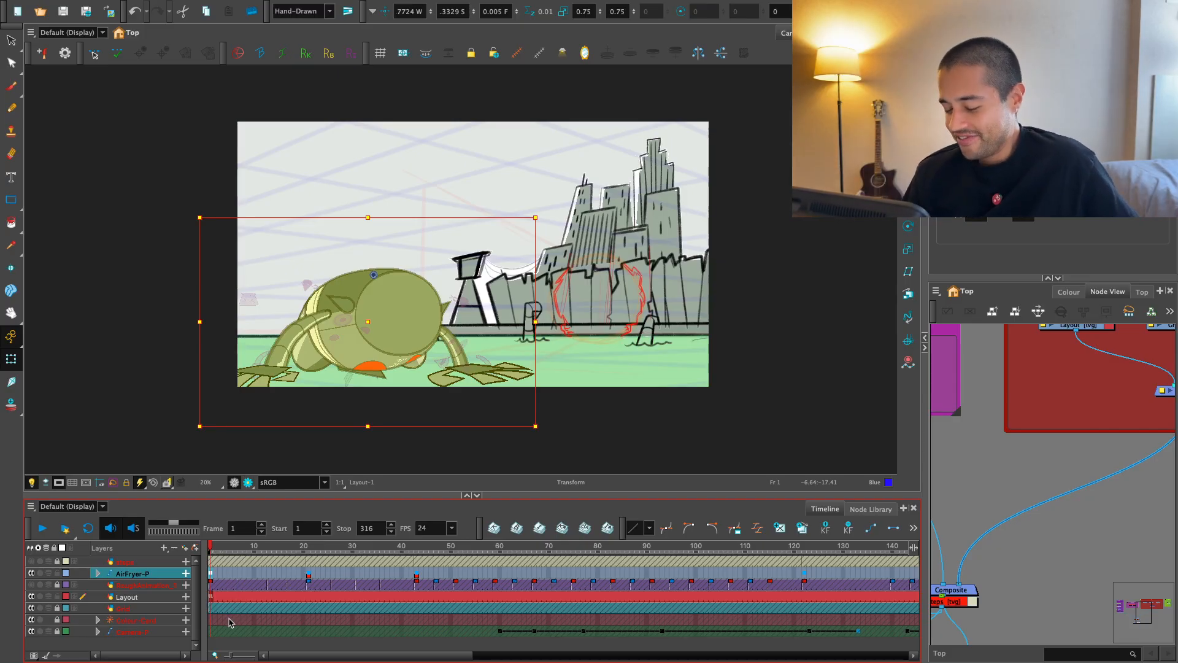
- Compare the AirFryer-P key poses at frames 1 and 21 by flipping between them on an enlarged timeline
key("2")
key("2")
key("2")
key("2")
key("apostrophe")
key("semicolon")
key("apostrophe")
key("semicolon")
key("apostrophe")
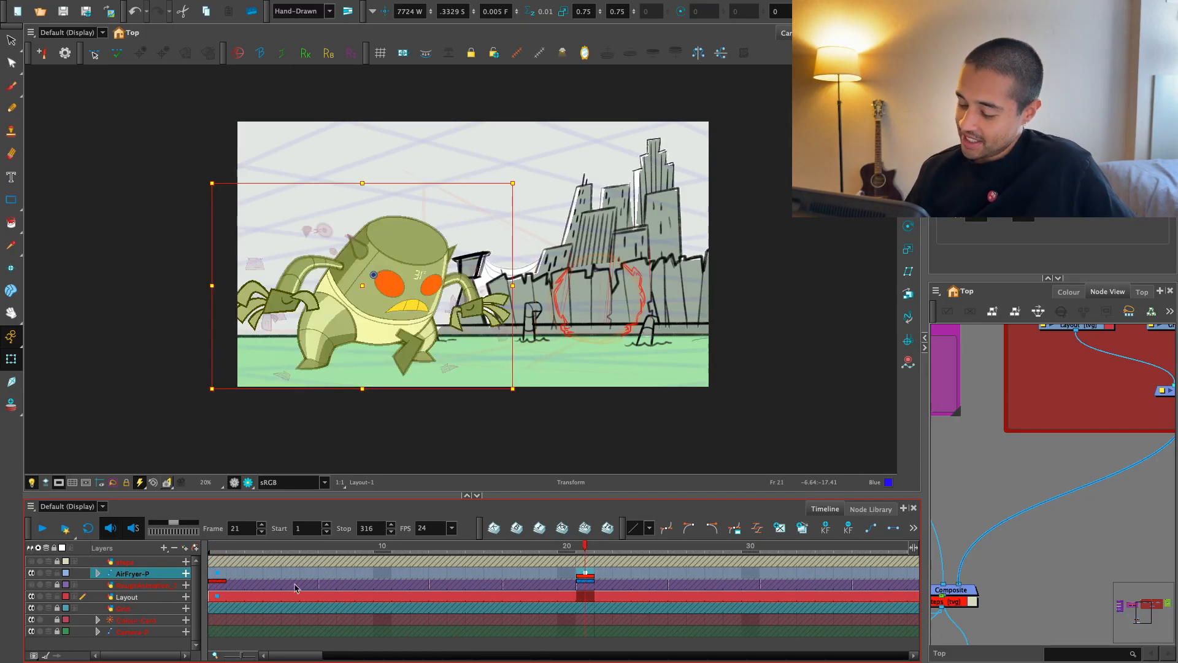
- Interpolate the AirFryer-P motion between the key poses at frames 1 and 21, and scrub through it
key("semicolon")
key("apostrophe")
key("semicolon")
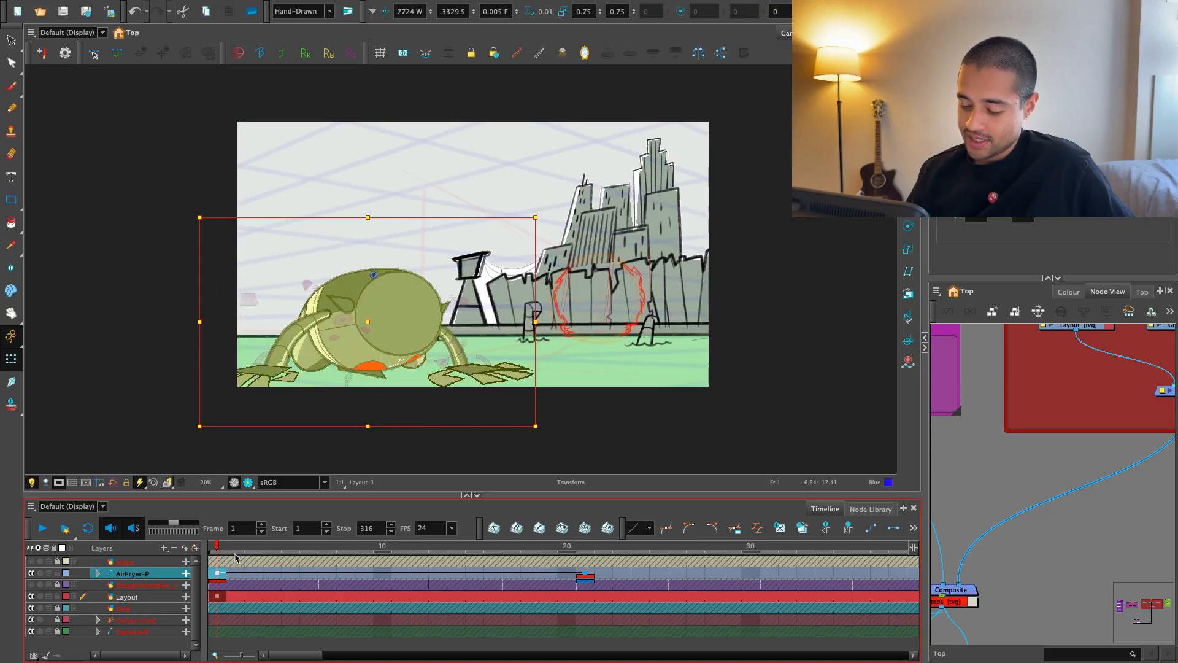
left_click(401, 599)
left_click(601, 598)
left_click_drag(214, 548, 585, 547)
scroll(574, 589, "down", 2)
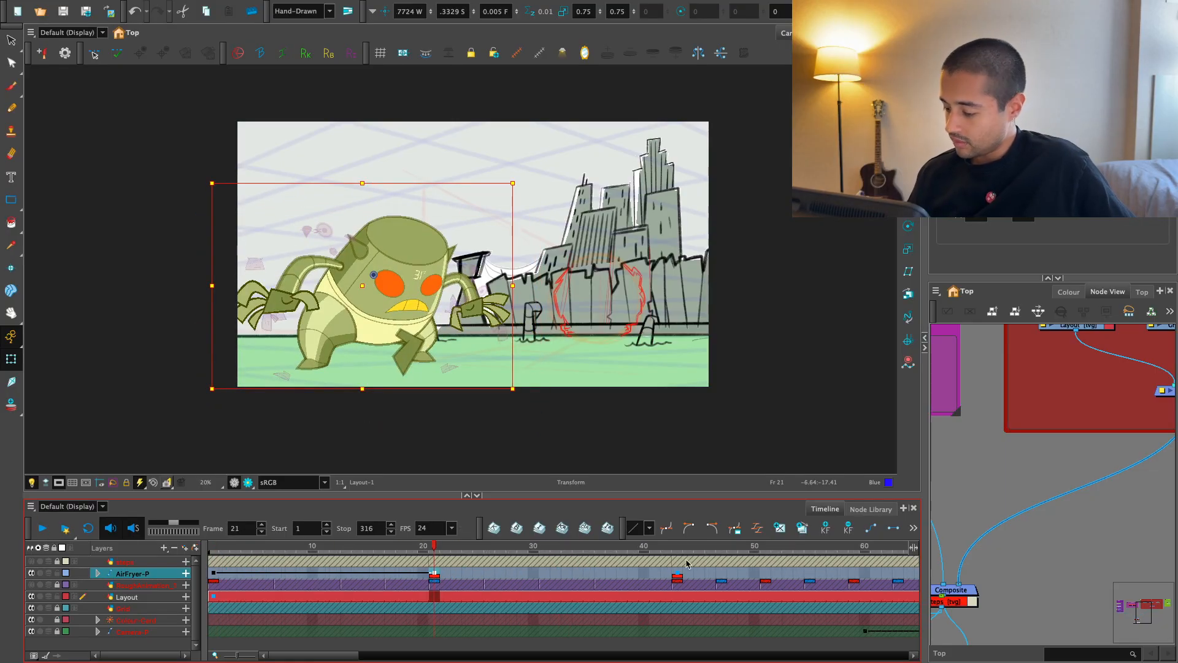
- Ease the AirFryer-P motion between frames 1 and 21, setting frame 1's right time ratio to 33, and play it back
left_click(757, 528)
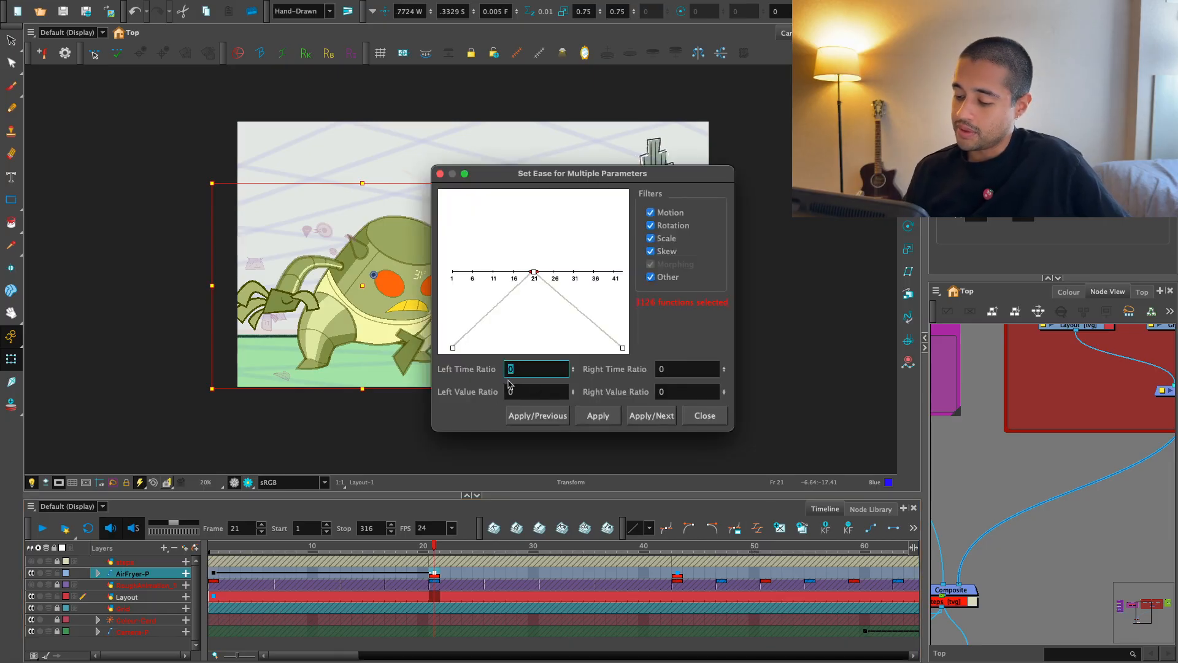
left_click(537, 415)
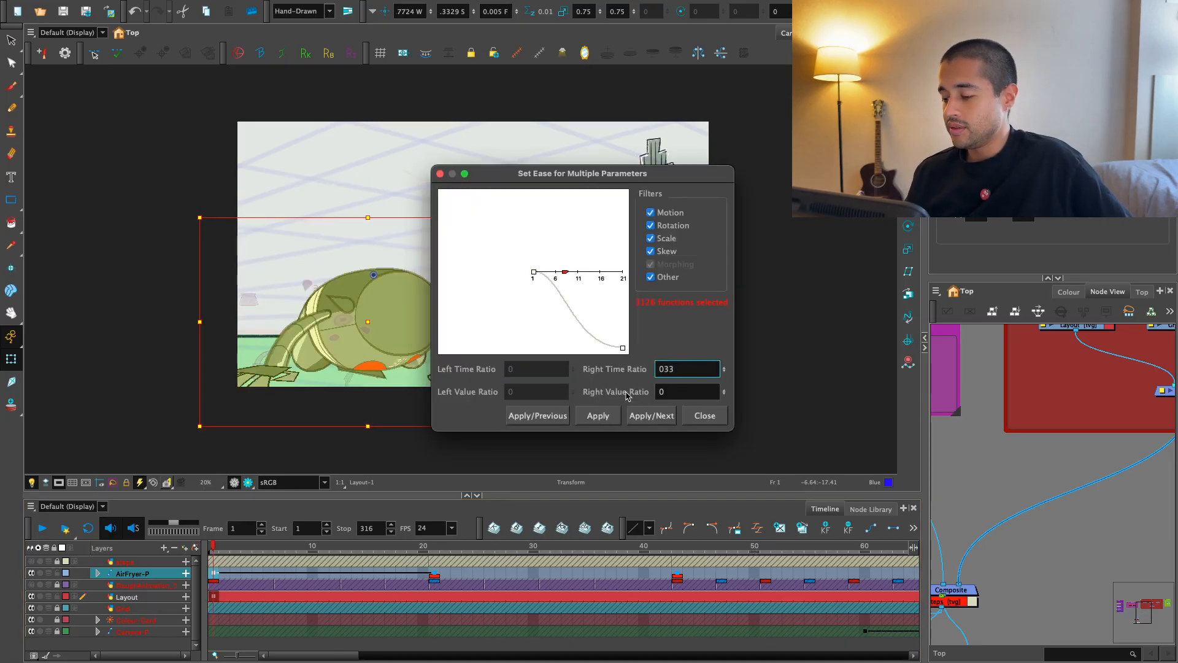
left_click(599, 415)
key("Return")
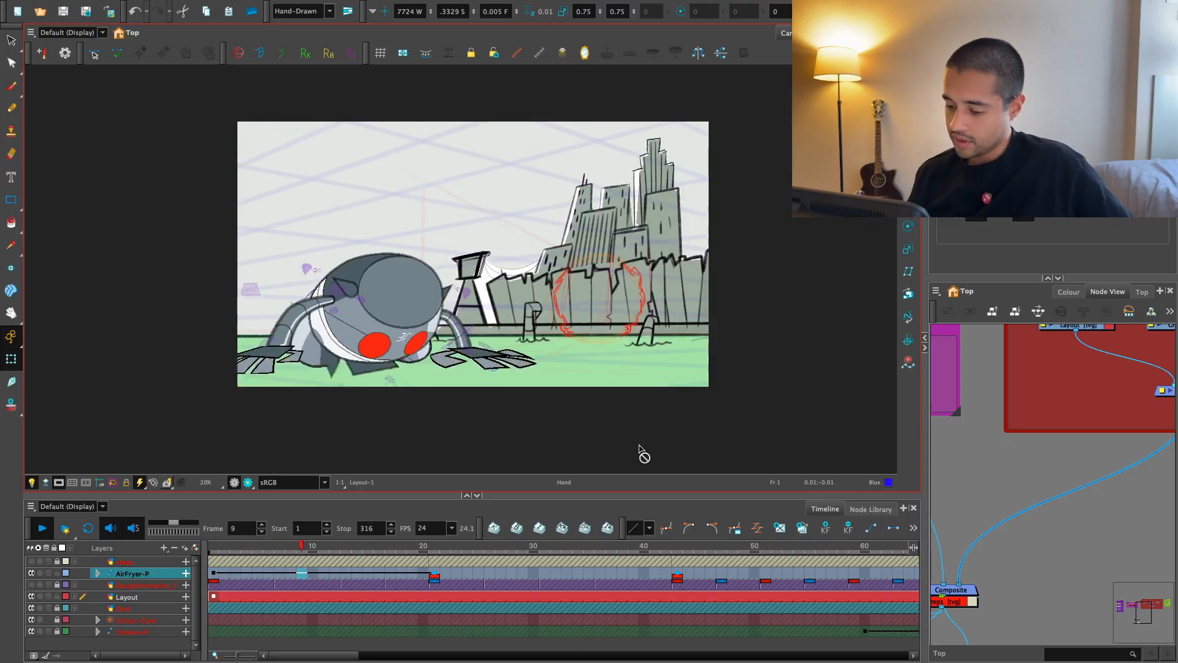
- Move the AirFryer-P key pose at frame 21 to frame 27 and play back the retimed rise
left_click(434, 576)
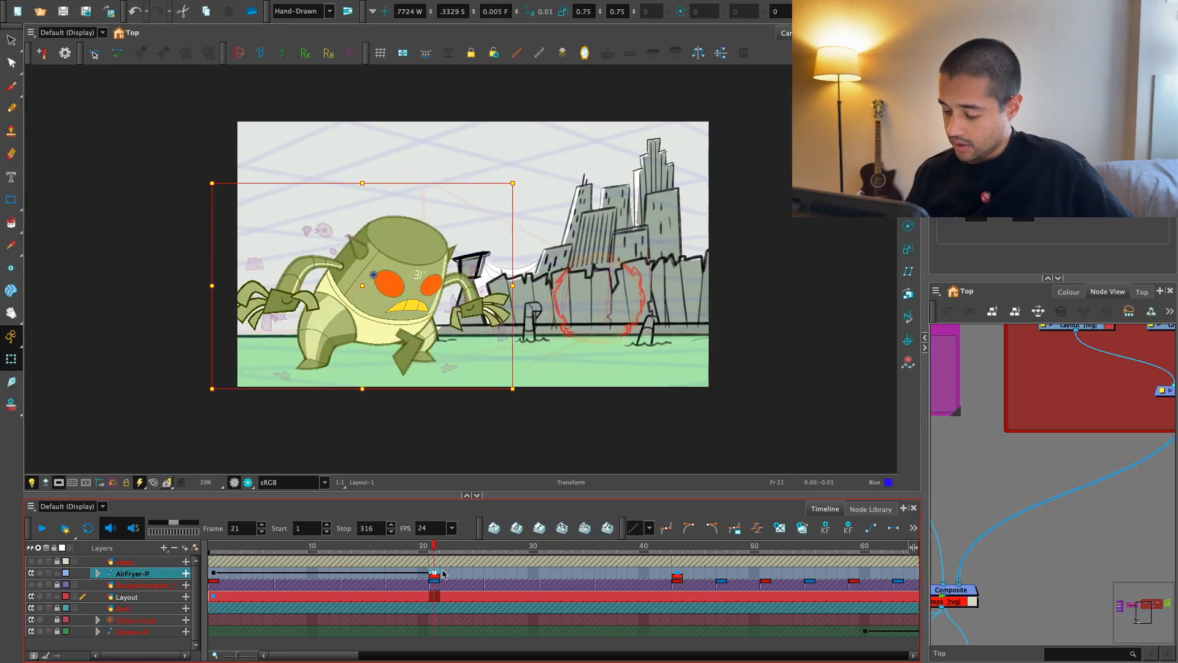
key("Return")
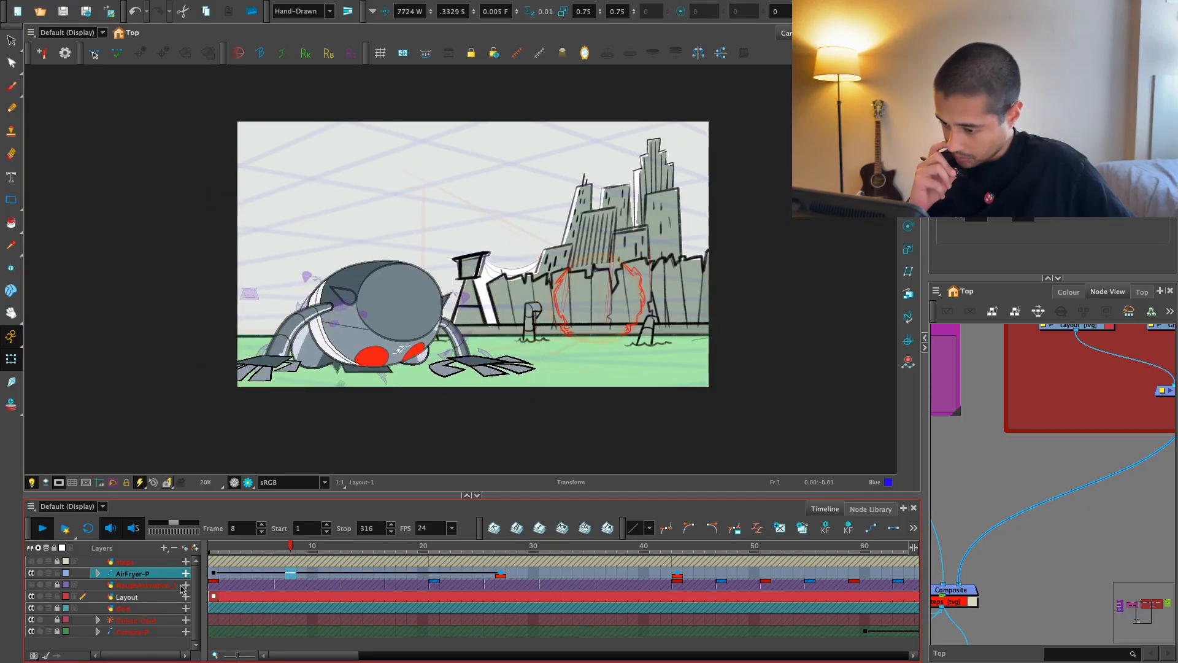
key("Return")
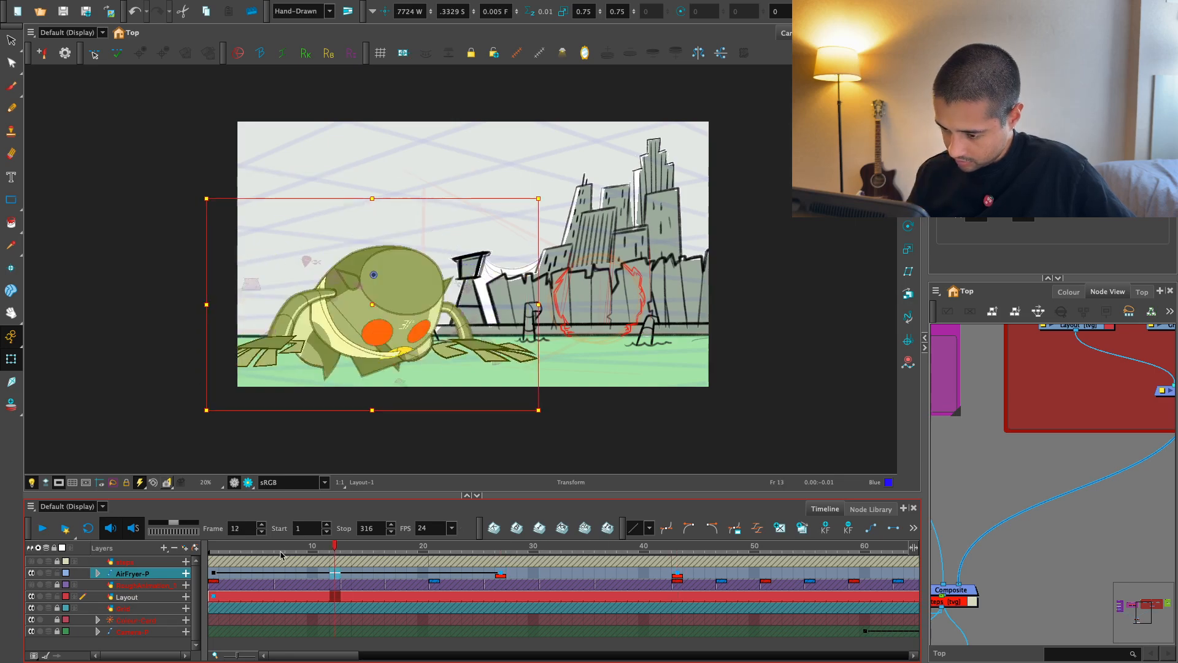
key("Return")
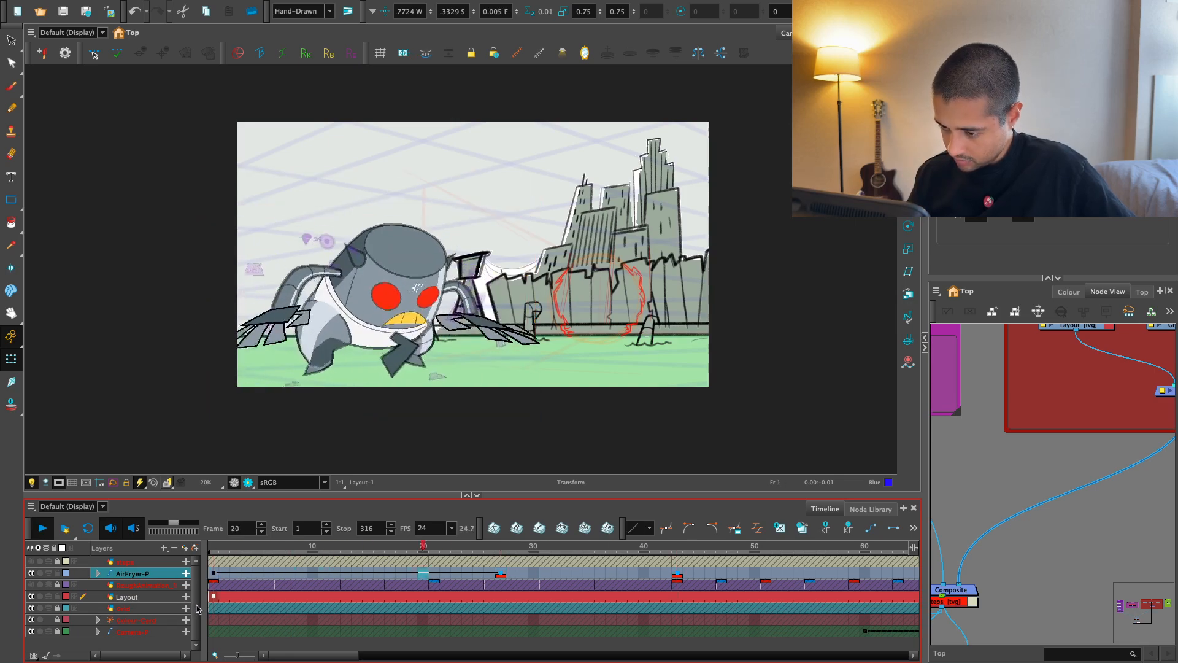
- Create a breakdown key for AirFryer-P at frame 10 with the whole character tilted slightly
key("Return")
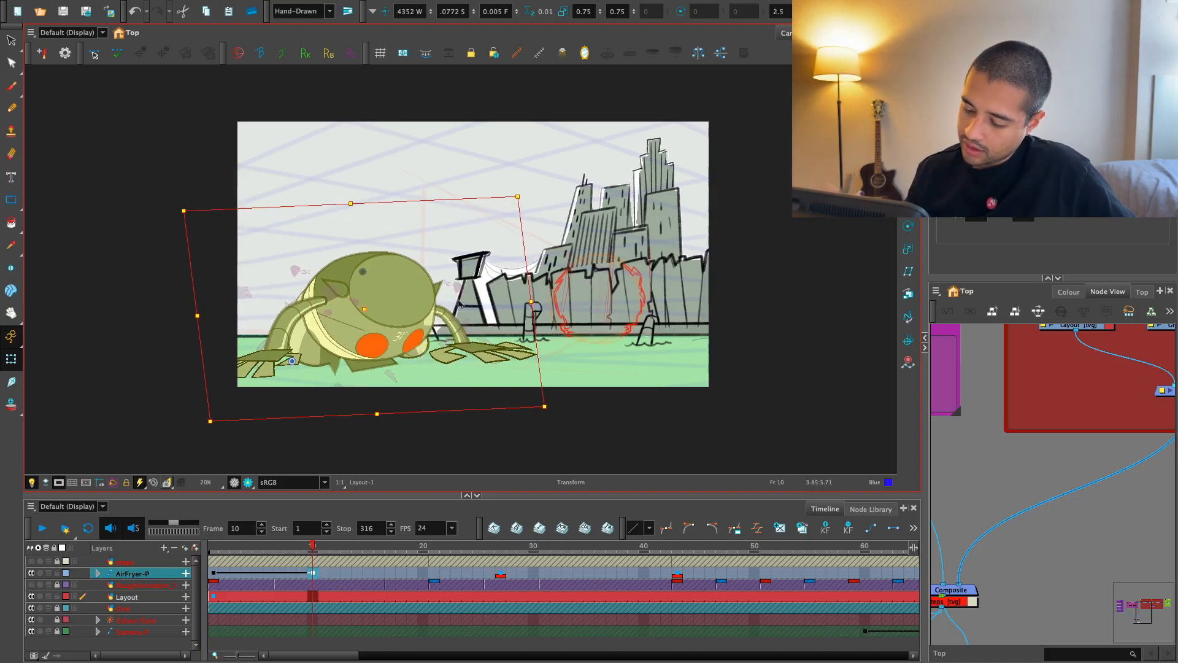
left_click(215, 572)
left_click_drag(225, 572, 313, 579)
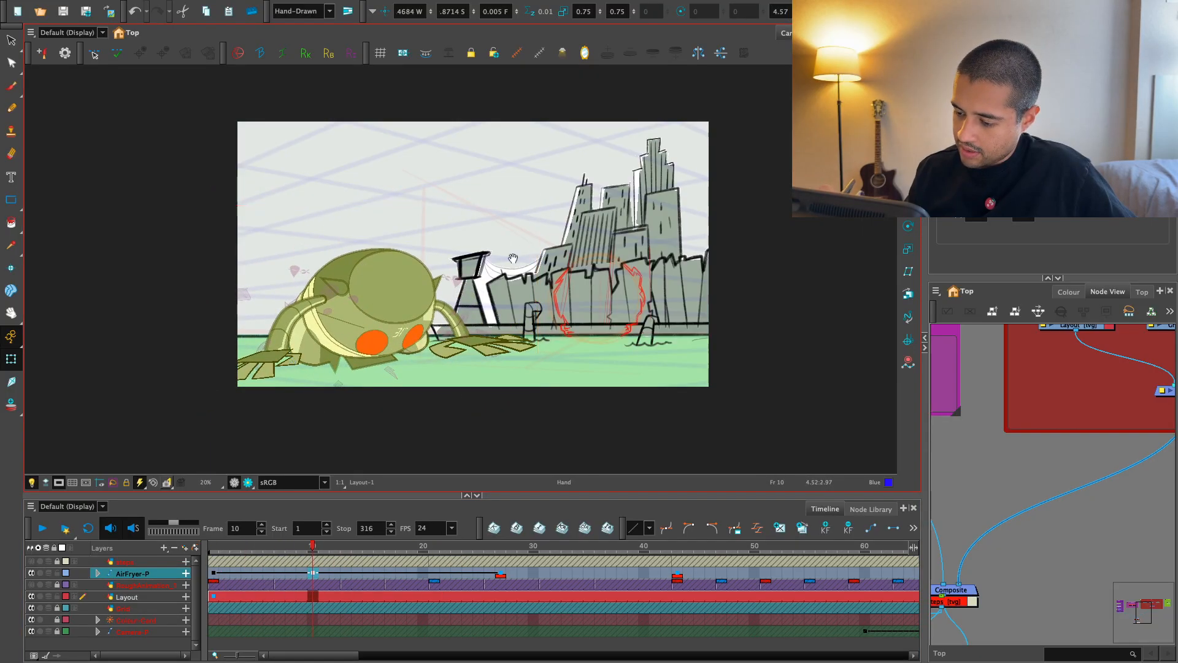
- Select the character's far leg and apply its planted pose from frame 27 to frame 10
scroll(449, 327, "up", 3)
left_click(429, 371)
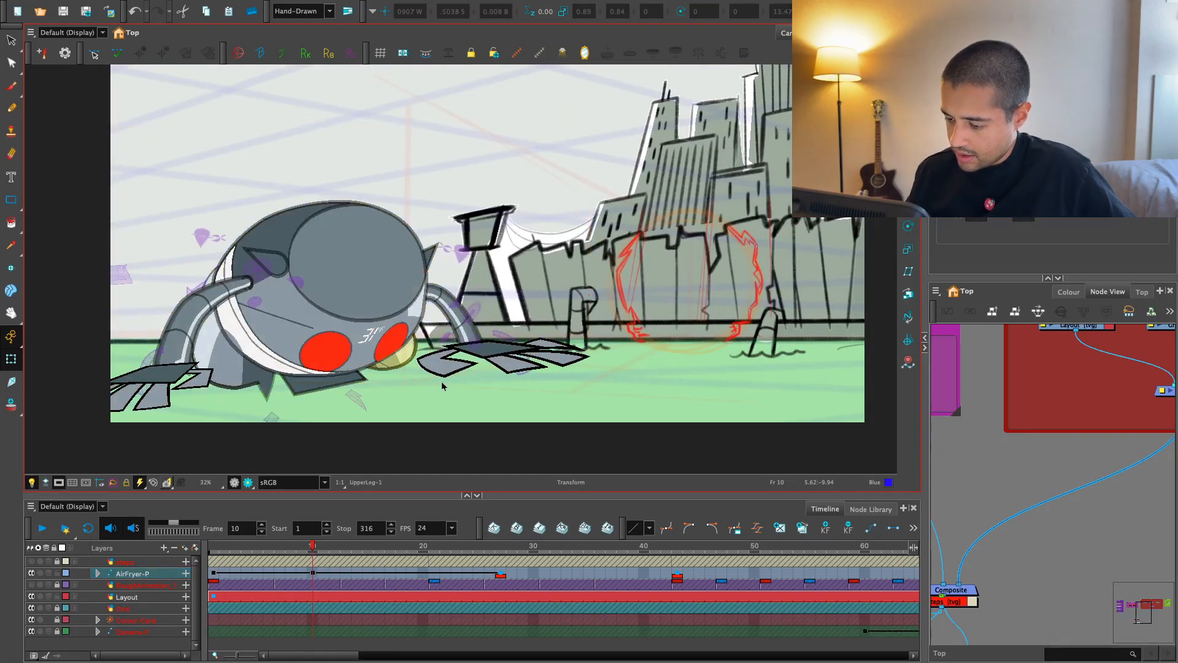
left_click(427, 369)
left_click(425, 366)
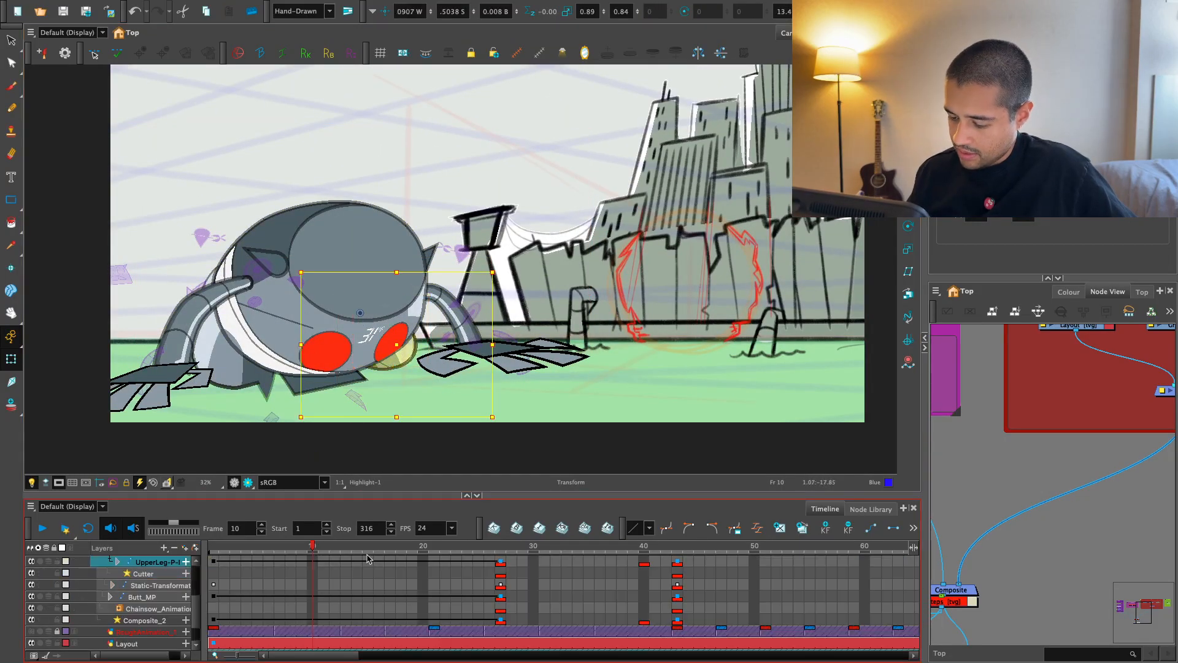
left_click(501, 548)
left_click(314, 549)
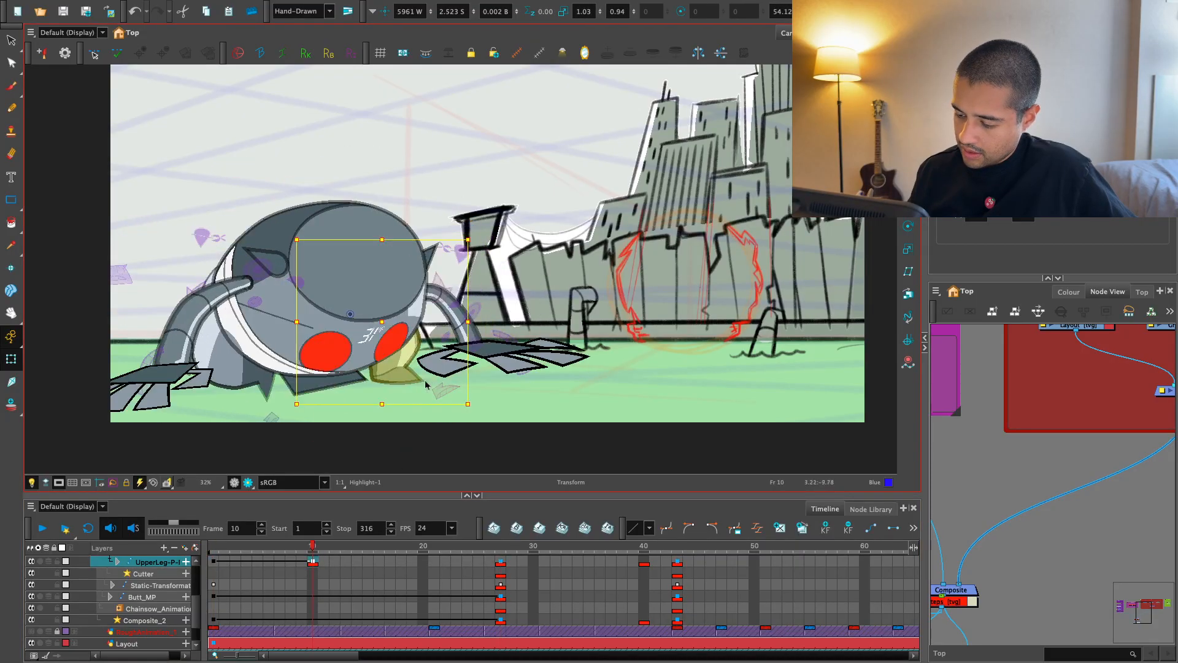
- Fine-tune the far leg's position at frame 10 so its foot stays planted, checking it against the neighbouring poses
key("shift+comma")
key("shift+period")
key("shift+period")
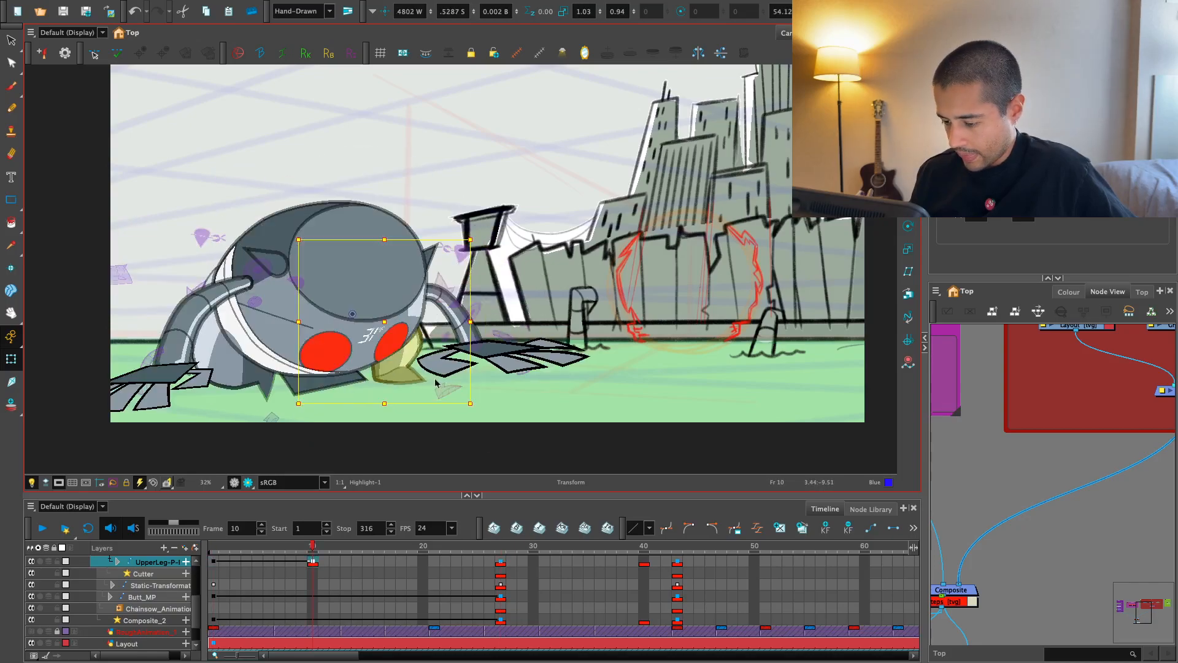
key("shift+comma")
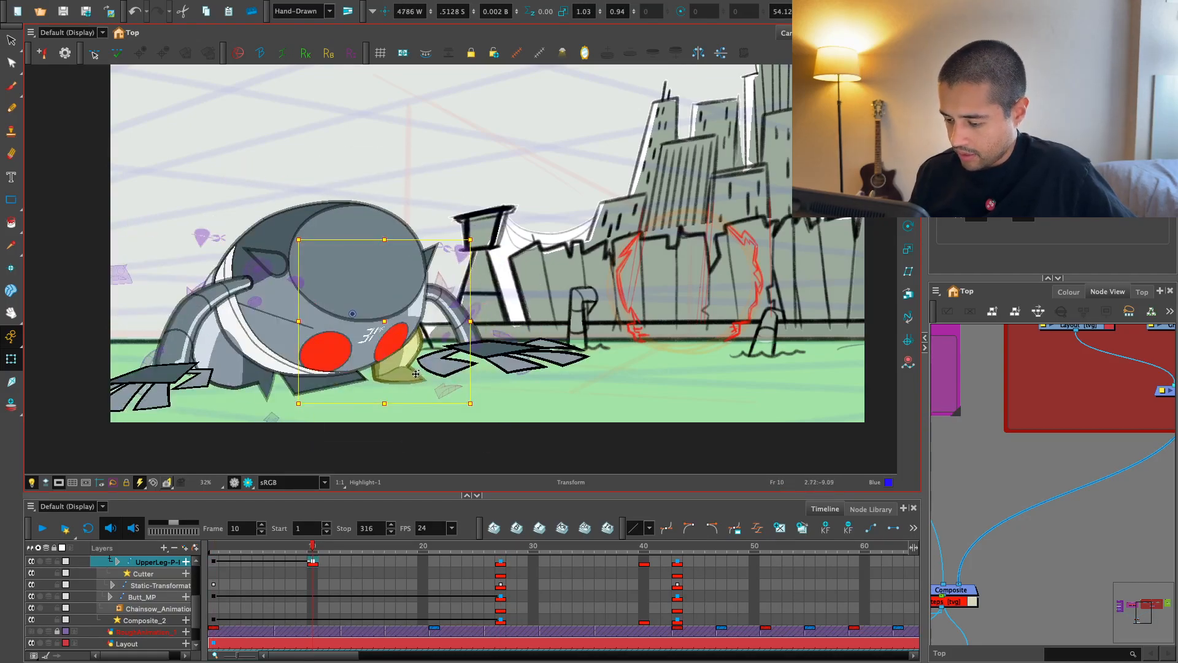
key("shift+comma")
key("shift+period")
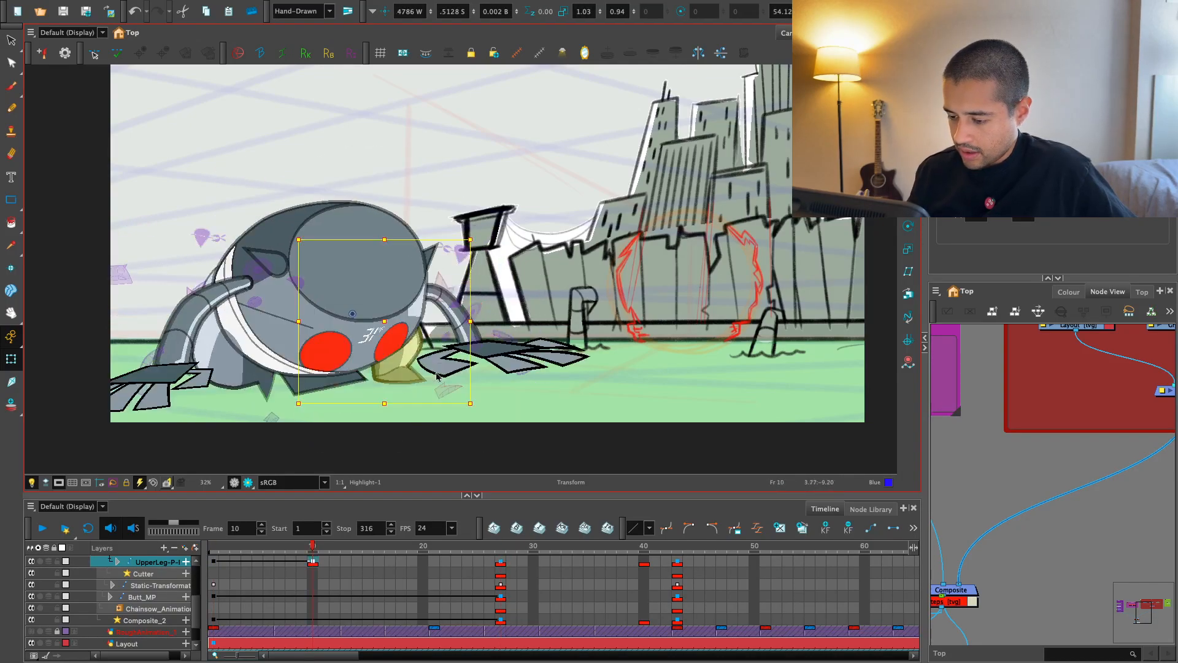
key("shift+period")
key("shift+comma")
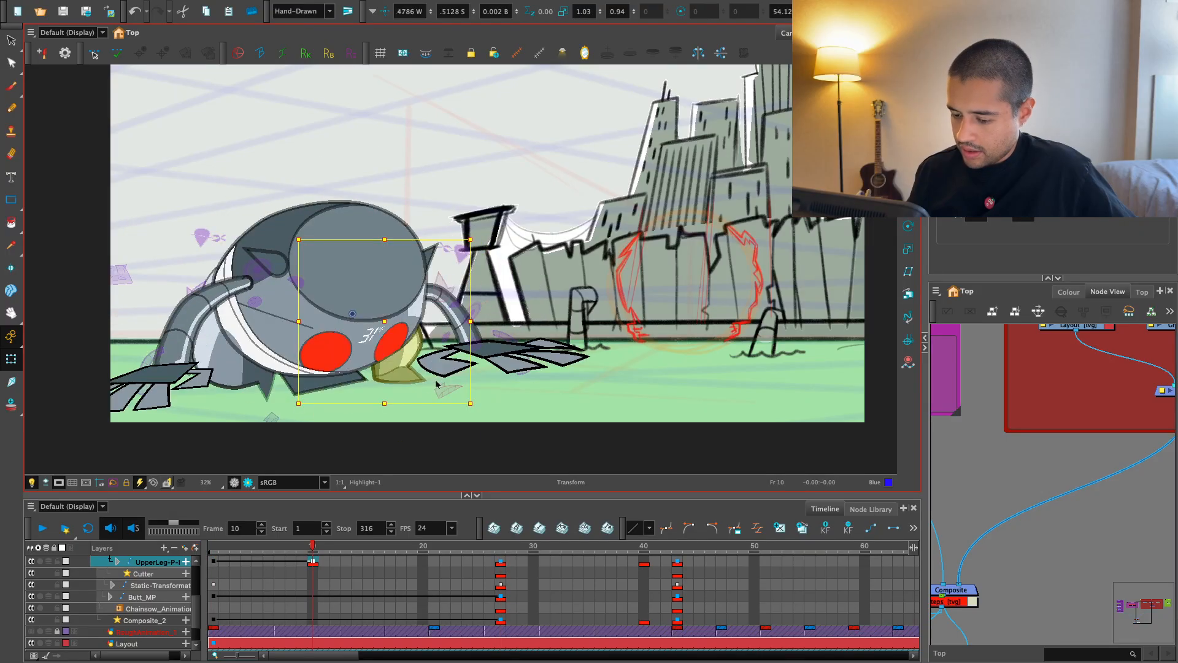
- Copy the near leg's frame 1 pose onto frame 10 and rotate the leg slightly
left_click(246, 382)
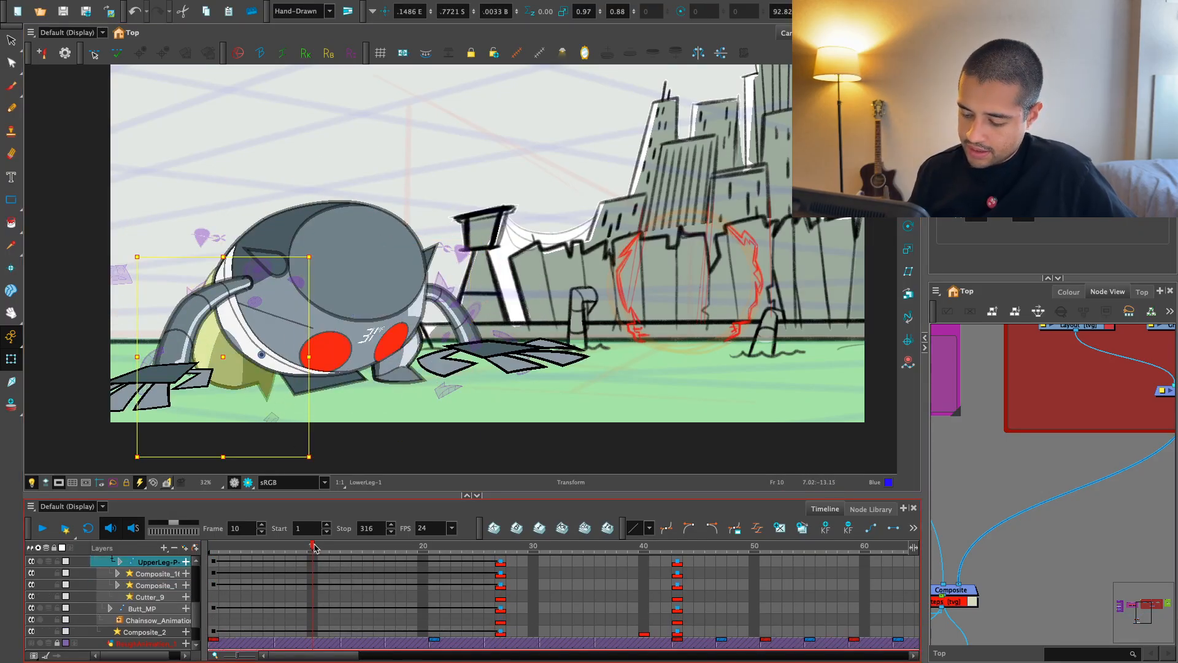
key("semicolon")
key("super+c")
left_click(313, 546)
key("super+v")
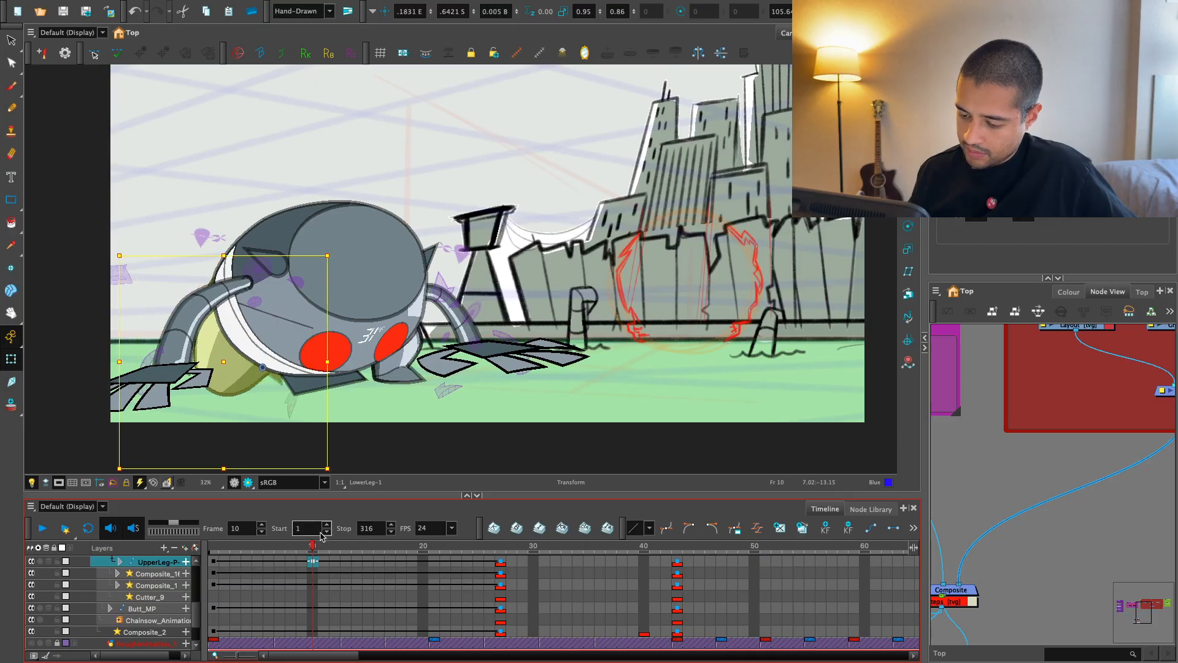
key("semicolon")
key("apostrophe")
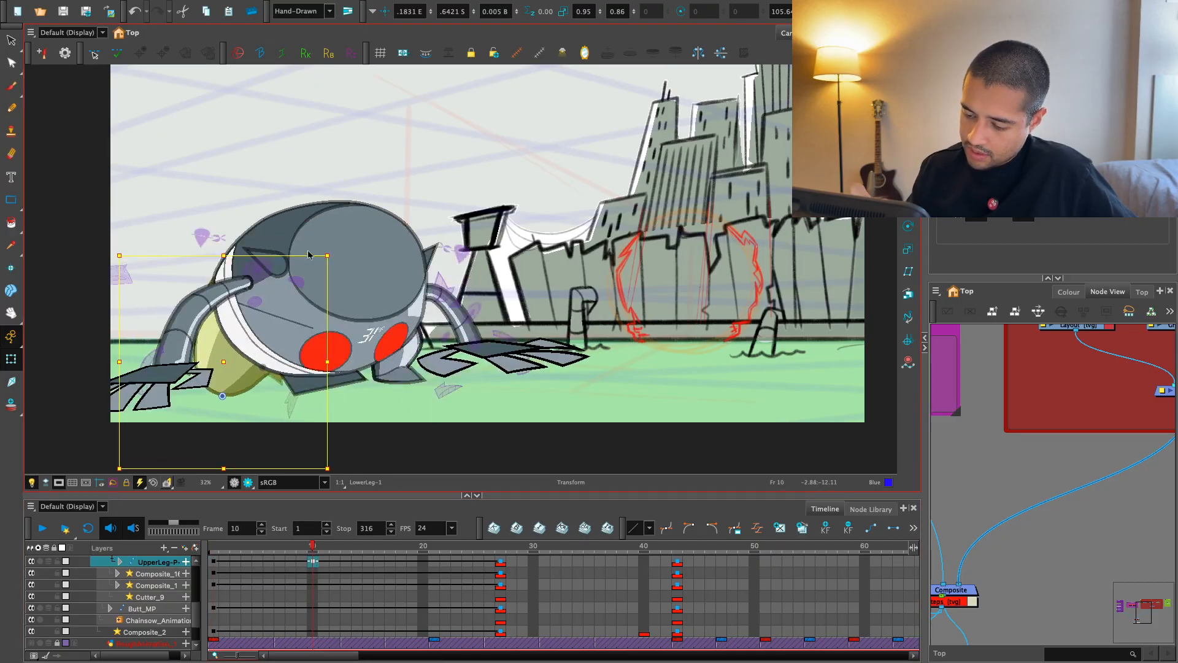
left_click_drag(282, 252, 319, 270)
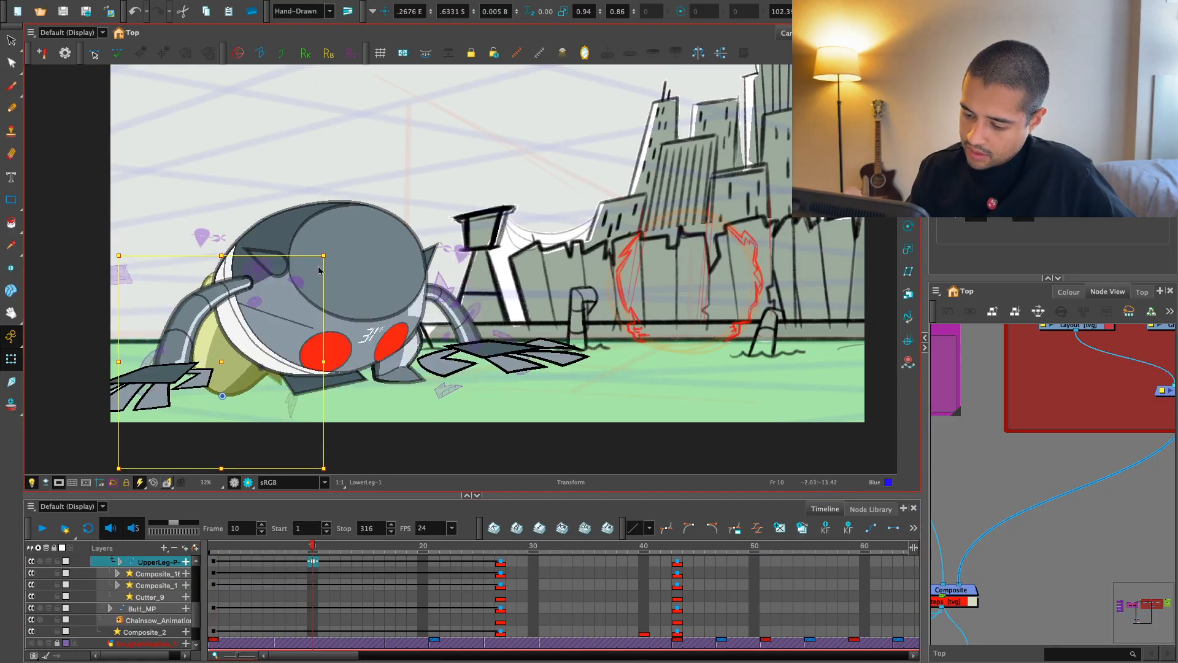
- Shift the character's head and arms slightly left at frame 10 and tilt them back a little
left_click(401, 276)
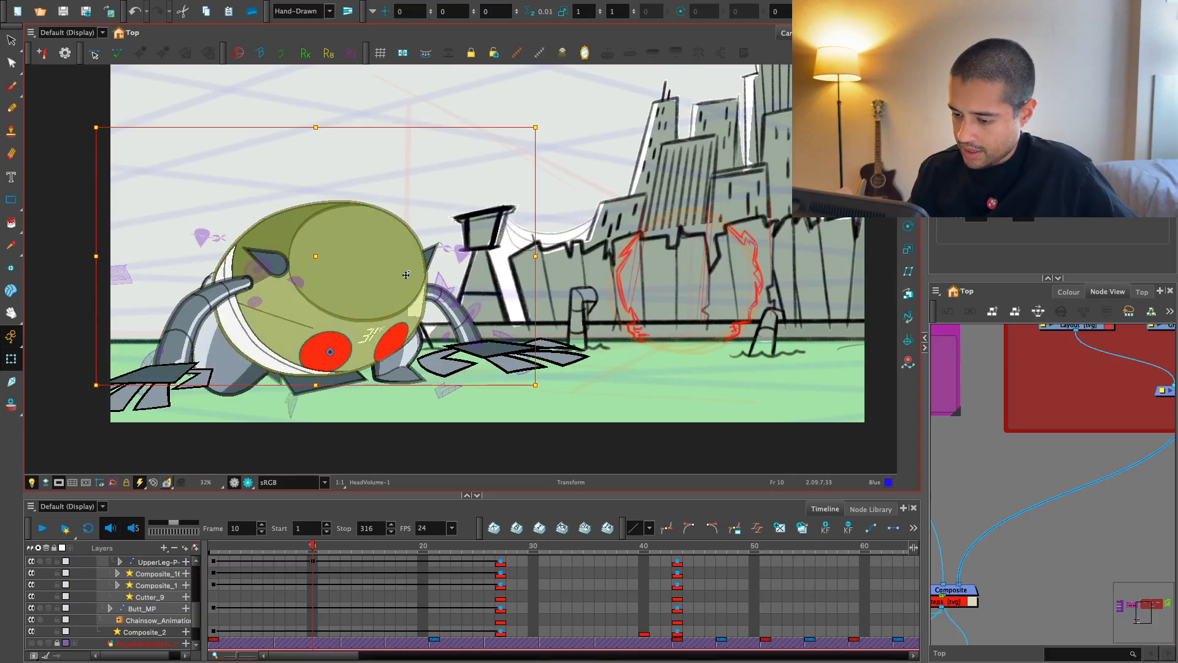
left_click_drag(401, 277, 394, 278)
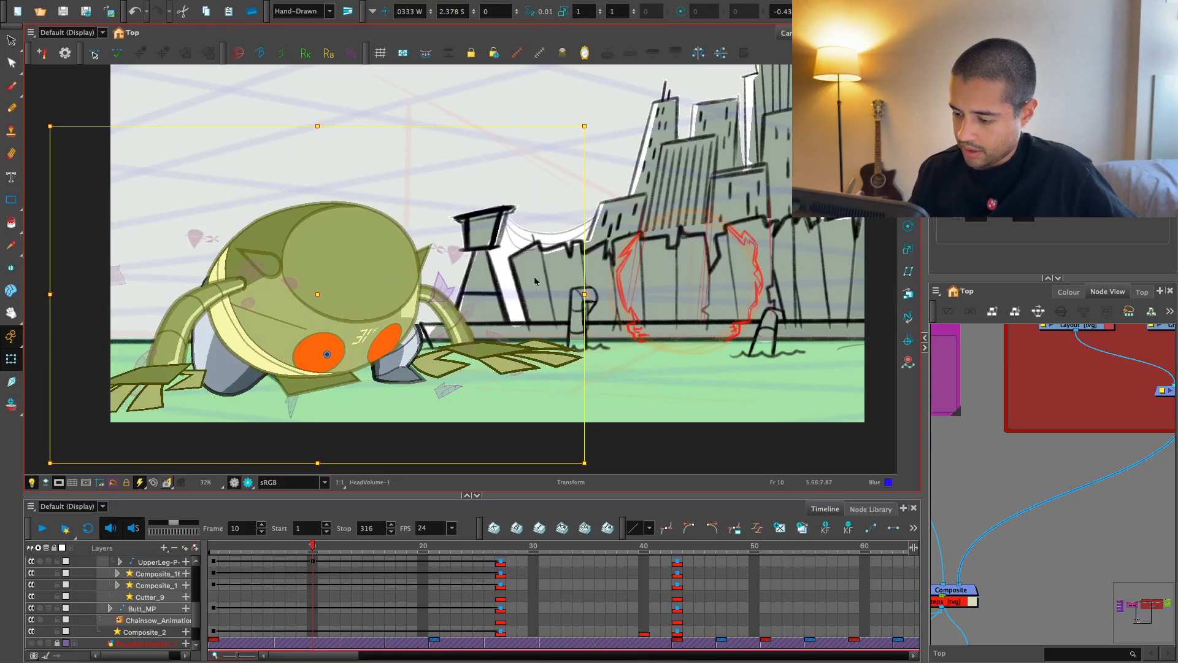
left_click_drag(589, 129, 580, 125)
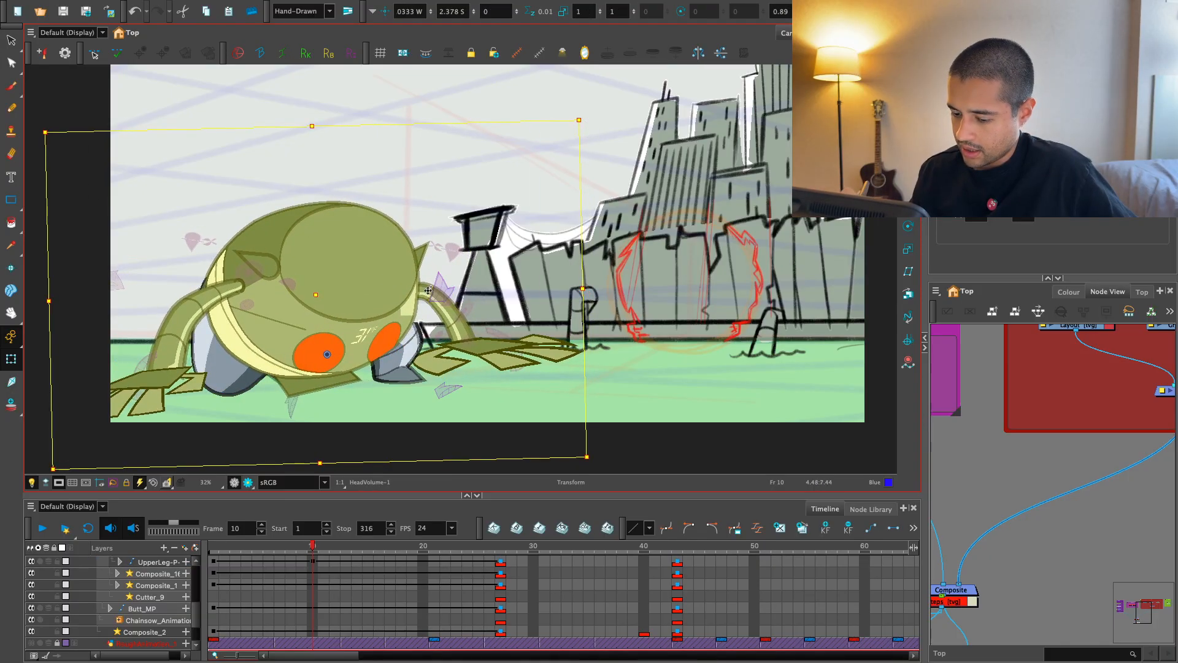
key("shift+f")
left_click(314, 574)
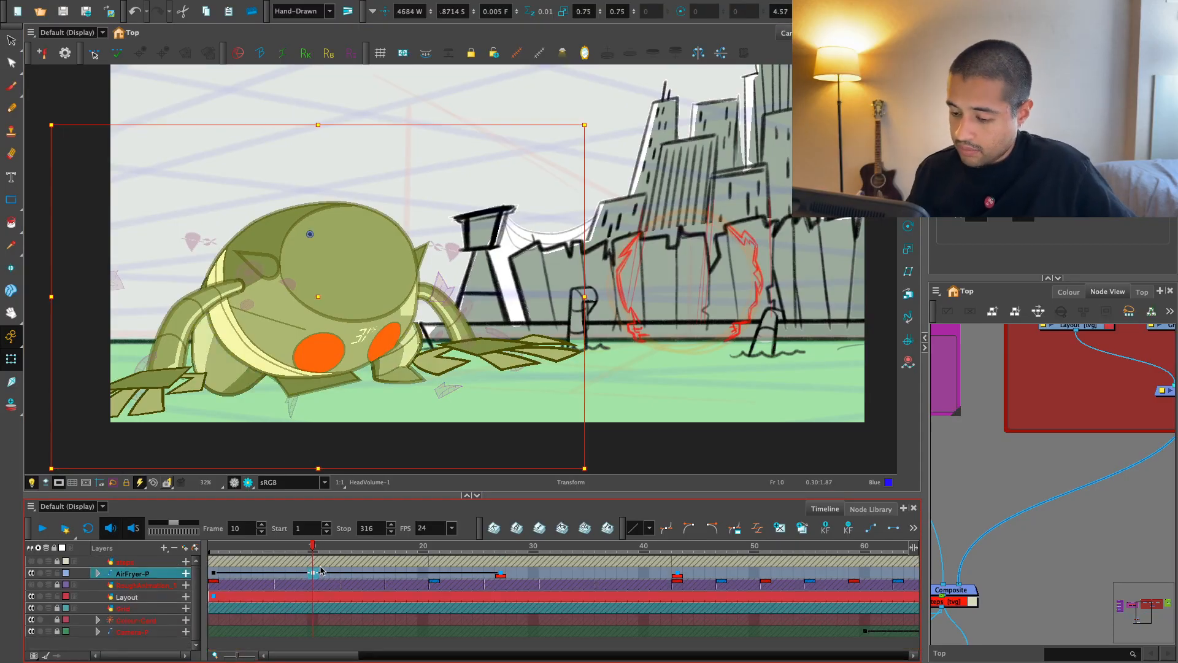
- Examine how the near arm moves across the key poses at frames 1, 10 and 27
left_click(170, 380)
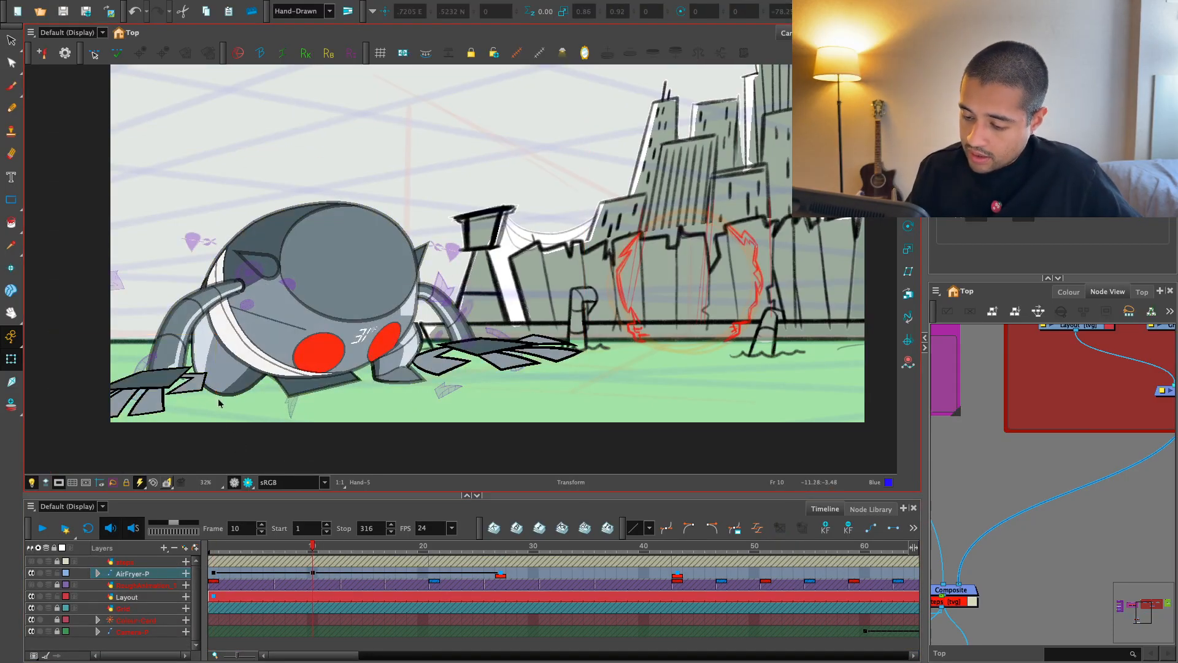
key("b")
key("f")
key("g")
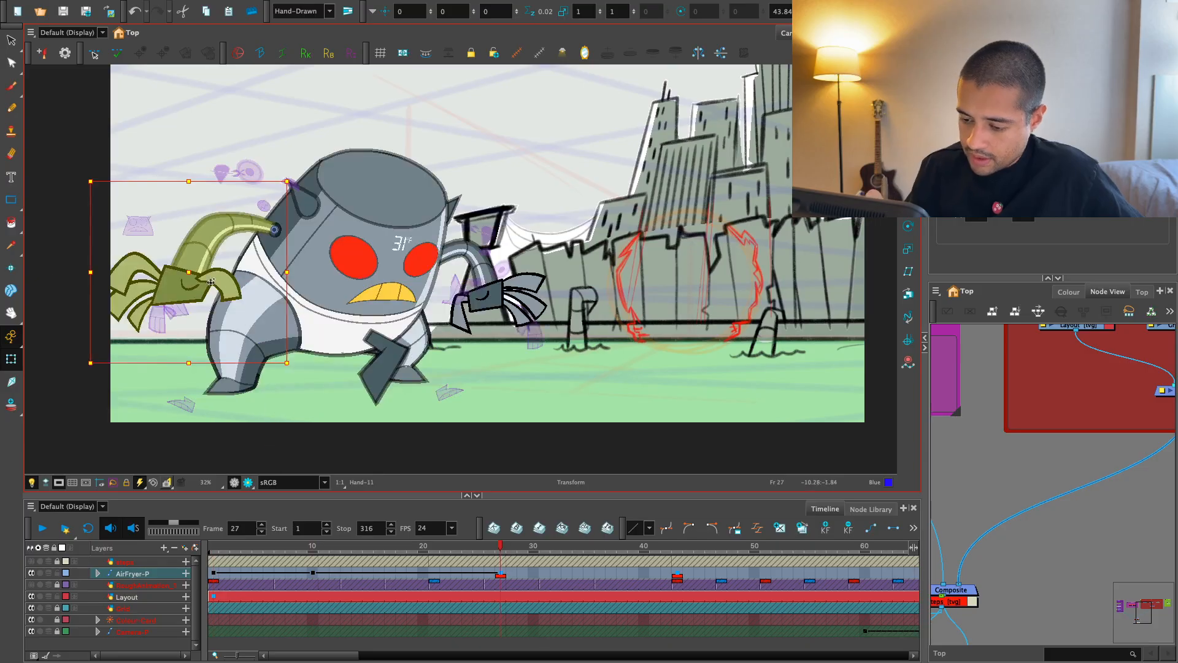
key("f")
key("g")
key("f")
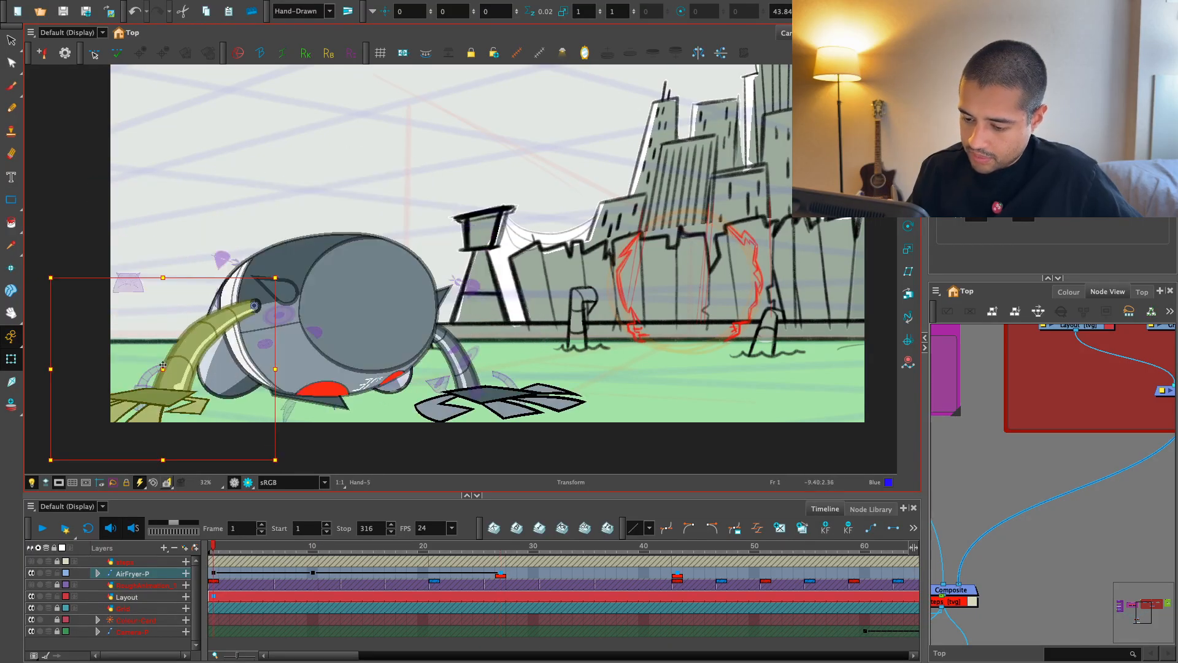
key("g")
key("f")
key("g")
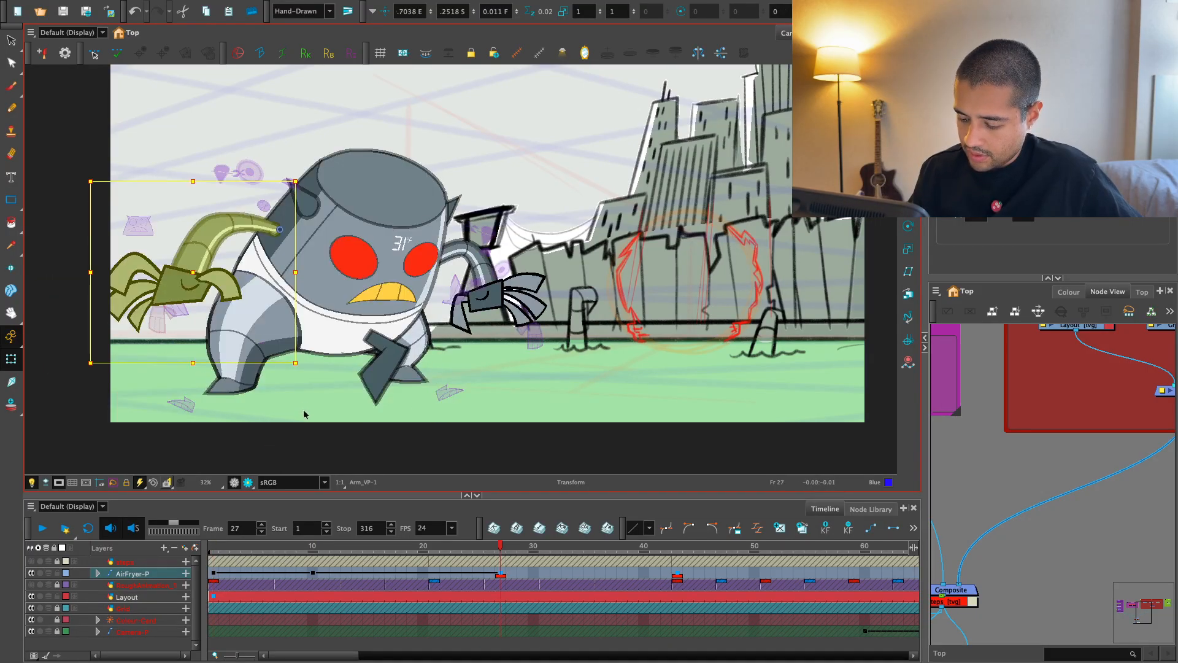
key("f")
left_click(313, 572)
key("f")
key("g")
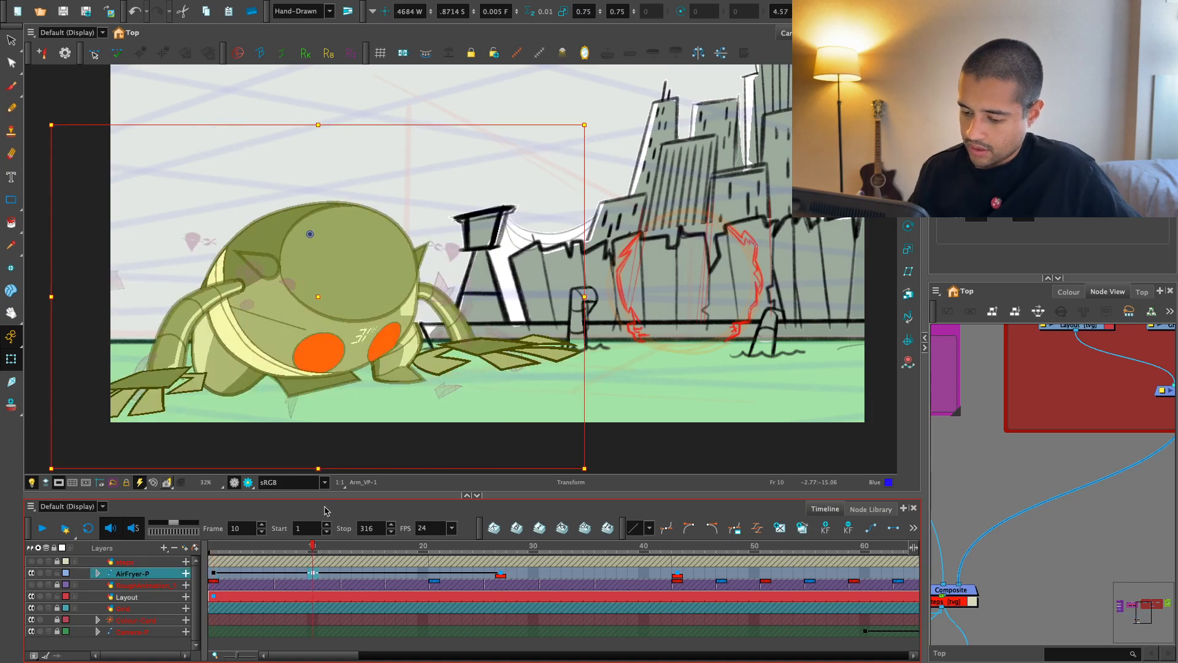
- Lock the Layout layer and select the character's near arm at frame 10
left_click(191, 344)
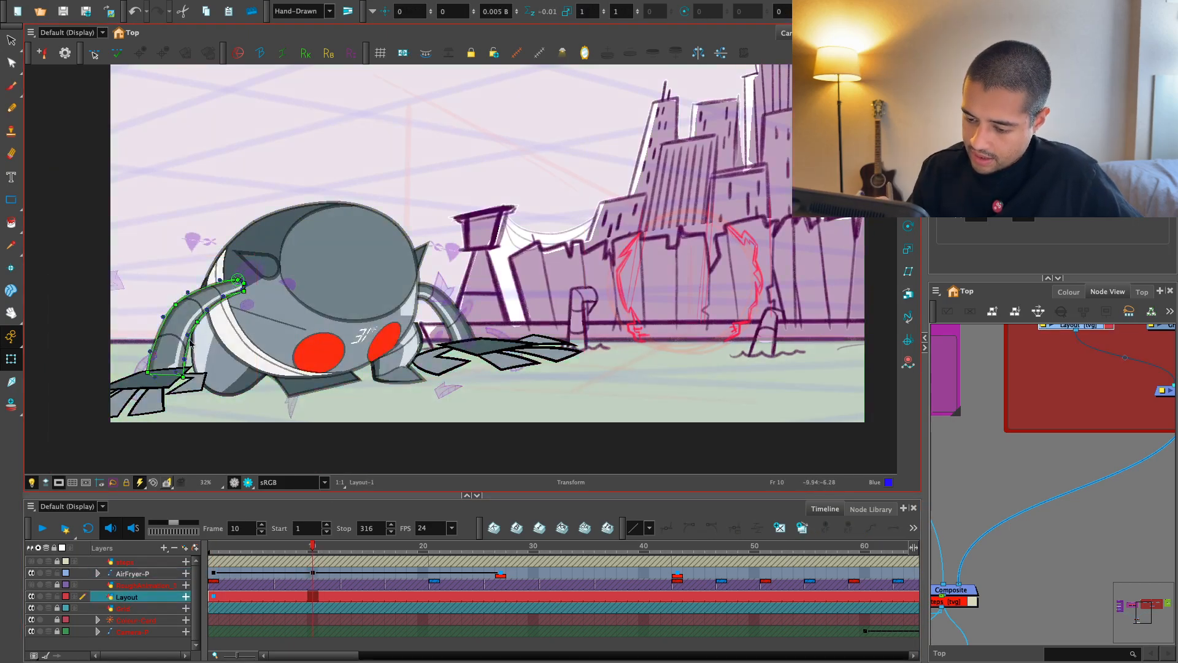
left_click(59, 597)
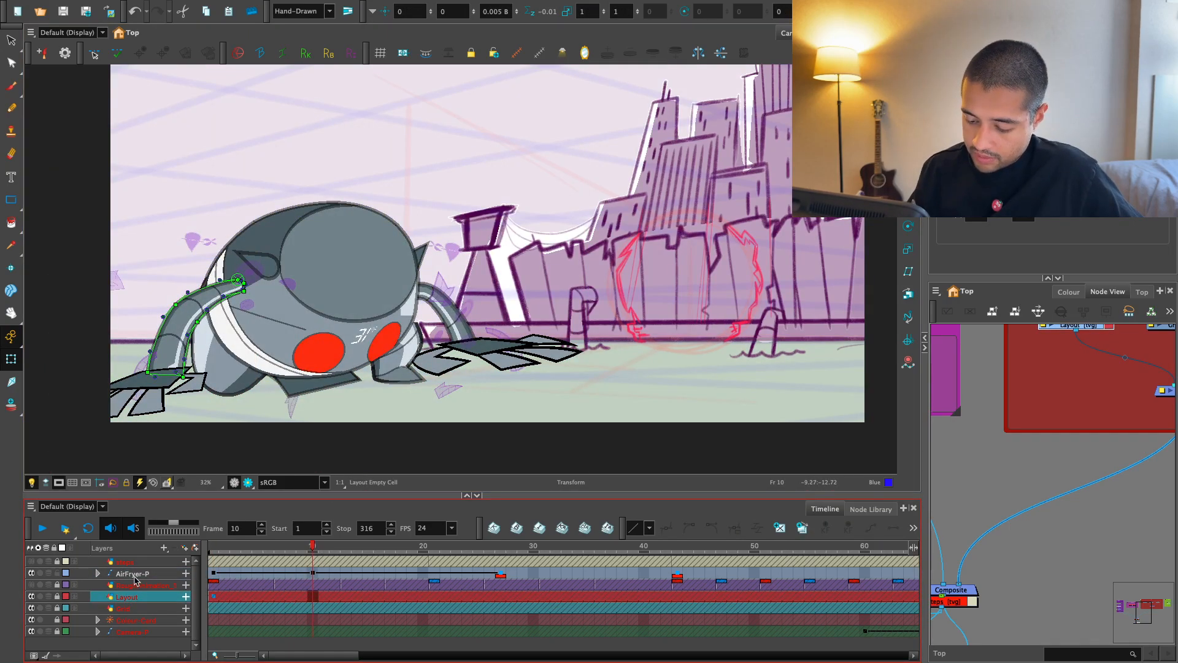
left_click(134, 575)
left_click(164, 289)
left_click(145, 368)
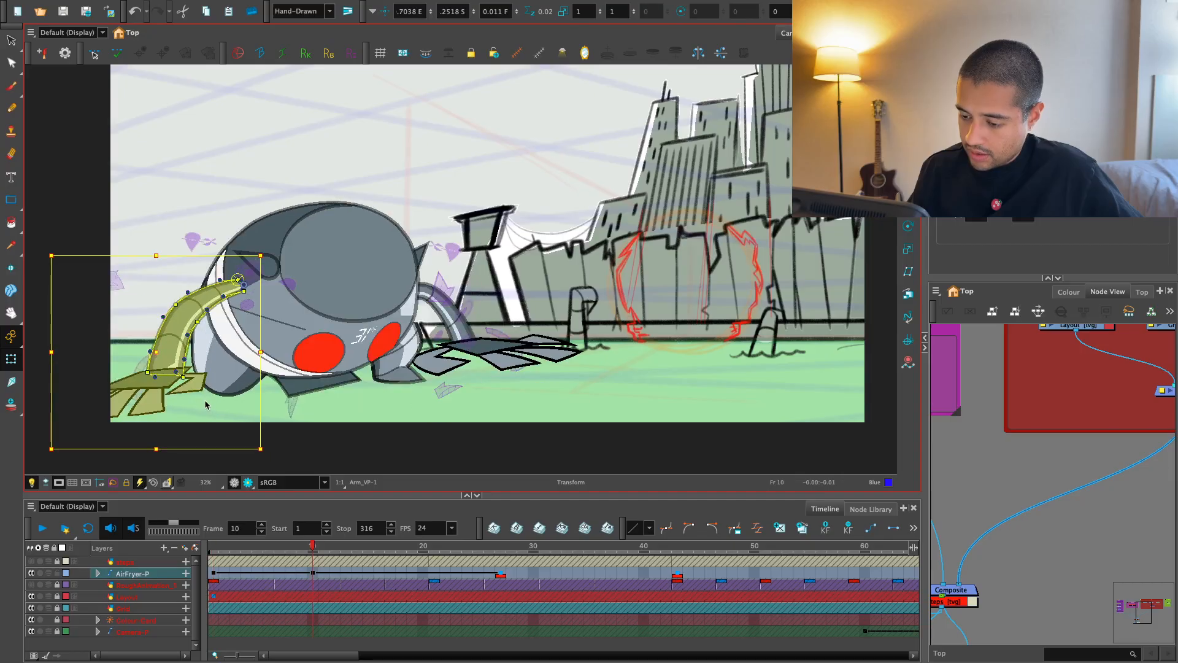
- Compare the near arm's pose between frames 1 and 10
left_click_drag(189, 384, 200, 388)
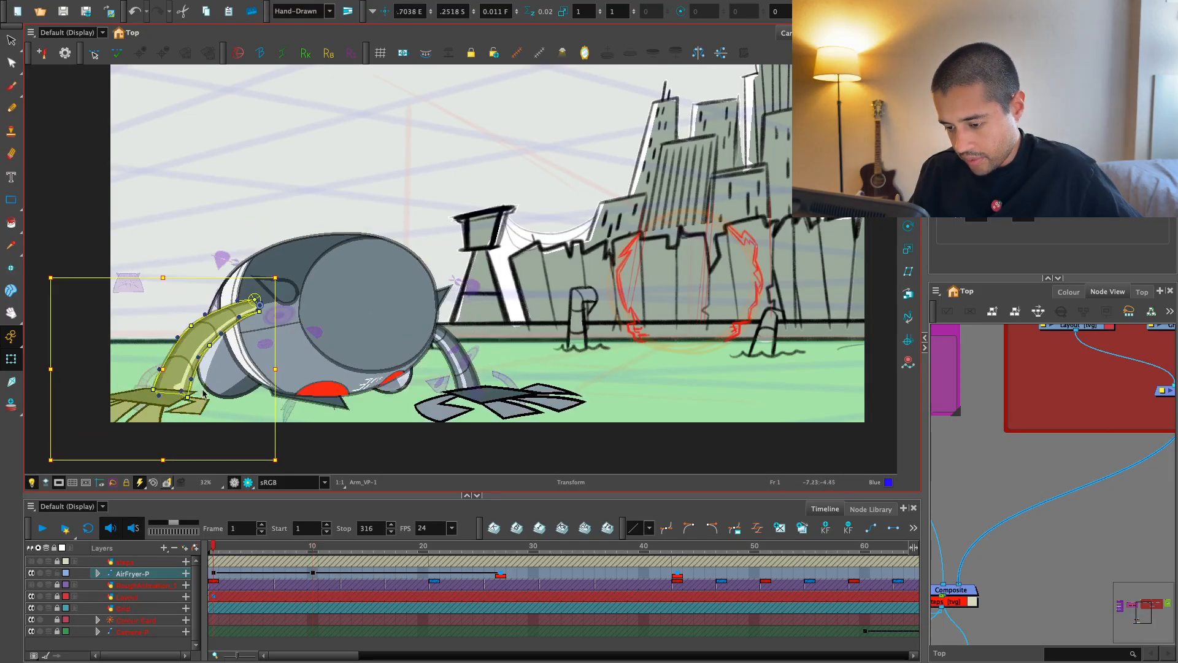
scroll(318, 387, "up", 3)
key("semicolon")
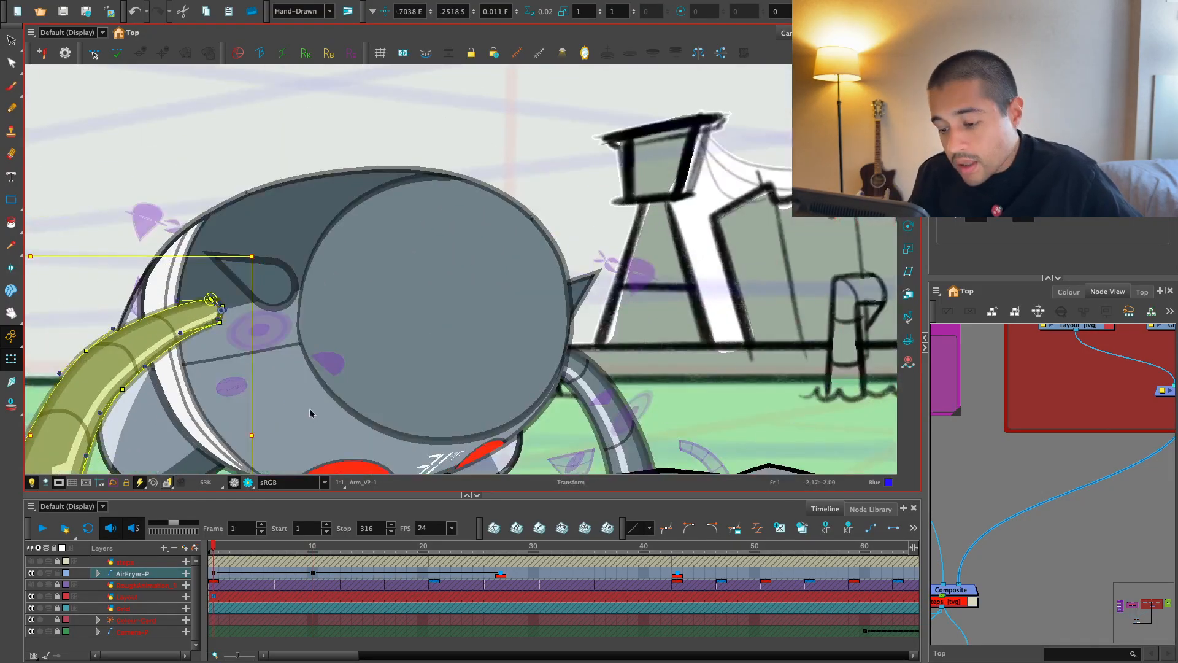
key("apostrophe")
key("2")
key("2")
key("semicolon")
key("apostrophe")
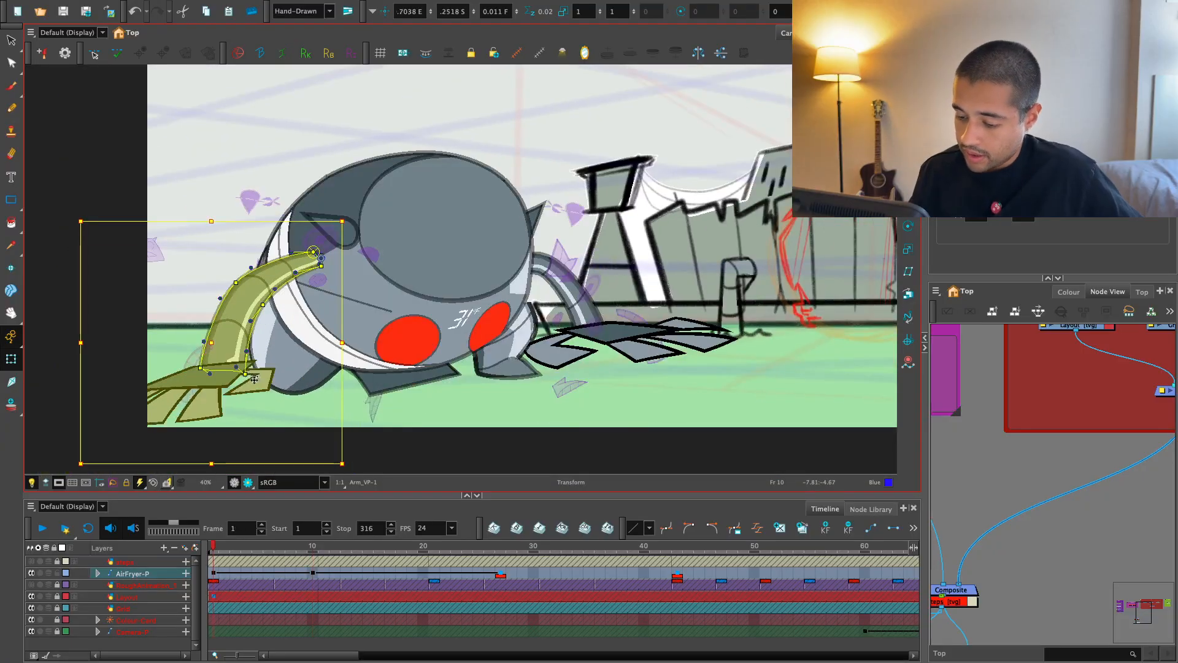
key("semicolon")
key("apostrophe")
- Select the near hand at frame 10, rotate it slightly and shift it a little left and down
left_click(278, 388)
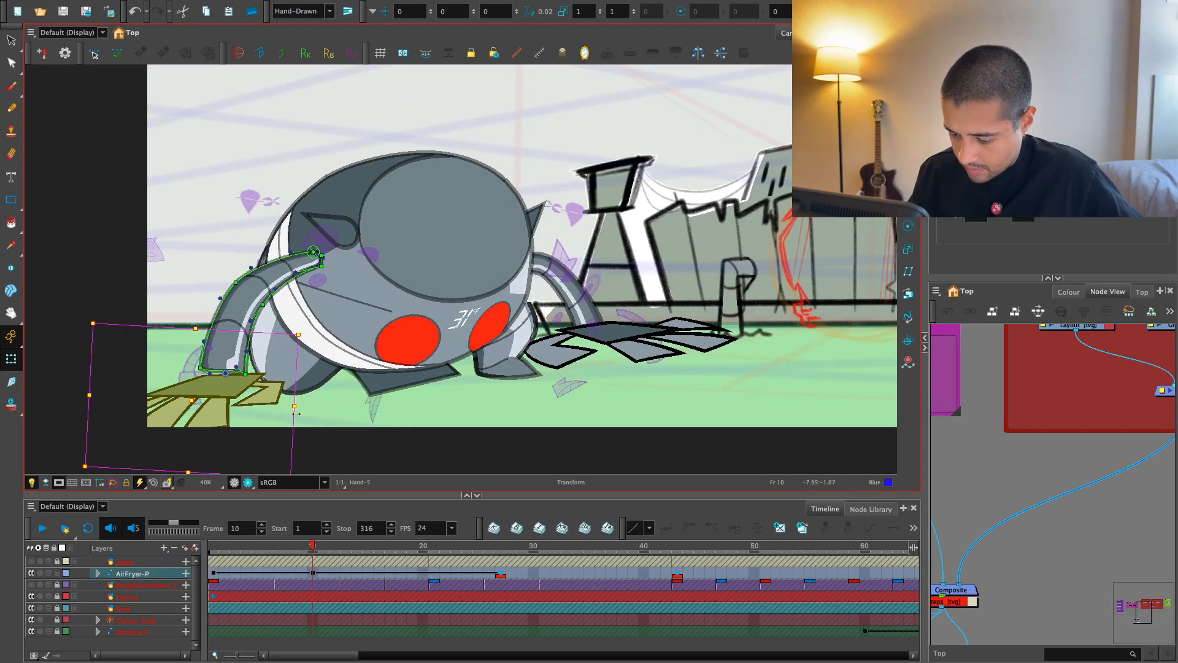
key("b")
key("b")
left_click(276, 388)
key("b")
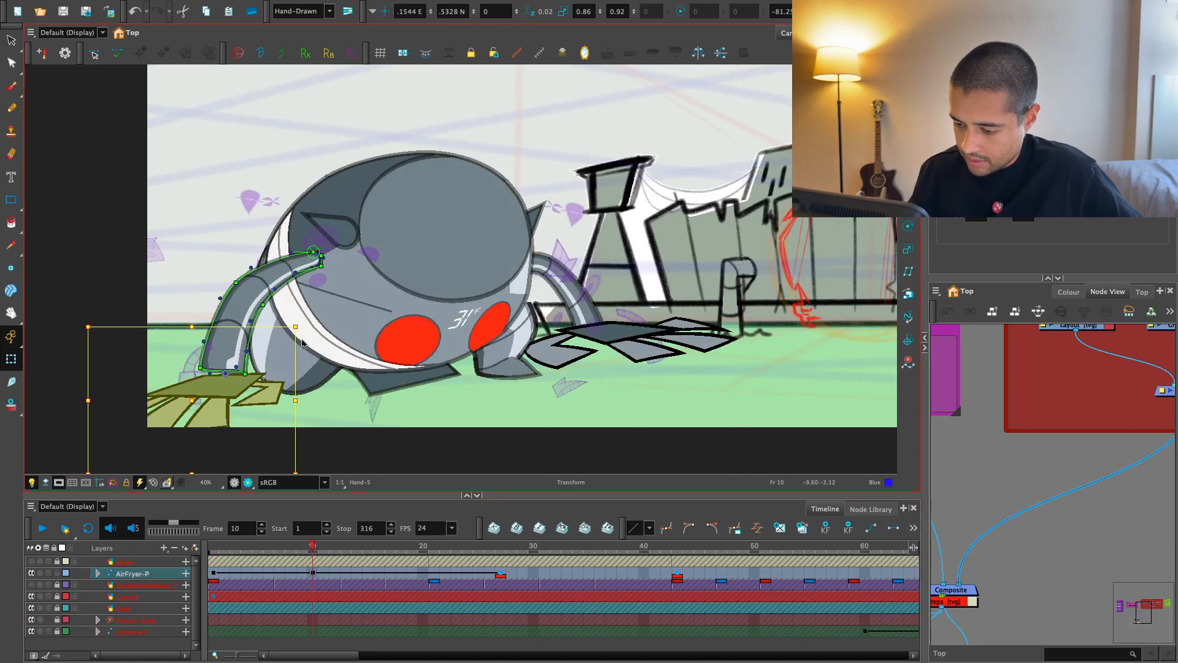
left_click_drag(302, 343, 297, 316)
left_click_drag(275, 393, 265, 396)
- Examine how the near hand's placement shifts between frames 1 and 10
key("semicolon")
key("apostrophe")
key("semicolon")
key("apostrophe")
key("semicolon")
key("apostrophe")
key("semicolon")
key("apostrophe")
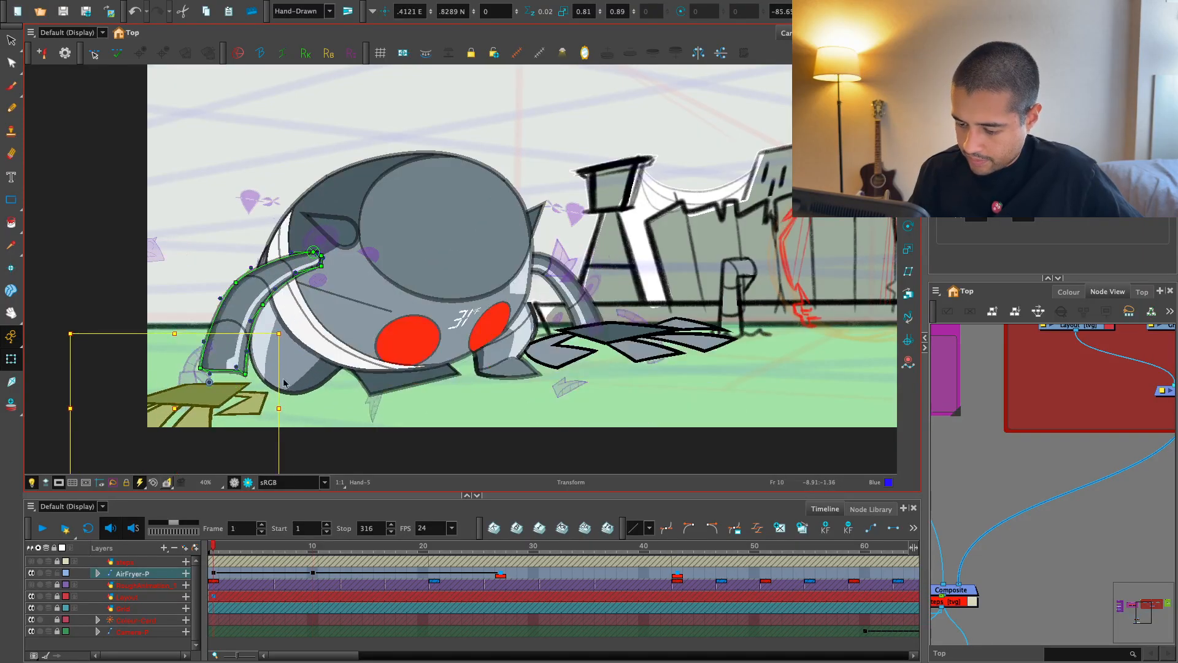
key("semicolon")
key("apostrophe")
key("semicolon")
key("apostrophe")
key("semicolon")
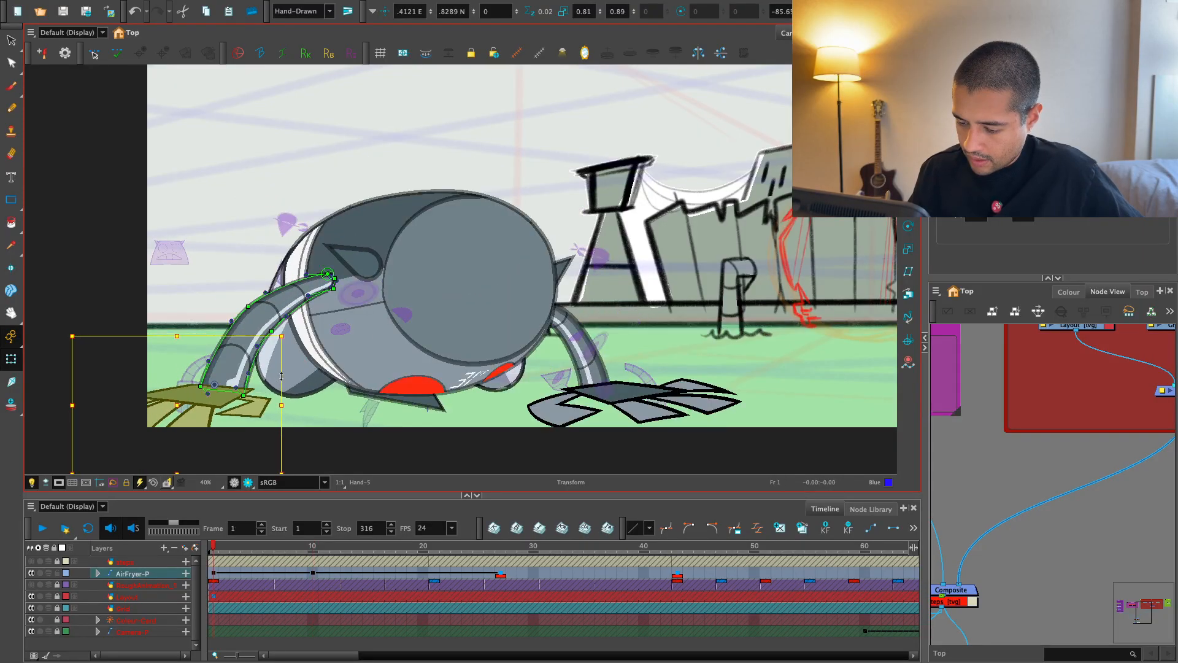
key("apostrophe")
key("semicolon")
key("apostrophe")
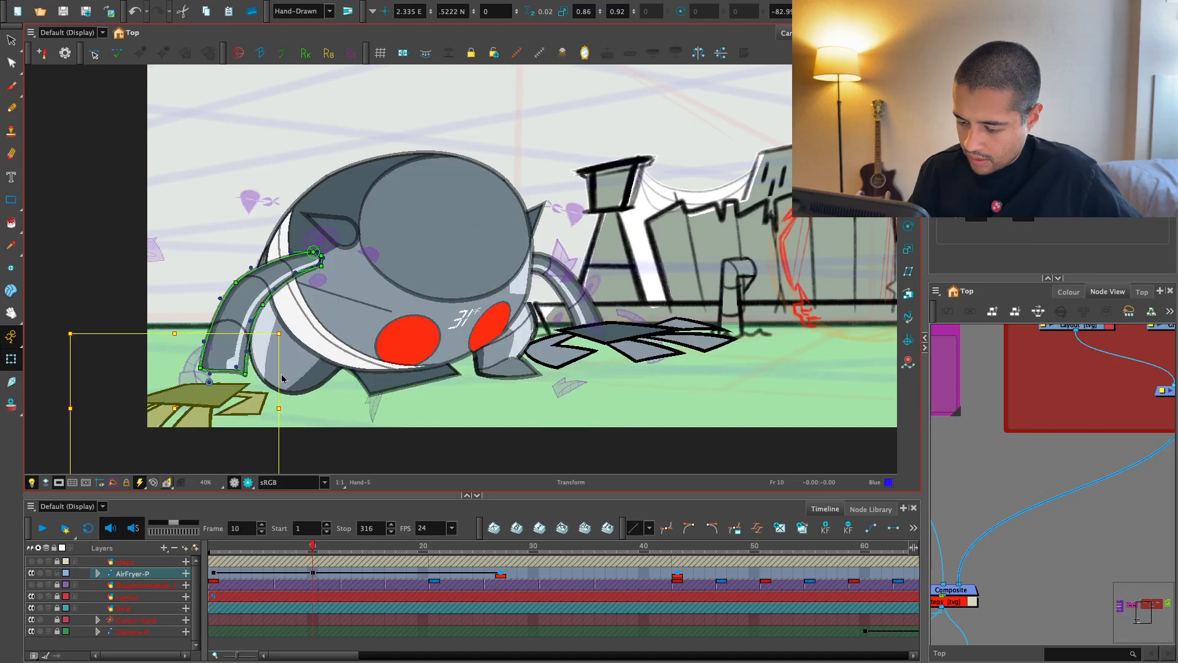
key("semicolon")
key("apostrophe")
- Extend the lower end of the near arm down to meet the hand at frame 10, checking against frame 1
left_click_drag(209, 375, 210, 367)
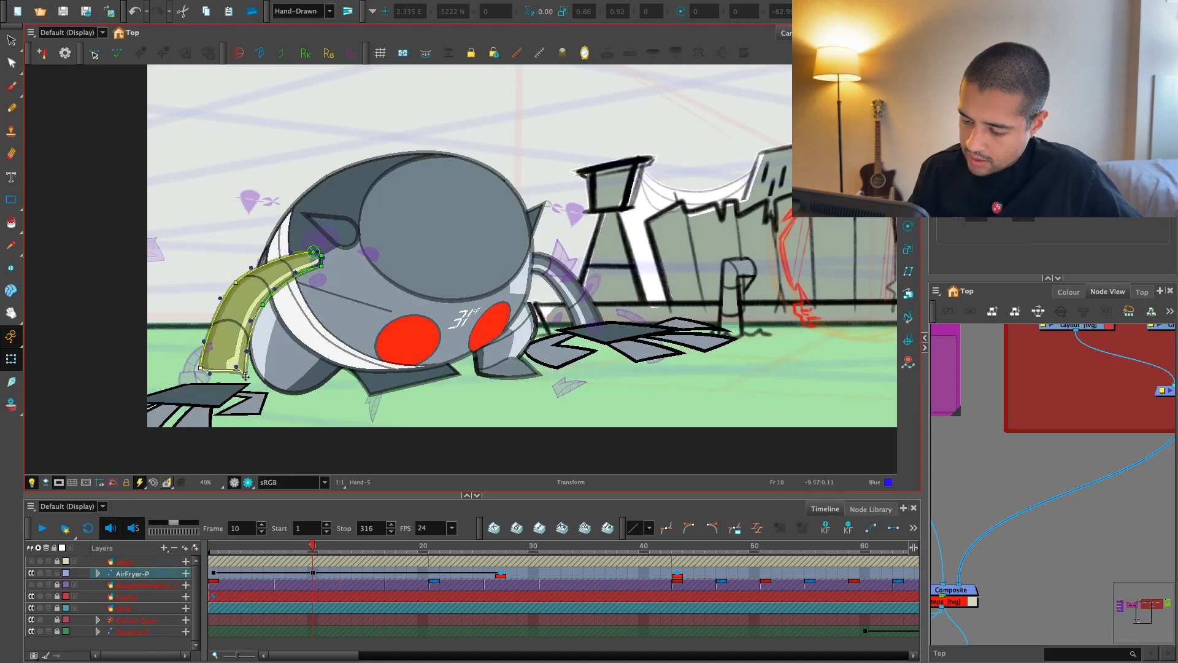
key("semicolon")
key("apostrophe")
key("semicolon")
key("apostrophe")
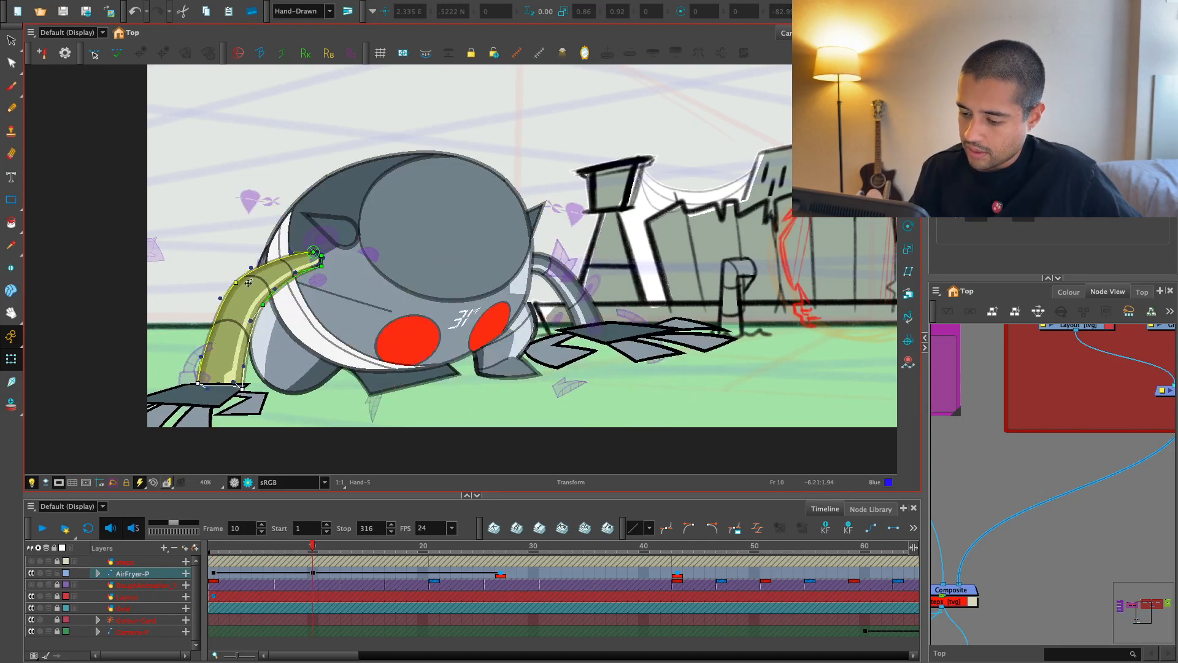
- Lower the middle bend of the near arm slightly at frame 10 and compare the curve with frame 1
left_click_drag(263, 305, 266, 315)
key("semicolon")
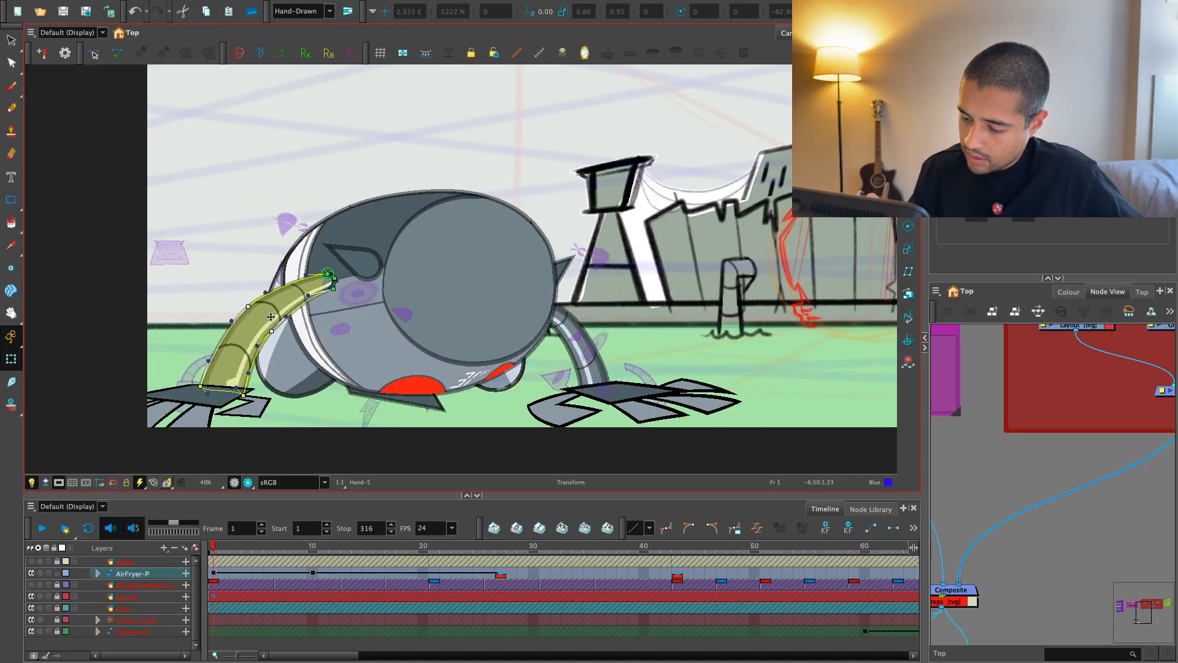
key("apostrophe")
key("semicolon")
key("apostrophe")
key("semicolon")
key("apostrophe")
key("semicolon")
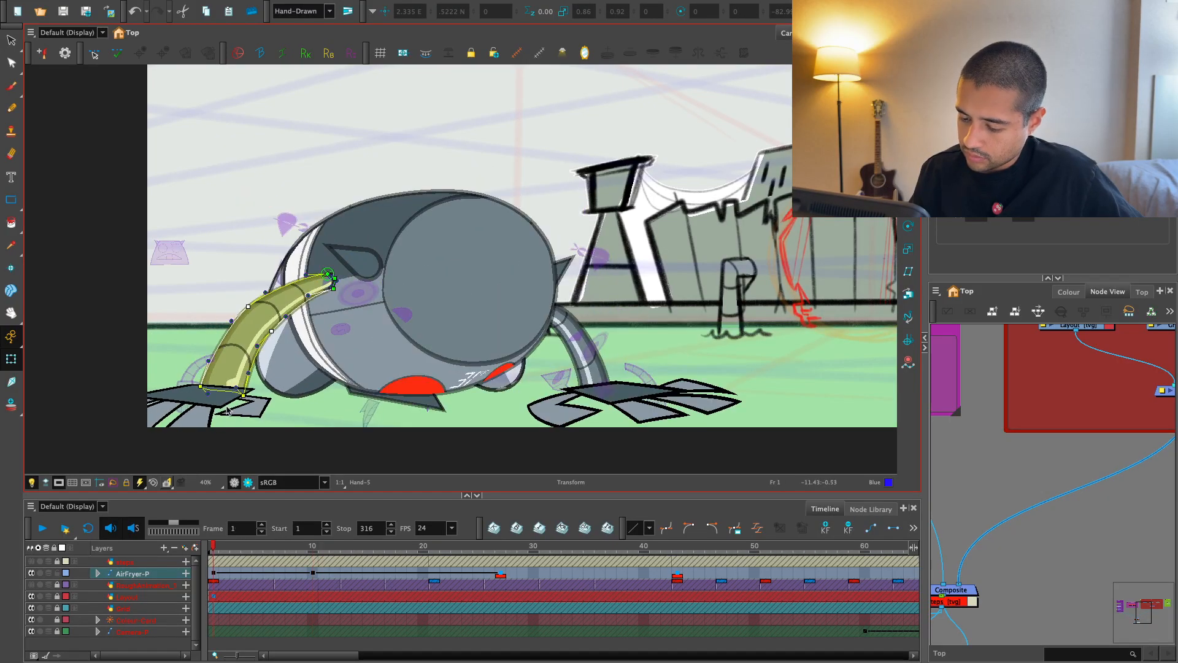
key("apostrophe")
- Skew the near hand slightly at frame 10 and compare its shape with frame 1
left_click(224, 398)
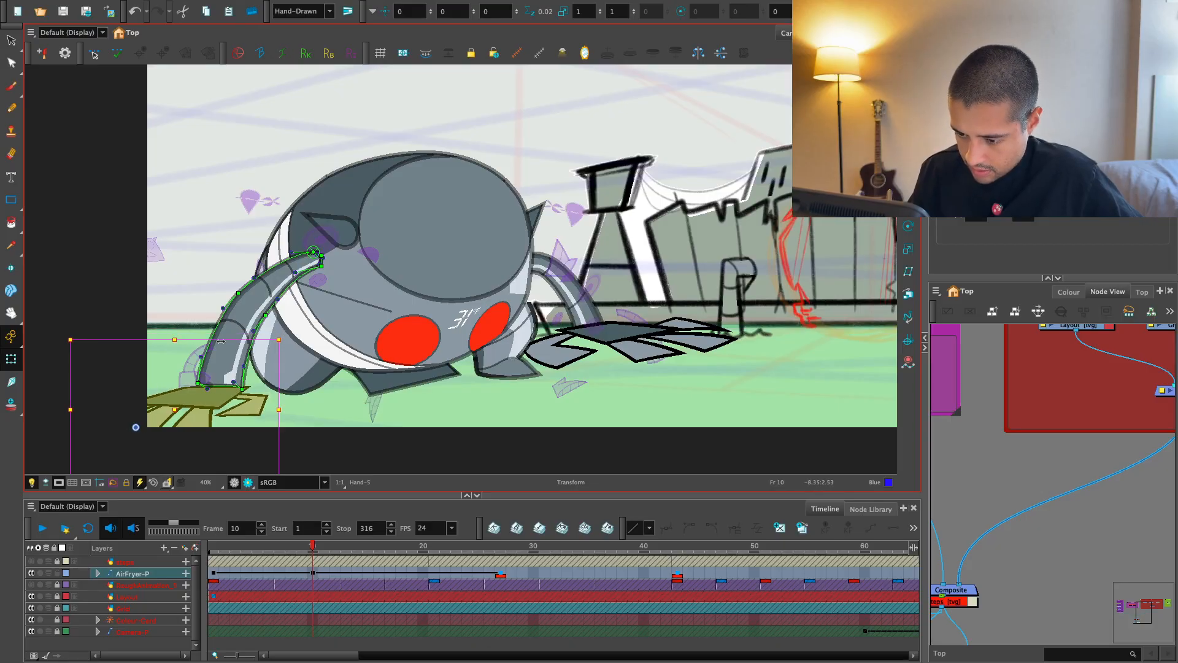
left_click_drag(221, 341, 232, 339)
left_click(264, 332)
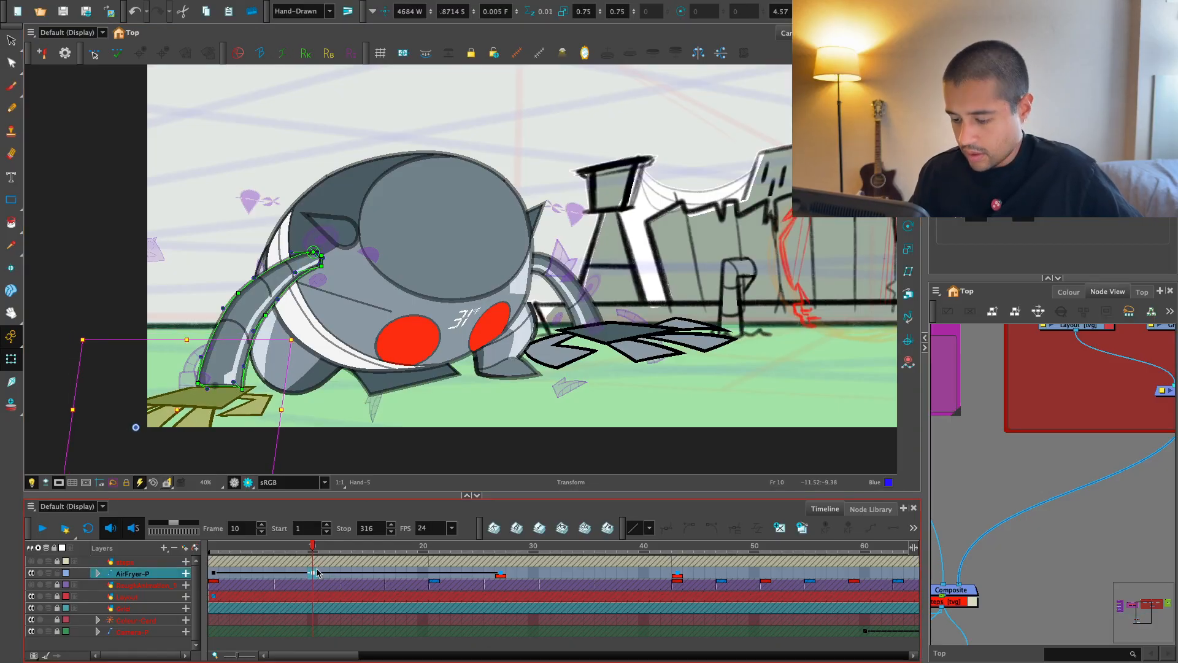
left_click(261, 411)
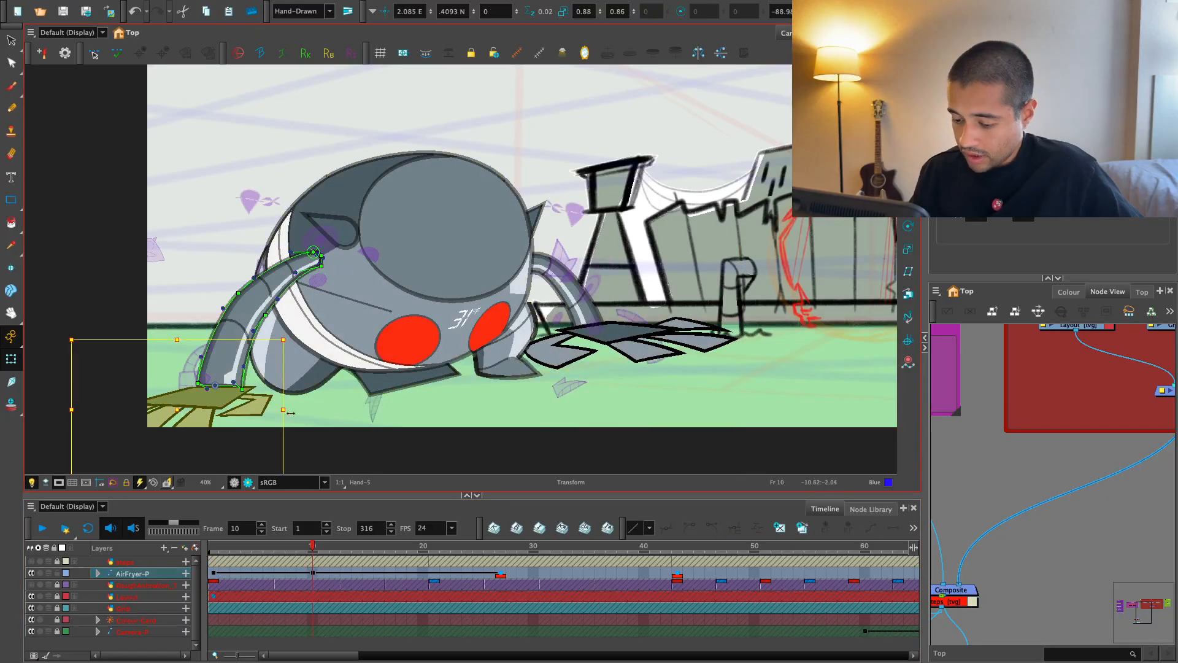
key("semicolon")
key("apostrophe")
key("semicolon")
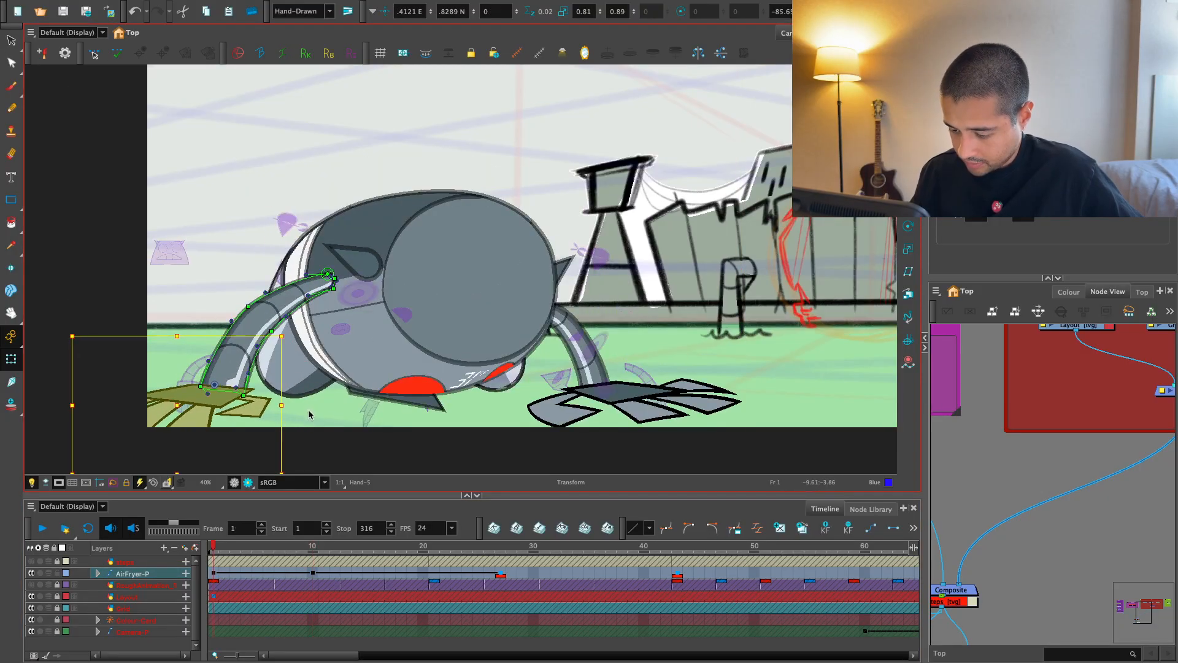
key("apostrophe")
- Rotate the near hand a little more at frame 10 and nudge it up toward the wrist
left_click_drag(294, 332, 300, 341)
left_click_drag(240, 398, 240, 393)
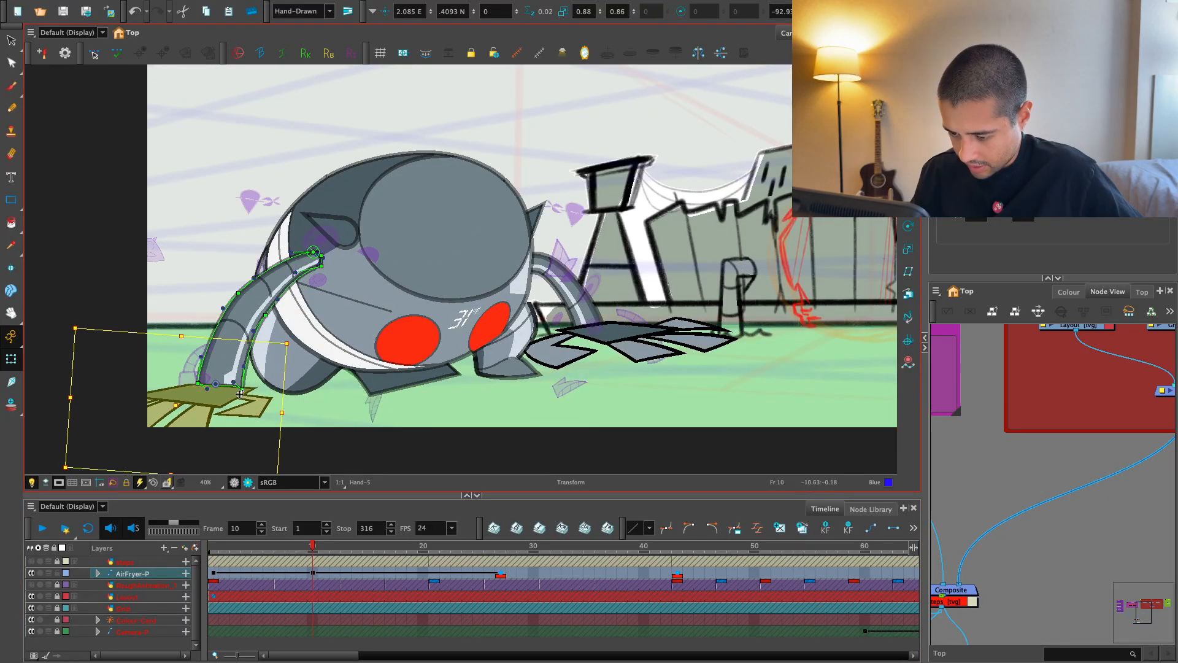
key("semicolon")
key("apostrophe")
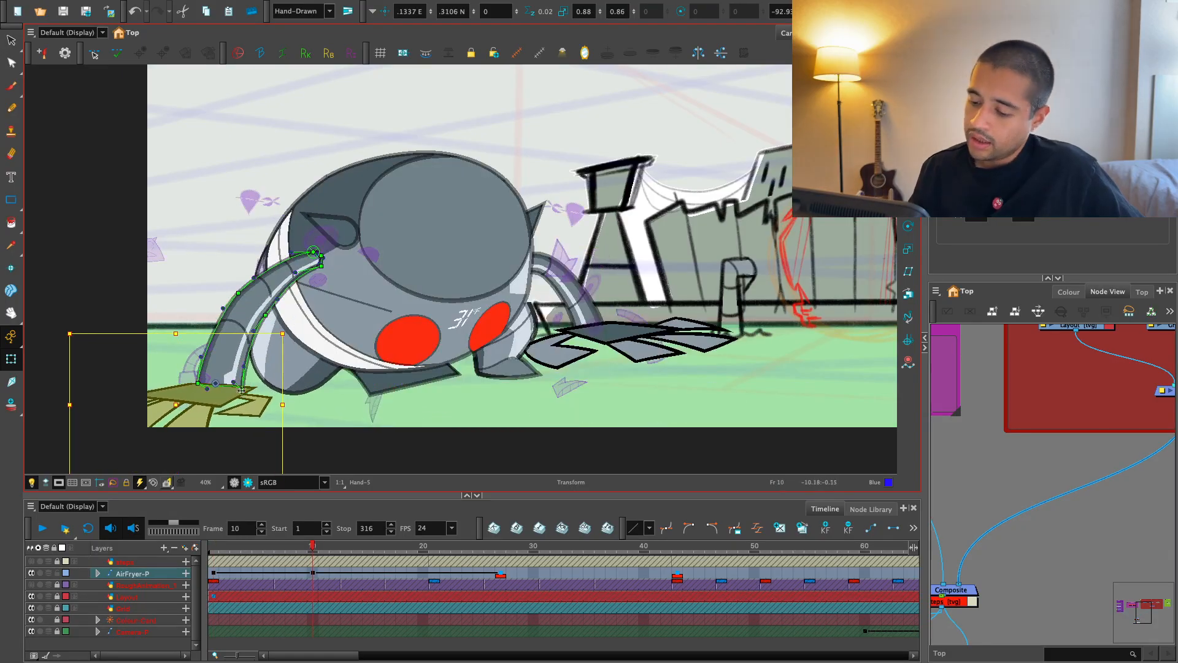
- Move both lower corner points of the near arm down onto the hand at frame 10
scroll(241, 390, "up", 2)
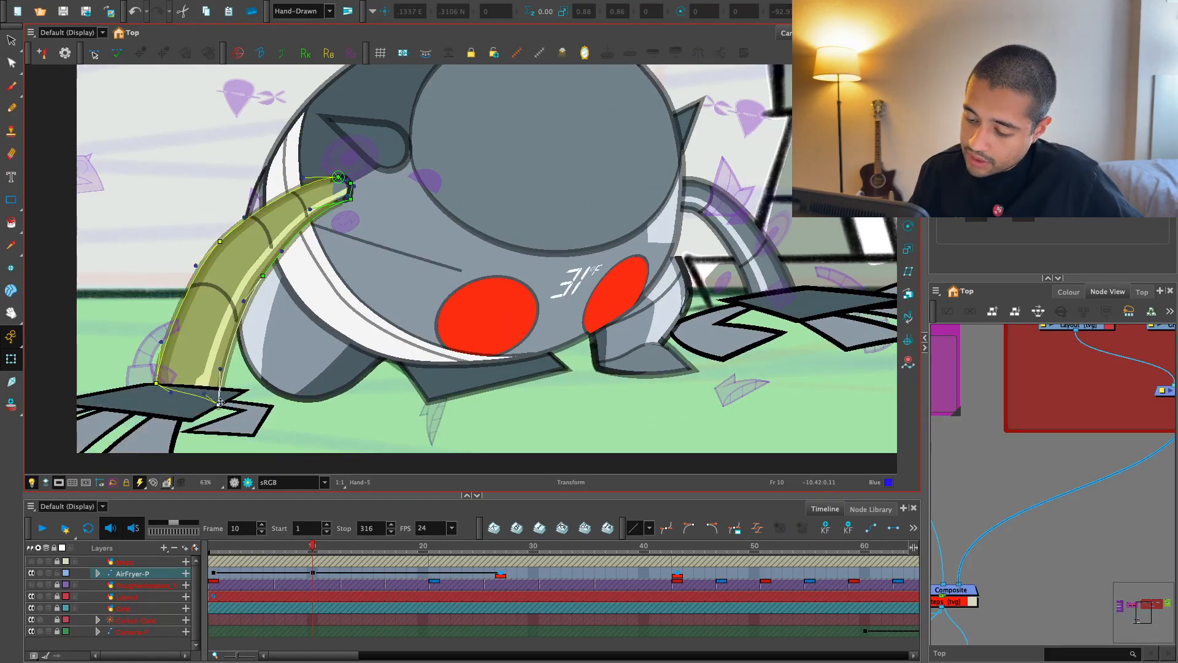
left_click_drag(220, 401, 214, 412)
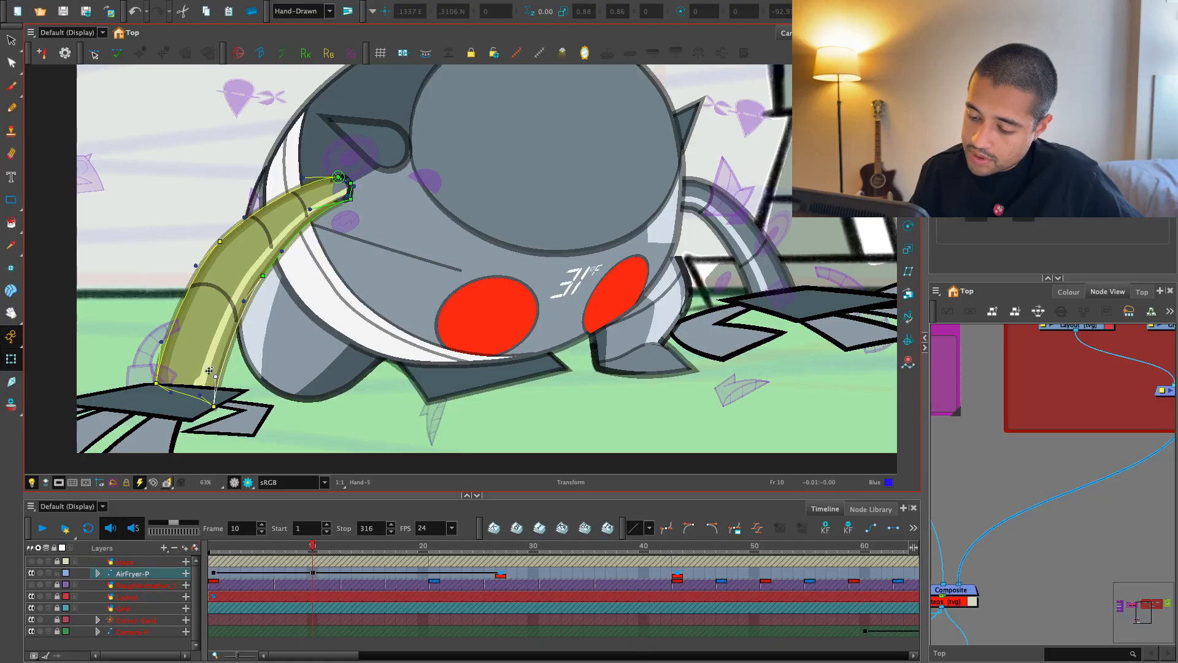
left_click_drag(158, 385, 157, 391)
- Examine the near arm's contour and crease lines across frames 1 and 10
key("semicolon")
key("apostrophe")
key("semicolon")
key("apostrophe")
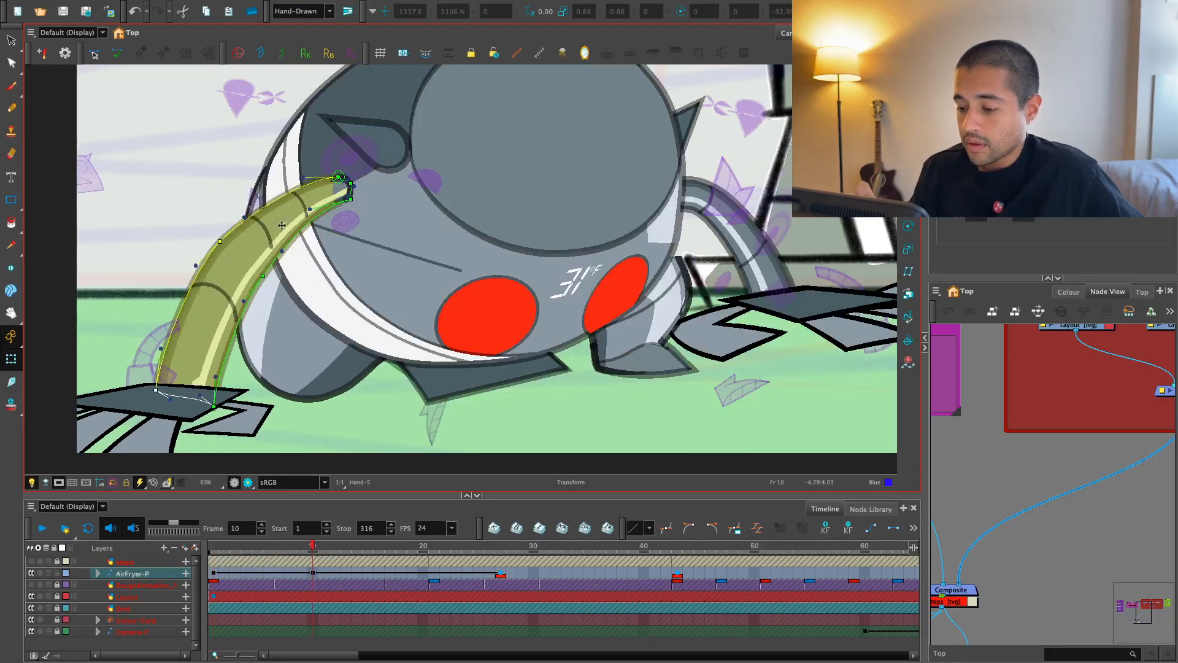
key("semicolon")
key("apostrophe")
scroll(352, 231, "up", 1)
key("semicolon")
key("apostrophe")
key("semicolon")
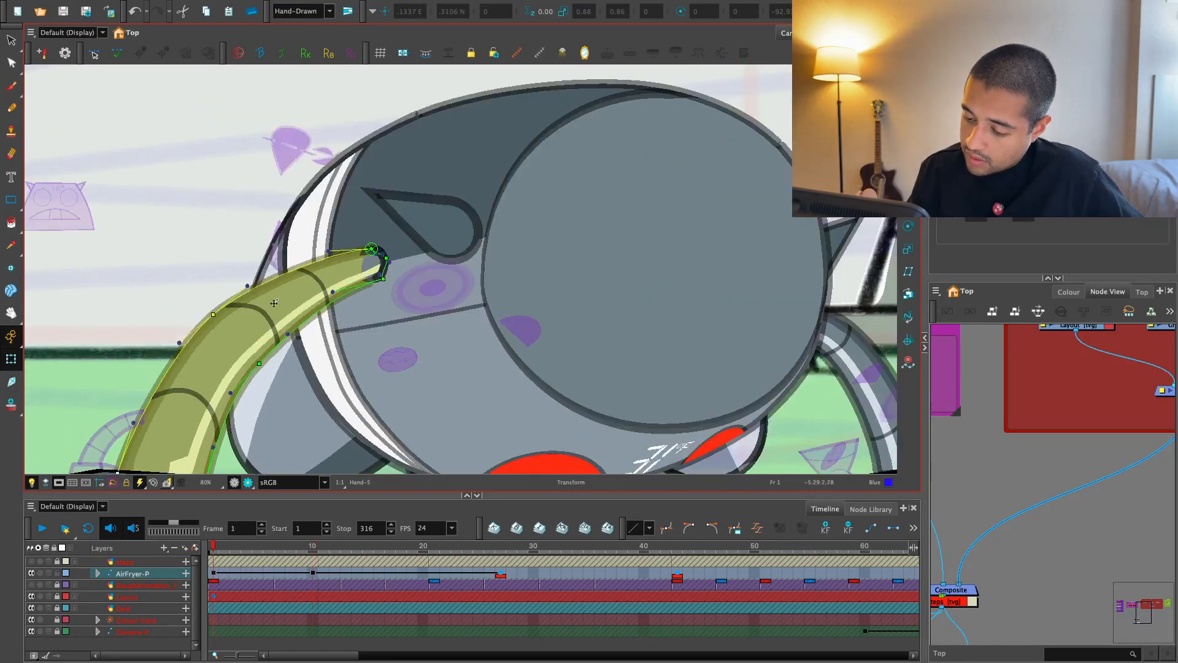
key("apostrophe")
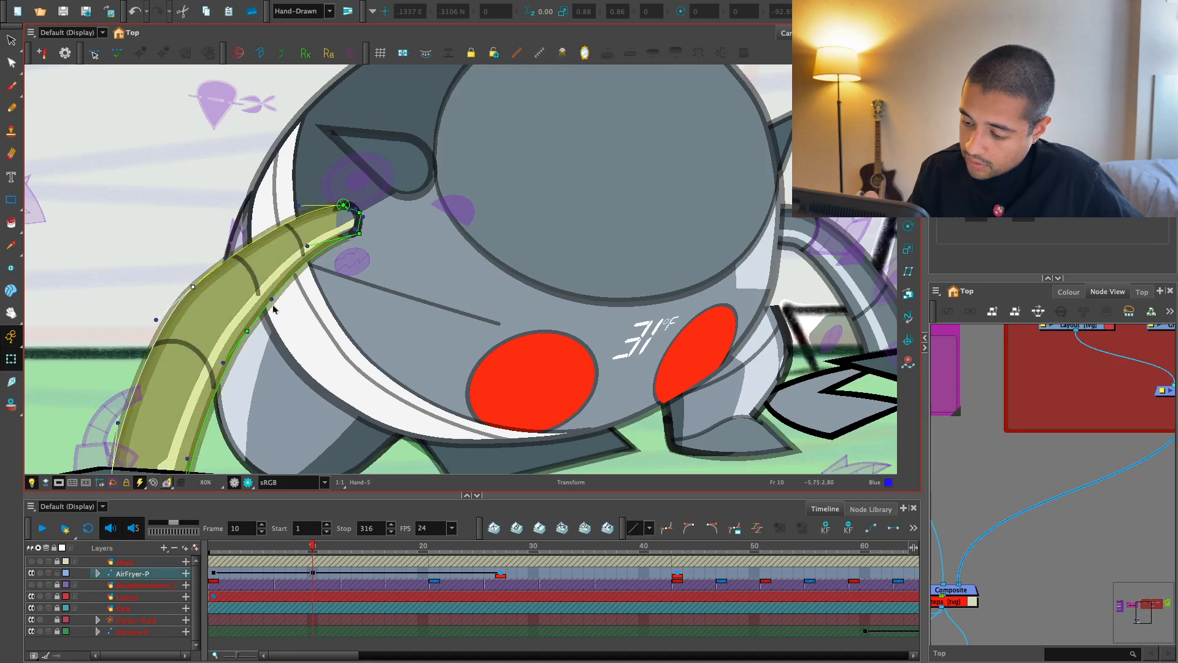
- Fit the near arm's crossing crease lines to its reshaped contour at frame 10
left_click(260, 305)
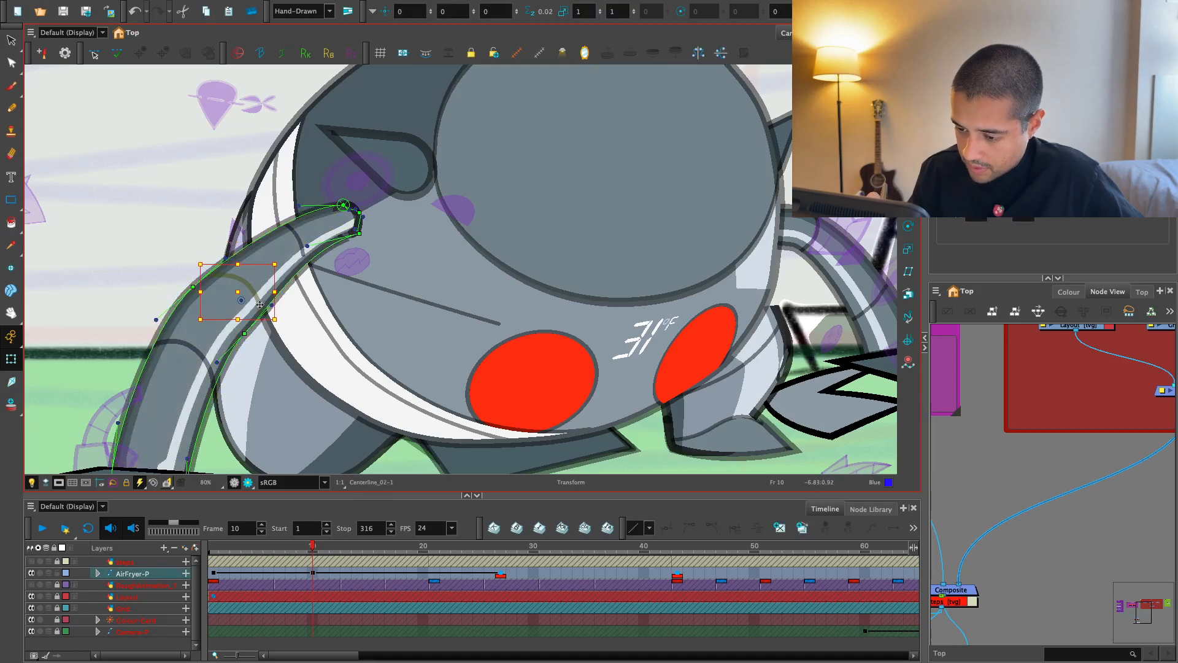
left_click(245, 286)
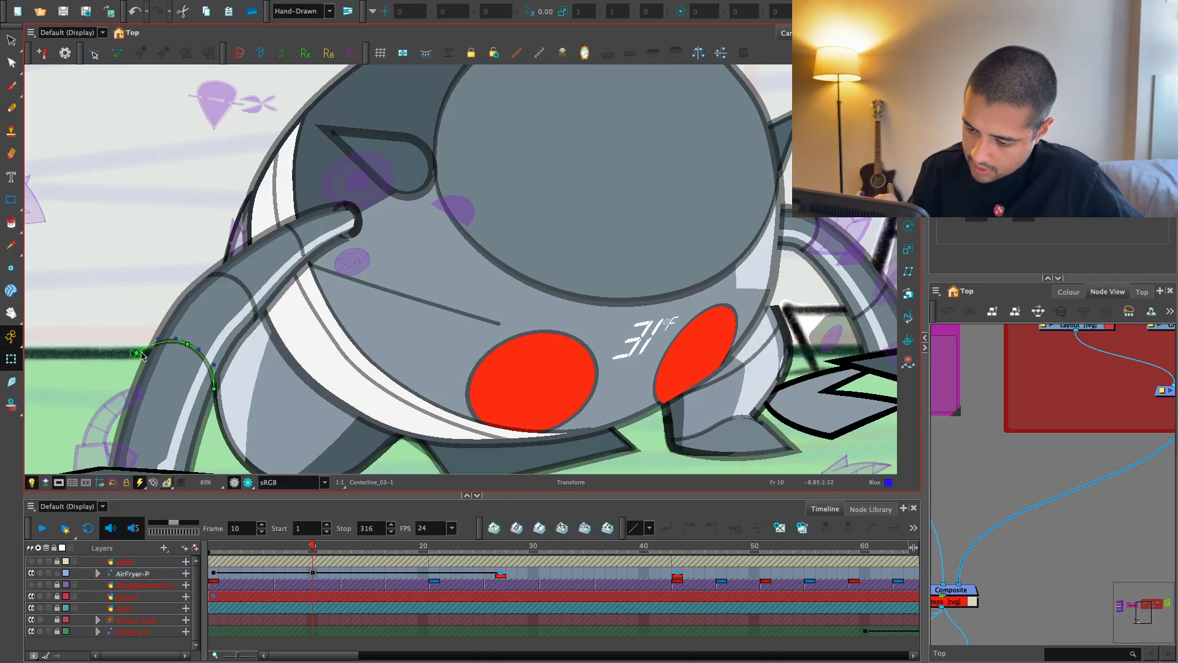
left_click(159, 345)
left_click(171, 303)
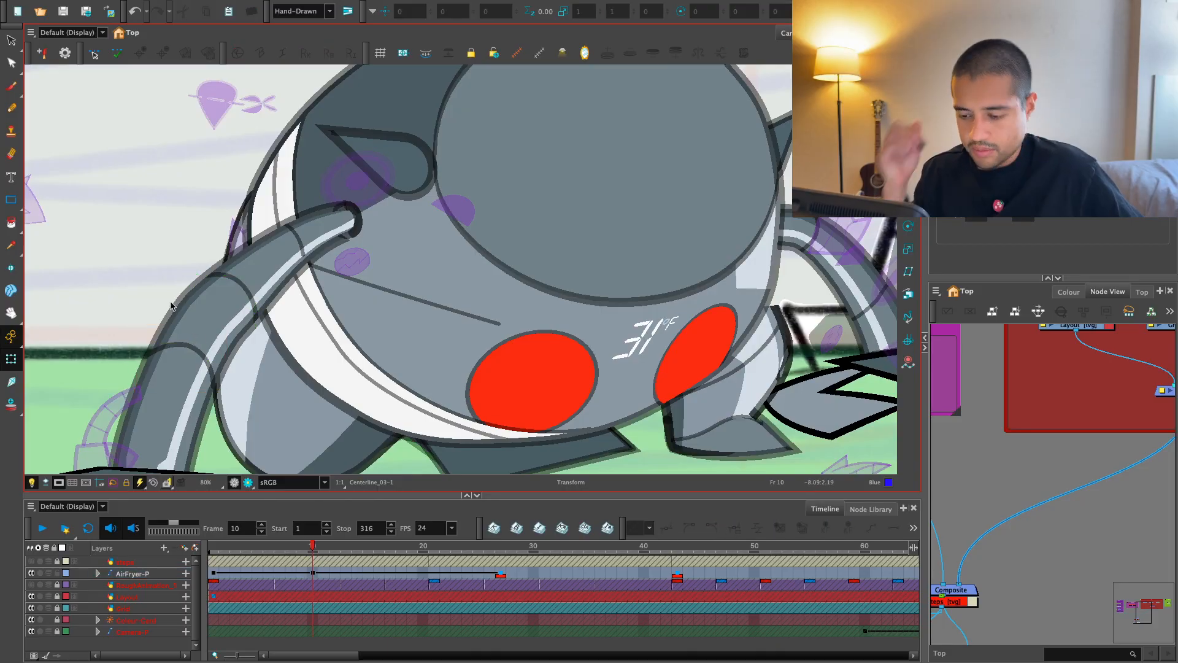
key("1")
key("1")
key("2")
key("2")
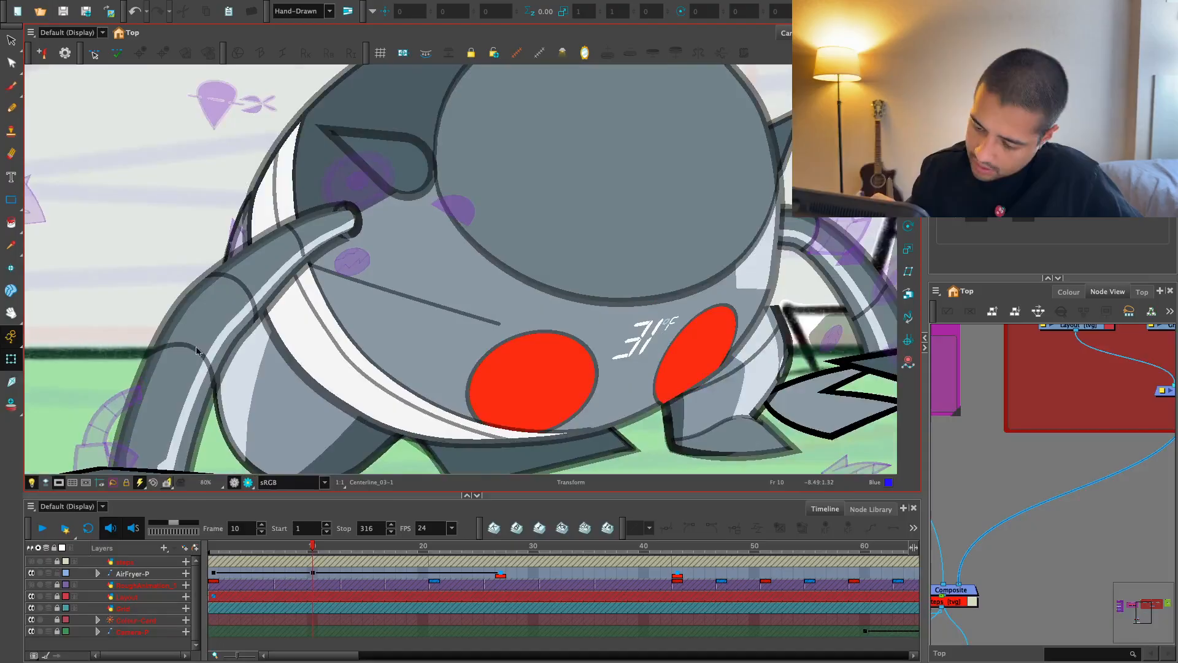
left_click(196, 350)
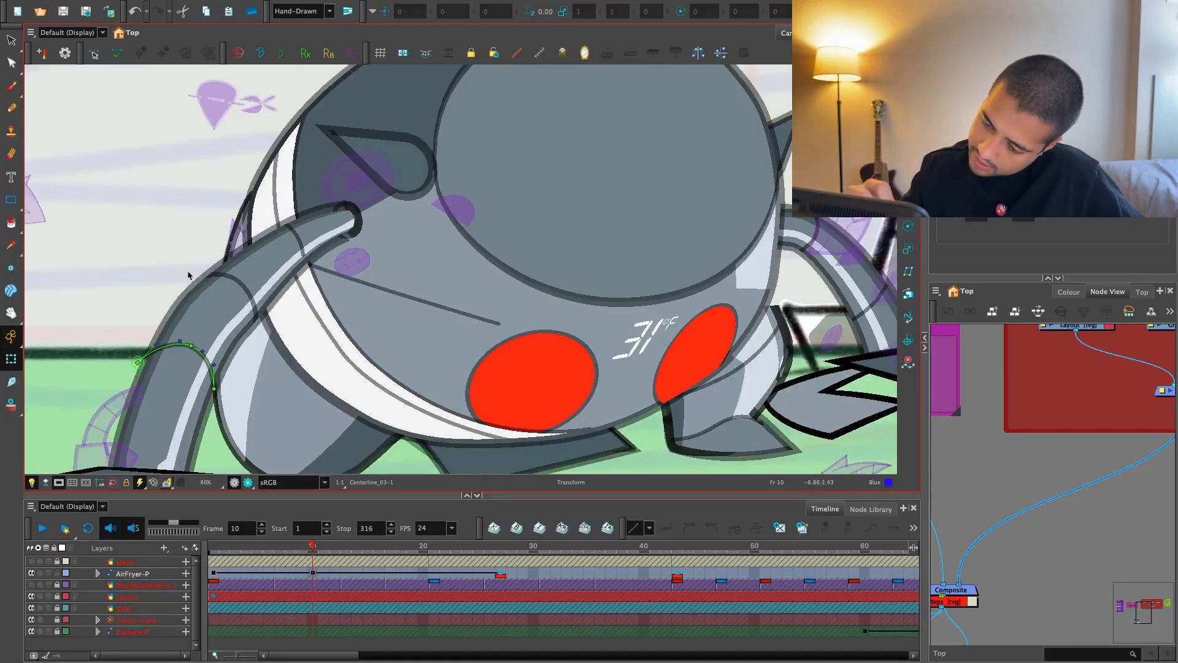
left_click(303, 245)
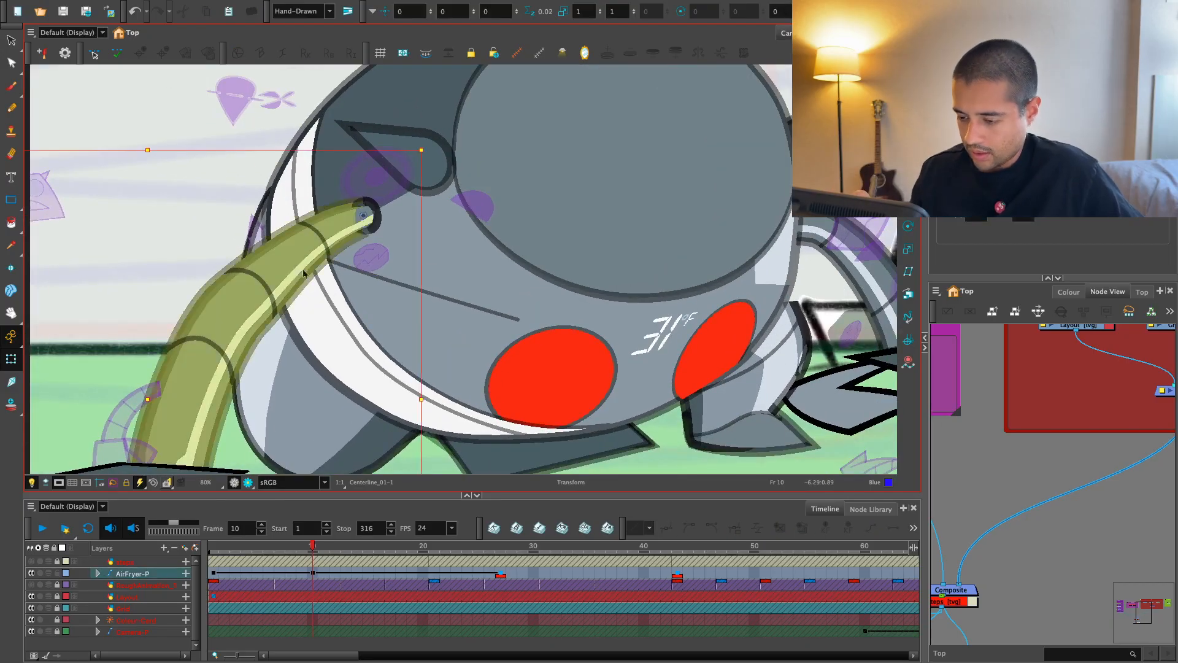
- Refine the curve handles along the near arm's inner and outer contours at frame 10
left_click(257, 218)
left_click_drag(264, 330, 282, 296)
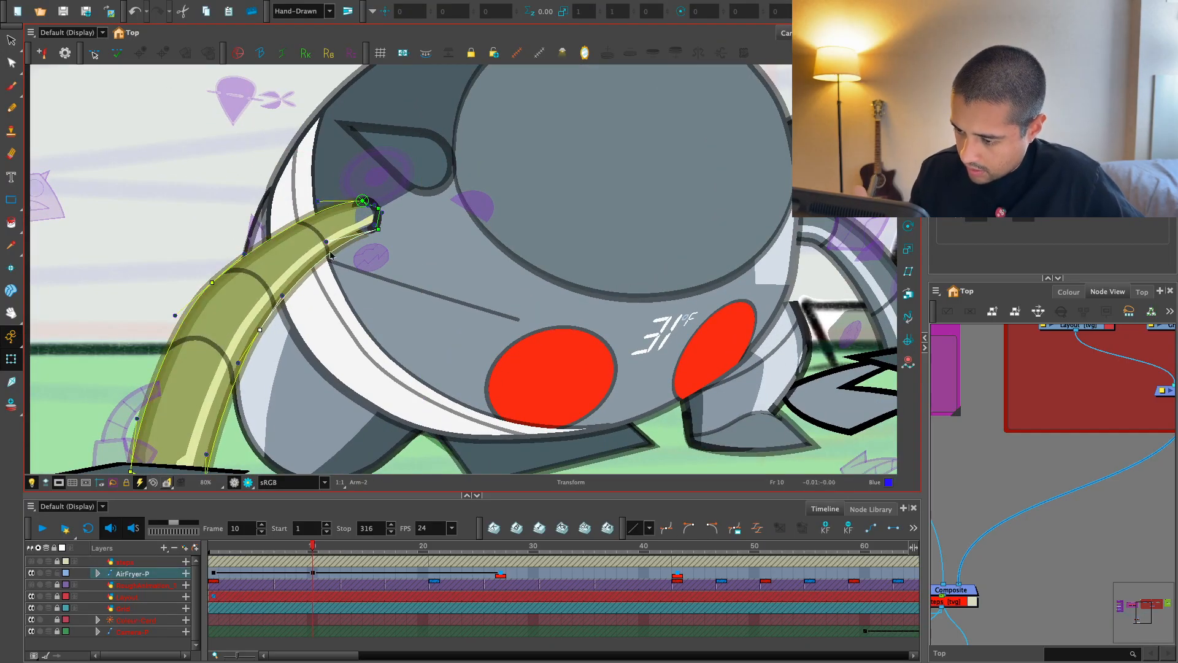
left_click_drag(326, 241, 328, 246)
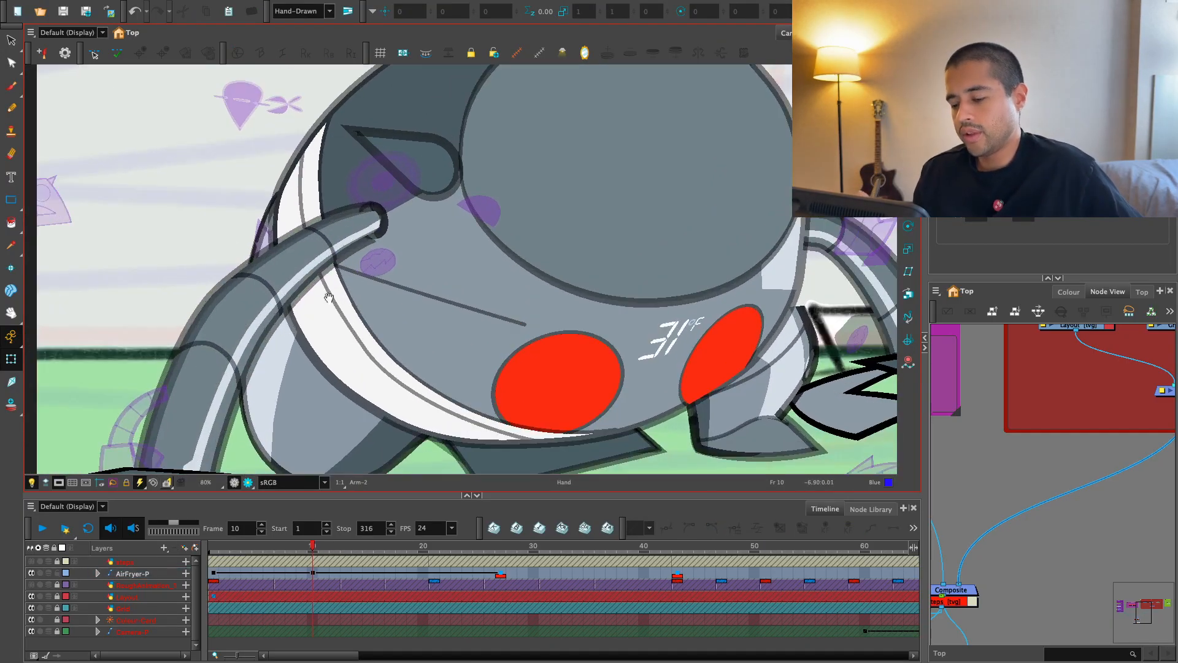
left_click(249, 229)
left_click_drag(251, 259, 250, 255)
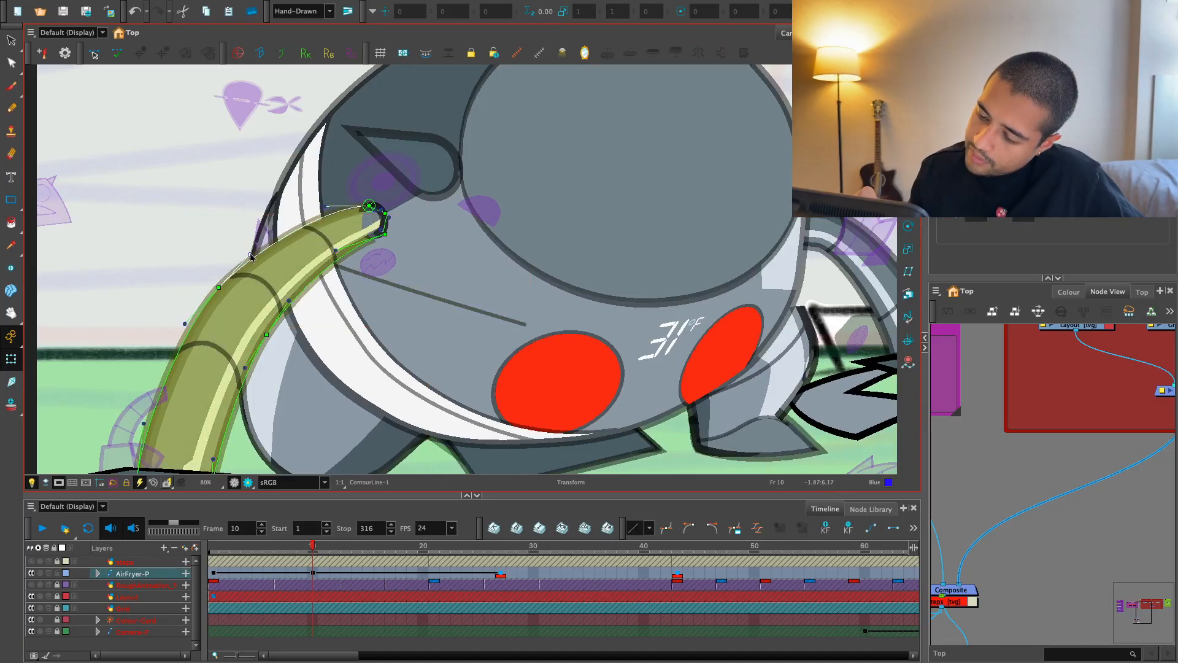
left_click_drag(179, 330, 182, 333)
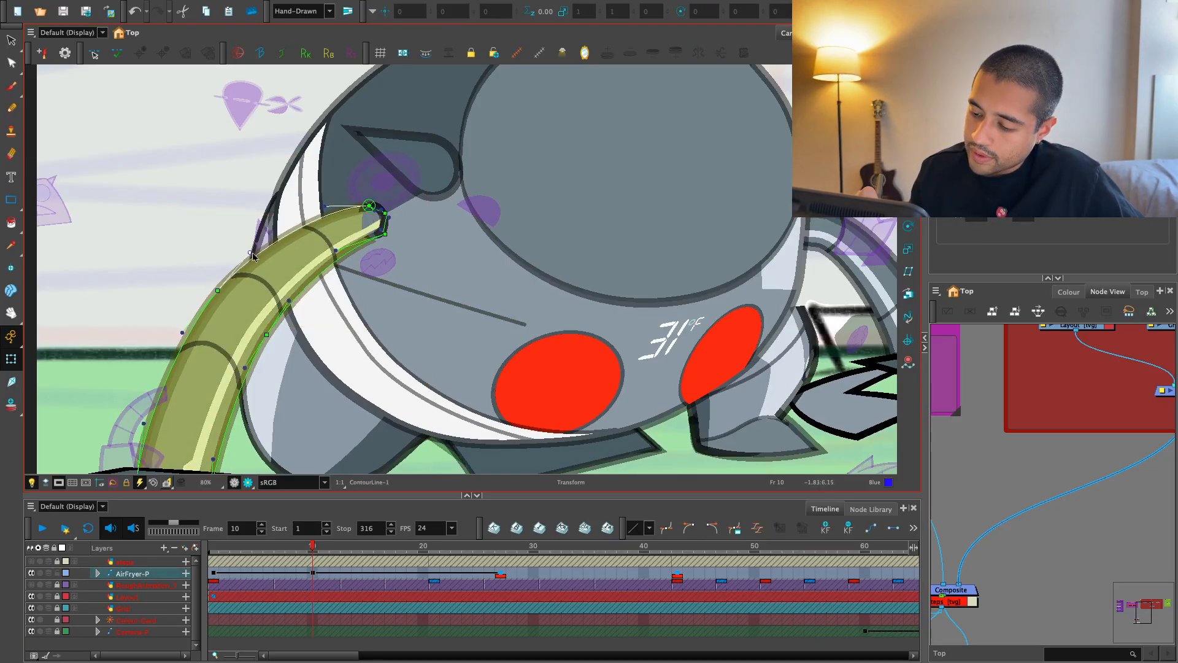
- Hide the arm's deformation controls and select the AirFryer-P layer's key at frame 1
key("Escape")
key("shift+c")
key("1")
key("1")
left_click_drag(455, 321, 439, 319)
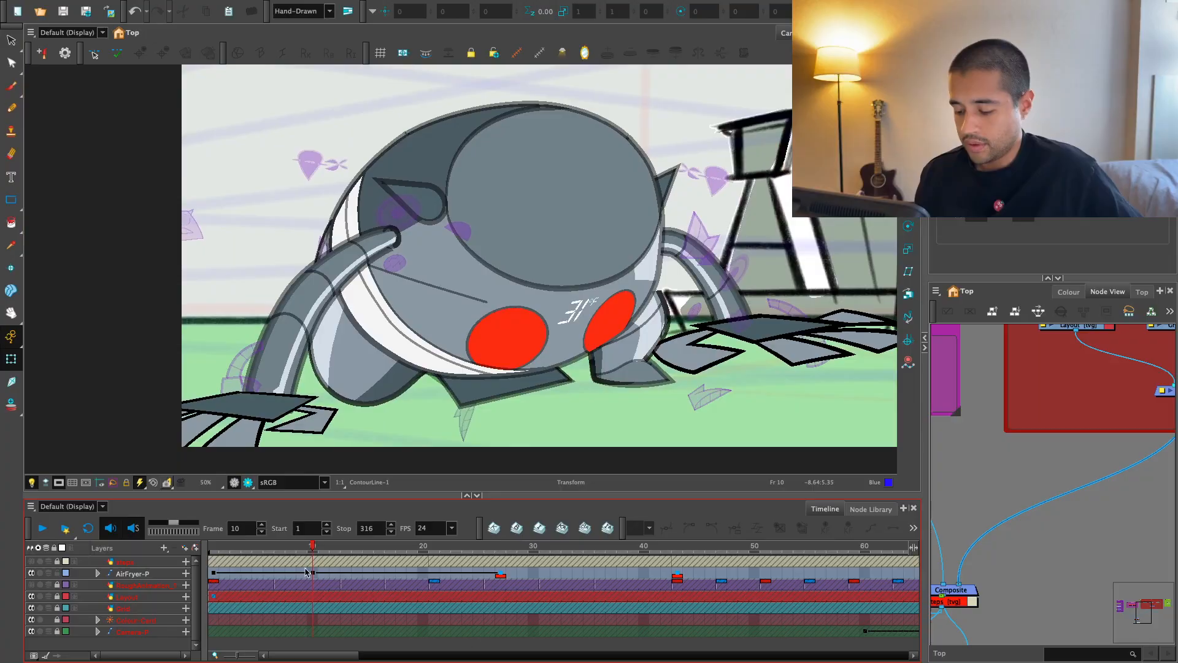
left_click(306, 572)
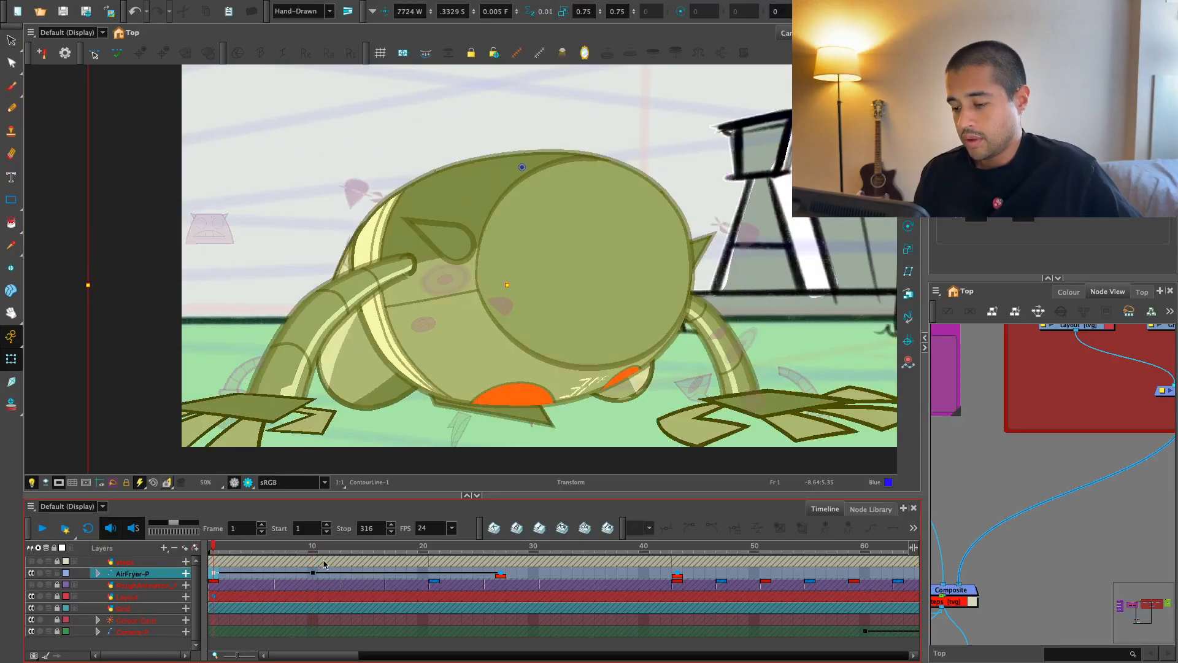
- Select the whole near arm with its hand at frame 10 and stretch it slightly to a scale of 1 by 1.01
key("1")
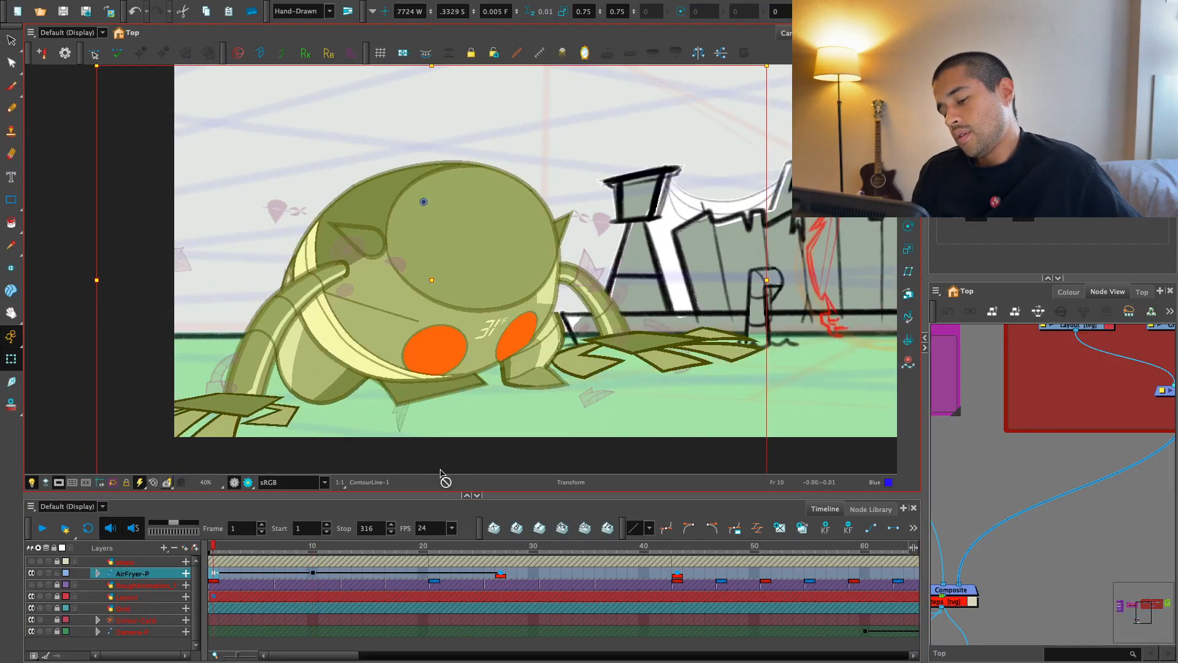
left_click(291, 422)
left_click(292, 292)
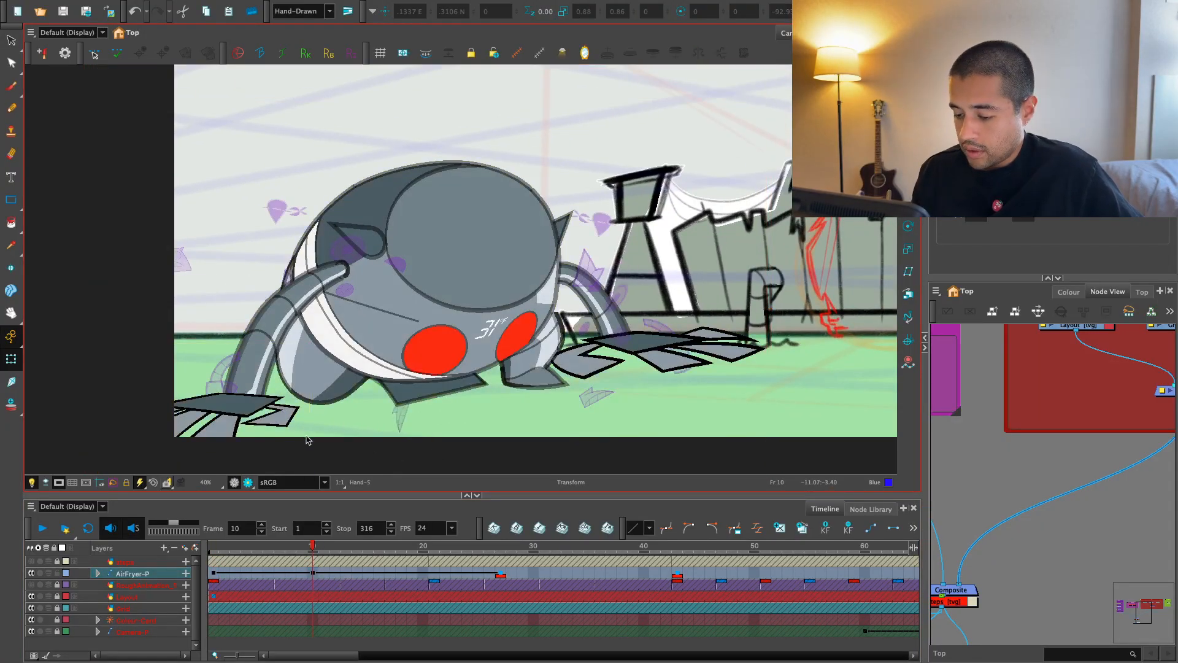
key("2")
key("b")
left_click_drag(323, 427, 316, 418)
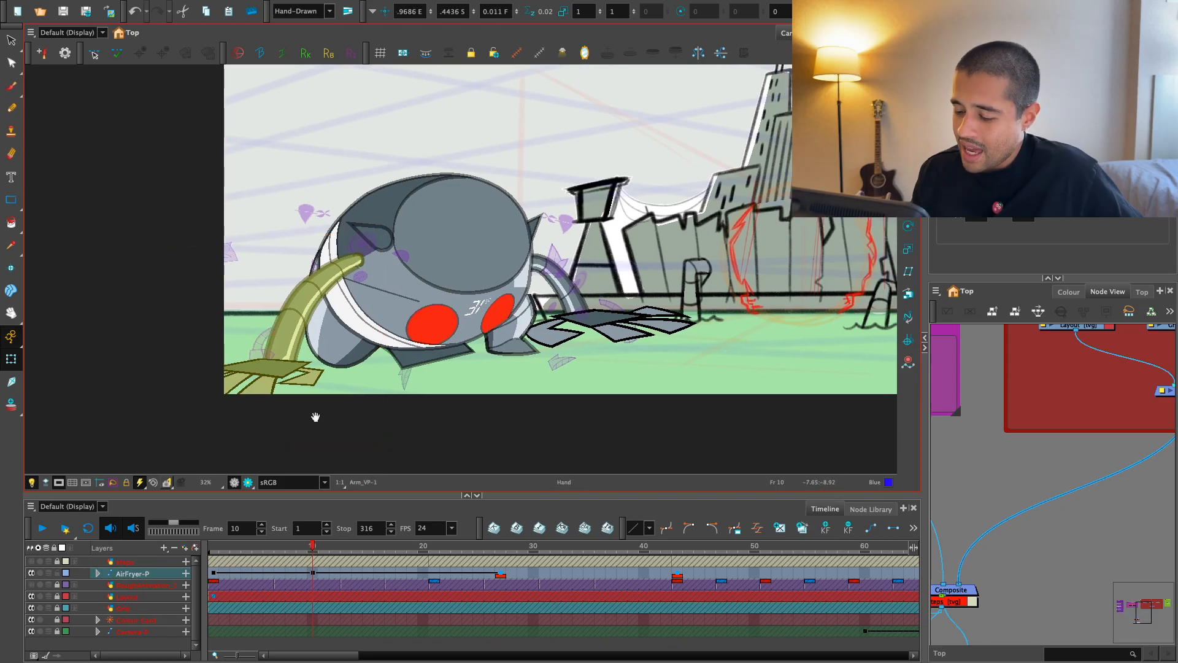
key("shift+comma")
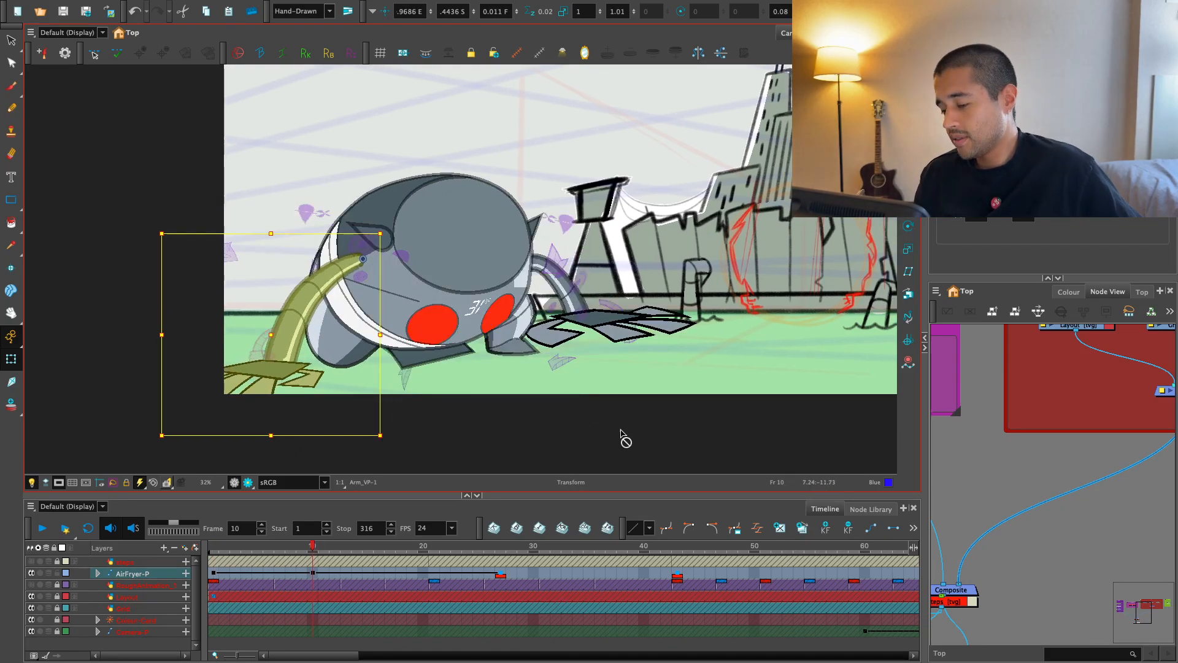
- Compare the robot's pose at frames 1 and 10, checking how the near arm moves
key("1")
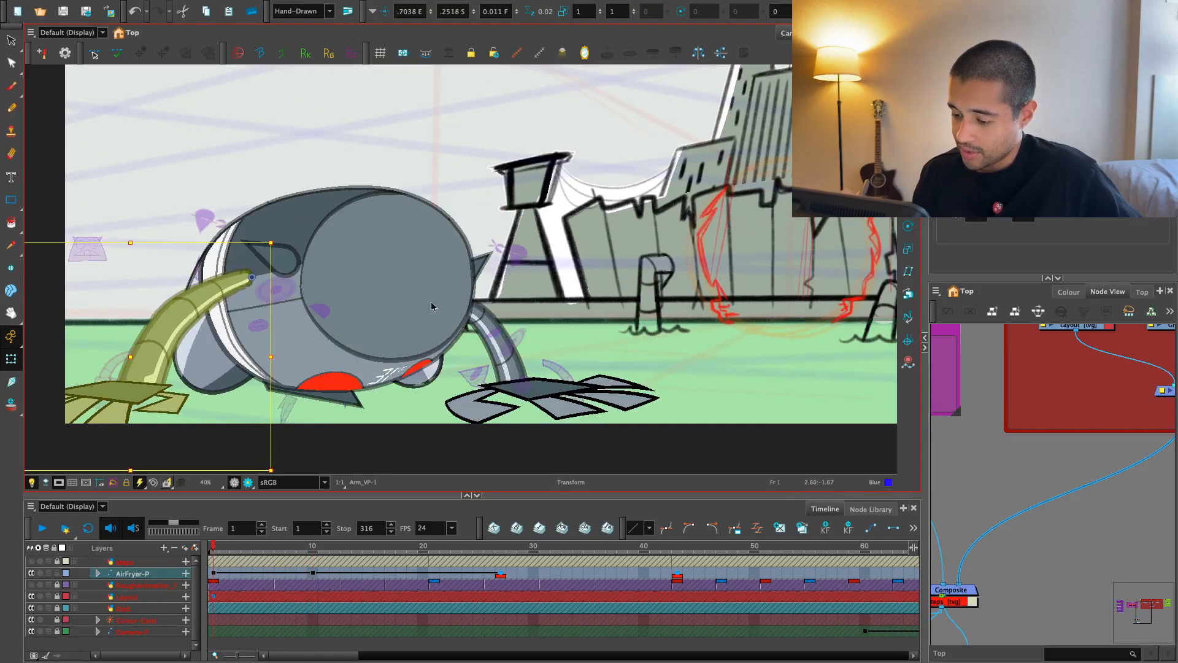
key("apostrophe")
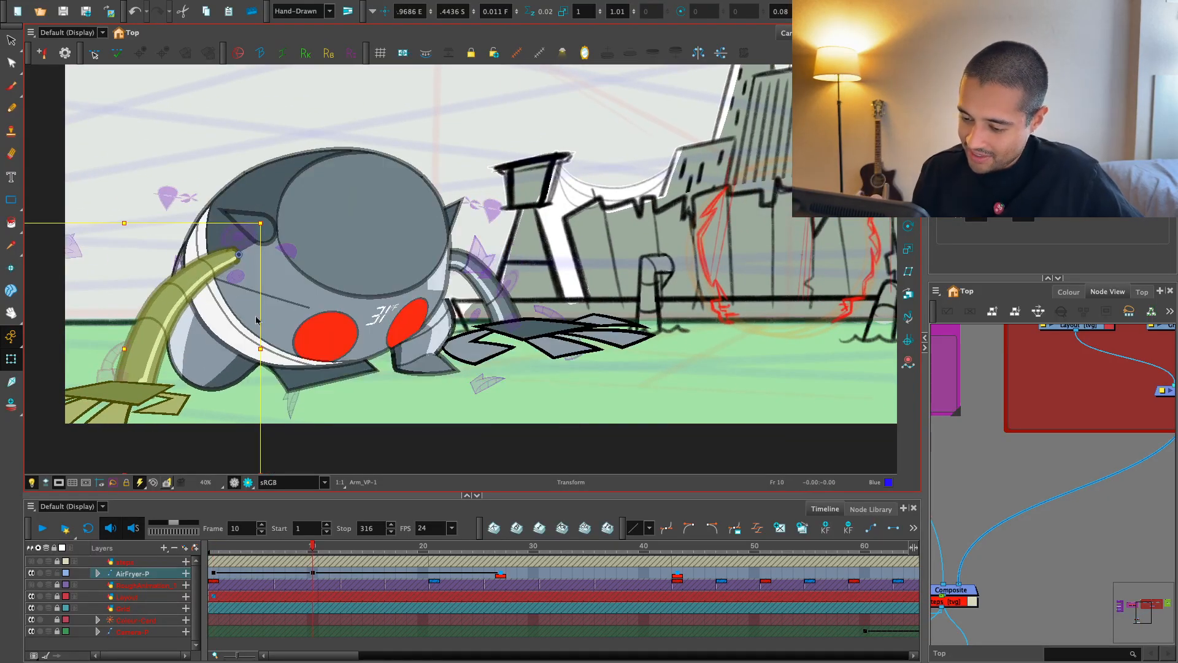
key("semicolon")
key("apostrophe")
key("semicolon")
key("apostrophe")
key("apostrophe")
key("semicolon")
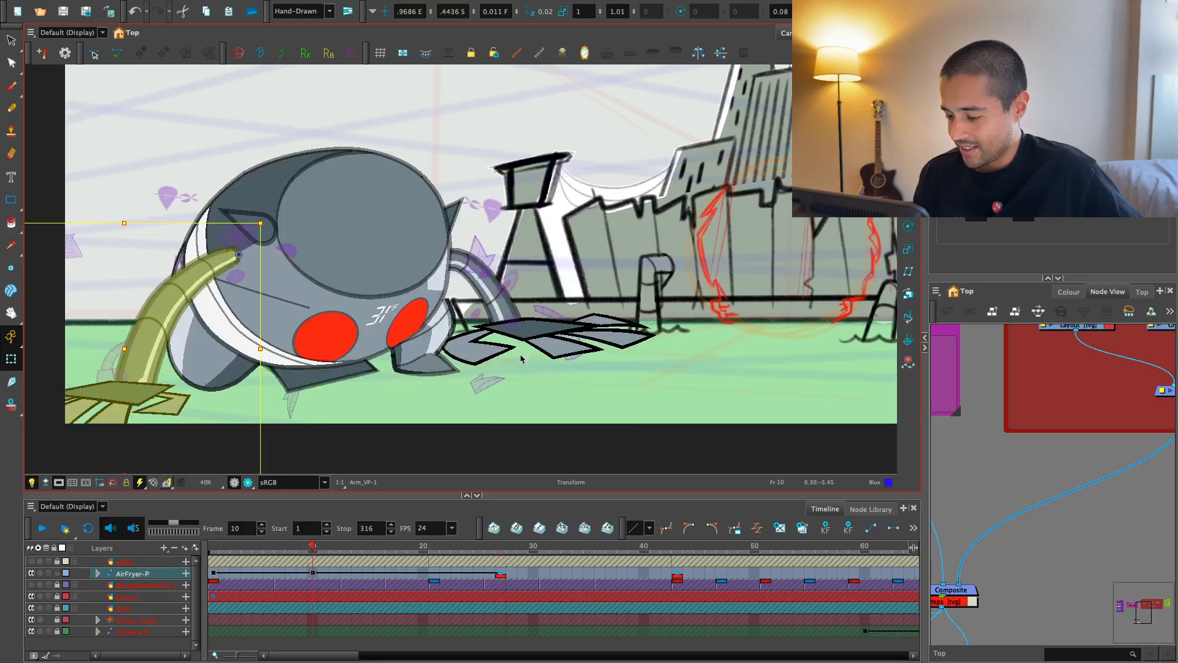
key("semicolon")
key("apostrophe")
- Examine the far foot and leg at frame 10 and compare the pose with frames 1 and 27
left_click(449, 369)
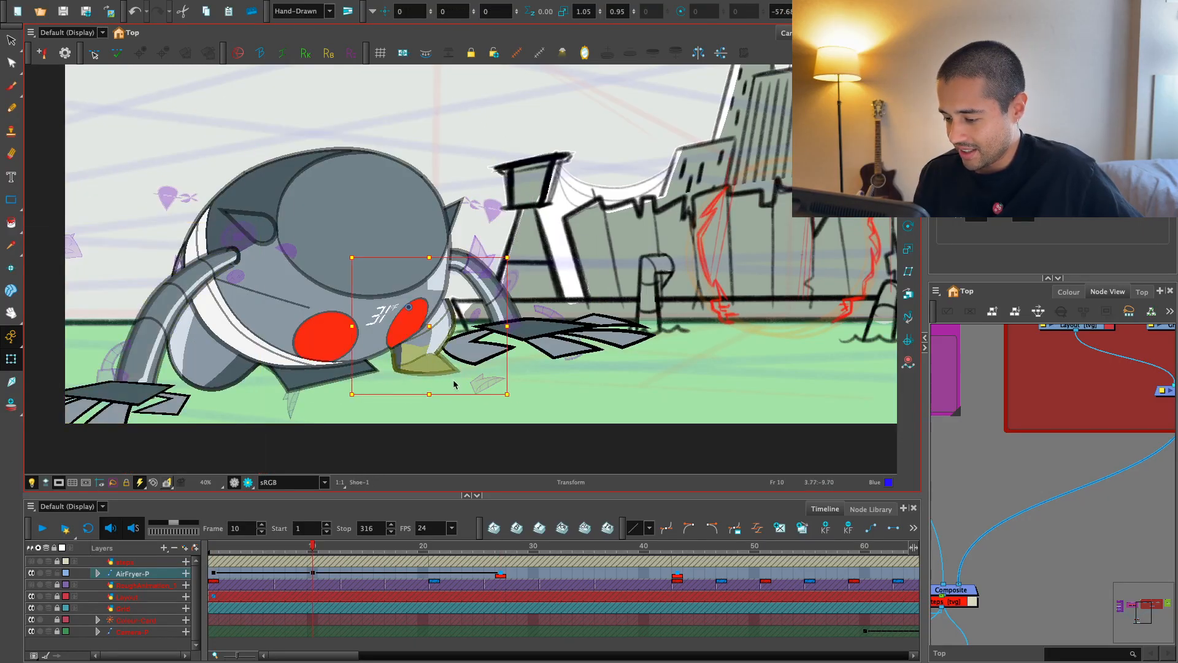
left_click_drag(454, 385, 462, 398)
scroll(599, 291, "up", 4)
left_click(448, 201)
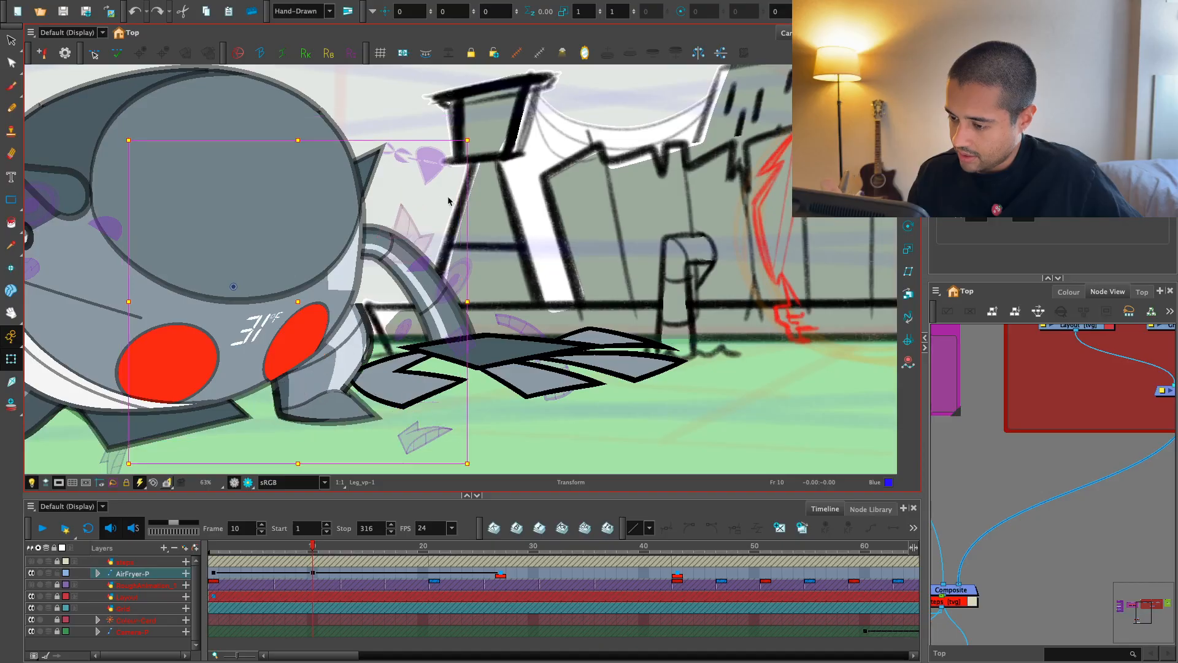
left_click_drag(434, 166, 418, 130)
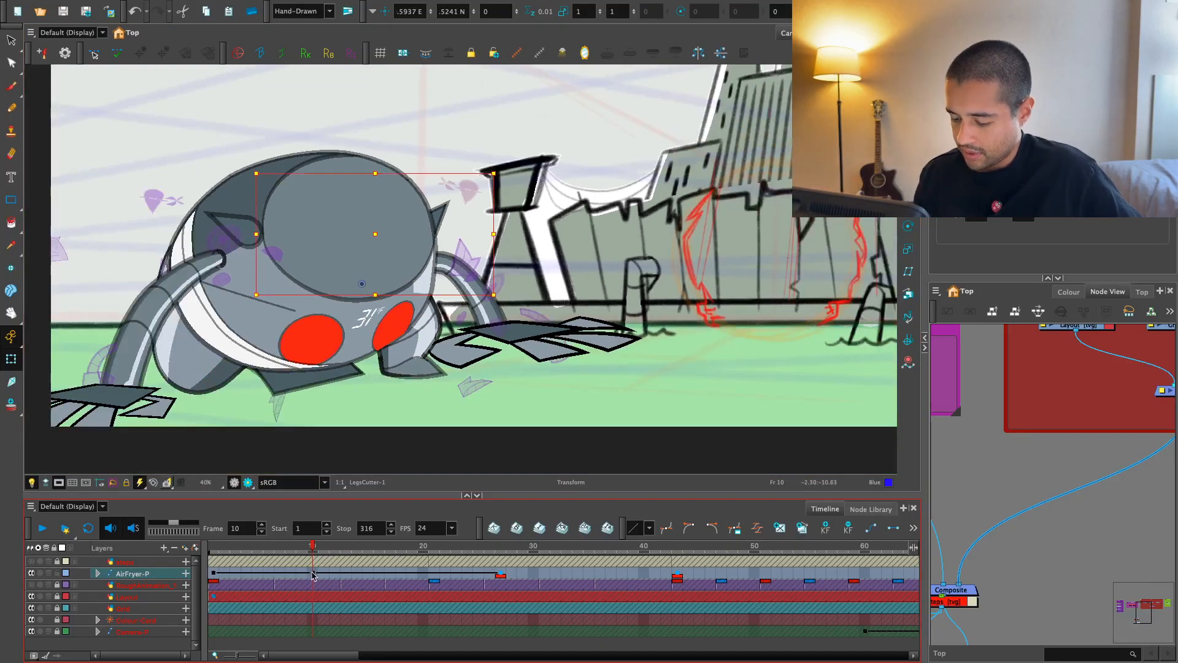
left_click(317, 573)
left_click(213, 573)
key("Return")
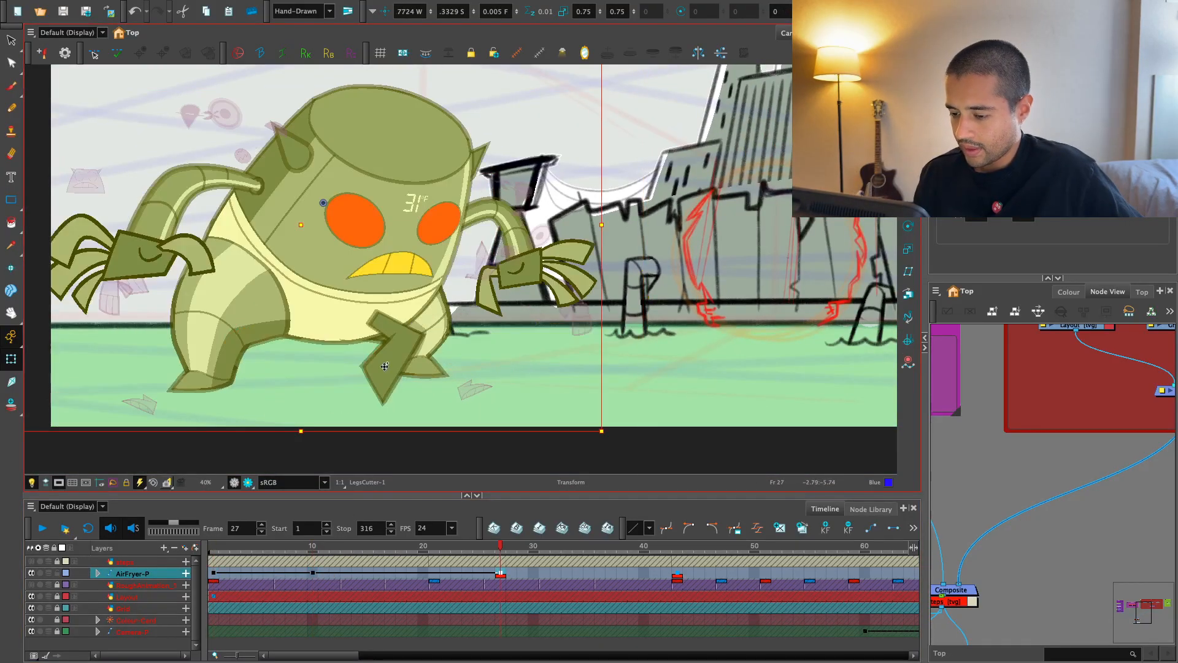
left_click(452, 144)
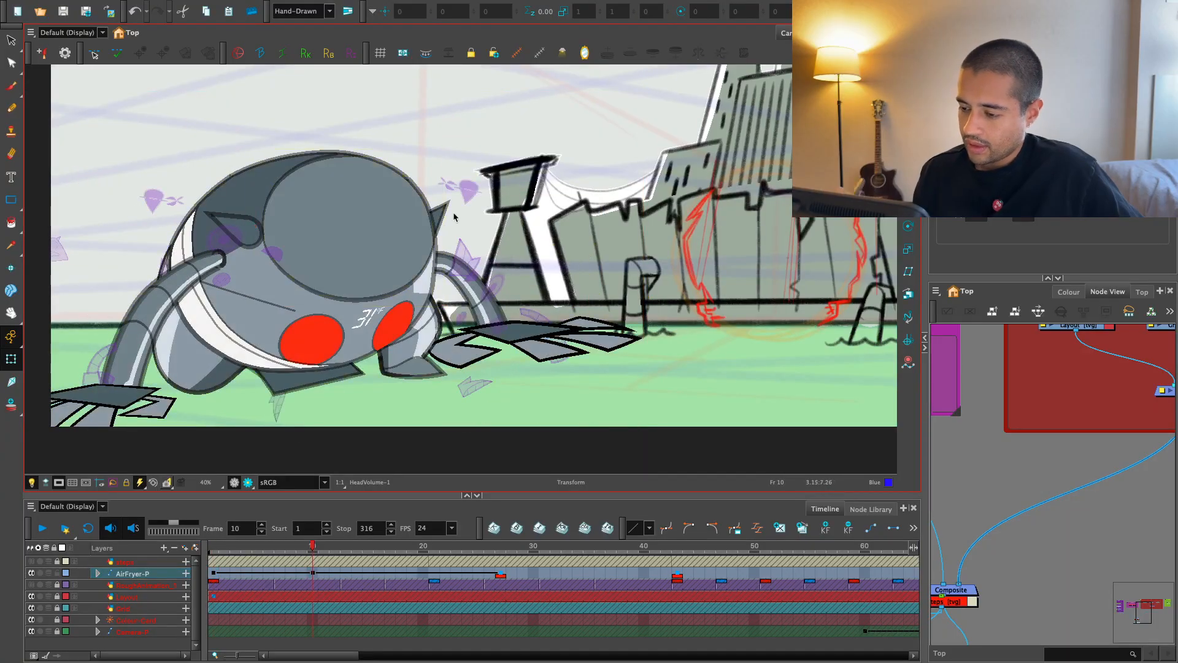
- Move the head's top ellipse inward and the far horn slightly outward at frame 10, and show the body's deformation controls
left_click(417, 200)
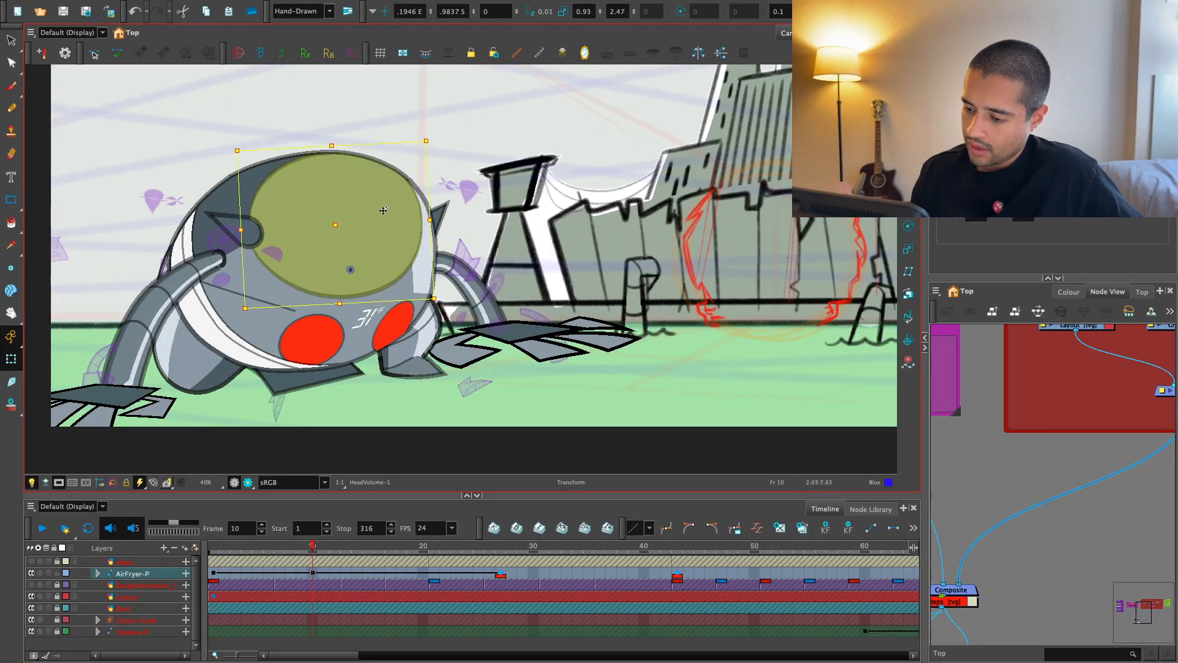
left_click(446, 209)
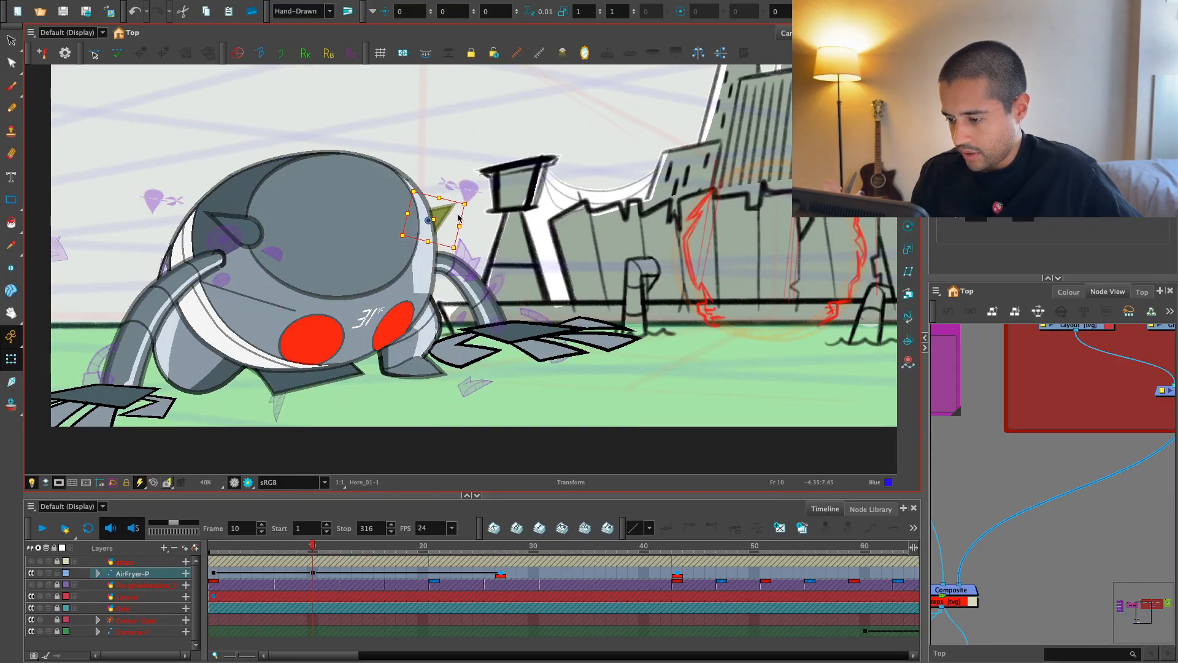
left_click(236, 181)
left_click(236, 181)
left_click(236, 181)
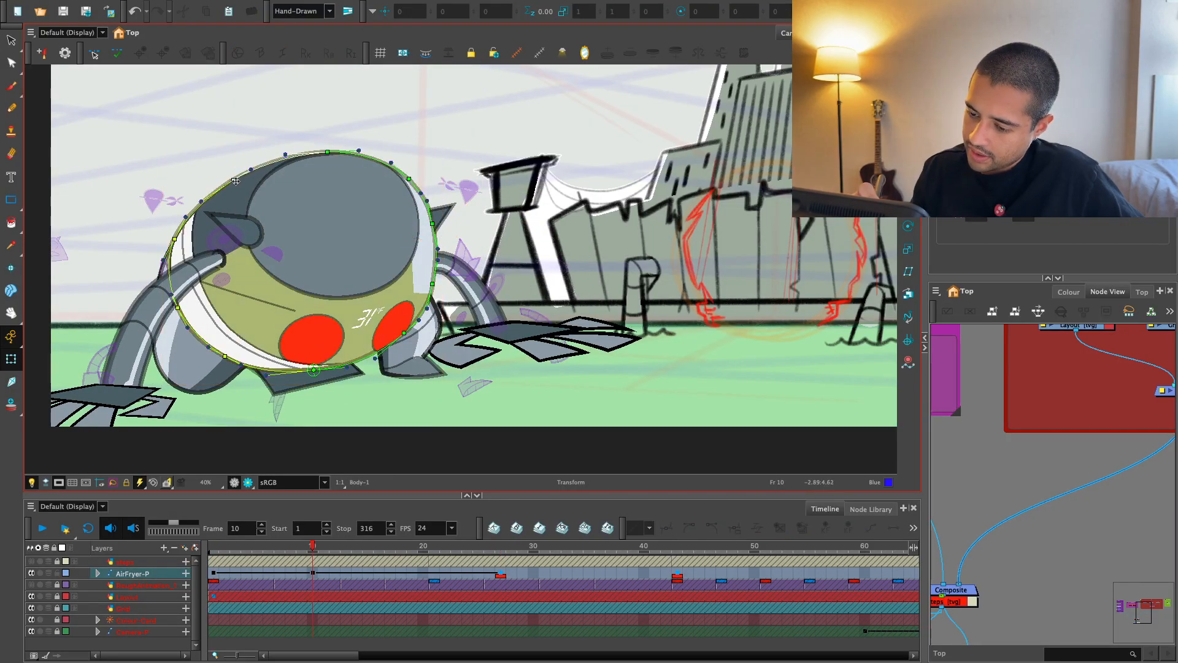
- Rotate the far-side body highlight clockwise at frame 10 so it follows the body's edge
left_click(336, 576)
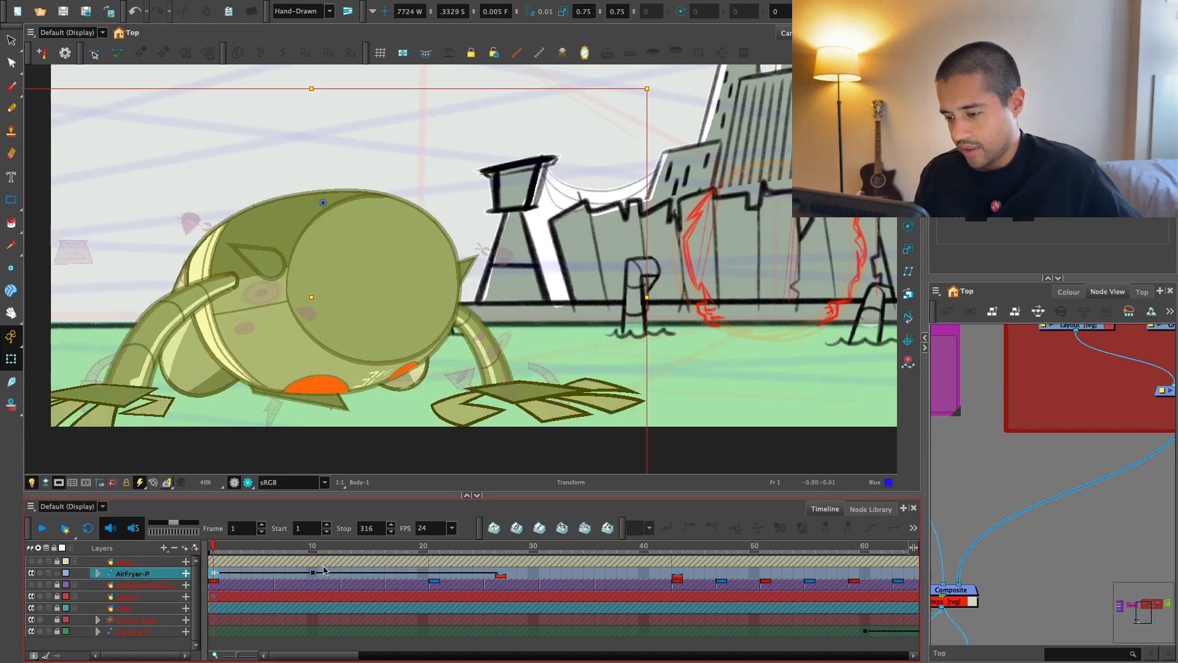
left_click(313, 573)
left_click(506, 220)
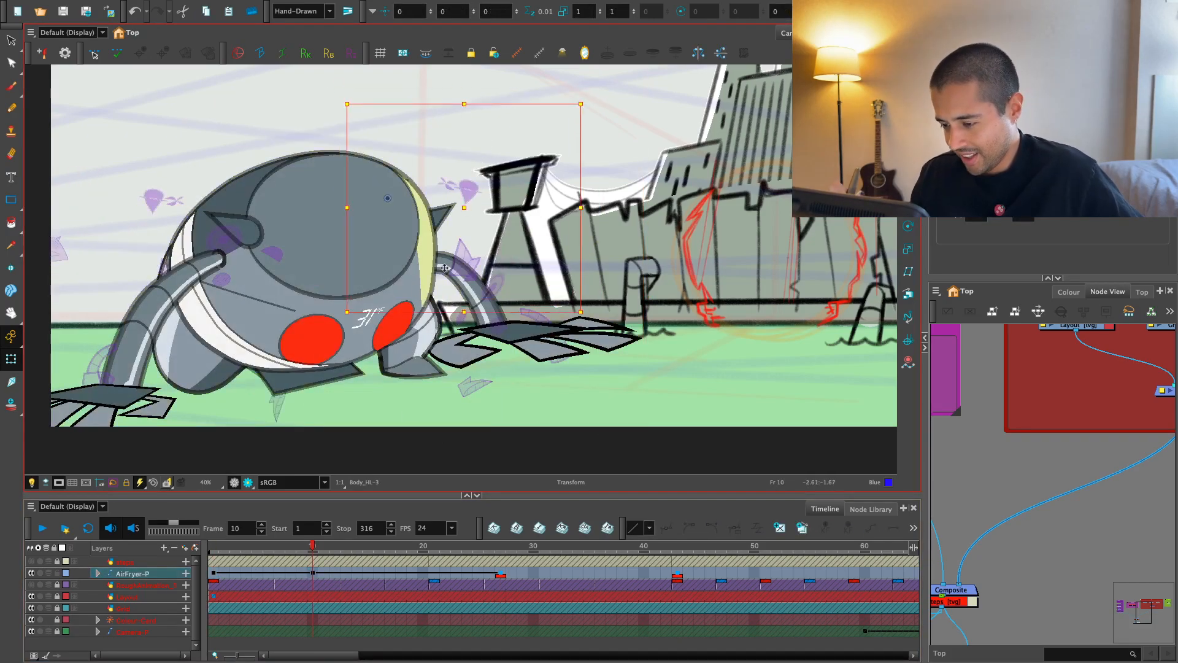
left_click_drag(592, 132, 613, 175)
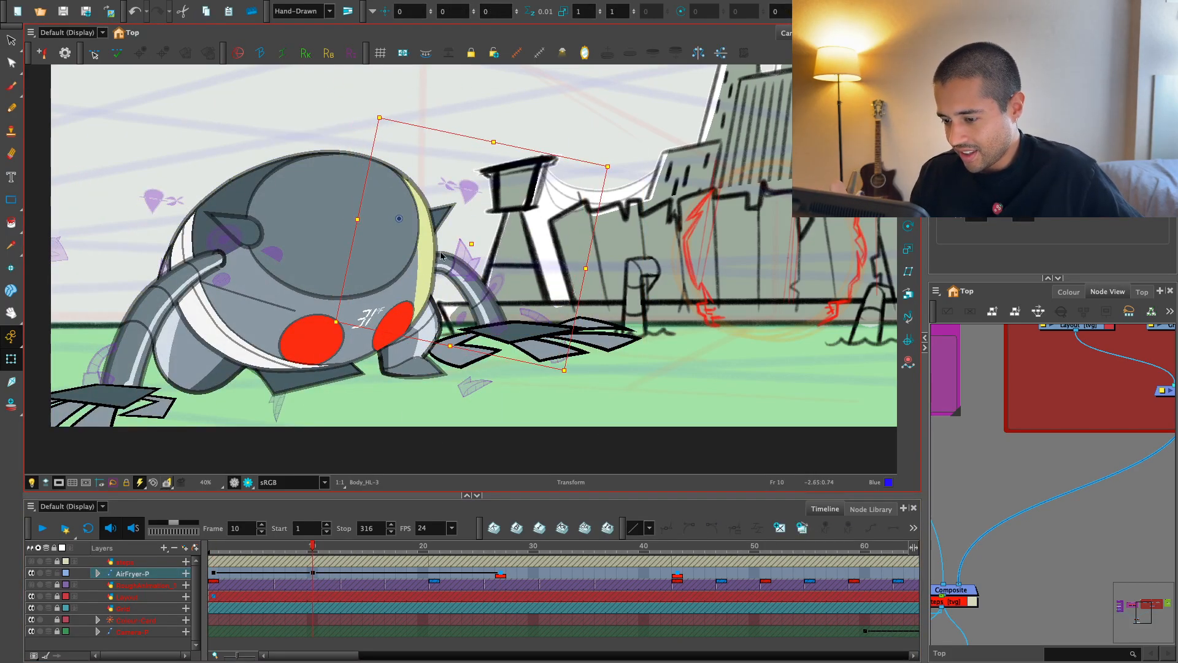
left_click(313, 572)
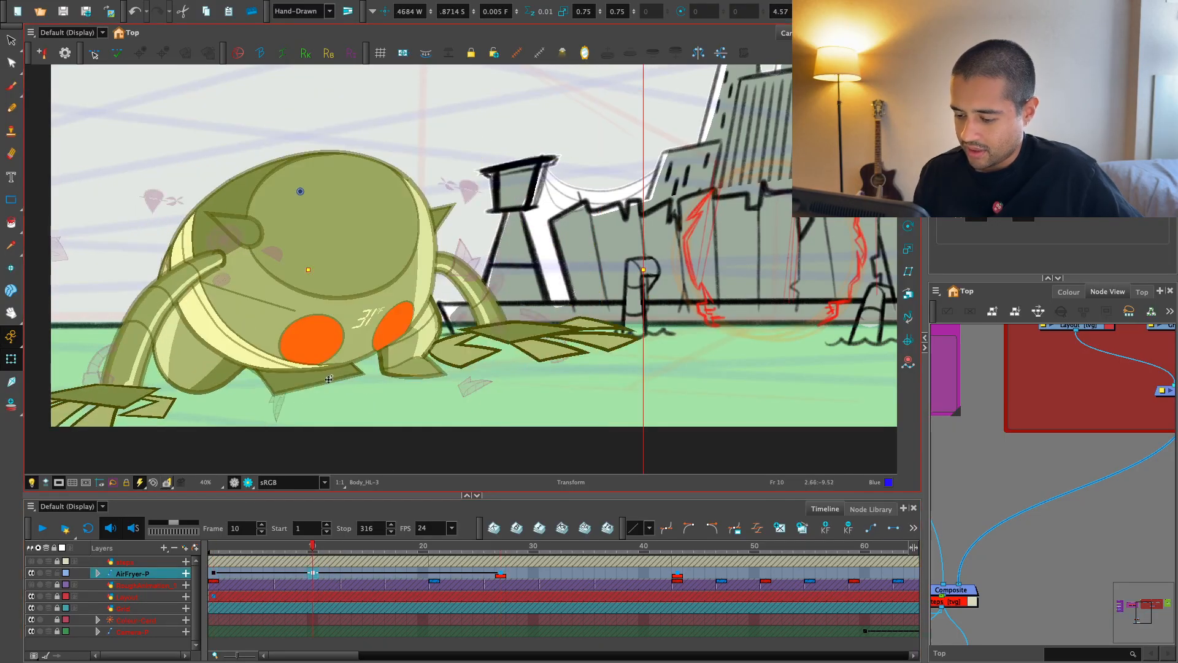
- Reshape the base behind the handle under the body at frame 10, pulling its protruding corner inward
left_click(373, 345)
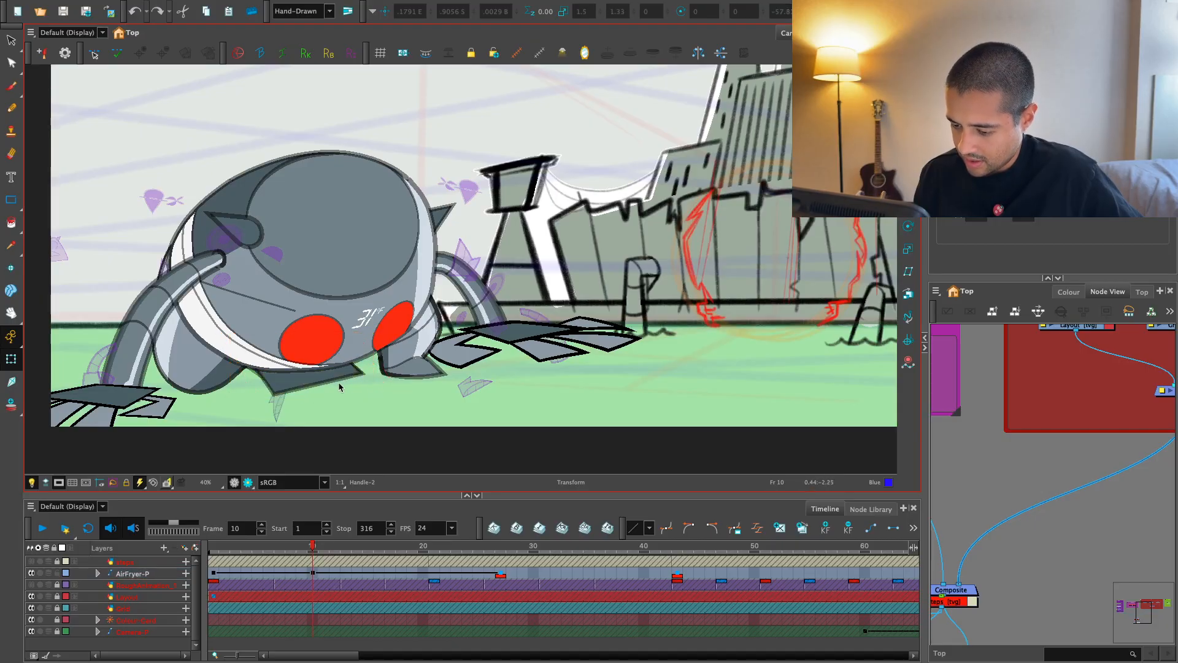
key("ctrl+z")
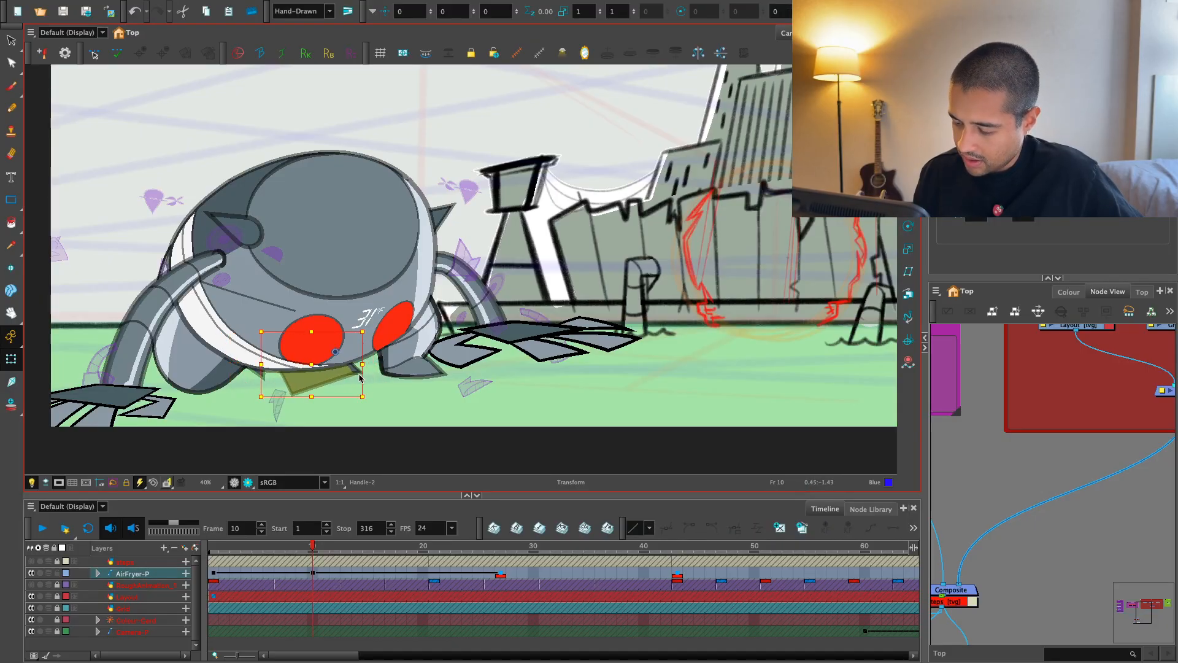
scroll(368, 374, "up", 3)
left_click(307, 376)
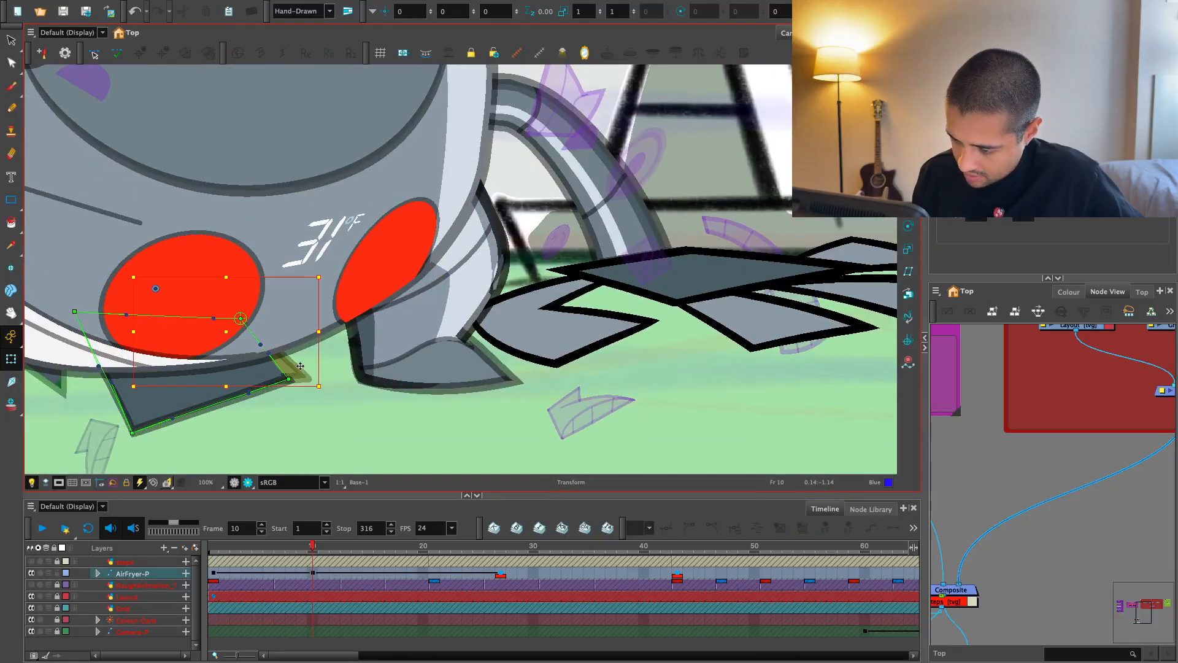
left_click_drag(308, 376, 291, 380)
left_click(308, 372)
scroll(316, 384, "down", 3)
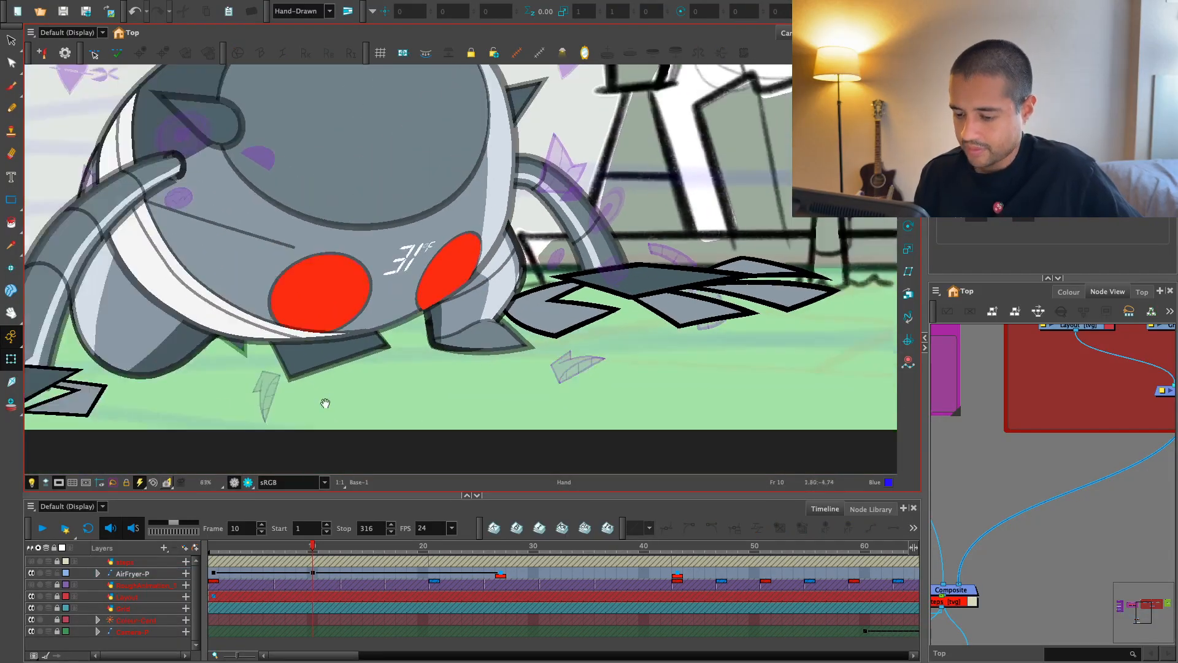
- Compare the AirFryer-P poses at frames 1, 10 and 27
left_click(319, 573)
key("semicolon")
key("apostrophe")
key("apostrophe")
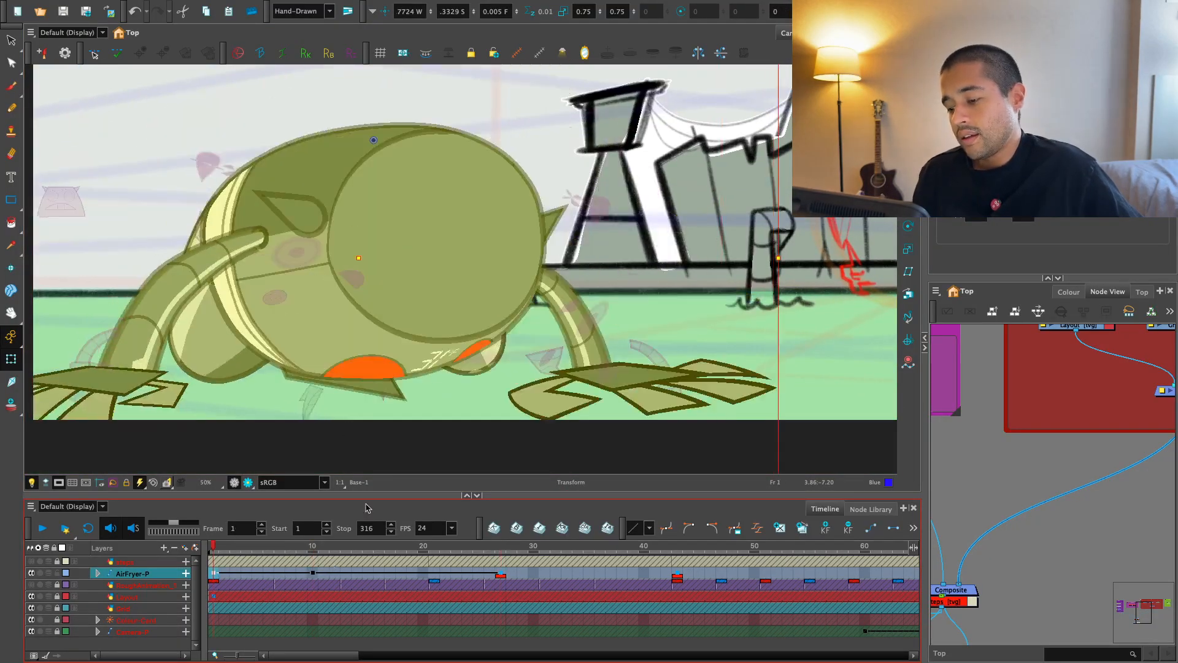
scroll(476, 368, "down", 1)
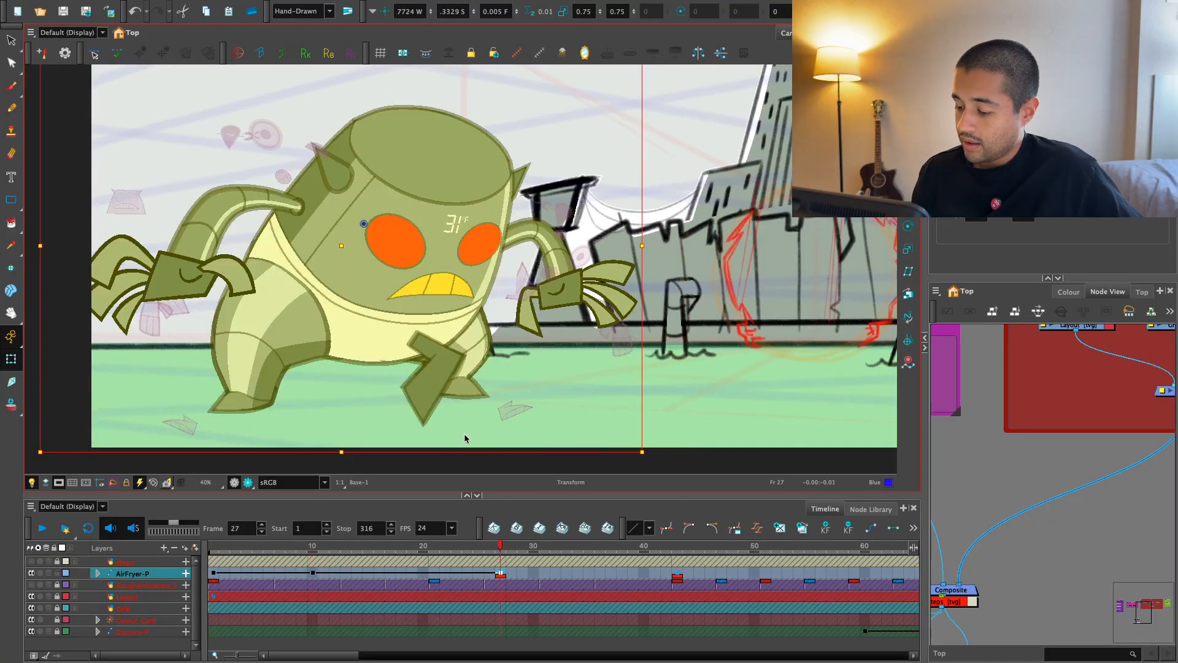
key("semicolon")
- Narrow the far hand to a scale of 1 by 0.61 and tilt its fingers downward at frame 10
left_click(562, 348)
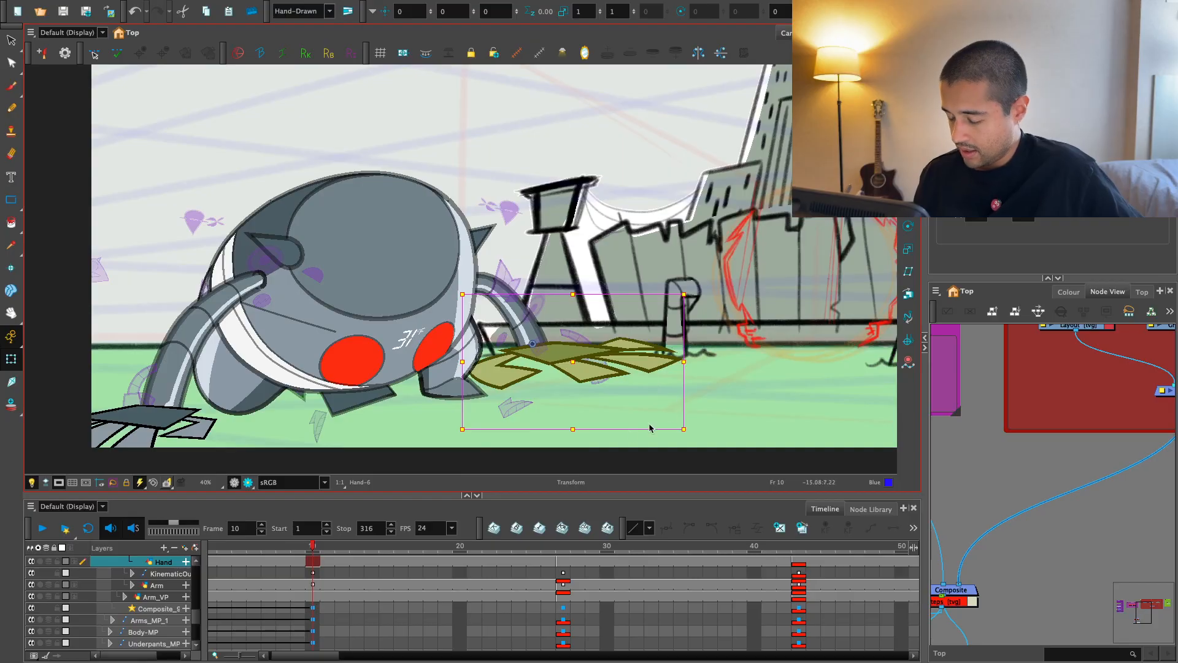
left_click_drag(679, 398, 640, 374)
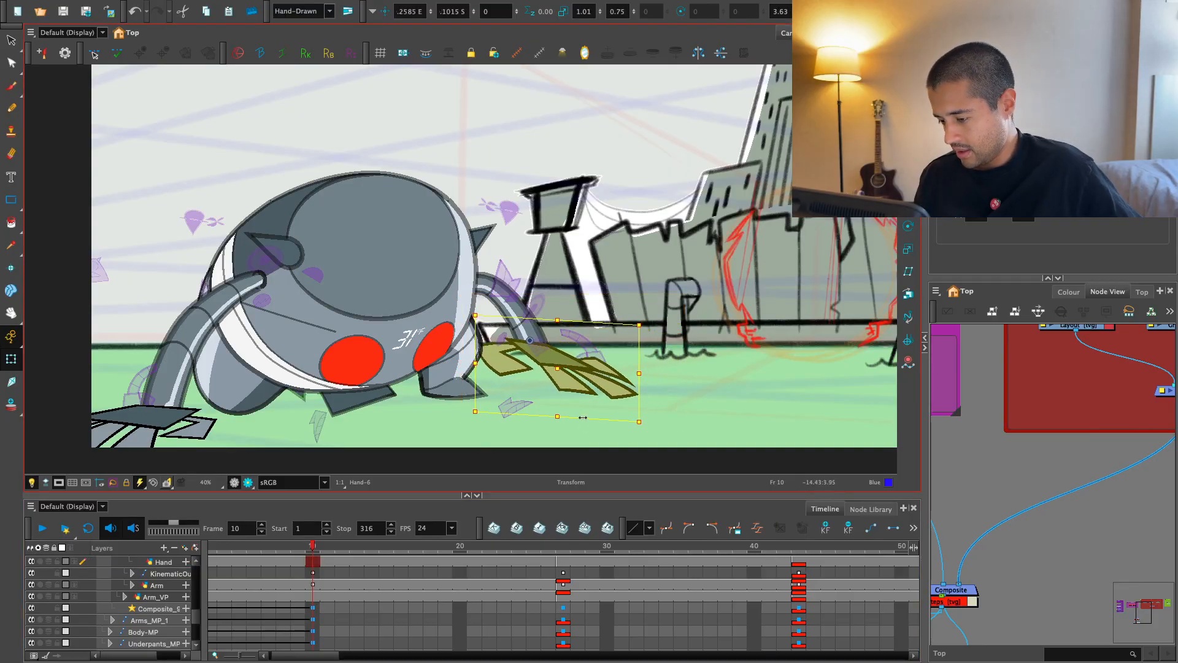
left_click_drag(582, 417, 571, 416)
left_click_drag(634, 359, 613, 358)
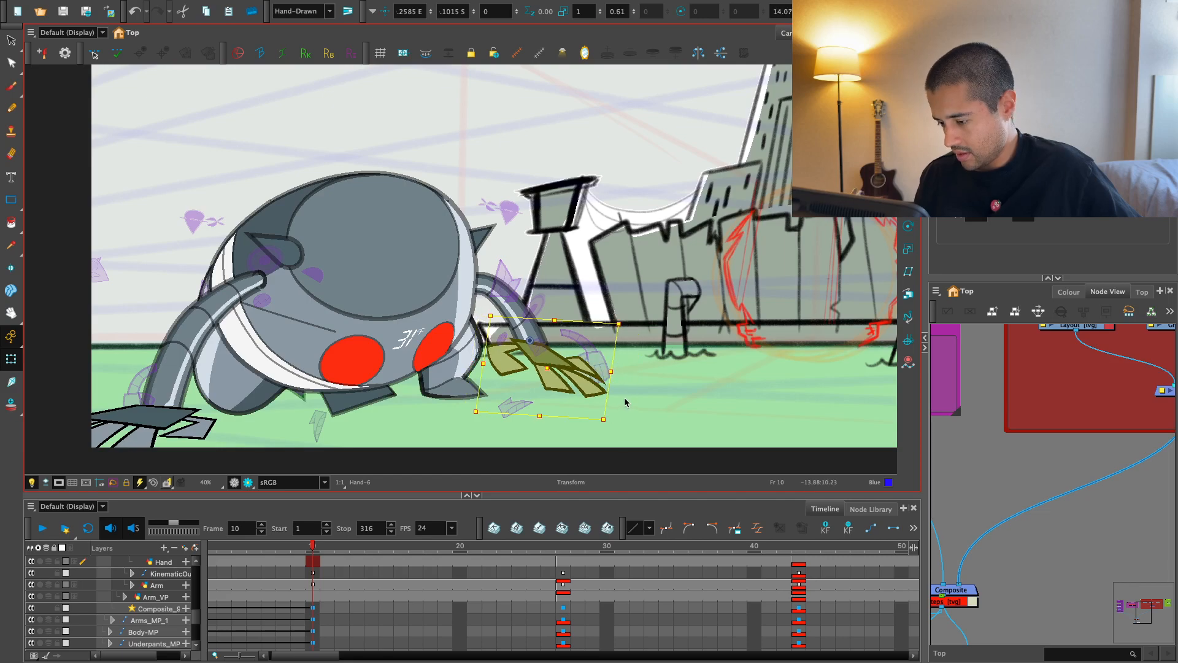
- Collapse the rig's layers and compare the far hand's pose between frames 1 and 10
key("alt+minus")
left_click(315, 572)
key("comma")
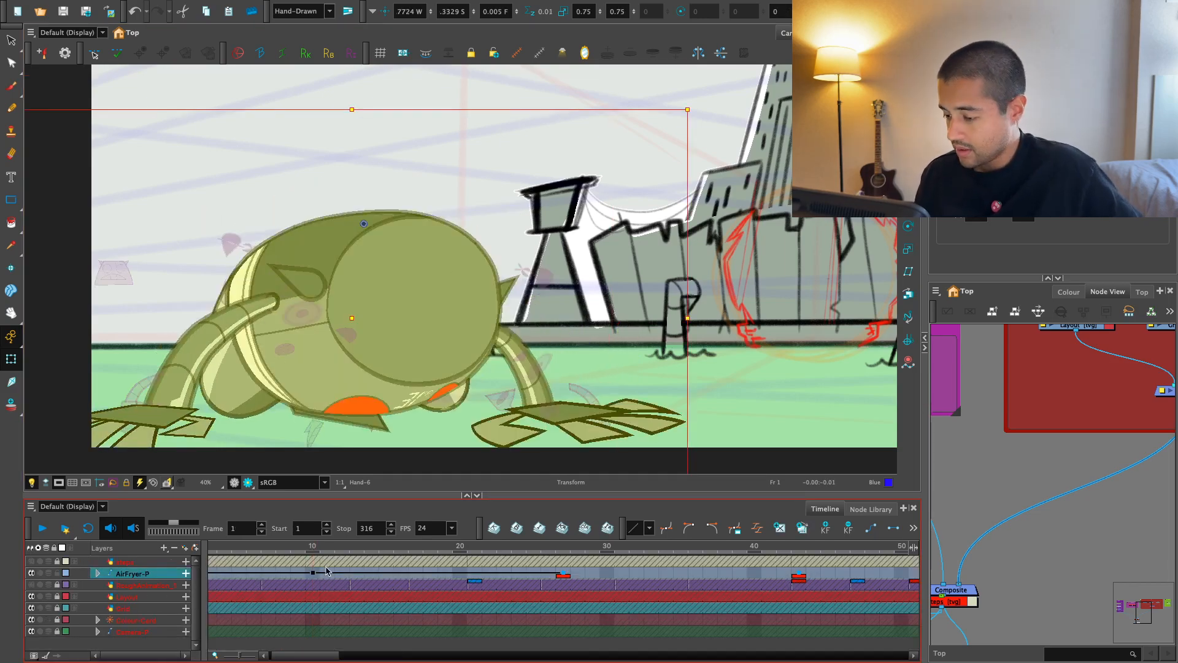
key("period")
key("comma")
key("period")
- Stretch the far hand taller and skew its finger side upward at frame 10
left_click(572, 396)
left_click_drag(547, 412, 553, 434)
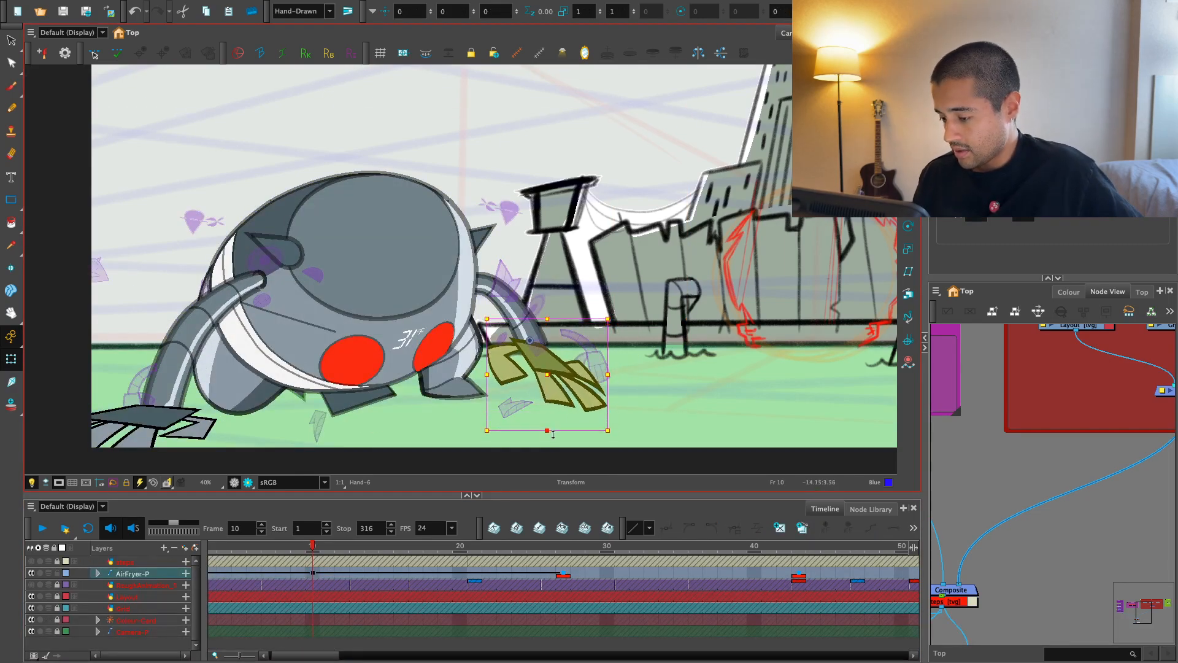
left_click_drag(607, 374, 614, 357)
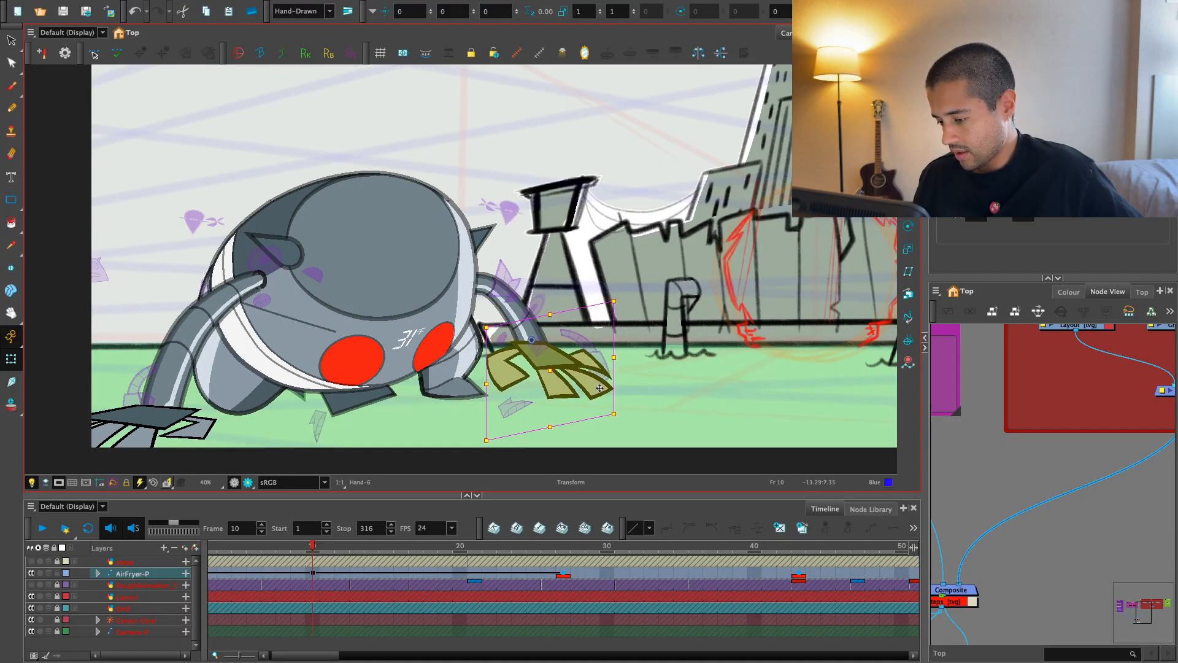
key("b")
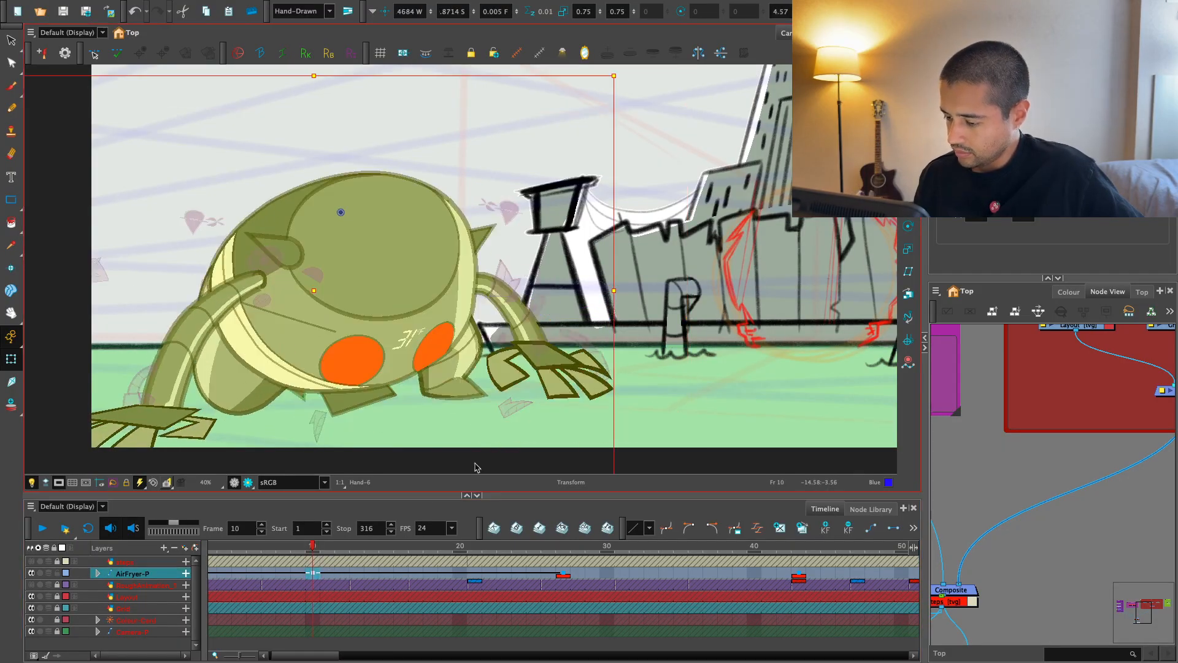
- Select the far arm's crossing crease line at frame 10 and show its deformation controls
scroll(548, 334, "up", 3)
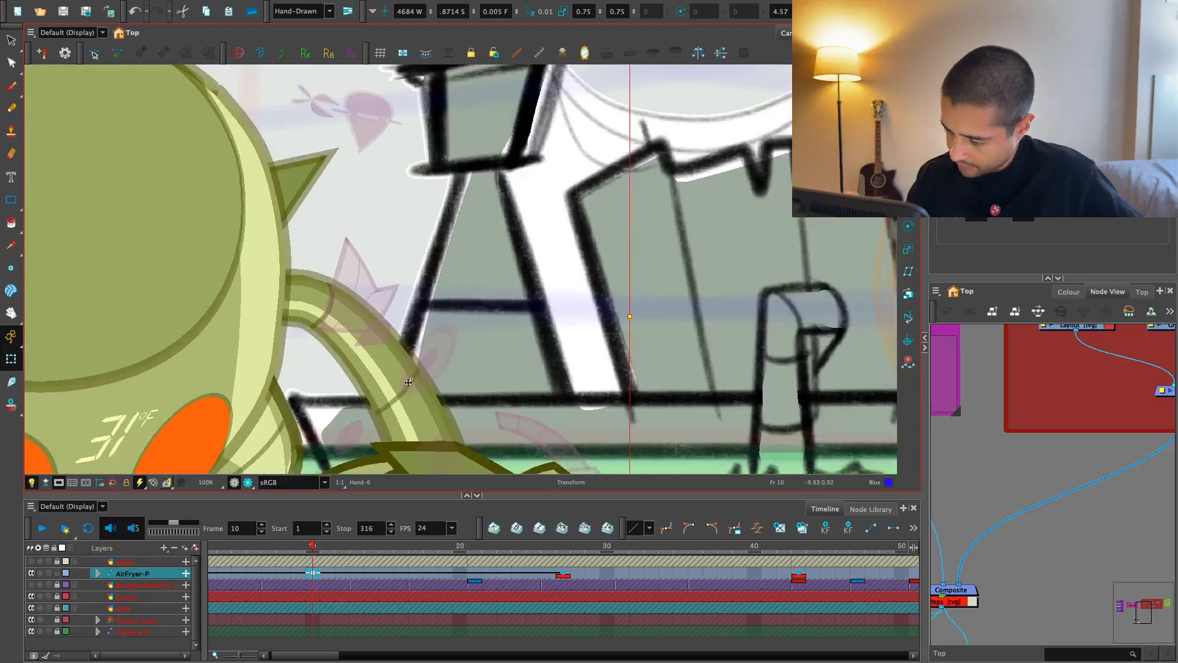
left_click(408, 344)
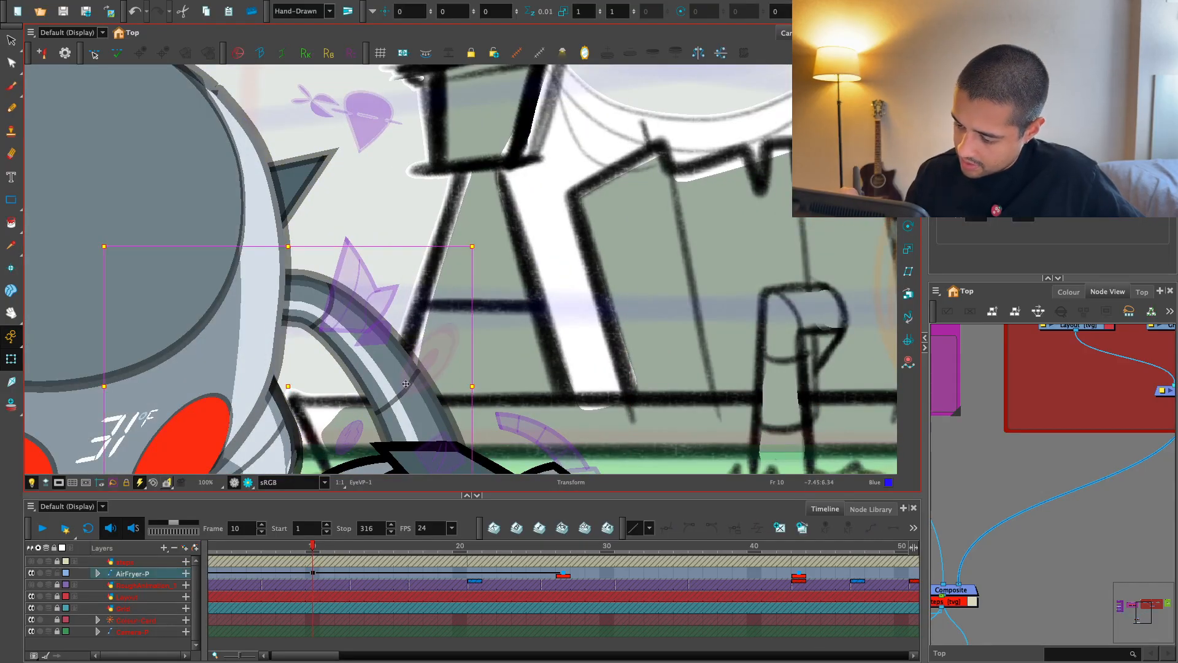
left_click(401, 404)
key("Escape")
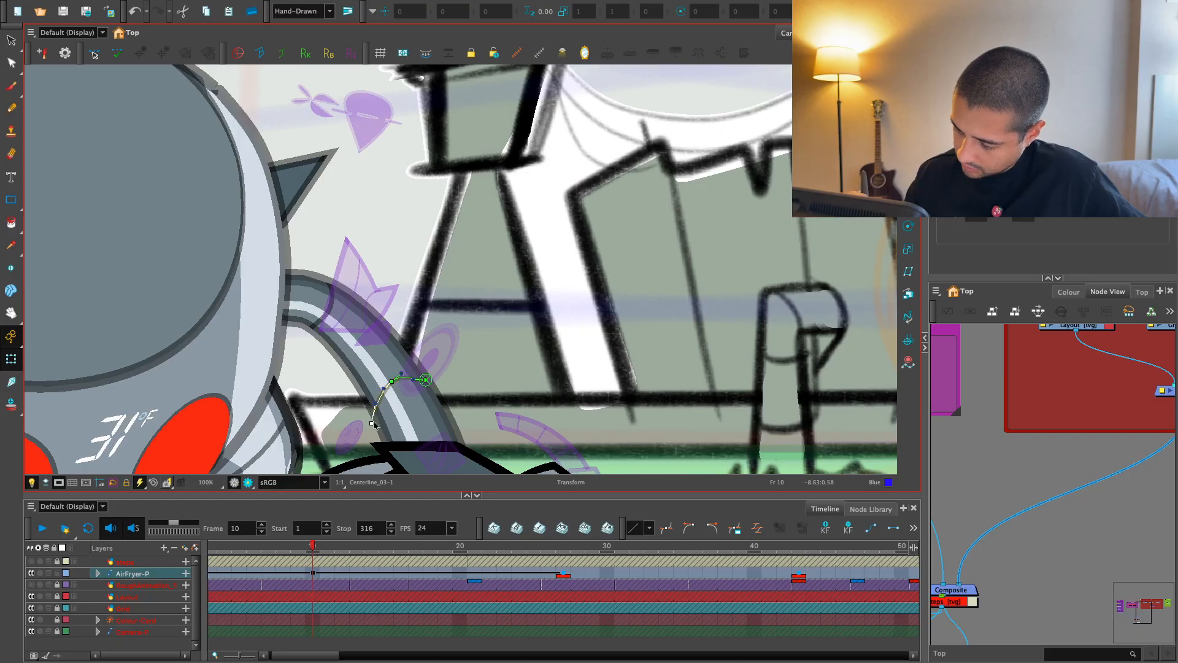
- Leave the far arm's crease deformation and select AirFryer-P's frame 10 keyframe to review the whole pose
left_click(407, 322)
scroll(533, 297, "down", 4)
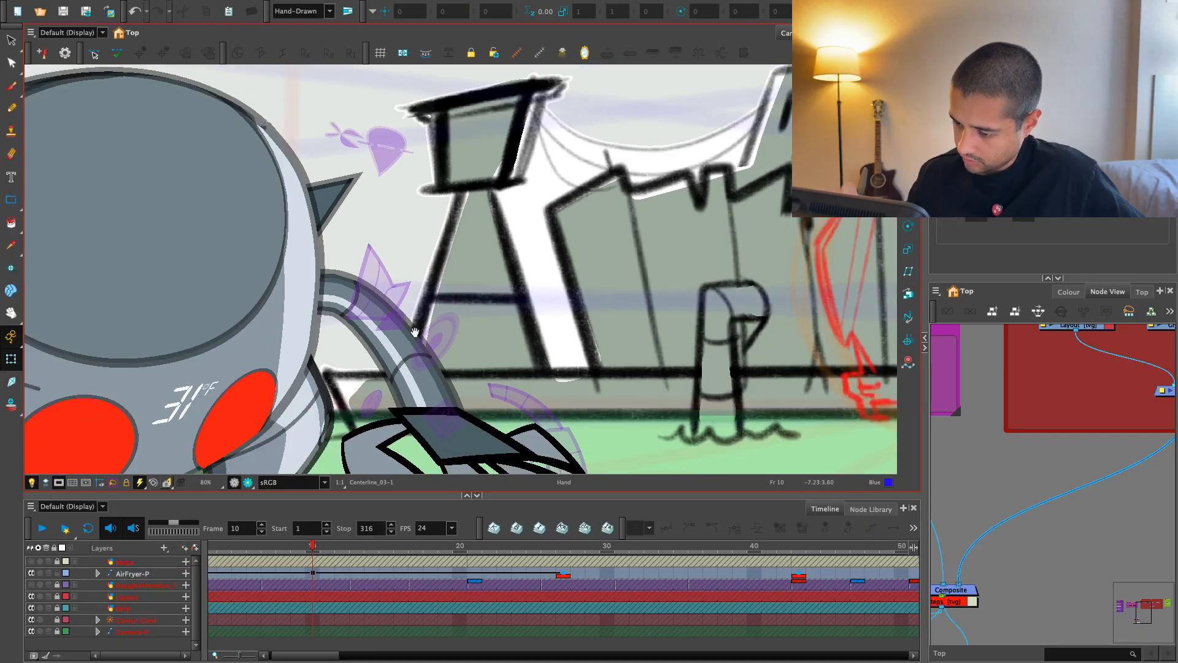
left_click(313, 572)
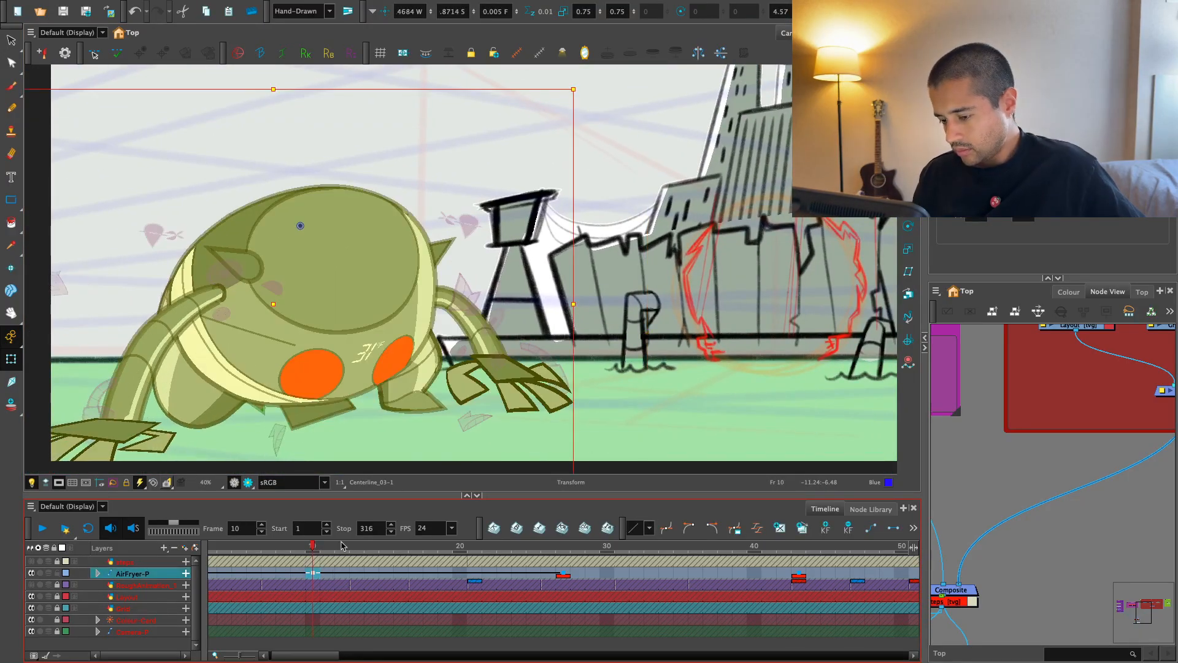
scroll(545, 393, "down", 1)
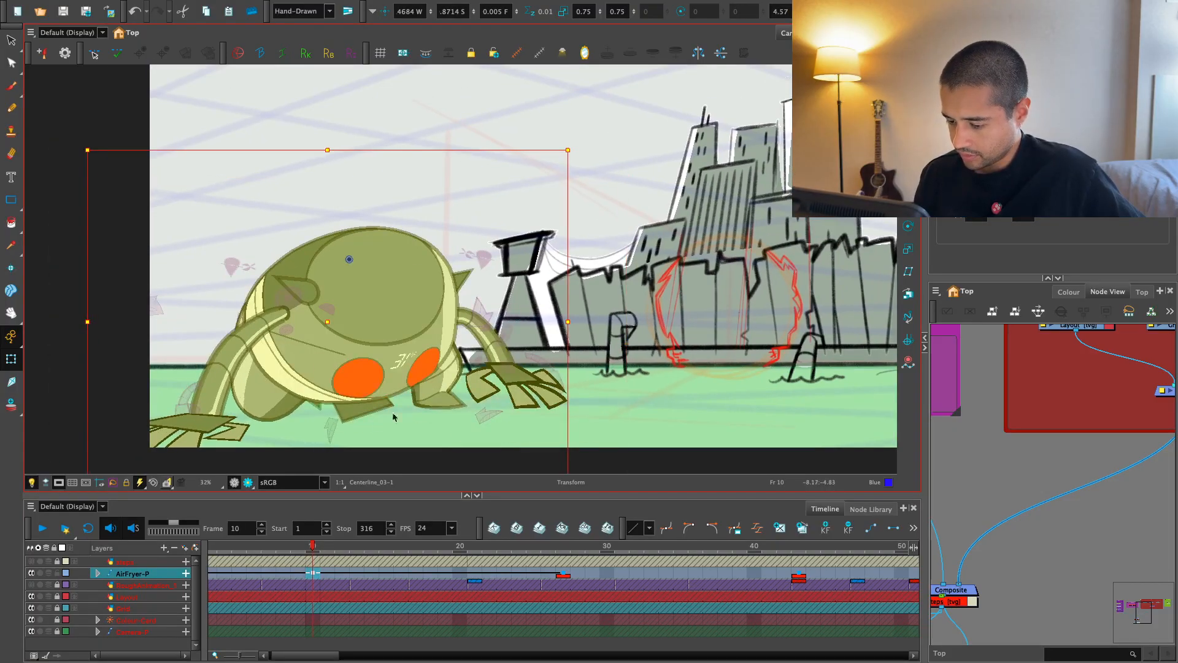
- Reshape the underpants' centerline with its deformation curve so it follows the underside of the body at frame 10
key("2")
mouse_move(394, 417)
left_mouse_down()
mouse_move(480, 343)
mouse_move(535, 348)
left_mouse_up()
key("2")
key("2")
left_click(465, 396)
left_click_drag(455, 413, 397, 435)
left_click(407, 442)
left_click_drag(548, 314, 545, 339)
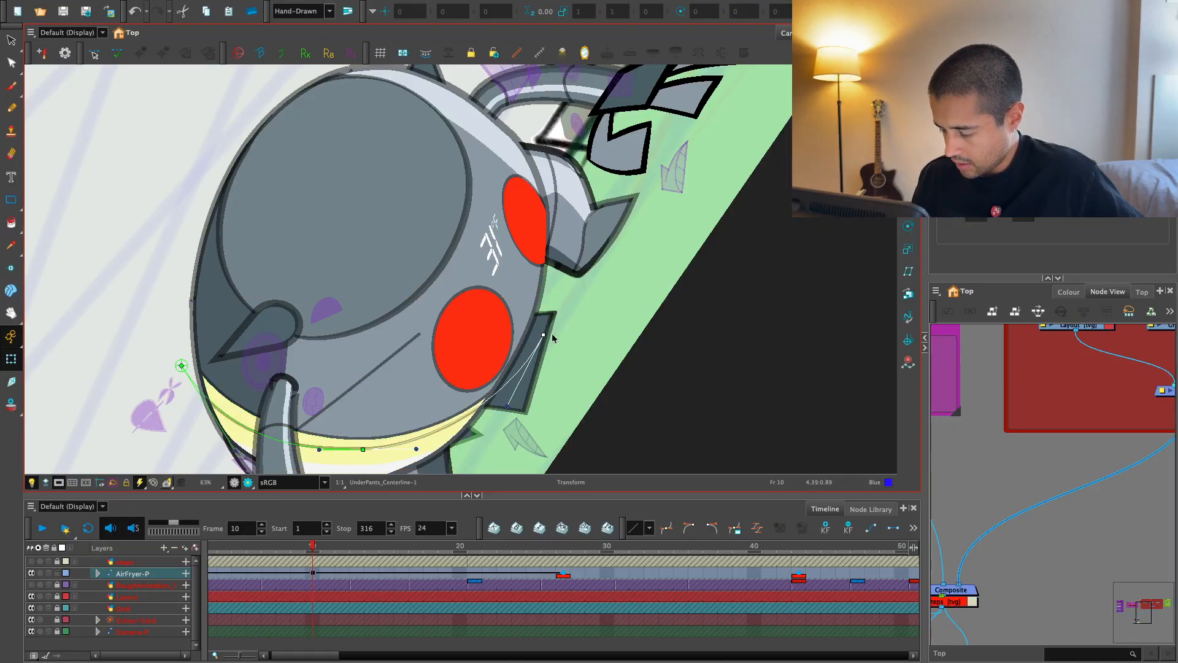
key("shift+m")
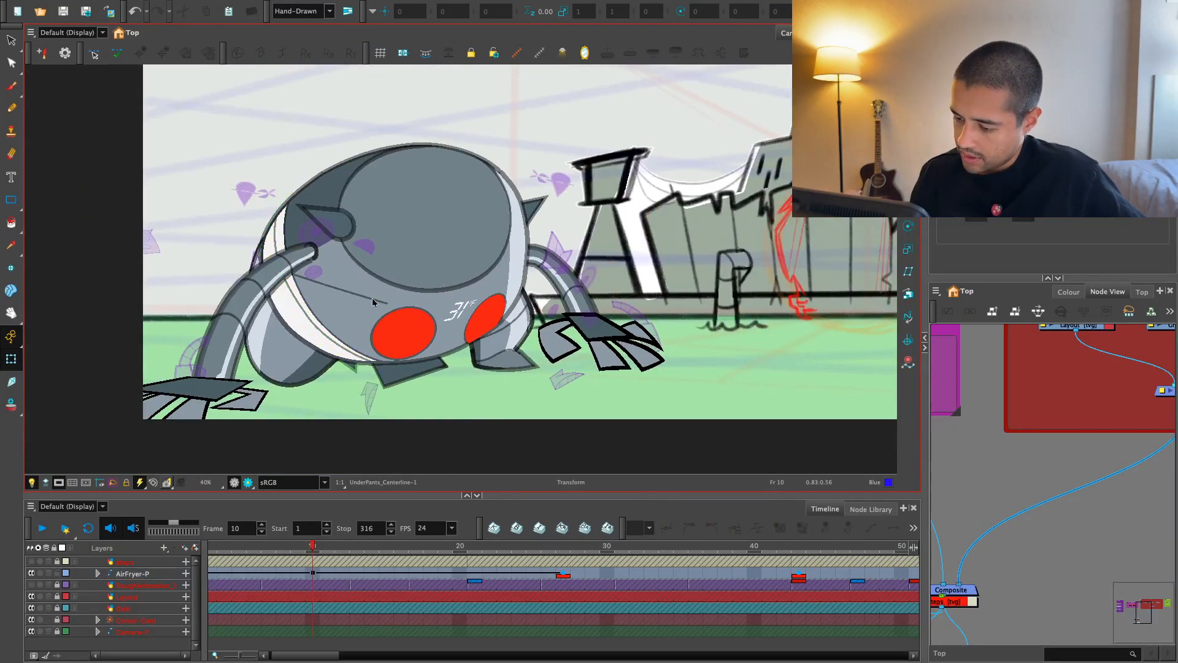
- Locate the body's contour line layer in the timeline and rotate the line to slant upward at frame 10
left_click(373, 300)
key("shift+comma")
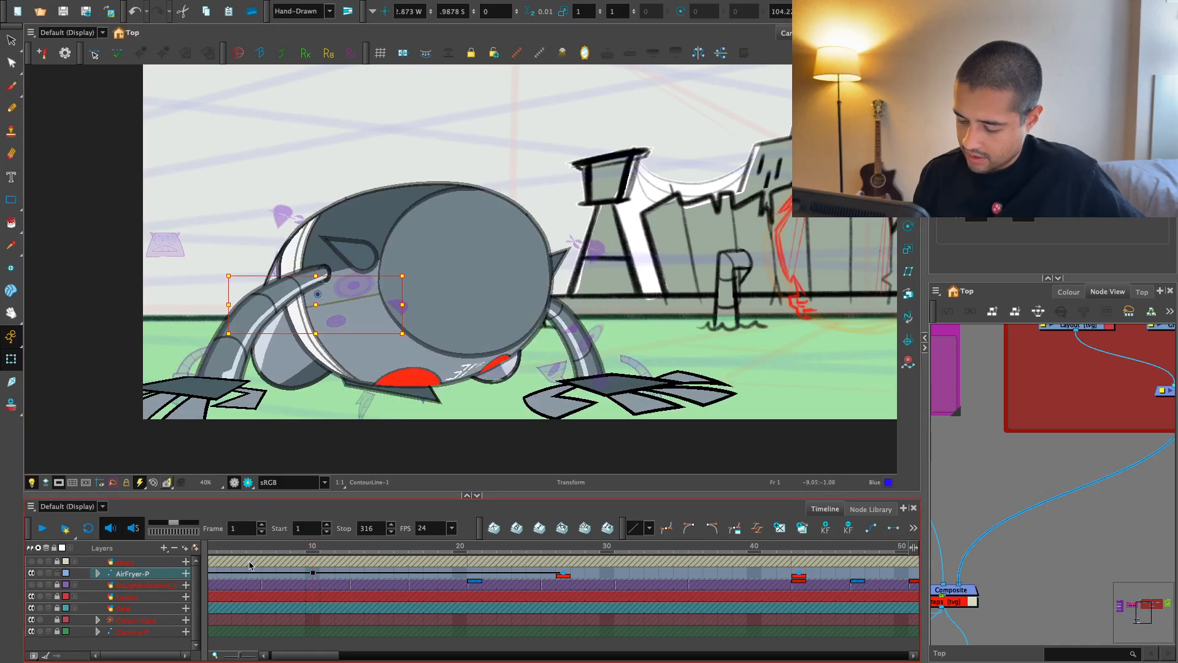
key("apostrophe")
key("super+k")
key("semicolon")
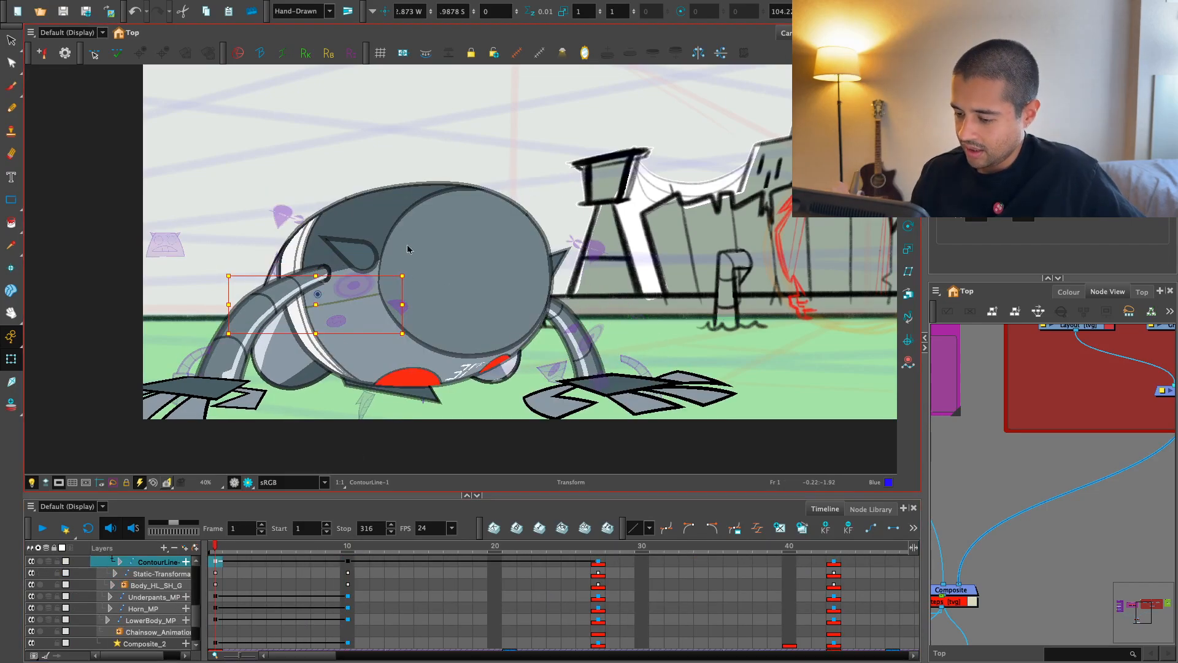
key("apostrophe")
key("apostrophe")
key("semicolon")
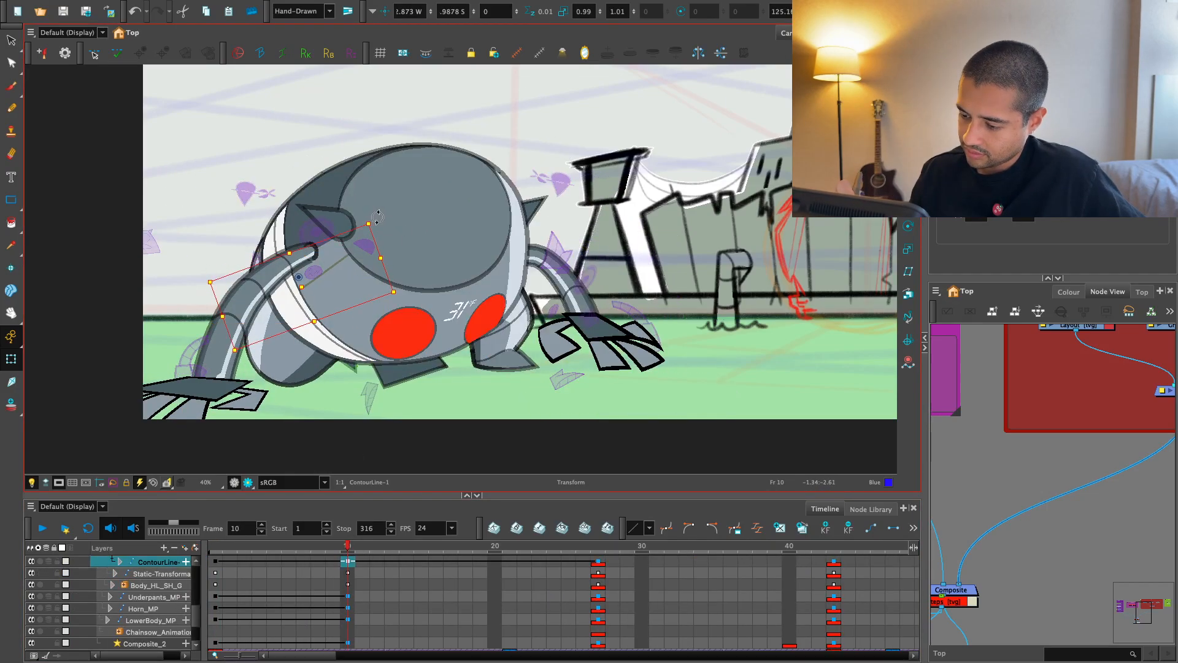
- Flip between frames 1 and 10 to examine the contour line's motion and the change in the whole pose
key("semicolon")
key("apostrophe")
key("apostrophe")
key("semicolon")
key("semicolon")
key("apostrophe")
key("apostrophe")
key("semicolon")
key("semicolon")
key("apostrophe")
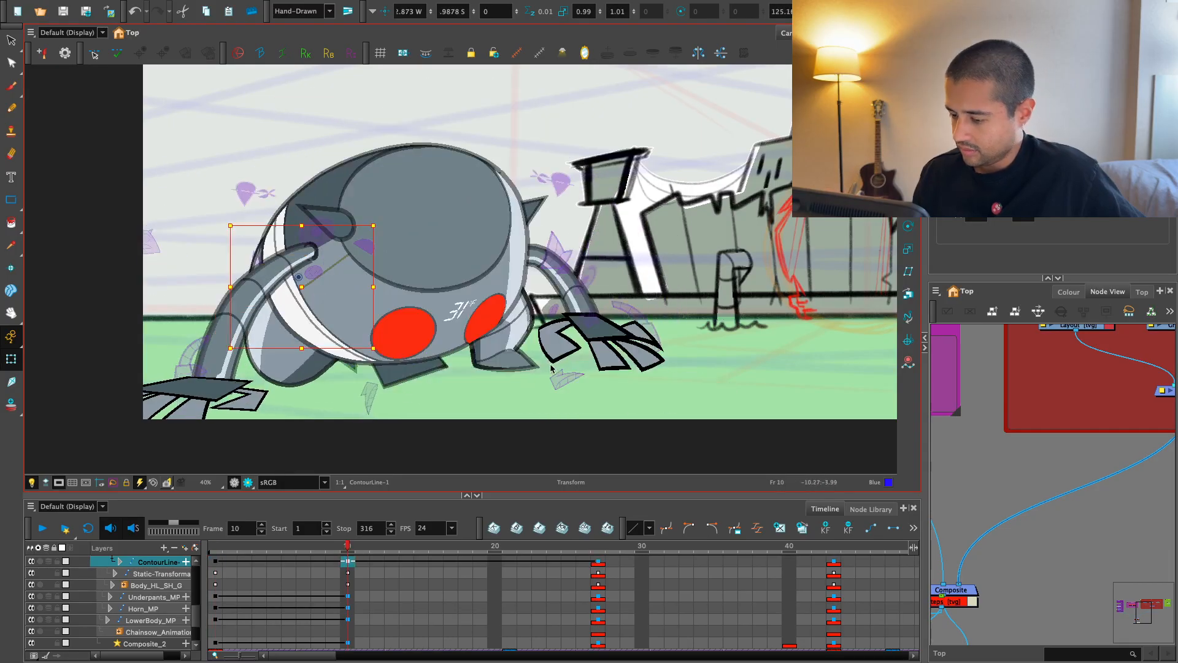
key("1")
key("1")
left_click_drag(553, 381, 517, 407)
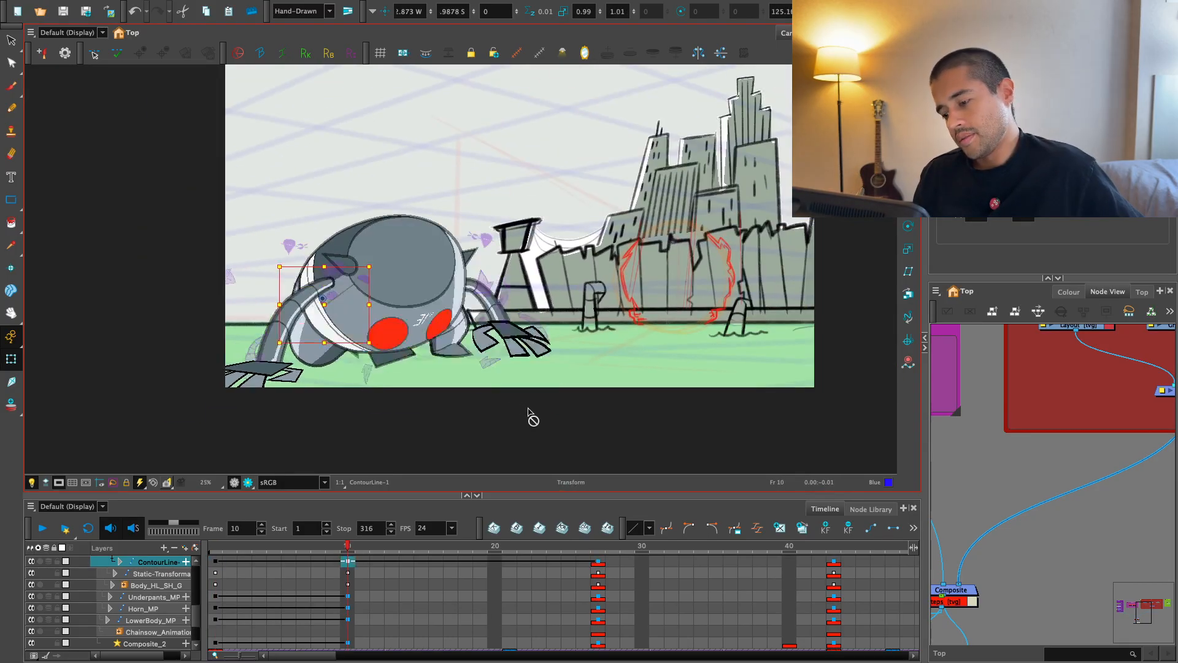
key("semicolon")
key("apostrophe")
key("apostrophe")
key("semicolon")
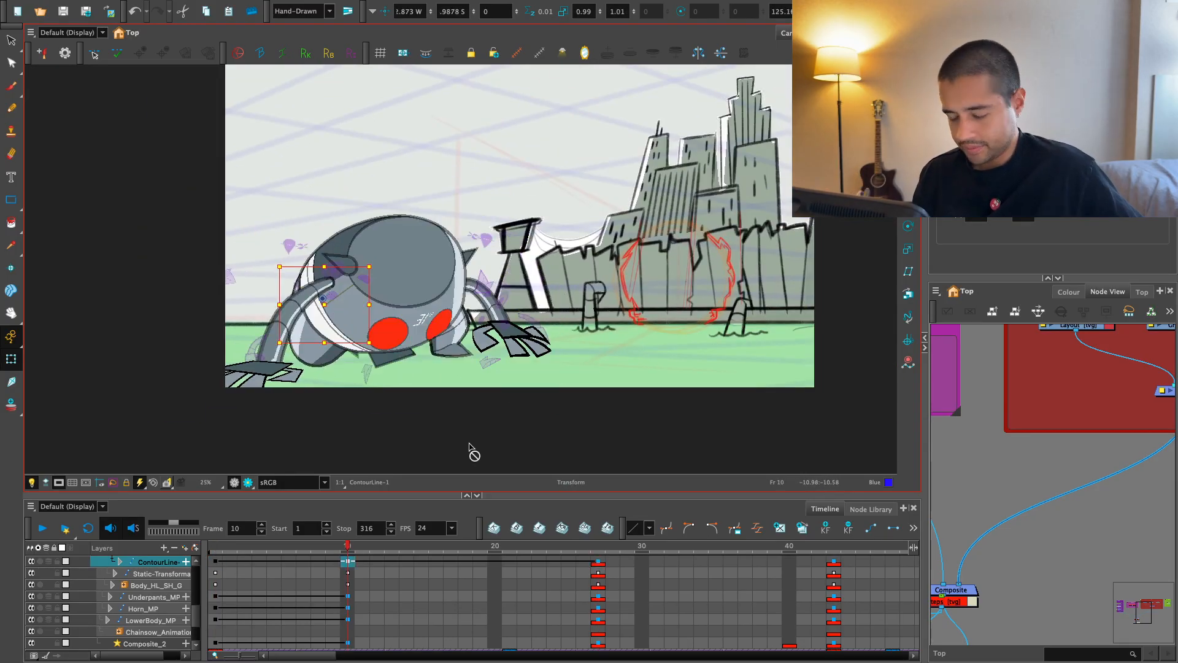
- Collapse the rig's layers, mark AirFryer-P's frame 10 in blue, and compare its pose with frame 1
key("minus")
left_click(350, 572)
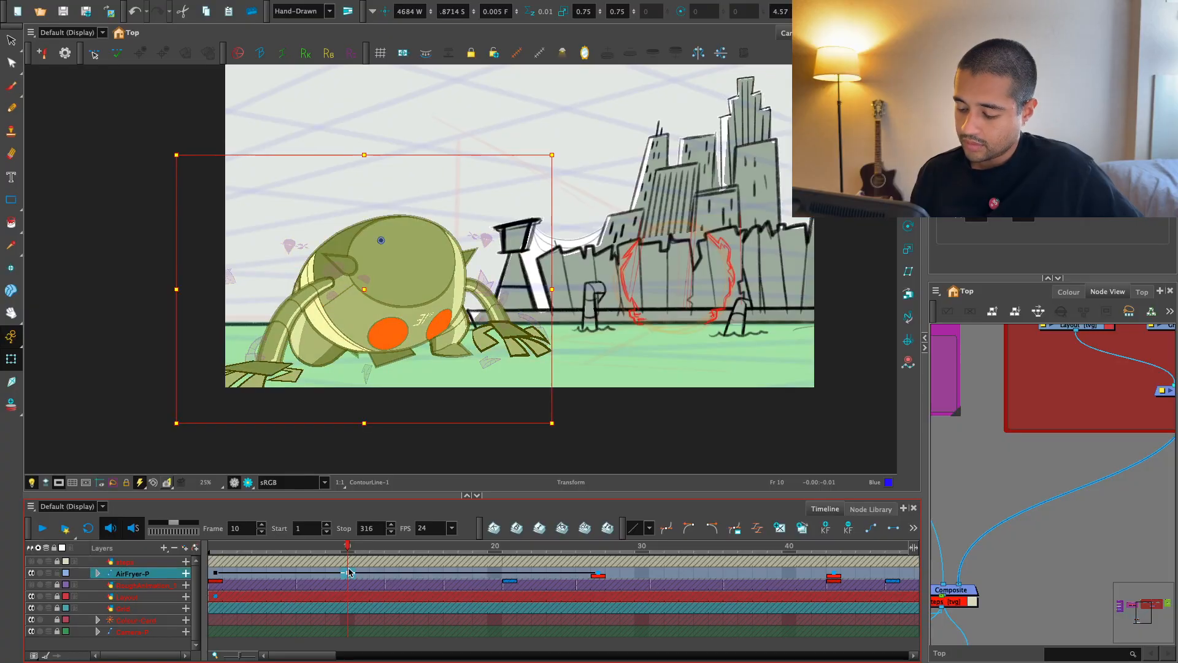
right_click(348, 573)
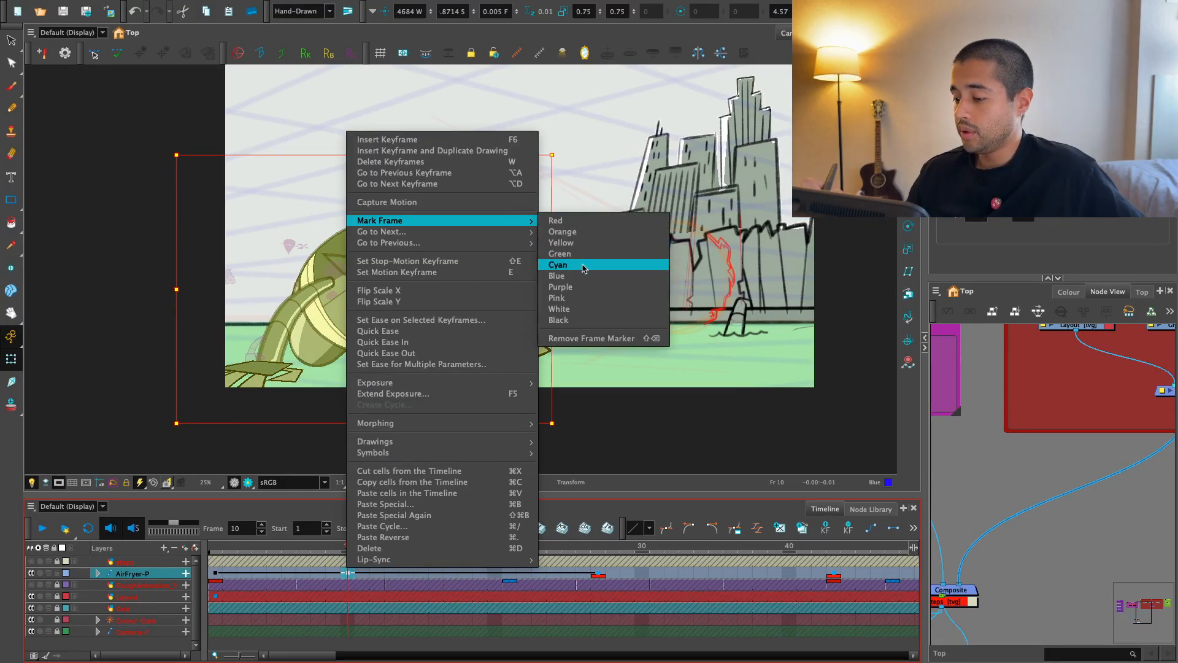
left_click(570, 275)
key("apostrophe")
key("semicolon")
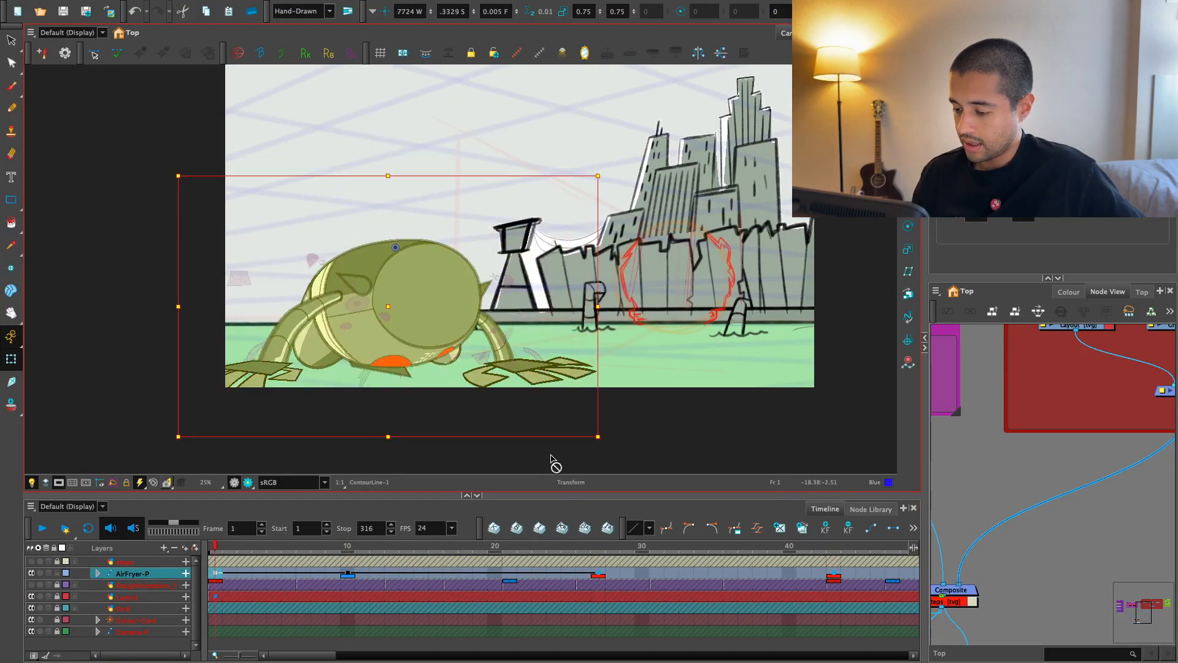
key("apostrophe")
key("semicolon")
key("apostrophe")
key("semicolon")
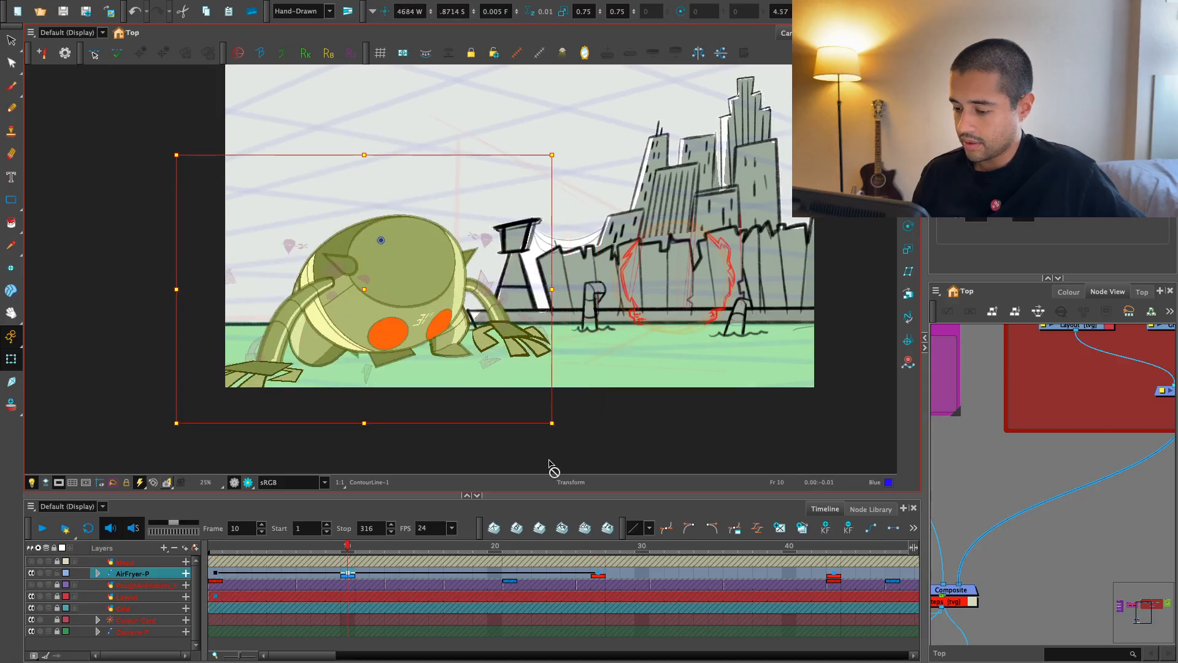
- Shift the near horn left, away from the round top of the head, at frame 10, checking it against frame 1
scroll(332, 307, "up", 3)
left_click(366, 237)
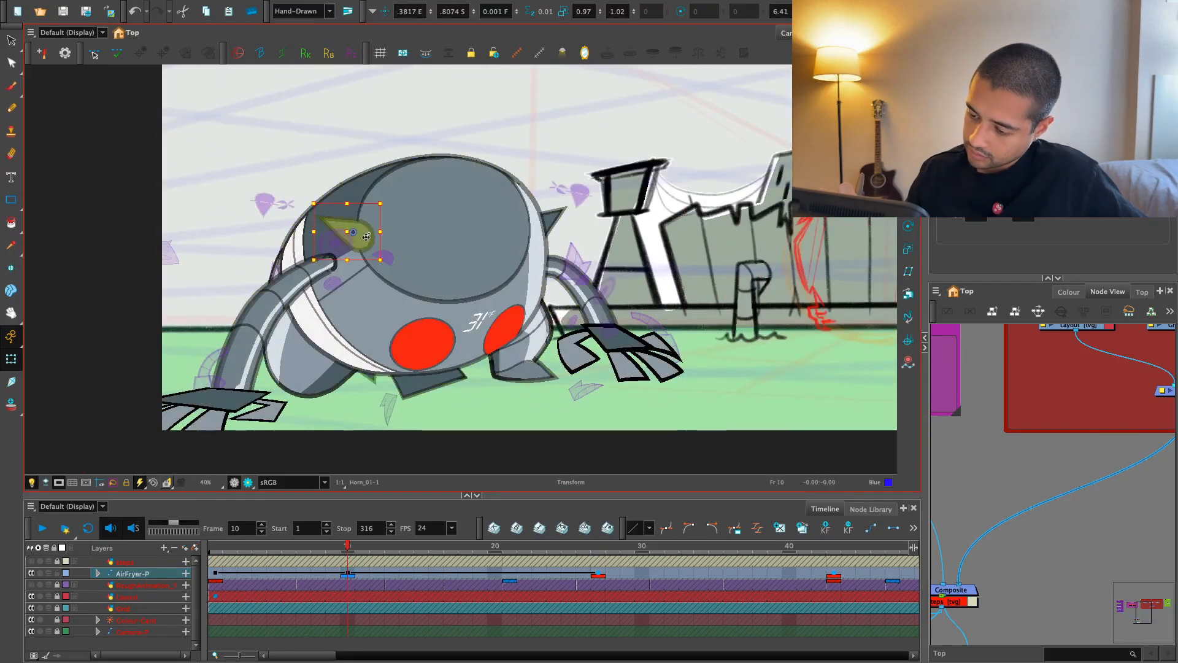
key("semicolon")
key("apostrophe")
key("semicolon")
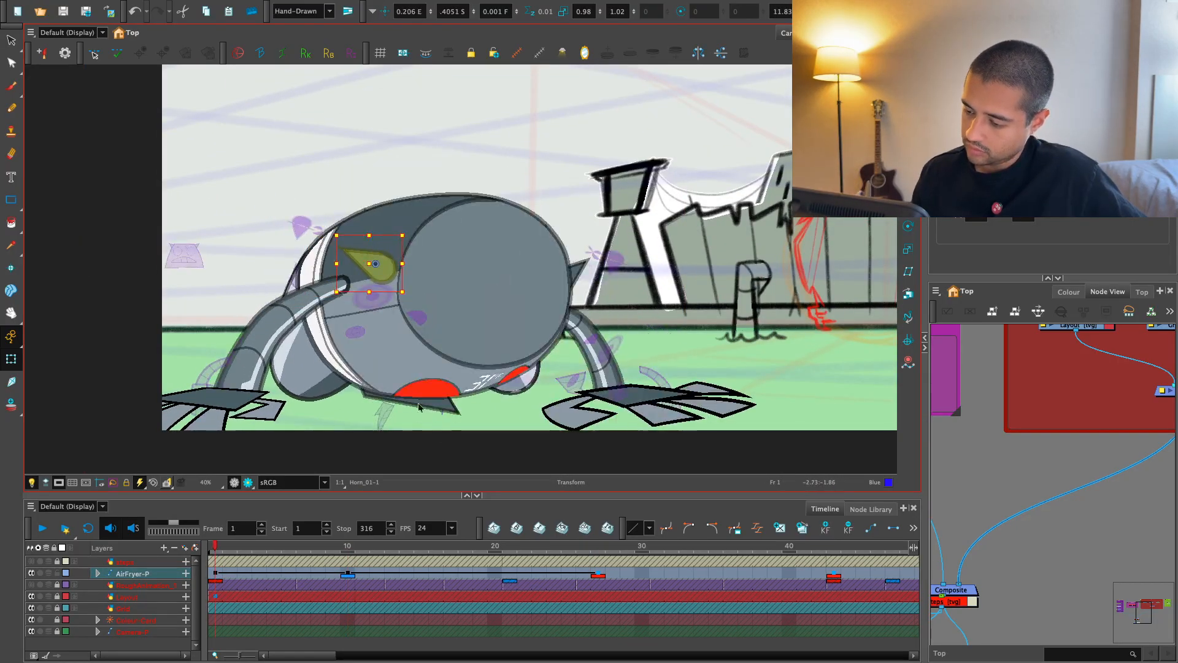
key("apostrophe")
key("semicolon")
key("apostrophe")
- Adjust the deformation points at the shoulder end of the near arm at frame 10 to fit the shoulder base
left_click(328, 254)
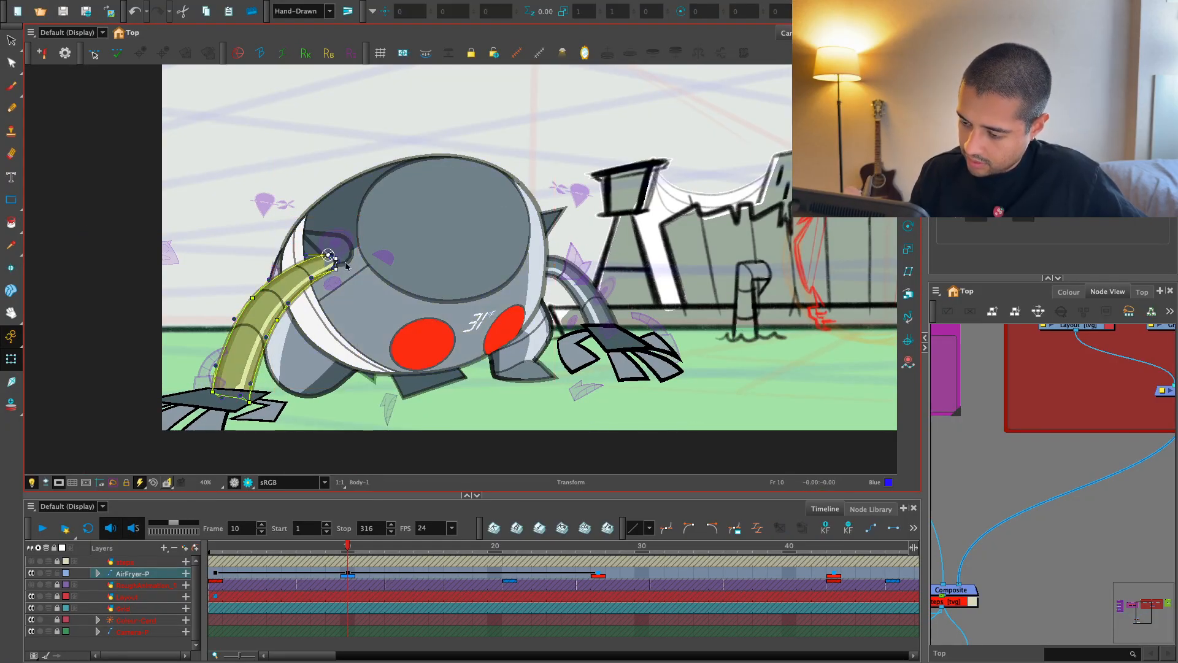
scroll(399, 260, "up", 2)
scroll(325, 235, "up", 3)
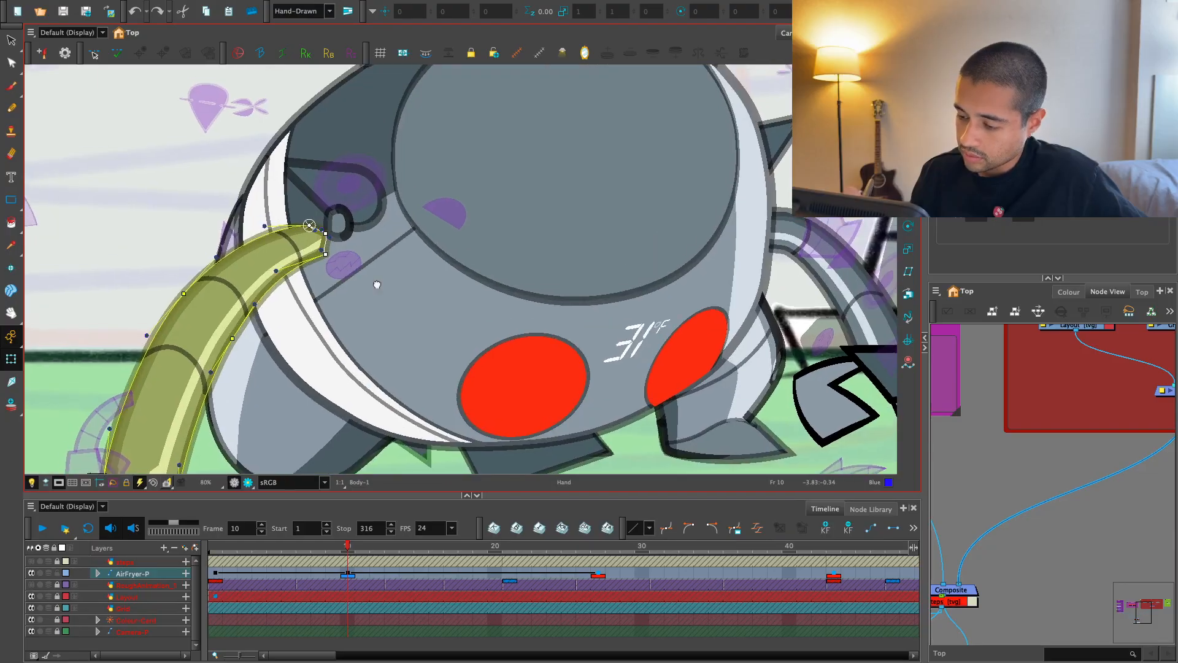
left_click_drag(278, 311, 274, 307)
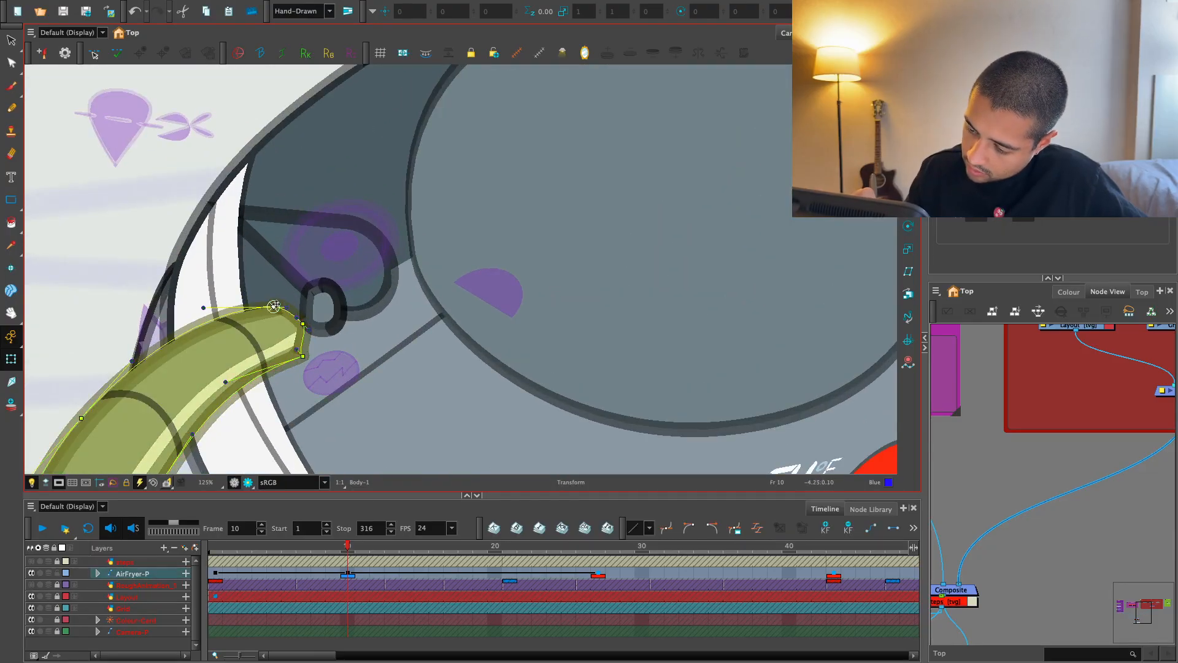
left_click(303, 323)
scroll(325, 276, "up", 1)
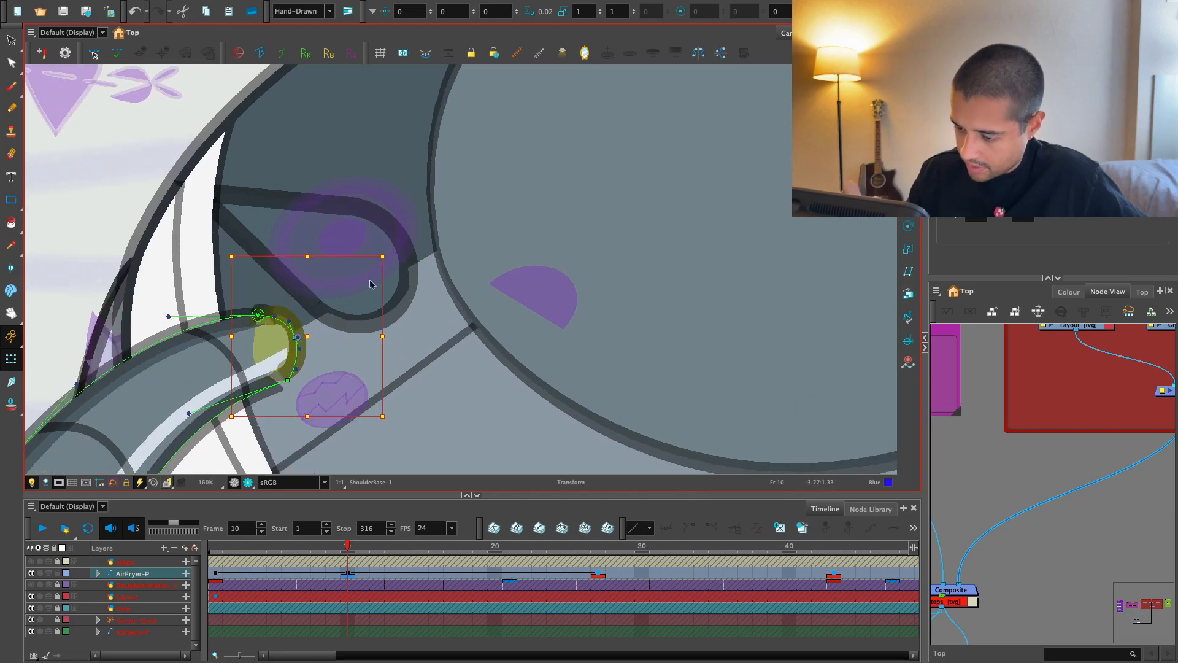
left_click_drag(393, 247, 398, 266)
scroll(270, 357, "up", 1)
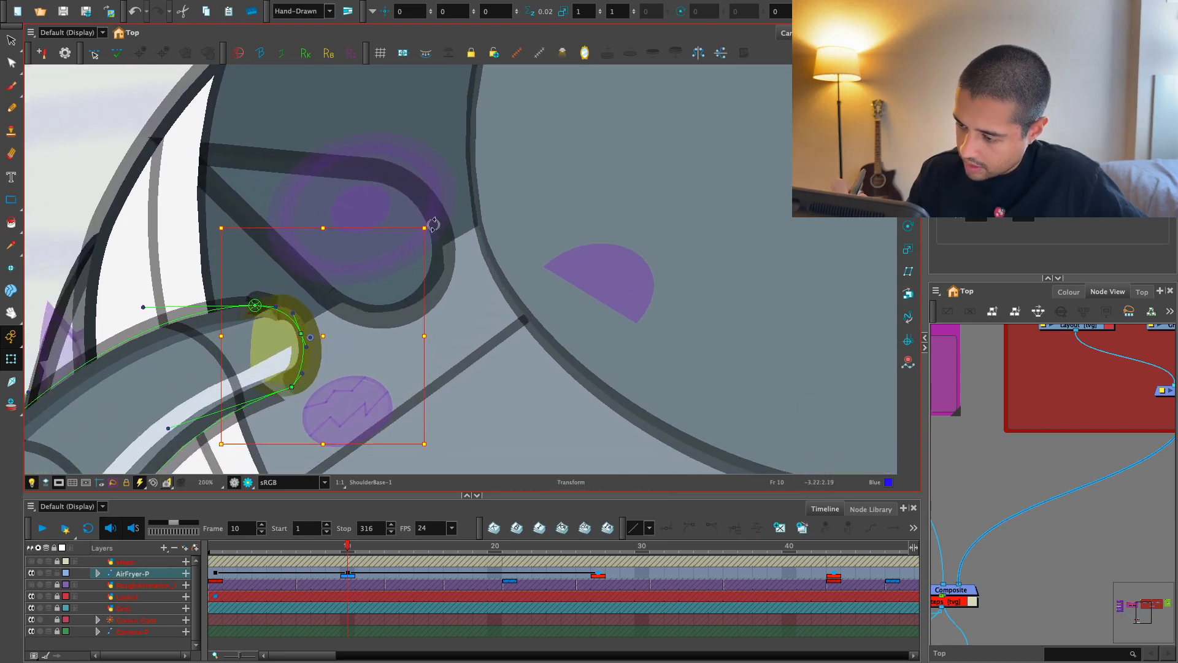
- Refine the near arm's upper curve and the shoulder base's rounded edge where they meet at frame 10
left_click(265, 299)
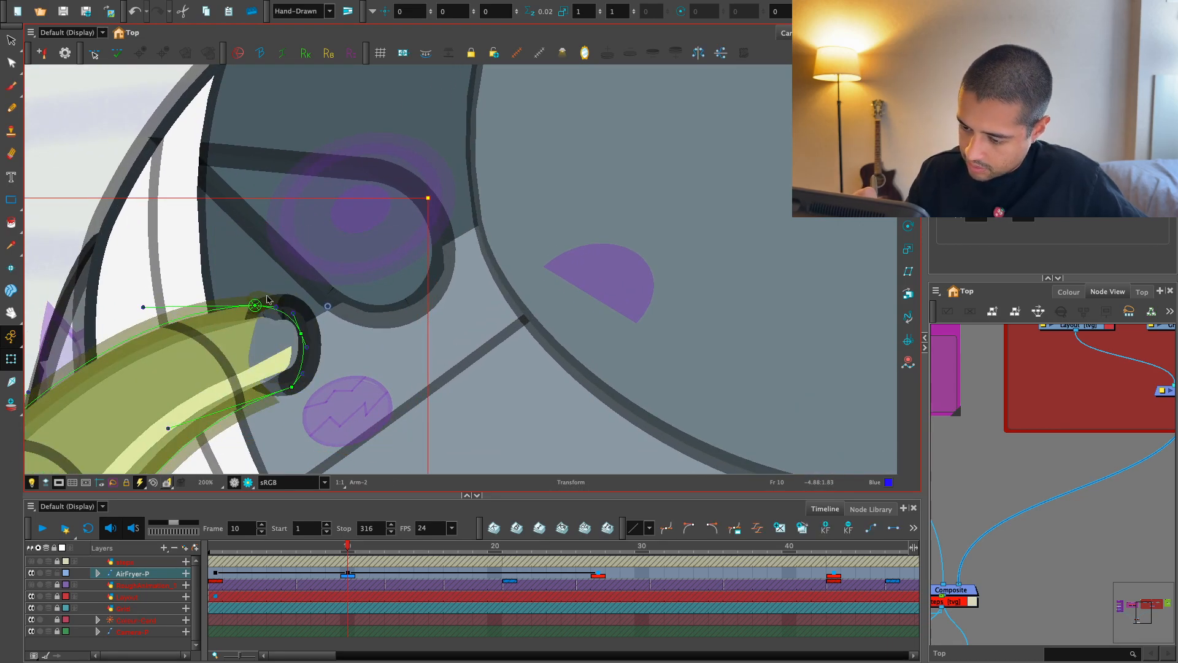
left_click_drag(143, 307, 143, 316)
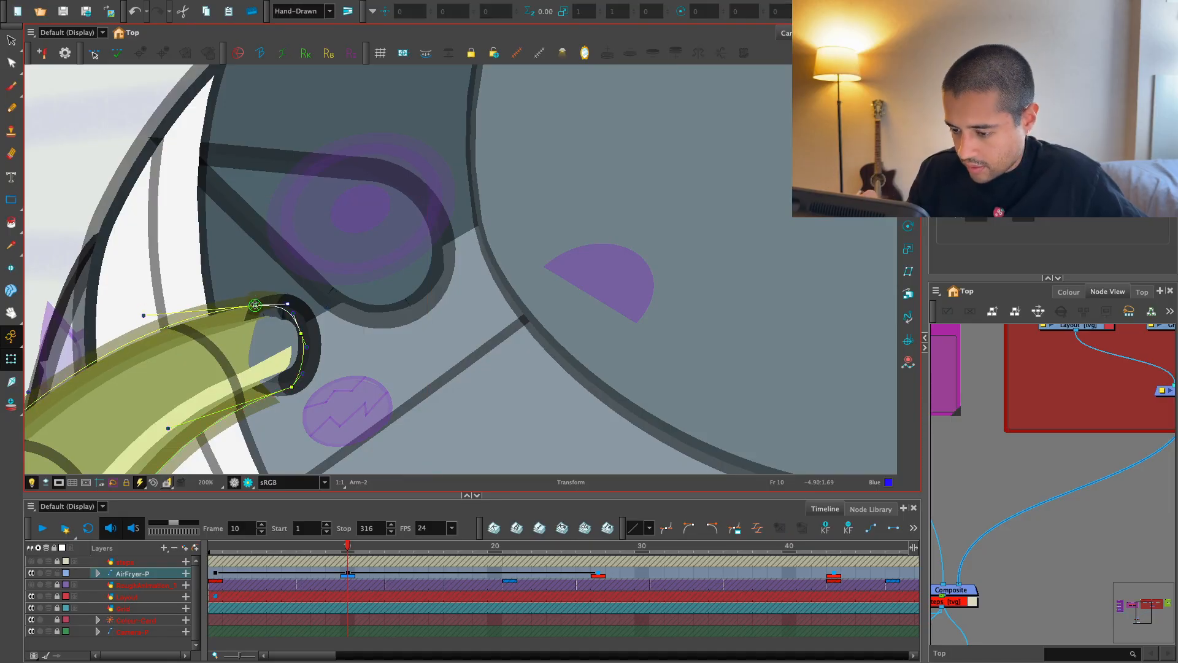
left_click_drag(254, 305, 264, 307)
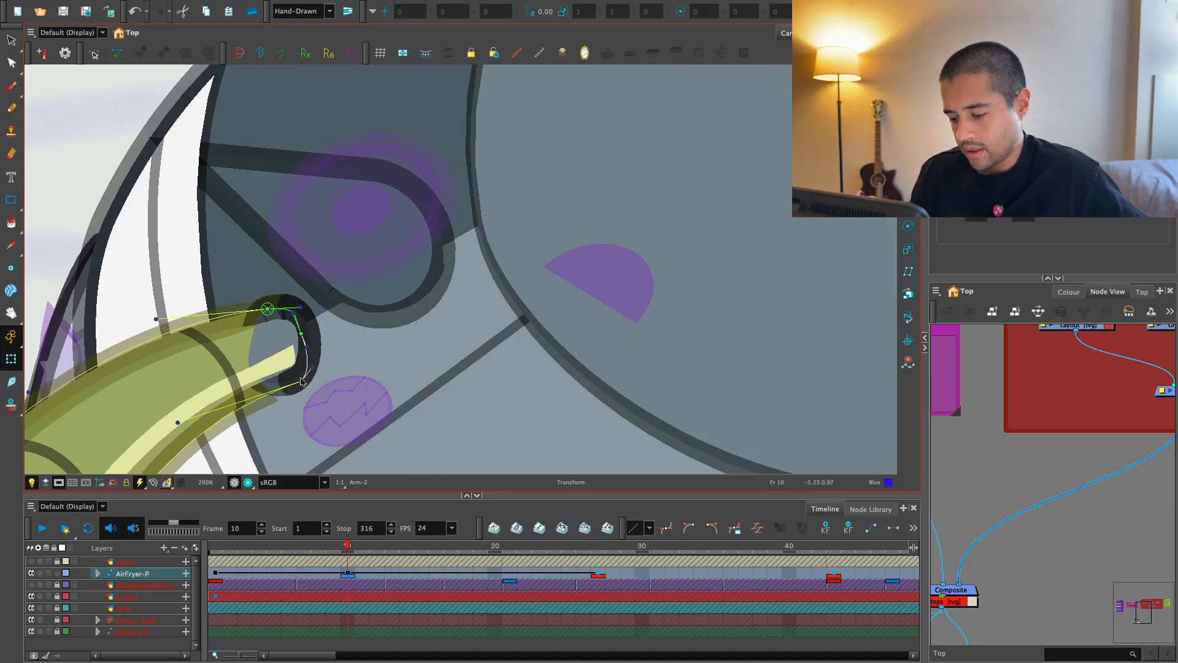
left_click(284, 393)
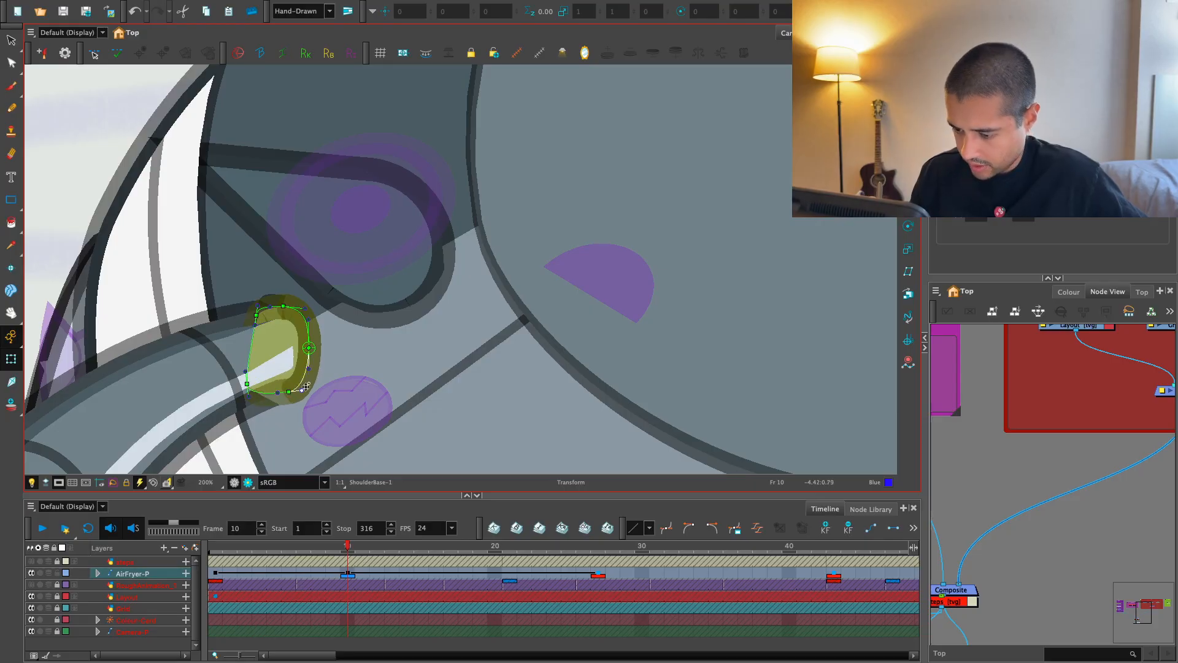
left_click(305, 356)
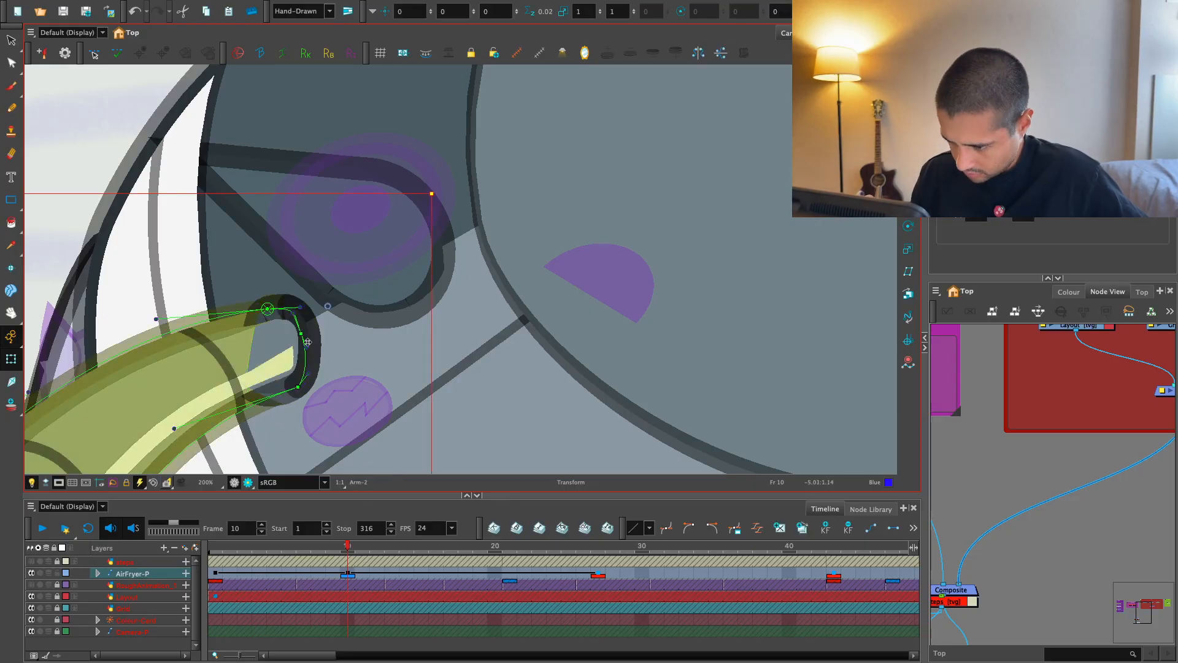
- Compare the frame 10 breakdown with AirFryer-P's poses at frames 1 and 27 to examine the rising motion
scroll(271, 211, "down", 1)
scroll(481, 264, "down", 1)
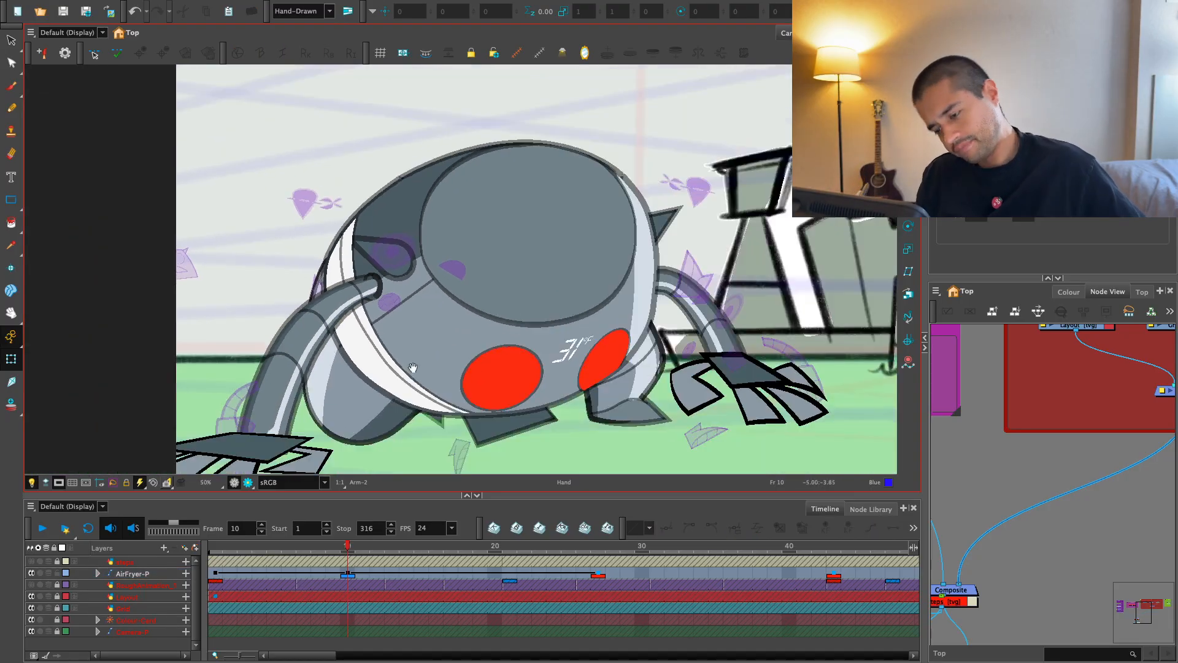
scroll(413, 367, "down", 1)
left_click(597, 575)
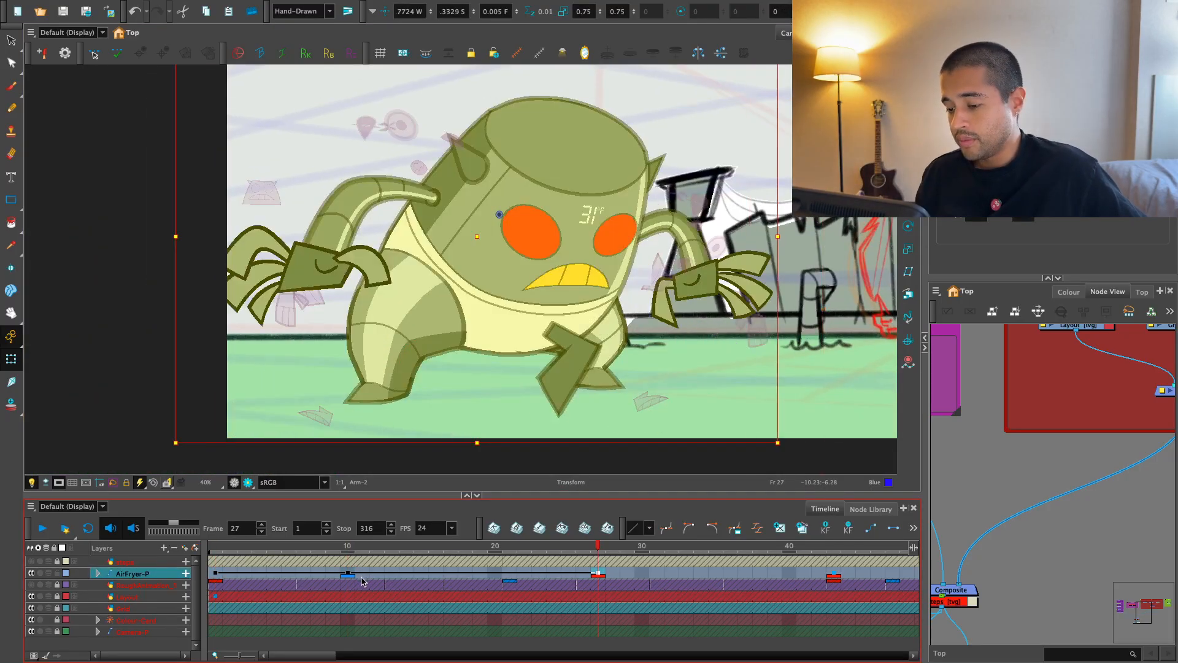
left_click(347, 575)
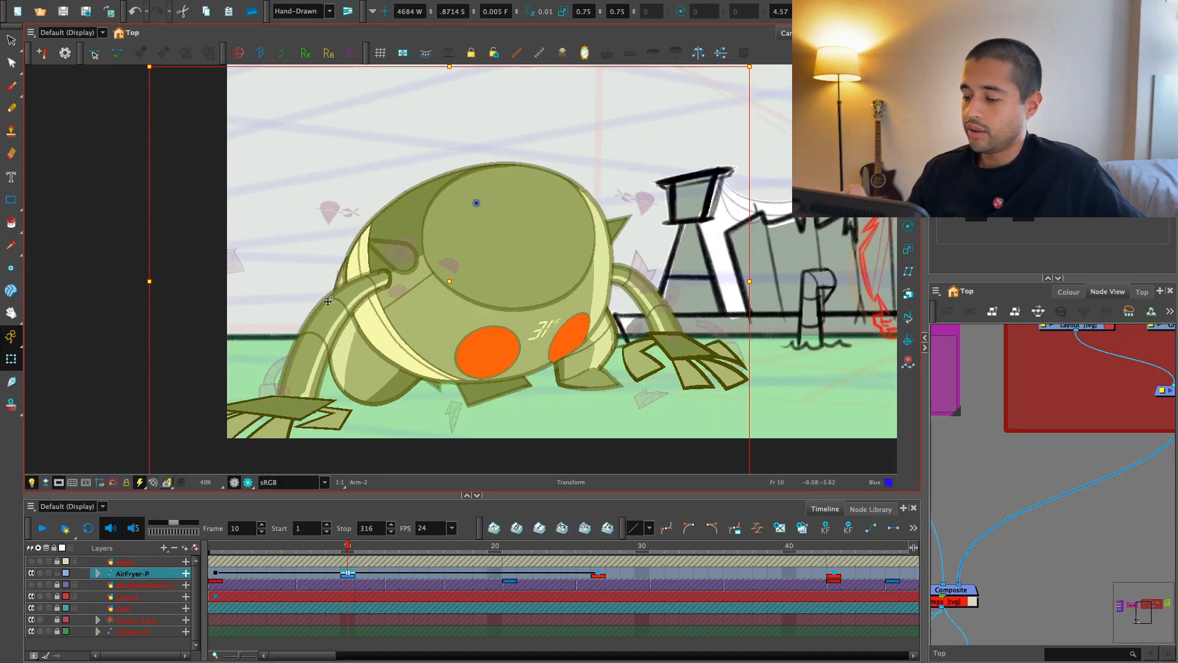
key("semicolon")
key("apostrophe")
key("semicolon")
key("apostrophe")
key("apostrophe")
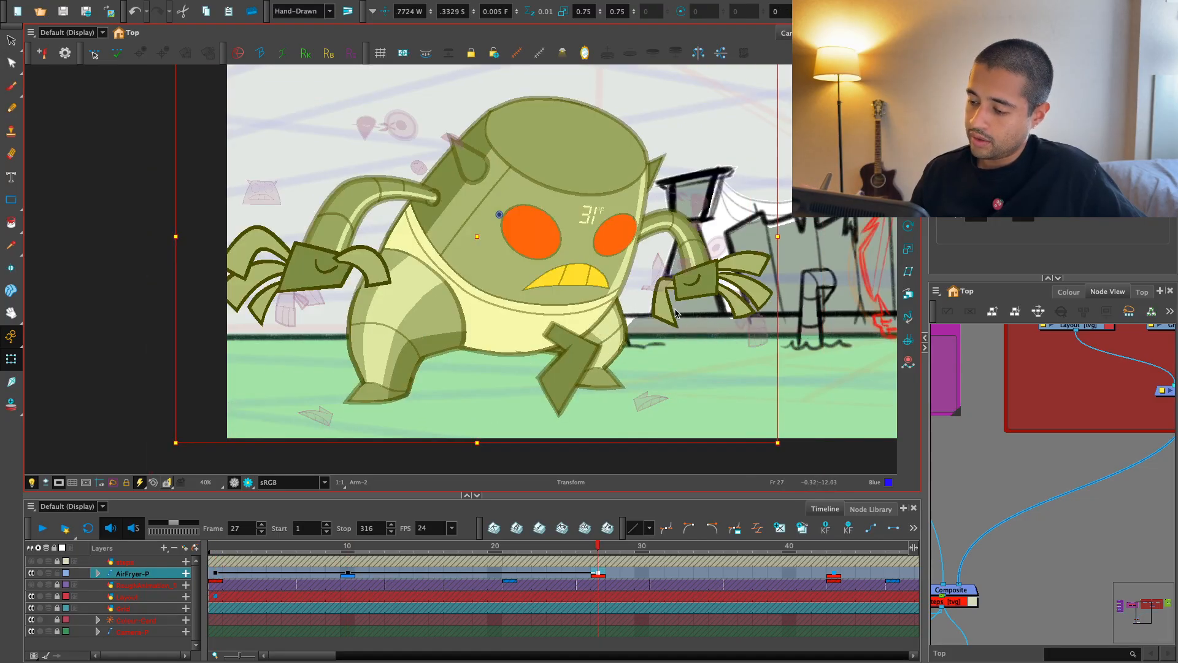
key("semicolon")
key("apostrophe")
key("semicolon")
key("semicolon")
key("apostrophe")
- Shift the near shoe left behind the leg at frame 10, undoing the accidental selection of the leg's shadow
left_click(440, 388)
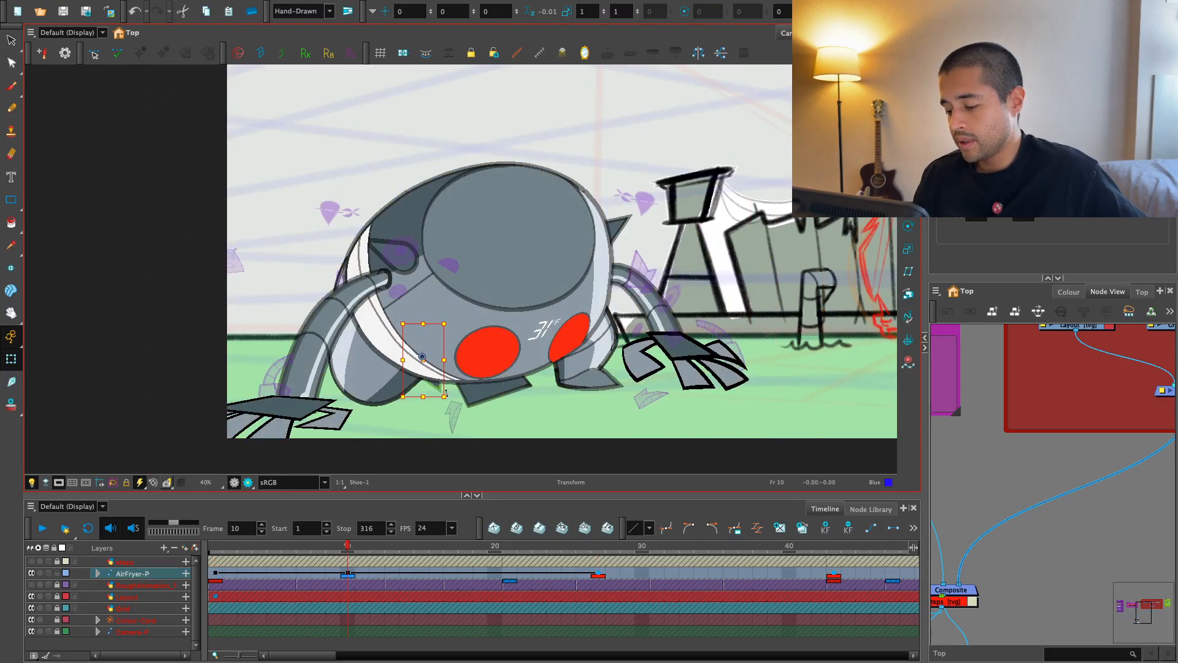
left_click(413, 381)
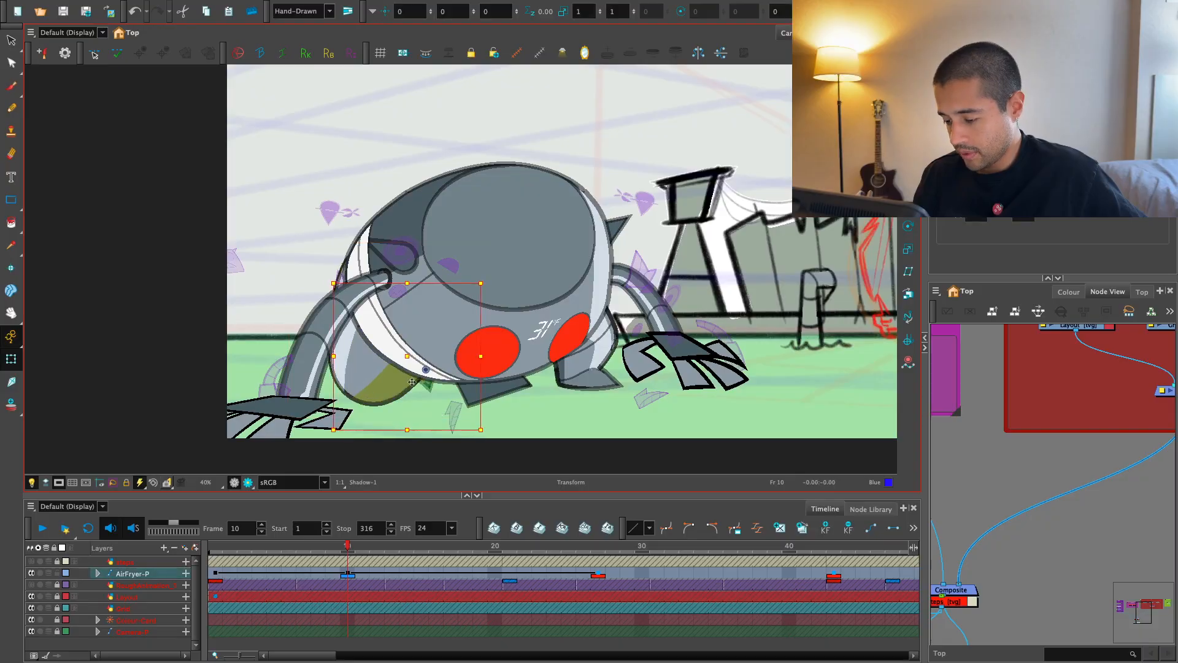
key("ctrl+z")
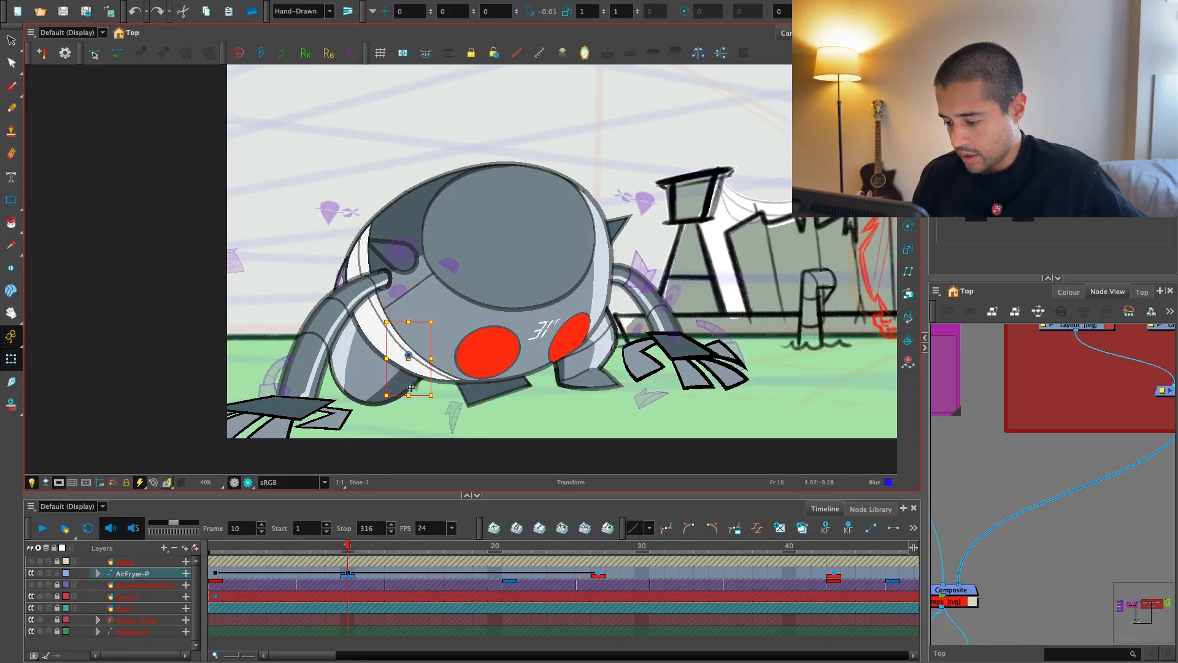
- Recheck the pose with the adjusted shoe by stepping AirFryer-P through frames 1, 10 and 27
key("1")
left_click(353, 572)
key("semicolon")
key("apostrophe")
key("apostrophe")
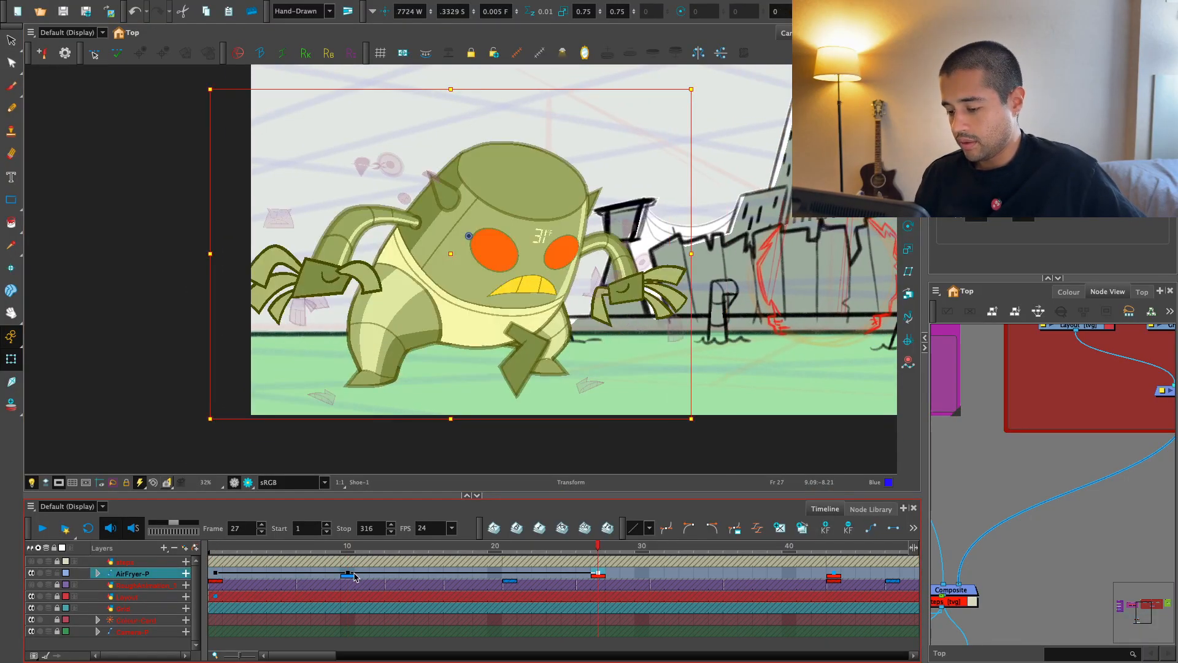
- Flip AirFryer-P through frames 1, 10 and 27 to examine the rise out of the crouch
key("semicolon")
key("semicolon")
key("apostrophe")
key("apostrophe")
key("semicolon")
key("apostrophe")
key("semicolon")
key("semicolon")
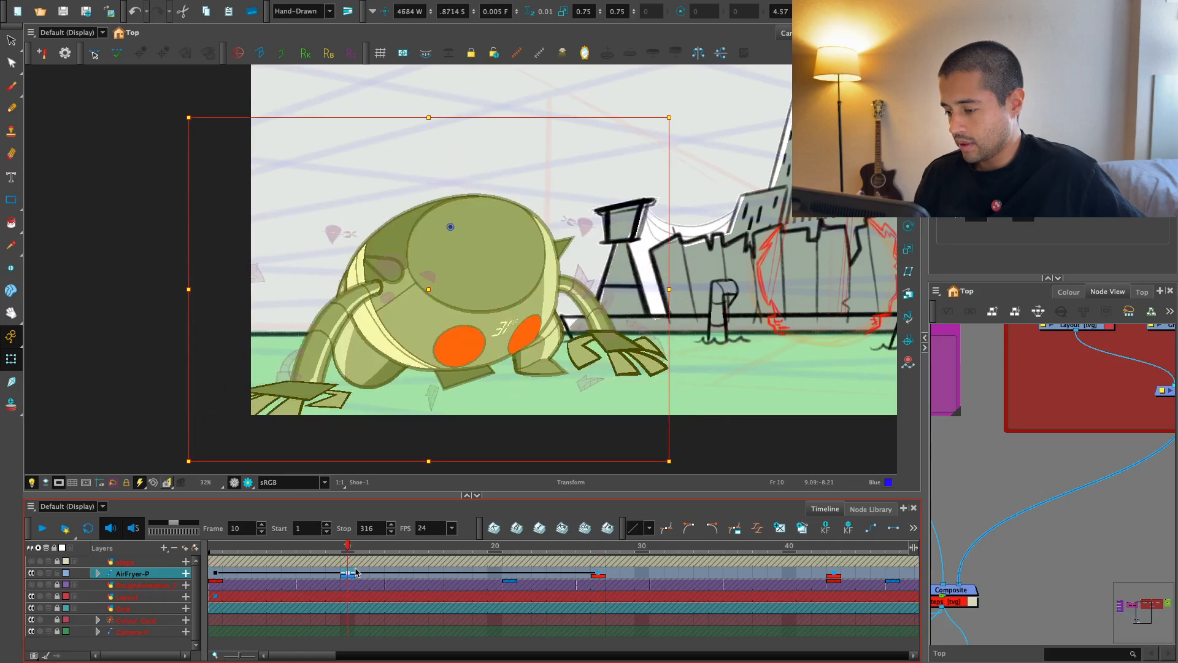
key("apostrophe")
key("semicolon")
key("apostrophe")
key("apostrophe")
key("semicolon")
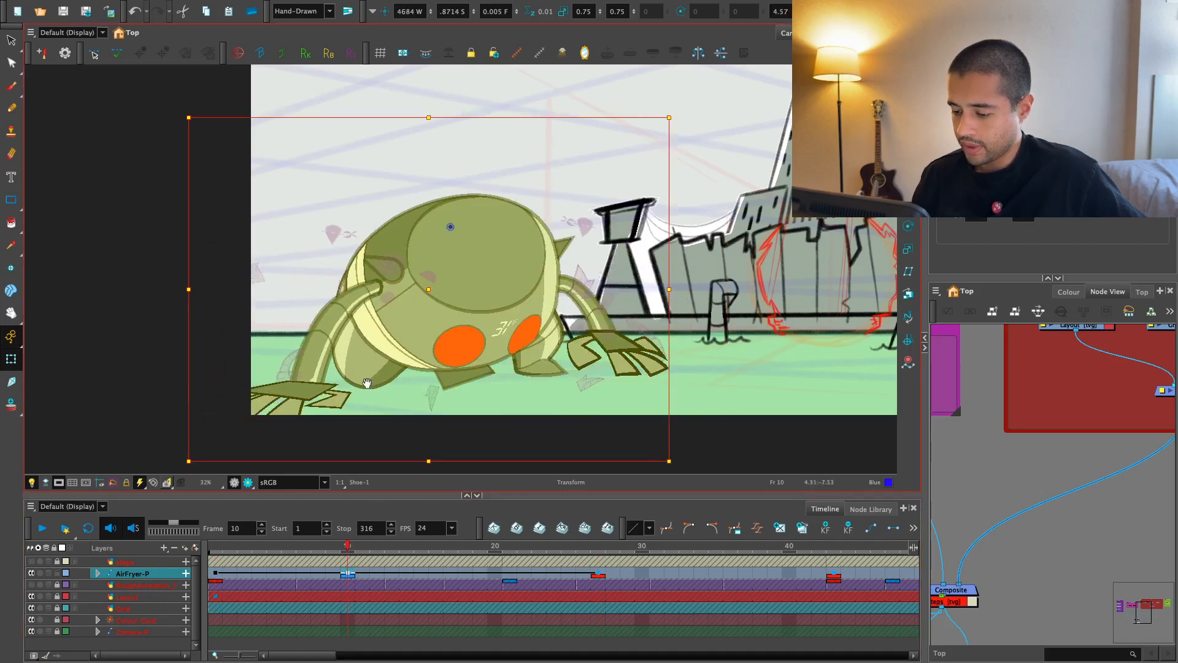
- Examine the near arm's seam lines up close by comparing frame 10 with the crouch at frame 1
key("2")
key("2")
key("2")
left_click_drag(336, 353, 486, 346)
key("semicolon")
key("apostrophe")
key("semicolon")
key("apostrophe")
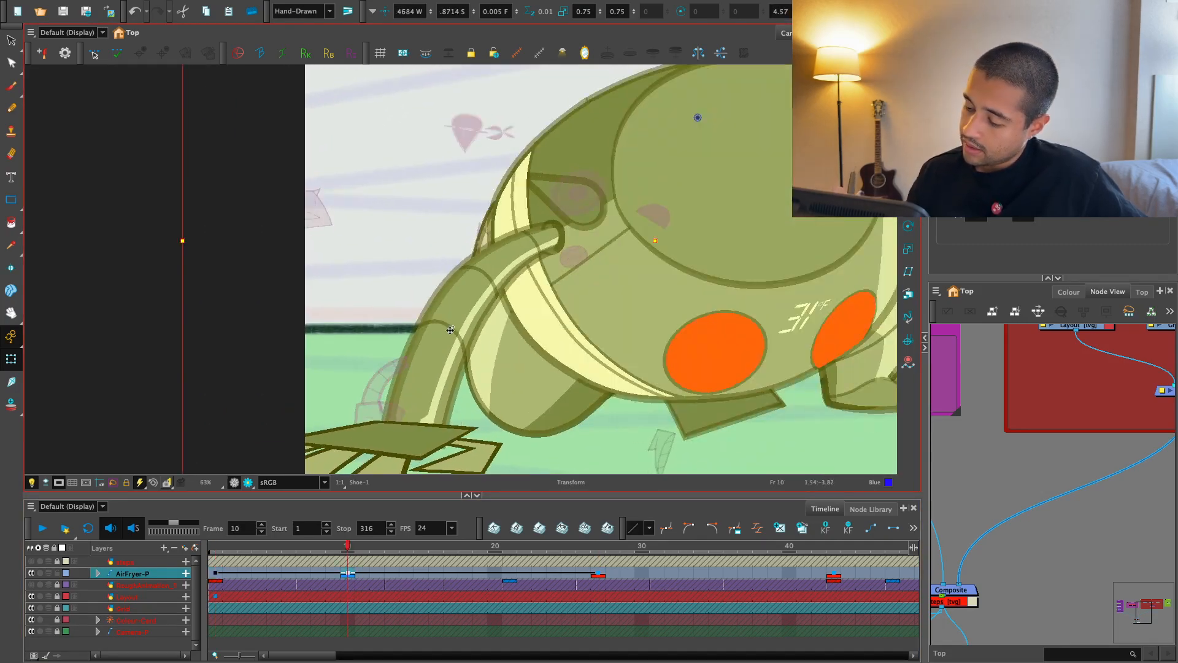
key("shift+t")
left_click(443, 342)
left_click(133, 573)
key("semicolon")
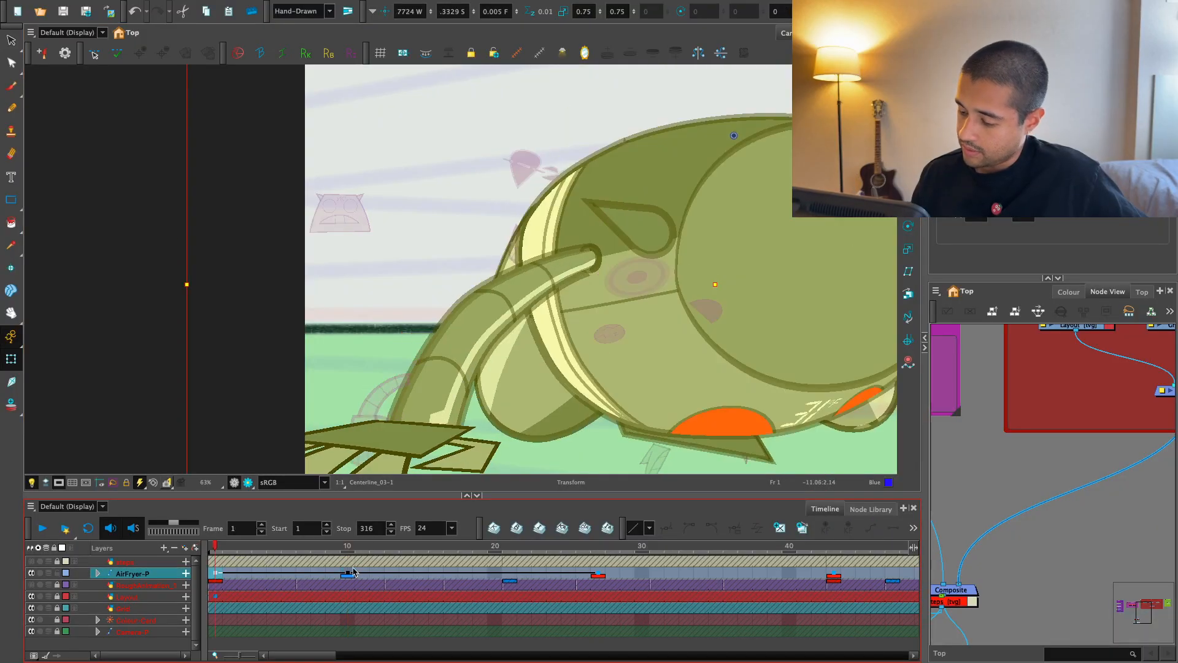
key("apostrophe")
key("semicolon")
key("apostrophe")
- Reshape the near arm's lowest seam line at frame 10 so that it curves downward across the forearm
left_click(446, 349)
key("Escape")
key("2")
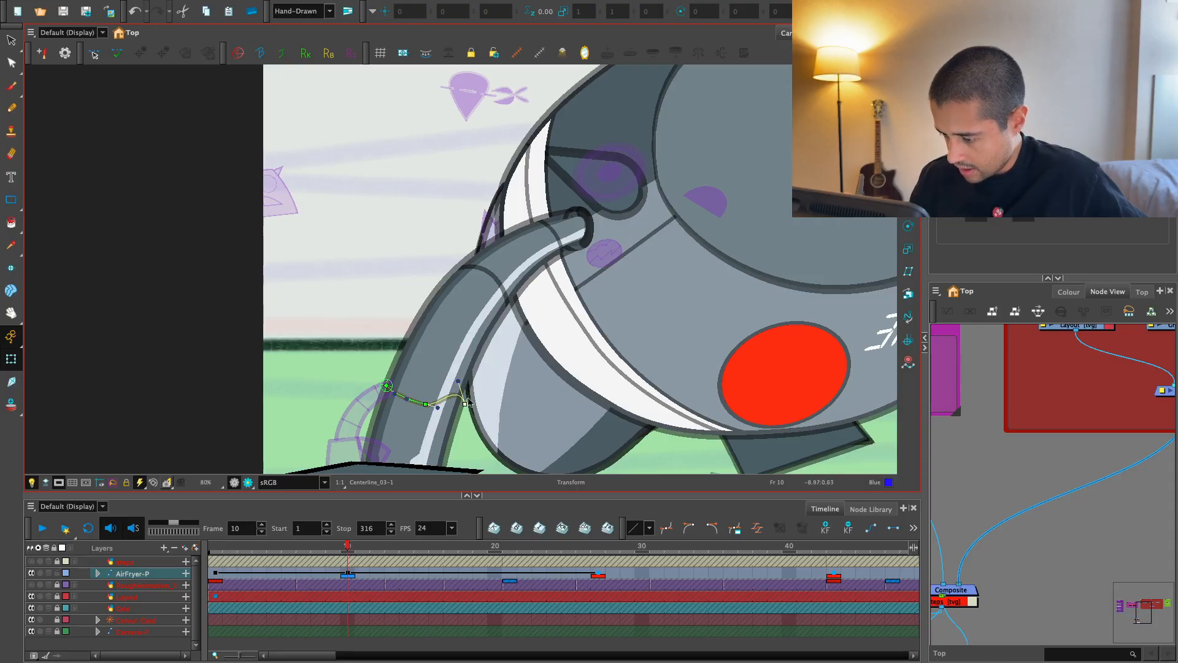
key("1")
key("Escape")
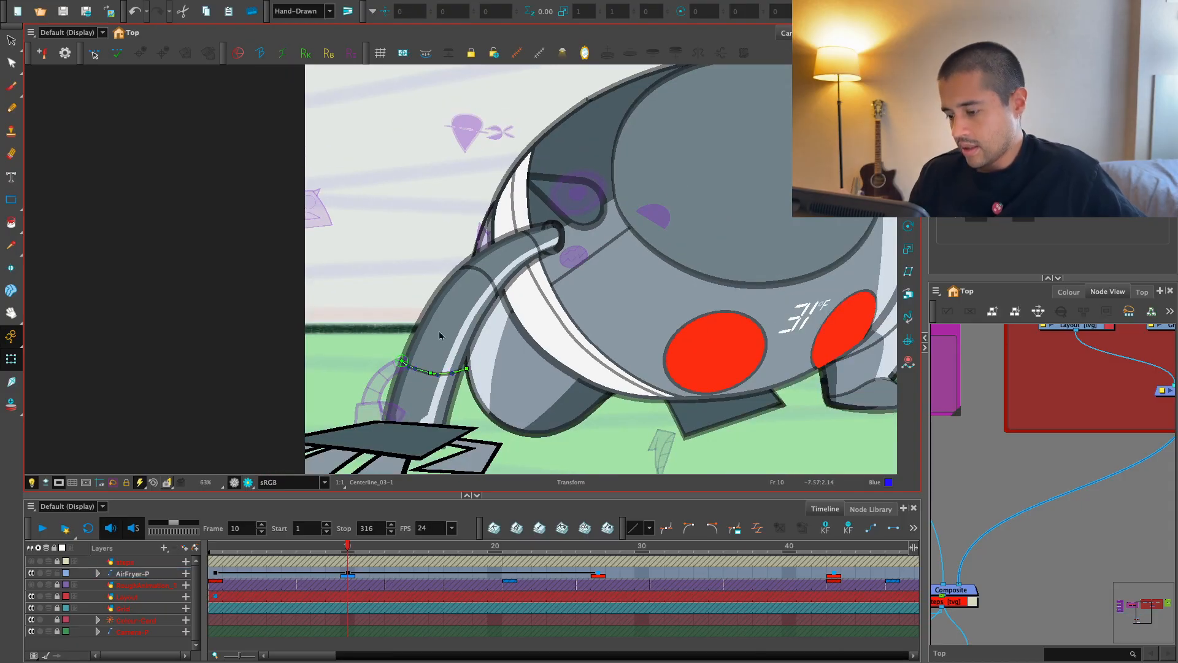
- Compare the reshaped forearm seam at frame 10 with frame 1, both up close and with the whole body in view
left_click(352, 574)
key("semicolon")
key("apostrophe")
key("apostrophe")
key("semicolon")
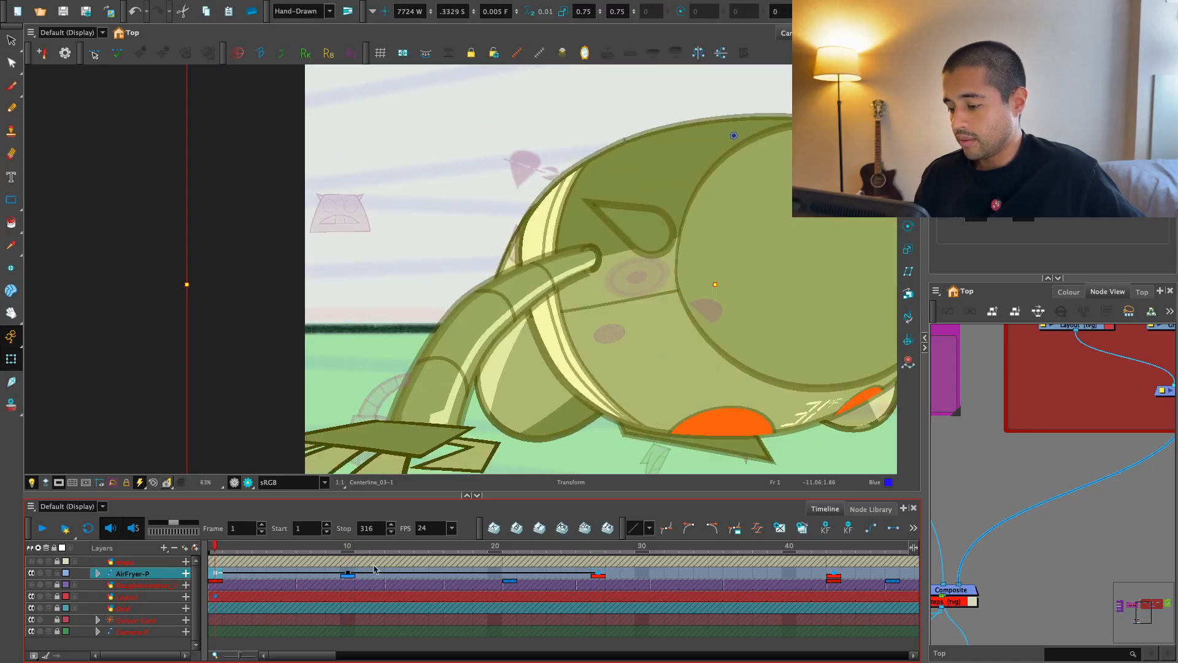
key("1")
key("1")
key("apostrophe")
key("semicolon")
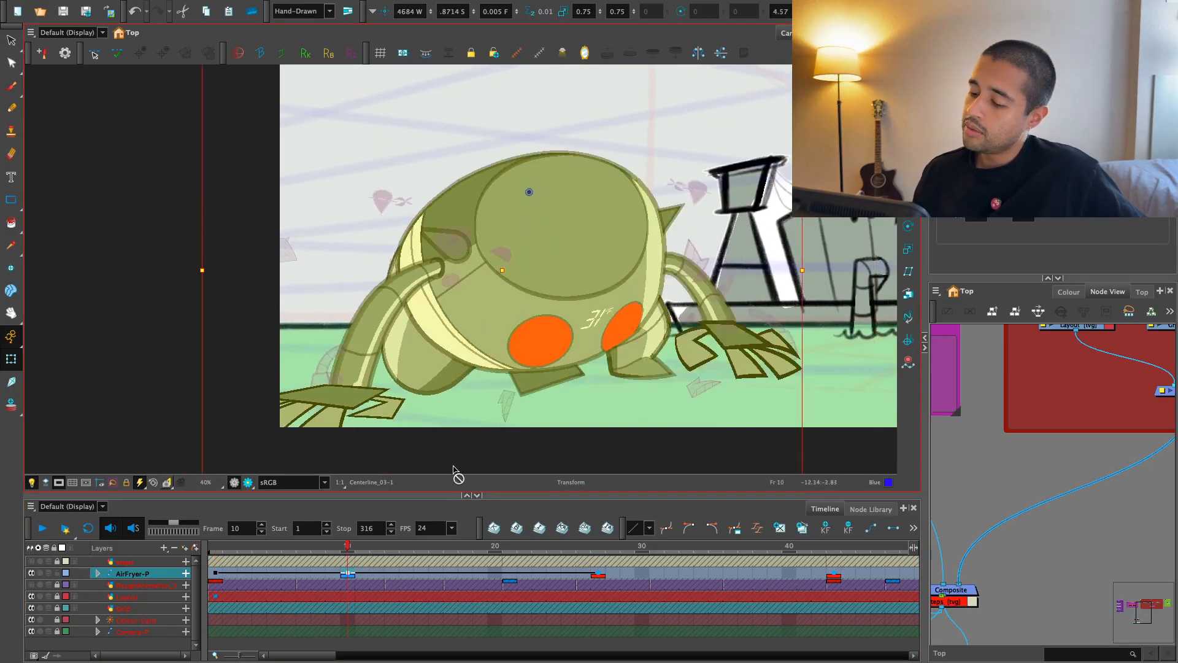
key("apostrophe")
key("semicolon")
- Reshape the near arm's middle seam line at frame 10 into a downward curve across the arm
key("2")
key("2")
key("2")
key("Escape")
left_click(390, 339)
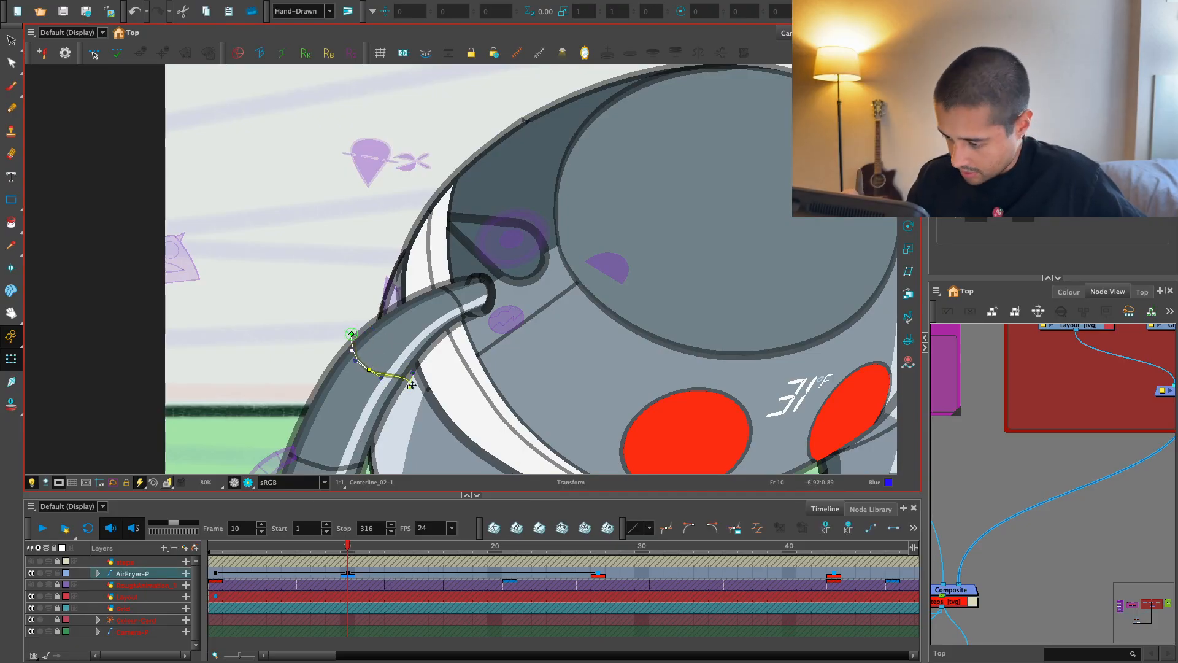
left_click(373, 306)
key("1")
key("1")
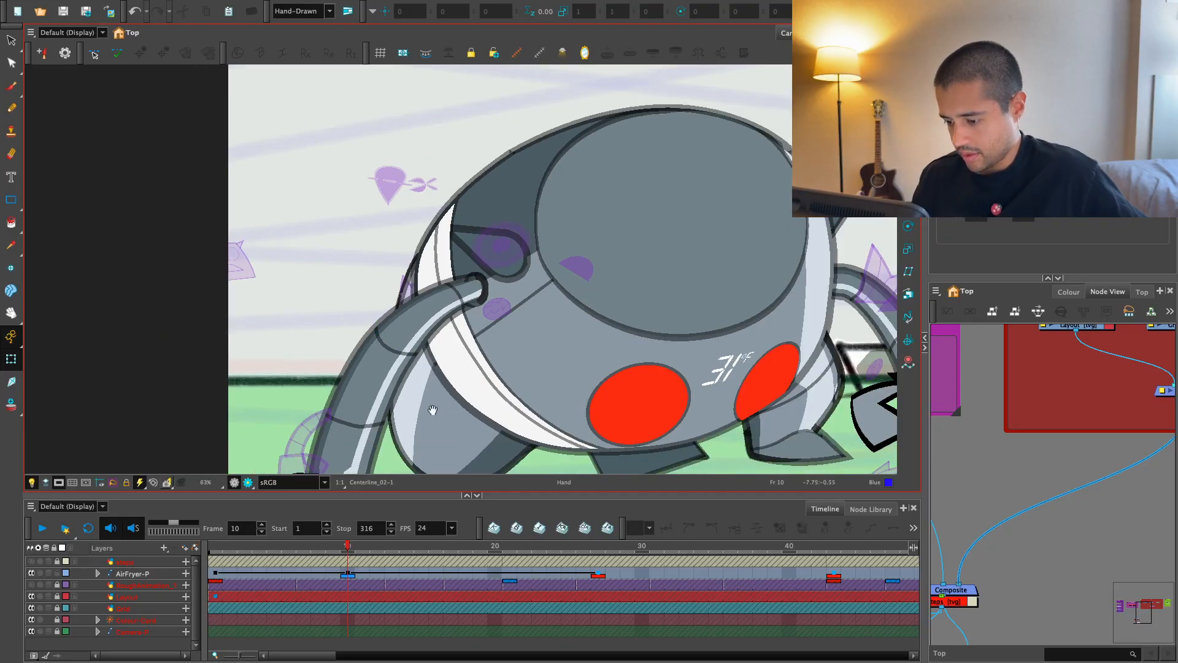
- Flip between frames 1 and 10 to check how the near arm's middle seam follows the movement
left_click(348, 573)
key("semicolon")
key("apostrophe")
key("semicolon")
key("apostrophe")
key("semicolon")
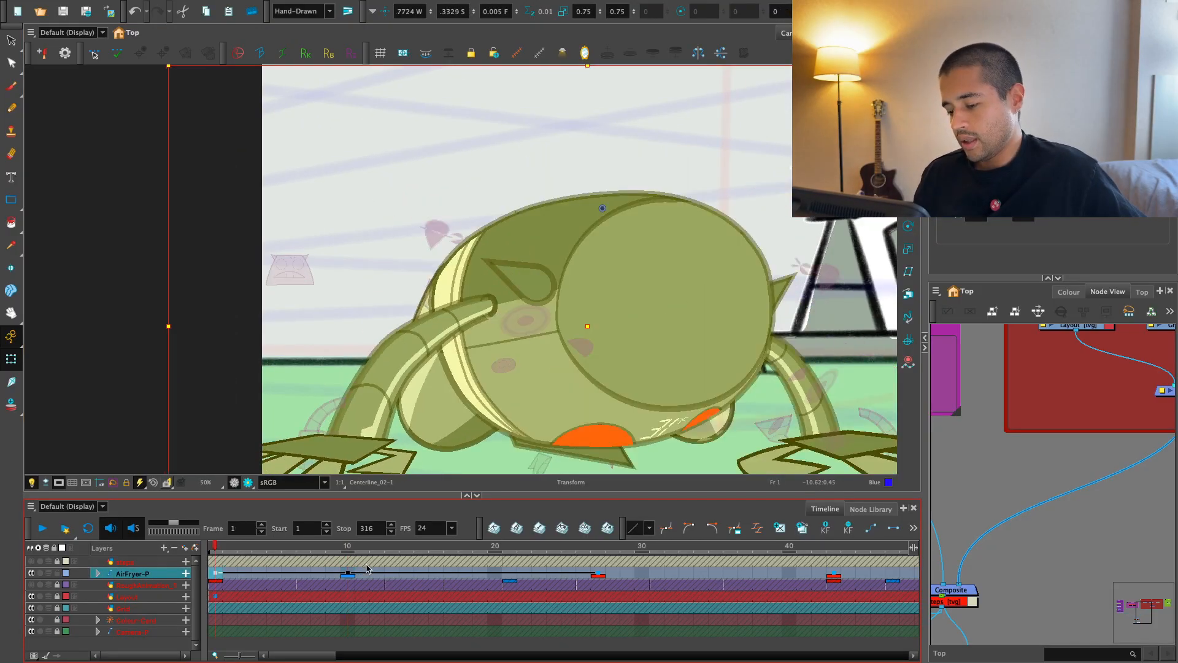
key("apostrophe")
- Refine the curve of the near forearm's lowest seam at frame 10 to match the middle seam's downward bend
key("2")
key("2")
key("2")
key("Escape")
left_click(354, 395)
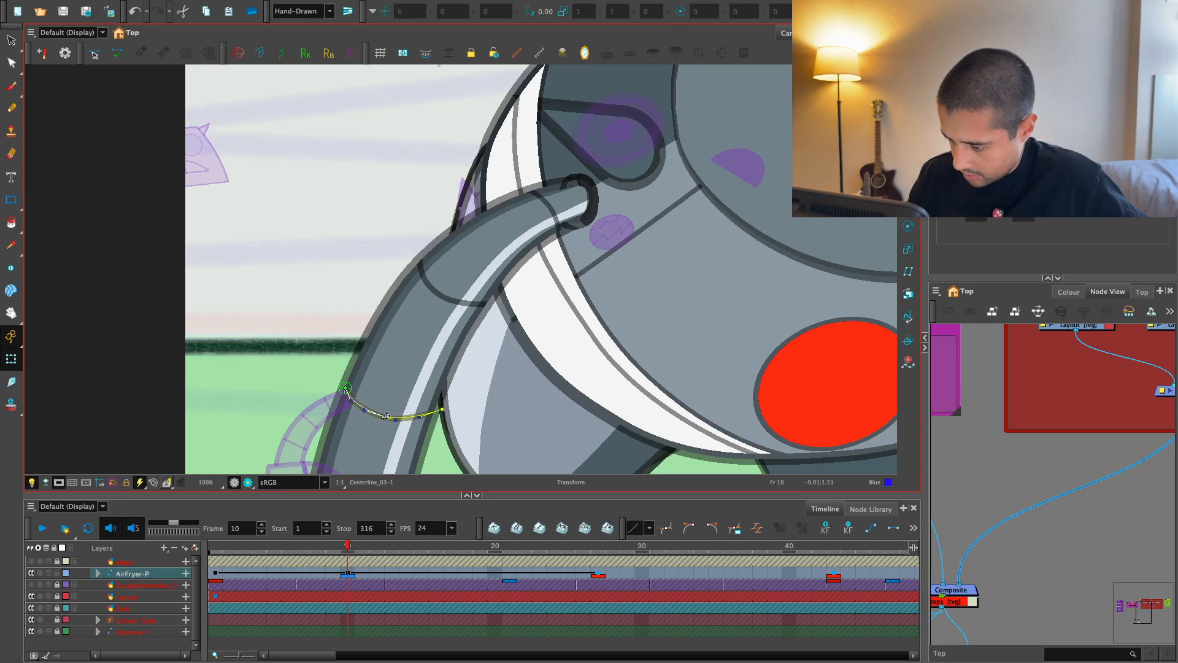
key("Escape")
key("1")
key("1")
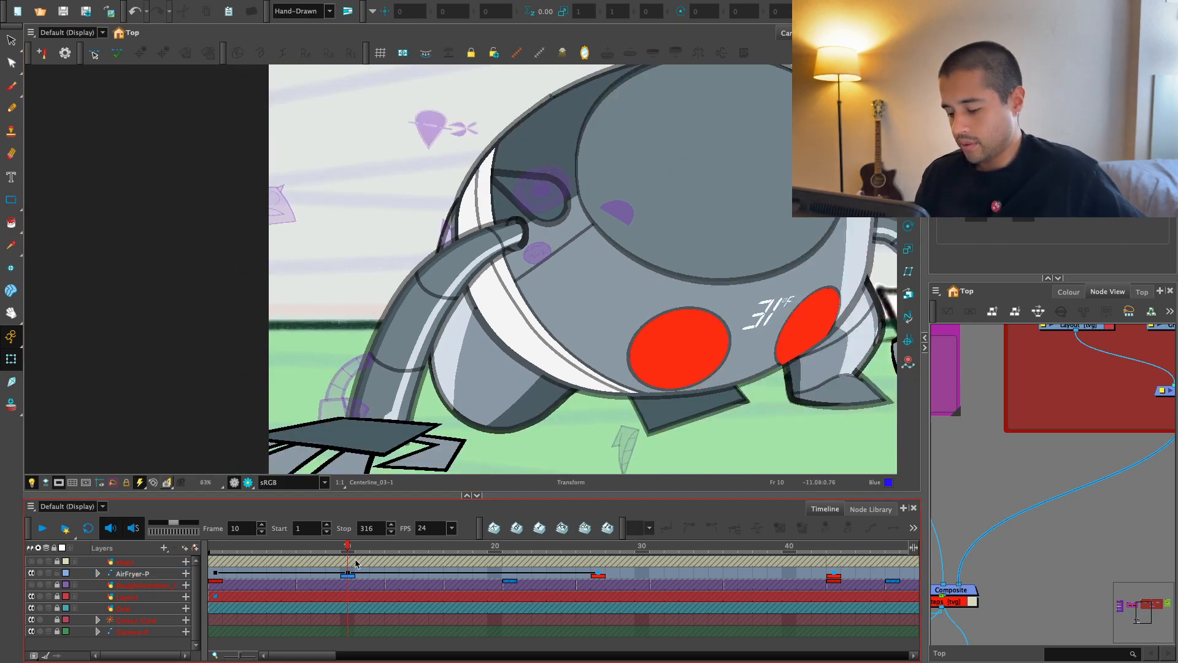
- Move the near arm's uppermost seam further down from the shoulder at frame 10 and reshape its curve
left_click(347, 573)
key("2")
key("space")
key("2")
left_click(477, 297)
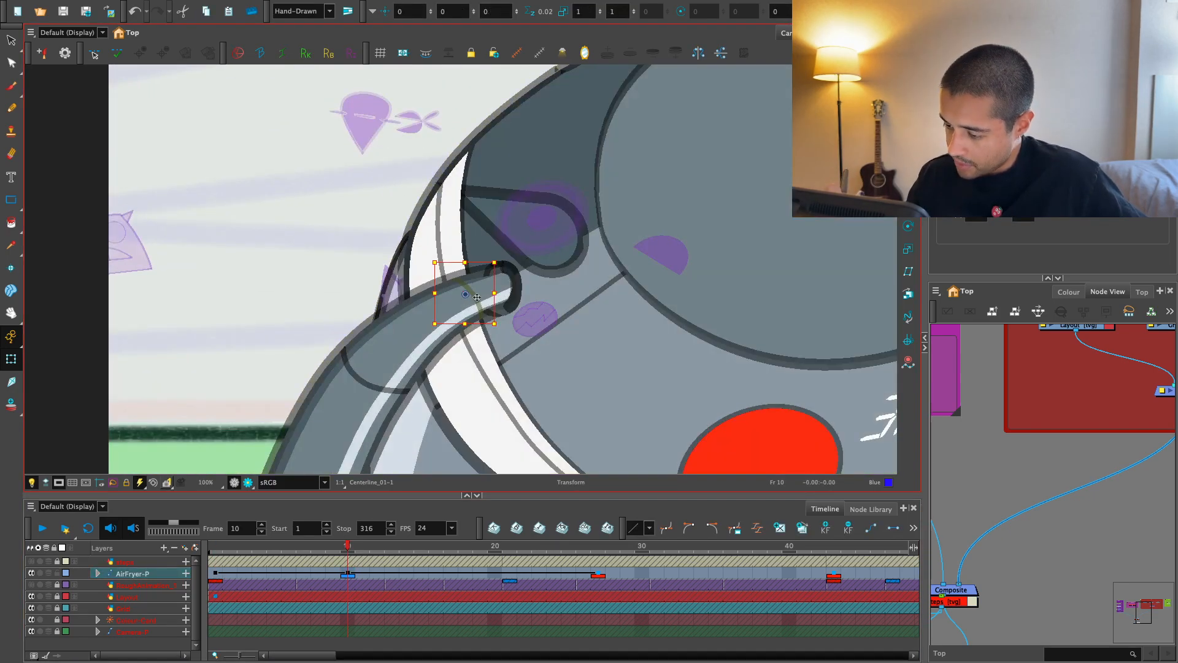
left_click(388, 309)
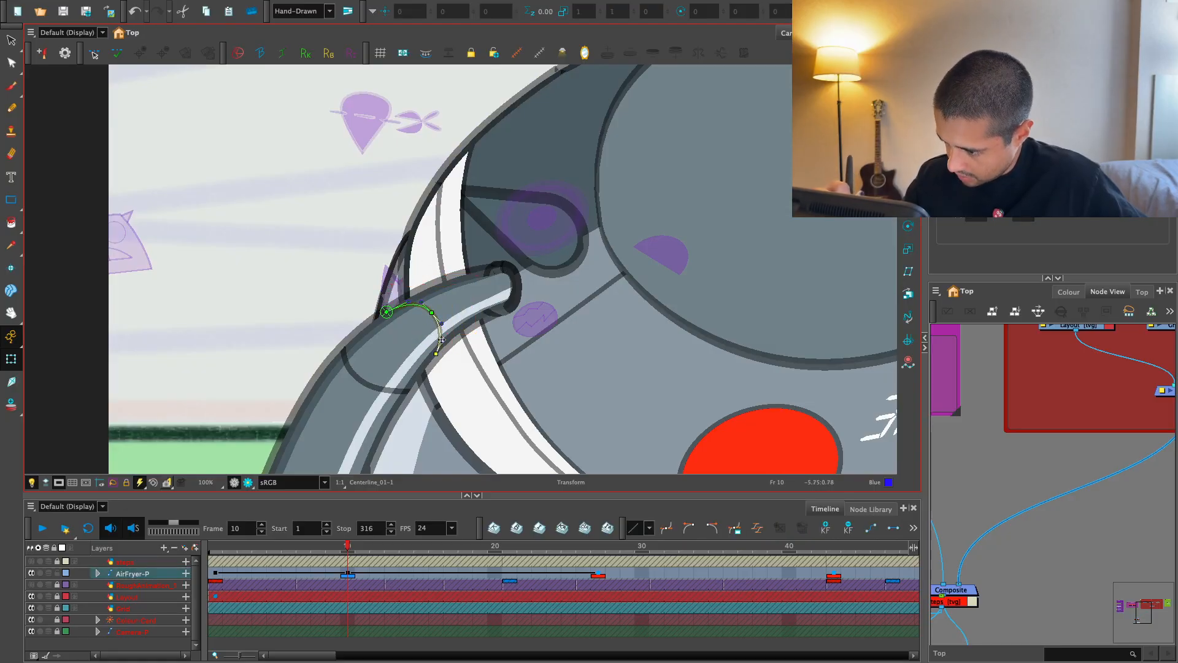
key("1")
key("1")
- Shift the near arm's middle seam further down the arm at frame 10 and compare the seams with frame 1
left_click(430, 360)
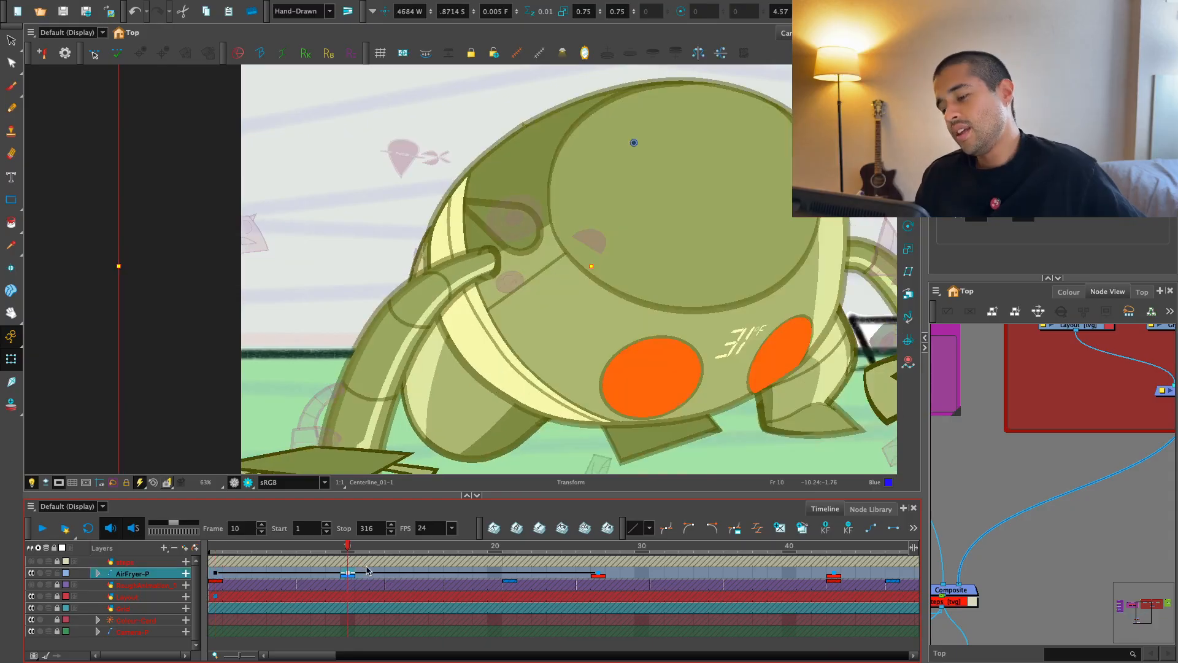
left_click(409, 323)
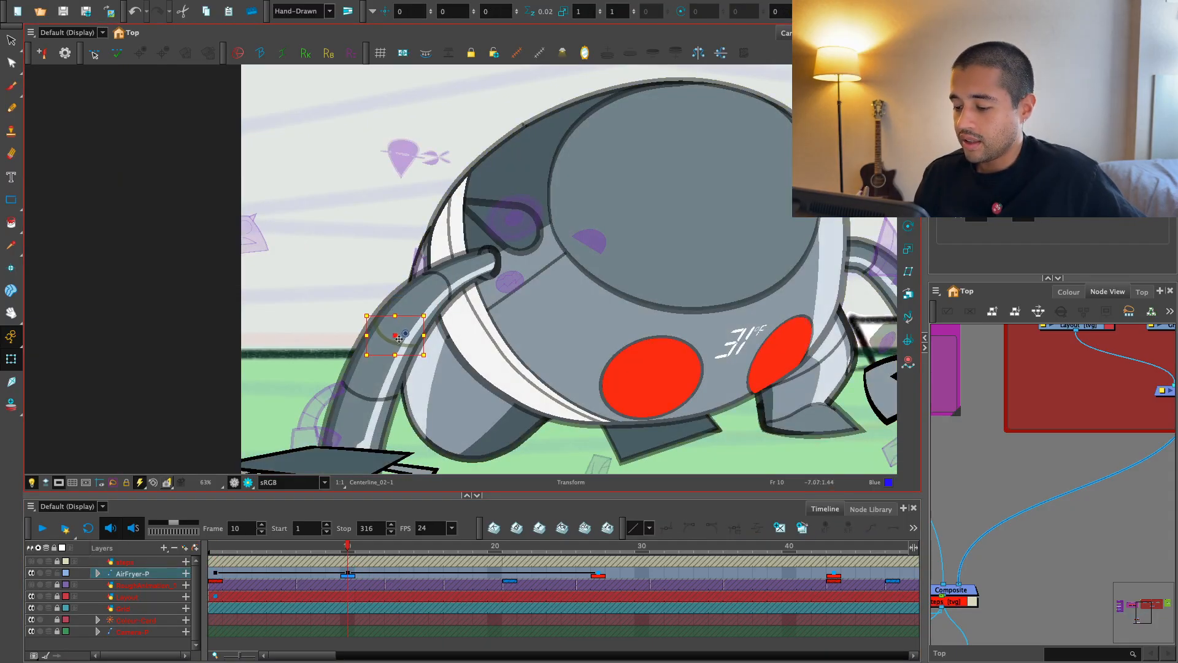
left_click(404, 278)
left_click(216, 573)
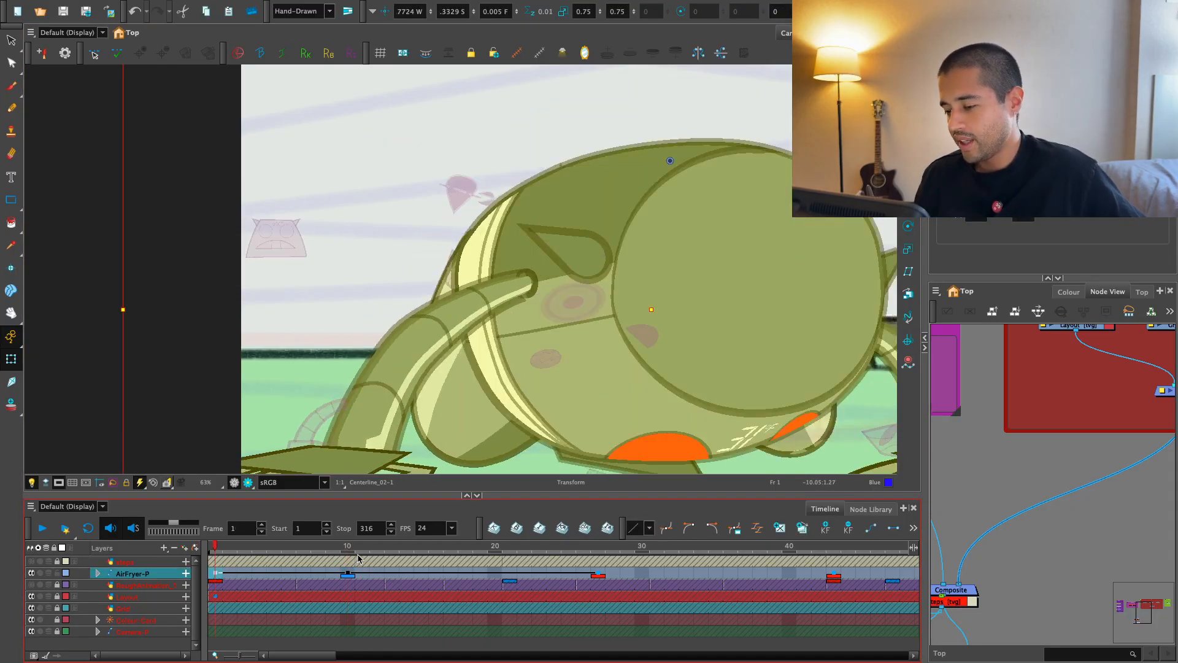
left_click(347, 575)
key("2")
key("2")
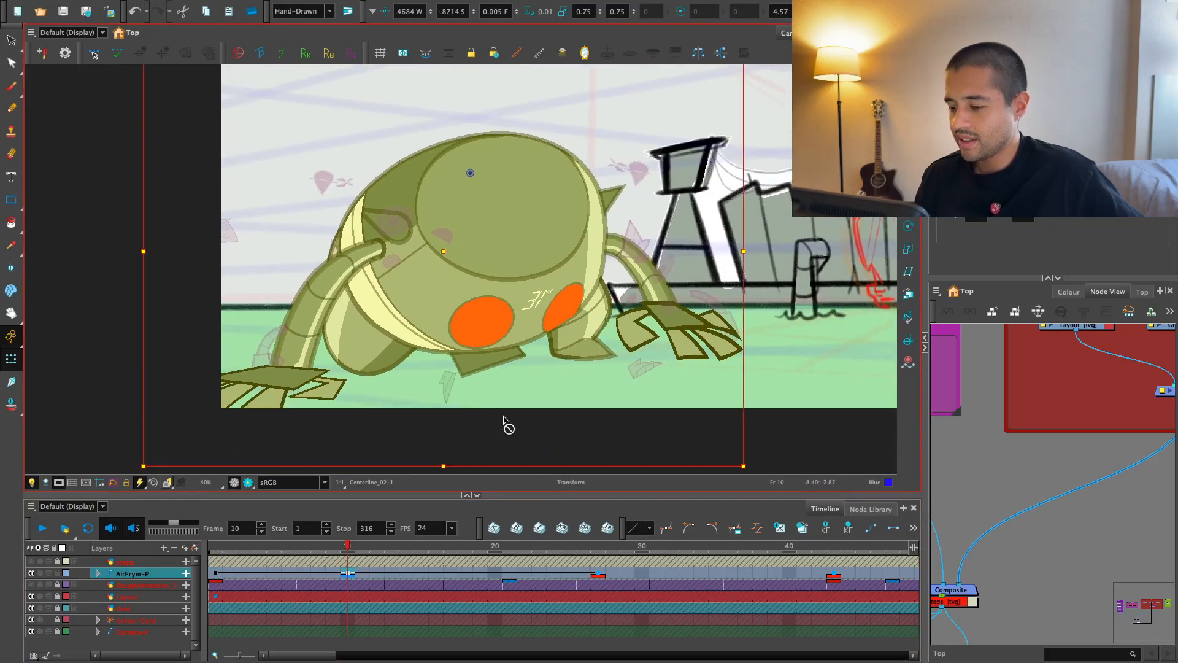
key("1")
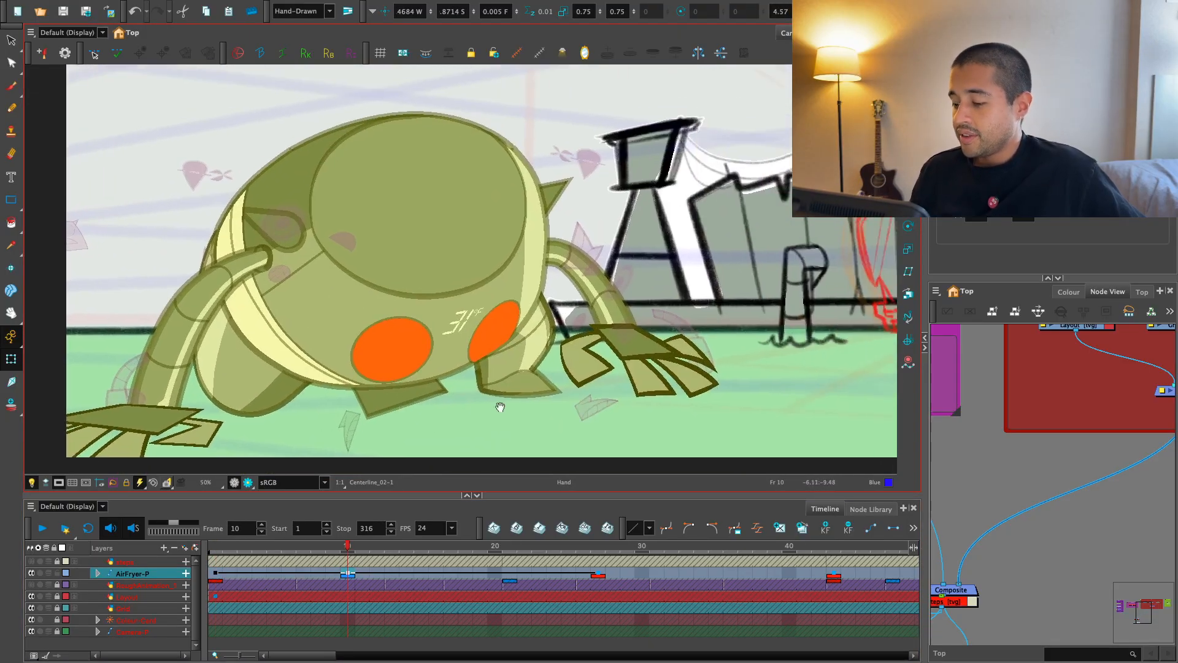
- Reshape the far eye at frame 10 by scaling it to 0.57 by 0.89 and adjusting its slant
key("shift+comma")
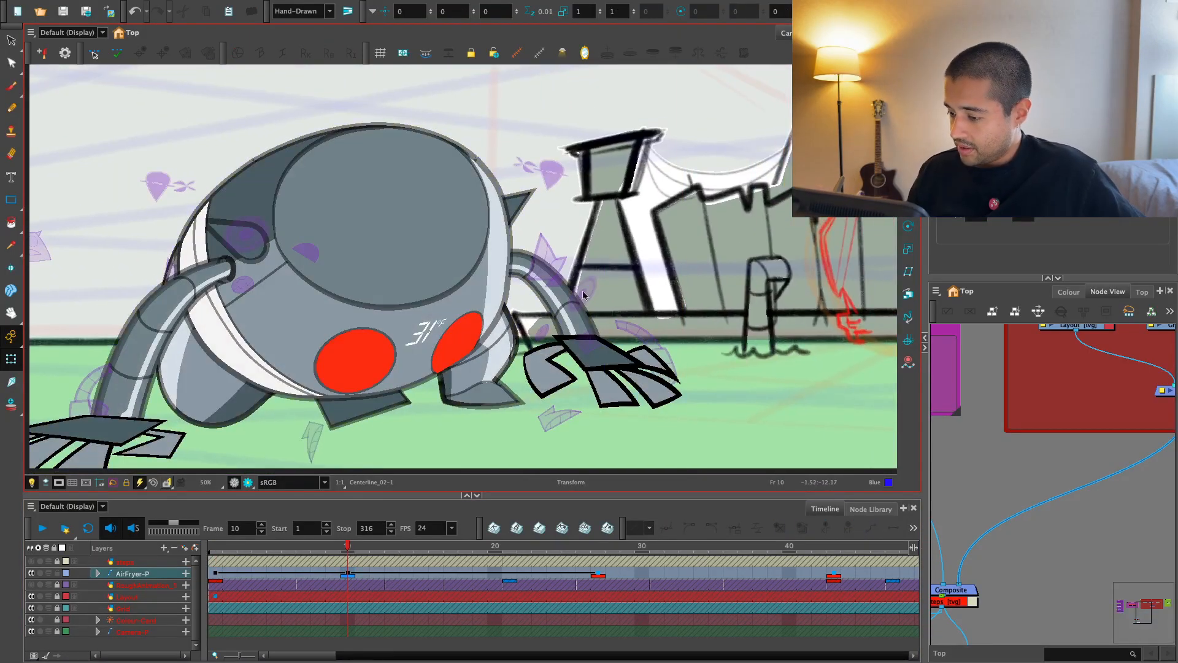
key("shift+t")
key("apostrophe")
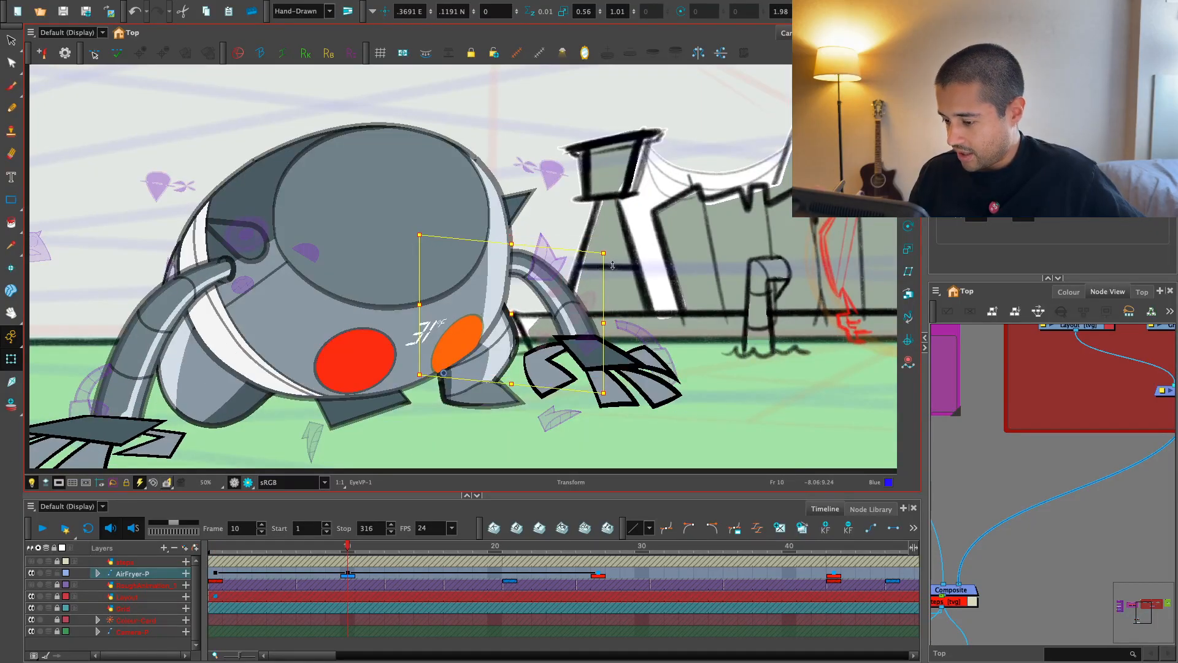
left_click(609, 324)
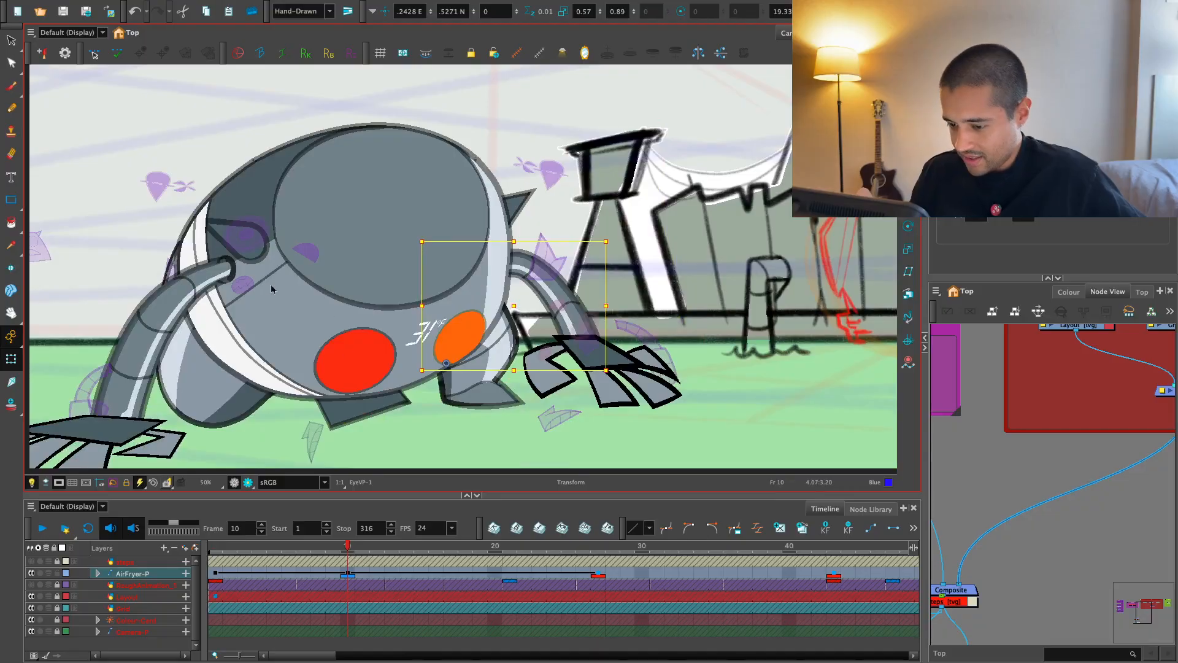
key("1")
- Flatten and widen the near eye at frame 10 and look at the eyes at frame 27 for reference
key("2")
left_click(344, 341)
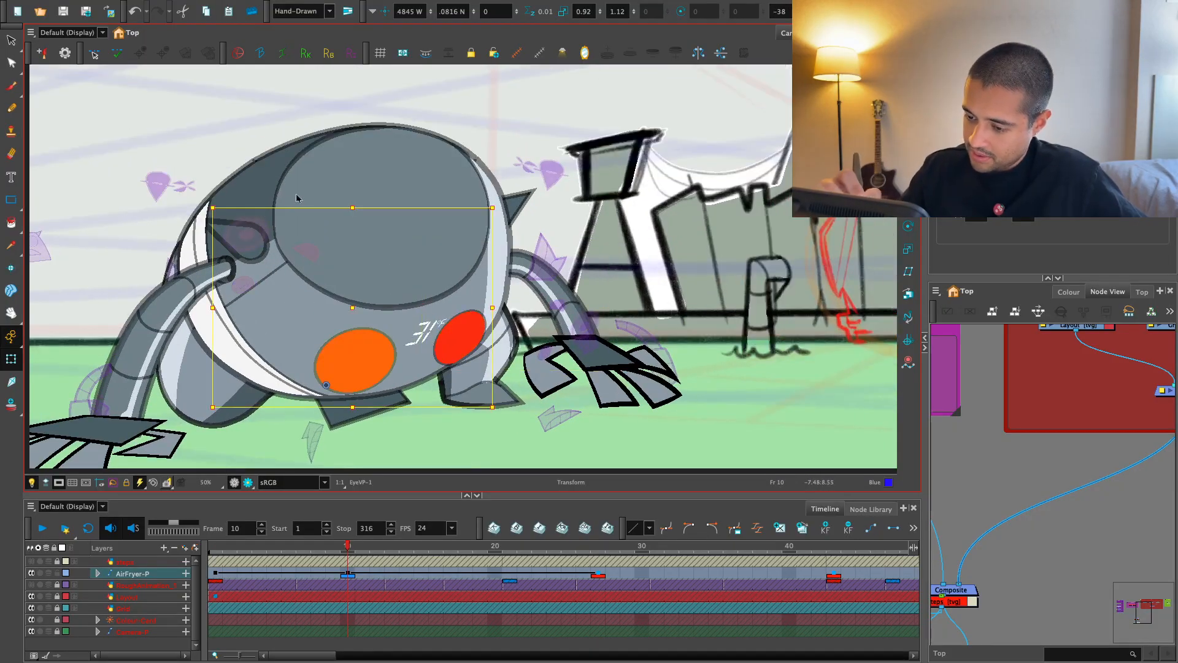
left_click_drag(496, 208, 435, 324)
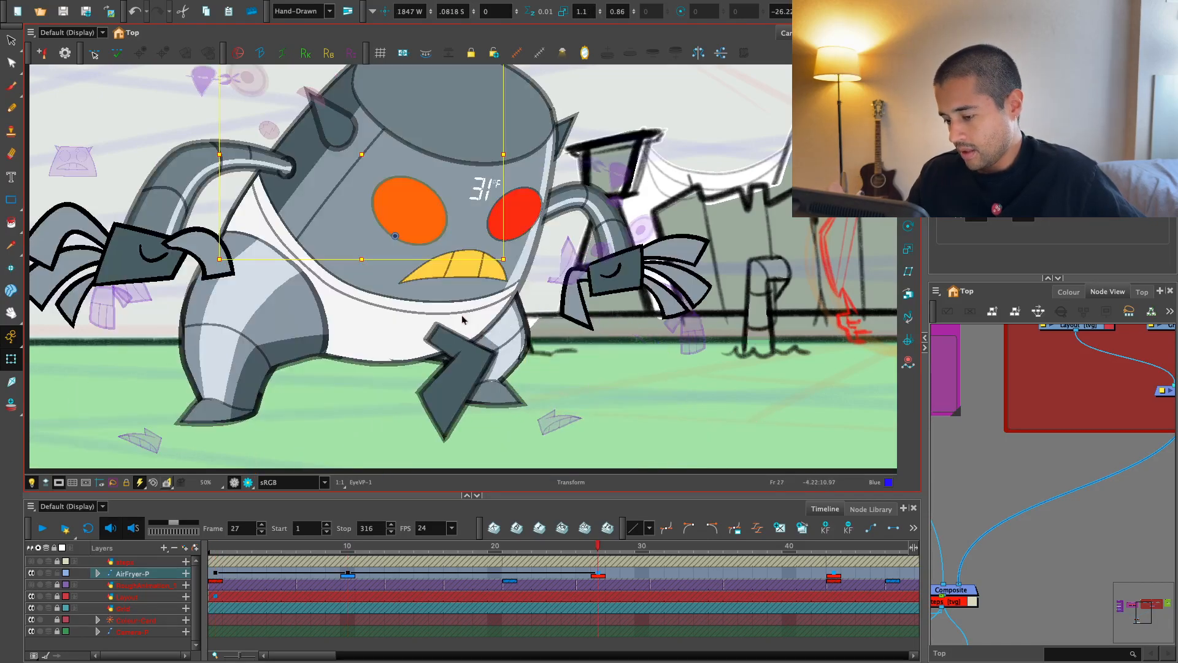
- Widen the far eye at frame 10 to a scale of 0.64 by 0.93 and nudge its position
left_click(584, 325)
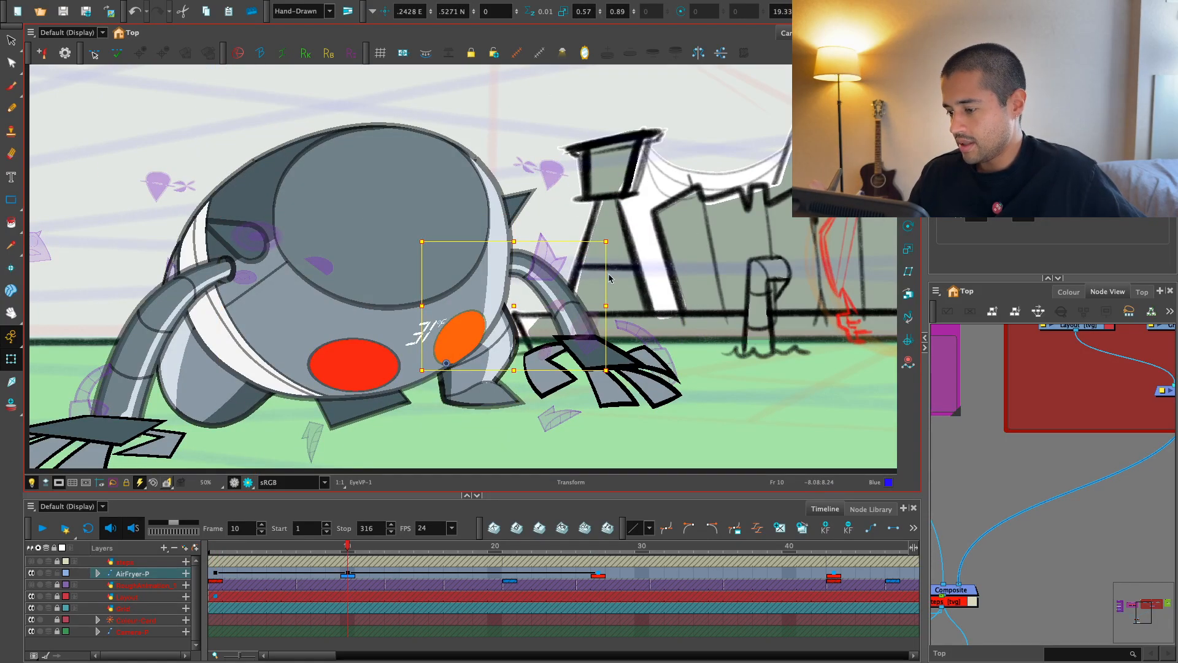
left_click_drag(606, 242, 625, 241)
left_click_drag(603, 317, 607, 315)
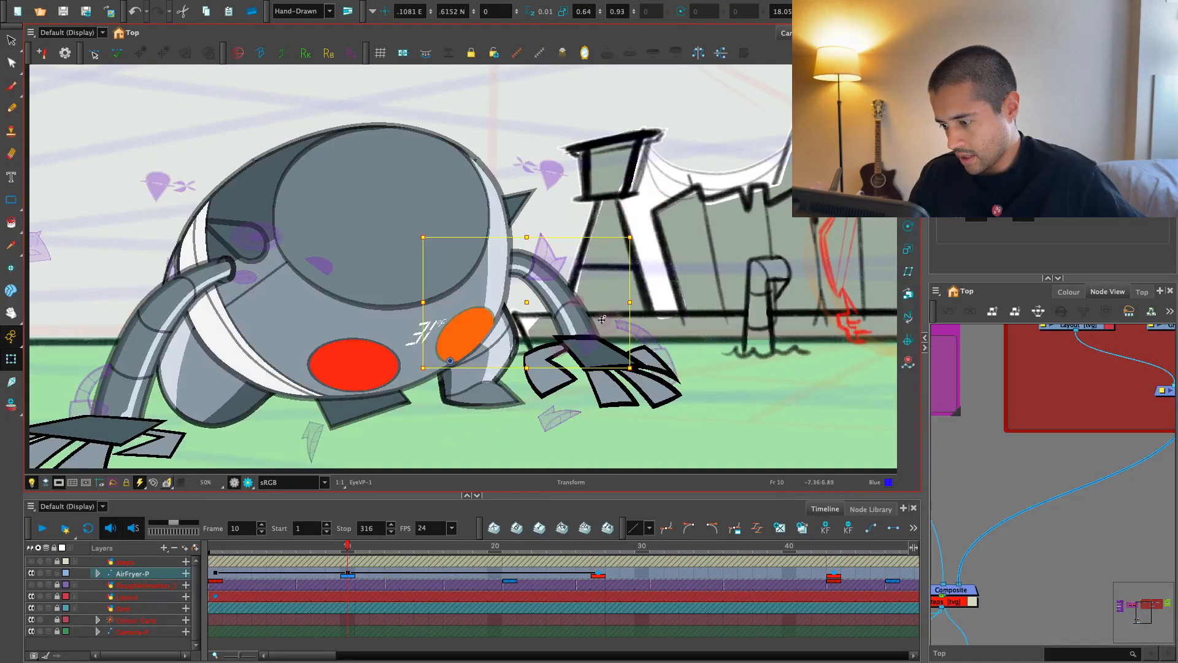
scroll(472, 312, "up", 3)
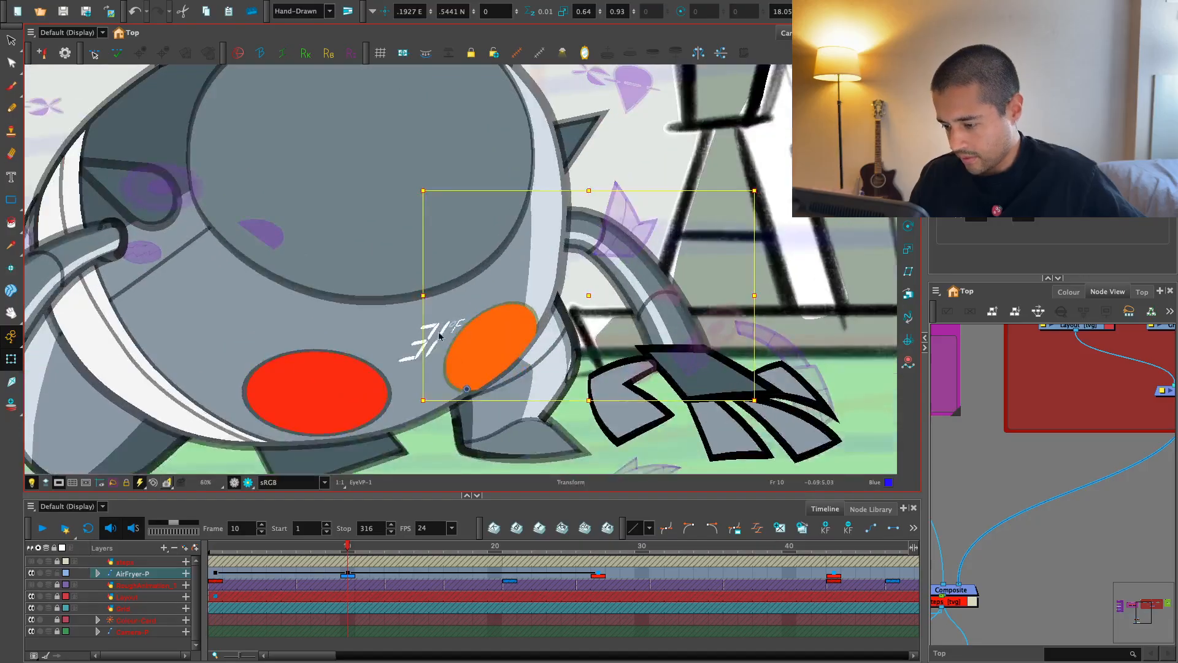
- Enlarge and slant the temperature digits beside the far eye at frame 10 to follow the face's perspective
left_click(473, 312)
left_click(471, 313)
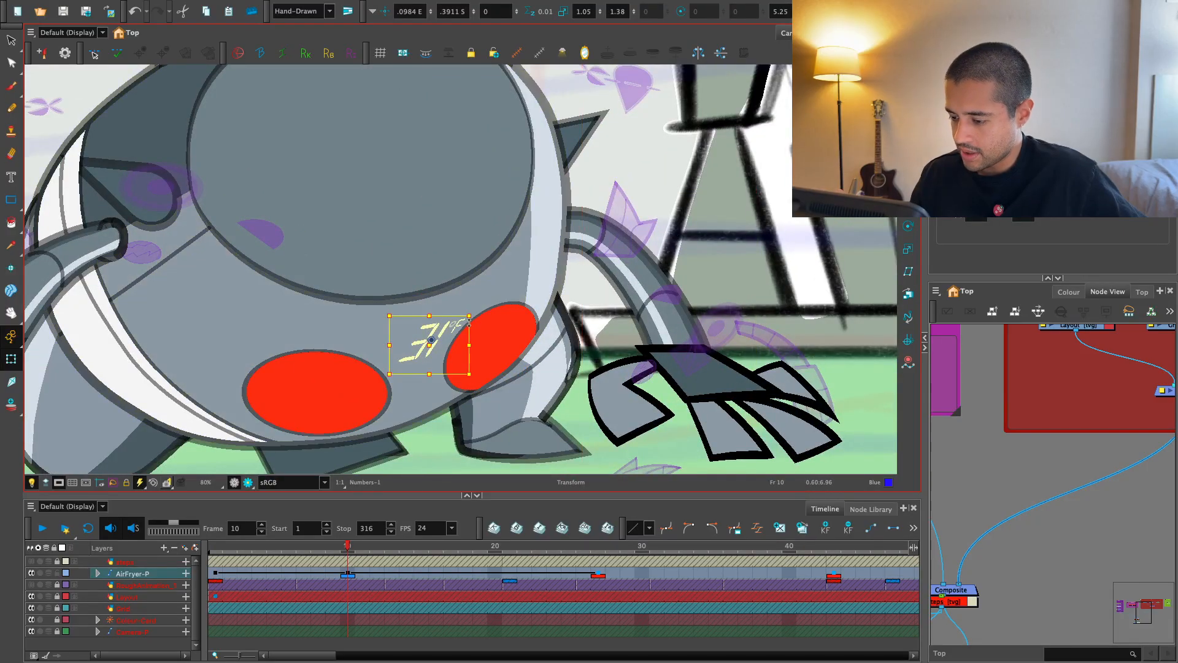
key("r")
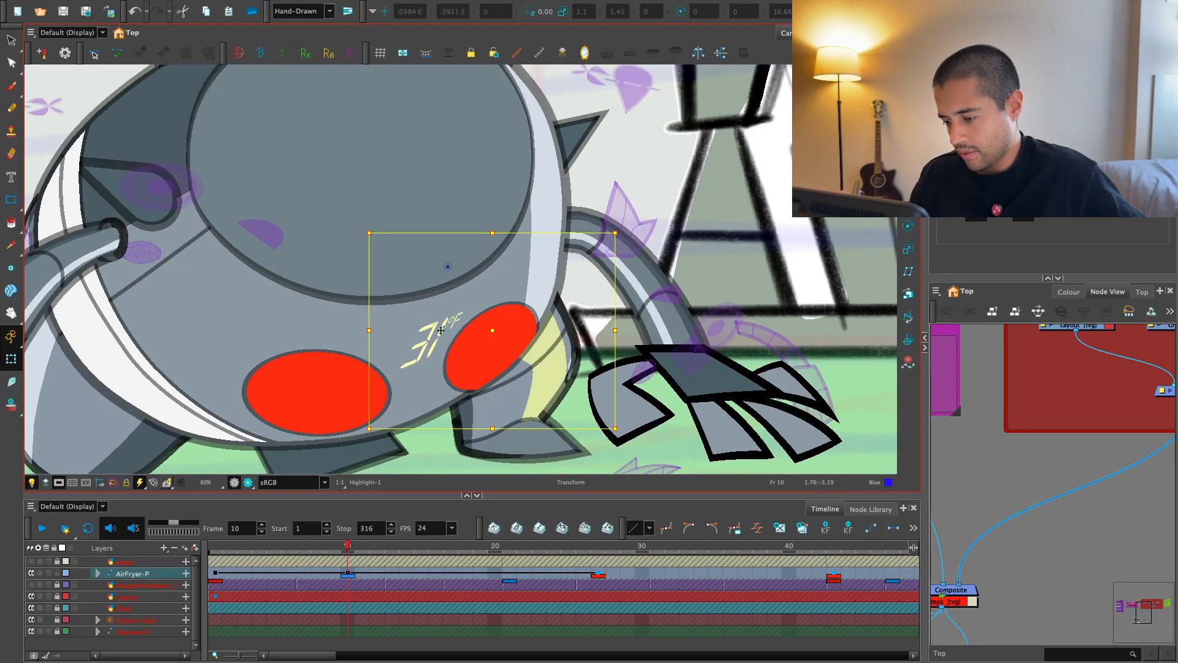
scroll(477, 305, "down", 1)
scroll(444, 318, "down", 1)
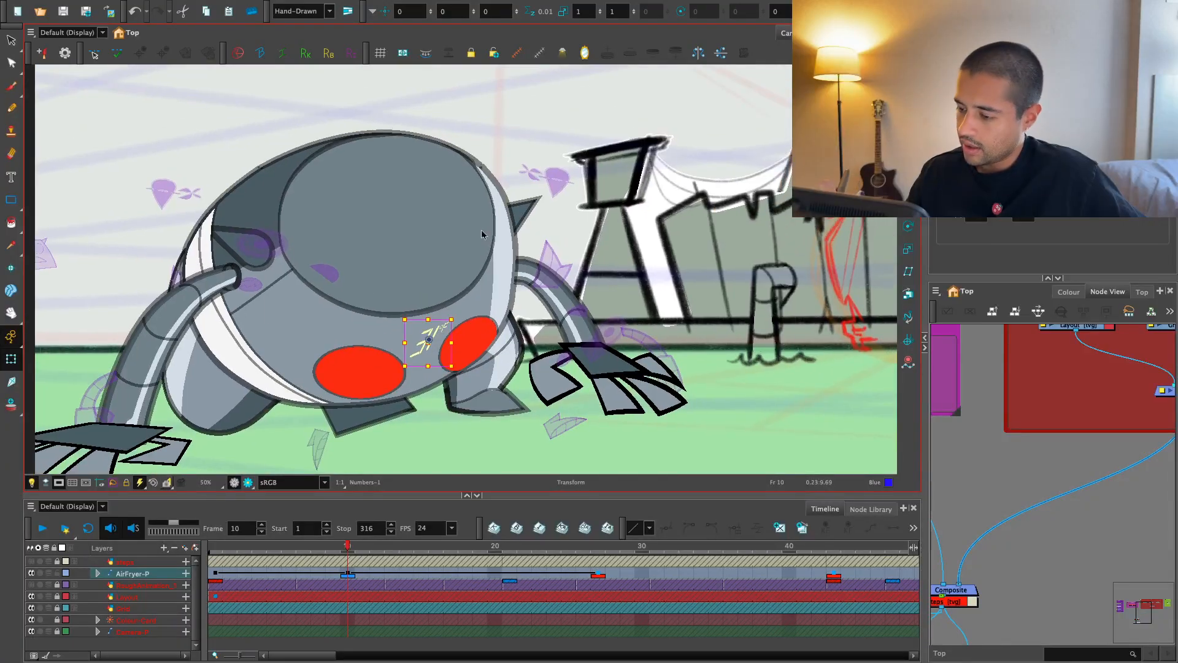
- Reshape the large ellipse on top of the head at frame 10, pushing its far edge outward and adjusting its lower curve
left_click(405, 279)
left_click_drag(497, 217, 505, 210)
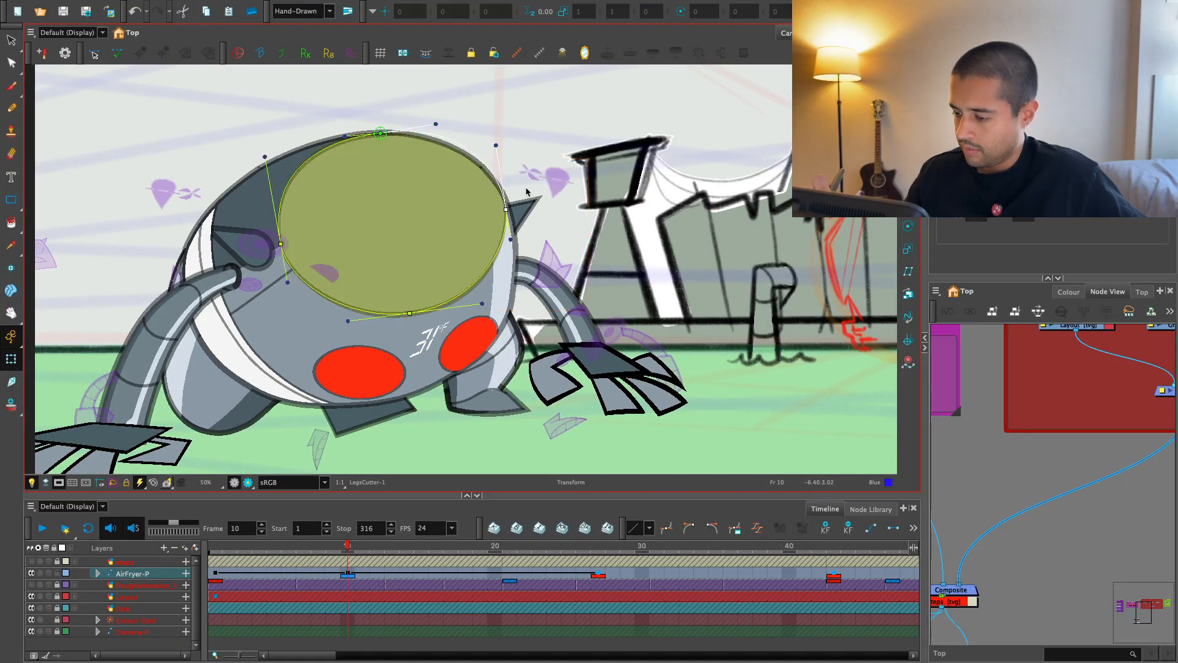
left_click(510, 221)
left_click(447, 305)
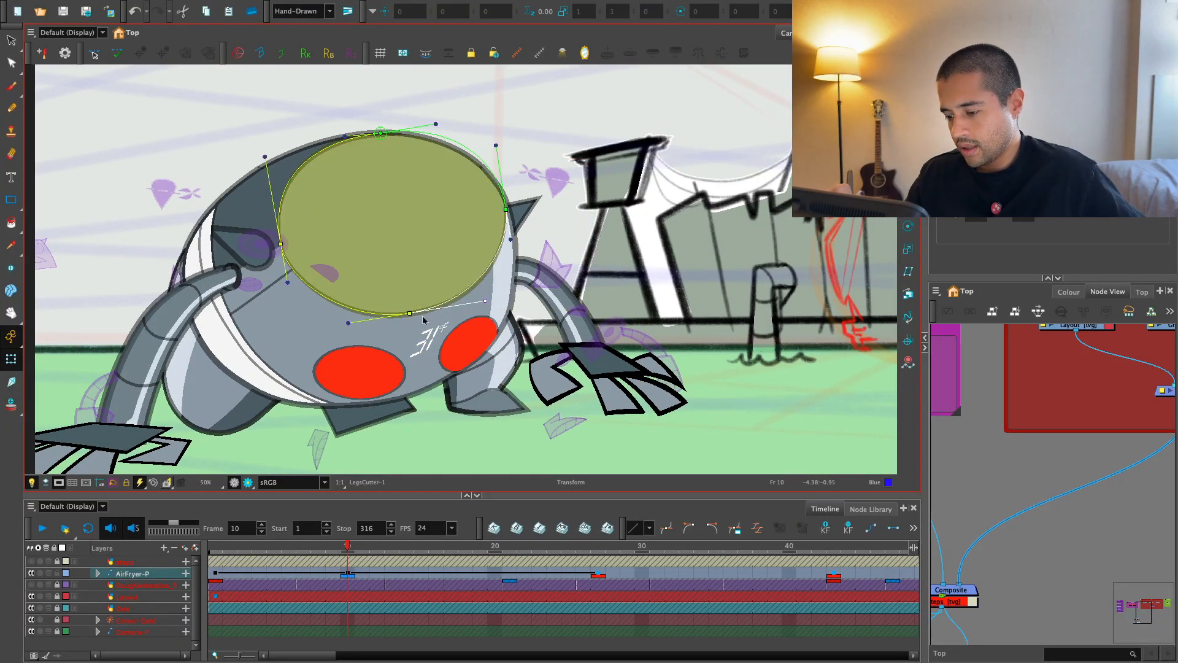
- Adjust the contour point on the body's lower edge beside the far eye at frame 10
left_click(472, 362)
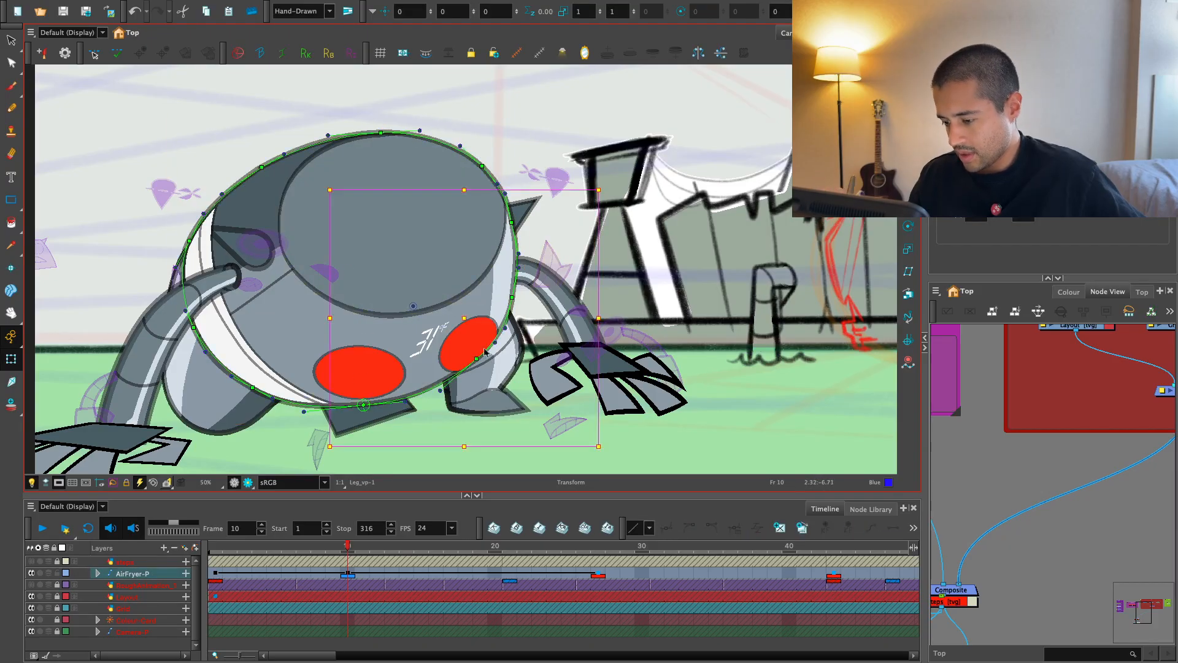
left_click(473, 362)
left_click(472, 363)
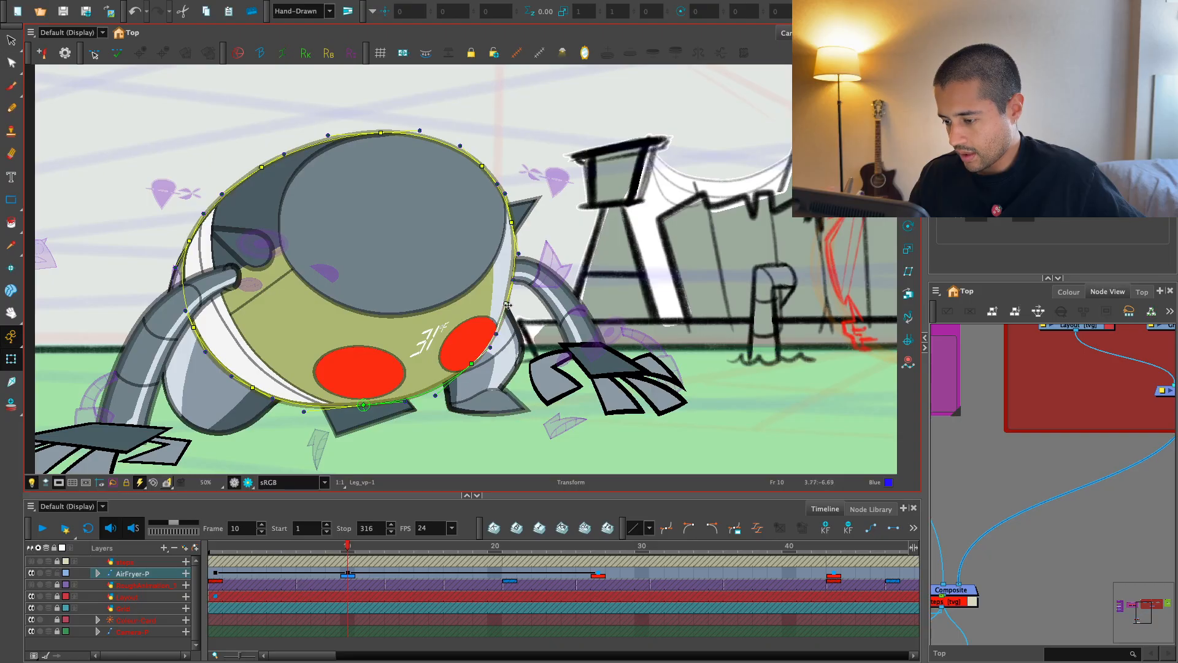
left_click_drag(471, 364, 493, 351)
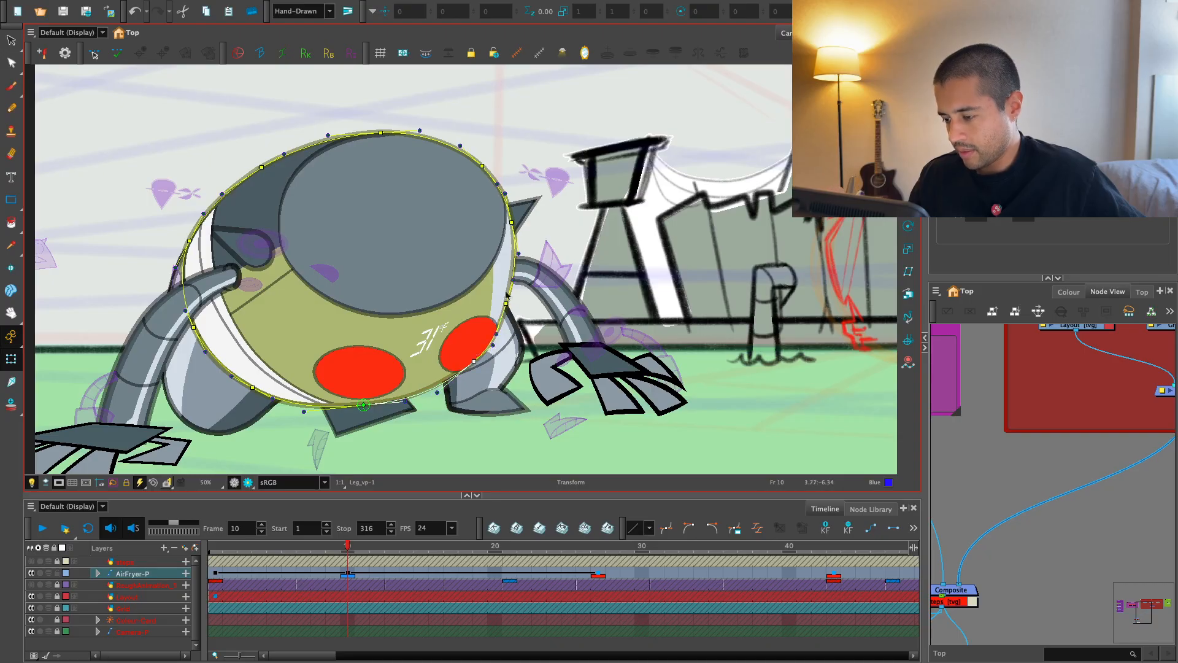
key("Escape")
- Tilt the light highlight strip along the body's far side at frame 10
scroll(526, 310, "down", 3)
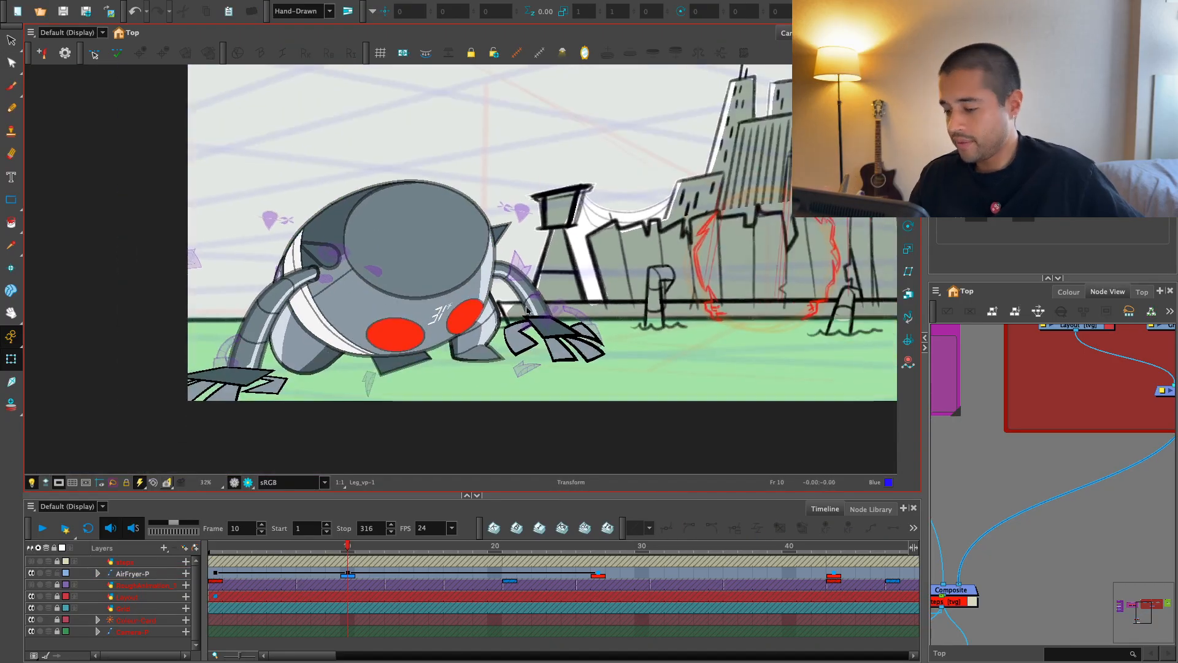
scroll(526, 309, "up", 2)
left_click(567, 329)
left_click_drag(637, 377, 616, 375)
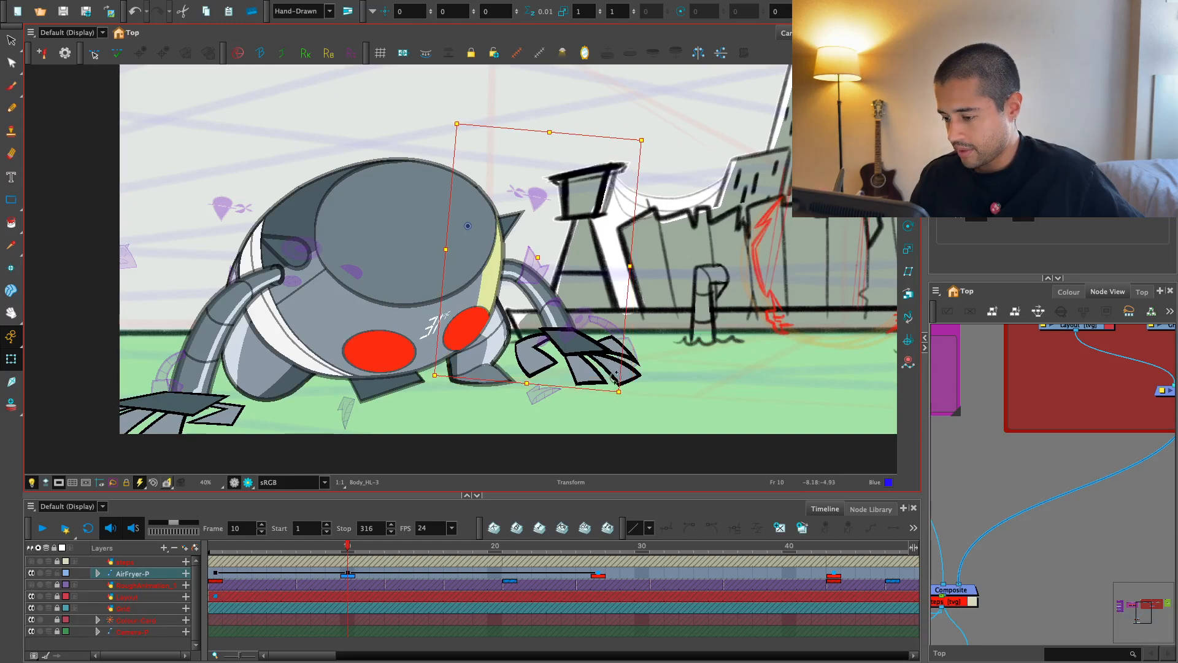
key("Escape")
scroll(453, 320, "down", 2)
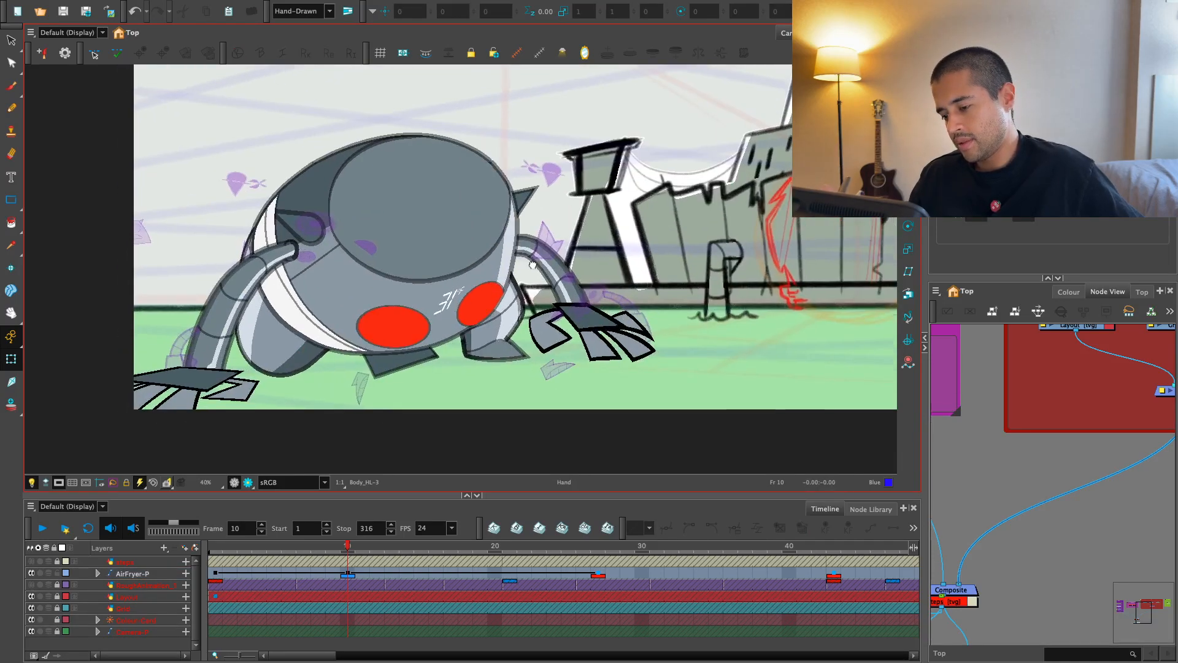
- Rotate the near eye slightly at frame 10 so it slants down toward the middle of the face
left_click(423, 329)
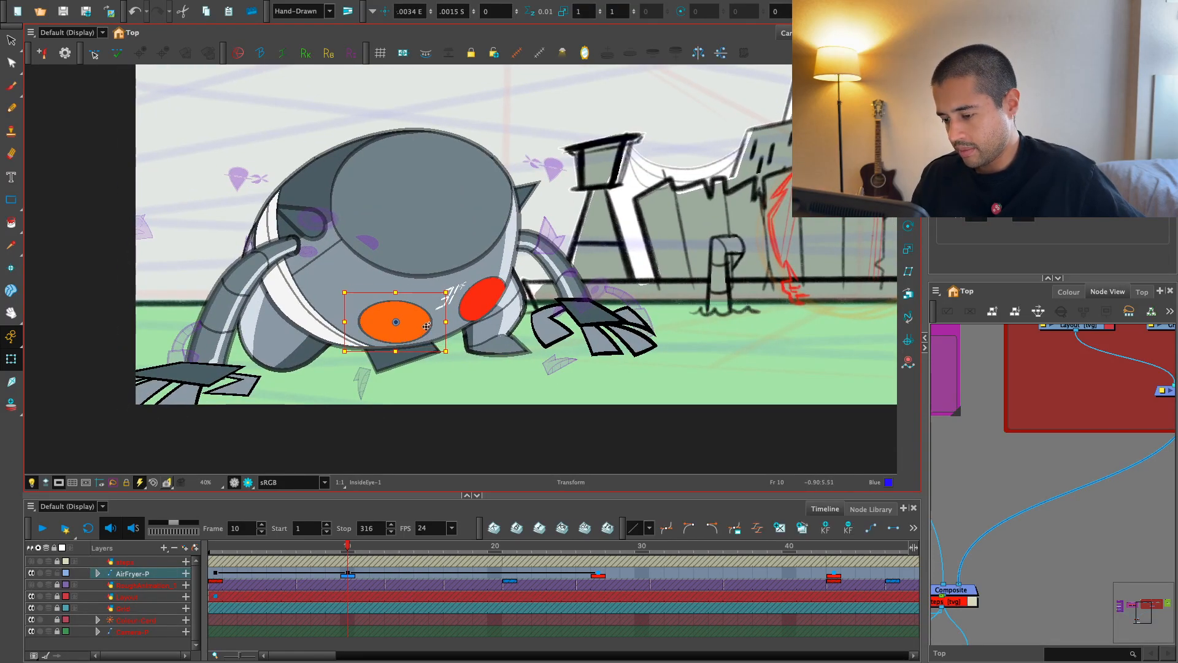
key("ctrl+z")
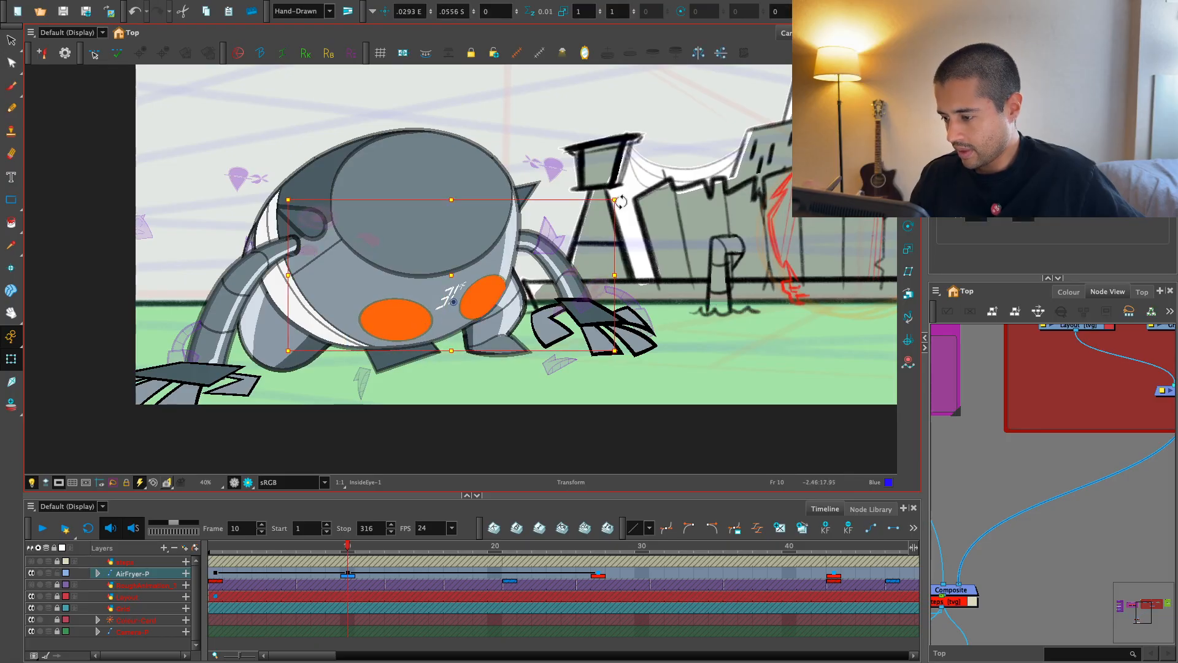
left_click_drag(621, 202, 635, 228)
key("2")
key("2")
key("Escape")
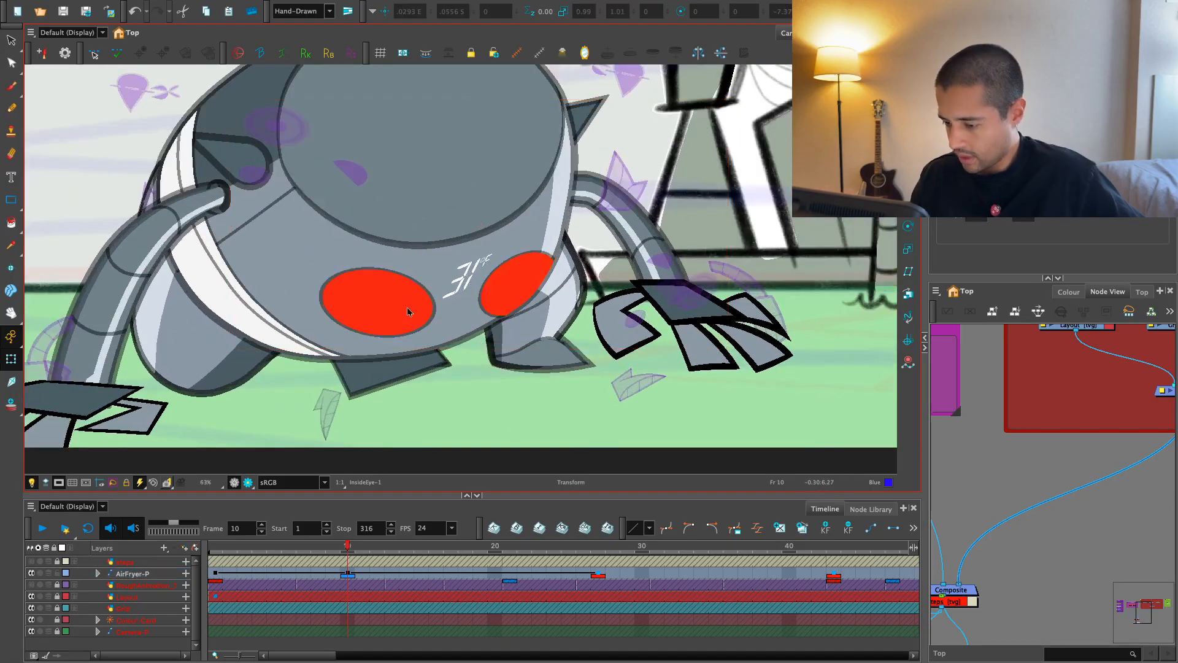
- Offset the inner red shapes of both eyes upward at frame 10, leaving dark red rims along their lower edges
left_click(408, 311)
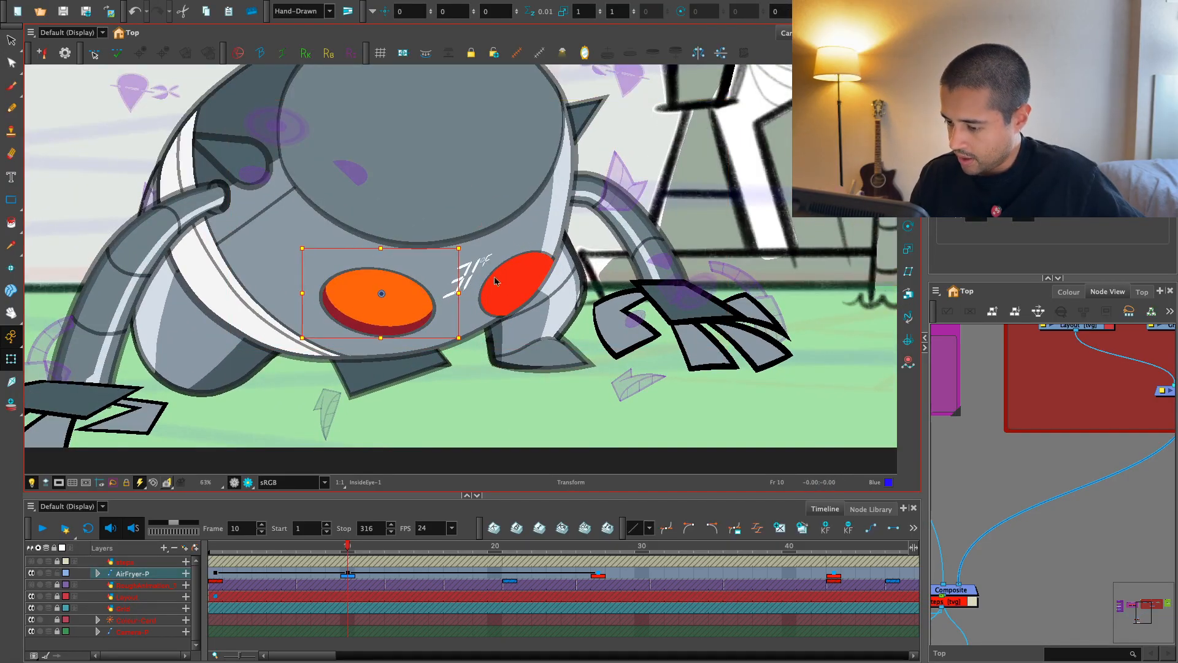
left_click(497, 281)
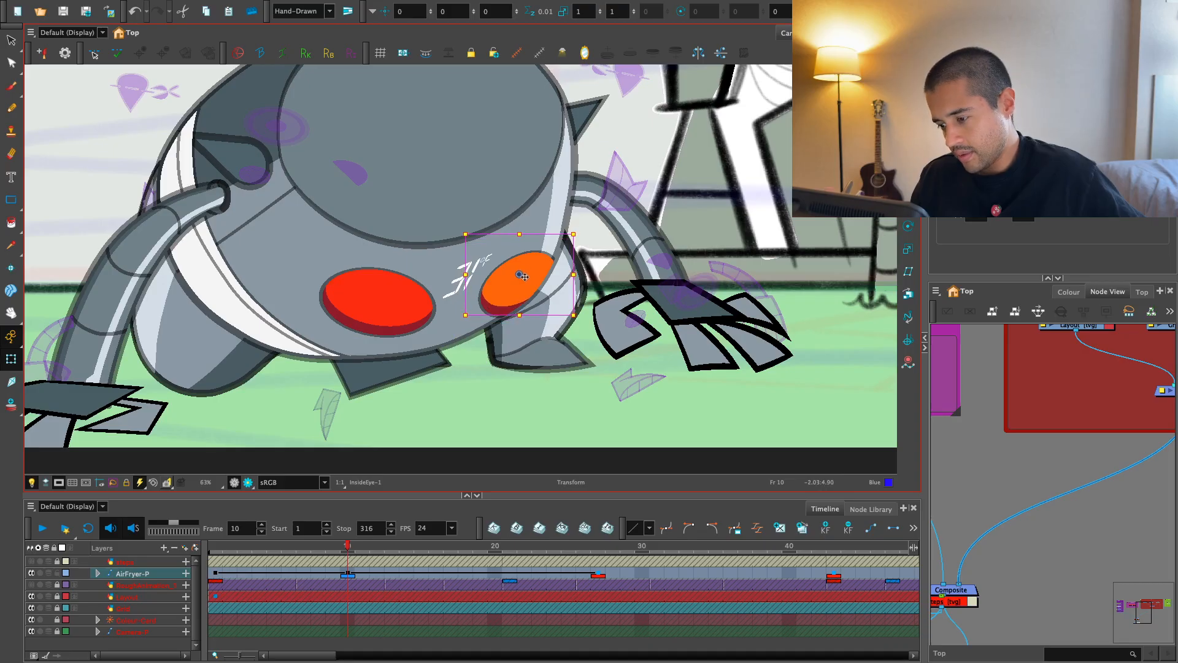
key("space")
key("1")
key("1")
left_click_drag(512, 363, 494, 371)
key("2")
key("2")
key("2")
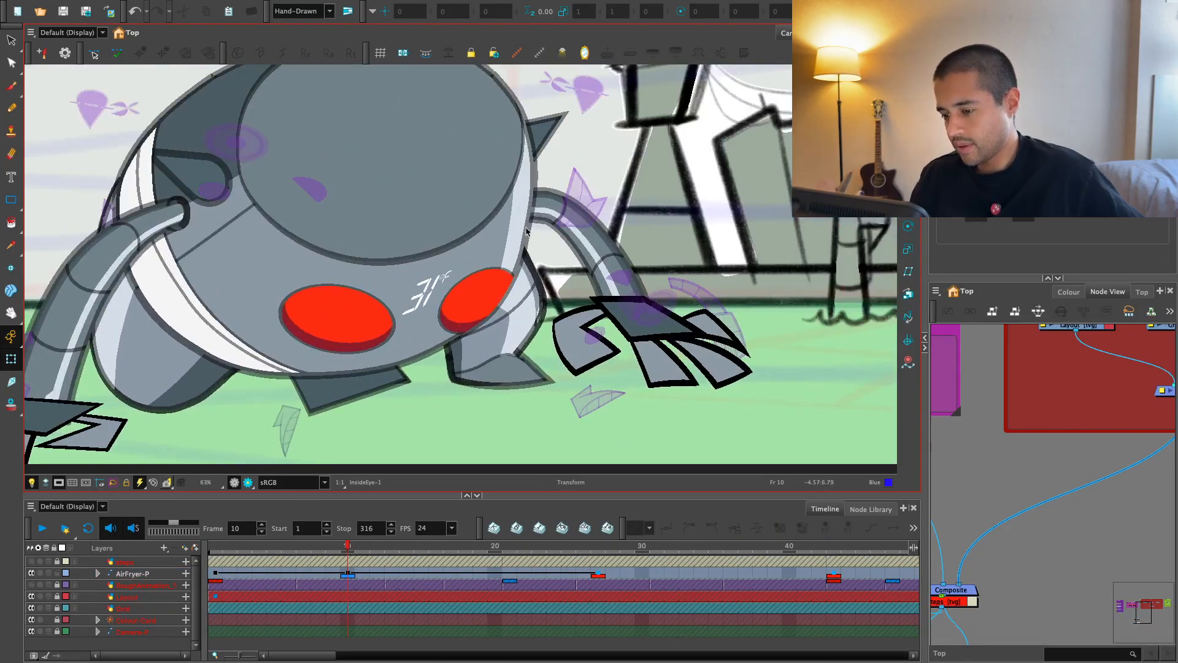
key("1")
left_click_drag(453, 227, 441, 251)
- Slant and rescale the whole far eye to 0.56 by 1.03 at frame 10, comparing it with adjacent frames
left_click(276, 196)
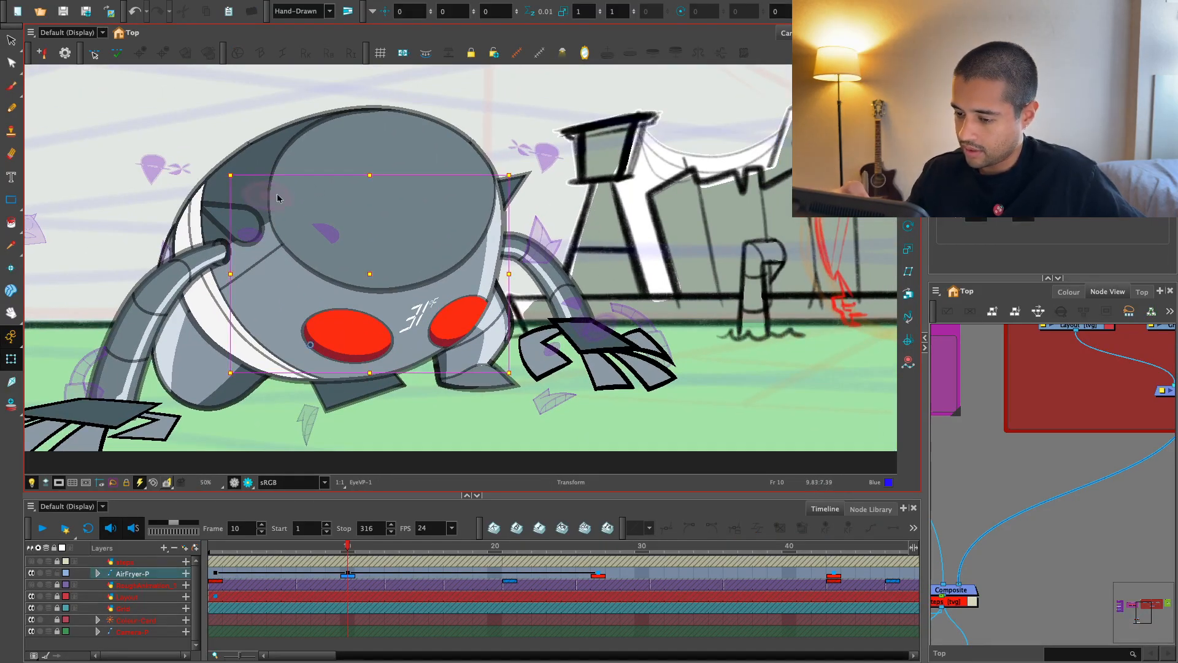
key("b")
left_click(582, 253)
left_click(610, 327)
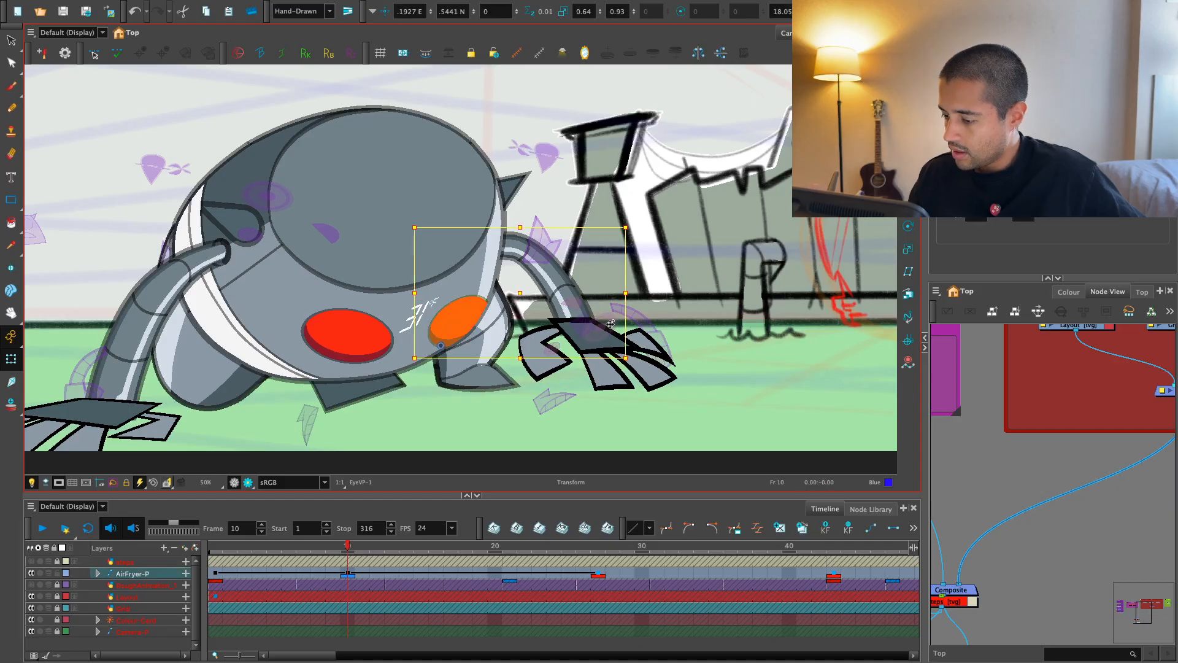
left_click_drag(624, 297, 611, 238)
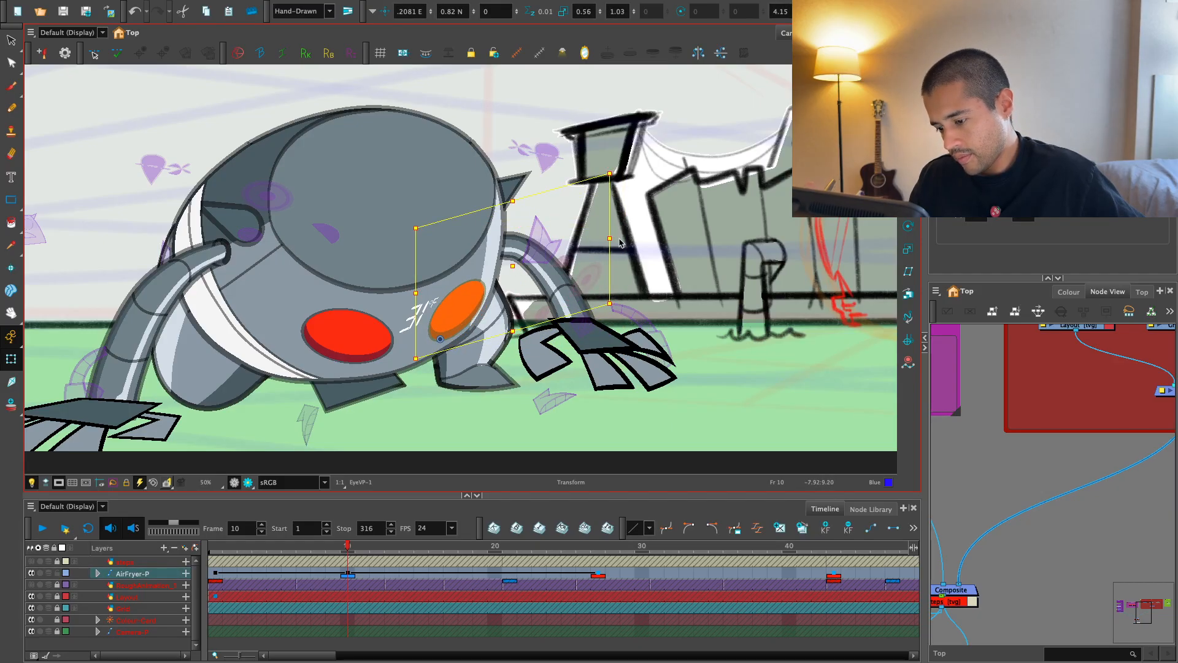
key("comma")
key("period")
key("comma")
key("period")
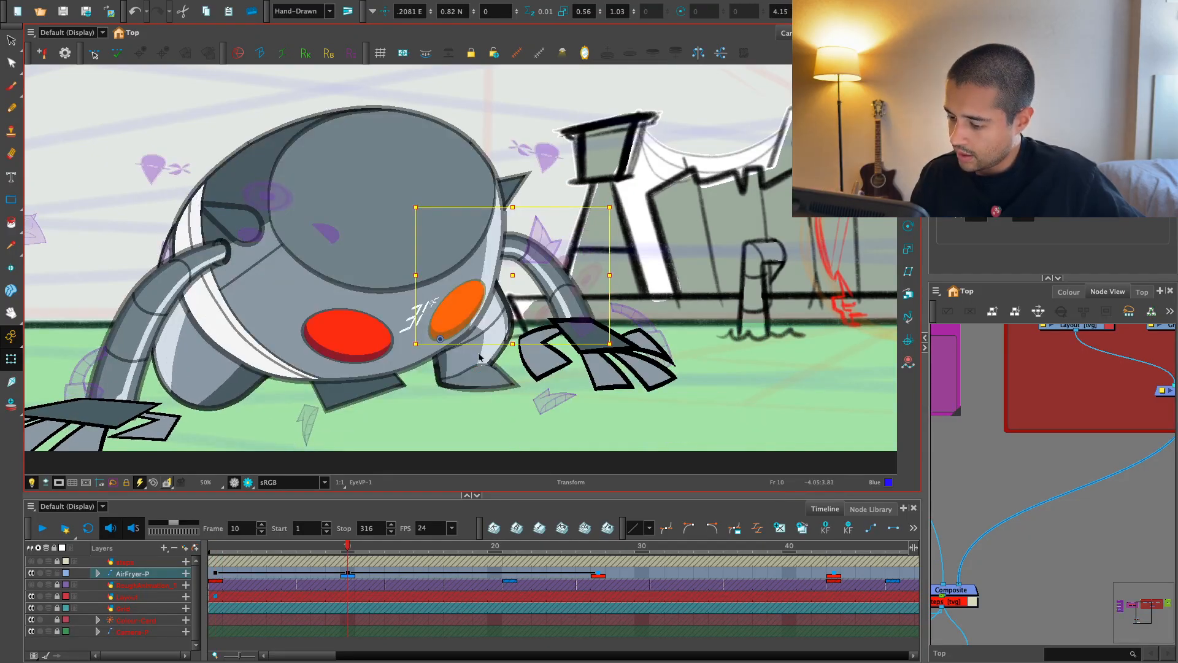
- Select the yellow mouth at frame 27 and raise it onto the lower face between the eyes at frame 10
key("apostrophe")
left_click(459, 249)
left_click(459, 249)
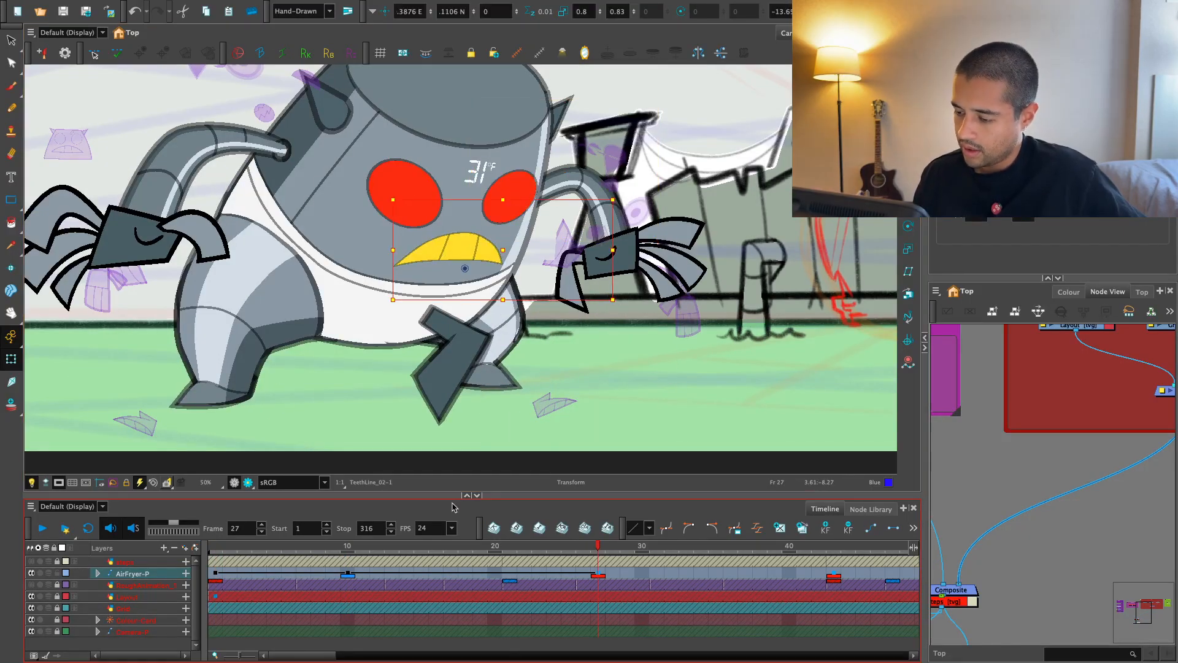
key("o")
key("semicolon")
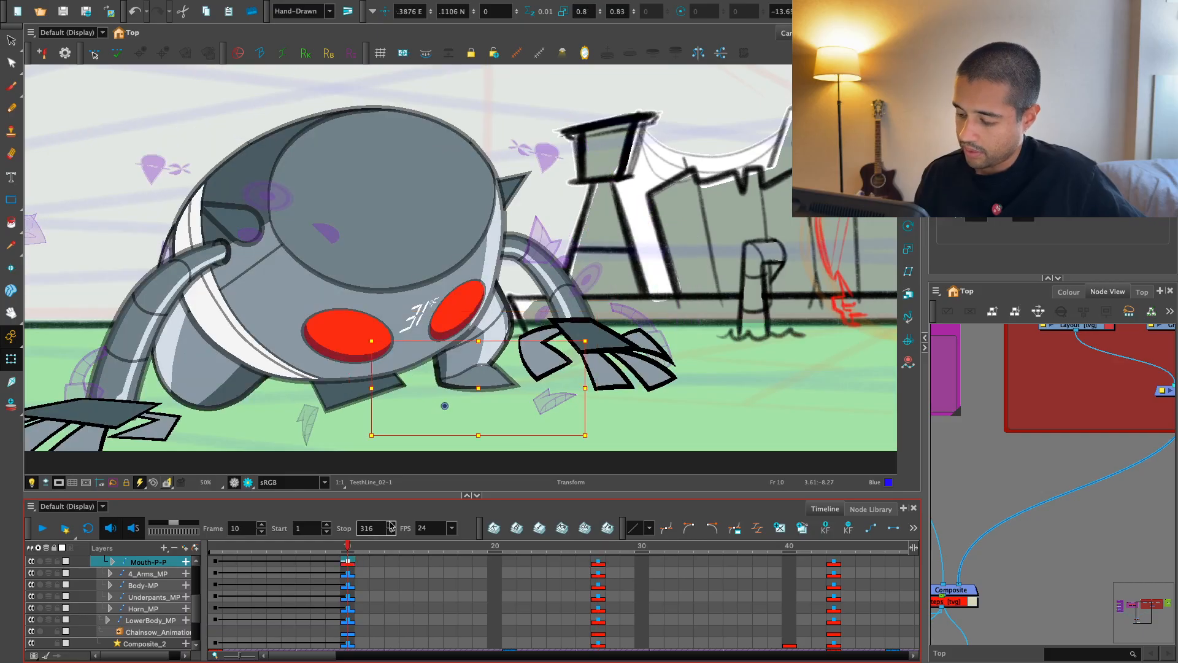
mouse_move(466, 429)
left_mouse_down()
mouse_move(430, 393)
mouse_move(463, 362)
left_mouse_up()
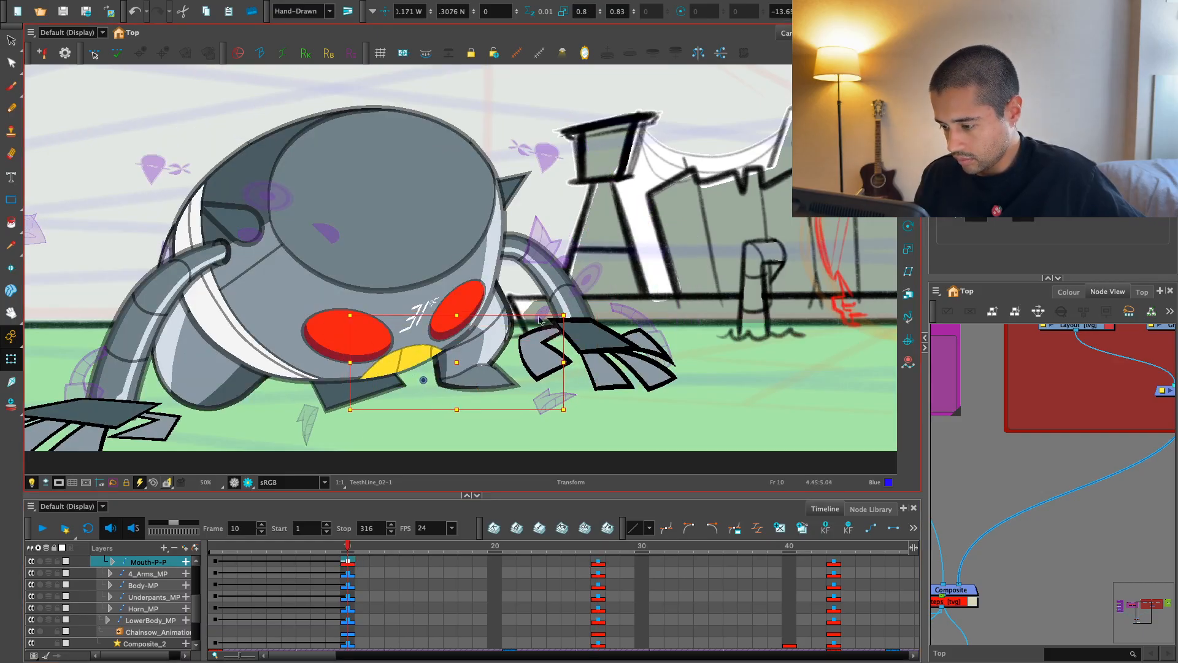
- Skew and scale the mouth to 0.67 by 0.89 at frame 10 to follow the face's perspective
left_click_drag(535, 317, 548, 314)
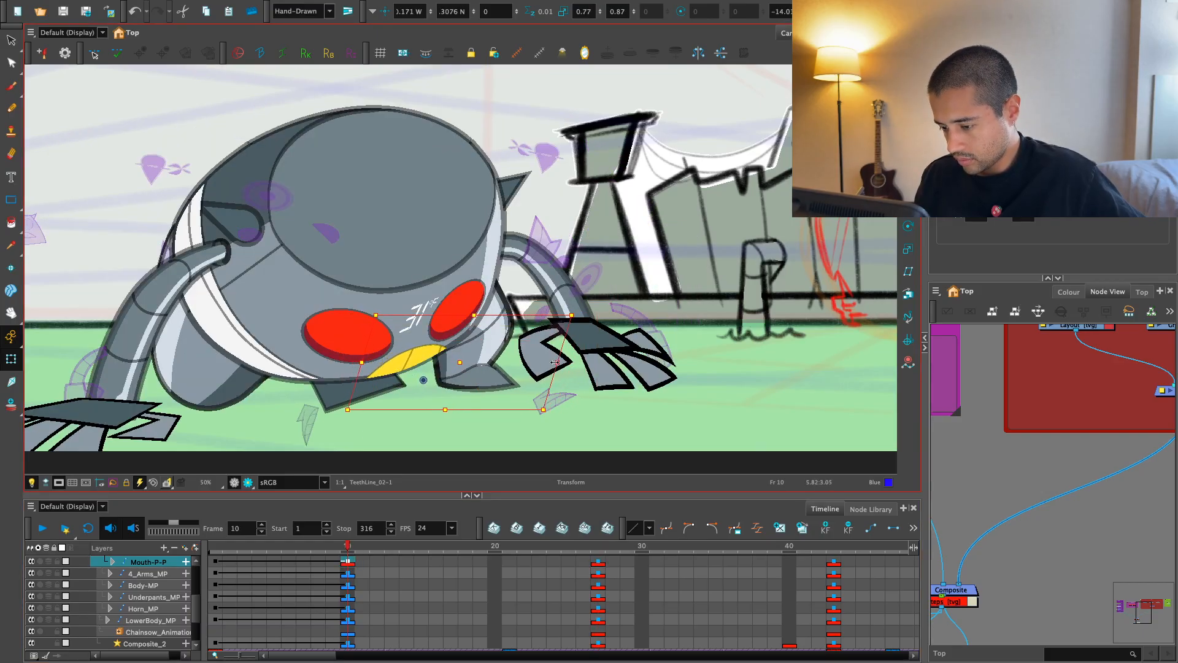
left_click_drag(418, 348, 413, 347)
key("Escape")
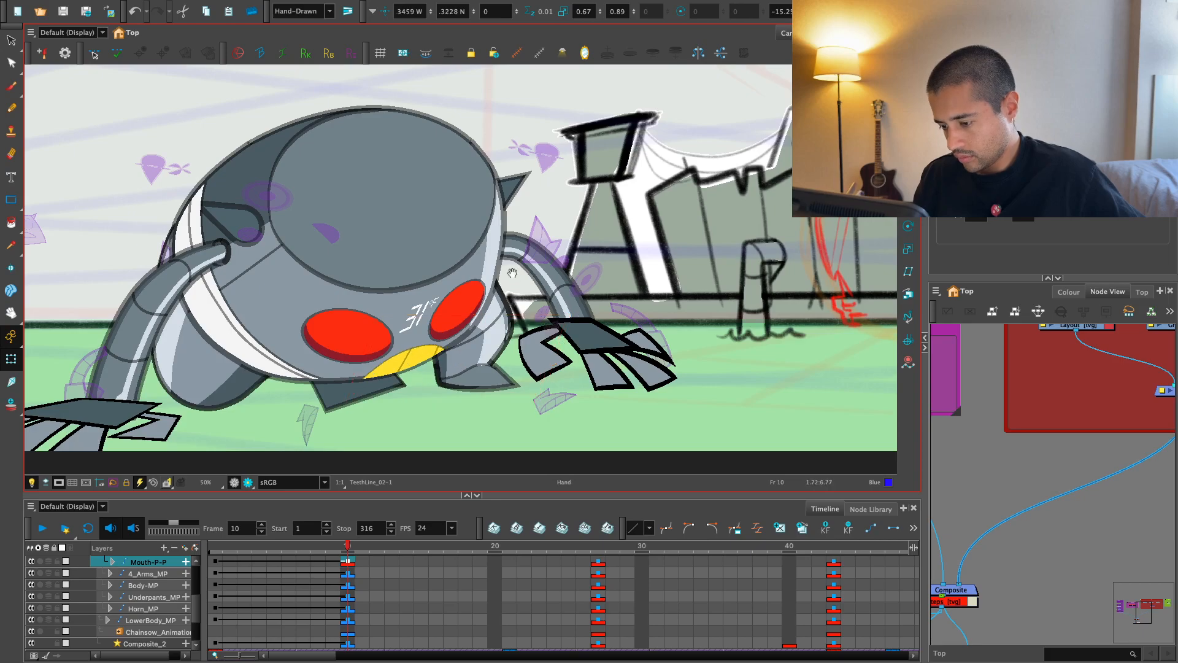
- Check frame 10 in the render view, return to the normal drawing view and frame the robot's face
key("2")
key("2")
left_click_drag(297, 430, 255, 482)
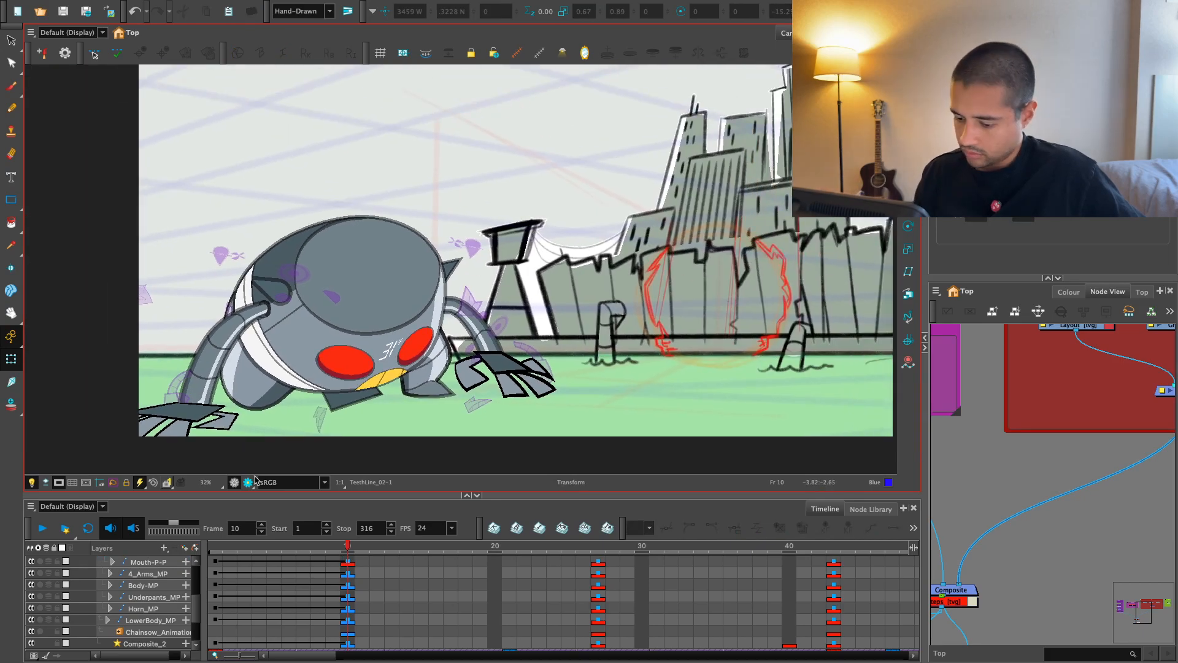
left_click(249, 481)
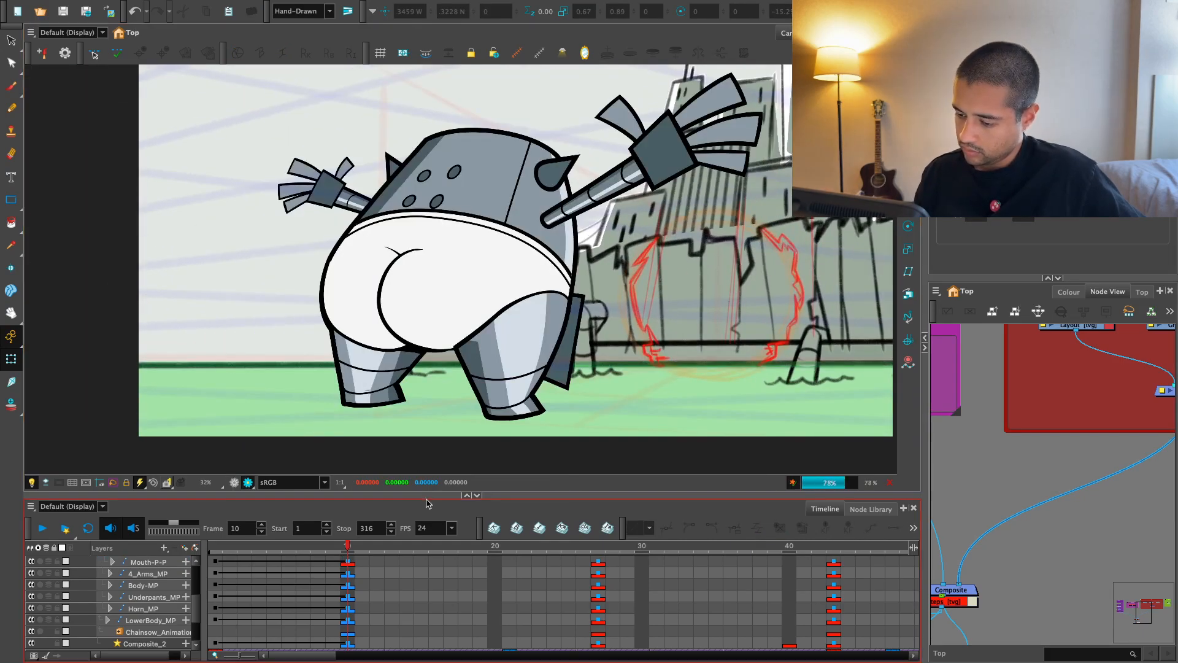
left_click(234, 483)
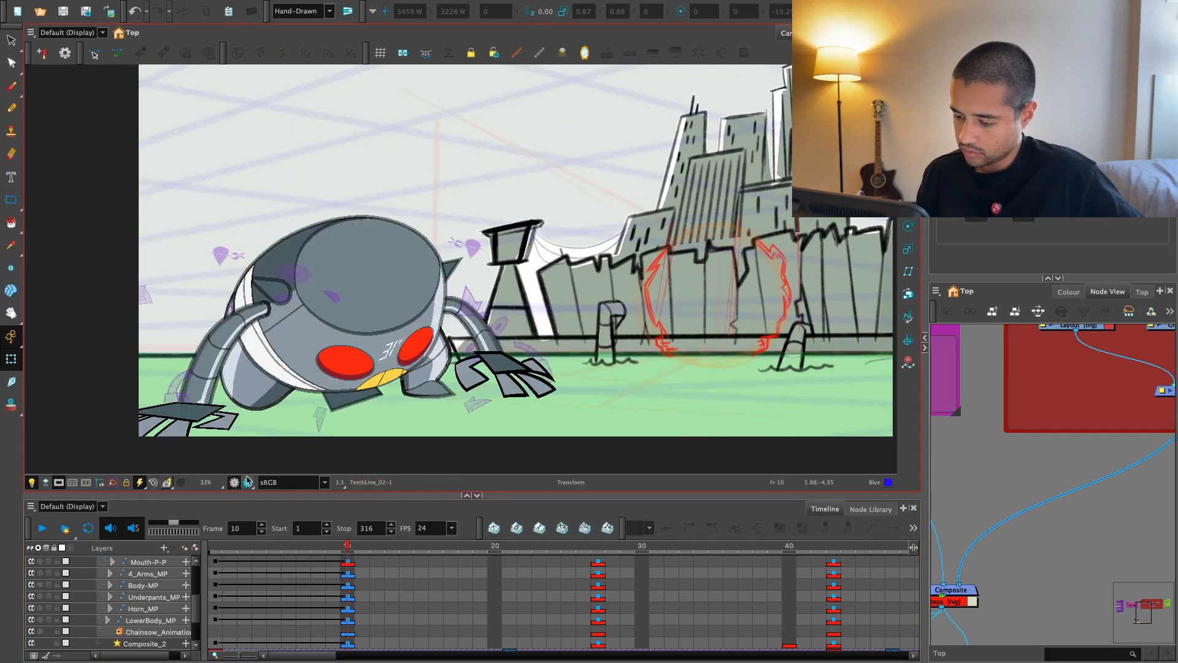
key("2")
key("2")
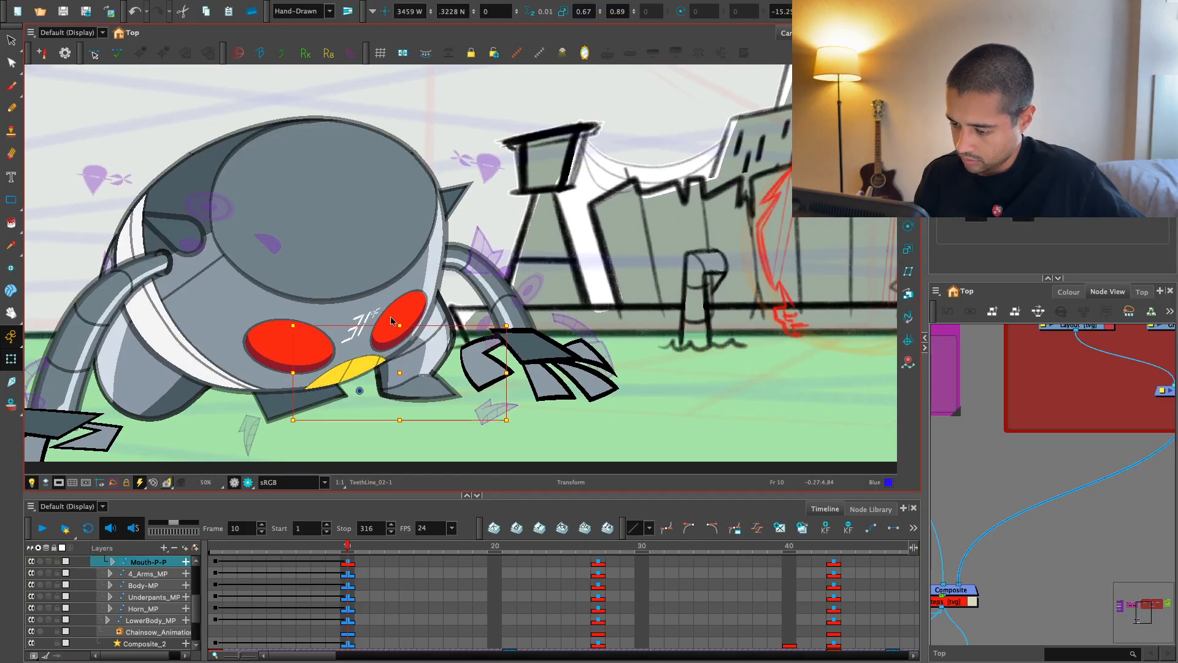
- Stretch the mouth at frame 10 to a scale of 0.61 by 1.15
left_click(391, 313)
key("shift+b")
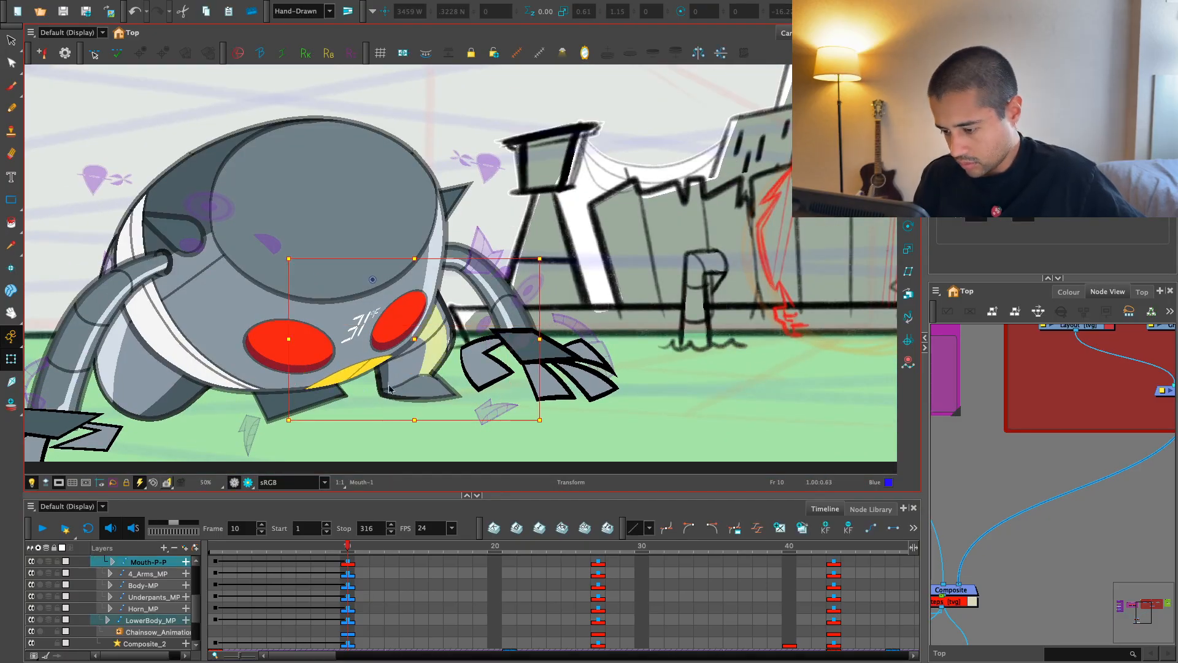
key("shift+b")
key("shift+b")
- Fine-tune the mouth's inner teeth at frame 10 and shift the whole mouth slightly toward the near eye
left_click_drag(374, 373, 351, 382)
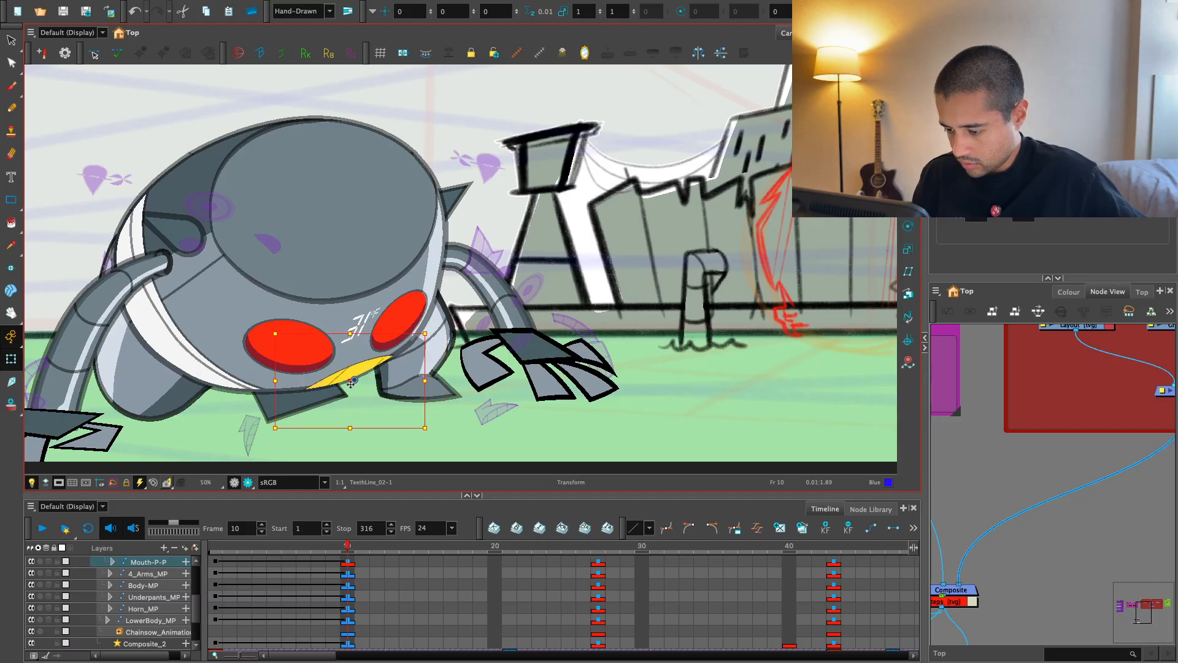
left_click_drag(428, 321, 429, 325)
key("b")
key("b")
key("b")
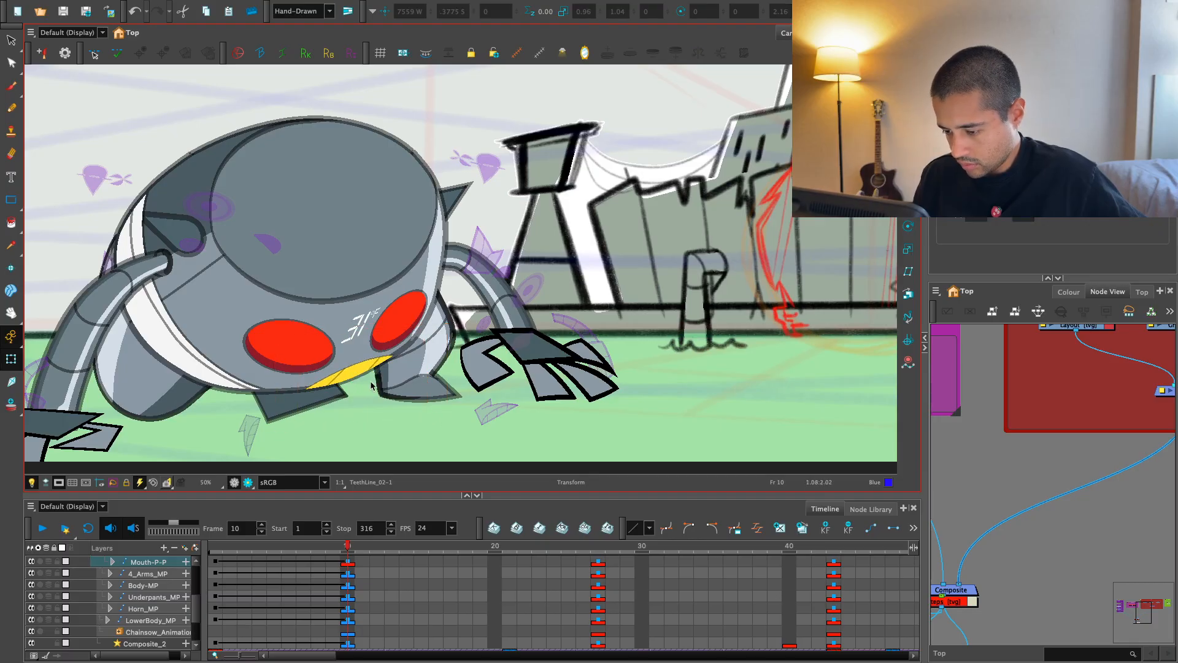
left_click_drag(406, 378, 396, 384)
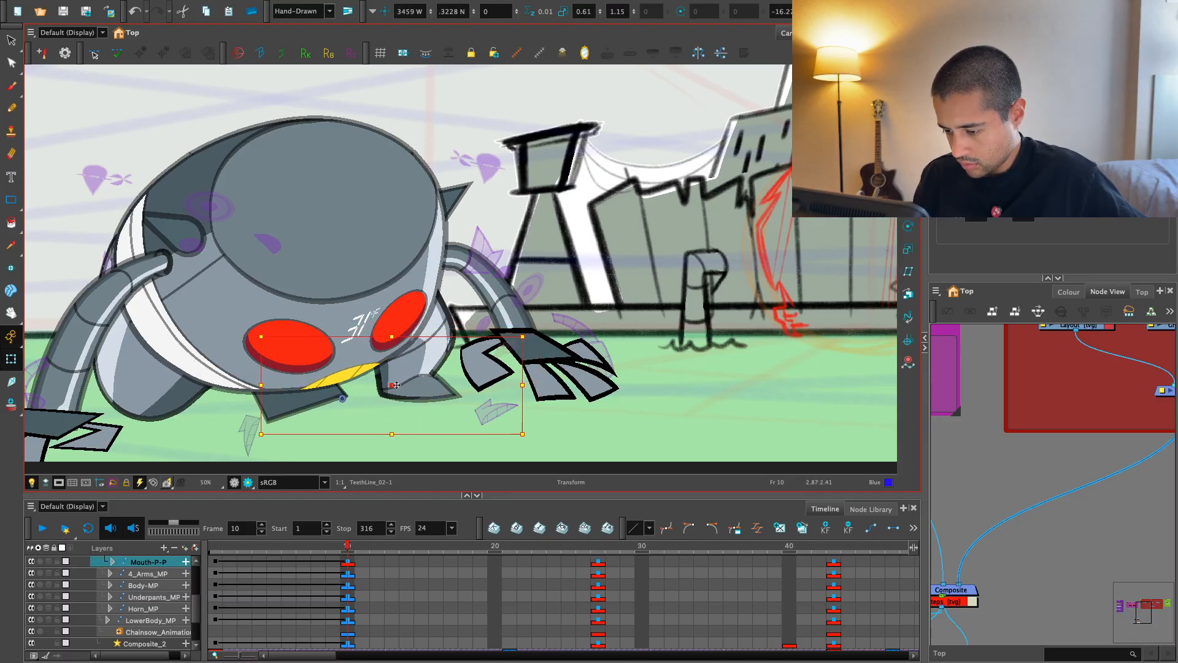
key("Escape")
key("1")
key("1")
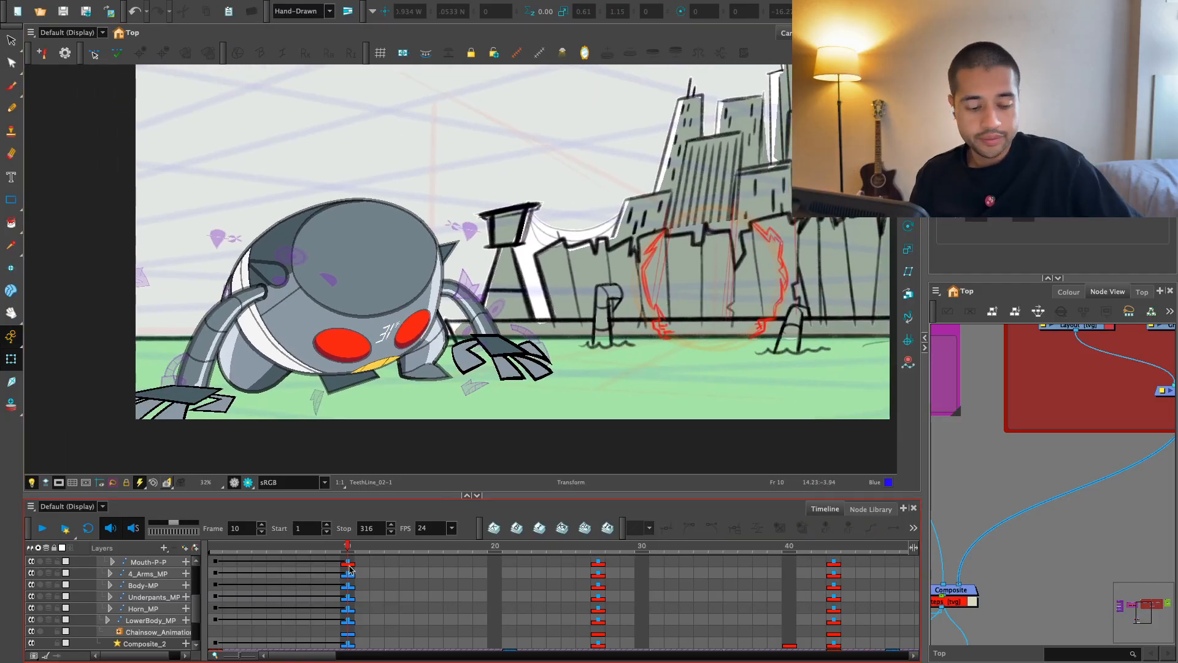
- Flip between the AirFryer-P keyframes at frames 1, 10 and 27 to compare the robot's poses
key("shift+apostrophe")
left_click(350, 573)
key("semicolon")
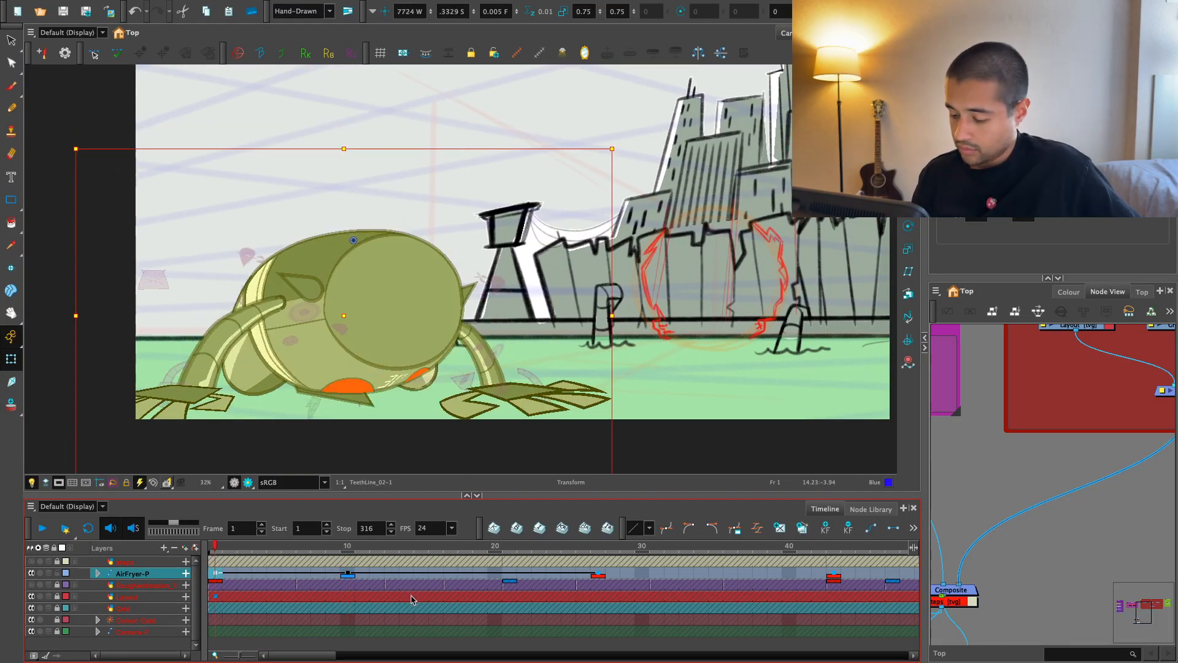
key("apostrophe")
key("apostrophe")
key("semicolon")
key("semicolon")
key("apostrophe")
key("apostrophe")
key("semicolon")
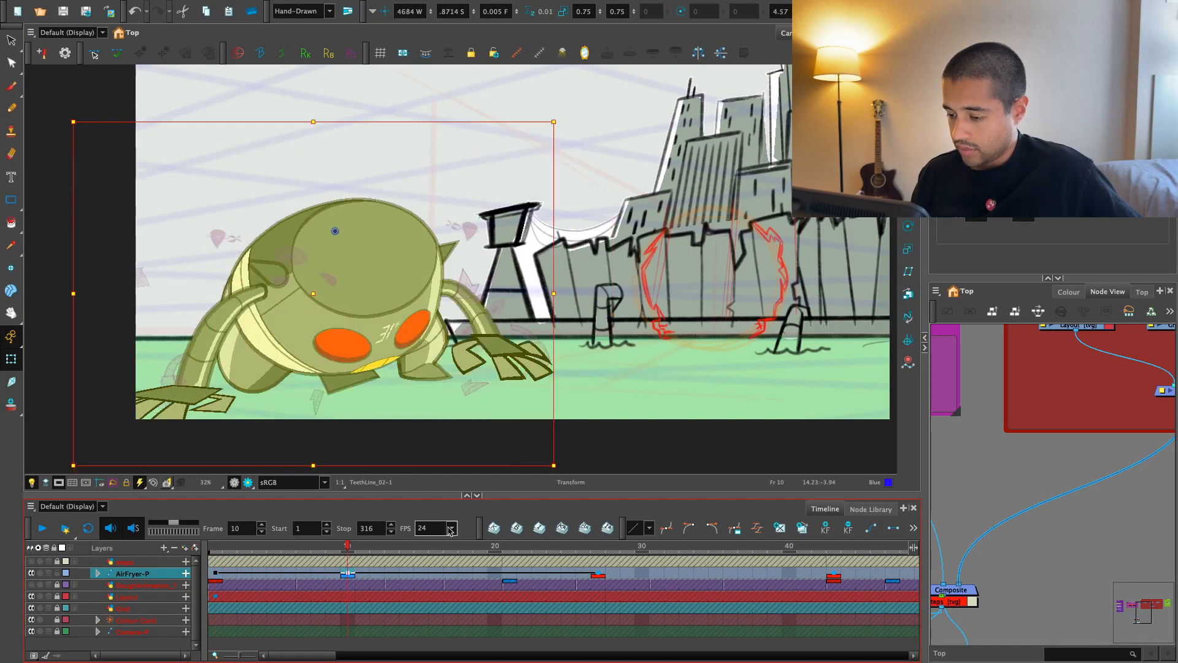
- Compare the AirFryer-P keyframes again with the whole scene in view and play the animation to review the rise
key("1")
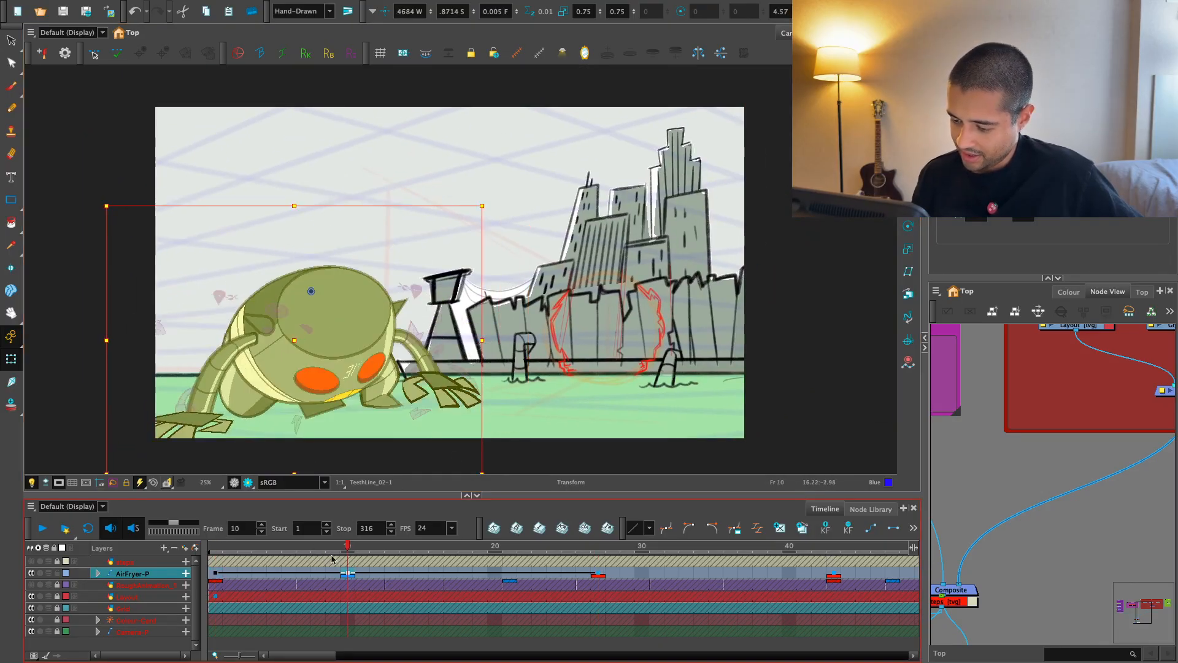
key("semicolon")
key("apostrophe")
key("semicolon")
key("apostrophe")
key("apostrophe")
key("semicolon")
key("semicolon")
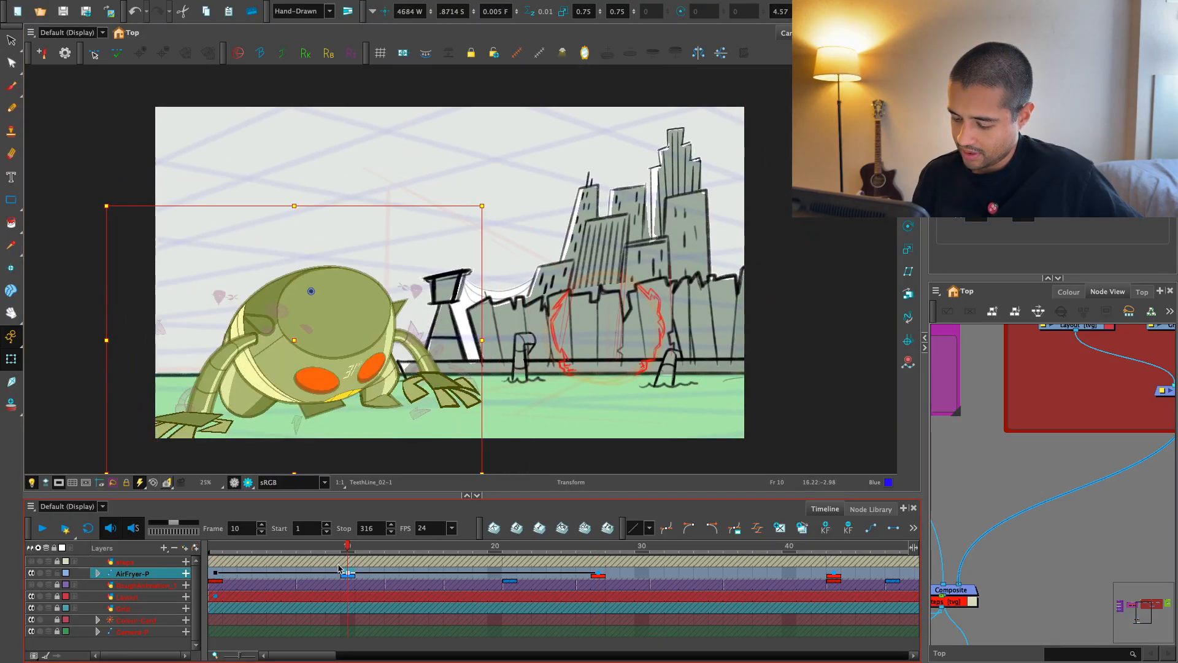
key("Return")
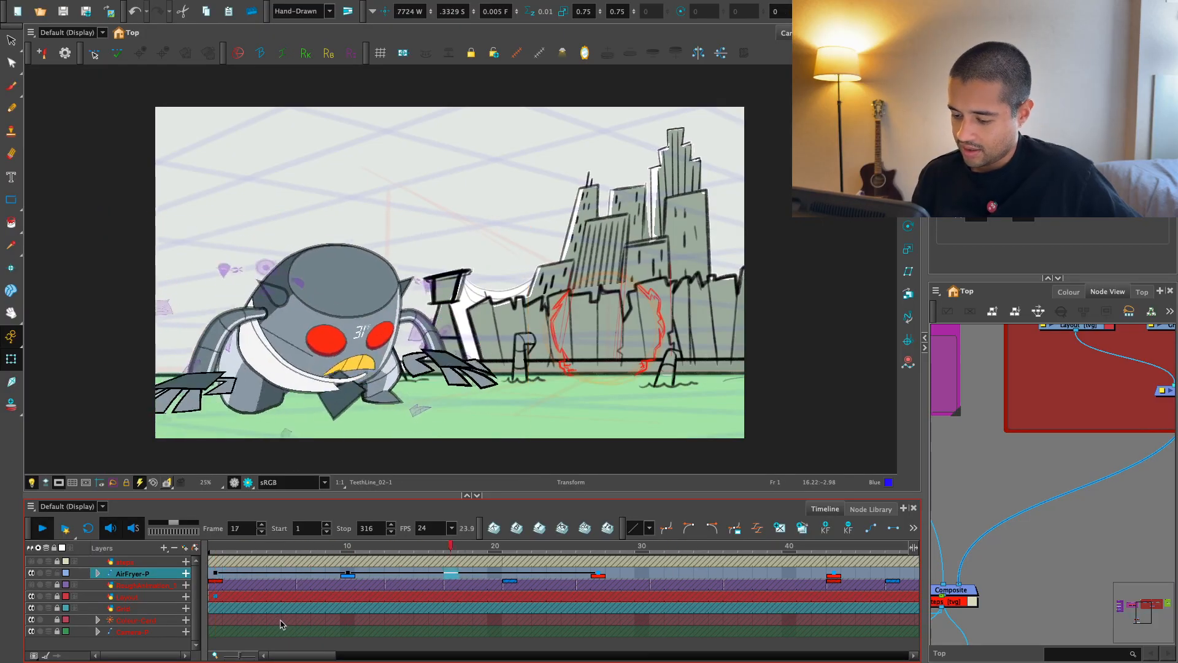
- Play the AirFryer-P rise between frames 1 and 27 several times to judge its timing
key("Return")
key("Return")
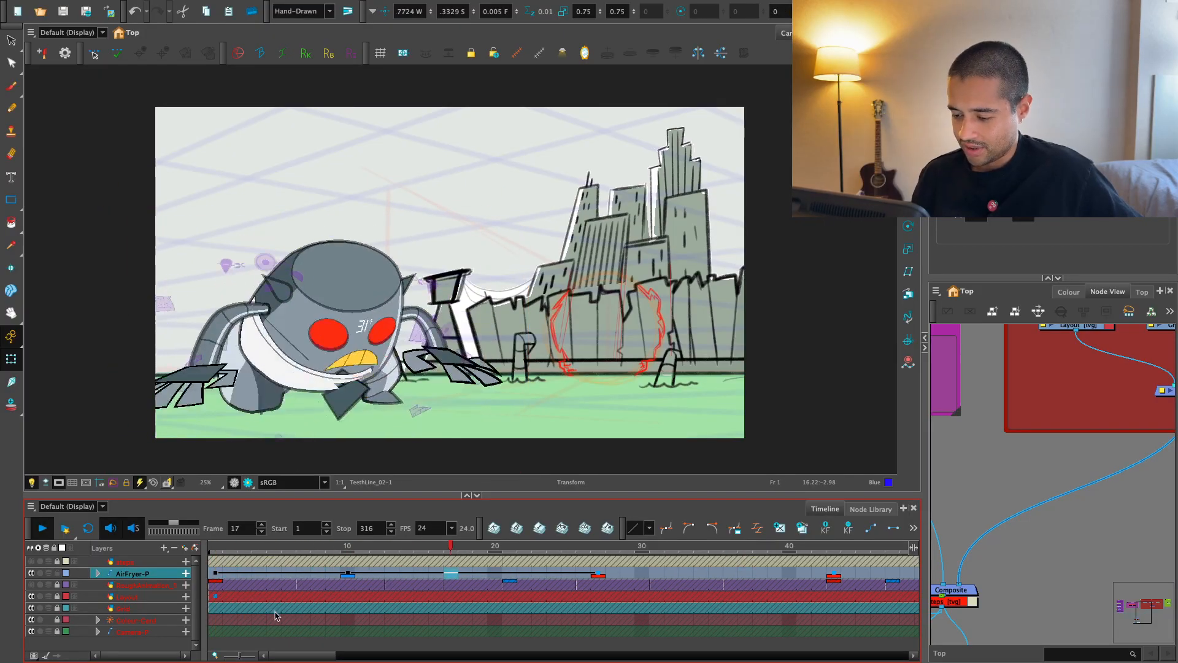
key("Return")
key("Return")
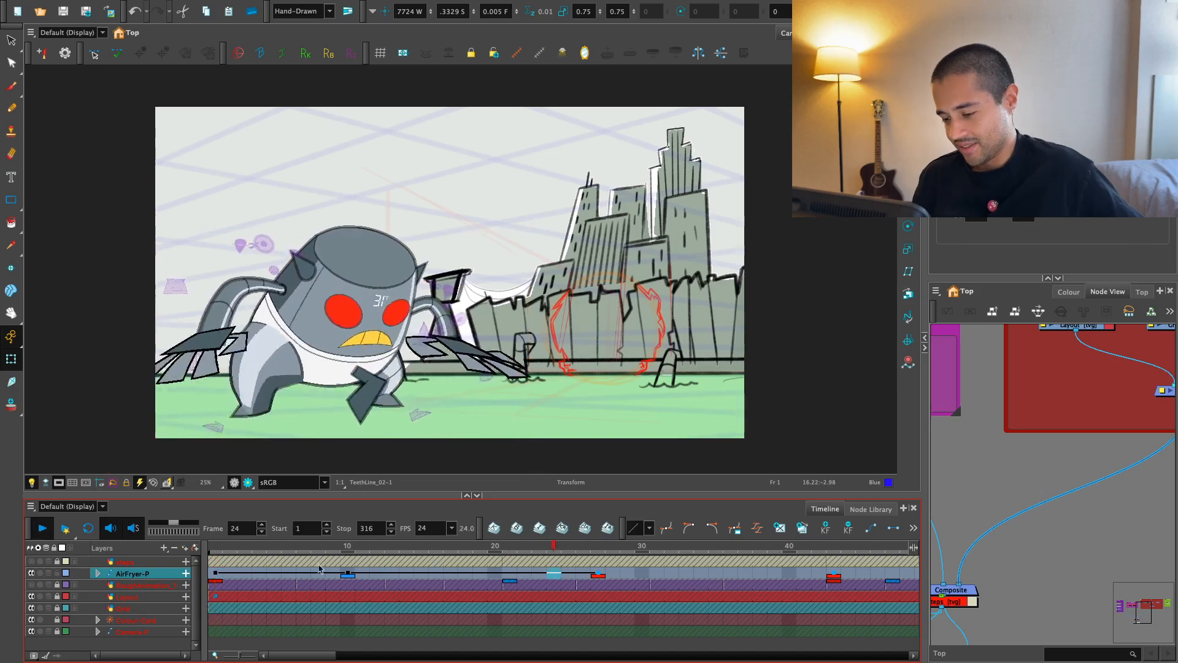
key("Return")
key("Return")
key("Return")
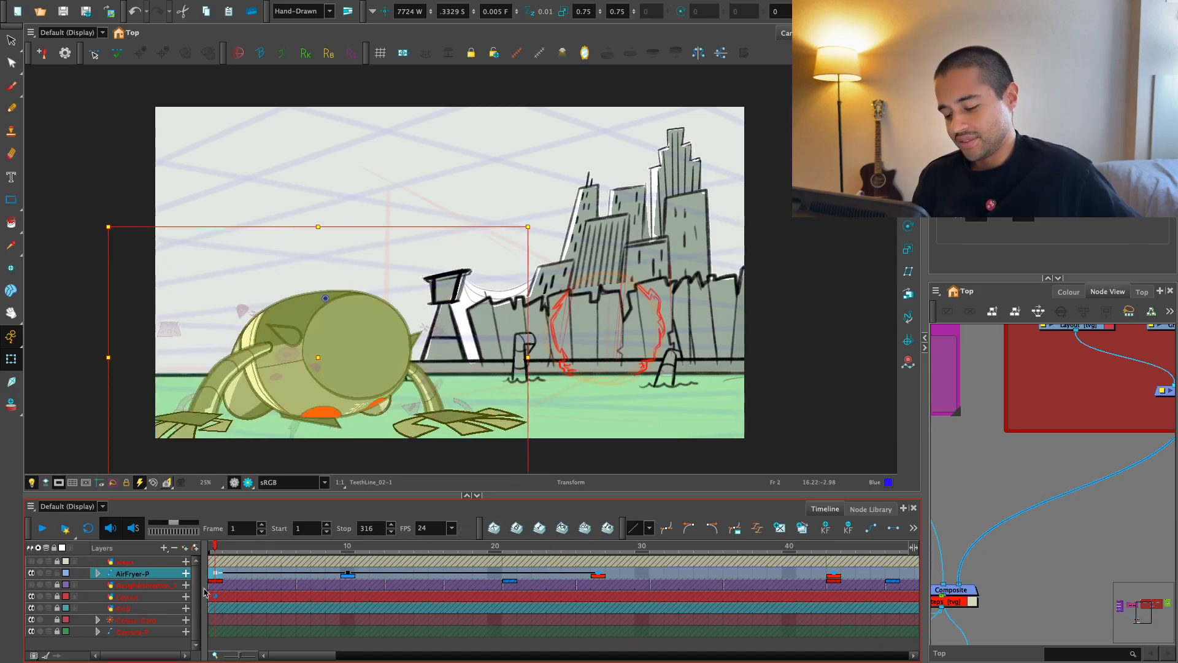
key("Return")
key("Return")
key("Return")
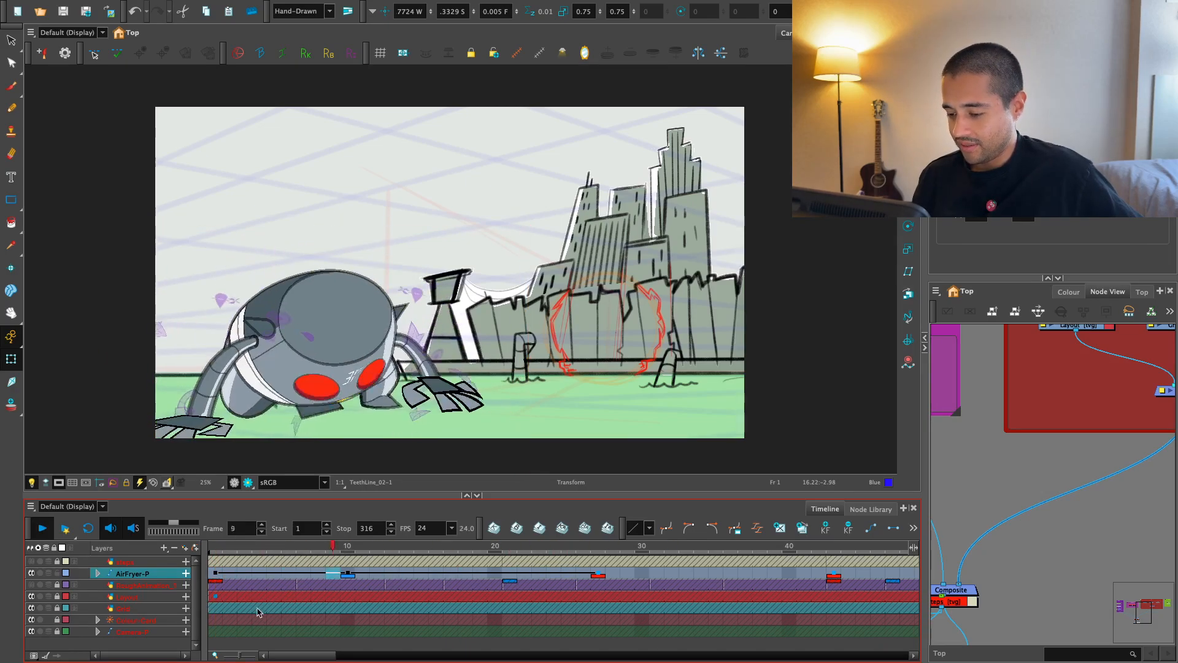
key("Return")
key("Return")
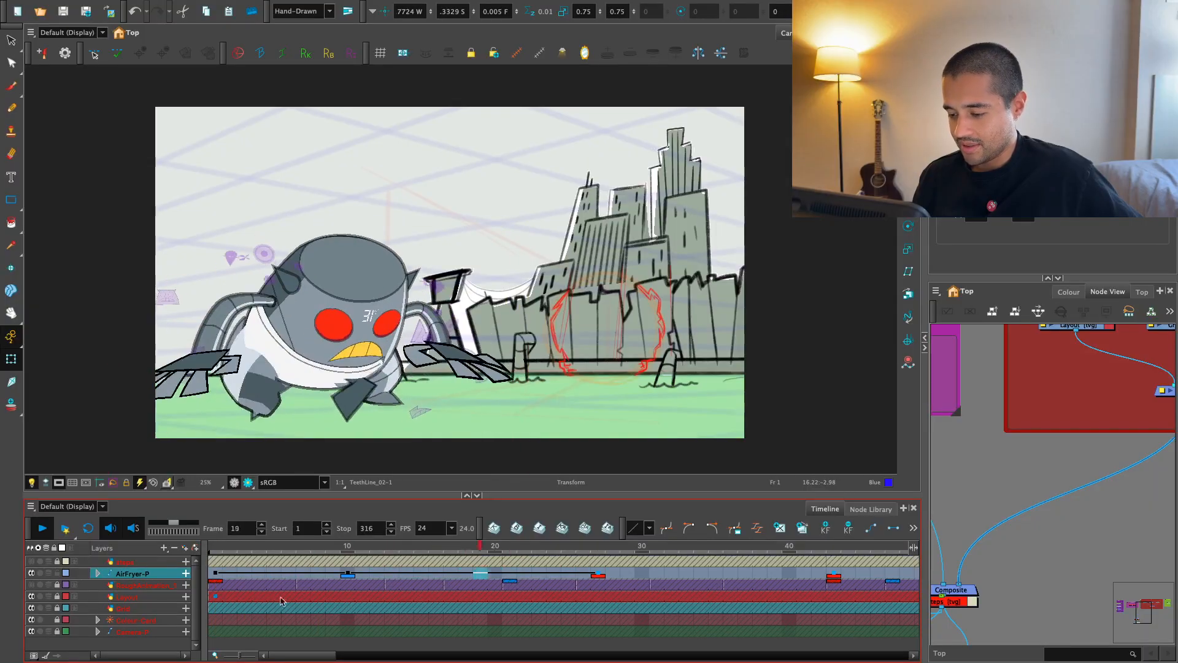
key("Return")
key("Return")
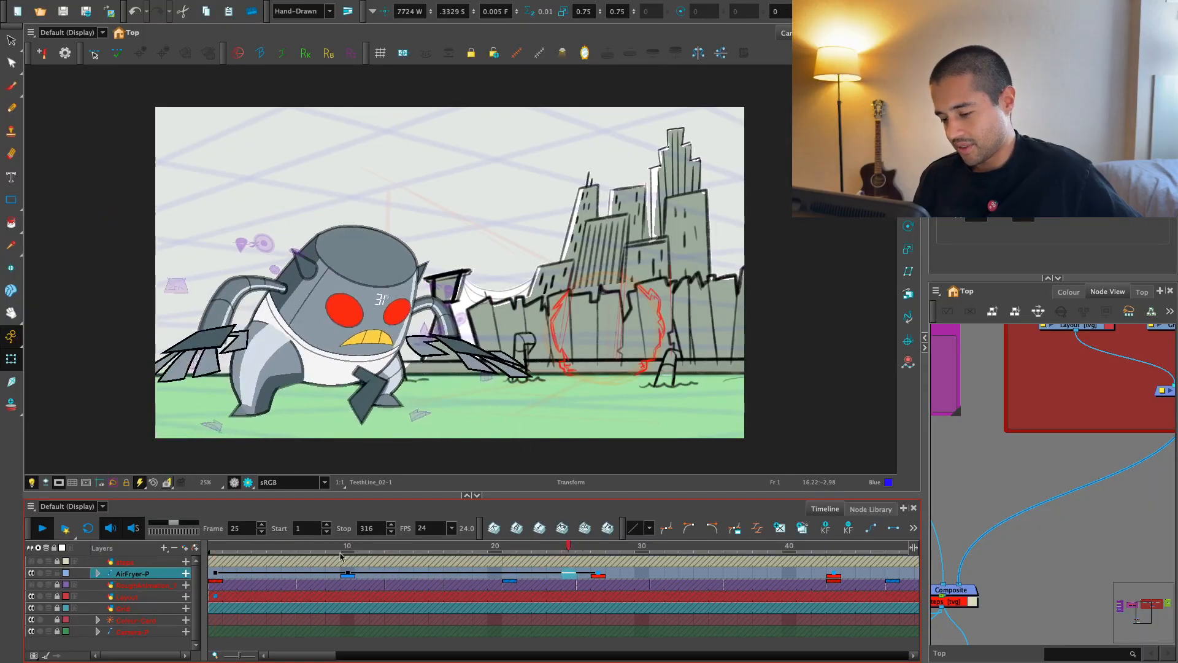
key("Return")
key("Return")
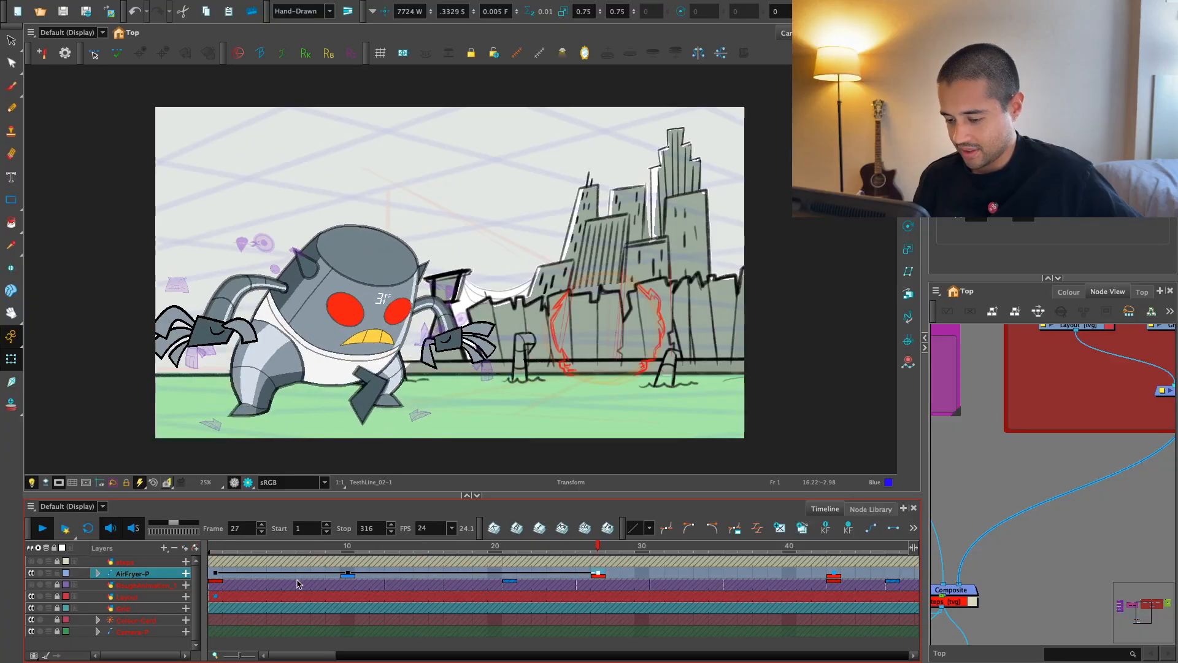
key("Return")
key("Return")
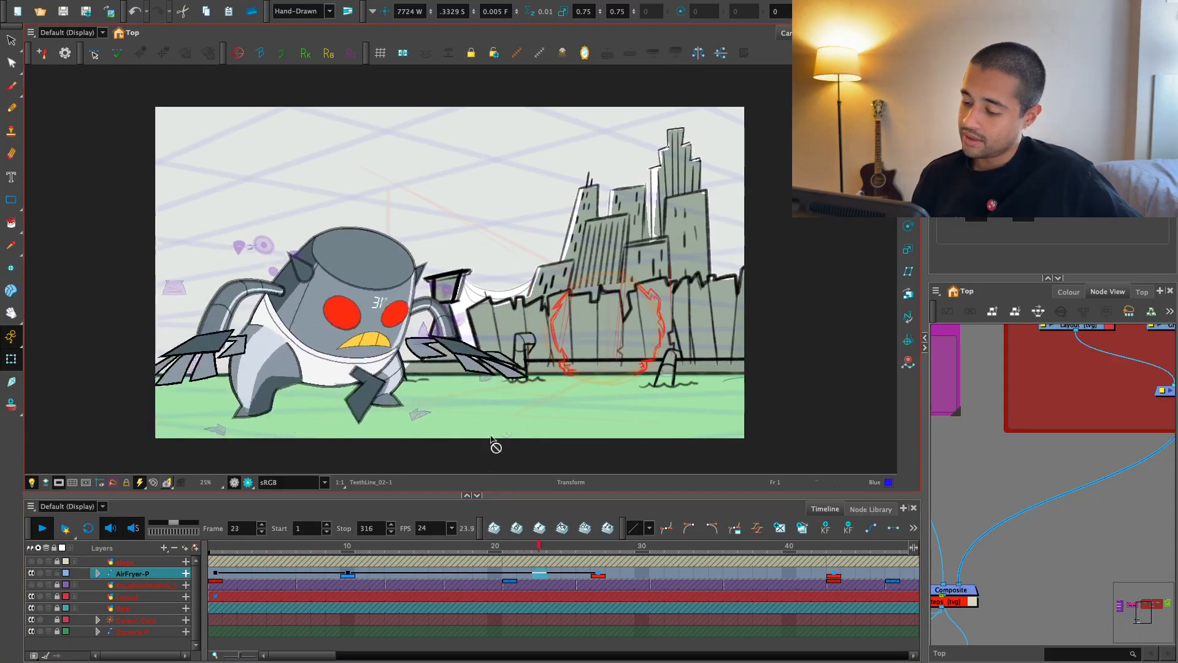
key("Return")
key("Return")
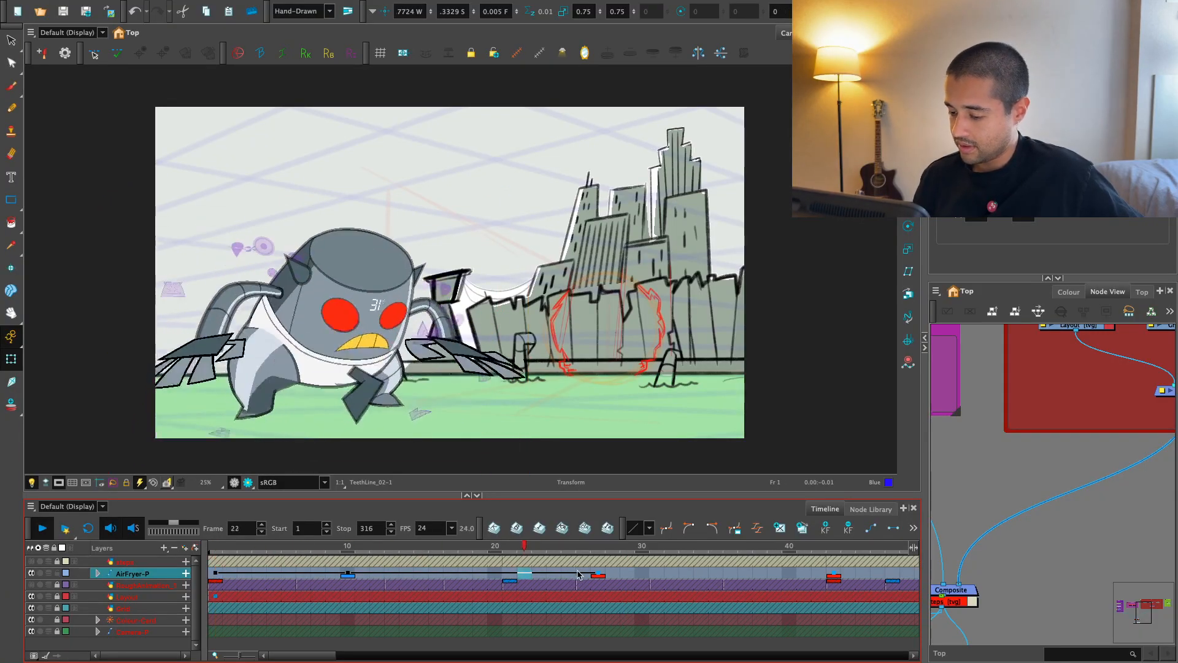
- Paste the robot's frame 27 pose on the AirFryer-P layer as a new keyframe at frame 19
left_click_drag(557, 548, 606, 586)
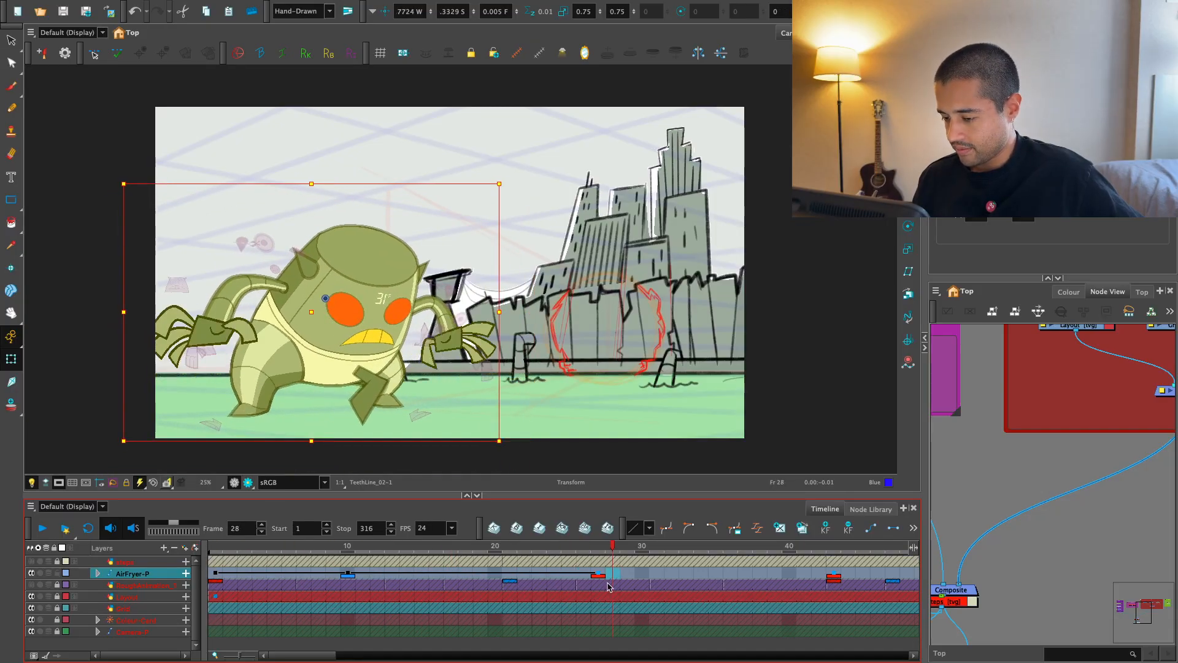
left_click(468, 572)
key("super+v")
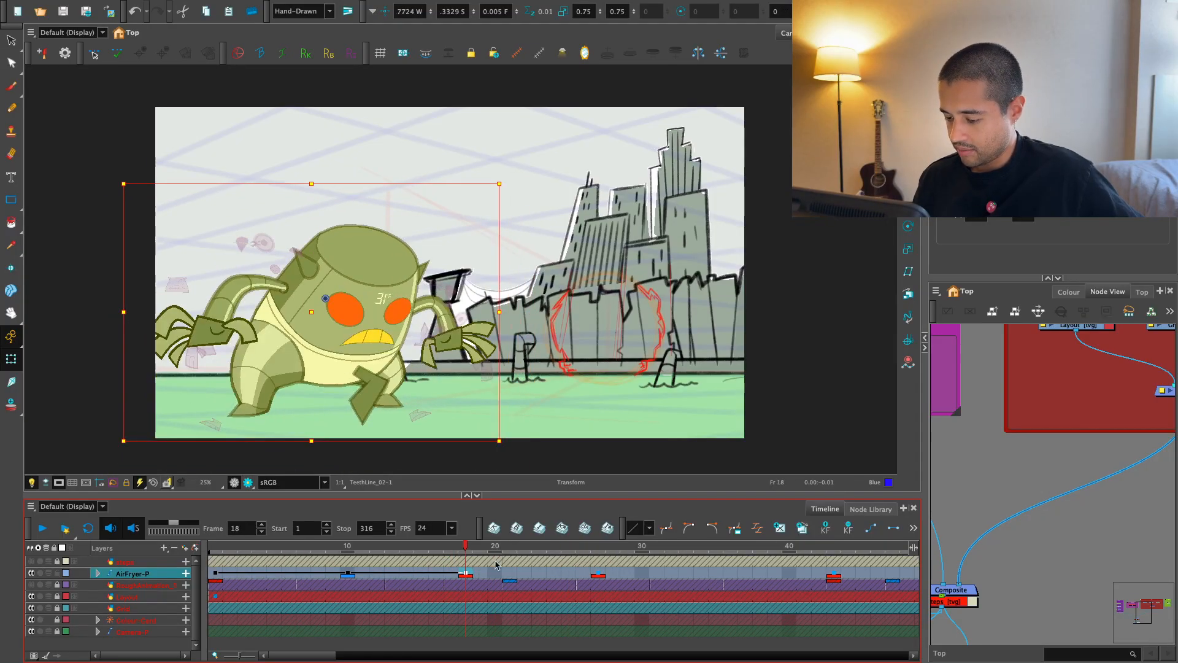
key("shift+comma")
key("shift+Return")
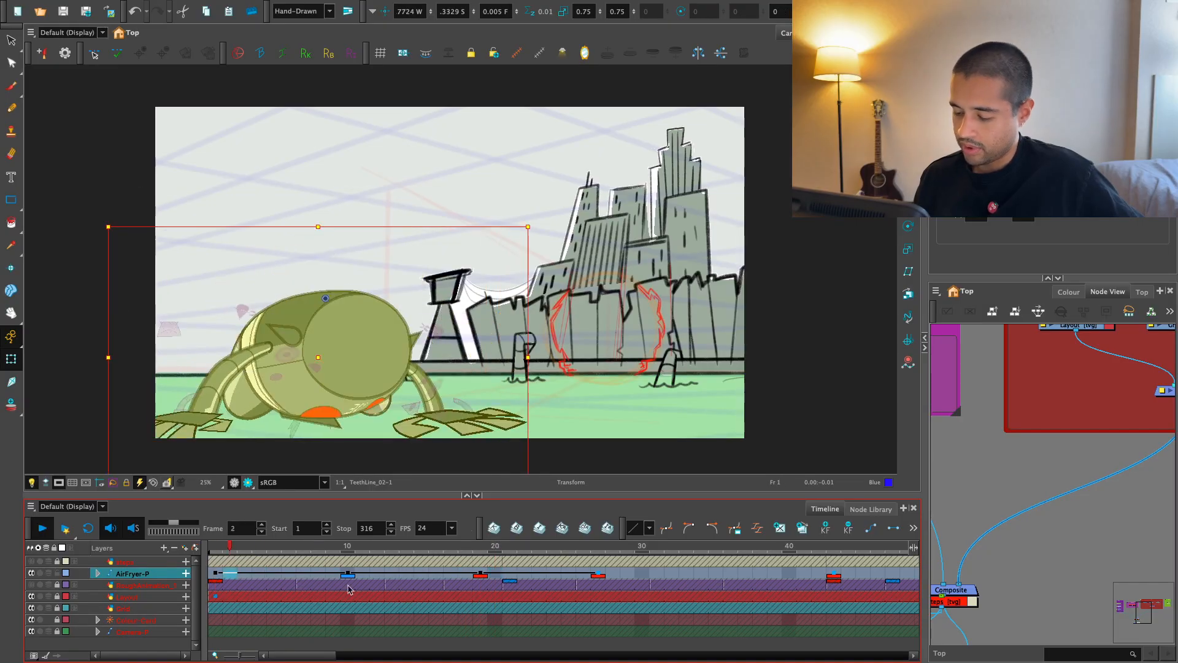
left_click(481, 548)
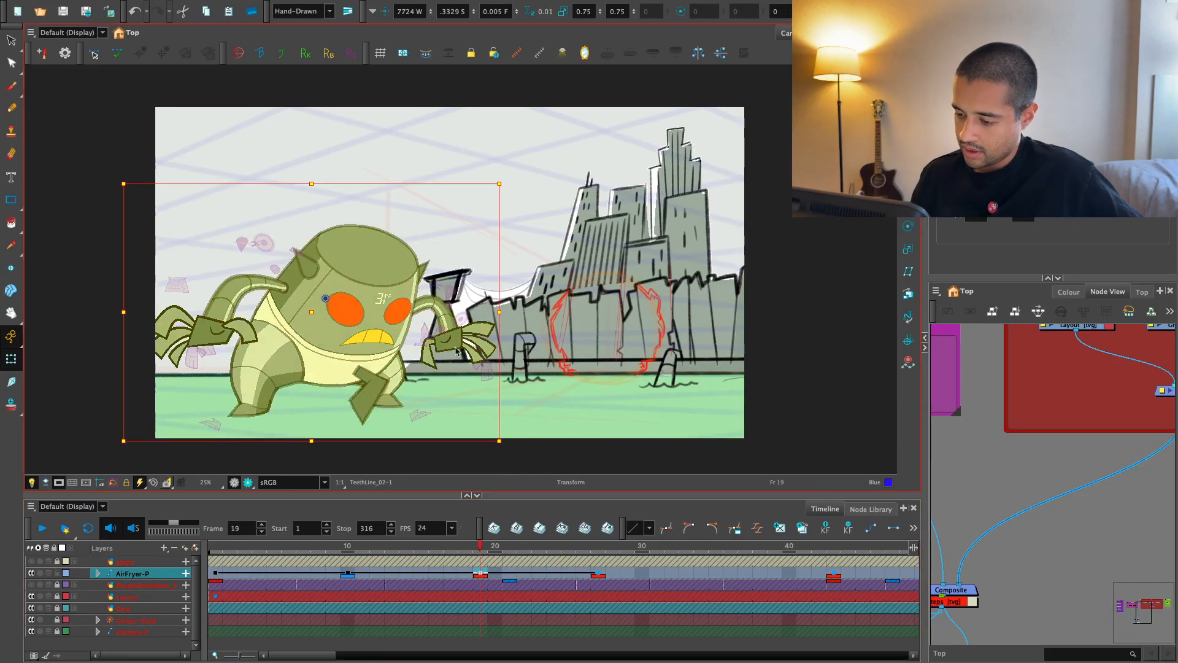
- Tilt the robot's upper body forward at frame 19 to a rotation of about -5°, leaving both legs in place
key("b")
key("b")
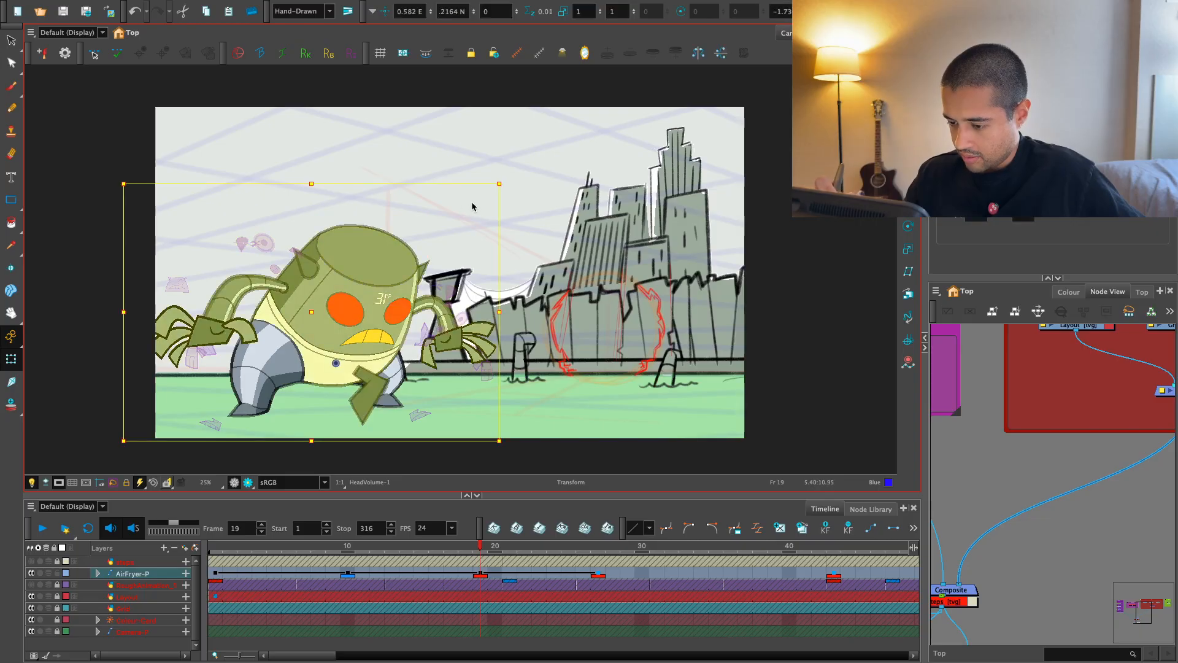
left_click_drag(510, 185, 522, 194)
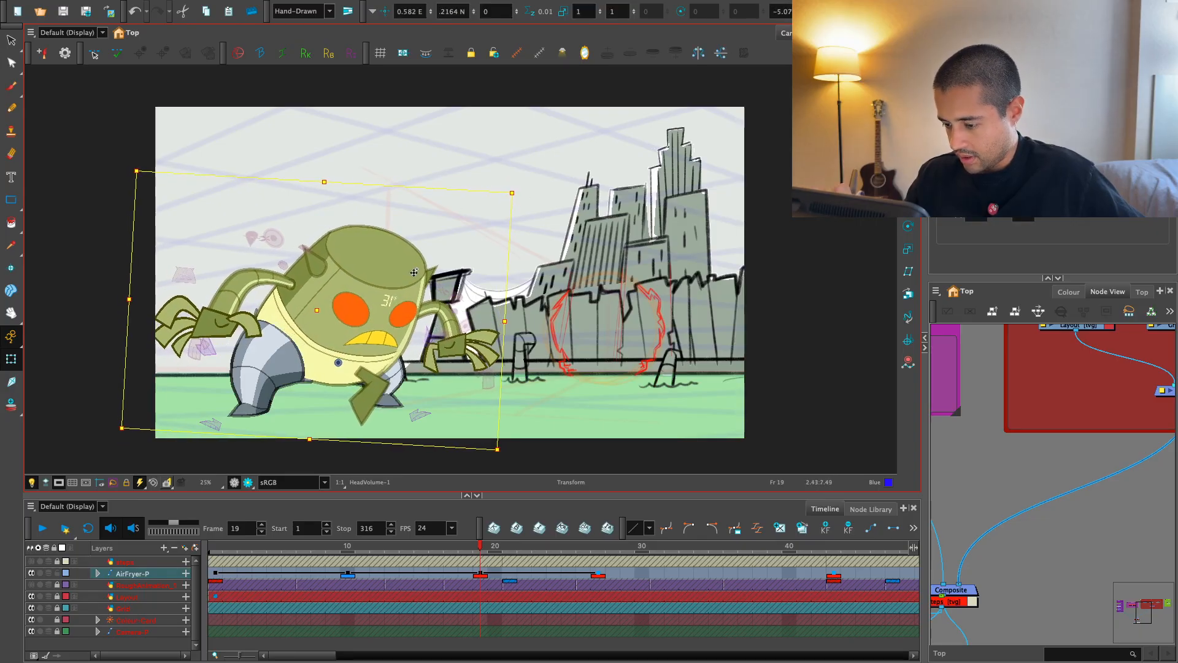
- Reshape the robot's far upper leg at frame 19 so that it follows the tilted body
scroll(414, 272, "up", 5)
left_click(319, 372)
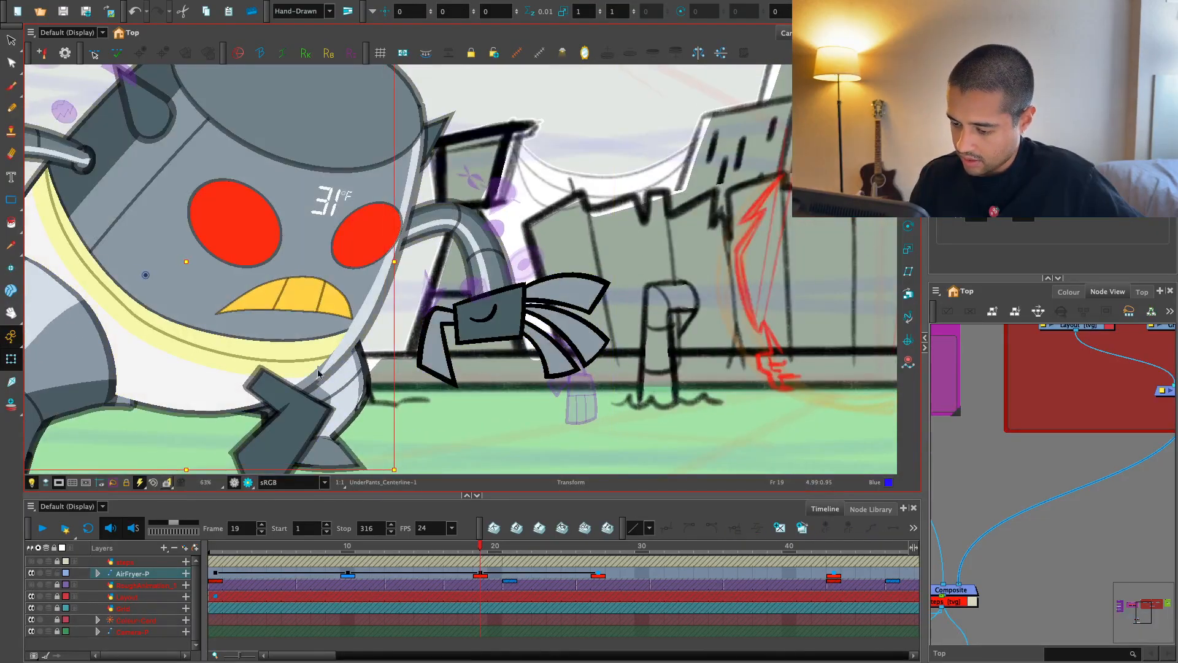
left_click(376, 383)
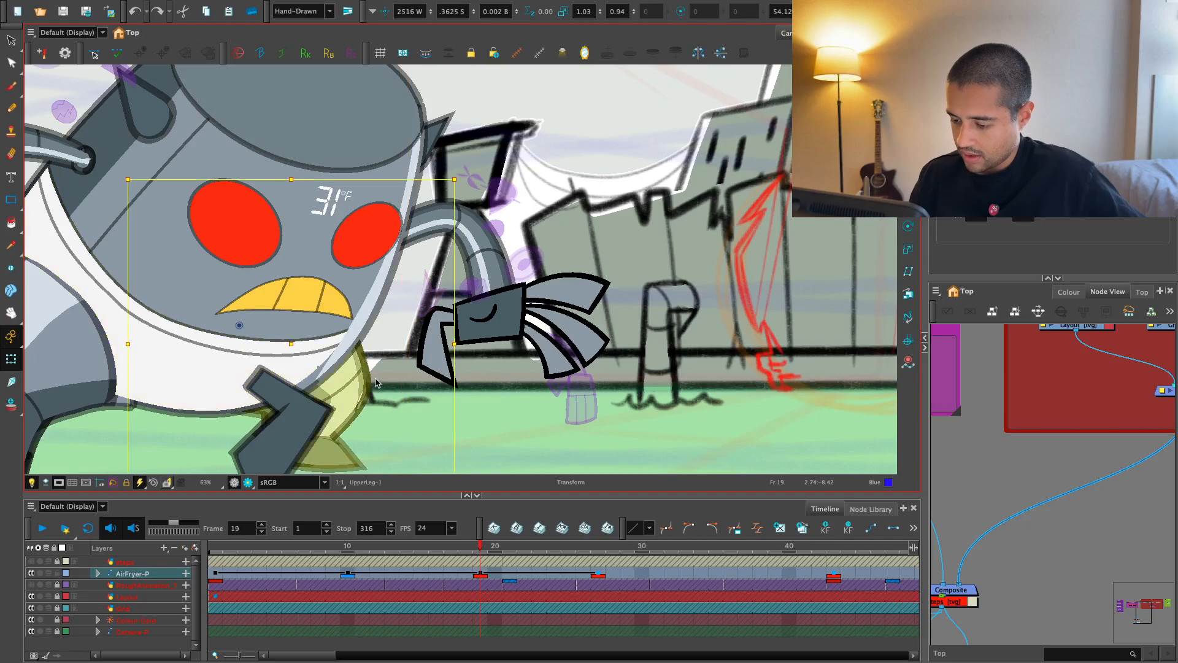
scroll(323, 327, "down", 1)
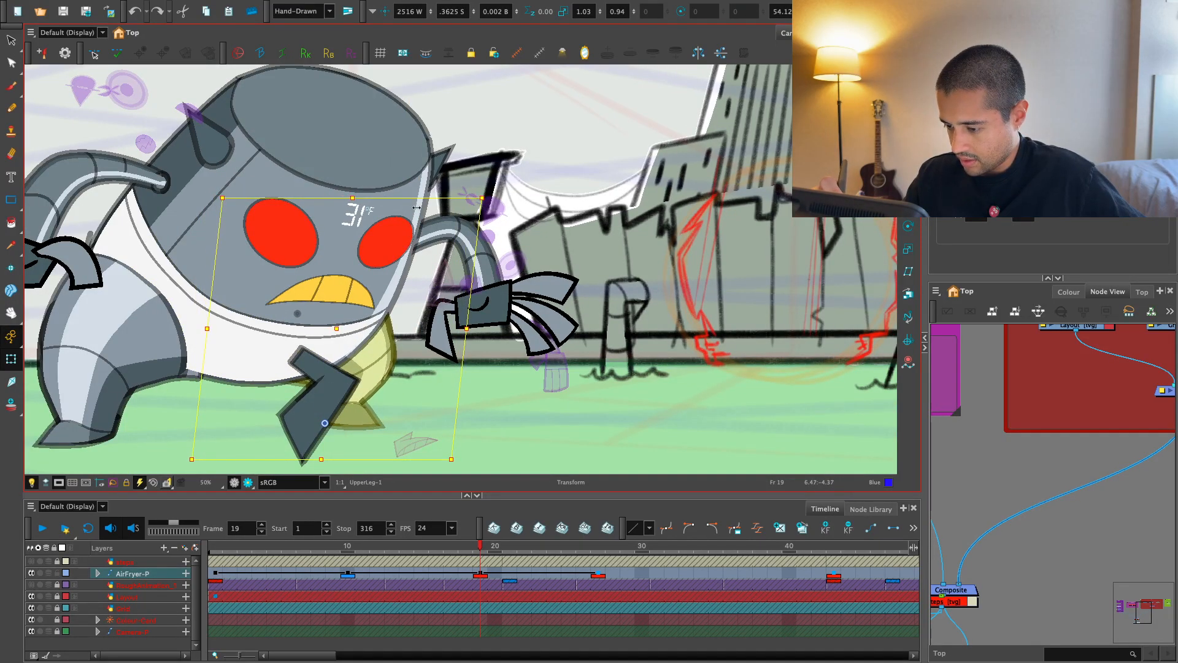
key("1")
left_click_drag(447, 364, 468, 383)
- Play the AirFryer-P rise from frame 1 repeatedly to review the overshoot pose at frame 19
left_click(481, 571)
left_click_drag(471, 546, 215, 546)
key("1")
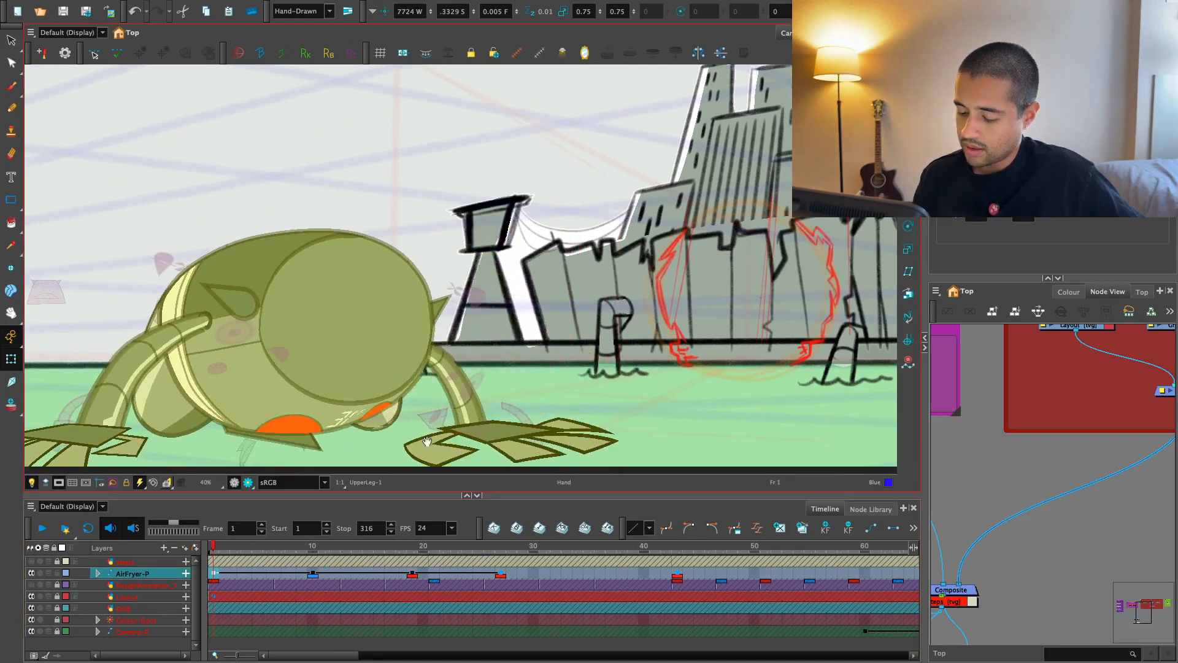
left_click_drag(427, 441, 438, 446)
key("shift+Return")
left_click_drag(435, 546, 214, 547)
key("1")
key("shift+Return")
key("1")
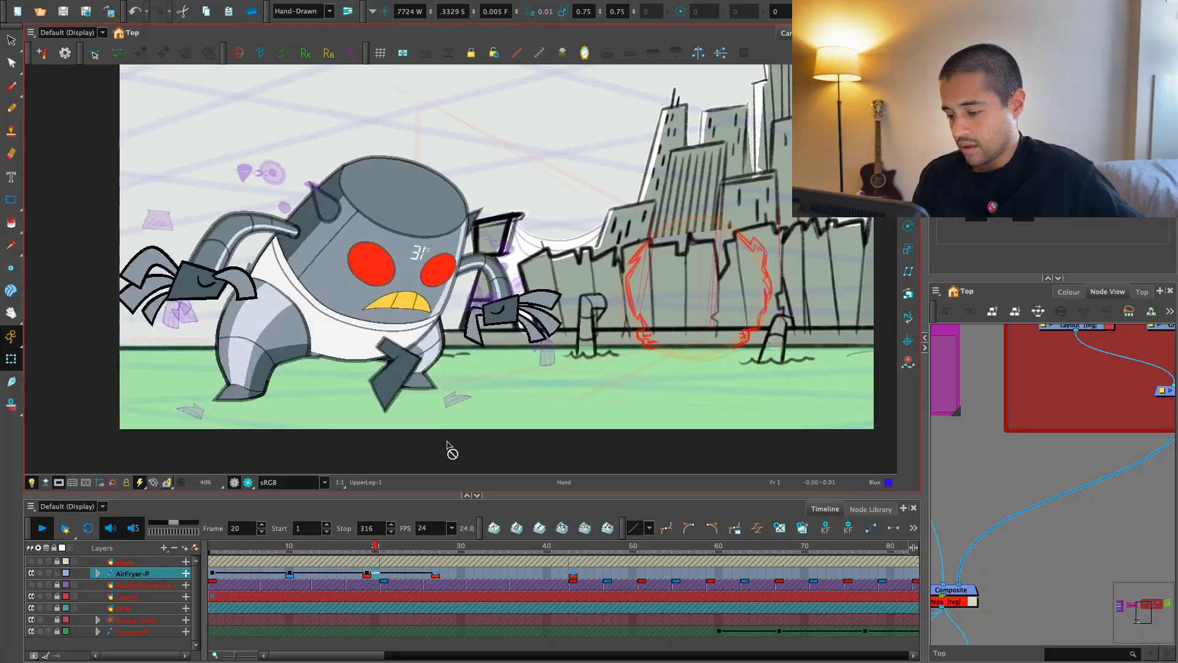
left_click_drag(367, 546, 214, 547)
key("shift+Return")
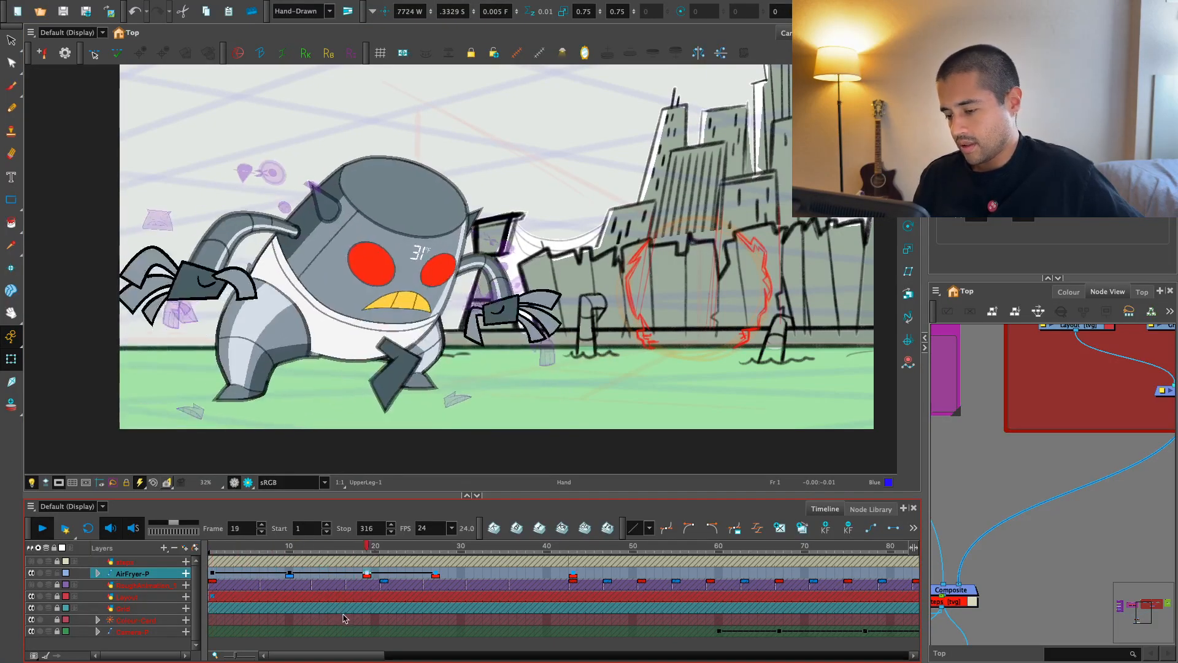
- Move the AirFryer-P overshoot keyframe from frame 19 to 23 and the settle keyframe to frame 30, and preview the timing
left_click(371, 574)
left_click_drag(370, 575, 402, 575)
left_click(435, 575)
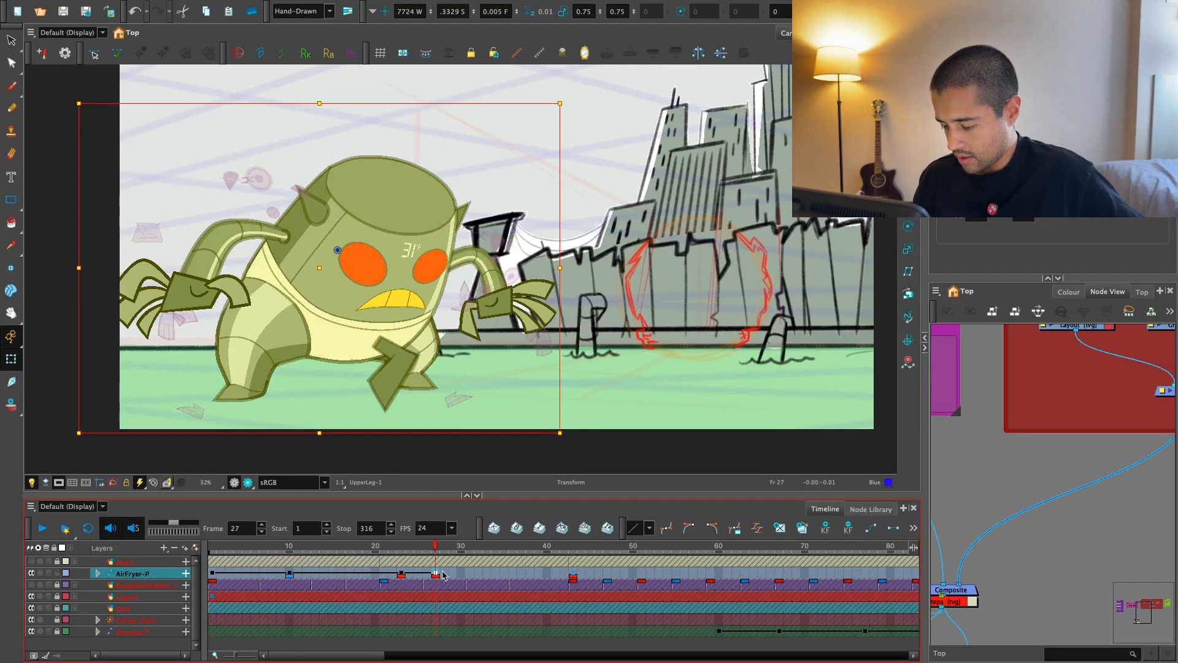
key("shift+Return")
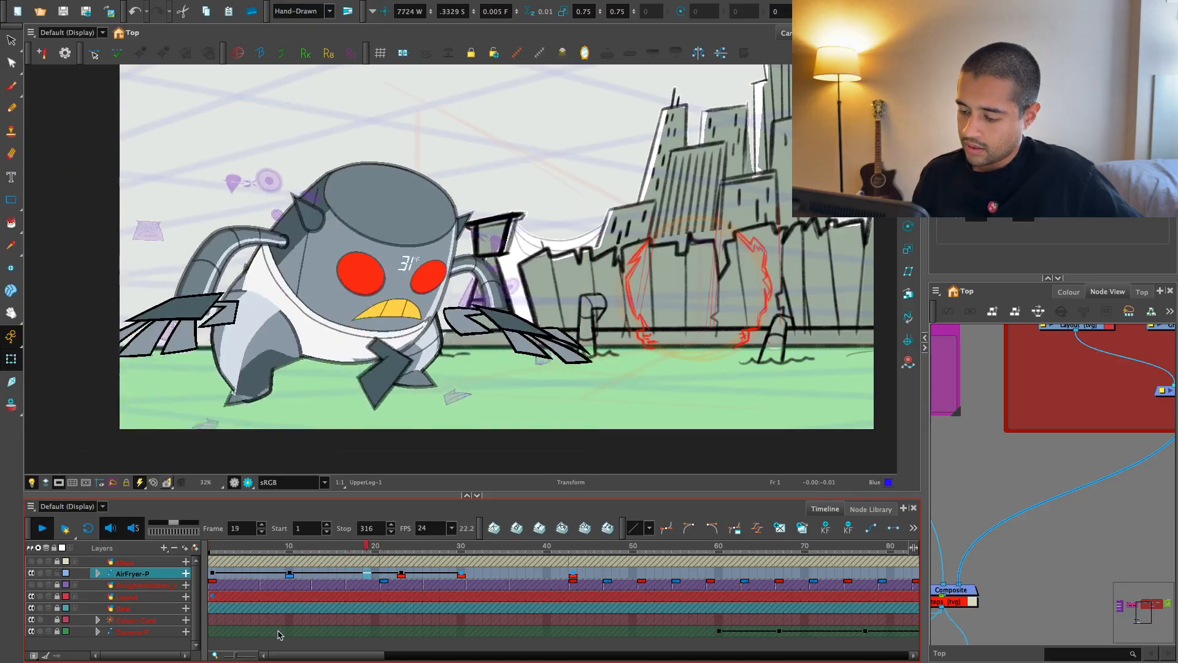
left_click(229, 575)
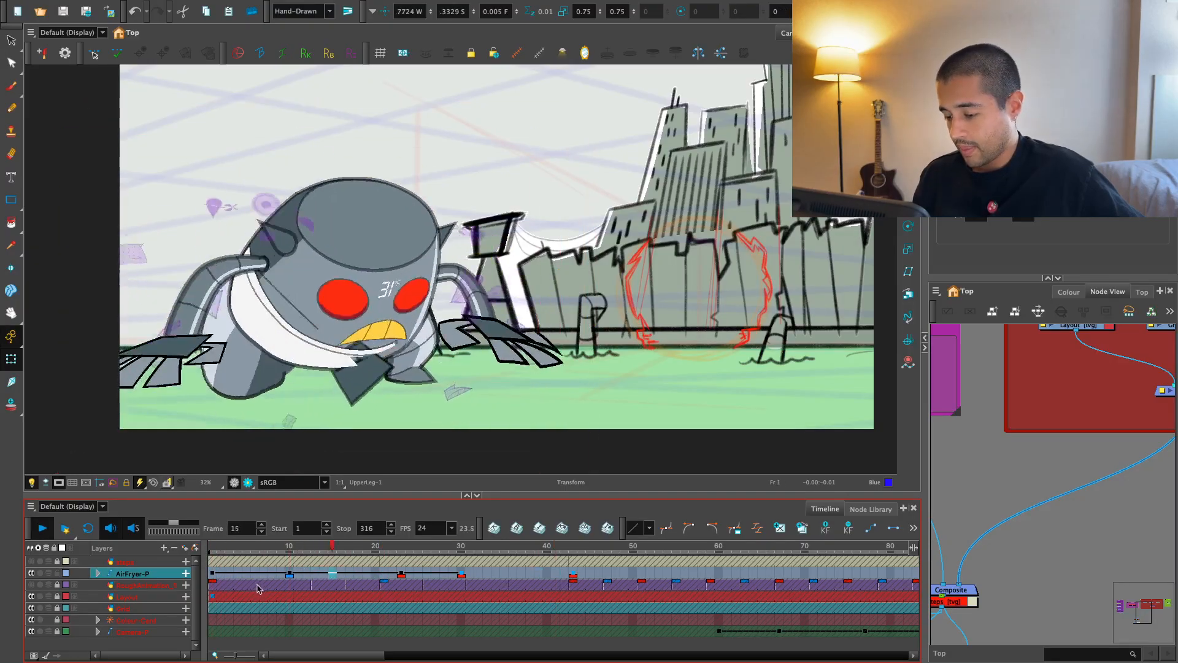
key("shift+Return")
- Flip between the AirFryer-P keyframes at frames 1, 10, 23 and 30 to compare the overshoot with its neighbouring poses
mouse_move(401, 553)
left_mouse_down()
mouse_move(289, 553)
mouse_move(396, 554)
left_mouse_up()
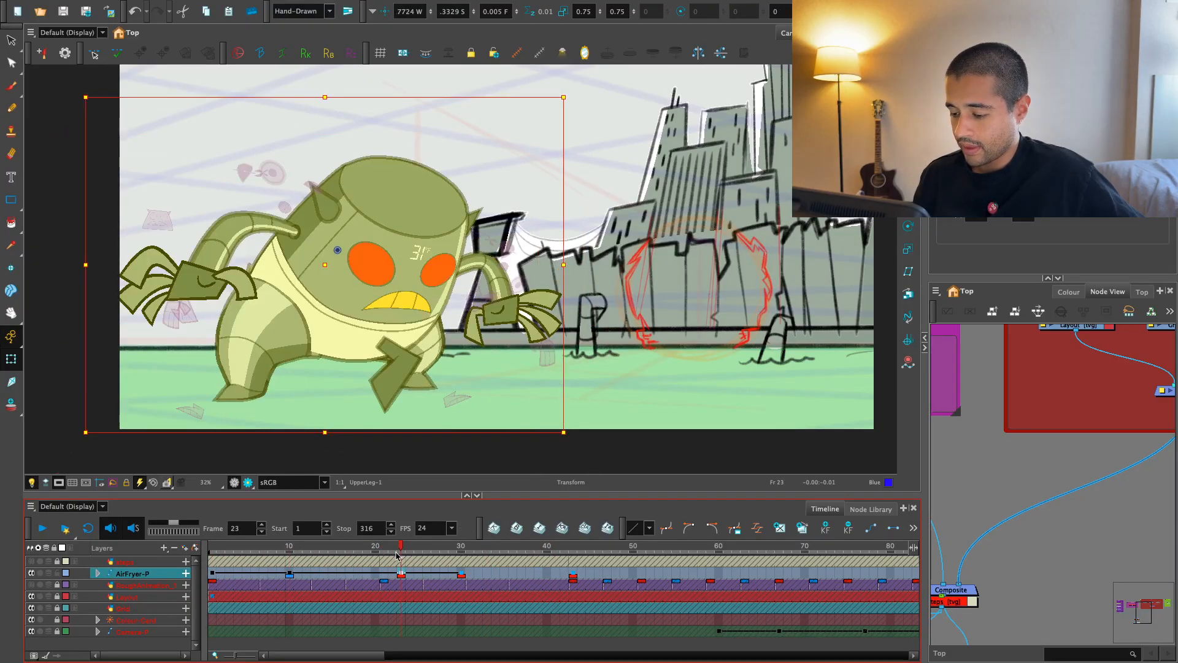
key("semicolon")
key("apostrophe")
key("apostrophe")
key("semicolon")
key("semicolon")
key("apostrophe")
key("apostrophe")
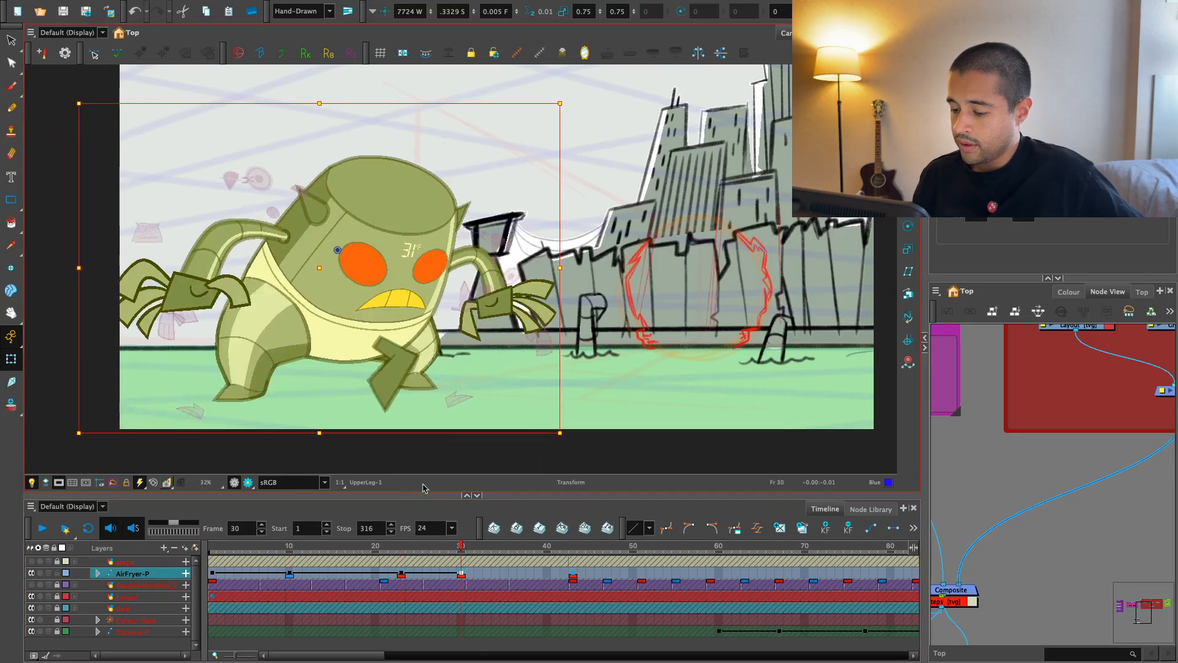
key("semicolon")
key("semicolon")
key("semicolon")
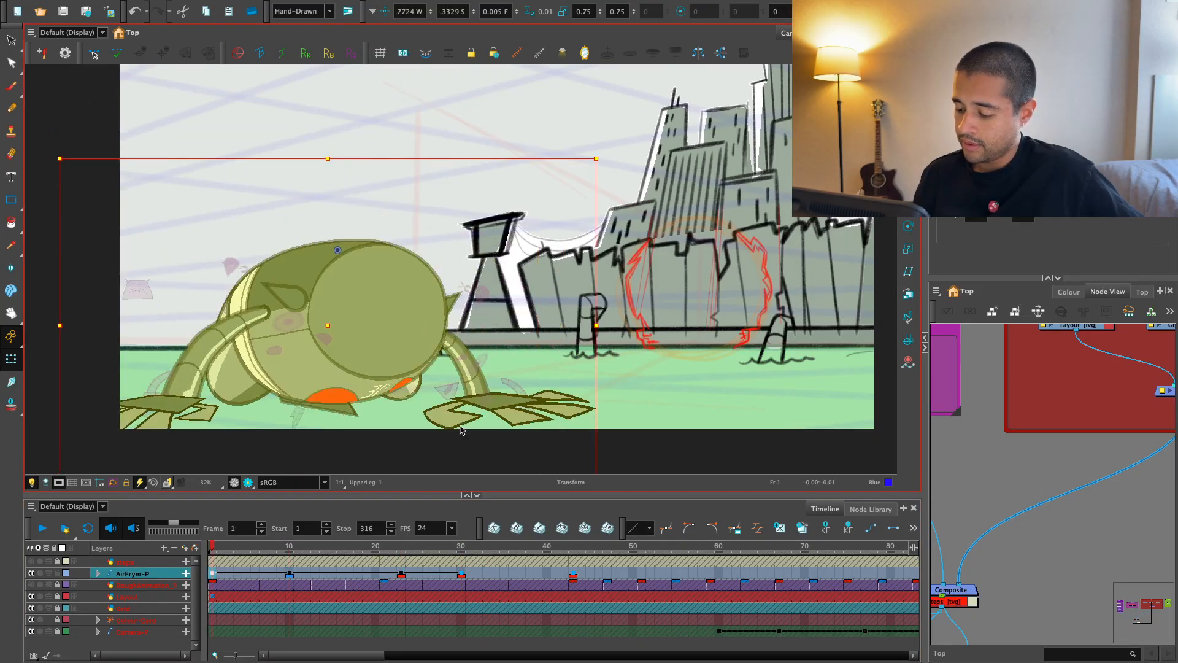
key("apostrophe")
key("apostrophe")
key("apostrophe")
key("semicolon")
- Reshape the robot's near upper leg at frame 23 to a scale of 0.99 by 0.98 and a rotation of about 57°
key("2")
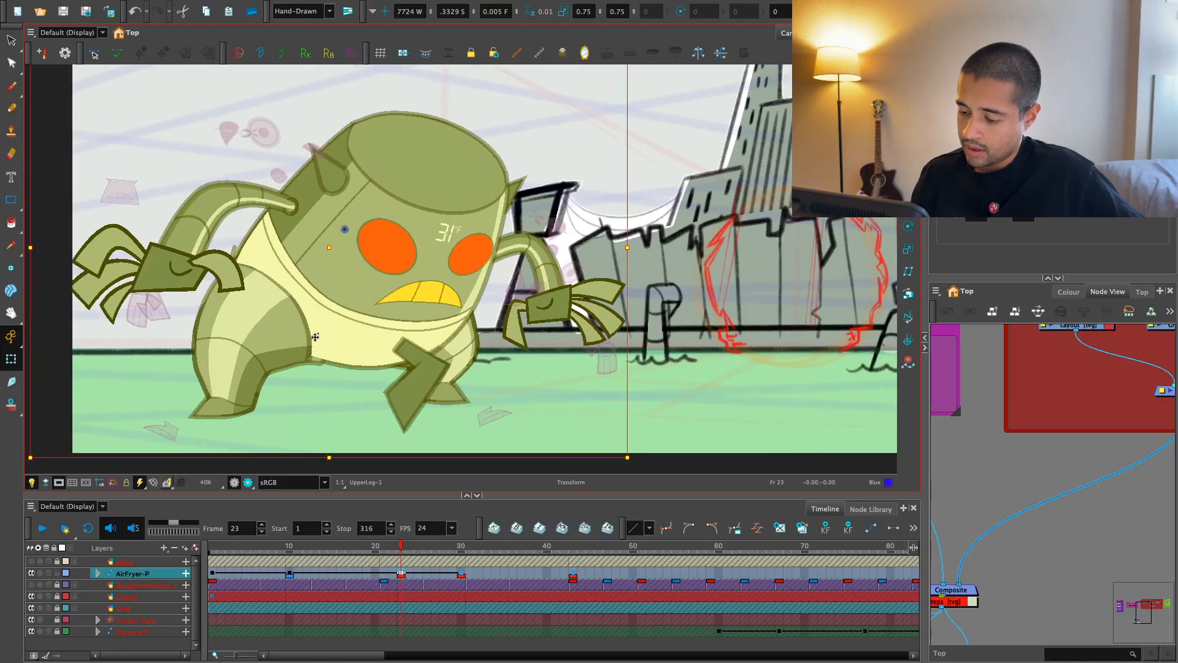
key("Escape")
left_click(277, 305)
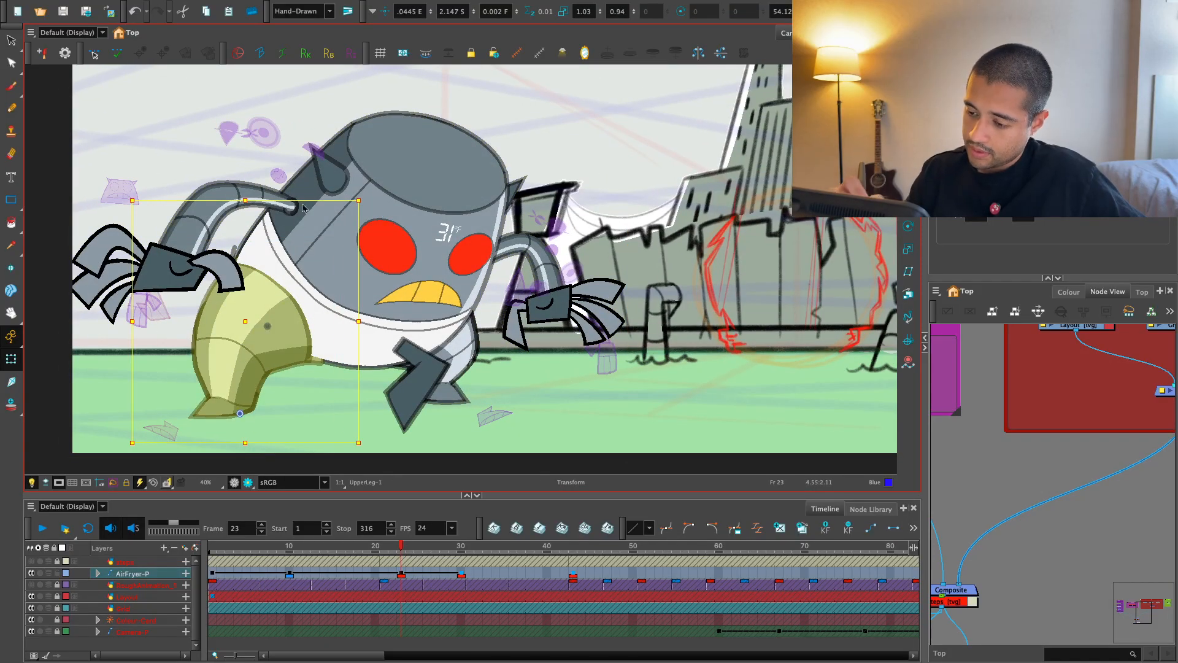
key("semicolon")
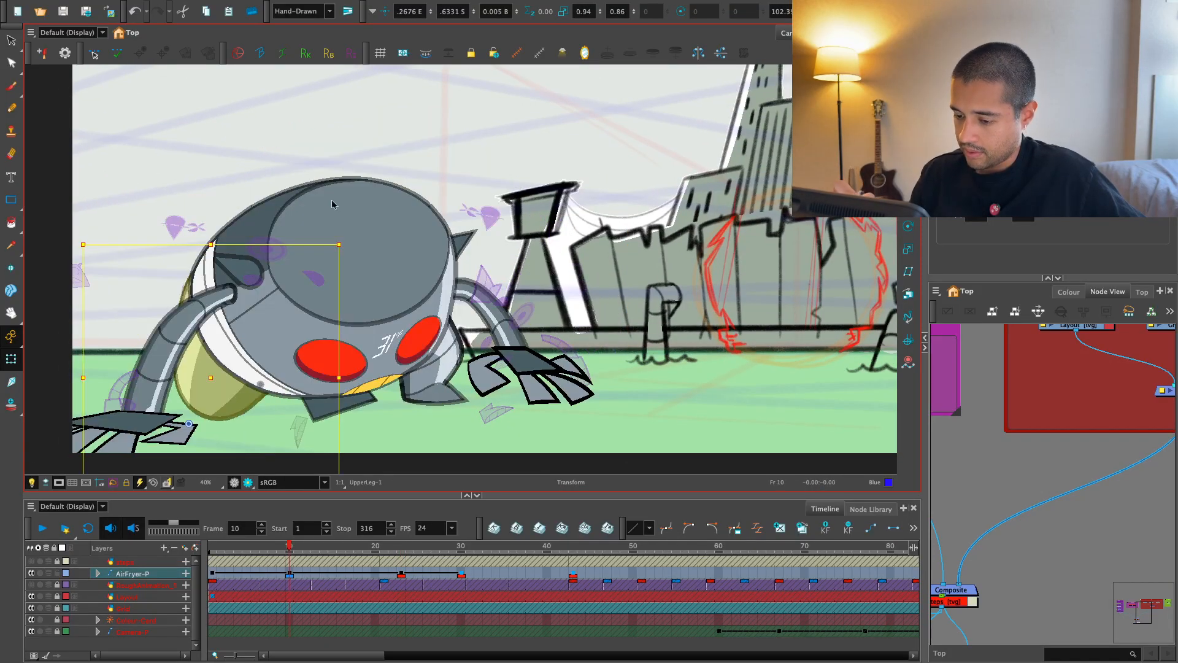
key("apostrophe")
key("apostrophe")
key("semicolon")
key("1")
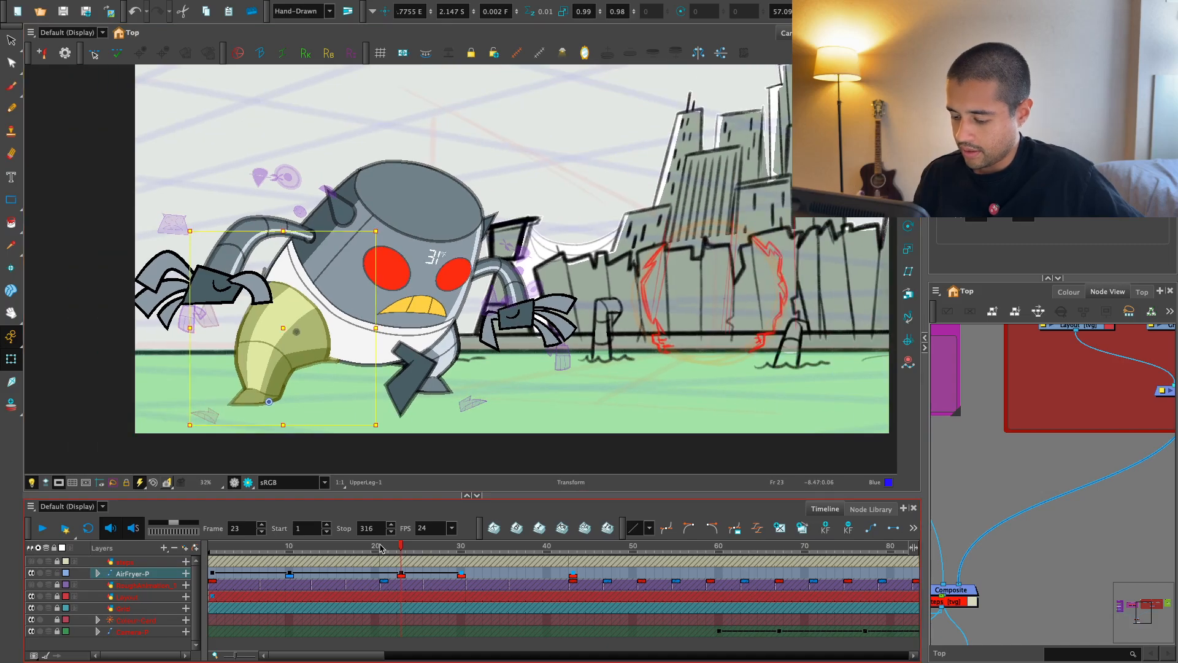
- Play the retimed rise and step through the AirFryer-P keyframes to check the adjusted near leg
key("Return")
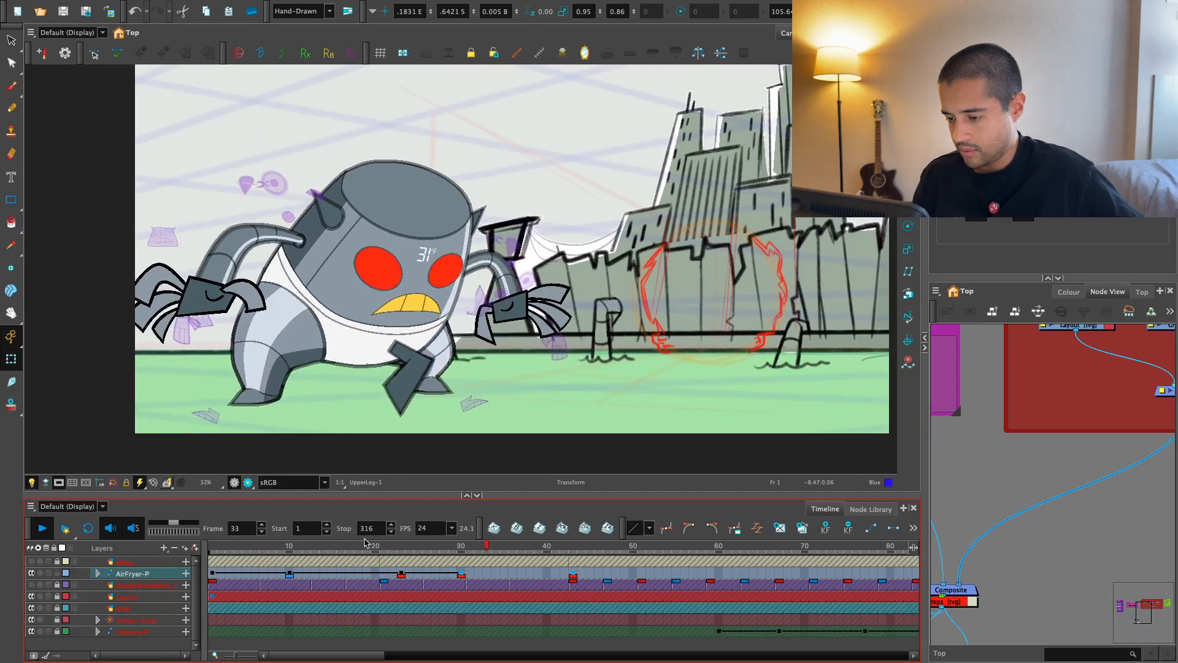
left_click(401, 574)
key("semicolon")
key("semicolon")
key("apostrophe")
key("apostrophe")
key("apostrophe")
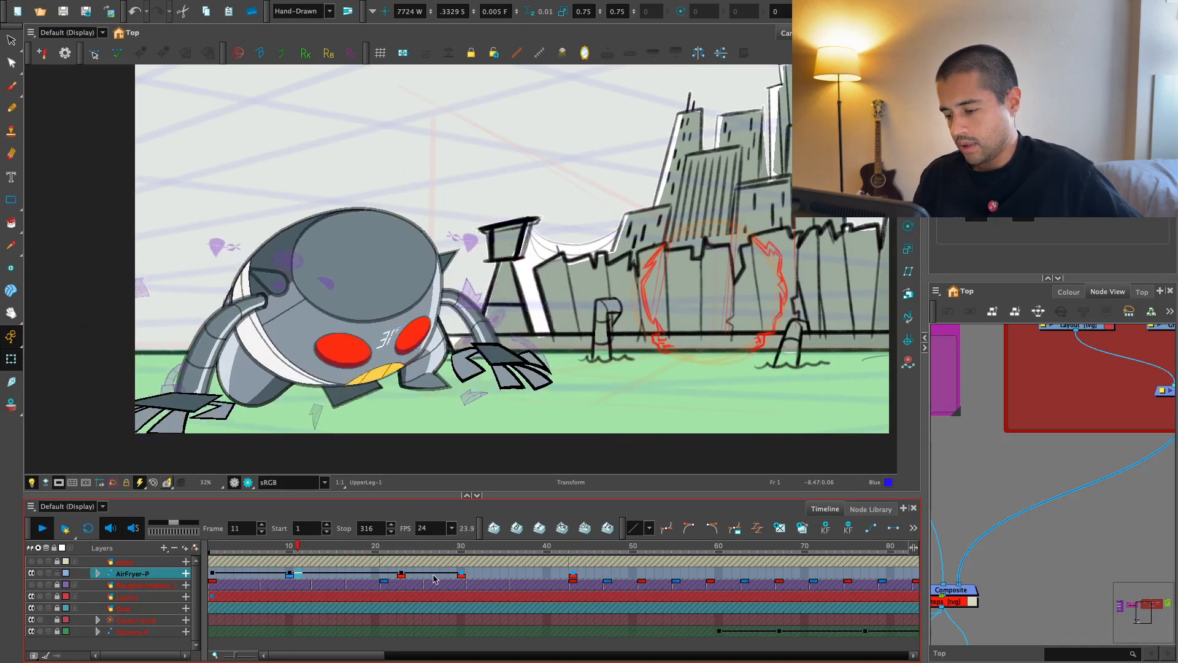
- Set the ease time ratios of the AirFryer-P keyframes at frames 30, 23, 10 and 1 to 22
left_click(777, 528)
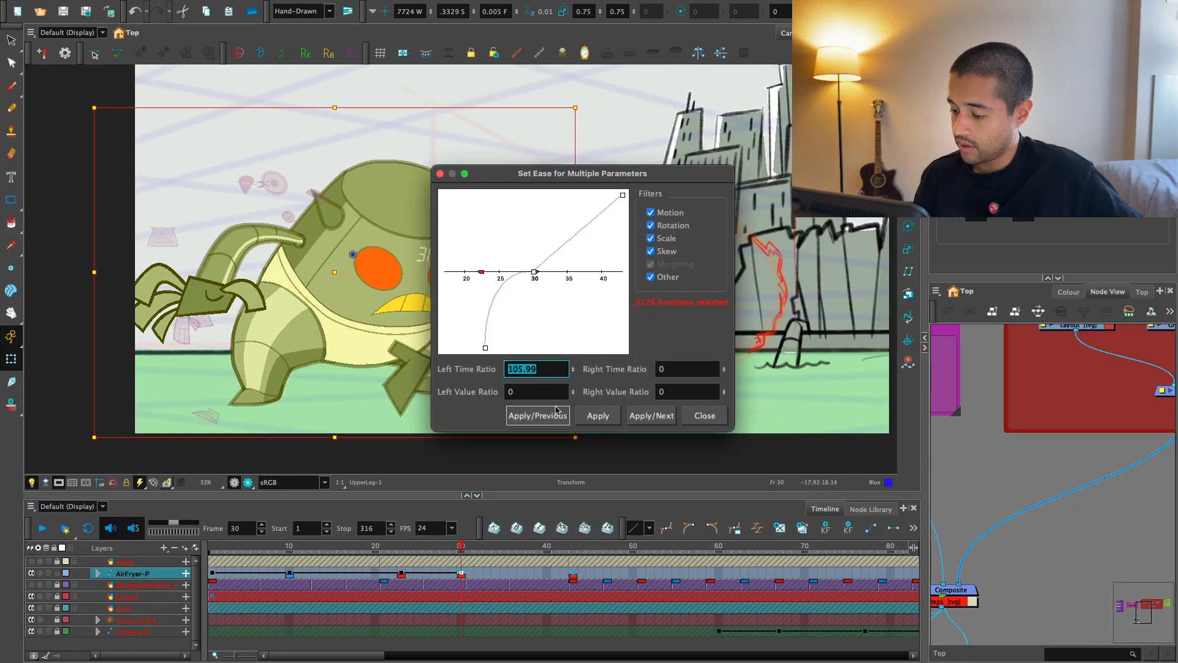
left_click(550, 416)
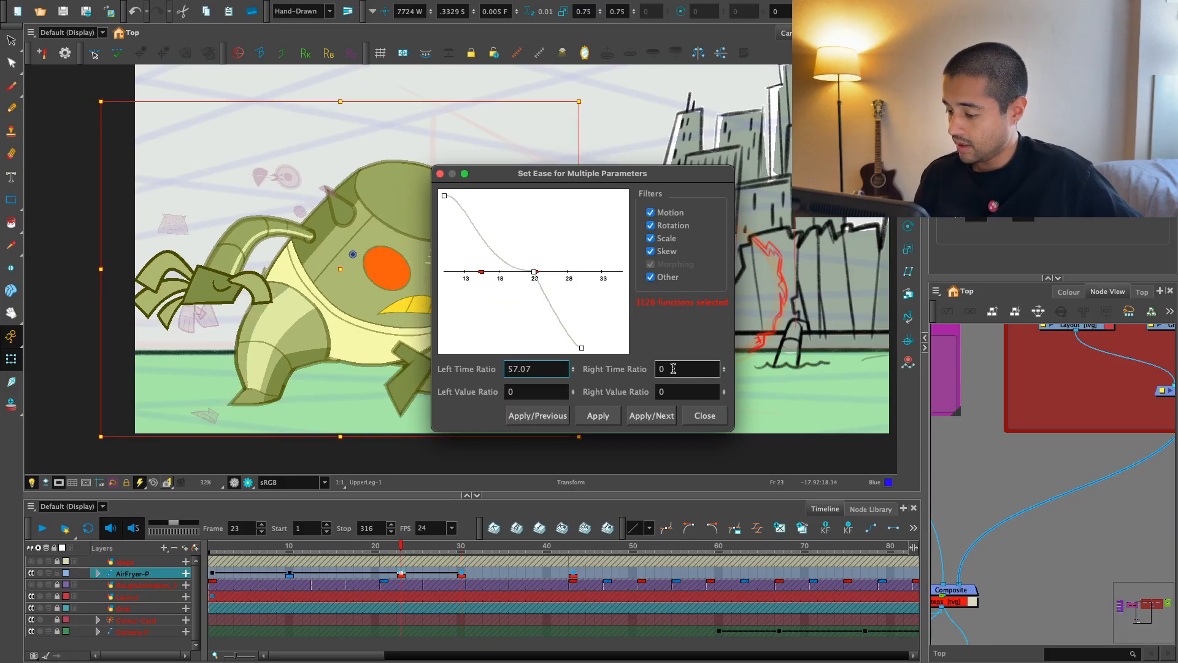
left_click(532, 416)
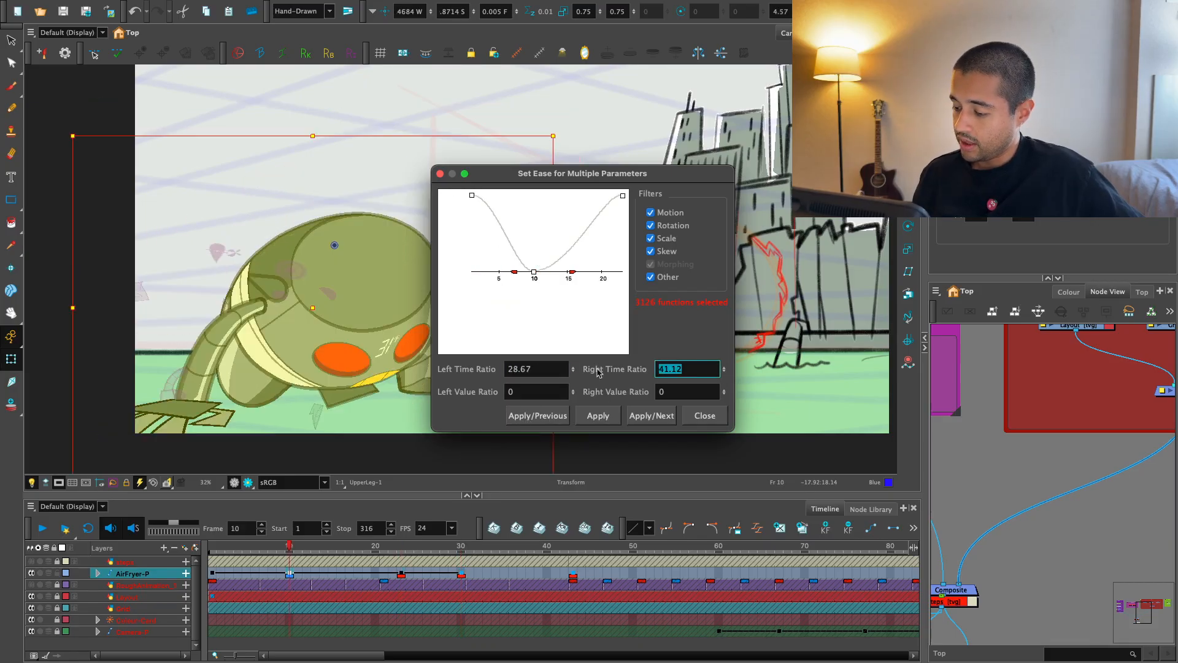
left_click(535, 415)
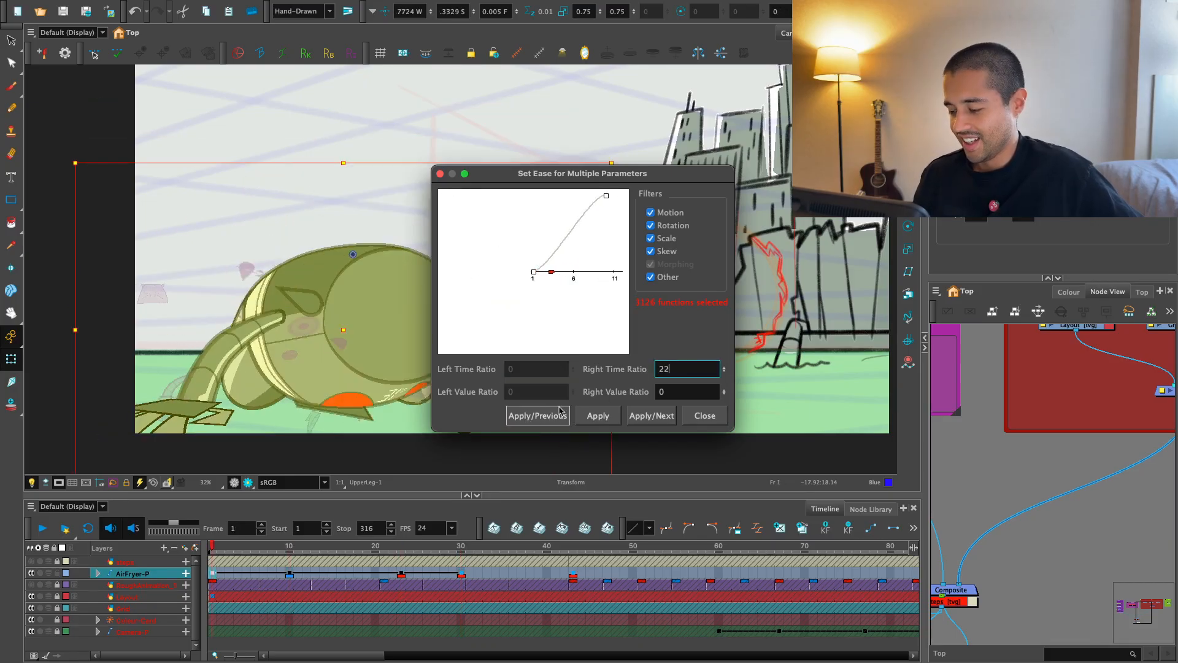
left_click(704, 416)
- Play the AirFryer-P rise repeatedly from the start to judge the motion with the new easing
key("Return")
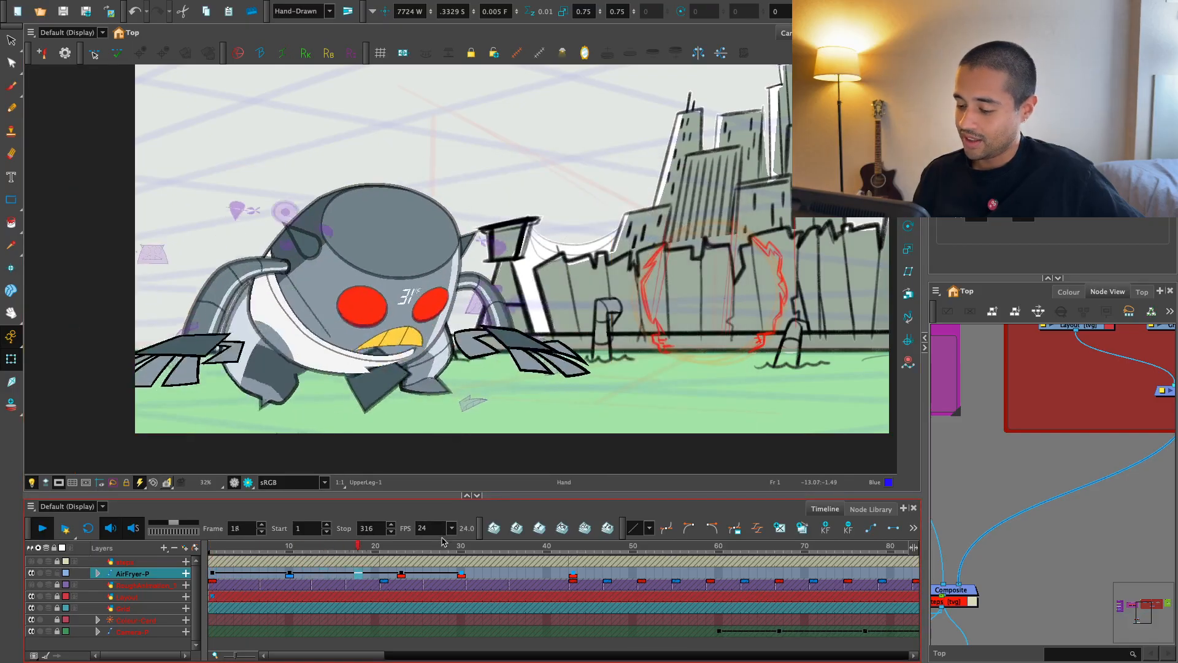
left_click(249, 548)
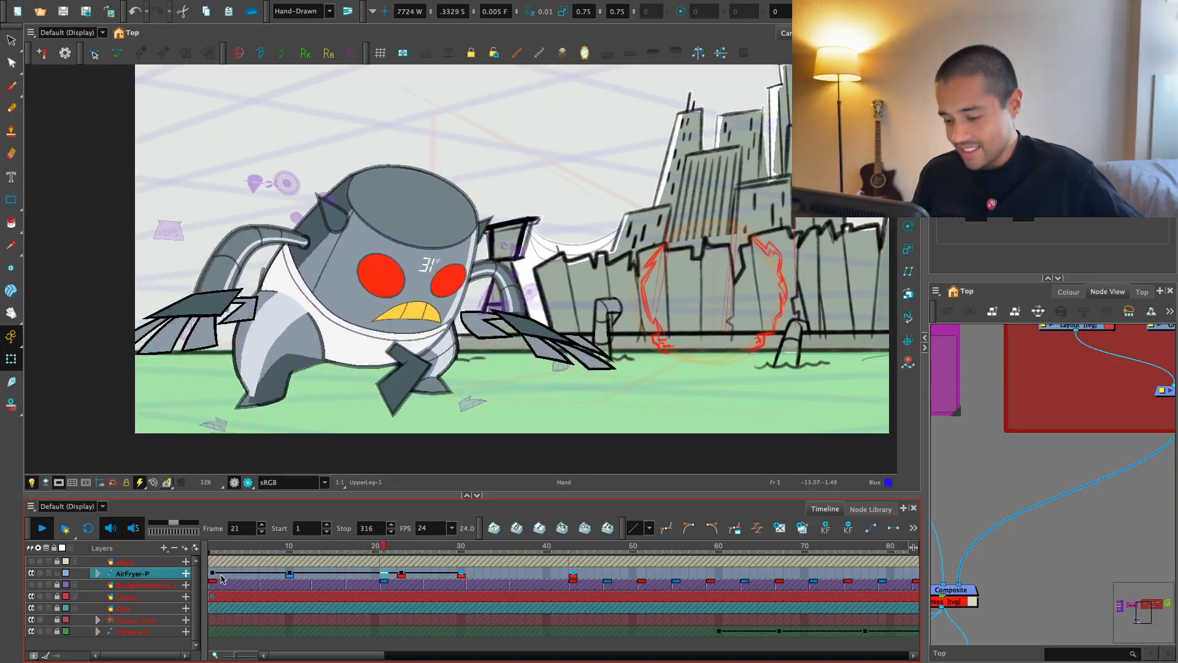
key("shift+comma")
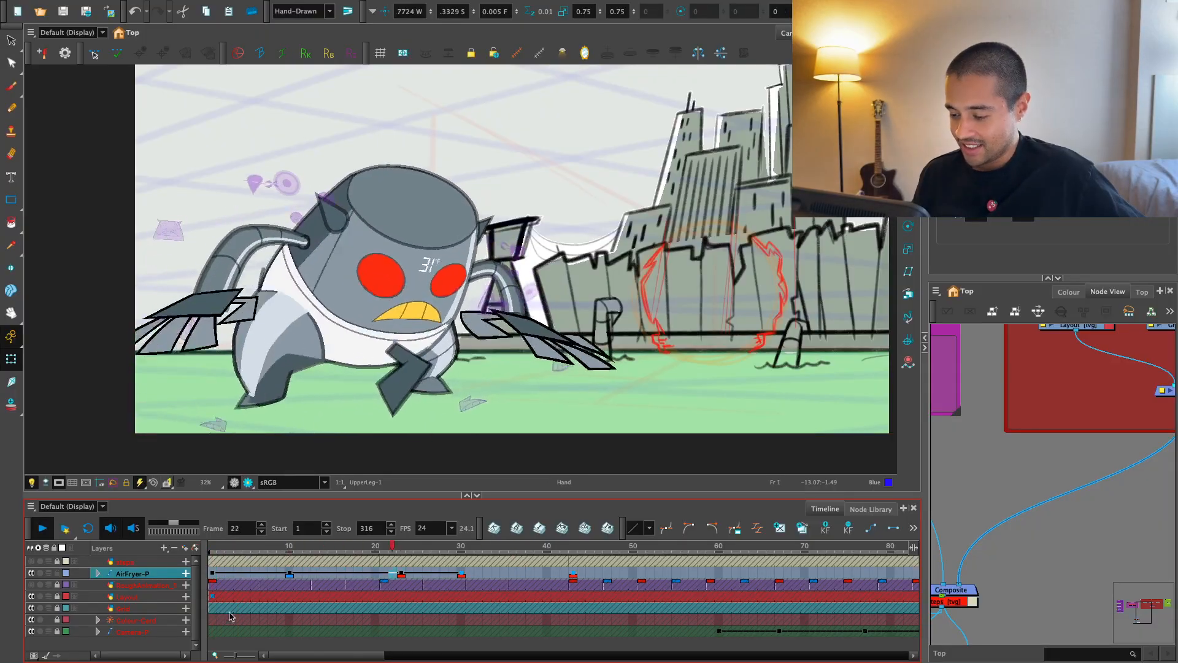
key("shift+comma")
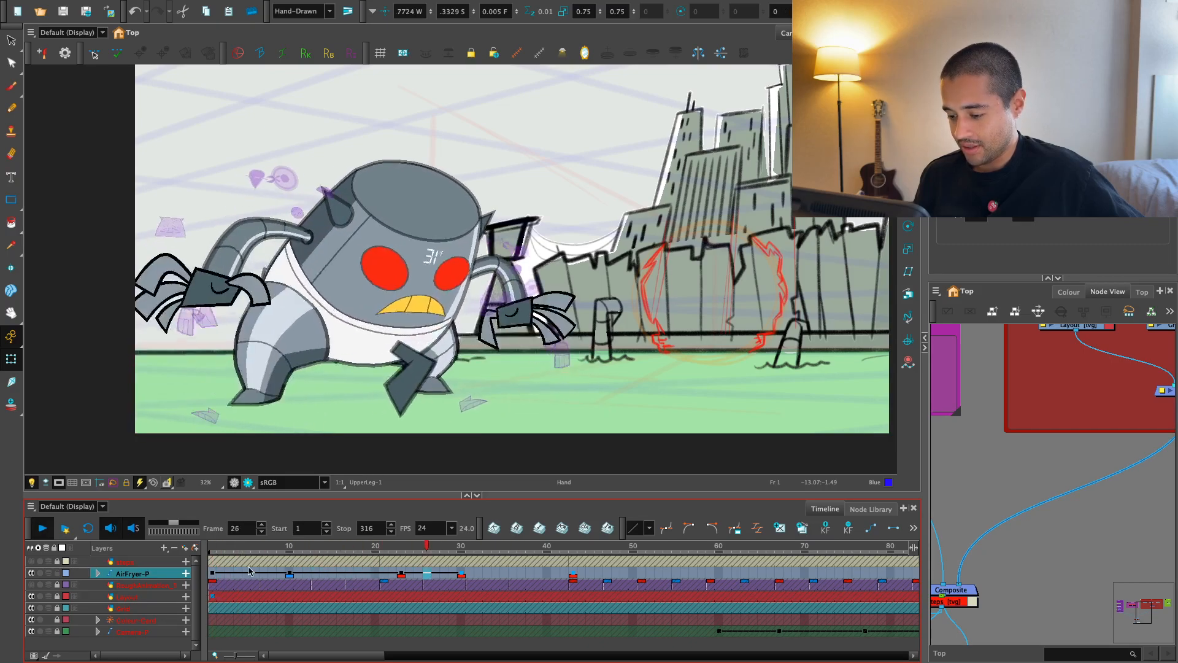
left_click(215, 584)
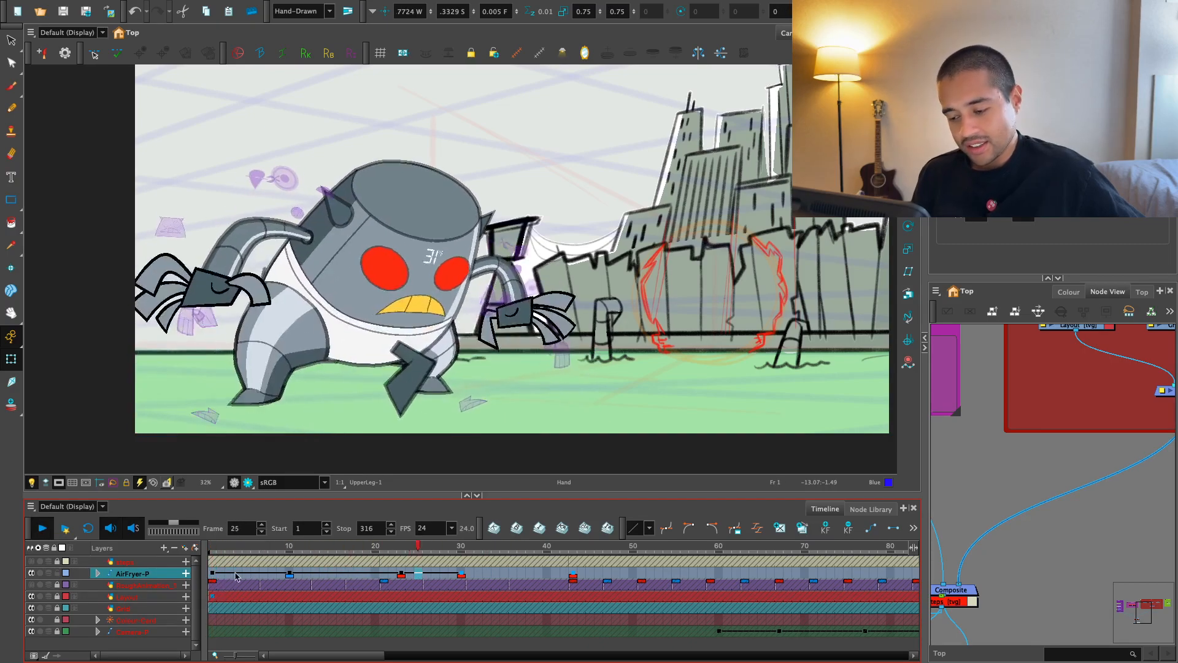
left_click(224, 582)
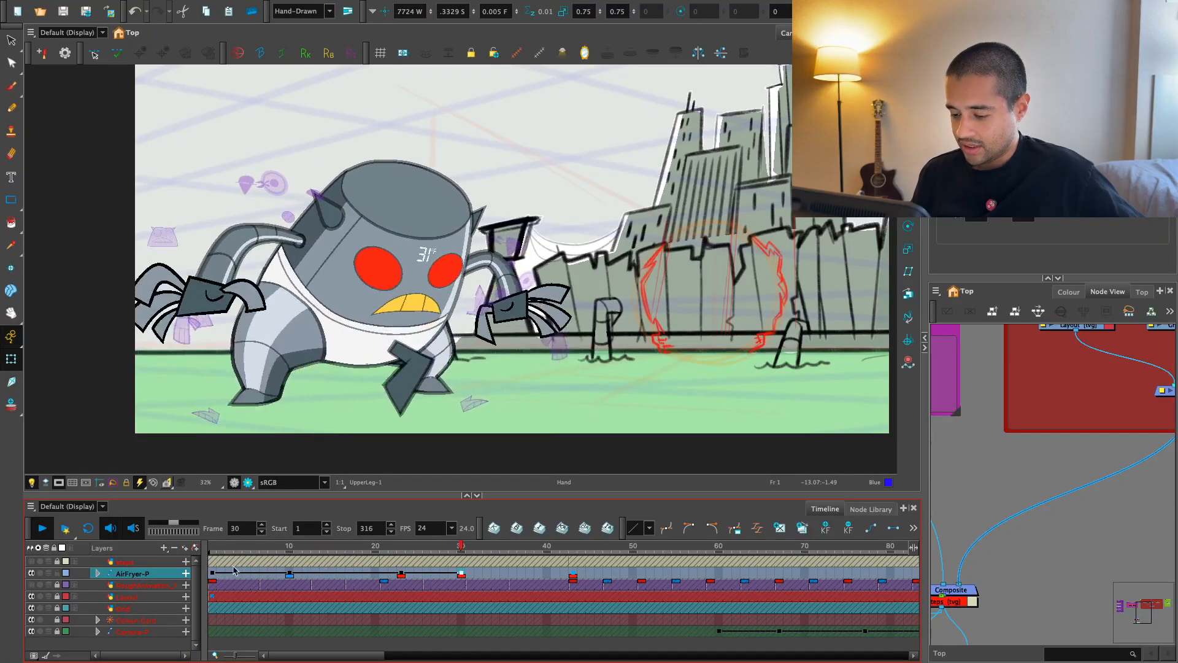
left_click(224, 582)
left_click(224, 582)
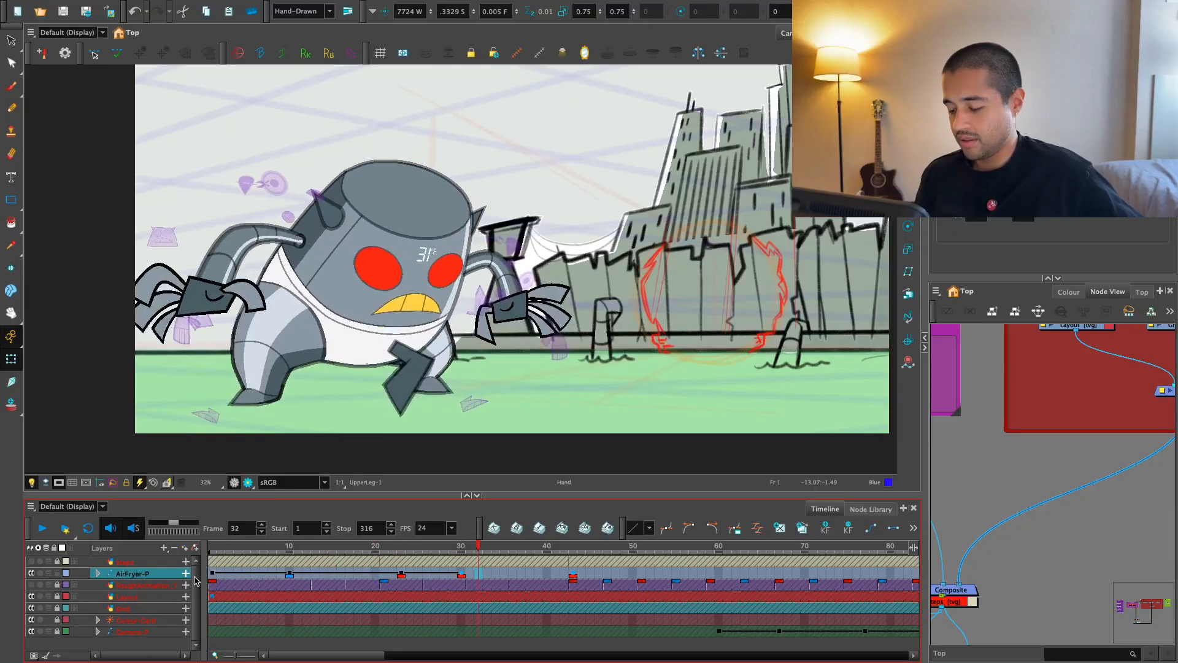
left_click(224, 582)
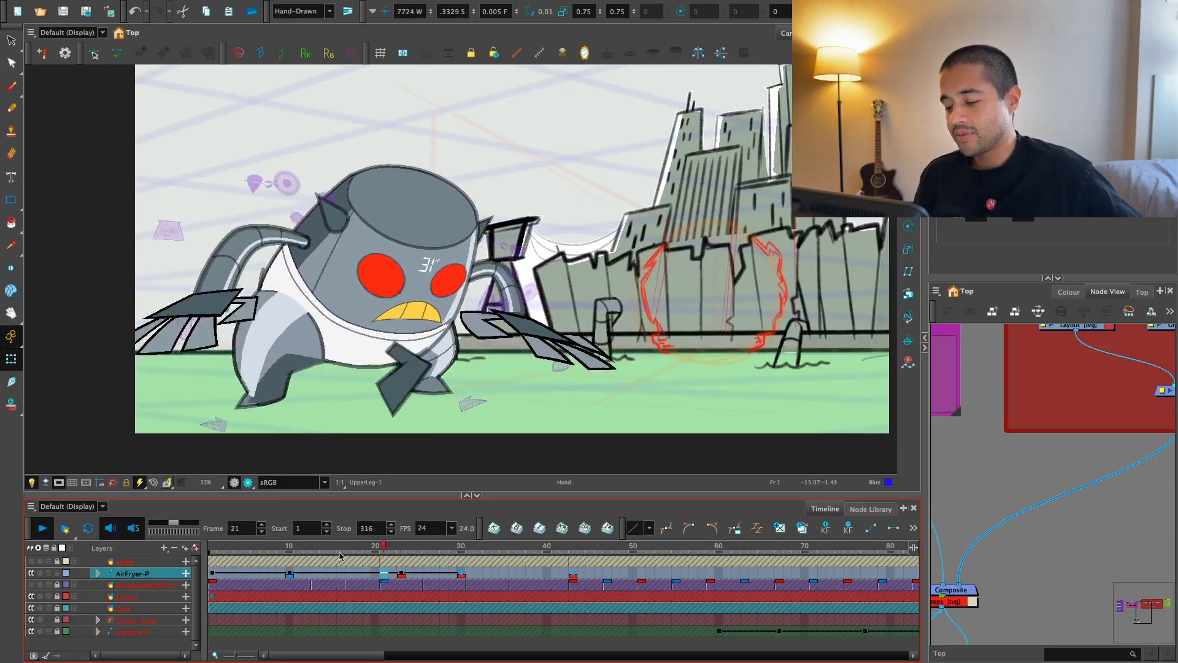
left_click(224, 582)
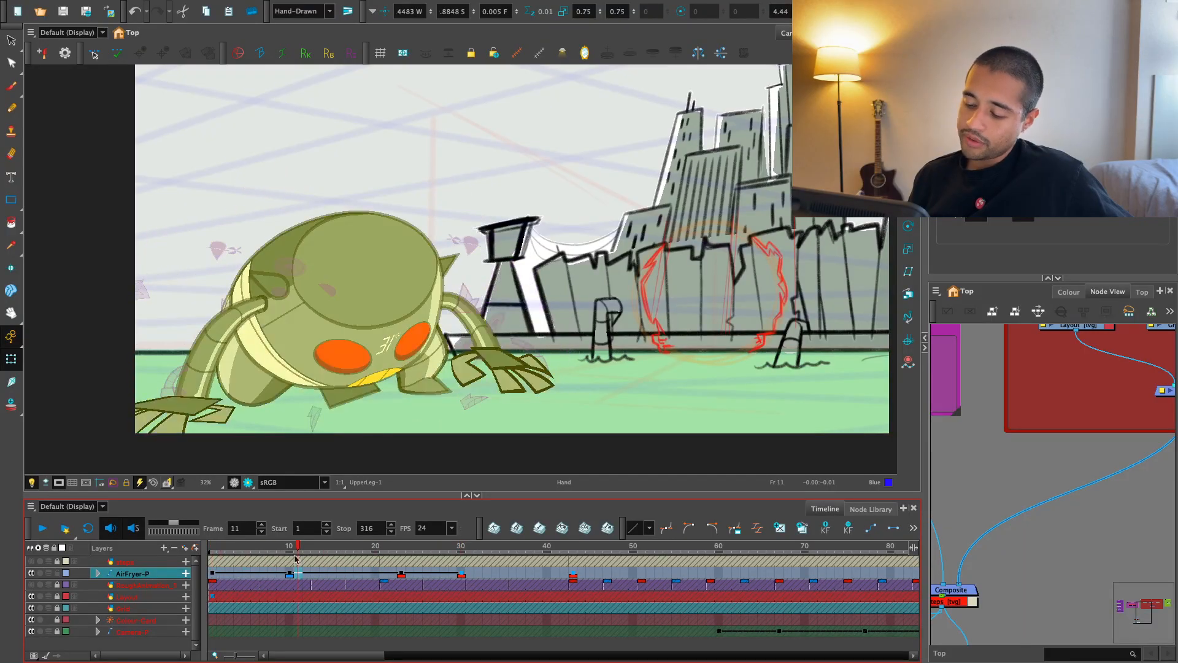
- Examine the ease curve and time ratios of the AirFryer-P keyframe at frame 10 and compare its pose with frame 1
left_click(756, 528)
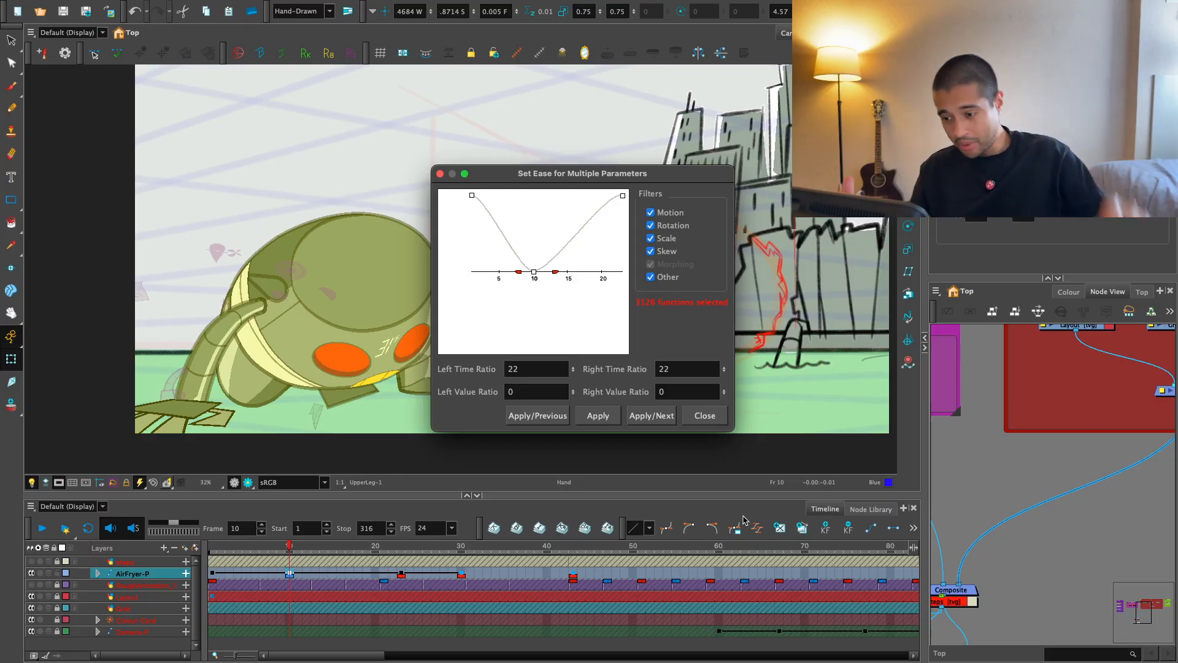
double_click(664, 368)
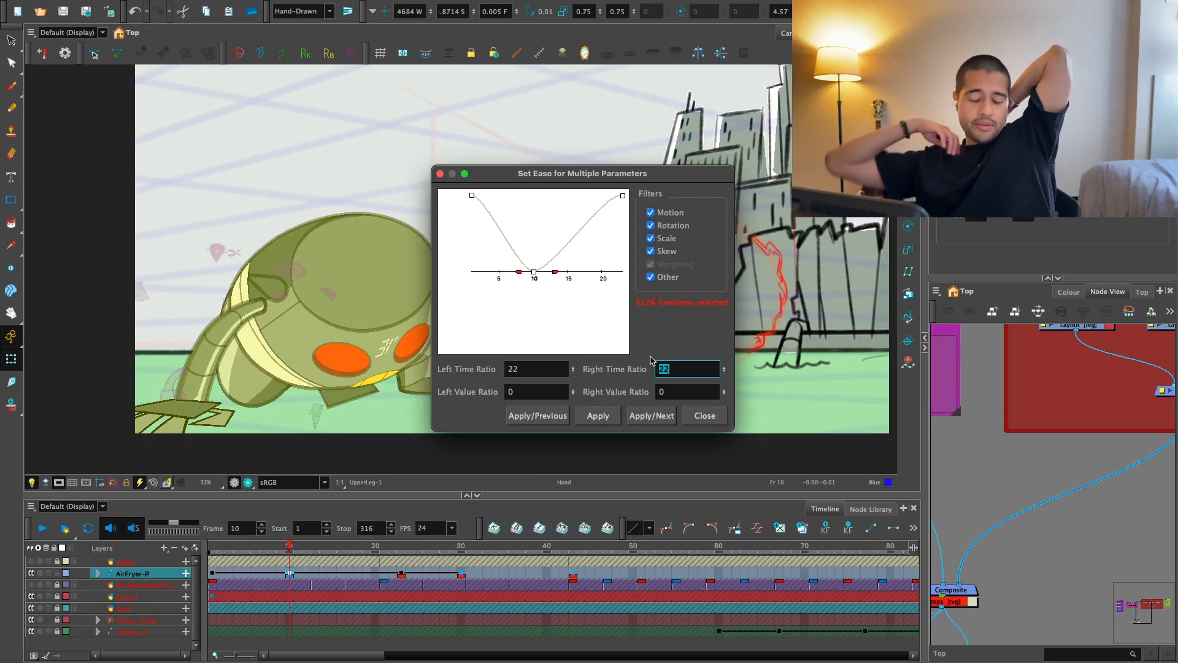
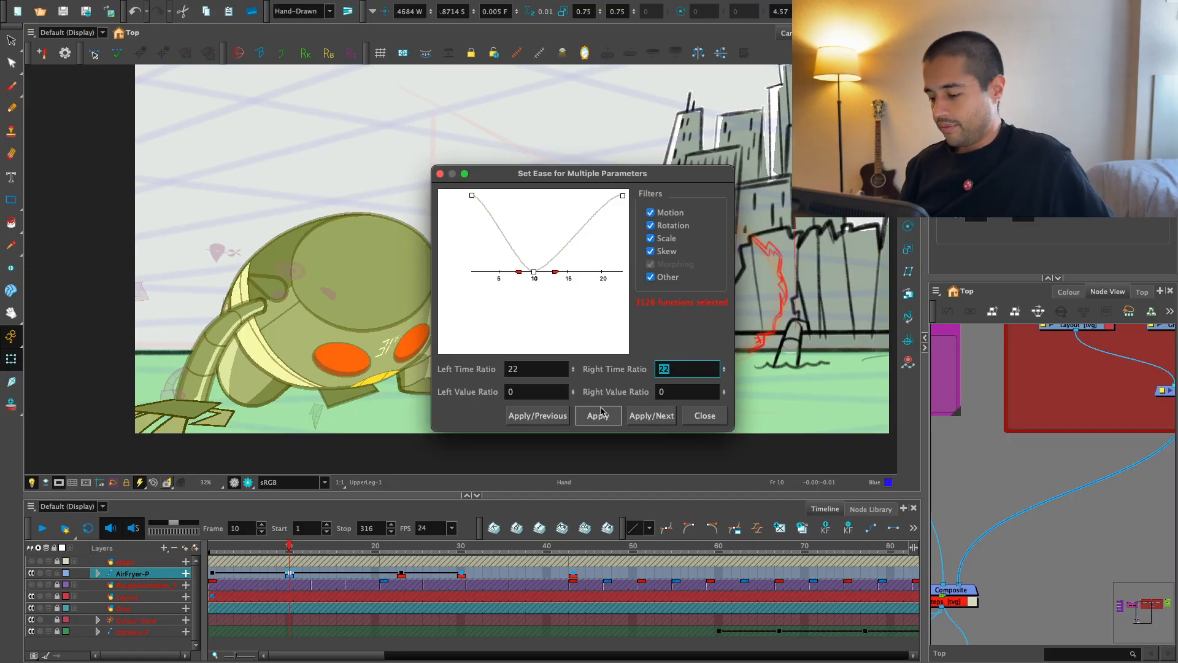
left_click(703, 415)
key("apostrophe")
key("semicolon")
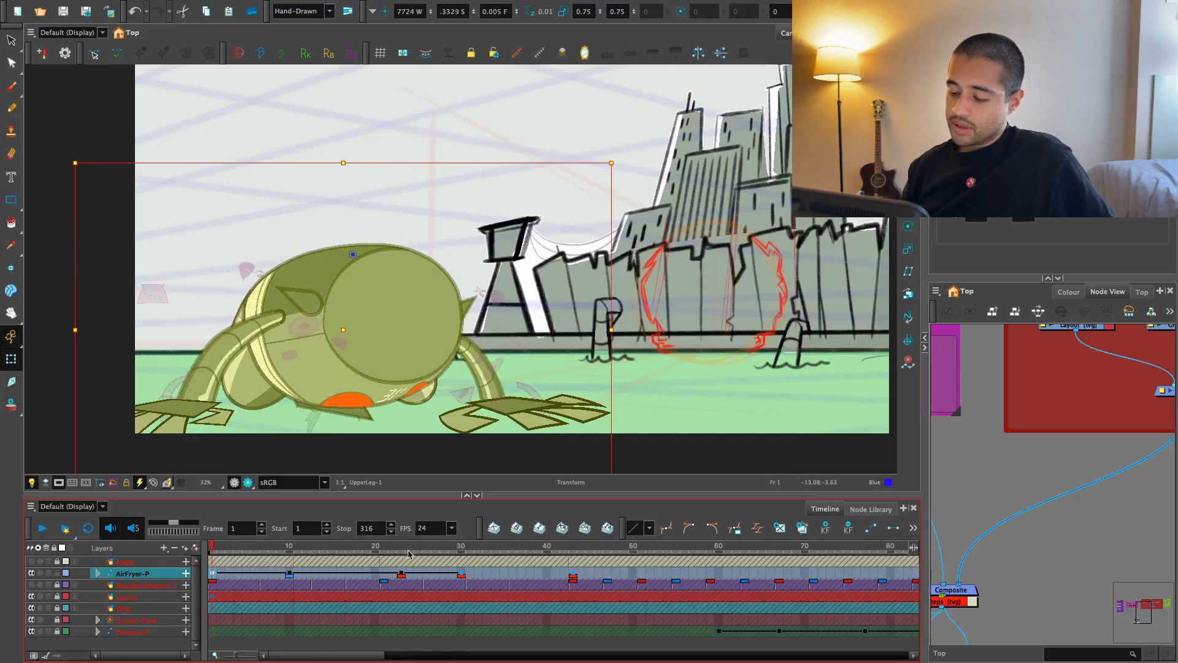
key("apostrophe")
left_click(756, 528)
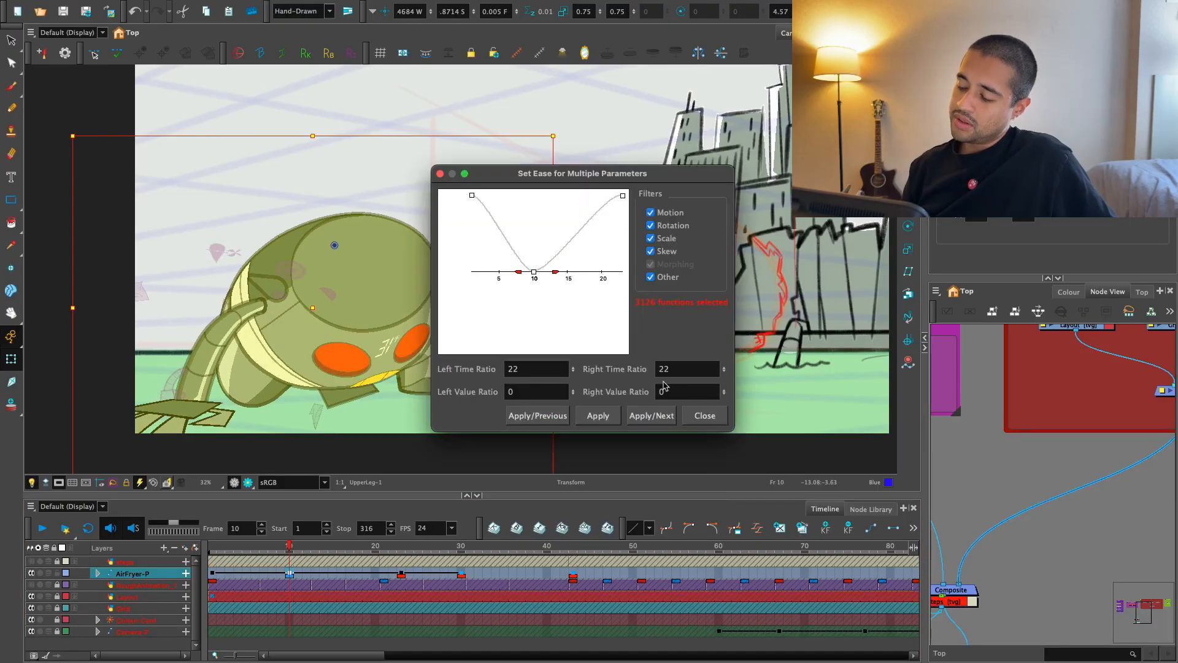
left_click(704, 416)
- Replay the rise from frame 1 to review the transition out of the crouch
left_click(213, 546)
key("Return")
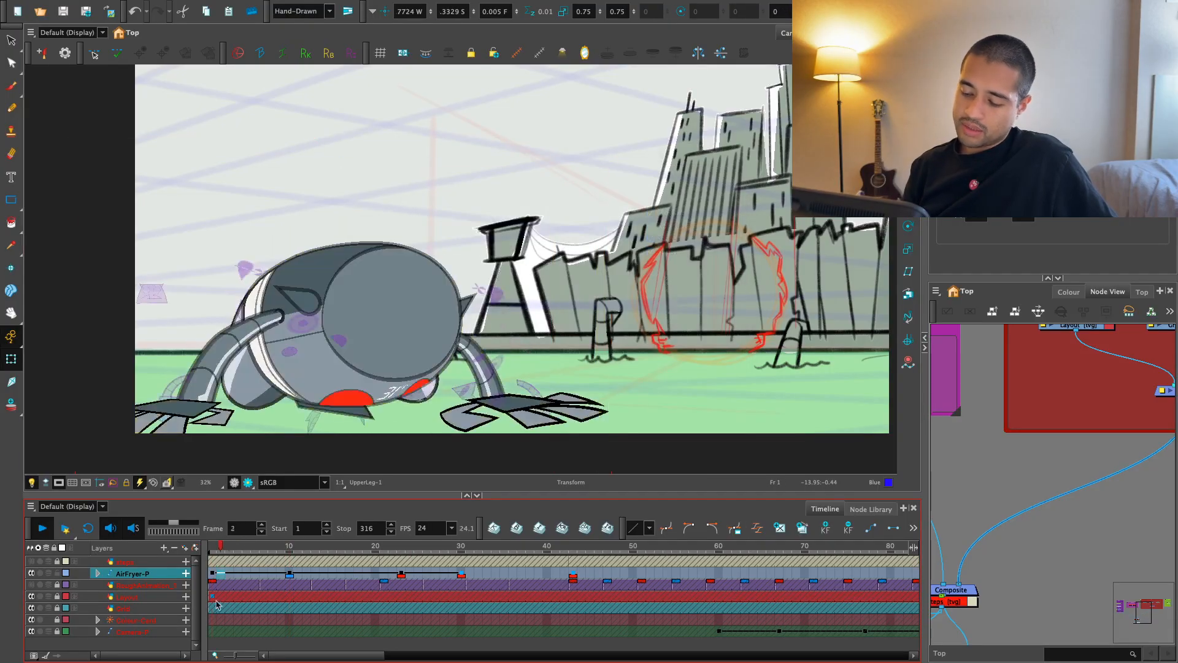
left_click(213, 546)
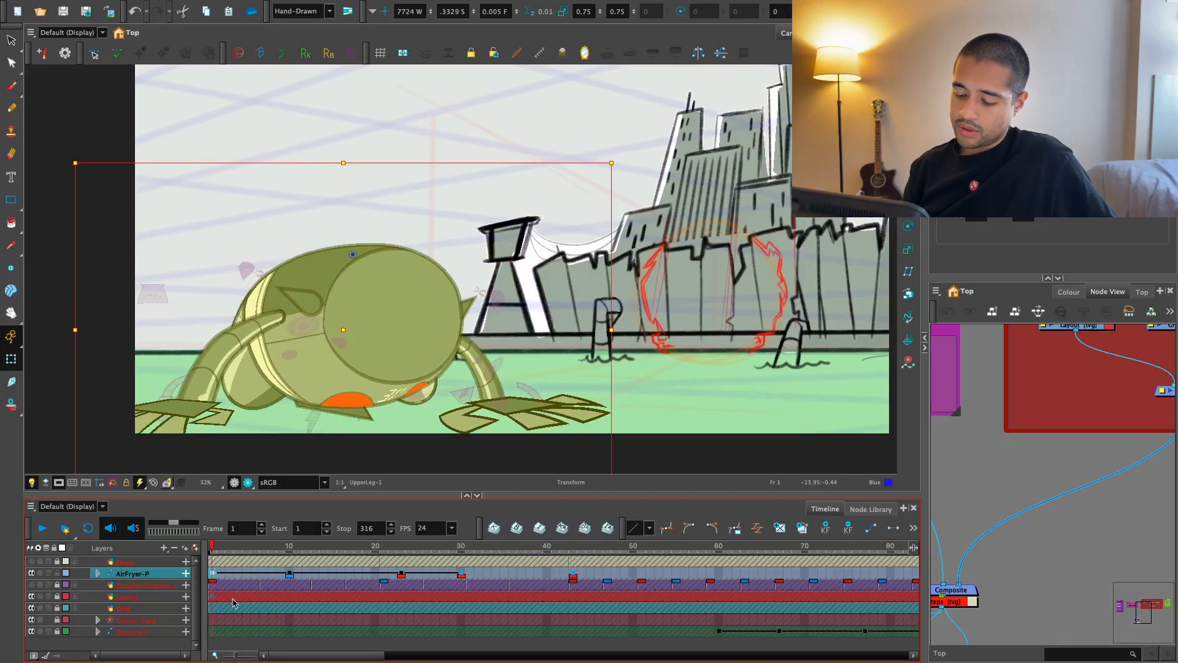
key("Return")
- Set the right time ratio of the AirFryer-P keyframe at frame 10 to 11, with its left time ratio at 22
left_click(400, 573)
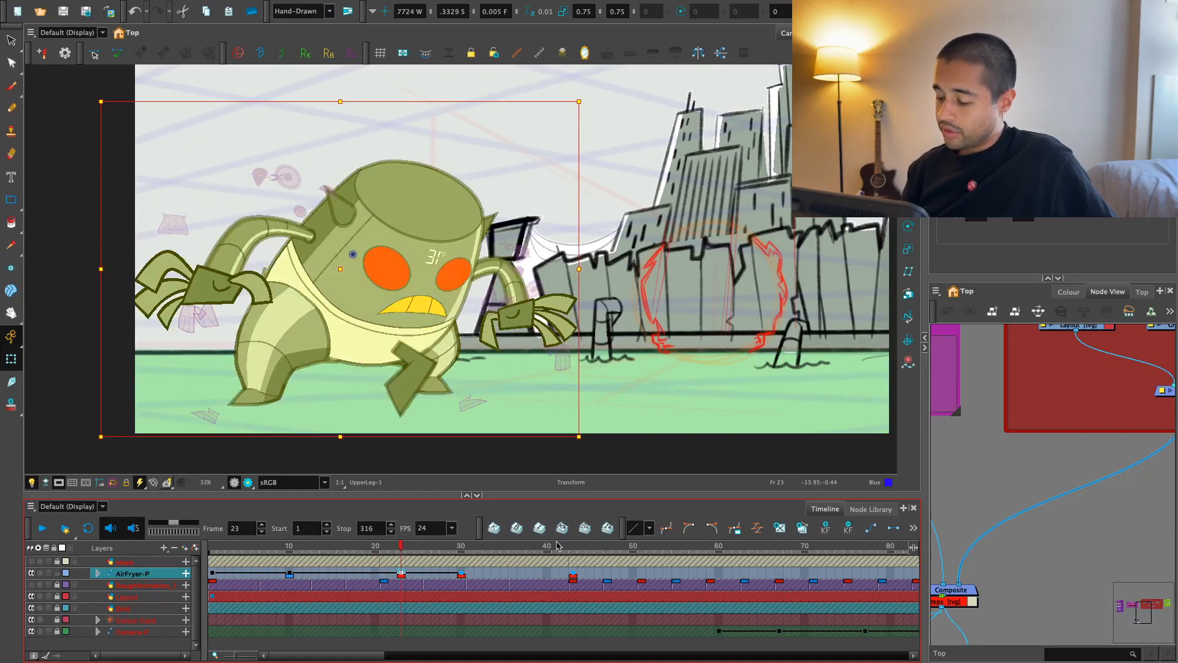
left_click(745, 524)
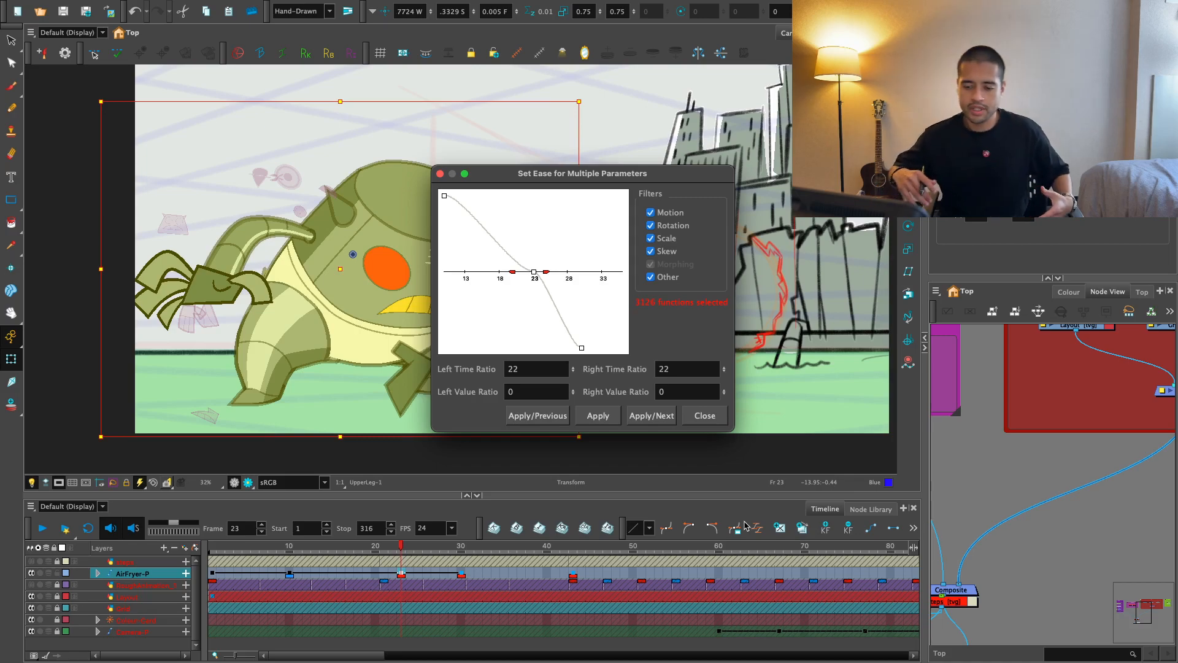
left_click(537, 415)
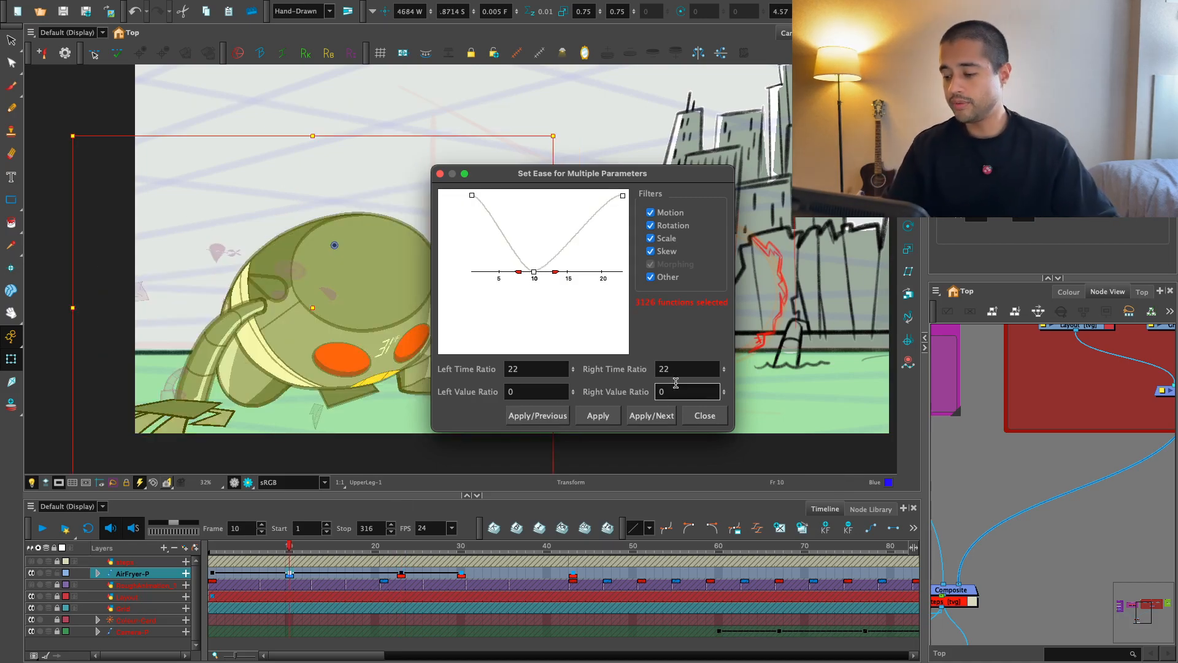
left_click(660, 422)
left_click(549, 416)
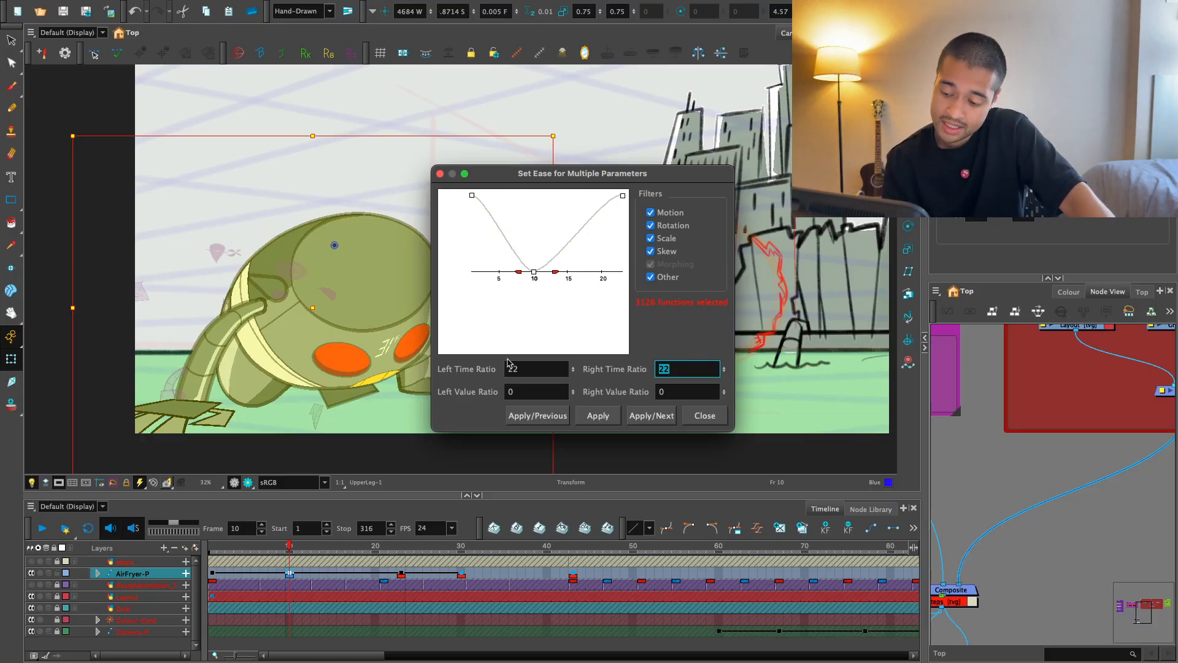
key("shift+Tab")
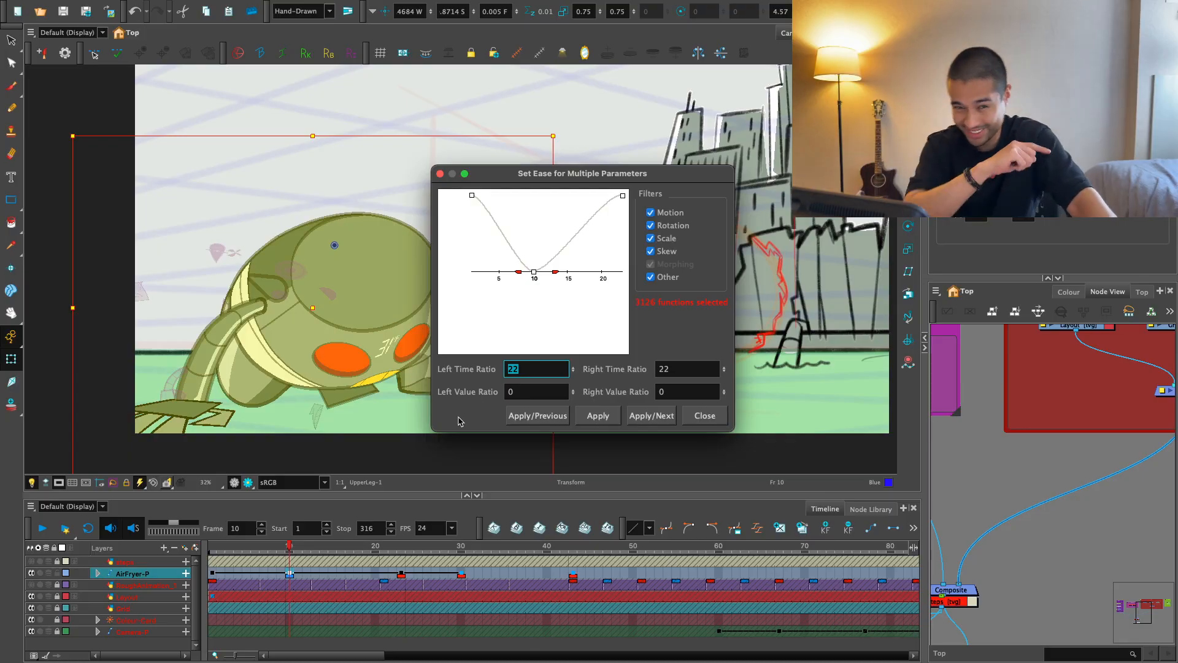
left_click(566, 422)
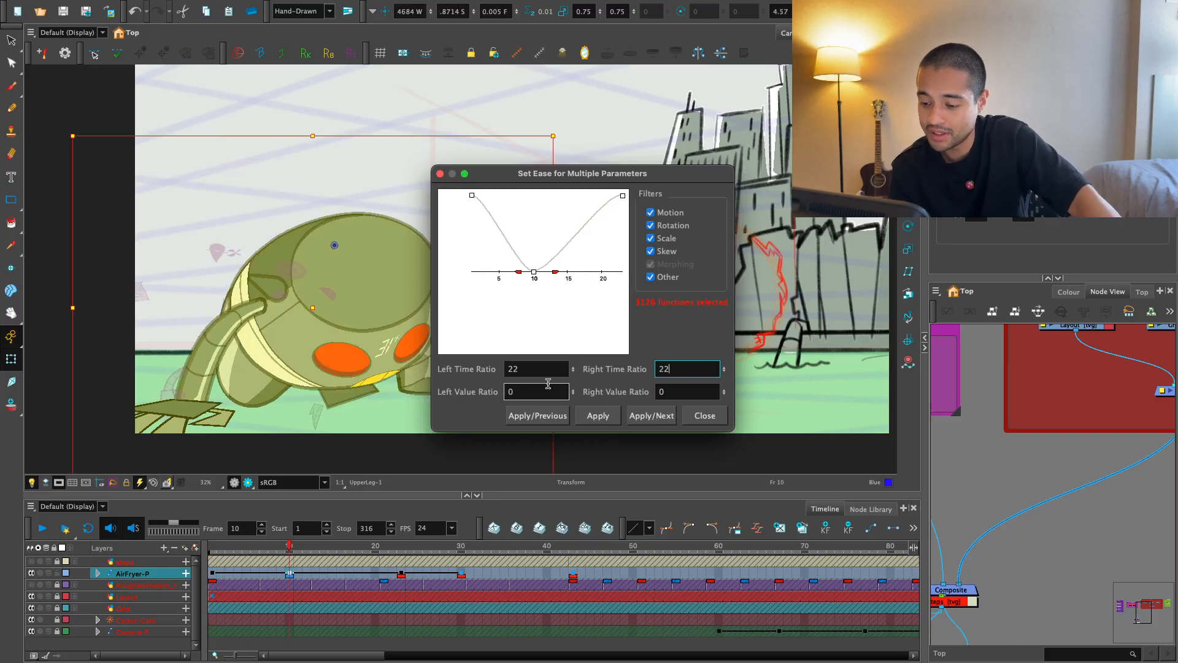
left_click_drag(522, 370, 510, 370)
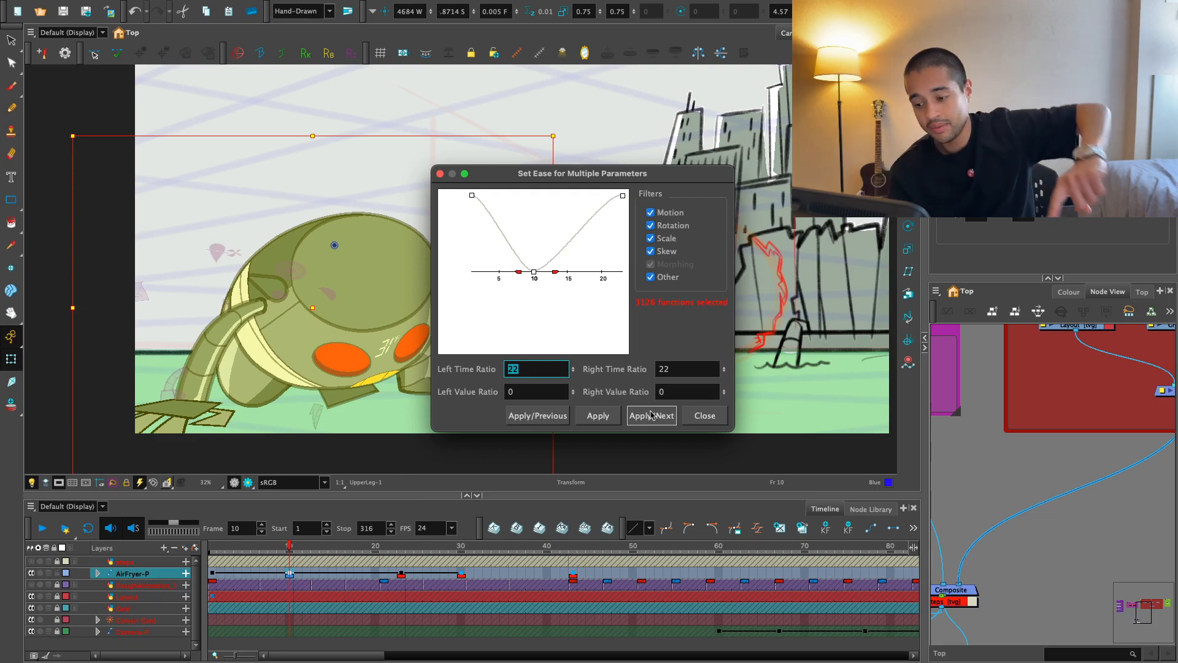
key("Tab")
left_click(635, 422)
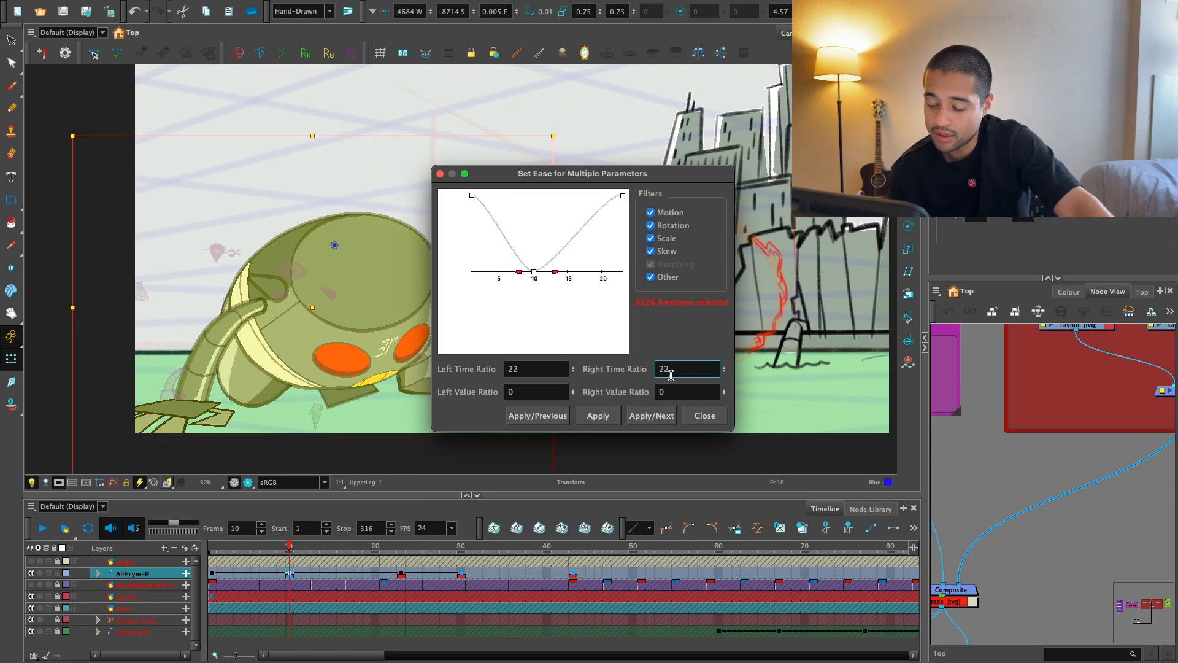
type("11")
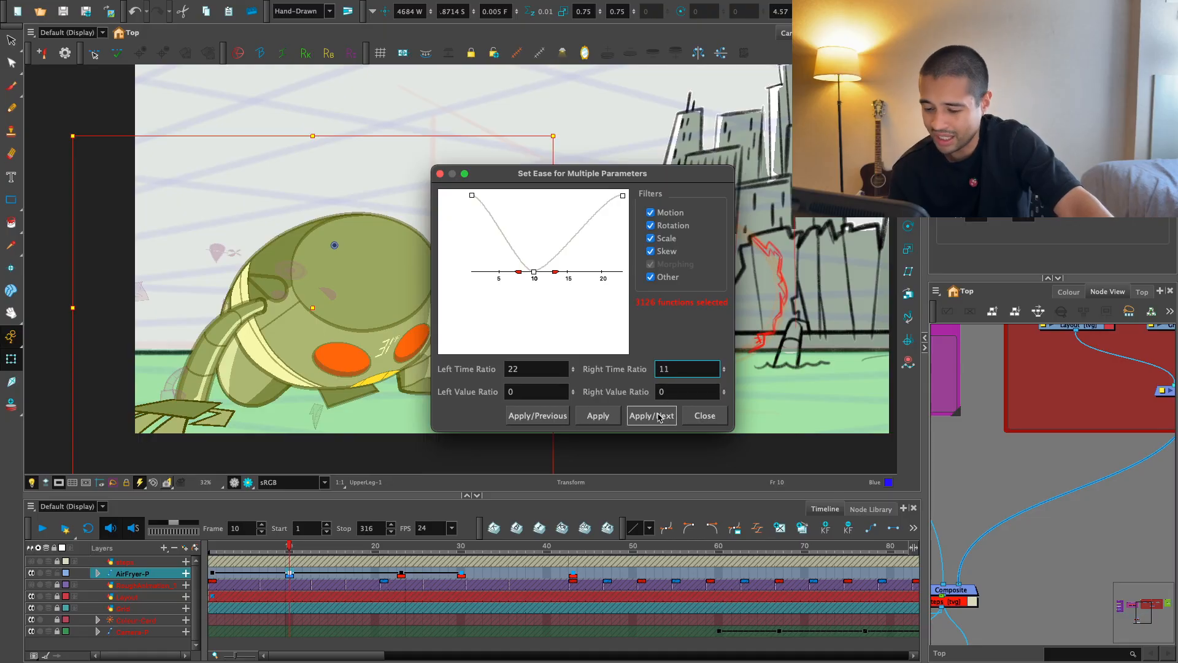
left_click(658, 418)
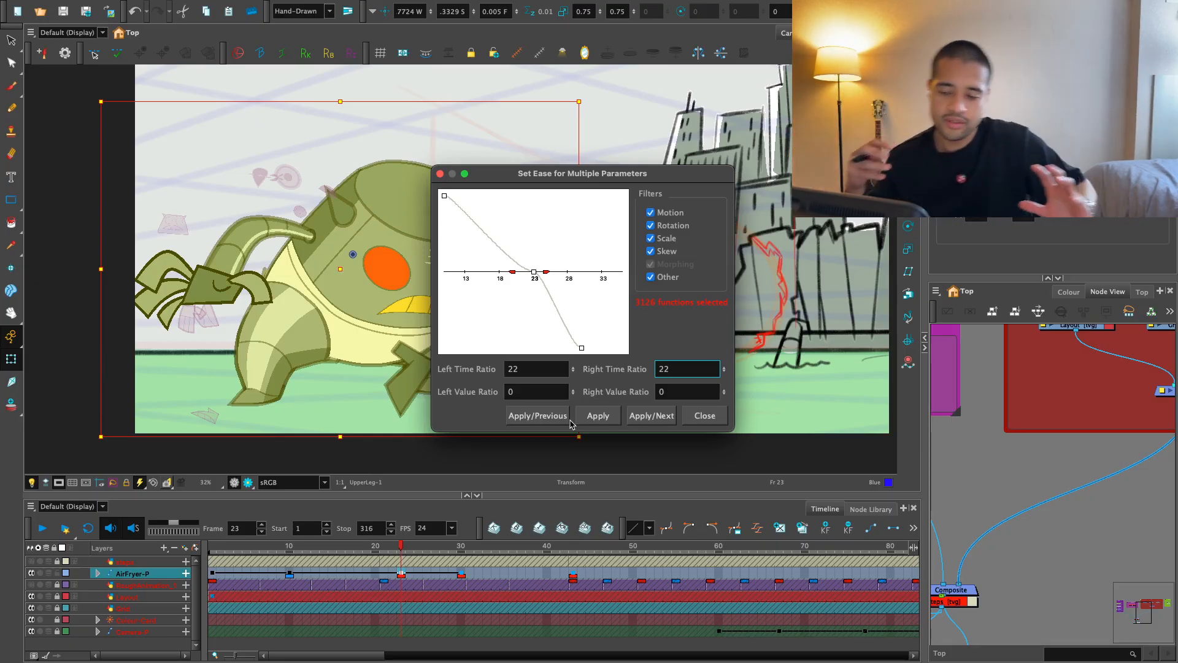
- Set both the left and right time ratios of the AirFryer-P overshoot keyframe at frame 23 to 44
left_click(528, 369)
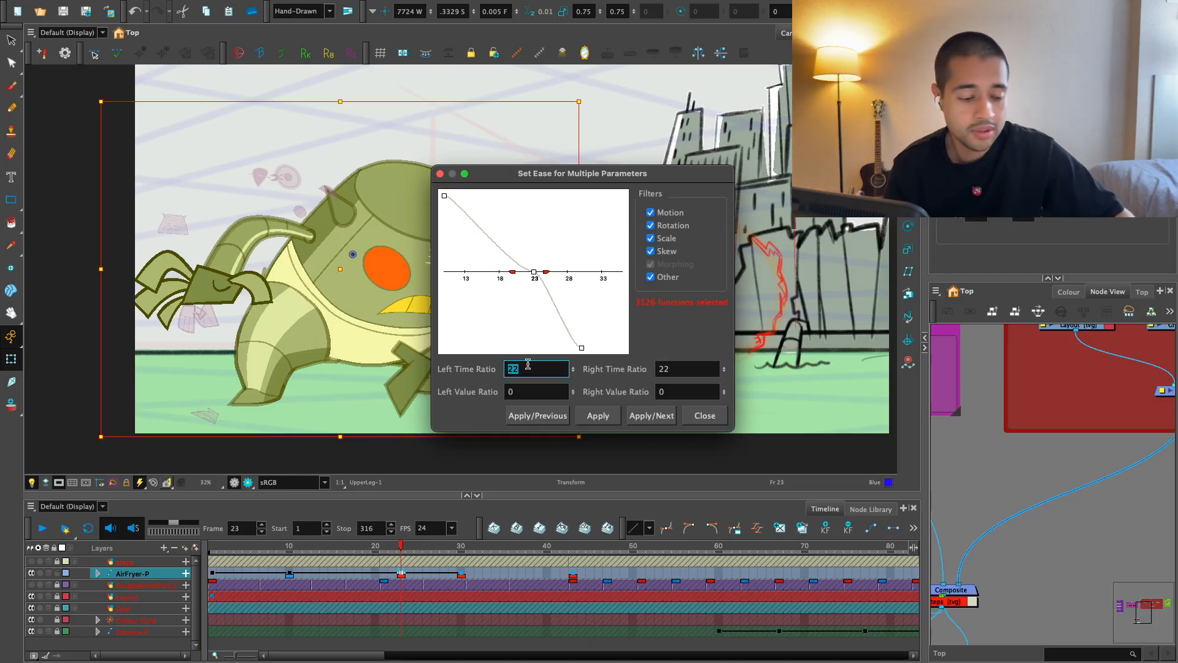
left_click(677, 369)
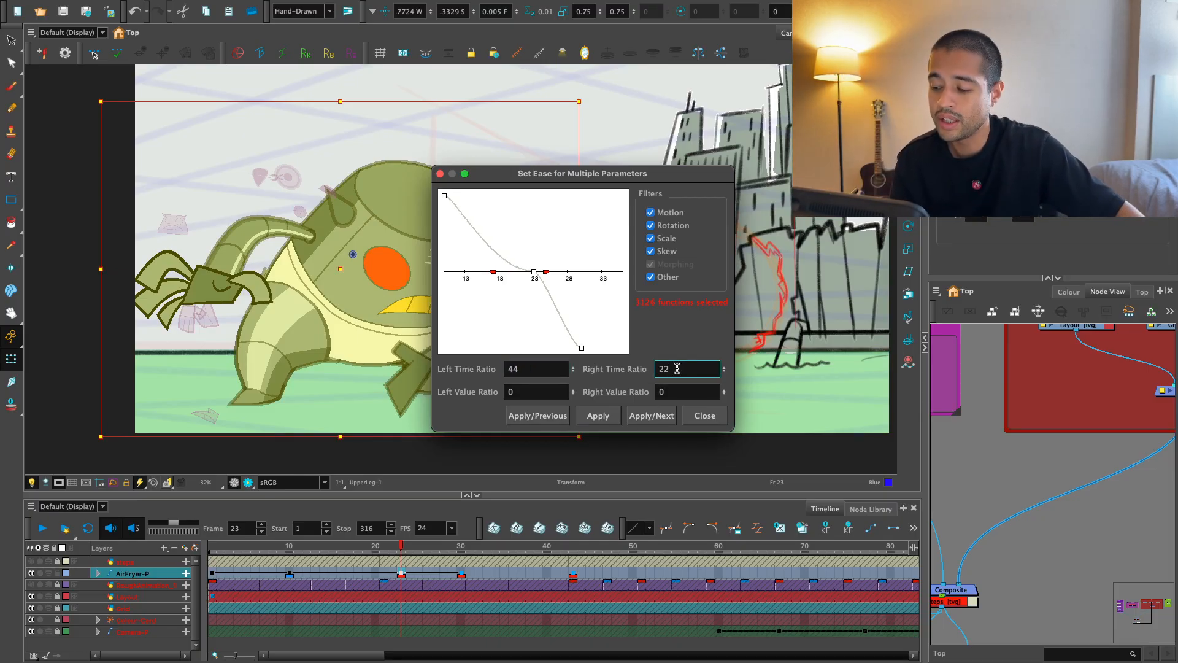
left_click(660, 394)
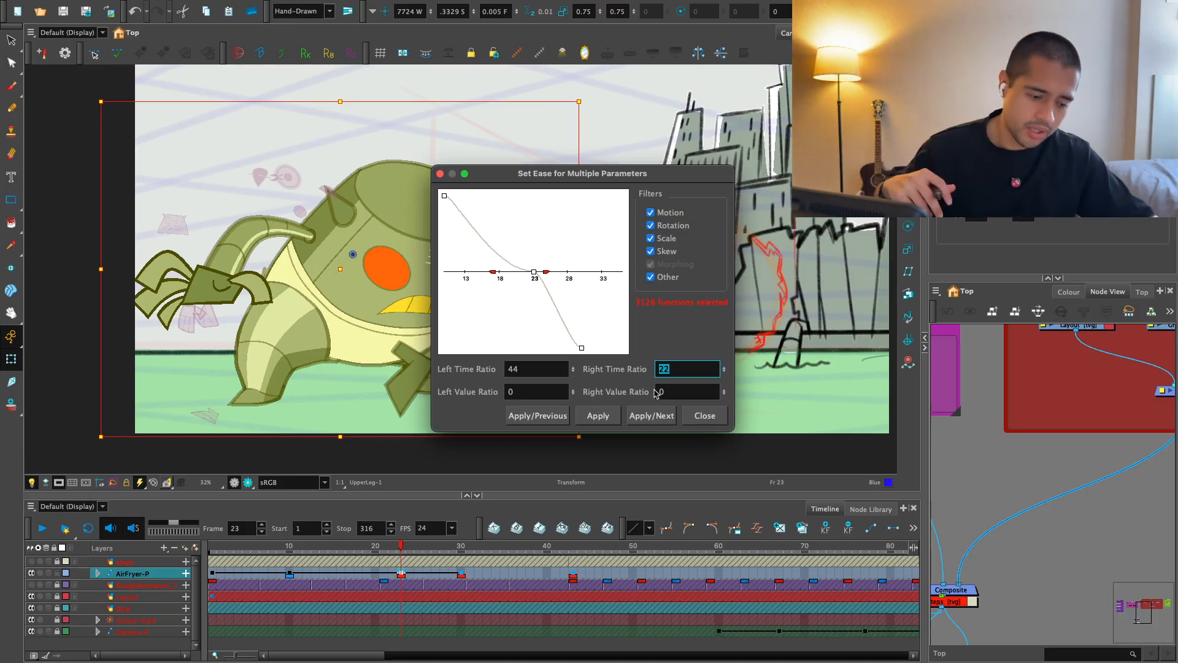
type("44")
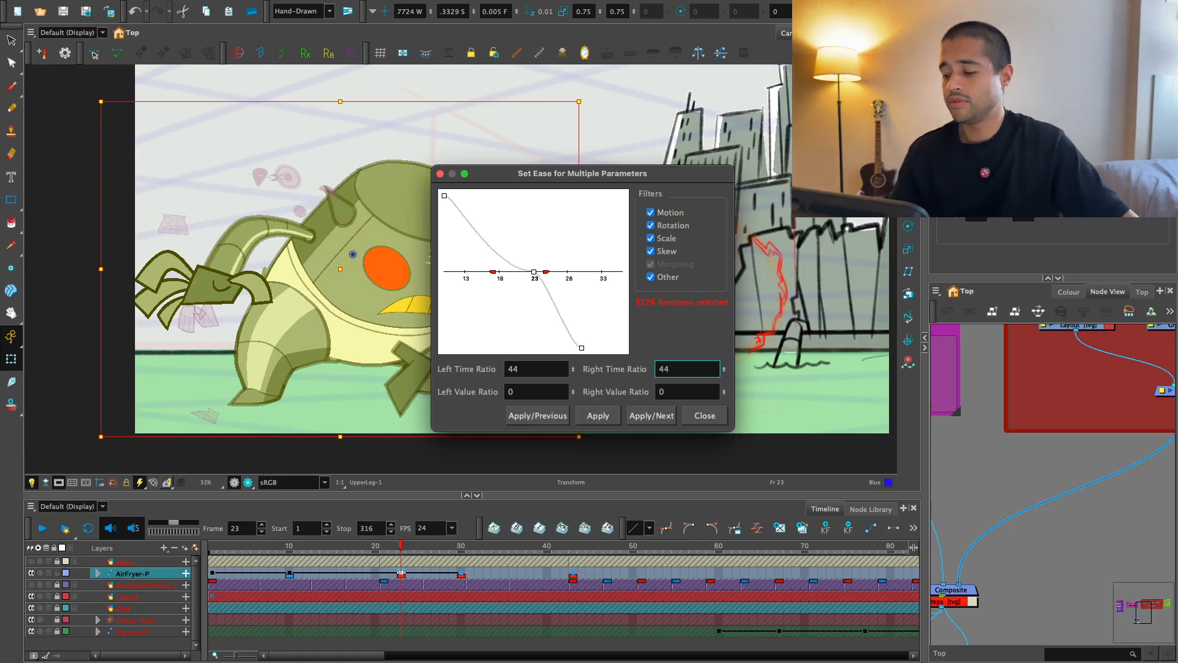
left_click(652, 416)
- Set the left time ratio of the AirFryer-P settle keyframe at frame 30 to 22 and replay the rise from frame 1
left_click(500, 369)
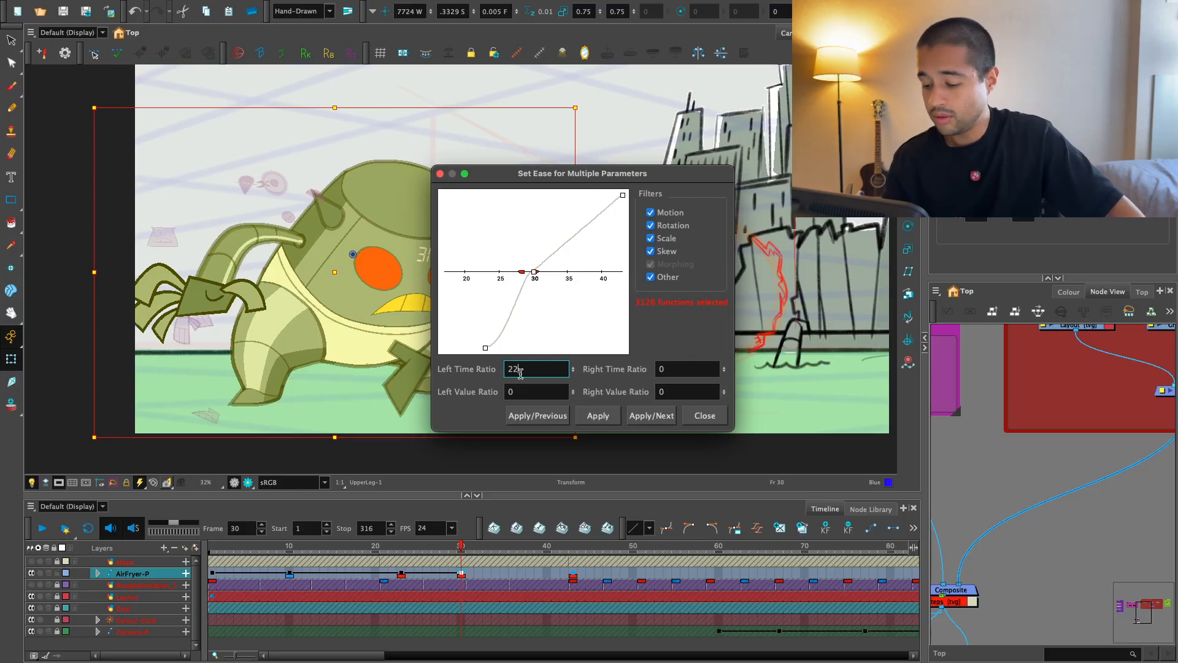
left_click(705, 416)
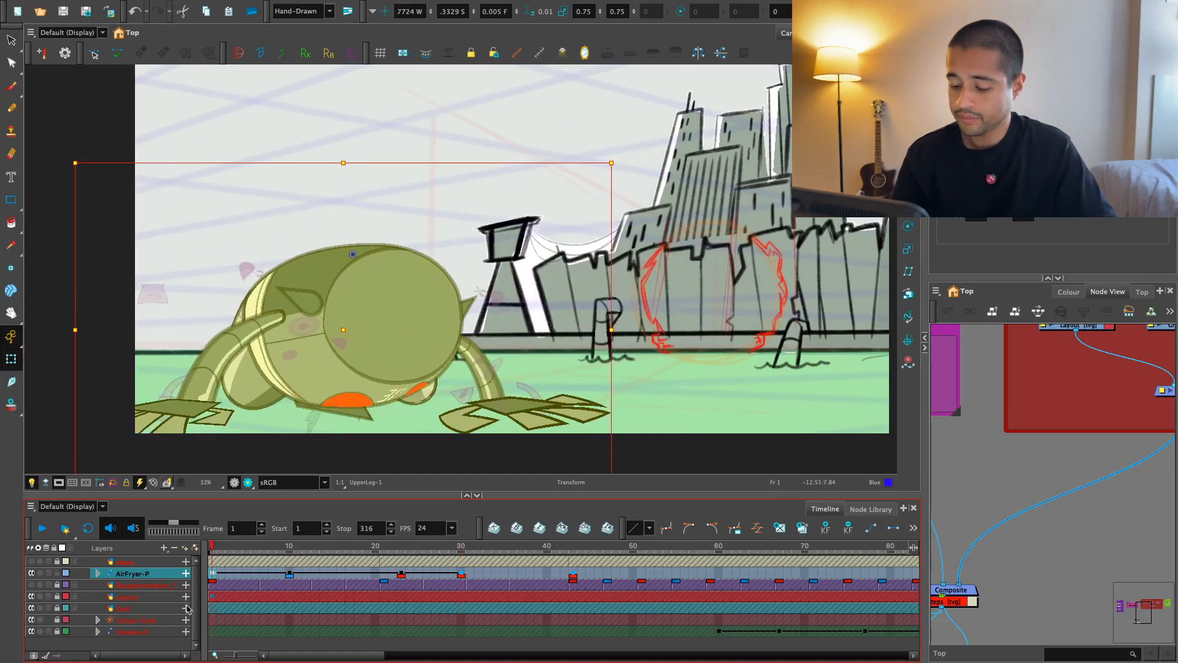
key("Return")
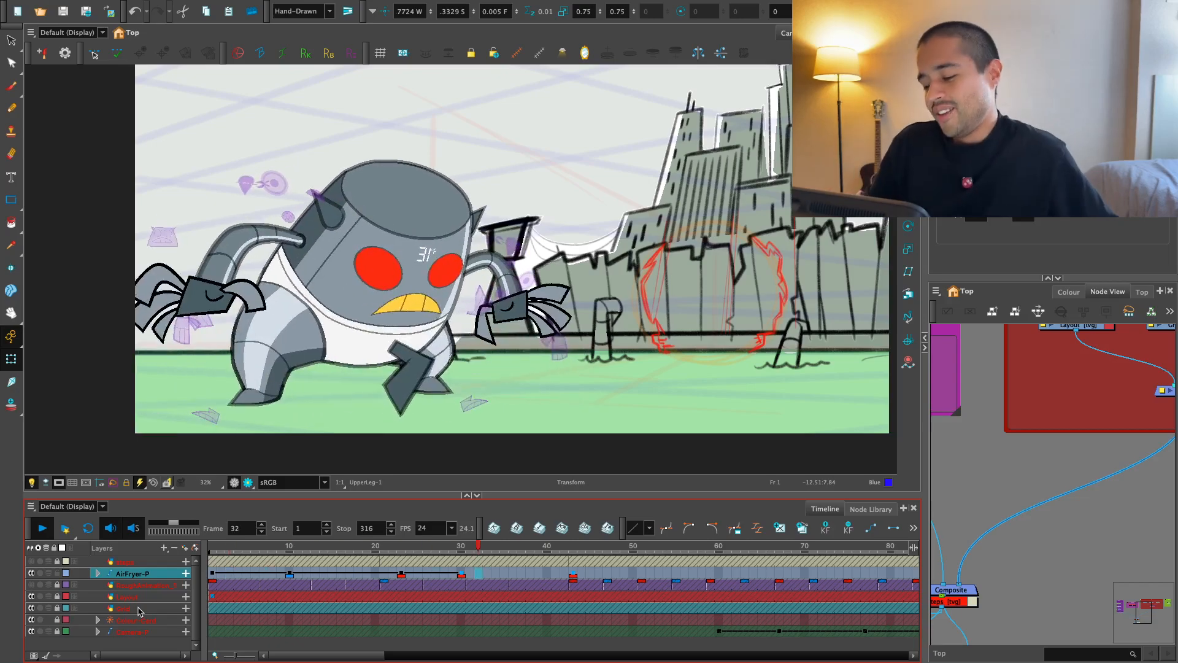
key("Return")
left_click(463, 546)
key("comma")
key("comma")
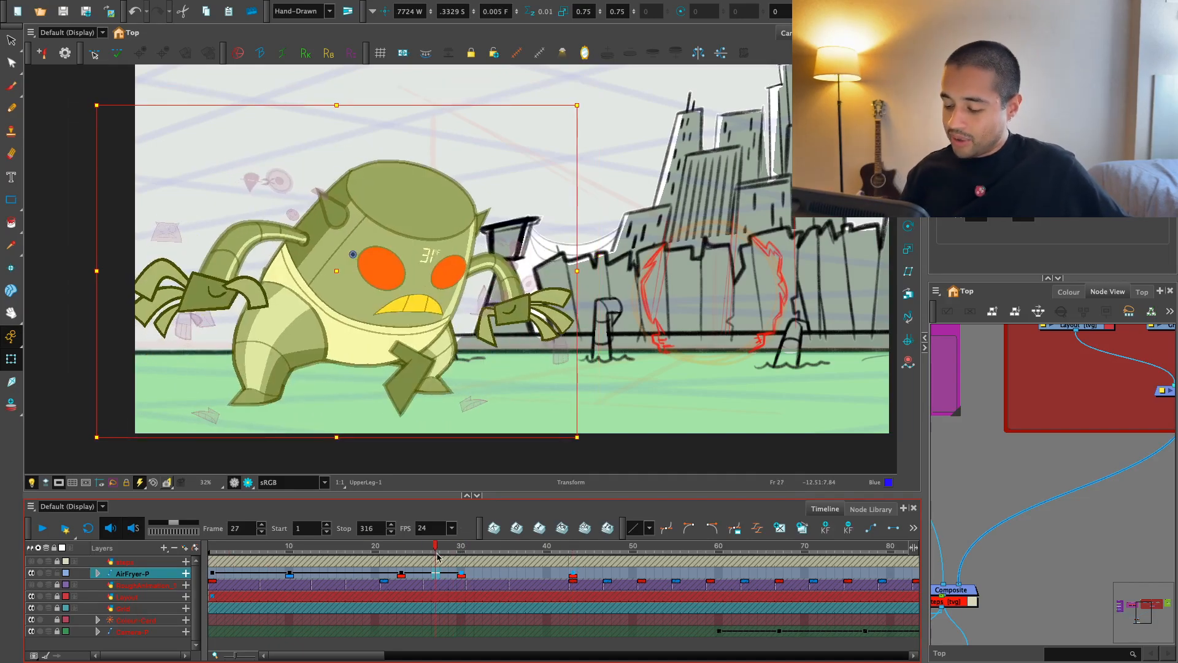
- Add an AirFryer-P motion keyframe at frame 36, mark it orange, and play back the animation
left_click(517, 575)
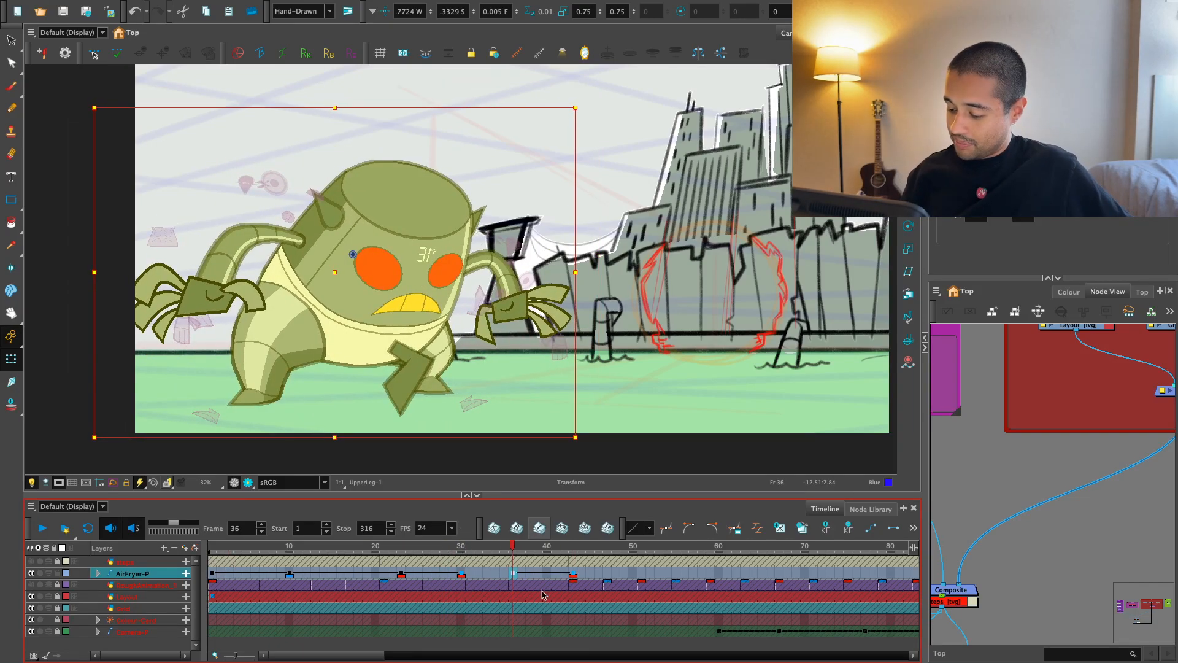
right_click(513, 575)
mouse_move(614, 227)
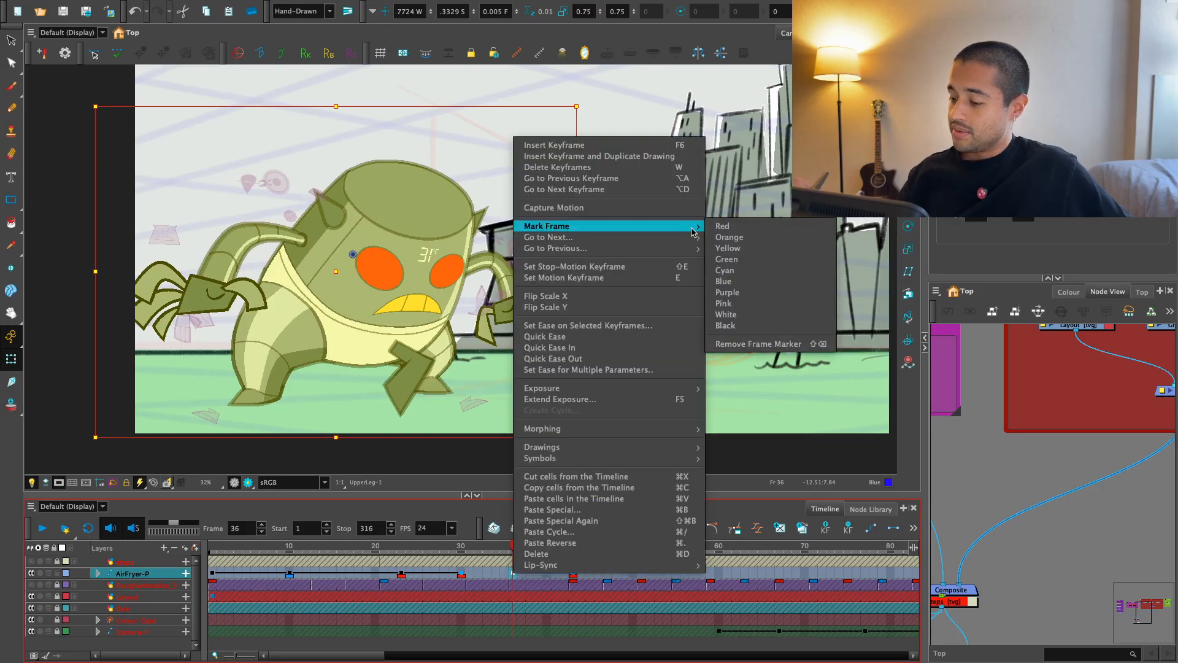
left_click(730, 237)
left_click(465, 554)
key("Return")
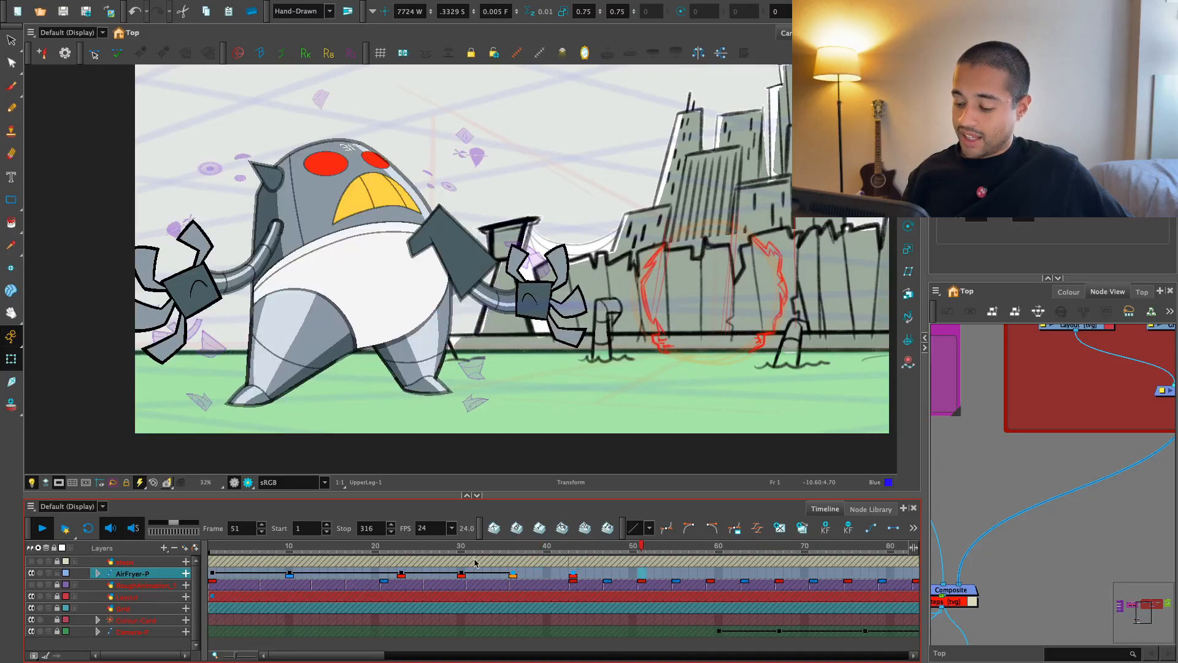
- Redo the AirFryer-P keyframe at frame 36 with an orange frame marker and replay the rise
left_click(486, 575)
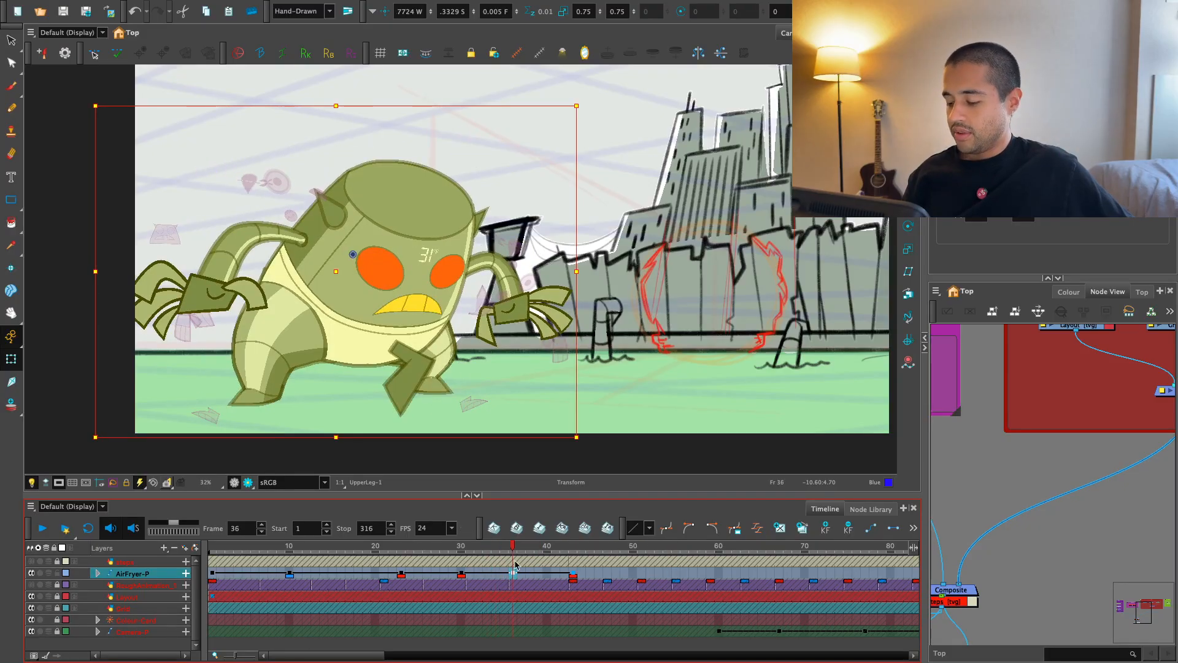
right_click(507, 575)
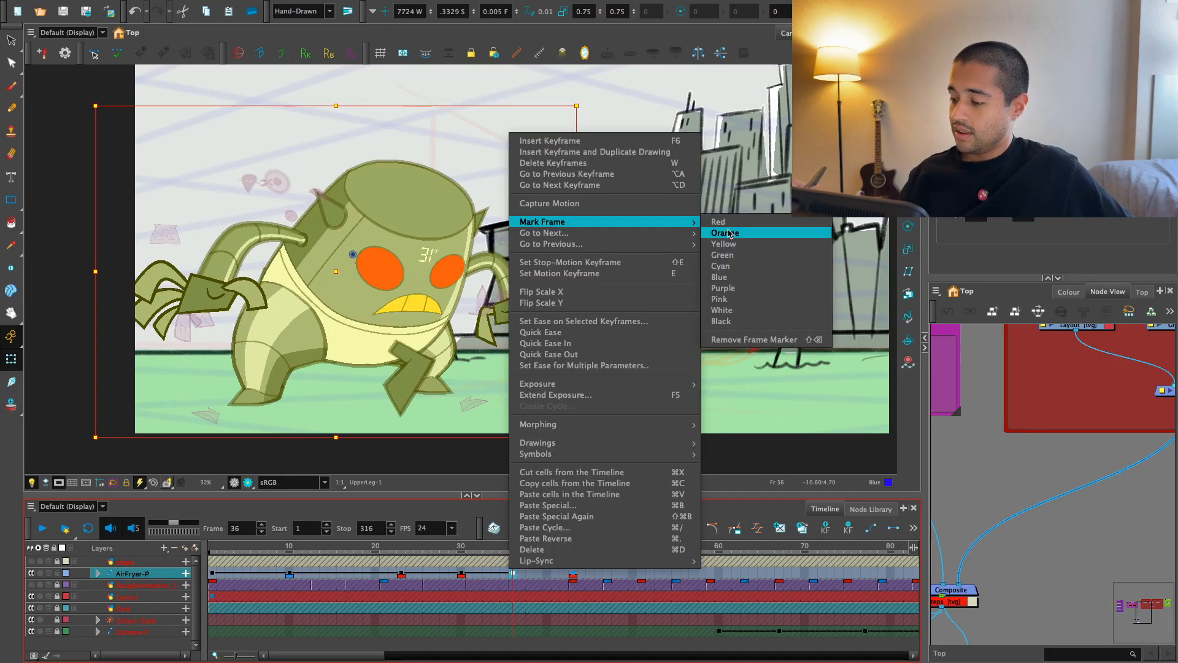
left_click(730, 232)
key("Return")
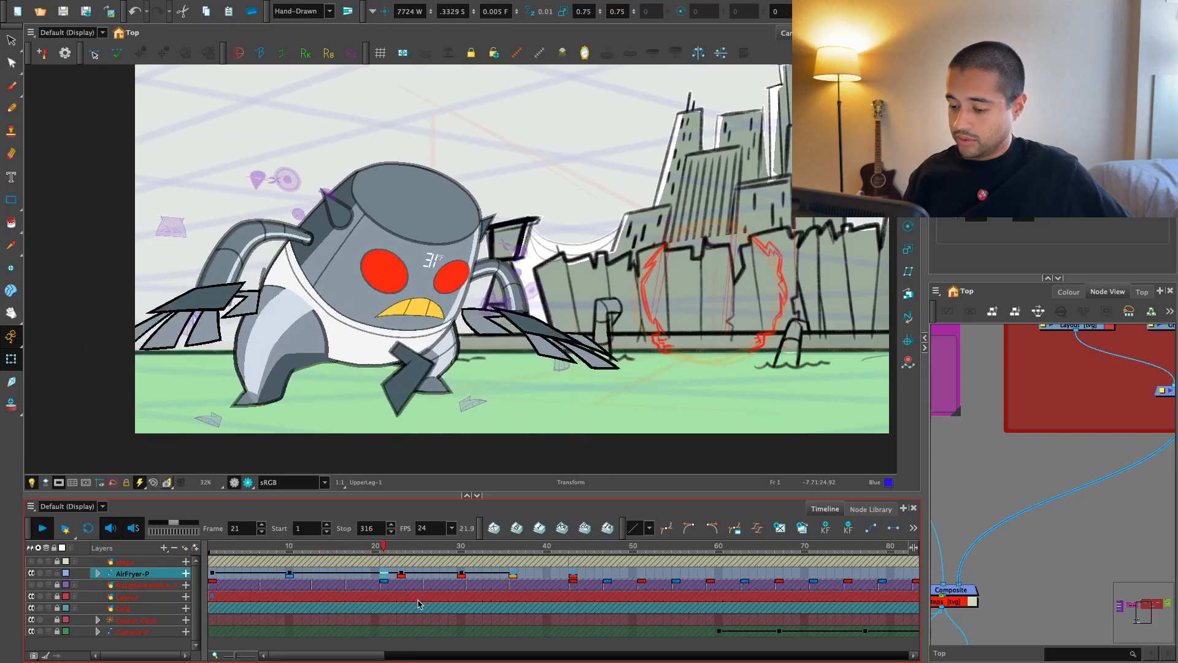
- Adjust the left time ratio of the orange-marked AirFryer-P keyframe at frame 36 and play the result
left_click(513, 576)
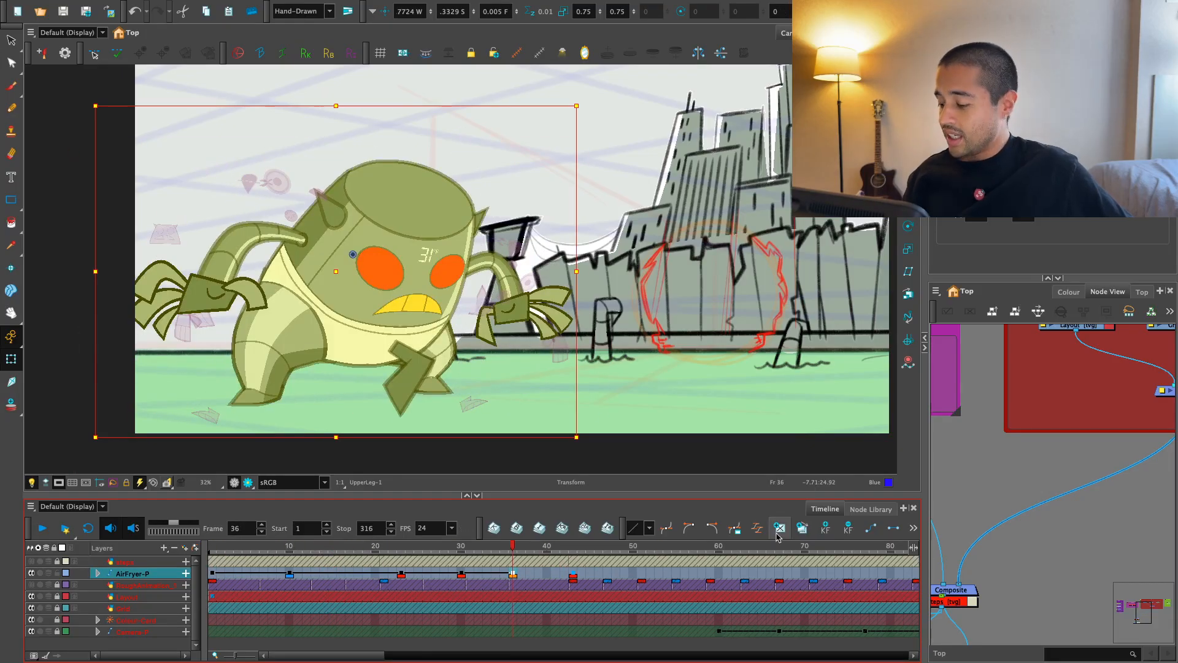
left_click(778, 532)
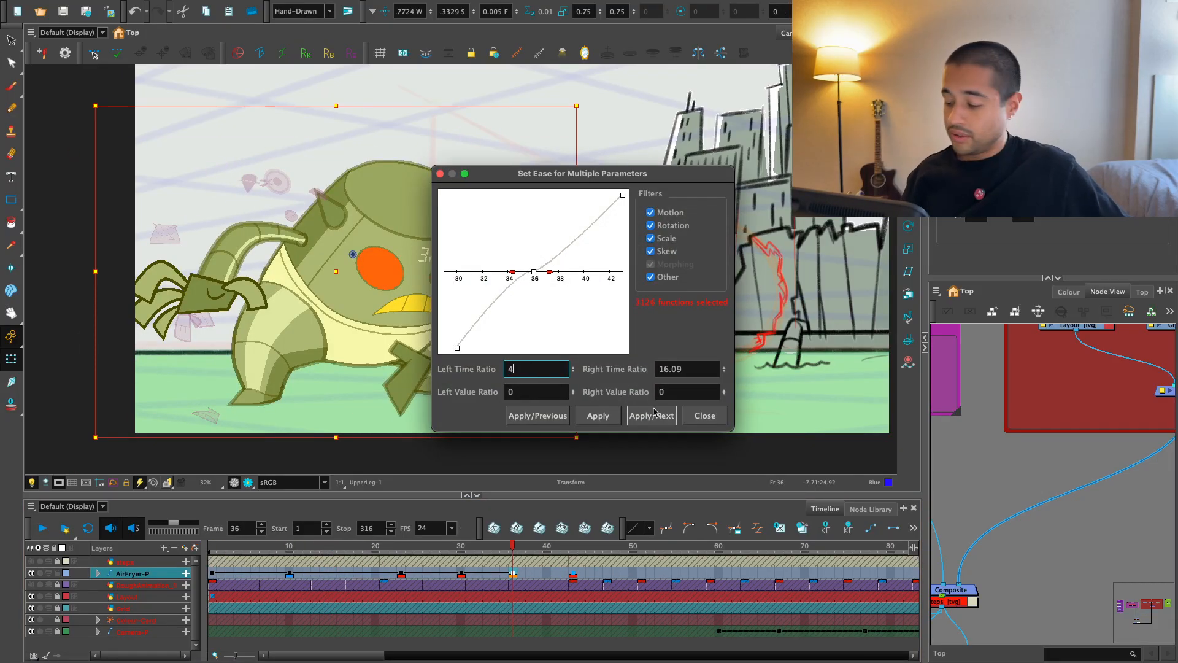
left_click(598, 416)
key("Return")
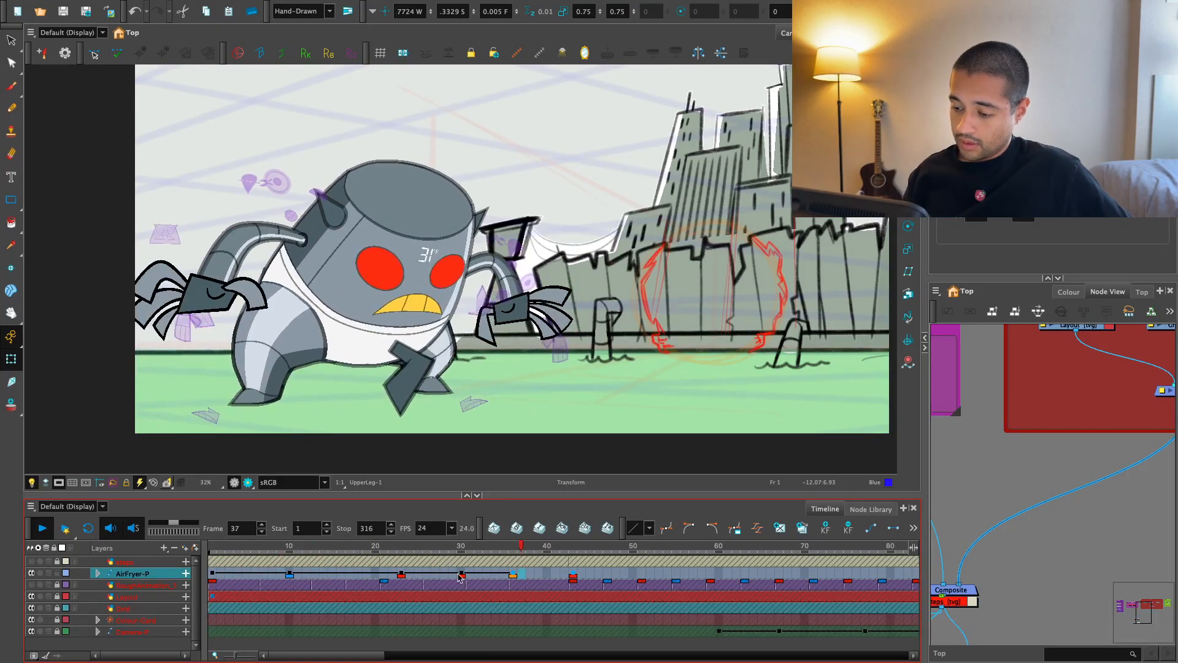
- Reapply the multi-parameter ease on the AirFryer-P keyframe at frame 36 and check the rise in playback
left_click(495, 554)
left_click(512, 554)
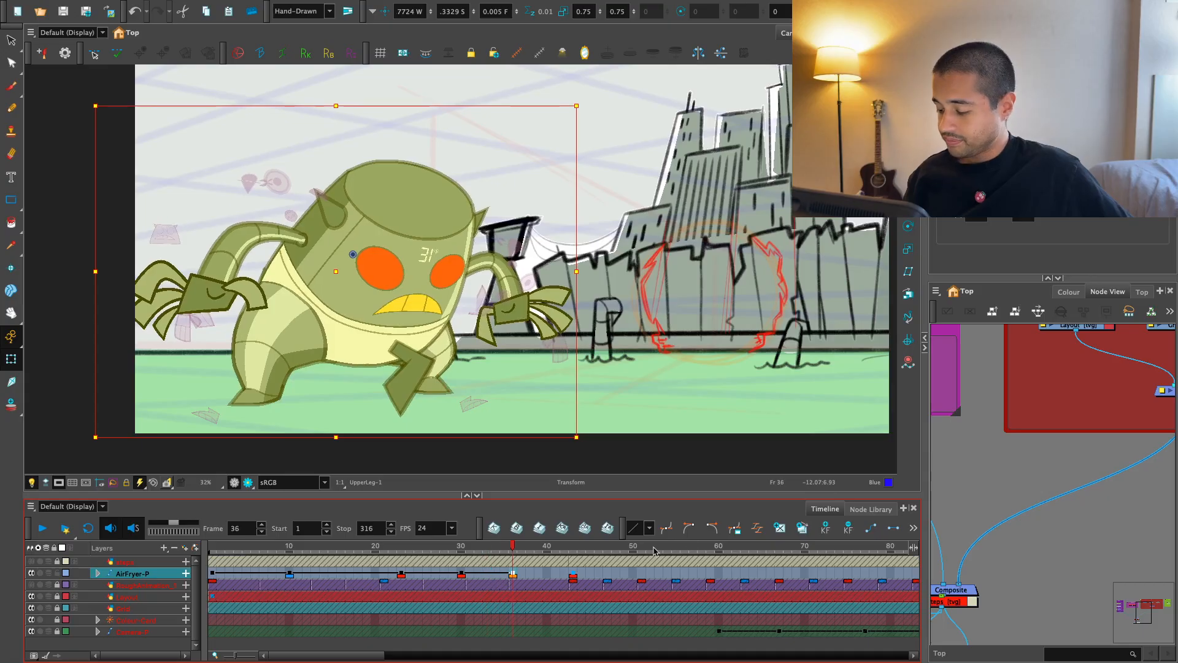
left_click(778, 531)
left_click(599, 416)
key("Return")
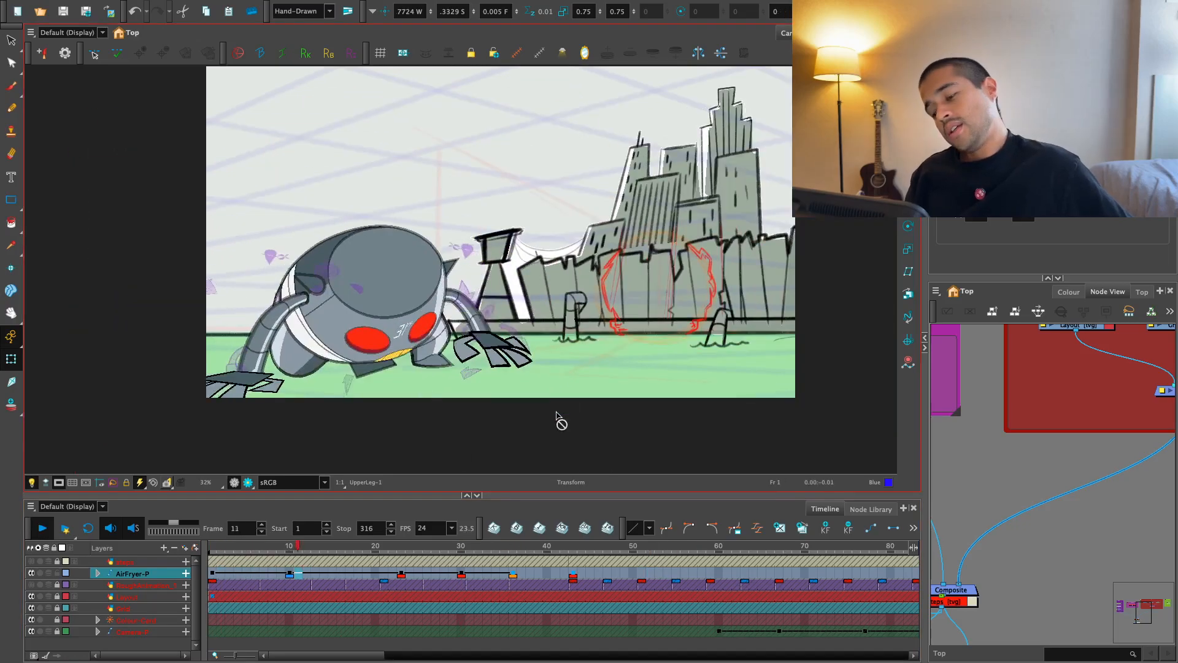
- Move the orange-marked AirFryer-P keyframe to frame 38 and review the motion from the overshoot into the settle
left_click(518, 572)
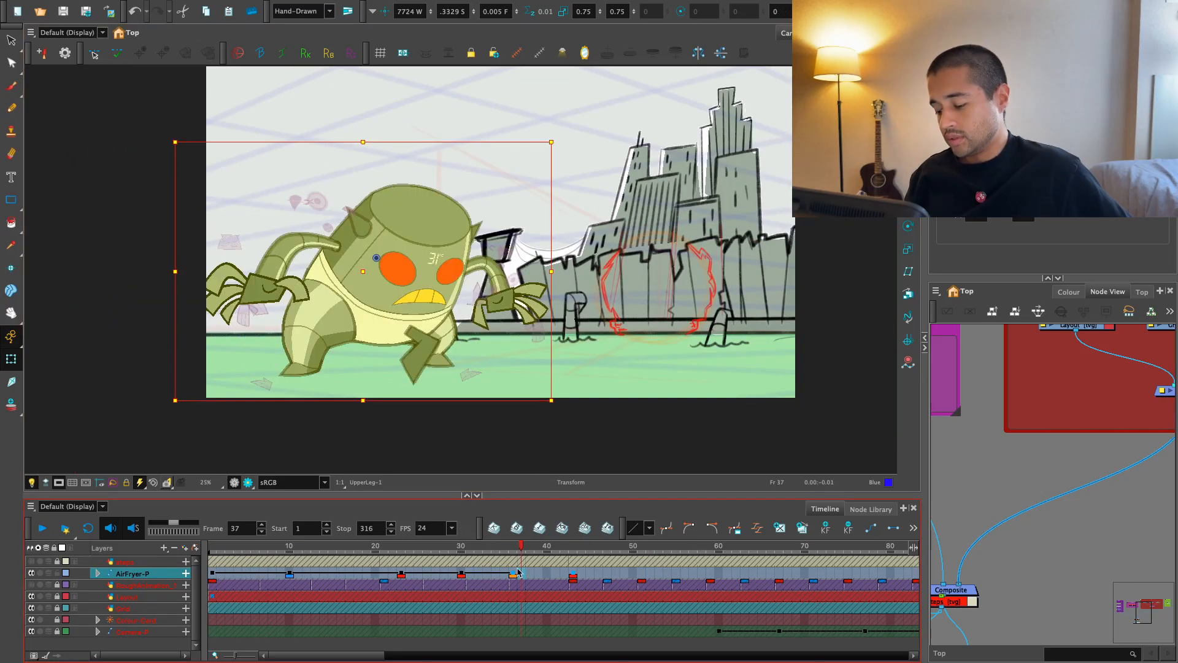
key("Return")
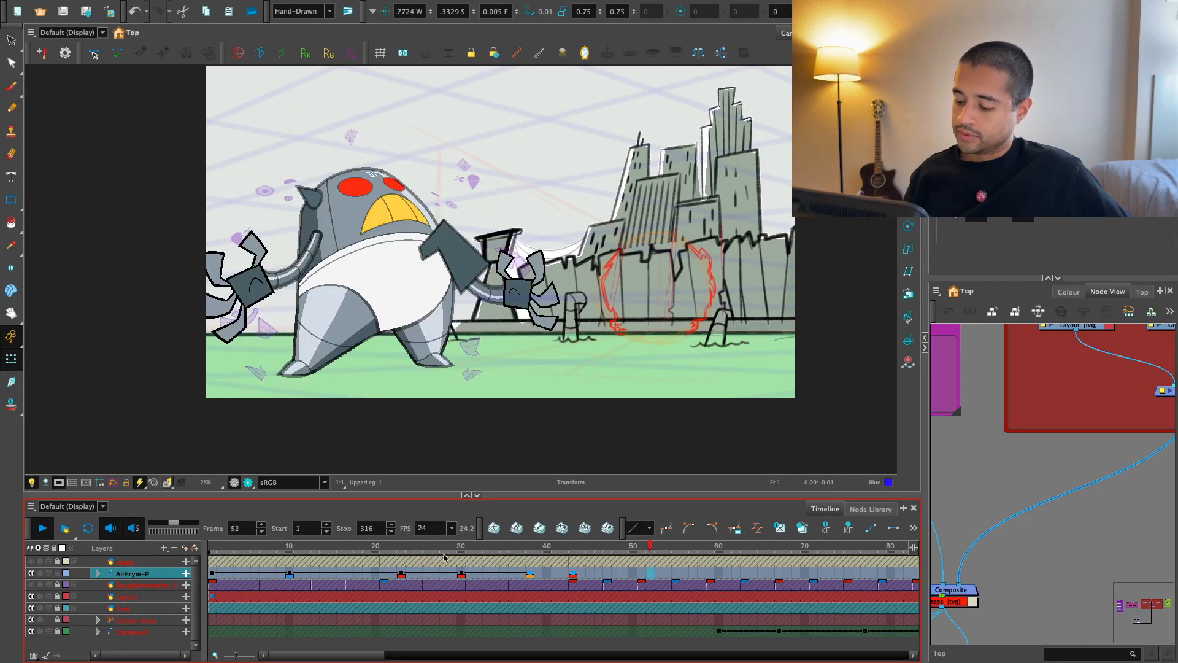
left_click(385, 573)
left_click(393, 583)
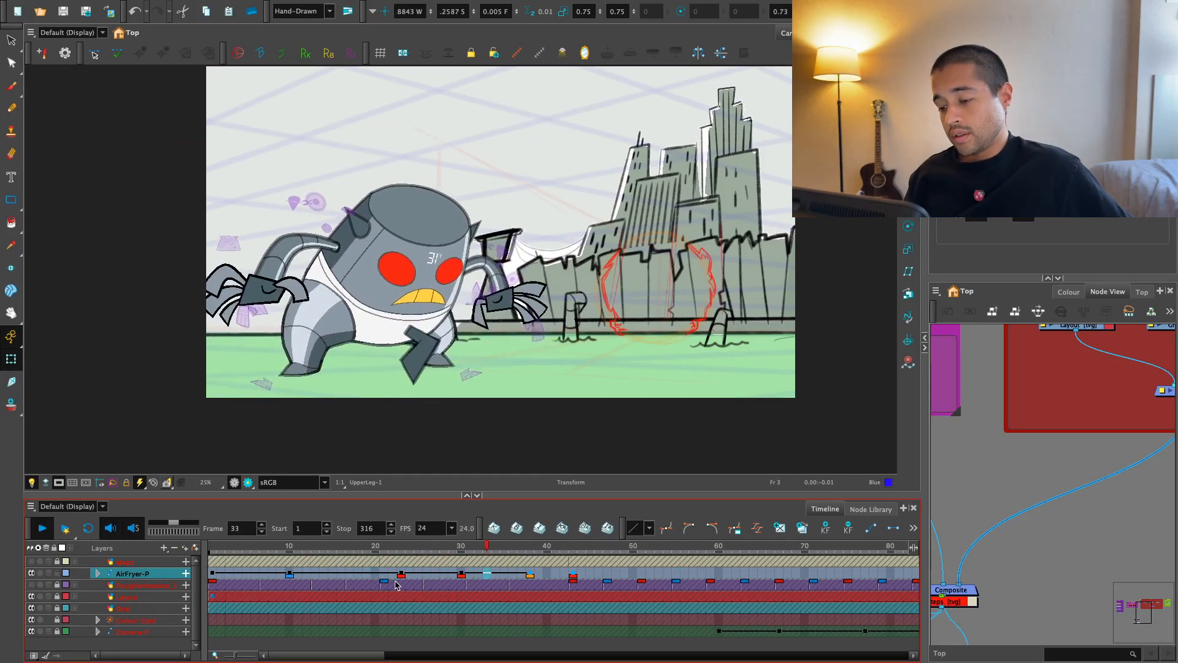
left_click(404, 573)
left_click(461, 573)
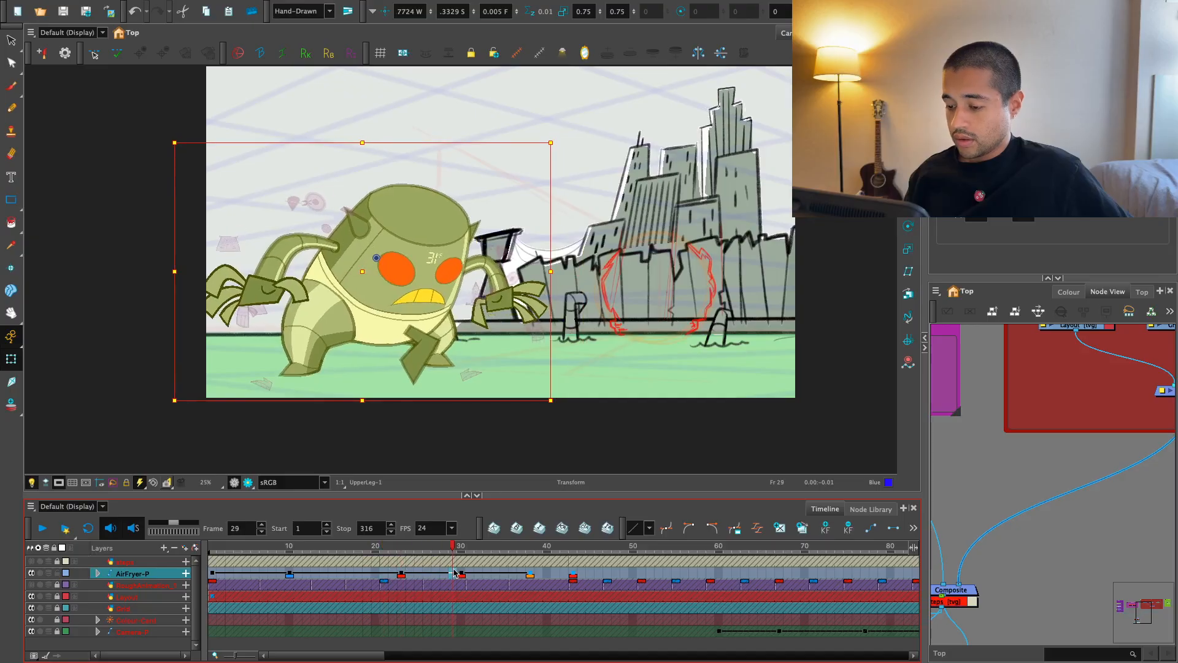
- Examine the robot's face at frame 30, selecting the eye, its parent group and the temperature digits
scroll(485, 300, "up", 2)
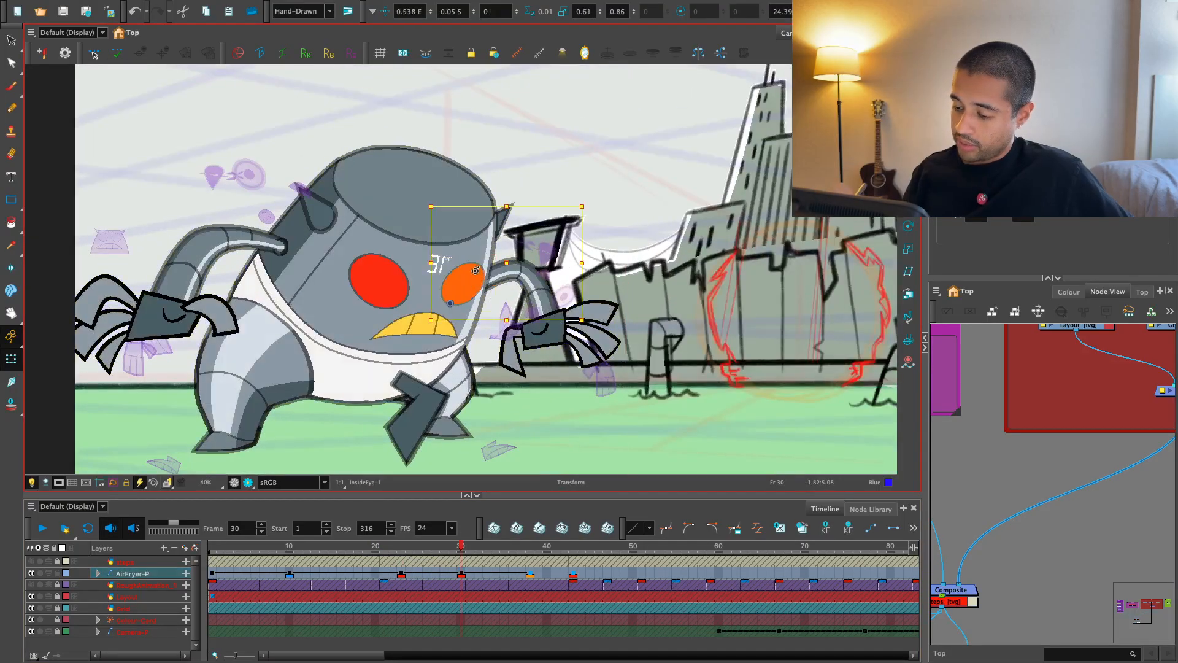
scroll(481, 300, "up", 1)
left_click(465, 298)
left_click(465, 299)
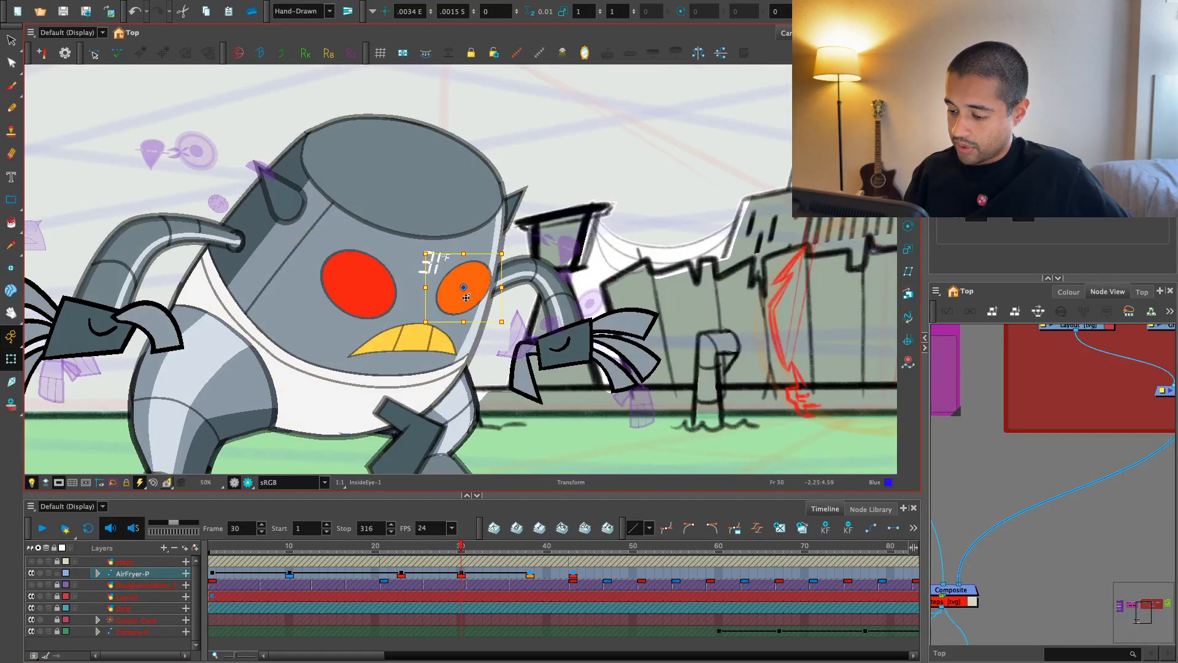
key("b")
key("b")
key("b")
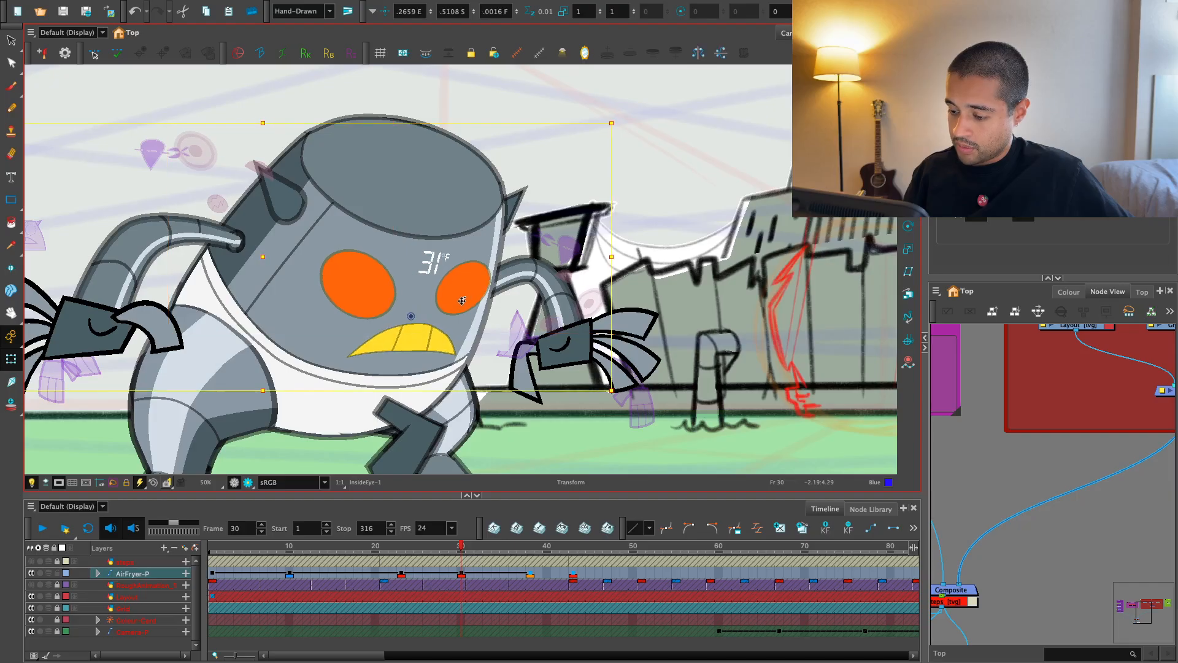
scroll(448, 307, "up", 2)
left_click(436, 335)
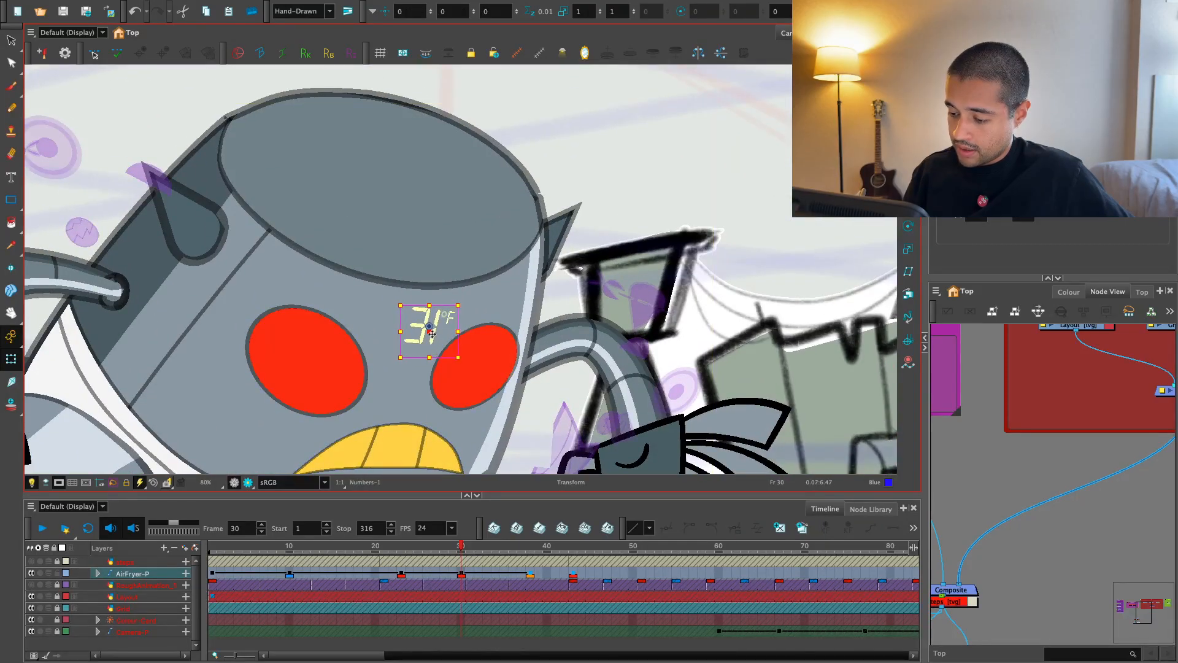
- Examine the robot's head top, both horns and the clawed arms at frame 30 as separate rig parts
left_click(465, 270)
scroll(482, 284, "up", 2)
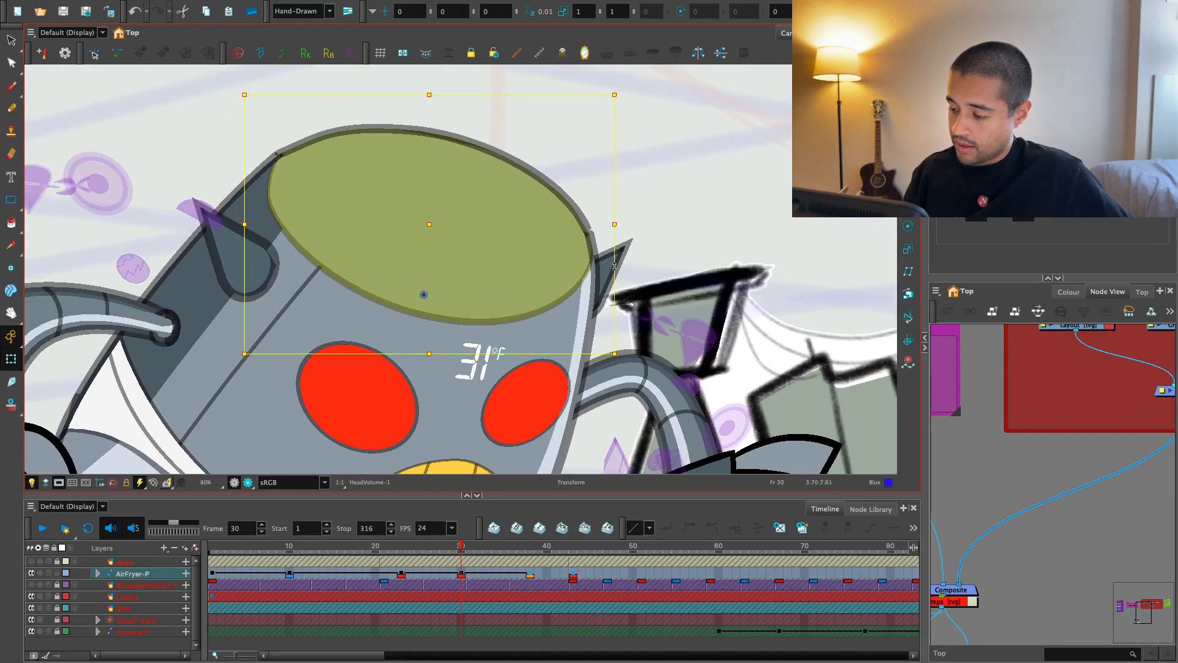
left_click(628, 248)
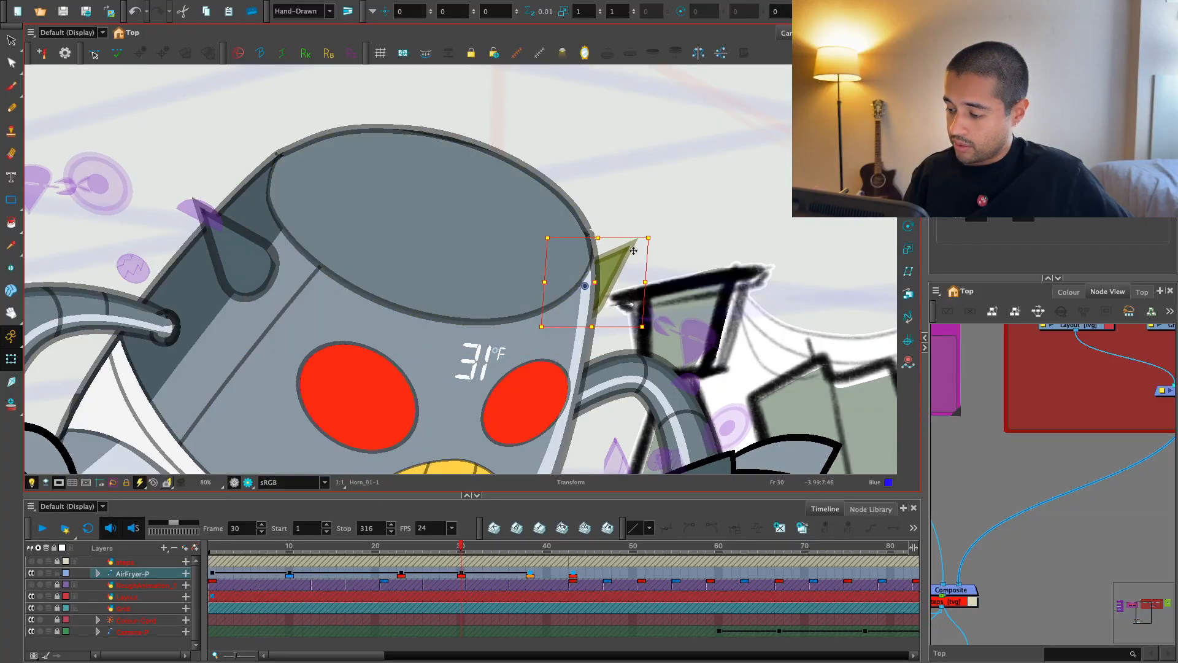
left_click(264, 270)
scroll(257, 266, "down", 3)
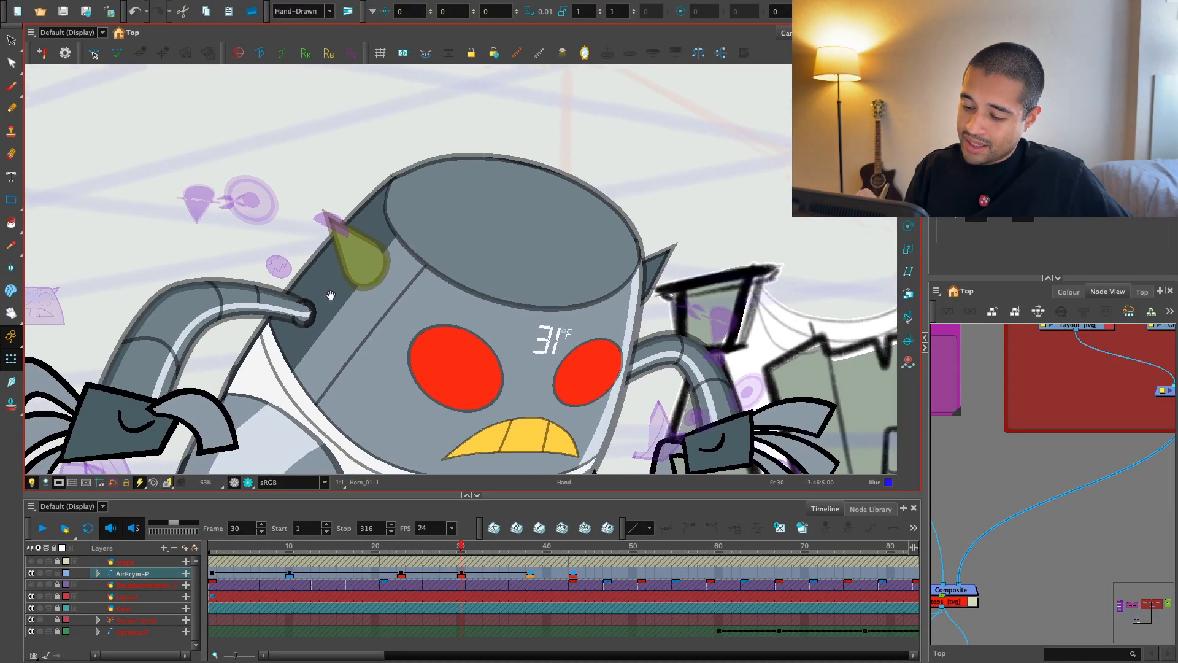
left_click(152, 447)
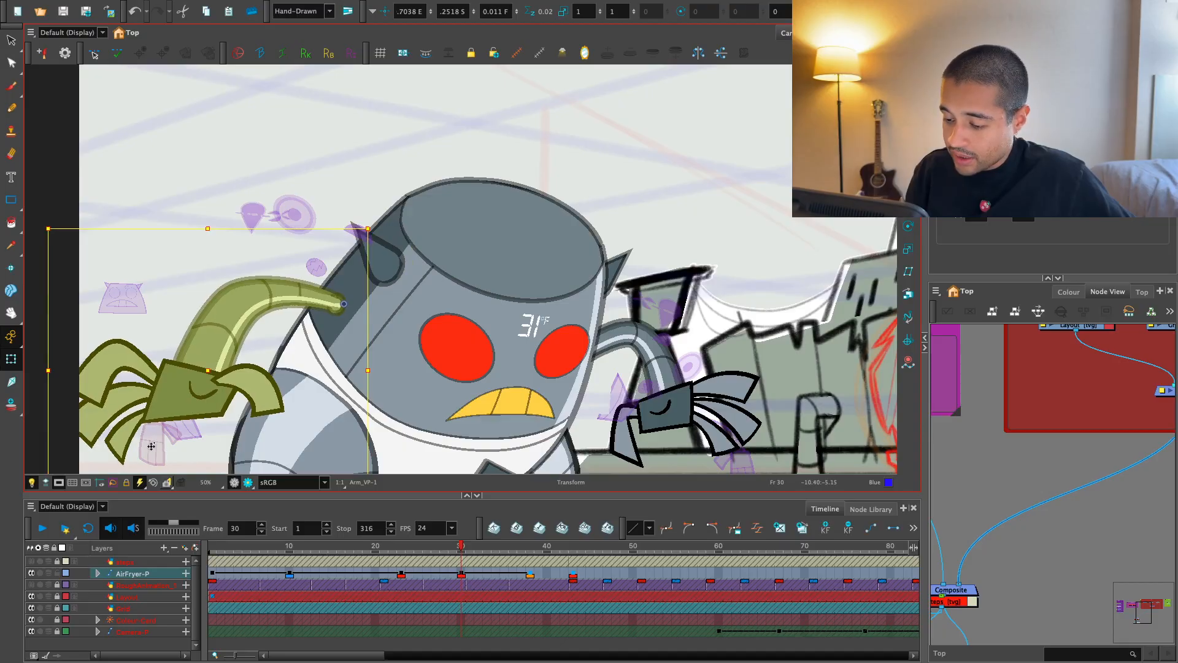
scroll(635, 354, "right", 2)
- Scrub AirFryer-P back and forth between the crouch, the frame 23 overshoot and the frame 30 settle to review the motion
left_click(373, 584)
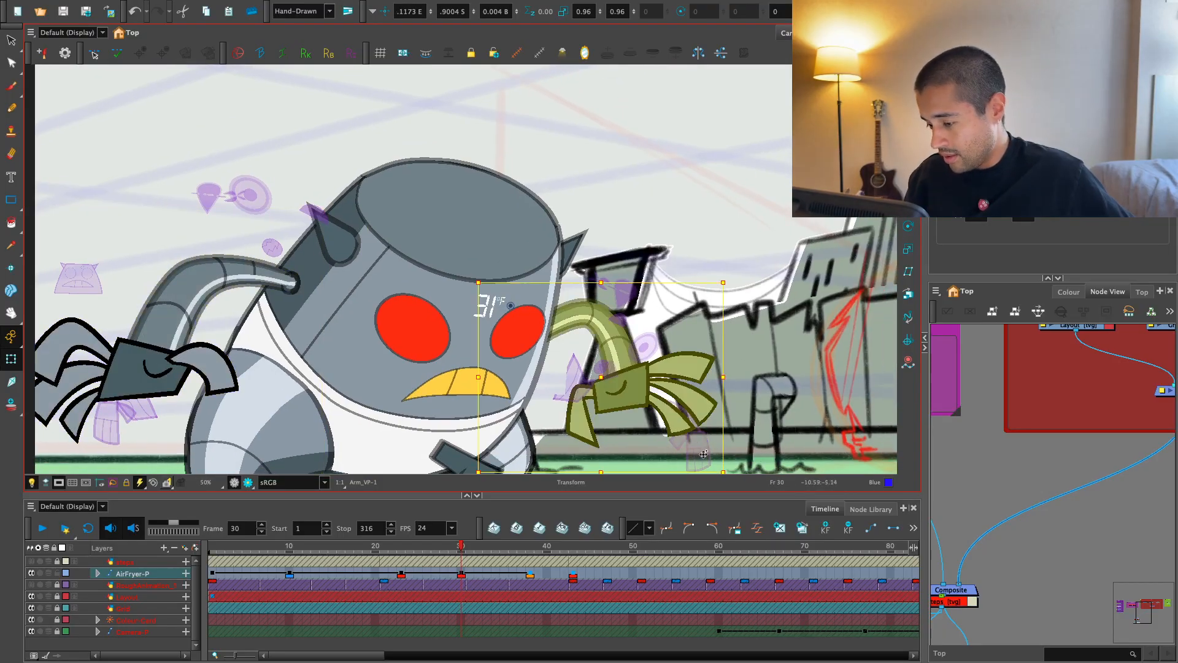
key("2")
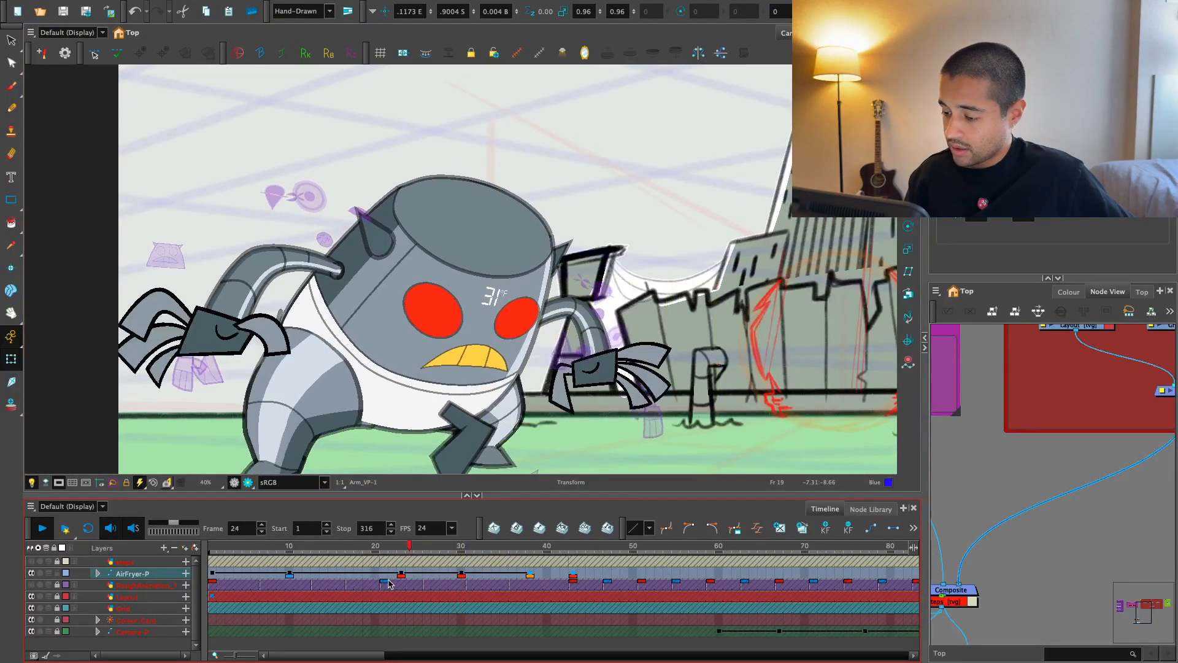
left_click(408, 561)
left_click_drag(408, 561, 477, 561)
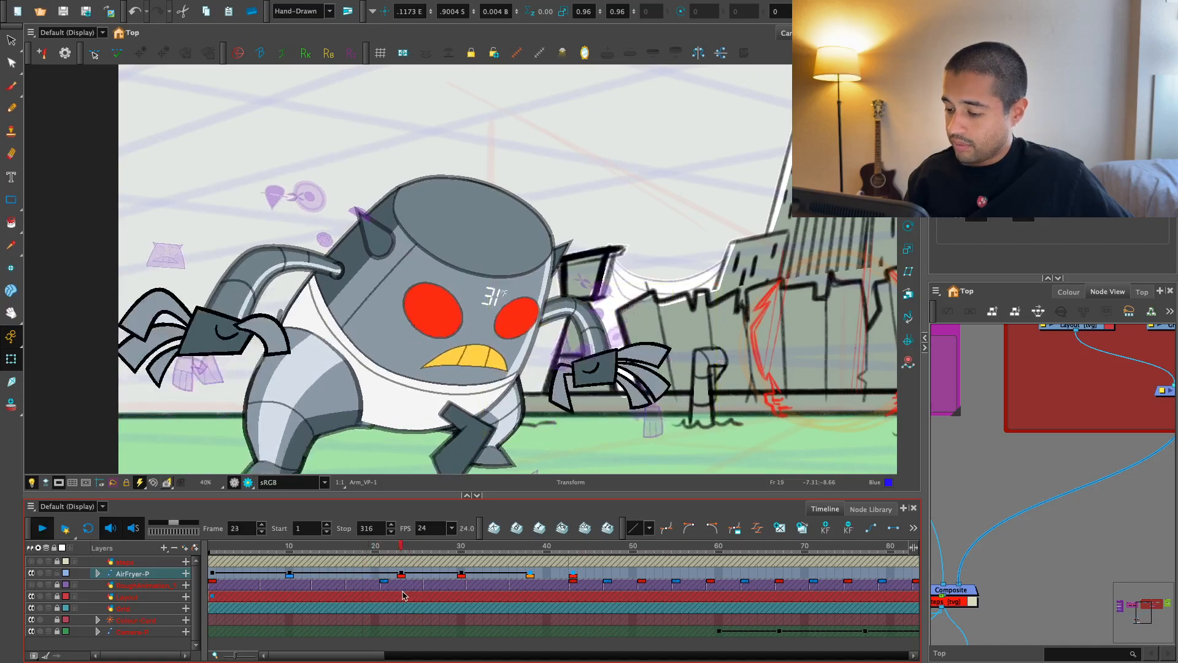
left_click(479, 573)
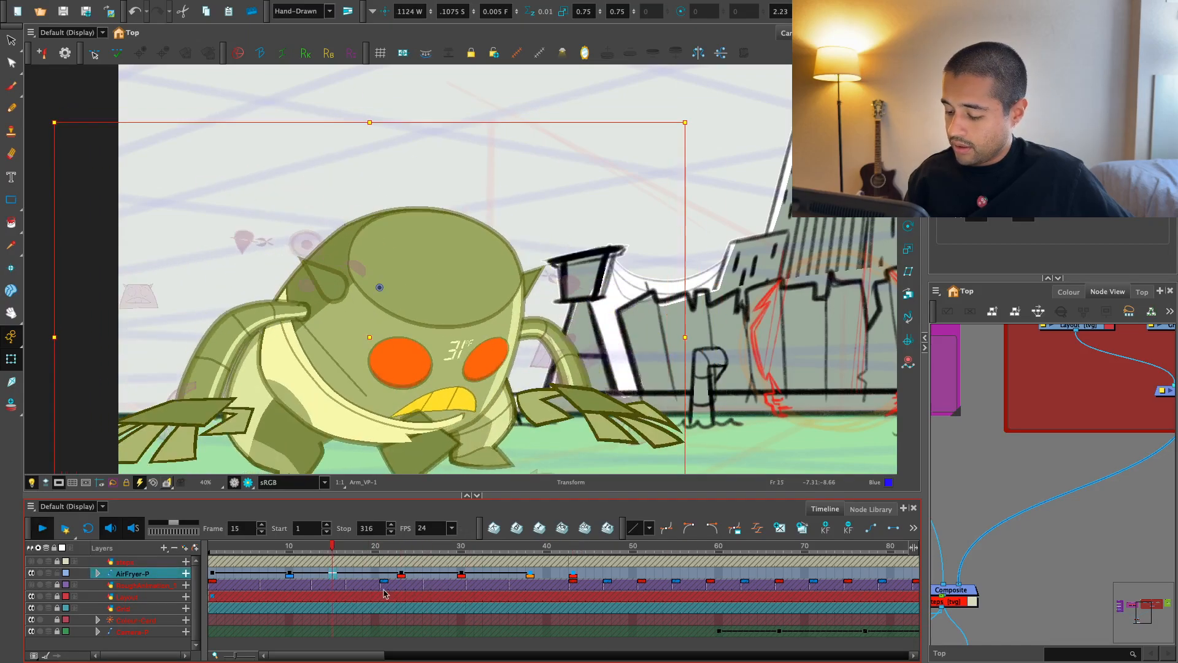
key("Return")
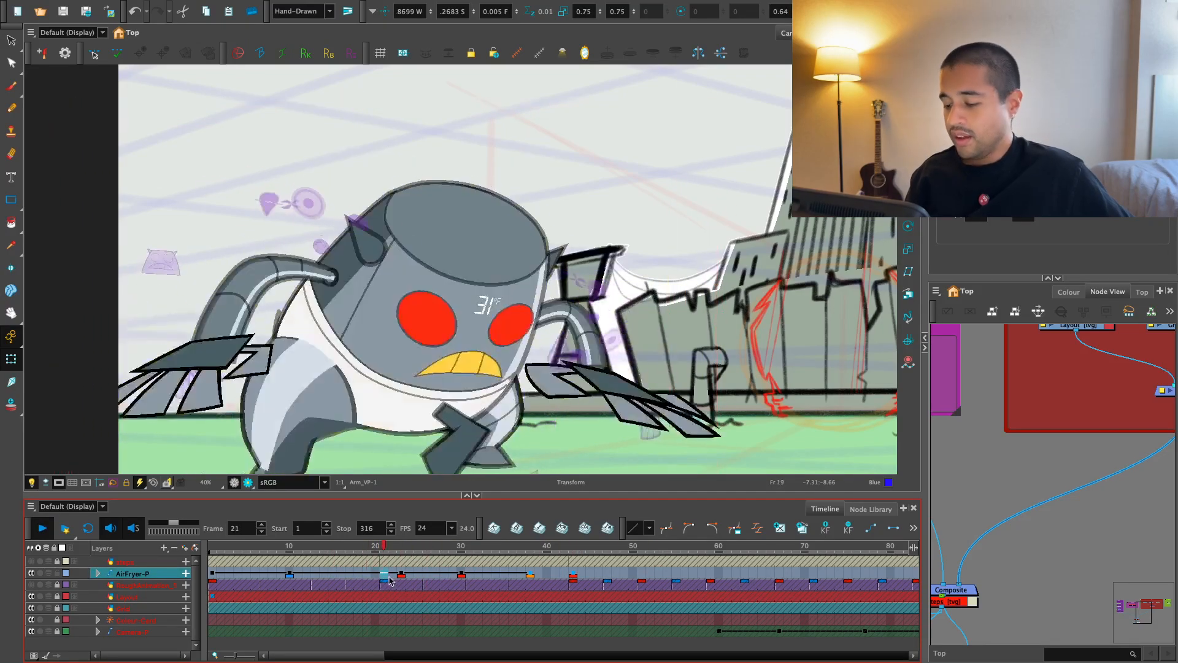
left_click(382, 575)
left_click_drag(383, 560, 470, 561)
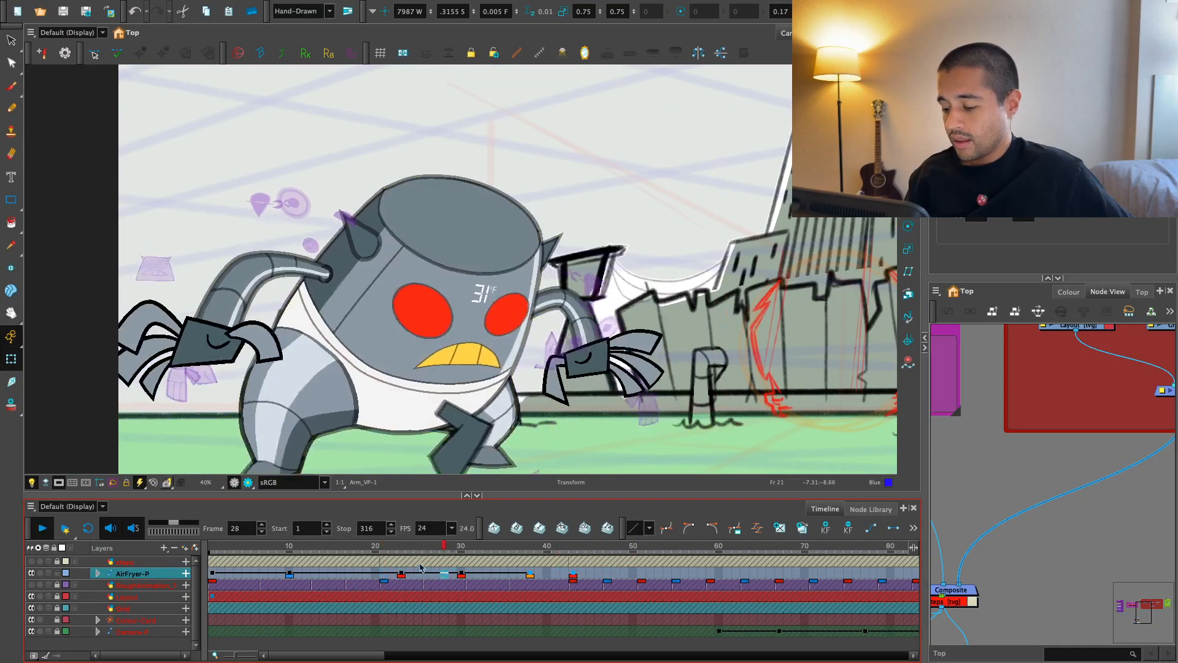
left_click(470, 573)
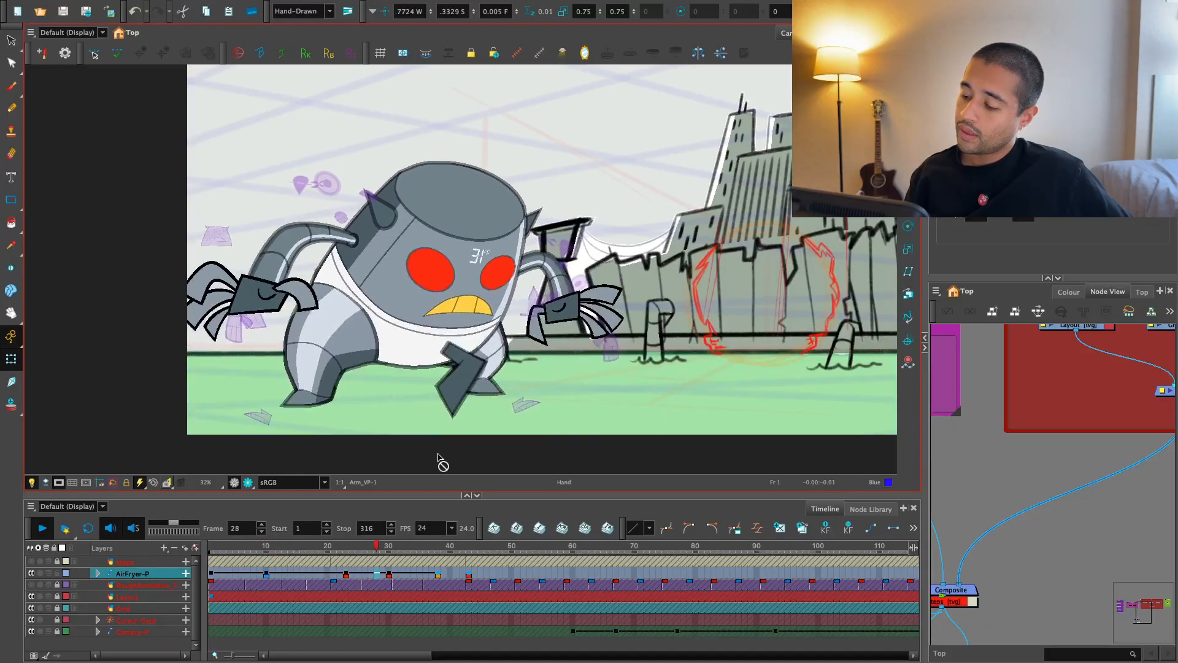
left_click(218, 568)
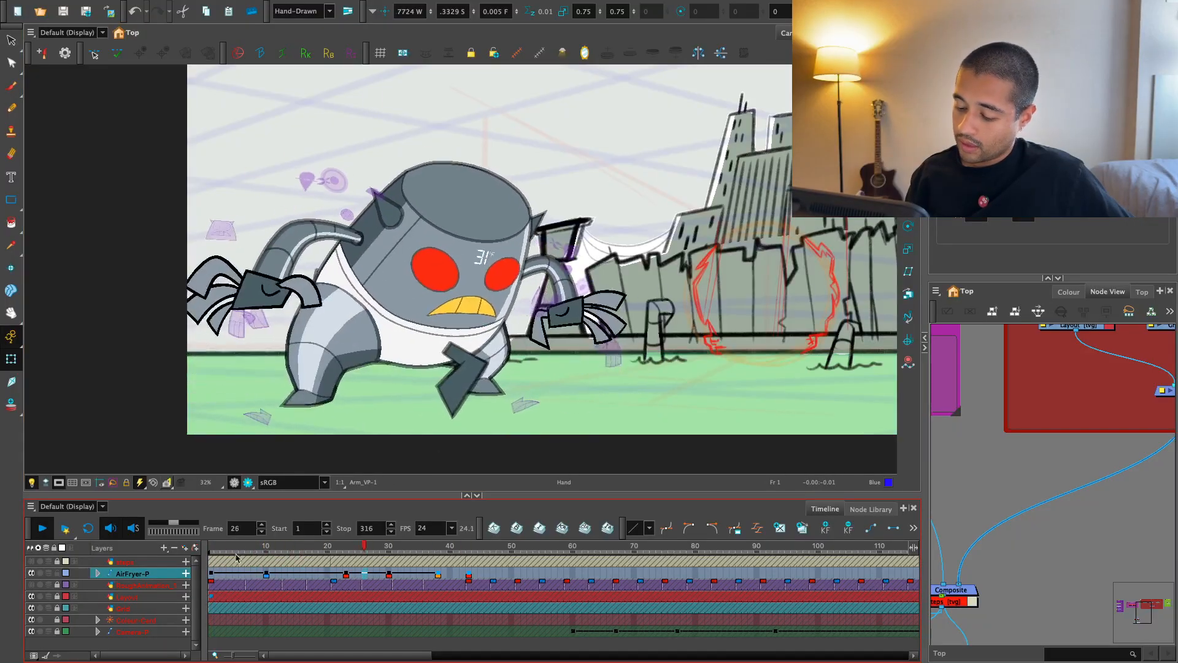
- Adjust the right time ratio of AirFryer-P's frame 10 ease and play the motion back from the start
left_click(229, 562)
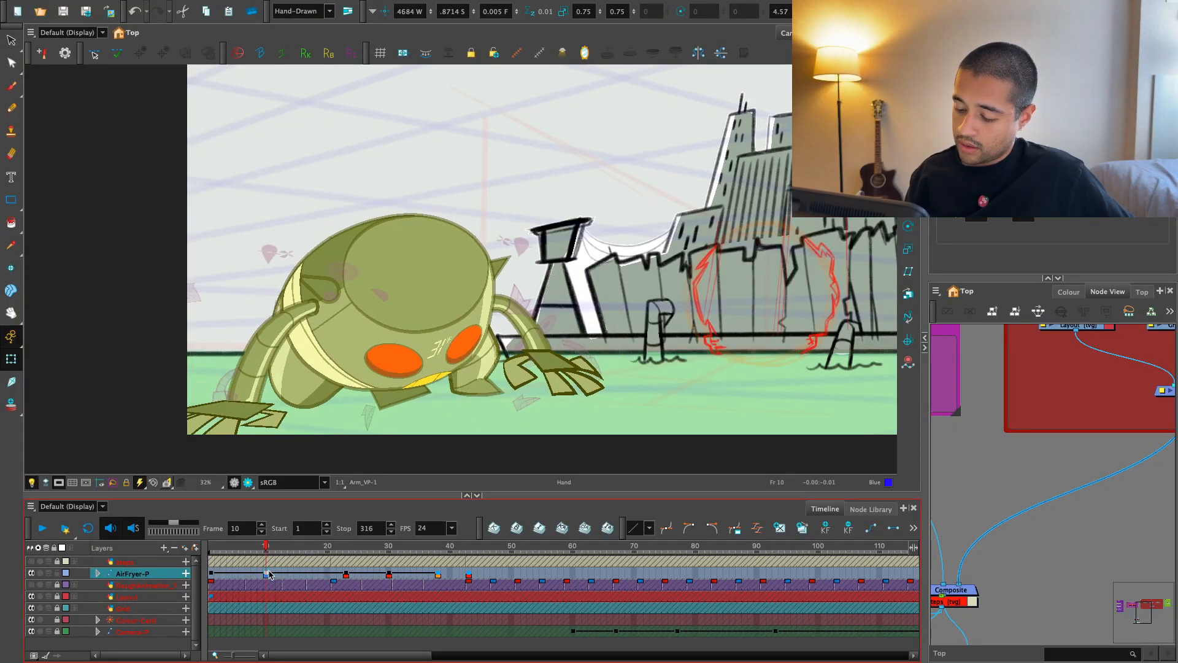
left_click(757, 527)
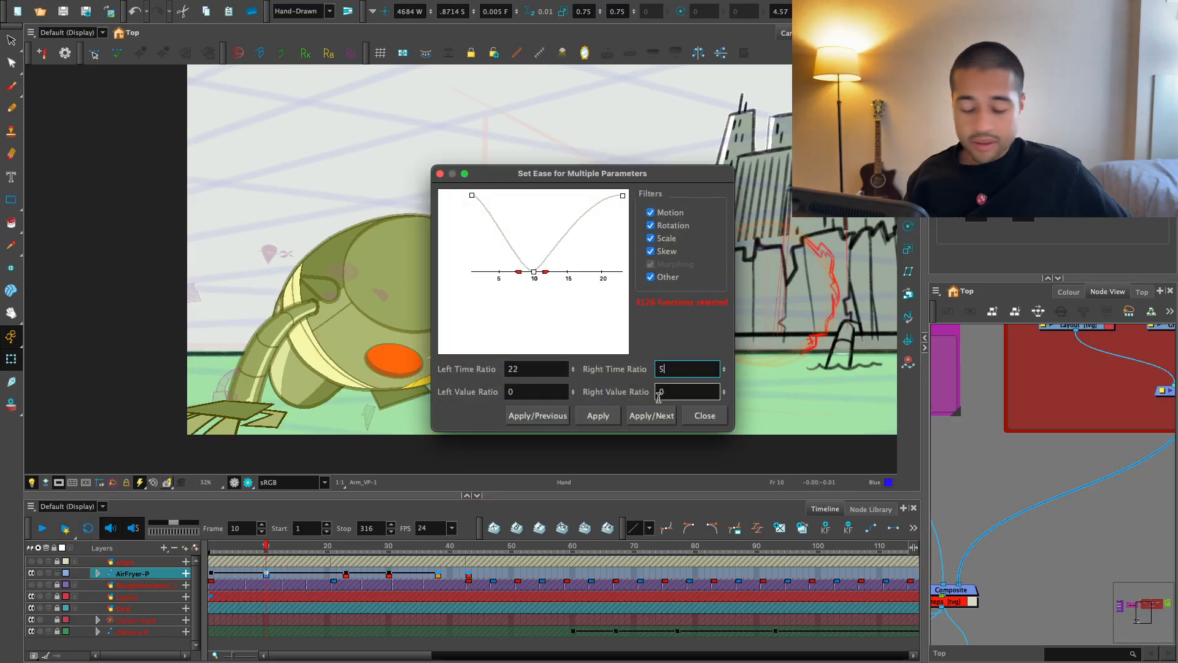
left_click(703, 415)
left_click(212, 573)
key("Return")
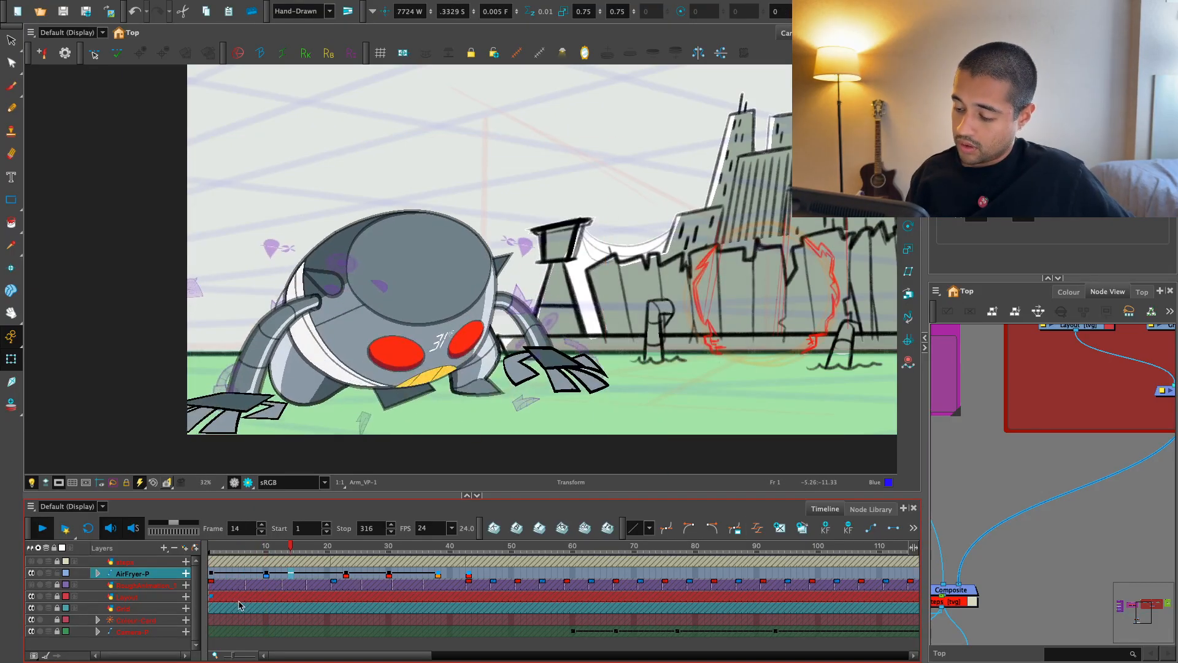
left_click(297, 574)
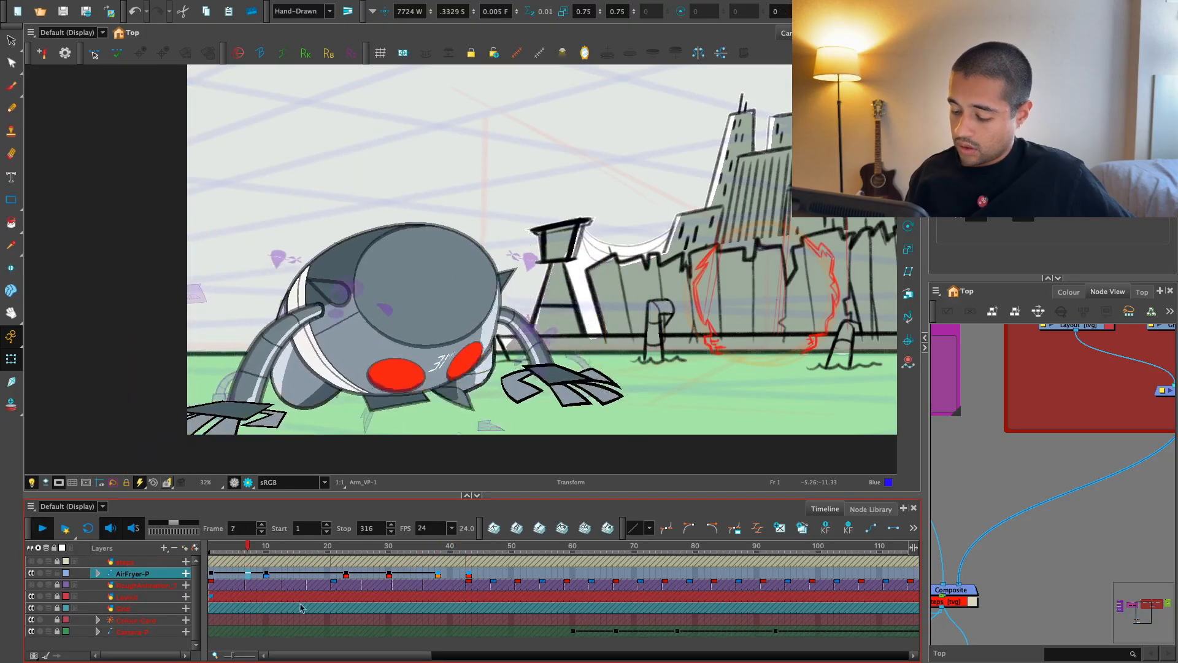
- Shift AirFryer-P's keyframes at 23, 30, 38 and 43 two frames later to 25, 32, 40 and 45, and play the motion back
left_click(438, 575)
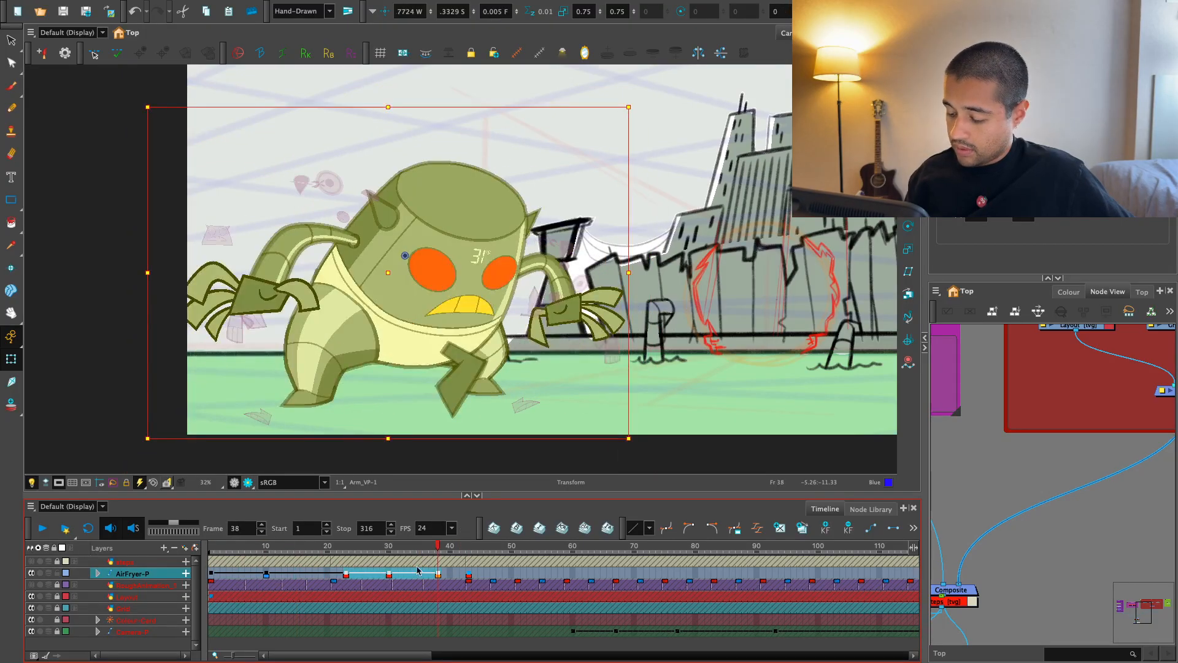
left_click(483, 572)
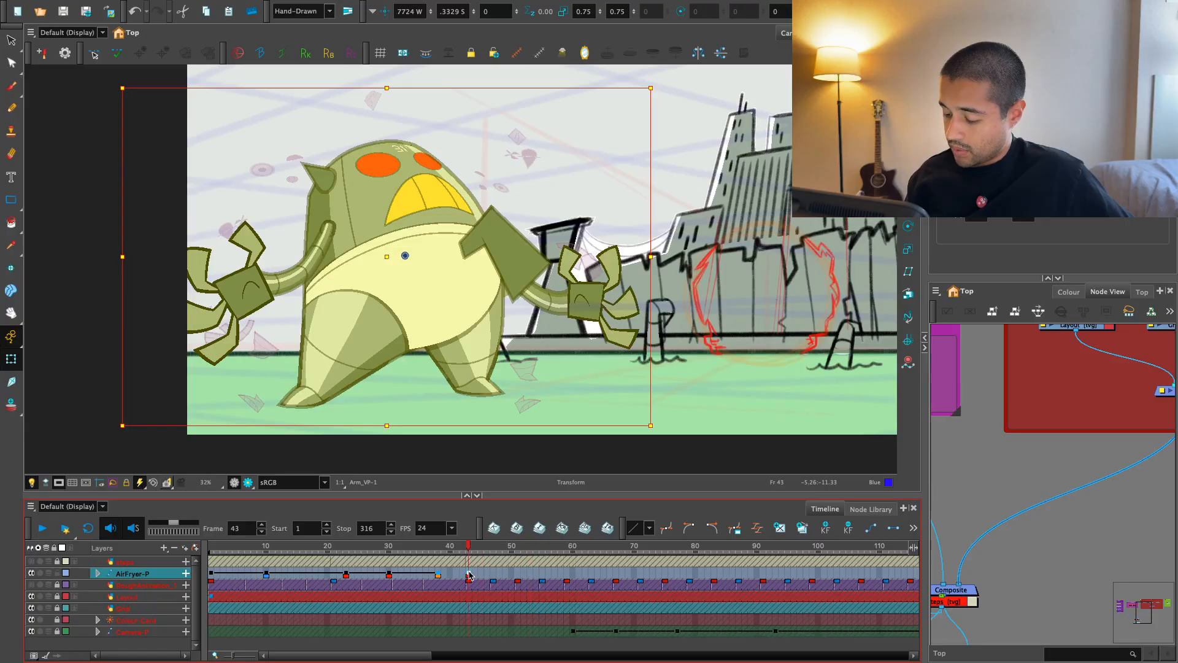
left_click_drag(349, 575, 481, 573)
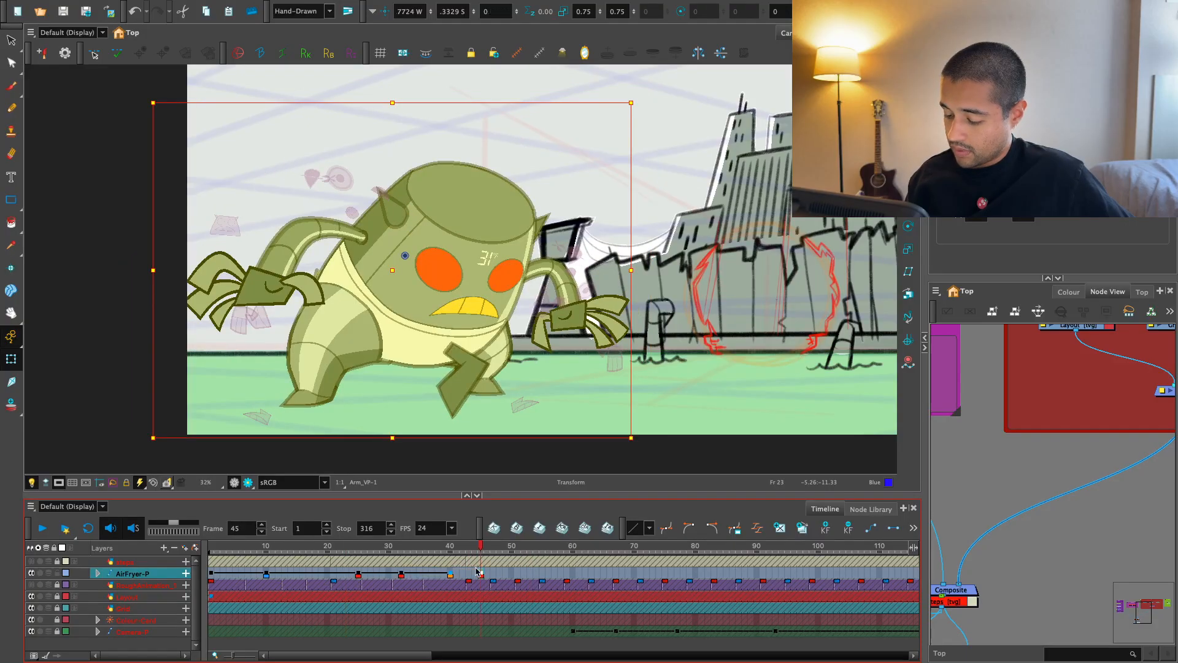
left_click(482, 571)
left_click(218, 574)
key("shift+Return")
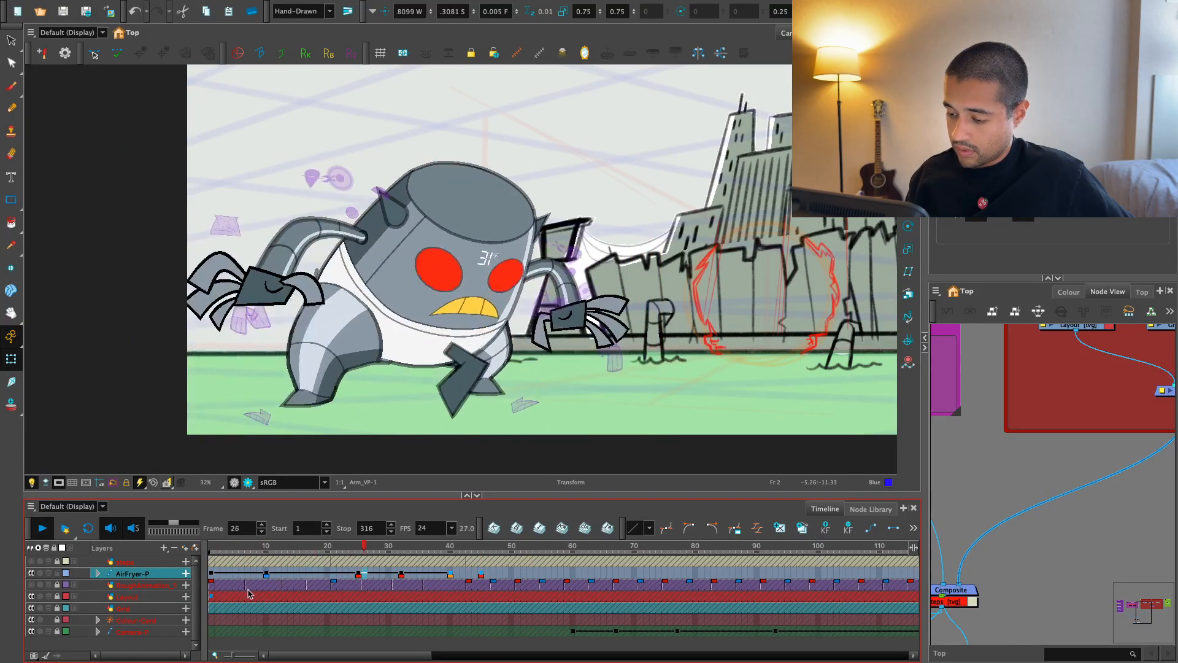
left_click(216, 581)
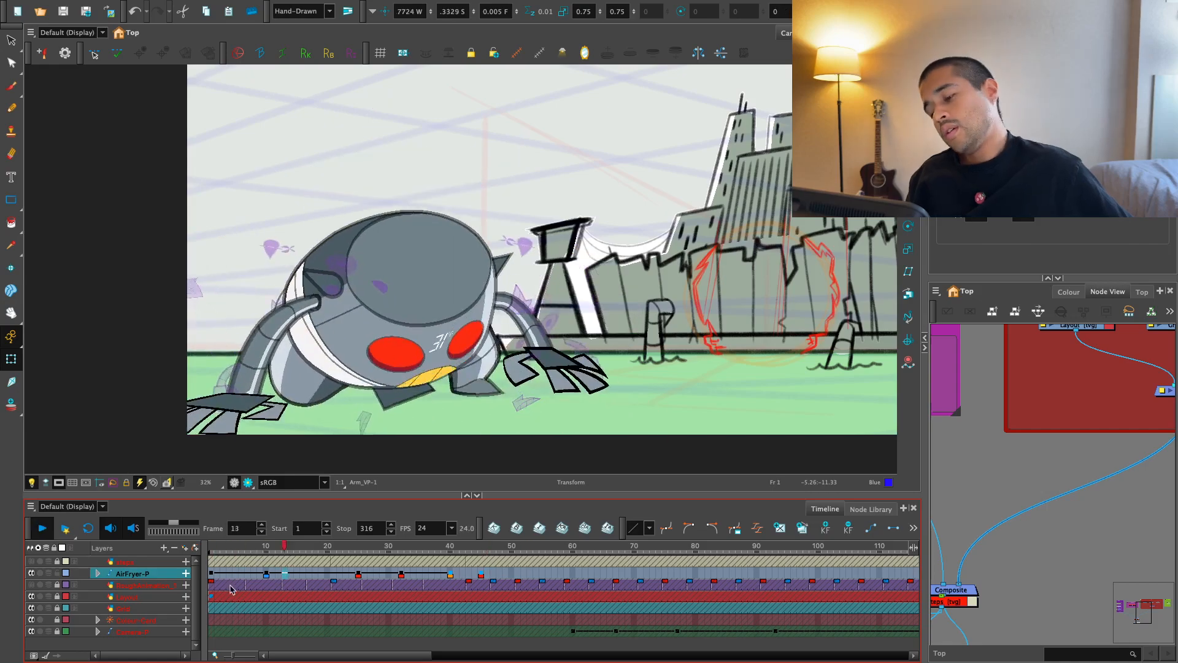
key("shift+Return")
- Move AirFryer-P's frame 10 crouch keyframe to frame 13 and play the rise back from the start
left_click_drag(266, 575, 284, 575)
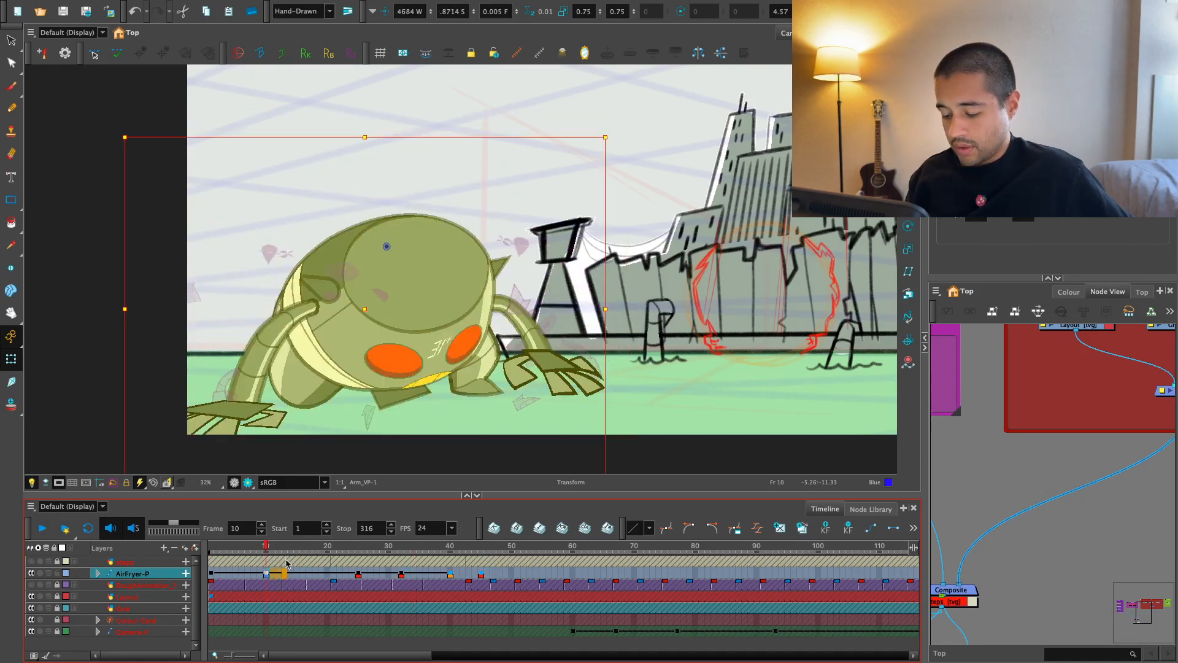
key("shift+Return")
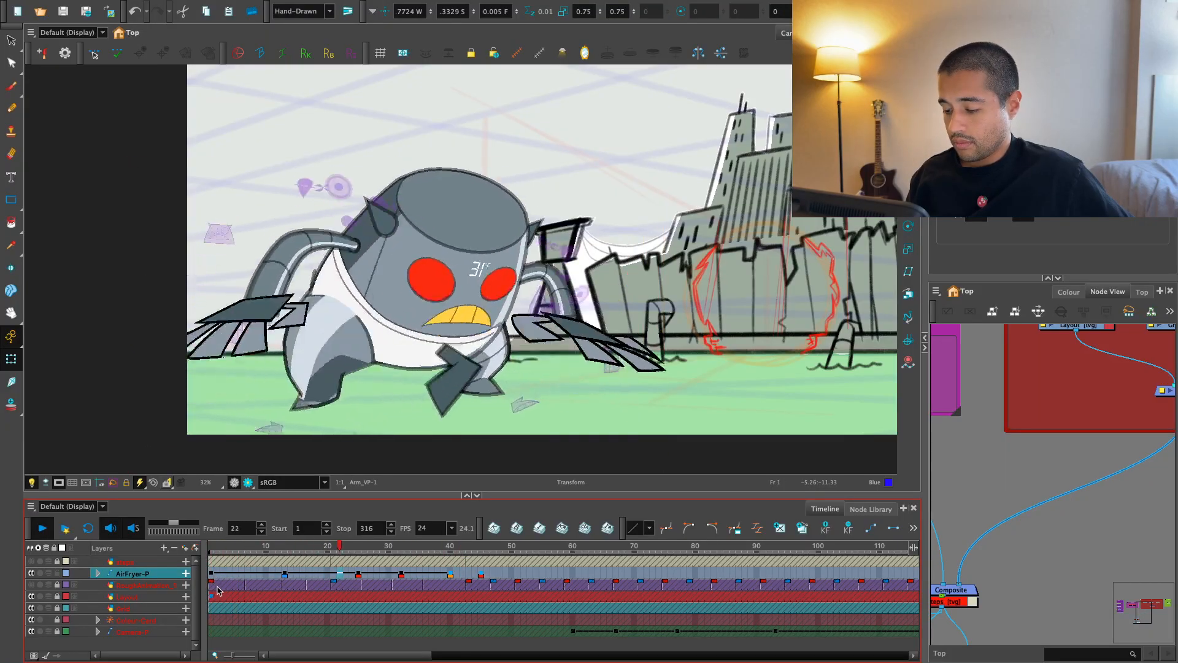
key("shift+Return")
- Apply the ease settings of AirFryer-P's frame 13 keyframe and go to the frame 1 keyframe's right time ratio
left_click(691, 529)
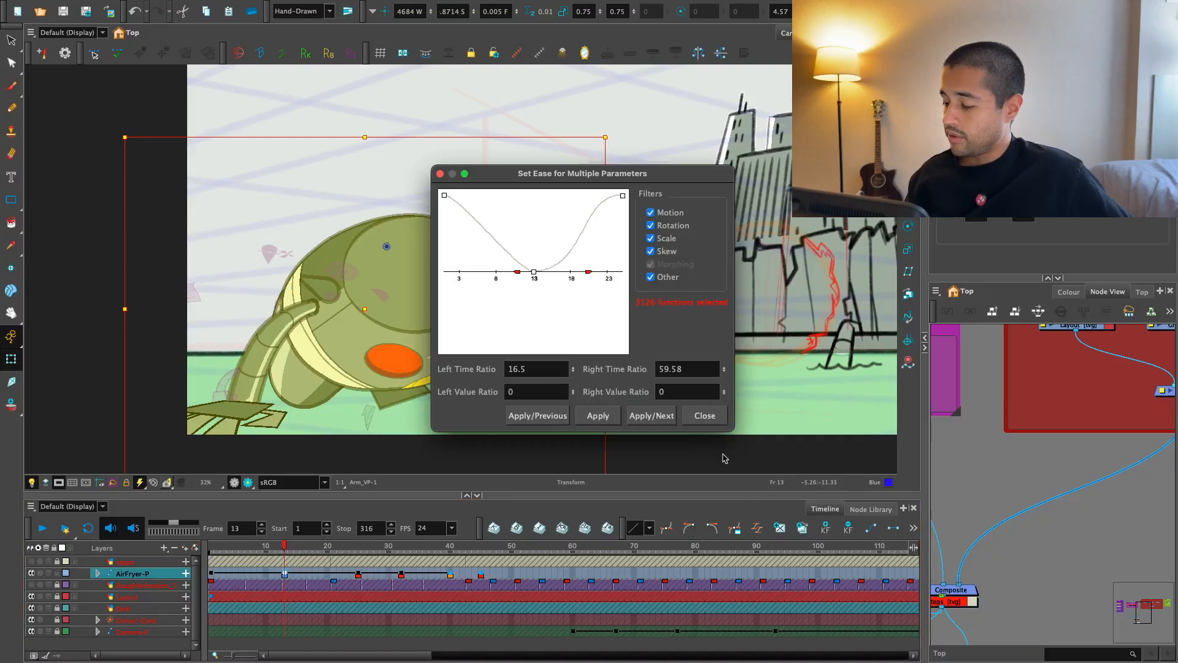
left_click(566, 414)
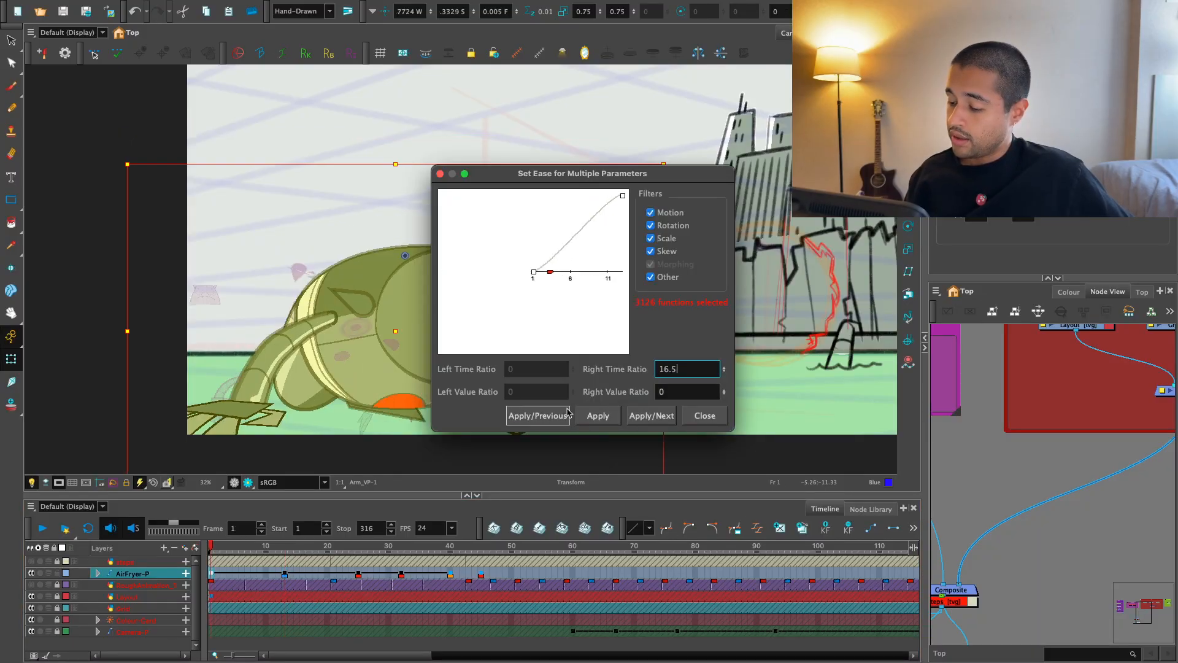
- Set AirFryer-P's key easing through frames 1, 13 and 25, entering right time ratio 16.5 at frame 1 and left time ratio 44 at frame 25
left_click(657, 414)
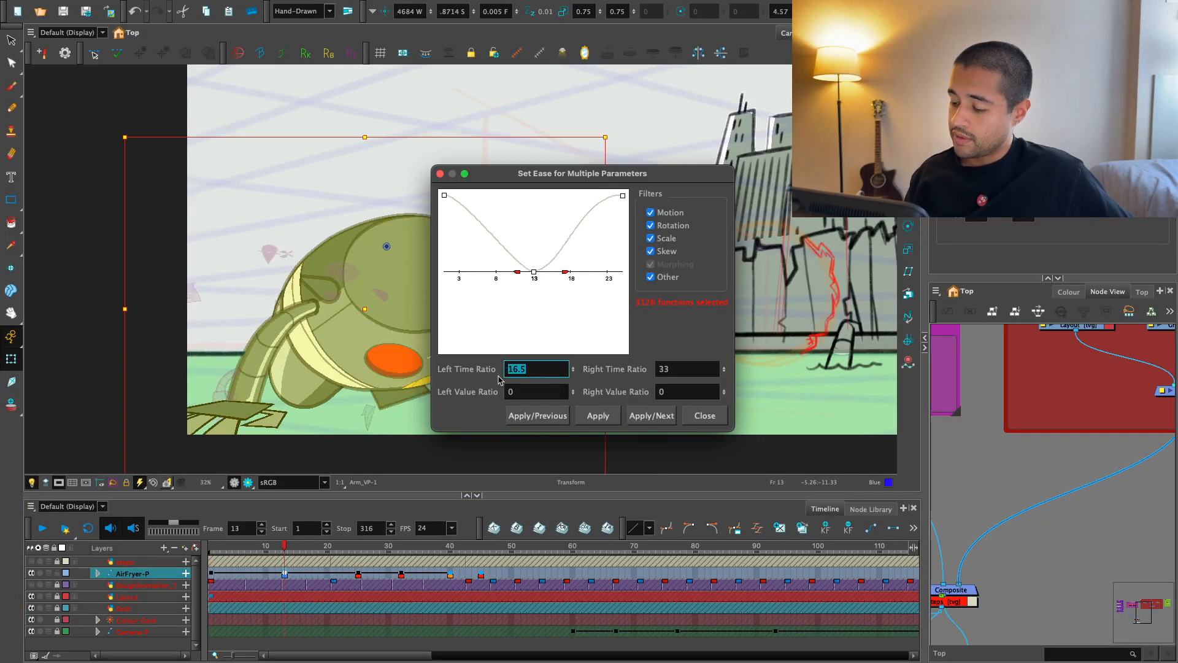
left_click(654, 417)
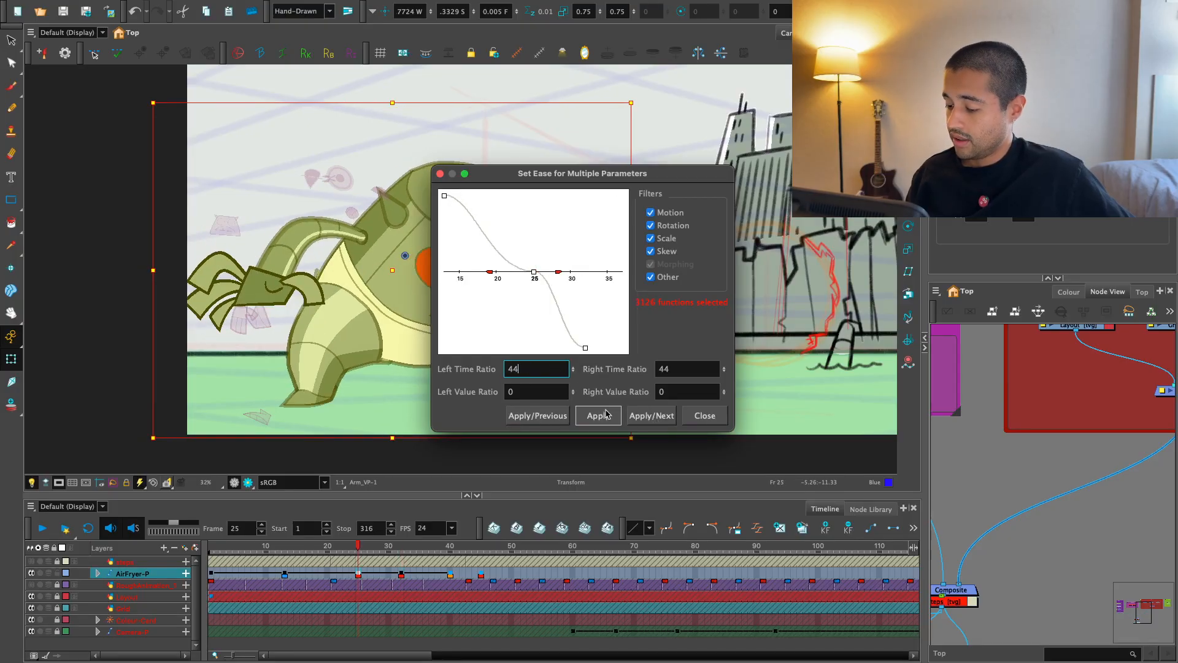
left_click(724, 414)
- Play back the eased animation and step through the keyframes around frame 32
key("Return")
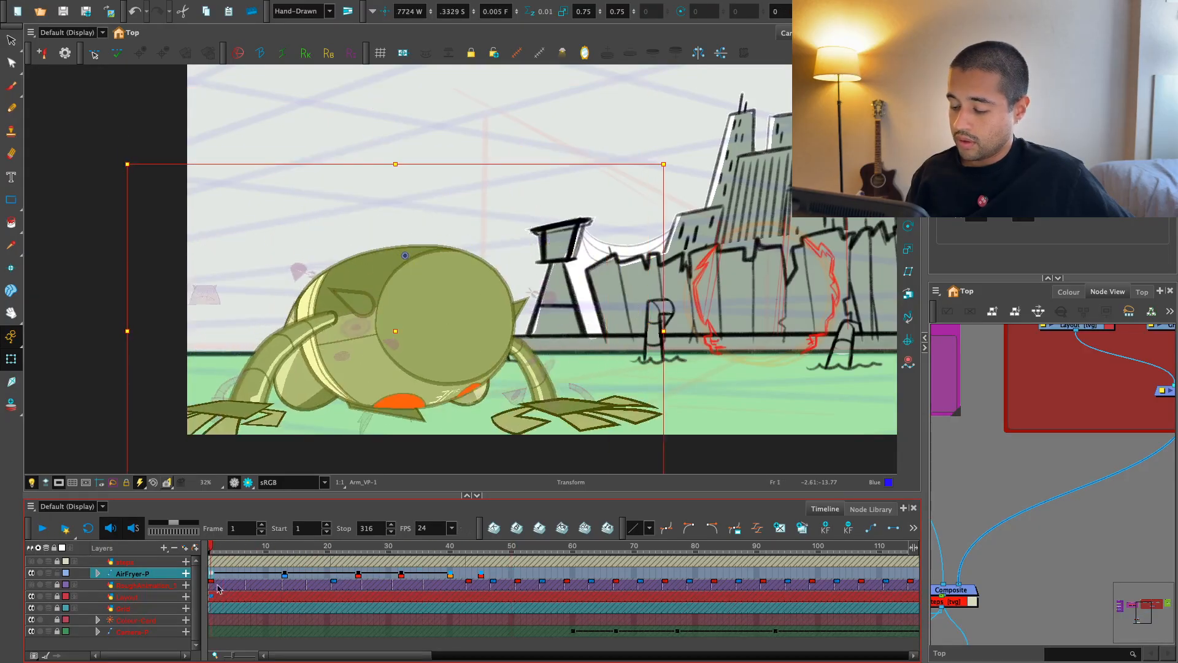
left_click(291, 573)
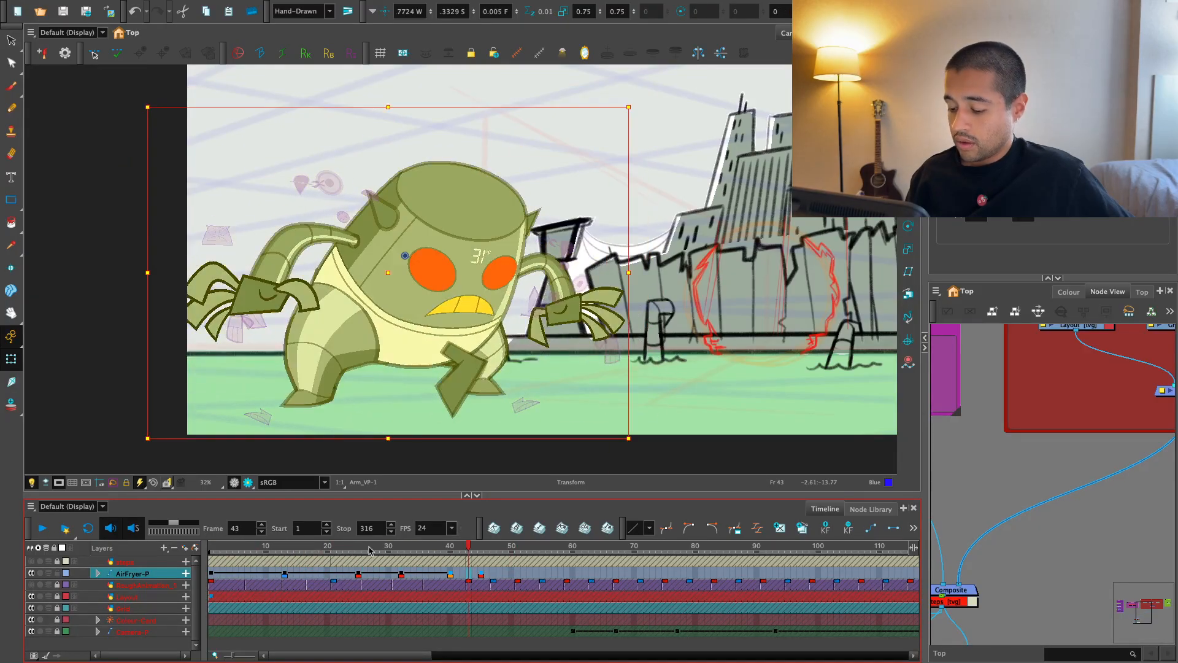
key("apostrophe")
key("apostrophe")
key("semicolon")
key("apostrophe")
key("space")
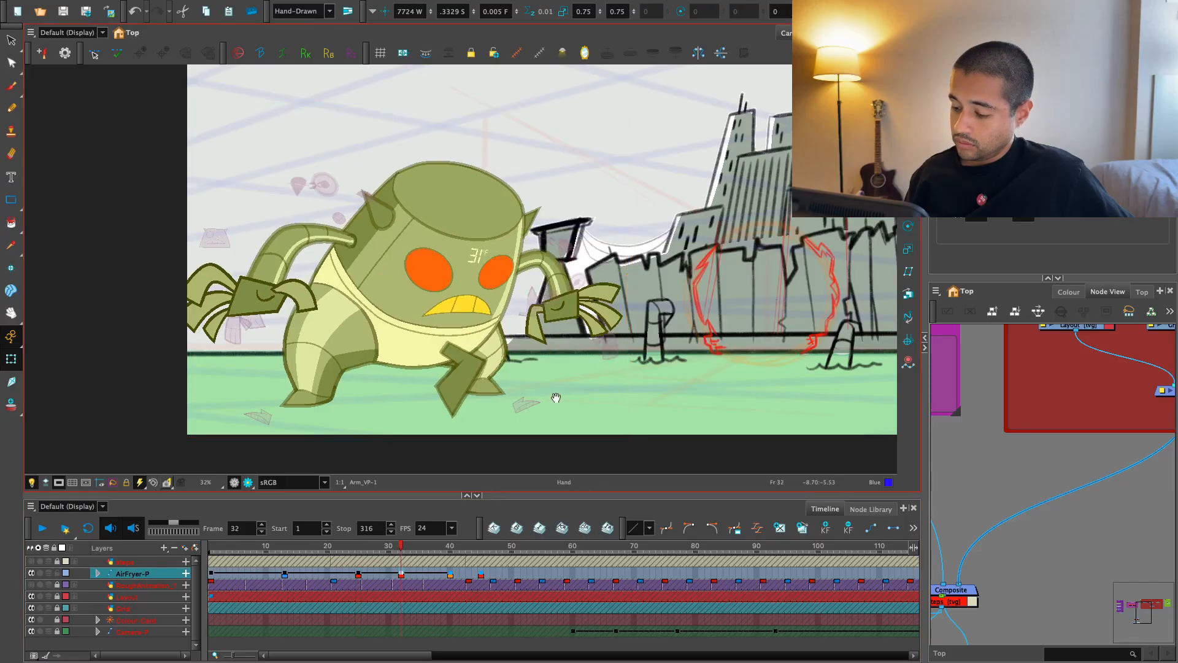
- Examine the robot's handle up close, selecting it and comparing the frames around frame 32
left_click_drag(517, 384, 518, 333)
key("2")
key("2")
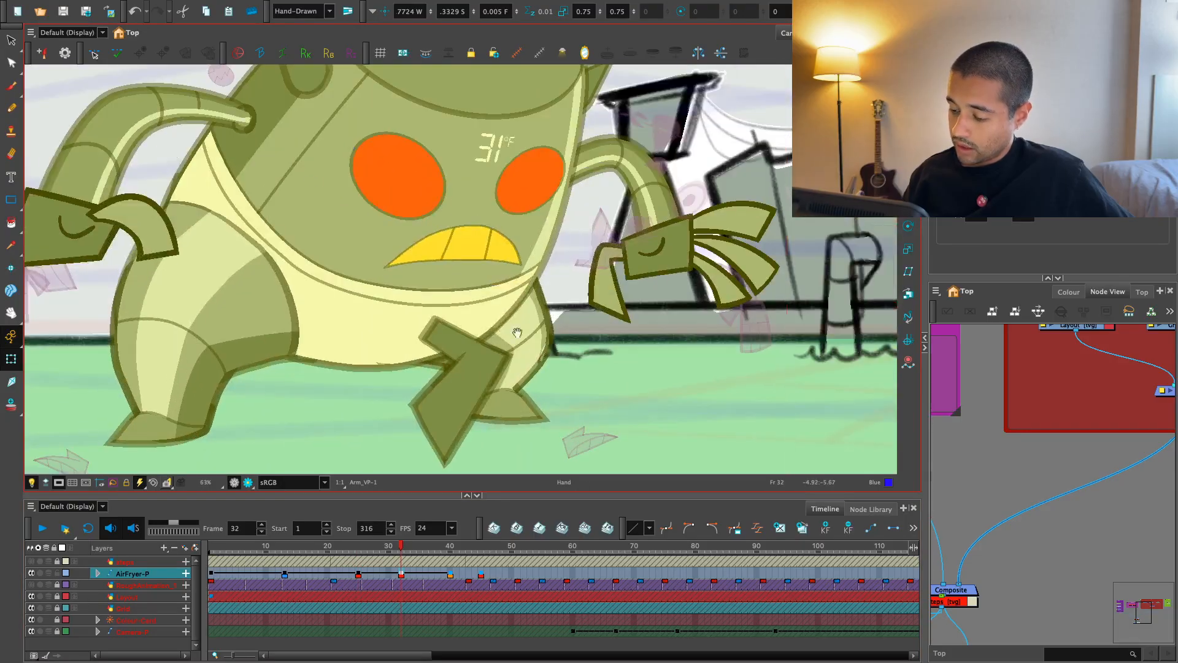
left_click(506, 328)
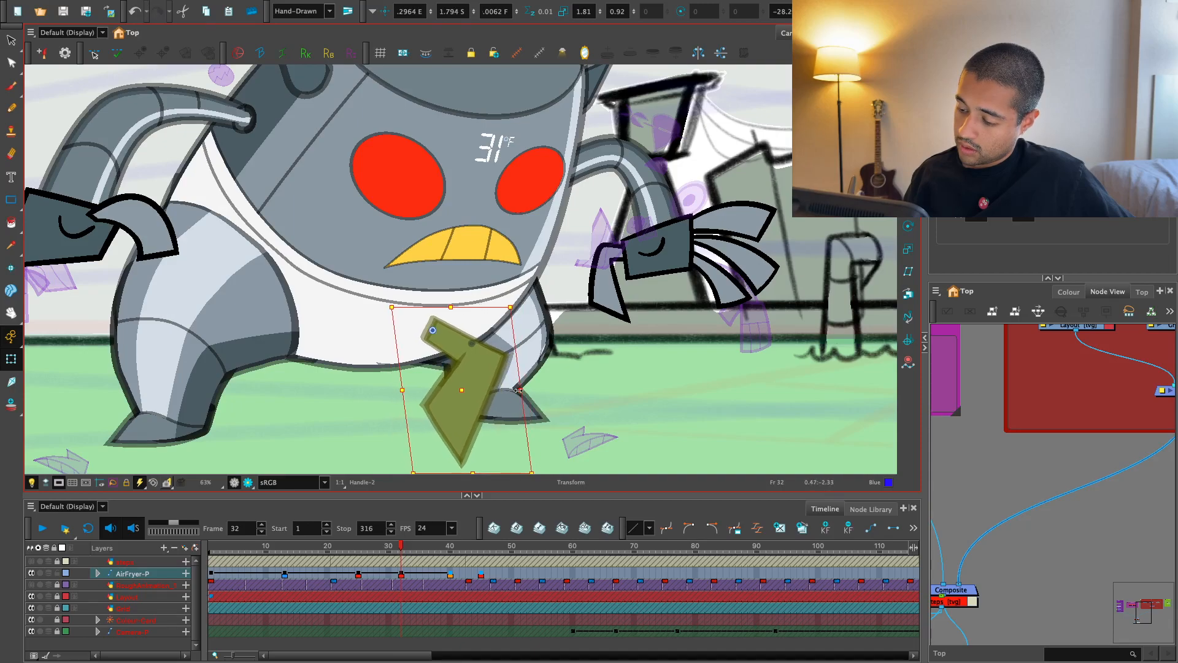
key("semicolon")
key("apostrophe")
key("apostrophe")
key("semicolon")
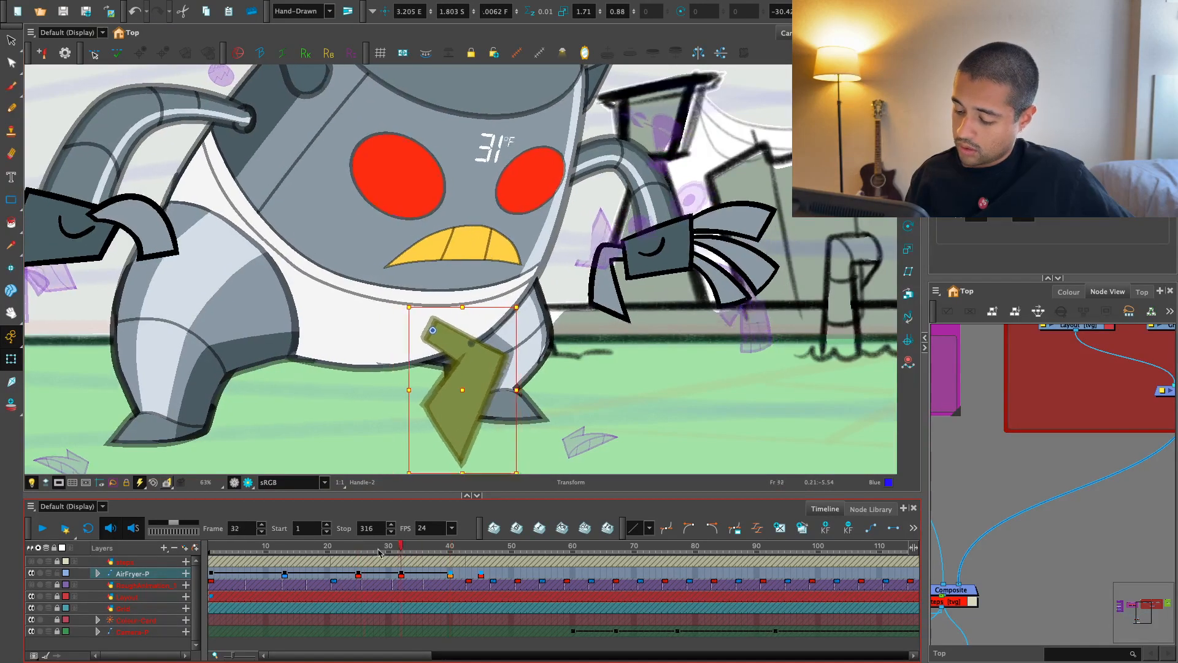
key("Return")
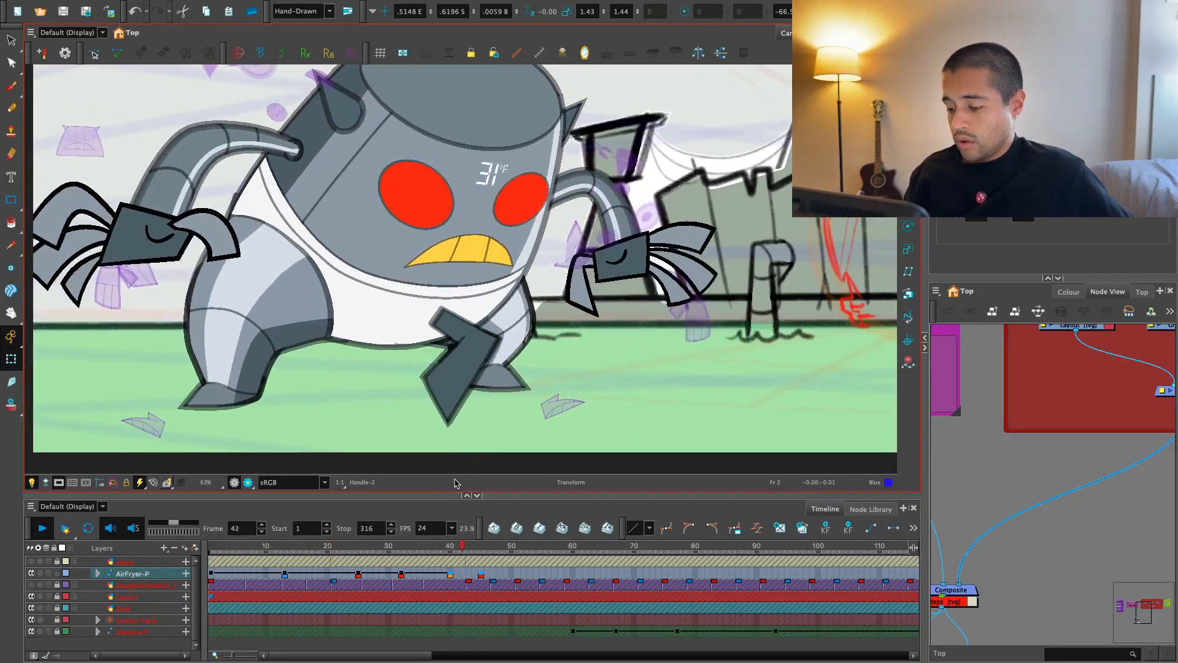
- Locate the handle's Handle_MP layer in the timeline and check its motion between frames 27 and 32
left_click(395, 549)
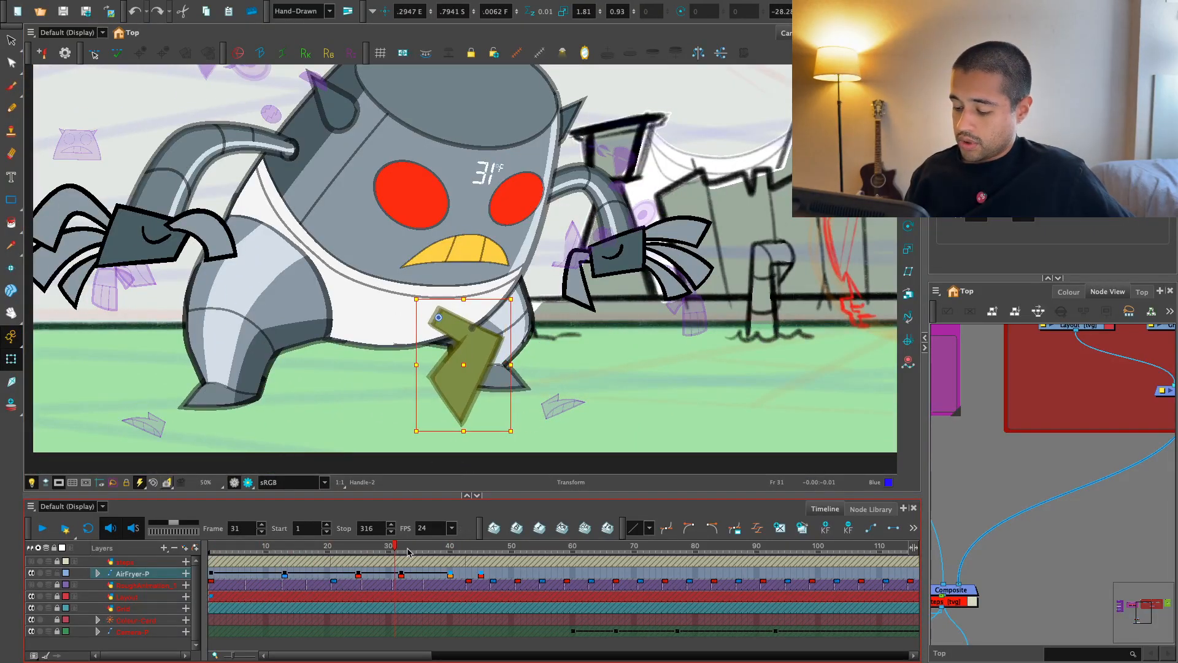
key("o")
key("2")
left_click_drag(402, 553, 361, 589)
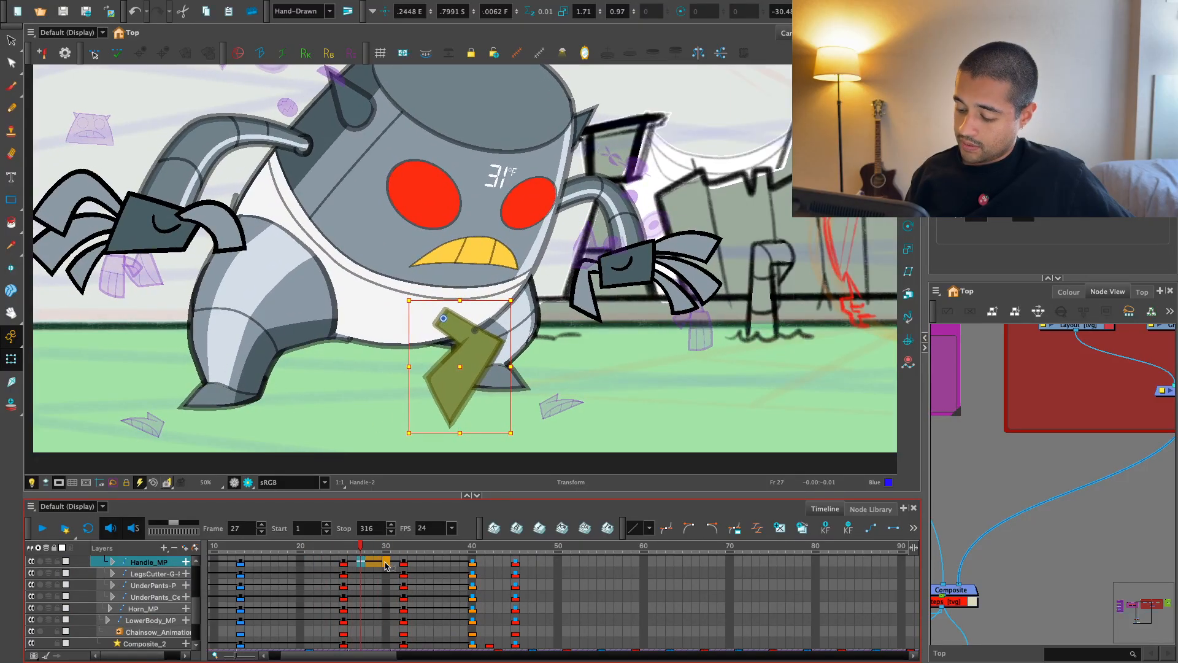
left_click(404, 563)
key("Return")
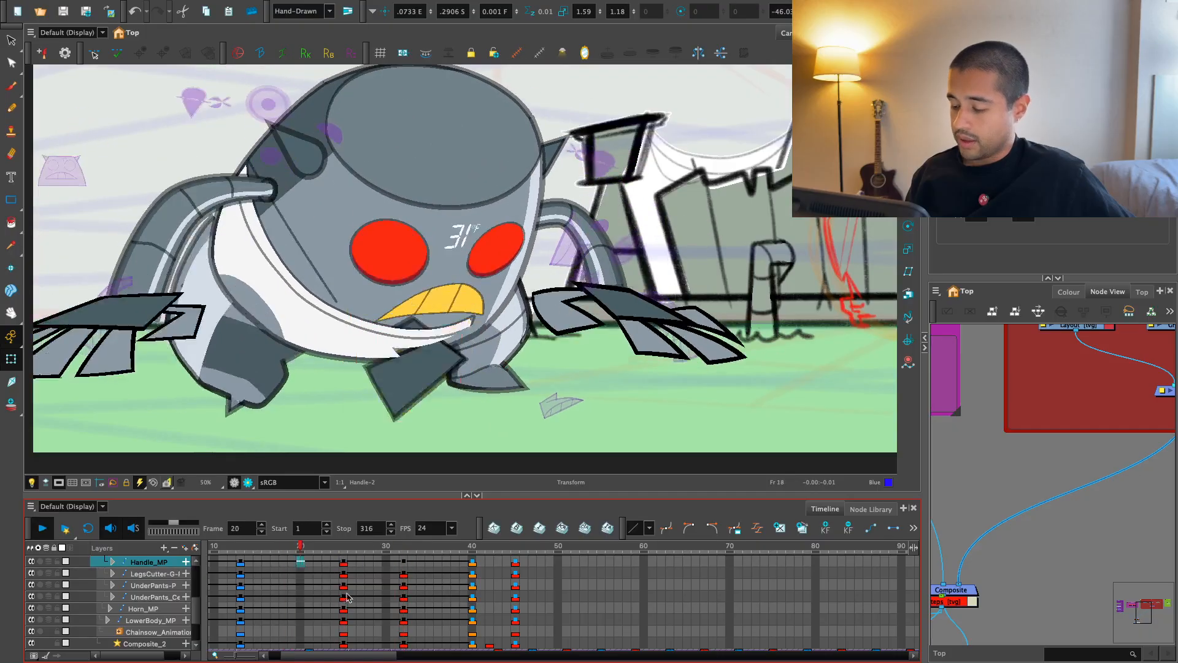
left_click(369, 561)
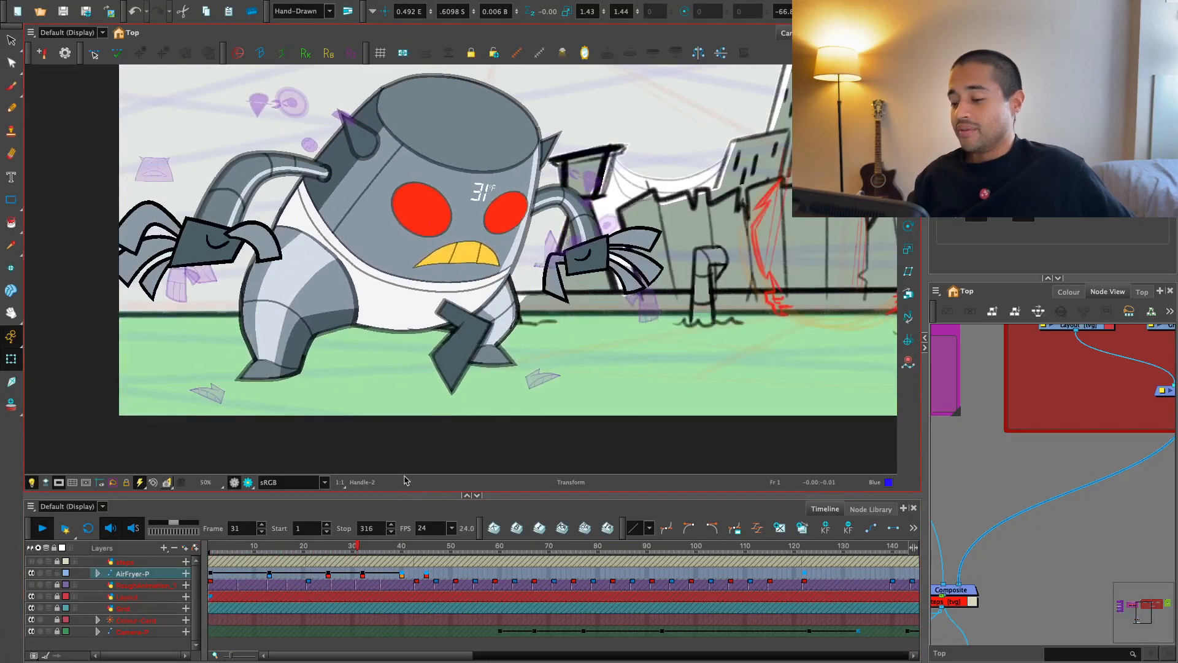
- Play the shot repeatedly from frame 1 to review the robot's rise and the handle's motion
key("Return")
key("Return")
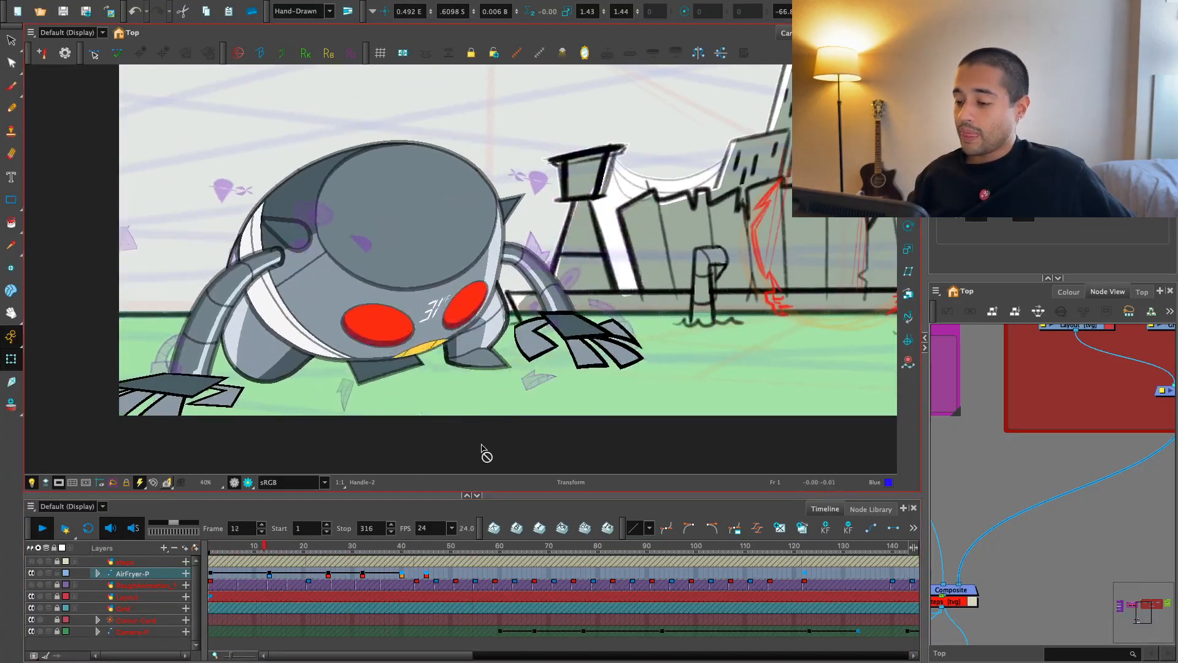
key("Return")
scroll(534, 408, "down", 1)
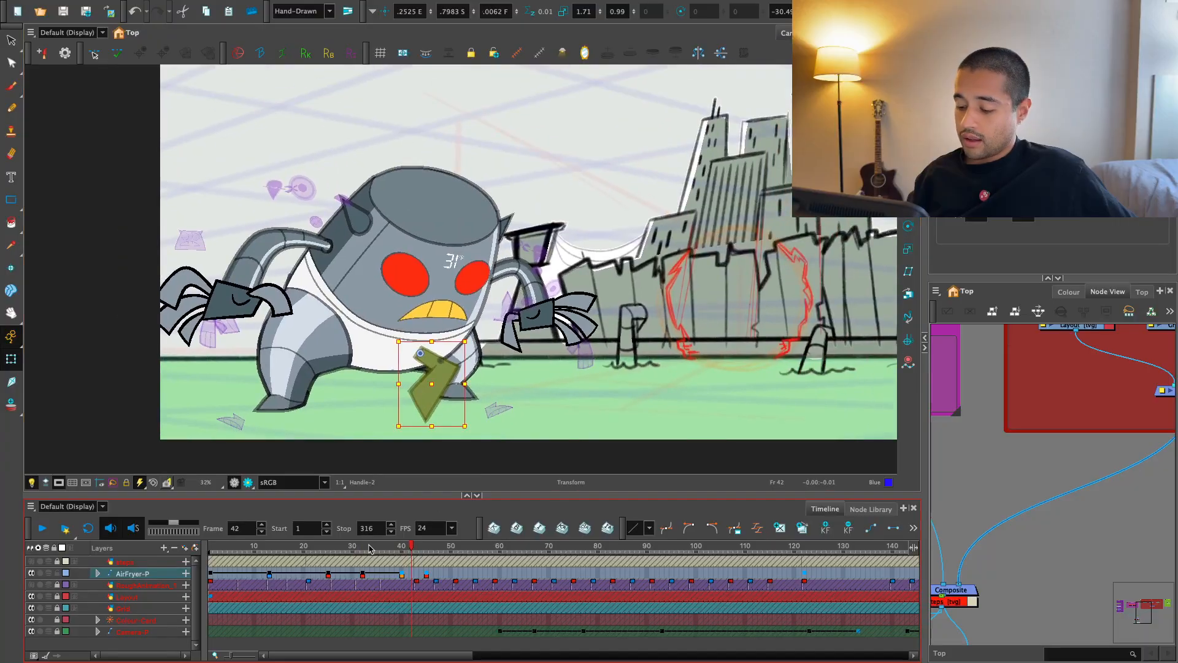
left_click_drag(368, 546, 210, 546)
key("Return")
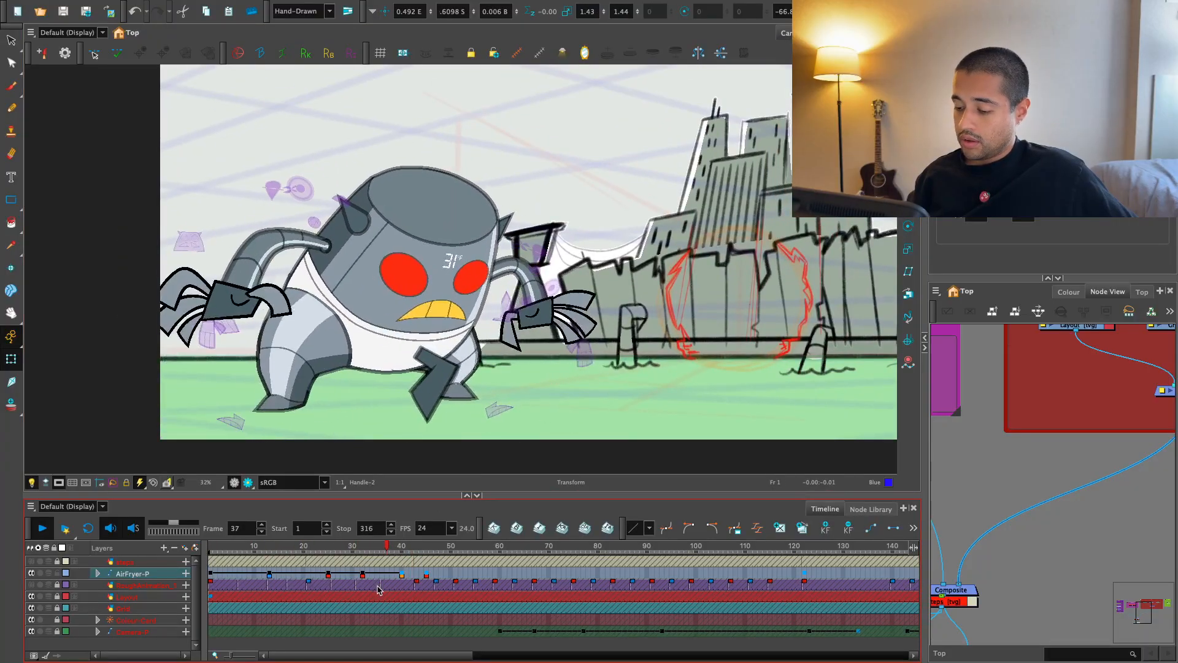
key("Return")
left_click_drag(429, 546, 211, 546)
key("Return")
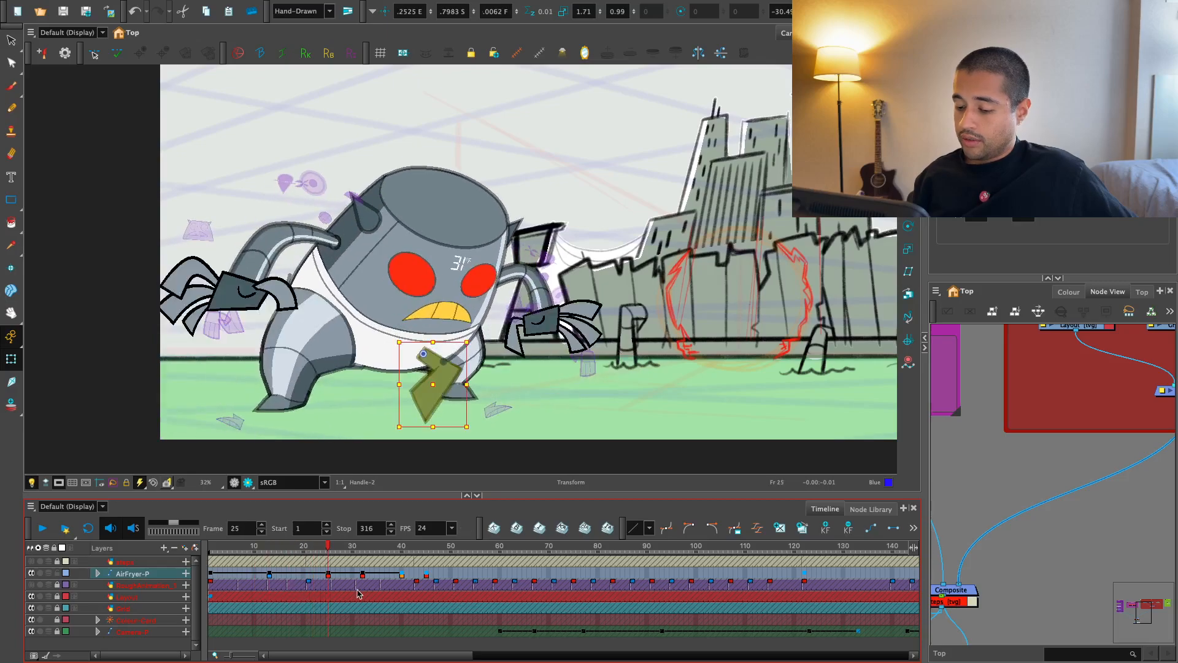
- Widen the timeline, select the robot's screen-left hand at frame 25 and reveal its Hand-P layer
left_click_drag(916, 497, 1148, 497)
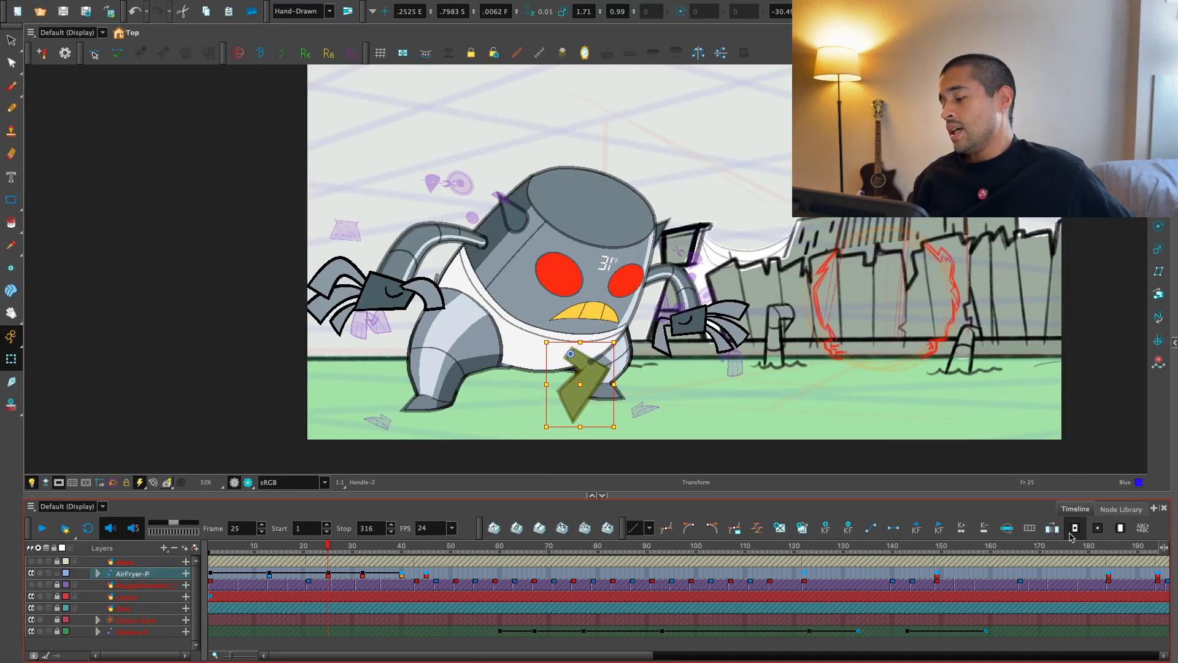
left_click(329, 575)
left_click(376, 302)
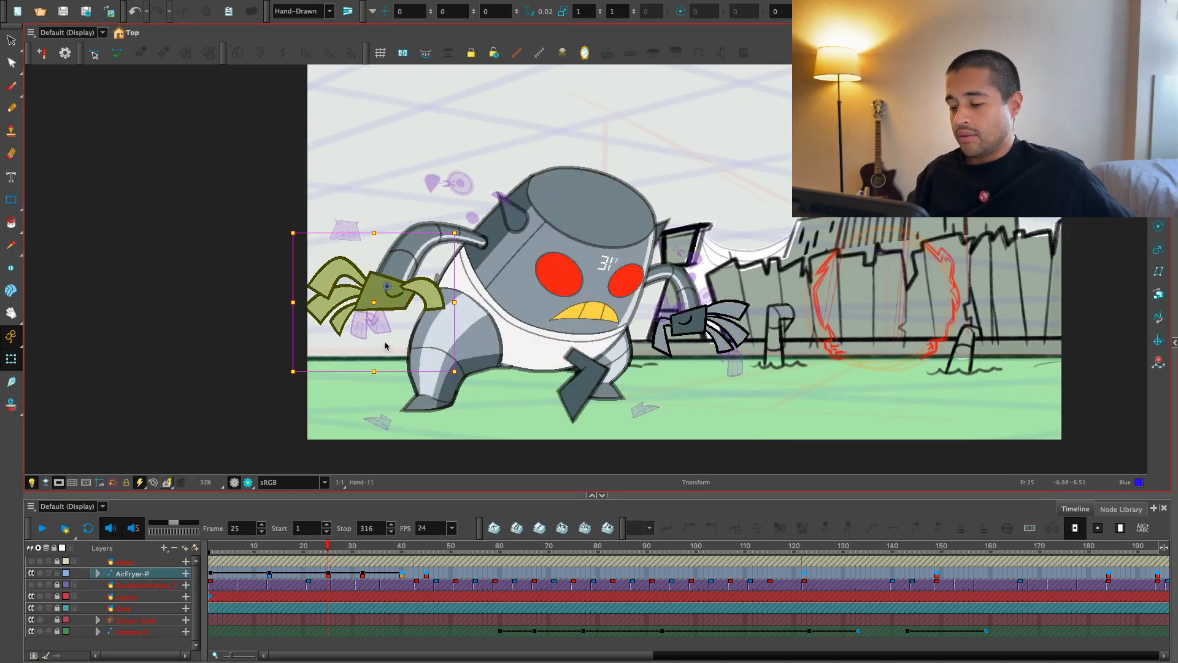
key("o")
key("2")
key("2")
key("2")
key("b")
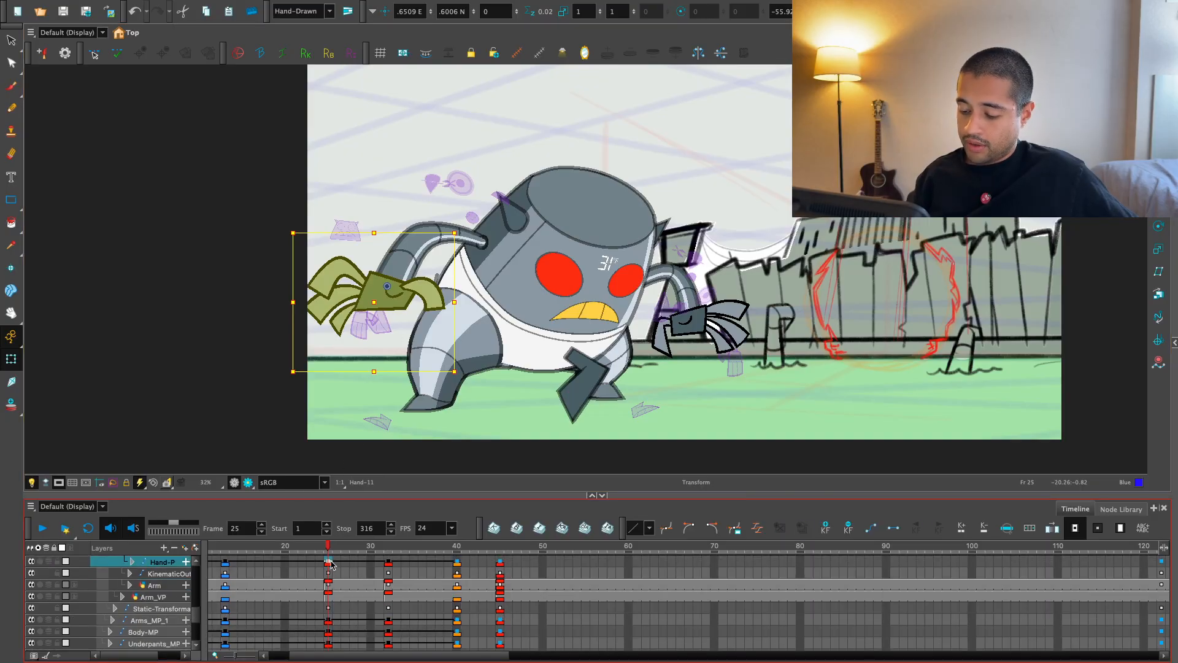
- Try shifting Hand-P's frame 25 key to frame 26 and inspect its child Hand drawing layer
left_click(336, 563)
left_click(129, 563)
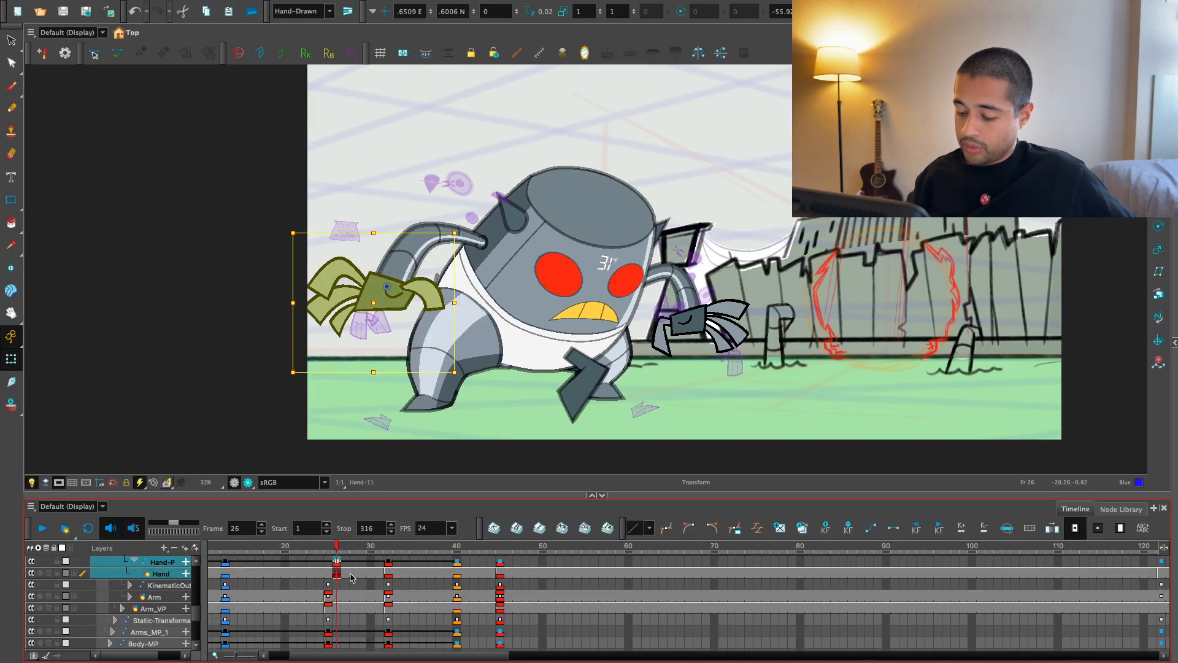
key("shift+b")
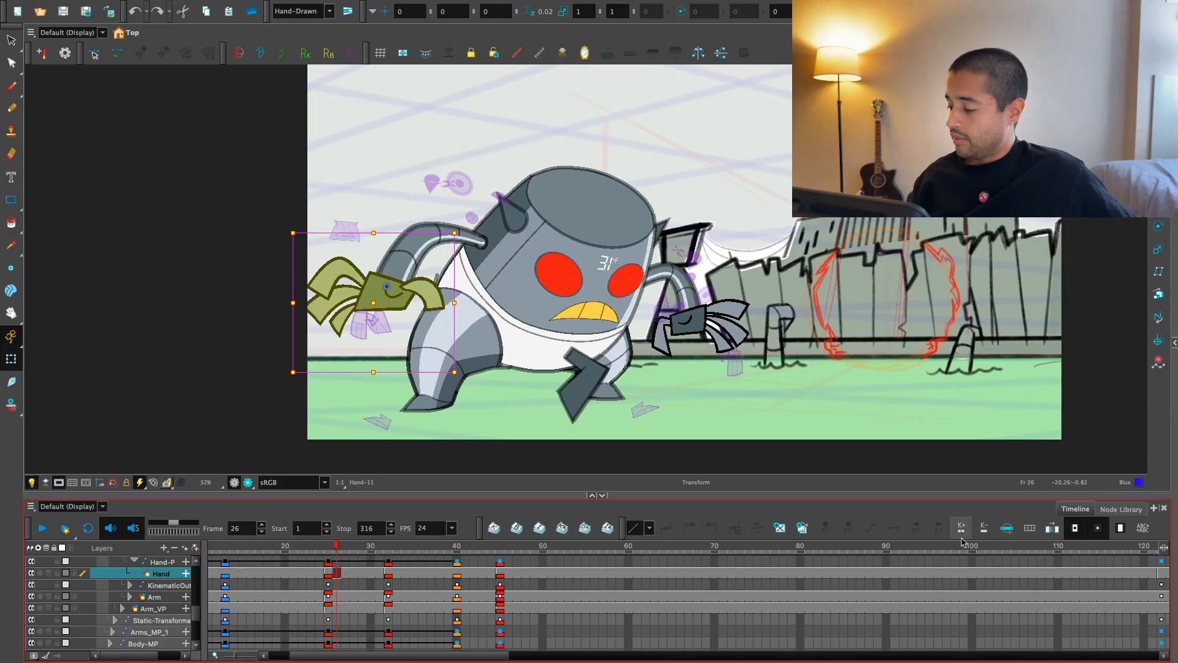
left_click(133, 561)
- Try the same Hand-P shift to frame 26 in the second timeline selection mode, checking the Hand exposure at frame 25
left_click(336, 563)
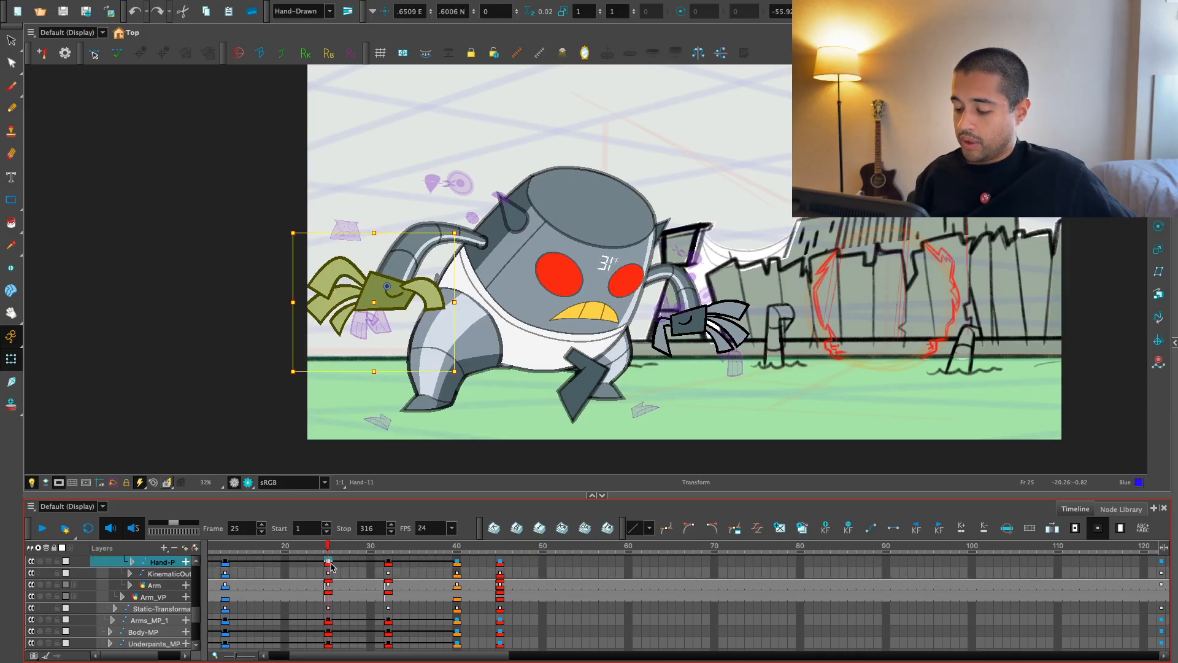
left_click(132, 561)
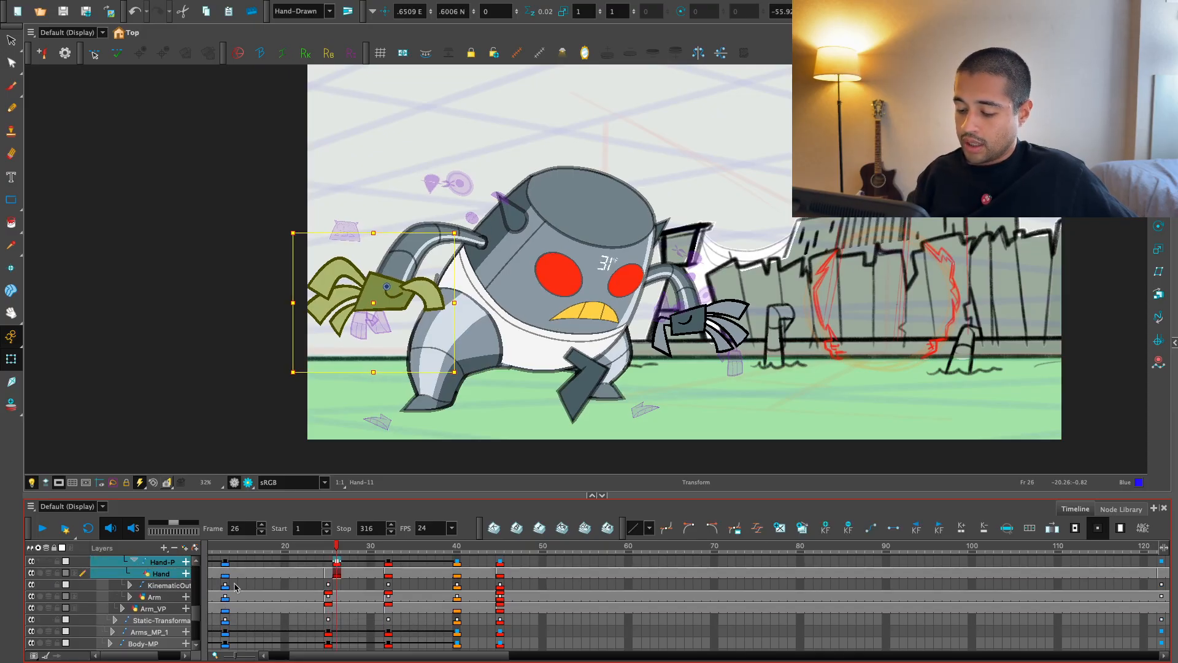
left_click(328, 574)
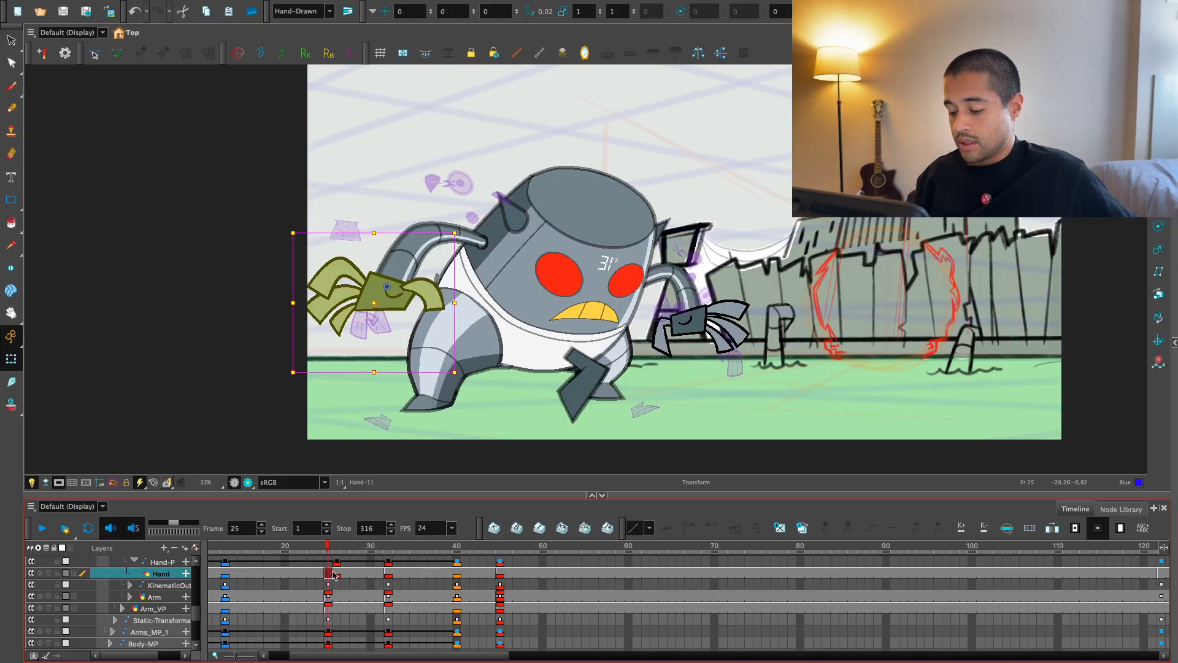
left_click_drag(333, 573, 331, 573)
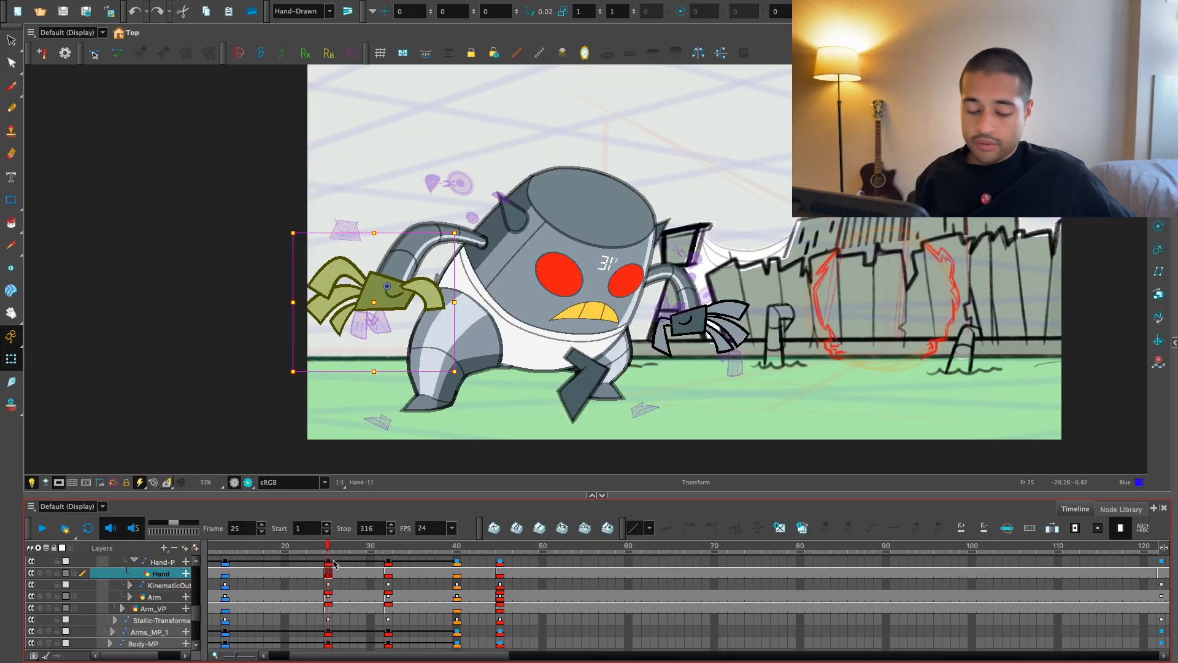
left_click(134, 560)
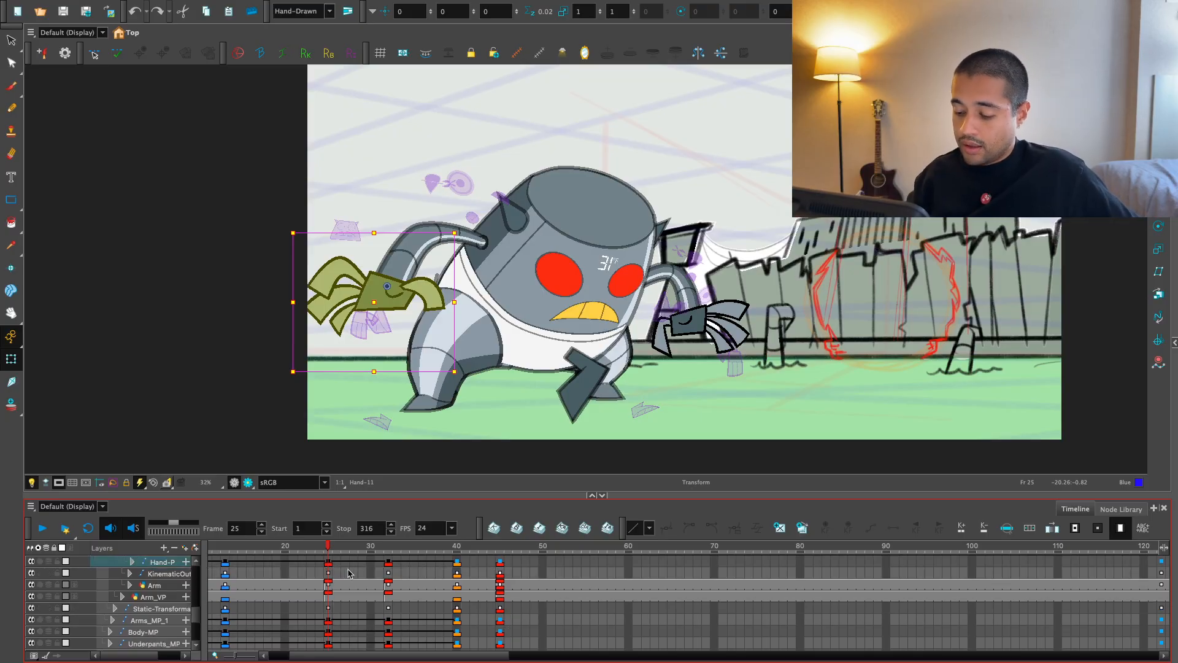
- Repeat the Hand-P shift to frame 26 in the third timeline selection mode, checking the Hand drawing at frame 26
left_click(337, 562)
left_click(133, 561)
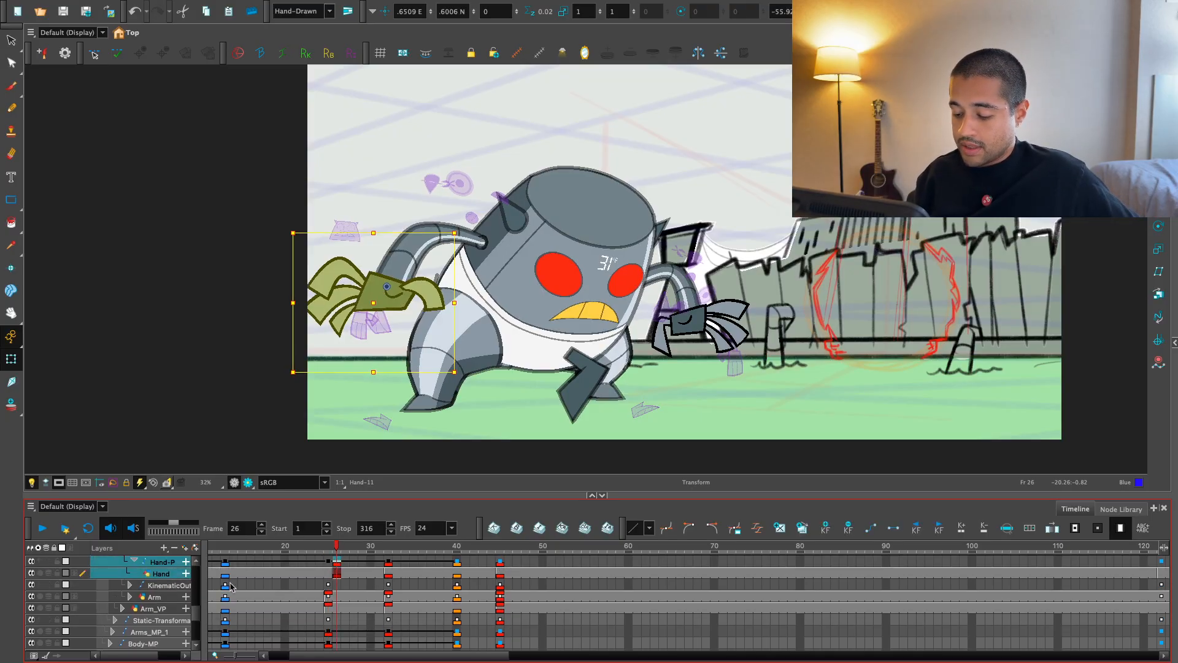
left_click(338, 574)
left_click_drag(337, 546, 666, 540)
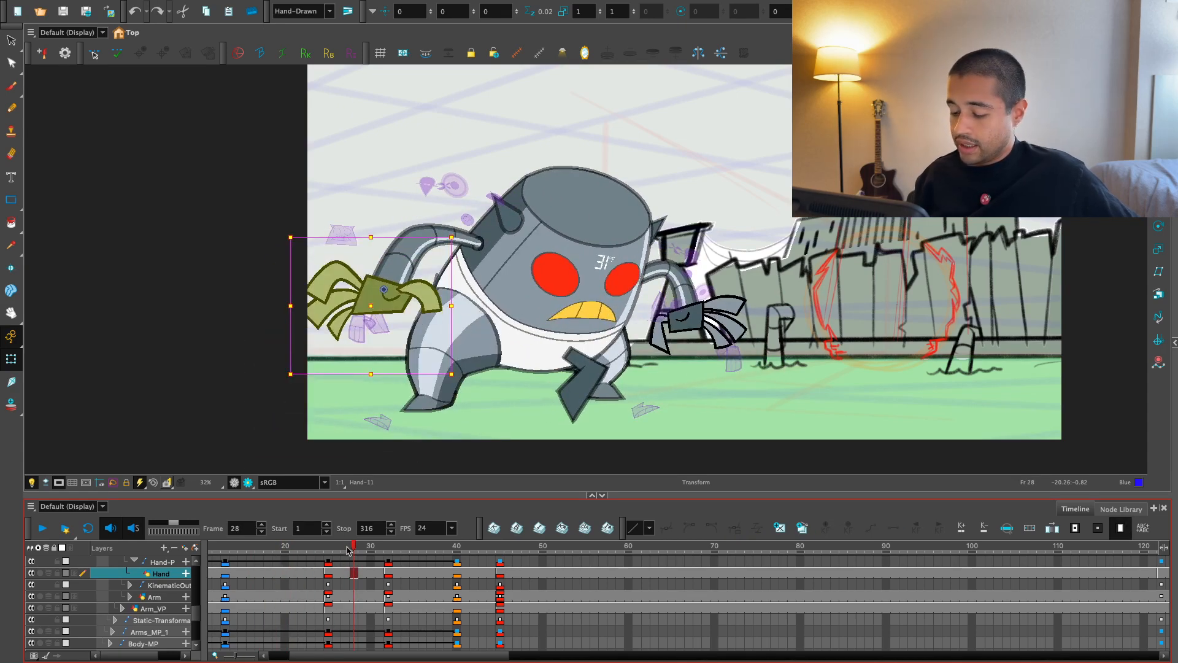
- Try shifting the Hand drawing's frame 32 exposure to frame 33
left_click_drag(346, 551, 397, 571)
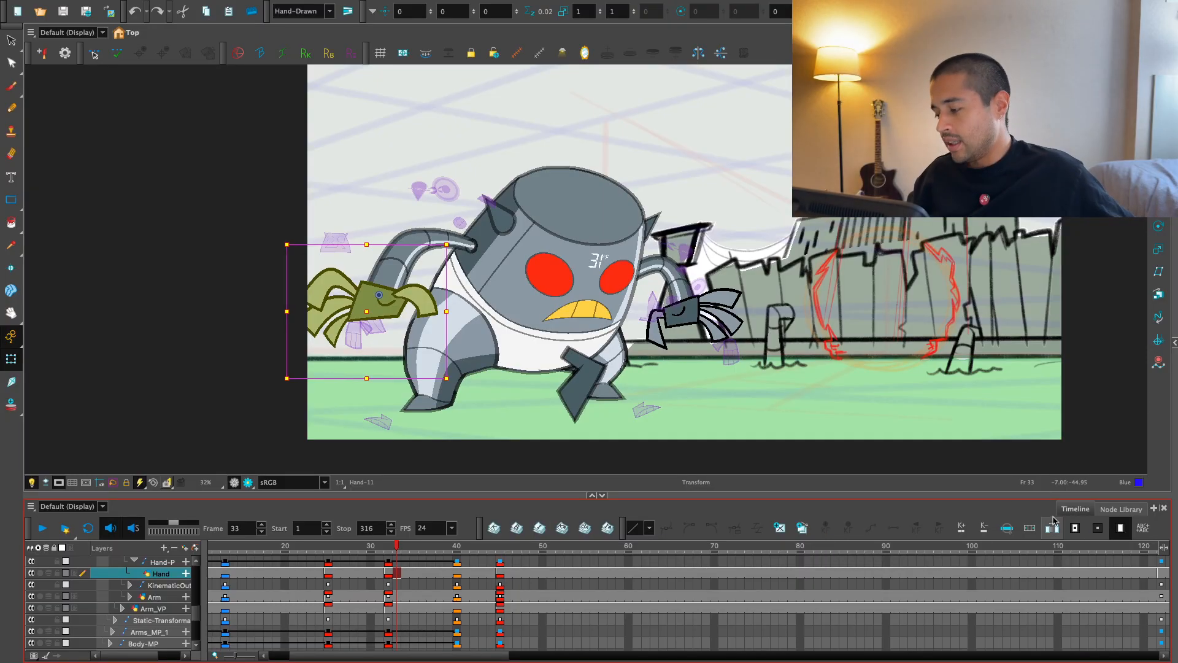
left_click(389, 574)
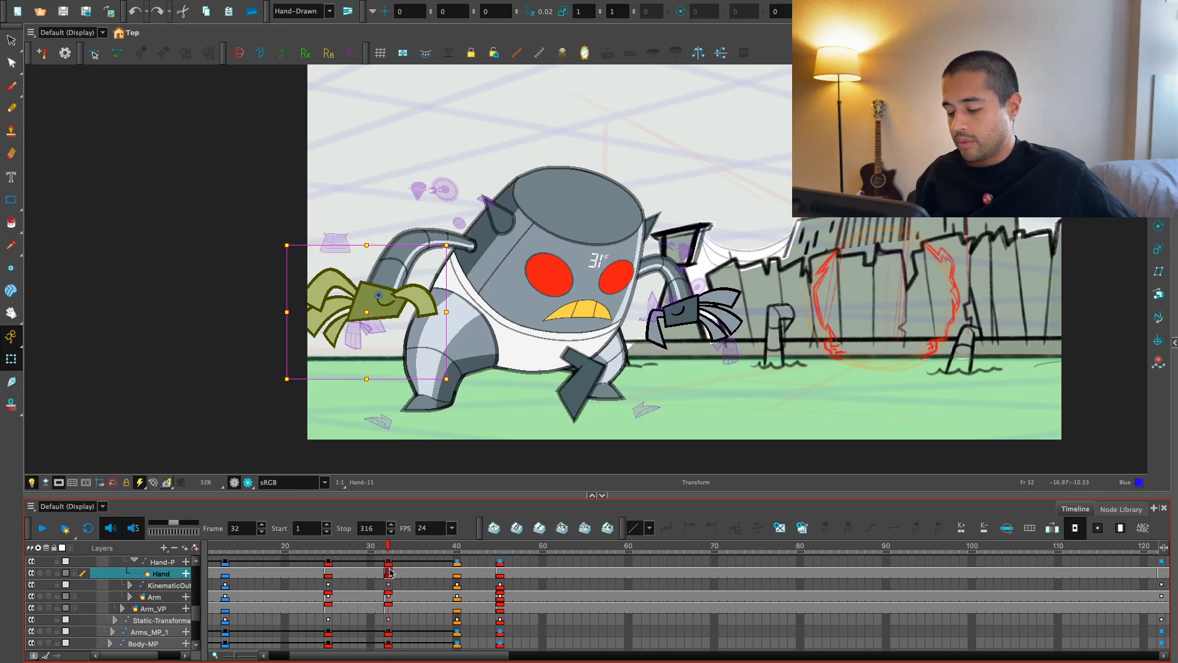
mouse_move(389, 572)
left_mouse_down()
mouse_move(369, 562)
mouse_move(319, 595)
mouse_move(325, 607)
mouse_move(399, 574)
left_mouse_up()
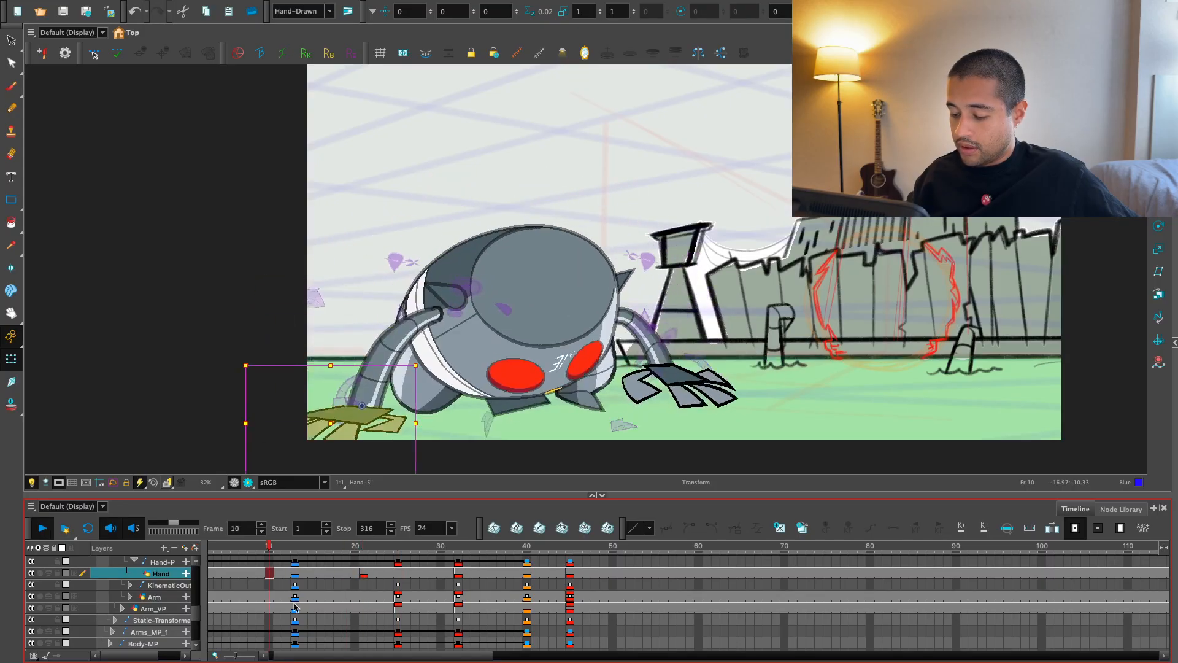
- Move the Hand drawing change at frame 21 earlier to frame 19 and play back the motion from about frame 10
left_click(286, 573)
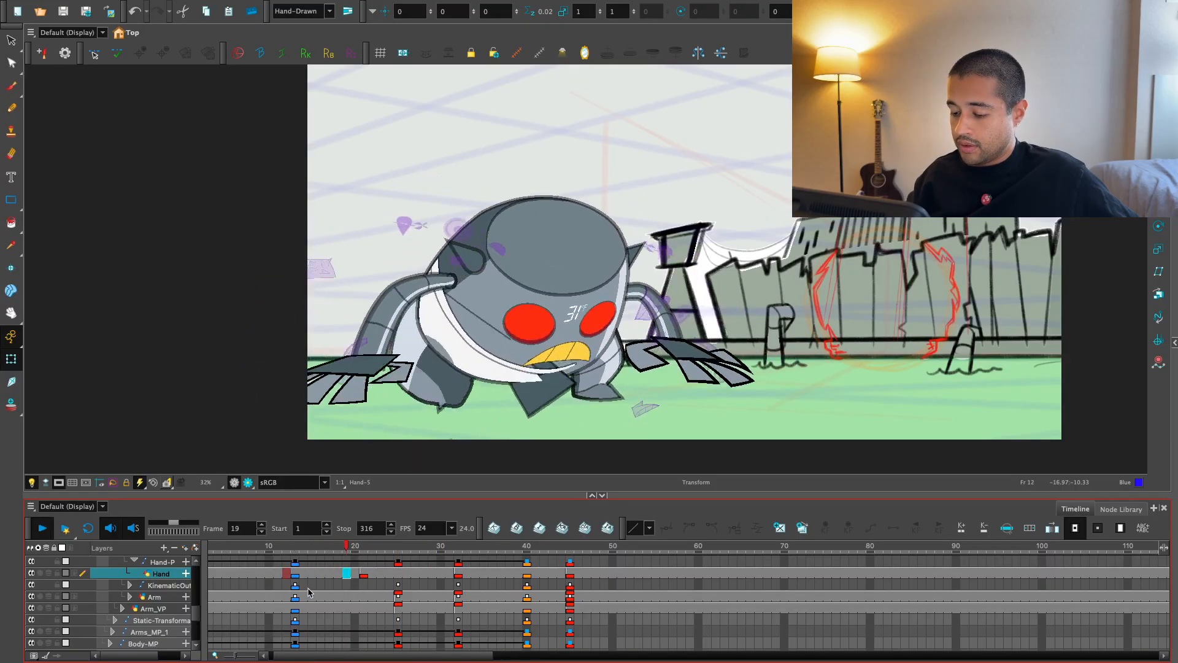
left_click(365, 573)
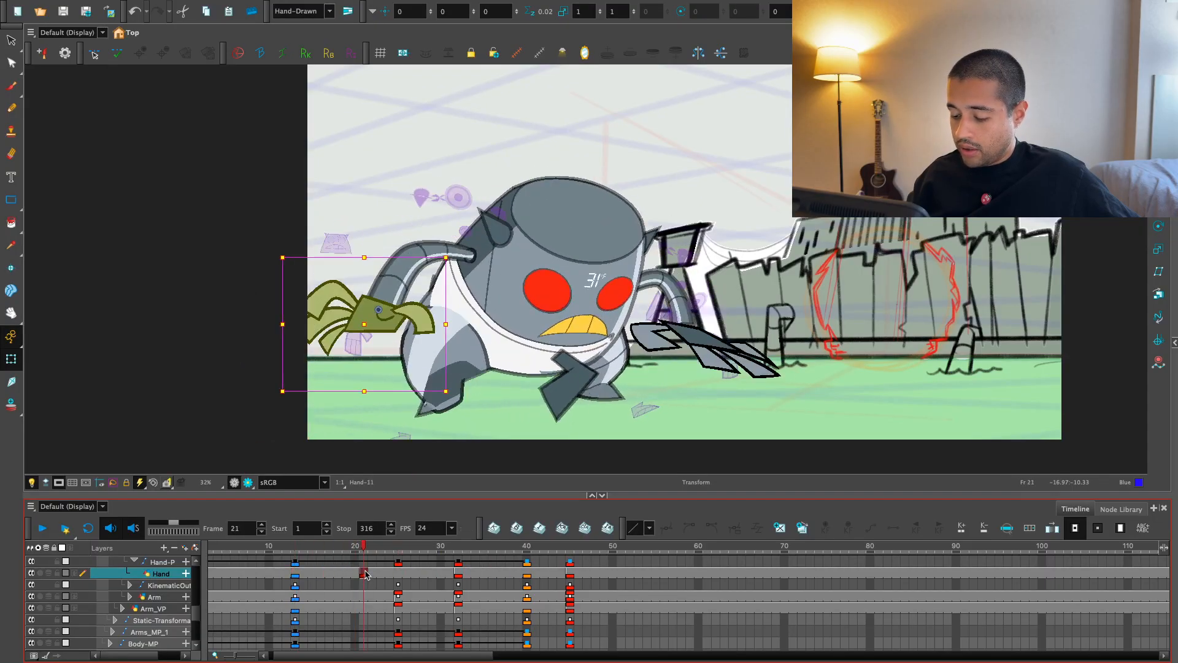
left_click(286, 573)
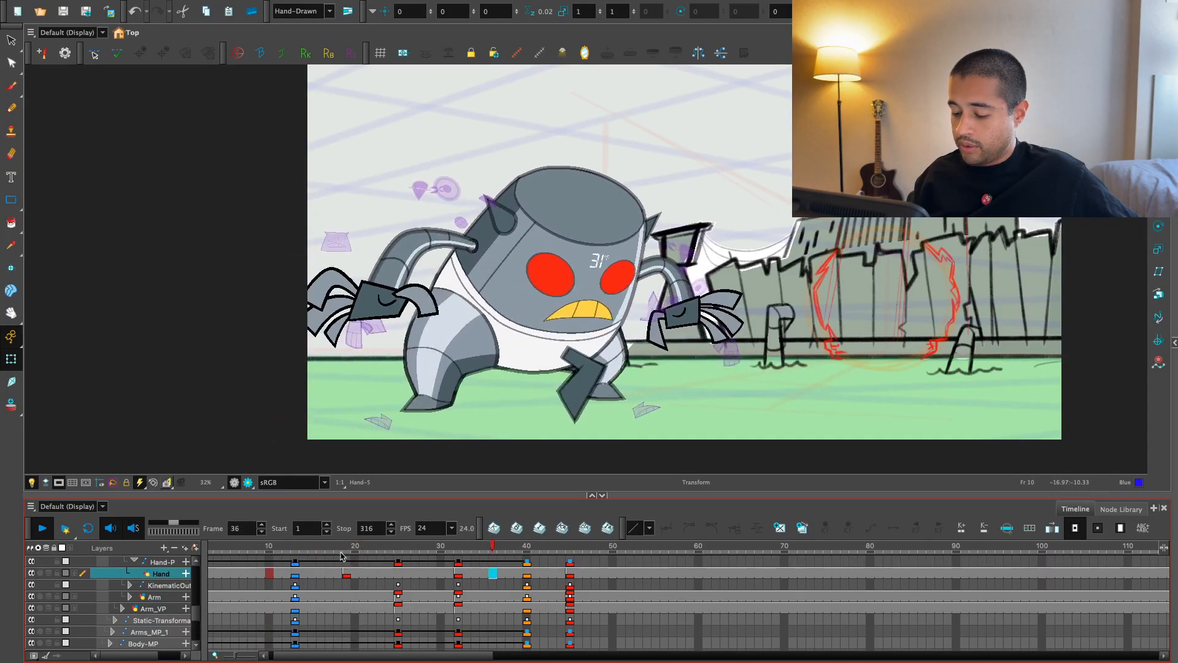
- Select the robot's fence-side hand, move its drawing change earlier to frame 19, and play back the motion from about frame 6
left_click(346, 573)
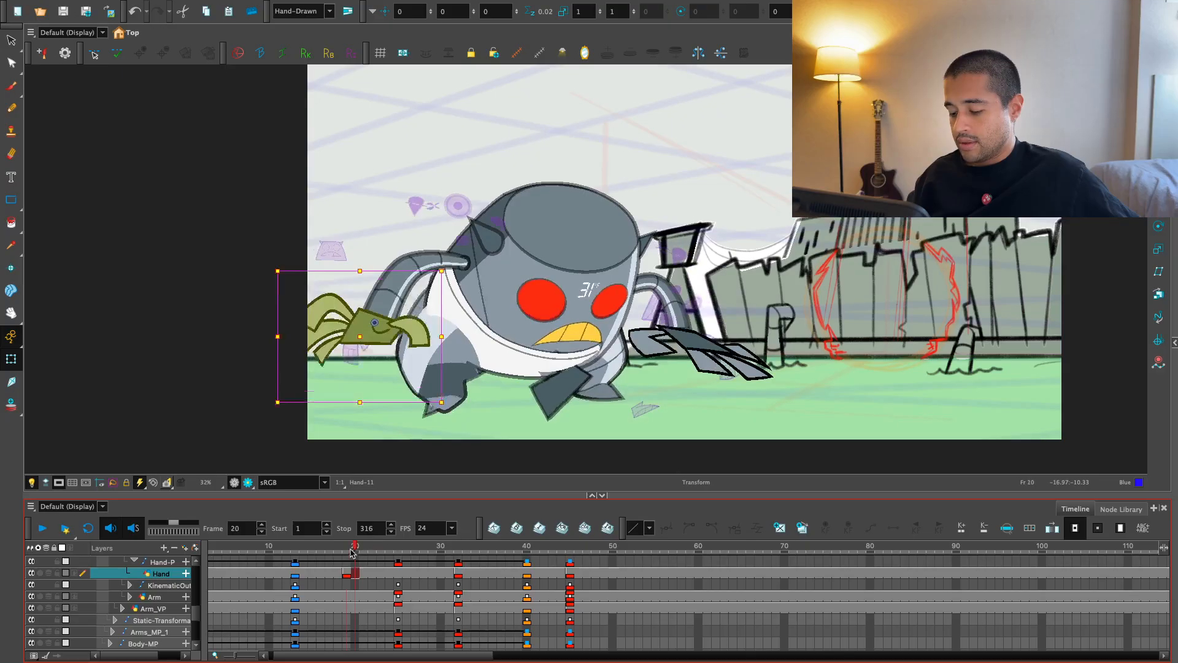
left_click(692, 358)
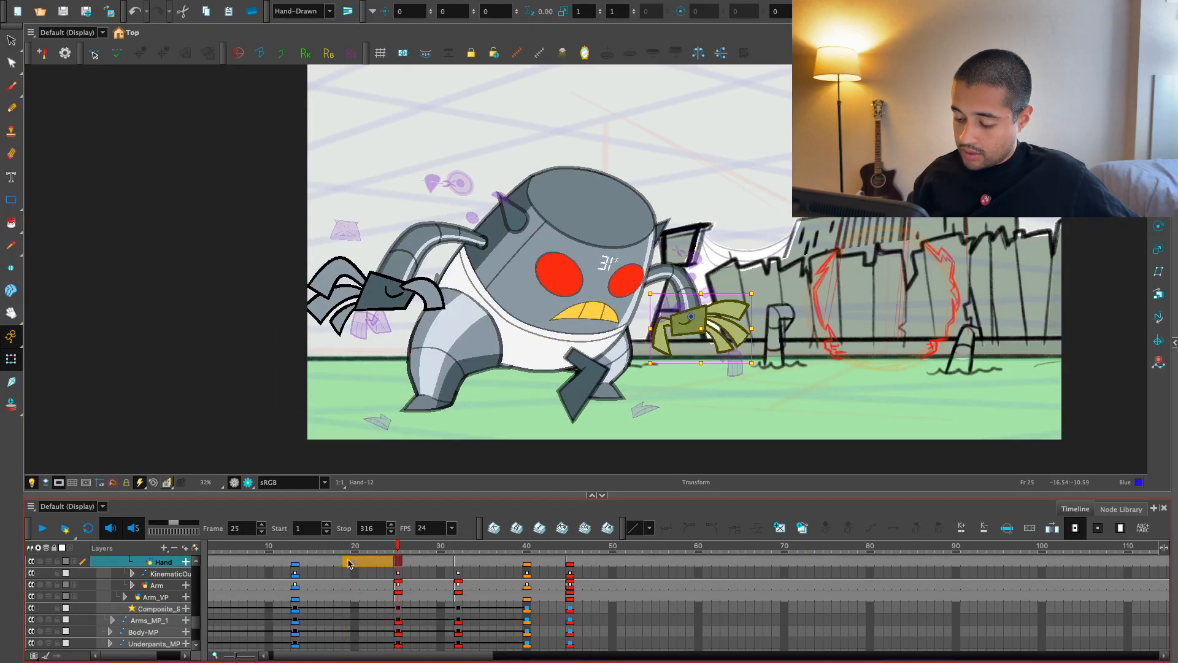
left_click_drag(348, 563, 347, 563)
left_click(237, 562)
key("shift+Return")
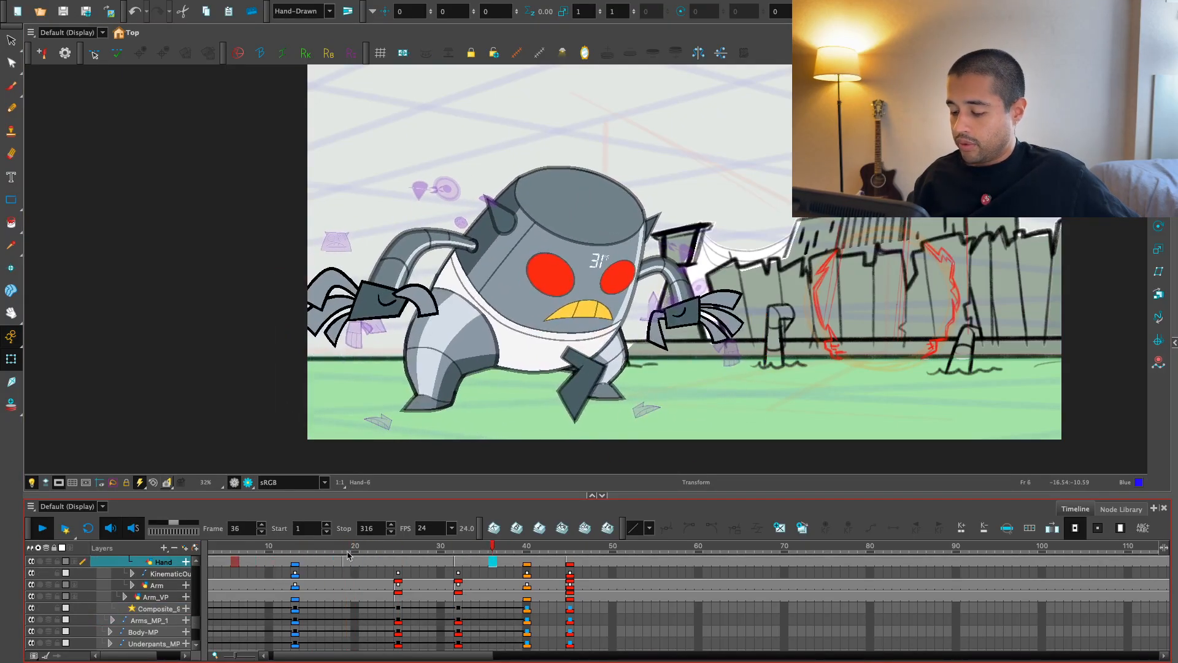
- Play back the retimed hand swap repeatedly from about frame 10, stopping around frame 21 to inspect the pose
left_click(340, 549)
key("shift+Return")
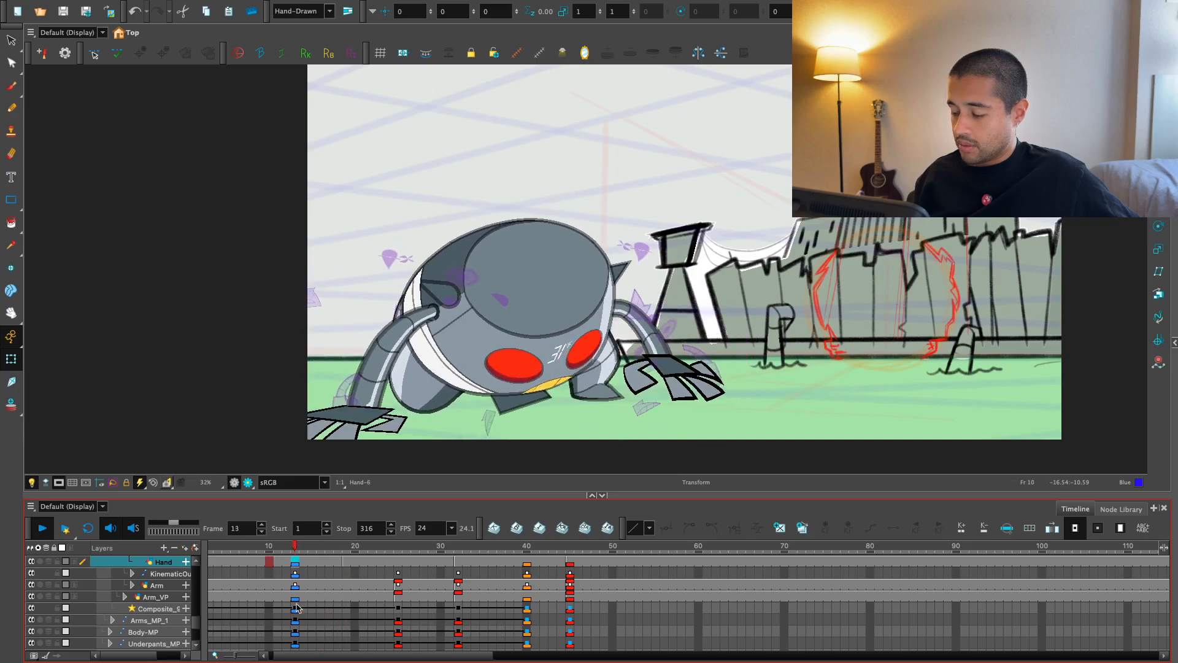
key("shift+Return")
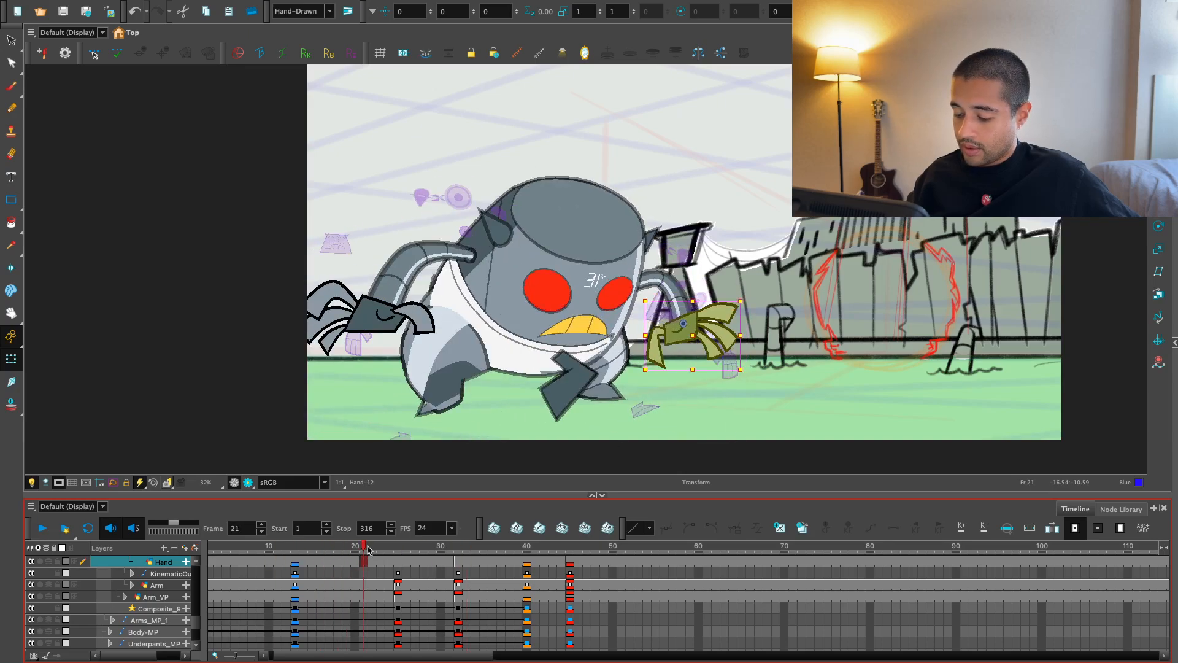
key("shift+Return")
left_click(365, 547)
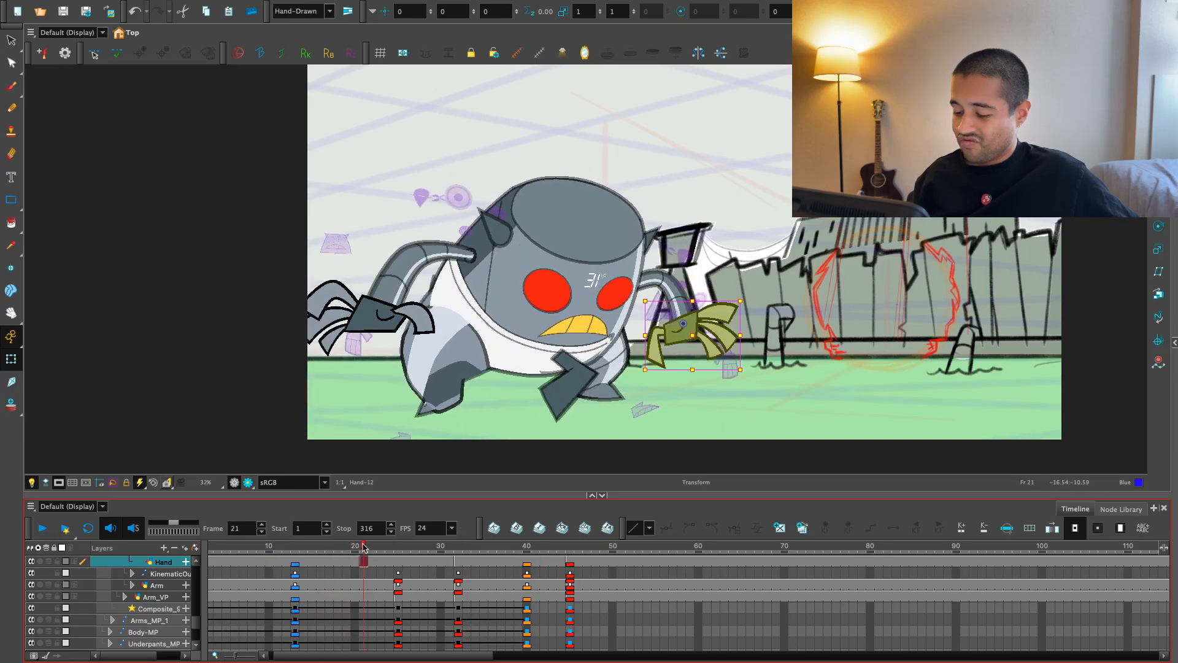
left_click(269, 562)
key("shift+Return")
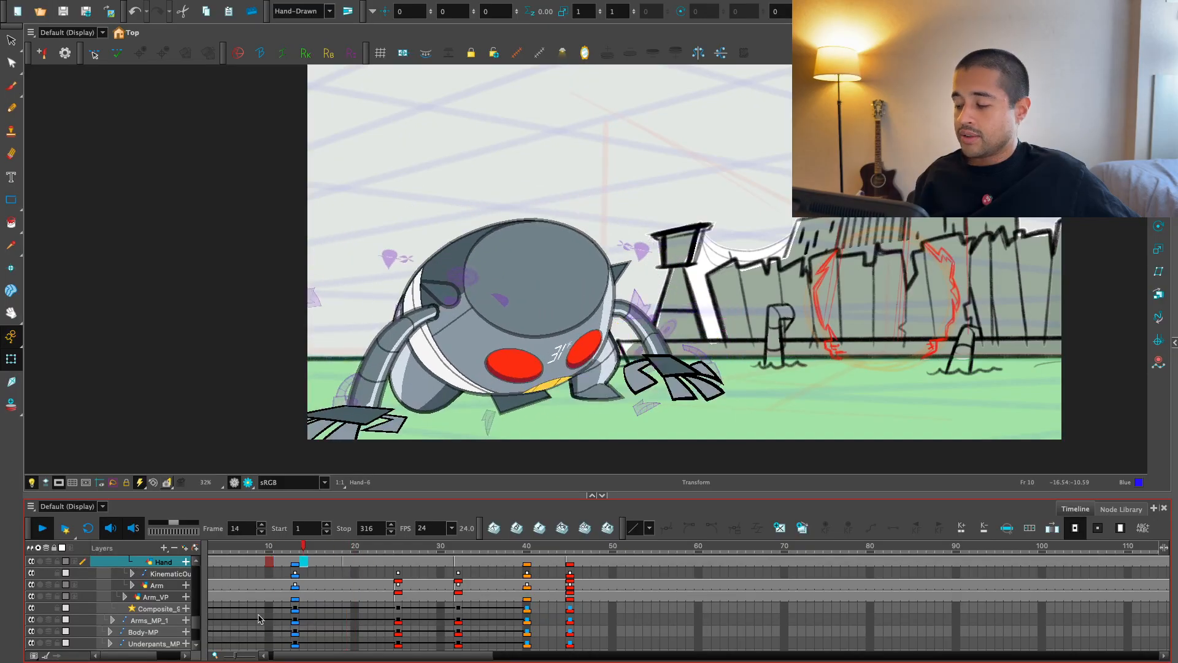
key("shift+Return")
left_click(286, 561)
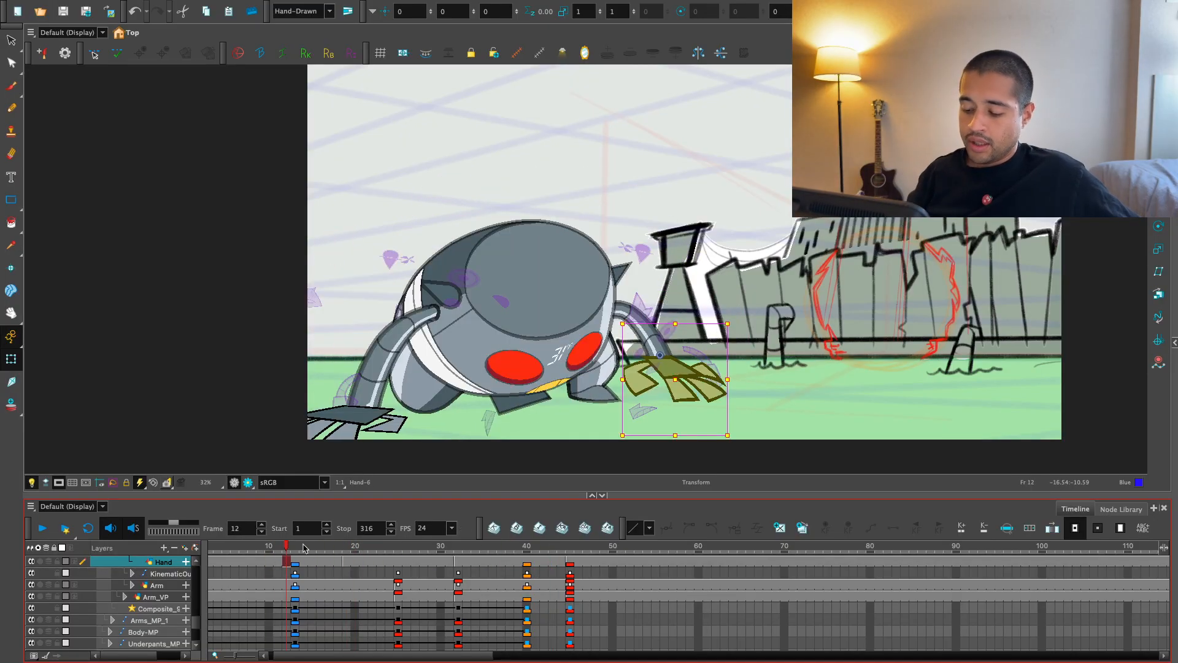
key("shift+Return")
- Review the AirFryer robot's complete opening move from frame 1, replaying it several times and checking the pose around frame 27
key("shift+Return")
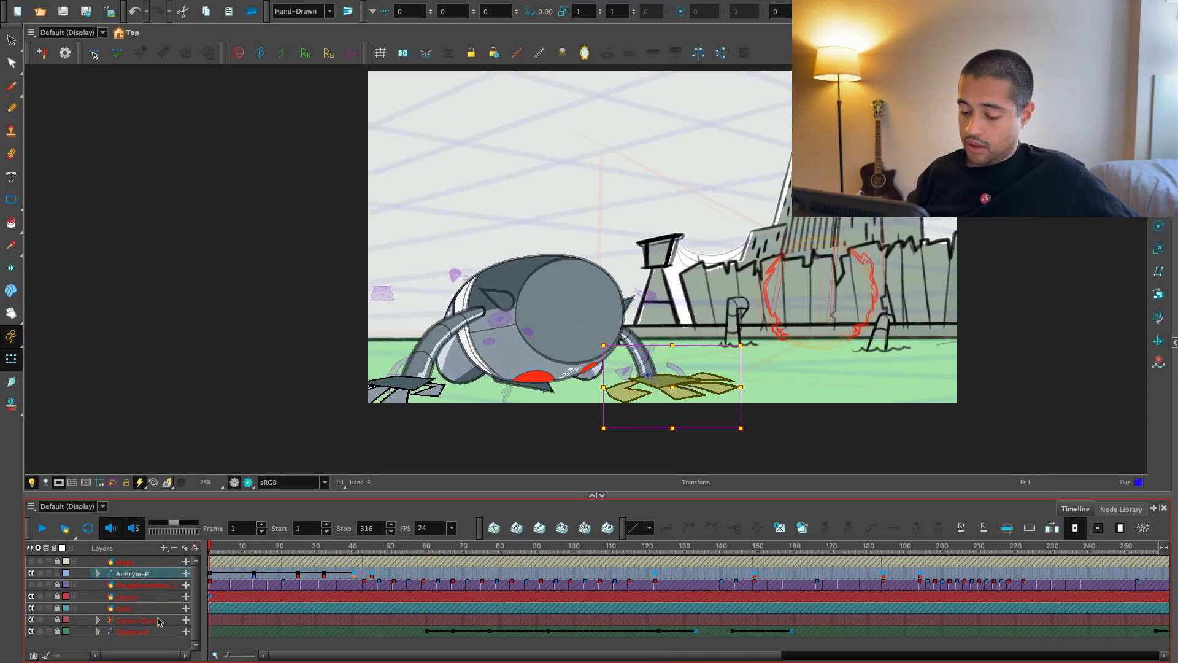
key("shift+Return")
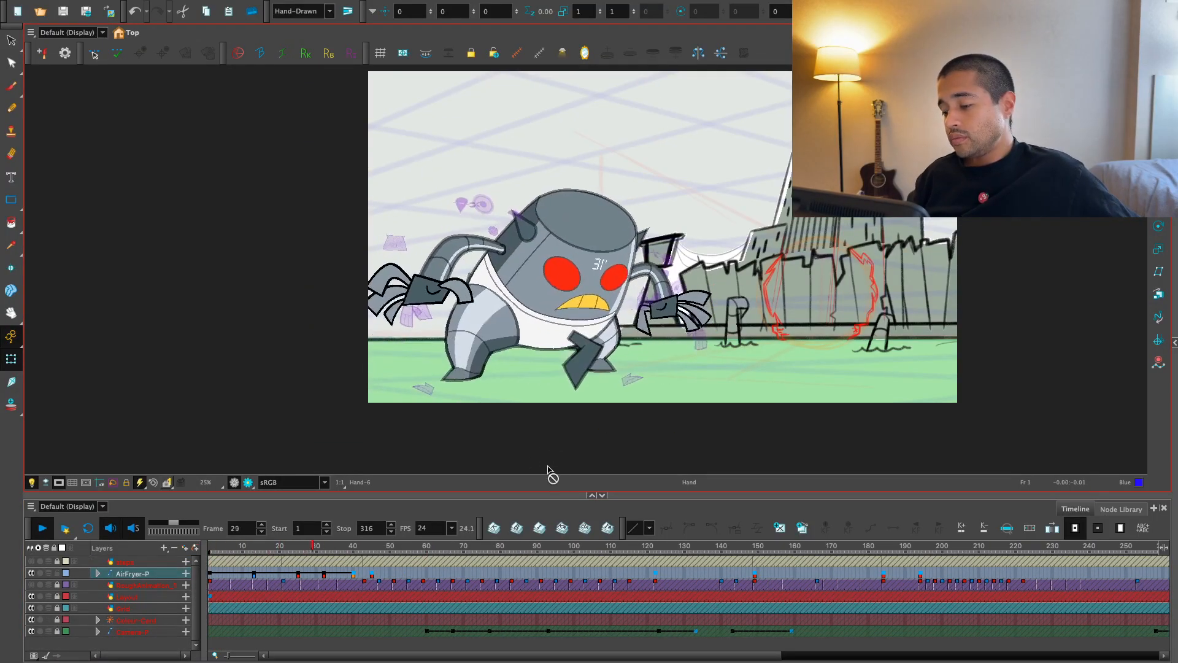
key("shift+Return")
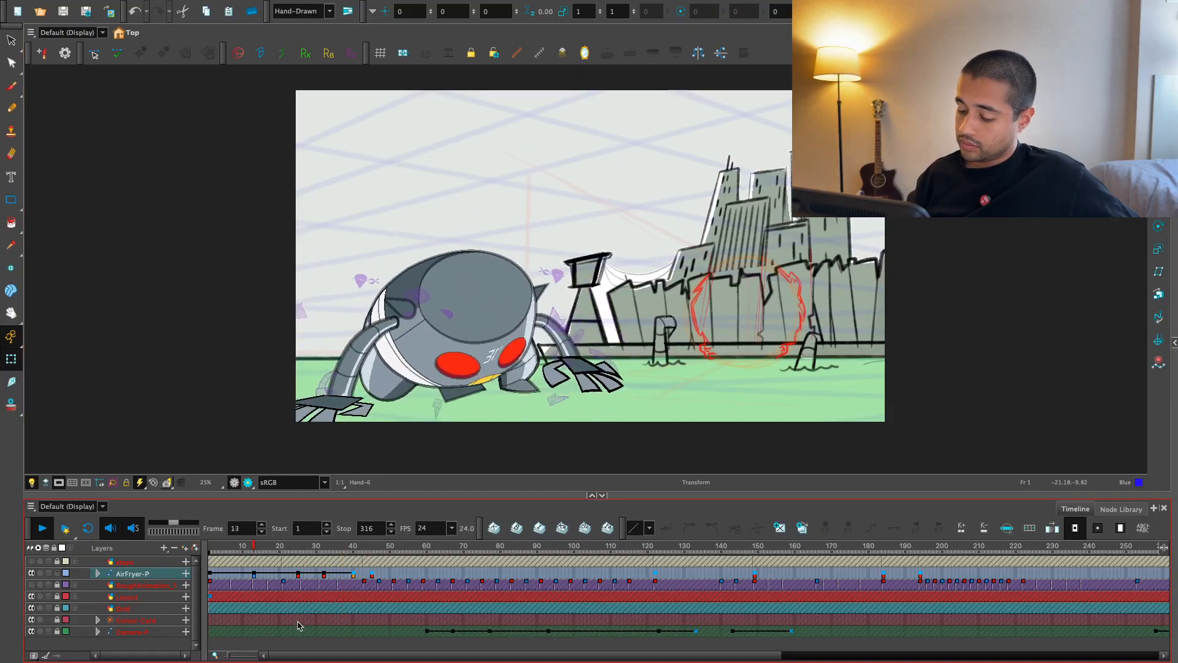
key("shift+Return")
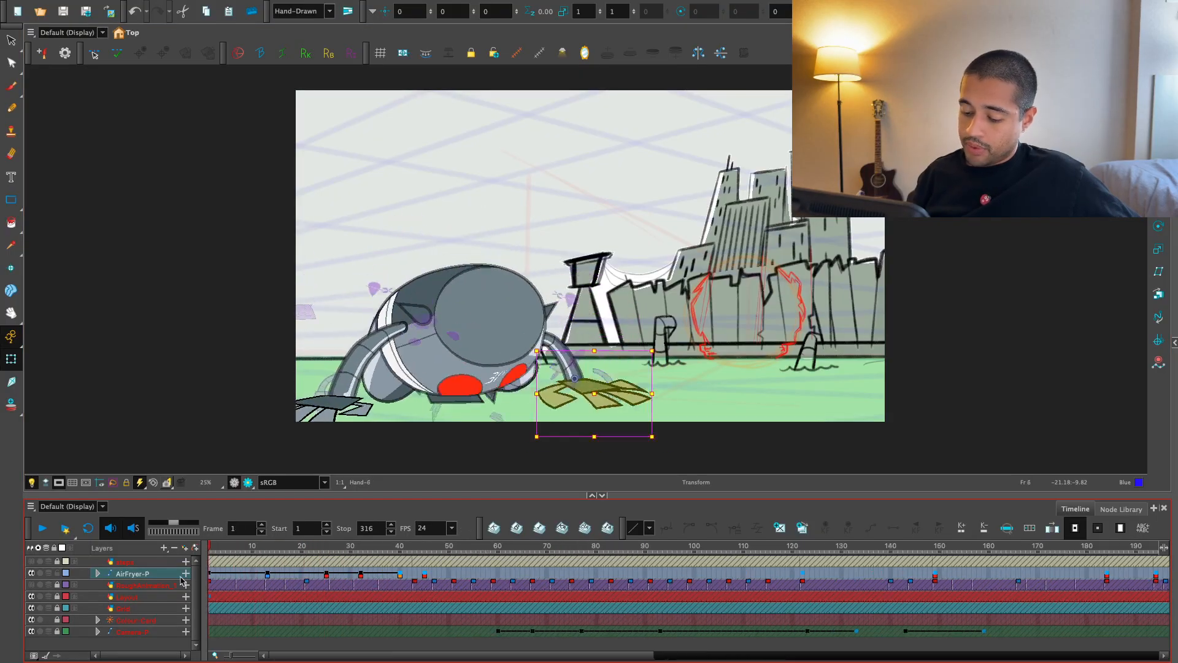
key("shift+Return")
key("shift+Return")
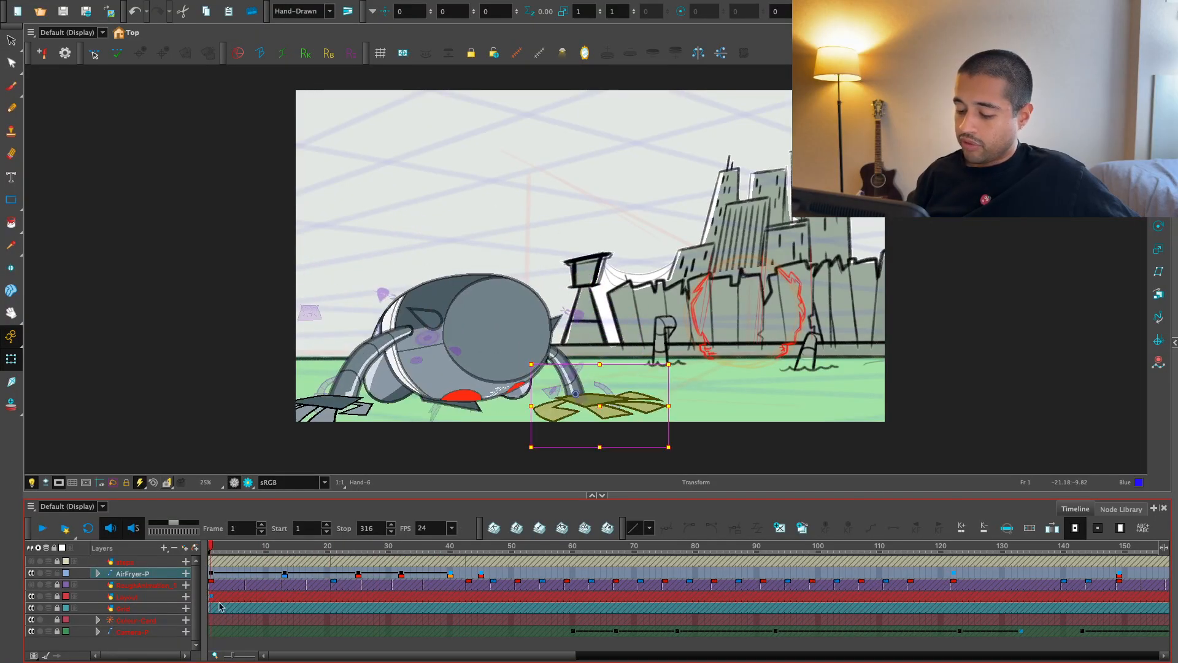
key("shift+Return")
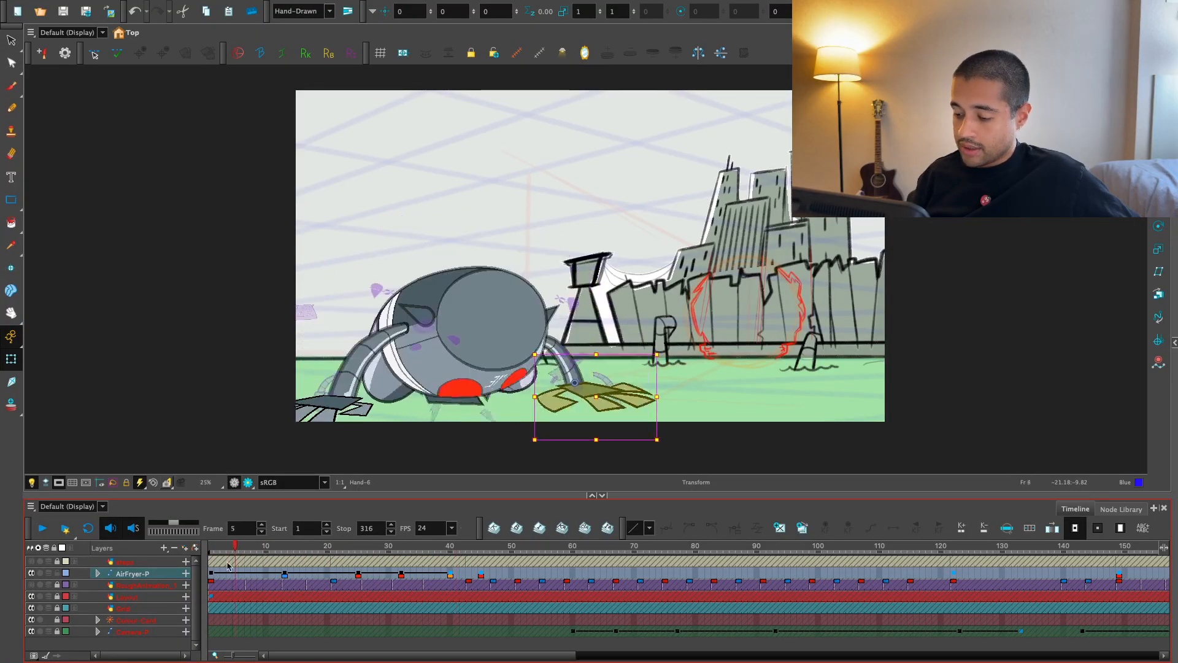
key("shift+Return")
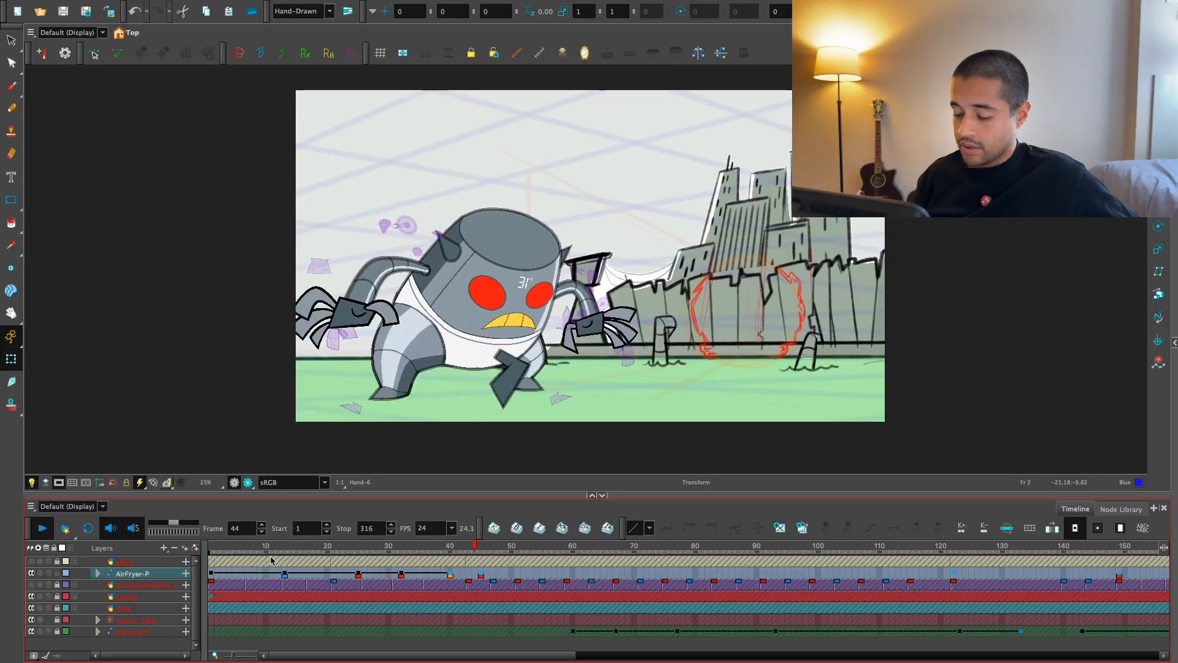
left_click(270, 559)
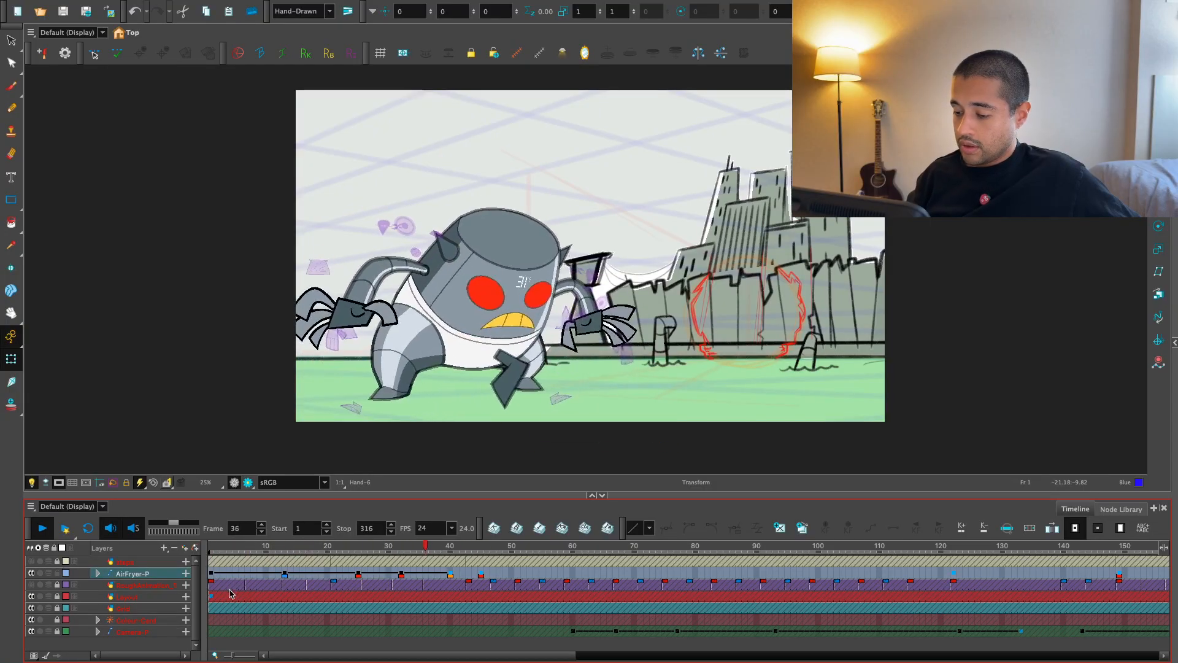
left_click(370, 556)
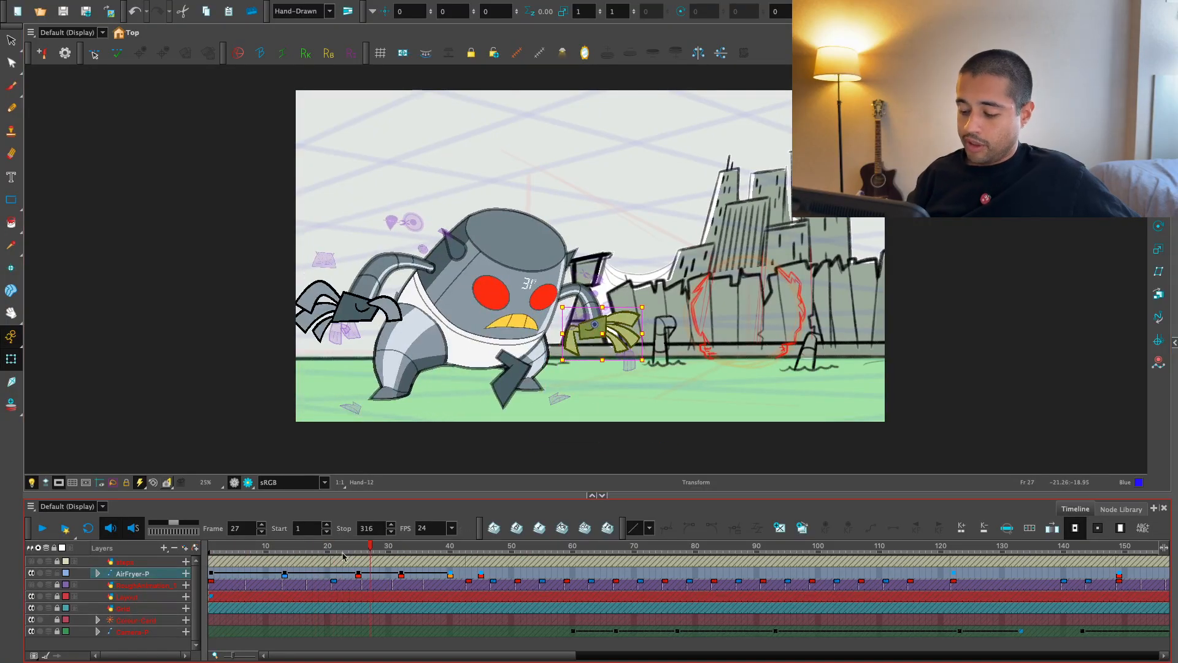
key("Return")
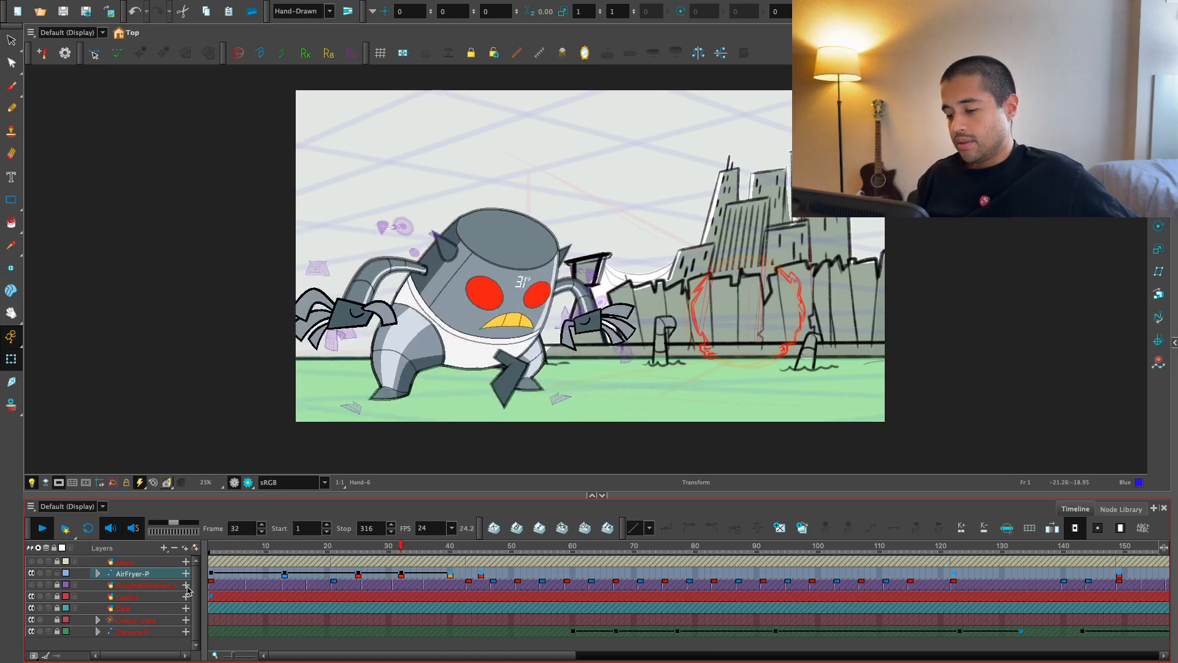
key("Return")
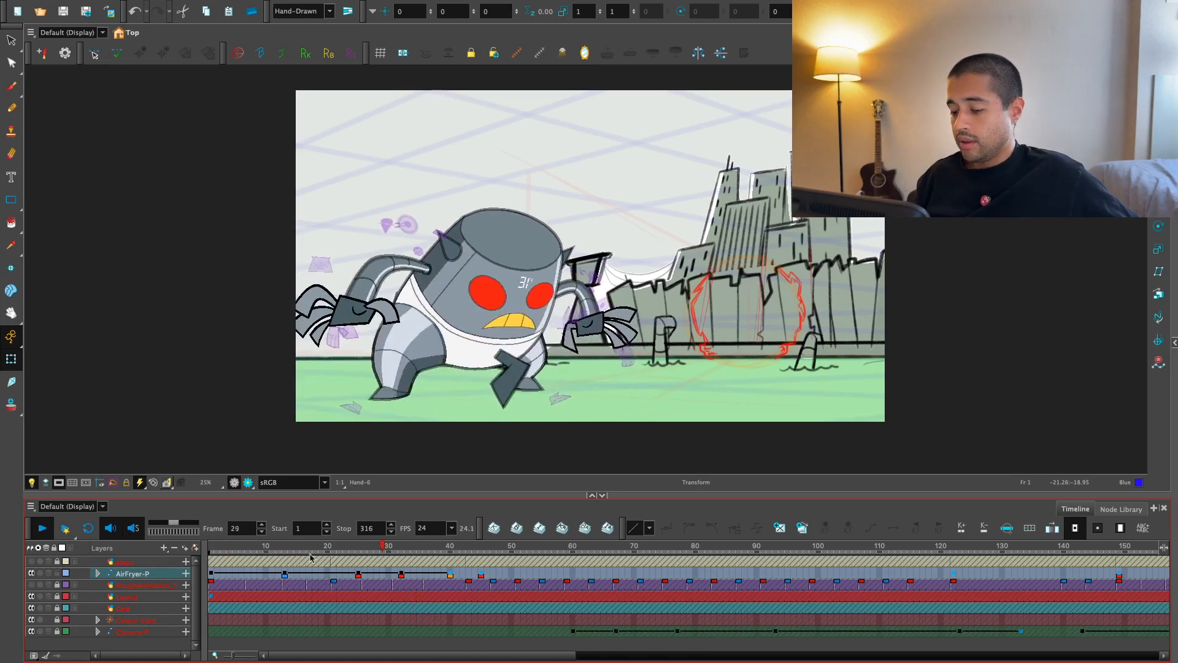
key("Return")
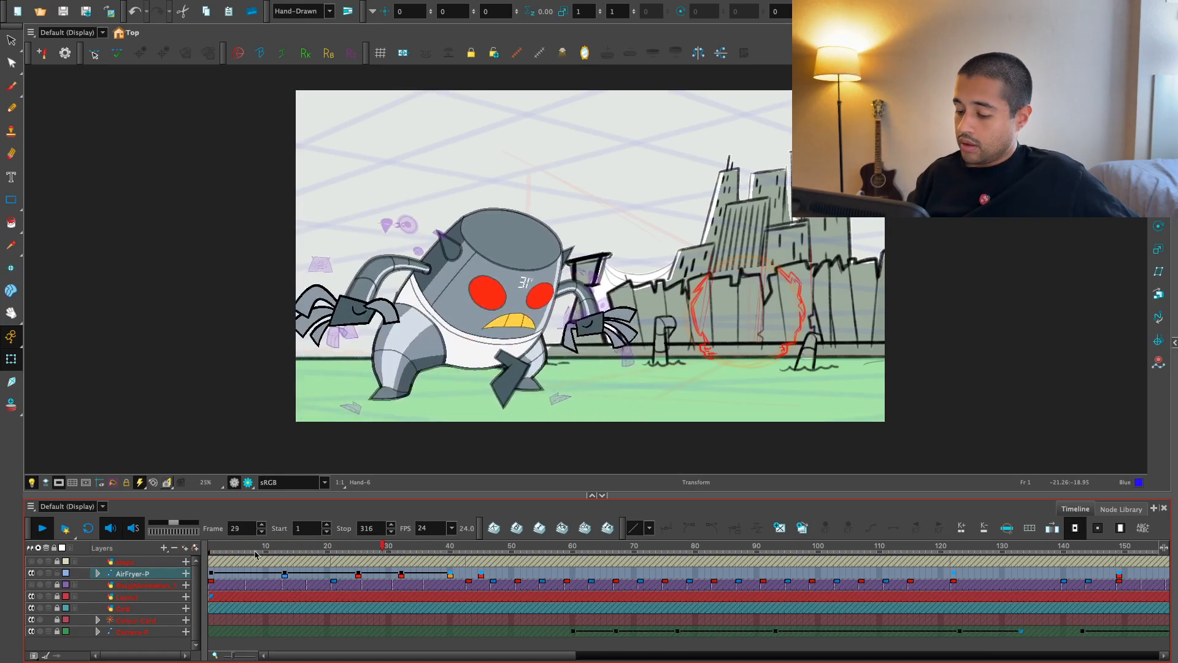
left_click(212, 561)
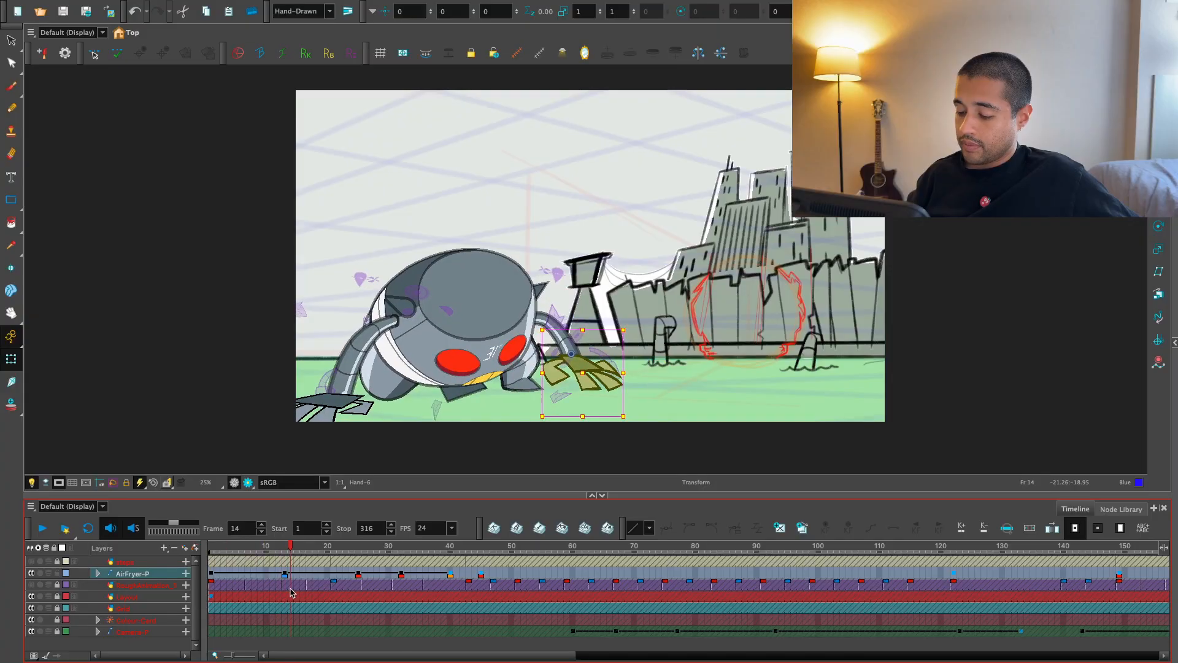
- Select the robot's fence-side arm deformation and reshape its bend at frame 20, using the frame 13 pose as reference
mouse_move(306, 581)
left_mouse_down()
mouse_move(341, 579)
mouse_move(284, 580)
left_mouse_up()
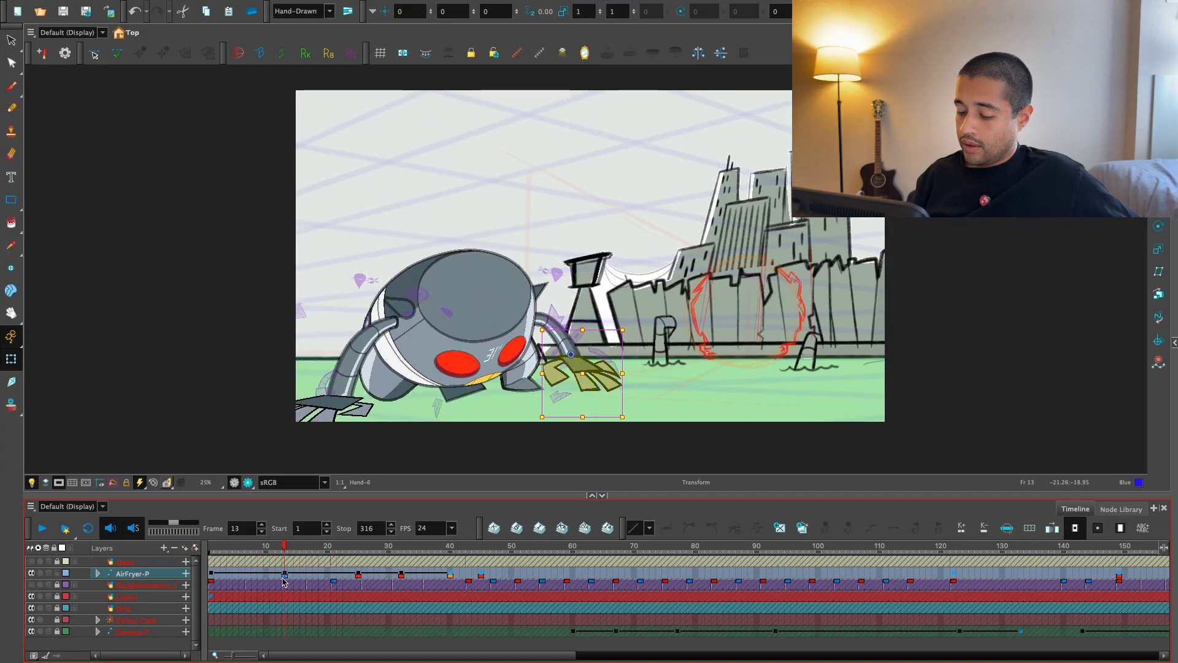
scroll(555, 404, "up", 3)
scroll(555, 404, "up", 2)
left_click(498, 373)
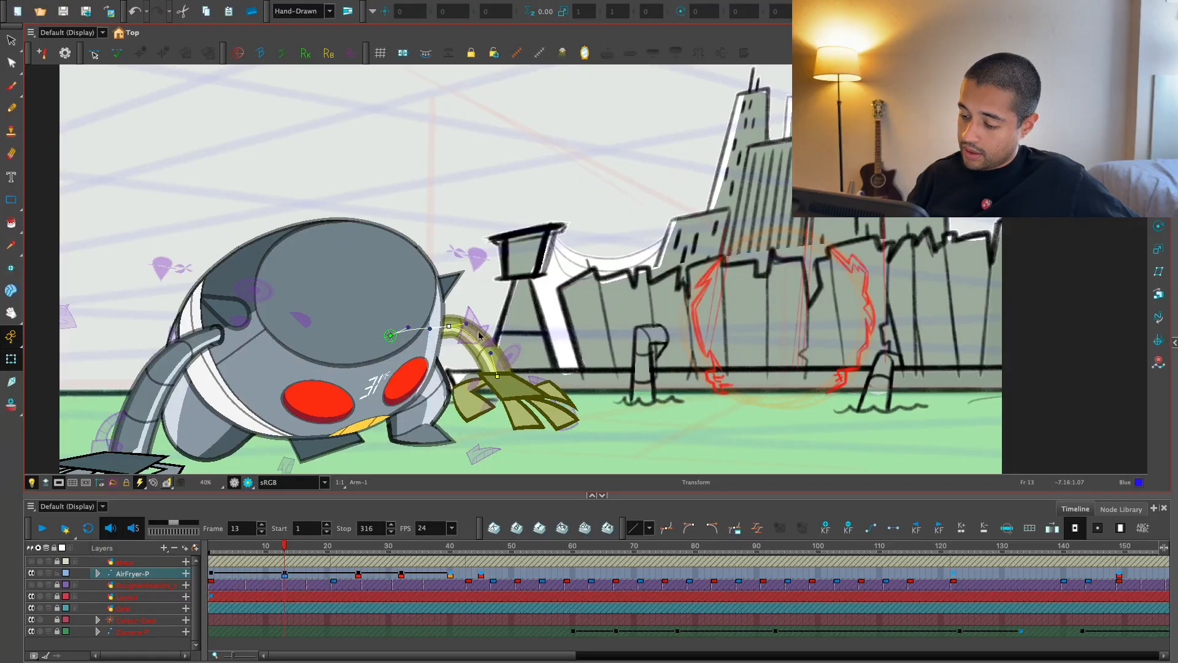
left_click(493, 321)
left_click_drag(286, 571, 327, 571)
left_click(511, 295)
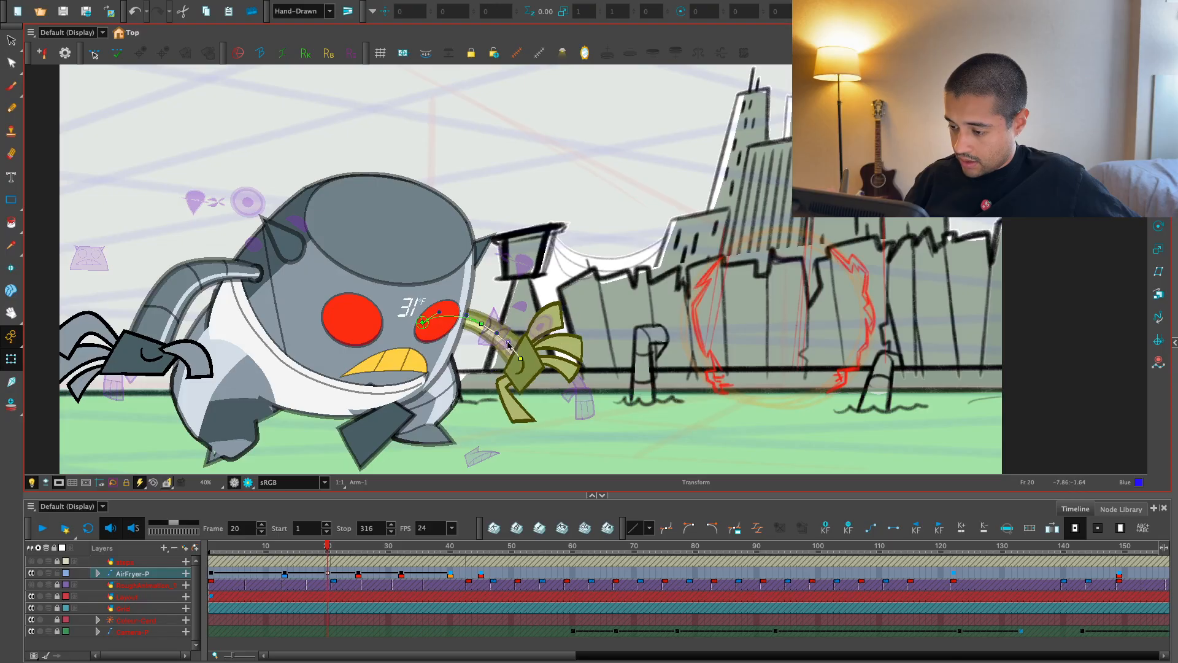
- Play back the AirFryer-P motion from the opening frames to check the new arm pose at frame 20
left_click_drag(327, 573, 234, 622)
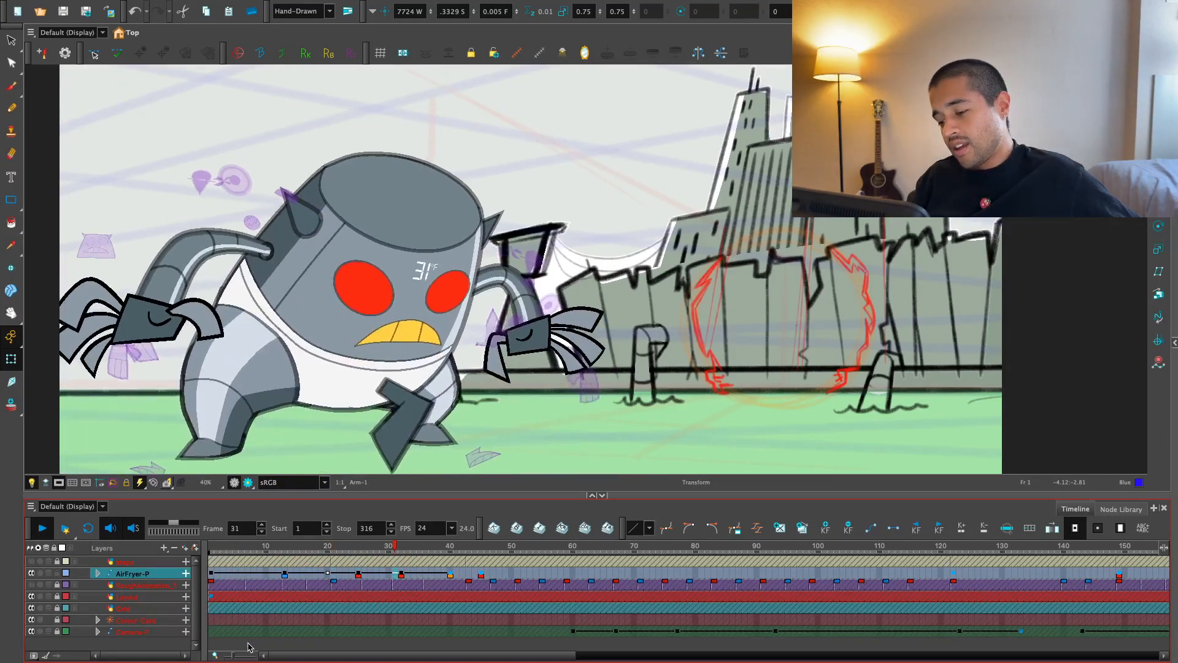
key("Return")
left_click_drag(231, 548, 274, 609)
key("1")
left_click_drag(371, 457, 395, 428)
mouse_move(245, 576)
left_mouse_down()
mouse_move(222, 573)
mouse_move(382, 566)
mouse_move(230, 583)
left_mouse_up()
key("Escape")
- Raise the fence-side arm's lower end and hand at frame 20, flipping through the neighbouring keyframes to compare poses
left_click(510, 398)
key("apostrophe")
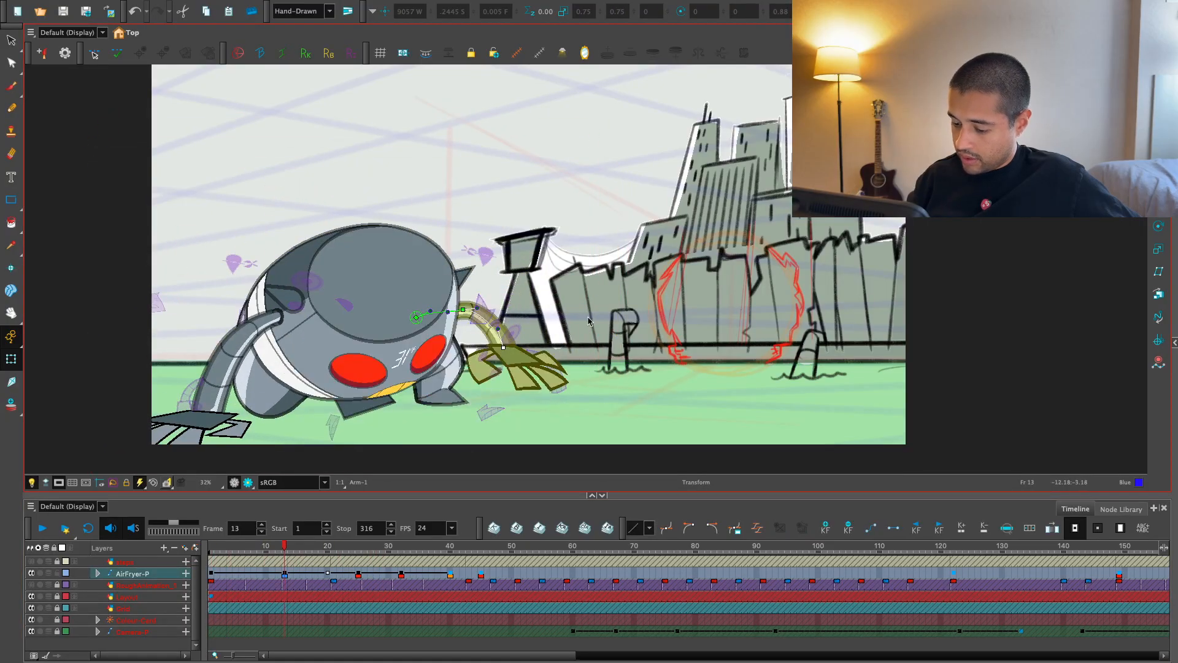
key("semicolon")
key("apostrophe")
key("apostrophe")
key("apostrophe")
key("semicolon")
key("semicolon")
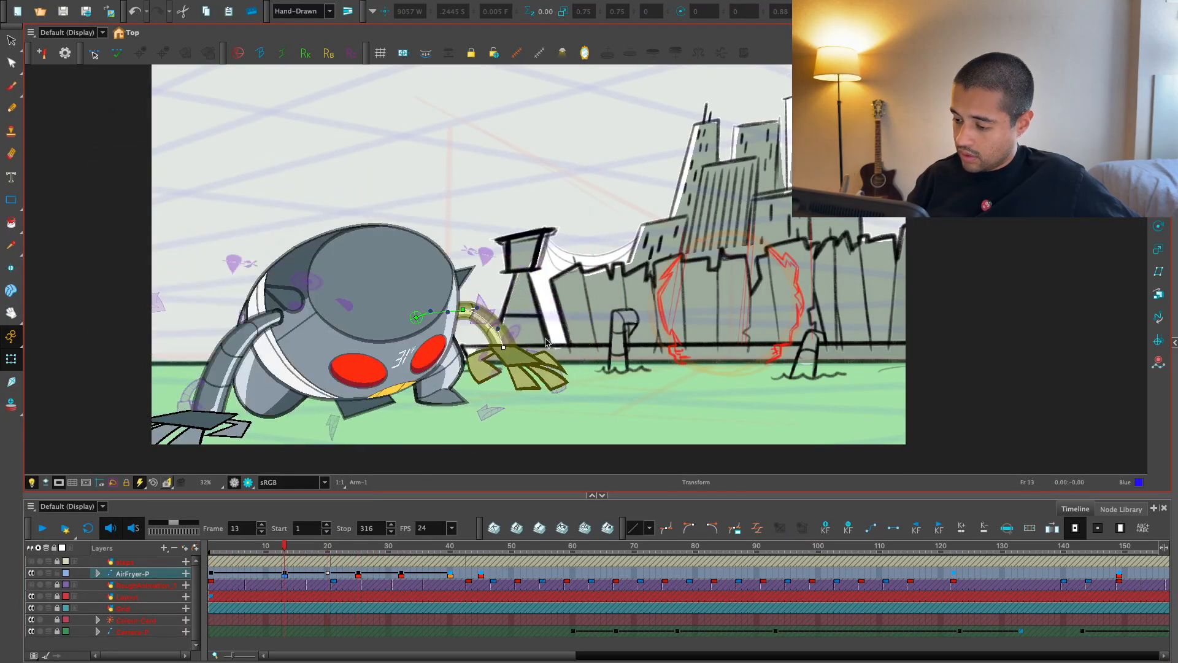
key("semicolon")
key("apostrophe")
key("apostrophe")
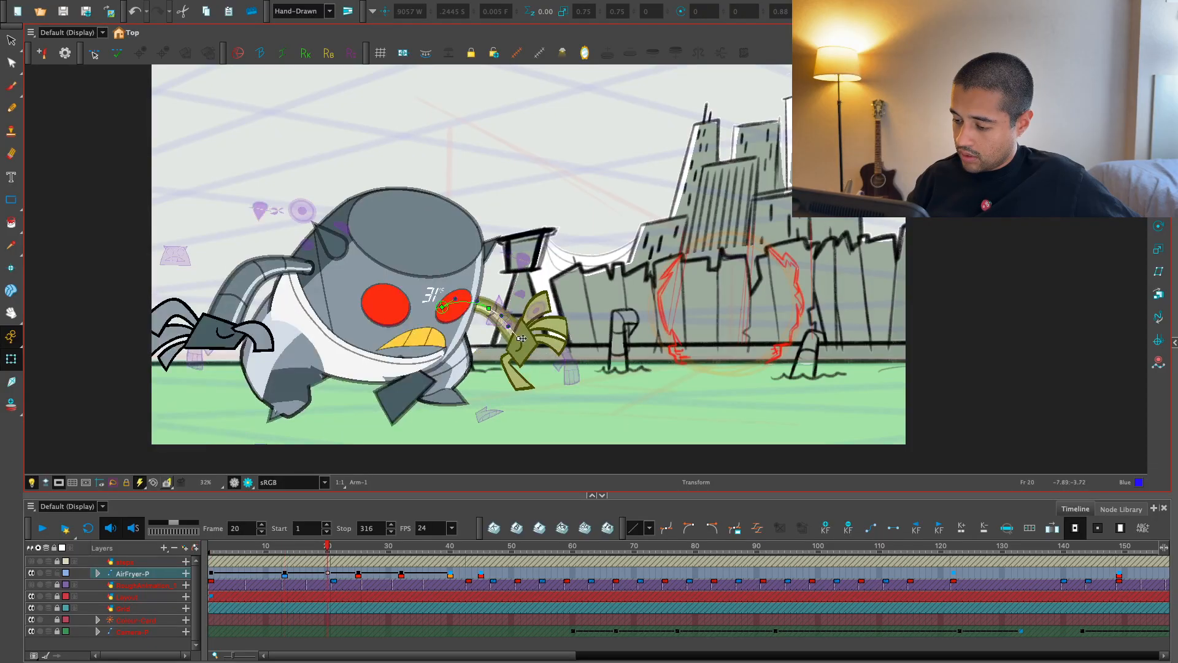
left_click_drag(521, 338, 508, 300)
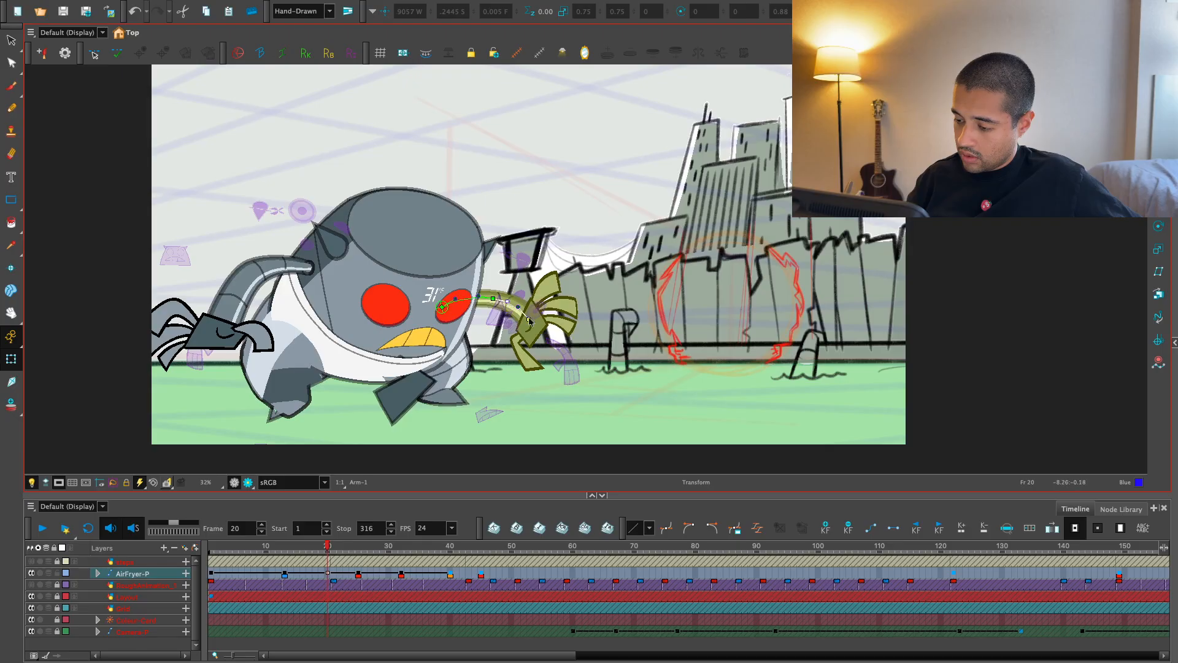
- Lower the fence-side arm's elbow and reposition its wrist at frame 25, comparing the arc with the neighbouring keyframes
key("semicolon")
key("apostrophe")
key("apostrophe")
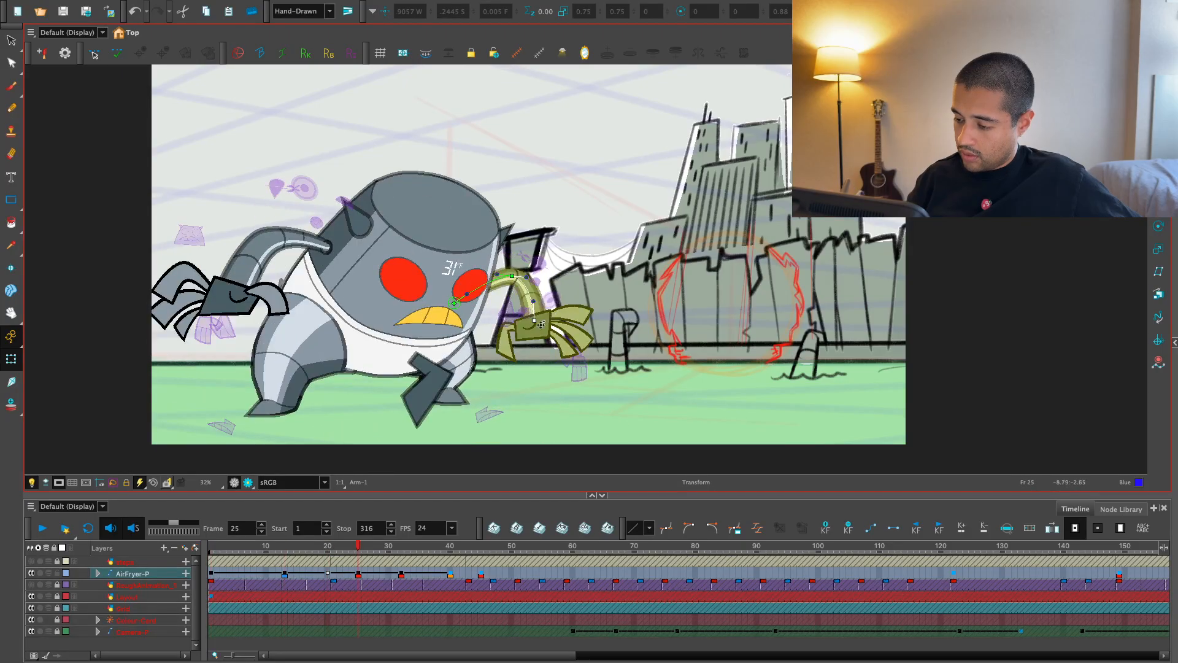
left_click_drag(511, 275, 512, 285)
left_click_drag(535, 331, 532, 335)
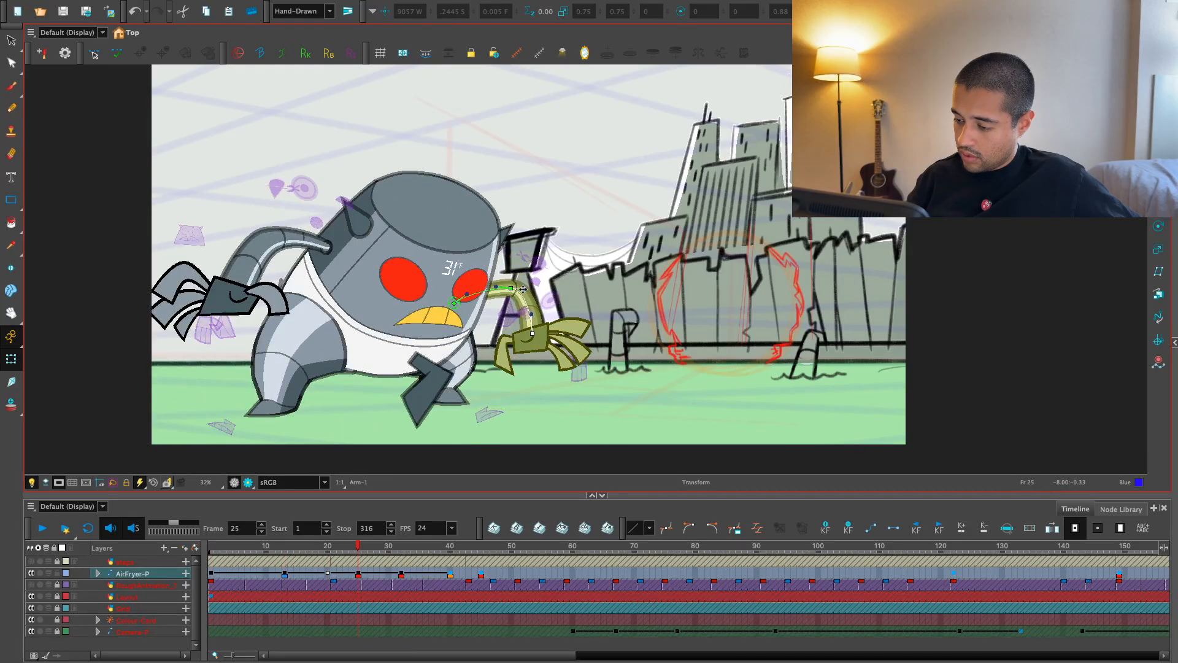
left_click_drag(515, 288, 519, 291)
left_click_drag(532, 334, 536, 315)
key("semicolon")
key("semicolon")
key("apostrophe")
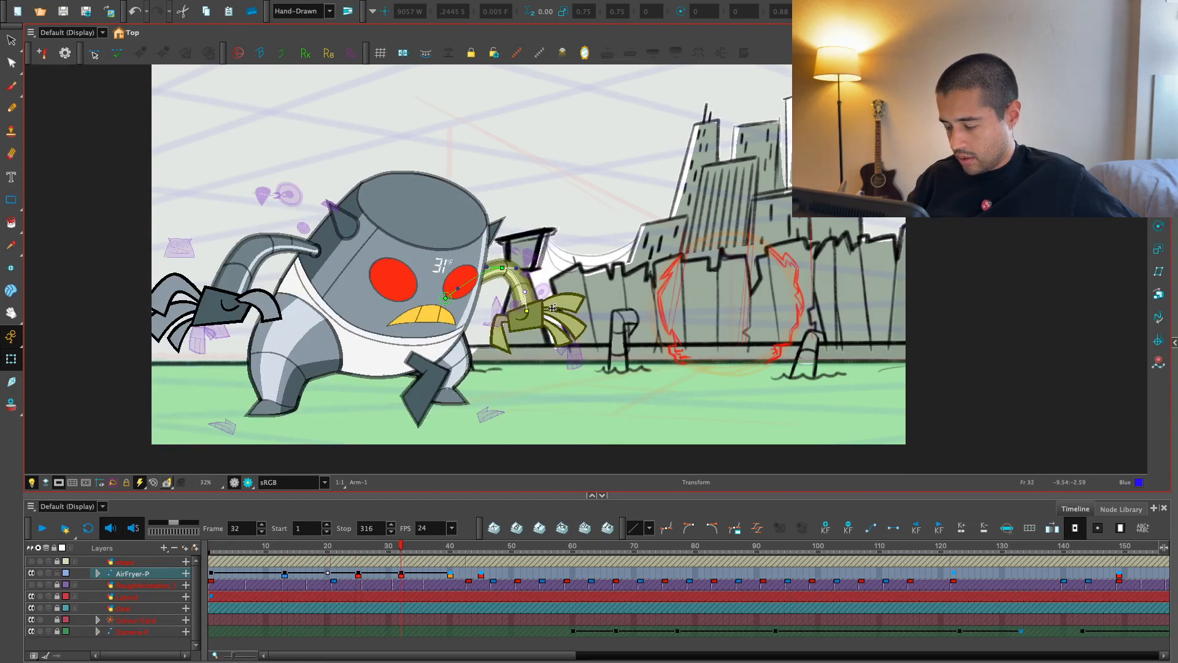
- Play back the AirFryer-P layer's opening frames repeatedly to check the adjusted arm swing
left_click(217, 573)
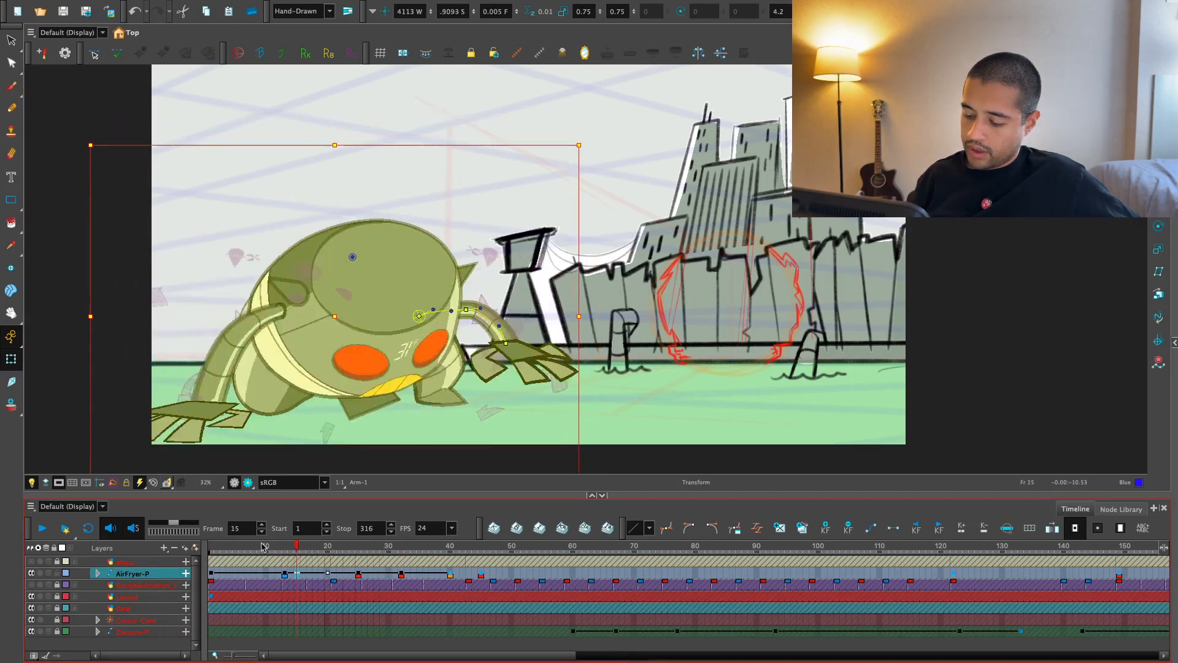
key("Return")
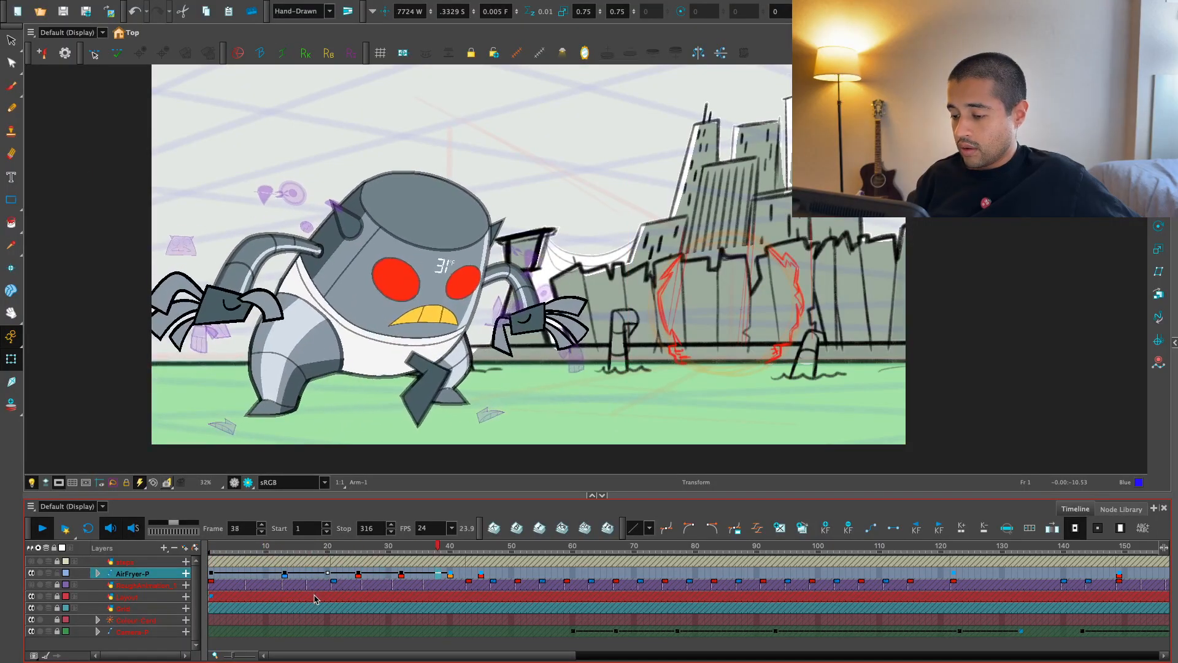
left_click(290, 550)
left_click(248, 550)
key("Return")
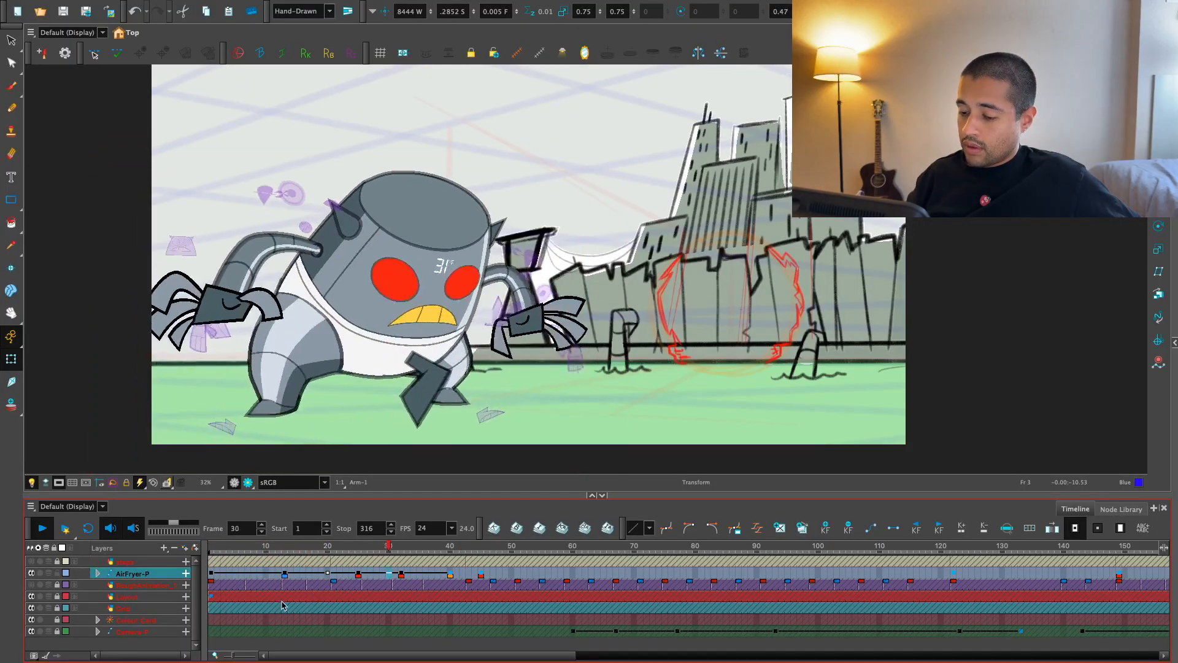
- Play back the AirFryer-P layer's opening frames to check the arm swing, and return to frame 16
left_click(248, 552)
key("Return")
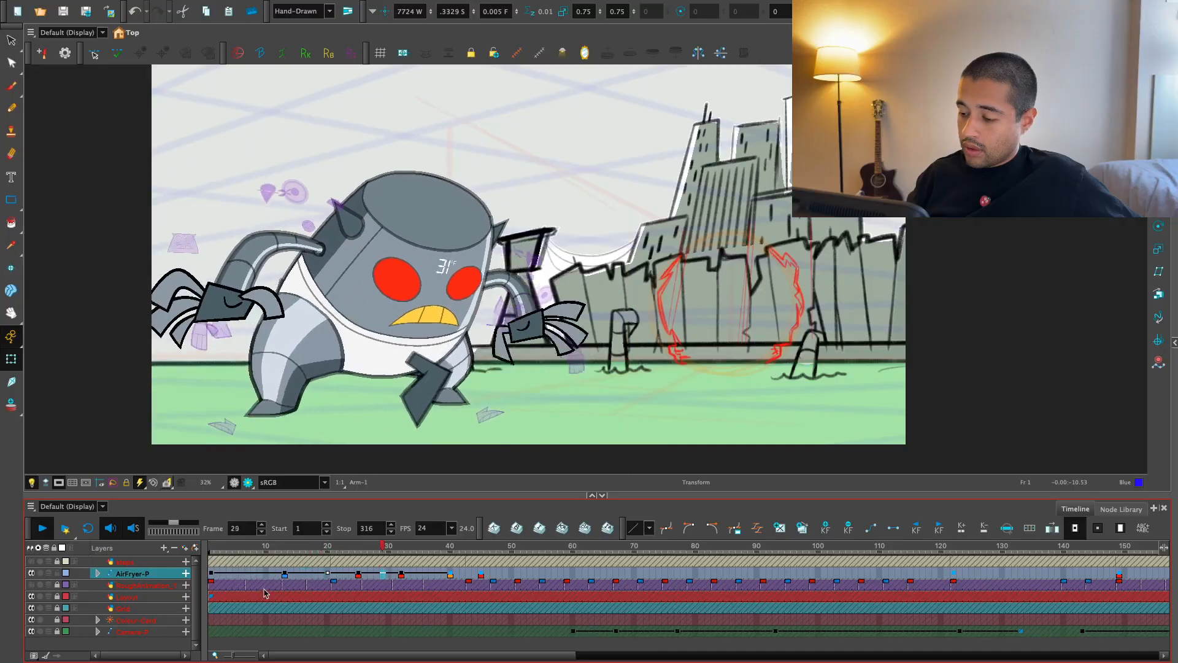
mouse_move(309, 555)
left_mouse_down()
mouse_move(376, 568)
mouse_move(278, 579)
mouse_move(302, 576)
left_mouse_up()
- Adjust the rotation of the robot's outer arm, away from the fence, at frame 20, comparing it with the frame 13 pose
left_click(253, 315)
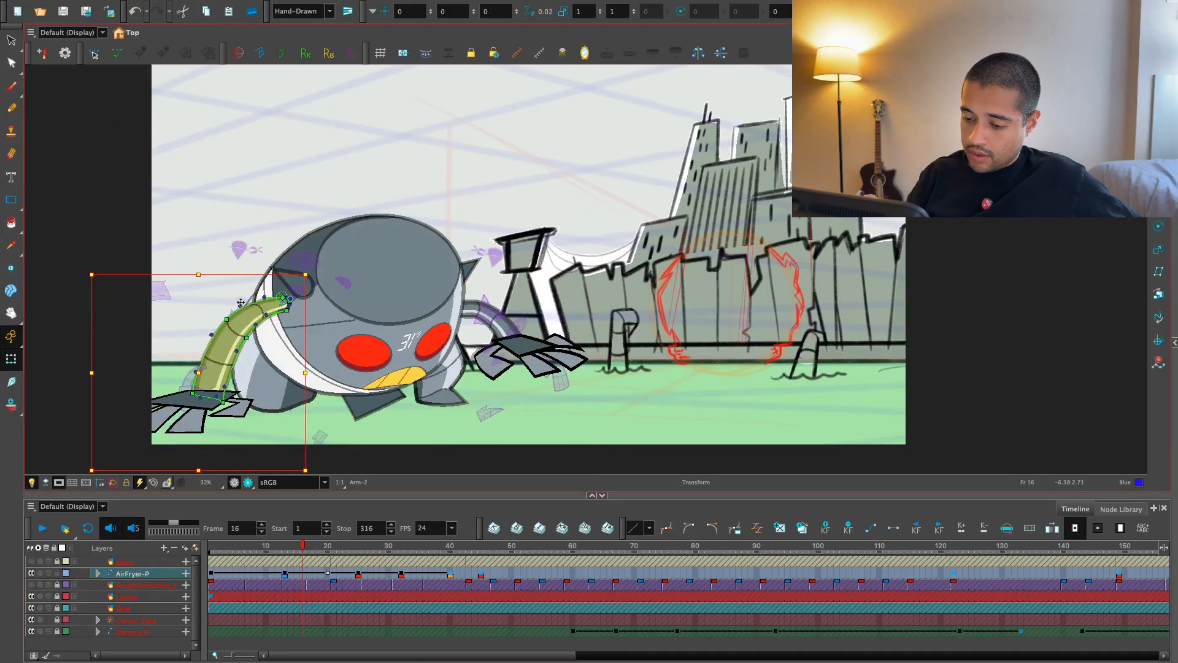
left_click(216, 317)
left_click(358, 545)
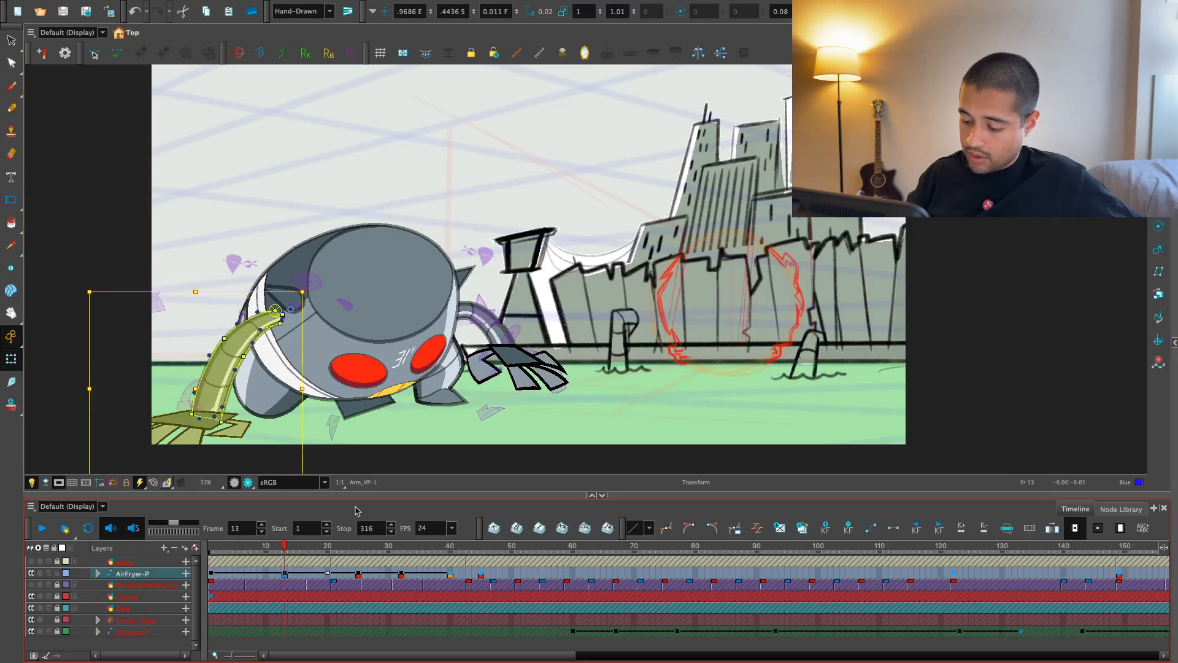
left_click_drag(241, 548, 327, 580)
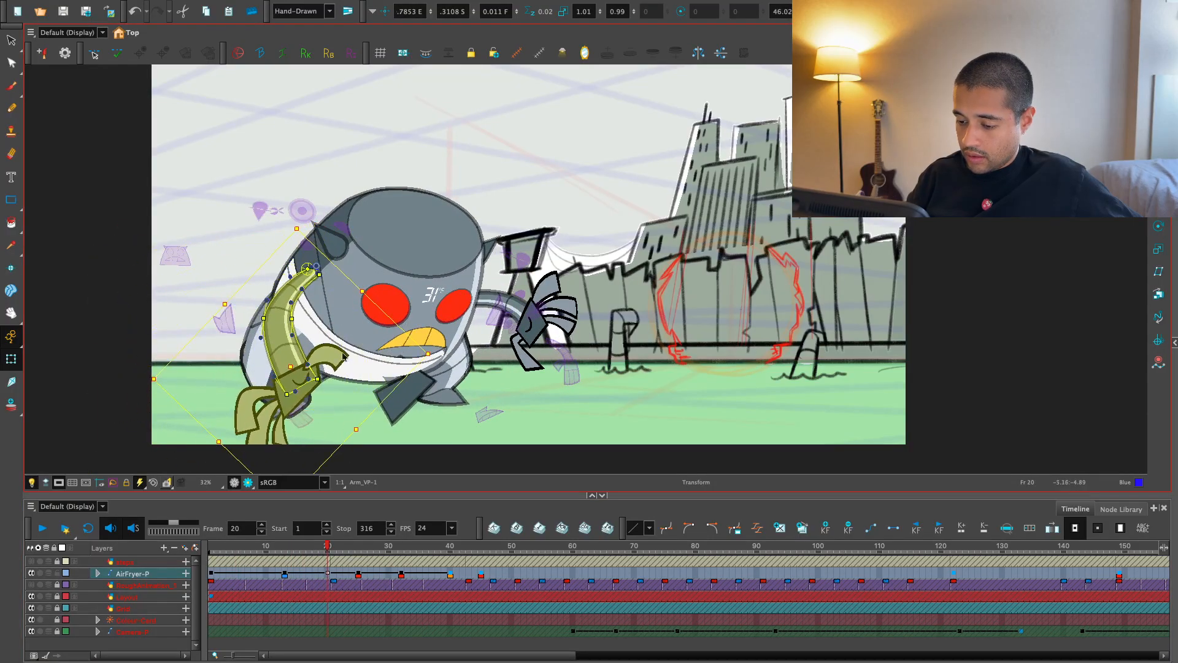
left_click(133, 573)
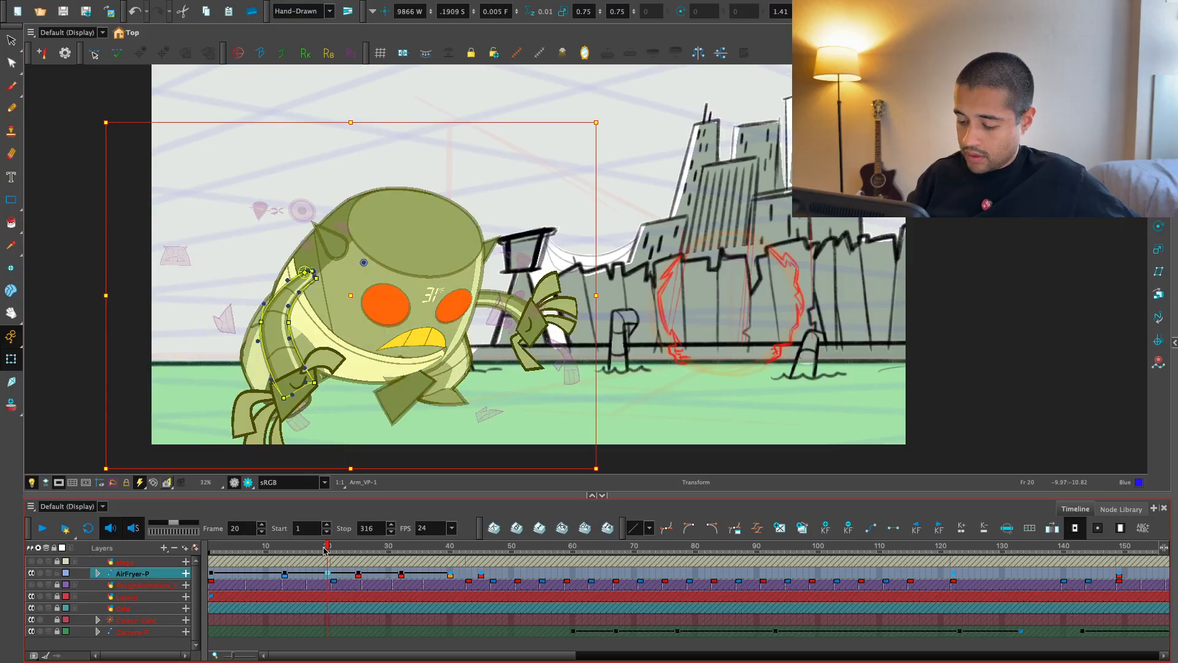
- Play back the opening frames repeatedly to check the outer arm's adjusted pose, finishing near frame 25
left_click(242, 573)
key("Return")
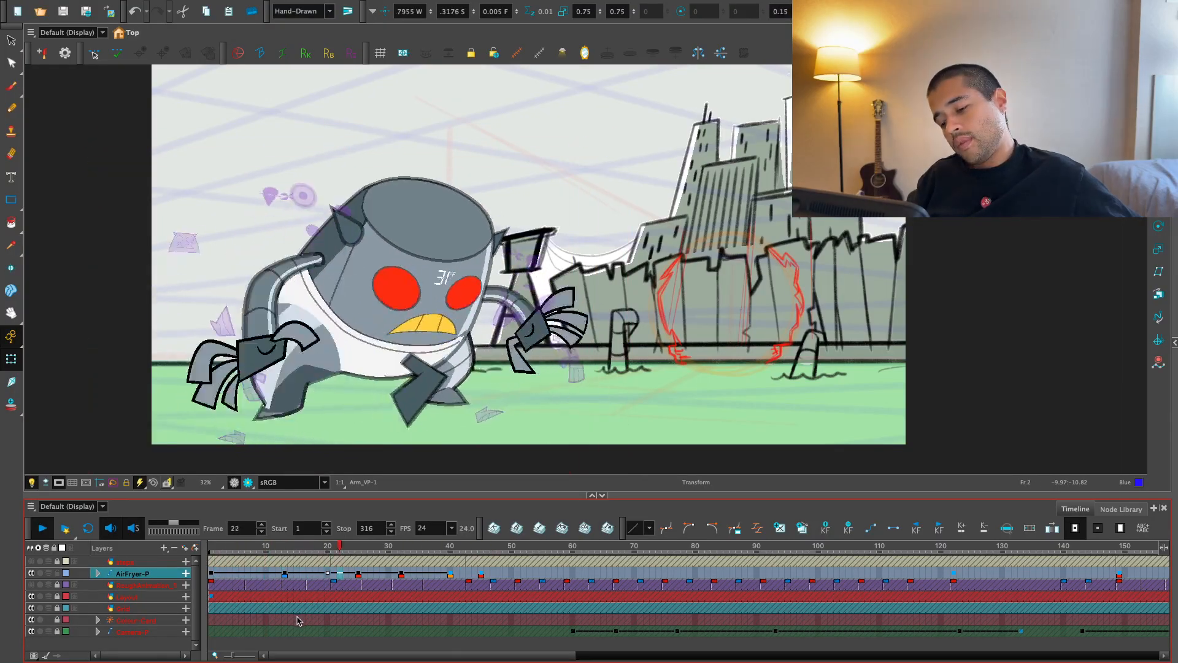
key("Return")
left_click_drag(310, 547, 260, 548)
key("Return")
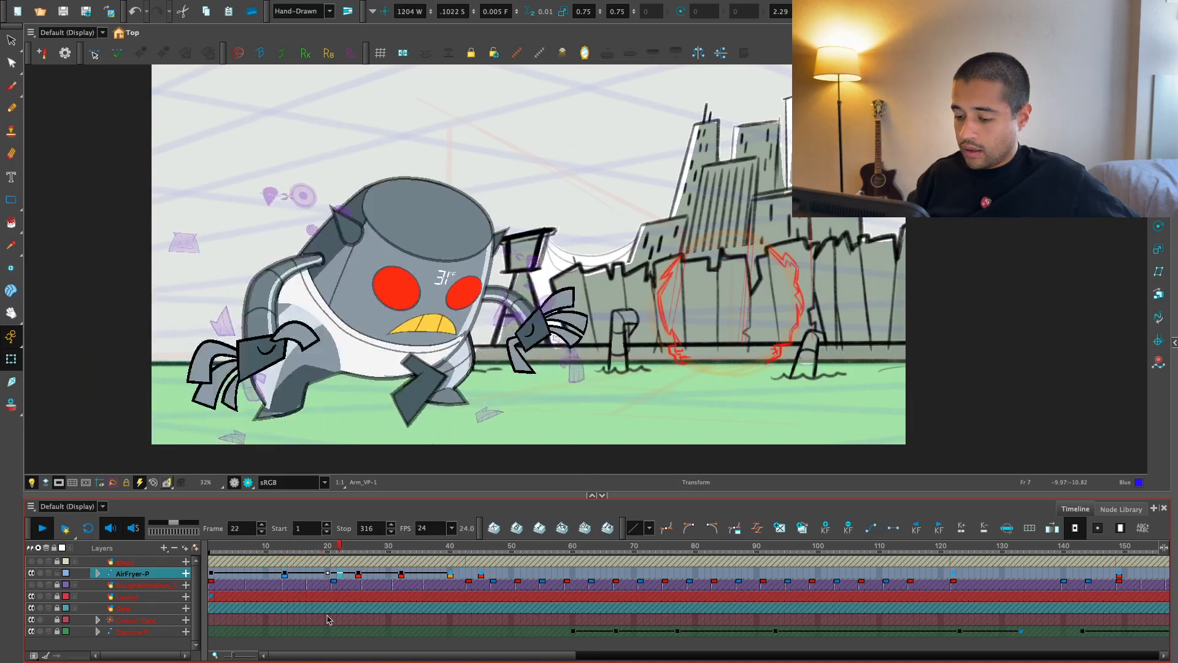
key("Return")
left_click_drag(384, 548, 359, 559)
- Select the robot's outer hand and locate its Hand-P layer in the timeline, checking its neighbouring poses
left_click(223, 302)
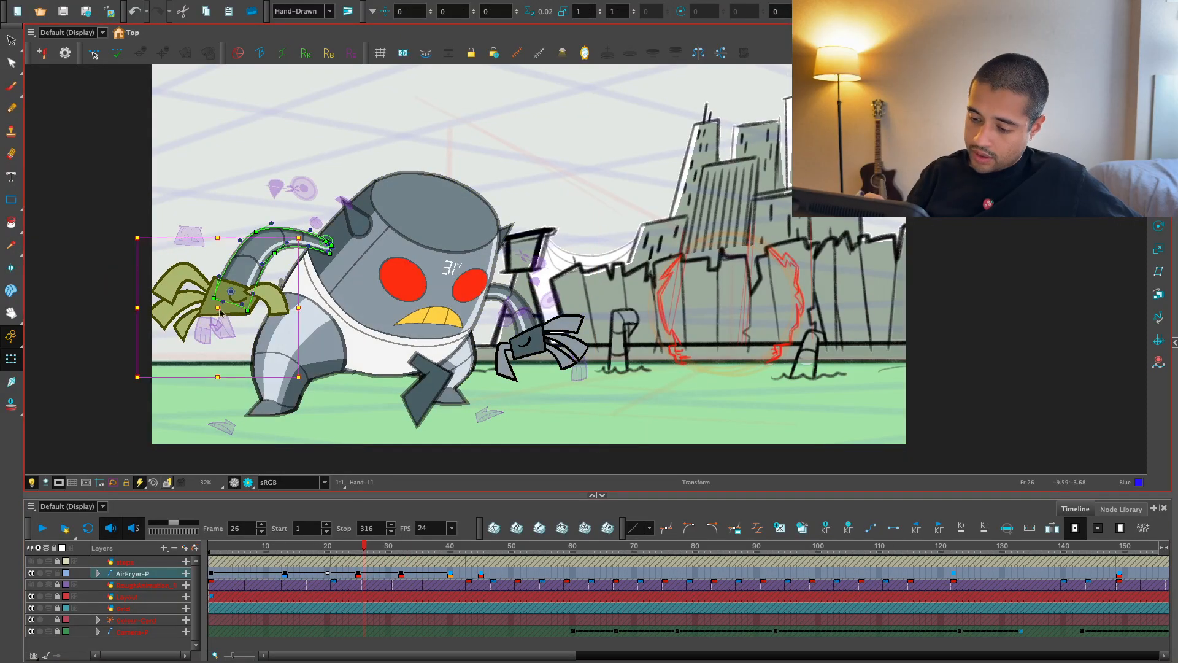
key("semicolon")
key("semicolon")
key("apostrophe")
key("apostrophe")
key("apostrophe")
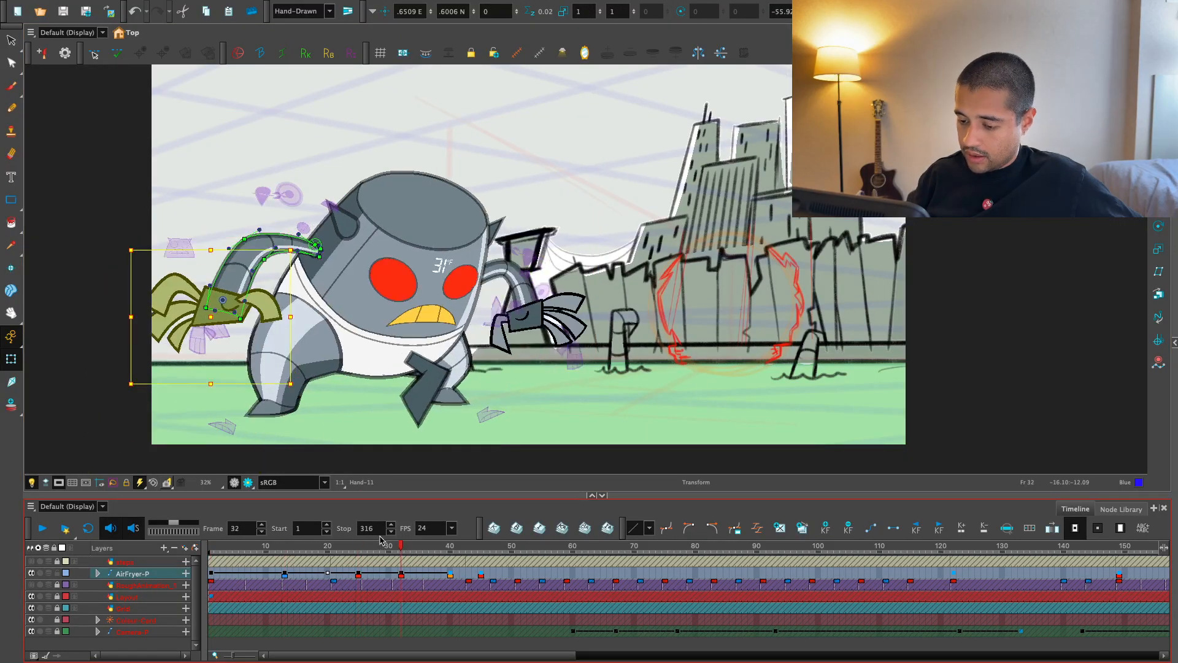
key("semicolon")
key("o")
key("2")
key("2")
left_click_drag(361, 545, 325, 543)
key("super+k")
key("1")
- Flip through the Hand-P keyframes up to frame 40 to compare the outer hand's poses, ending on frame 25
key("semicolon")
key("semicolon")
key("apostrophe")
key("apostrophe")
key("apostrophe")
key("apostrophe")
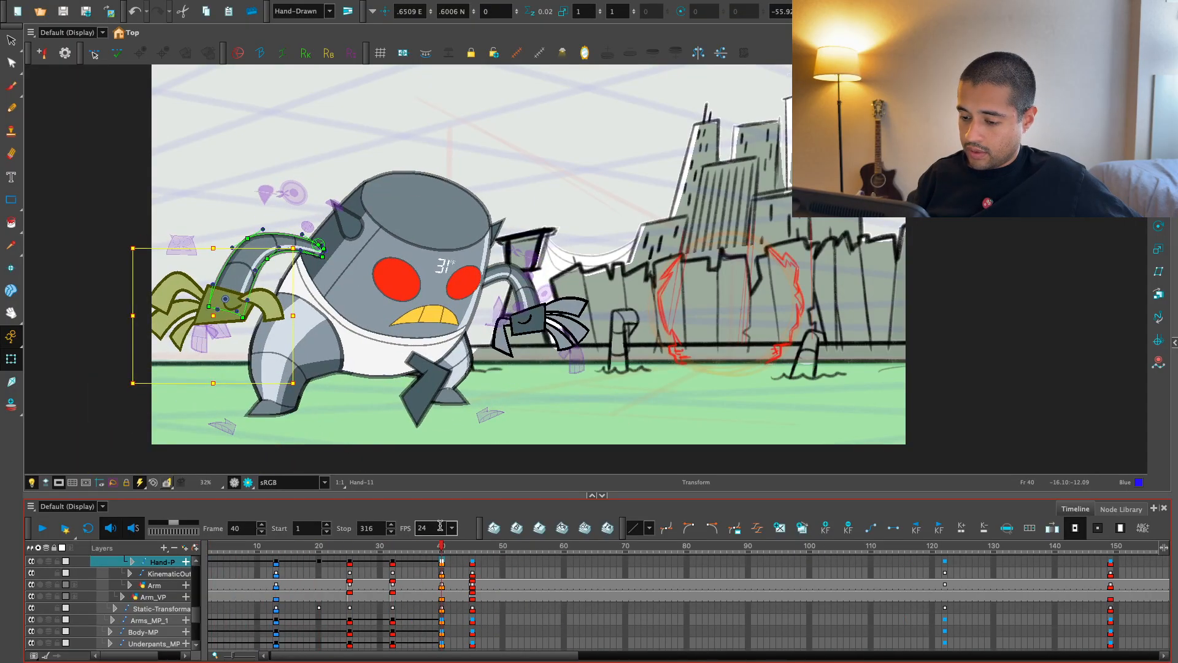
key("semicolon")
key("semicolon")
key("semicolon")
key("apostrophe")
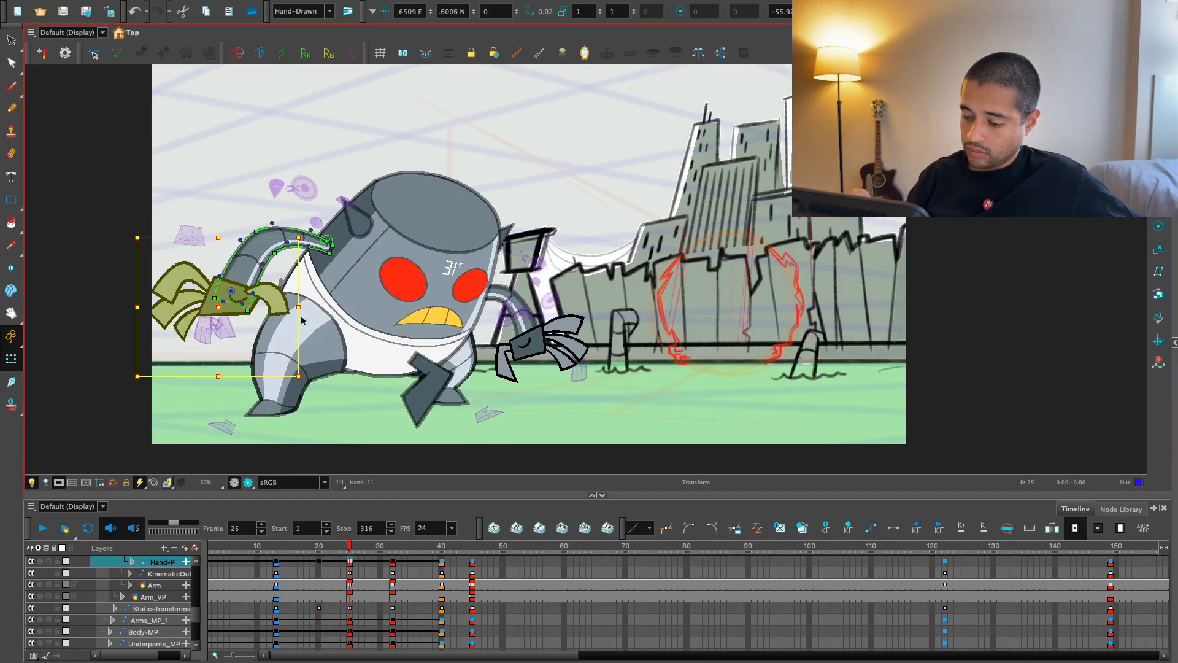
- Rotate the outer hand at frame 25 and raise it slightly at frame 32, comparing the poses through frame 45
left_click_drag(295, 306, 304, 303)
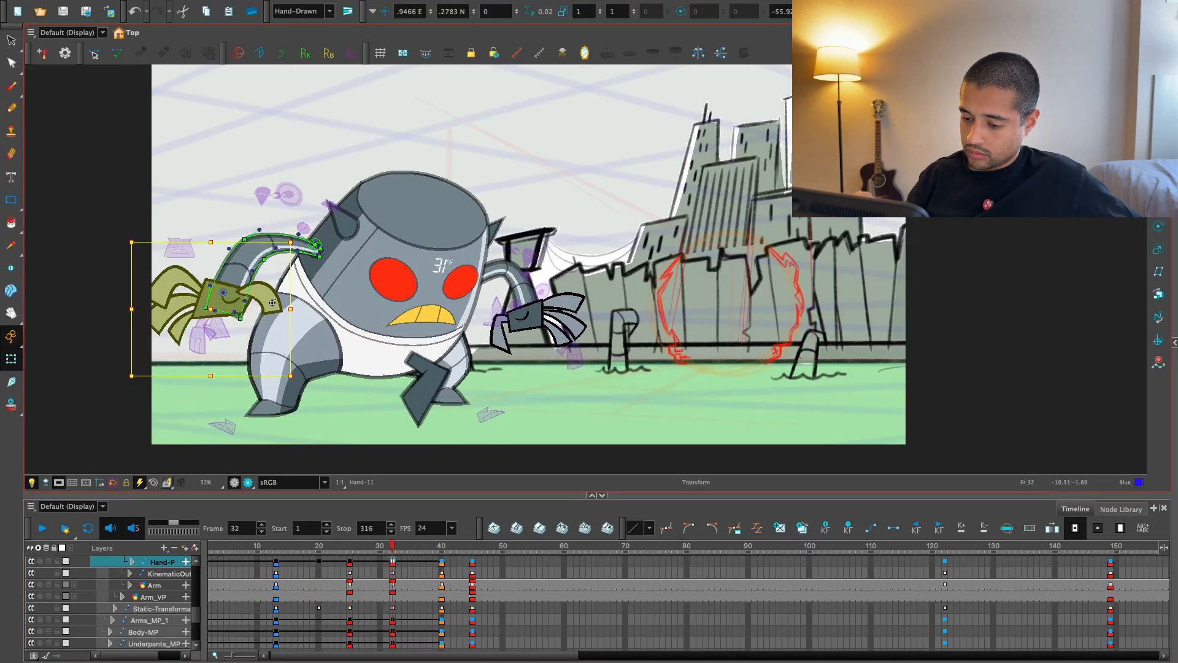
key("semicolon")
key("semicolon")
key("semicolon")
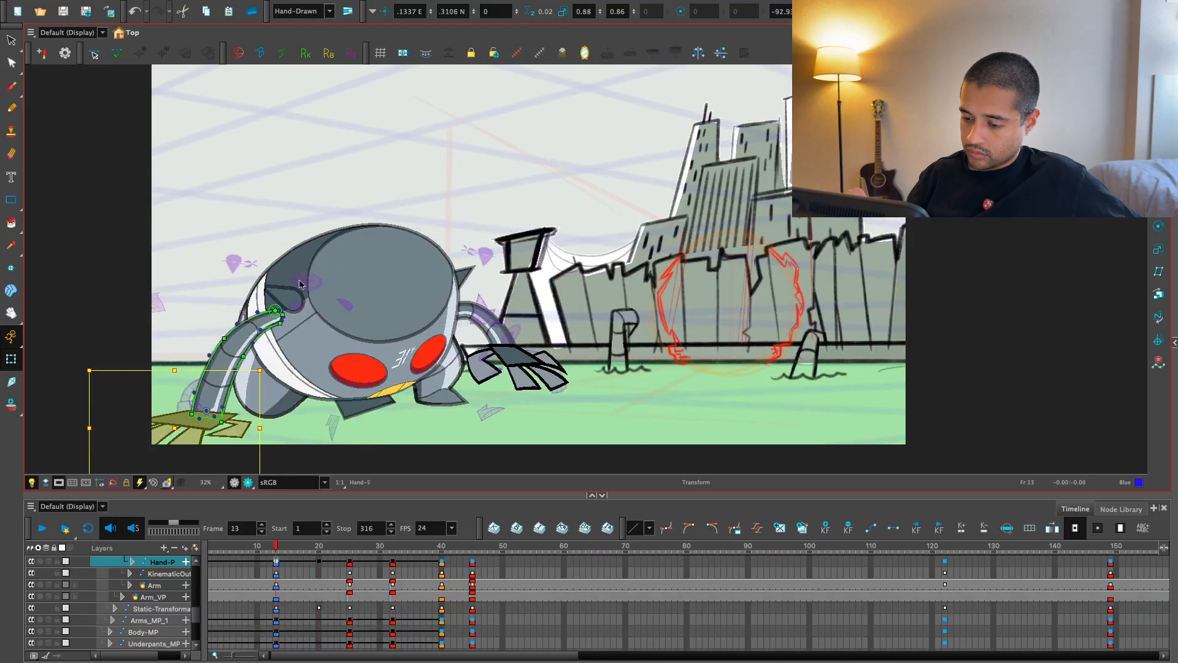
key("apostrophe")
key("apostrophe")
key("apostrophe")
key("apostrophe")
key("apostrophe")
key("1")
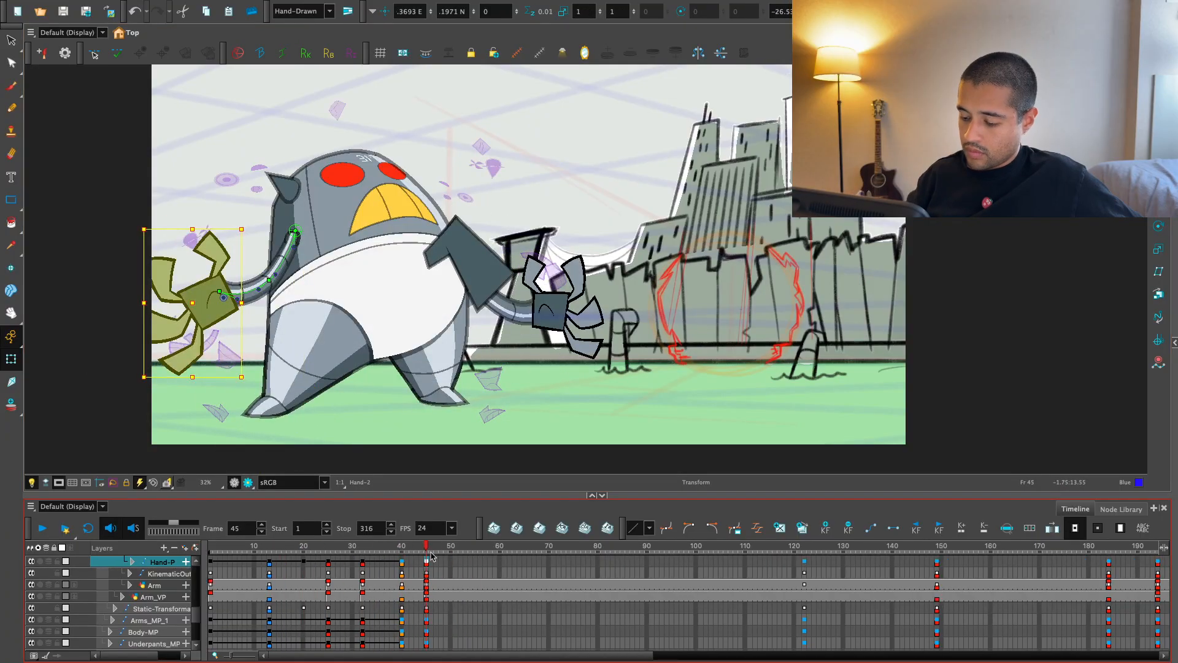
- Play back the rise from the opening frames repeatedly to check the outer hand's new rotation
left_click_drag(428, 552, 215, 553)
key("Return")
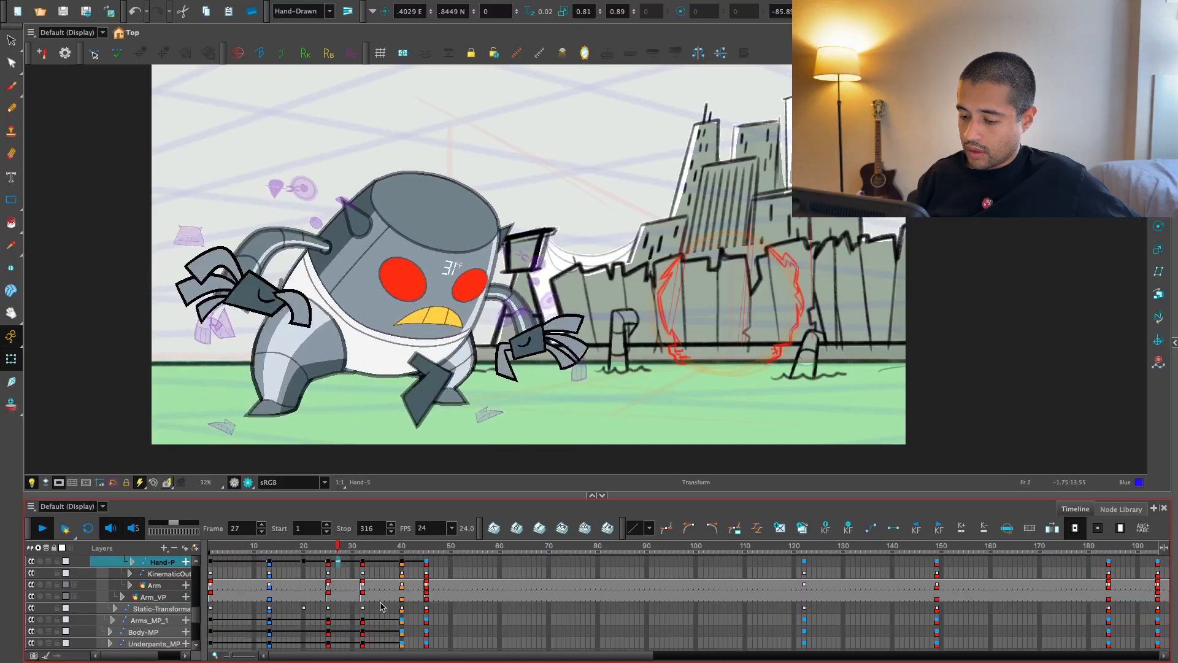
key("Return")
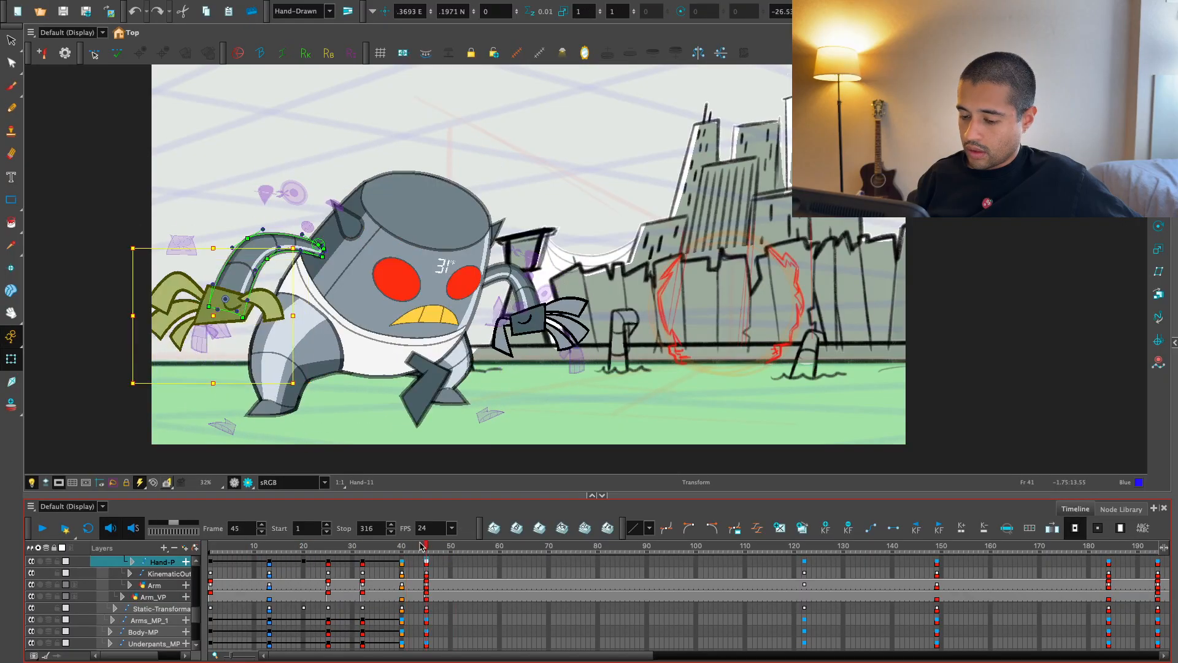
key("semicolon")
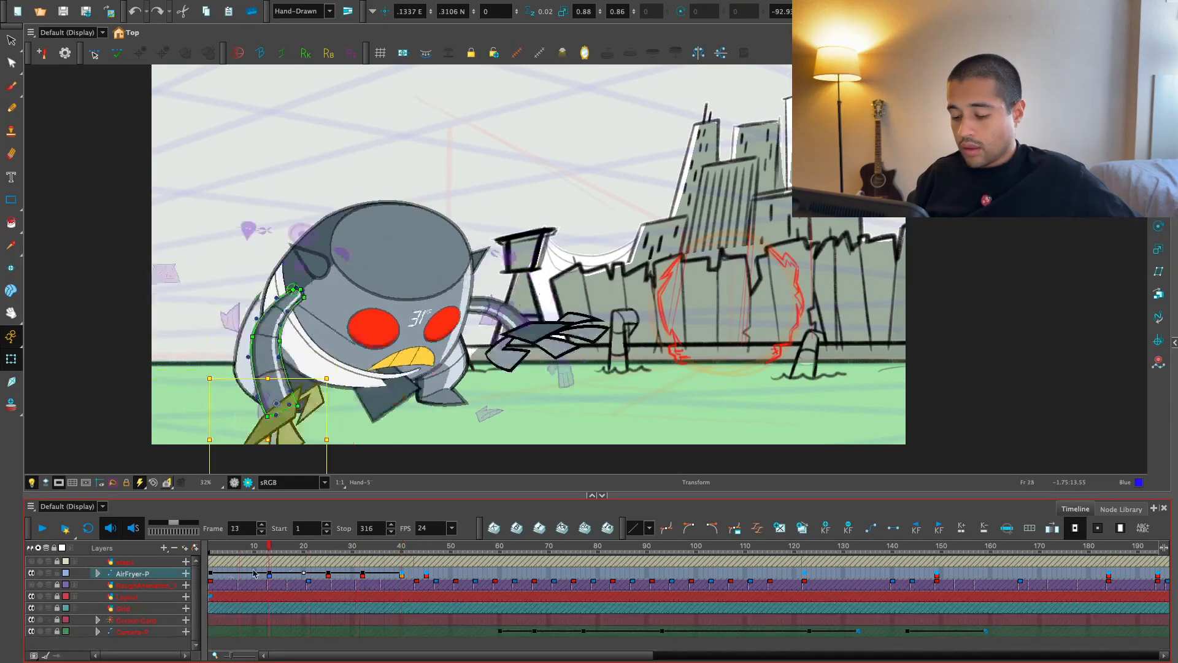
key("Return")
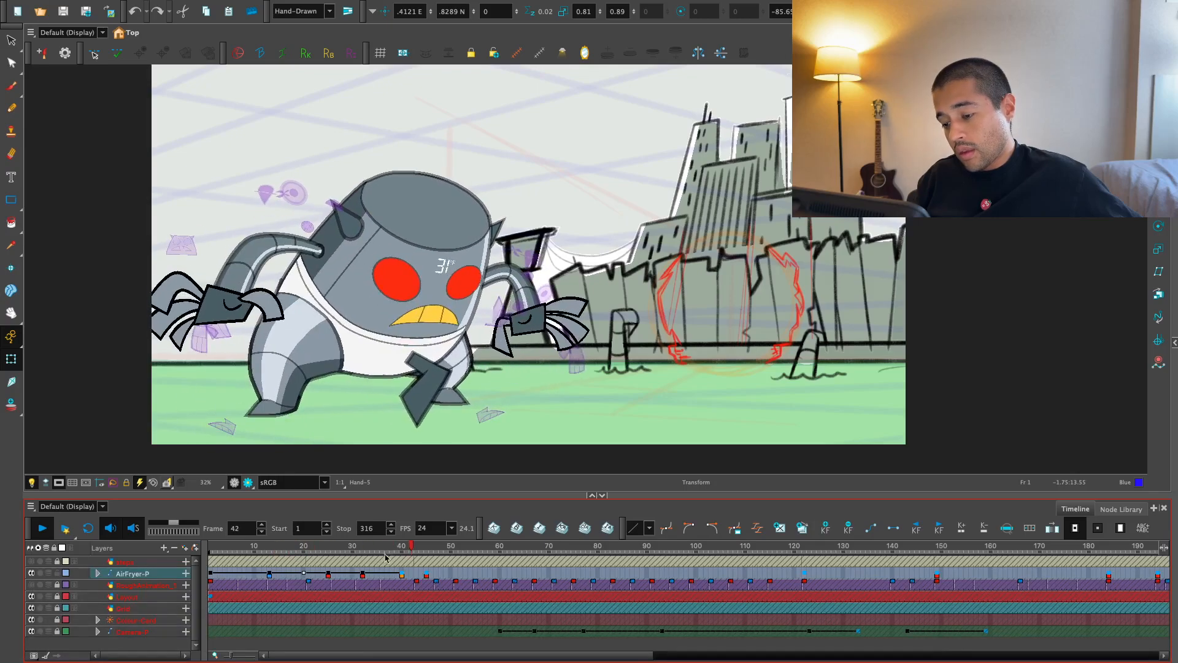
key("Return")
left_click_drag(382, 550, 240, 549)
key("Return")
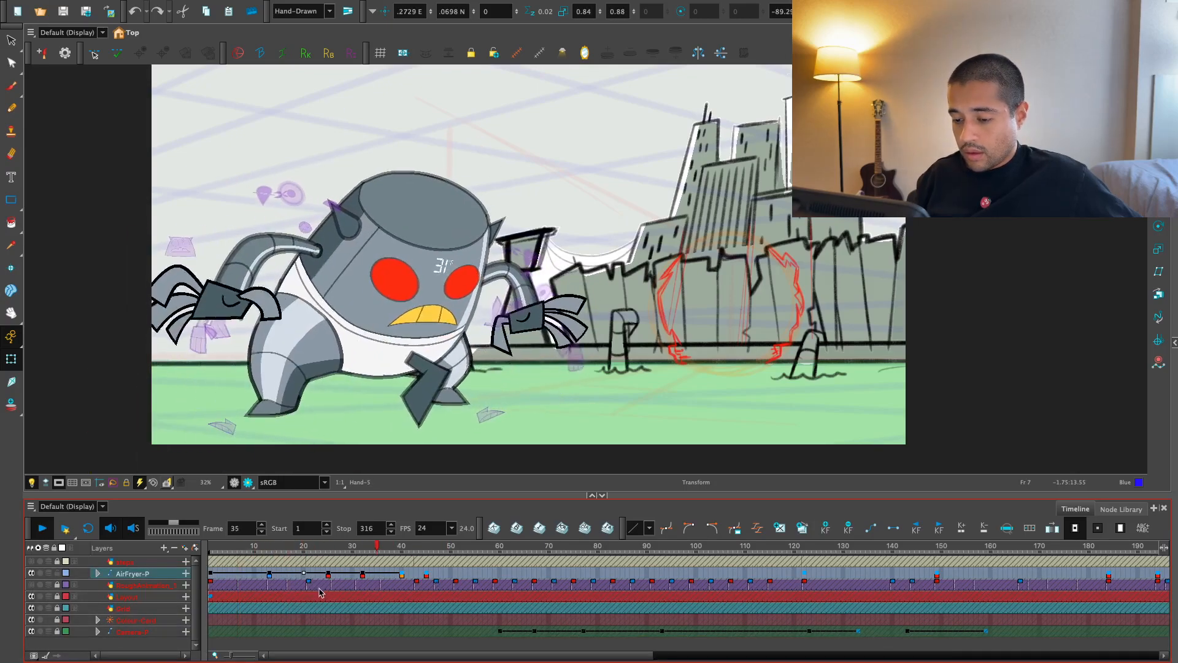
- Fine-tune the outer hand's rotation at frames 20 and 32, flipping between the neighbouring keyframes
left_click(328, 548)
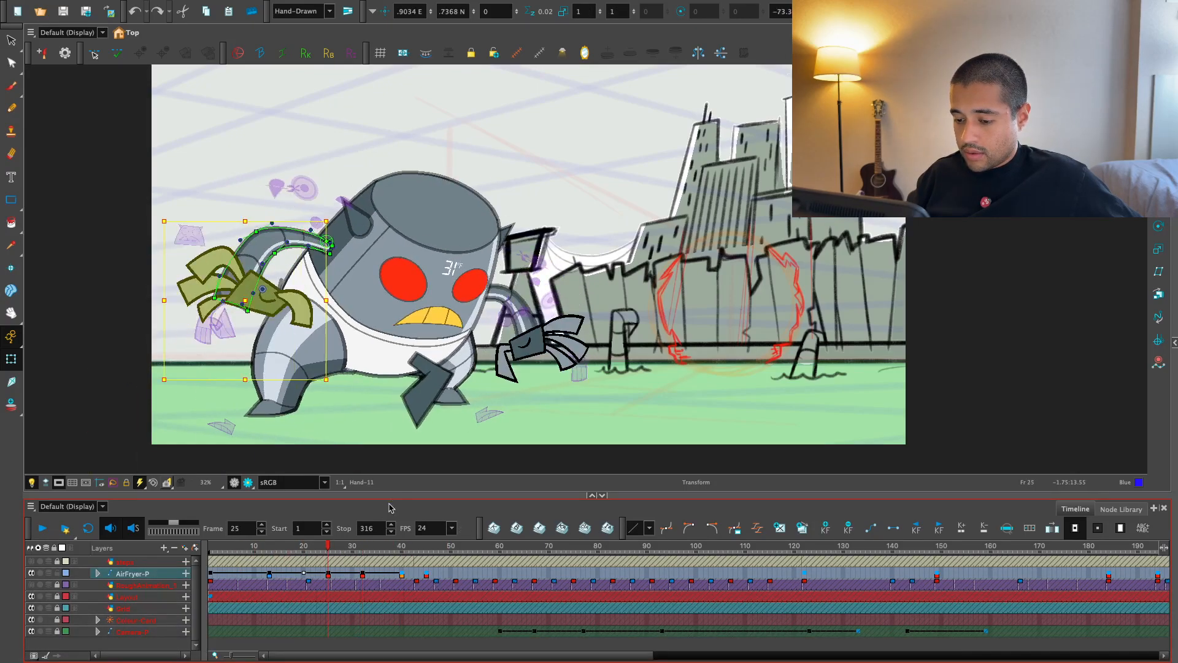
key("semicolon")
key("semicolon")
key("apostrophe")
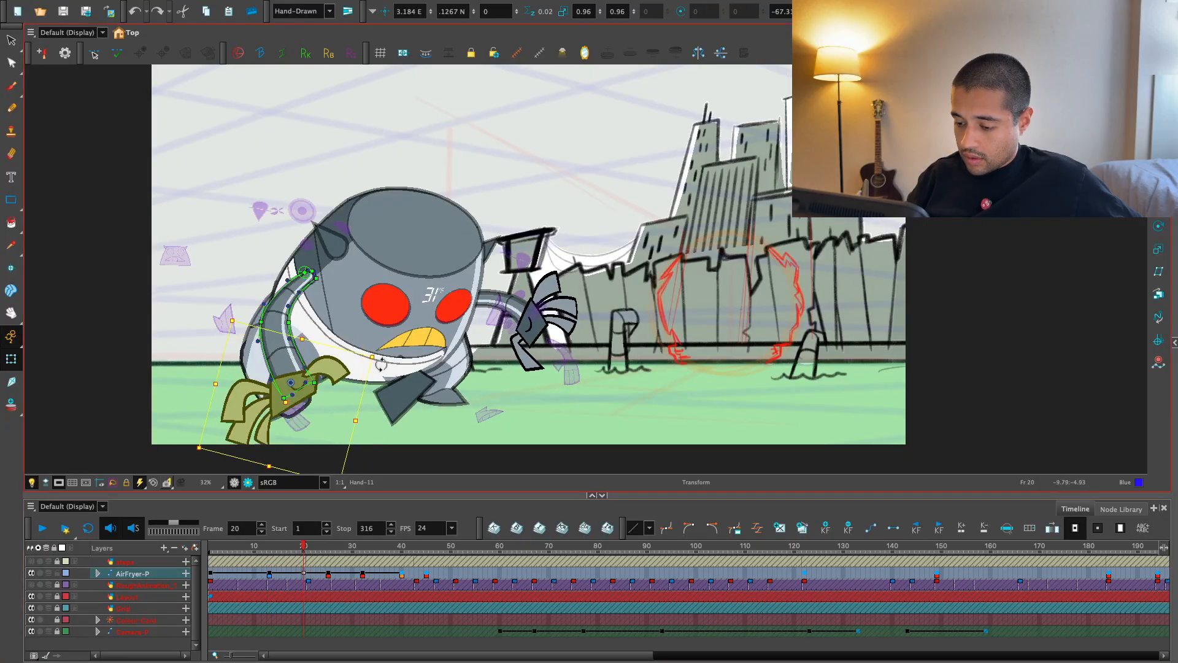
left_click_drag(375, 388, 376, 389)
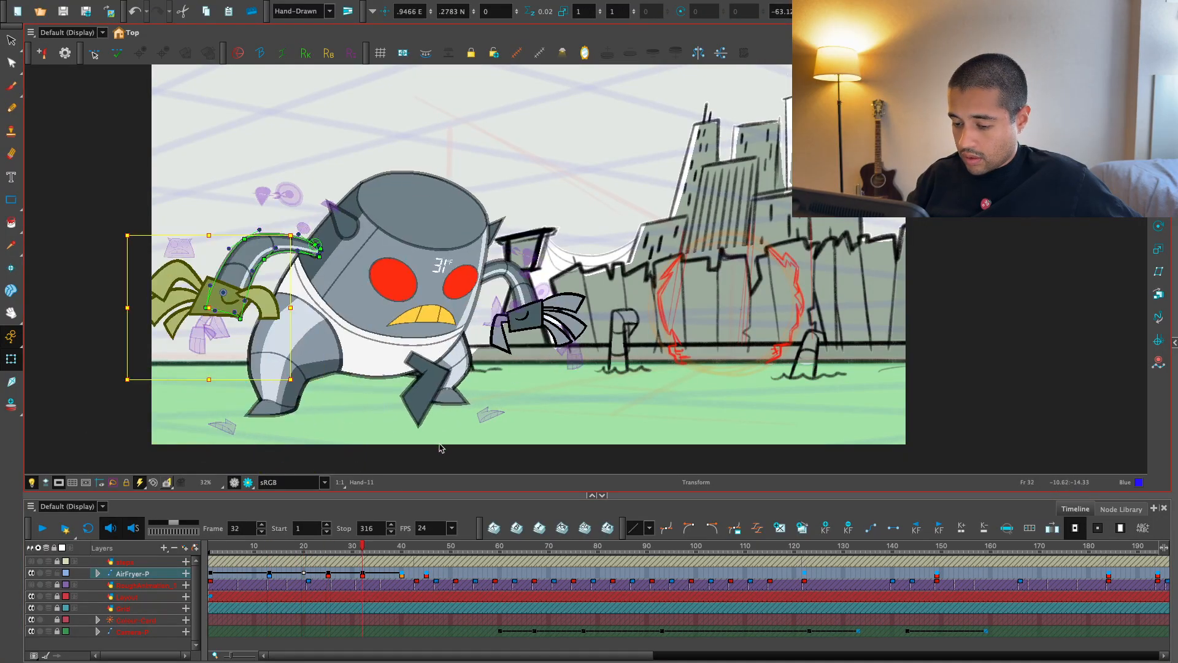
- Play back the rise from frame 6 to check the outer hand's motion
left_click_drag(402, 548, 231, 591)
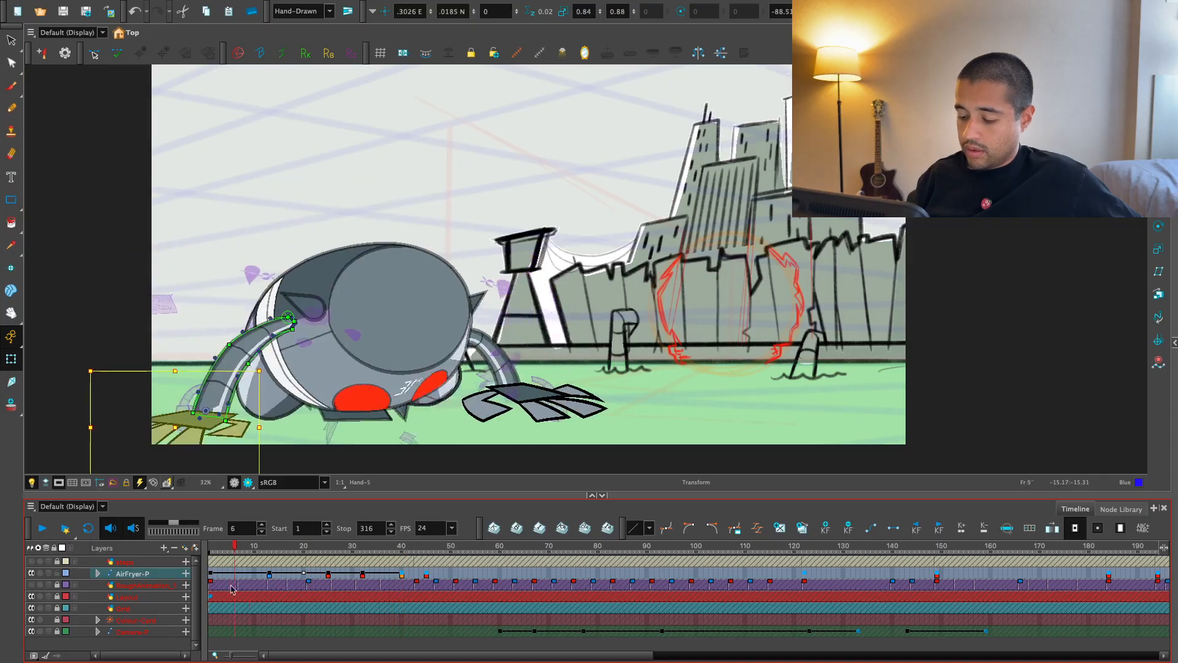
key("shift+Return")
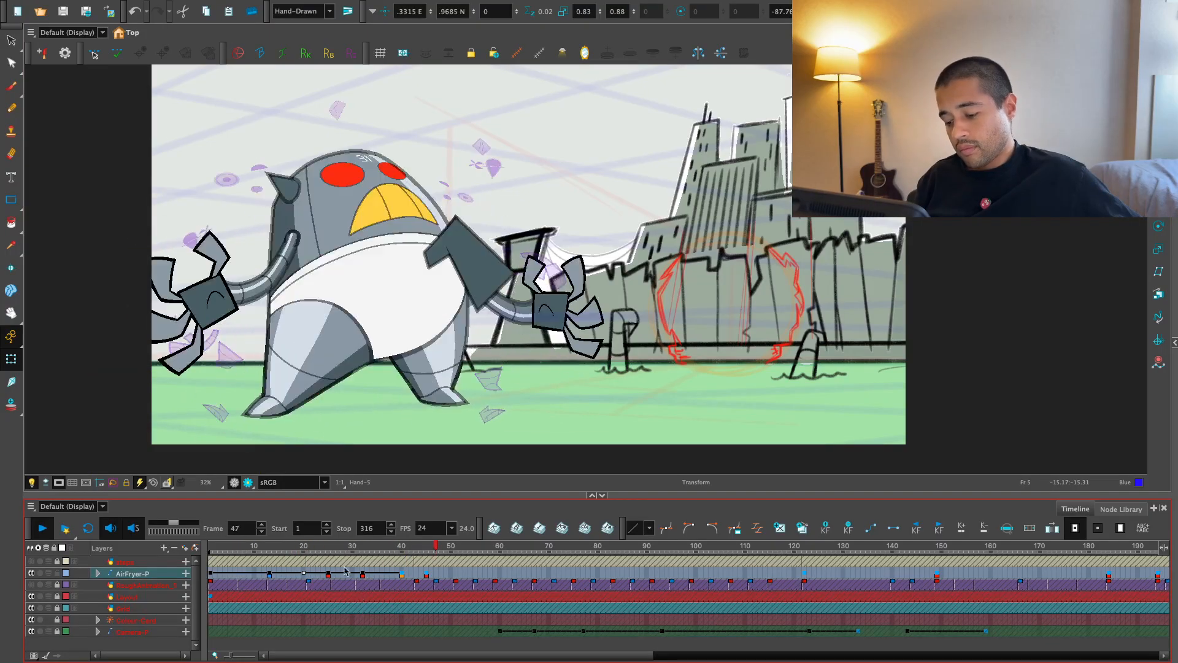
key("shift+Return")
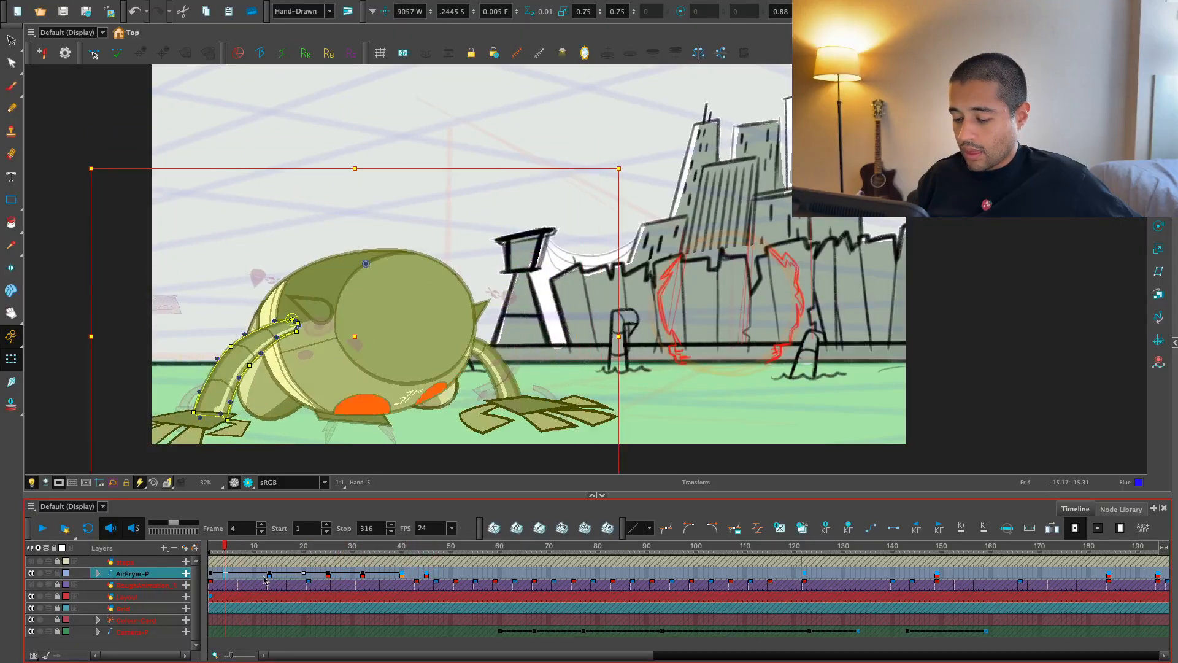
- Move the outer arm's lower deformation points toward the body at frame 25 and adjust its elbow point
left_click(359, 579)
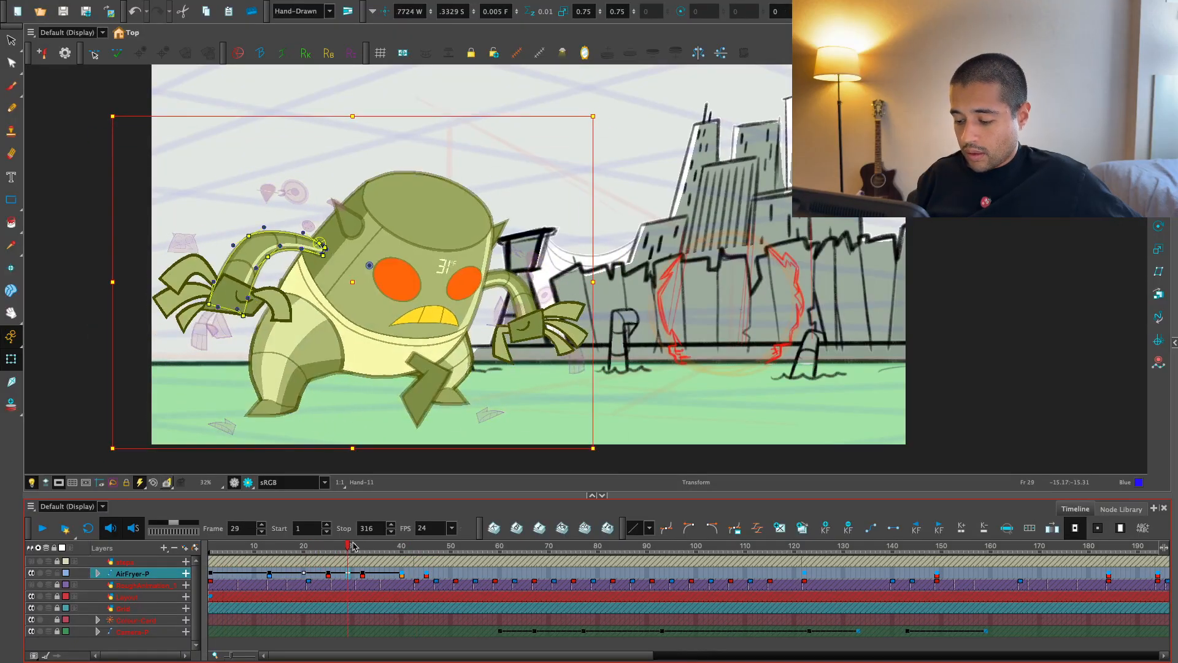
left_click_drag(353, 547, 328, 546)
scroll(343, 368, "up", 3)
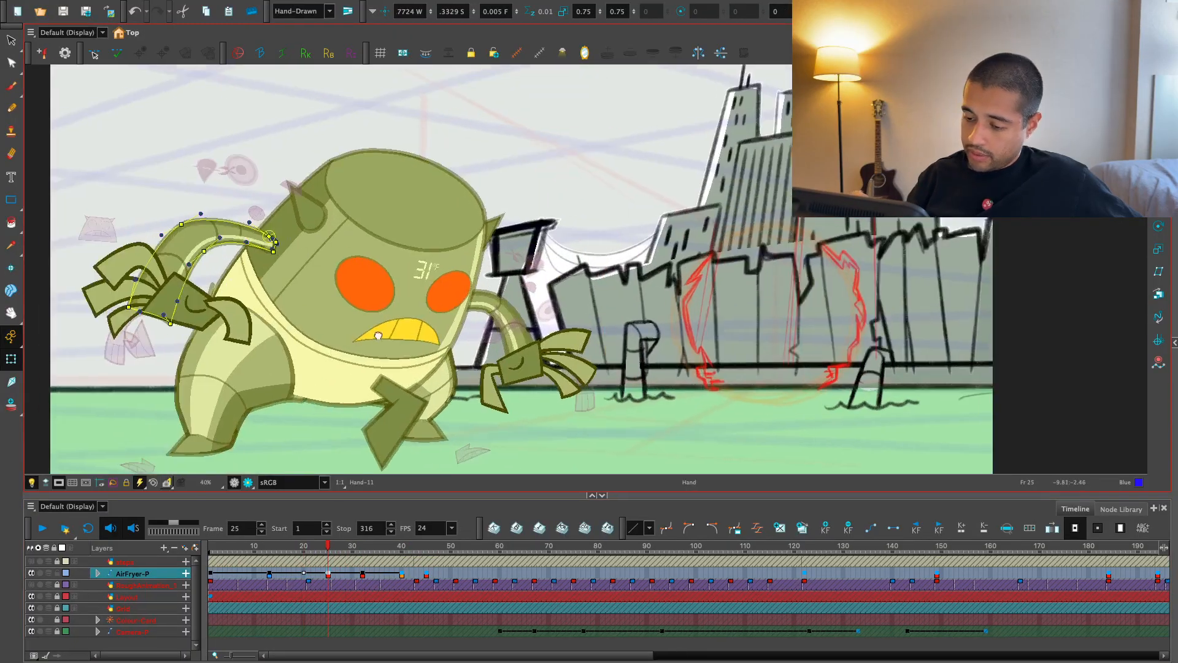
left_click(304, 294)
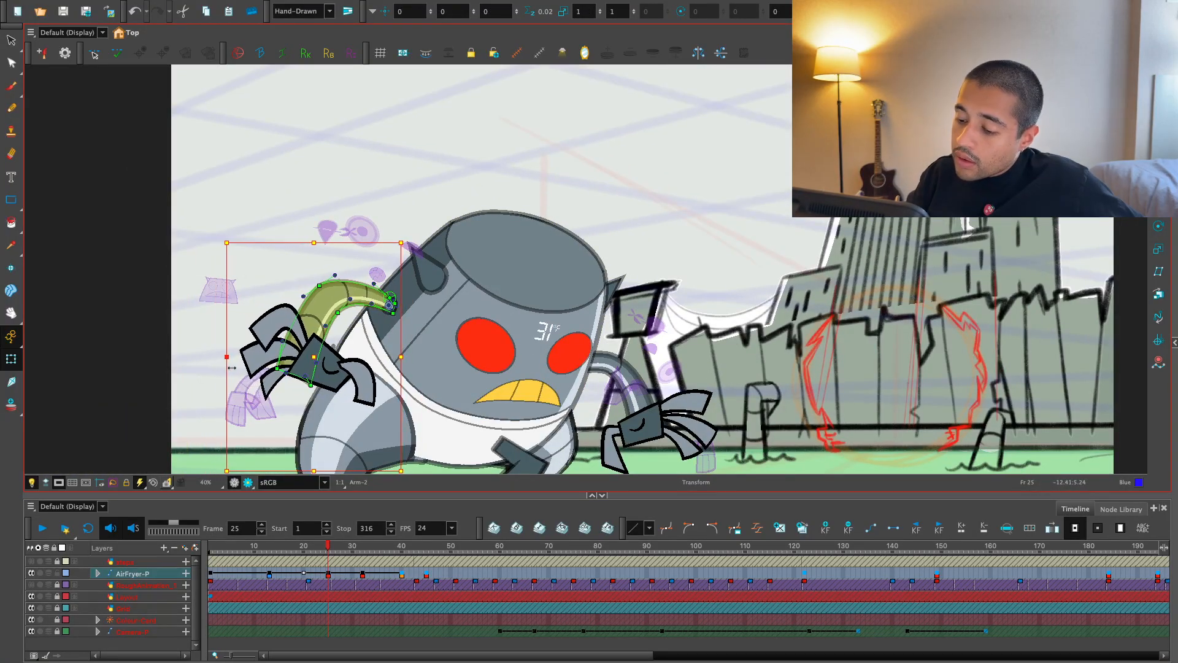
key("ctrl+z")
left_click(161, 399)
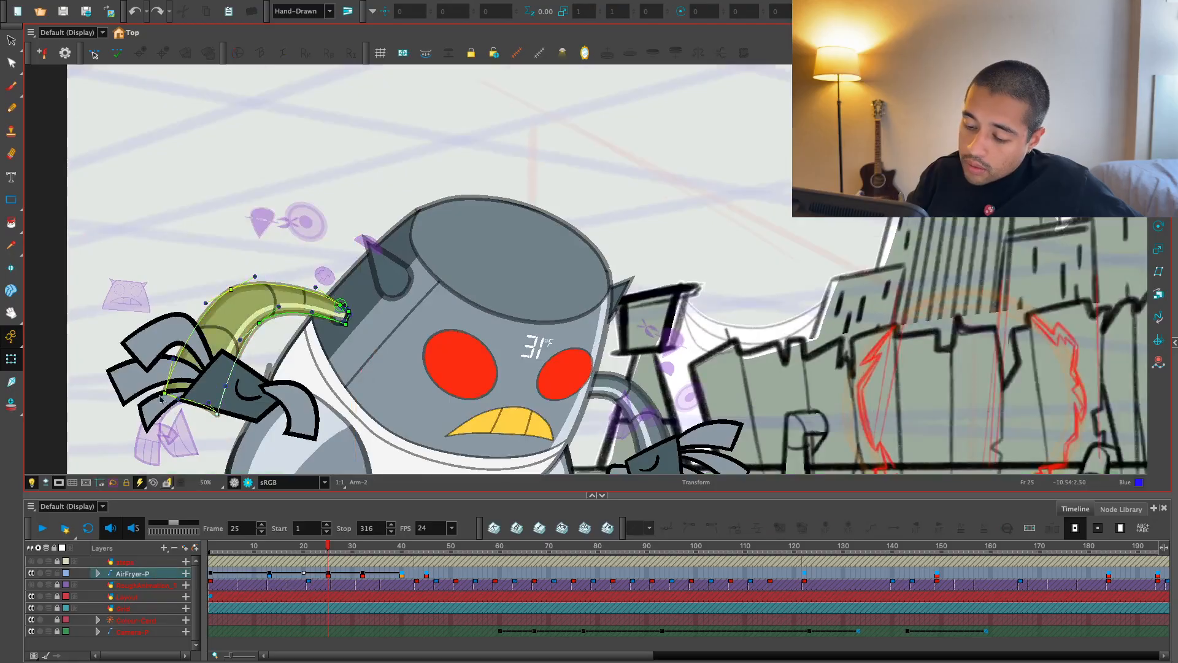
left_click(266, 331)
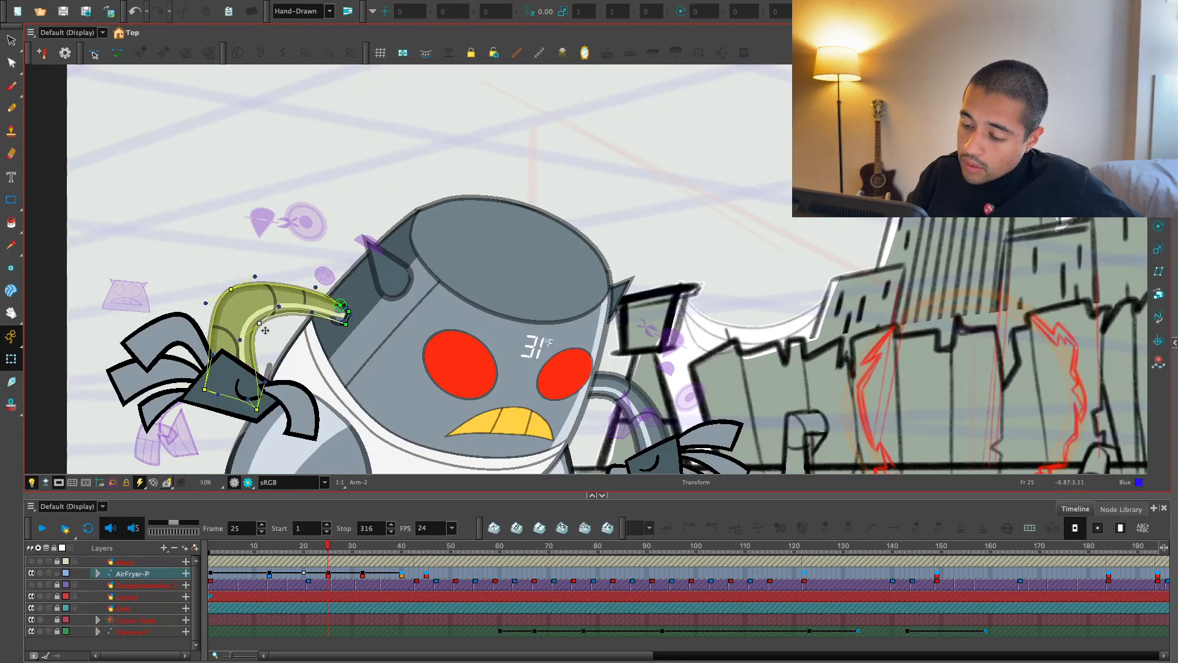
left_click_drag(231, 289, 243, 298)
- Smooth the inner curve of the outer arm's elbow at frame 25 by adjusting its deformation handle
left_click(345, 240)
key("2")
key("2")
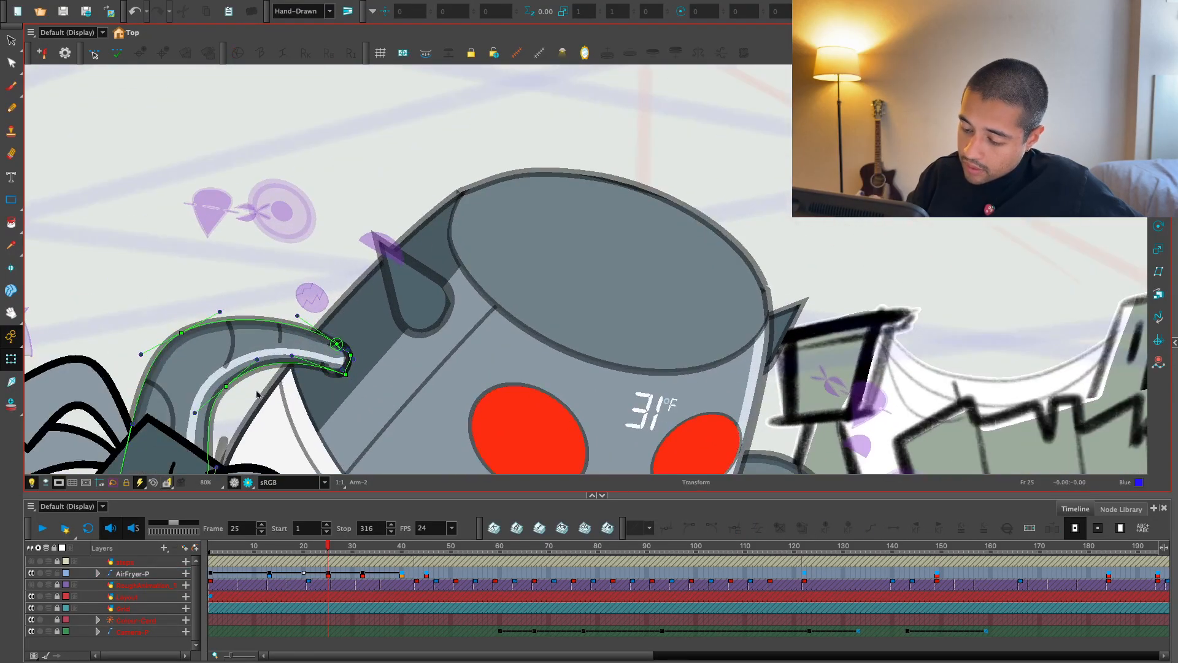
left_click_drag(196, 410, 243, 391)
left_click(240, 387)
key("1")
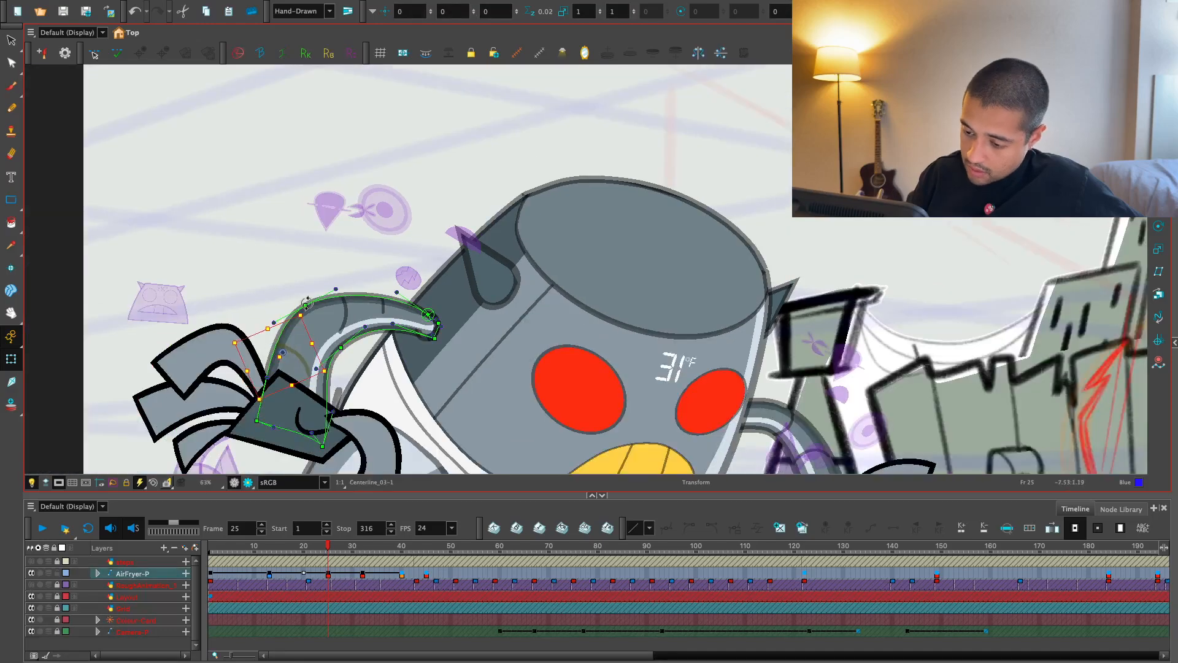
- Realign the detail lines across the outer arm's forearm, elbow and upper arm to its new bend at frame 25
left_click(288, 354)
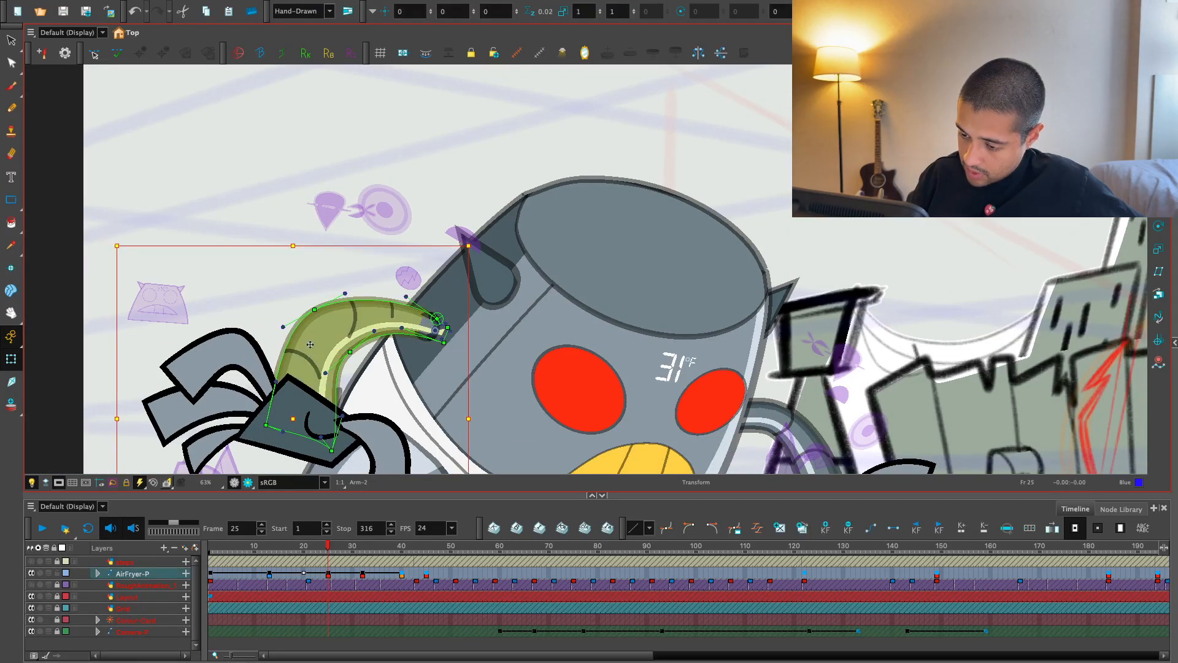
left_click(295, 353)
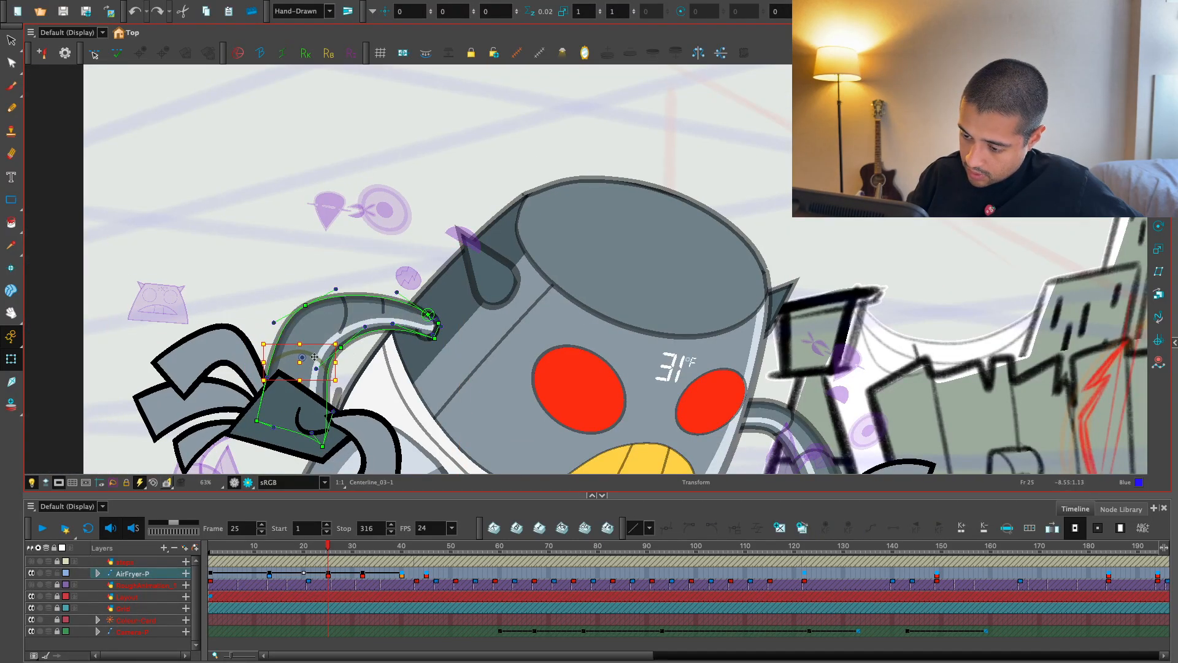
left_click(345, 318)
key("2")
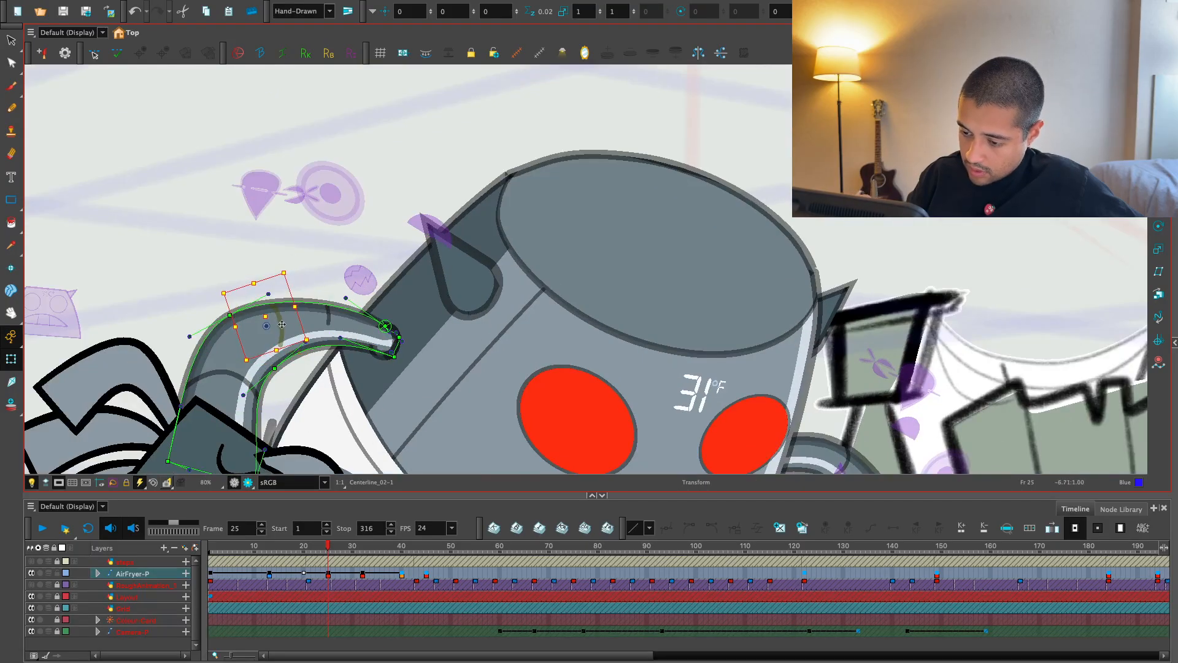
left_click(331, 322)
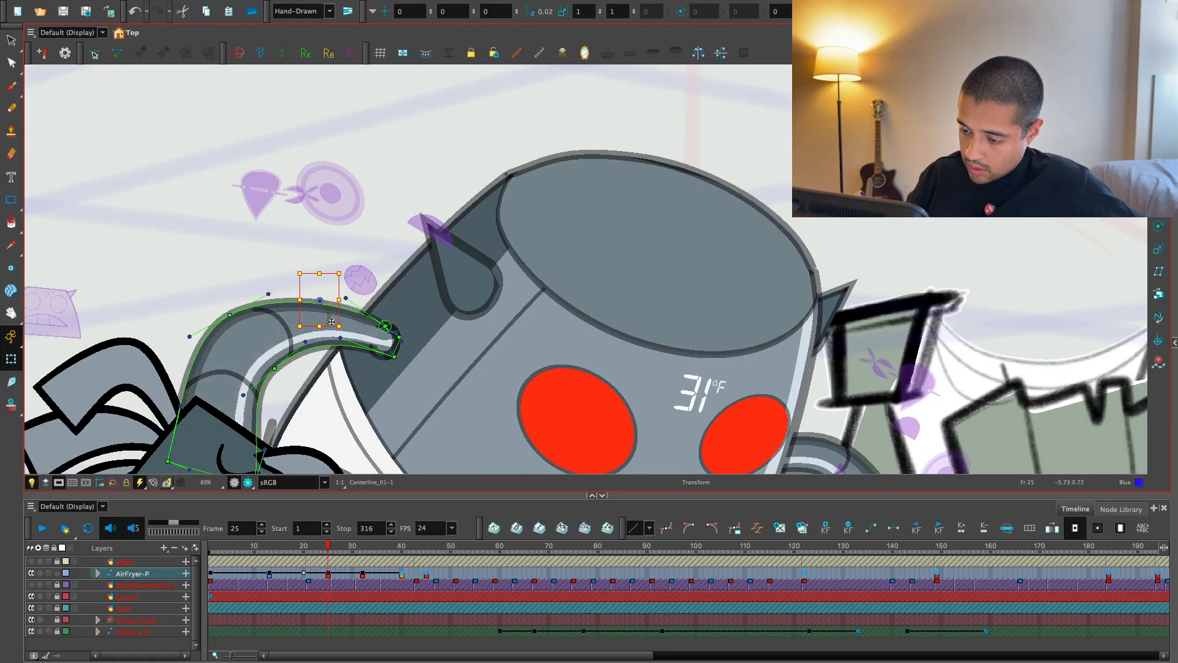
- Return to frame 20 and play back the rise to check the reshaped outer arm
key("1")
key("1")
key("1")
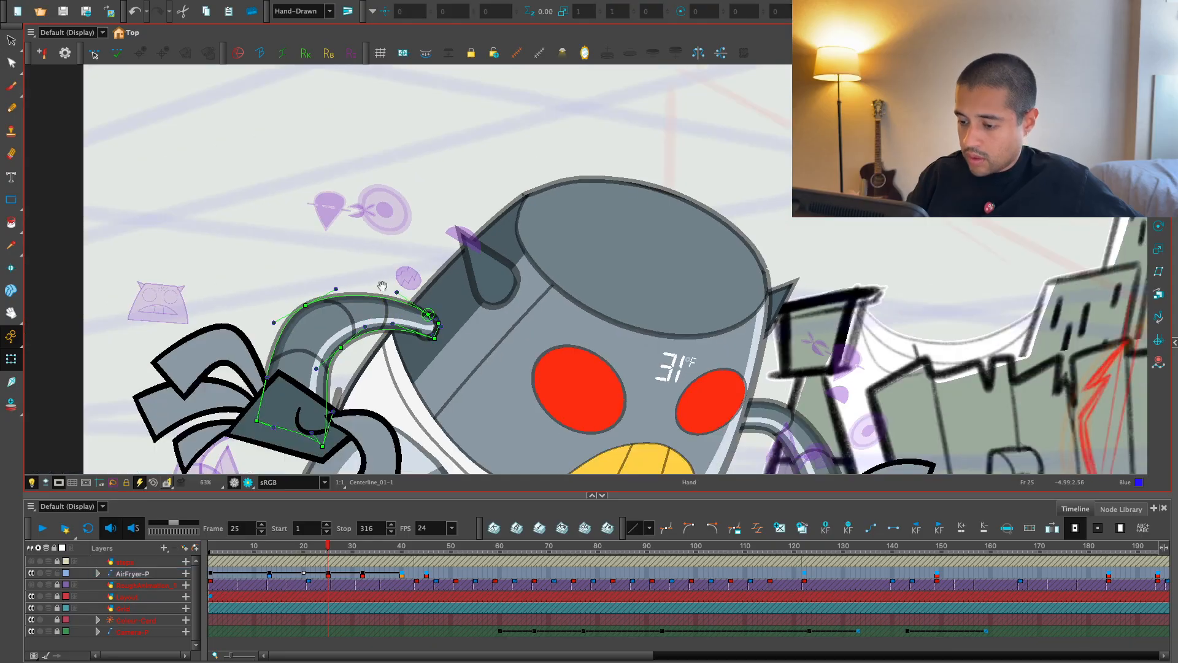
key("1")
left_click(299, 573)
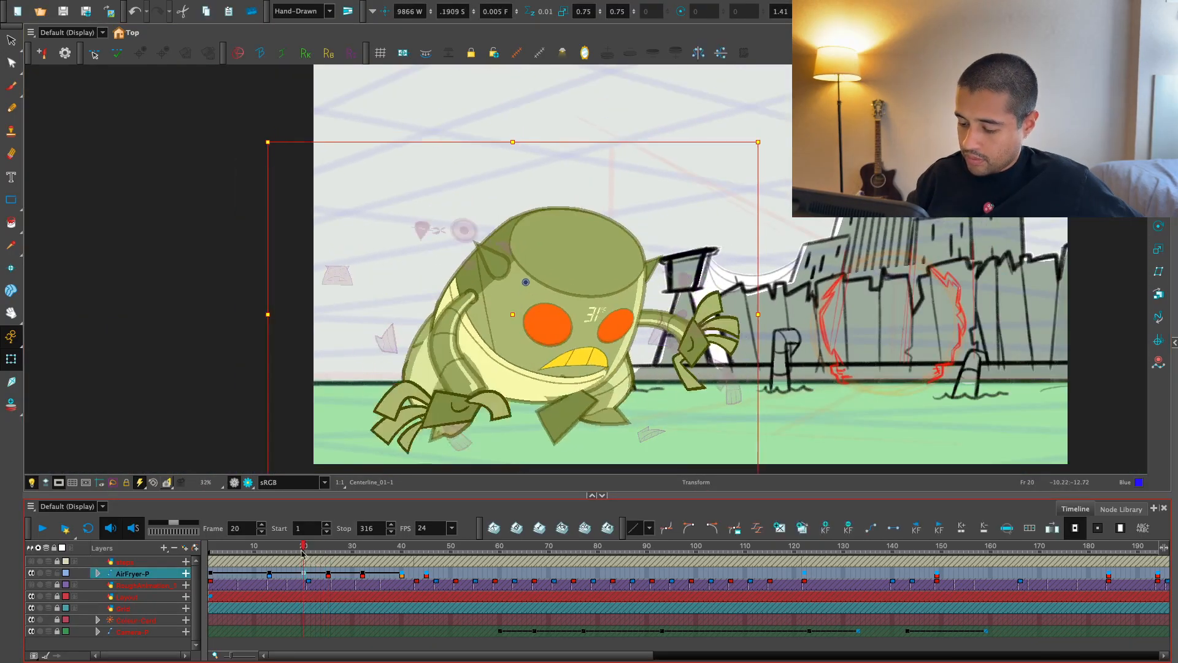
left_click(356, 577)
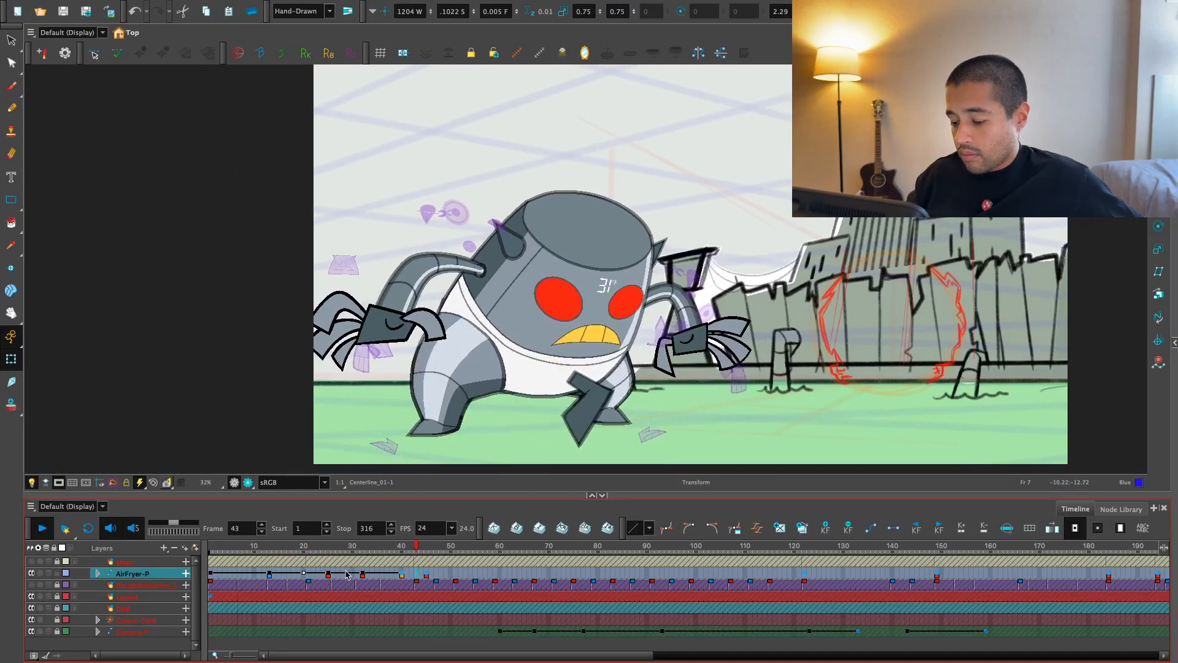
- At frame 32, adjust the outer arm's lower deformation points at the wrist
mouse_move(355, 577)
left_mouse_down()
mouse_move(332, 588)
mouse_move(363, 588)
left_mouse_up()
scroll(376, 286, "up", 2)
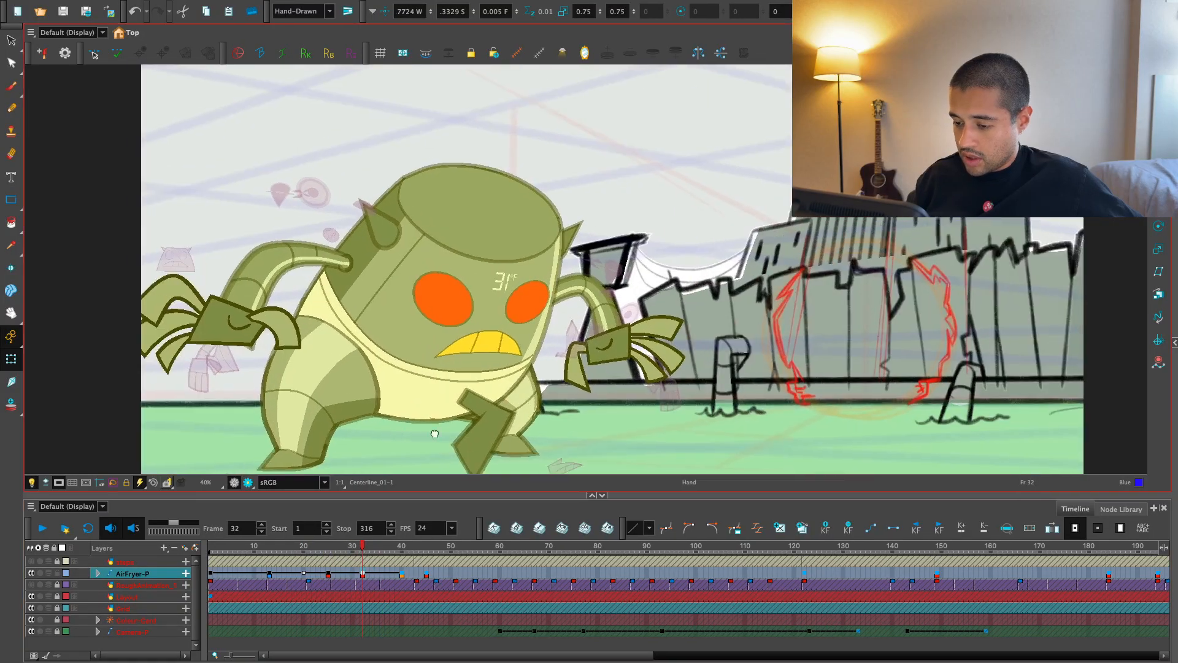
left_click(376, 286)
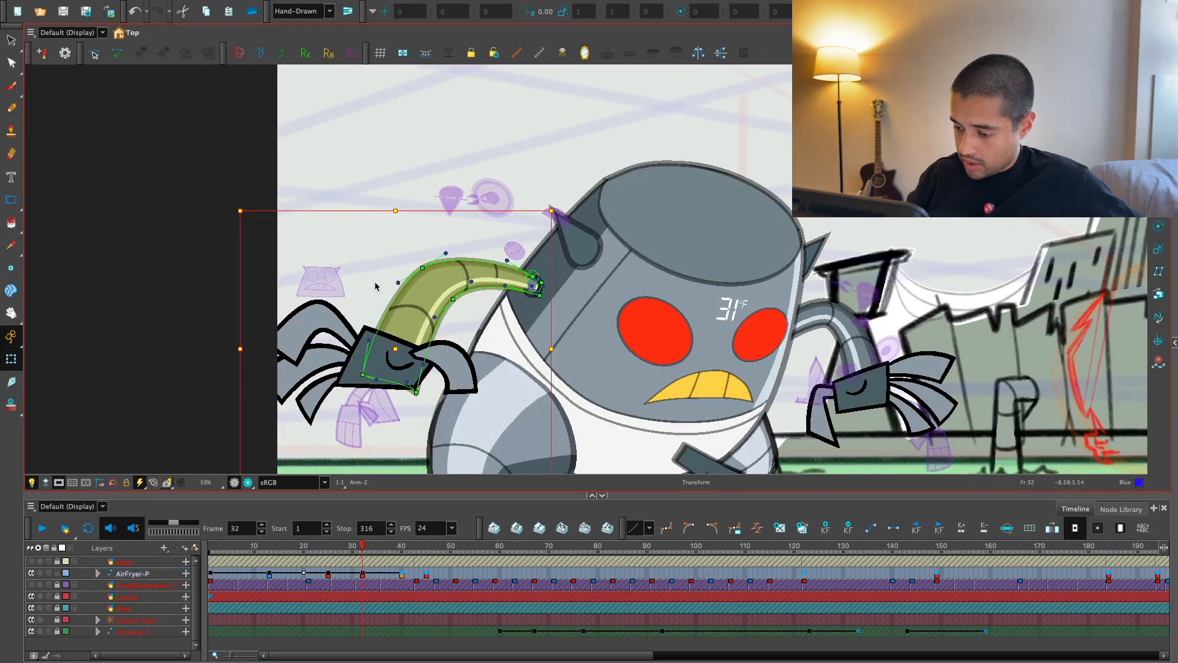
scroll(376, 286, "up", 1)
left_click(373, 425)
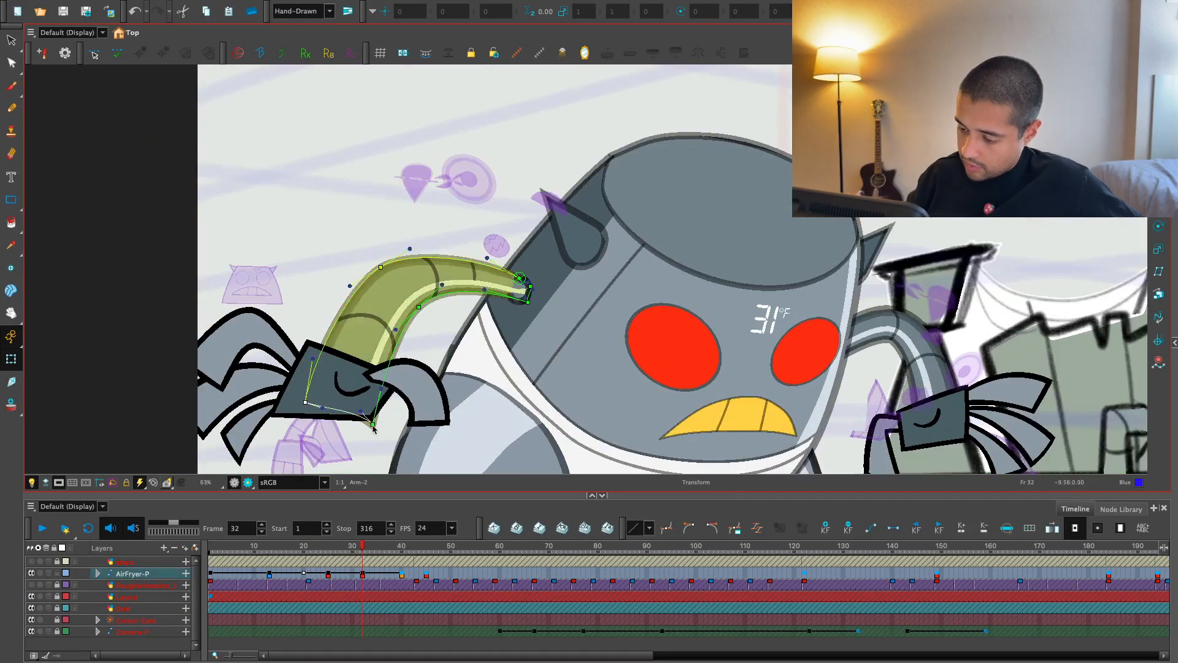
scroll(423, 350, "up", 1)
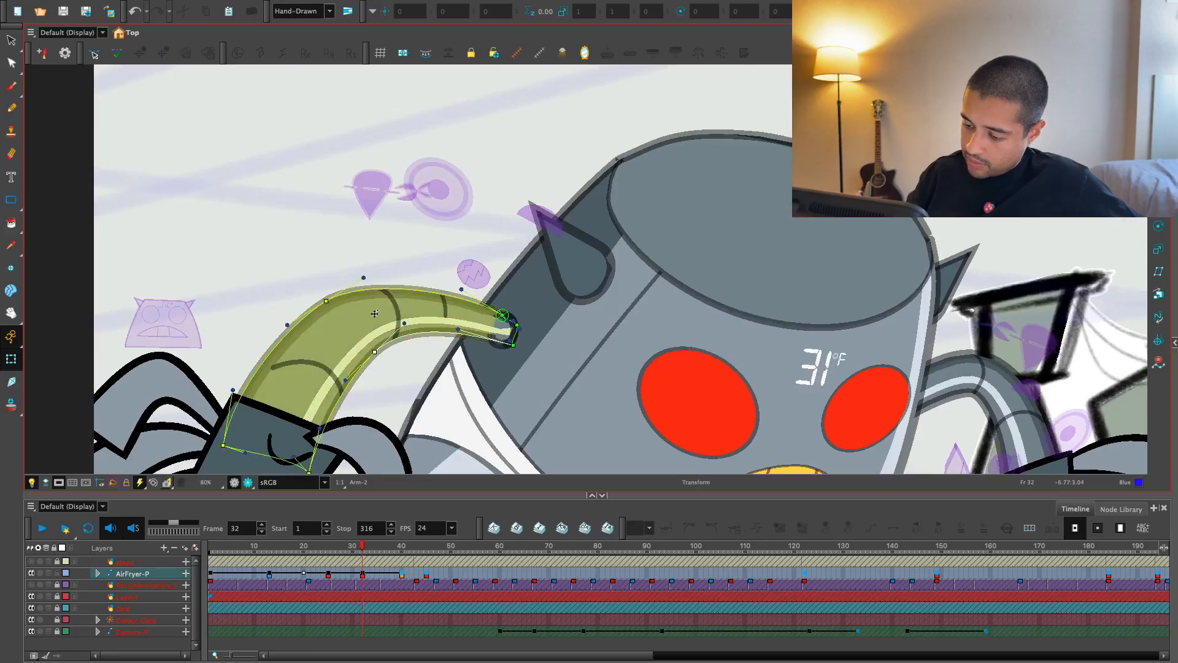
- Raise the outer arm's elbow deformation points at frame 32, comparing the bend against the keyframe at frame 40
key("period")
key("period")
key("period")
key("period")
key("period")
key("period")
key("period")
key("period")
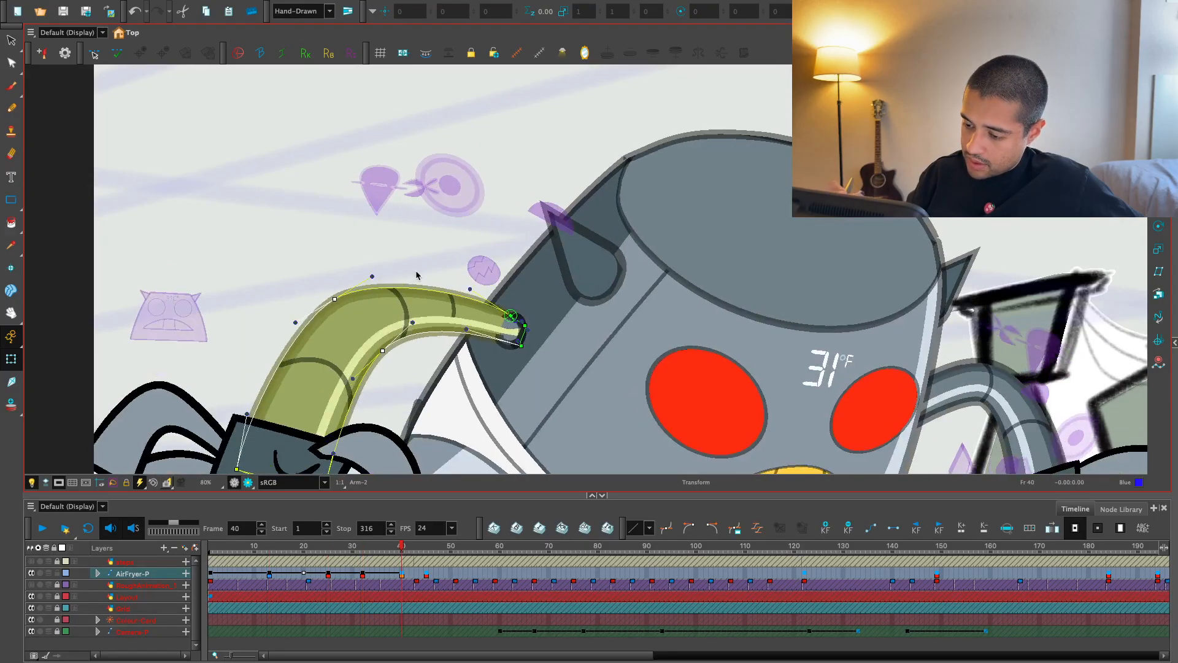
key("comma")
key("comma")
key("comma")
key("comma")
key("comma")
key("comma")
key("comma")
key("comma")
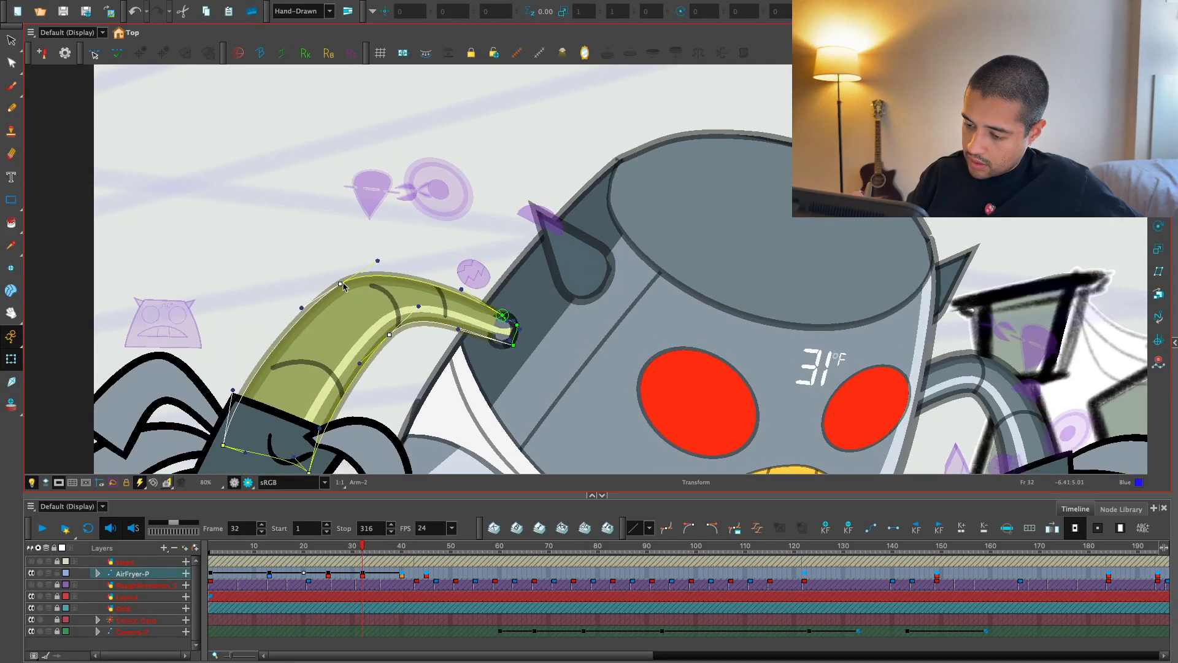
- Flip through the frames between 25 and 45 to compare the outer arm's elbow shape with the neighbouring keyframes
key("comma")
key("comma")
key("comma")
key("comma")
key("comma")
key("comma")
key("comma")
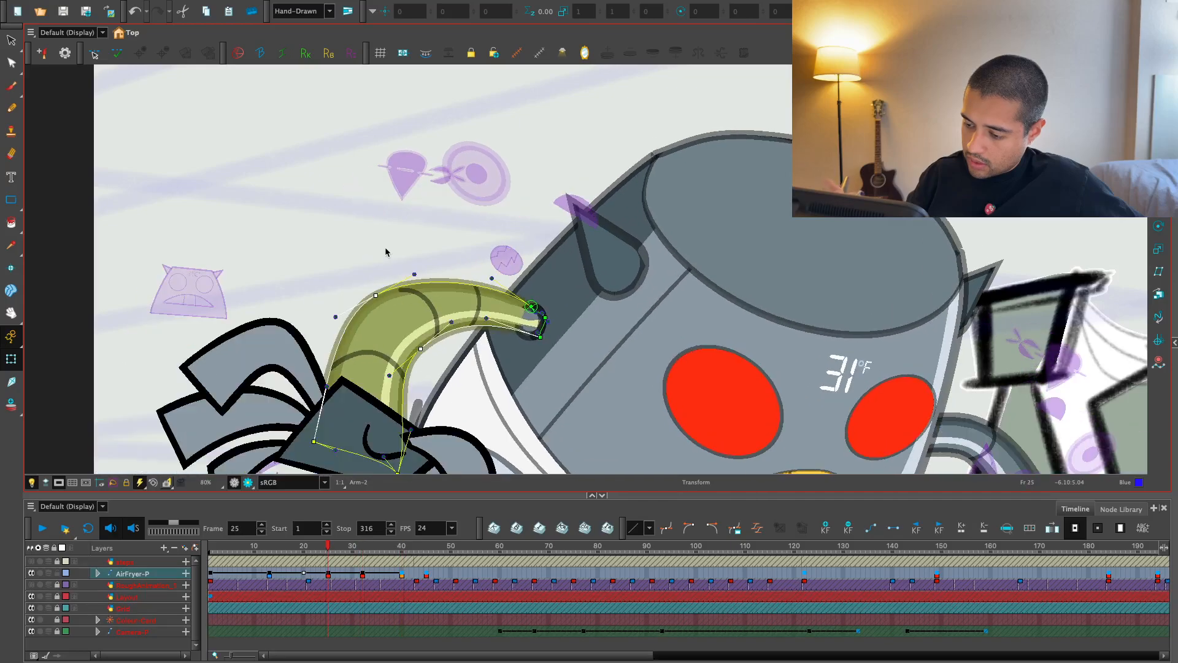
key("period")
key("period")
key("period")
key("period")
key("period")
key("period")
key("period")
key("period")
key("period")
key("period")
key("period")
key("period")
key("period")
key("period")
key("period")
key("period")
key("period")
key("period")
key("period")
key("period")
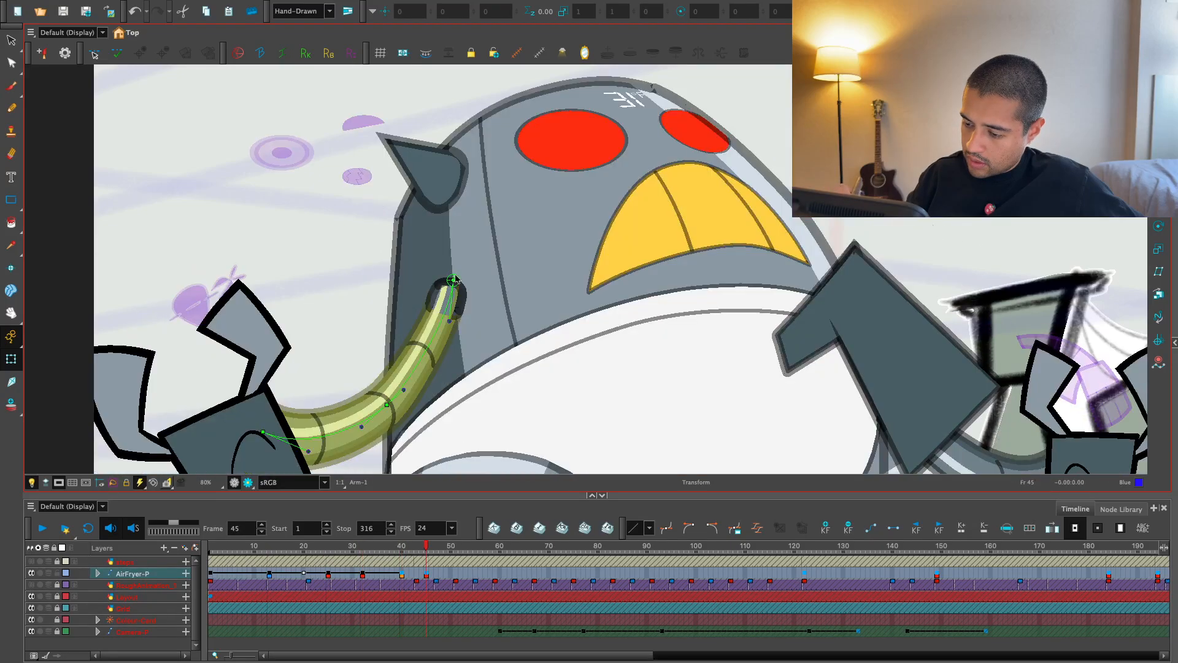
key("comma")
key("comma")
key("comma")
key("comma")
key("comma")
key("period")
key("comma")
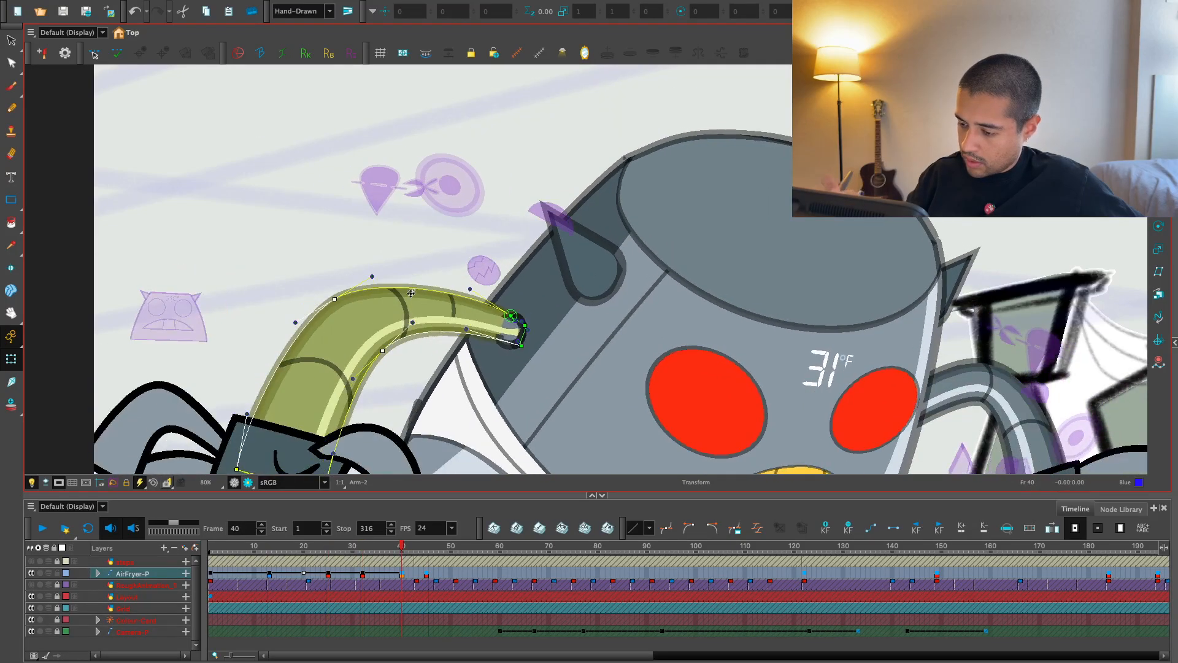
key("comma")
key("comma")
key("comma")
key("comma")
key("comma")
key("comma")
key("comma")
key("comma")
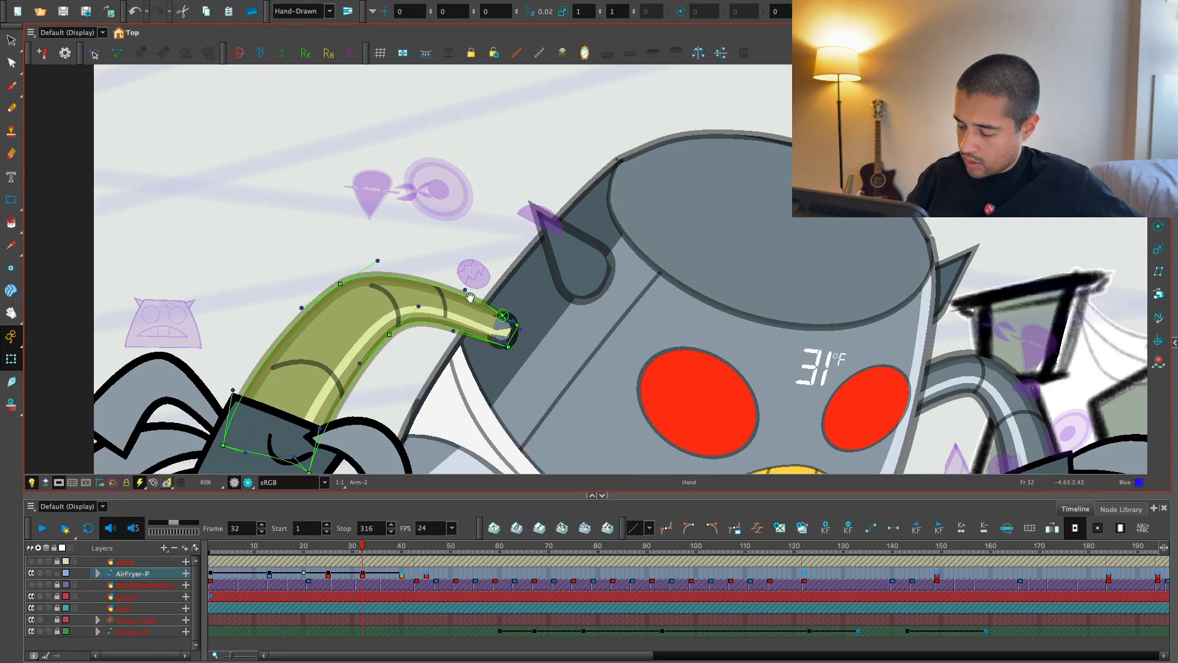
- Adjust the outer arm's detail lines near the shoulder and elbow at frame 32 to follow the new bend
scroll(668, 231, "up", 2)
left_click(336, 317)
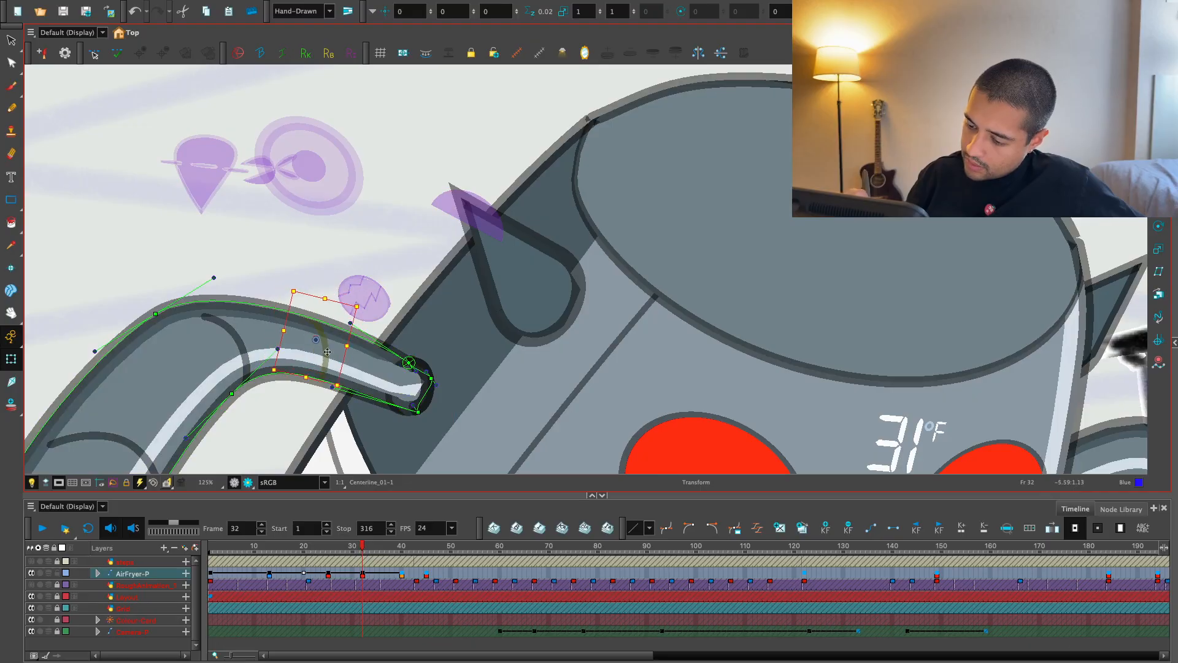
left_click(324, 334)
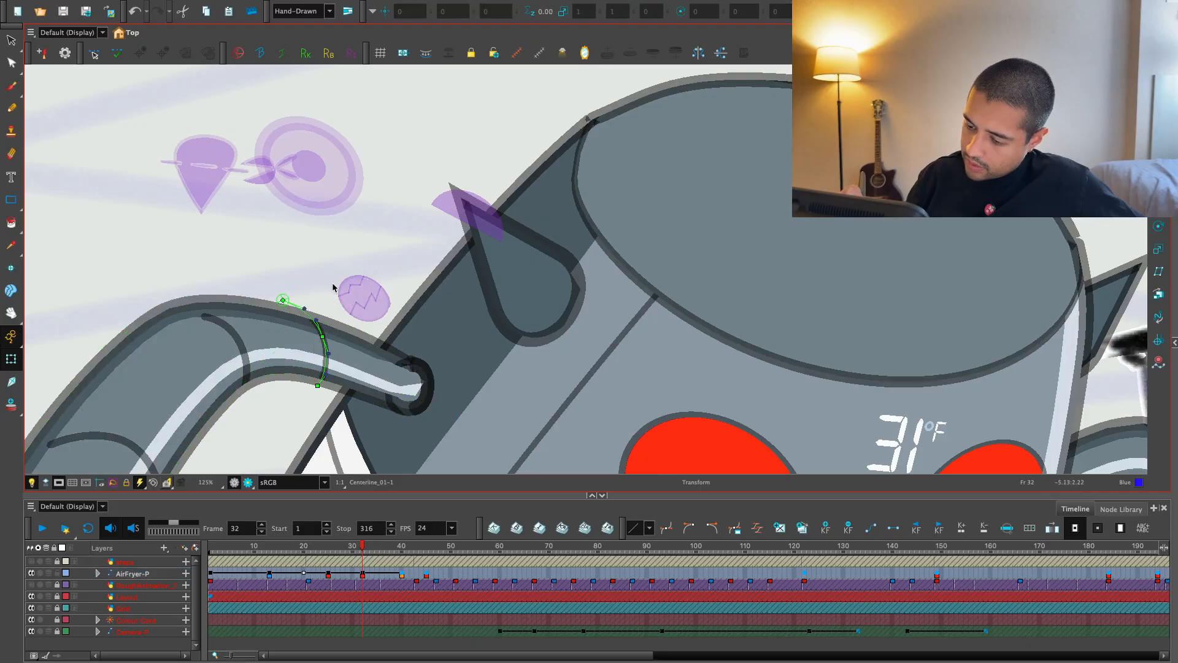
left_click(227, 330)
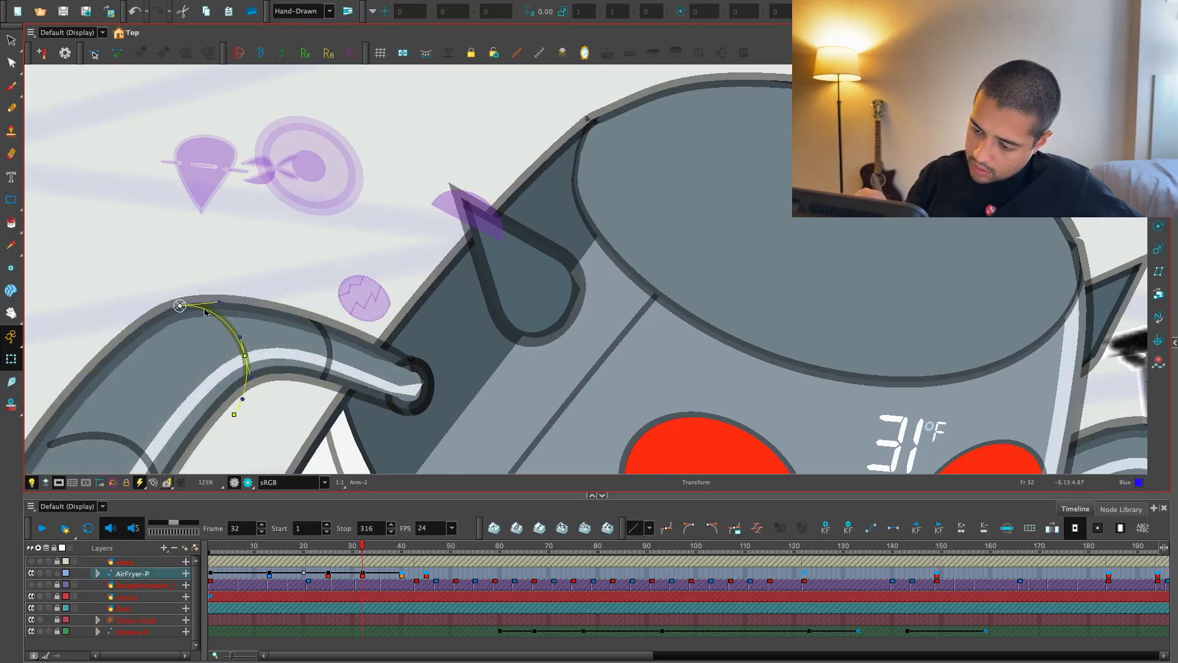
scroll(641, 173, "down", 4)
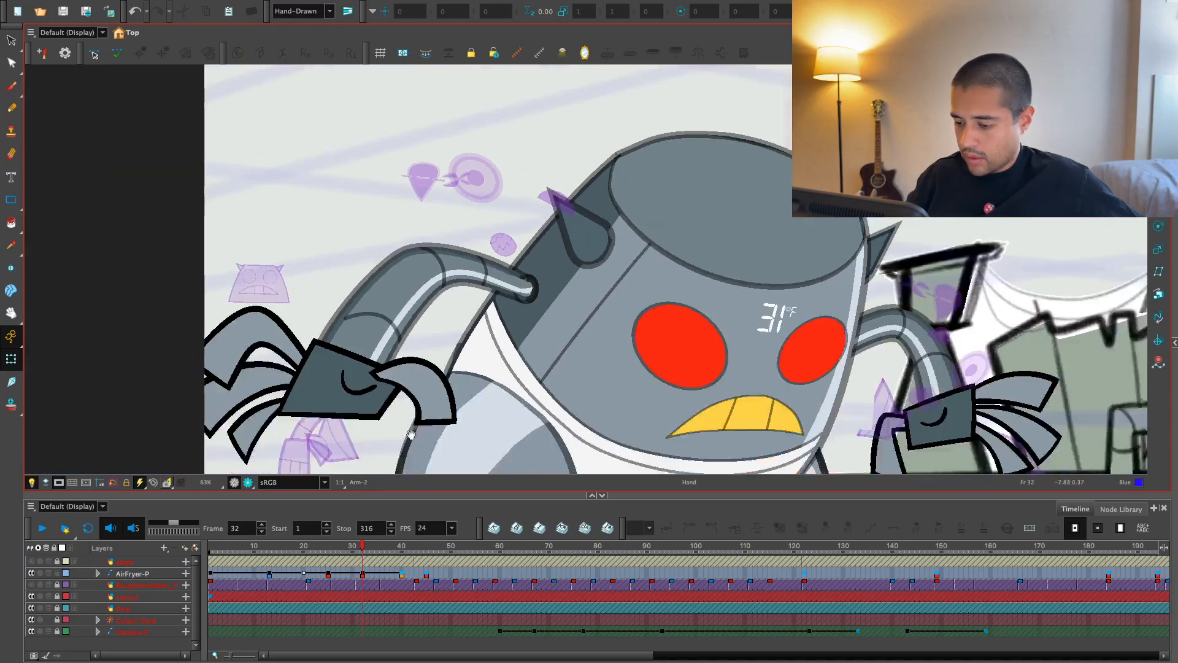
- Select the whole AirFryer-P rig and play back the rise to check the arm changes
left_click(132, 573)
key("semicolon")
key("semicolon")
key("semicolon")
key("semicolon")
key("1")
key("1")
key("Return")
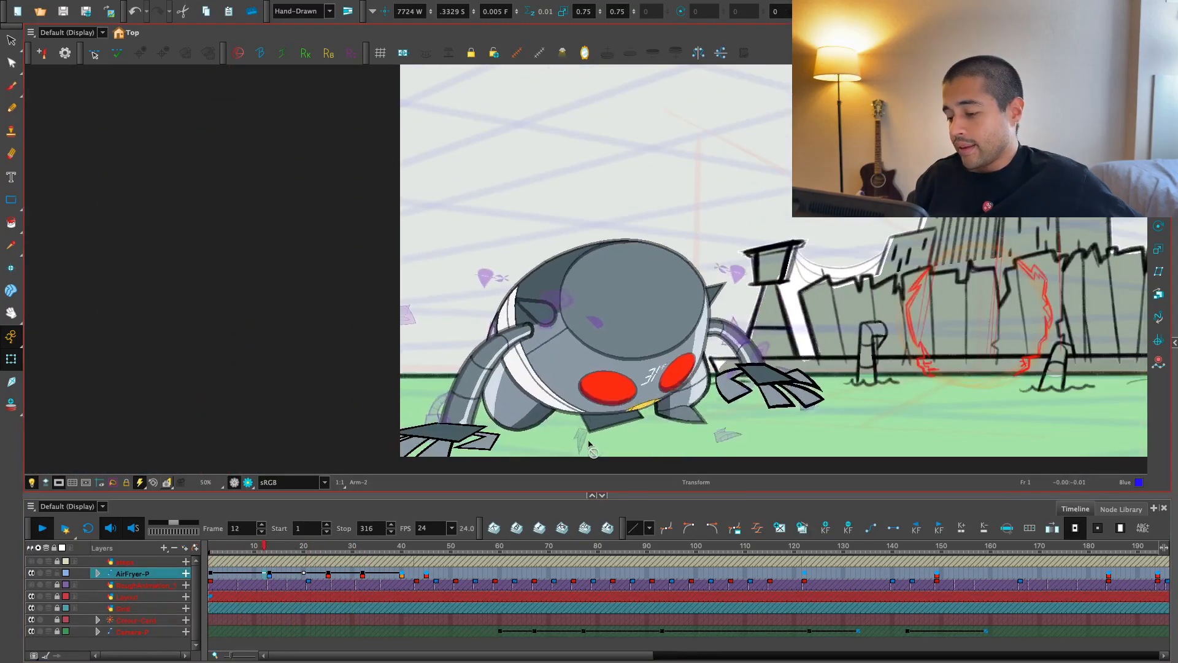
key("Return")
- Flip back and forth between the rig's keyframes around frame 32 to compare the outer arm poses
left_click_drag(621, 456, 510, 460)
key("2")
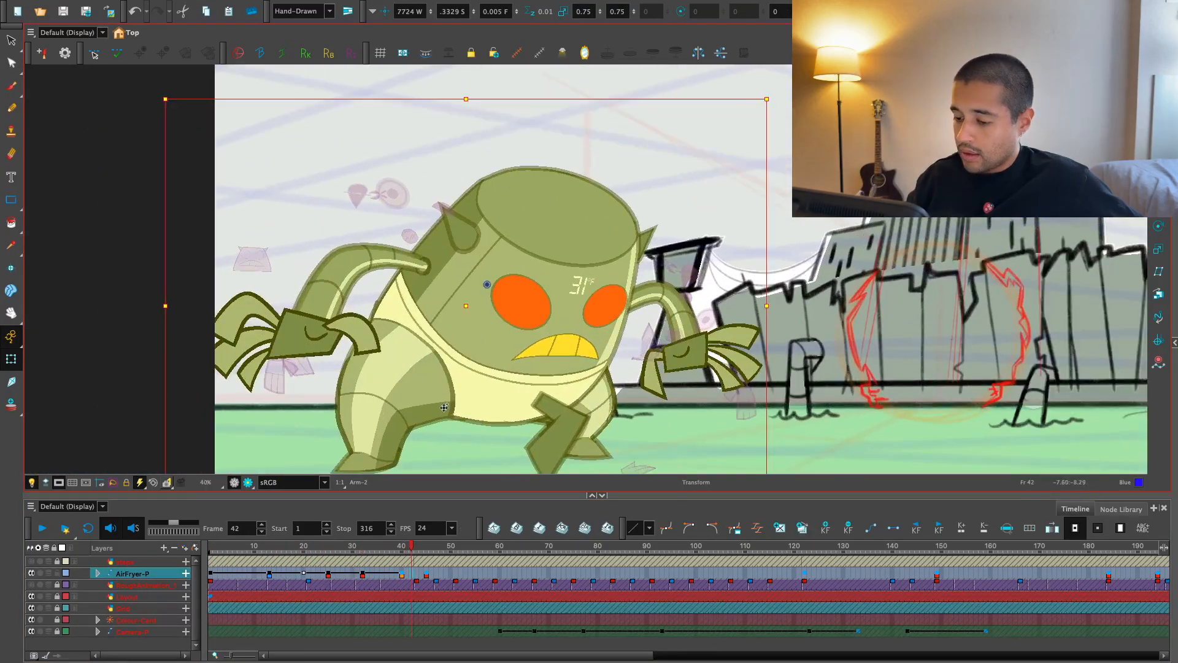
key("semicolon")
key("semicolon")
key("semicolon")
key("apostrophe")
key("apostrophe")
key("semicolon")
key("semicolon")
key("apostrophe")
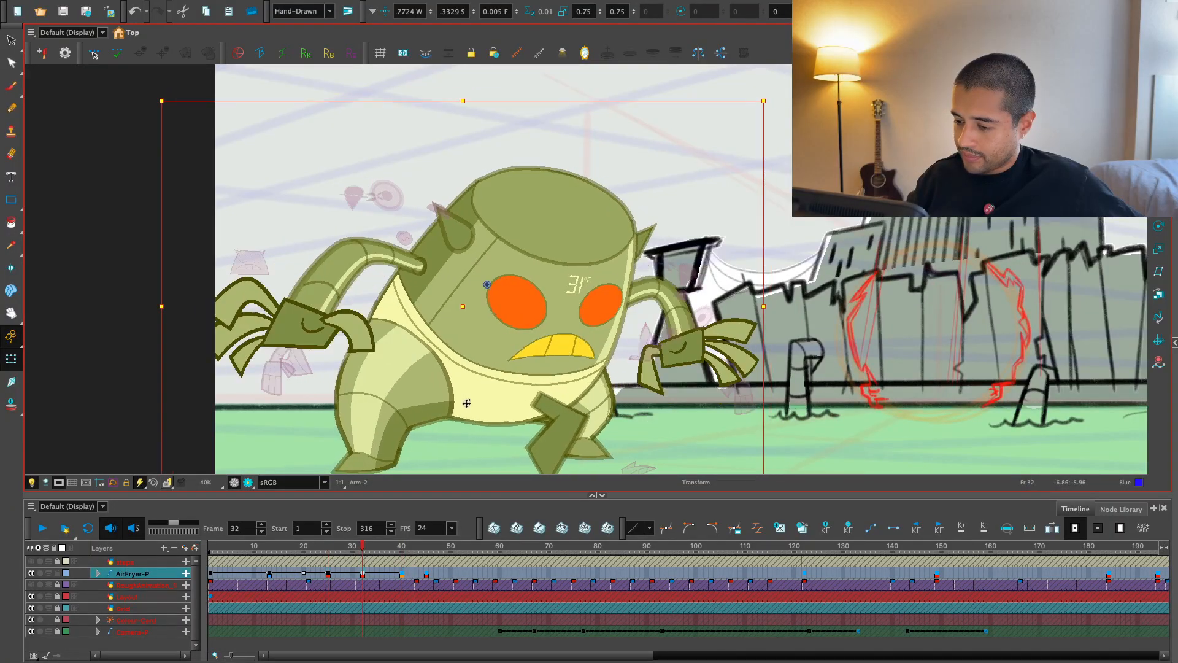
key("apostrophe")
key("semicolon")
- Rotate the whole outer arm slightly upward at frame 32 and scrub the neighbouring frames to check its arc
left_click(327, 278)
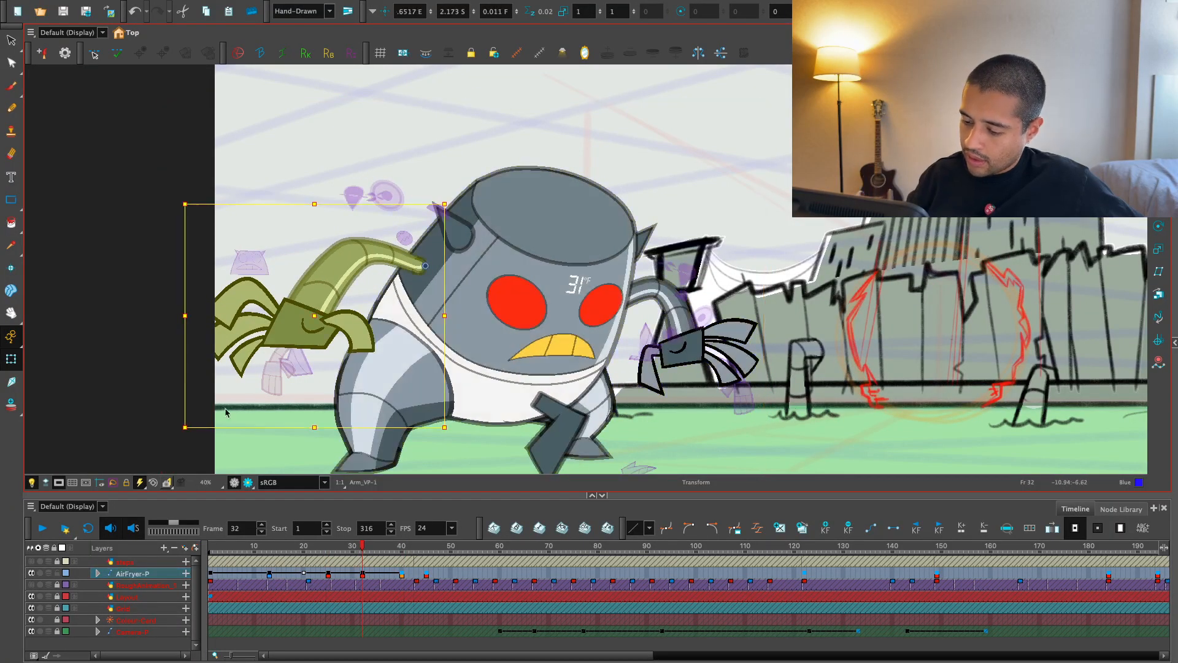
left_click_drag(184, 413, 204, 396)
key("semicolon")
key("apostrophe")
key("apostrophe")
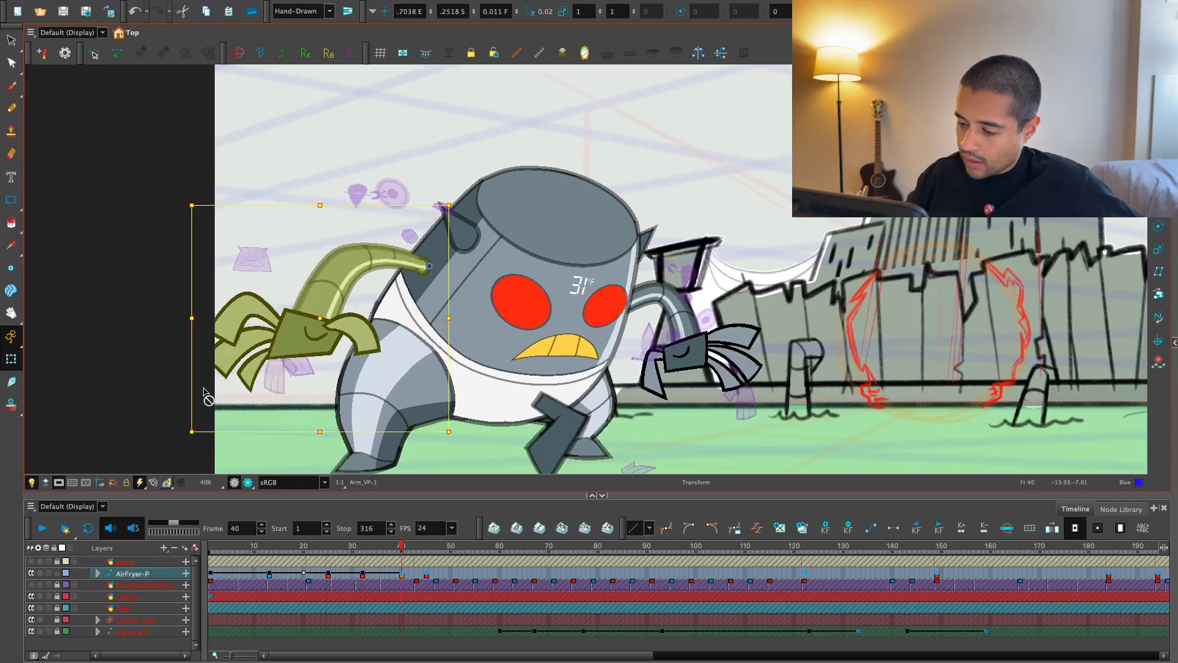
left_click(379, 554)
left_click_drag(379, 553, 352, 583)
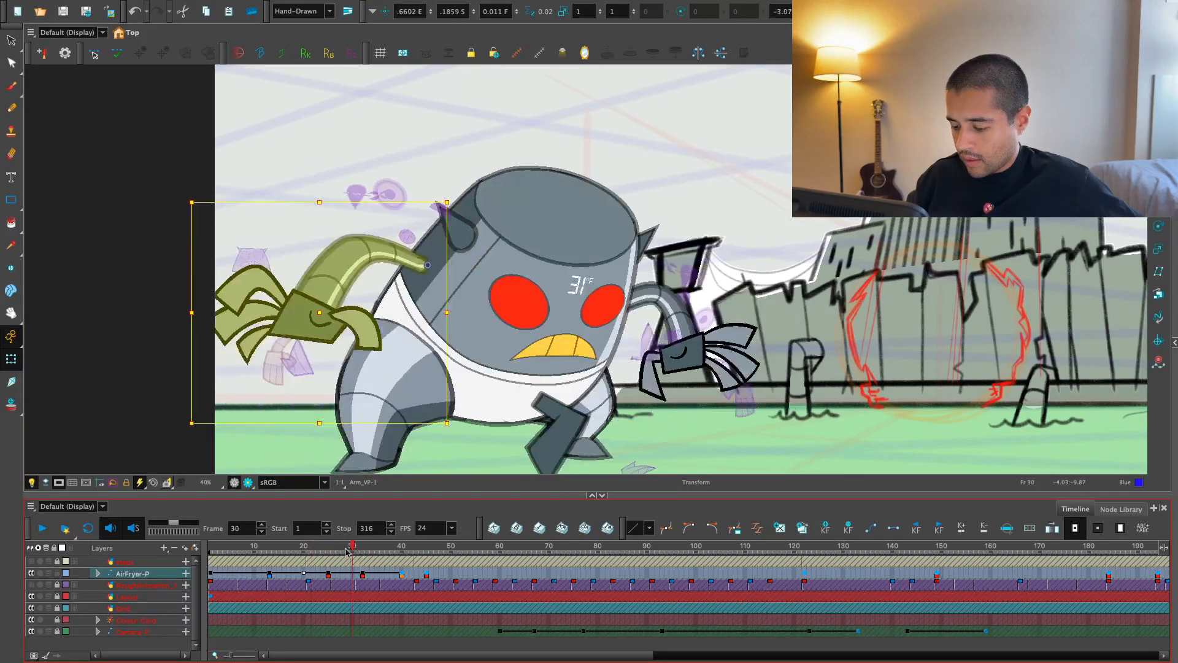
left_click(338, 552)
- Edit the easing of the outer arm's keyframes from frame 32 back to frame 20, setting frame 20's left time ratio to 0
left_click(362, 544)
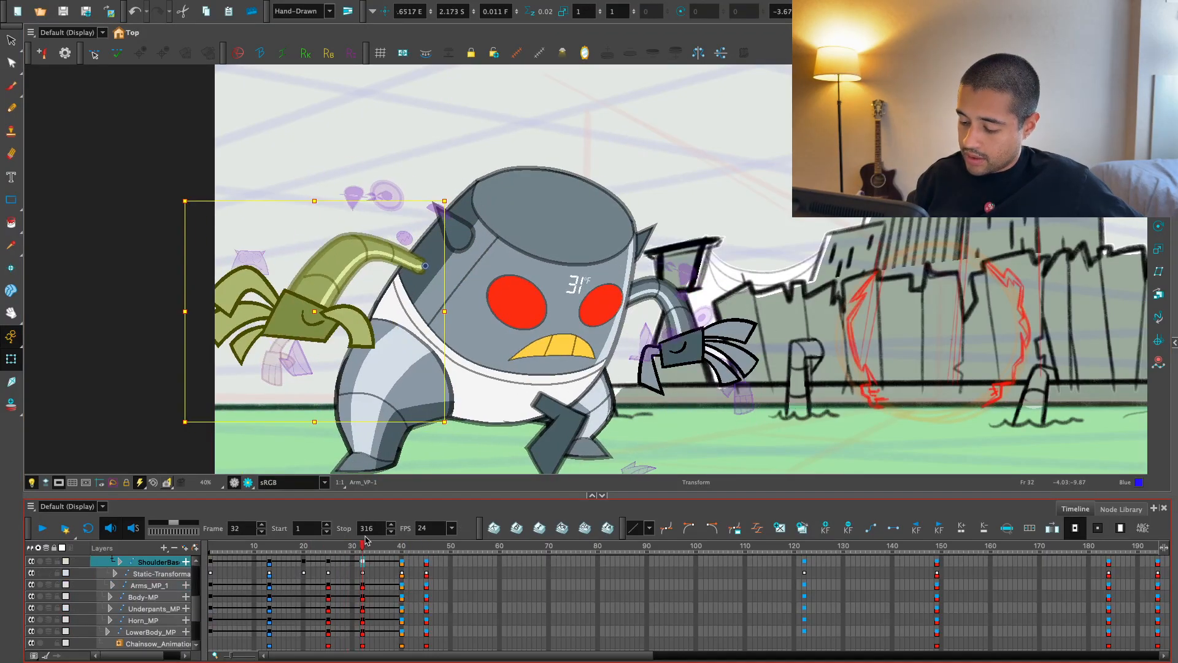
left_click(745, 531)
left_click(551, 409)
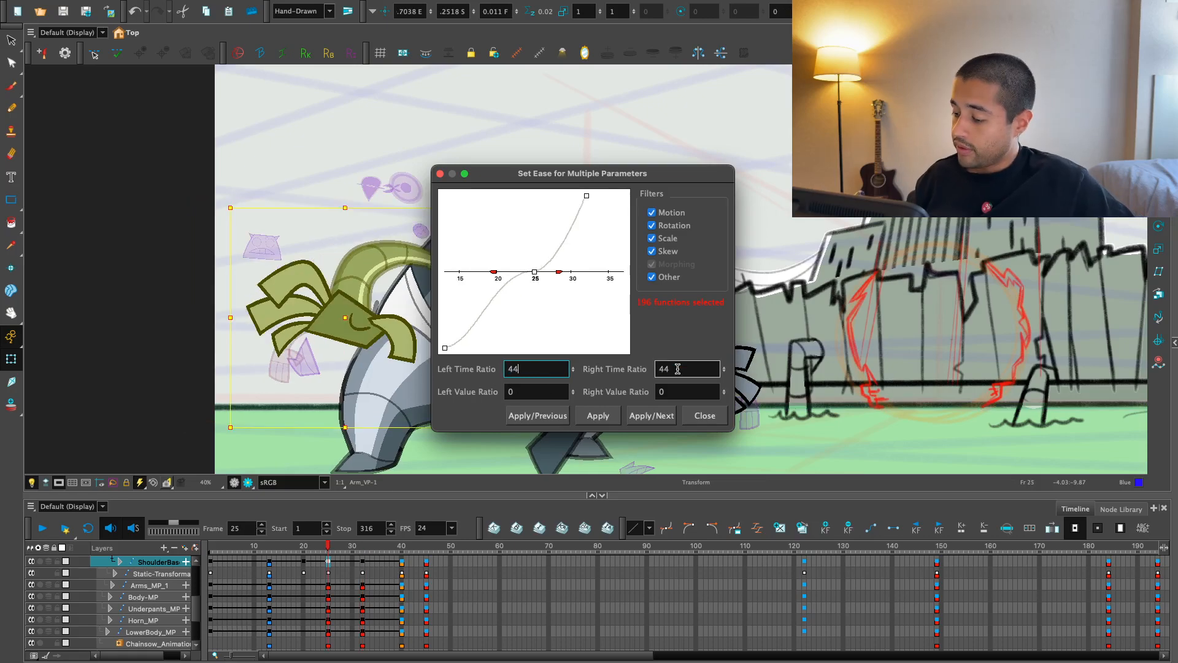
left_click(532, 418)
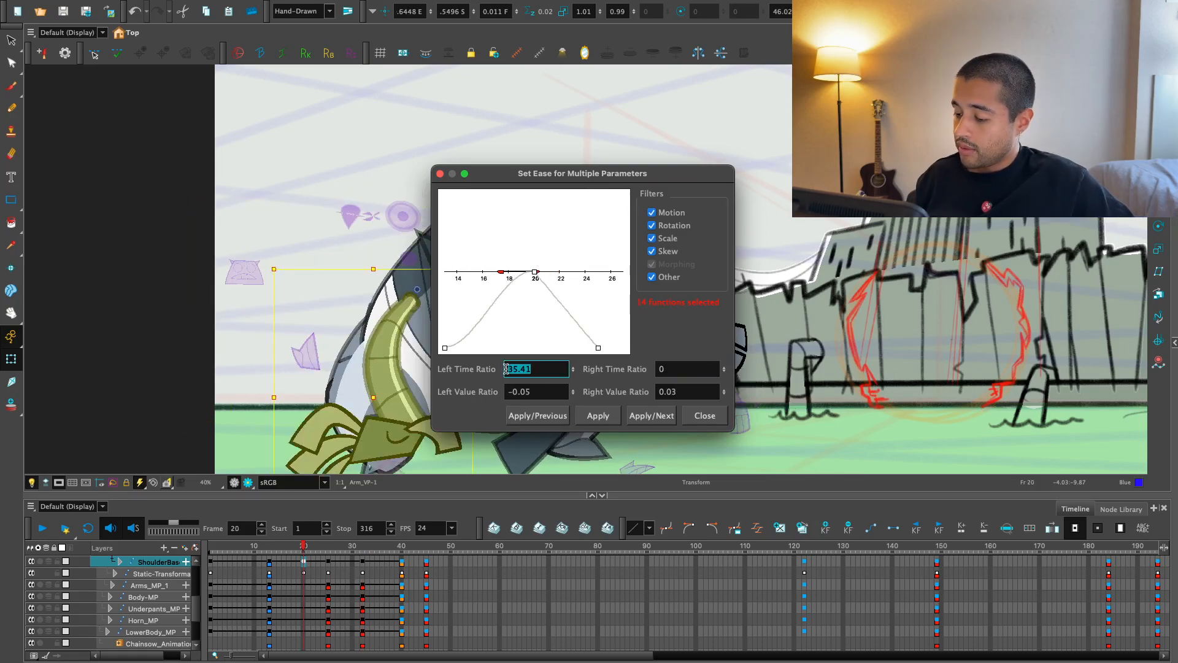
type("0")
key("Return")
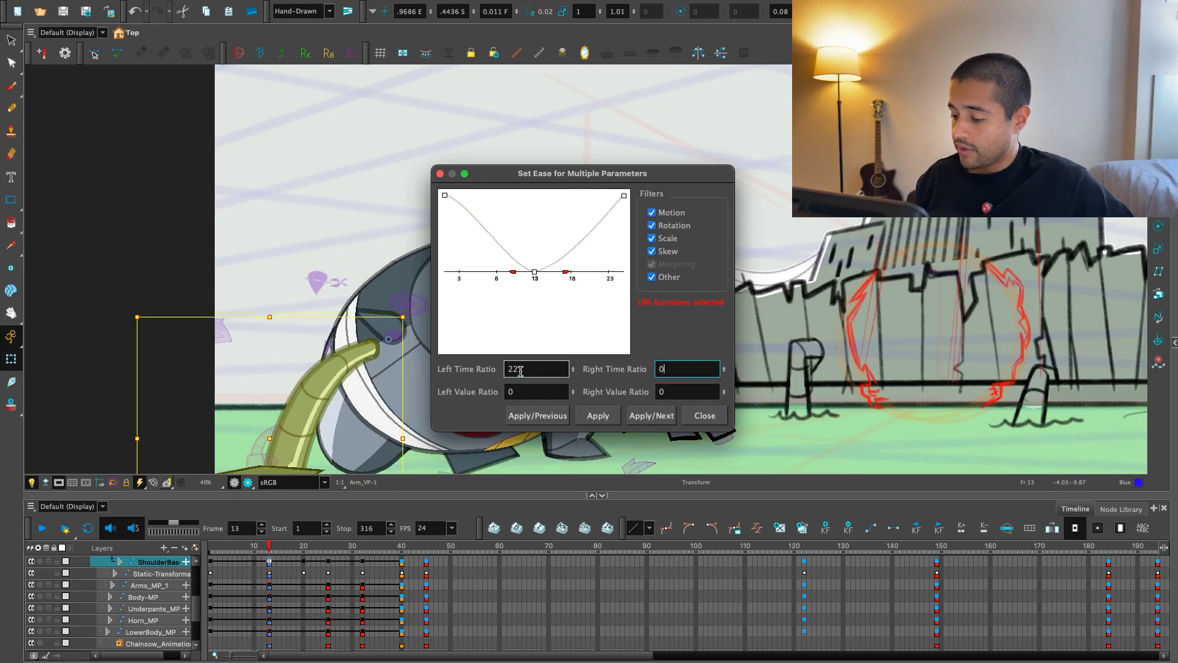
- Set the right time ratio at frame 13 and the left time ratio at frame 40 to 0, and finish the ease editing
left_click(543, 416)
left_click(661, 393)
triple_click(649, 417)
double_click(651, 416)
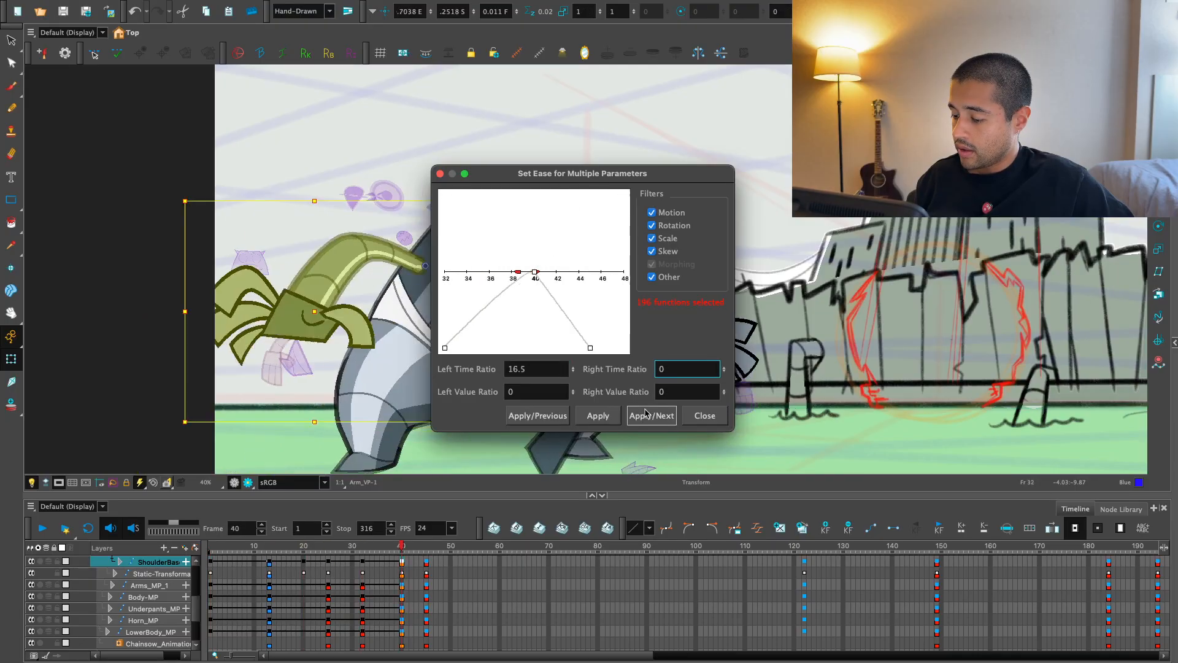
double_click(531, 370)
type("0")
left_click(551, 416)
left_click(653, 418)
left_click(654, 418)
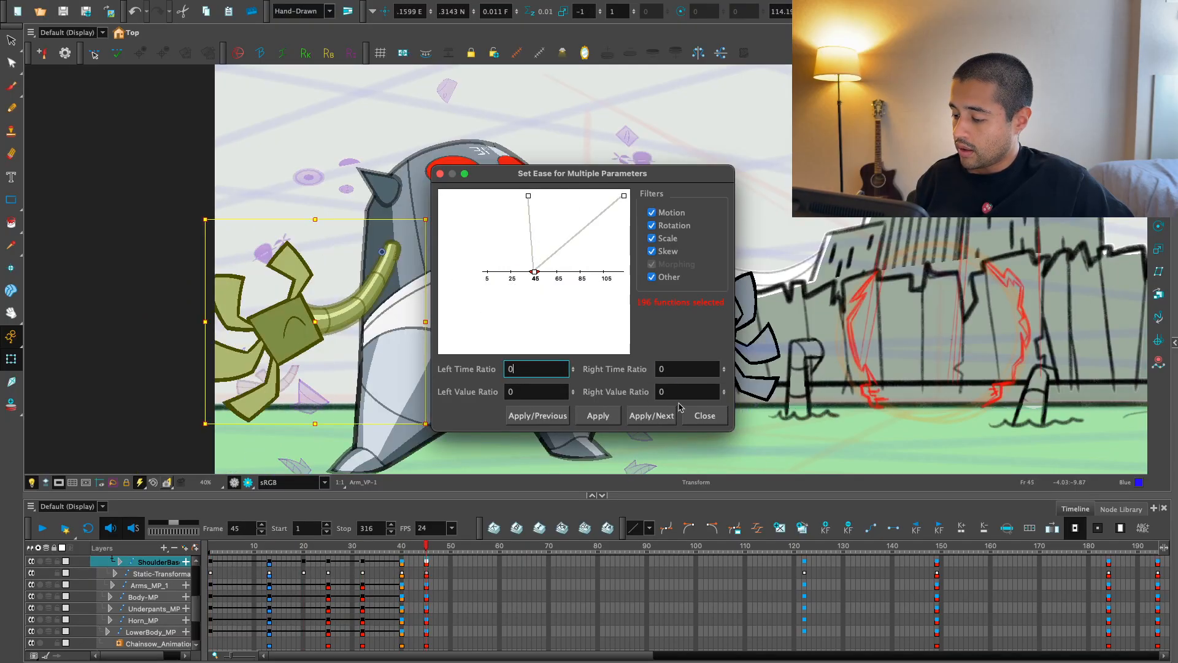
left_click(703, 416)
- Play back the rise from the first frame to check the new easing
key("1")
key("1")
key("shift+comma")
key("shift+Return")
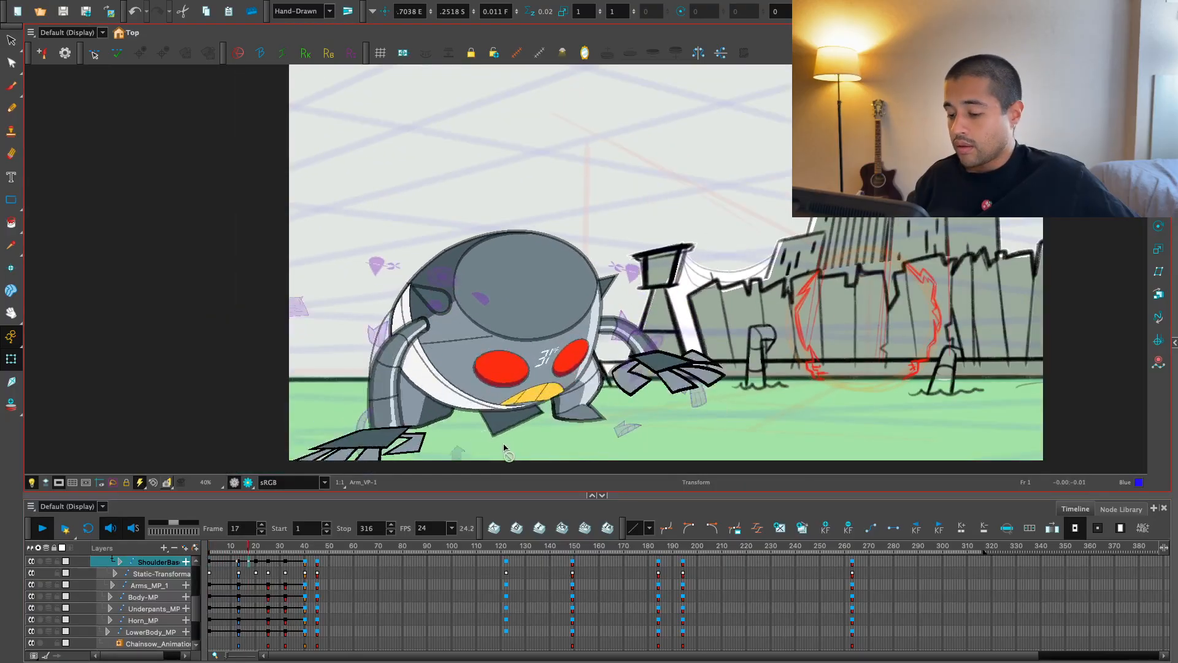
left_click_drag(256, 548, 231, 582)
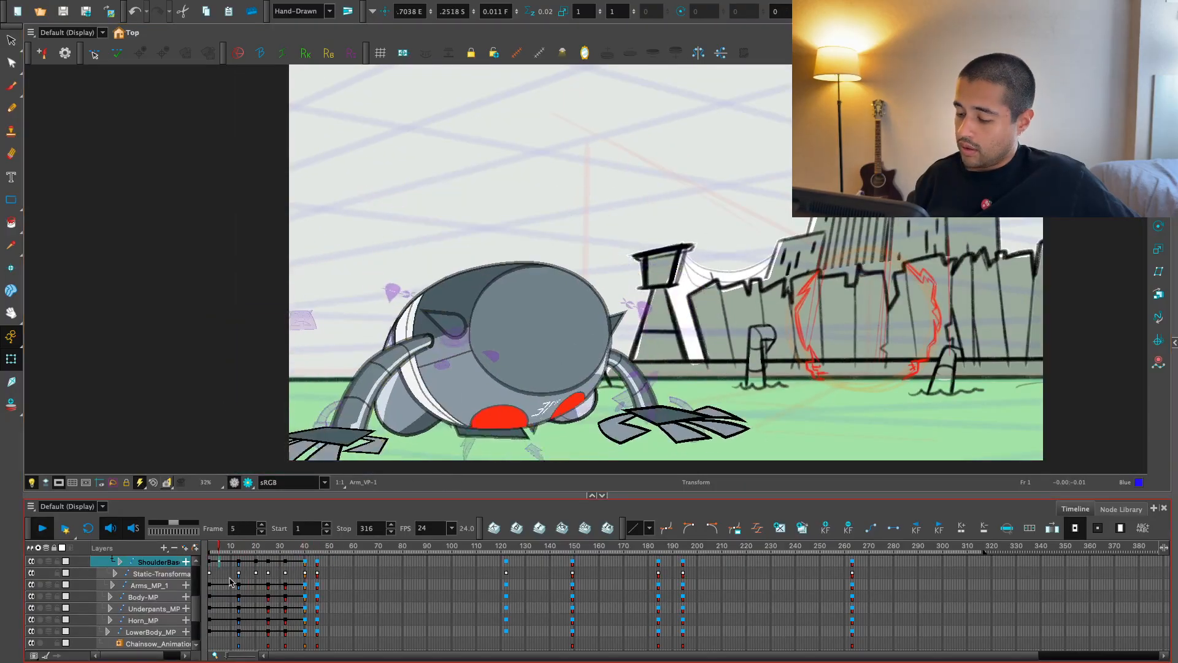
- Replay the rise from the first frame and check the outer arm's poses up to frame 32
key("shift+Return")
key("shift+comma")
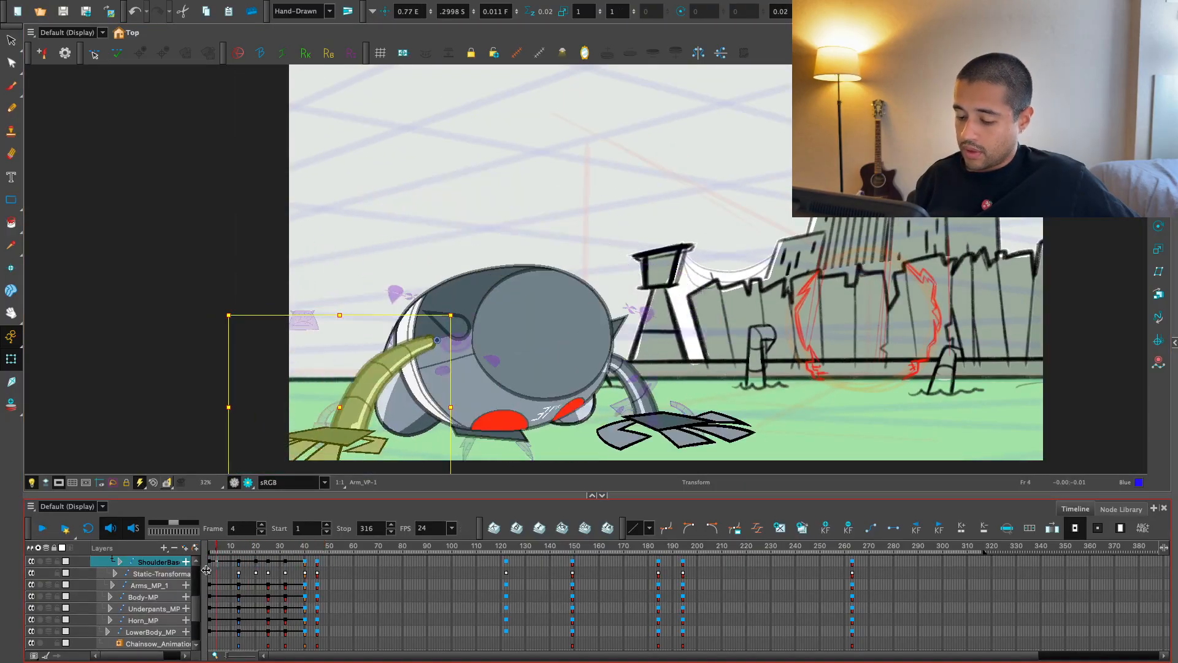
key("shift+Return")
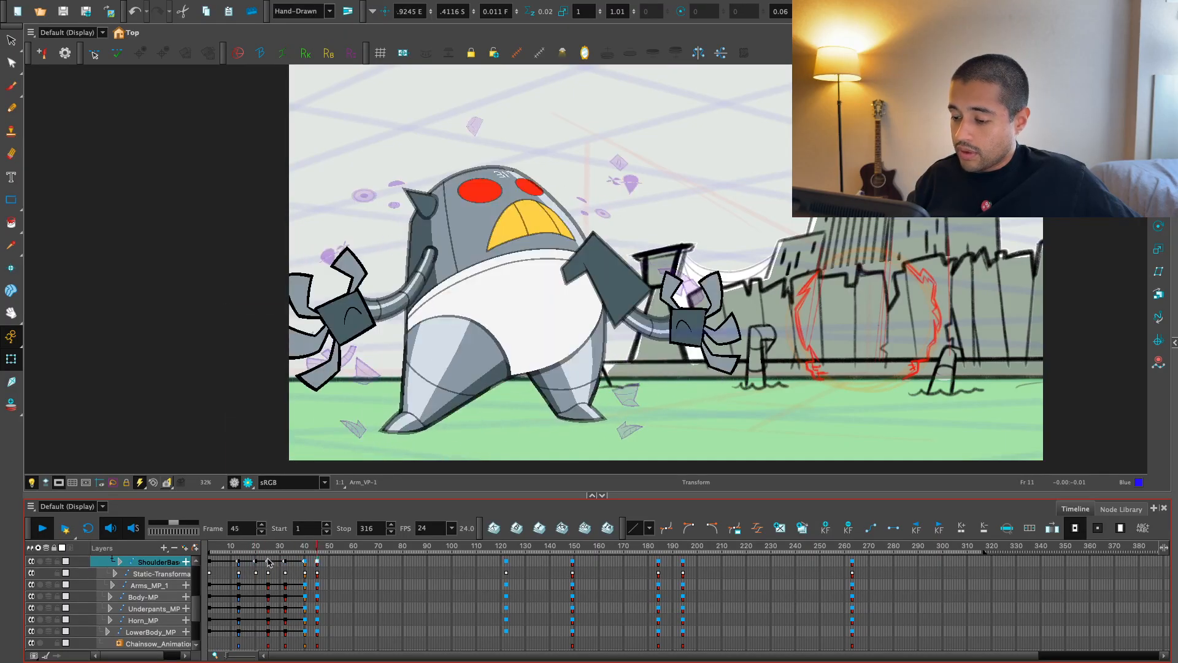
left_click(237, 551)
left_click(226, 573)
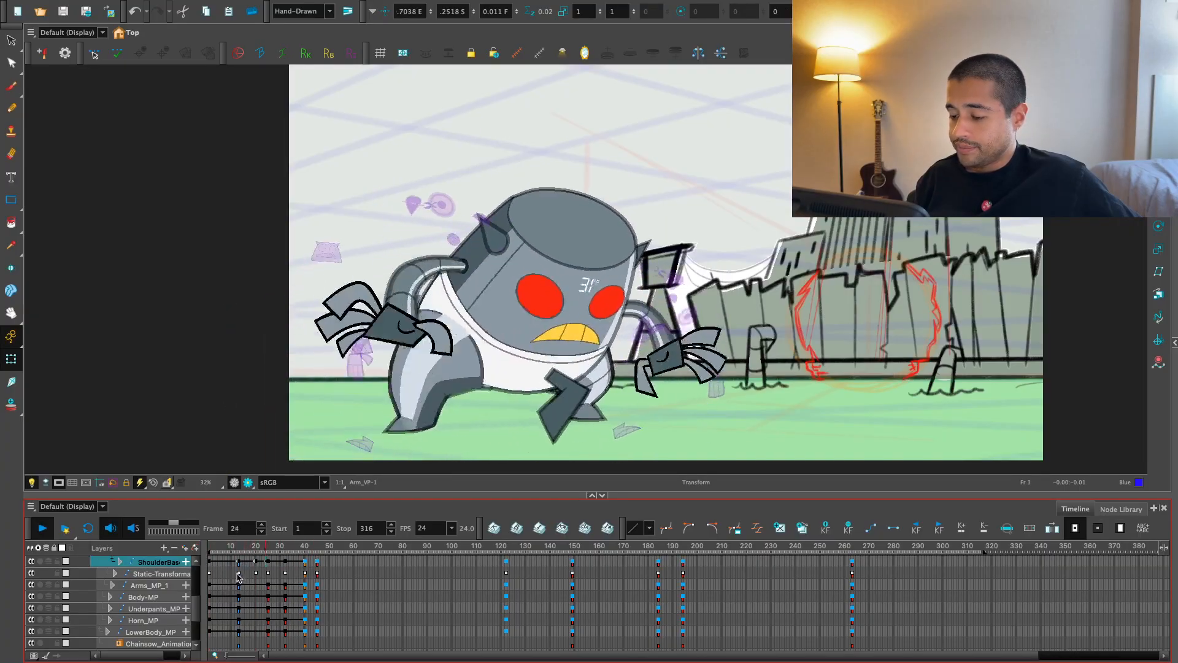
left_click(256, 551)
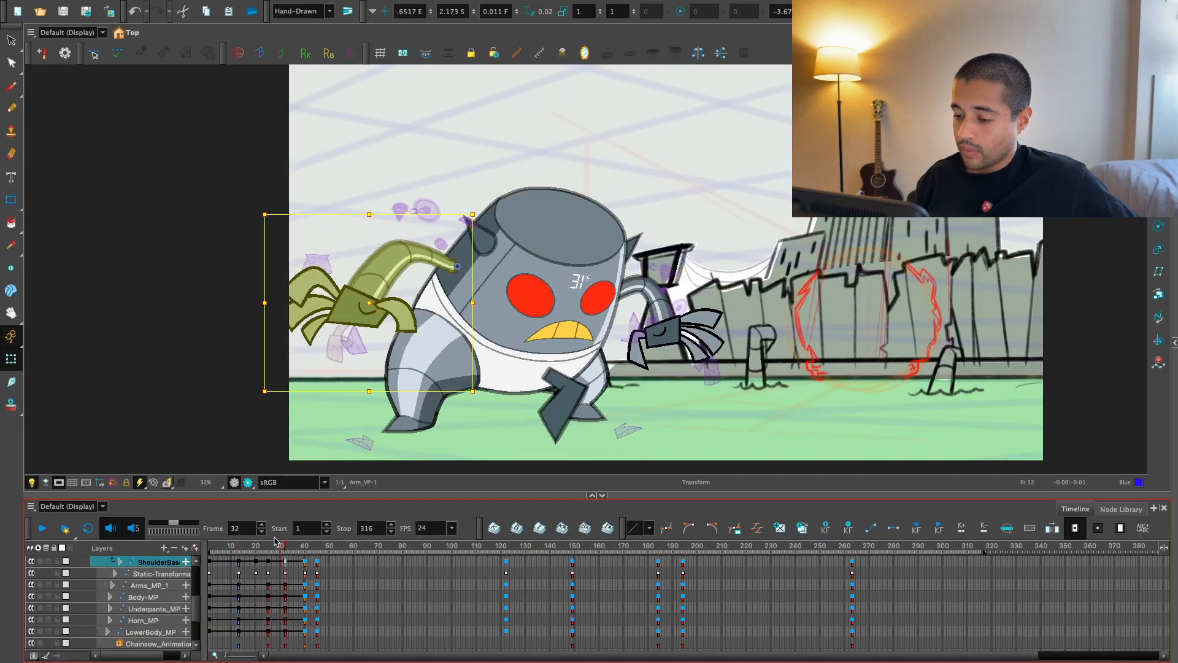
- Reposition and rotate the outer arm's middle detail line at frame 32 so it follows the arm's bend
key("2")
key("2")
key("2")
key("2")
key("2")
mouse_move(285, 551)
left_mouse_down()
mouse_move(258, 556)
mouse_move(286, 559)
left_mouse_up()
key("2")
key("2")
left_click_drag(321, 284, 417, 291)
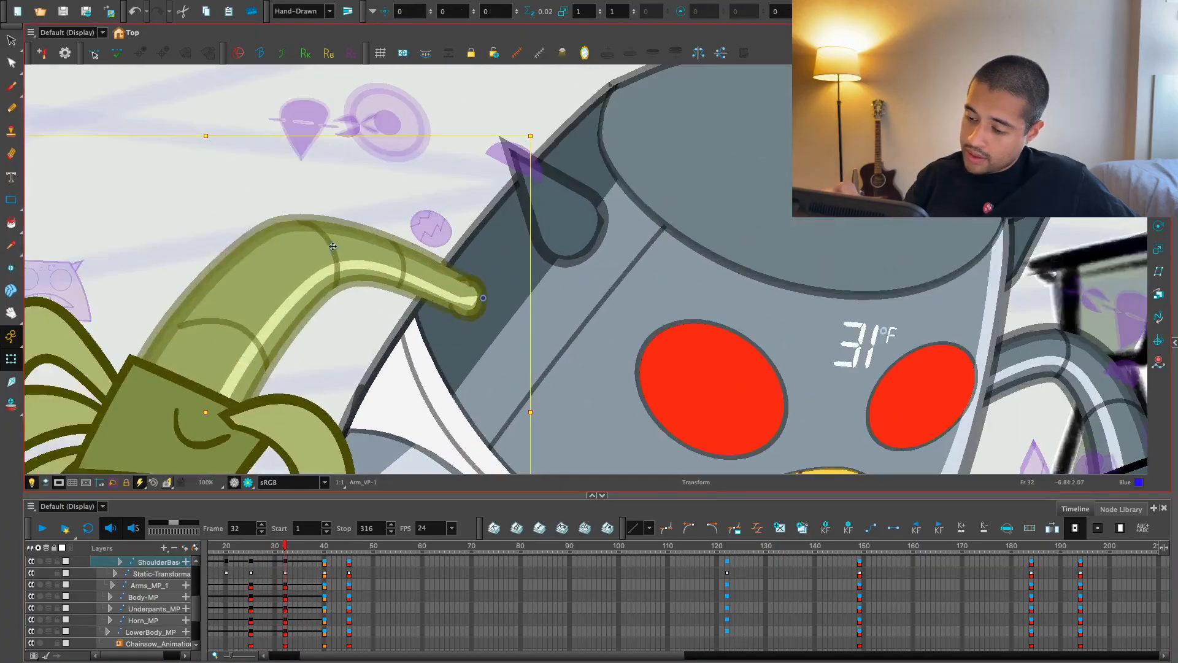
left_click(316, 248)
key("alt+shift+f")
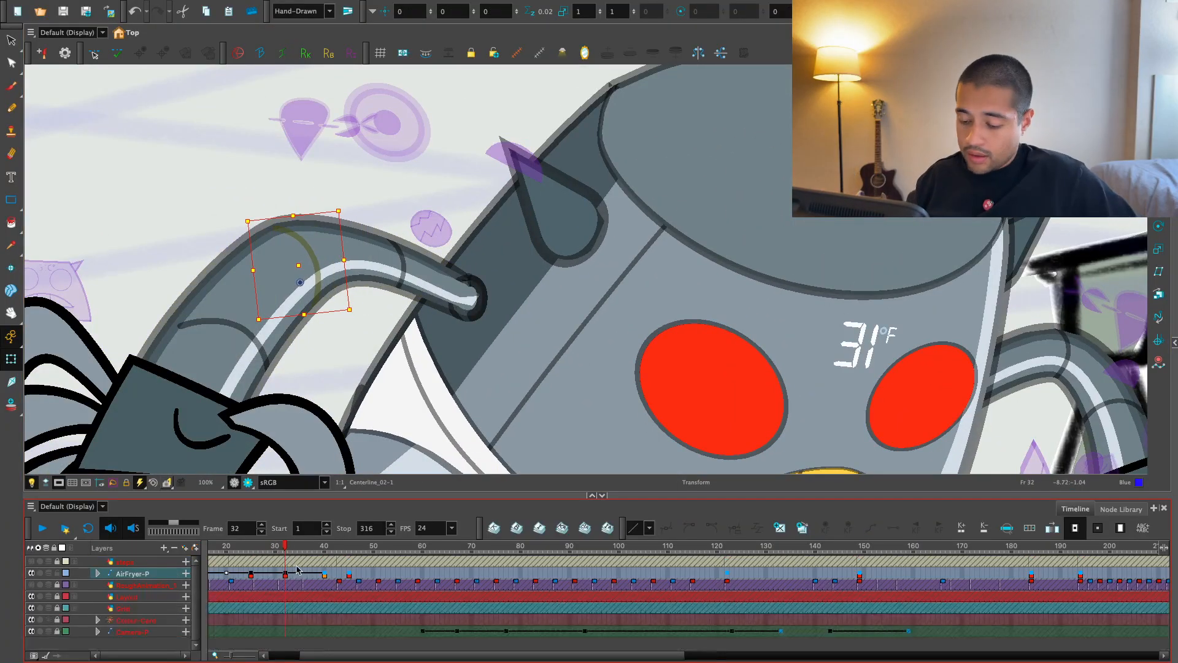
- Rotate the outer arm's middle detail line slightly at frame 40 and compare it with the earlier keyframes
left_click(287, 572)
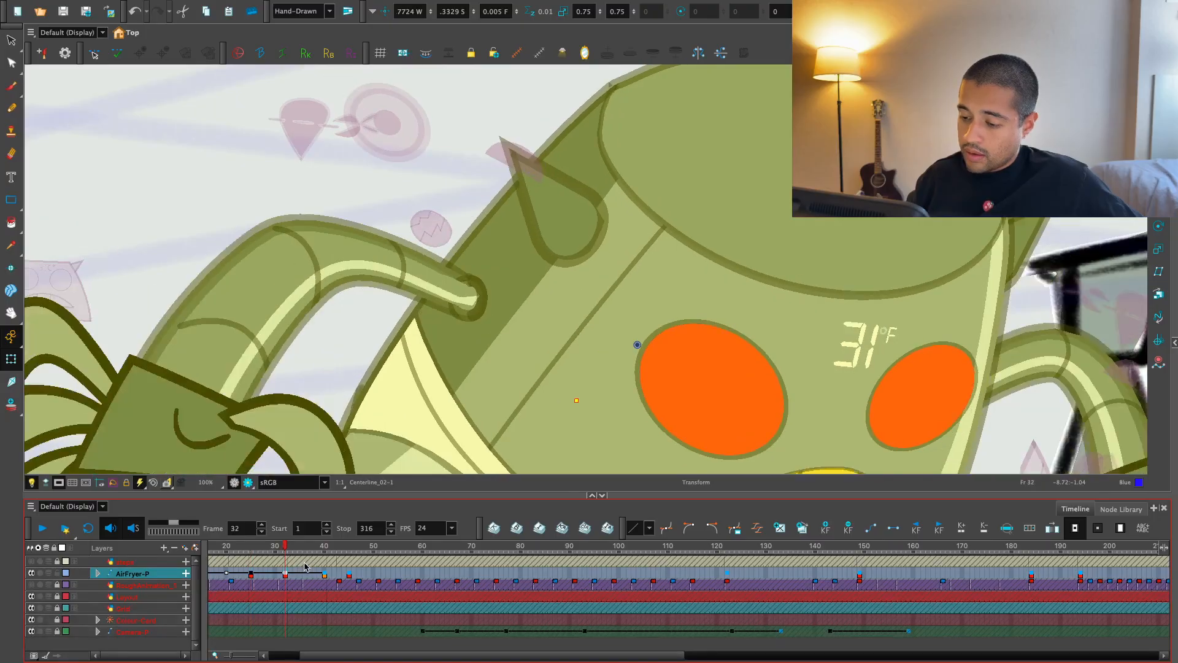
left_click(324, 573)
left_click(329, 271)
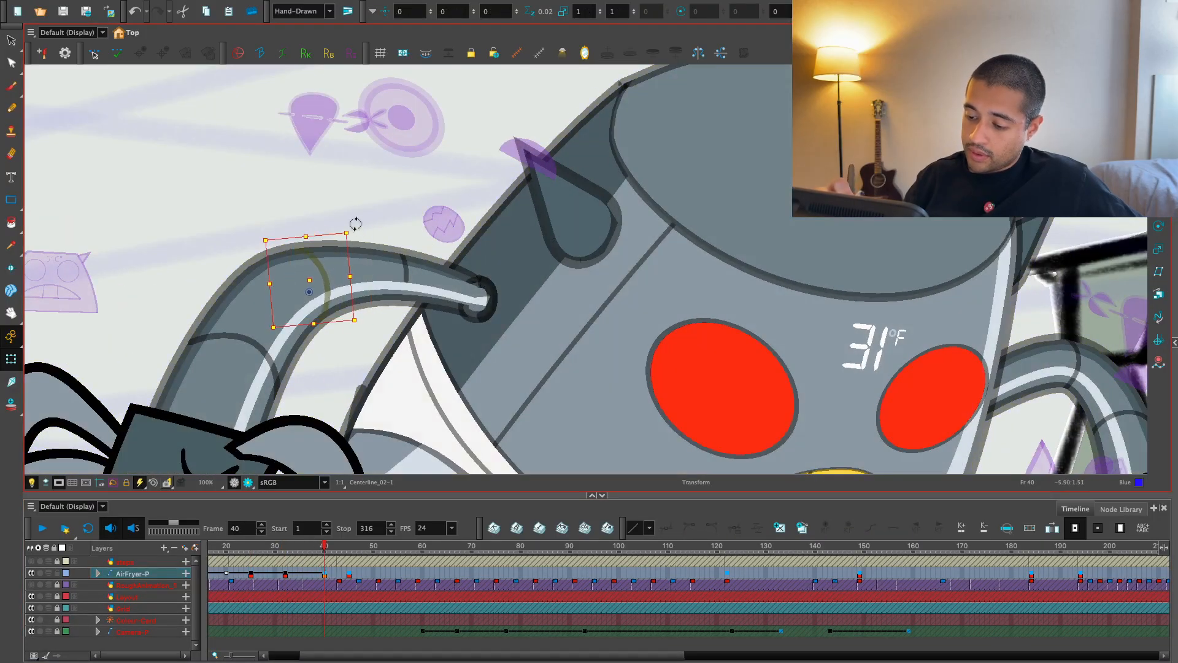
left_click(324, 573)
key("semicolon")
key("semicolon")
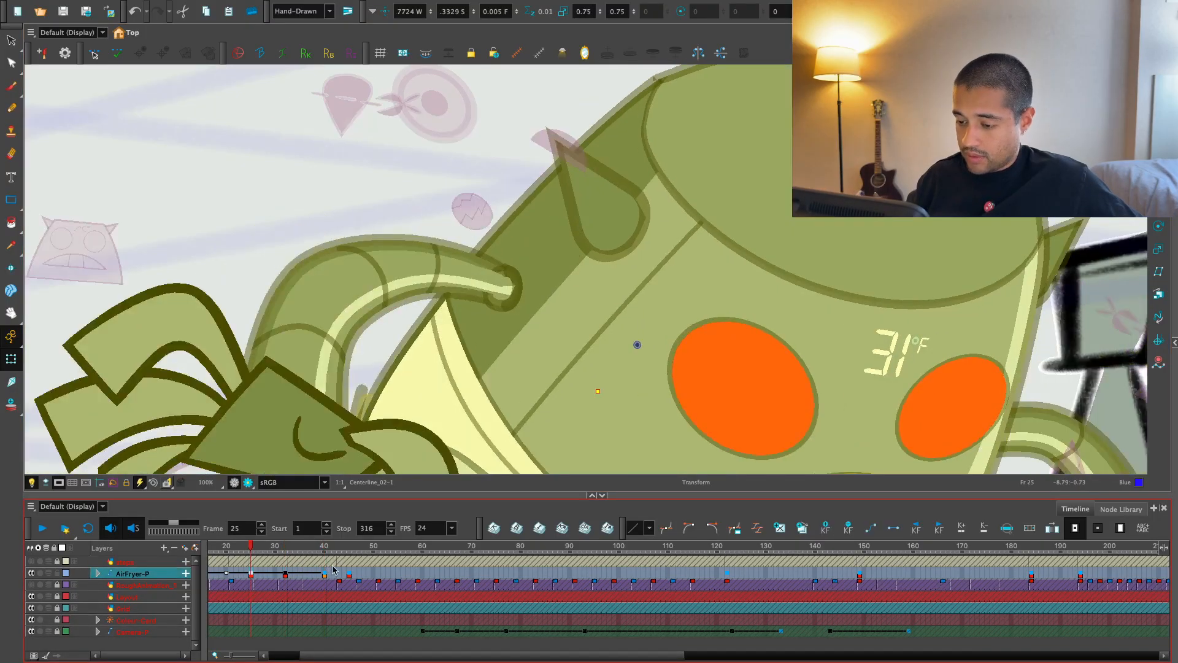
key("apostrophe")
key("apostrophe")
- Fine-tune the outer arm's middle detail line at frame 32 and flip through the neighbouring keyframes to check it
key("semicolon")
key("semicolon")
left_click(341, 229)
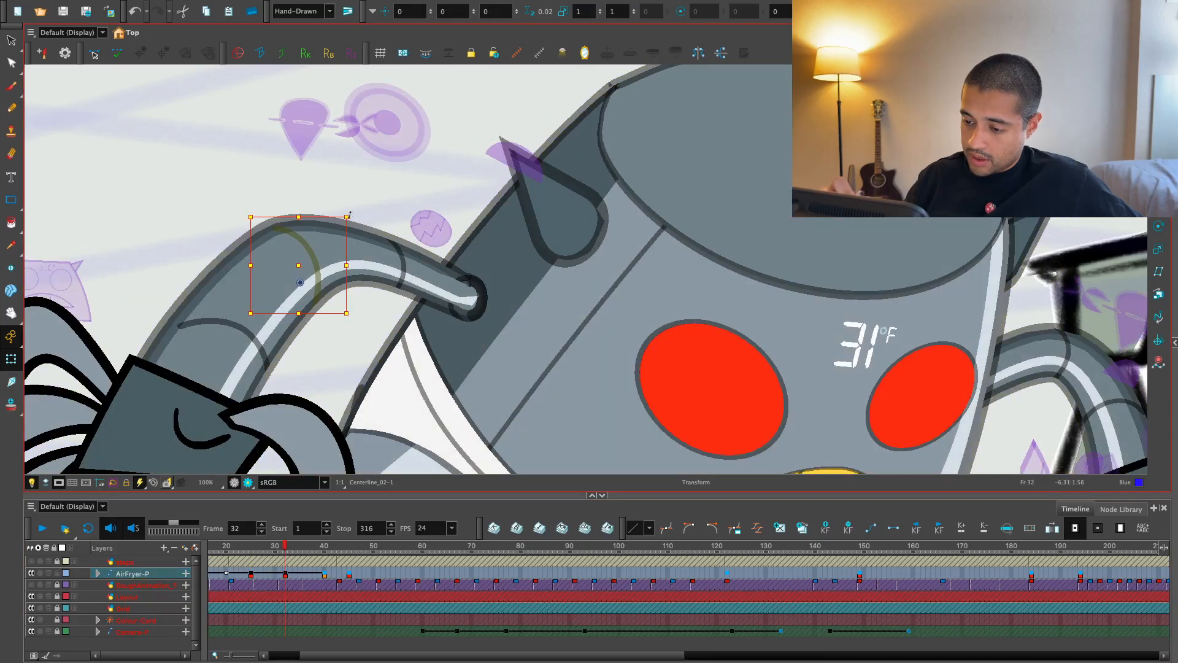
left_click(325, 573)
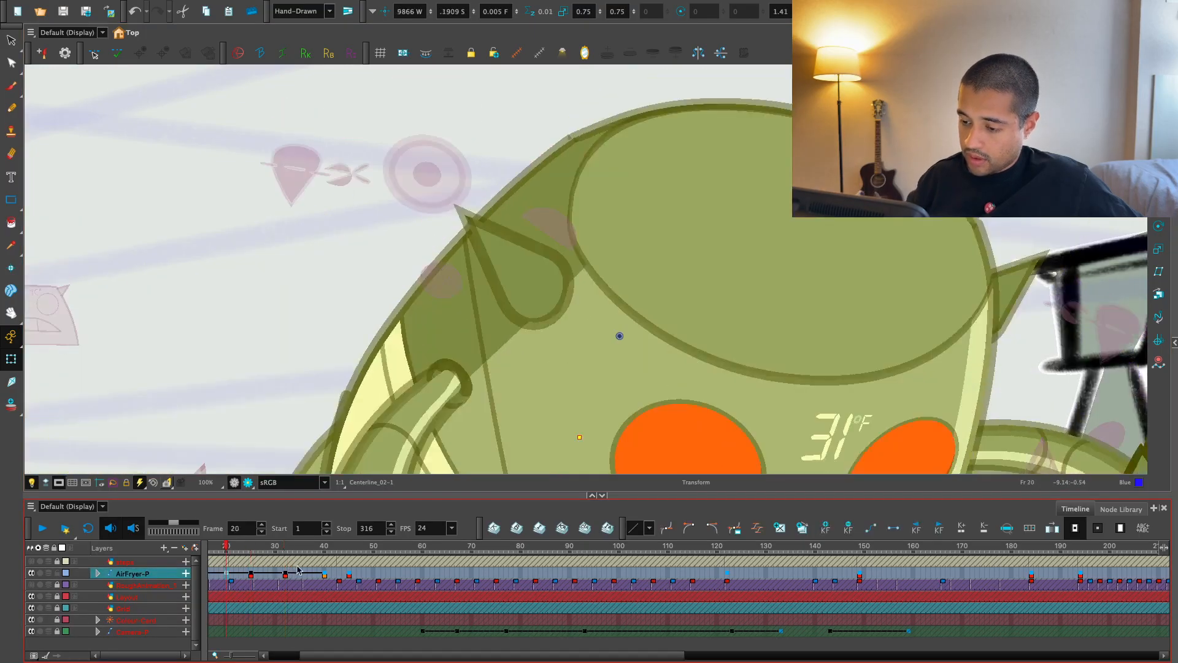
key("semicolon")
key("semicolon")
key("apostrophe")
key("semicolon")
key("semicolon")
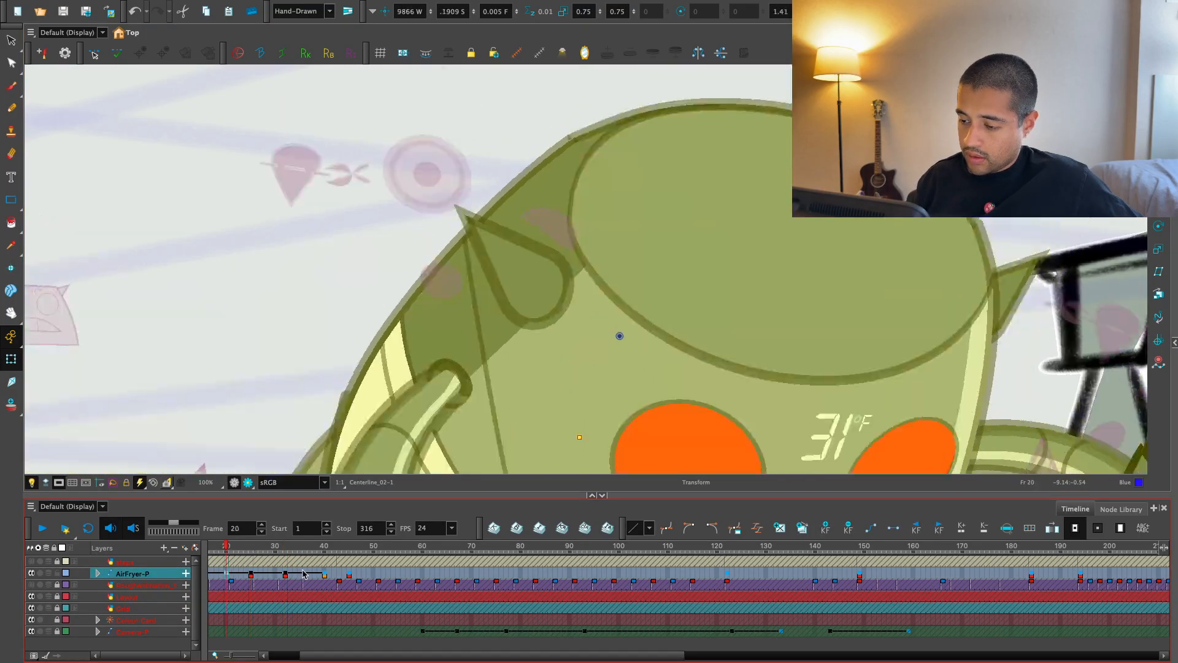
key("apostrophe")
- Rotate the outer arm's detail line nearest the shoulder at frame 25 and compare the following keyframes
left_click(437, 266)
left_click(437, 266)
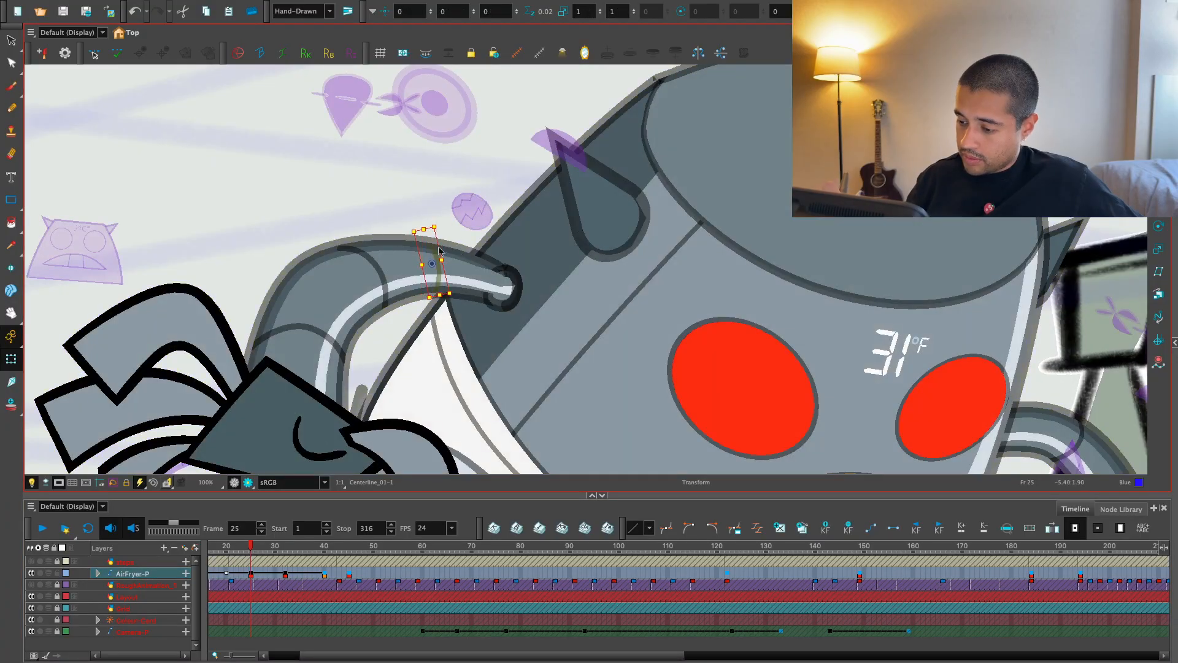
left_click(249, 573)
key("apostrophe")
key("apostrophe")
key("apostrophe")
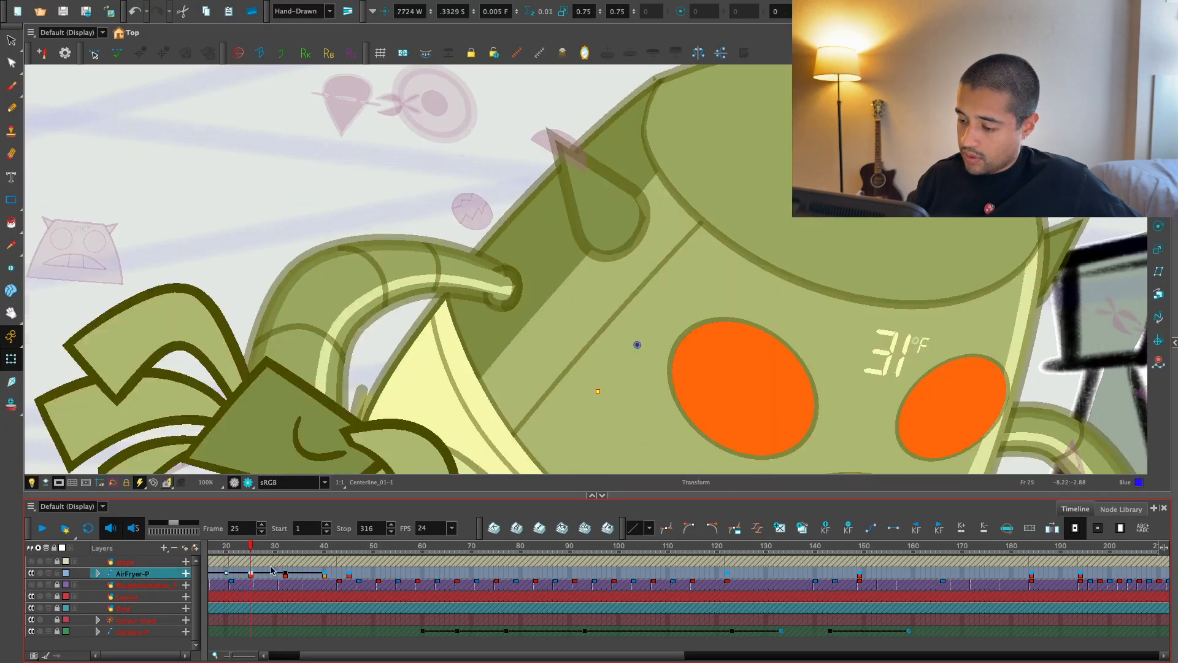
- Move and rotate the detail line nearest the outer arm's shoulder at frame 32, checking it against the adjacent keyframes
key("semicolon")
left_click(409, 248)
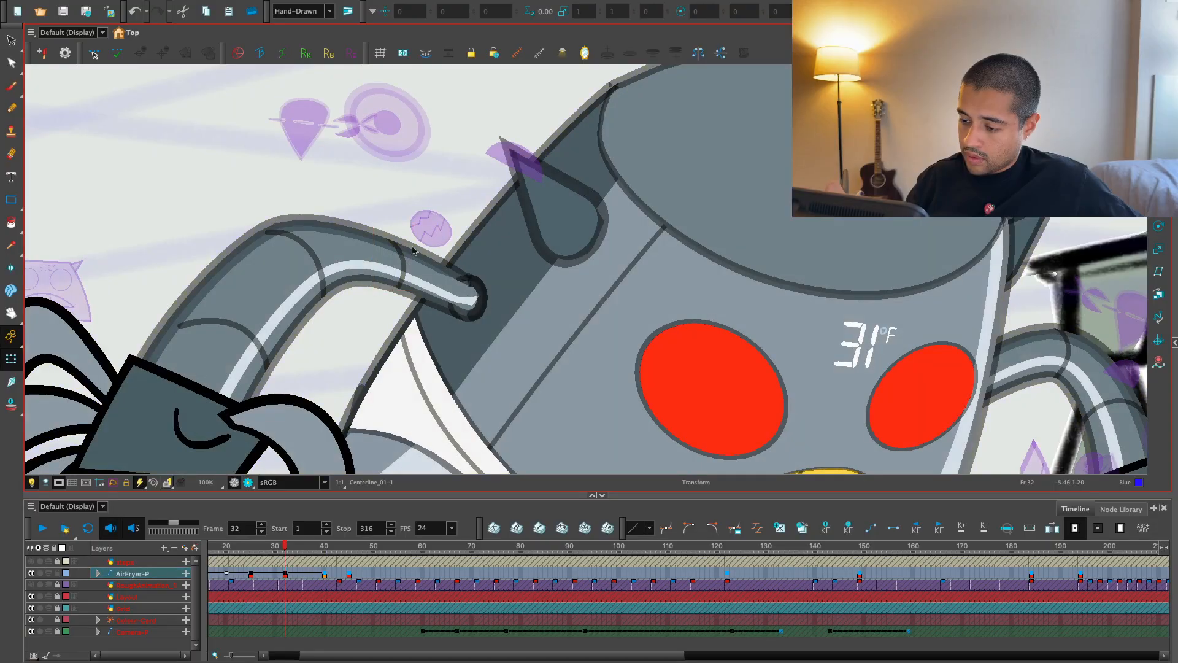
key("semicolon")
key("o")
key("2")
left_click(295, 546)
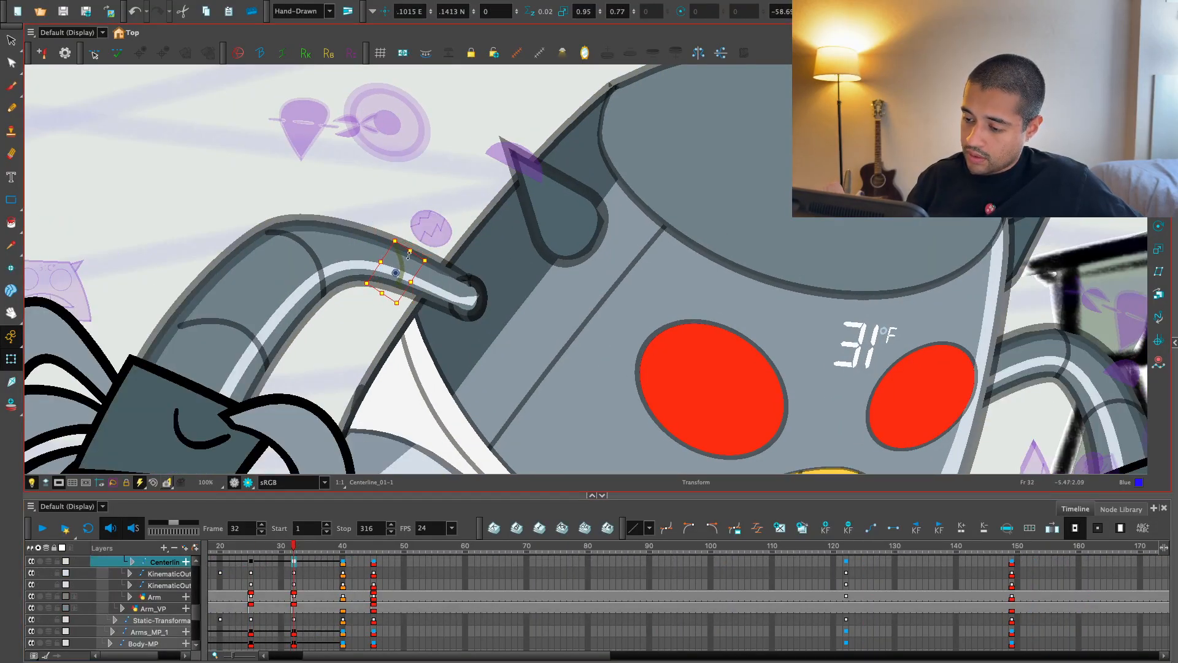
left_click_drag(399, 255, 400, 255)
key("semicolon")
key("apostrophe")
key("semicolon")
key("semicolon")
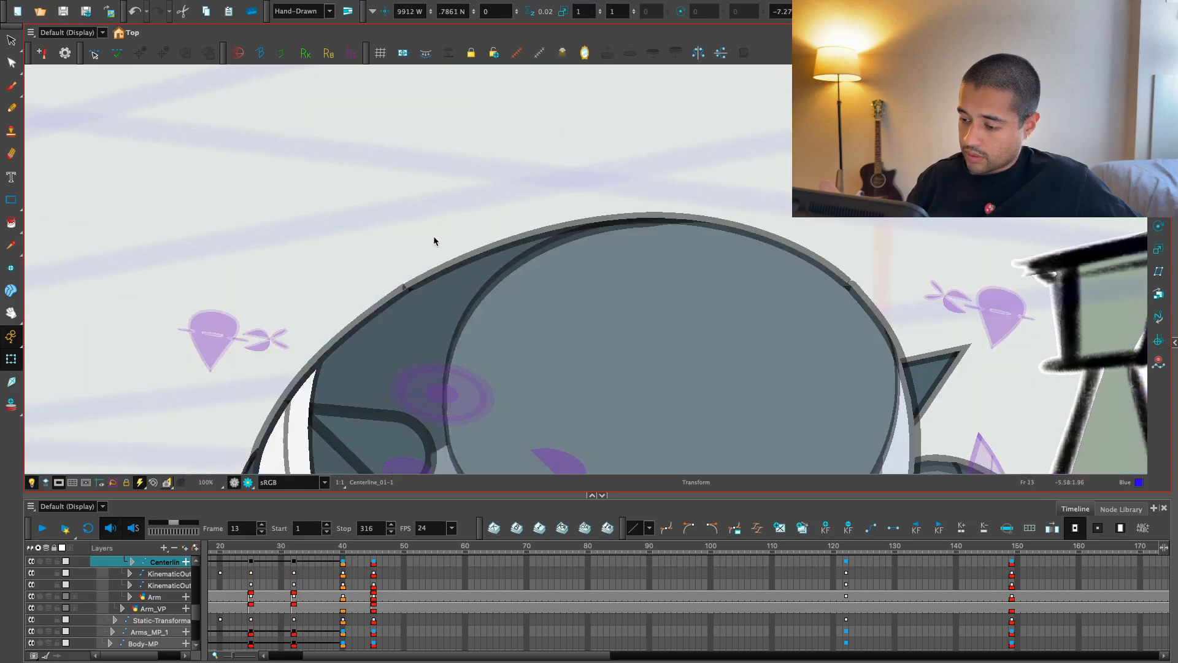
key("apostrophe")
key("apostrophe")
key("semicolon")
key("apostrophe")
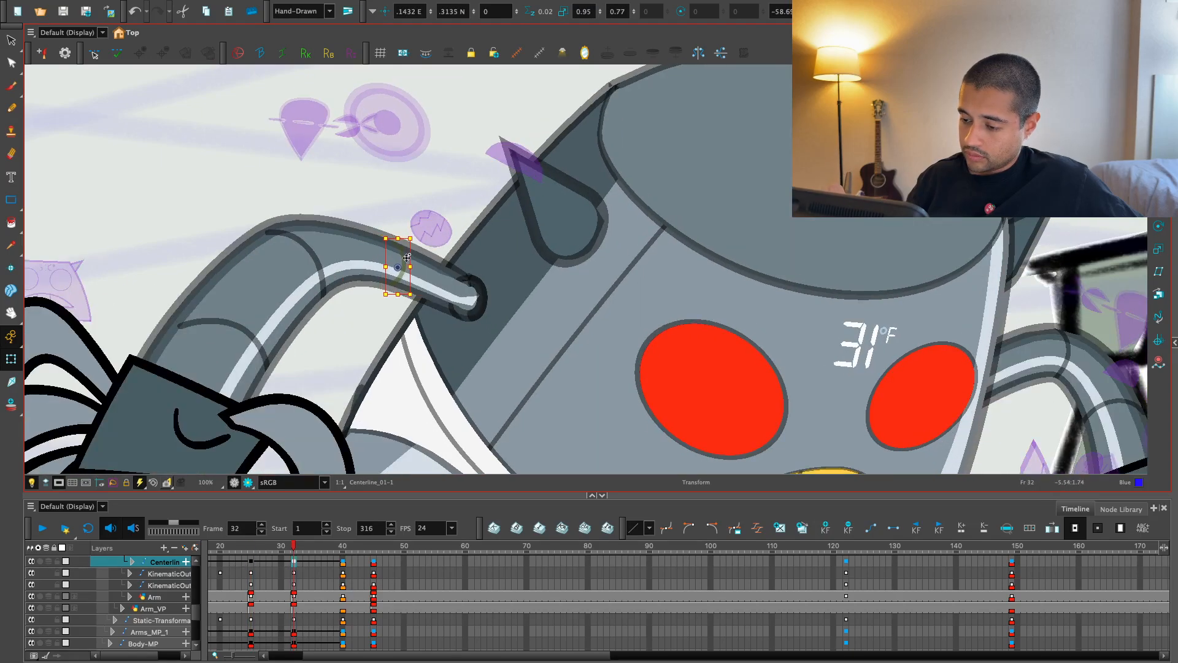
key("semicolon")
key("apostrophe")
key("apostrophe")
- Move and rotate the detail line nearest the outer arm's shoulder at frame 40 to match the preceding keyframe
key("semicolon")
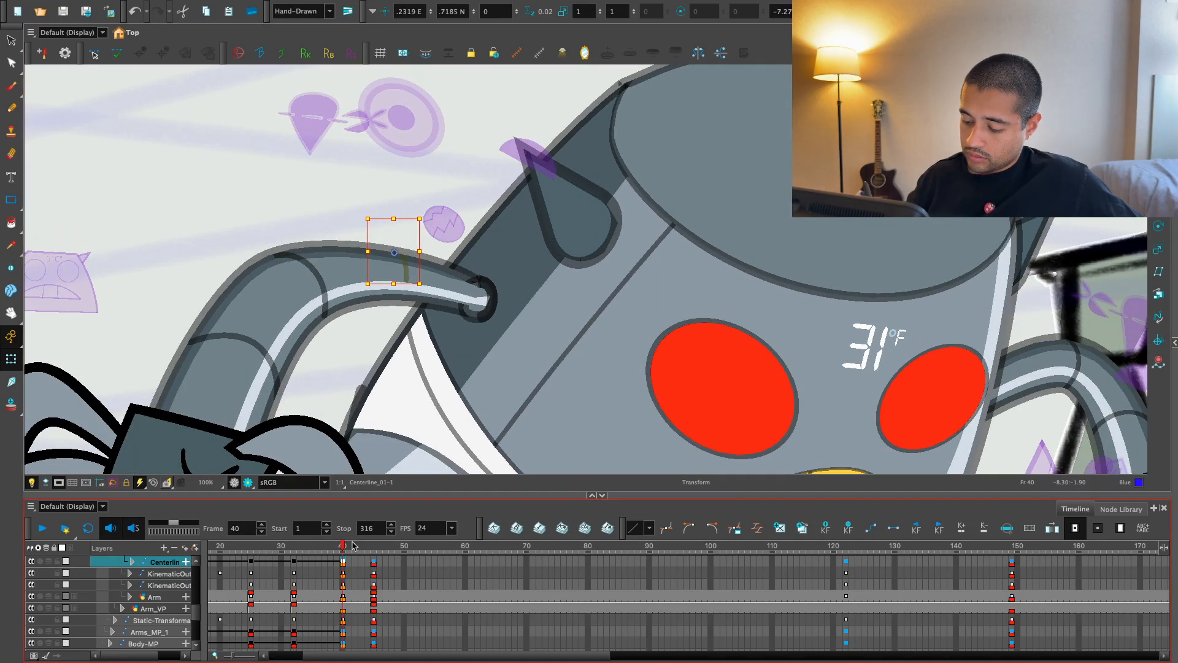
key("semicolon")
key("apostrophe")
key("semicolon")
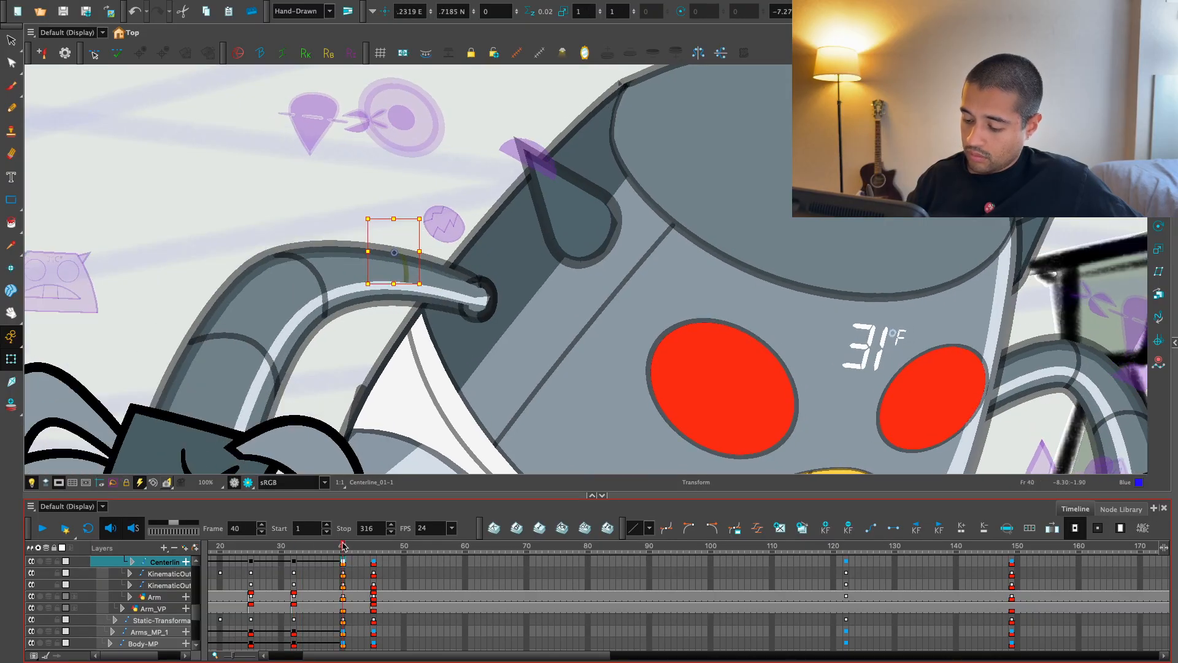
key("apostrophe")
key("apostrophe")
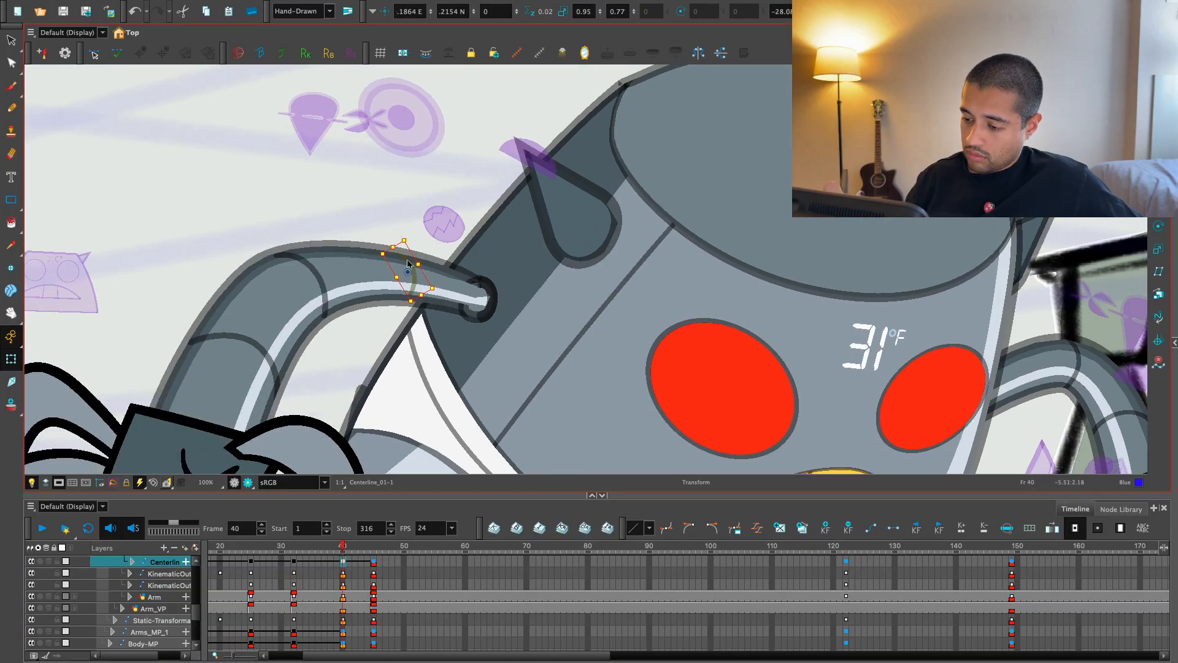
key("semicolon")
key("apostrophe")
key("semicolon")
key("semicolon")
key("semicolon")
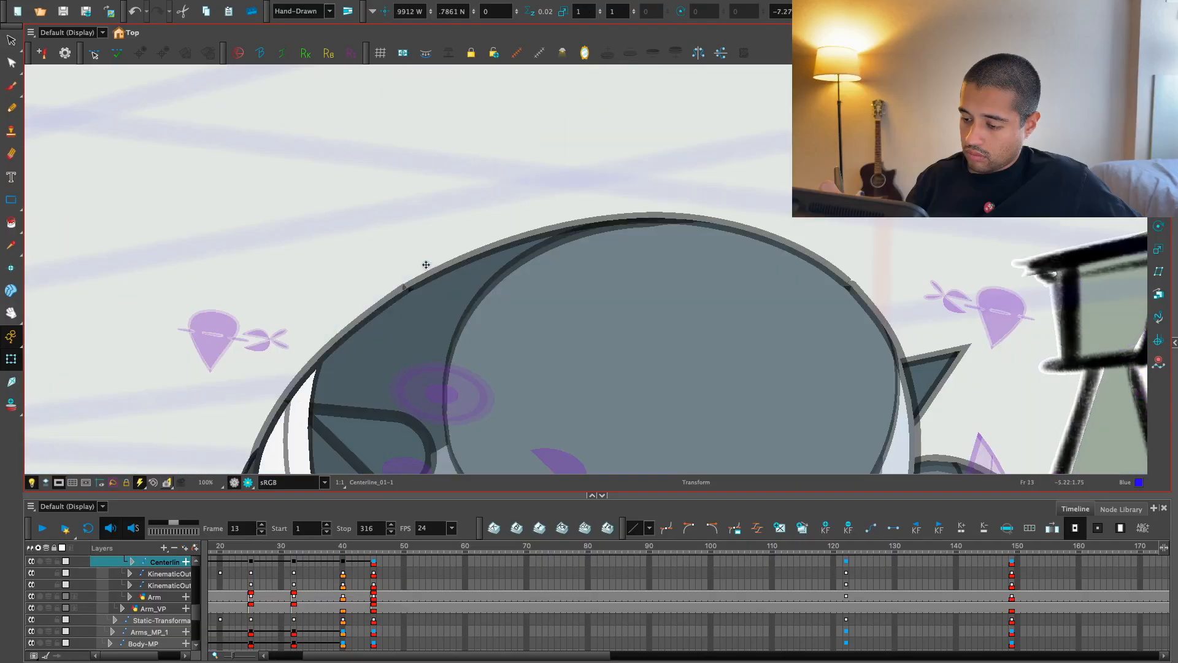
- Adjust the outer arm's middle detail line at frame 25 and compare it with the frame 13 pose
key("apostrophe")
key("apostrophe")
key("semicolon")
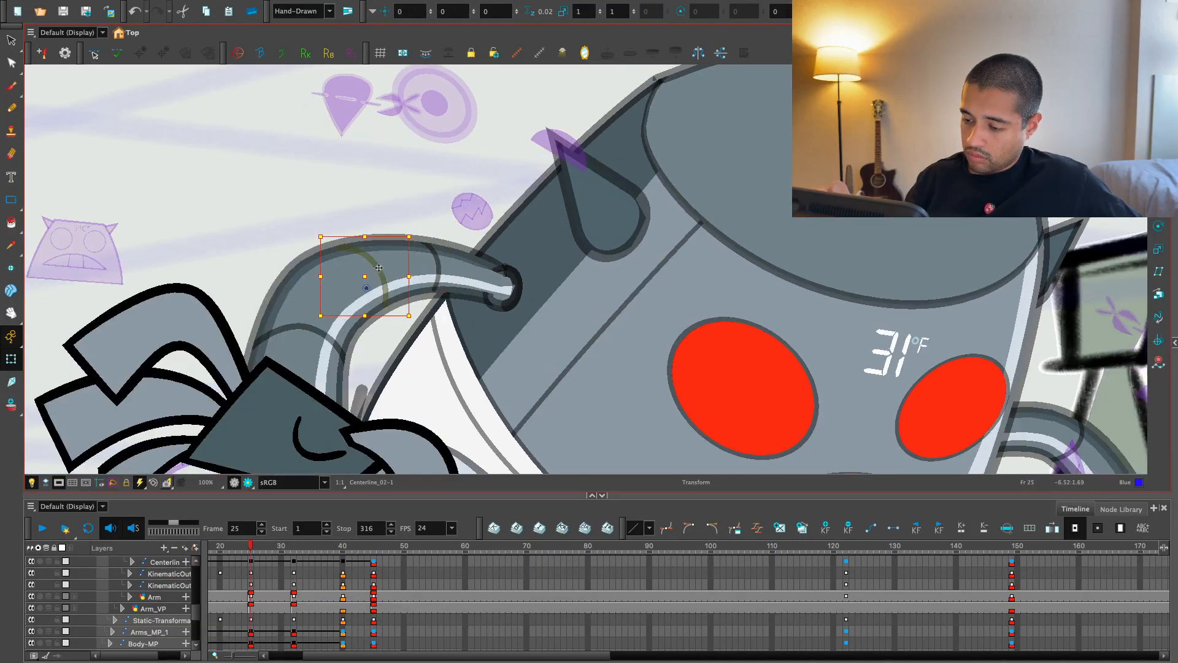
left_click(385, 296)
key("o")
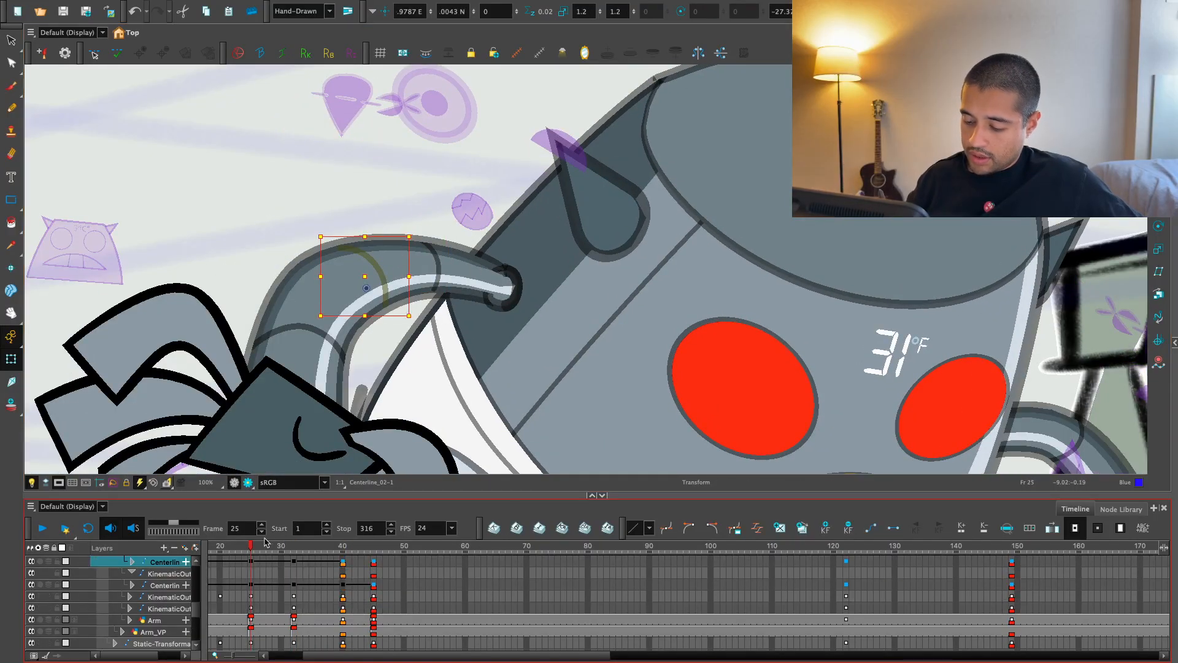
key("semicolon")
key("1")
key("1")
key("1")
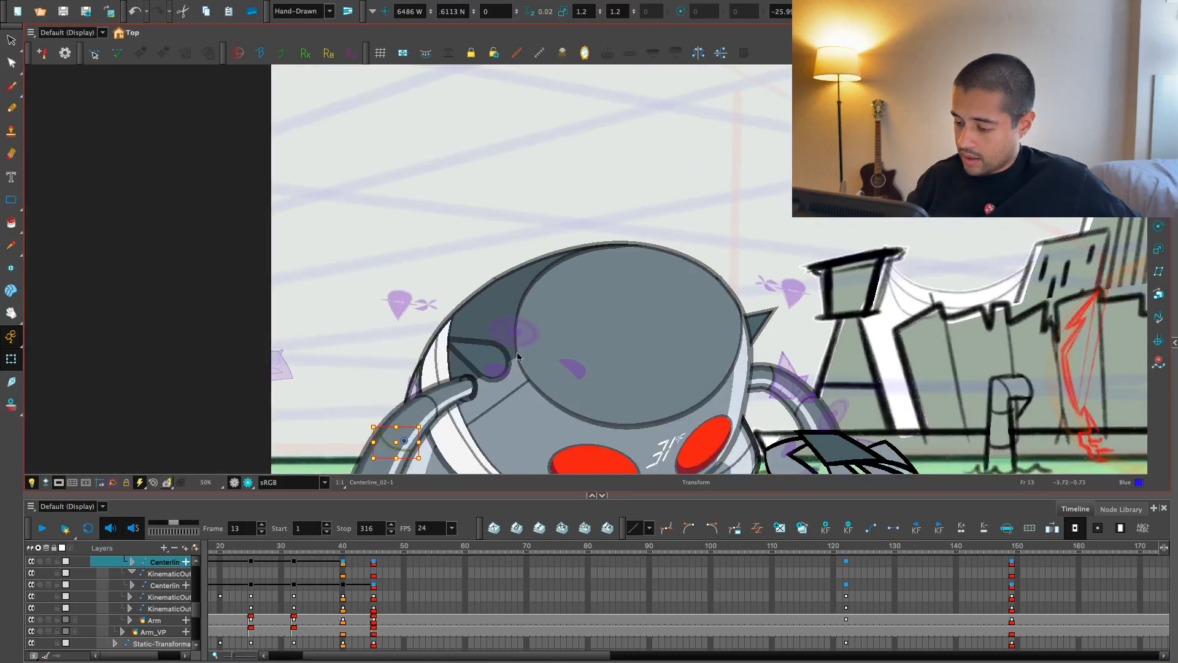
key("apostrophe")
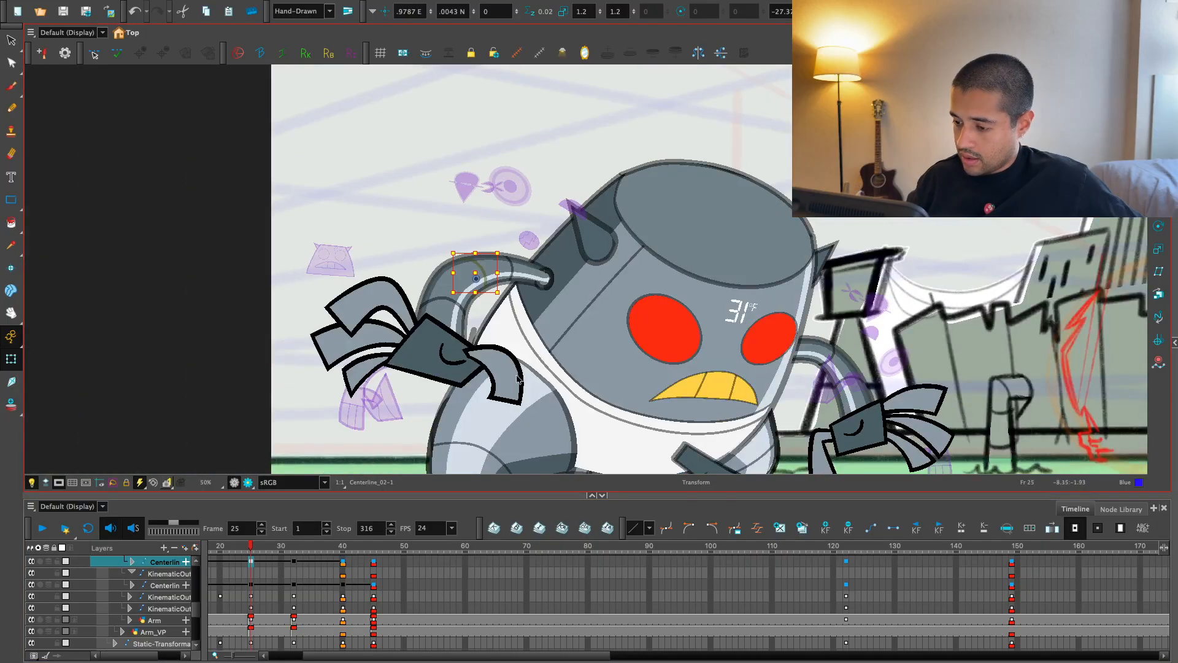
- Rotate and nudge the outer arm's middle detail line at frame 40 to flow from the frame 32 pose
key("apostrophe")
key("2")
key("apostrophe")
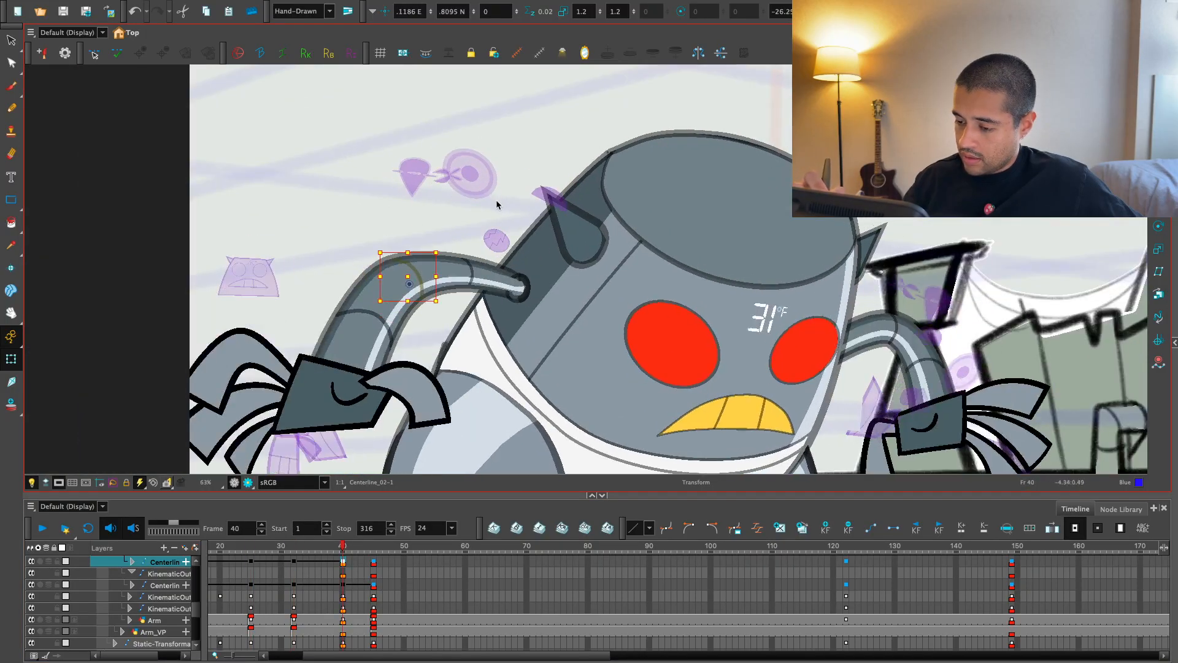
key("semicolon")
key("apostrophe")
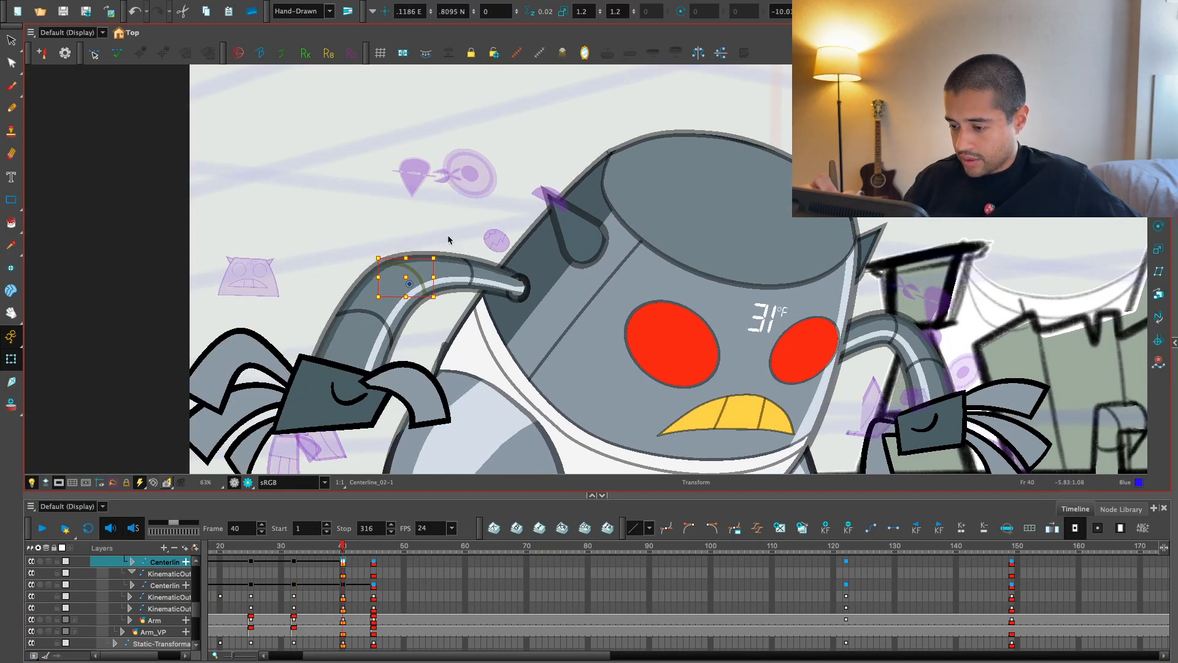
key("semicolon")
key("apostrophe")
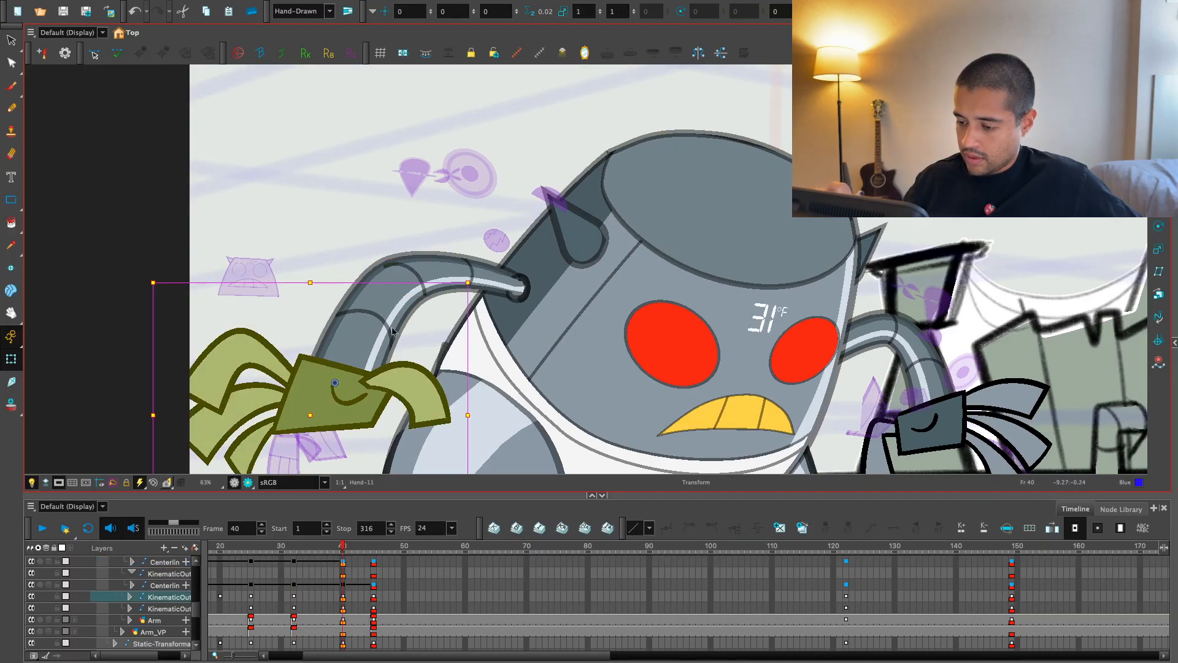
- Move the outer arm's detail line nearest the hand slightly down toward the wrist and rotate it at frame 40
key("semicolon")
key("semicolon")
key("apostrophe")
key("apostrophe")
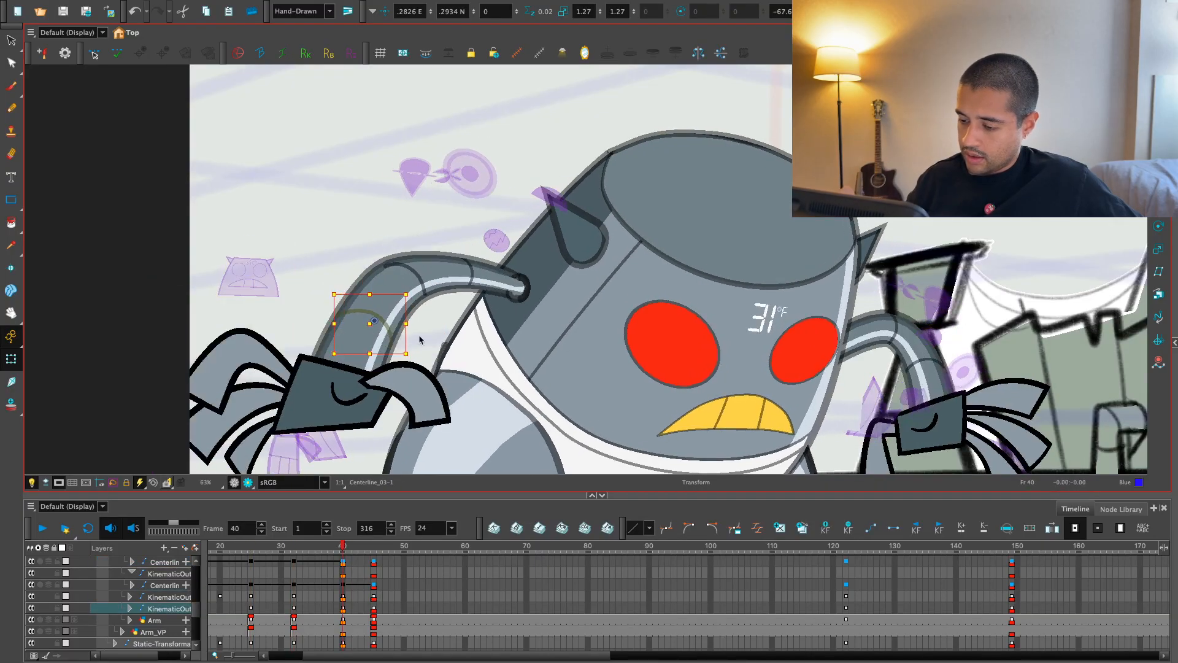
left_click(397, 311)
key("super+z")
left_click(411, 301)
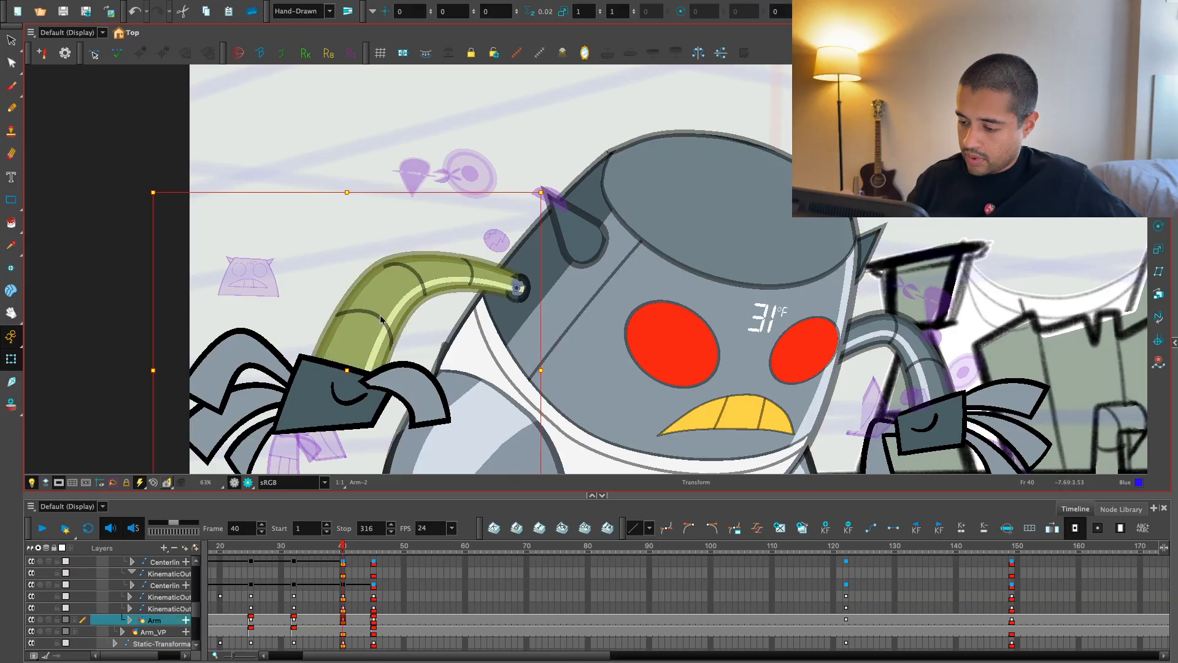
key("super+z")
key("semicolon")
key("apostrophe")
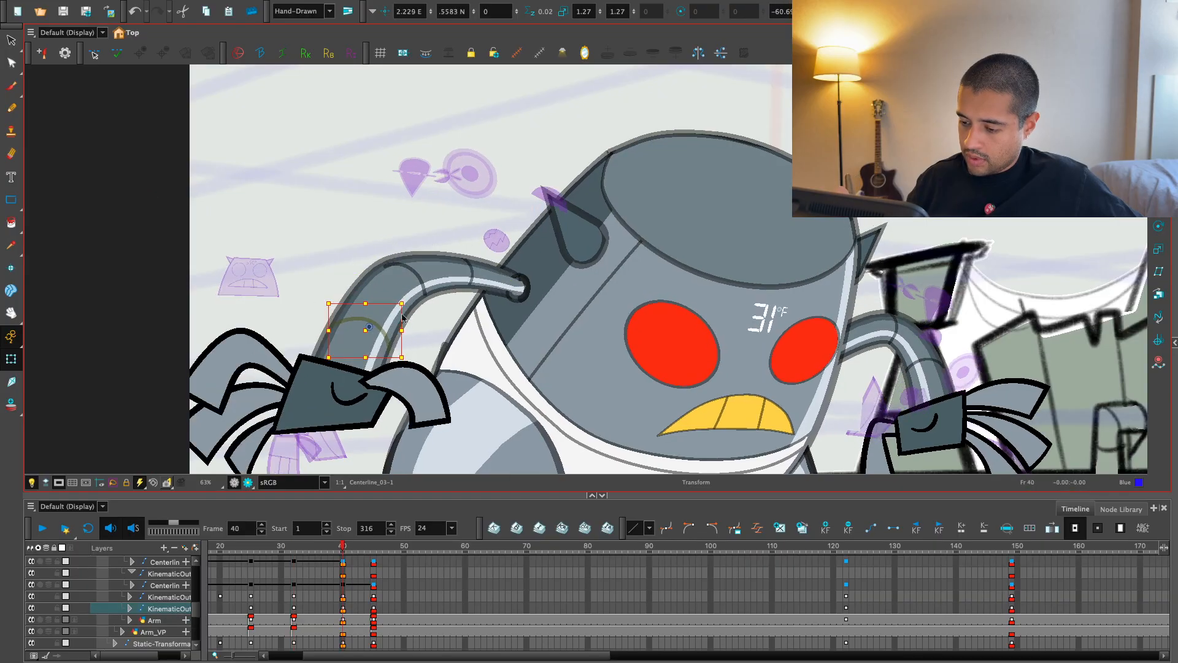
- Nudge the detail line nearest the outer arm's hand slightly upward at frame 32 and compare the neighbouring keyframes
key("semicolon")
key("semicolon")
key("apostrophe")
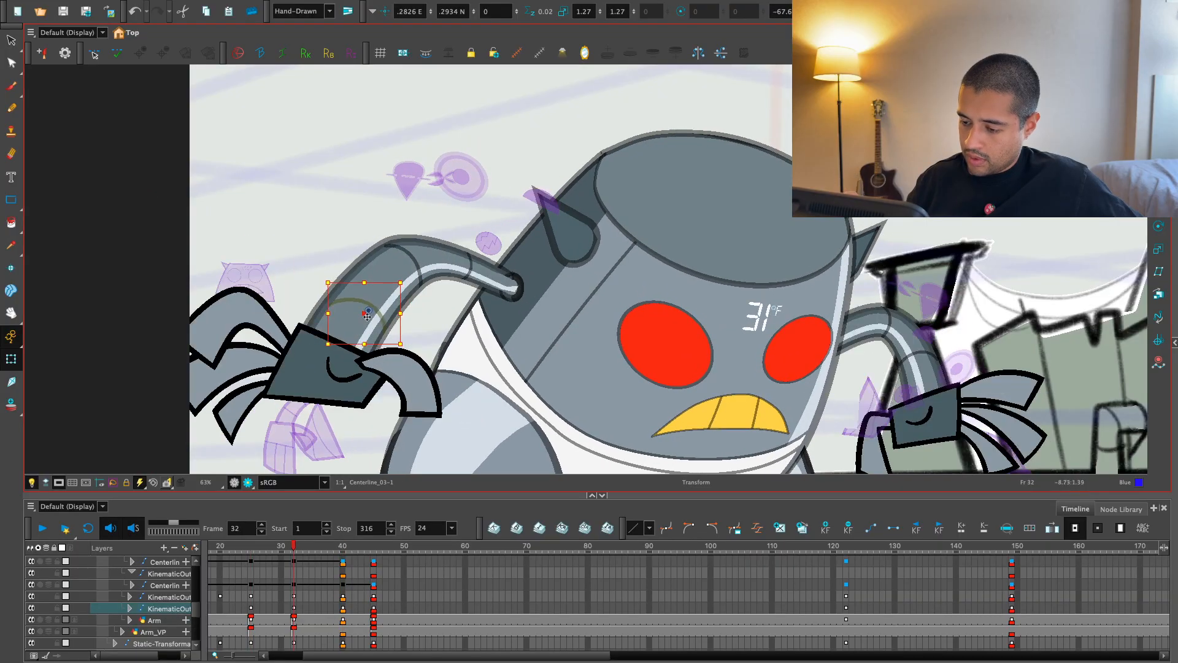
key("semicolon")
key("apostrophe")
key("apostrophe")
key("semicolon")
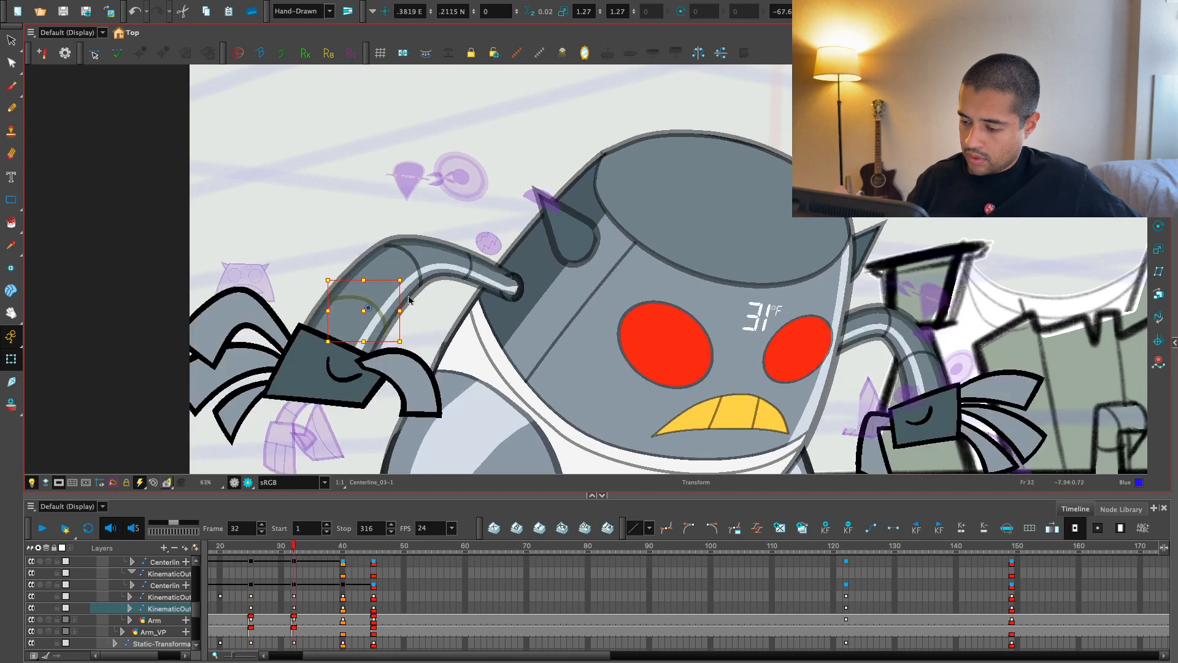
- Collapse the expanded arm rig layers to the top-level AirFryer-P peg and select the whole robot at frame 40
key("apostrophe")
key("1")
key("space")
left_click_drag(586, 422, 557, 409)
key("1")
key("shift+f")
left_click(354, 574)
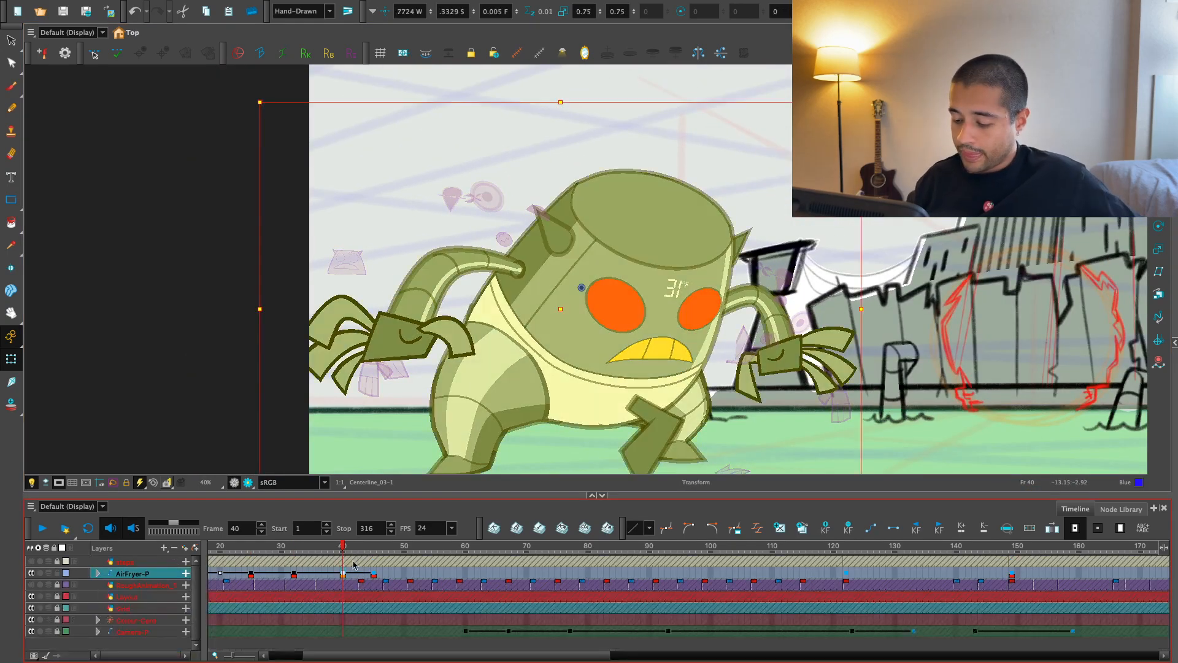
- Play the robot's rise animation from frame 1 to review the overall motion
key("1")
key("1")
left_click_drag(341, 550, 162, 598)
key("shift+Return")
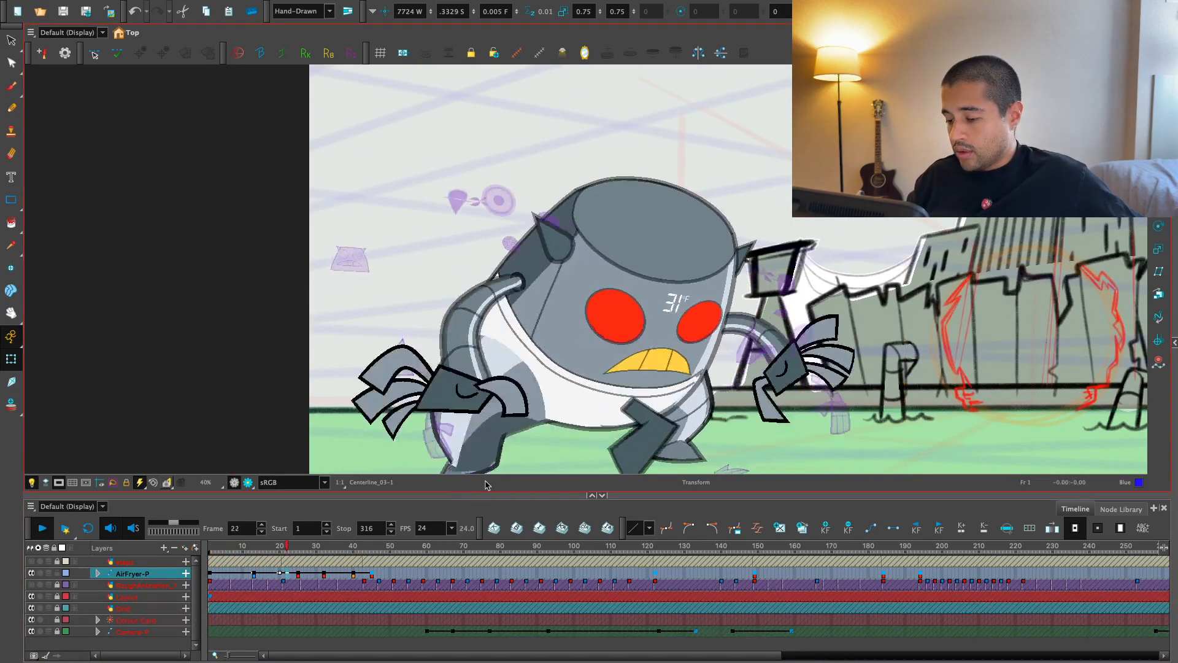
key("1")
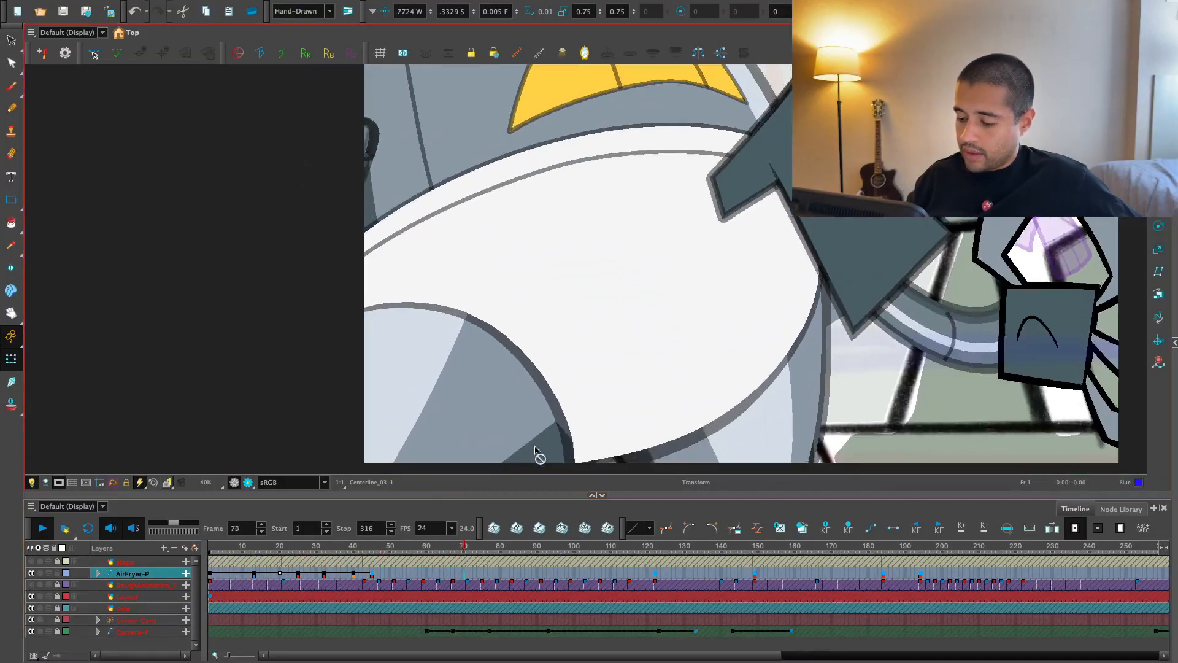
left_click_drag(379, 547, 205, 550)
key("1")
left_click_drag(599, 442, 477, 437)
key("shift+Return")
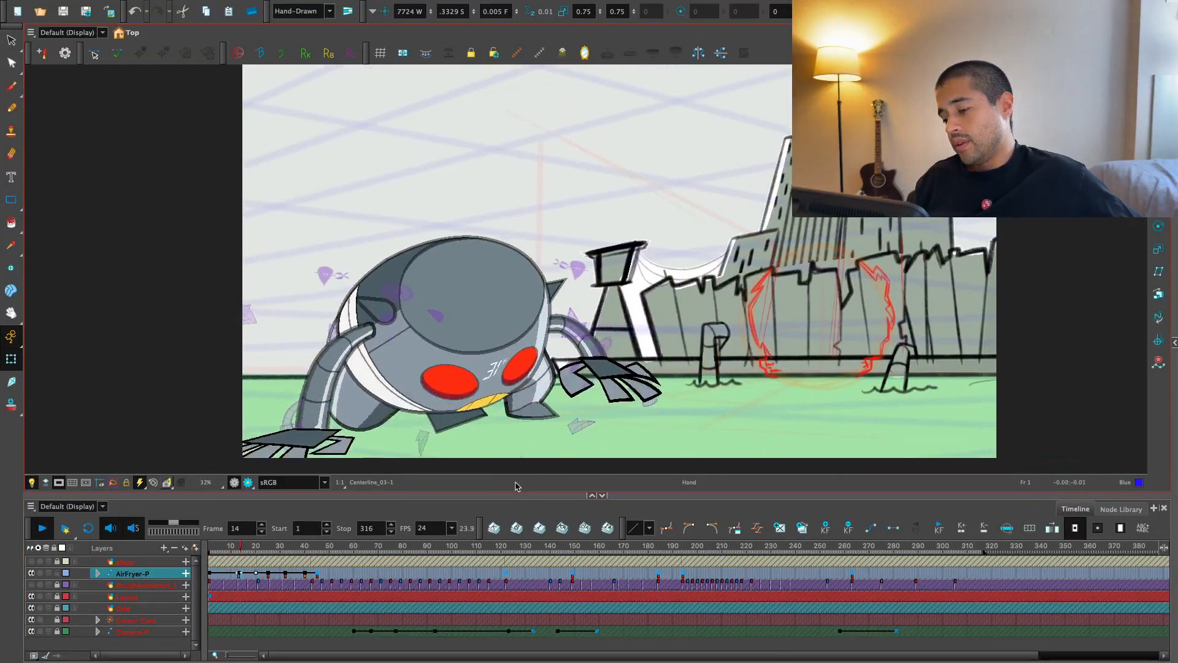
- Examine the detail lines on the robot's far arm up close while playing through the rise keyframes to frame 40
left_click_drag(344, 548, 207, 549)
key("2")
key("2")
left_click_drag(708, 399, 557, 326)
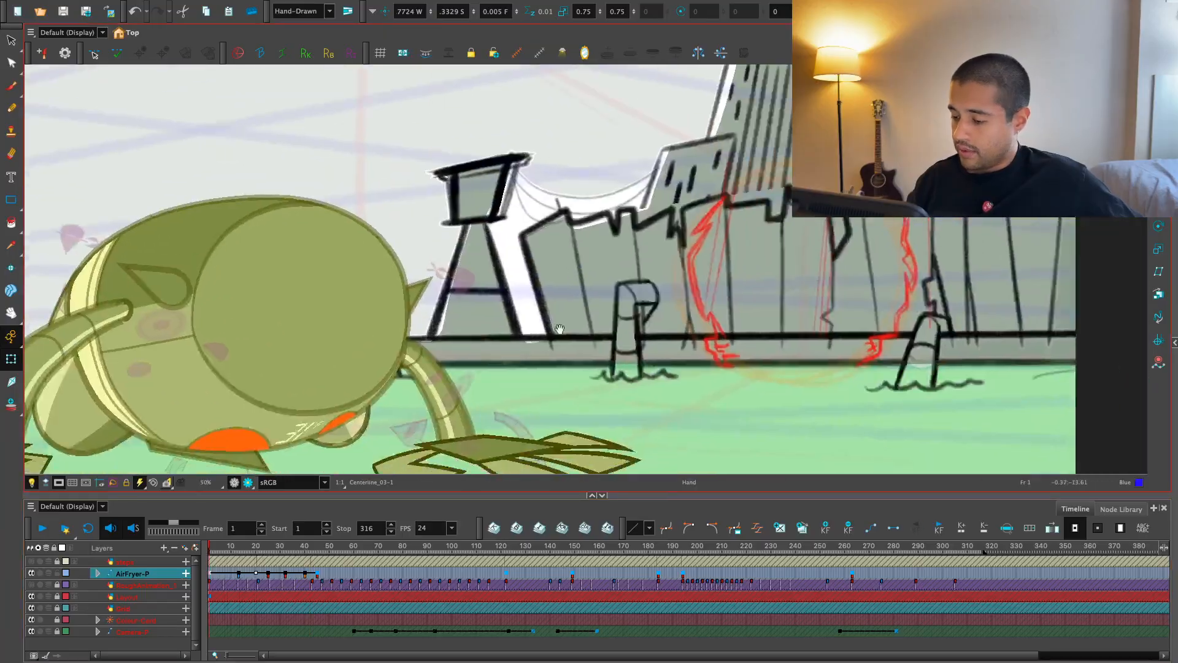
key("2")
key("2")
left_click_drag(371, 464, 405, 402)
left_click(432, 384)
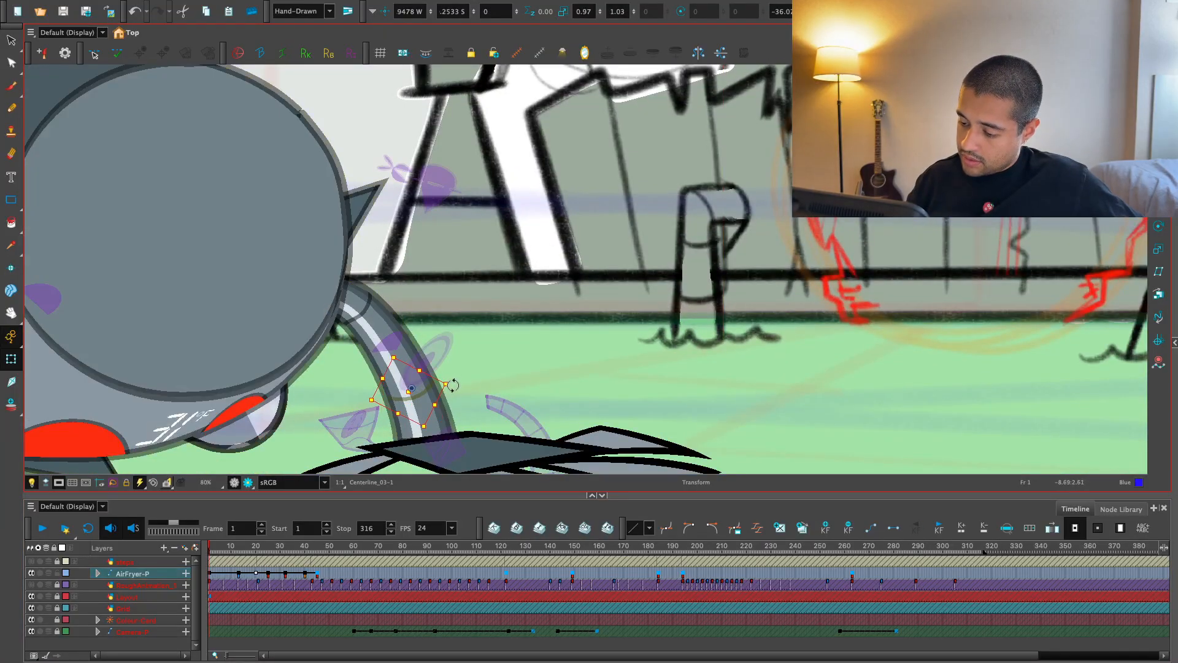
key("Return")
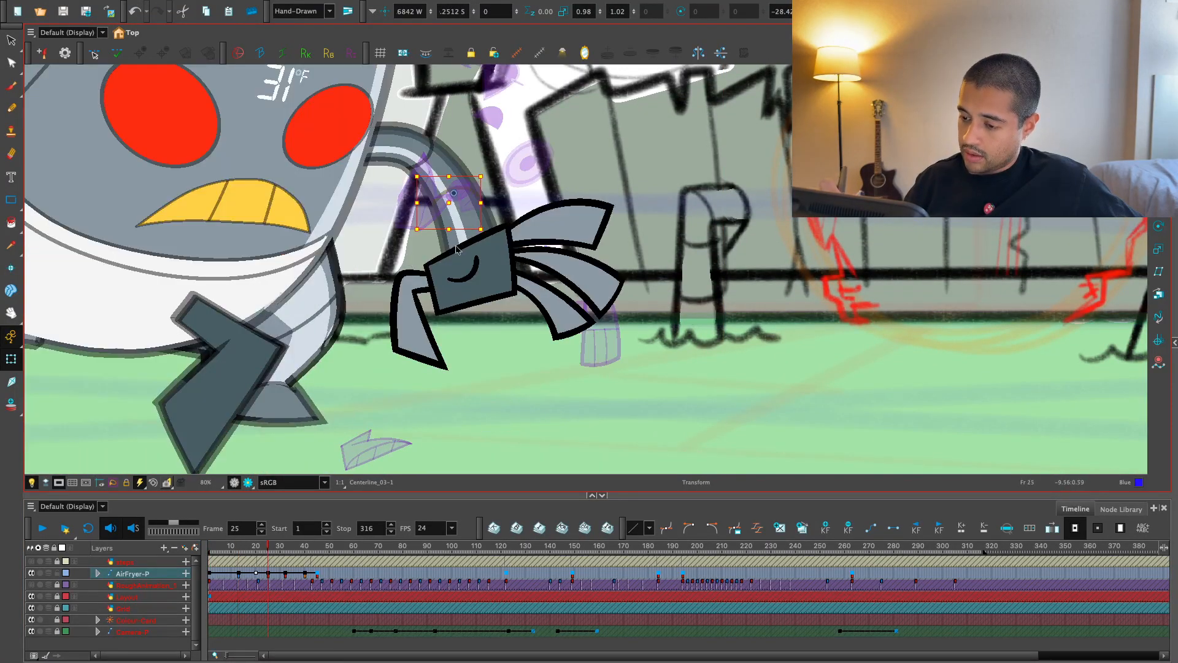
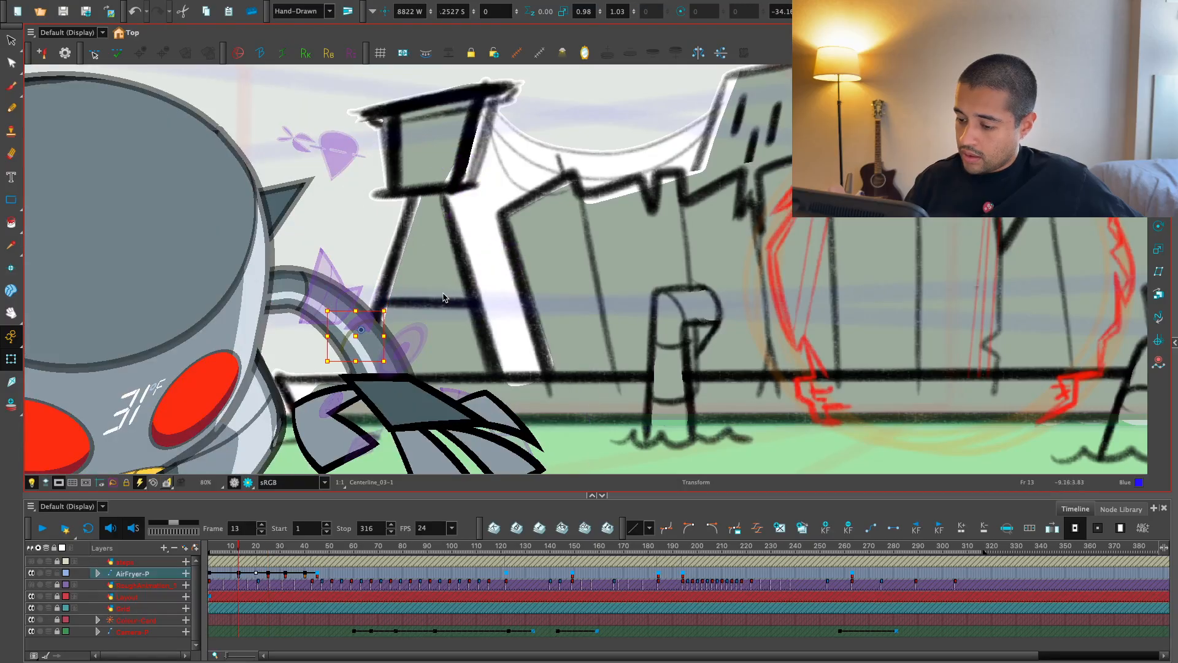
key("Return")
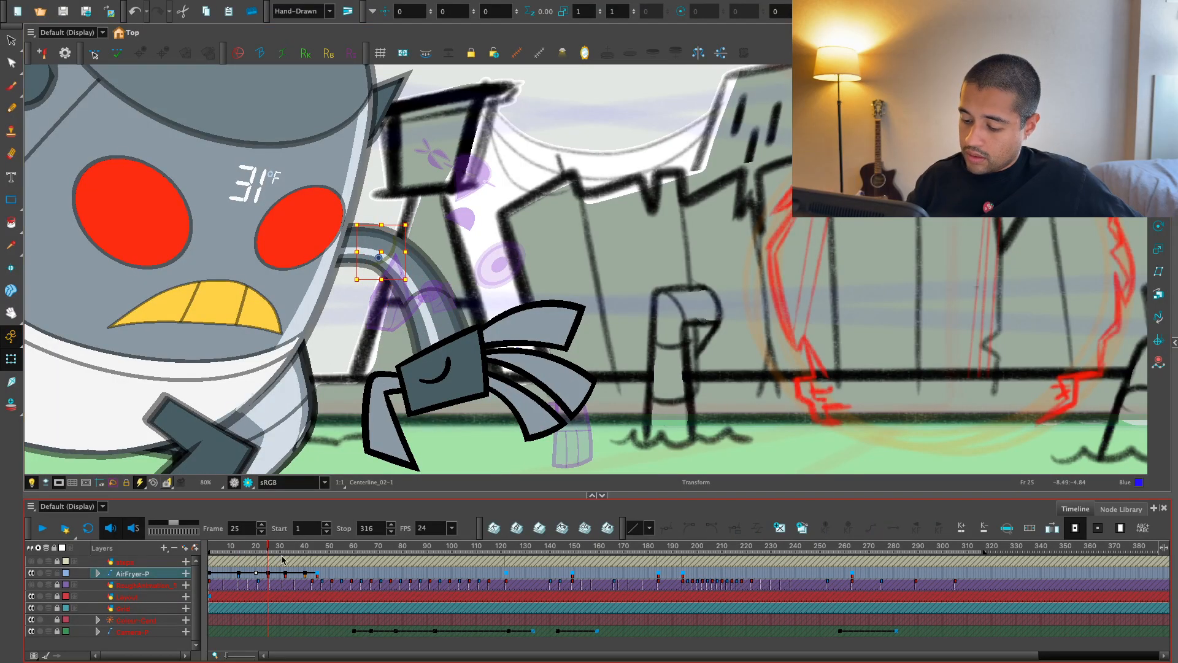
left_click(256, 573)
key("Return")
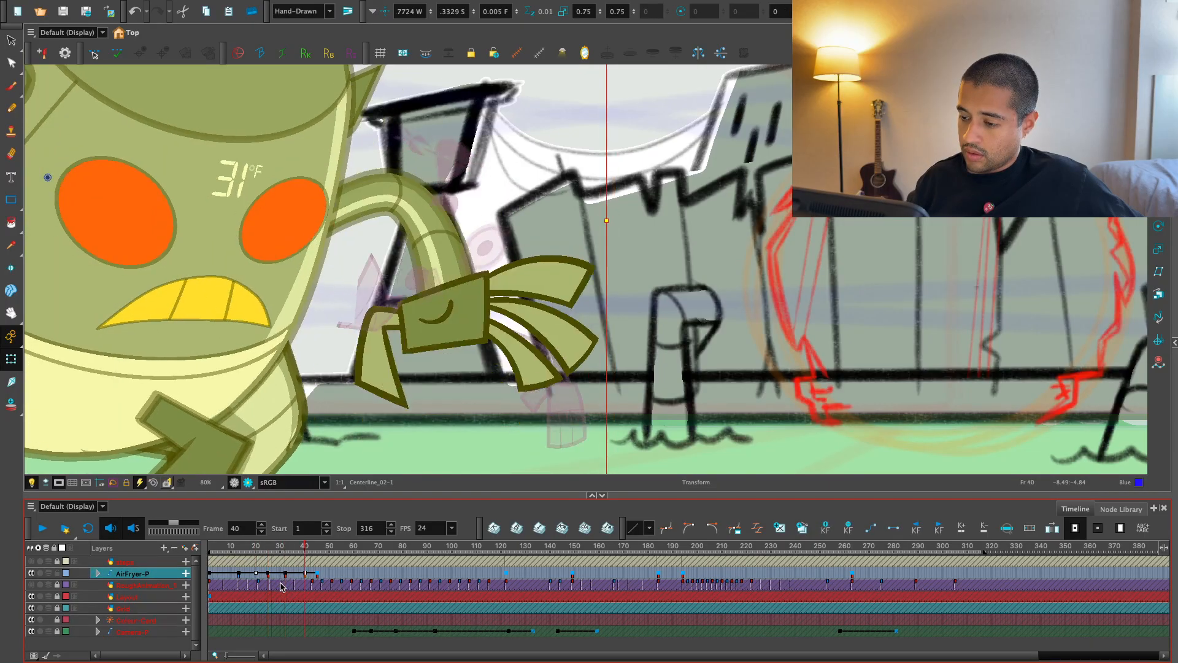
- Replay the rise with the whole robot in view and scrub to the frames around 20
key("Return")
key("1")
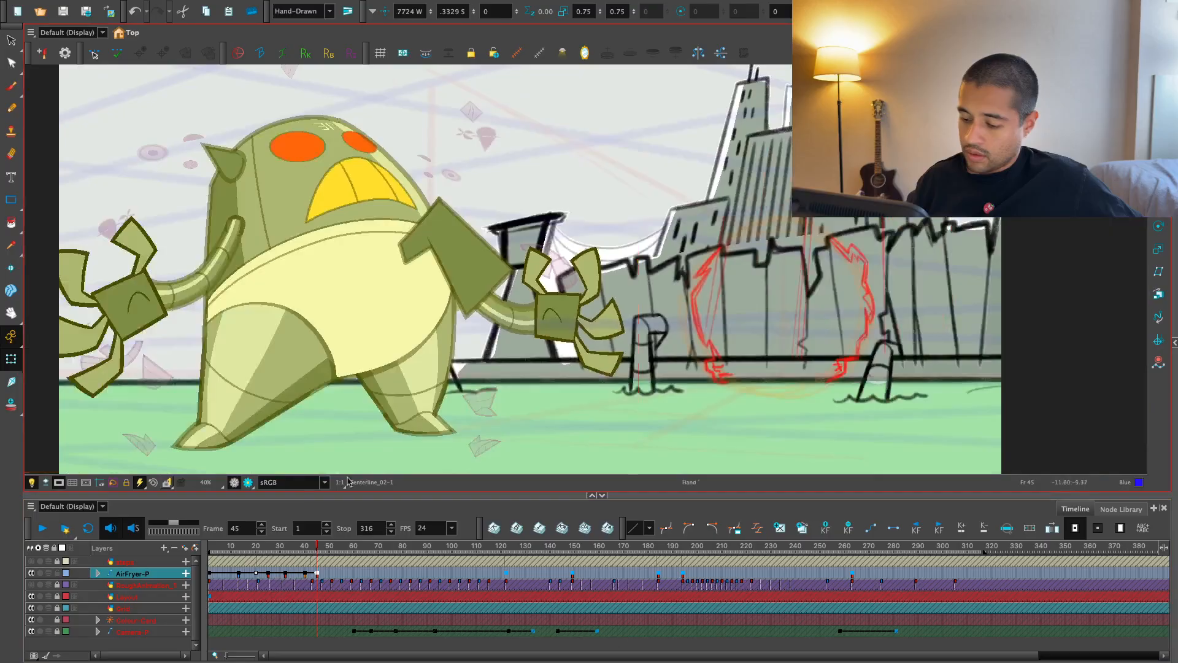
left_click(239, 593)
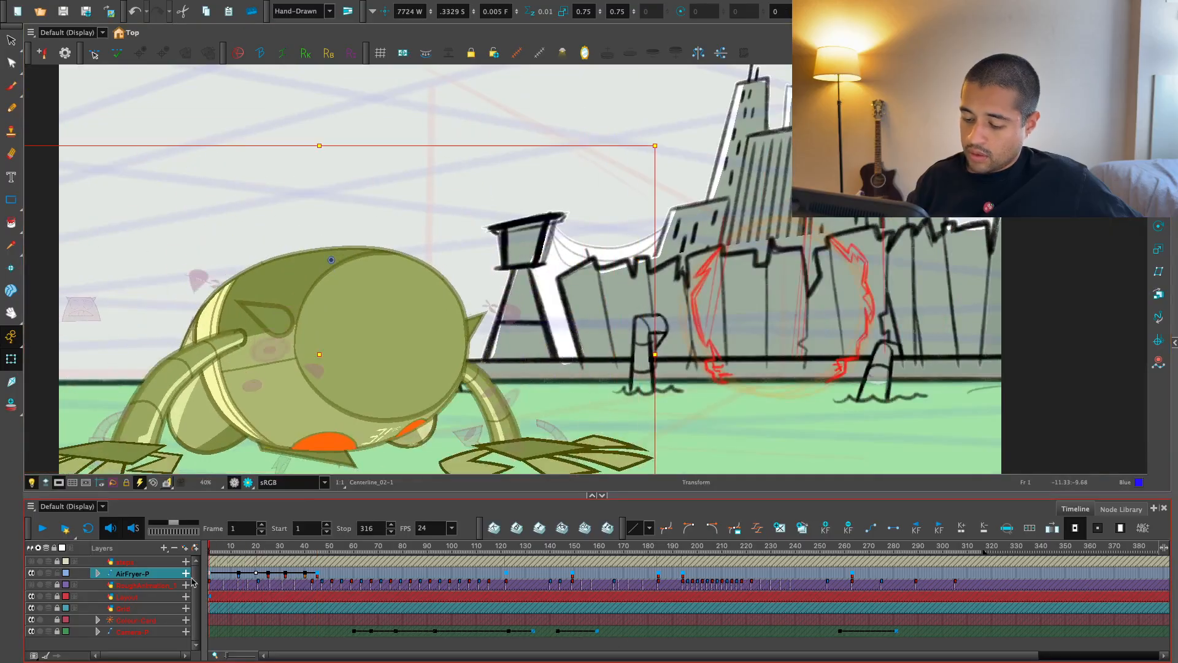
key("Return")
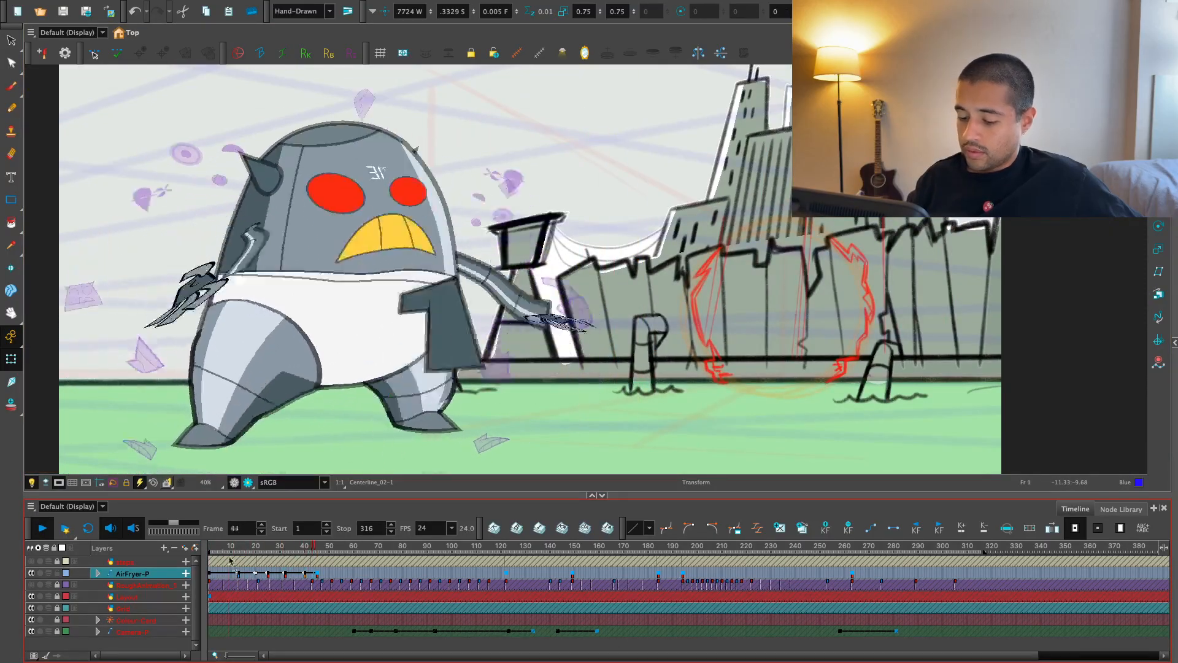
left_click(222, 584)
key("Return")
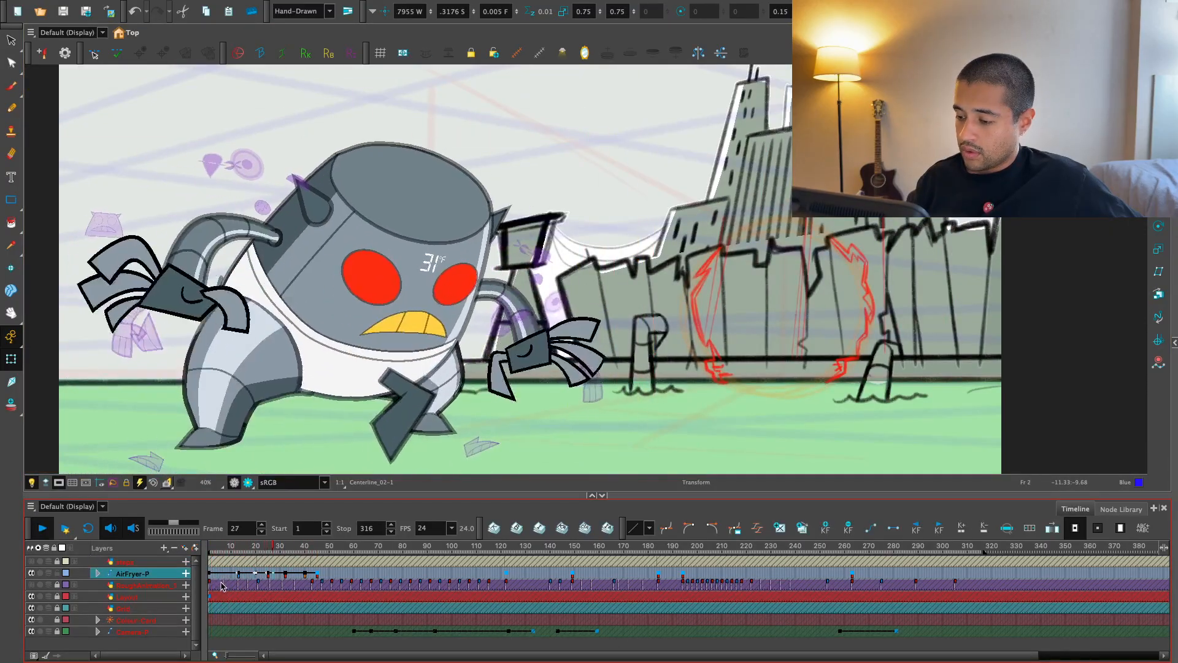
left_click(230, 550)
left_click_drag(230, 551, 275, 556)
left_click_drag(276, 555, 283, 551)
- Examine the far arm's detail lines up close at frames 20 and 25
key("2")
key("2")
key("2")
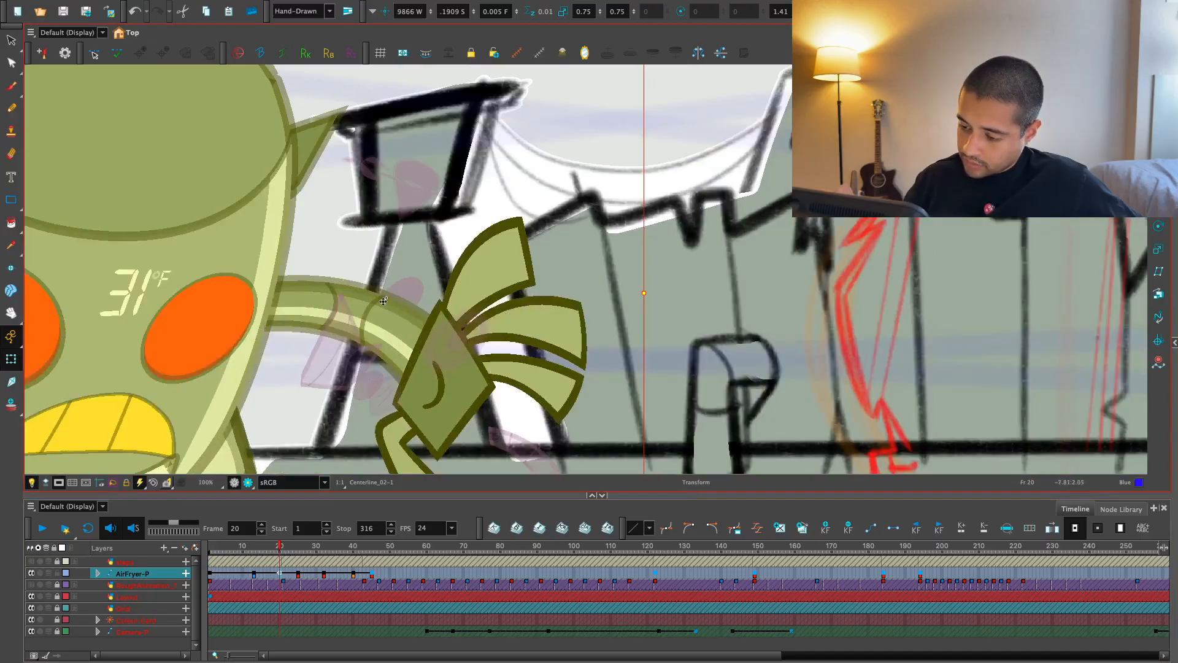
left_click(372, 311)
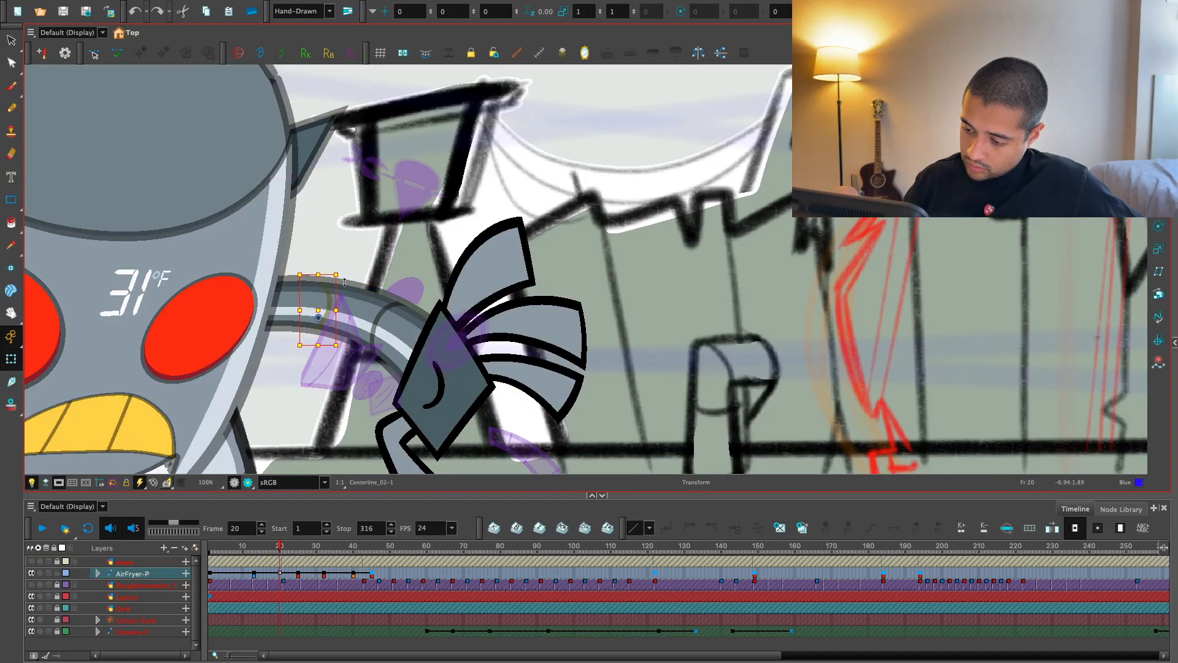
key("1")
left_click(132, 573)
left_click_drag(279, 548, 299, 557)
key("2")
key("2")
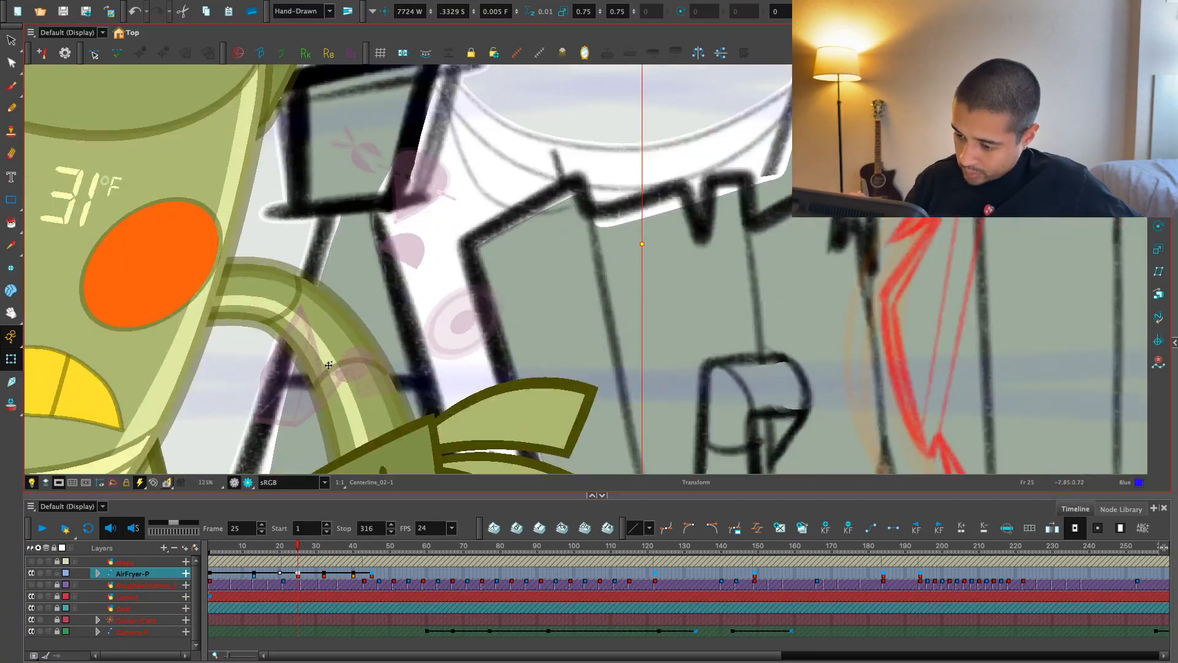
left_click(328, 365)
key("1")
key("1")
key("1")
key("1")
key("1")
key("1")
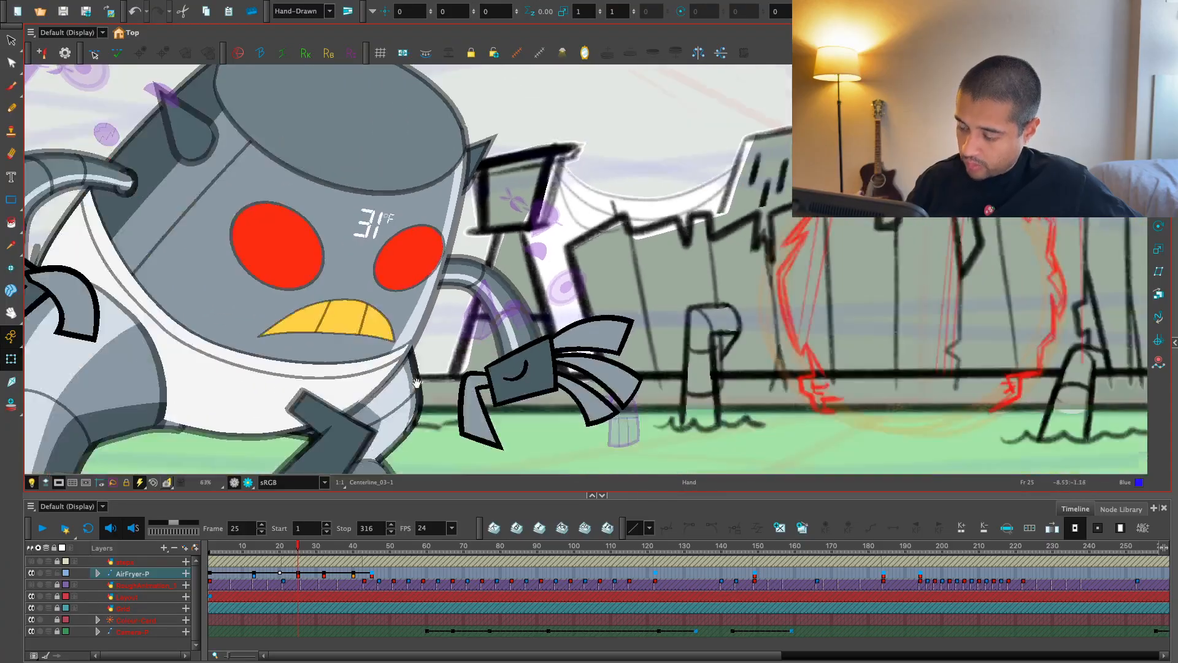
- Replay the rise from frame 1 and select the far hand's Hand-P peg for checking at its keyframes
left_click(222, 572)
key("Return")
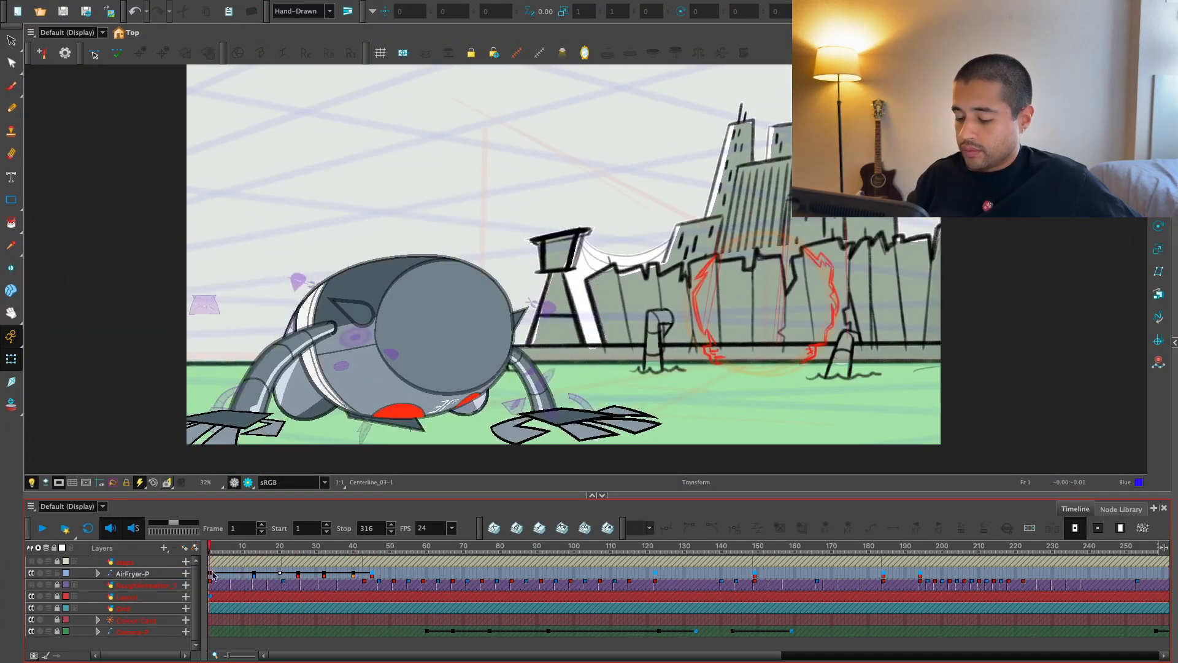
left_click(210, 547)
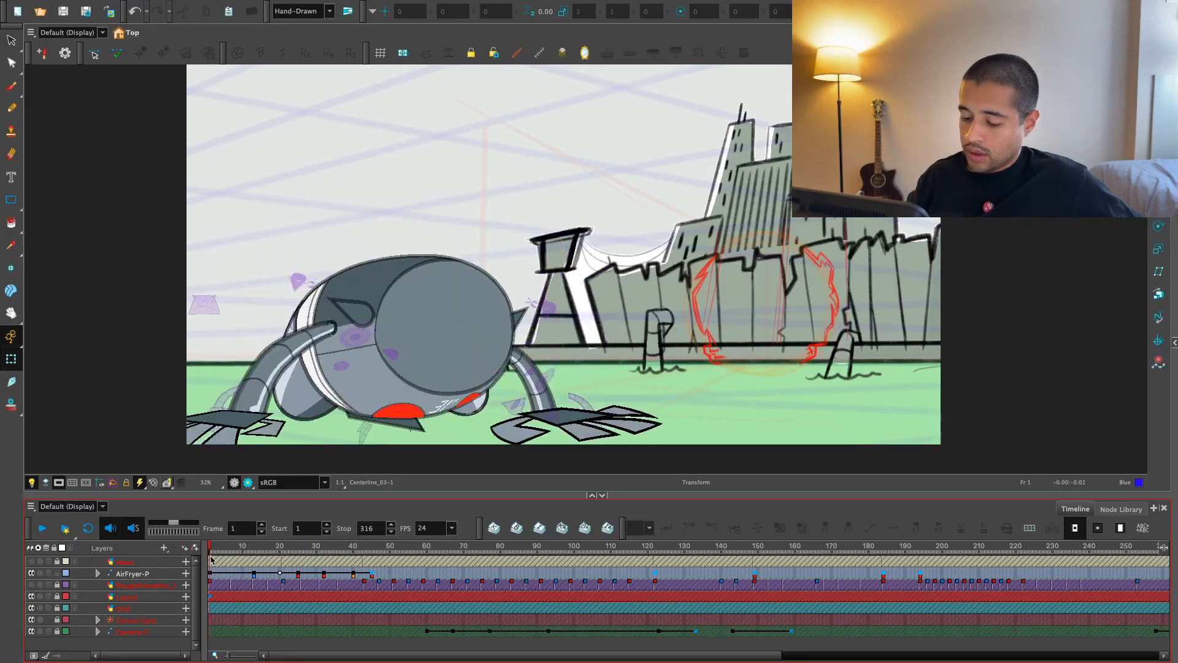
key("2")
left_click_drag(573, 428, 540, 380)
left_click(541, 410)
key("o")
key("2")
key("apostrophe")
key("apostrophe")
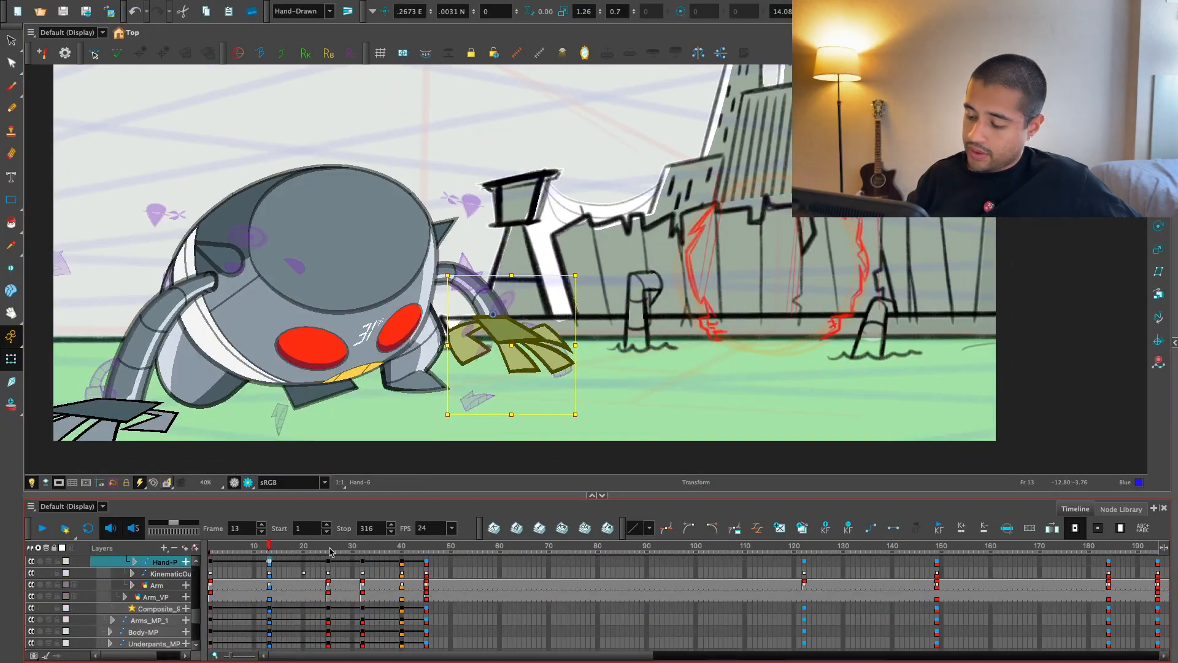
- Compare the far hand's neighbouring keyframes, try raising the hand at frame 1 and undo that move
key("semicolon")
key("semicolon")
key("apostrophe")
key("apostrophe")
key("semicolon")
key("semicolon")
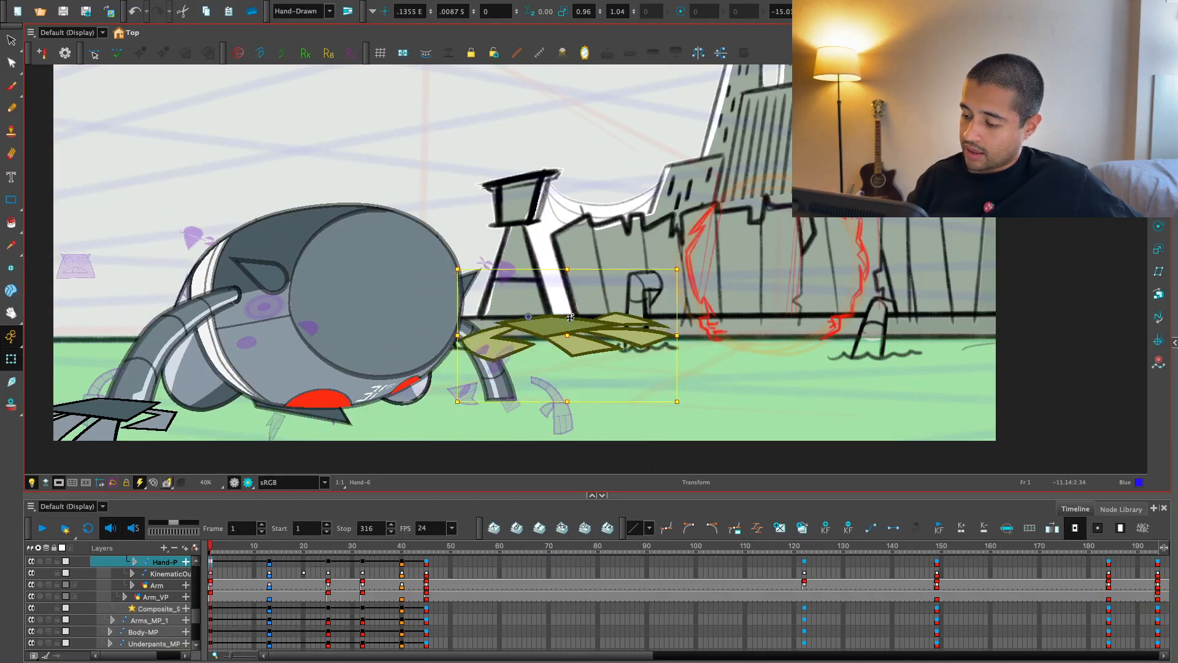
key("ctrl+z")
- Rotate the far hand to about 34 degrees at frame 13 and scale it to 1.4 by 0.8
key("apostrophe")
key("apostrophe")
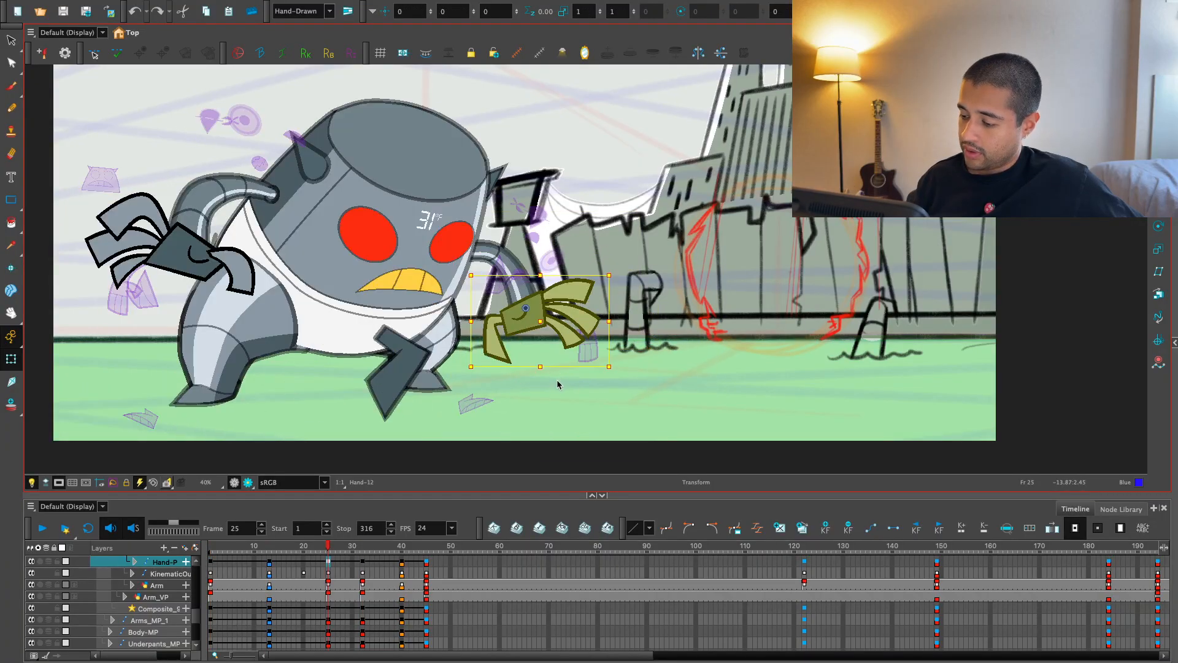
key("semicolon")
key("semicolon")
key("apostrophe")
left_click(567, 284)
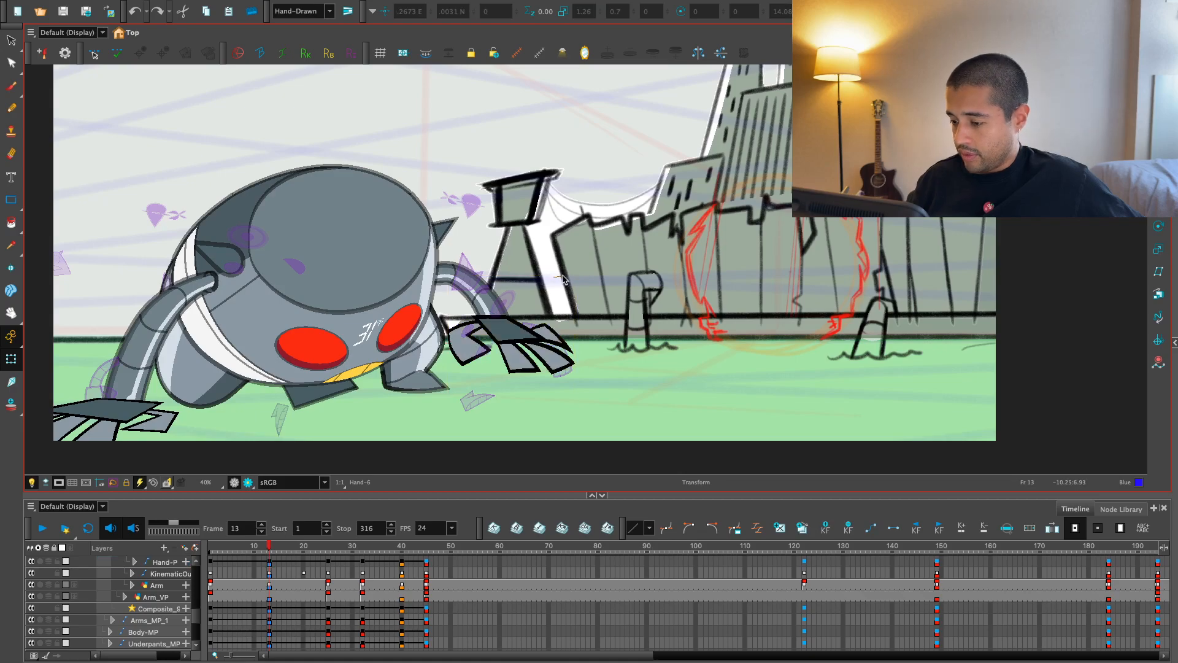
left_click(529, 335)
key("b")
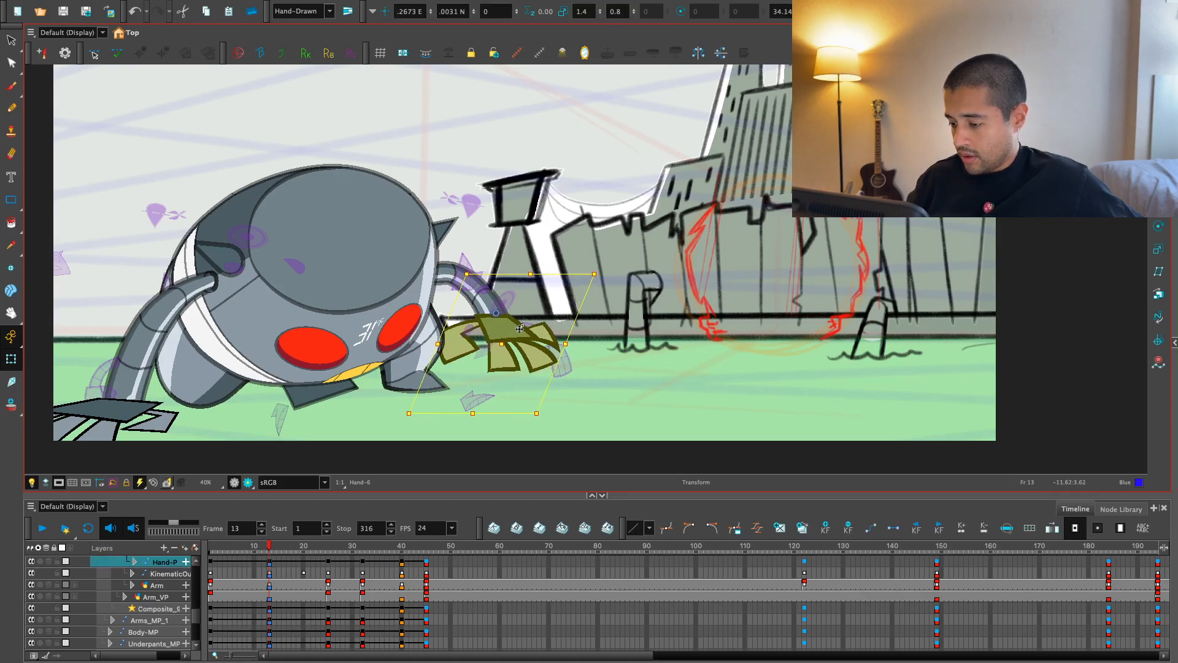
- Move the far hand slightly up and outward at frame 13, comparing it with the poses at frames 1 and 25
key("semicolon")
key("apostrophe")
key("apostrophe")
key("semicolon")
key("semicolon")
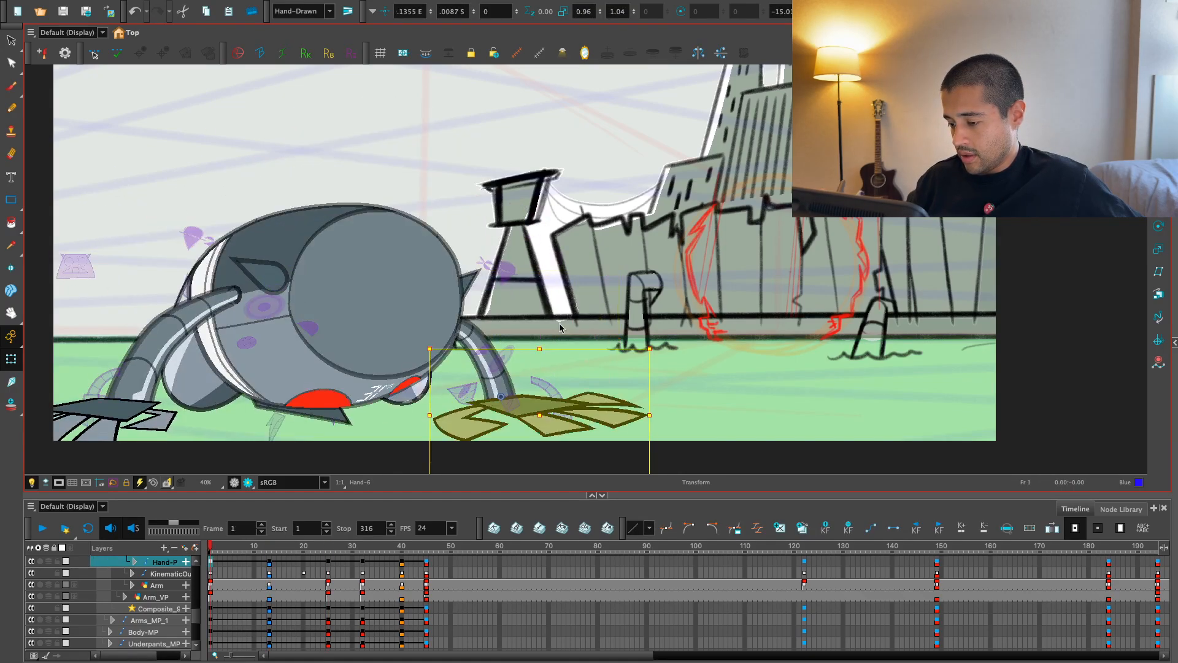
key("apostrophe")
key("apostrophe")
key("semicolon")
key("apostrophe")
key("semicolon")
key("apostrophe")
key("semicolon")
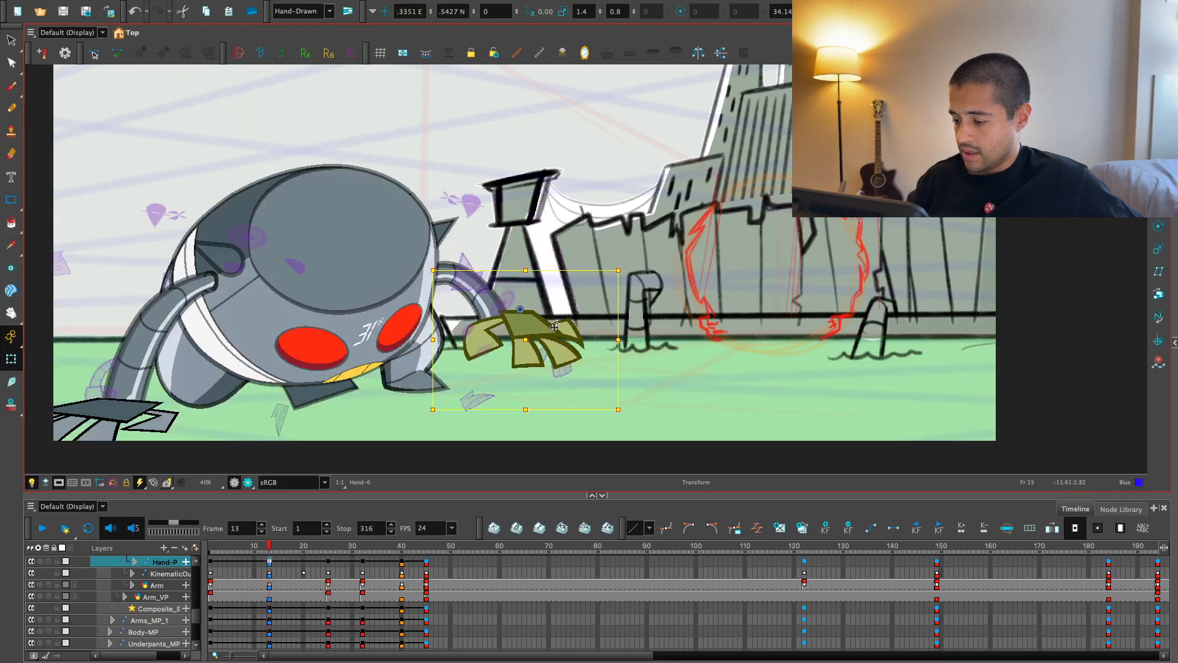
- Compare the far hand's frame 13 pose with its keyframes from frame 1 to frame 40
key("apostrophe")
key("apostrophe")
key("semicolon")
key("semicolon")
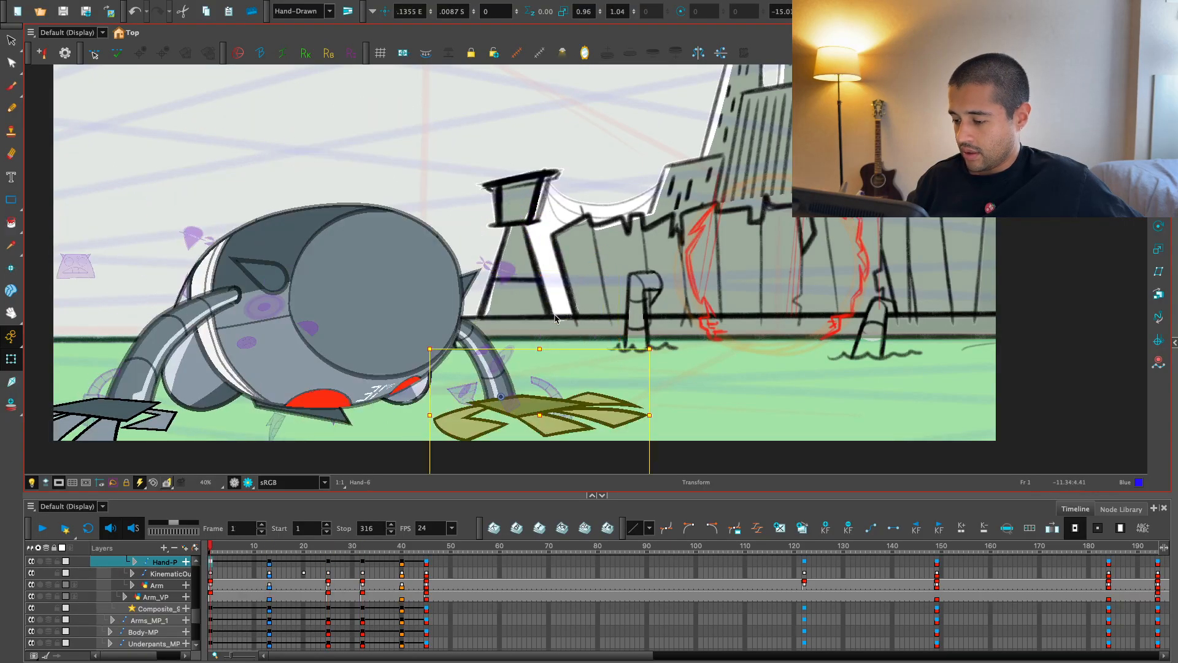
key("apostrophe")
key("apostrophe")
key("apostrophe")
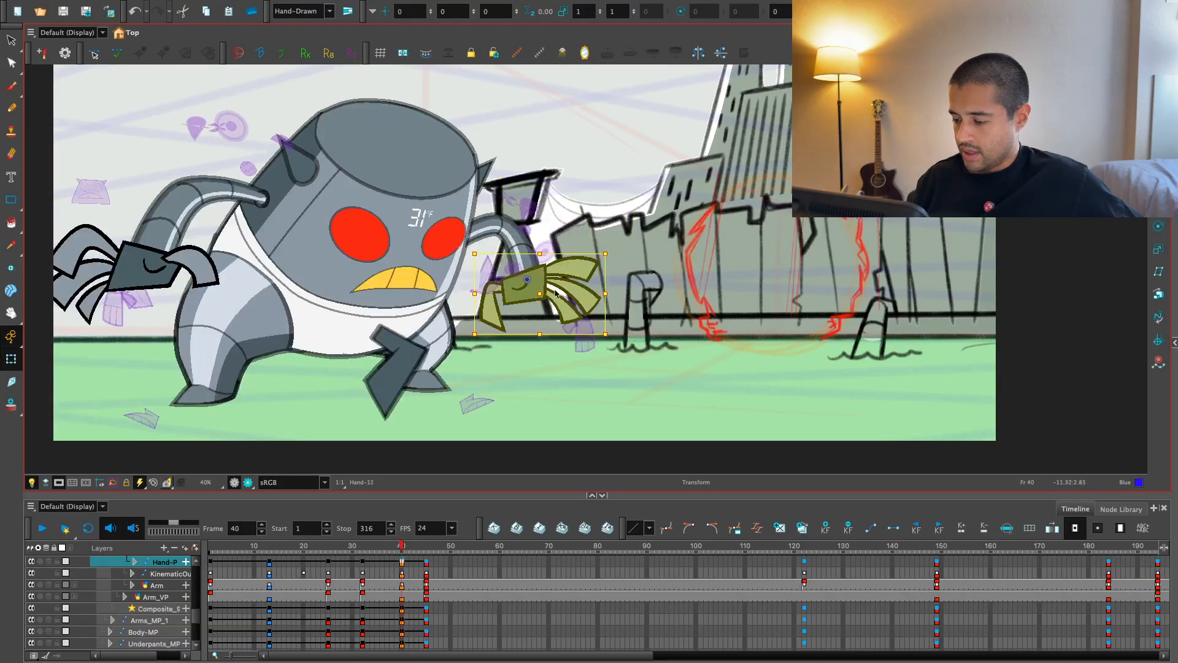
key("semicolon")
key("semicolon")
key("semicolon")
key("semicolon")
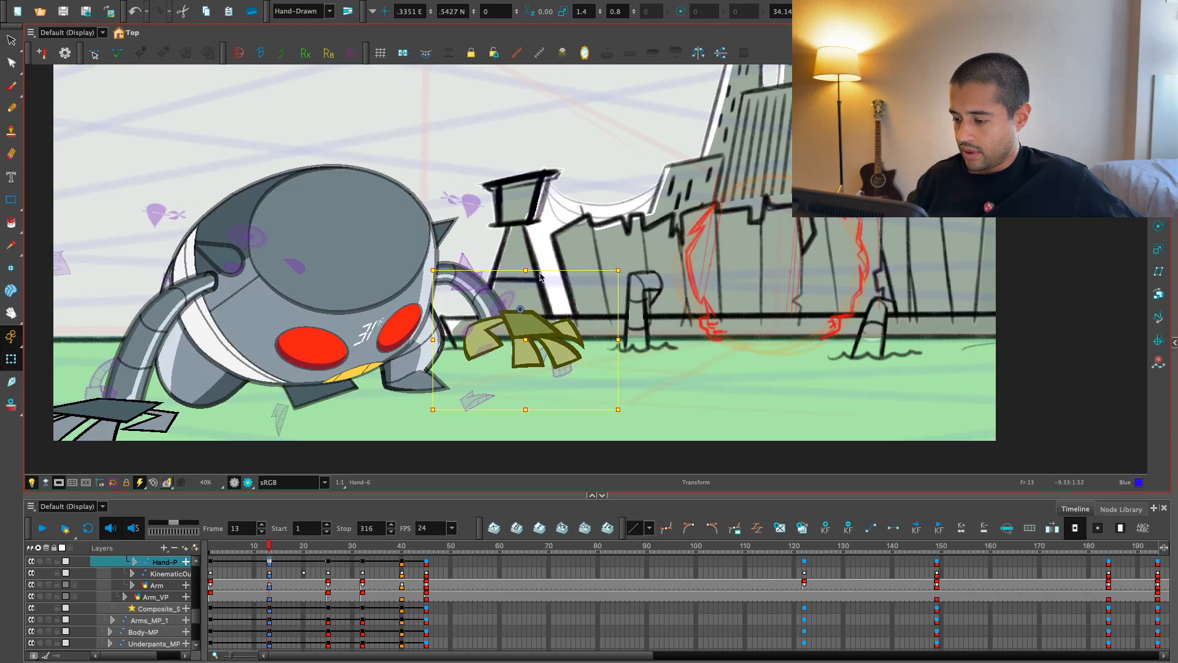
- Move the far hand back toward the wrist at frame 13, rotate it to about 25 degrees and scale it to 1.39 by 0.82
key("apostrophe")
key("apostrophe")
key("apostrophe")
key("apostrophe")
key("semicolon")
key("semicolon")
key("semicolon")
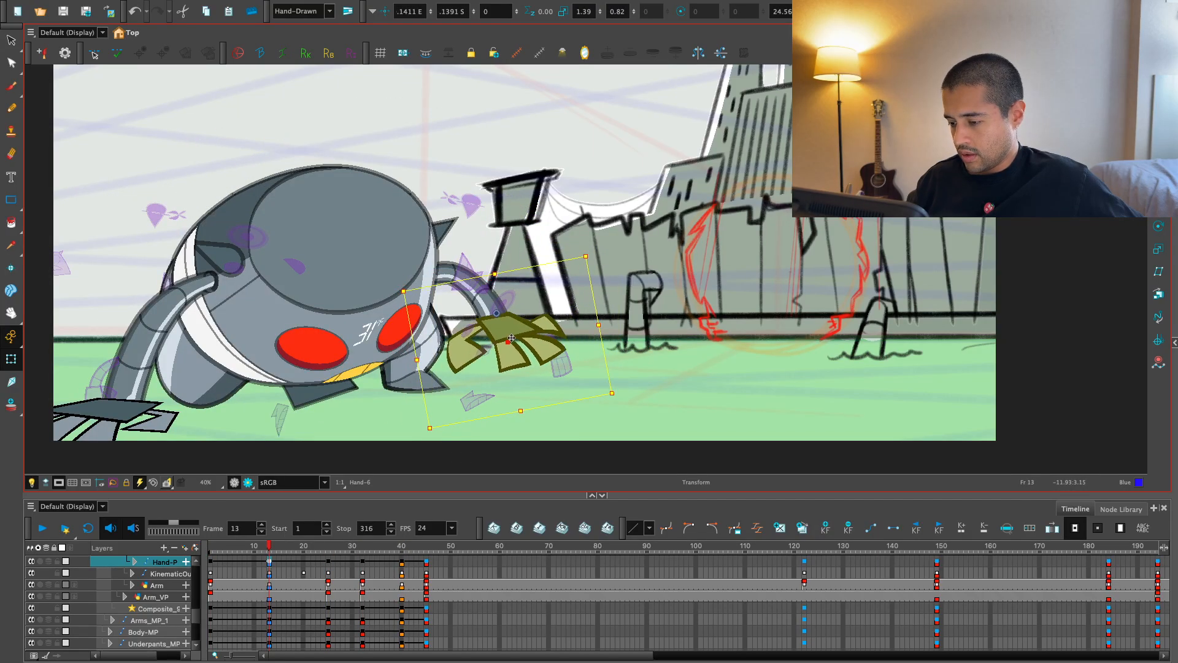
- Step through the keyframes to frame 45, play the rise back and scrub around frame 20 to check the far hand
key("apostrophe")
key("apostrophe")
key("apostrophe")
key("apostrophe")
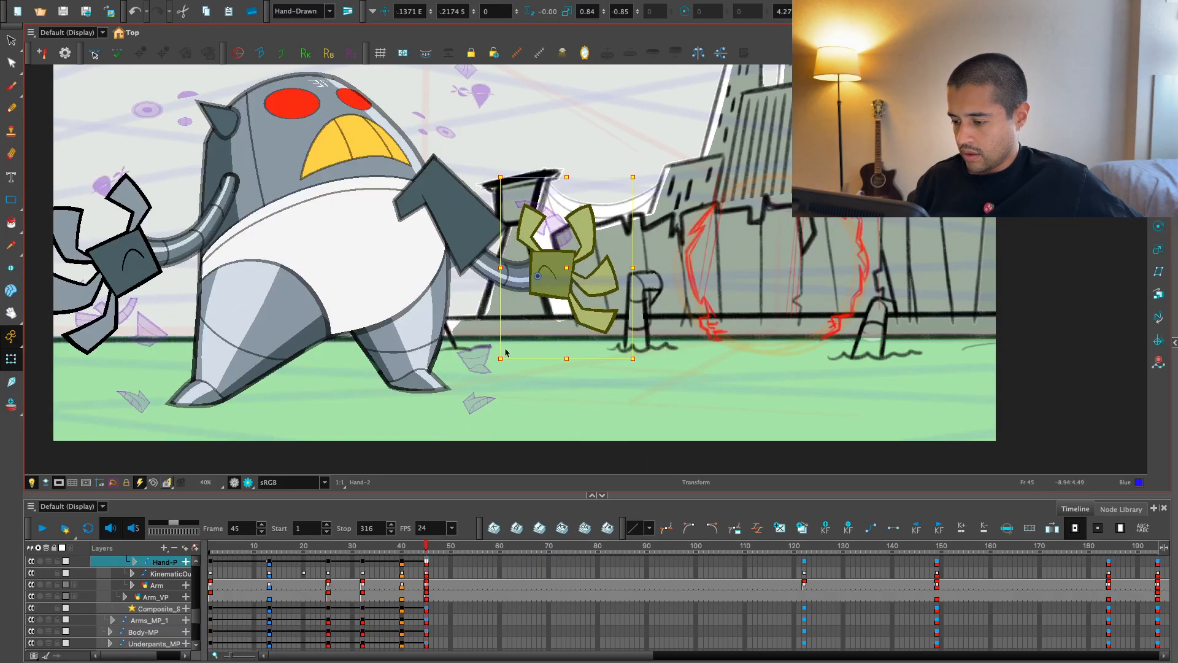
key("Return")
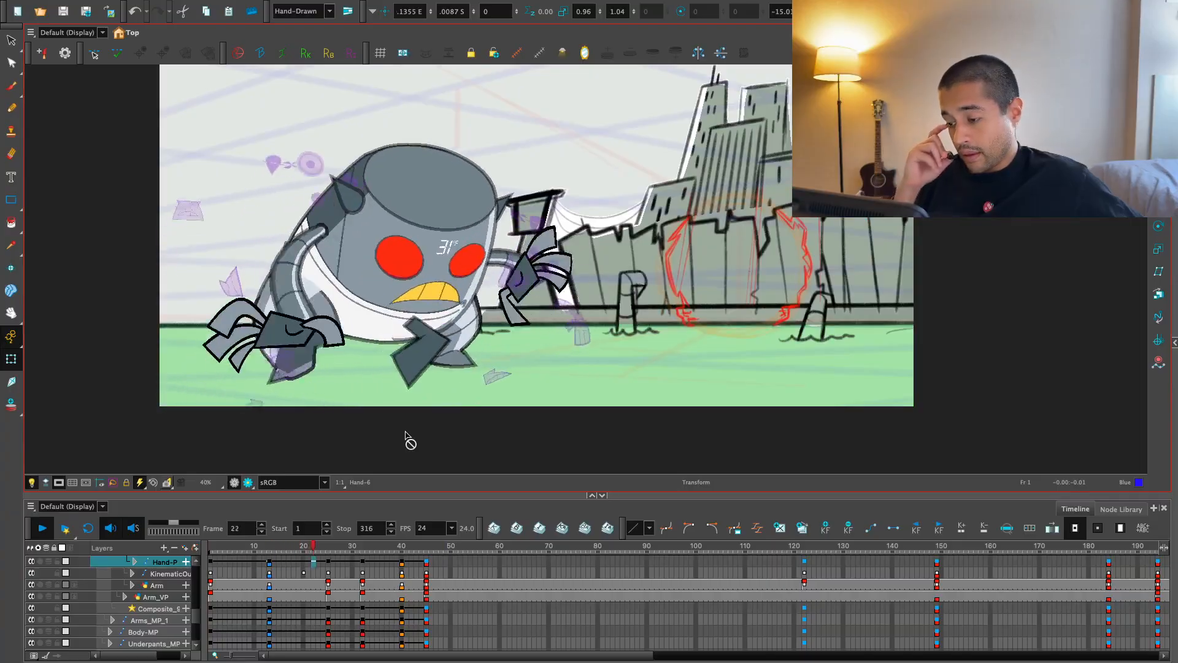
left_click(308, 546)
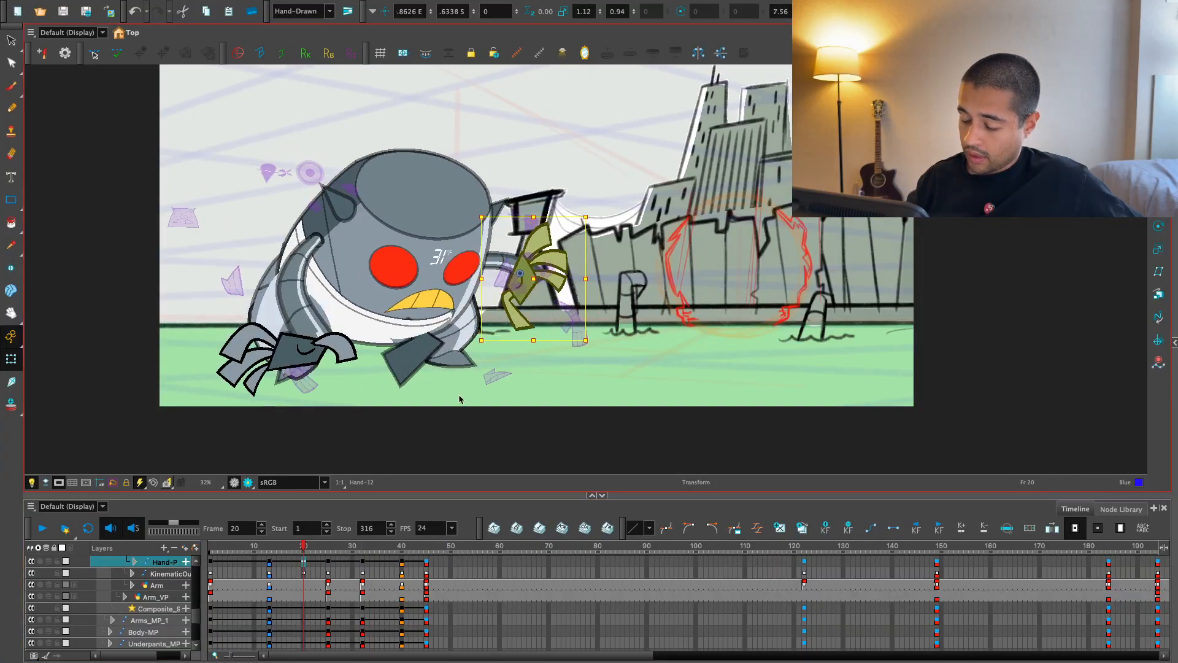
left_click_drag(269, 551, 320, 550)
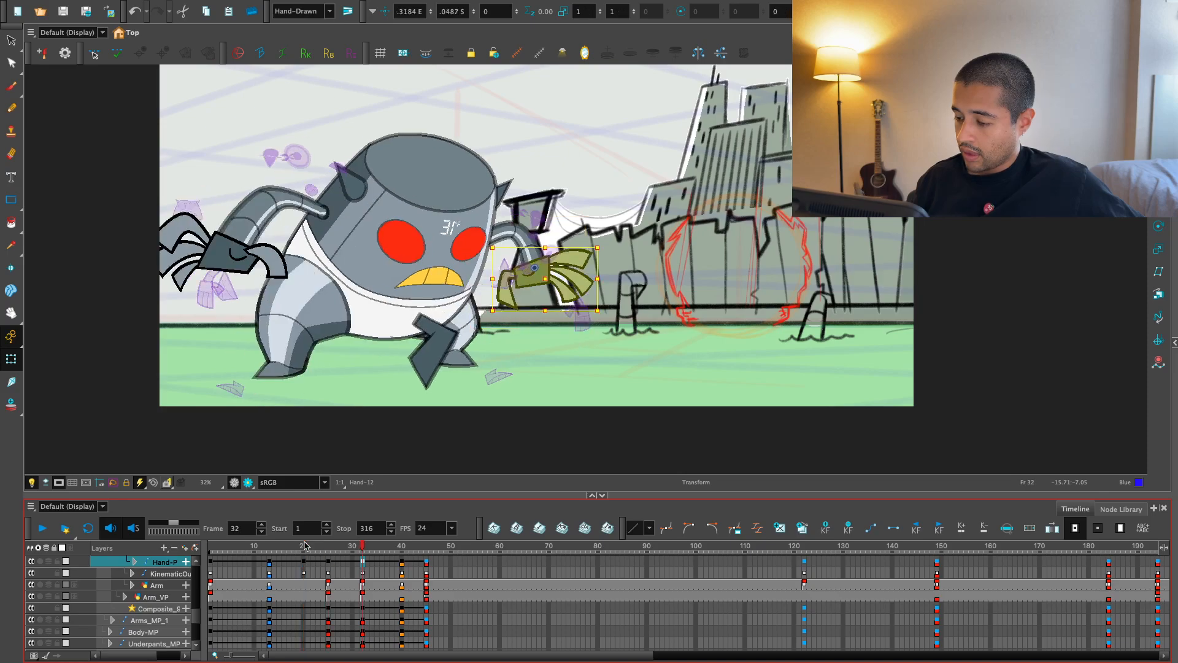
- Compare the far hand's keyframe poses up close before frame 32, stopping at frame 20
key("2")
key("semicolon")
key("semicolon")
key("semicolon")
key("semicolon")
key("apostrophe")
key("apostrophe")
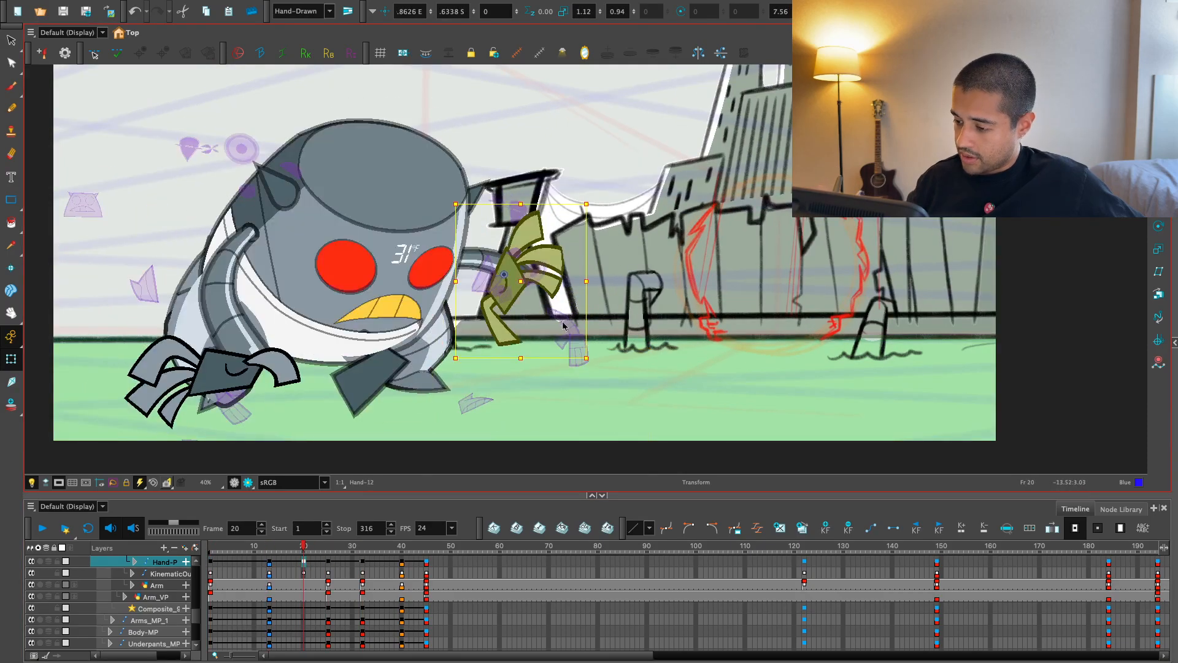
- Compare the far hand's keyframe poses at frames 13, 20 and 25
key("apostrophe")
key("semicolon")
key("semicolon")
key("apostrophe")
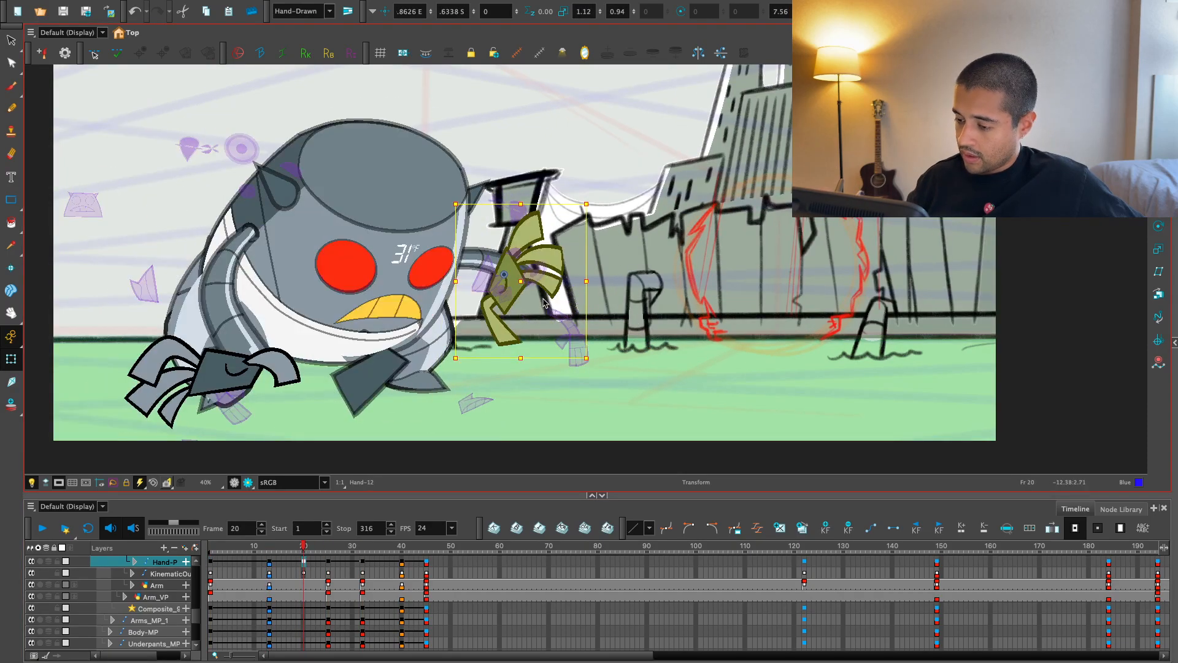
key("apostrophe")
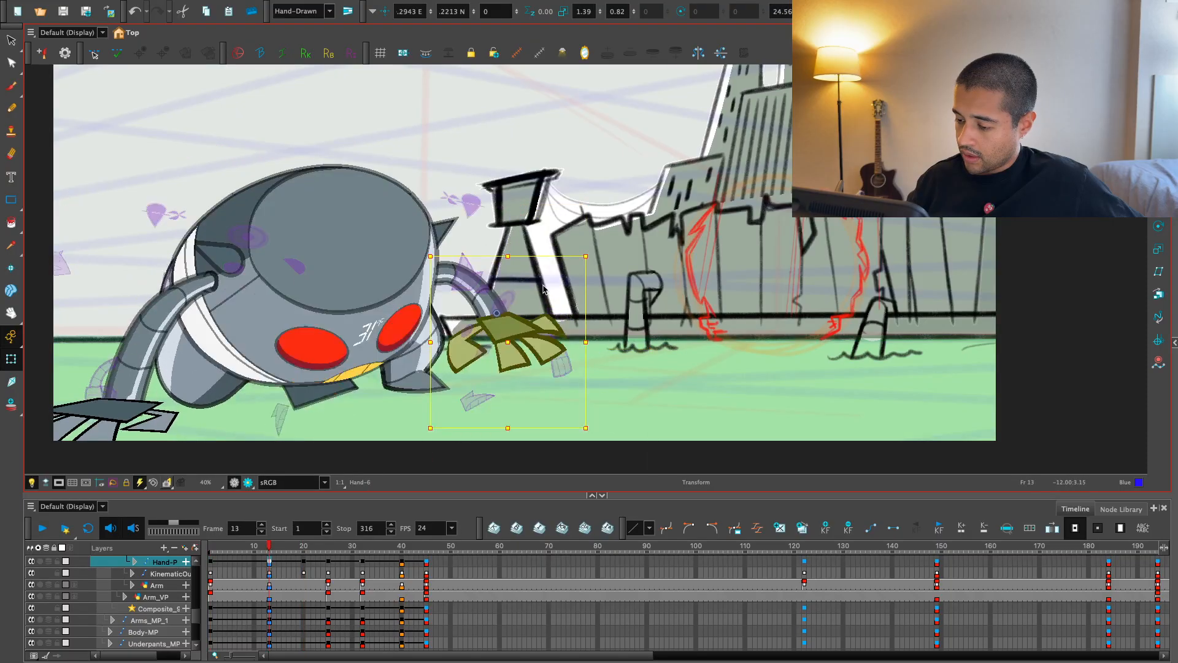
key("semicolon")
key("semicolon")
key("apostrophe")
key("apostrophe")
key("apostrophe")
key("apostrophe")
key("apostrophe")
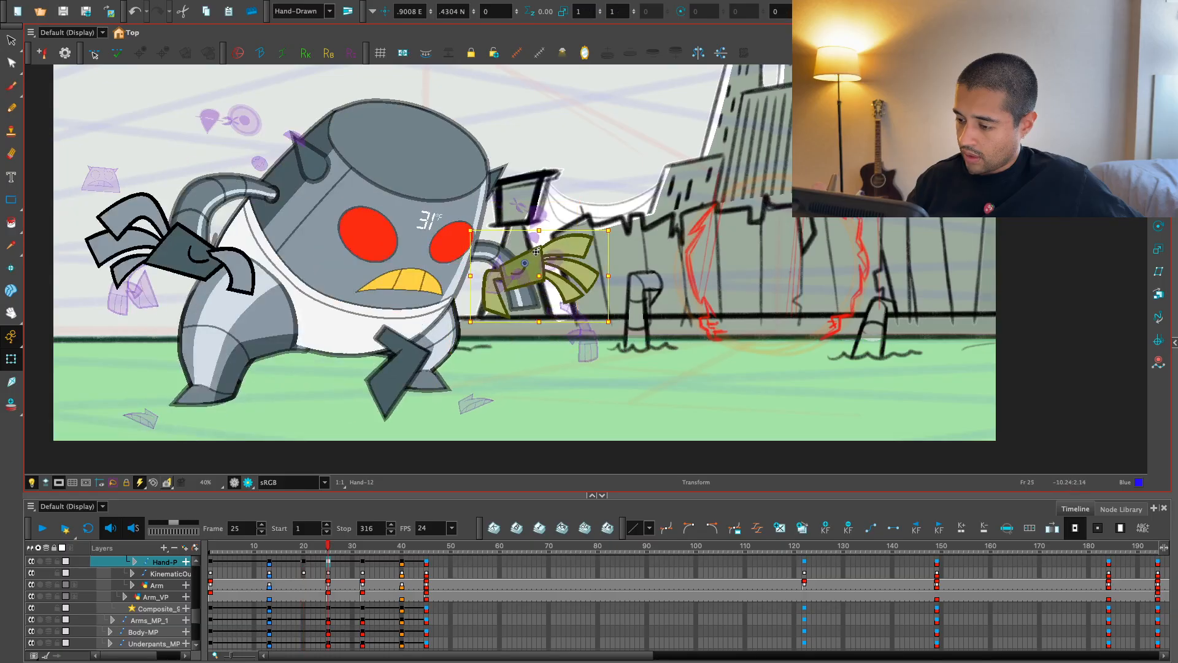
- Shift the far hand slightly back toward the wrist at frame 20 and check it against the following keyframes up to frame 32
key("semicolon")
key("semicolon")
key("semicolon")
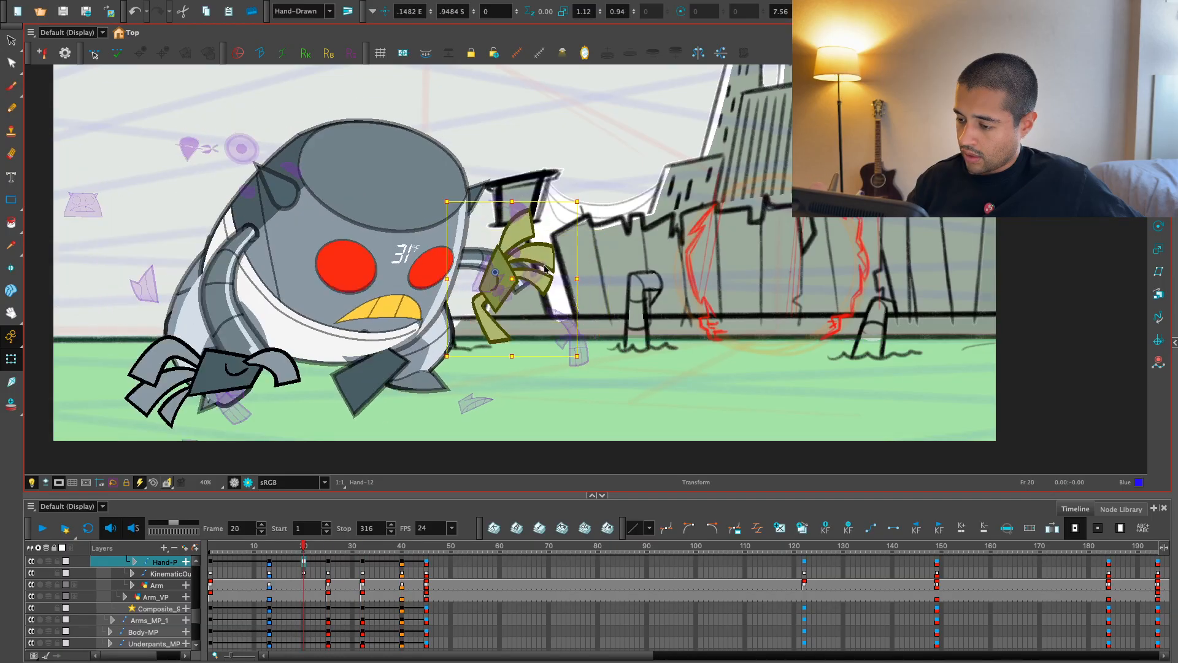
key("apostrophe")
key("apostrophe")
key("semicolon")
key("apostrophe")
key("apostrophe")
key("apostrophe")
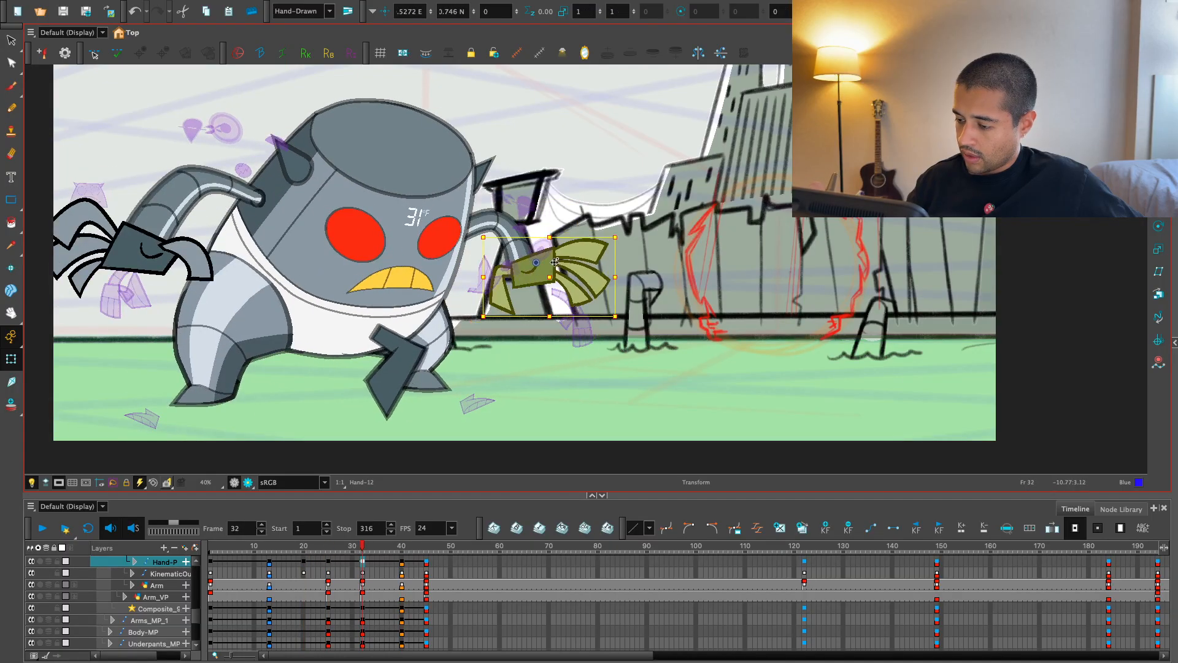
- Compare the far hand around frame 20 and shift it slightly down and back toward the arm at frame 32
key("semicolon")
key("semicolon")
key("semicolon")
key("semicolon")
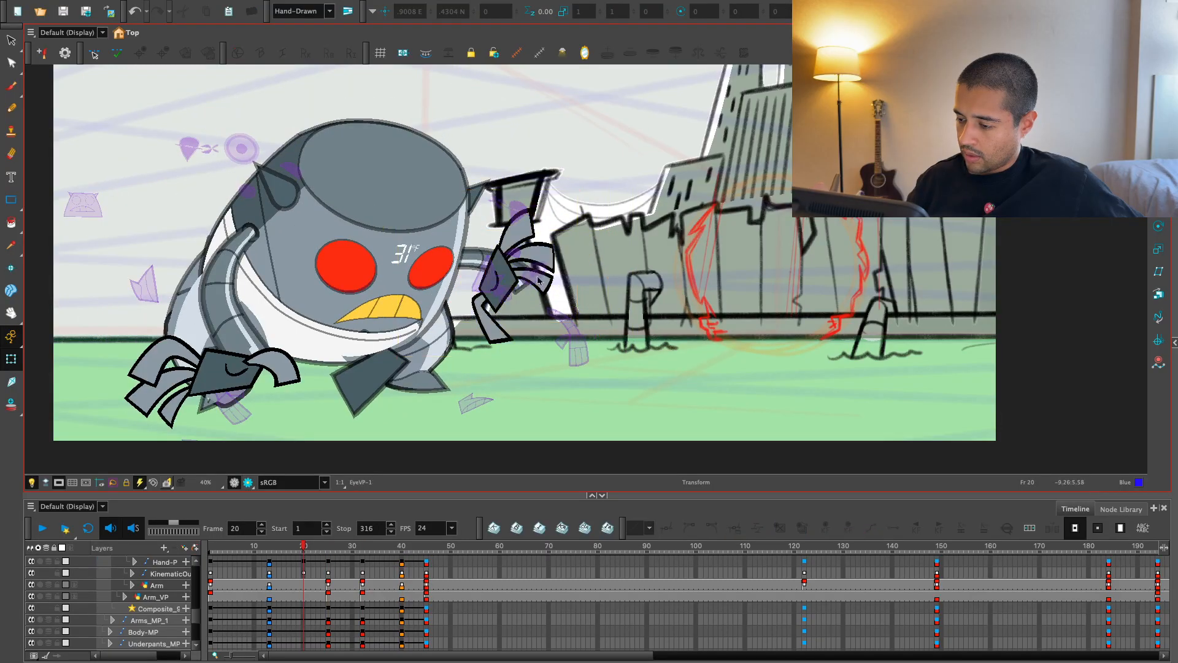
left_click(539, 281)
key("apostrophe")
key("apostrophe")
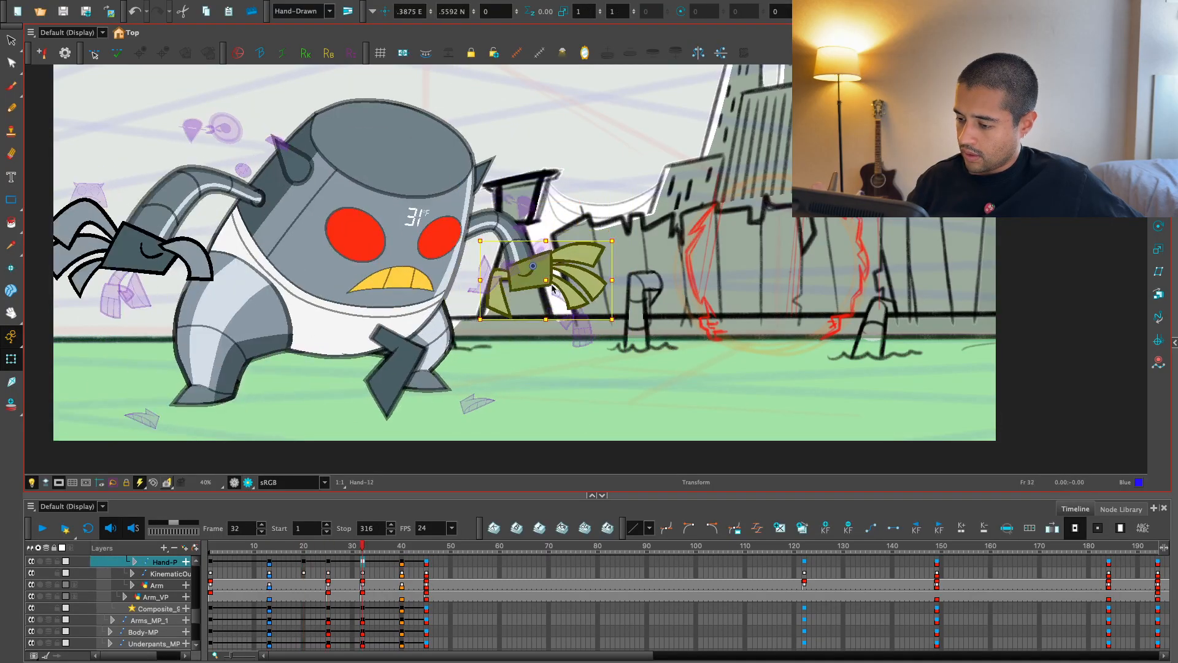
- Raise the far hand slightly at frame 25 so it follows the neighbouring keyframe poses
key("semicolon")
key("comma")
key("comma")
key("comma")
key("comma")
key("comma")
key("comma")
key("comma")
key("comma")
key("comma")
key("comma")
key("comma")
key("comma")
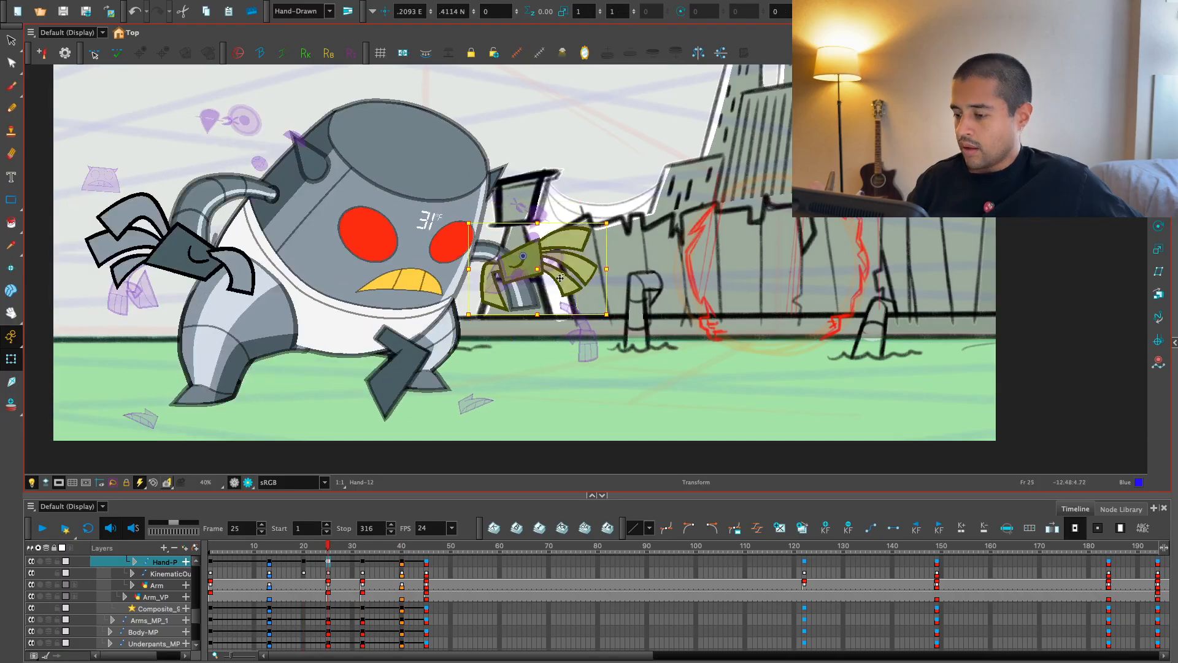
- Play the rise from frame 1 to review the far hand's motion, and return to the first frame
key("semicolon")
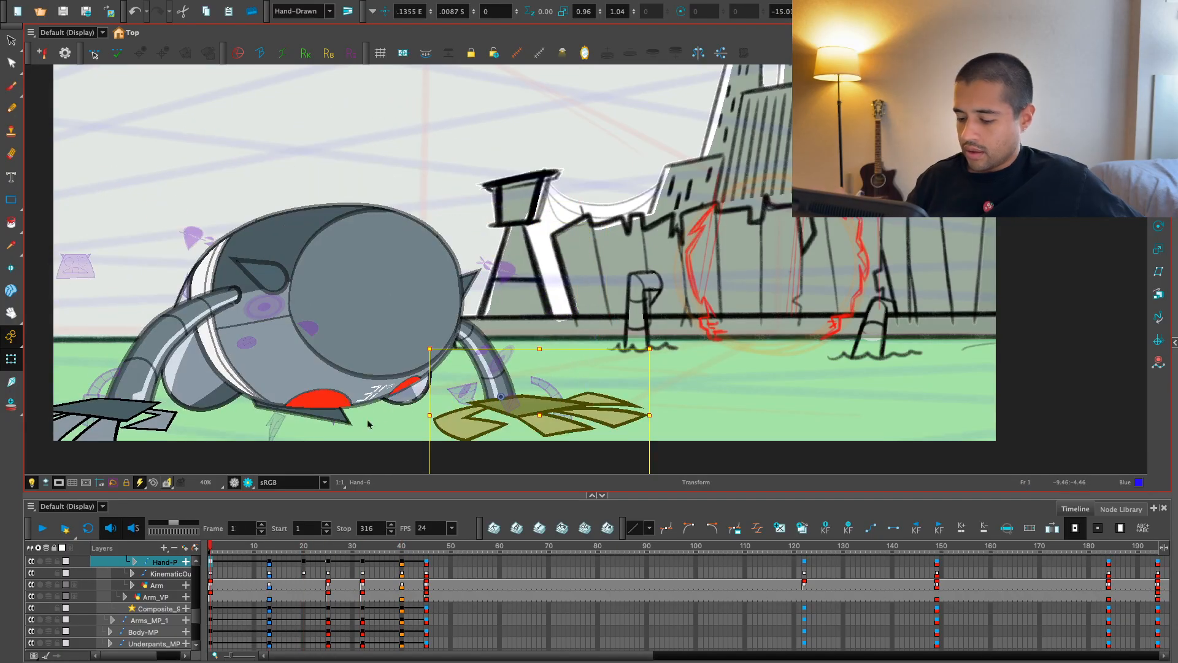
left_click(42, 528)
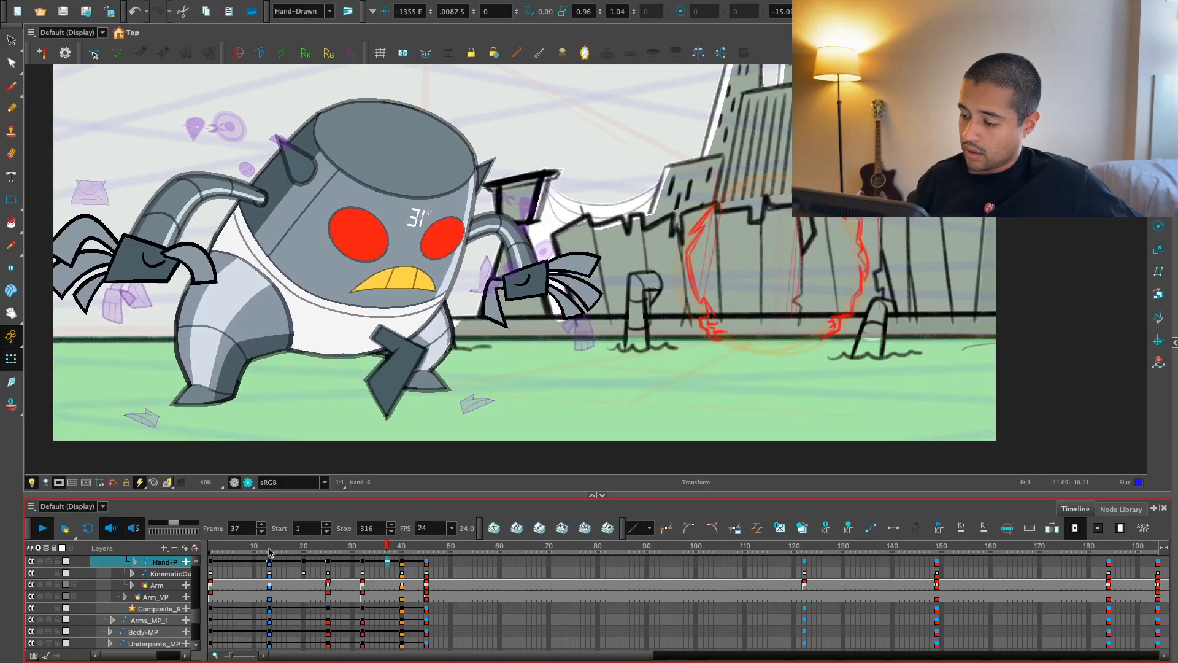
key("Return")
key("shift+comma")
key("Escape")
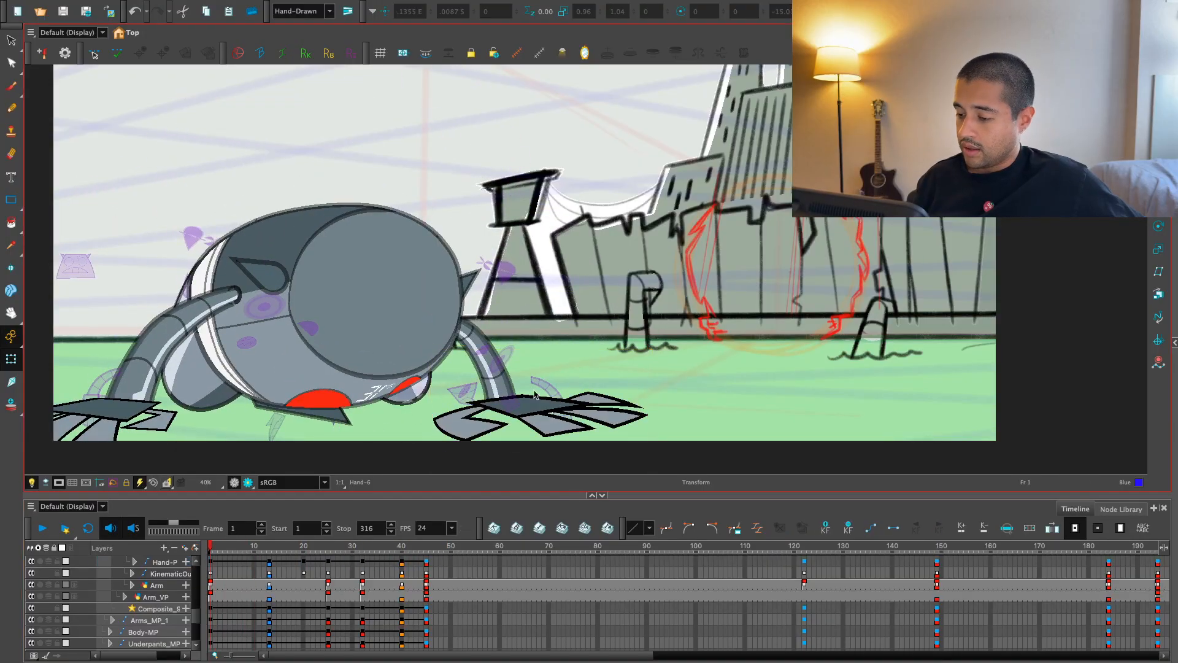
- Apply easing to the whole far arm's keyframes through frame 45, with right time ratios 0 at frame 13, 44 at 25 and 0 at 32
left_click(489, 365)
key("b")
key("o")
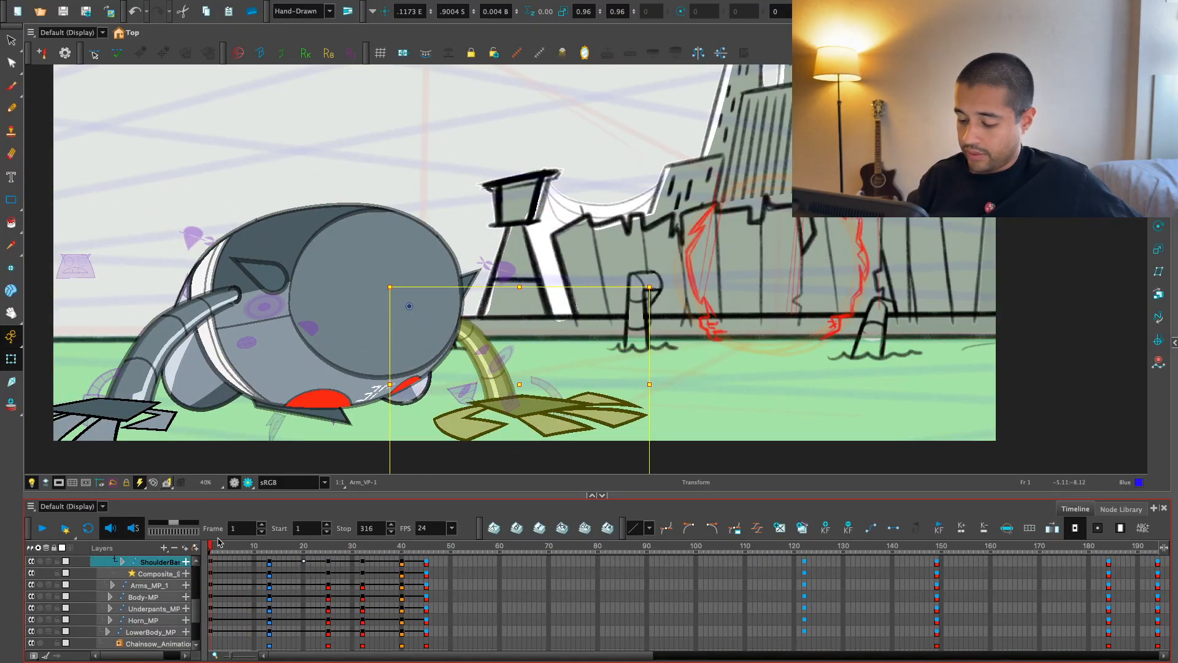
left_click(757, 529)
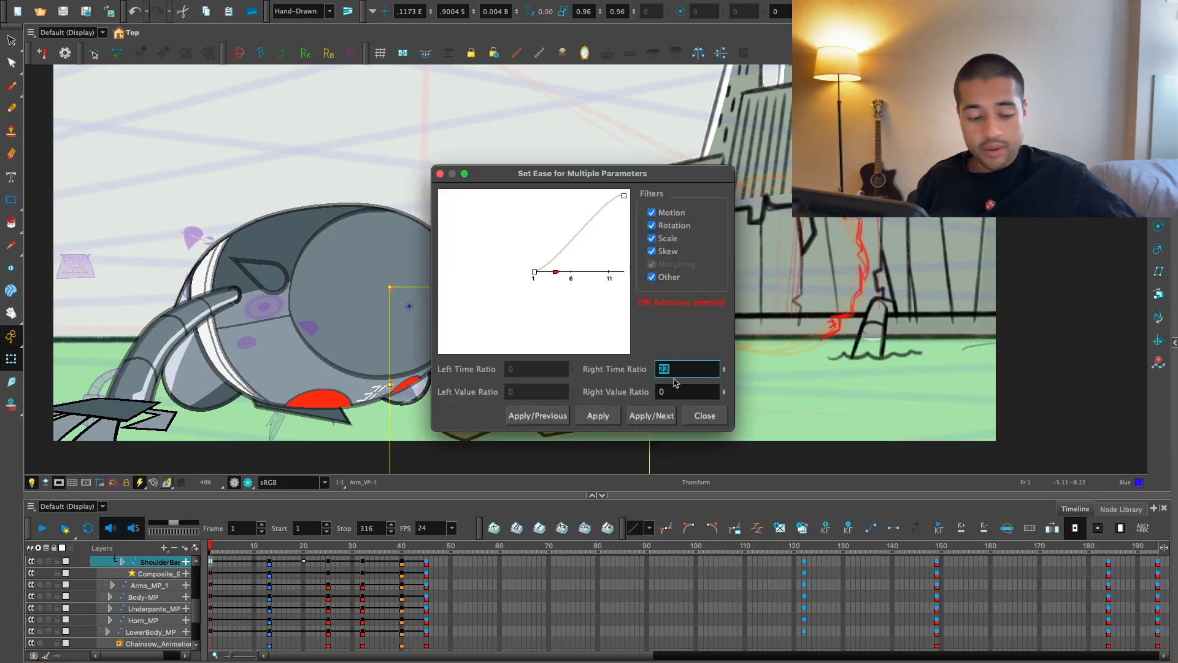
left_click(667, 411)
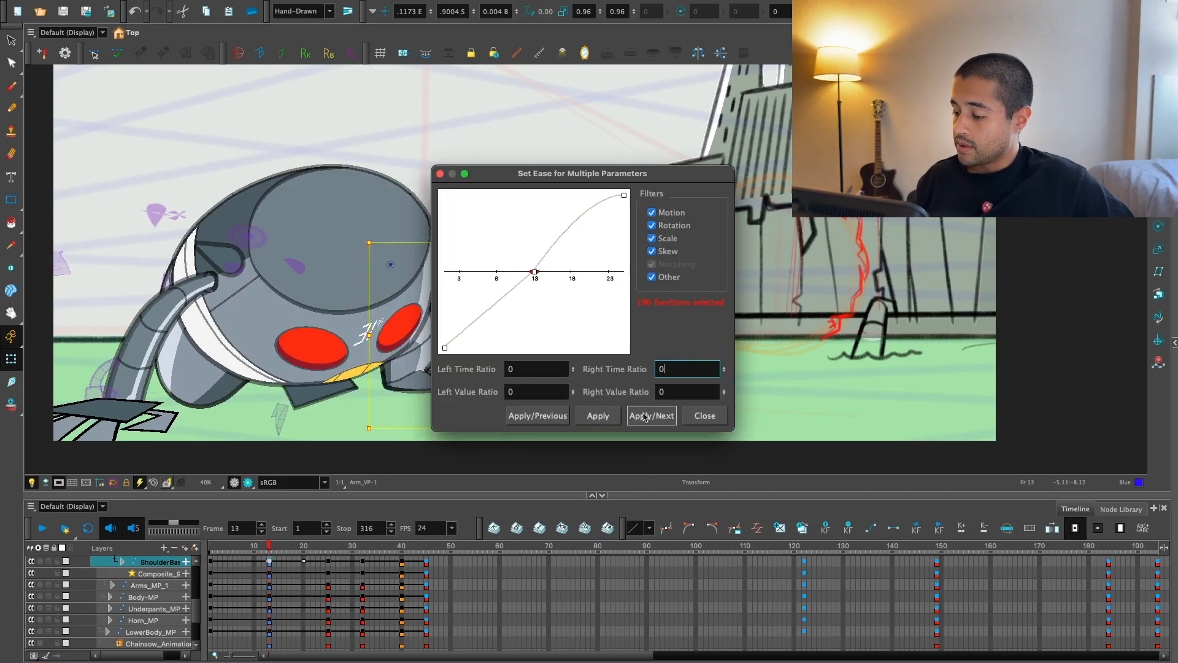
left_click(643, 415)
left_click(651, 415)
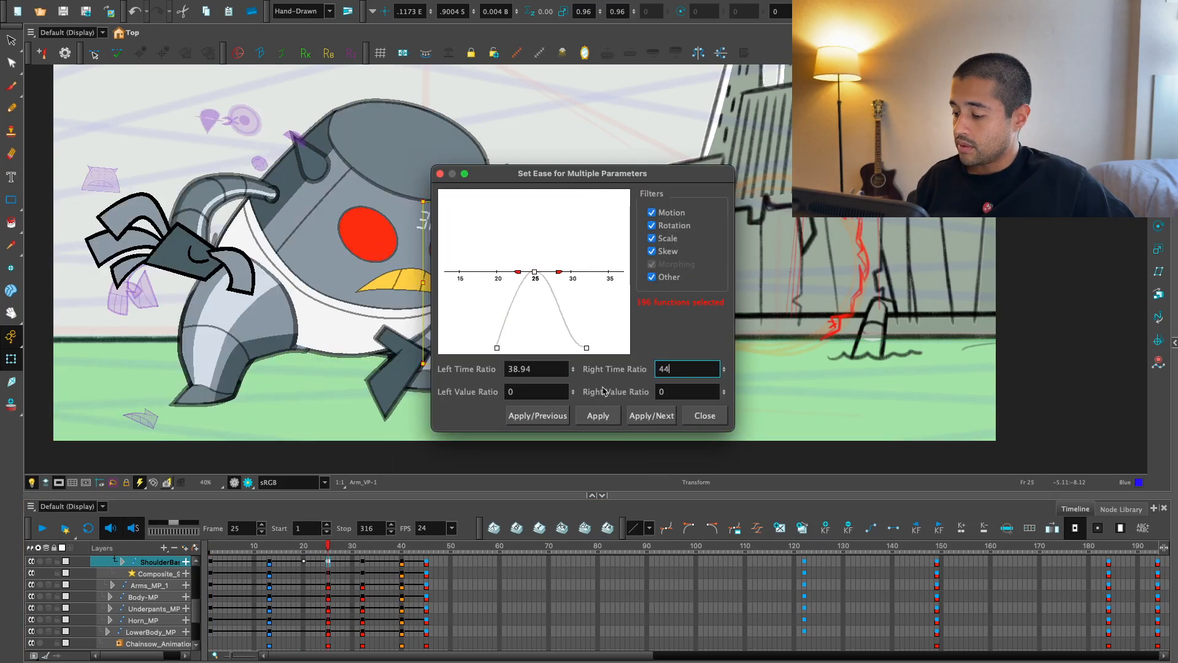
left_click(645, 414)
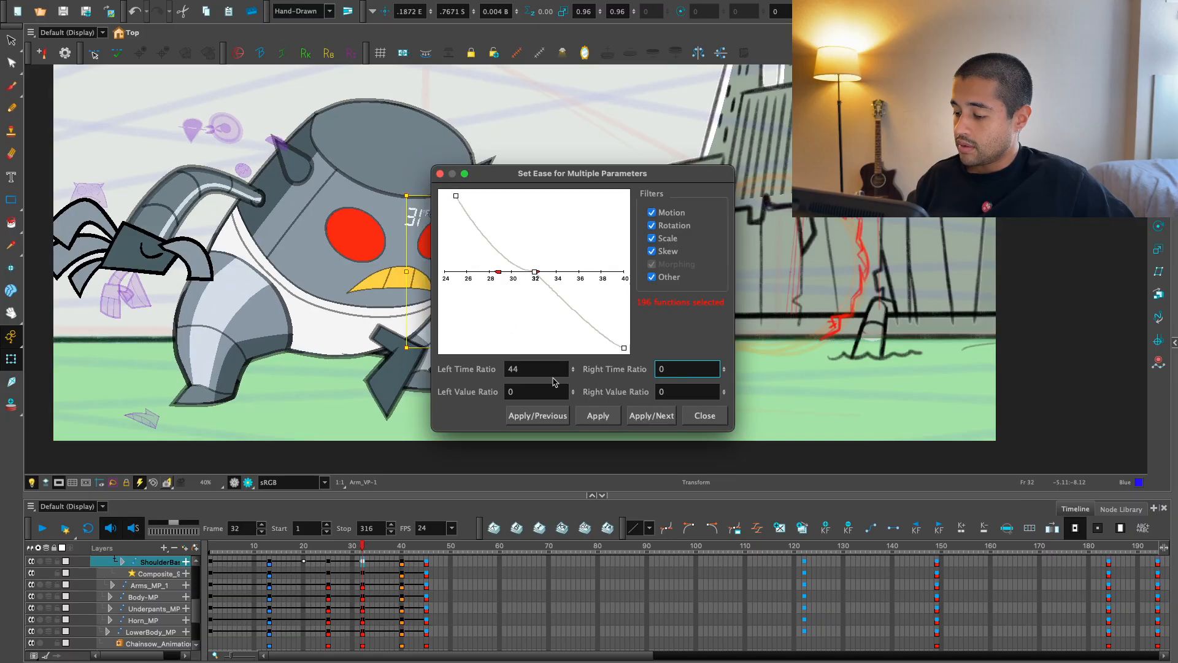
left_click(614, 416)
left_click(654, 417)
left_click(658, 416)
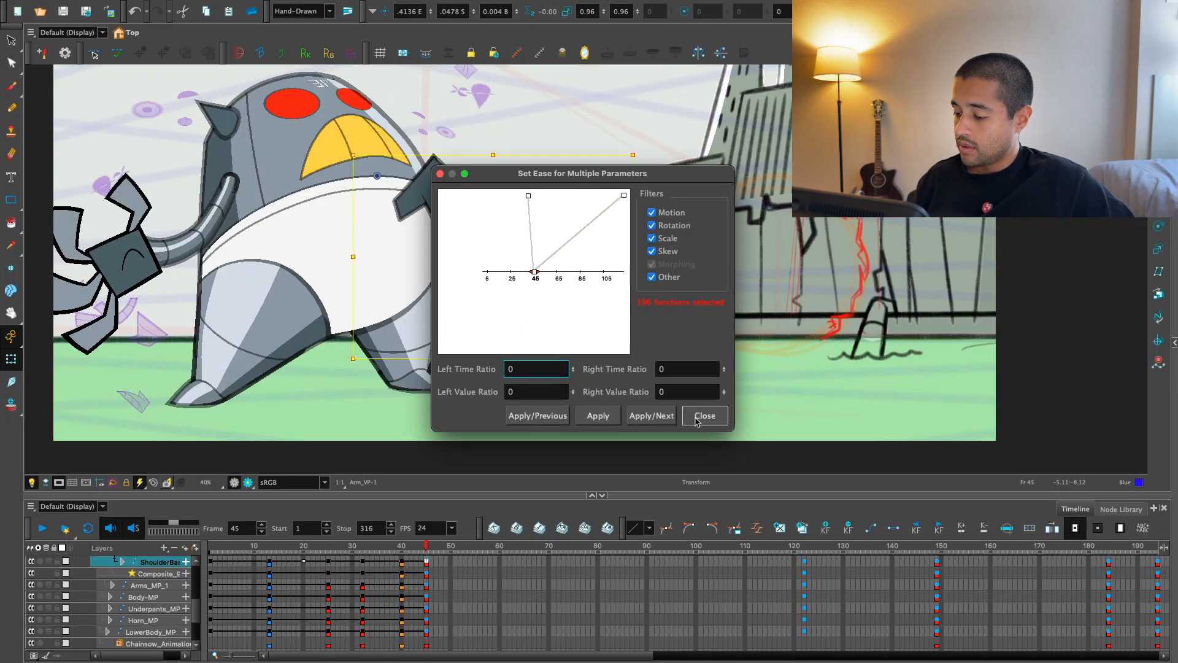
left_click(700, 418)
- Play the rise repeatedly at different zoom levels to review the far arm's easing
key("shift+comma")
key("Return")
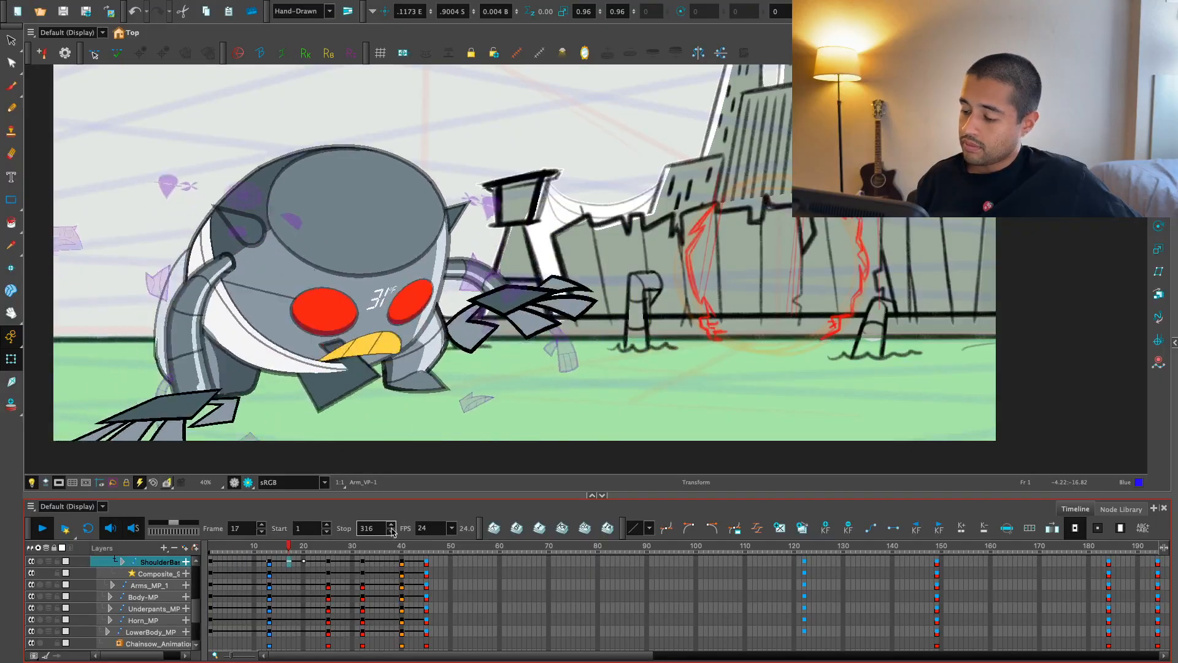
key("Return")
key("shift+comma")
key("1")
key("1")
left_click_drag(480, 425, 489, 431)
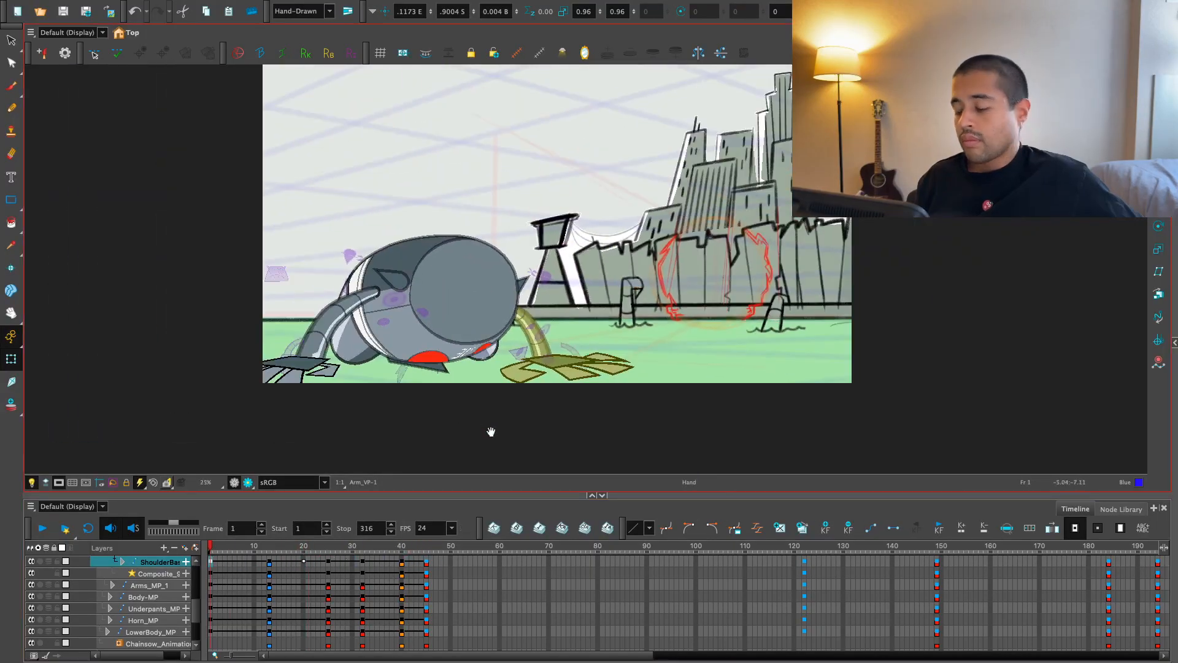
key("Return")
key("2")
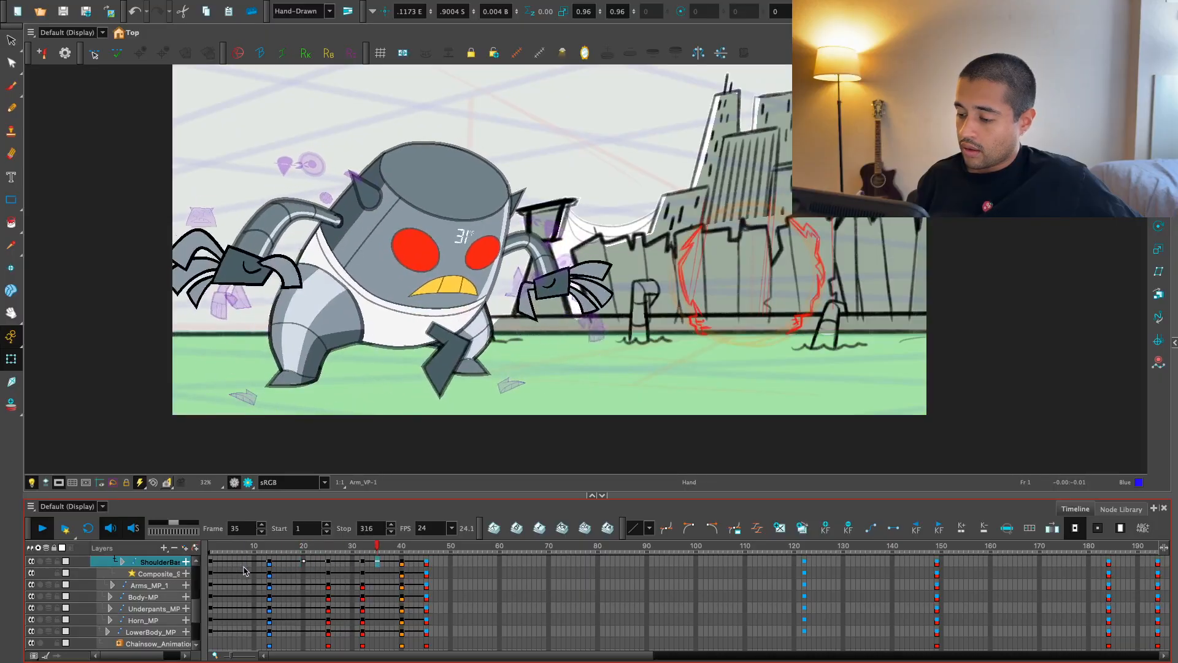
key("Return")
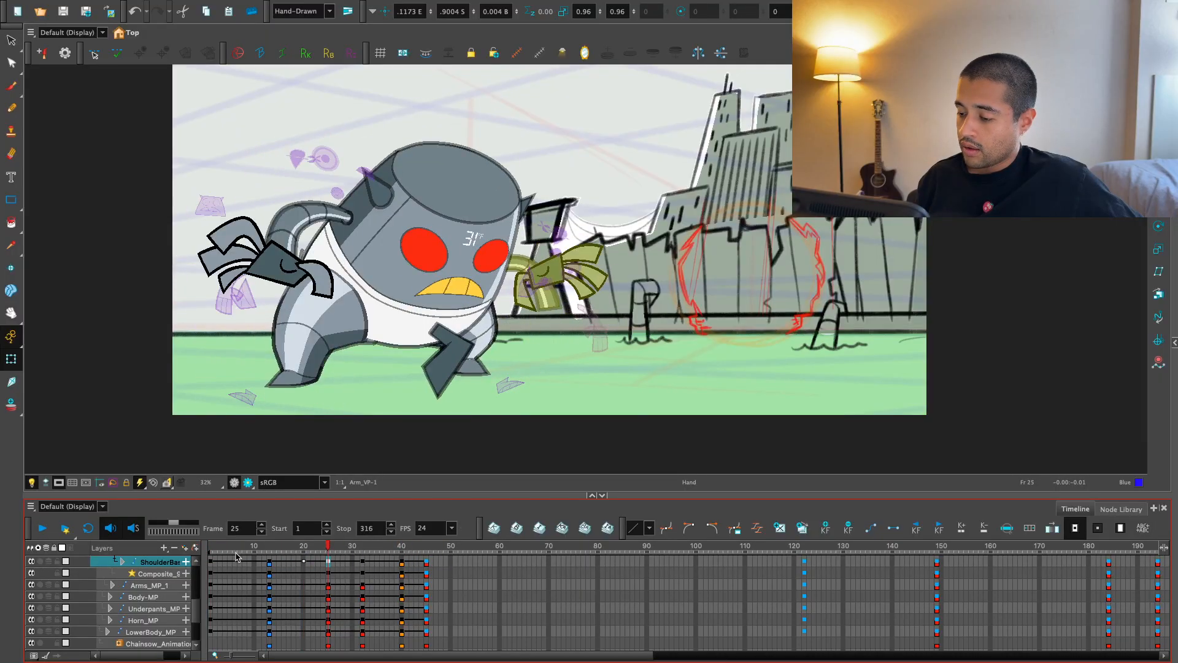
- Reshape the far arm's deformation at frame 20 to draw the wrist and hand closer to the body, checking against frame 13
scroll(510, 308, "up", 2)
left_click(376, 294)
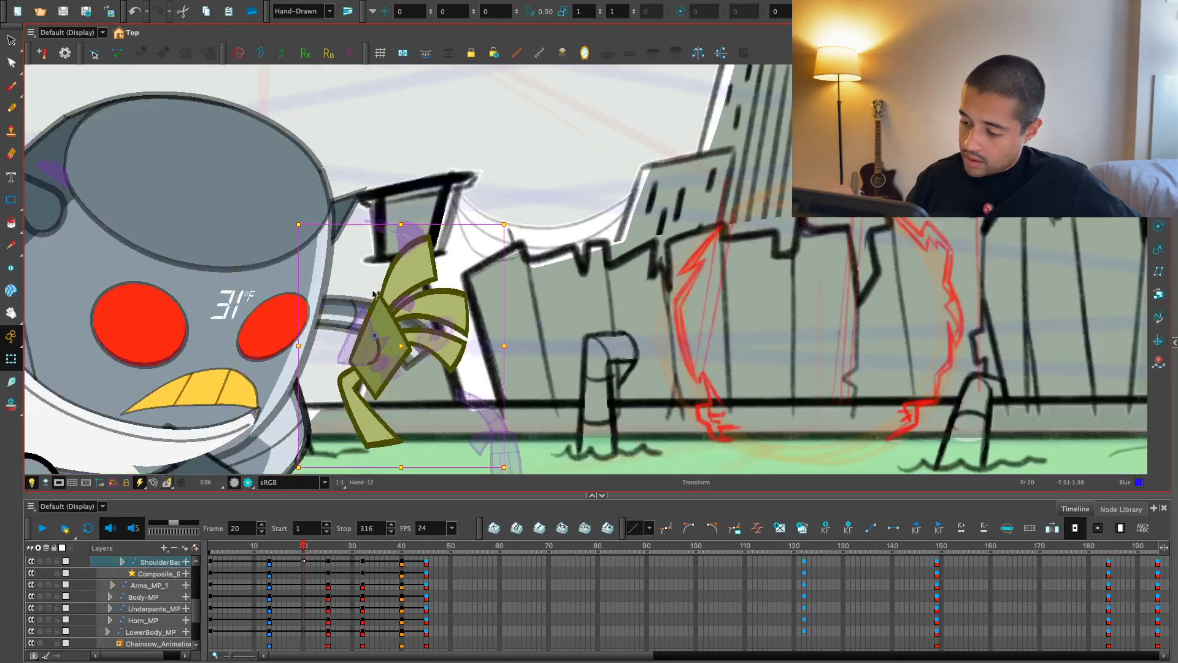
left_click_drag(374, 294, 400, 347)
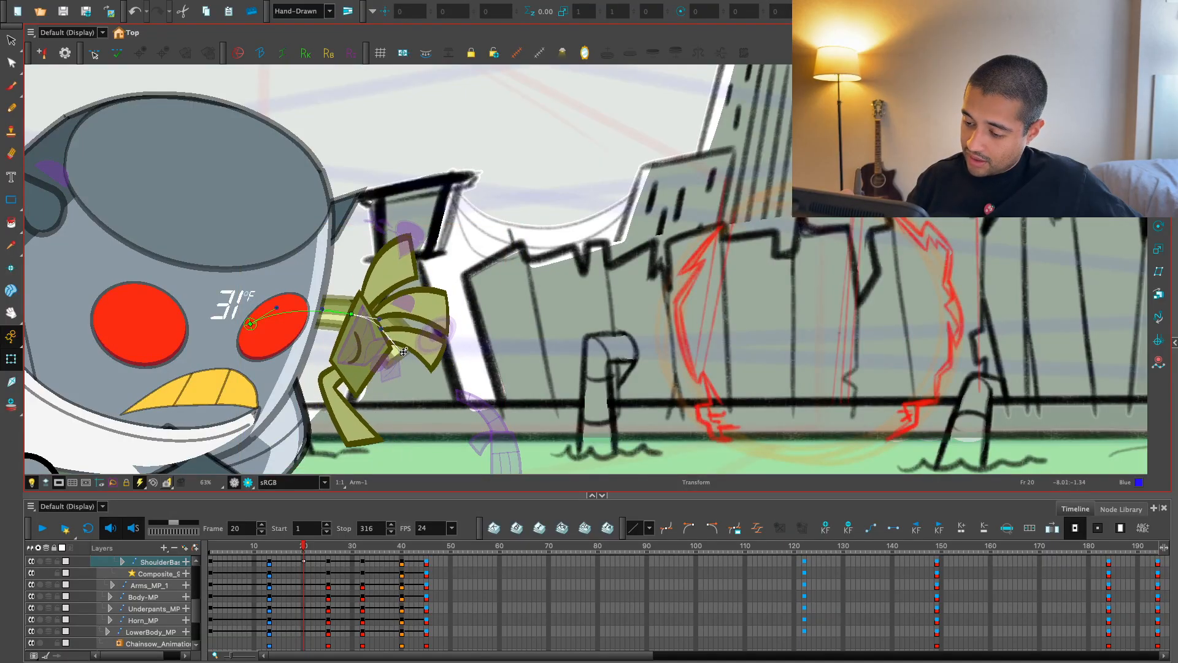
left_click(432, 307)
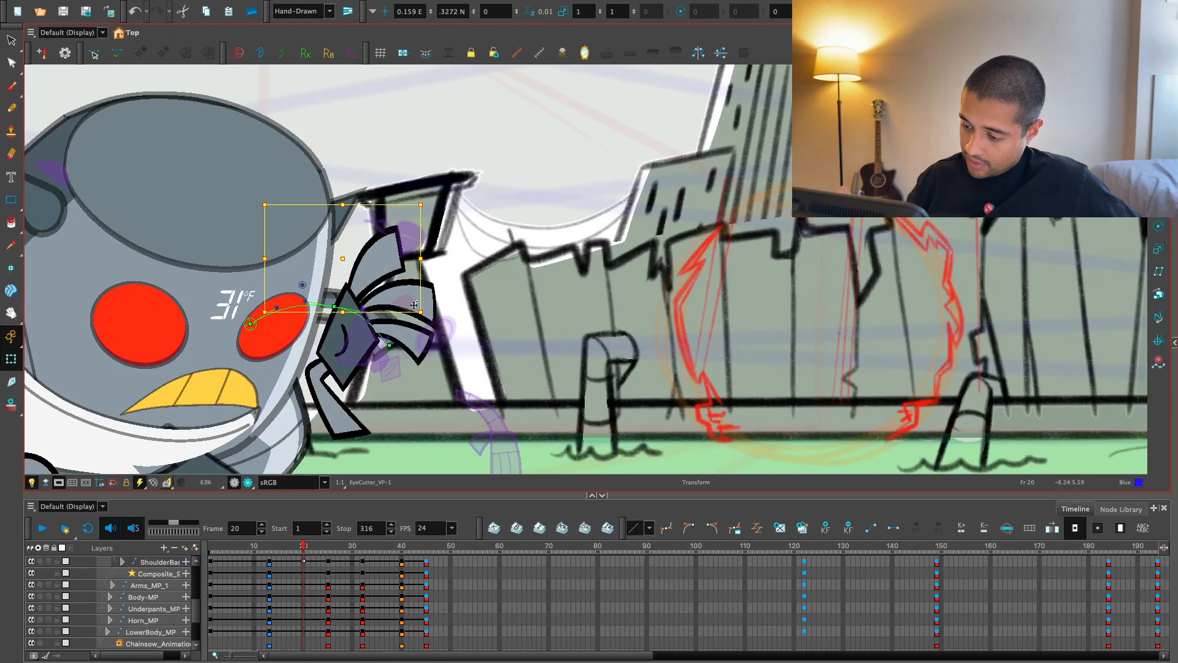
key("comma")
key("comma")
key("comma")
key("comma")
key("comma")
key("comma")
key("comma")
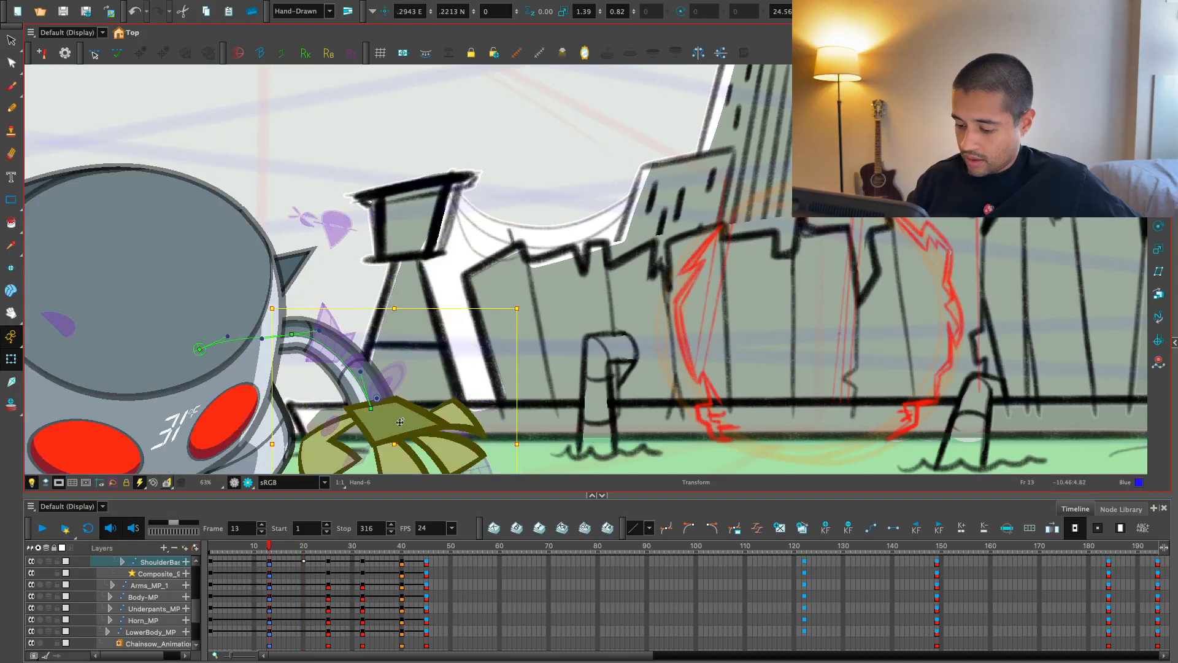
- Collapse the AirFryer-P rig, add a new drawing layer above it and create blank drawings at the keyframe positions through frame 45
key("minus")
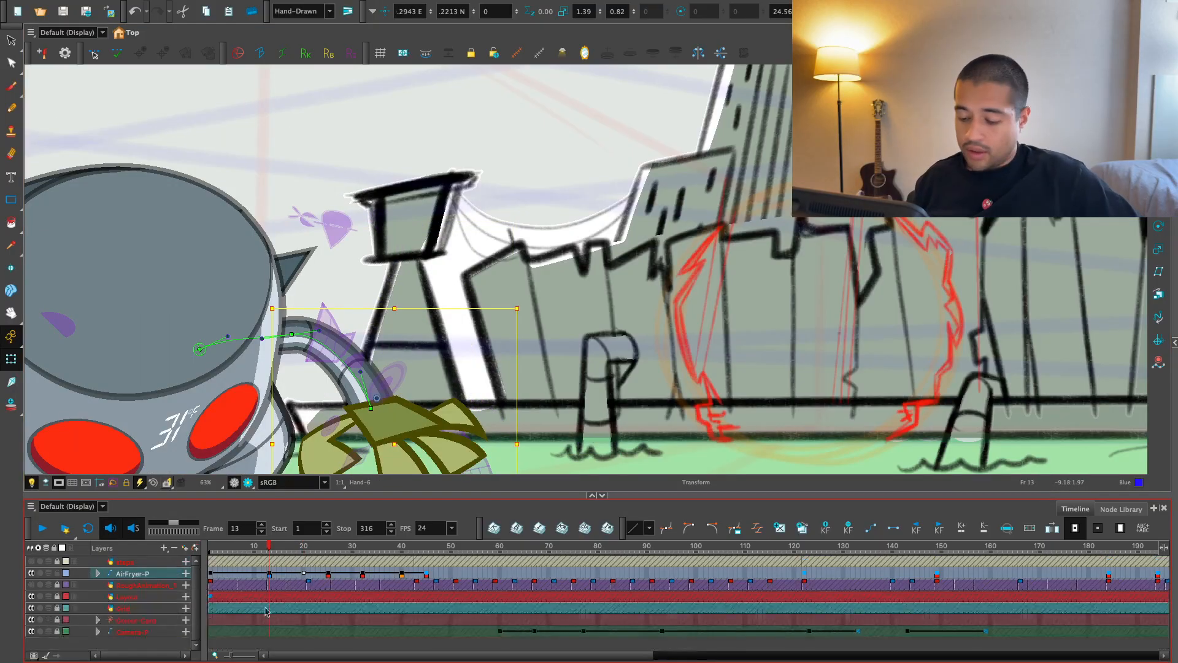
left_click(160, 641)
key("super+r")
left_click(526, 376)
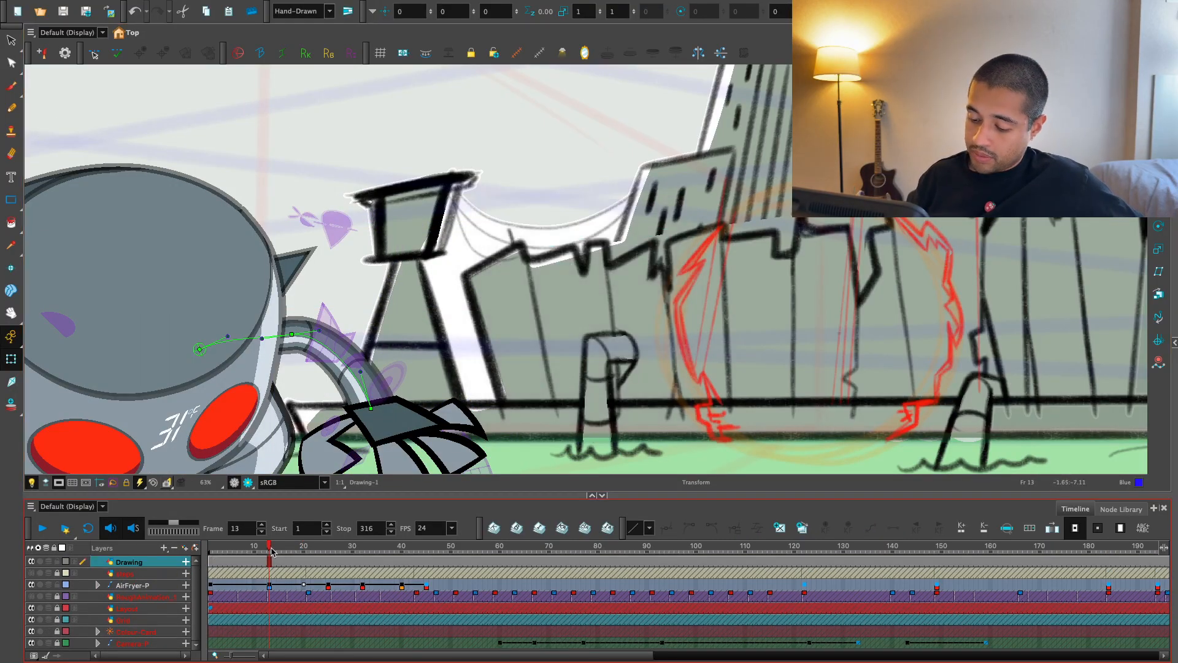
key("alt+t")
left_click_drag(270, 550, 431, 545)
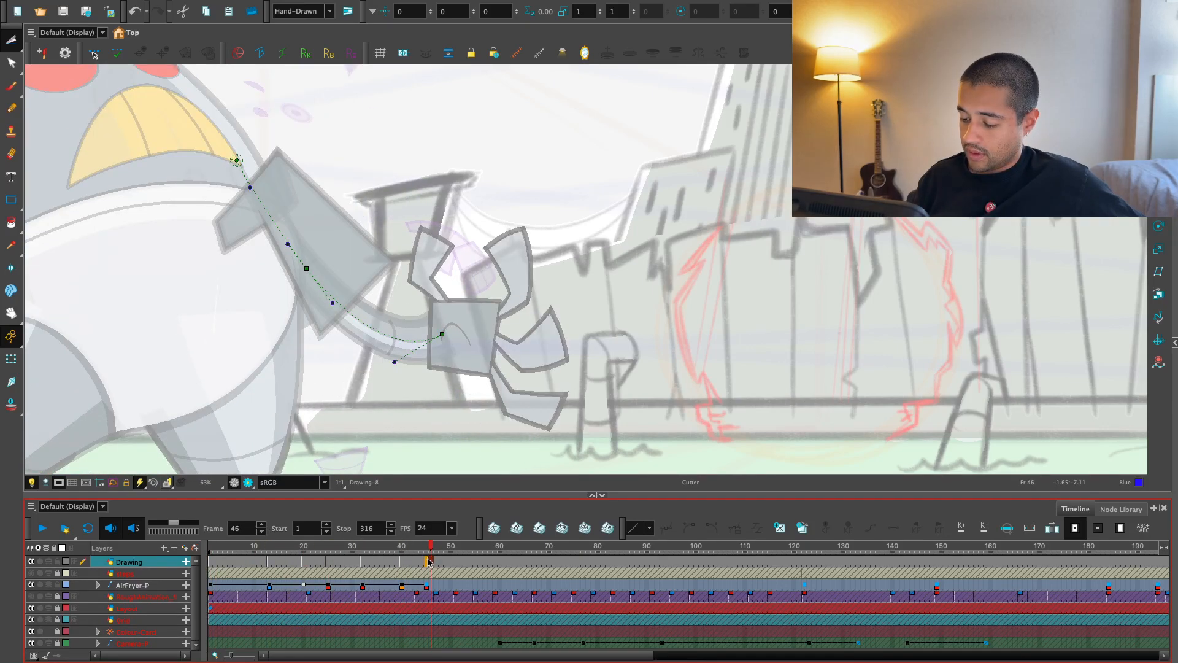
left_click(428, 561)
- Sketch blue brush guide lines over the far arm, palm and fingers at frame 1 on the new drawing layer
key("alt+b")
scroll(396, 376, "down", 1)
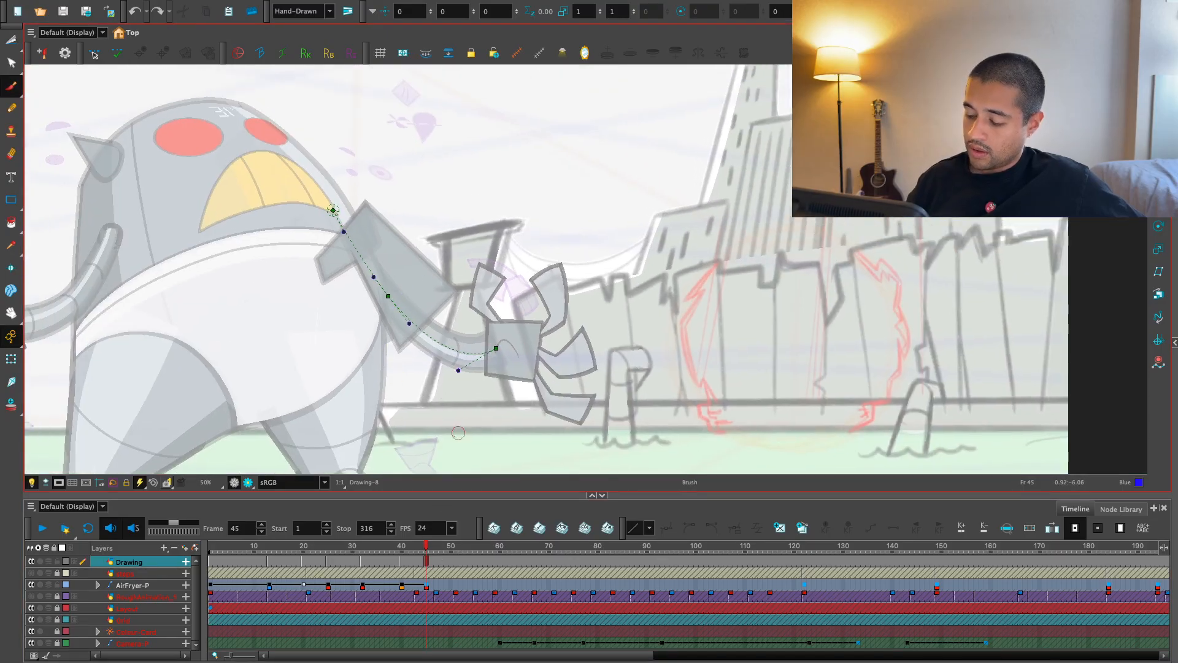
key("f")
key("f")
key("f")
key("f")
key("f")
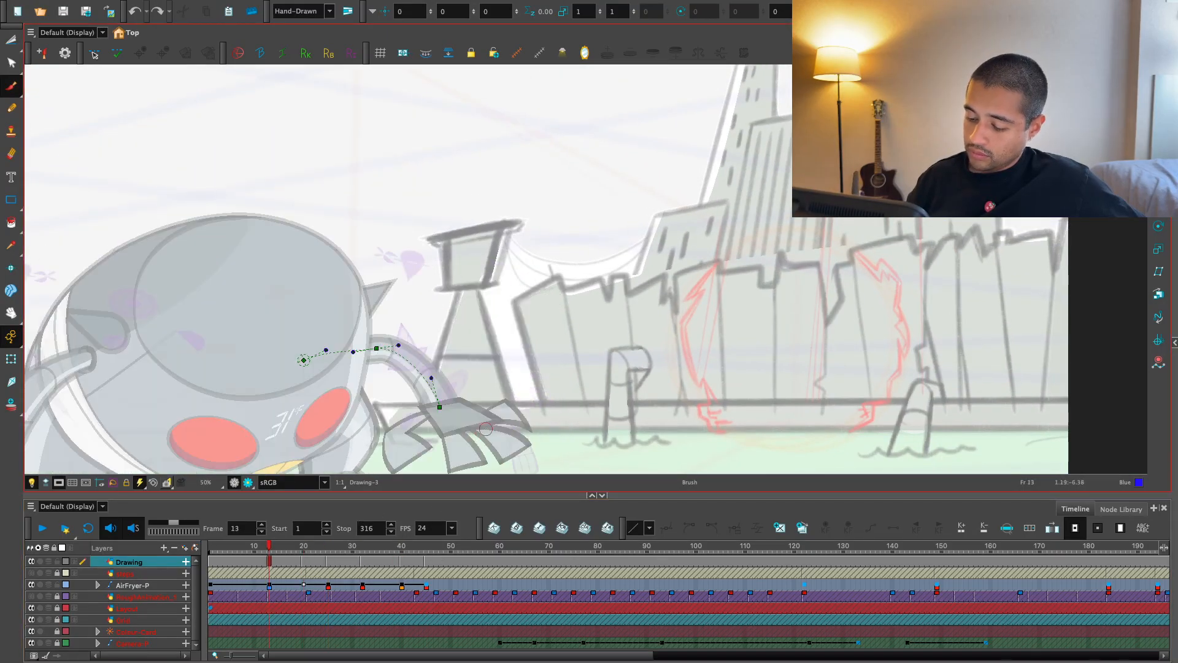
left_click_drag(510, 411, 517, 372)
key("f")
key("g")
key("f")
left_click_drag(400, 348, 378, 278)
left_click_drag(375, 297, 432, 397)
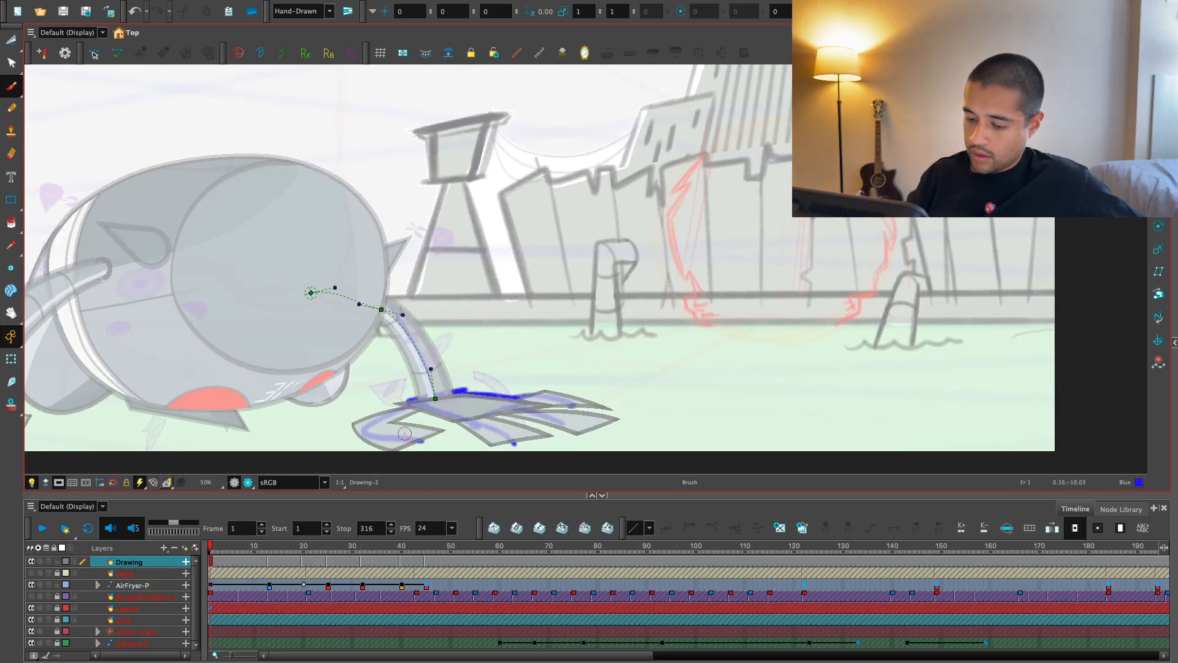
- Turn off Animate mode and nudge the Drawing layer forward to 0.004 F, in front of the robot
left_click(11, 336)
left_click(61, 358)
key("shift+t")
left_click(142, 594)
left_click(130, 562)
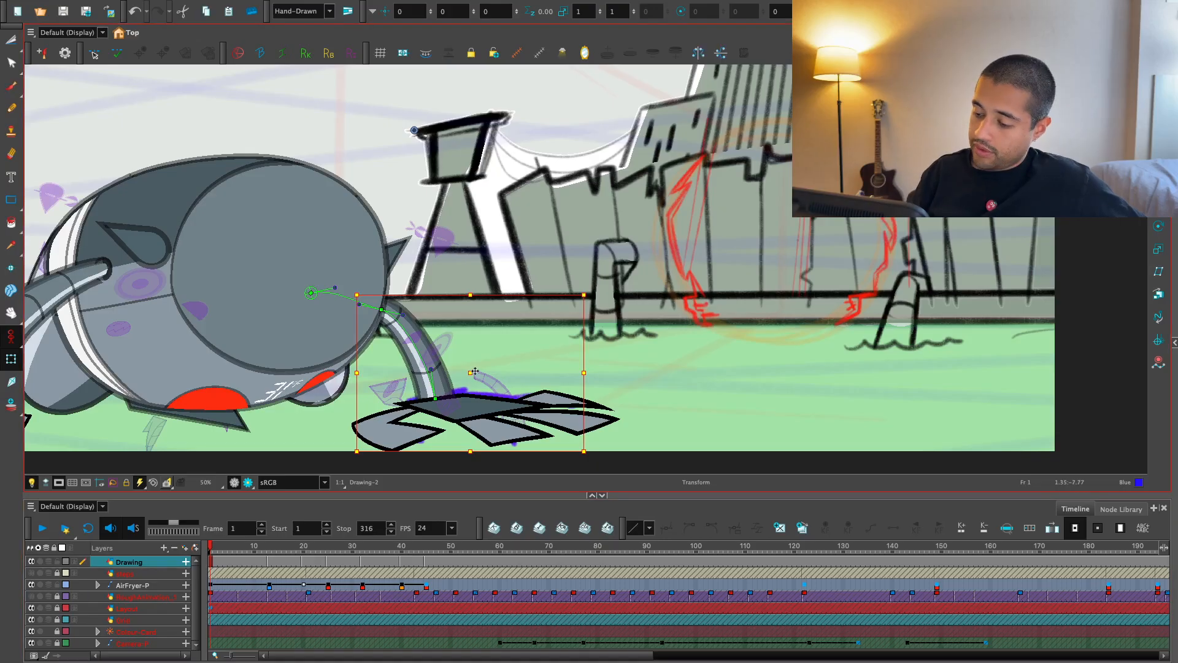
key("alt+Down")
key("alt+Down")
key("alt+Down")
key("alt+Down")
key("alt+b")
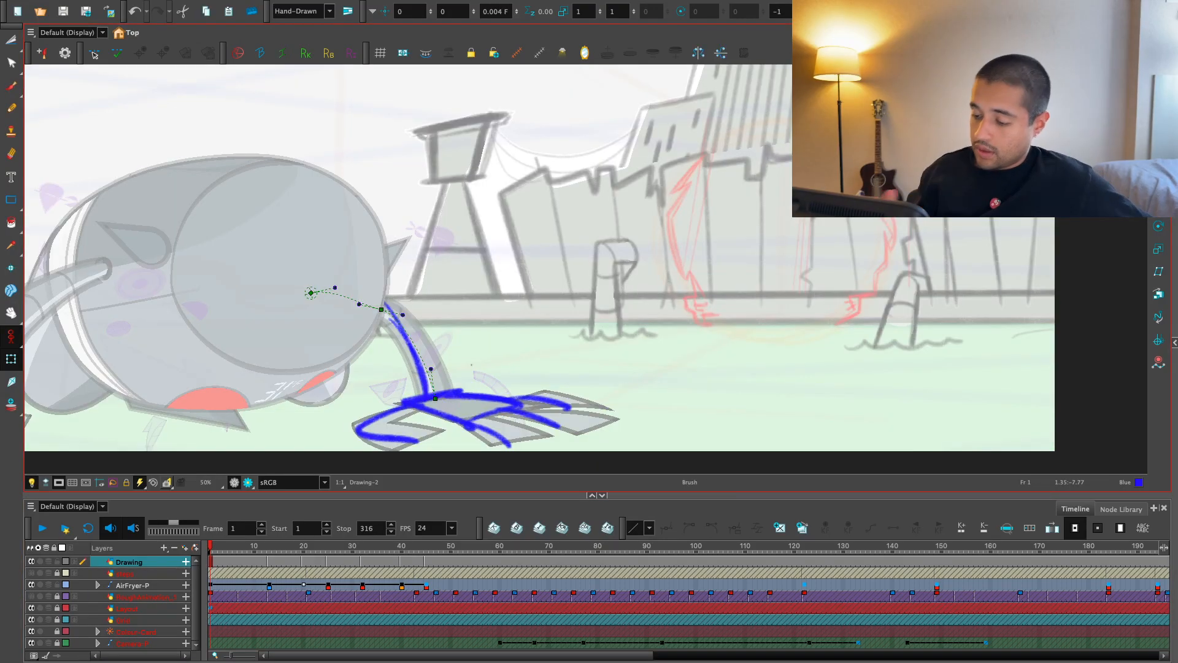
- Flip between frames 1 and 13 to compare the guide sketch with the next arm pose
left_click(314, 505)
key("g")
key("f")
key("g")
key("f")
key("g")
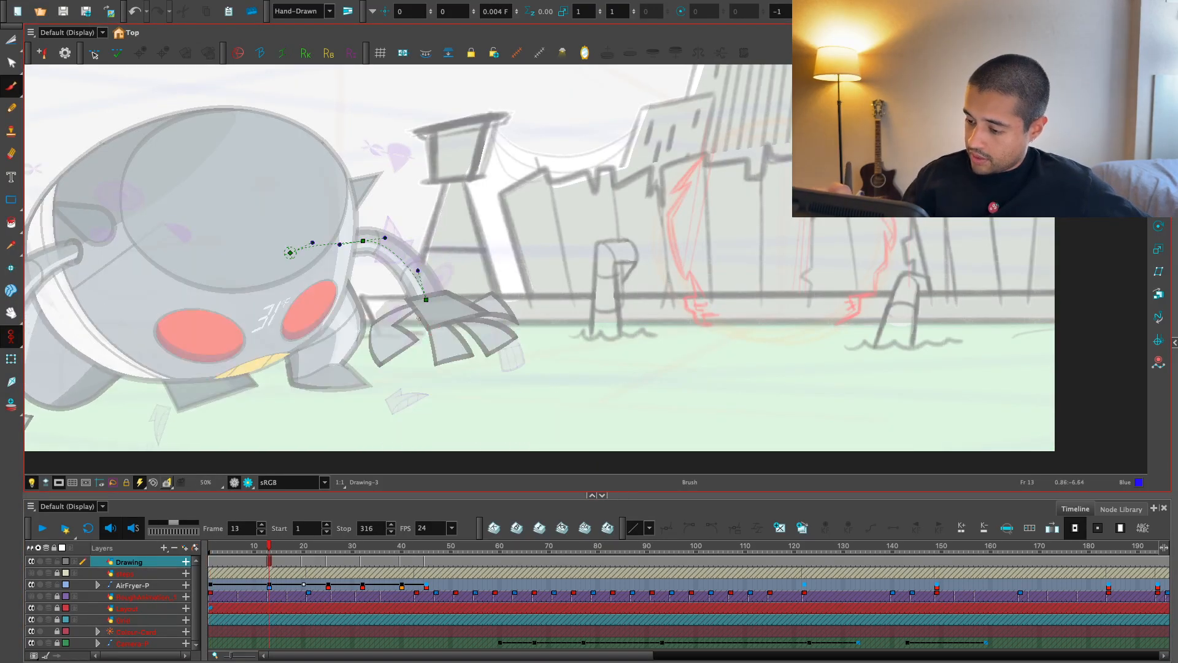
key("f")
key("g")
key("f")
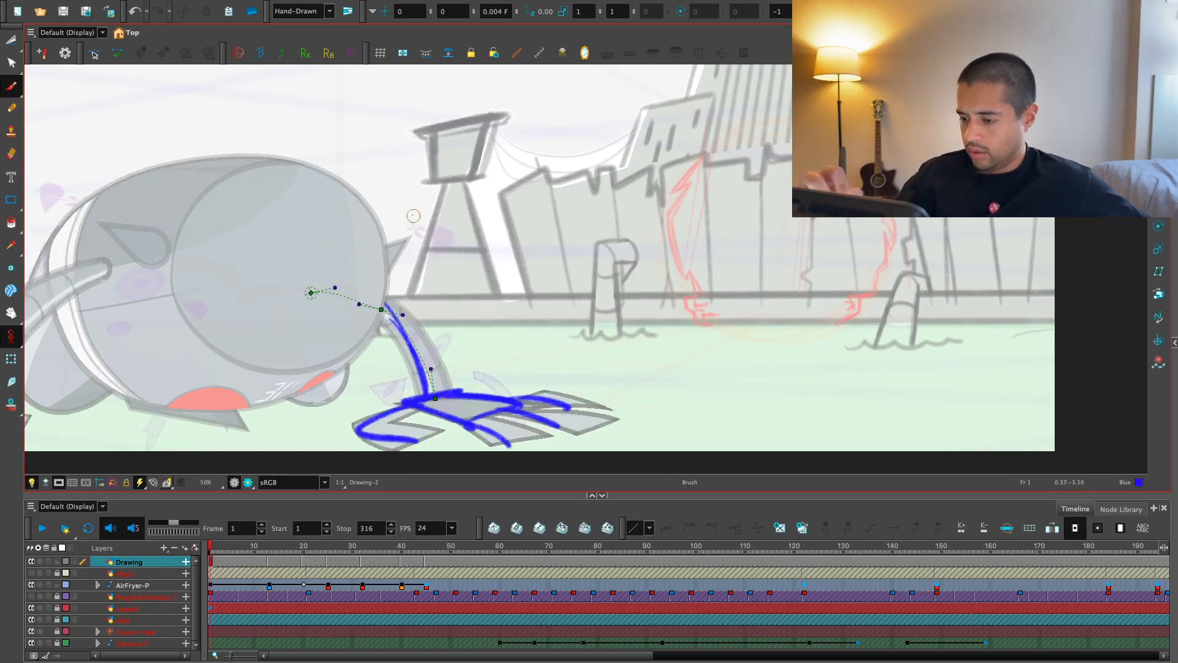
- Sketch blue guide lines for the far arm and a boxed palm at frame 13 on the drawing layer
key("g")
key("f")
key("g")
key("g")
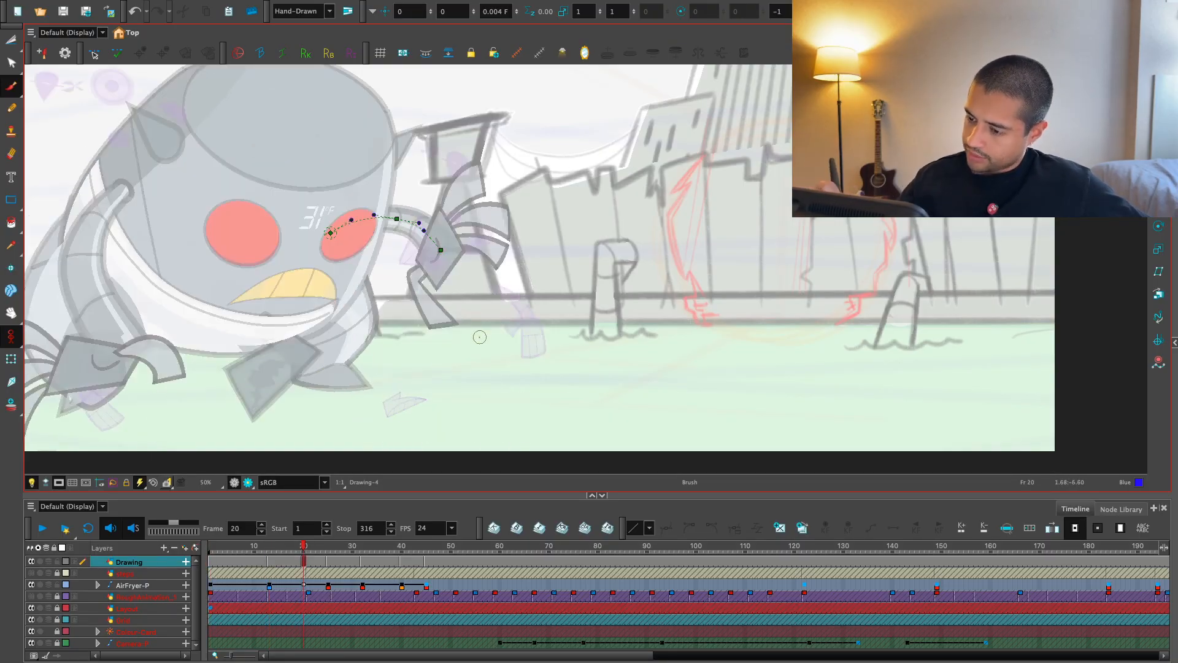
- Sketch the far arm's guide curve and a diamond-shaped palm at frame 20, checking against the frame 13 sketch
key("f")
key("g")
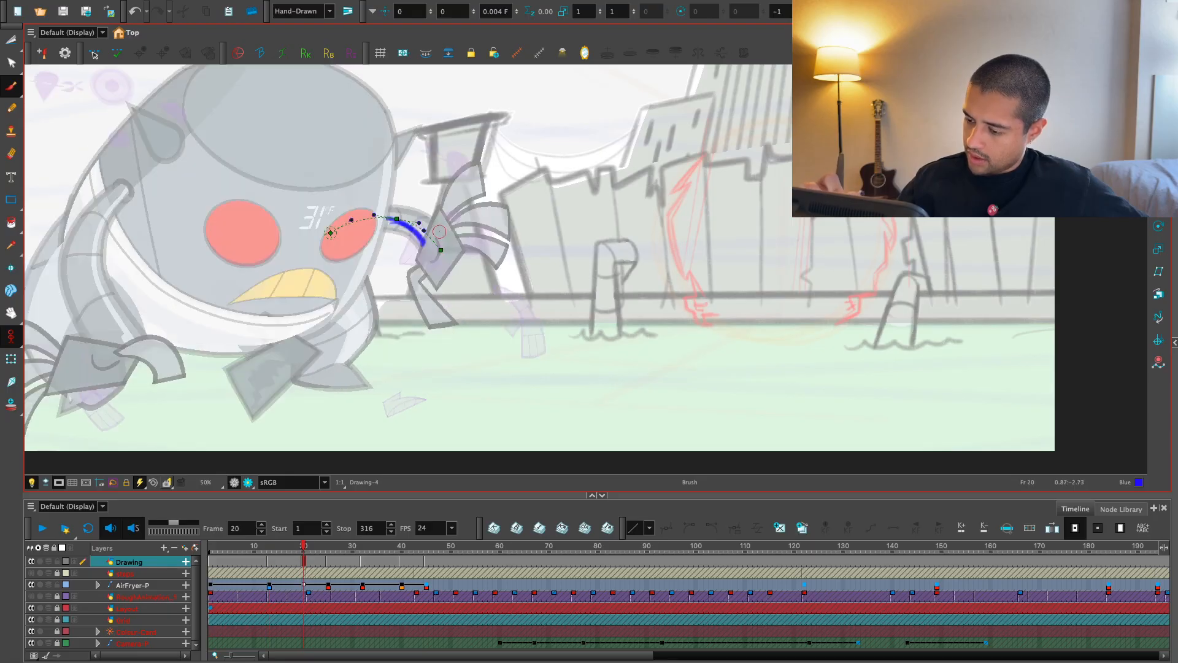
key("g")
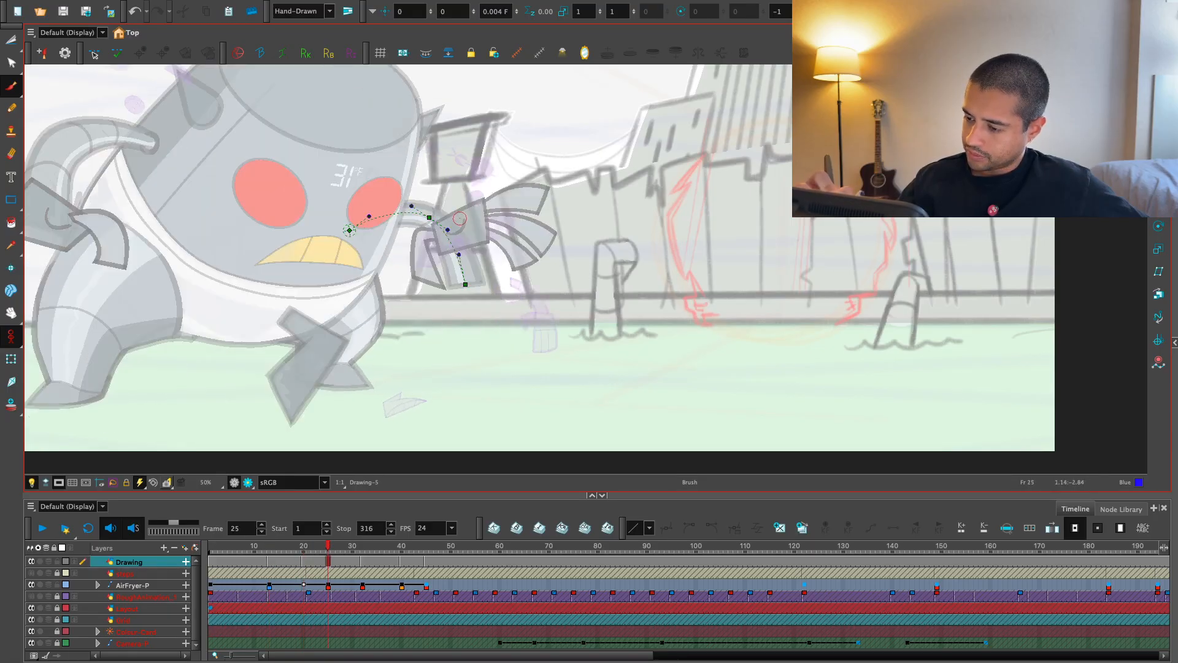
- Sketch a tilted palm outline and the connecting far-arm guide curve at frame 25, comparing with the neighbouring poses
key("f")
key("g")
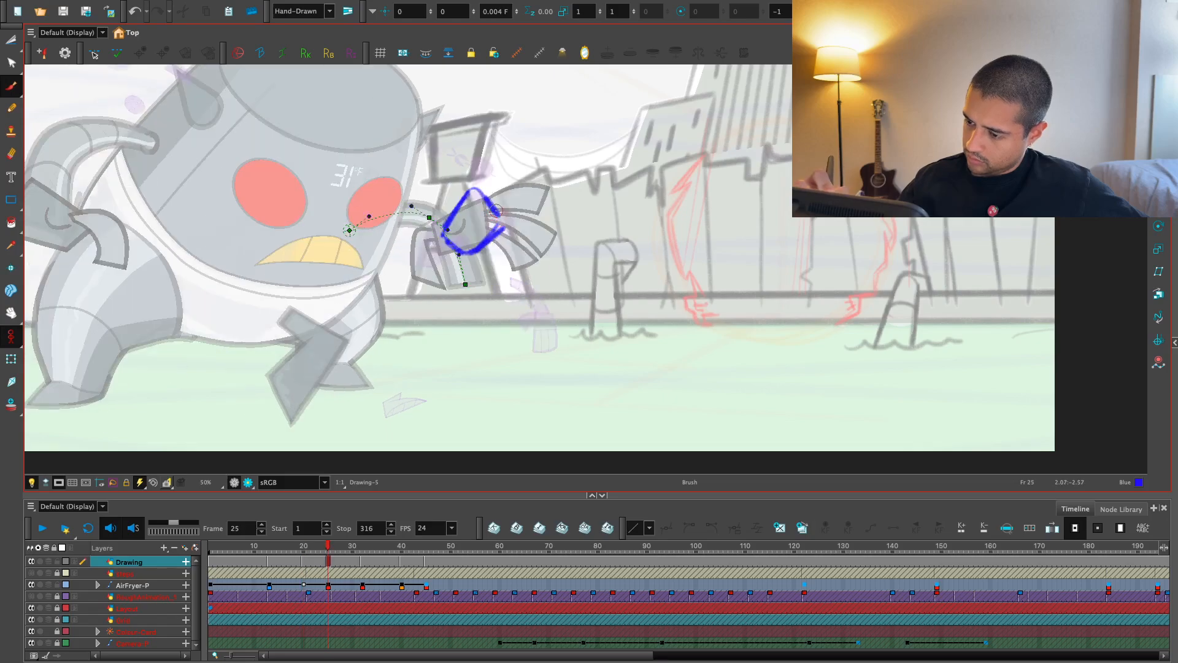
key("f")
key("f")
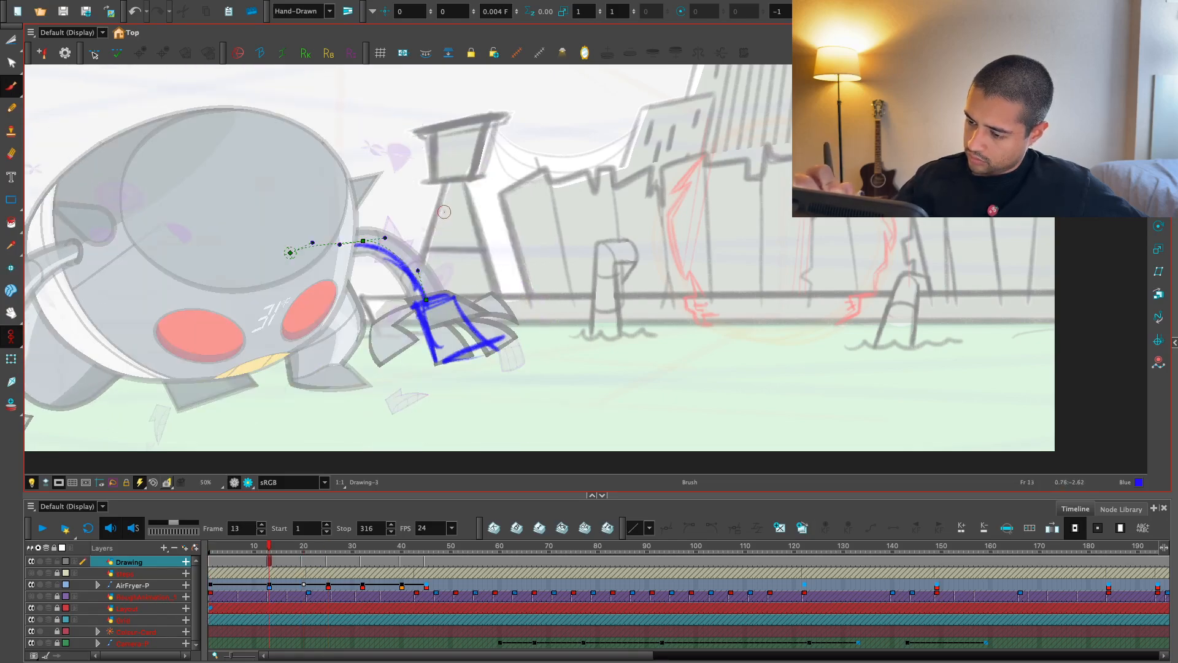
key("g")
key("g")
key("g")
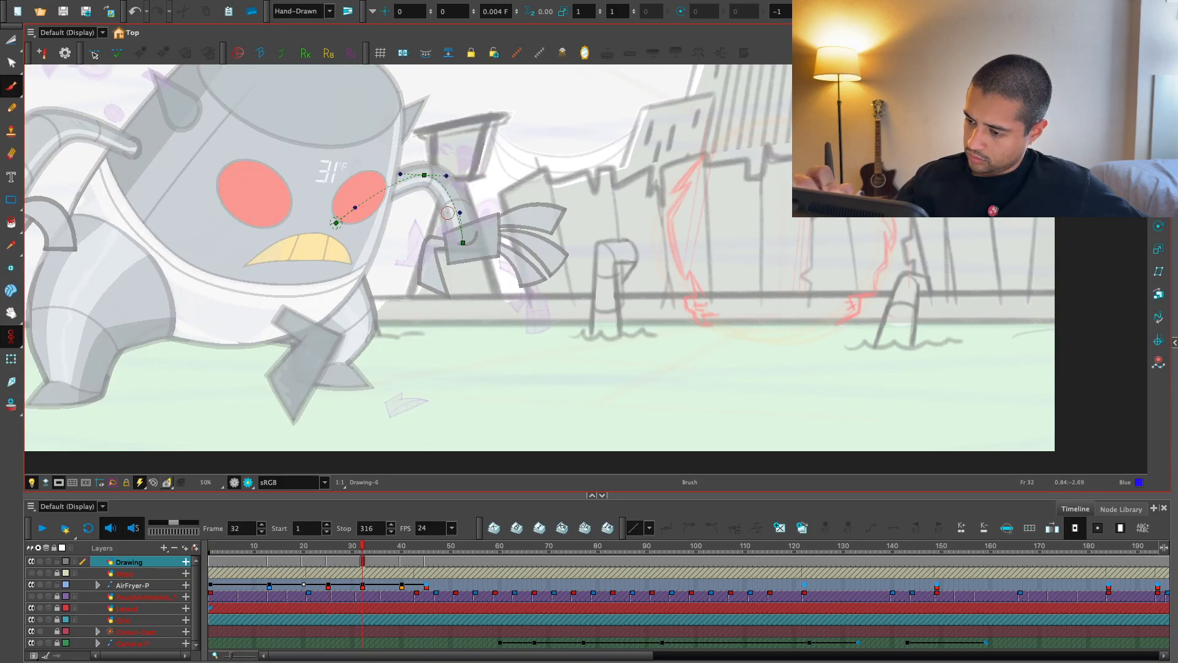
key("f")
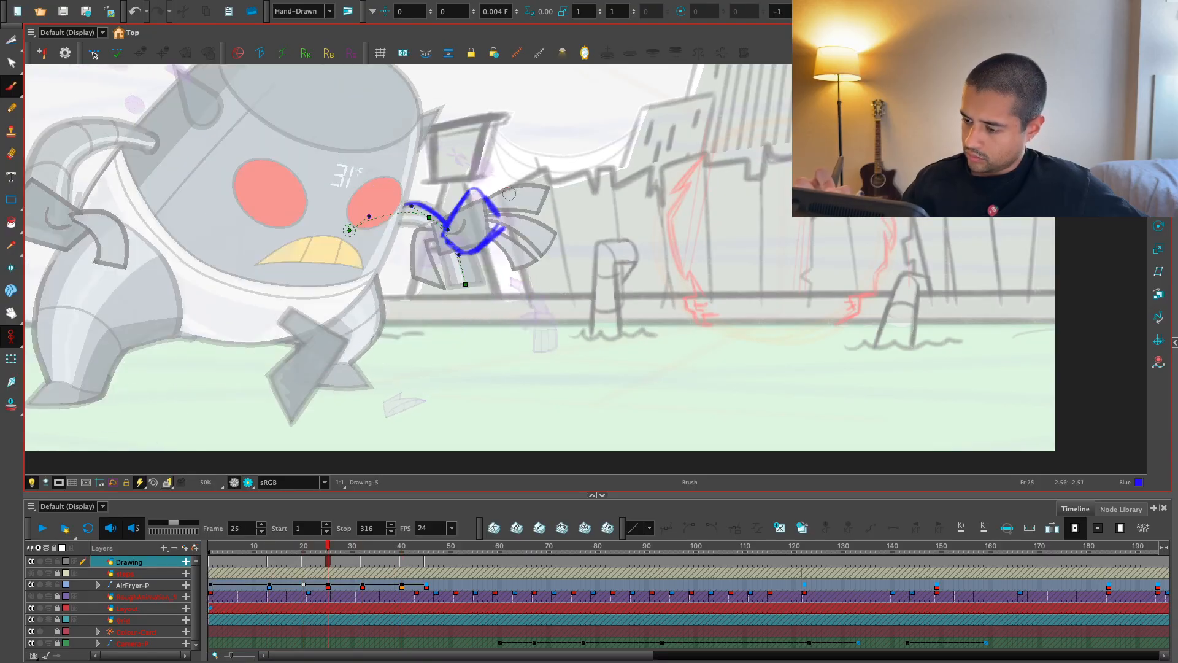
- Sketch the far palm guide at frame 32 and the curved arm and palm guides at frame 40
key("g")
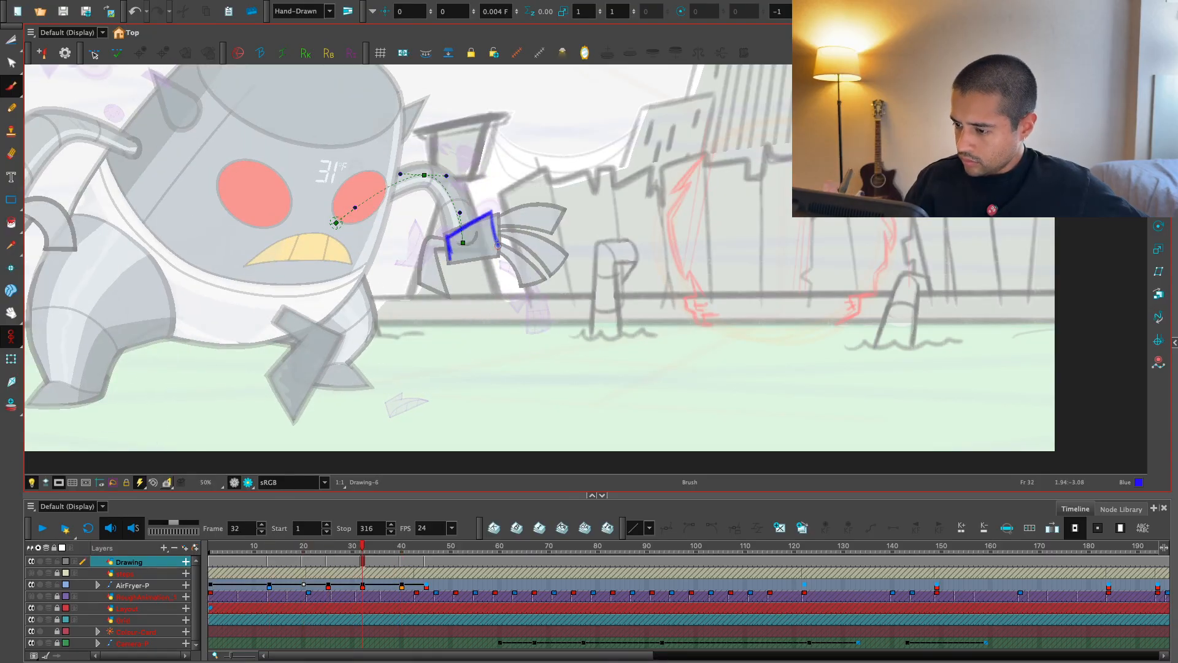
key("f")
key("f")
key("g")
key("g")
key("g")
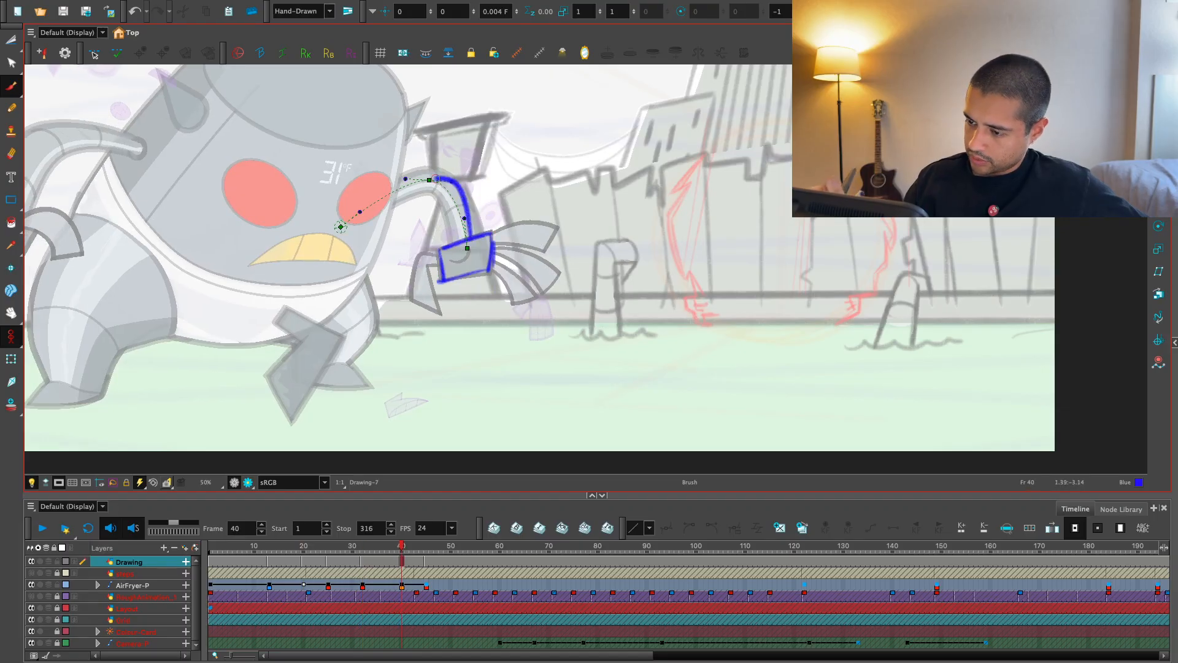
- Draw the arched far-arm guide curve down to the palm at frame 32 and undo one action while comparing adjacent keyframes
key("f")
key("f")
key("g")
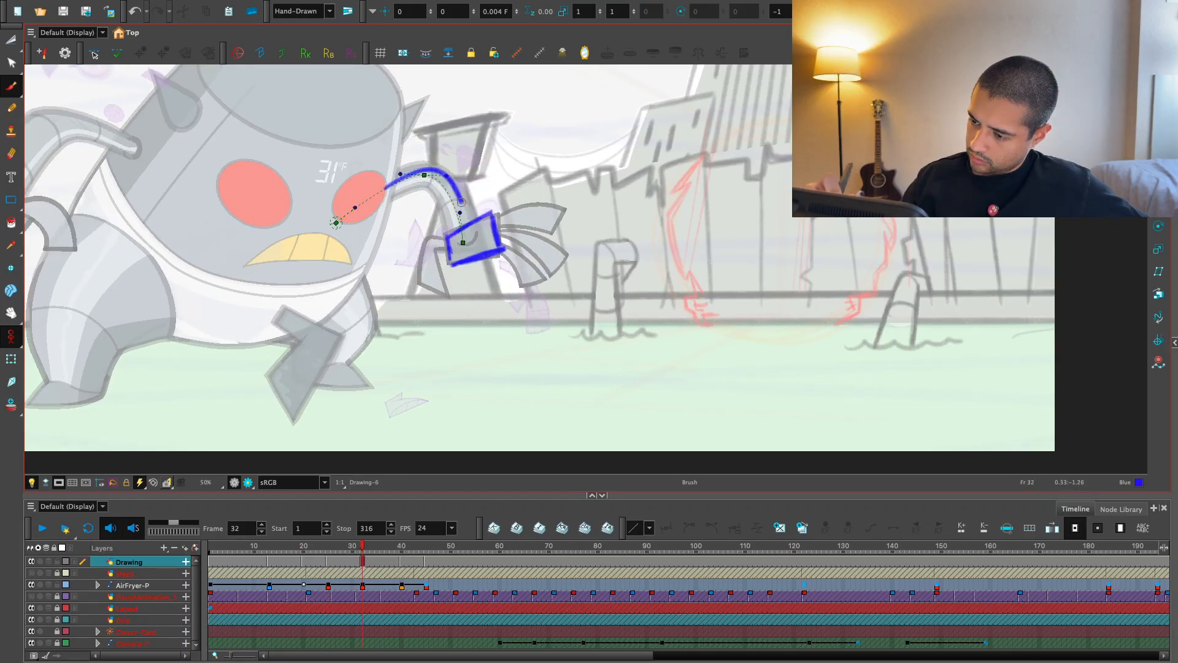
key("f")
key("g")
left_click_drag(462, 202, 461, 226)
key("g")
key("f")
key("f")
key("g")
key("ctrl+z")
key("f")
key("g")
key("g")
- Flip through the guide sketches across the keyframes and play the animation from the start to examine the far-arm arc
key("f")
key("f")
key("f")
key("f")
key("f")
key("f")
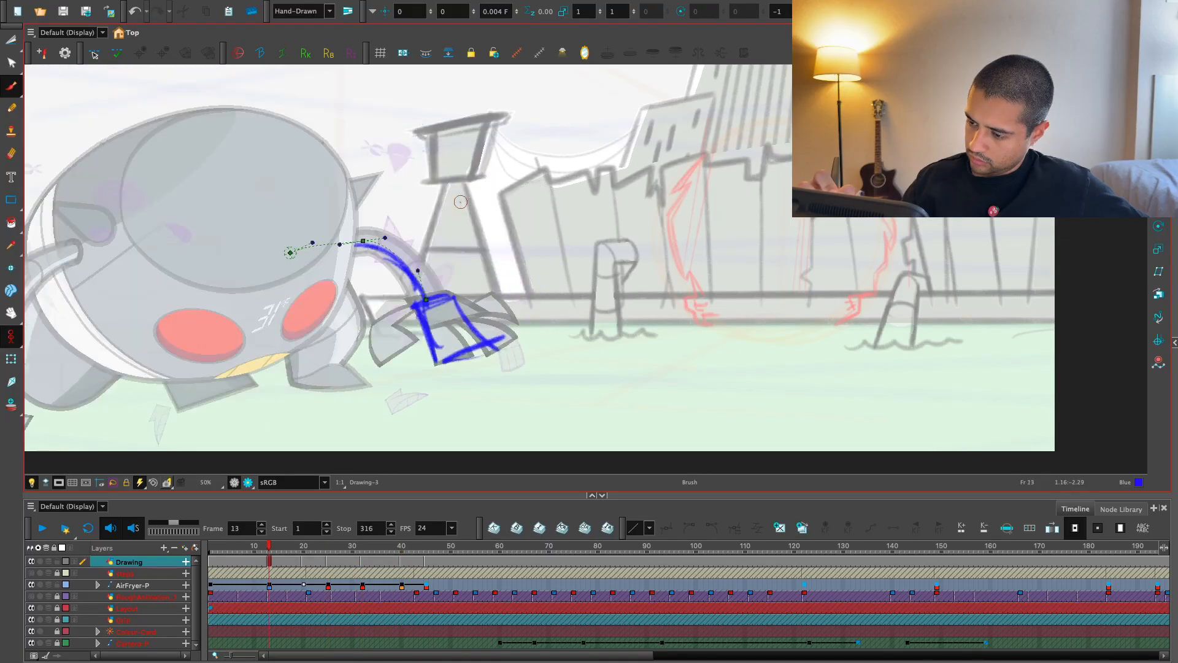
key("g")
key("g")
key("g")
key("g")
key("g")
key("g")
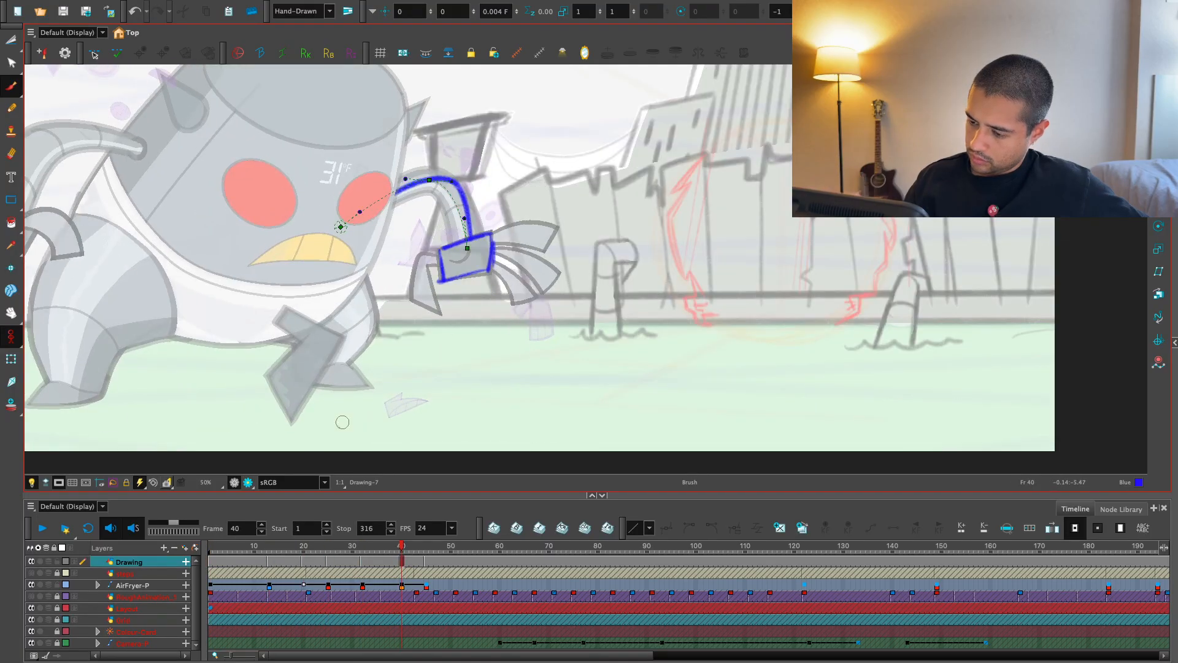
left_click(215, 548)
key("Return")
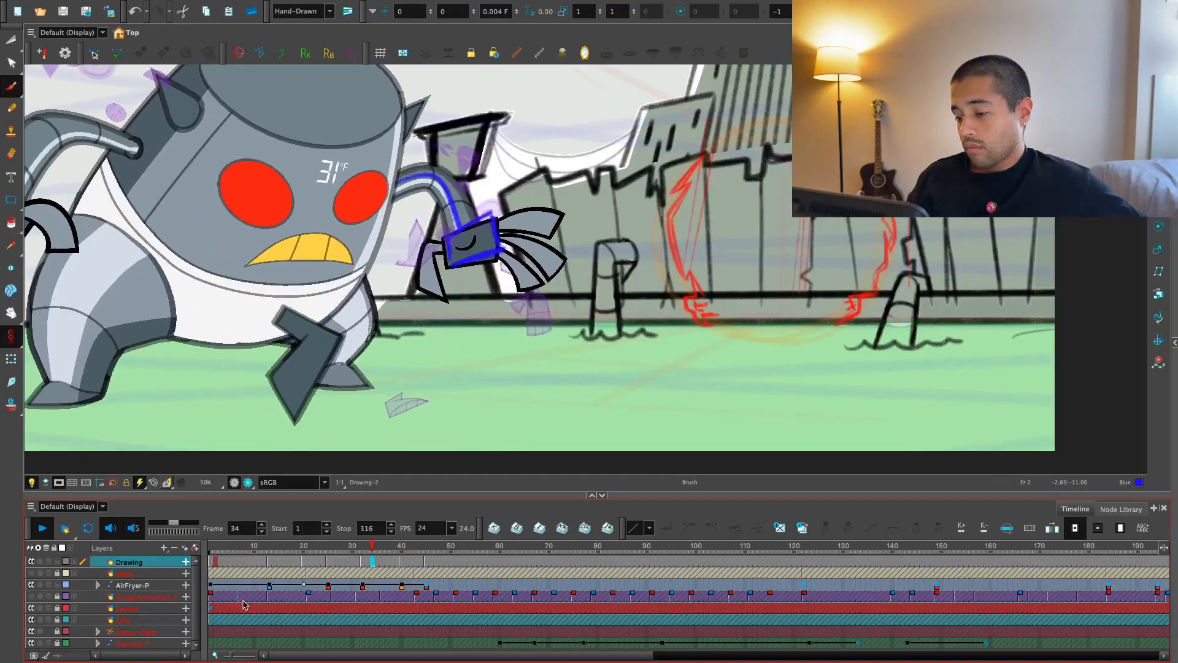
- Compare the far-arm guides at frame 13 with those at the following keyframes
left_click(268, 545)
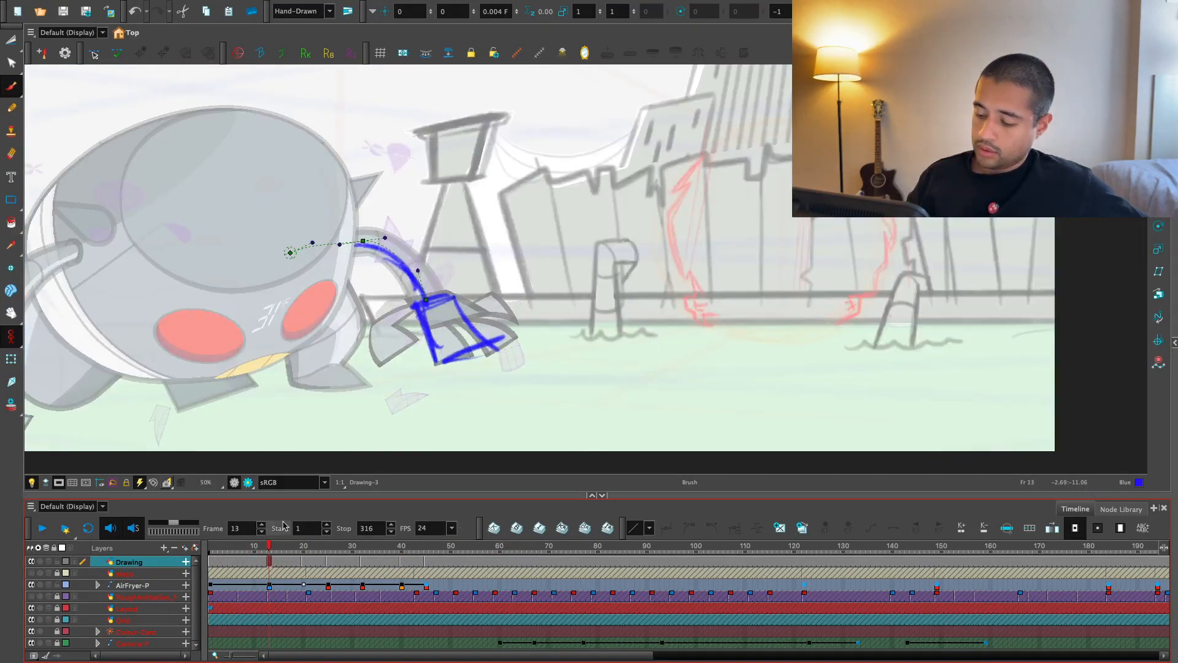
scroll(483, 200, "down", 1)
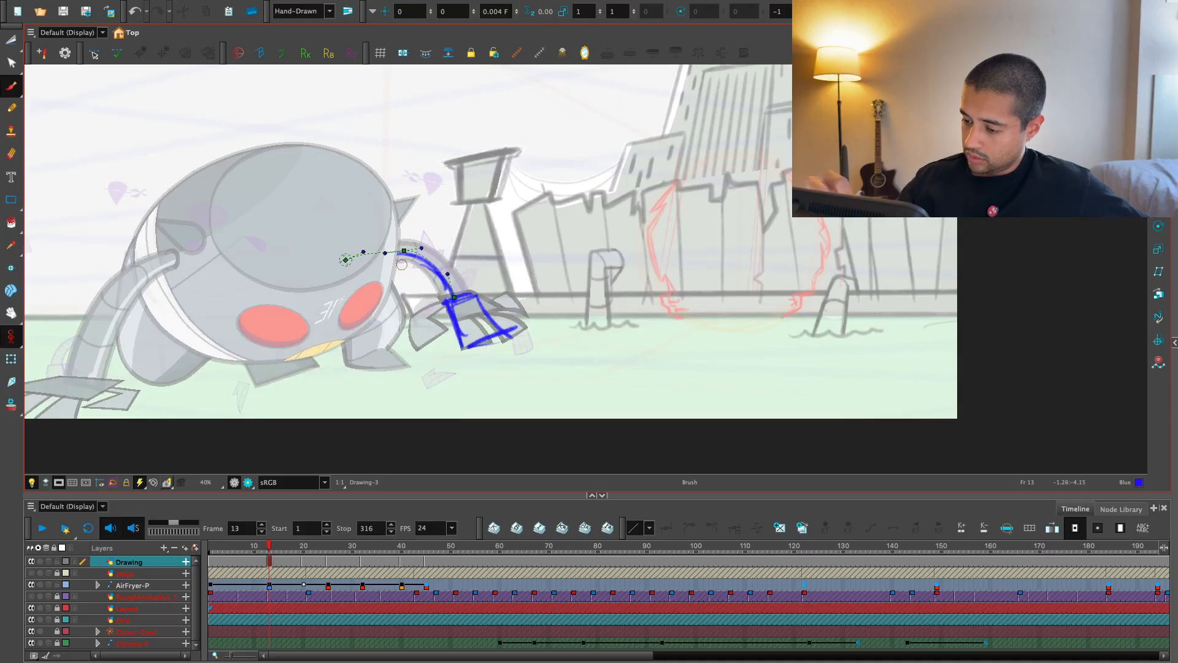
key("g")
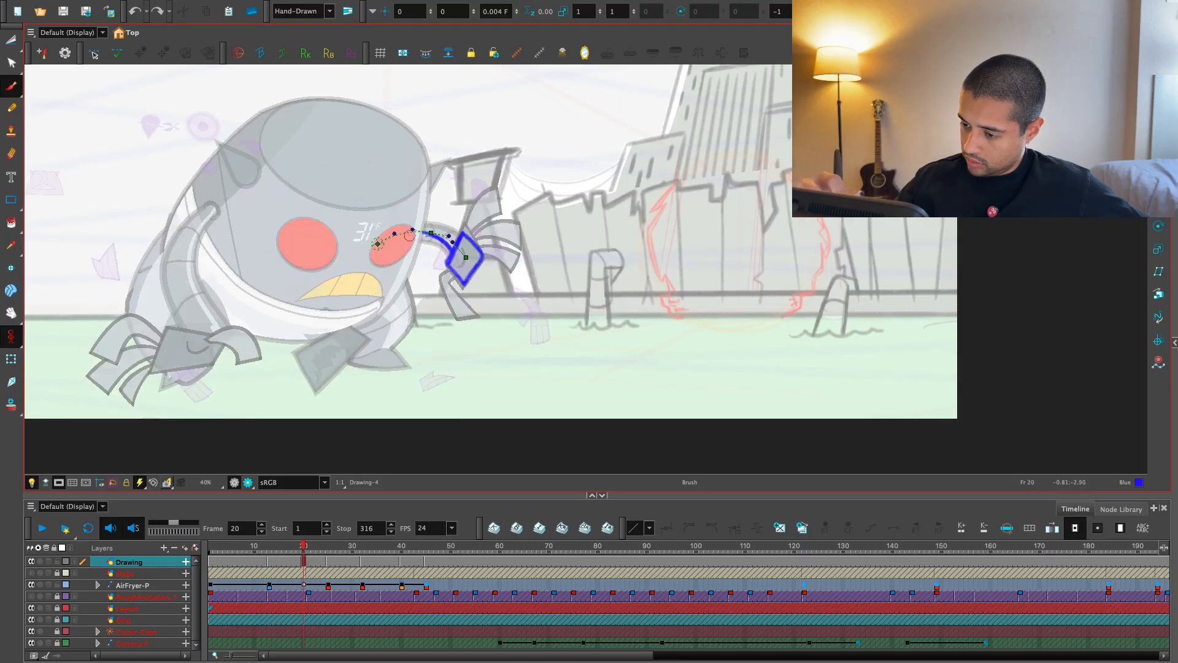
key("f")
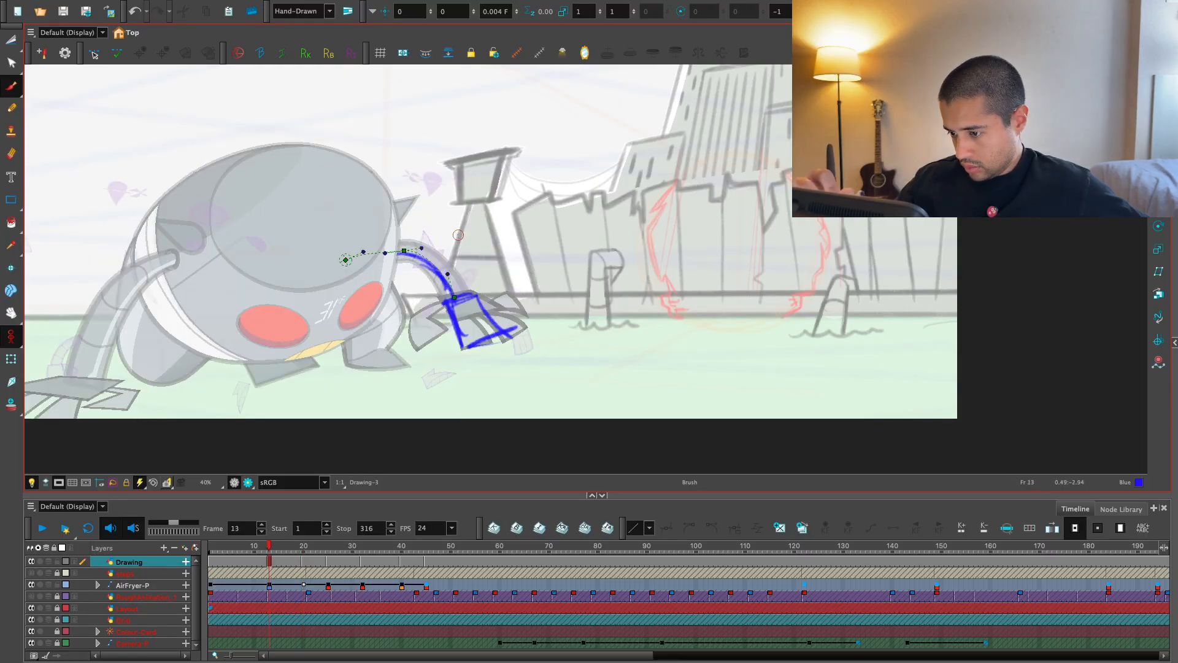
key("g")
key("g")
key("f")
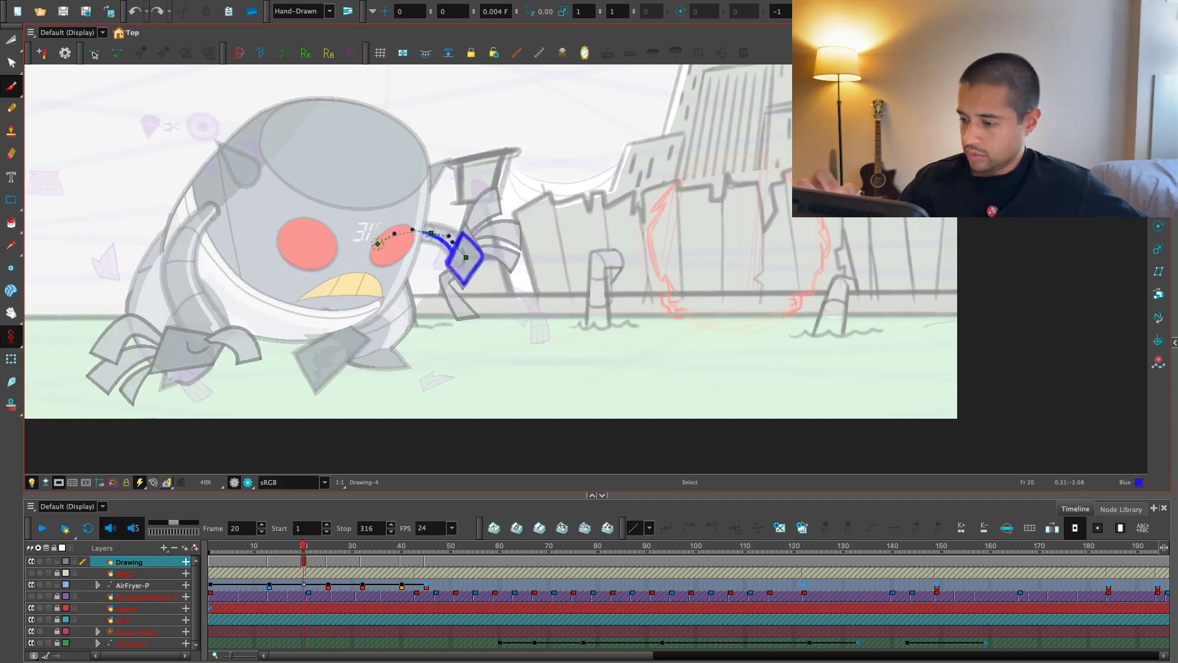
- Rotate and nudge the far hand at frame 20 with the Transform tool to line up with the guide palm
left_click(9, 367)
left_click_drag(11, 339, 39, 342)
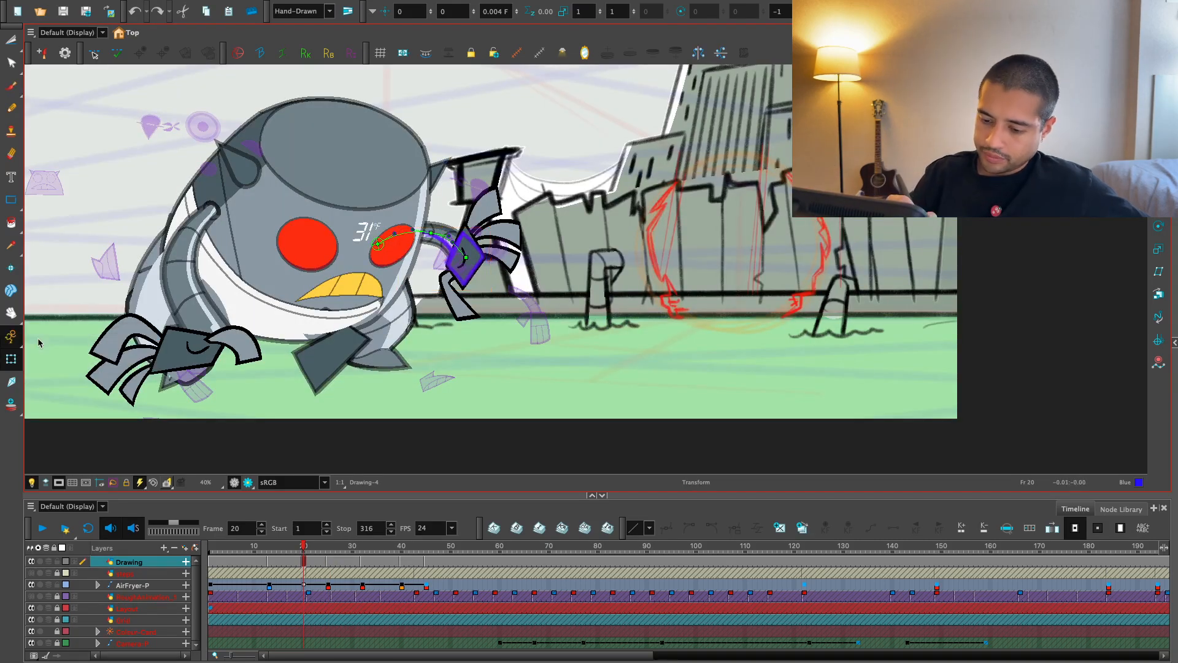
left_click(304, 584)
left_click(308, 548)
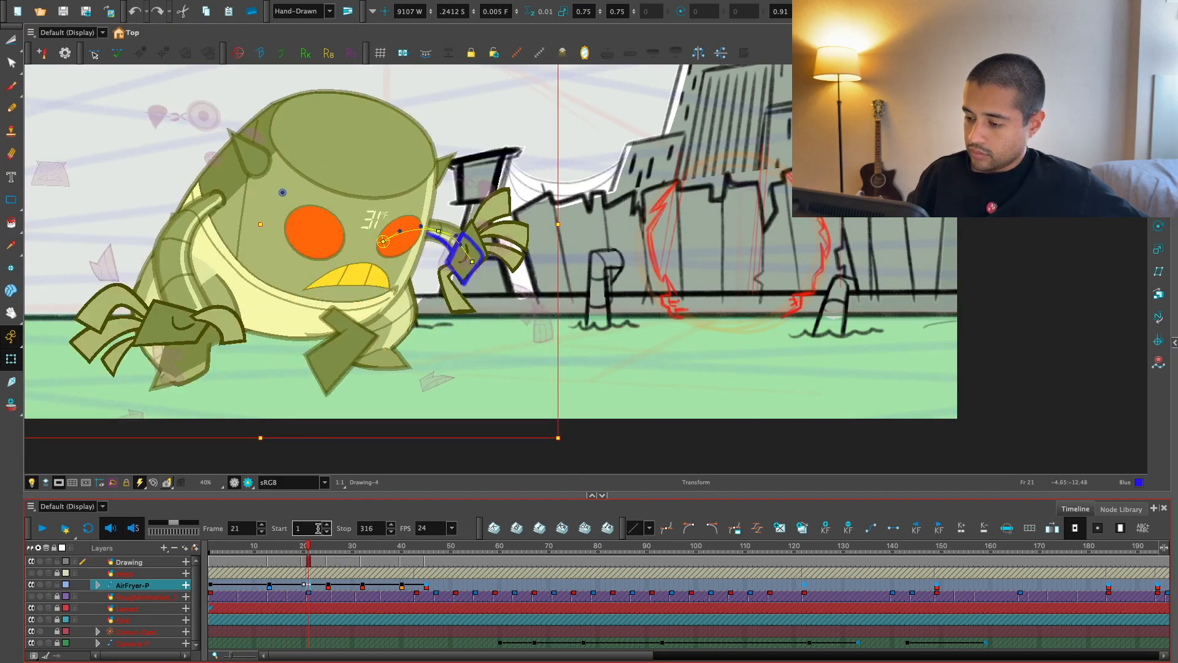
key("comma")
key("period")
scroll(650, 214, "up", 2)
key("comma")
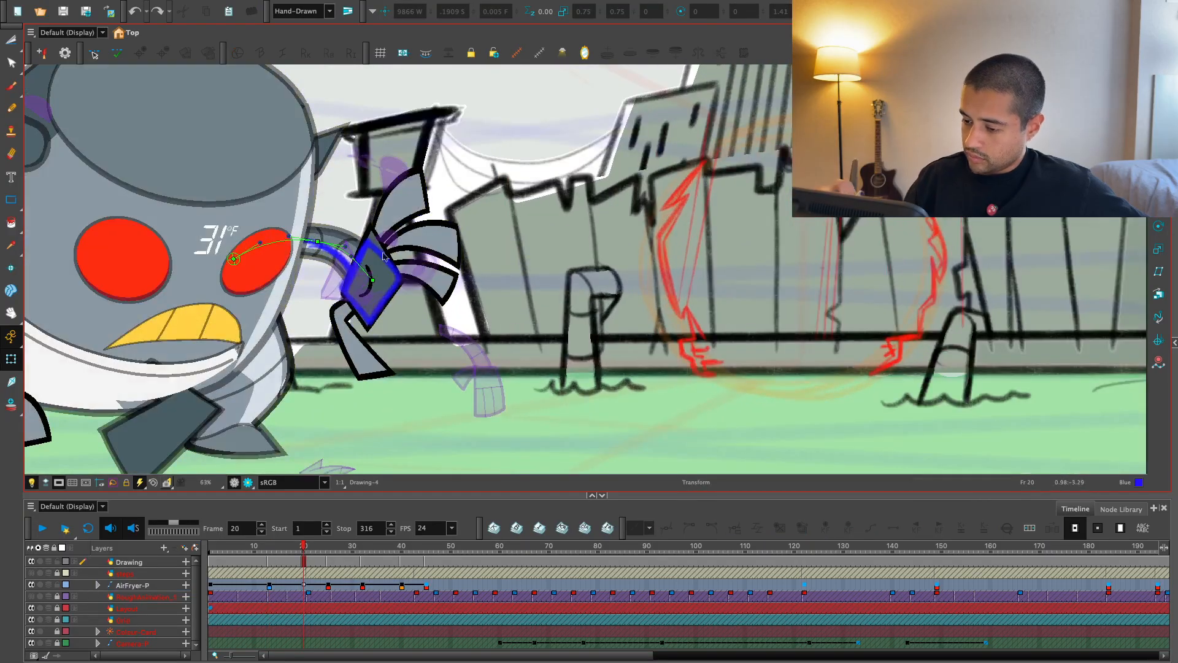
left_click(398, 218)
left_click_drag(517, 176, 522, 178)
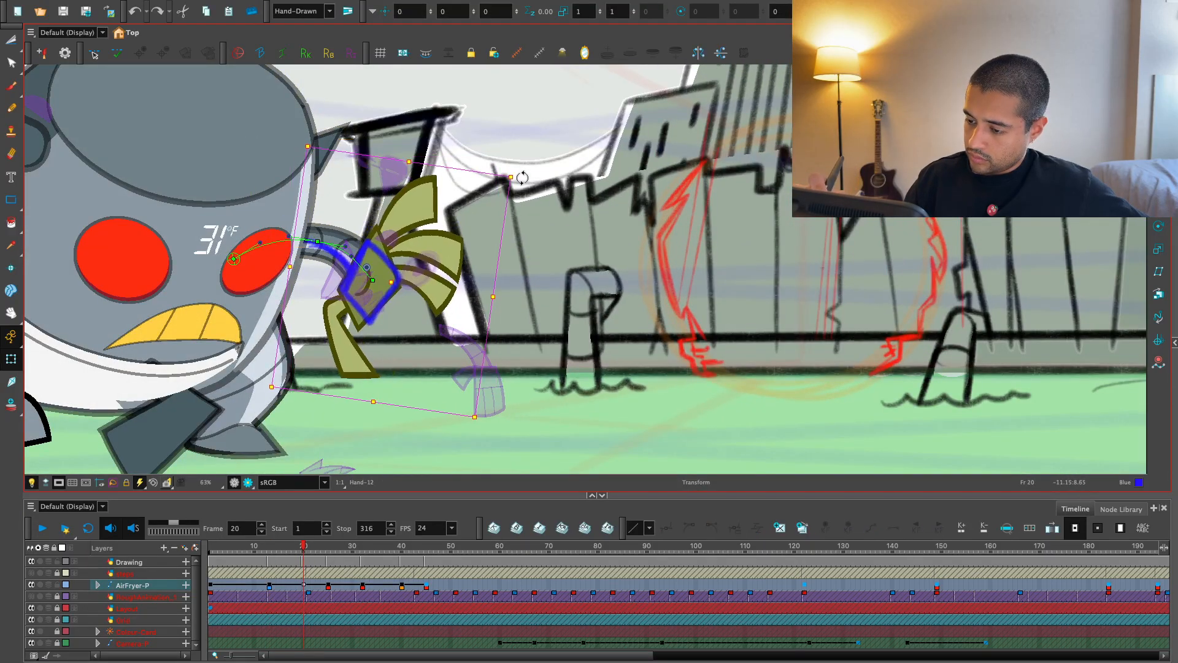
left_click_drag(414, 228, 414, 230)
- Rotate and reposition the far hand at frame 25 to fit the tilted guide palm
left_click(306, 584)
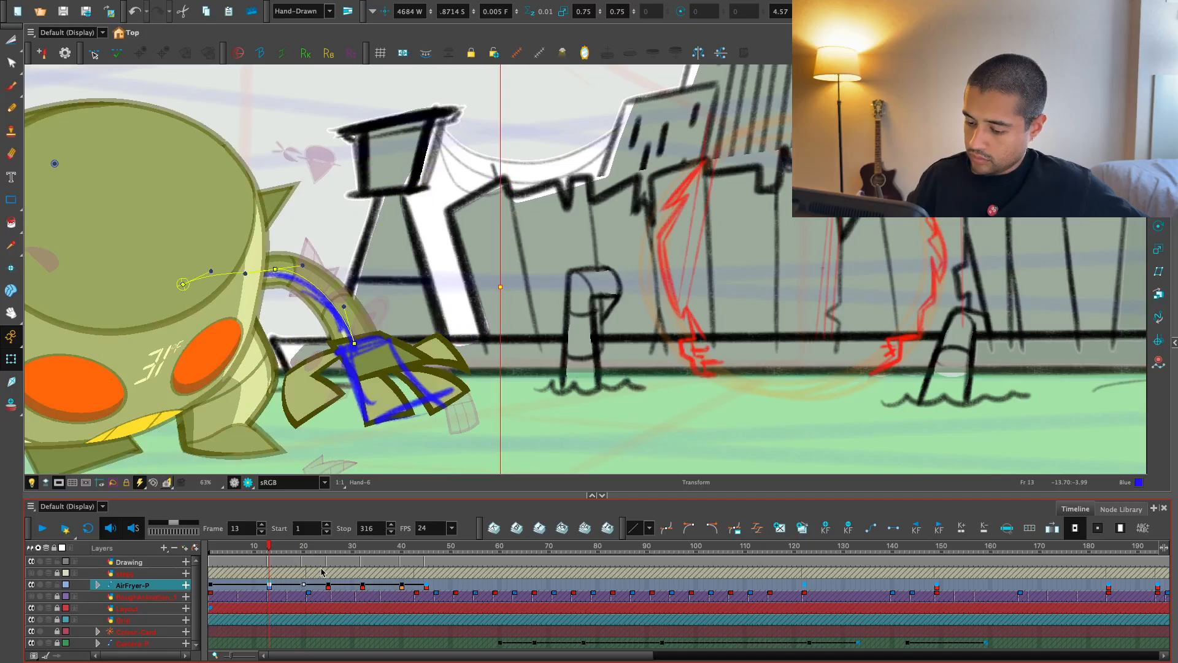
key("semicolon")
key("apostrophe")
key("apostrophe")
key("apostrophe")
left_click(494, 200)
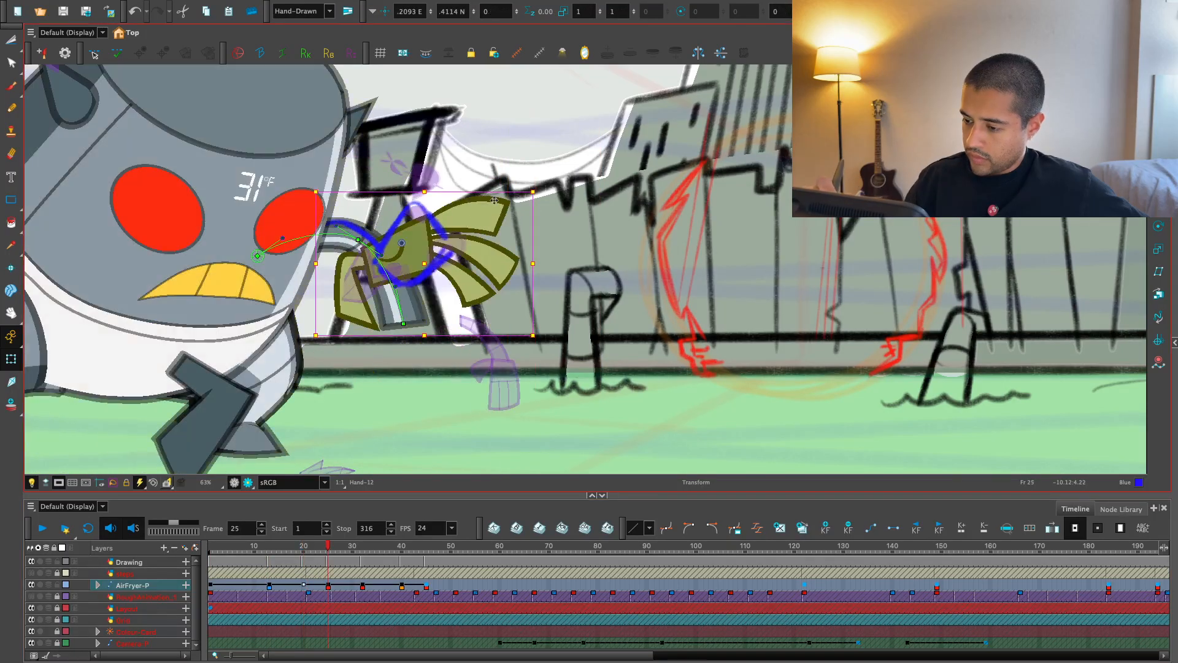
left_click_drag(539, 186, 490, 128)
left_click_drag(468, 178, 474, 174)
key("Escape")
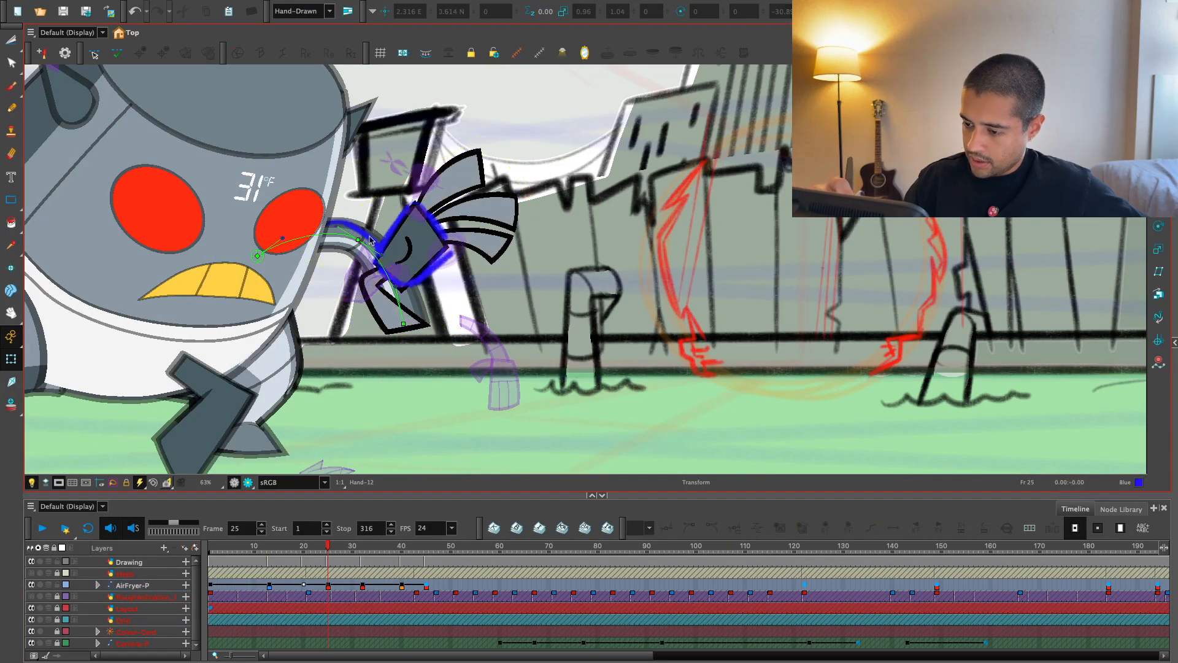
- Reshape the far arm's deformation curve at frame 25 along the blue guide and move the hand back onto the guide palm
left_click_drag(371, 239, 366, 231)
left_click_drag(406, 319, 401, 262)
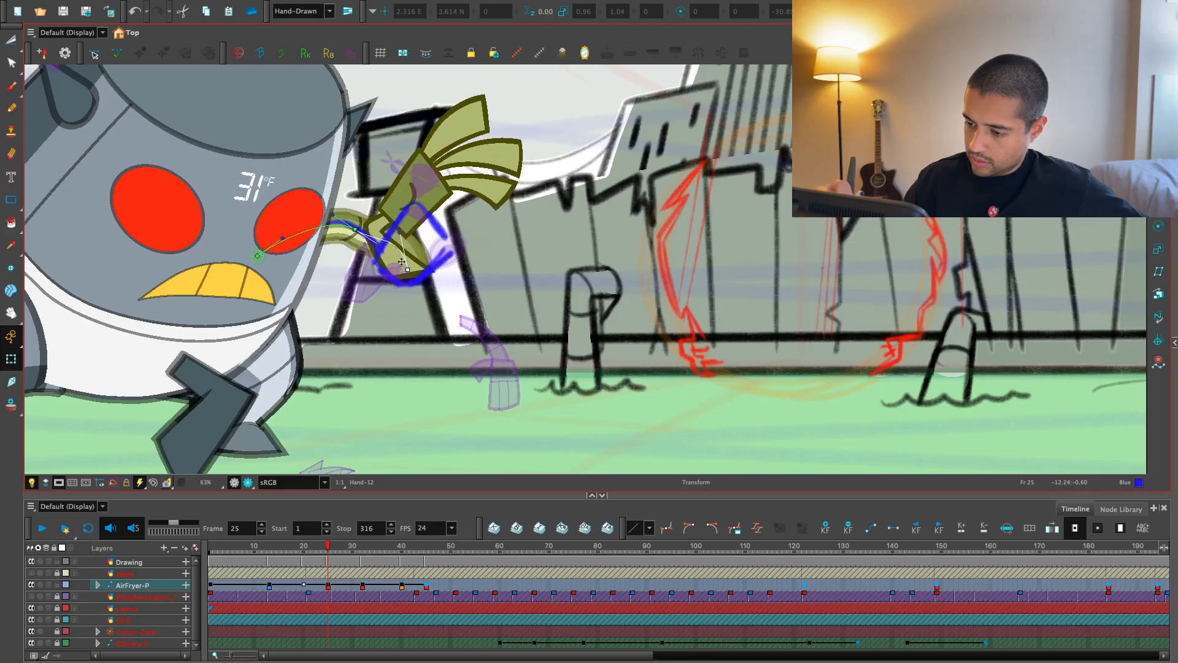
left_click(435, 192)
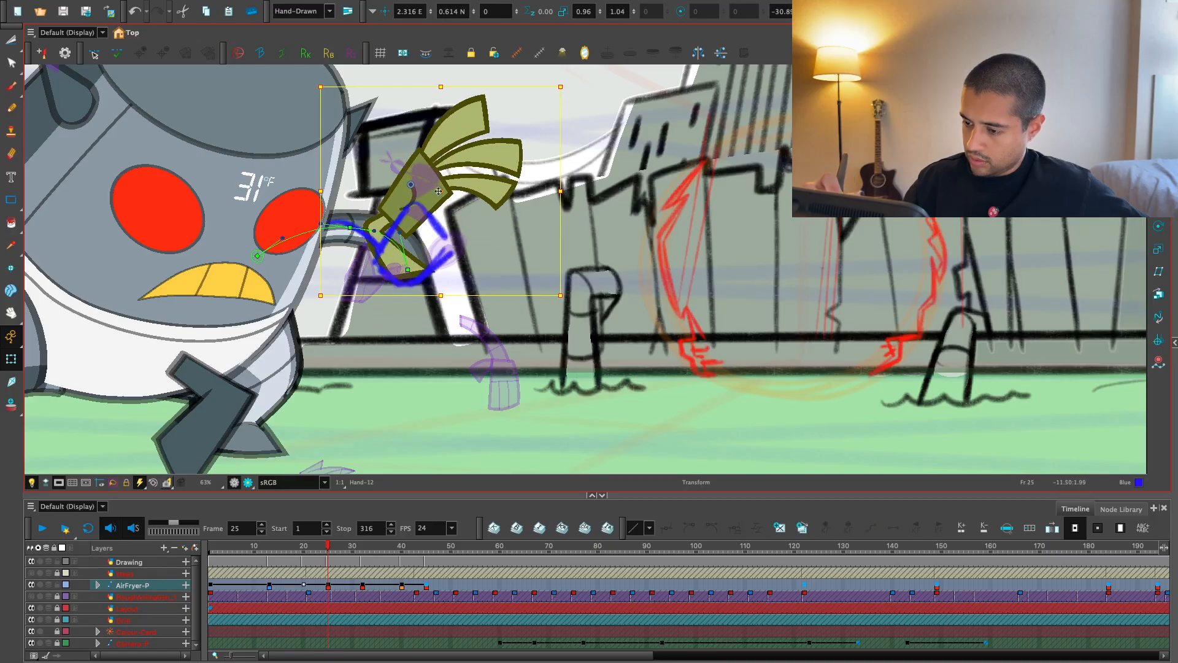
key("r")
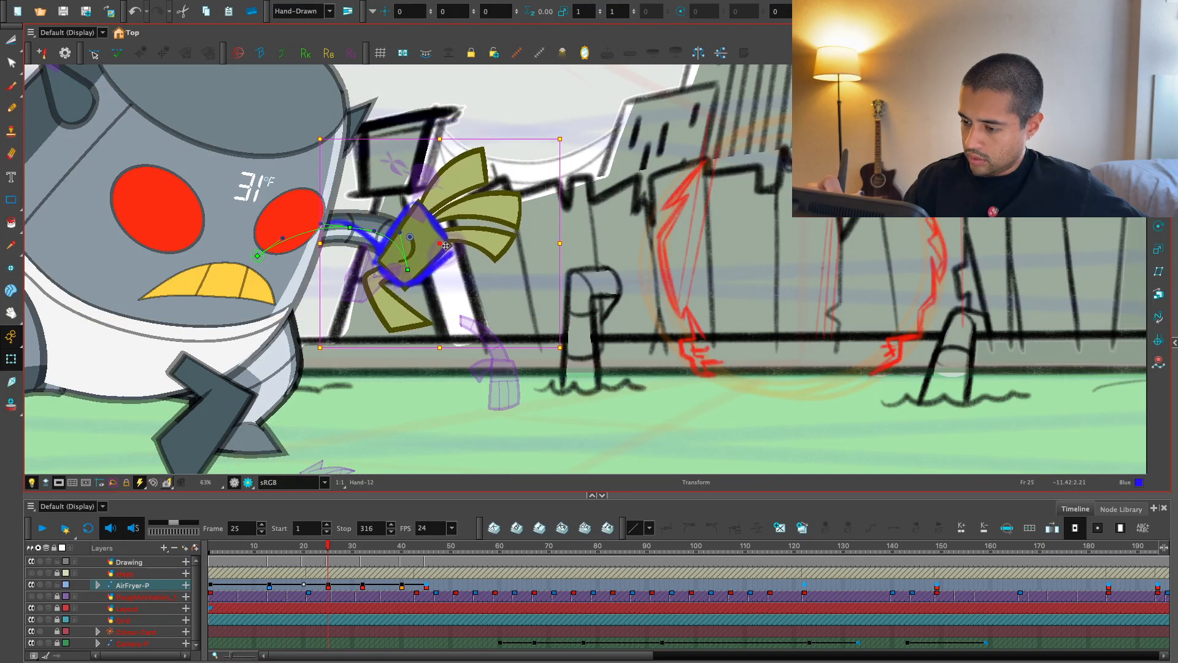
- Rotate the far hand at frame 32 counter-clockwise to match the guide palm
key("period")
key("period")
key("period")
key("period")
key("period")
key("period")
key("period")
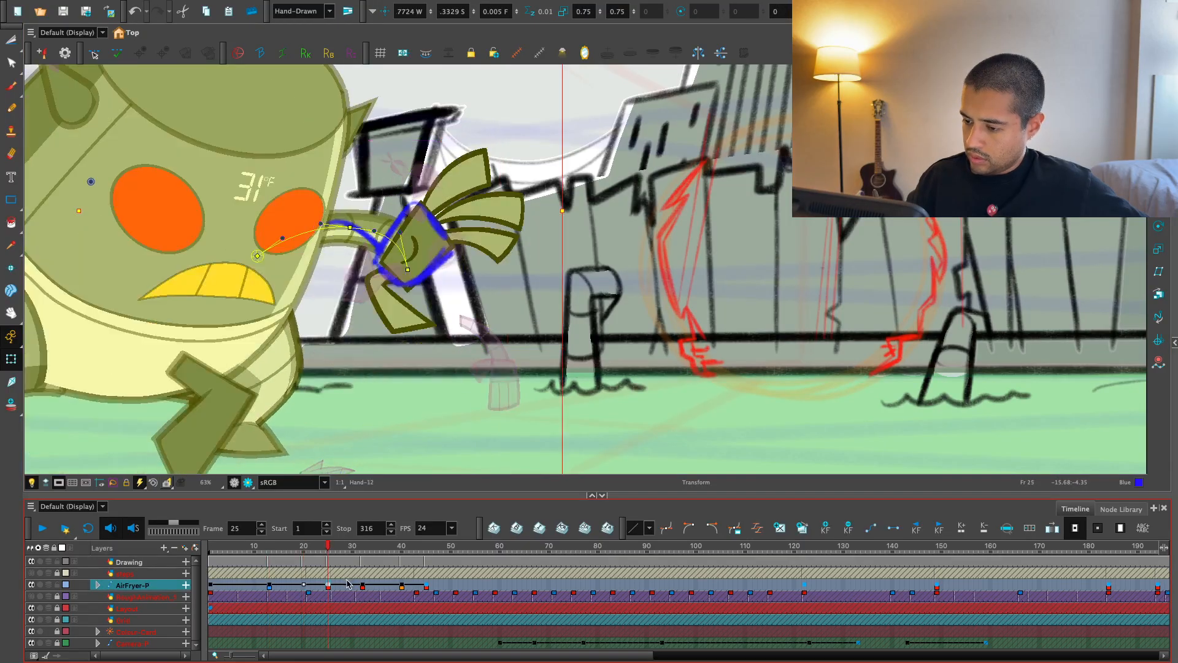
left_click(500, 244)
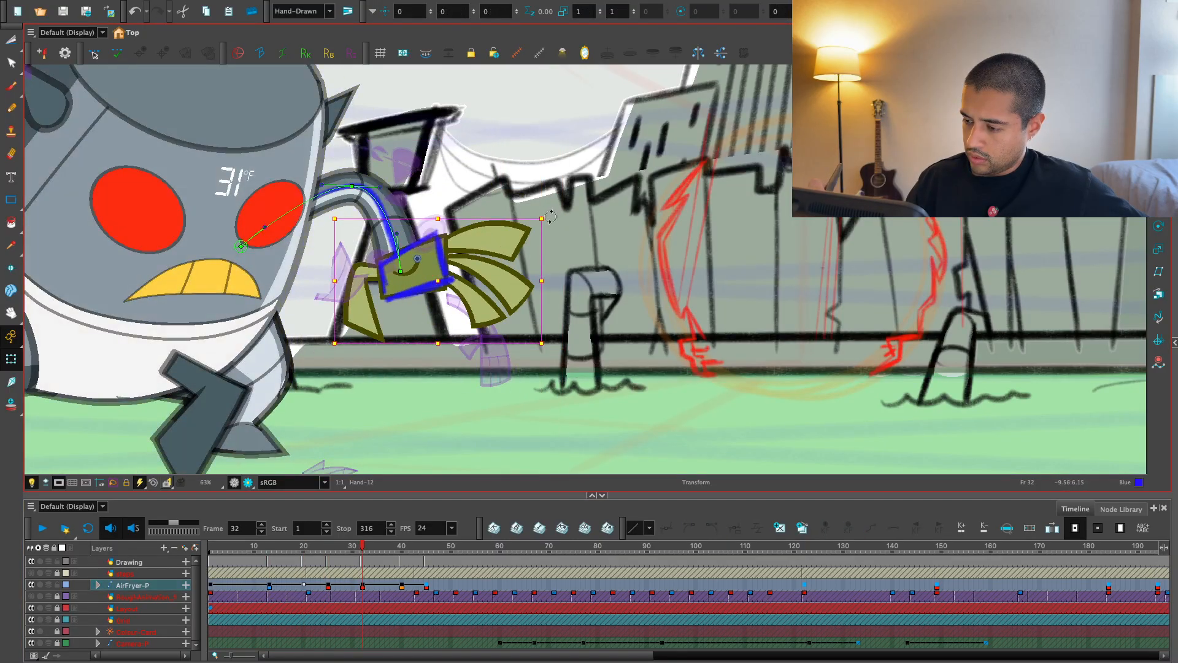
left_click_drag(551, 216, 540, 201)
- Step through frames 25 to 32 to examine the far hand's transition between the two poses
key("period")
key("period")
key("period")
key("period")
key("period")
key("period")
key("period")
key("period")
key("period")
key("period")
key("period")
key("period")
key("period")
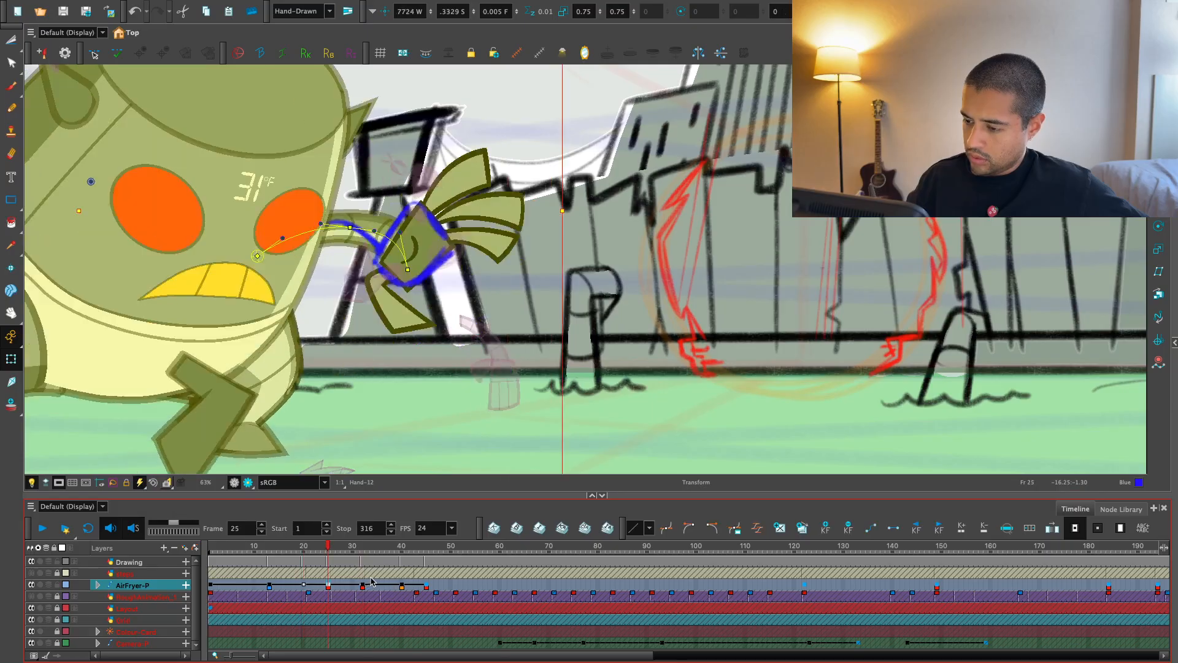
left_click(362, 581)
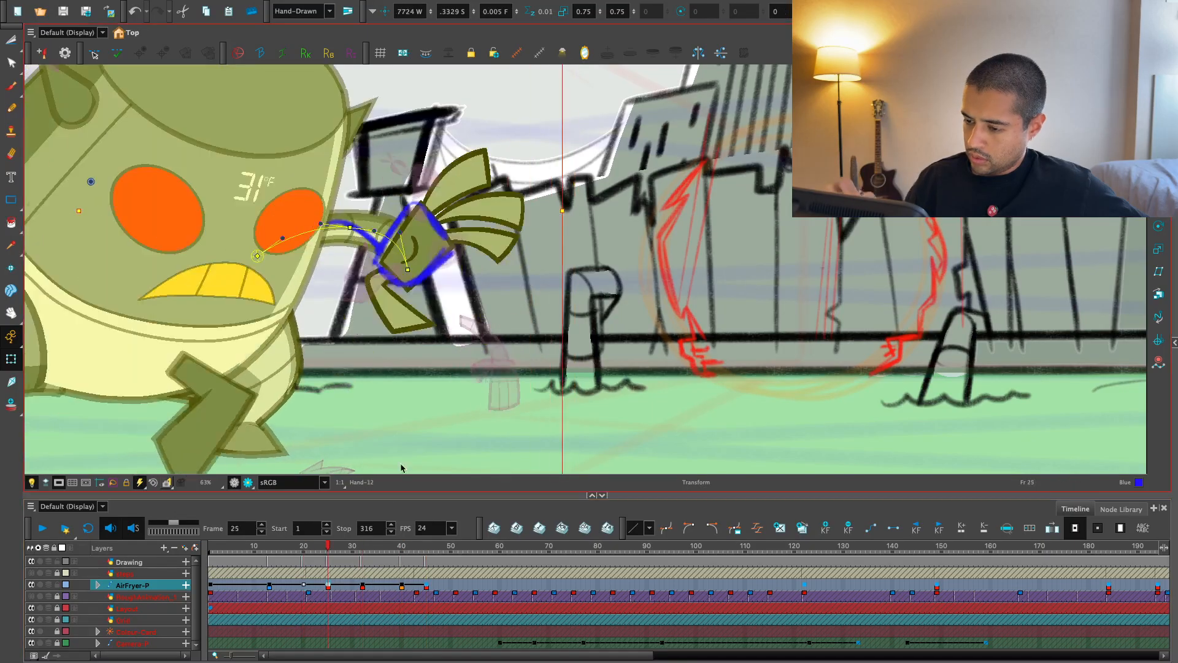
- Compare the far arm's transition between frames 25 and 32 and lower its deformation curve slightly at frame 32
left_click(353, 186)
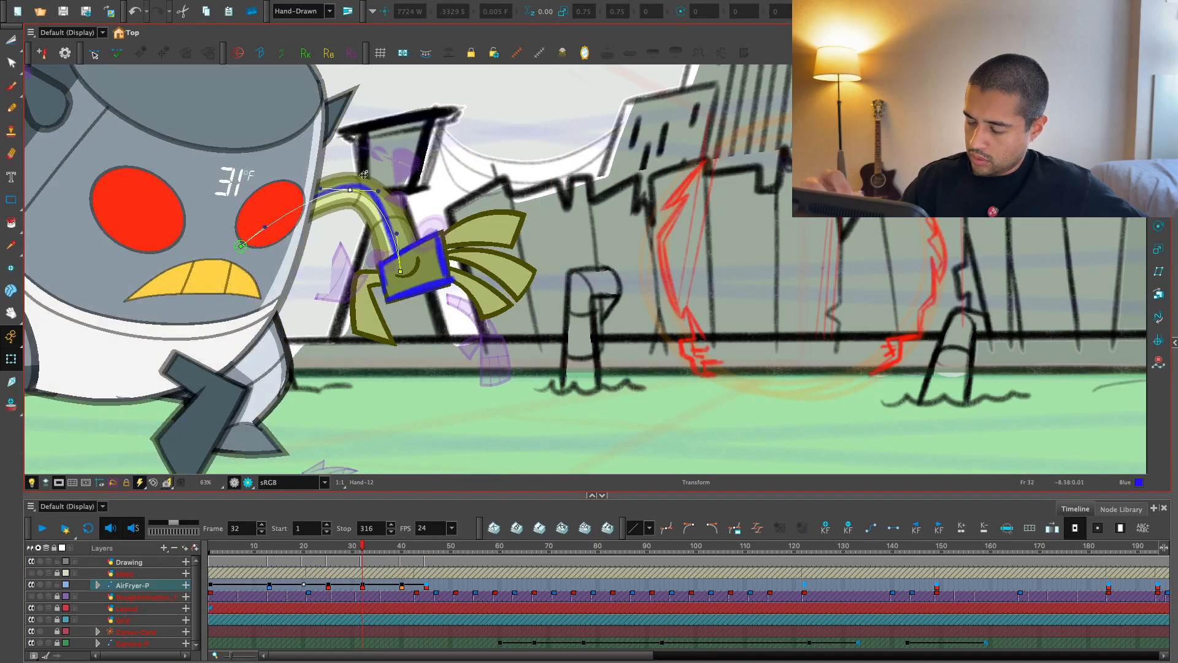
key("comma")
key("comma")
key("comma")
key("comma")
key("comma")
key("comma")
key("comma")
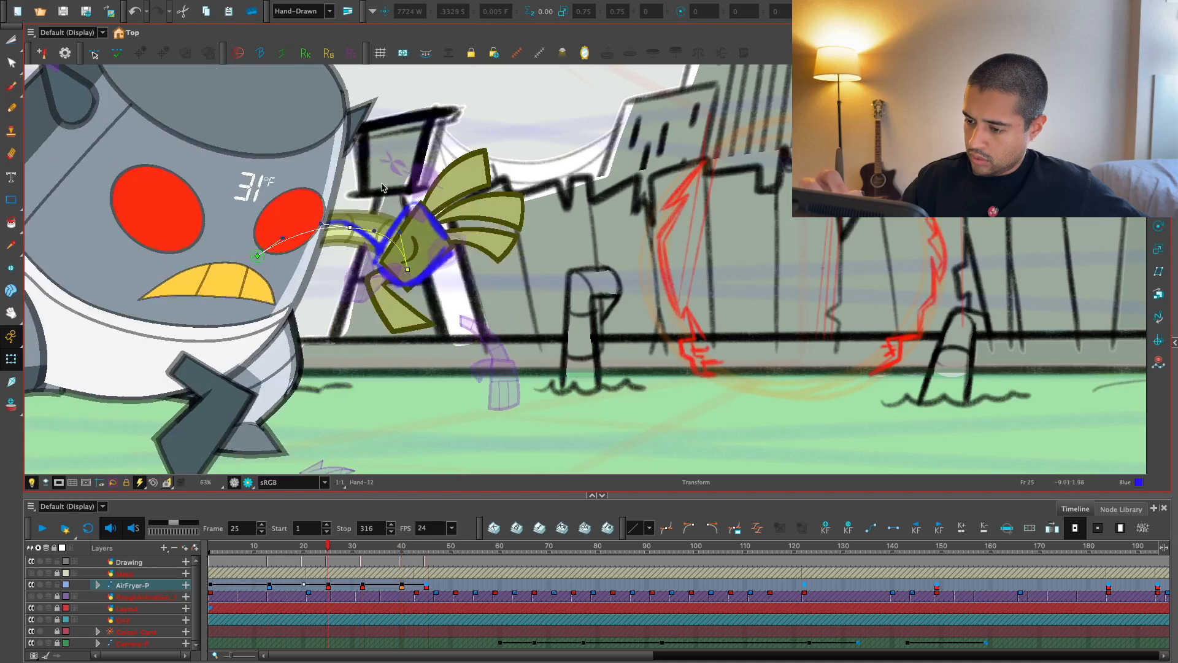
key("period")
key("period")
key("period")
key("period")
key("period")
key("period")
key("period")
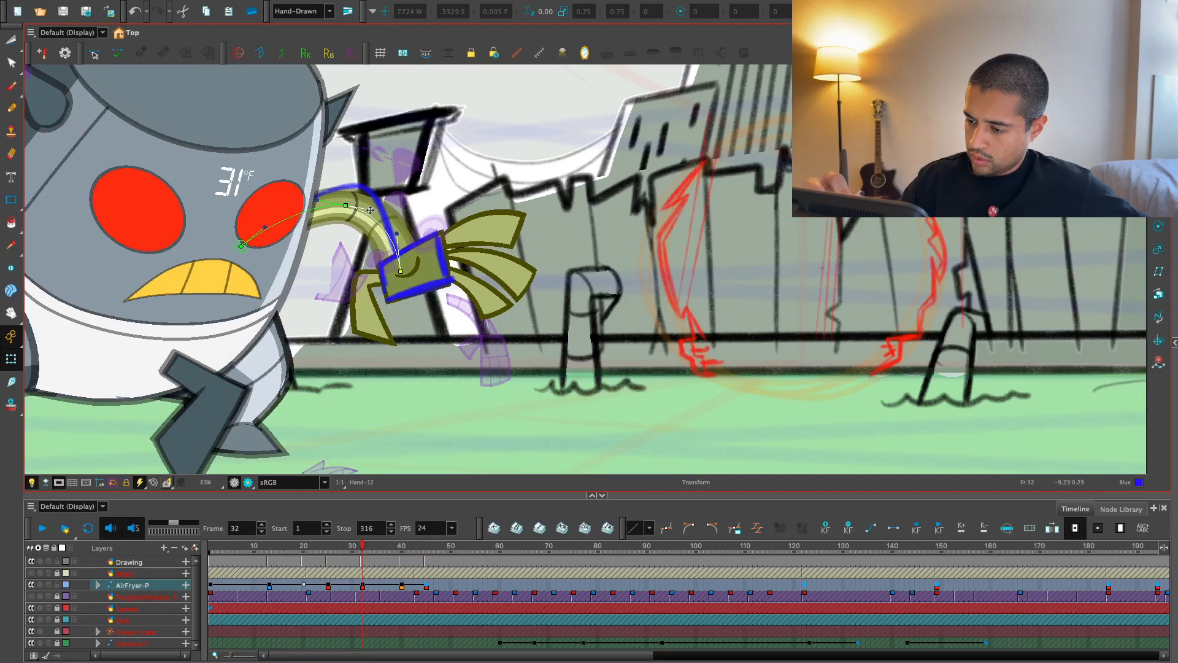
- Play the AirFryer's rise from frame 1 several times to examine the far arm against the blue guides
key("Home")
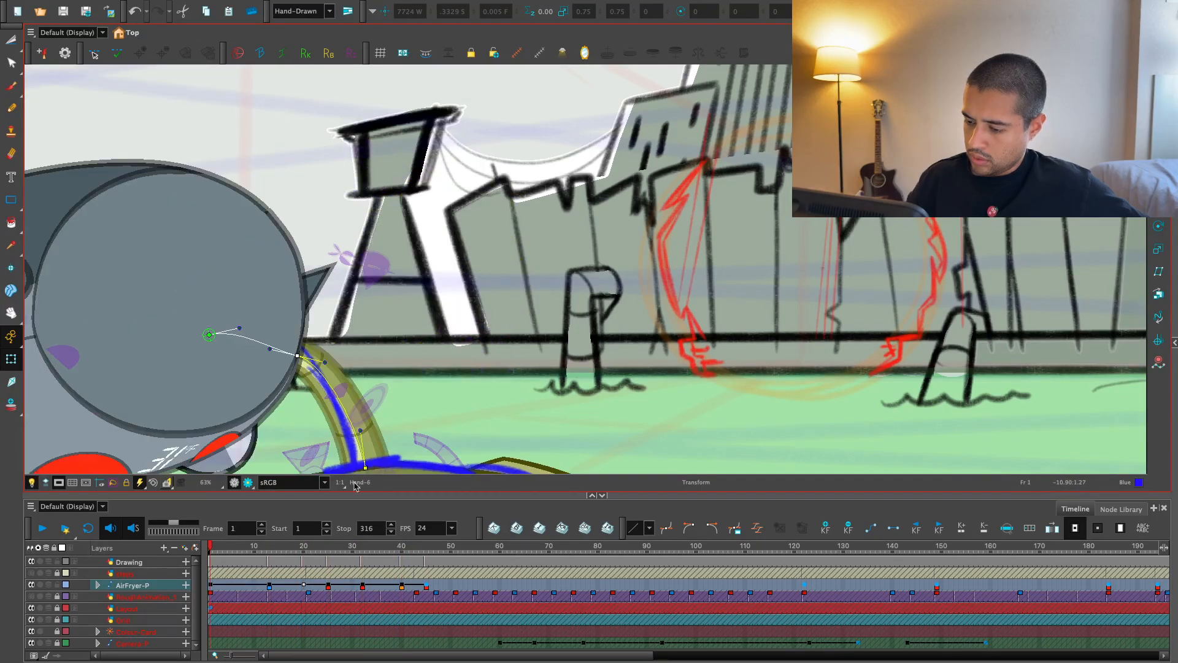
key("Return")
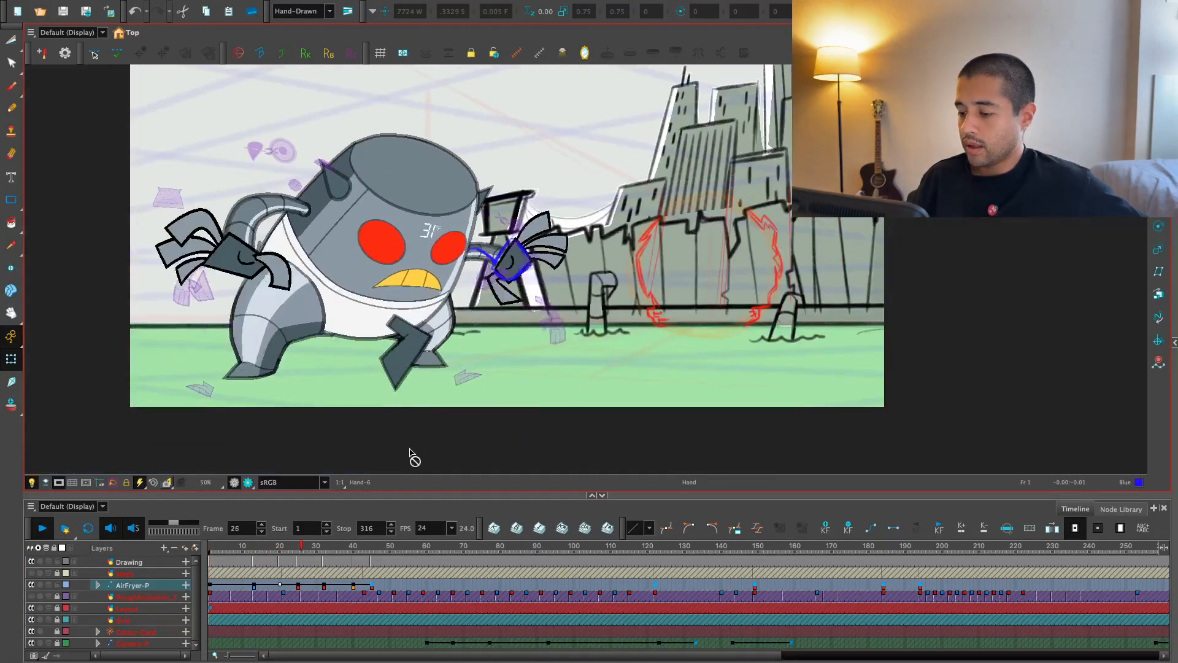
left_click(267, 598)
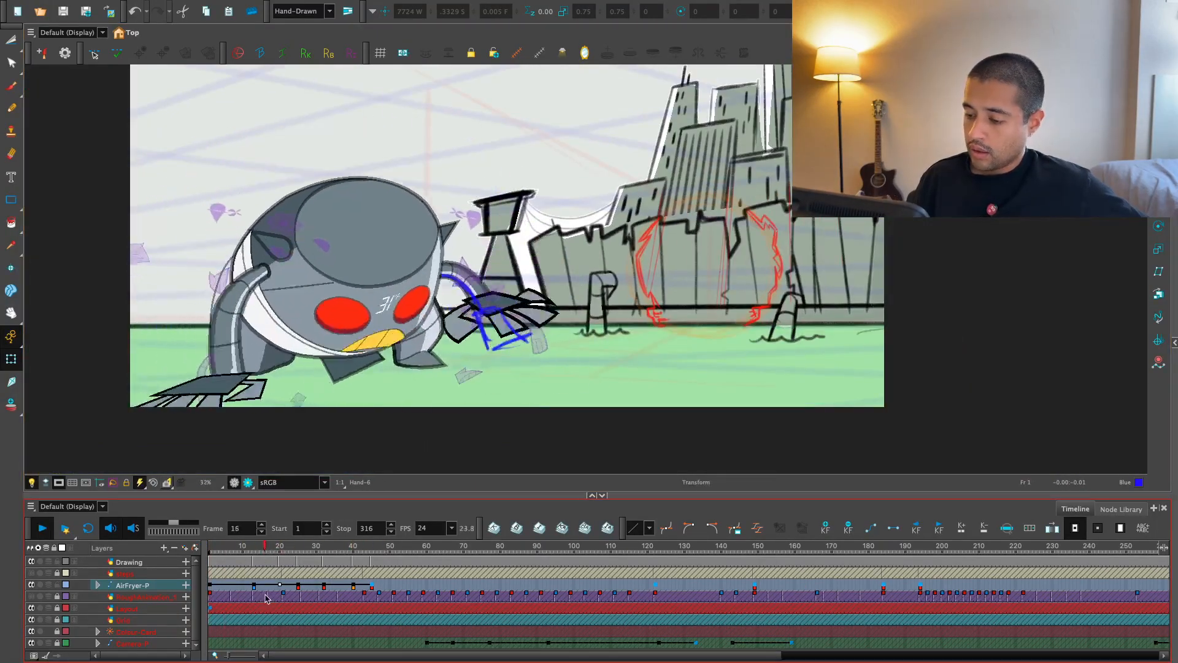
key("Home")
key("Return")
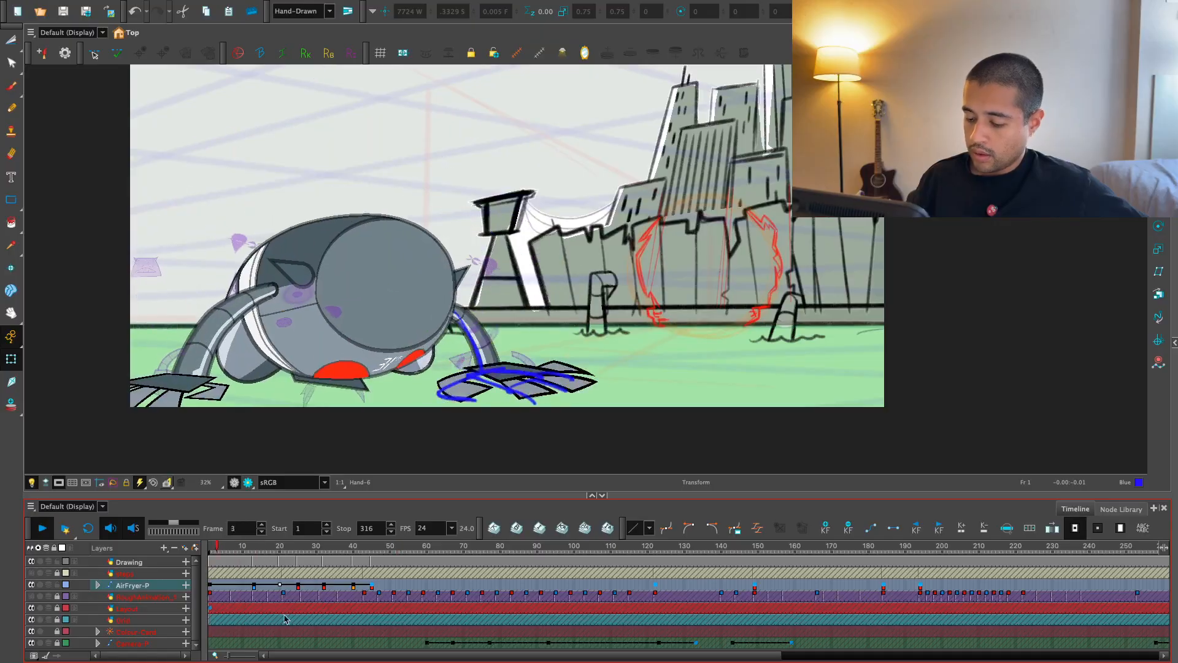
left_click_drag(209, 585, 311, 583)
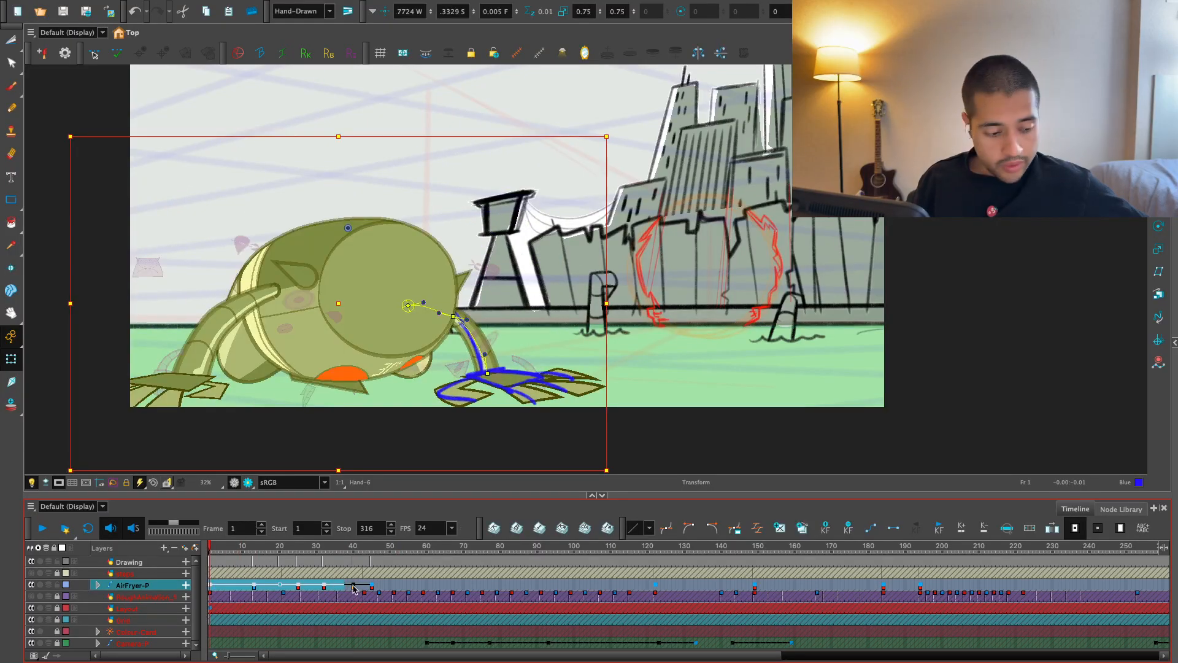
key("Return")
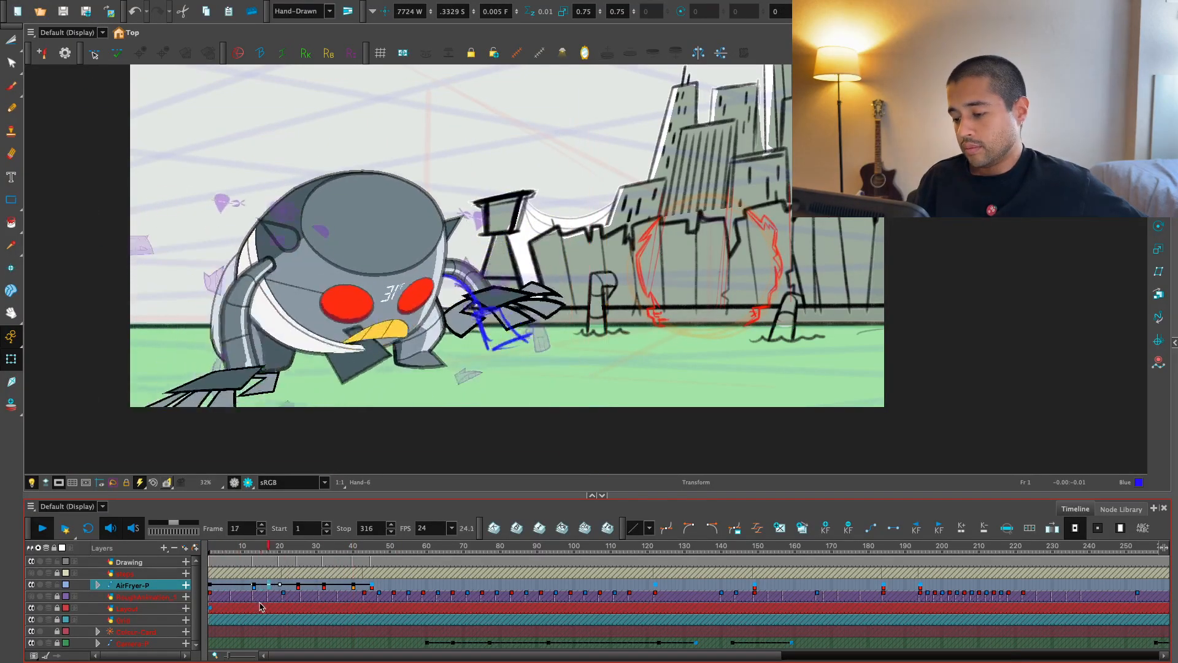
- Remove the blue guide Drawing layer and play the AirFryer's rise without the guides
key("ctrl+z")
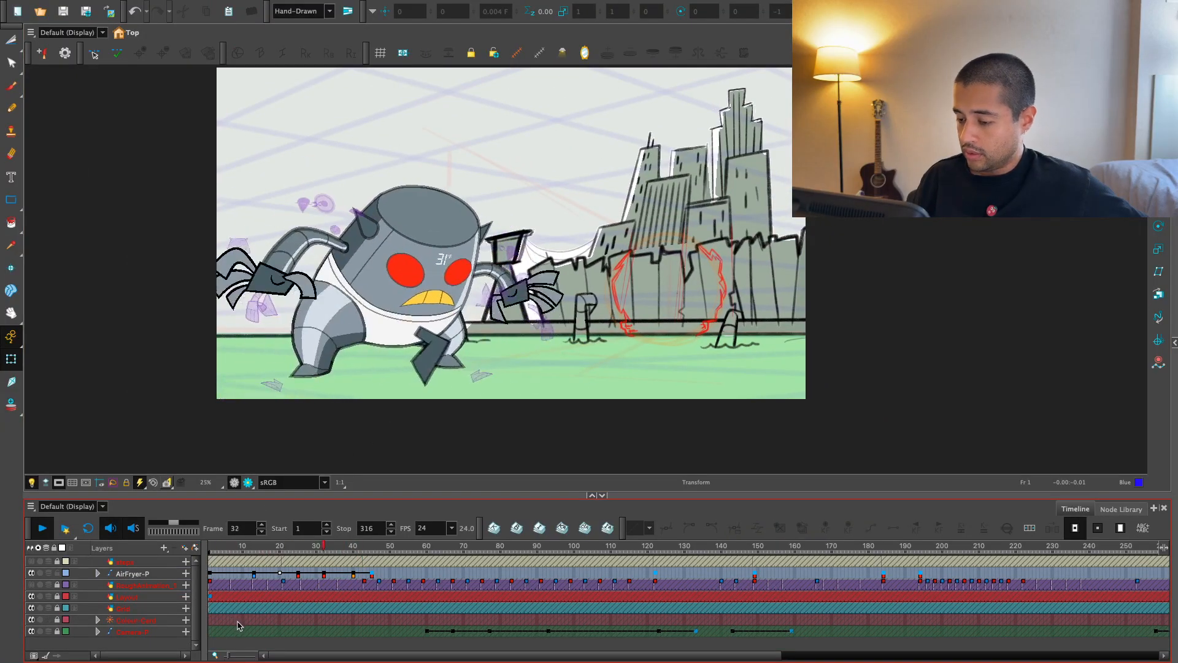
key("Return")
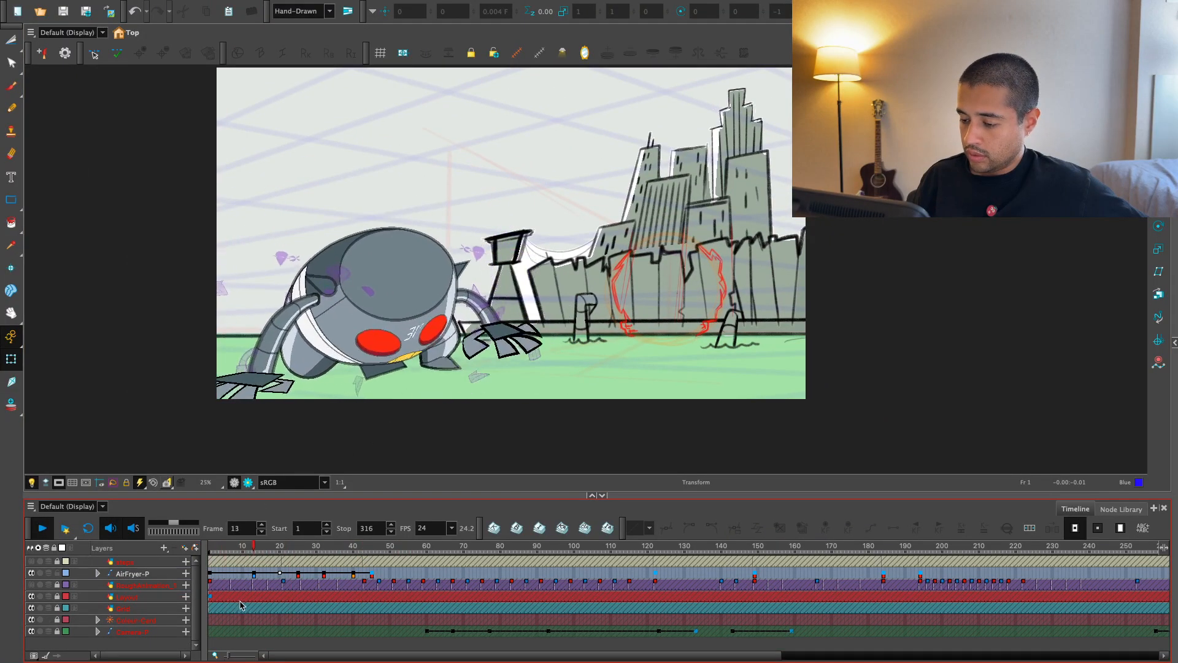
key("Return")
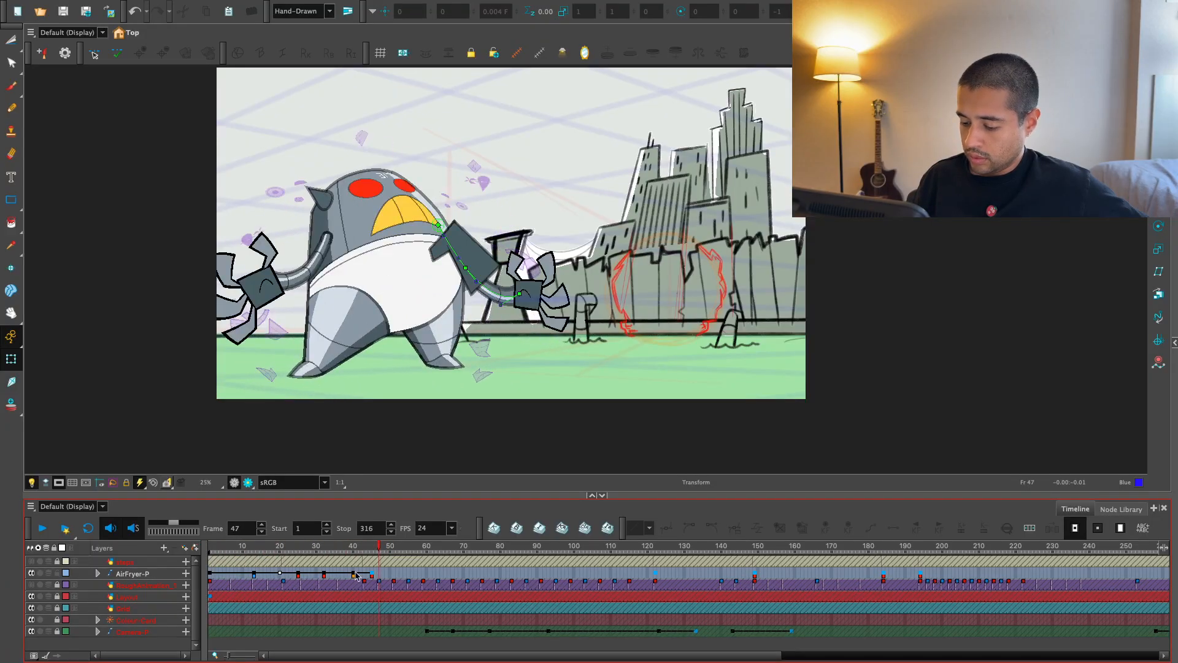
- Try to put AirFryer-P's rise on twos with stepped keyframes, working back from frame 40 to frame 1
left_click(377, 575)
scroll(371, 574, "up", 1)
left_click_drag(362, 576, 276, 582)
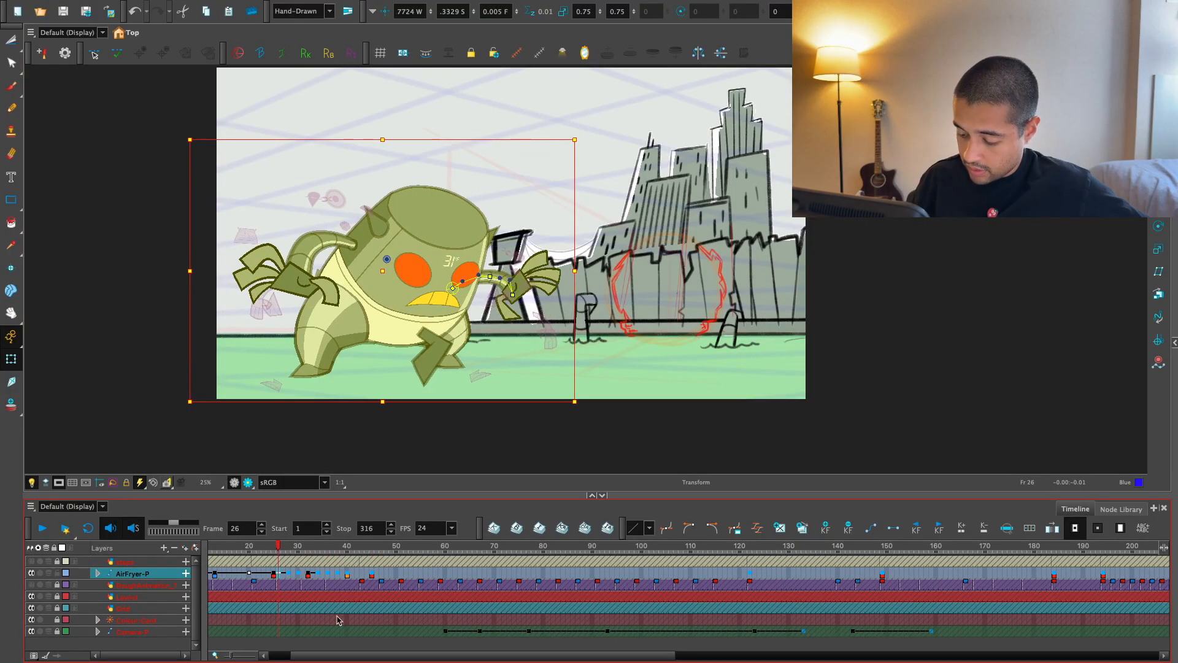
scroll(337, 620, "up", 3)
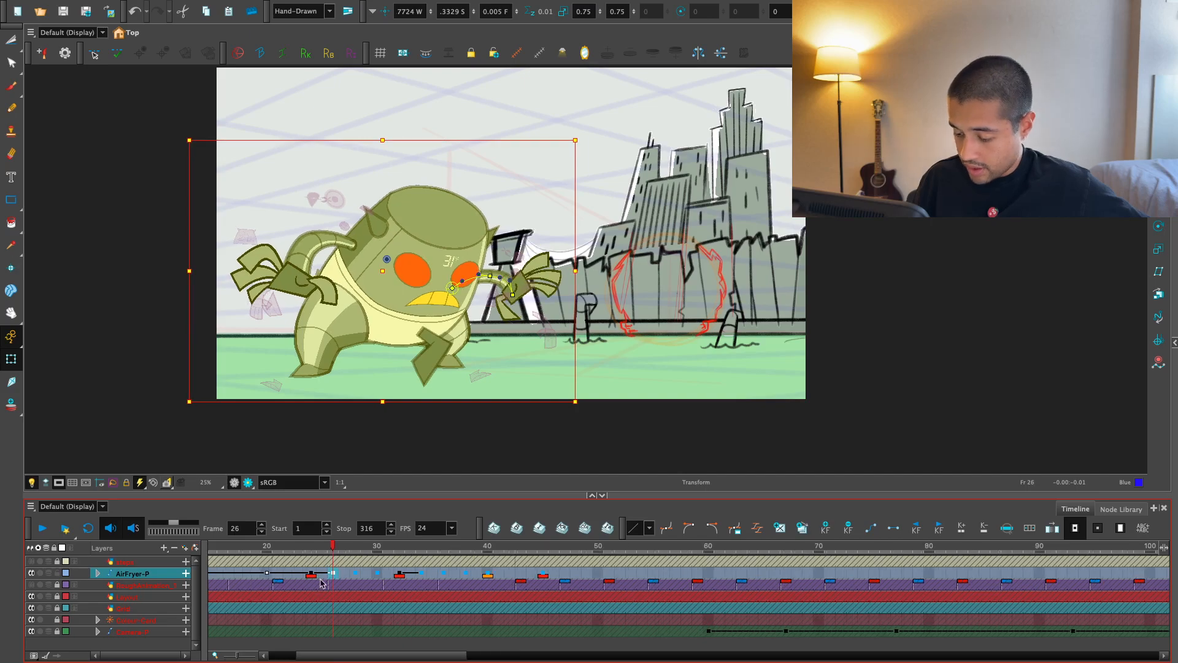
left_click_drag(321, 583, 266, 582)
scroll(285, 597, "left", 3)
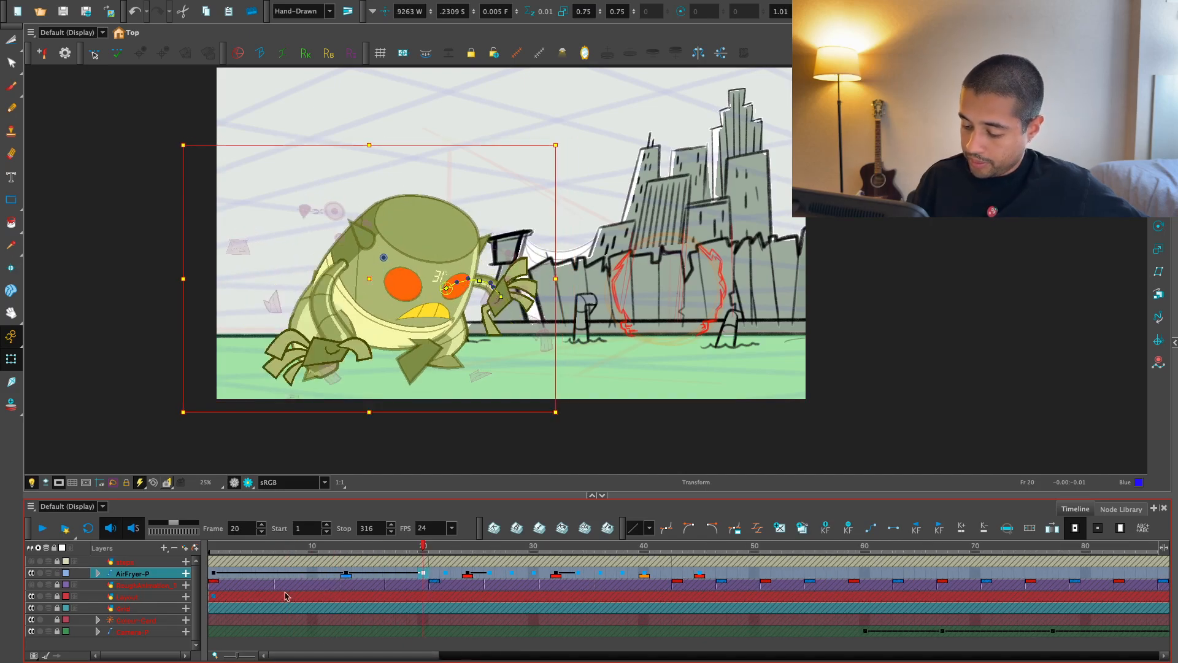
left_click_drag(403, 574, 605, 573)
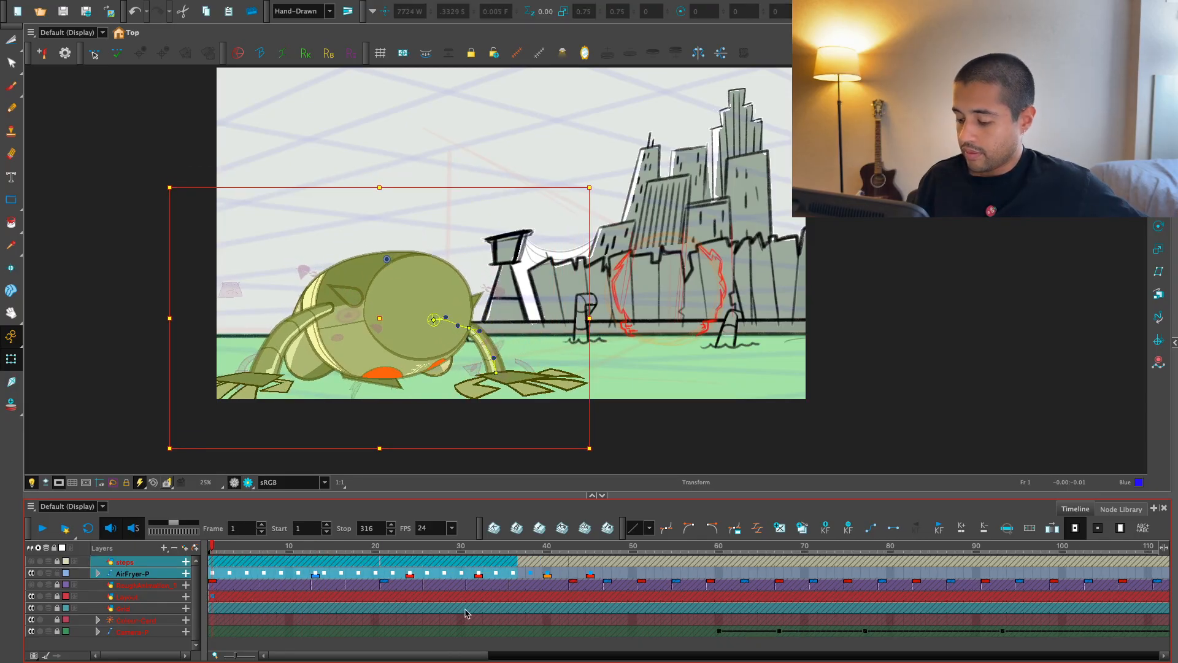
key("Return")
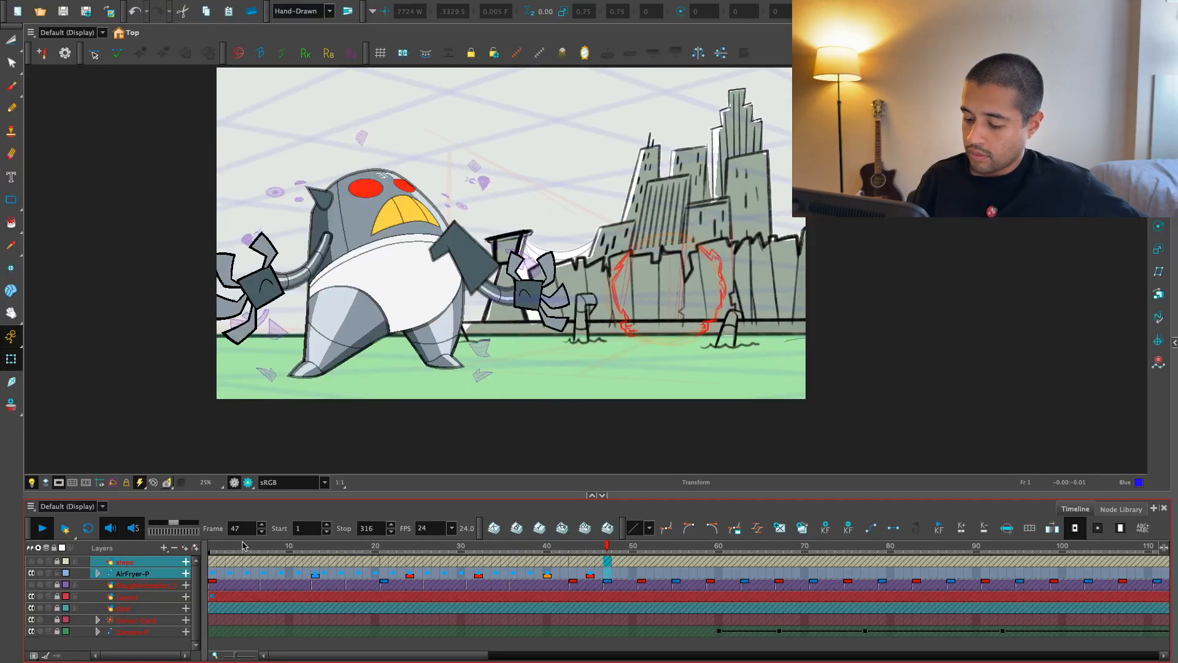
key("Return")
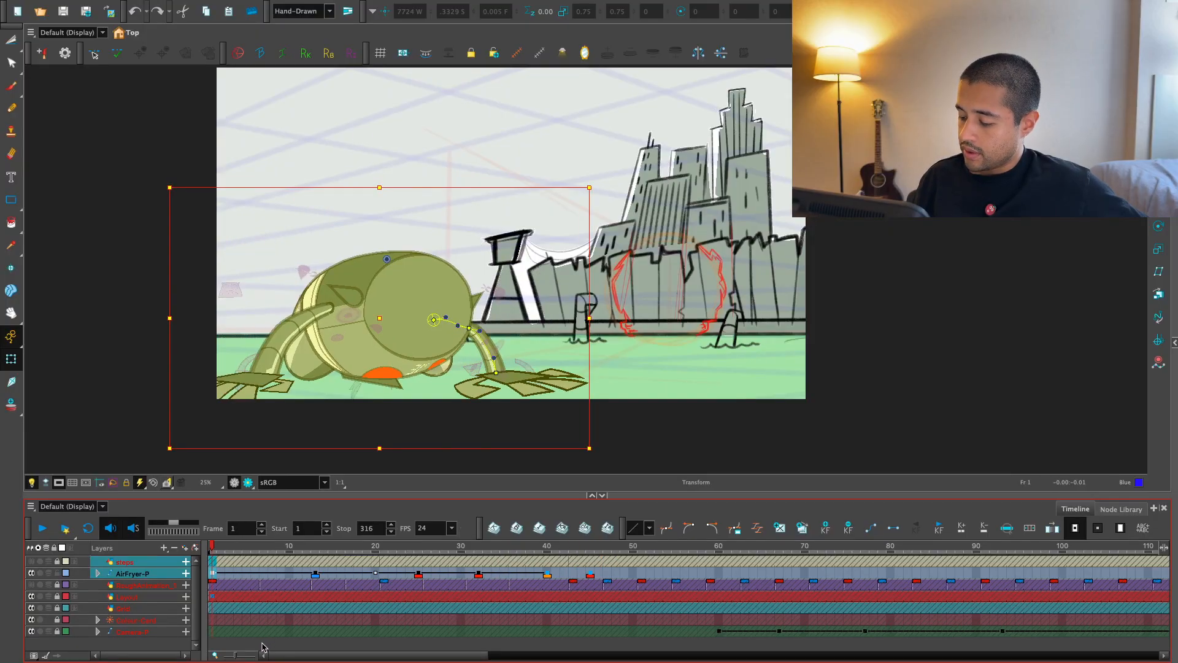
- Convert AirFryer-P's interpolated motion from frame 1 to frame 40 into stepped keyframes on every second frame
left_click_drag(212, 573, 404, 577)
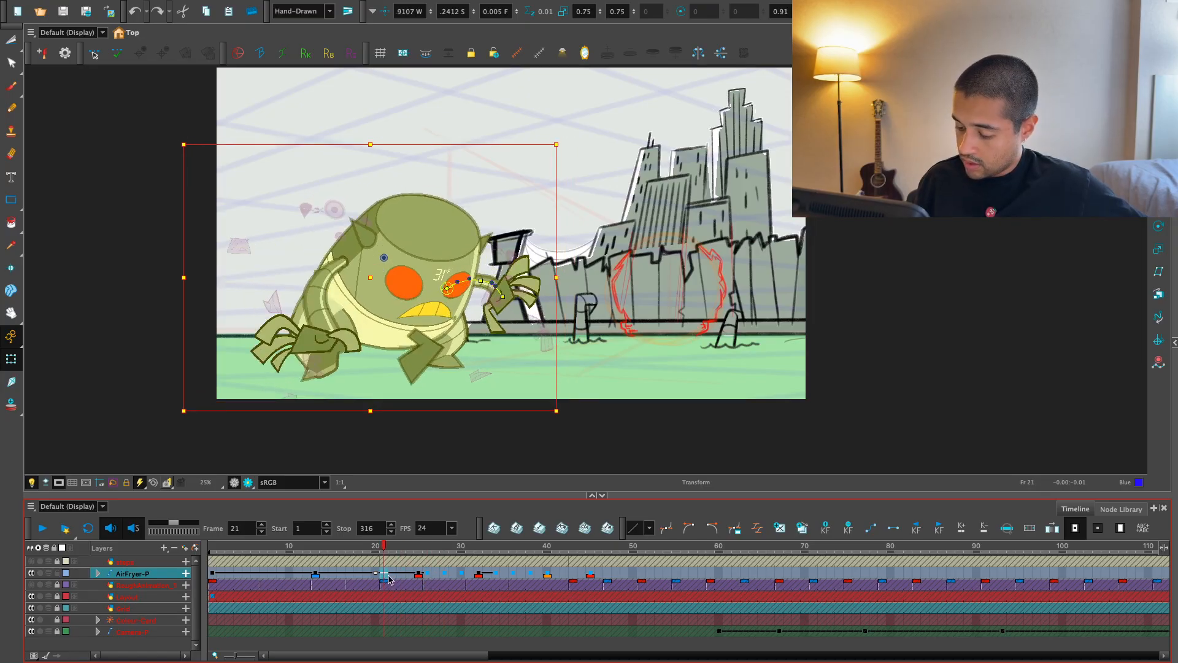
left_click_drag(389, 579, 620, 562)
left_click(375, 573)
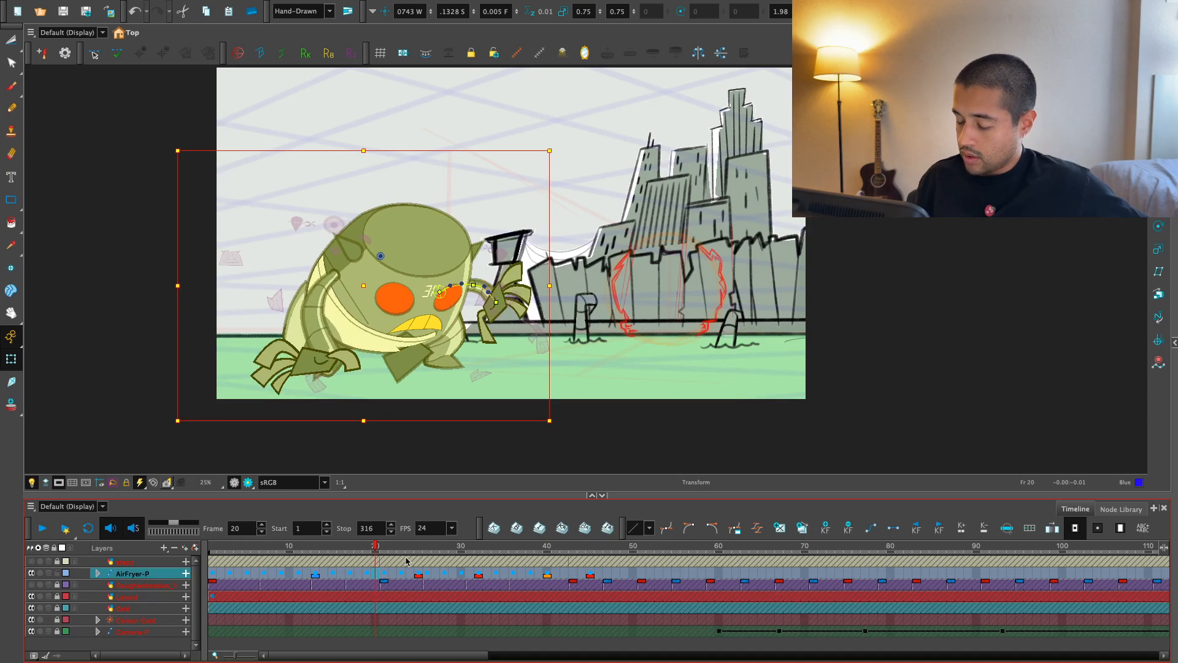
- Replay the AirFryer's rise from the first frames to examine the motion on twos, and deselect the rig
key("Return")
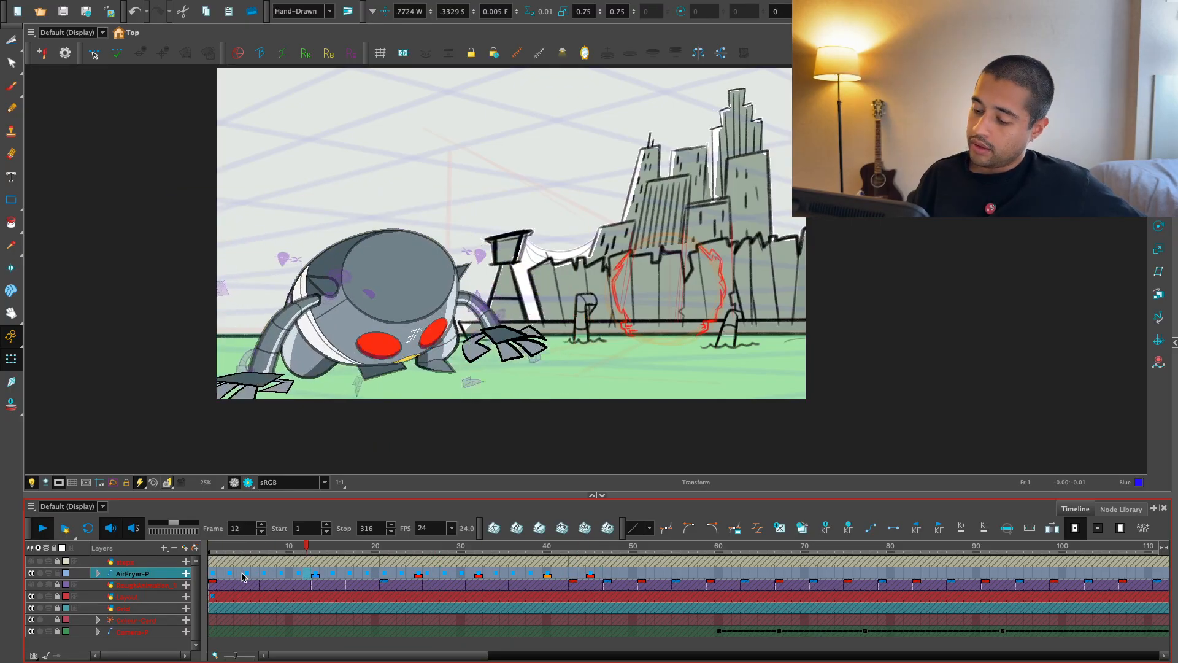
left_click(212, 573)
scroll(537, 411, "down", 1)
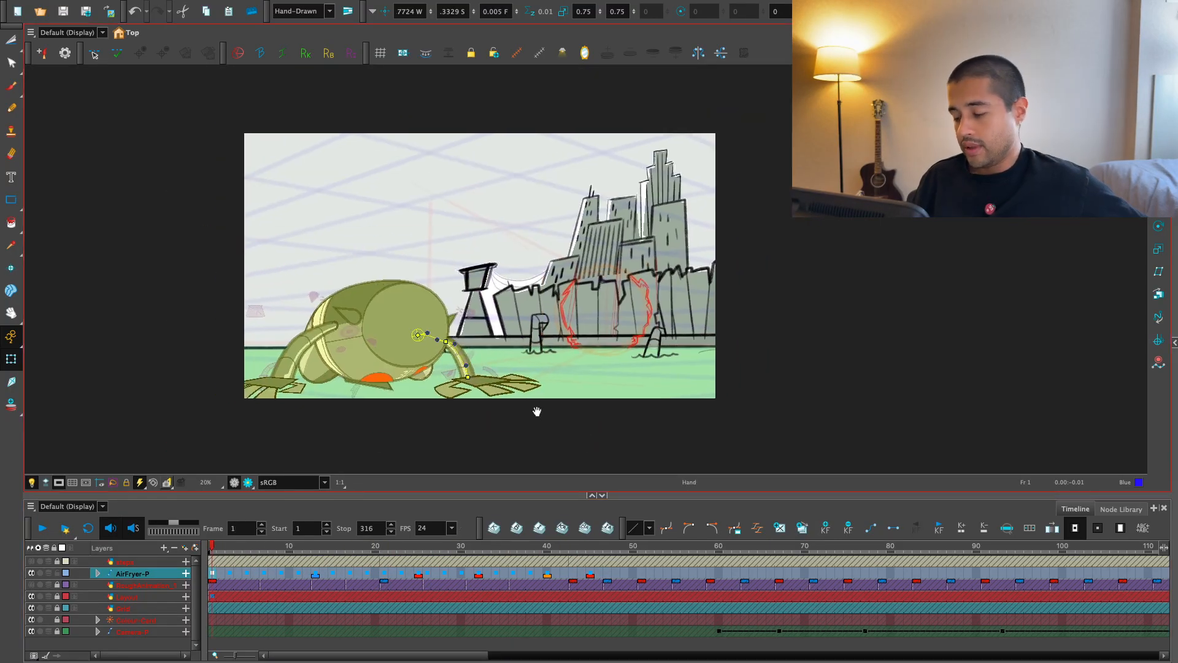
key("Return")
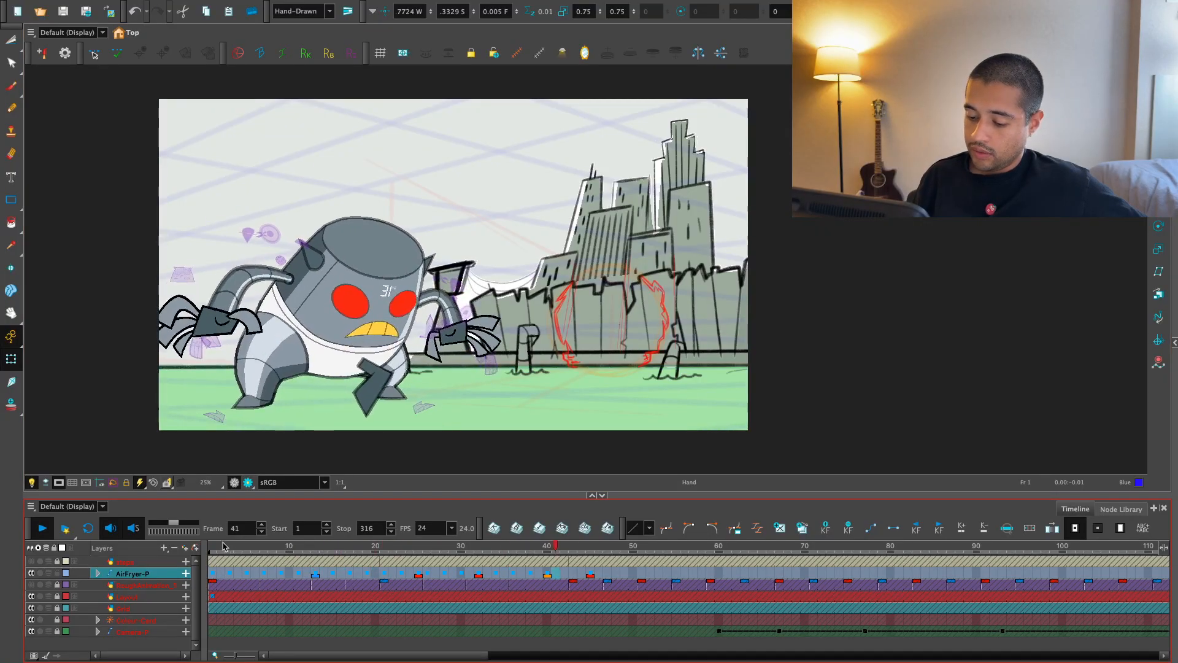
left_click(219, 546)
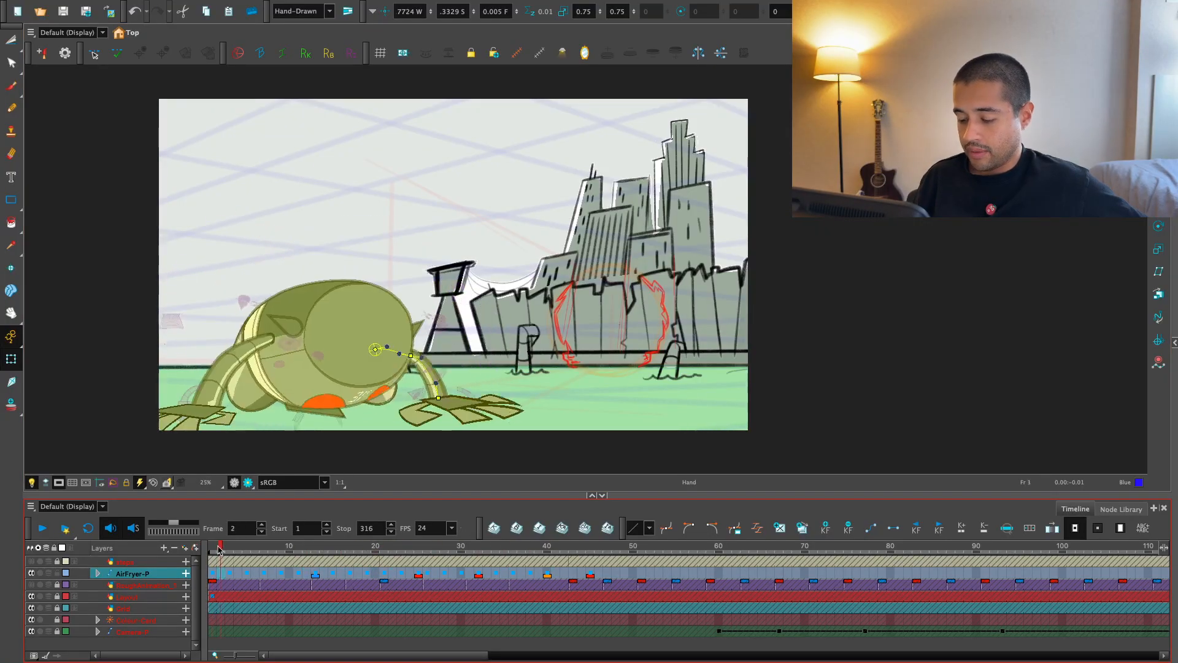
key("Return")
left_click(209, 556)
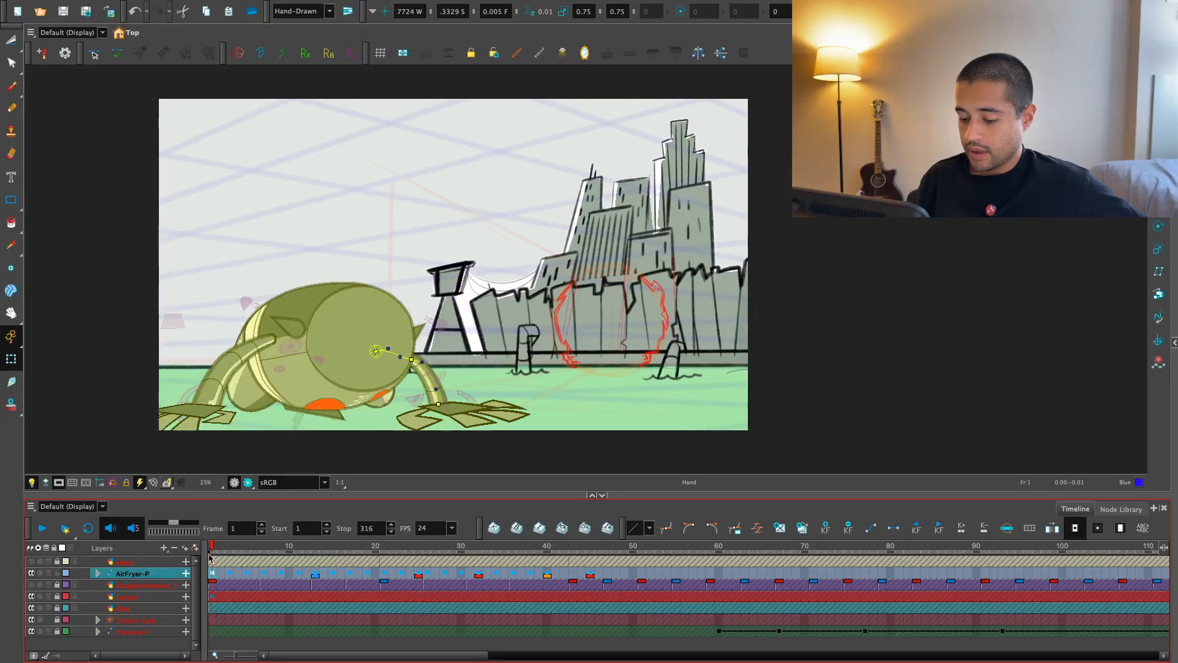
left_click(181, 544)
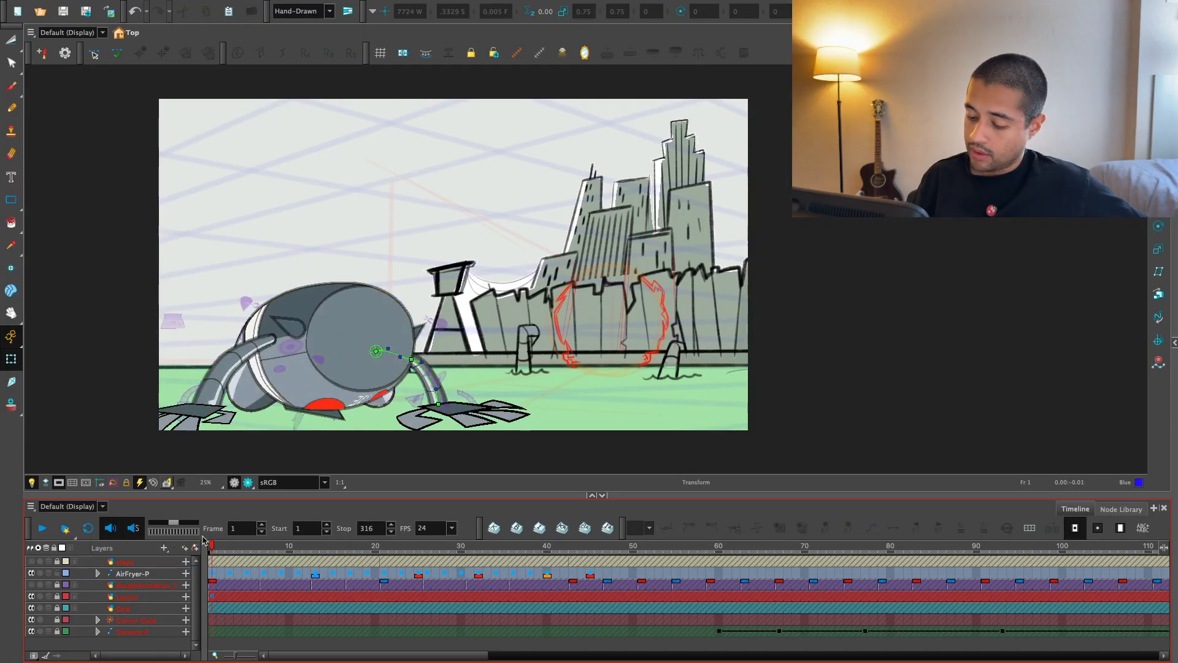
- Add a new Drawing layer at the top of the layer list and hide the deformation controls at frame 1
key("ctrl+r")
key("Return")
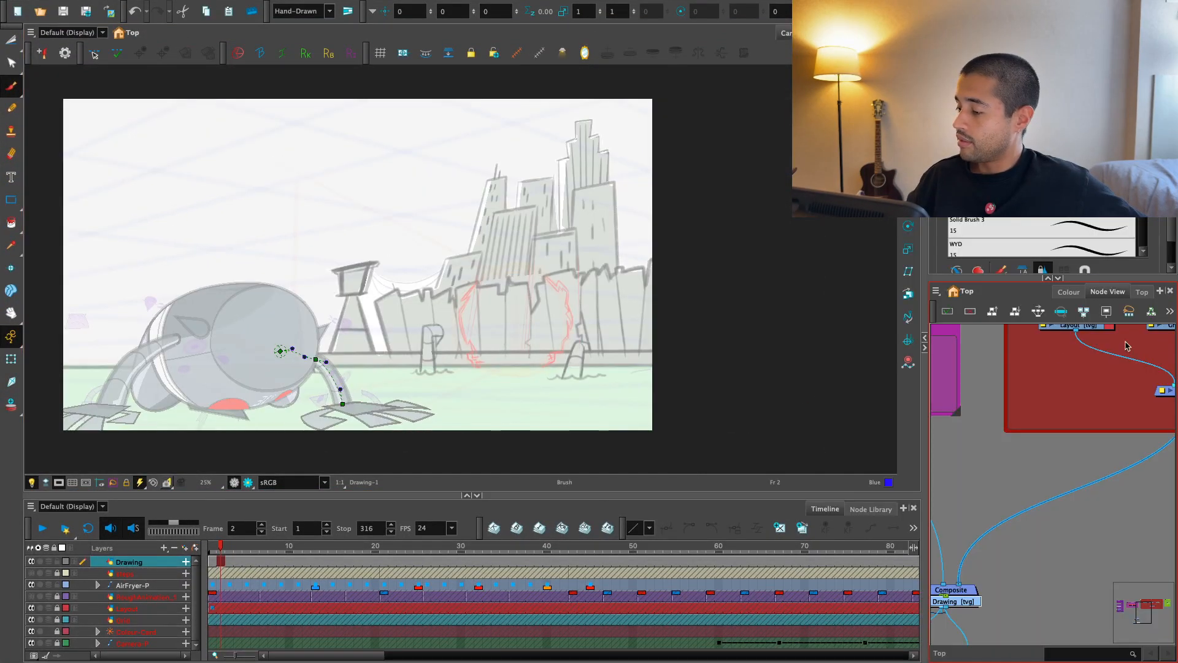
left_click(1066, 293)
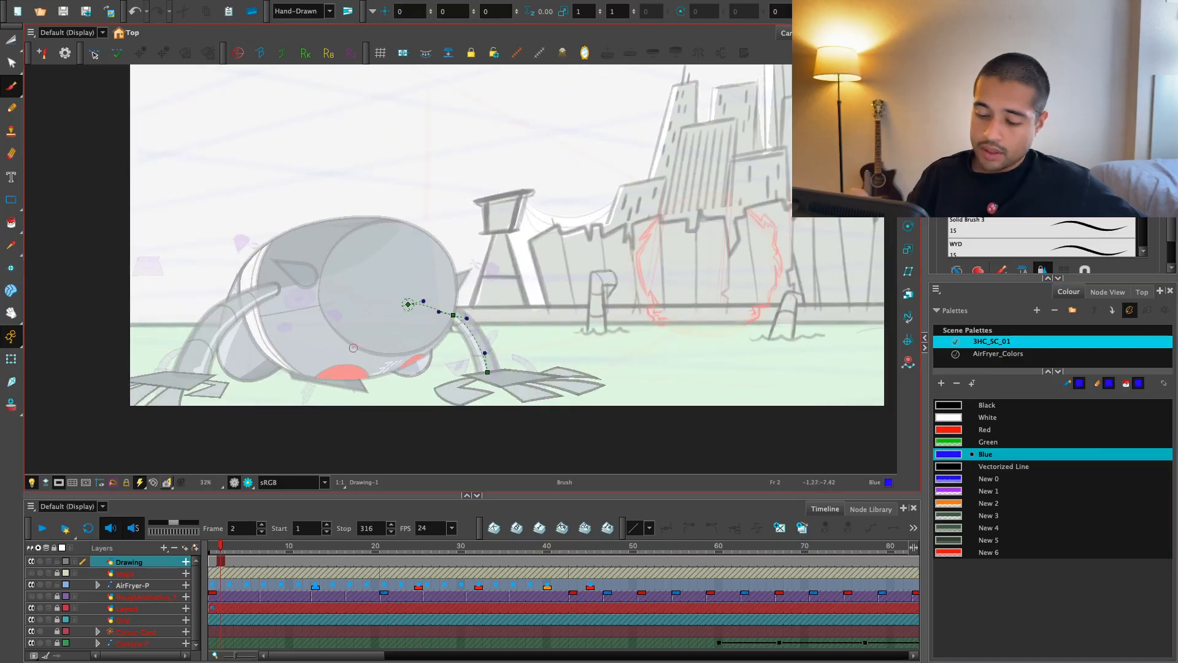
key("shift+c")
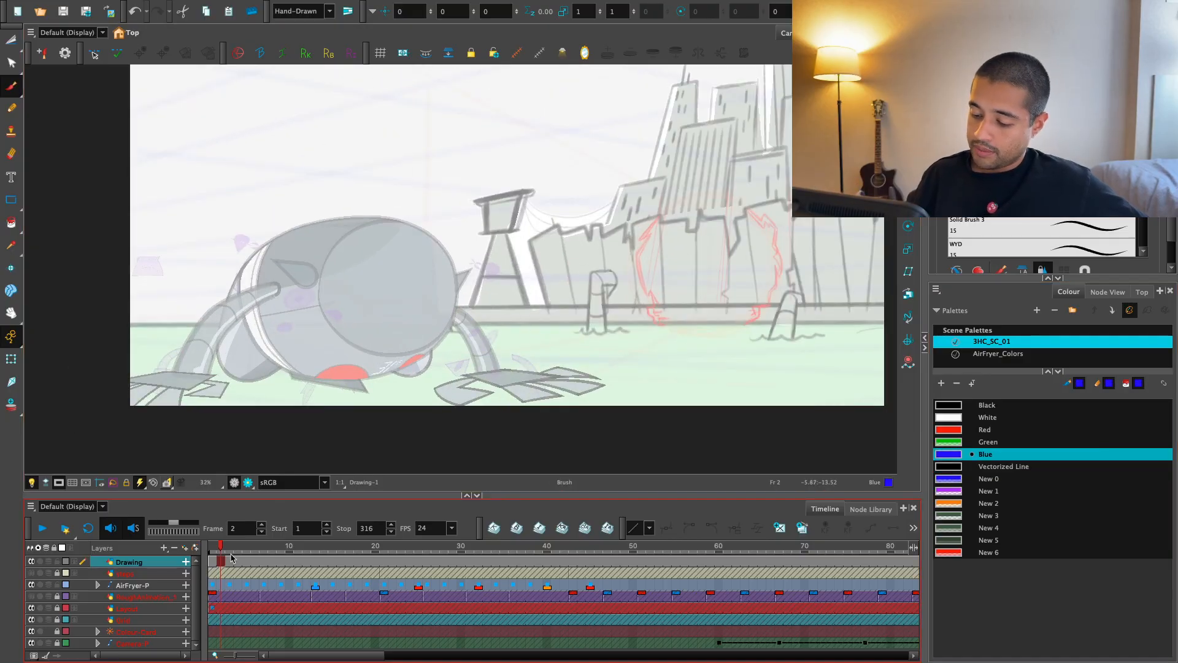
mouse_move(212, 550)
left_mouse_down()
mouse_move(345, 567)
mouse_move(460, 560)
mouse_move(214, 560)
left_mouse_up()
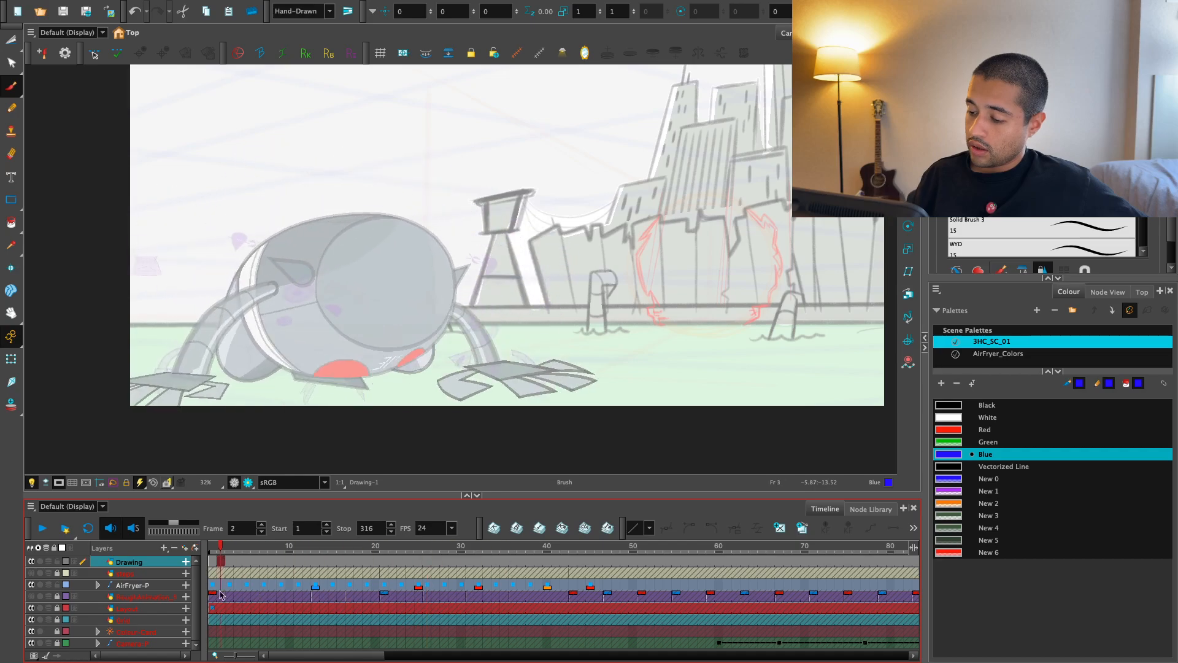
scroll(427, 435, "up", 2)
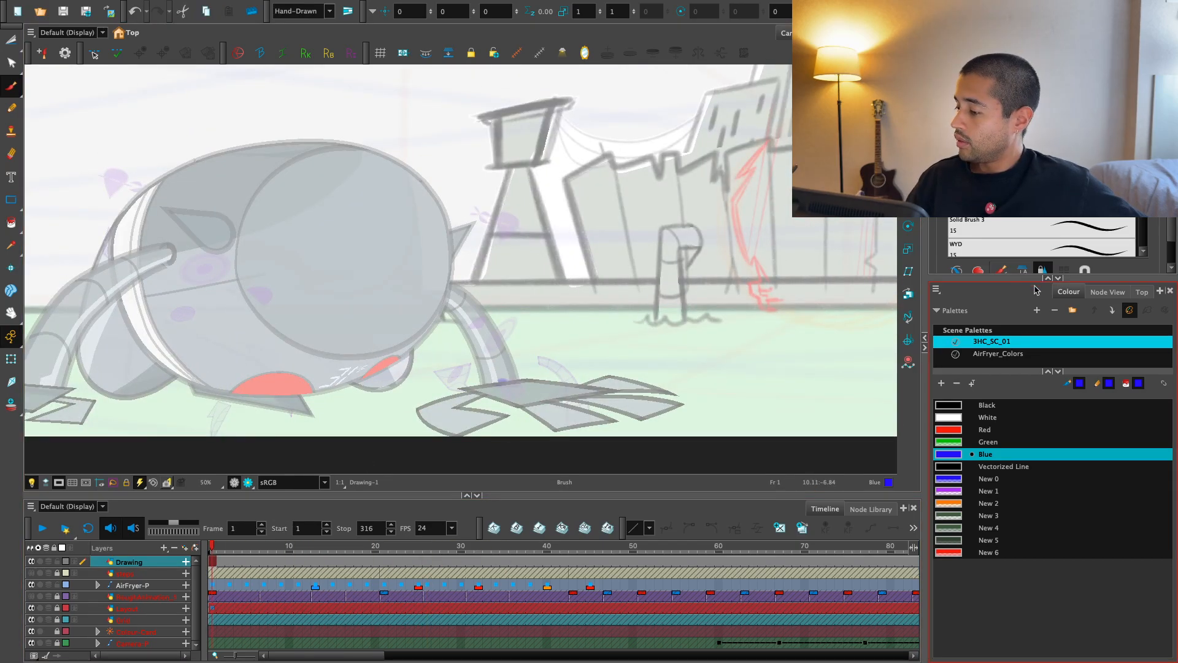
- Try a blue brush stroke above the far hand on the new Drawing layer at frame 1
left_click(1106, 292)
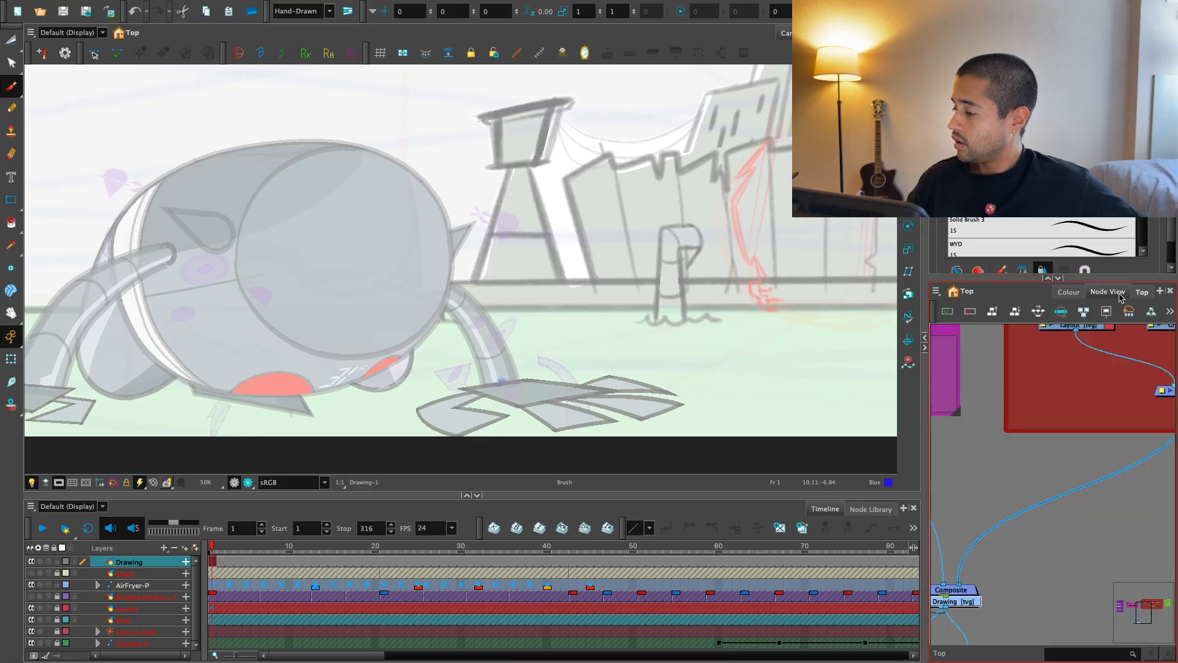
left_click(1142, 292)
left_click(1068, 293)
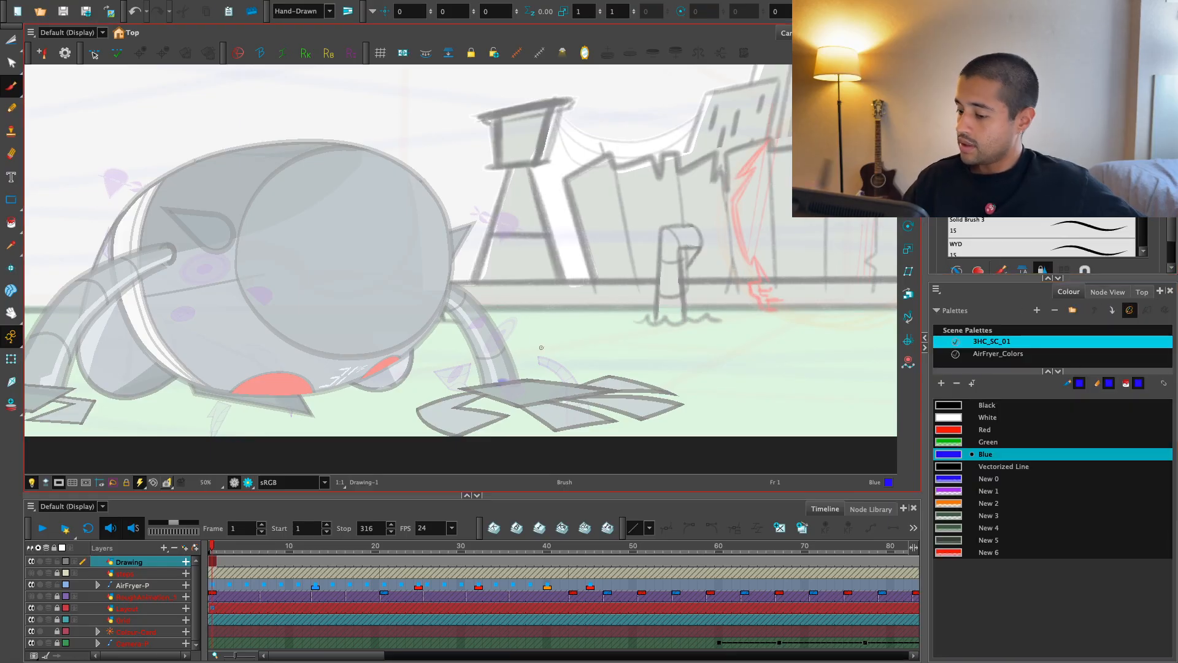
left_click_drag(519, 346, 641, 334)
key("ctrl+z")
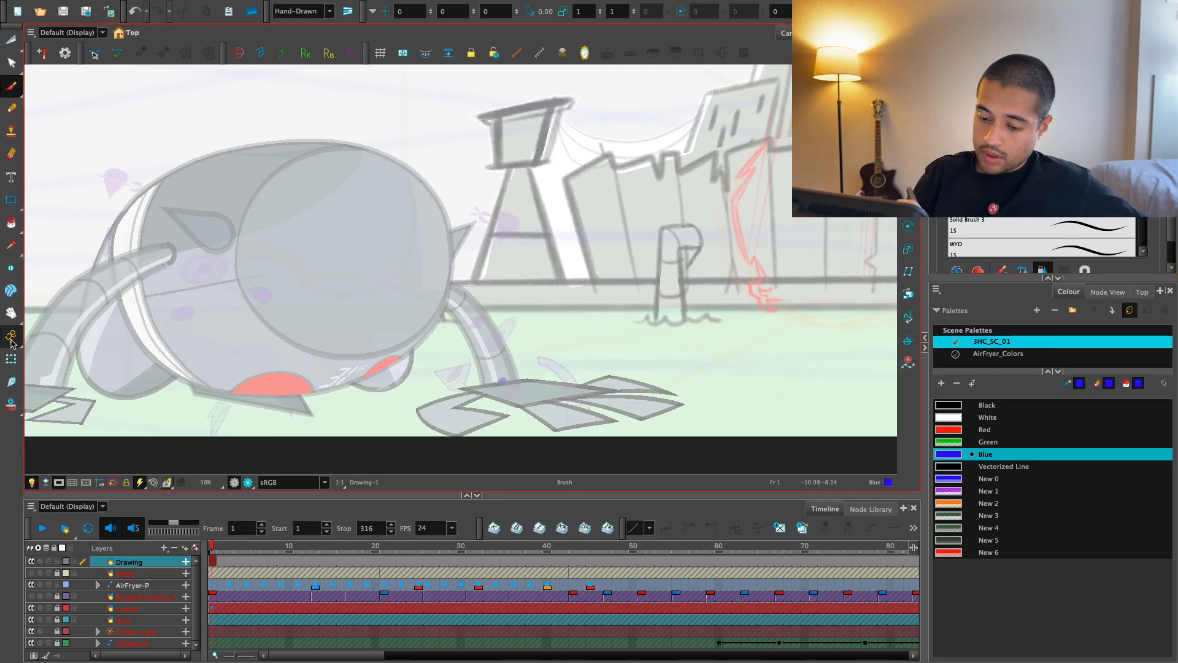
- Try to mark the far hand's wrist position with blue brush dots on every second frame, starting at frame 1
left_click(11, 358)
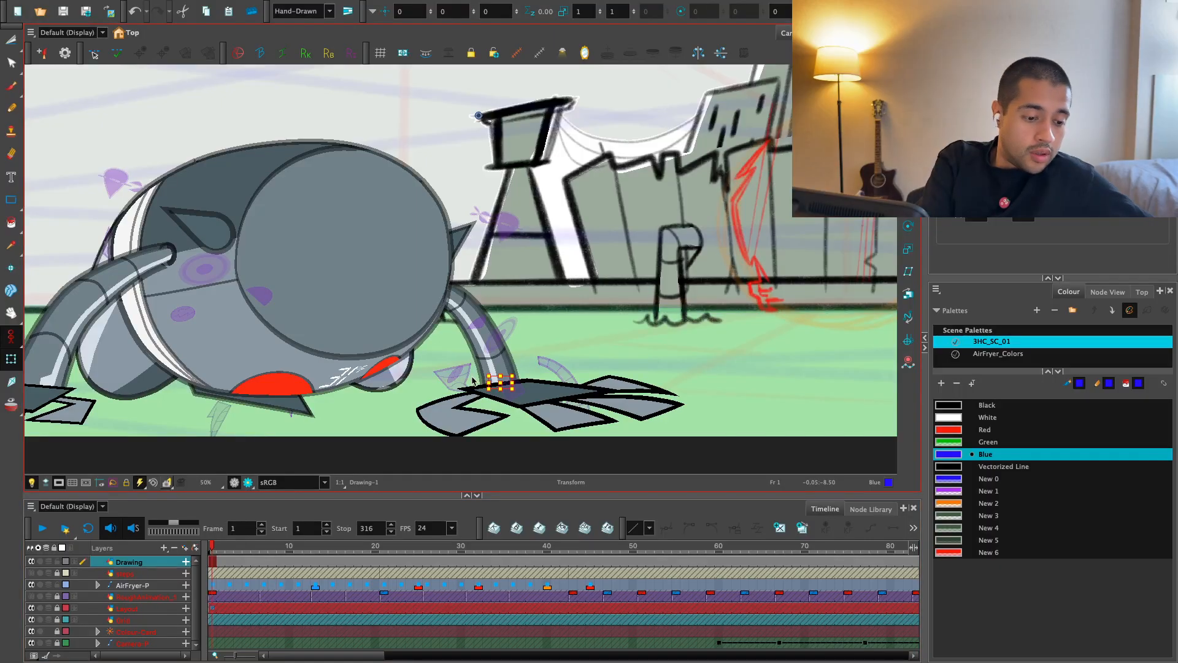
key("alt+b")
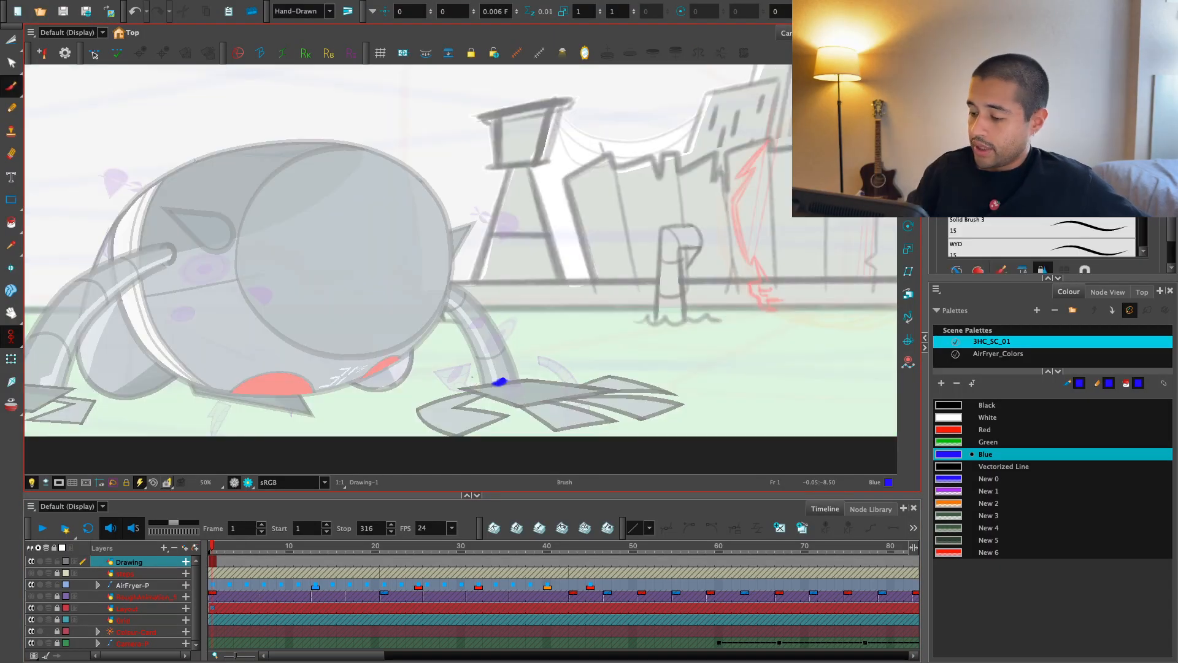
key("2")
left_click(238, 548)
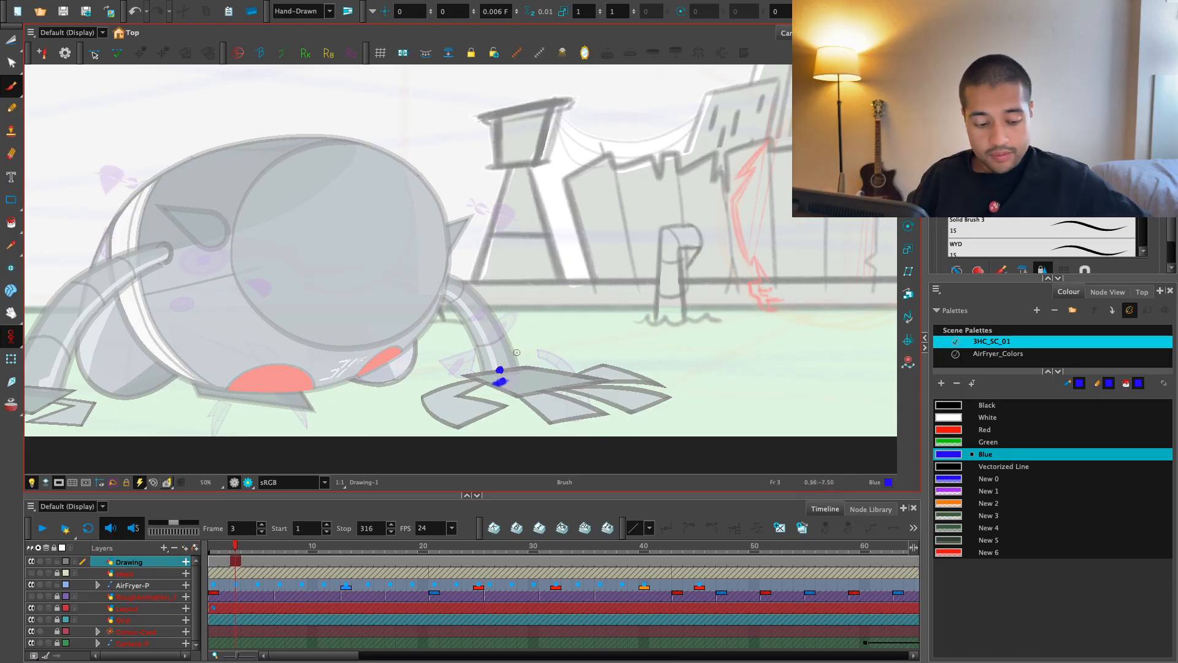
key("period")
key("period")
key("period")
key("period")
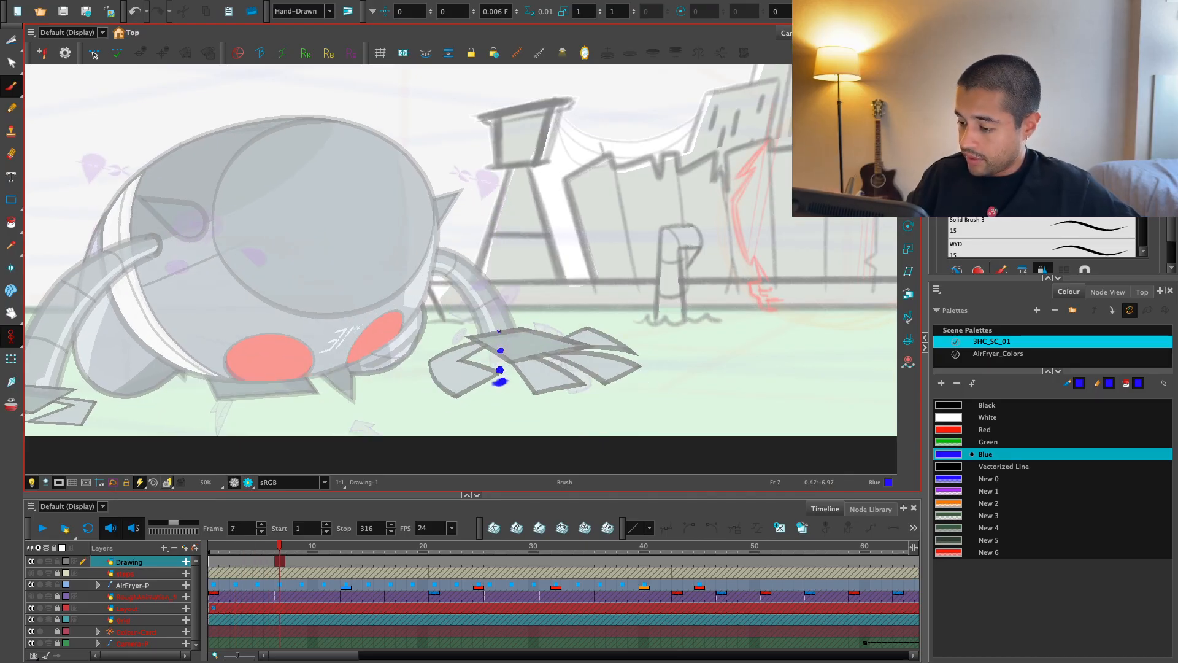
key("period")
key("period")
key("period")
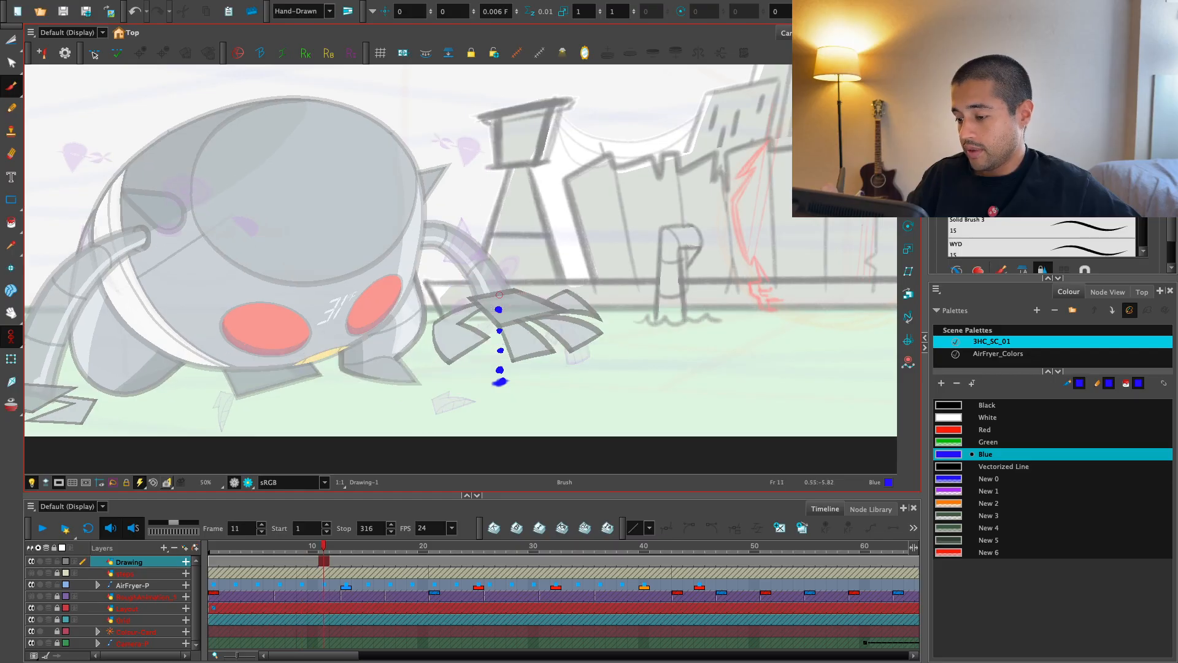
key("period")
key("period")
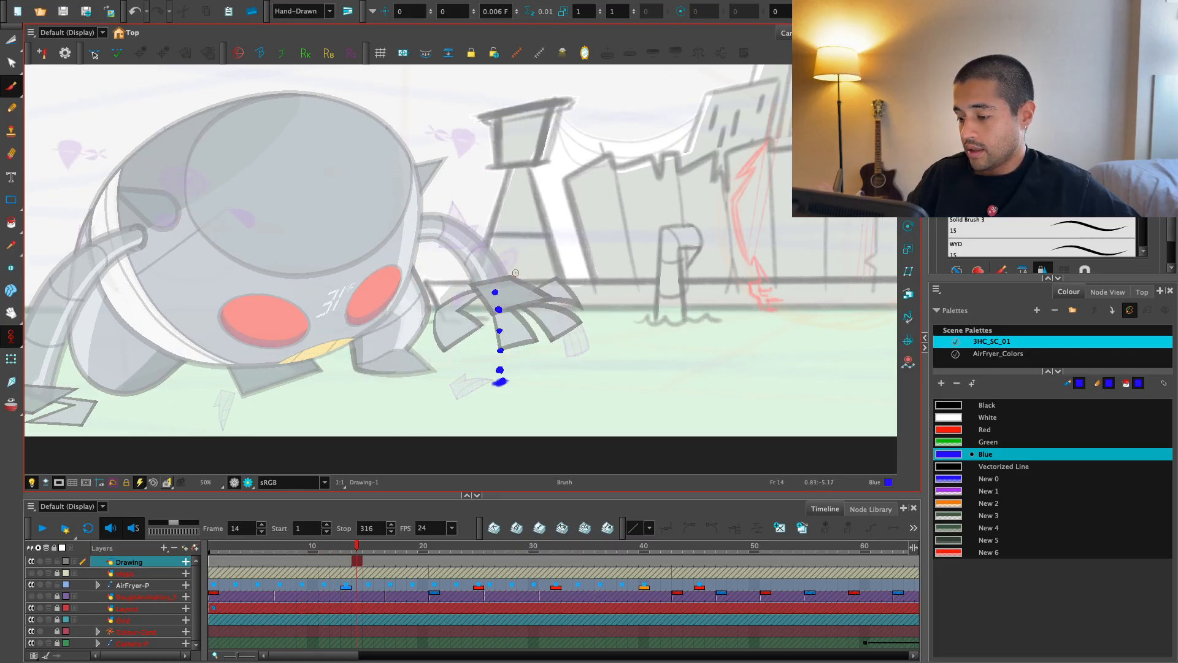
key("period")
key("period")
key("comma")
key("comma")
- Delete all the blue tracking dots from the Drawing layer and return to frame 1
key("alt+s")
left_click_drag(548, 302, 501, 398)
key("Delete")
left_click_drag(521, 281, 502, 278)
key("shift+comma")
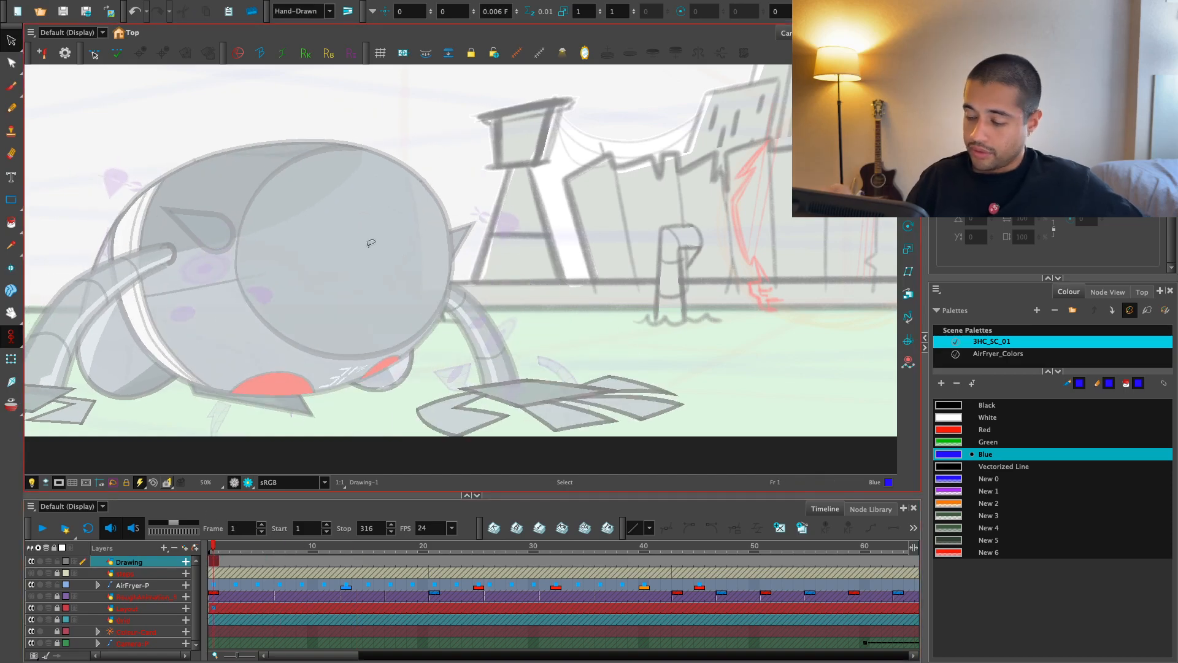
- Dot the inner corner of the far hand's palm in blue on every second frame from frame 1 towards frame 27
key("alt+b")
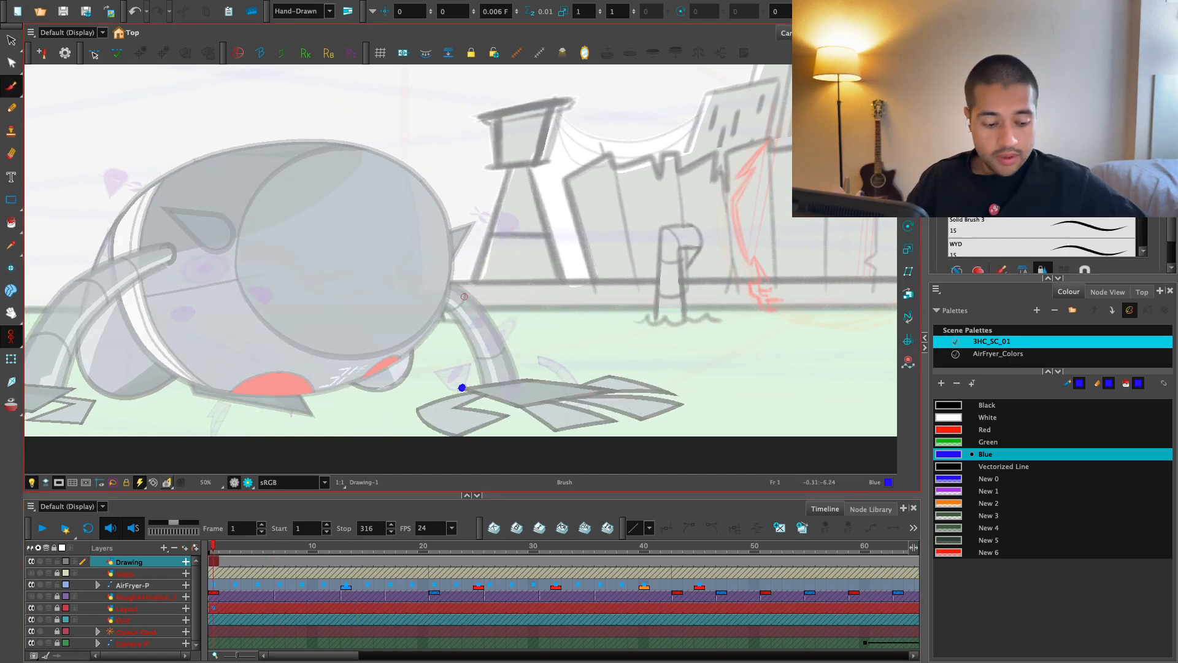
key("period")
key("period")
key("period")
key("period")
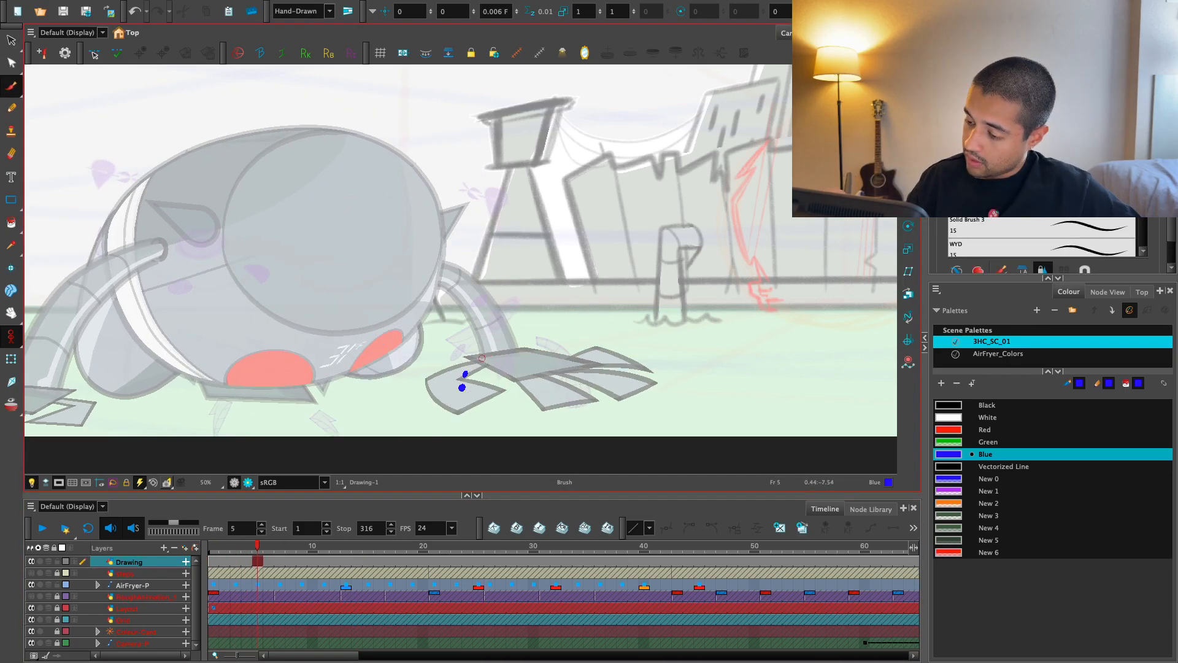
key("period")
key("period")
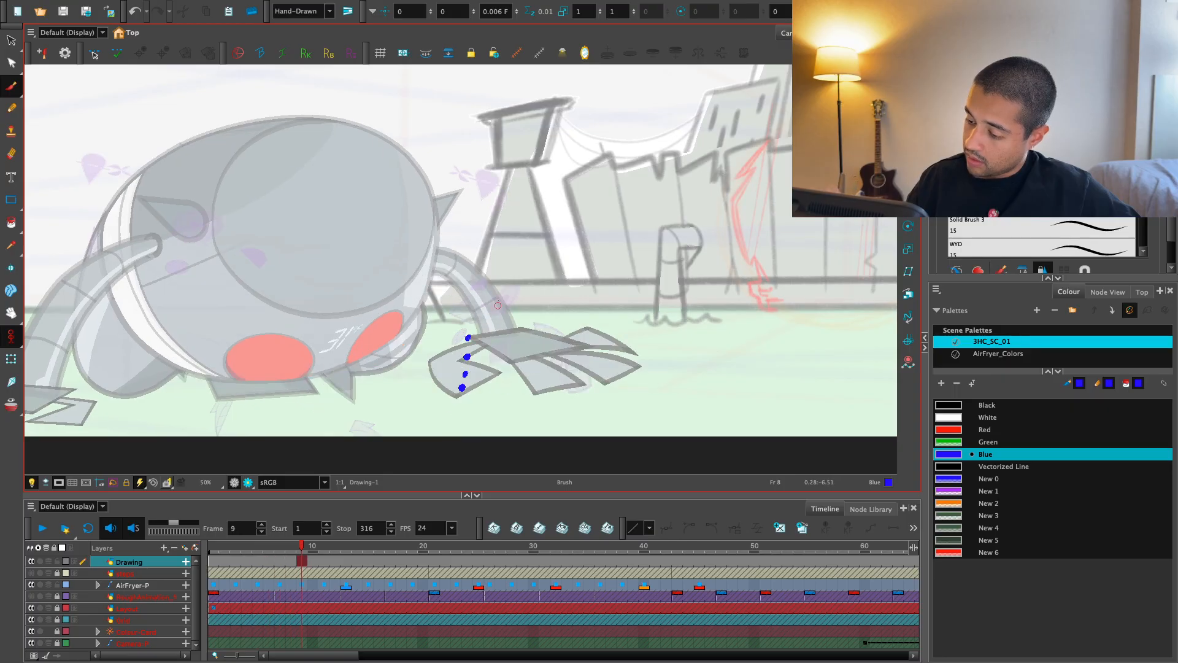
key("period")
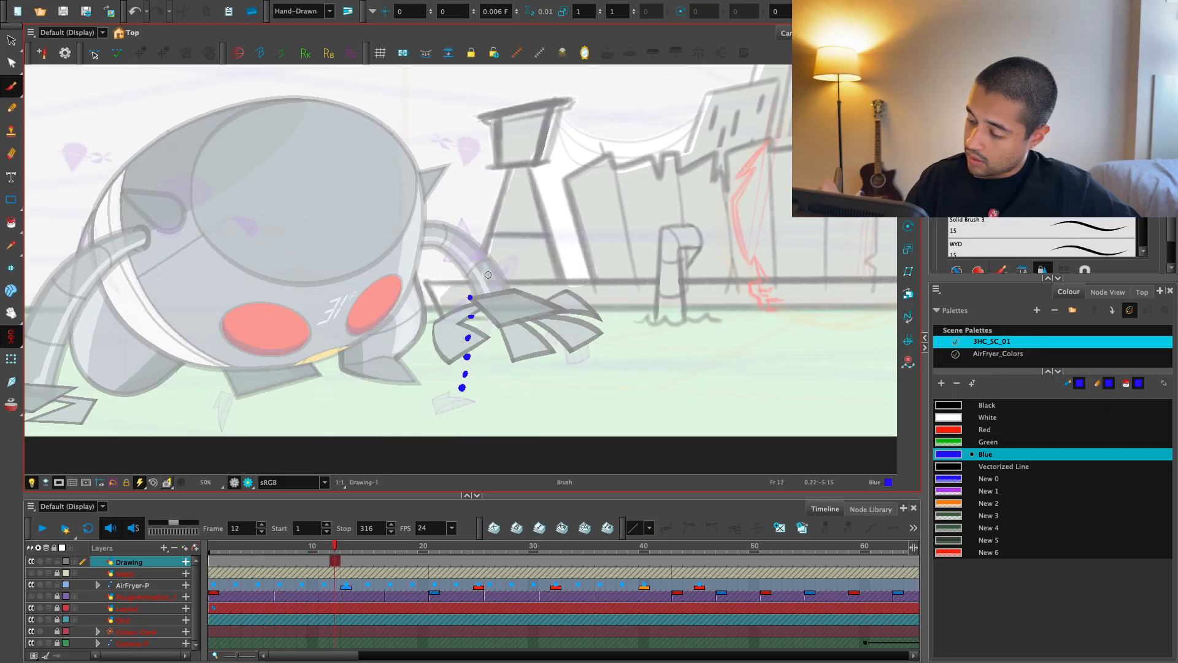
key("period")
key("period")
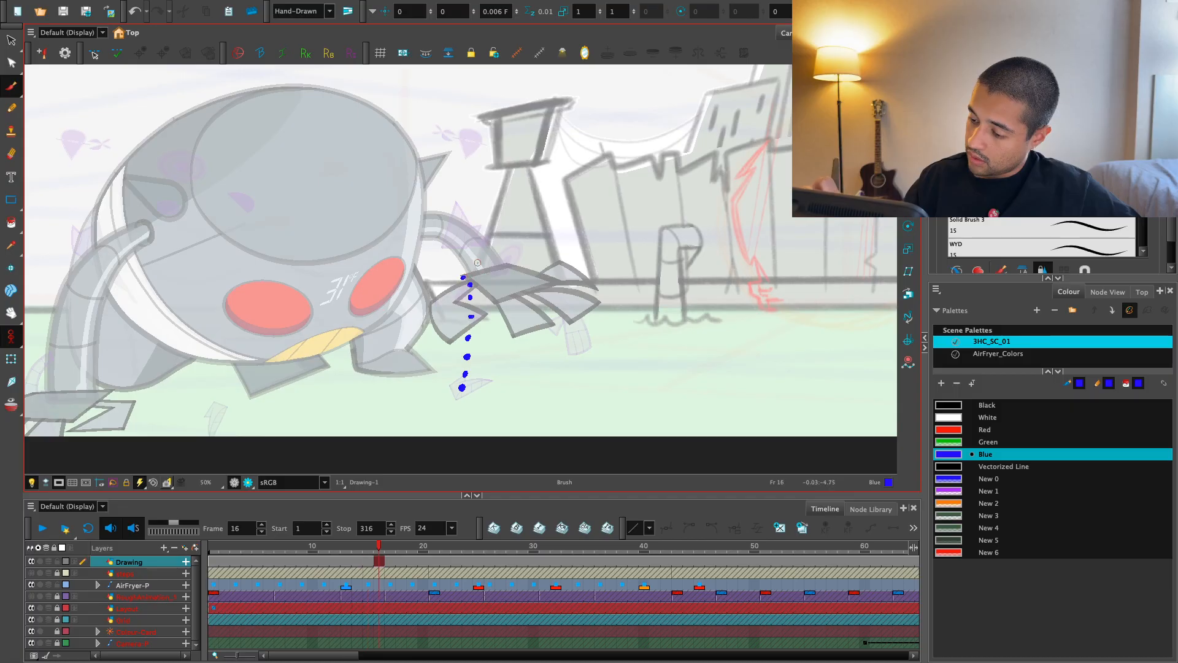
key("period")
key("period")
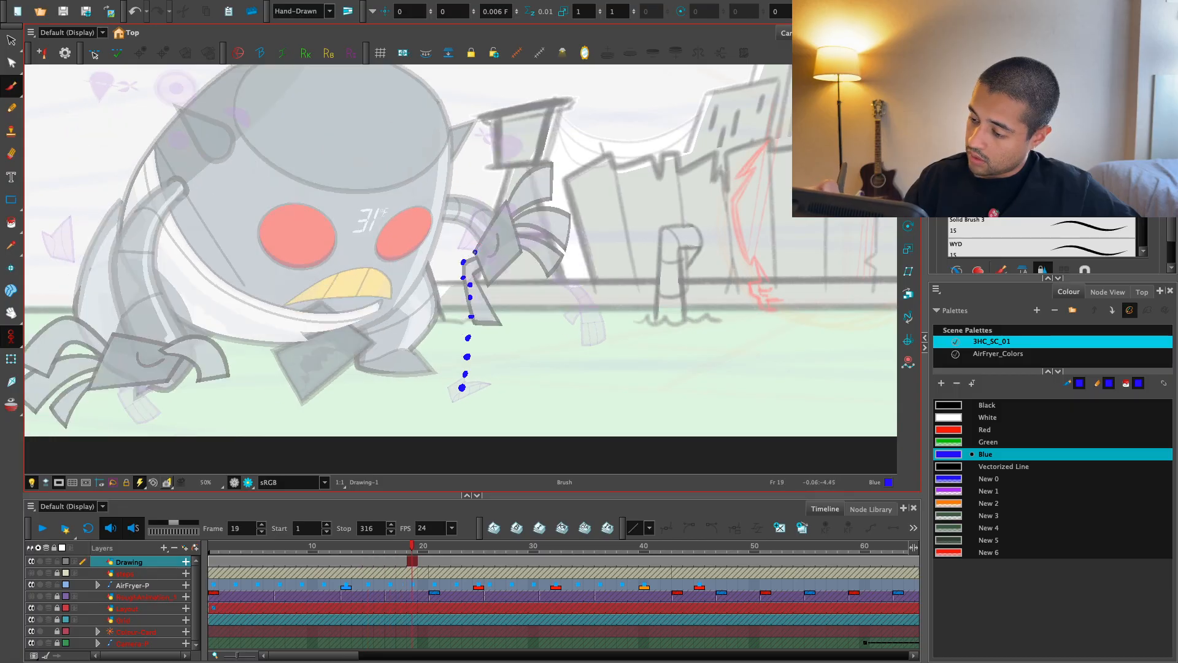
key("period")
key("period")
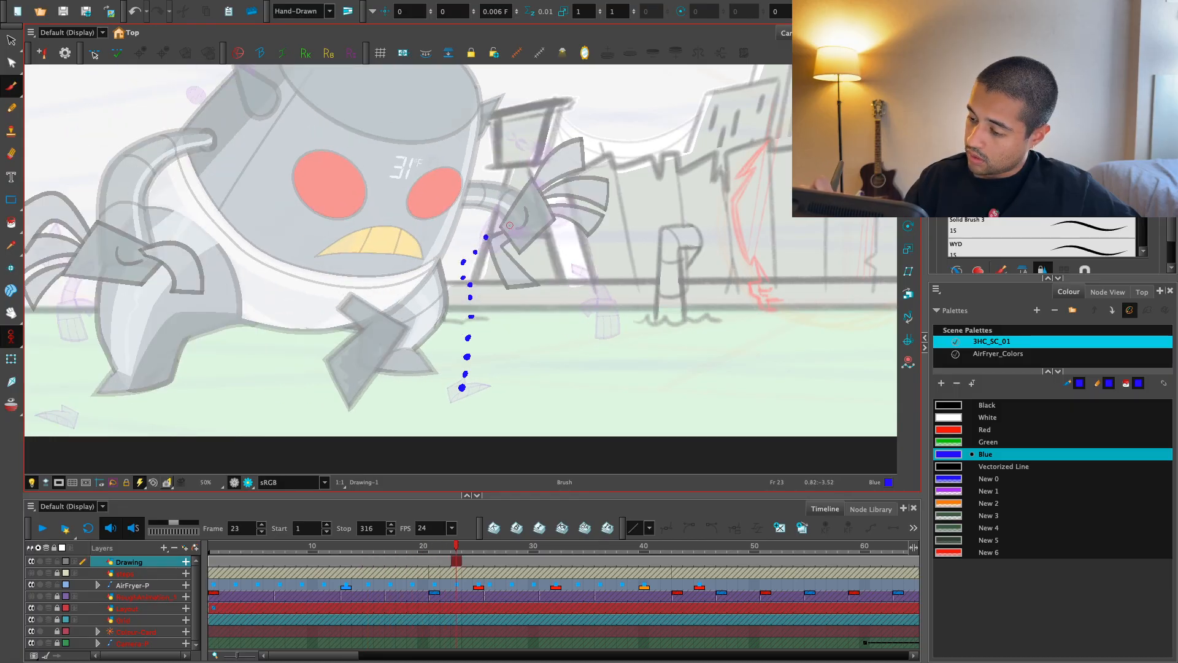
key("period")
key("period")
key("period")
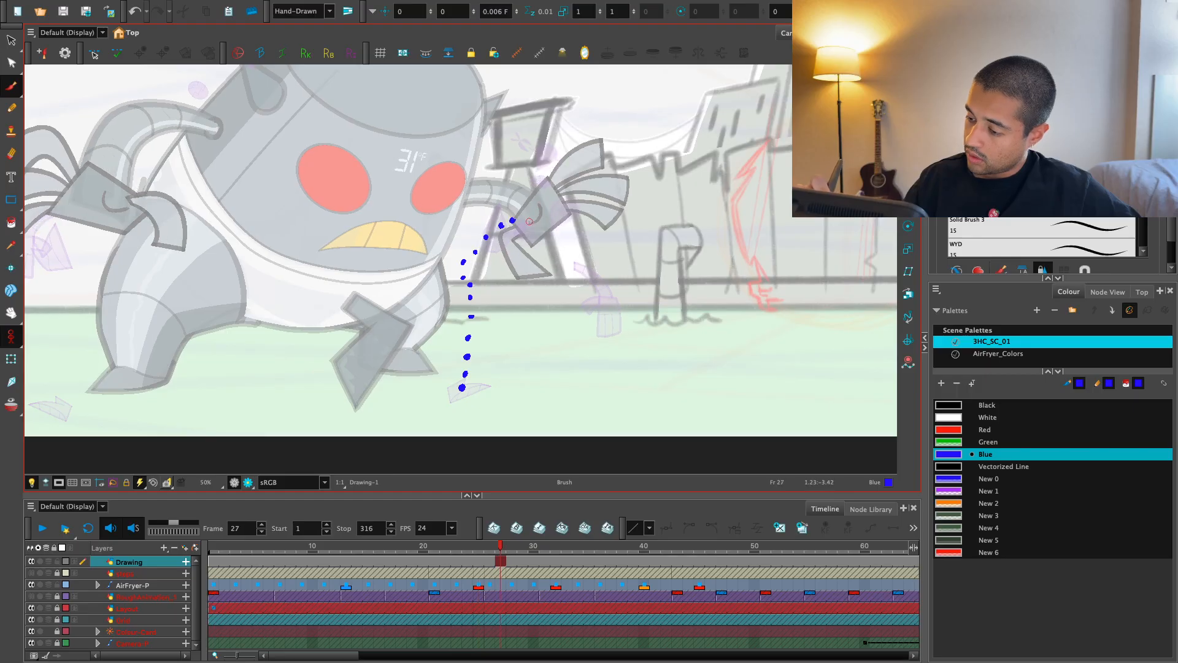
- Examine the motion of the robot's hand near the tower against the blue dots between frames 25 and 35
key("period")
key("comma")
key("comma")
key("comma")
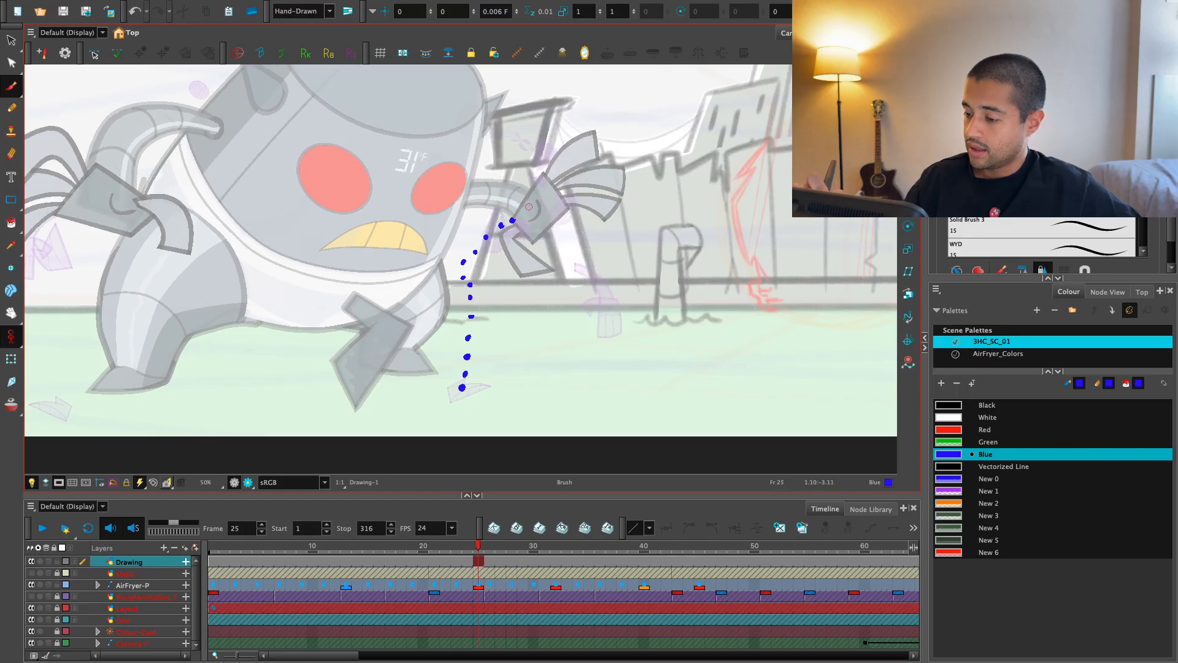
key("period")
key("period")
key("period")
key("period")
key("period")
key("period")
key("period")
key("period")
key("period")
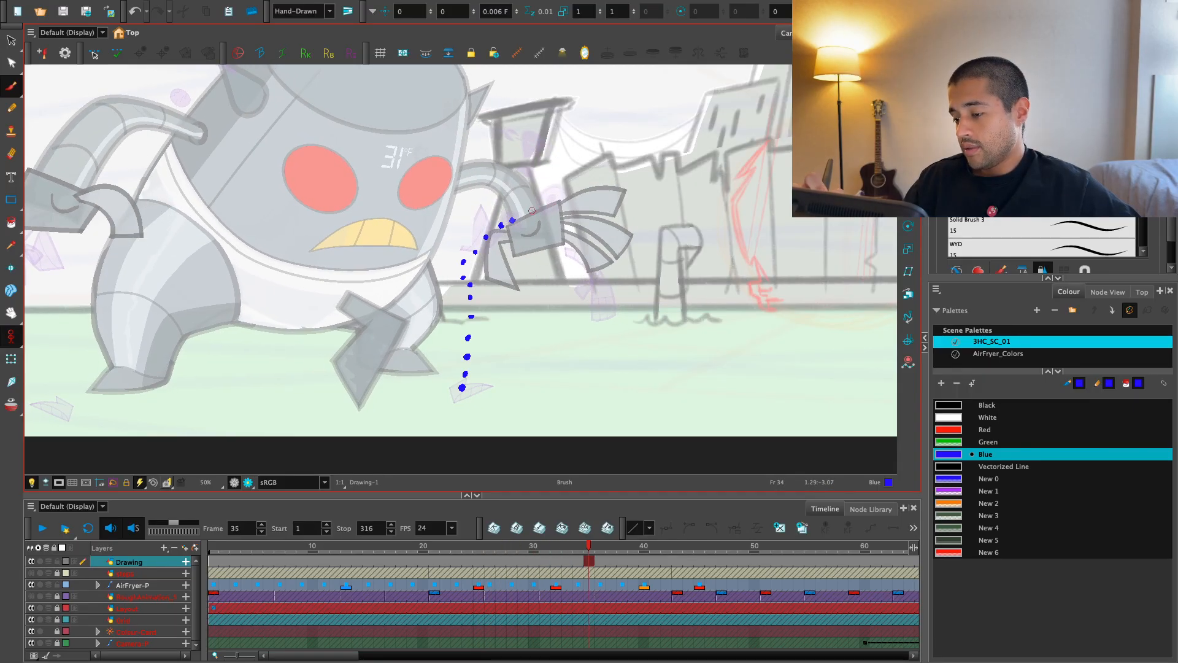
key("period")
key("comma")
key("comma")
key("comma")
key("comma")
key("comma")
key("comma")
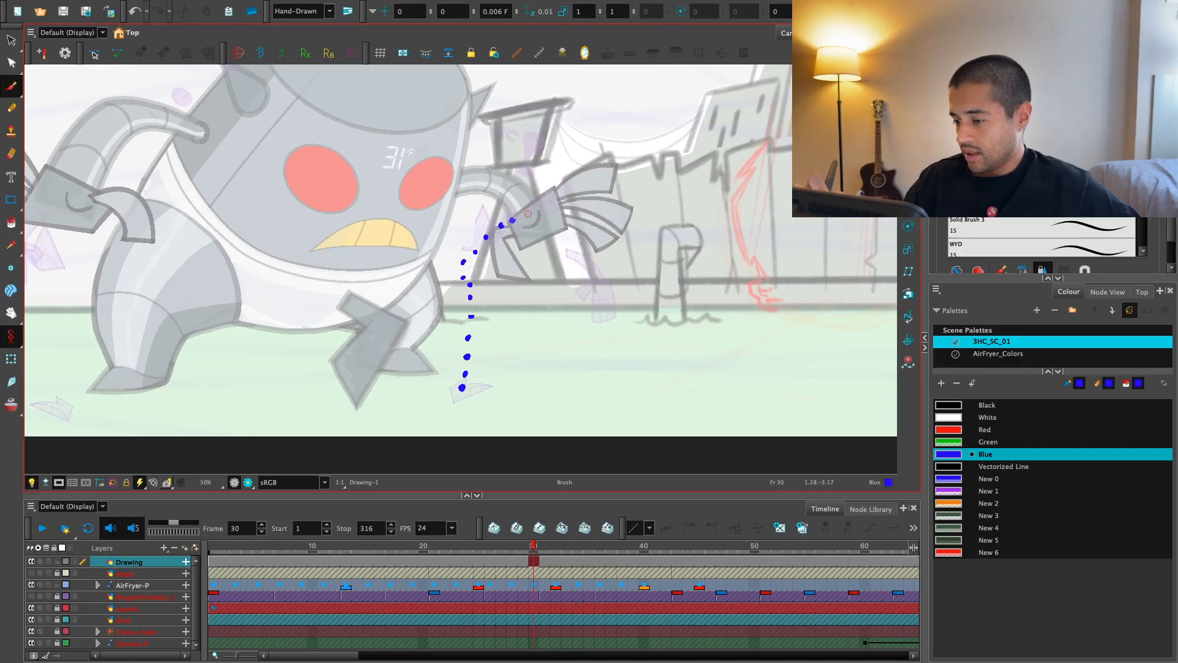
key("comma")
key("comma")
key("period")
key("period")
- Switch to Red and dot the tower-side hand's inner corner frame by frame from about frame 32 through 42
left_click(982, 430)
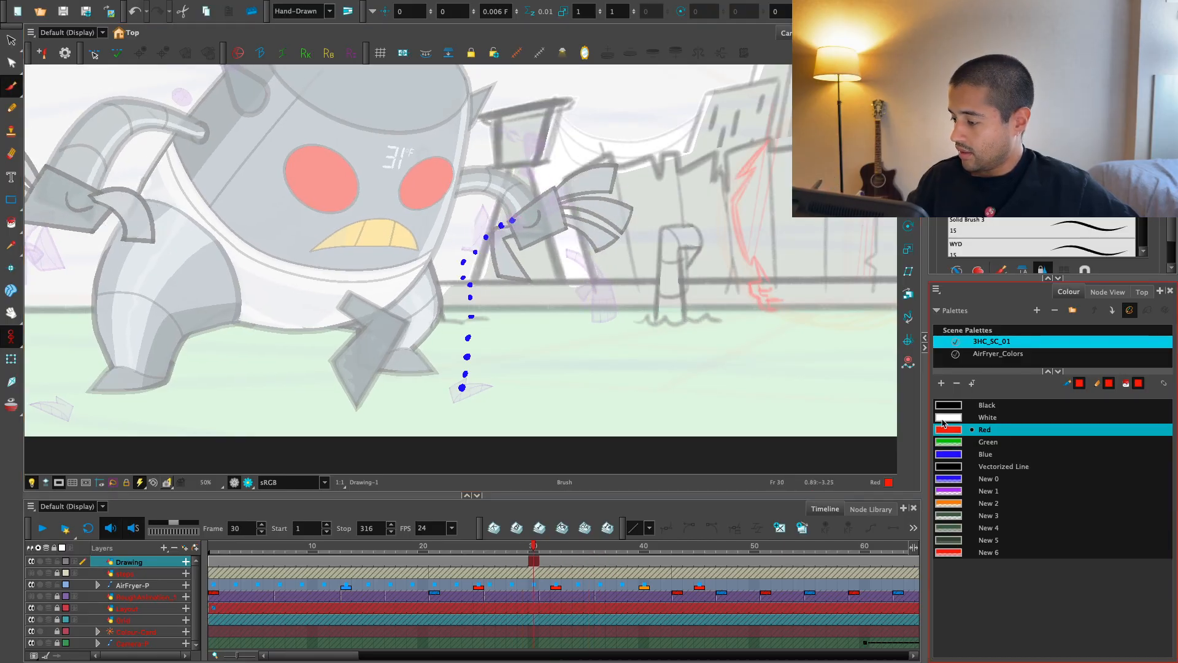
key("period")
key("period")
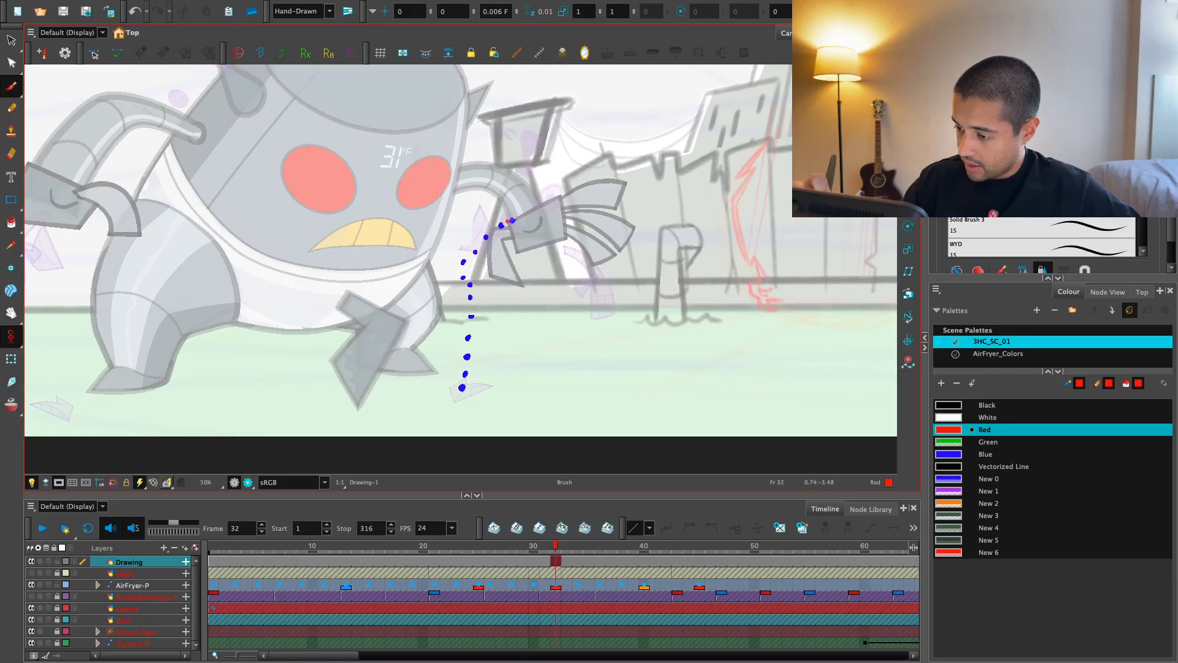
key("period")
key("period")
key("period")
key("period")
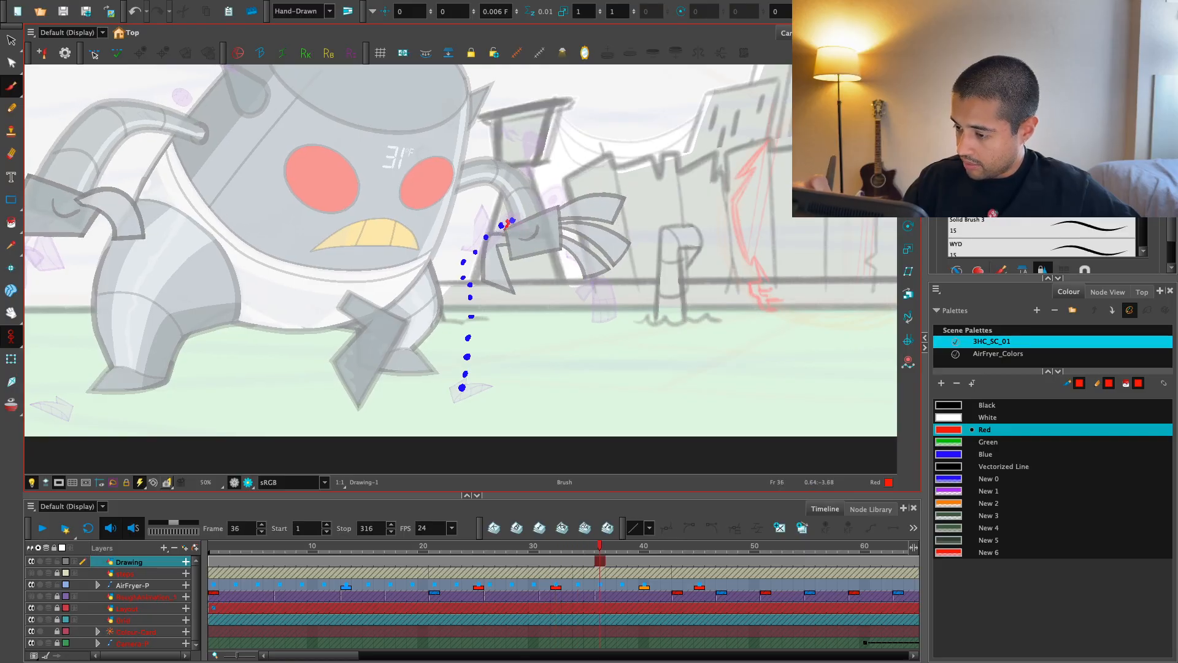
key("period")
key("period")
key("period")
key("period")
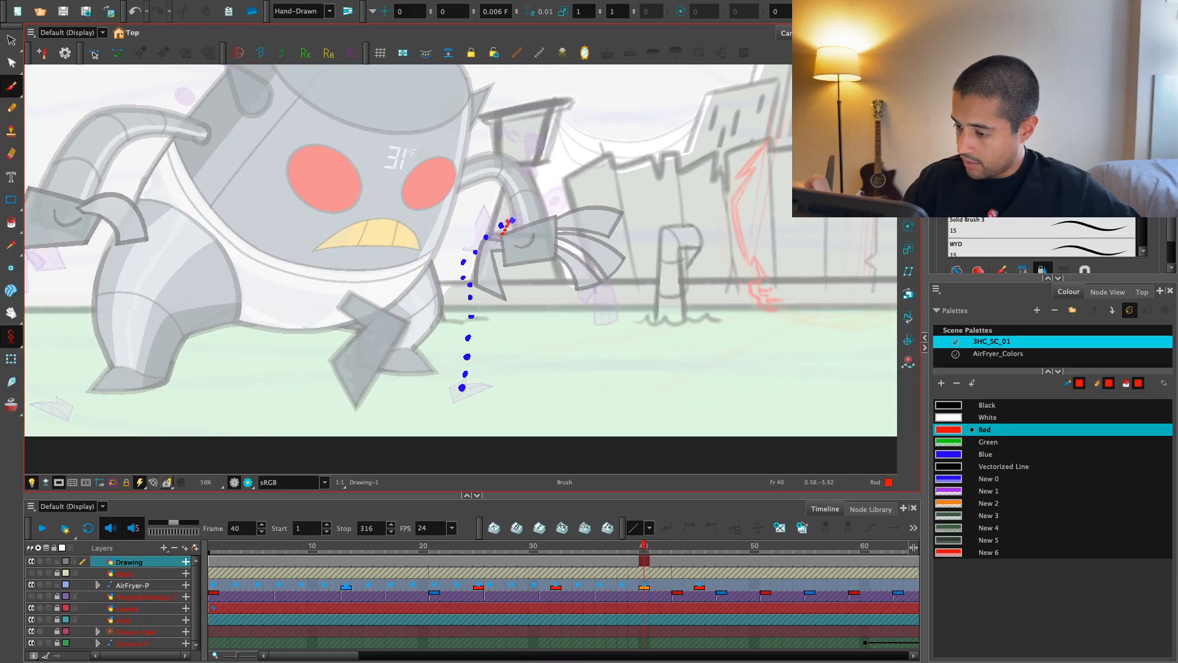
key("period")
key("period")
- Review the tower-side hand against its red dots, going back through the frames to frame 35
key("comma")
key("comma")
key("comma")
key("comma")
key("comma")
key("comma")
key("comma")
key("comma")
key("comma")
key("comma")
key("comma")
key("comma")
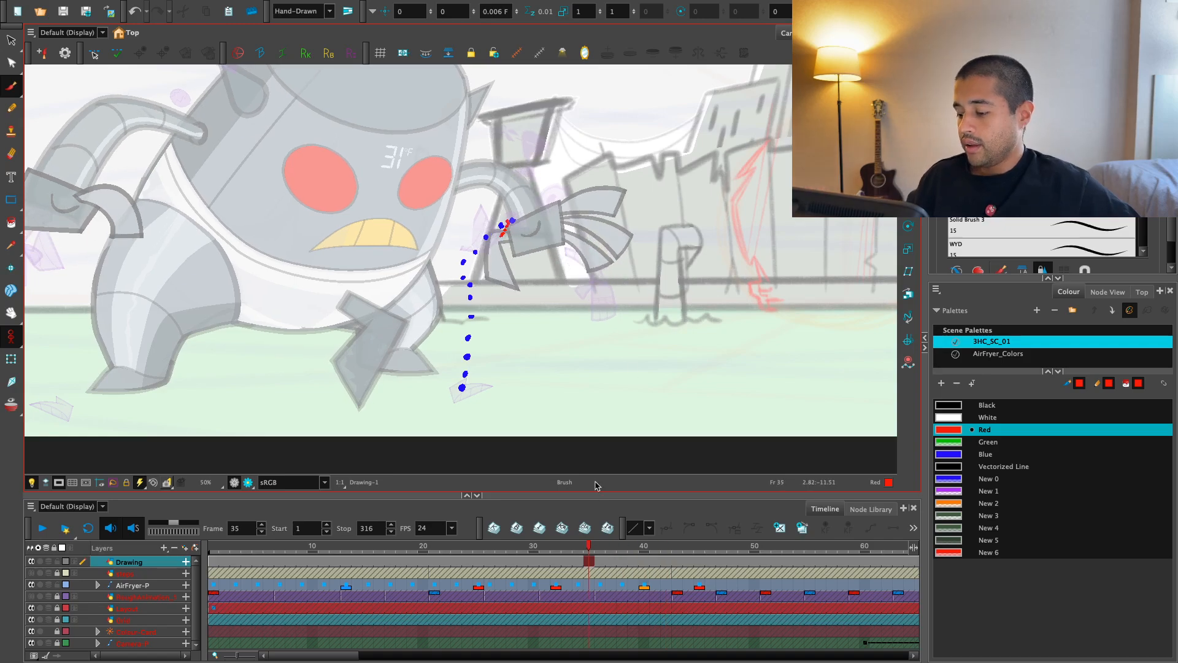
- Return to frame 1, switch to Blue, and dot the inner corner of the robot's hand farther from the tower
key("shift+comma")
left_click(984, 454)
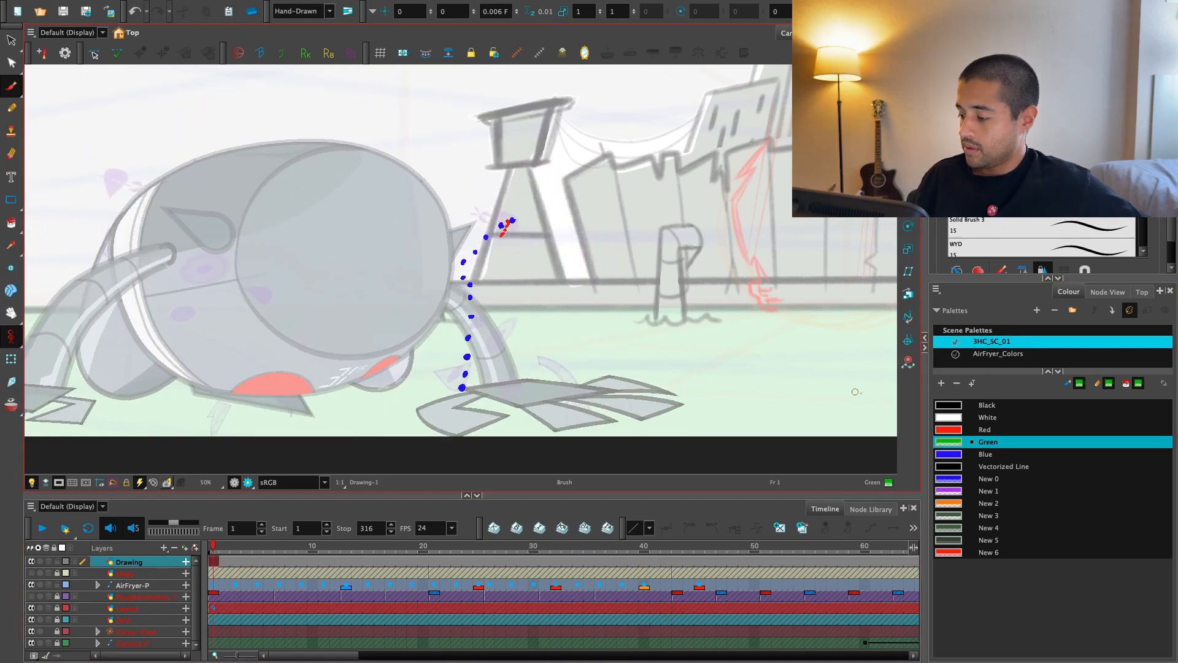
scroll(340, 415, "left", 5)
scroll(268, 337, "left", 3)
scroll(269, 337, "down", 2)
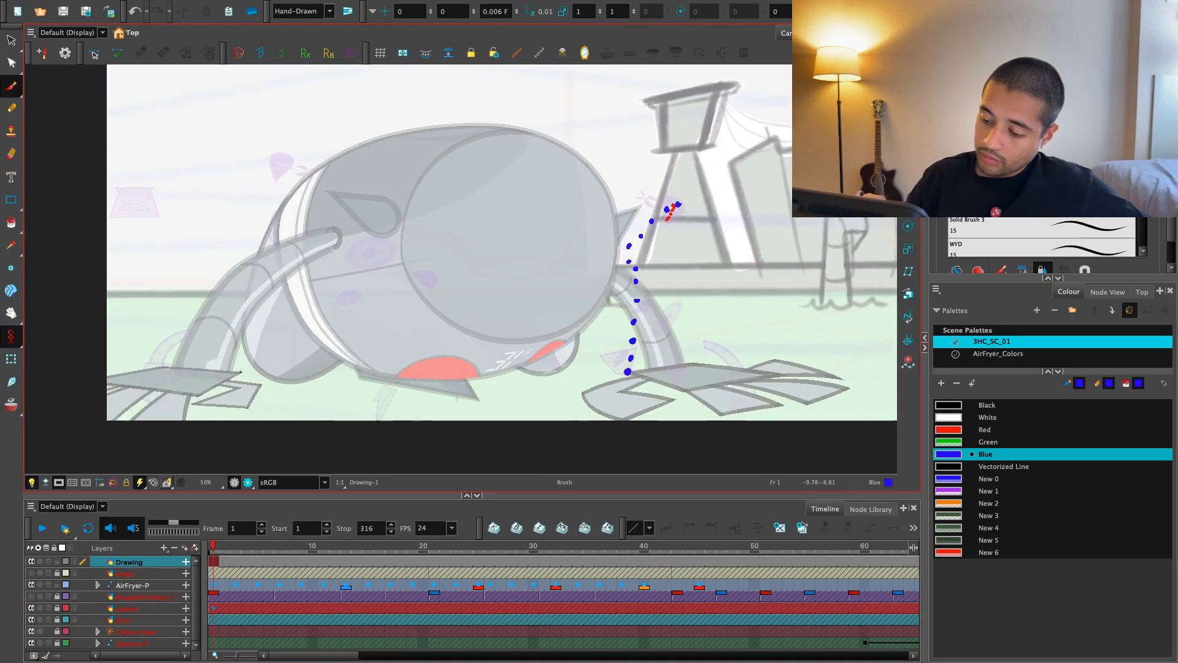
key("period")
key("period")
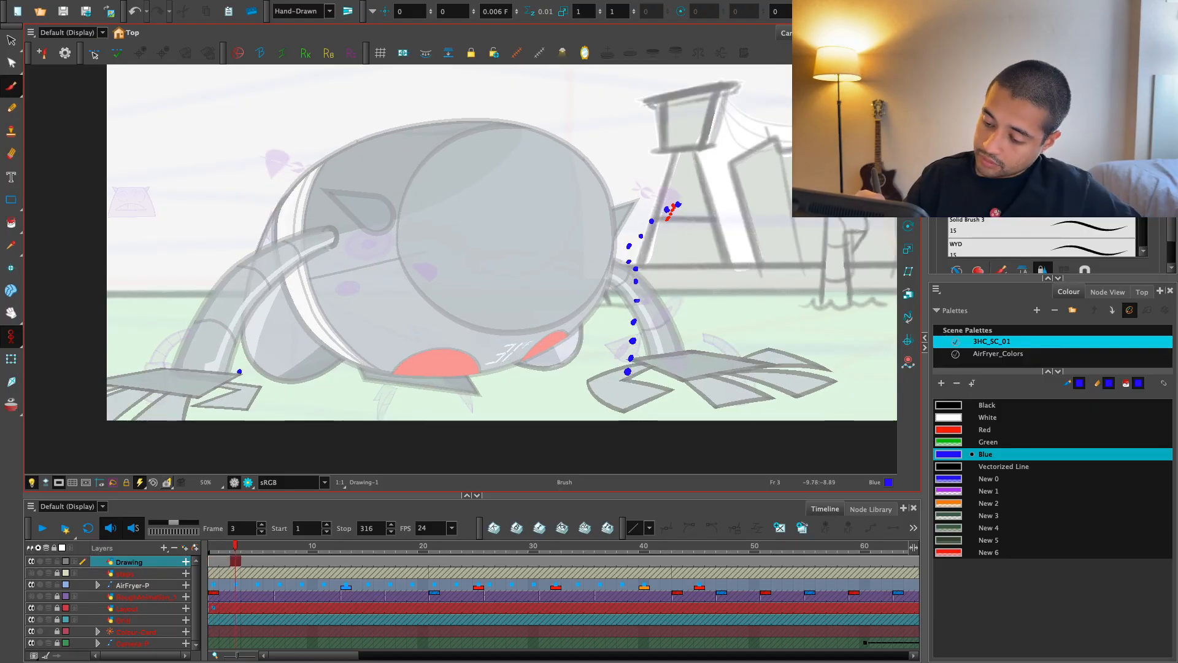
- Continue the blue dots at the same hand's inner corner through frame 14
key("period")
key("period")
key("period")
key("period")
key("period")
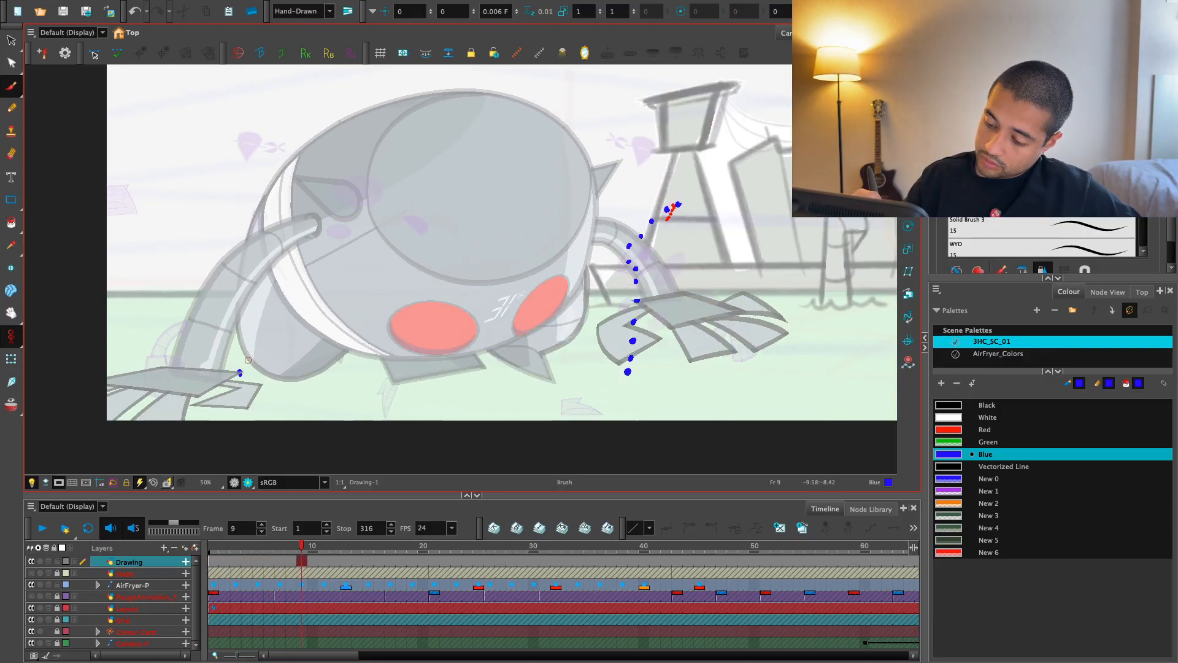
key("period")
key("period")
key("period")
key("period")
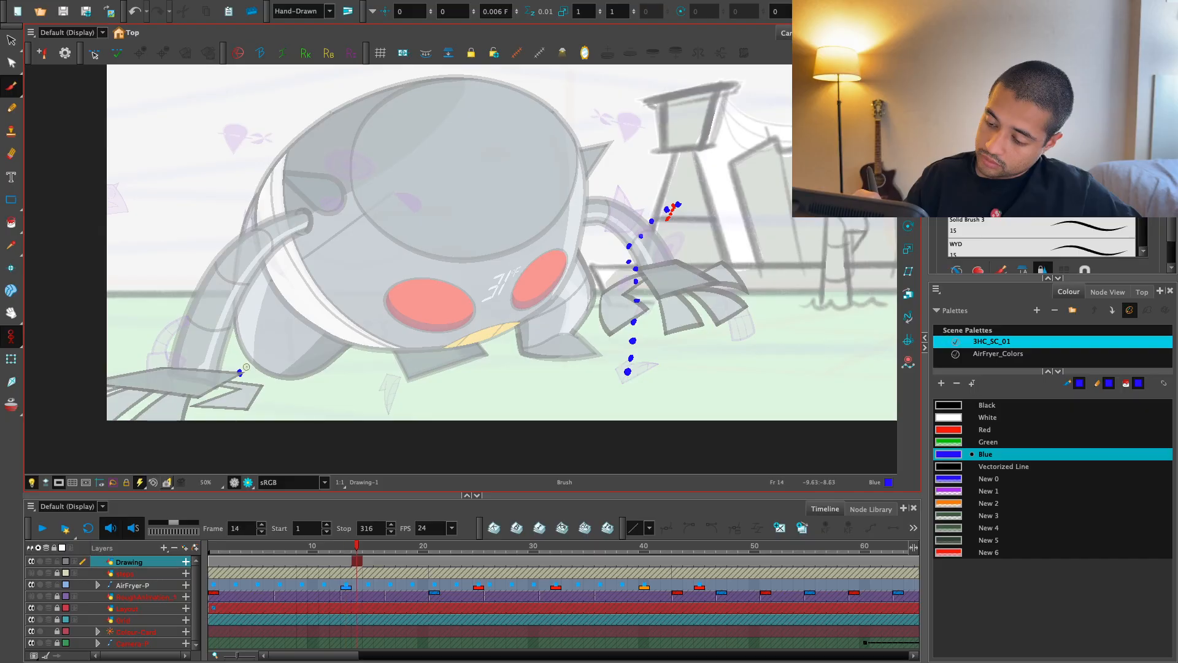
- Add blue dots at the inner corner of the hand farther from the tower on frames 15, 17 and 19
key("comma")
key("period")
key("period")
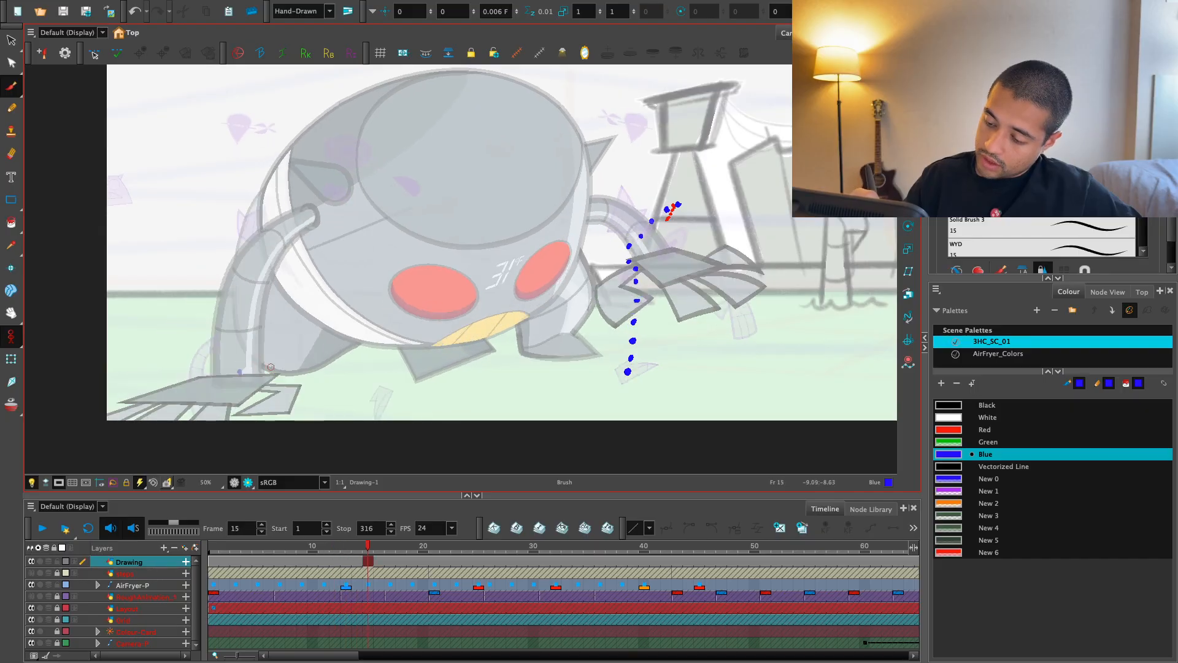
left_click(279, 373)
key("comma")
key("period")
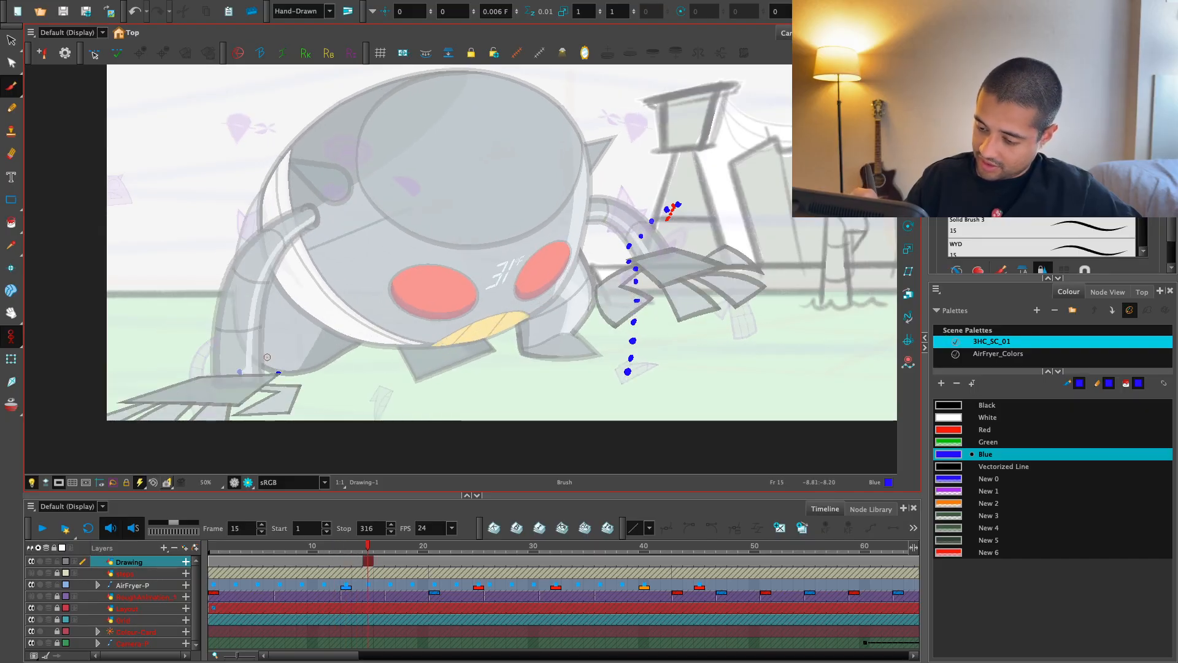
key("comma")
key("period")
key("period")
key("period")
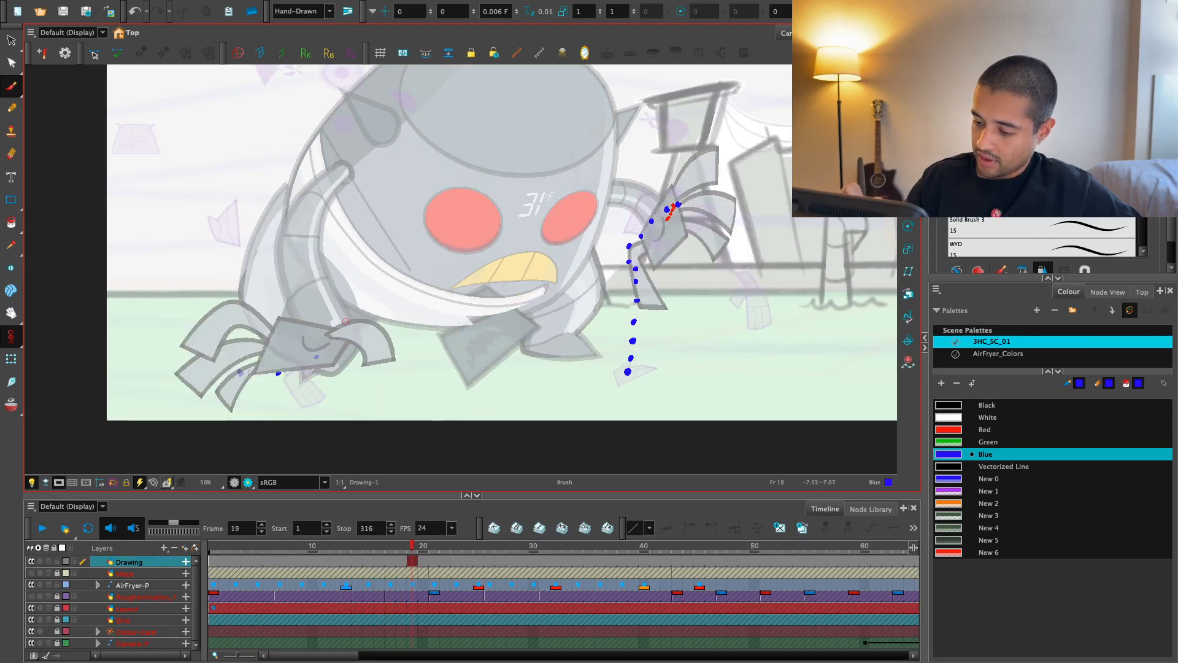
- Try a blue dot for the hand's corner on frame 21 and compare its spacing with the preceding frames
key(".")
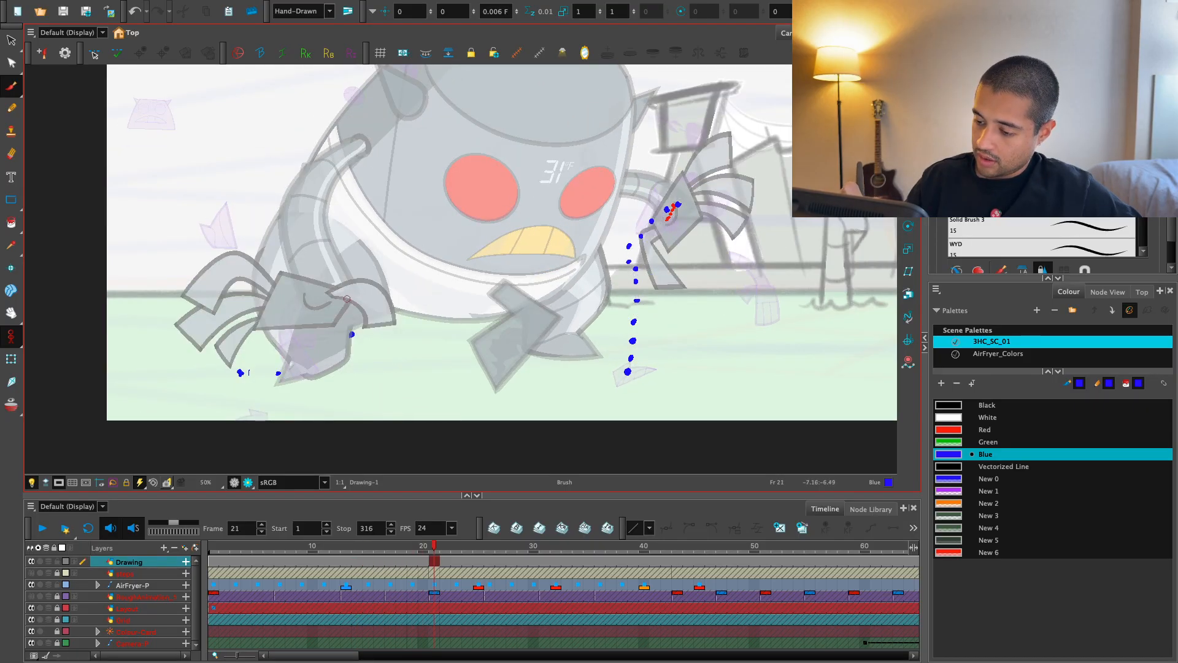
key("comma")
key("comma")
key("comma")
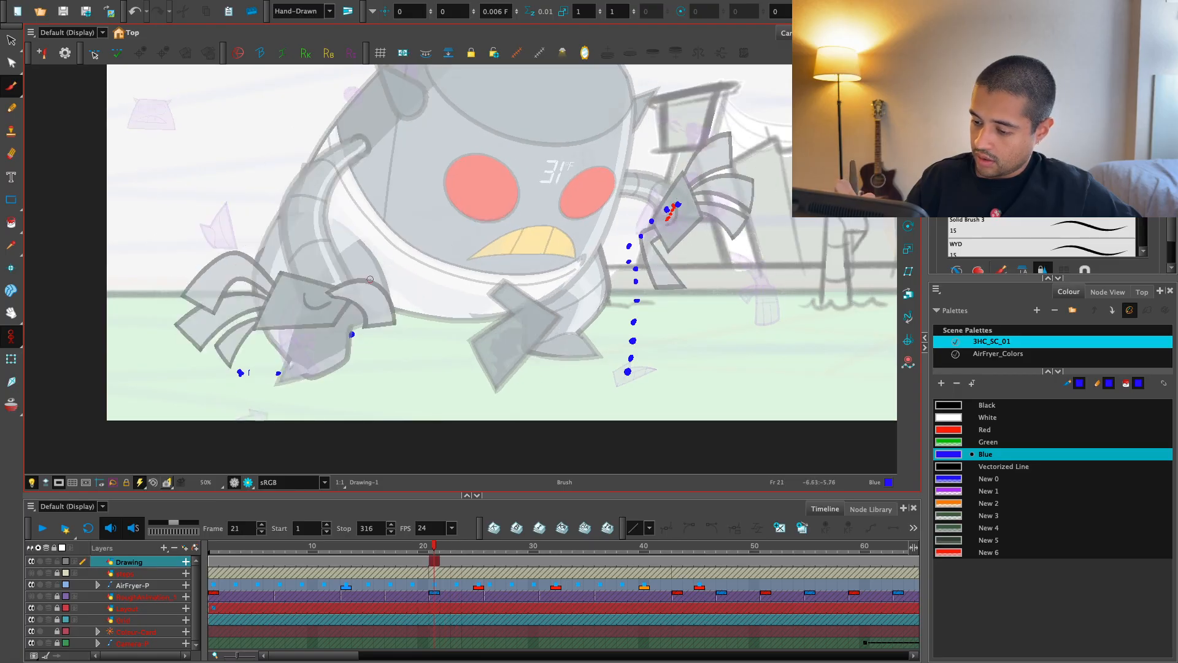
key("comma")
key("period")
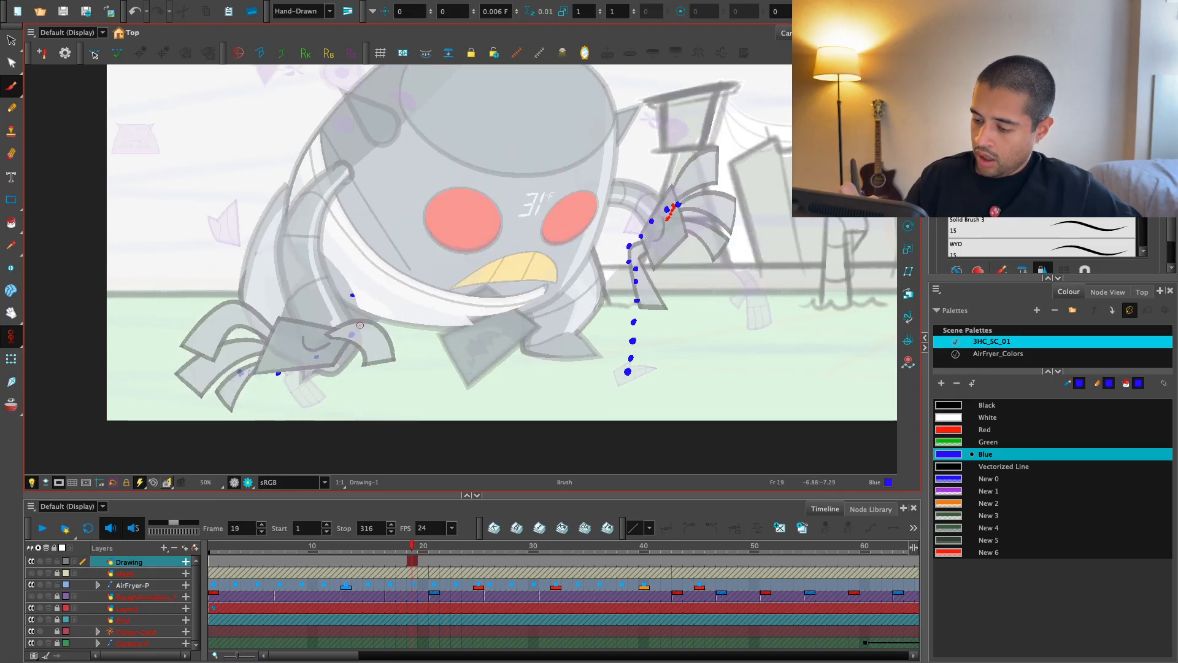
key("comma")
key("period")
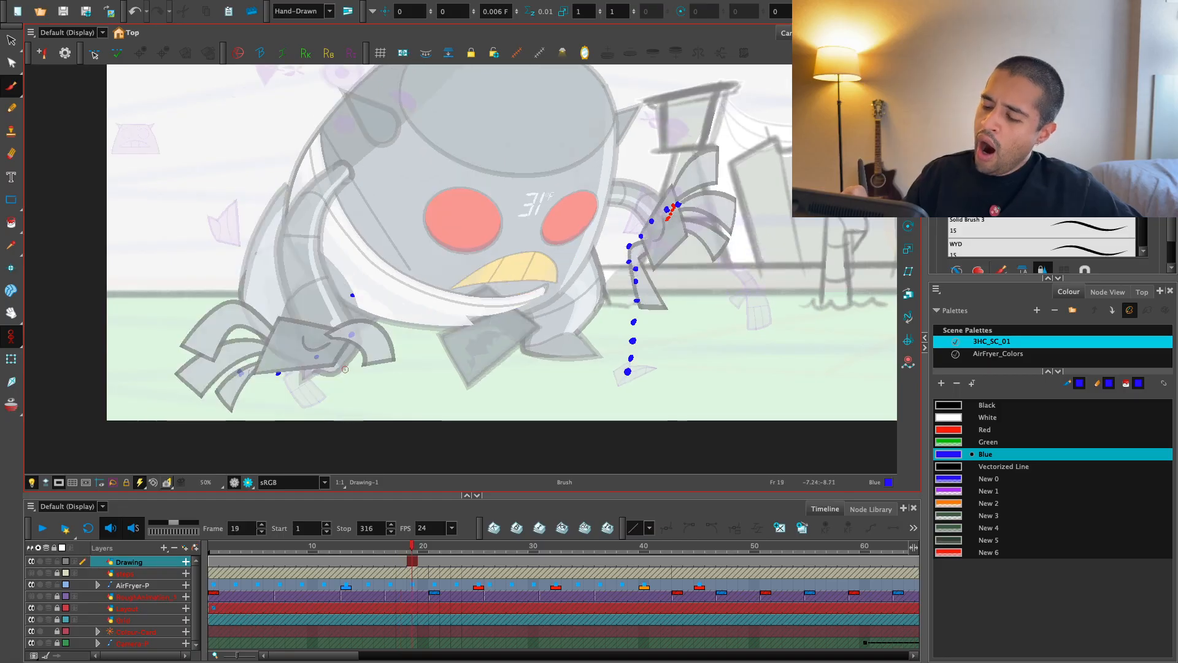
key("comma")
key("period")
key("comma")
key("comma")
key("period")
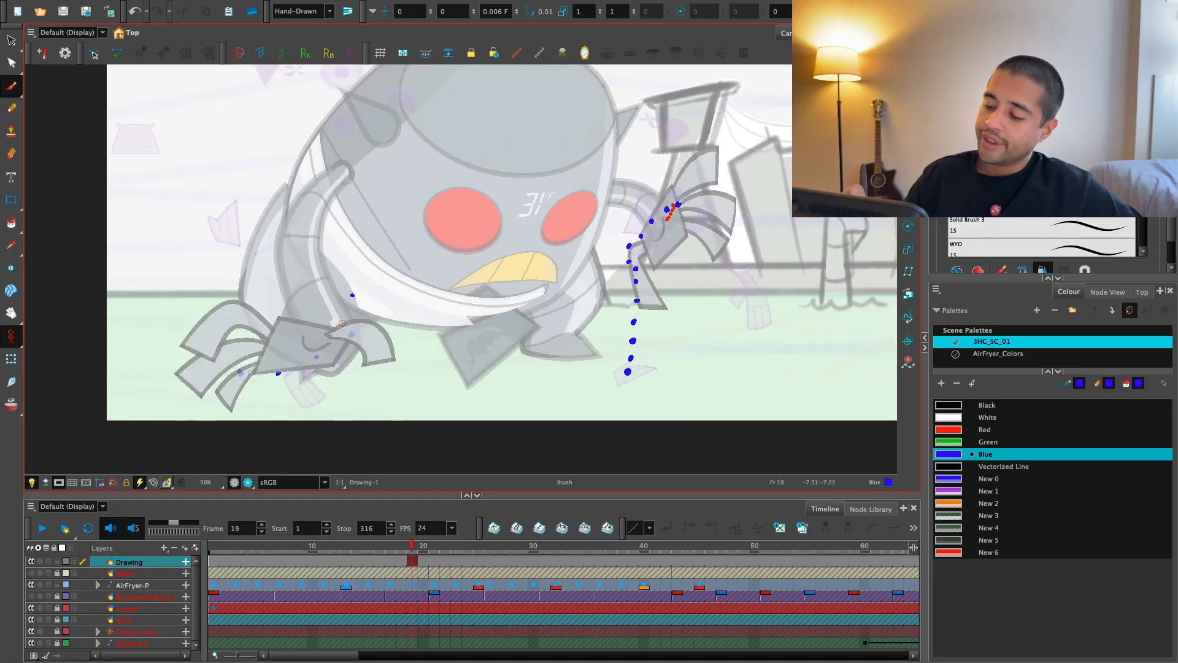
- Remove the two misplaced upper blue dots and paint a new one at the hand's corner on frame 19
key("alt+s")
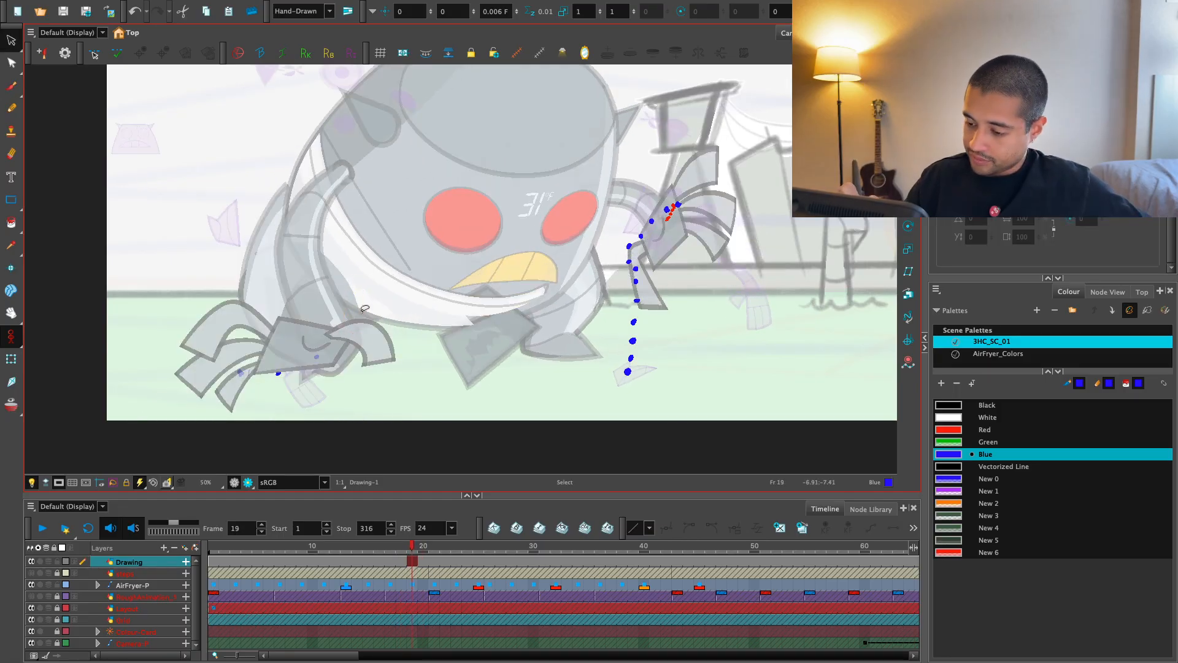
key("shift+t")
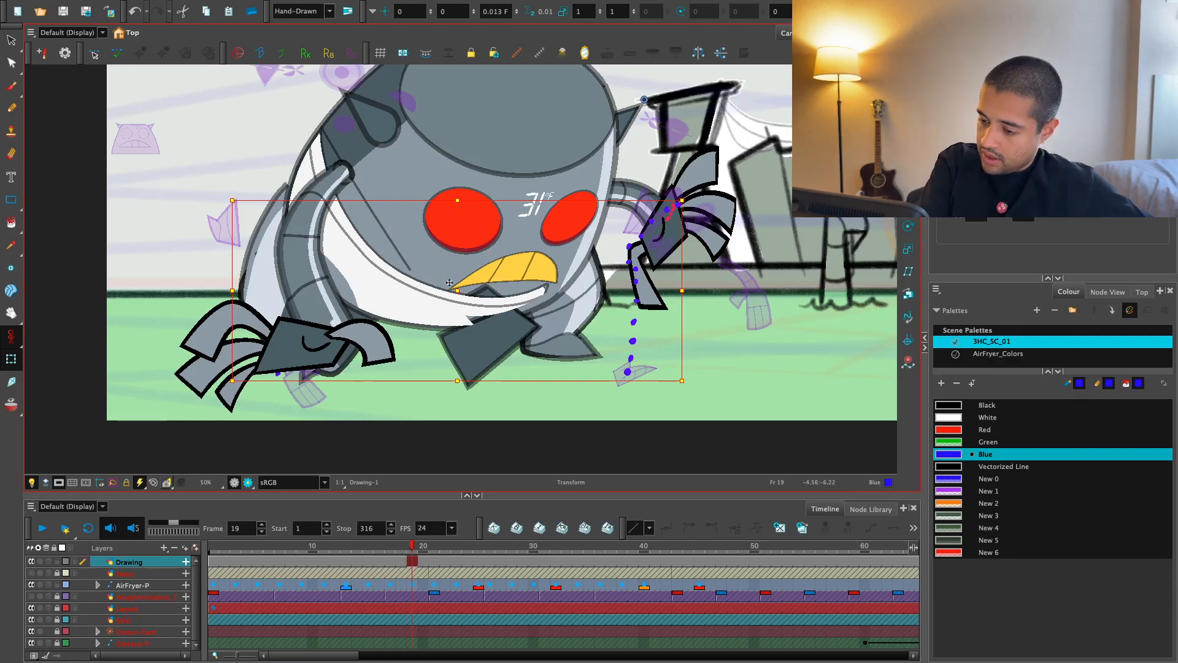
key("alt+b")
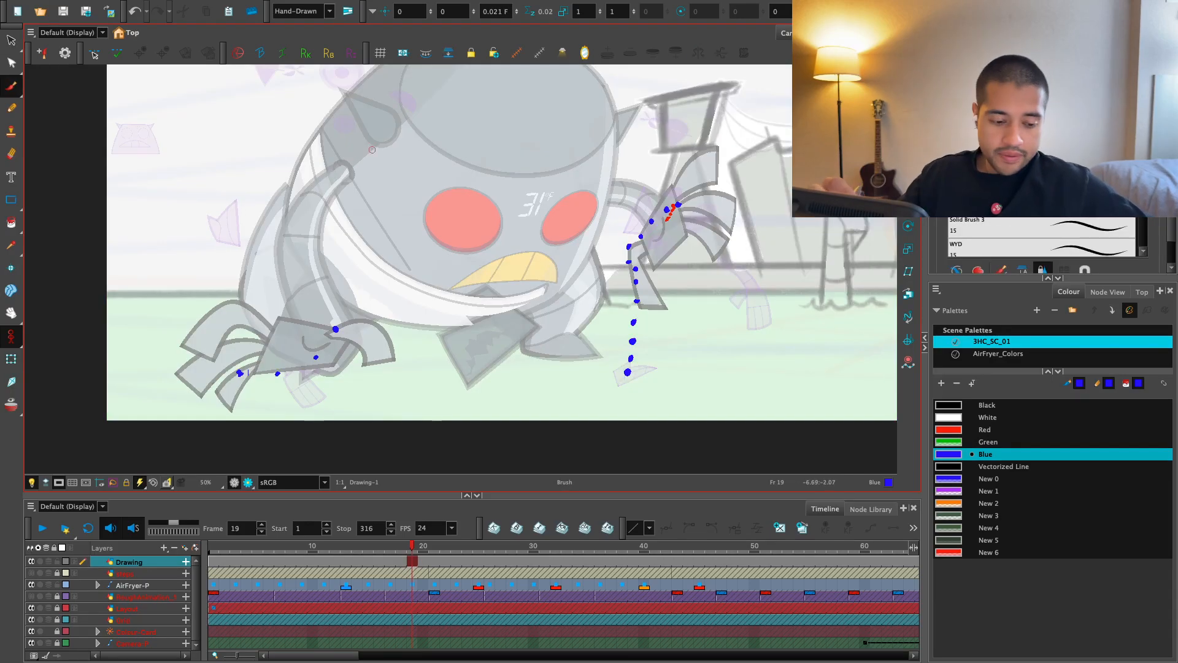
- Dot the rising hand's inner corner in blue on frames 21 and 23
key("period")
key("period")
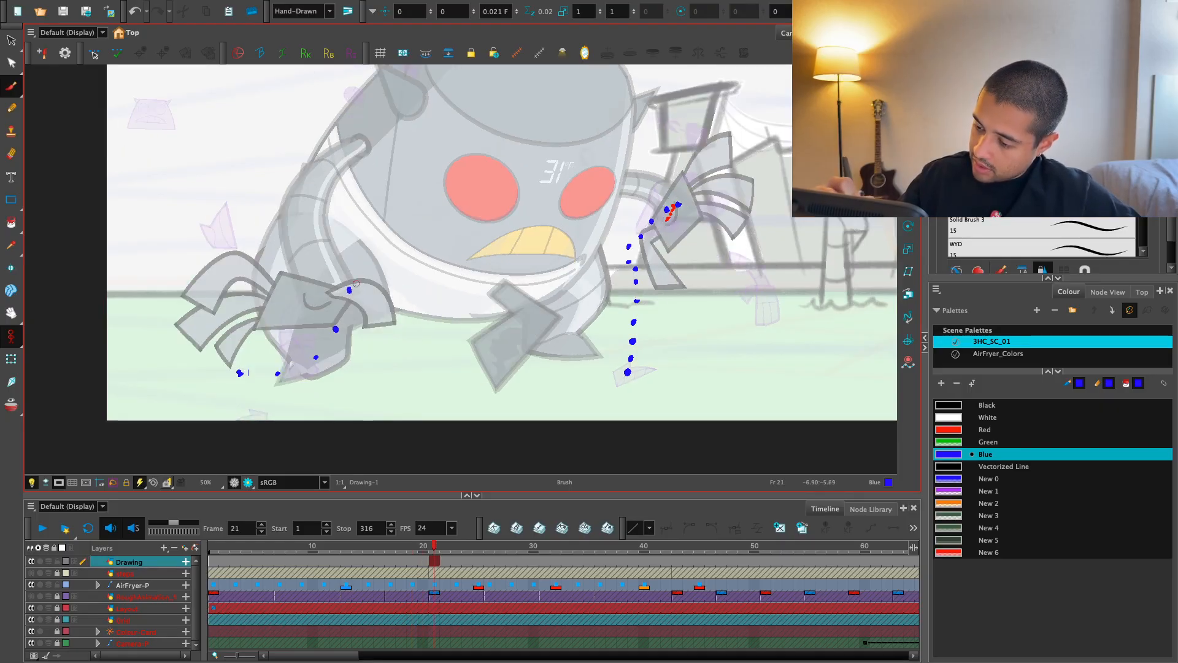
key("comma")
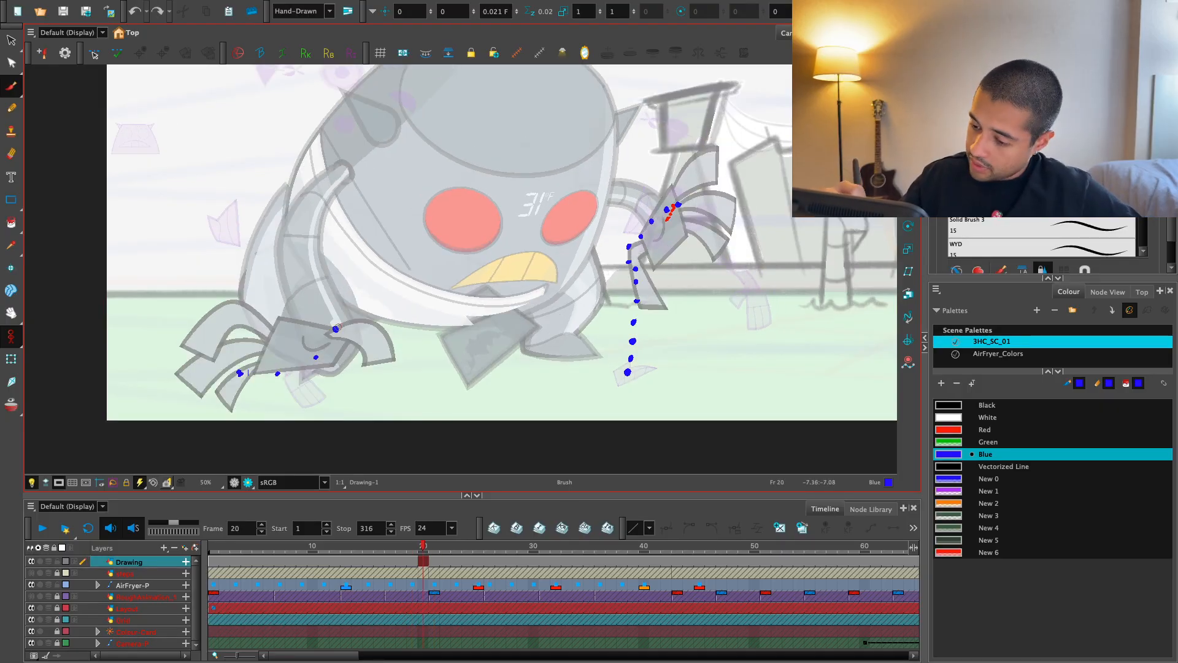
key("period")
key("period")
key("period")
key("period")
key("period")
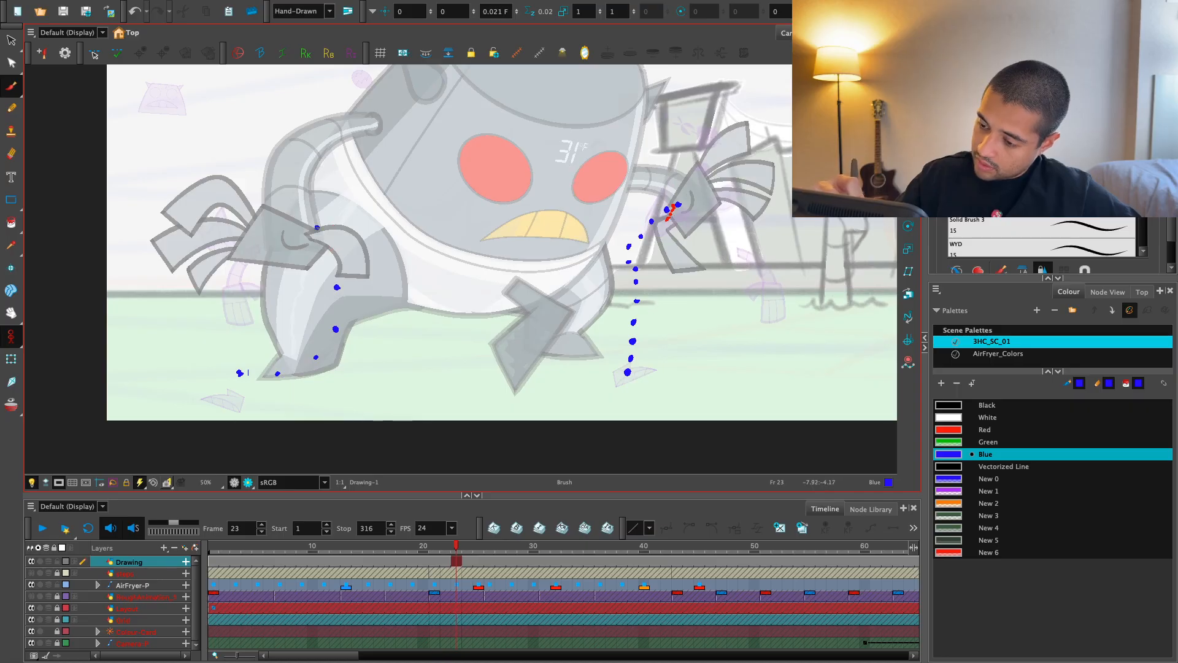
- Extend the blue dot trail along the raised hand's inner corner from frame 25 through 34
key("period")
key("period")
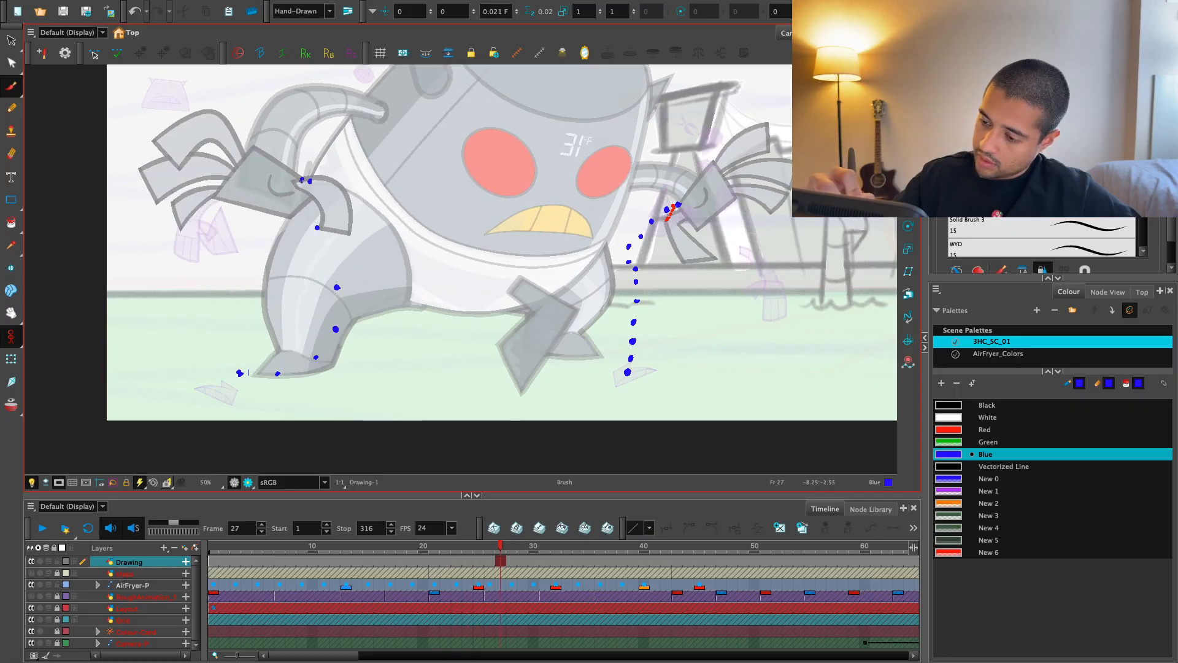
key("period")
key("period")
key("period")
left_click(263, 177)
key("period")
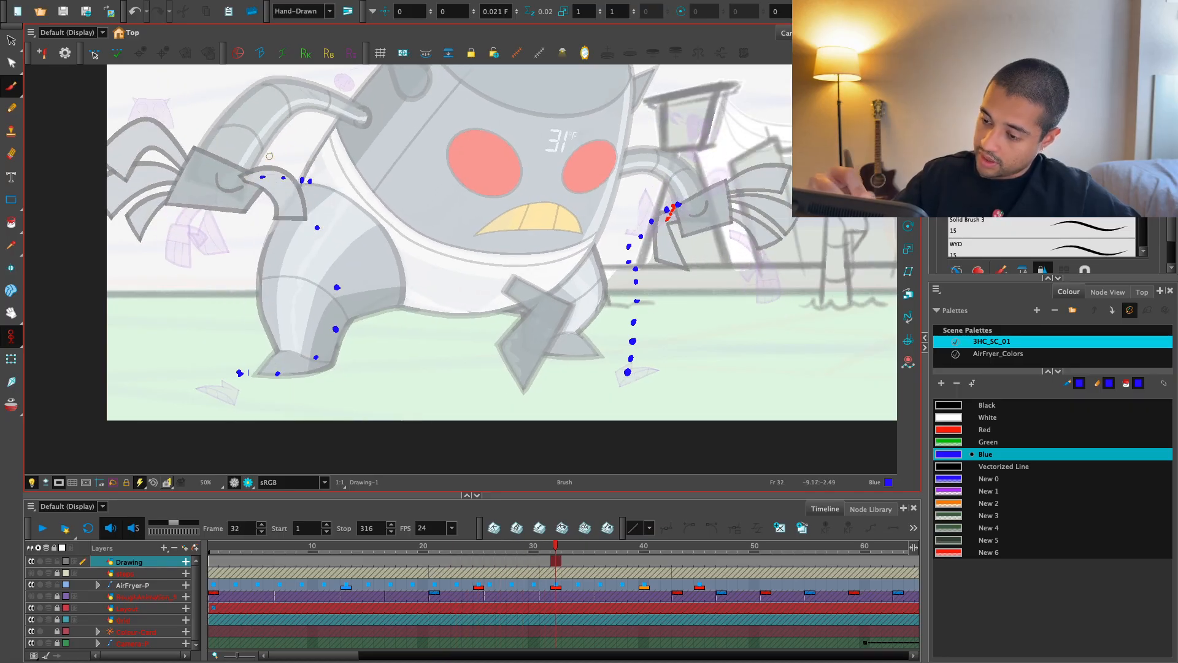
left_click(248, 172)
key("period")
key("period")
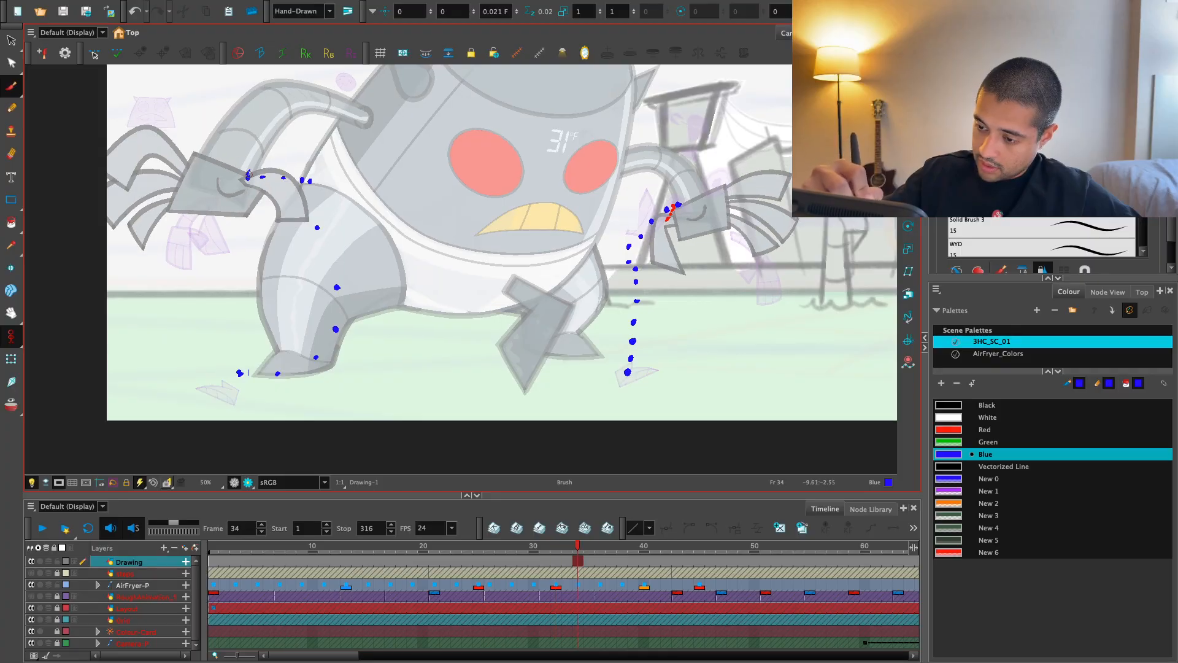
- Add blue dots for the settling hand's inner corner up to frame 41
key("period")
key("period")
key("period")
key("period")
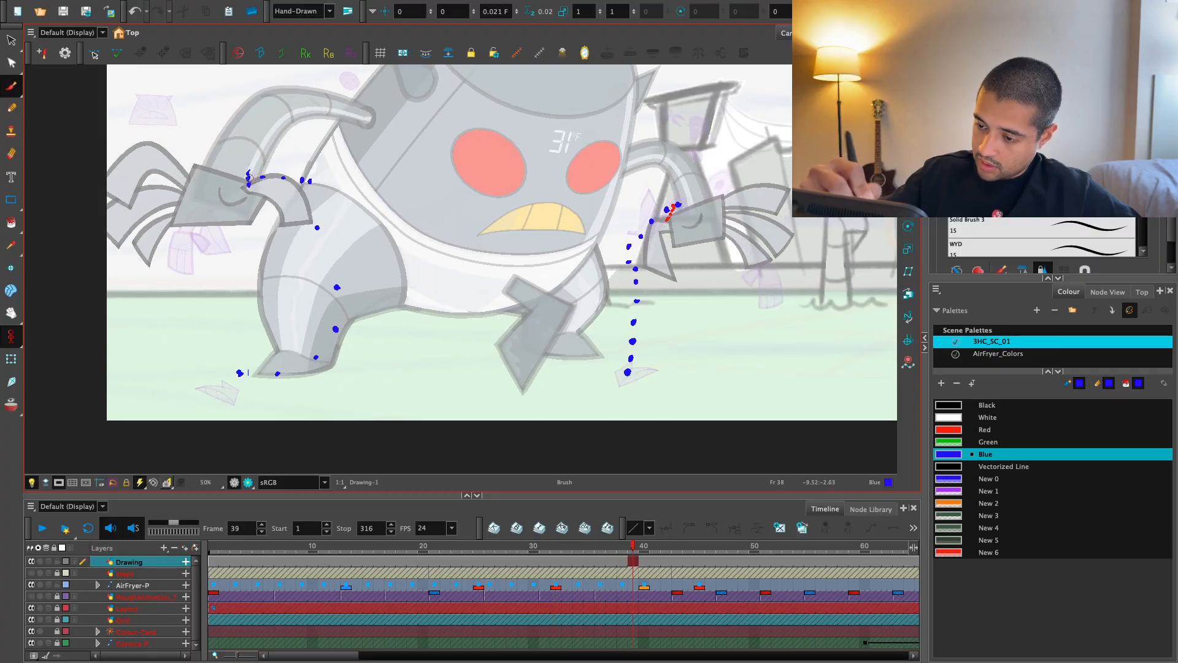
key("period")
key("period")
key("period")
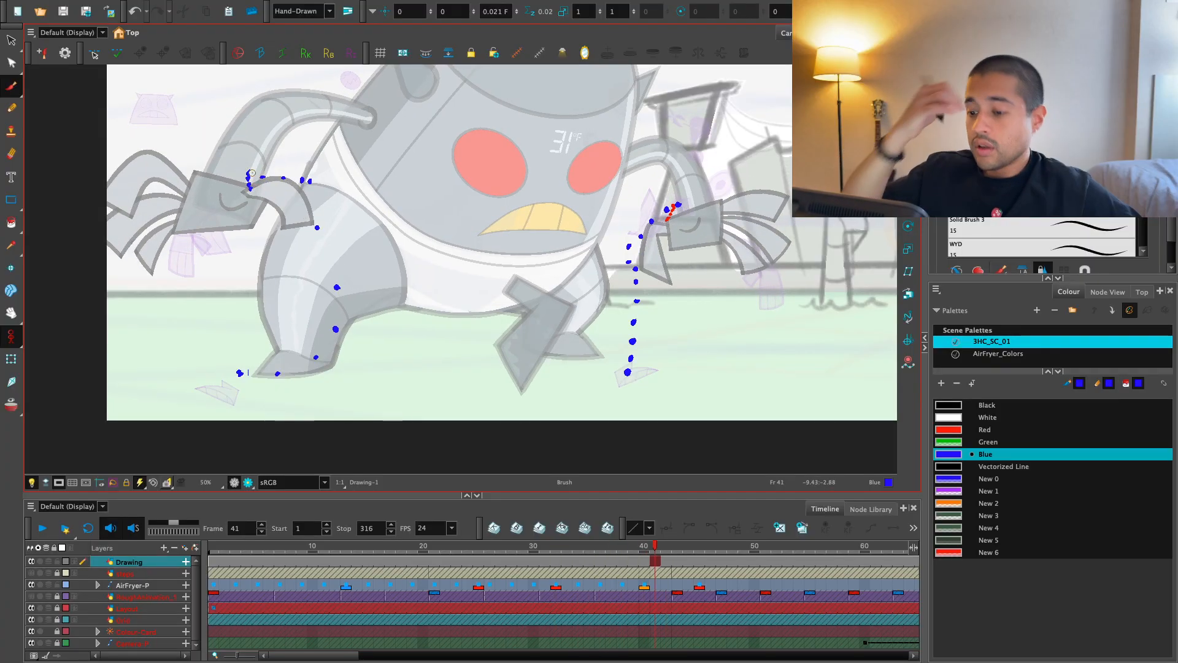
- Review both hands' motion against their dotted arcs from frame 41 back to frame 15
key("comma")
key("comma")
key("comma")
key("comma")
key("comma")
key("comma")
key("comma")
key("comma")
key("comma")
key("comma")
key("comma")
key("comma")
key("comma")
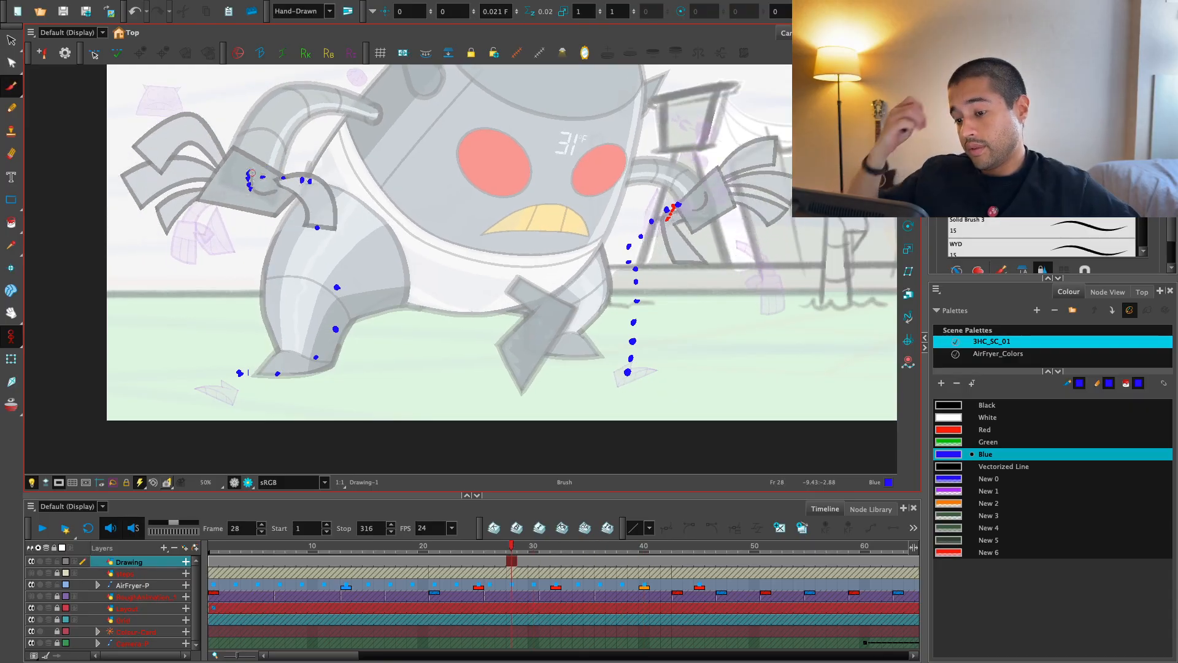
key("comma")
key("comma")
key("comma")
key("comma")
key("comma")
key("comma")
key("comma")
key("comma")
key("comma")
key("comma")
key("comma")
key("comma")
key("comma")
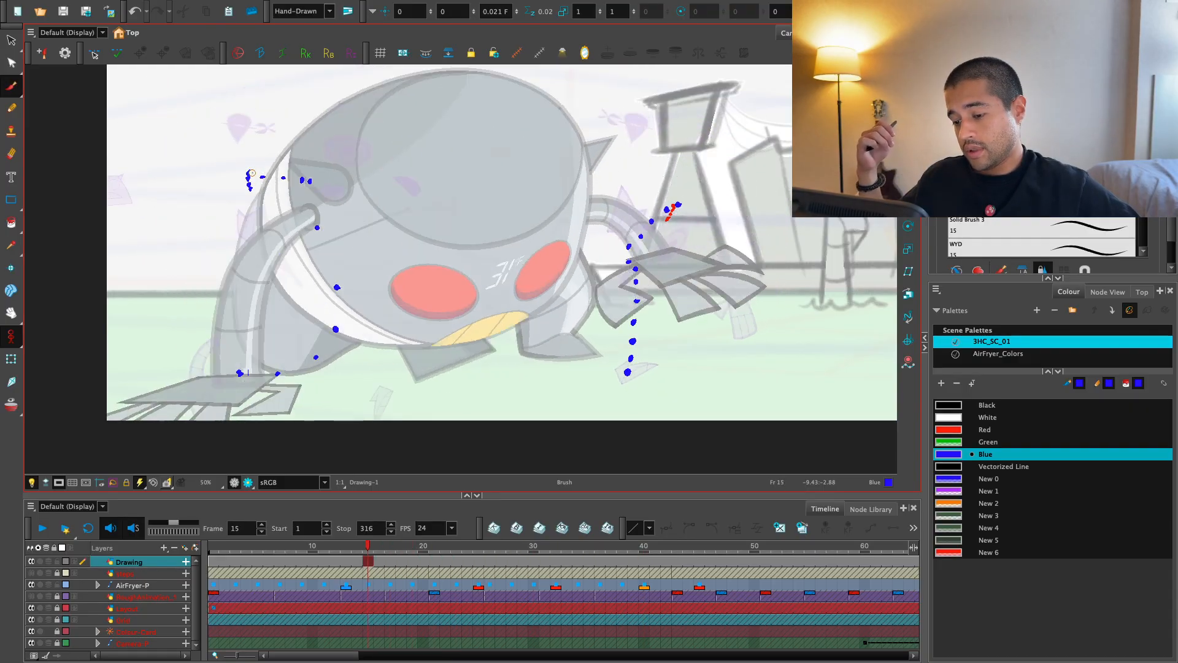
- Examine how the hands' spacing changes in the frames around frame 15
key("comma")
key("period")
key("period")
key("period")
key("period")
key("period")
key("comma")
key("comma")
key("comma")
key("comma")
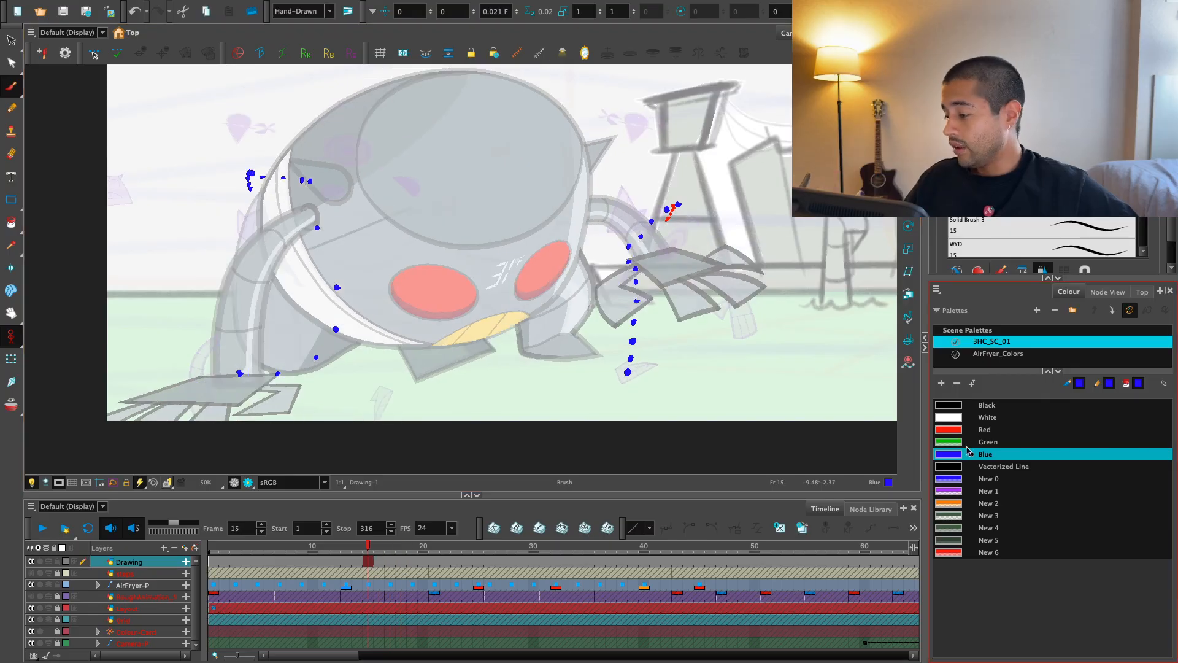
- Create a new swatch from the purple New 1 in the 3HC_SC_01 palette and make it a fully opaque purple
left_click(960, 491)
left_click(940, 383)
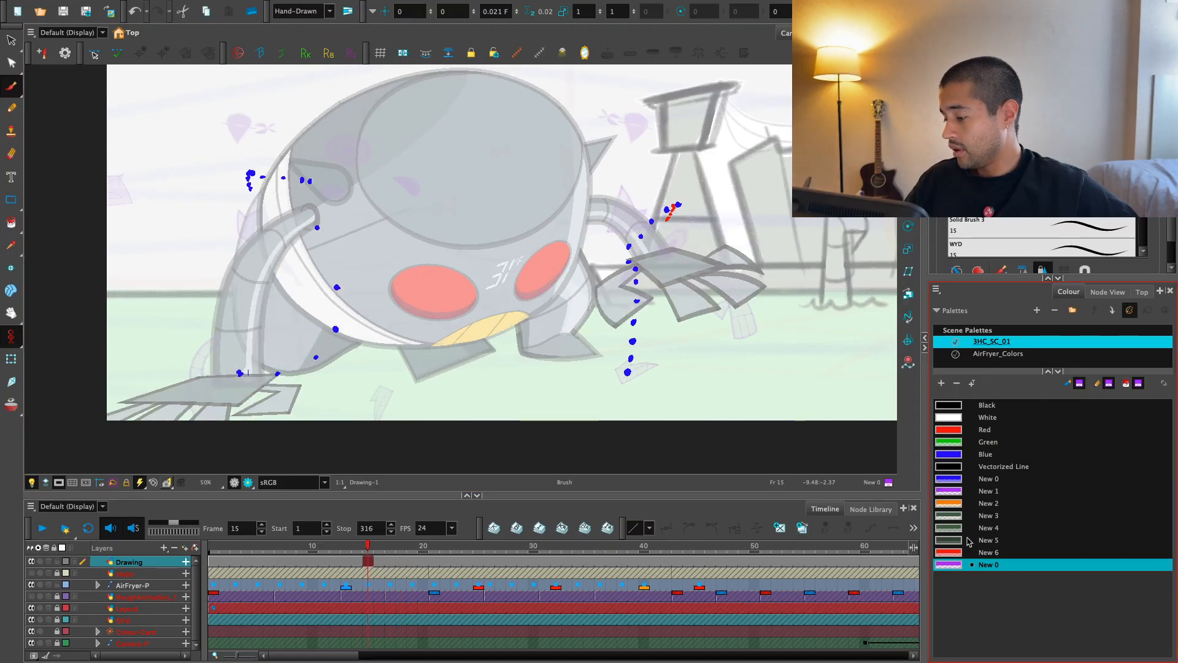
double_click(949, 564)
left_click(425, 125)
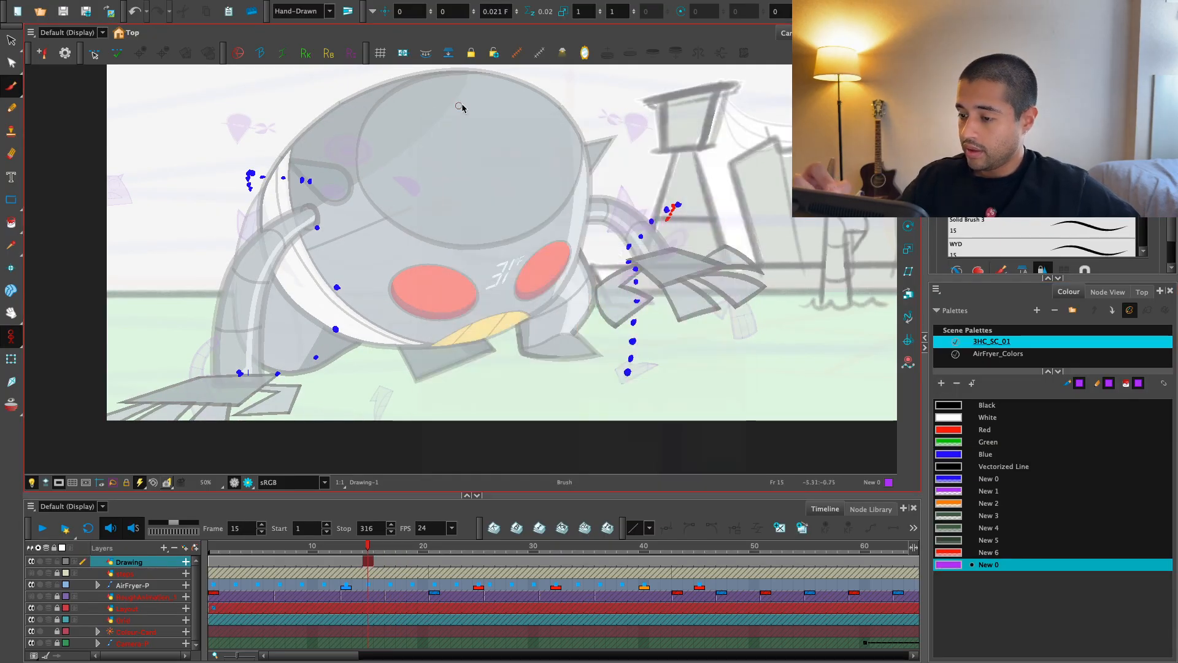
scroll(450, 157, "down", 1)
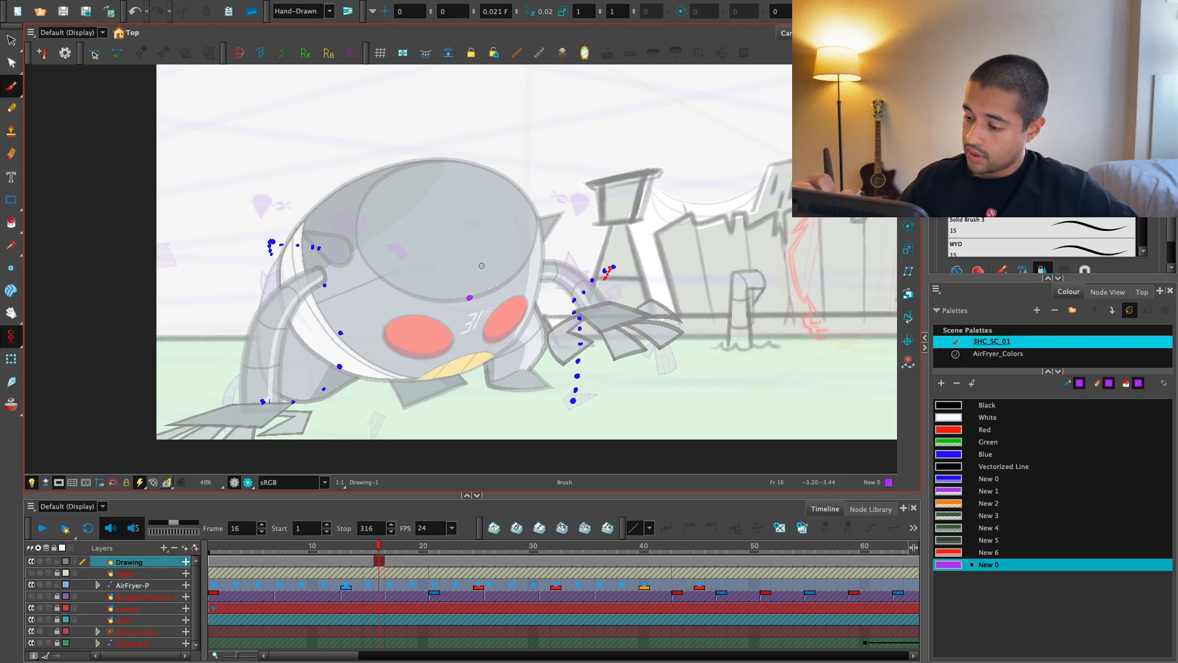
key("period")
key("period")
key("period")
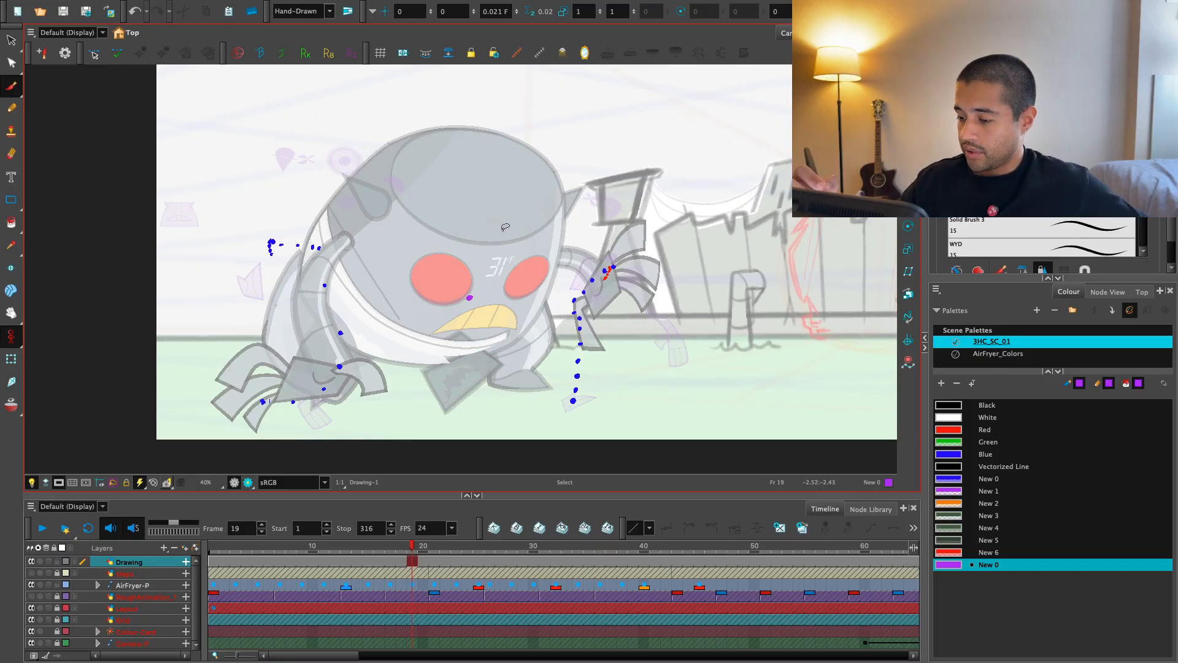
key("ctrl+z")
key("comma")
key("comma")
key("comma")
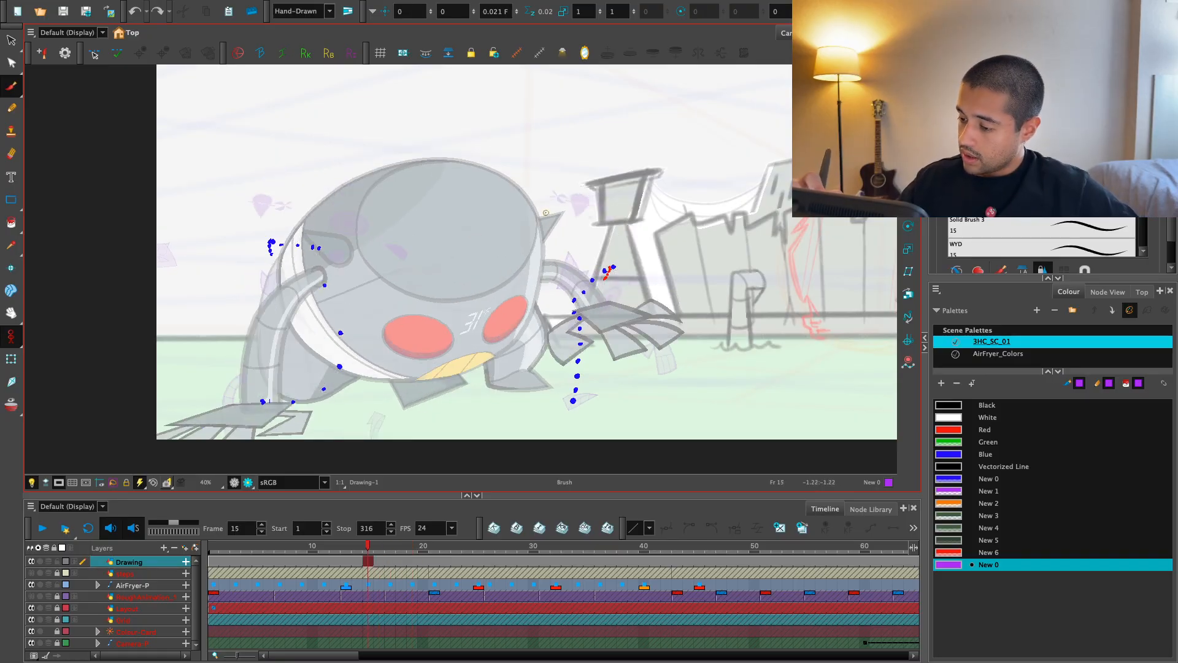
- Add solid purple dots at the base of the spike on the head's side from frame 15 through 24
key("period")
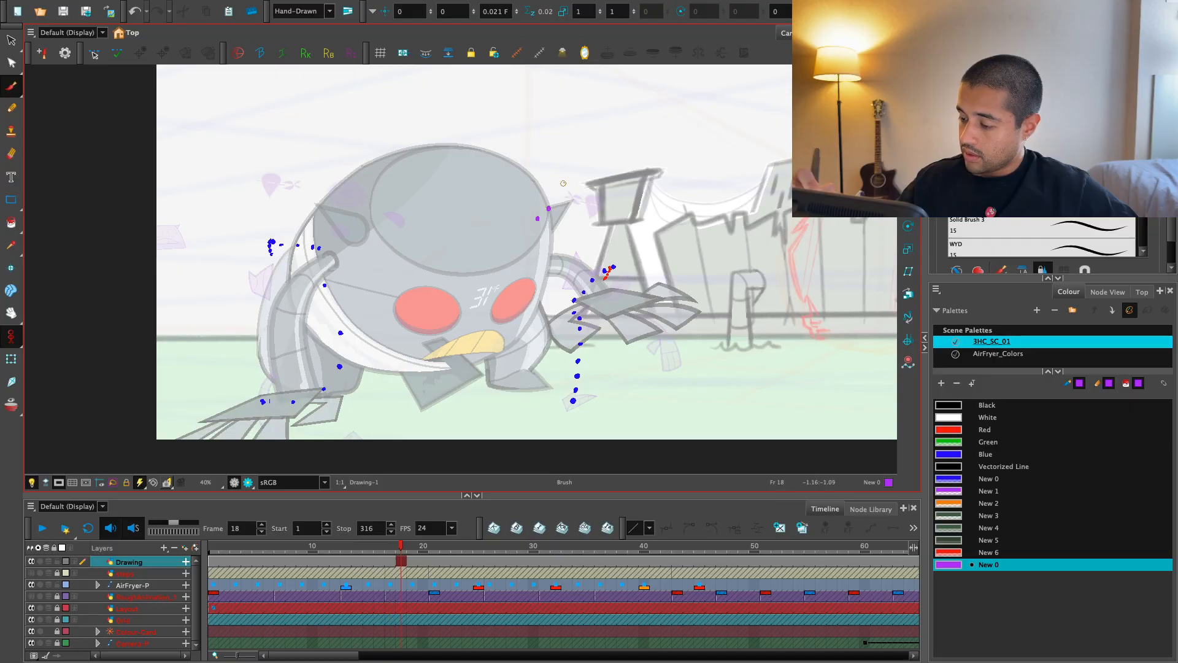
key("period")
key("period")
key("period")
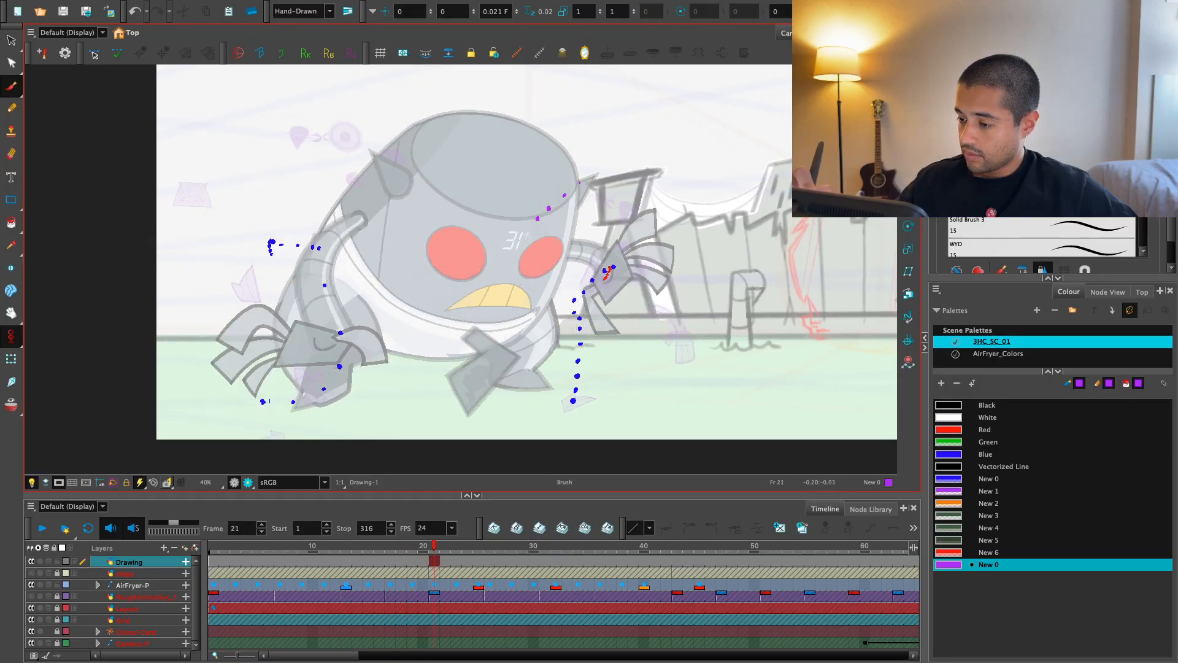
key("period")
key("period")
key("period")
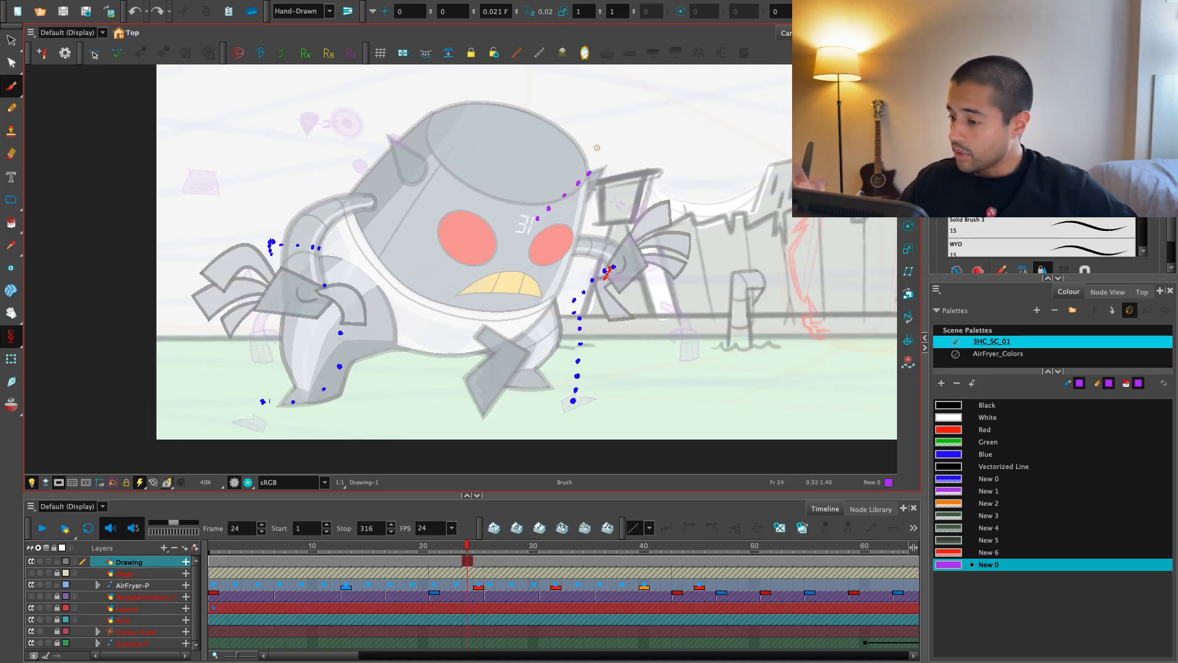
- Compare the spike's position between frames 24 and 28 and mark its turning point in purple at the end of the dot trail
key("period")
key("period")
key("period")
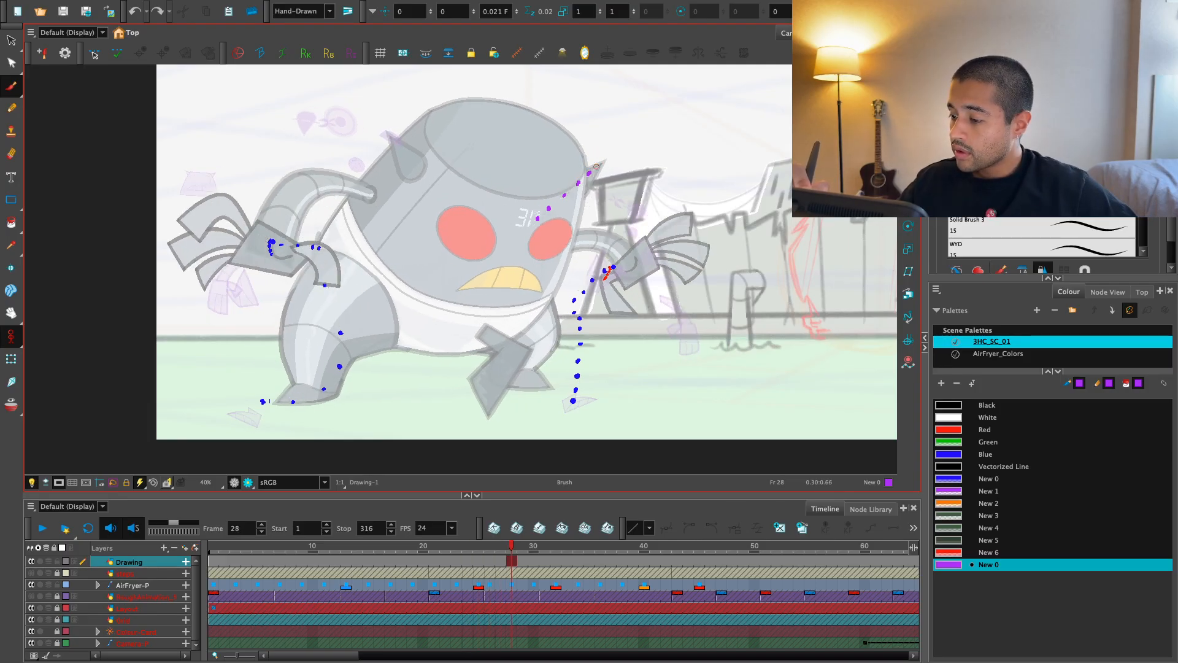
key("comma")
key("comma")
key("comma")
key("comma")
key("period")
key("period")
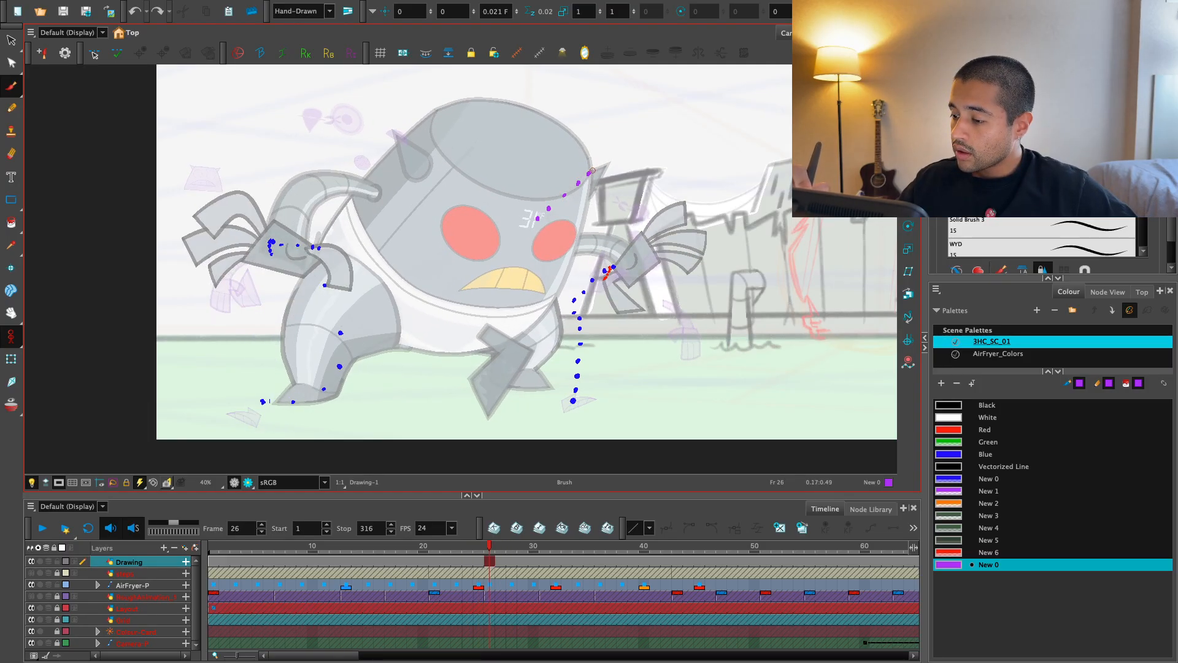
key("period")
key("period")
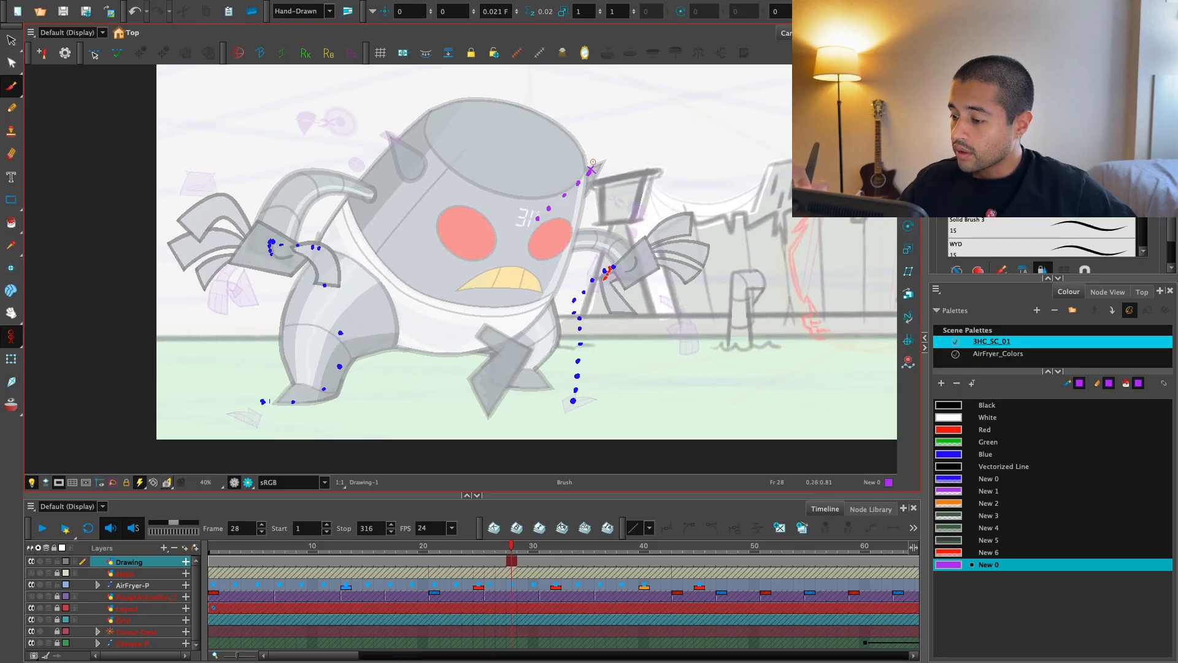
- Continue the spike's dot trail to frame 42, in purple up to frame 34 and in Blue for the frames after it
key("period")
key("period")
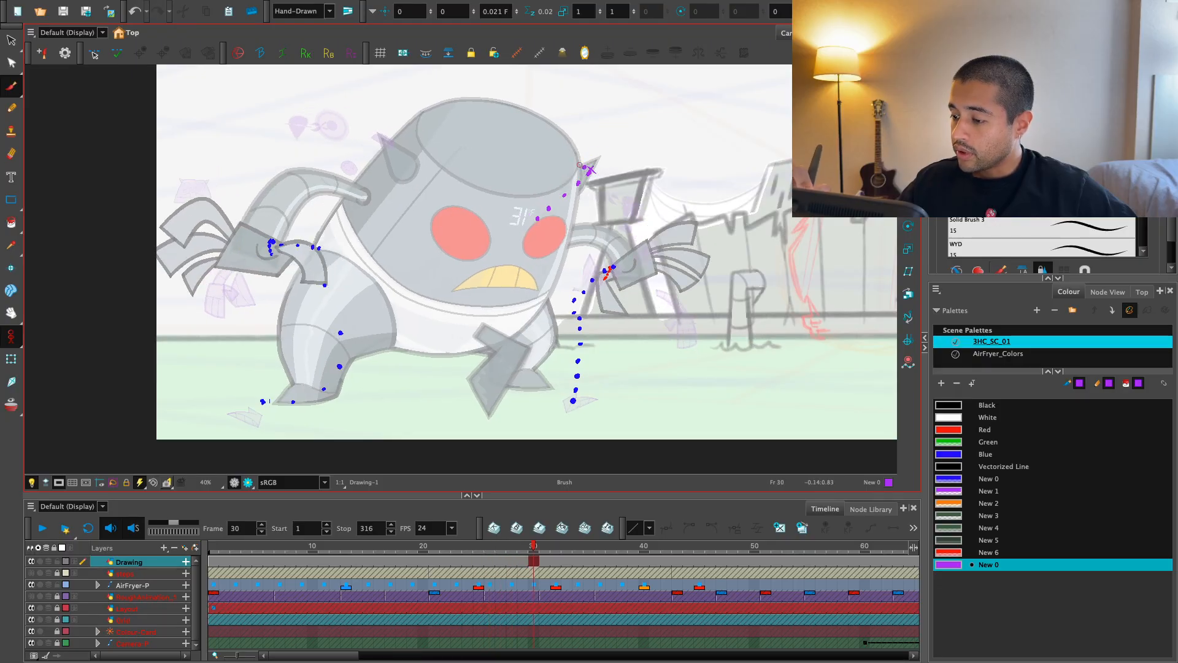
key("period")
key("period")
key("period")
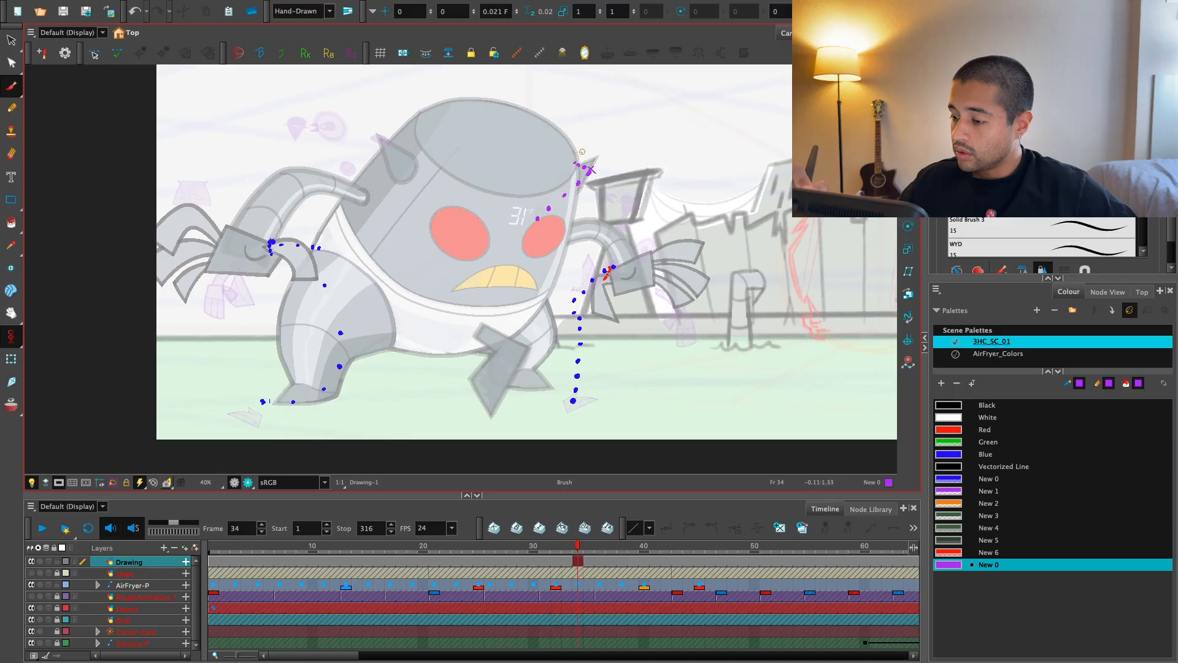
left_click(965, 455)
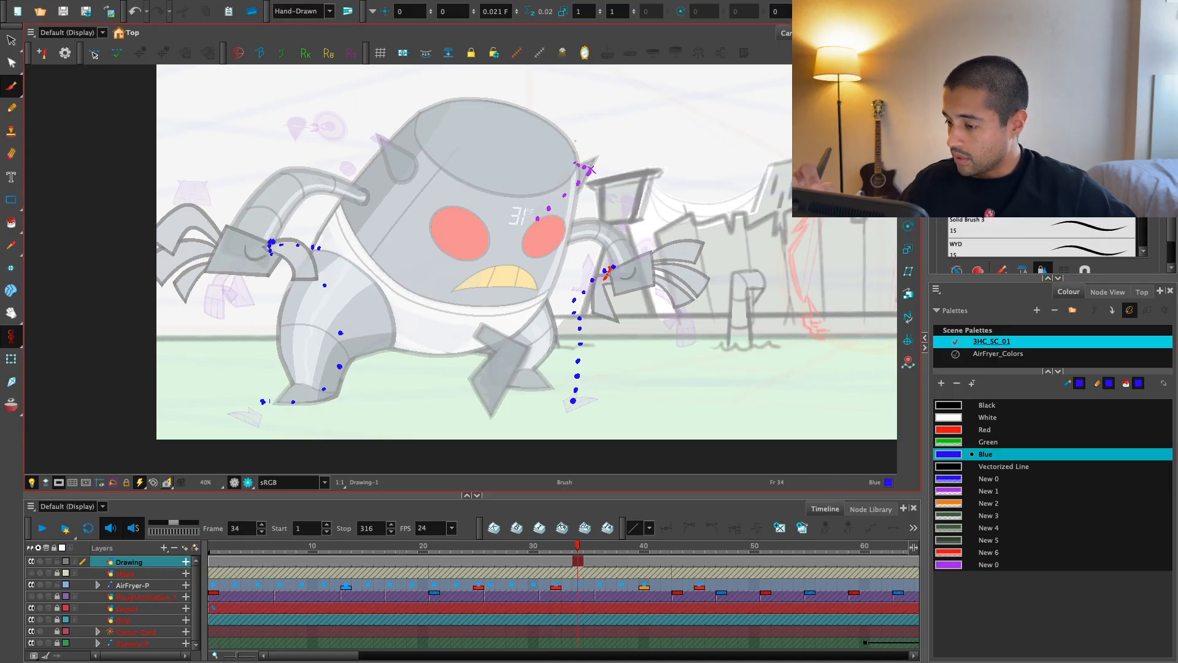
key("period")
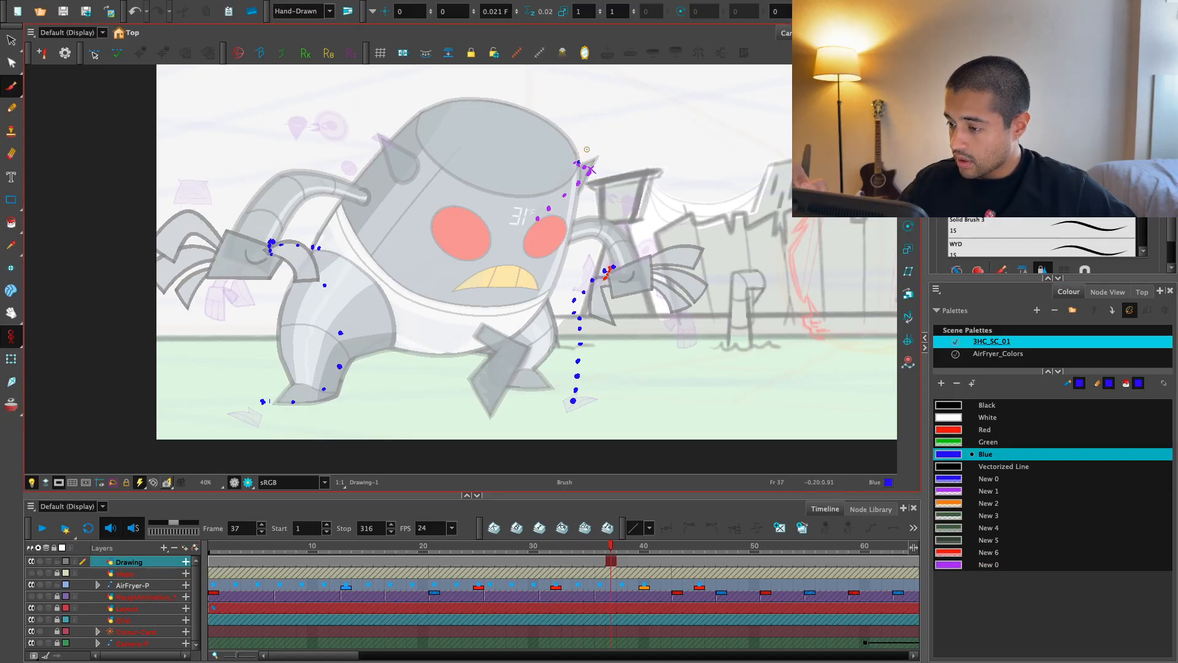
key("period")
key("period")
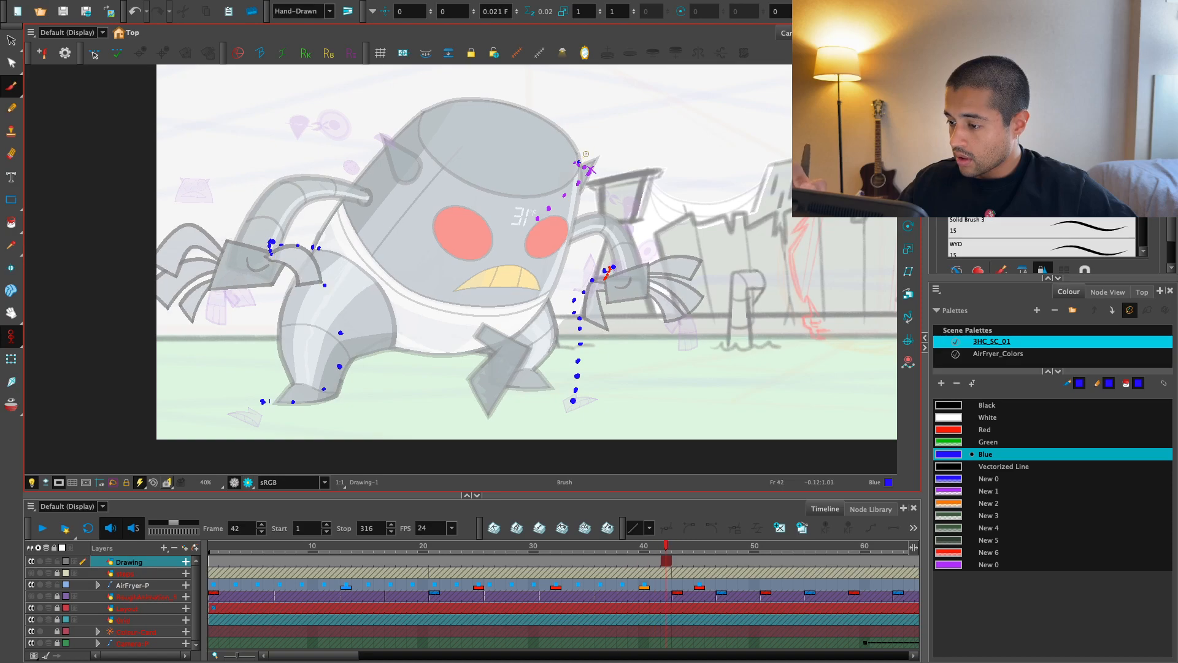
- Return to frame 1 and start a Red dot trail at the base of the head's spike over the first frames
left_click_drag(675, 553, 148, 586)
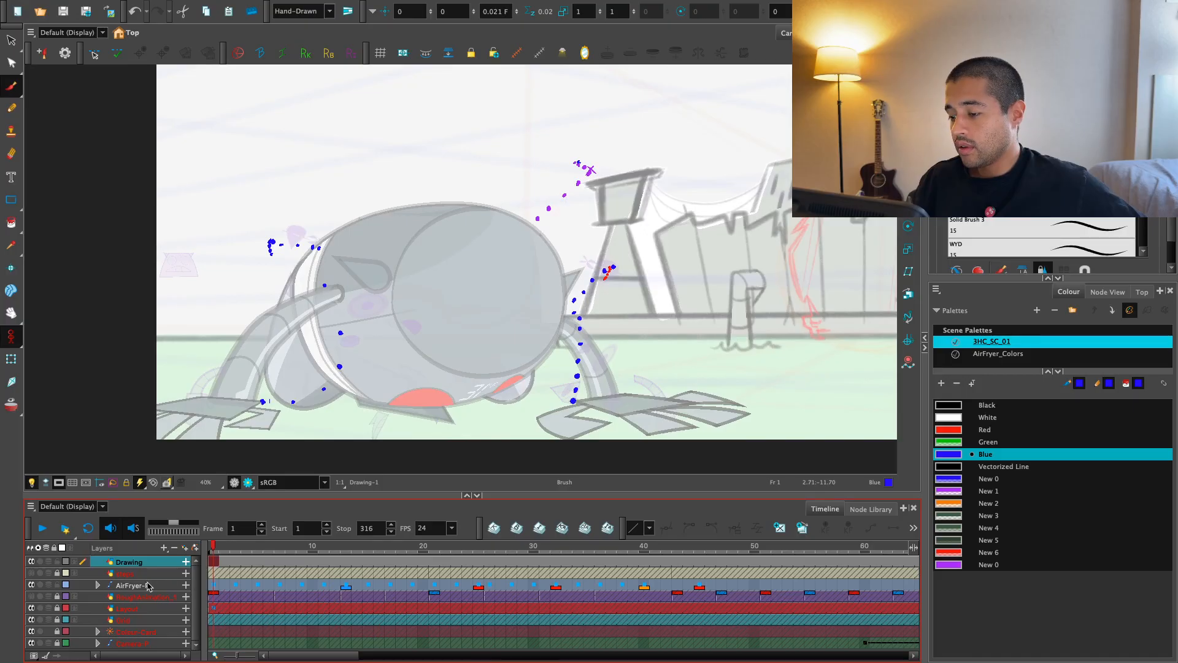
left_click(965, 432)
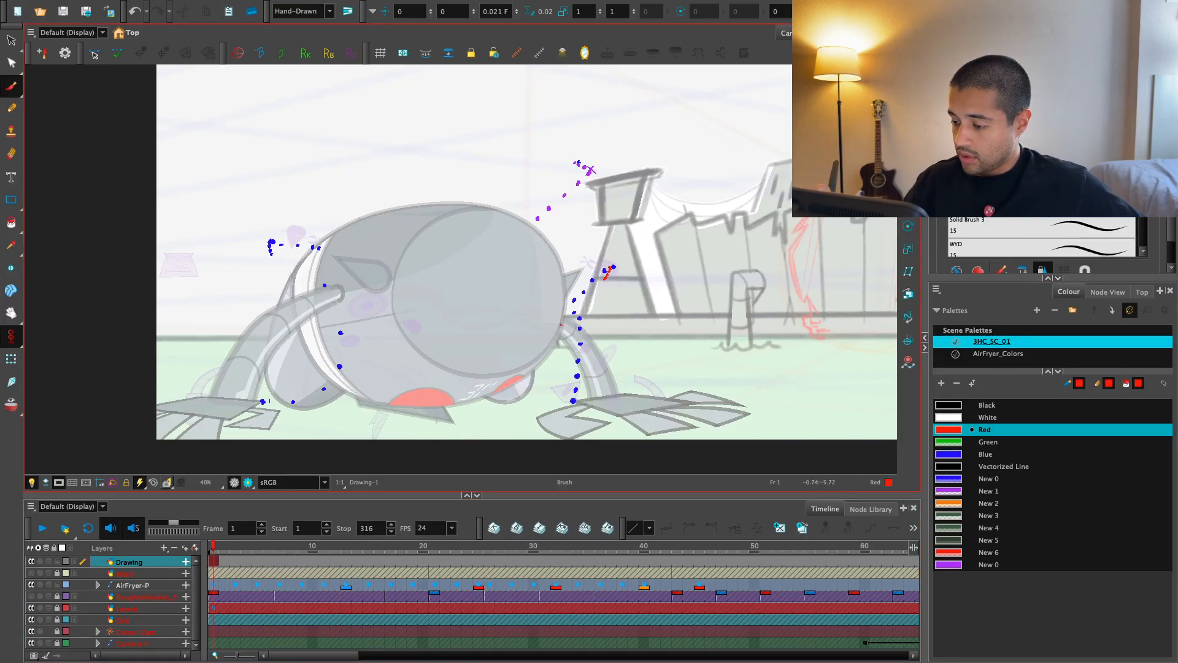
key("period")
key("period")
key("period")
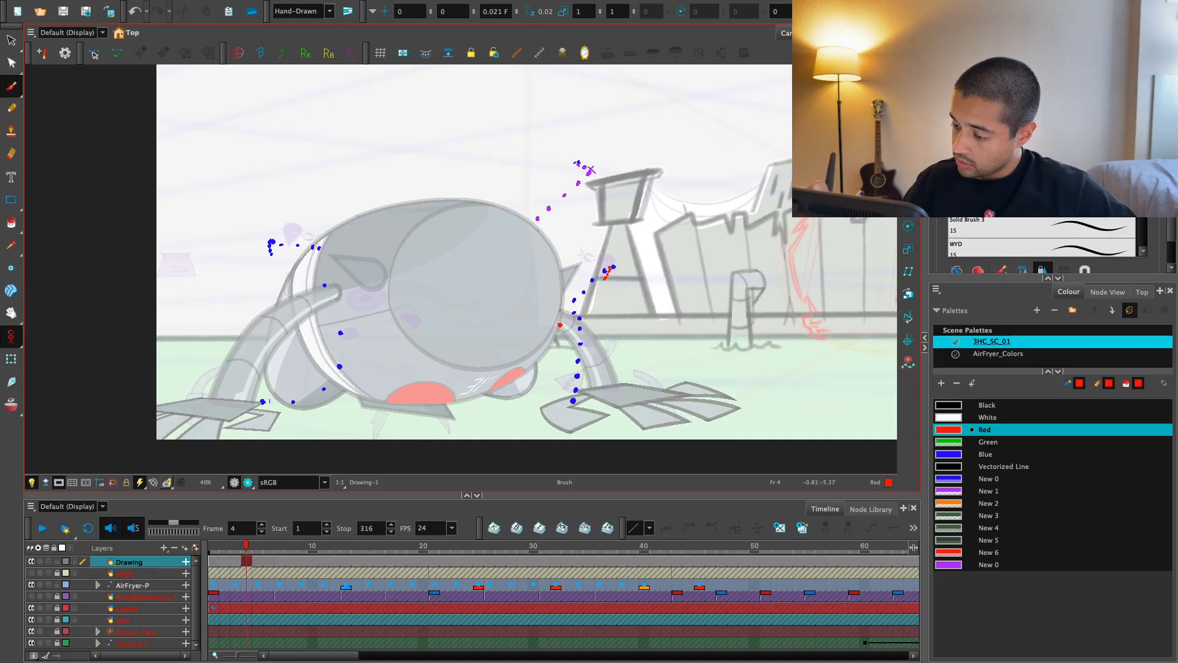
key("comma")
key("comma")
key("comma")
key("period")
key("period")
key("comma")
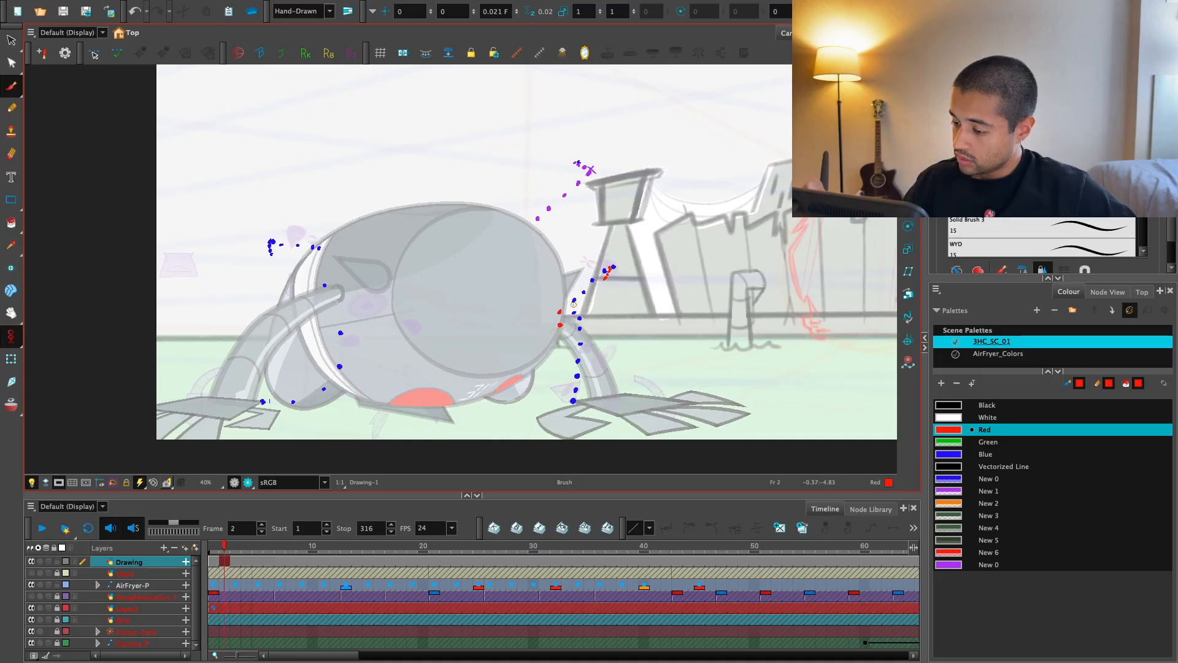
- Extend the red dot trail along the base of the head's spike up to frame 15
key("period")
key("period")
key("period")
key("period")
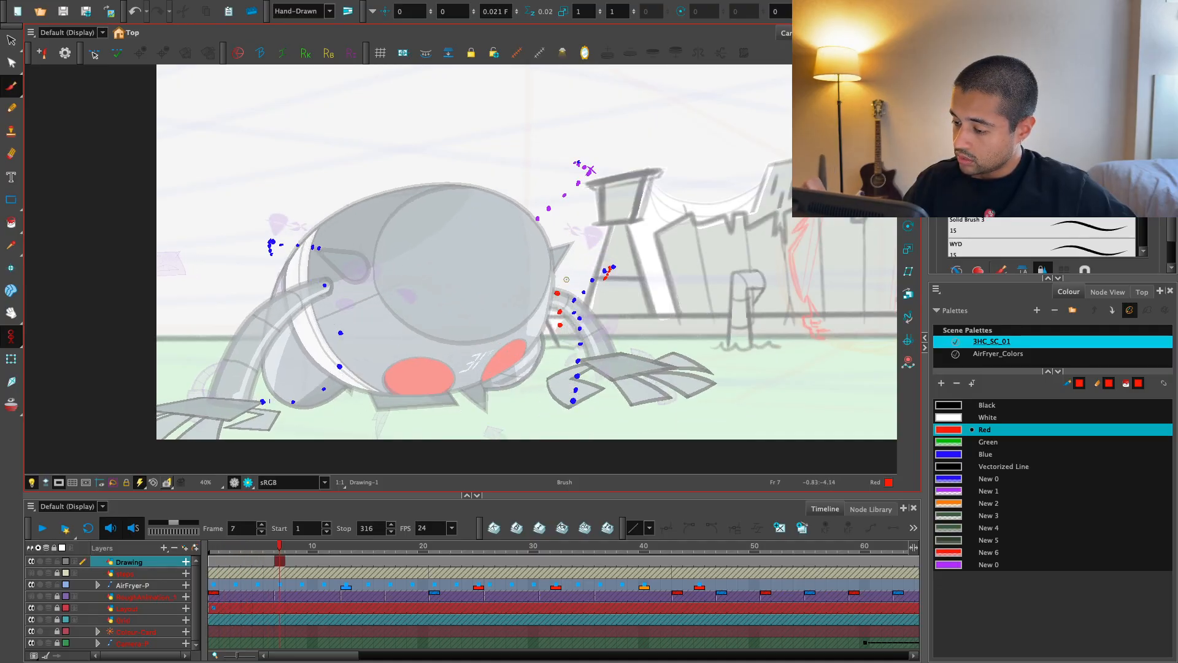
key("period")
key("period")
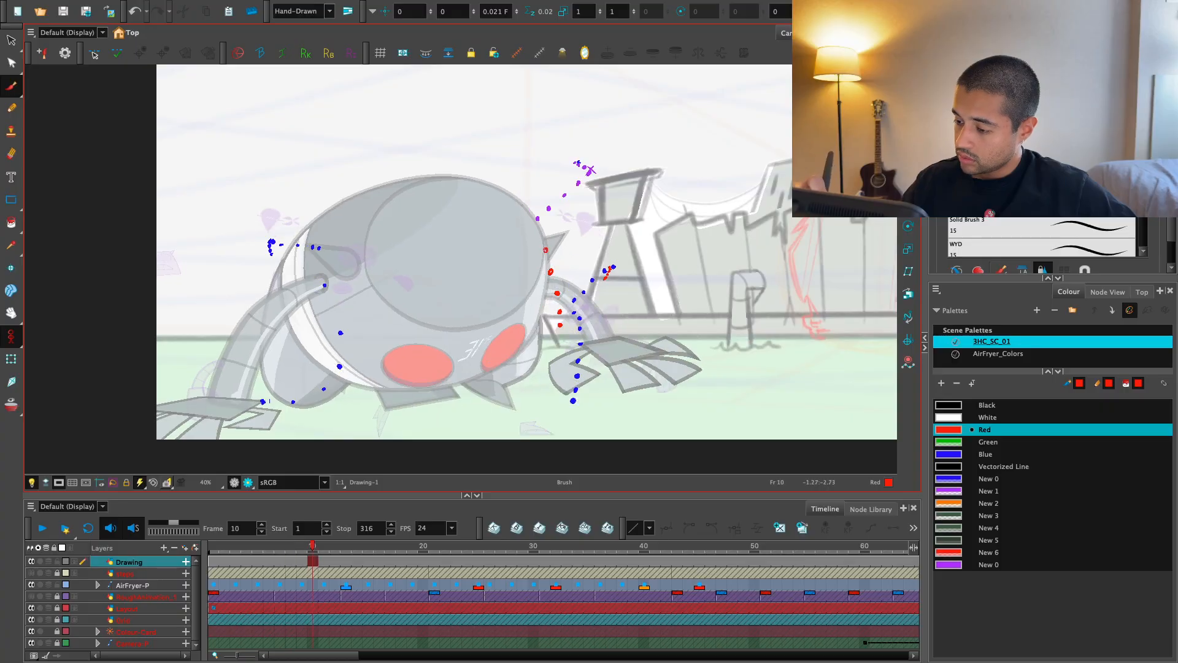
key("period")
key("period")
key("period")
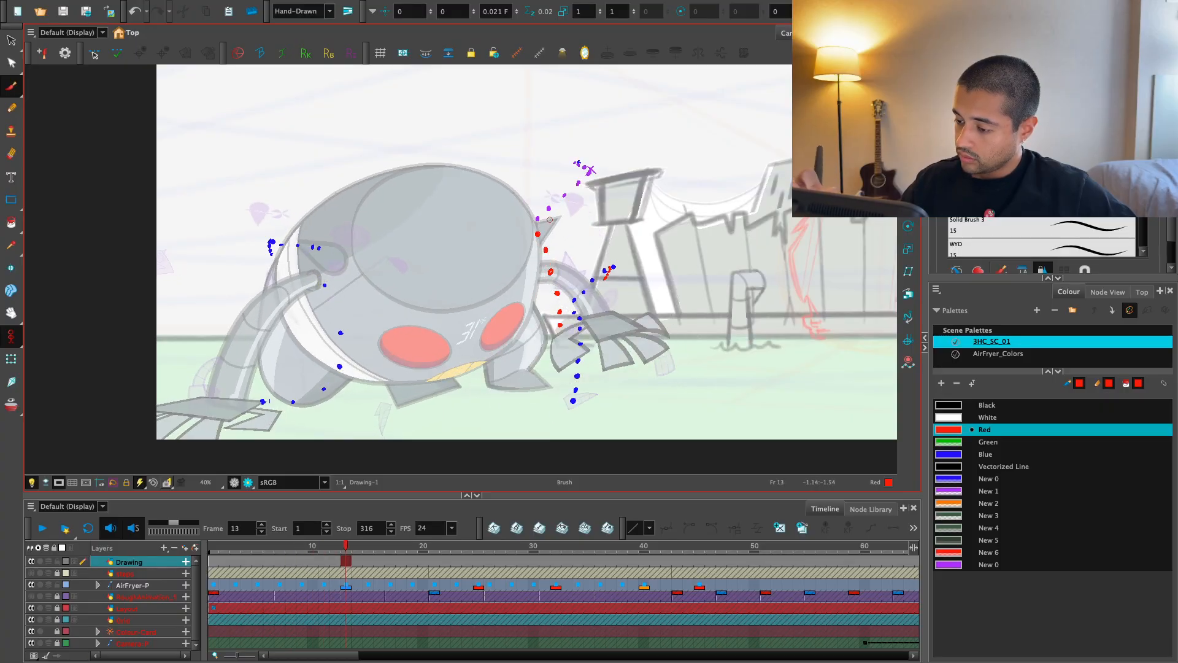
key("period")
key("period")
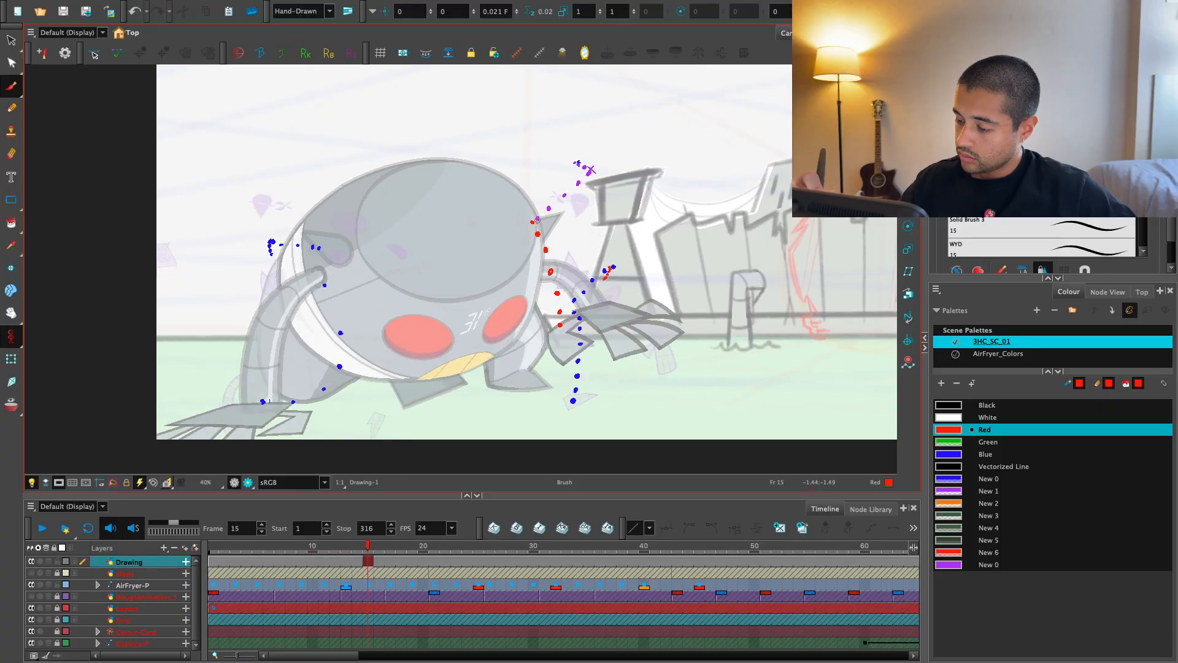
- Review the head's motion against the dotted arcs around frame 15 and back to frame 5
key("comma")
key("comma")
key("comma")
key("comma")
key("comma")
left_click_drag(311, 548, 284, 563)
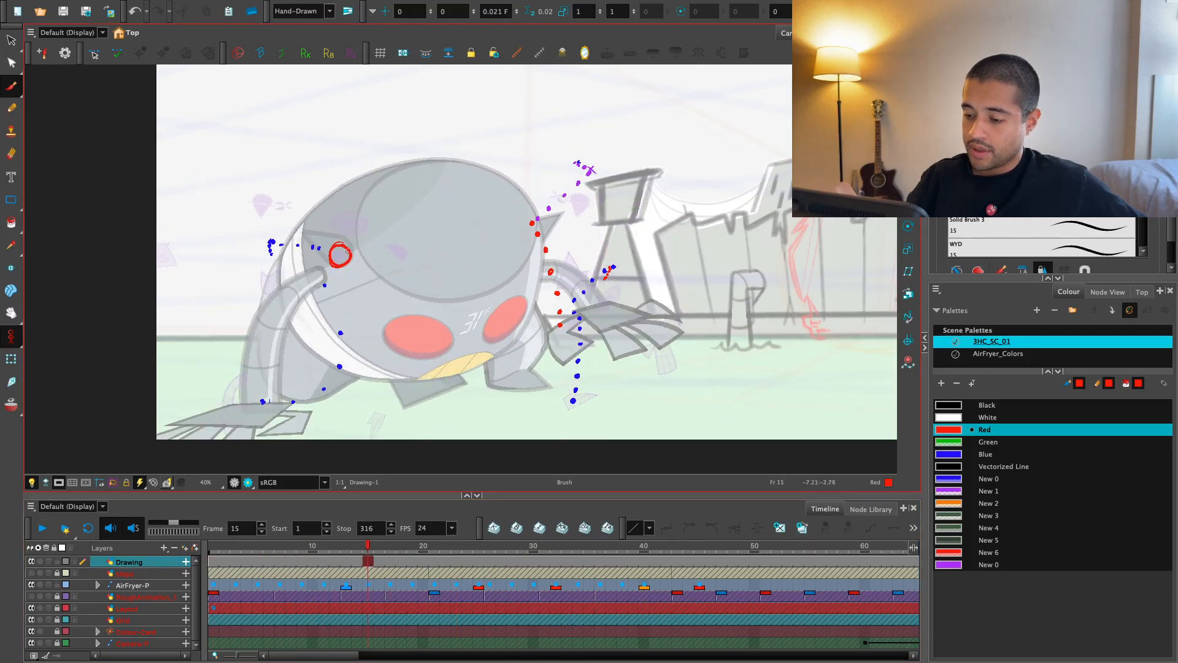
left_click_drag(367, 559, 257, 601)
- Toggle Animate mode and brush black dots beside the left-side hand's blue trail at frames 23 and 21, joined by a curved black line
left_click(11, 336)
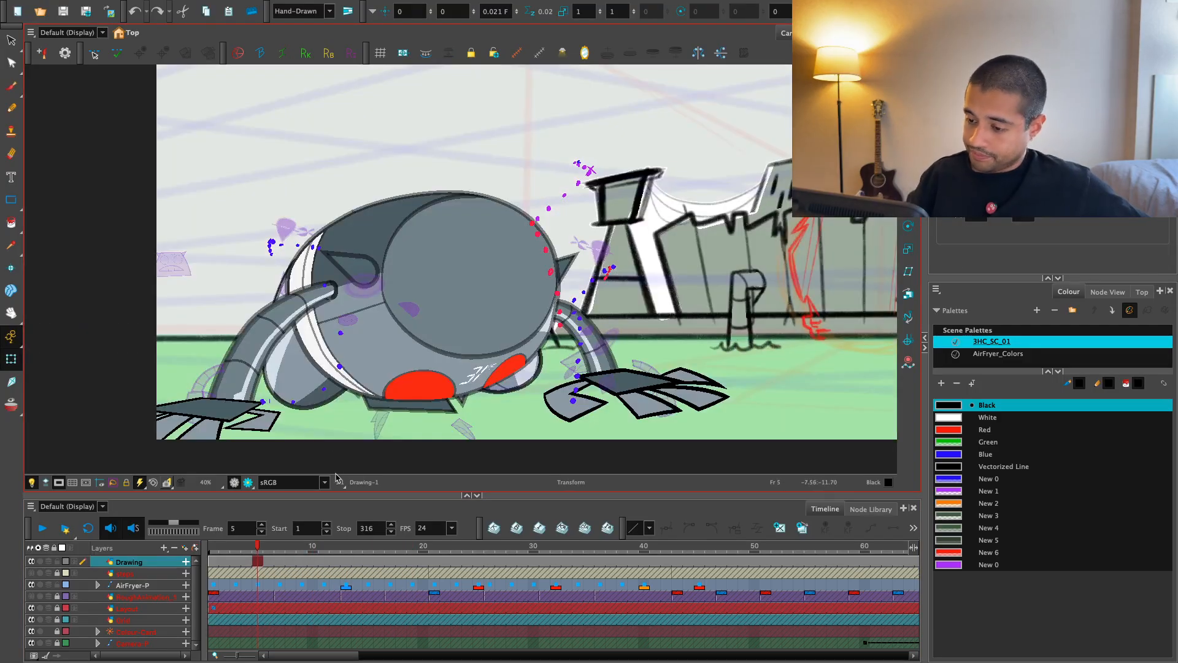
key("alt+b")
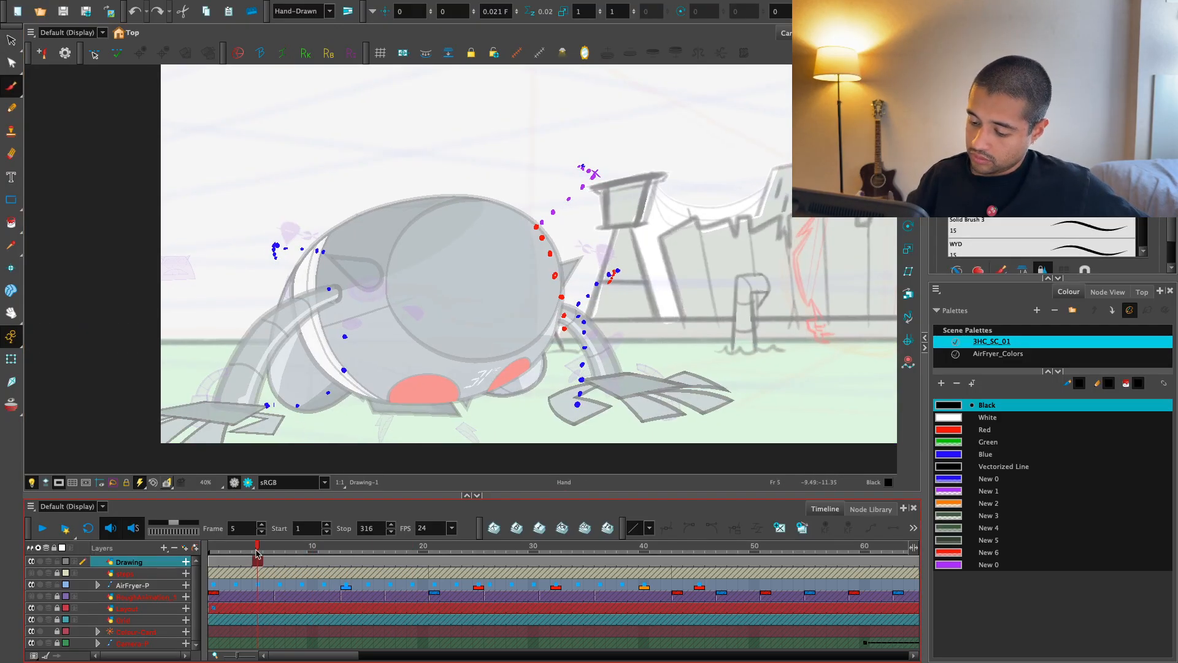
left_click_drag(257, 554, 456, 550)
scroll(369, 295, "up", 1)
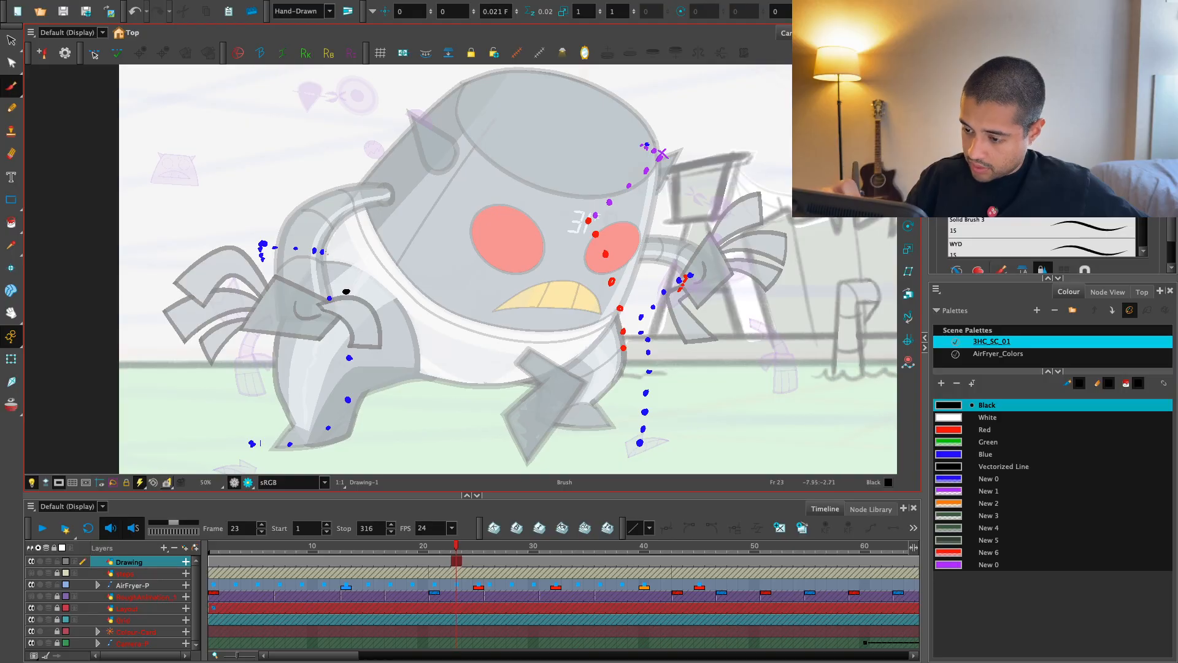
mouse_move(433, 554)
left_mouse_down()
mouse_move(289, 554)
mouse_move(430, 556)
left_mouse_up()
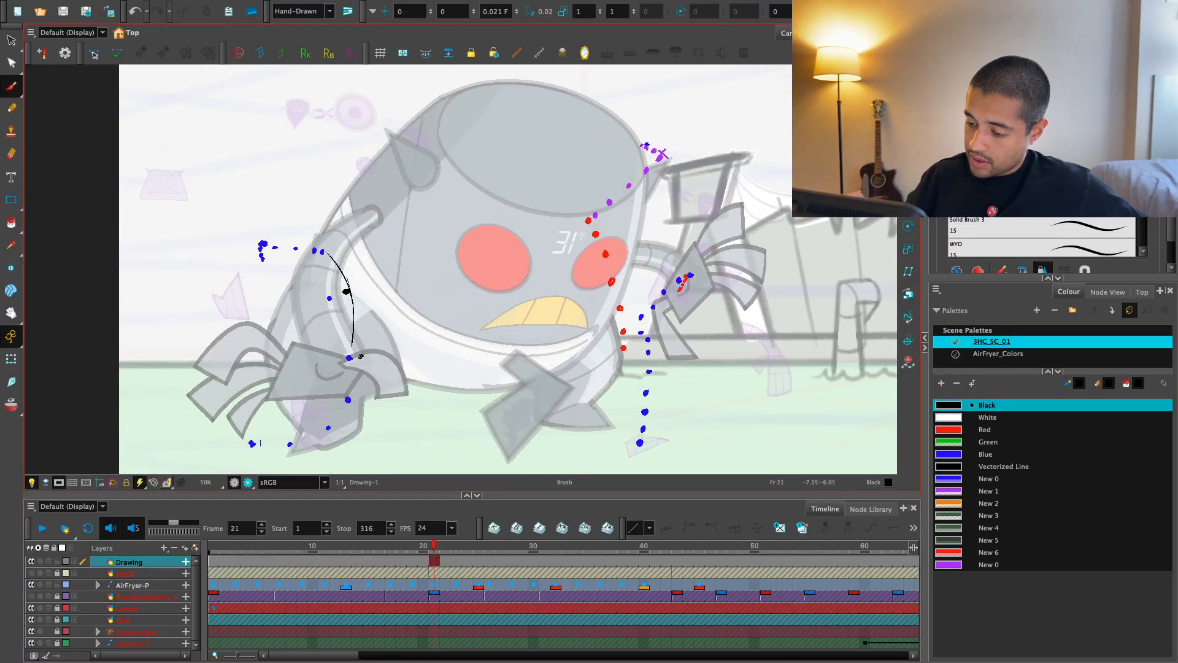
key("alt+s")
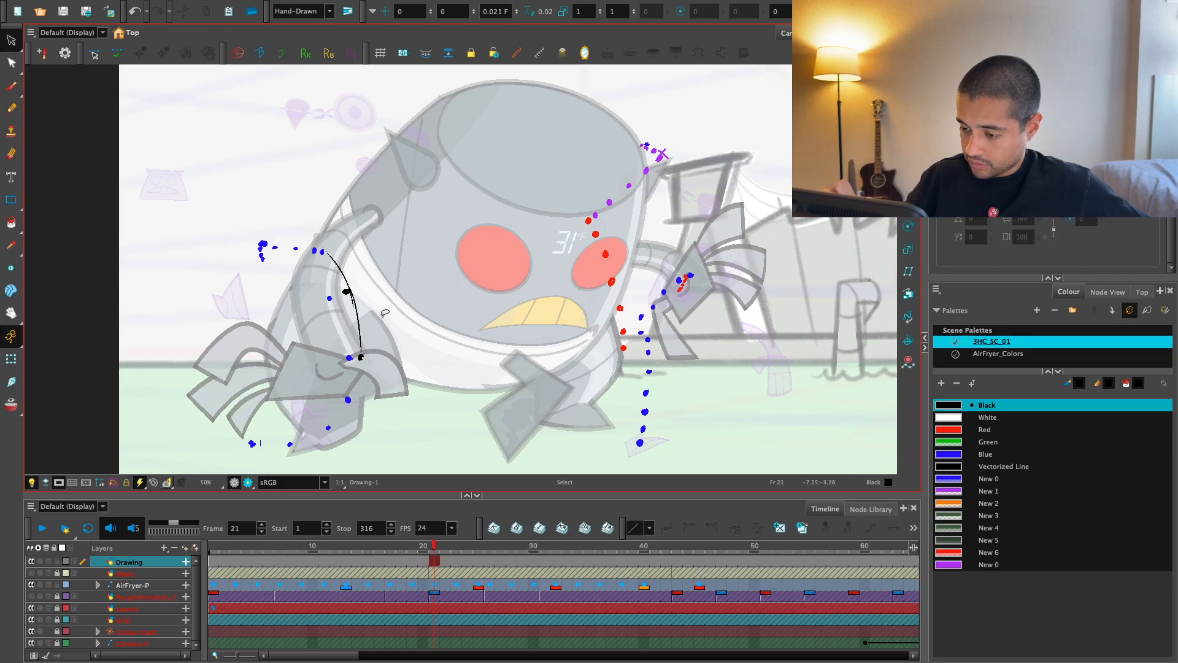
- Continue the black corrected arc over the top of the left-side hand's blue trail at frame 31, with a black spacing dot
mouse_move(434, 559)
left_mouse_down()
mouse_move(310, 558)
mouse_move(644, 559)
mouse_move(705, 542)
mouse_move(413, 546)
mouse_move(521, 546)
mouse_move(554, 590)
mouse_move(620, 592)
mouse_move(544, 599)
left_mouse_up()
key("alt+b")
key("2")
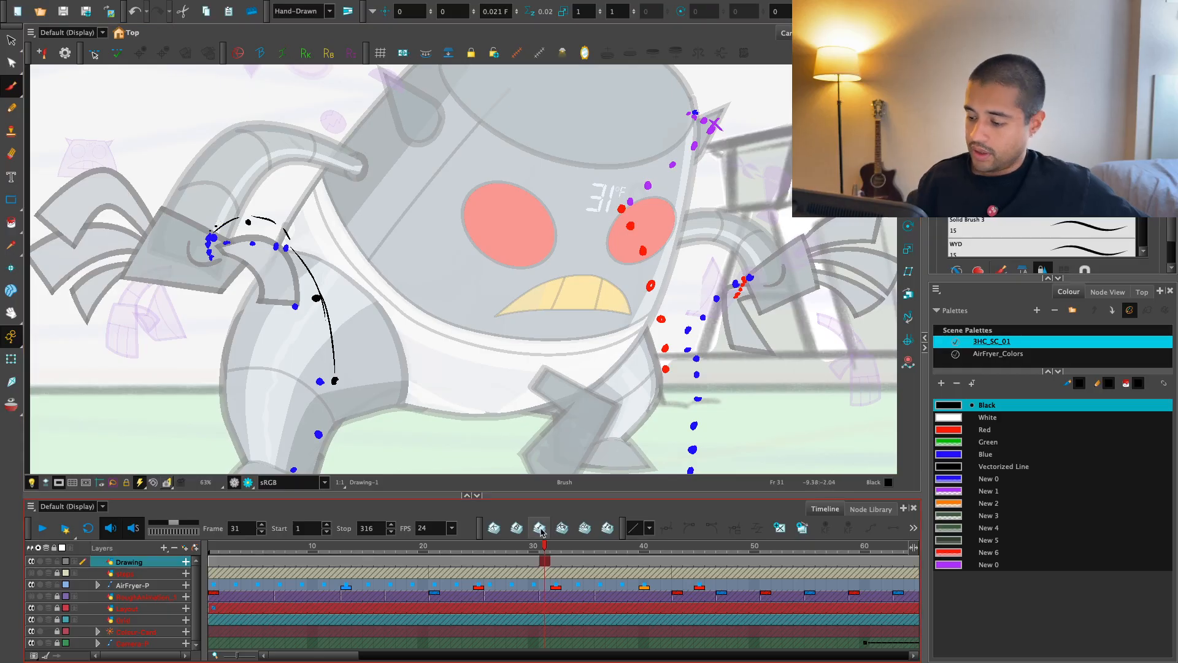
- Examine the character's poses against the plotted arcs from frame 31 back to frame 1
left_click_drag(544, 547, 347, 594)
key("2")
key("2")
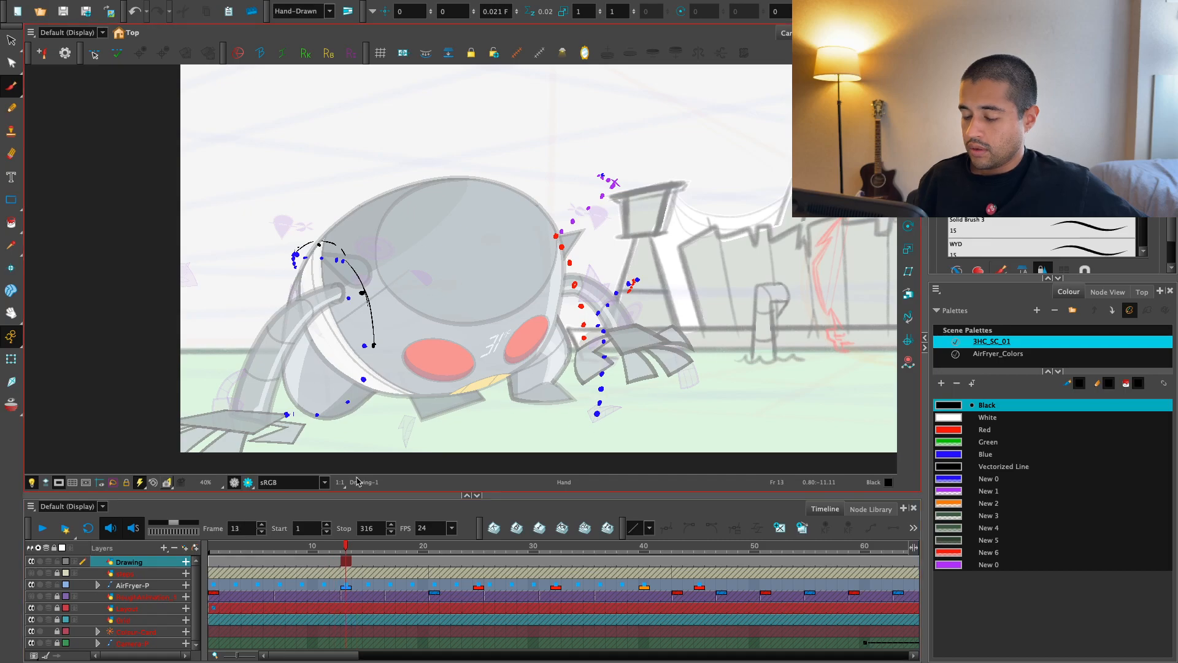
mouse_move(348, 548)
left_mouse_down()
mouse_move(440, 578)
mouse_move(556, 582)
mouse_move(453, 576)
mouse_move(232, 602)
mouse_move(325, 553)
left_mouse_up()
left_click_drag(528, 344, 360, 316)
key("2")
mouse_move(324, 549)
left_mouse_down()
mouse_move(245, 570)
mouse_move(453, 563)
mouse_move(213, 565)
left_mouse_up()
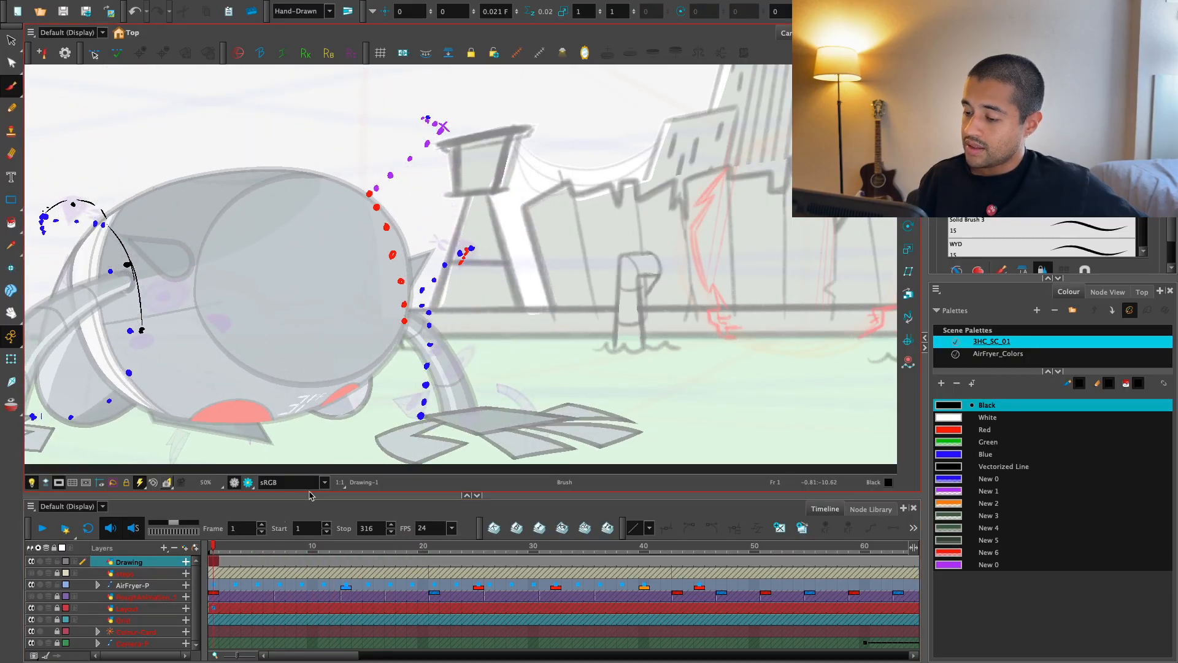
- Try to brush a smooth black curve through the right-side hand's blue dot trail at frame 1, then undo it
key("2")
left_click_drag(448, 379, 460, 321)
mouse_move(424, 393)
left_mouse_down()
mouse_move(433, 238)
mouse_move(509, 178)
left_mouse_up()
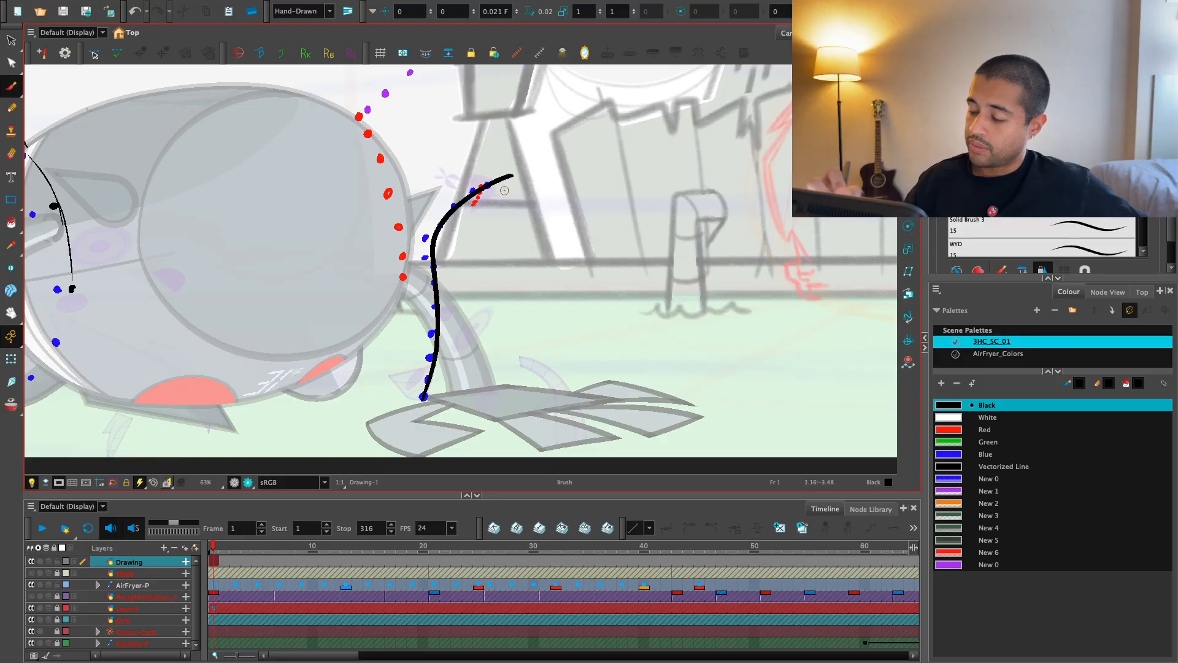
key("ctrl+z")
mouse_move(423, 396)
left_mouse_down()
mouse_move(427, 254)
mouse_move(514, 172)
left_mouse_up()
key("ctrl+z")
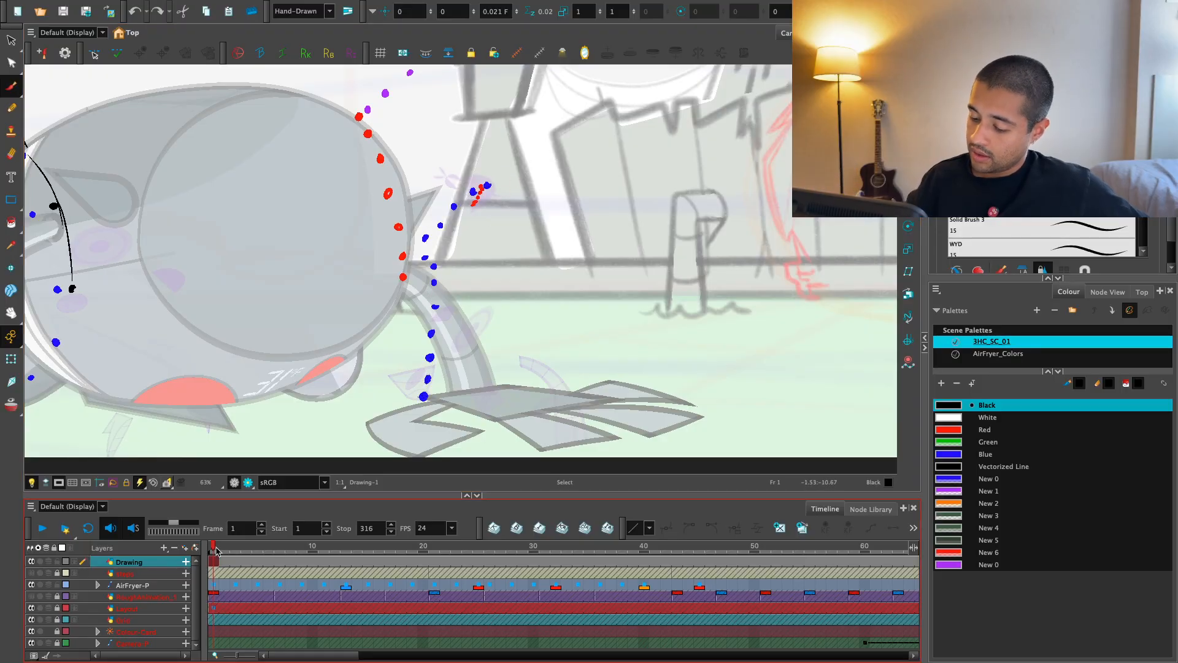
- Brush black spacing dots beside the right-side hand's blue trail at frames 20 and 21
left_click_drag(216, 549, 391, 546)
left_click_drag(393, 506, 423, 496)
scroll(416, 295, "up", 3)
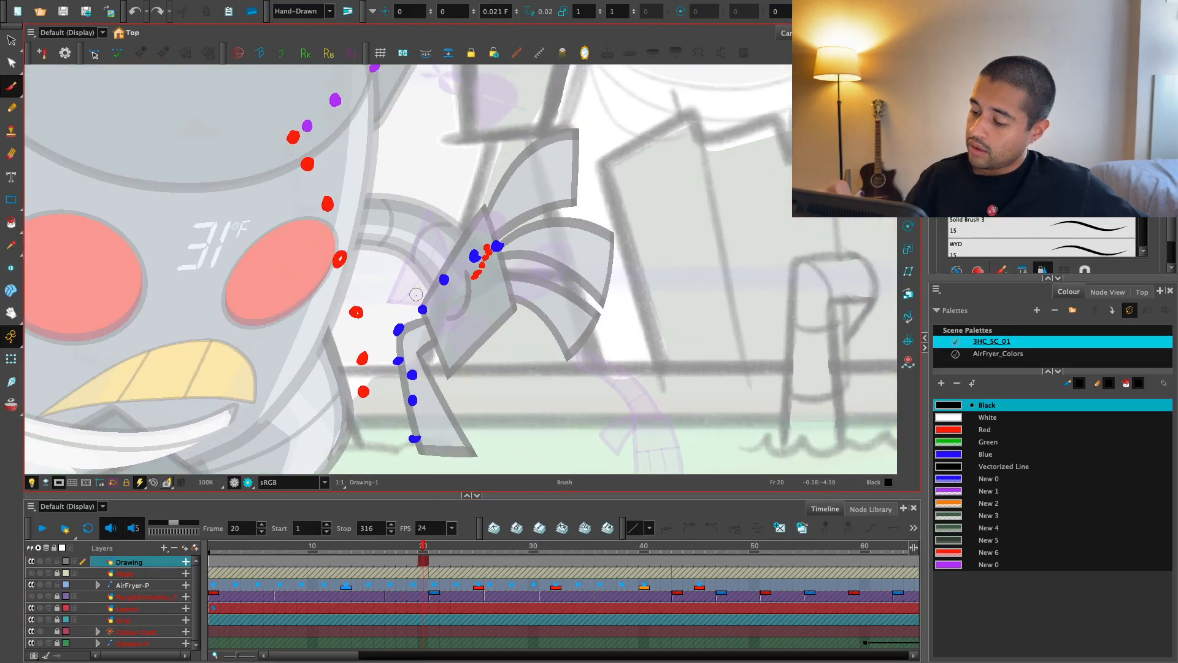
left_click(408, 299)
key("period")
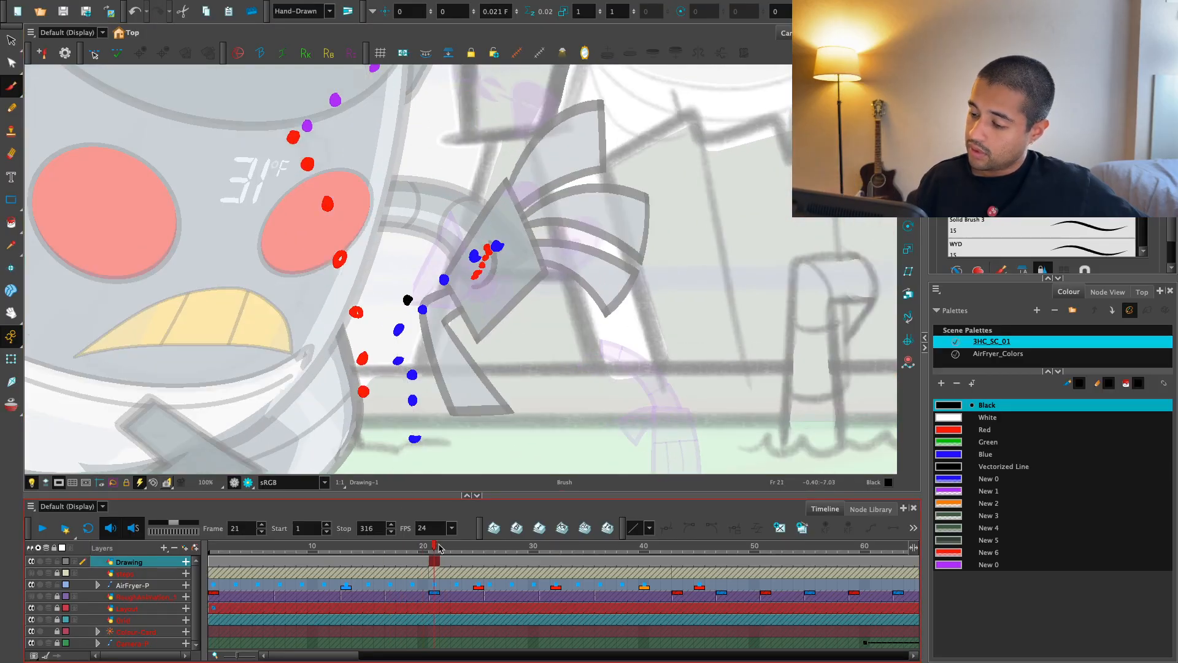
left_click(433, 268)
- Continue the black spacing dots over the last blue dots of the right-side hand's trail and just past them, up to frame 30
key("period")
key("period")
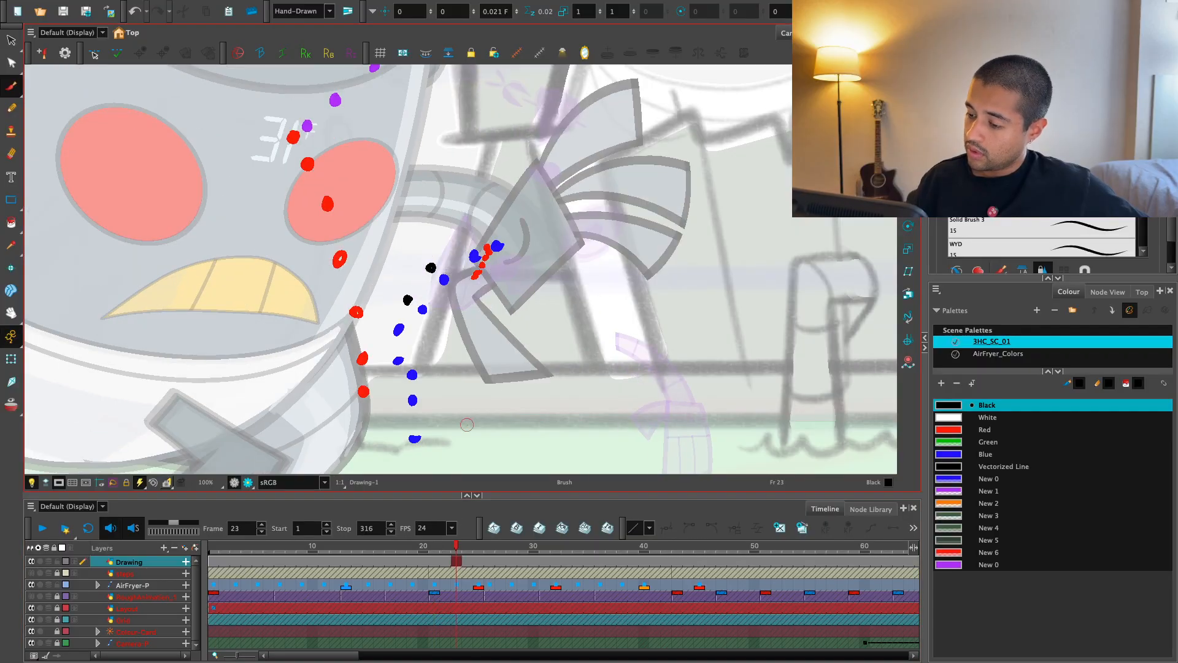
key("period")
key("period")
key("period")
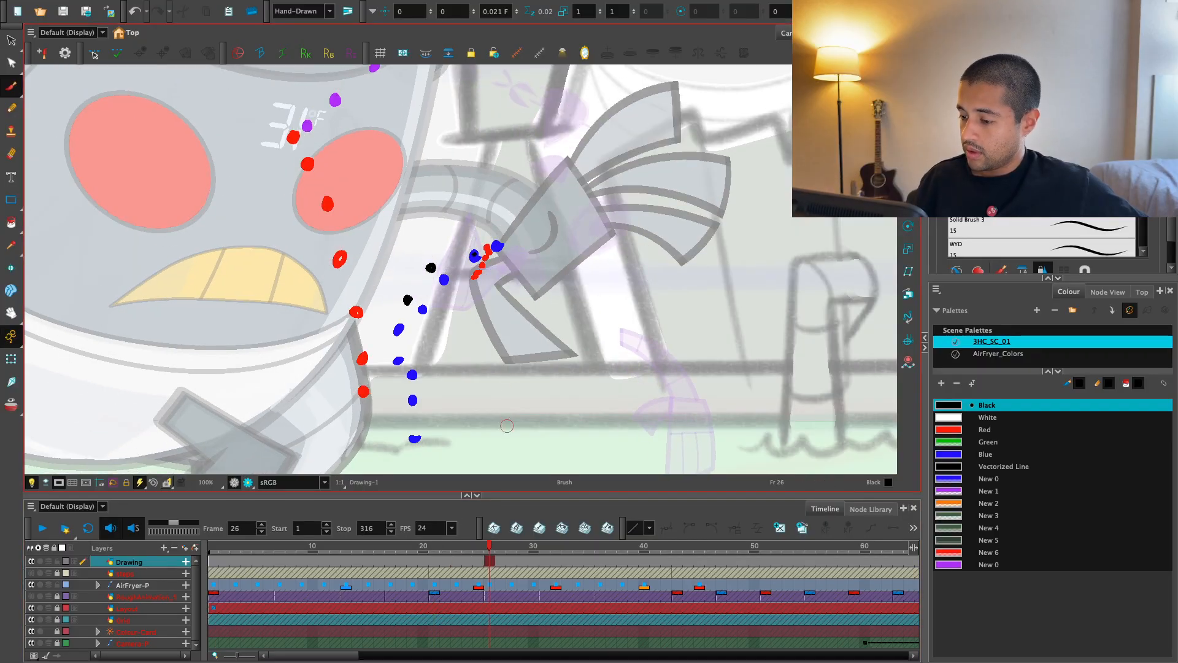
key("period")
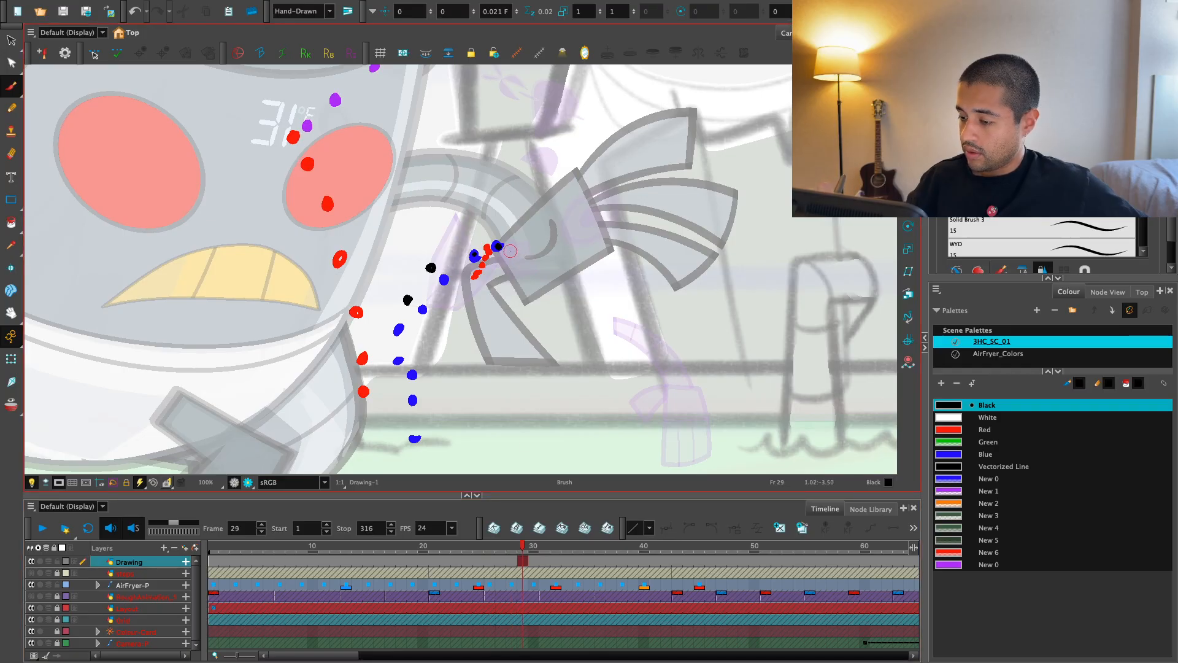
mouse_move(528, 586)
left_mouse_down()
mouse_move(609, 586)
mouse_move(474, 586)
mouse_move(533, 586)
left_mouse_up()
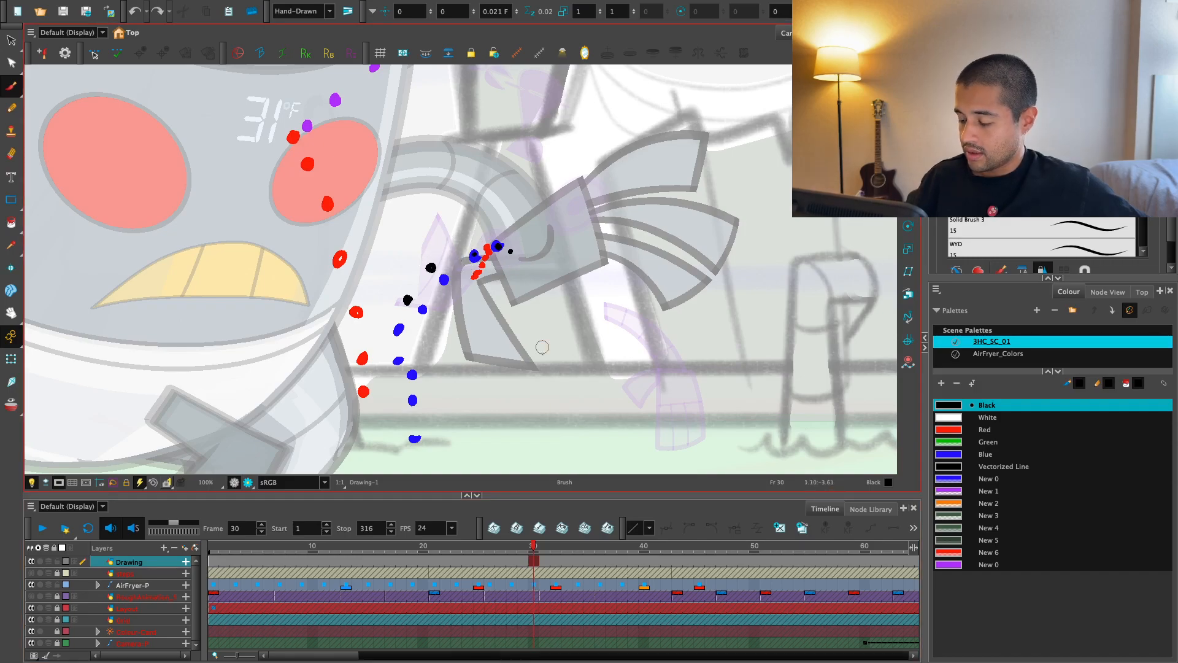
- Advance to frame 40 and brush a small curved black arrow ending the right-side hand's trail, plus a short curve through its lowest dots at frame 5
key("period")
key("period")
key("period")
key("period")
key("period")
key("period")
key("period")
key("period")
key("period")
key("period")
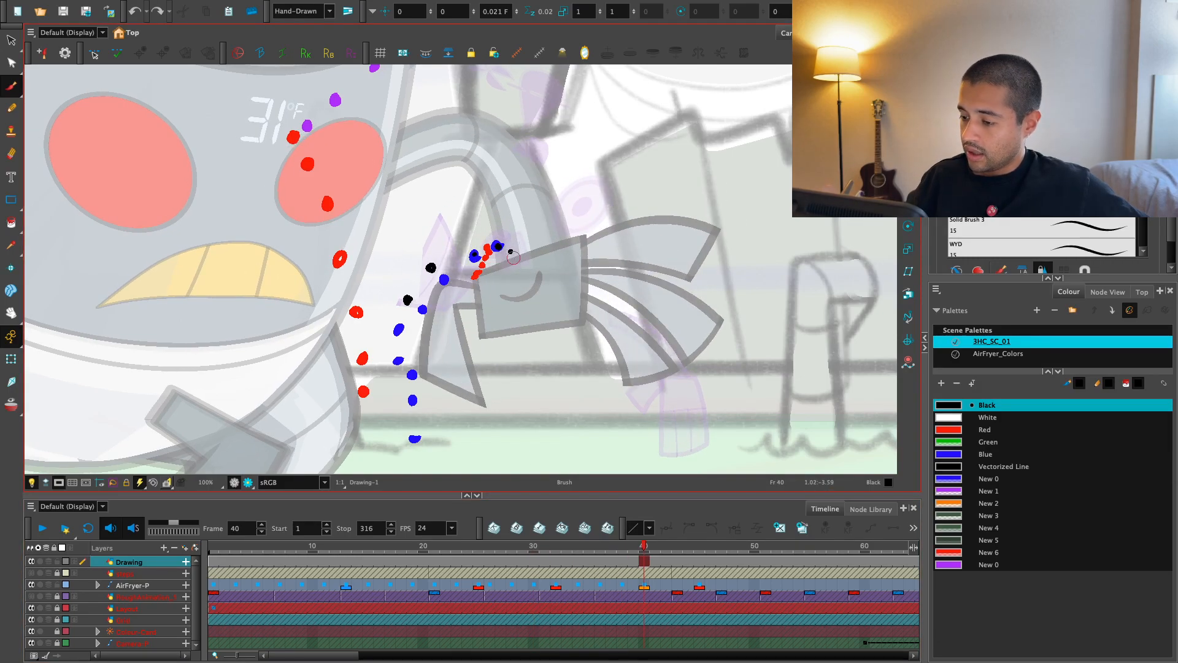
scroll(491, 277, "down", 2)
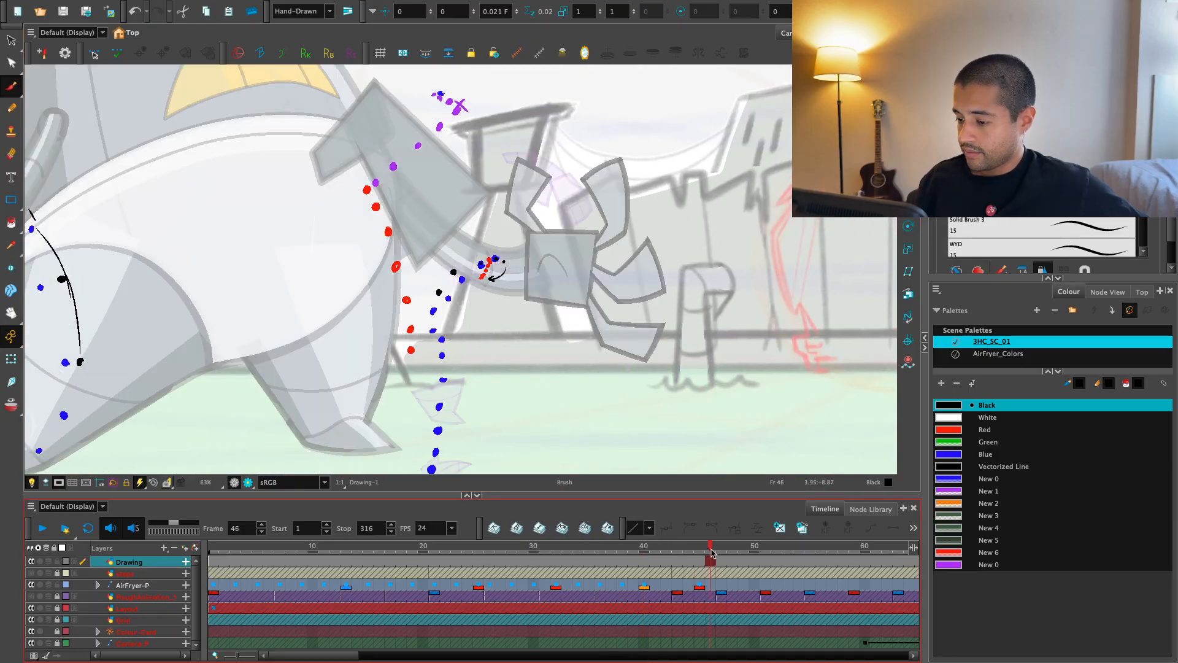
left_click_drag(641, 546, 246, 548)
left_click_drag(497, 391, 496, 373)
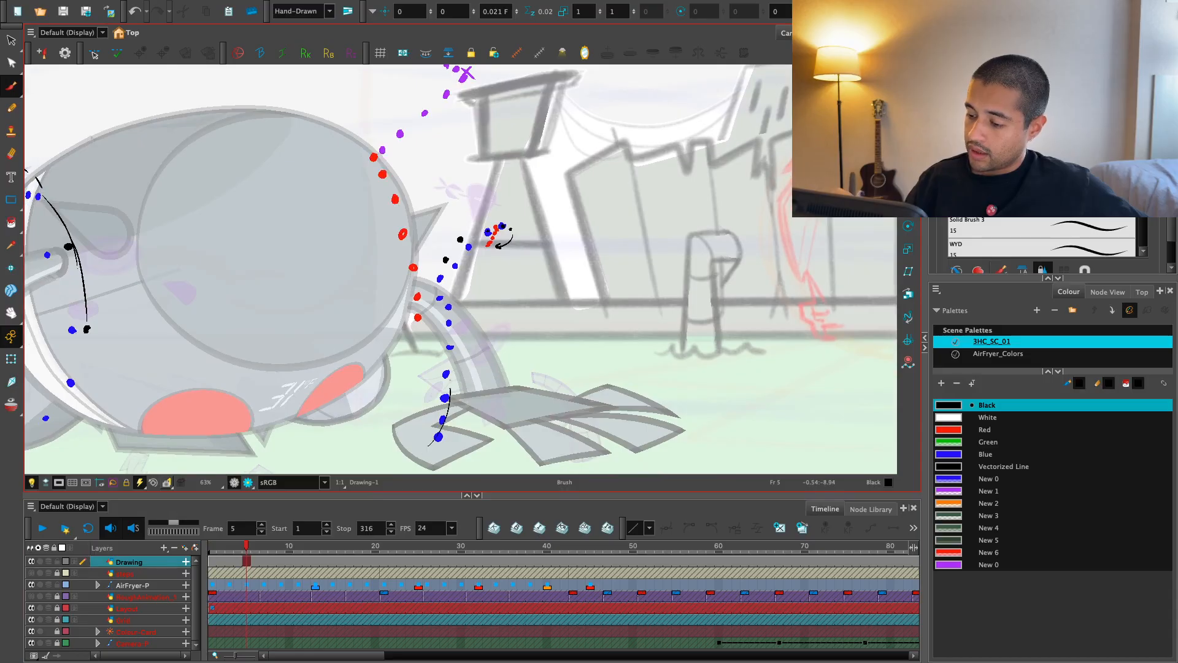
- At frame 18, brush two black spacing dots beside the head spike's trail and move the adjacent purple dot beneath the lower one
mouse_move(246, 548)
left_mouse_down()
mouse_move(344, 555)
mouse_move(252, 549)
mouse_move(300, 577)
mouse_move(353, 562)
mouse_move(285, 576)
mouse_move(304, 583)
mouse_move(347, 568)
mouse_move(212, 567)
mouse_move(262, 546)
mouse_move(358, 546)
left_mouse_up()
scroll(370, 425, "down", 1)
scroll(479, 337, "up", 3)
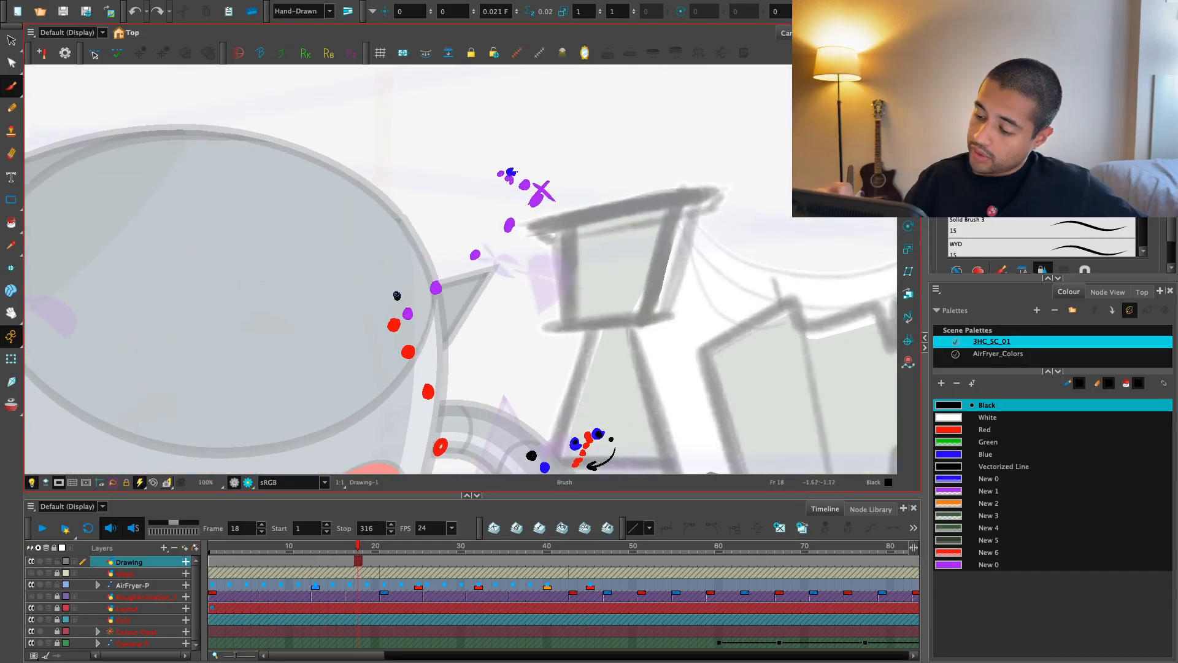
key("alt+s")
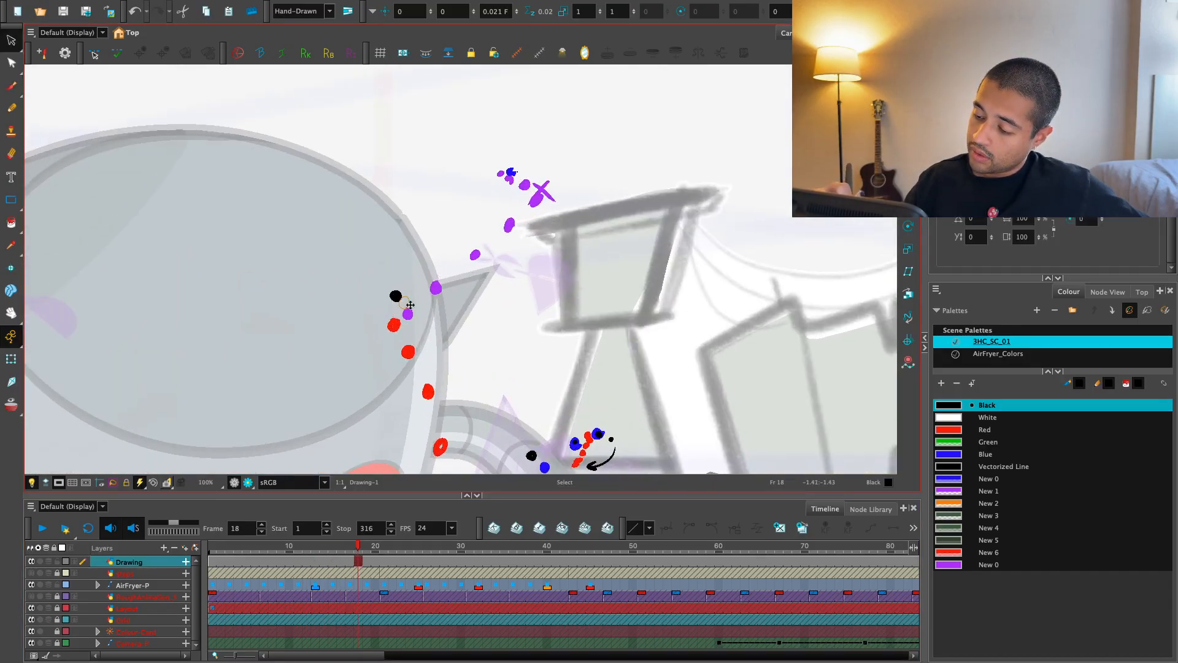
key("alt+b")
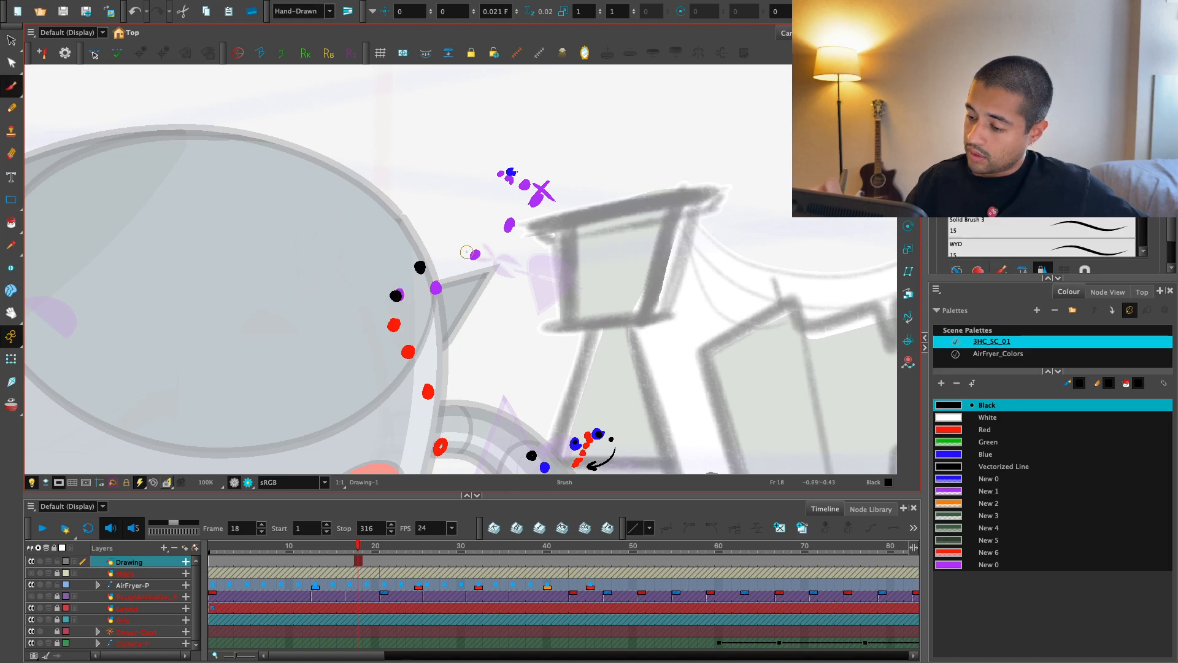
- Brush a smooth black S-curve through the head spike's purple and red dots, undoing the first attempt and redrawing it
scroll(454, 252, "down", 2)
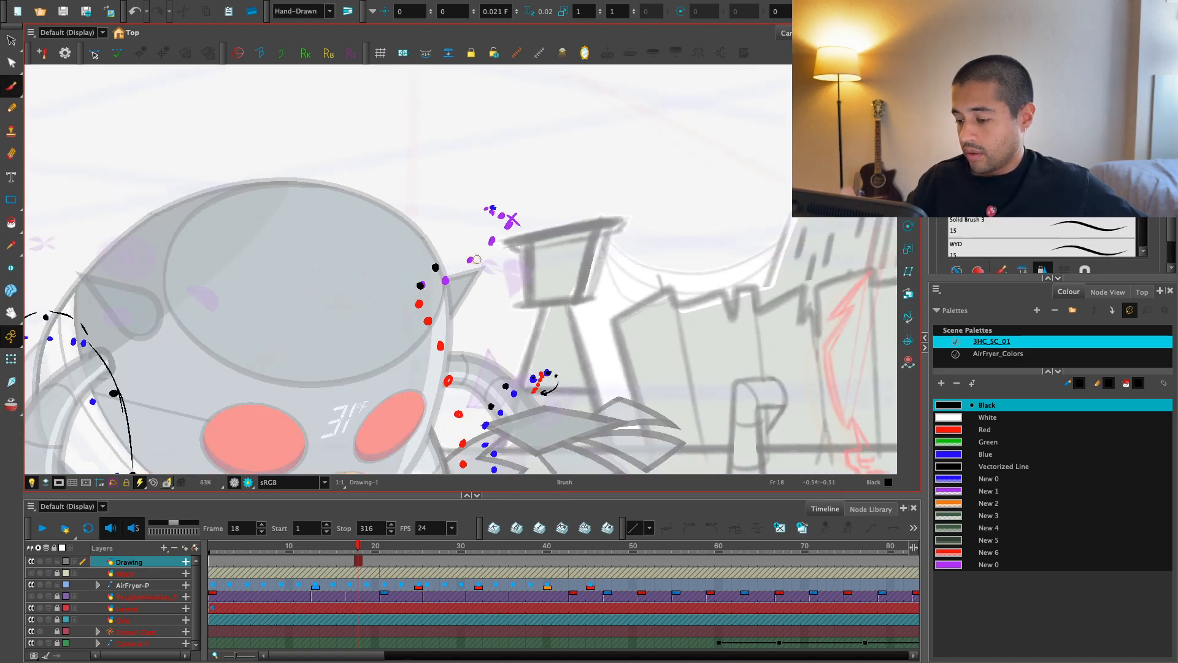
scroll(474, 258, "down", 1)
scroll(533, 316, "up", 1)
scroll(490, 282, "down", 1)
left_click_drag(488, 399, 482, 383)
scroll(465, 354, "up", 1)
key("super+z")
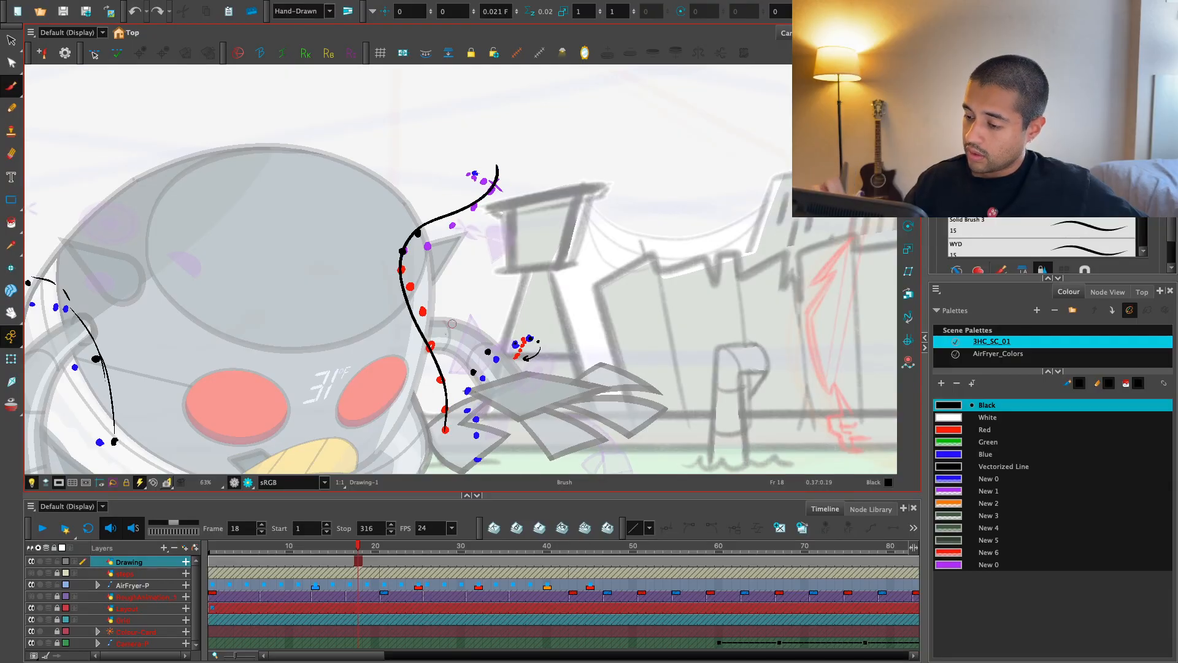
key("super+z")
- Switch to the Transform tool, return to the start of the animation and select the left-side hand at frame 3
mouse_move(358, 559)
left_mouse_down()
mouse_move(298, 558)
mouse_move(435, 560)
left_mouse_up()
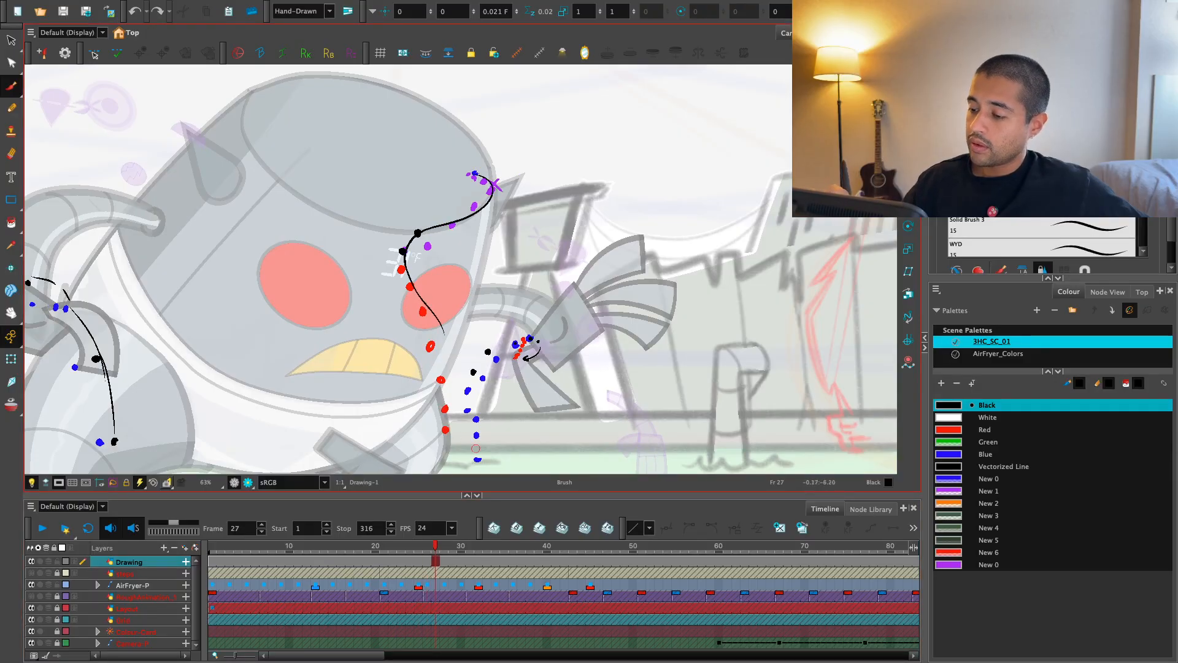
scroll(489, 305, "down", 1)
key("alt+s")
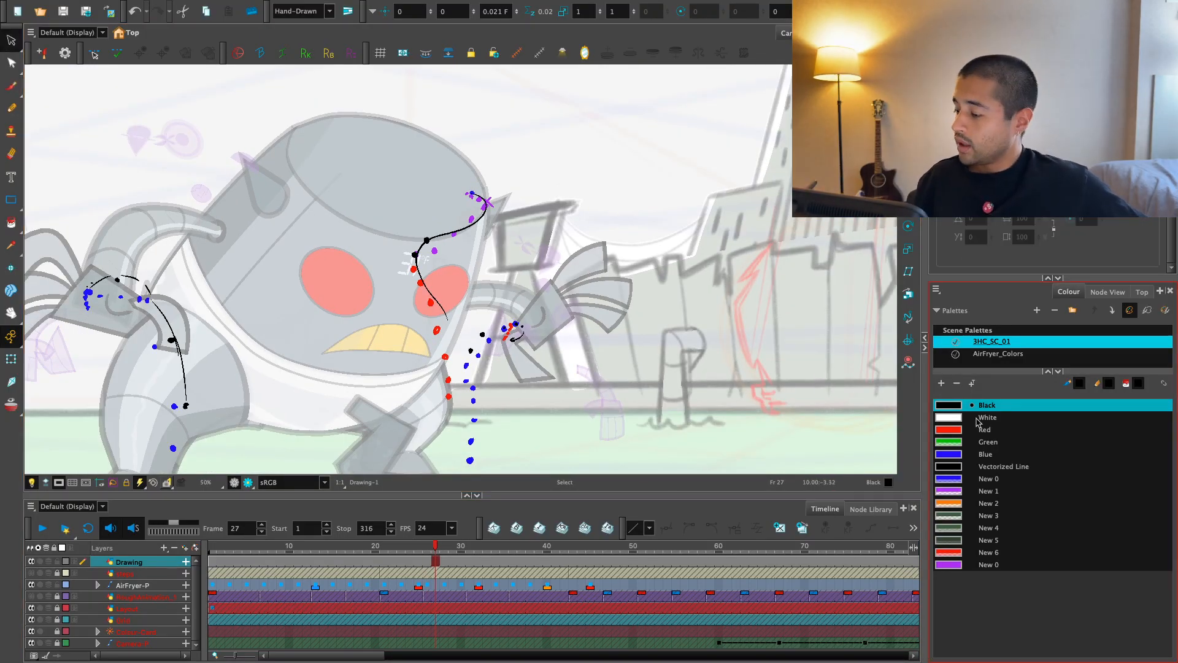
scroll(464, 440, "down", 1)
left_click(12, 359)
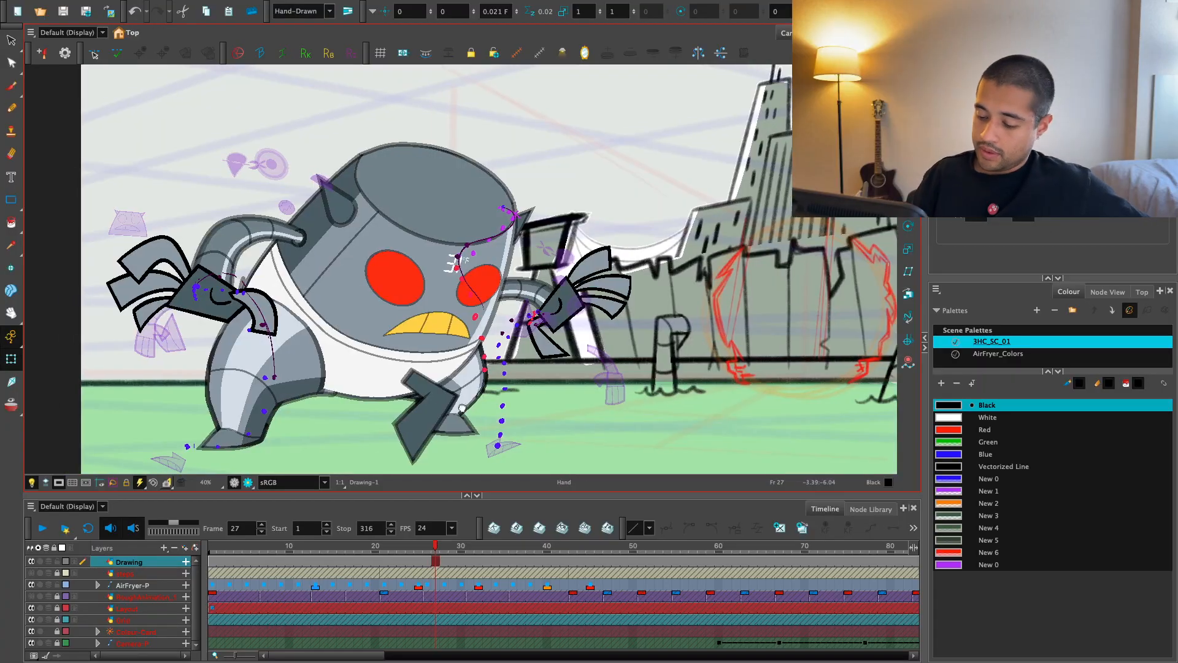
left_click(355, 433)
key("shift+comma")
key("2")
left_click_drag(355, 433, 460, 350)
key("period")
key("period")
left_click_drag(317, 429, 422, 356)
key("2")
key("2")
key("1")
left_click_drag(354, 386, 344, 417)
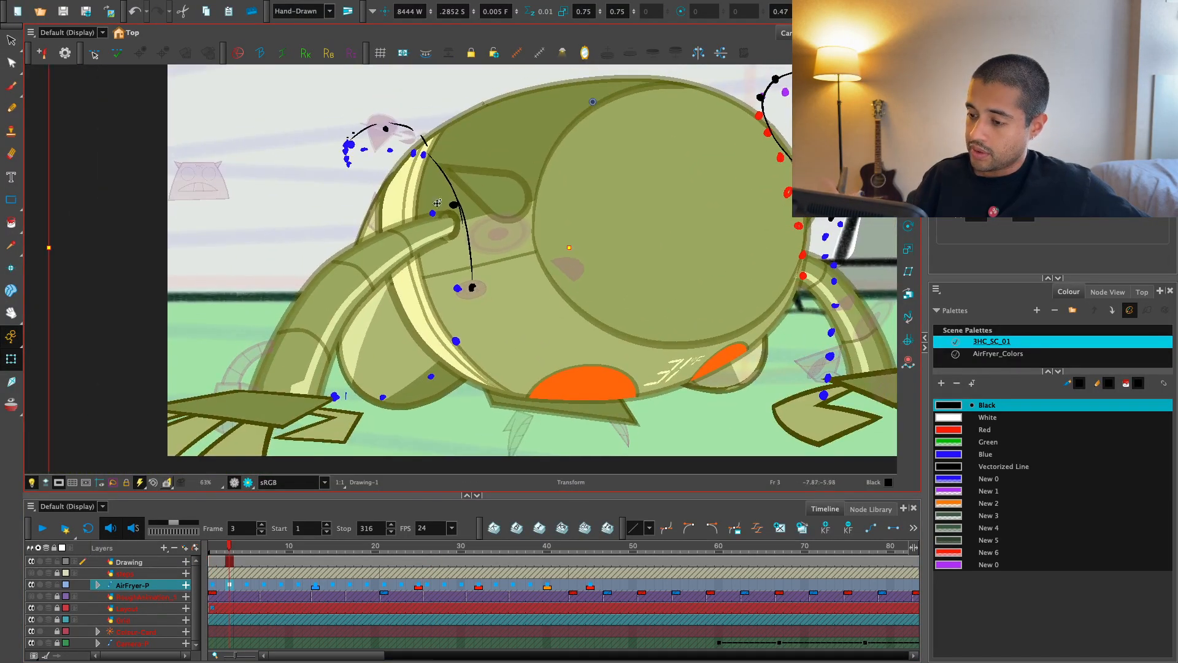
left_click(352, 431)
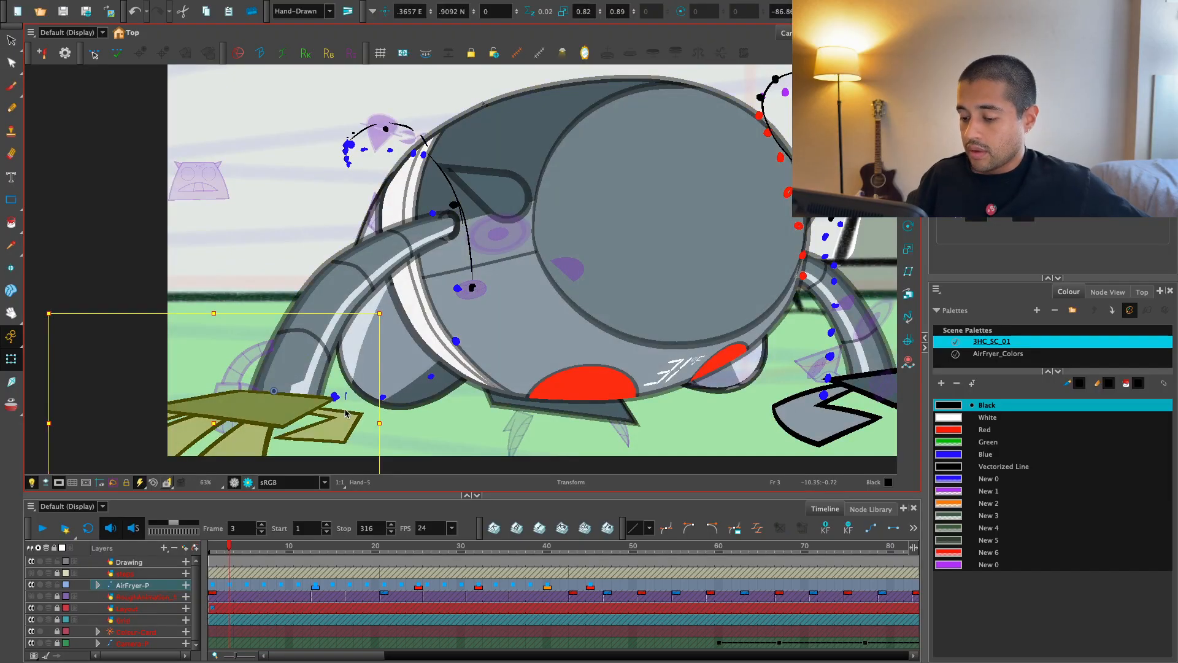
- Compare the left-side hand's poses between its keyframes around frames 11 to 15
key("1")
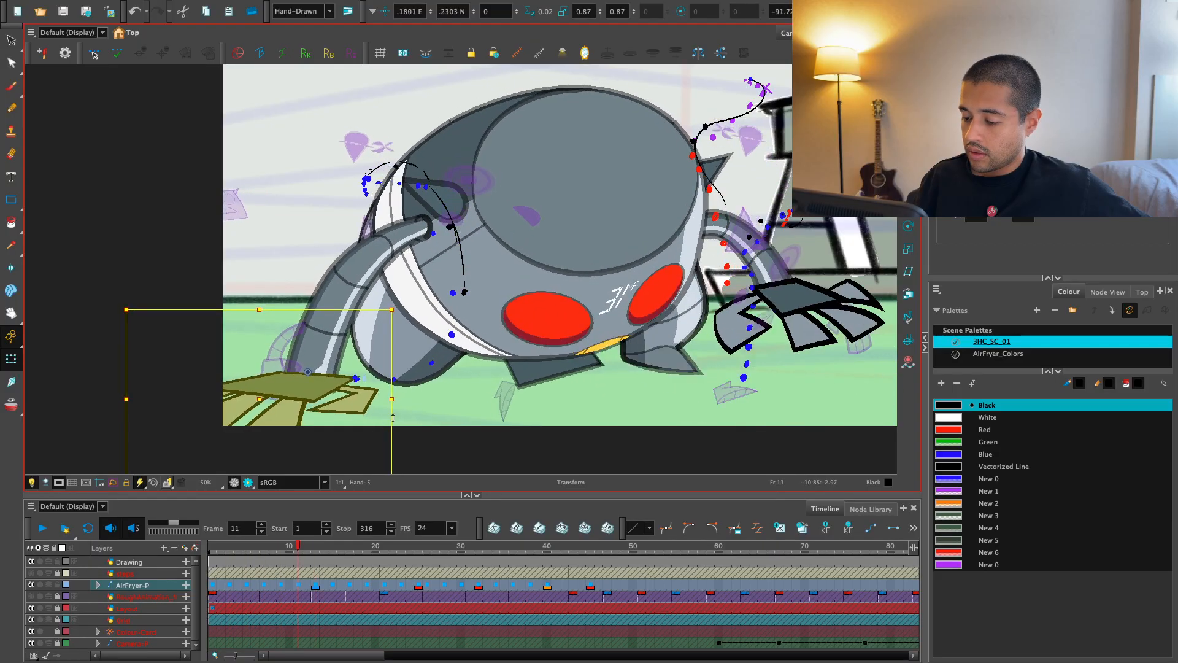
key("semicolon")
key("apostrophe")
key("apostrophe")
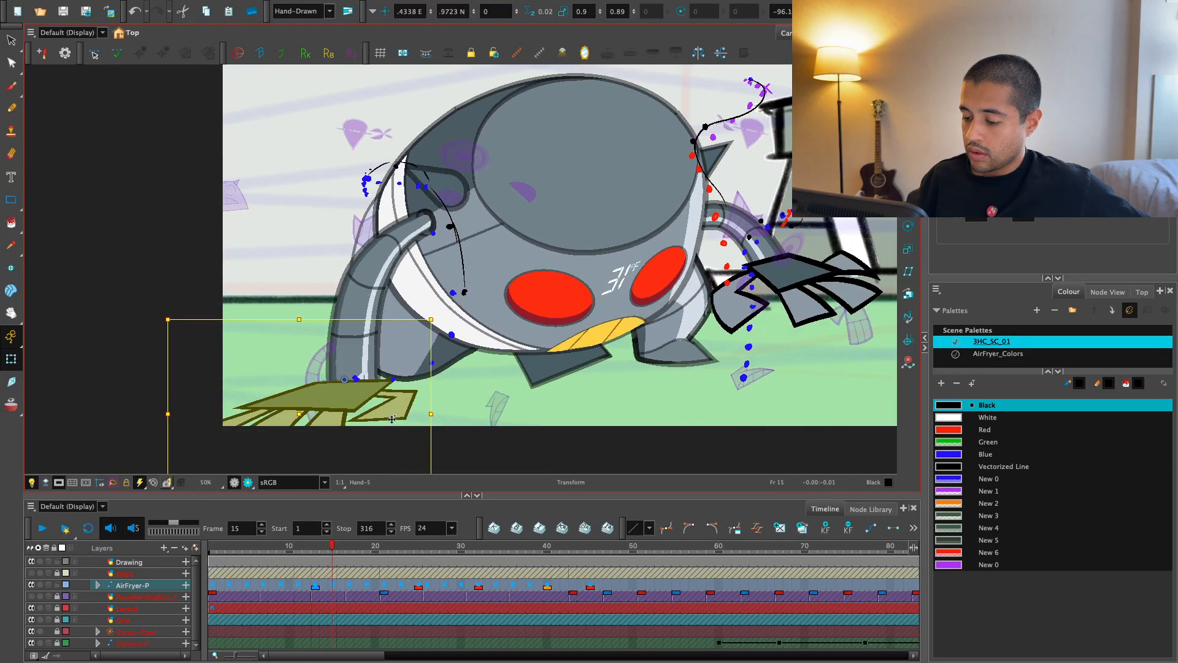
key("semicolon")
key("apostrophe")
key("apostrophe")
key("semicolon")
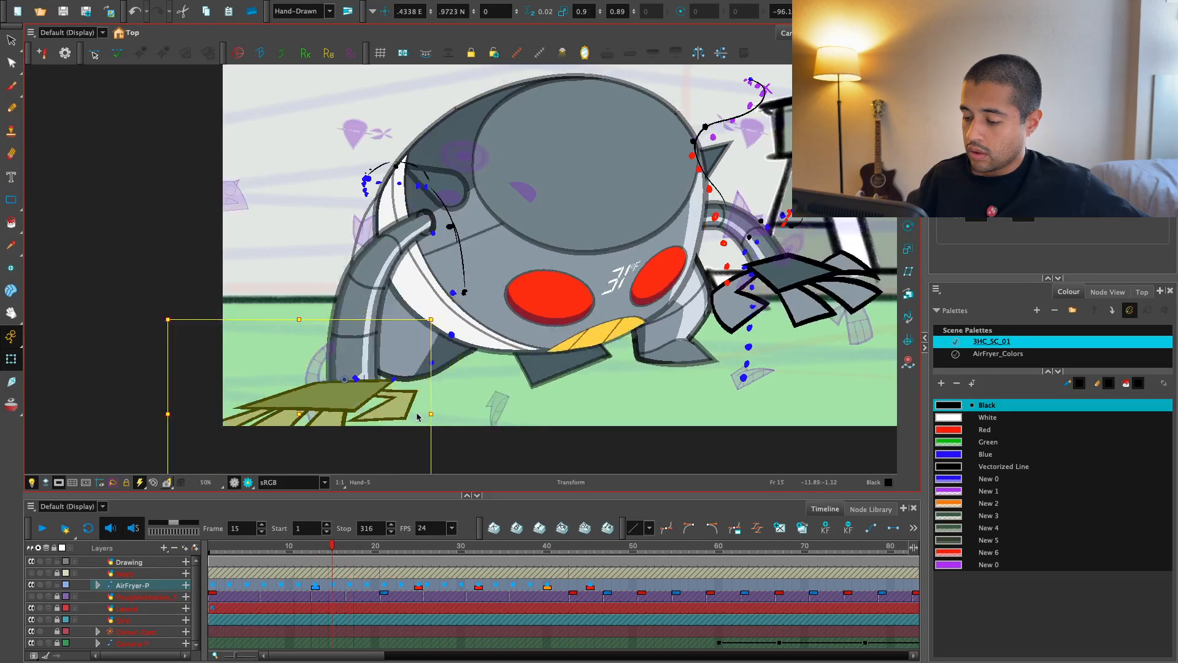
- Skew the left-side hand at frame 15, checking its shape against the pose at frame 13
key("2")
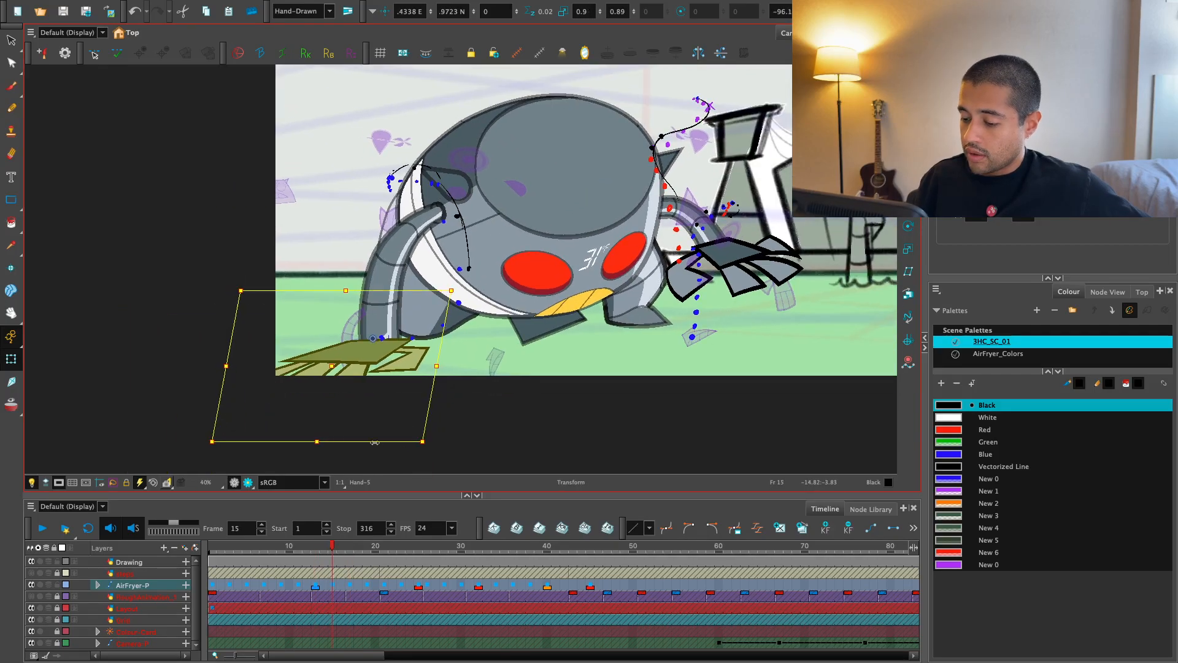
left_click_drag(375, 442, 364, 442)
key("semicolon")
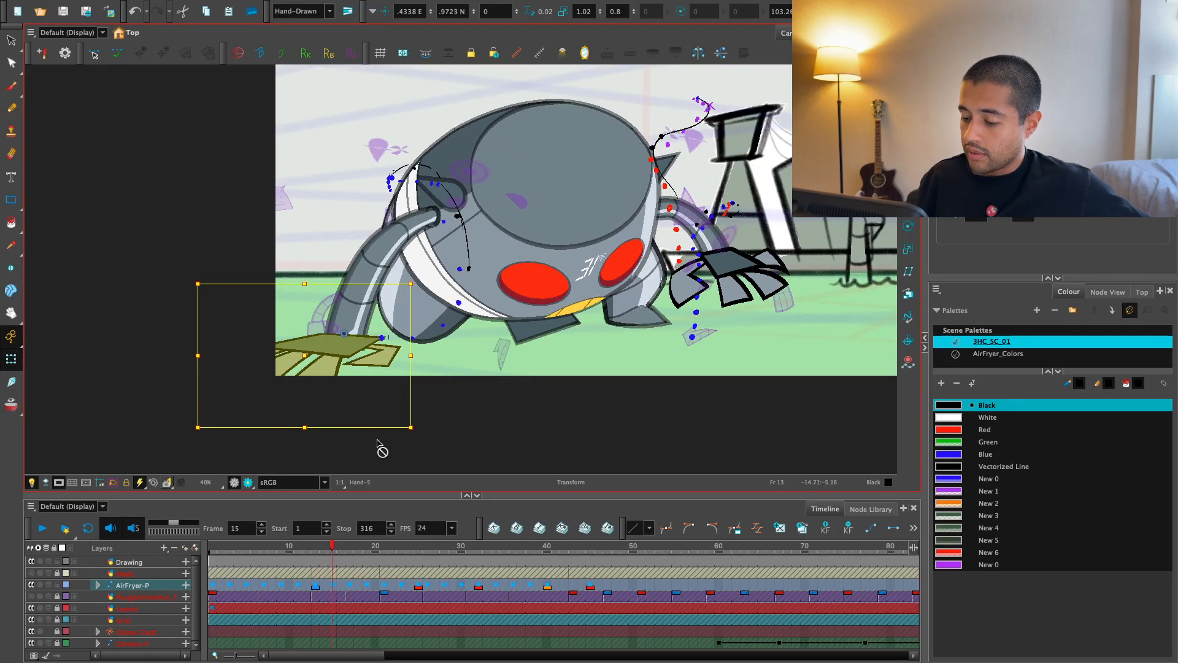
key("apostrophe")
key("semicolon")
key("apostrophe")
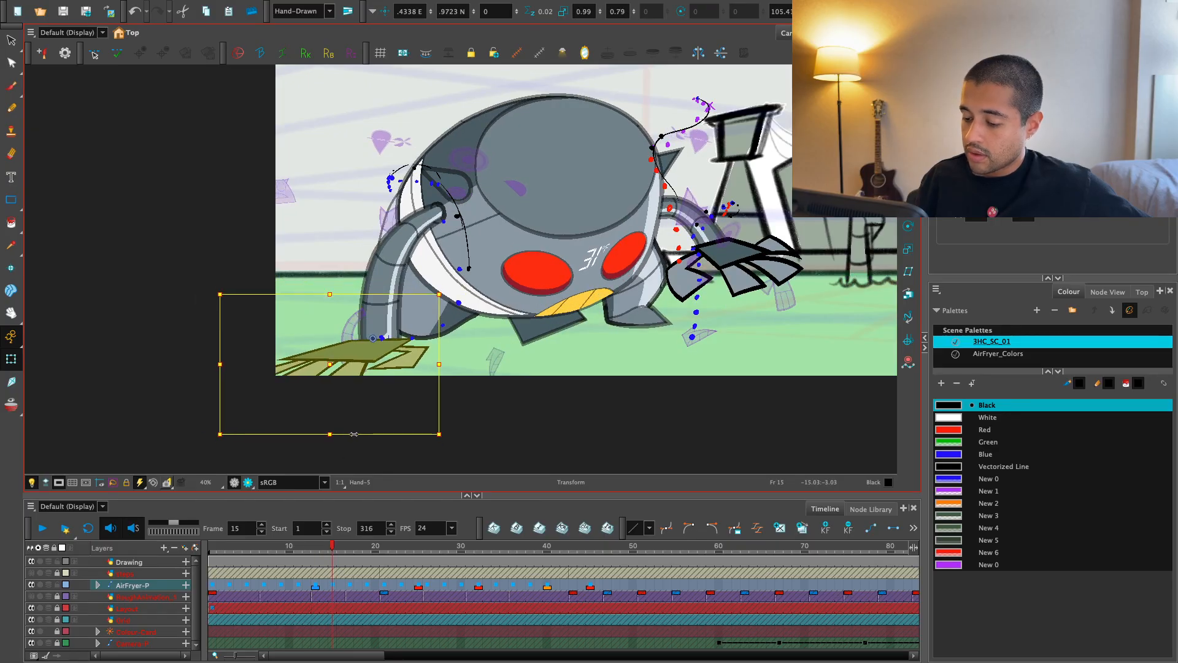
key("space")
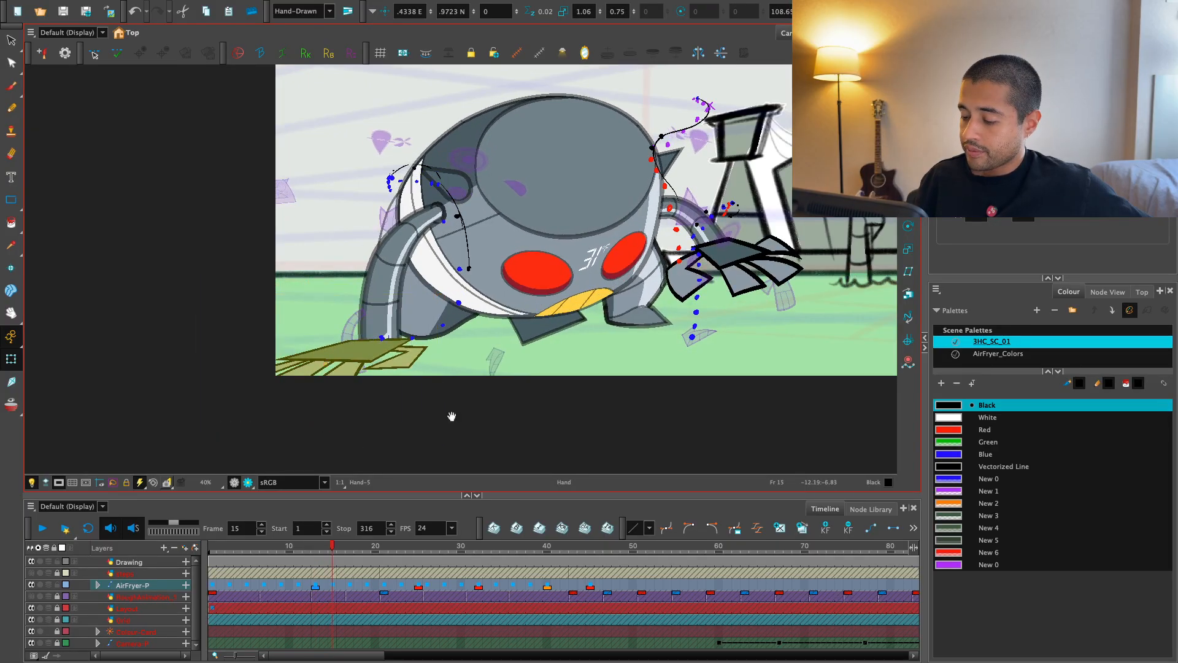
- Examine the left-side hand's position against the black corrected arc from frame 15 through frame 25
key("1")
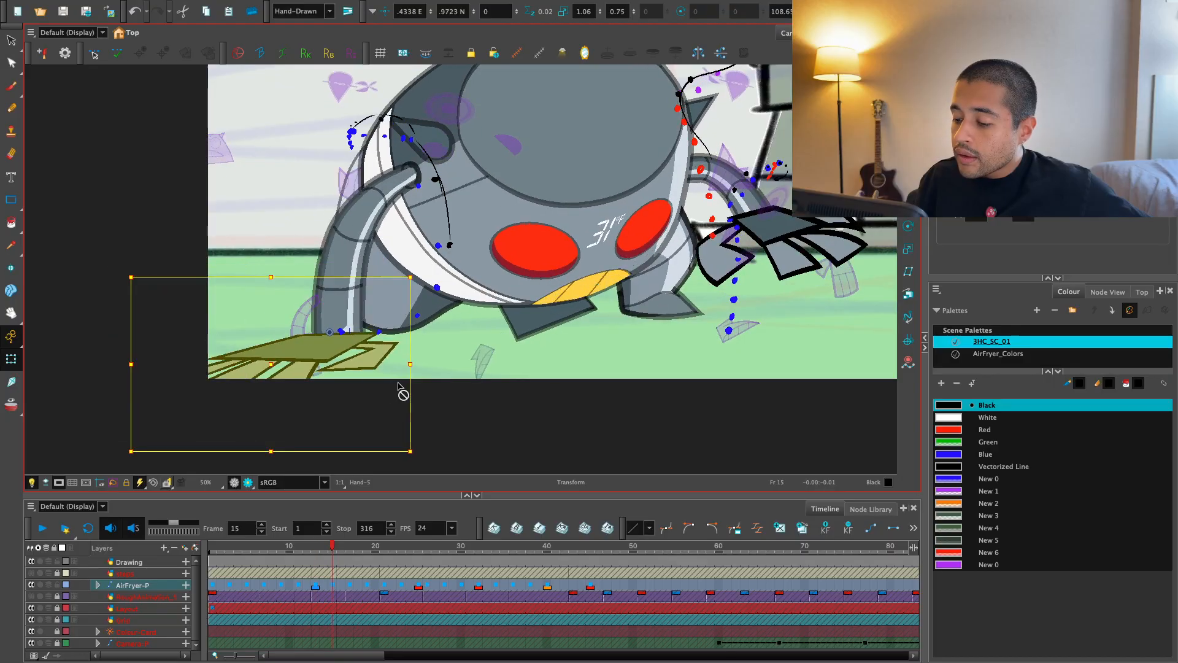
key("apostrophe")
key("apostrophe")
key("apostrophe")
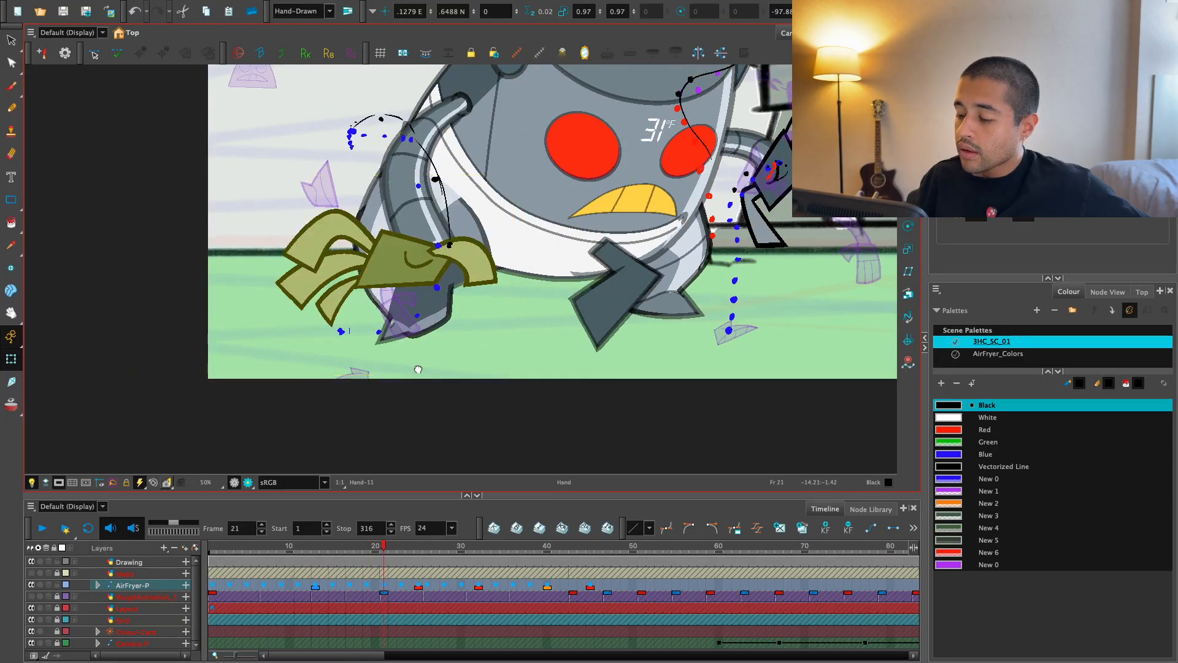
left_click_drag(418, 369, 378, 423)
key("apostrophe")
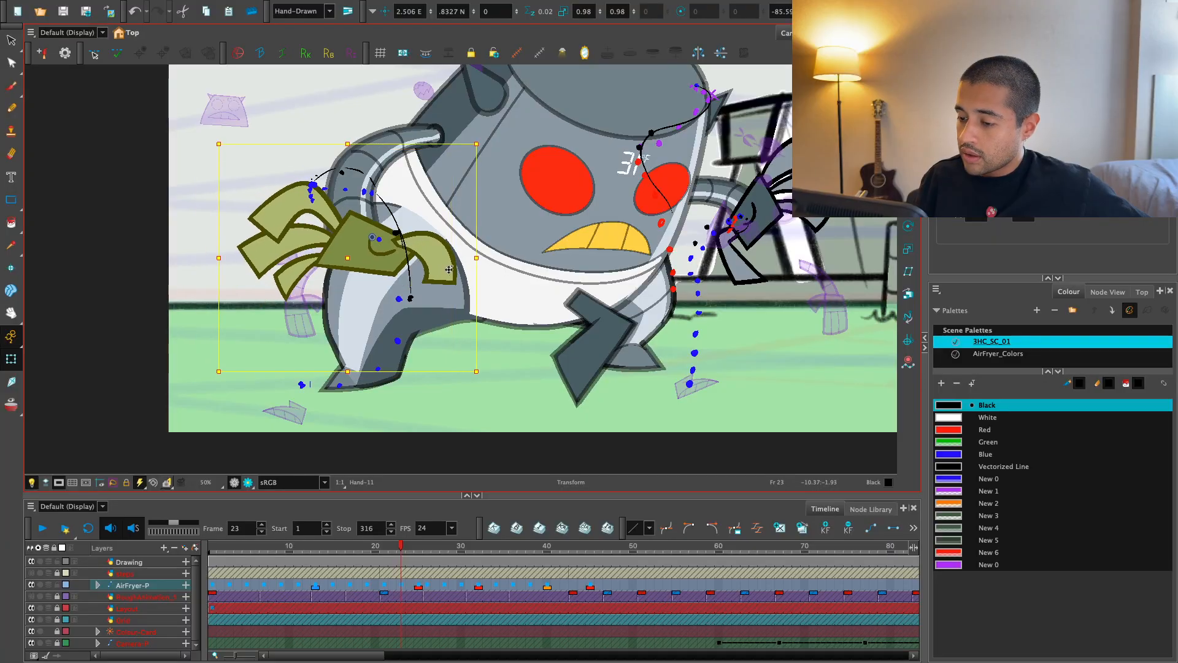
scroll(430, 307, "up", 1)
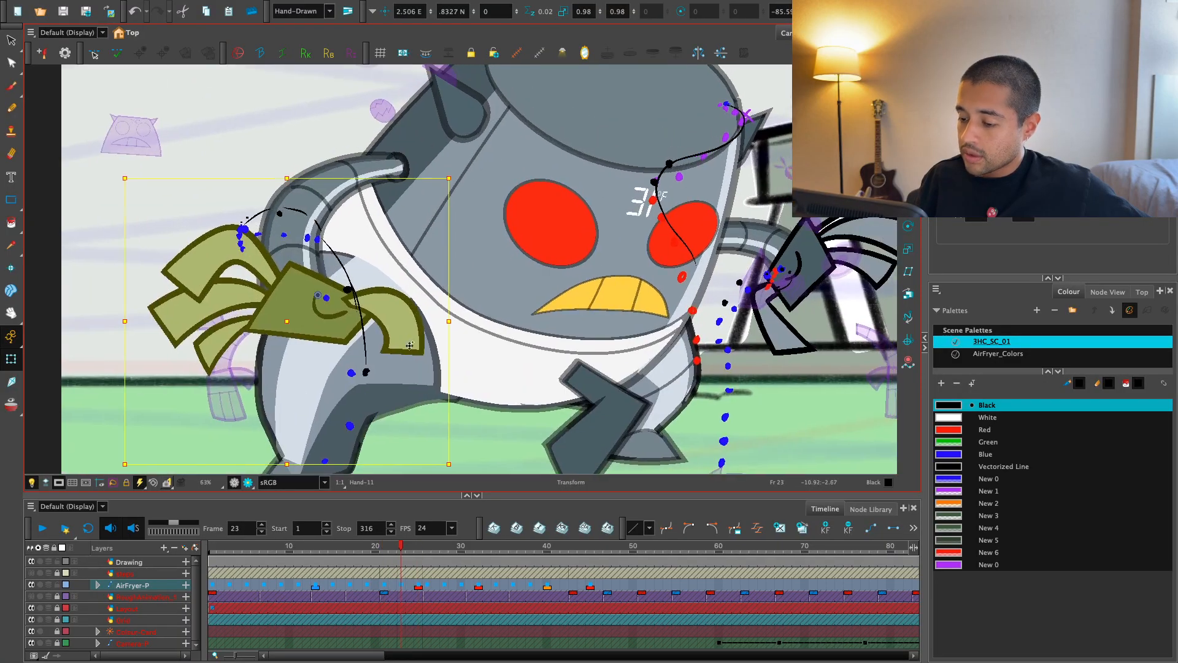
key("period")
key("period")
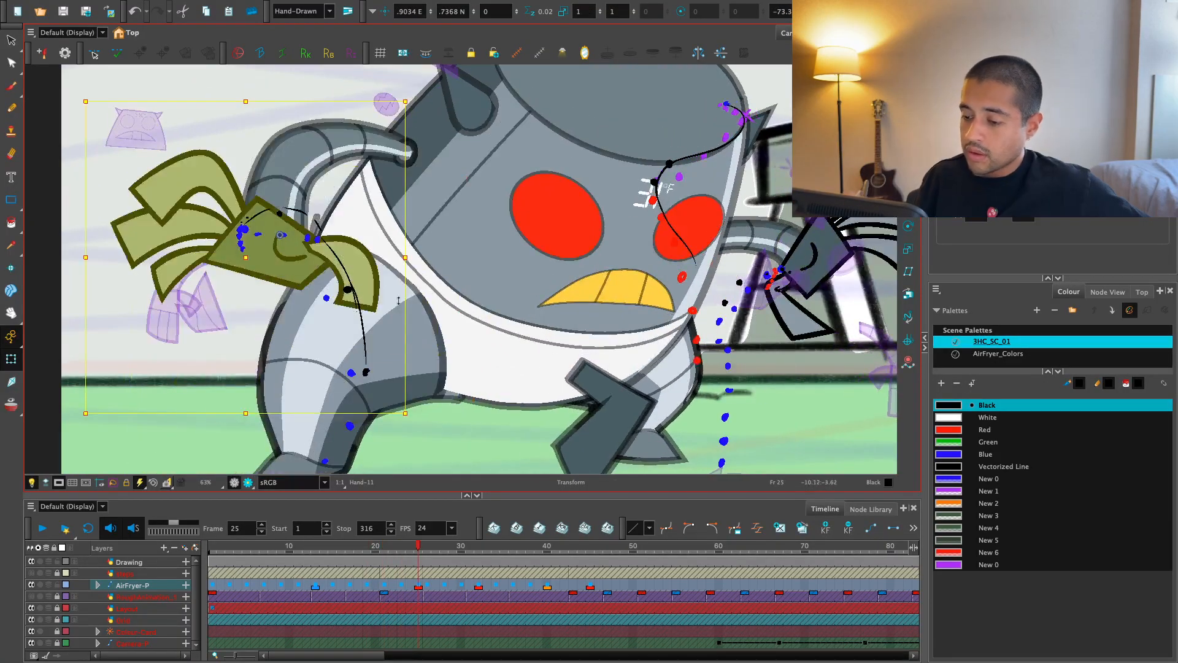
key("comma")
key("comma")
key("comma")
key("comma")
- Raise the left-side hand onto the black corrected arc at frame 26 and compare the pose with the preceding frames
key("period")
key("period")
key("period")
key("period")
key("period")
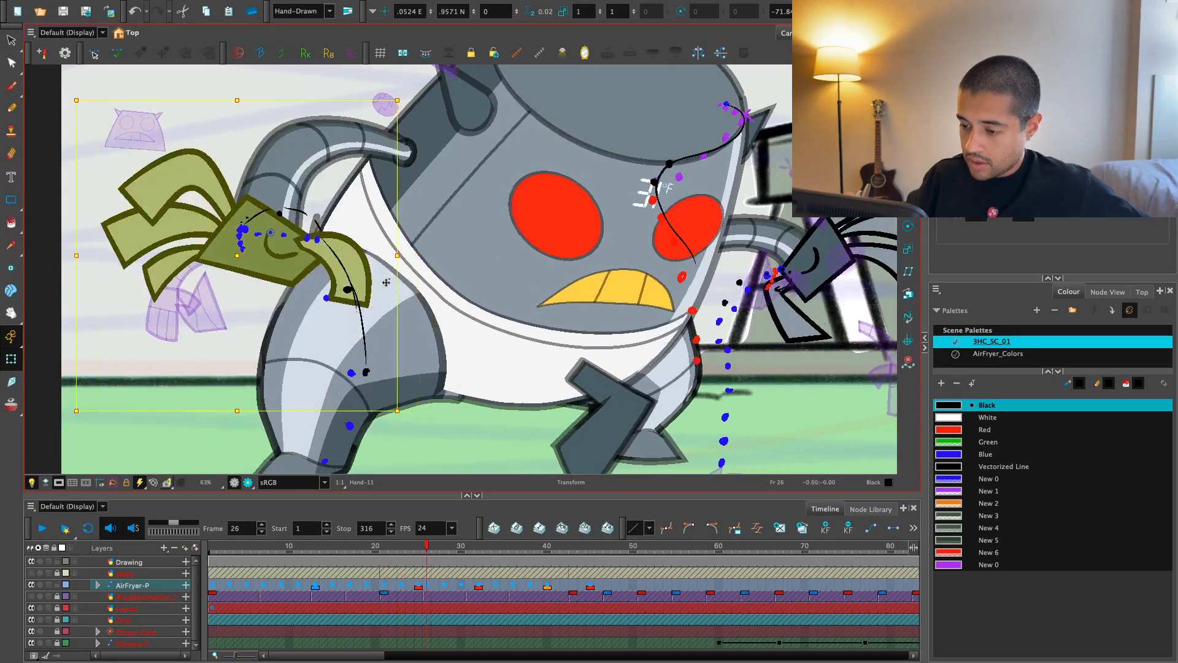
left_click_drag(368, 282, 373, 261)
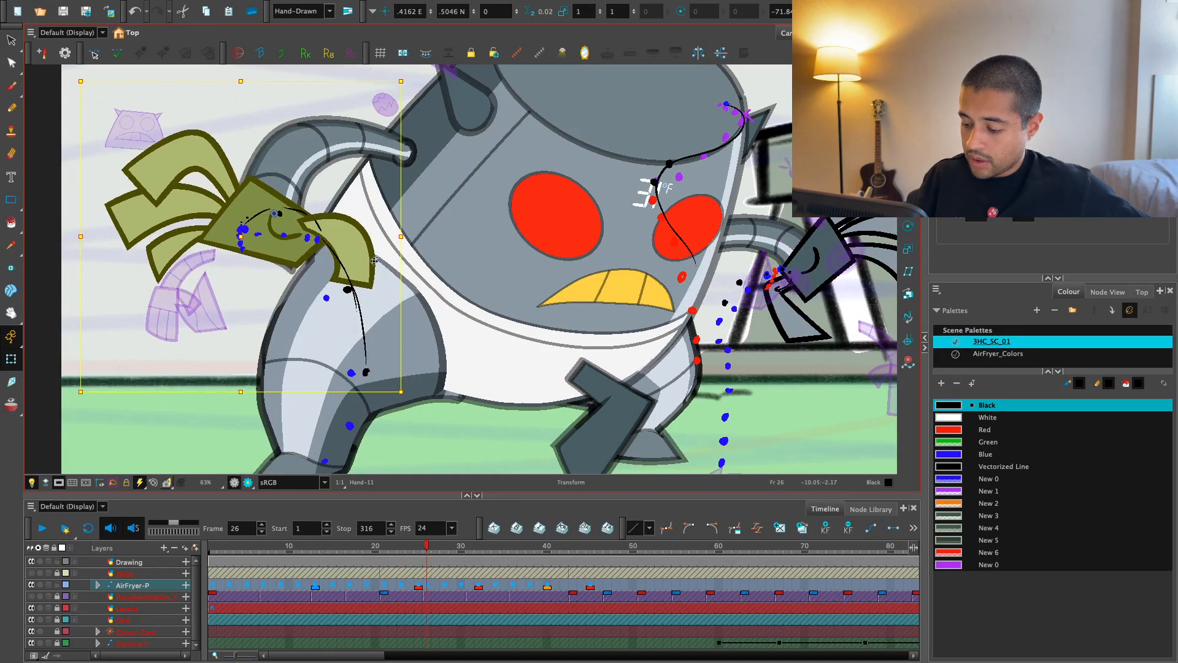
key("comma")
key("comma")
key("comma")
key("comma")
key("period")
key("period")
key("period")
key("period")
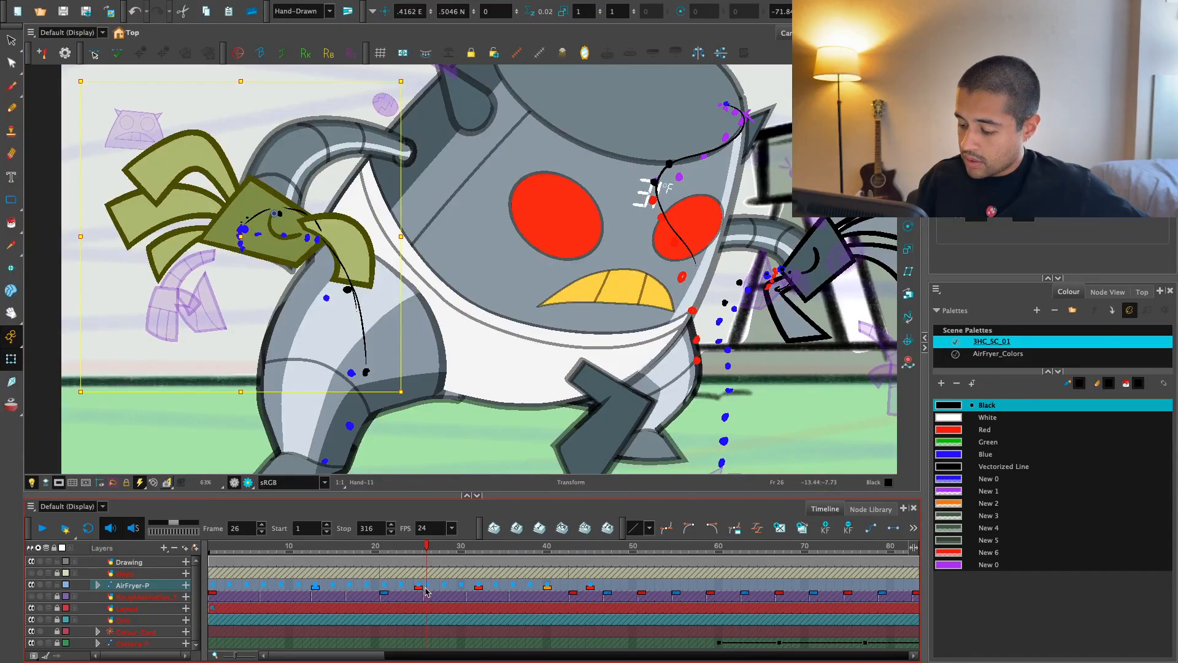
- Shift the robot's keyframes from frame 28 through frame 40 one frame earlier
left_click(426, 587)
left_click_drag(552, 589, 446, 586)
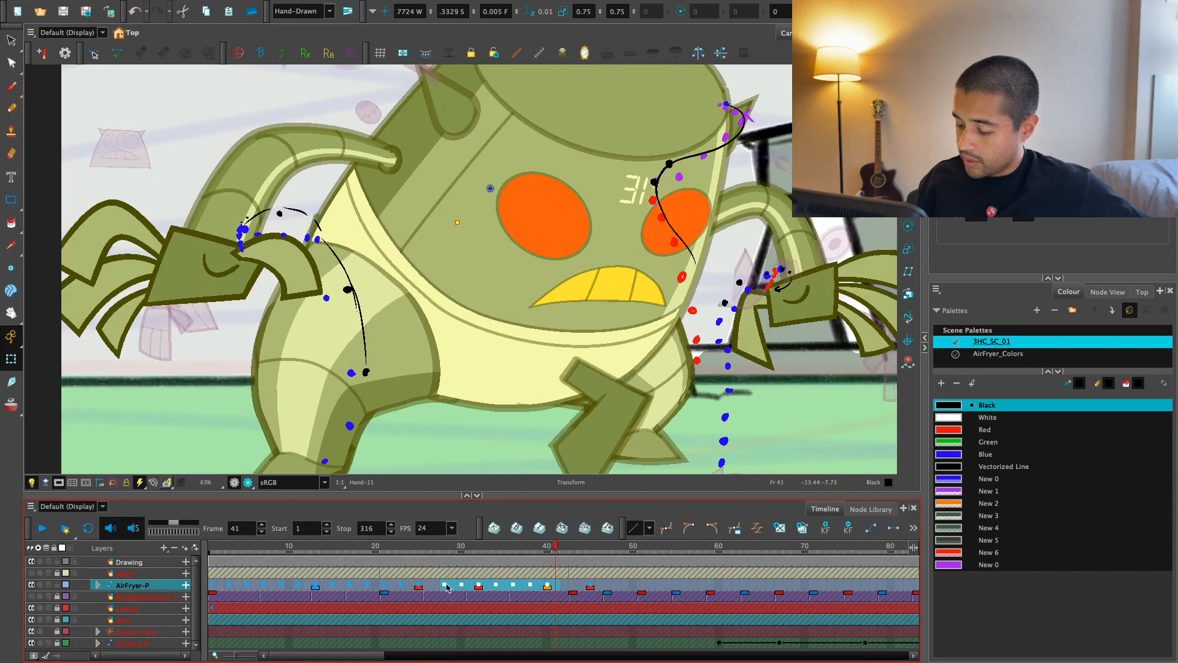
left_click(435, 586)
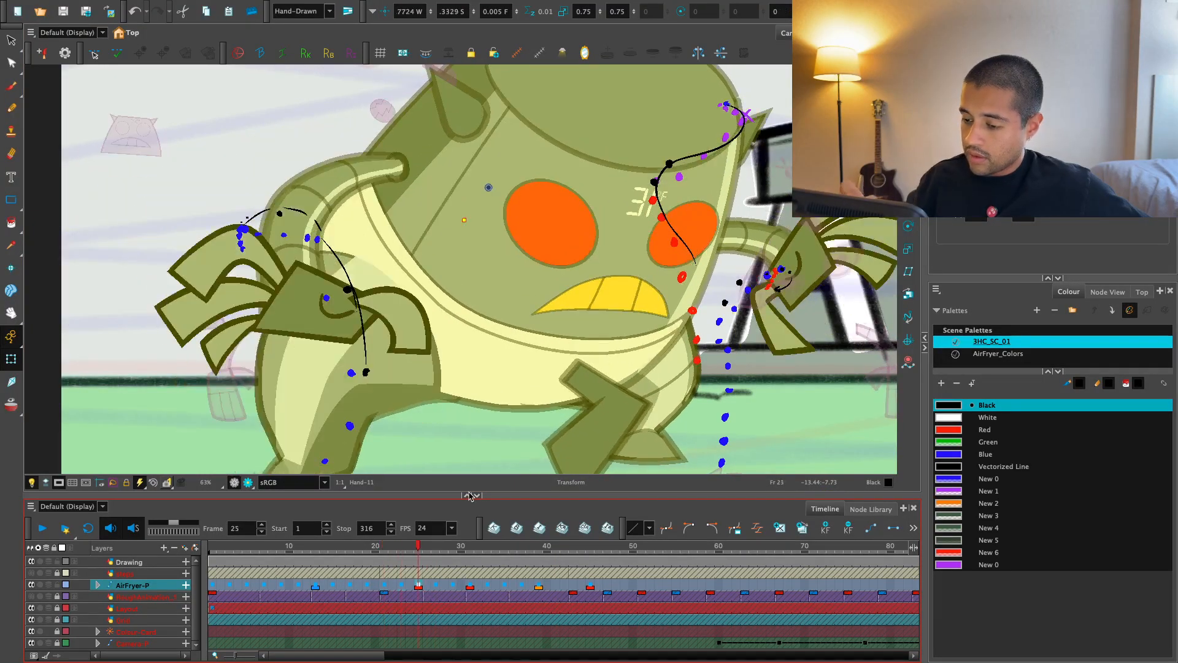
- Examine the left-side hand's path against the black corrected arc between frames 21 and 29
key("comma")
key("comma")
left_click(371, 268)
key("comma")
key("comma")
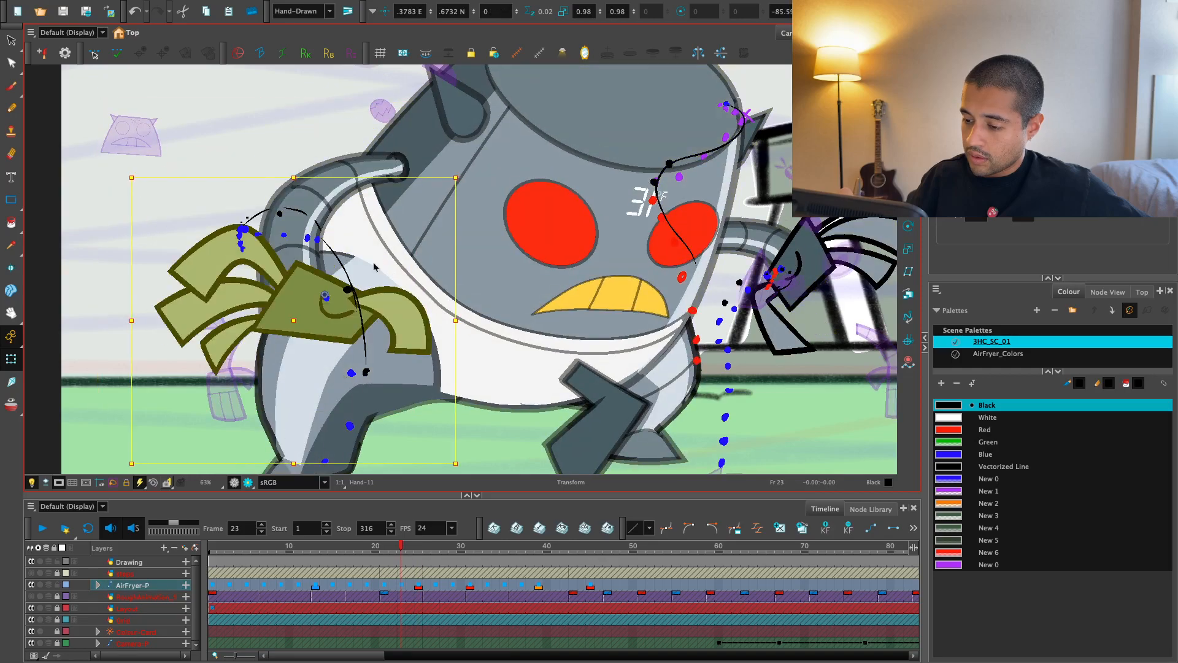
key("period")
key("period")
key("period")
key("period")
key("comma")
key("comma")
key("comma")
key("comma")
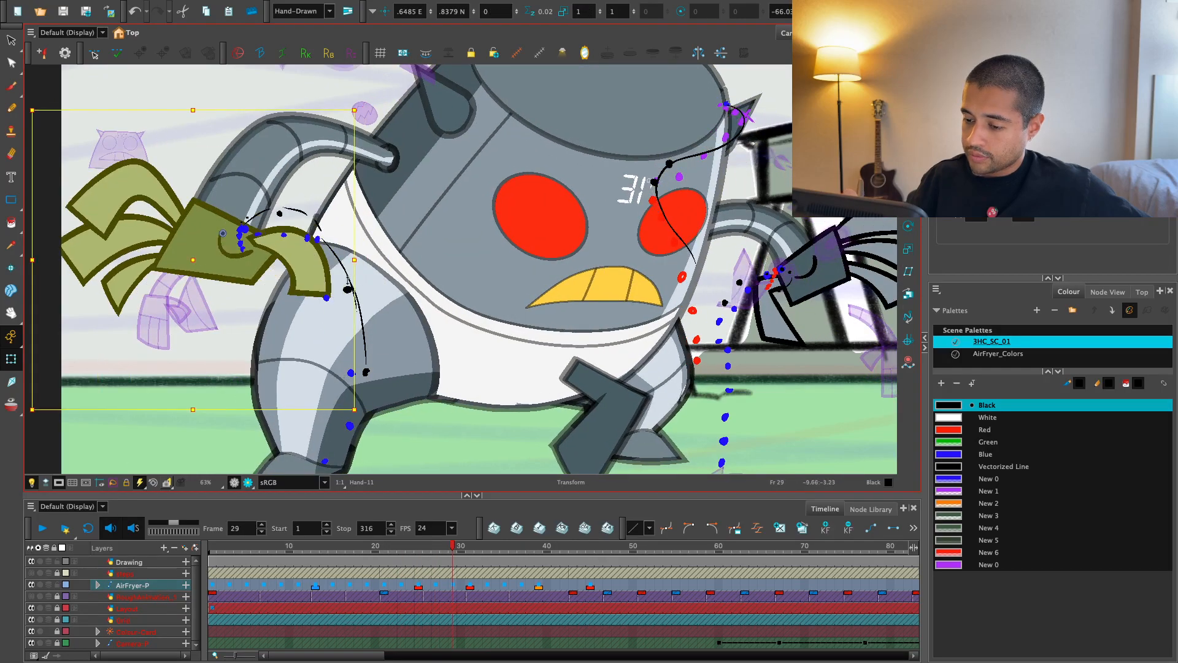
key("period")
key("period")
key("period")
key("period")
key("period")
key("period")
key("period")
key("period")
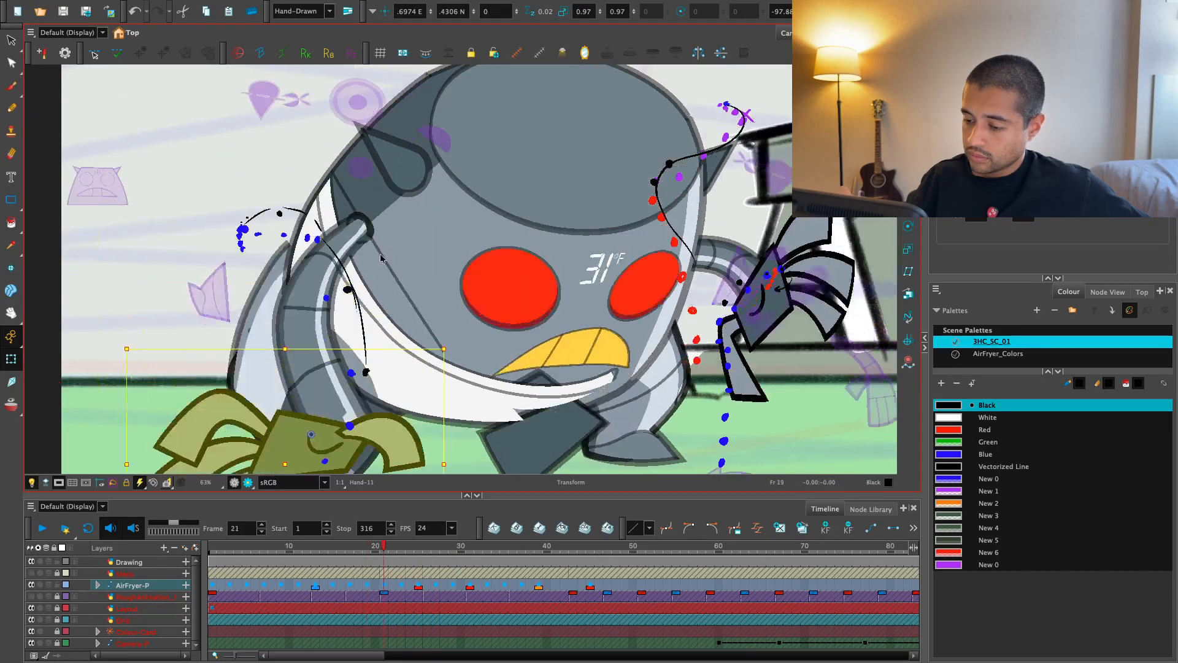
key("comma")
key("comma")
key("comma")
key("comma")
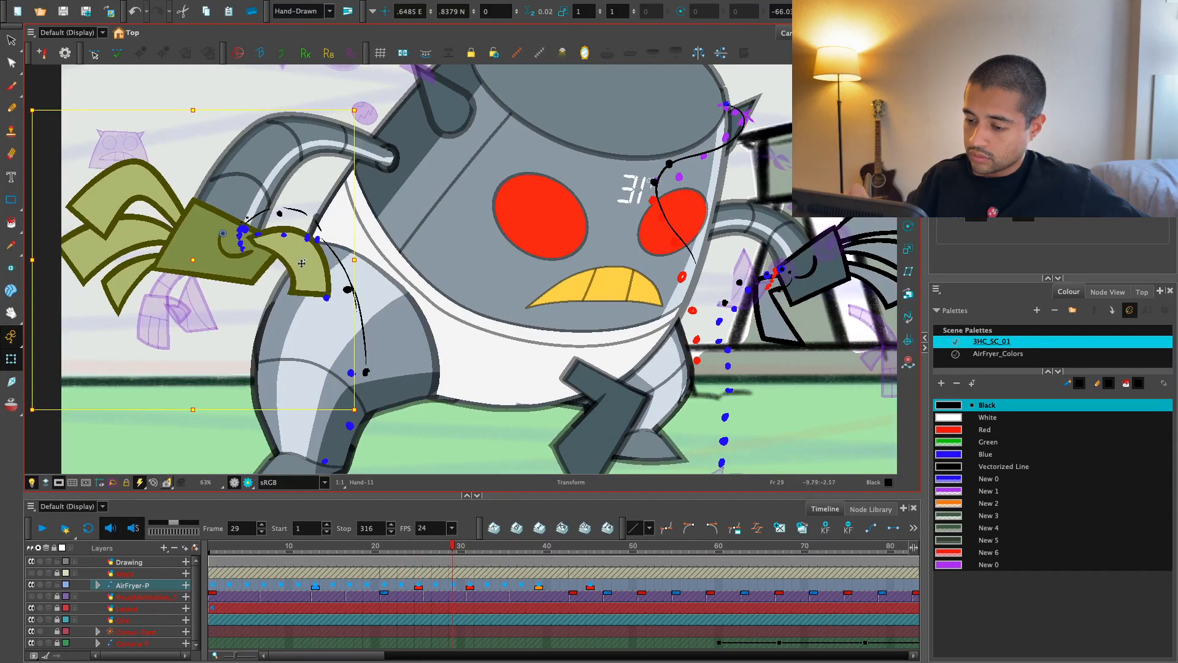
- Move the left-side hand slightly up and outward at frame 29, using its pose at frame 31 as reference
key("period")
key("period")
key("period")
key("period")
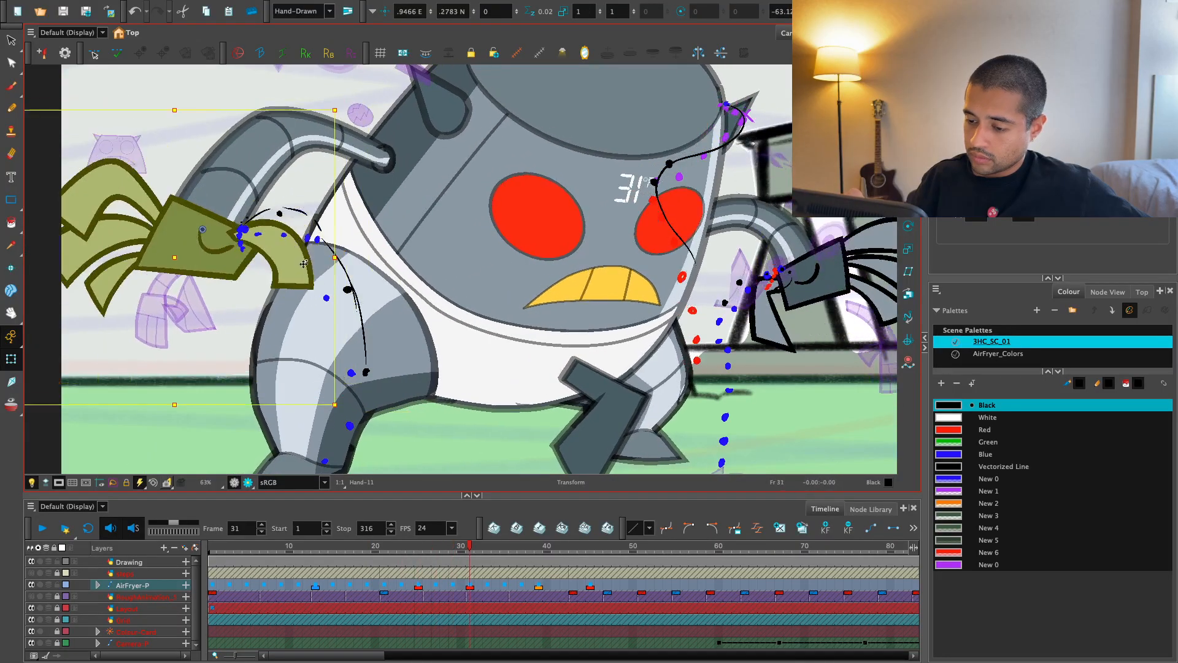
key("comma")
key("comma")
key("o")
key("2")
key("2")
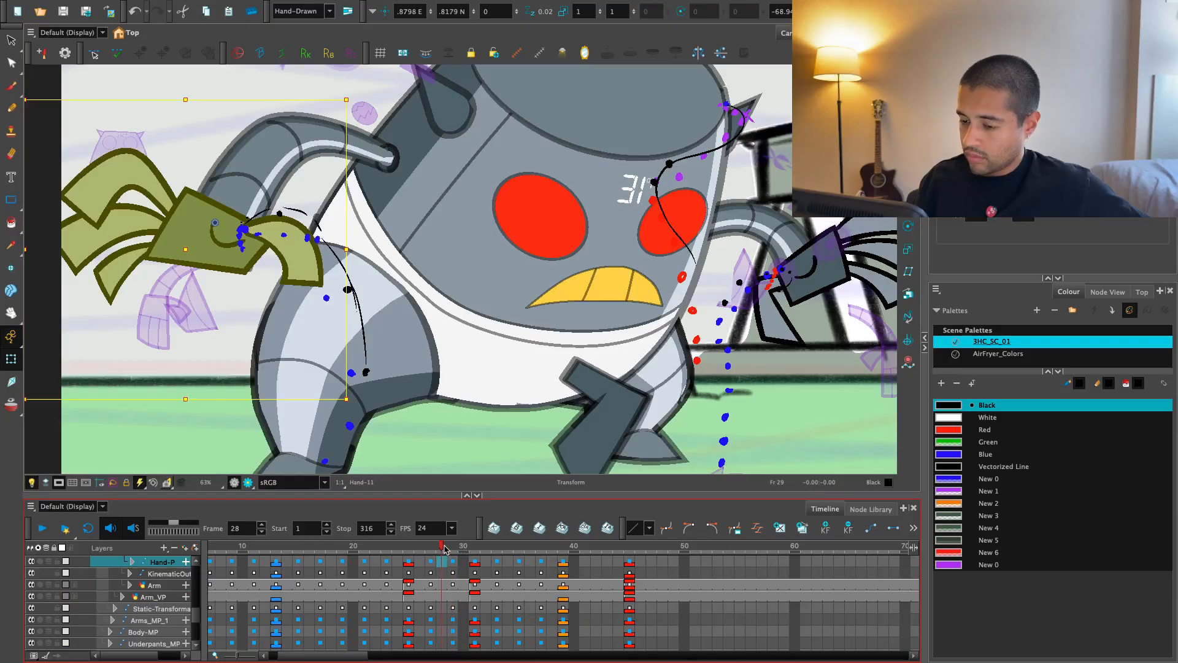
- Play back the animation from its opening frames to review the left-side hand's motion
left_click_drag(444, 548, 220, 549)
key("shift+Return")
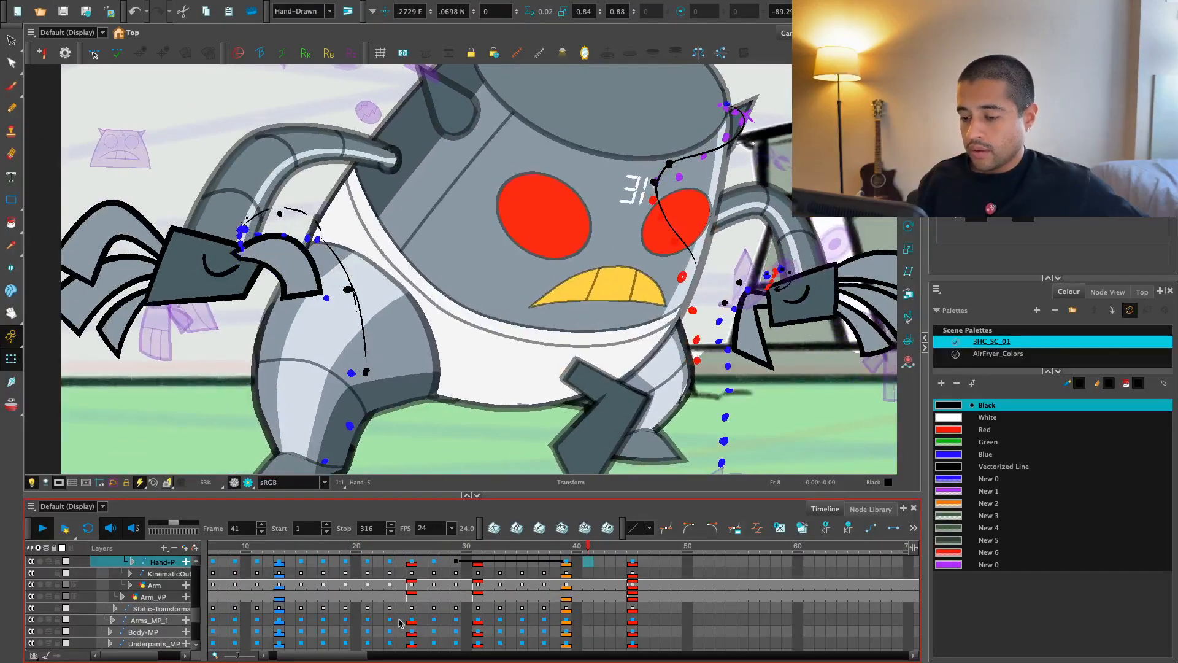
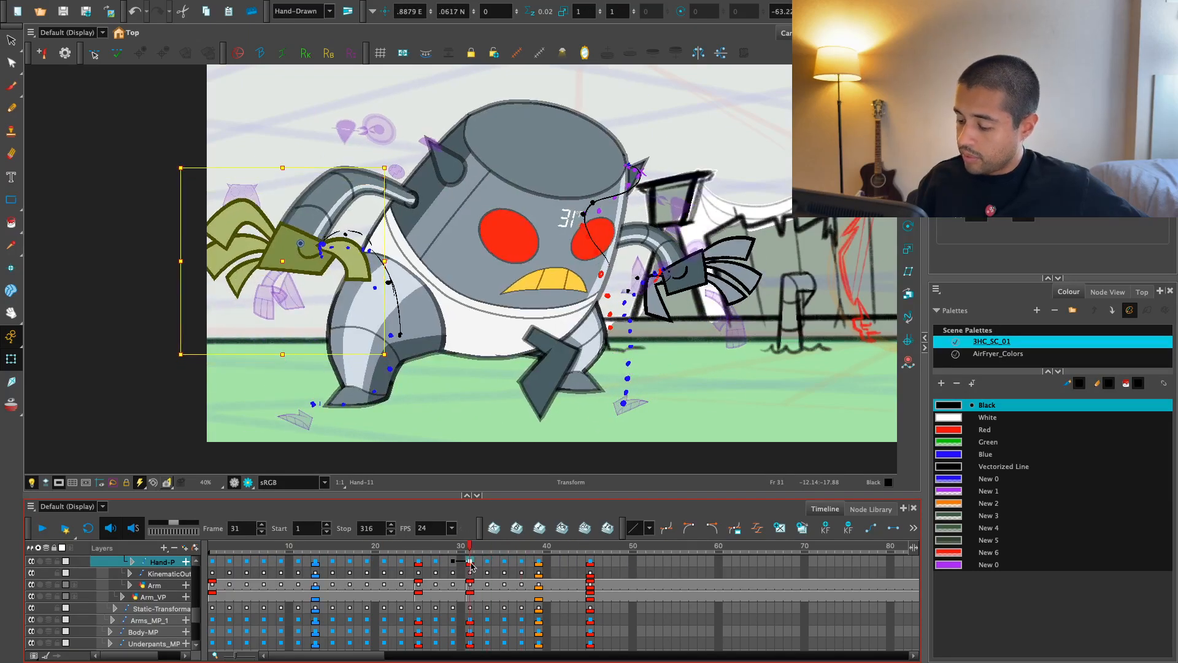
key("Return")
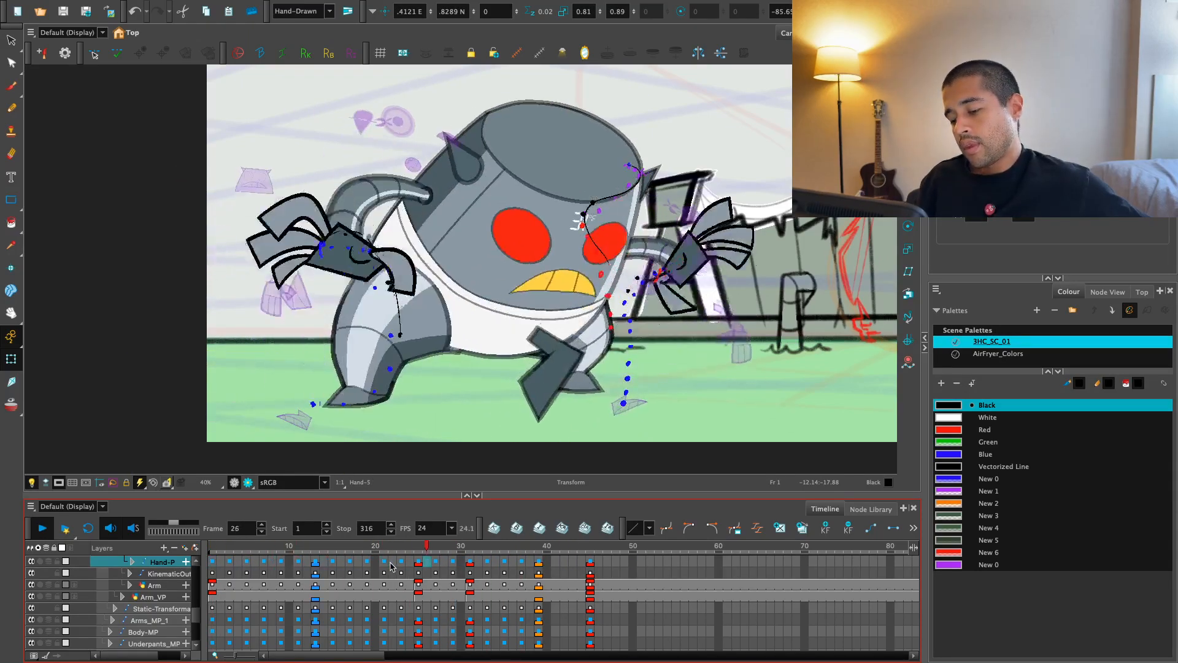
left_click(280, 550)
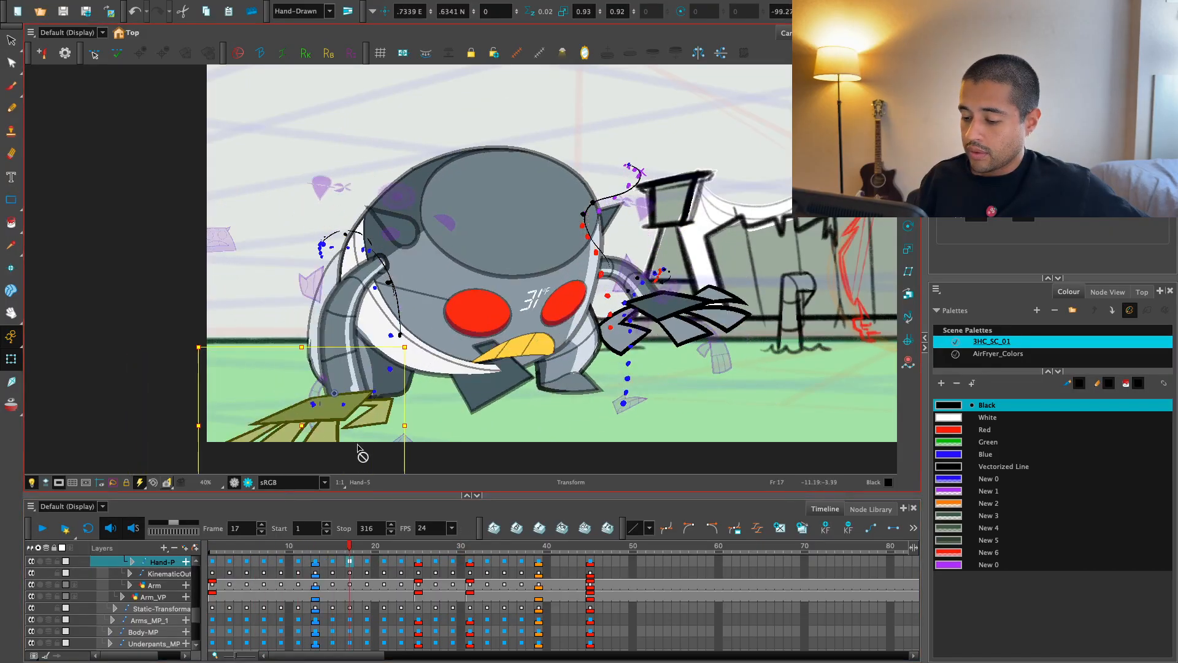
- Compare the left-side hand's shape and placement on the ground between frames 11 and 17
key("f")
key("f")
key("f")
key("g")
key("g")
left_click_drag(362, 452, 380, 417)
key("2")
key("f")
key("g")
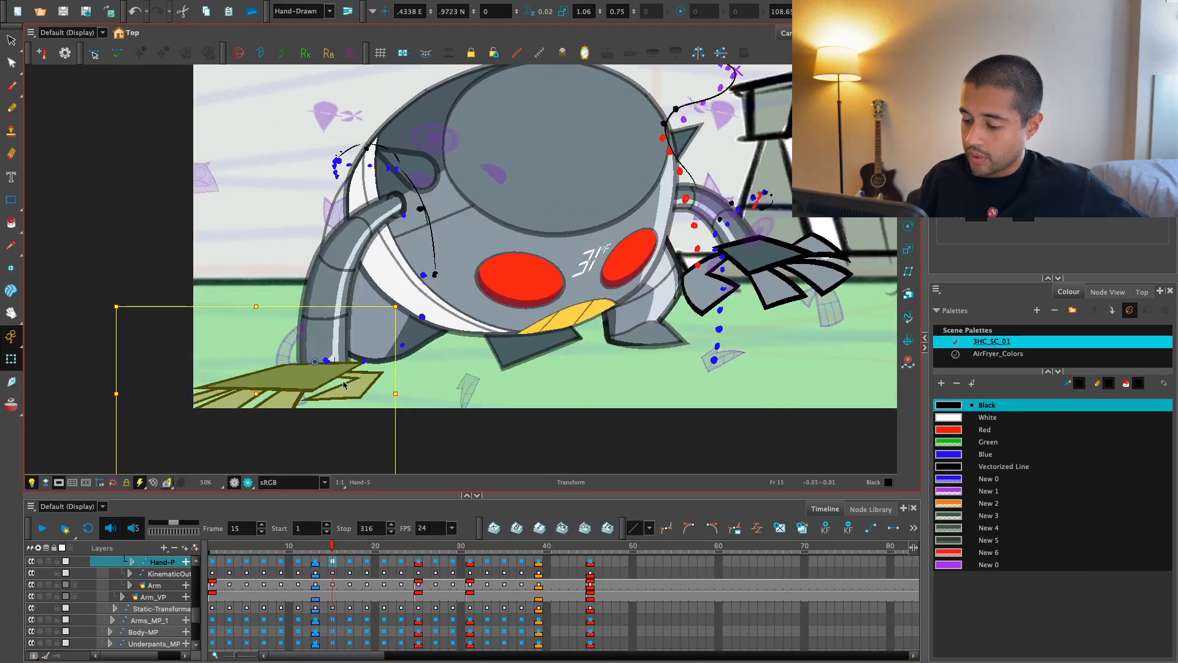
key("f")
key("f")
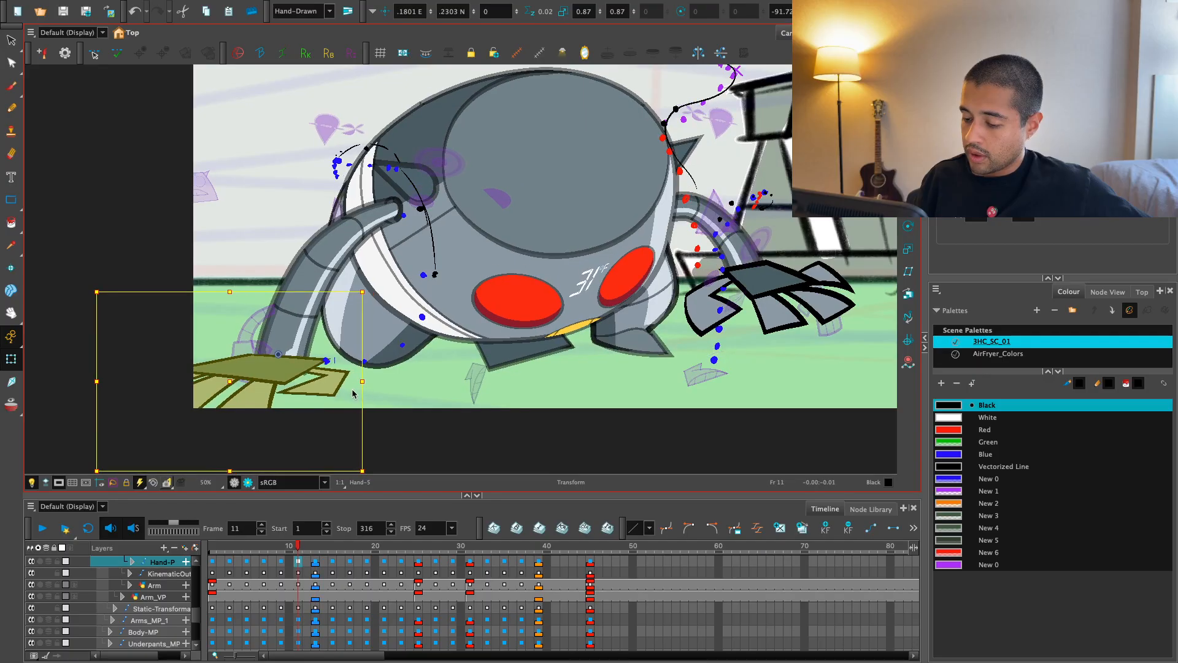
- Skew the left-side hand at frame 13, compare it with frame 15, and replay the opening motion
key("1")
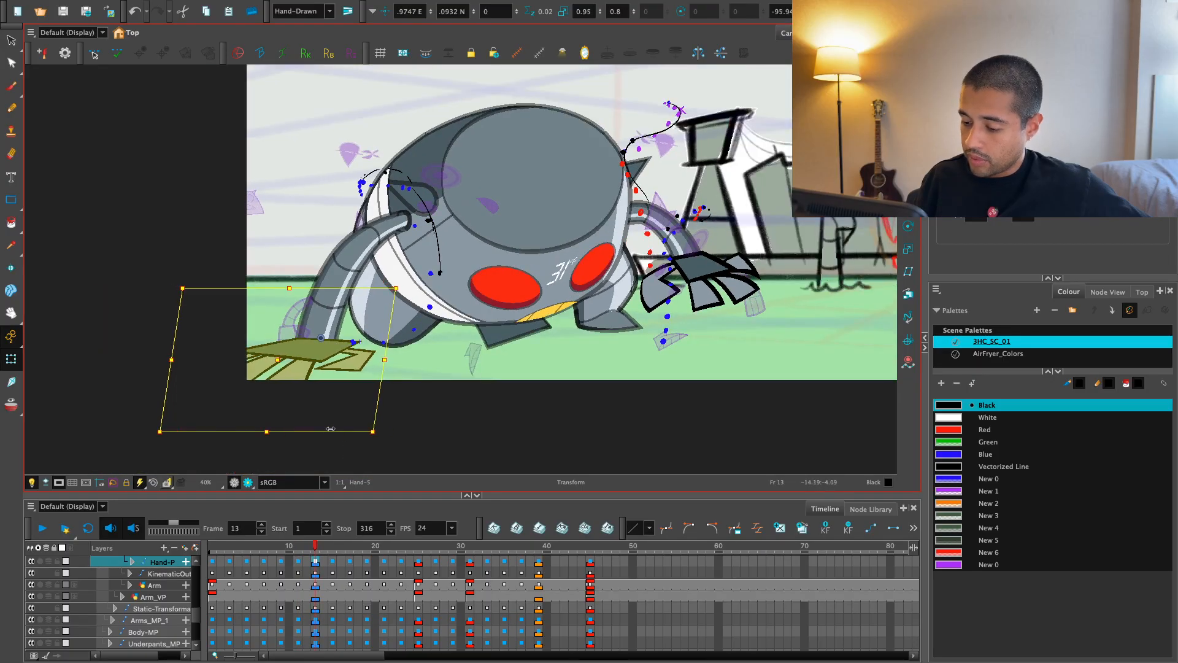
key("g")
key("g")
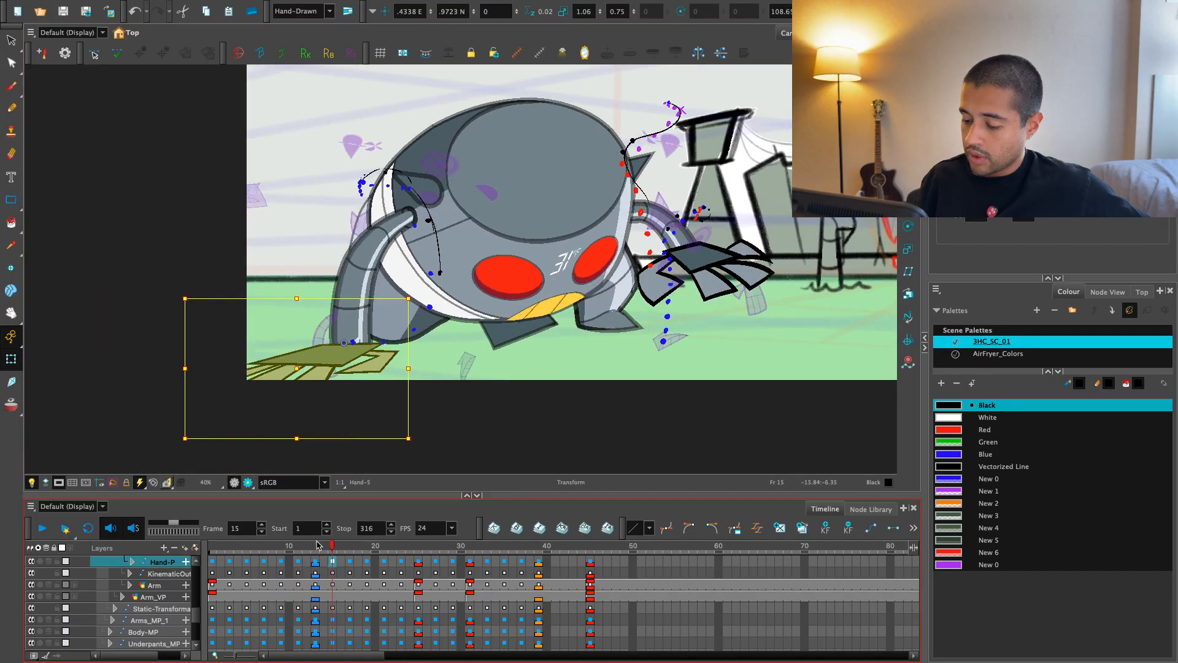
left_click(272, 545)
key("shift+Return")
left_click(271, 546)
key("shift+Return")
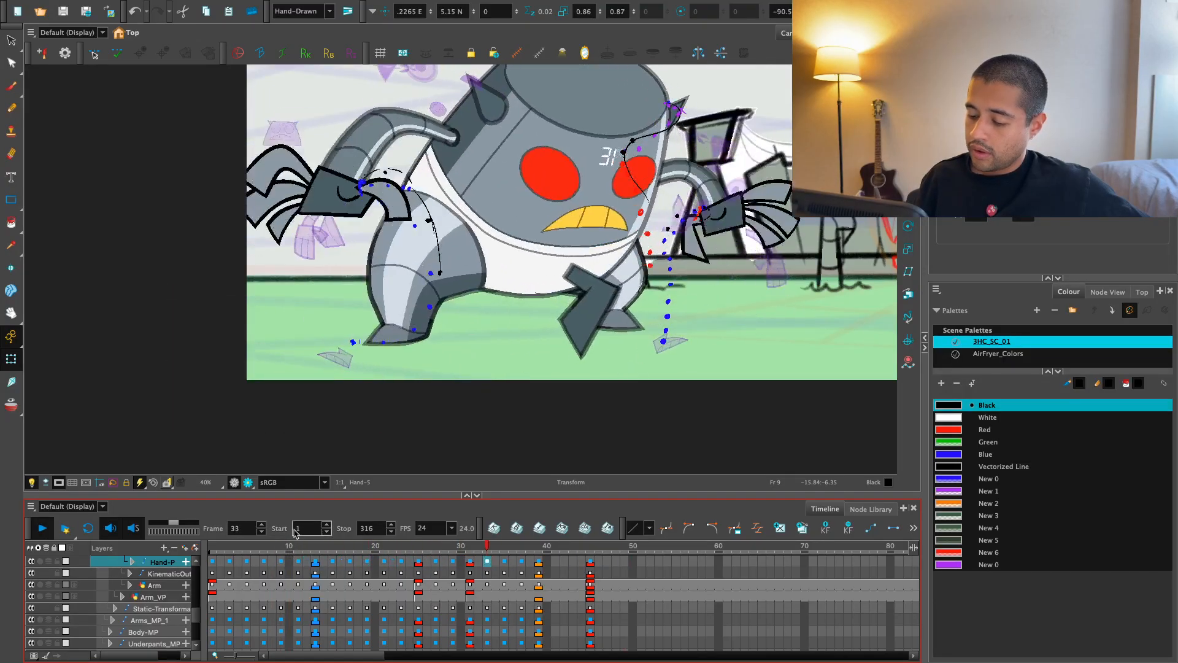
- Deform the left-side arm at frame 13, moving its wrist end inward over the hand and adjusting its outer bend
left_click_drag(296, 545, 314, 546)
key("2")
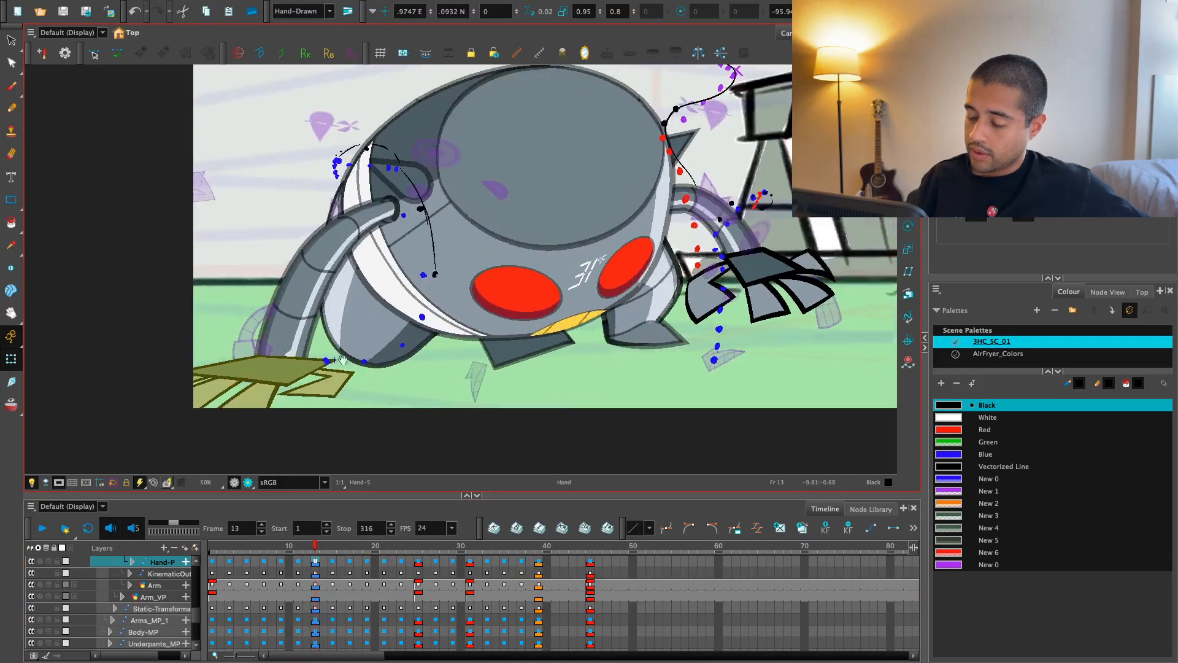
left_click_drag(343, 360, 420, 361)
key("2")
left_click(334, 349)
left_click(299, 385)
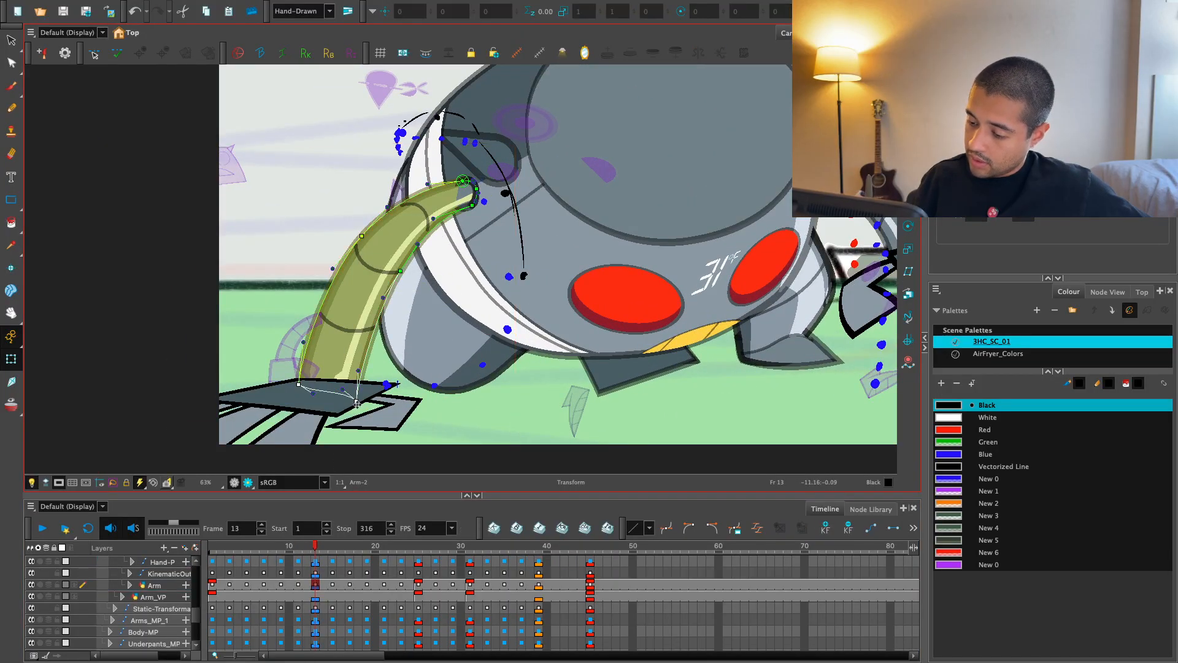
left_click_drag(357, 403, 373, 401)
left_click(367, 284)
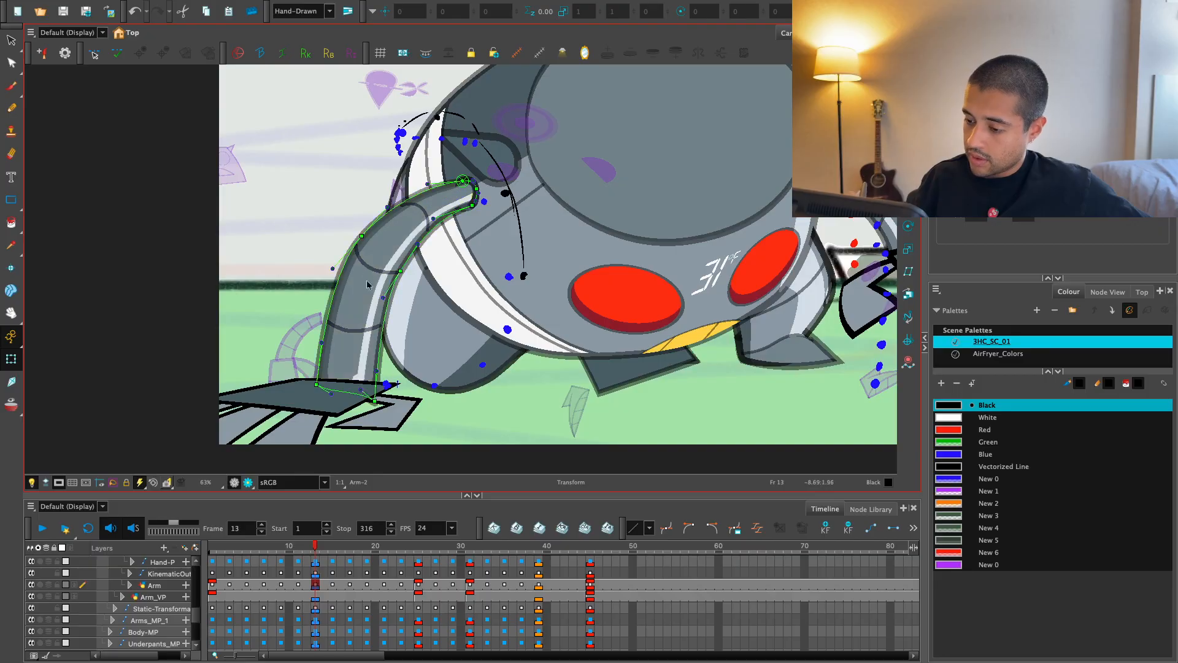
left_click(341, 266)
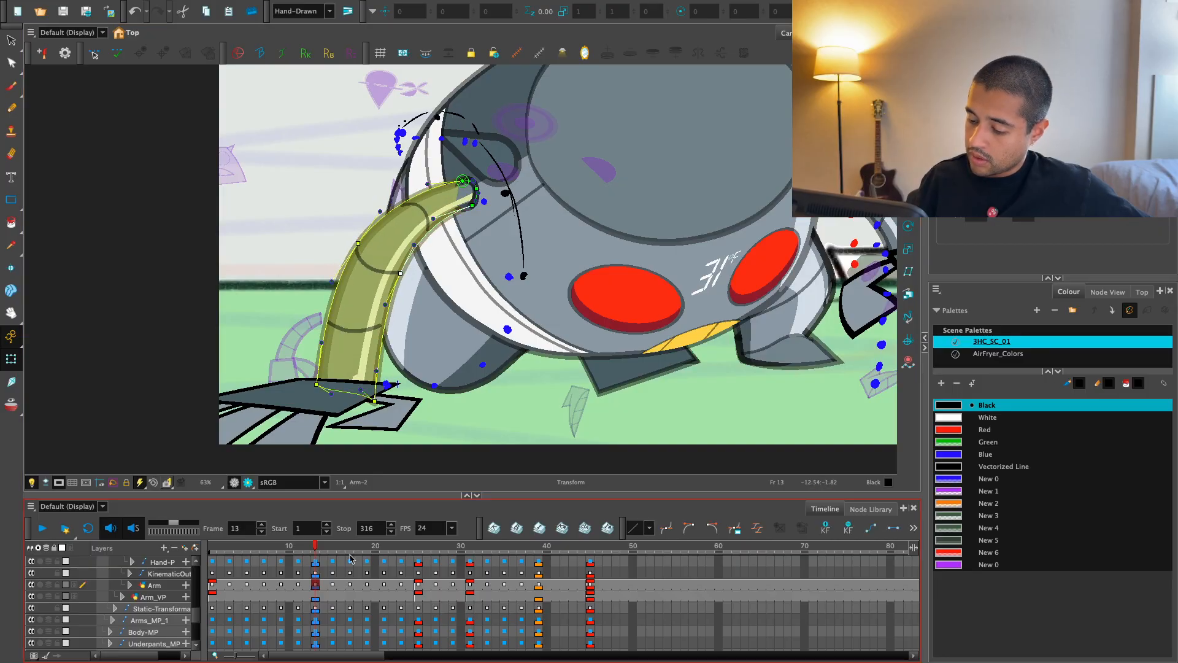
- Compare the reshaped left-side arm at frame 13 with its poses at frames 11 and 15
left_click(298, 562)
key("period")
key("period")
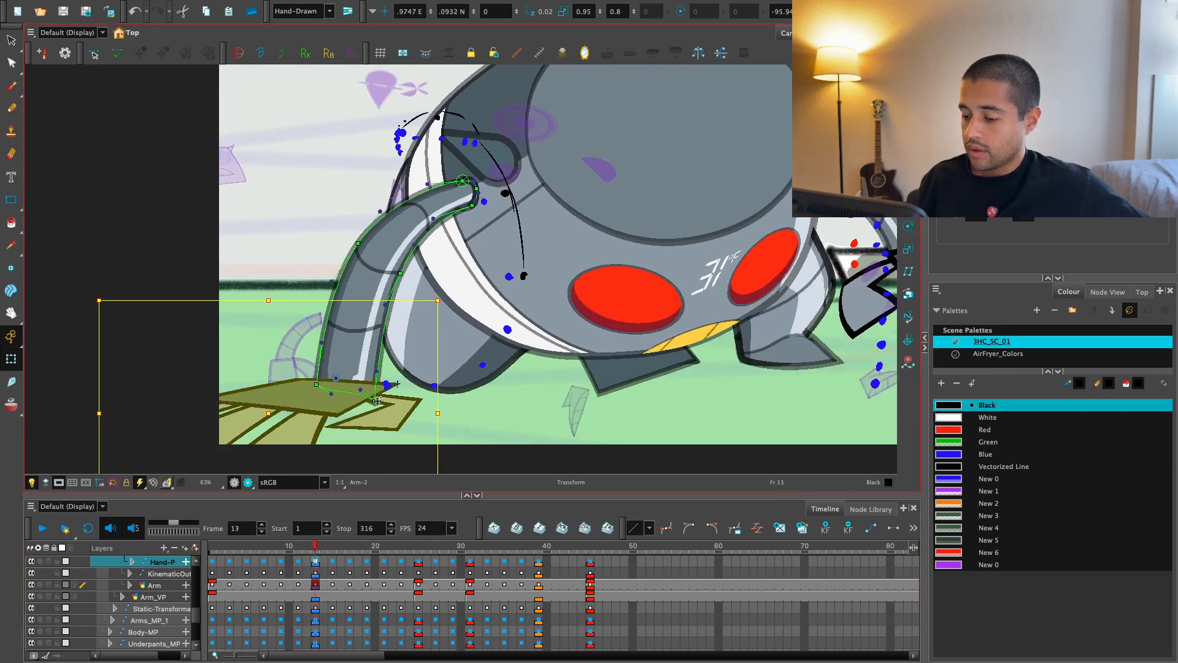
key("comma")
key("comma")
key("period")
key("period")
key("comma")
key("comma")
key("period")
key("period")
key("period")
key("period")
key("comma")
key("comma")
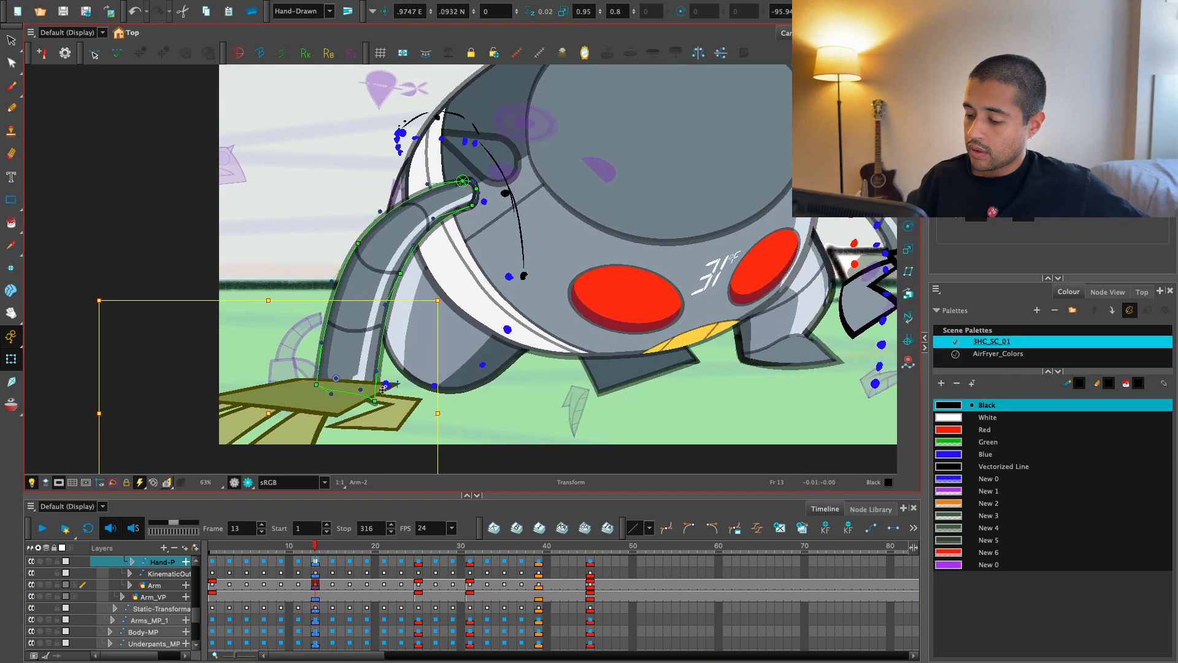
- Shift the left-side arm's wrist end slightly outward at frame 13, checking the neighbouring frames and the arm's centerlines
left_click(327, 389)
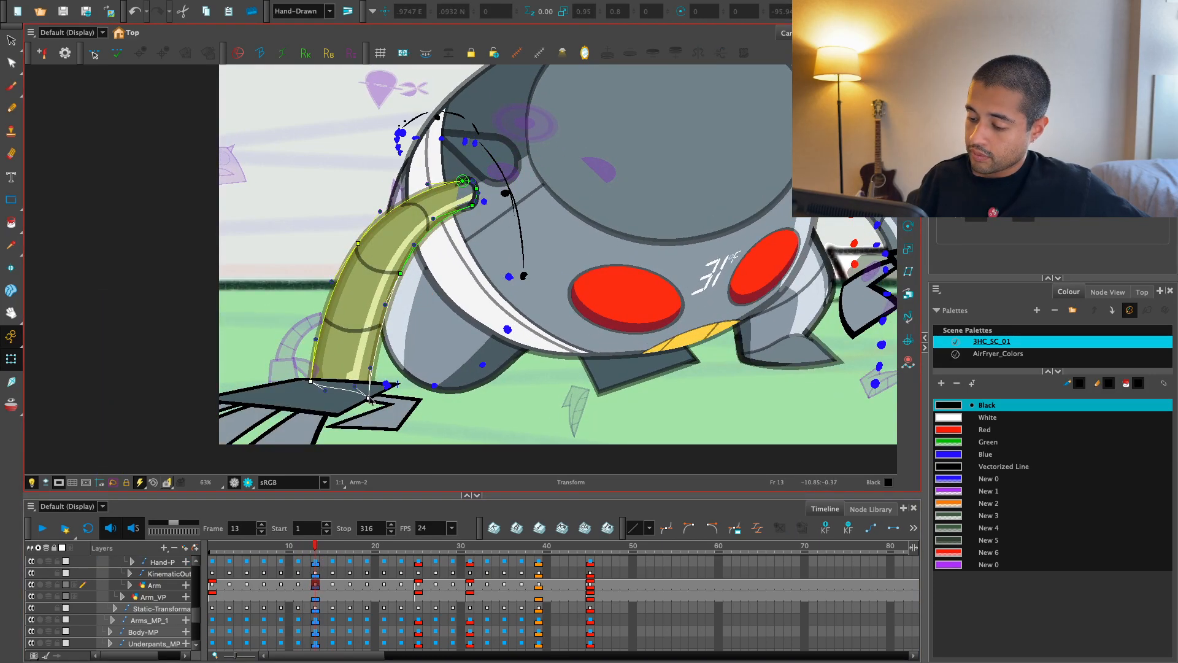
left_click(316, 562)
key("comma")
key("comma")
key("period")
key("period")
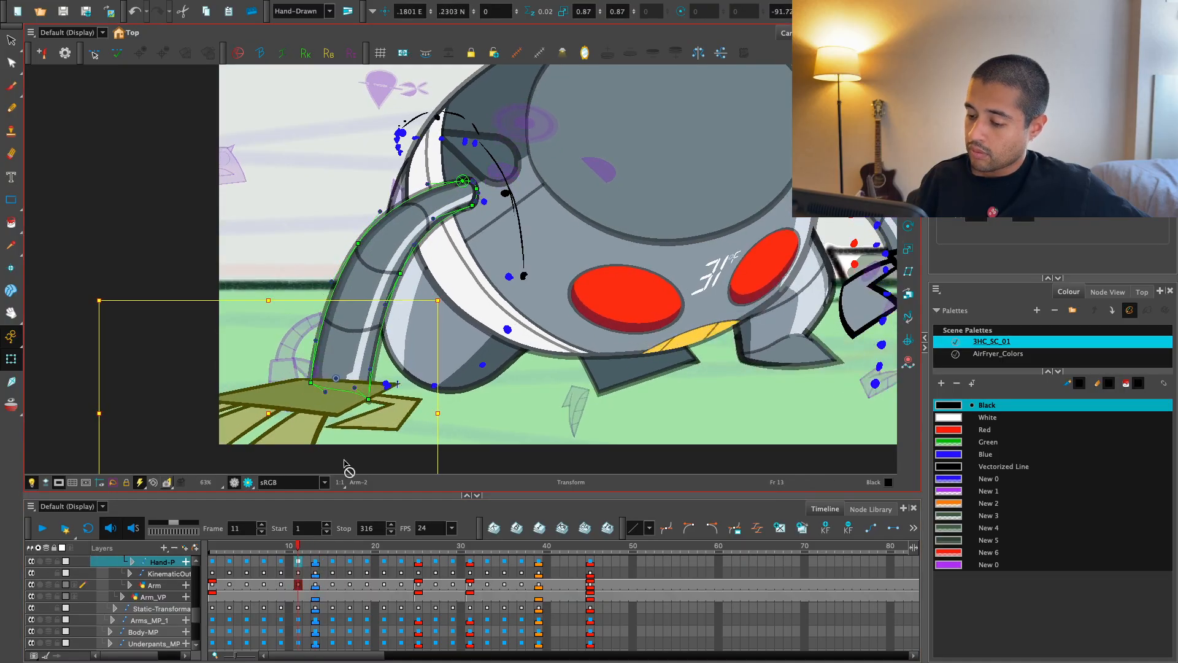
key("period")
key("period")
key("comma")
key("comma")
left_click(355, 335)
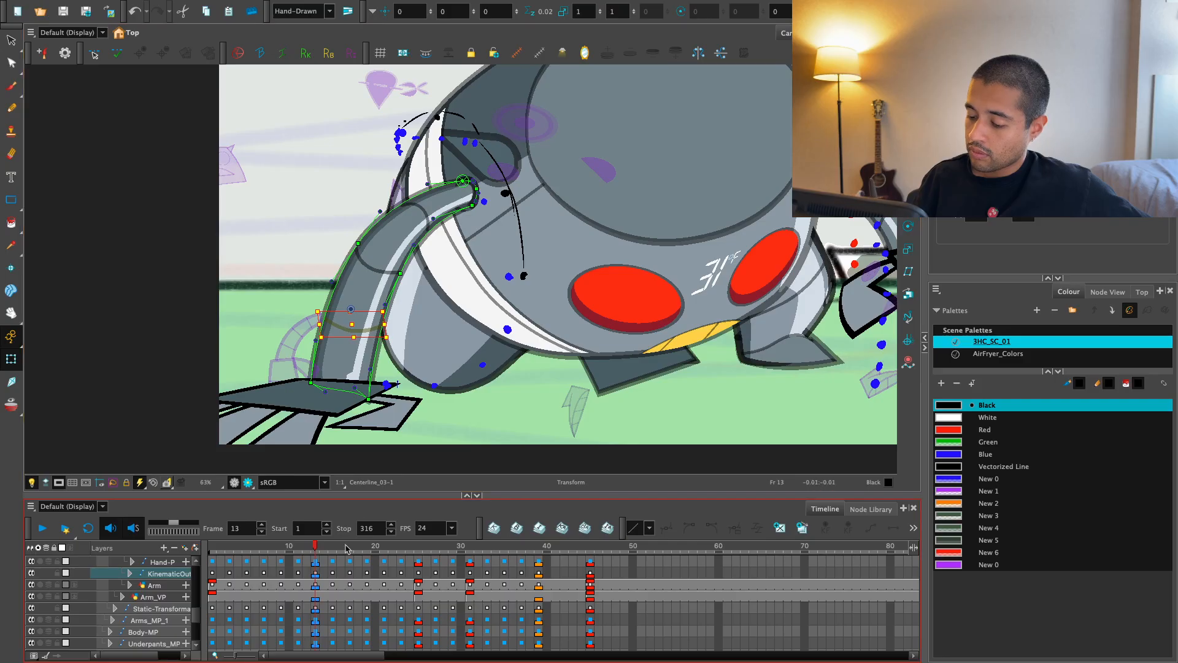
left_click(316, 562)
left_click(381, 273)
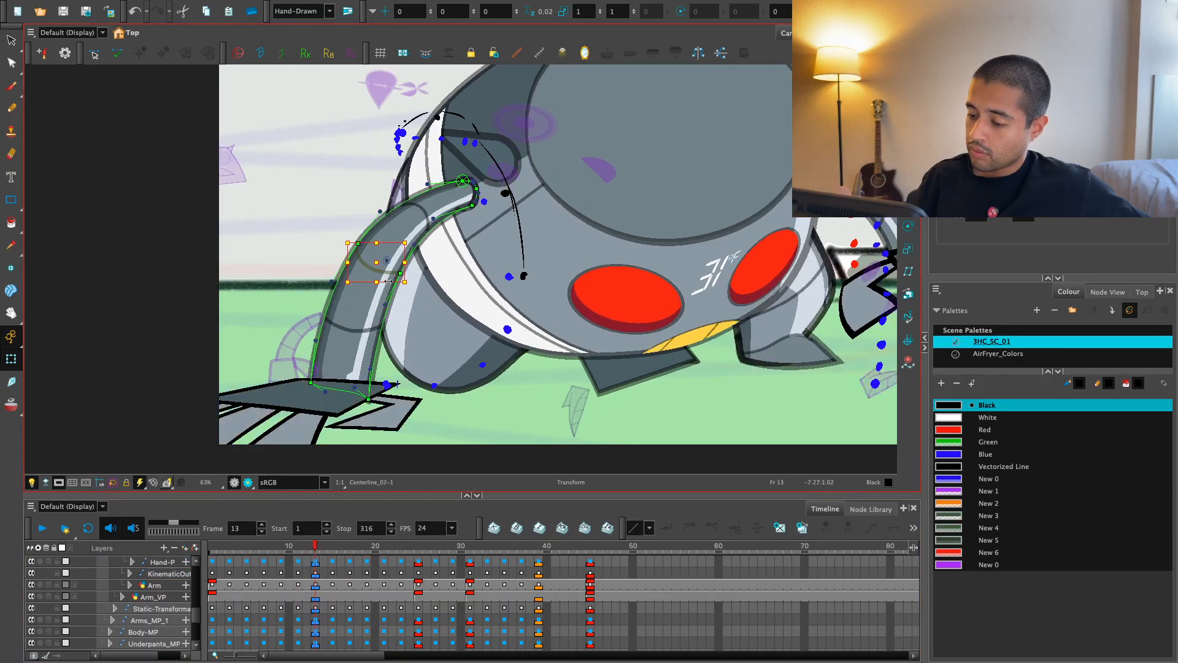
left_click(315, 561)
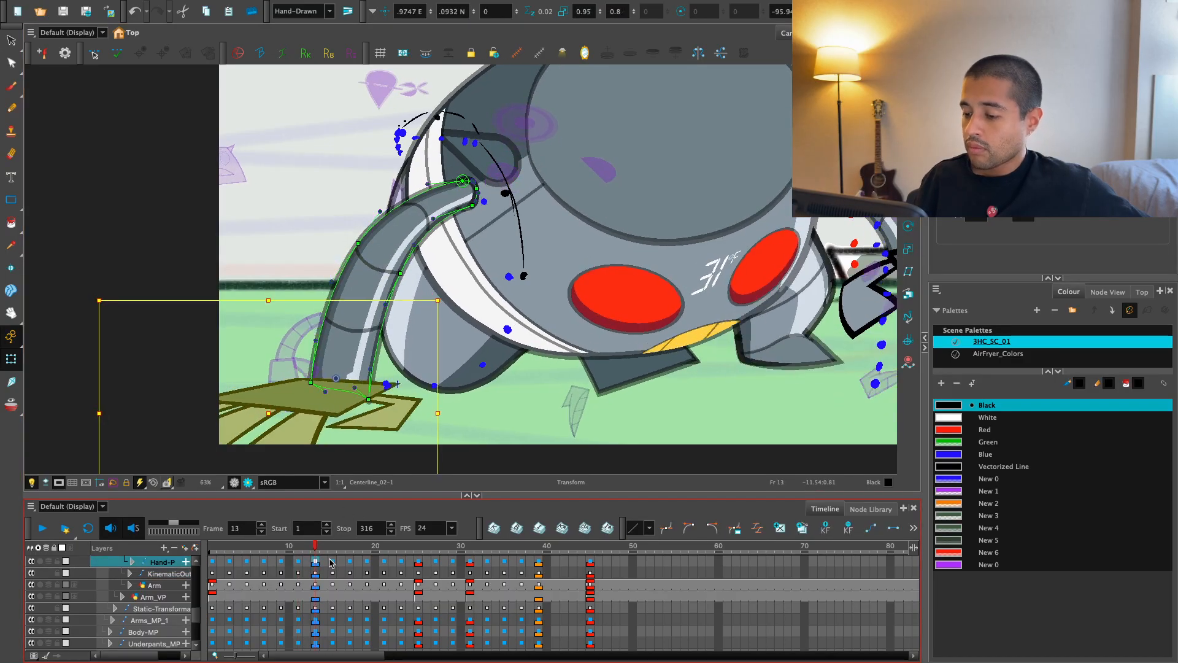
- Examine the left-side arm and hand poses frame by frame from frame 13 through frame 37
key("period")
key("period")
key("period")
key("period")
key("period")
key("period")
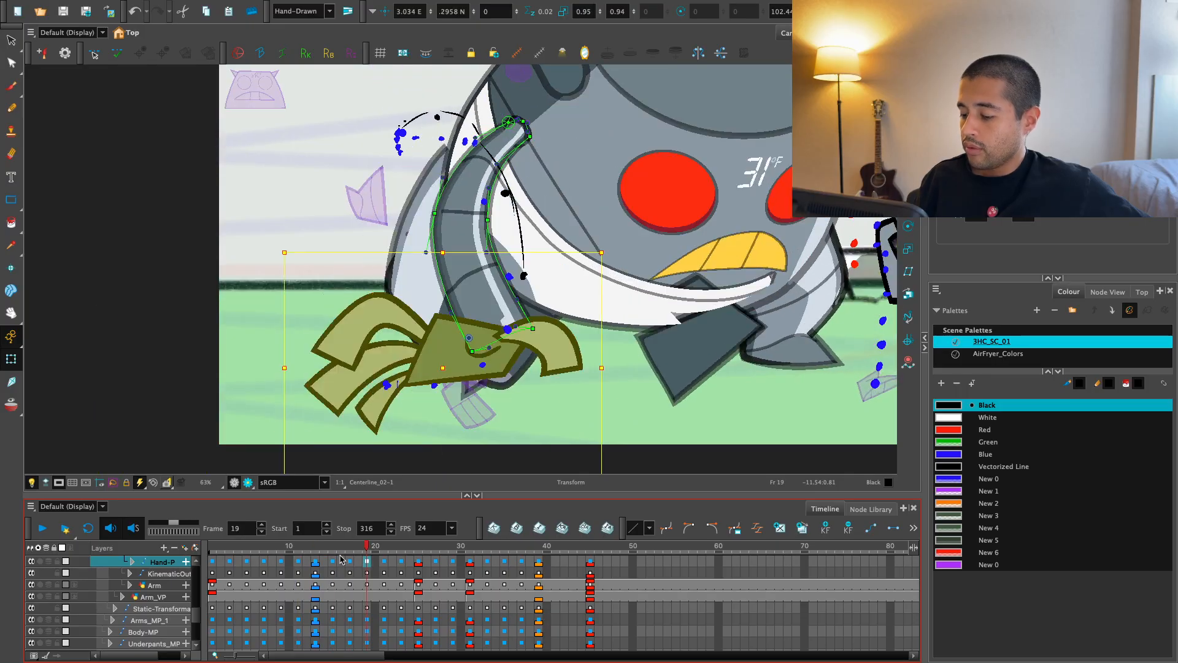
key("1")
left_click_drag(498, 421, 444, 460)
key("period")
key("period")
key("period")
key("period")
key("period")
key("period")
key("period")
key("period")
key("period")
key("period")
key("period")
key("period")
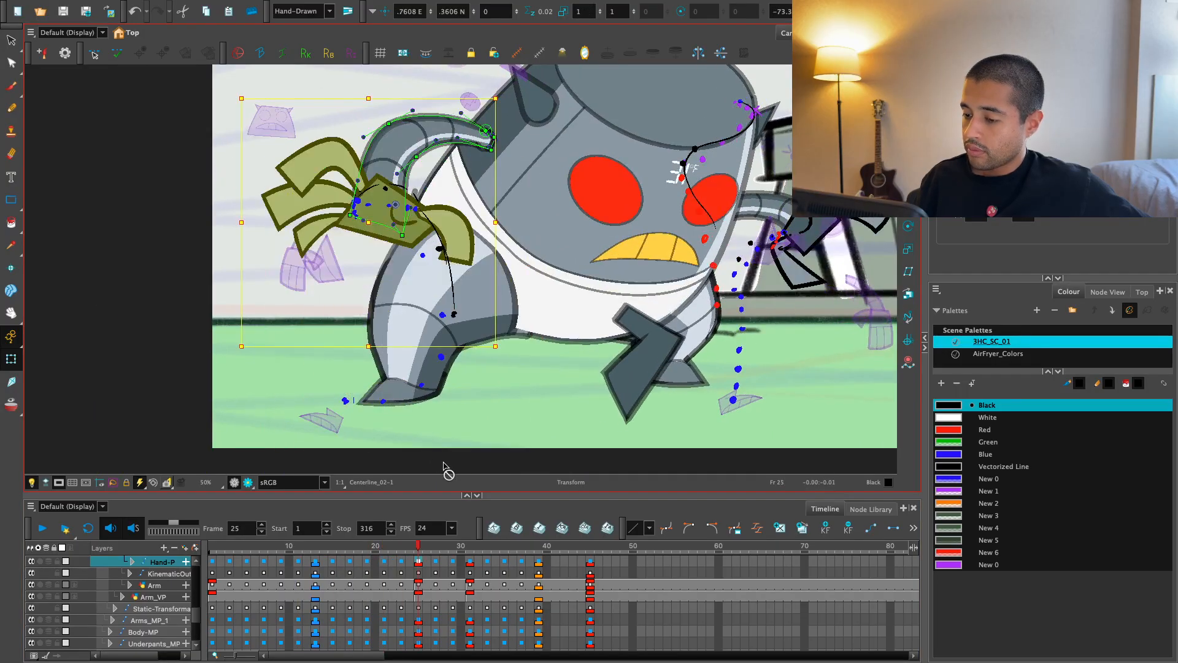
key("period")
key("period")
key("period")
key("period")
key("period")
key("period")
key("period")
key("period")
key("period")
key("period")
key("period")
key("period")
key("period")
key("period")
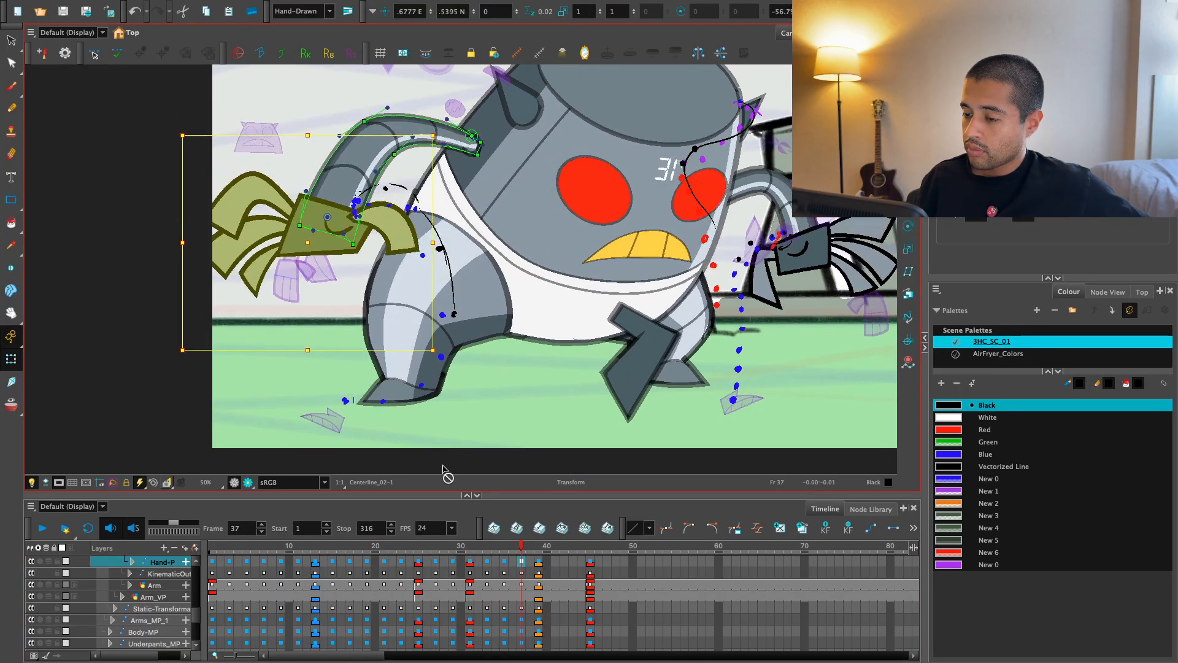
- Replay the animation from frame 1 to review the robot's whole rise from the ground
left_click(212, 546)
key("shift+Return")
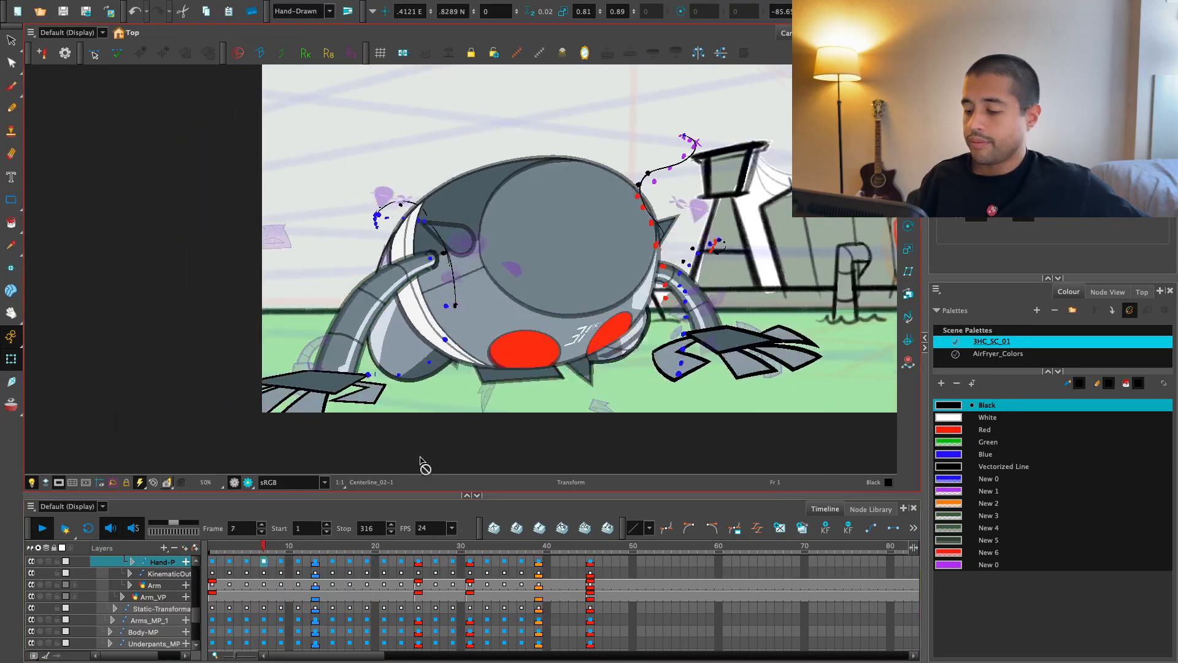
left_click(212, 546)
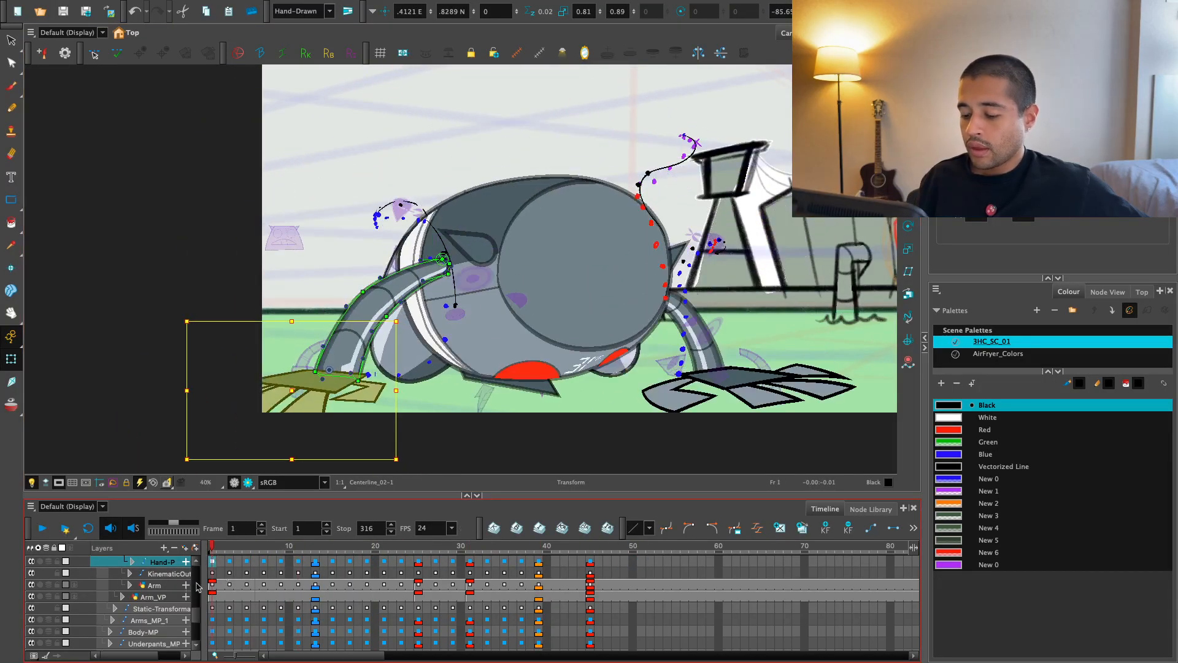
key("shift+Return")
key("1")
key("space")
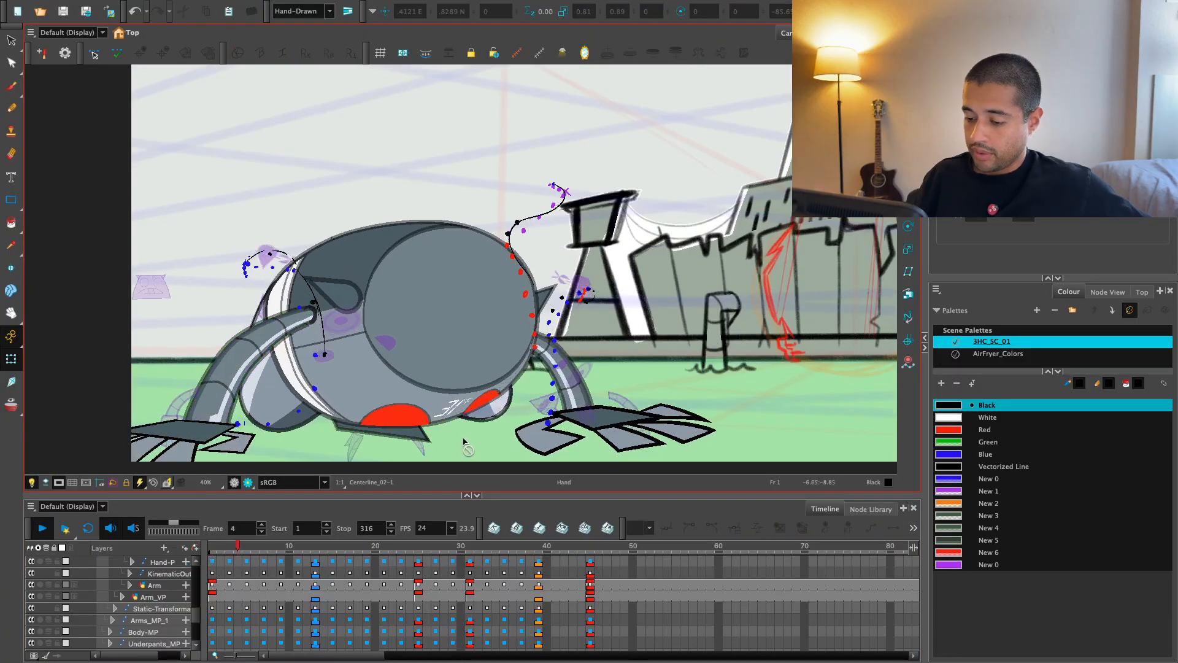
left_click(207, 558)
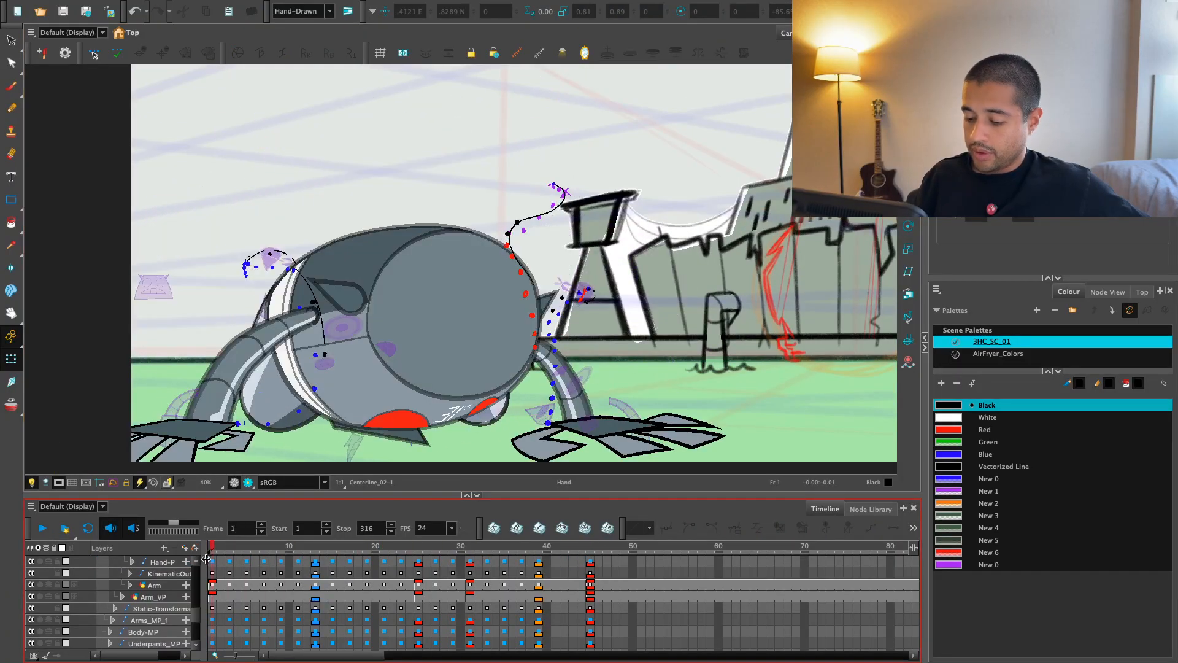
- Replay the animation from its start to check how the left-side arm swings as the robot rises
key("Return")
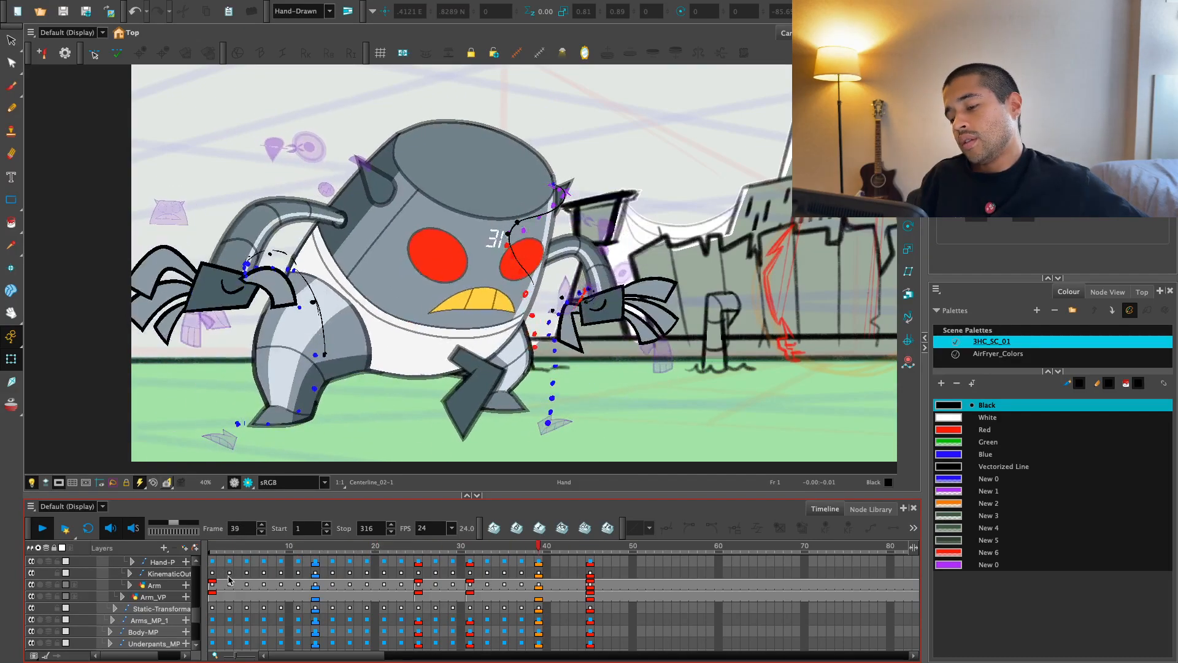
key("shift+Return")
left_click(223, 549)
key("shift+Return")
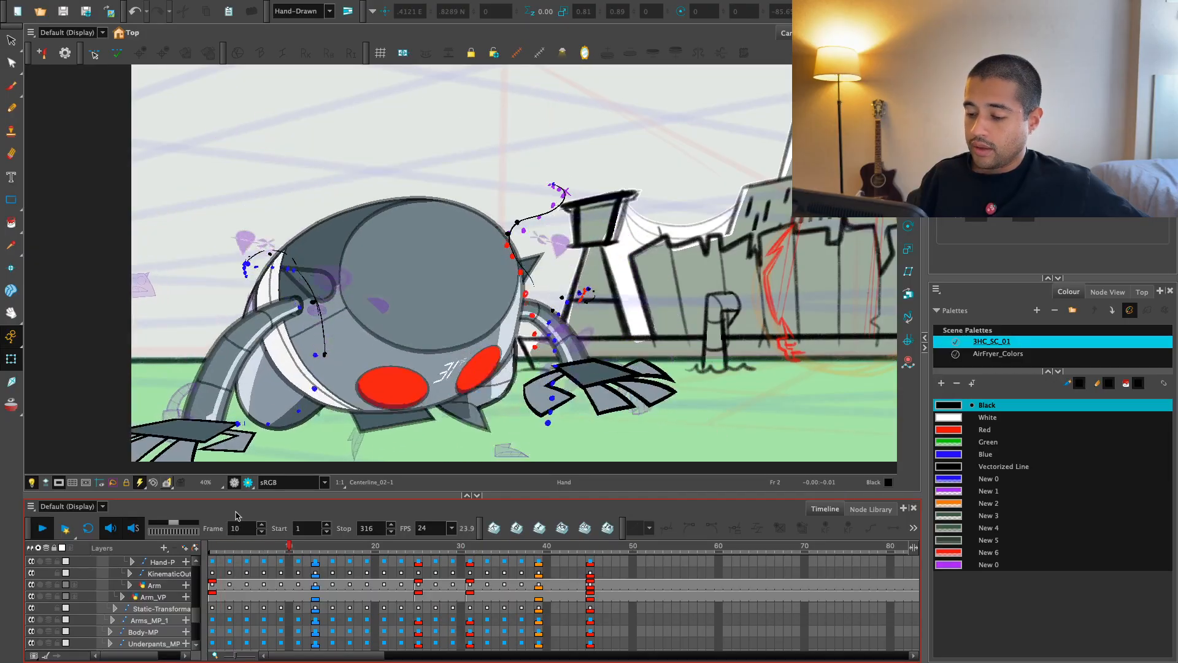
key("shift+Return")
- Examine the left-side arm and hand frame by frame between frames 25 and 31
key("2")
left_click_drag(264, 196, 335, 242)
left_click(319, 237)
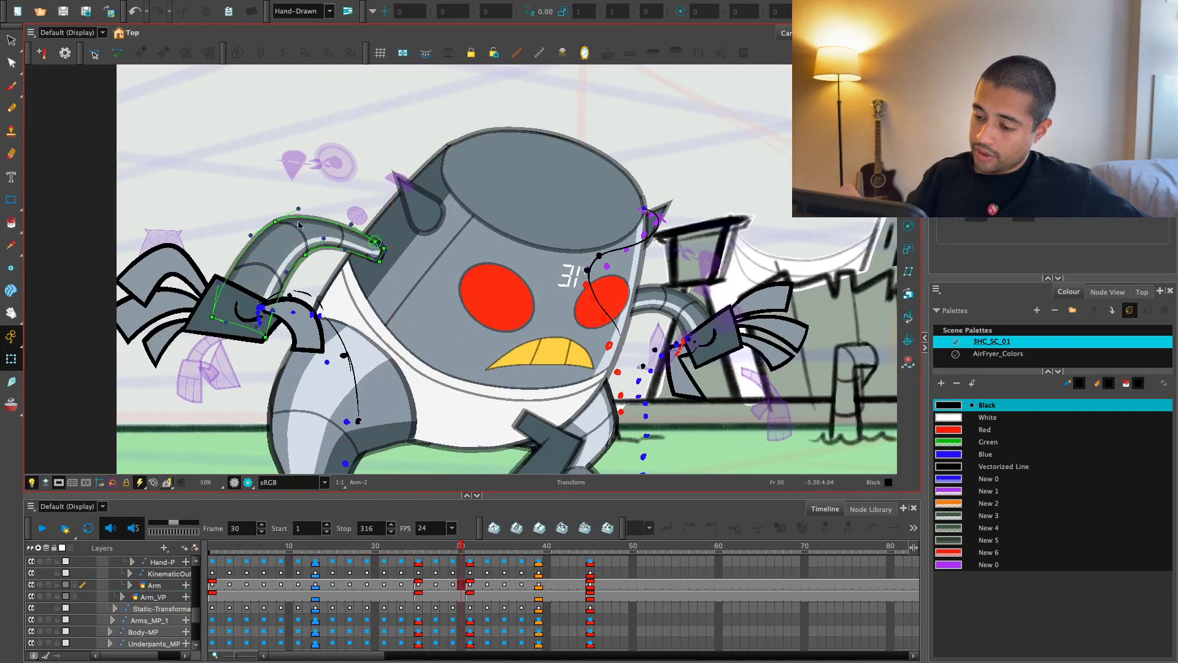
left_click(308, 224)
left_click(280, 247)
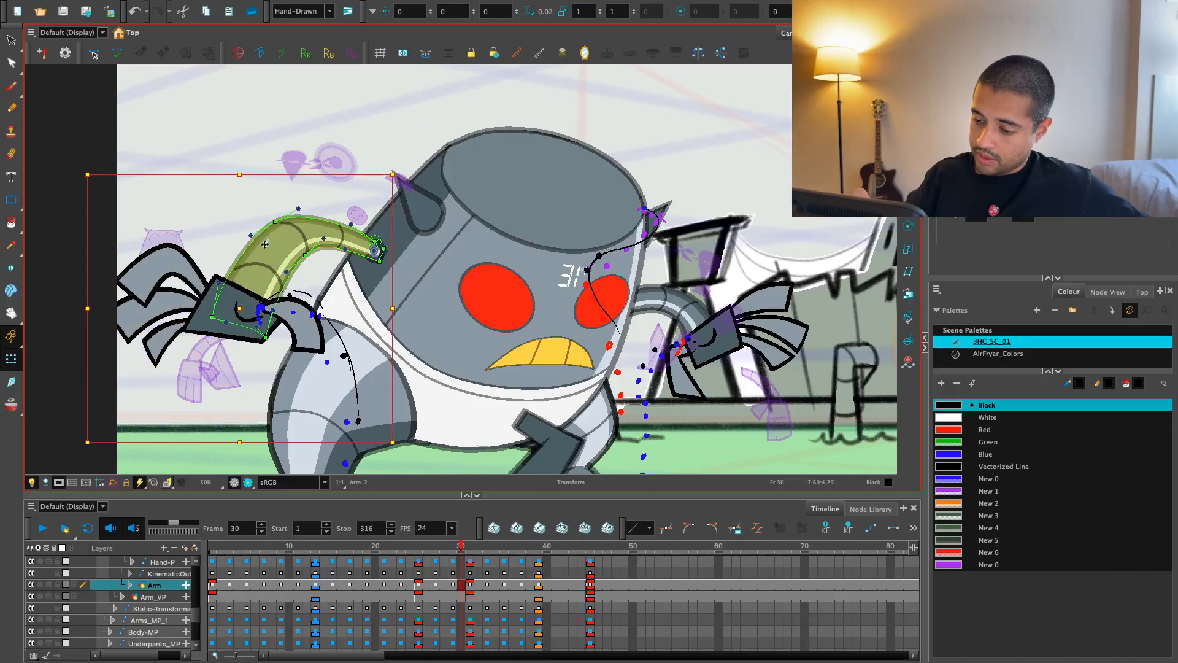
left_click(279, 248)
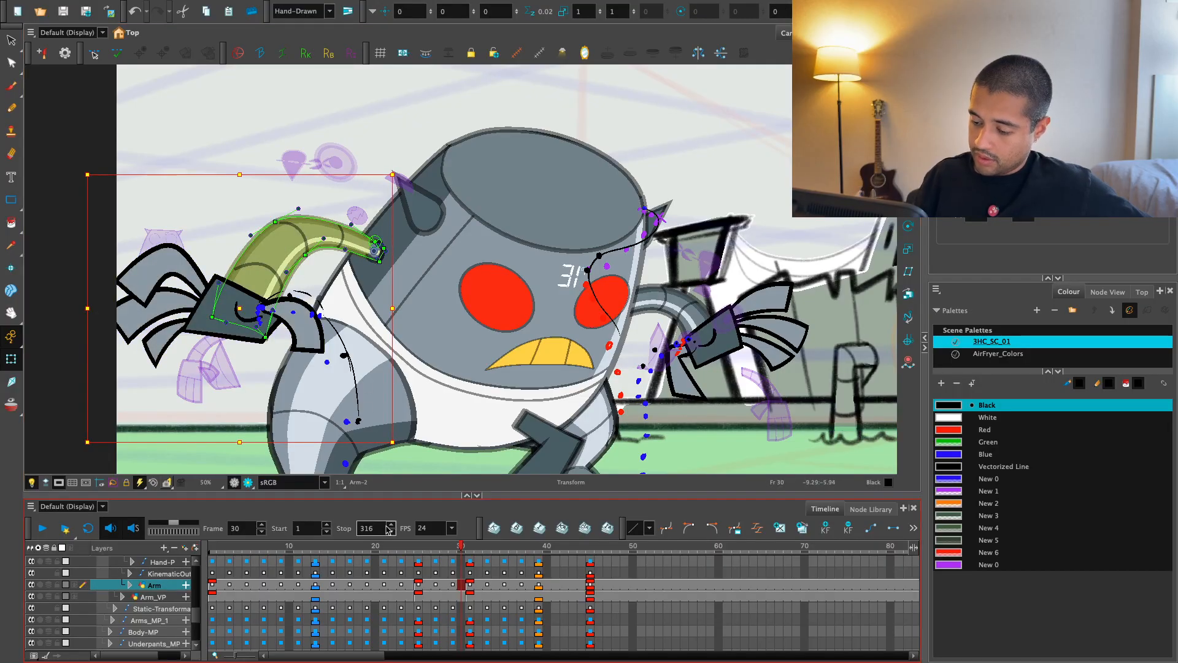
left_click_drag(444, 548, 430, 550)
key("b")
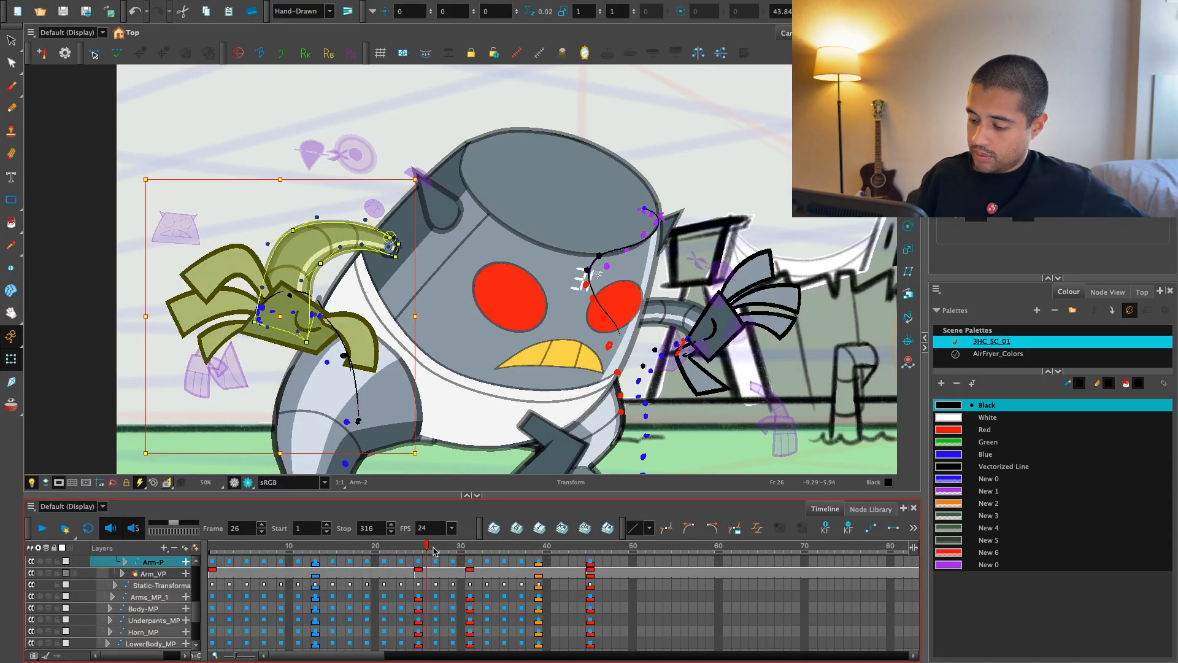
key("period")
key("period")
key("period")
key("period")
key("period")
key("period")
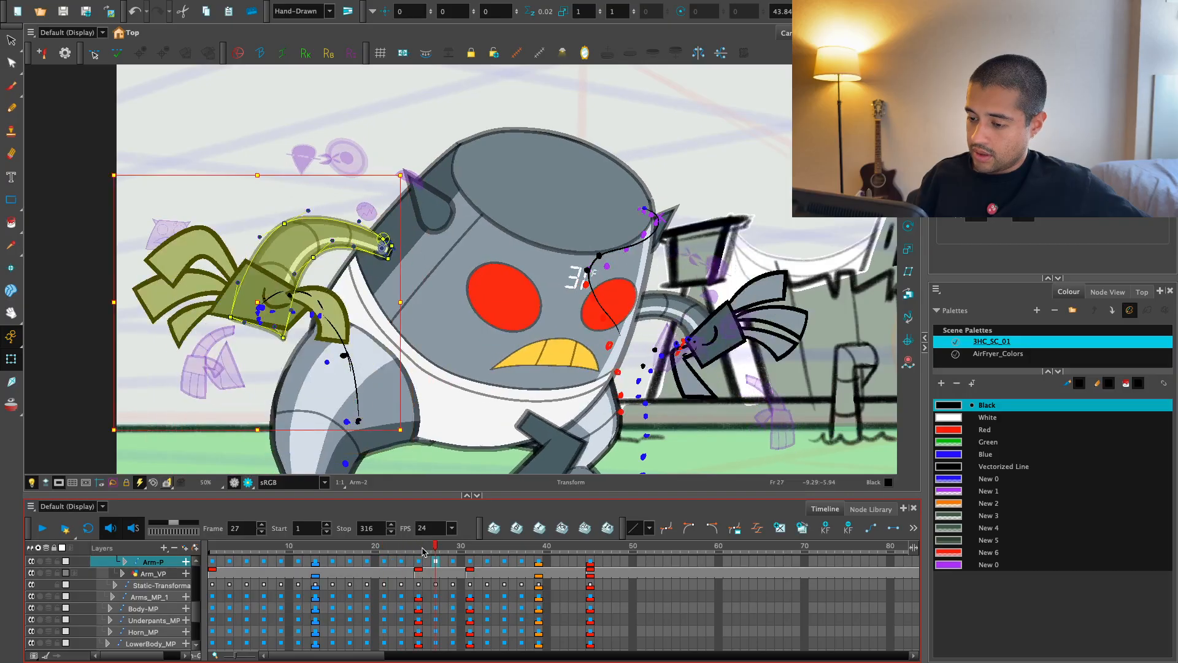
key("comma")
key("comma")
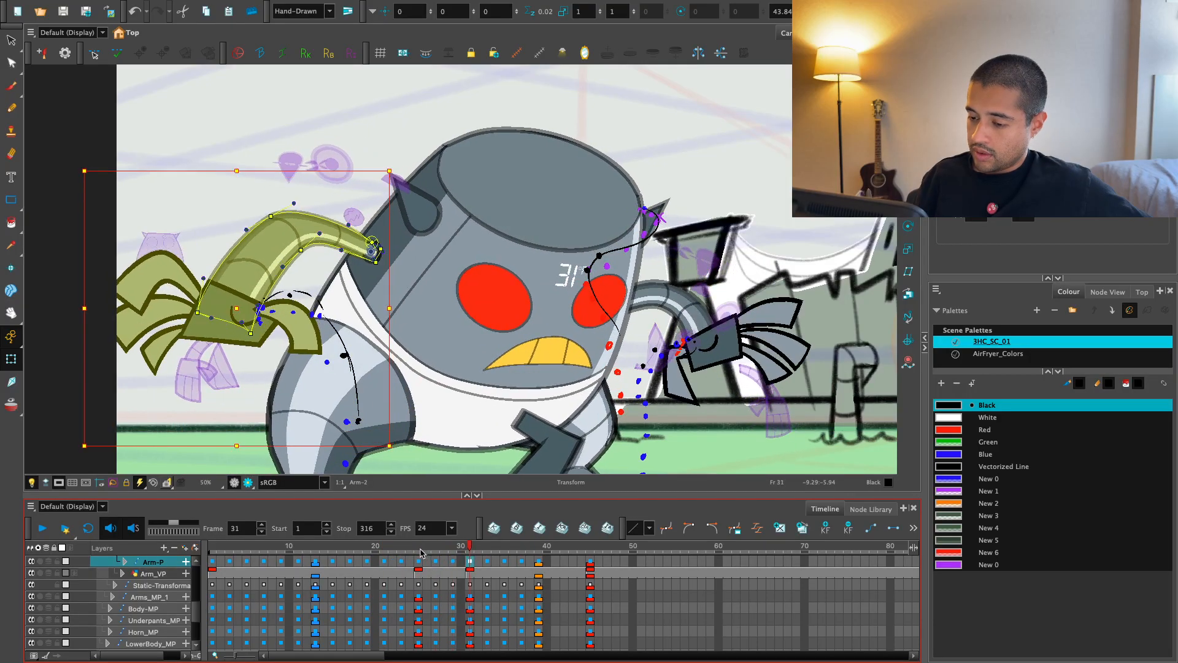
key("period")
key("period")
- Remove the old blue and black hand-path marks of the left-side arm from the Drawing layer
scroll(424, 564, "up", 5)
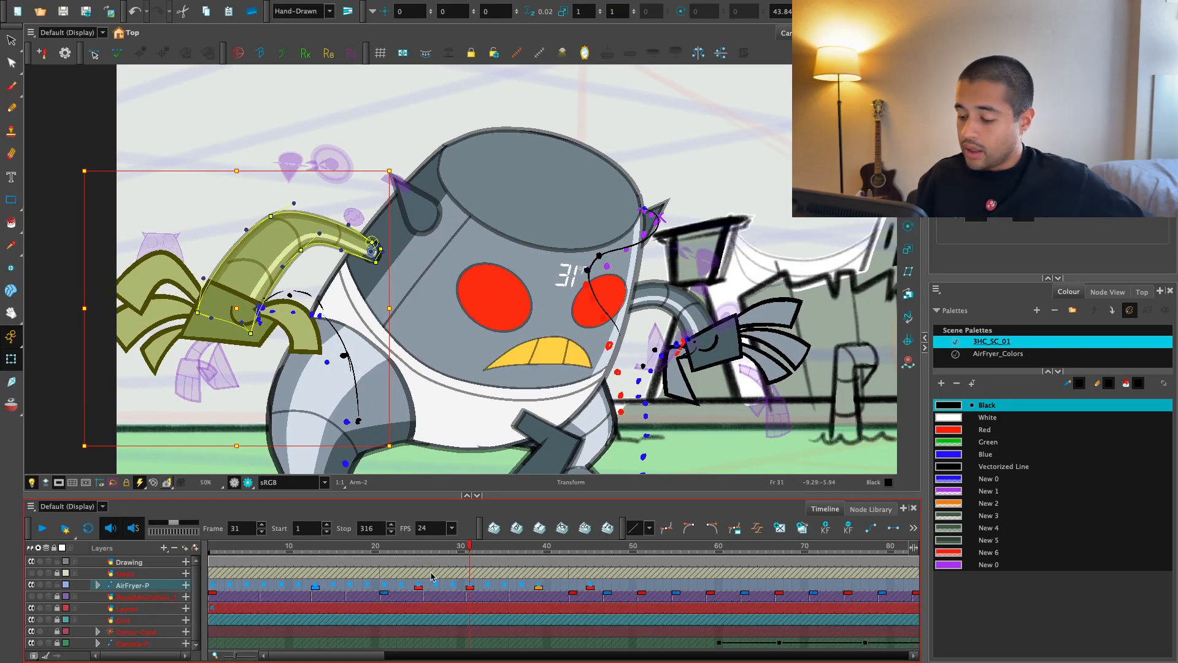
key("comma")
key("comma")
key("comma")
key("comma")
key("2")
left_click(129, 562)
key("alt+b")
left_click(985, 429)
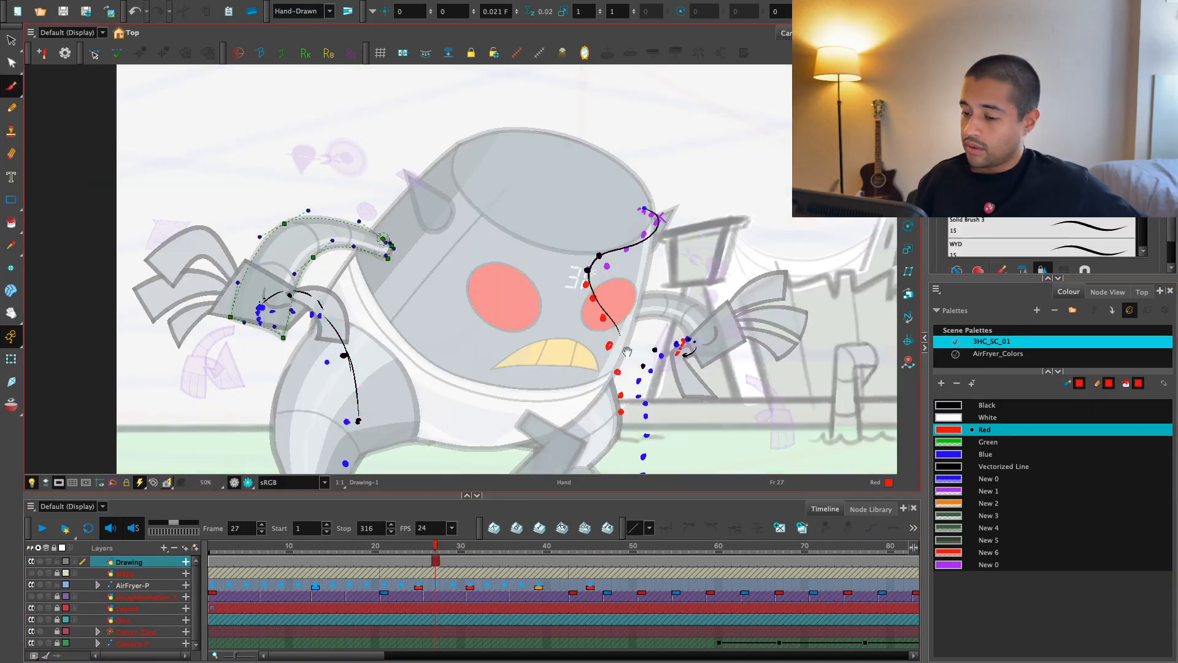
key("alt+s")
scroll(329, 166, "down", 1)
scroll(329, 166, "up", 2)
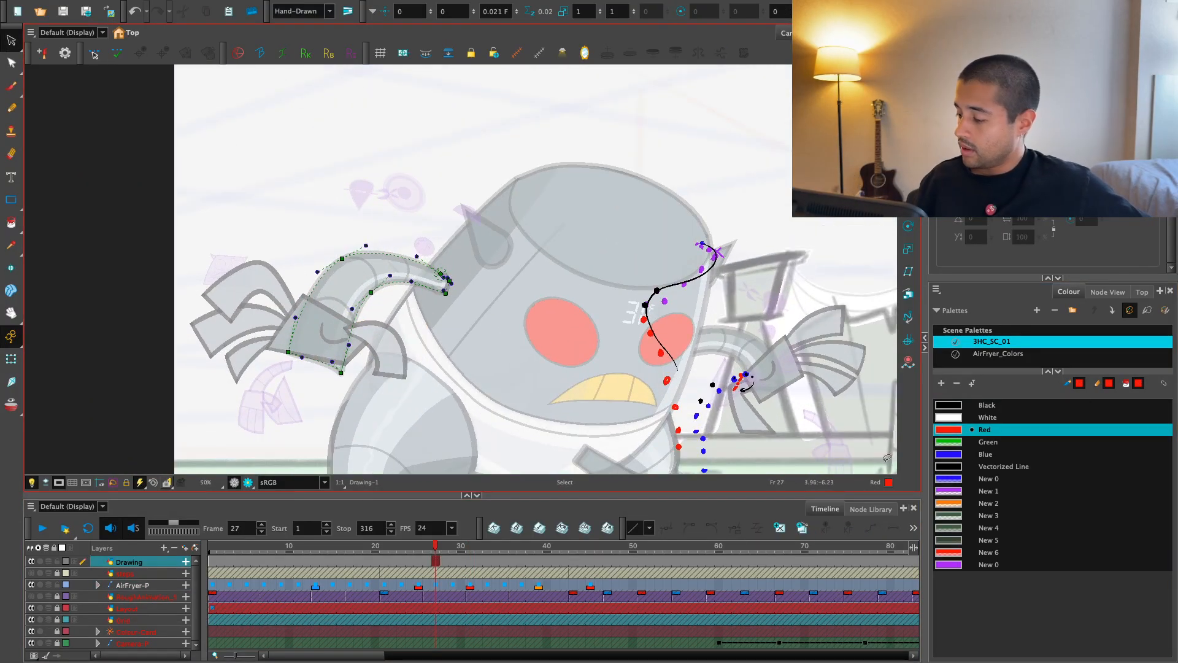
- Brush blue tracking dots on the left-side arm's outer bend, working backwards from frame 20 to frame 15
left_click(985, 454)
scroll(497, 332, "up", 2)
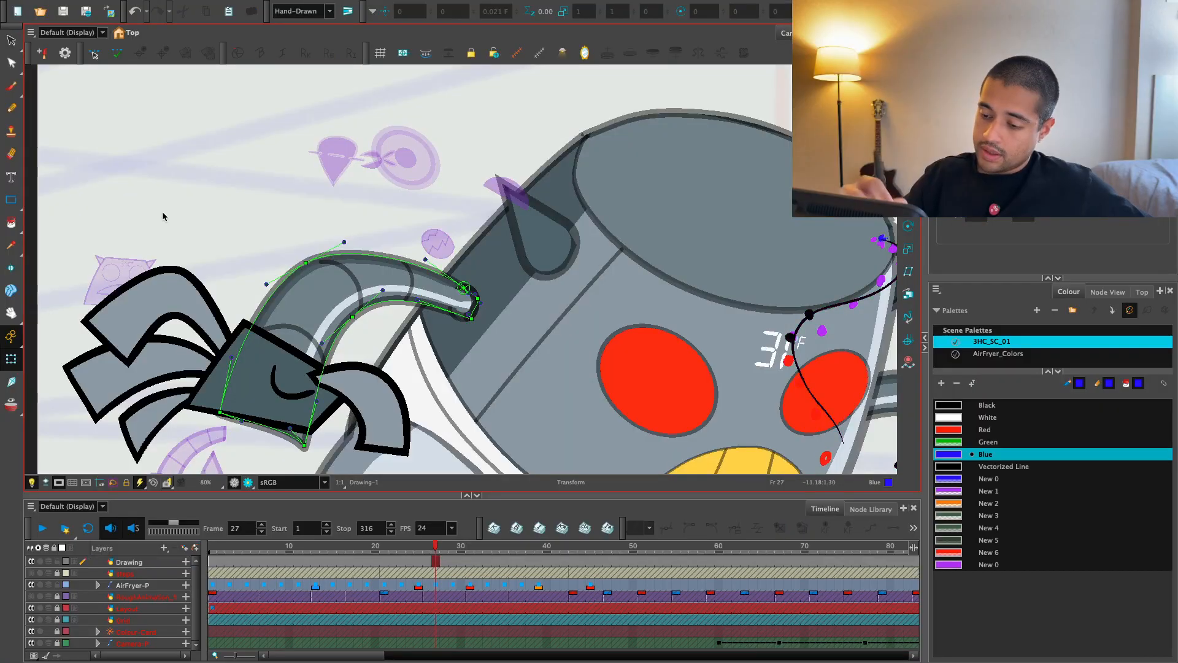
key("alt+b")
key("2")
key("2")
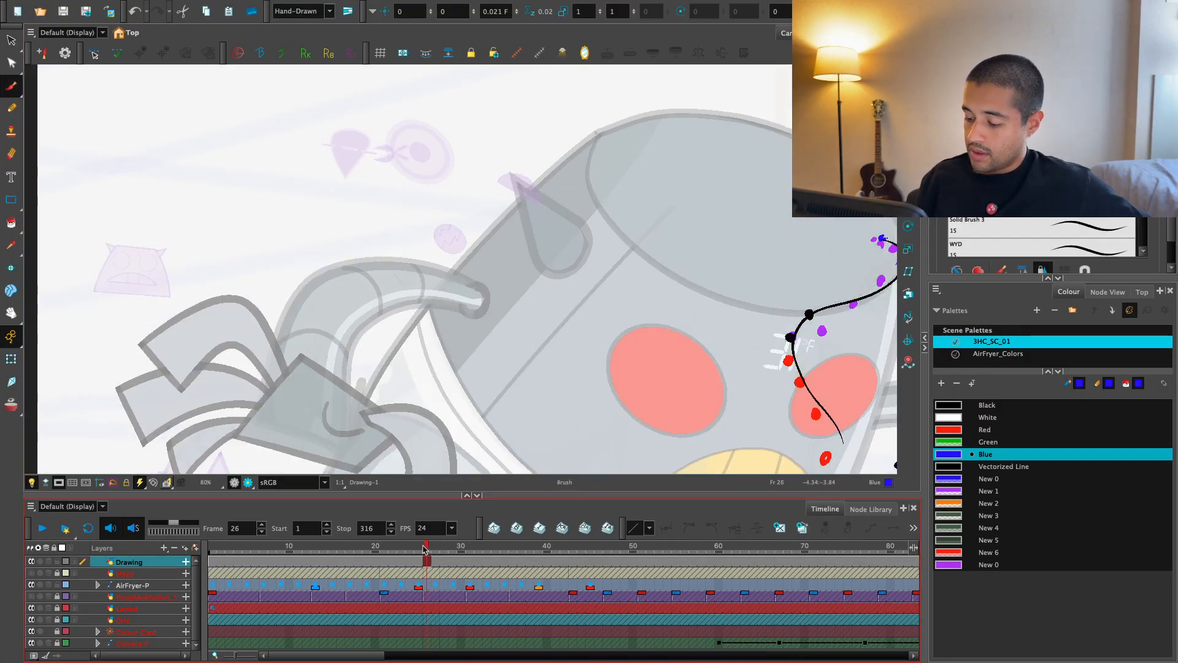
key("comma")
key("comma")
key("comma")
key("comma")
key("comma")
key("comma")
key("comma")
key("comma")
mouse_move(366, 546)
left_mouse_down()
mouse_move(297, 553)
mouse_move(375, 562)
left_mouse_up()
scroll(527, 322, "up", 1)
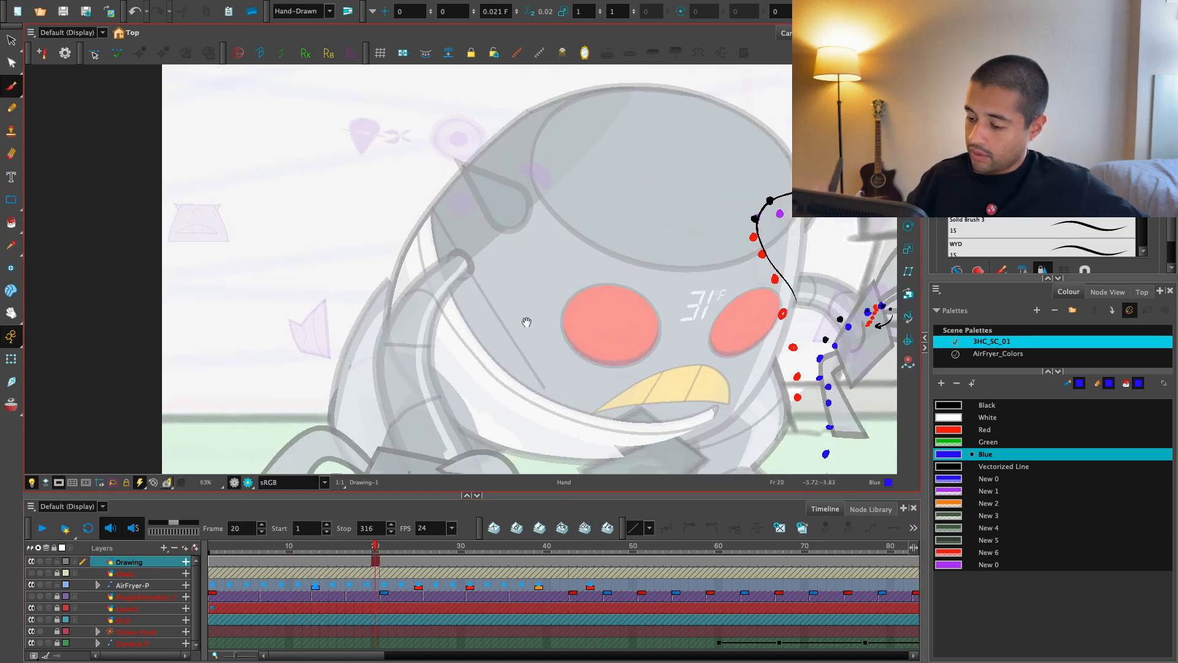
key("comma")
key("comma")
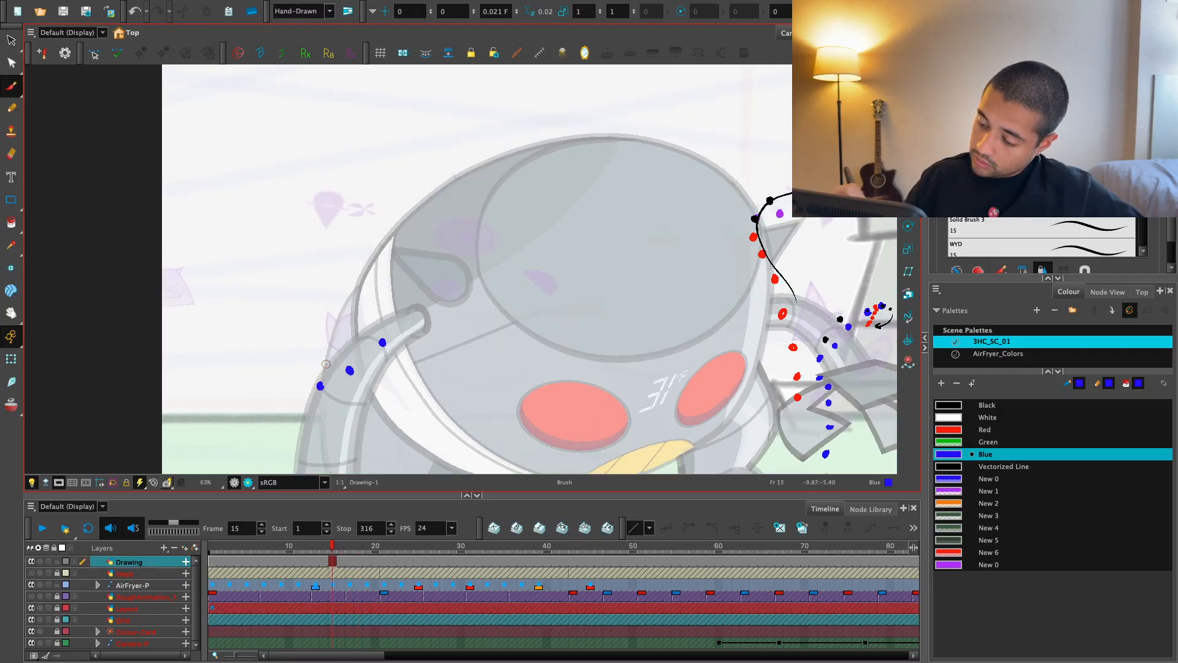
- Add another blue dot at the arm's bend before frame 15, checking the earlier poses back to frame 1
key("comma")
key("comma")
key("comma")
key("comma")
key("comma")
key("comma")
key("comma")
key("comma")
key("comma")
key("comma")
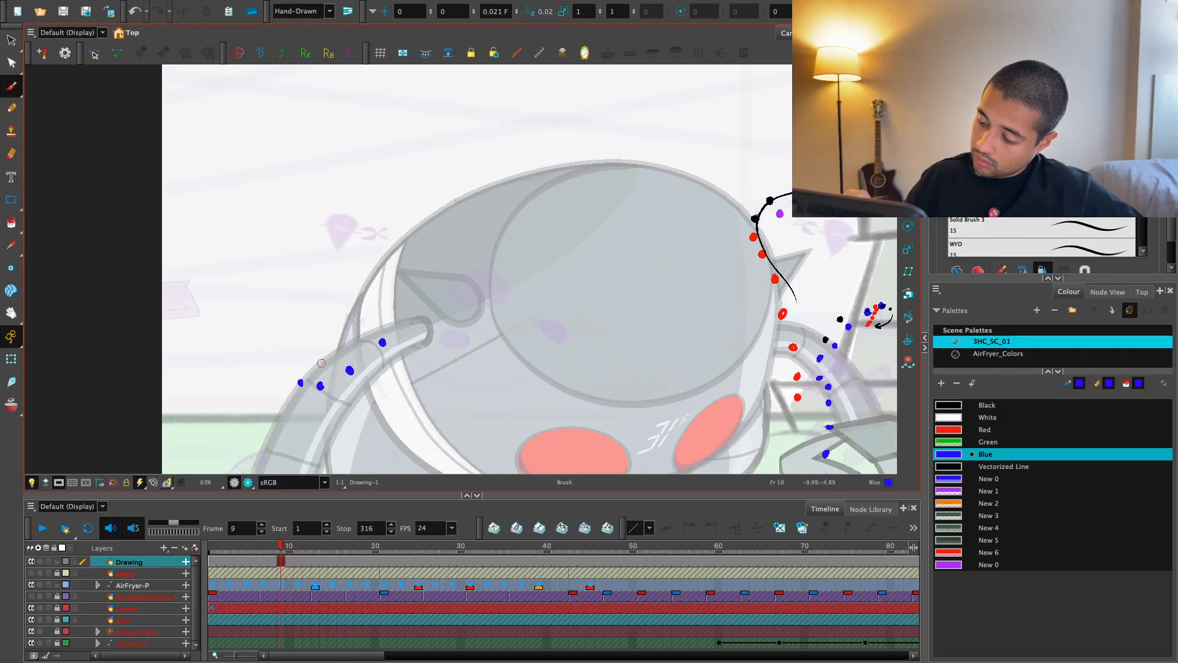
key("comma")
key("comma")
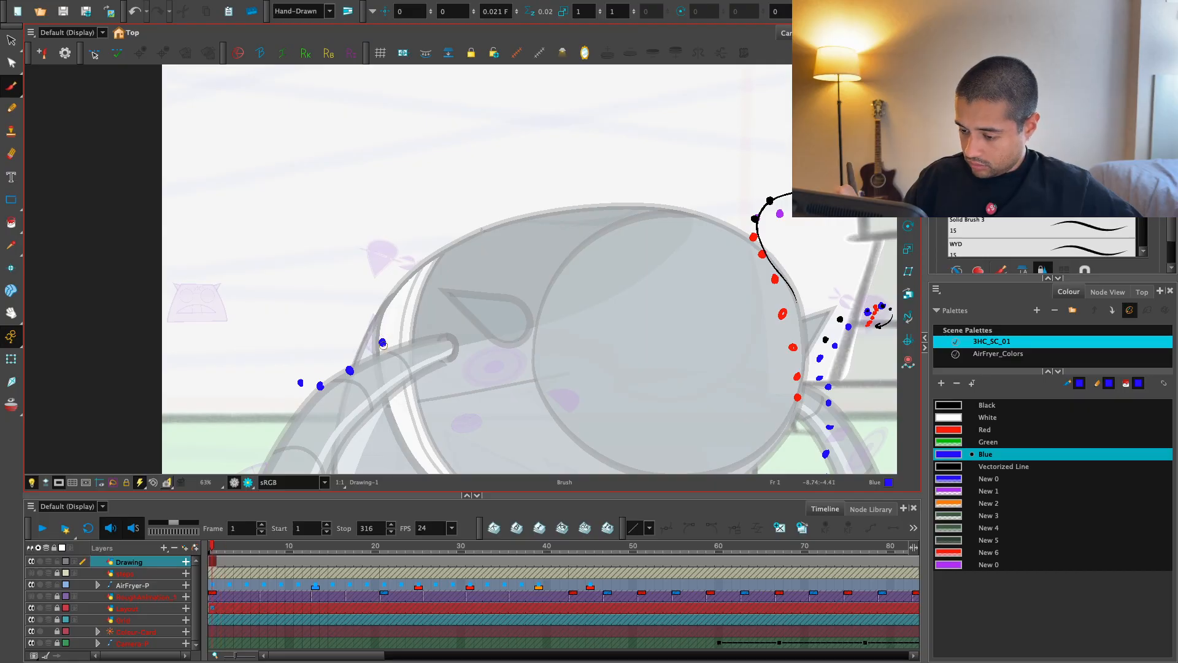
- Compare the plotted blue dots with the left-side arm's bend from frame 1 through frame 21
key("period")
key("period")
key("period")
key("period")
key("period")
key("period")
key("period")
key("period")
key("period")
key("period")
key("period")
key("period")
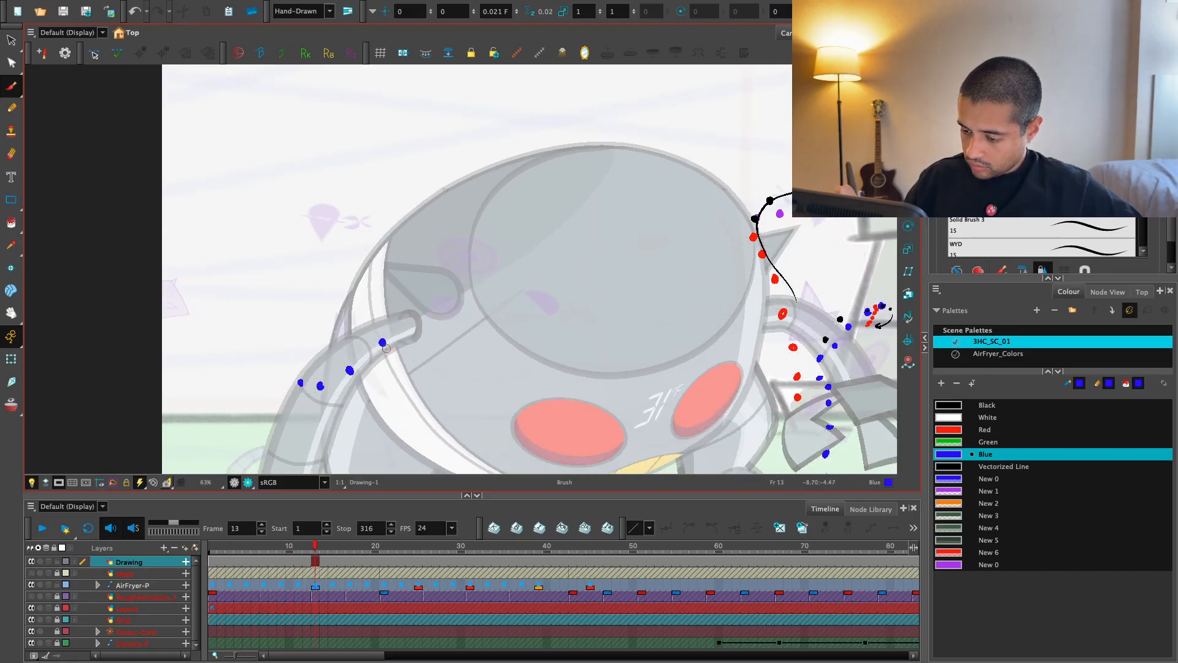
key("period")
key("period")
key("period")
key("period")
key("period")
key("period")
key("period")
key("period")
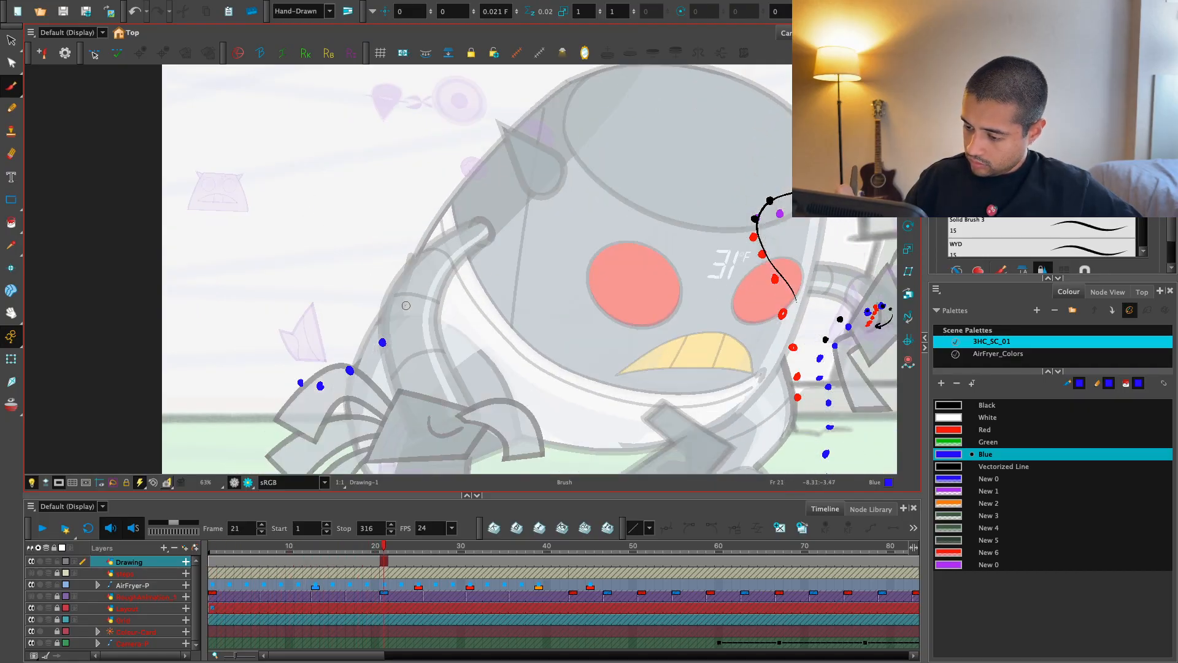
- Plot the left-side arm's bend with blue dots on alternate frames from frame 21 through frame 31
key("period")
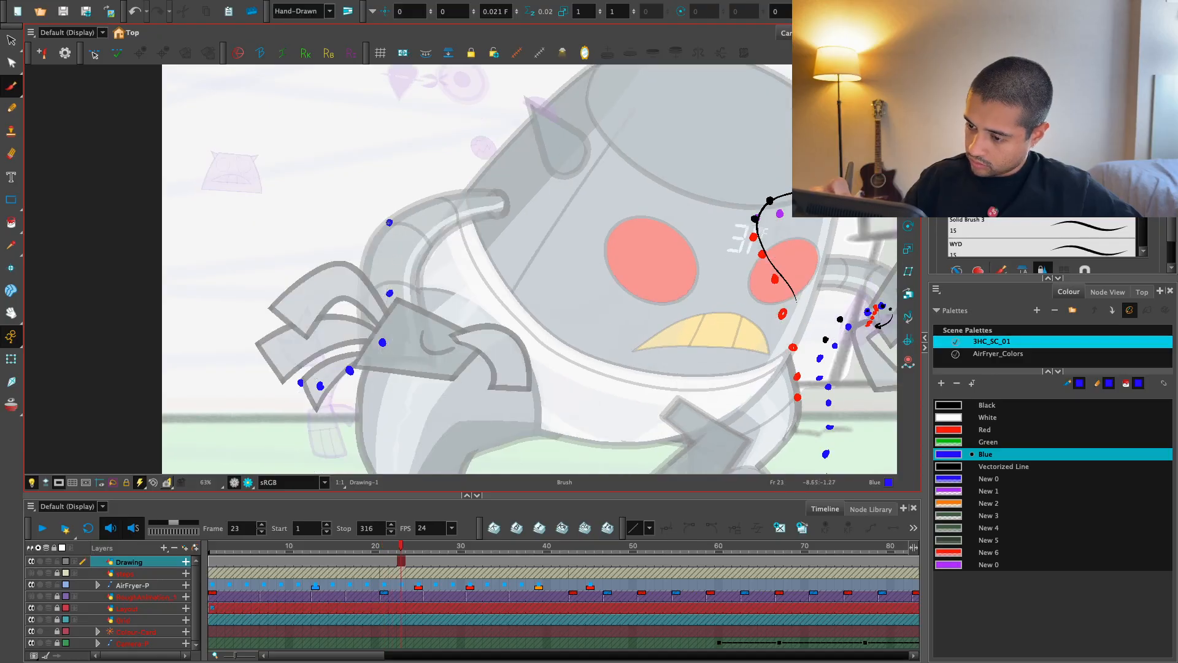
key("period")
key("period")
key("period")
key("period")
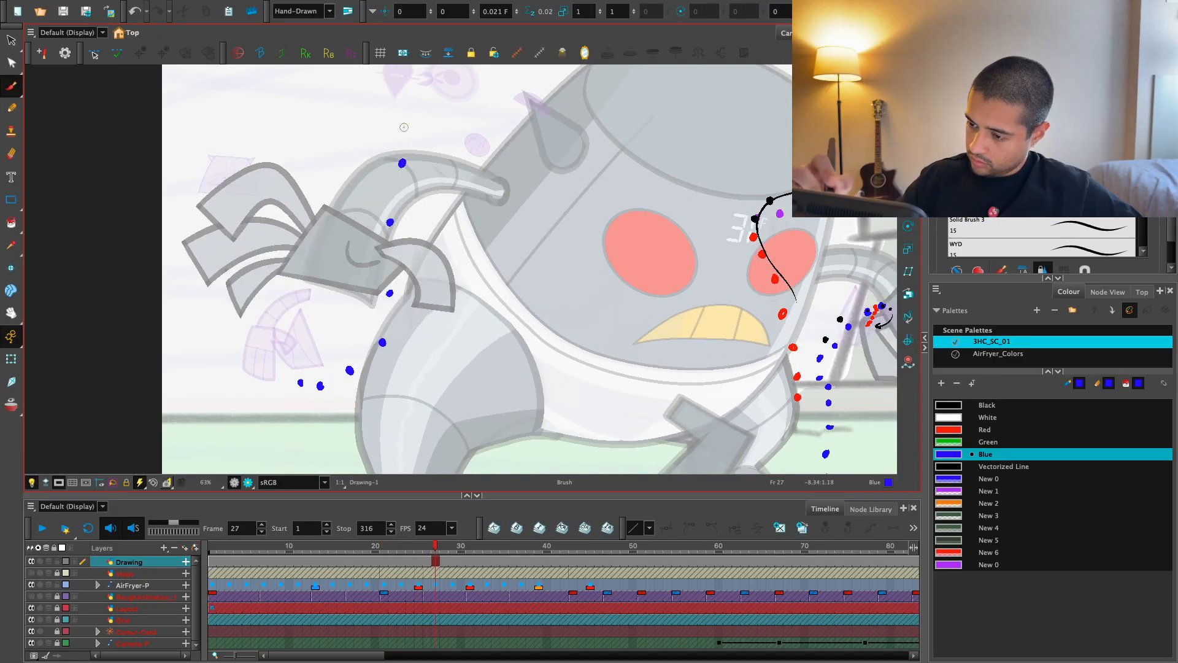
left_click(384, 158)
key("period")
key("period")
left_click(366, 157)
key("period")
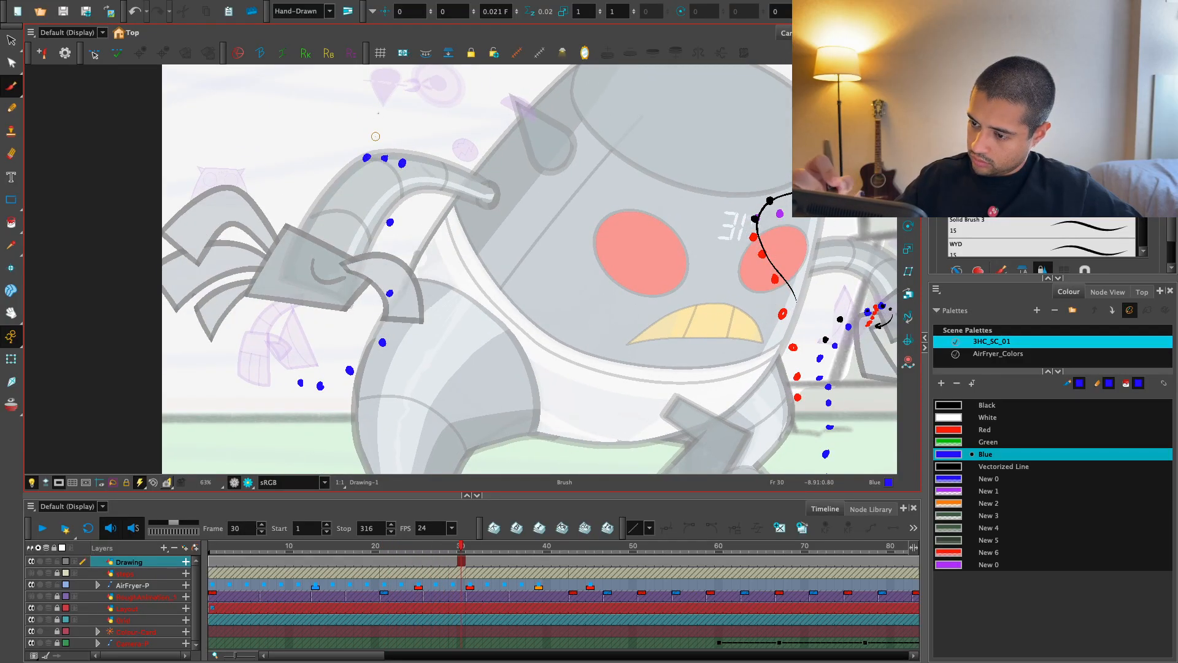
key("period")
key("period")
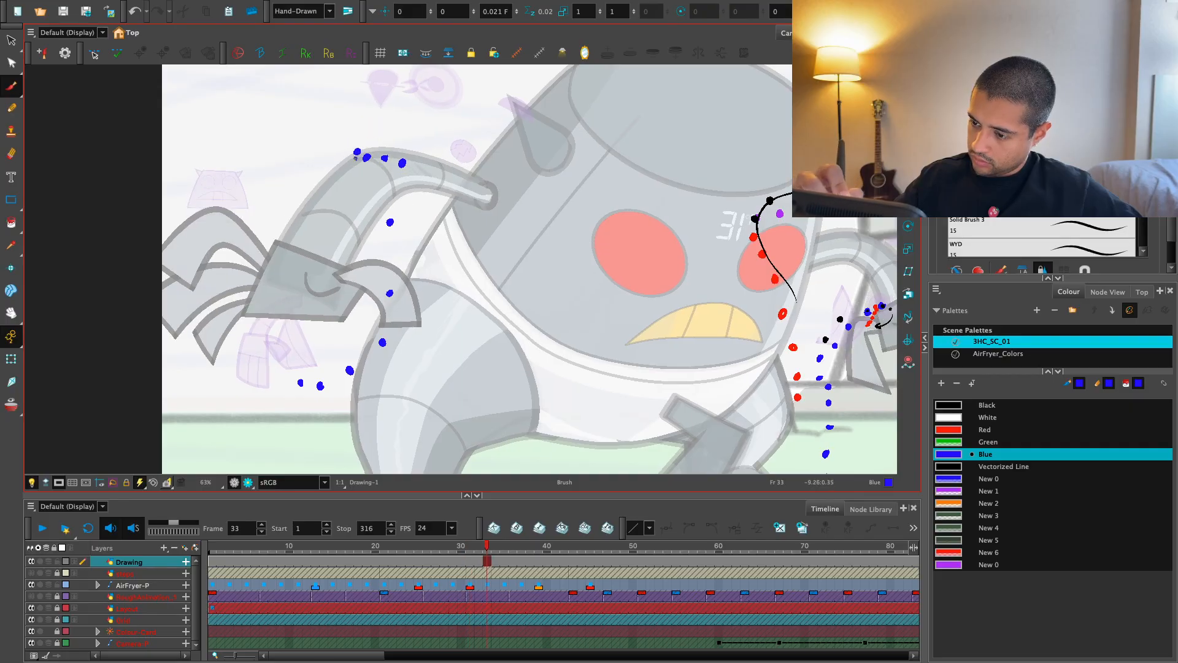
- Continue the blue trail with closely spaced dots on the arm's bend from frame 33 through frame 37
left_click(355, 159)
key("period")
key("period")
left_click(354, 165)
key("period")
key("period")
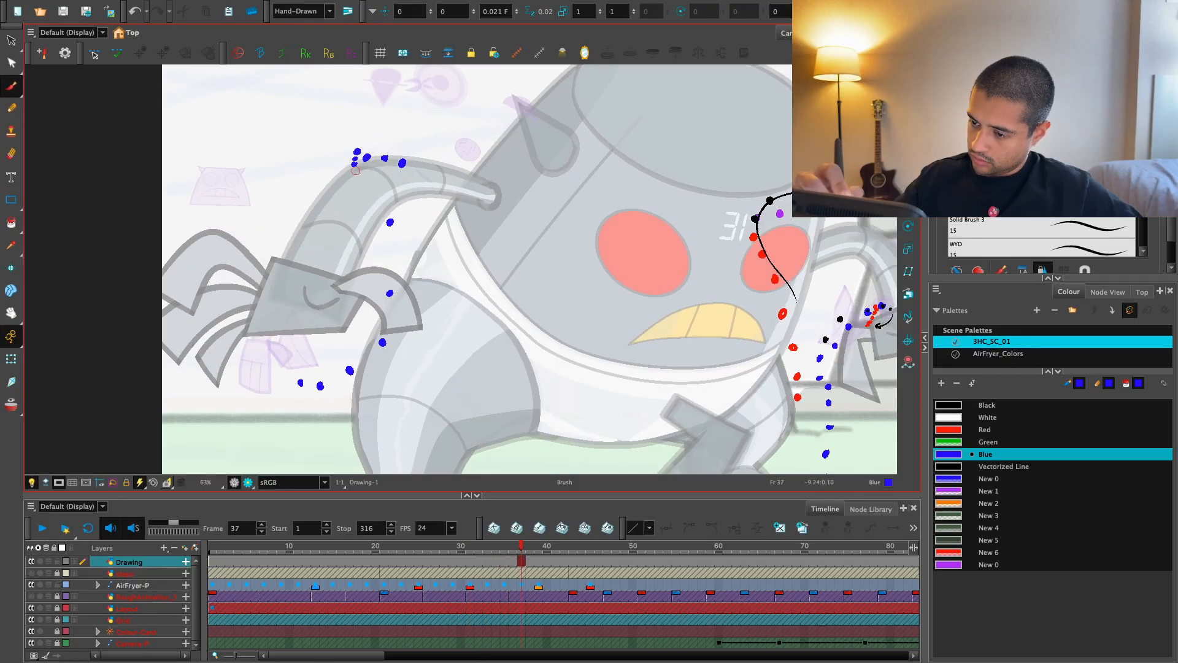
key("period")
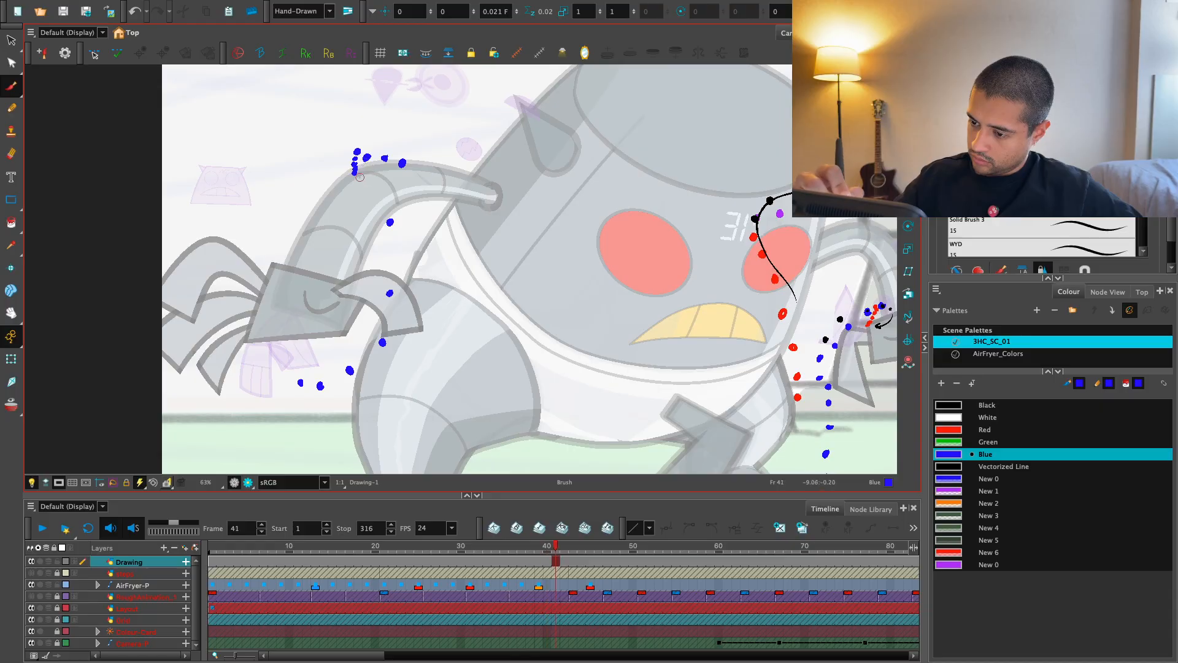
- Mark black target dots at frames 21 and 23 and draw a smooth black arc bowing towards the body beside the blue trail
mouse_move(567, 594)
left_mouse_down()
mouse_move(237, 594)
mouse_move(442, 594)
mouse_move(254, 600)
mouse_move(385, 592)
left_mouse_up()
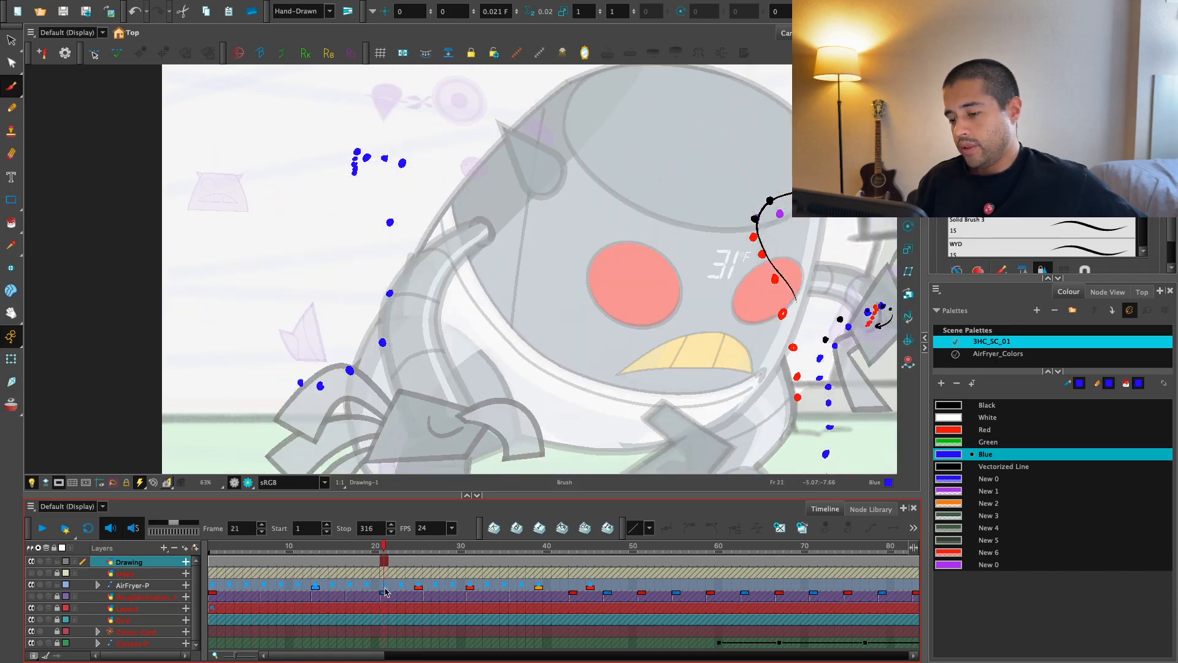
left_click(993, 405)
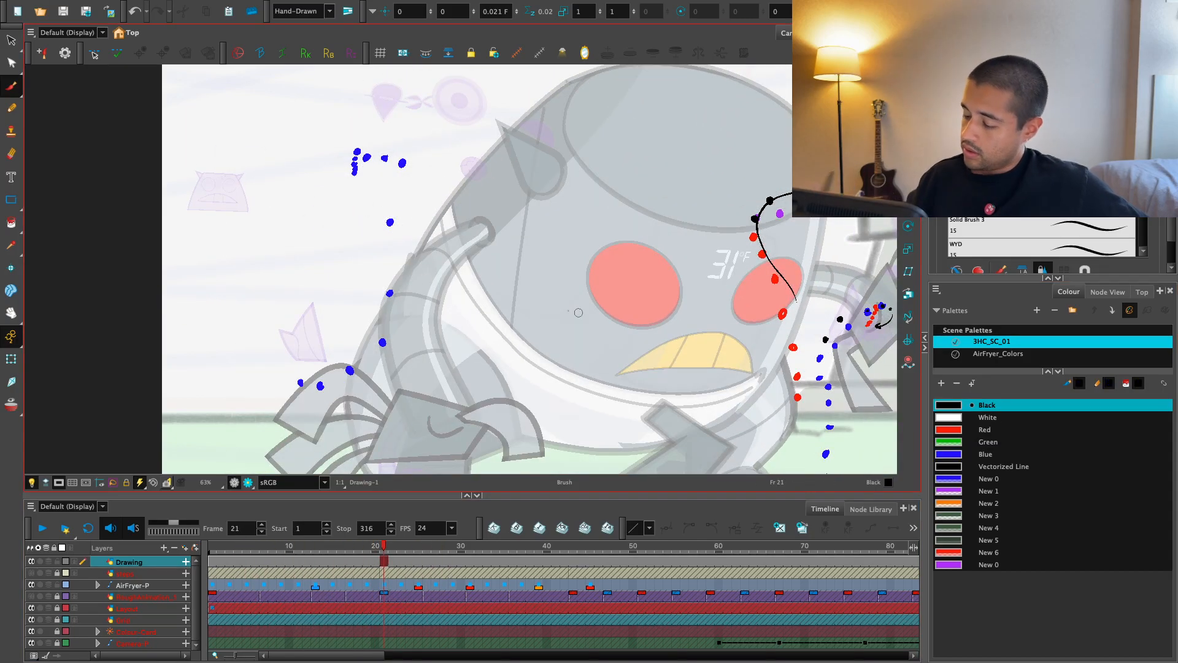
key("period")
key("period")
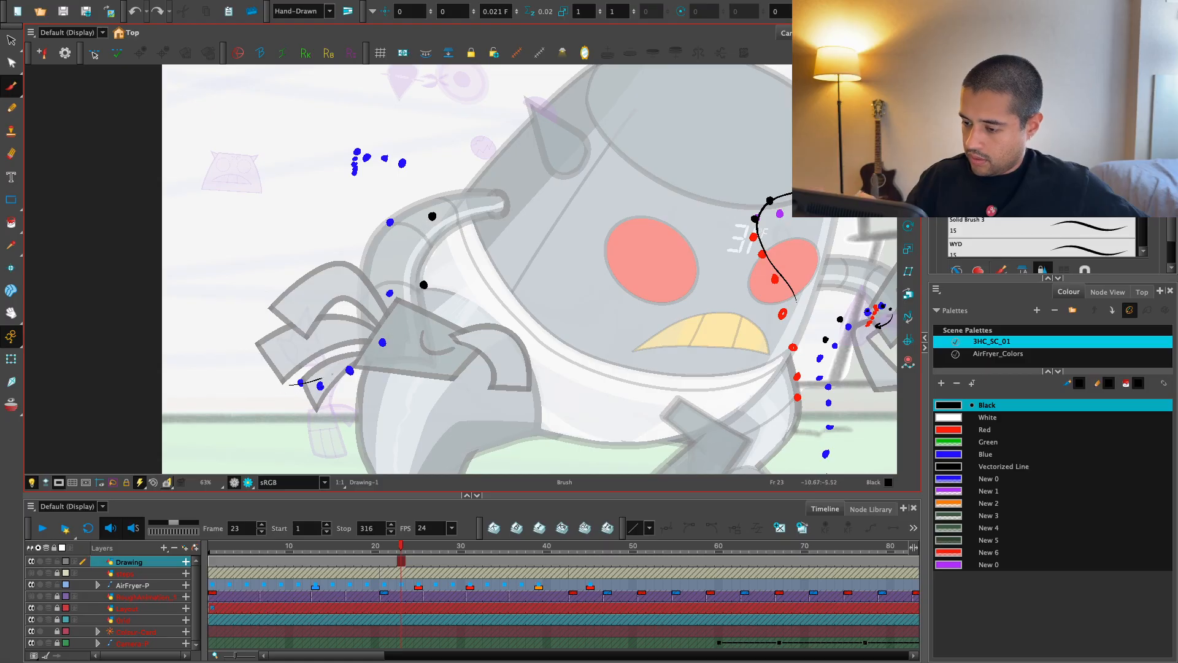
key("ctrl+z")
mouse_move(297, 386)
left_mouse_down()
mouse_move(374, 352)
mouse_move(422, 167)
mouse_move(304, 386)
mouse_move(397, 152)
left_mouse_up()
key("ctrl+z")
- Add black target dots above the blue trail's top from frame 28 onward and extend the black arc over them
left_click(419, 547)
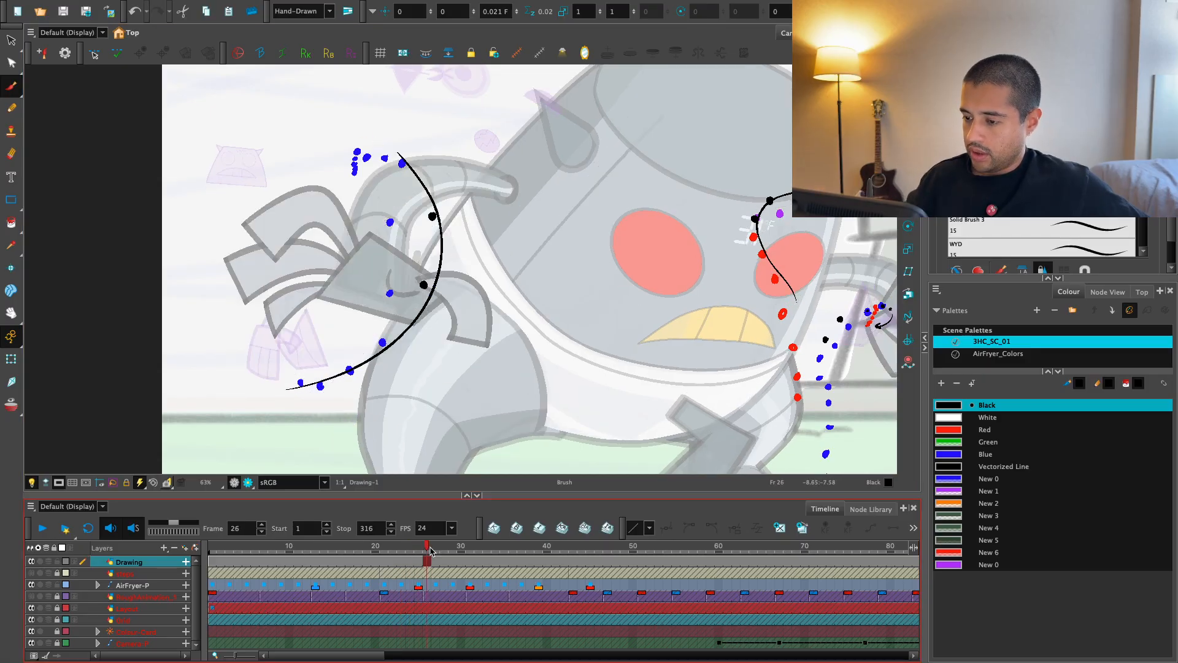
left_click(443, 548)
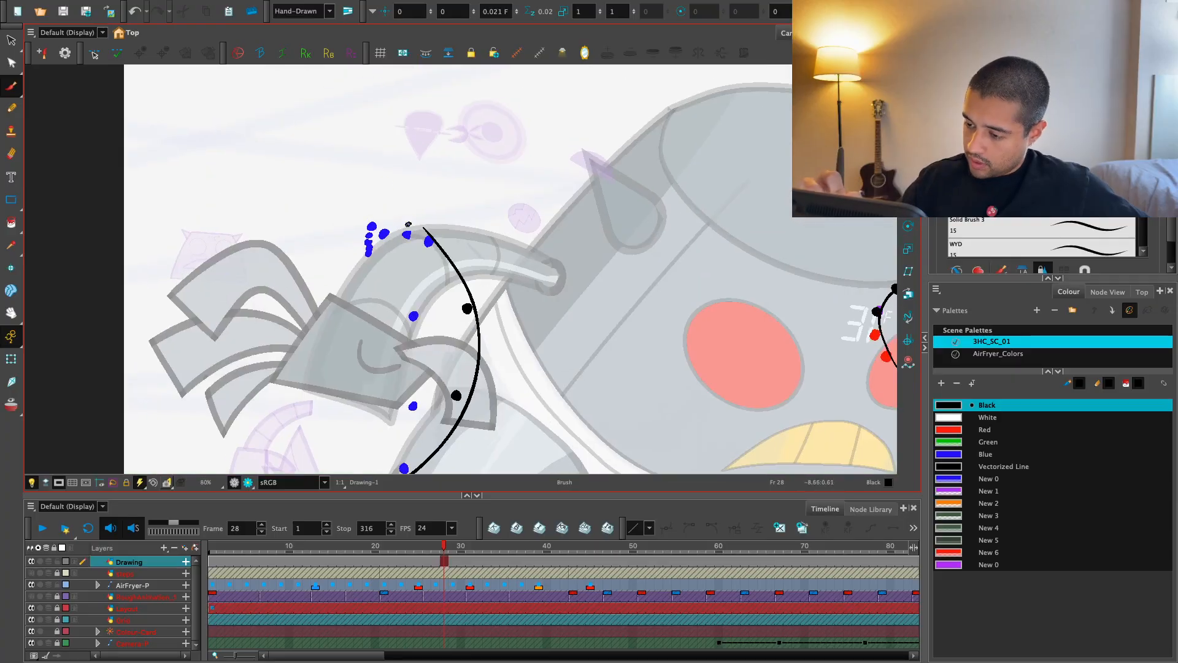
left_click(408, 224)
mouse_move(447, 547)
left_mouse_down()
mouse_move(489, 556)
mouse_move(478, 559)
left_mouse_up()
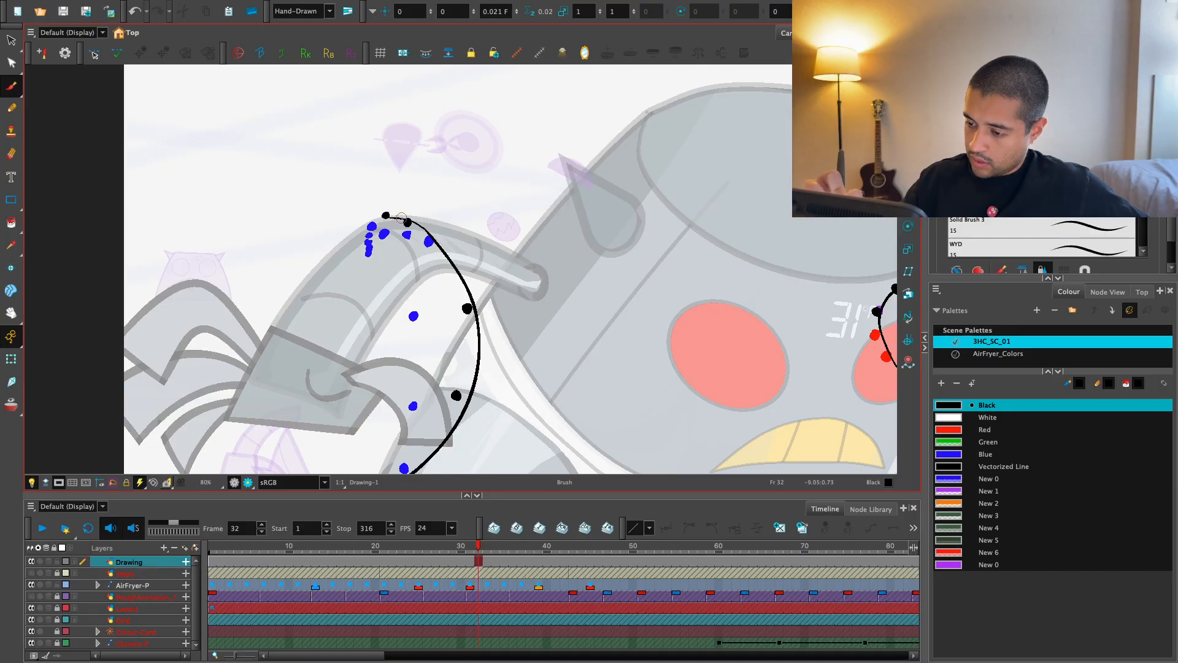
- Play the animation from frame 1 to judge the left-side arm's motion against the new black arc
key("1")
key("1")
key("1")
left_click_drag(536, 386, 517, 393)
left_click_drag(478, 548, 212, 568)
key("Return")
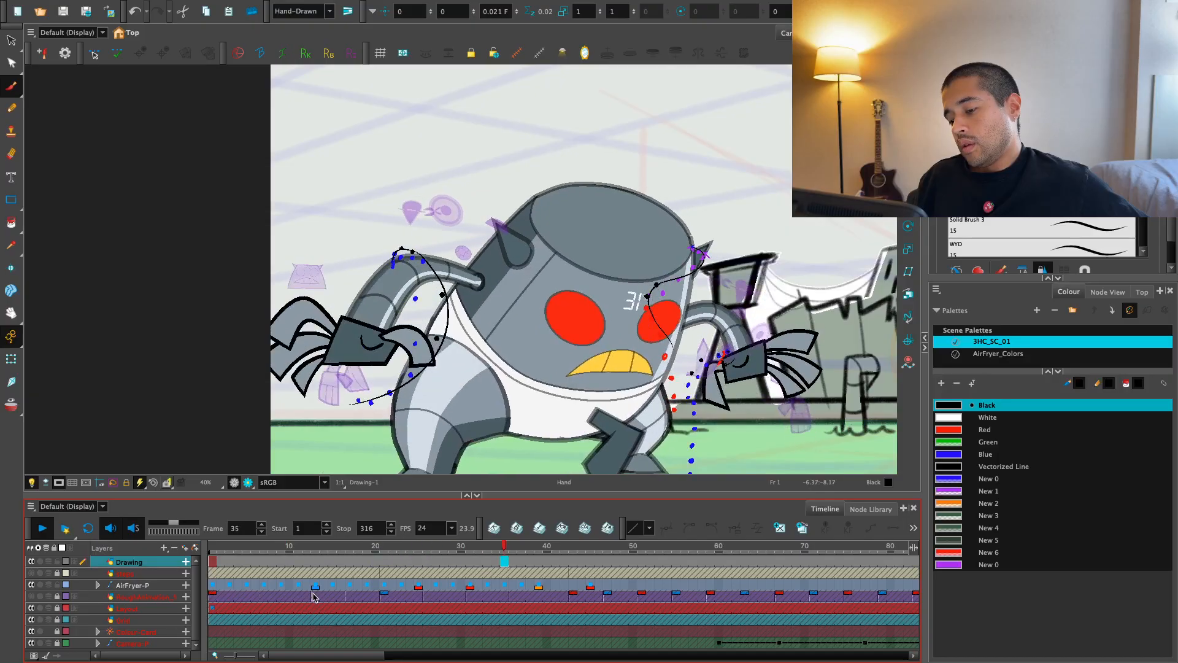
key("Return")
- Select the left-side arm and bend its middle towards the robot's body at frame 21 to bring it nearer the black arc
left_click(11, 359)
key("2")
left_click_drag(362, 432, 382, 348)
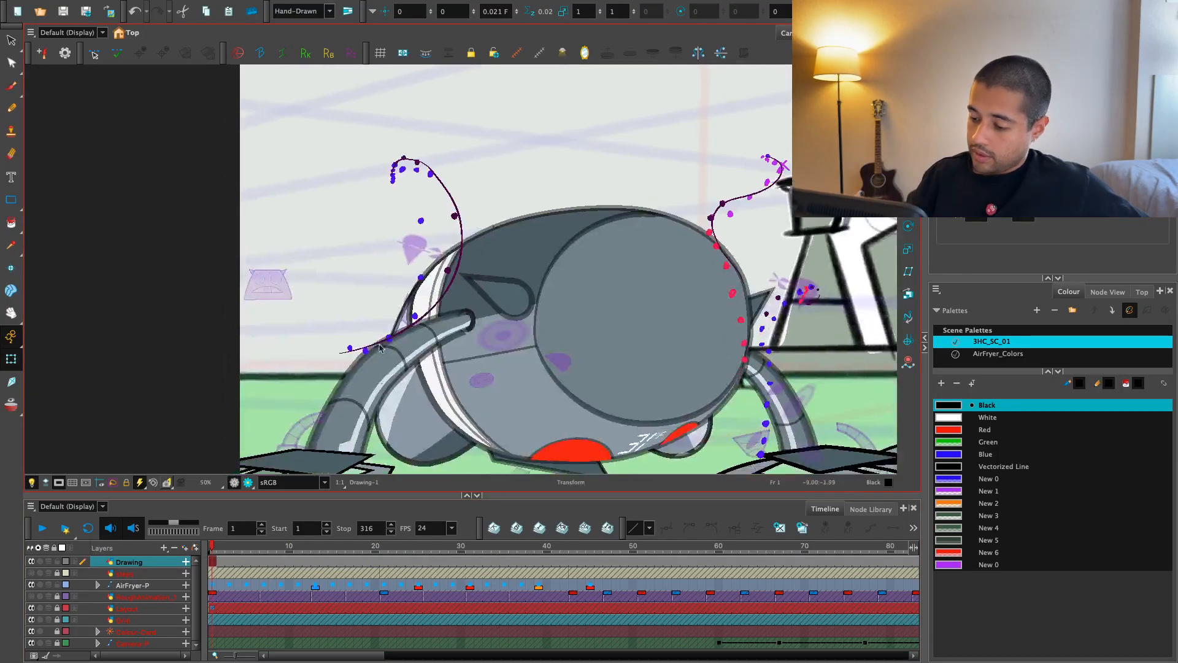
left_click(386, 371)
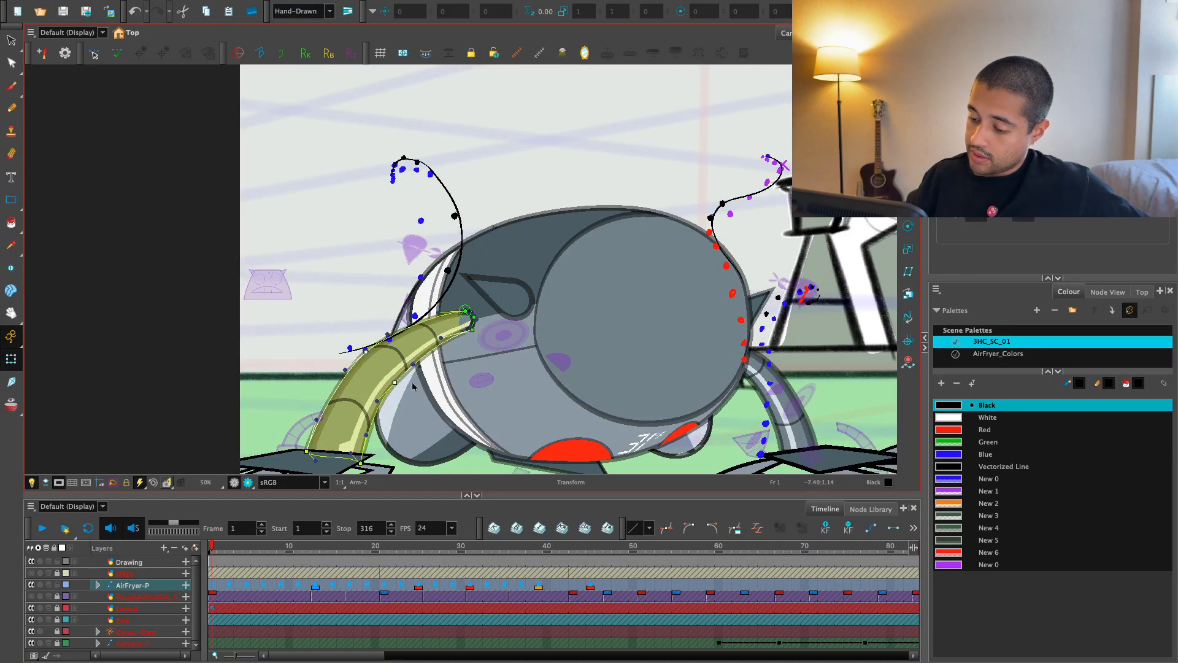
key("period")
key("period")
key("period")
key("period")
key("period")
key("period")
key("period")
key("period")
key("period")
key("period")
key("period")
key("period")
key("period")
key("period")
key("period")
key("period")
key("period")
key("period")
key("period")
key("period")
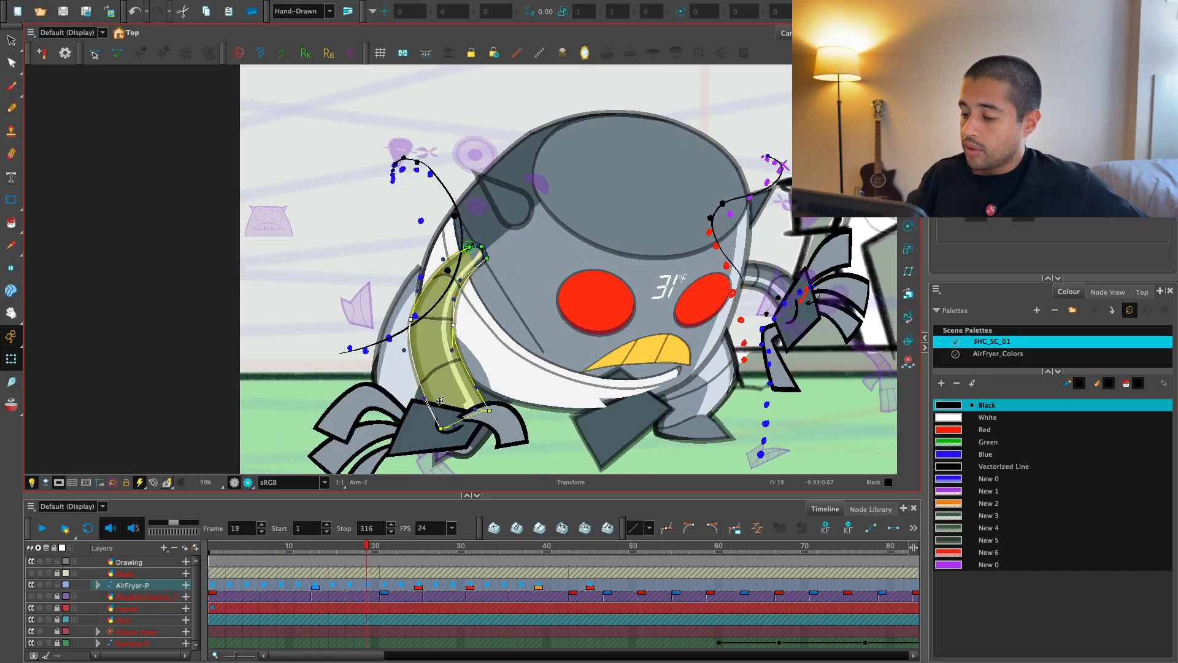
key("2")
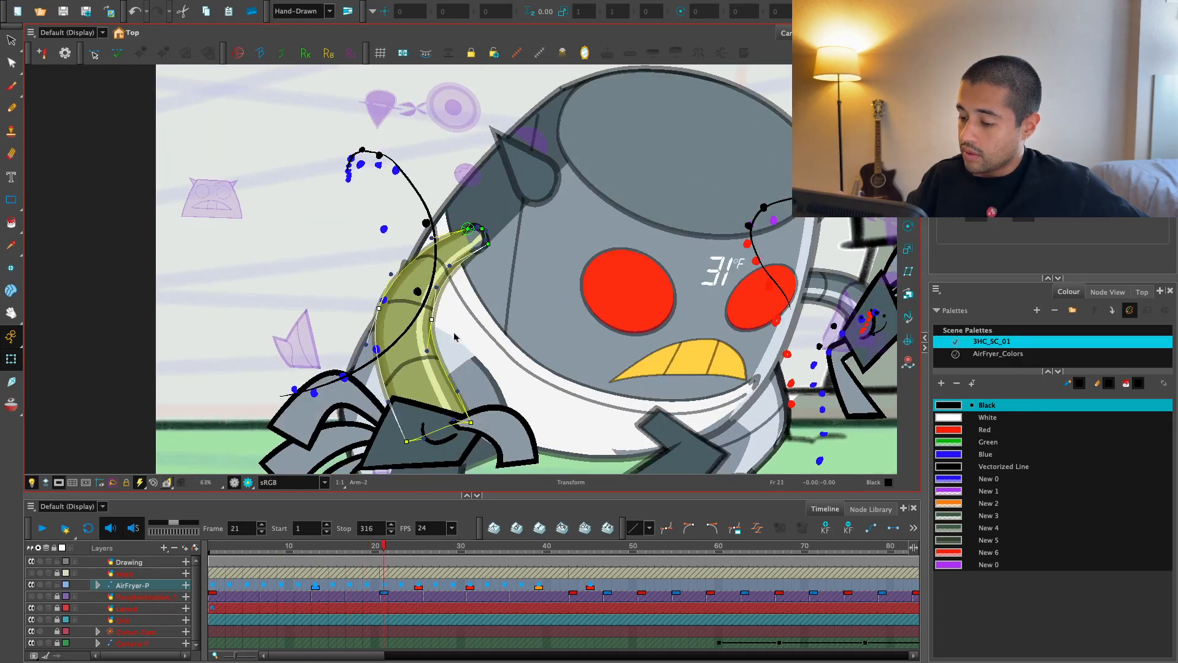
left_click_drag(440, 326, 421, 308)
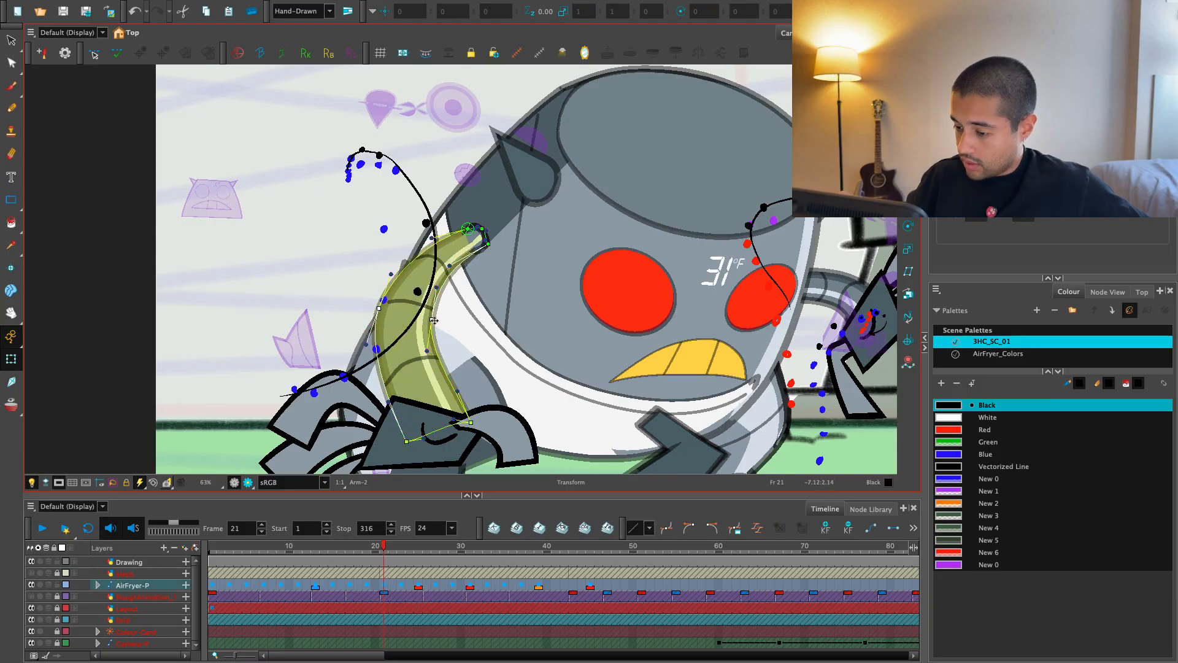
- Flip between frame 21 and the preceding poses to compare the left-side arm's bend
key("comma")
key("comma")
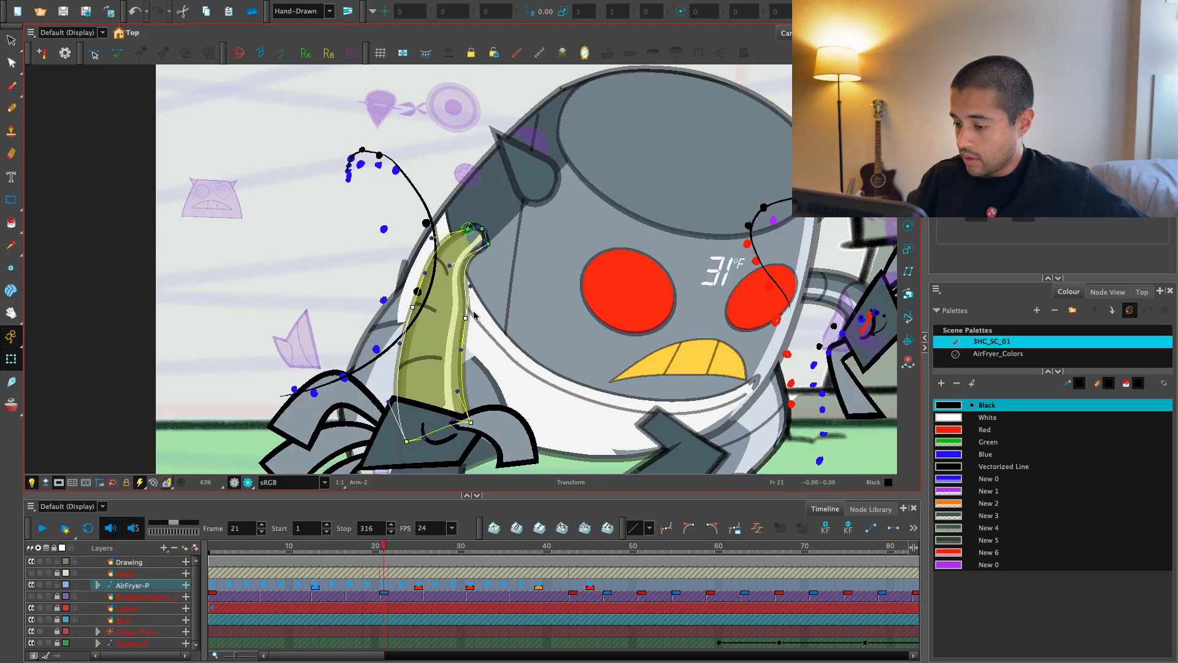
key("period")
key("comma")
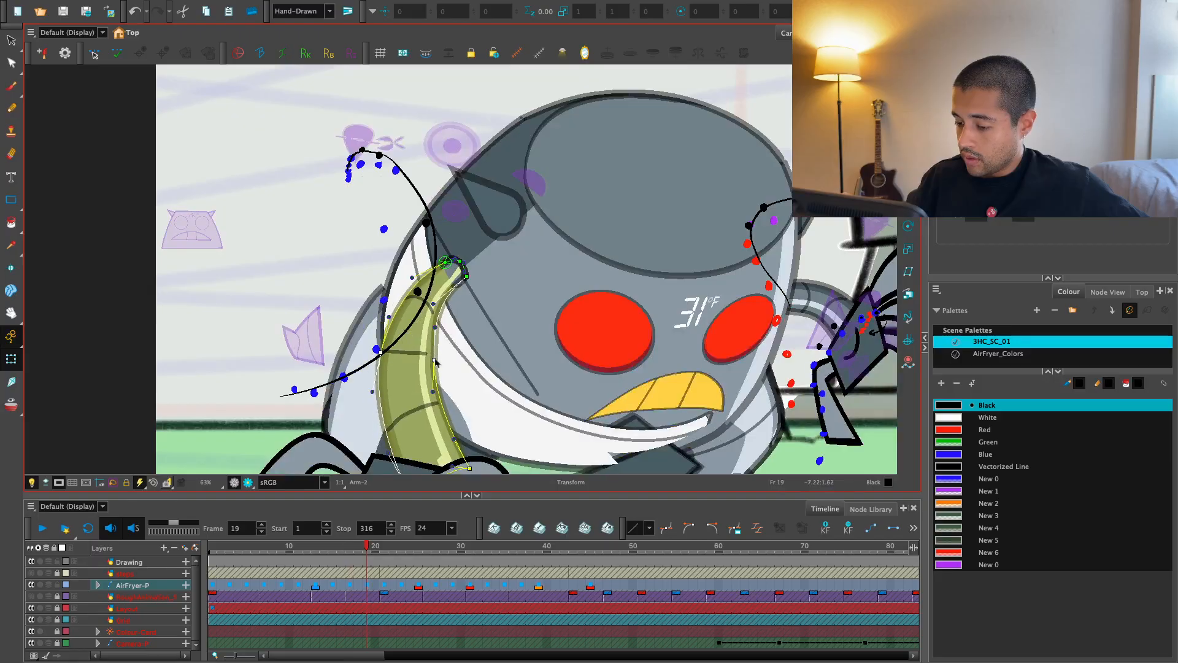
key("comma")
key("comma")
key("period")
key("period")
key("period")
key("period")
- Adjust the curve handles near the left-side arm's shoulder at frame 21 to smooth both upper edges of the arm
key("2")
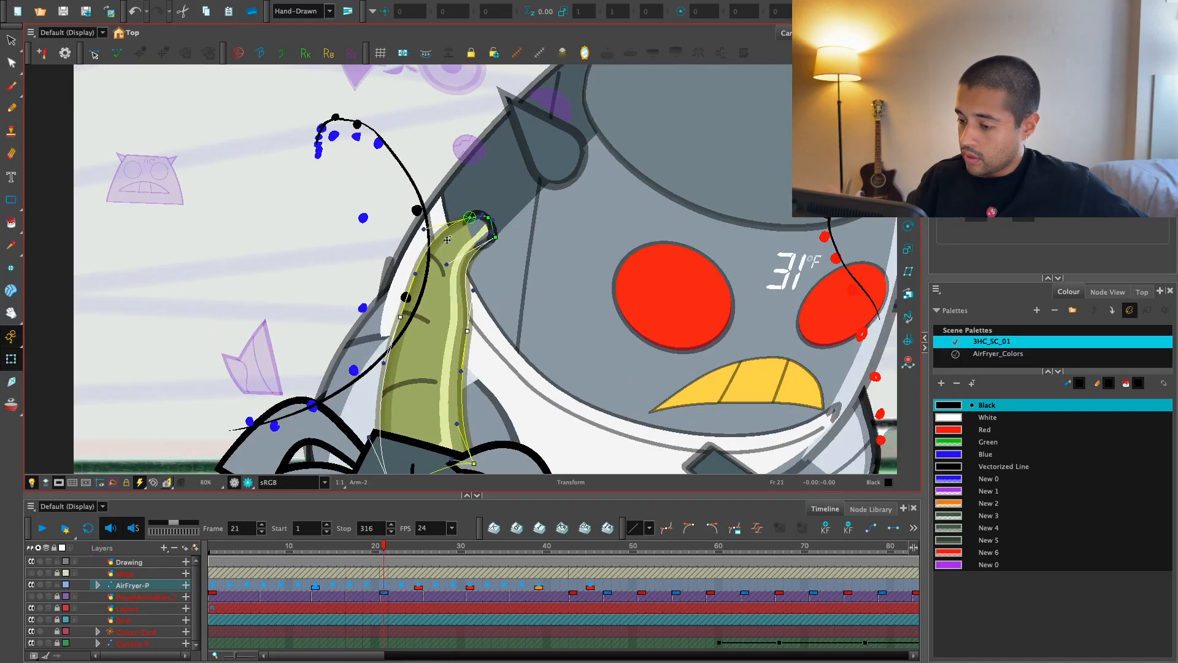
left_click_drag(446, 265, 474, 281)
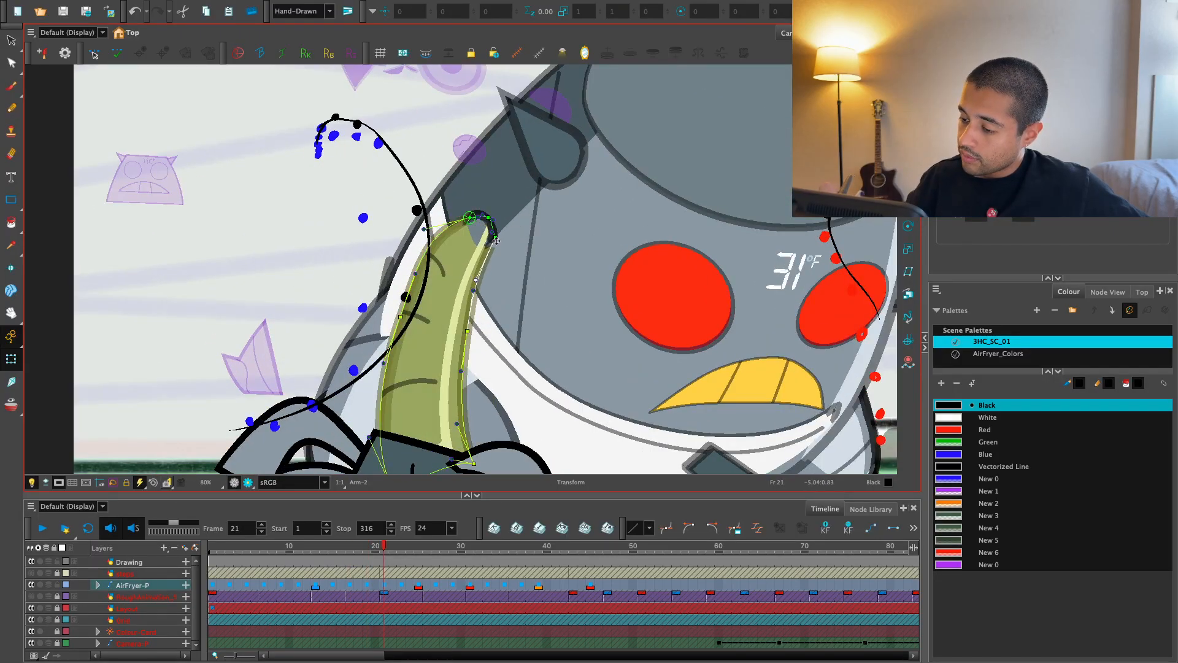
left_click_drag(496, 240, 494, 235)
left_click_drag(424, 229, 419, 290)
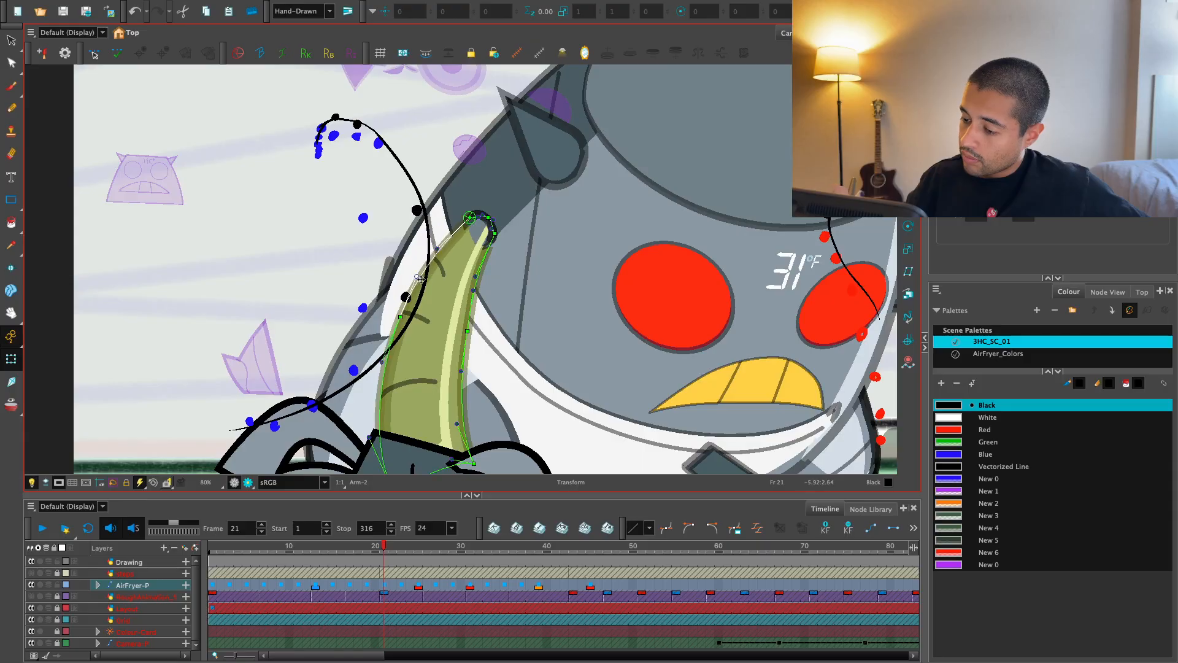
- Select the three crease lines on the left-side arm at frame 21 and shift and rotate them to fit its new bend
left_click(443, 271)
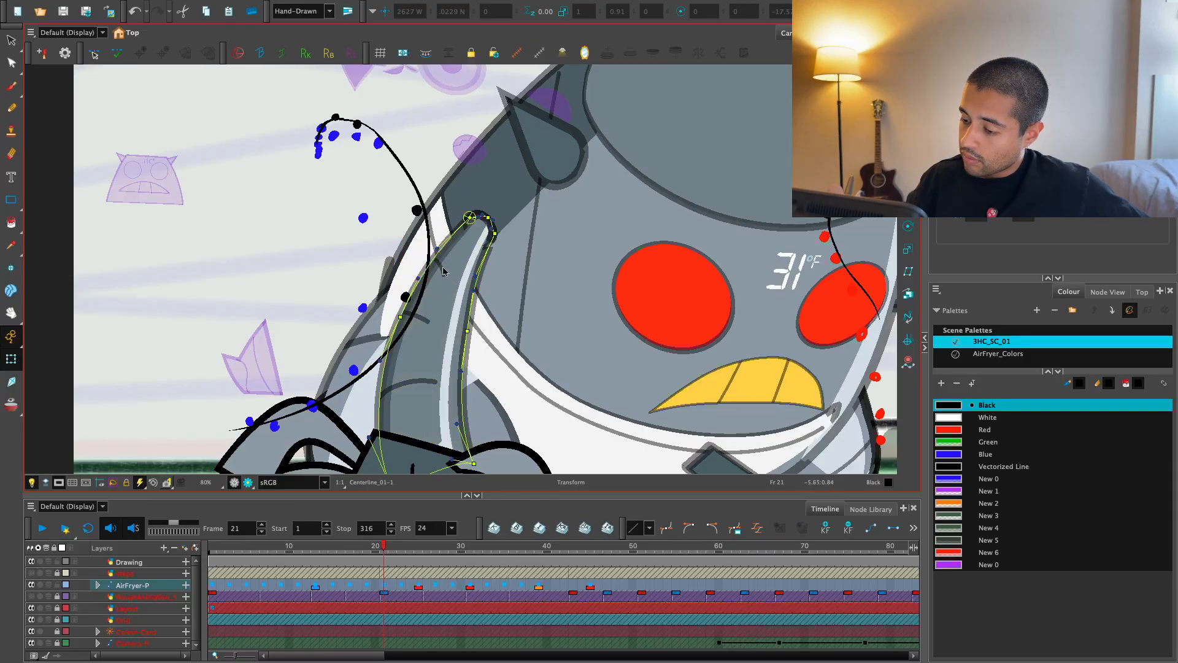
left_click(443, 269)
left_click(442, 269)
left_click(422, 318, "shift")
left_click(415, 381, "shift")
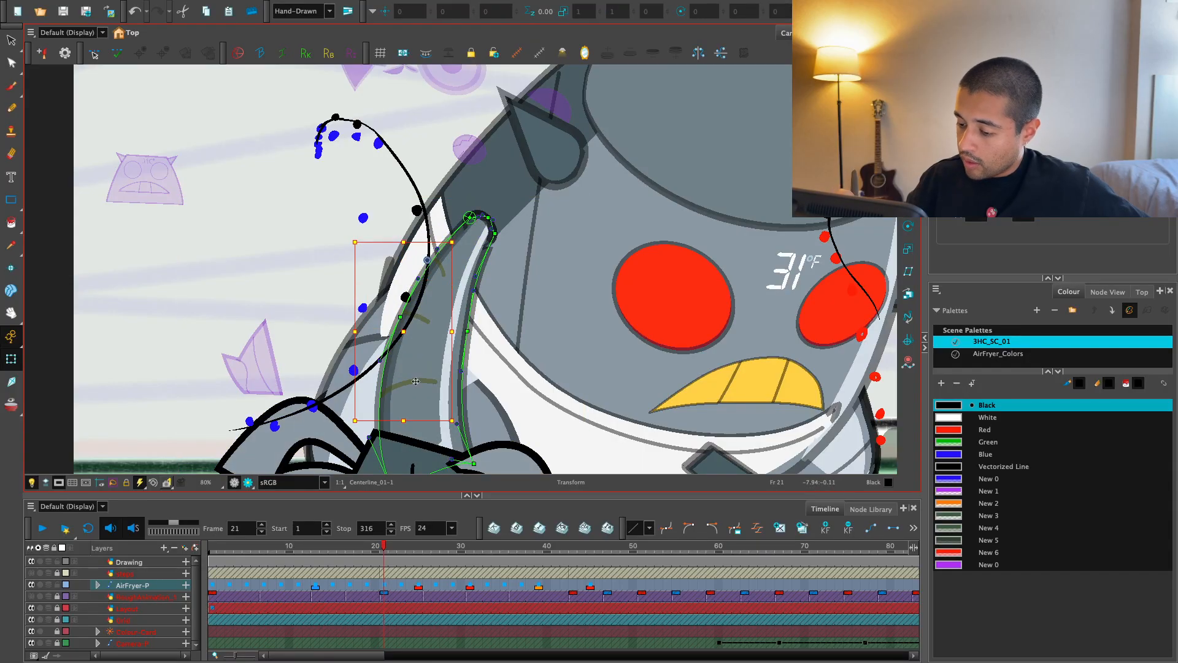
left_click_drag(415, 382, 451, 378)
left_click_drag(500, 236, 505, 258)
key("ctrl+z")
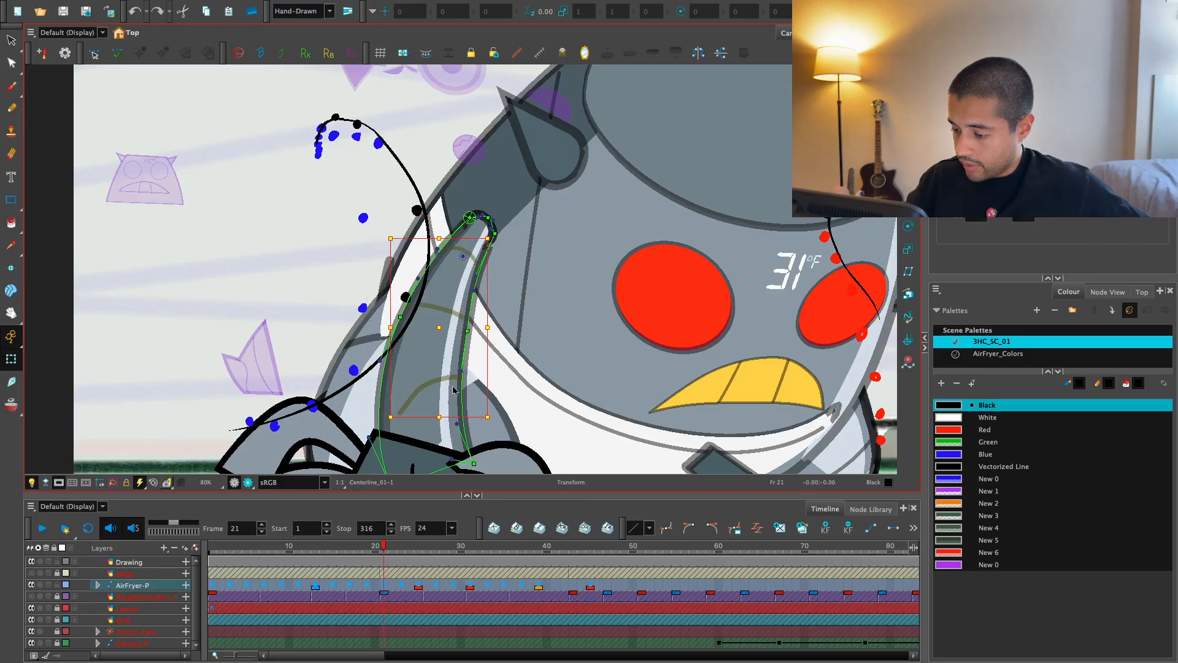
key("2")
left_click_drag(490, 403, 458, 411)
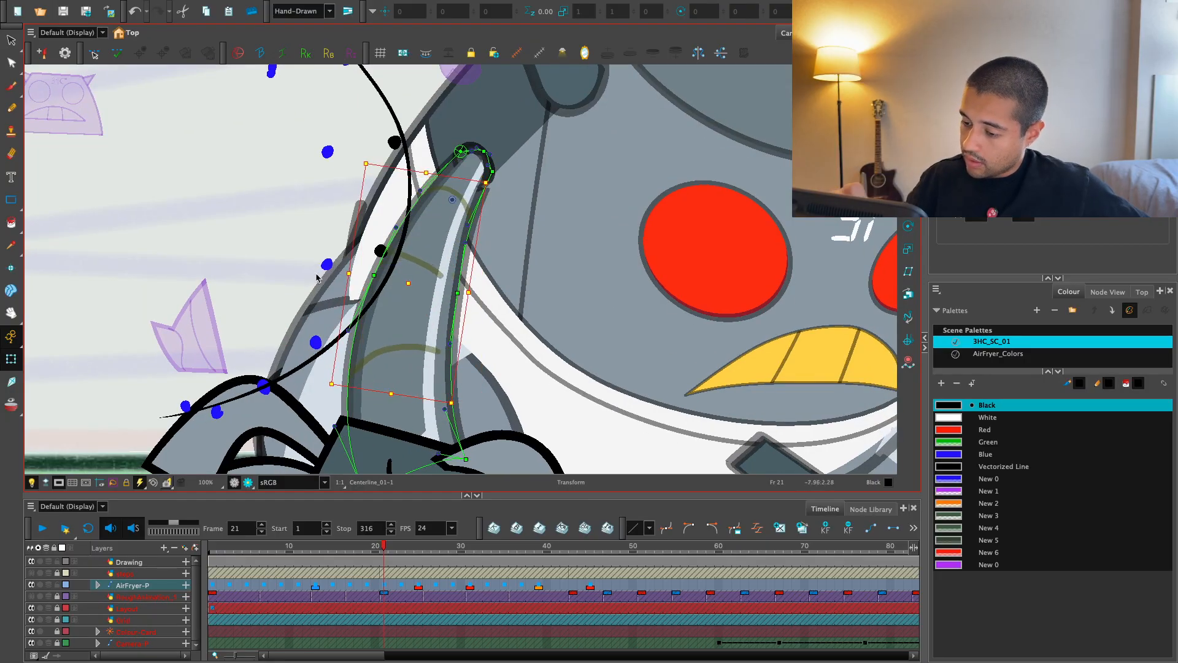
- Reshape the lowest crease line into an even arch spanning the left-side arm's width at frame 21
key("2")
left_click(431, 371)
left_click_drag(434, 372, 450, 389)
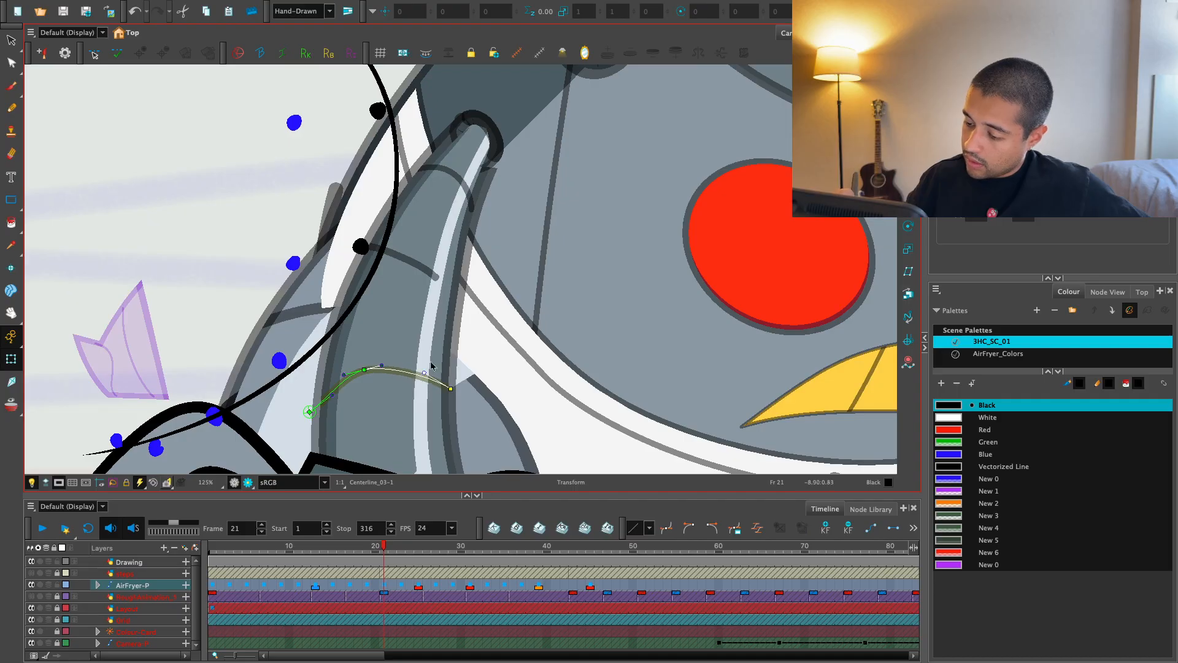
left_click_drag(332, 390, 331, 393)
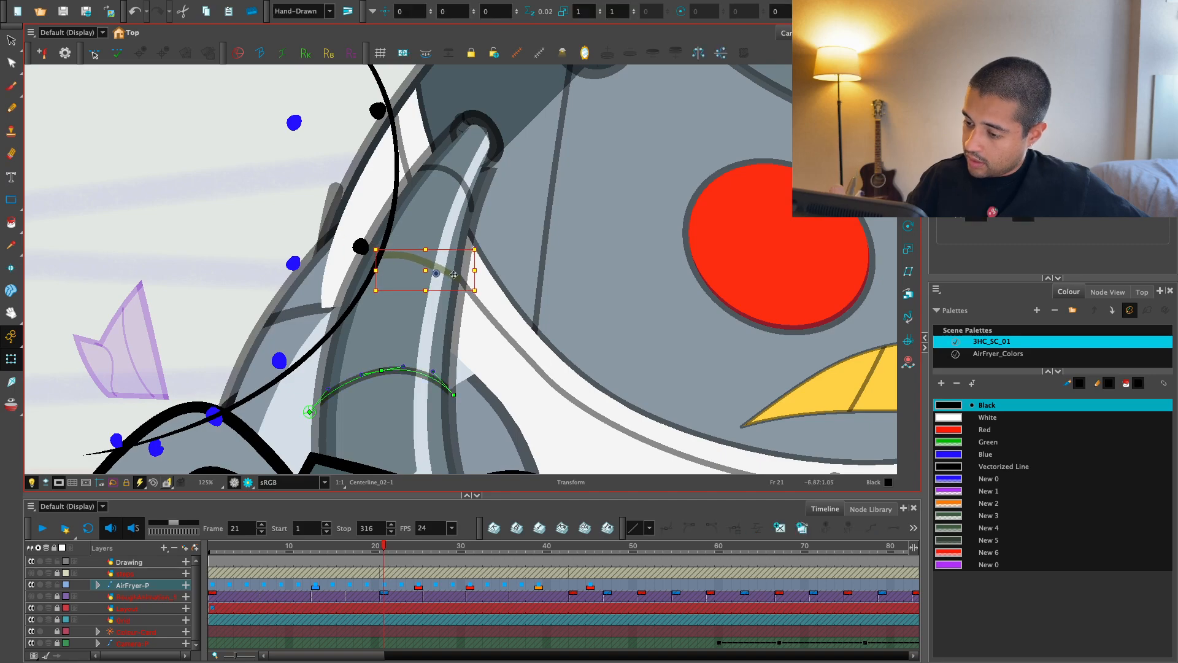
- Reshape the middle crease line at frame 21 into a rounded arch across the left-side arm
left_click(368, 267)
left_click(386, 258)
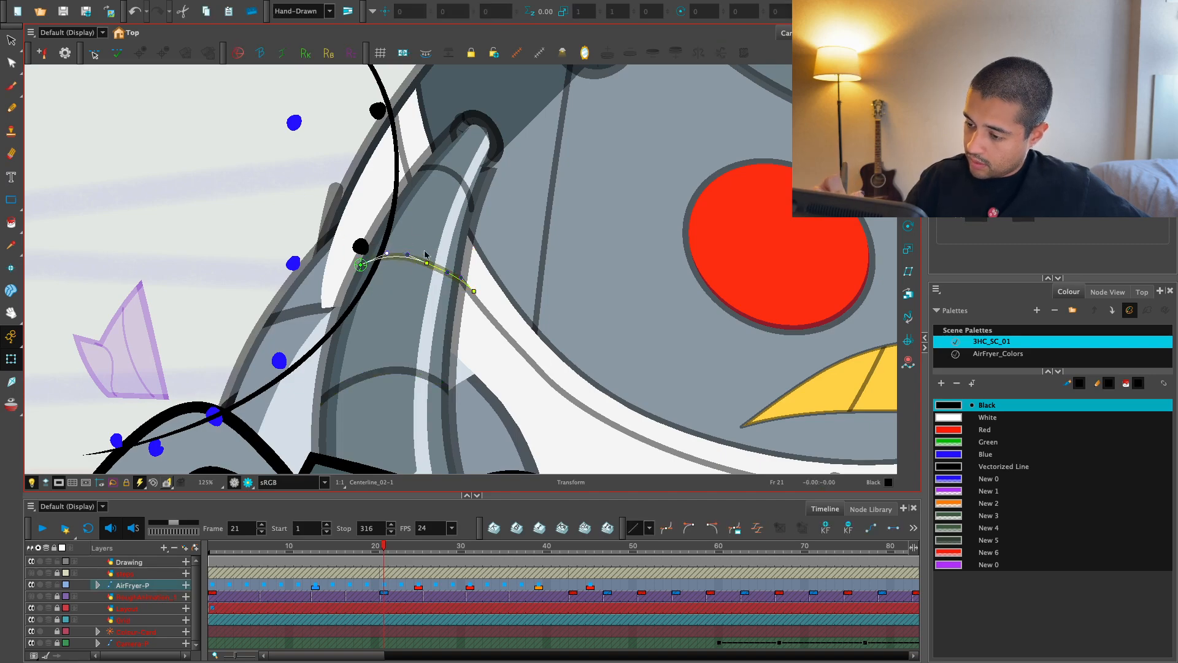
left_click_drag(425, 253, 462, 256)
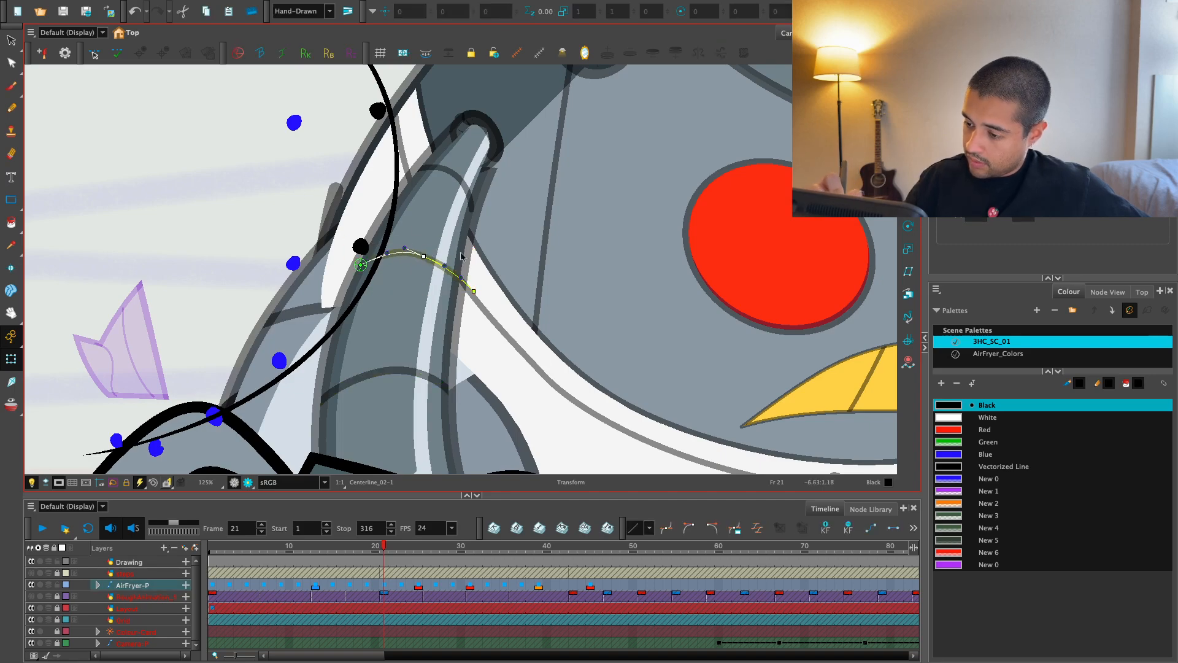
left_click(451, 173)
left_click(344, 152)
- Flip back and forth through frames 15 to 23 to check the left-side arm's motion against the black arc
key("1")
key("1")
key("1")
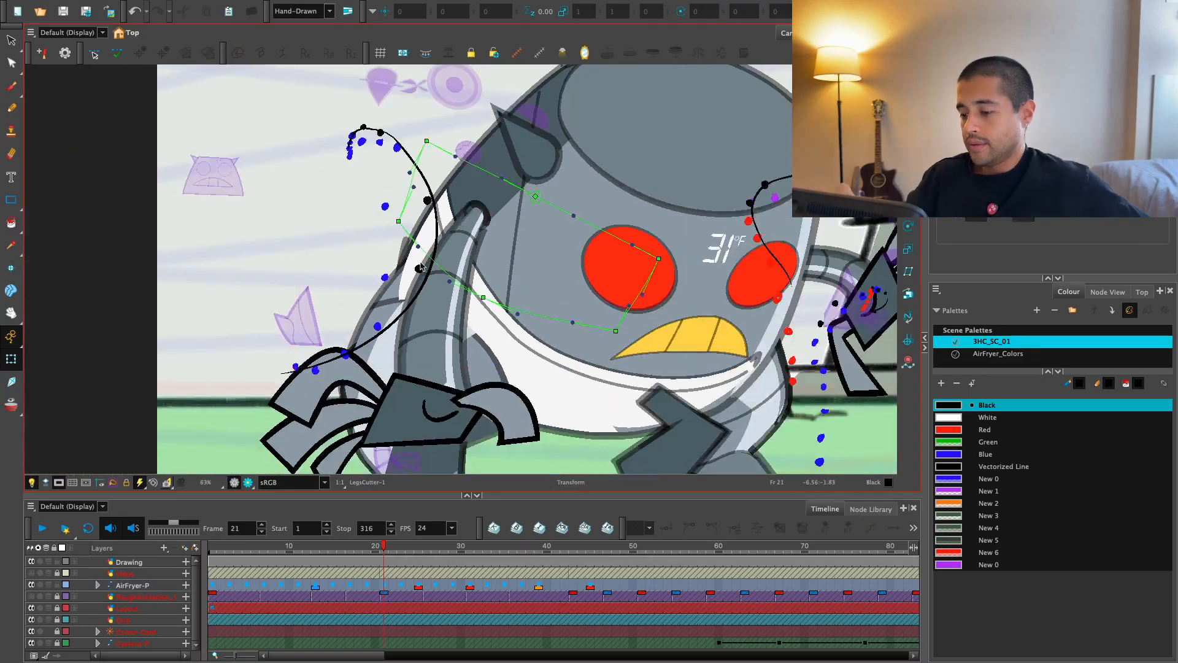
key("shift+c")
key("1")
key("2")
left_click(367, 585)
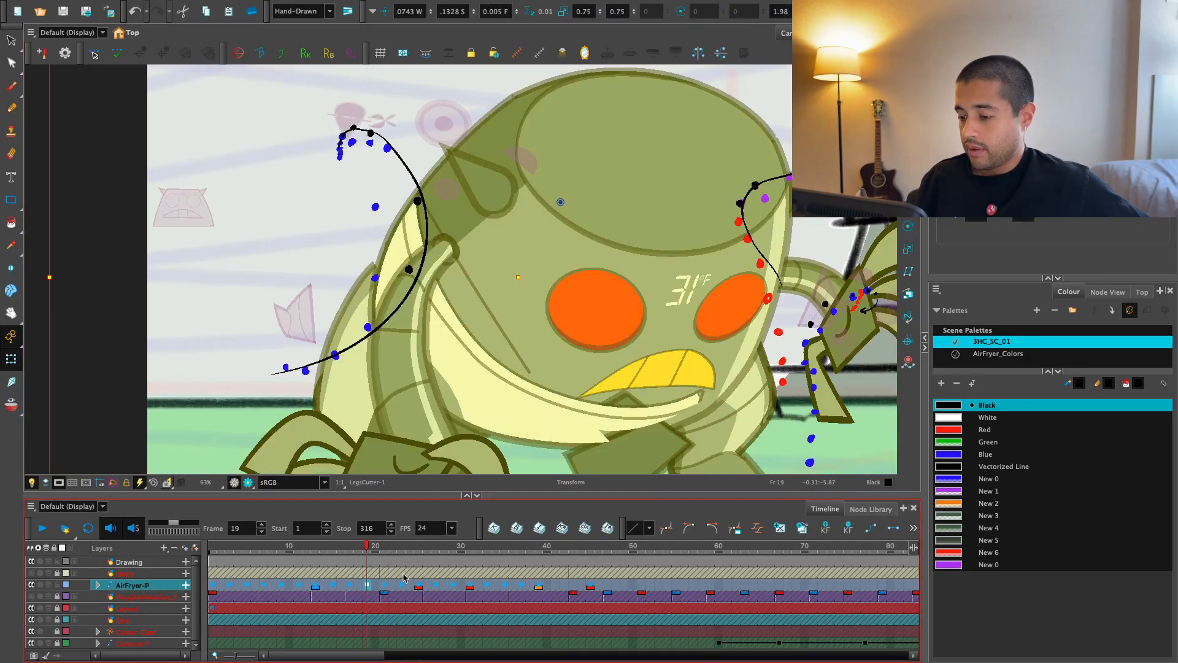
key("f")
key("f")
key("g")
key("g")
key("g")
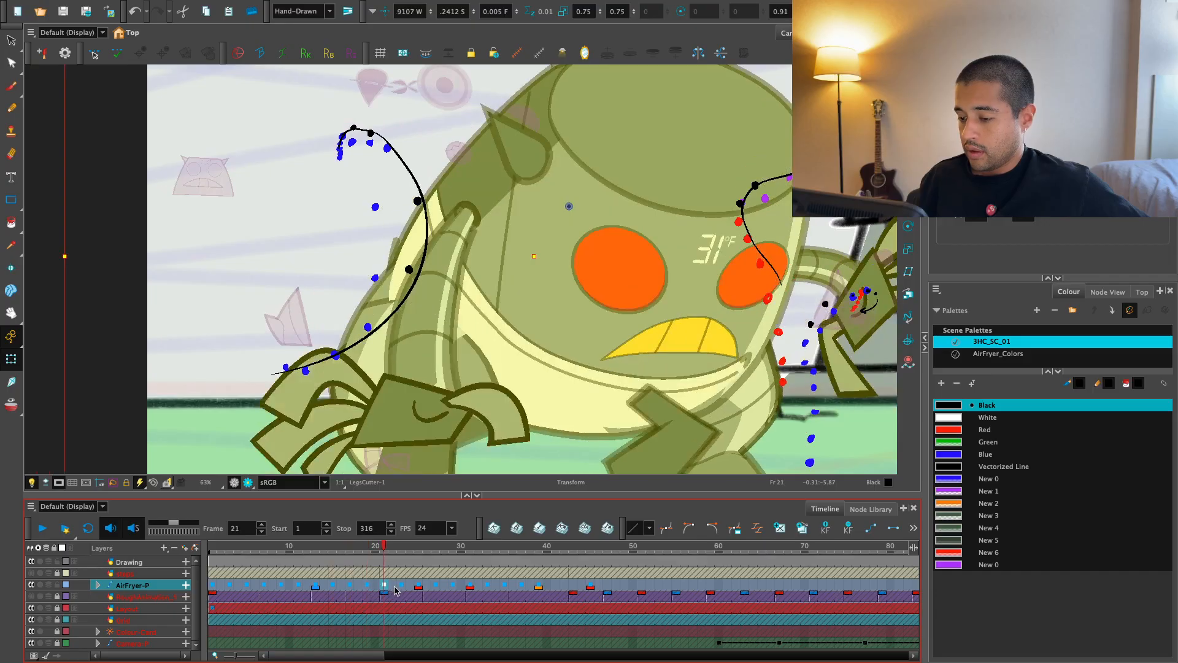
key("g")
key("g")
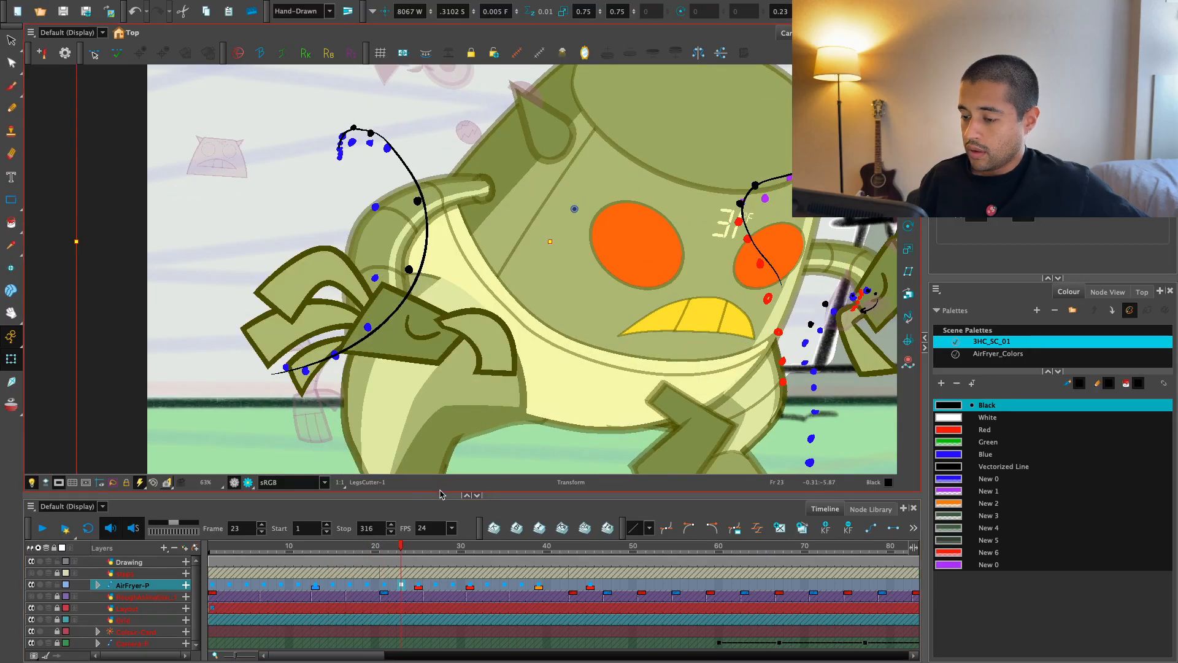
key("f")
key("f")
key("f")
key("f")
key("f")
key("f")
key("f")
key("g")
key("g")
key("g")
key("g")
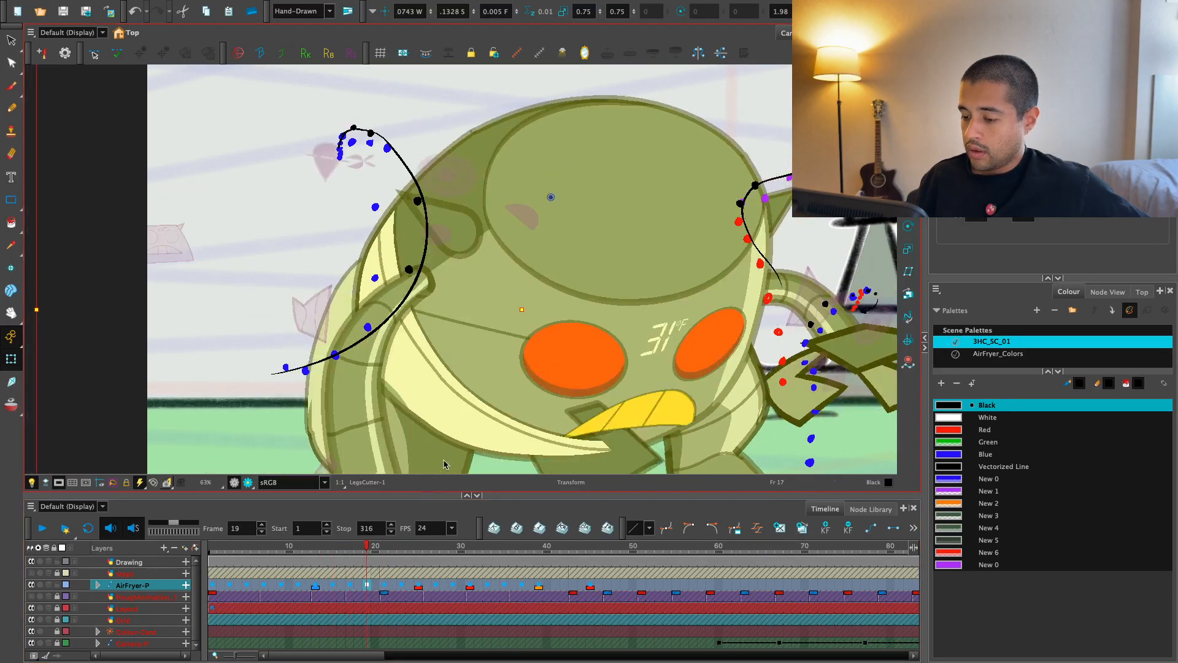
scroll(451, 457, "down", 2)
key("f")
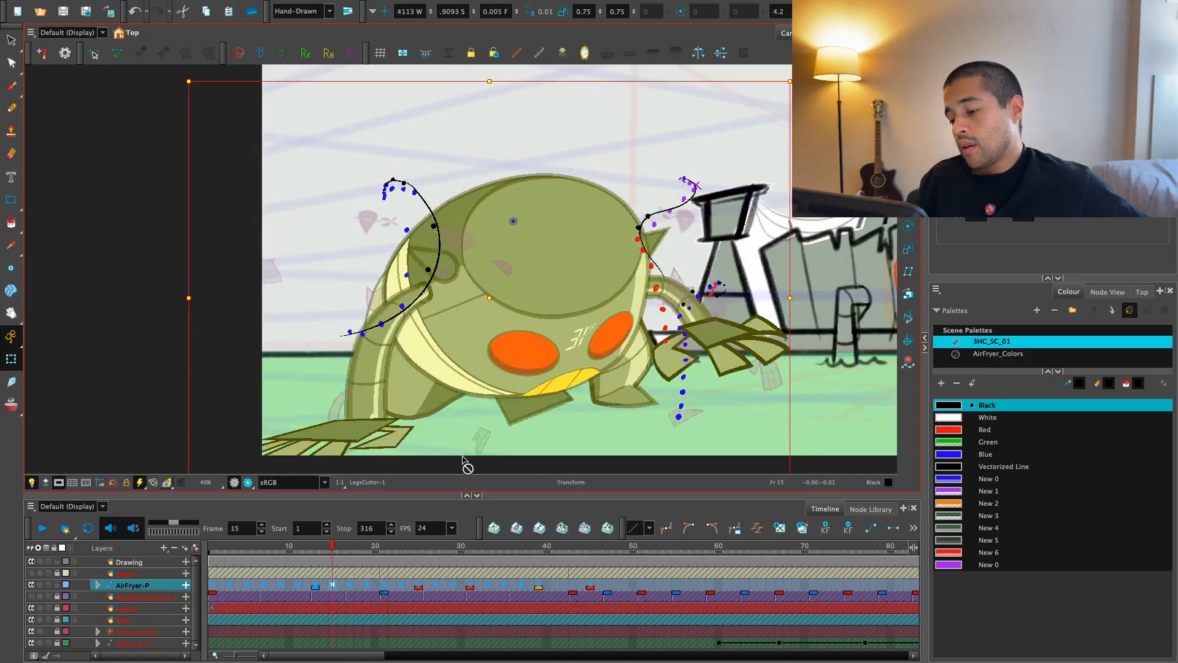
key("g")
key("f")
key("f")
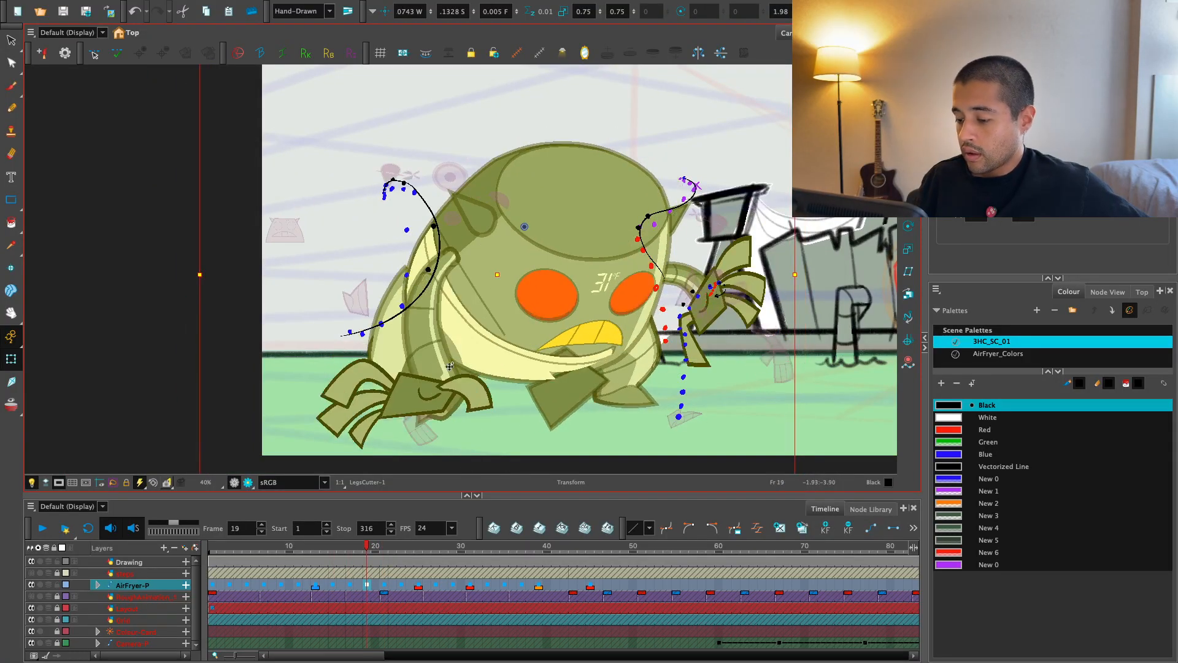
- Select the left-side arm's wrist-end control points at frame 19 and shift them slightly to refine how the arm meets the hand
left_click(459, 385)
left_click(424, 396)
left_click(461, 382, "shift")
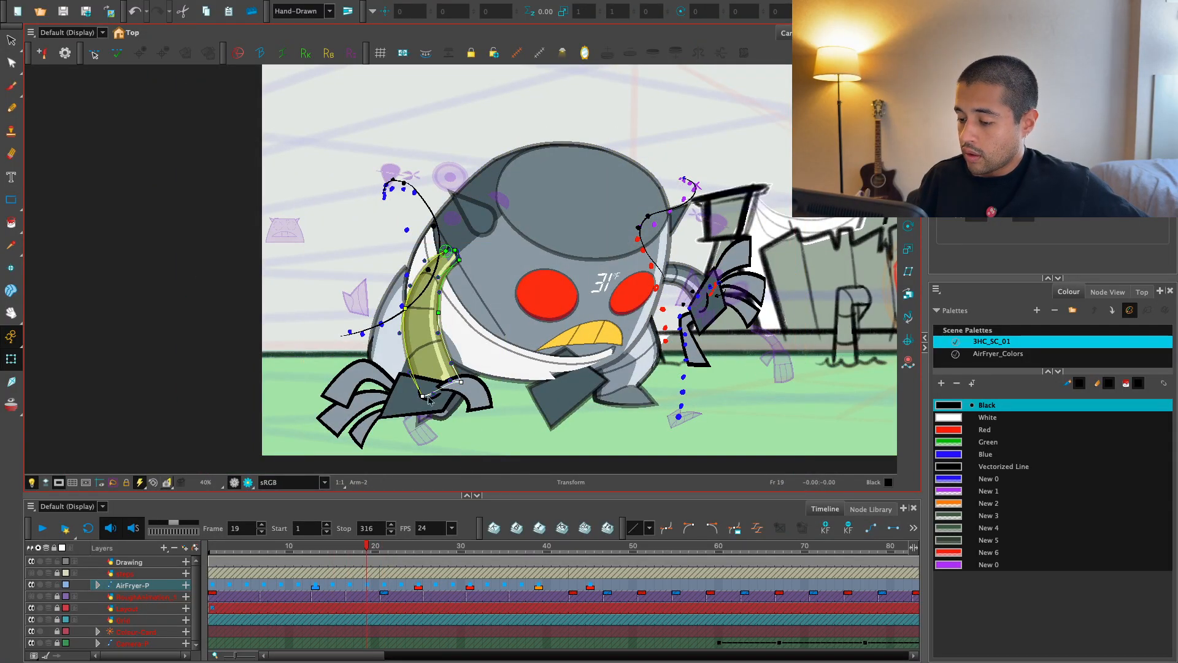
left_click_drag(419, 398, 415, 400)
- Reshape the lowest crease line on the left-side arm at frame 19 into an arch across the forearm
scroll(427, 385, "up", 2)
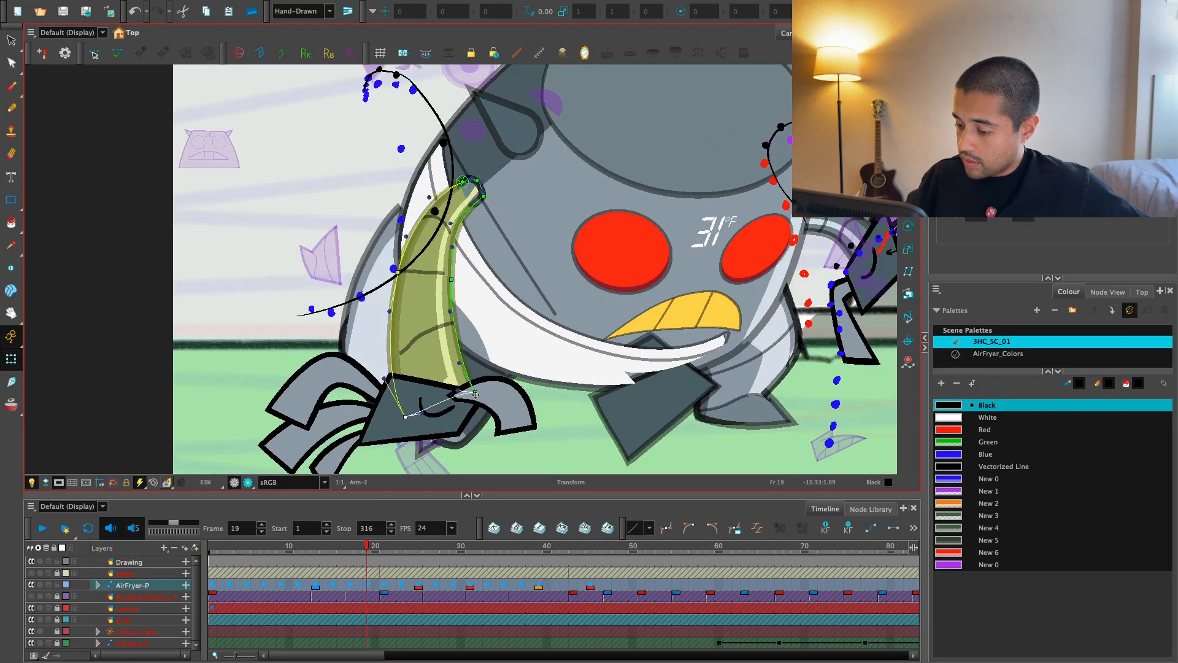
scroll(454, 288, "up", 2)
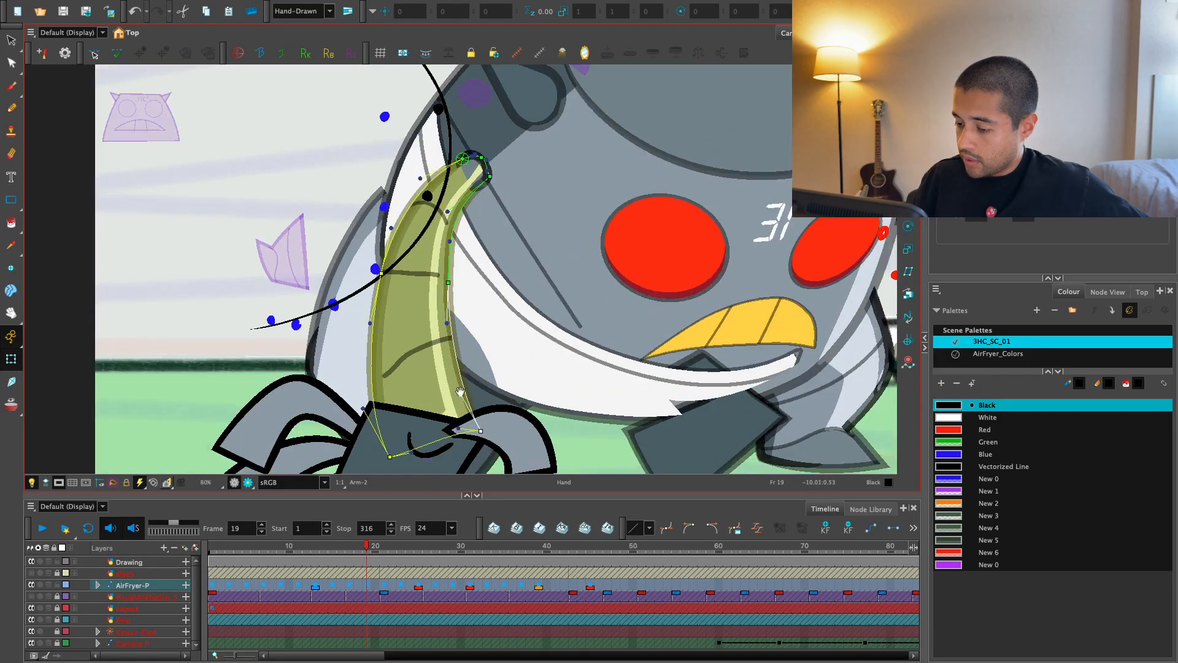
left_click(434, 349)
left_click(397, 376)
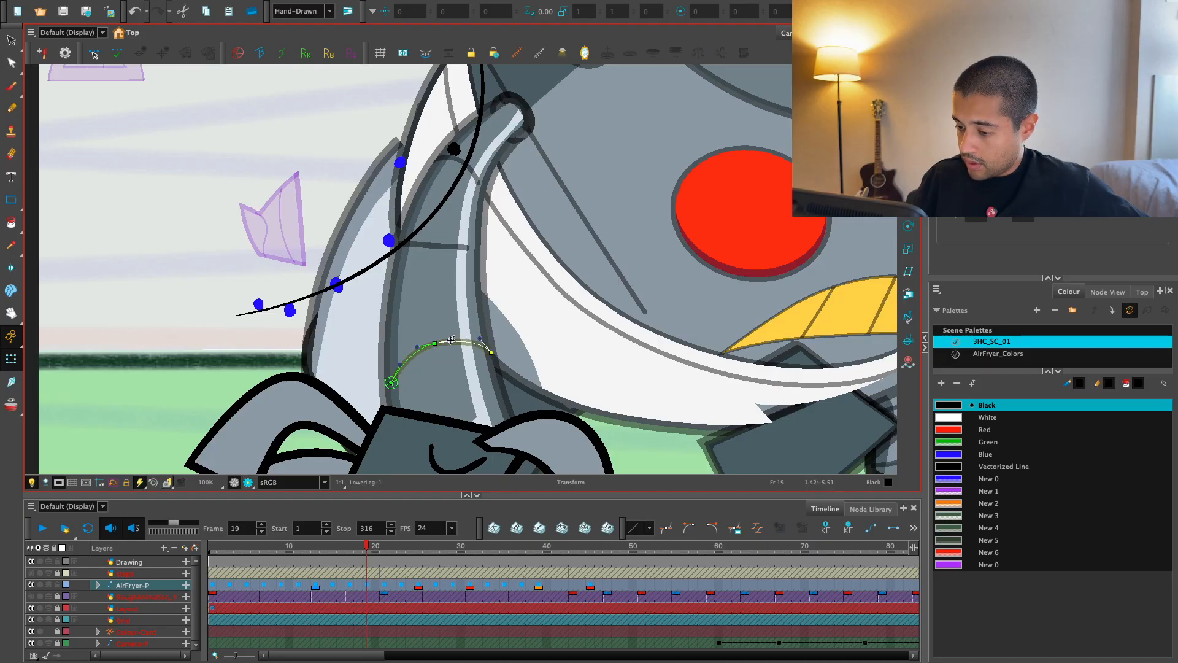
- Curve the middle crease line at frame 19 into an arch across the left-side arm and select the upper crease line
left_click(450, 246)
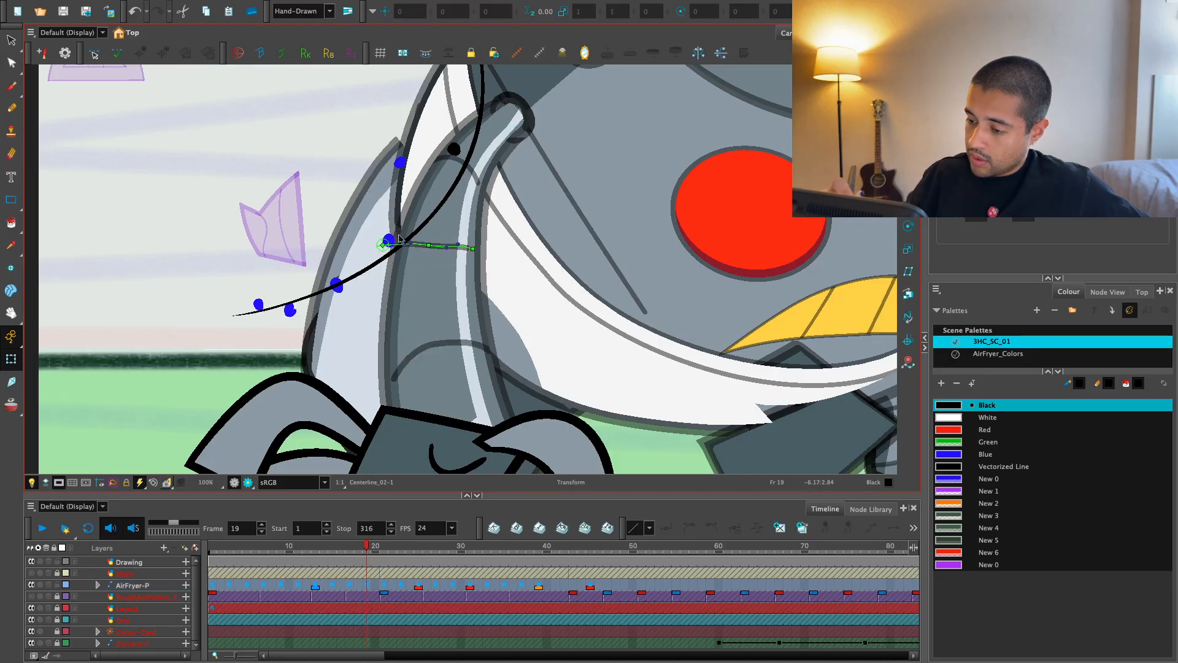
left_click(411, 248)
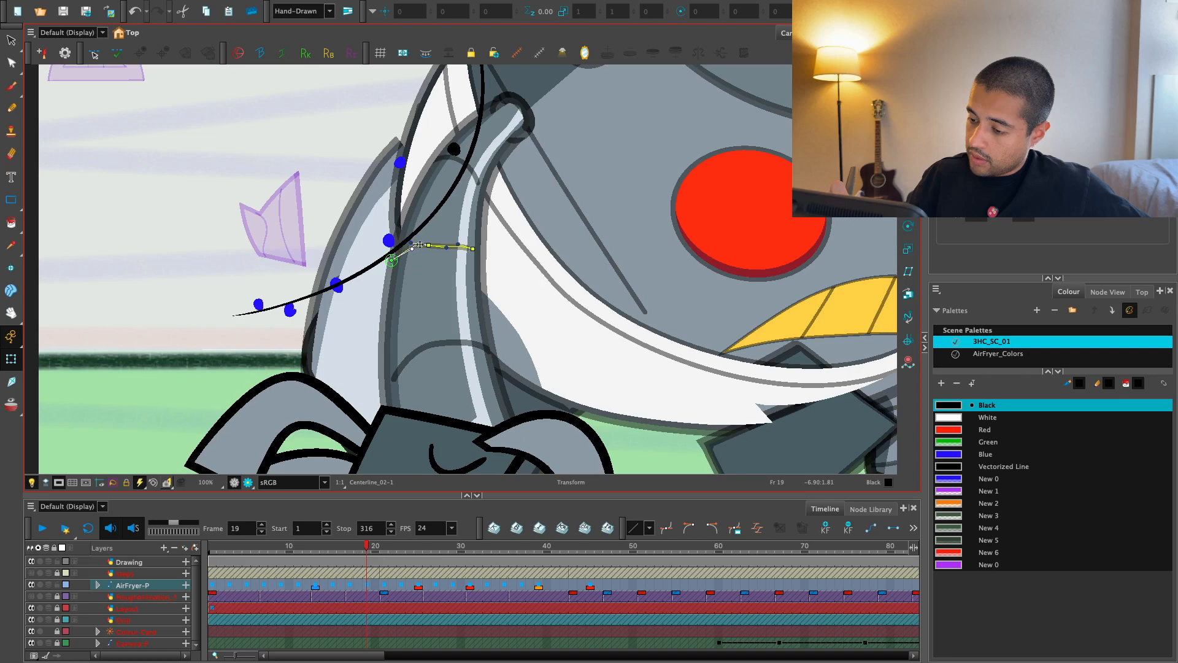
left_click(394, 265)
key("Escape")
key("2")
left_click_drag(490, 185, 473, 263)
left_click(450, 245)
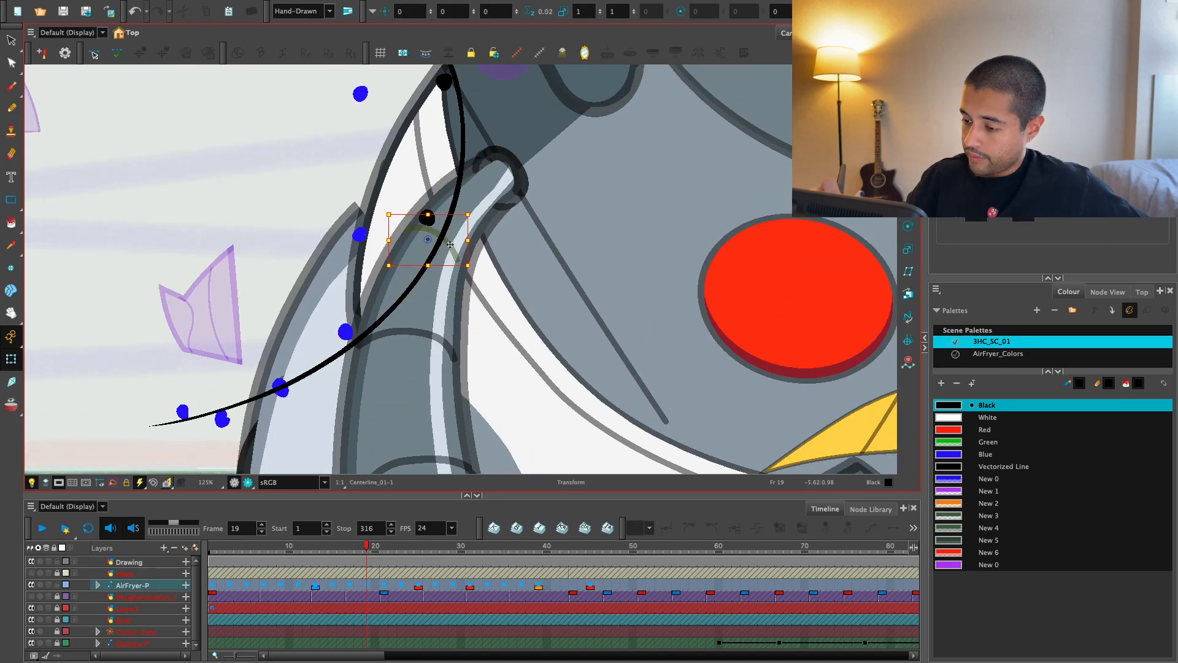
- Flip through the poses from frame 17 to 23 and play the animation to check the left-side arm's corrected motion
key("1")
key("1")
left_click(350, 584)
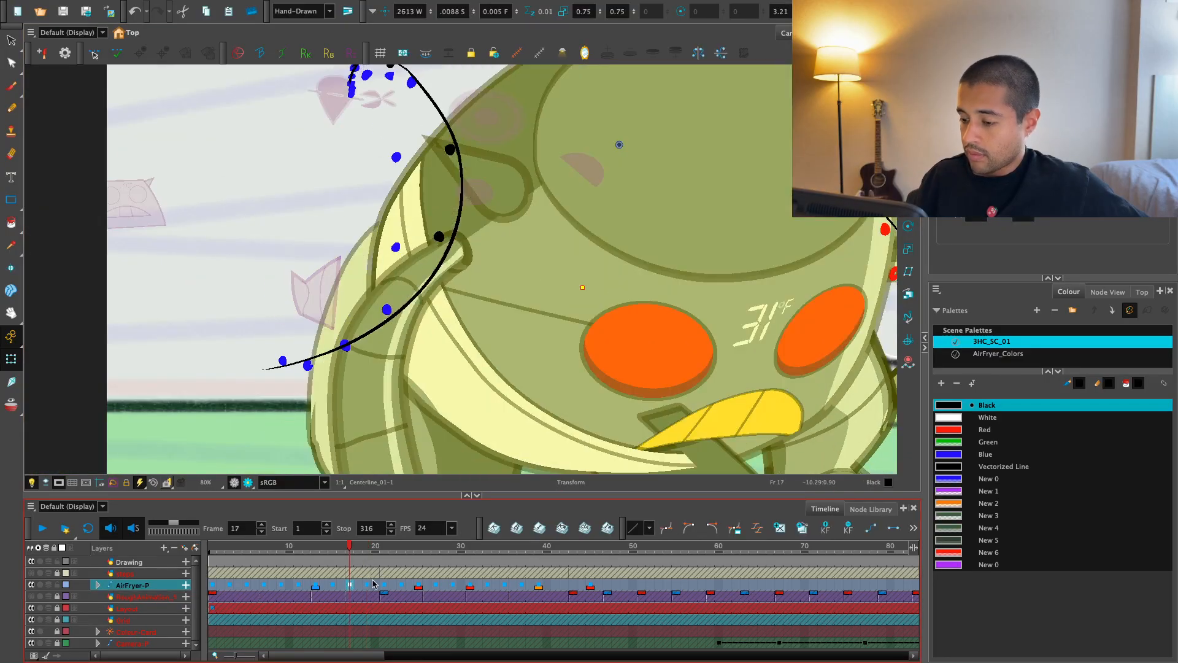
left_click_drag(372, 583, 379, 591)
key("g")
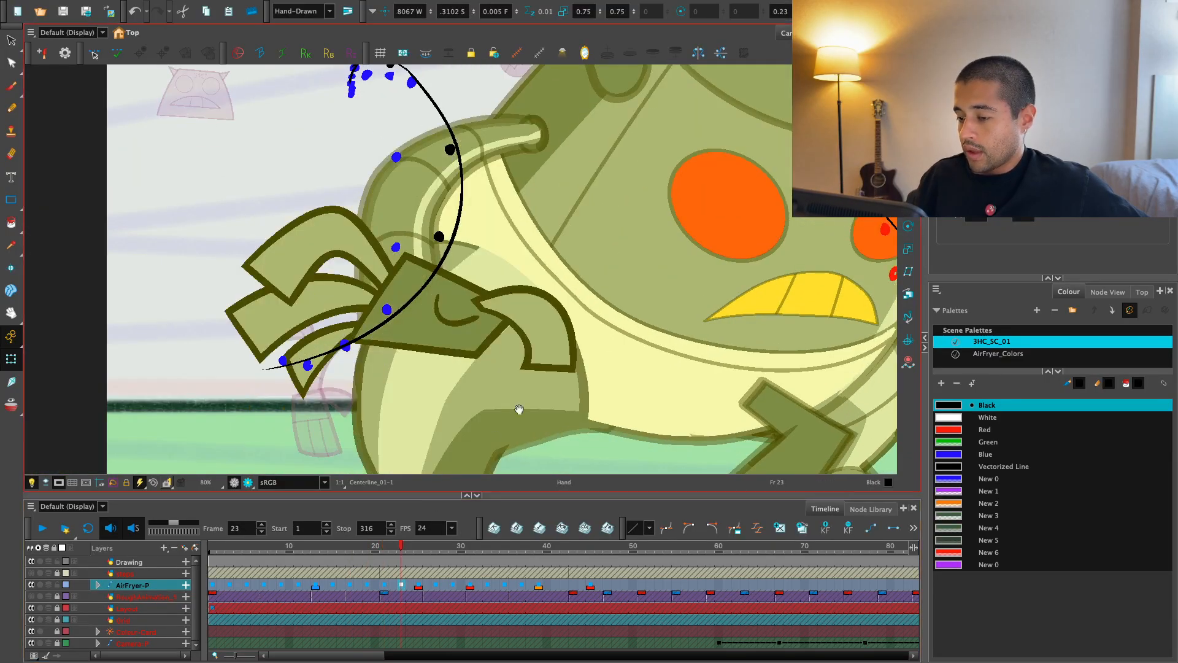
left_click_drag(518, 410, 508, 444)
key("1")
key("1")
left_click_drag(331, 586, 264, 589)
key("Return")
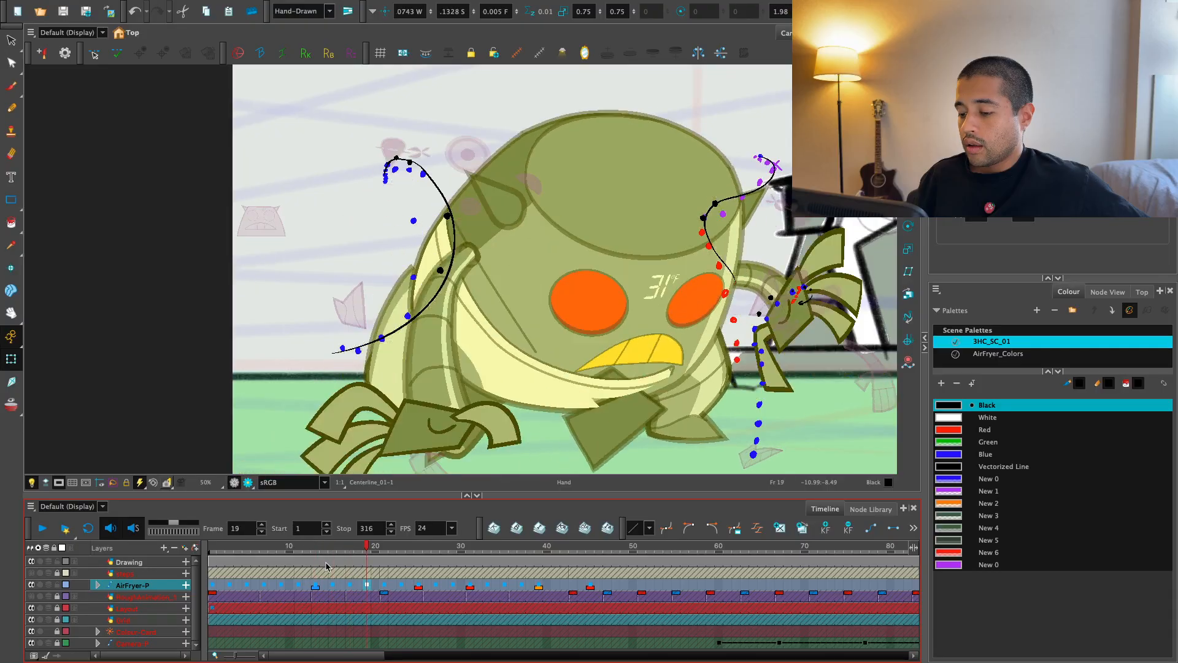
- Compare the left-side arm's bend between frames 23 and 25
key("g")
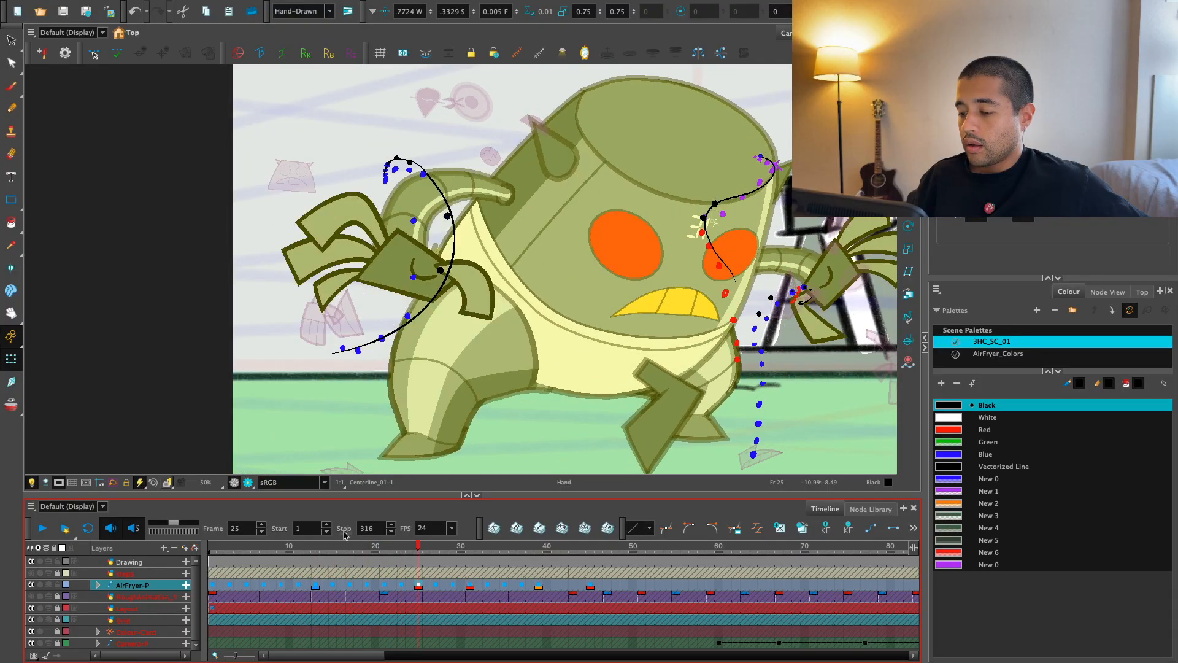
key("f")
key("f")
key("2")
key("g")
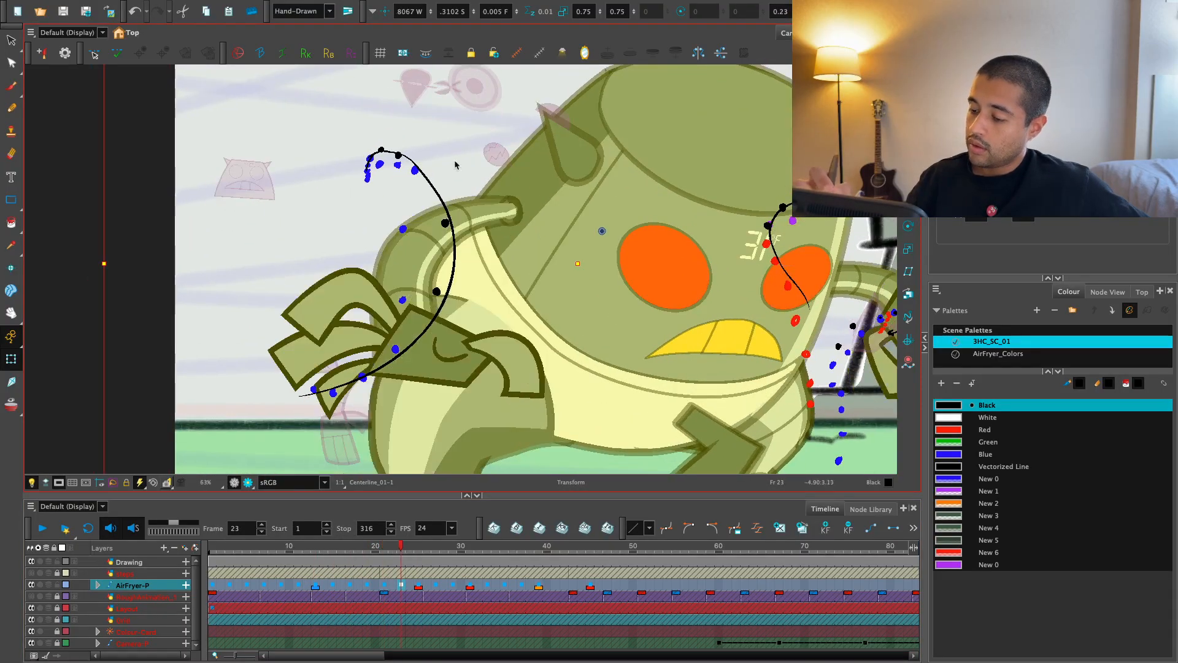
key("g")
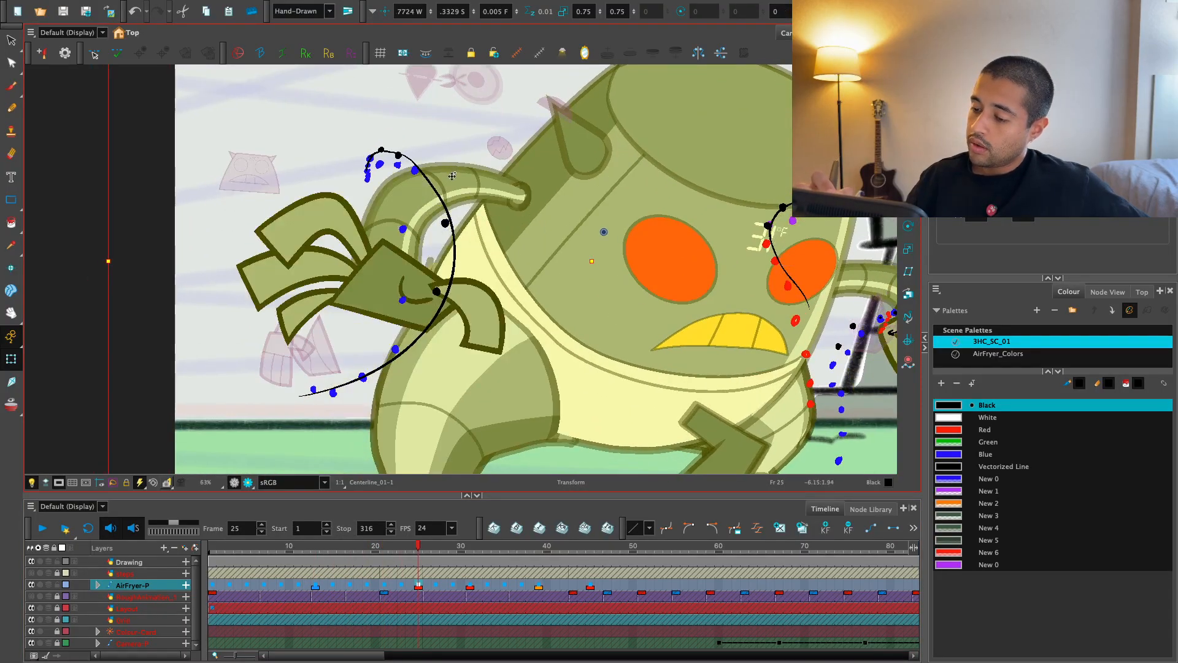
key("f")
- Reshape the left-side arm at frame 23 by moving its elbow control points inward for a gentler bend
left_click(428, 241)
key("shift+F11")
key("2")
left_click_drag(426, 249, 434, 317)
left_click(382, 296)
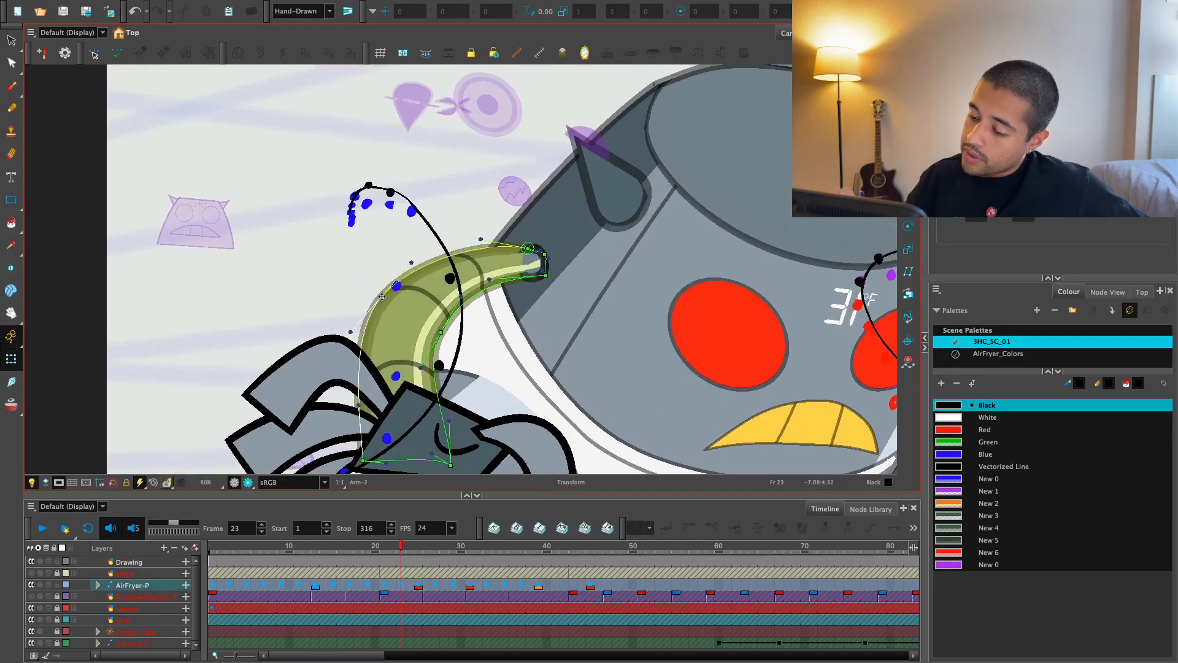
left_click(440, 333, "shift")
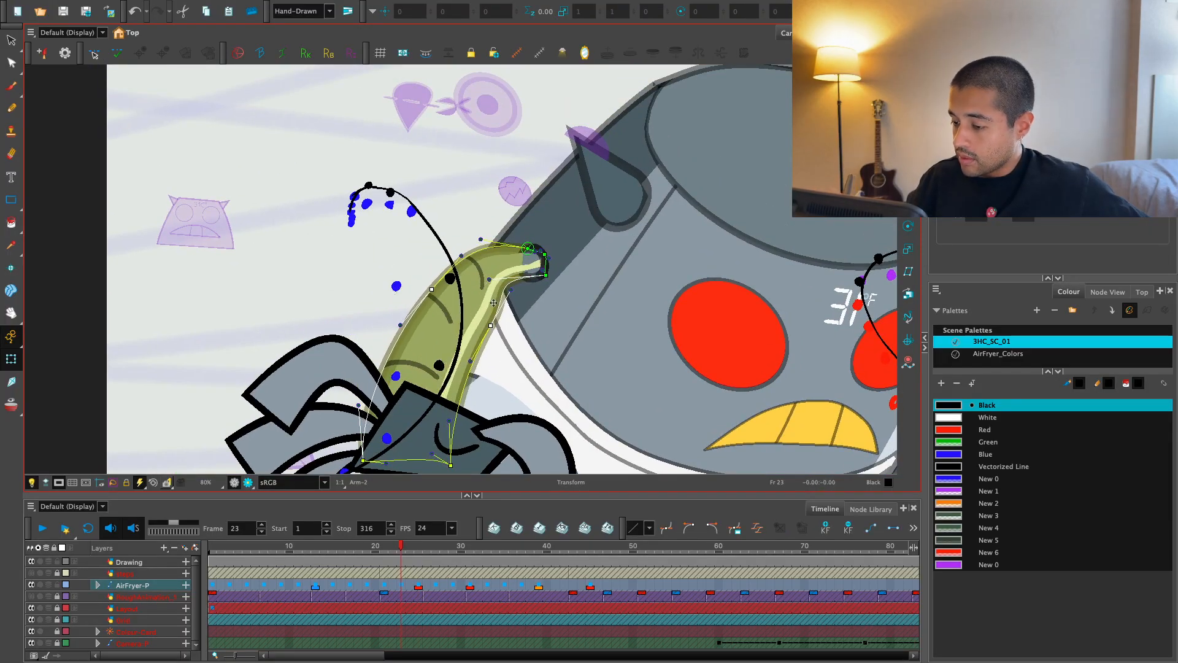
key("2")
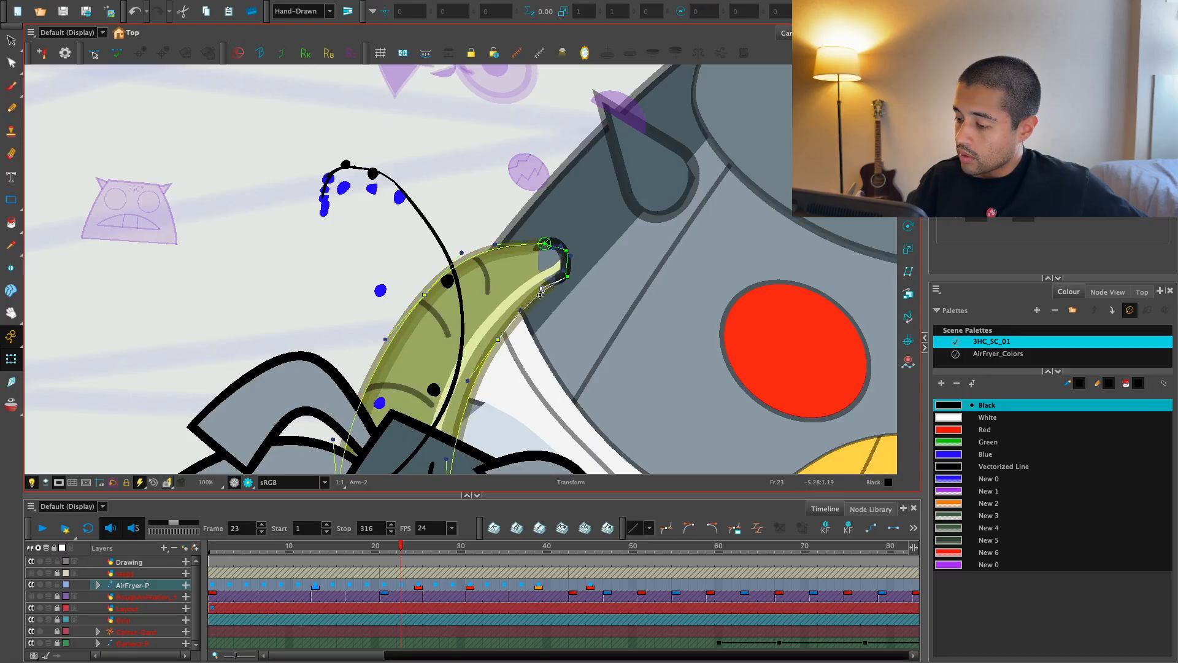
- Adjust the shoulder-end control points and curve handles of the left-side arm at frame 23 to smooth its outline
scroll(546, 244, "up", 3)
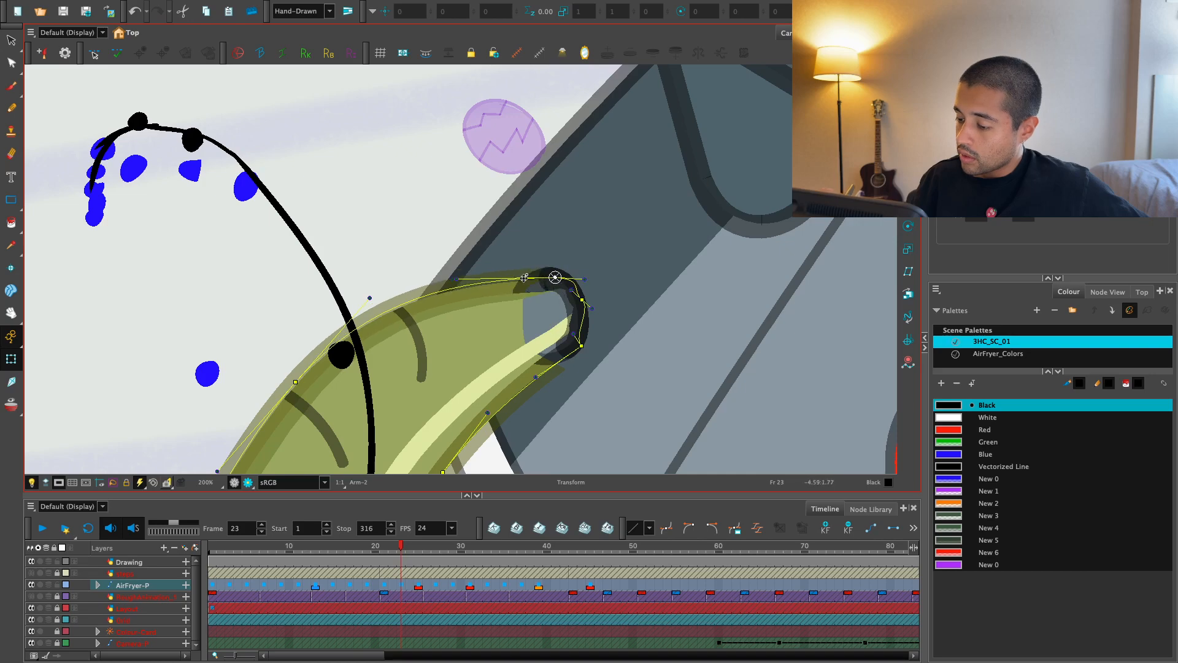
key("1")
scroll(560, 316, "down", 3)
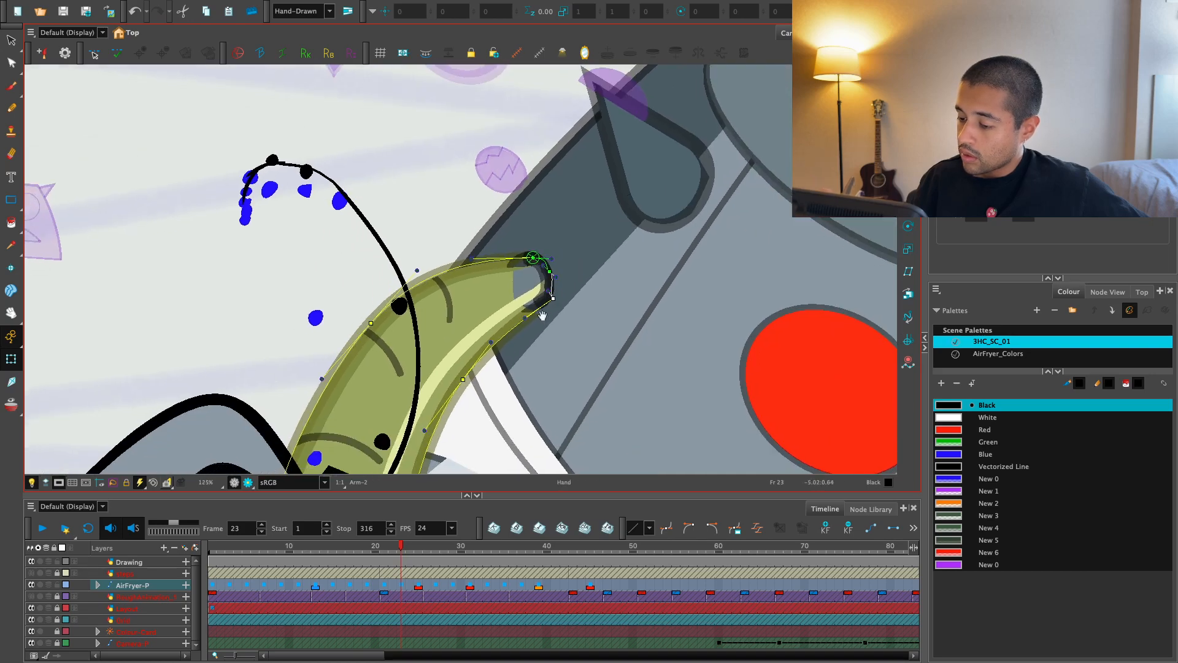
scroll(402, 305, "up", 2)
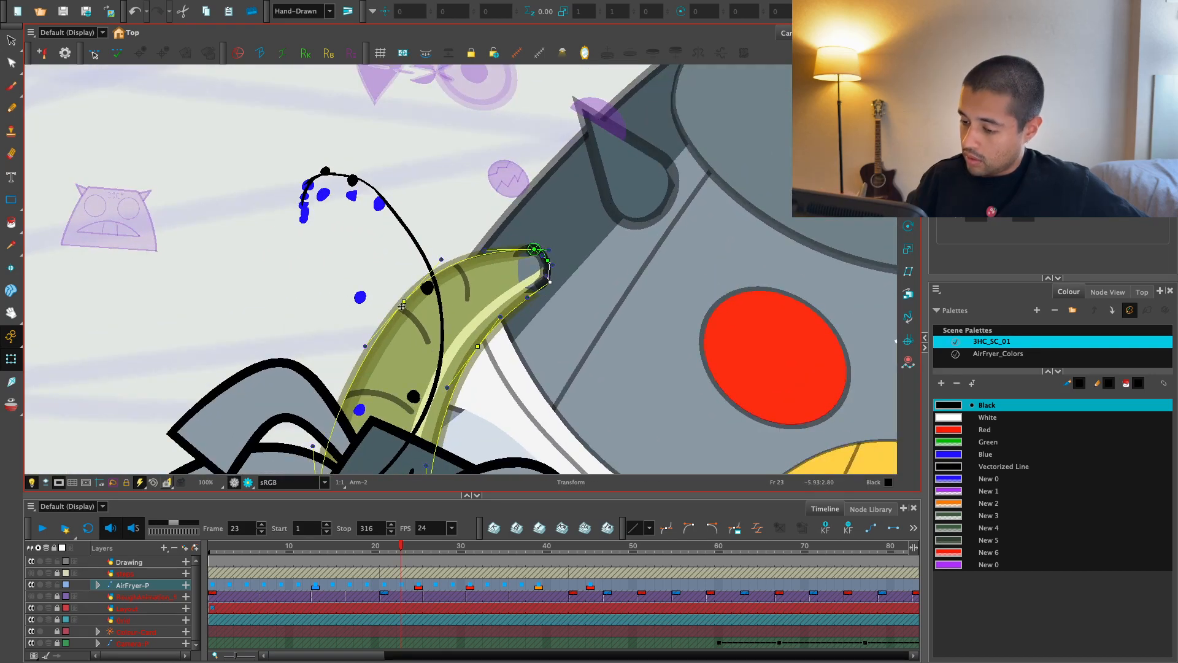
left_click(446, 266)
key("1")
left_click(412, 586)
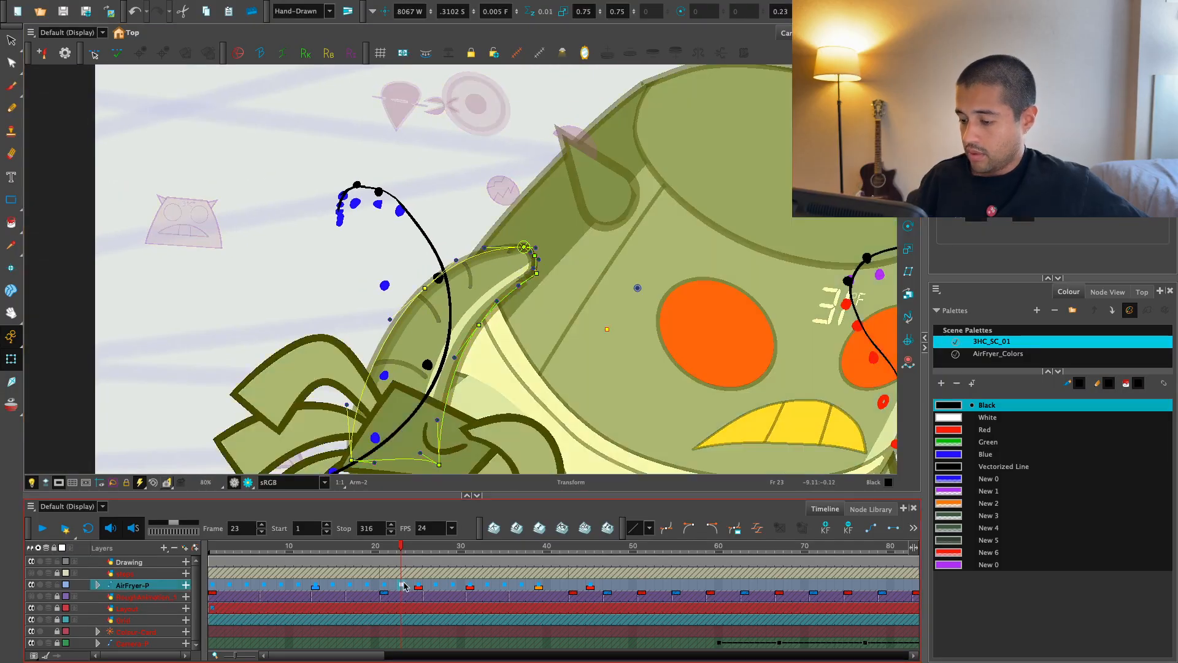
- Reshape the middle and upper crease lines at frame 23 so they arch across the left-side arm
left_click(400, 586)
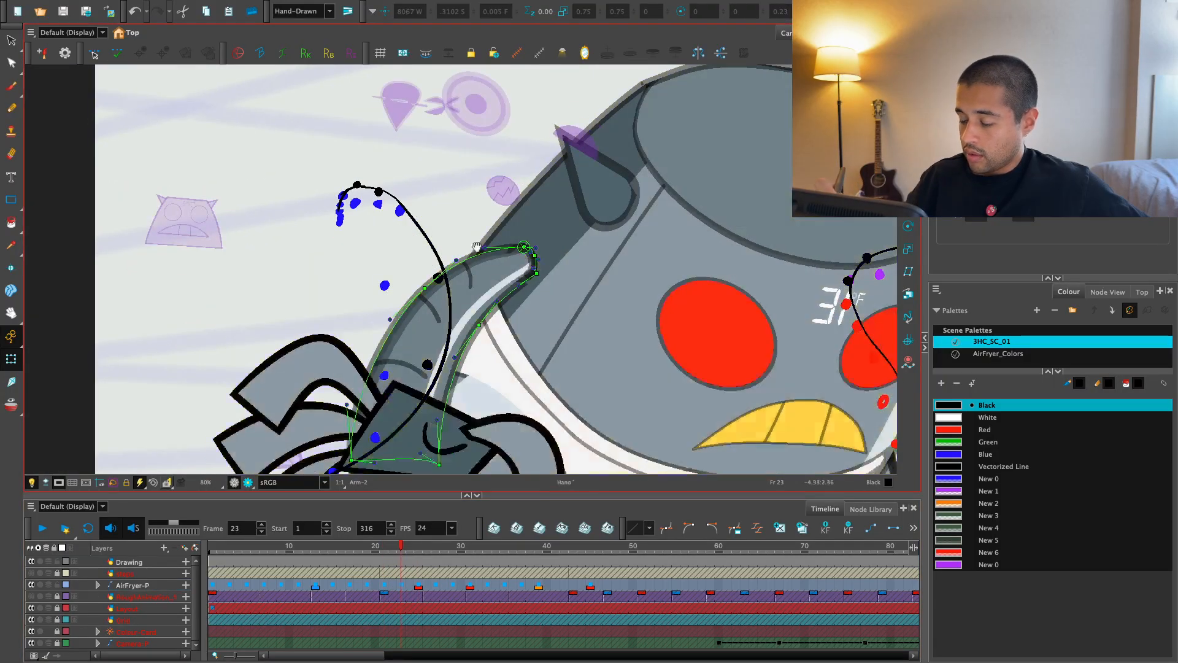
scroll(485, 306, "up", 2)
left_click(447, 321)
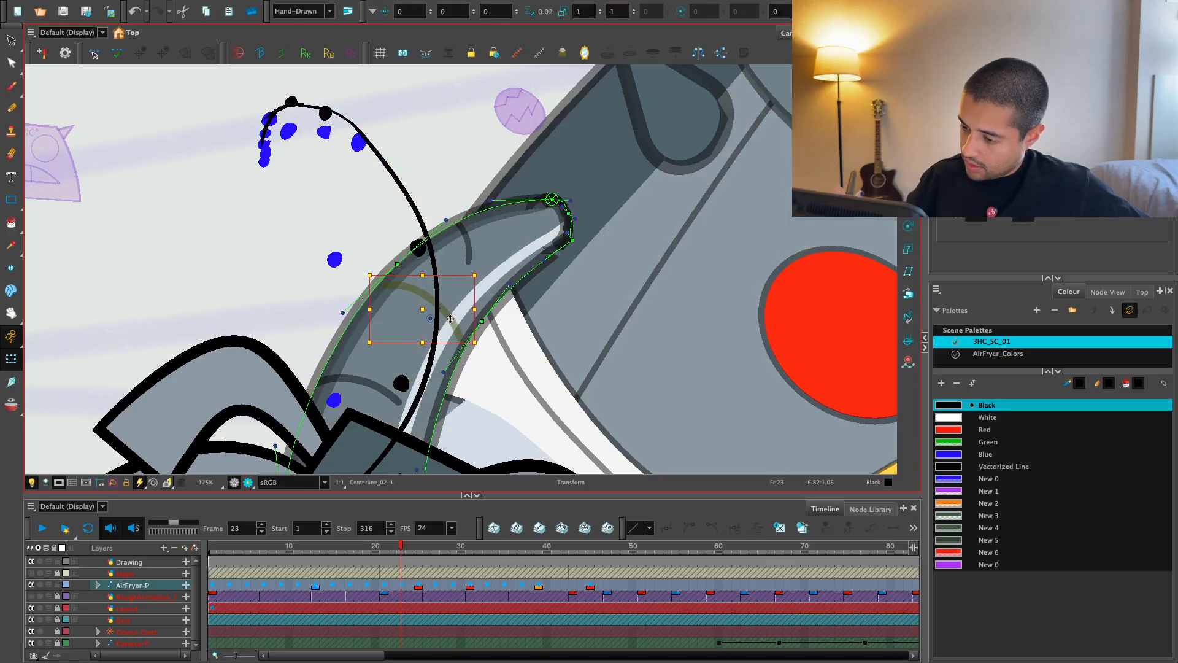
left_click(512, 271)
left_click(477, 251)
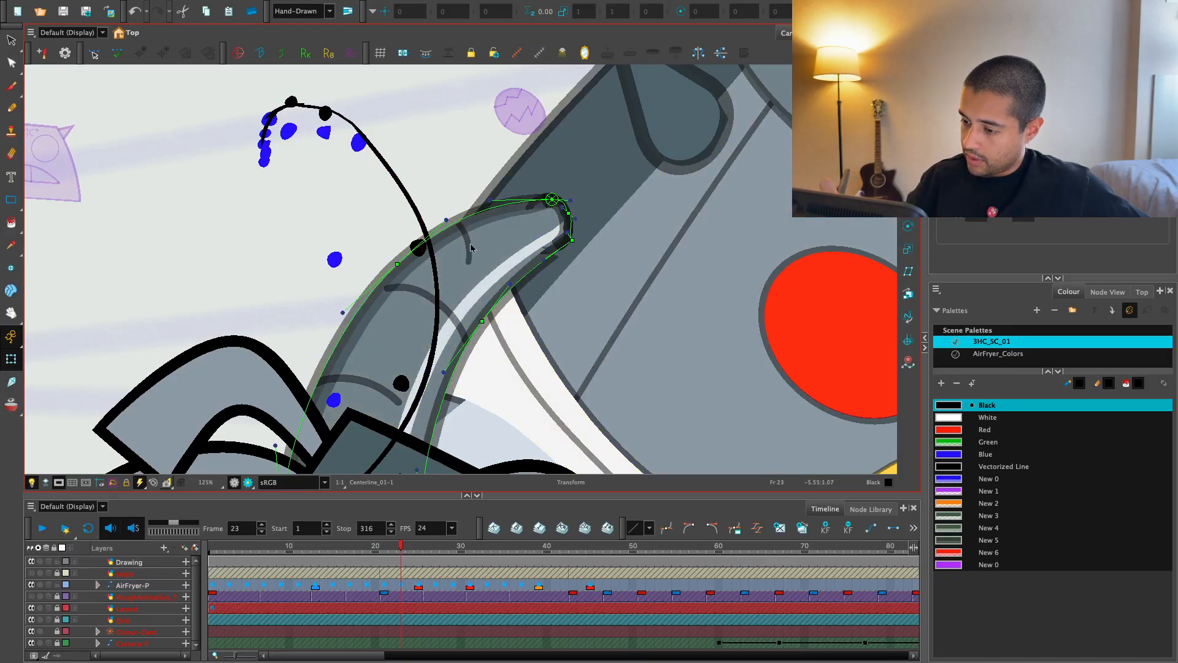
key("2")
- Extend the lowest crease line at frame 23 across the width of the left-side forearm
left_click(423, 367)
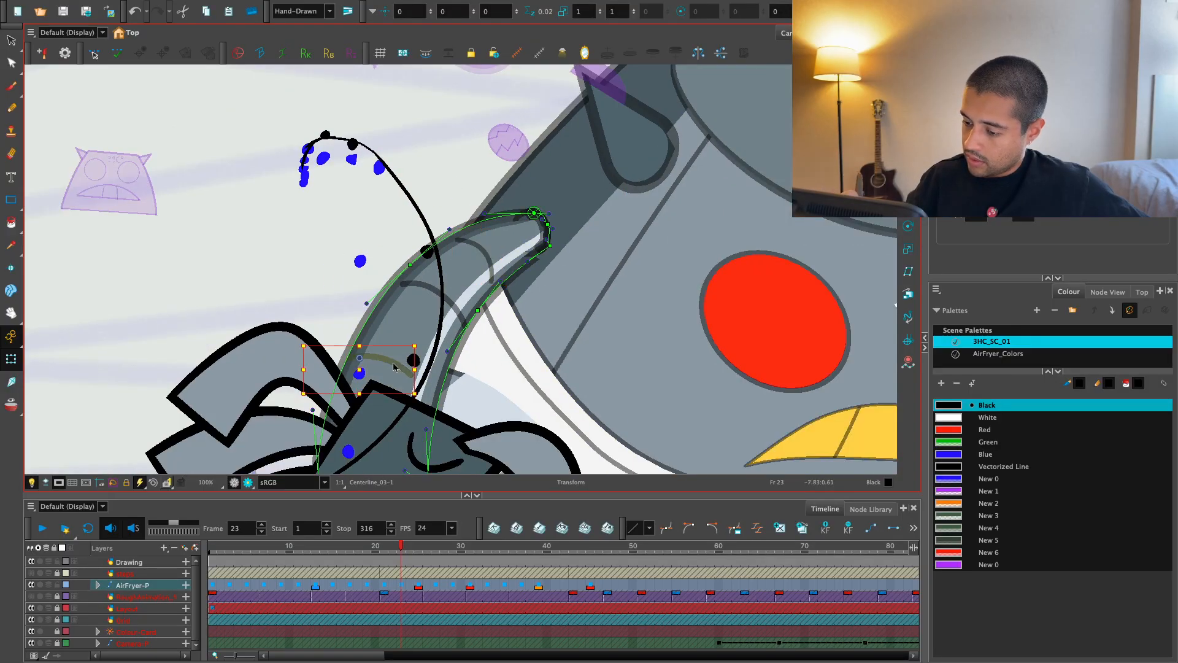
left_click(427, 369)
left_click_drag(464, 361, 414, 370)
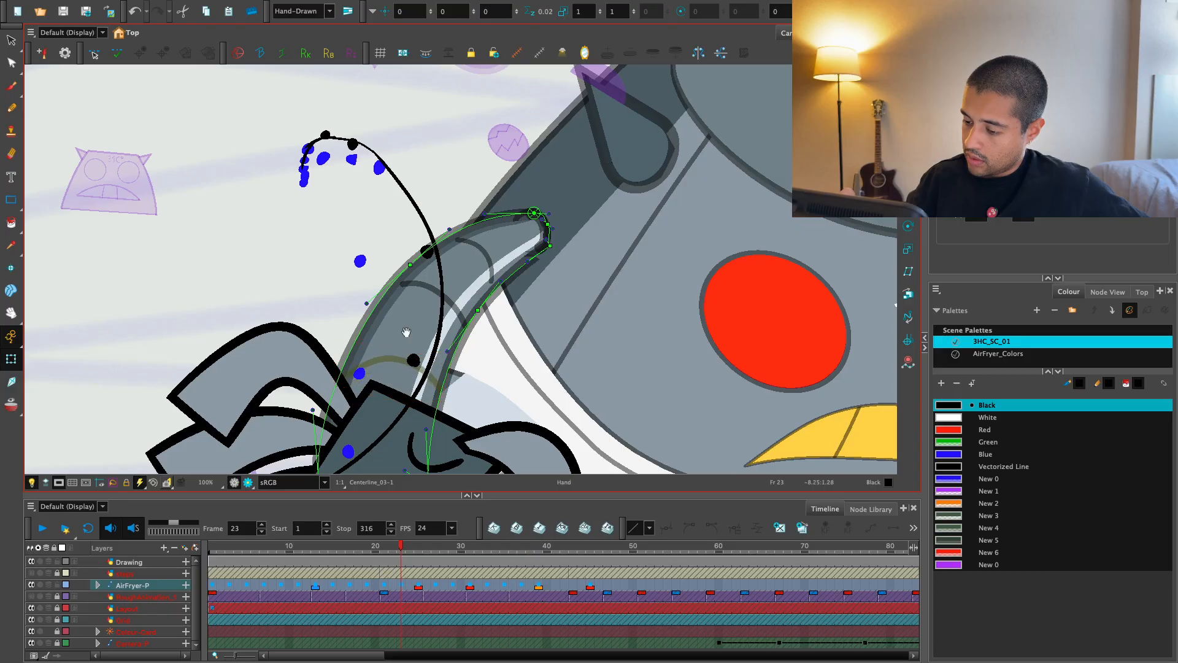
key("1")
key("Escape")
key("shift+c")
- Move the middle crease line's outer end slightly outward along the left-side arm at frame 23
key("2")
key("2")
left_click(400, 277)
key("F11")
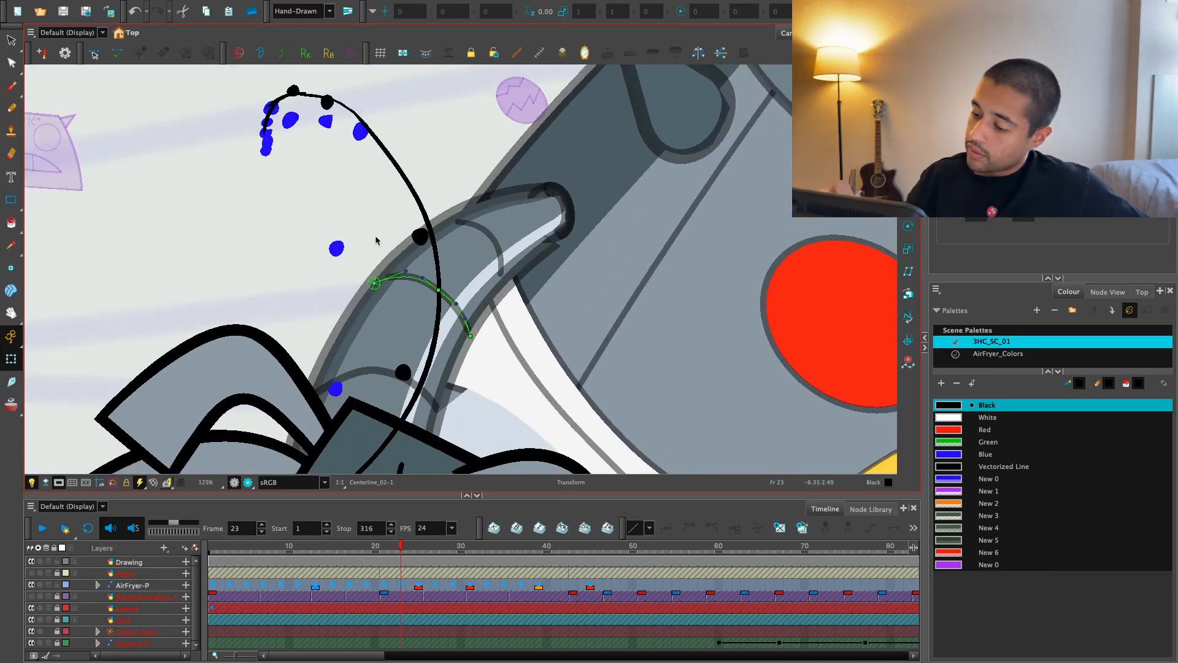
left_click_drag(374, 283, 368, 288)
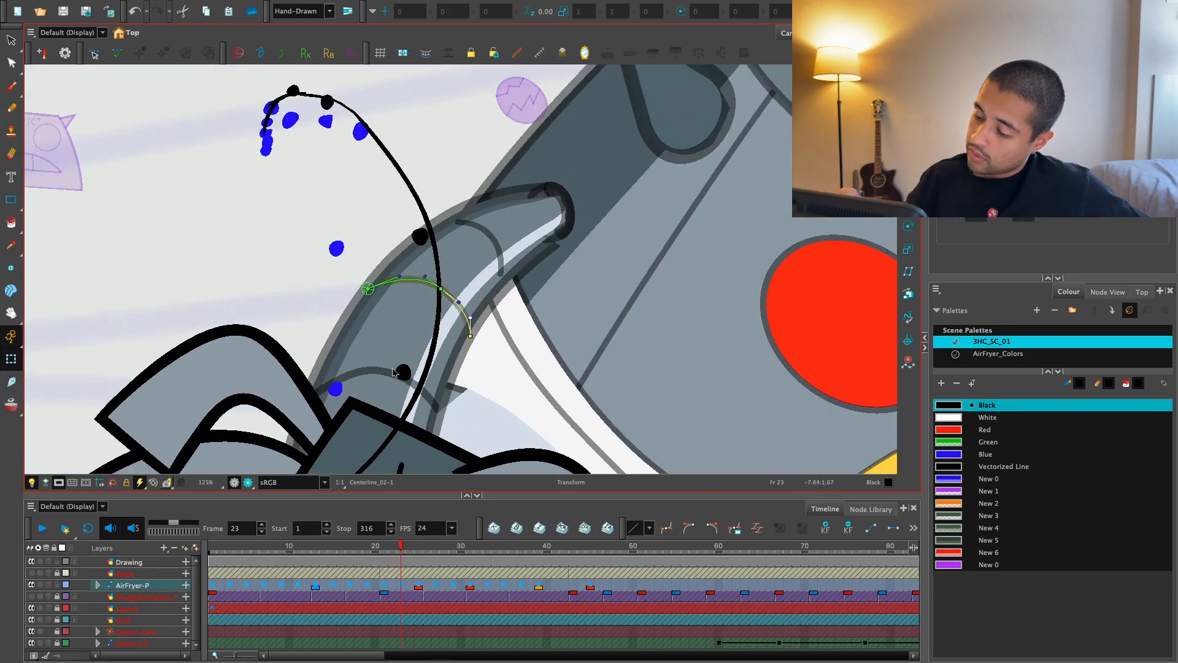
- Fine-tune the control points of the lowest and upper crease lines on the left-side arm at frame 23
left_click(393, 372)
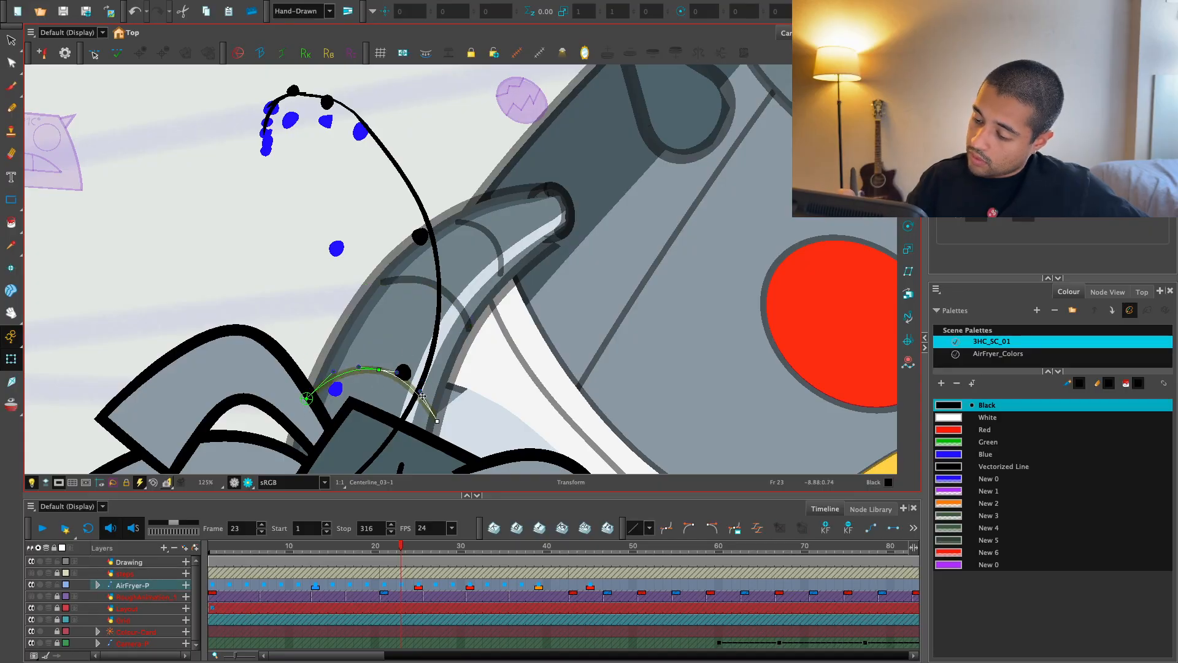
left_click(488, 236)
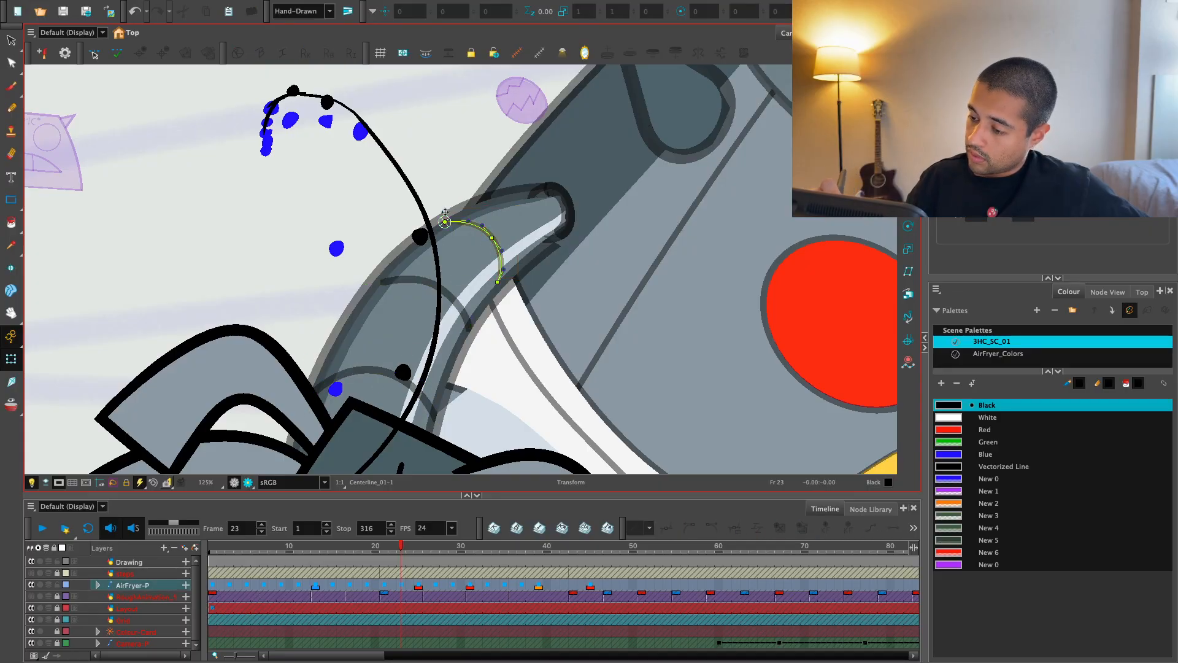
key("1")
key("1")
- Flip through the poses from frame 17 to 27 to check the left-side arm's motion
left_click(402, 585)
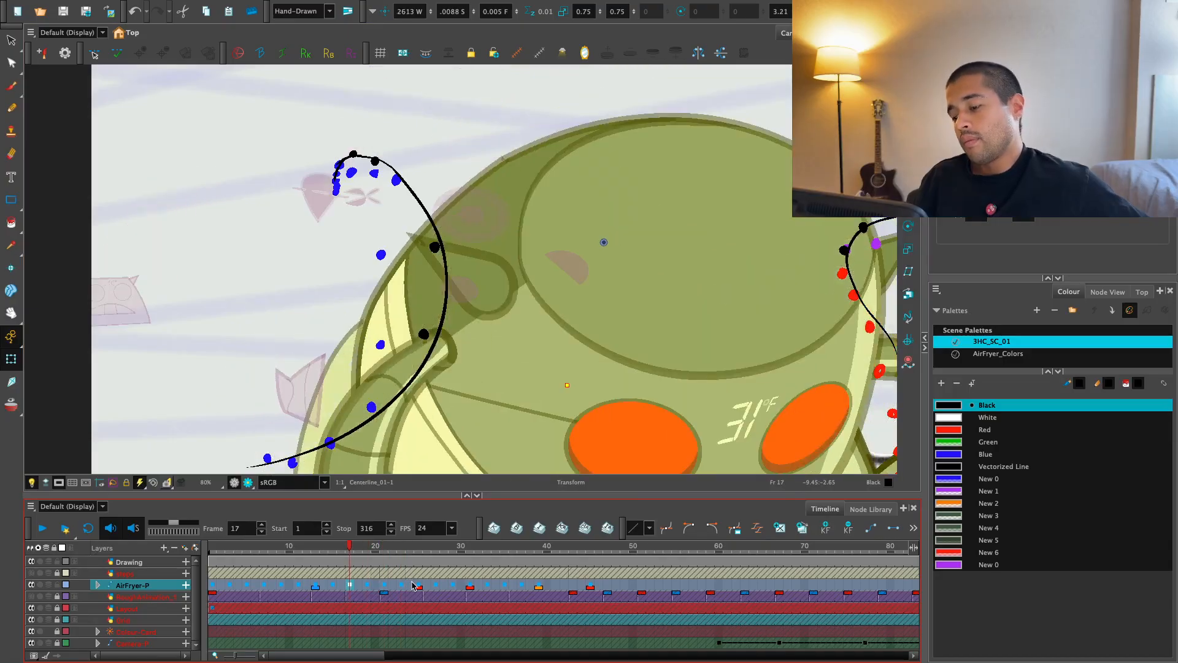
key("period")
key("period")
key("period")
key("period")
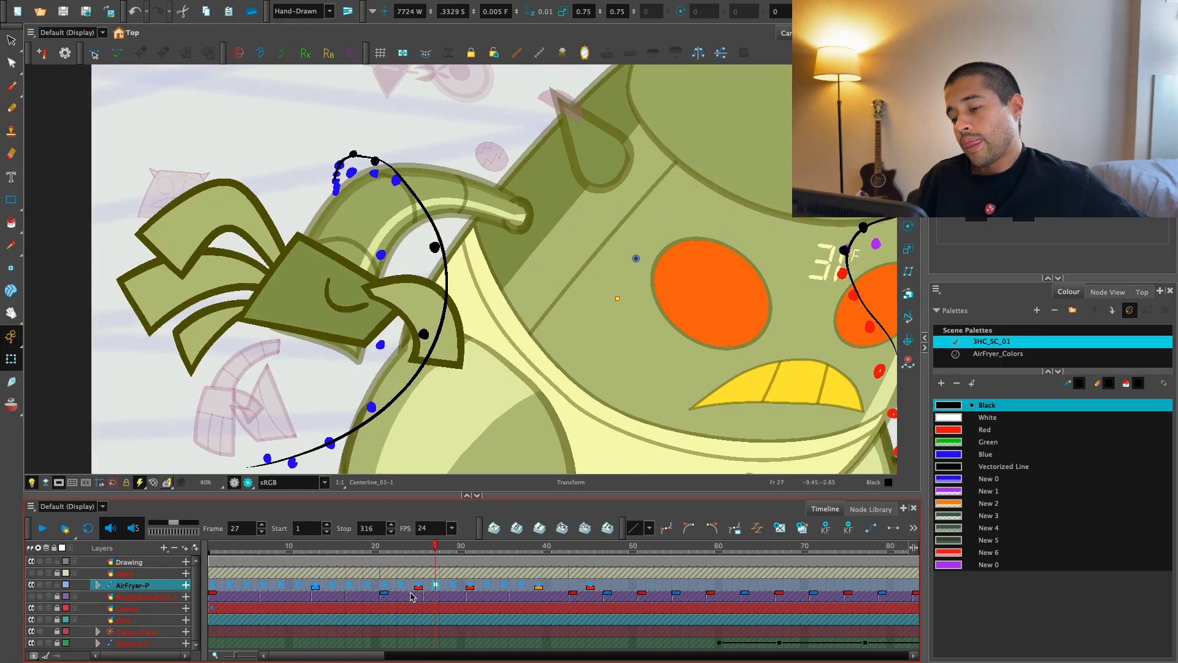
key("1")
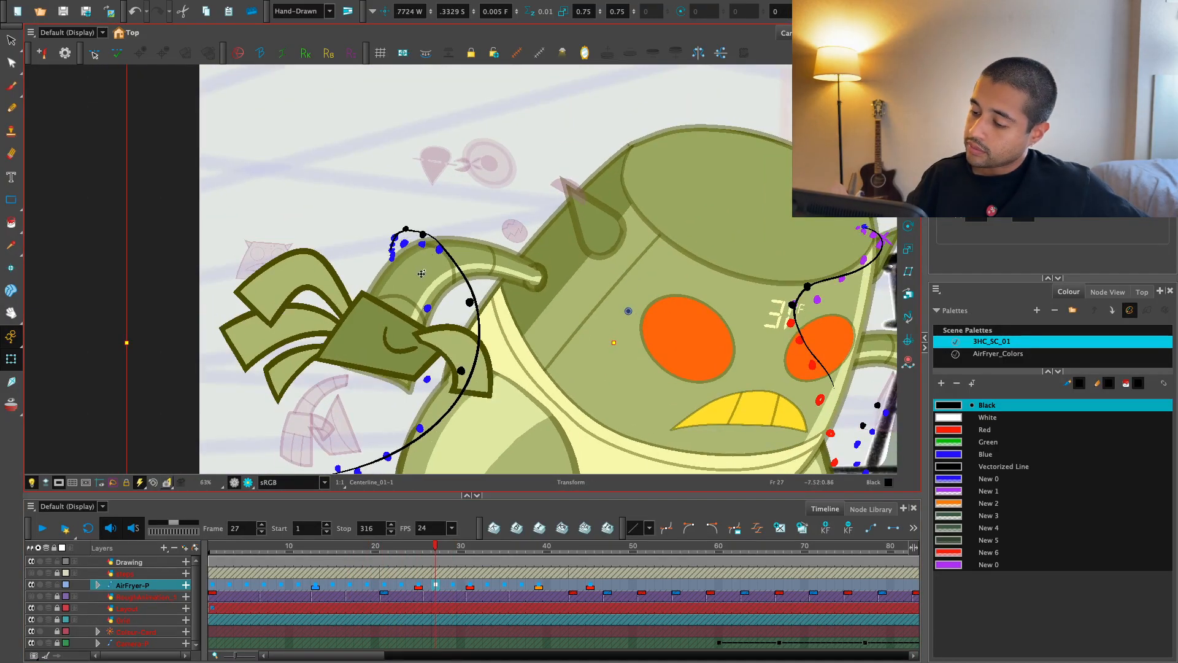
- Raise the left-side arm's elbow control points at frame 27 and refine the outer curve of its bend
left_click(467, 242)
key("2")
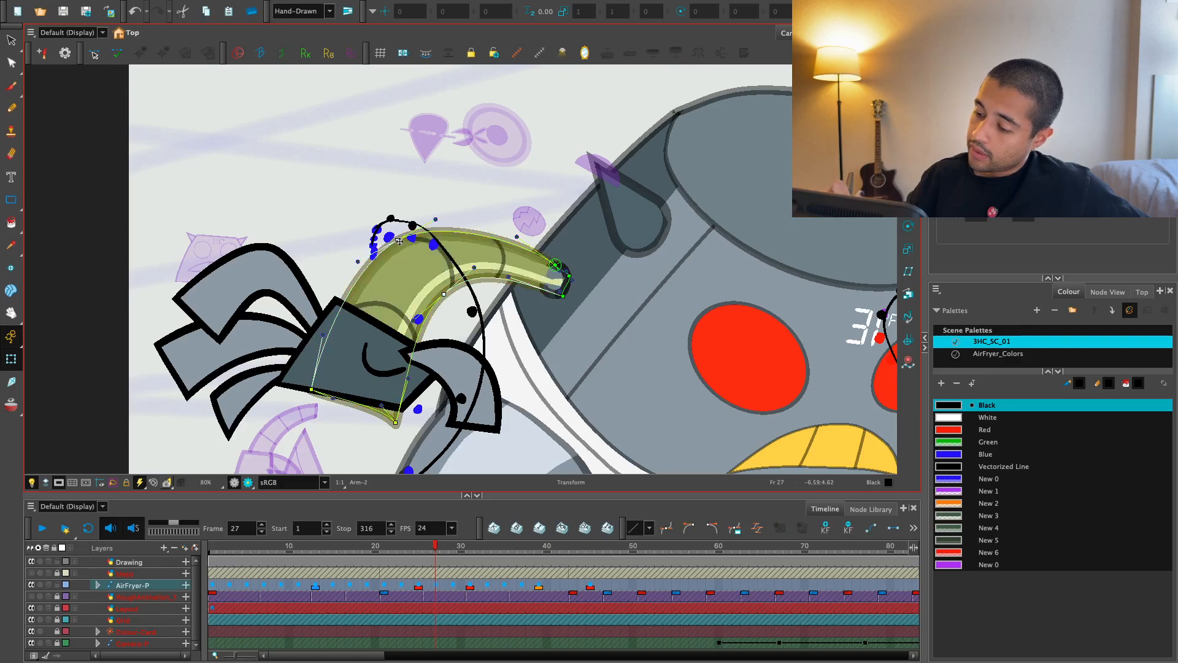
left_click_drag(399, 241, 405, 228)
key("period")
key("period")
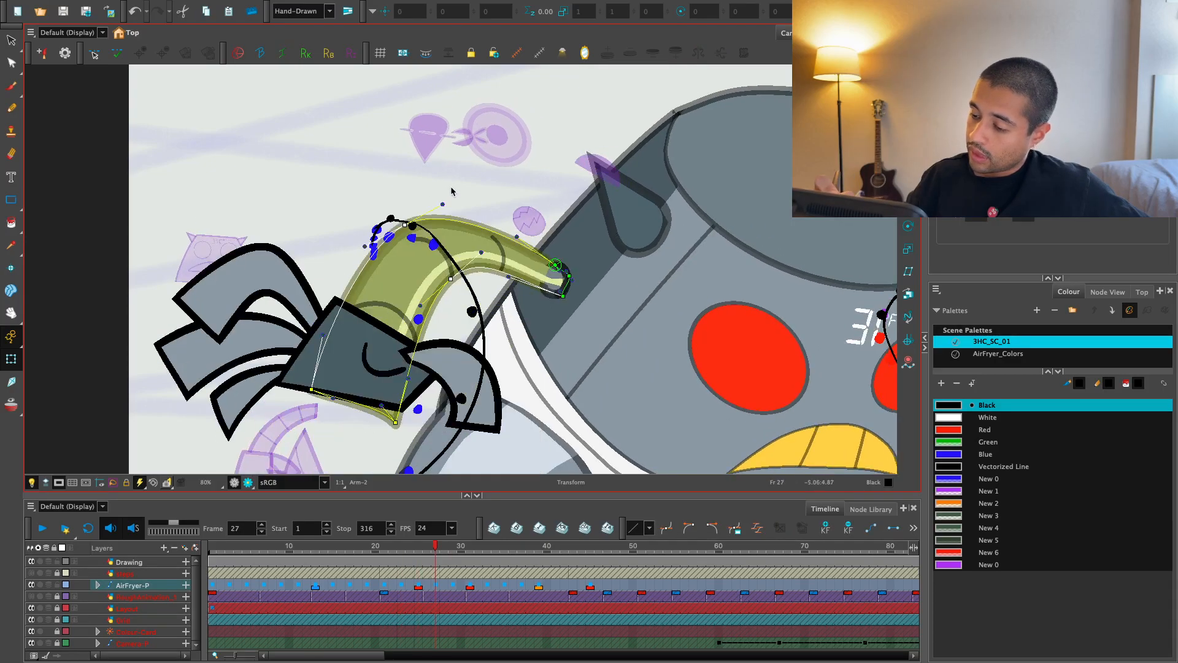
left_click_drag(383, 239, 376, 230)
- Flip back and forth through the poses from frame 25 to past frame 35 to compare the left-side arm's bend
key("comma")
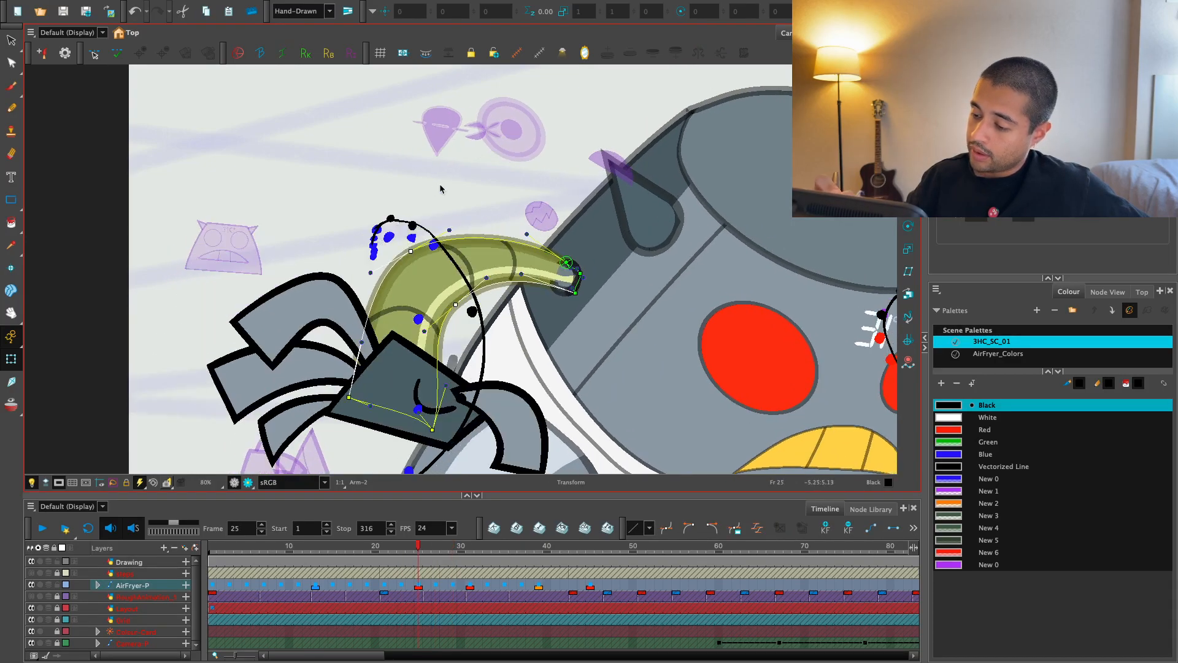
key("period")
key("period")
key("period")
key("period")
key("period")
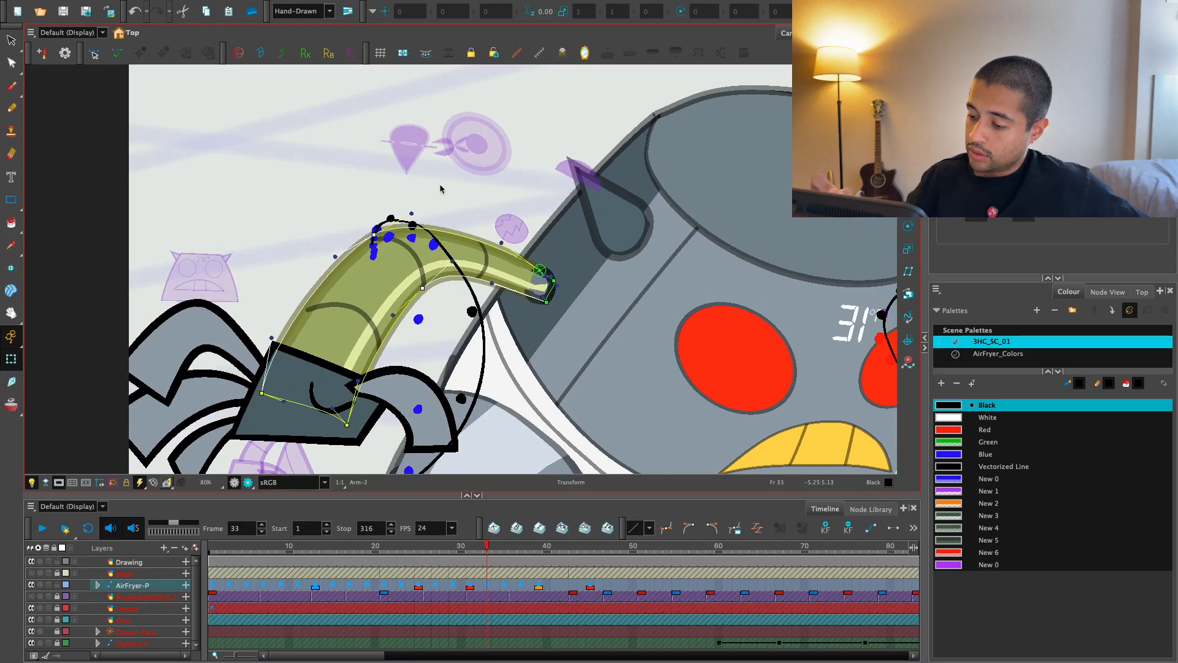
key("period")
key("period")
key("period")
key("comma")
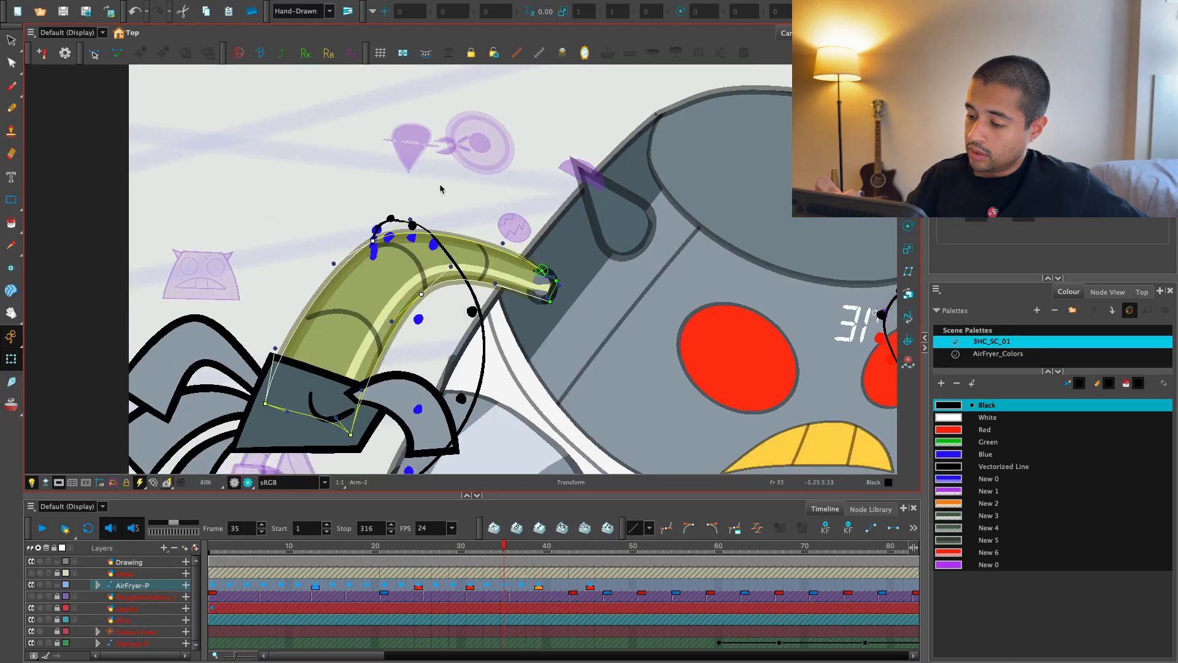
key("comma")
key("comma")
key("comma")
key("comma")
key("comma")
key("comma")
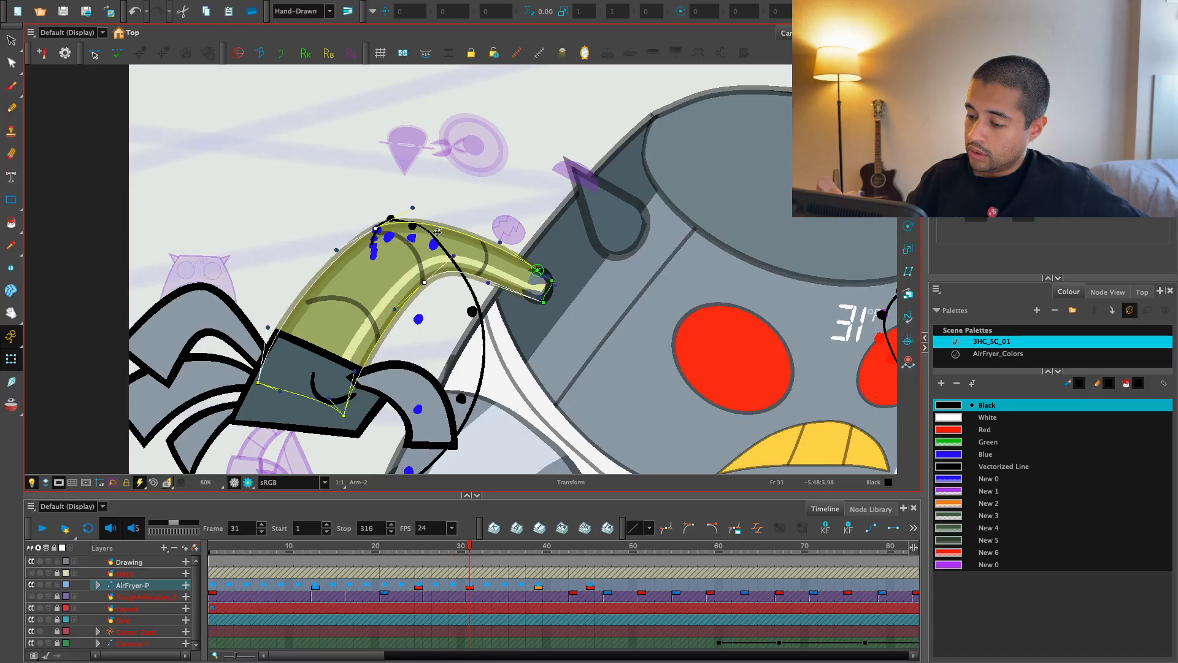
- Deselect the arm and play the animation to review the robot's full motion
key("shift+comma")
key("1")
left_click_drag(419, 445, 369, 381)
key("Escape")
key("shift+Return")
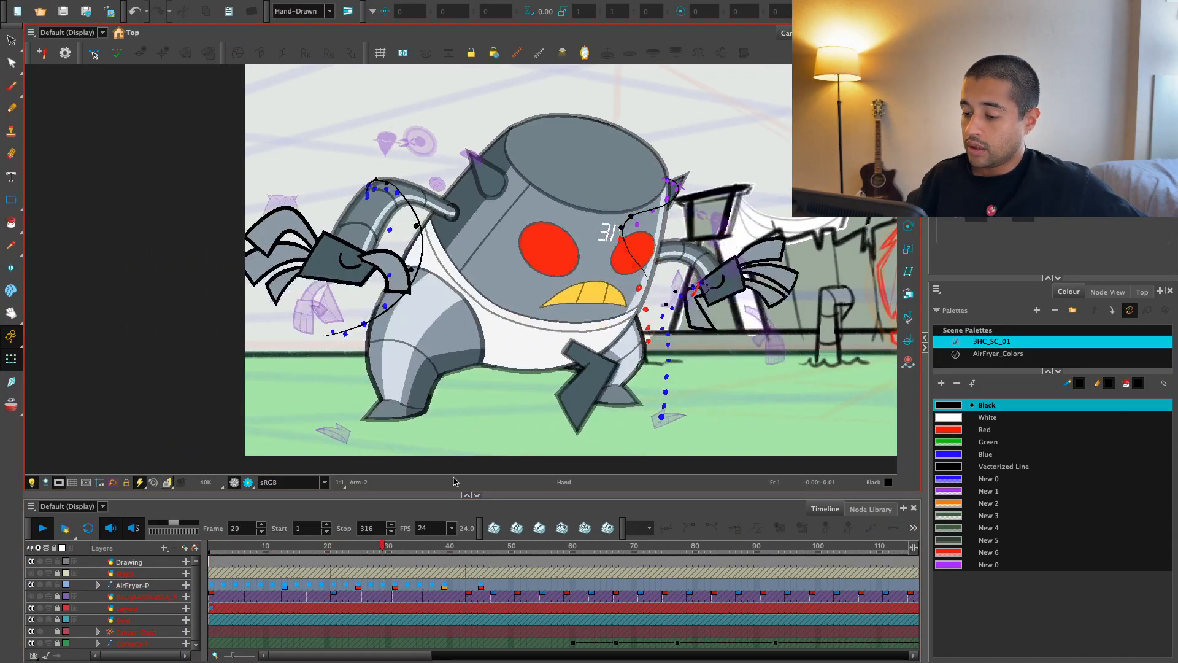
- Return to frame 13 and step through the robot's poses up to frame 31, checking both arms
left_click_drag(261, 550, 226, 584)
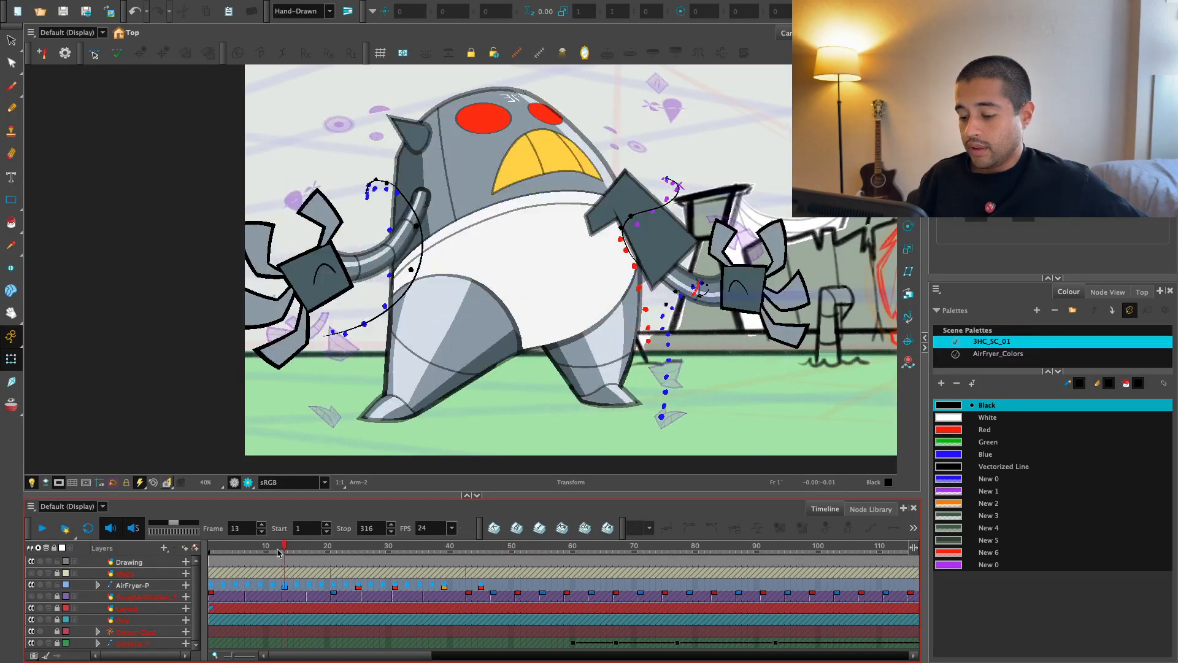
left_click(286, 583)
key("period")
key("period")
key("period")
key("period")
key("period")
key("period")
key("period")
key("period")
key("period")
key("period")
key("period")
key("period")
key("period")
key("period")
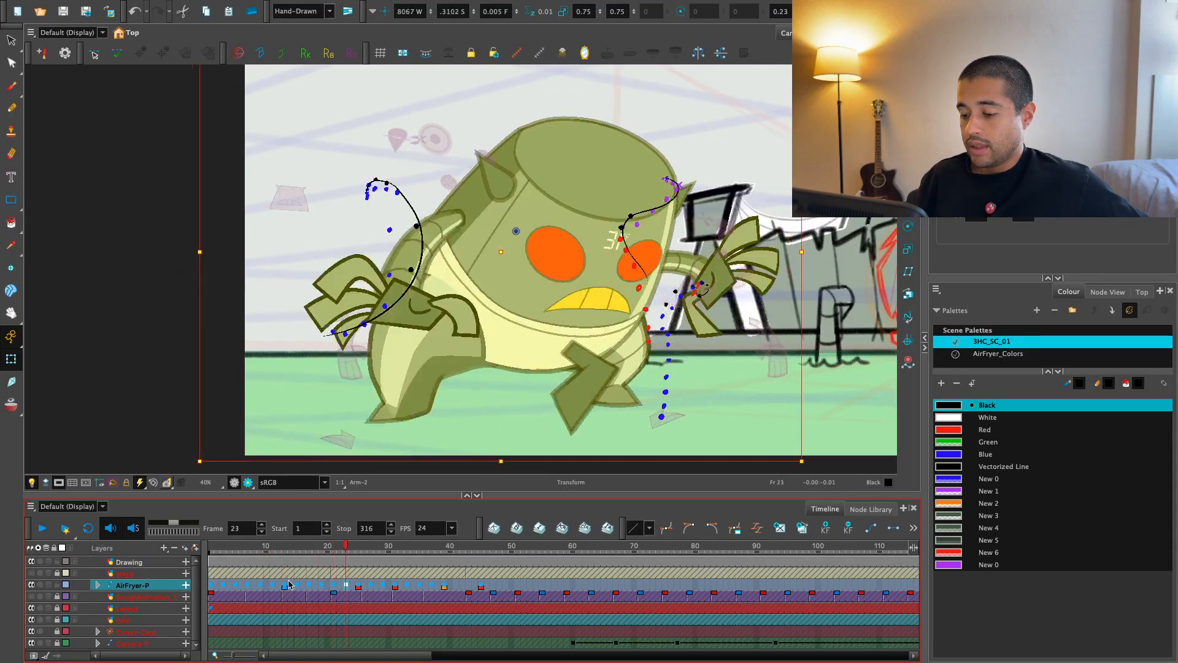
key("period")
key("period")
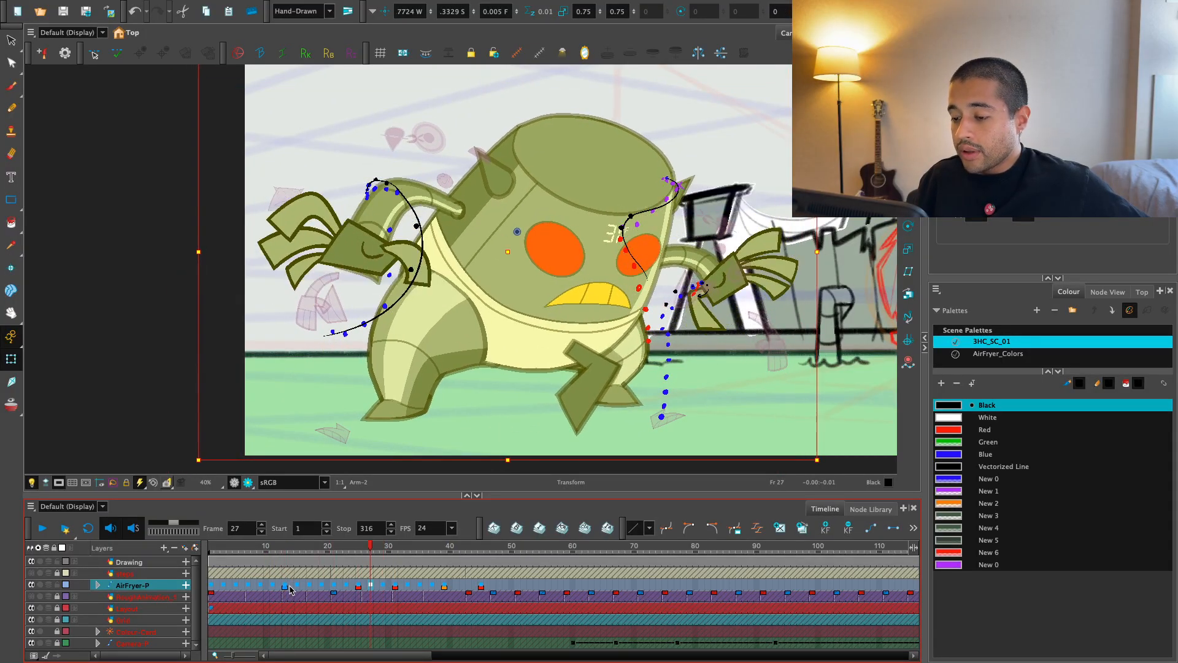
key("period")
key("period")
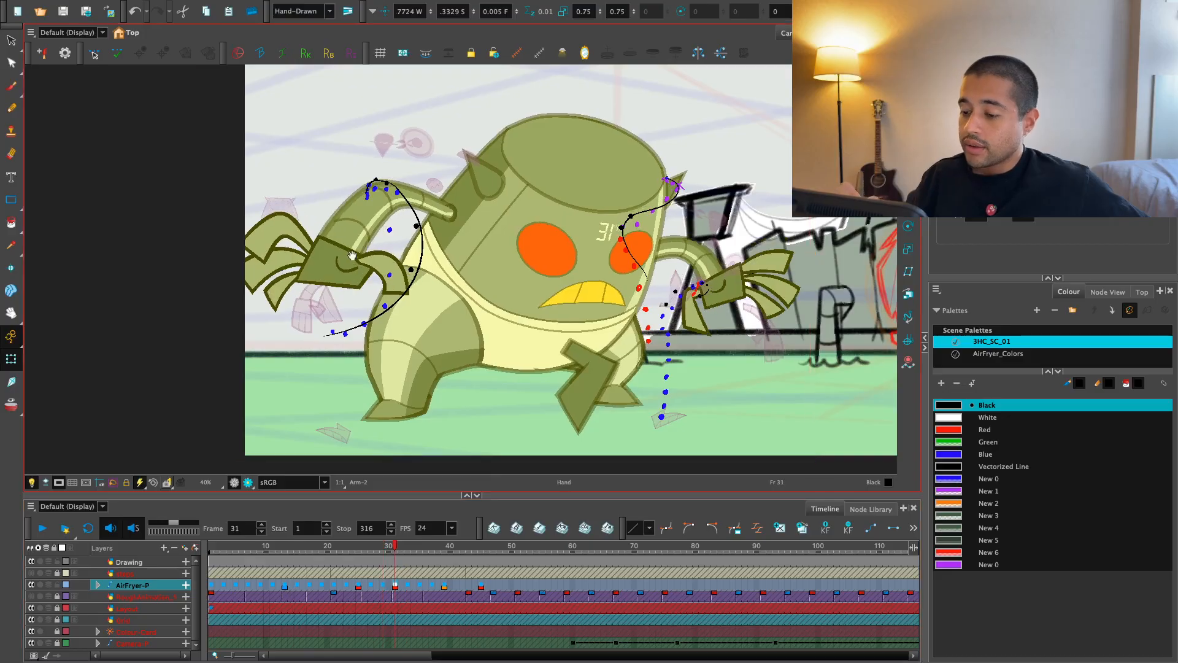
- Select the left-side arm at frame 31 and reposition the wrist end of its deformation beneath the hand
key("2")
key("2")
left_click(365, 307)
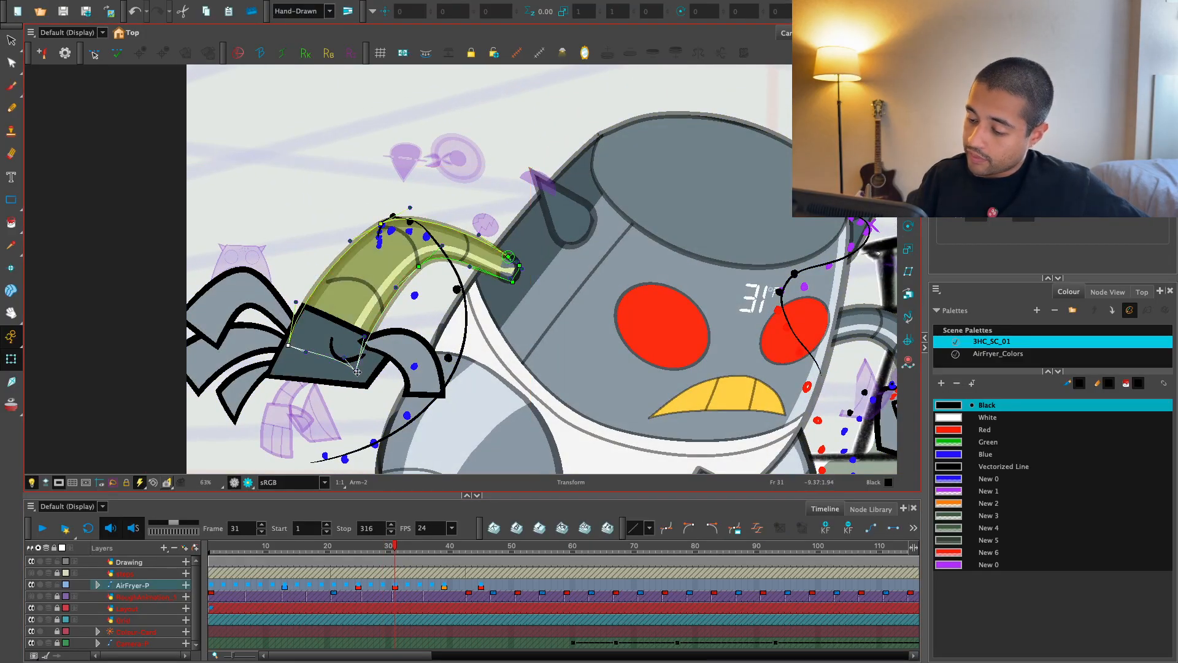
key("comma")
key("comma")
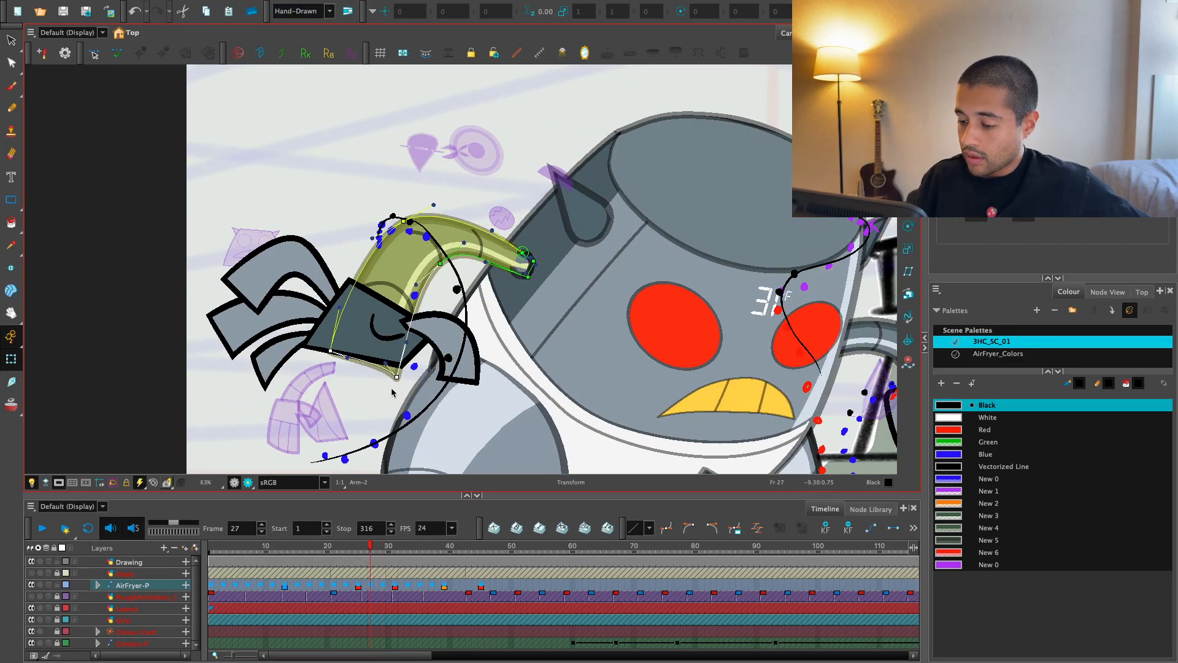
- Compare the earlier arm poses and shift the left-side arm's wrist control points at frame 25 further into the hand
key("comma")
key("comma")
key("comma")
key("comma")
key("comma")
key("comma")
key("period")
key("period")
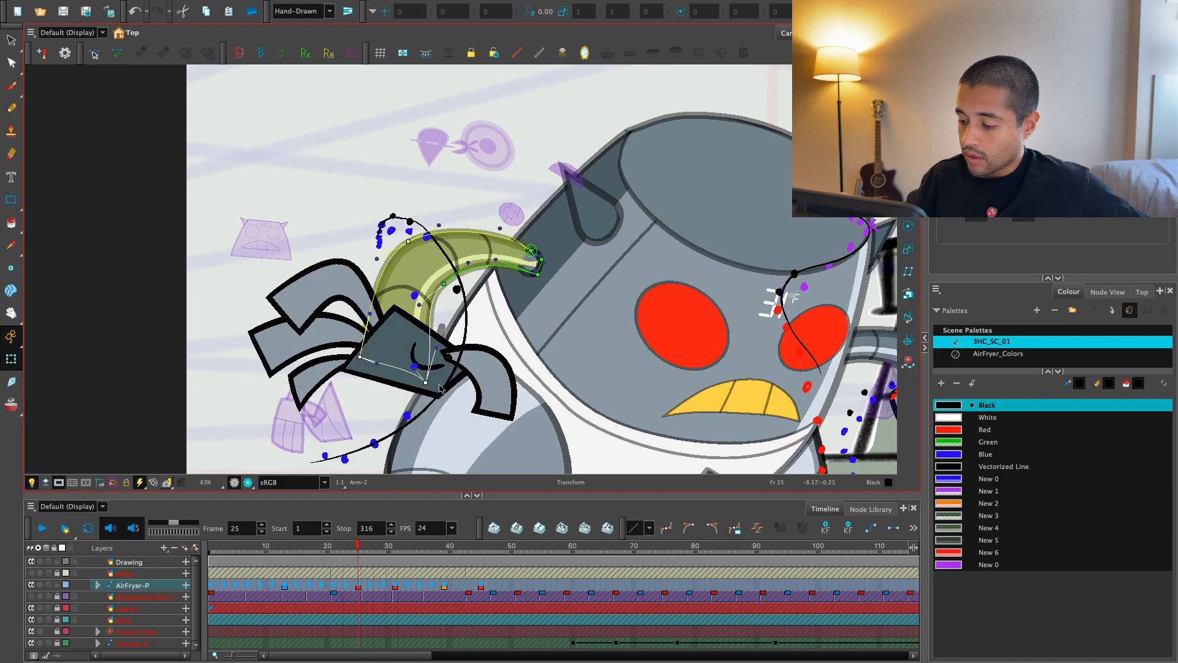
left_click(445, 357)
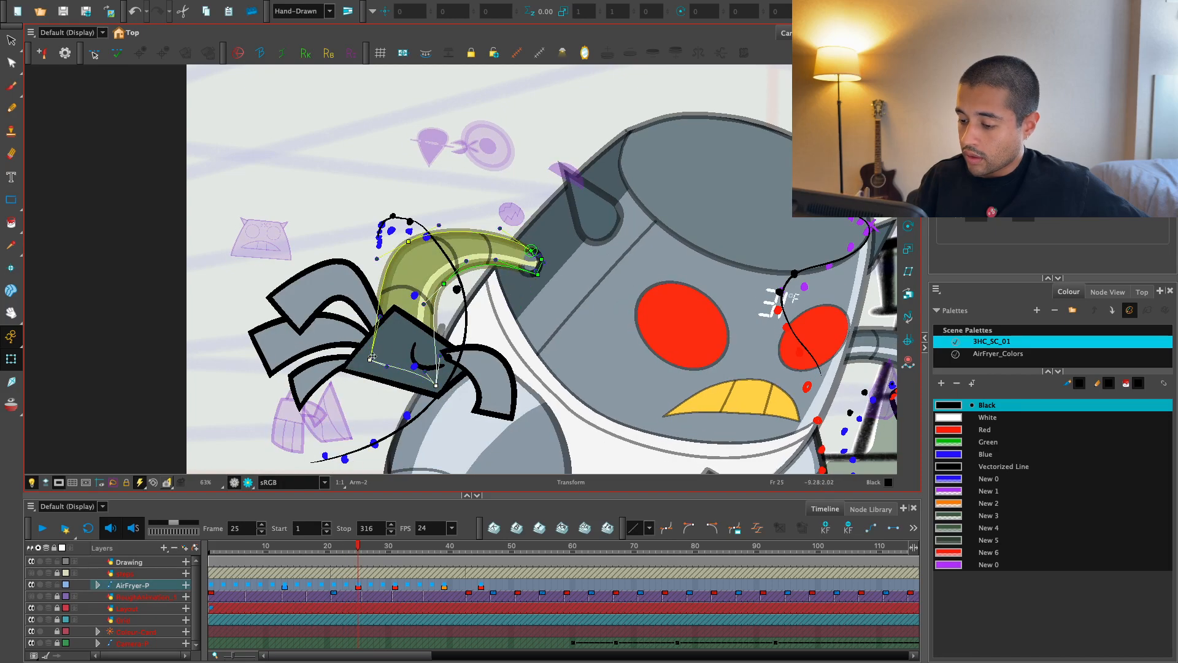
- Raise the left-side arm's wrist control points at frame 27 and check the bend through frame 31
key("period")
key("period")
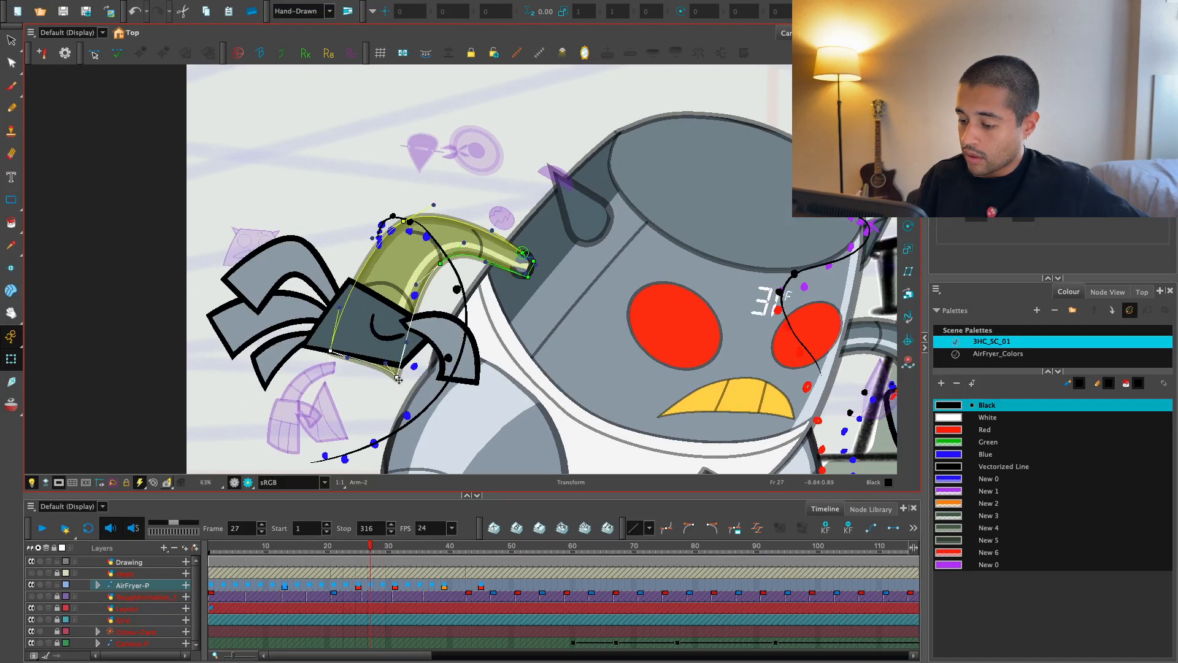
key("period")
key("period")
key("period")
key("period")
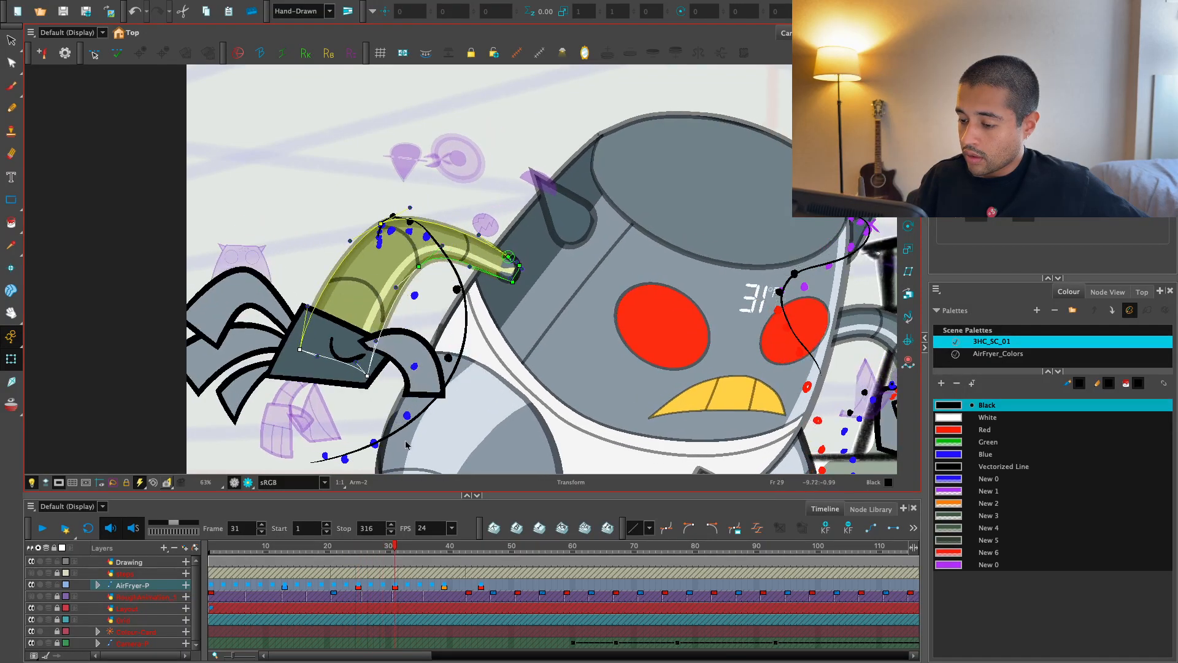
- Reposition the left-side arm's wrist control points at frame 33 so the forearm ends deeper inside the hand
key("period")
key("period")
key("period")
key("period")
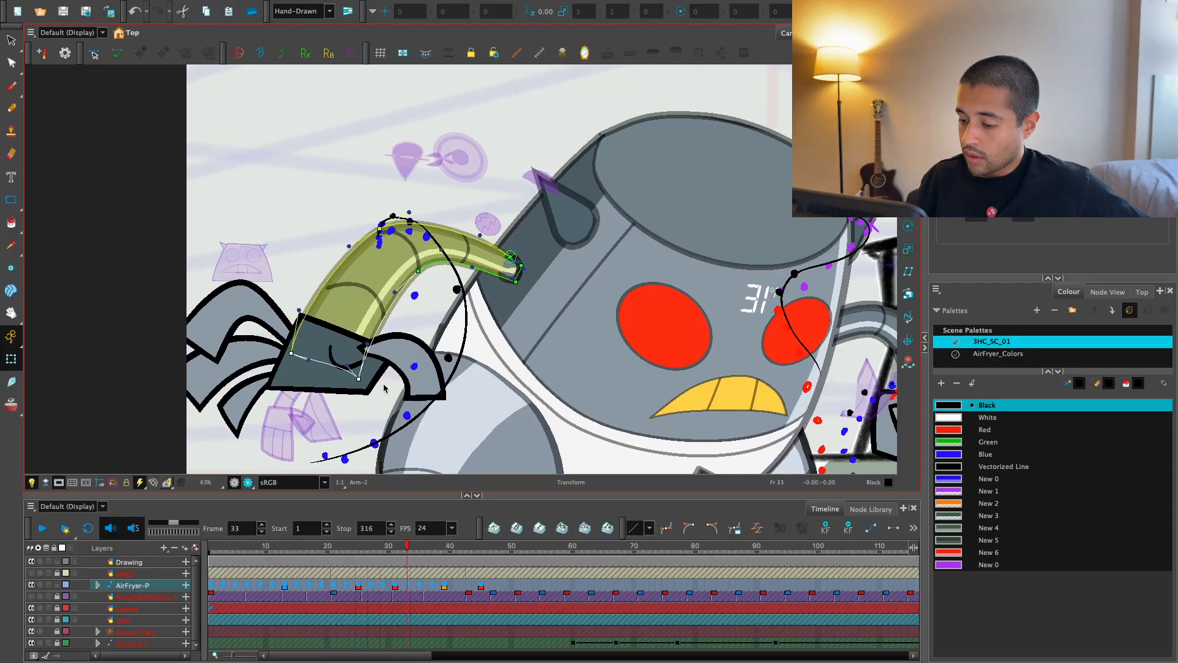
key("comma")
key("comma")
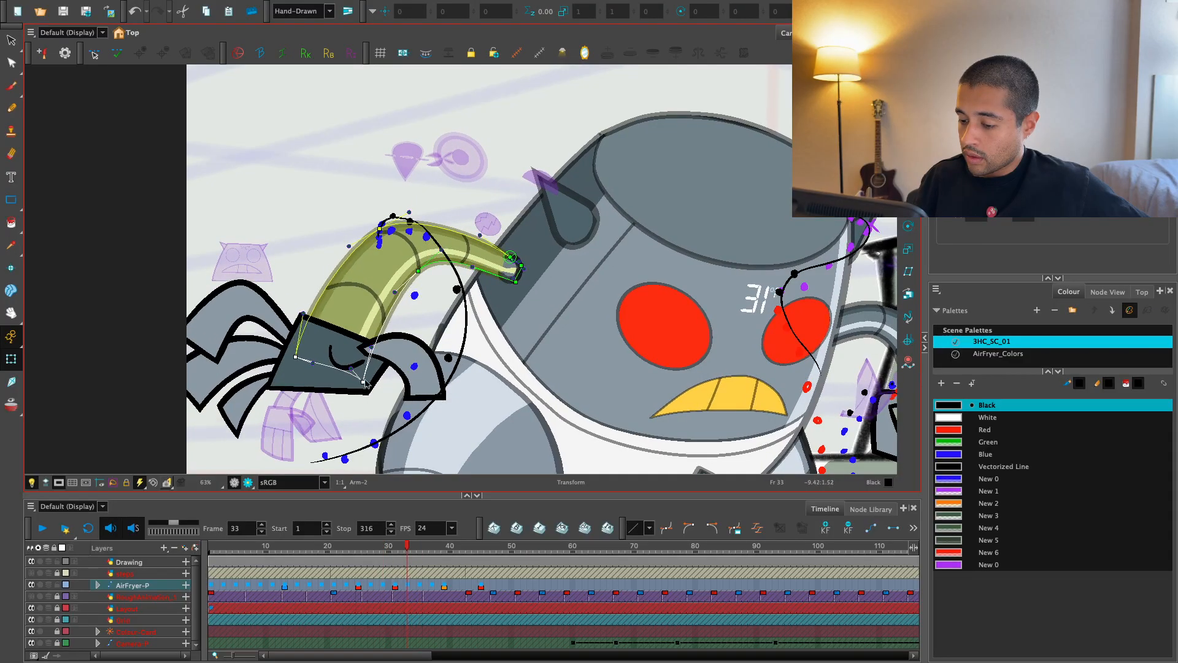
- Compare the arm poses around frames 29 to 35 and fine-tune the wrist control points at frame 31
key("period")
key("period")
key("period")
key("period")
key("comma")
key("comma")
key("comma")
key("comma")
key("comma")
key("comma")
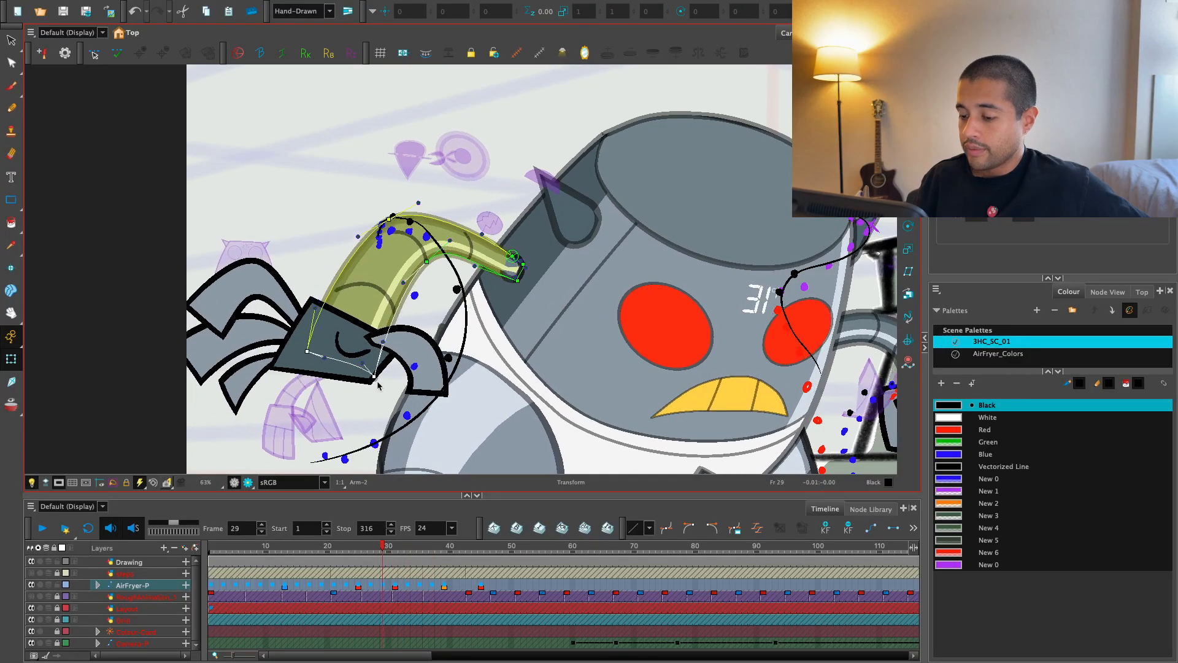
key("period")
key("period")
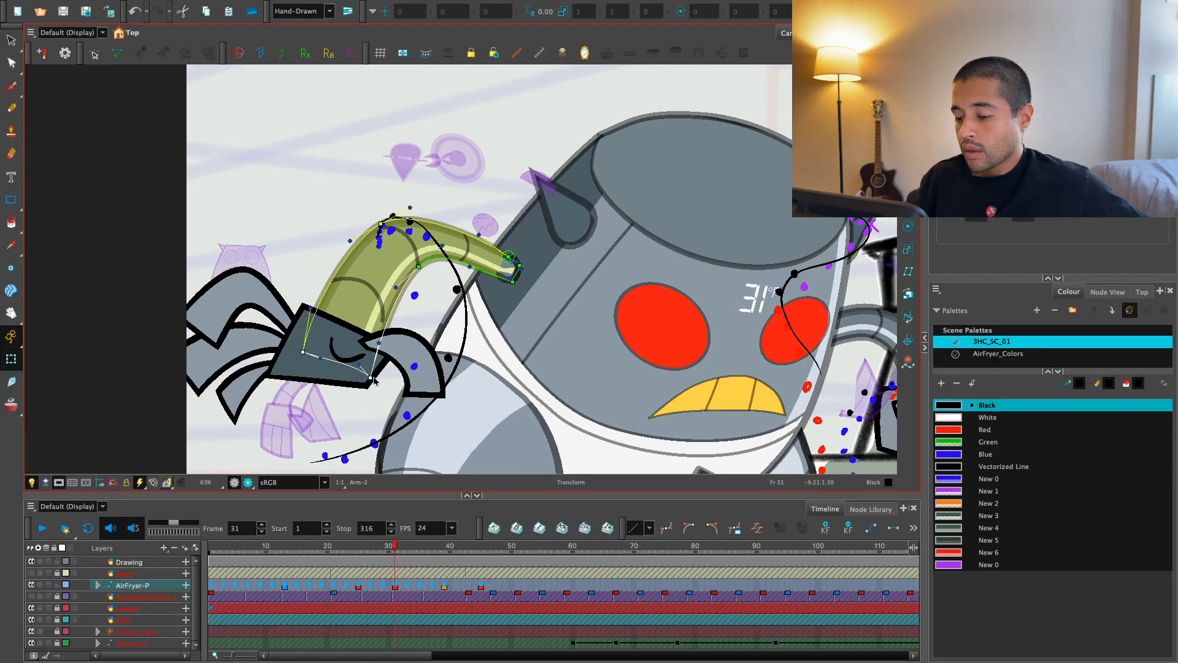
left_click_drag(373, 378, 372, 376)
- Flip between the poses around frame 31 to check the continuity of the left-side arm's wrist
key("comma")
key("comma")
key("period")
key("period")
key("period")
key("period")
key("period")
key("period")
key("comma")
key("comma")
key("comma")
key("comma")
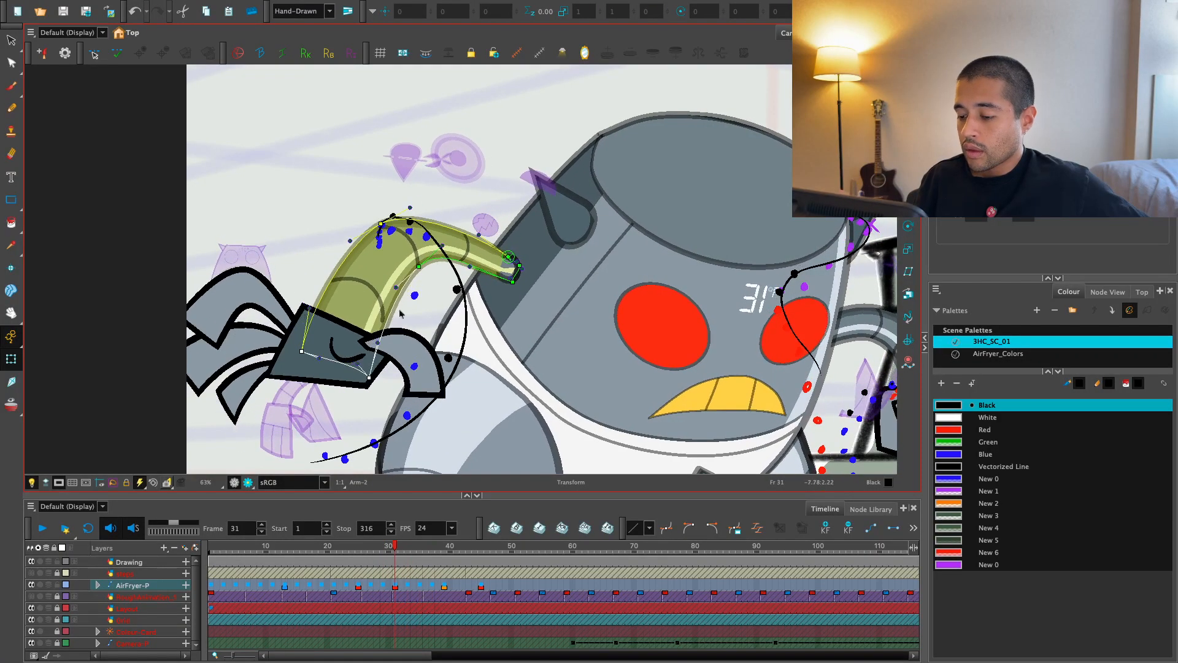
- Select the forearm crease on the left-side arm at frame 31 and compare its placement in the neighbouring poses
left_click(379, 288)
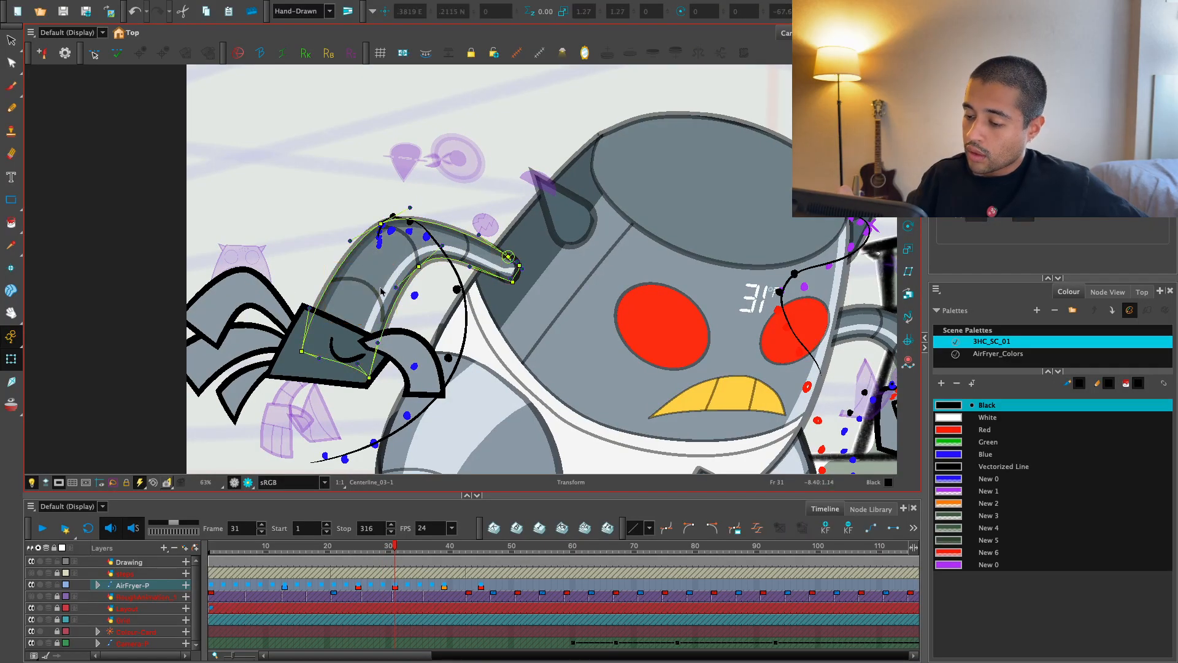
left_click(377, 291)
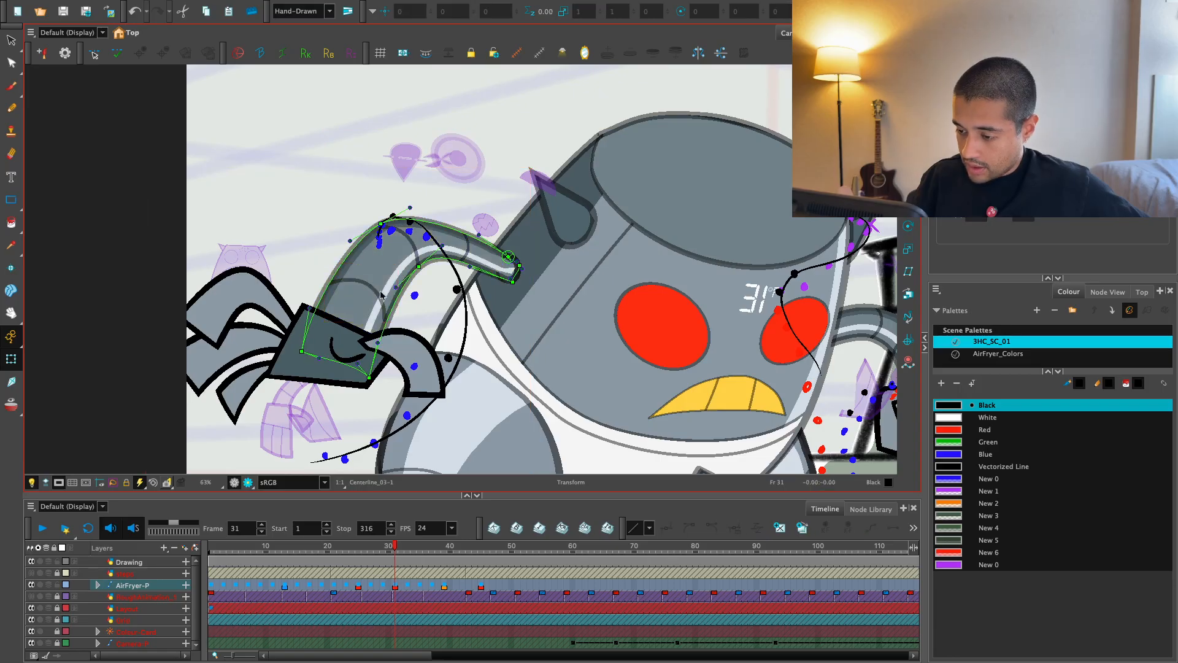
key("comma")
key("comma")
key("period")
key("period")
key("period")
key("period")
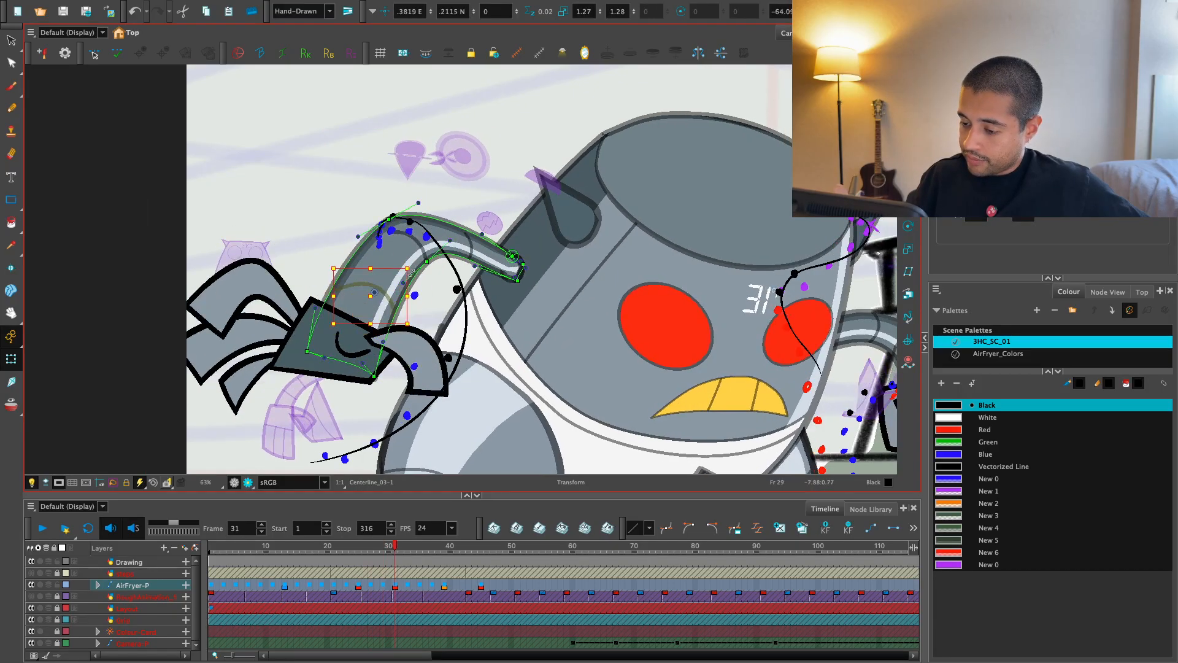
- Step back through the crease positions to frame 23 and adjust the forearm crease at frame 25
key("comma")
key("comma")
key("comma")
key("comma")
key("comma")
key("comma")
key("comma")
key("comma")
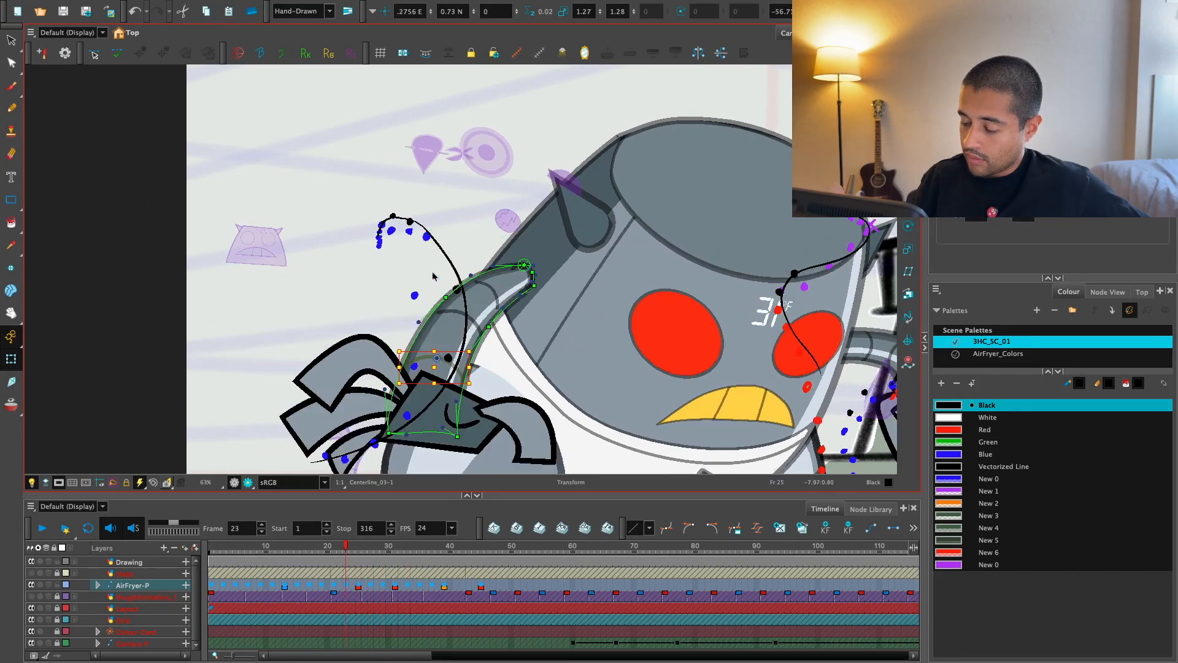
key("comma")
key("comma")
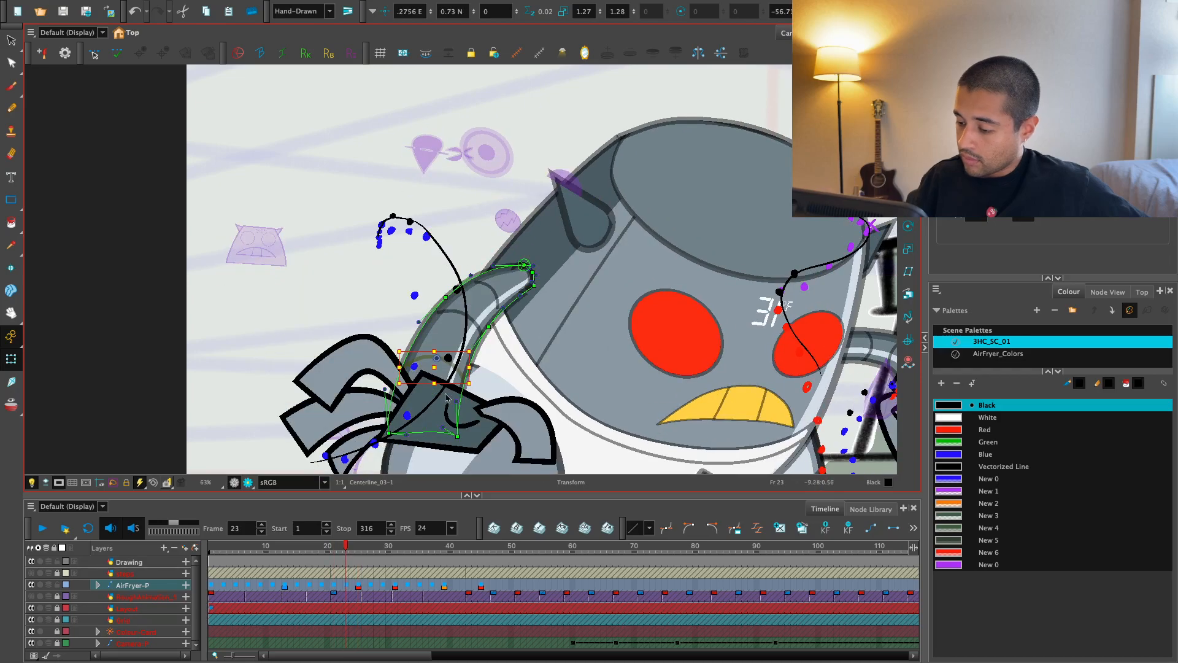
key("period")
key("period")
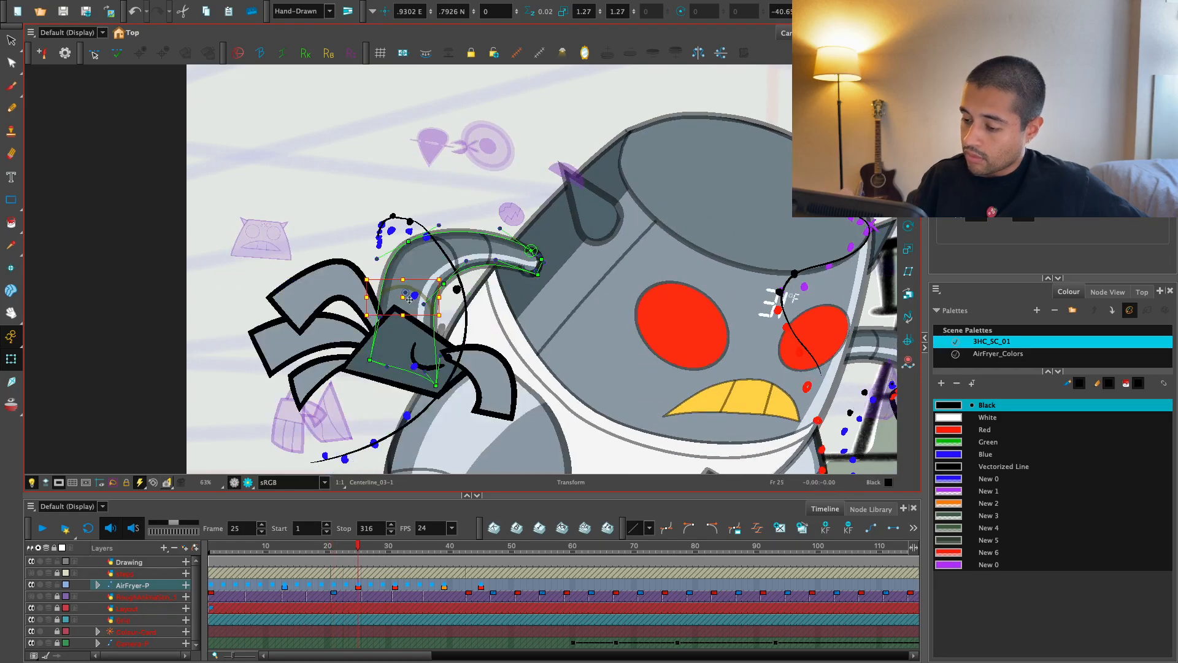
- Move the left-side arm's forearm crease slightly closer to the wrist at frame 29
key("period")
key("period")
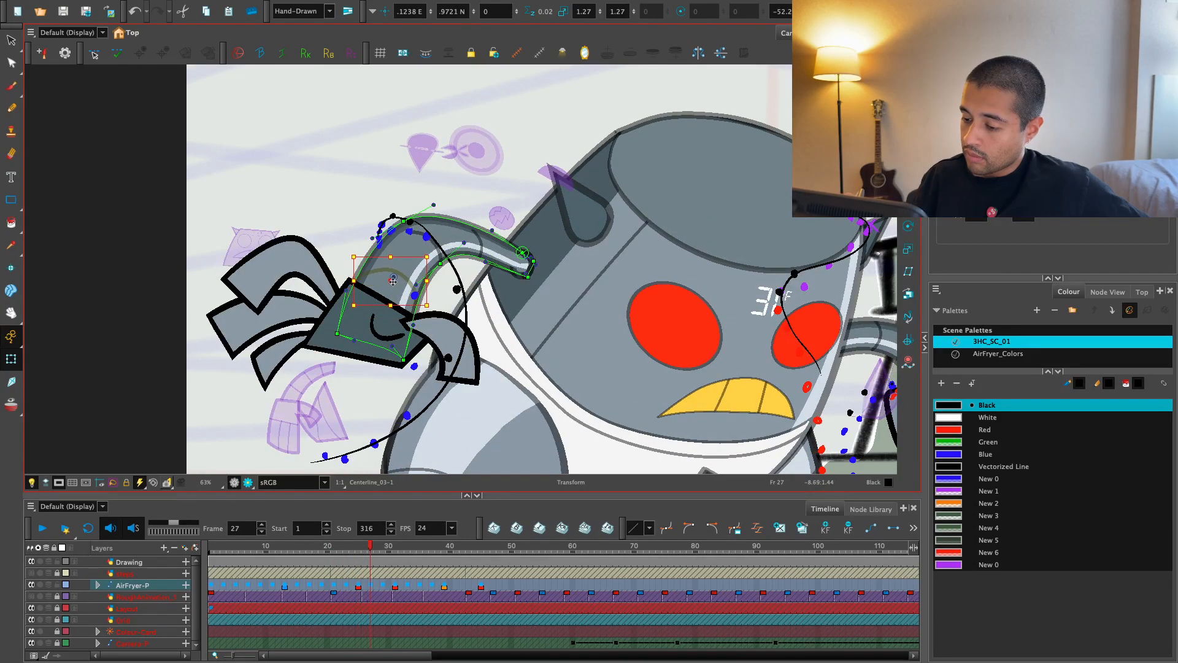
key("period")
key("period")
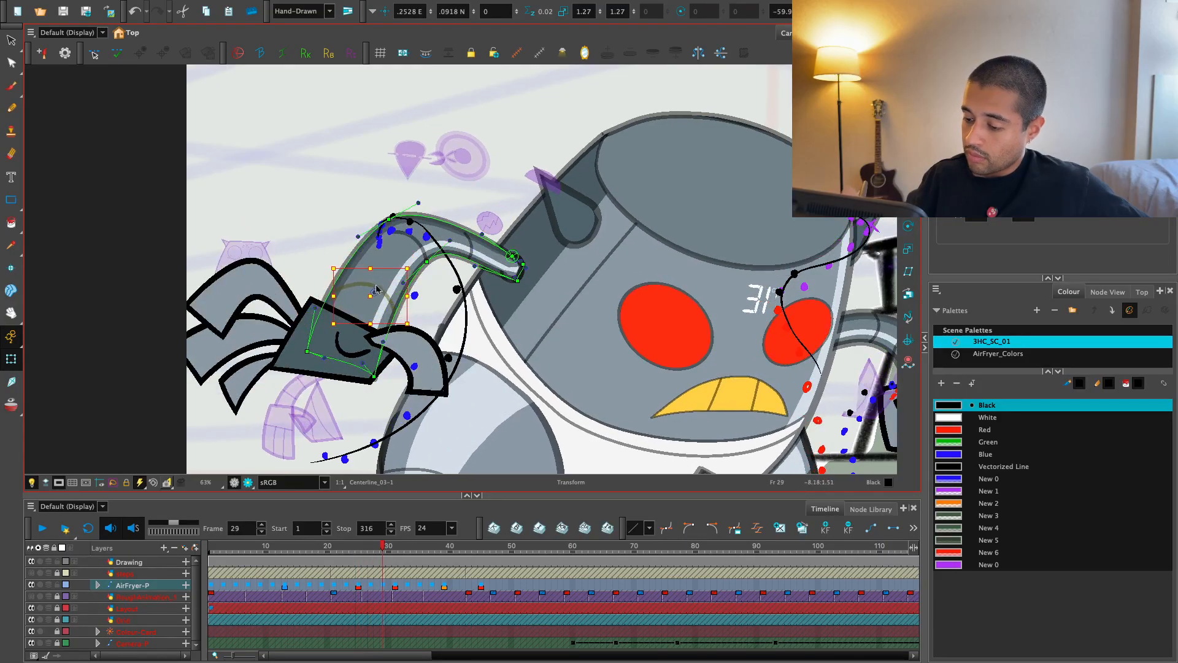
key("comma")
key("comma")
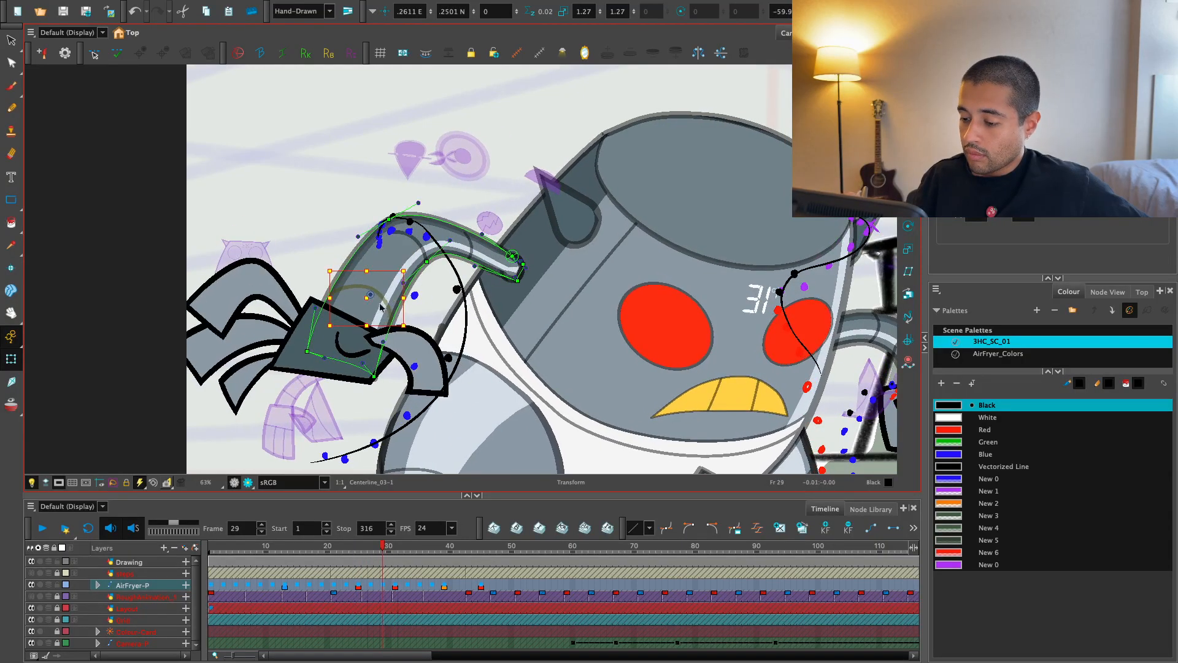
- Flip between frames 29 and 31 to compare the forearm crease's position and angle
key("period")
key("period")
key("period")
key("period")
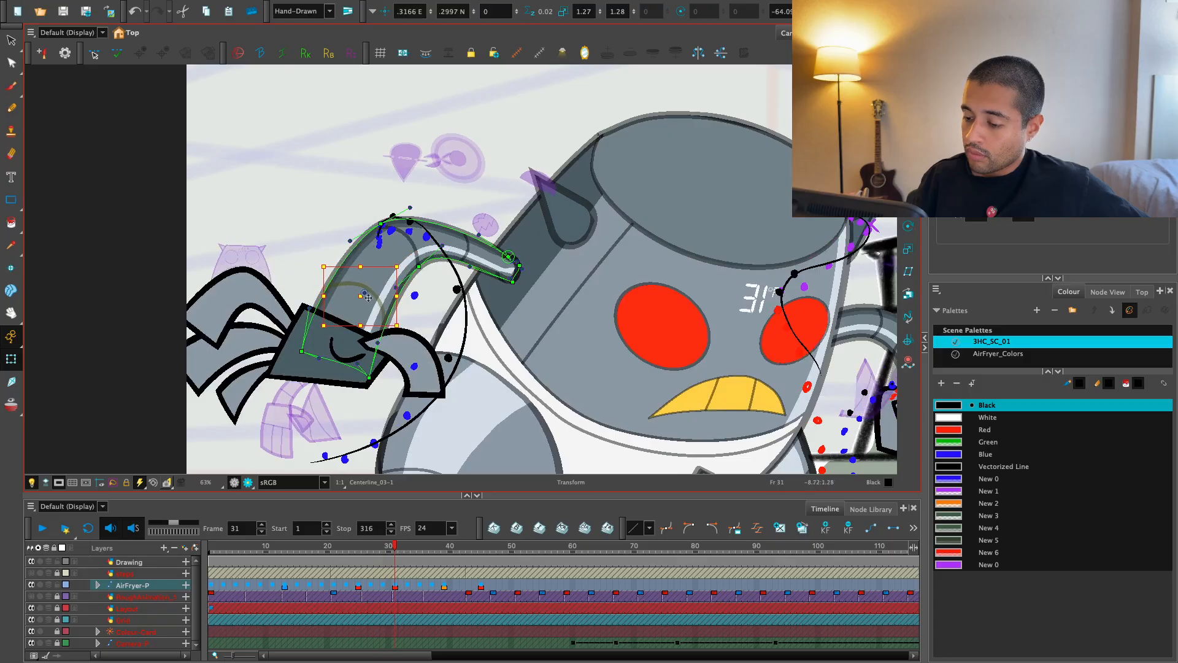
key("comma")
key("comma")
key("comma")
key("comma")
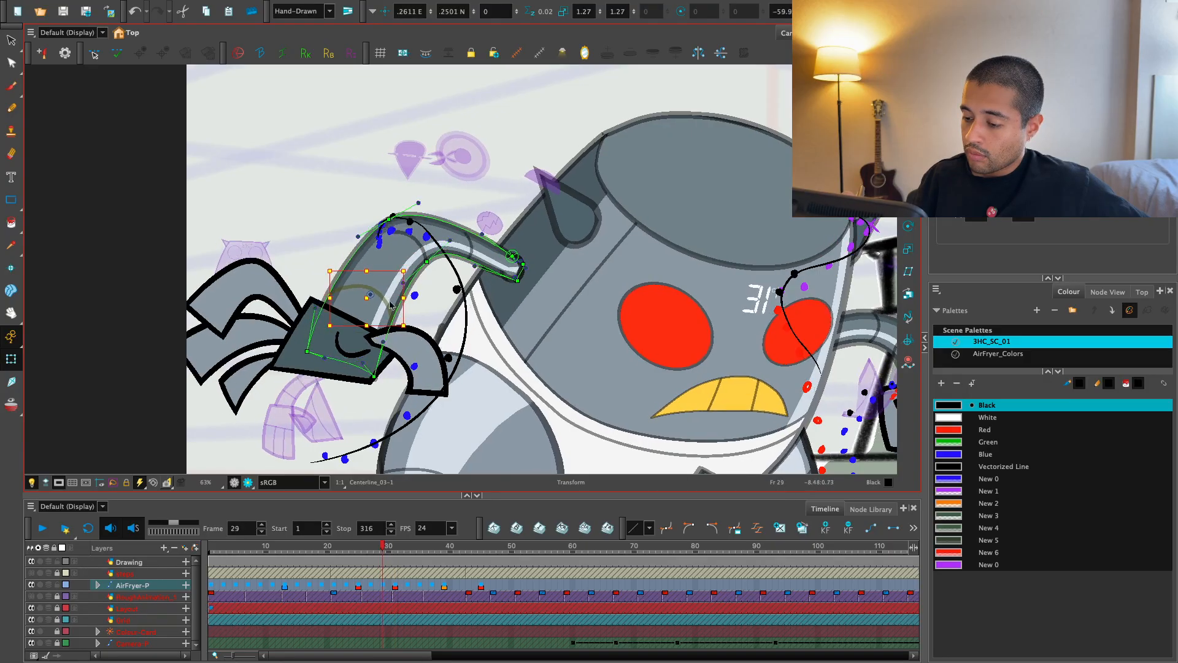
- Rotate and reposition the left-side arm's forearm crease at frame 31 to match the neighbouring poses
key("period")
key("period")
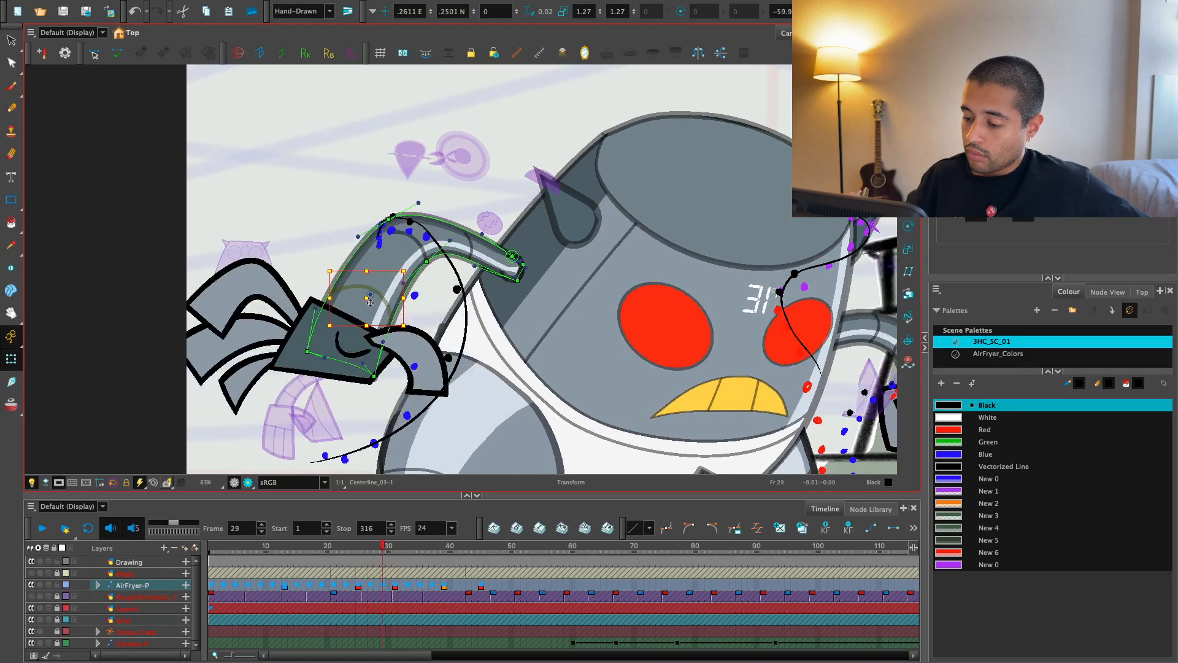
key("comma")
key("comma")
key("period")
key("period")
key("period")
key("period")
key("period")
key("period")
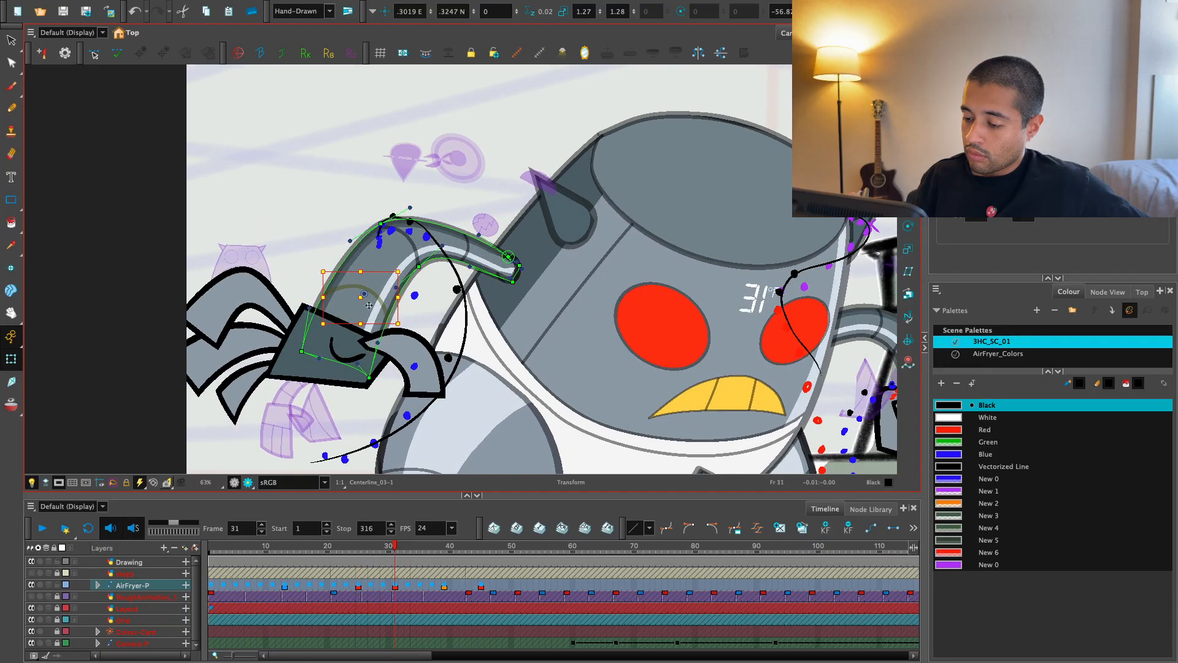
- Remove the forearm crease's keyframes between frames 31 and 39 and play the resulting motion
left_click(396, 548)
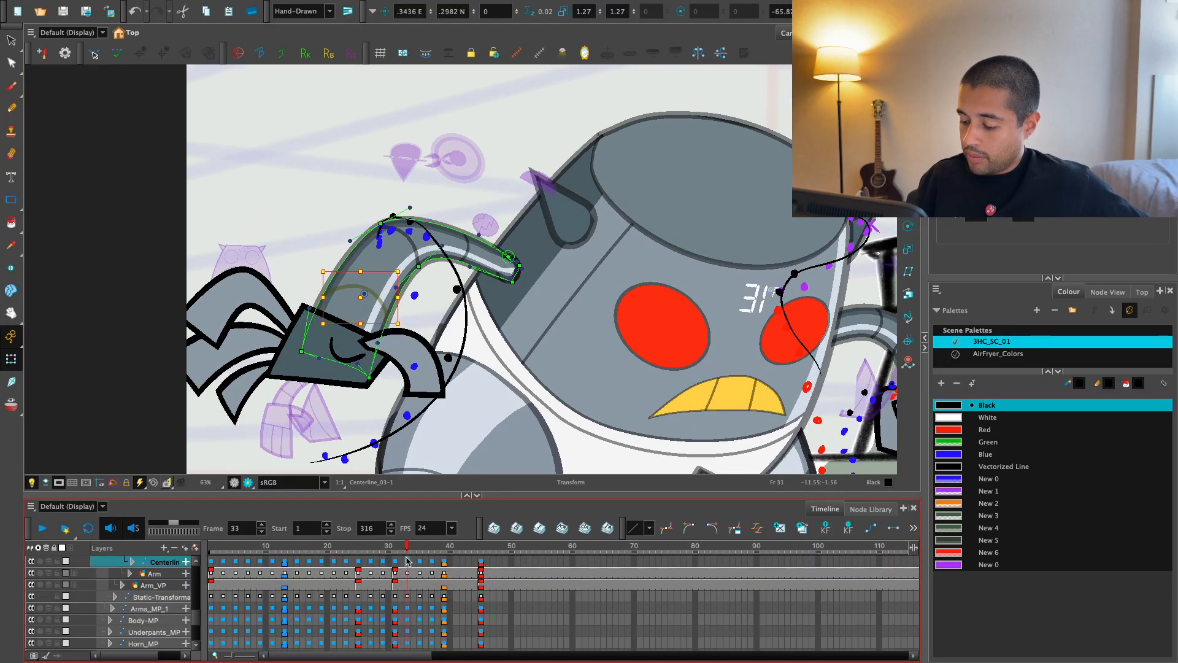
left_click_drag(407, 559, 310, 558)
key("Return")
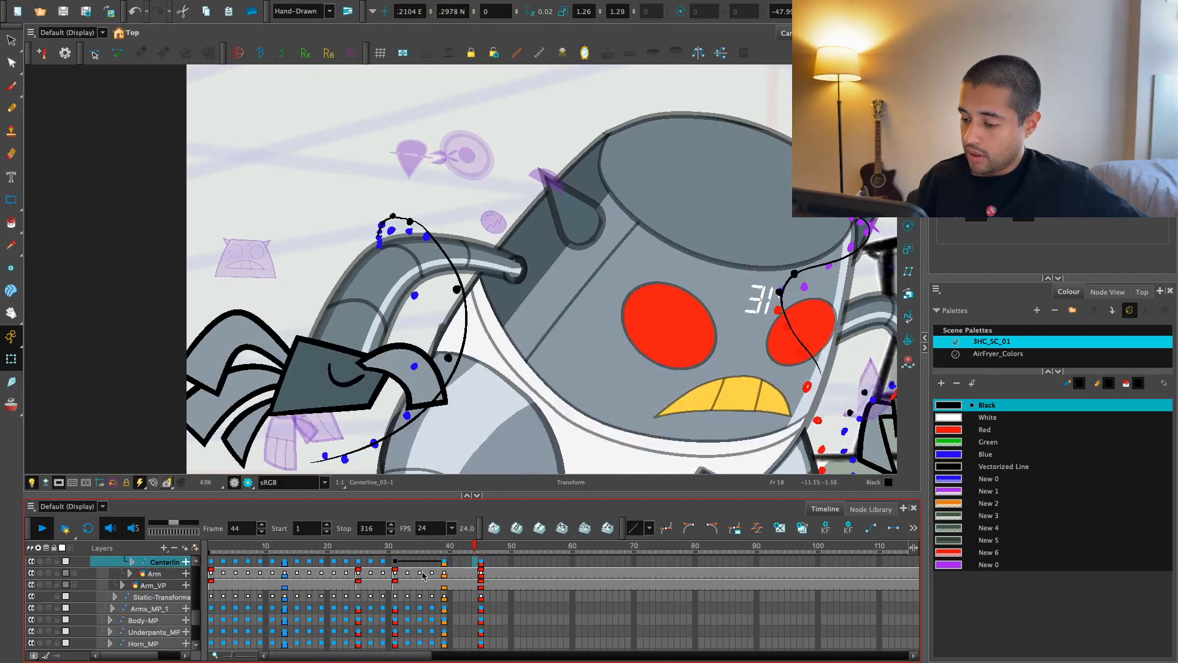
- Apply an ease to the forearm crease's keyframe at frame 39
left_click(438, 546)
left_click(444, 546)
left_click(756, 527)
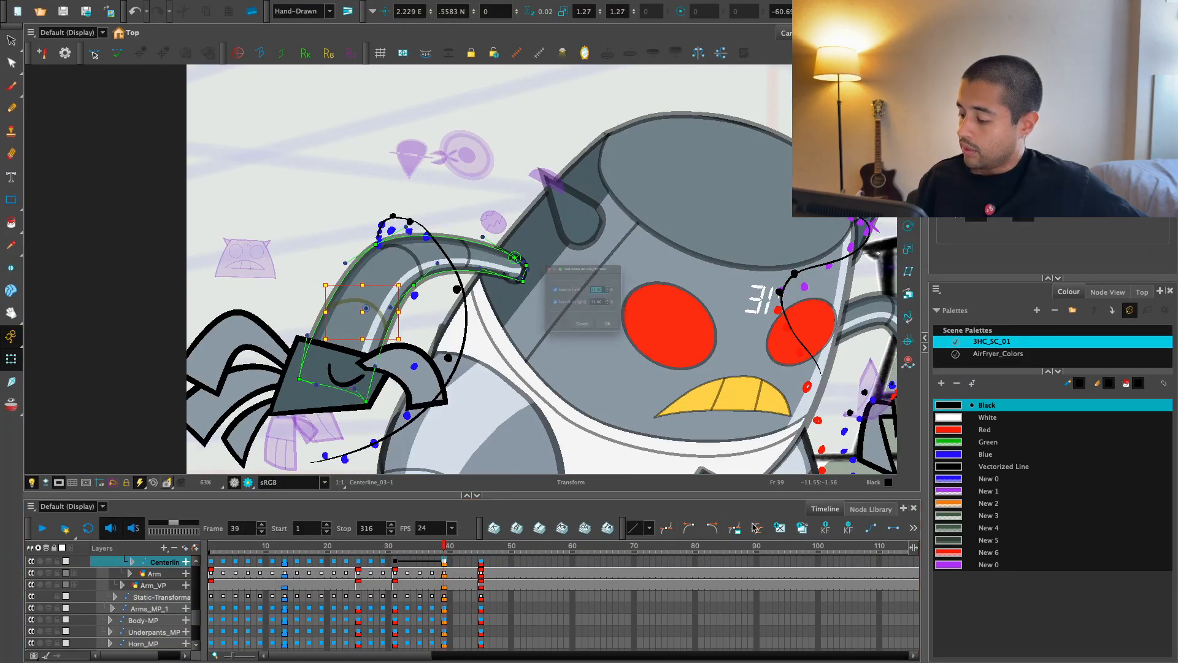
left_click(582, 353)
left_click(757, 528)
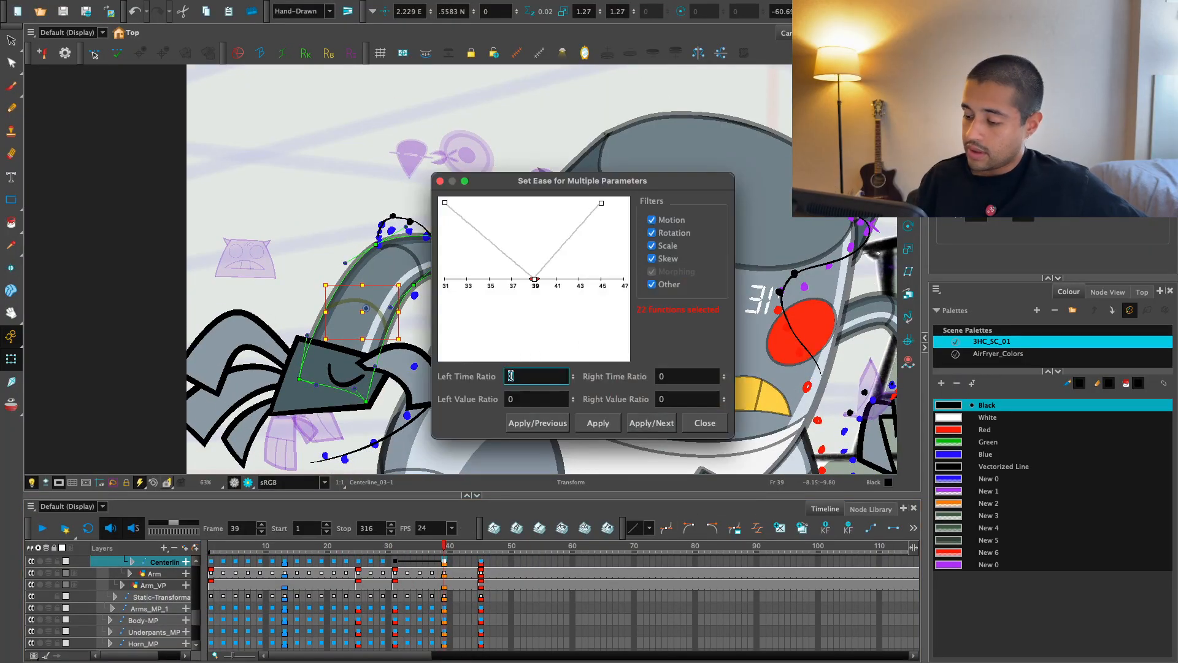
left_click(605, 428)
- Add crease keyframes at frames 37, 35 and 33, and convert the keys from frame 31 to 39 to stop-motion
left_click(432, 561)
key("super+k")
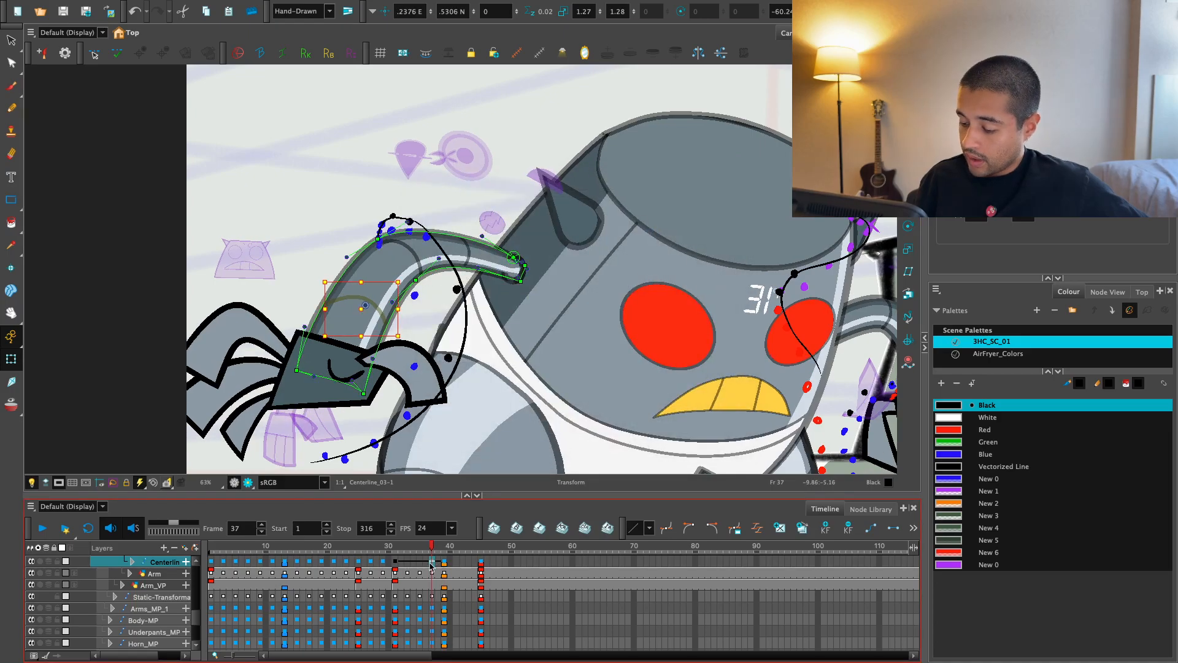
left_click(420, 562)
key("super+k")
left_click(408, 563)
key("F6")
left_click_drag(395, 561, 446, 561)
key("super+l")
- Play the animation repeatedly from the start and from around frame 17 to review the robot's arm motion
key("shift+comma")
key("Return")
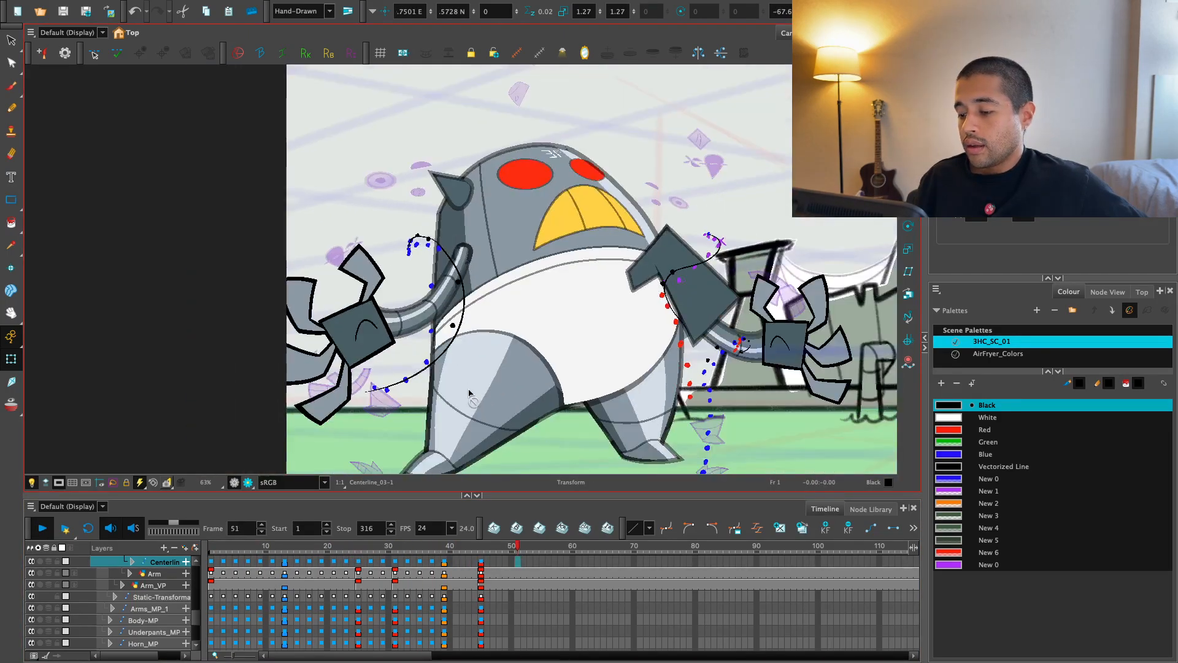
key("Return")
key("shift+comma")
key("Return")
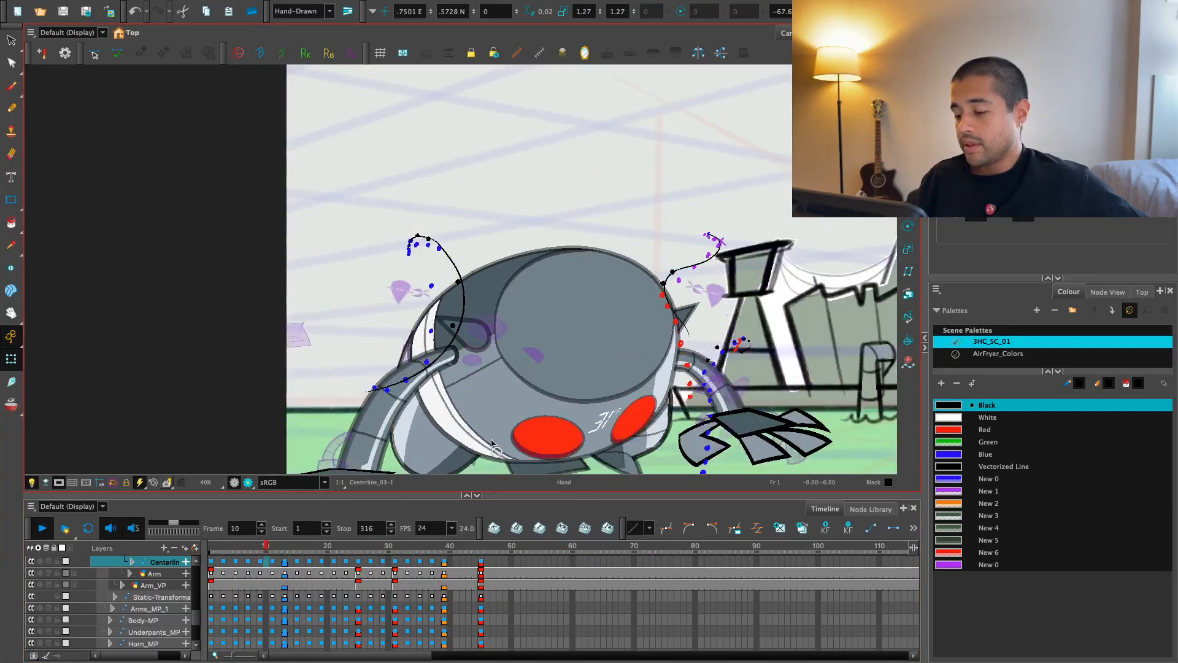
key("Return")
key("shift+comma")
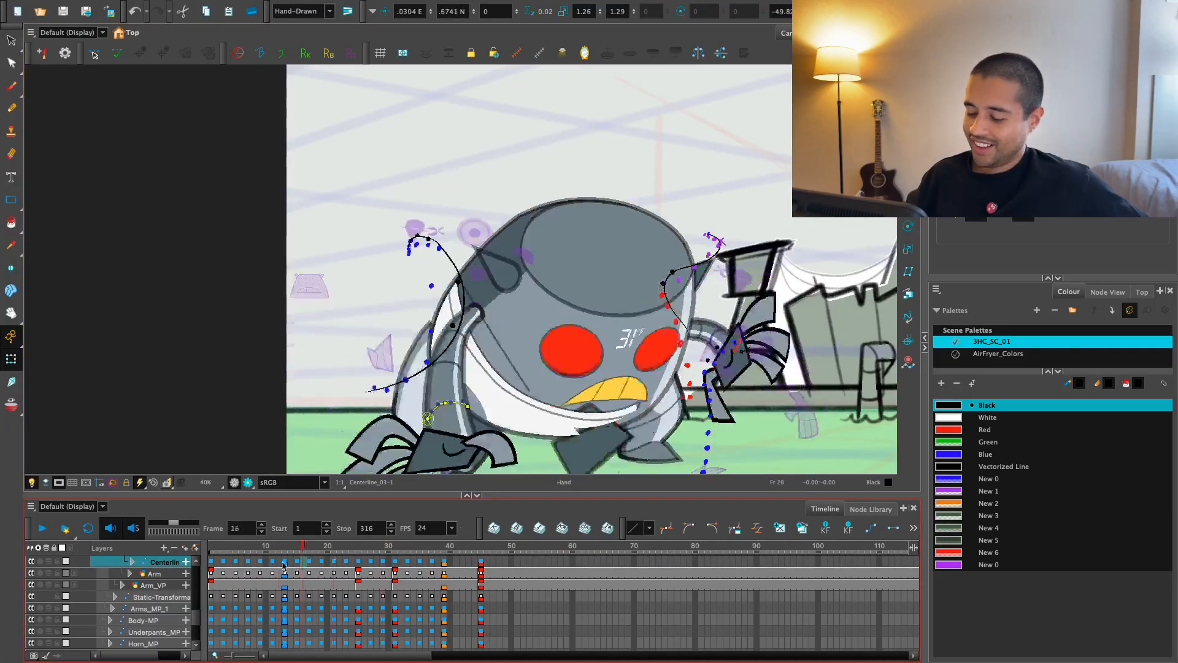
key("Return")
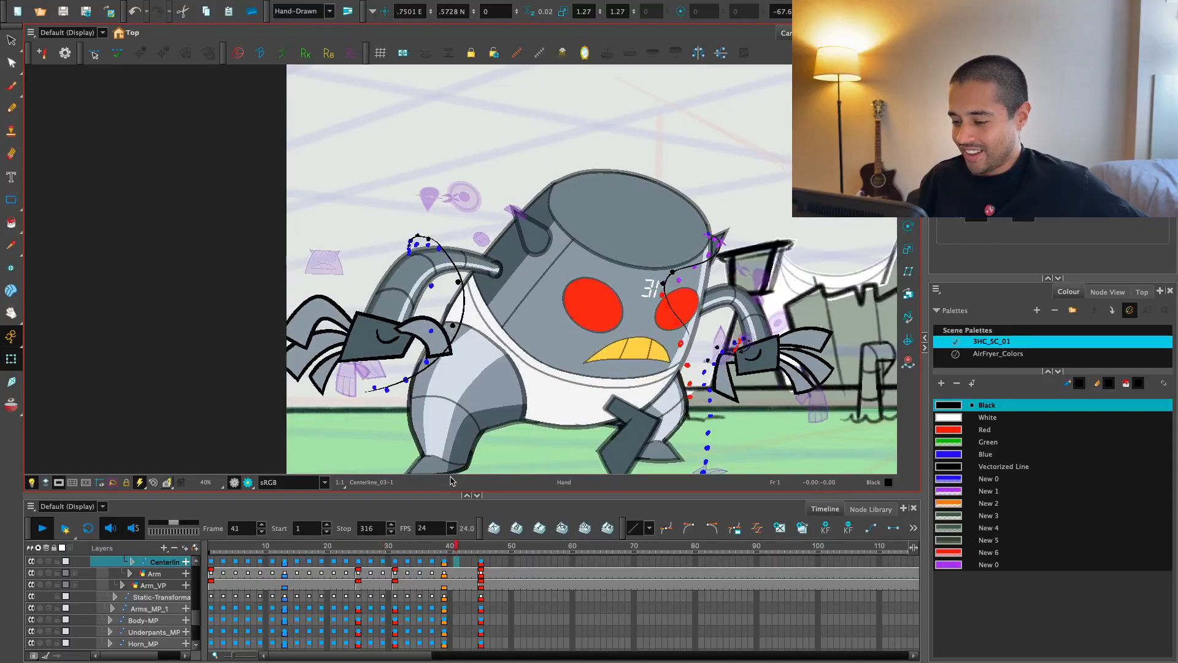
left_click_drag(310, 547, 323, 547)
scroll(435, 441, "down", 1)
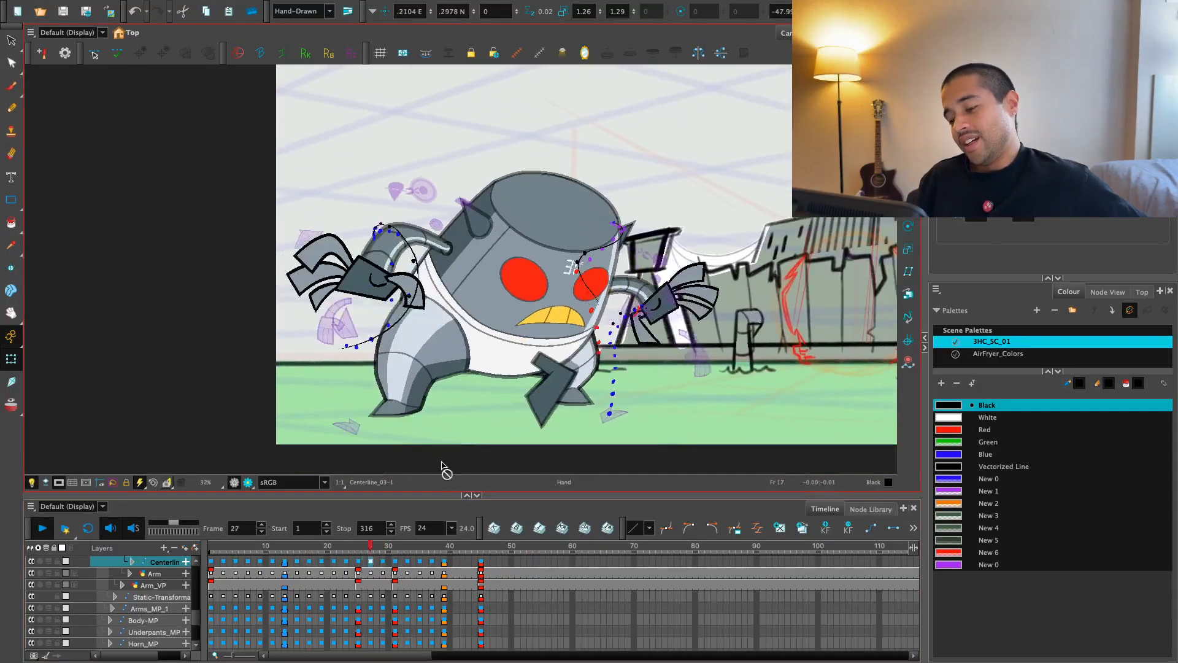
left_click(315, 547)
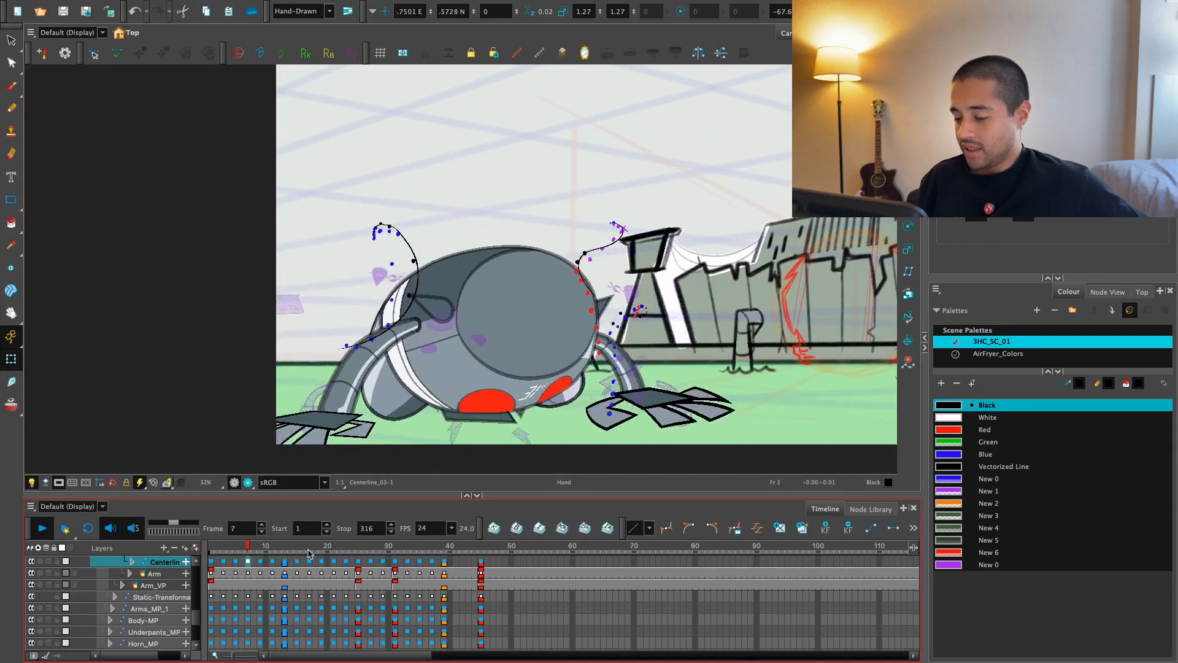
- Play the animation repeatedly from the first frame to review the motion of both arms
left_click_drag(327, 549, 205, 595)
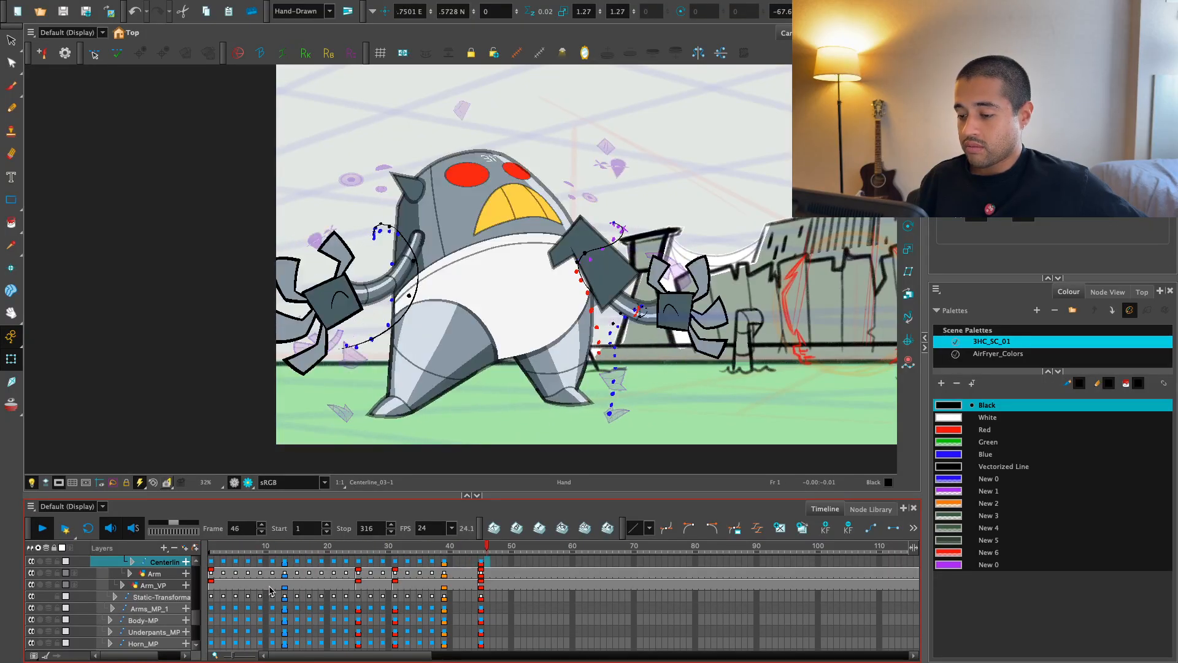
left_click(236, 561)
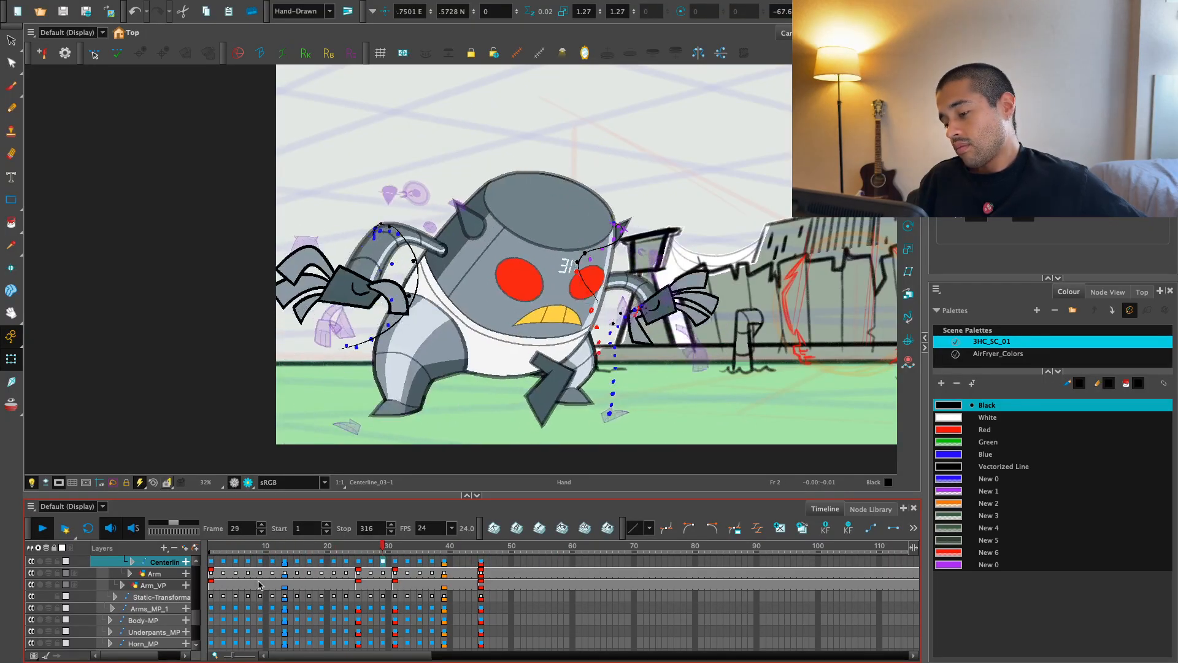
left_click_drag(279, 548, 210, 567)
key("Return")
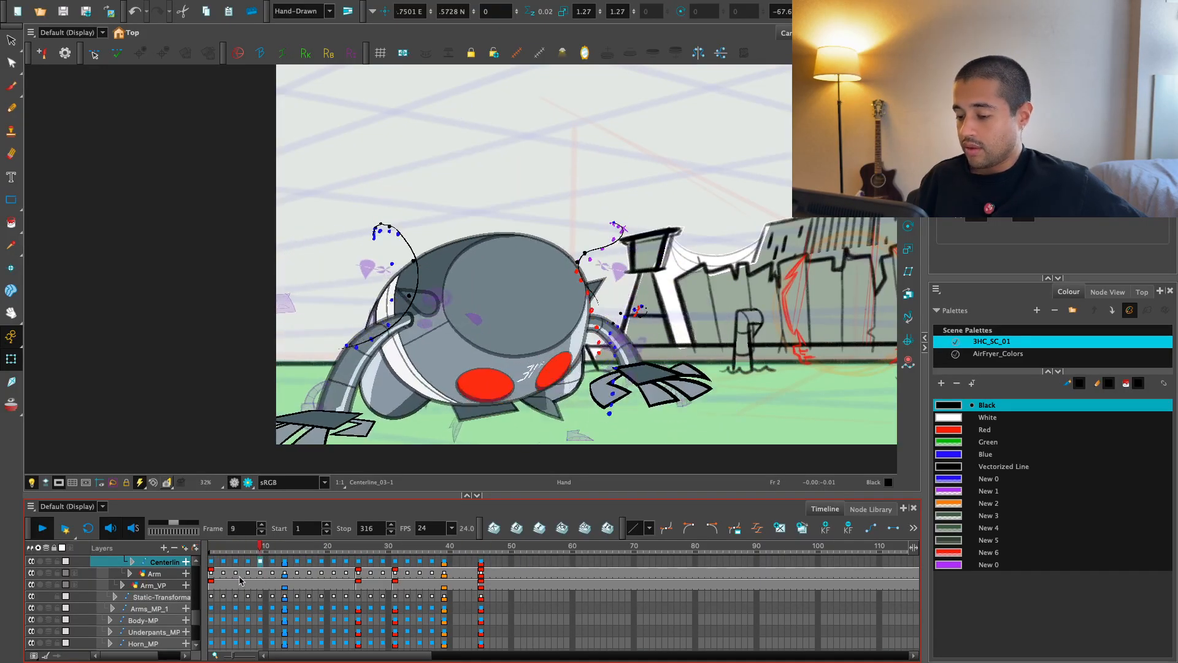
key("Return")
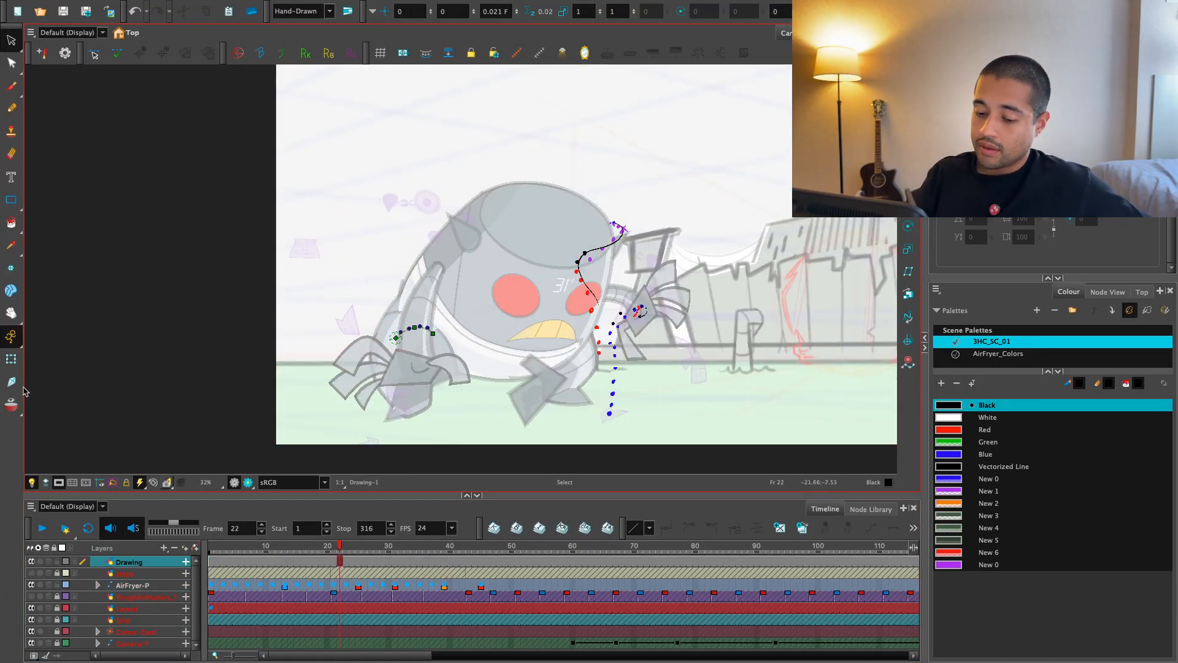
- Clear the layer selection, reframe the scene around the robot, and play the animation from frame 1
key("1")
left_click_drag(473, 249, 391, 267)
key("shift+t")
key("Escape")
key("1")
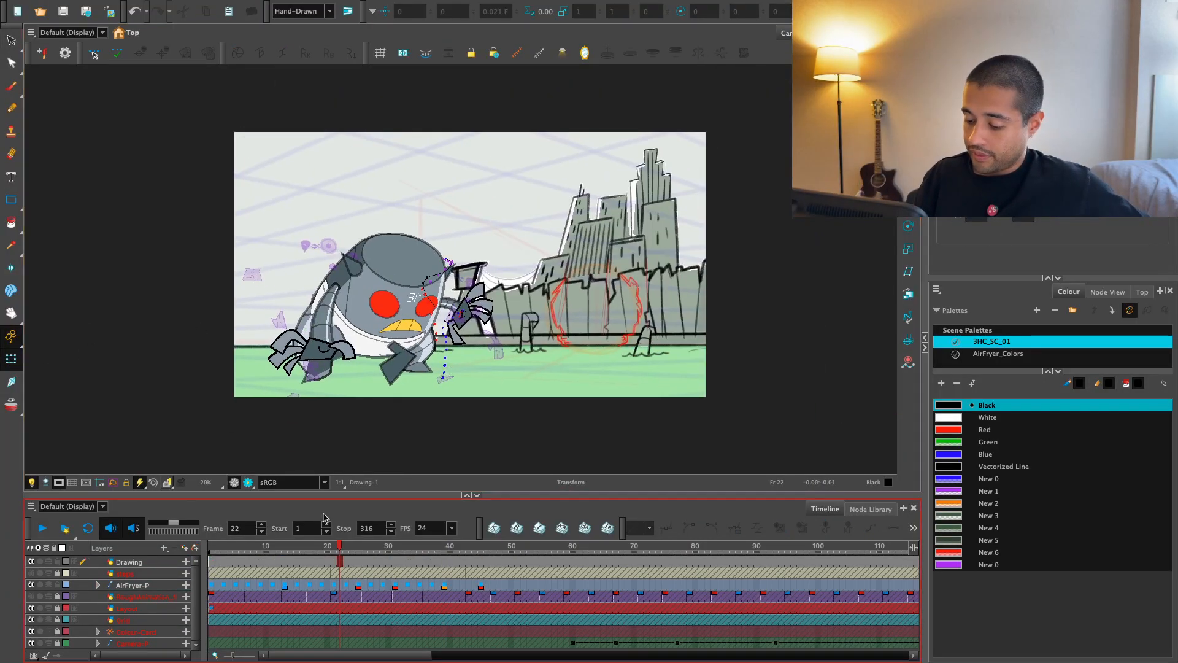
key("2")
left_click_drag(374, 447, 368, 442)
left_click_drag(319, 548, 209, 563)
key("2")
key("Return")
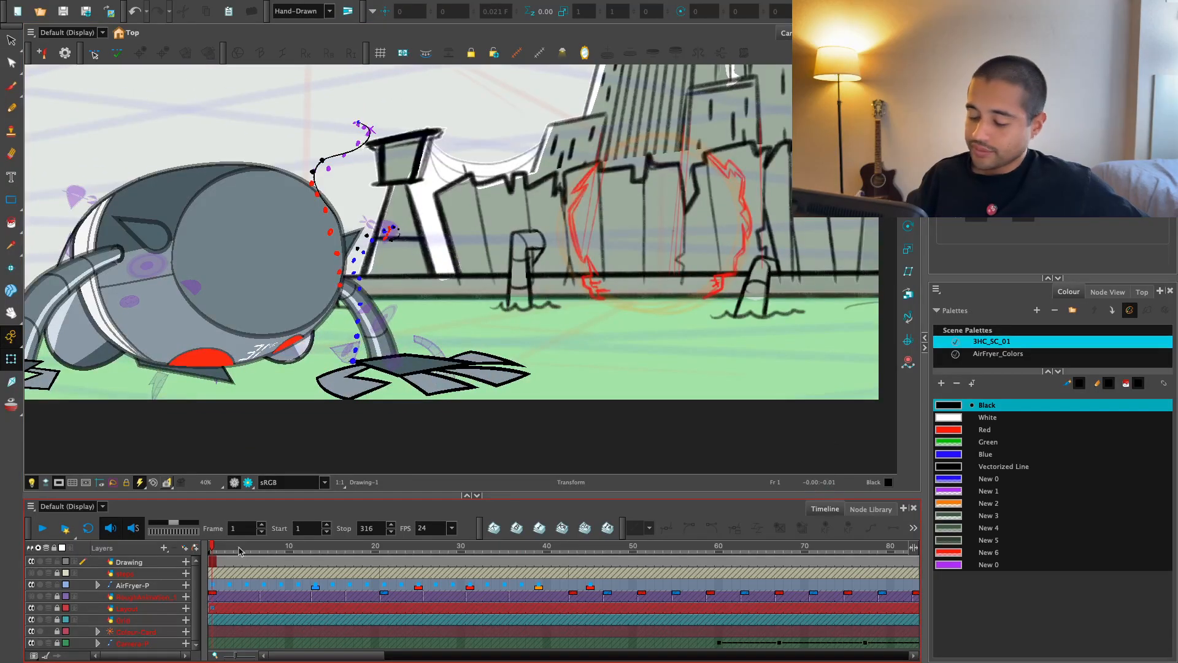
key("shift+Return")
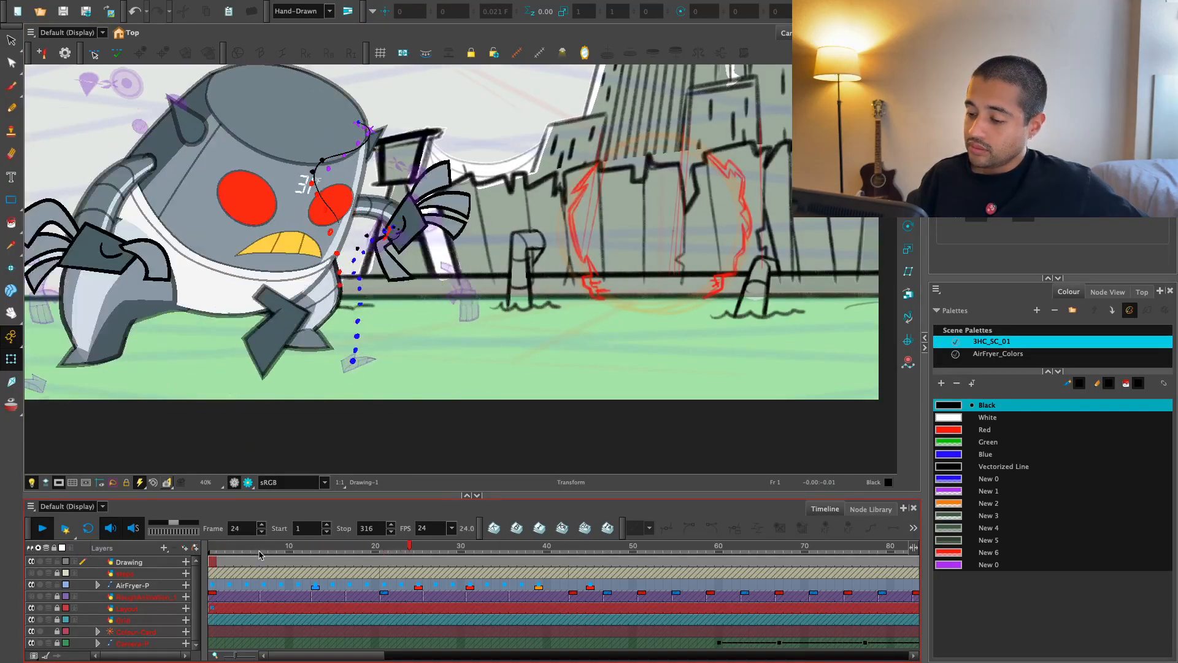
- Step through the AirFryer-P peg's poses from frame 1 to 13 and replay the animation
left_click(213, 584)
key("period")
key("period")
key("period")
key("period")
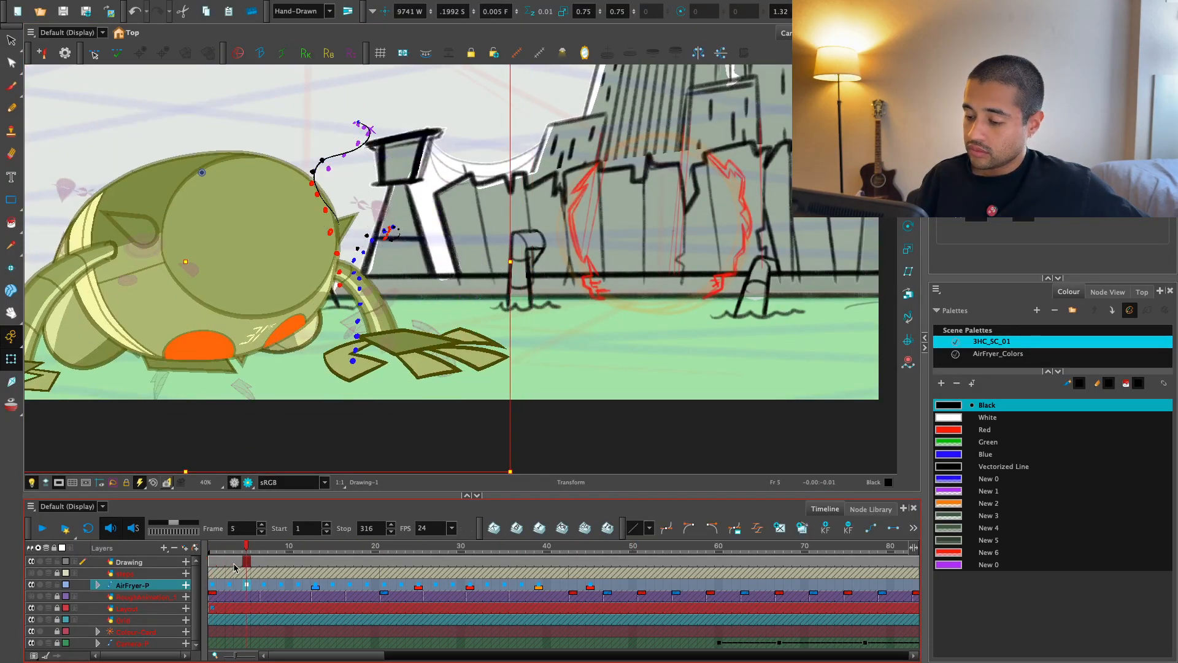
key("apostrophe")
key("apostrophe")
key("apostrophe")
key("apostrophe")
scroll(480, 424, "down", 1)
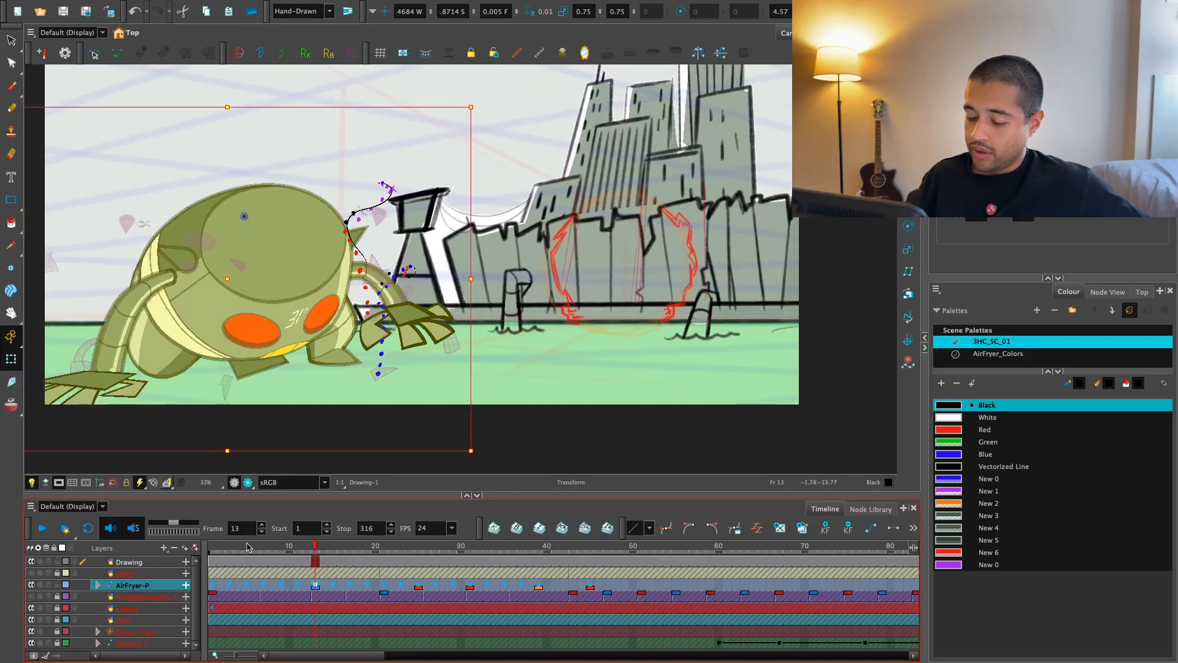
key("shift+Return")
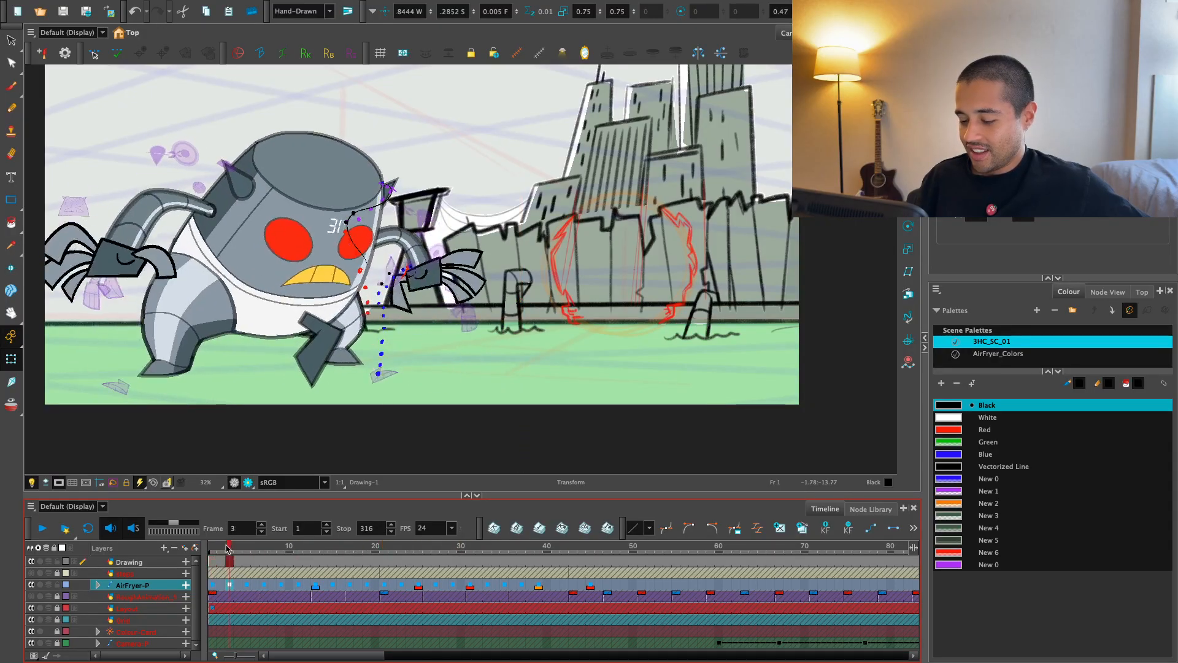
- Remove the right-side arm peg's (Arm-P-P) keyframes from frame 5 to 37 and play the interpolated motion
left_click(441, 372)
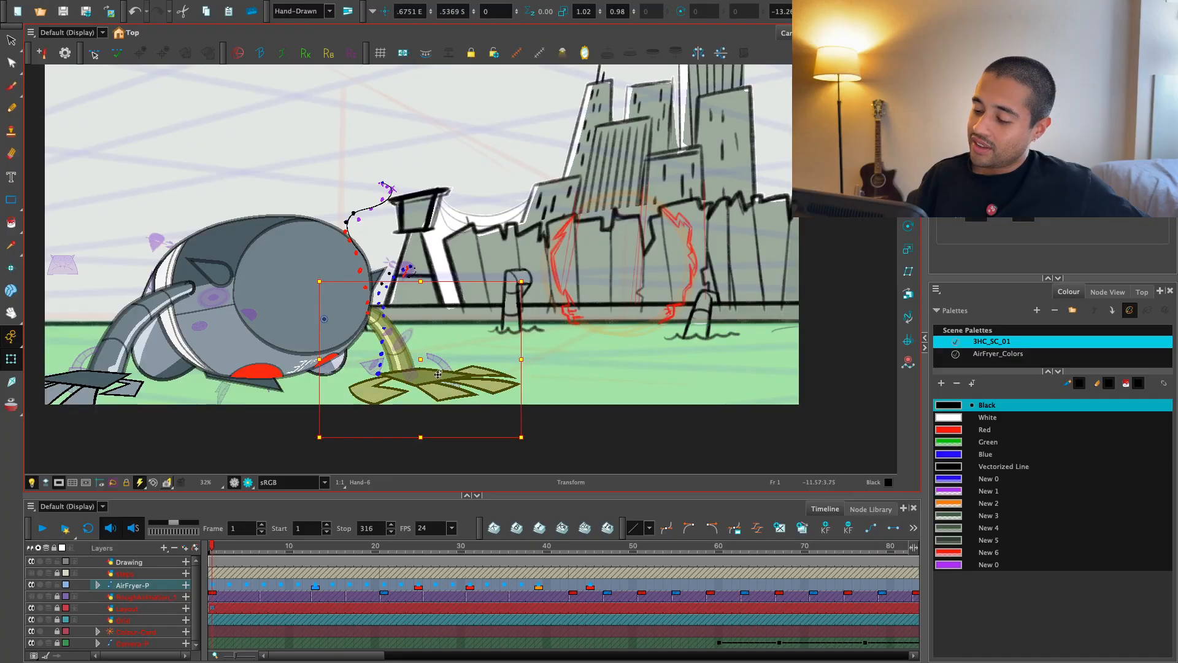
left_click_drag(228, 548, 222, 547)
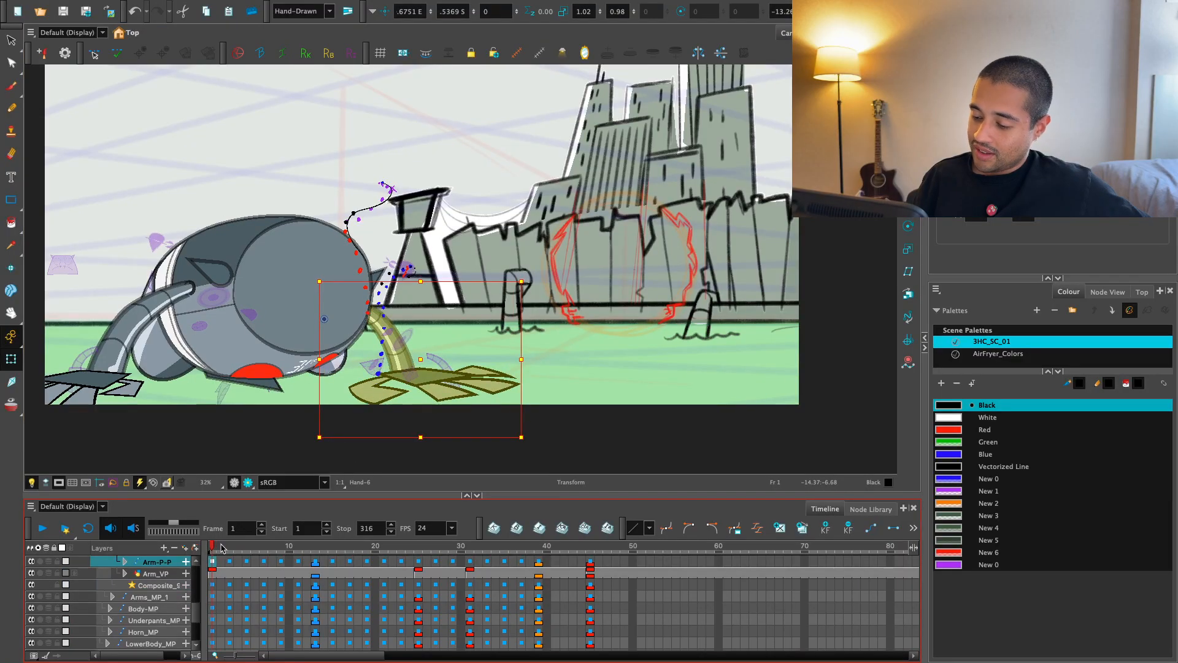
left_click_drag(344, 585, 501, 587)
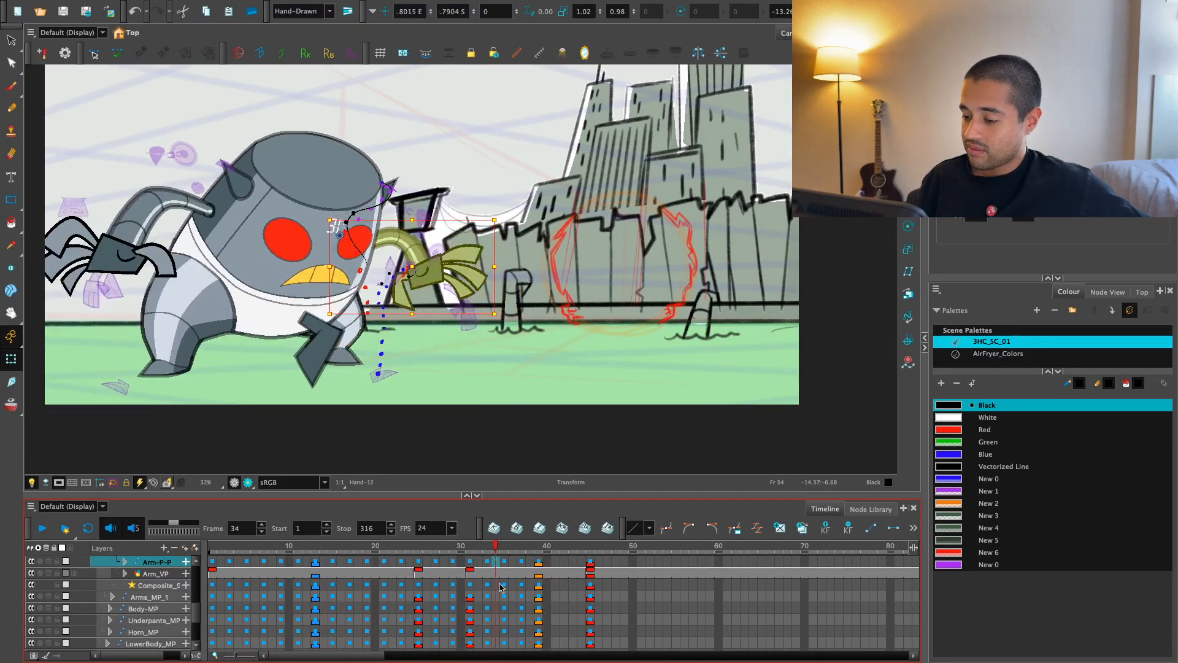
left_click_drag(244, 563, 523, 563)
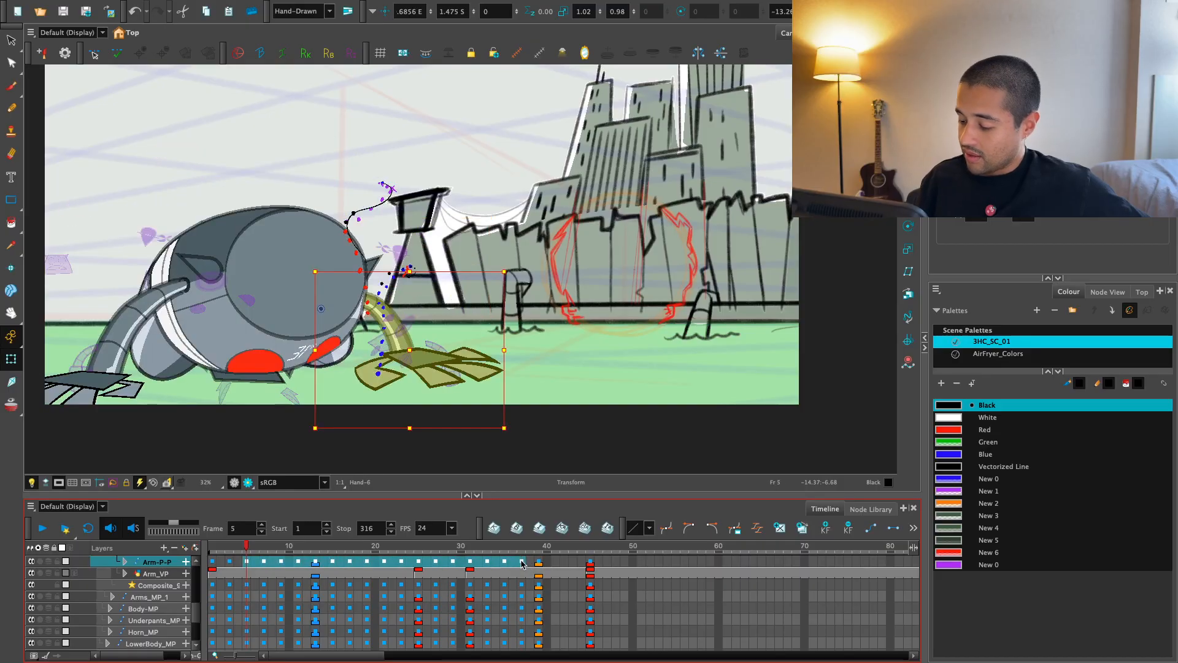
left_click(212, 562)
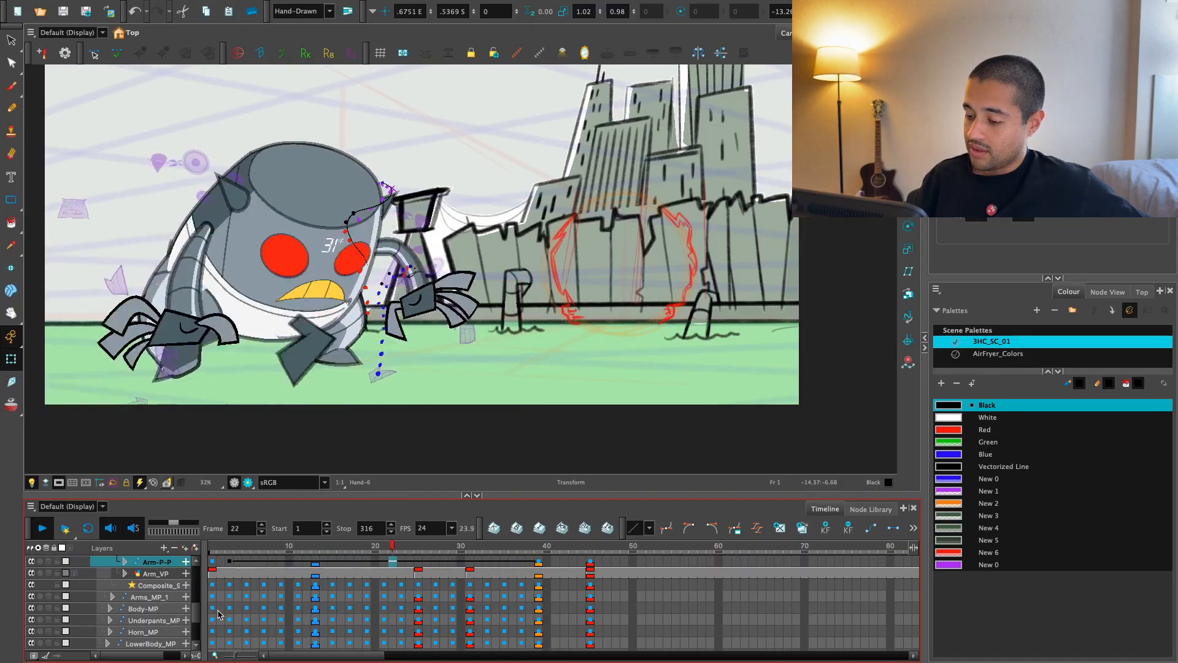
left_click(231, 569)
key("Return")
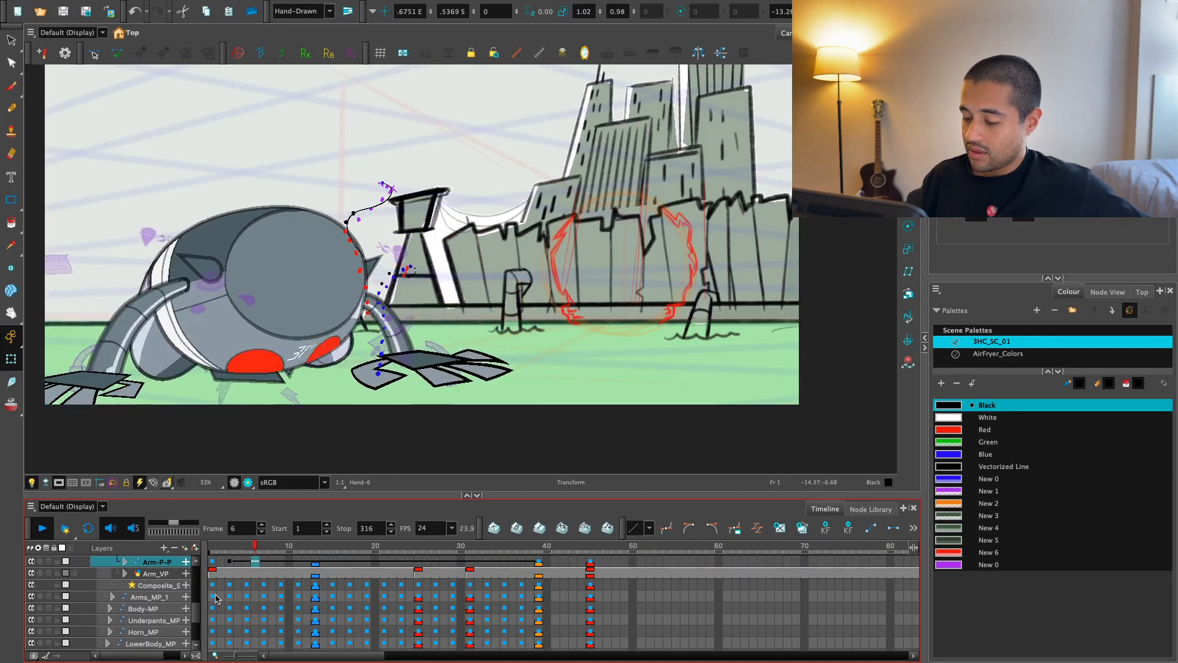
- Ease the Arm-P-P motion into its keyframe at frame 39 with a left time ratio of 44 and play it
left_click(538, 562)
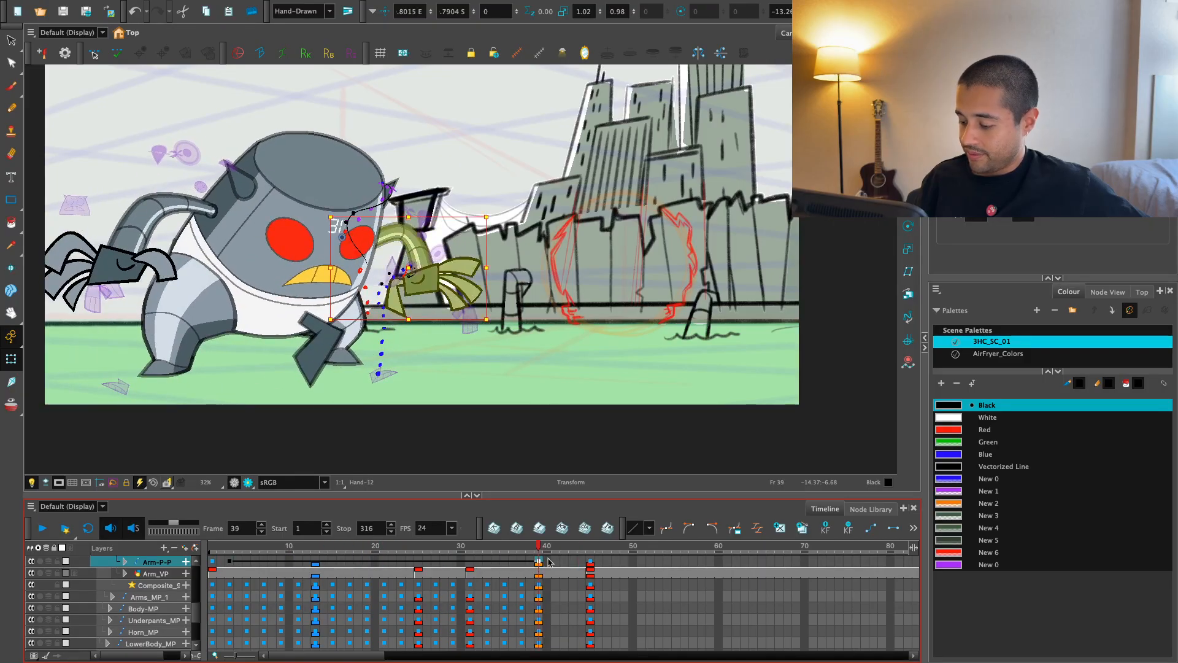
left_click(757, 529)
double_click(516, 376)
type("44")
left_click(538, 423)
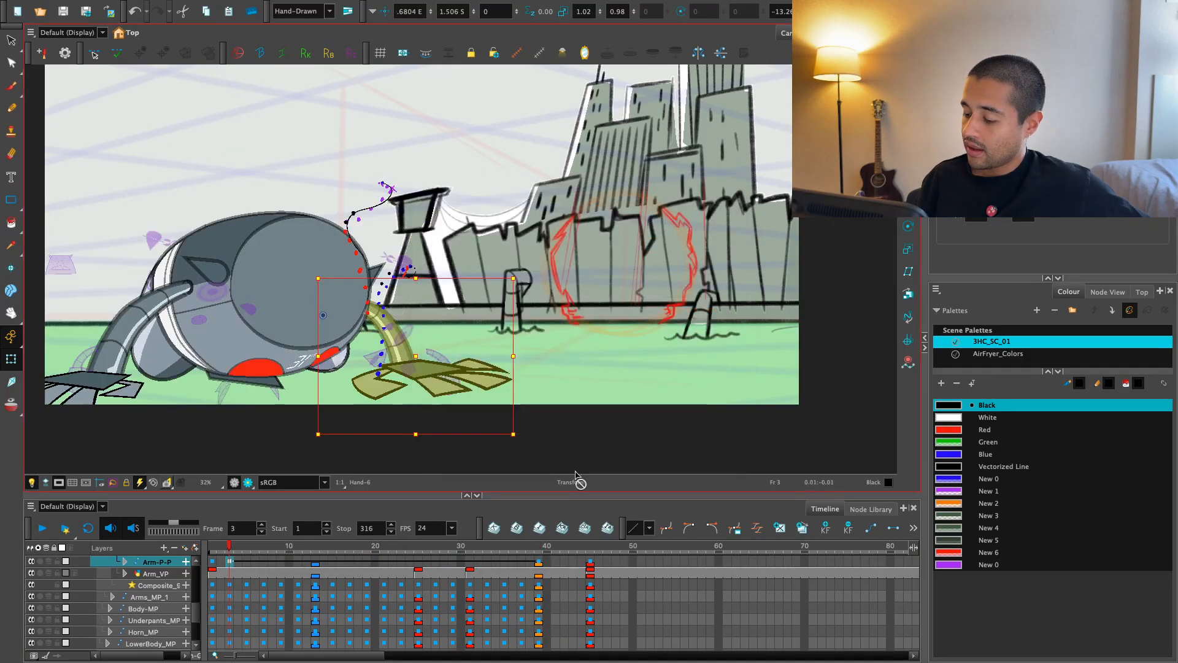
key("Return")
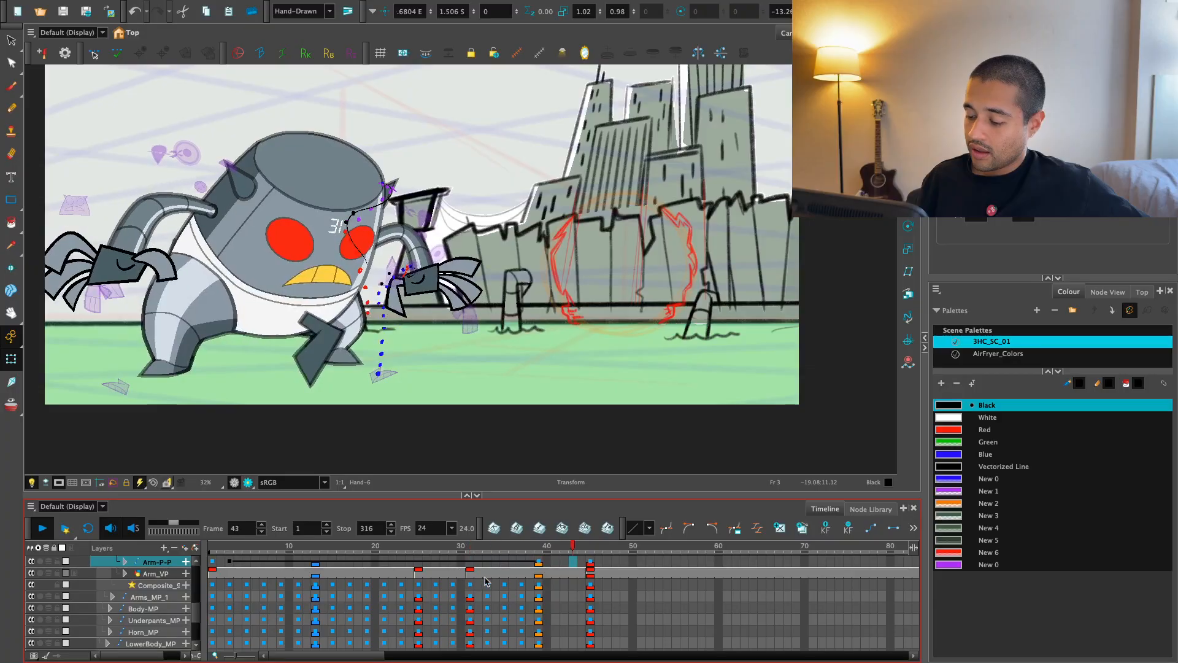
- Fill the Arm-P-P motion between frames 3 and 39 with keyframes on every second frame and play the result
left_click_drag(538, 563, 229, 562)
left_click(757, 528)
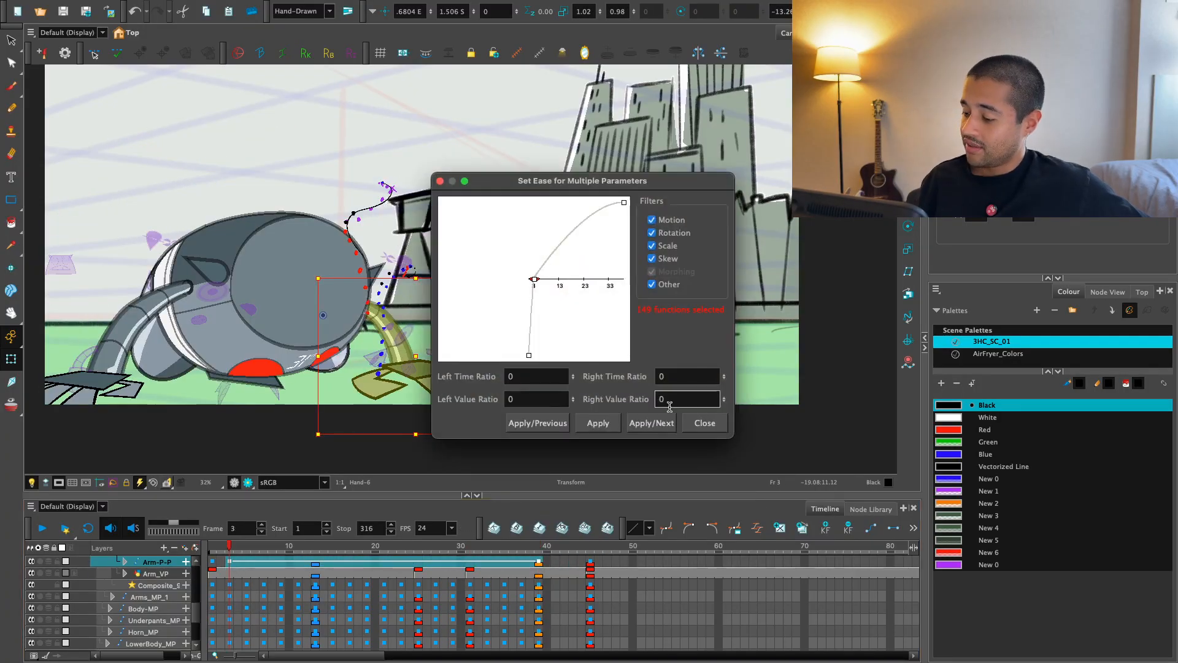
left_click(705, 423)
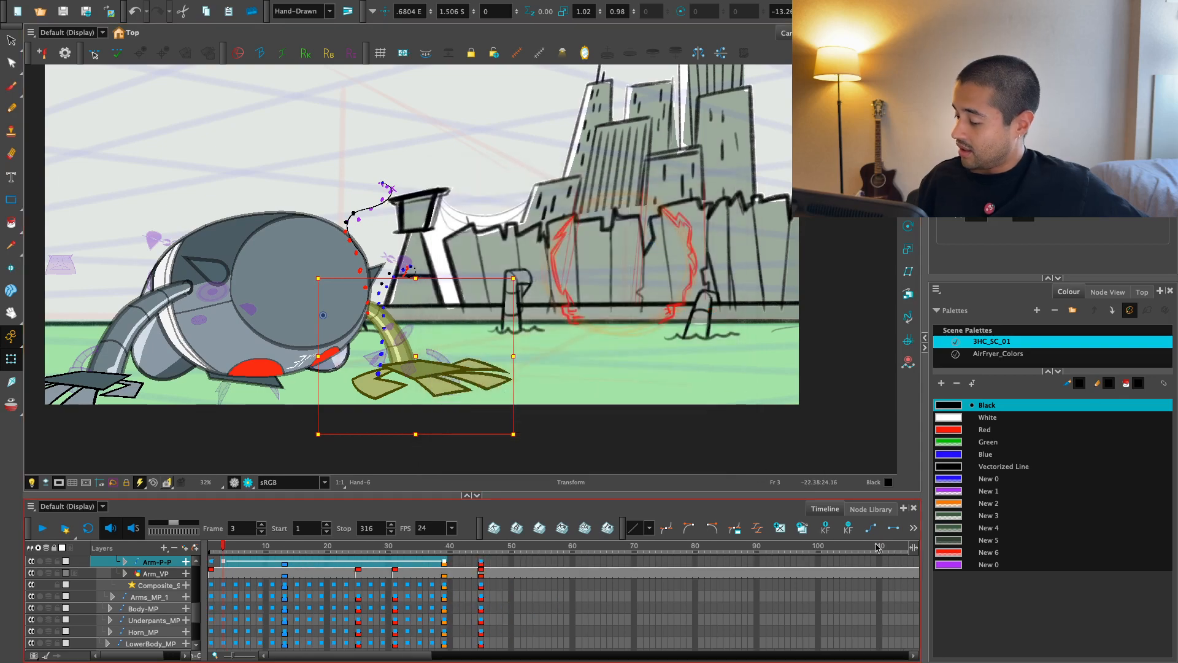
left_click_drag(927, 524, 1172, 532)
left_click(756, 529)
left_click(655, 367)
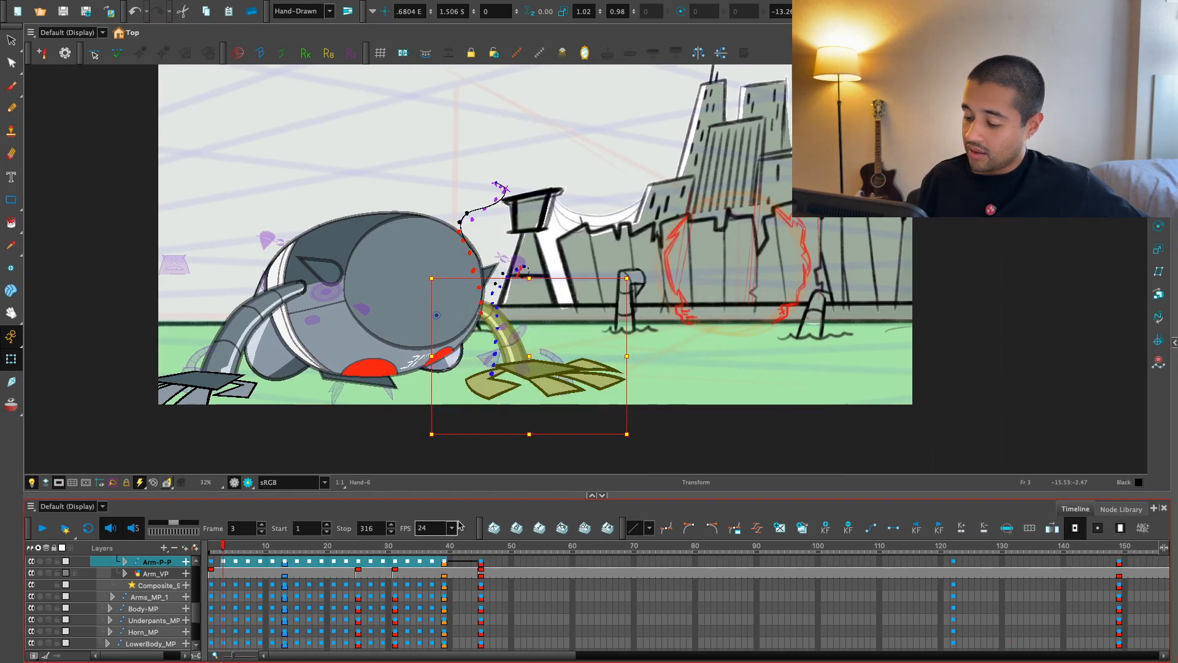
key("Return")
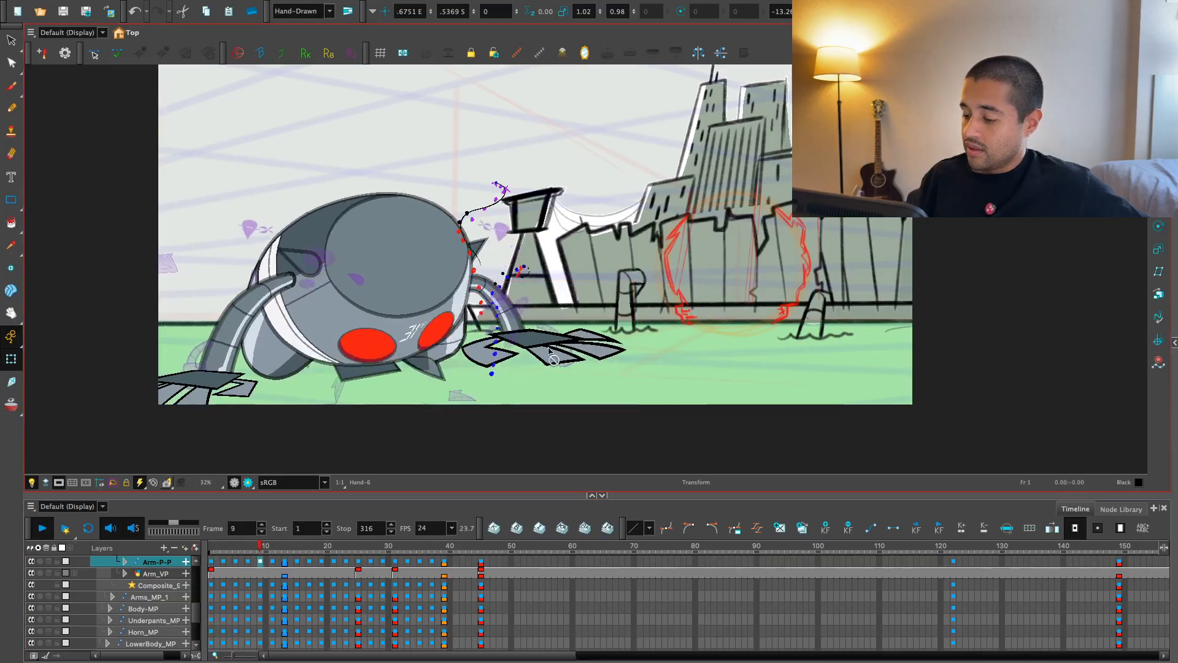
- Select the right-side hand and scrub between frames 9 and 19 to examine its drawings and poses
left_click(550, 352)
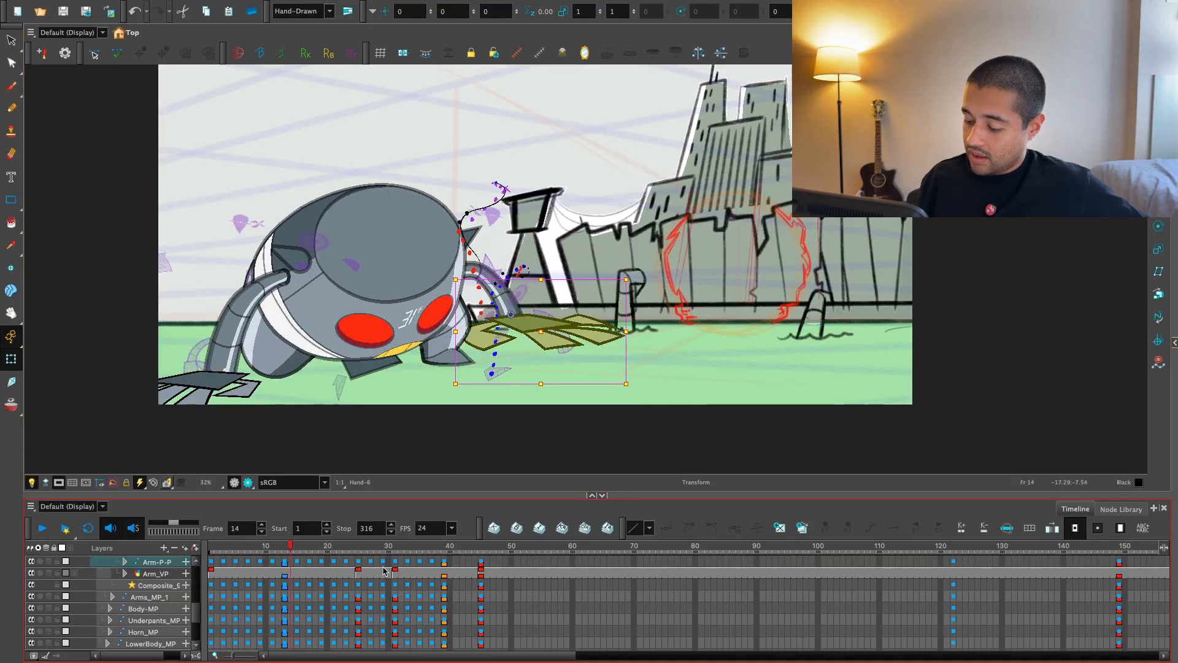
left_click(359, 575)
left_click_drag(260, 582, 284, 551)
key("Return")
key("ctrl+z")
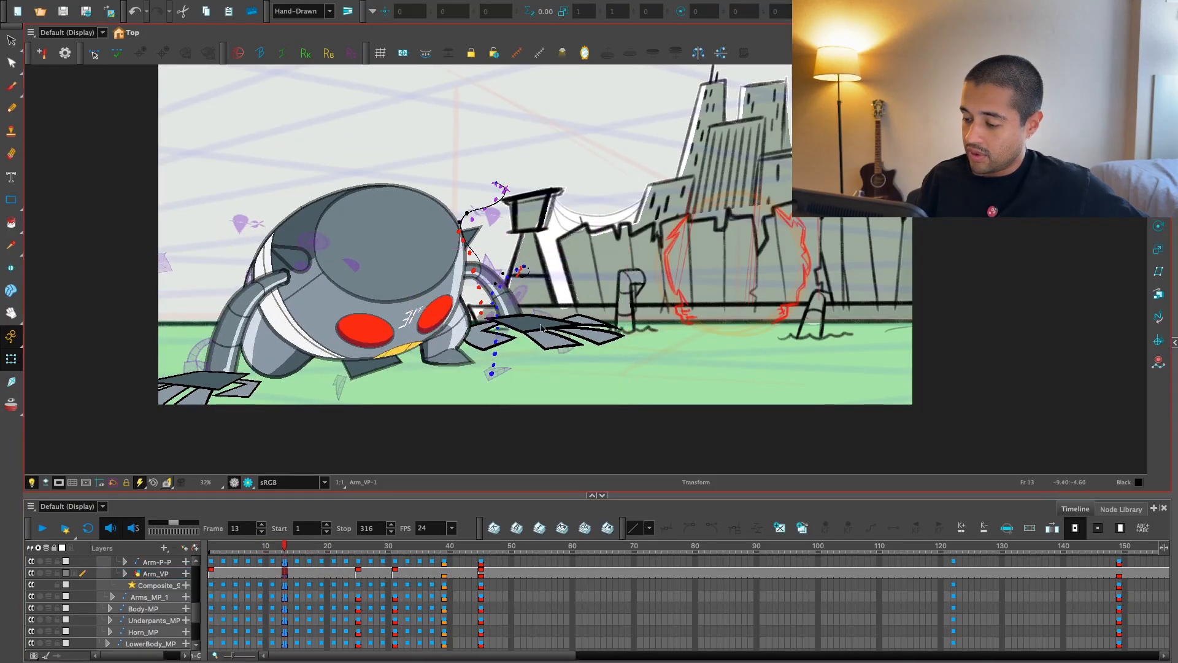
key("ctrl+z")
left_click(323, 547)
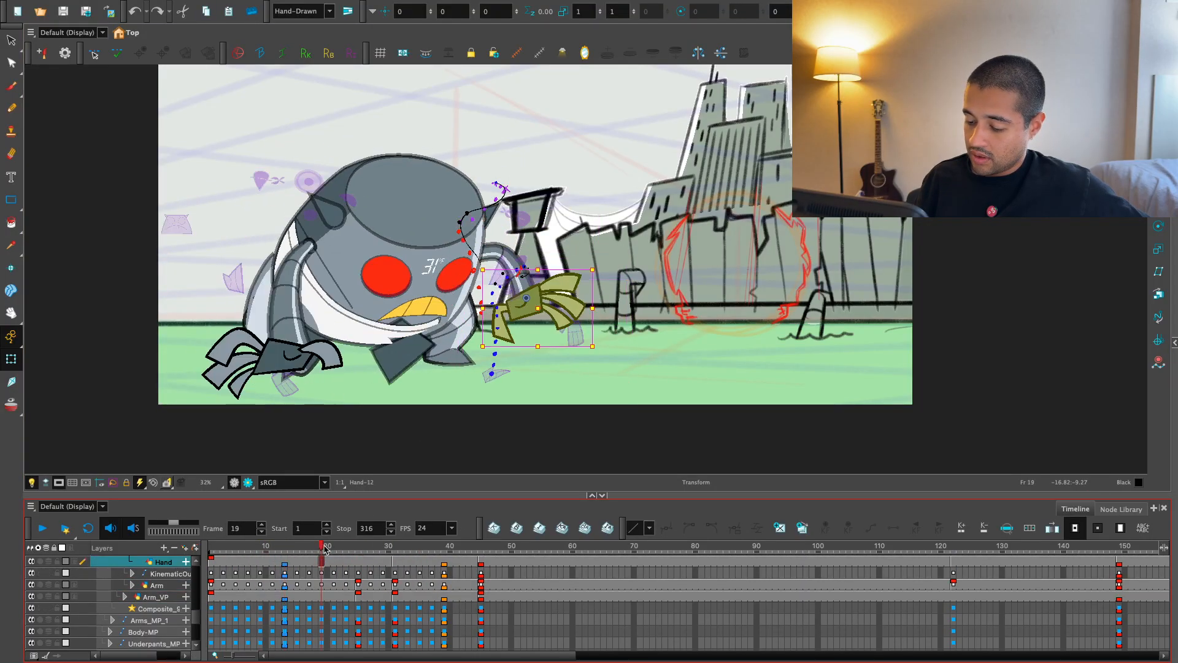
left_click_drag(321, 563, 266, 547)
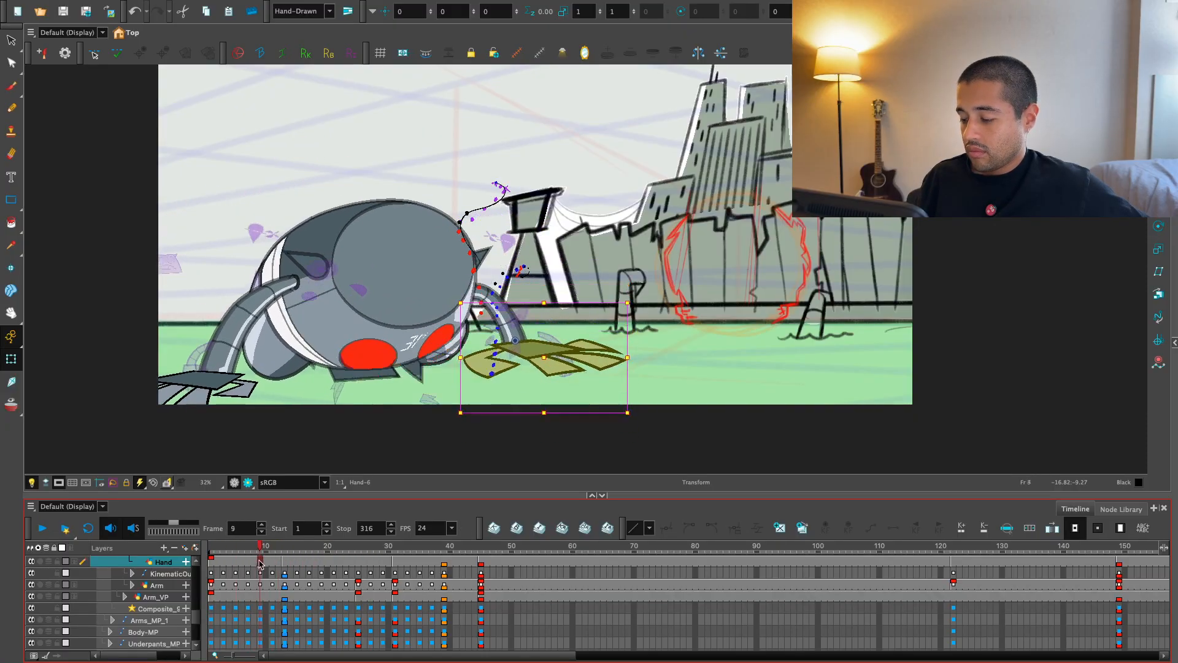
- Narrow and skew the right-side hand's pose around frame 9 and compare it with the neighbouring frames
mouse_move(621, 325)
left_mouse_down()
mouse_move(622, 360)
mouse_move(567, 354)
left_mouse_up()
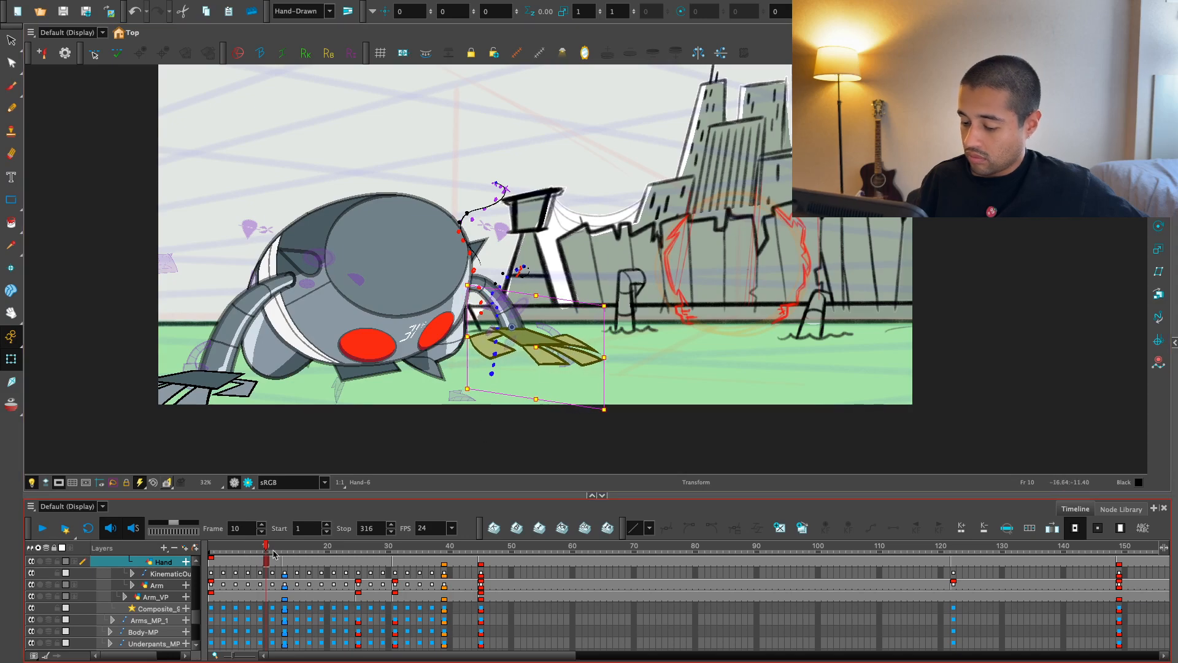
key("b")
left_click(255, 559)
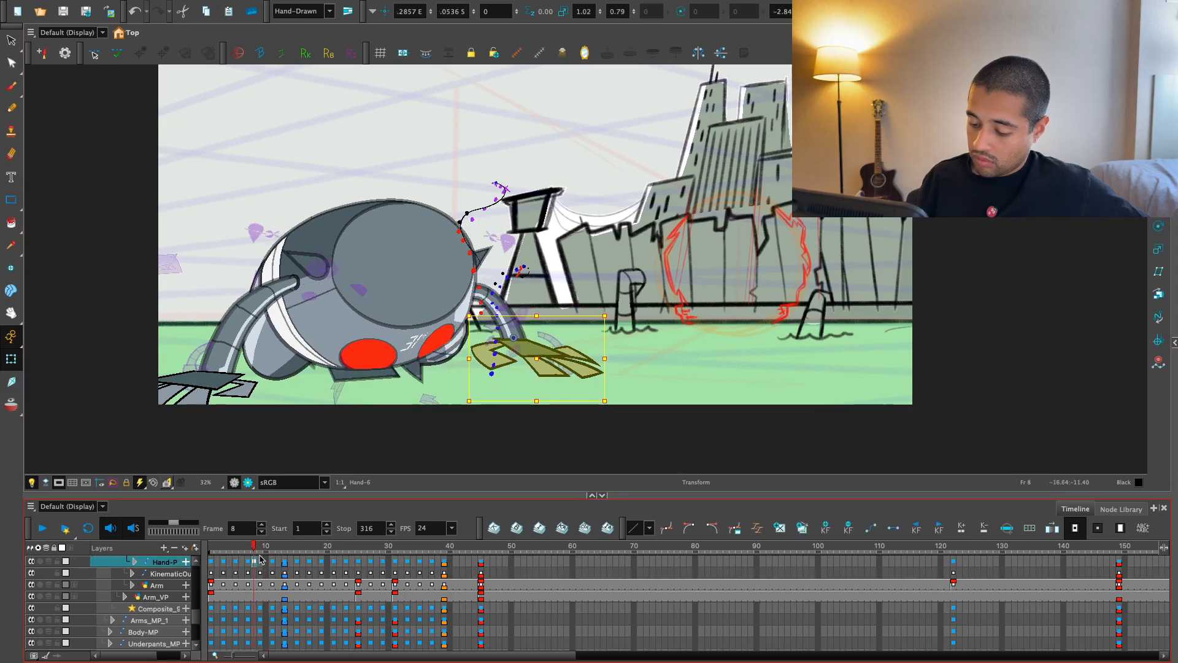
left_click(262, 560)
left_click(255, 562)
left_click(261, 562)
- Remove the Hand-P peg's keyframes between frames 3 and 9 so the hand interpolates between those poses
left_click(248, 562)
left_click(243, 562)
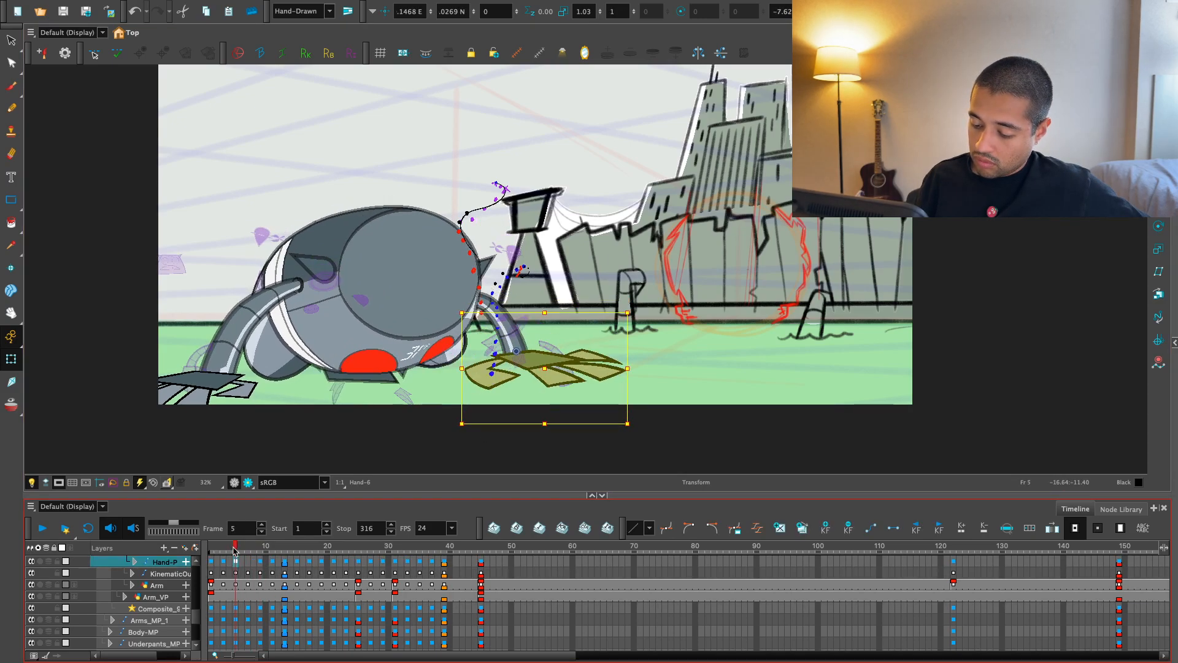
left_click(249, 562)
left_click(243, 561)
left_click(249, 561)
left_click(244, 552)
left_click(266, 552)
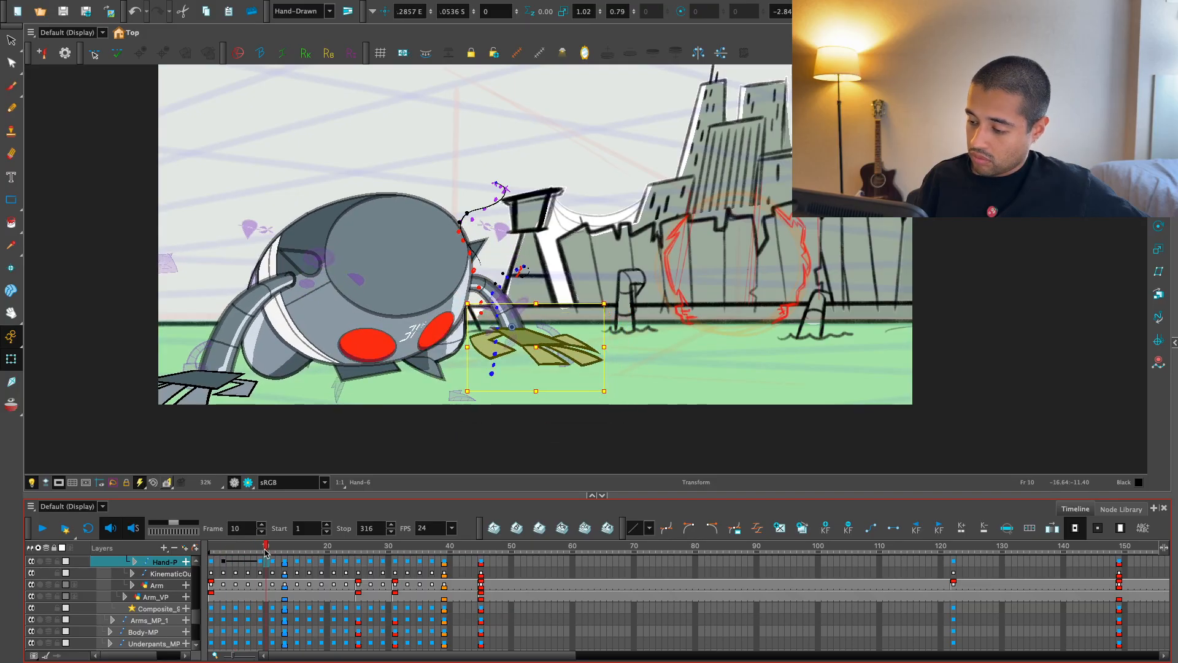
- Switch the right-side hand to drawing Hand-12 at frame 11, rotate its fingers downward, and replay from the start
left_click(273, 546)
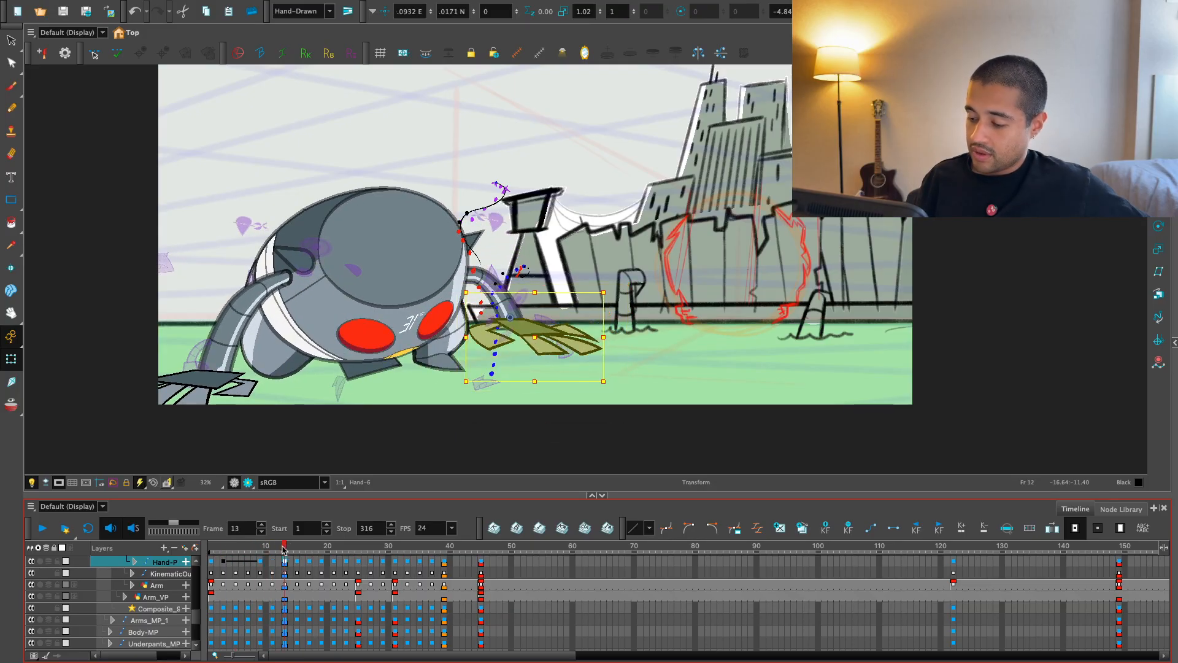
left_click(291, 548)
left_click_drag(282, 547, 272, 547)
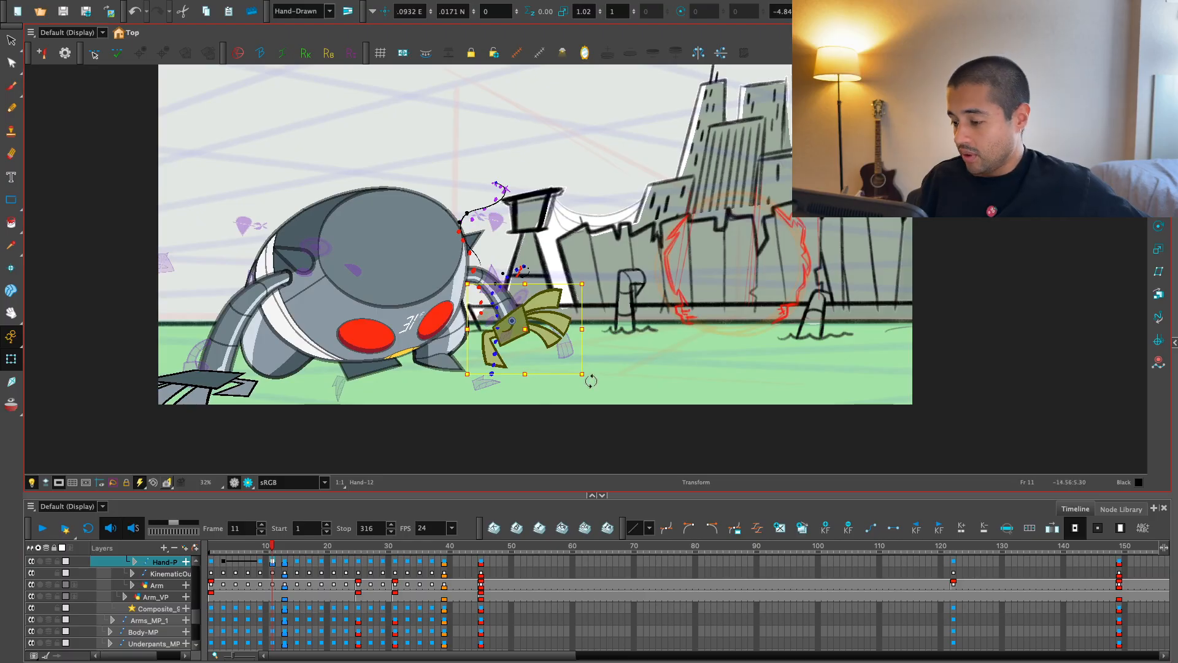
left_click(578, 338)
key("super+z")
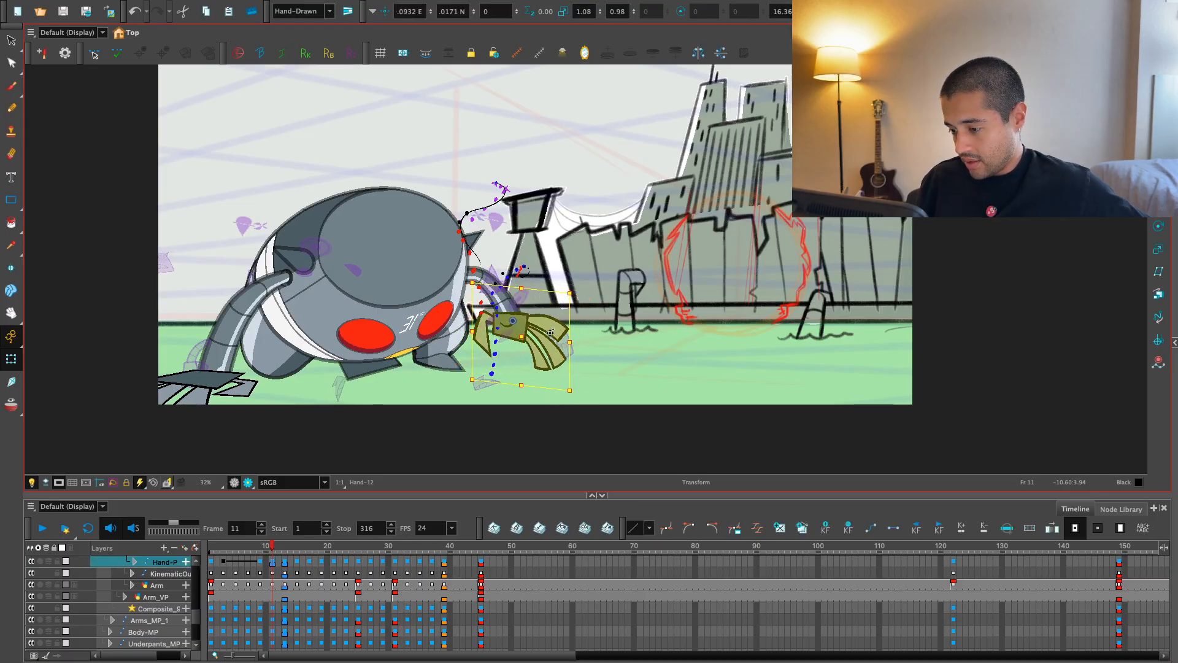
left_click_drag(551, 333, 548, 334)
left_click_drag(272, 551, 211, 551)
key("shift+Return")
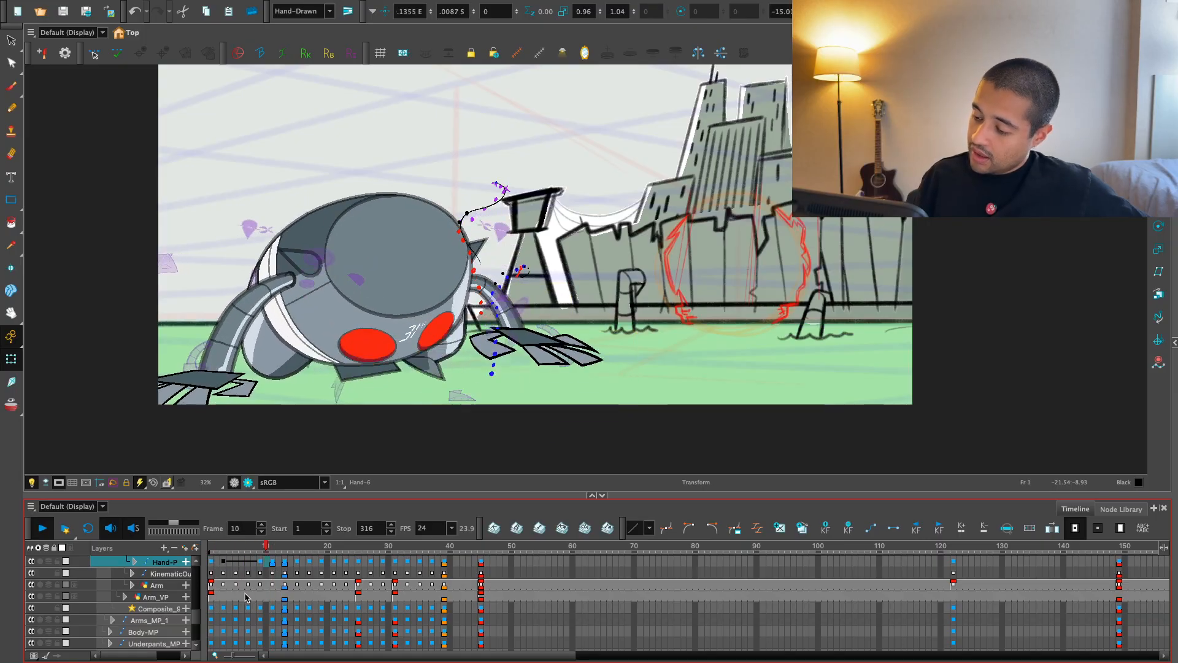
- Restore the removed Hand-P keyframes between frames 3 and 9 and replay the animation from the start
left_click(274, 564)
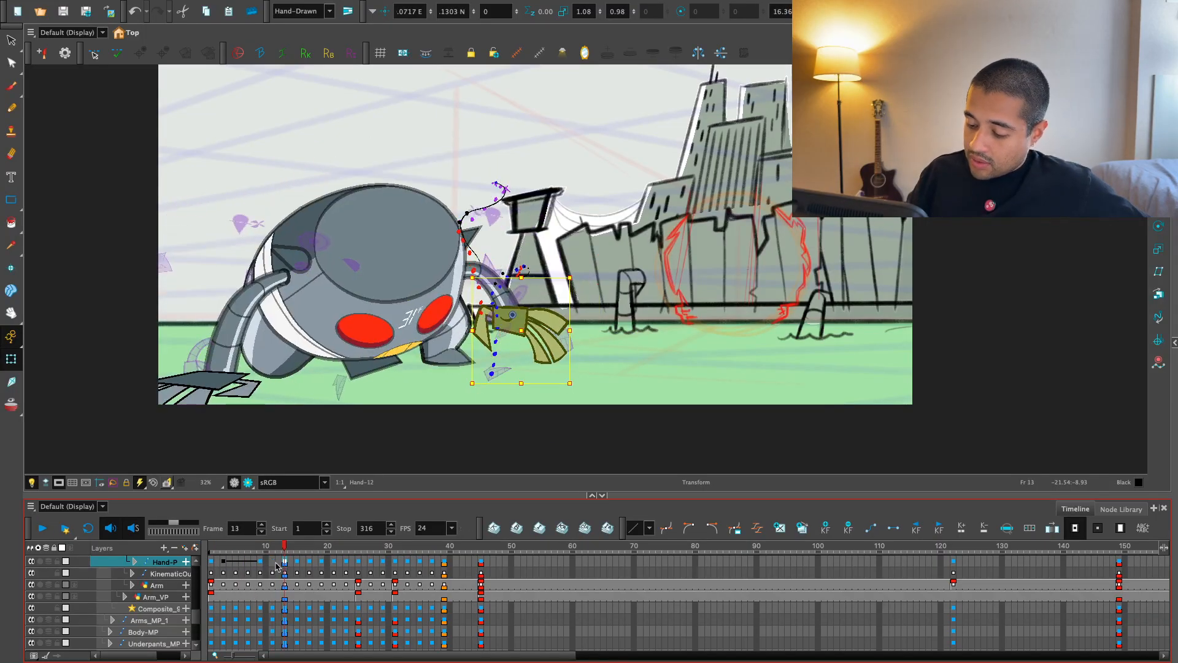
key("shift+Return")
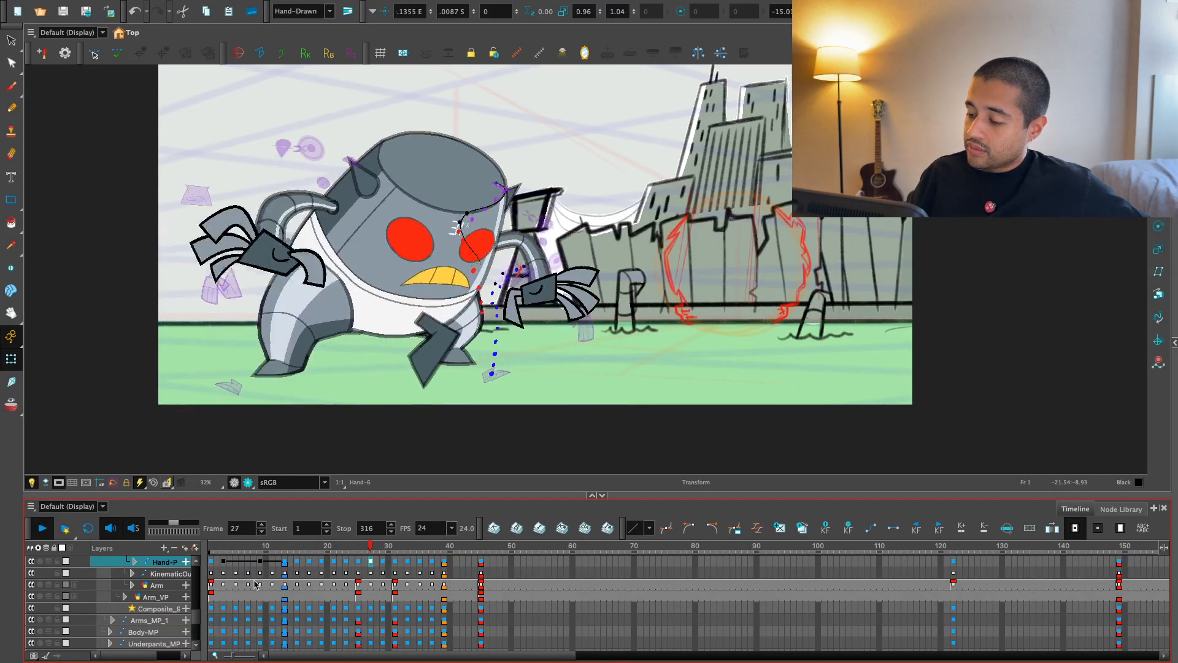
left_click(274, 550)
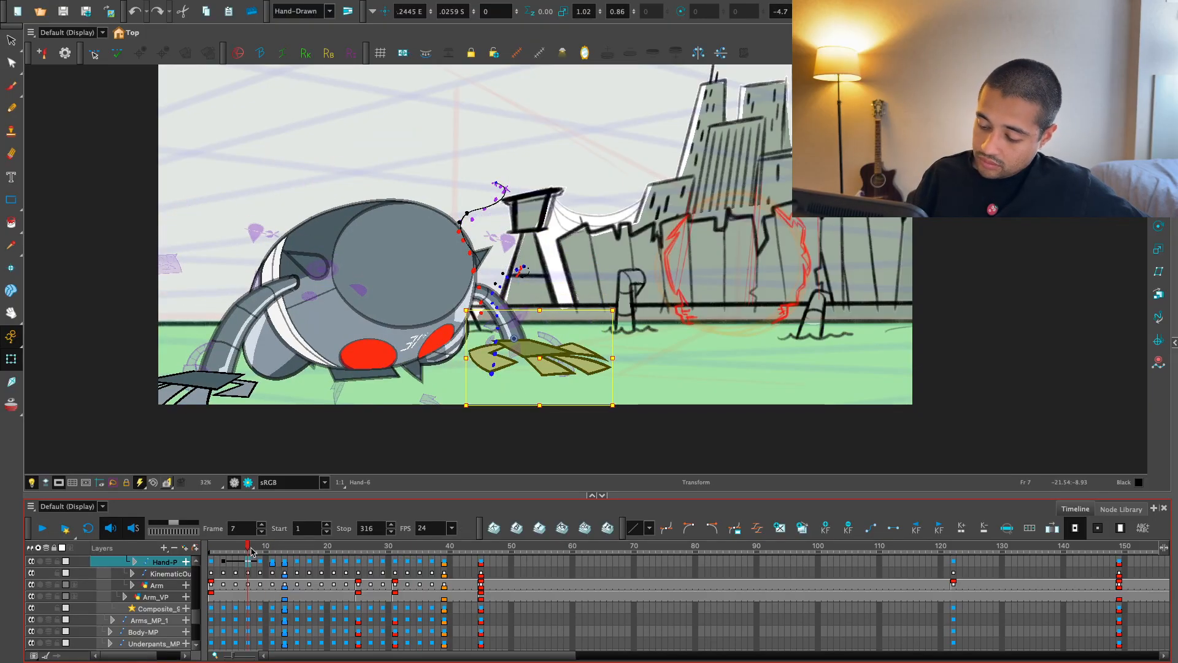
left_click_drag(251, 547, 201, 552)
key("shift+Return")
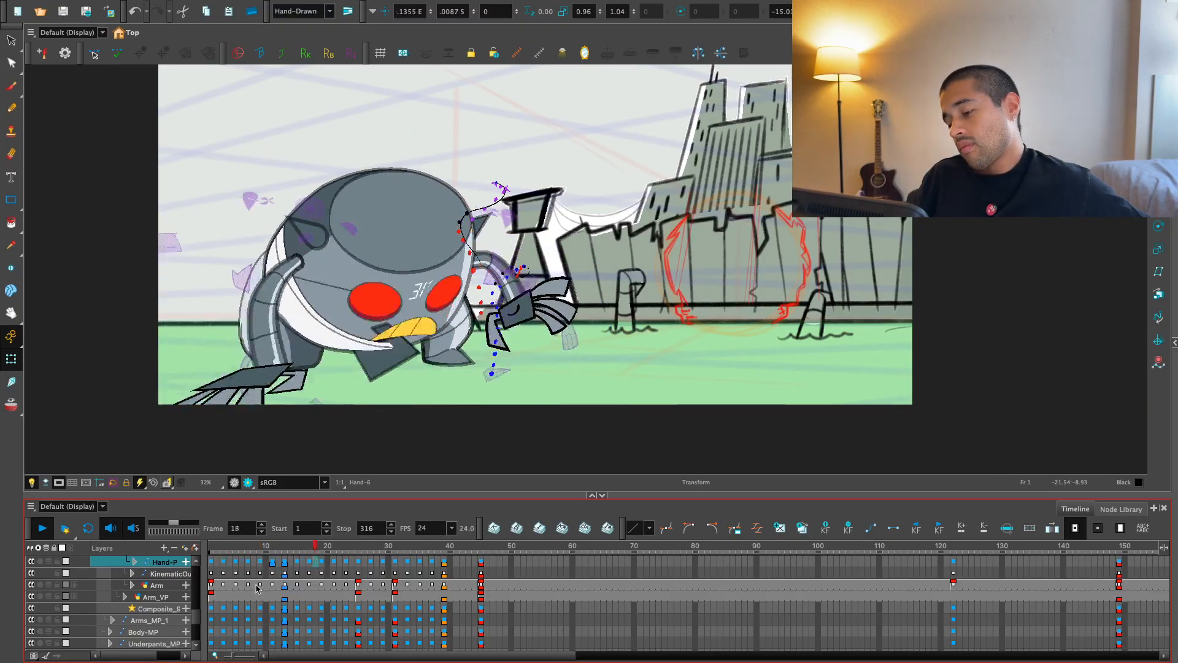
- Remove the Hand-P peg's keyframes between frames 11 and 17 so the hand interpolates, and replay the motion
left_click(251, 546)
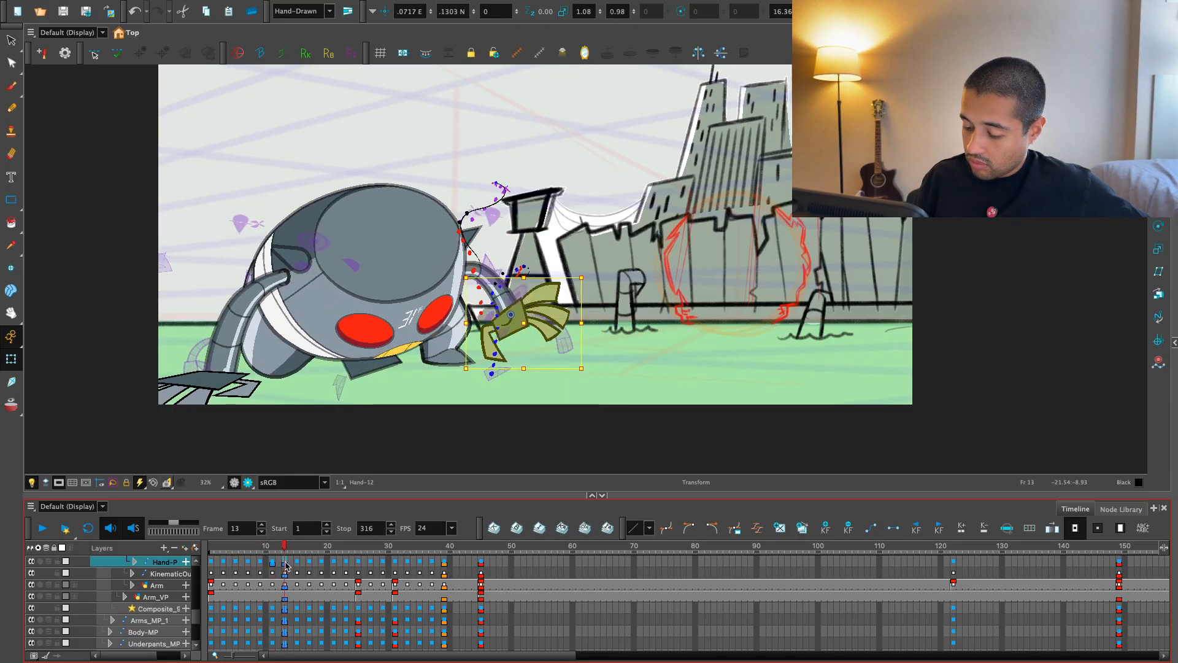
left_click_drag(264, 551, 217, 583)
key("shift+Return")
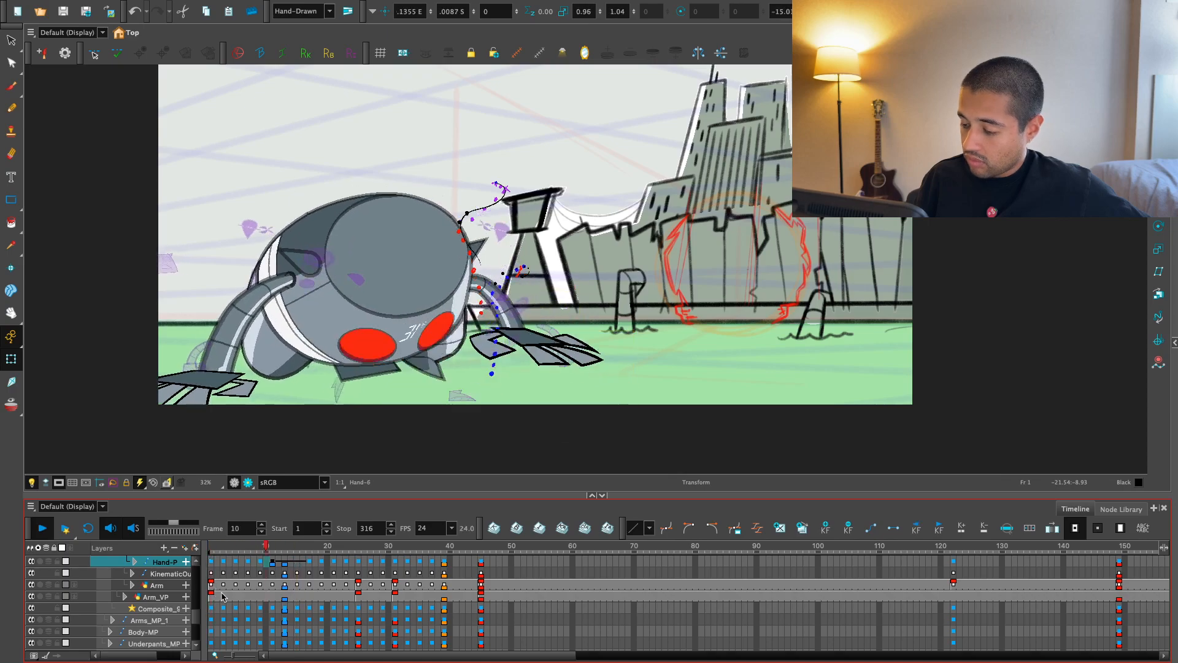
key("shift+Return")
- Extend the Hand-P interpolation to frame 19 and replay the animation from the start several times
left_click(314, 548)
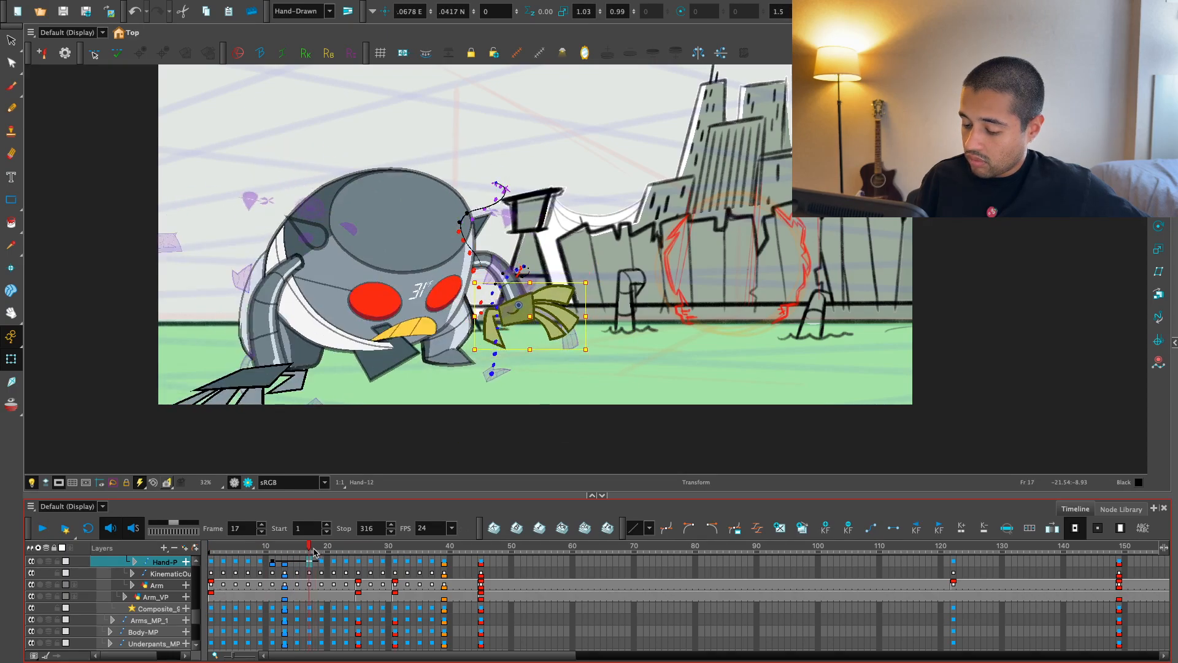
key("shift+Return")
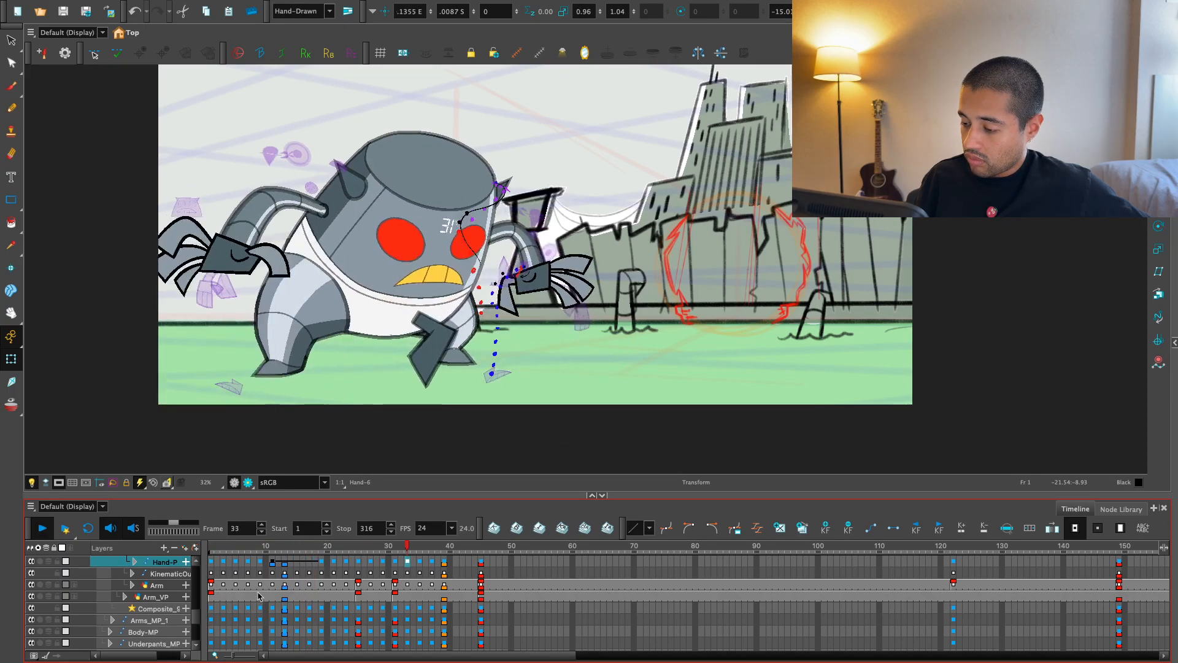
key("shift+Return")
left_click(227, 549)
key("shift+Return")
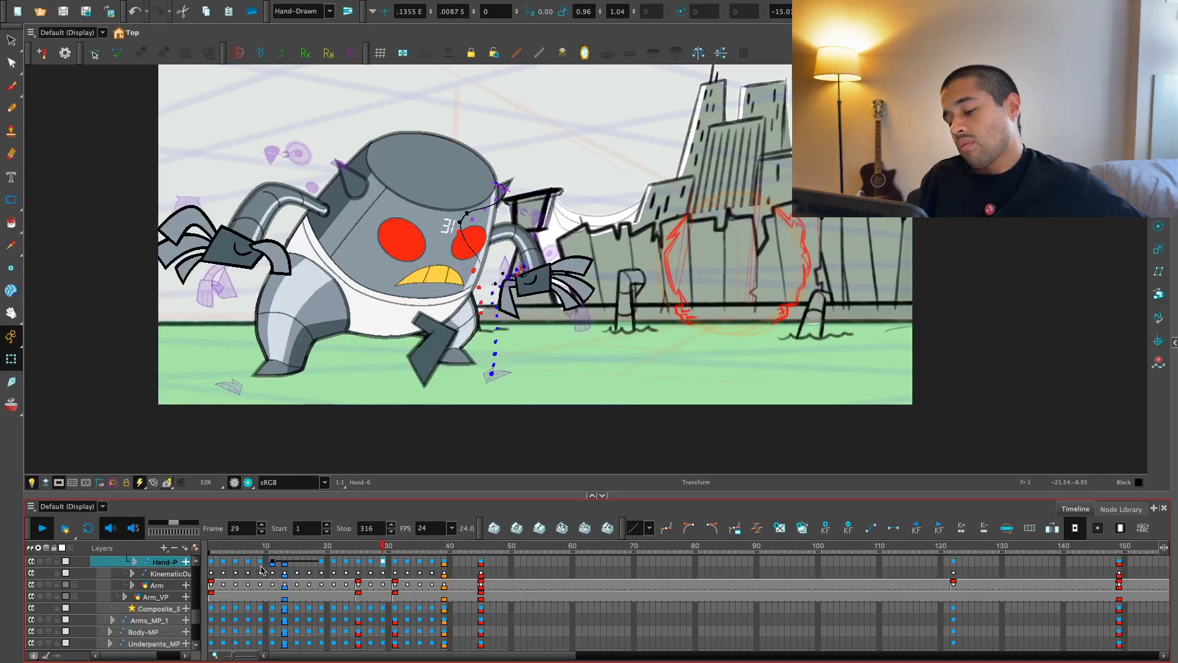
key("shift+Return")
left_click(212, 548)
key("shift+Return")
key("shift+Return")
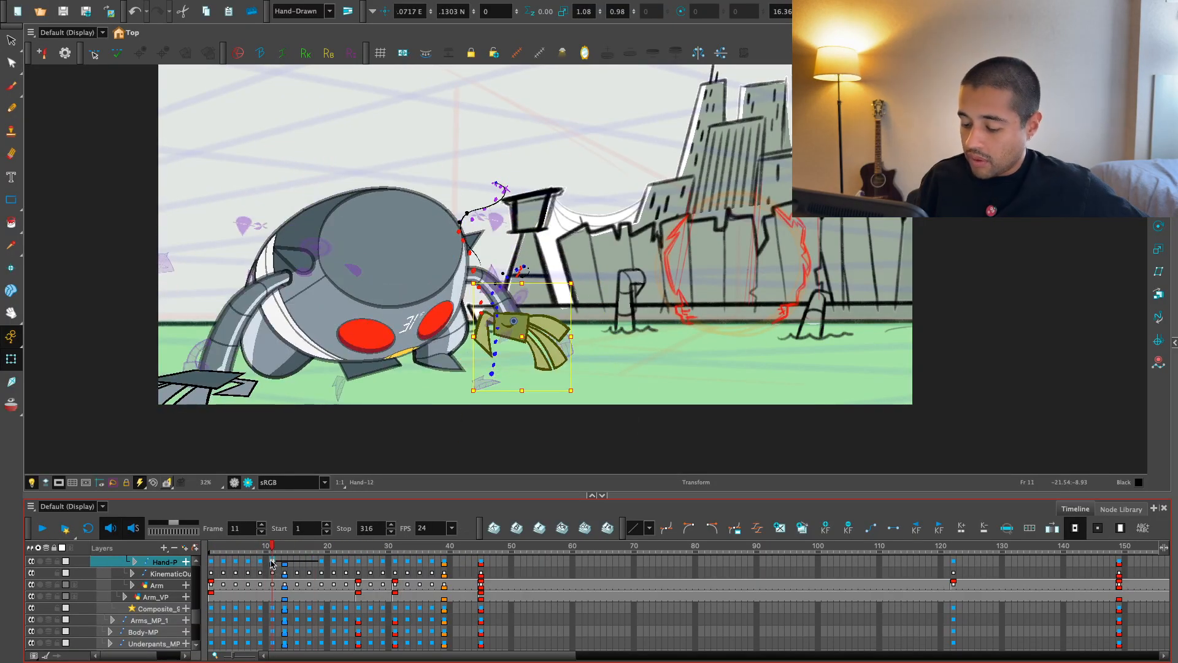
- Move the right-side hand's Hand-12 pose from frame 11 to frame 7 and replay the motion
left_click_drag(249, 565, 249, 563)
left_click(212, 548)
key("shift+Return")
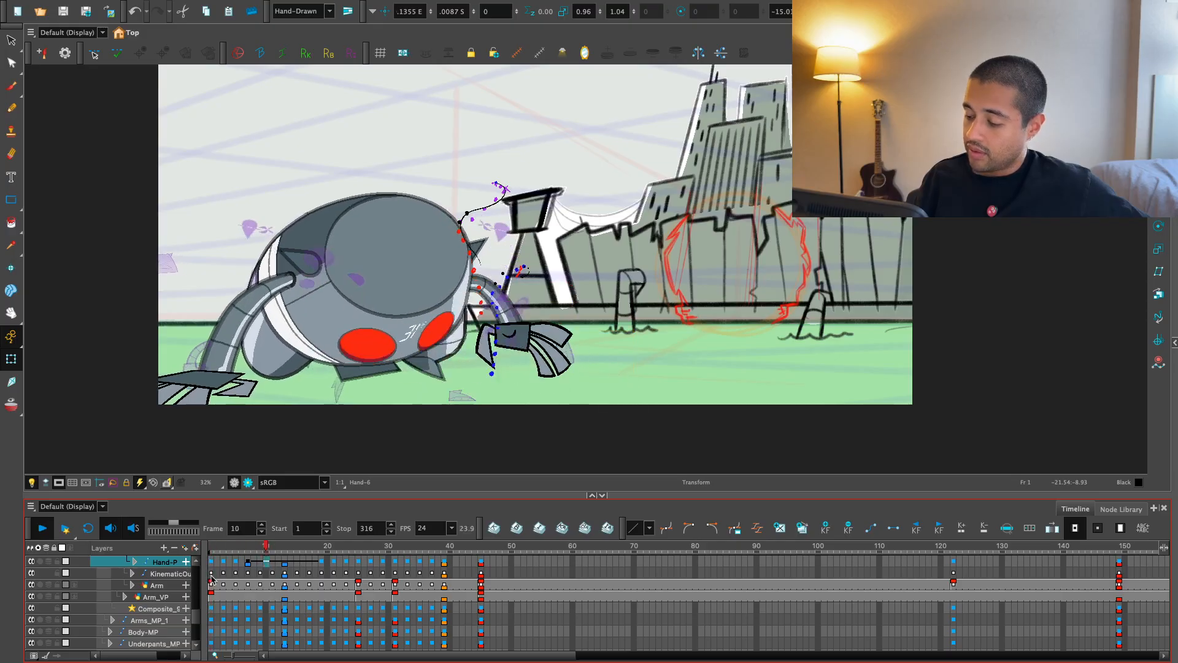
key("shift+Return")
left_click(230, 550)
key("shift+Return")
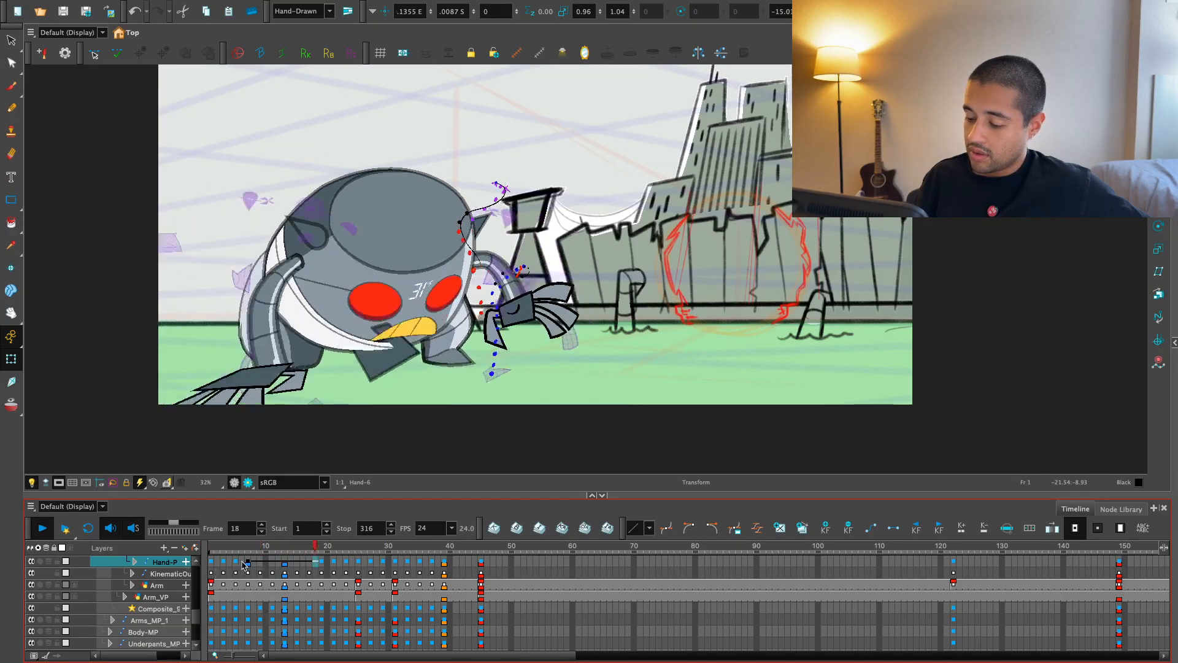
key("shift+Return")
- Shift the right-side hand's Hand-12 pose to frame 5 and replay the animation from the start
mouse_move(248, 563)
left_mouse_down()
mouse_move(229, 562)
mouse_move(241, 563)
left_mouse_up()
left_click(212, 548)
key("shift+Return")
key("shift+Return")
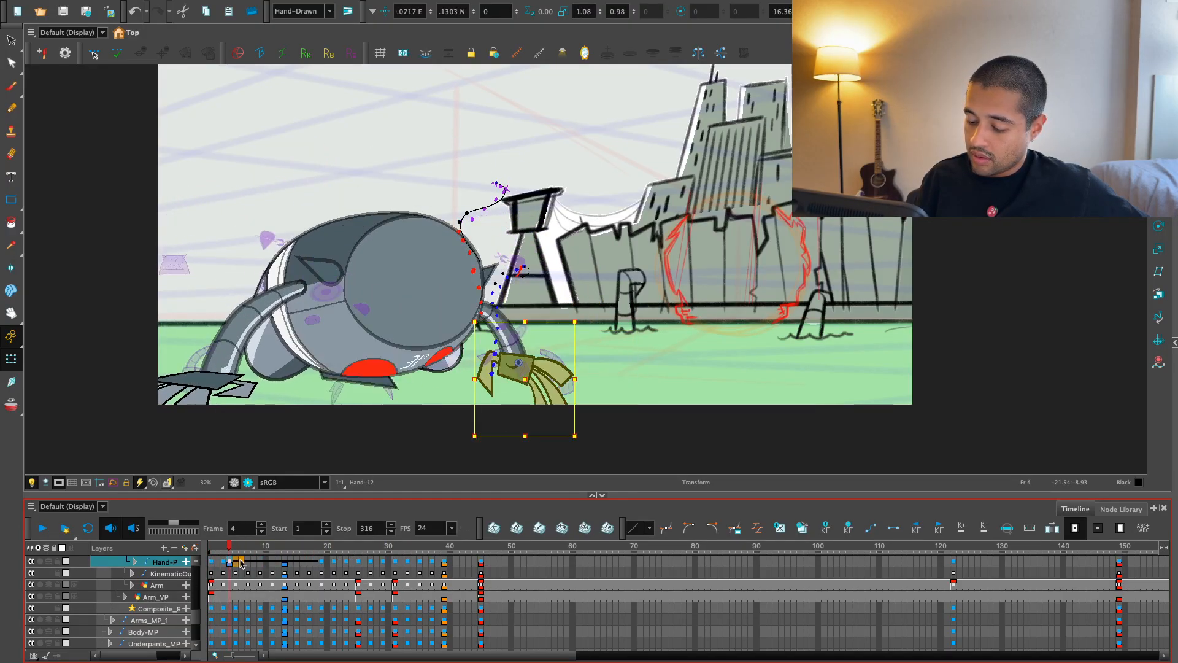
left_click(213, 573)
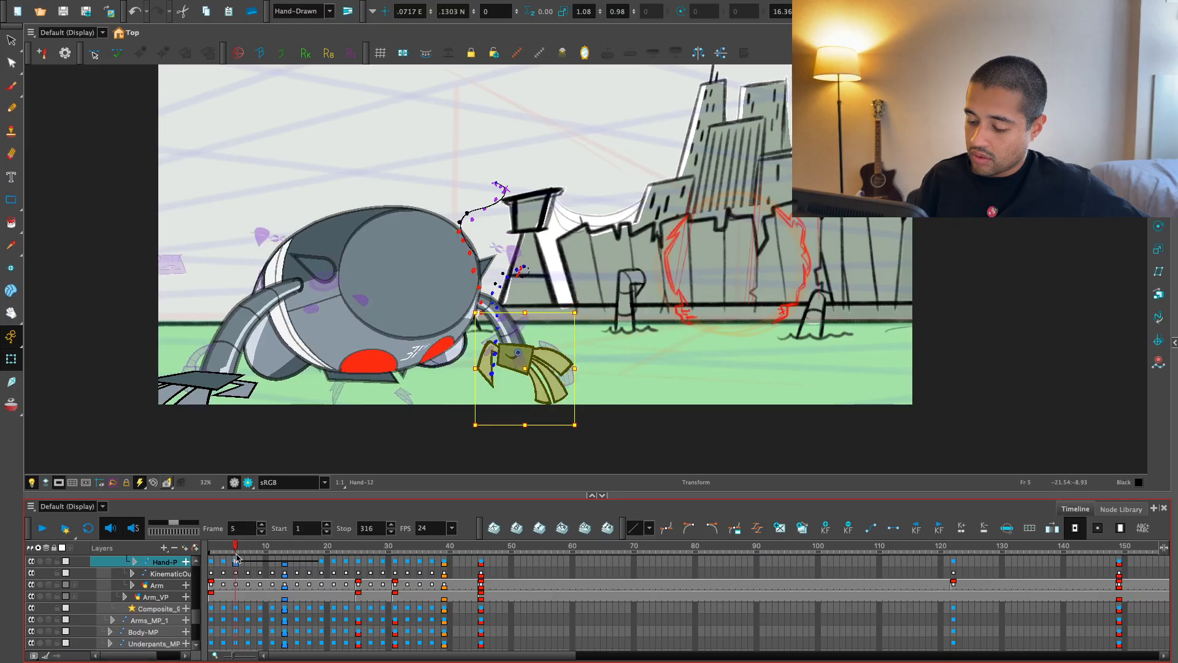
key("shift+Return")
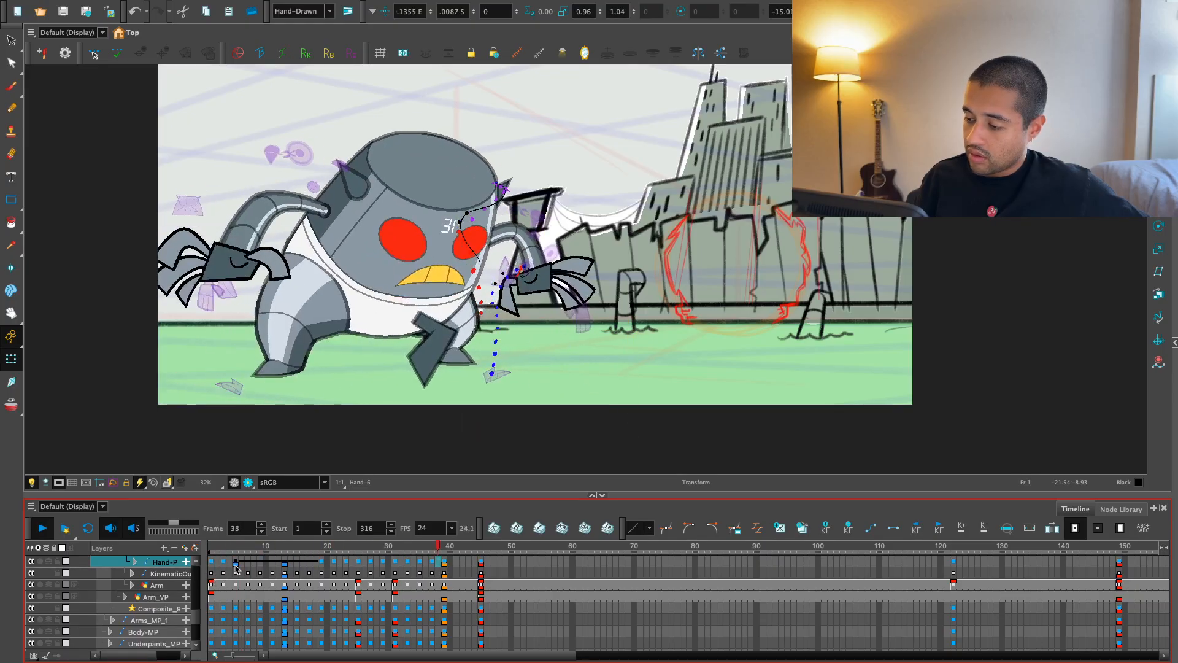
- Play back the robot's opening motion and review the Hand-P layer's poses at frames 1 and 3
key("shift+Return")
left_click(213, 563)
key("shift+Return")
key("shift+Return")
left_click(224, 563)
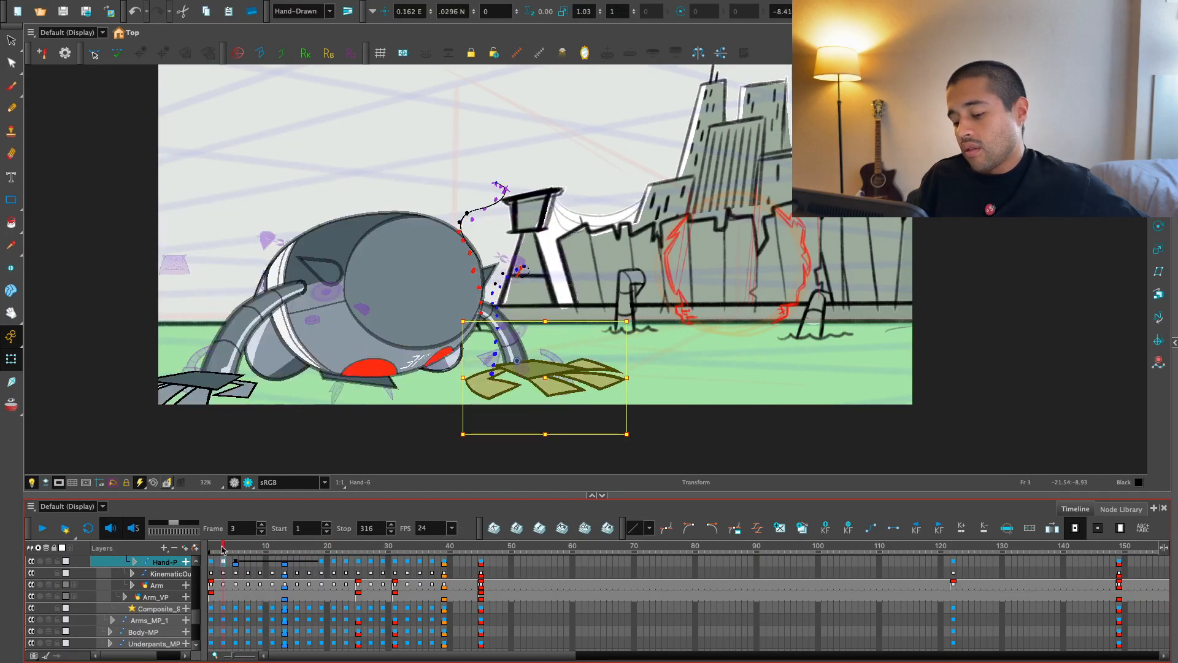
key("shift+Return")
key("shift+Return")
- At frame 5, narrow the robot's front hand to a scale of 0.86 by 1.06 and tilt it
left_click_drag(242, 548, 238, 550)
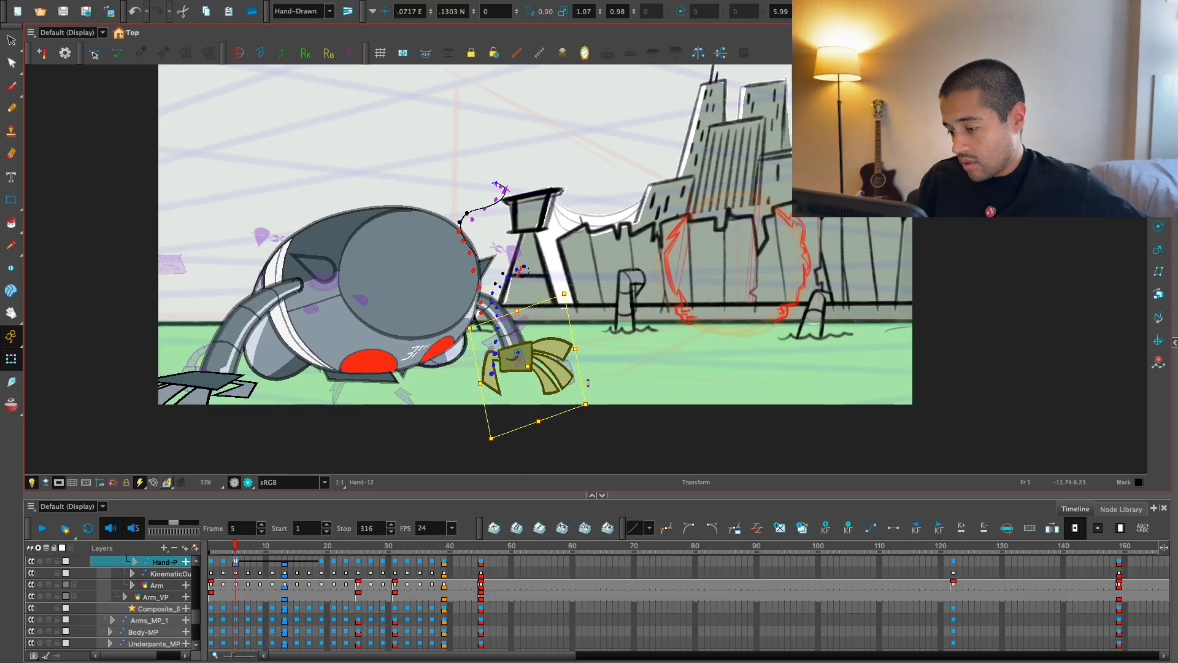
left_click(587, 362)
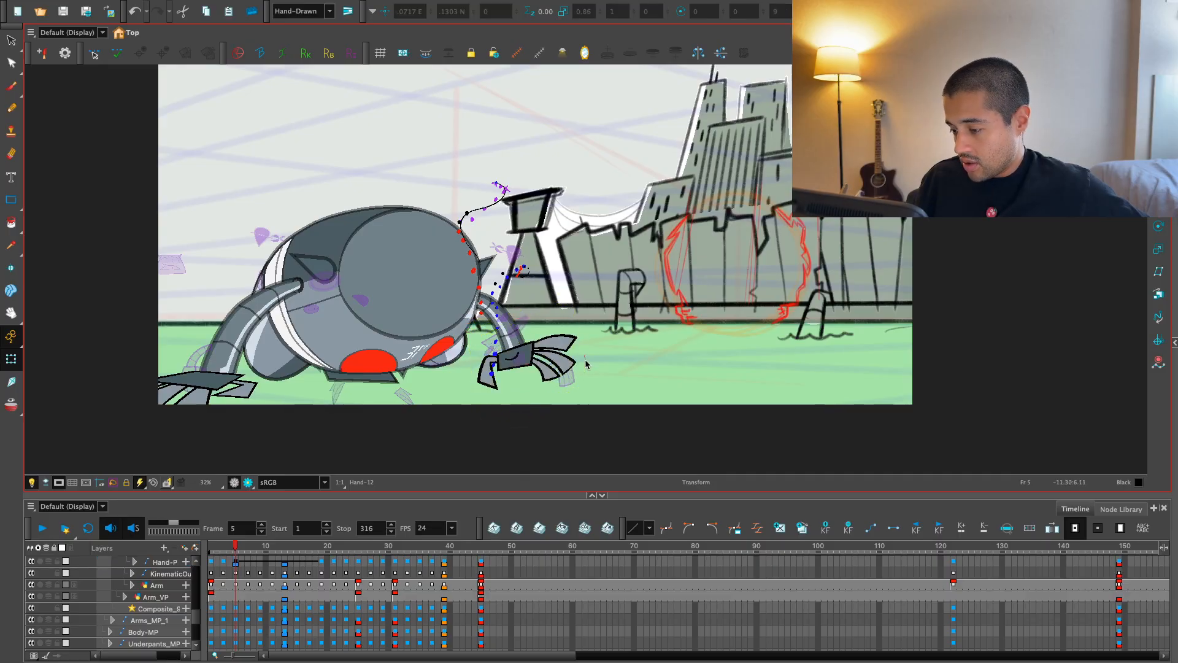
left_click(564, 360)
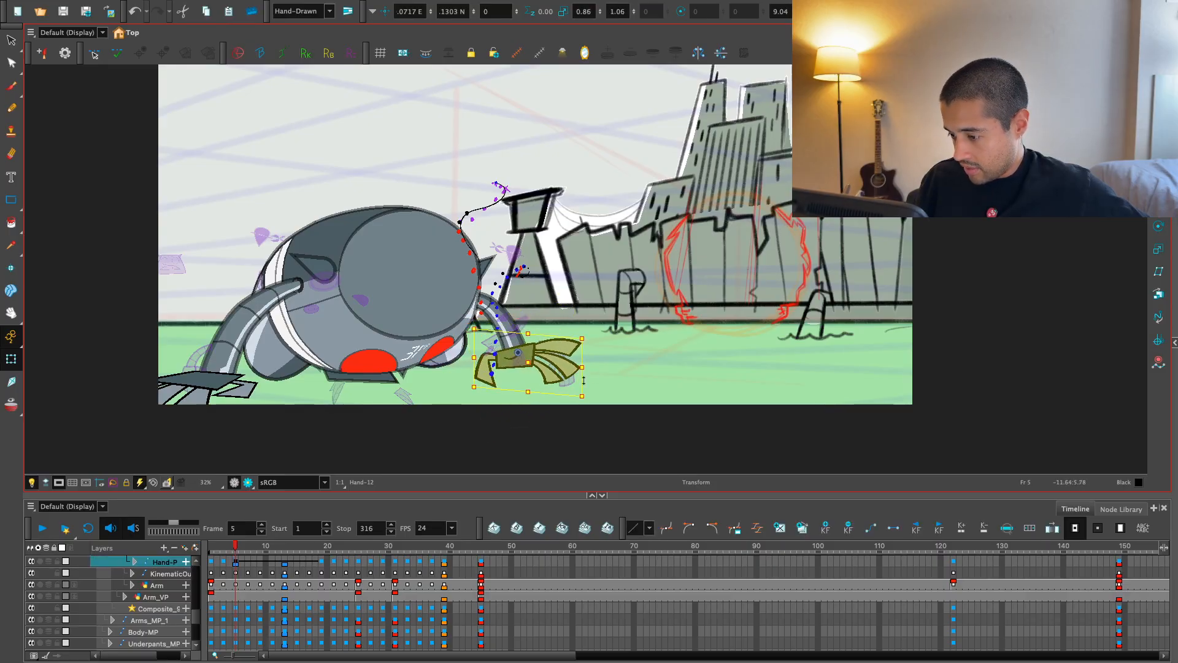
left_click_drag(592, 407, 588, 411)
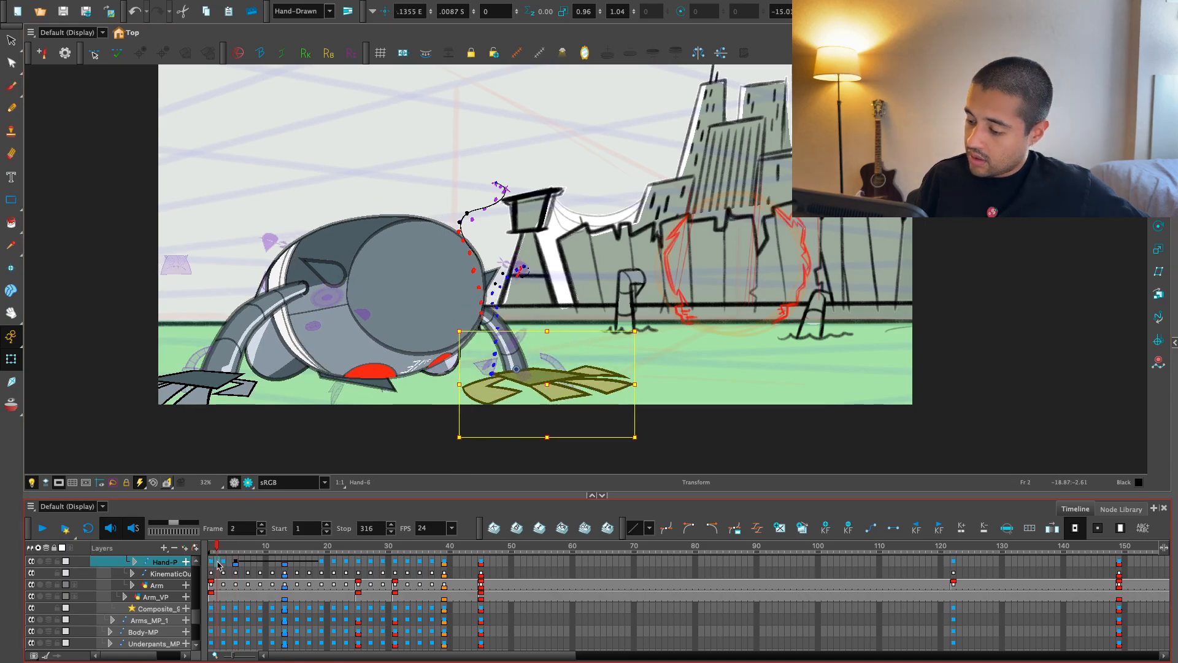
- Review the hand's opening keyframes and replay the motion from frame 1
left_click_drag(248, 560, 190, 597)
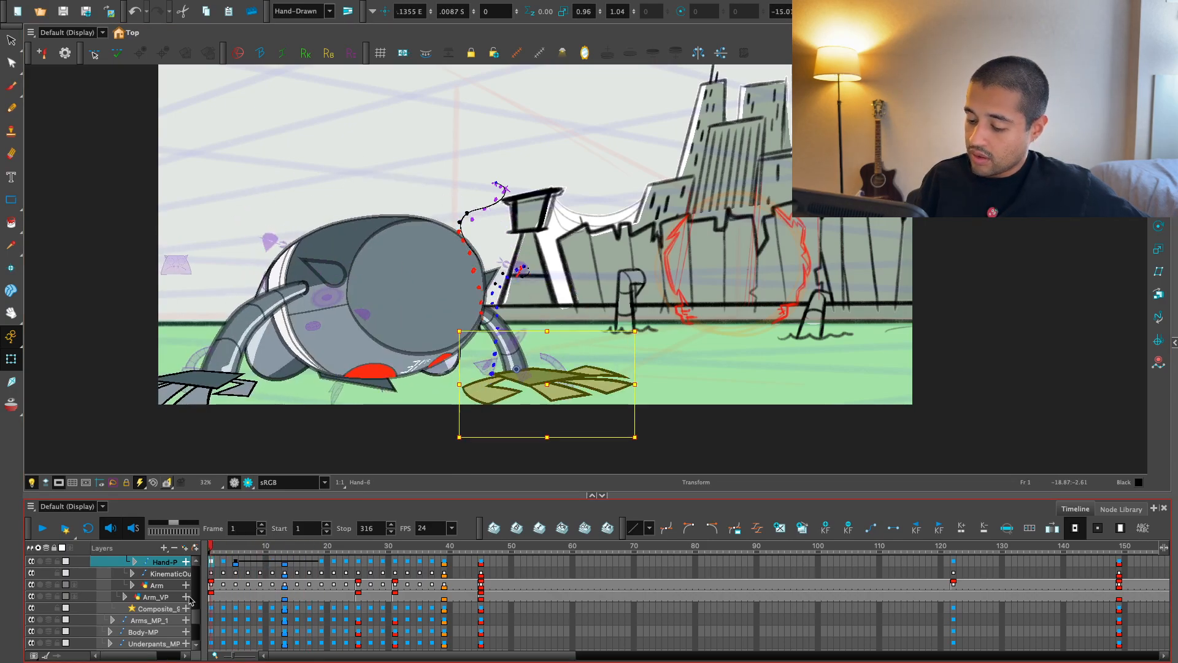
key("shift+Return")
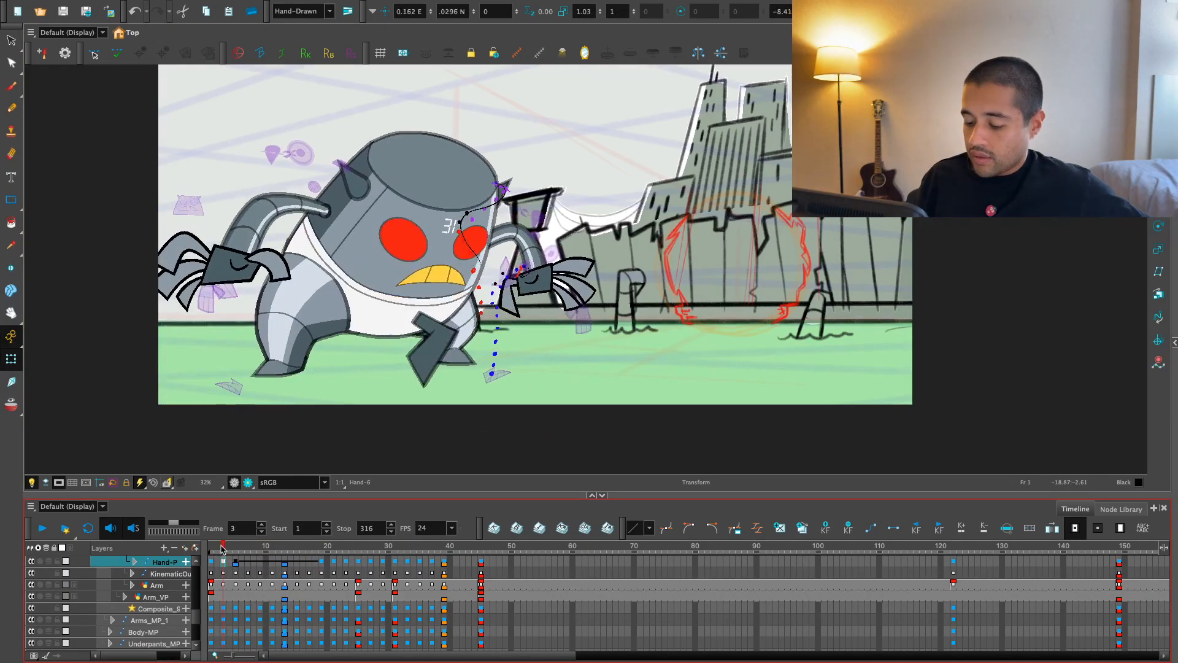
left_click(213, 561)
key("shift+Return")
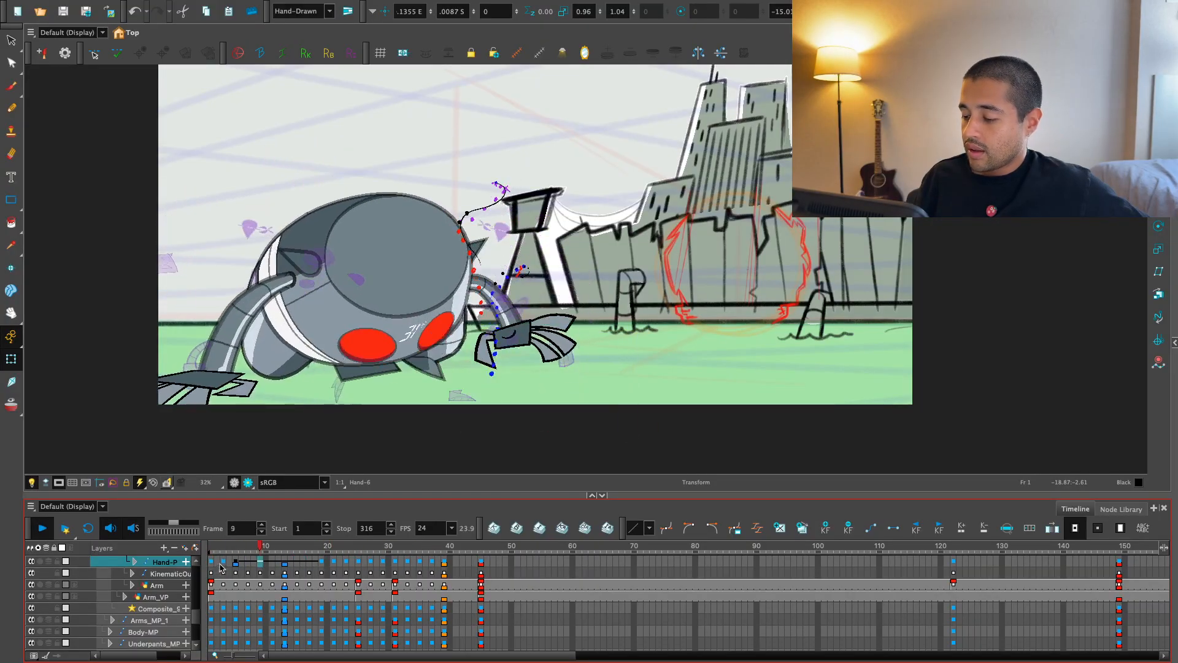
key("shift+Return")
key("shift+Return")
- Shrink the flattened front hand at frames 1 and 3, scaling it to 0.75 by 0.81 at frame 1
key("shift+Return")
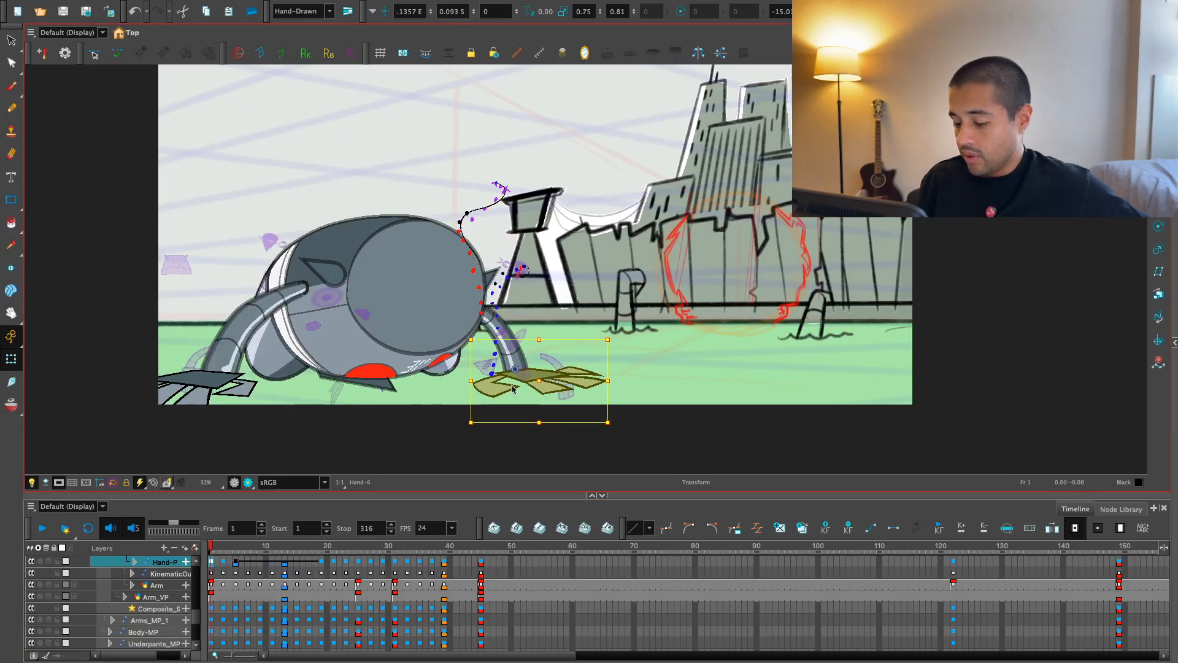
left_click(226, 548)
key("g")
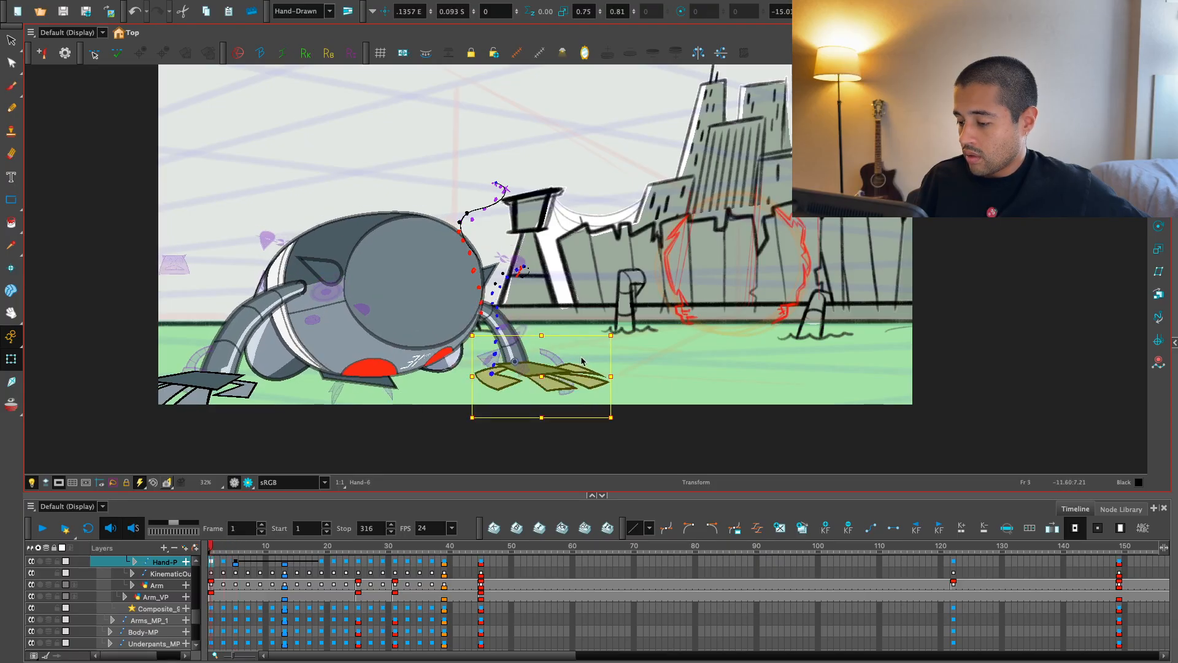
key("apostrophe")
left_click_drag(325, 547, 212, 577)
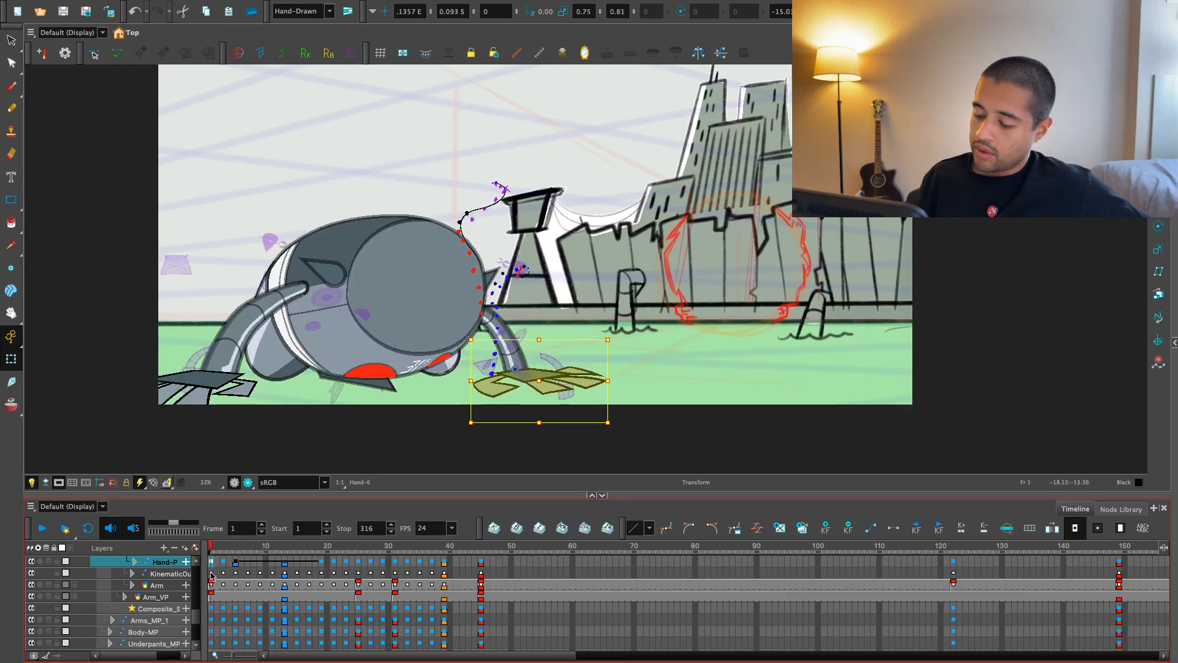
- Fill the Hand-P layer's interpolated span between frames 5 and 19 with keyframes on every second frame
key("Return")
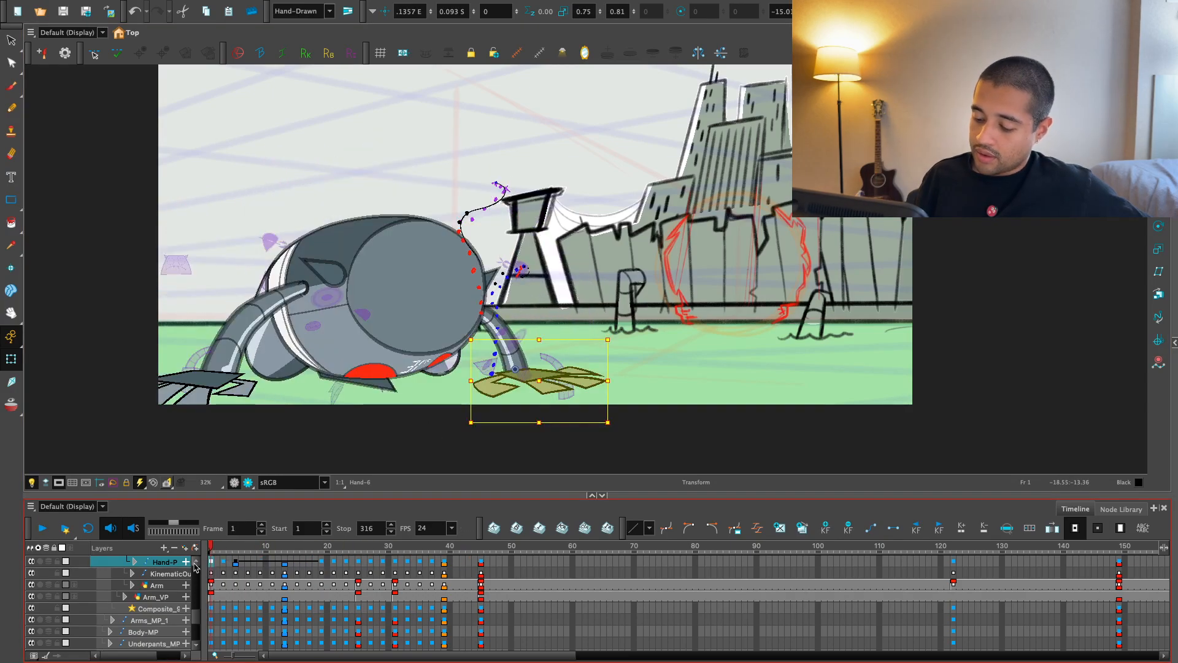
key("Return")
left_click(295, 564)
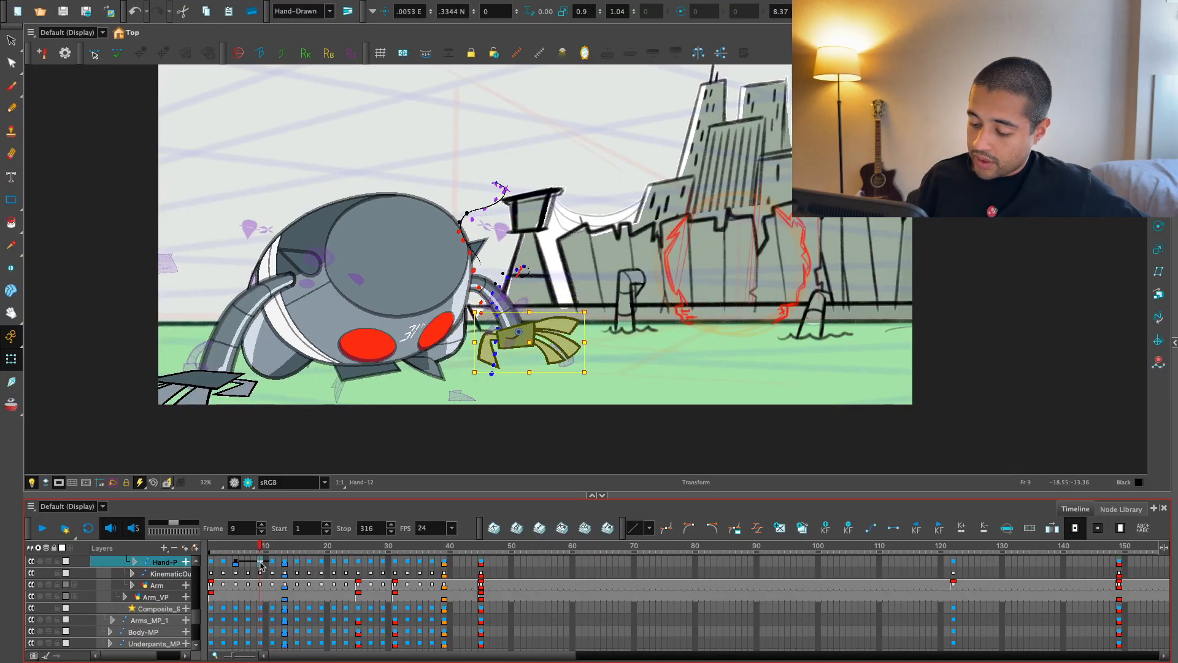
left_click(213, 562)
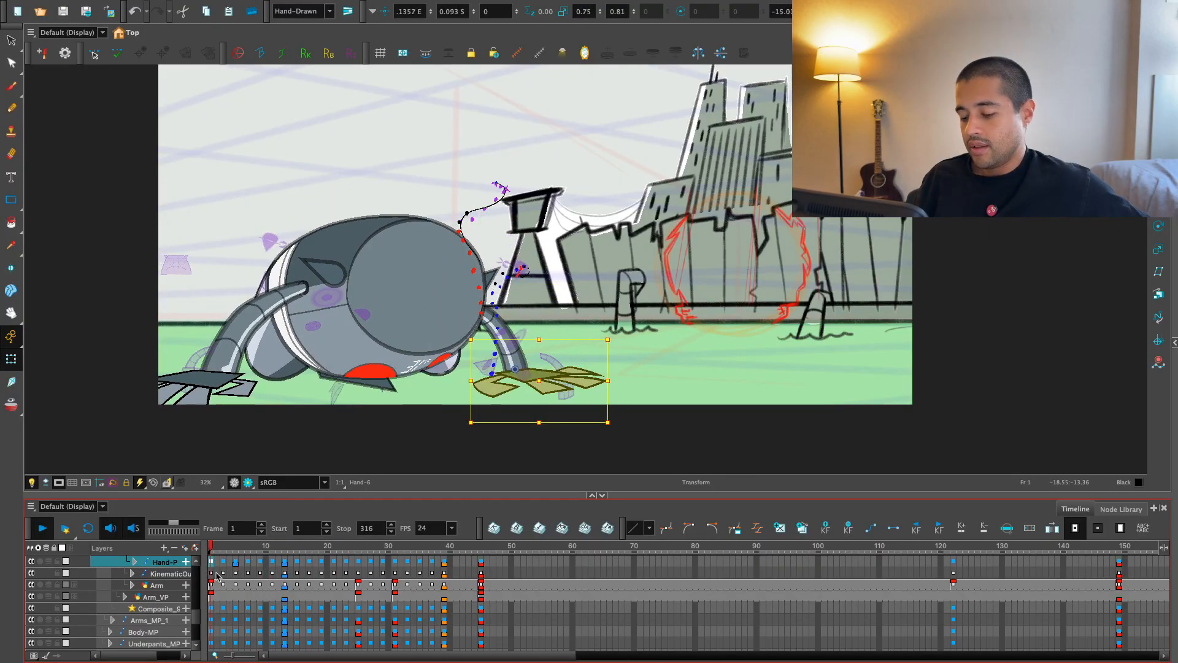
- Play back the revised hand motion repeatedly from frame 1 and examine the poses around frames 4 and 5
left_click(212, 562)
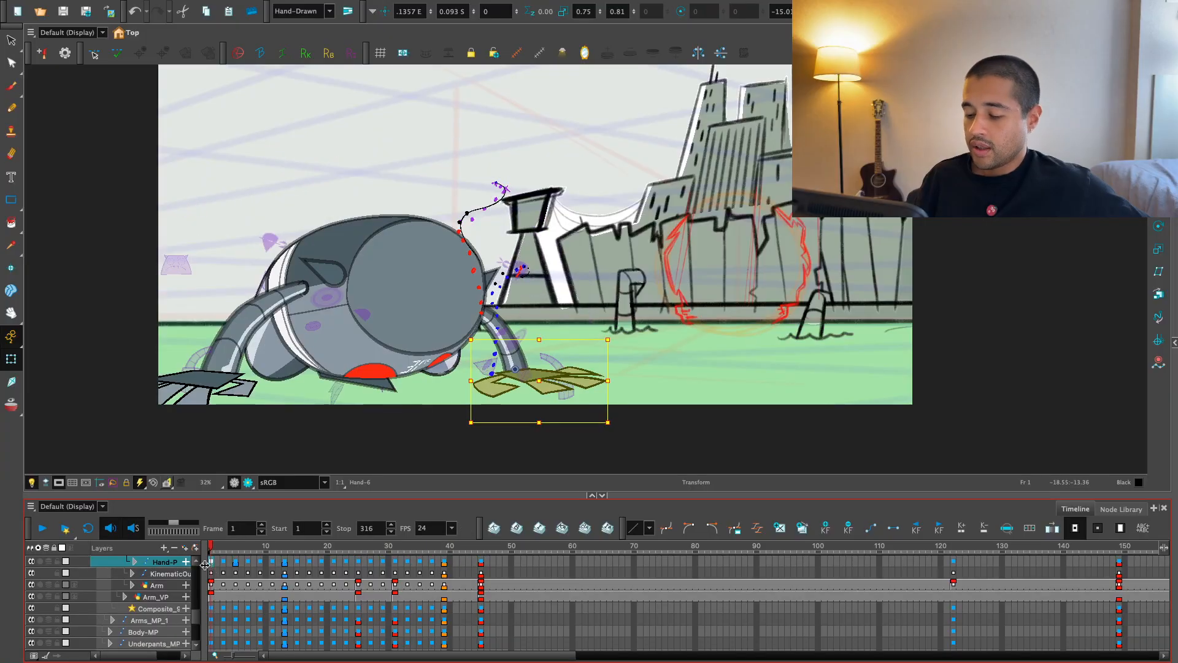
key("Return")
left_click(212, 563)
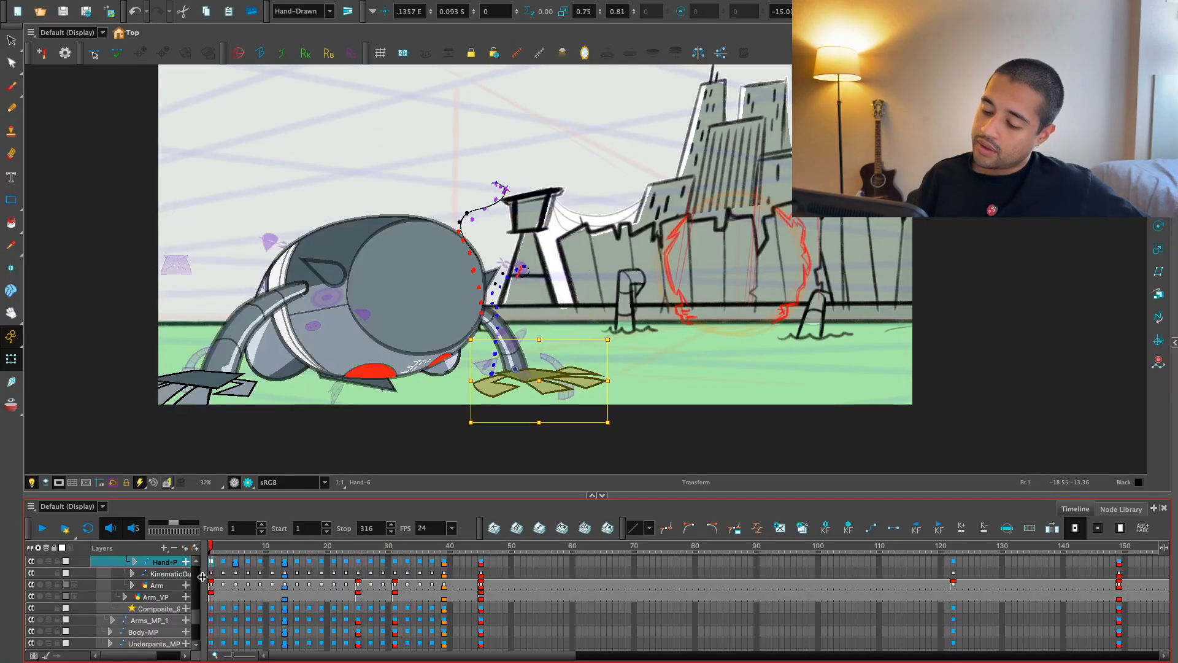
key("Return")
left_click(222, 585)
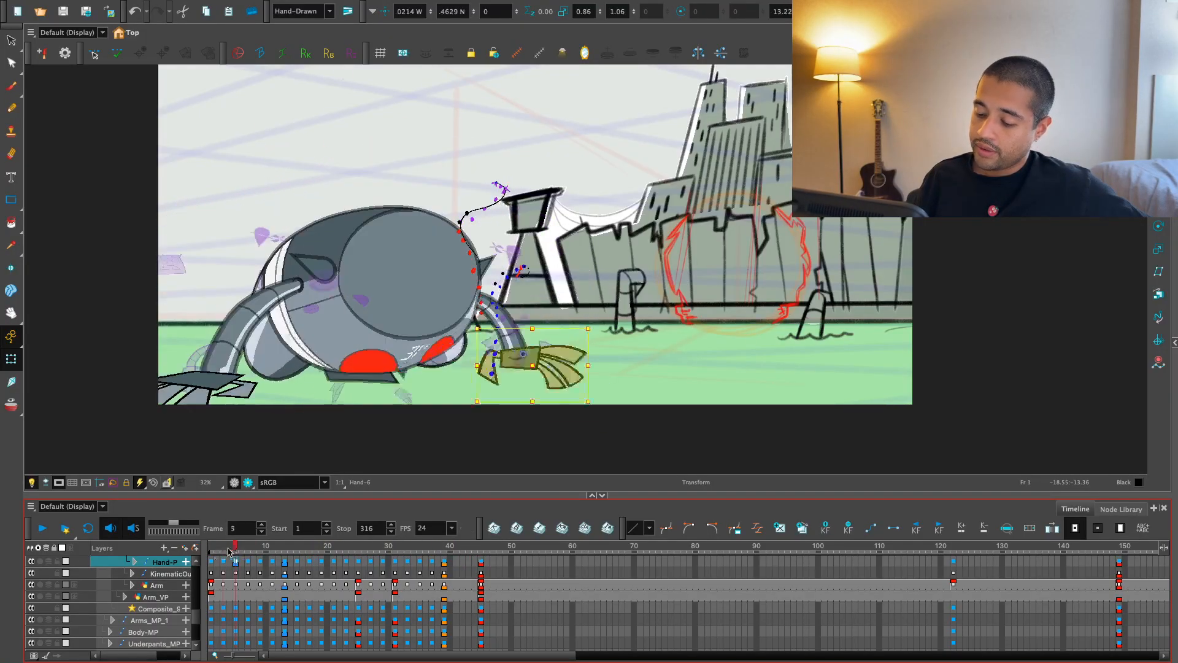
key("Return")
left_click(226, 562)
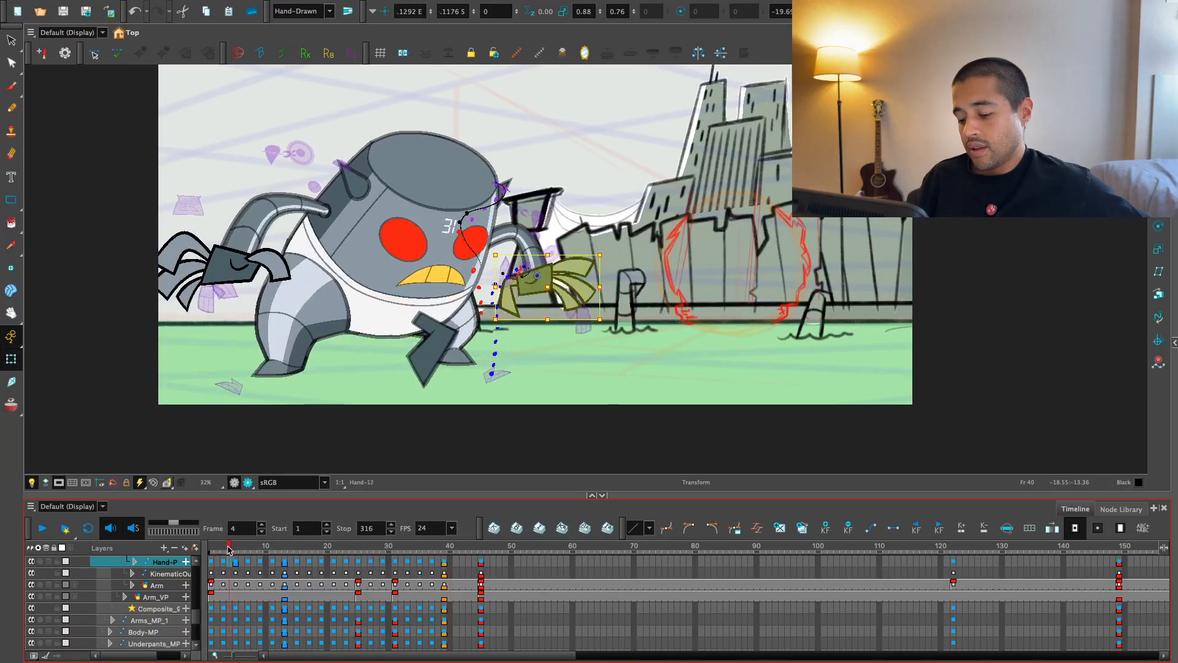
key("Return")
- Play back the whole AirFryer-P rig and examine the mouth, belly and handle closely around frame 17
left_click(211, 561)
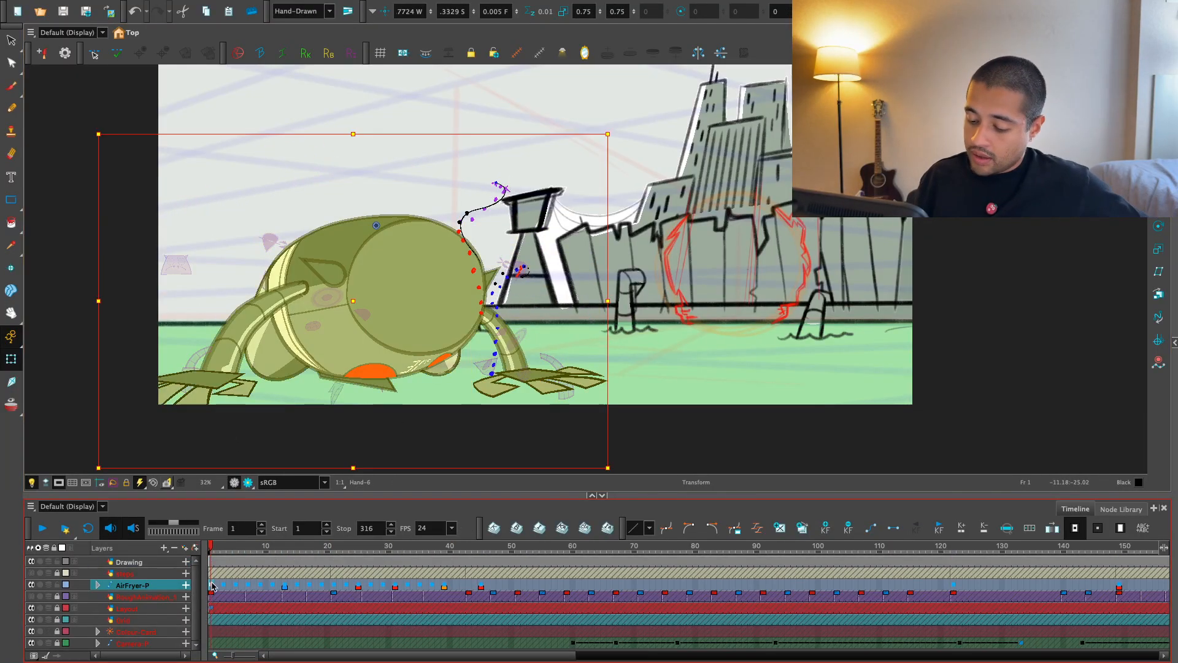
left_click(216, 585)
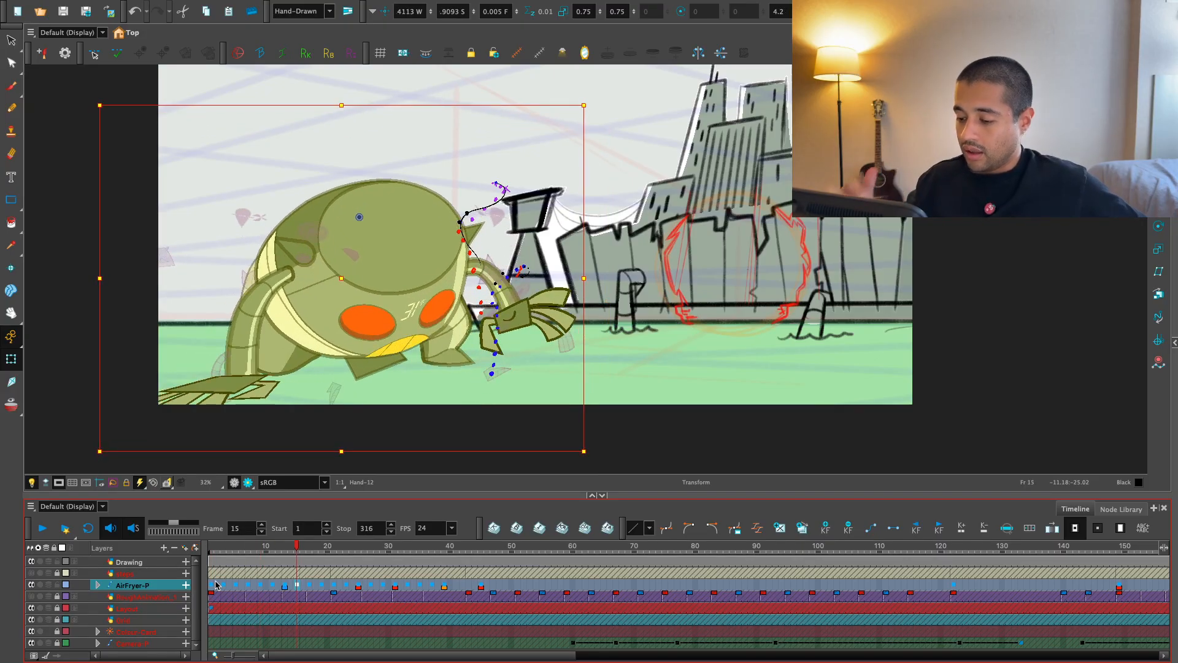
scroll(469, 357, "up", 3)
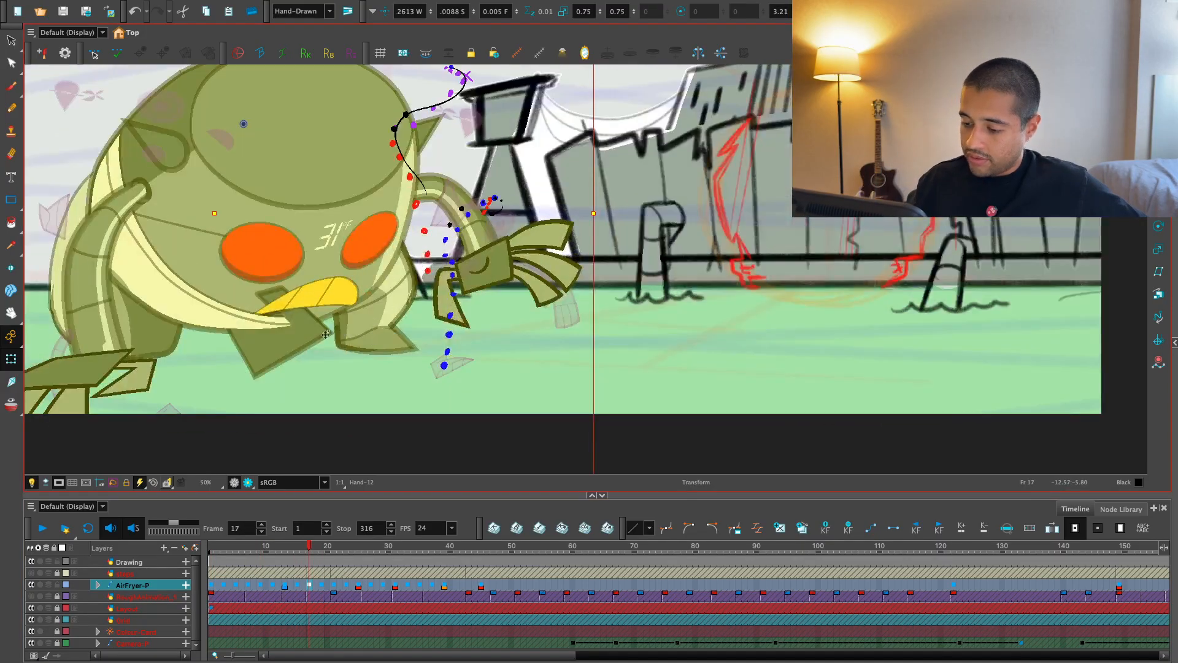
left_click(287, 351)
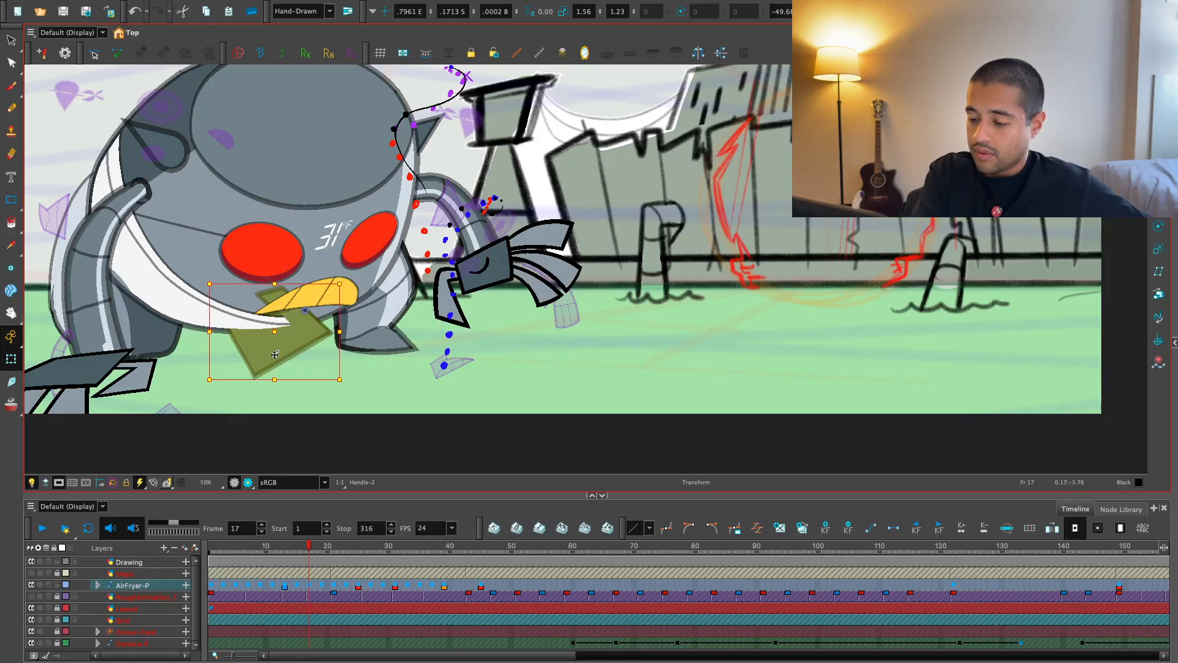
scroll(274, 354, "up", 1)
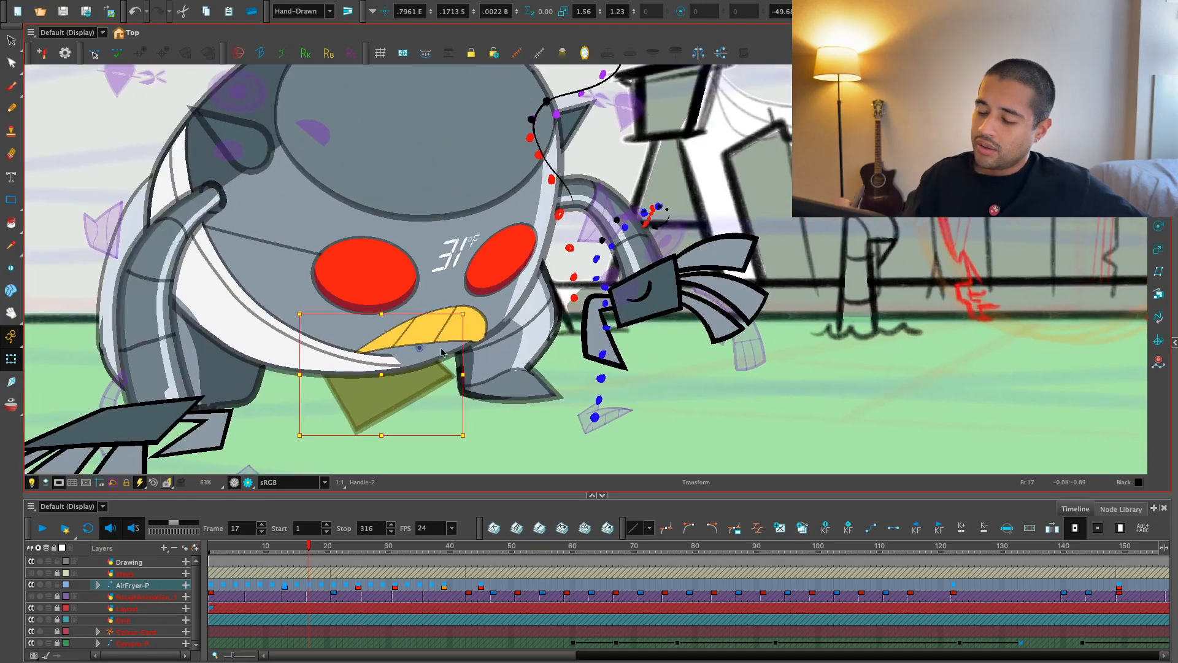
left_click(297, 585)
key("period")
key("period")
key("period")
key("period")
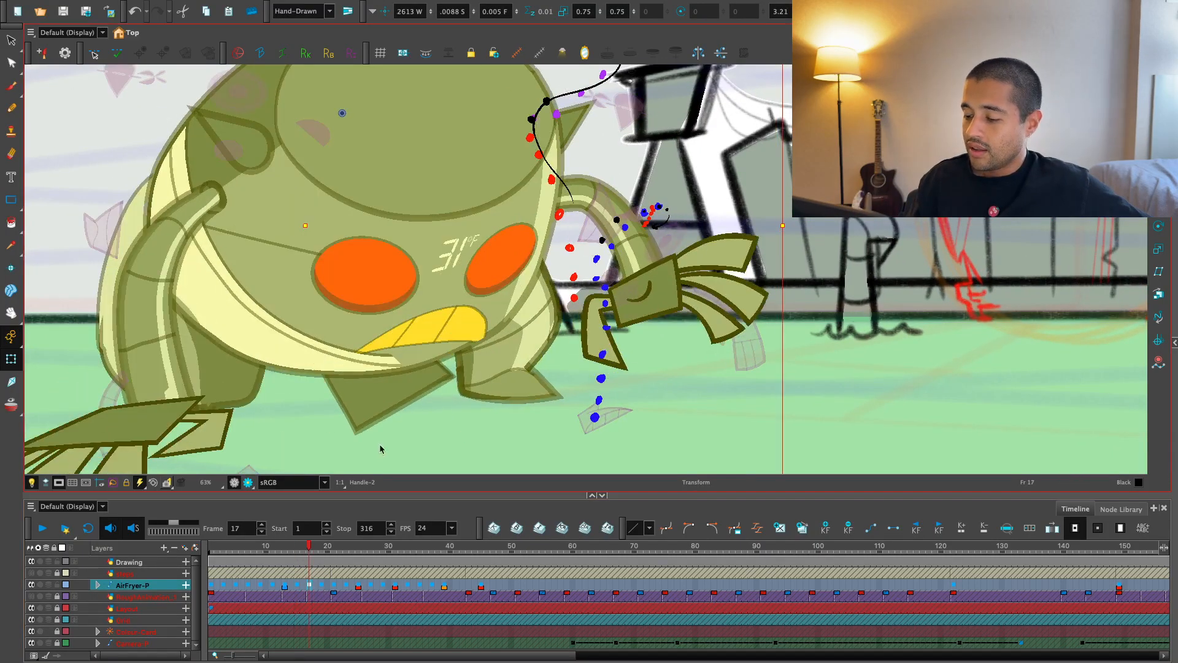
- Select the Mouth-P-P peg and, at frame 17, shift and tilt the mouth so it sits further inside the face
left_click(493, 319)
key("b")
key("b")
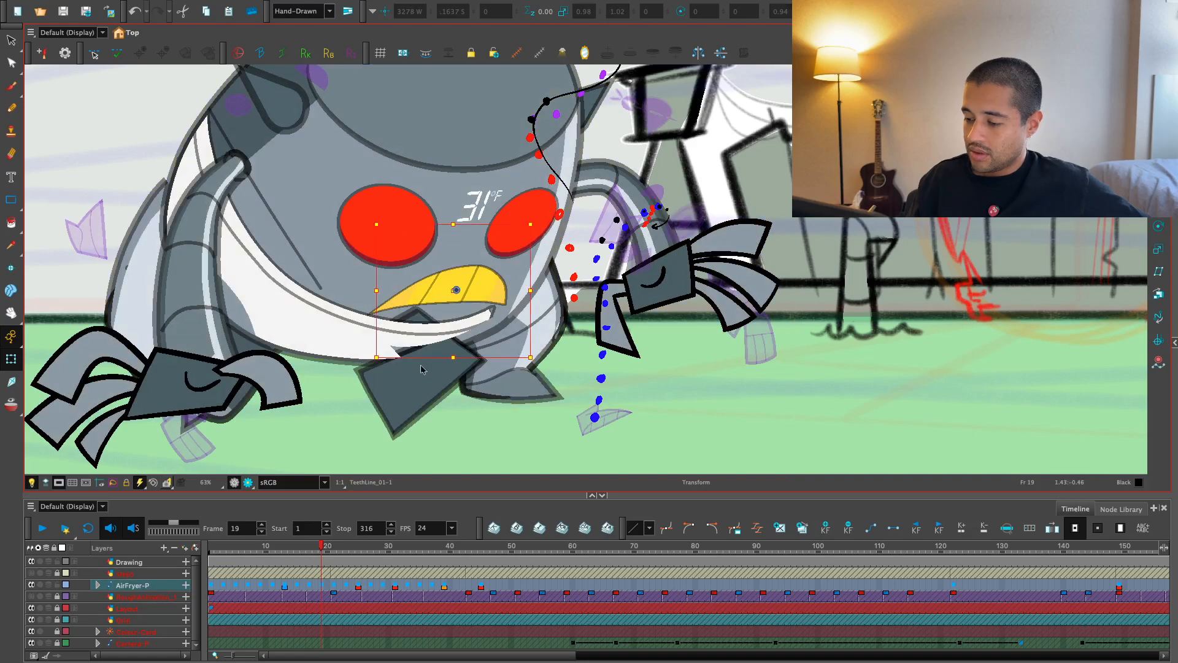
key("o")
key("2")
left_click_drag(324, 548, 304, 548)
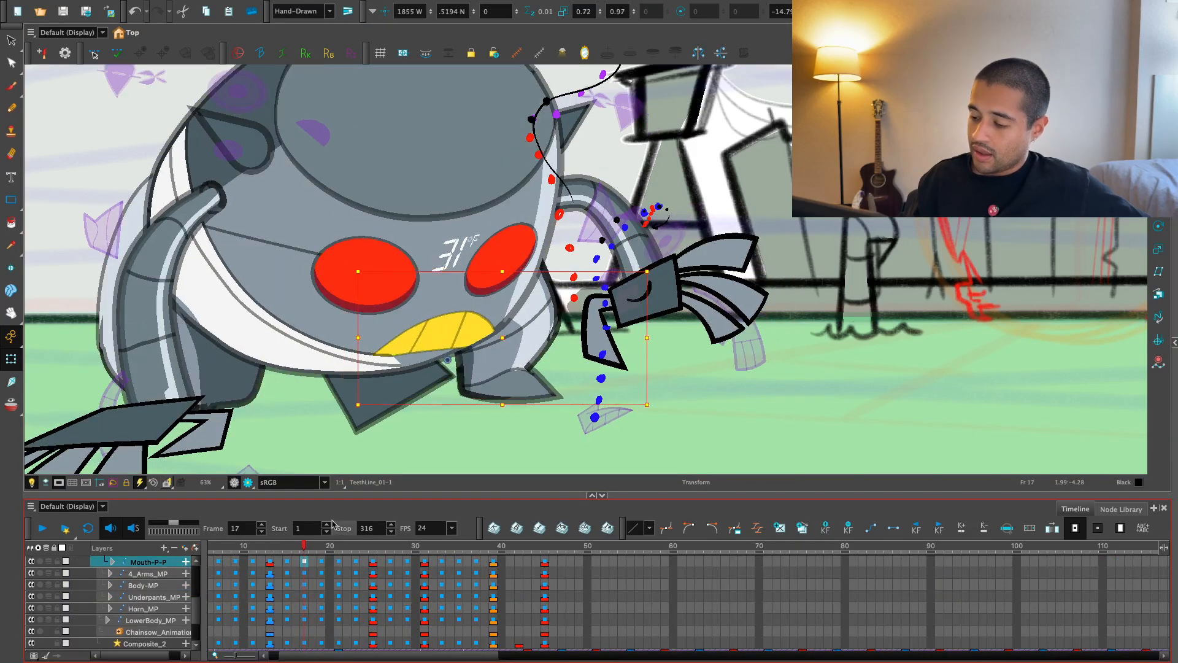
left_click_drag(629, 308, 625, 291)
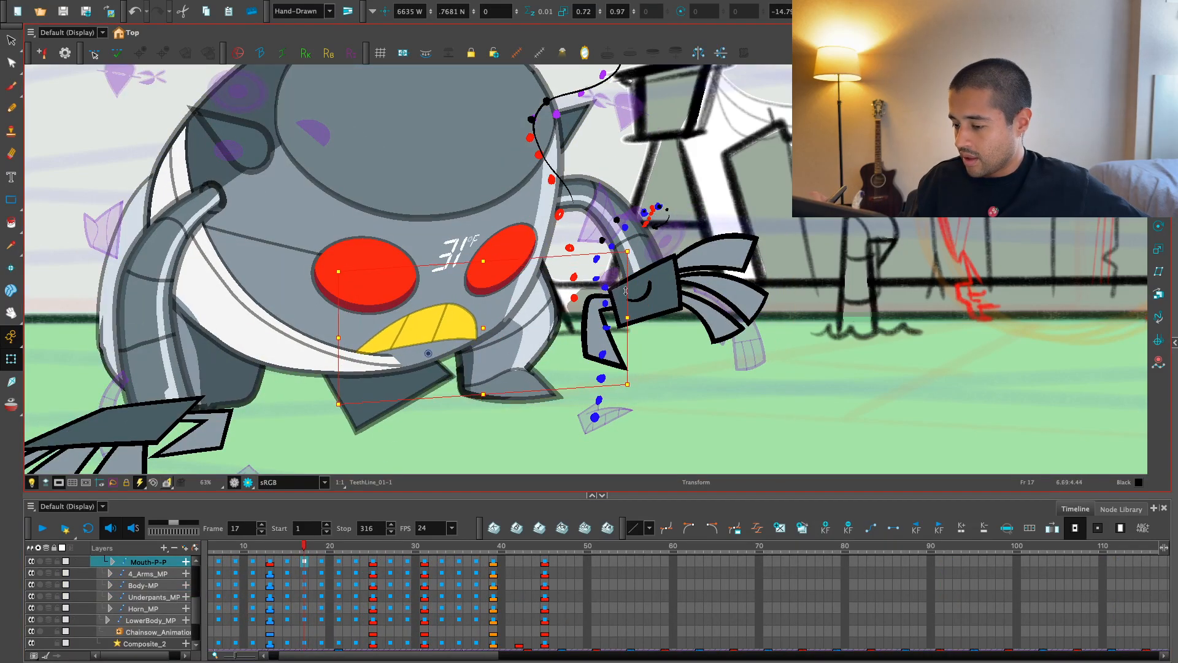
- Refine the mouth's position and angle at frame 17, comparing it with the neighbouring keyframes
key("semicolon")
left_click_drag(437, 327, 458, 333)
key("apostrophe")
key("apostrophe")
key("semicolon")
key("semicolon")
key("apostrophe")
key("apostrophe")
key("semicolon")
key("semicolon")
key("apostrophe")
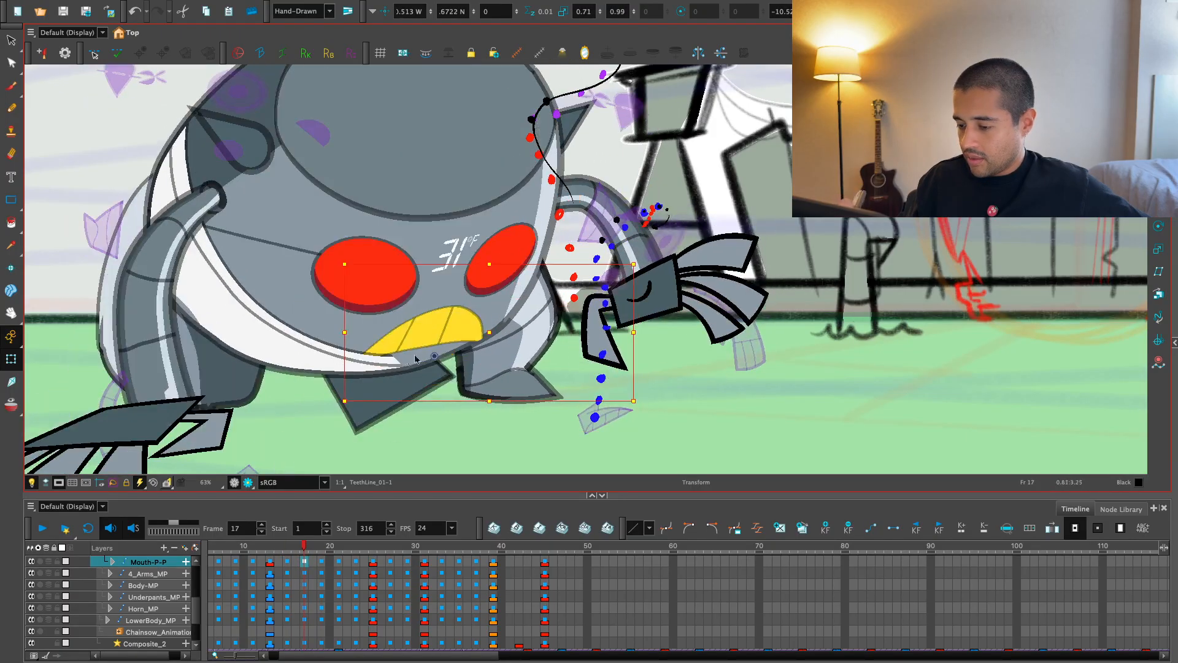
- Show the body and underpants deformation controls at frame 17 and pull the curve's end point below the mouth outward
left_click(385, 360)
key("F11")
left_click(434, 357)
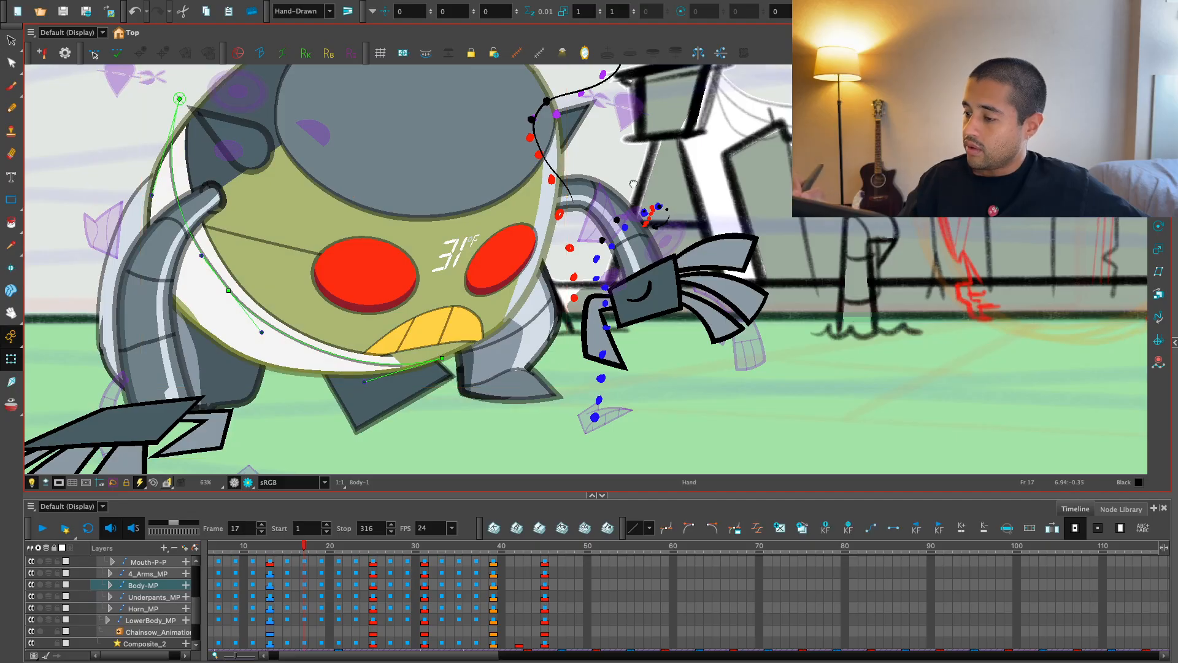
left_click_drag(640, 176, 629, 224)
left_click(629, 224)
key("shift+c")
left_click_drag(617, 162, 607, 287)
key("ctrl+z")
left_click(399, 423)
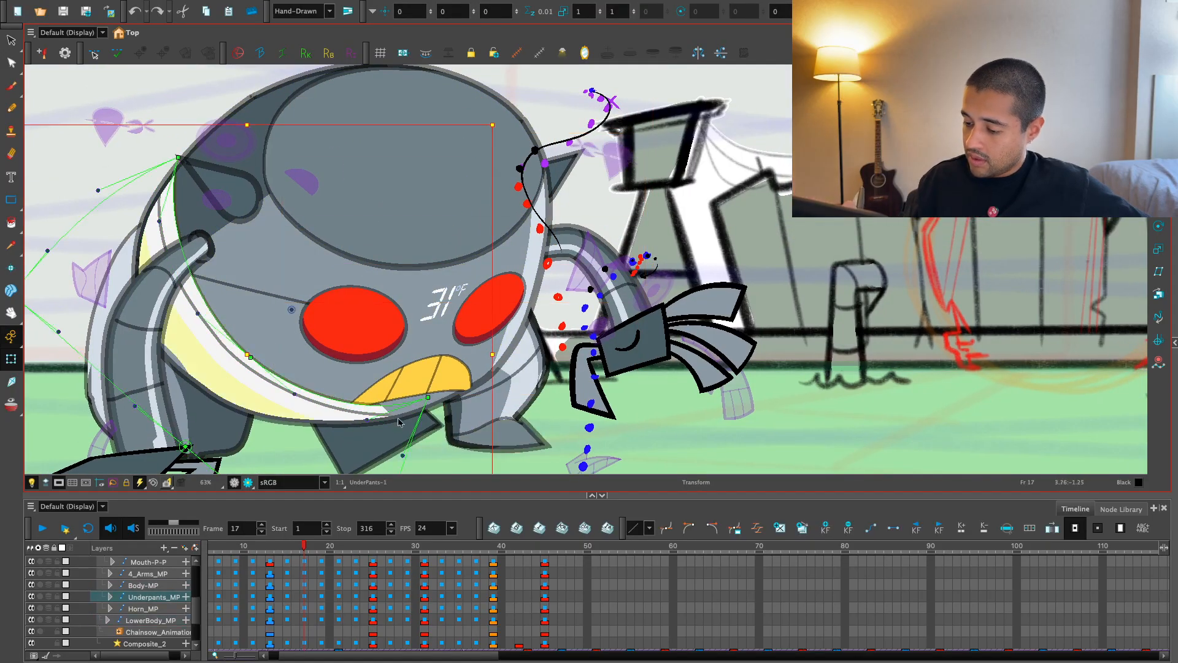
left_click_drag(428, 399, 442, 398)
- Pull the underpants pieces away from the body to check the overlap, and undo the shifts
left_click(431, 431)
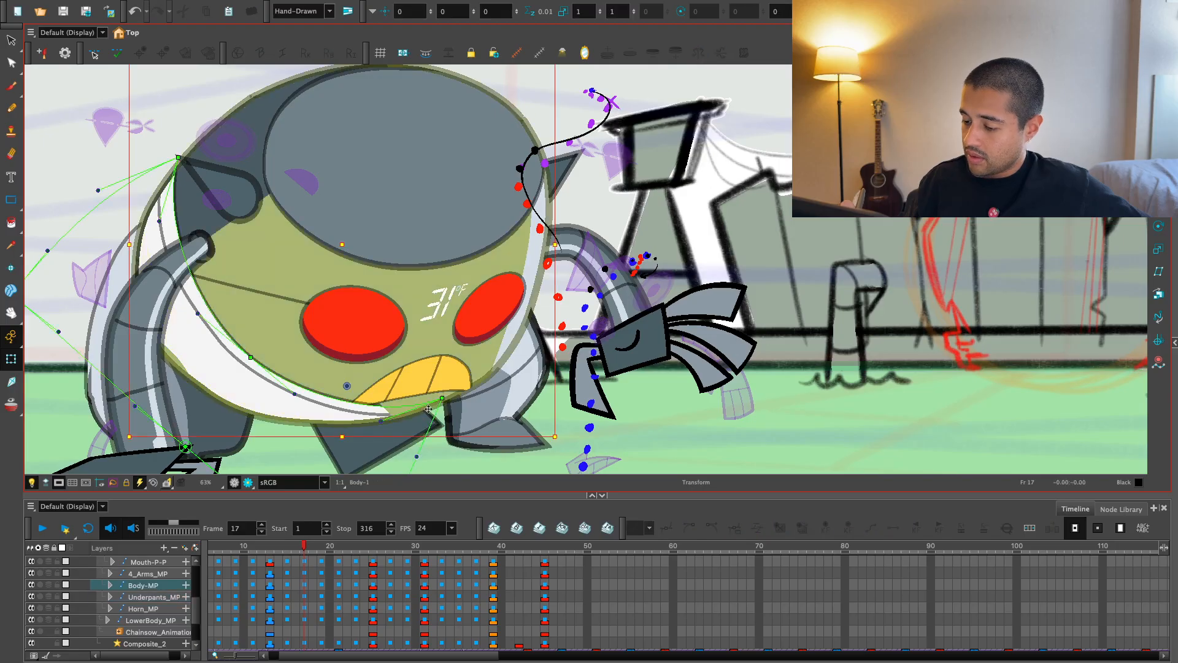
key("ctrl+z")
key("ctrl+shift+z")
key("ctrl+z")
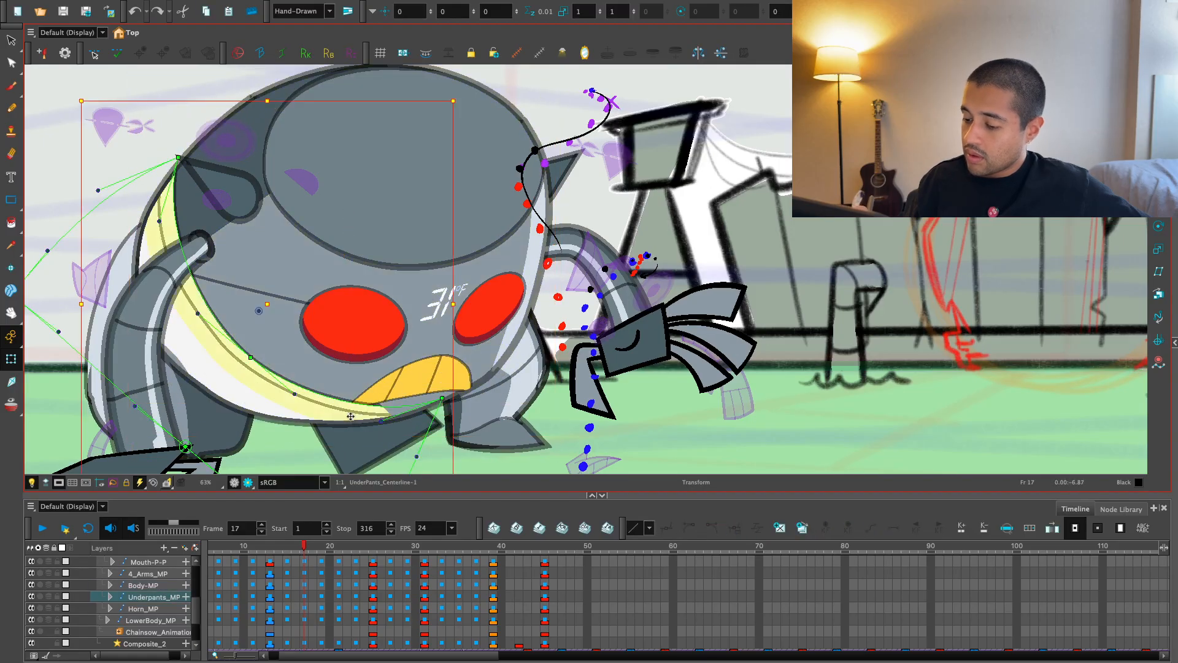
key("ctrl+z")
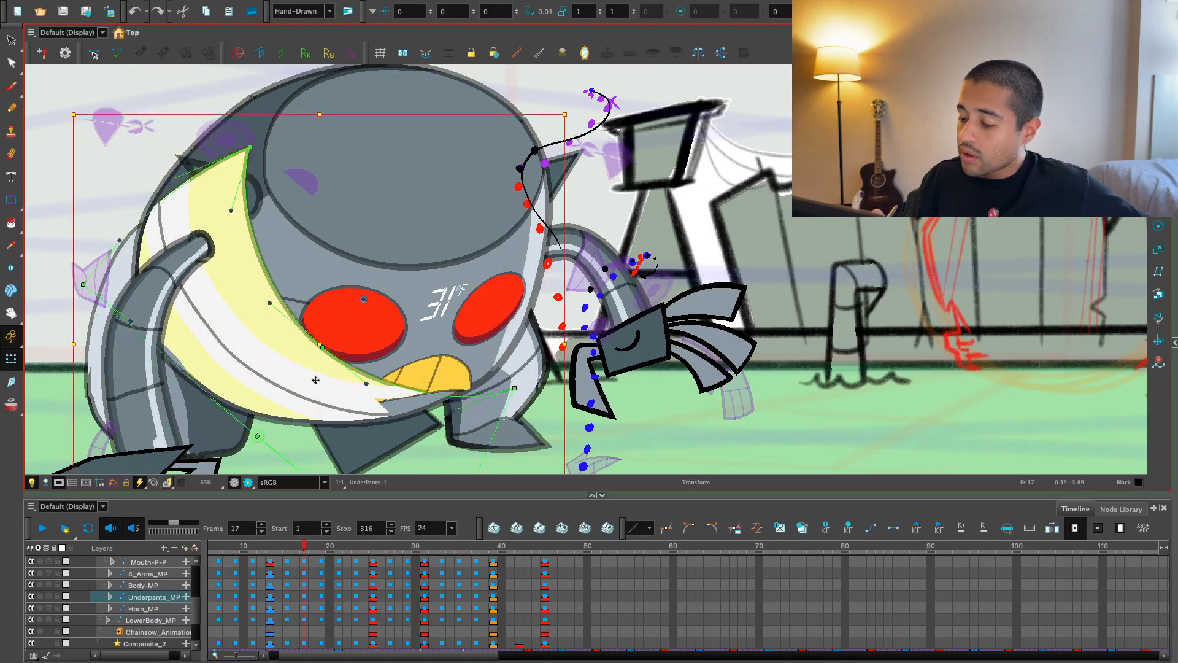
key("ctrl+z")
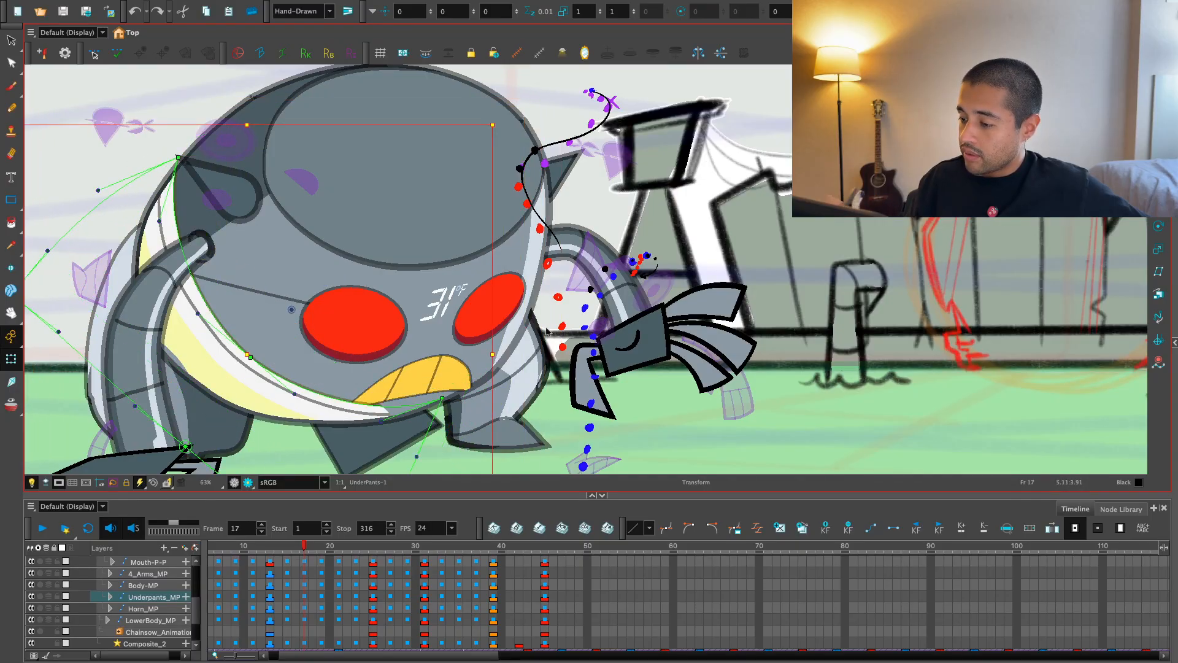
- At frame 17, fine-tune the end point of the underpants deformation curve just below the mouth
left_click(587, 289)
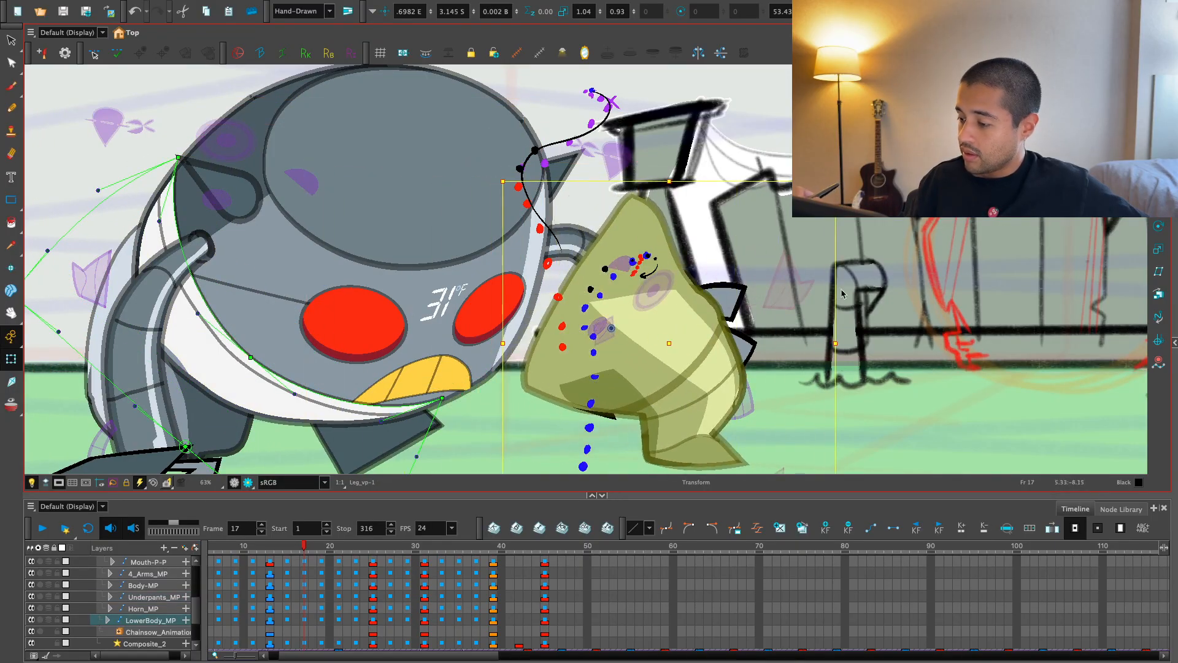
key("ctrl+z")
left_click_drag(494, 354, 527, 313)
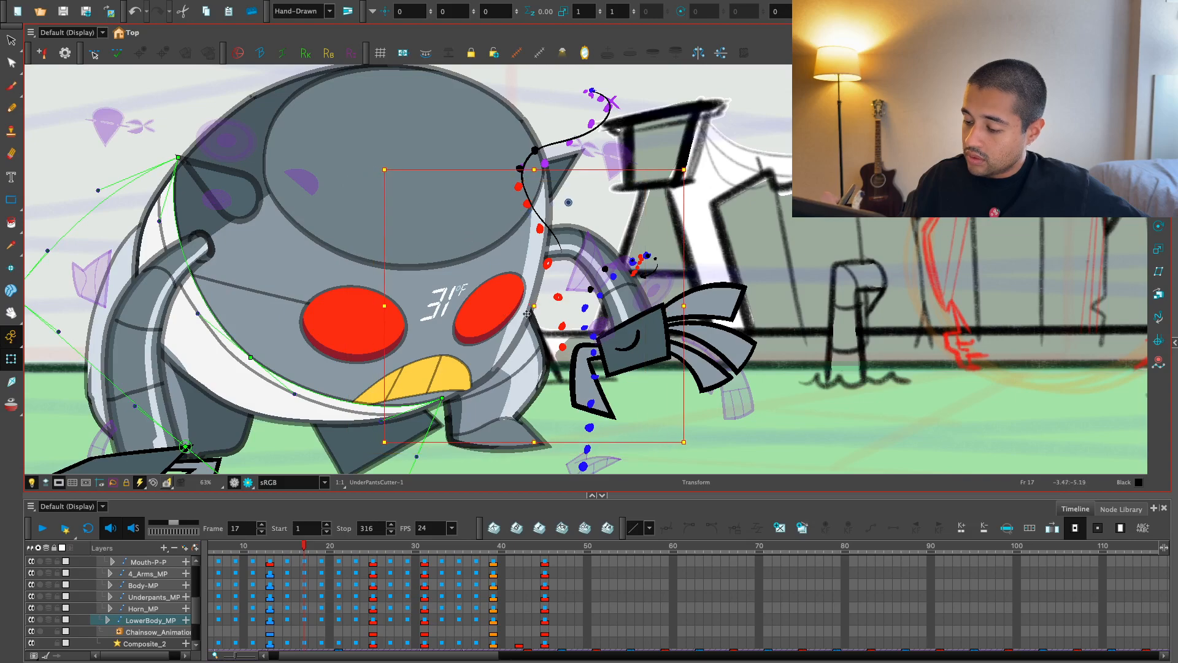
left_click(444, 399)
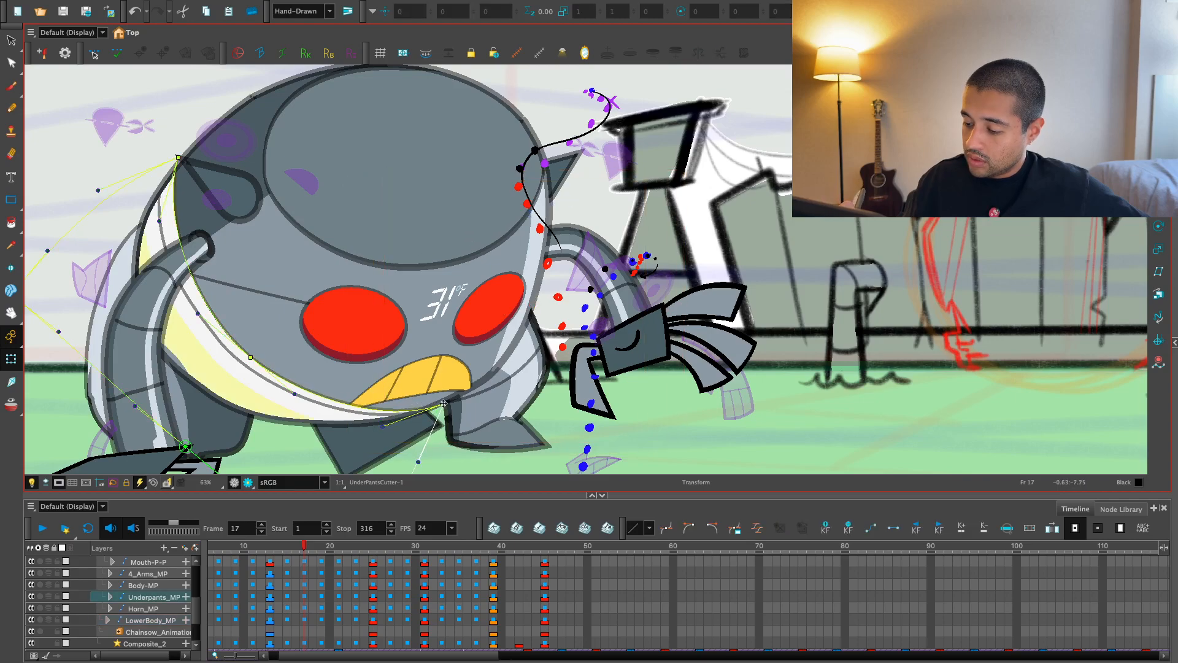
left_click(443, 403)
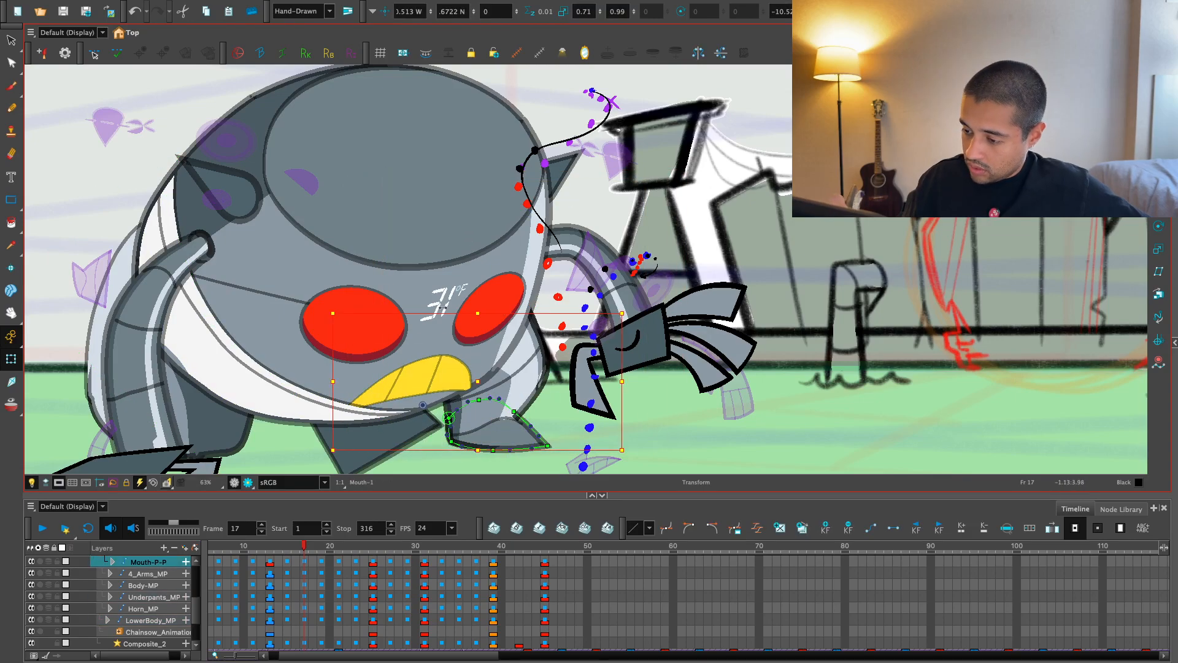
left_click_drag(475, 324, 483, 351)
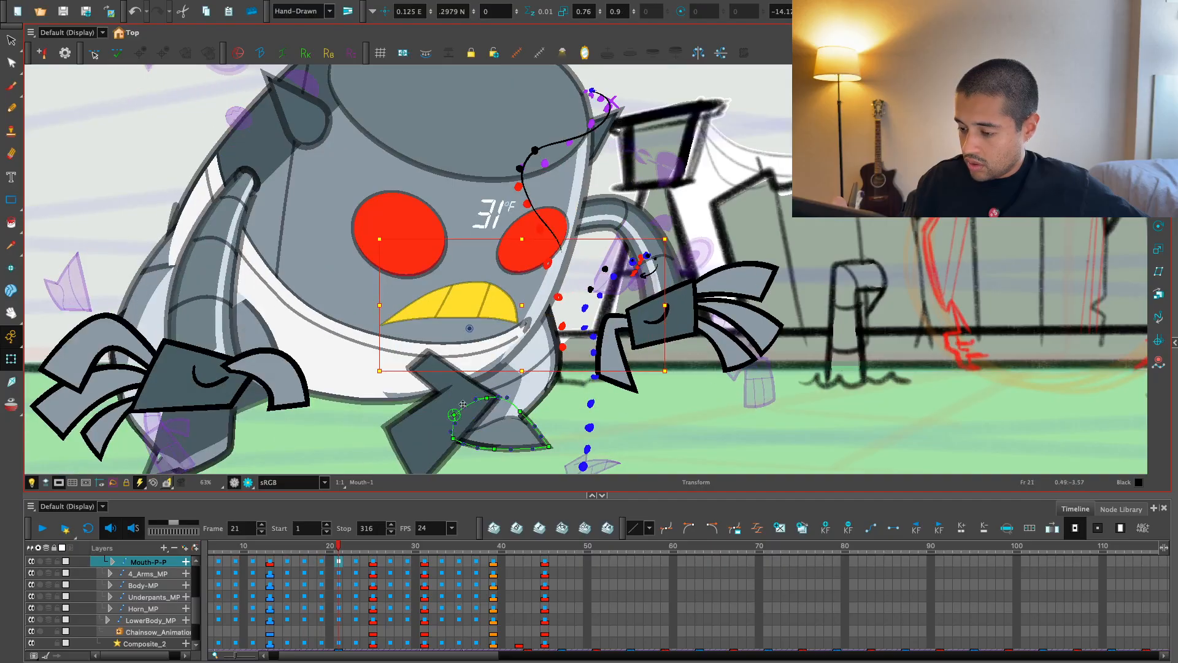
- Select the dark Handle-2 piece below the body and check its position at frames 21 and 19
left_click(422, 395)
key("b")
key("b")
key("b")
key("b")
key("b")
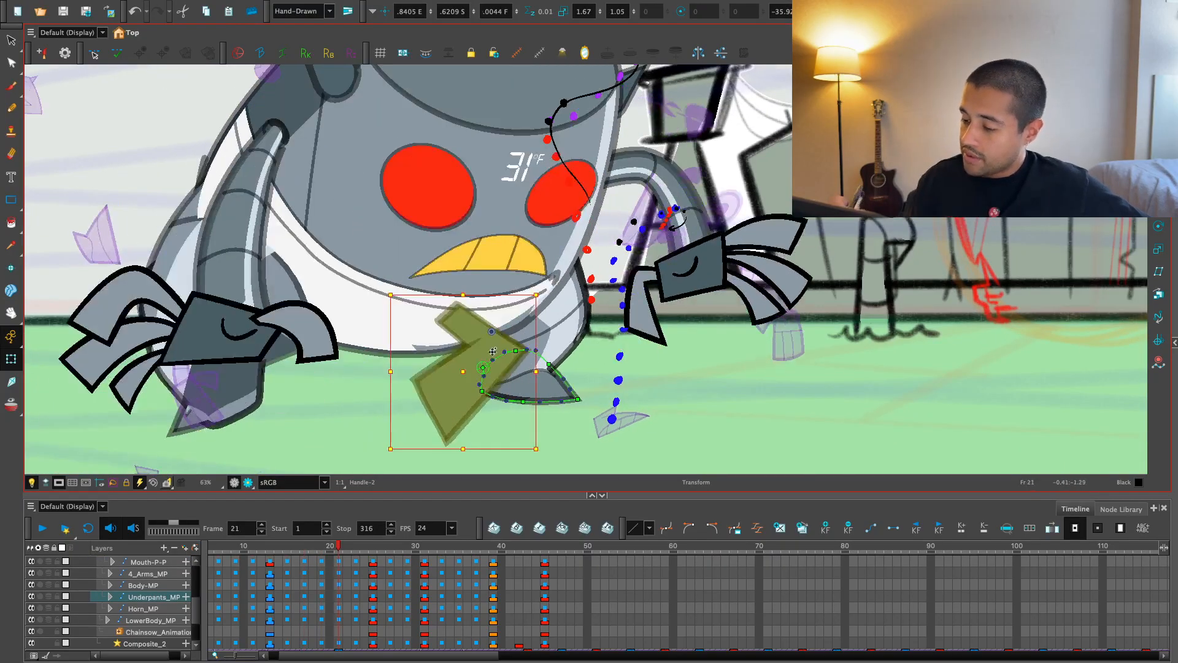
left_click_drag(454, 367, 463, 394)
key("period")
key("period")
key("period")
key("period")
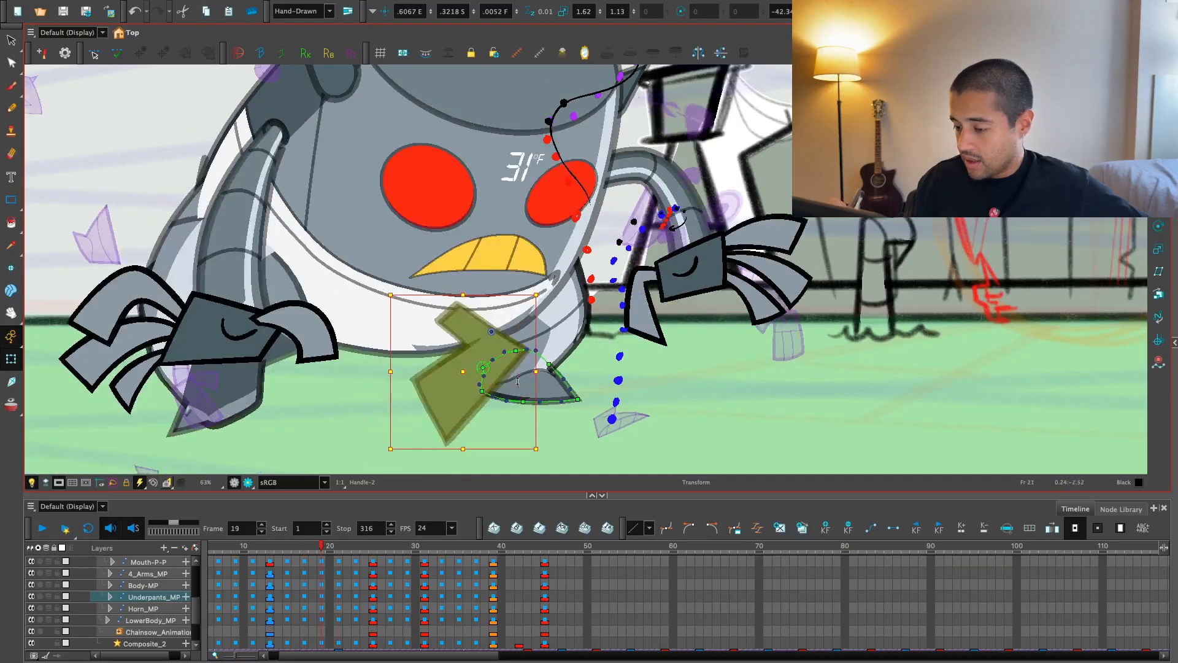
- Compare the Handle-2 piece's position between frames 23 and 25
left_click_drag(480, 397, 491, 416)
key("comma")
key("comma")
key("comma")
key("comma")
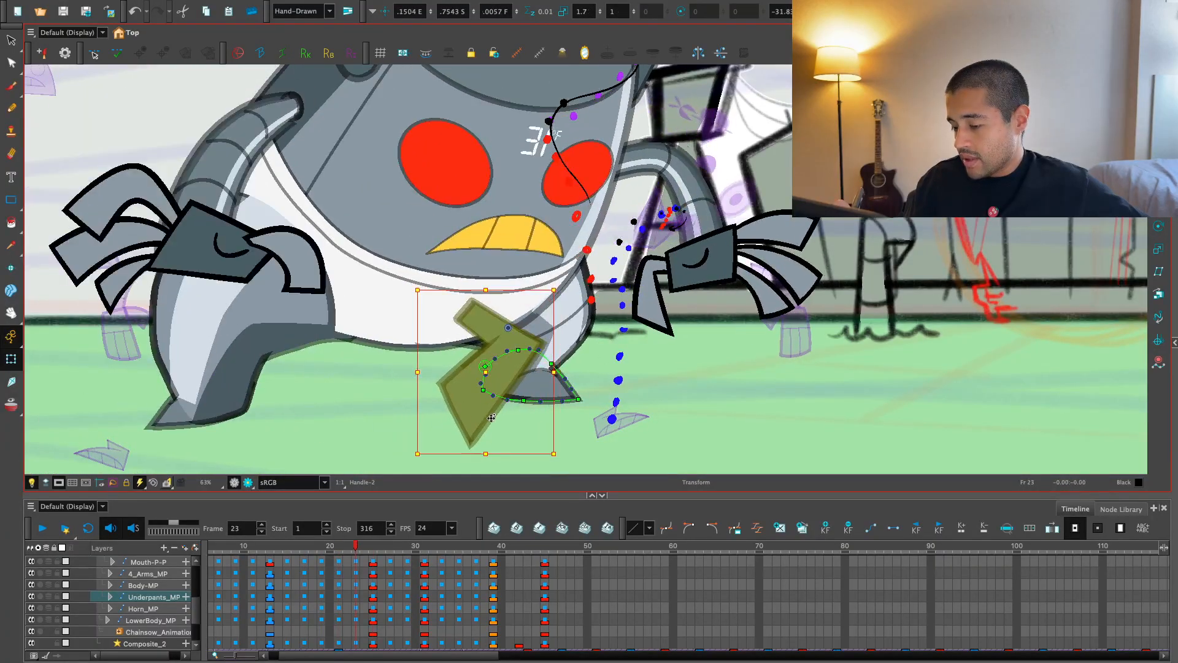
key("period")
key("period")
key("period")
key("period")
key("period")
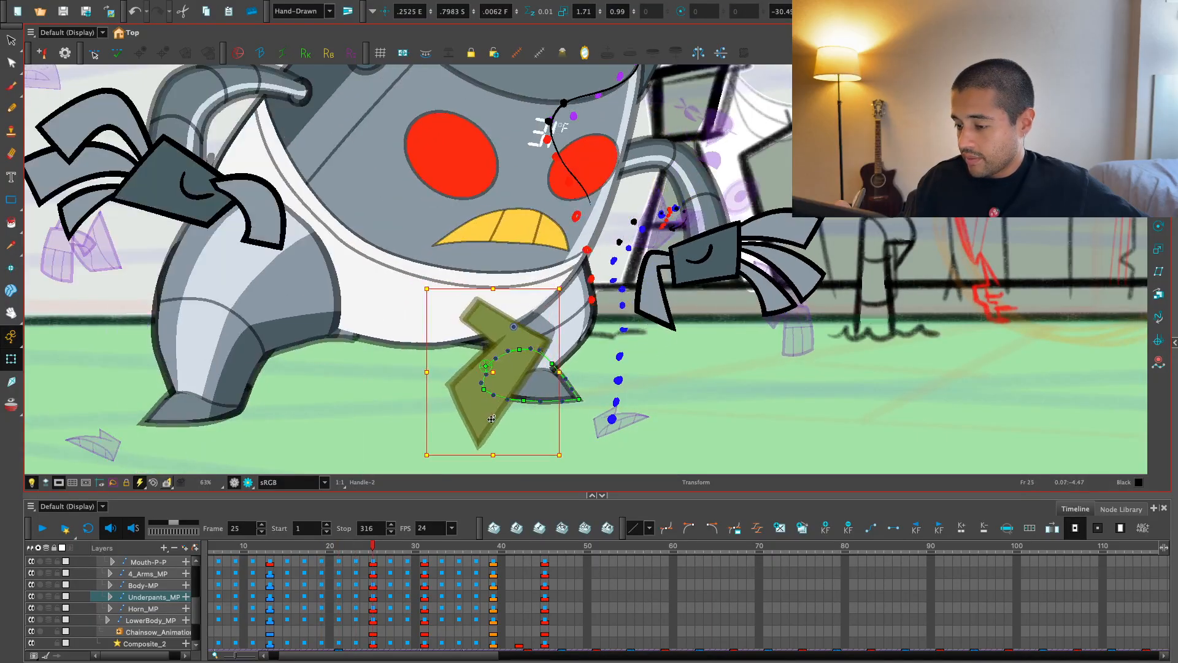
- Move the Handle-2 piece slightly lower at frame 23, flipping through the neighbouring frames to smooth its motion
key("comma")
key("comma")
key("period")
key("comma")
key("period")
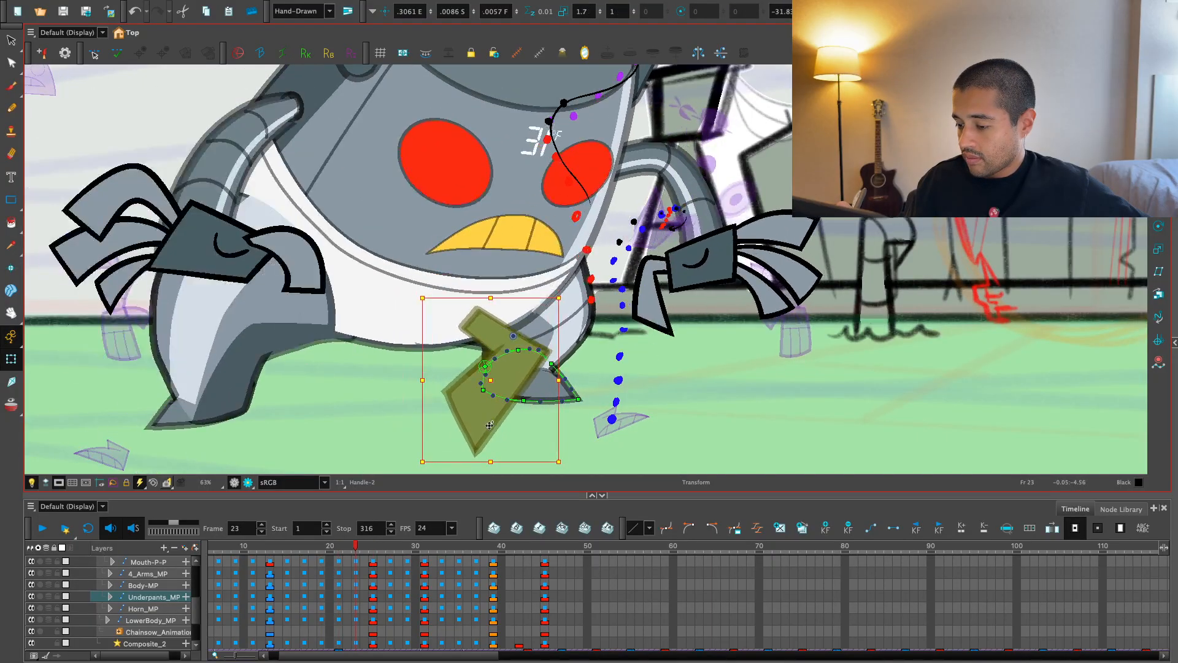
key("comma")
key("comma")
key("period")
key("period")
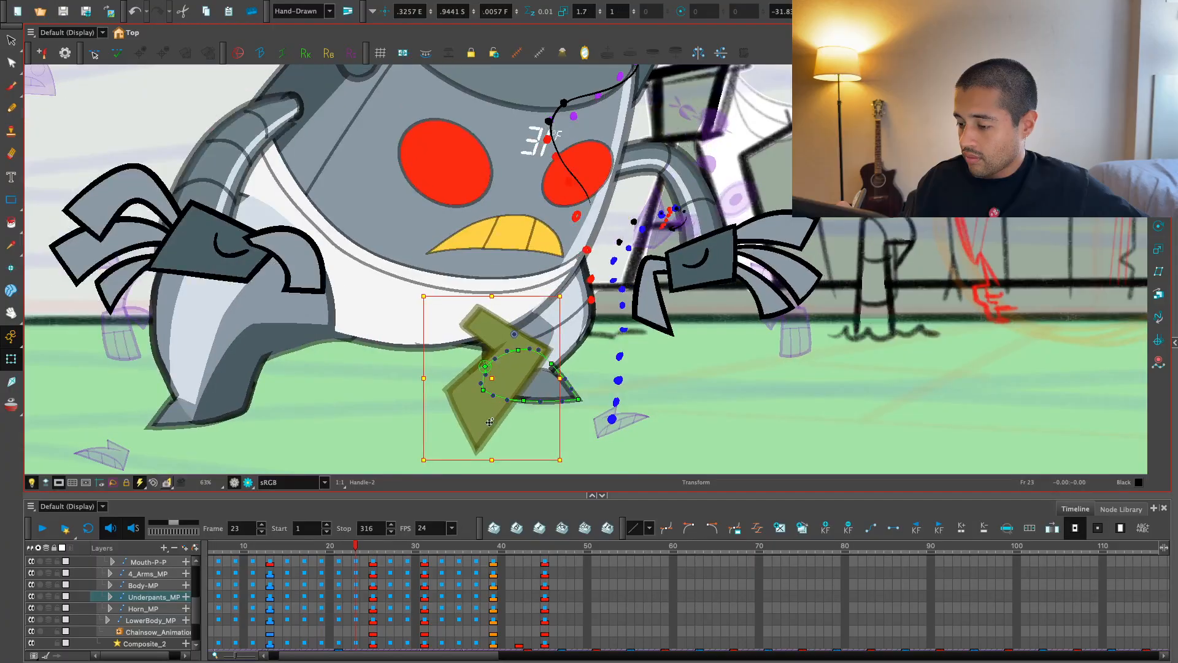
key("comma")
key("period")
key("period")
key("period")
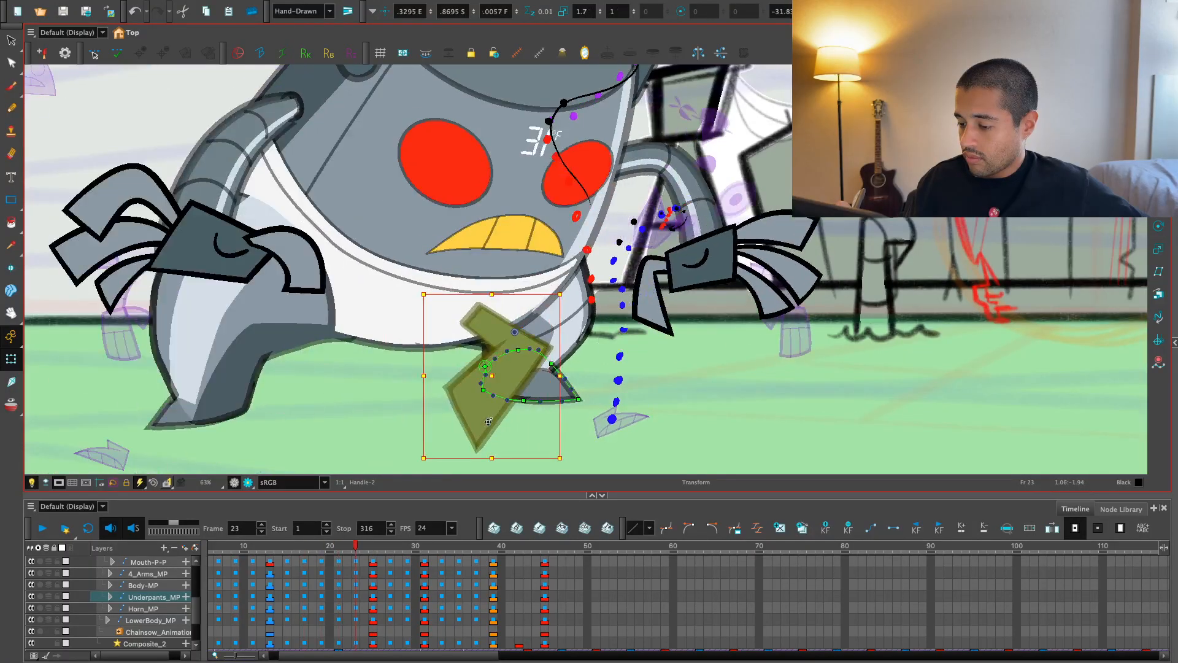
- Play the opening animation to review the handle and underpants motion, stopping at frame 19 for a closer look
left_click(261, 548)
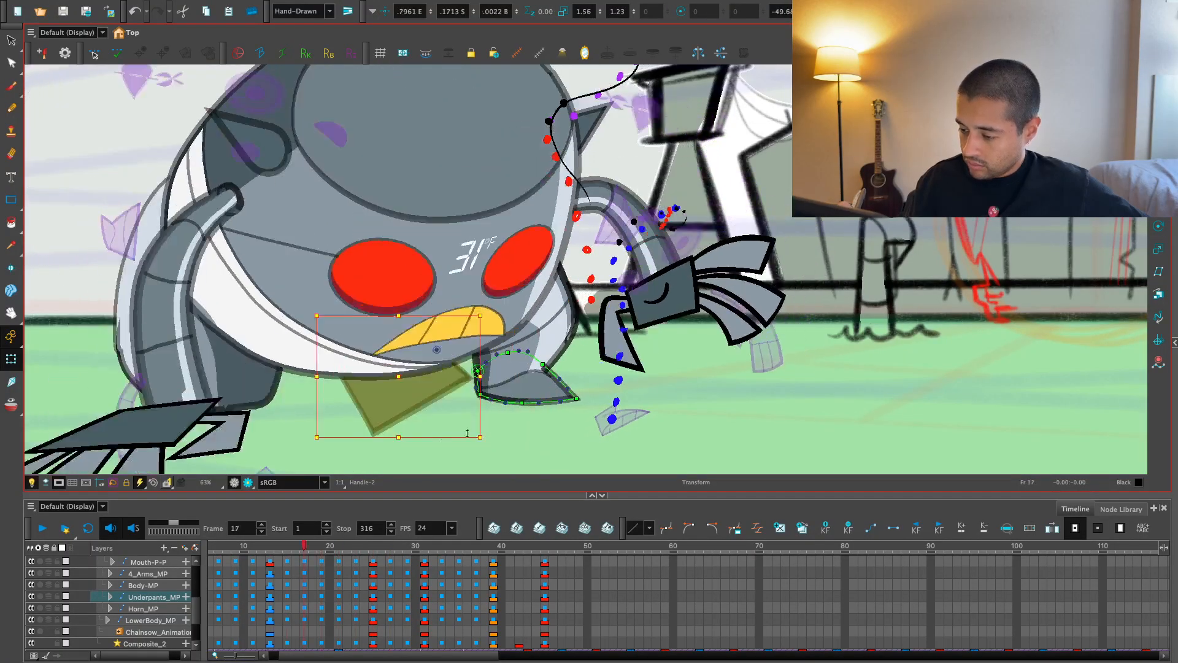
key("Return")
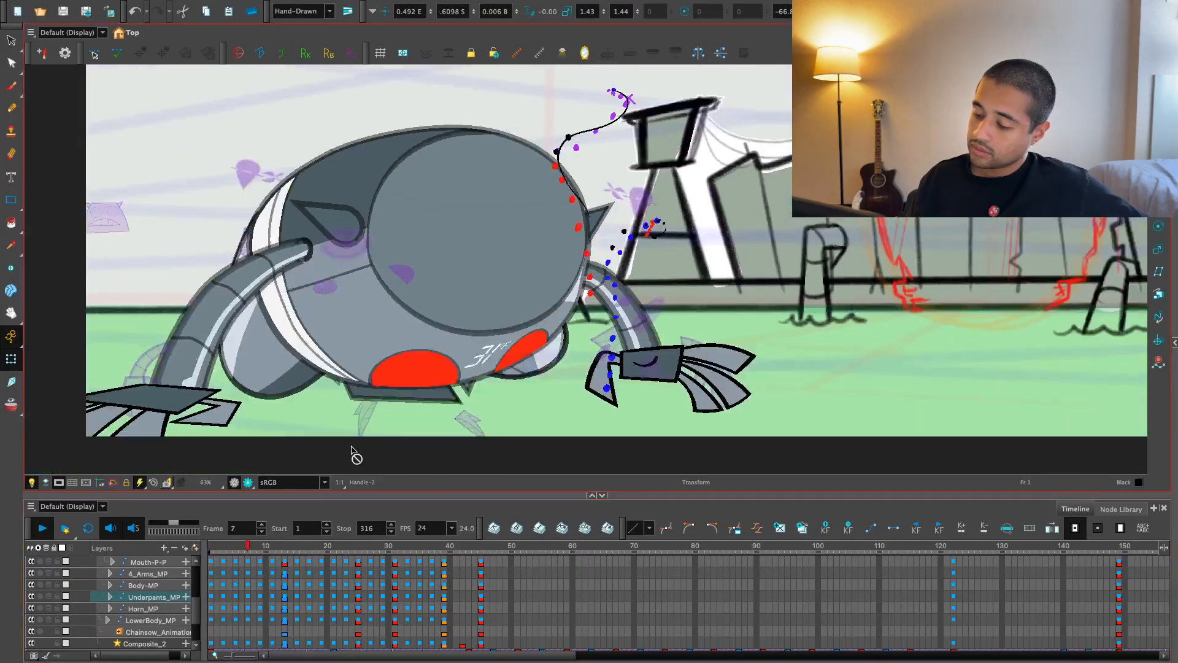
scroll(355, 454, "down", 3)
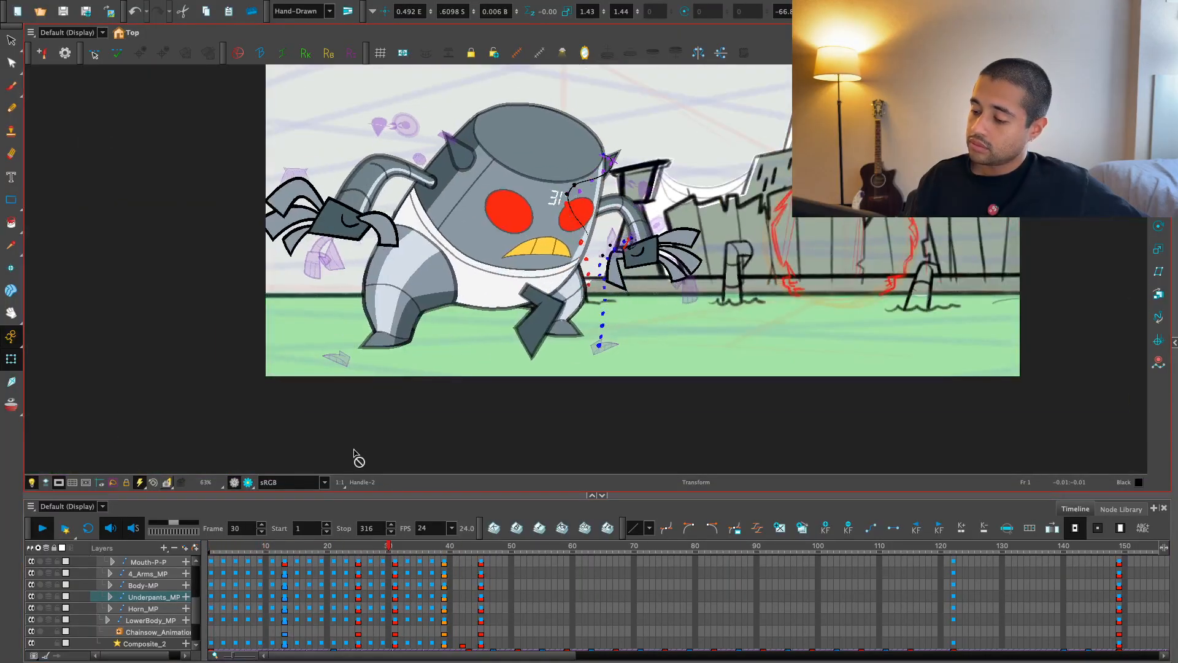
scroll(554, 377, "up", 2)
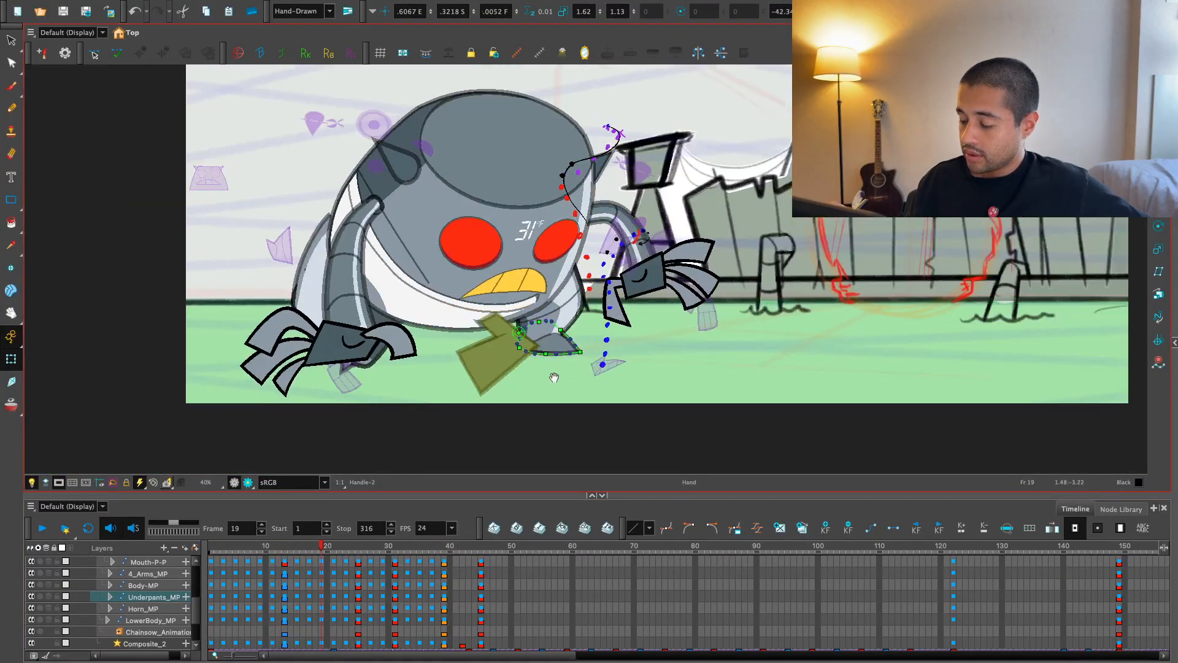
scroll(554, 377, "up", 2)
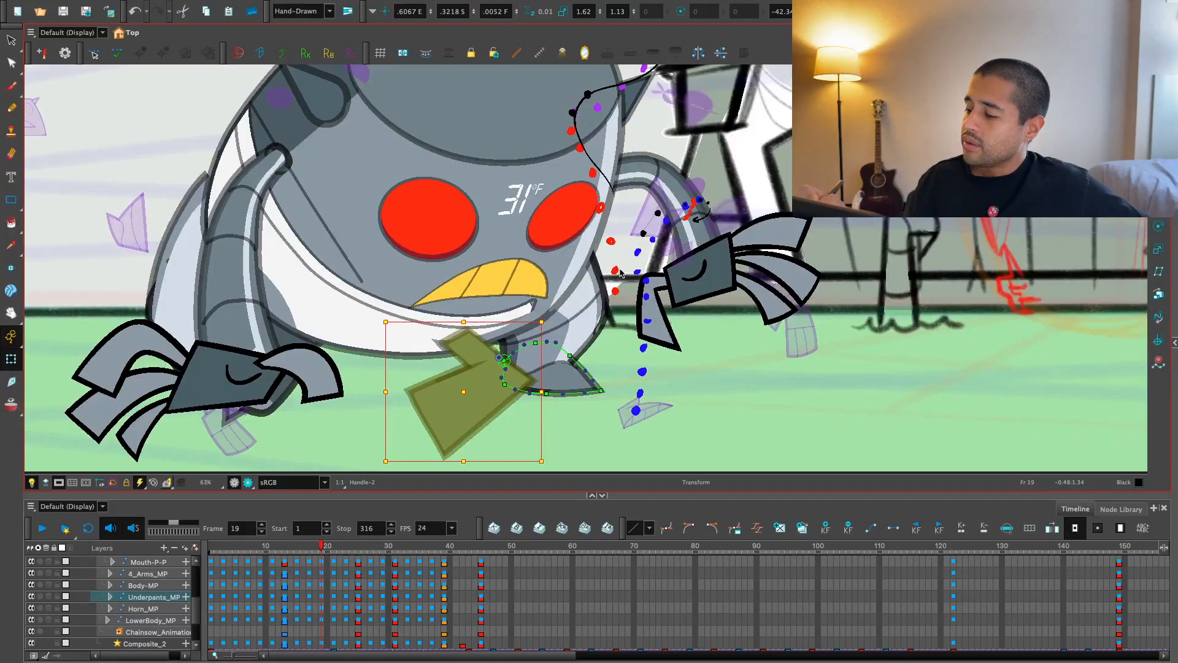
left_click(652, 218)
left_click(577, 300)
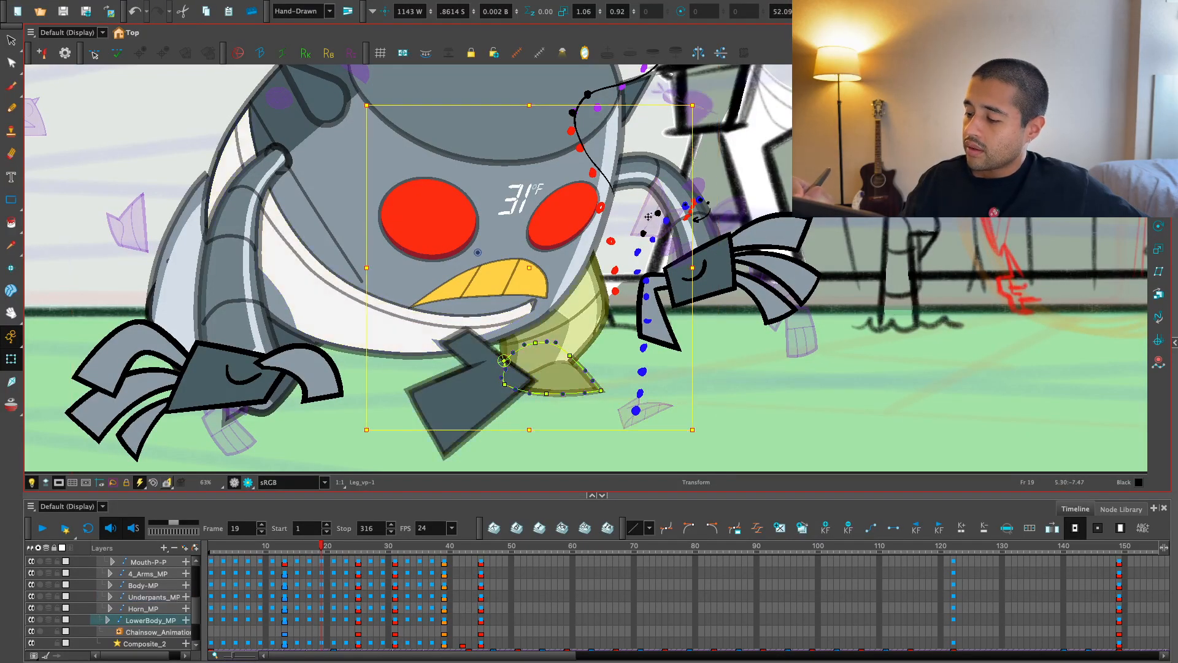
left_click_drag(577, 301, 667, 379)
key("Escape")
key("ctrl+z")
key("ctrl+z")
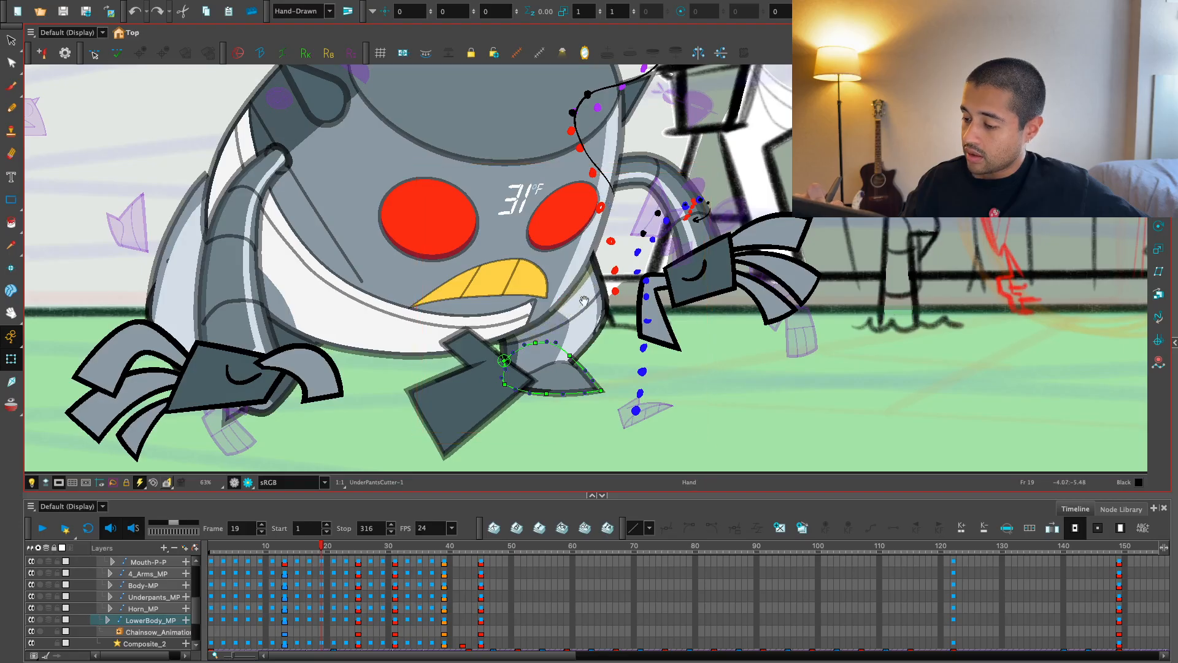
- Show the underpants deformation curve at frame 19 and pull its end point below the mouth outward to the body's edge
key("2")
key("2")
left_click(492, 304)
mouse_move(493, 294)
left_mouse_down()
mouse_move(513, 318)
mouse_move(555, 317)
mouse_move(525, 344)
mouse_move(566, 327)
left_mouse_up()
left_click(492, 347)
key("1")
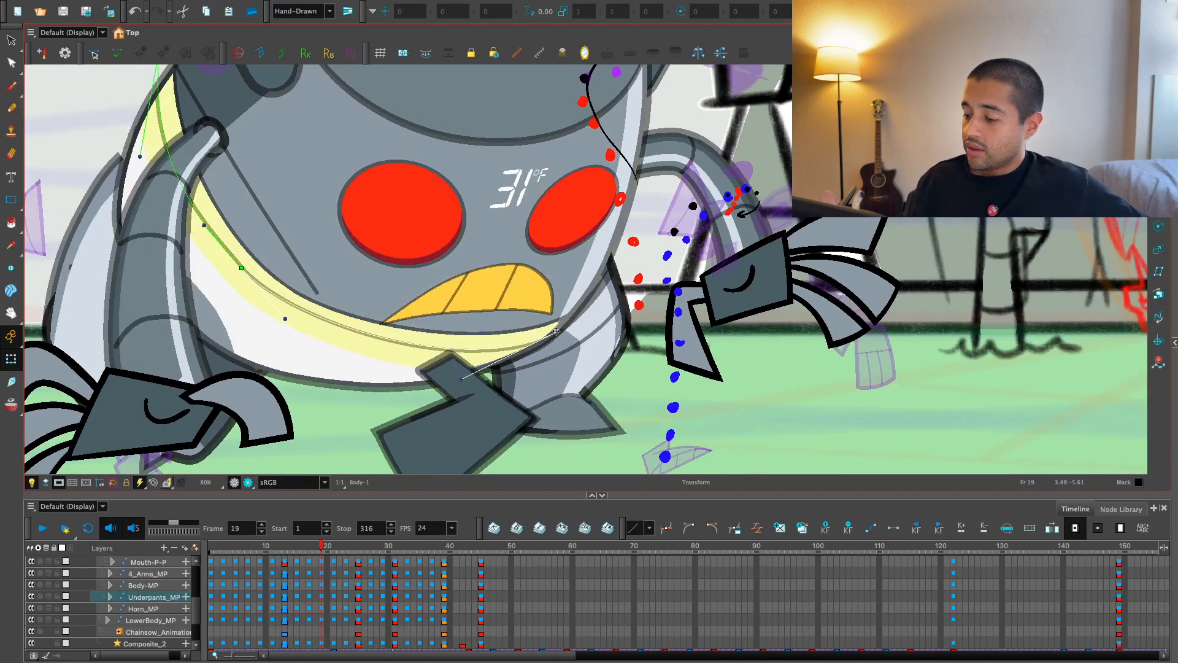
- Select the underpants centre line at frame 19 and nudge its depth so it draws in front of the underpants
left_click(514, 337)
key("alt+Up")
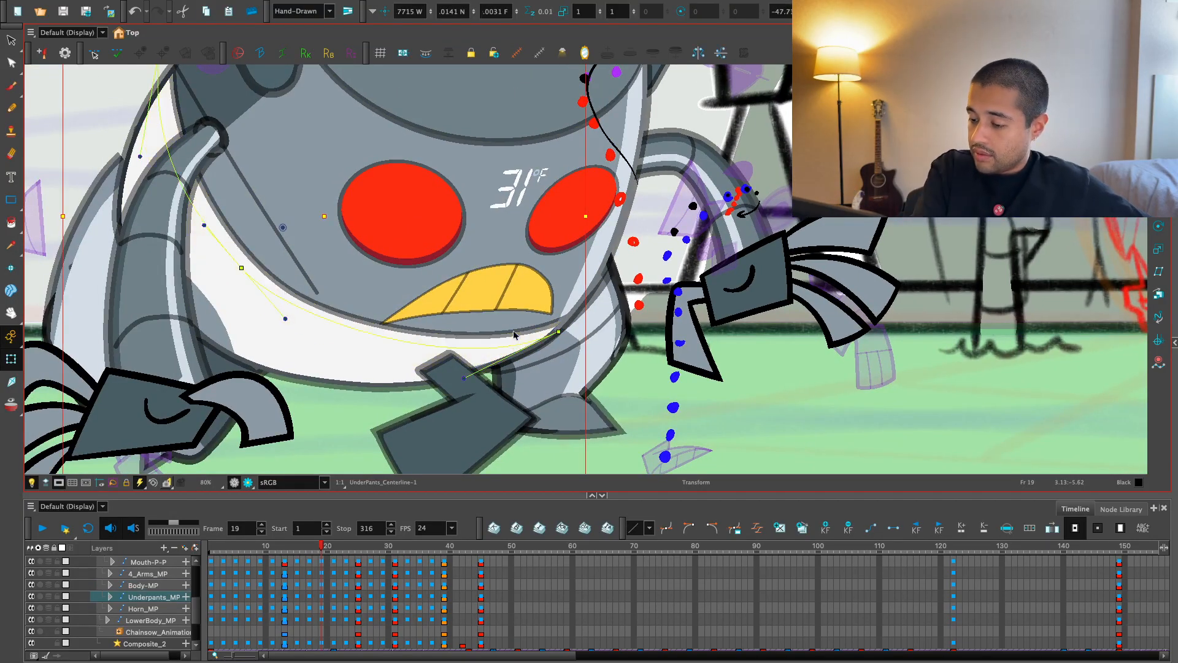
key("alt+Down")
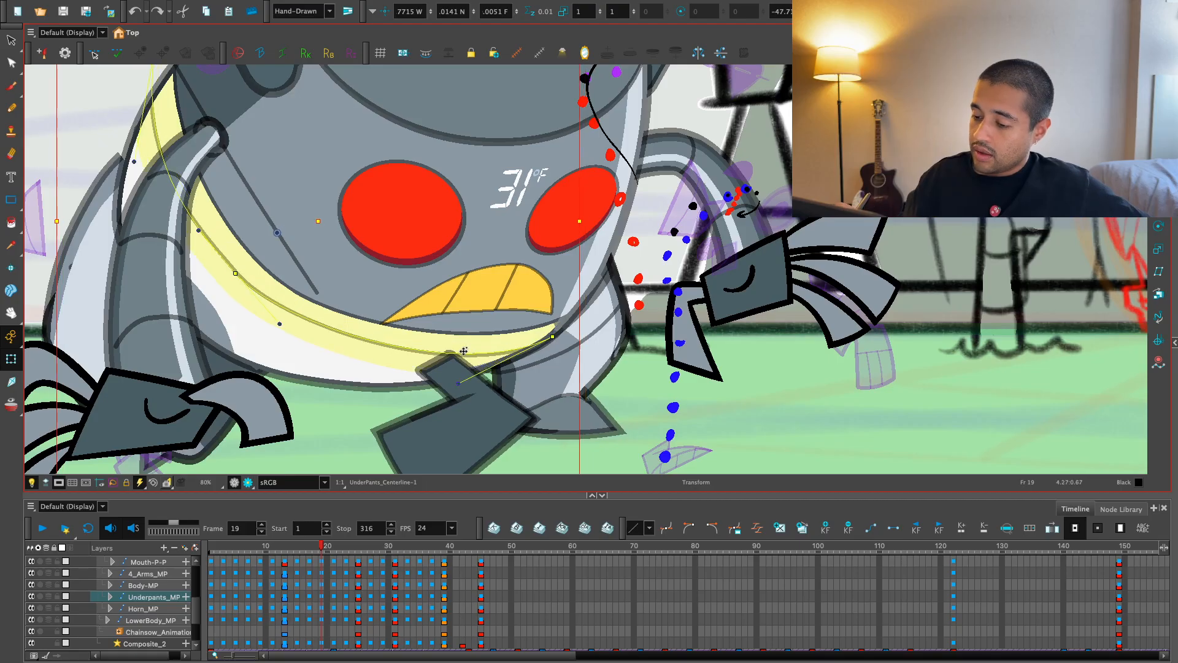
left_click(488, 338)
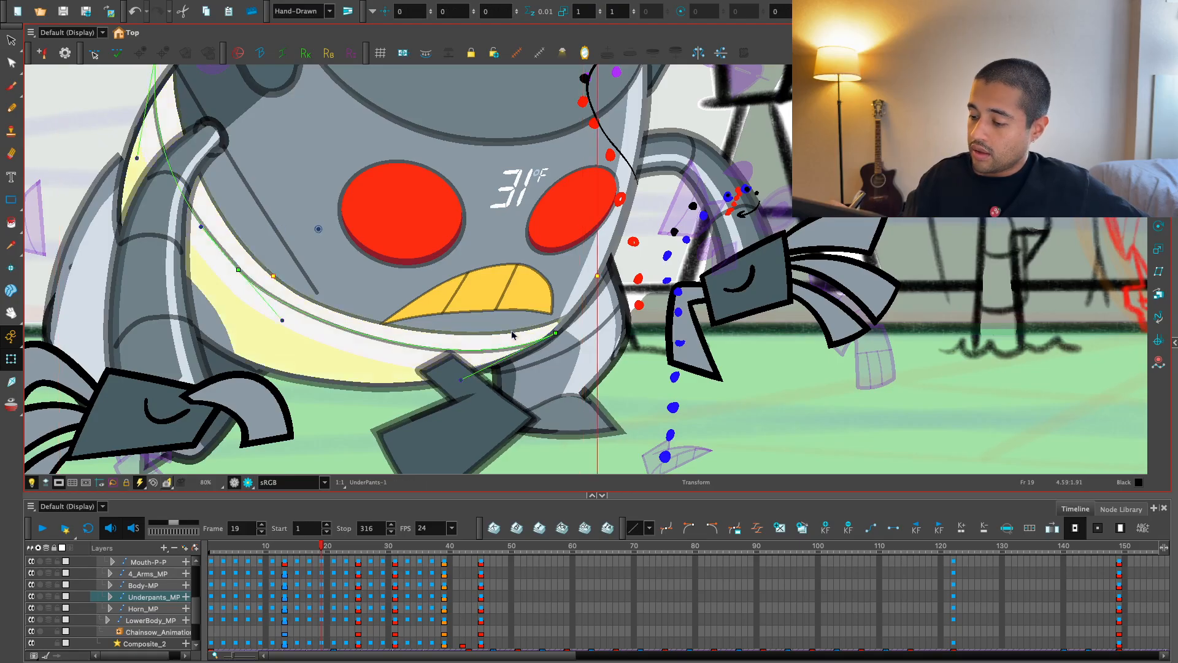
left_click(448, 337)
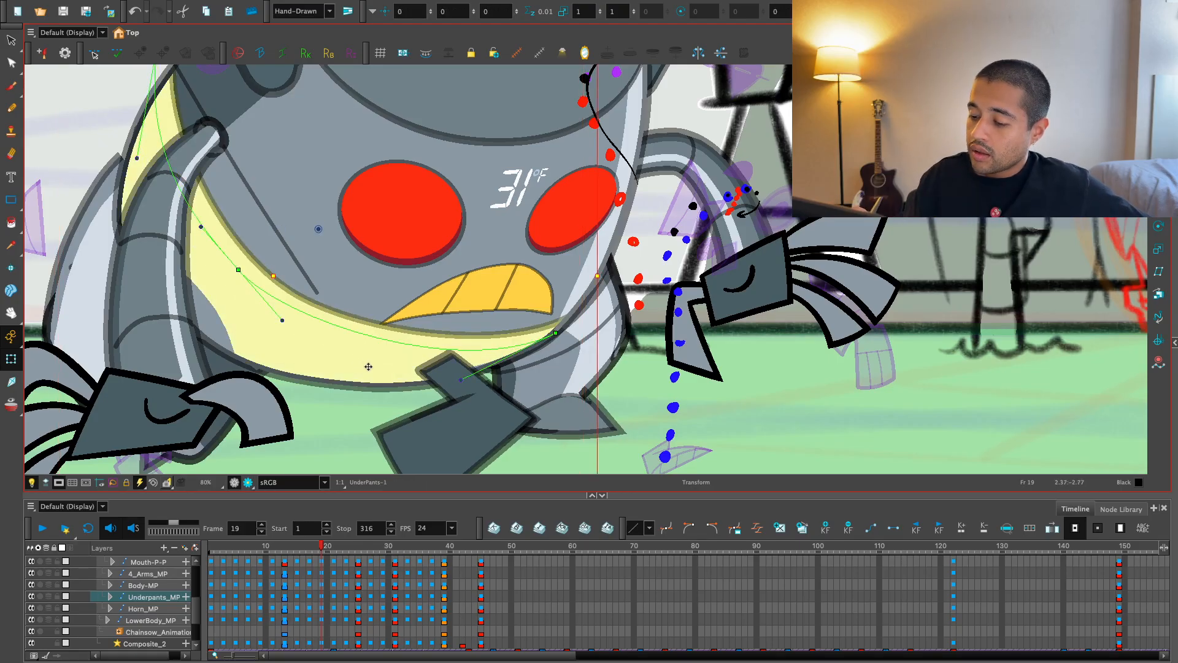
- Compare the underpants centre line with frame 17 and nudge its depth at frame 19 to .0061 F
key("comma")
key("comma")
left_click(346, 388)
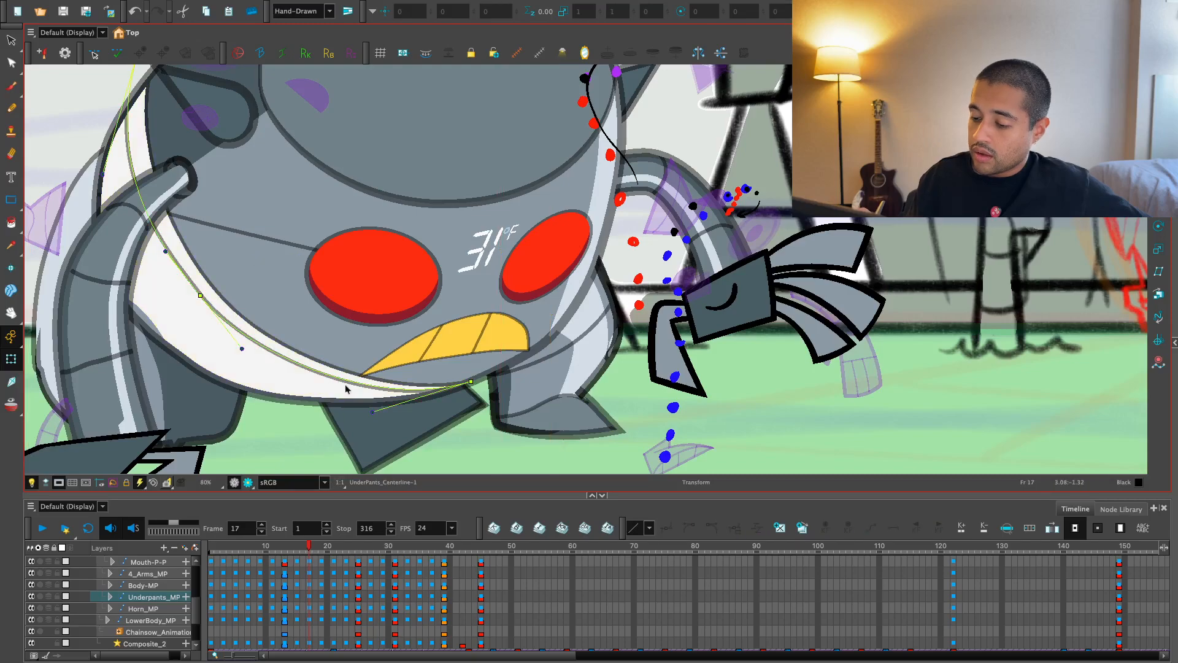
key("period")
key("period")
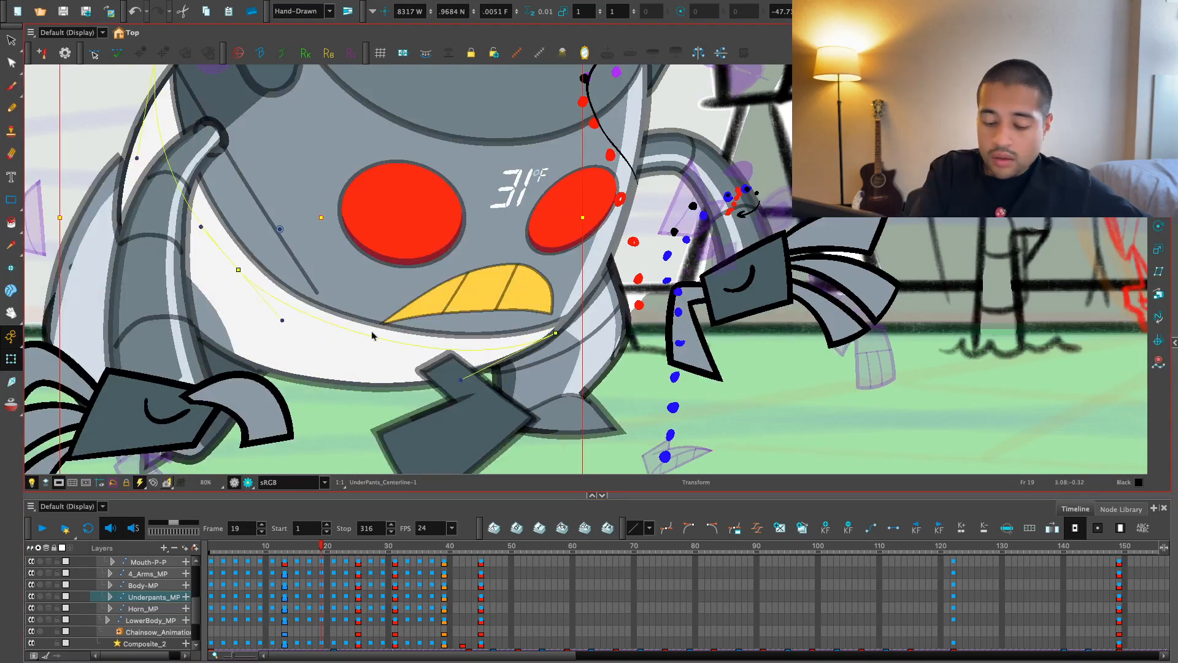
left_click(372, 333)
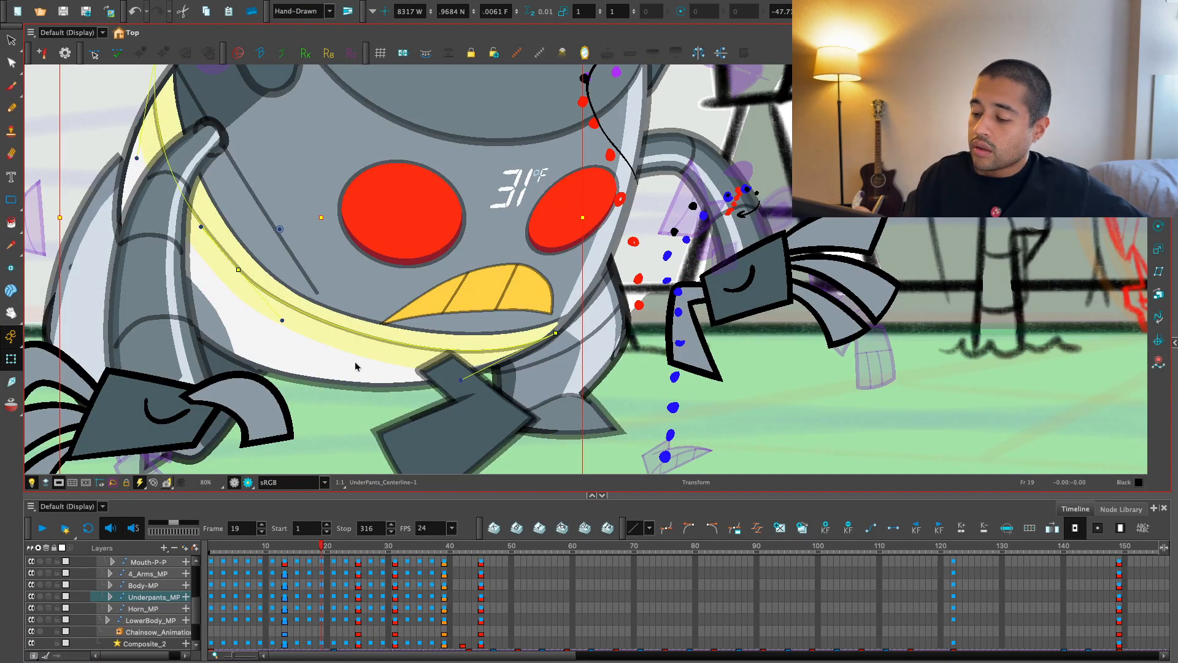
left_click(362, 355)
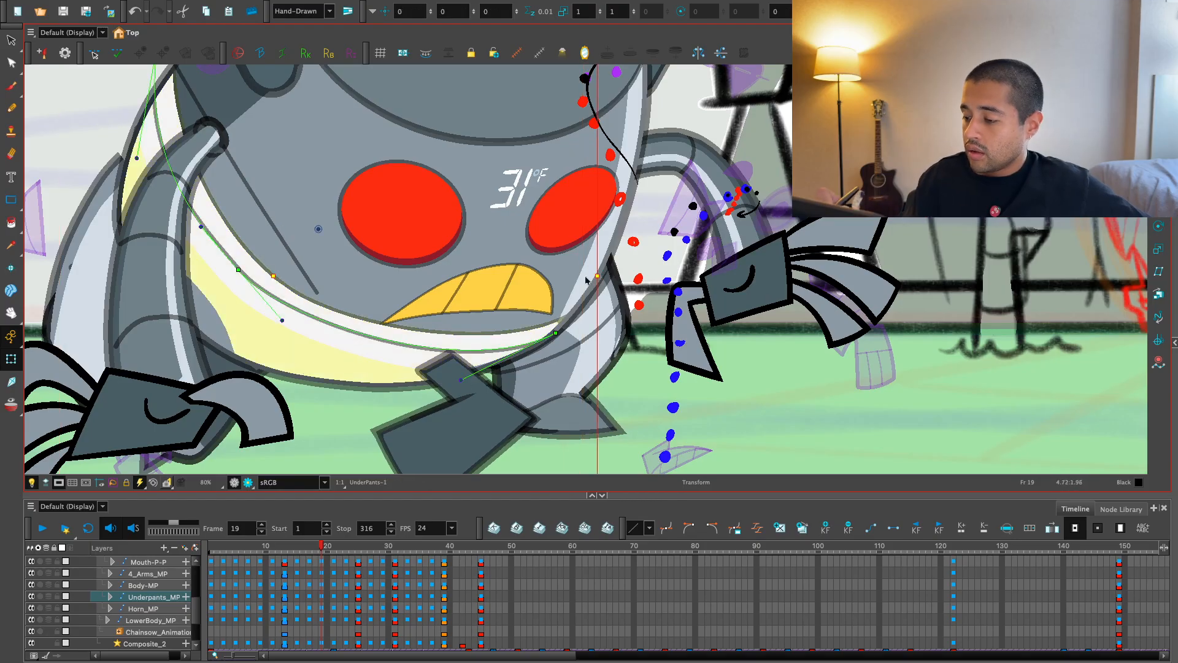
- Shift the underpants curve's end point at frame 19 slightly further out towards the leg
left_click(560, 332)
left_click_drag(558, 331, 560, 329)
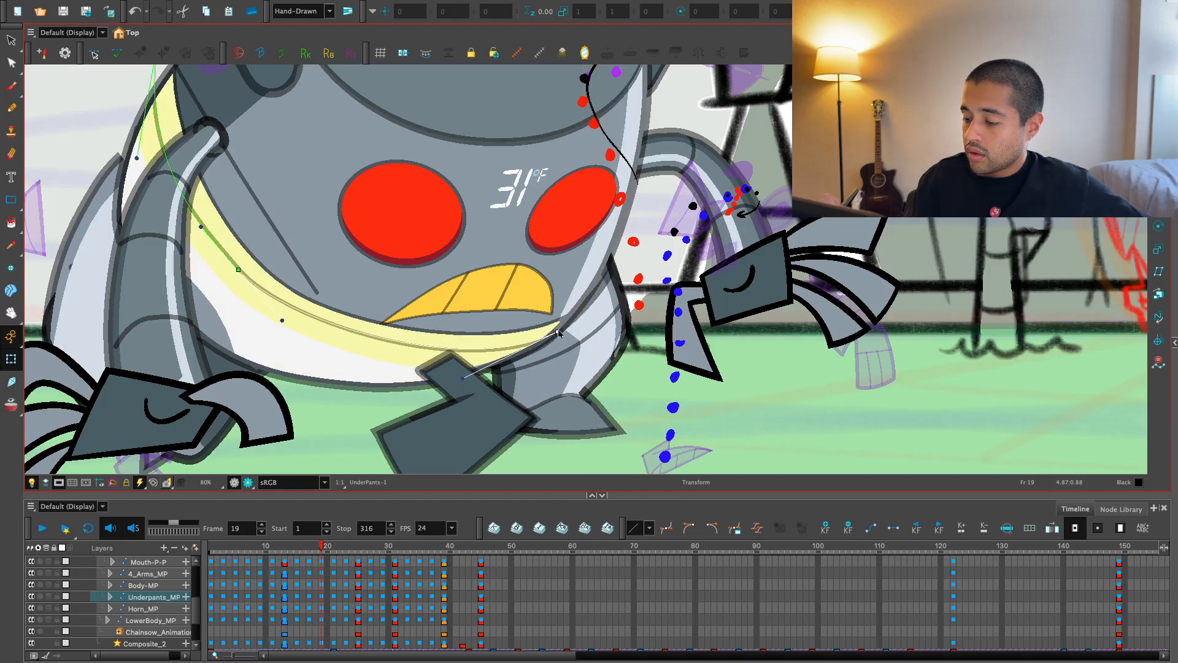
key("Escape")
key("2")
left_click_drag(338, 297, 370, 372)
left_click(355, 326)
left_click(311, 274)
left_click(340, 310)
key("Escape")
key("2")
key("2")
- Play the animation again and collapse the character's layers under AirFryer-P
left_click_drag(318, 546, 192, 586)
key("Return")
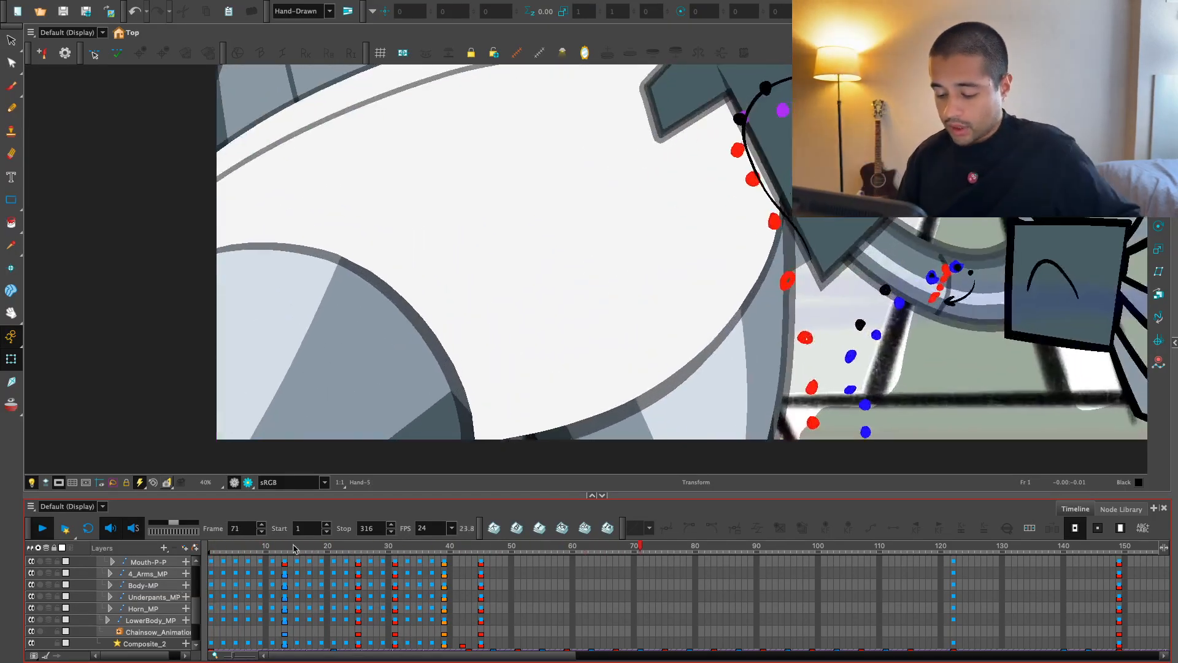
key("Return")
key("super+minus")
key("Return")
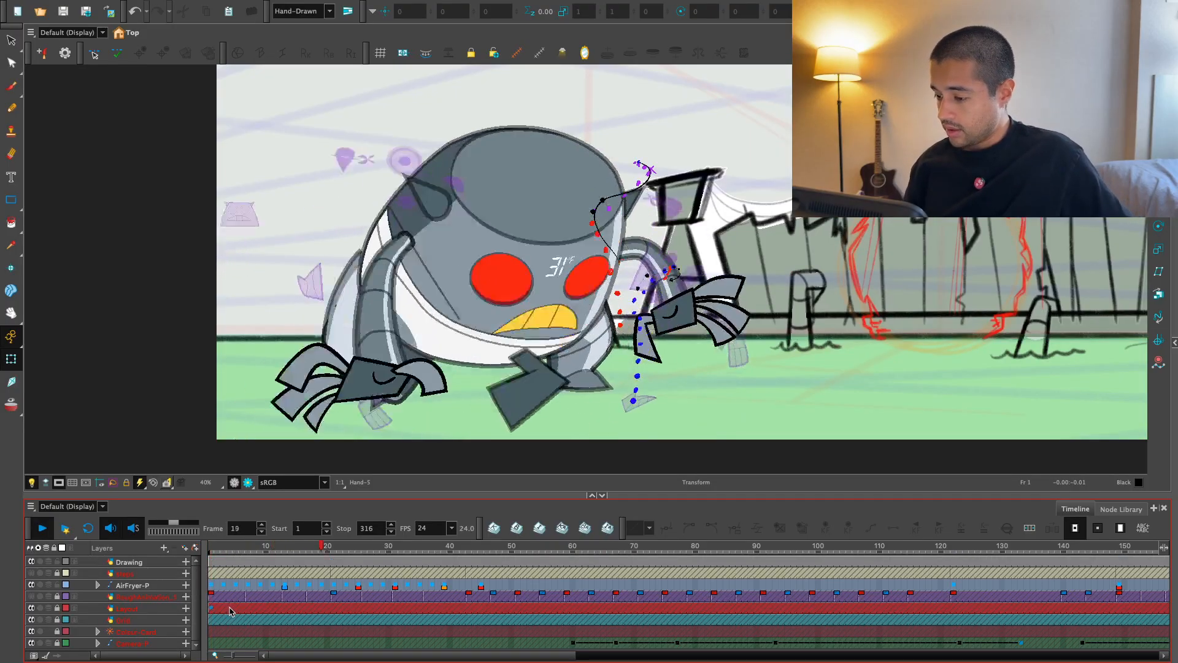
key("Return")
- Select the AirFryer-P peg and step back through its poses from frame 27 to frame 15
left_click(381, 585)
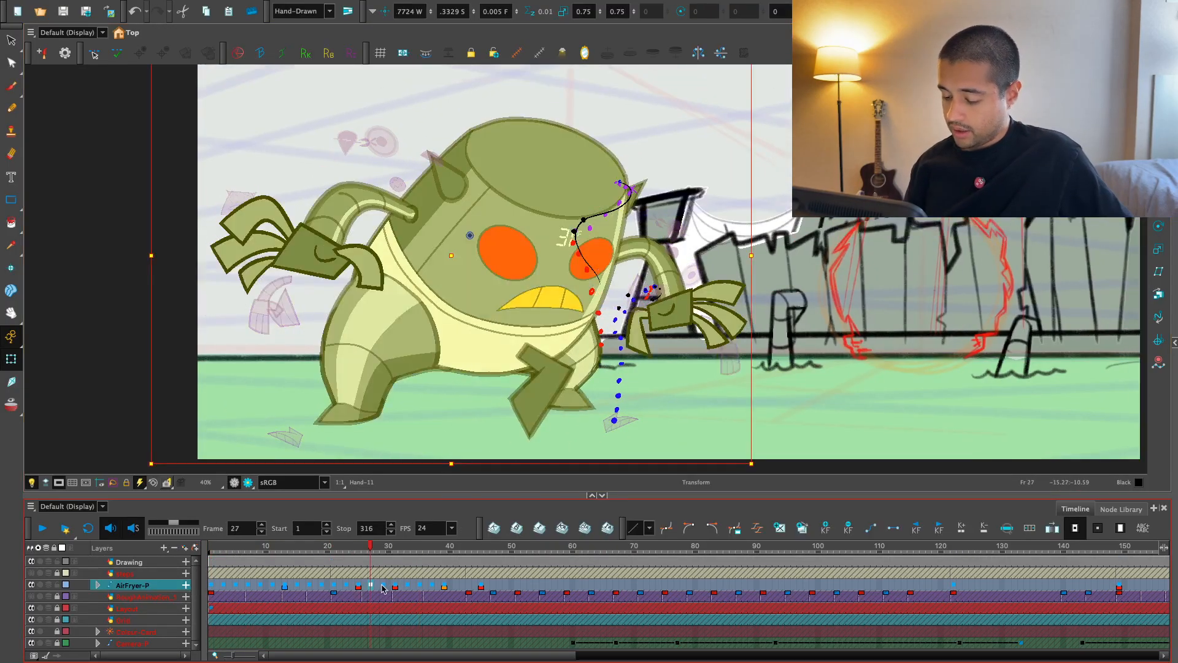
key("comma")
key("comma")
key("comma")
key("comma")
key("comma")
key("comma")
key("comma")
key("comma")
key("comma")
key("comma")
key("comma")
key("comma")
key("comma")
key("comma")
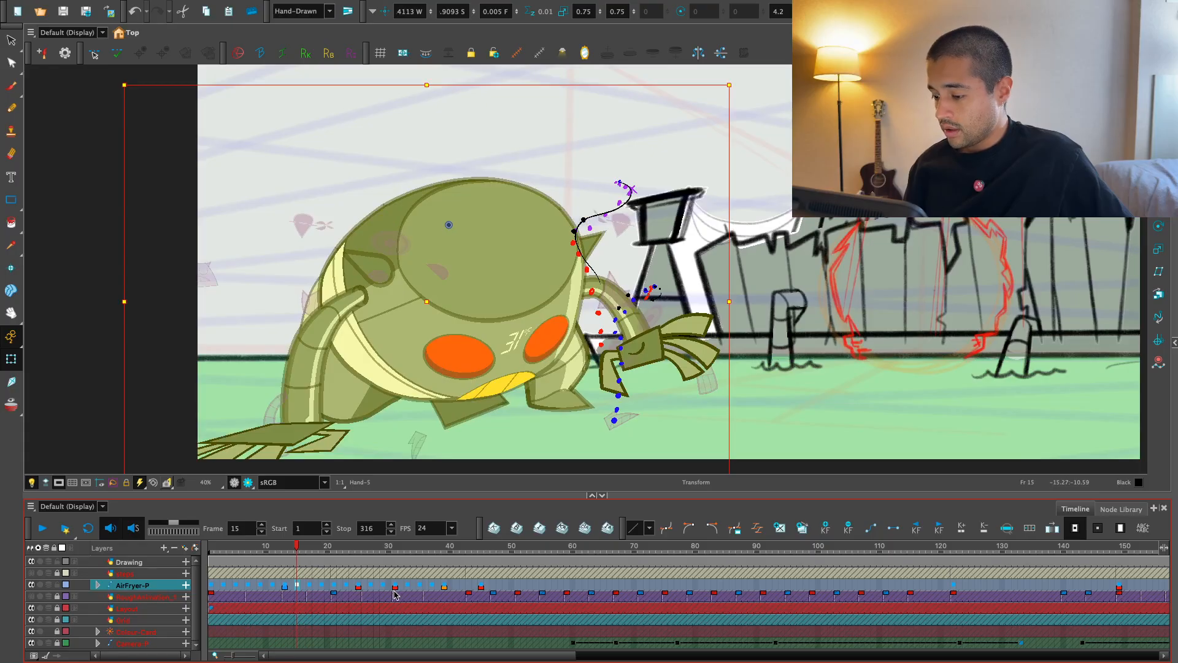
- Flip between the AirFryer-P poses around frames 13 and 15 to compare the crouch
key("period")
key("period")
key("period")
key("period")
key("comma")
key("comma")
key("comma")
key("comma")
key("f")
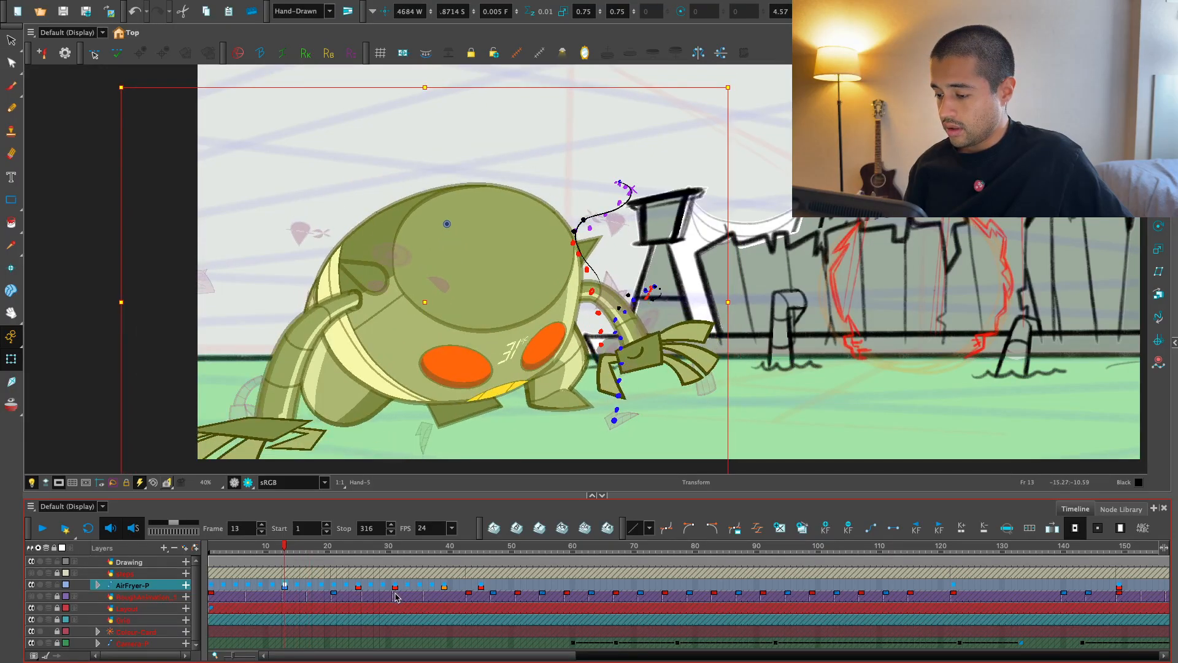
key("f")
key("g")
key("g")
key("f")
key("g")
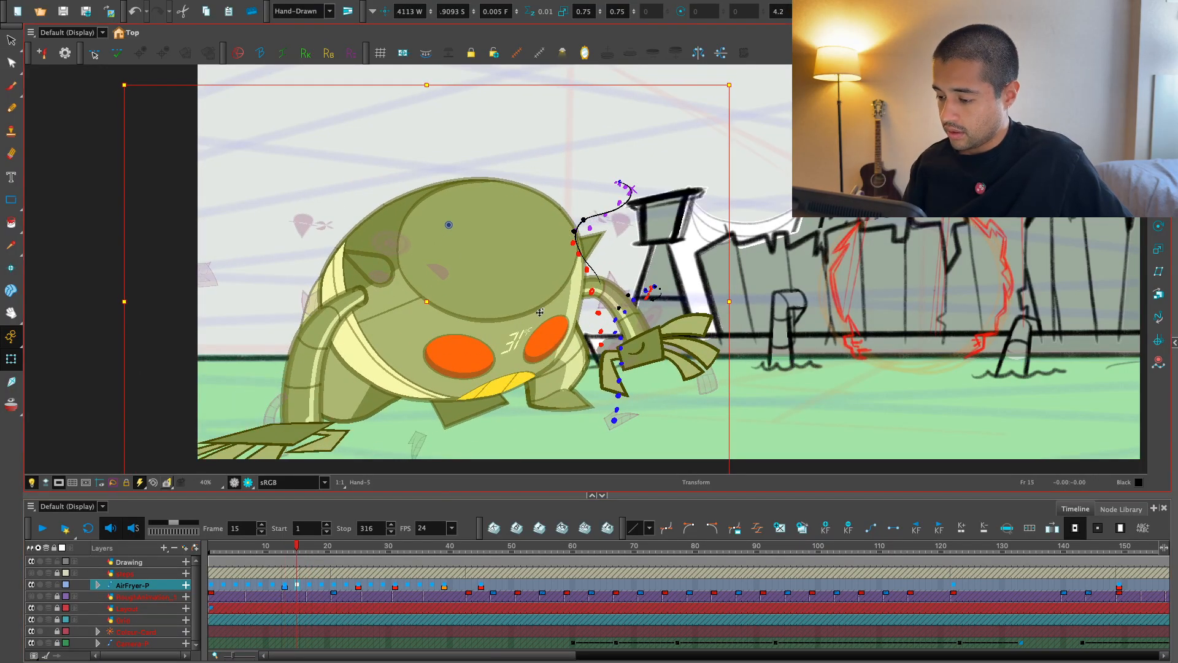
left_click(517, 326)
key("b")
key("g")
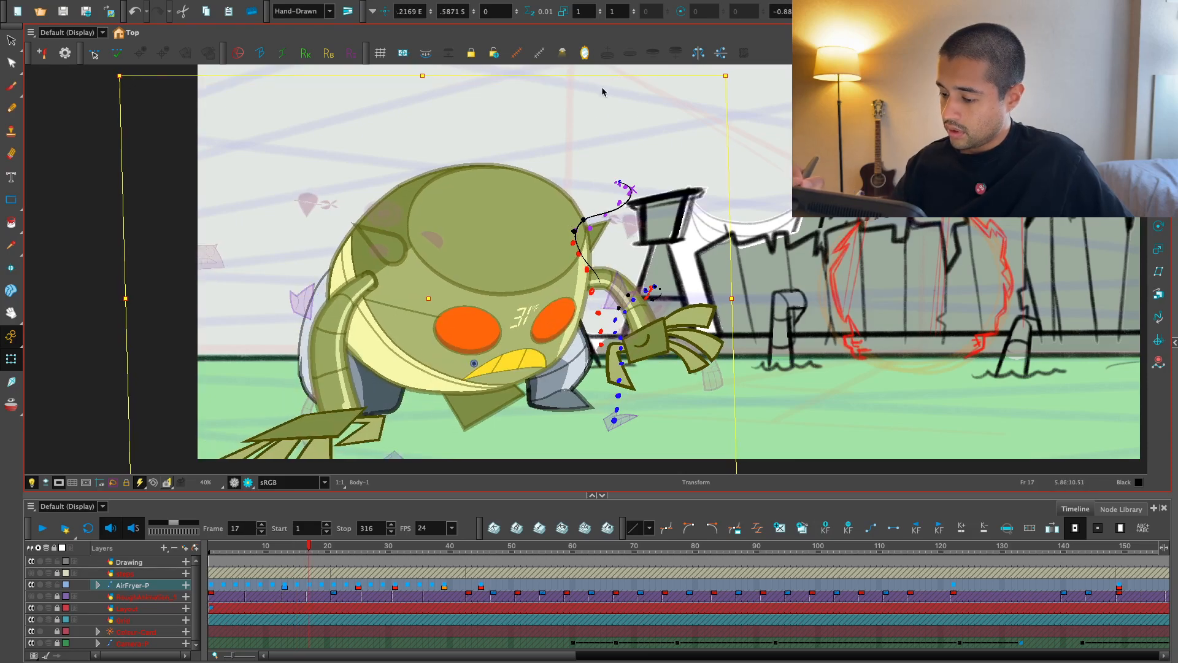
left_click(580, 285)
left_click(583, 279)
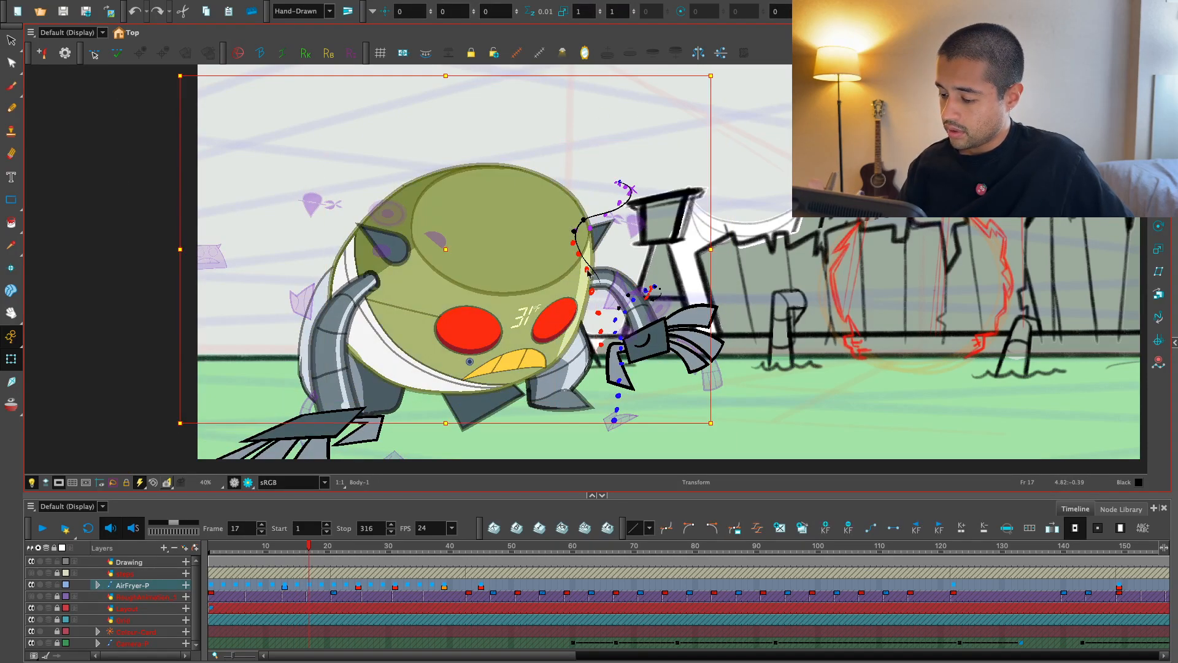
key("b")
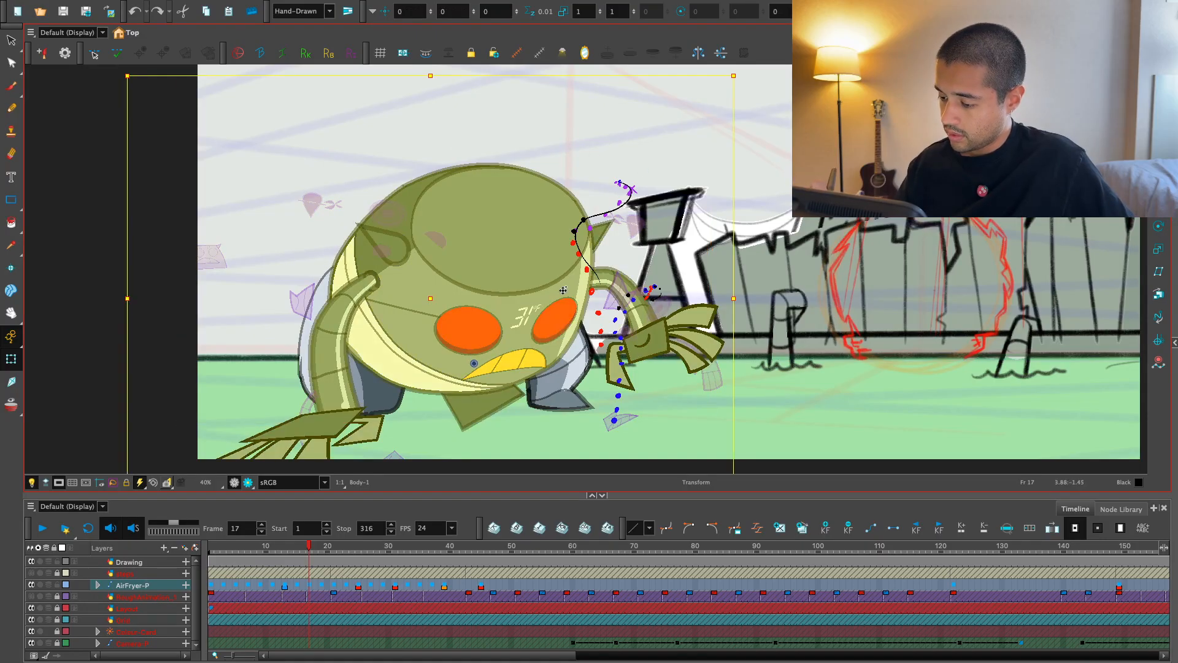
left_click(589, 259)
left_click(601, 234)
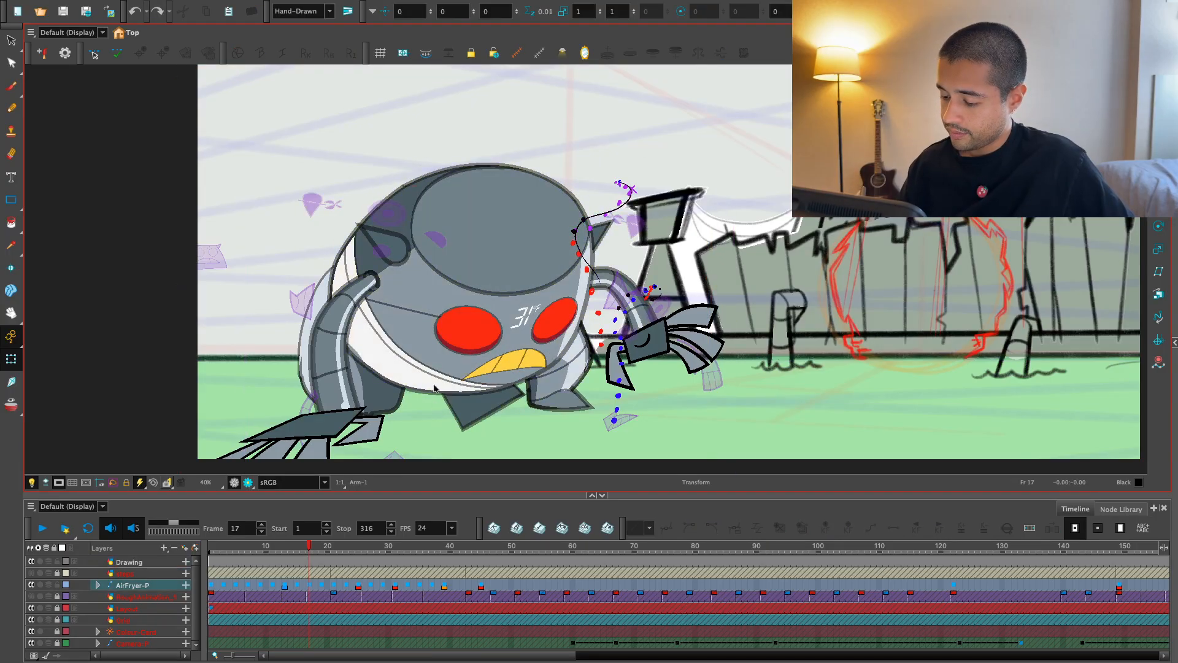
- Select the robot's body at frame 17 together with the horn above its near arm
left_click(443, 413)
left_click(443, 406)
left_click(444, 384)
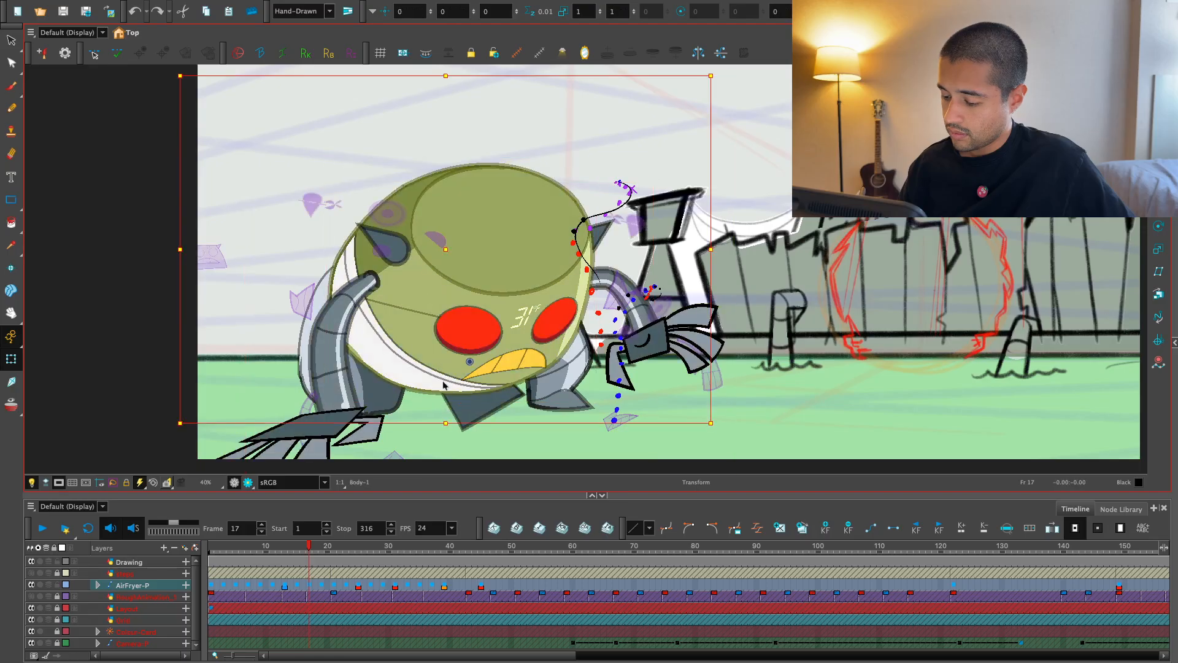
left_click(405, 254)
left_click(404, 255)
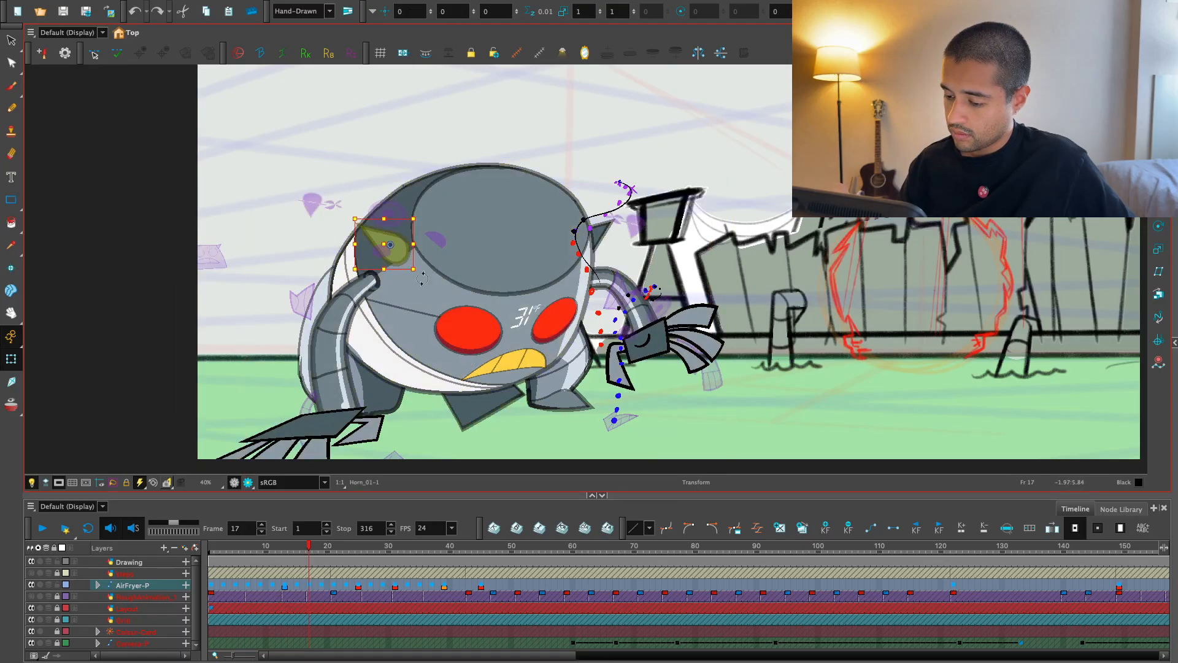
left_click(428, 301)
left_click(402, 260, "shift")
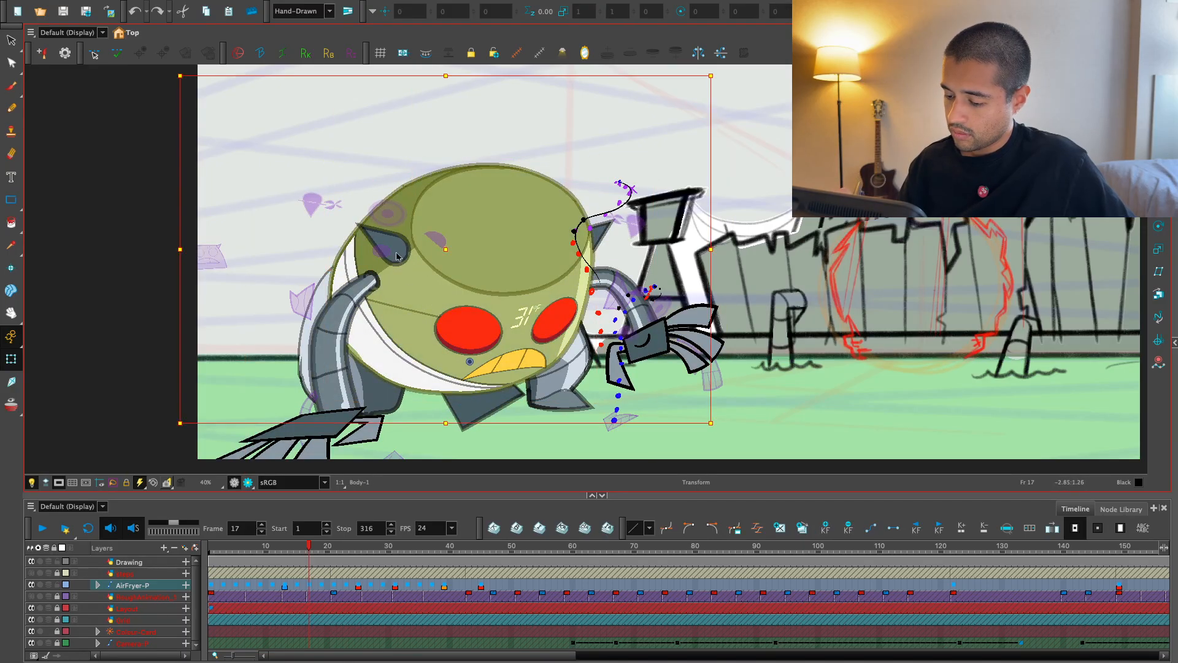
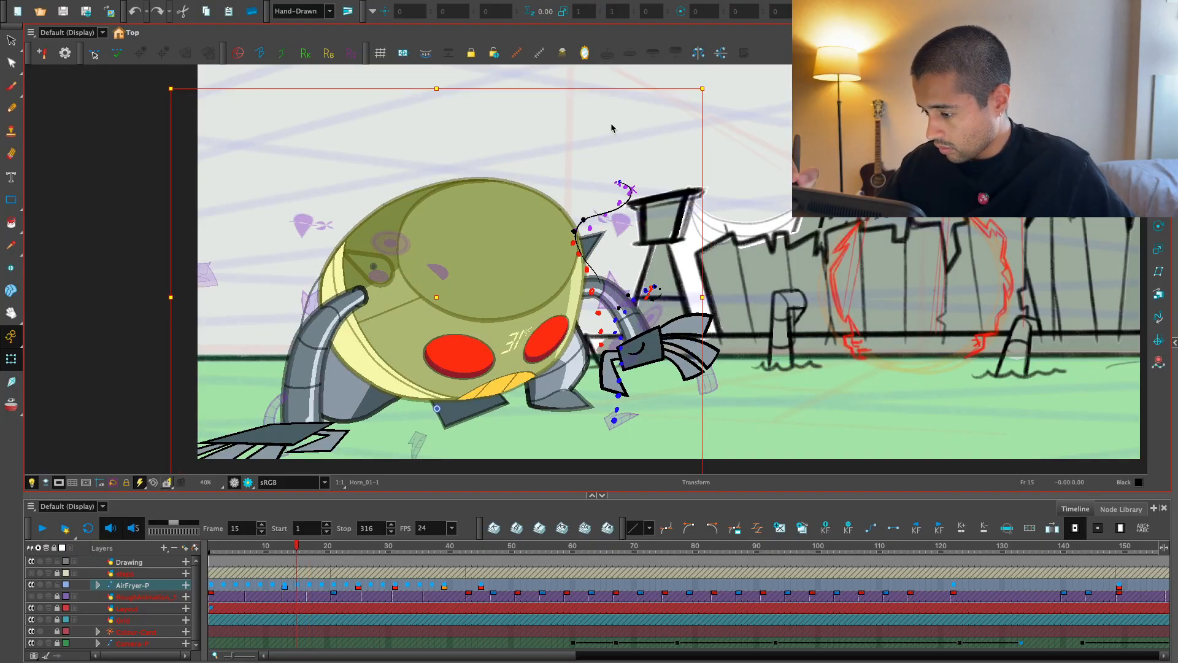
- Skew the body and horn at frame 17, flipping to the neighbouring poses to match the crouch
key("period")
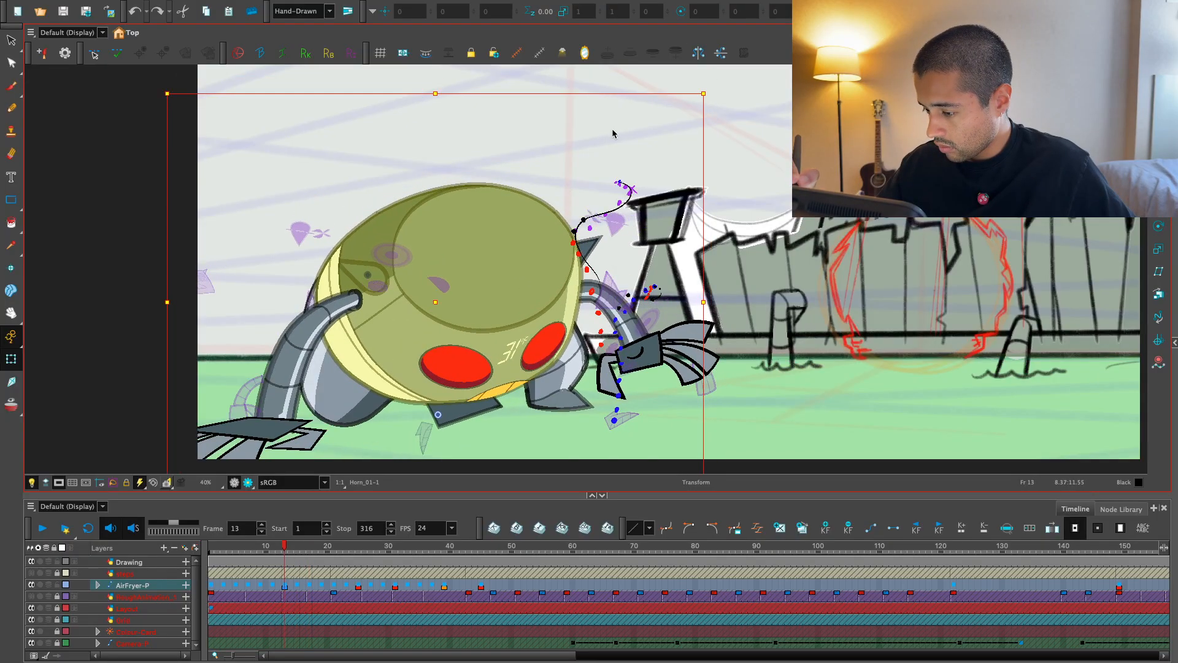
key("period")
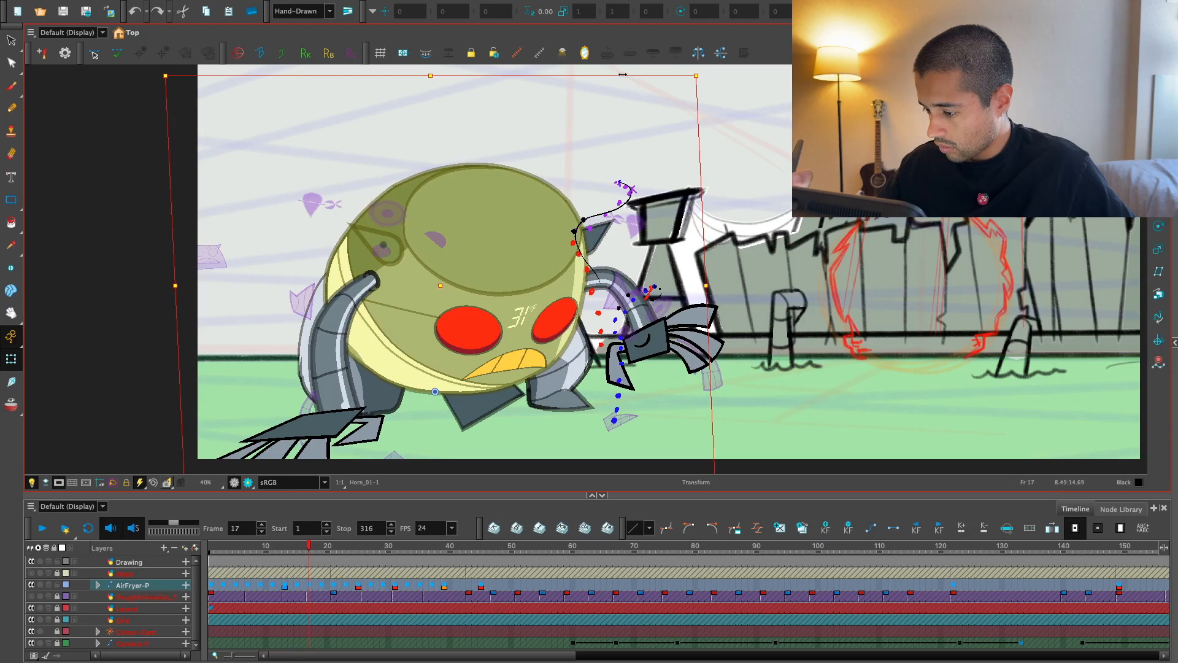
key("comma")
key("comma")
- Skew the body and horn slightly backwards at frame 19 to continue the lean from frame 17
key("period")
key("period")
key("period")
key("period")
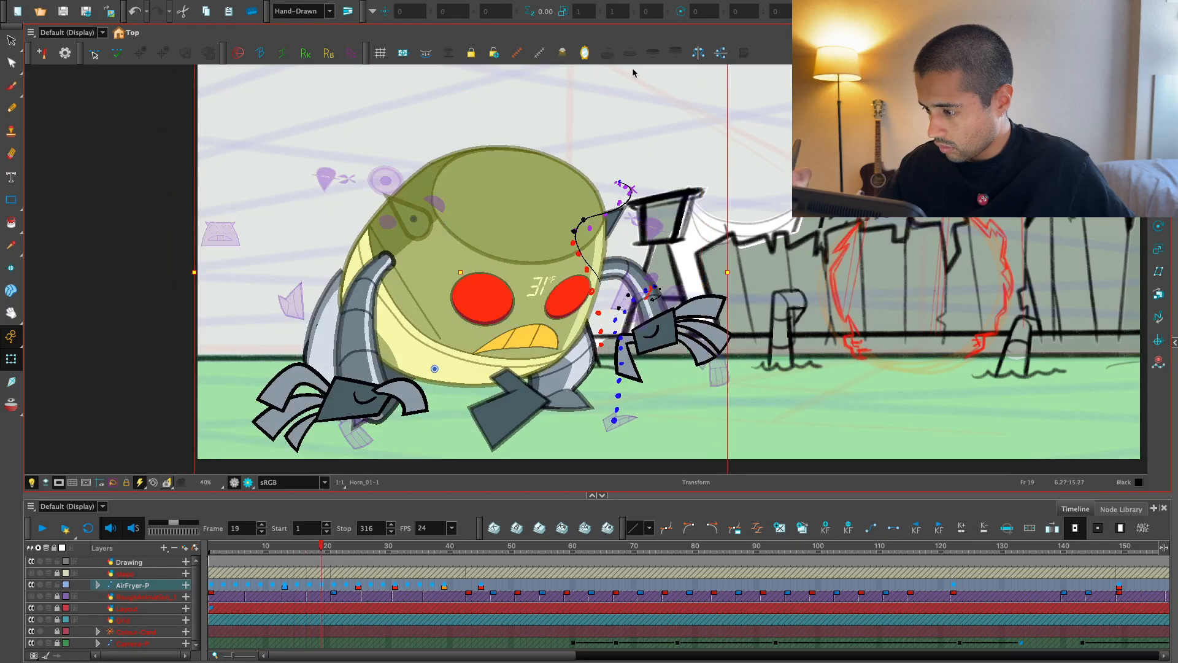
scroll(637, 92, "down", 1)
left_click_drag(633, 103, 617, 99)
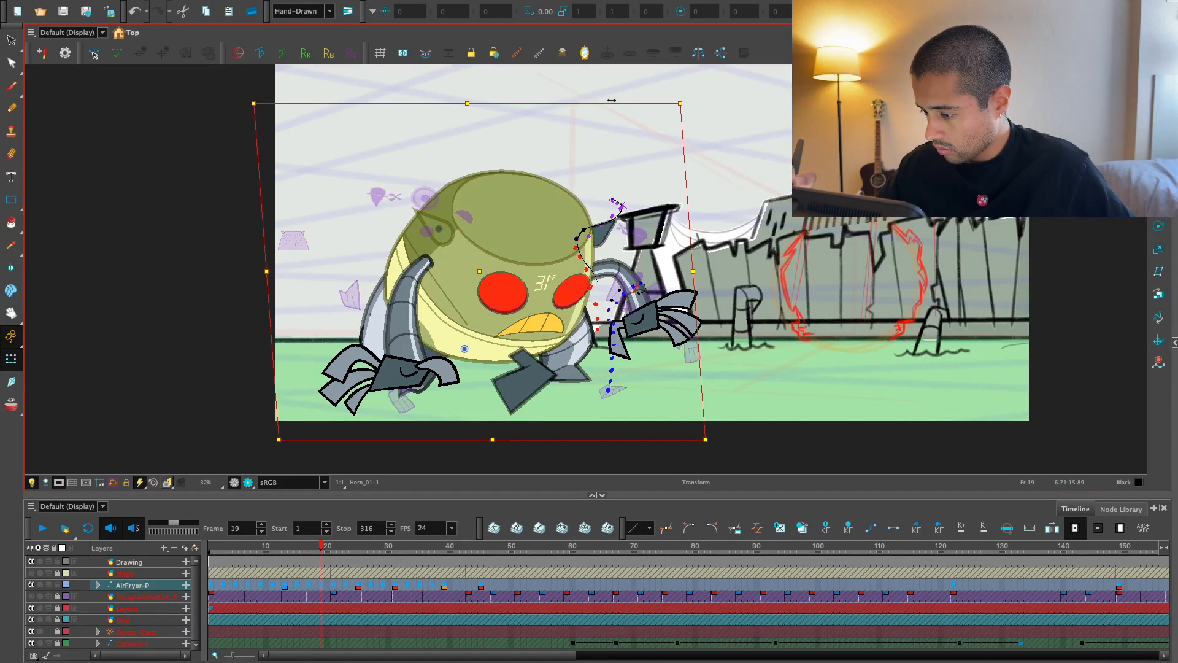
left_click_drag(465, 103, 465, 101)
- Flip back through the earlier poses and step forward to frame 25 to check the skewed body's motion
key("comma")
key("comma")
key("comma")
key("comma")
key("period")
key("period")
key("period")
key("period")
key("period")
key("period")
key("period")
key("period")
key("period")
key("period")
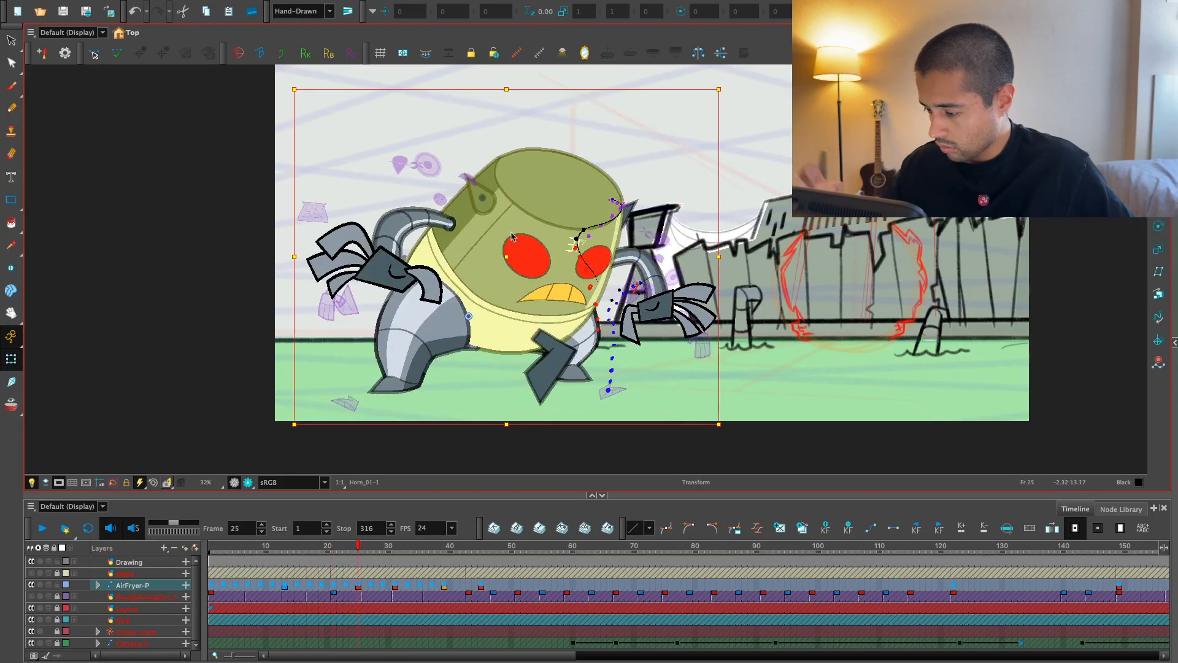
- Play the opening rise repeatedly from the first frames to review the body's movement
left_click_drag(357, 547, 222, 596)
key("Return")
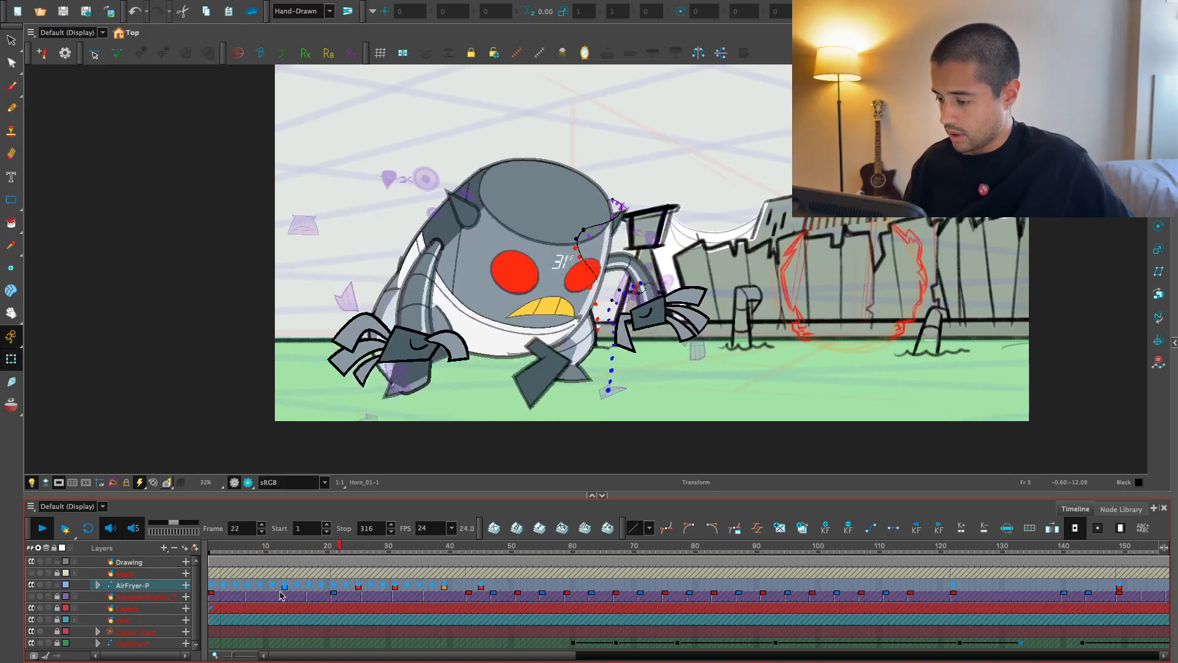
left_click_drag(275, 550, 247, 553)
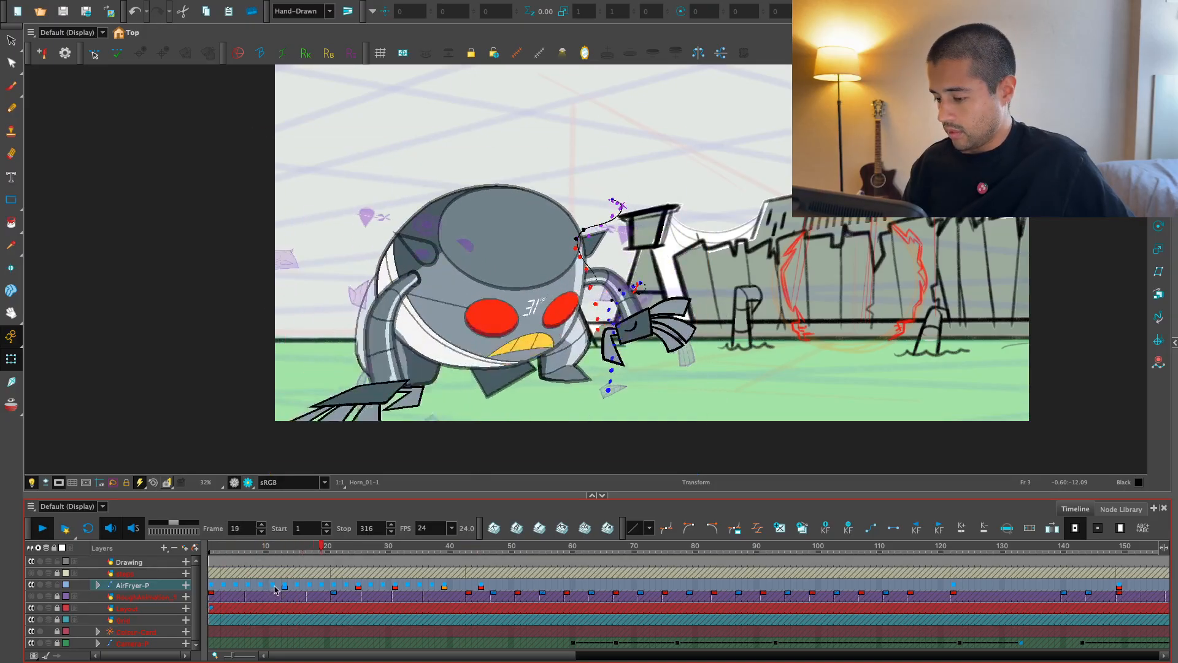
left_click(257, 548)
key("Return")
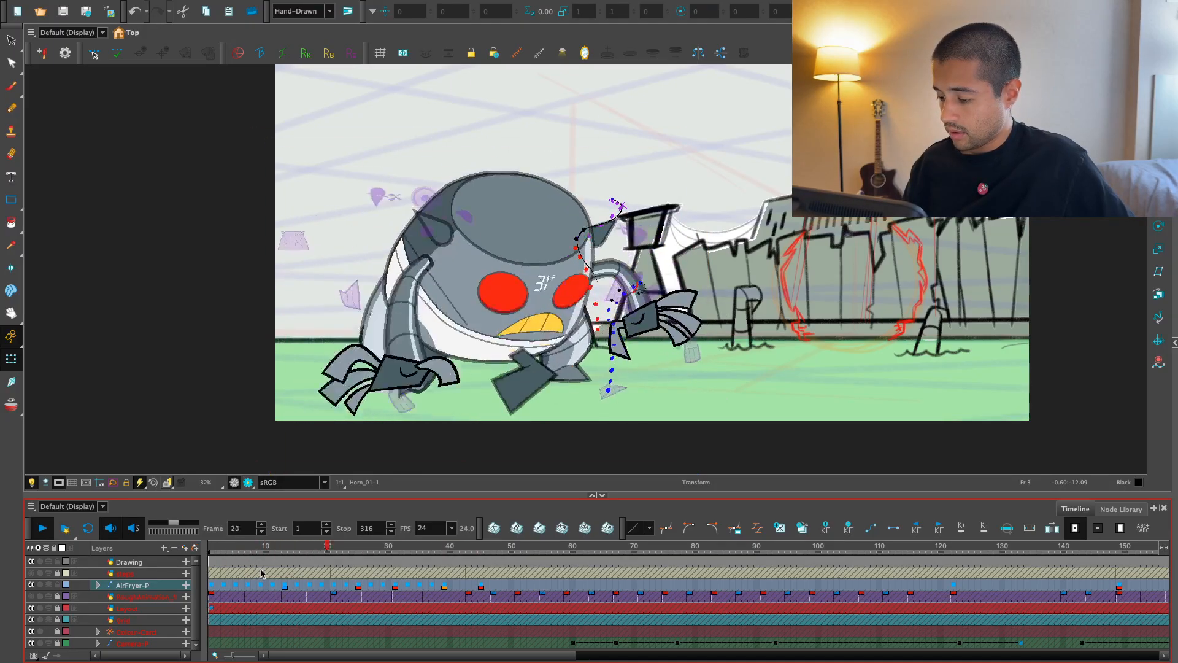
left_click(269, 553)
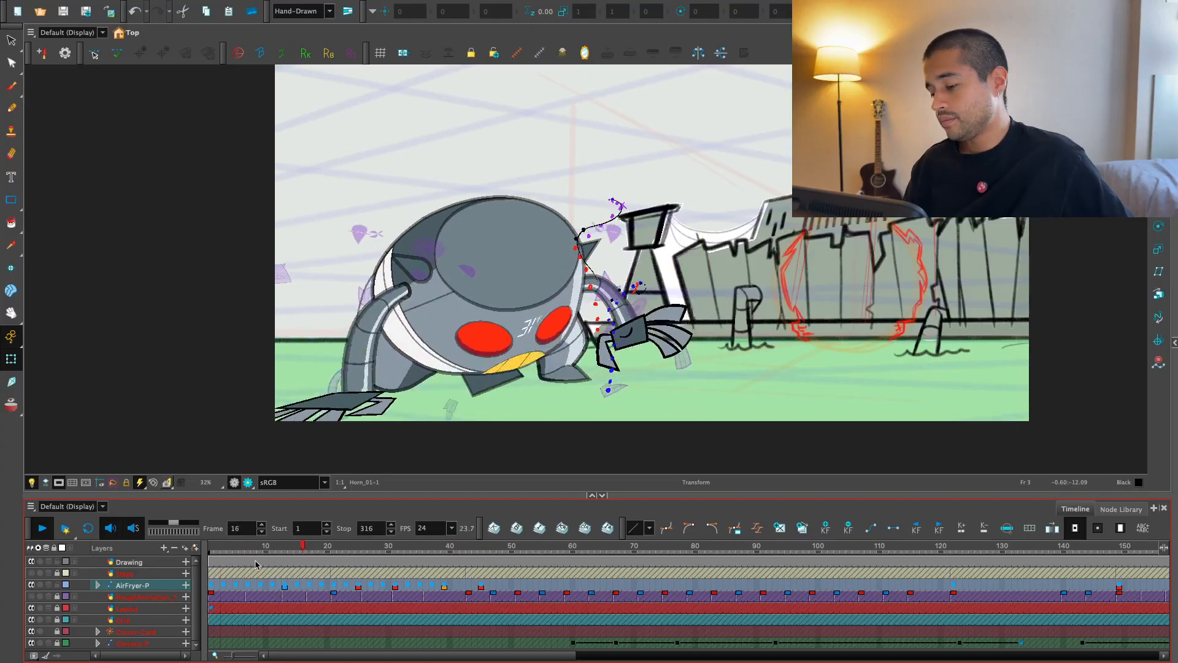
left_click(265, 558)
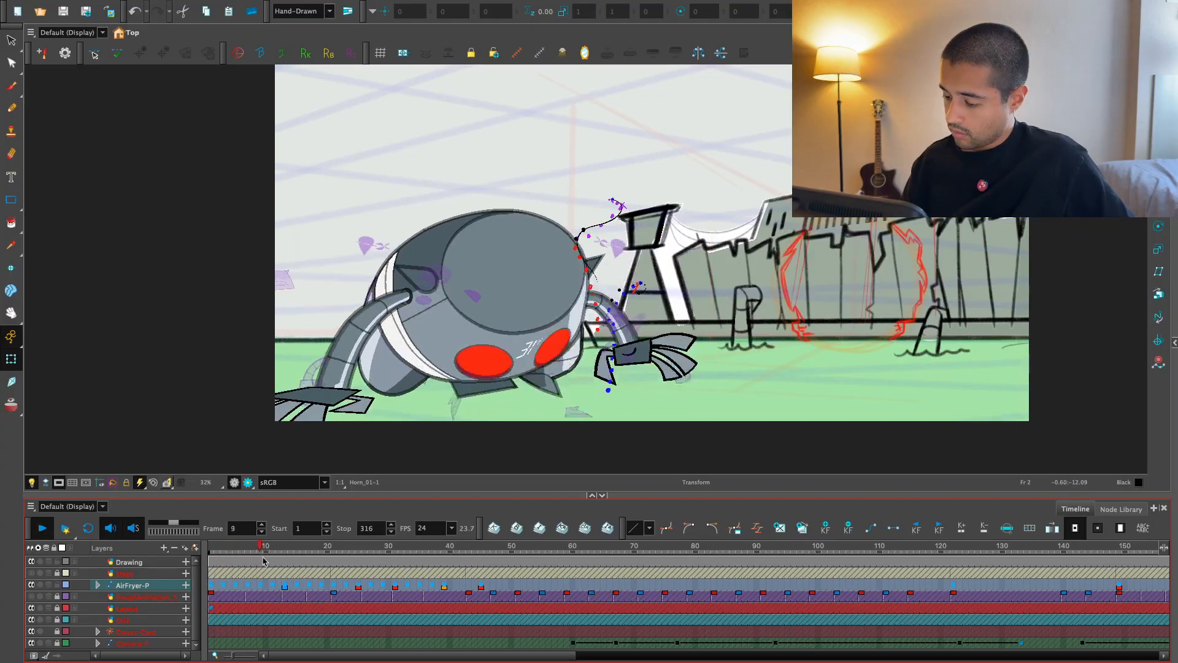
key("Return")
left_click(250, 554)
- Step through the rise frame by frame up to frame 25 to examine each body pose
key("period")
key("period")
key("period")
key("period")
key("period")
key("period")
key("period")
key("period")
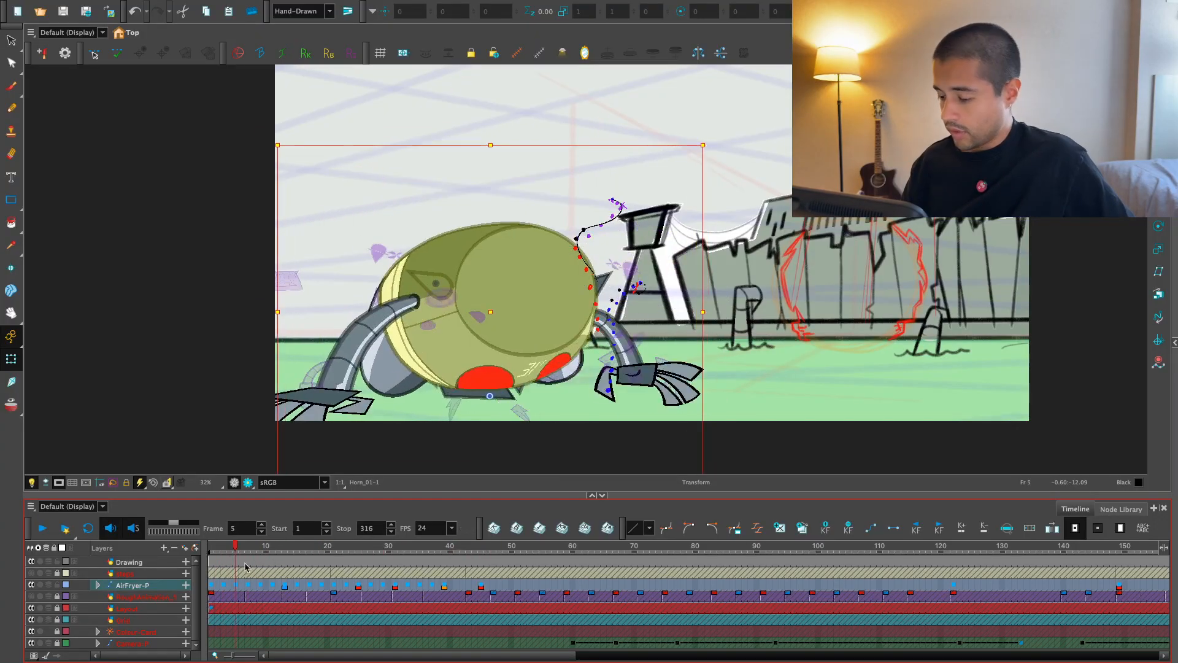
key("period")
key("period")
key("period")
key("period")
key("period")
key("period")
key("period")
key("period")
key("period")
key("period")
key("period")
key("period")
key("period")
key("period")
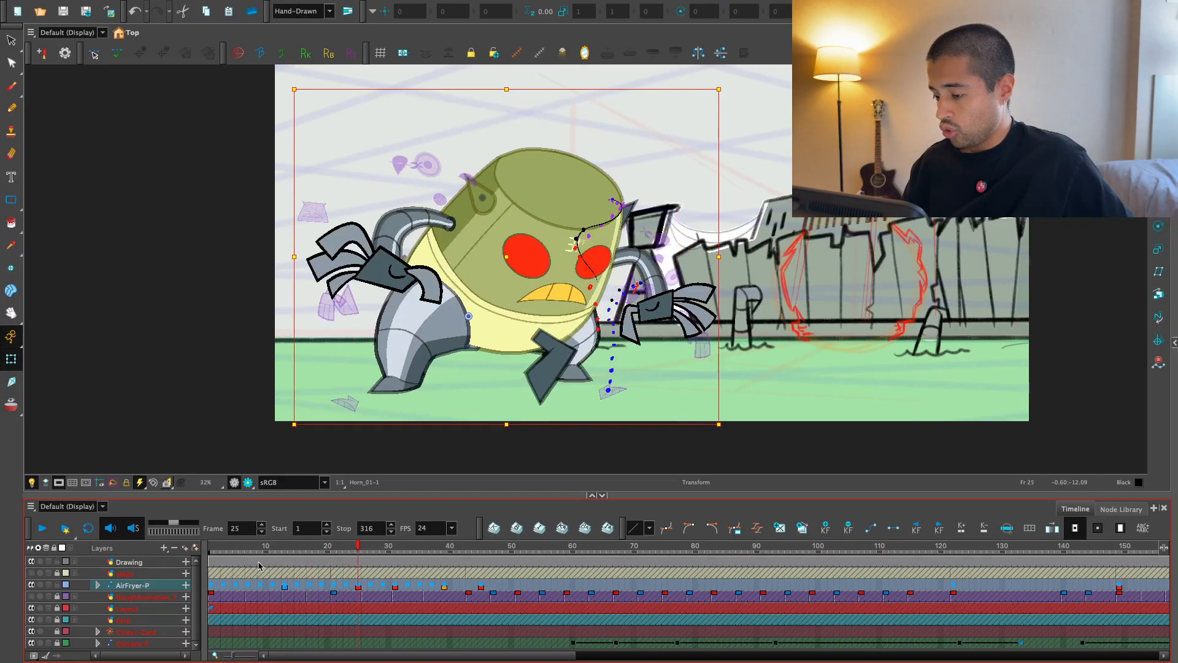
- Replay the opening animation from frame 1 with the wider scene in view
left_click_drag(265, 550, 212, 548)
key("1")
left_click_drag(566, 419, 481, 429)
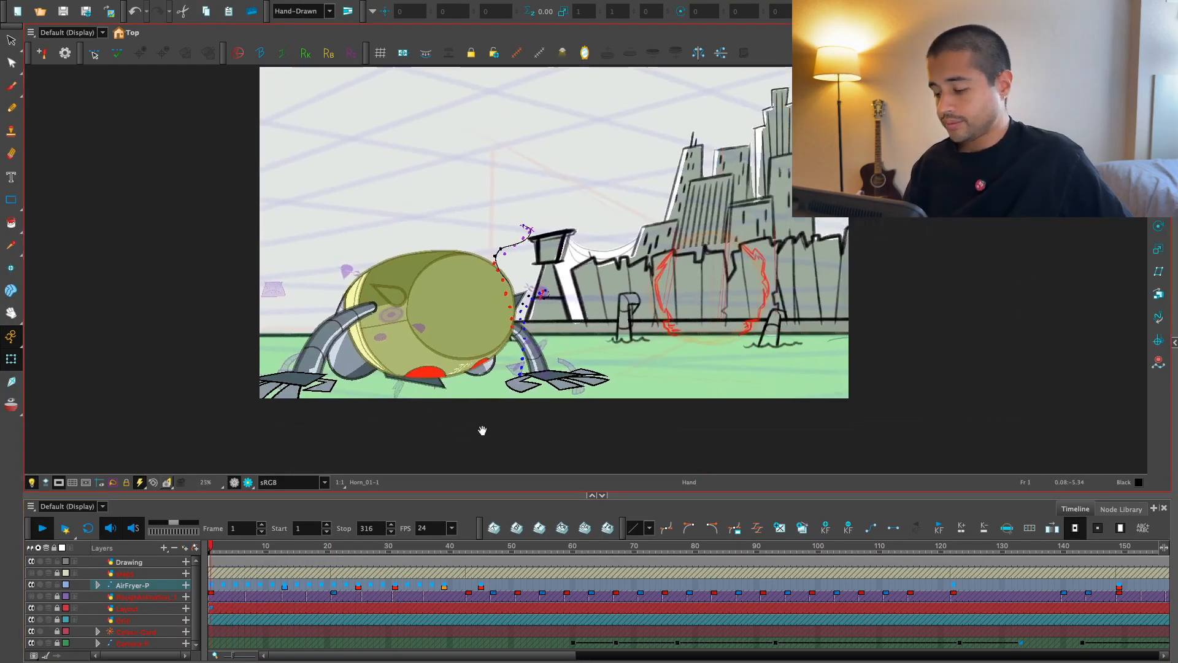
key("Return")
key("2")
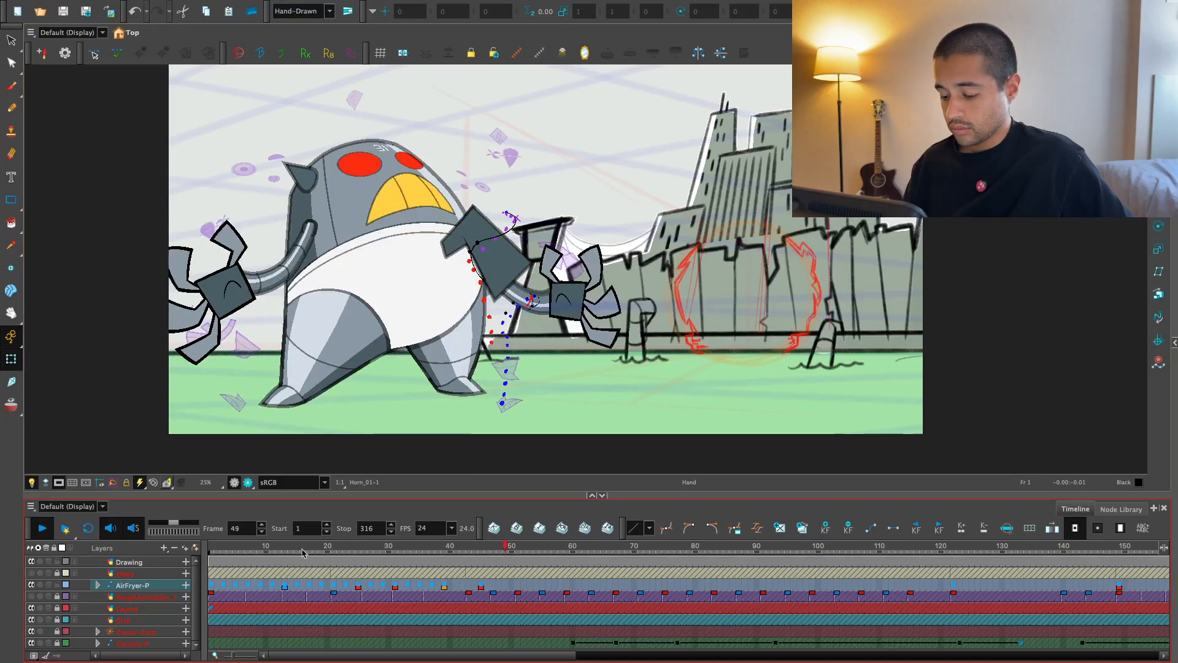
left_click(208, 607)
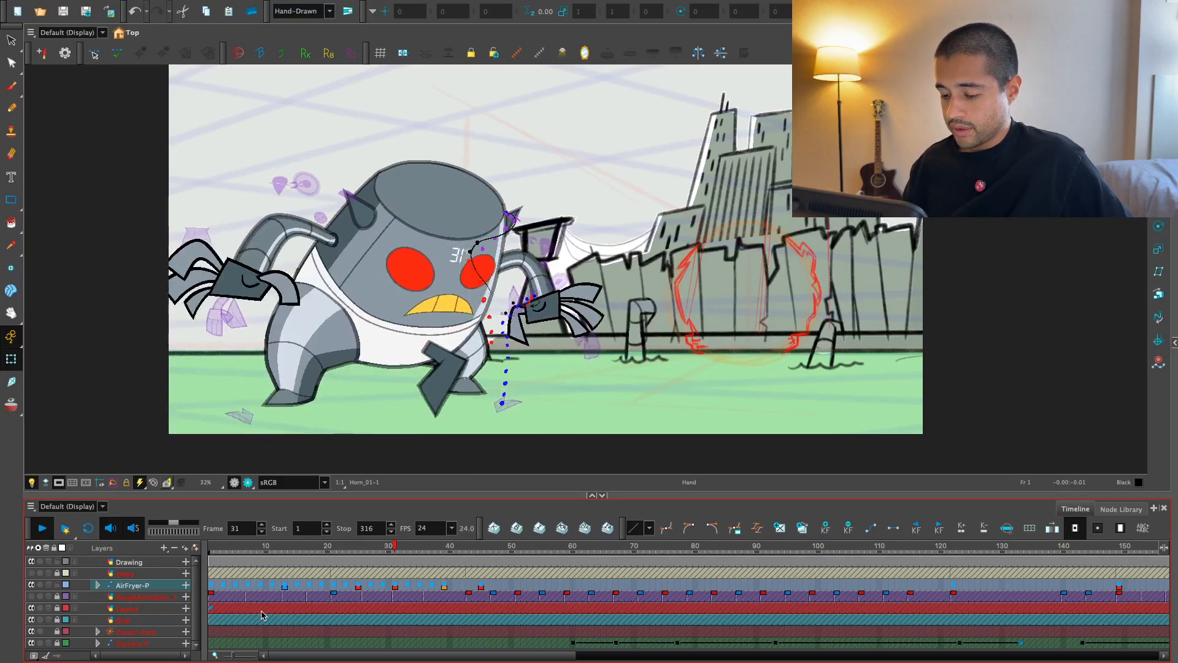
key("Return")
left_click_drag(310, 549, 212, 576)
key("Return")
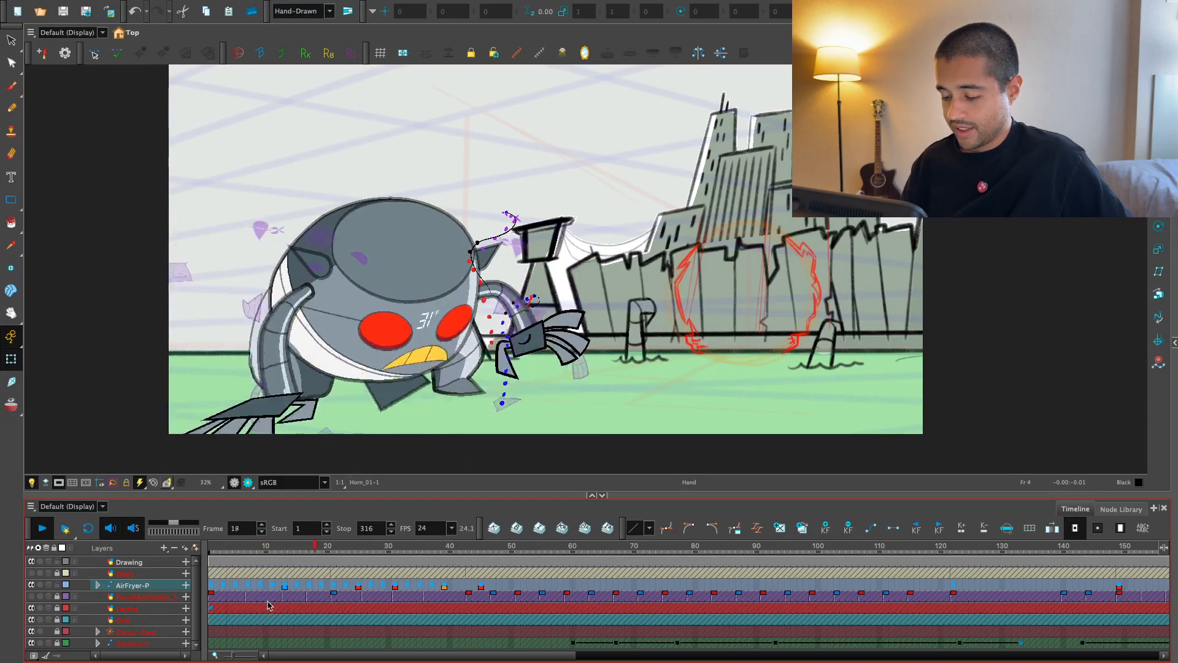
key("Return")
key("Return")
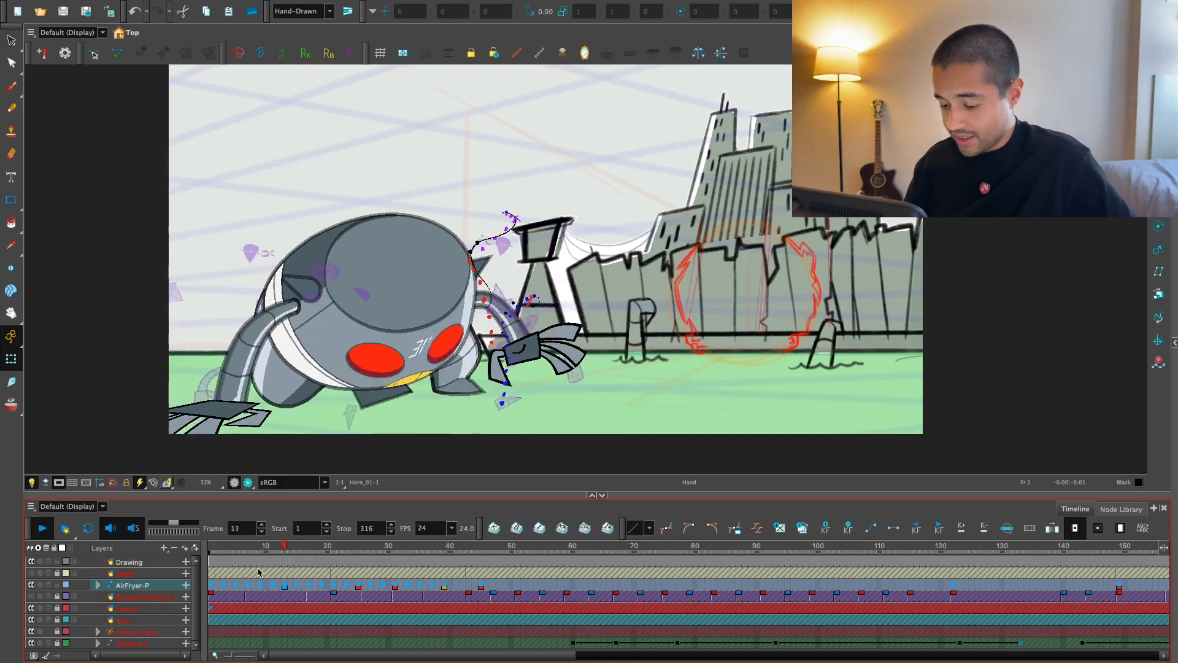
- Select the AirFryer-P peg at frame 19 and flip through its poses up to frame 25
left_click_drag(290, 549, 320, 582)
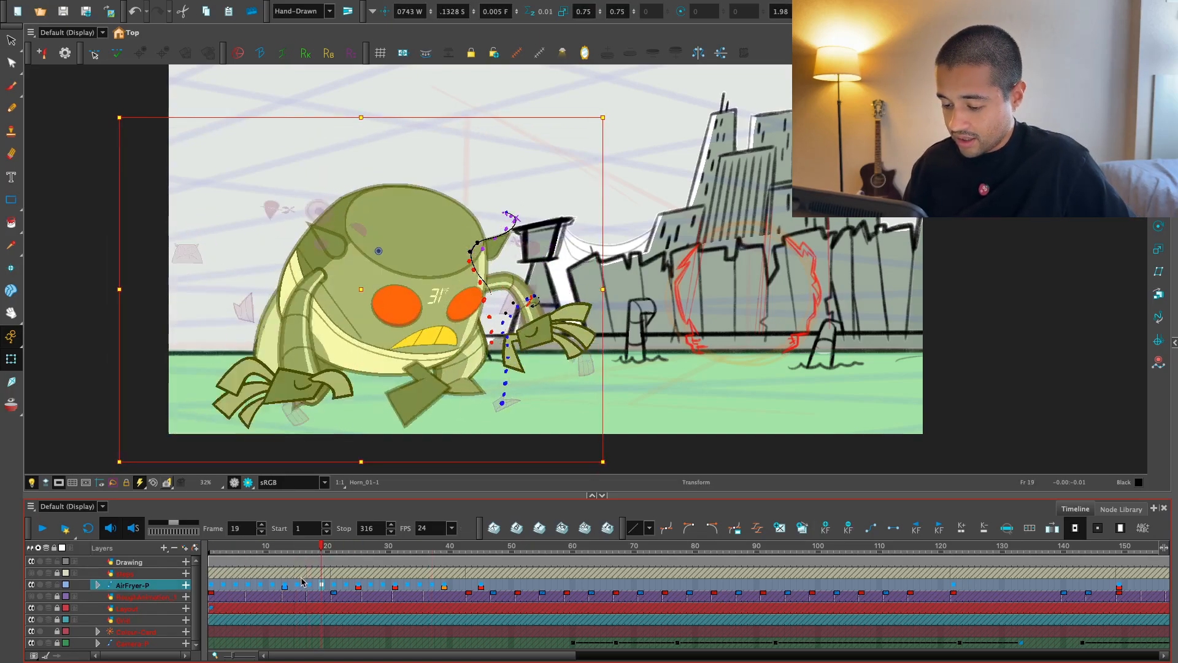
key("period")
key("period")
key("comma")
key("comma")
key("period")
key("period")
key("period")
key("period")
key("period")
key("period")
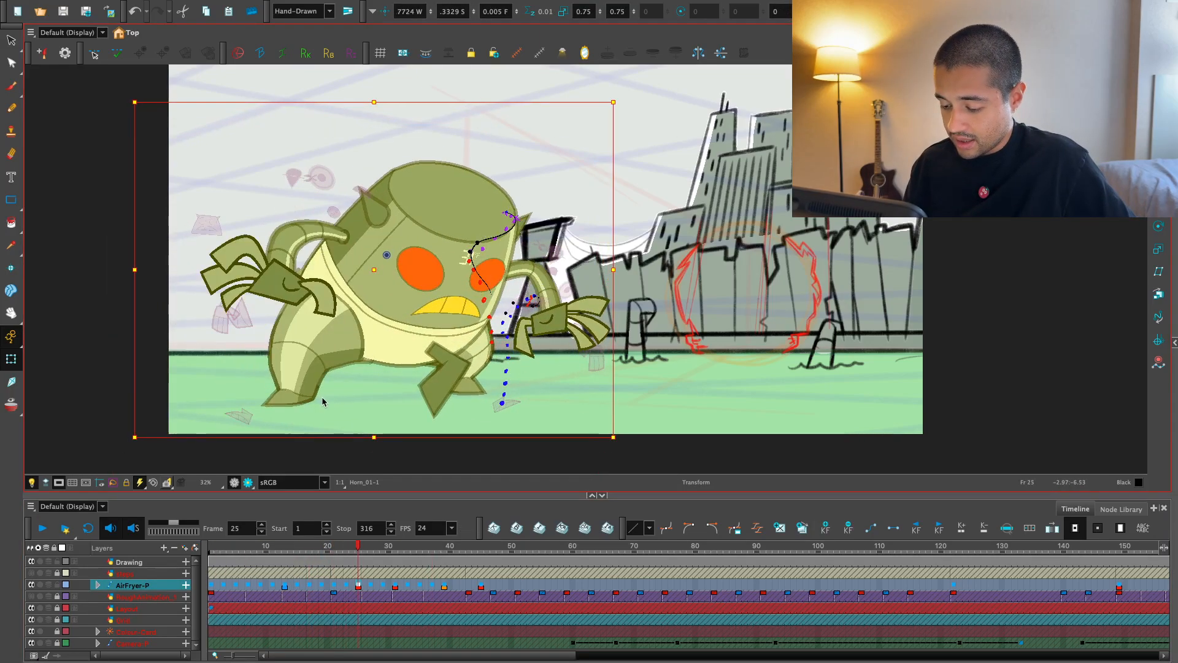
- Compare the robot's near leg between the poses at frames 23 and 25
key("2")
key("period")
key("period")
key("comma")
key("comma")
key("comma")
key("comma")
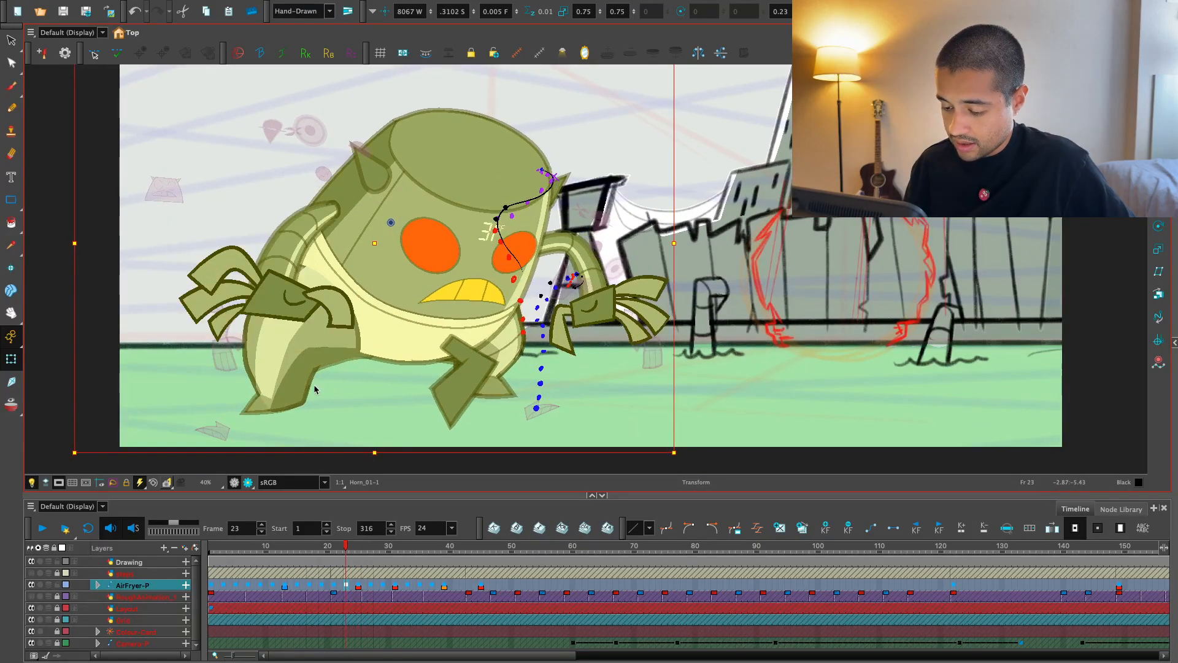
key("2")
key("period")
key("period")
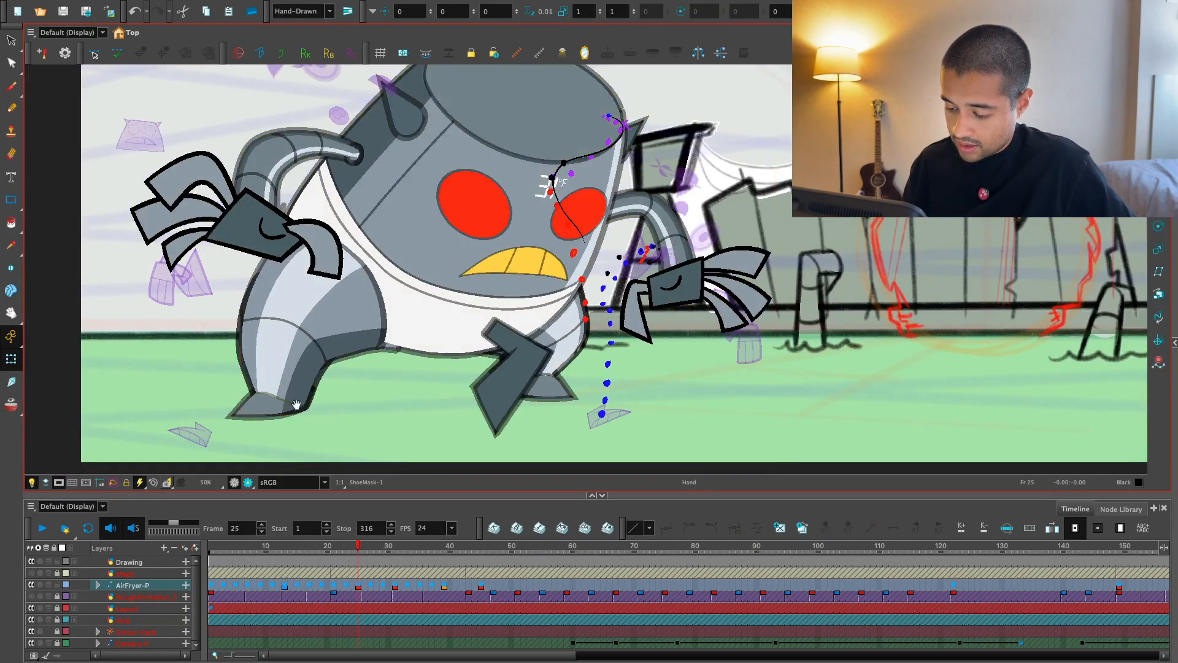
- Select the near leg's ShoeMask and display its deformation curve at frame 21
key("2")
key("2")
left_click(284, 328)
key("comma")
key("comma")
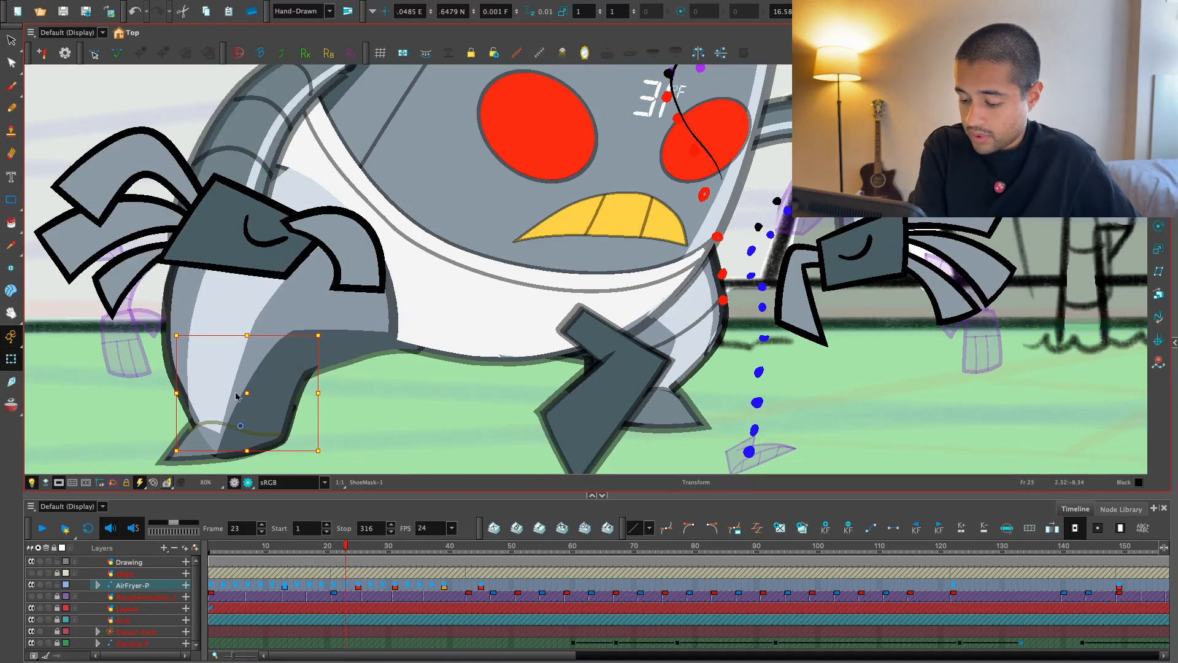
key("comma")
key("comma")
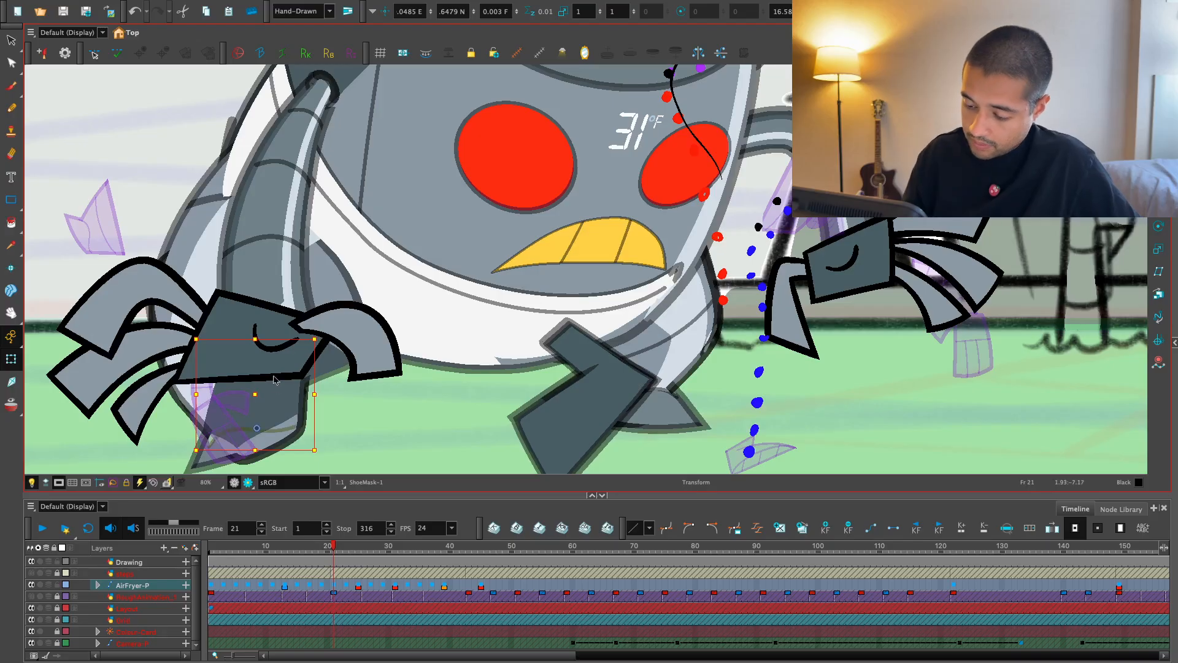
scroll(256, 384, "up", 1)
left_click_drag(218, 380, 290, 356)
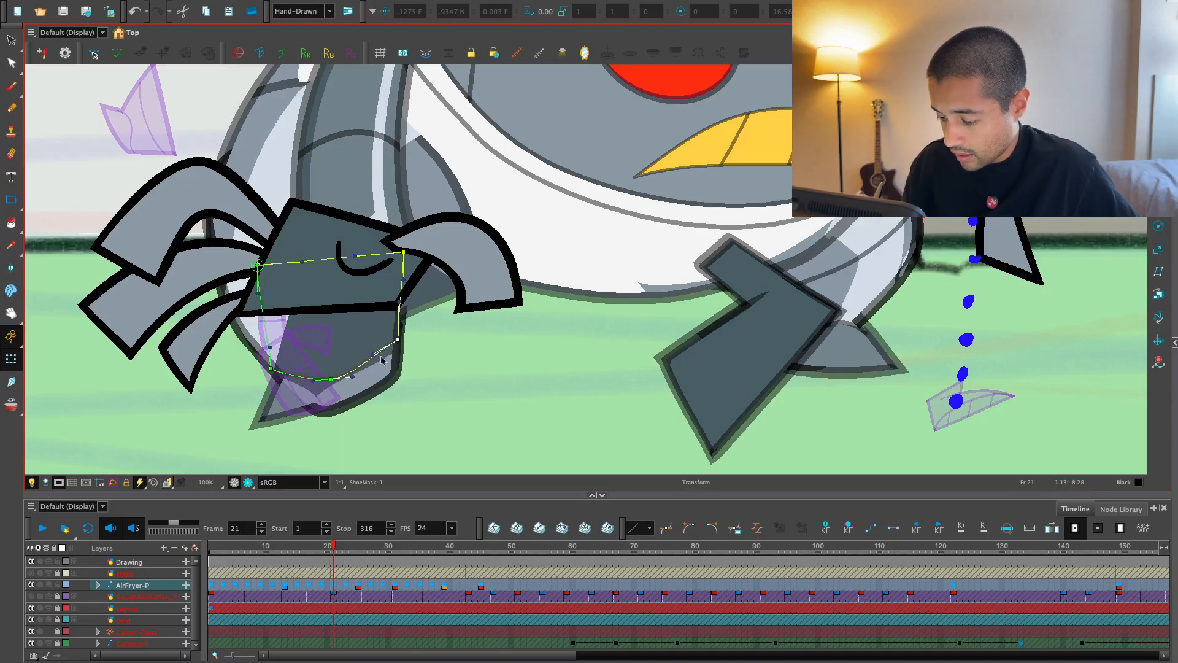
- Go through the near leg's LowerLeg and UpperLeg deformation curves at frame 21 and select the leg's shadow
left_click(393, 370)
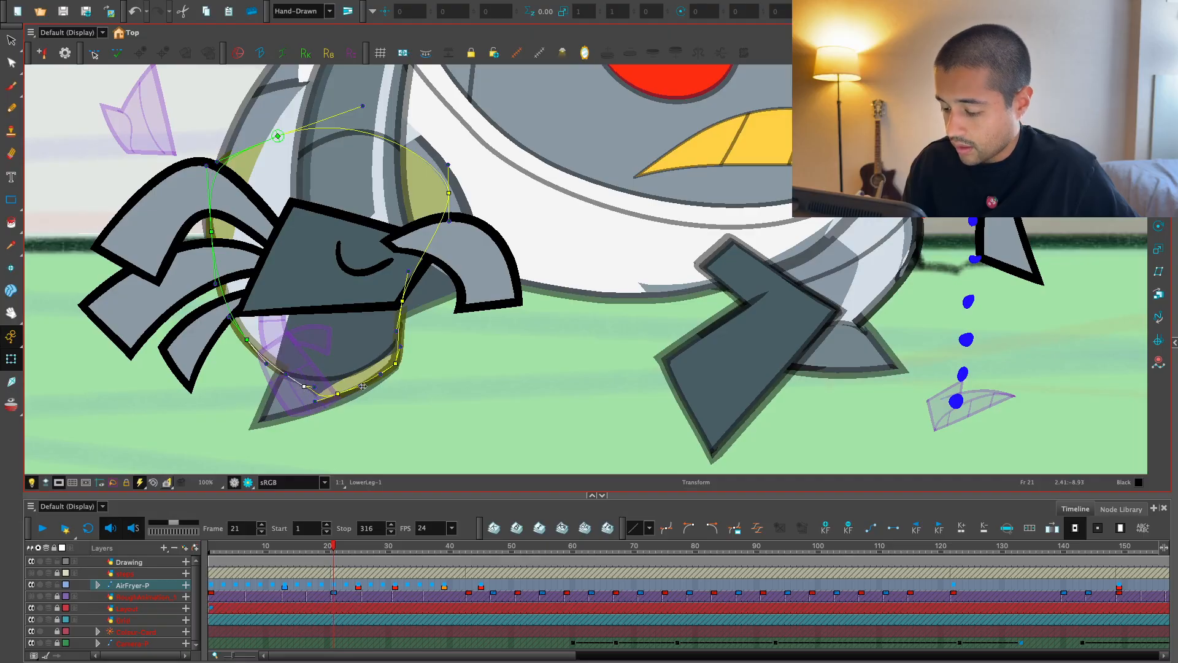
scroll(505, 417, "down", 1)
left_click(448, 332)
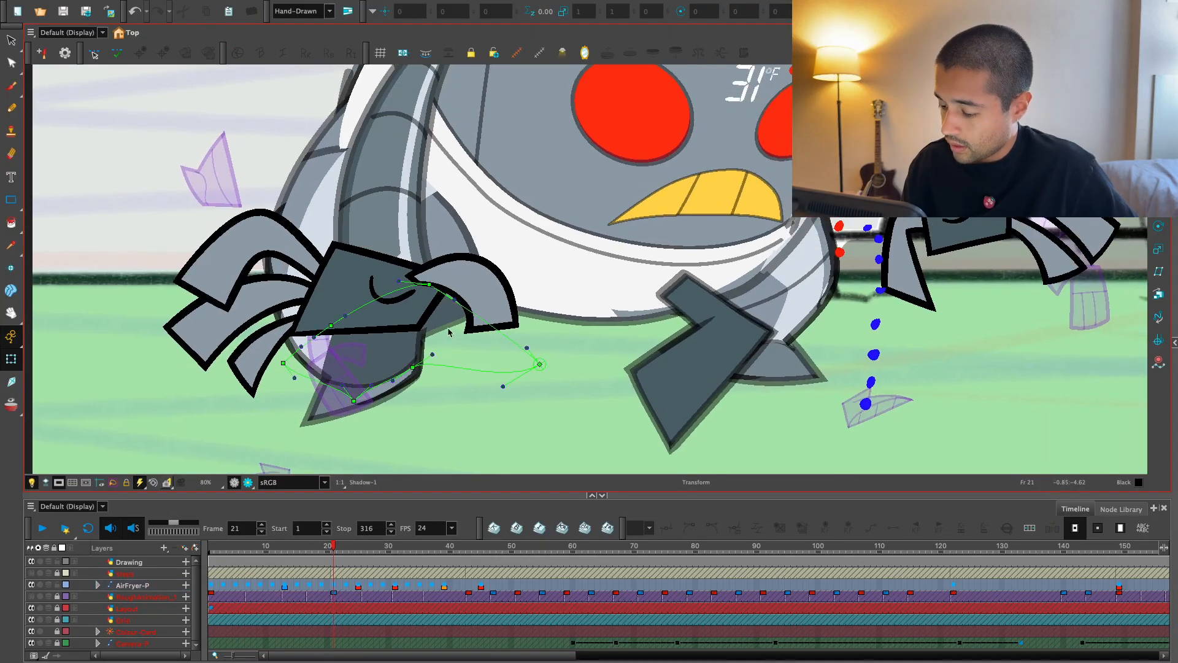
left_click(450, 331)
left_click(383, 355)
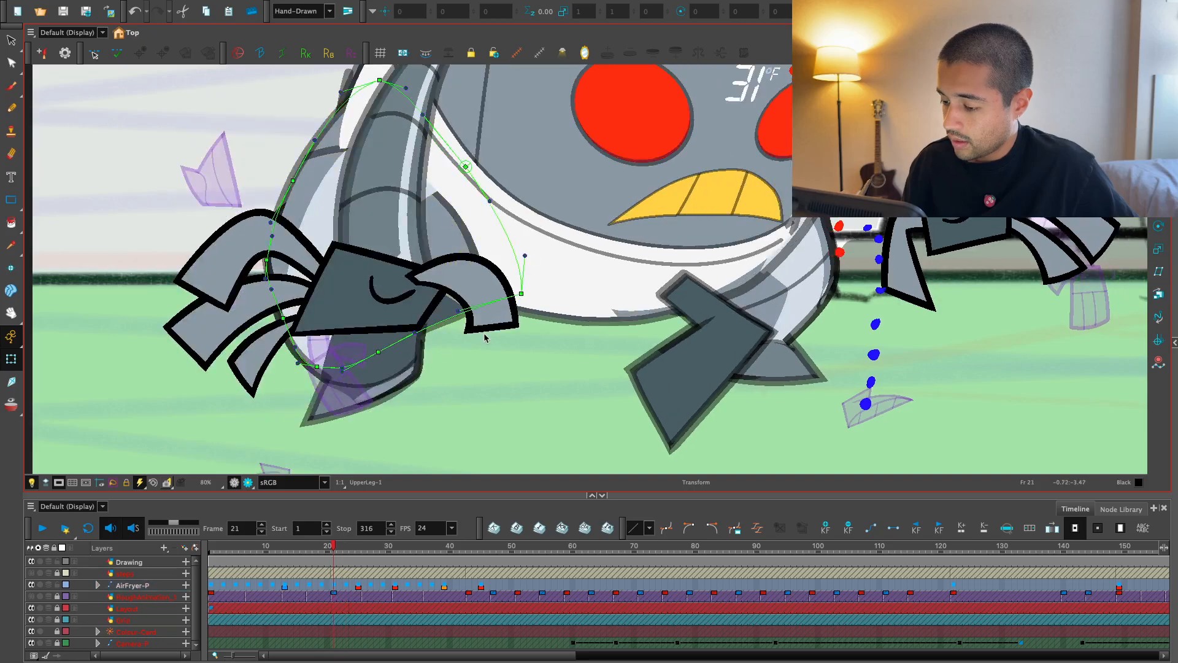
left_click(385, 361)
left_click_drag(415, 364, 462, 333)
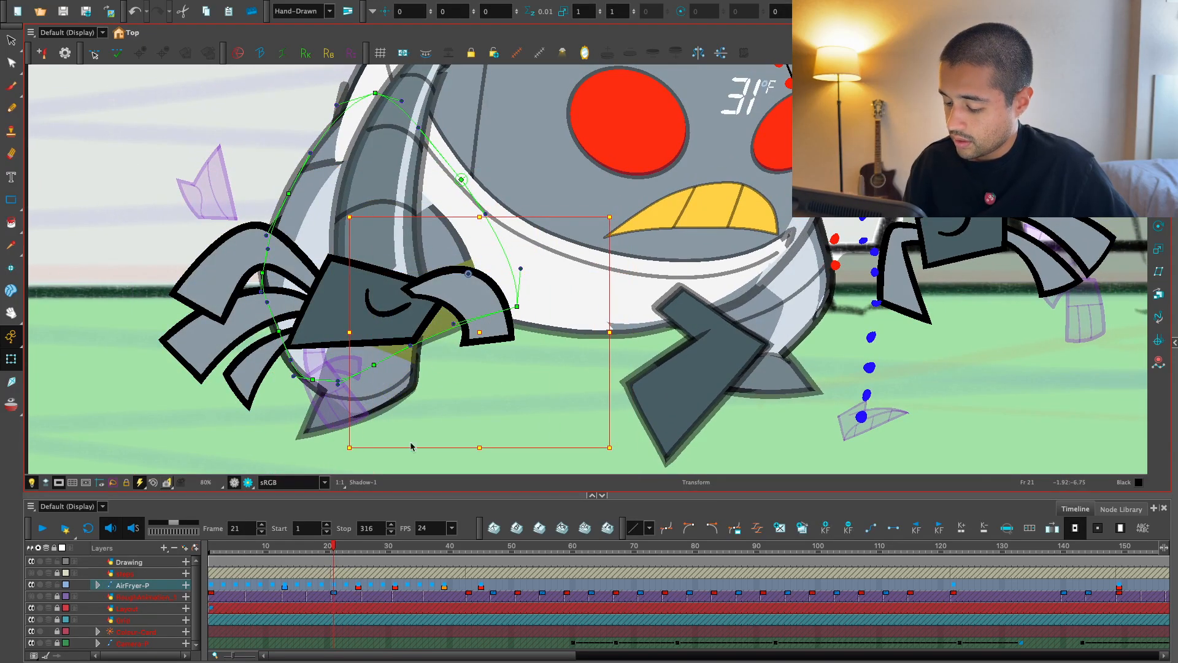
- Key the near leg's Shadow-P peg at frame 23, checking its fit against frames 21 and 25
key("o")
key("2")
left_click(350, 545)
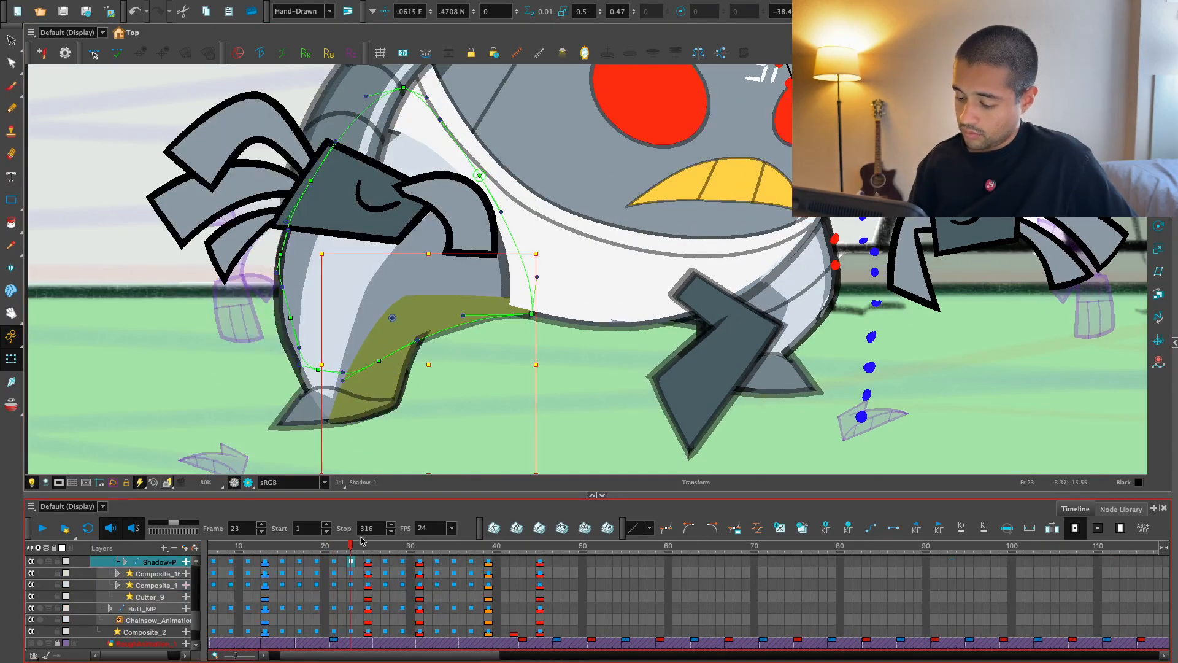
left_click(368, 547)
key("comma")
key("comma")
key("comma")
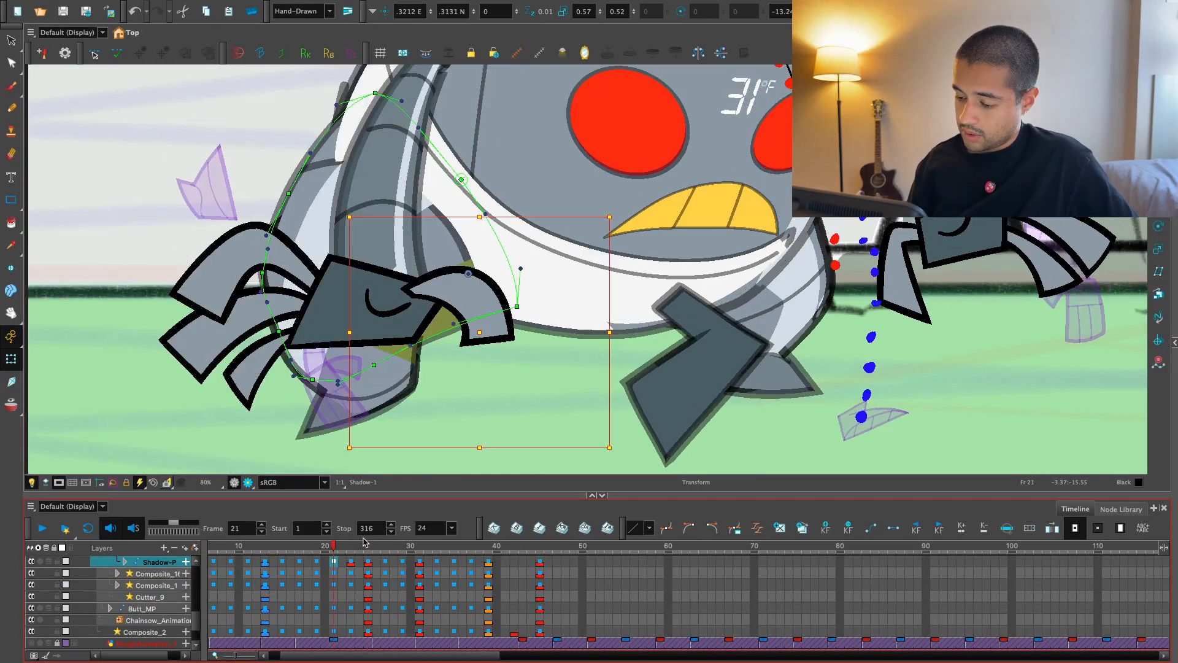
- Move, scale and rotate the near leg's shadow at frame 21 to fit the lower leg, comparing it with frame 23
key("period")
key("period")
key("period")
key("comma")
key("comma")
key("comma")
key("comma")
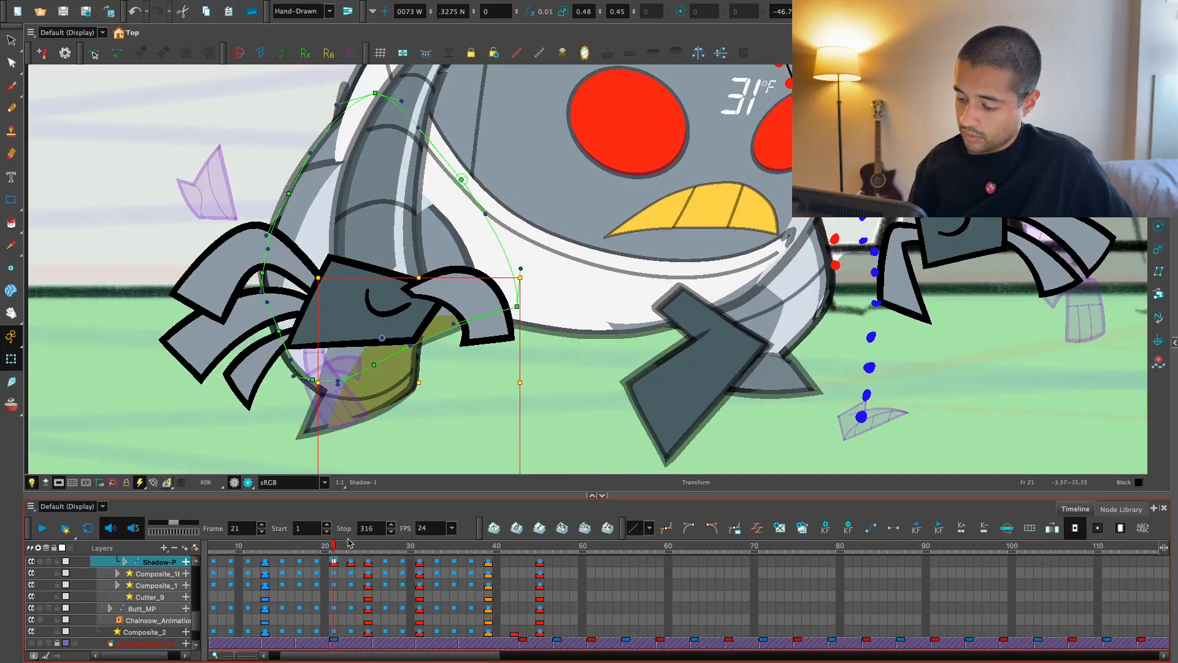
left_click_drag(467, 224, 453, 239)
- Reuse the shadow's frame 21 scale at frame 19 and rotate it to sit inside the near leg
key("comma")
key("comma")
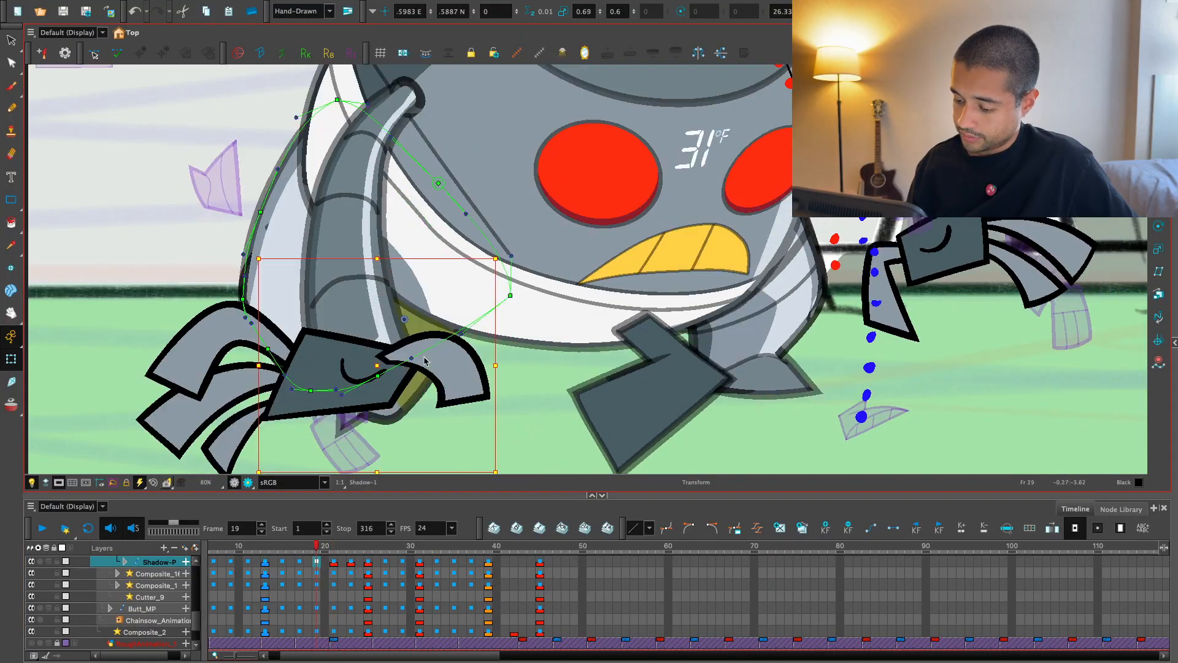
key("period")
key("period")
key("comma")
key("comma")
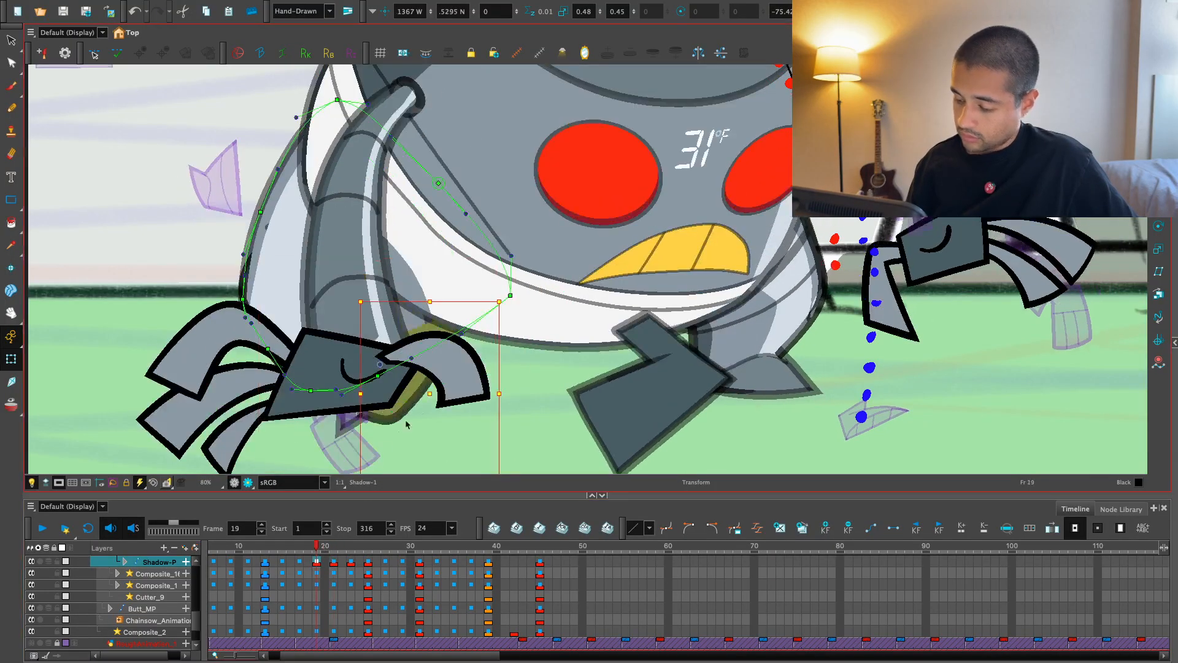
- Raise the top point of the near upper leg's deformation curve slightly at frame 13
scroll(408, 395, "down", 1)
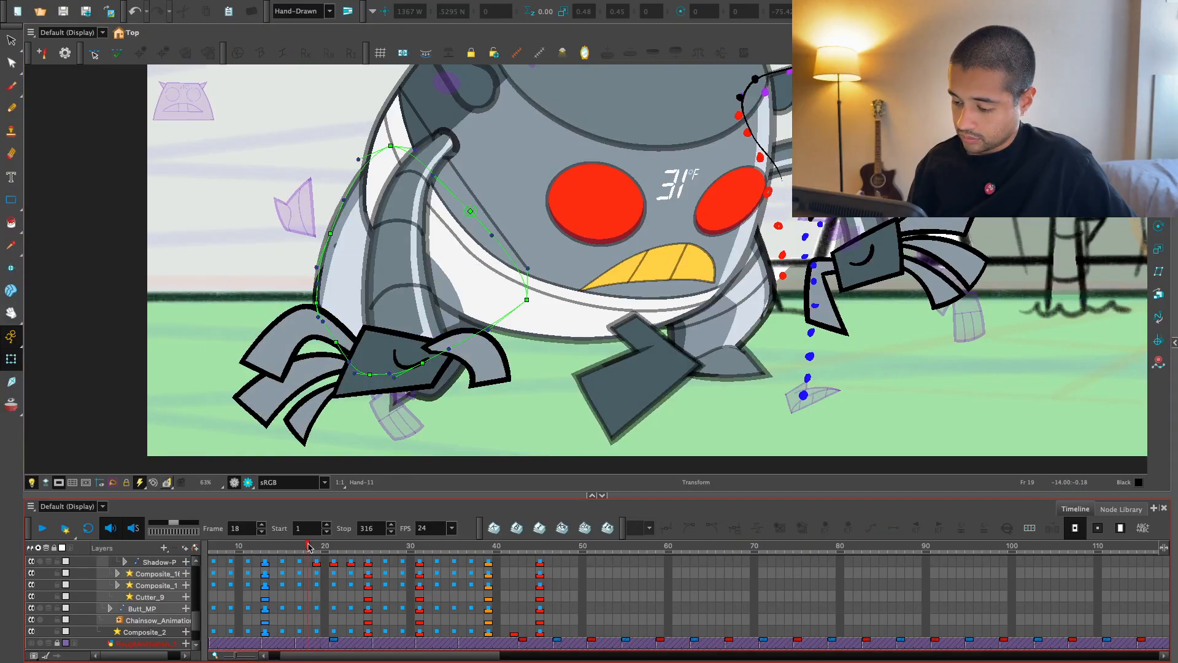
left_click(275, 558)
key("period")
key("period")
left_click(403, 378)
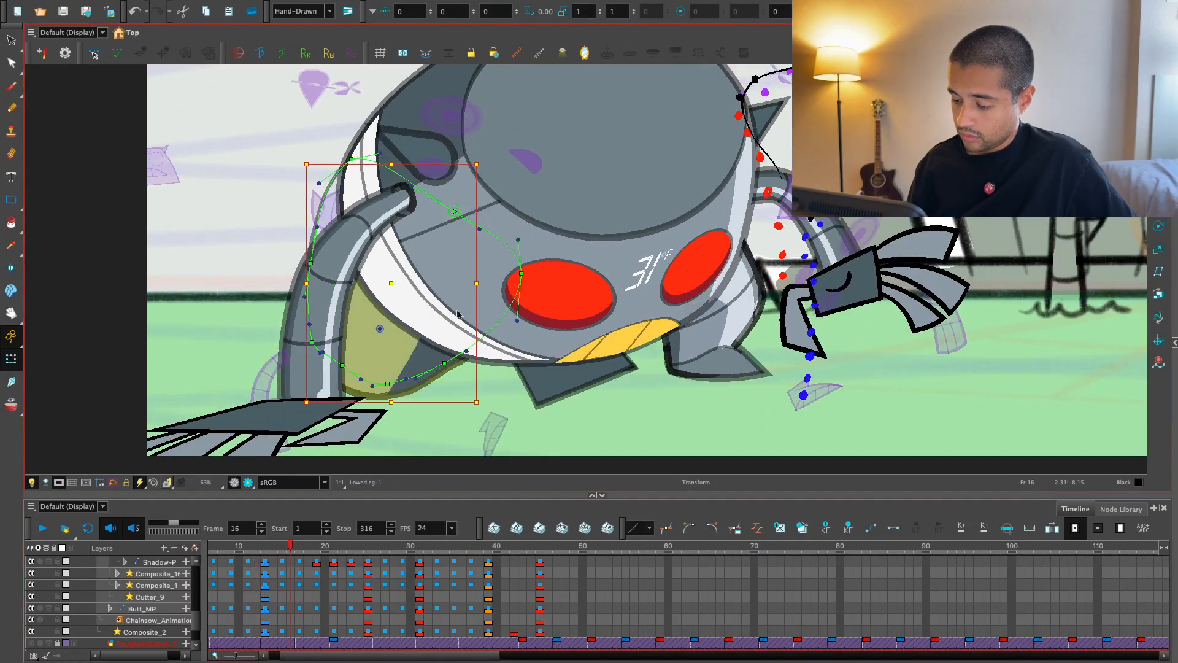
left_click_drag(283, 545, 257, 545)
left_click(349, 163)
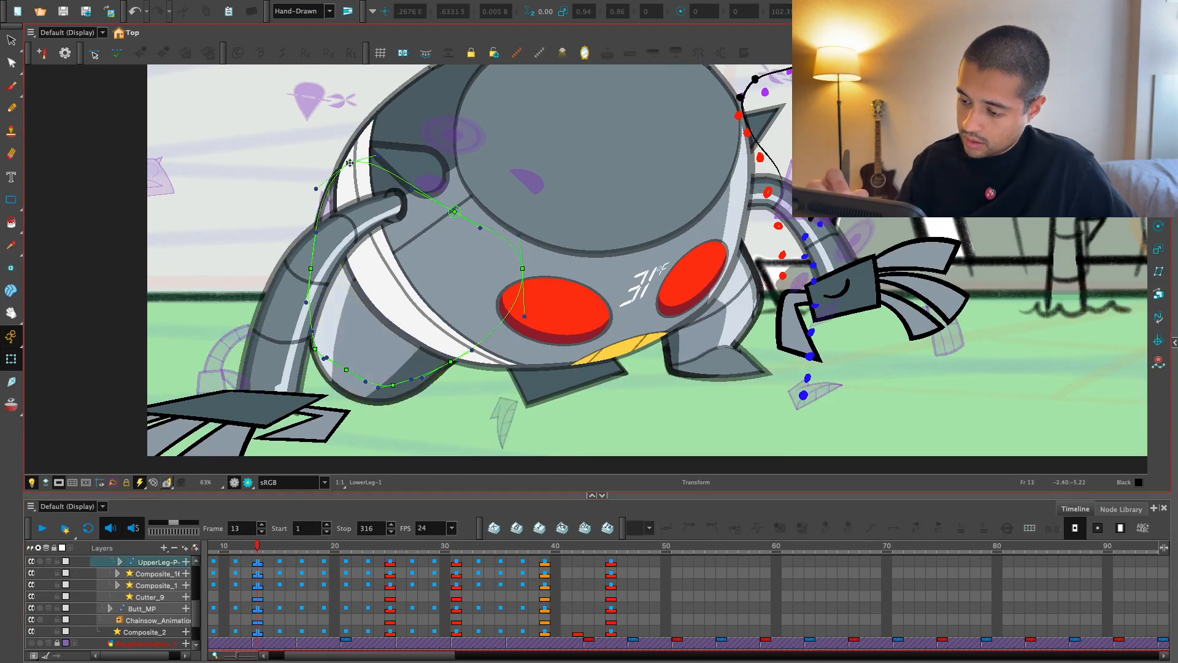
- Carry the UpperLeg peg's frame 13 pose over to frames 15 and 17
left_click(405, 361)
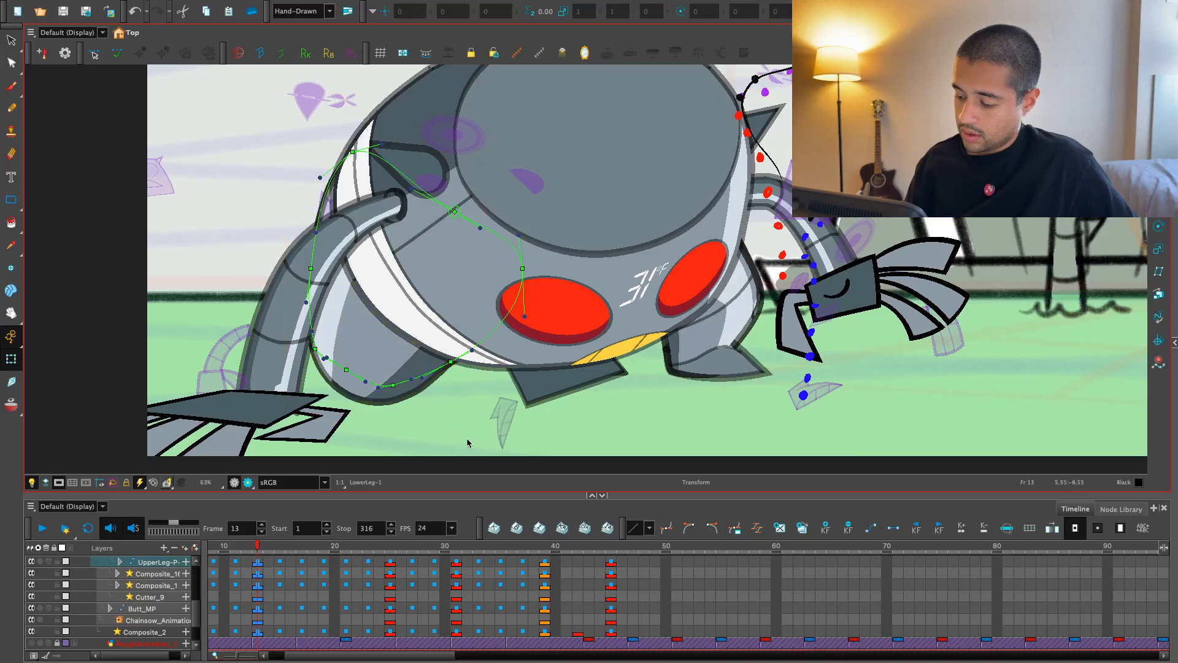
left_click(405, 361)
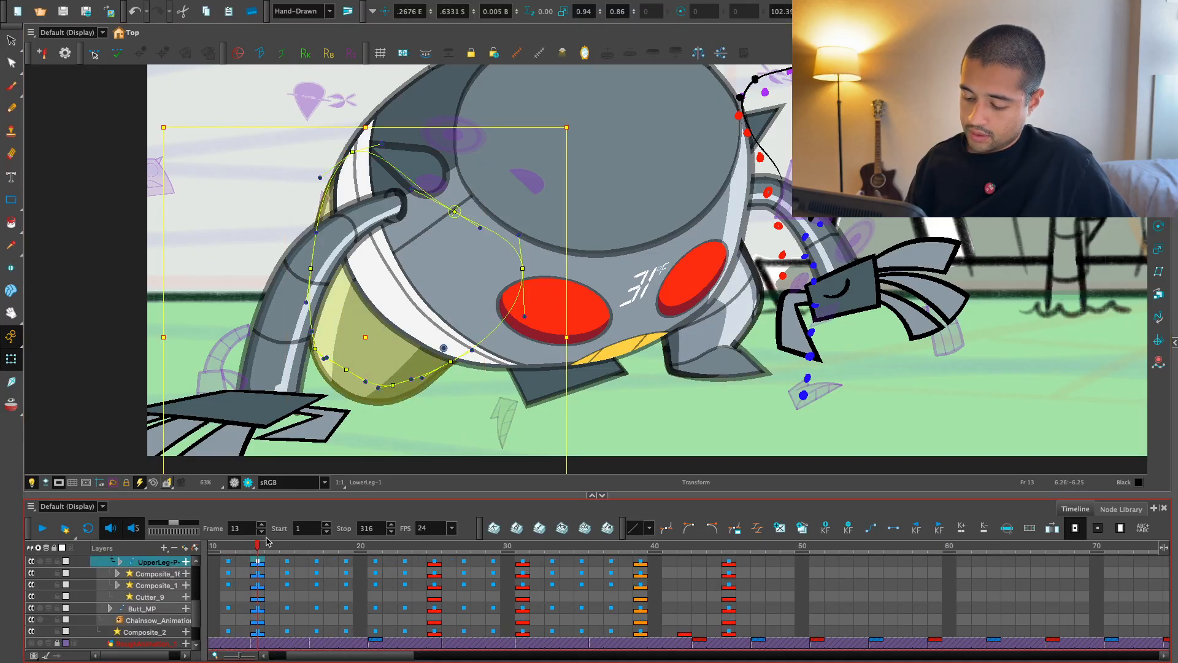
left_click(287, 545)
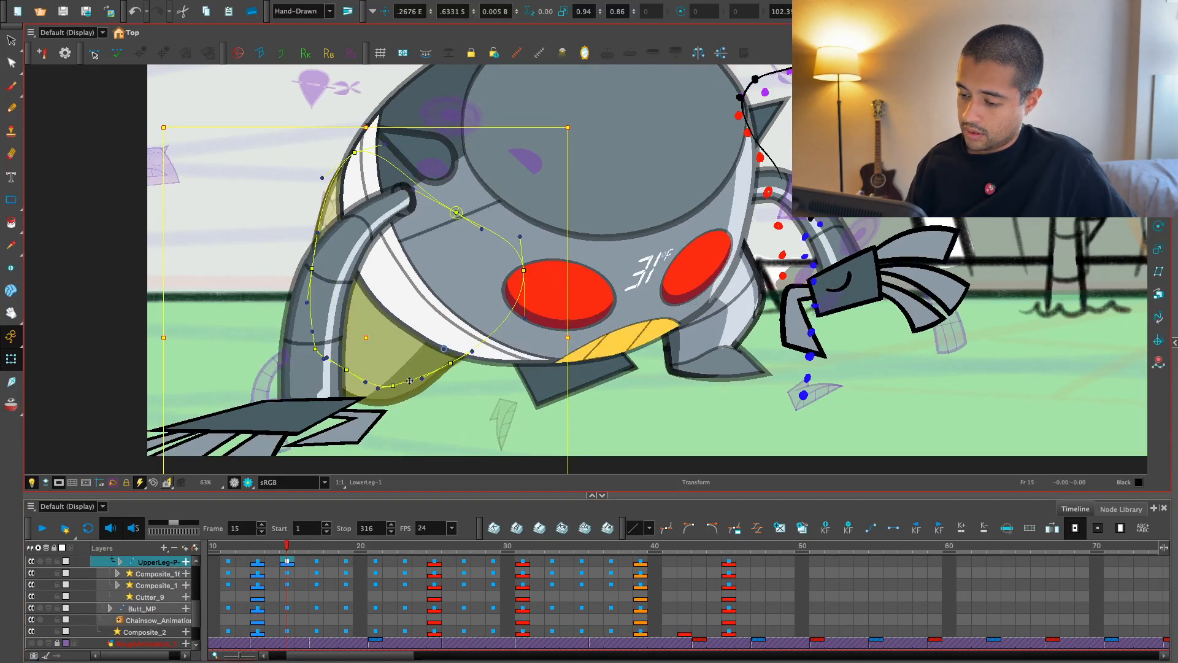
key("comma")
key("comma")
left_click(315, 556)
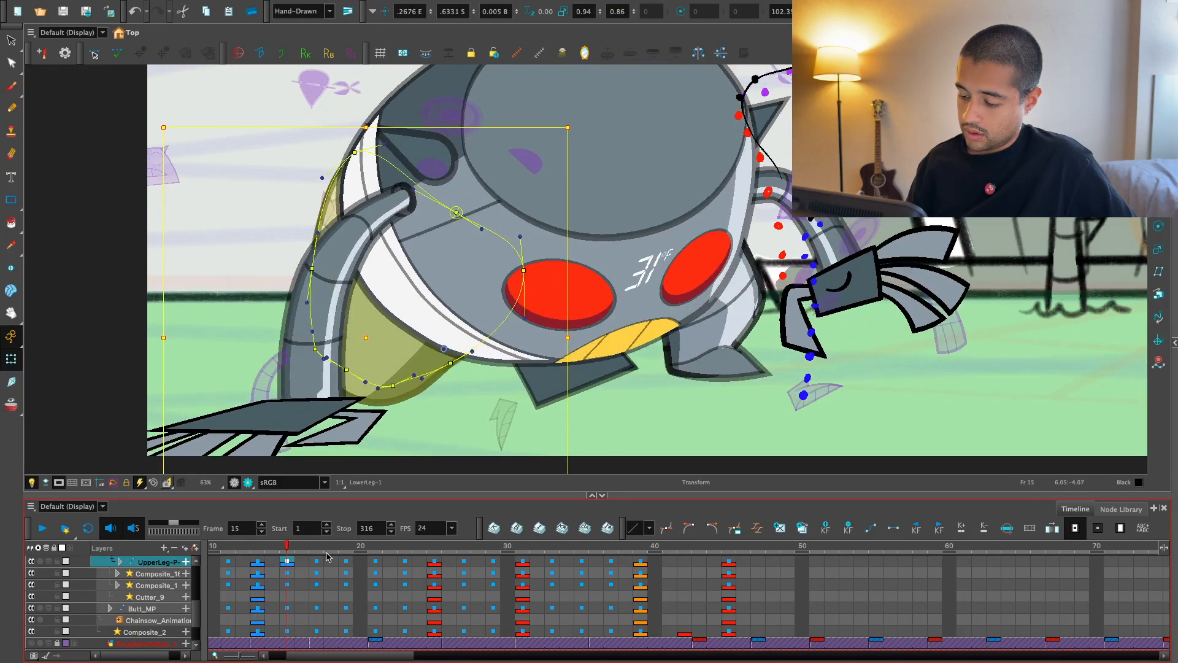
left_click(318, 560)
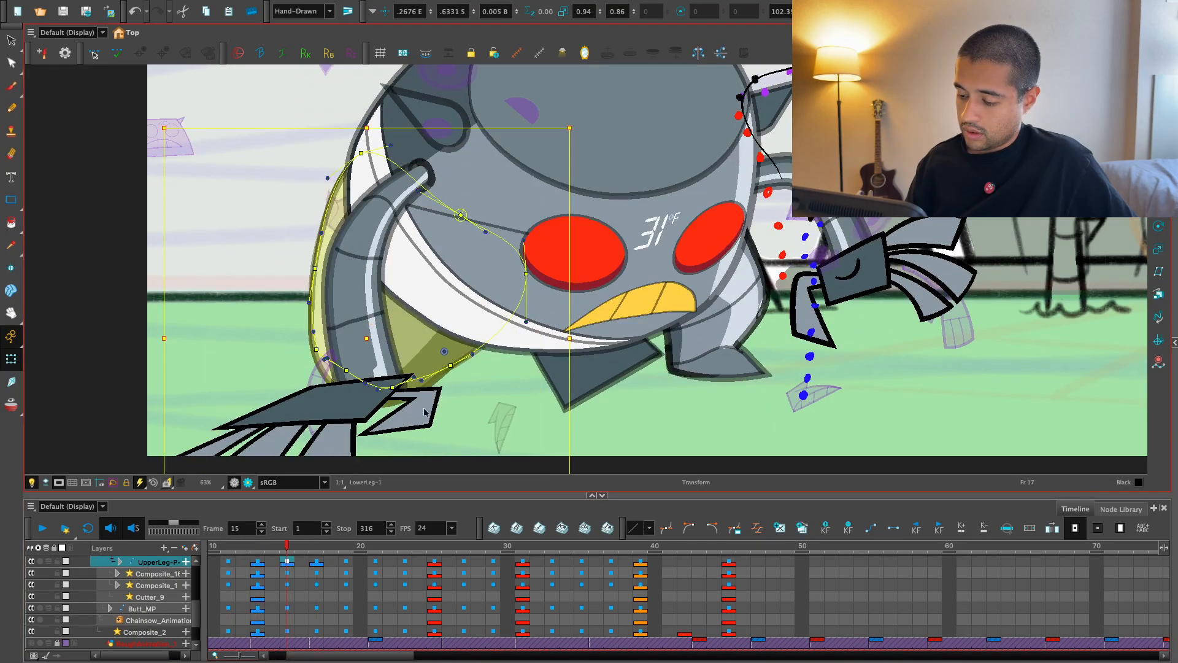
- Move the near upper leg slightly upward at frame 17 and flip through the earlier poses to check the motion
left_click_drag(422, 354, 427, 343)
key("comma")
key("comma")
key("comma")
key("comma")
key("period")
key("period")
key("period")
key("period")
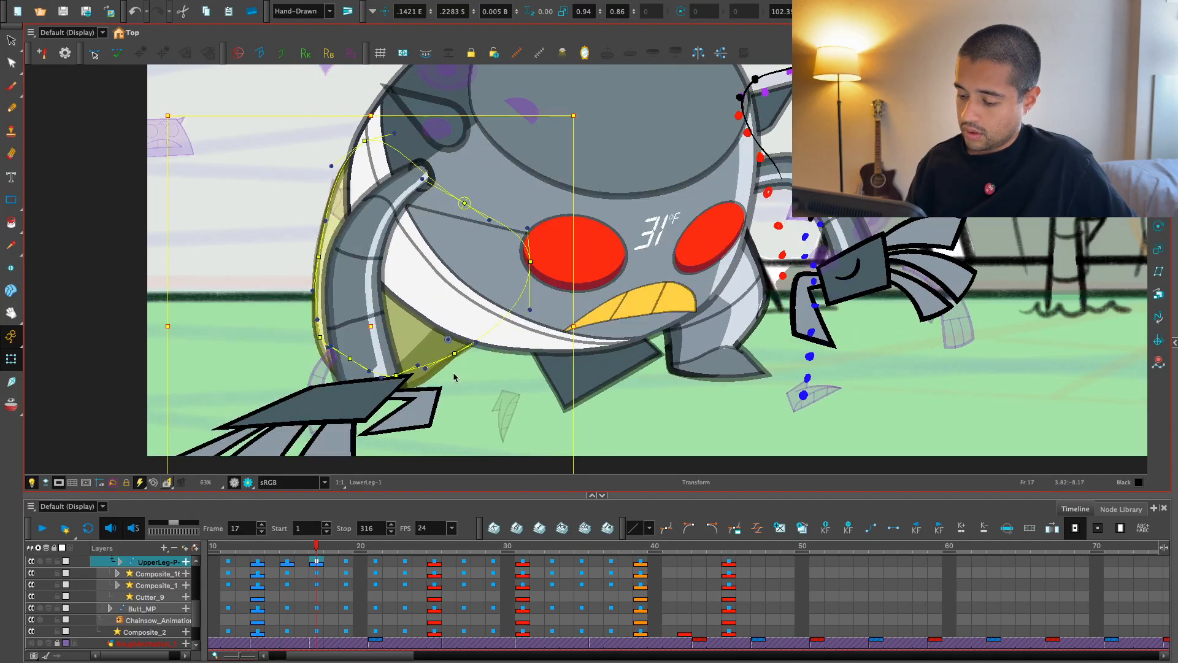
key("comma")
key("comma")
key("comma")
key("comma")
- Carry the near upper leg's frame 17 pose over to frame 19 and flip between the surrounding poses
key("period")
key("period")
key("period")
key("period")
key("period")
key("period")
key("period")
key("period")
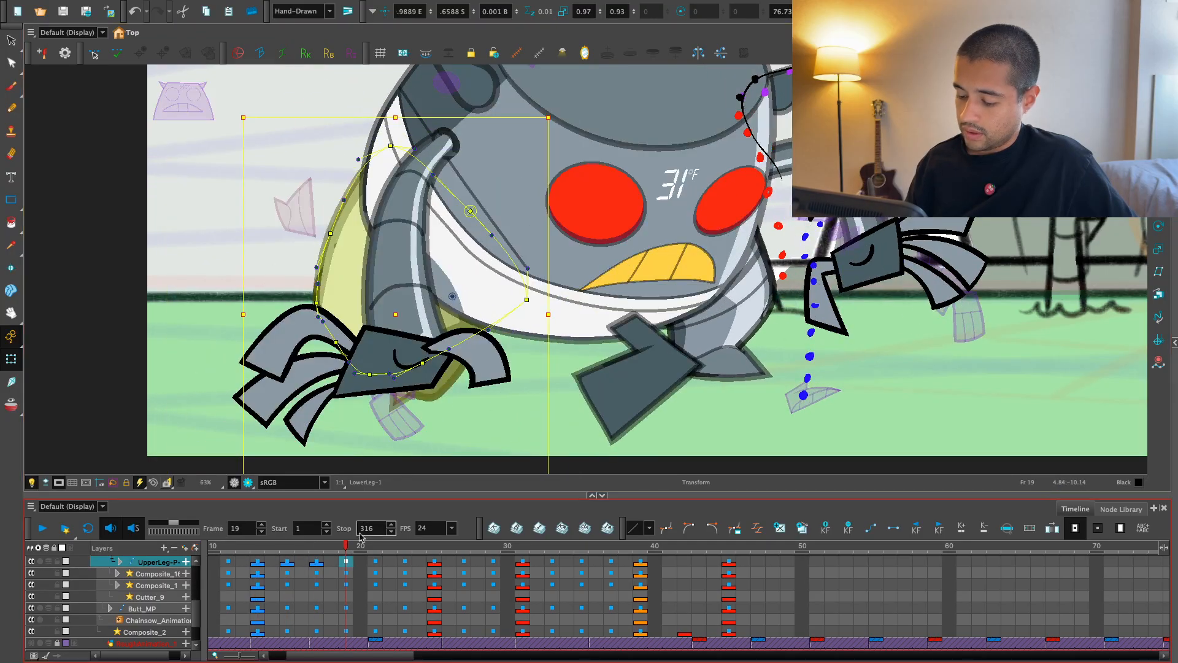
key("comma")
key("comma")
key("comma")
key("comma")
key("period")
key("period")
key("period")
key("period")
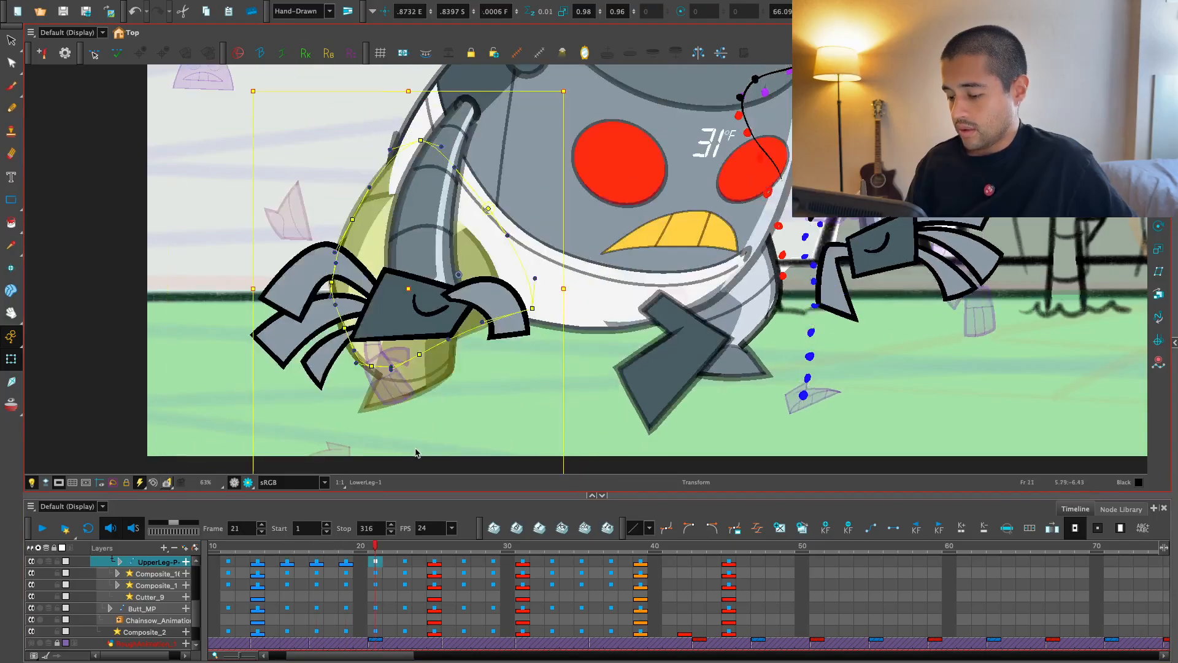
- Shift the near upper leg at frame 19 and pull the top point of its curve up along the body
key("comma")
key("comma")
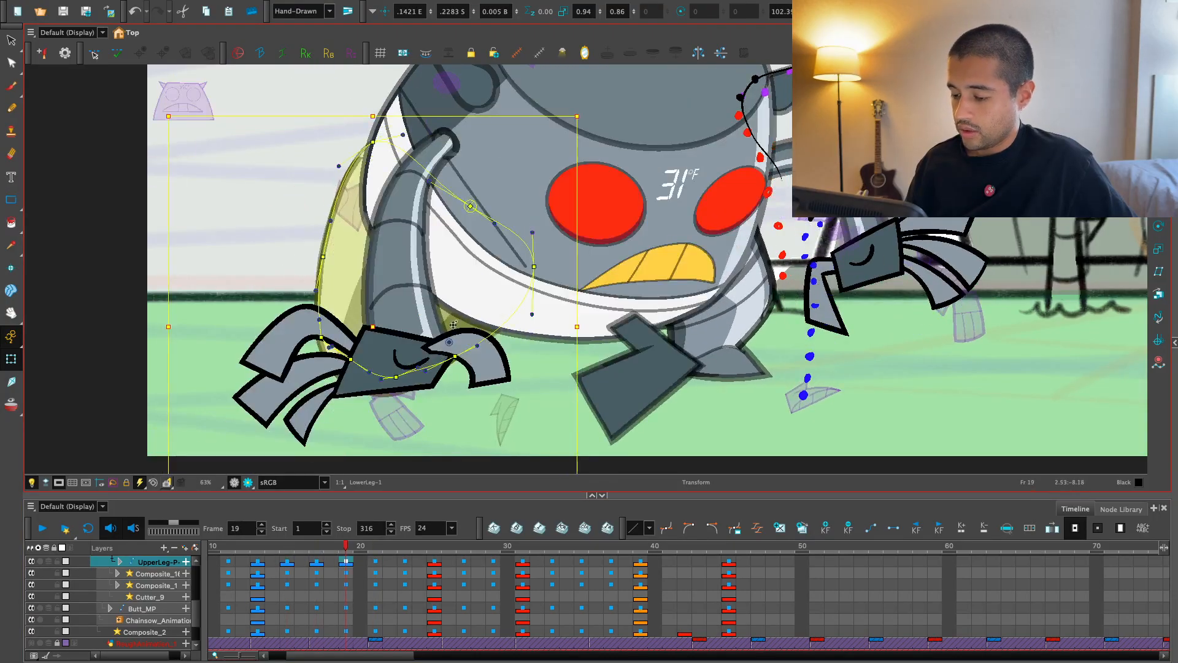
left_click(389, 115)
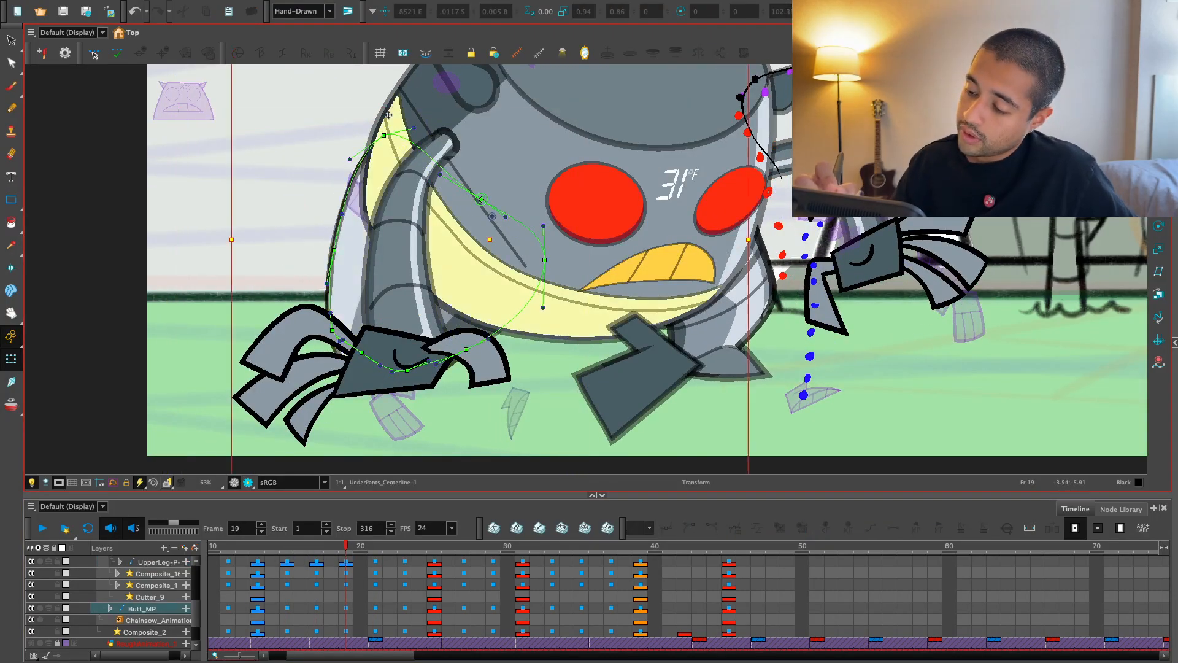
left_click_drag(389, 115, 398, 87)
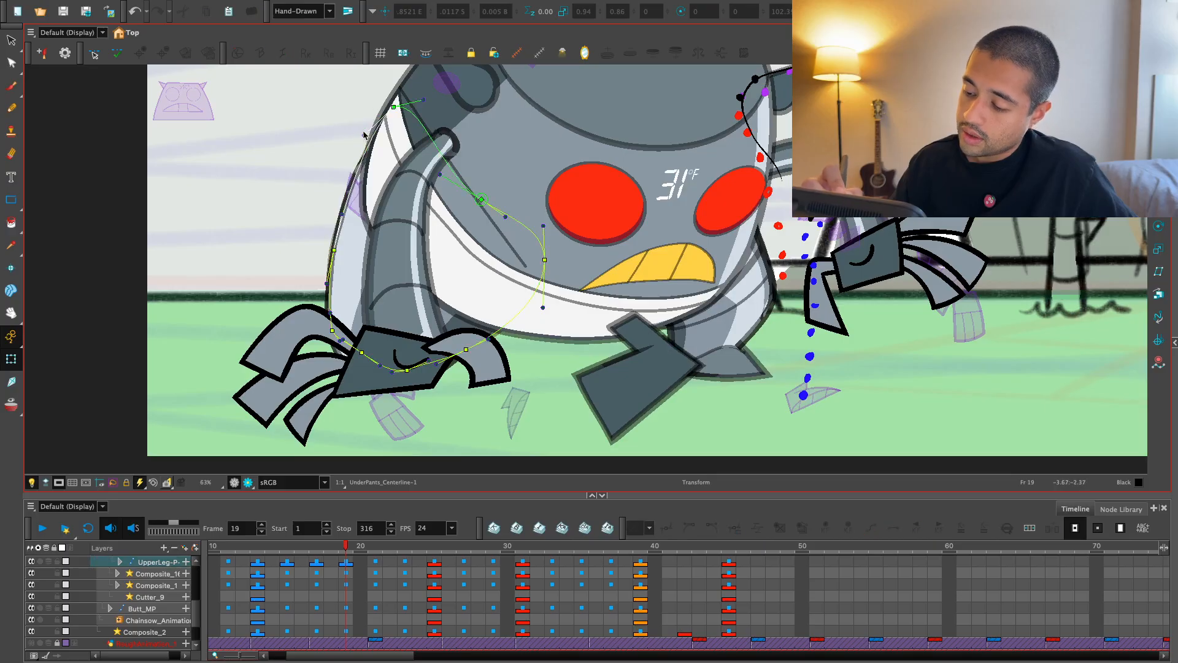
- Nudge the upper point of the underpants curve inward toward the body at frame 19
key("1")
key("1")
key("1")
left_click_drag(638, 232, 508, 286)
key("2")
key("2")
left_click_drag(476, 370, 508, 354)
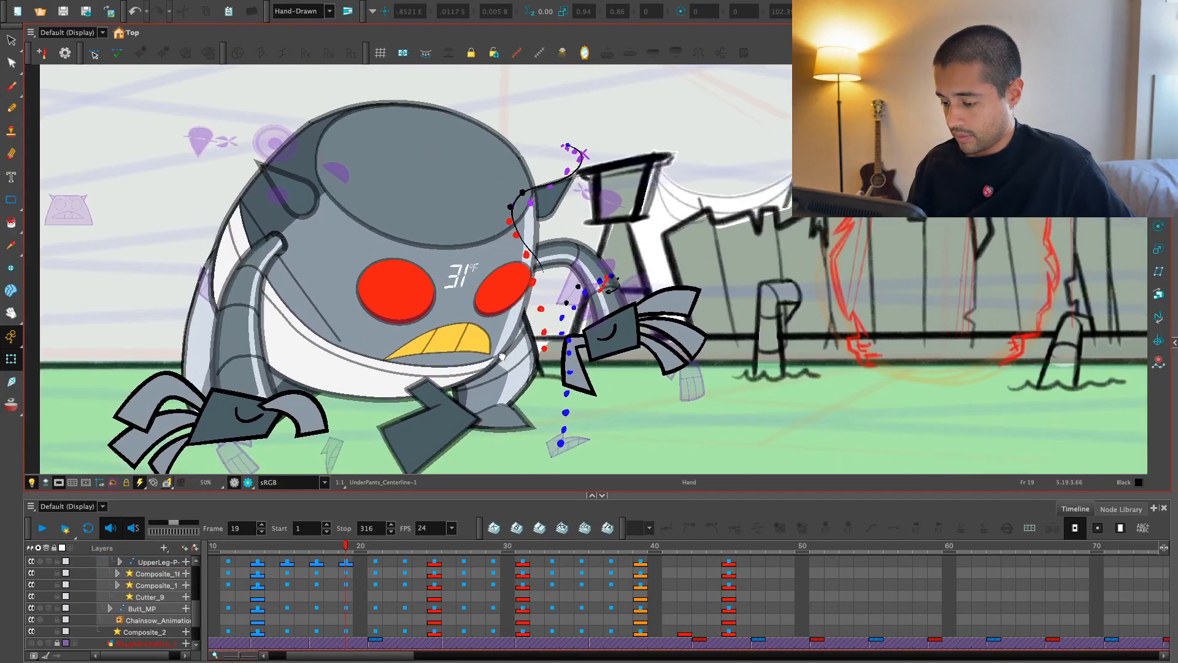
left_click(477, 374)
left_click(408, 372)
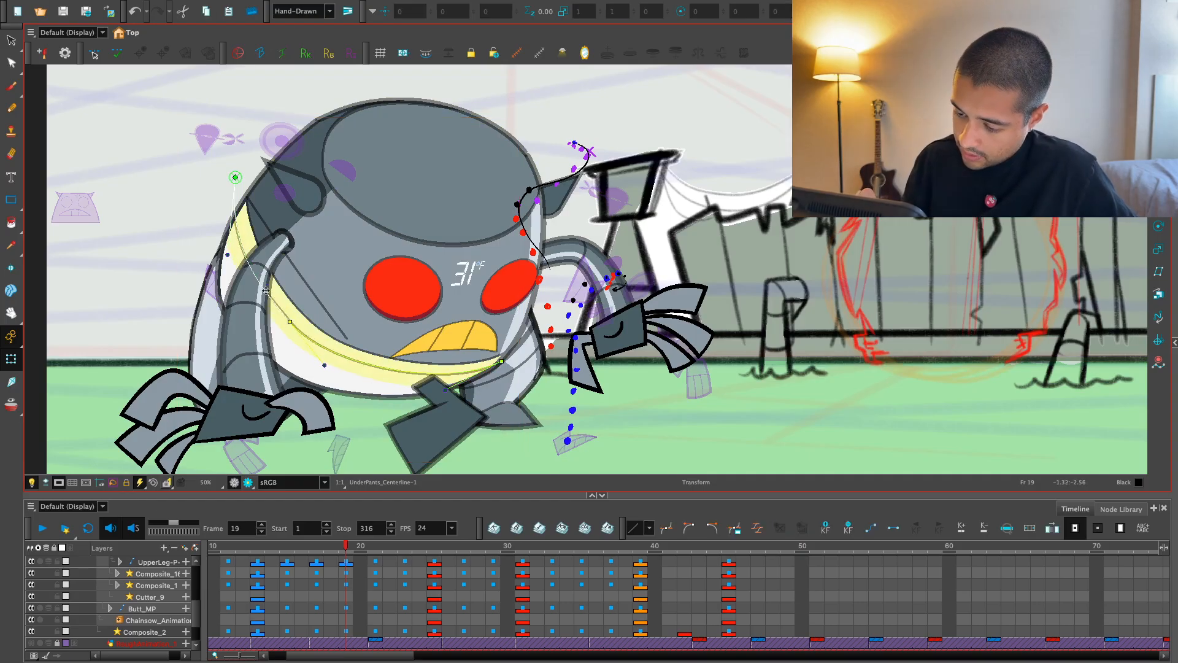
left_click(250, 227)
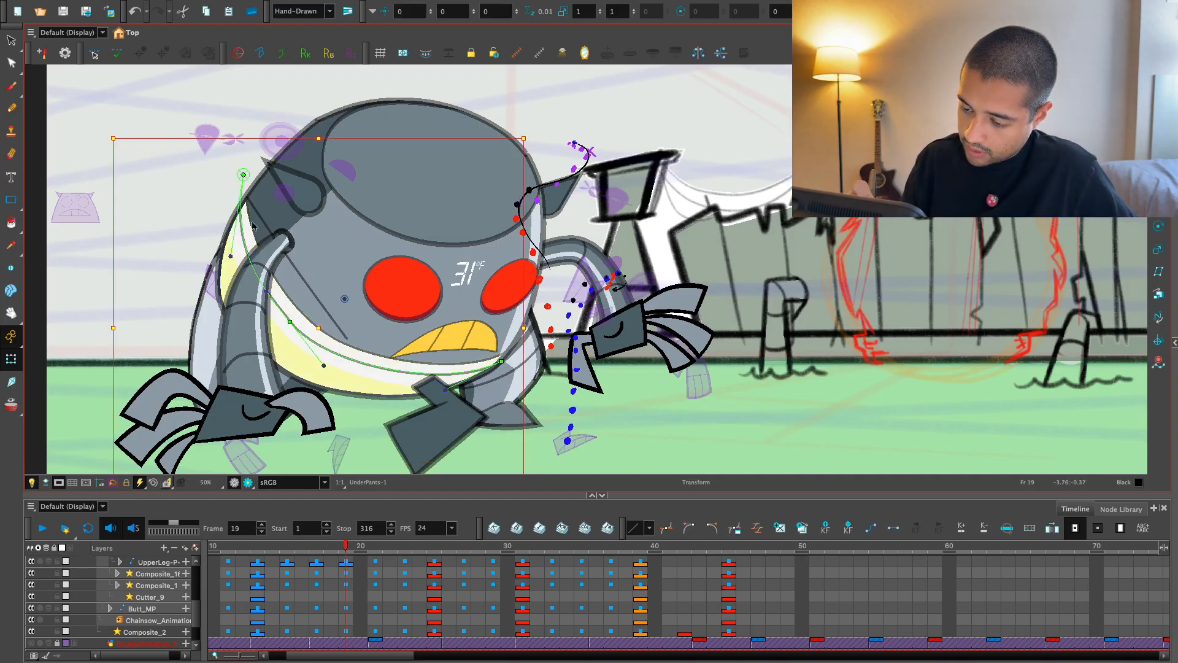
- Carry the body ContourLine's frame 15 pose over to frame 17 and rotate it to follow the tilting body
left_click(282, 296)
left_click(328, 335)
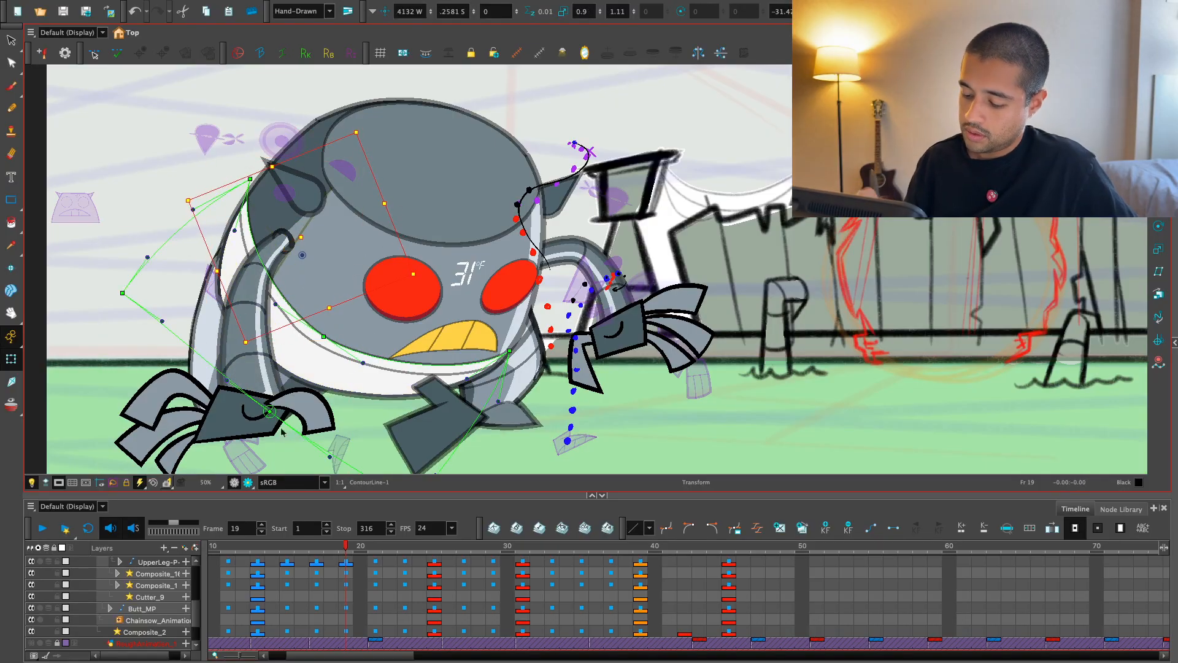
key("b")
key("b")
key("o")
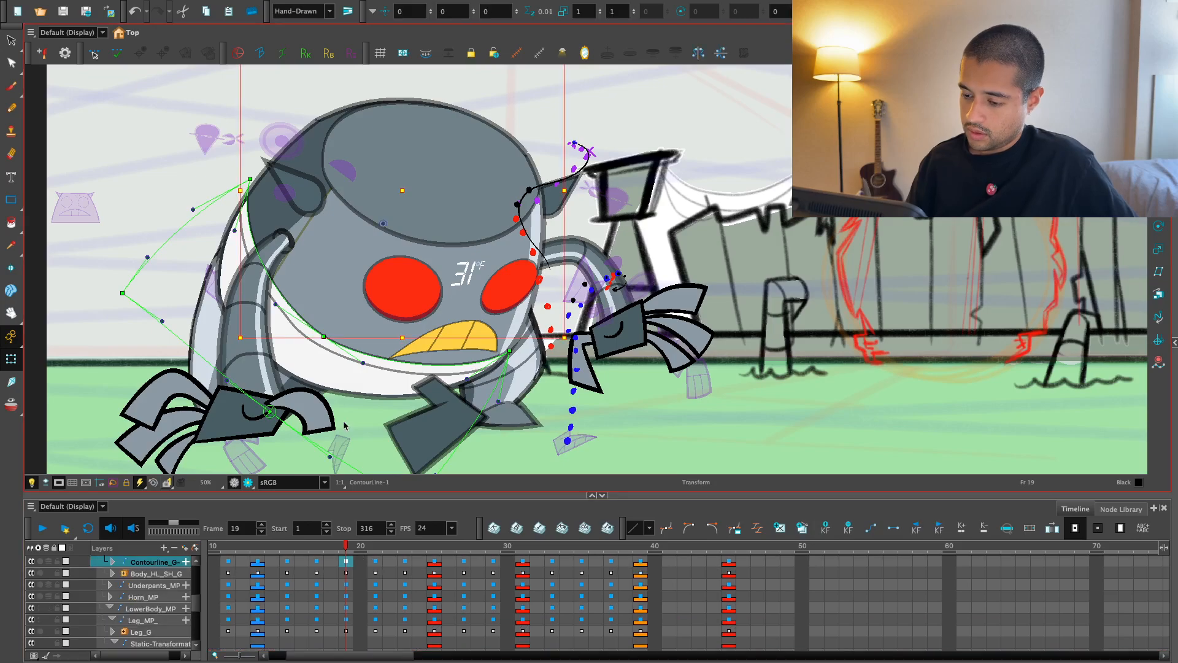
key("comma")
key("comma")
key("comma")
key("comma")
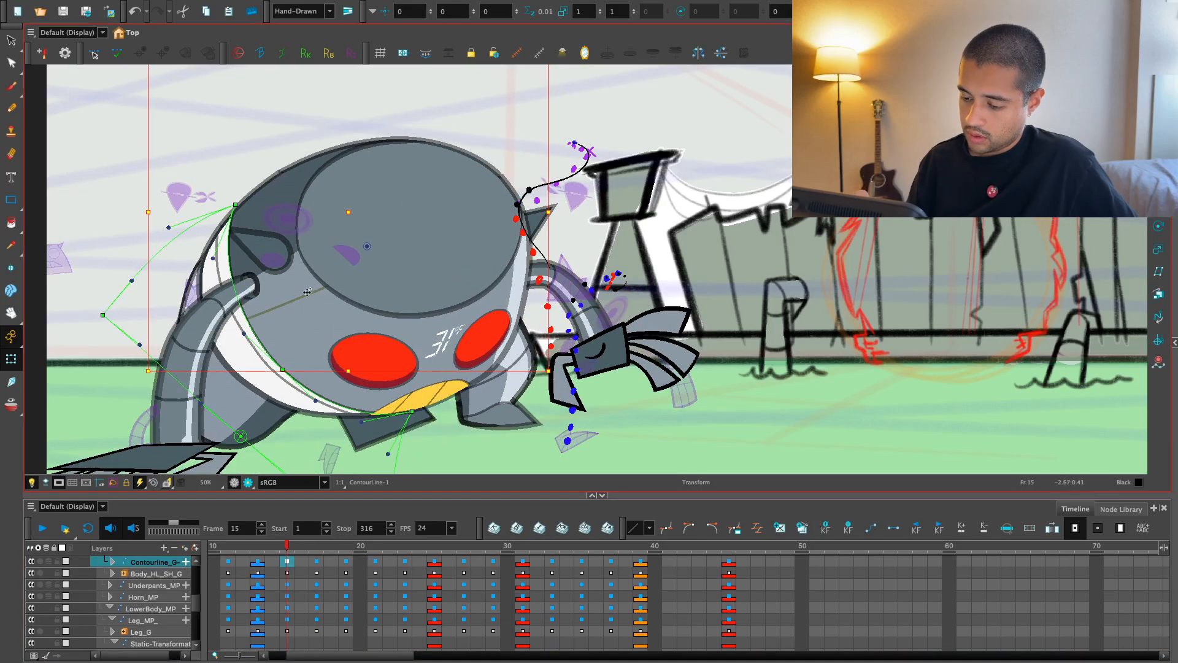
key("shift+b")
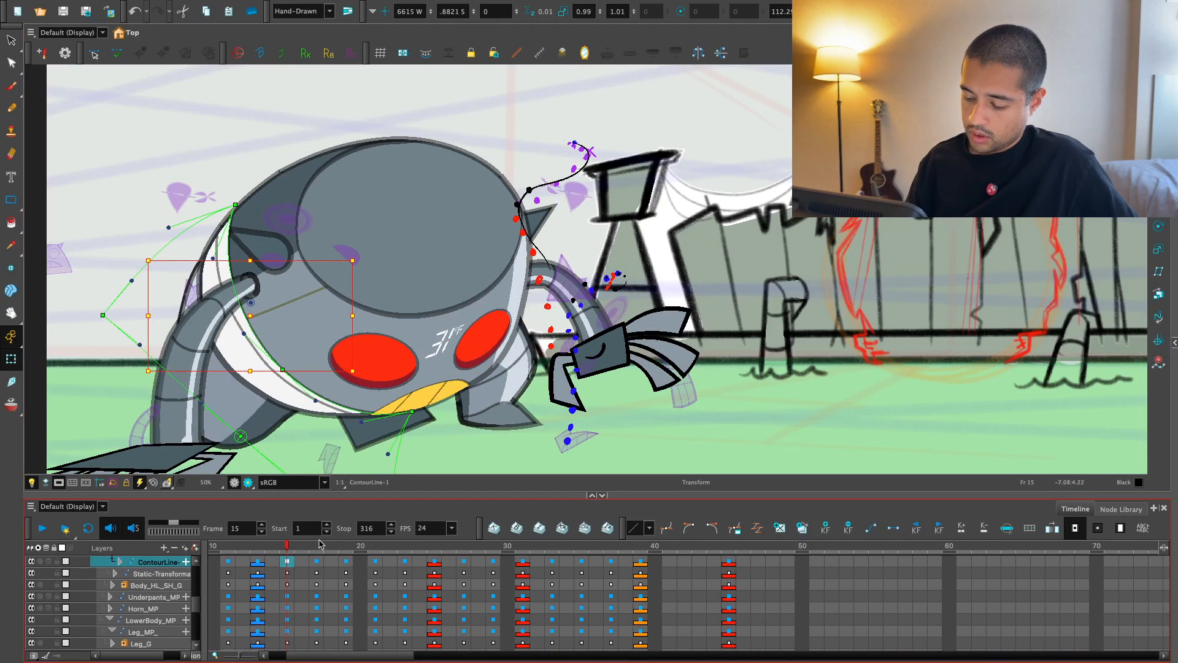
key("period")
key("period")
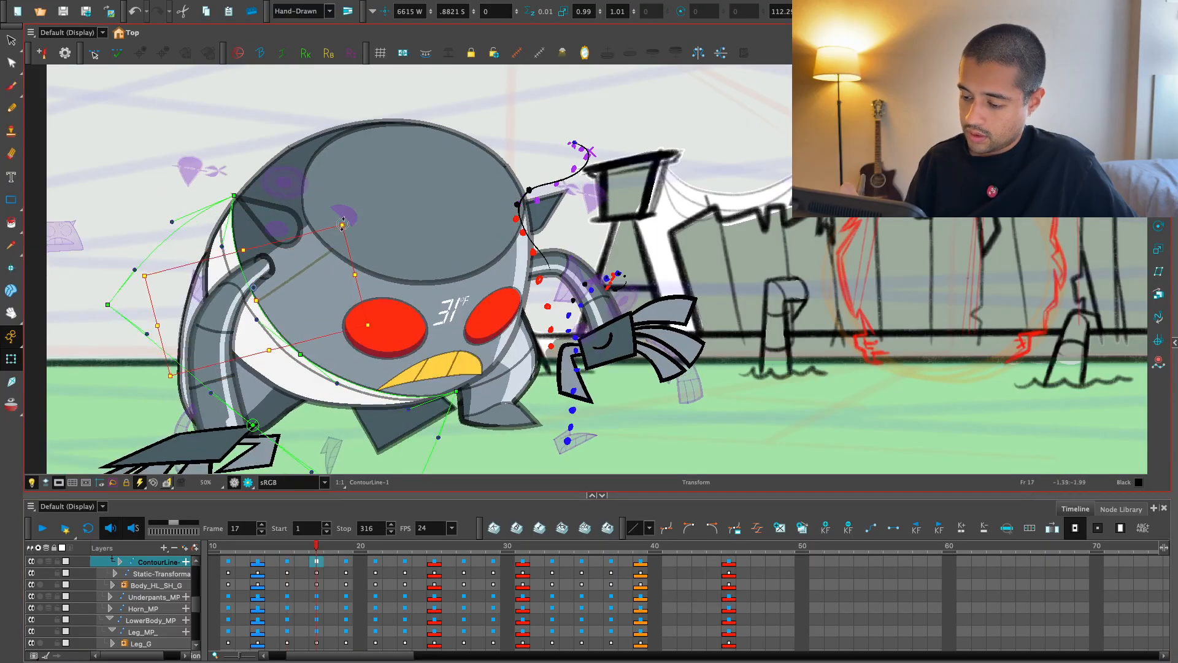
- Rotate and reposition the body's contour line at frame 19, flipping against frames 17 and 21 to check it
key("period")
key("period")
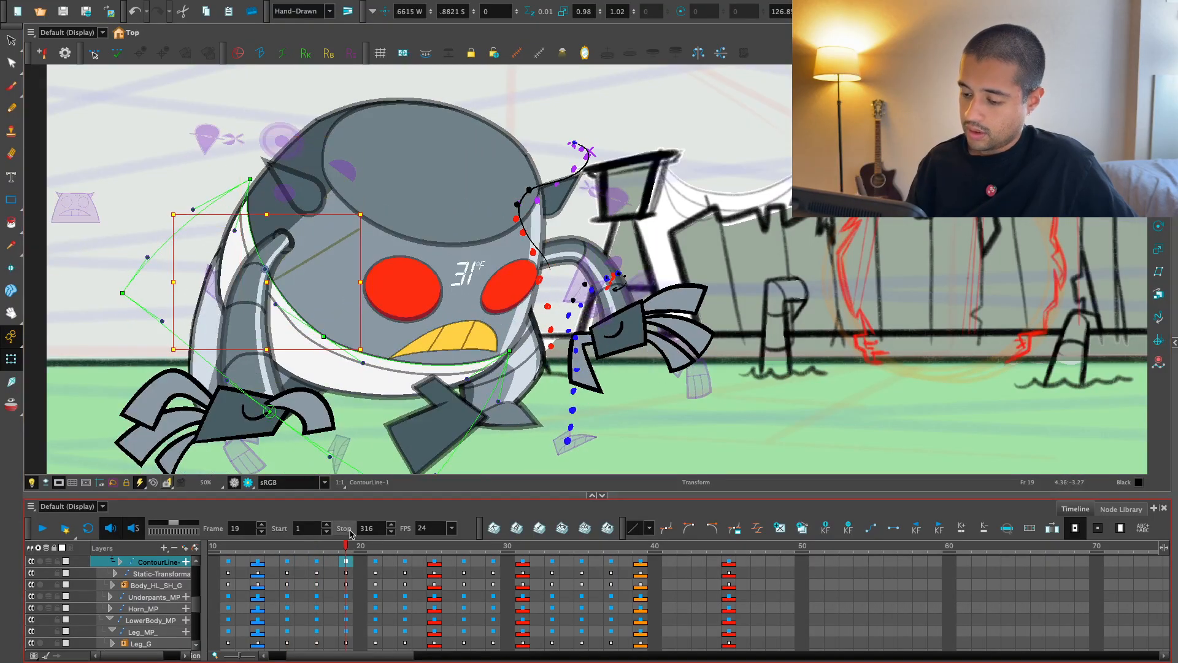
left_click_drag(321, 227, 334, 222)
key("comma")
key("comma")
key("period")
key("period")
key("period")
key("period")
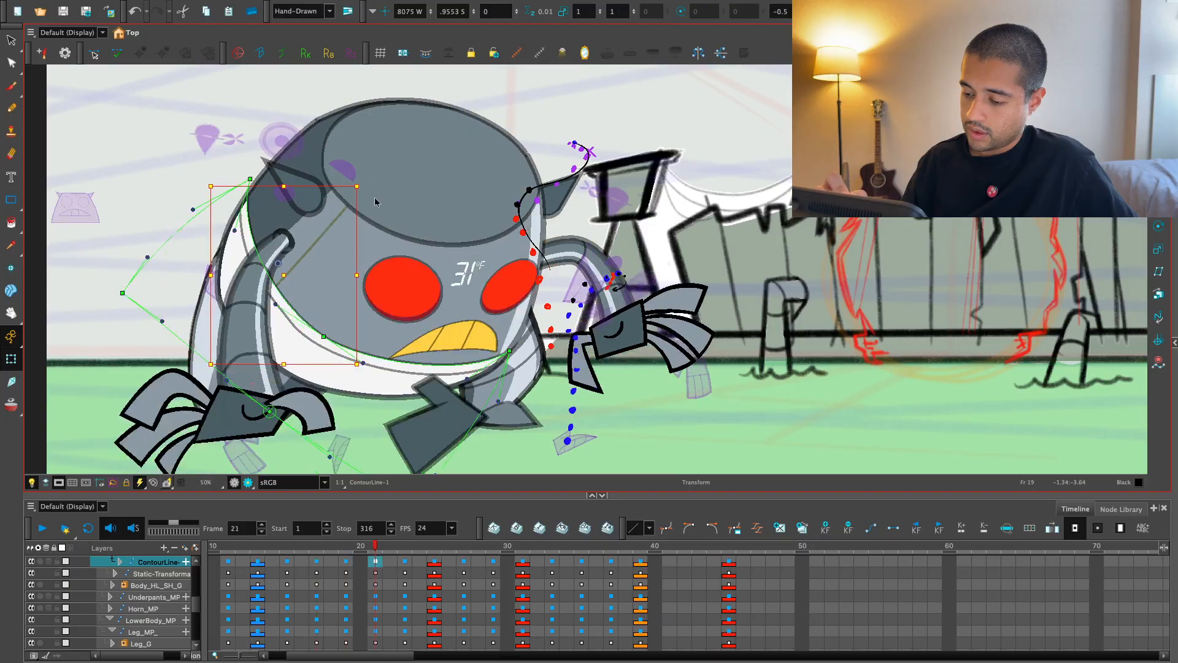
key("comma")
key("comma")
- Rotate and reposition the body's contour line at frame 21 and compare it with the pose at frame 23
left_click(376, 546)
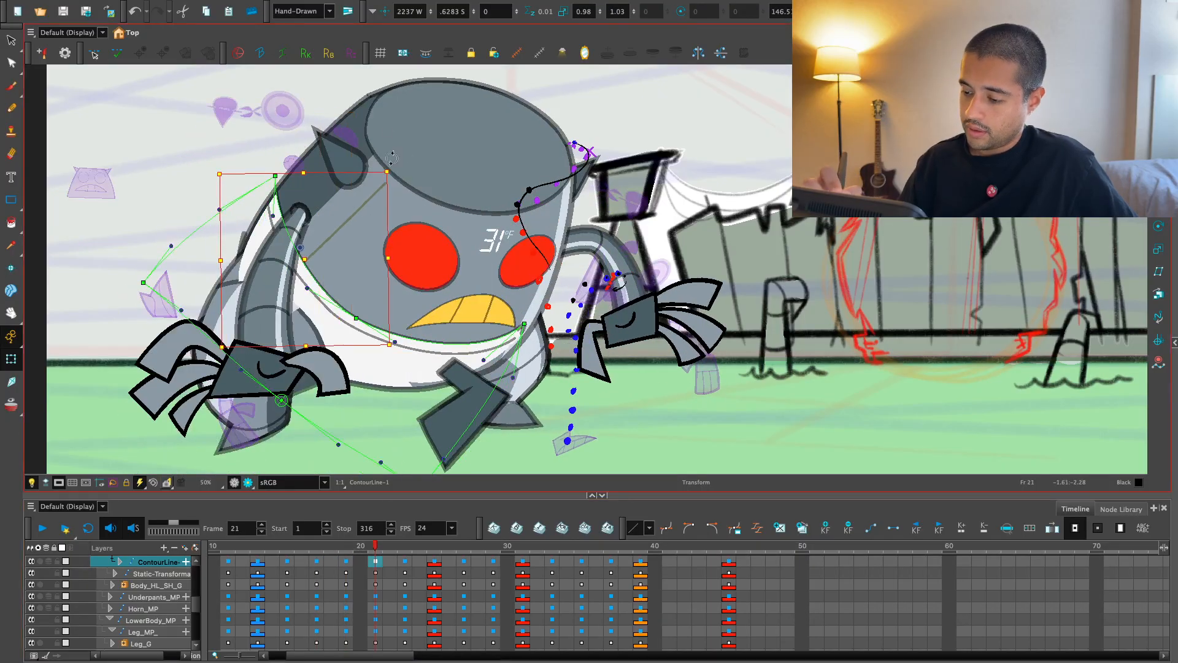
key("period")
key("period")
key("period")
key("period")
key("period")
key("period")
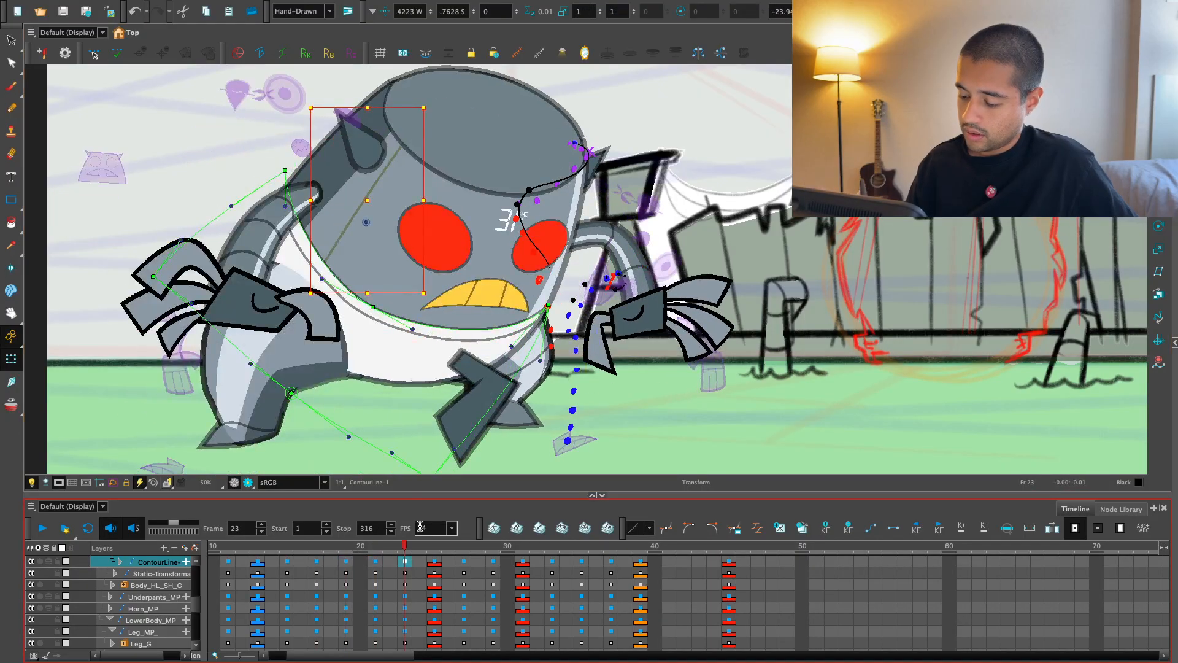
- Adjust the body ContourLine's pose at frame 23 to match the following frames, flipping between frames 21 and 27
key("comma")
key("comma")
key("period")
key("period")
key("period")
key("period")
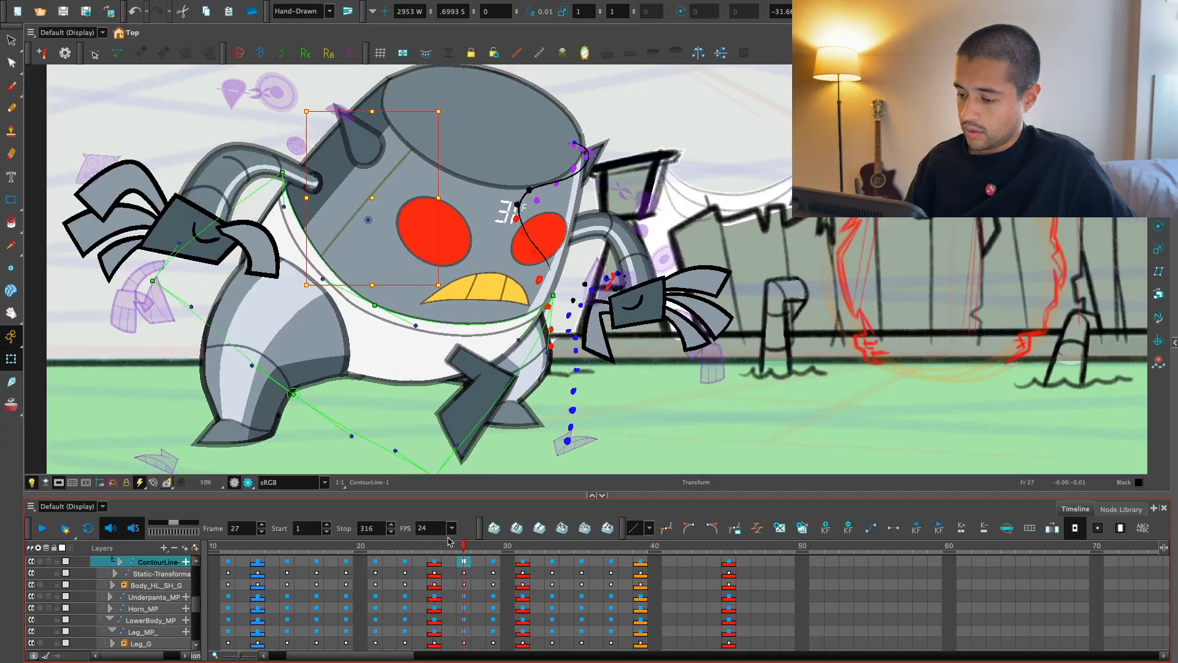
key("comma")
key("comma")
key("semicolon")
key("k")
key("semicolon")
key("semicolon")
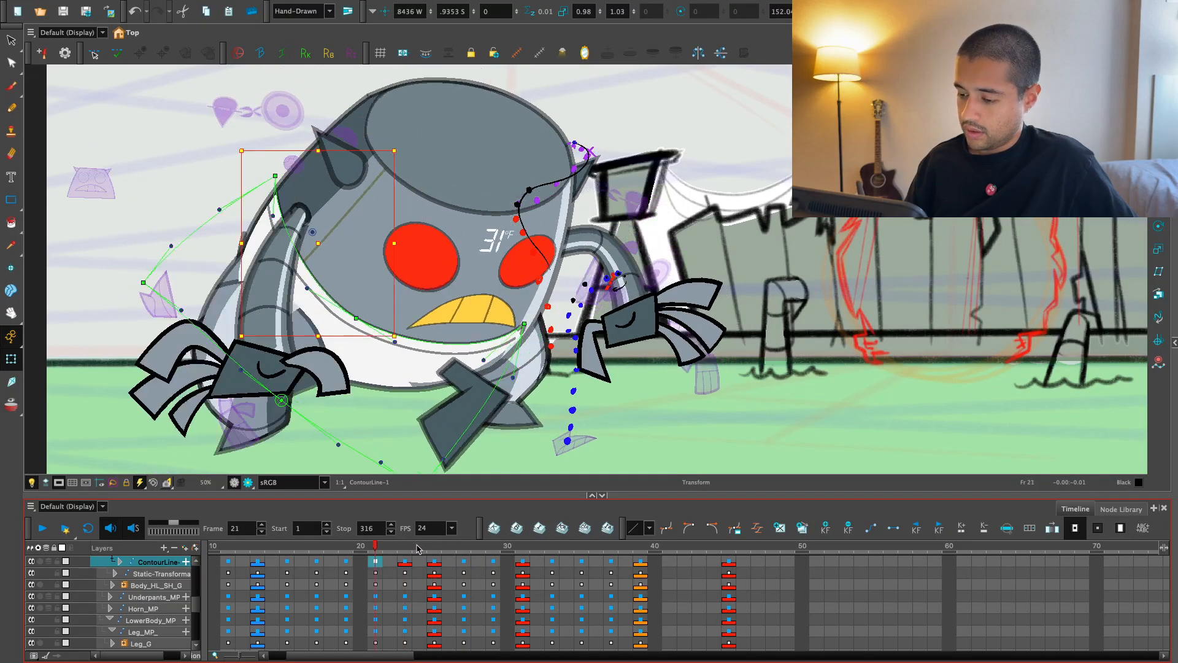
key("apostrophe")
key("apostrophe")
key("apostrophe")
- Zoom out the timeline and play the animation from the start to review the contour line's motion
key("1")
key("1")
key("1")
key("1")
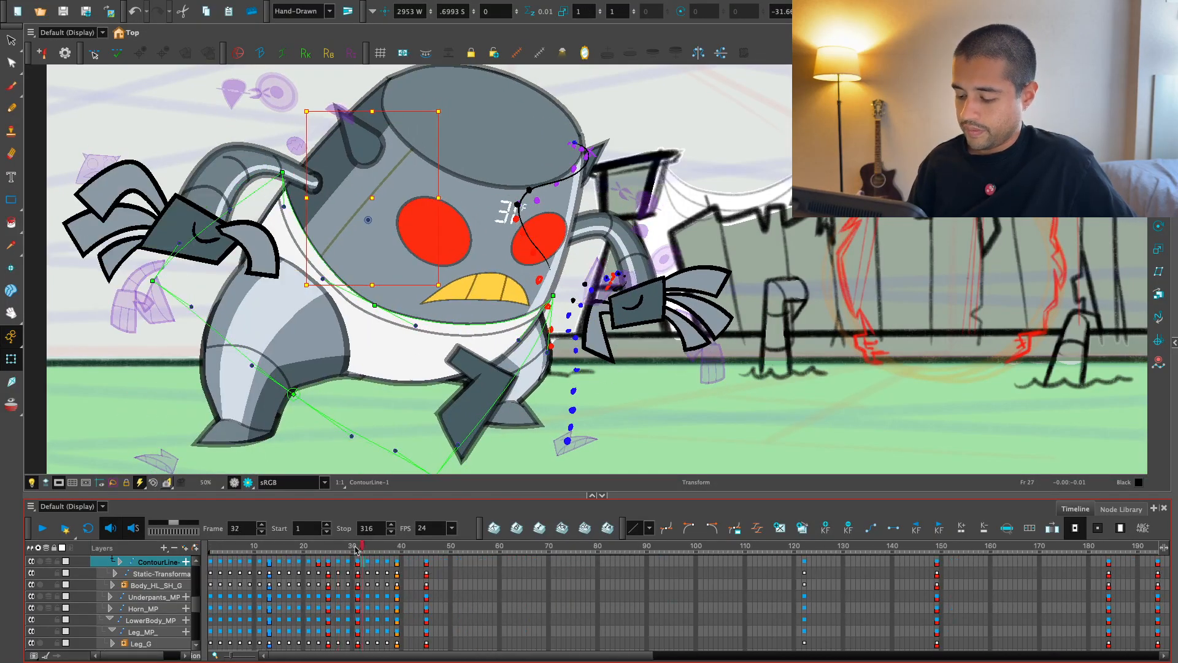
key("shift+comma")
key("shift+Return")
key("shift+Return")
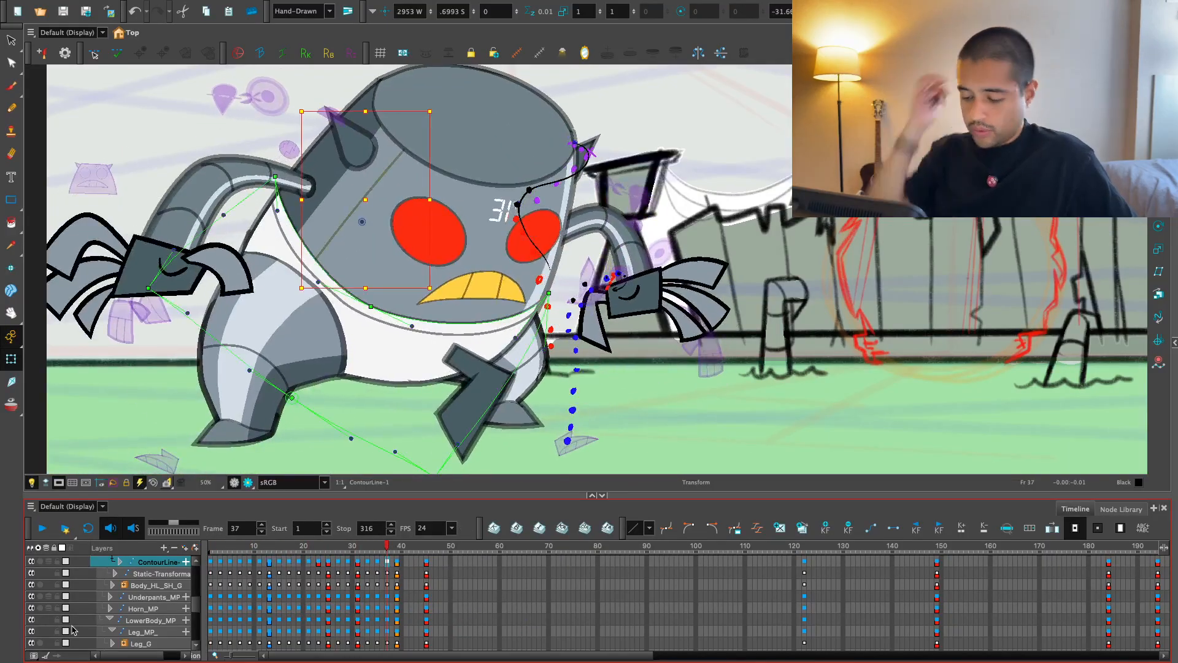
- Step back and forth through frames 15 to 23 to compare the body contour line's poses
left_click_drag(389, 546, 328, 544)
key("semicolon")
key("semicolon")
key("semicolon")
key("semicolon")
key("semicolon")
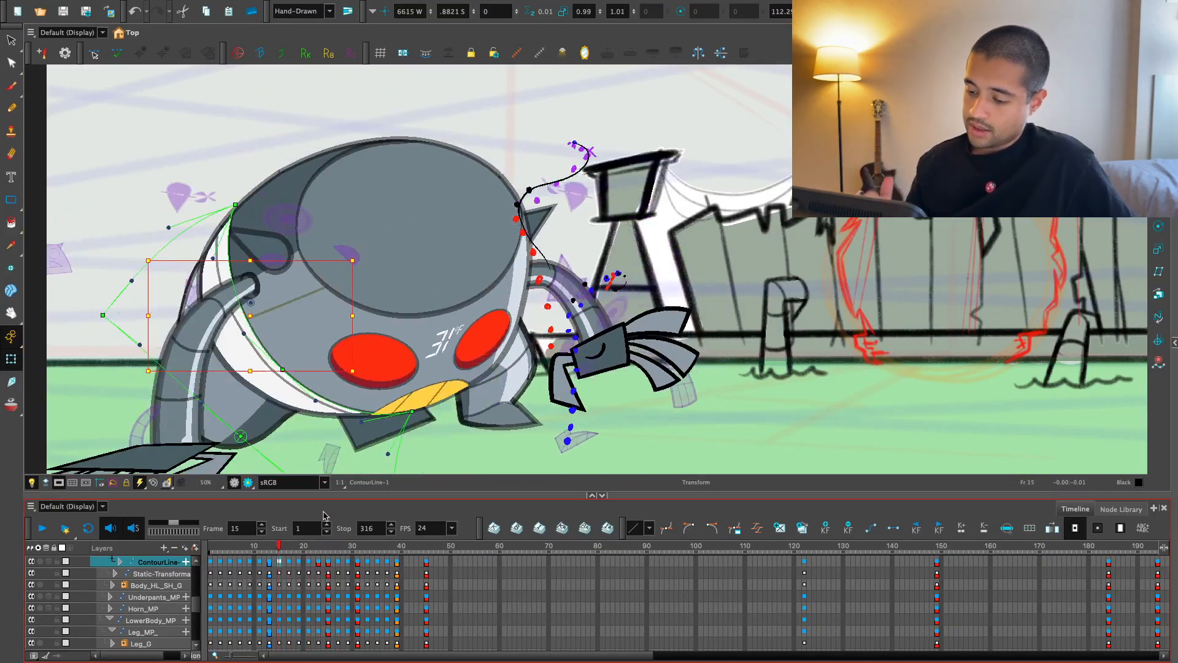
key("apostrophe")
key("semicolon")
key("semicolon")
key("semicolon")
key("apostrophe")
key("apostrophe")
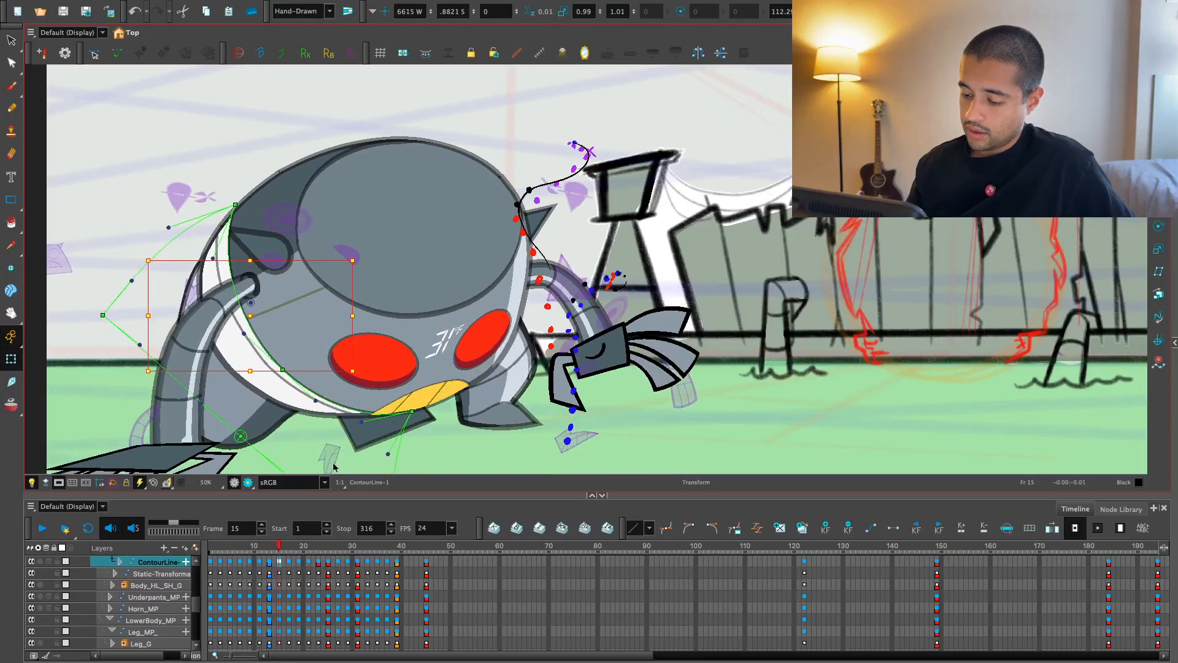
key("semicolon")
left_click(284, 547)
key("apostrophe")
key("apostrophe")
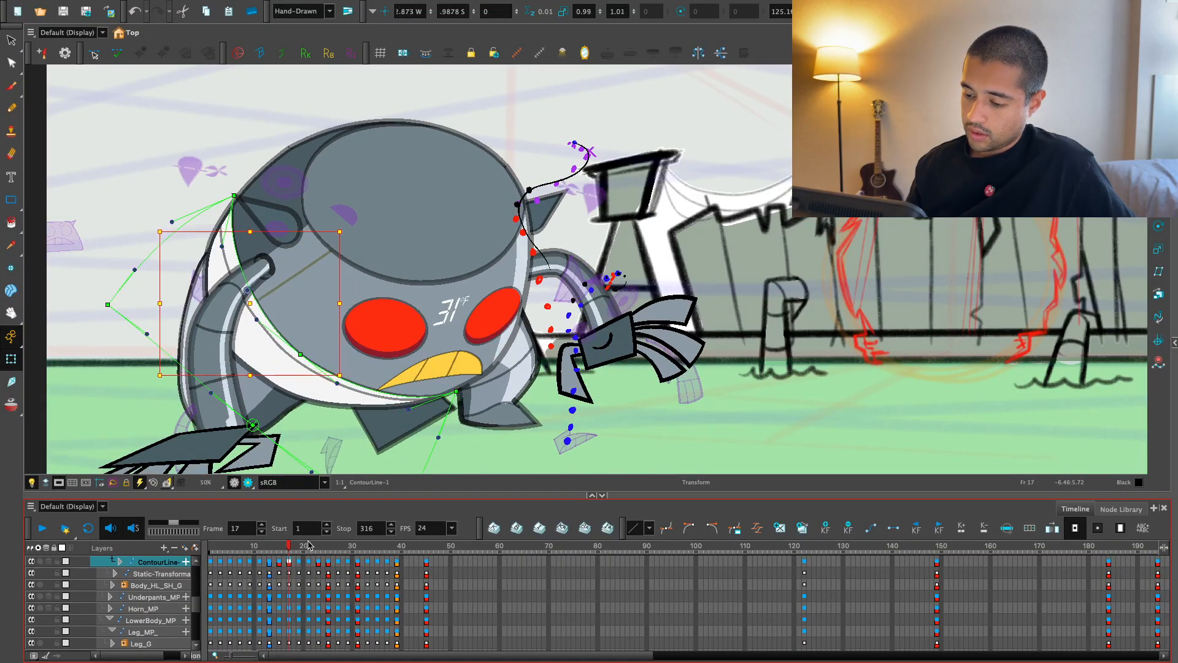
key("apostrophe")
key("apostrophe")
key("apostrophe")
key("apostrophe")
key("apostrophe")
key("apostrophe")
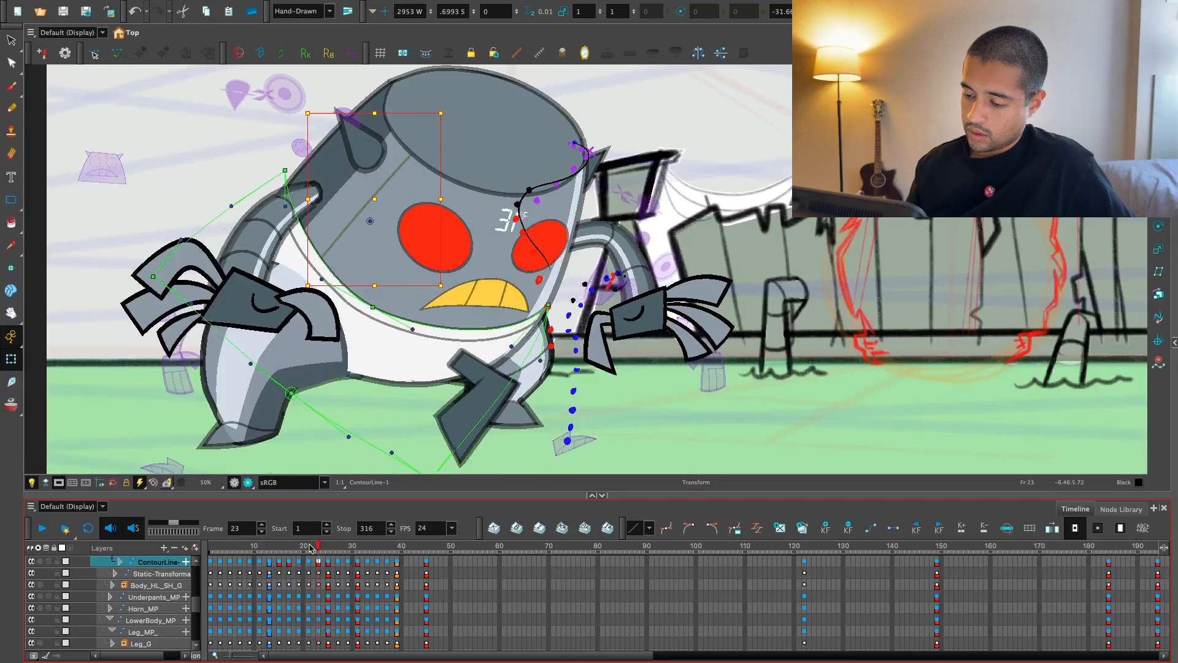
- Replay the opening animation from the first frame with the whole shot in view and scrub the body's rise
key("Return")
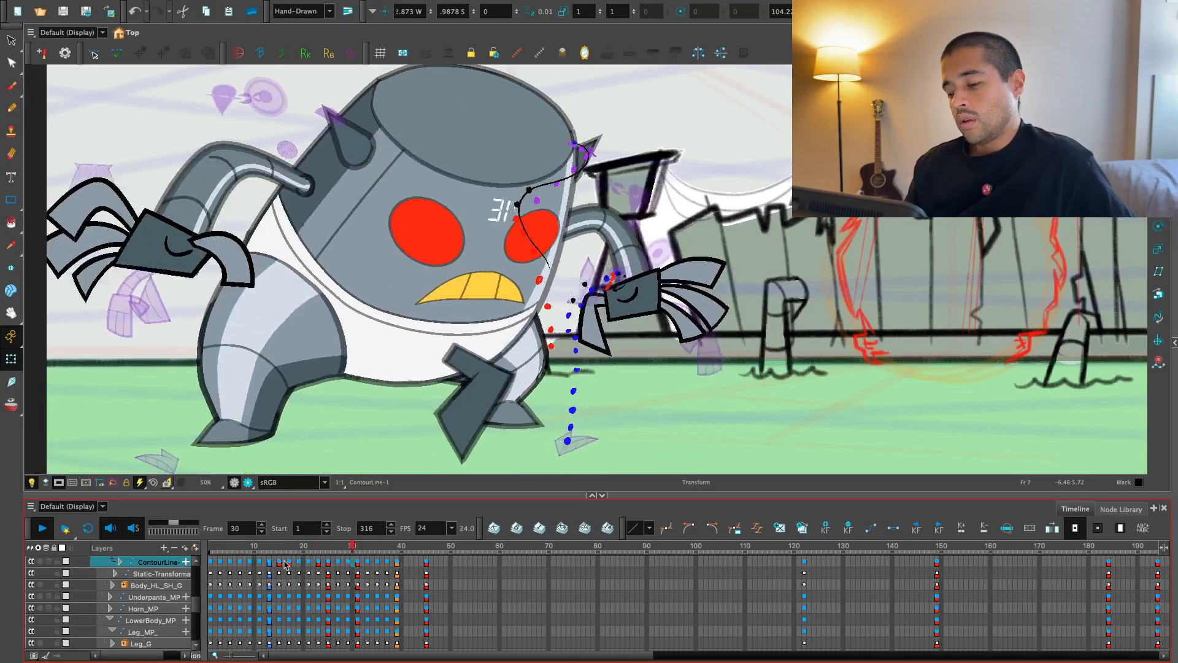
key("Return")
key("1")
key("shift+comma")
key("Return")
key("1")
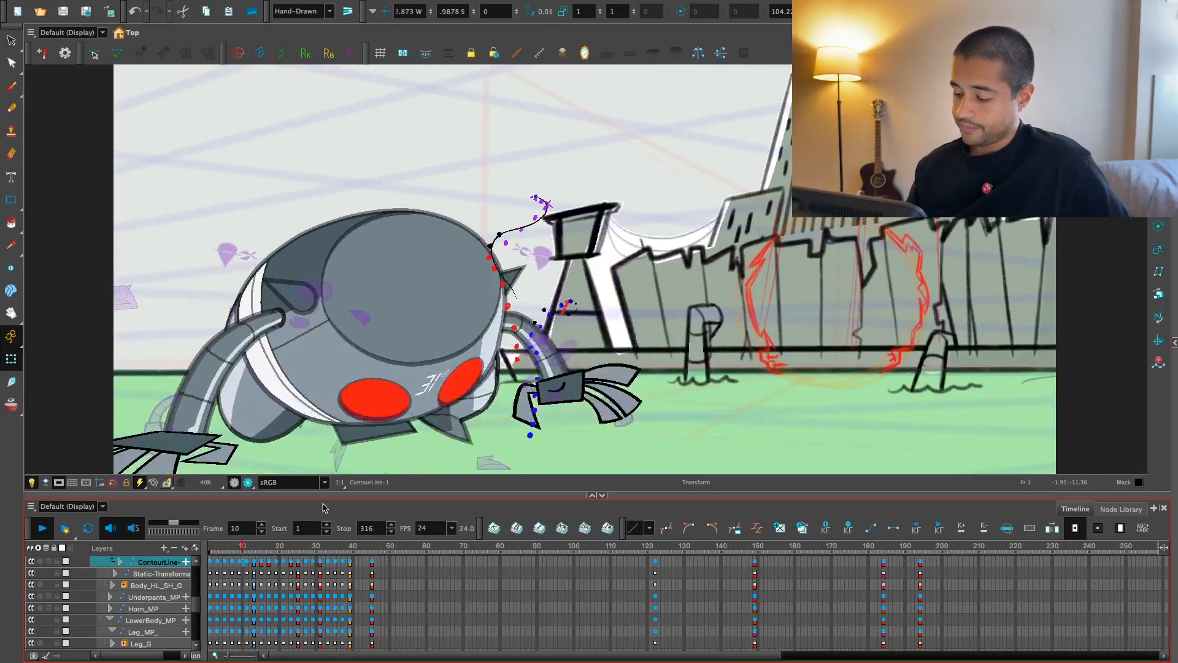
key("Return")
key("shift+comma")
key("1")
left_click_drag(320, 465, 304, 469)
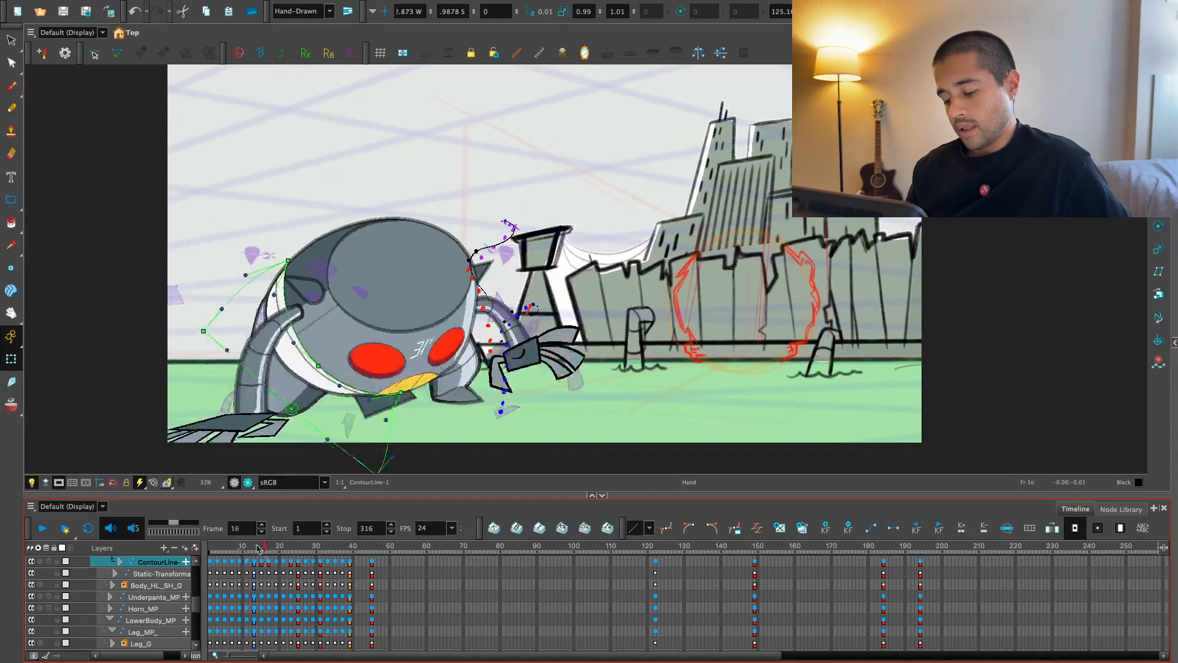
left_click_drag(258, 547, 272, 547)
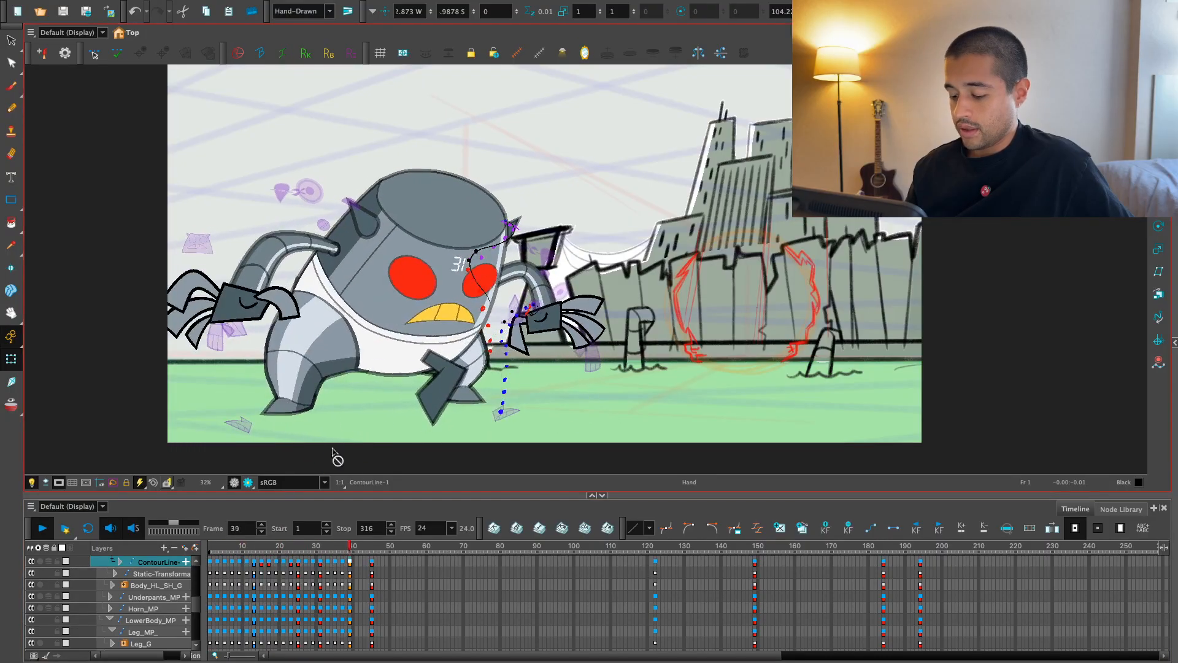
left_click(210, 547)
- Collapse the AirFryer-P rig layers in the timeline, zoom in on the robot's head and select the Horn_01 drawing
key("shift+F1")
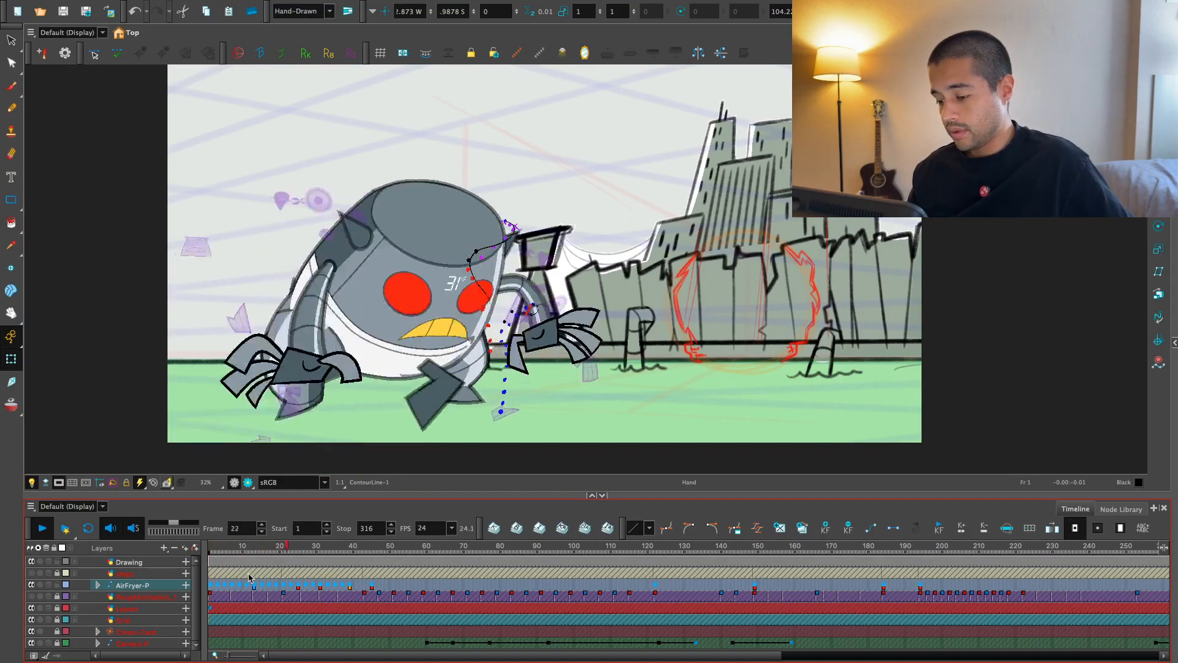
key("2")
key("2")
key("2")
key("period")
key("period")
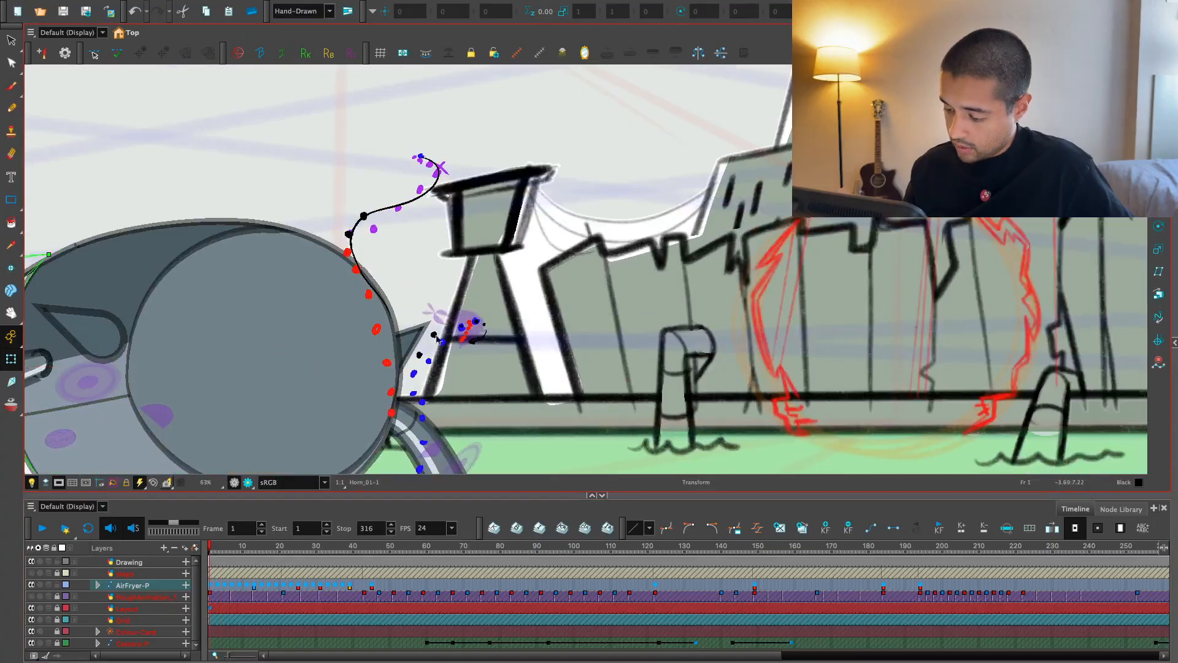
key("1")
left_click(466, 305)
- Step through the opening frames up to frame 17 to examine how Horn_01 follows its arc guide
key("period")
key("period")
key("period")
key("period")
key("period")
key("period")
key("period")
key("period")
key("period")
key("period")
key("period")
key("period")
key("period")
key("period")
key("period")
key("period")
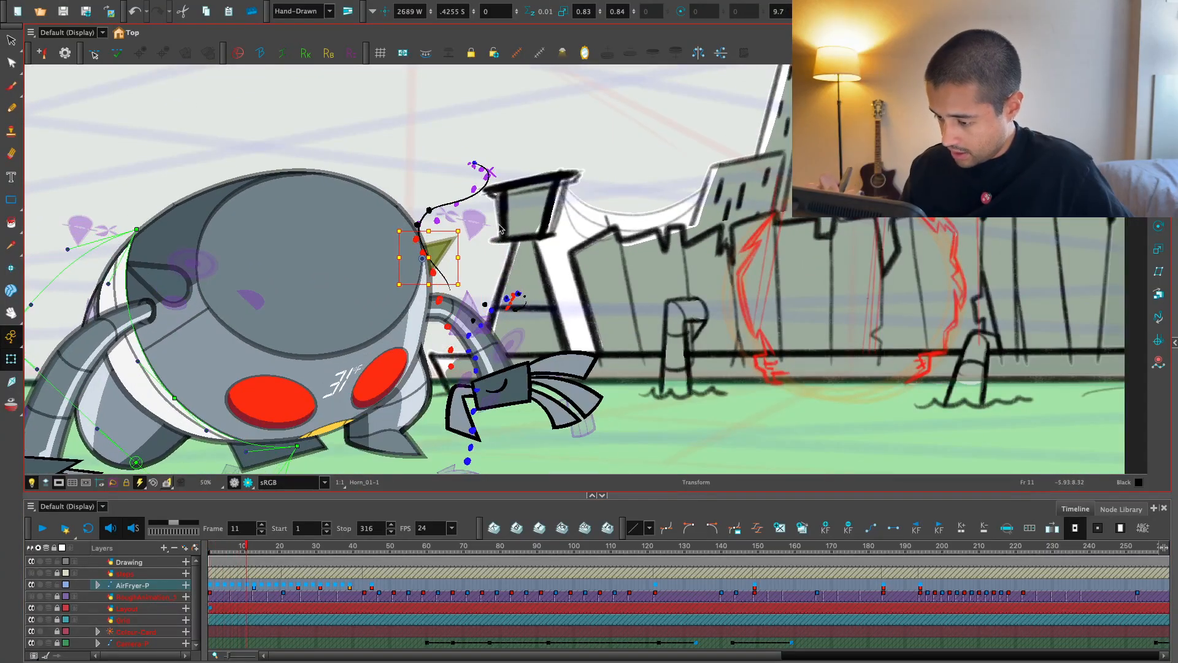
- Move Horn_01 inward toward the head at frame 17, flipping against the neighbouring frames
key("comma")
key("comma")
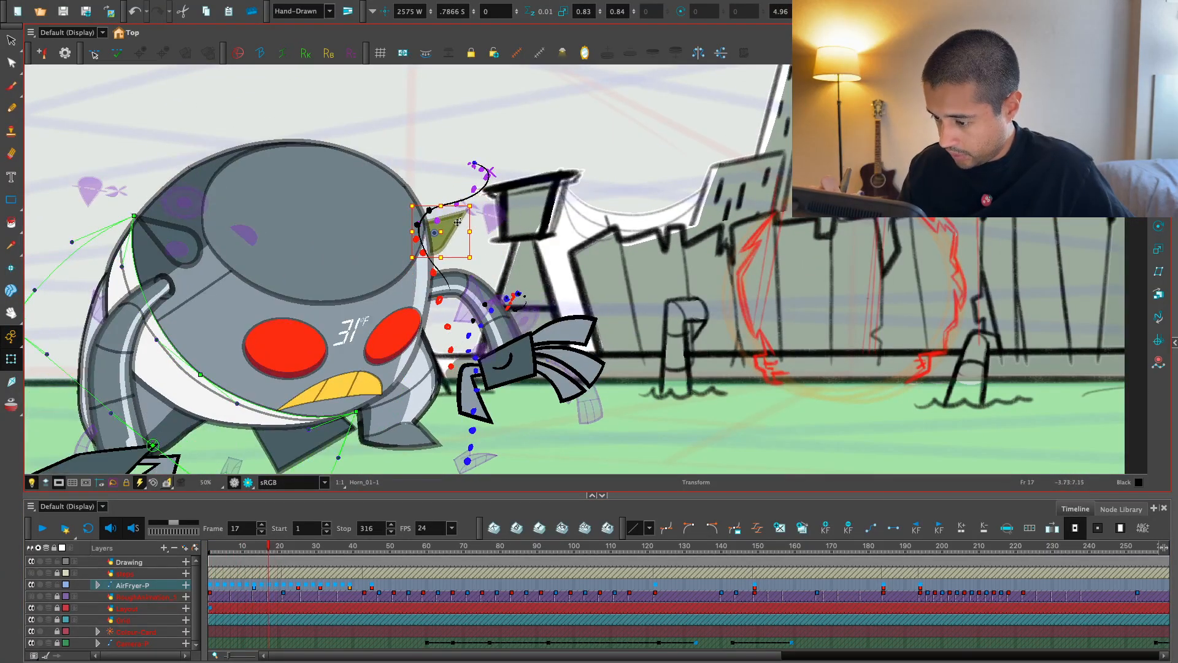
key("comma")
key("comma")
key("period")
key("period")
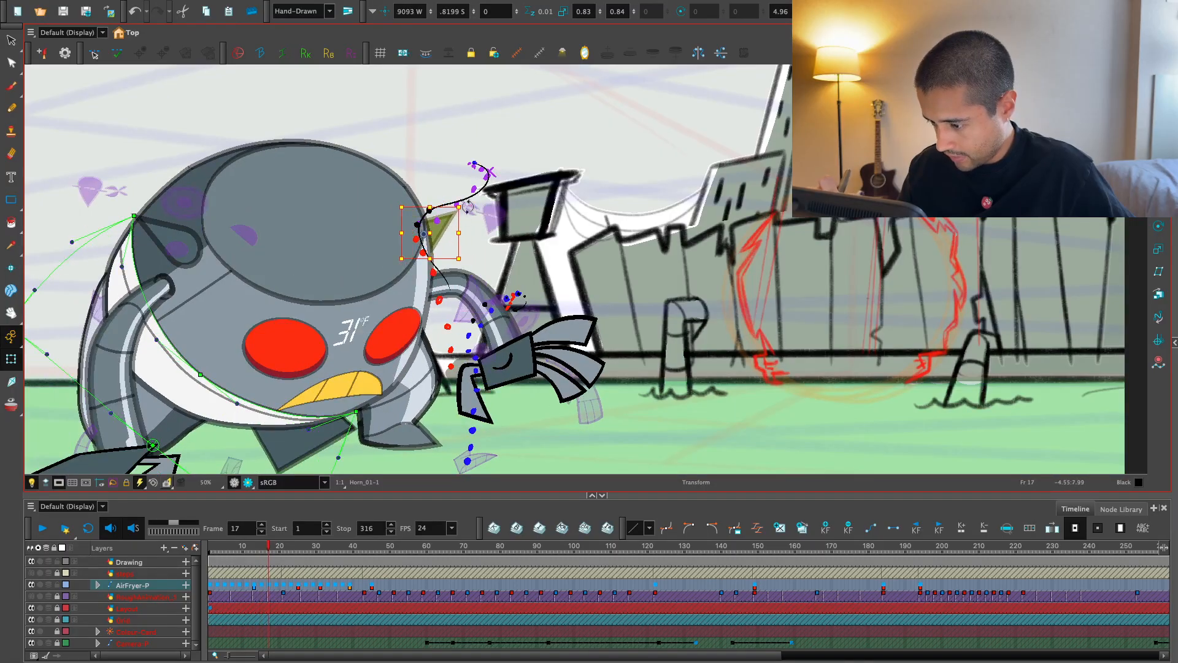
- Rotate Horn_01 at frame 17 to fit the head's tilt, comparing it with the adjacent poses
key("period")
key("period")
key("comma")
key("comma")
key("comma")
key("comma")
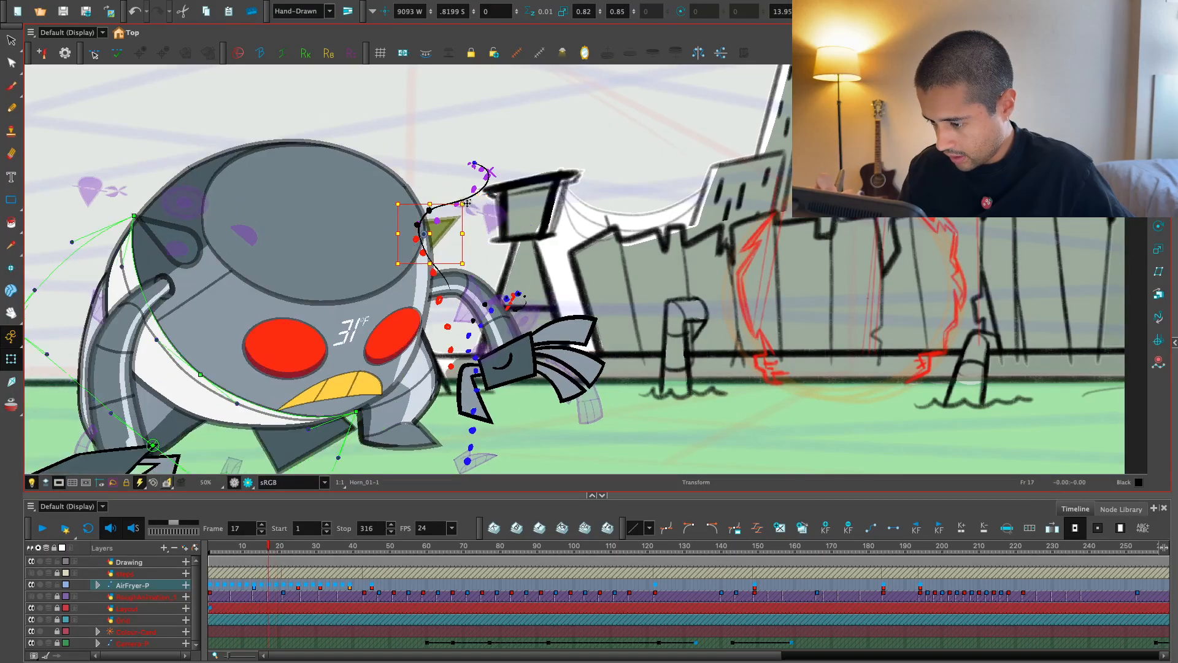
- Flip through the frames around 13 to 17 to check the horn's motion against its adjacent poses
key("period")
key("period")
key("period")
key("period")
key("period")
key("period")
key("comma")
key("comma")
key("comma")
key("comma")
key("comma")
key("comma")
key("comma")
key("comma")
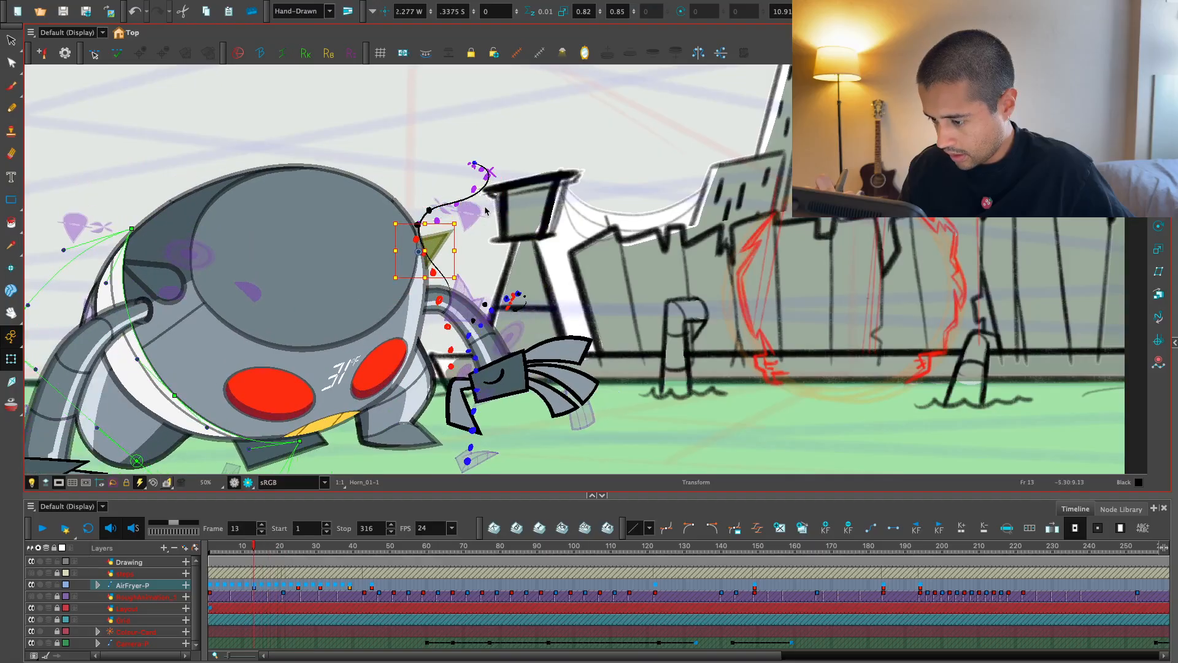
key("period")
key("period")
- Zoom in on Horn_01 and step between frames 9 and 19 to inspect its spacing along the arc guide
key("2")
key("2")
key("2")
left_click_drag(351, 201, 388, 282)
key("comma")
key("comma")
key("comma")
key("comma")
key("comma")
key("comma")
key("comma")
key("comma")
key("comma")
key("comma")
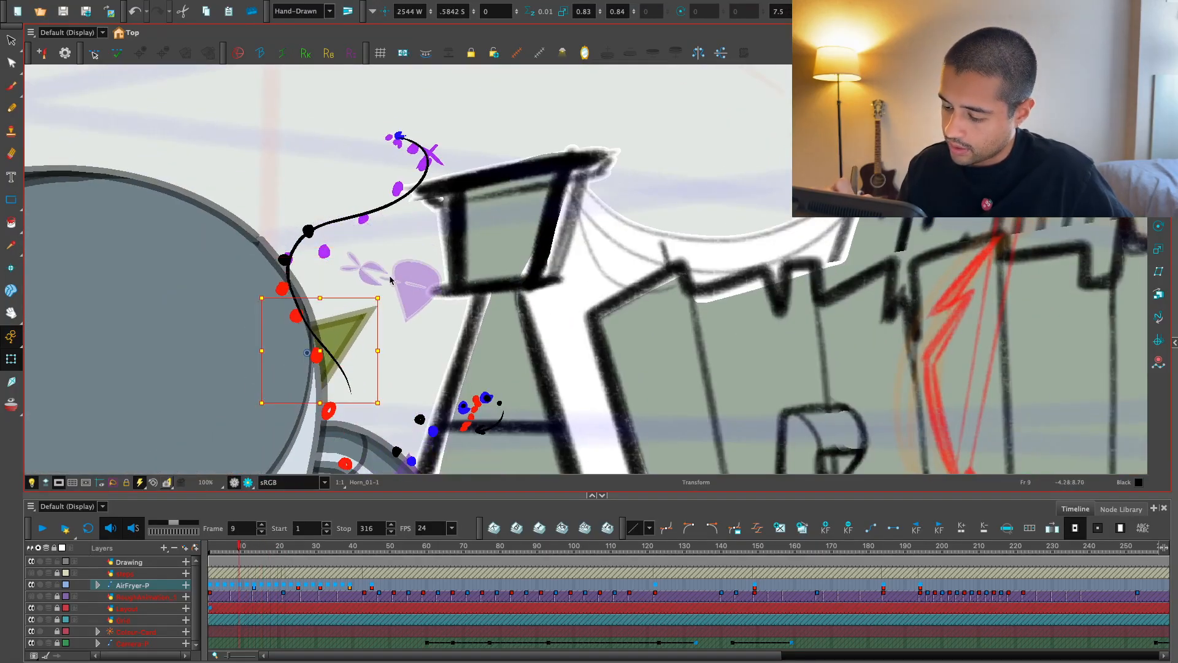
key("period")
key("period")
key("period")
key("period")
key("period")
key("period")
key("period")
key("period")
key("period")
key("period")
key("period")
key("period")
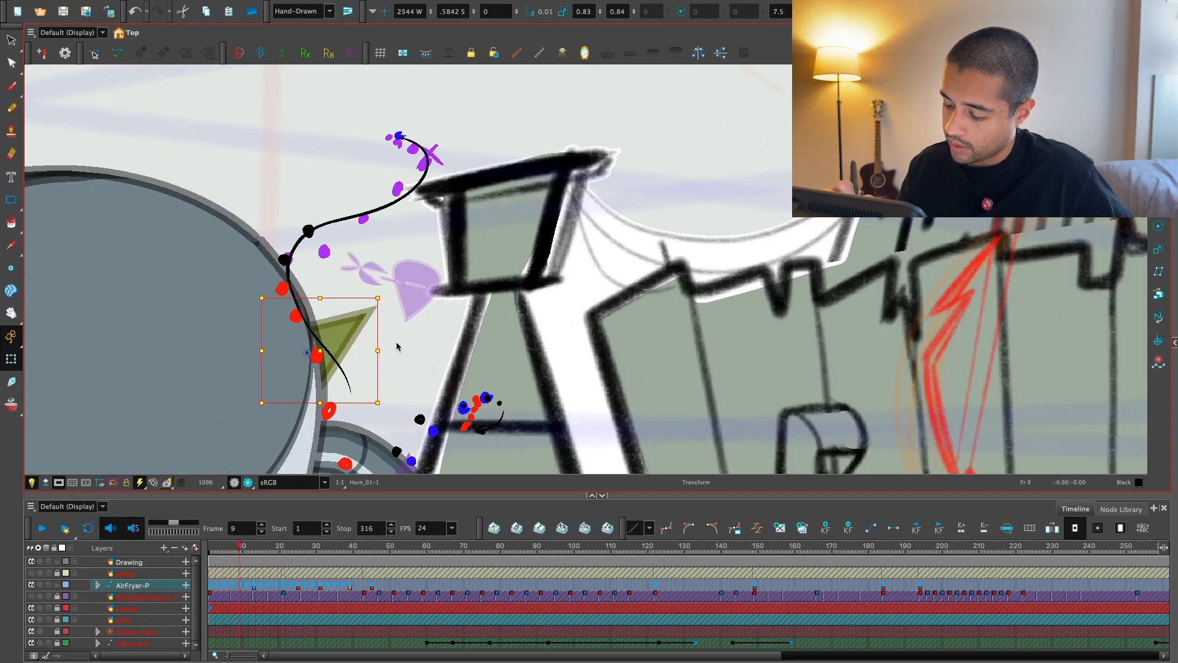
key("comma")
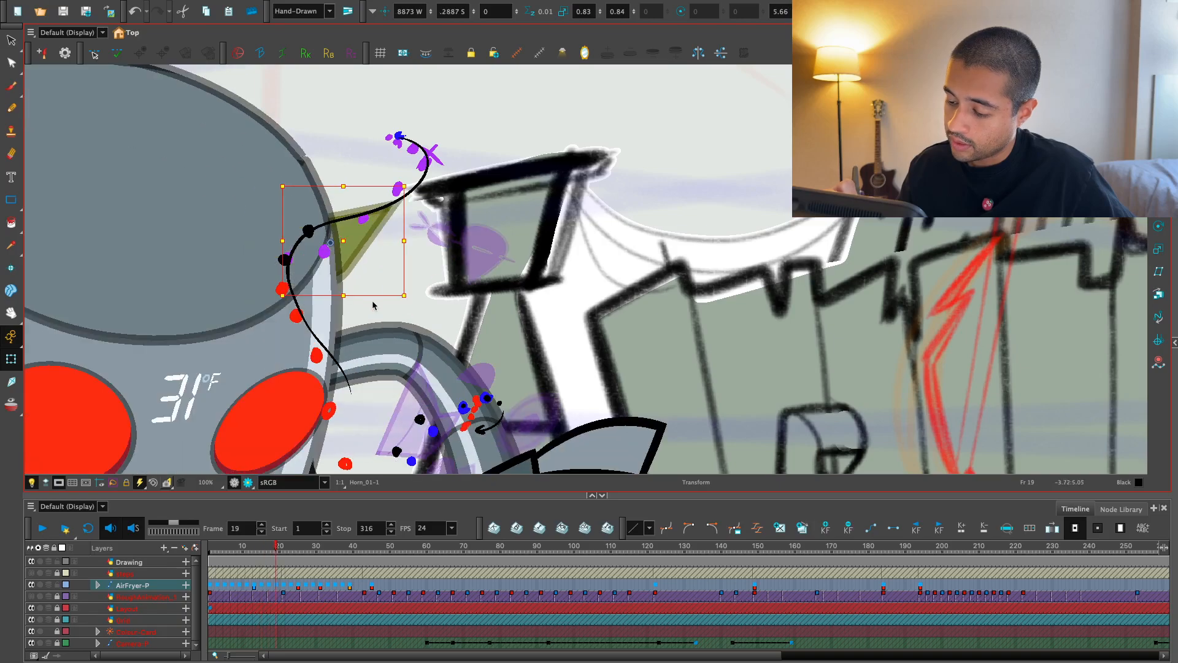
- Nudge Horn_01 slightly at frame 17 and compare it with the pose at frame 15
key("period")
key("comma")
key("comma")
key("comma")
key("comma")
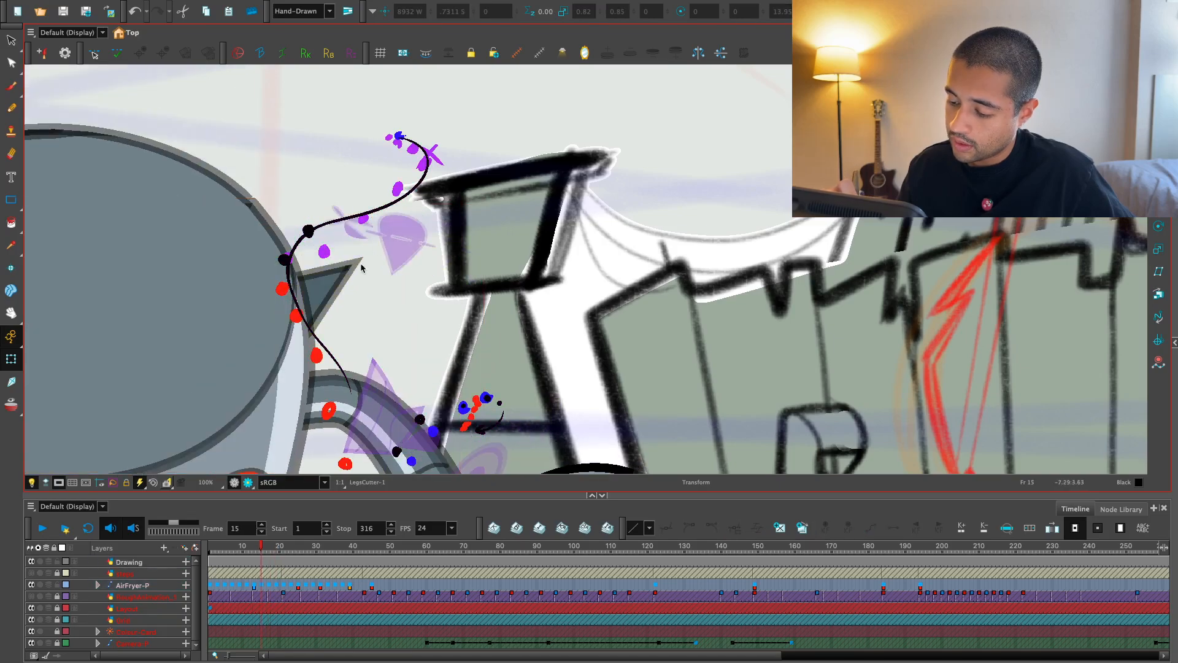
- Reselect Horn_01 at frame 15 and flip through frames 15 to 25 to examine its path beside the head
key("period")
key("period")
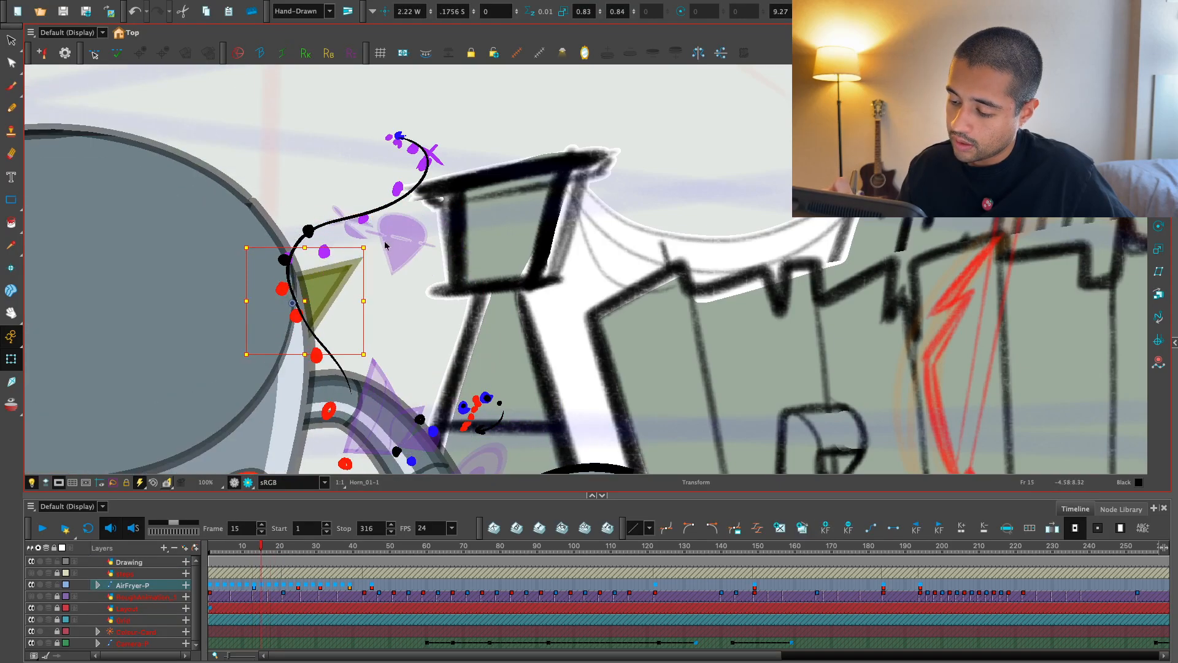
key("period")
key("period")
key("period")
key("period")
key("period")
key("period")
key("period")
key("period")
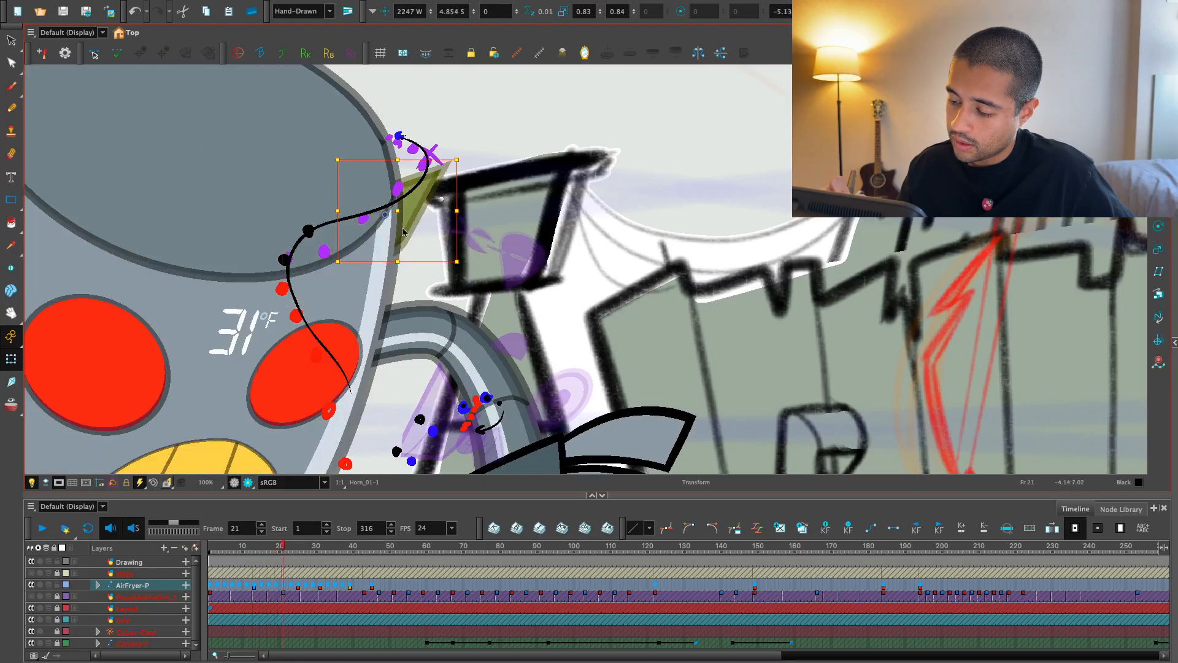
key("comma")
key("comma")
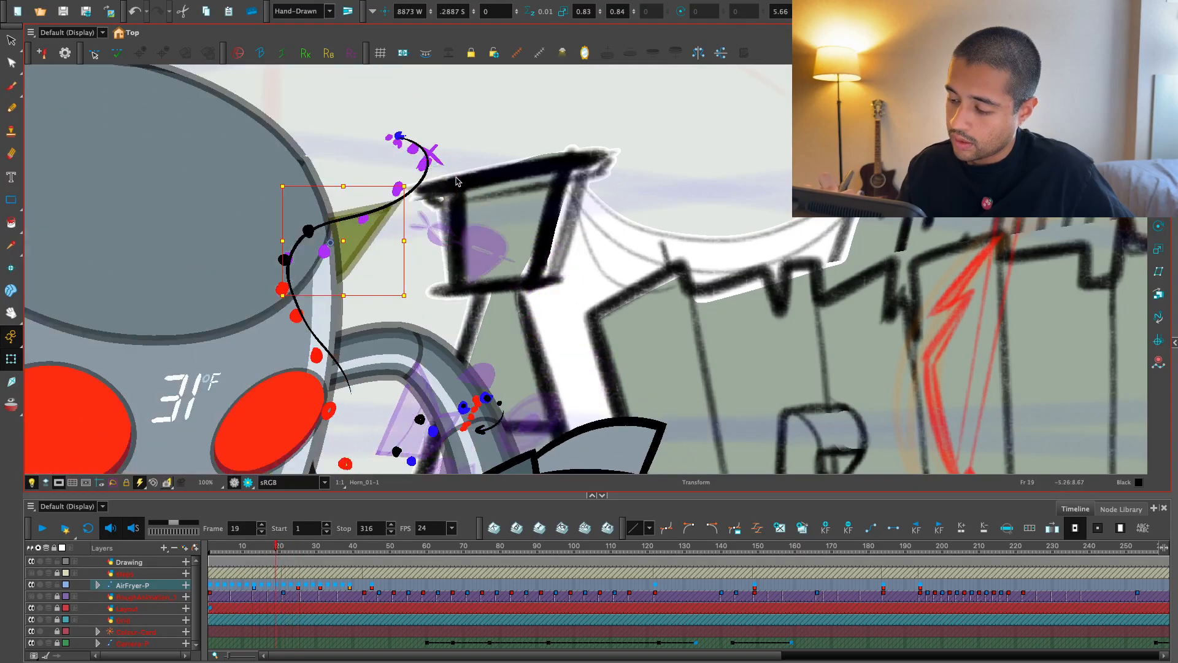
key("period")
key("period")
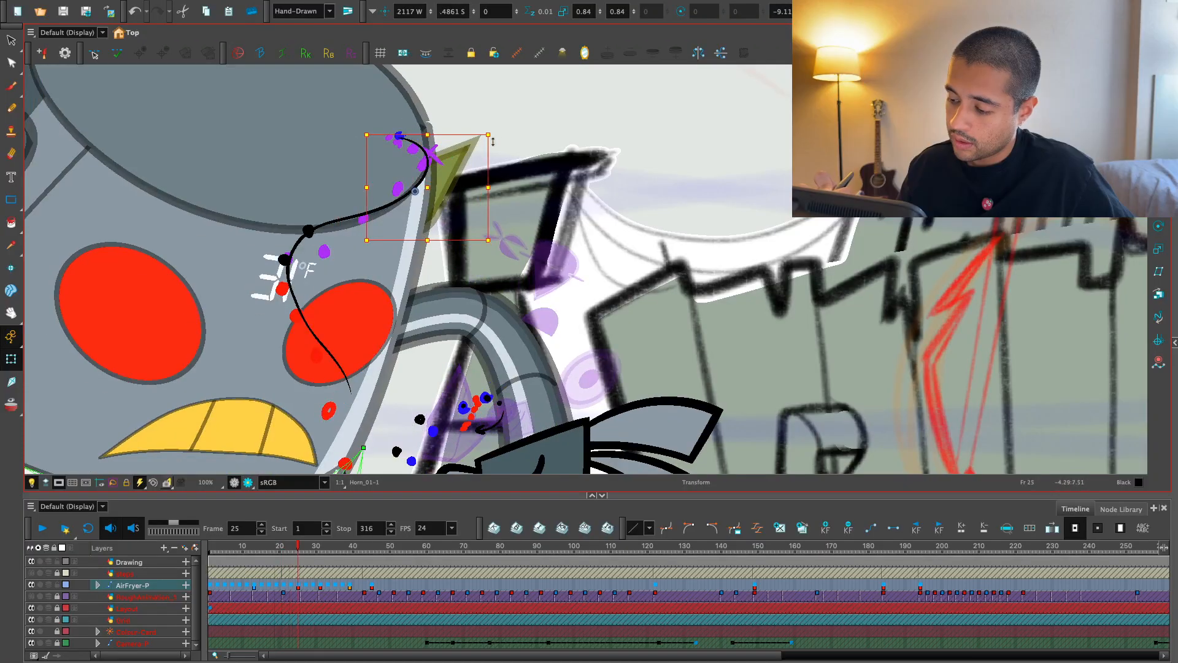
- Flip through the frames around 23 to 29 to check the right horn's path beside the head
key("period")
key("period")
key("period")
key("period")
key("period")
key("period")
key("comma")
key("comma")
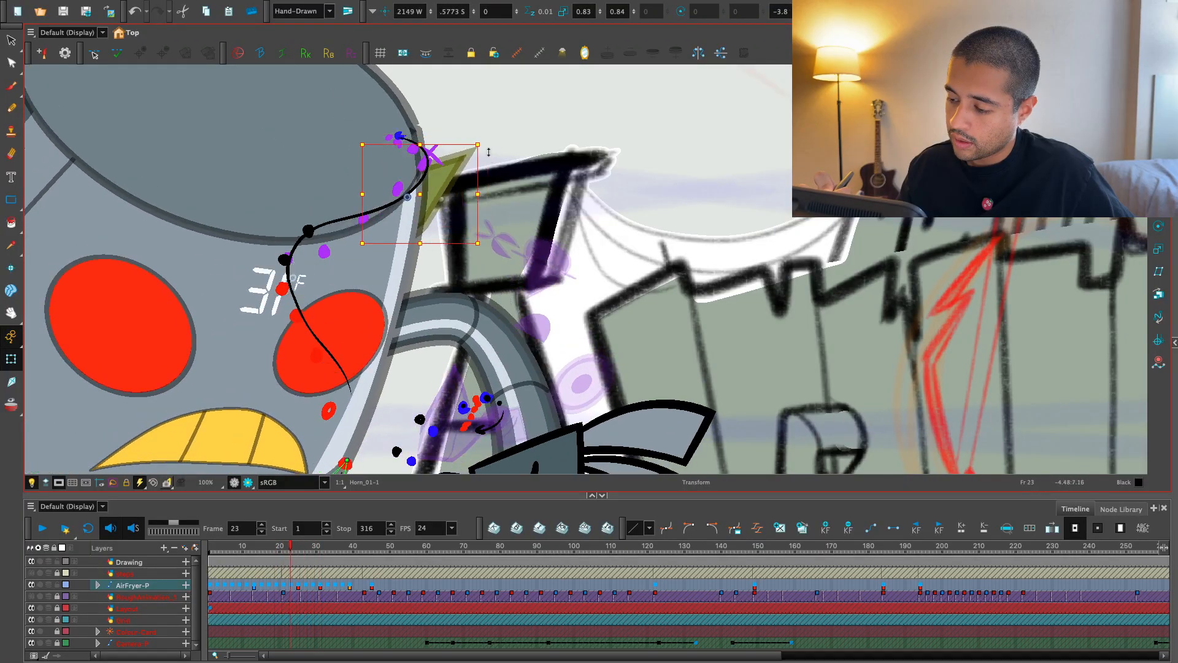
key("period")
key("period")
key("period")
key("period")
key("period")
key("period")
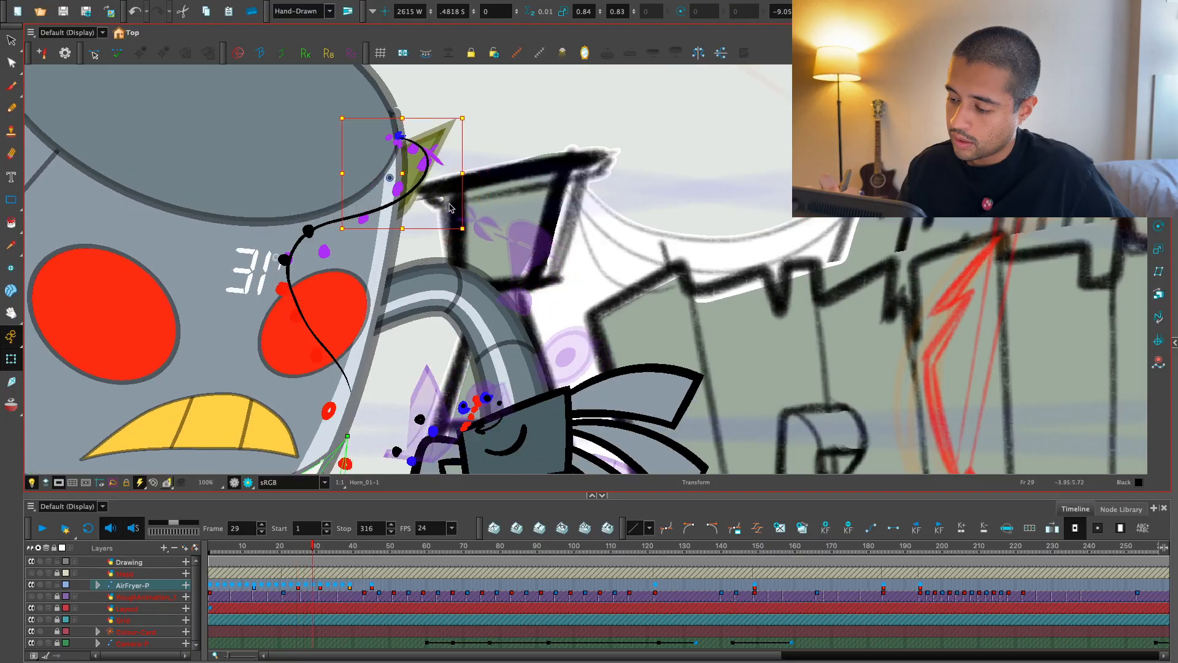
- View the whole robot and play the opening animation from frame 1 to review the right horn's motion
key("1")
key("1")
key("1")
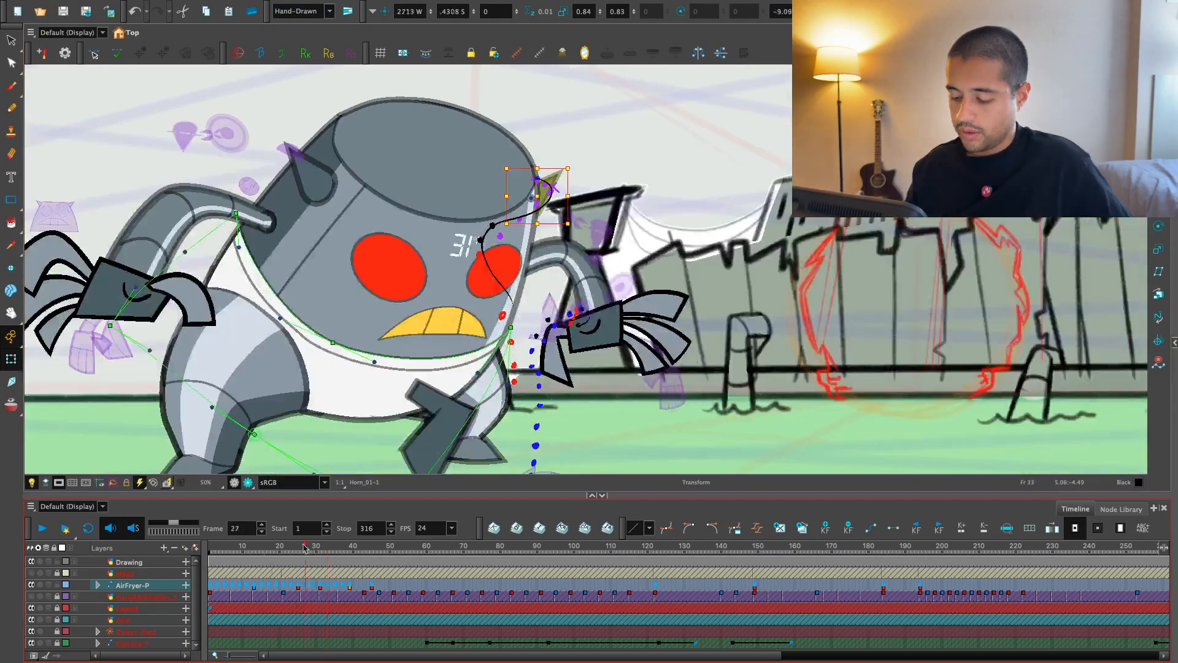
key("shift+comma")
key("shift+Return")
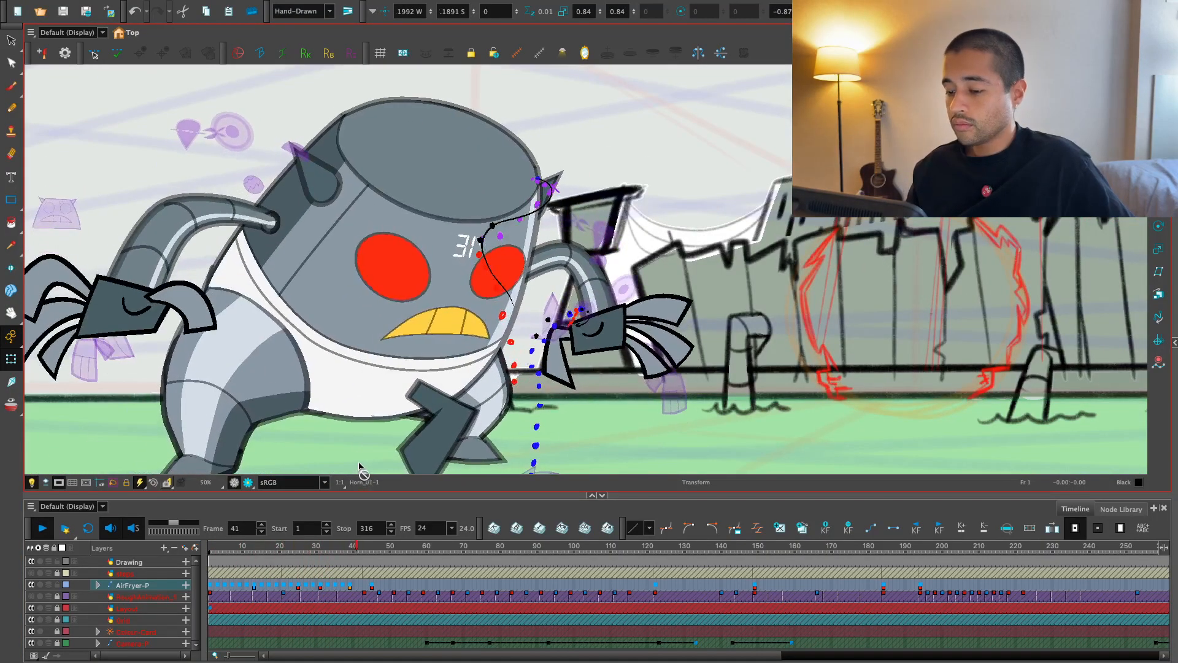
key("shift+Return")
key("shift+comma")
key("1")
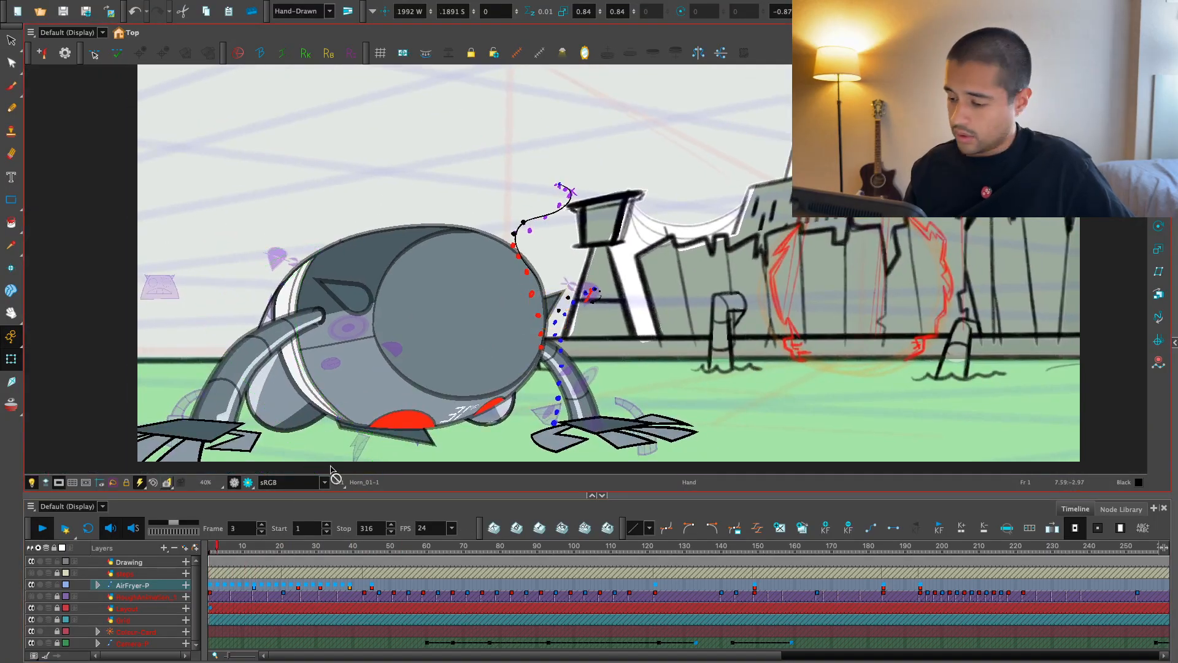
key("shift+Return")
key("shift+comma")
- Select the left horn and step through frames 1 to 13 to examine its poses
key("2")
key("2")
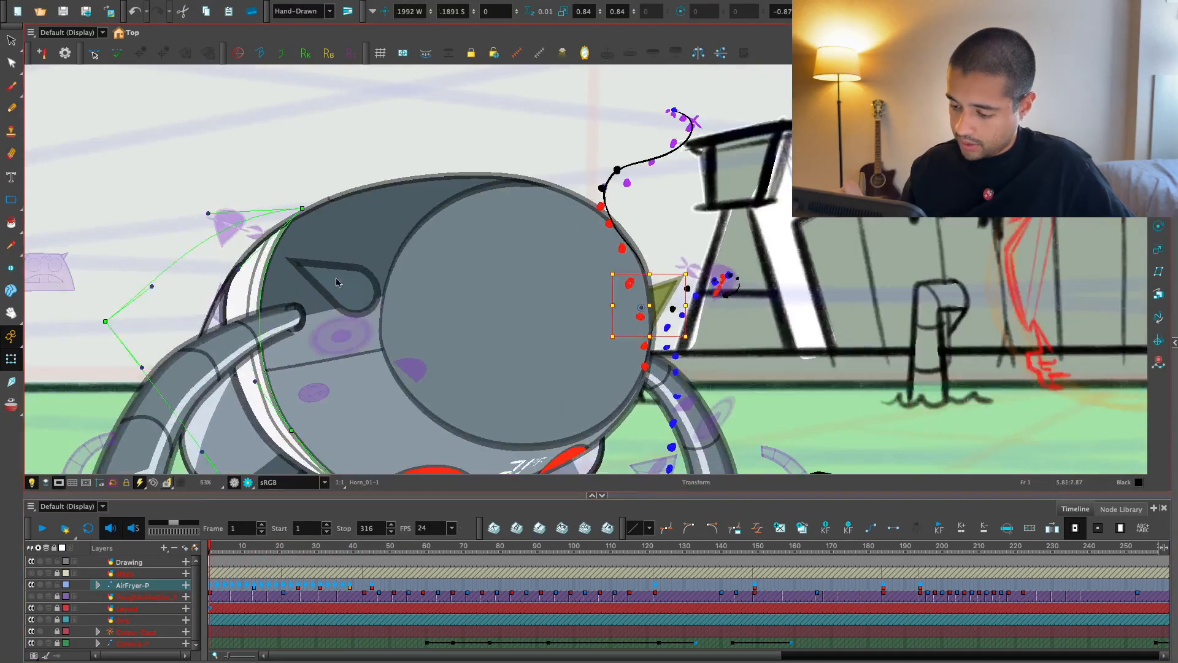
left_click(338, 281)
key("period")
key("period")
key("period")
key("period")
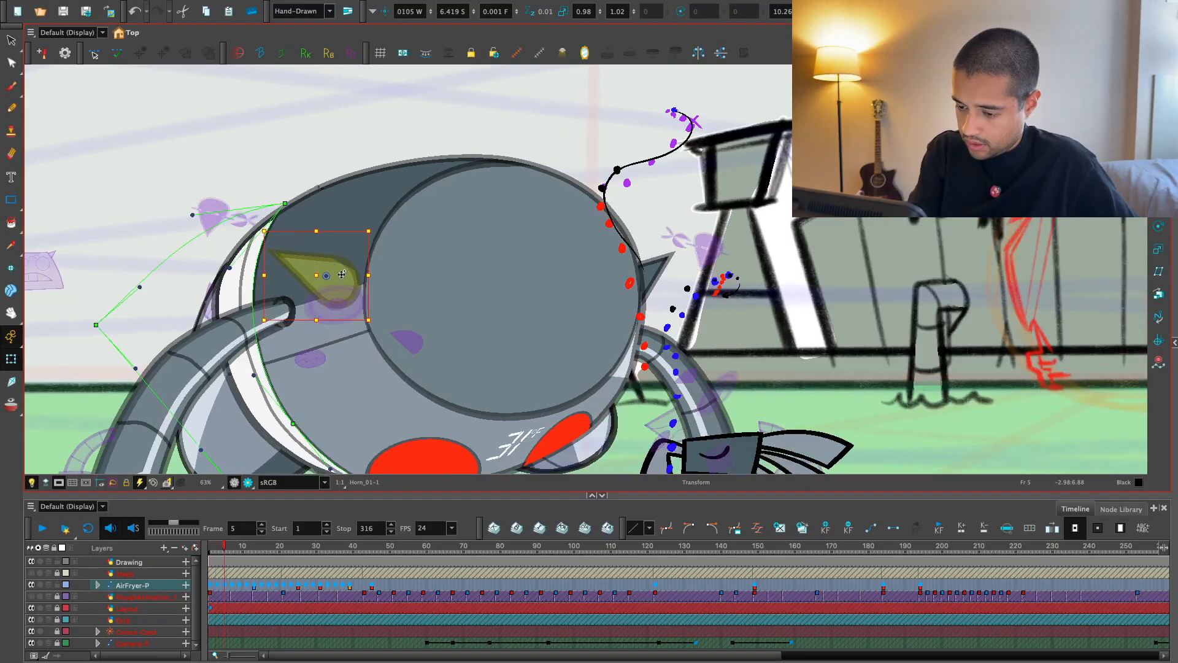
key("period")
key("period")
key("period")
key("period")
key("period")
key("period")
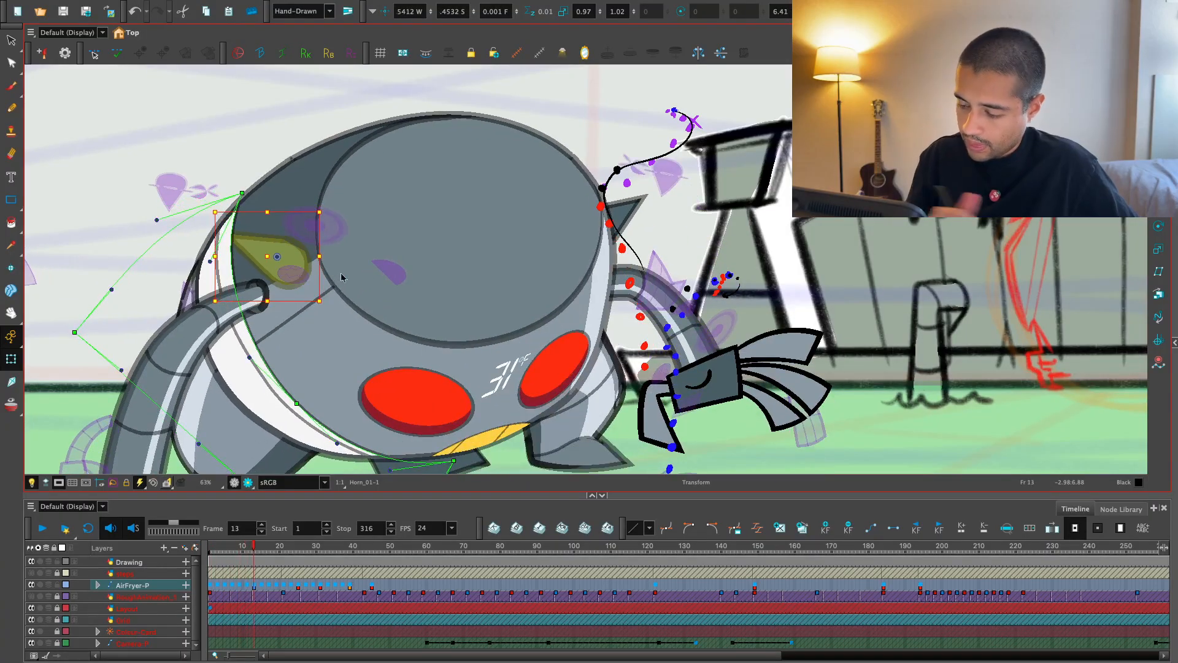
- Rotate the left horn into a more upright pose at frame 1
key("comma")
key("comma")
key("comma")
key("comma")
key("comma")
key("comma")
key("comma")
key("comma")
key("comma")
key("comma")
key("comma")
key("comma")
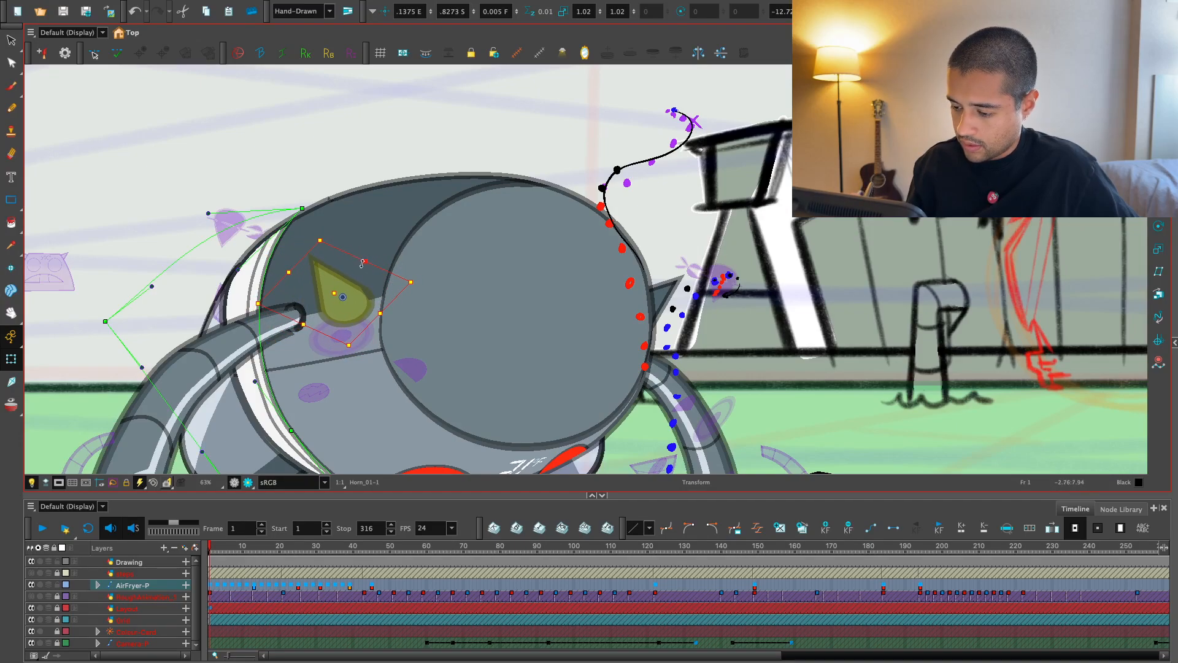
- Carry the left horn's upright pose into the following frames and narrow it at frame 11 to a scale of about 0.81 by 0.94
key("o")
key("2")
key("2")
left_click(226, 549)
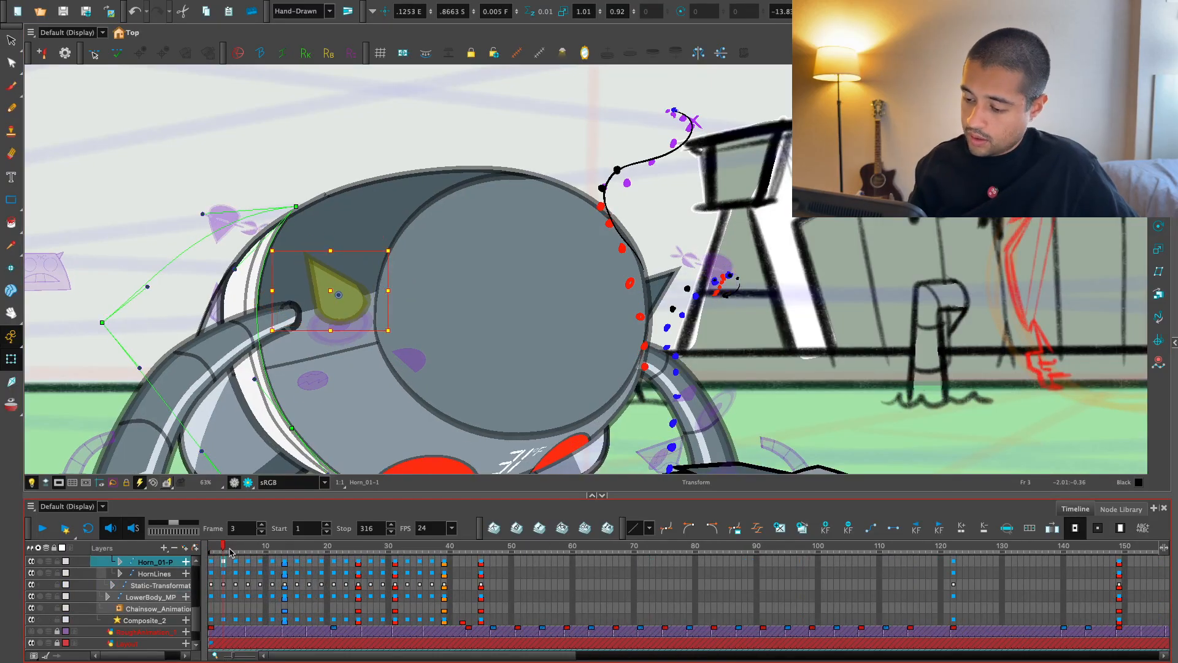
left_click(249, 546)
left_click_drag(252, 548, 274, 548)
left_click_drag(323, 280, 308, 278)
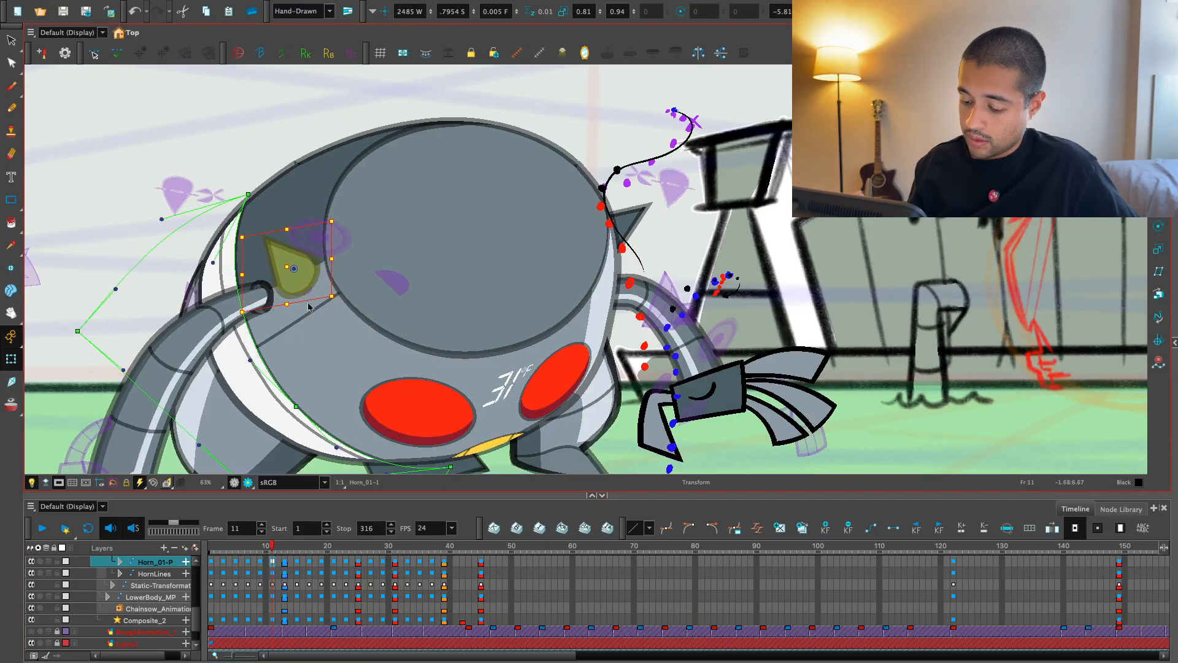
- Step back from frame 11 and forth around frames 5 and 7 to compare the left horn's poses
key("comma")
key("comma")
key("comma")
key("comma")
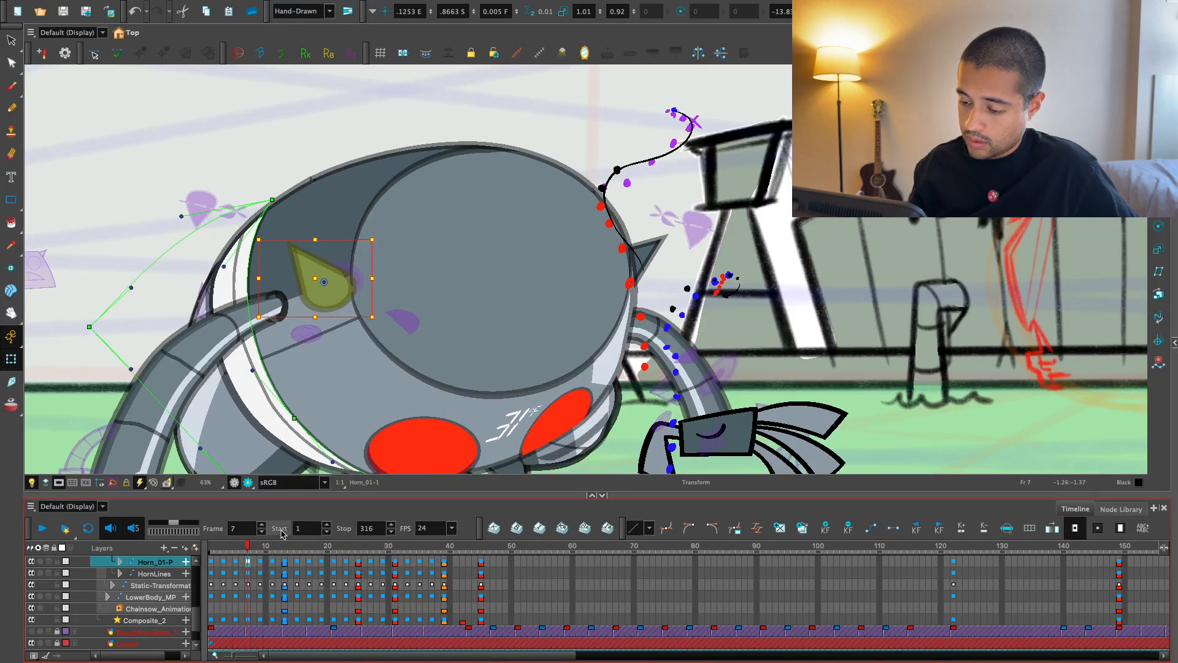
key("comma")
key("comma")
key("comma")
key("comma")
key("comma")
key("comma")
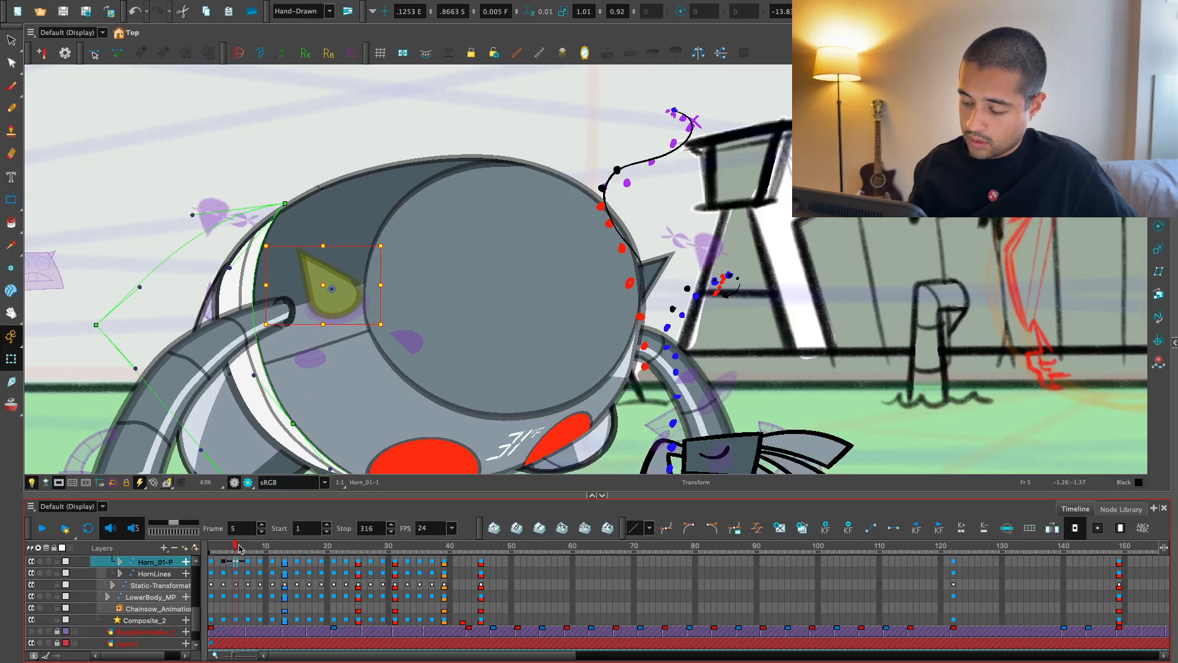
key("period")
key("period")
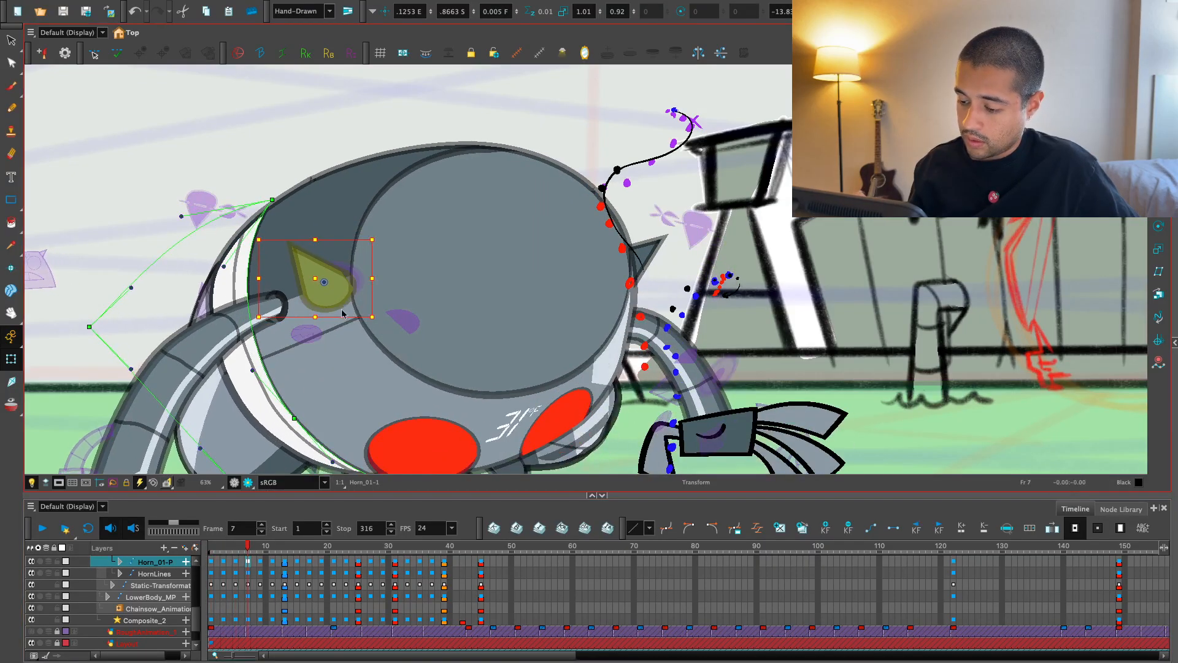
- Narrow the left horn at frame 7 to a scale of 0.91 by 0.94 and tilt it to about -15 degrees
key("period")
key("period")
key("period")
key("period")
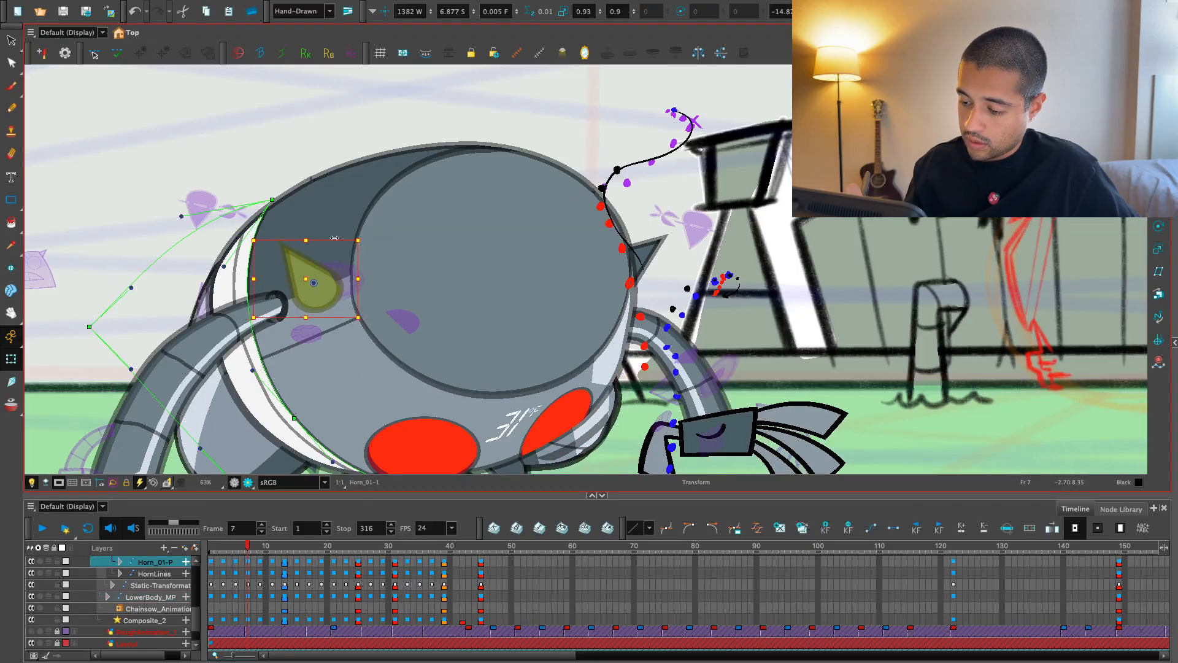
key("period")
key("period")
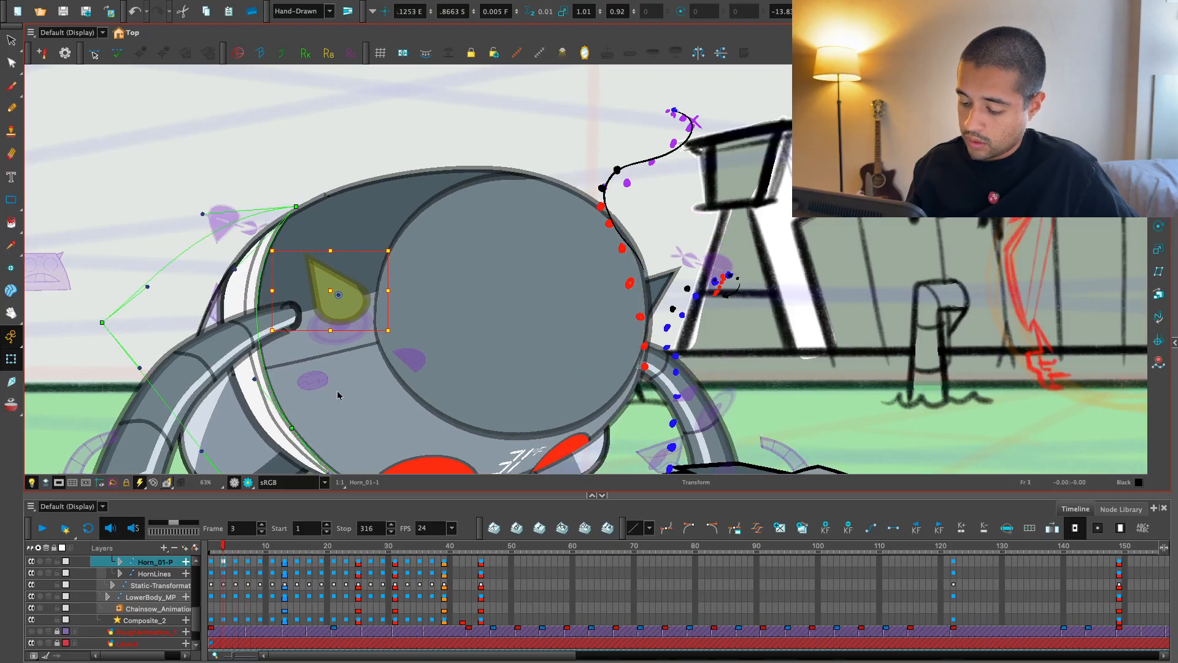
key("comma")
key("comma")
- Copy the left horn's frame 7 pose to frame 9 and shift it to follow the body
key("ctrl+c")
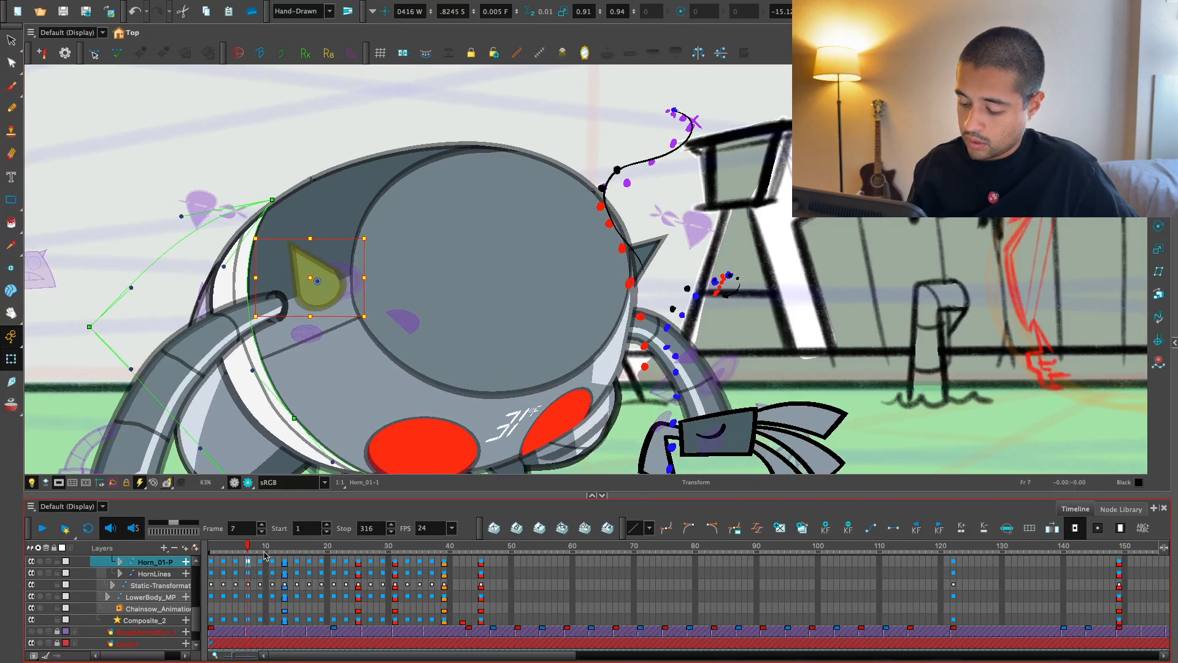
key("period")
key("period")
key("ctrl+v")
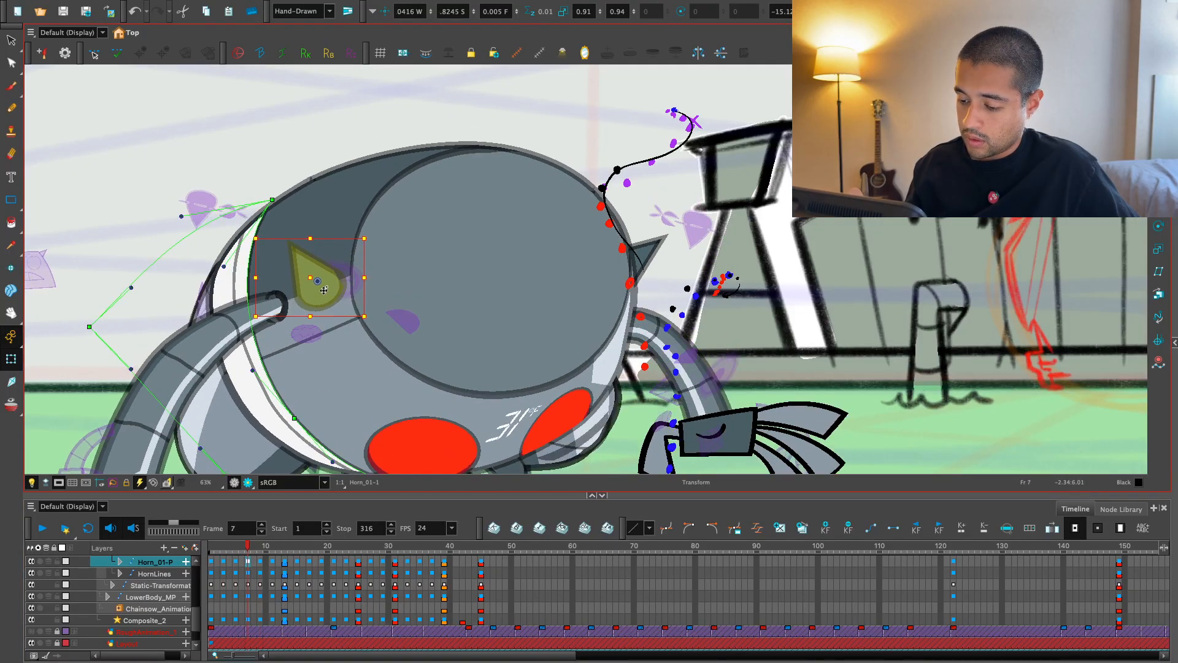
key("comma")
key("period")
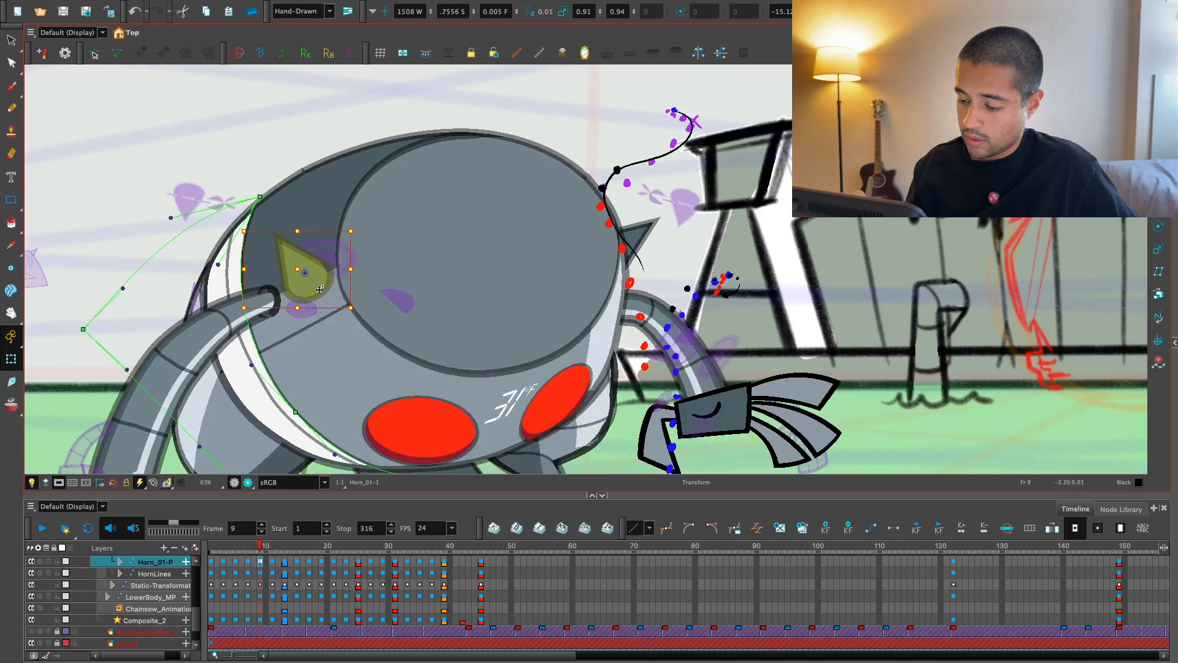
- Tilt the left horn at frame 11 to about -11.2 degrees and compare it with its adjacent poses
key("period")
key("period")
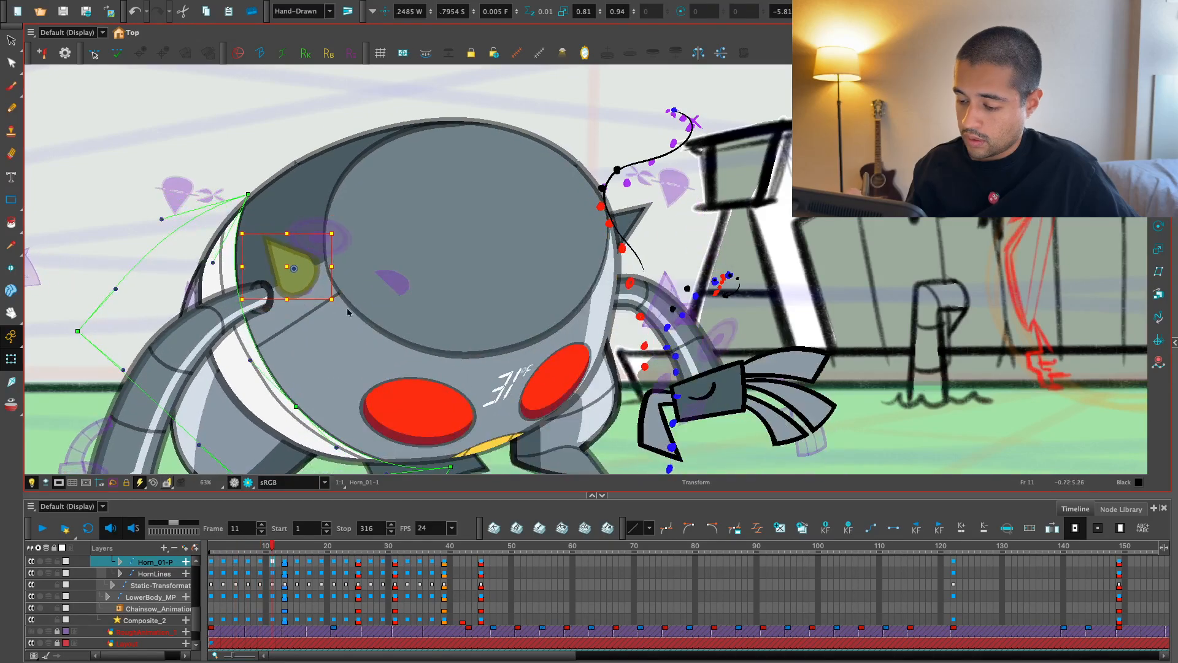
key("comma")
key("period")
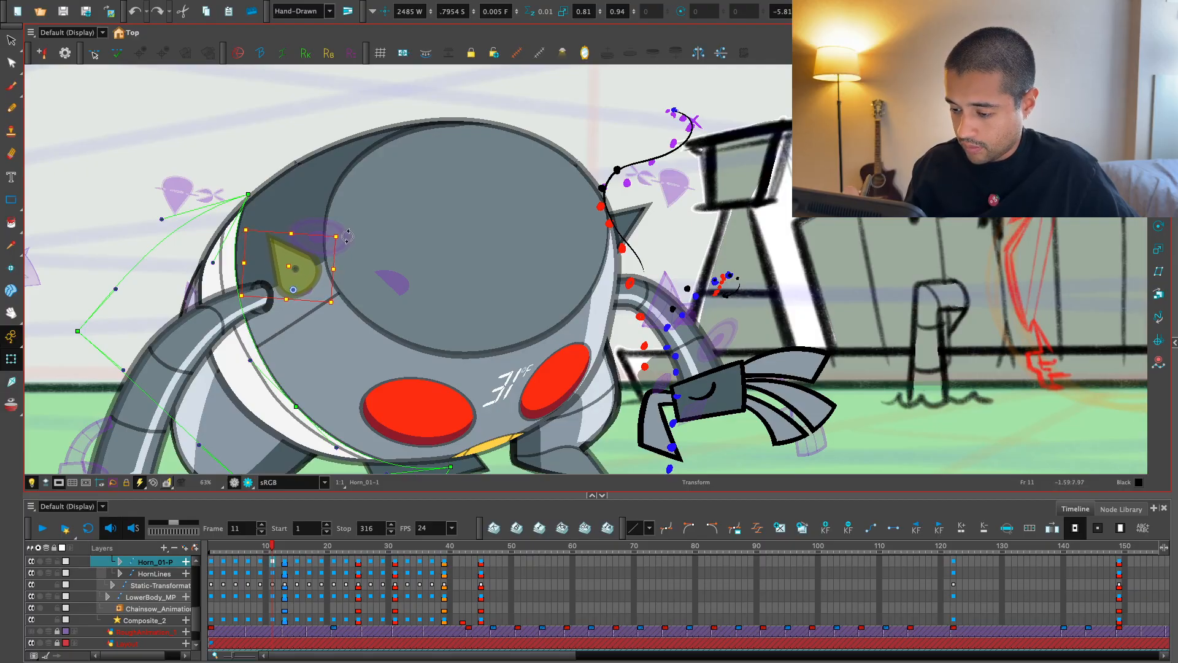
key("period")
key("period")
key("comma")
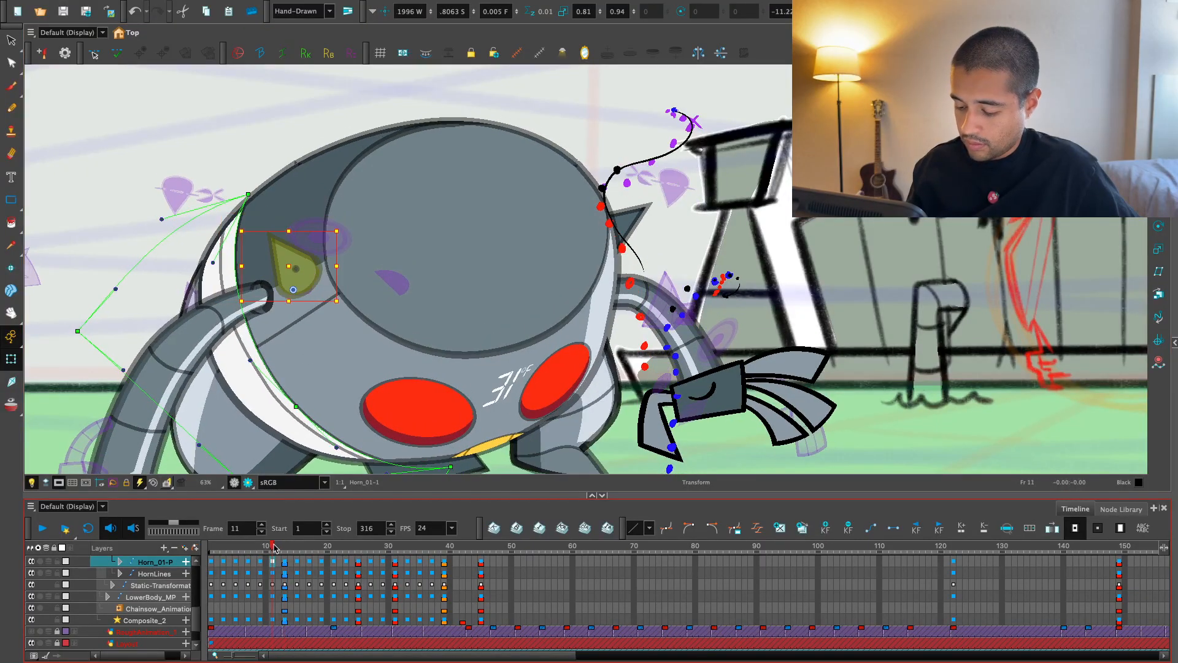
- Reuse the left horn's frame 11 pose at frame 15 and compare it with frame 17
key("period")
mouse_move(302, 544)
left_mouse_down()
mouse_move(293, 548)
mouse_move(324, 546)
left_mouse_up()
key("comma")
key("comma")
key("comma")
key("period")
key("period")
key("period")
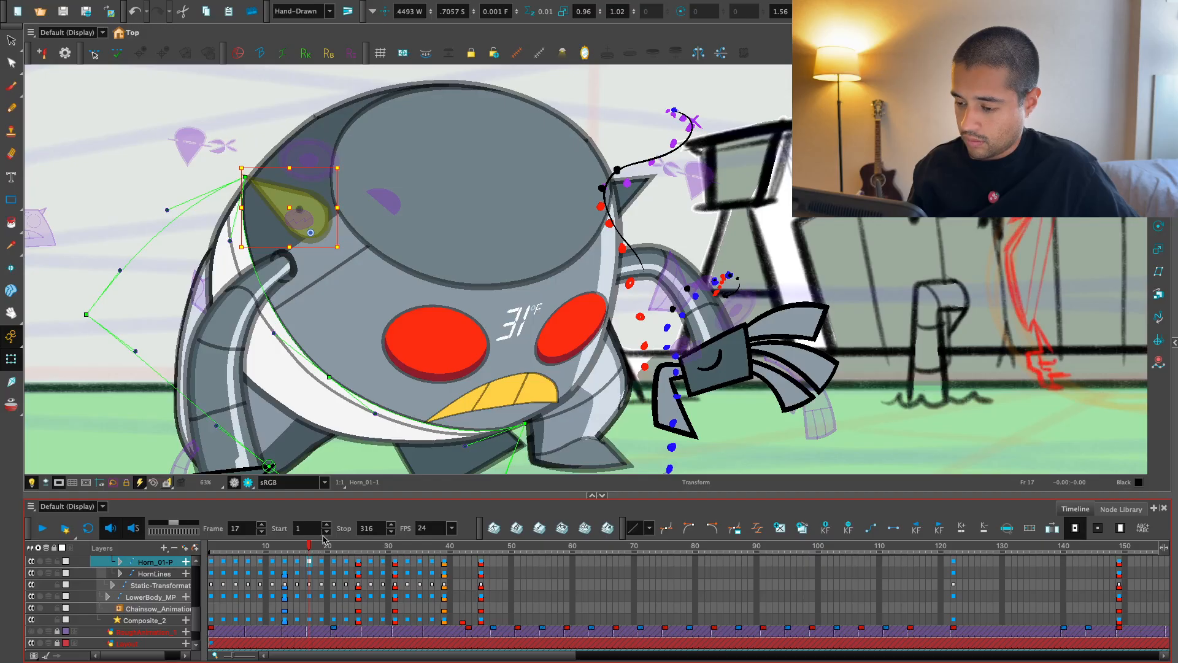
left_click(299, 548)
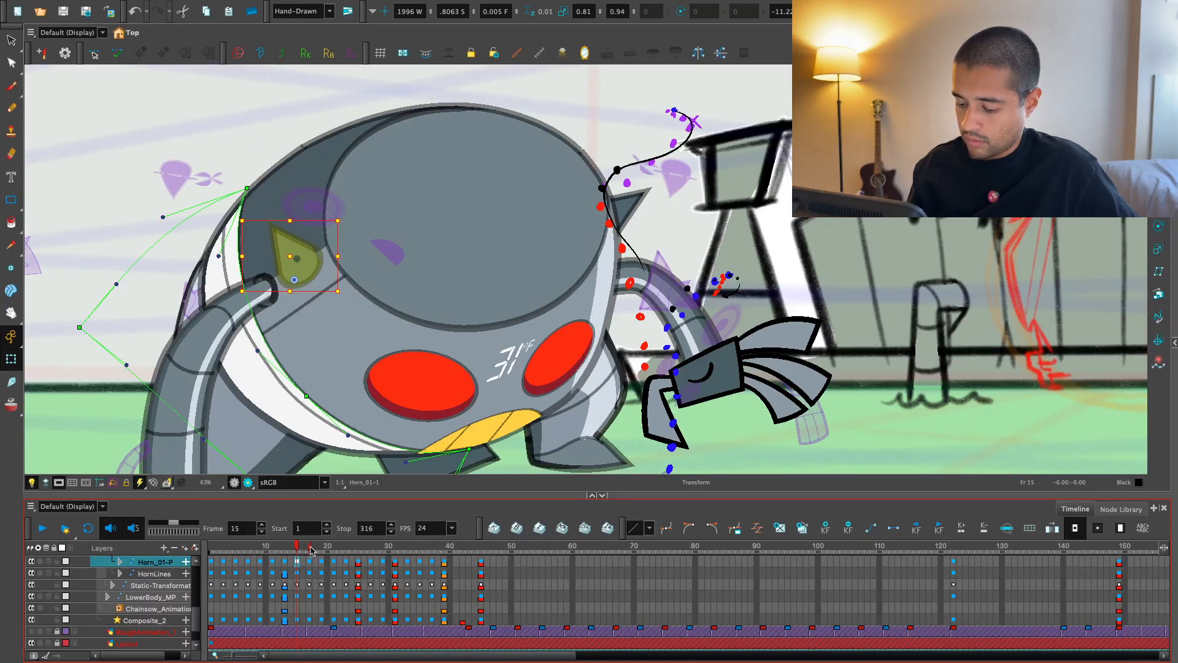
key("period")
key("comma")
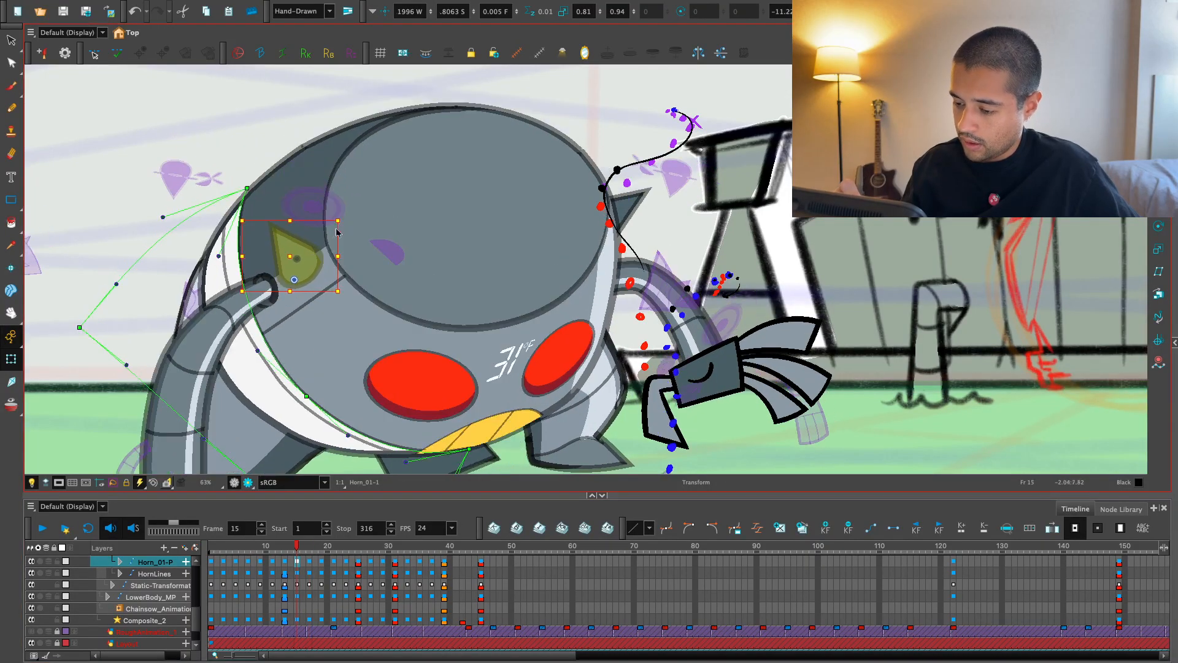
- Rotate the left horn at frame 19 into a more upright pose
key("period")
key("period")
key("period")
key("period")
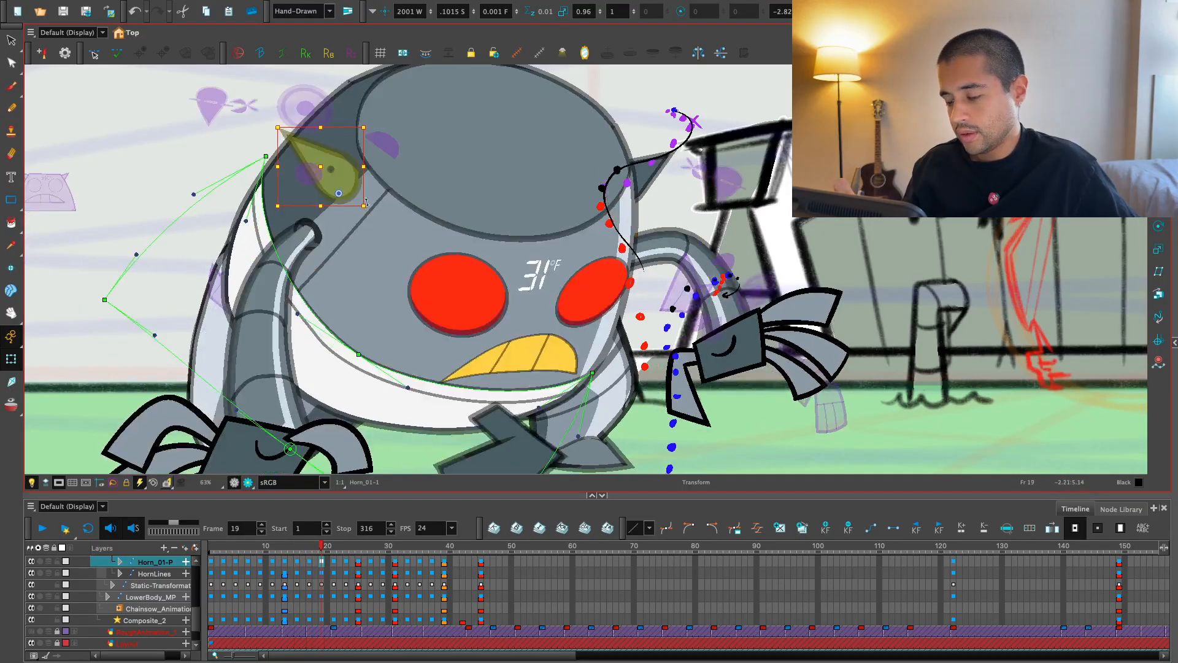
left_click_drag(366, 202, 347, 162)
key("comma")
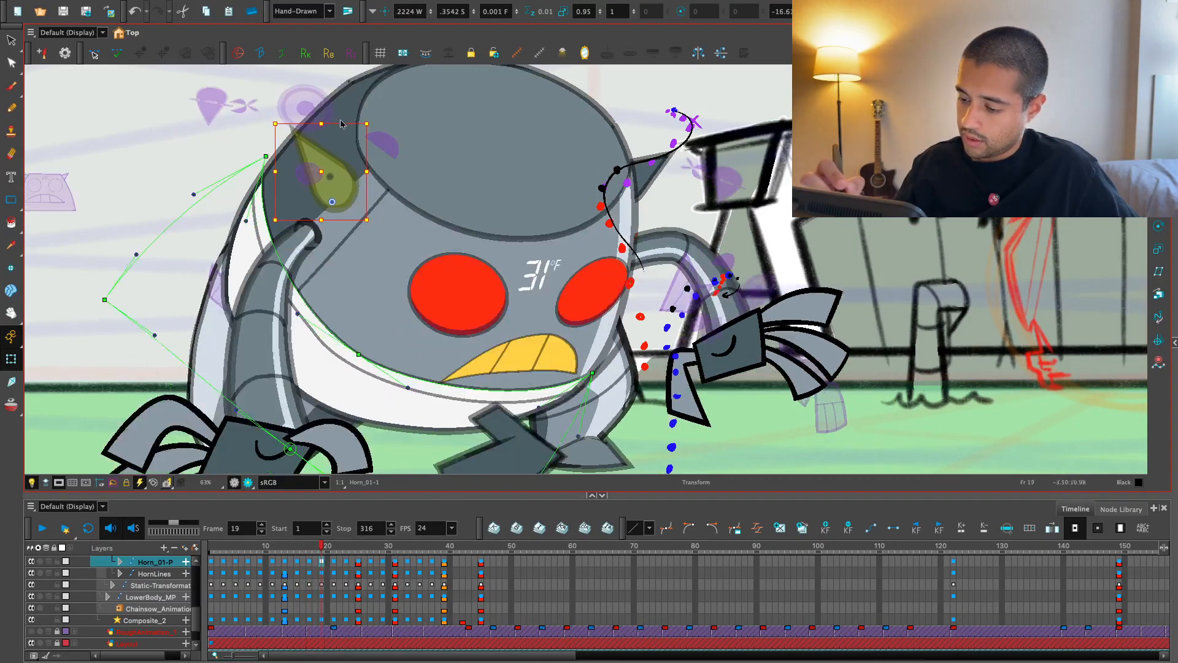
- Match frame 17 to the narrow horn pose and scale the left horn at frame 19 to 0.83 by 0.98
key("comma")
key("4")
key("5")
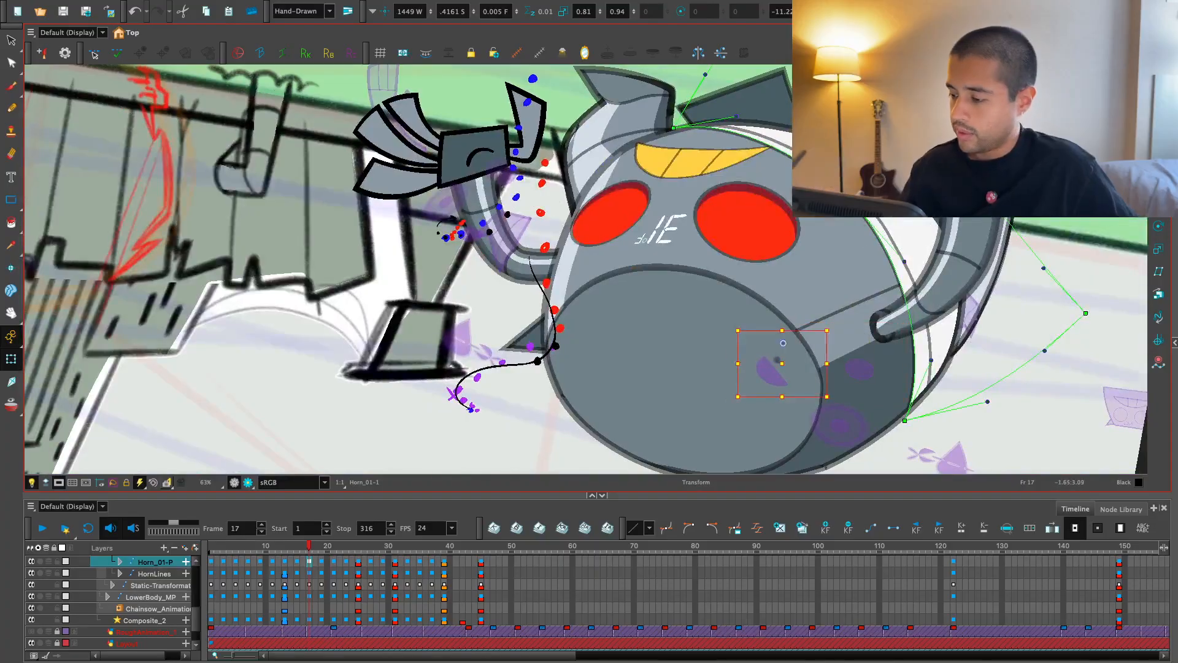
left_click_drag(853, 362, 581, 272)
key("period")
key("period")
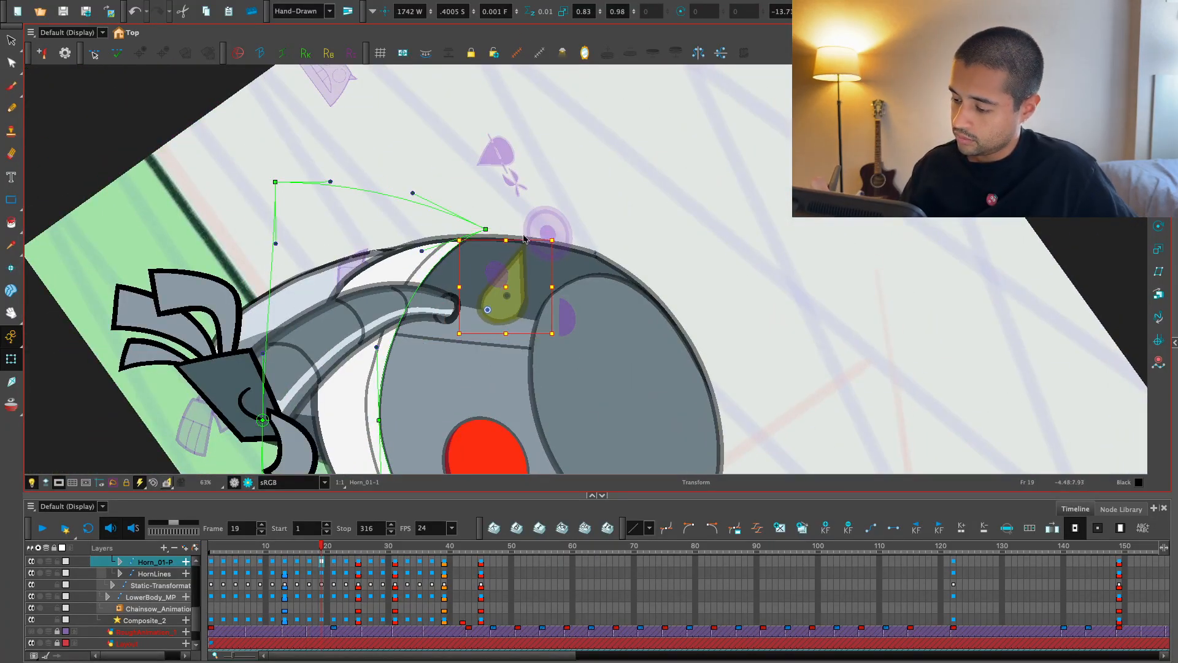
- Adjust the left horn at frame 23 to a scale of 0.94 by 0.99 and a tilt of about -9 degrees
key("period")
key("period")
key("period")
key("period")
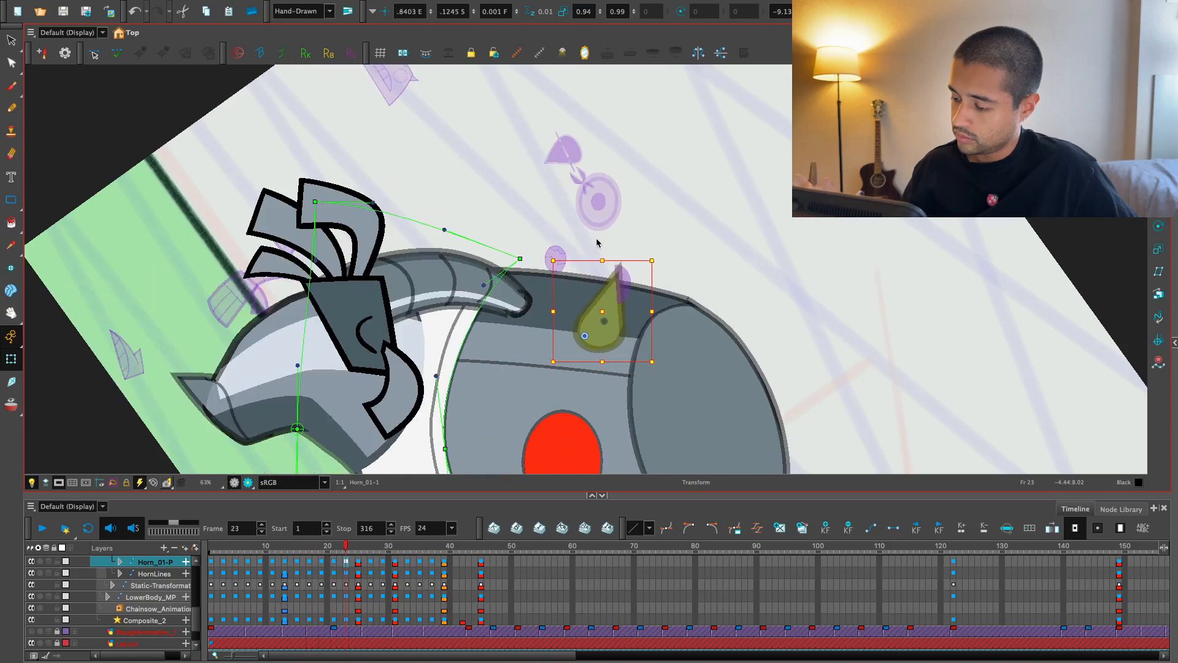
- Reset the rotated view and flip through frames 11 to 25 and beyond to check the left horn's motion
key("shift+x")
scroll(750, 391, "down", 3)
key("comma")
key("comma")
key("comma")
key("comma")
key("comma")
key("comma")
key("comma")
key("comma")
key("comma")
key("comma")
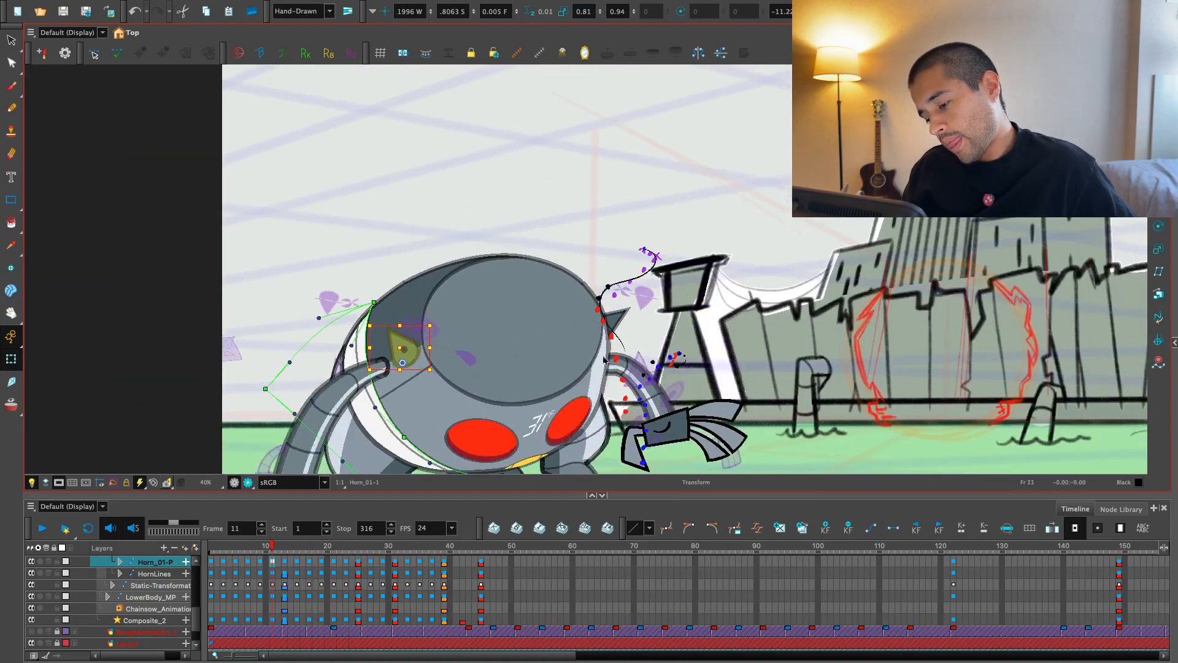
key("period")
key("period")
key("period")
key("period")
key("period")
key("period")
key("period")
key("period")
key("period")
key("period")
key("period")
key("period")
key("period")
key("period")
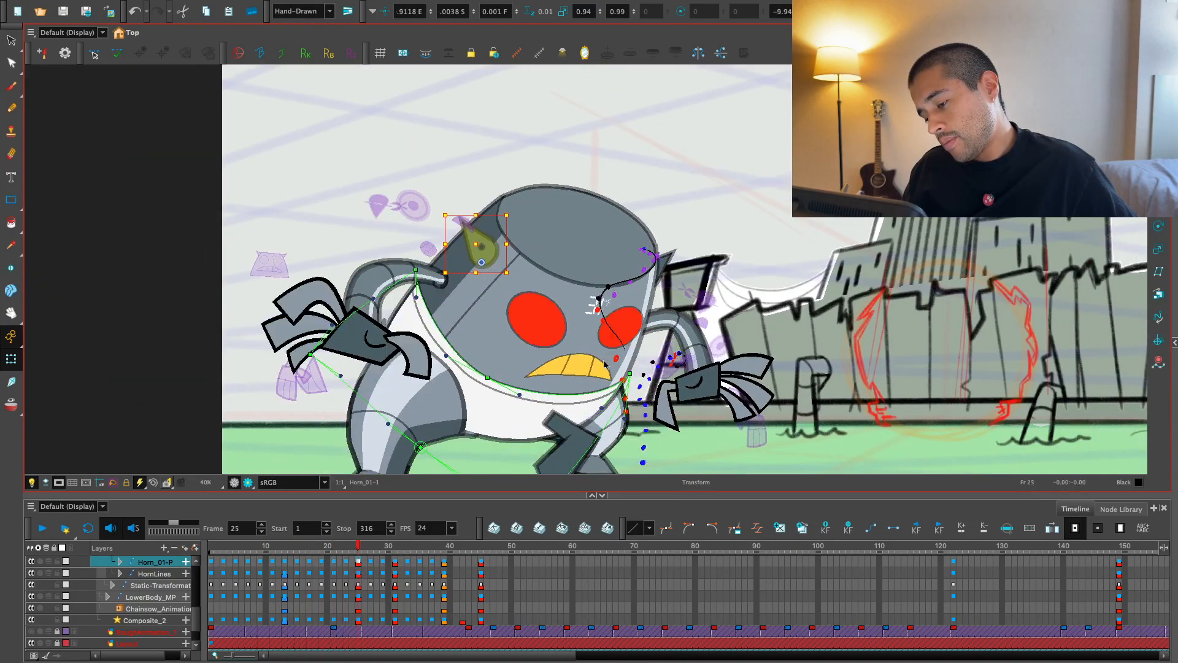
key("period")
key("period")
key("period")
key("period")
- Play the opening frames from frame 1 to review the left horn's reworked motion
scroll(605, 364, "down", 3)
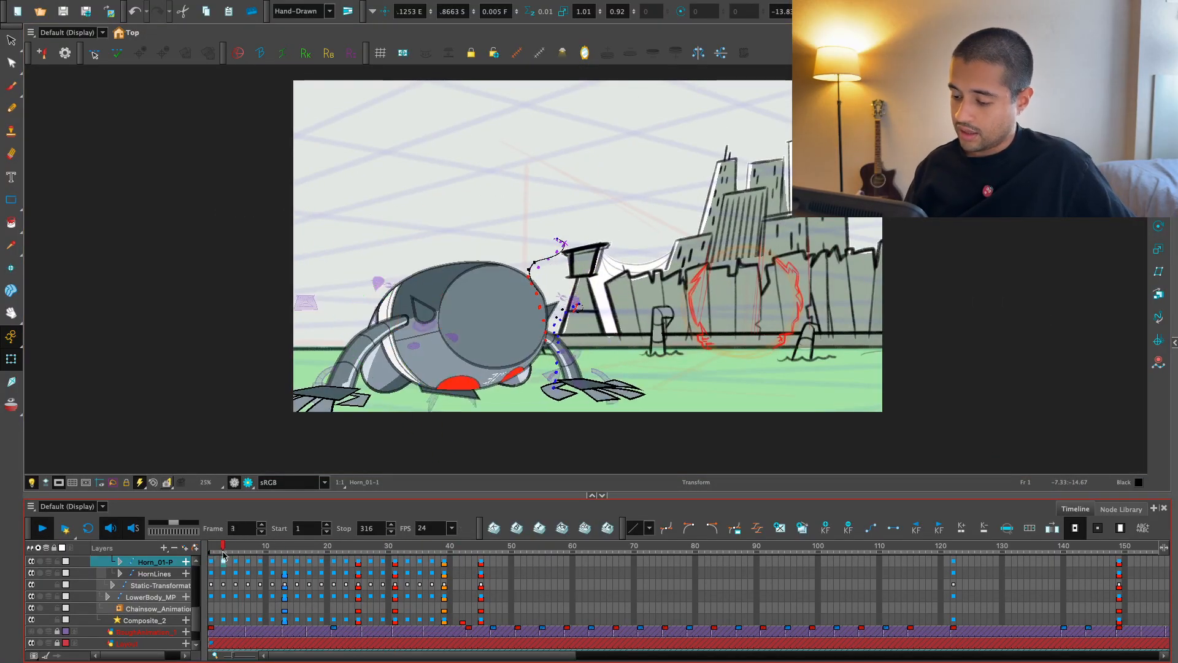
scroll(504, 283, "up", 3)
scroll(230, 572, "up", 2)
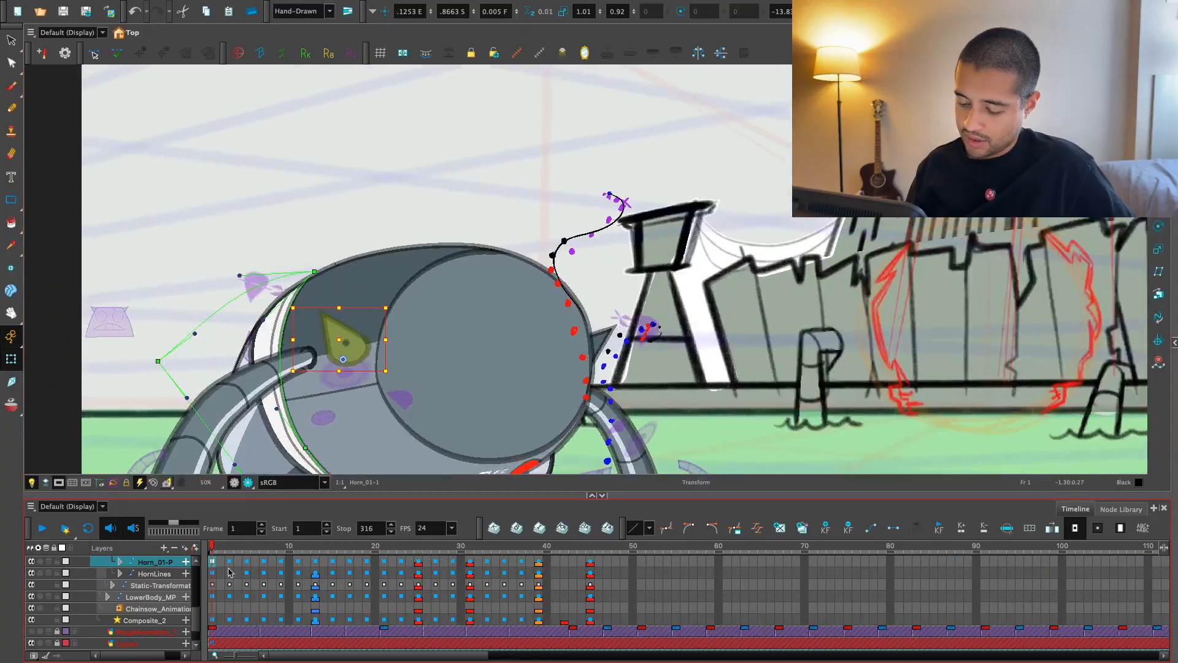
key("Return")
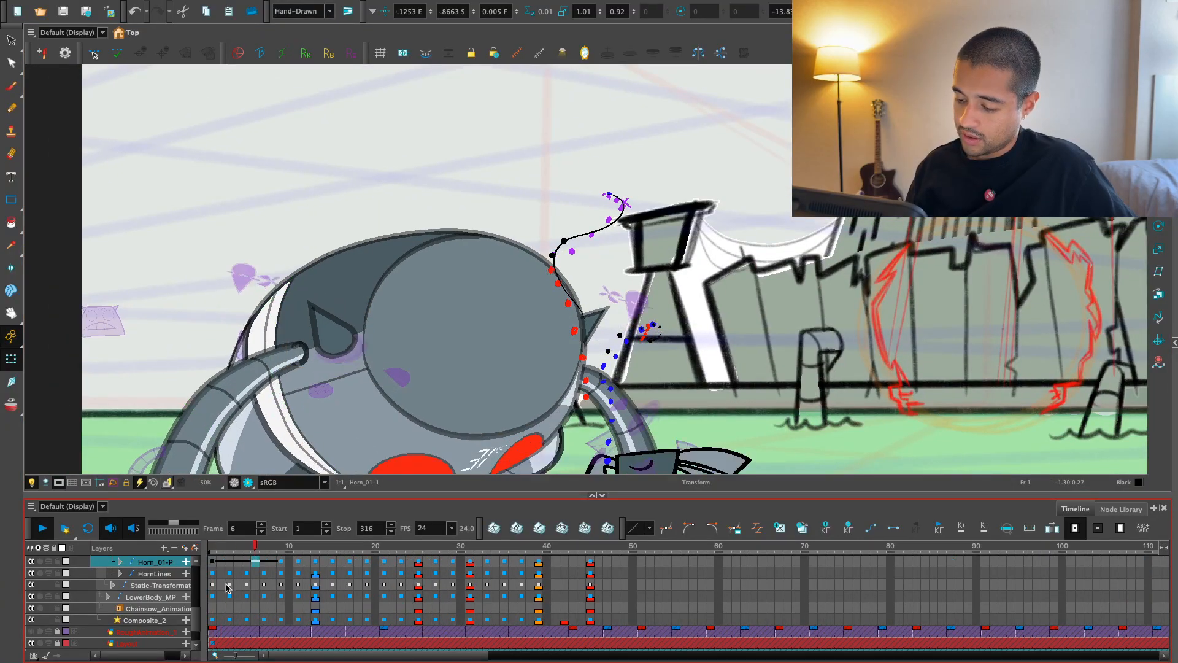
- Play the opening frames, open the ease settings for the left horn's first keyframe, and replay the horn motion
key("Return")
left_click_drag(233, 548, 280, 547)
key("Return")
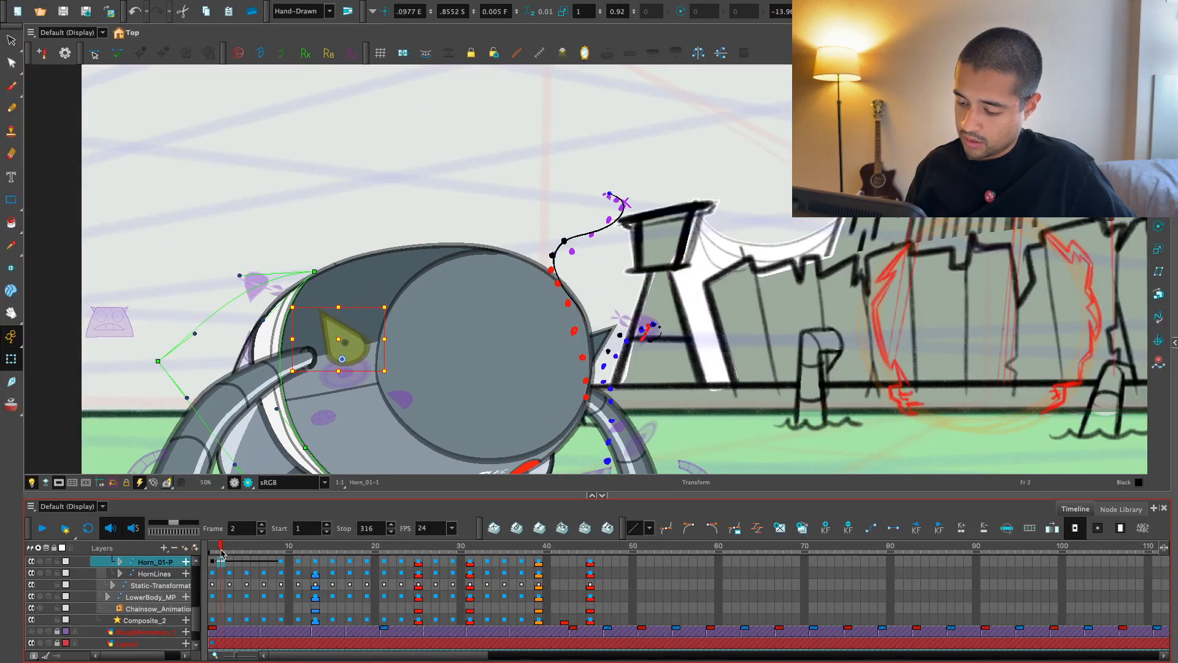
key("Return")
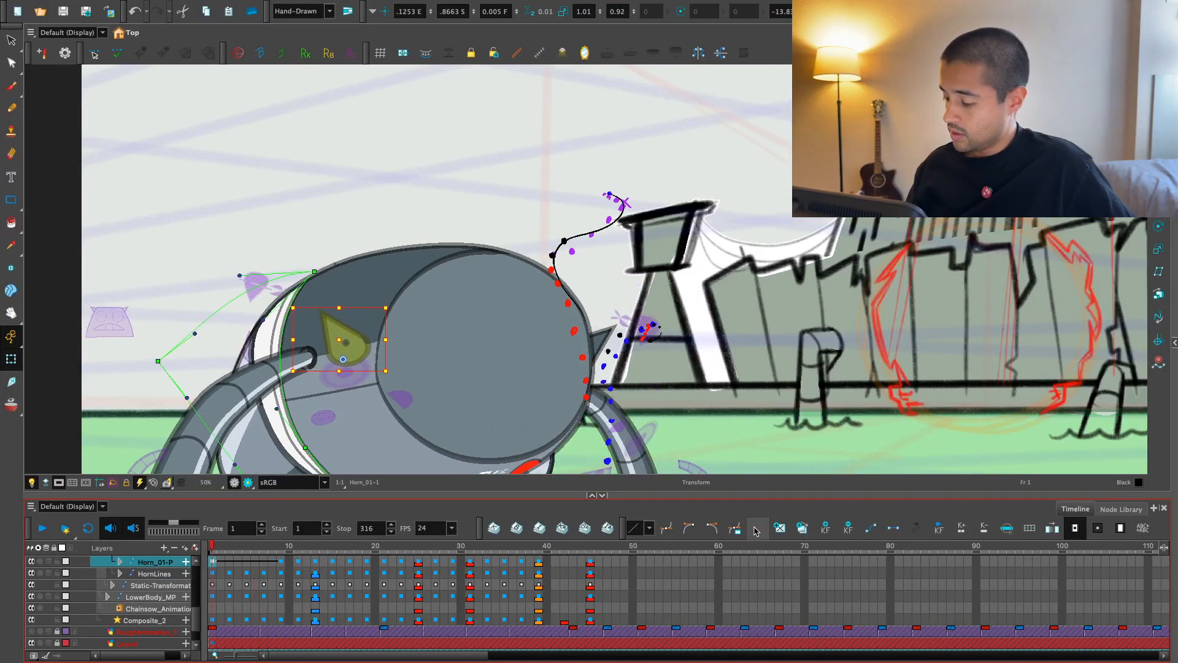
left_click(756, 528)
left_click(704, 423)
key("Return")
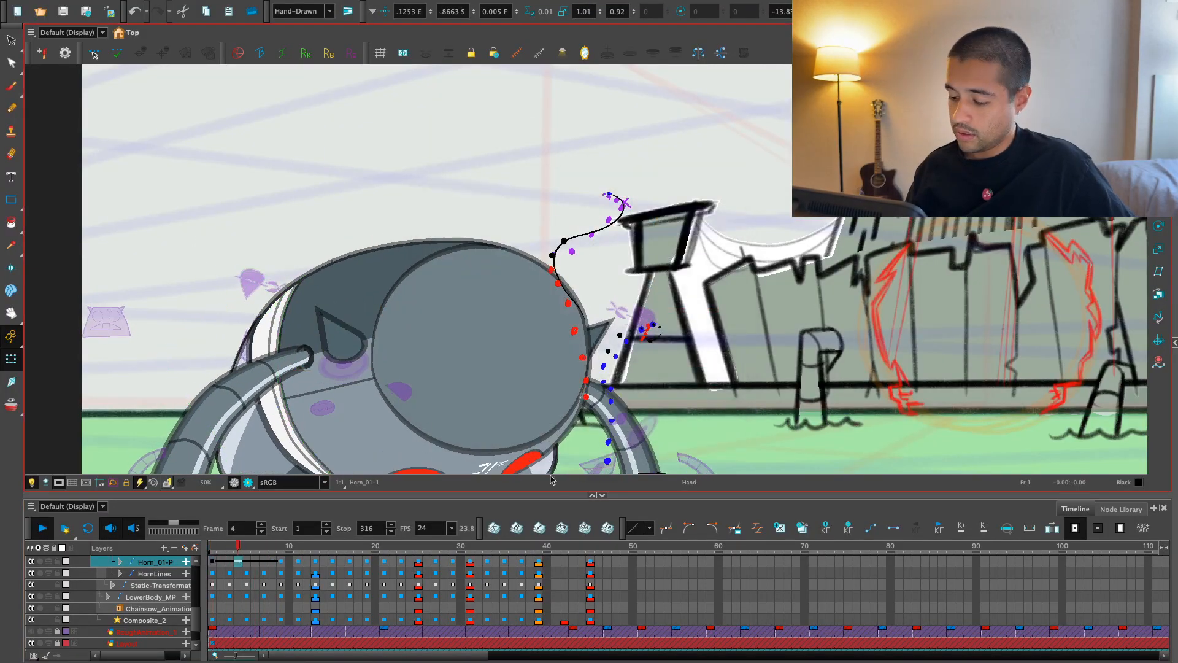
- Insert left horn keyframes at frames 7, 5 and 3 and turn the tweened span from frame 1 into stop-motion keys
left_click(264, 560)
key("F6")
left_click(247, 560)
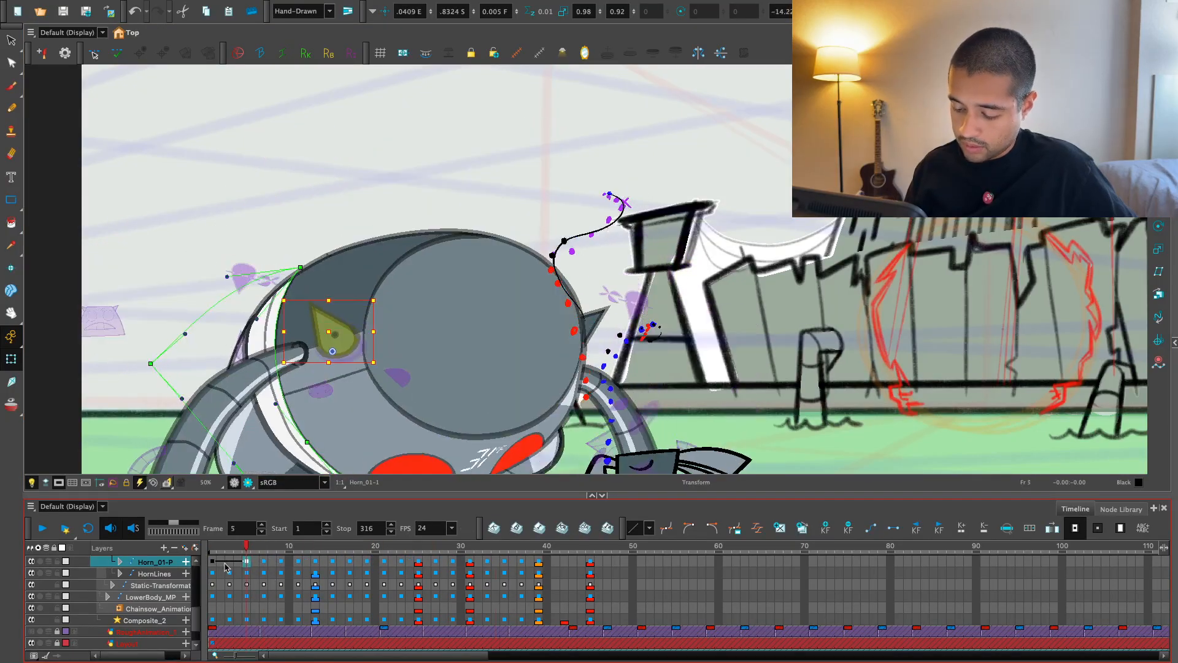
key("F6")
left_click(213, 561)
left_click(230, 561)
key("F6")
left_click_drag(230, 561, 213, 560)
- Play the robot's opening animation from frame 1 to review the finished horn motion across the whole shot
key("Return")
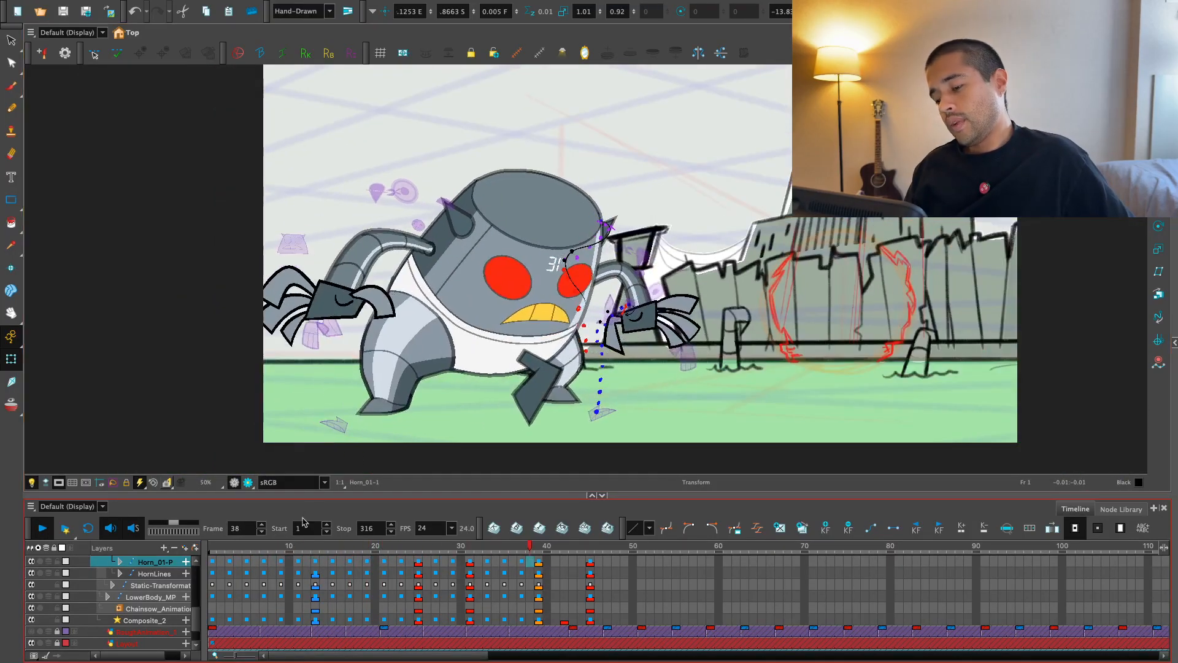
left_click_drag(236, 548, 211, 548)
key("2")
left_click_drag(491, 439, 433, 408)
key("Return")
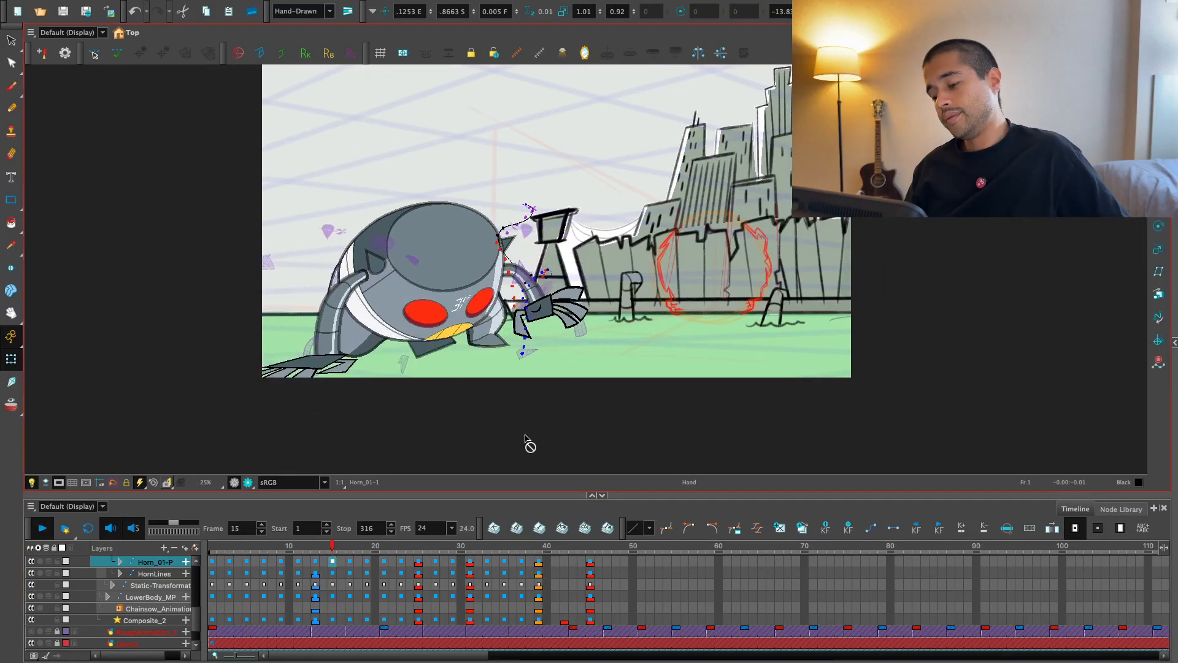
key("minus")
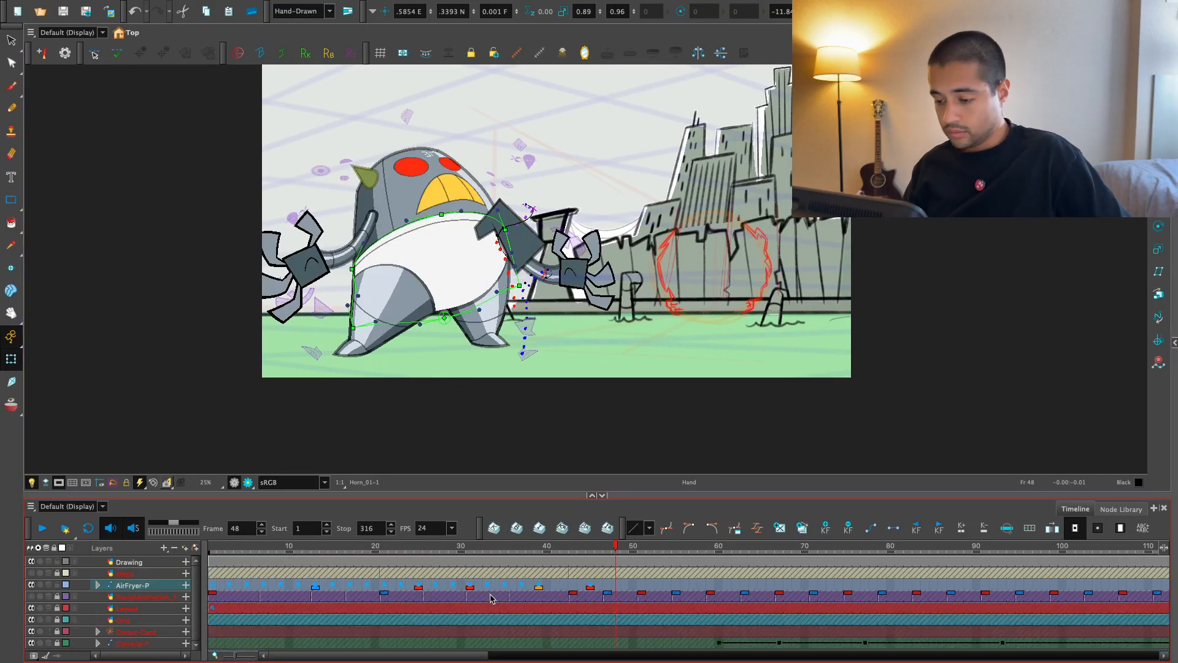
key("shift+comma")
key("shift+Return")
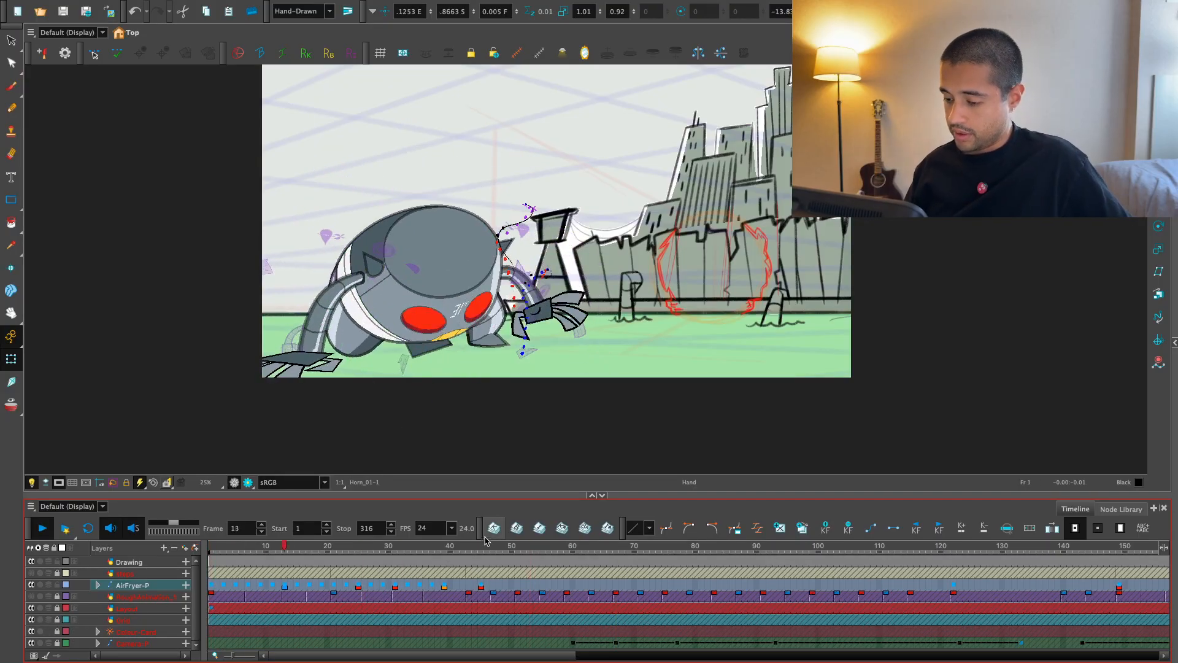
- Hold the crouched pose on AirFryer-P with an orange-marked keyframe at frame 42 and shift the red-marked open-arm pose to frame 47
left_click(481, 589)
key("2")
left_click(417, 582)
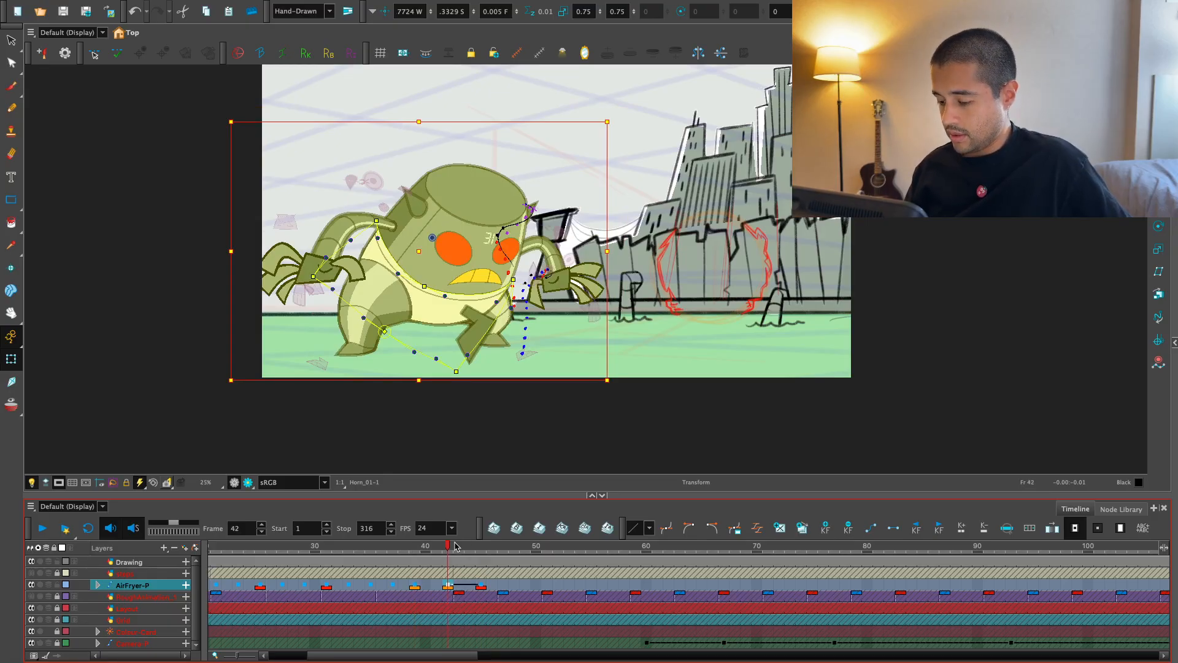
left_click_drag(455, 546, 507, 586)
left_click(448, 585)
key("2")
key("2")
key("g")
left_click(436, 551)
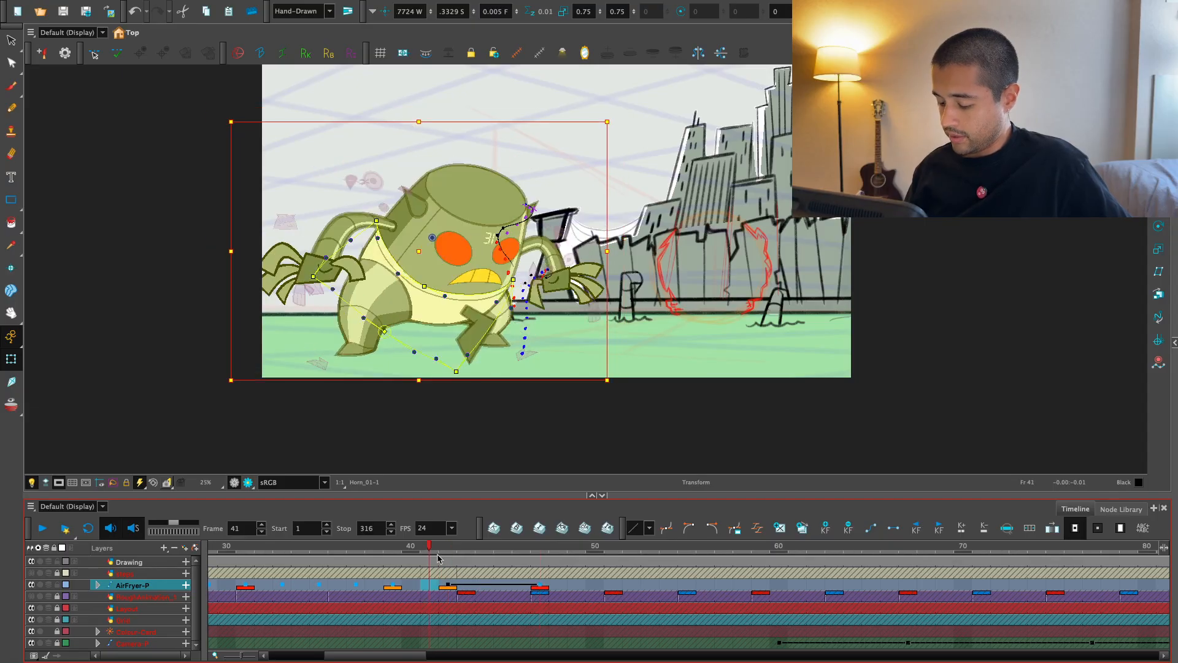
- Apply a right time ratio of 33 to AirFryer-P's ease at frame 42 and insert a keyframe at frame 44
left_click(756, 527)
left_click(666, 376)
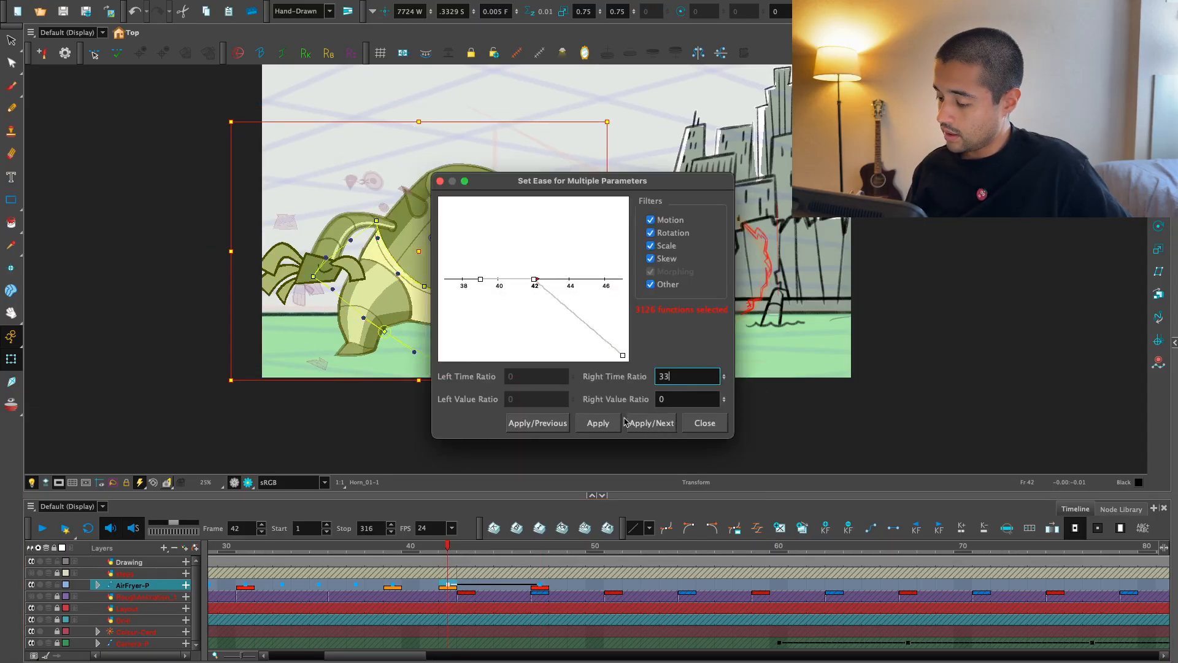
left_click(589, 429)
mouse_move(471, 547)
left_mouse_down()
mouse_move(452, 548)
mouse_move(472, 549)
left_mouse_up()
left_click(483, 588)
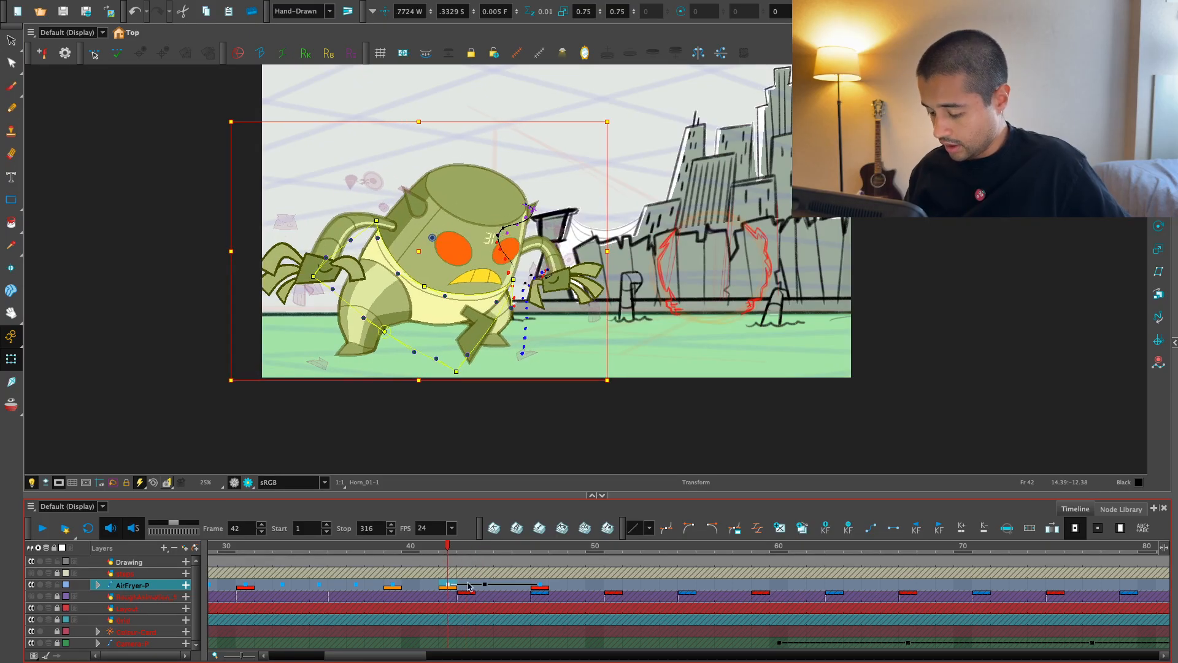
- Shift the red-marked open-arm pose to frame 49 and open its ease settings
left_click(494, 586)
left_click(540, 545)
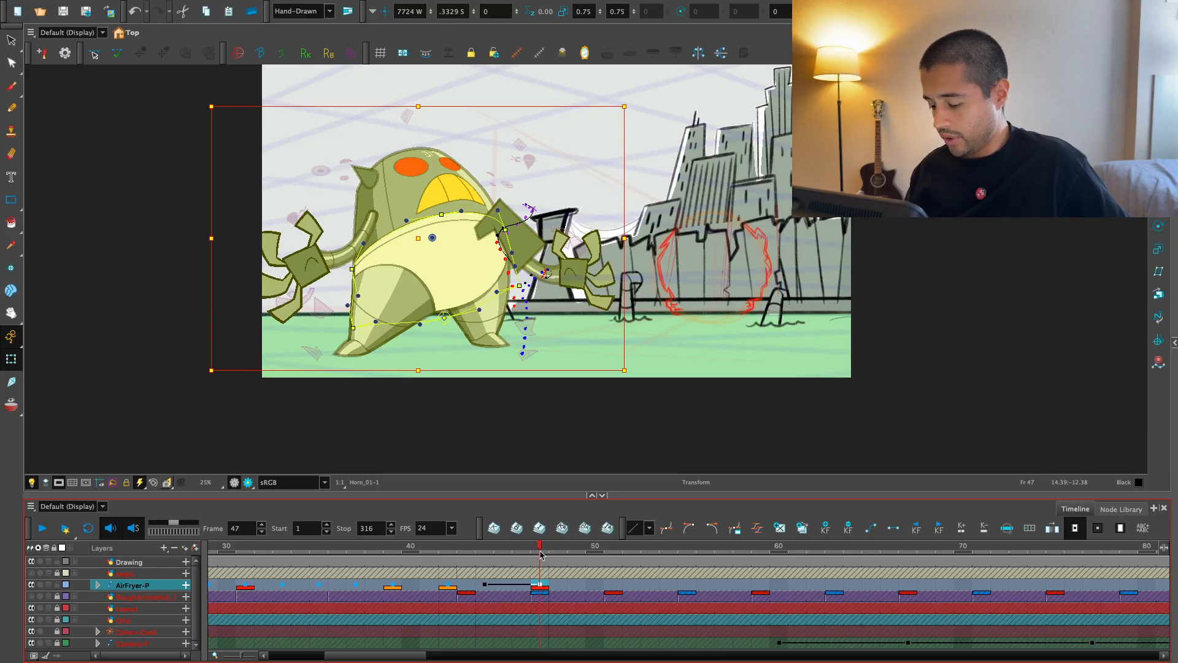
left_click(524, 585)
left_click(541, 586)
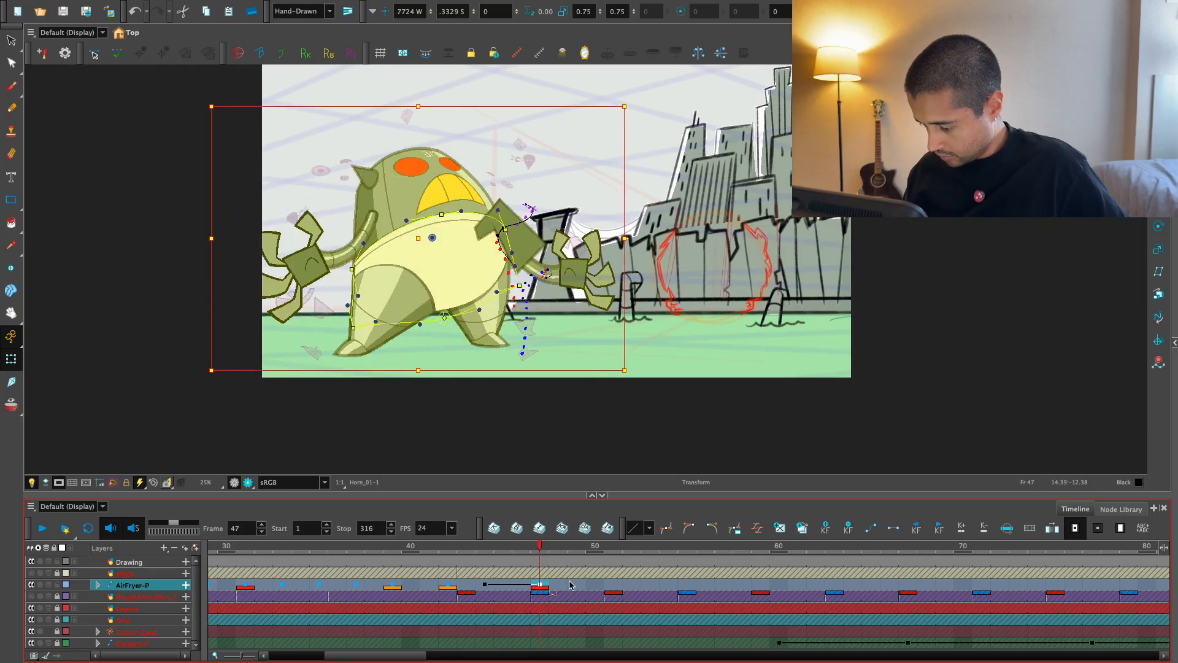
left_click(734, 527)
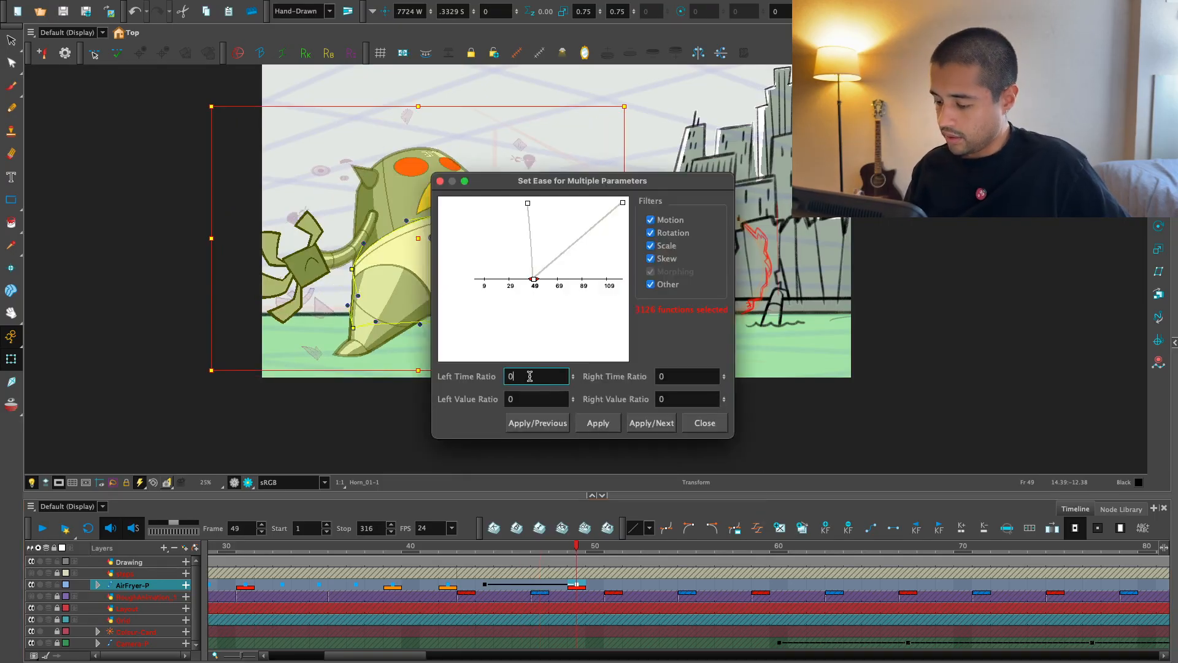
left_click(705, 423)
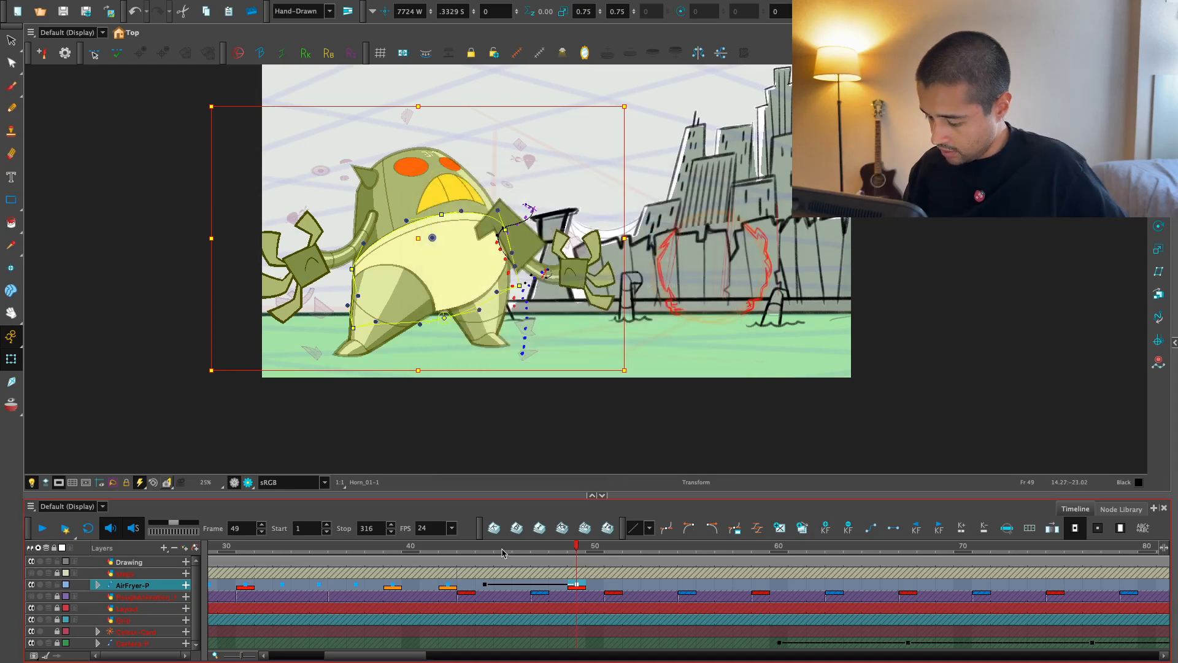
- Insert an AirFryer-P keyframe at frame 46, comparing the in-between poses with the open-arm pose
left_click(559, 588)
left_click(575, 587)
left_click(540, 588)
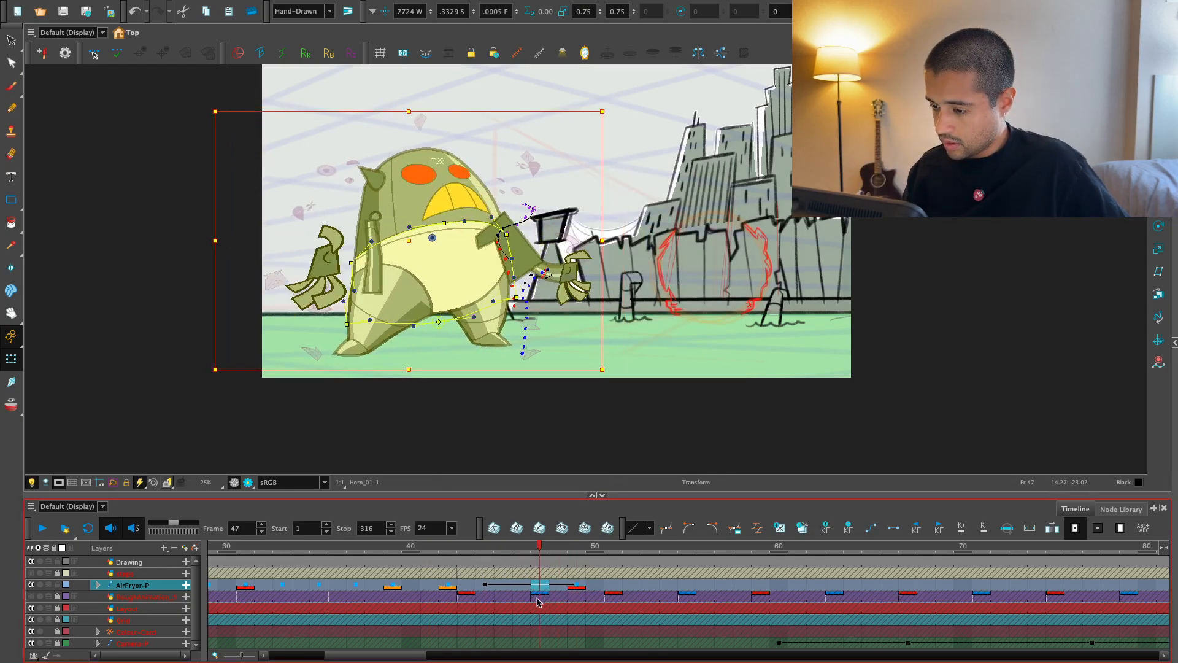
left_click(576, 588)
left_click(541, 588)
left_click(573, 588)
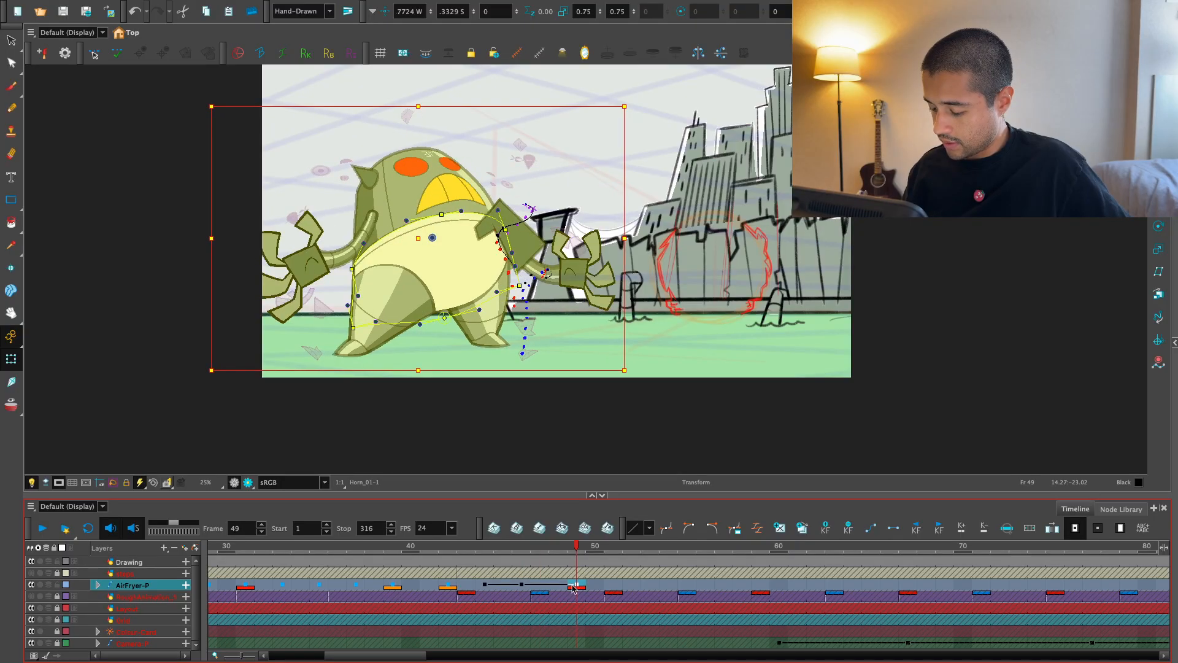
- Pull the red-marked open-arm pose to frame 48 and turn the keys from frame 42 onward into stop-motion keys
left_click(559, 587)
left_click(576, 586)
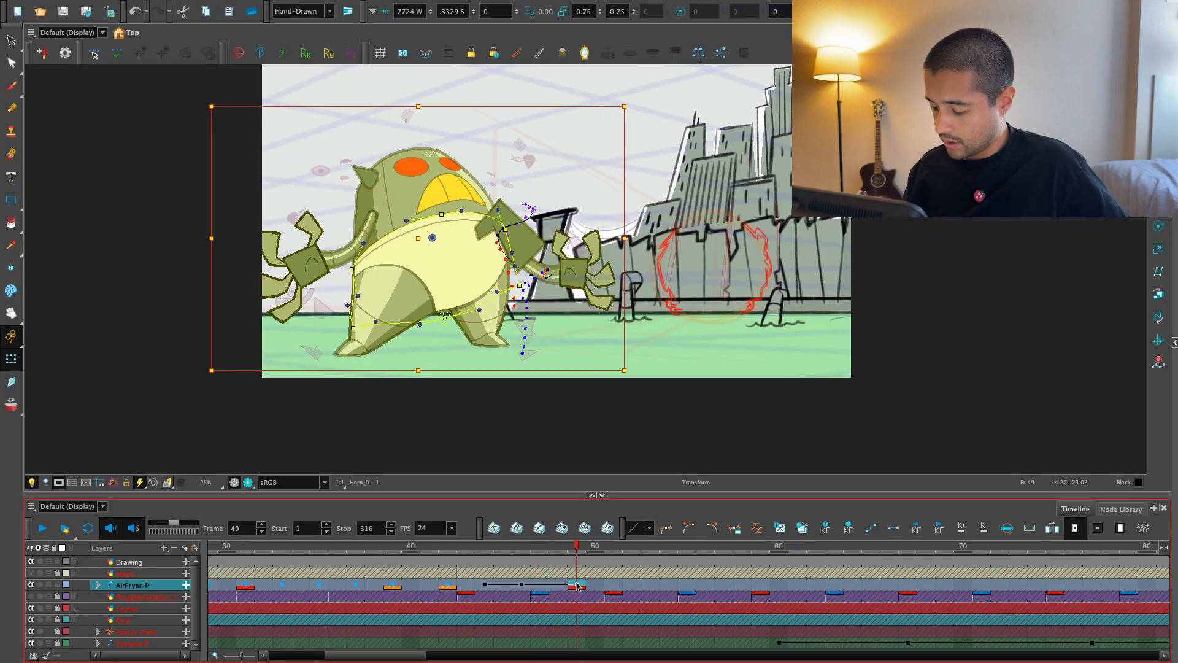
left_click_drag(448, 586, 577, 575)
key("super+k")
- Step back to frame 36 and play the change from the crouched to the open-arm pose to check its timing
key("1")
key("comma")
key("comma")
key("comma")
key("comma")
key("comma")
key("comma")
key("comma")
key("comma")
key("comma")
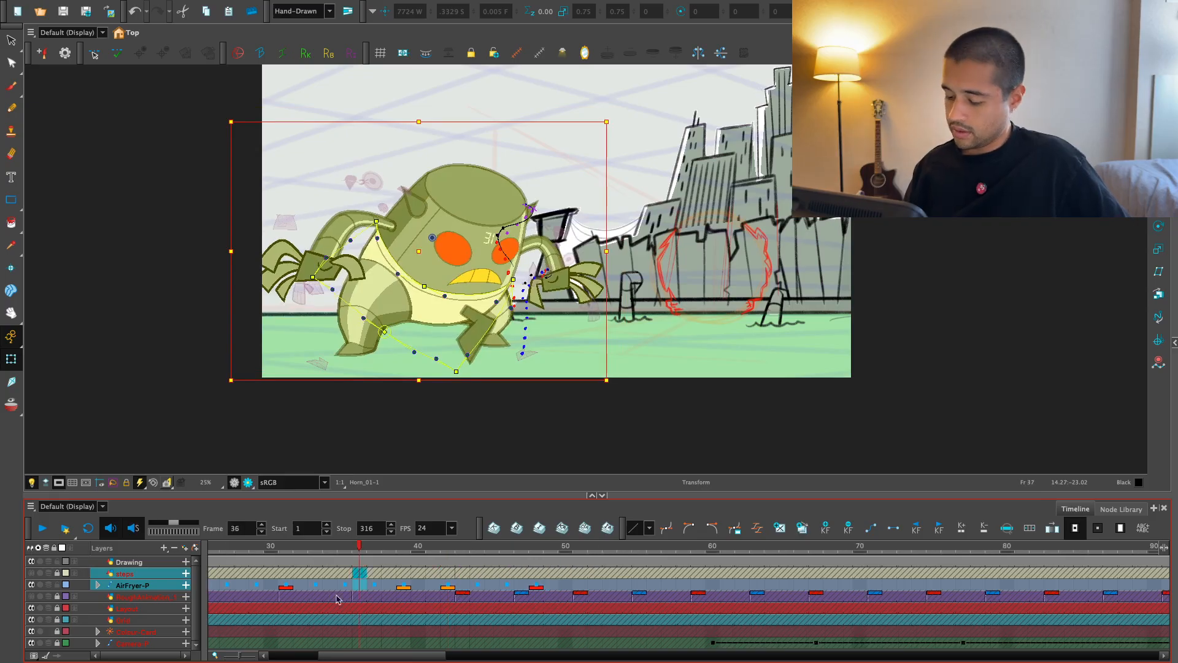
key("shift+Return")
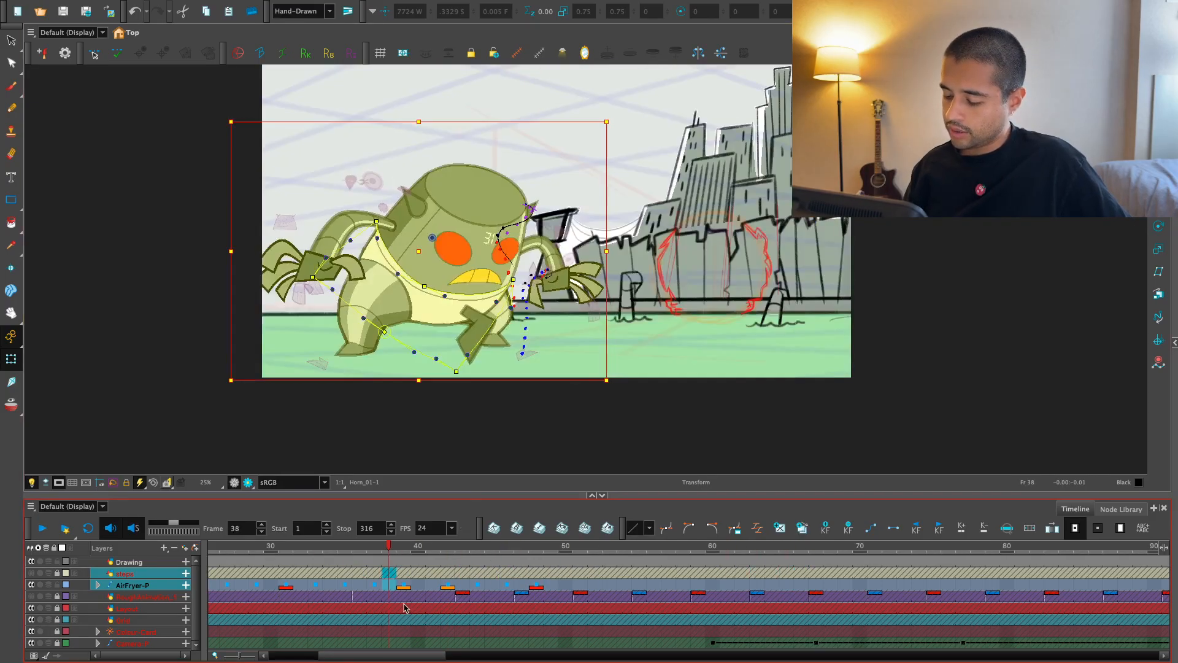
left_click_drag(523, 547, 508, 548)
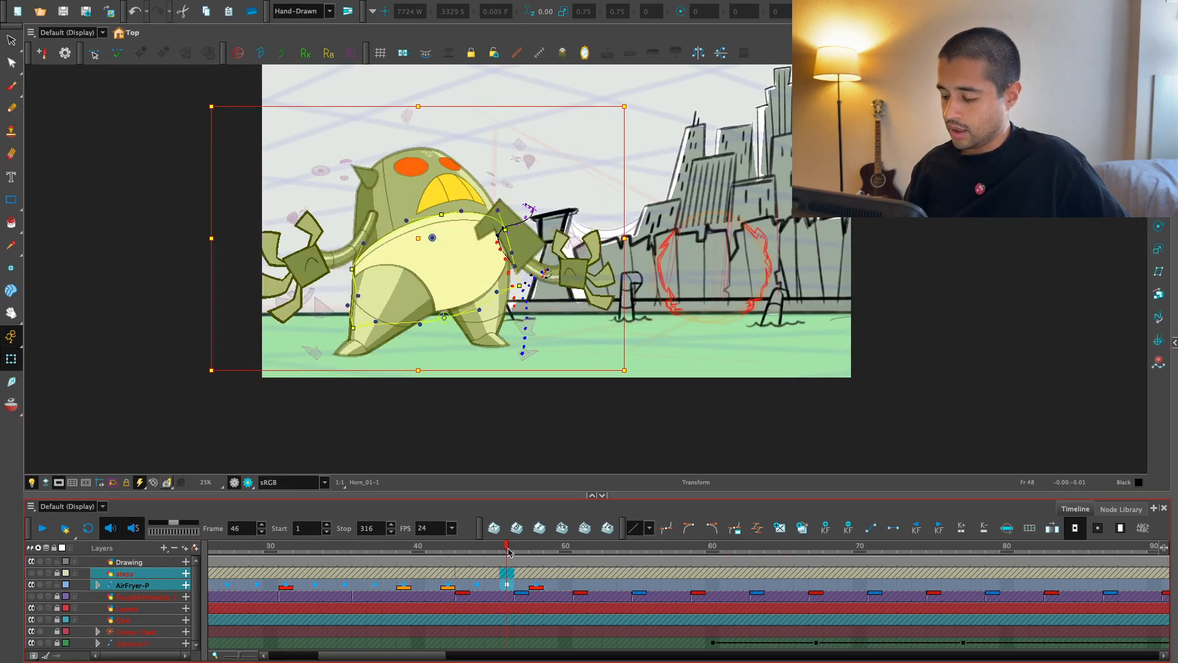
- Select the Arms_MP peg holding both arms and copy its frame 48 pose to frame 46
left_click(570, 273)
key("b")
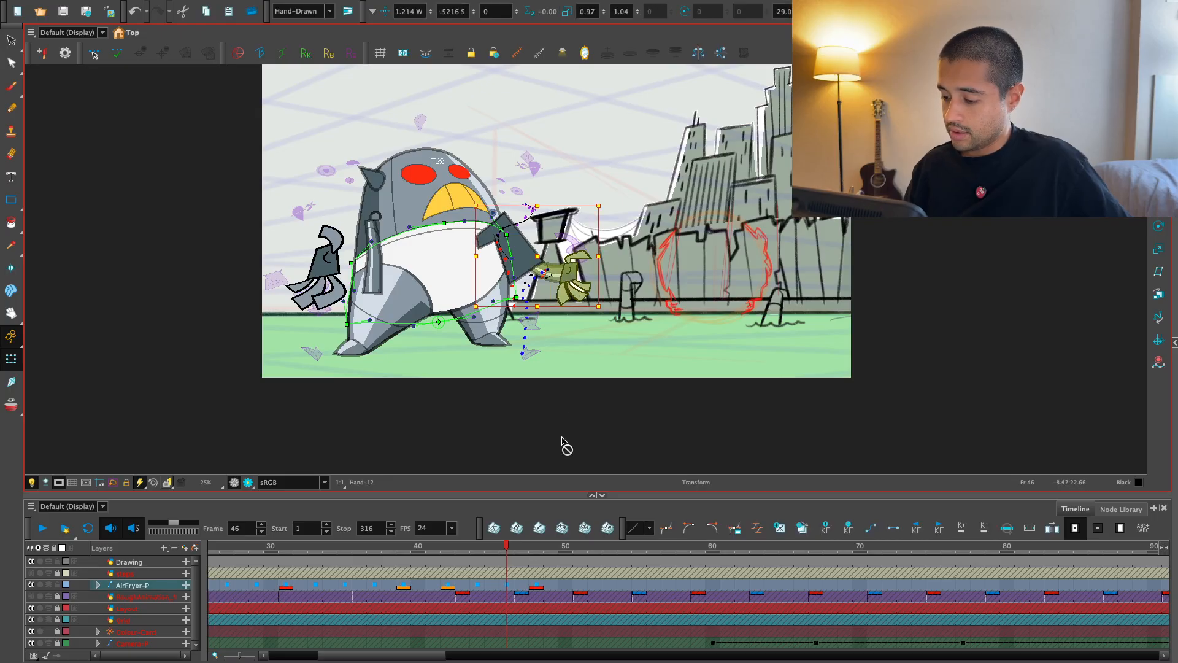
key("b")
key("b")
key("b")
key("o")
key("2")
left_click(543, 548)
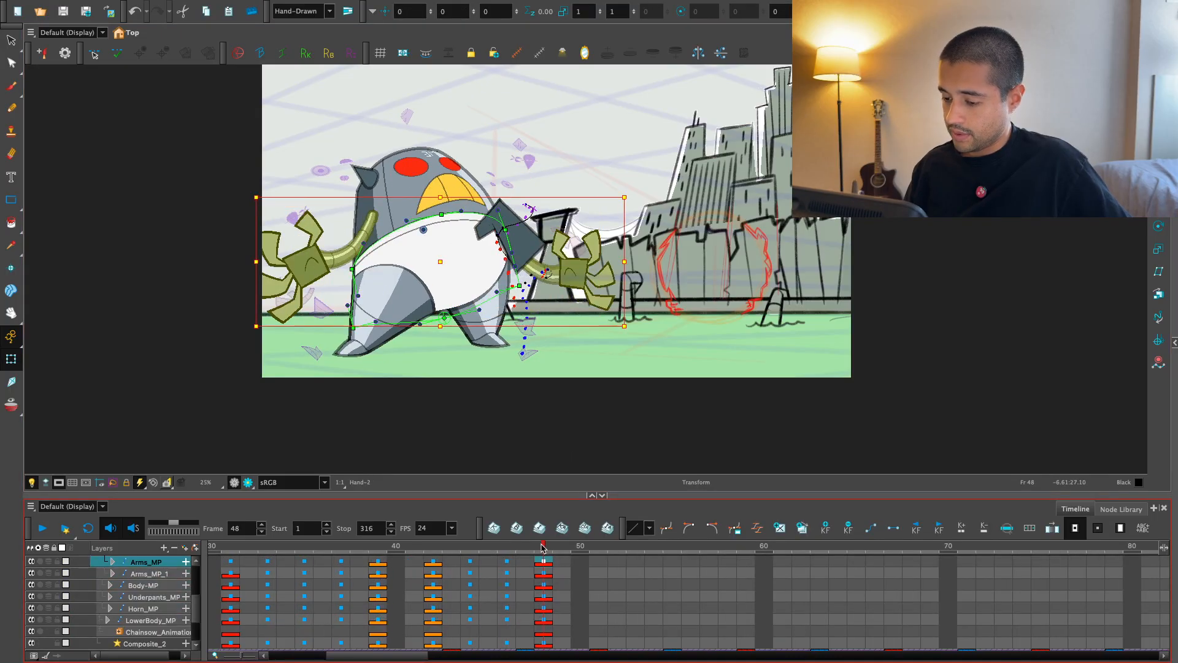
key("comma")
key("comma")
key("comma")
key("comma")
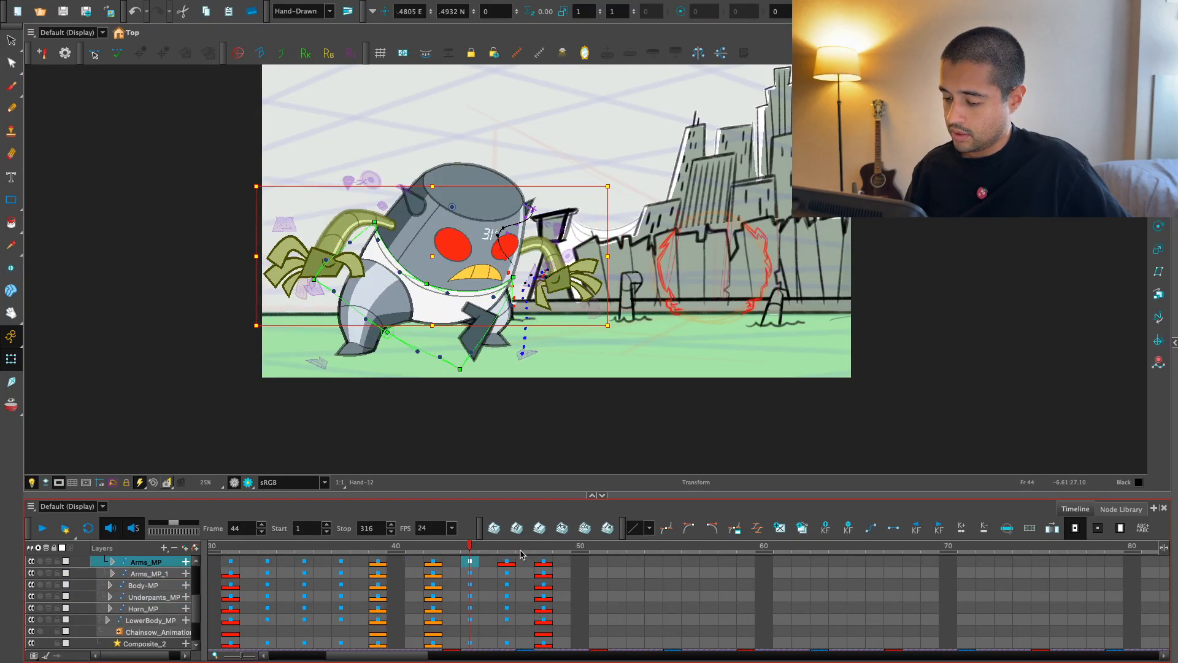
- Flip back and forth between frames 44, 46 and 48 to compare the arm poses
key("period")
key("period")
key("comma")
key("comma")
key("period")
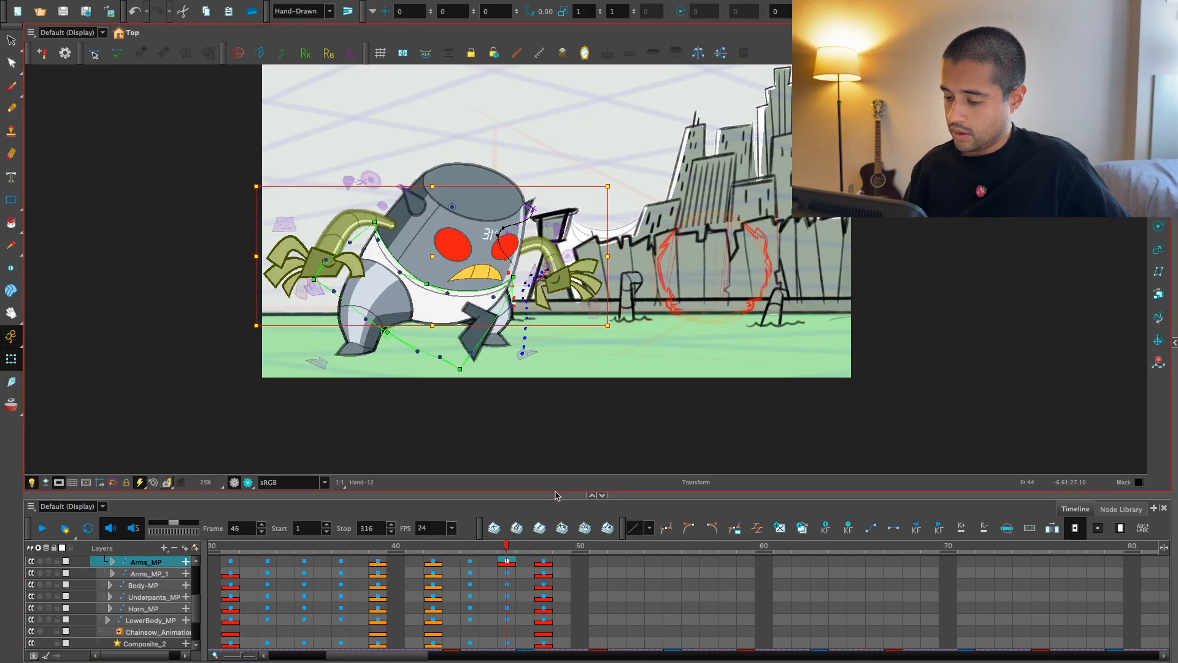
key("period")
key("comma")
key("comma")
key("period")
key("period")
key("period")
key("period")
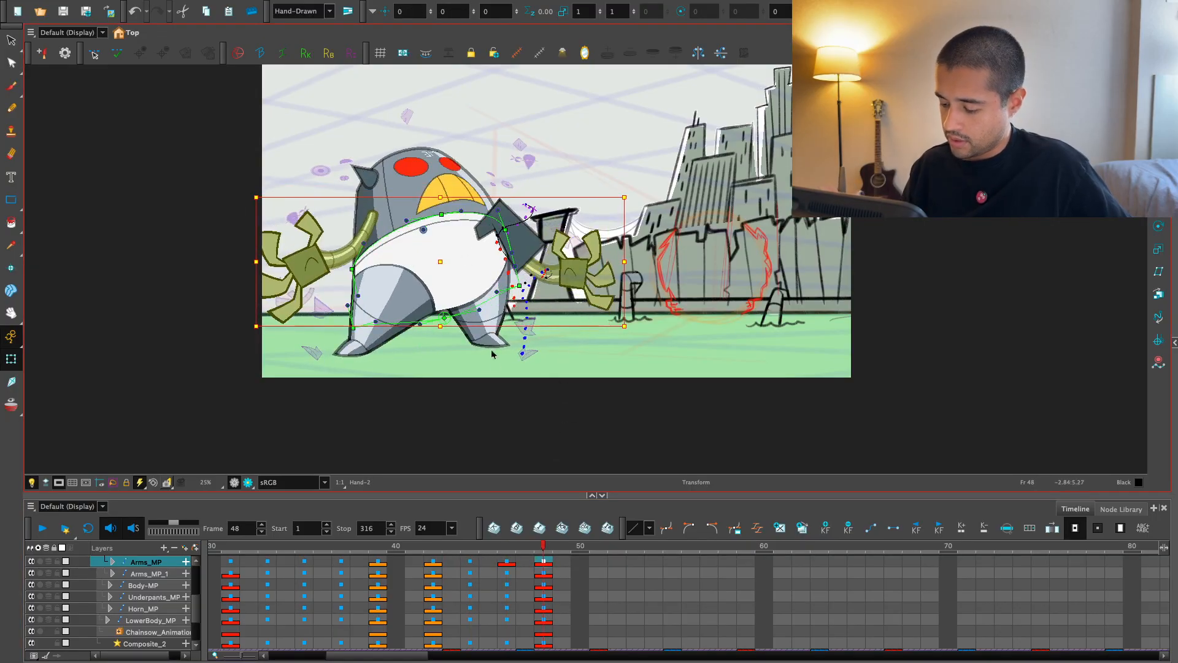
- At frame 46, bend the robot's arm beside the horn by moving its wrist point inward and downward, lowering the hand
key("comma")
key("comma")
left_click(320, 260)
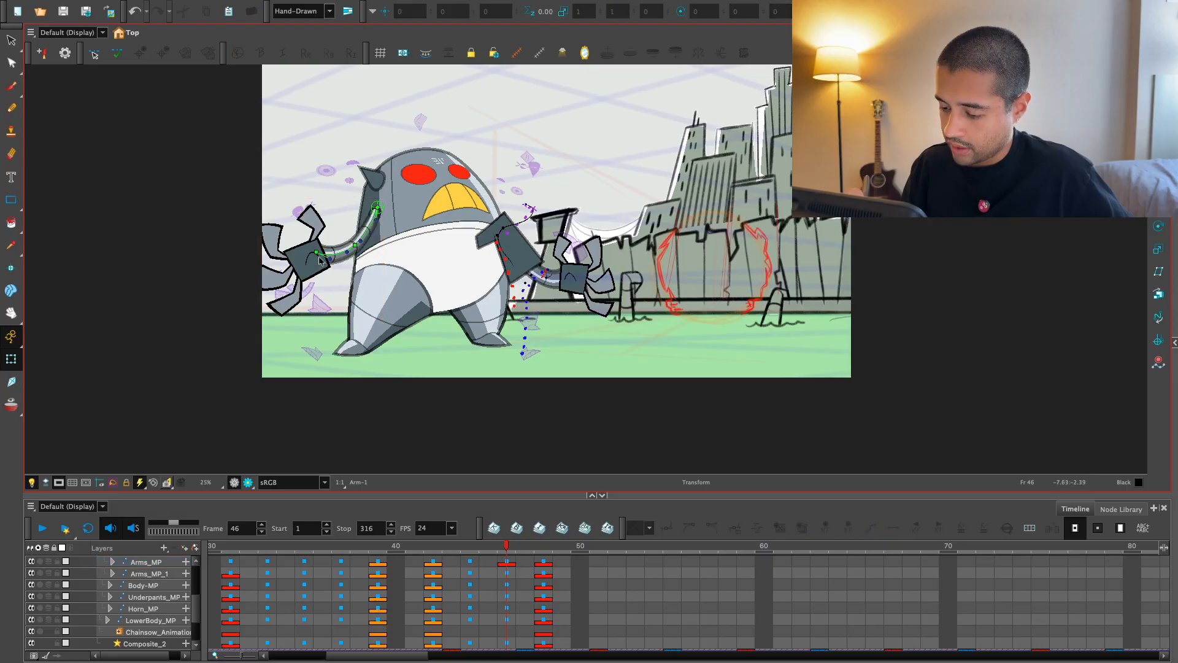
left_click_drag(318, 253, 334, 267)
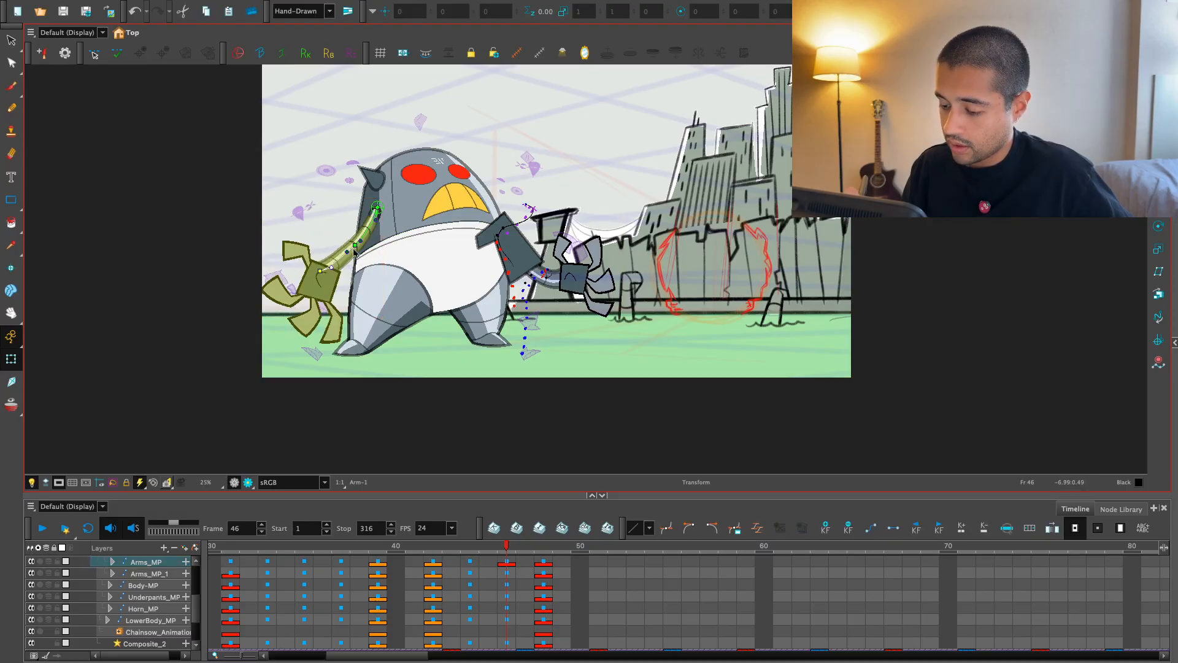
- Bend the other arm at frame 46 so its hand tilts downward and inward, and play the transition
left_click(574, 277)
key("2")
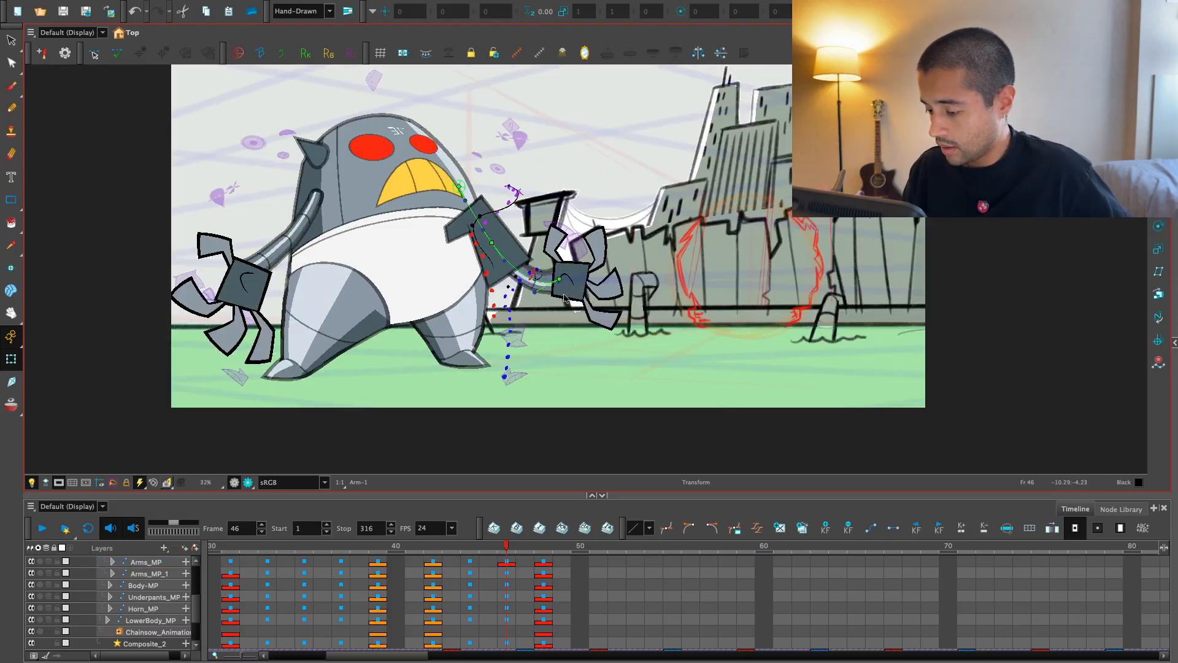
mouse_move(559, 278)
left_mouse_down()
mouse_move(532, 297)
mouse_move(545, 278)
left_mouse_up()
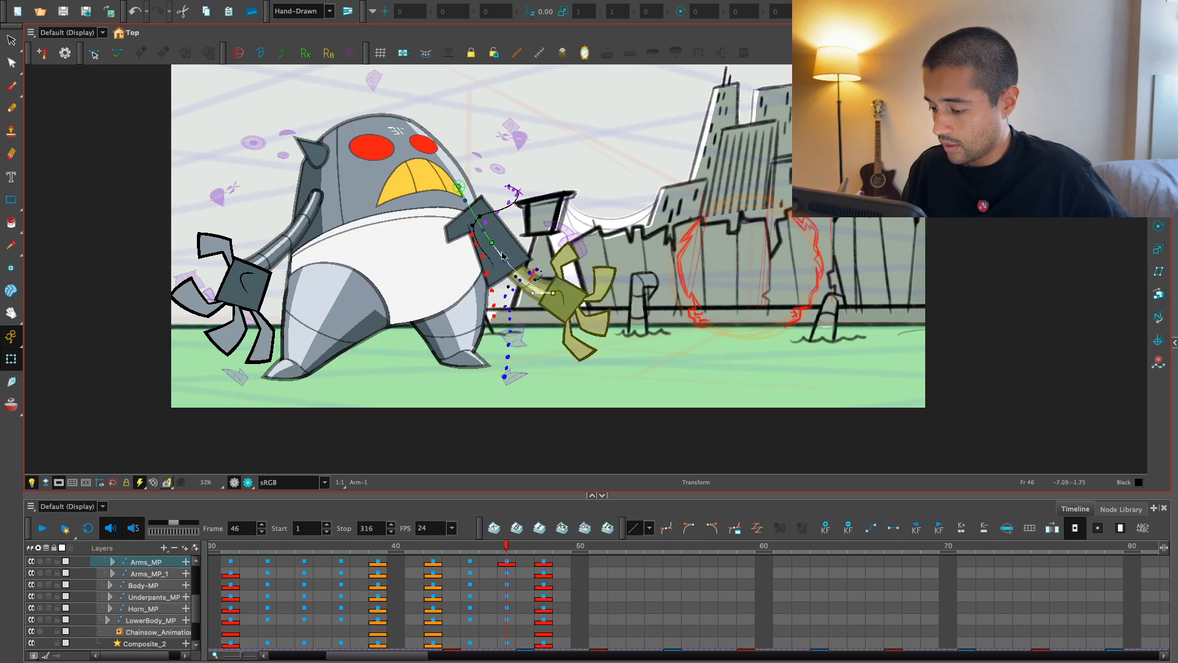
key("Return")
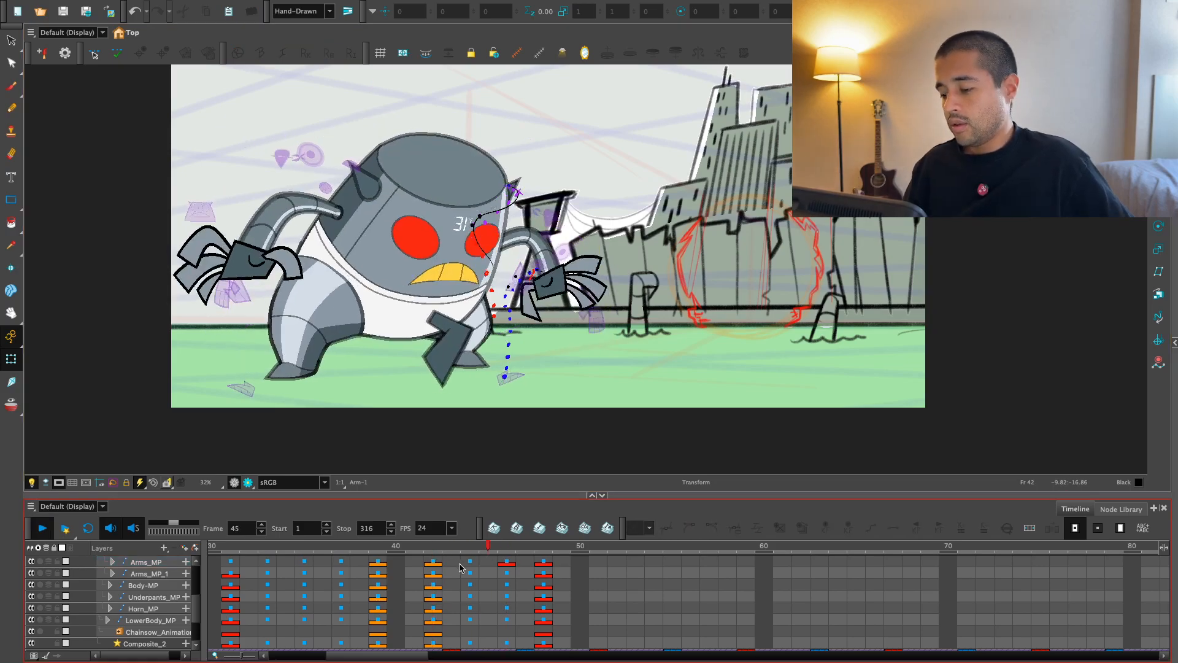
- Collapse the rig to its AirFryer-P layer and mark that layer's frame 52 key in blue
left_click(543, 561)
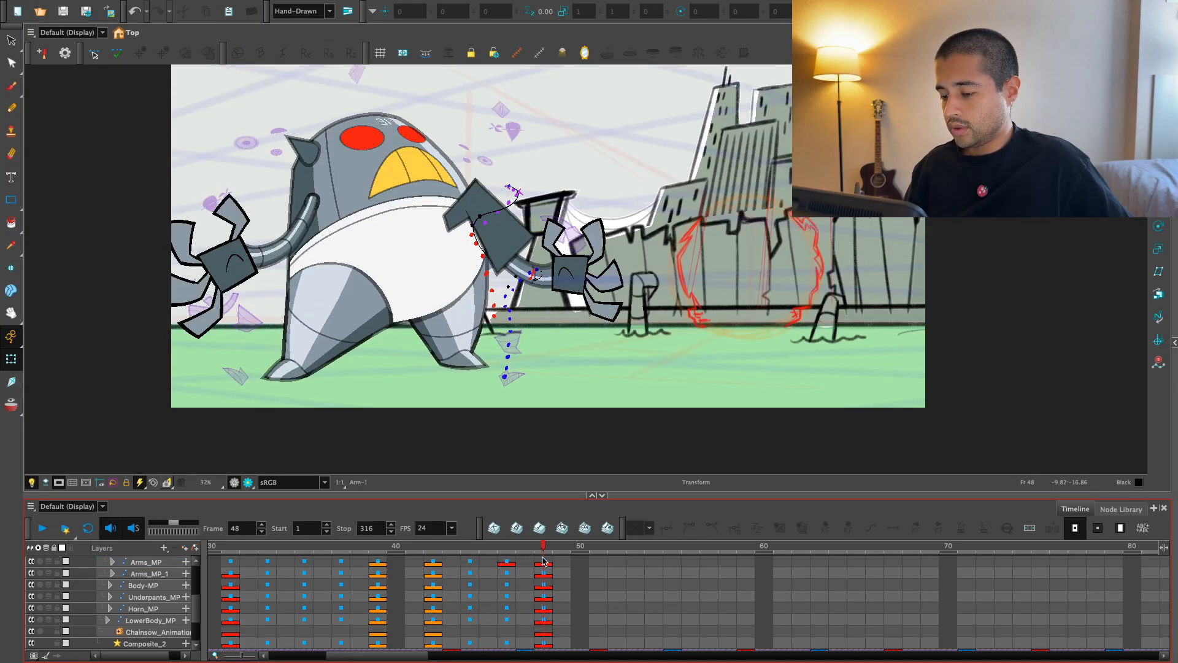
key("shift+t")
left_click(543, 585)
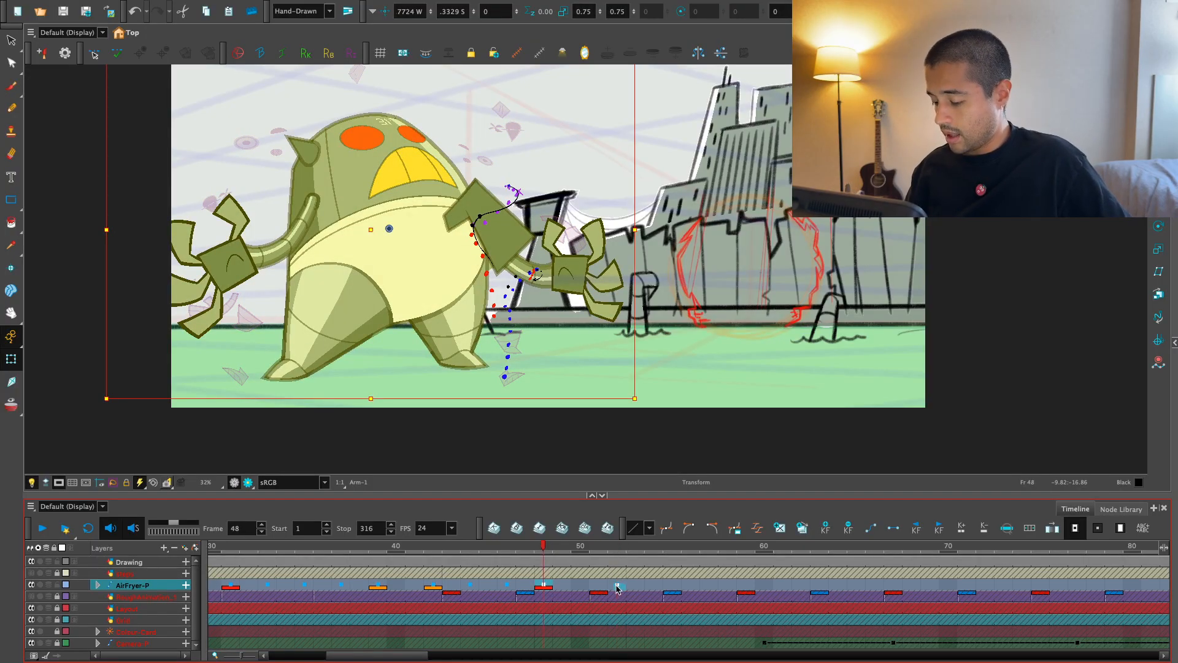
right_click(617, 587)
mouse_move(767, 235)
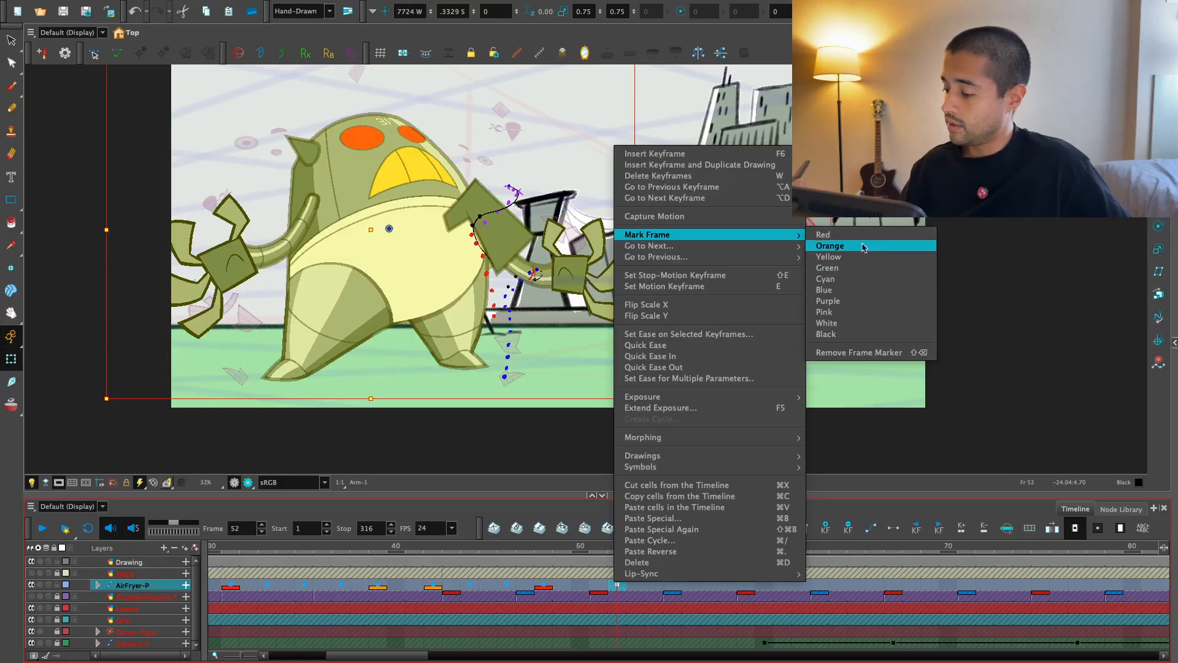
left_click(839, 292)
- Play back the robot's opening animation through its transition into the open-arm pose
key("1")
key("1")
key("1")
key("1")
key("1")
key("1")
key("1")
left_click_drag(351, 555, 256, 556)
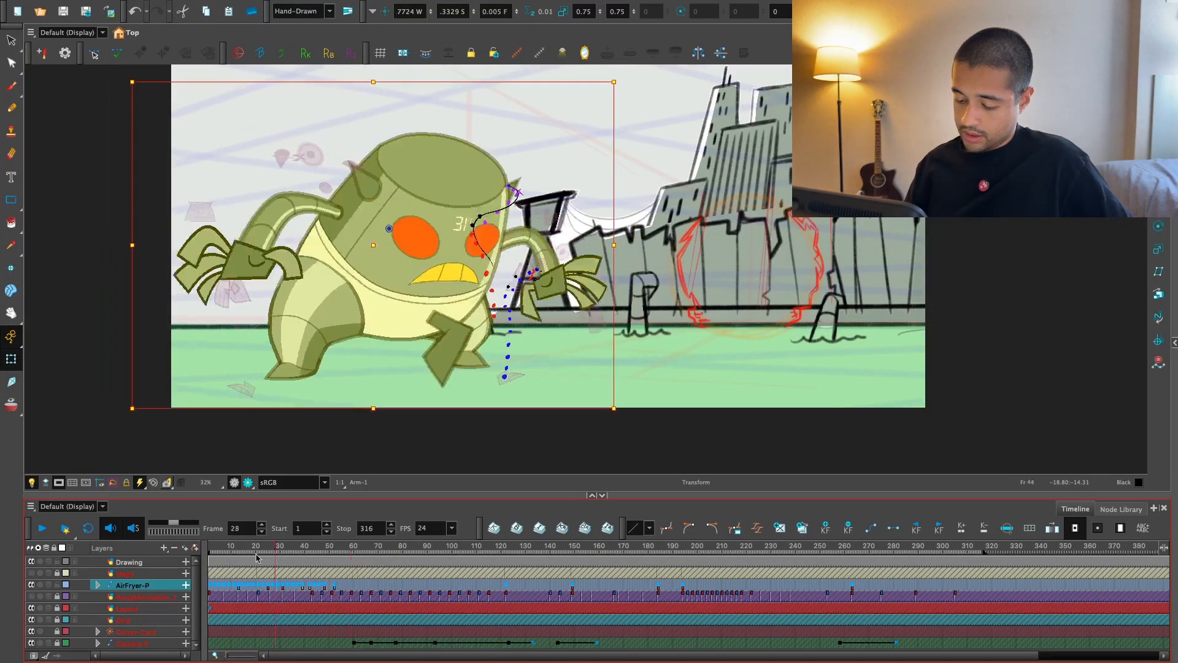
key("Return")
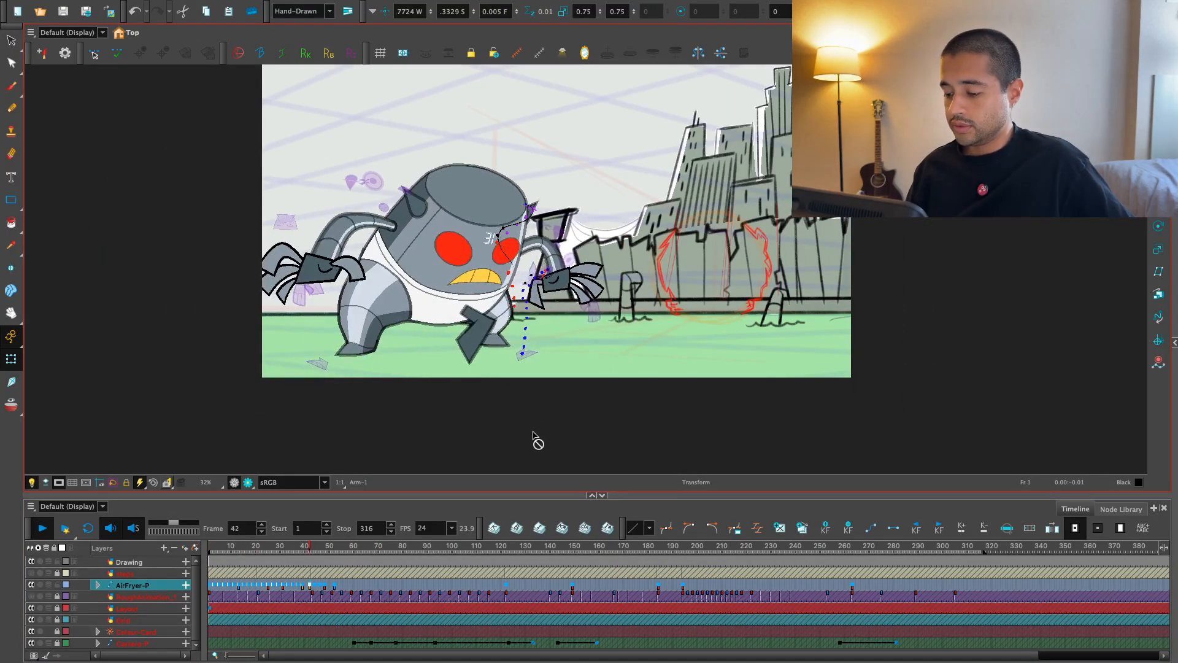
left_click_drag(344, 555, 292, 555)
key("Return")
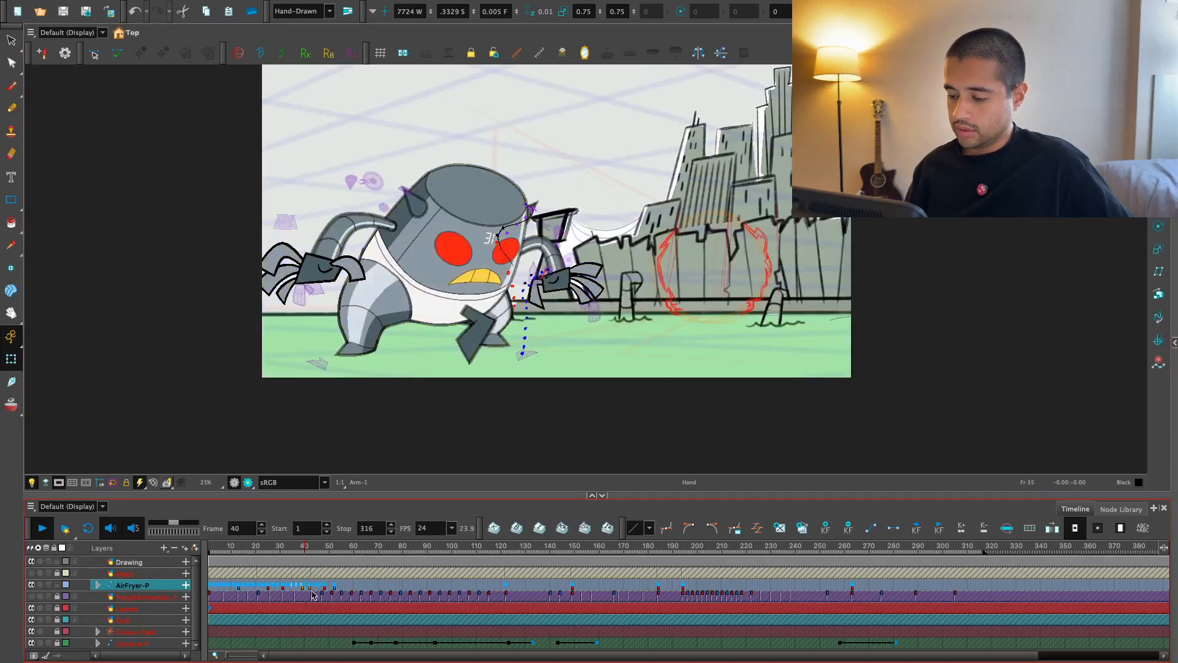
- Check the open-arm poses around frames 46 and 47 and replay the transition from about frame 41
left_click(312, 585)
key("2")
key("2")
key("2")
key("2")
key("2")
left_click(338, 547)
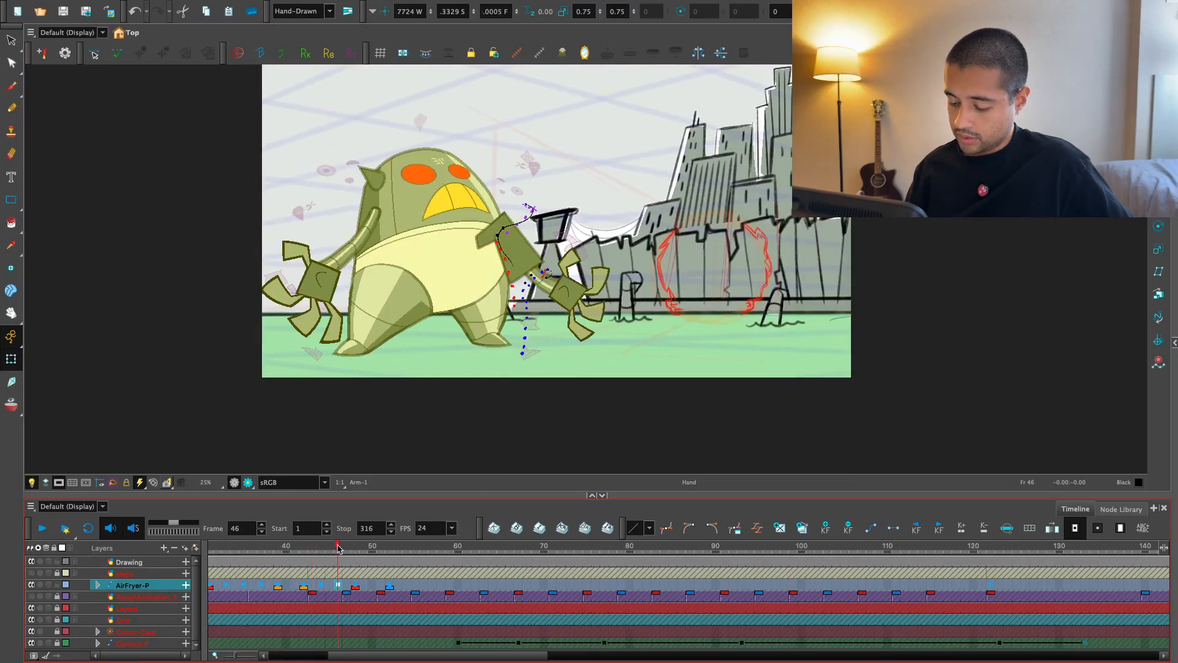
key("2")
mouse_move(345, 547)
left_mouse_down()
mouse_move(359, 548)
mouse_move(347, 547)
left_mouse_up()
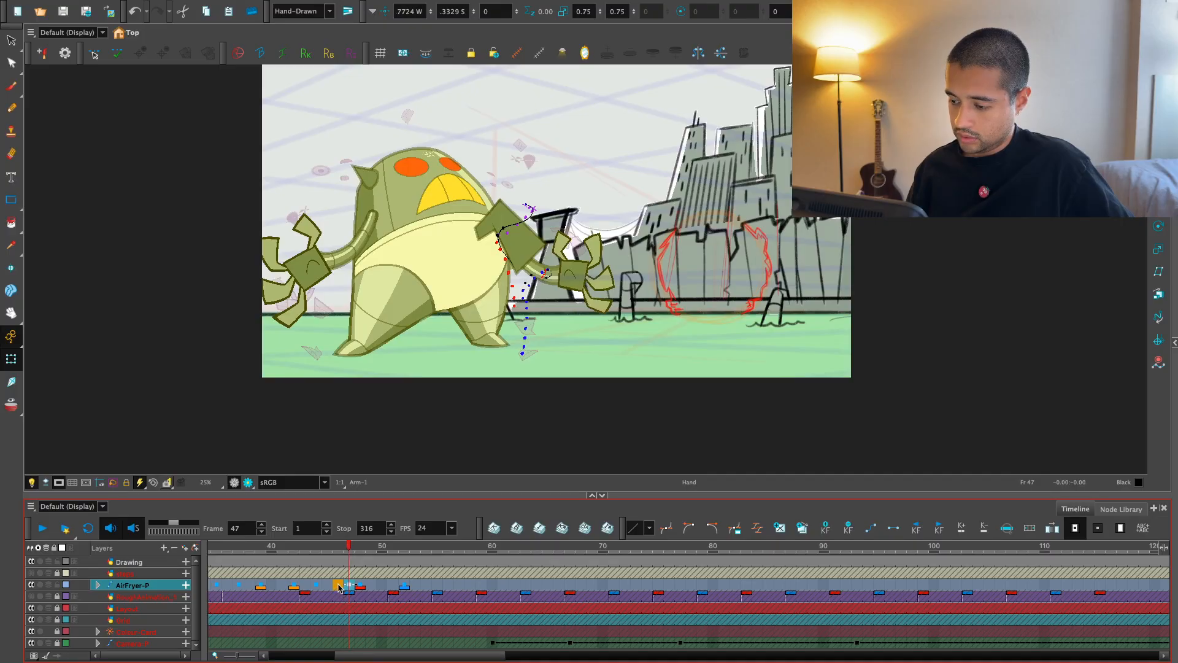
left_click(284, 552)
key("Return")
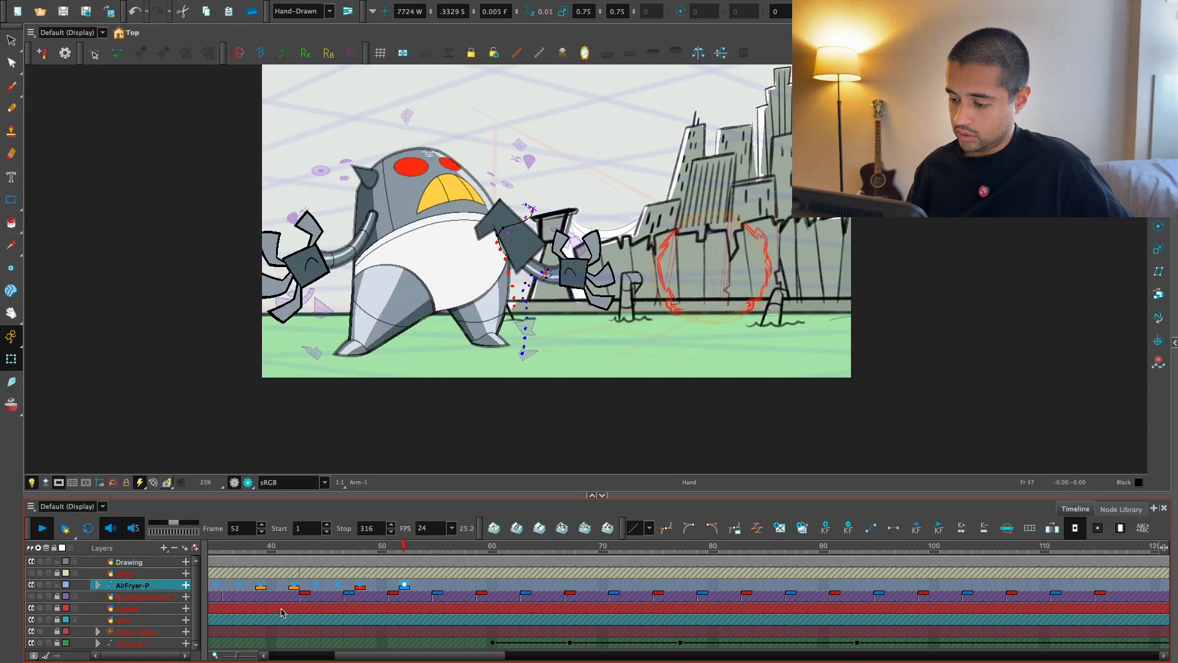
left_click(286, 552)
key("Return")
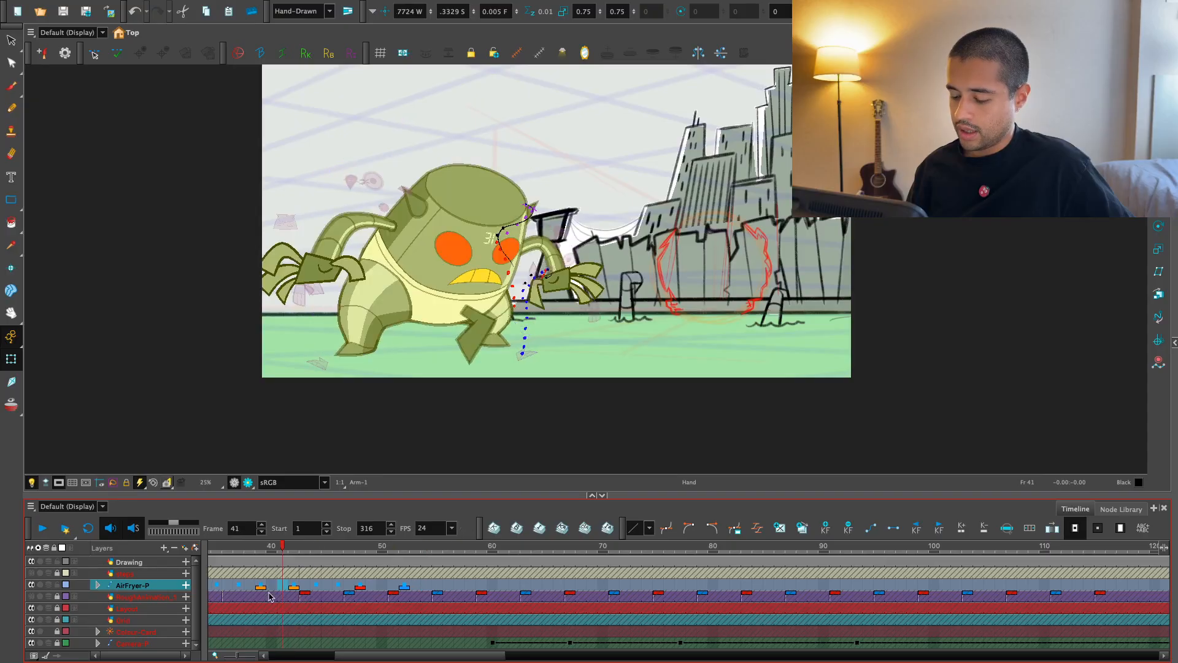
- Turn the AirFryer-P hold between frames 48 and 52 into an interpolated motion segment and go to frame 52
left_click(375, 585)
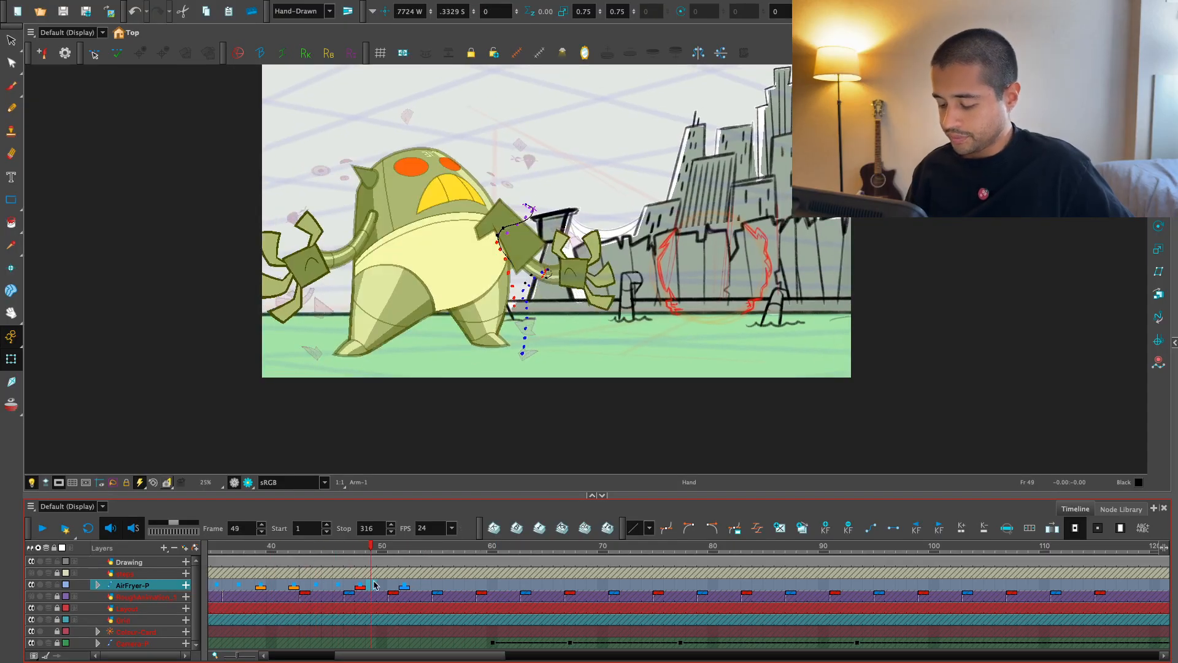
key("super+k")
key("2")
key("2")
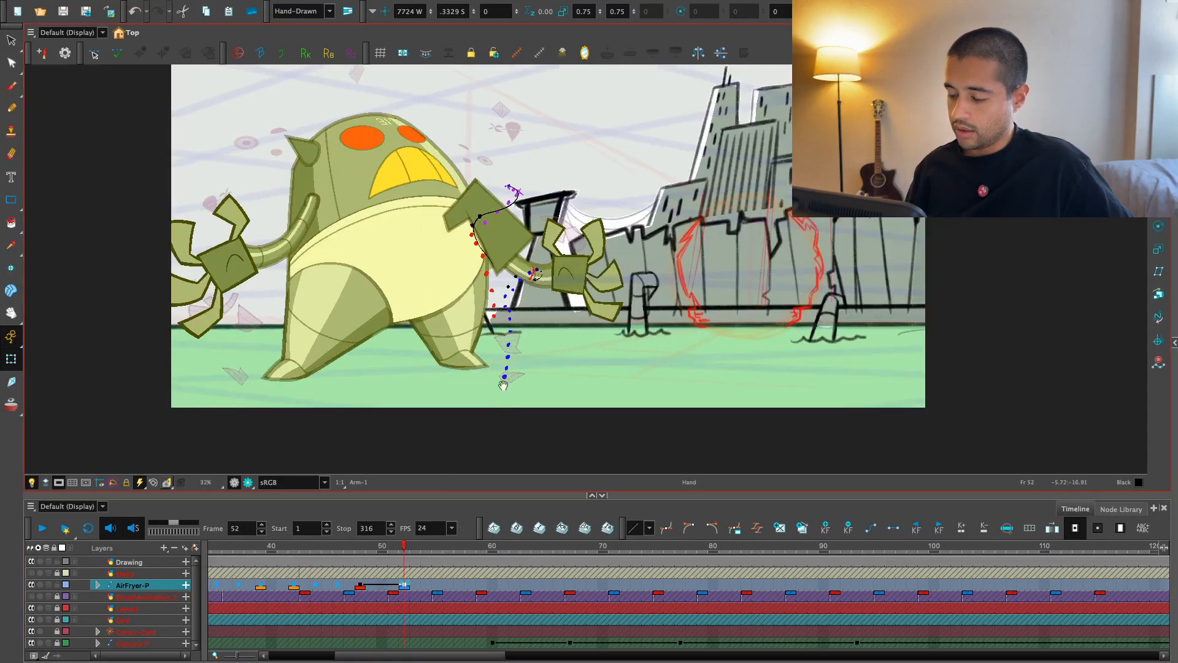
- At frame 52, select the upper body above the legs and lean it slightly backward
left_click_drag(408, 244, 471, 319)
left_click(470, 319)
key("b")
key("b")
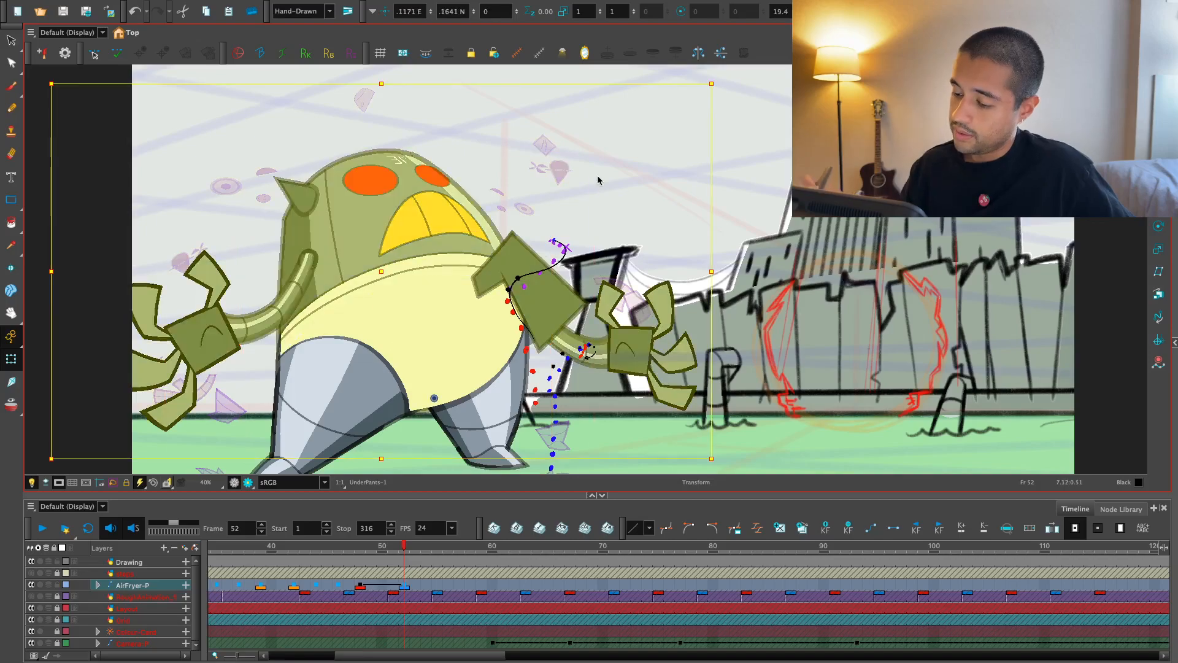
key("1")
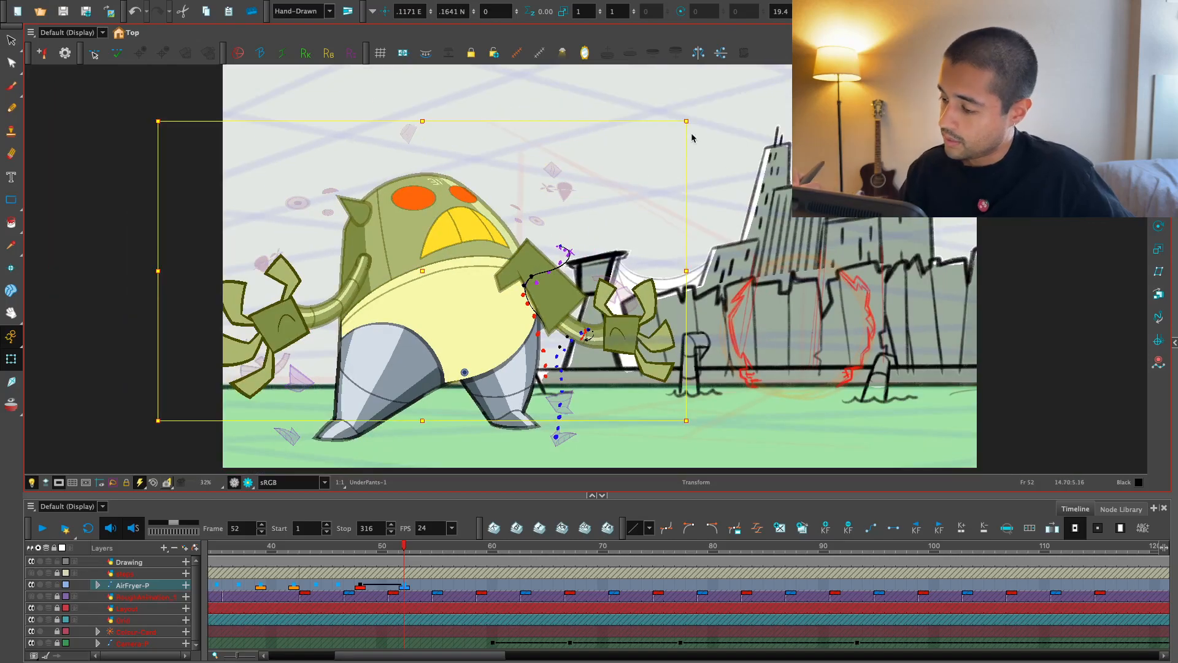
left_click_drag(698, 118, 682, 107)
- Reshape the mouth at frame 52 into a taller arch with a steeper side toward the horn
key("2")
key("2")
left_click_drag(394, 203, 472, 262)
left_click(468, 259)
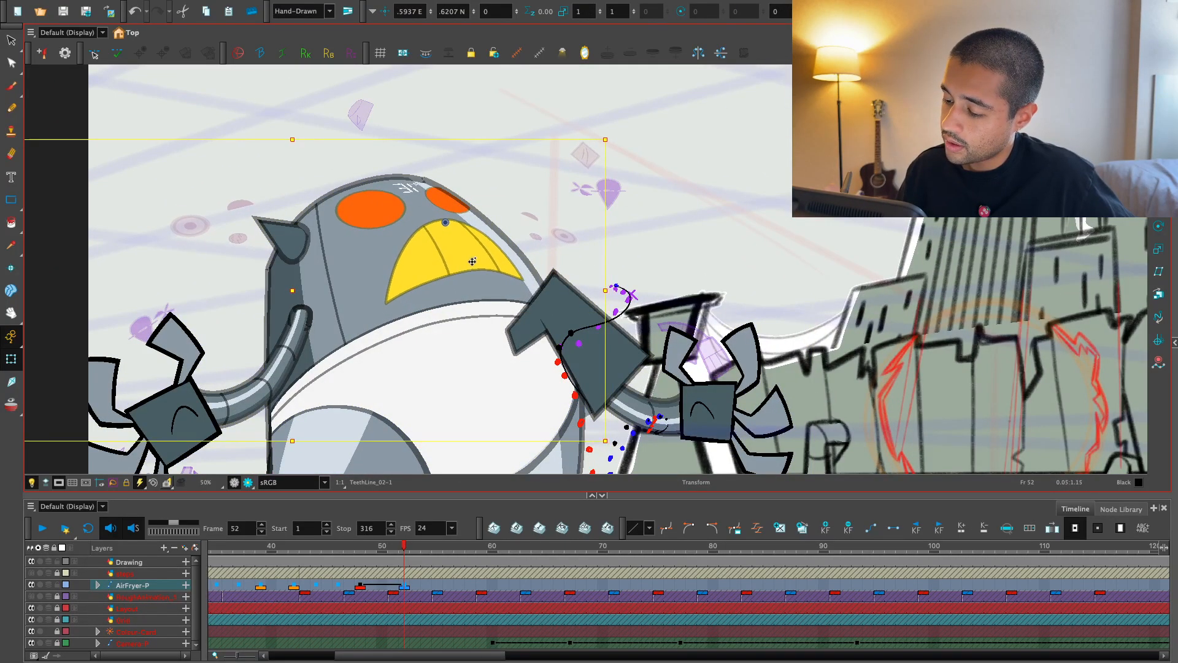
key("Escape")
key("2")
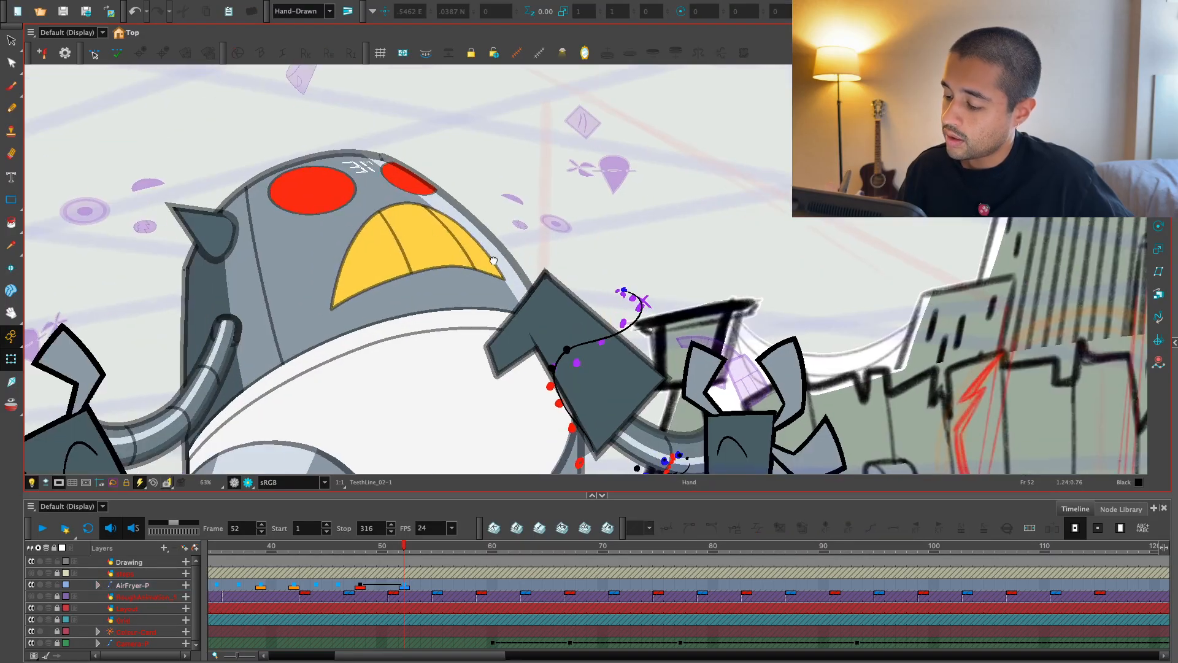
left_click(462, 266)
key("F11")
key("Escape")
key("2")
left_click(292, 310)
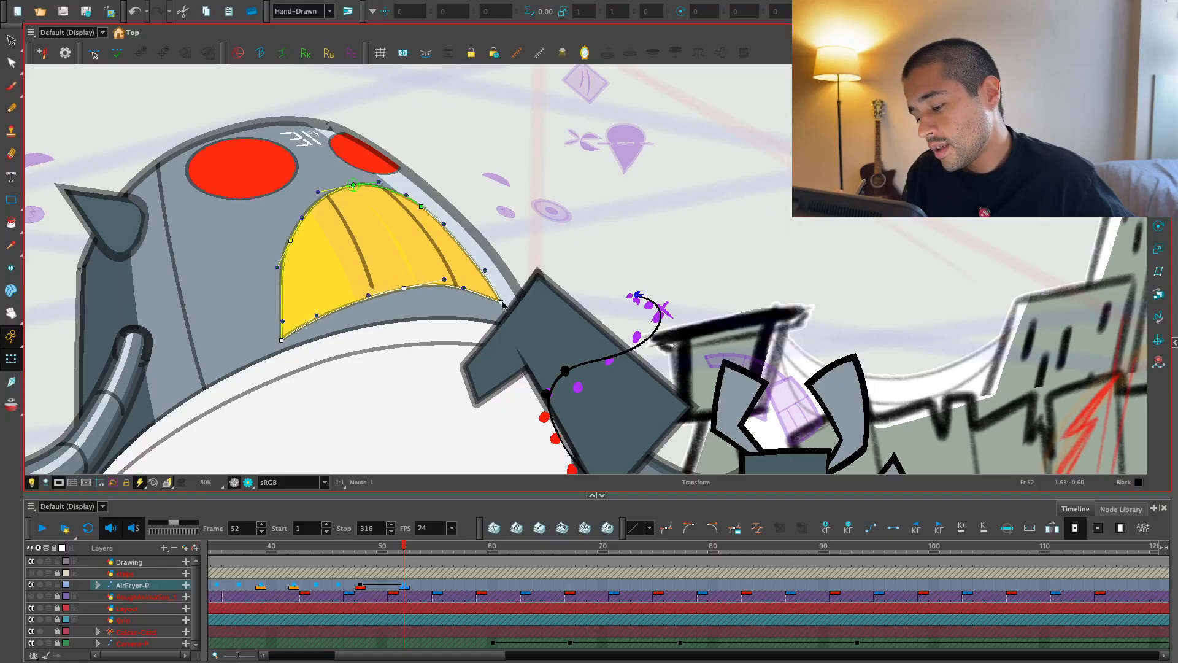
scroll(344, 319, "up", 1)
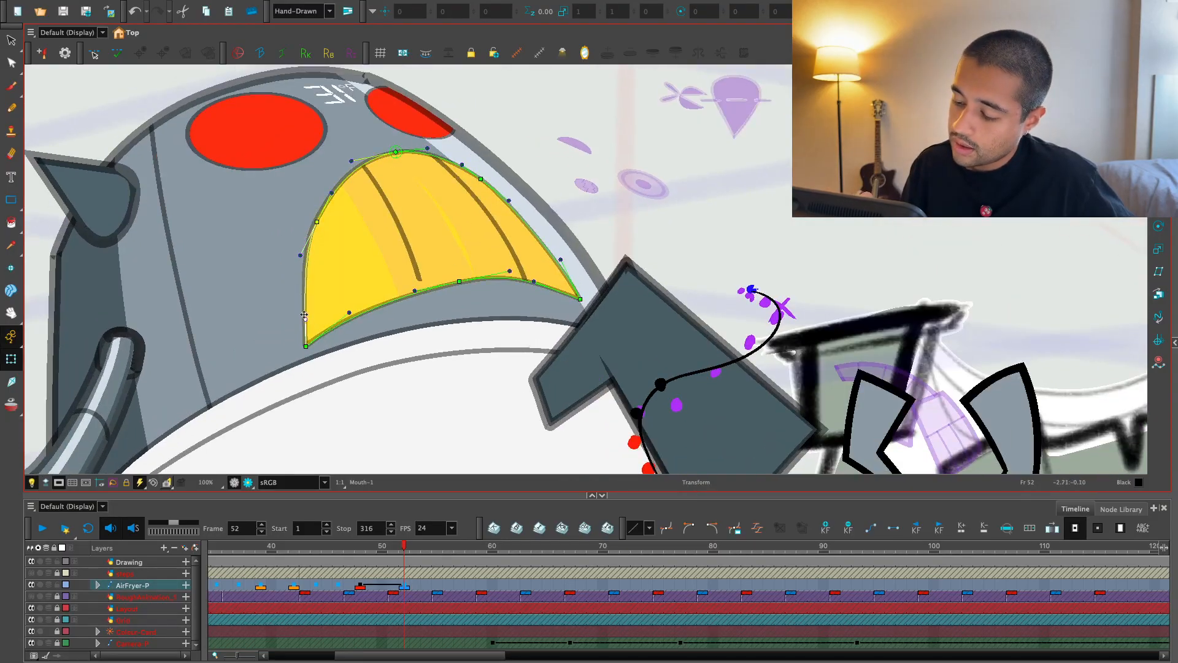
scroll(393, 261, "up", 1)
- Adjust the lower ends of both teeth lines at frame 52 to fit the reshaped mouth
left_click(371, 260)
left_click_drag(379, 286, 389, 318)
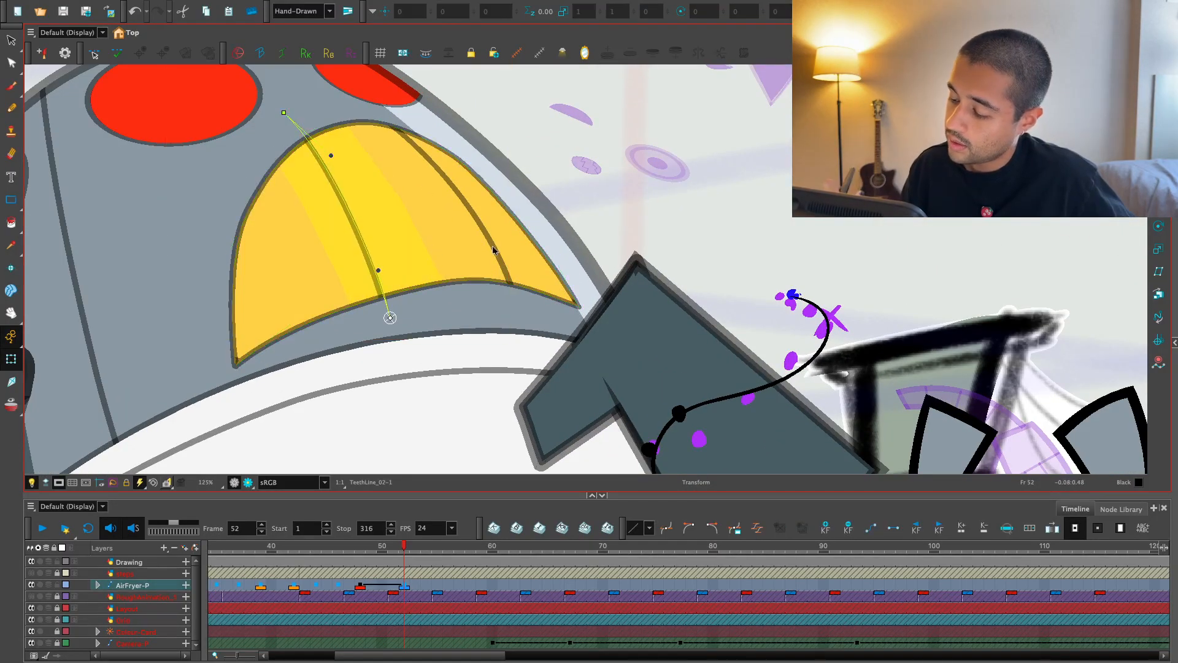
left_click(494, 250)
left_click_drag(515, 295, 518, 285)
left_click(584, 208)
- Nudge the number marking between the eyes upward at frame 52
scroll(584, 208, "down", 2)
scroll(518, 285, "up", 2)
left_click(423, 276)
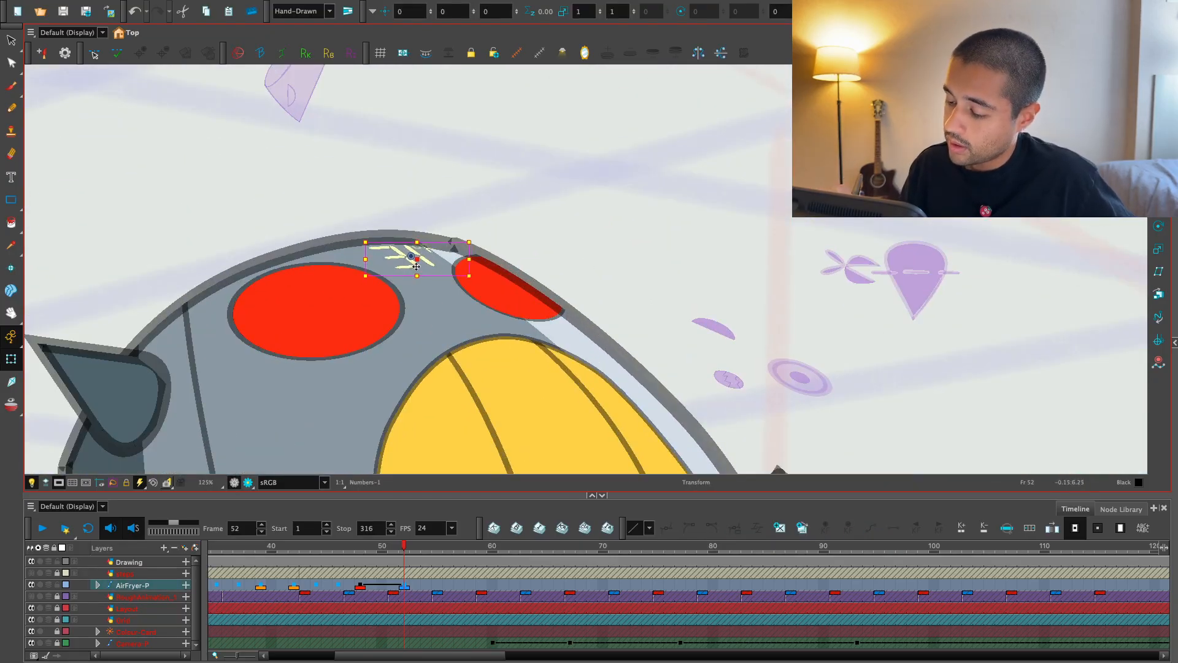
left_click(473, 202)
key("1")
key("1")
key("1")
key("1")
- Compare frames 48 and 52, and rotate the horn at frame 52 so its tip points more sideways
left_click(404, 584)
left_click(370, 585)
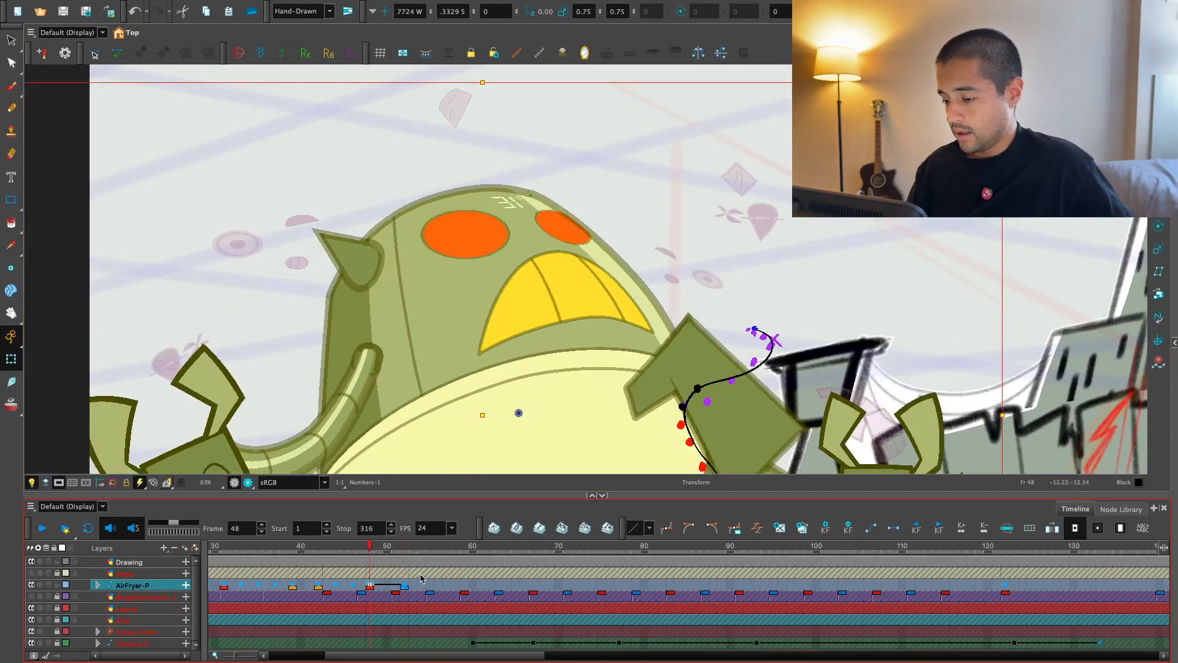
left_click(404, 585)
left_click(323, 262)
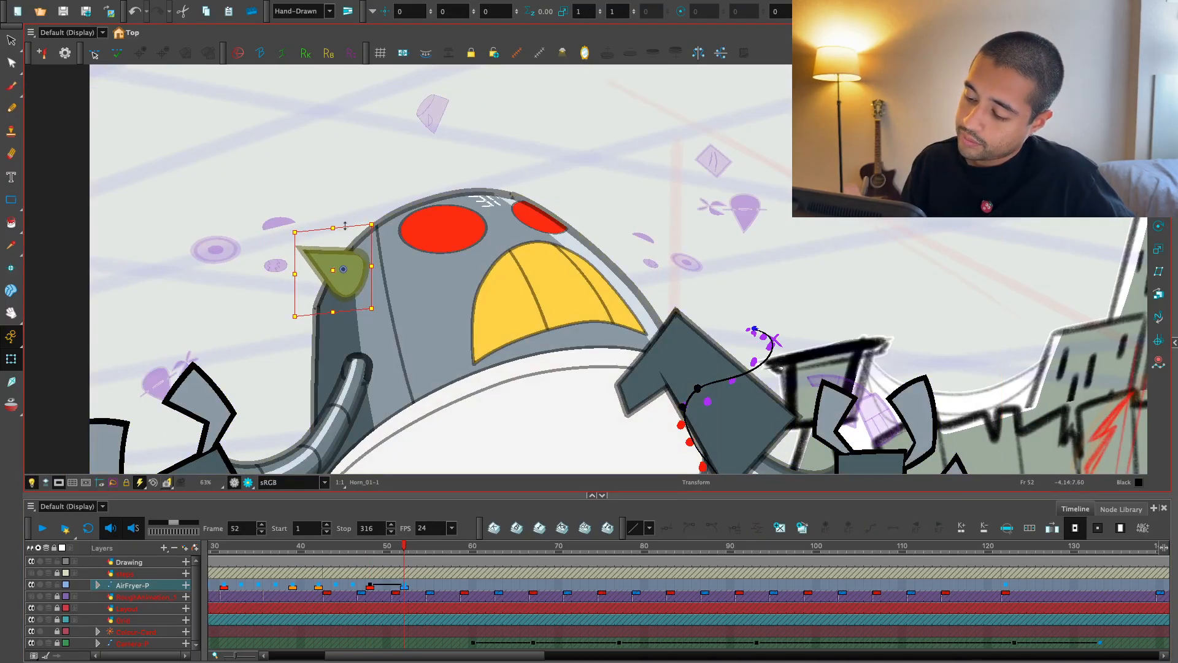
key("1")
key("1")
left_click_drag(353, 264, 326, 210)
- Flip between frames 48 and 52 to examine how the horn, body and mouth move
left_click(371, 585)
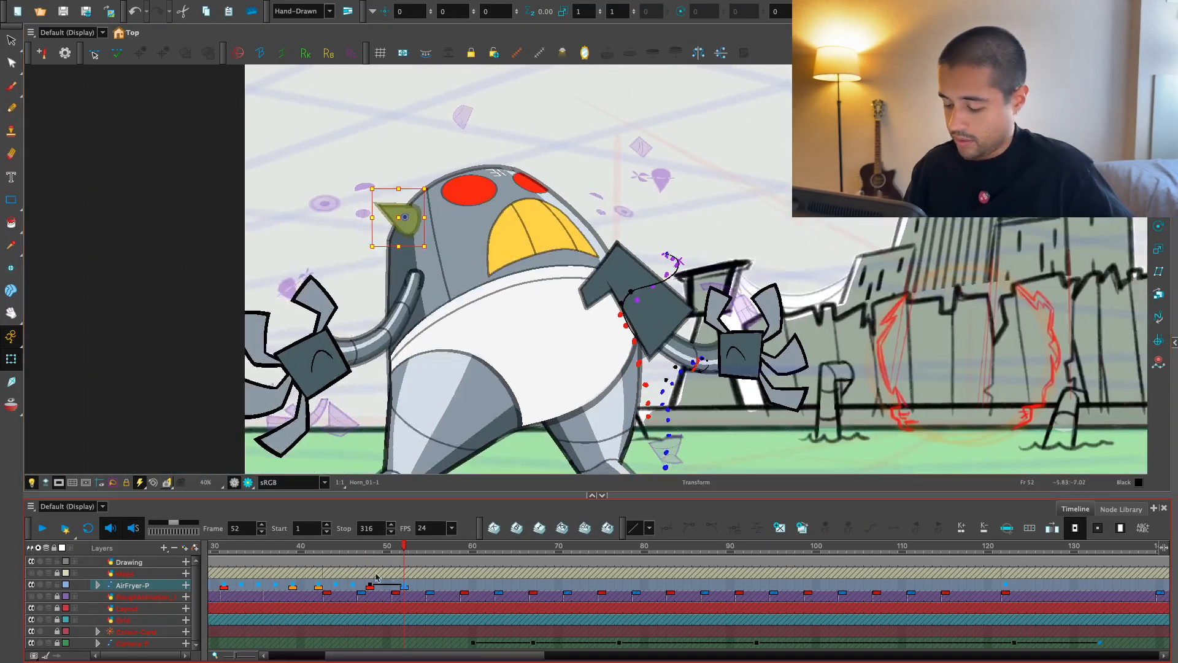
left_click(405, 586)
left_click(405, 586)
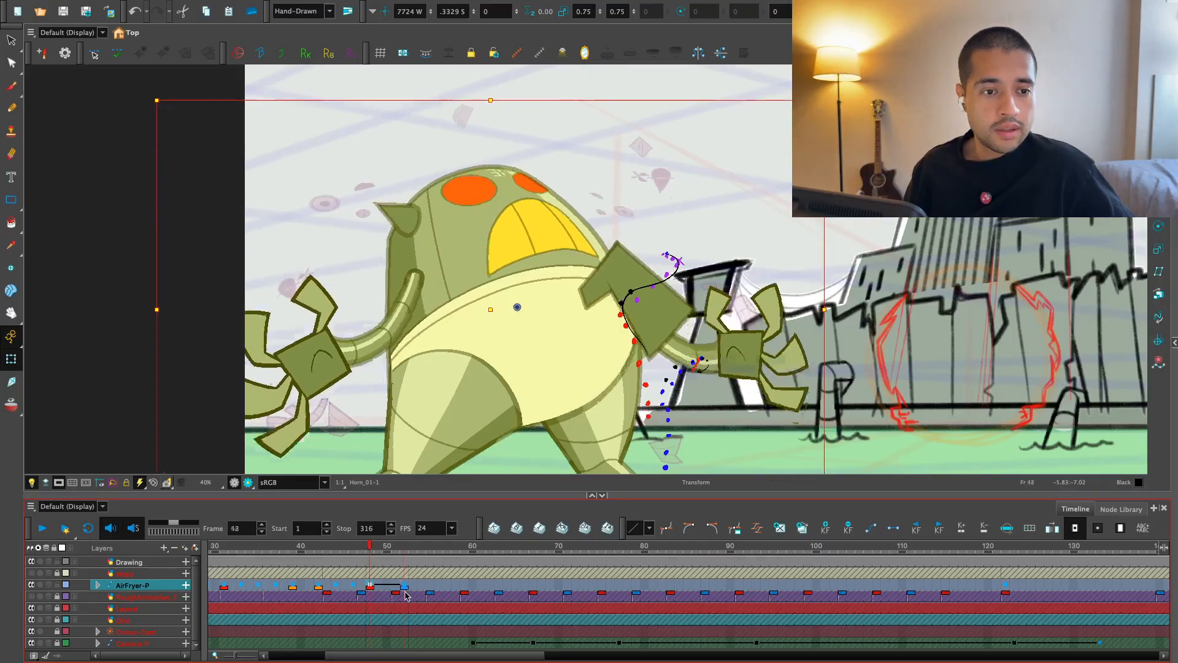
key("semicolon")
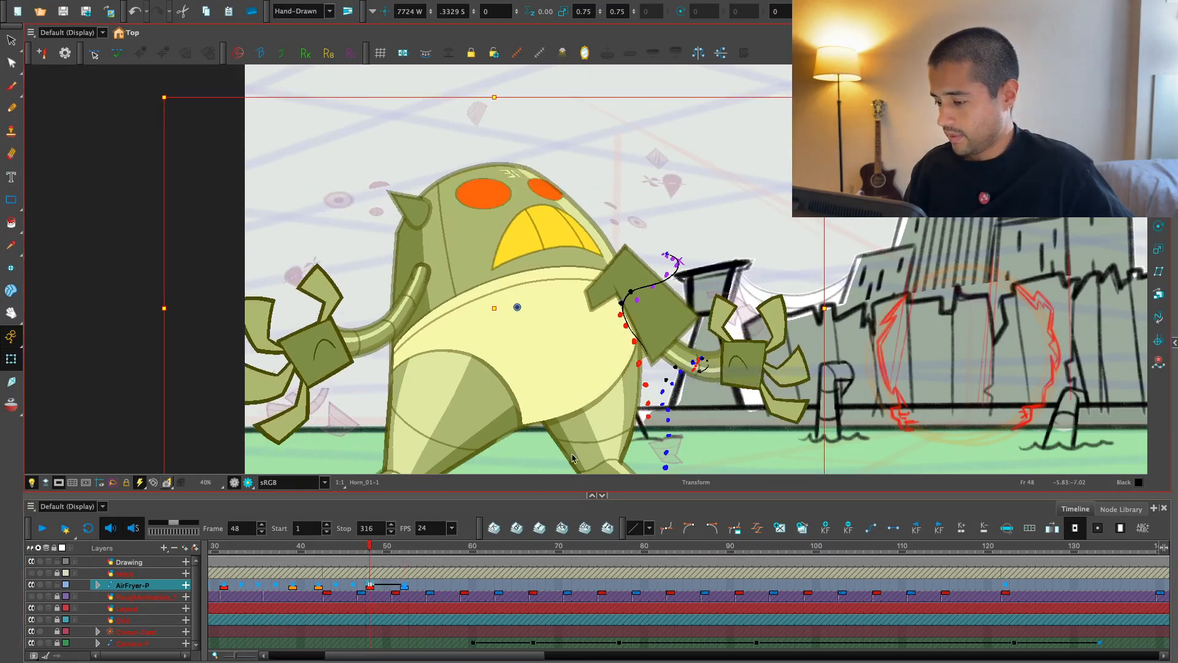
key("apostrophe")
left_click(555, 241)
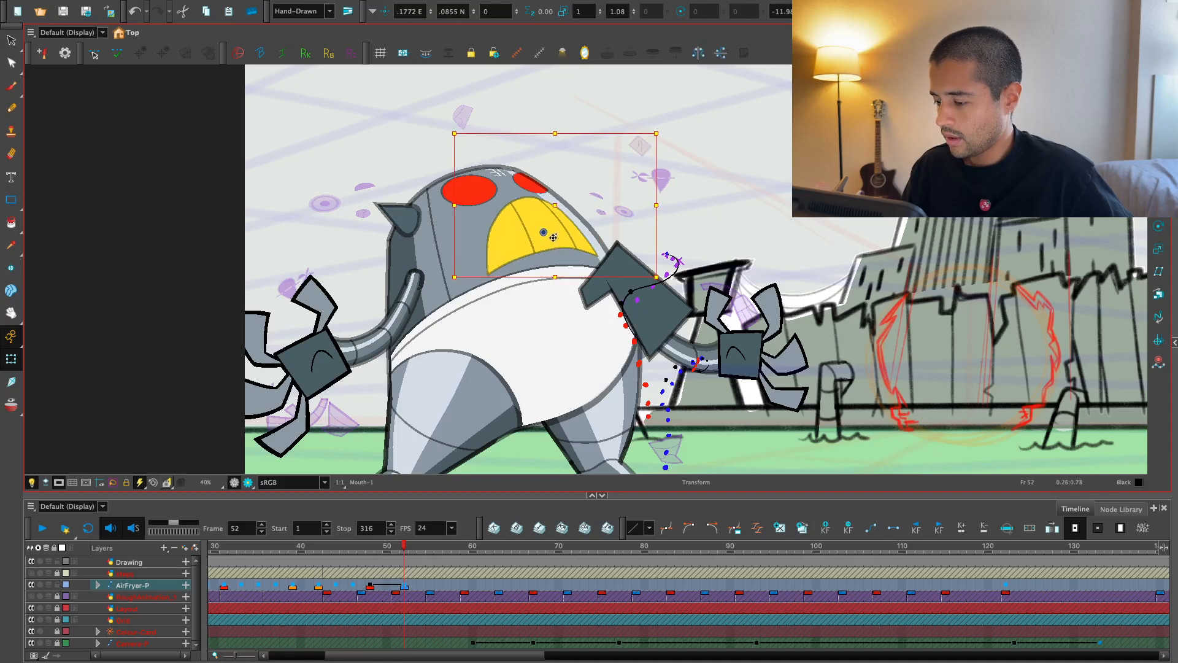
key("semicolon")
key("apostrophe")
key("semicolon")
key("apostrophe")
- Select the underpants and their centerline and compare their shape between frames 48 and 52
left_click(573, 278)
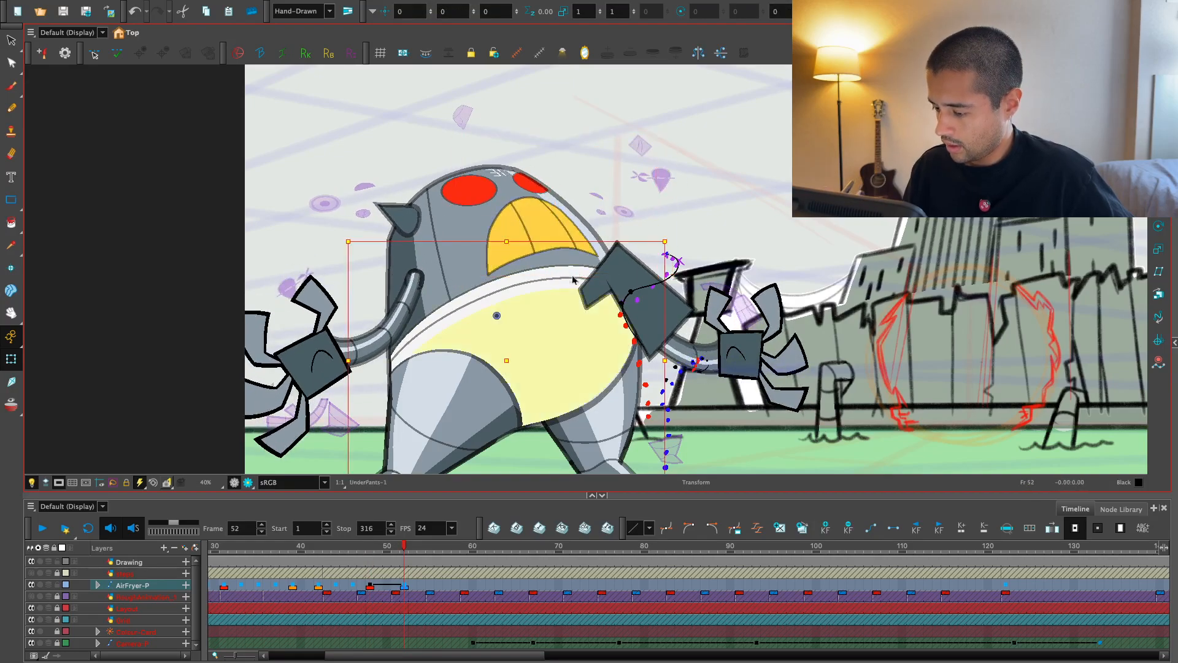
scroll(573, 278, "up", 1)
left_click(545, 262)
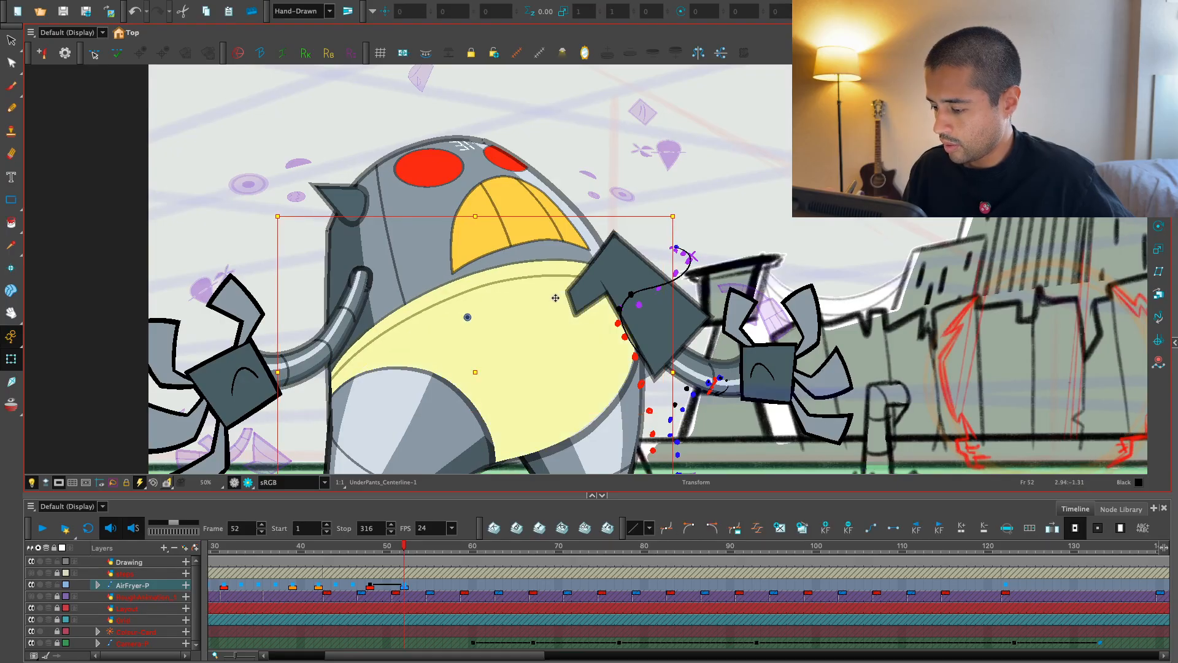
key("semicolon")
key("semicolon")
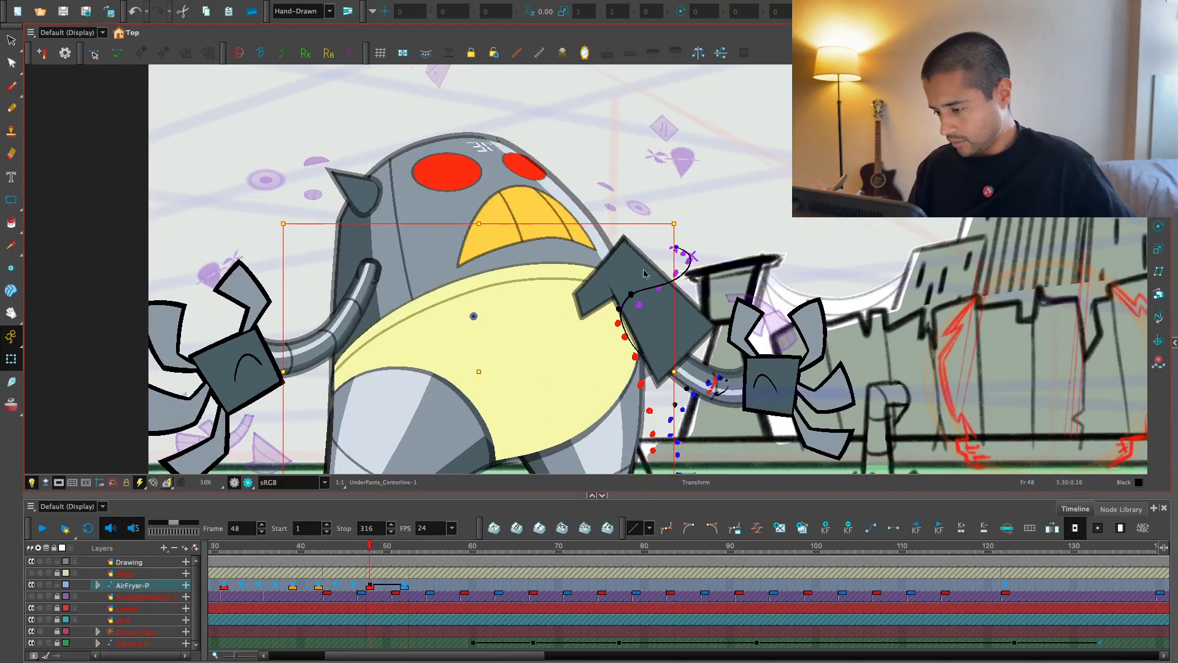
key("apostrophe")
scroll(500, 264, "down", 1)
- Try rotating and stretching the robot's whole handle at frame 52, and undo the changes
left_click(662, 307)
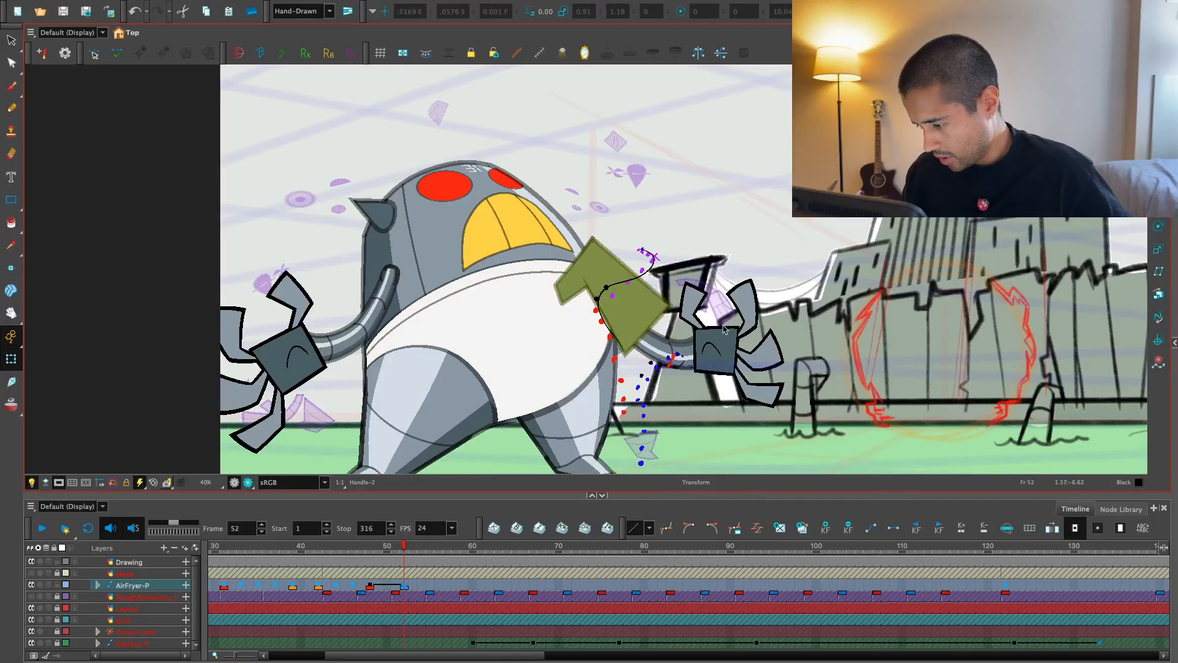
scroll(585, 344, "up", 1)
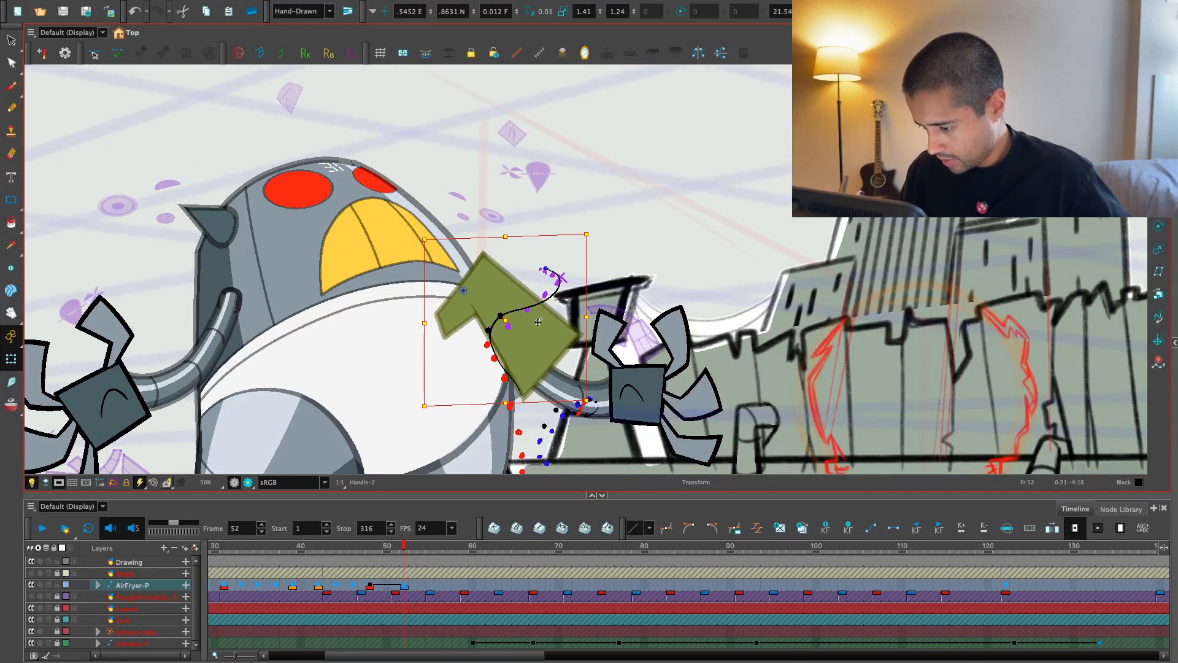
key("ctrl+z")
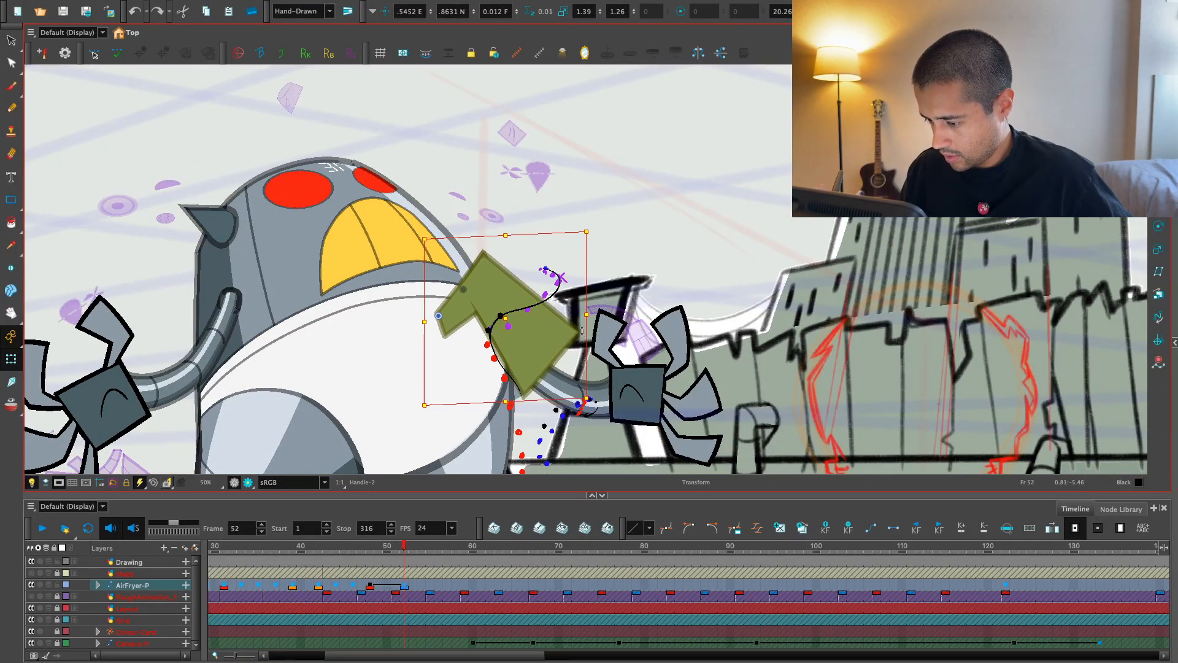
key("semicolon")
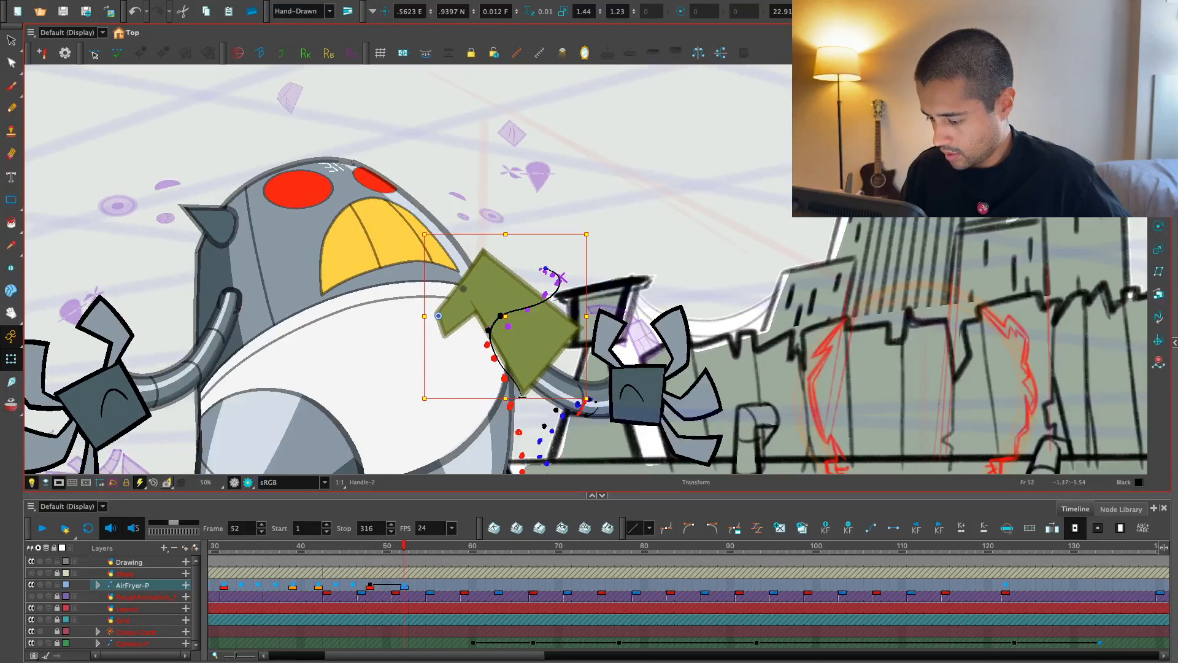
key("ctrl+z")
- Adjust the shape of the handle's main piece at frame 52 and reselect the AirFryer-P key there
left_click_drag(587, 354, 658, 313)
key("comma")
key("period")
key("Escape")
left_click(548, 337)
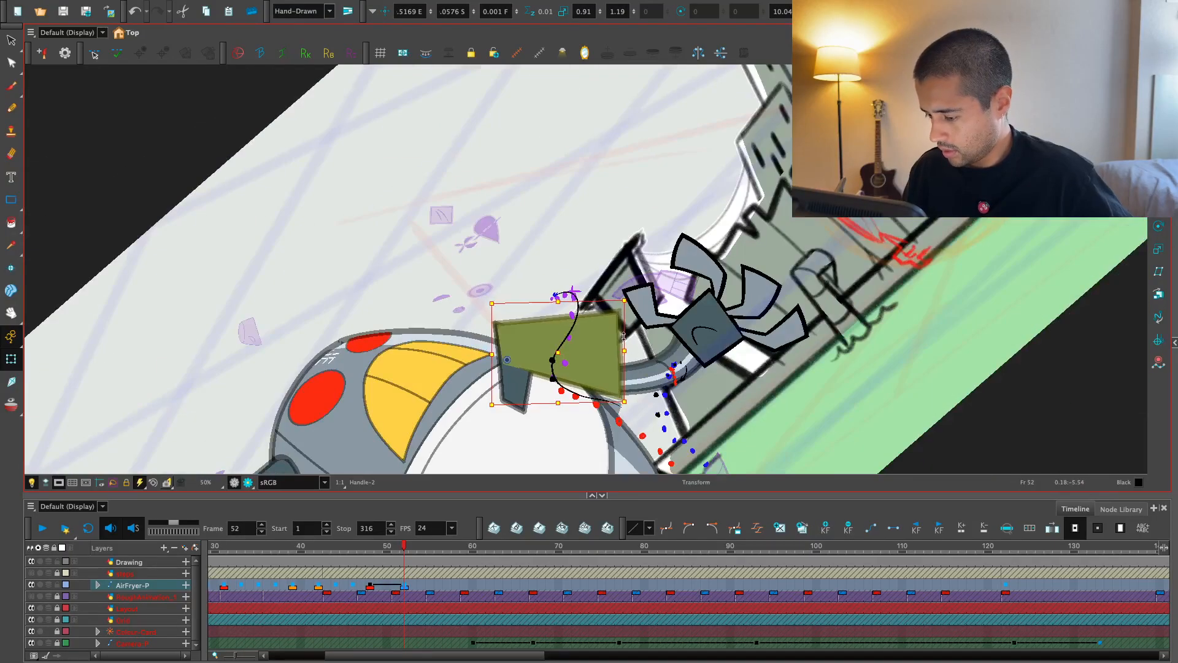
key("shift+m")
left_click(416, 585)
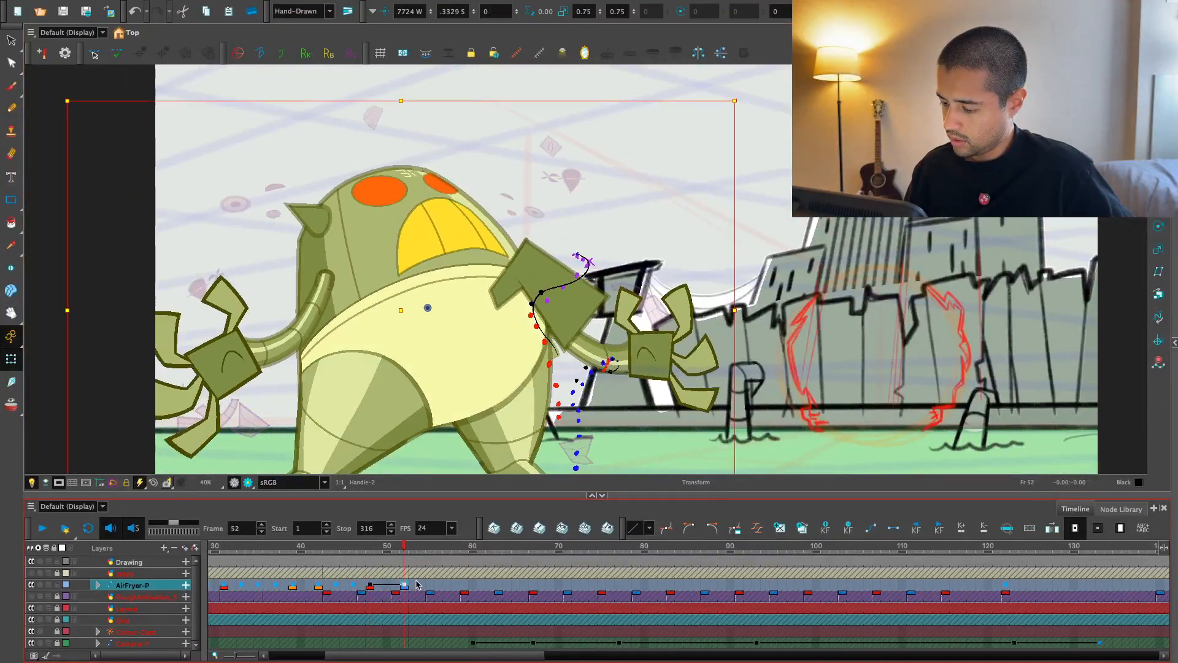
- Set the whole robot's pivot at its feet on frame 52 and skew the body slightly backward
scroll(340, 445, "up", 2)
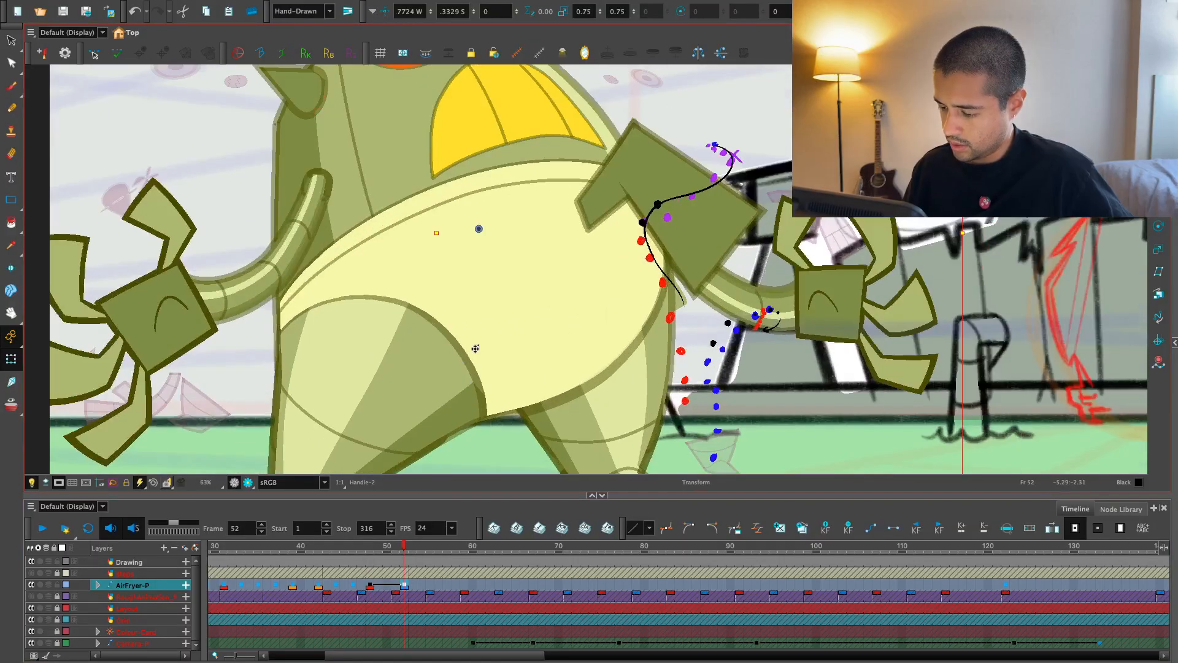
left_click(469, 352)
scroll(612, 241, "down", 2)
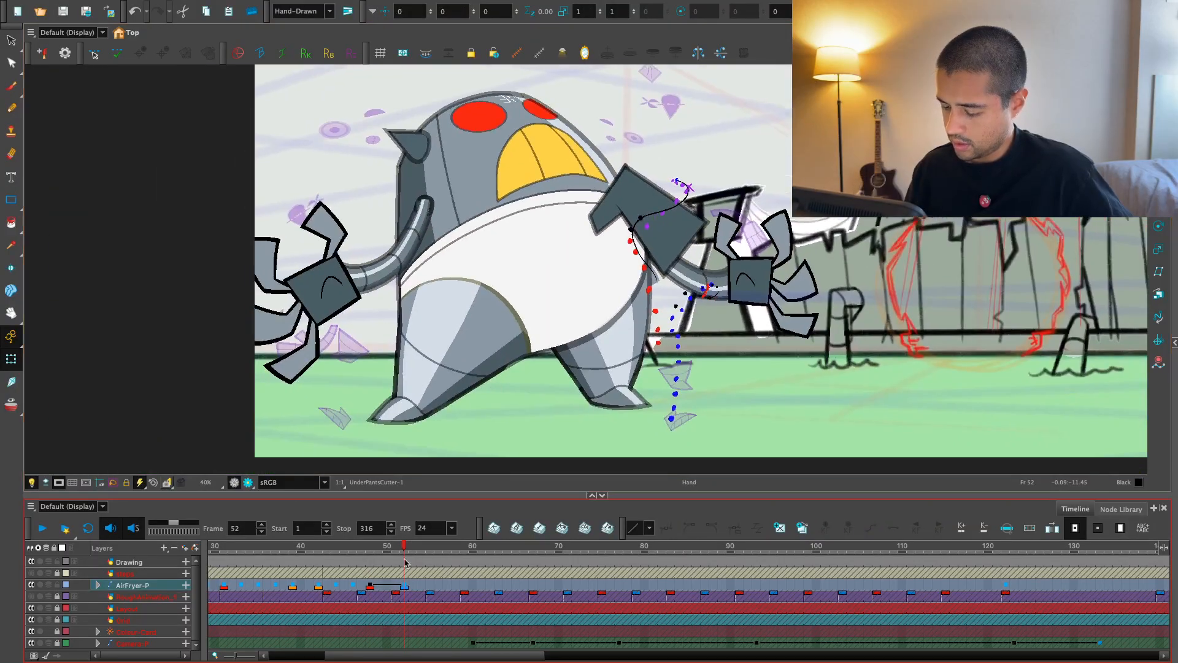
left_click(406, 584)
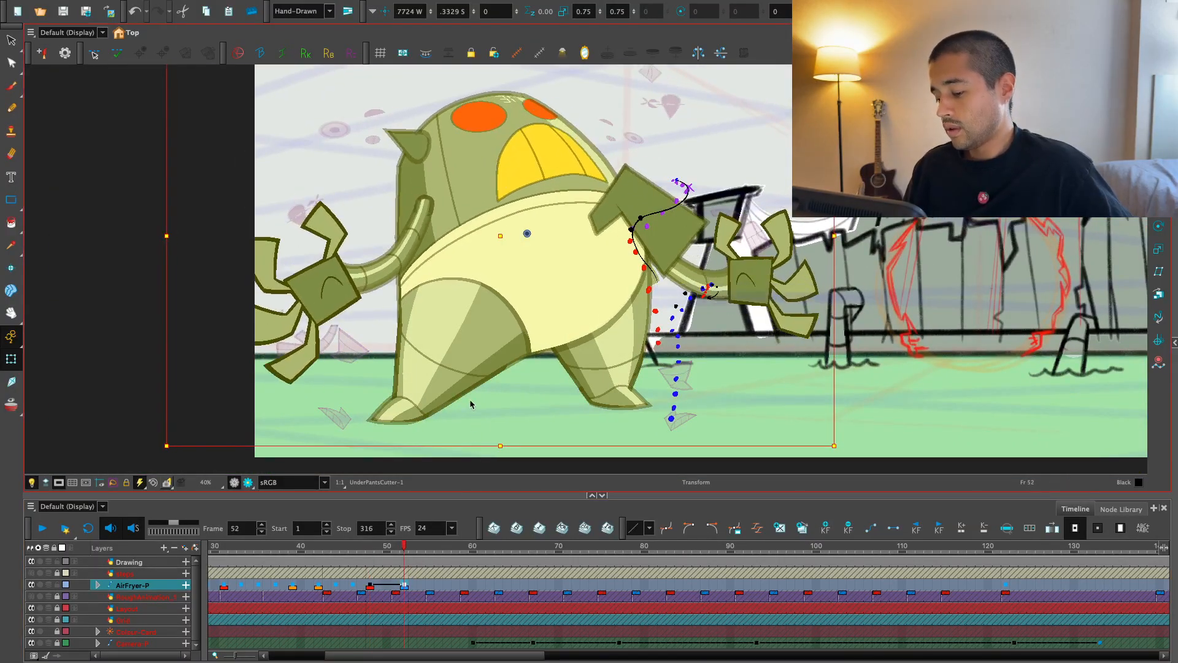
key("space")
key("2")
left_click_drag(499, 407, 475, 450)
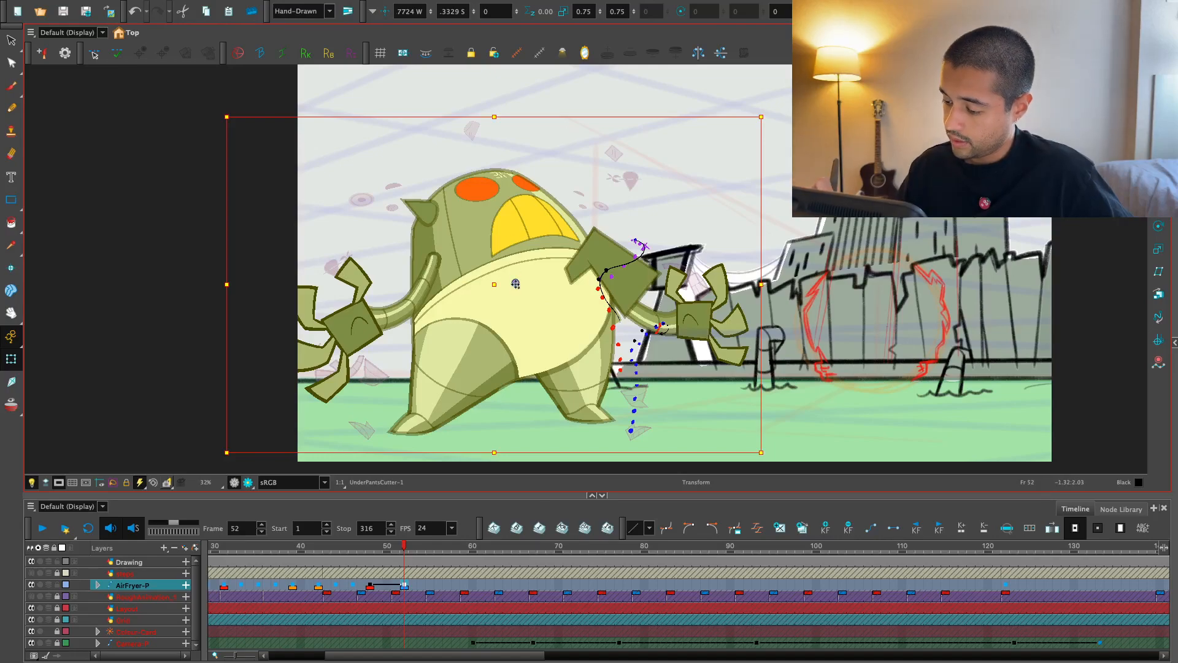
key("Return")
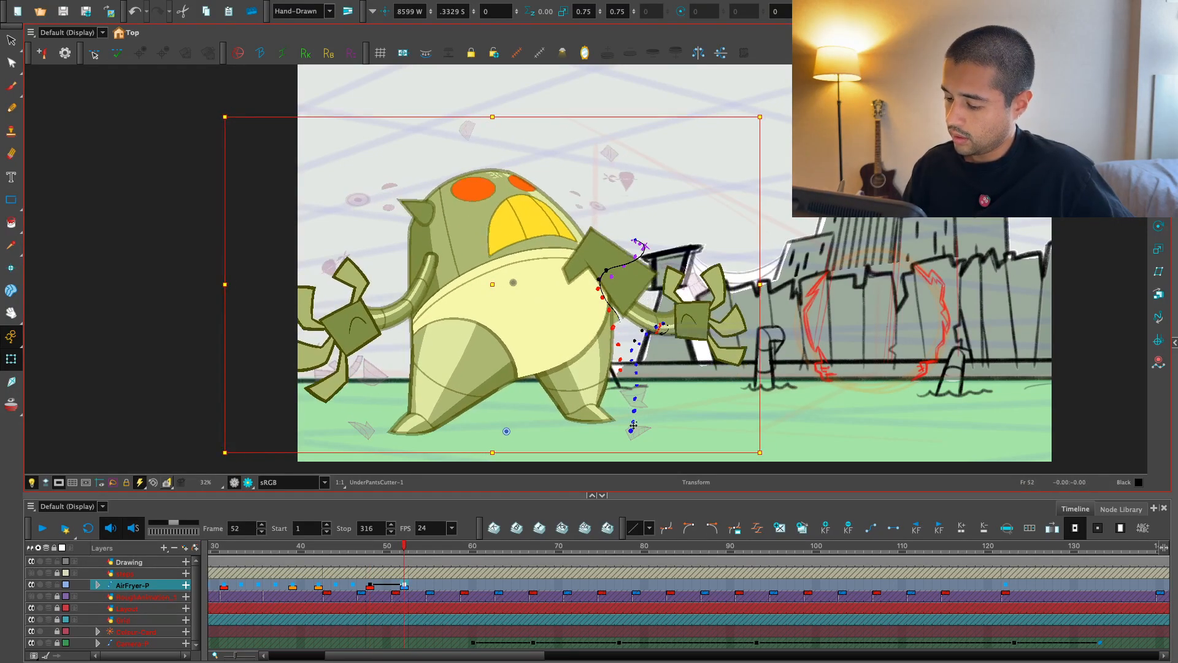
- Rotate both of the robot's clawed hands slightly at frame 52
left_click(365, 322)
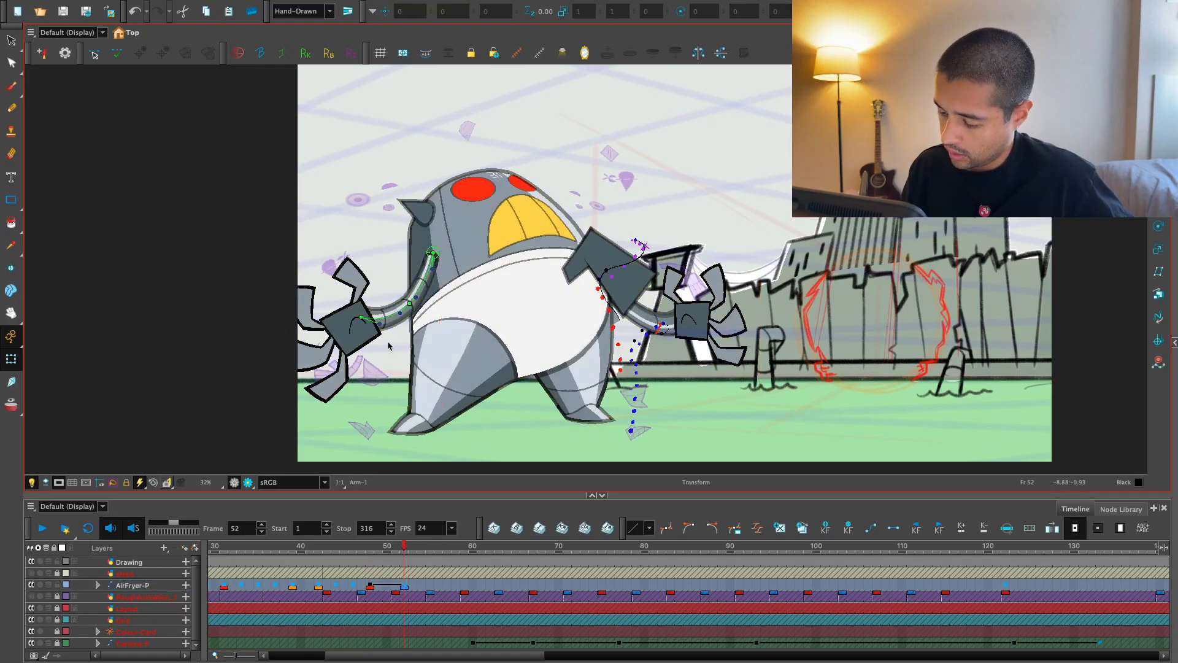
key("2")
mouse_move(308, 337)
left_mouse_down()
mouse_move(332, 341)
mouse_move(292, 328)
left_mouse_up()
left_click(626, 358)
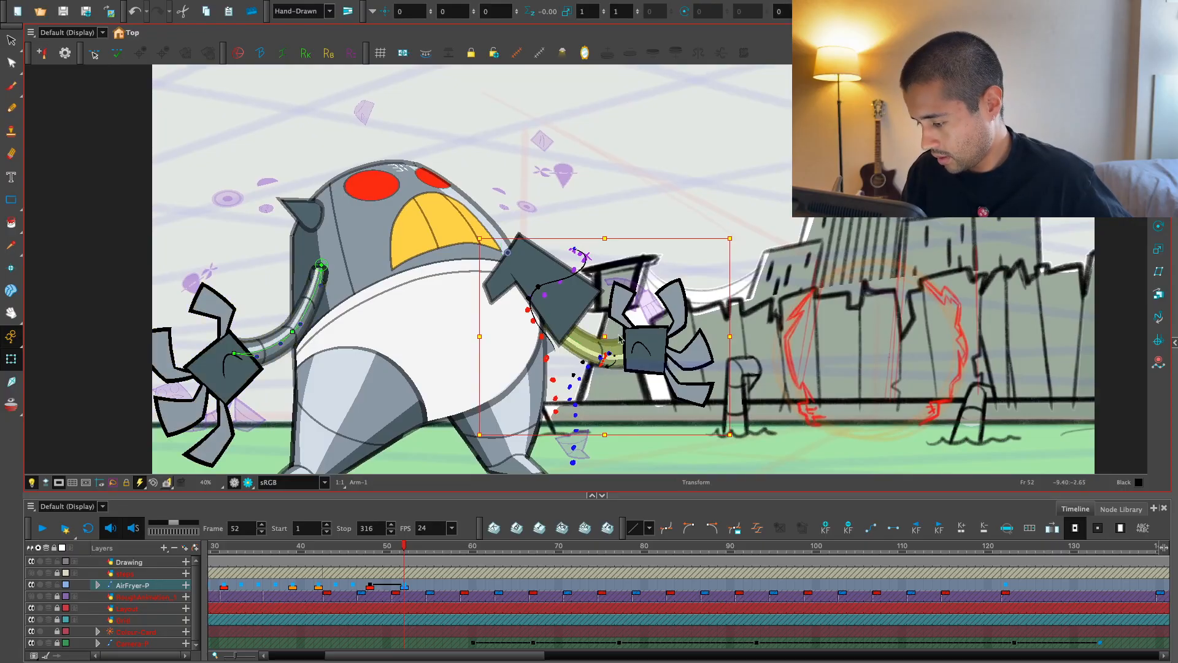
left_click_drag(626, 358, 600, 369)
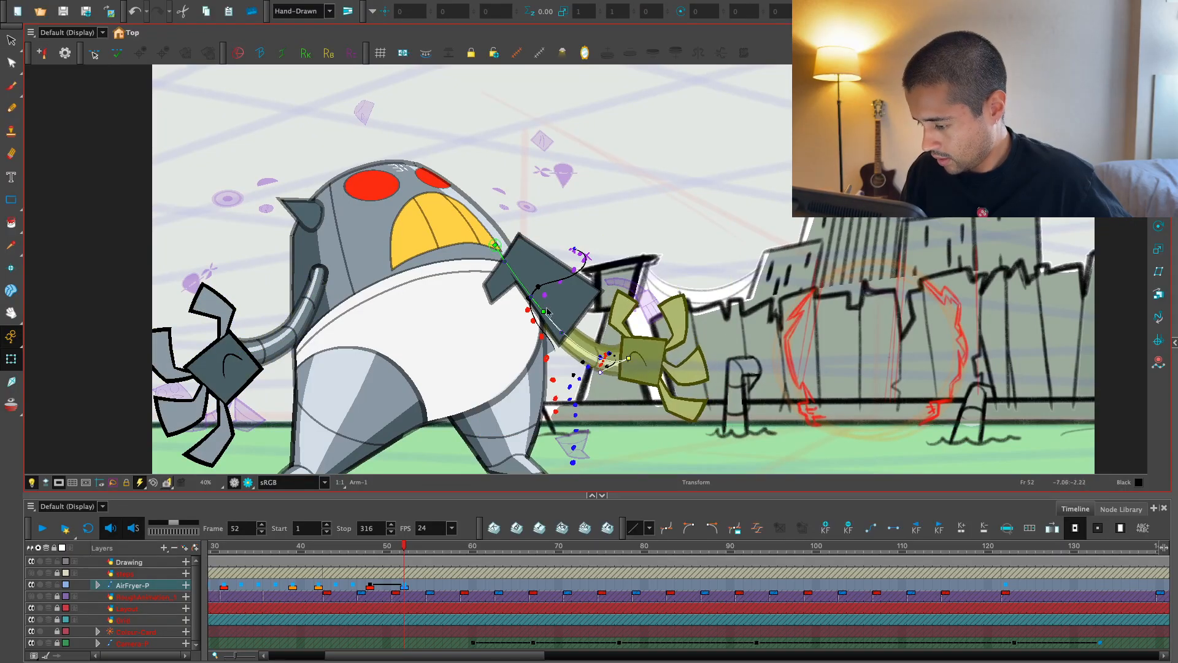
- Adjust the curve of the third centerline on the handle-side arm at frame 52
scroll(591, 299, "up", 5)
key("shift+t")
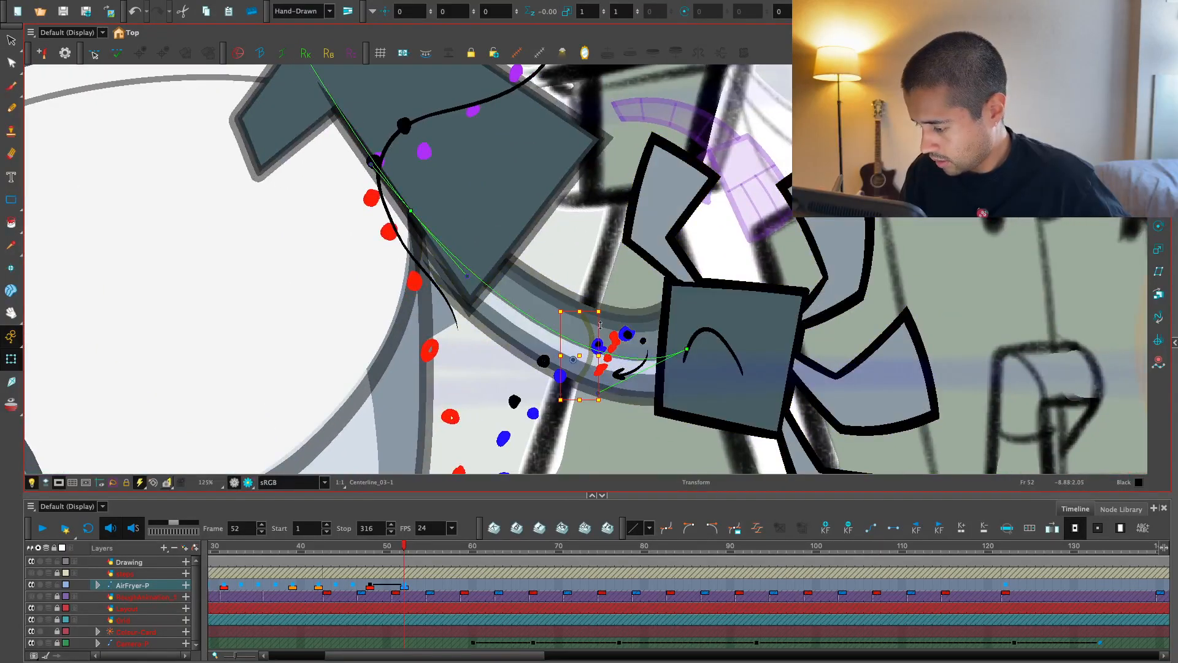
left_click(591, 323)
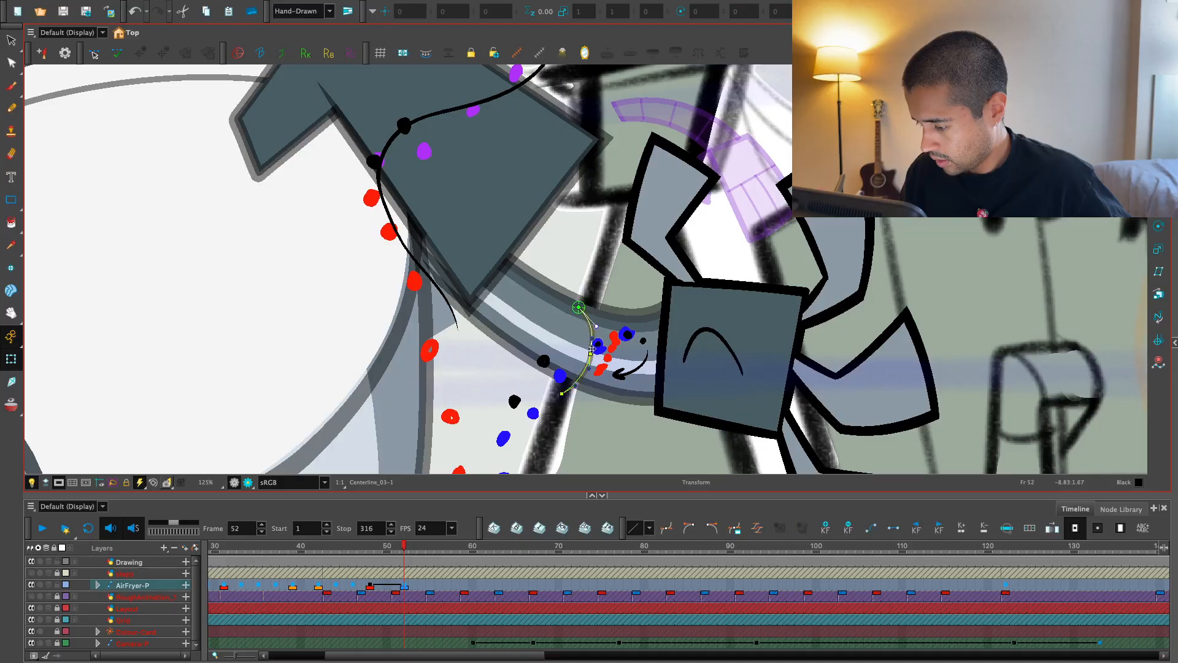
- Rotate the handle-side hand further at frame 52 and compare the pose with frame 48
scroll(591, 350, "down", 5)
left_click(406, 584)
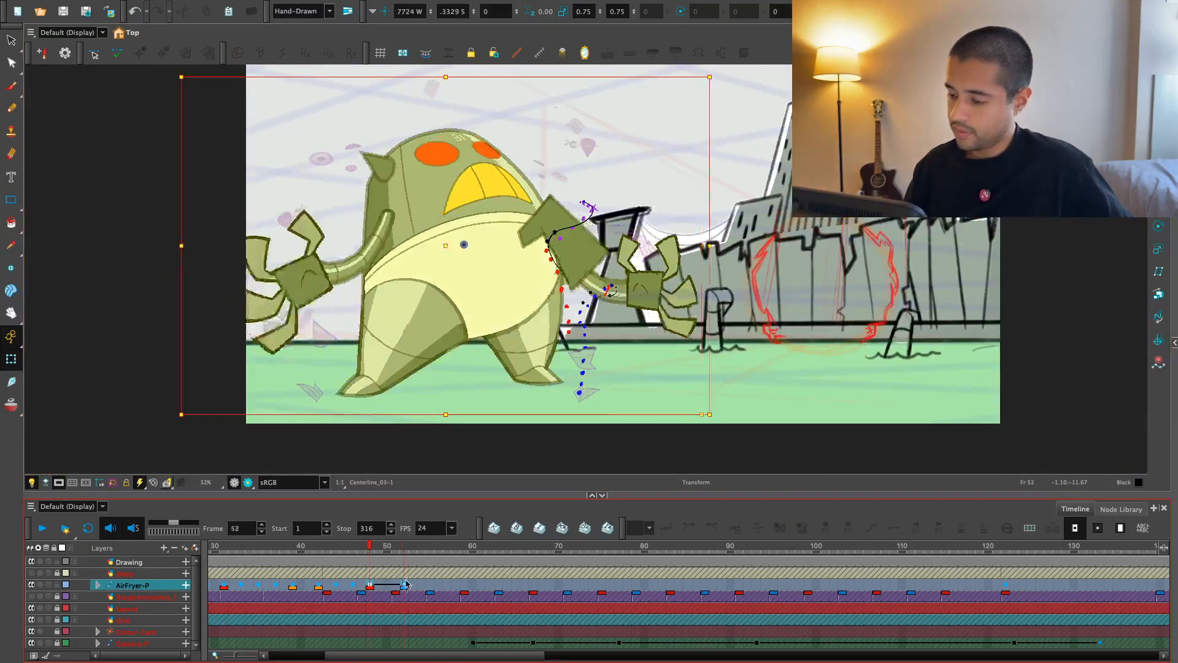
left_click(635, 299)
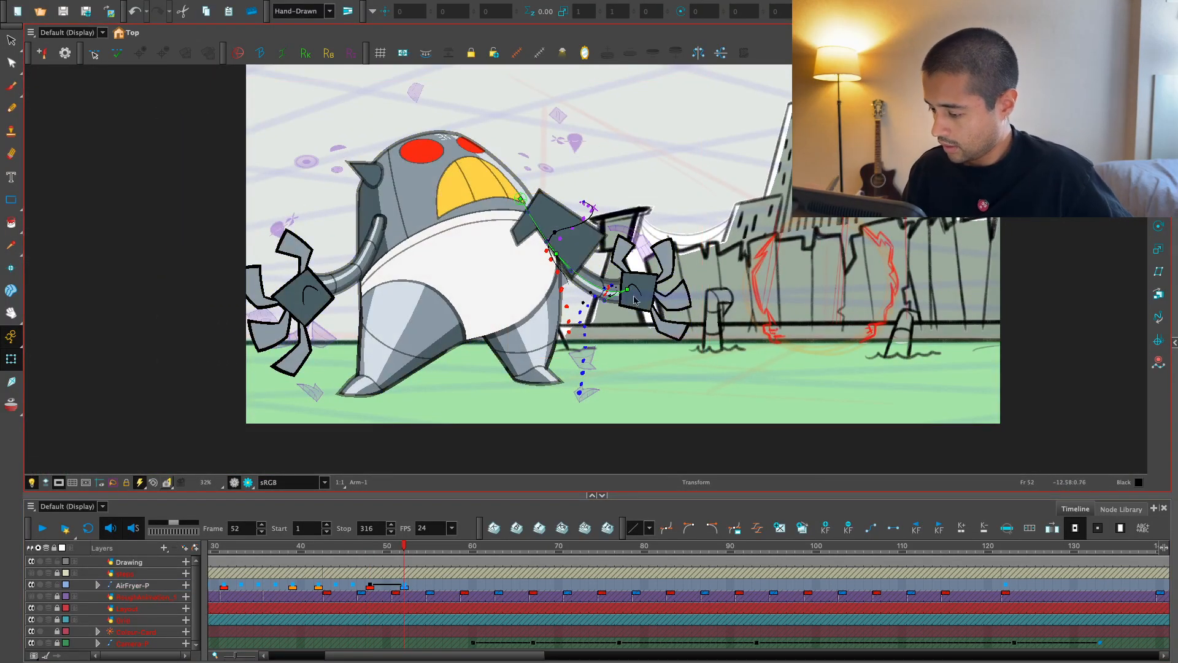
left_click(621, 297)
left_click(370, 585)
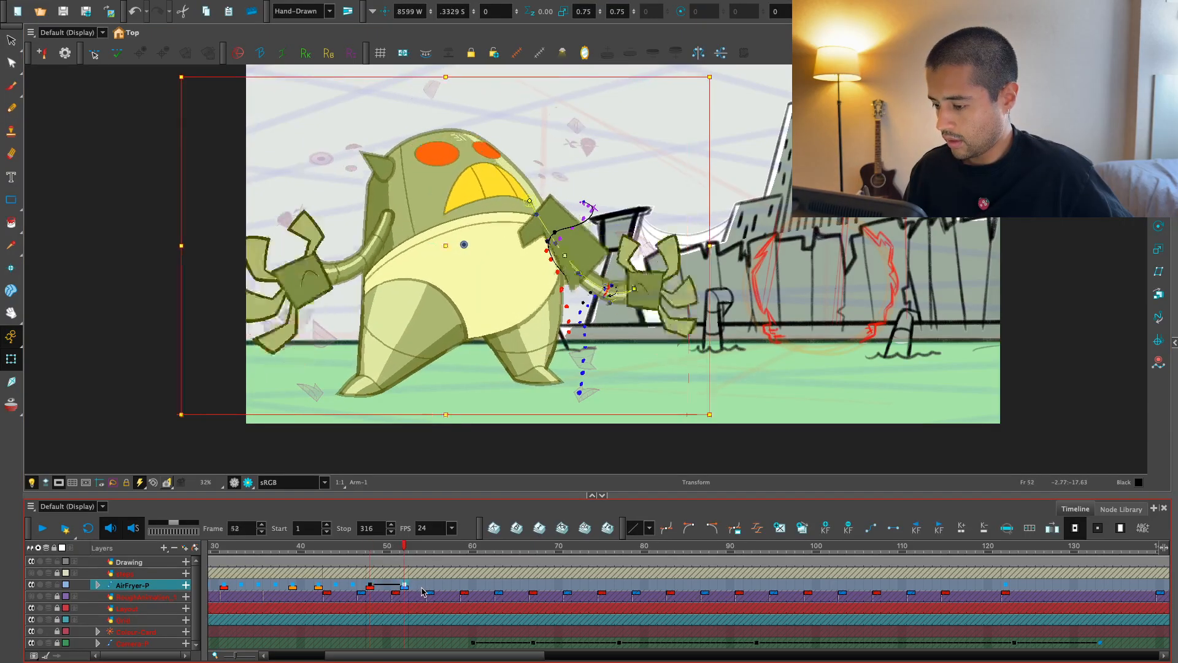
key("apostrophe")
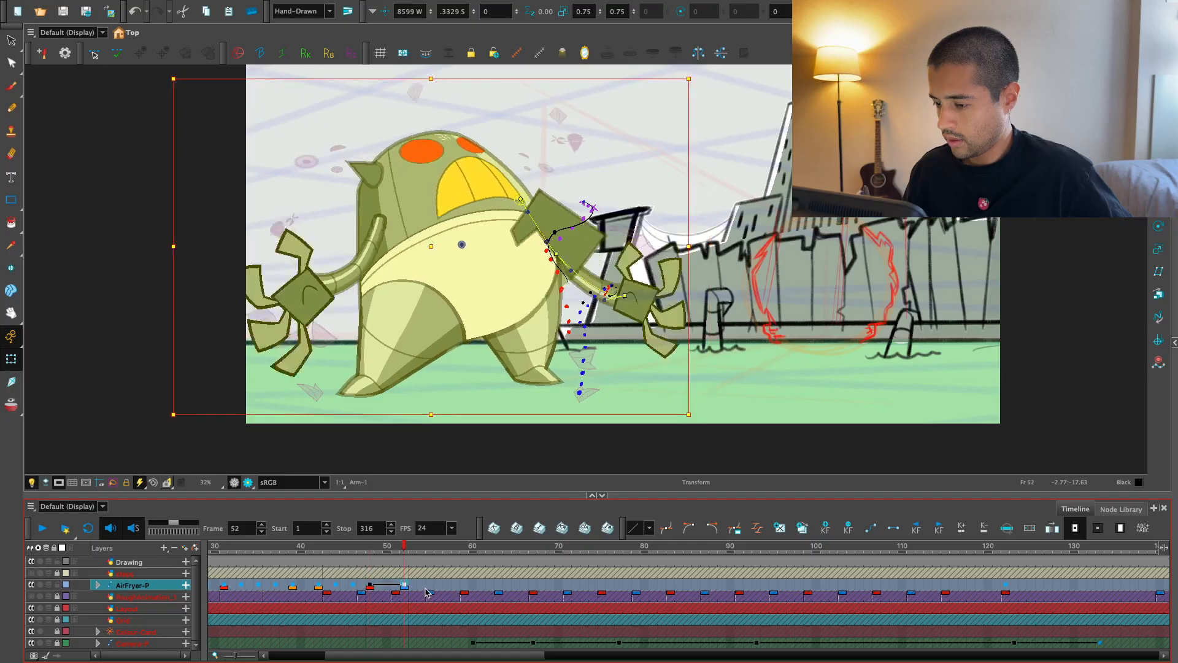
- Select each of the robot's eyes at frame 52 and squash its shape slightly
scroll(291, 217, "up", 3)
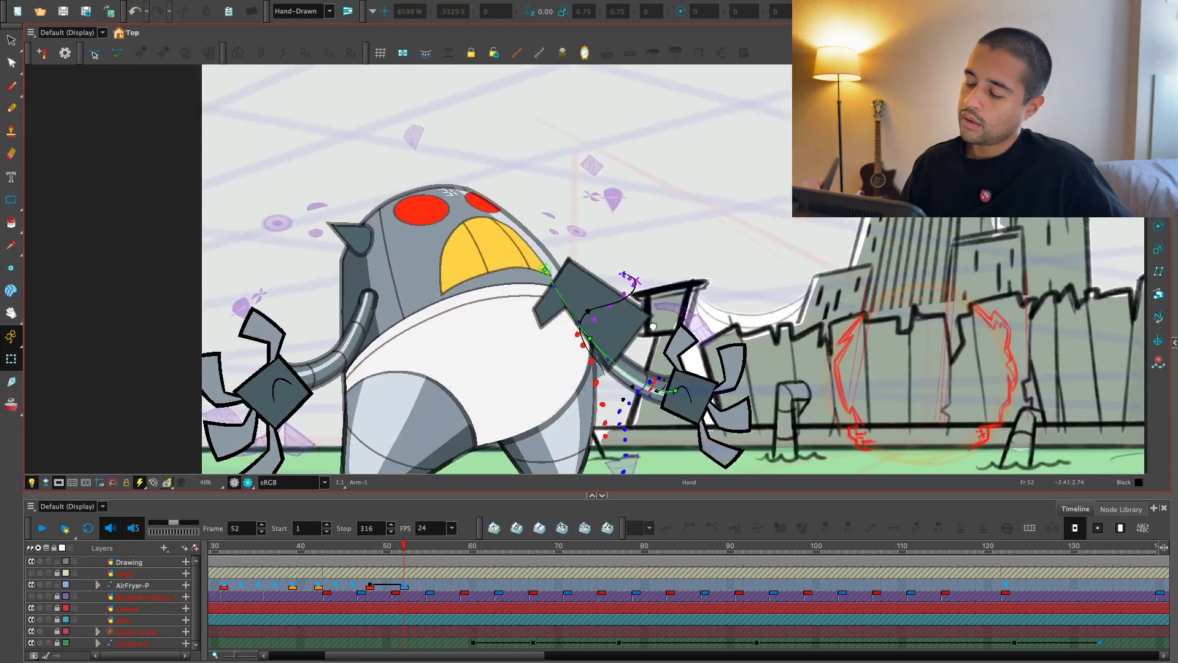
left_click(290, 218)
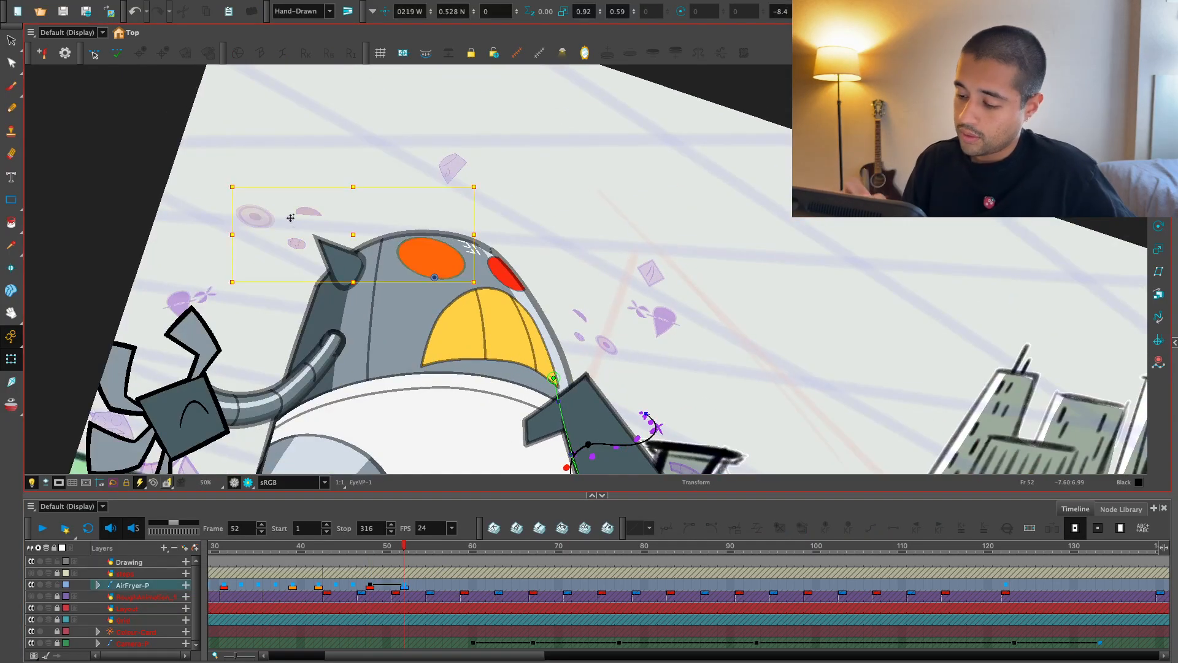
scroll(290, 218, "up", 1)
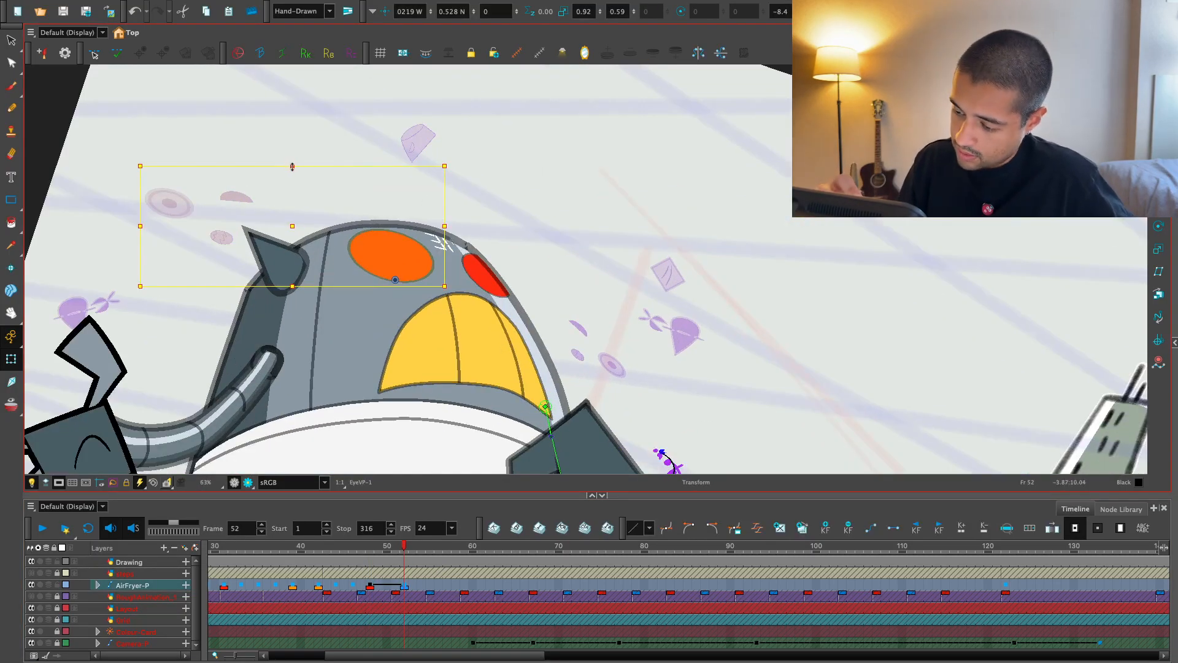
left_click(608, 309)
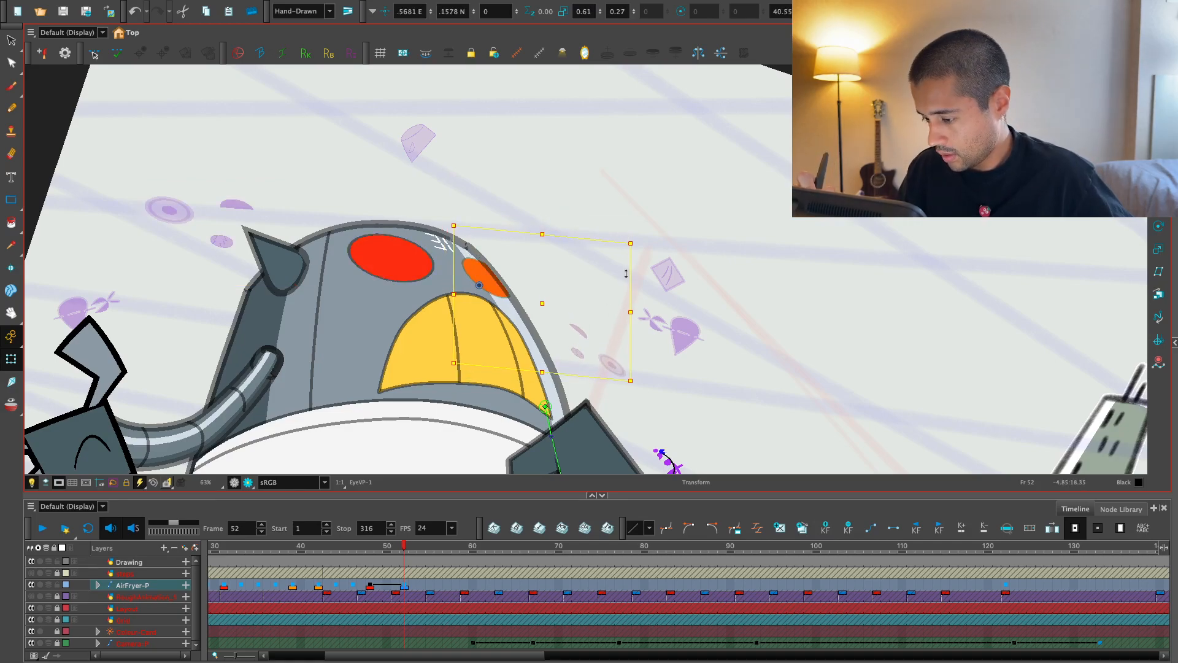
scroll(625, 273, "down", 2)
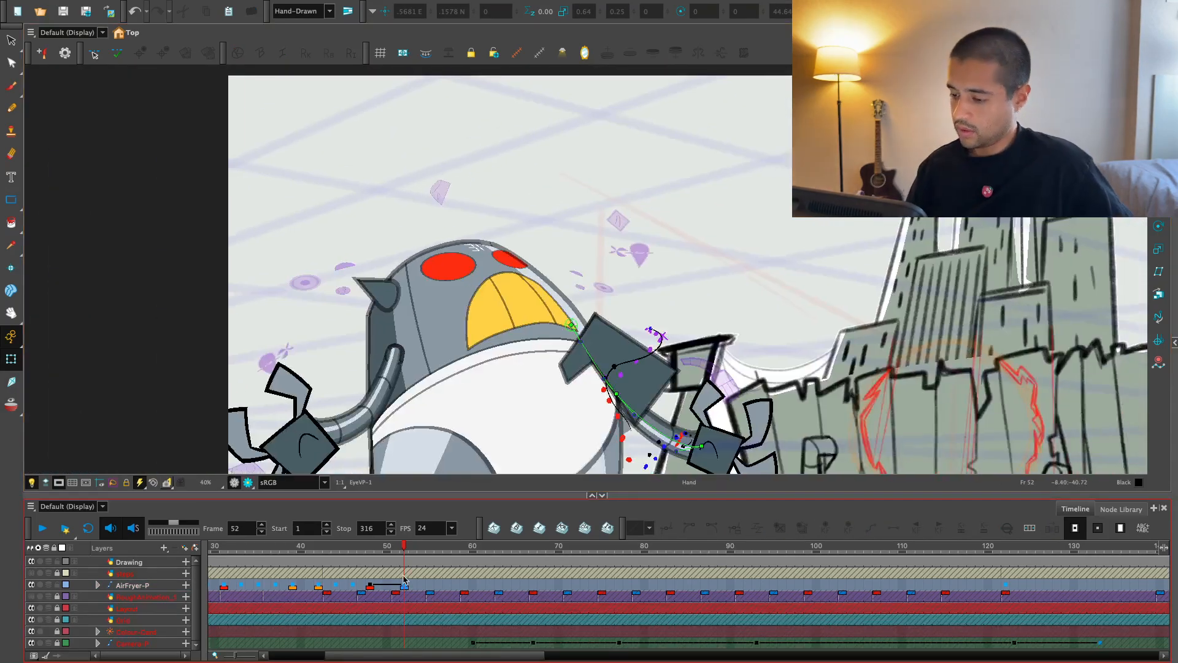
- Flip between frames 48 and 52 and play back the animation to check how the new pose settles
left_click(405, 583)
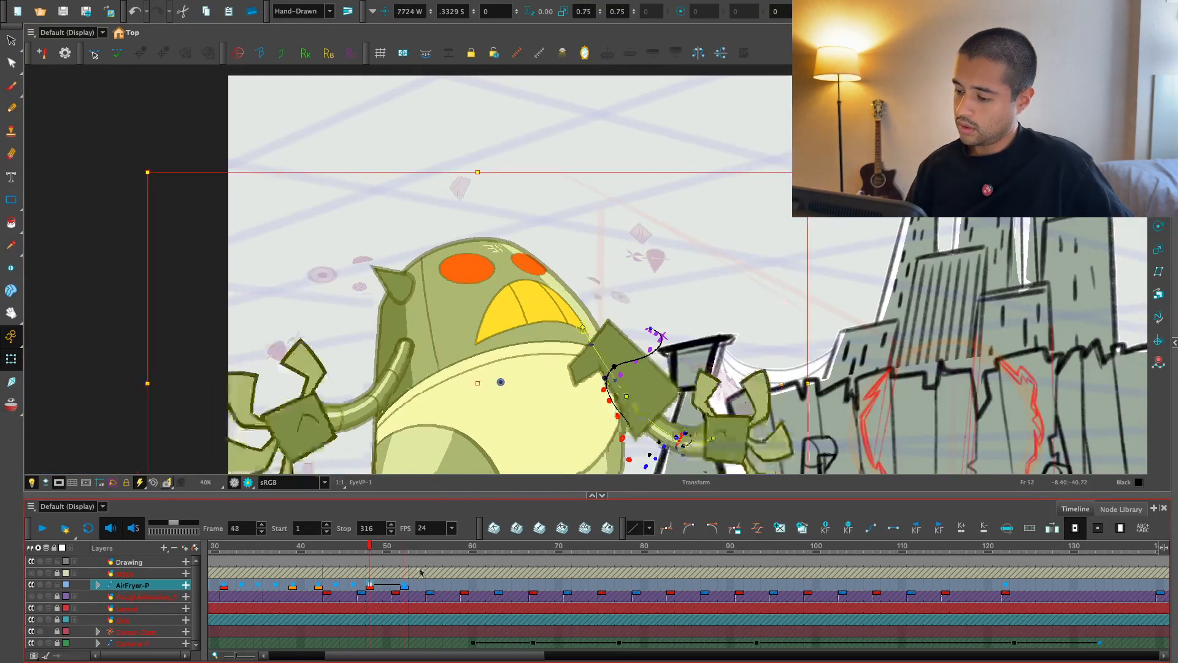
key("f")
key("g")
key("1")
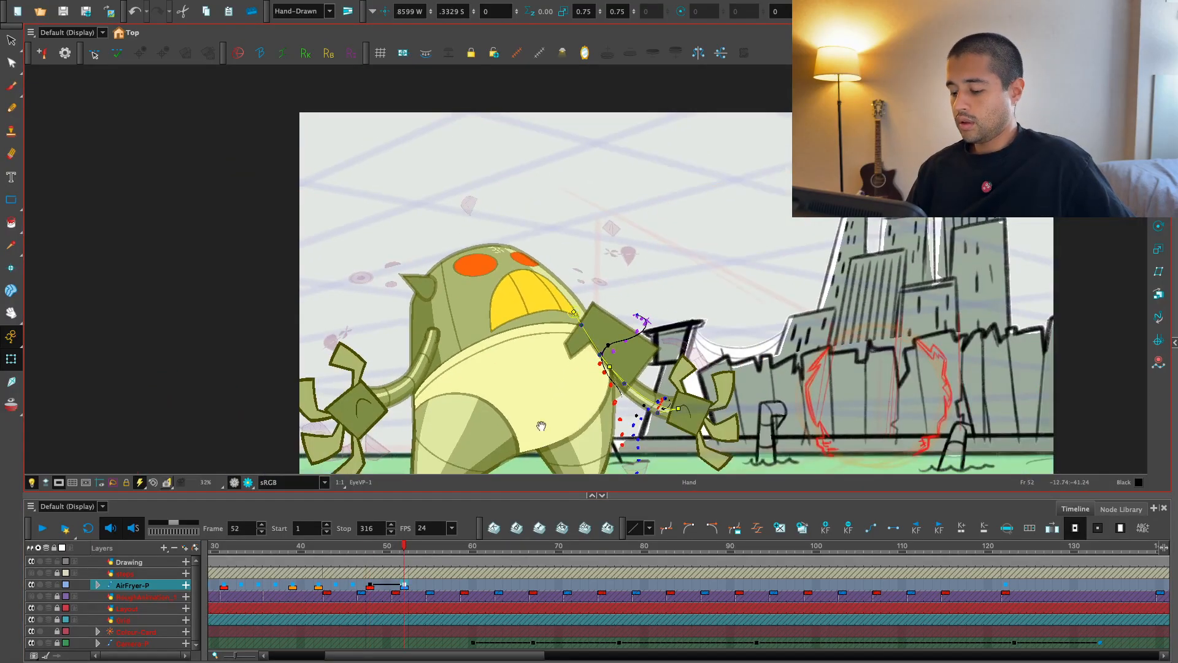
left_click_drag(540, 426, 528, 378)
key("1")
key("1")
key("shift+Return")
mouse_move(345, 661)
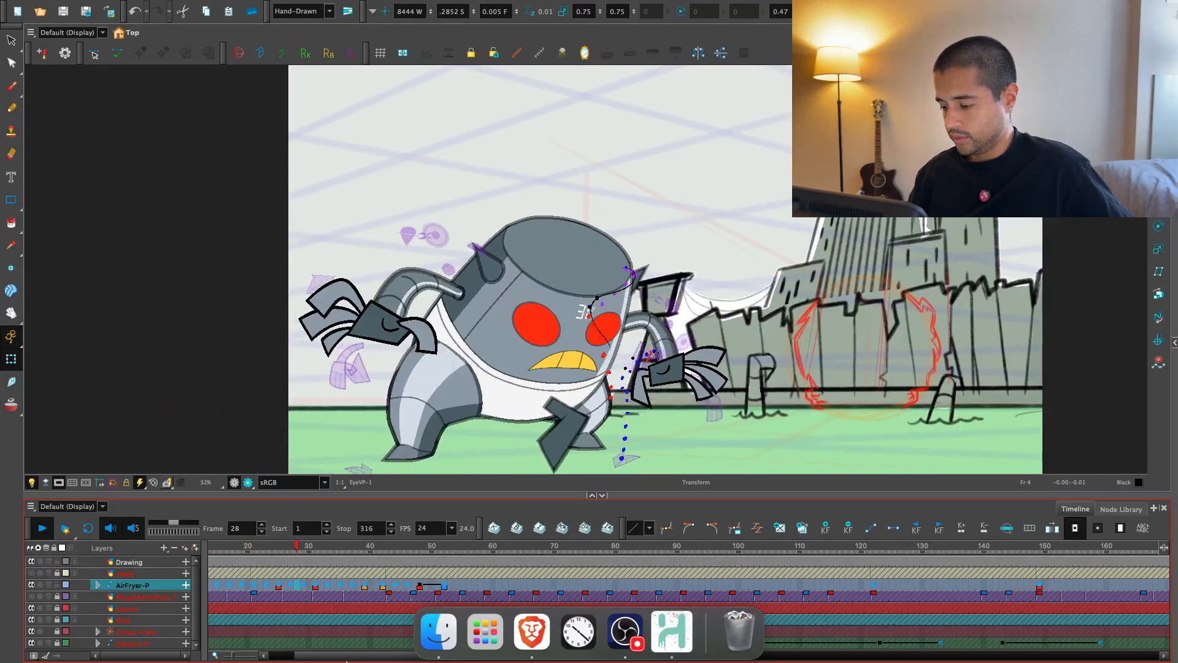
- Move the frame 52 key to frame 50 and alternate the two pose keys every two frames through frame 56
left_click_drag(368, 574, 435, 595)
key("2")
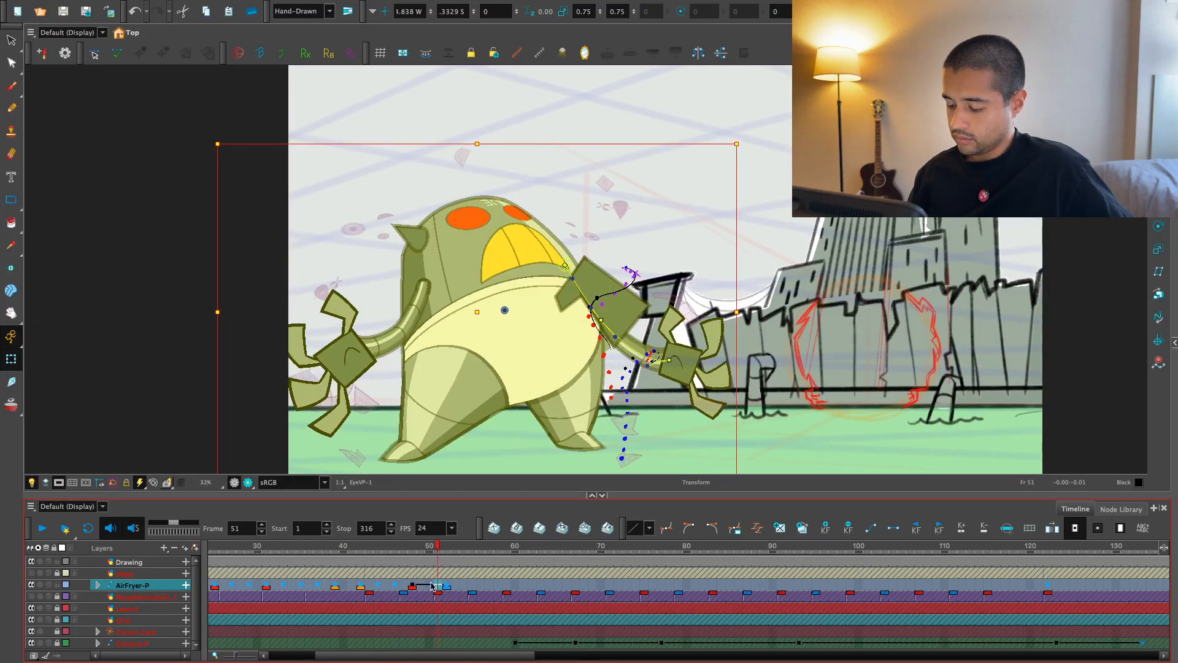
left_click(447, 587)
left_click(414, 587)
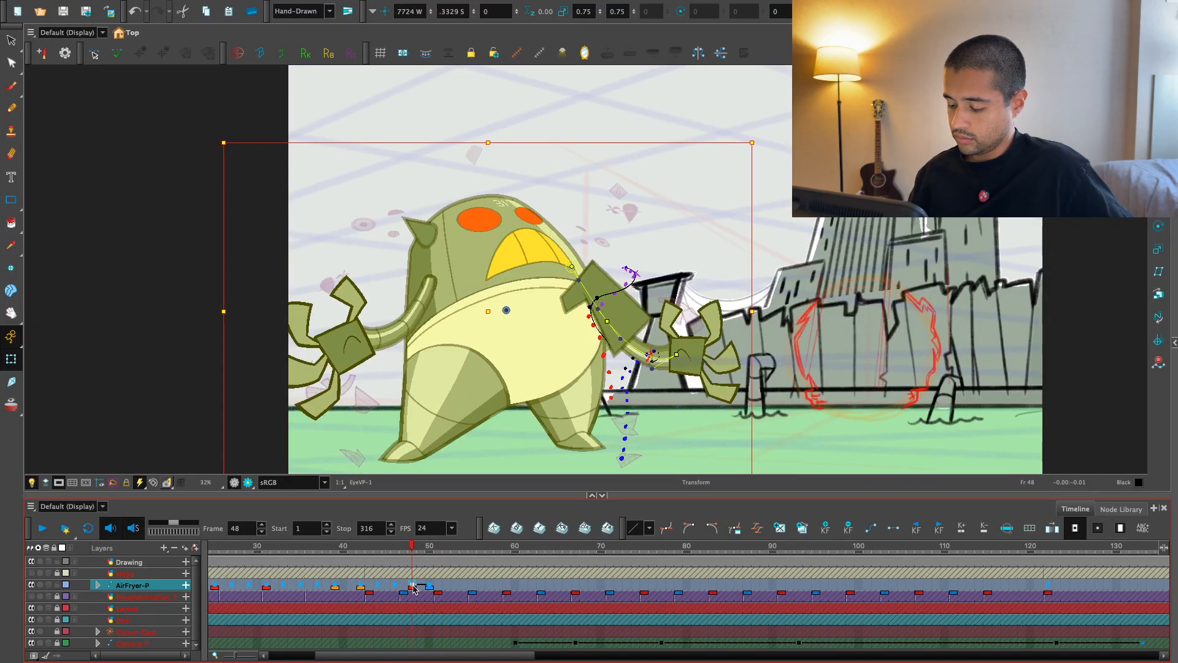
left_click(446, 586)
left_click(413, 585)
left_click(318, 586)
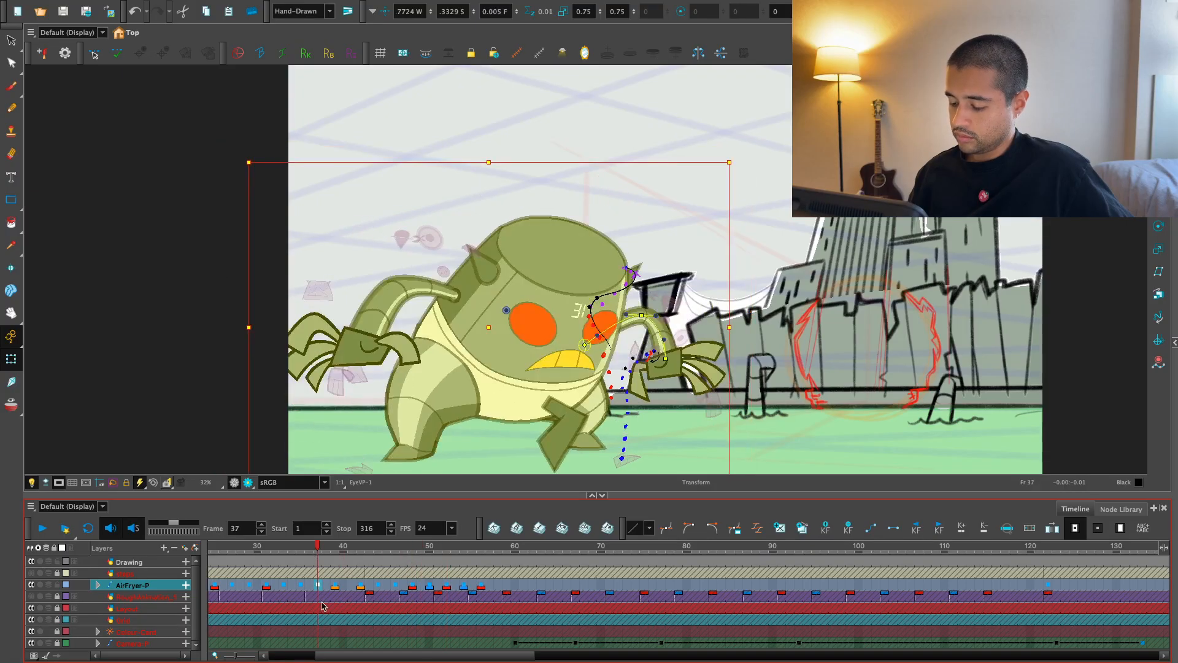
- Play back the alternating poses and shift their keys two frames earlier so they start at frame 46
key("shift+Return")
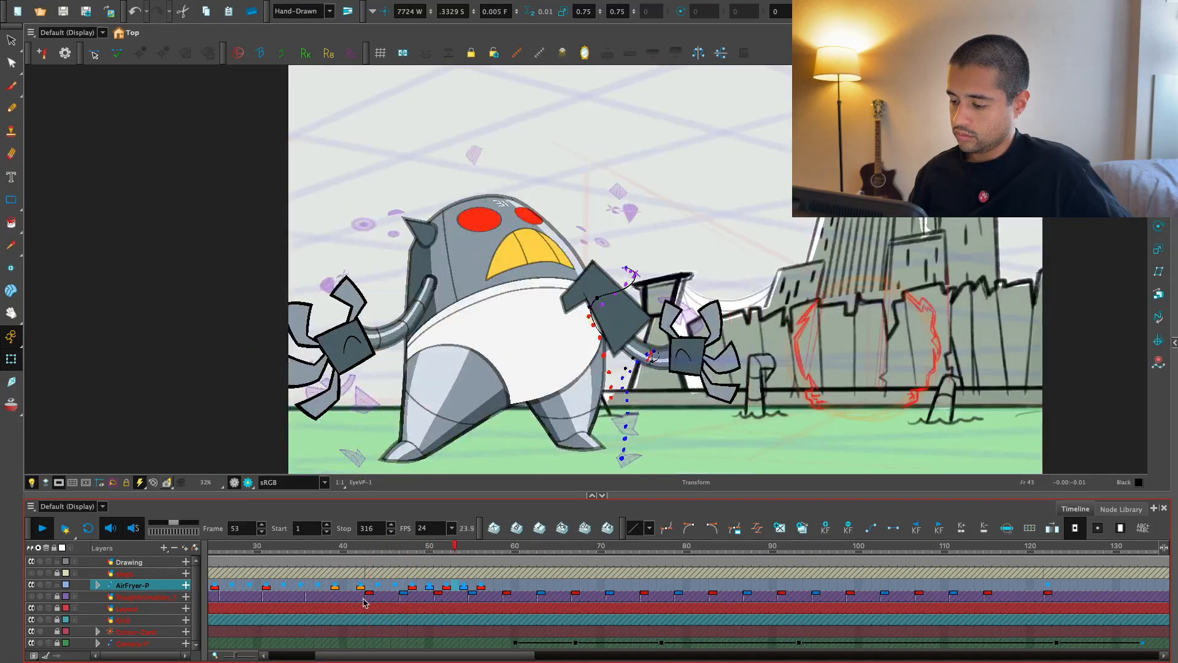
left_click(411, 552)
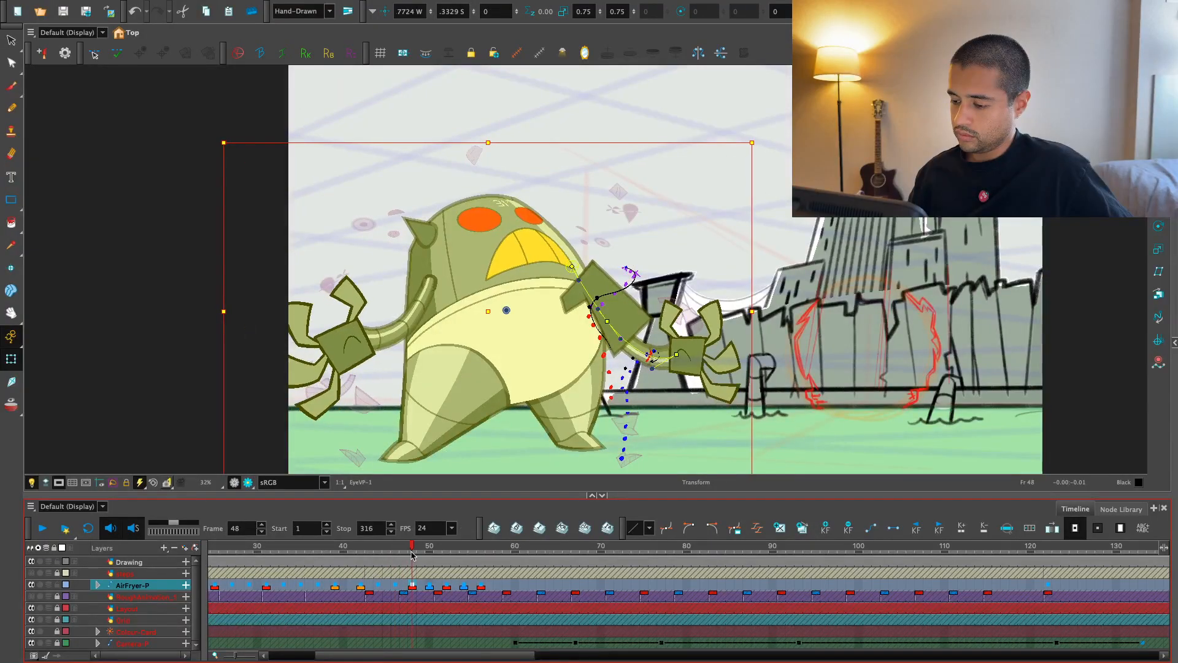
left_click(394, 558)
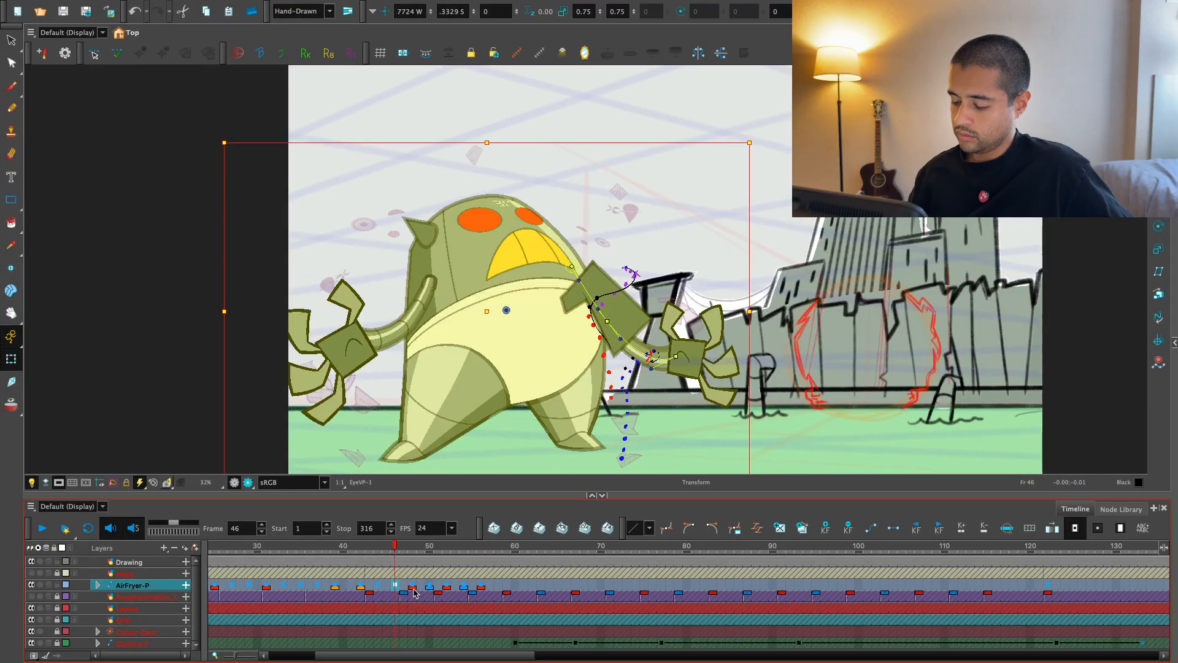
left_click(326, 586)
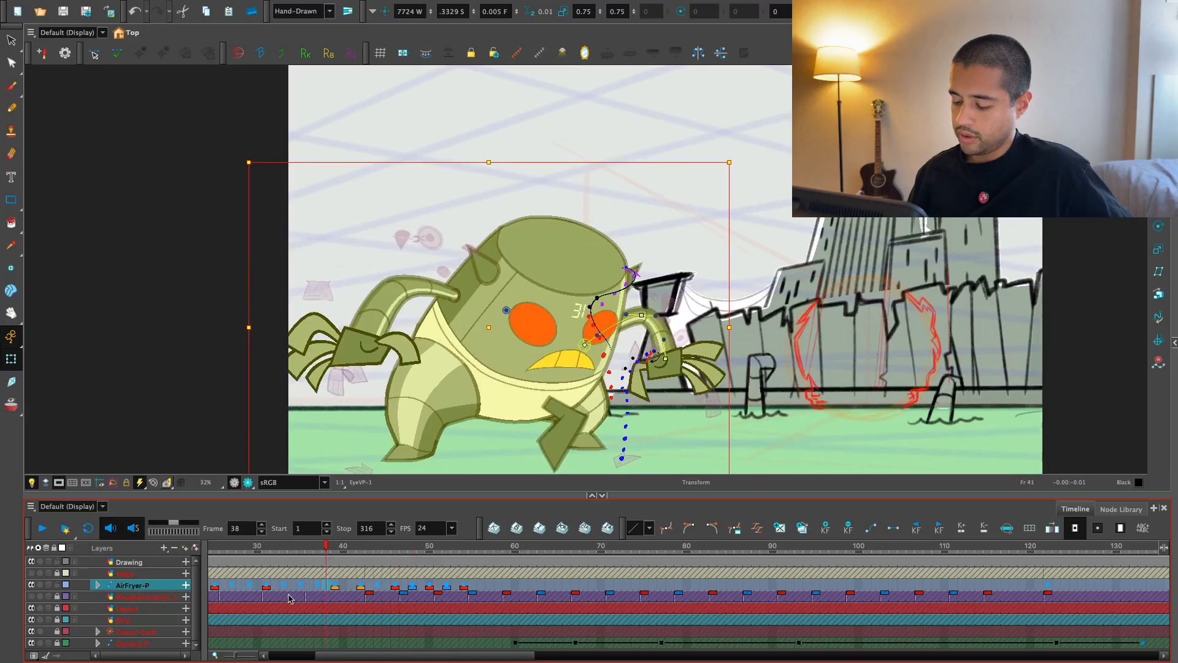
- Review the shifted timing in playback and repeat the alternating pose keys through frame 78
left_click(323, 589)
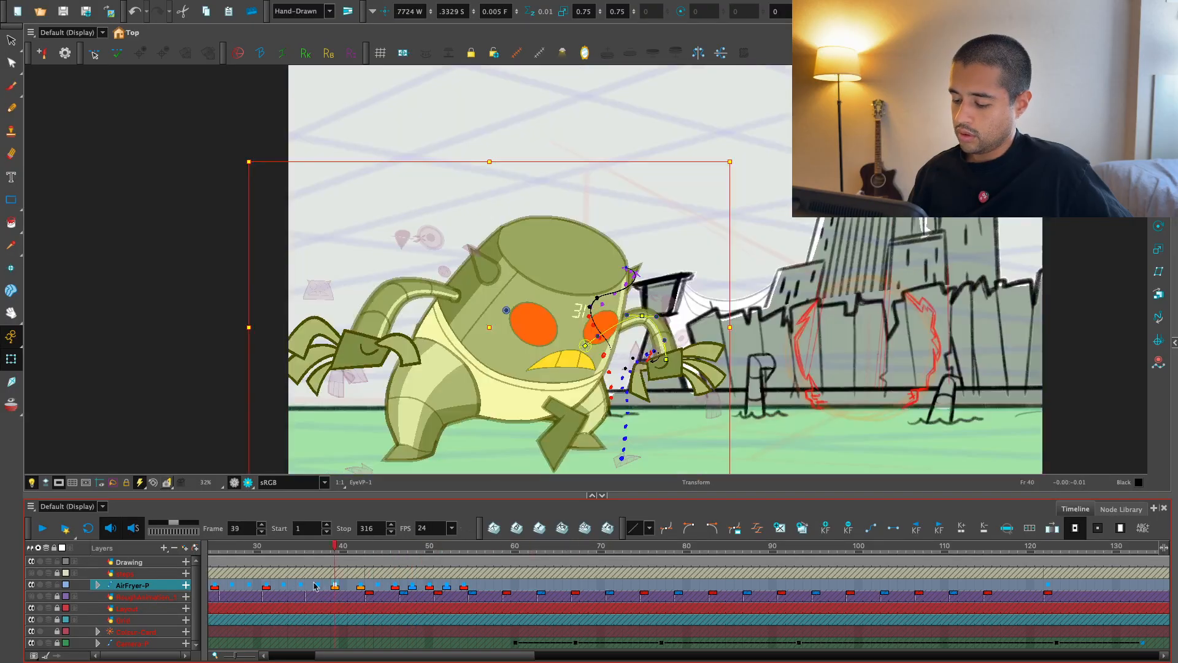
key("shift+Return")
left_click(424, 594)
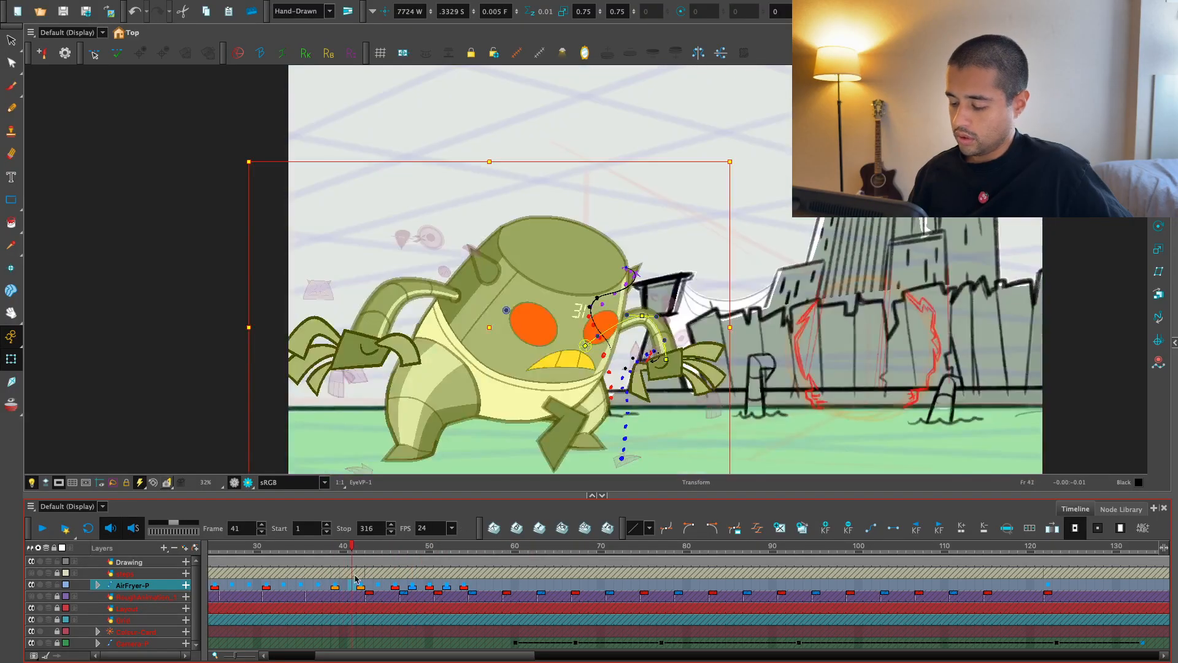
left_click(327, 617)
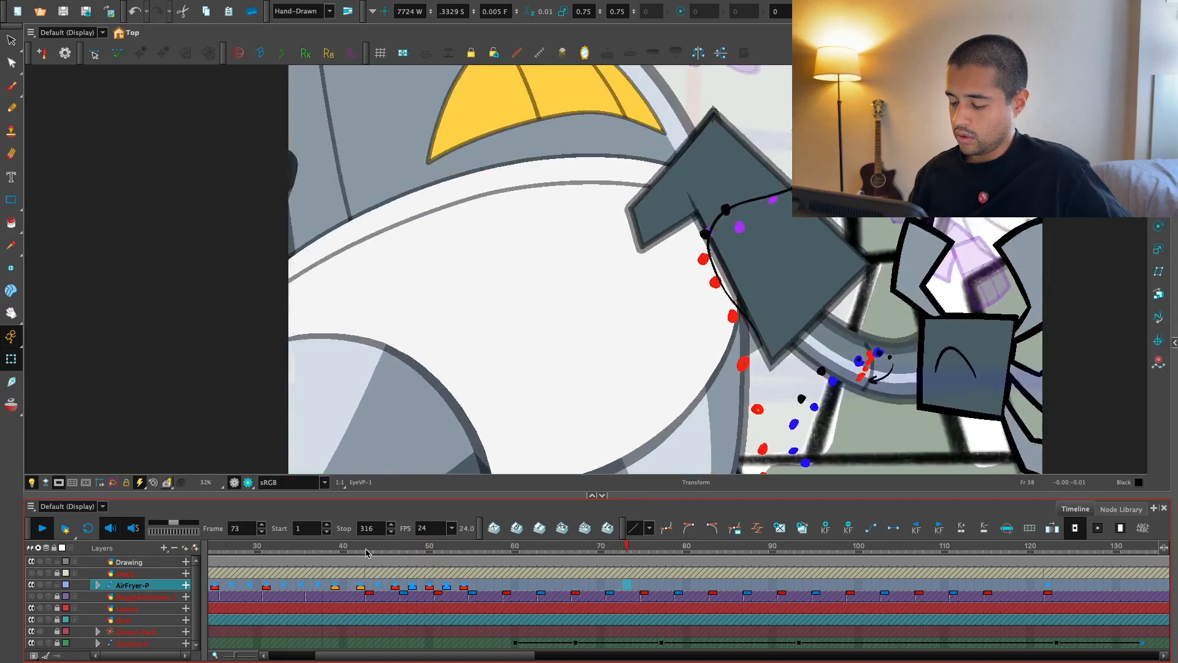
left_click(465, 584)
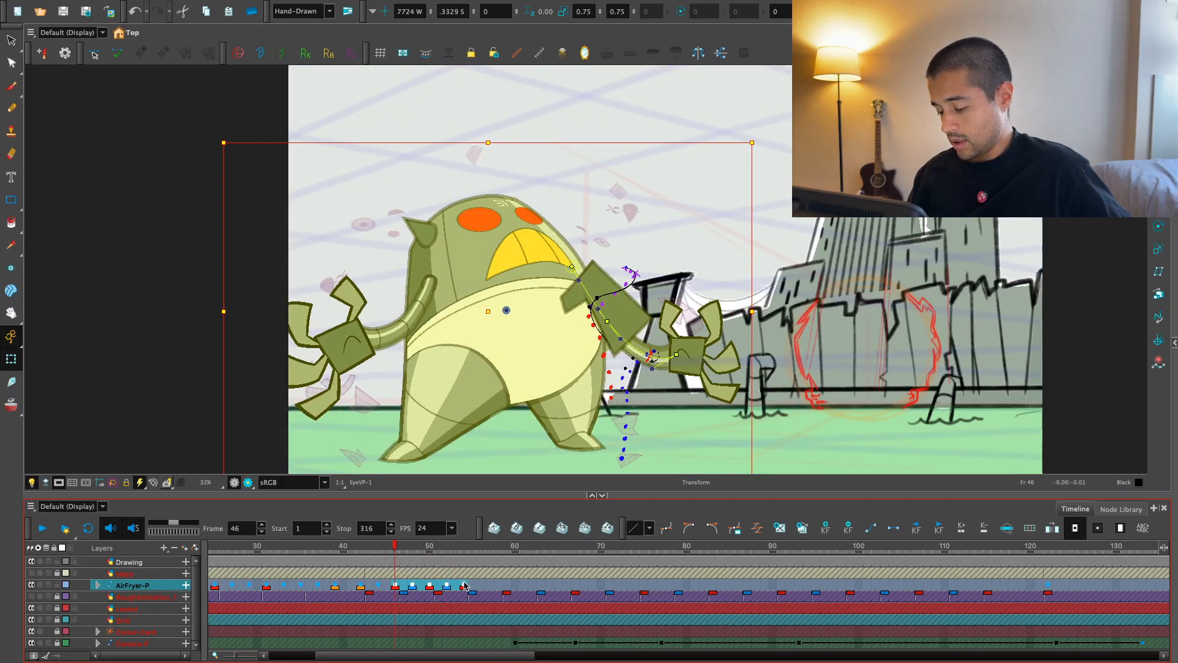
key("Return")
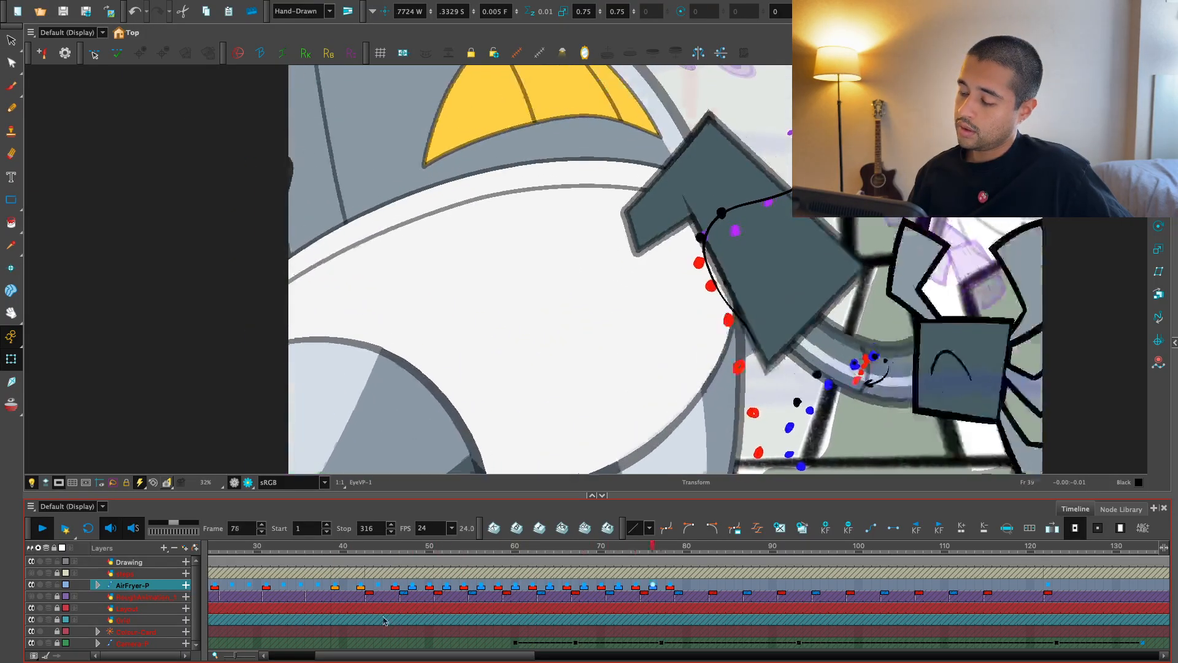
- Play the opening animation from its start to review the extended pose loop
key("1")
left_click(297, 582)
key("Return")
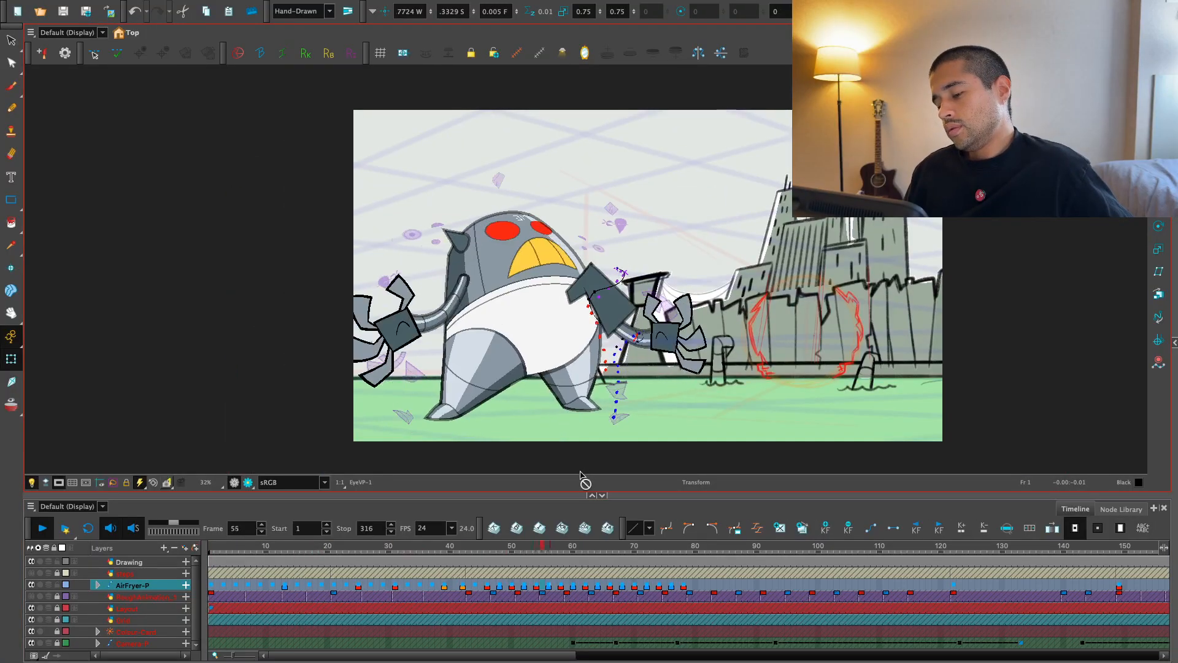
- Scrub through the shaking loop and undo its repeated alternating pose keys after frame 50 on the AirFryer-P layer
left_click(501, 555)
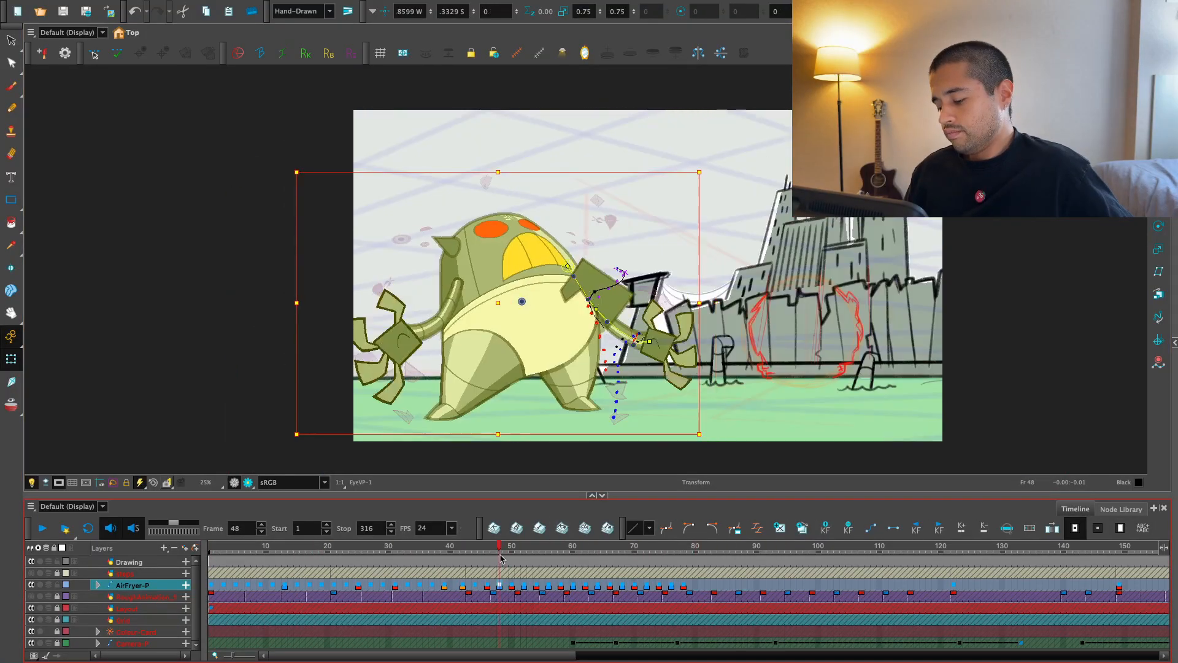
left_click_drag(501, 556, 579, 552)
key("super+z")
key("2")
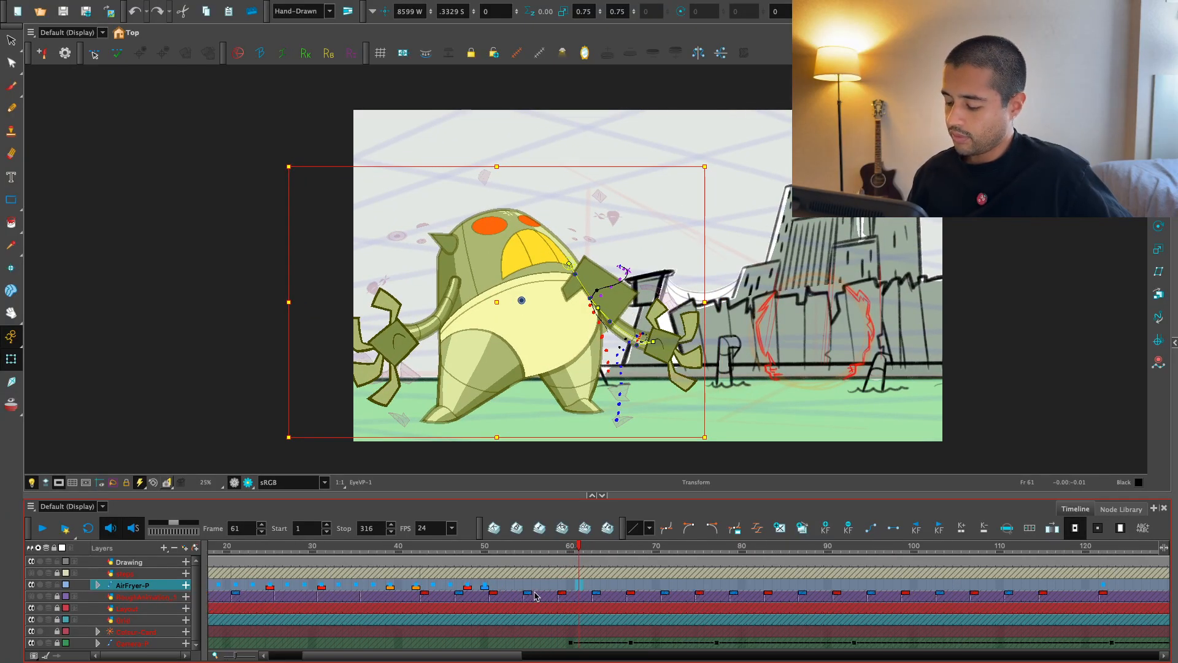
key("super+z")
key("super+z")
key("2")
- Space the alternating pose keys at frames 48, 52 and 55 on the AirFryer-P layer and preview them
left_click_drag(459, 586, 490, 591)
left_click(438, 589)
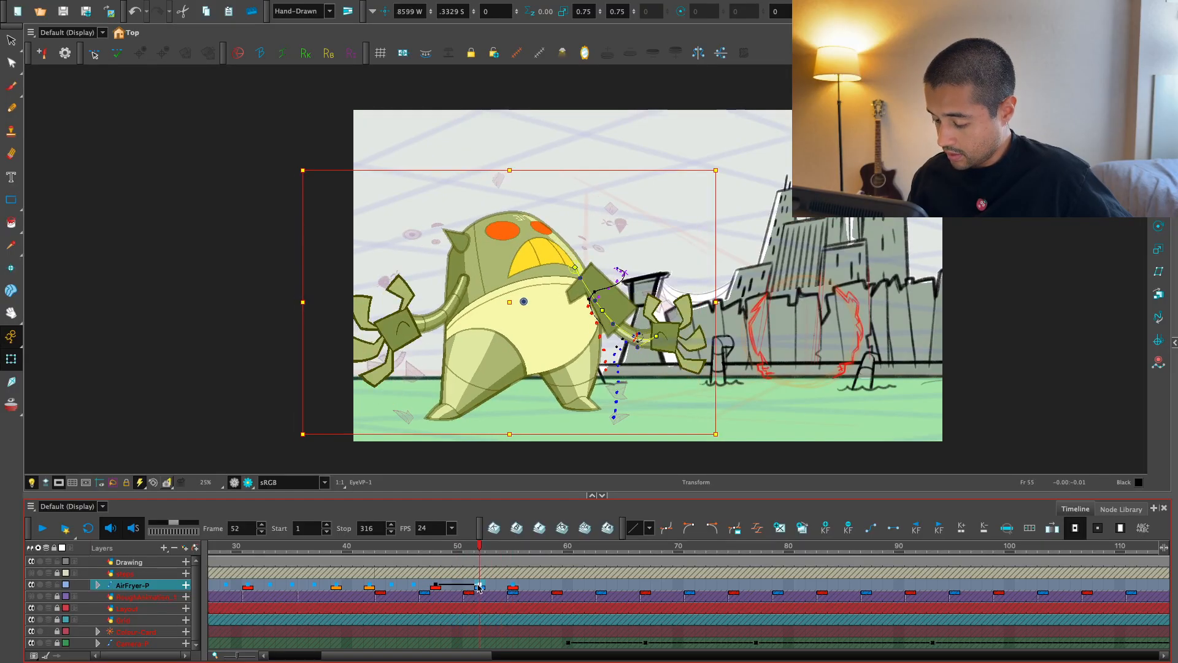
left_click(435, 586)
key("Return")
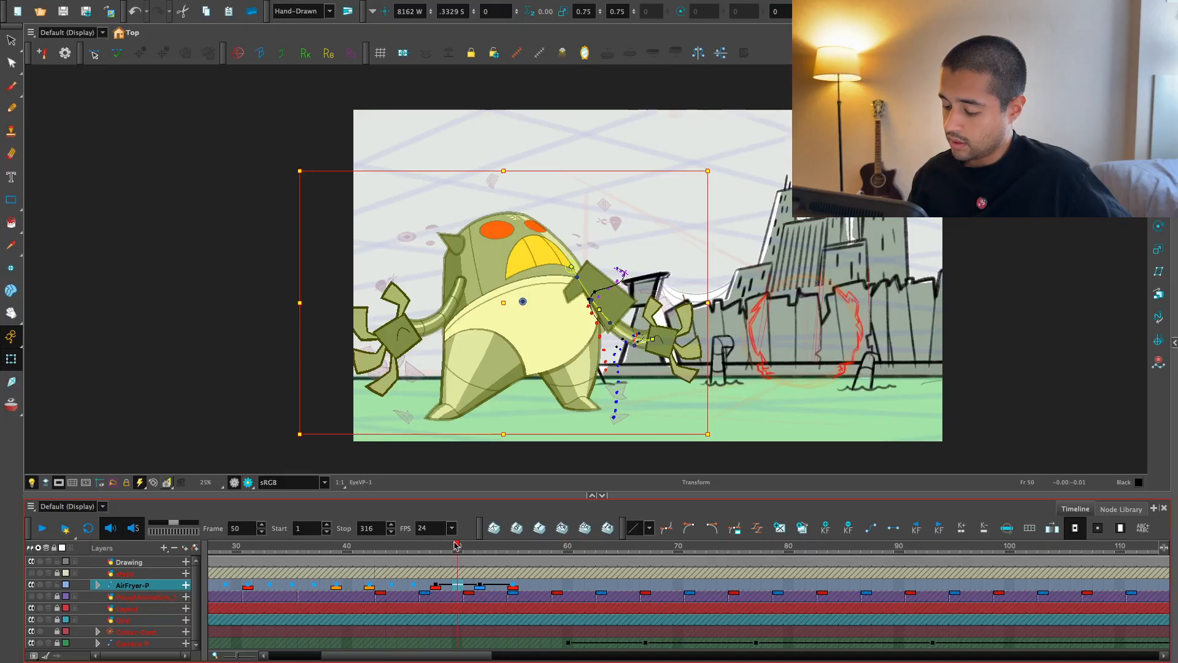
- Step back and forth through the frames around the frame 48, 52 and 55 keys to check the pose changes
key("comma")
key("comma")
key("period")
key("period")
key("period")
key("comma")
key("comma")
key("comma")
key("comma")
key("comma")
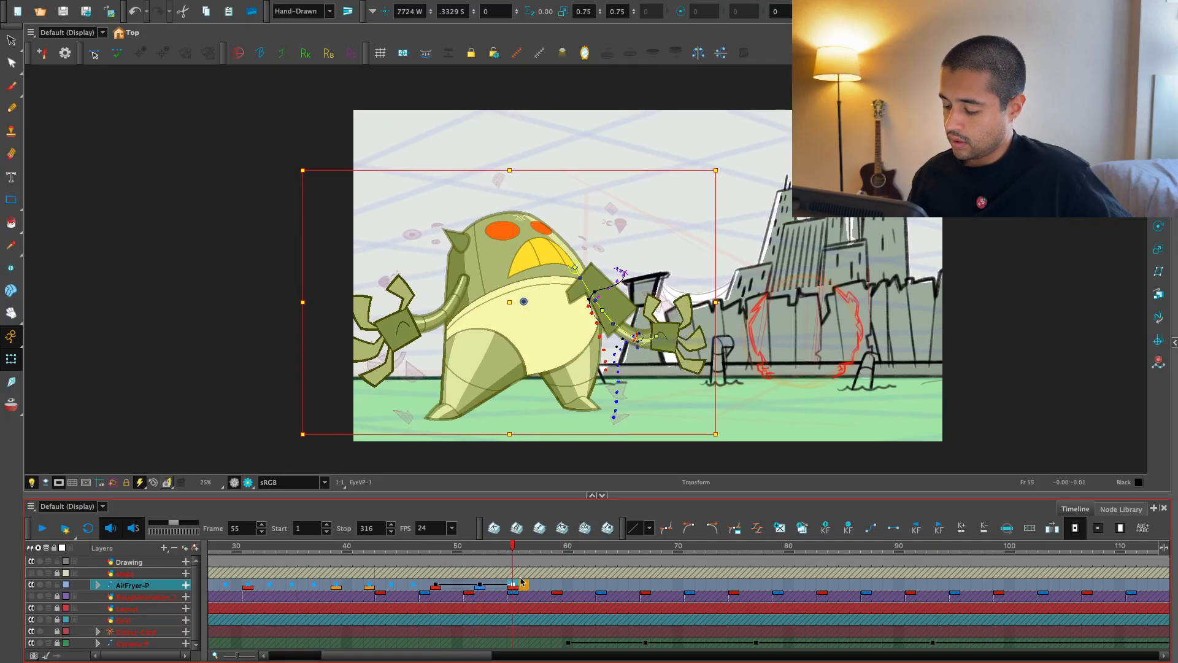
- Try alternating the two pose keys every four frames from frame 48 through frame 80 and play back the loop
left_click(403, 583)
key("Return")
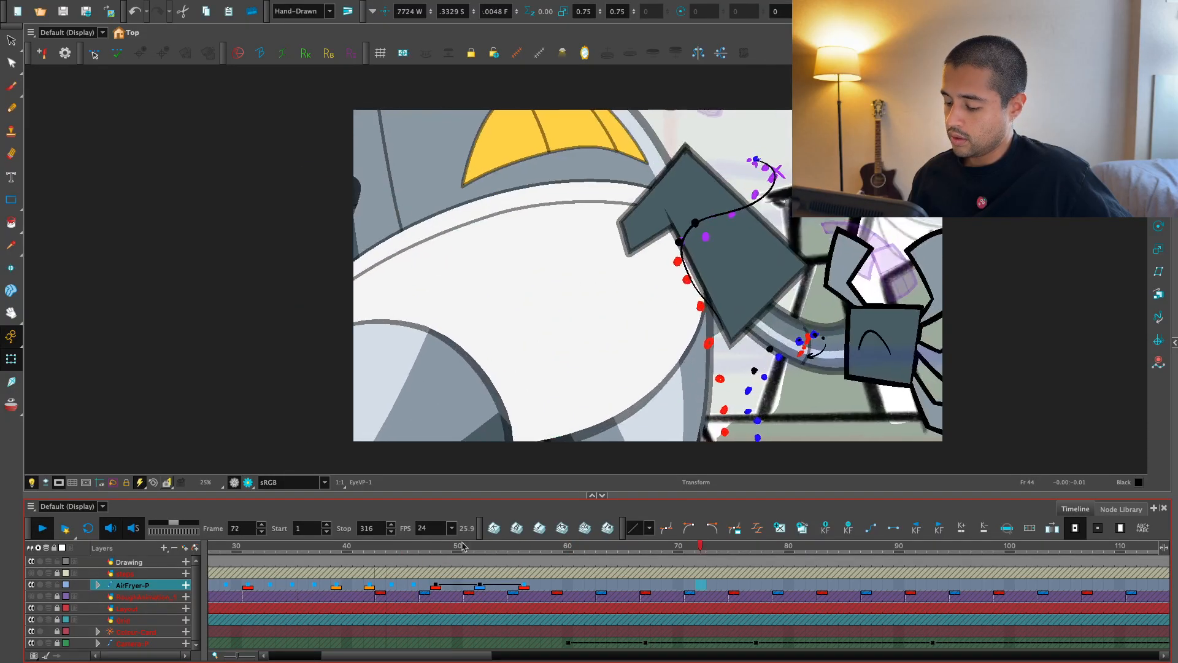
left_click_drag(463, 548, 529, 584)
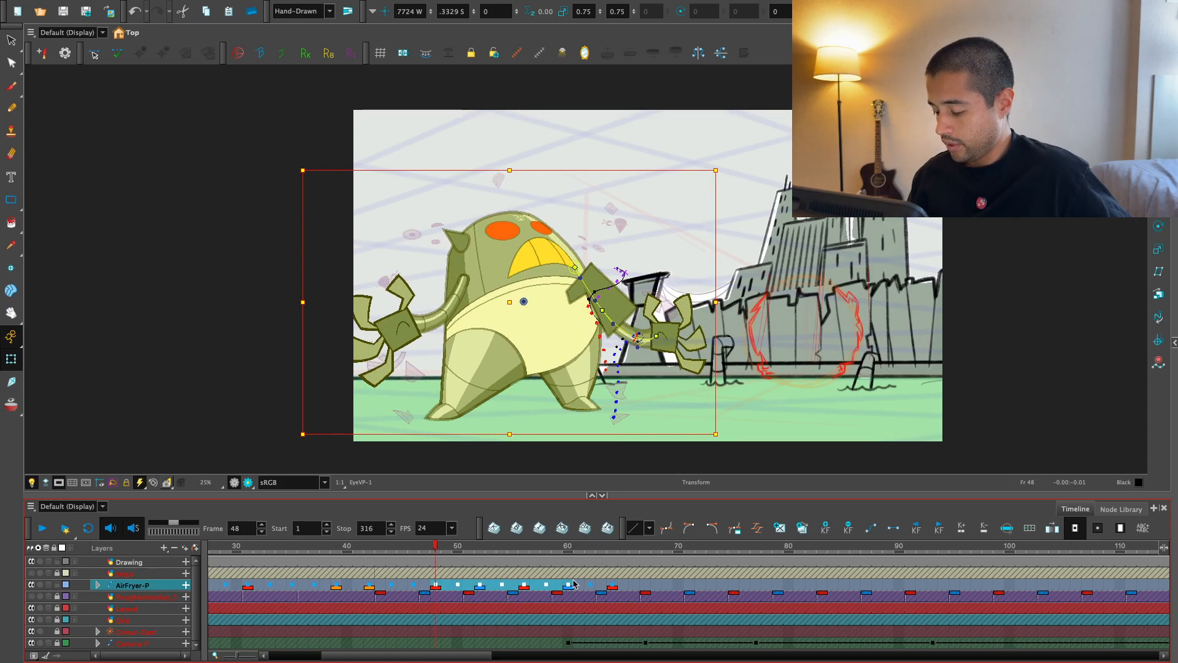
key("Return")
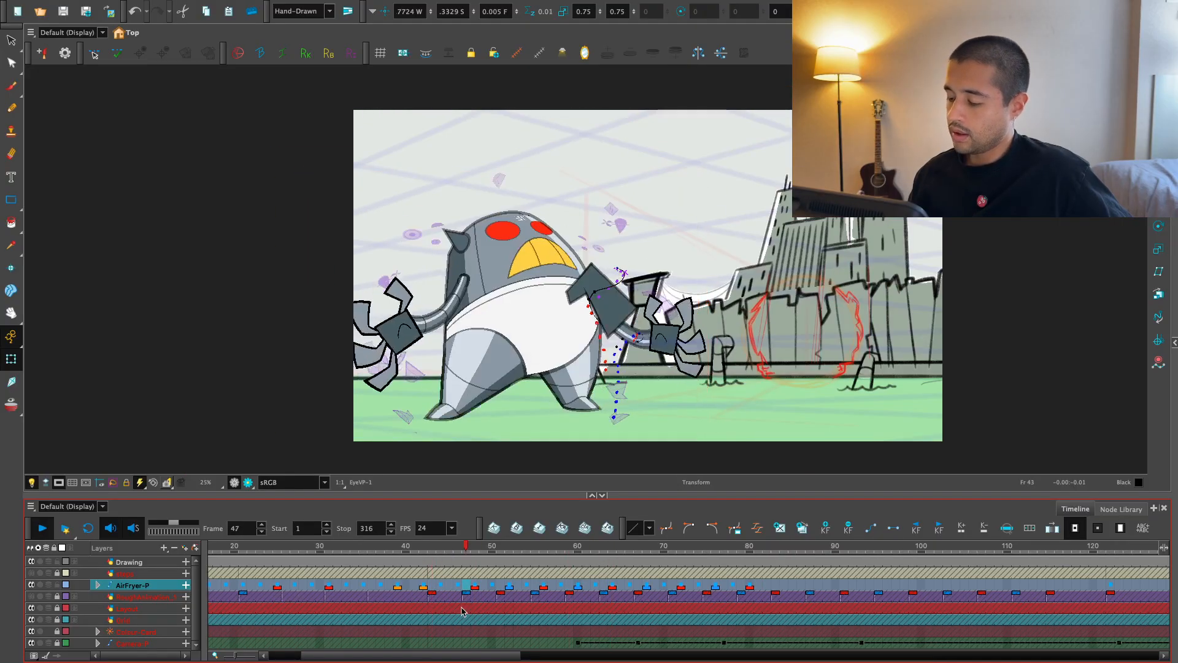
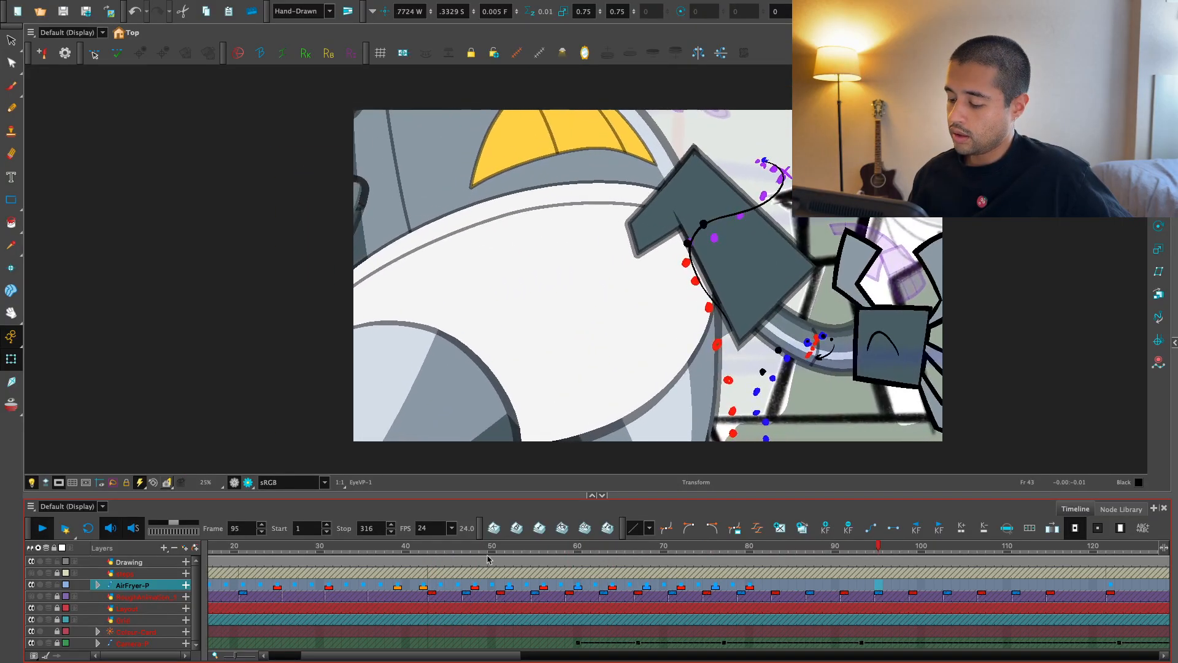
key("Return")
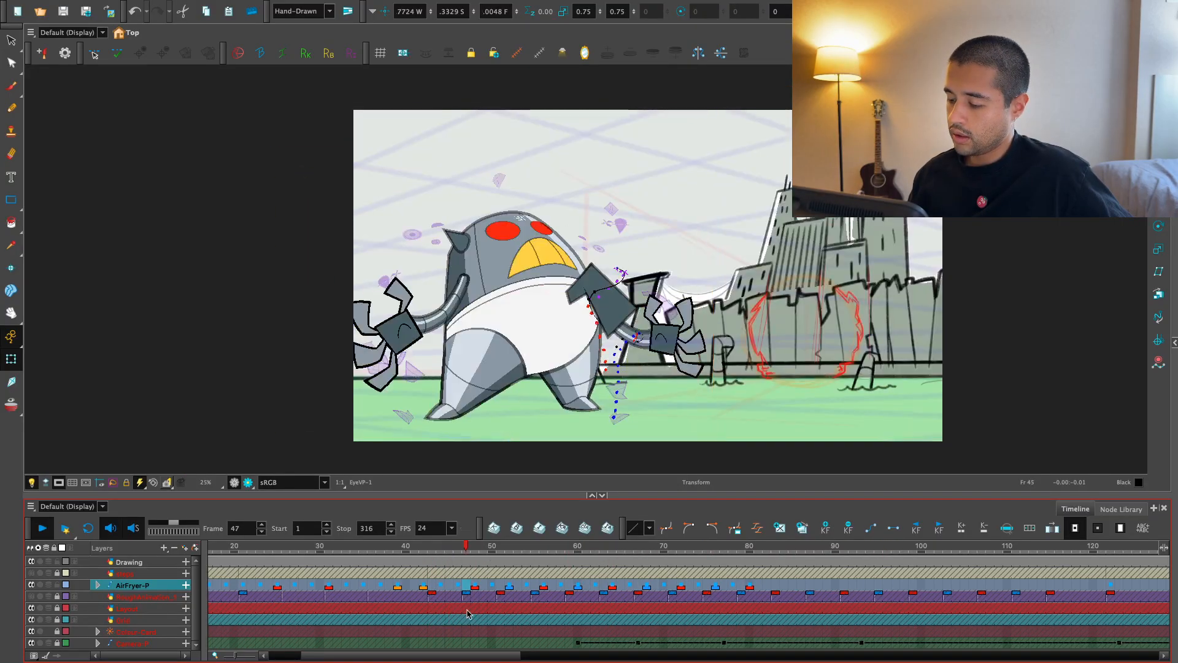
key("Return")
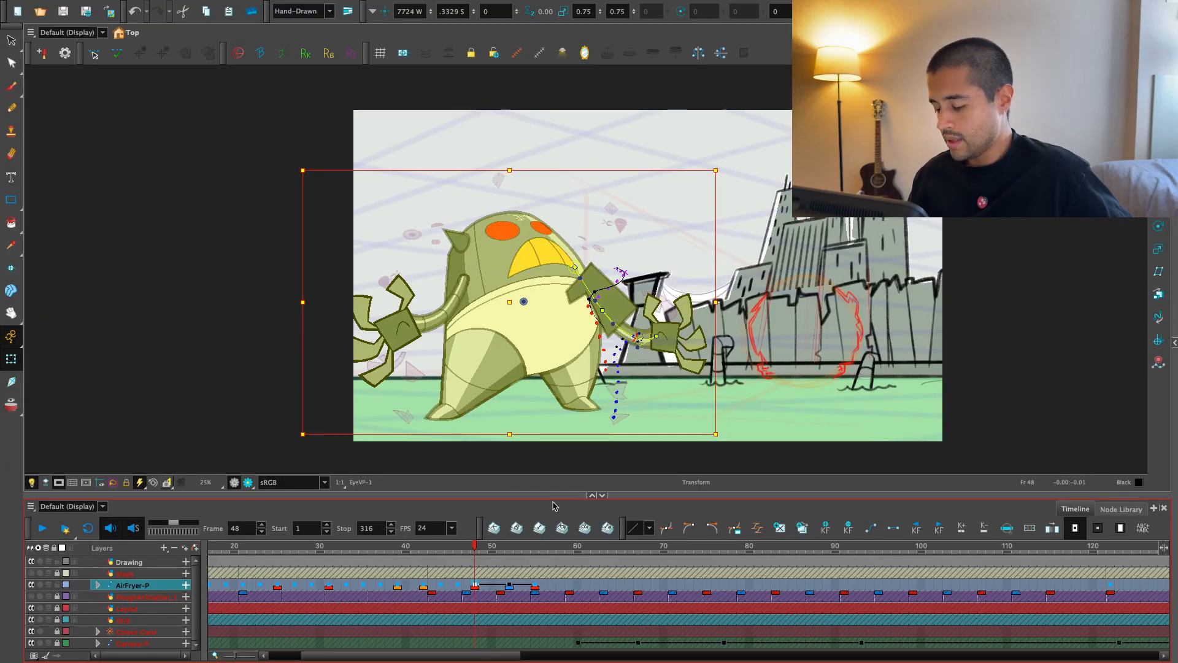
- Undo the four-frame loop, place the third pose key at frame 54 and review the new spacing
key("ctrl+z")
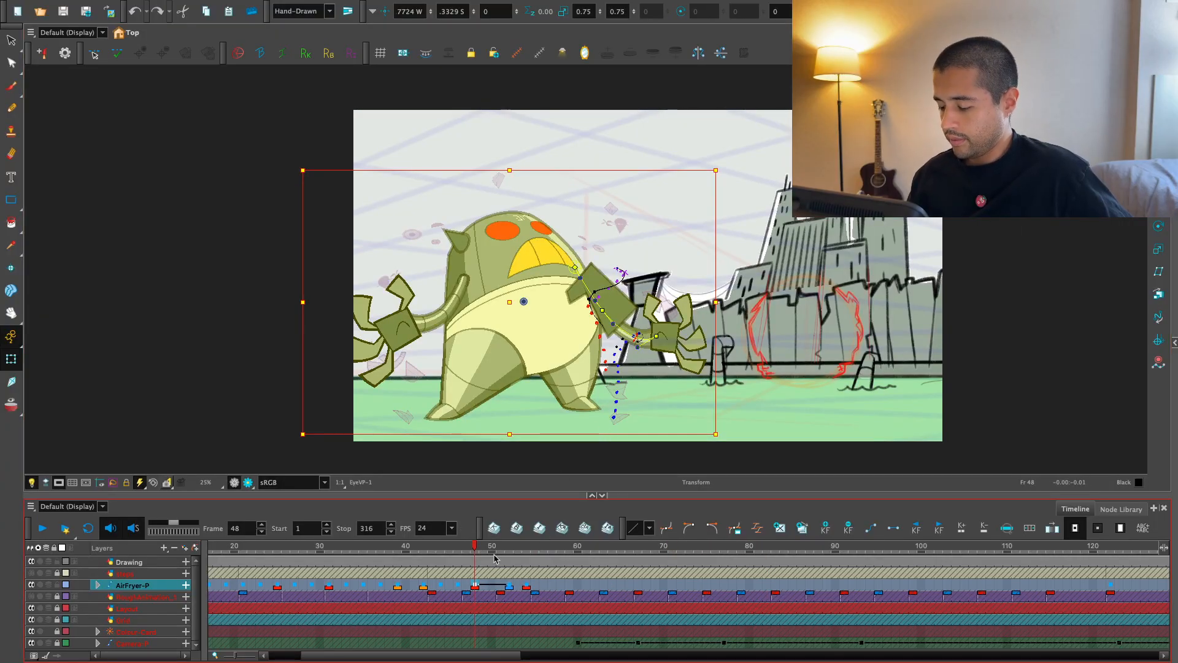
key("Return")
left_click_drag(504, 551, 531, 554)
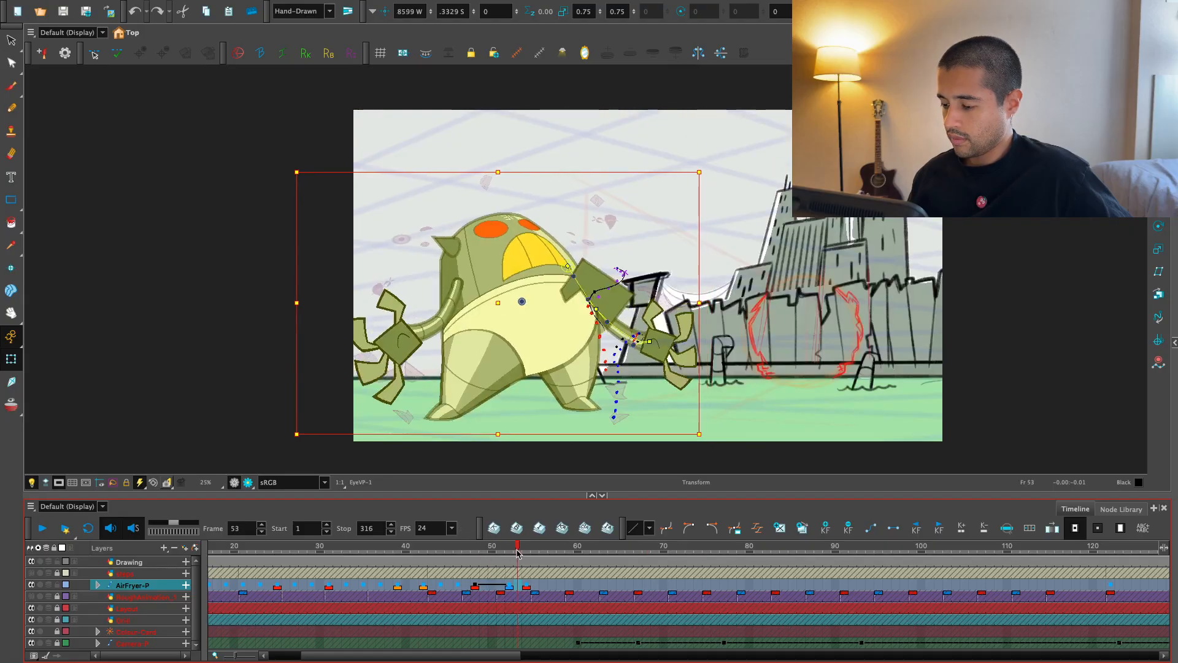
key("2")
key("2")
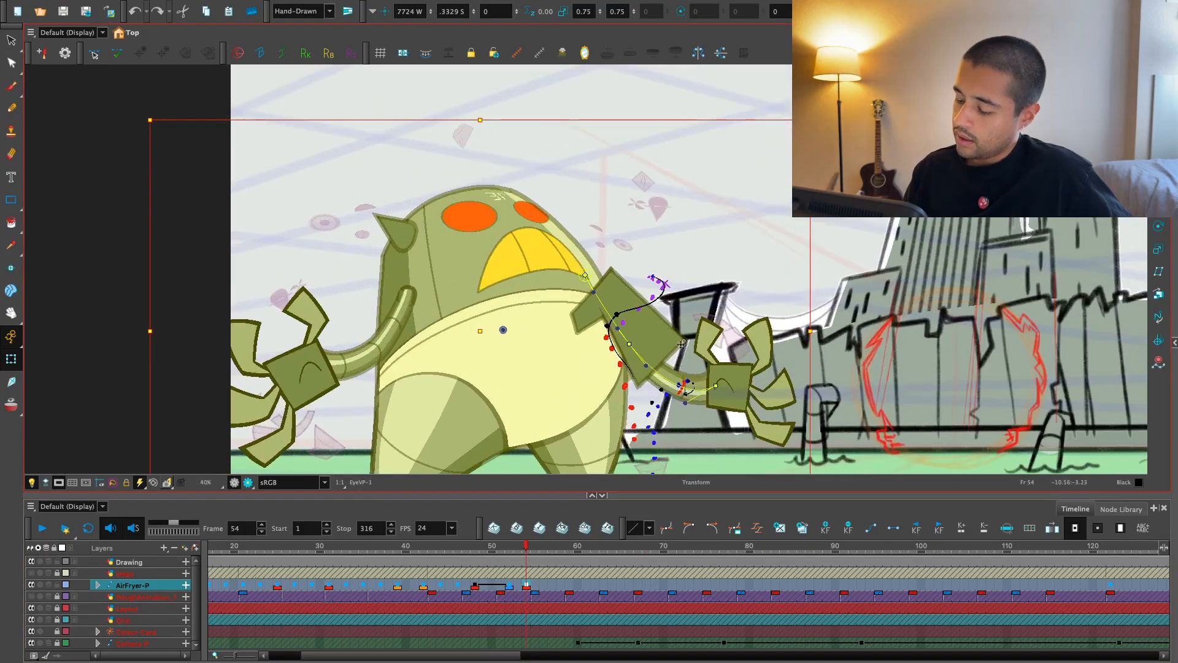
- Mark frame 54 on the AirFryer-P layer in yellow and flip between its pose and the neighbouring keys
left_click_drag(525, 244, 514, 233)
right_click(525, 582)
mouse_move(688, 234)
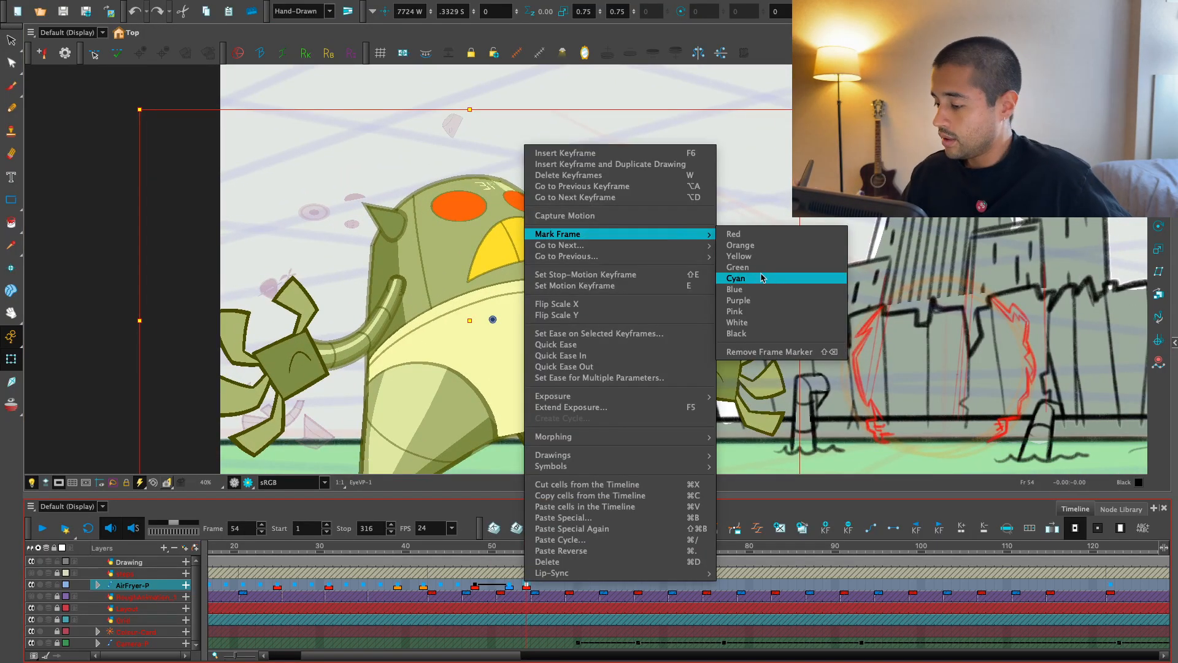
left_click(762, 258)
left_click_drag(635, 458, 622, 439)
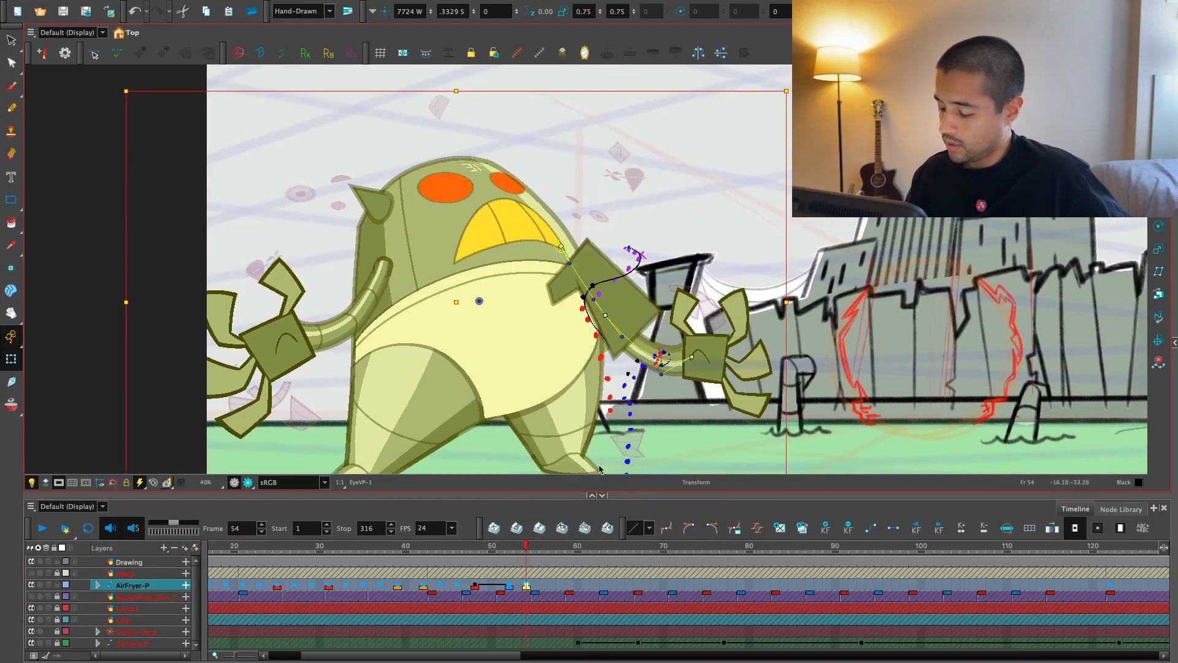
key("alt+a")
key("alt+s")
key("alt+a")
key("alt+s")
key("Escape")
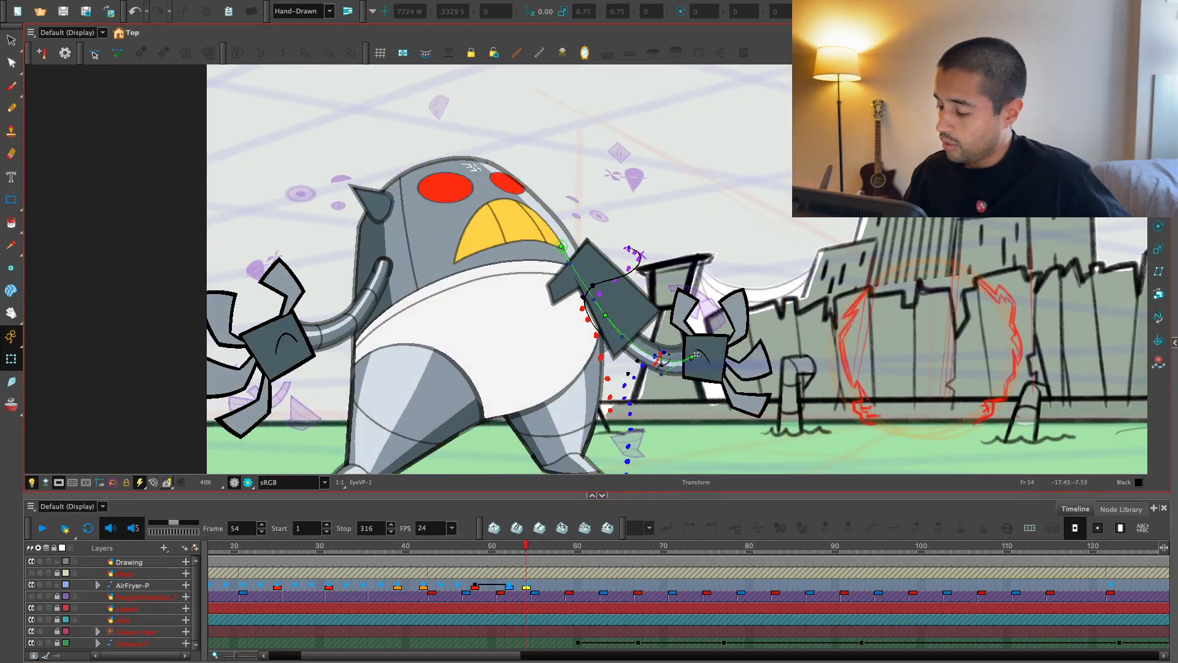
- Nudge the robot's eyes and teeth slightly down and to the right at frame 54, comparing with the previous key
left_click(689, 346)
scroll(614, 297, "up", 2)
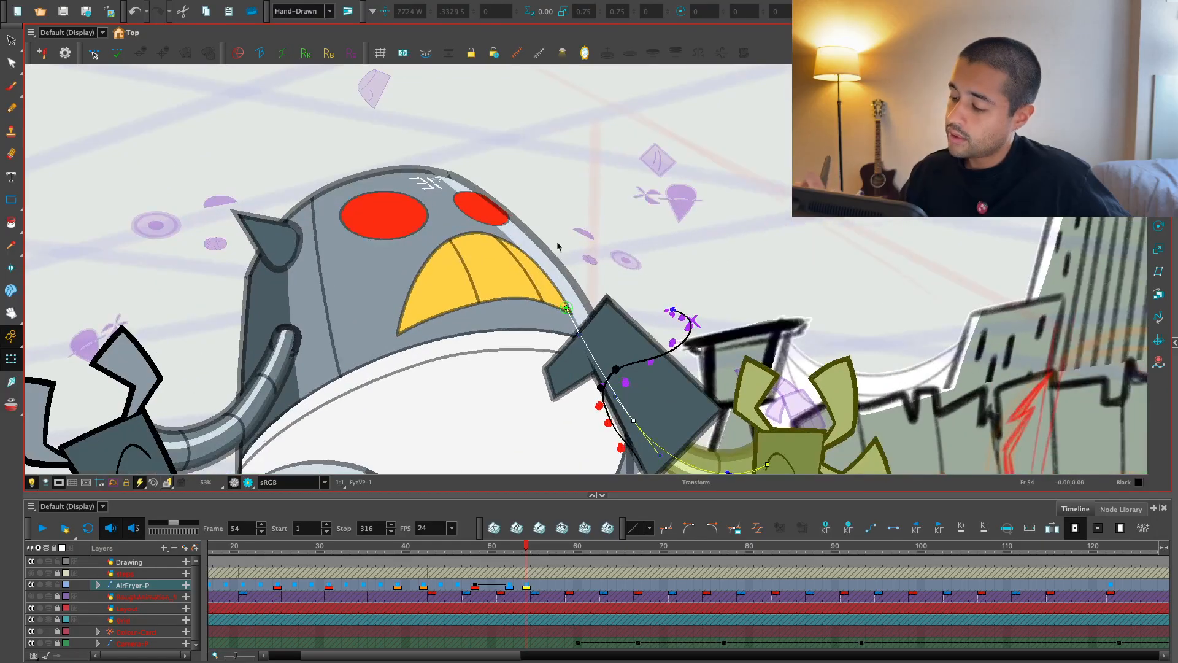
left_click(519, 258)
key("alt+a")
key("b")
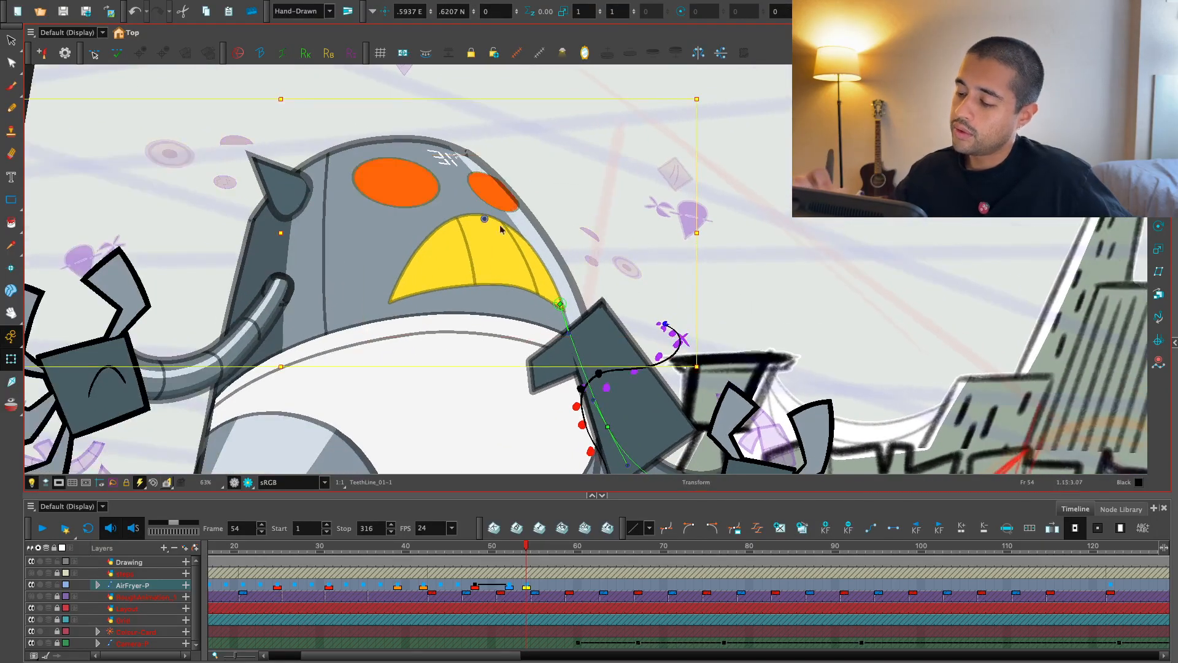
left_click_drag(498, 247, 502, 252)
key("alt+s")
key("alt+a")
key("alt+s")
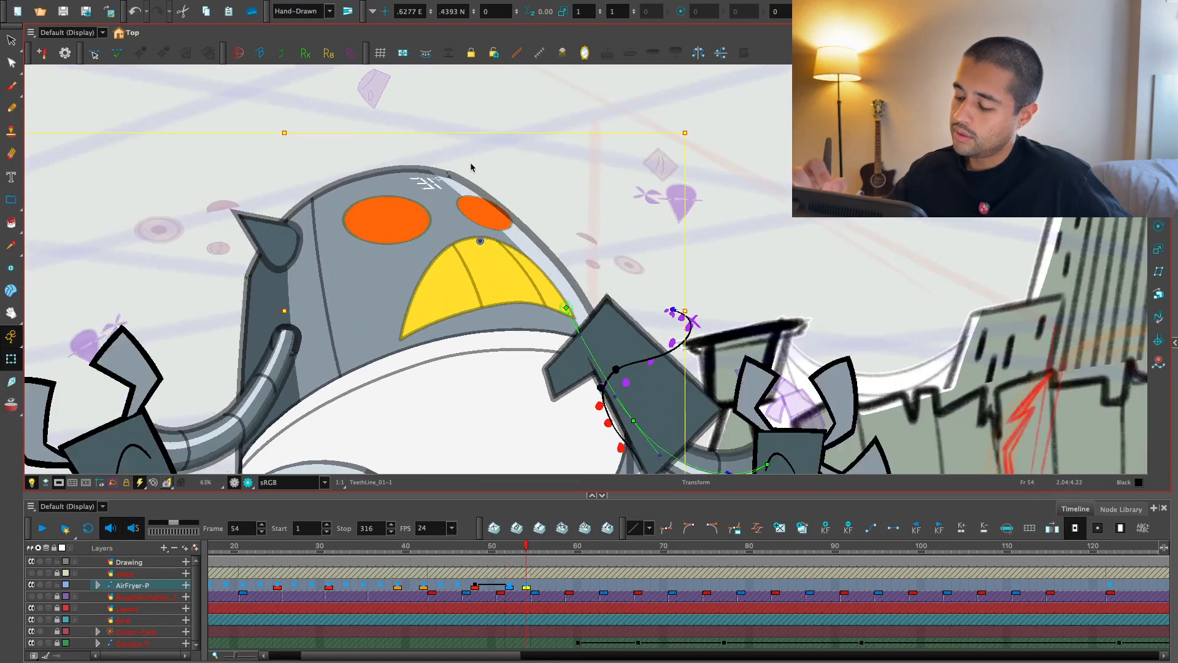
- Select the numbers on the robot's forehead at frame 54 and inspect the face details up close
left_click(434, 190)
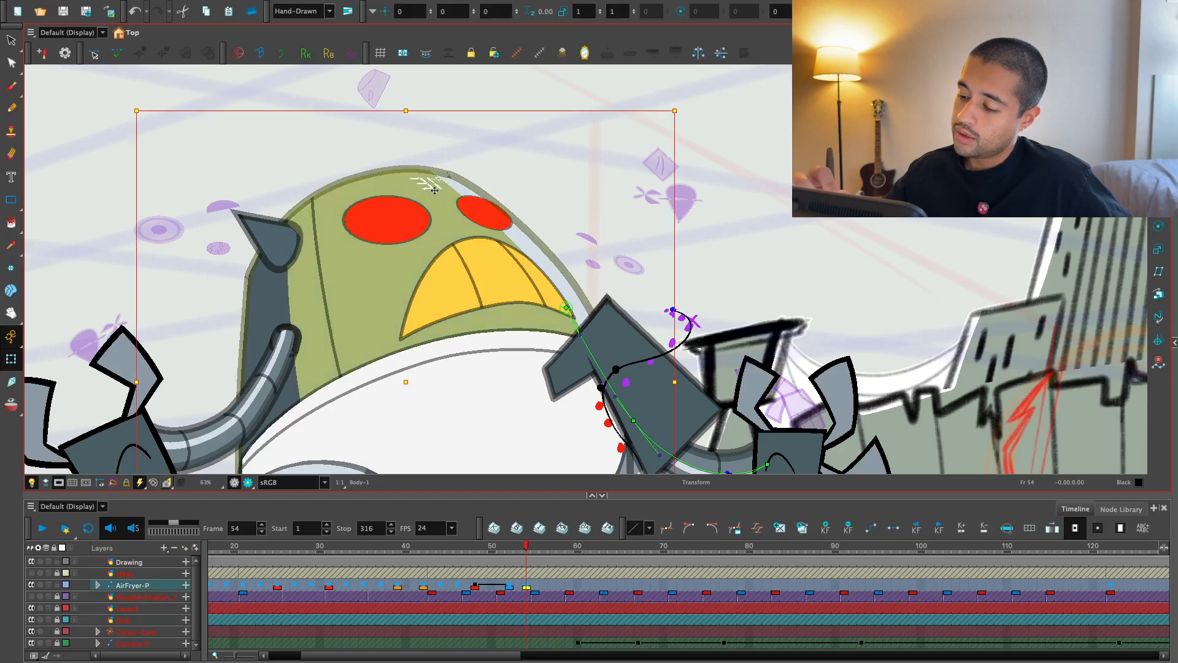
left_click(433, 184)
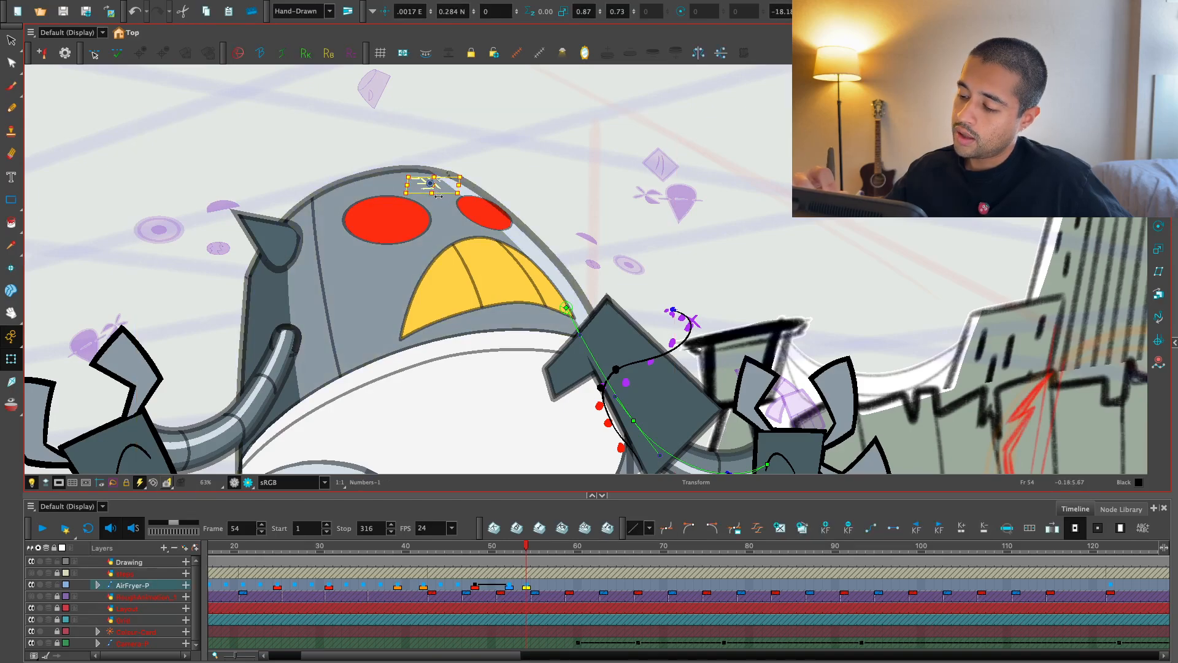
left_click(459, 146)
left_click_drag(484, 163, 519, 147)
key("1")
key("2")
key("2")
left_click(535, 289)
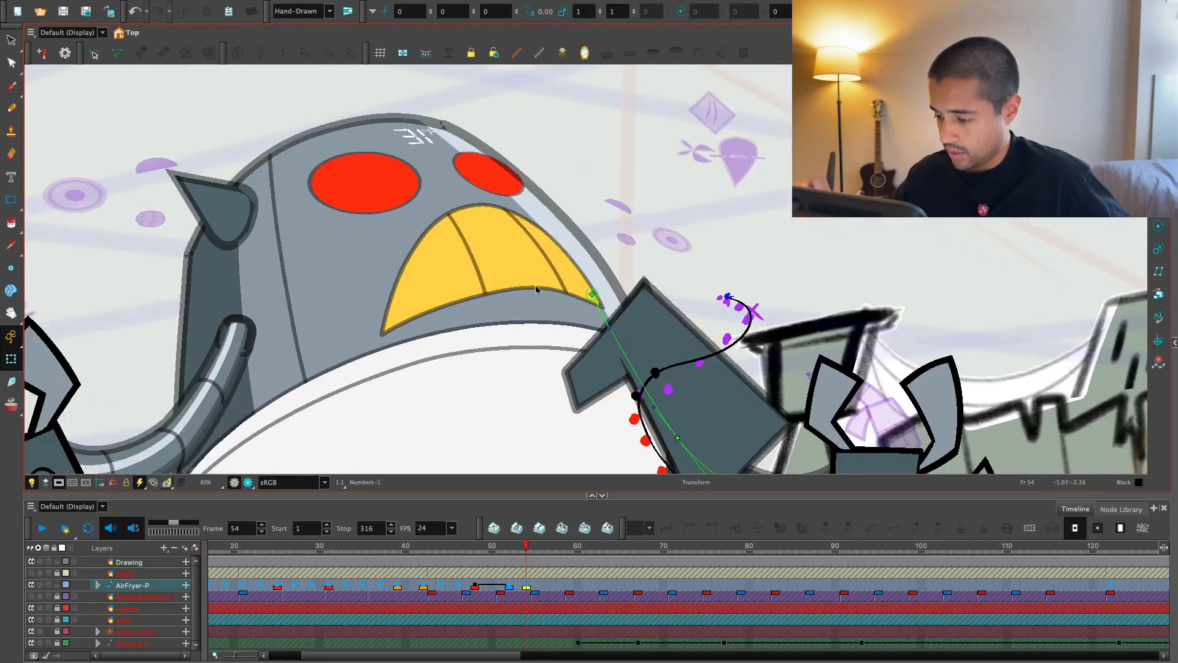
- Reshape the robot's yellow mouth on frame 54 with its curve deformation points, arching the lower edge higher
left_click(535, 290)
left_click(527, 587)
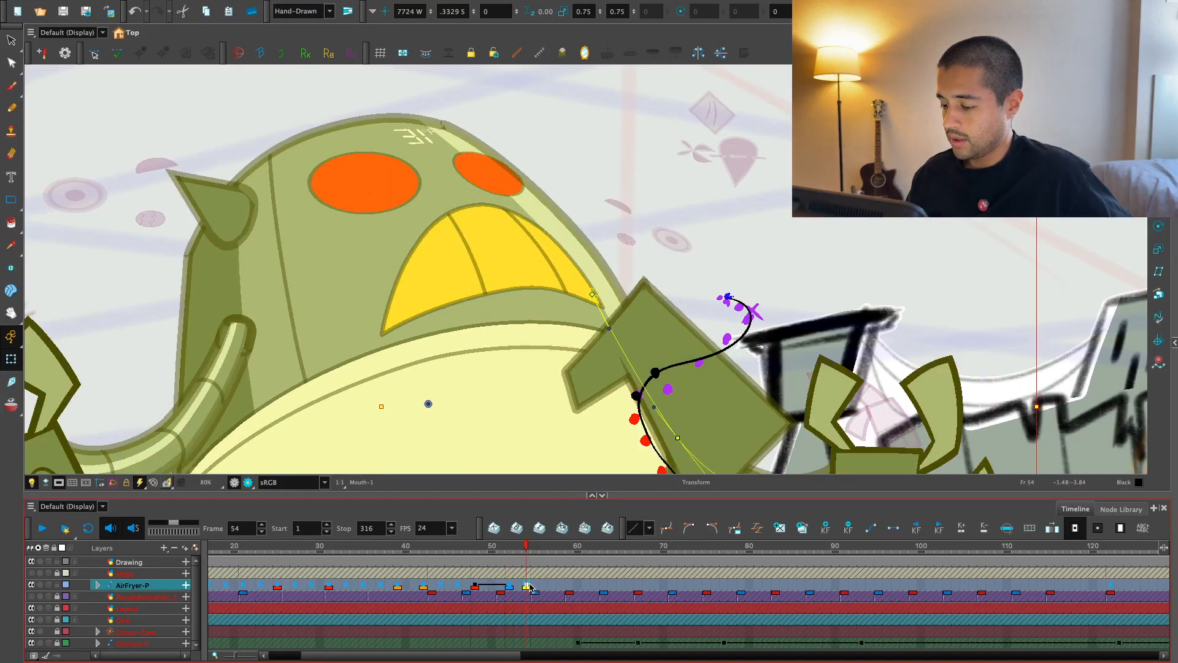
left_click(435, 291)
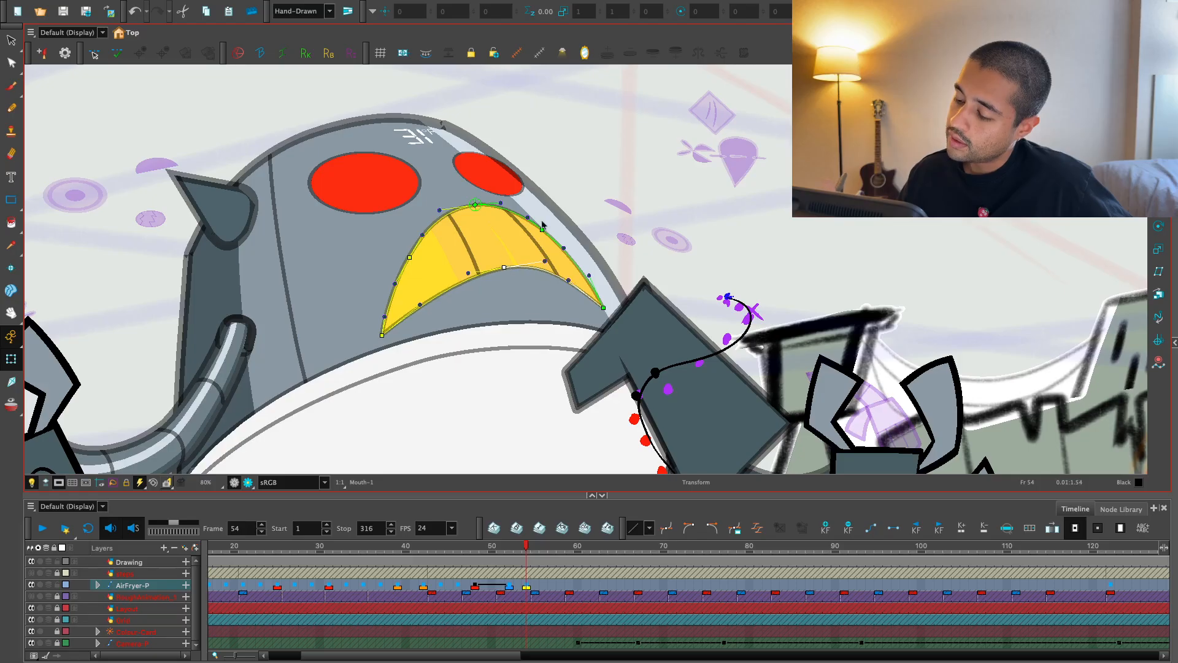
left_click(610, 221)
left_click_drag(569, 241, 571, 247)
- Flip through the frames between 46 and 54 to check how the whole robot's pose moves
key("1")
key("1")
key("1")
left_click_drag(618, 345, 629, 314)
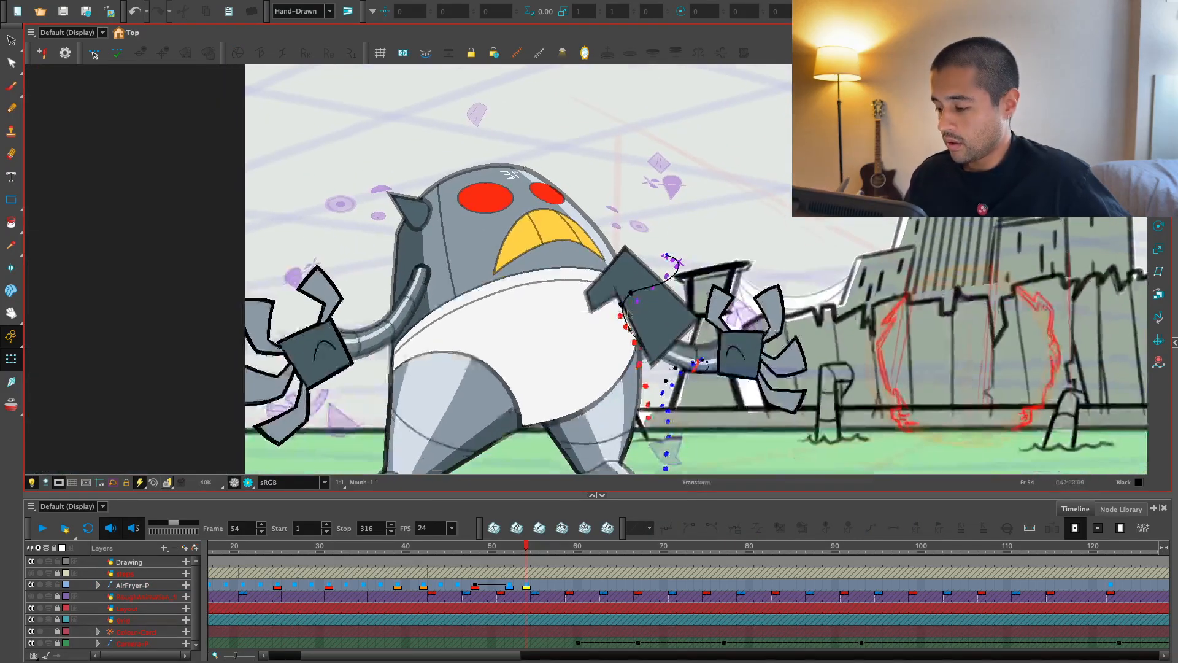
scroll(627, 322, "down", 1)
left_click(525, 587)
key("comma")
key("comma")
key("comma")
key("comma")
key("comma")
key("comma")
key("comma")
key("comma")
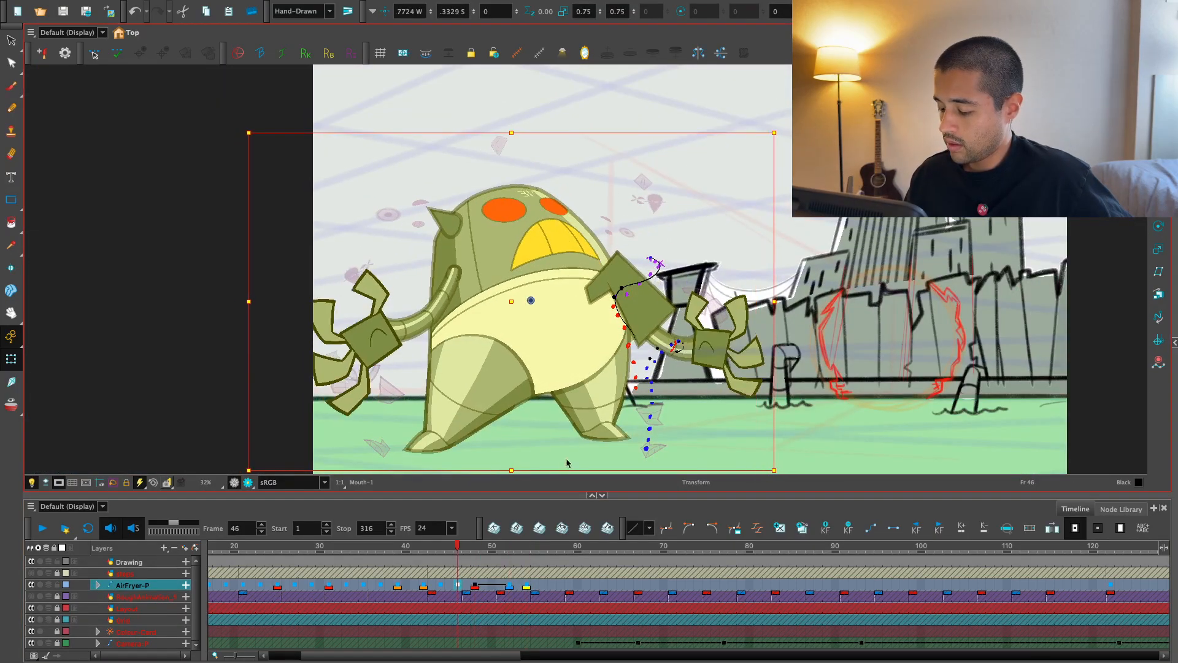
key("period")
key("period")
key("period")
key("period")
key("period")
key("period")
- Select the robot's handle and examine its movement in the frames leading up to frame 54
left_click(693, 315)
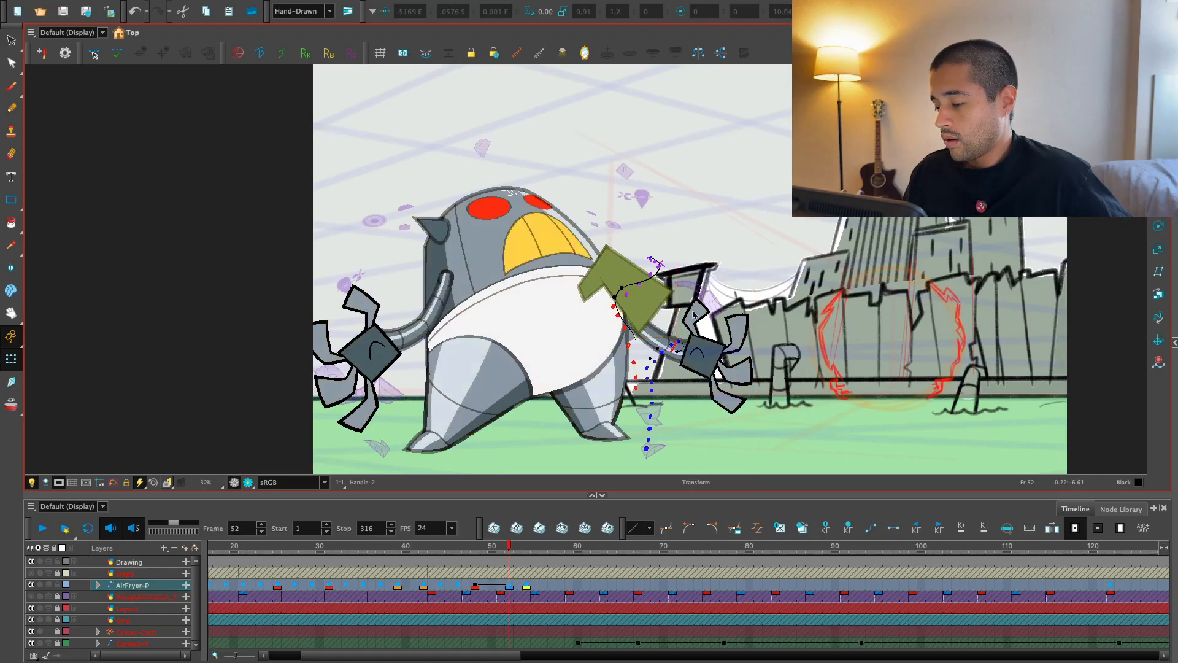
scroll(693, 314, "up", 1)
key("comma")
key("comma")
key("comma")
key("comma")
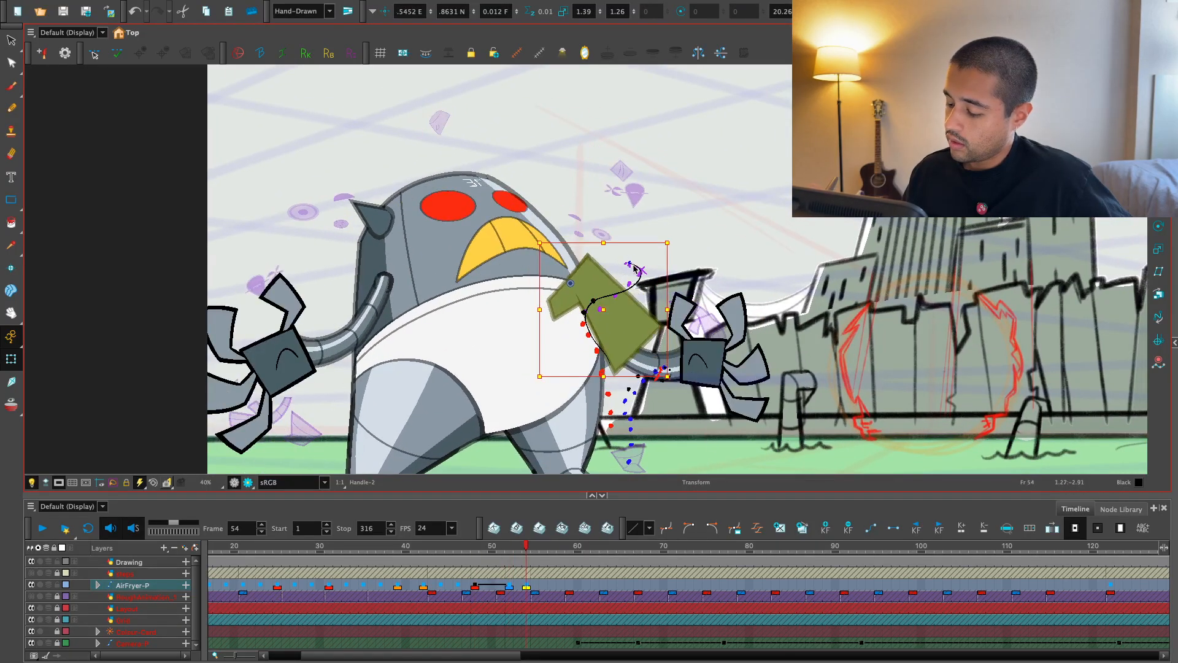
key("period")
key("period")
key("period")
key("period")
key("period")
key("period")
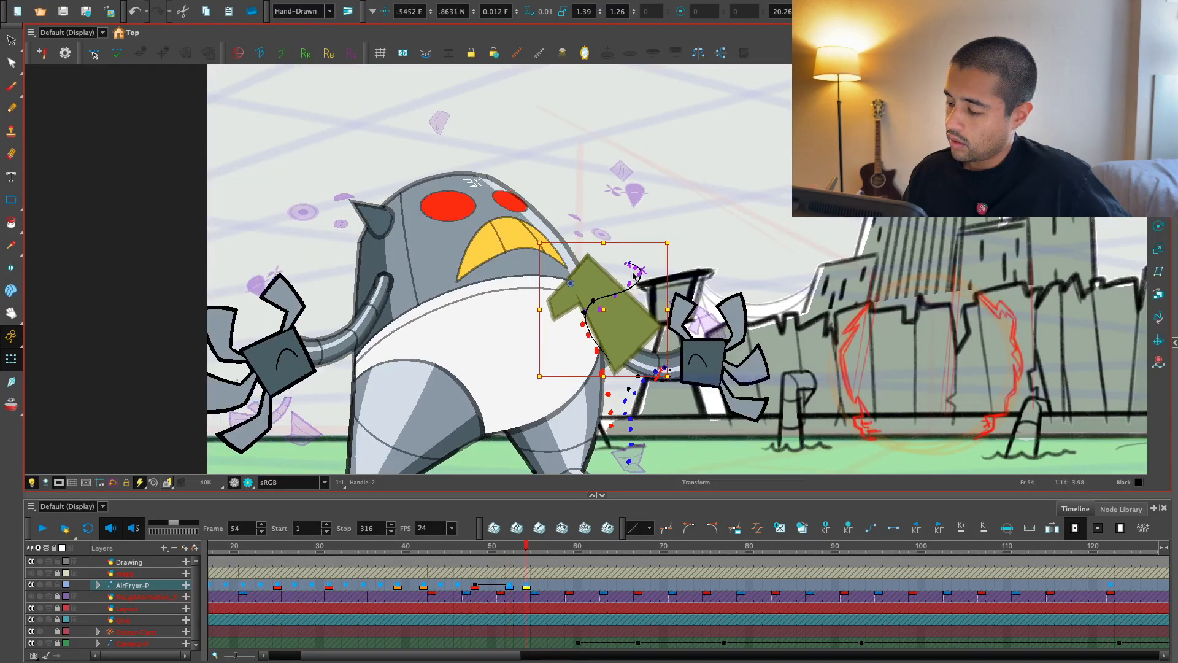
- Shift and slightly rotate the robot's facial features on frame 54, comparing them with the preceding frame
left_click(499, 249)
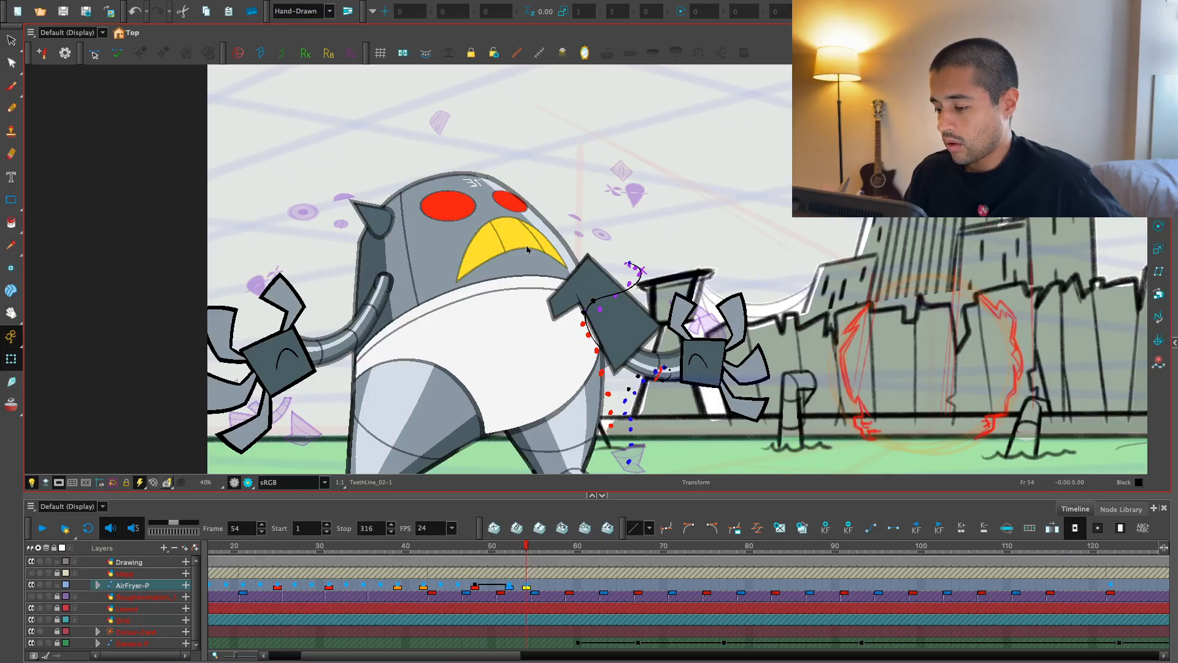
left_click_drag(520, 245, 527, 244)
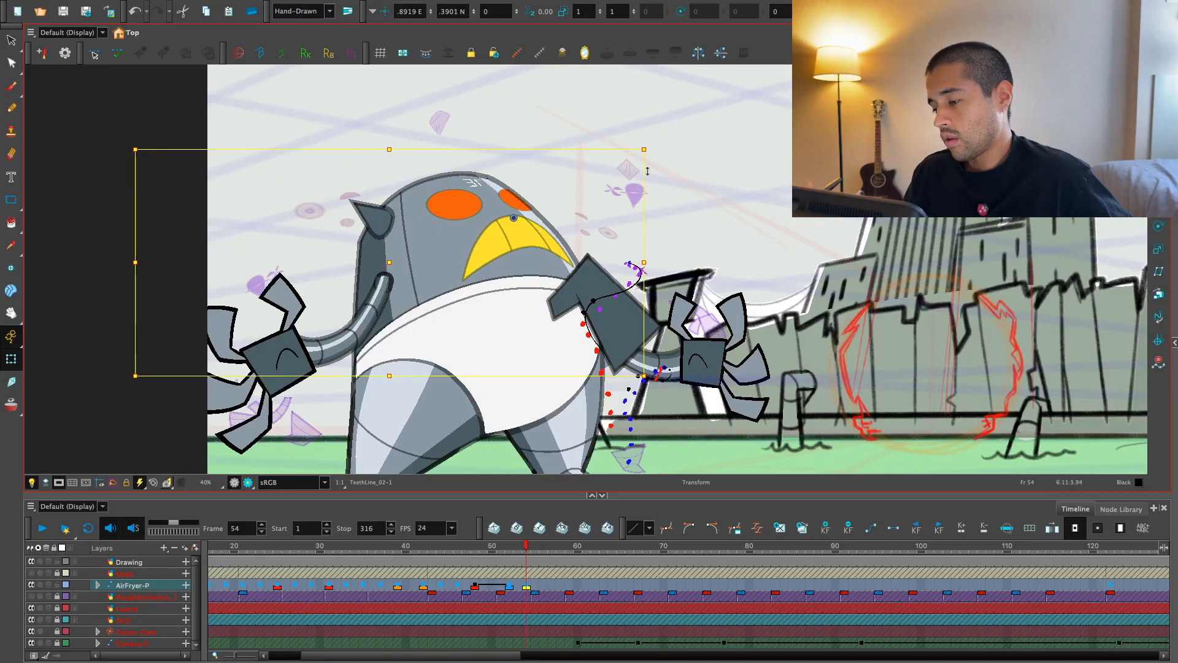
left_click_drag(648, 171, 652, 163)
key("comma")
key("period")
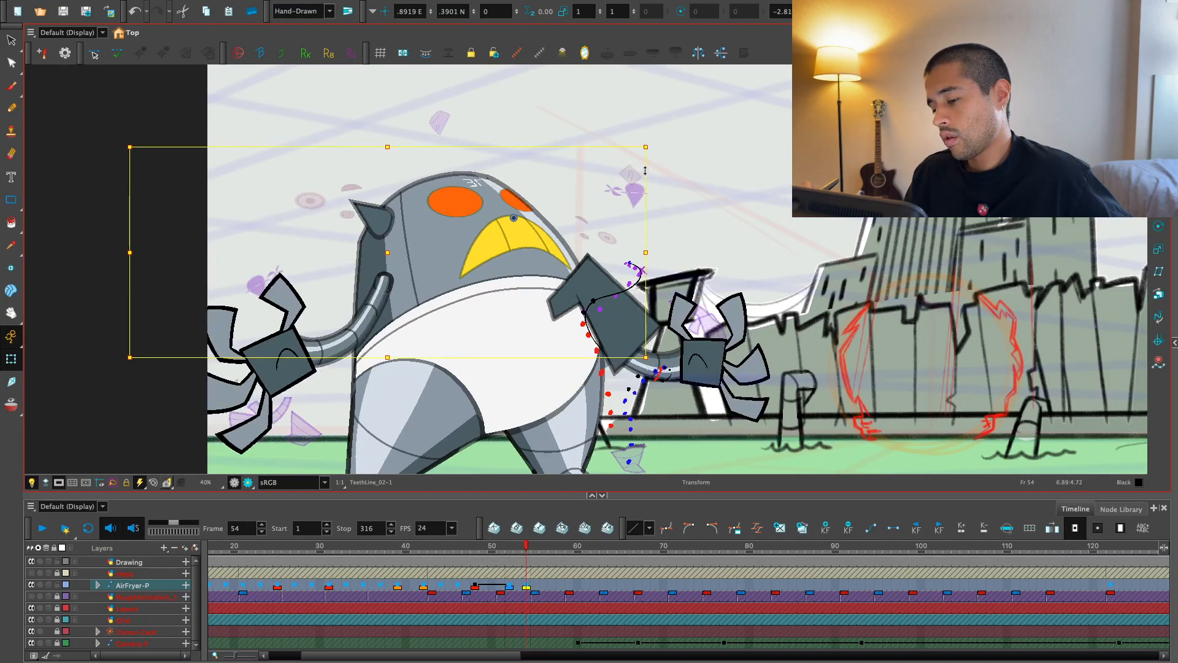
key("comma")
key("period")
- Reposition and rotate the numbers on the robot's forehead on frame 54, widening their horizontal scale to 0.87
left_click_drag(516, 184, 495, 275)
key("2")
key("2")
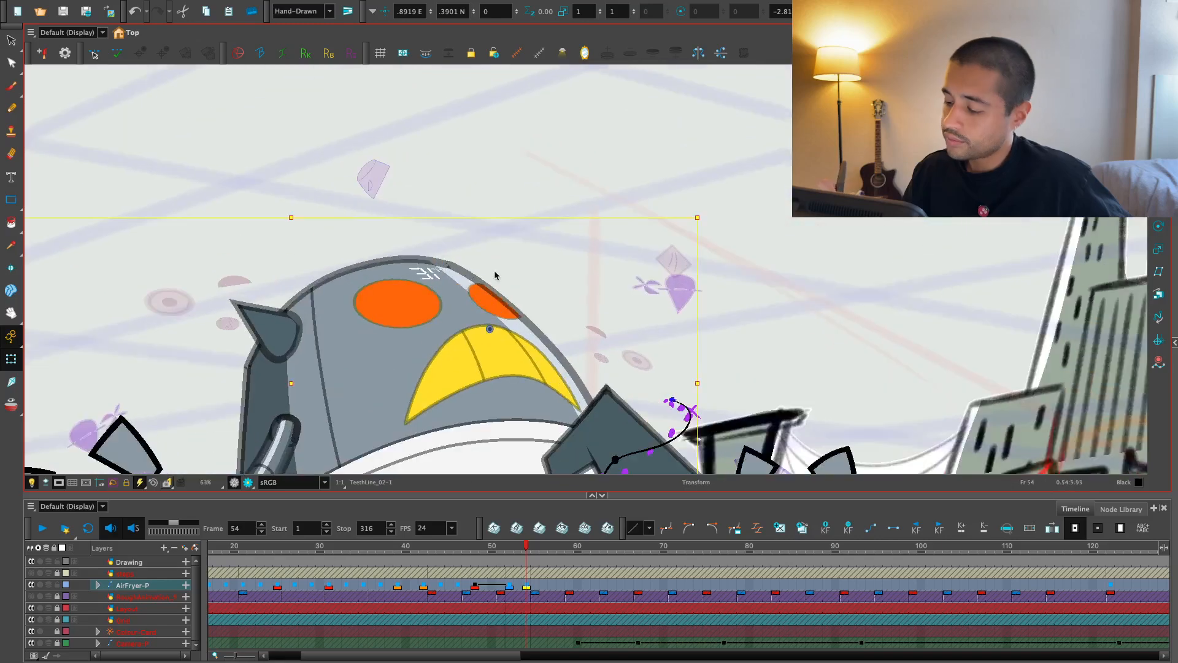
left_click(432, 274)
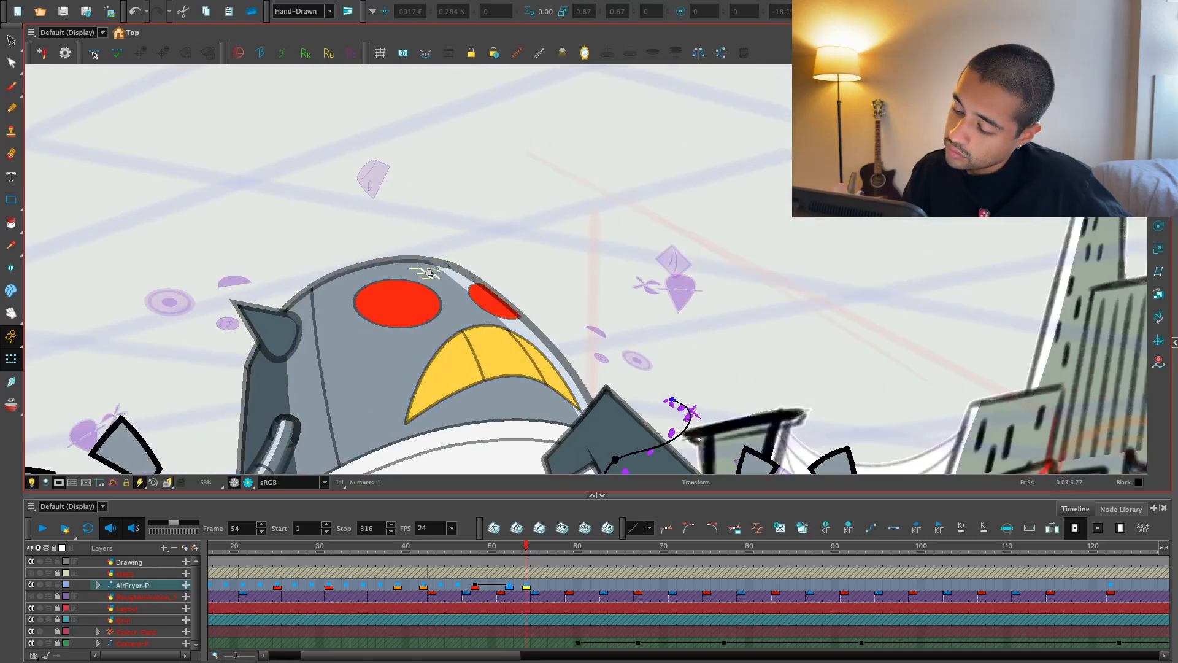
left_click(471, 260)
left_click(436, 273)
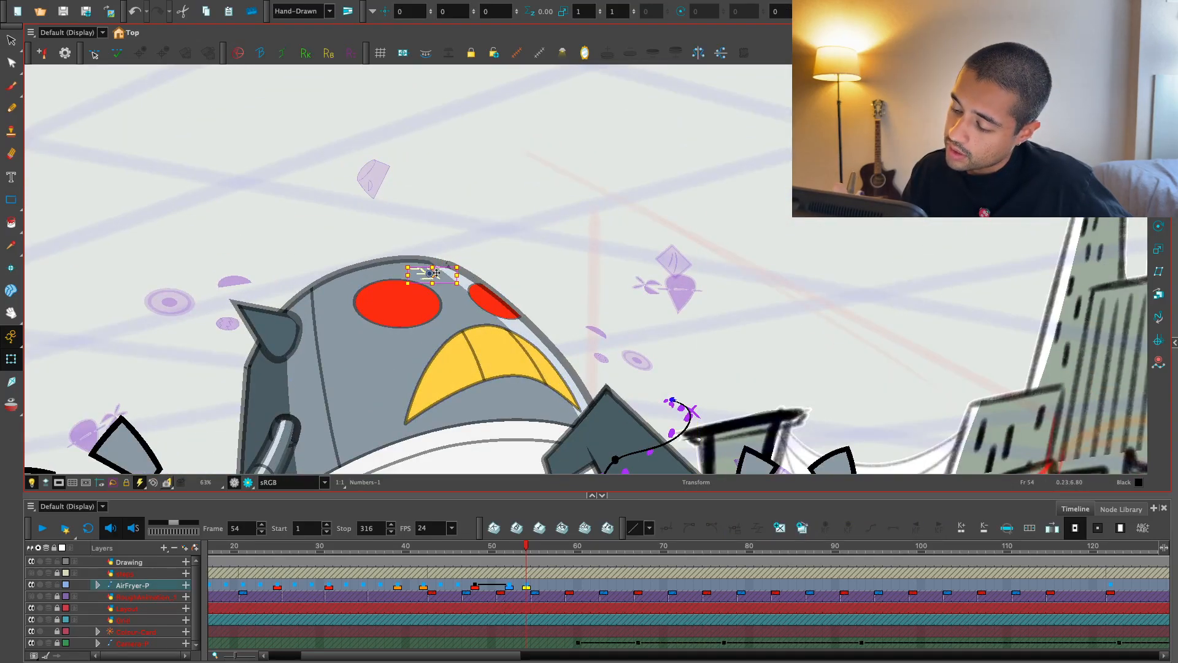
key("1")
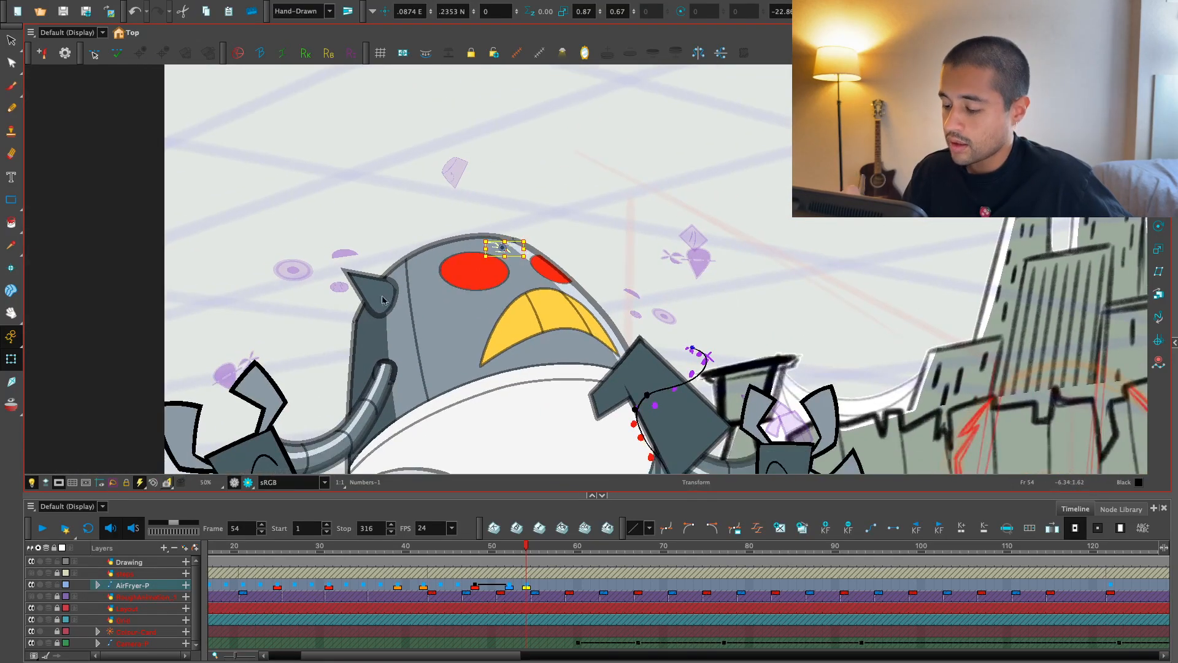
- Check the head's contour line on frame 54 and compare the pose with the one on frame 52
left_click(410, 318)
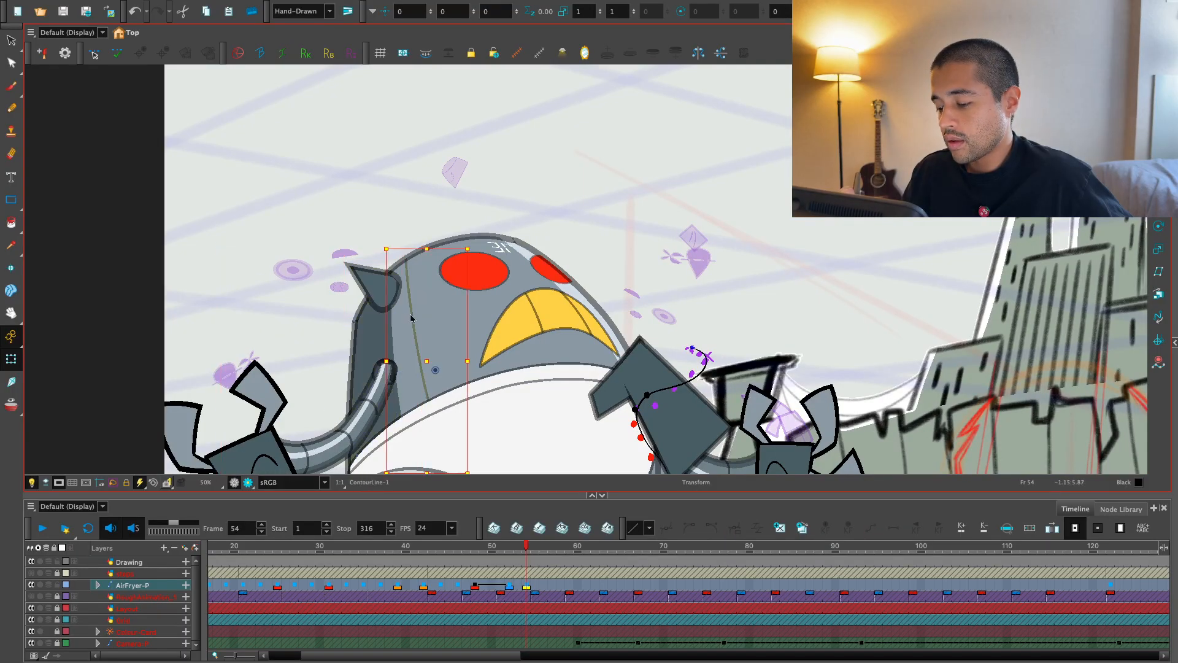
key("1")
left_click(536, 587)
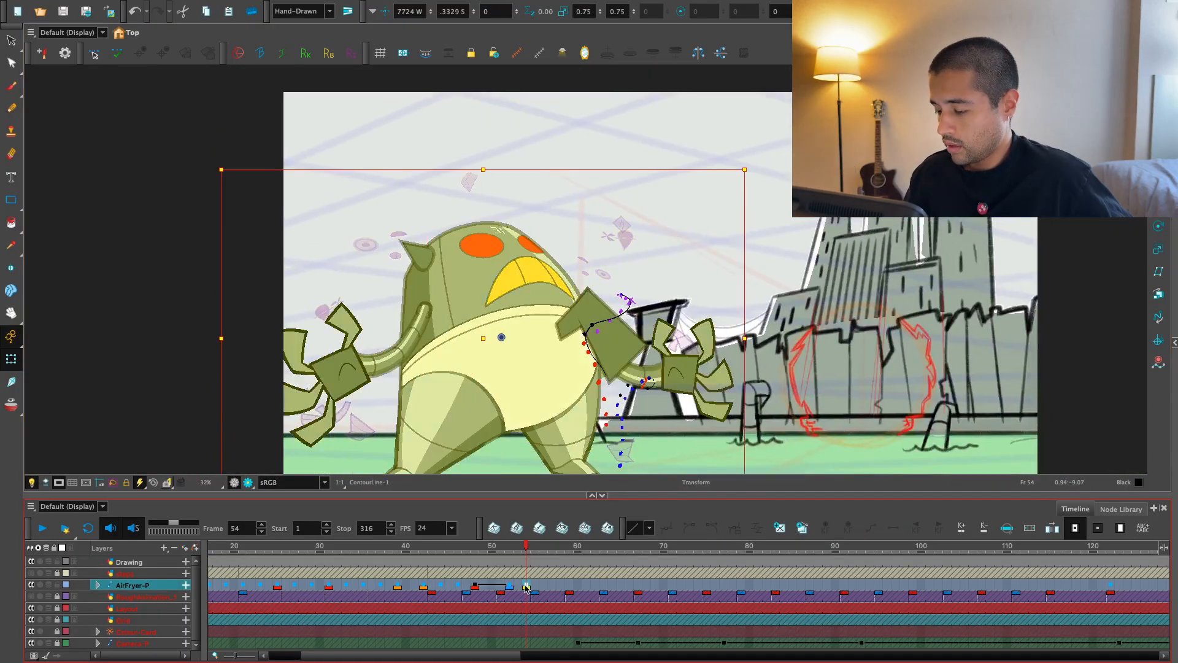
left_click(508, 586)
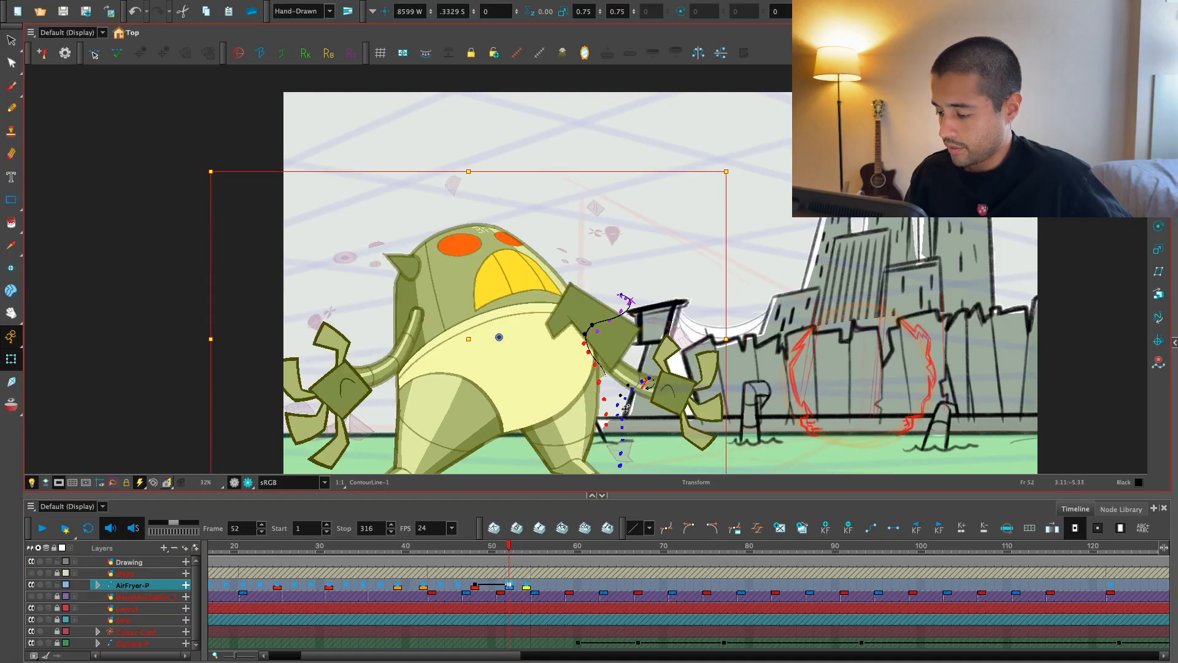
key("period")
key("period")
- Raise and rotate the hand of the robot's far arm on frame 54 using the arm's deformation points
left_click_drag(611, 448, 620, 442)
key("2")
left_click(392, 351)
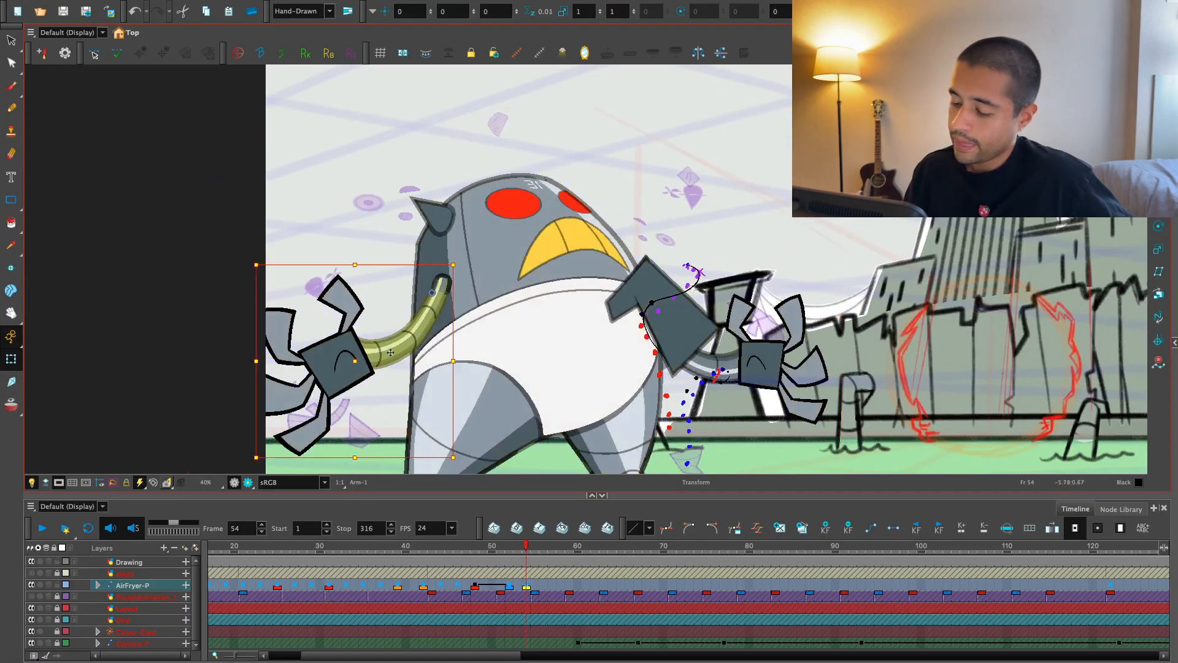
key("F11")
left_click(347, 362)
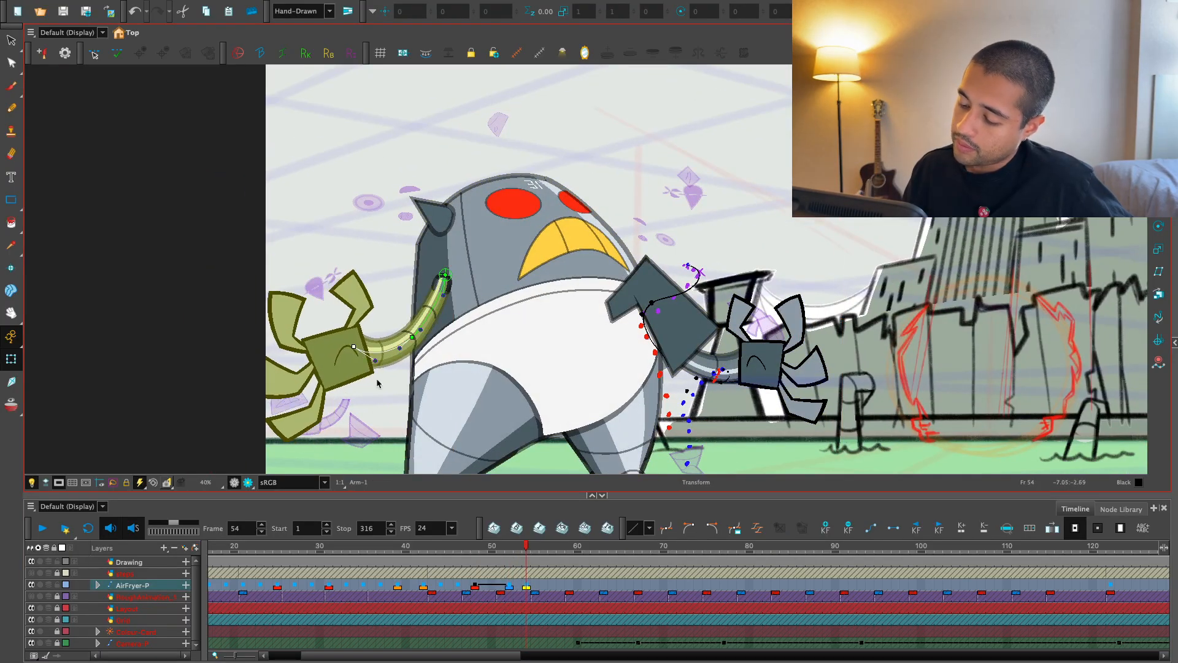
key("1")
left_click_drag(424, 429, 385, 413)
- Step between the AirFryer-P keyframes around frames 52 and 54 to compare the poses
left_click(489, 468)
left_click(527, 586)
key("semicolon")
key("apostrophe")
key("semicolon")
key("apostrophe")
key("apostrophe")
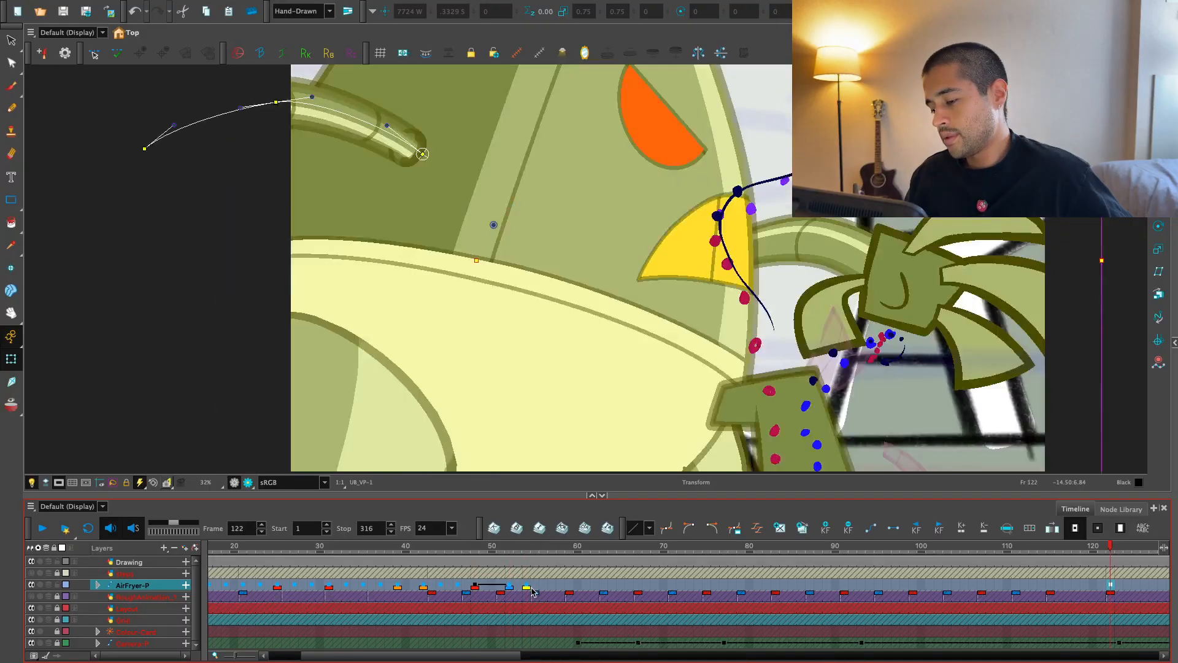
key("semicolon")
key("semicolon")
key("apostrophe")
key("semicolon")
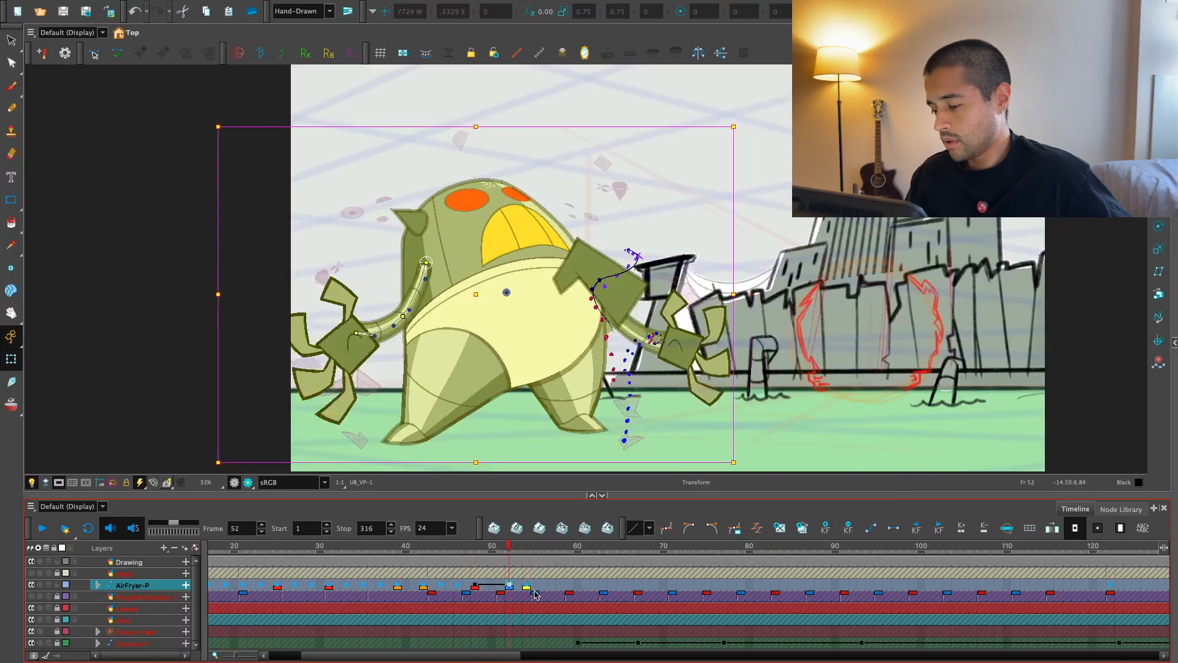
- Move the AirFryer-P key from frame 54 to 55 and copy the frame 48 pose to frame 59
left_click(526, 587)
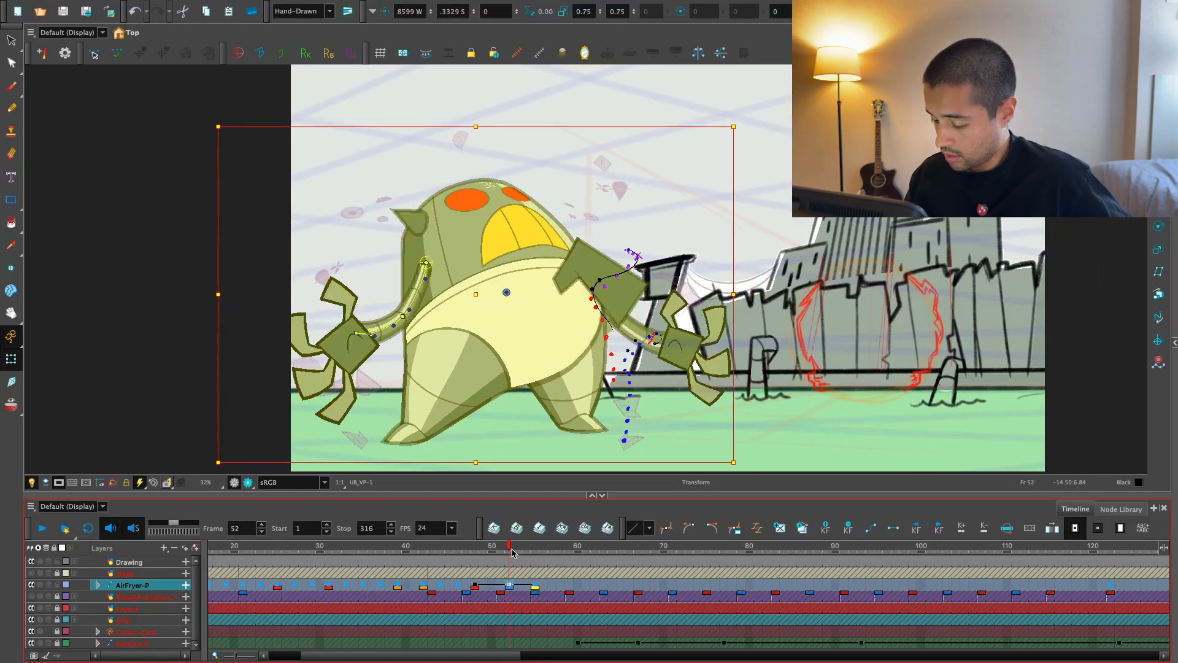
key("semicolon")
left_click(509, 586)
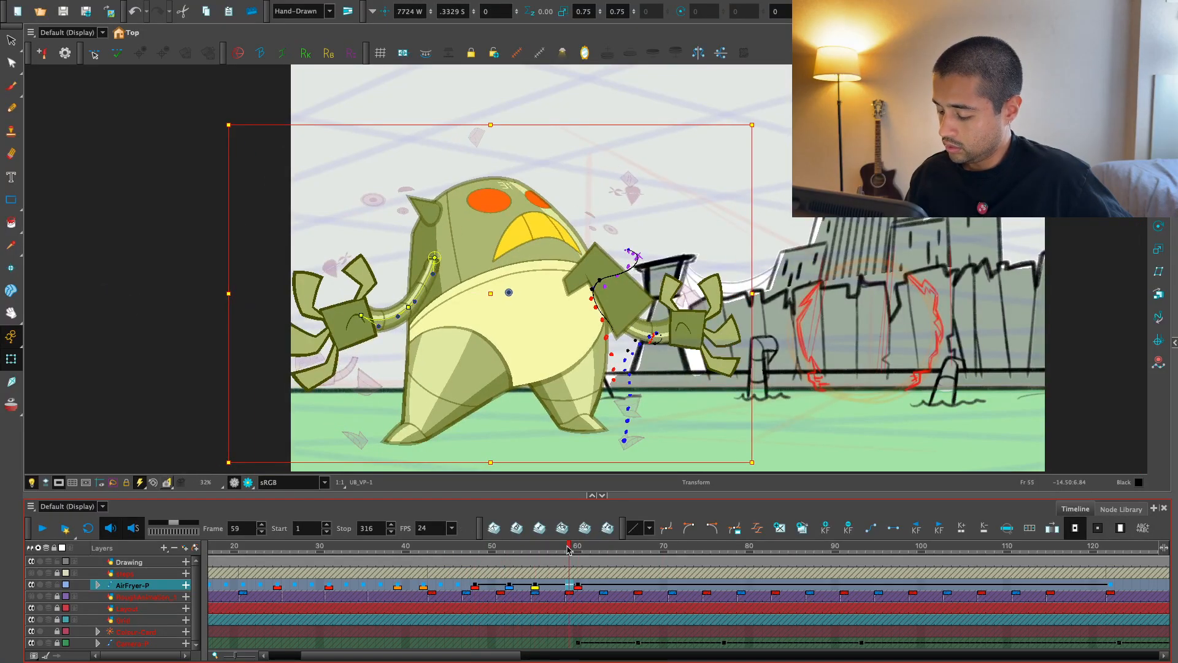
left_click_drag(568, 549, 576, 551)
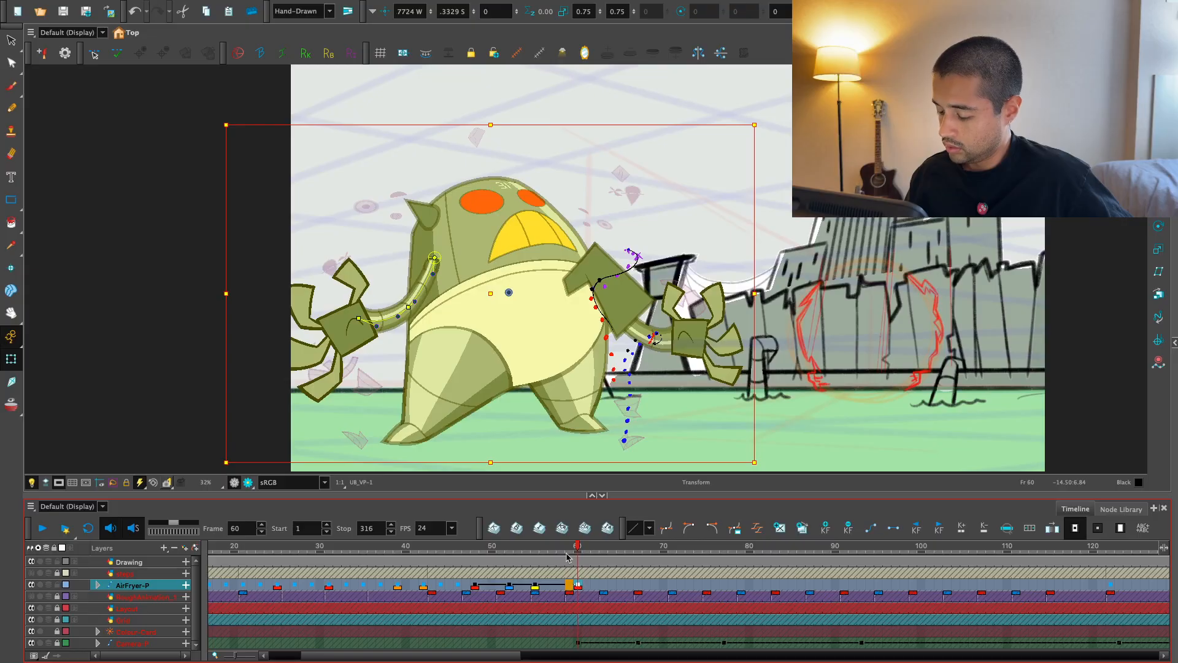
left_click(483, 555)
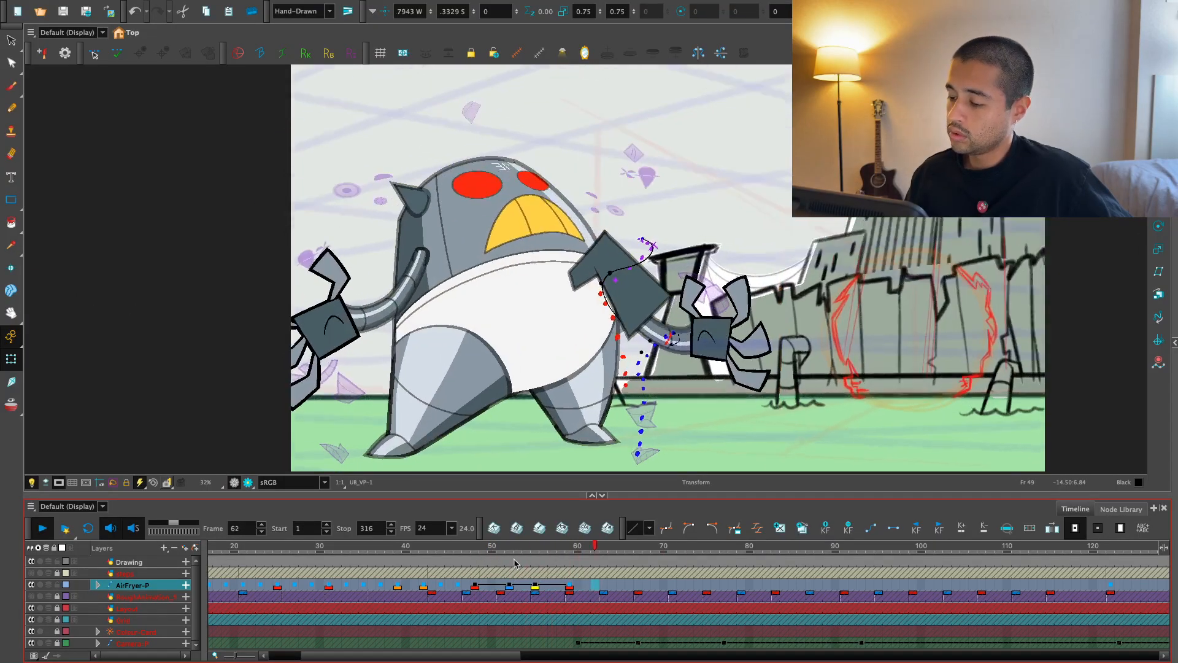
- Copy the AirFryer-P keys from frames 52 and 55 to frames 59 and 62, and play back the motion
left_click_drag(508, 557, 601, 548)
key("Return")
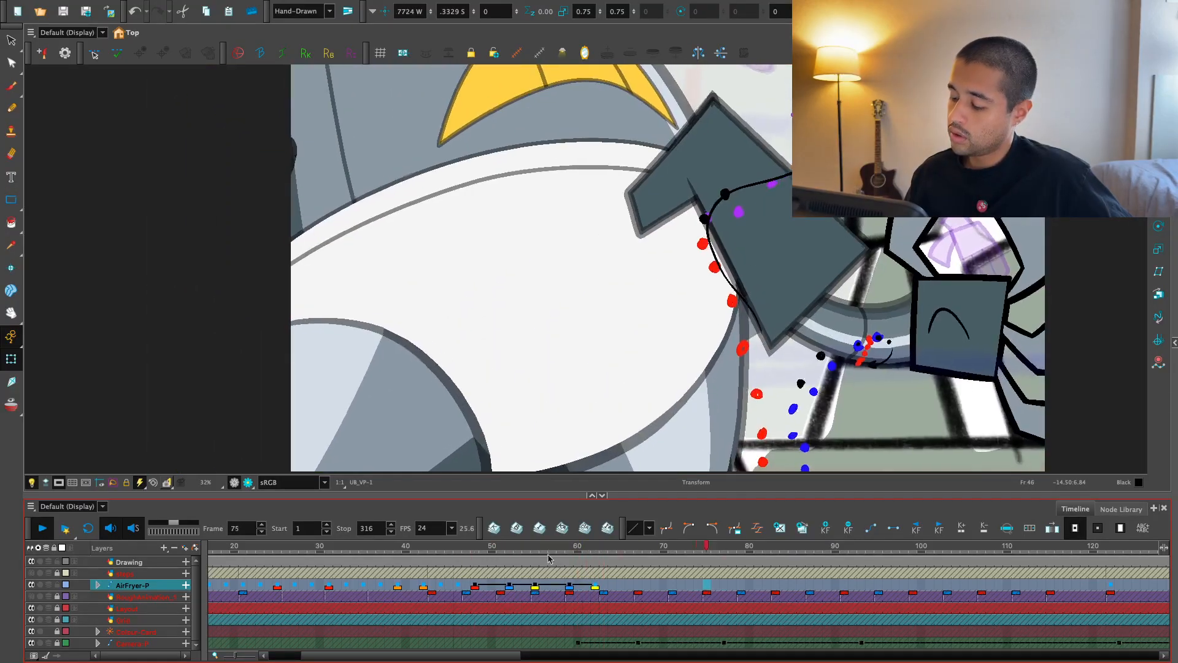
left_click(518, 548)
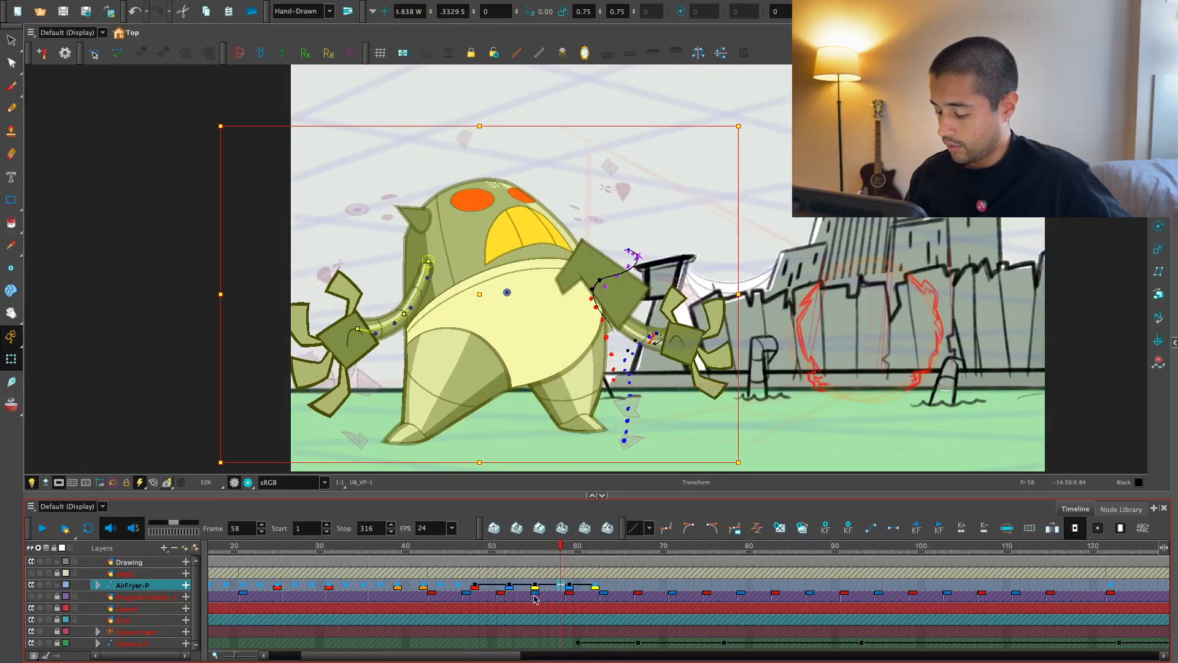
- Add a stop-motion keyframe at frame 57 on the AirFryer-P layer
left_click(476, 586)
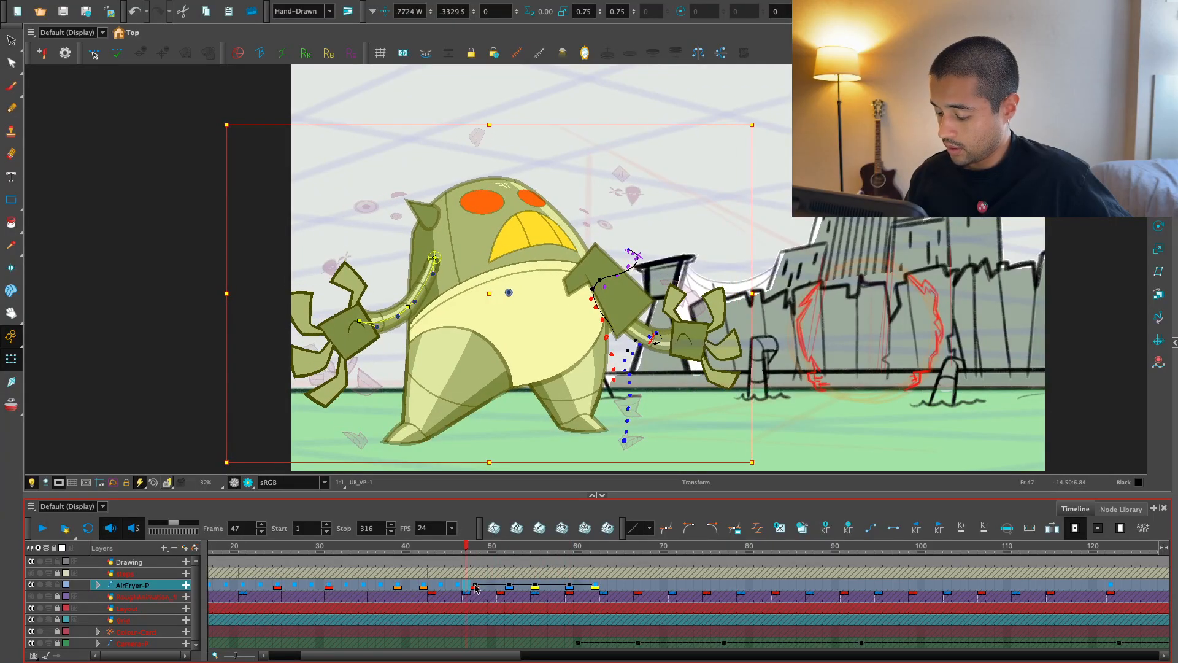
left_click_drag(475, 587, 556, 590)
left_click(560, 590)
key("2")
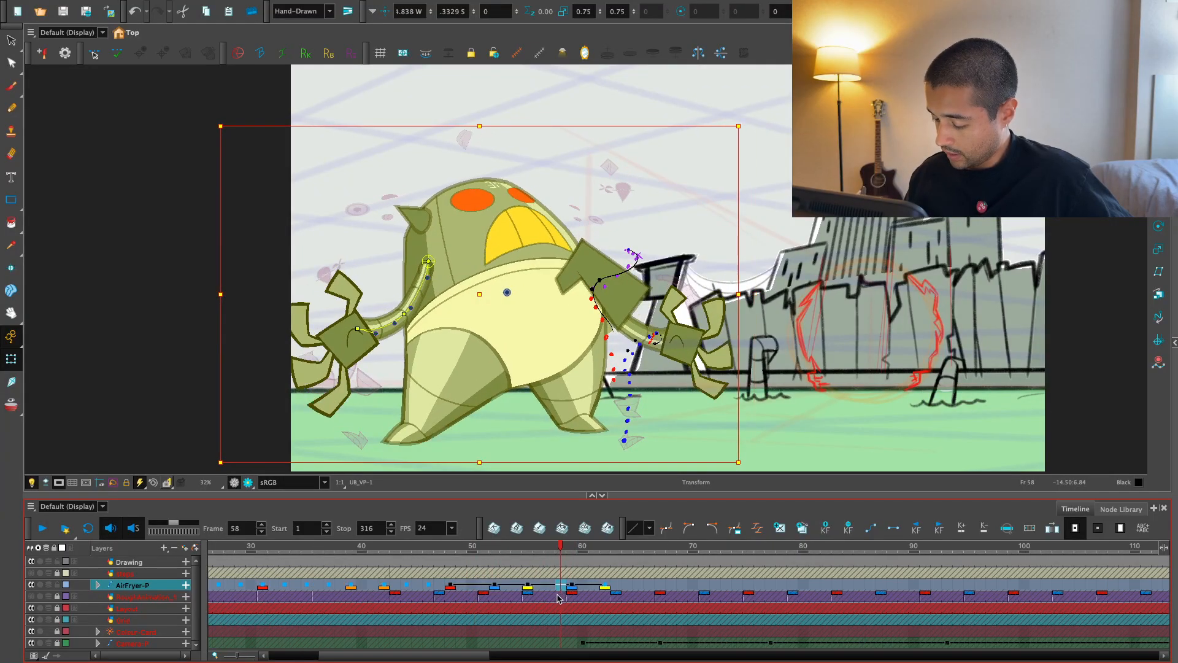
left_click(551, 590)
key("super+k")
left_click(509, 590)
left_click(528, 588)
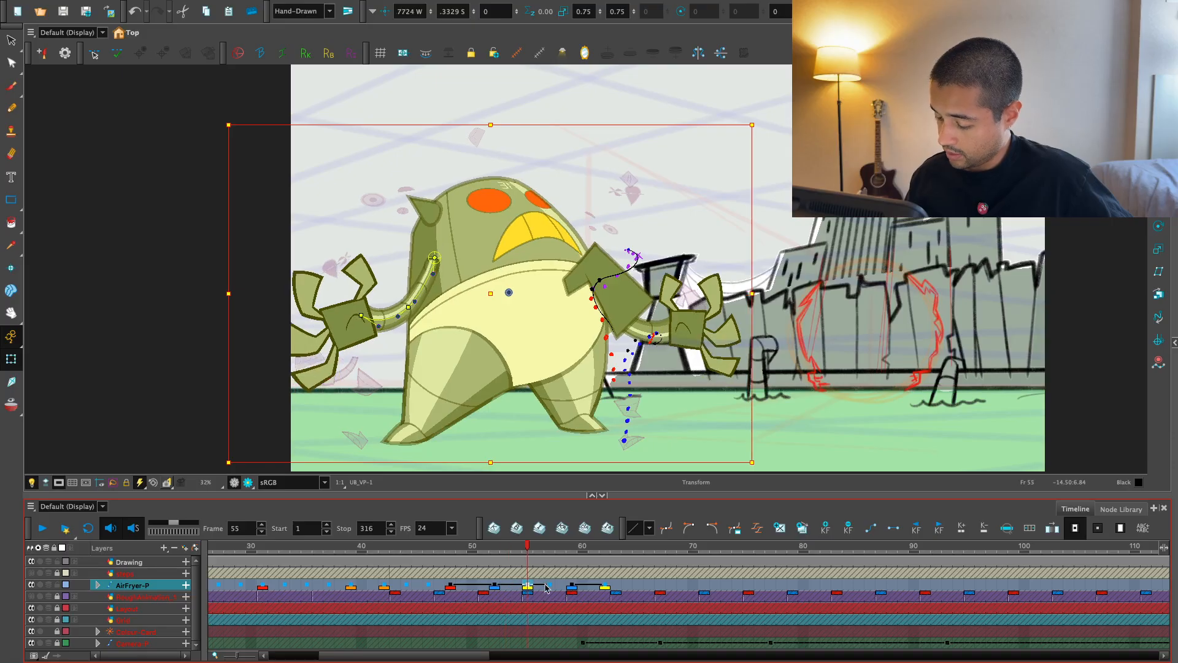
- Retime the AirFryer-P keys to frames 56, 58 and 60, and set stop-motion keys every two frames from 48 to 60
left_click(605, 587)
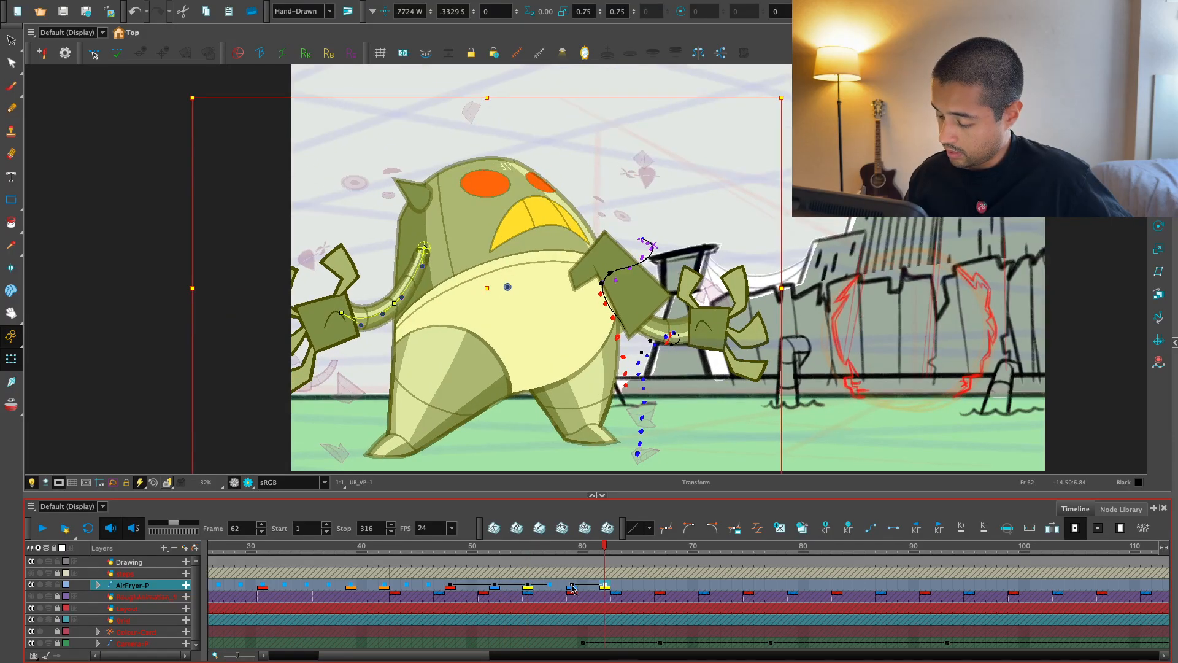
left_click(572, 588)
left_click(520, 588)
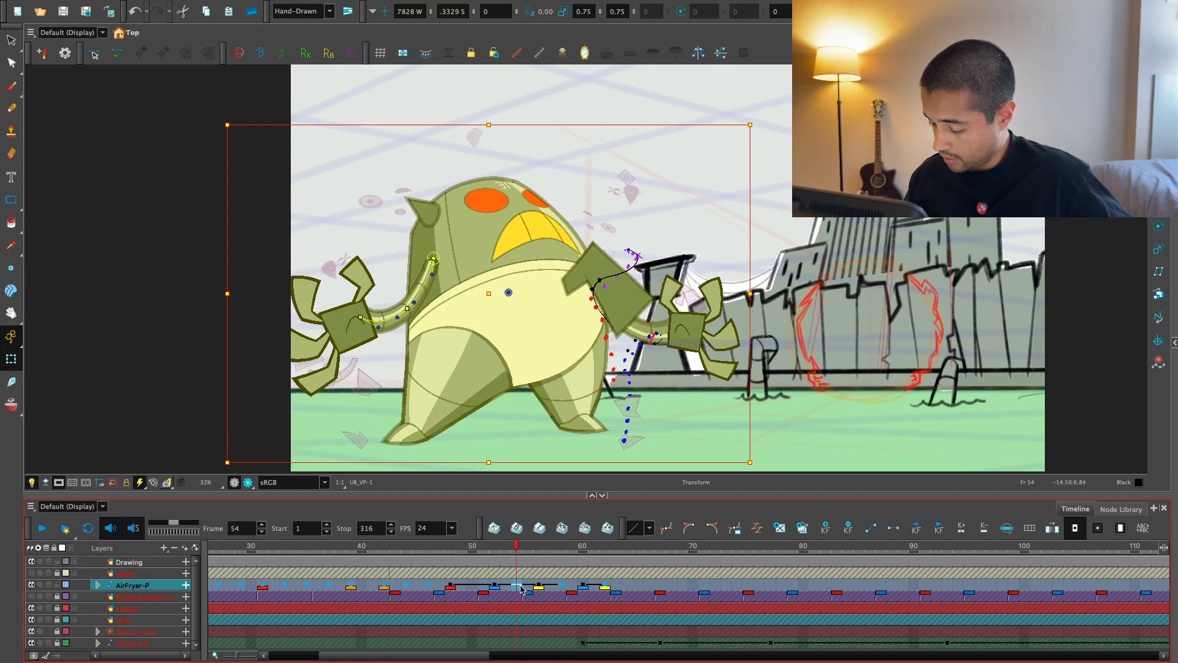
left_click_drag(450, 587, 585, 588)
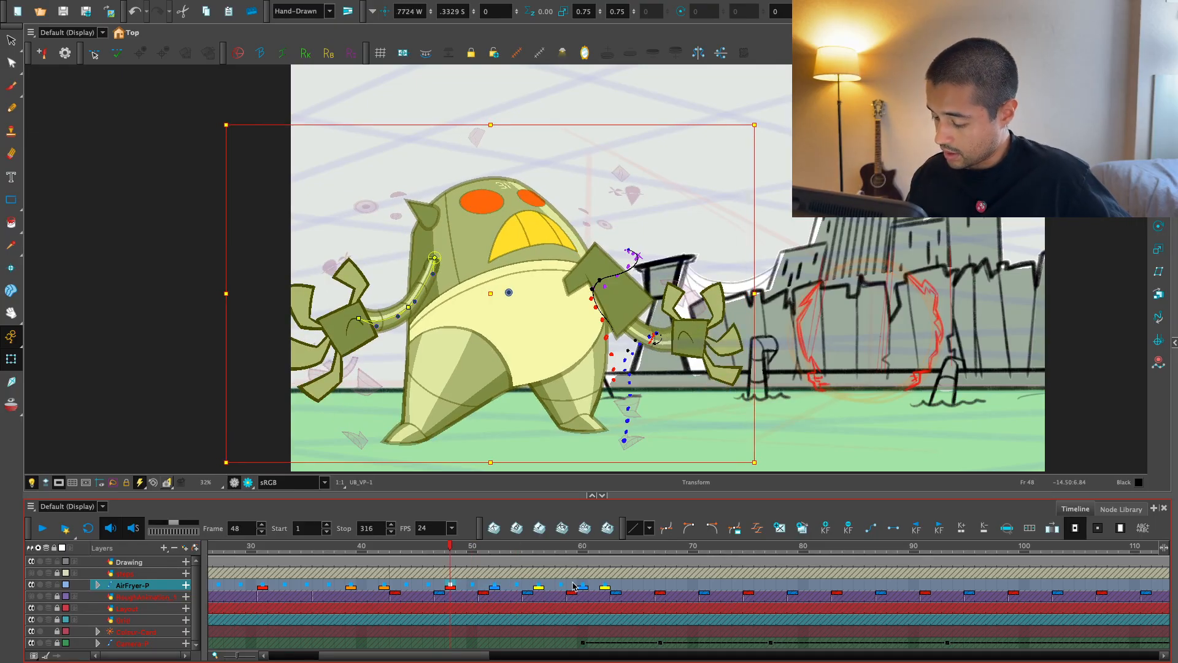
left_click(577, 587)
- Copy the AirFryer-P keys from frames 48 to 60 and paste them starting at frame 64
left_click_drag(451, 587, 540, 587)
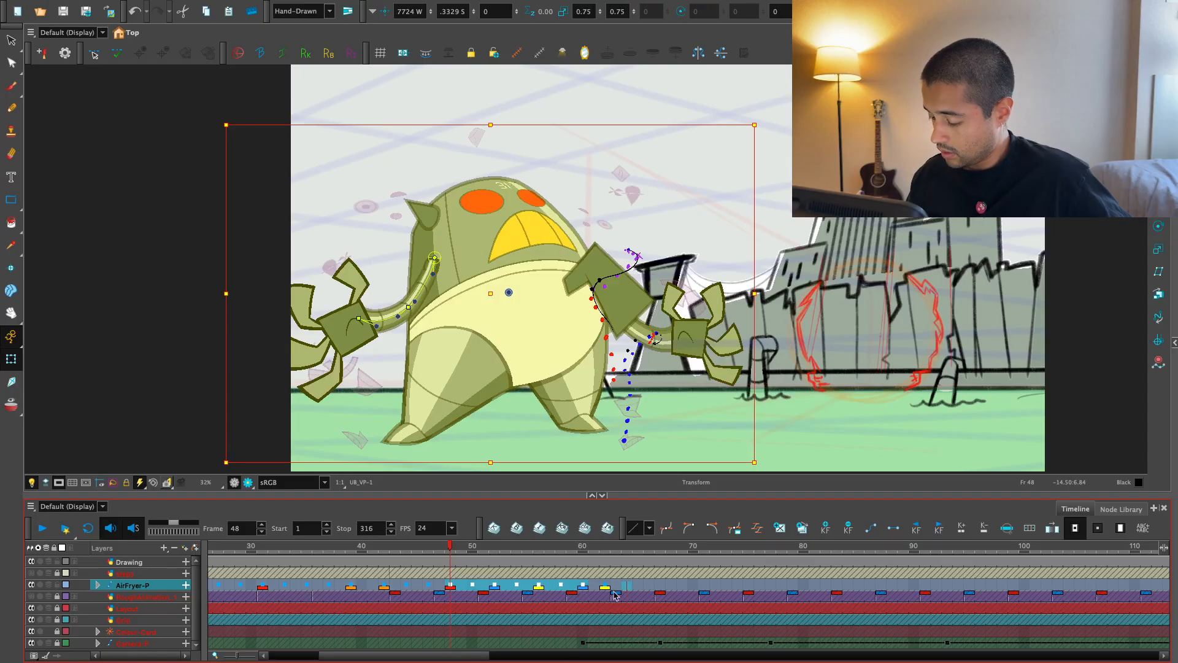
key("ctrl+v")
left_click(606, 547)
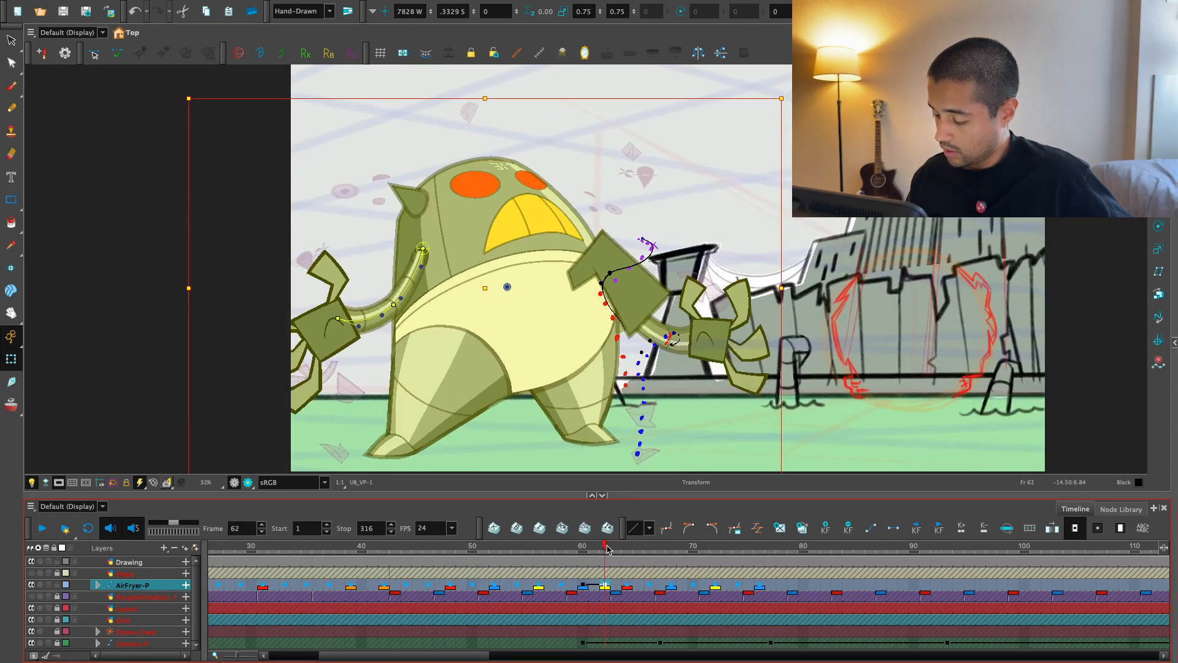
- Play back the motion around frame 43, and shift the AirFryer-P keys after frame 48 two frames earlier
key("Return")
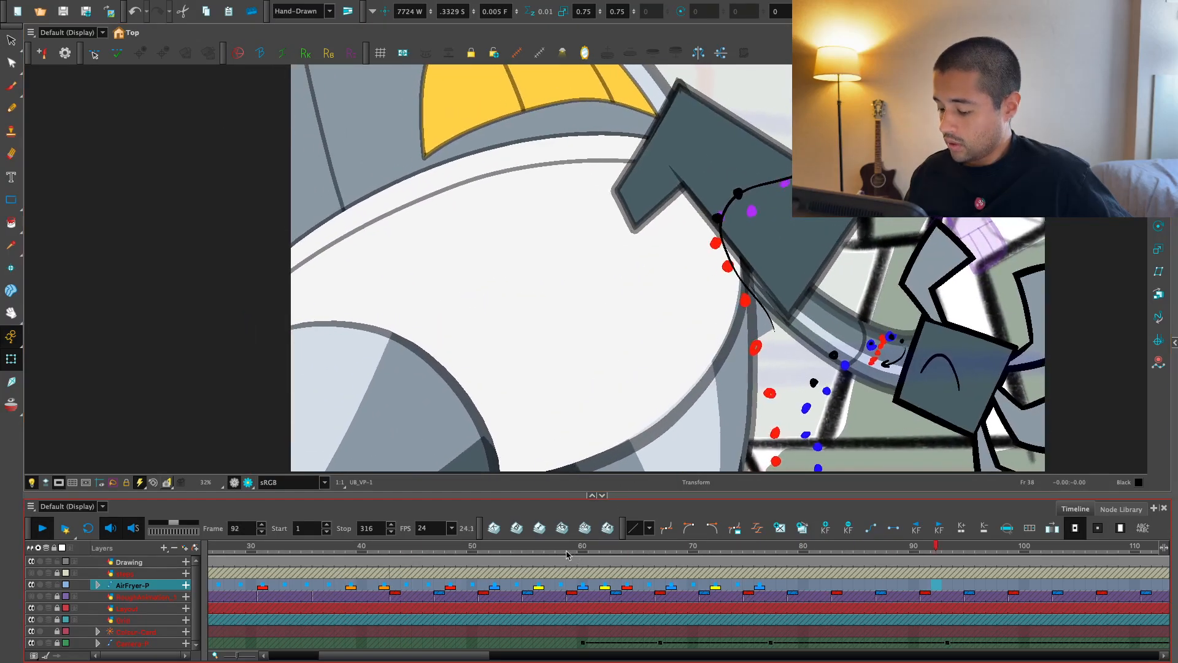
left_click(391, 582)
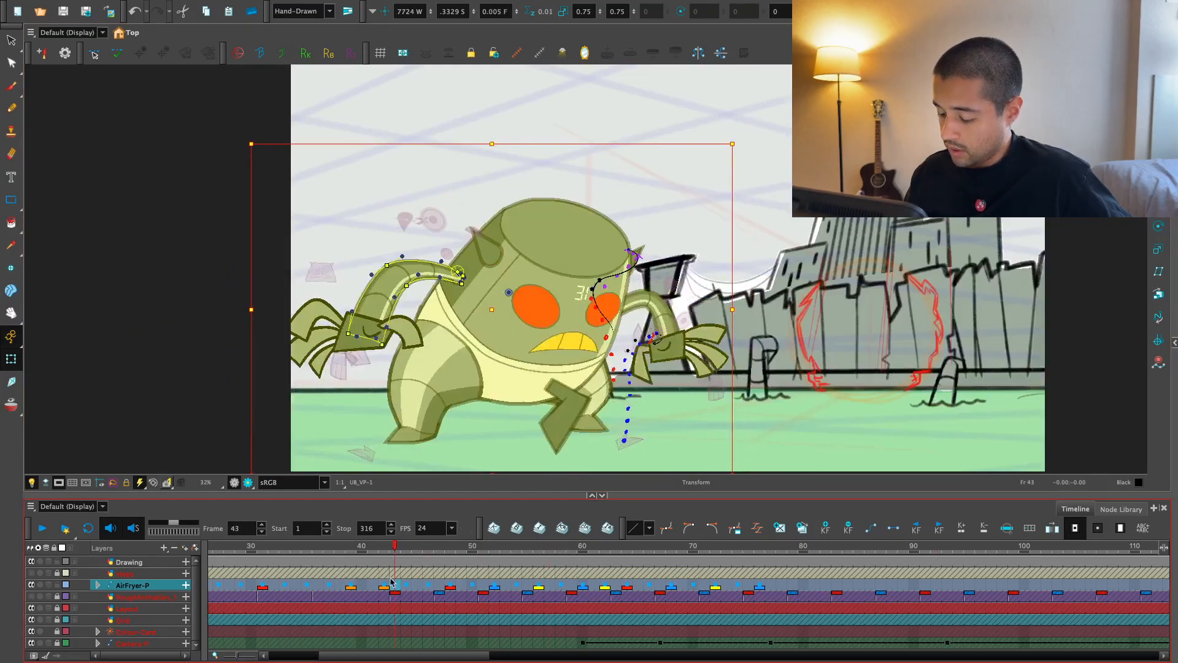
key("Return")
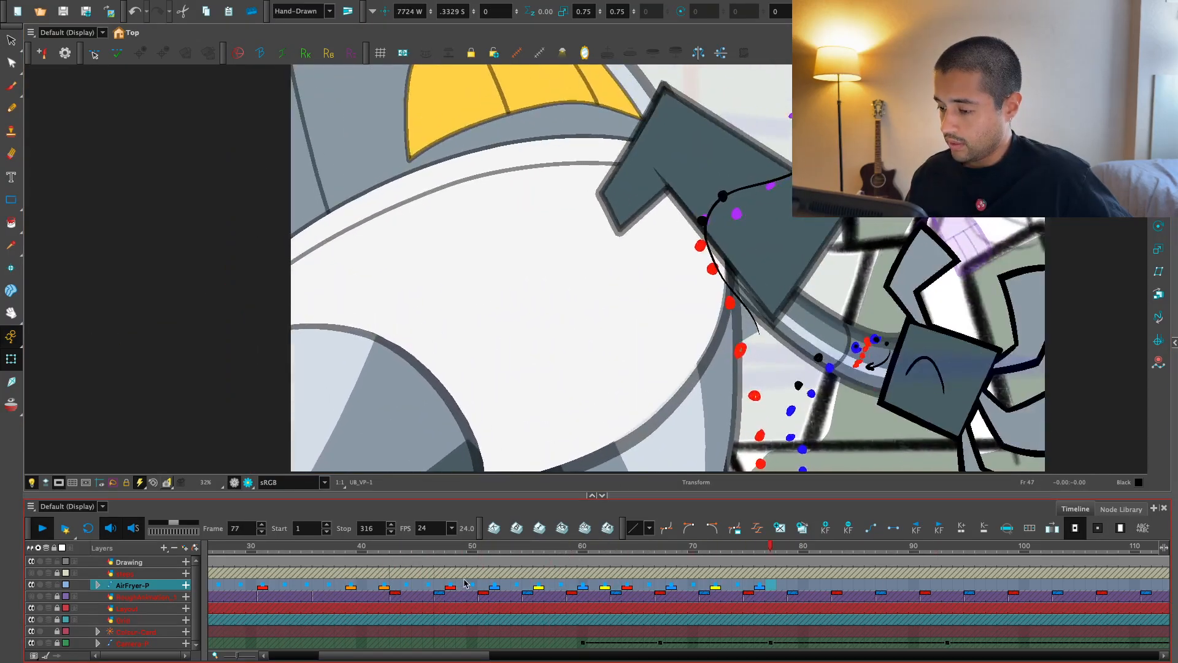
left_click(451, 584)
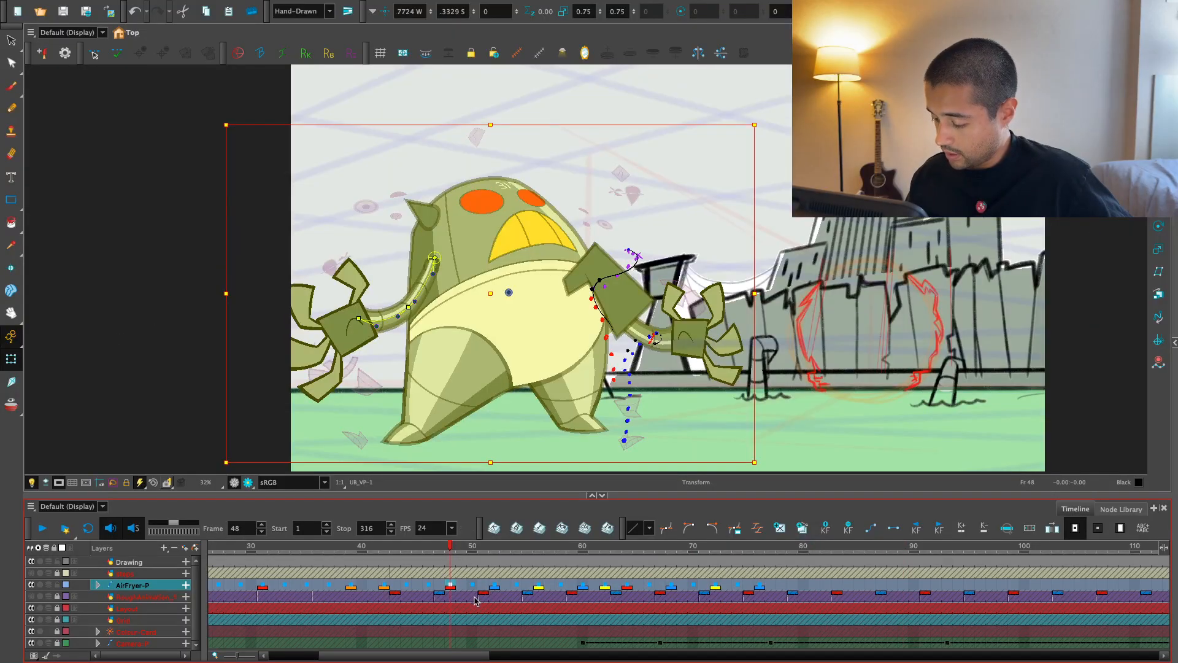
left_click_drag(483, 587, 667, 588)
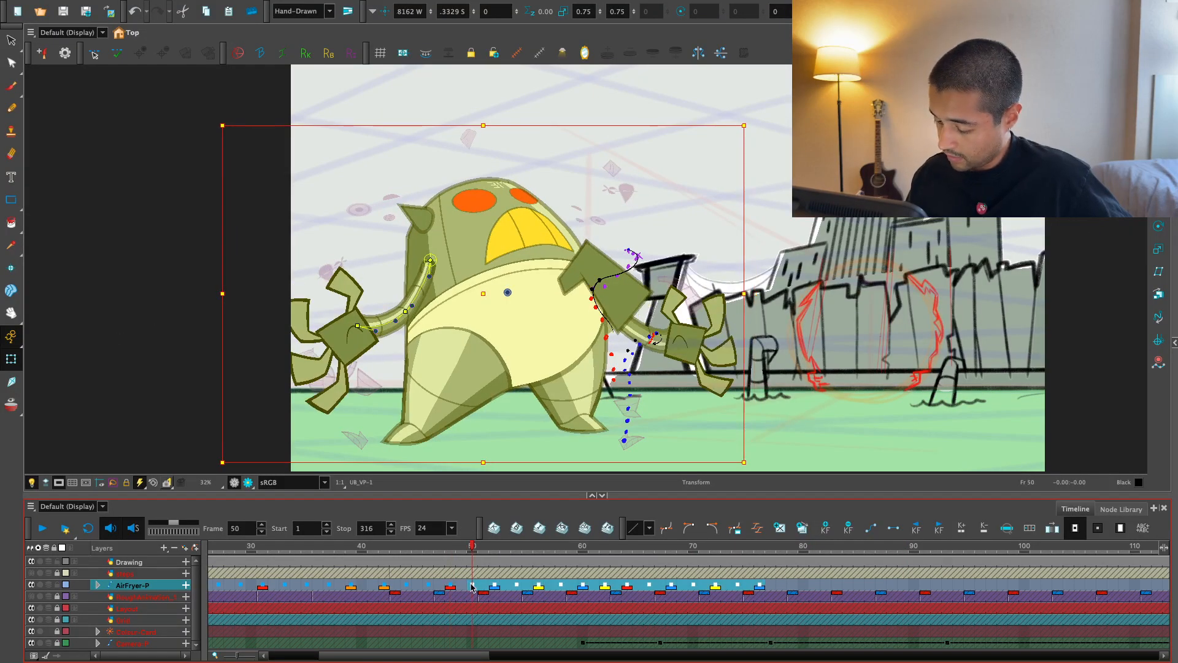
left_click_drag(472, 588, 483, 588)
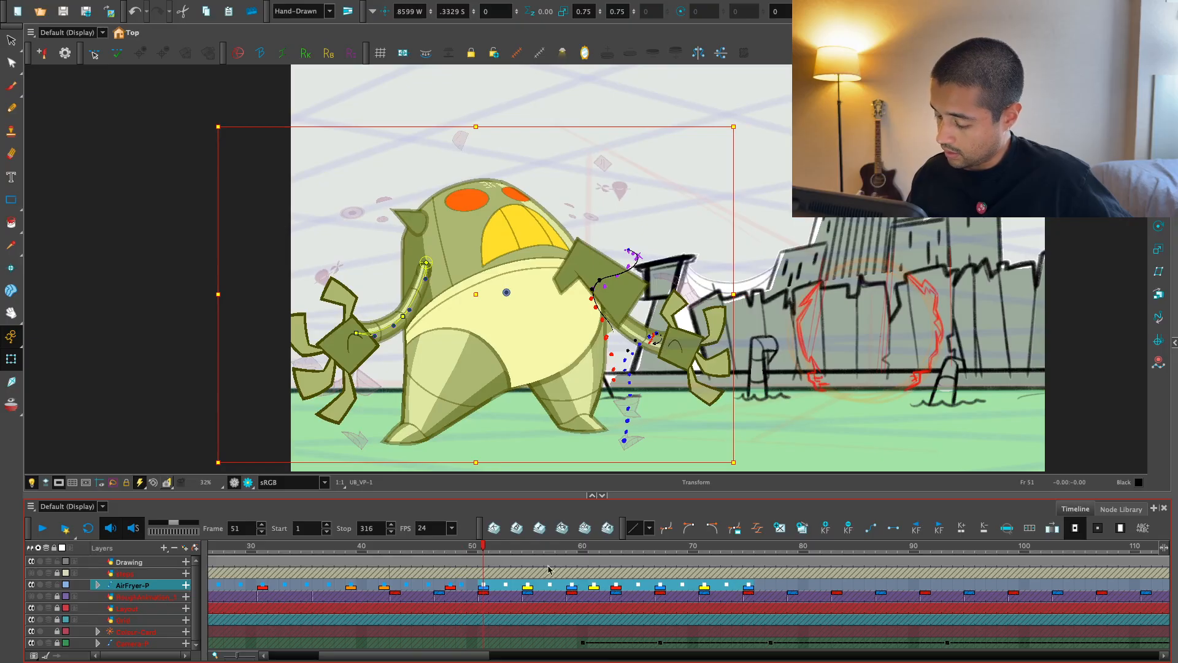
key("ctrl+z")
- Retime the following AirFryer-P keys of the cycle to frames 52, 54 and 55
left_click(495, 587)
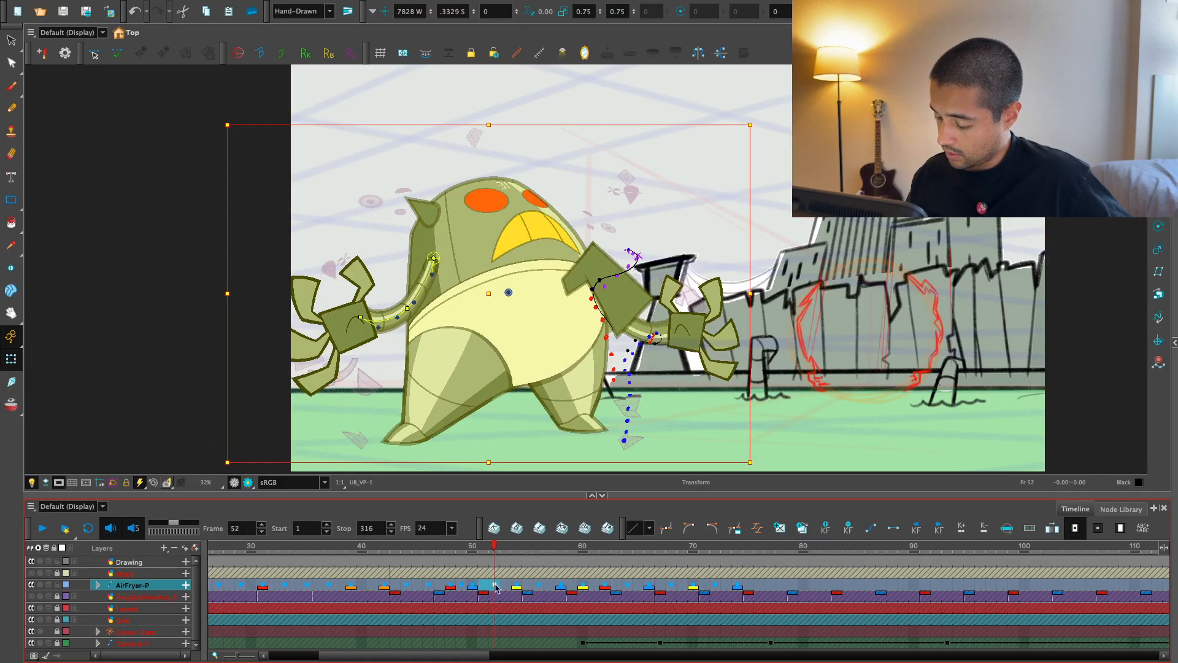
left_click(520, 587)
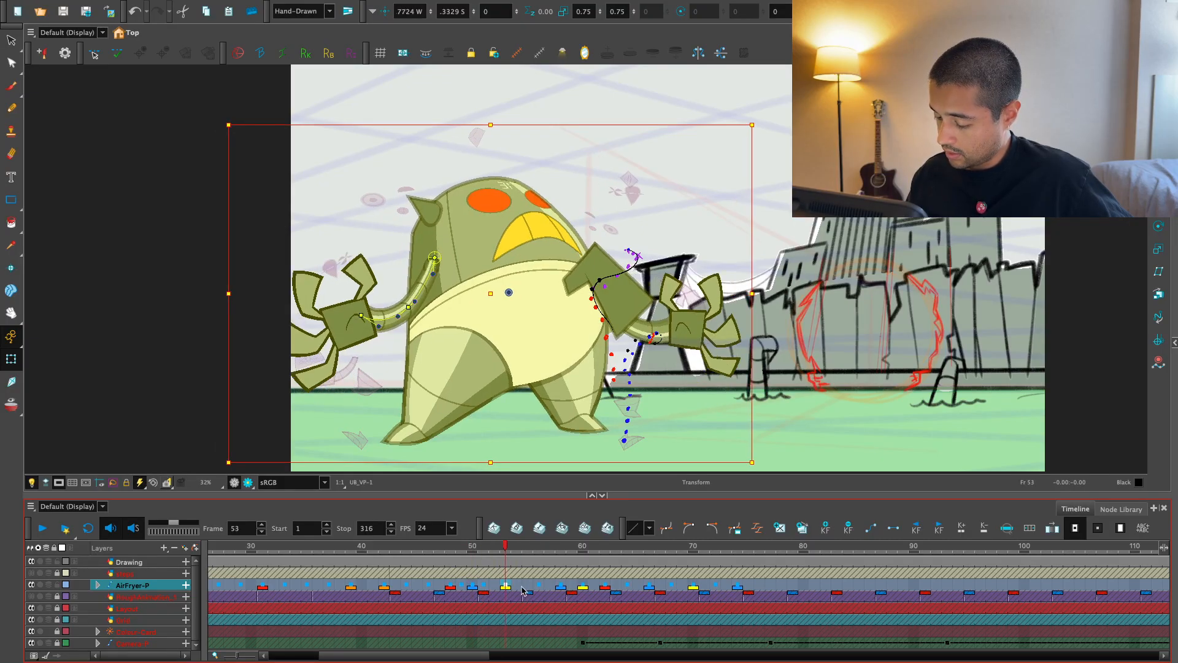
left_click_drag(538, 587, 510, 588)
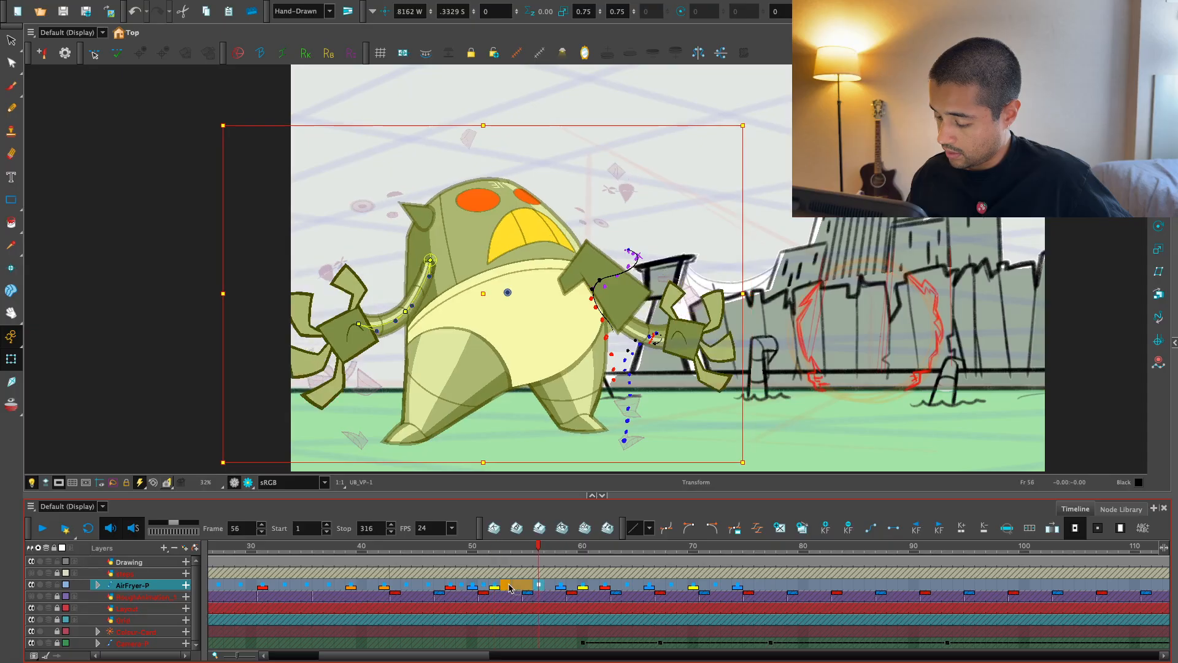
left_click(562, 587)
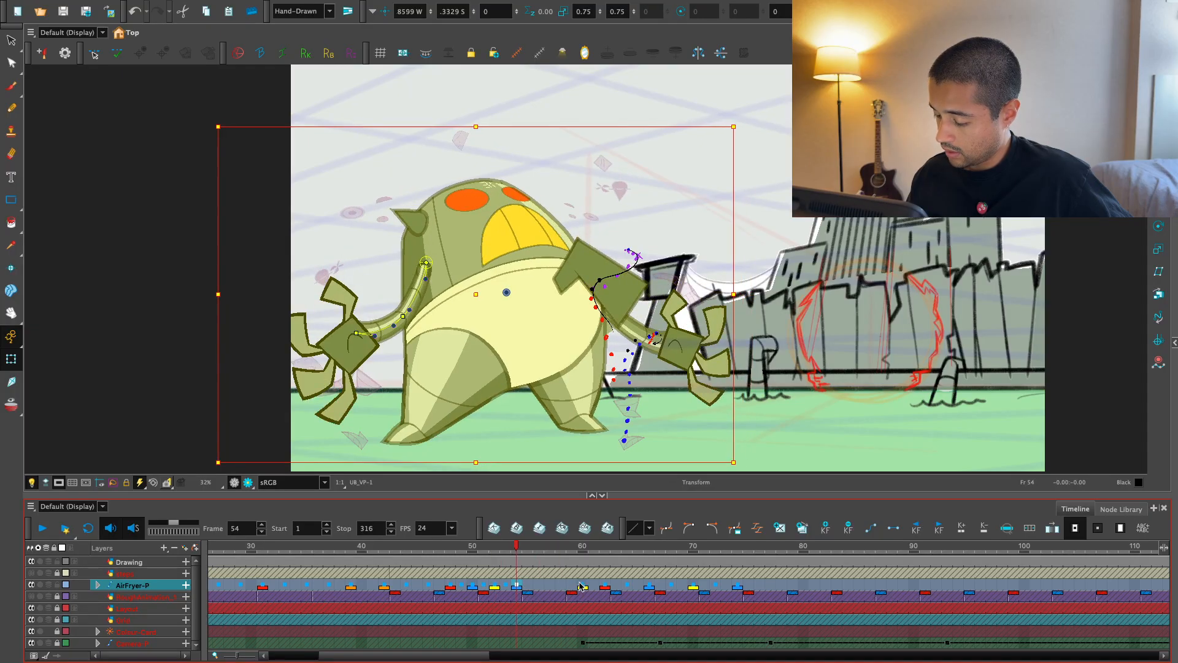
left_click_drag(580, 587, 528, 586)
- Copy the AirFryer-P keys from frames 48 to 55 and paste them starting at frames 56, 64 and 72
left_click(607, 587)
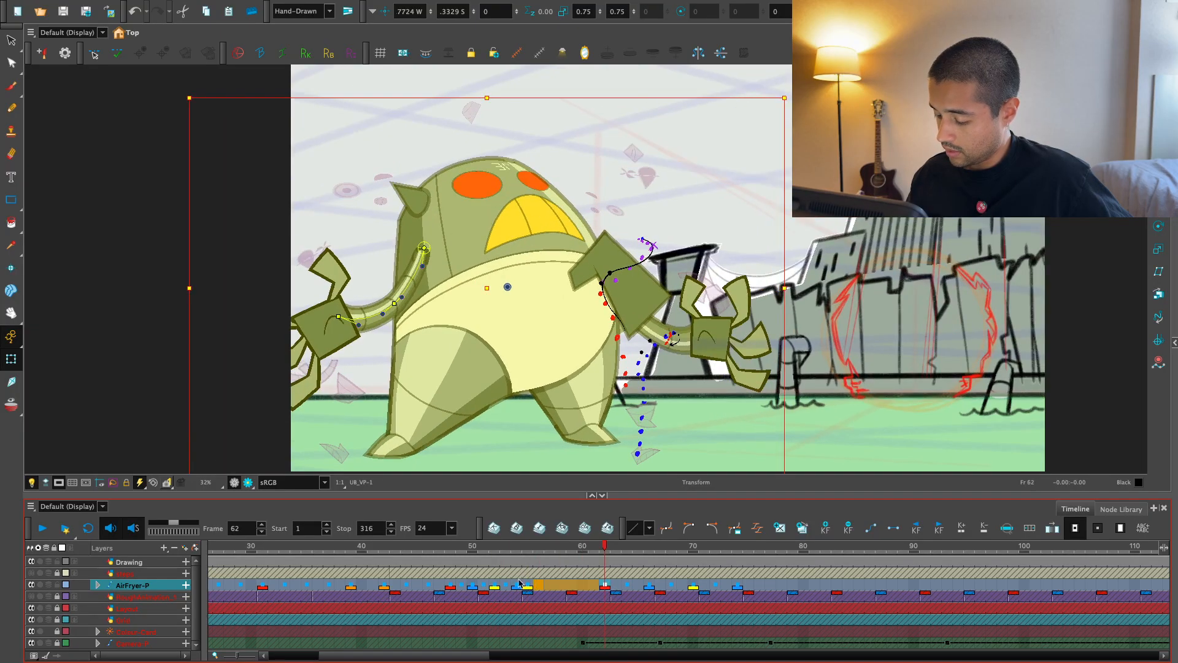
left_click_drag(450, 586, 484, 587)
left_click(628, 586)
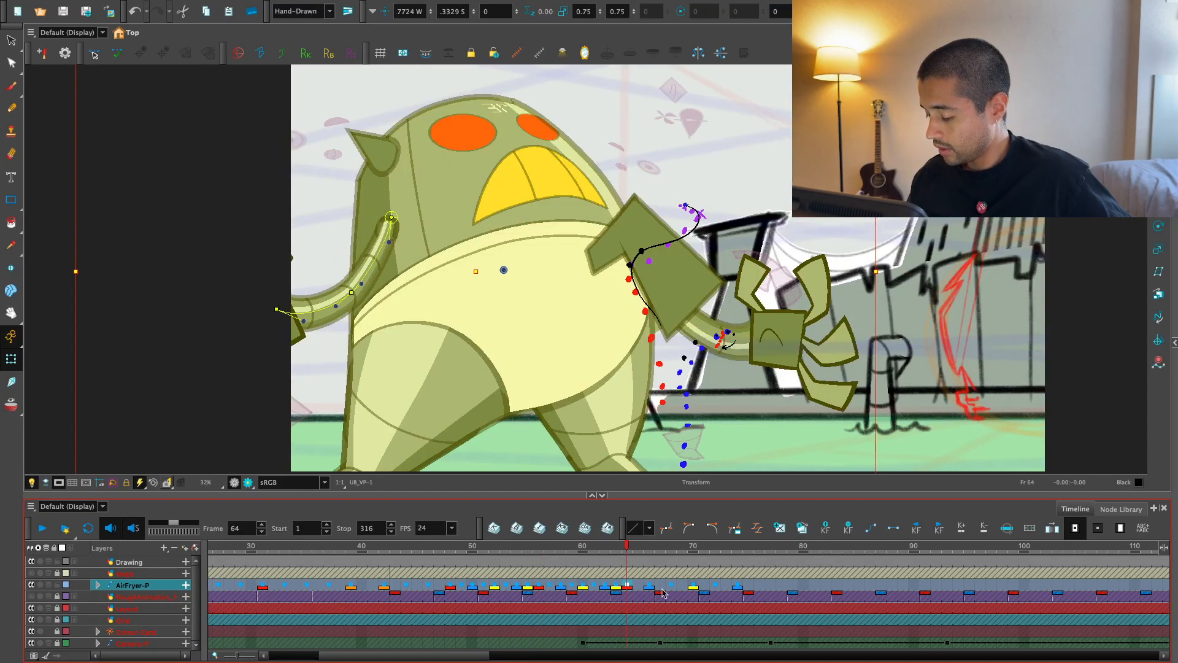
left_click(716, 588)
- Play back the animation from the start and again from around frame 43 to review the shortened cycle
scroll(704, 554, "down", 2)
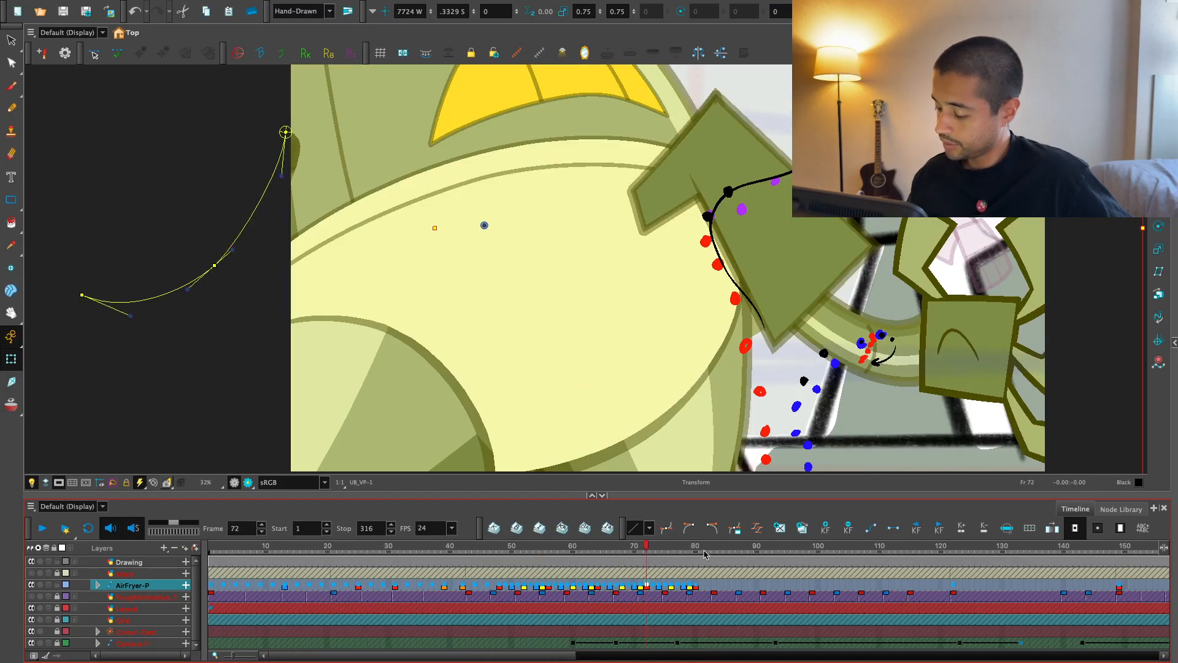
scroll(586, 561, "down", 3)
key("Return")
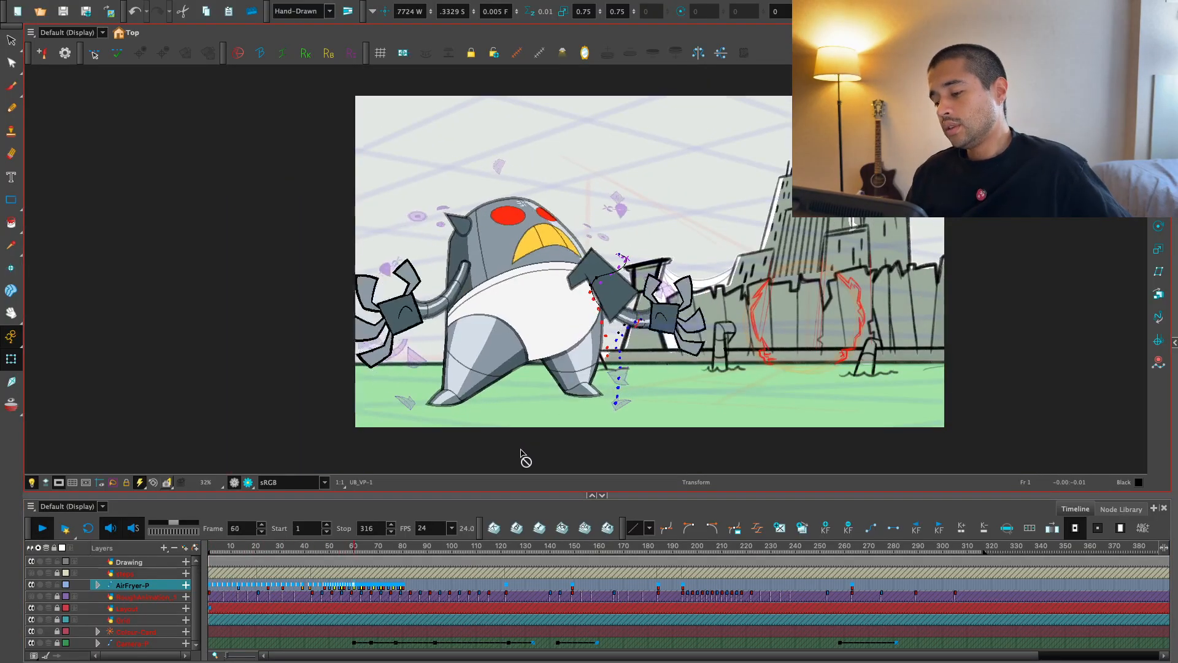
key("Return")
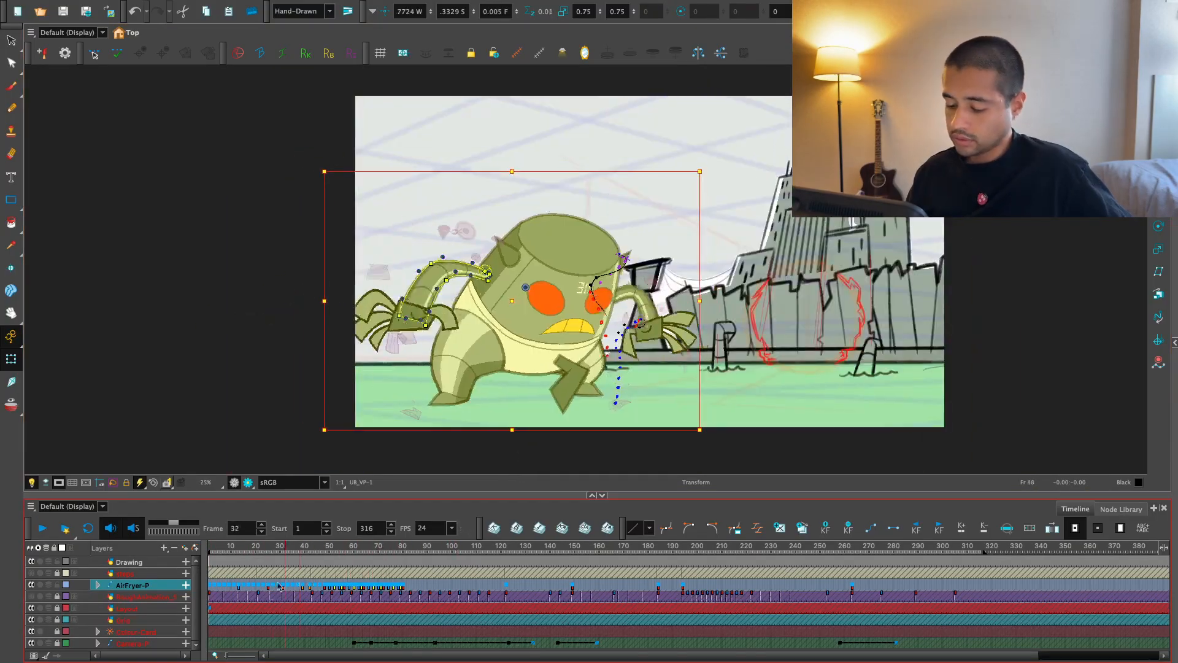
left_click(319, 555)
key("Return")
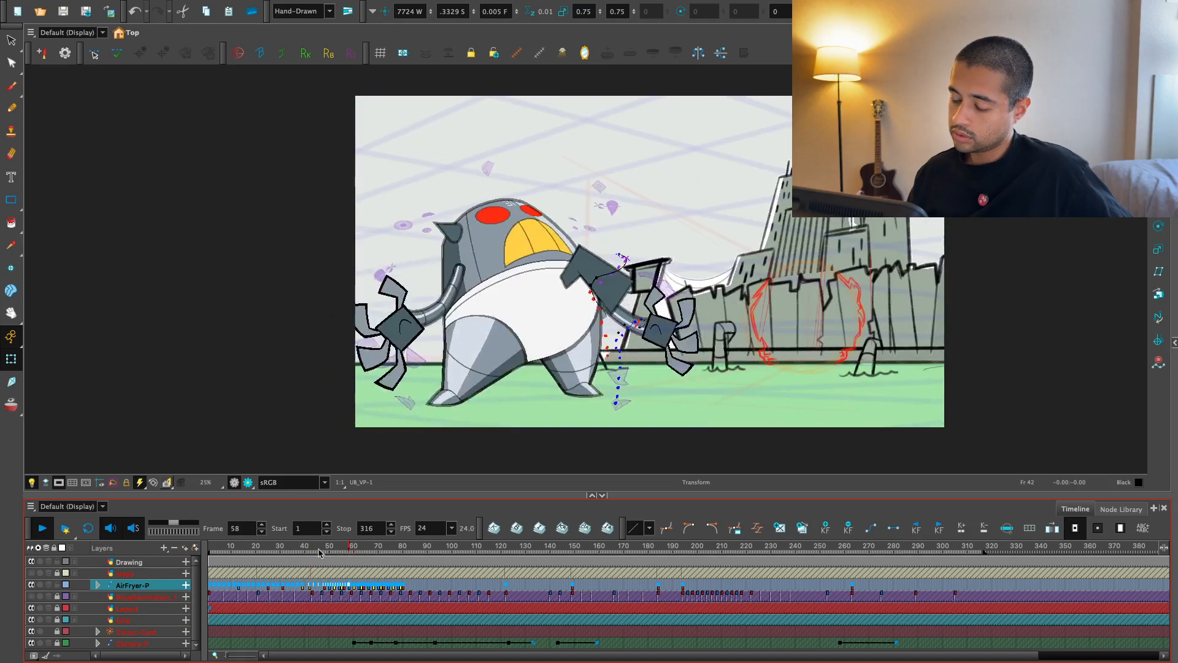
key("Return")
key("Return")
left_click(323, 555)
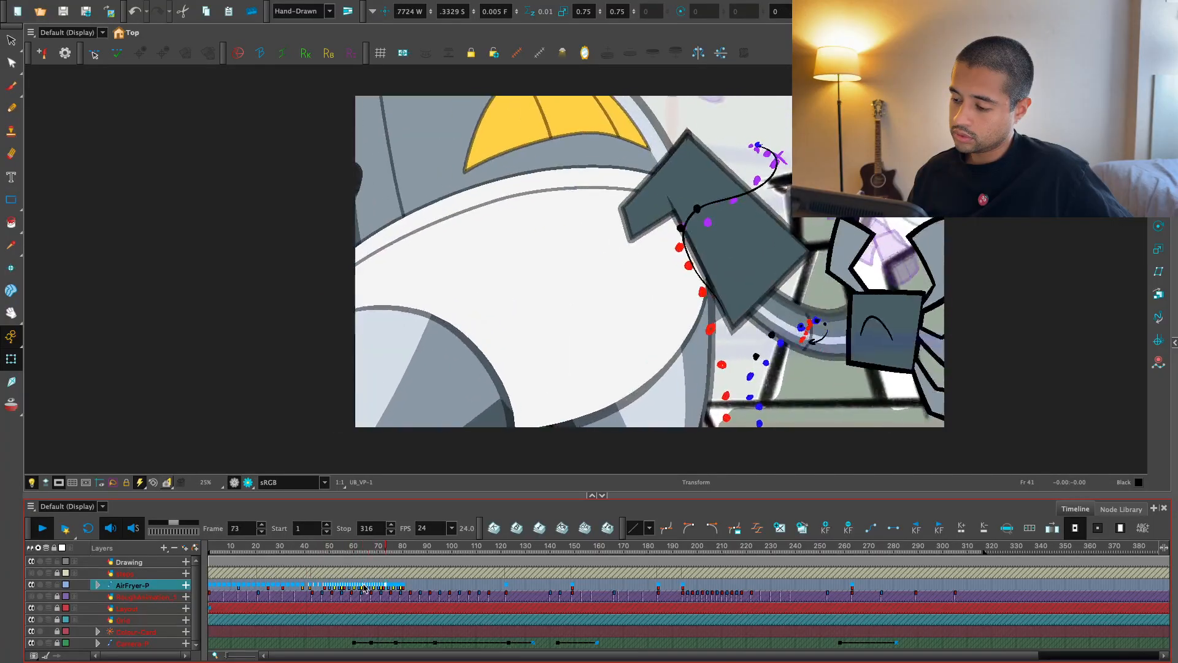
- Paste the AirFryer-P cycle keys again starting at frames 80, 88 and 96
left_click(346, 585)
key("2")
key("2")
key("2")
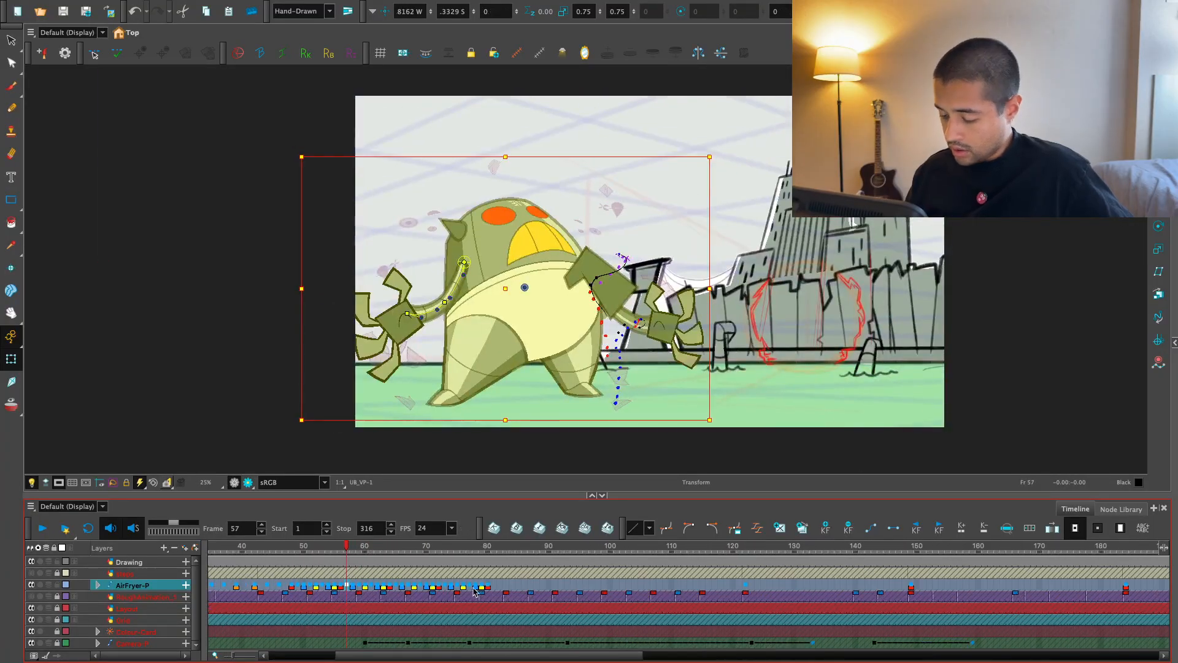
left_click(491, 588)
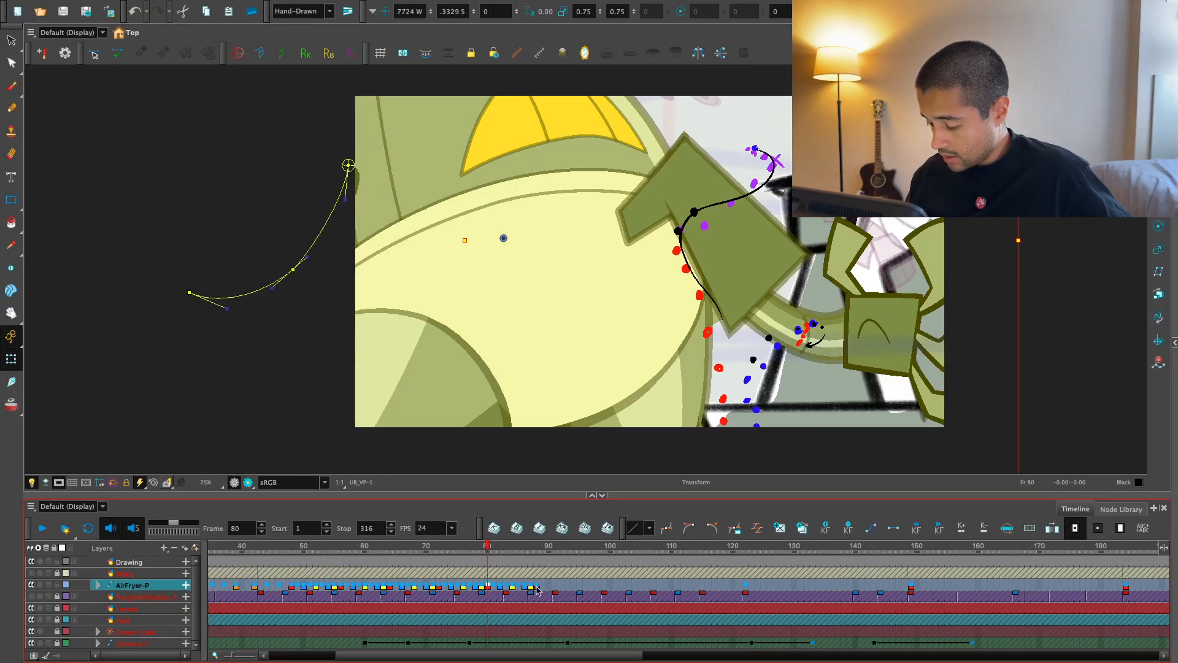
left_click(537, 588)
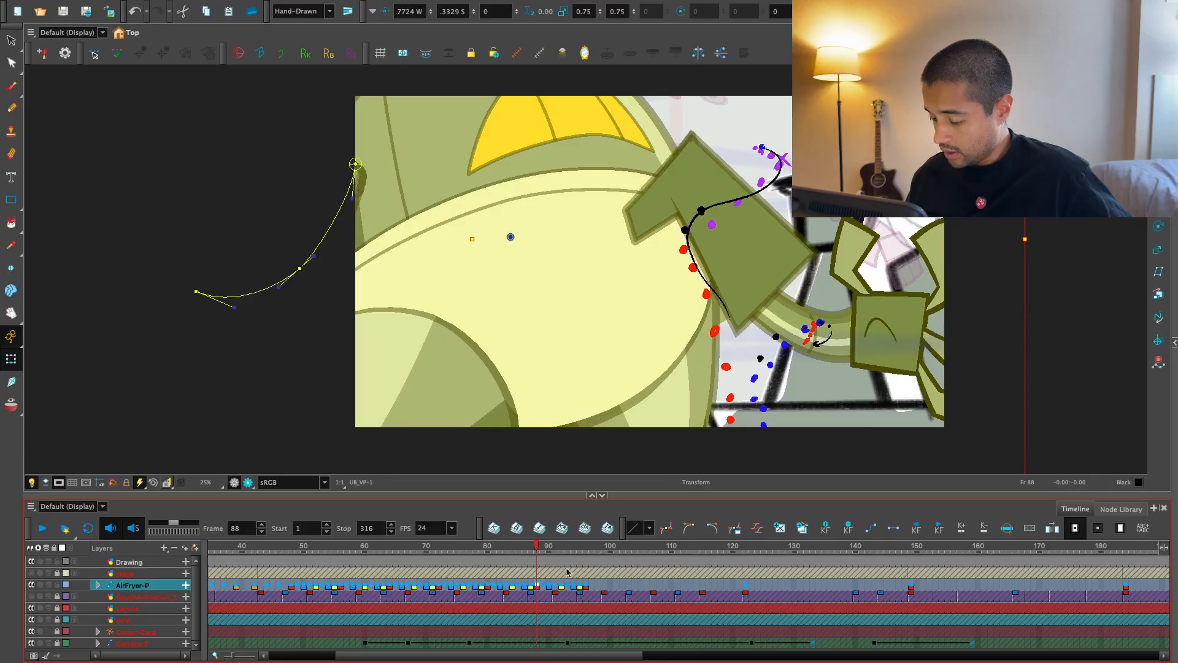
left_click(586, 586)
- Play back the extended cycle from frame 64 and the whole animation from frame 1
left_click(415, 587)
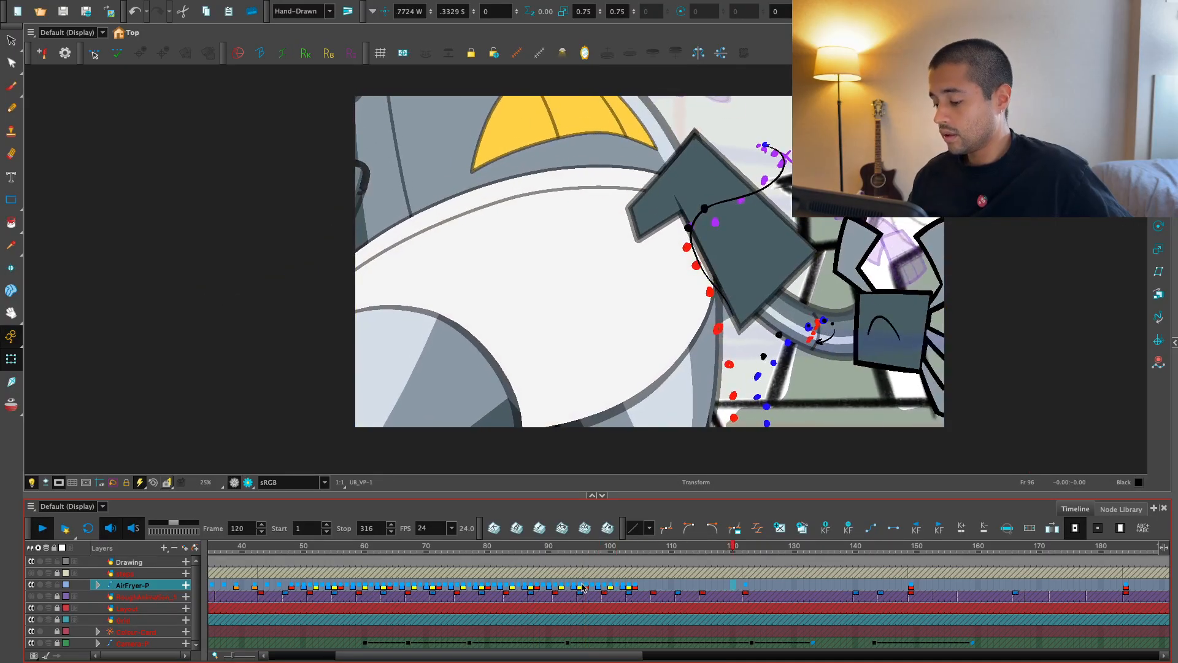
key("Return")
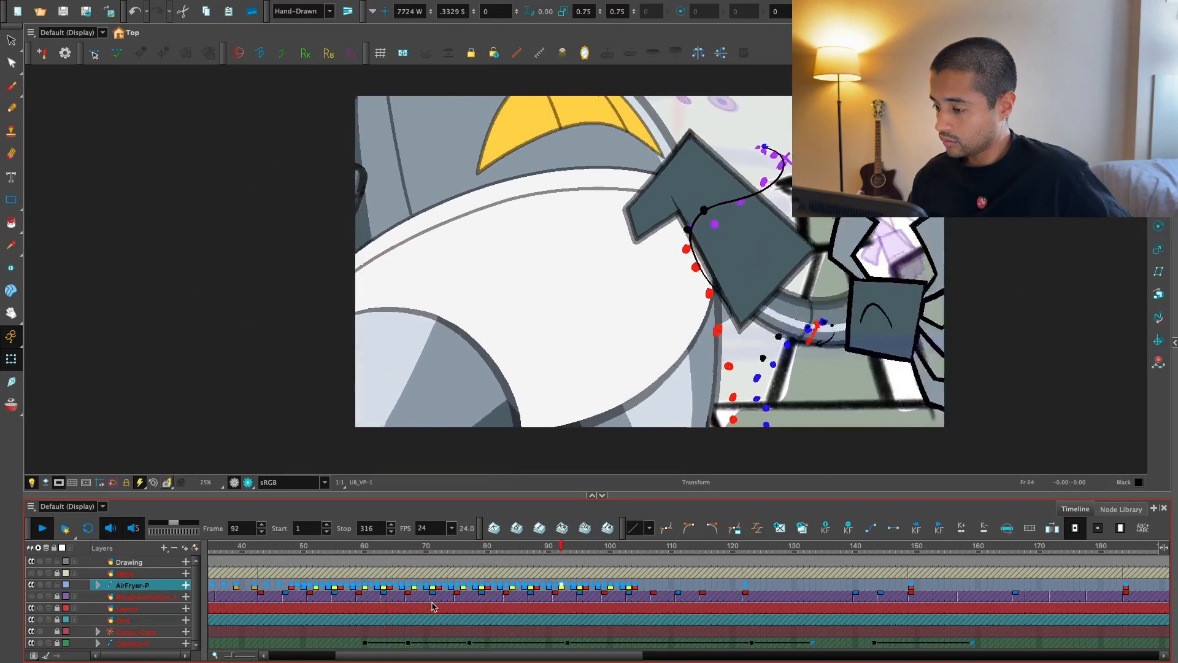
key("Return")
key("1")
key("shift+comma")
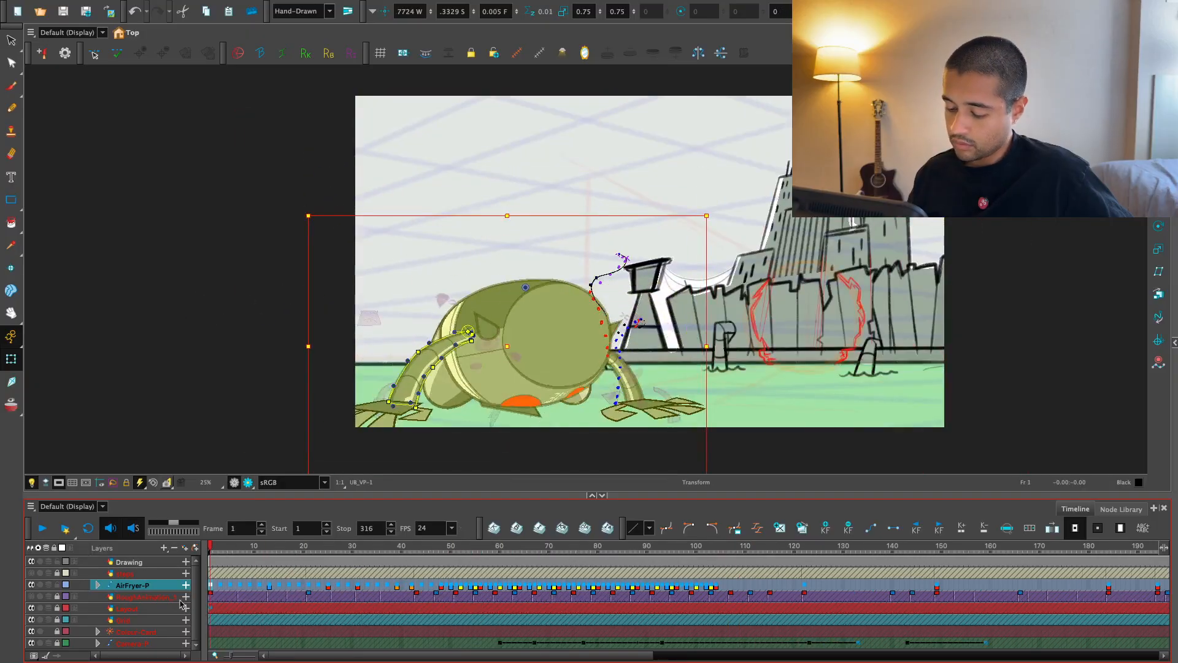
key("Return")
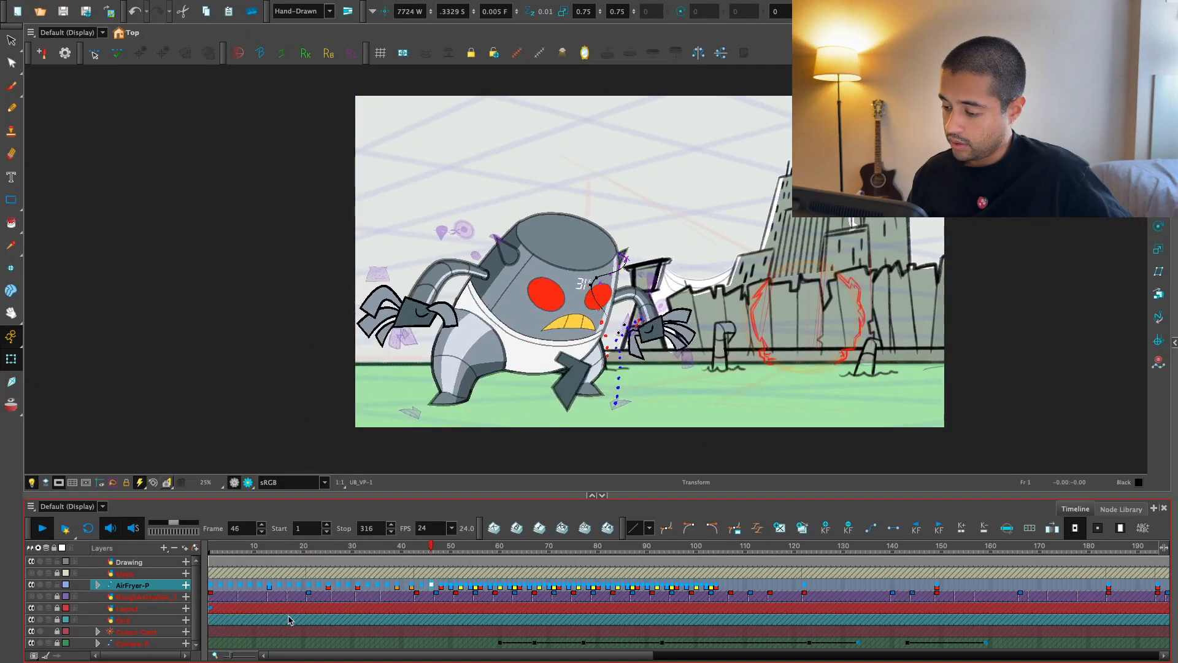
- Shift all AirFryer-P keys from frame 46 to the end of the repeated cycle one frame later
left_click(377, 547)
key("2")
left_click_drag(383, 547, 942, 585)
key("2")
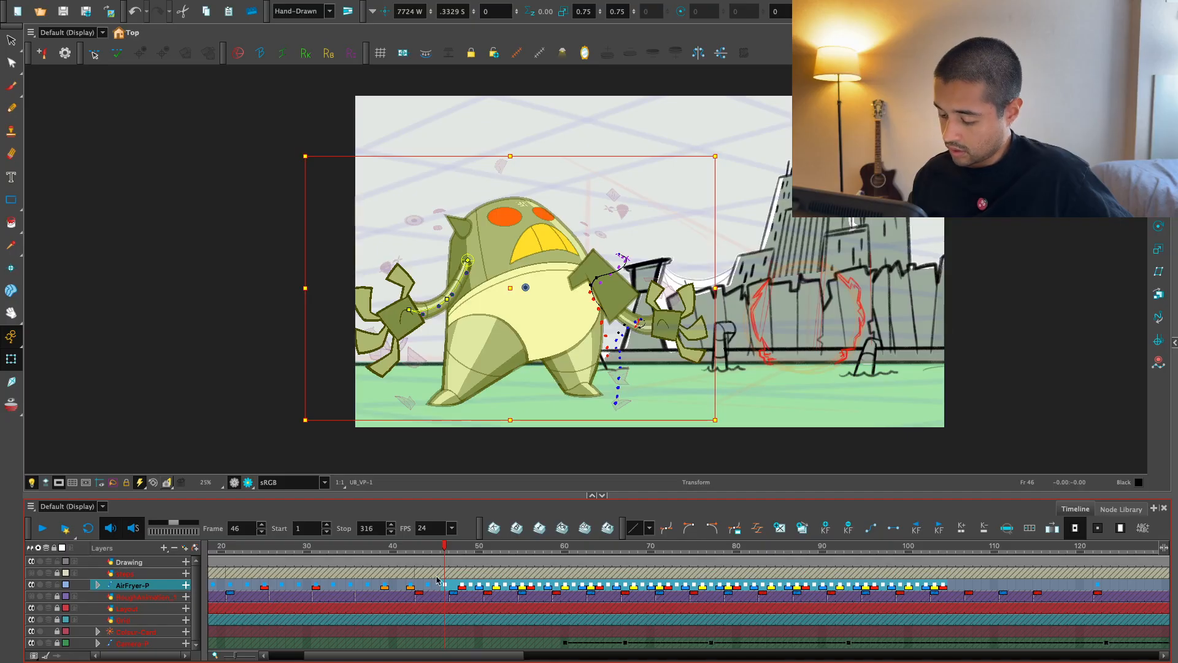
left_click_drag(447, 590, 453, 593)
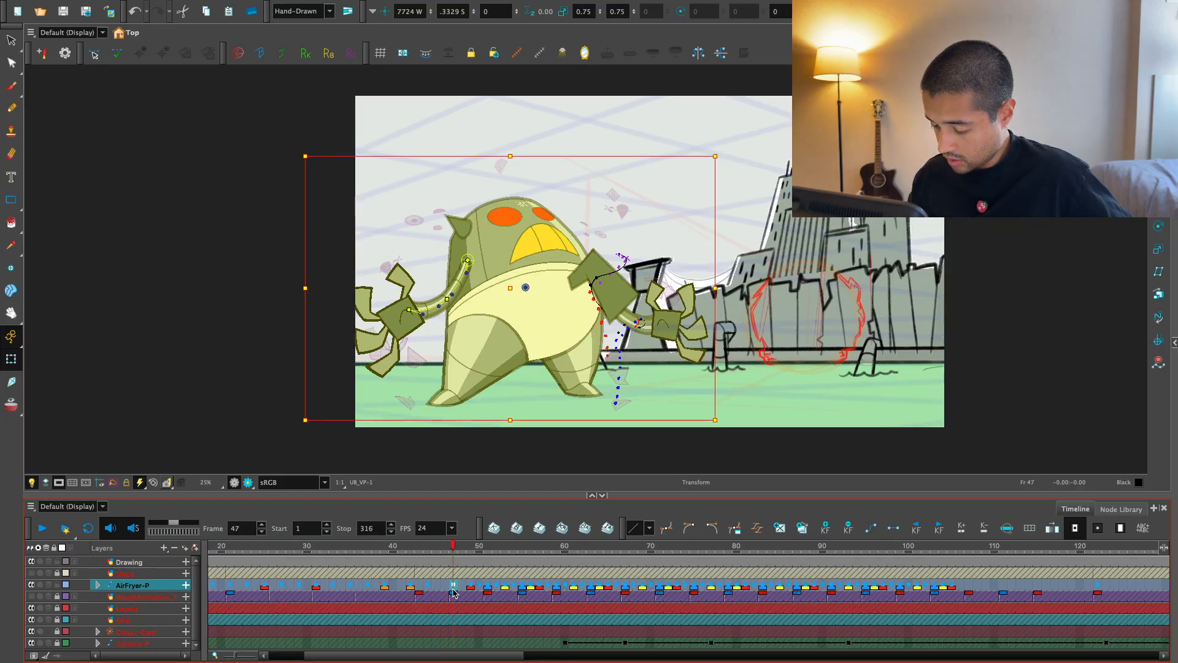
- Move the AirFryer-P pose key at frame 47 to frame 48
key("2")
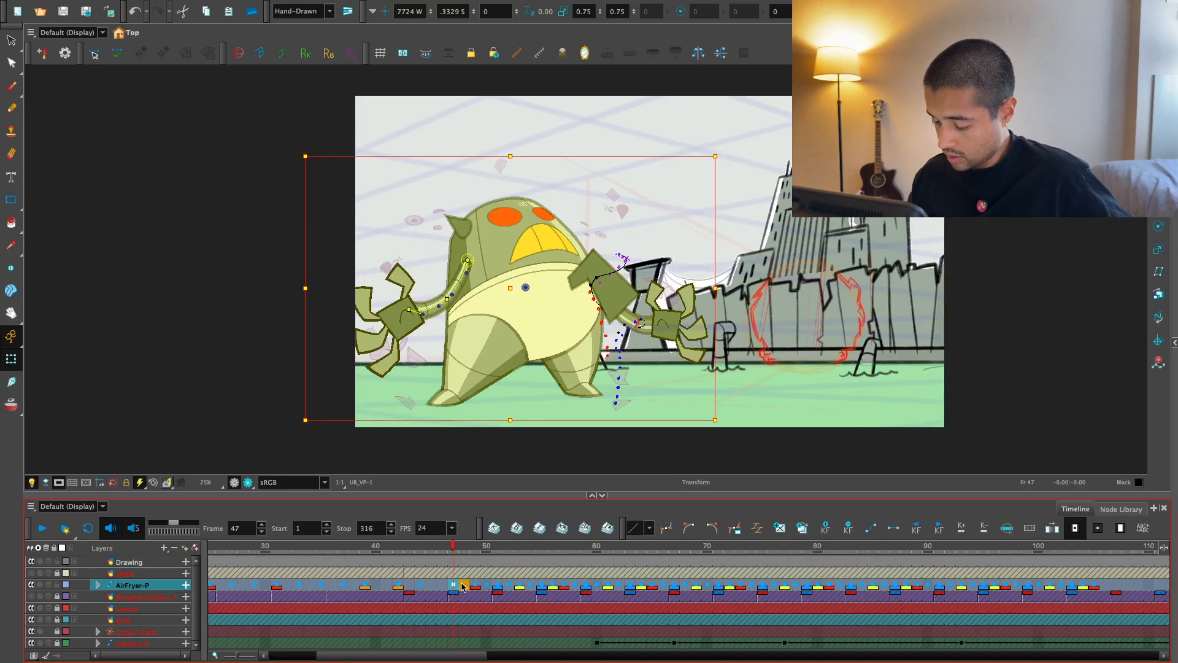
key("g")
key("f")
key("f")
key("g")
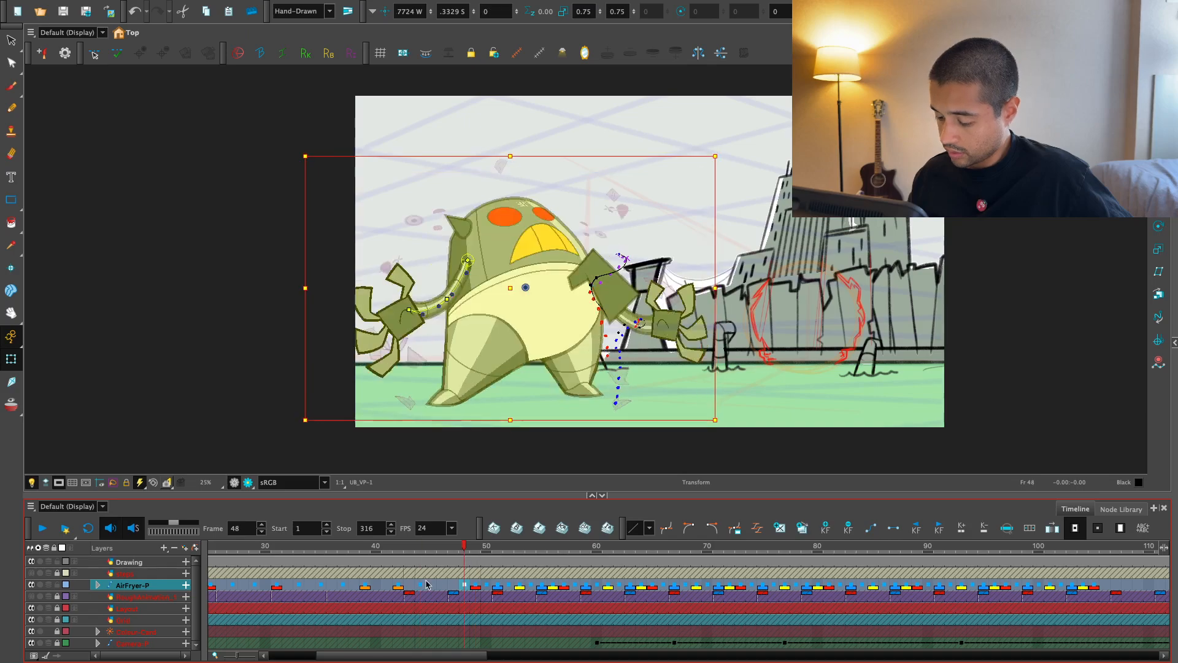
key("f")
- Set motion interpolation on AirFryer-P between frames 44 and 48, and apply an ease with left time ratio 33.26 and right time ratio 25.23
key("super+j")
left_click_drag(436, 546, 461, 583)
left_click(756, 528)
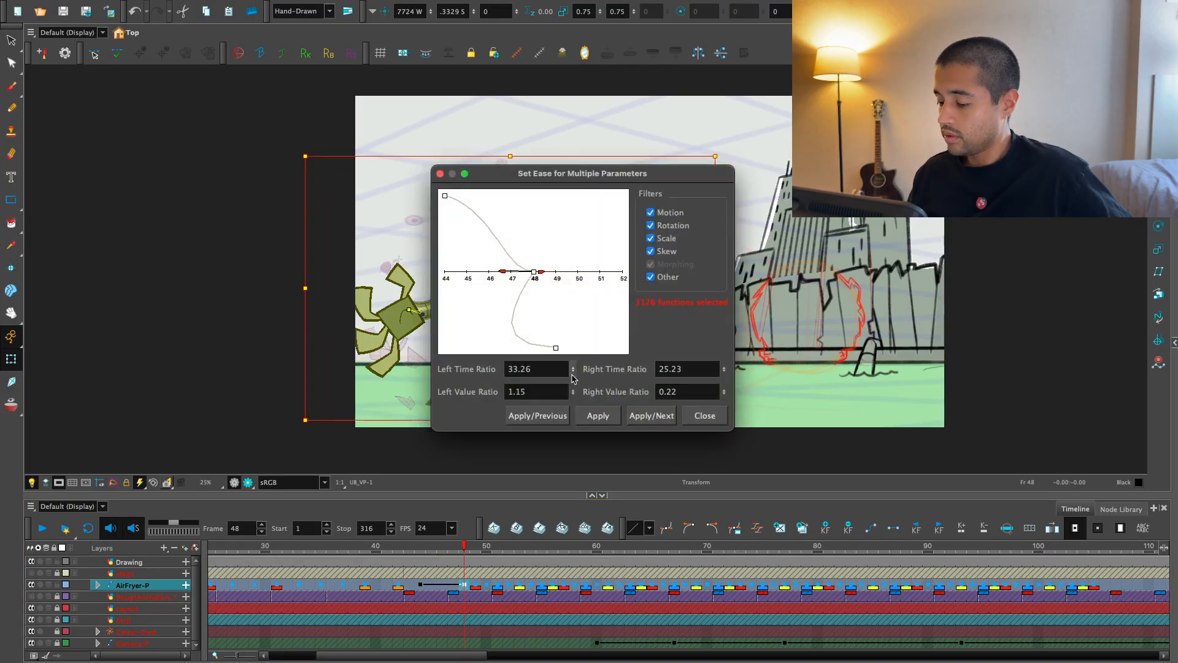
left_click(593, 420)
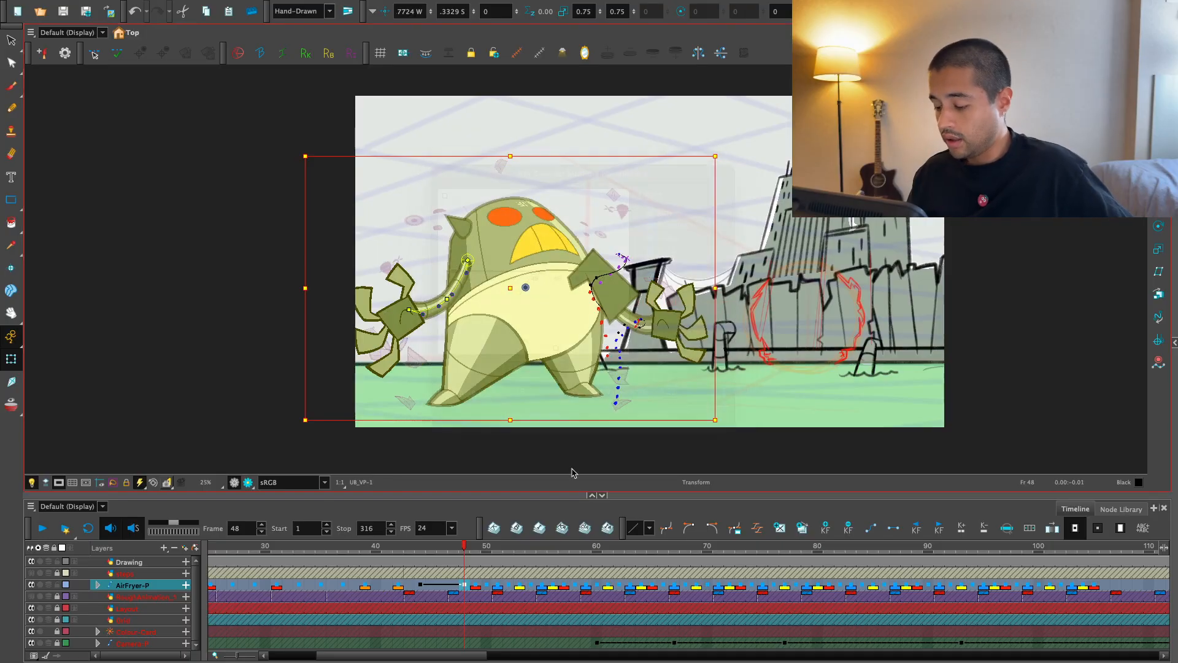
- Play back the eased motion from around frame 40, and examine the robot's arm and hand pose at frame 46
left_click_drag(460, 550, 299, 552)
left_click(456, 547)
key("shift+Return")
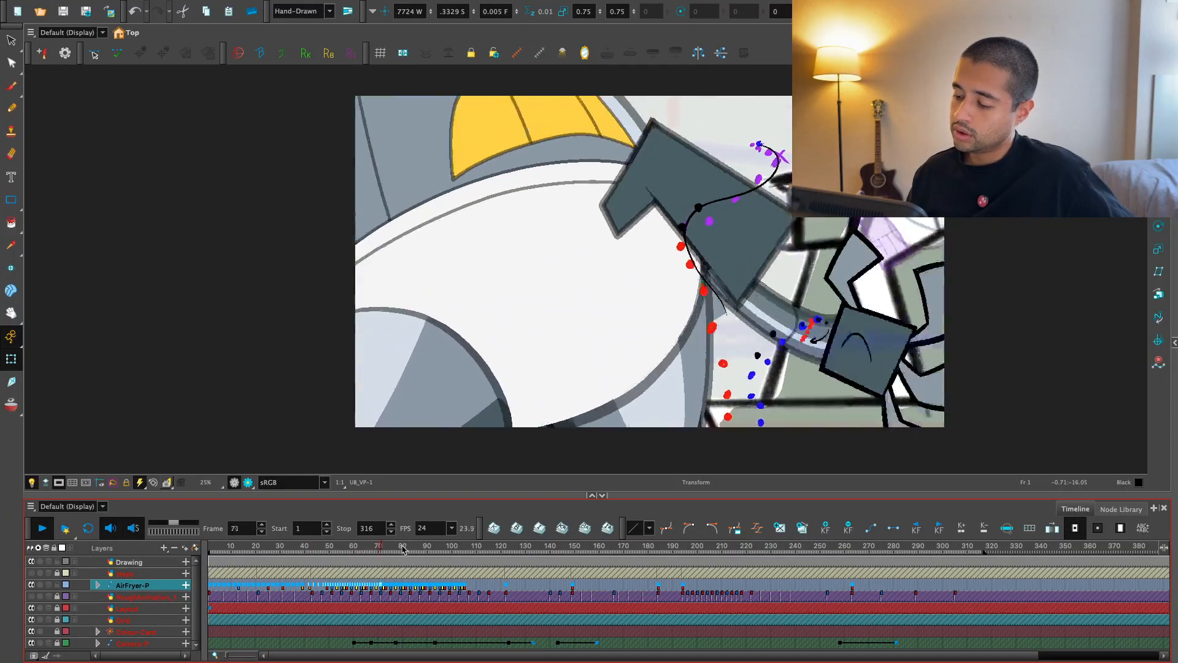
left_click(306, 548)
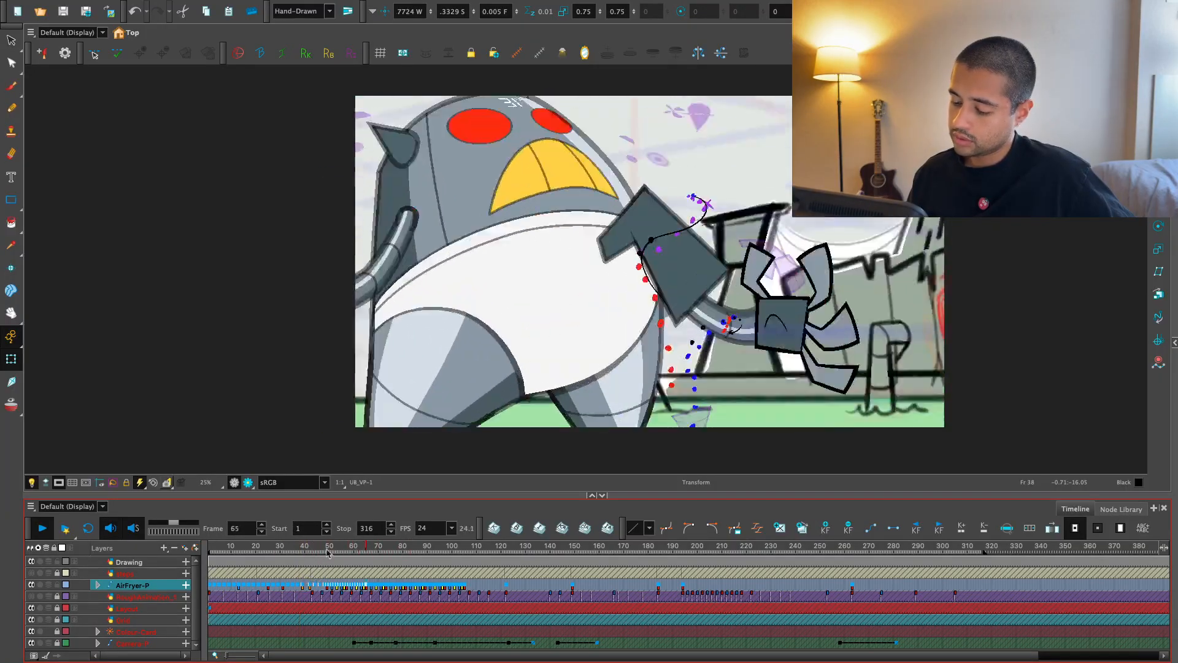
left_click(312, 567)
left_click(311, 573)
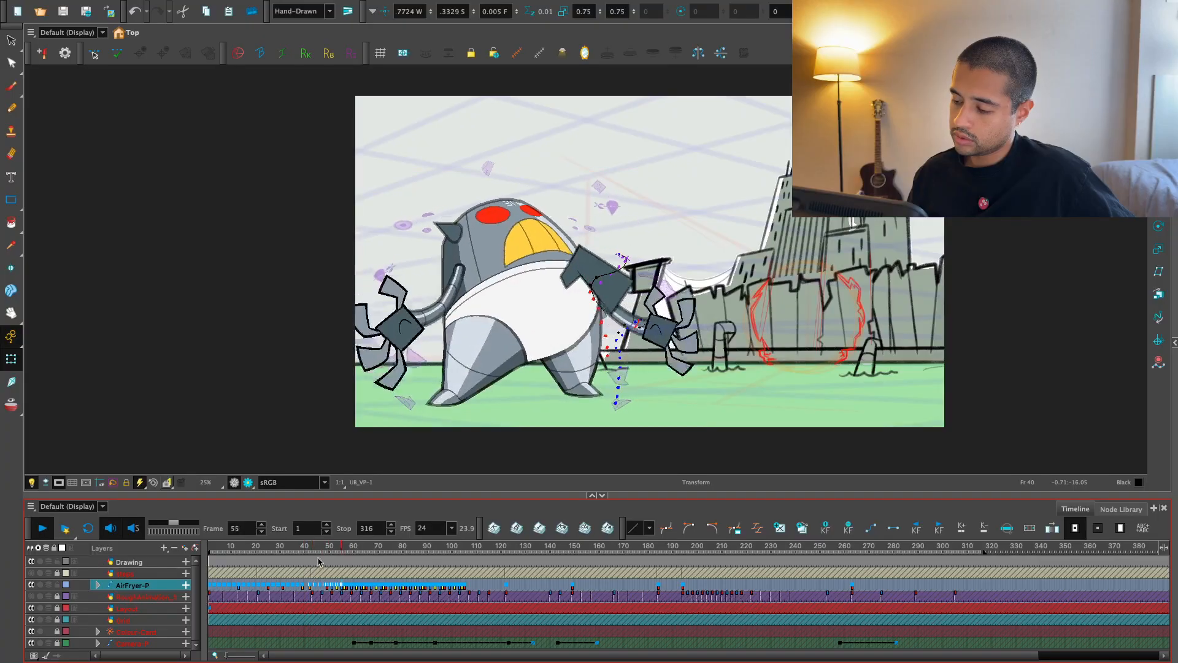
left_click(318, 551)
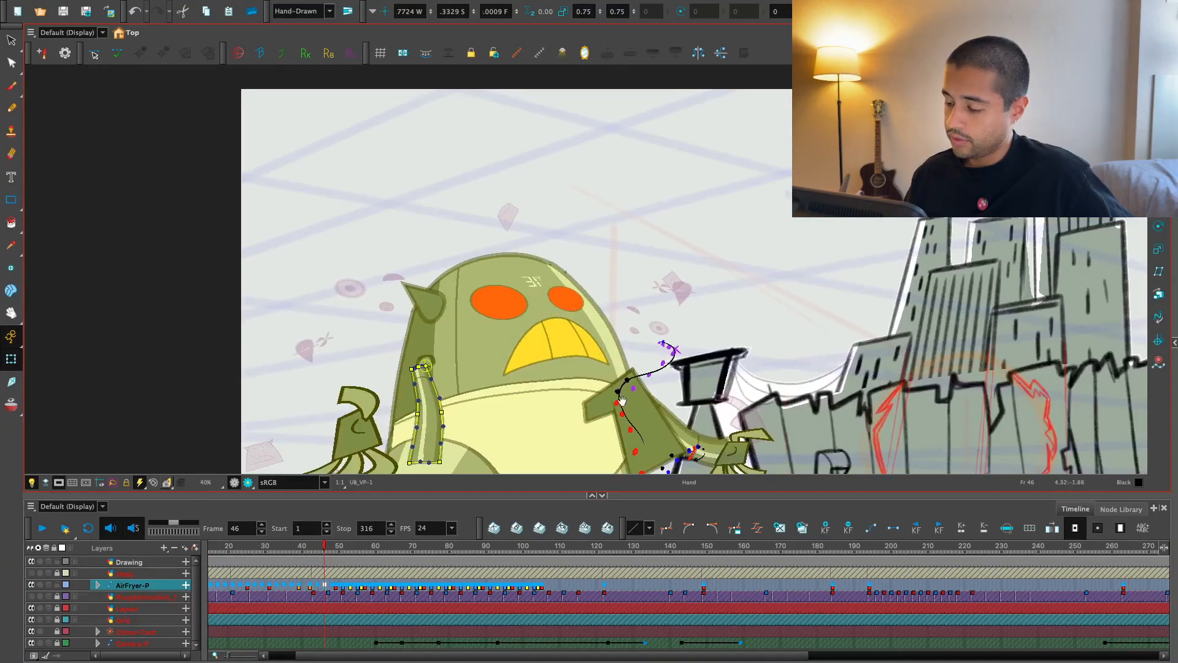
left_click(638, 284)
left_click_drag(639, 284, 358, 255)
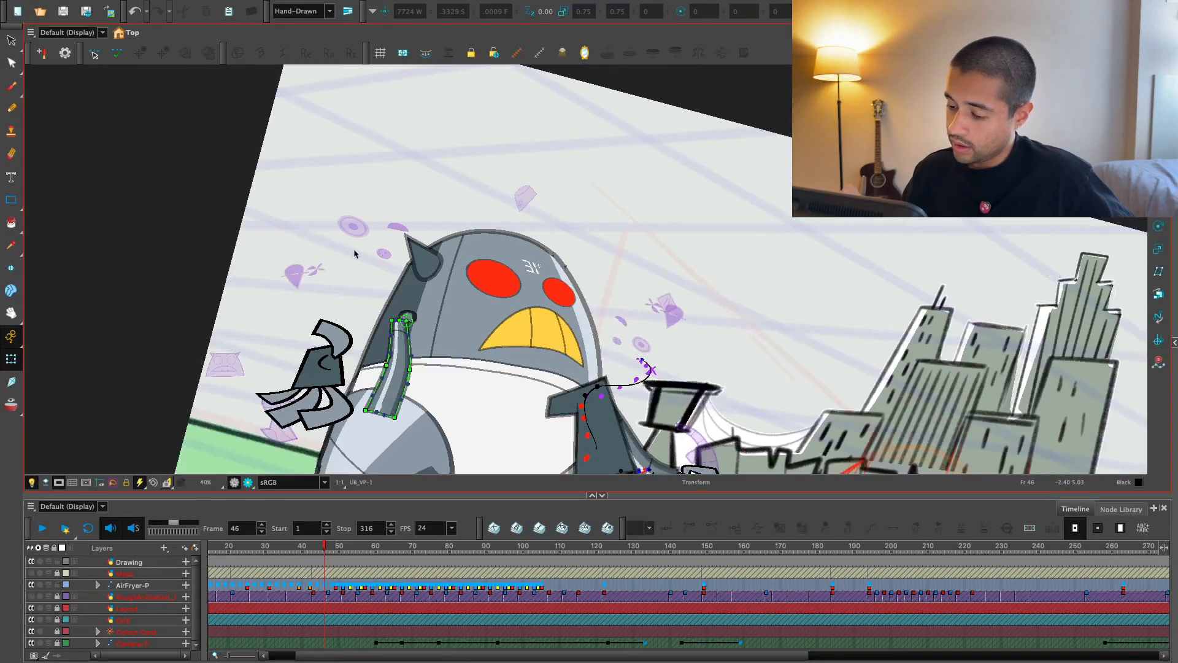
- At frame 46, reshape the robot's two eyes individually, making them taller and rounder to suit the rising head pose
left_click(490, 279)
key("2")
left_click_drag(713, 294, 707, 315)
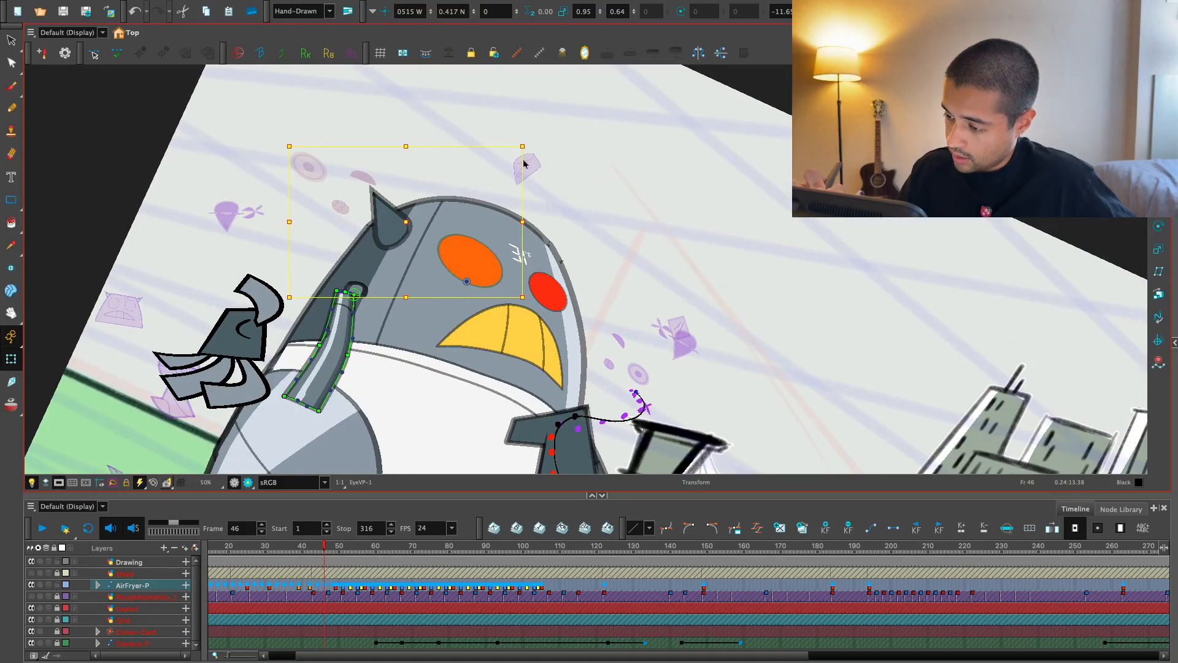
key("ctrl+z")
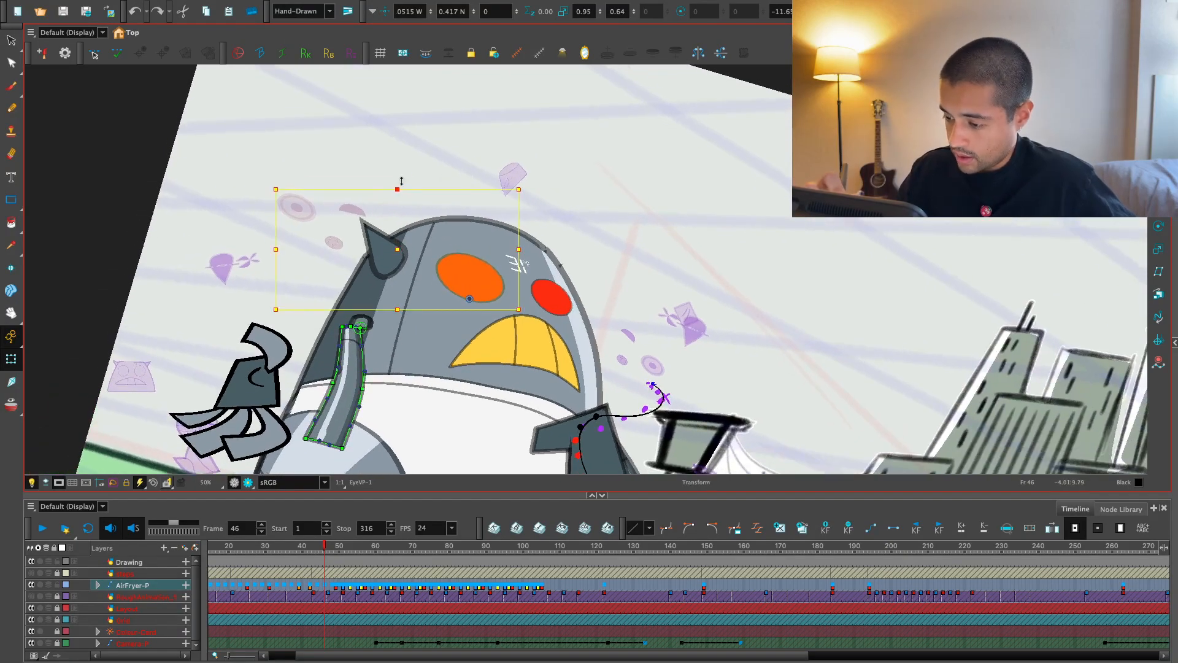
left_click_drag(401, 181, 562, 148)
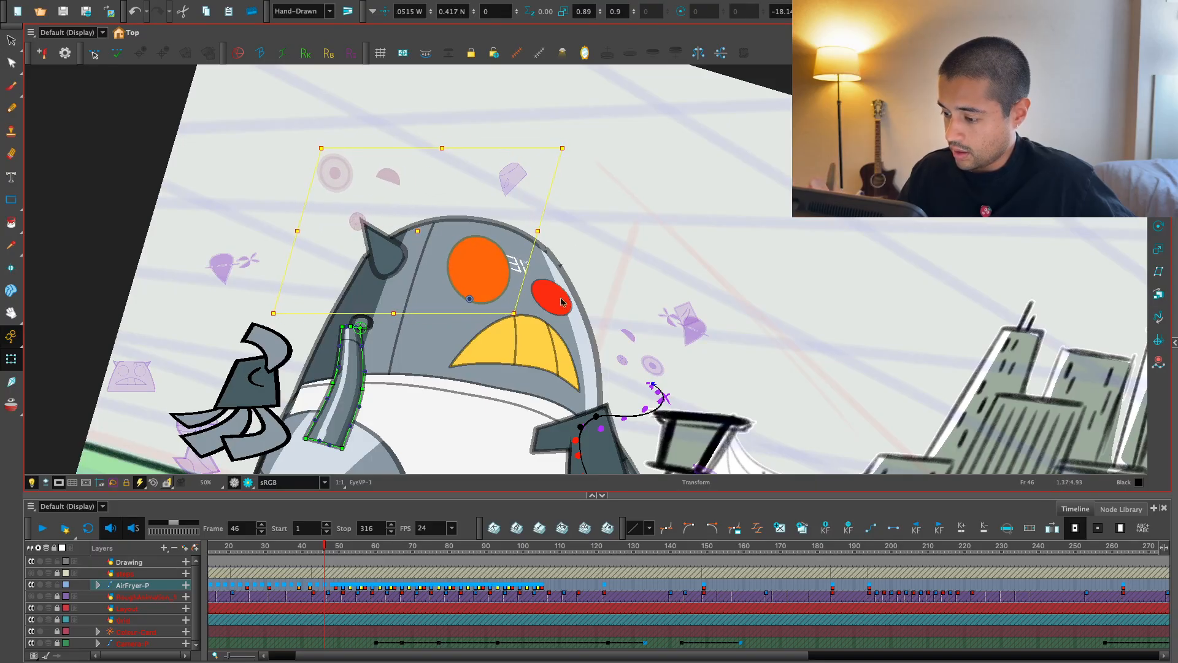
left_click(593, 281)
mouse_move(673, 244)
left_mouse_down()
mouse_move(651, 190)
mouse_move(623, 199)
left_mouse_up()
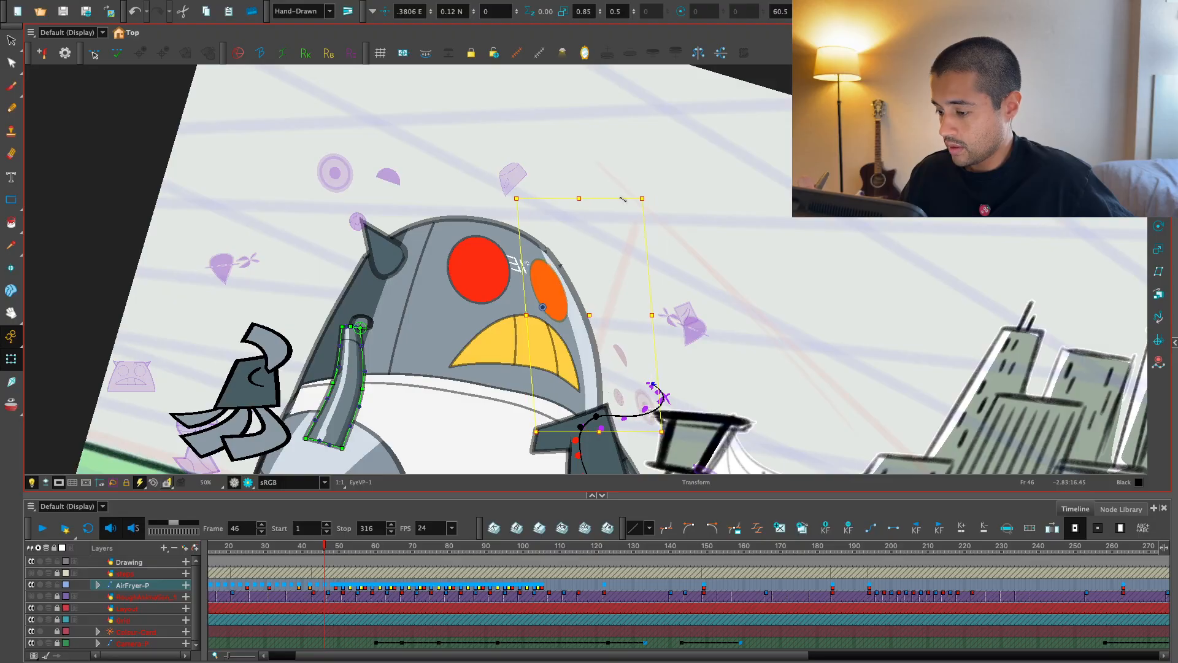
- Play back the rise from around frame 39 to review the reshaped eyes
key("shift+x")
key("2")
key("1")
key("1")
left_click(282, 548)
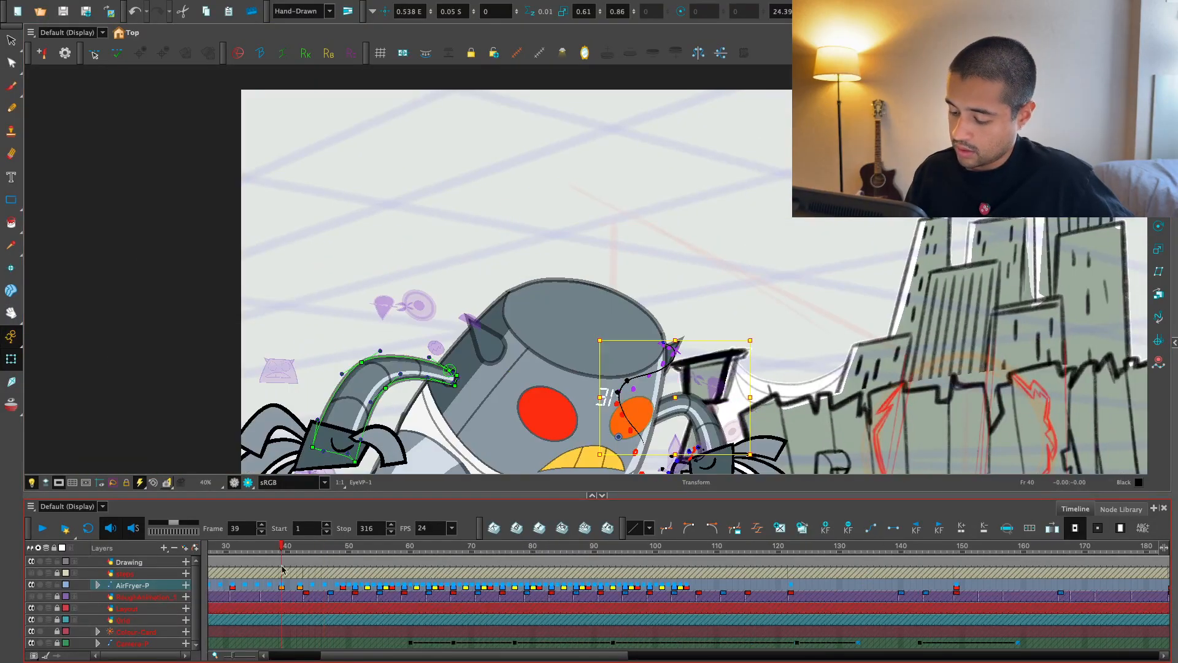
key("Return")
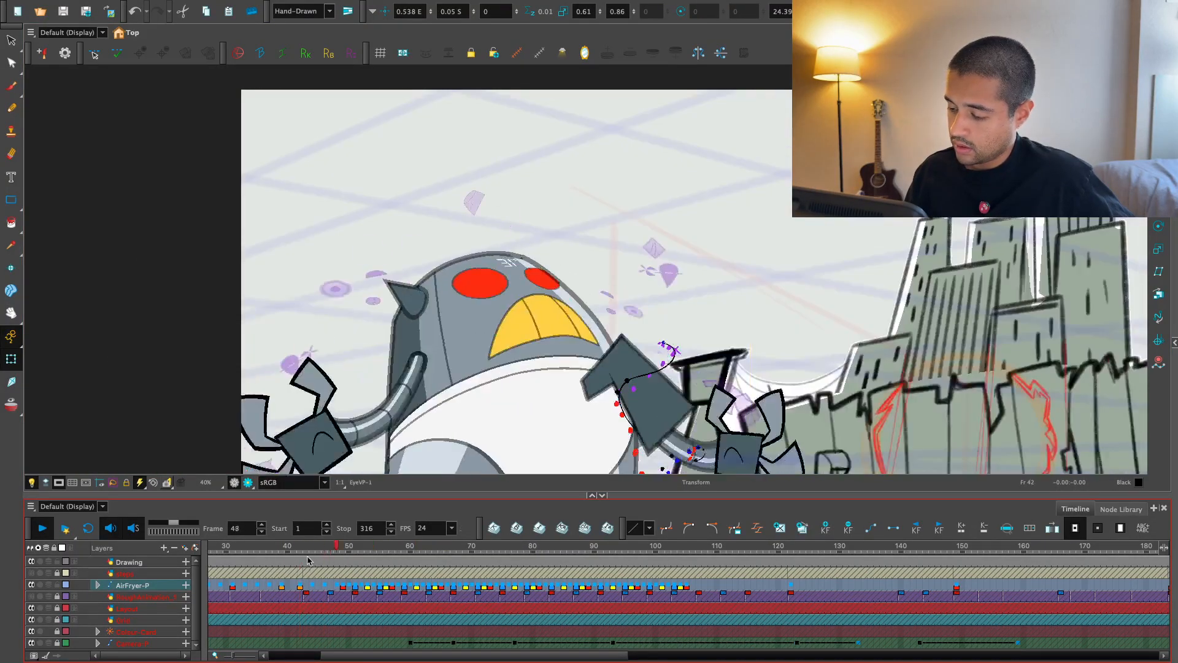
- Select the AirFryer-P keys from frame 48 to the end of the repeated cycle and shift them one frame earlier
left_click(317, 547)
left_click(326, 586)
key("2")
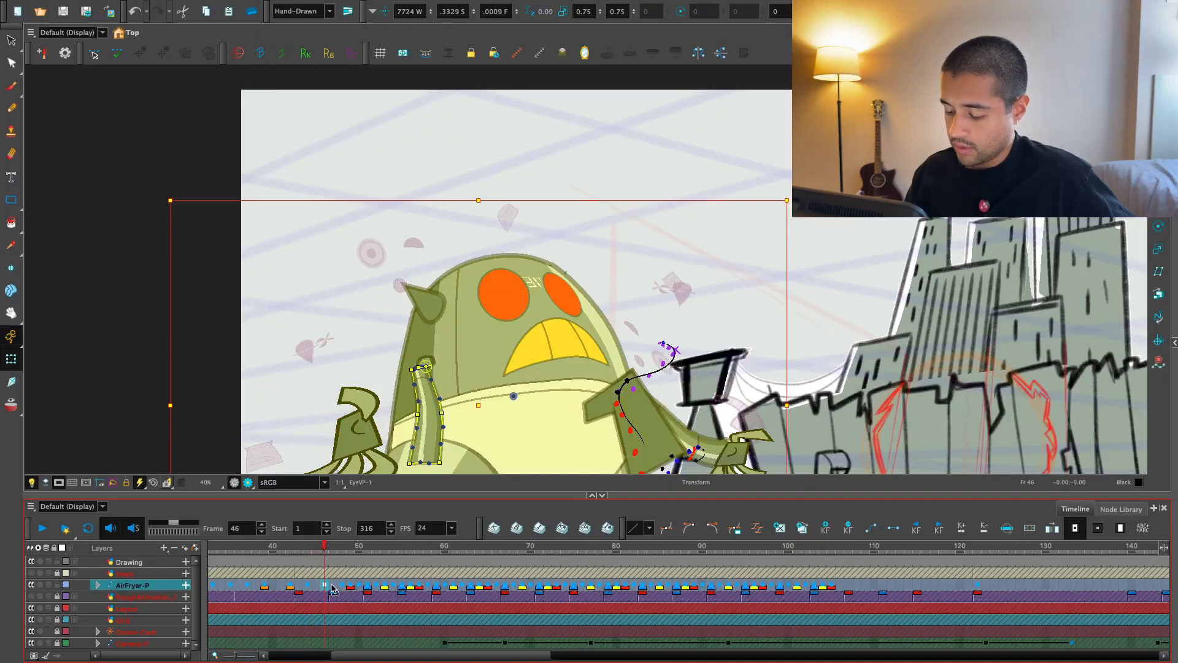
left_click_drag(342, 586, 829, 586)
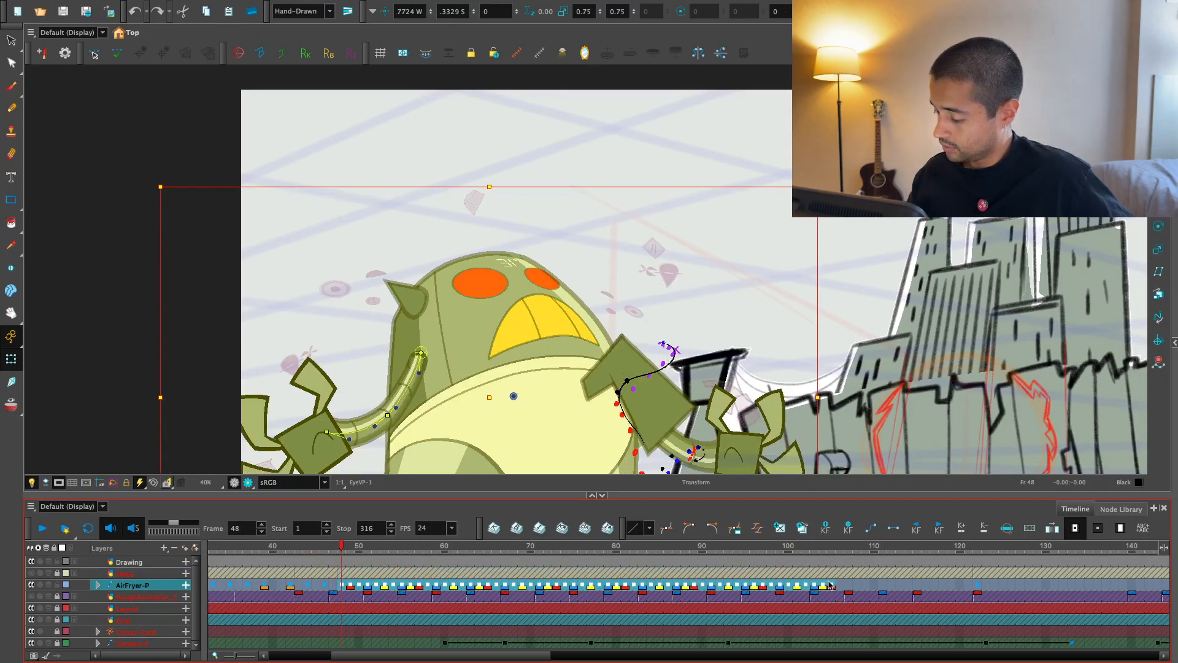
left_click_drag(347, 587, 336, 587)
- Play back the robot's rise repeatedly from around frame 42 to examine the tightened timing
left_click(292, 547)
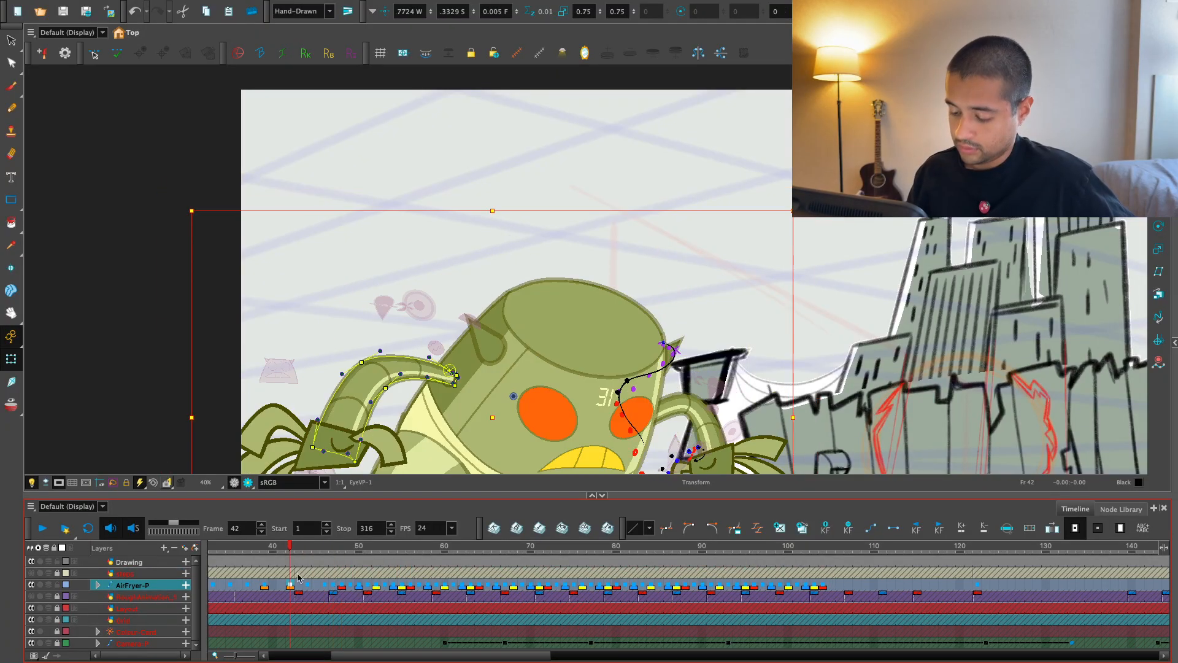
key("shift+Return")
scroll(504, 454, "up", 5)
key("shift+Return")
scroll(572, 286, "down", 7)
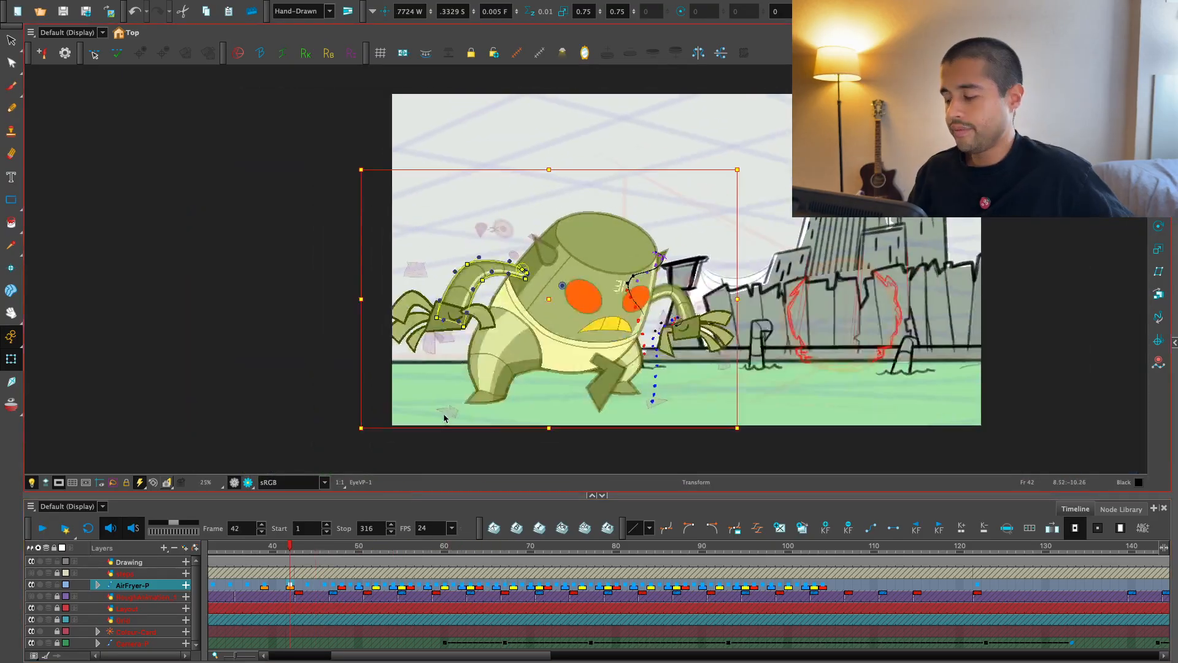
key("shift+Return")
left_click(307, 549)
key("shift+Return")
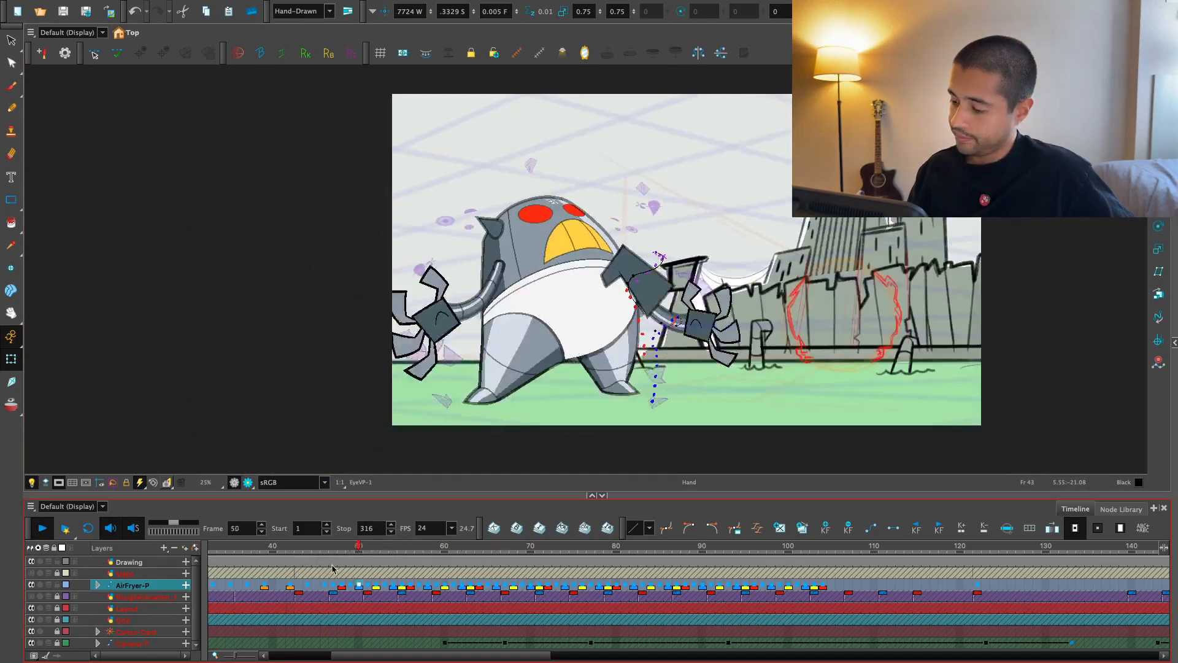
key("shift+Return")
left_click_drag(325, 545, 333, 543)
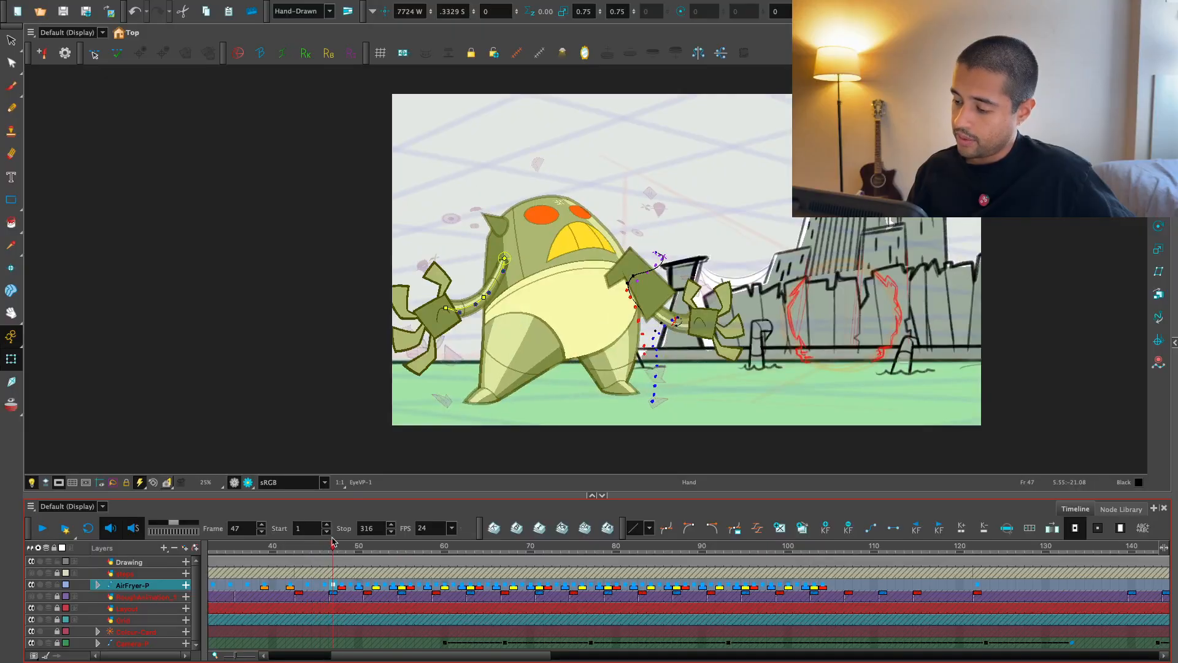
- At frame 46, refine the lower edge of the robot's mouth and adjust its tooth line
key("comma")
key("2")
key("2")
left_click_drag(739, 256, 702, 293)
key("2")
key("2")
left_click(568, 366)
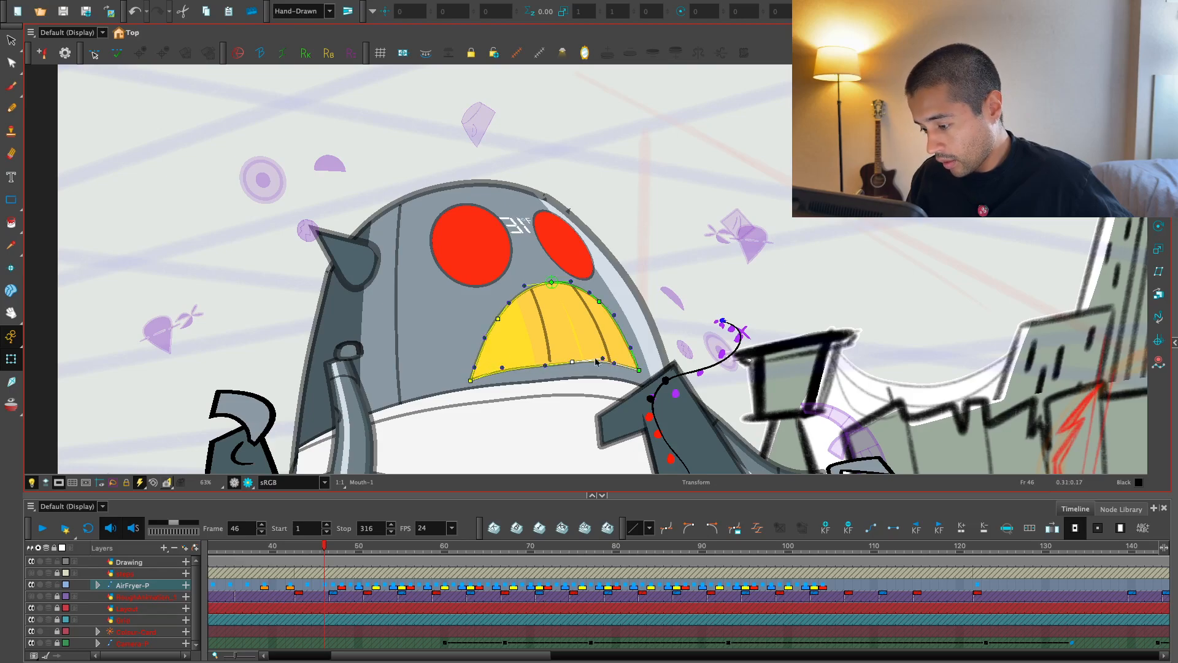
left_click(545, 360)
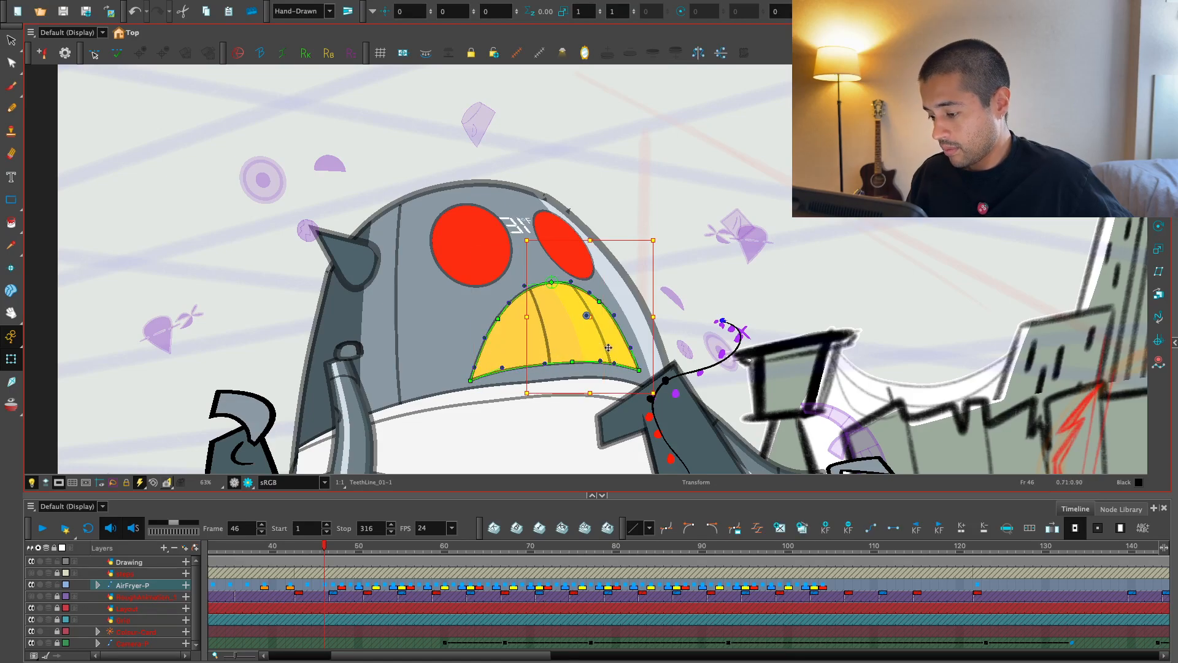
left_click(669, 305)
- Rotate and stretch the number display on the robot's forehead at frame 46 so it follows the head's curve
key("1")
key("1")
key("2")
key("2")
key("2")
left_click(564, 254)
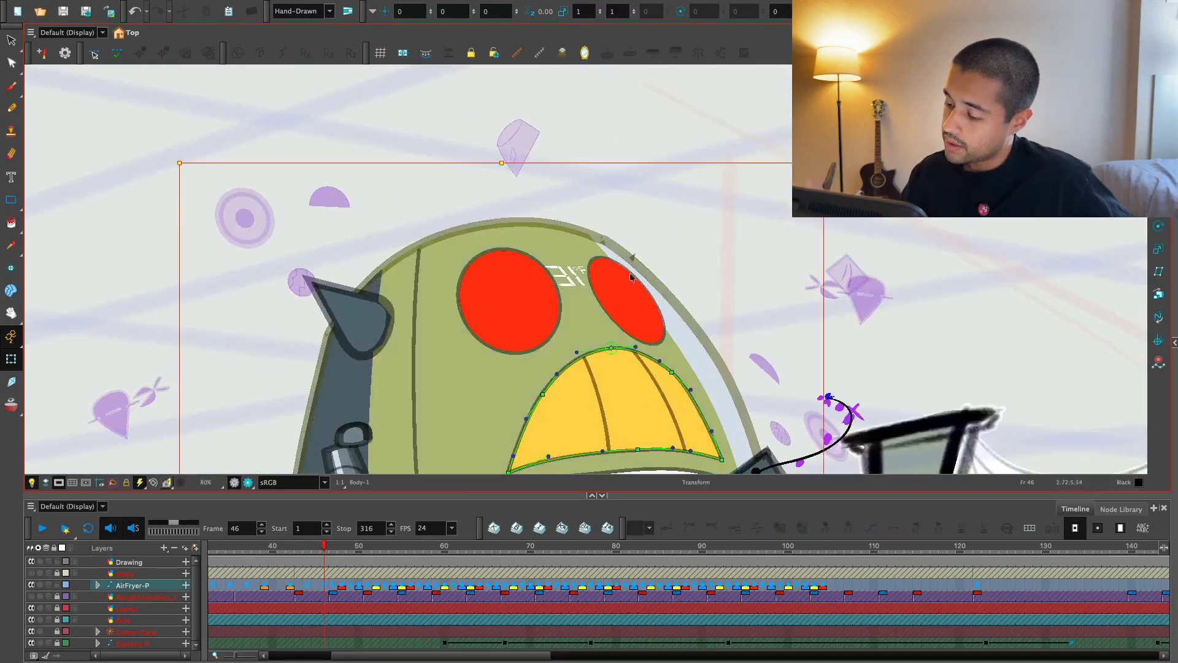
key("2")
key("v")
left_click(572, 260)
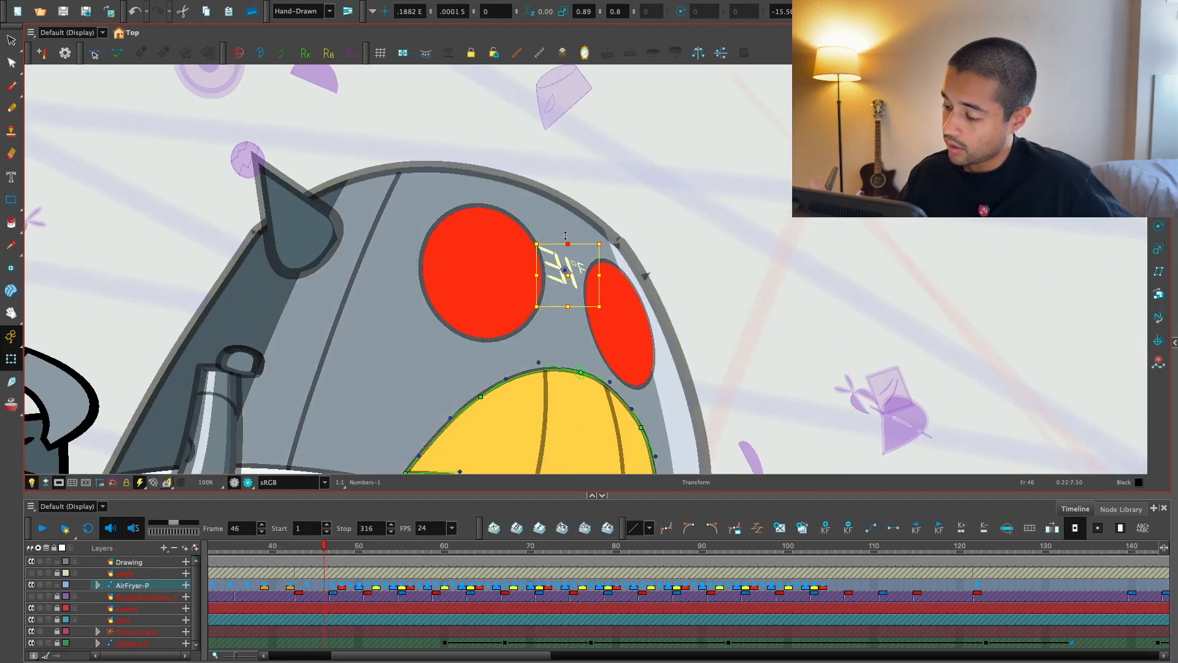
key("Escape")
key("1")
key("1")
key("1")
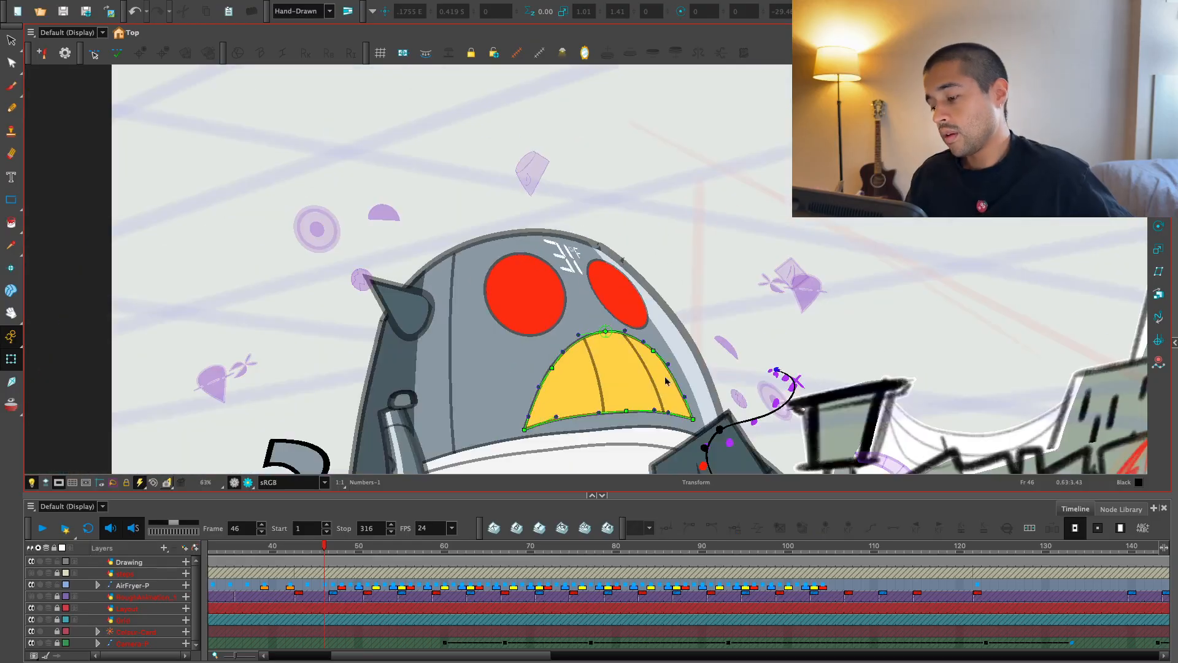
key("2")
key("2")
key("2")
left_click(560, 277)
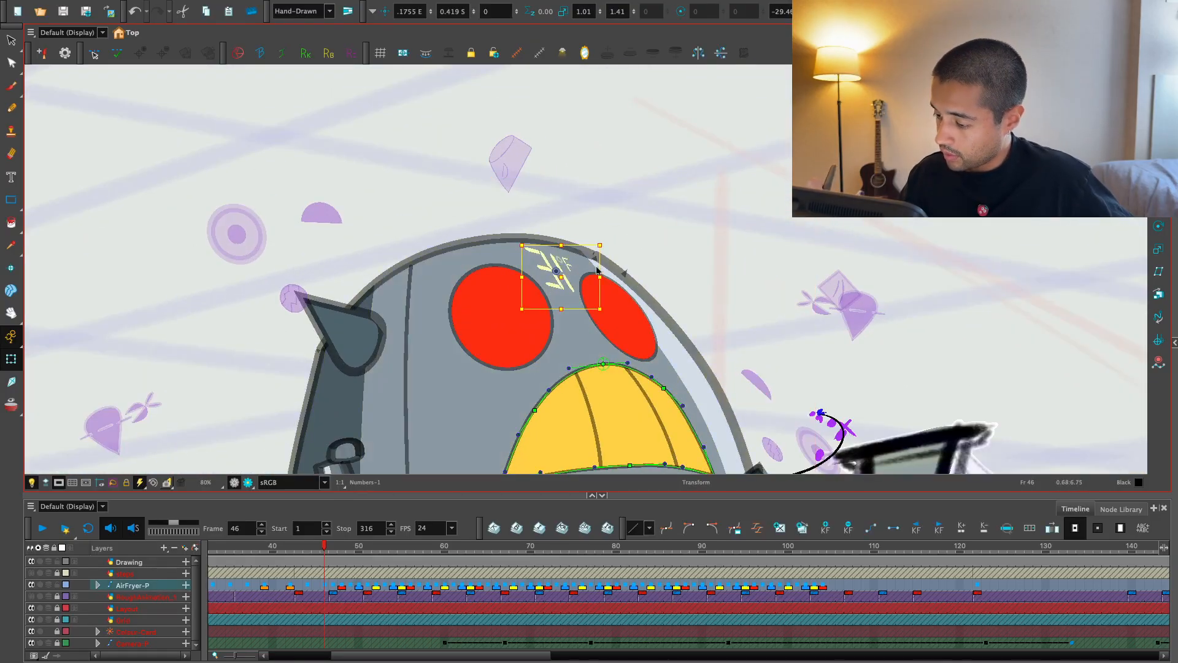
key("1")
key("1")
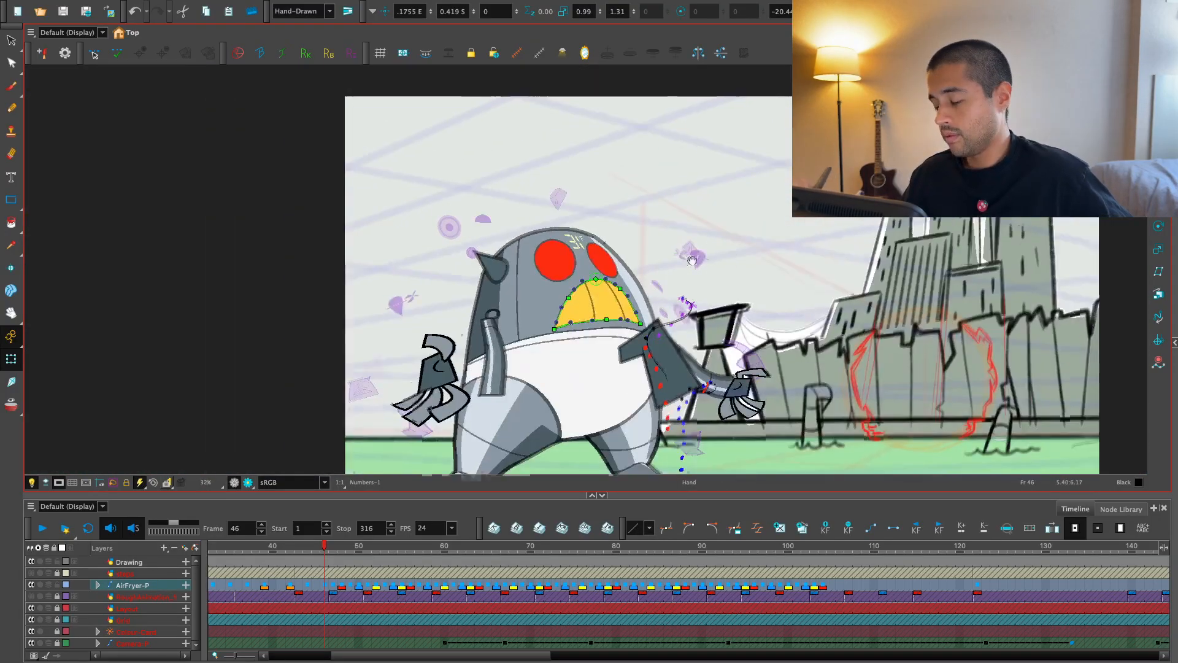
- Play back the refined face pose, and examine the robot's poses frame by frame from frame 46 back to frame 44
left_click(482, 242)
key("Return")
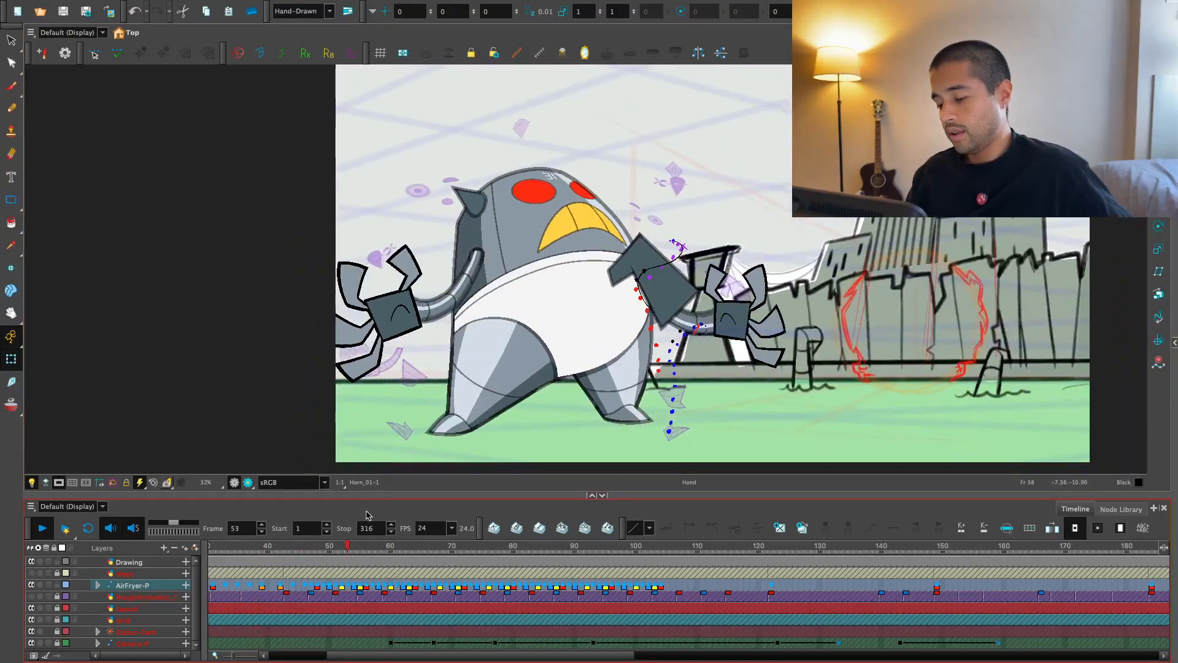
left_click(289, 606)
left_click(294, 610)
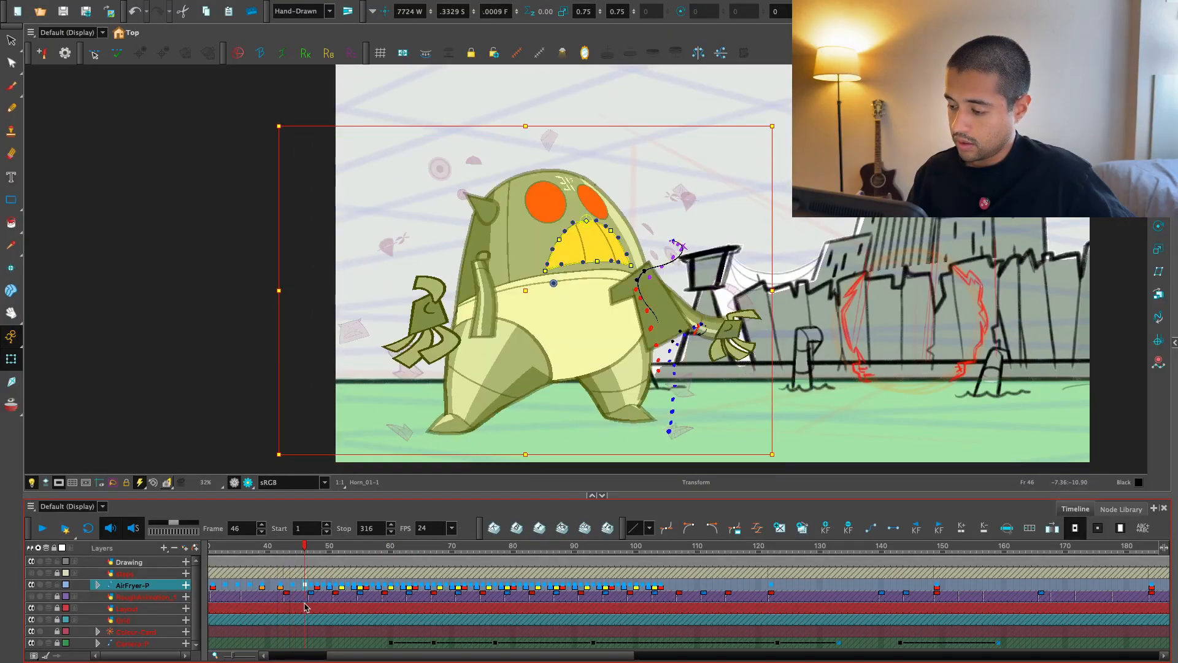
left_click(300, 613)
left_click(305, 610)
key("comma")
key("comma")
key("comma")
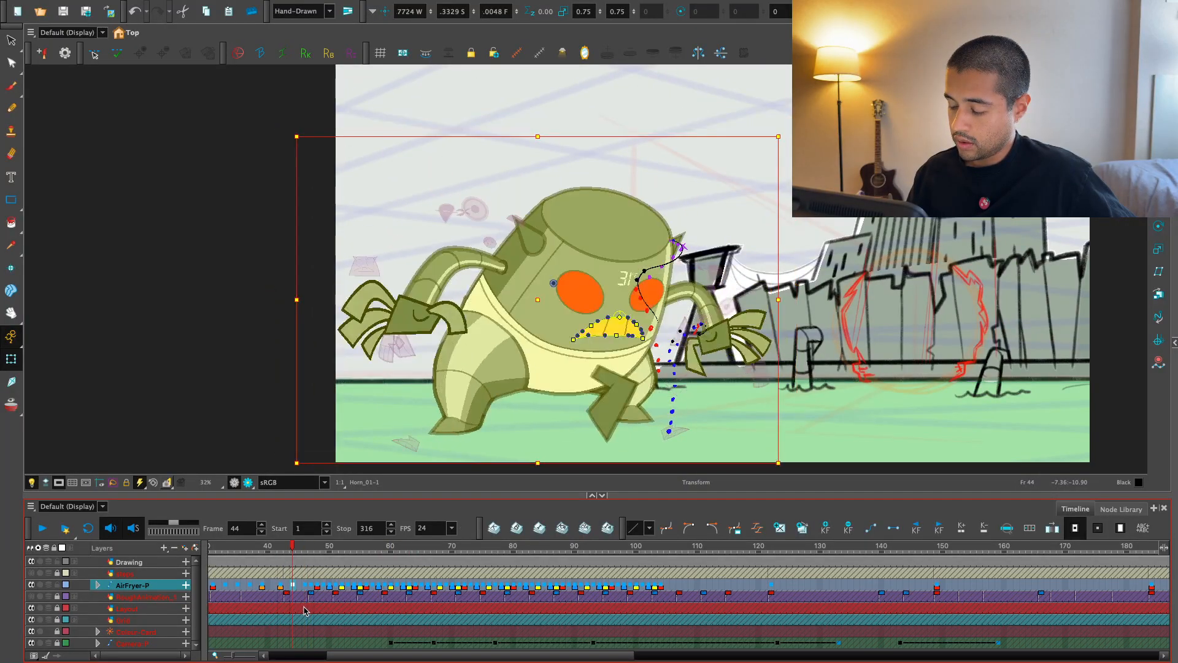
- Select the Arms_MP group and replace its pose at frame 46 with the raised, open-handed arm pose from the following keys
left_click(408, 448)
left_click(408, 449)
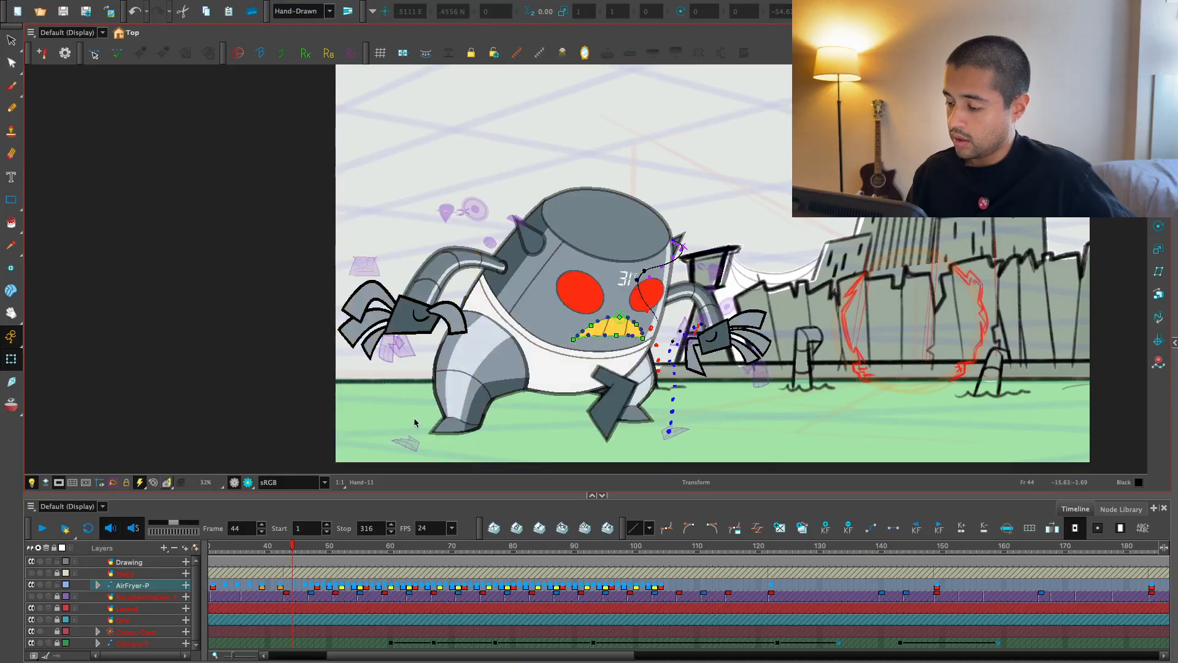
left_click(410, 451)
left_click(409, 451)
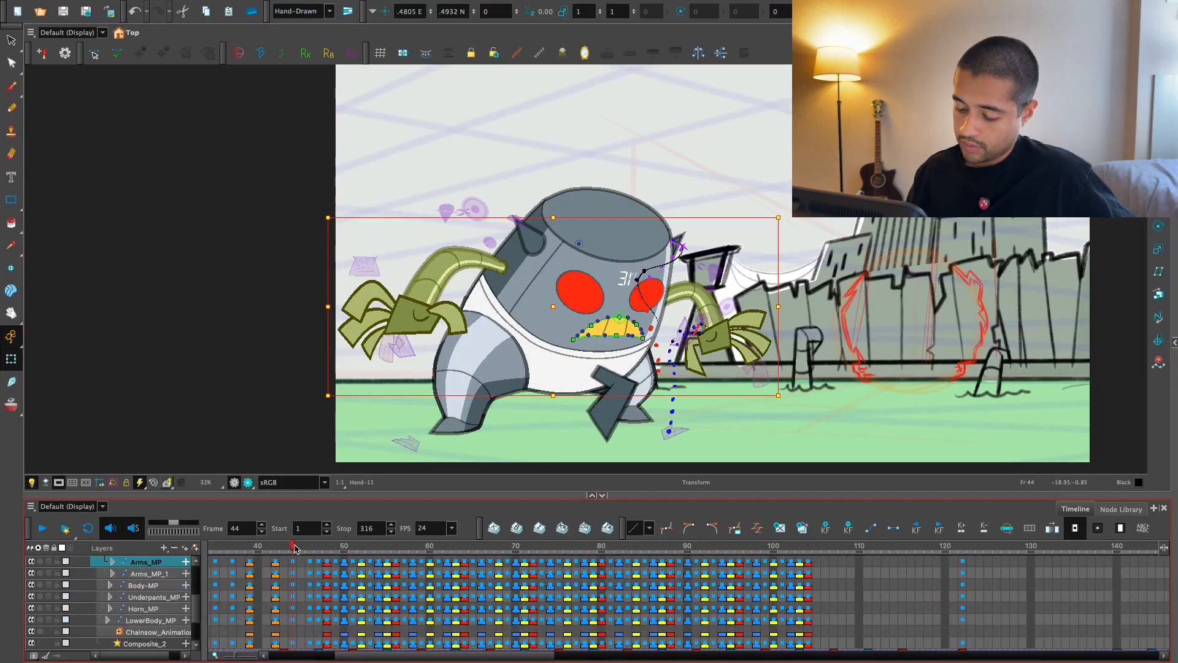
key("period")
key("period")
key("period")
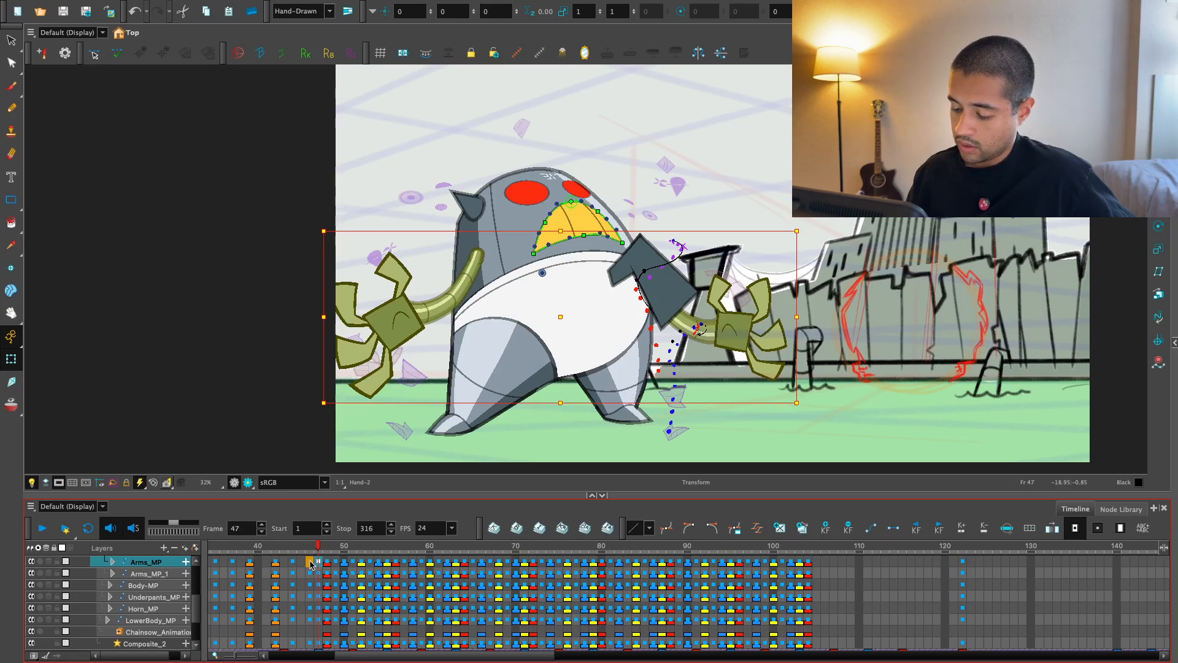
left_click(328, 584)
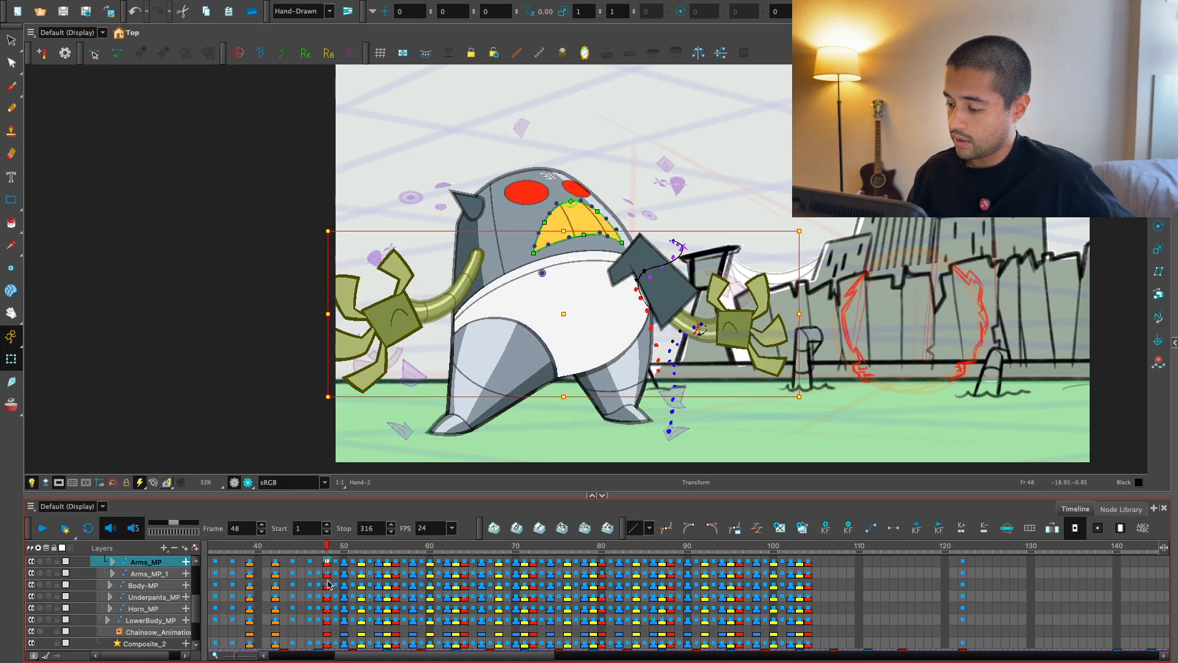
left_click(313, 554)
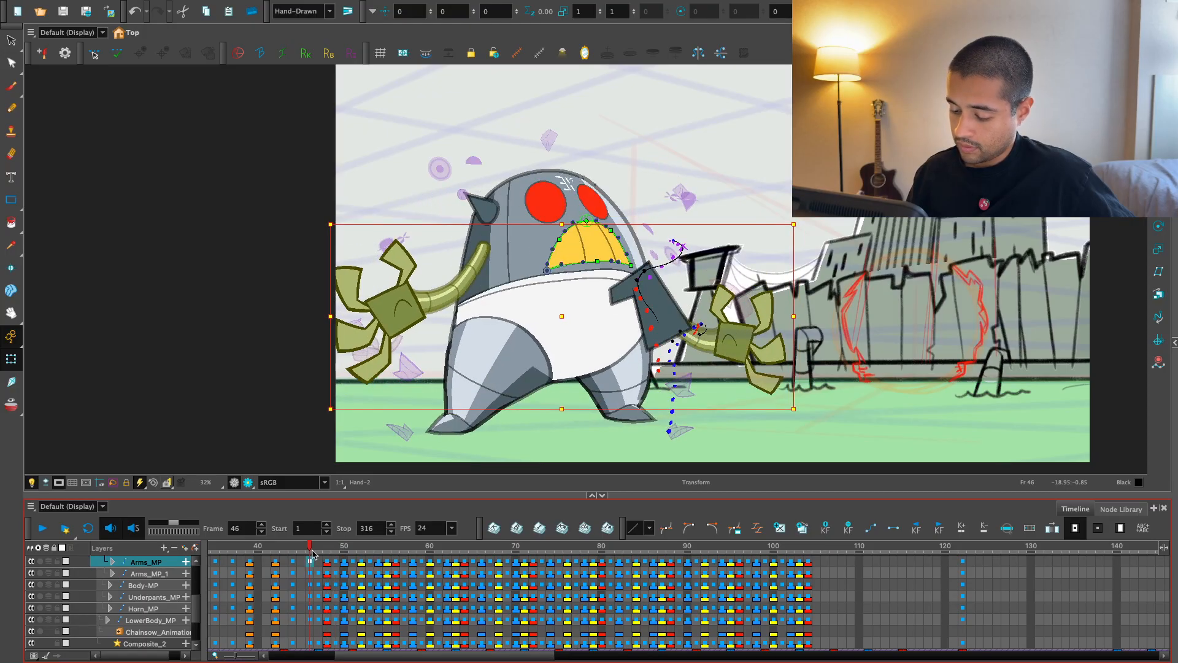
- Play back the new arm timing, and review the whole animation from its first frame into the camera close-up
key("space")
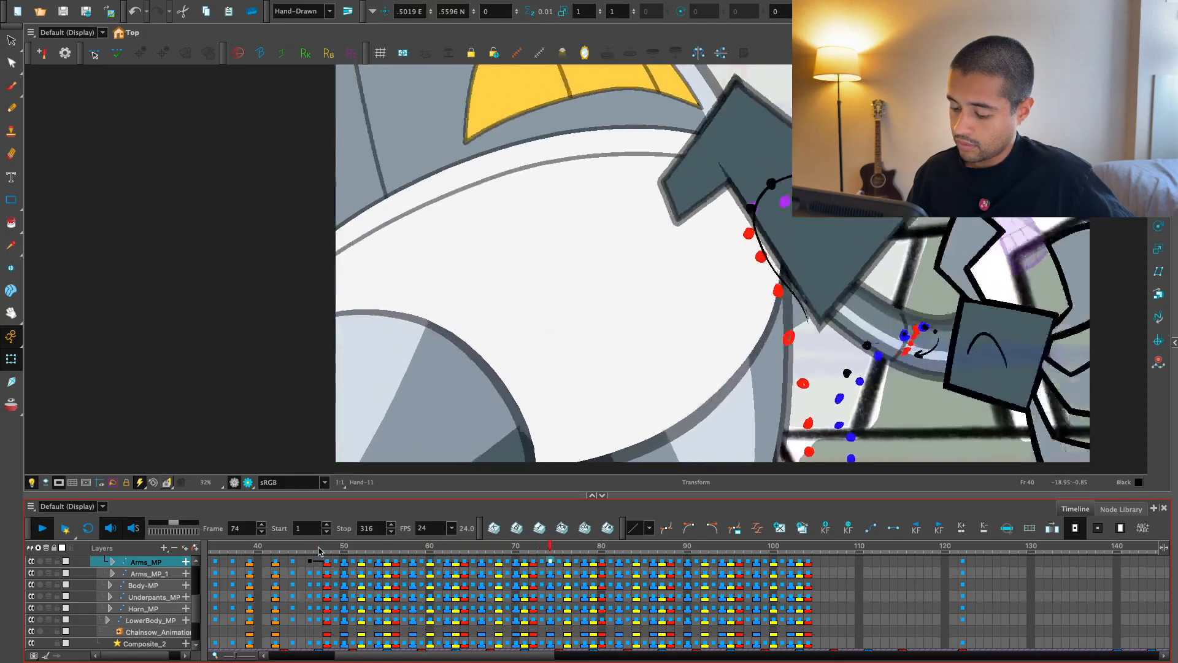
left_click(318, 550)
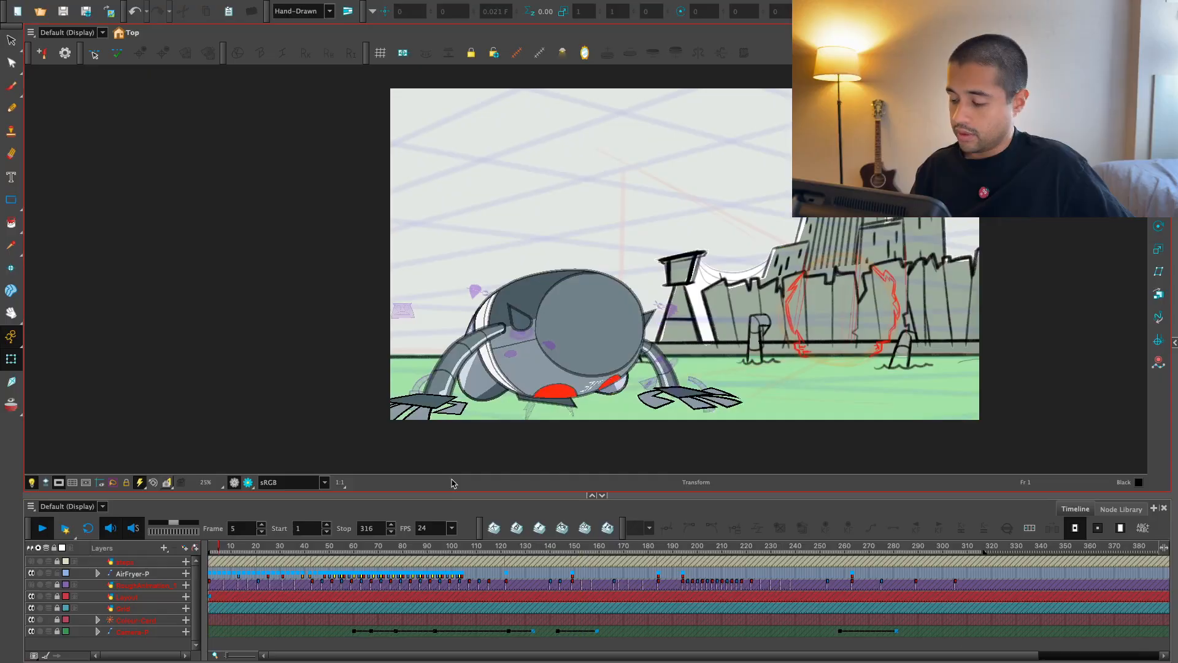
key("Return")
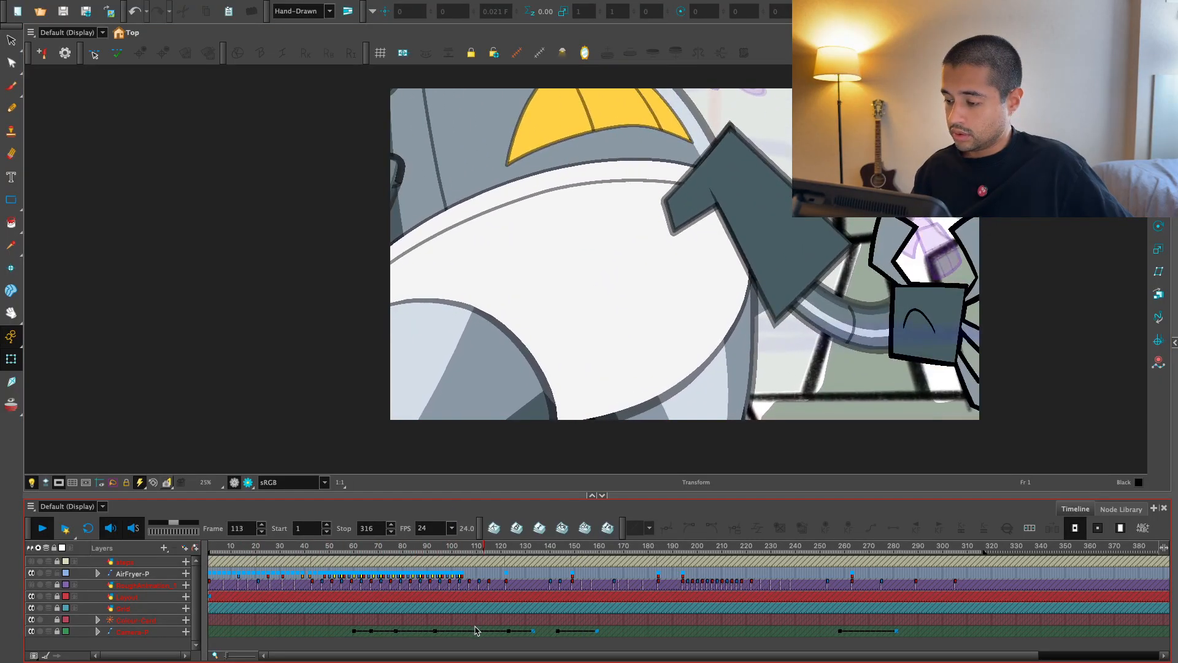
- Set an AirFryer-P keyframe at frame 115 and play back the animation from the start without the camera zoom
left_click(505, 548)
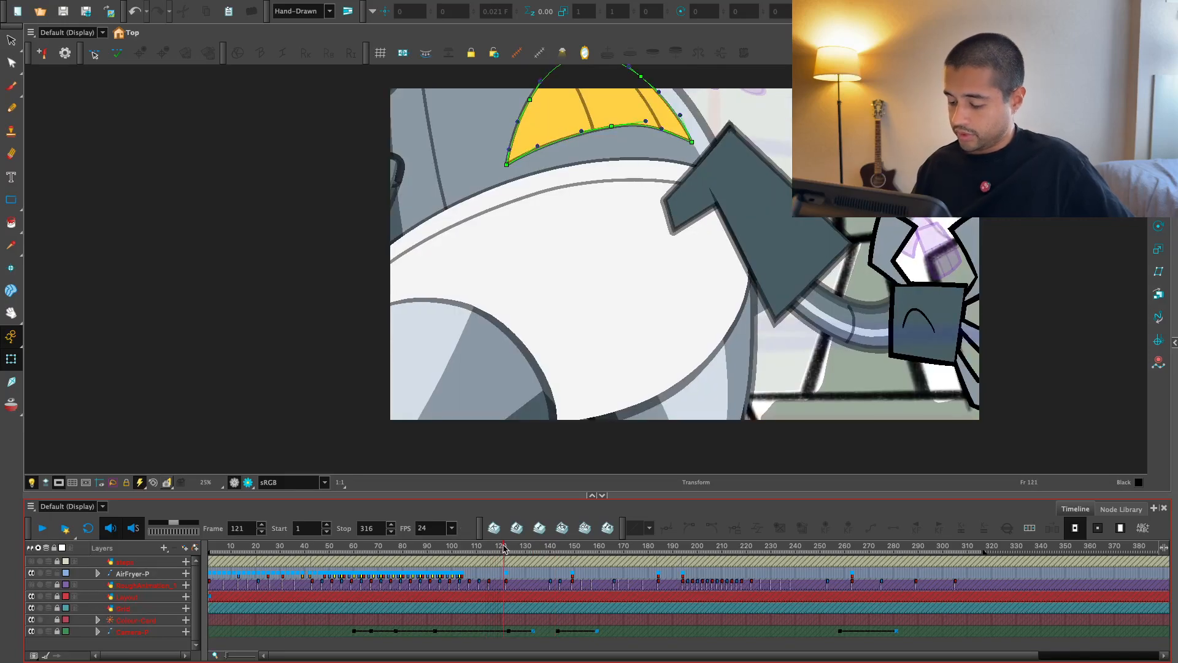
left_click_drag(505, 548, 497, 545)
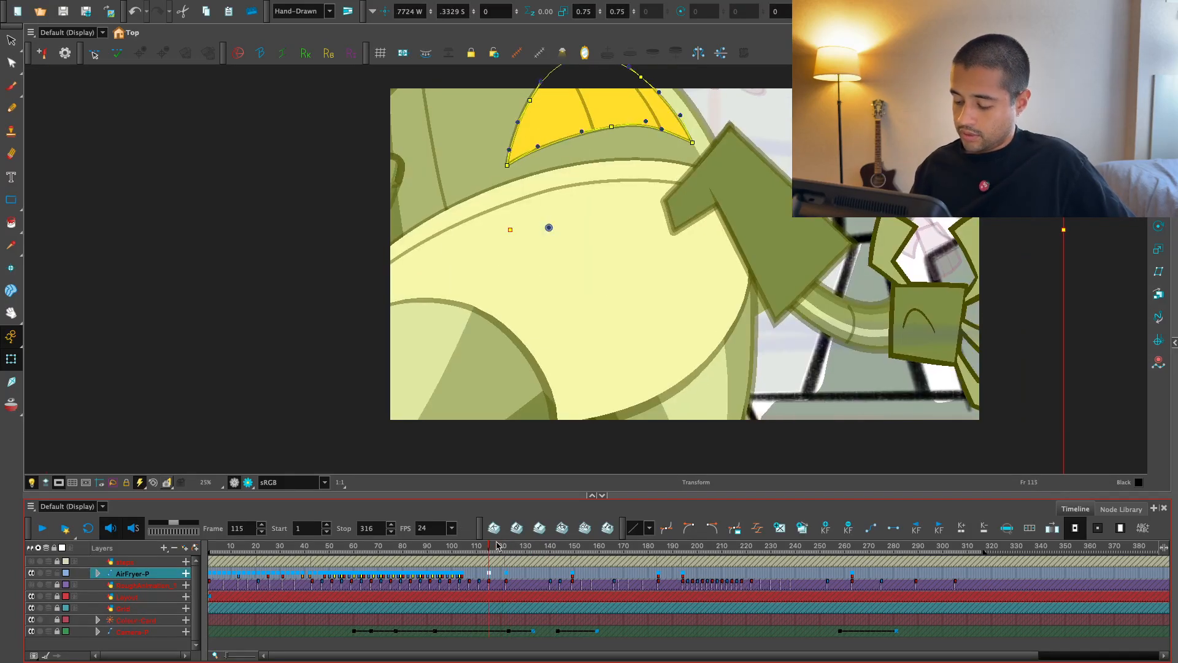
key("shift+m")
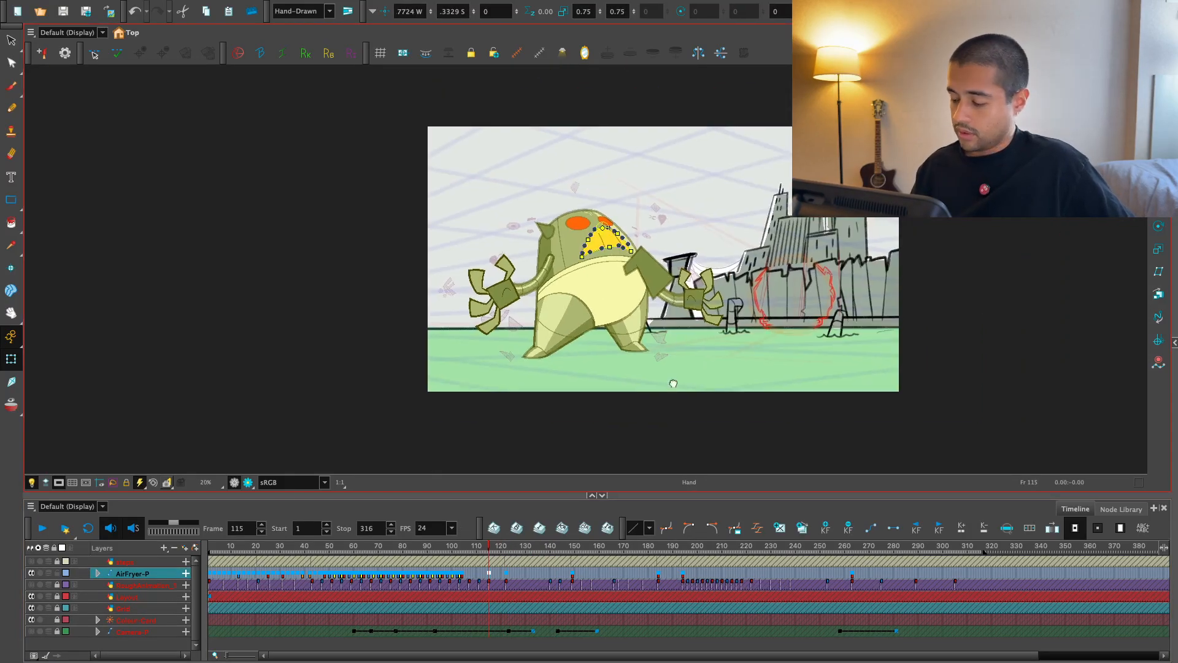
key("Return")
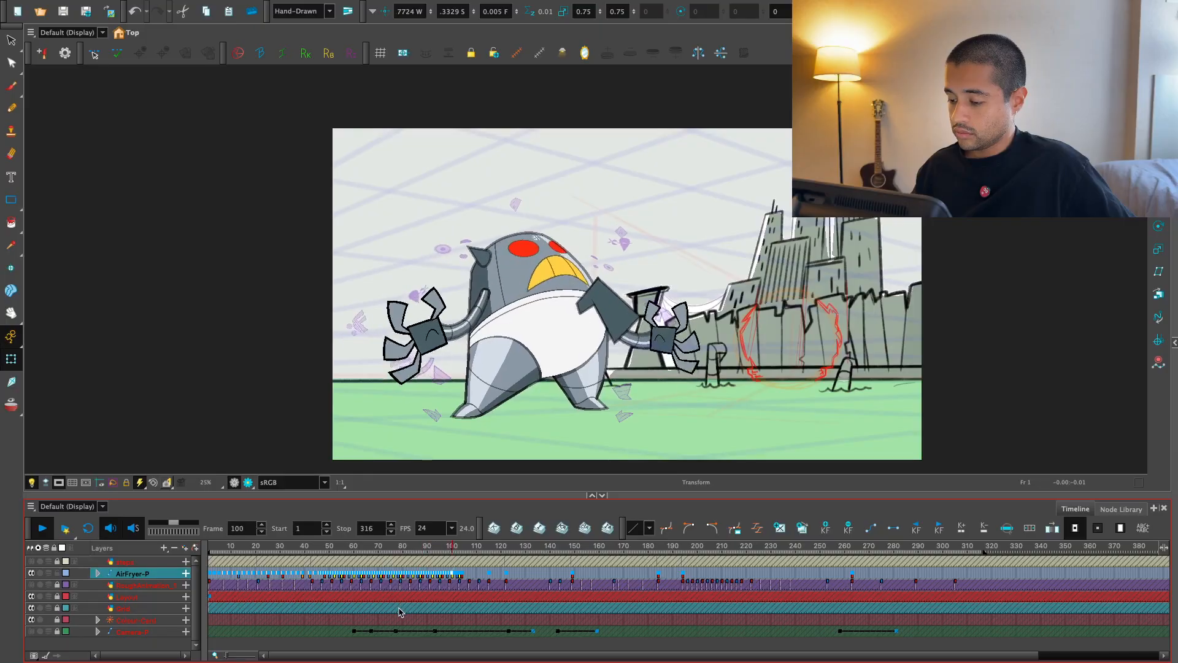
key("Return")
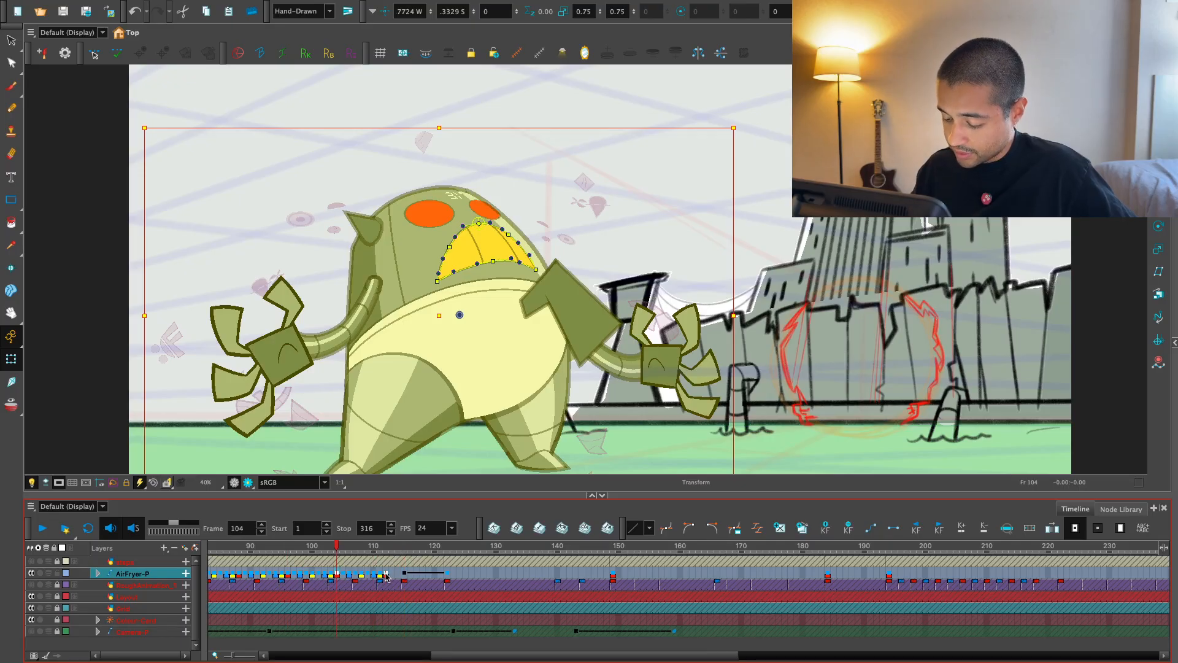
- Repeat the AirFryer-P keyframe cycle from frame 112 up to frame 120, and place the following turned-pose key at frame 126
left_click(448, 574)
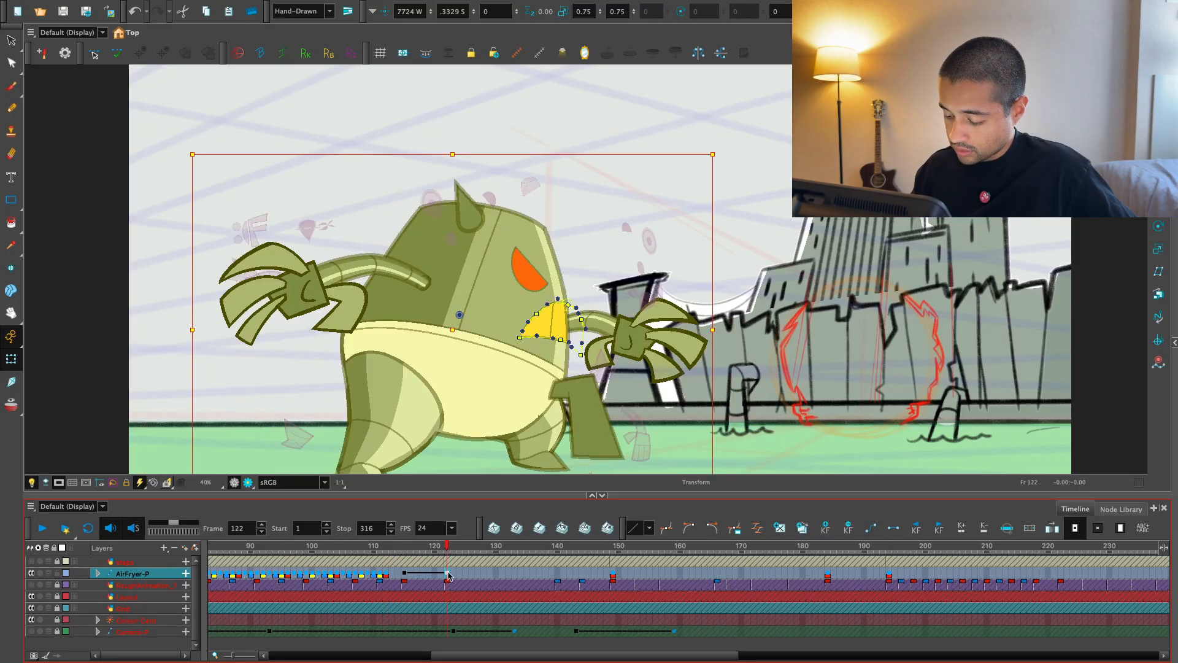
left_click(387, 575)
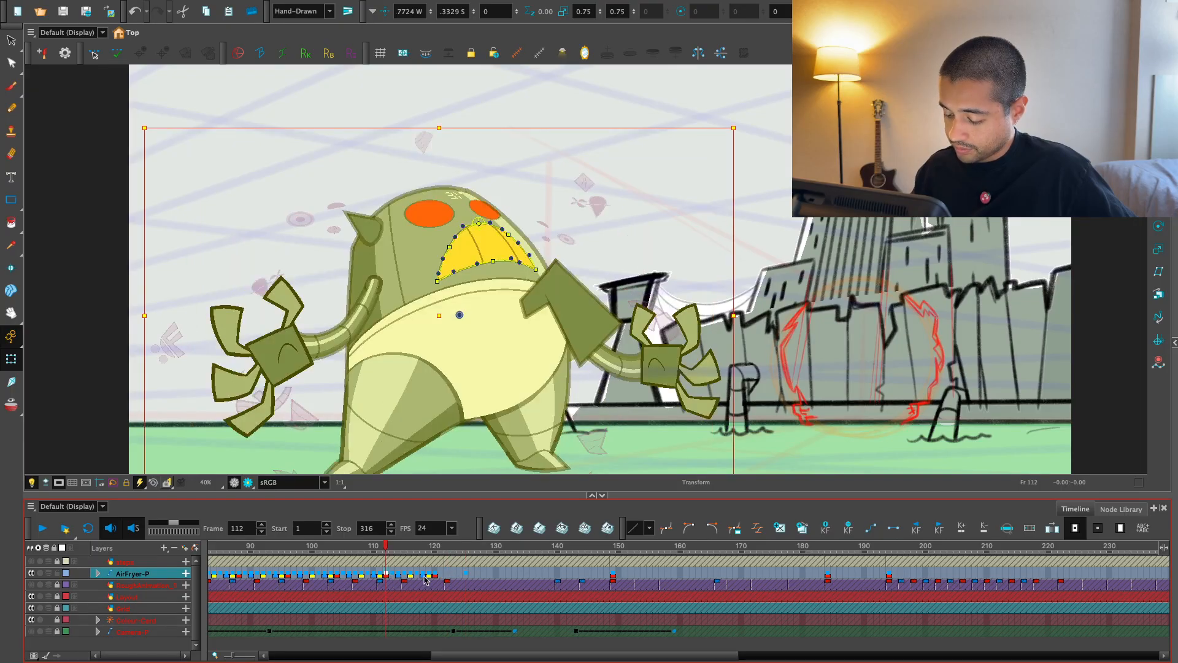
left_click_drag(437, 575, 466, 573)
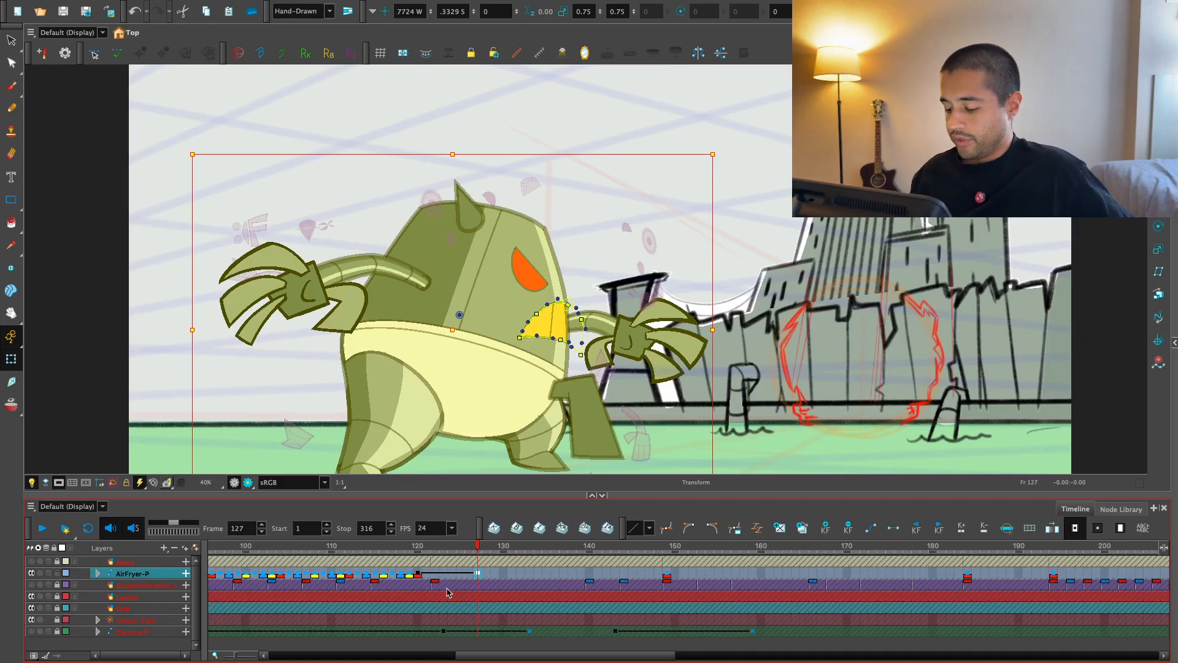
key("Return")
left_click(478, 573)
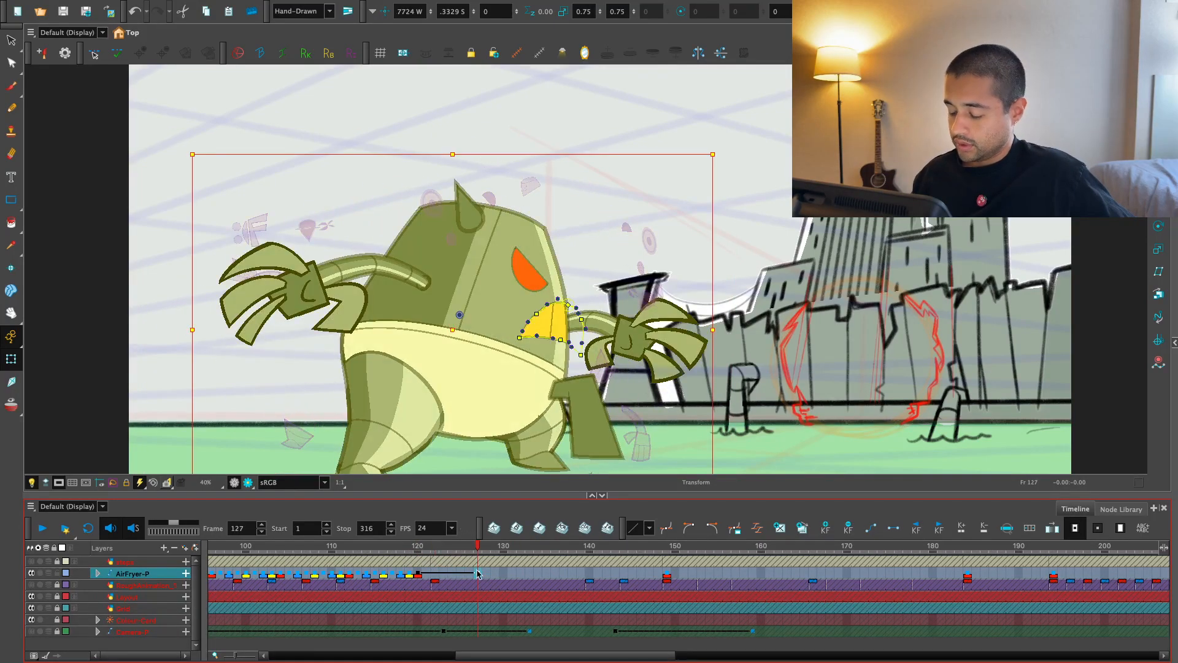
left_click(470, 573)
- Ease the turn with a left time ratio of 44 at frame 126 and a right time ratio of 55 at frame 120, and play it back
left_click(689, 527)
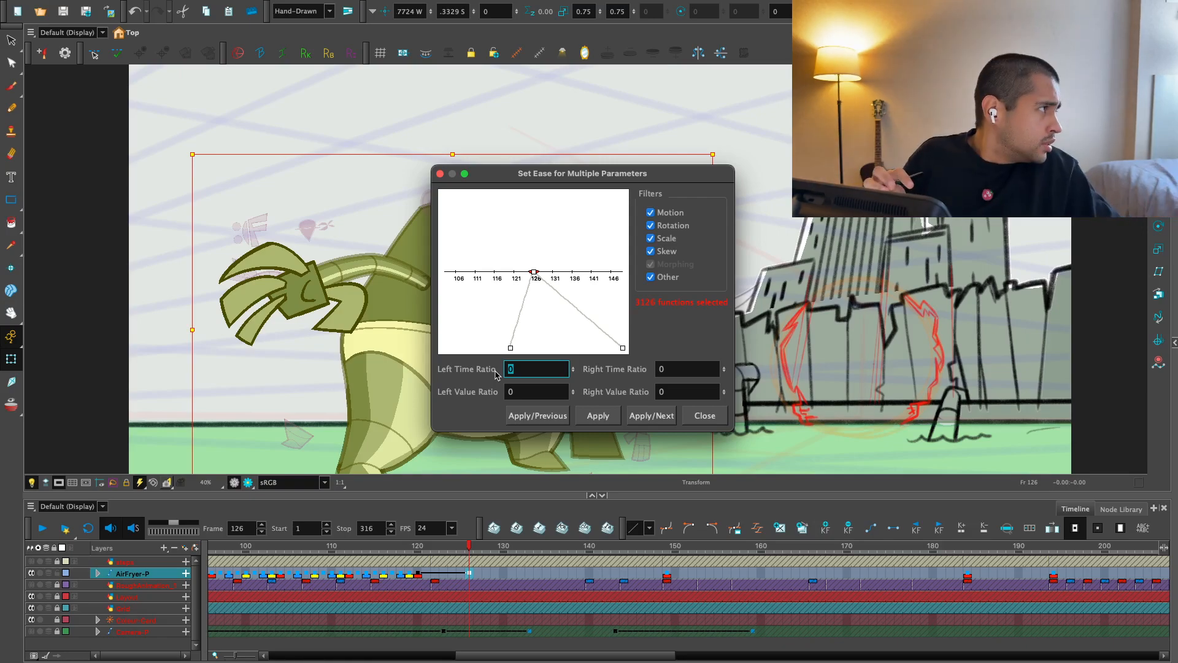
left_click(546, 415)
left_click(697, 415)
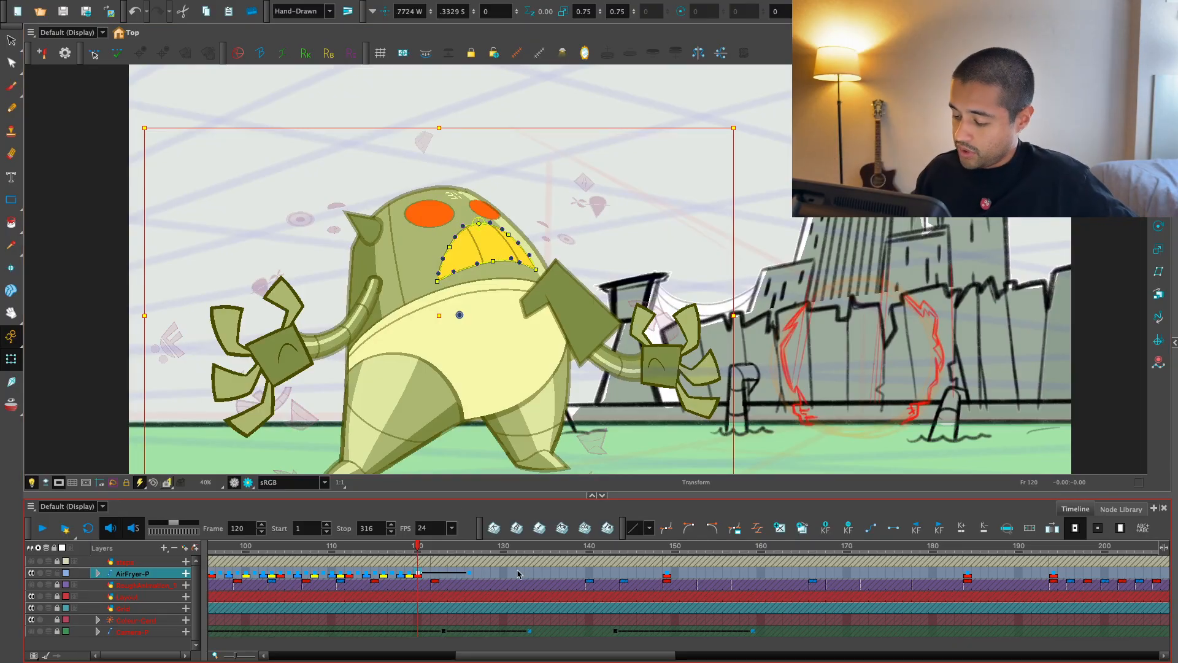
left_click(756, 530)
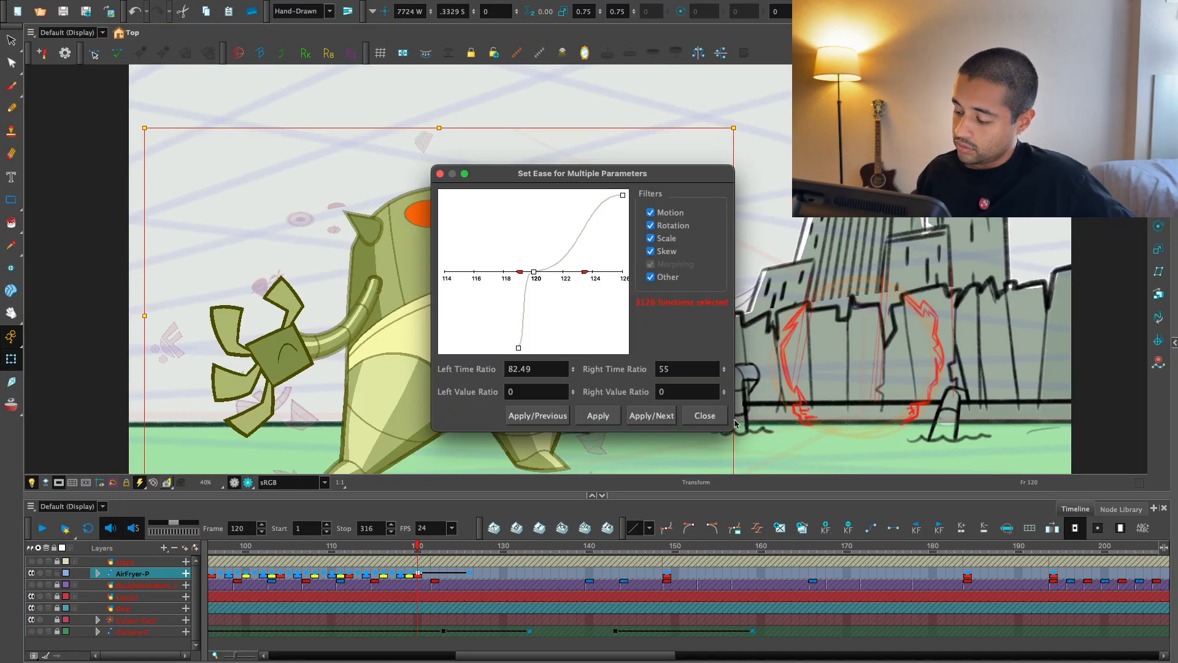
left_click(684, 417)
key("Return")
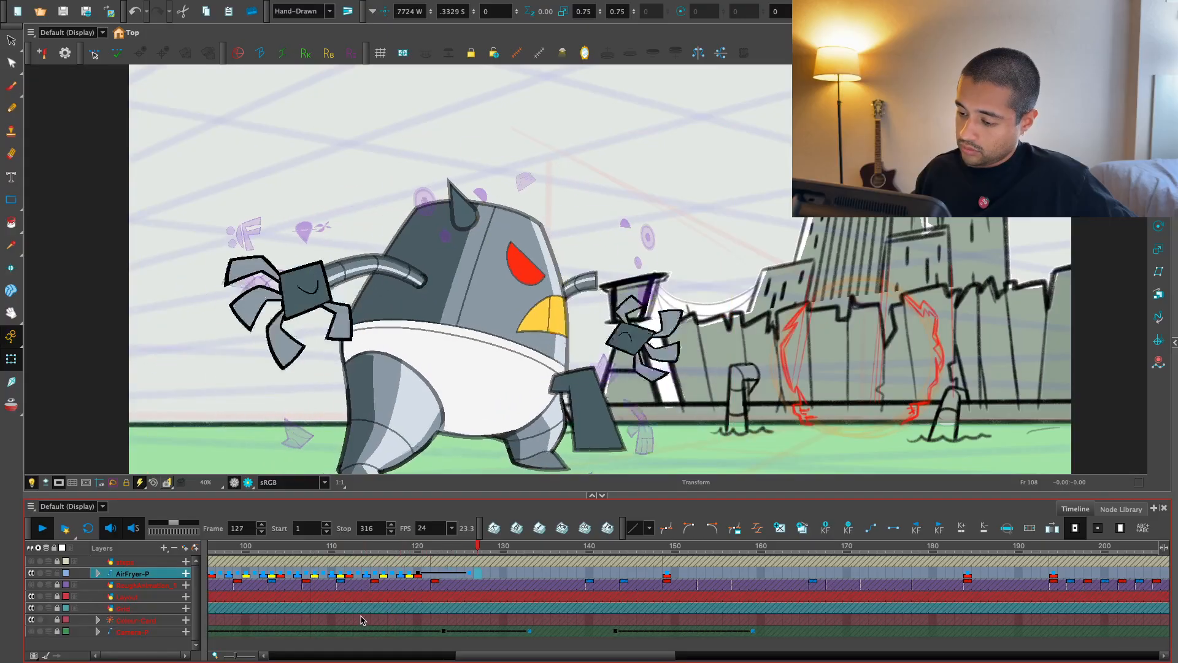
key("Return")
left_click(384, 548)
key("Return")
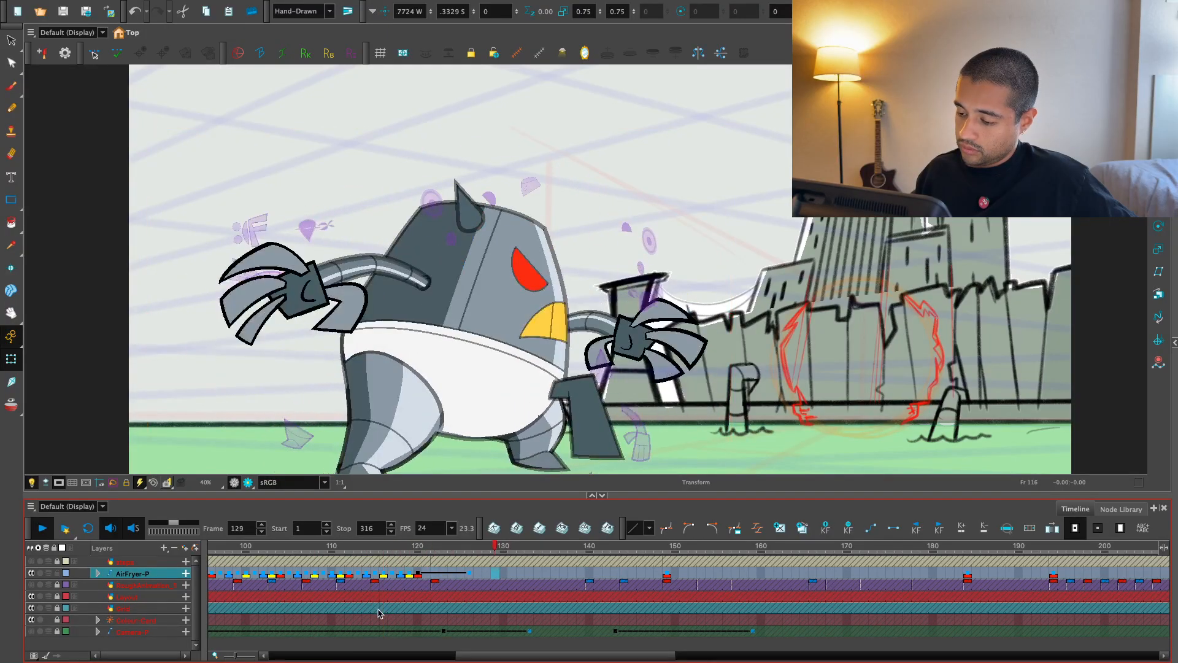
- Set the left time ratio of the frame 126 keyframe to 88 and play back the turn
left_click(470, 575)
left_click(756, 530)
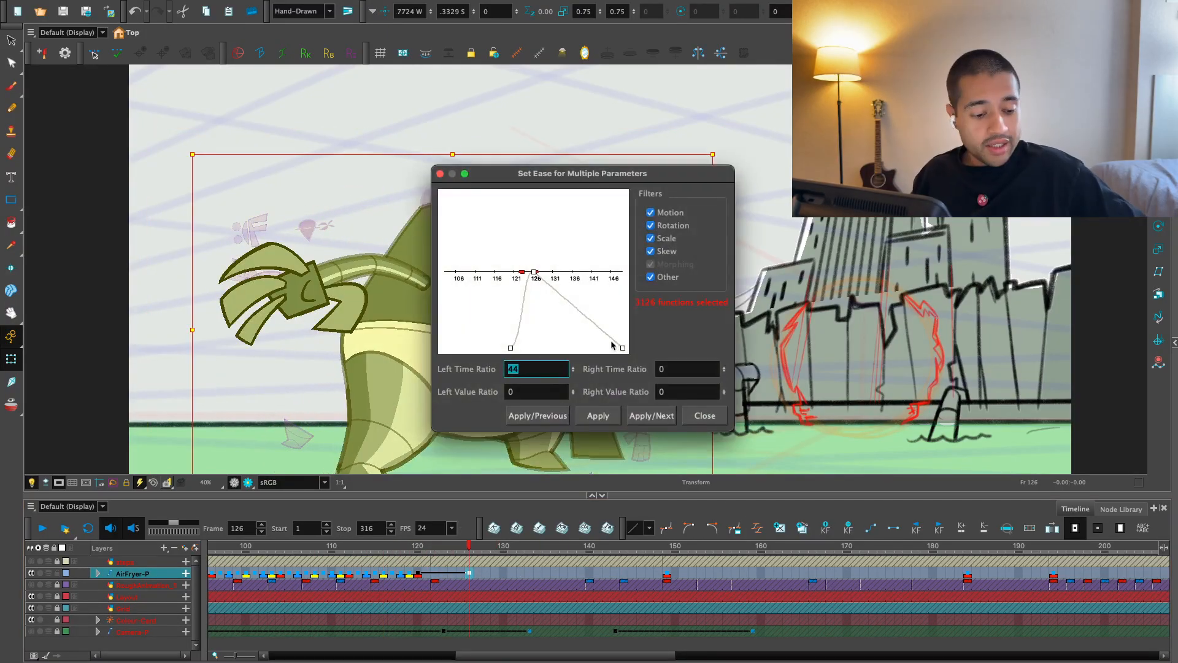
left_click(688, 417)
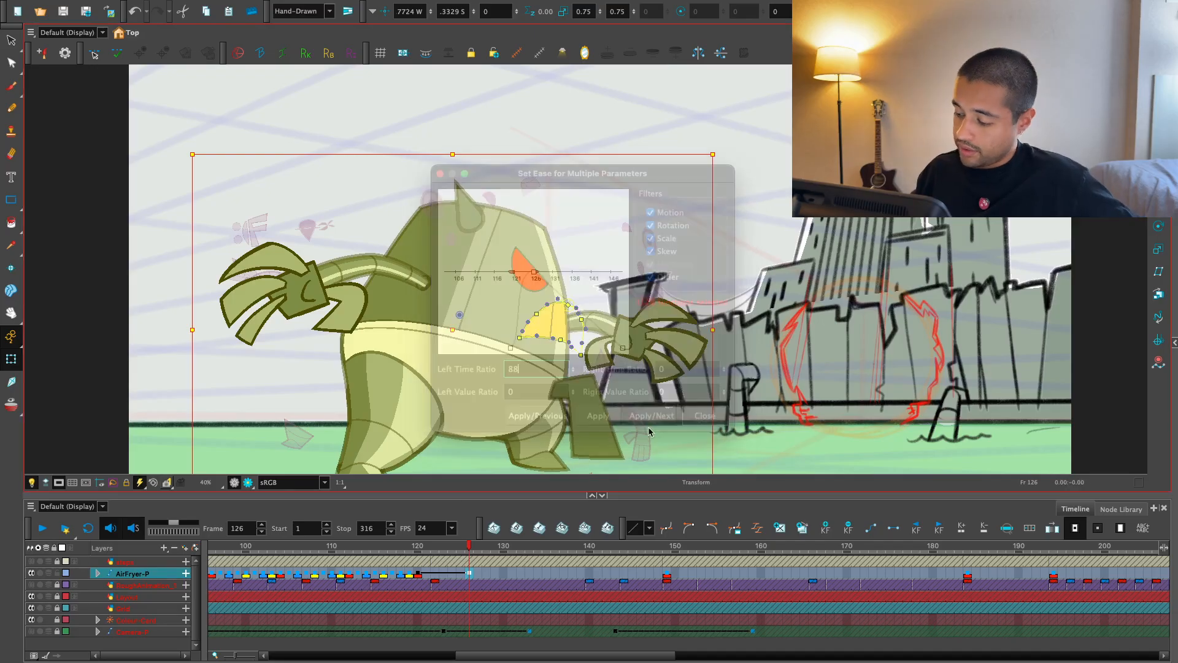
left_click(340, 548)
key("Return")
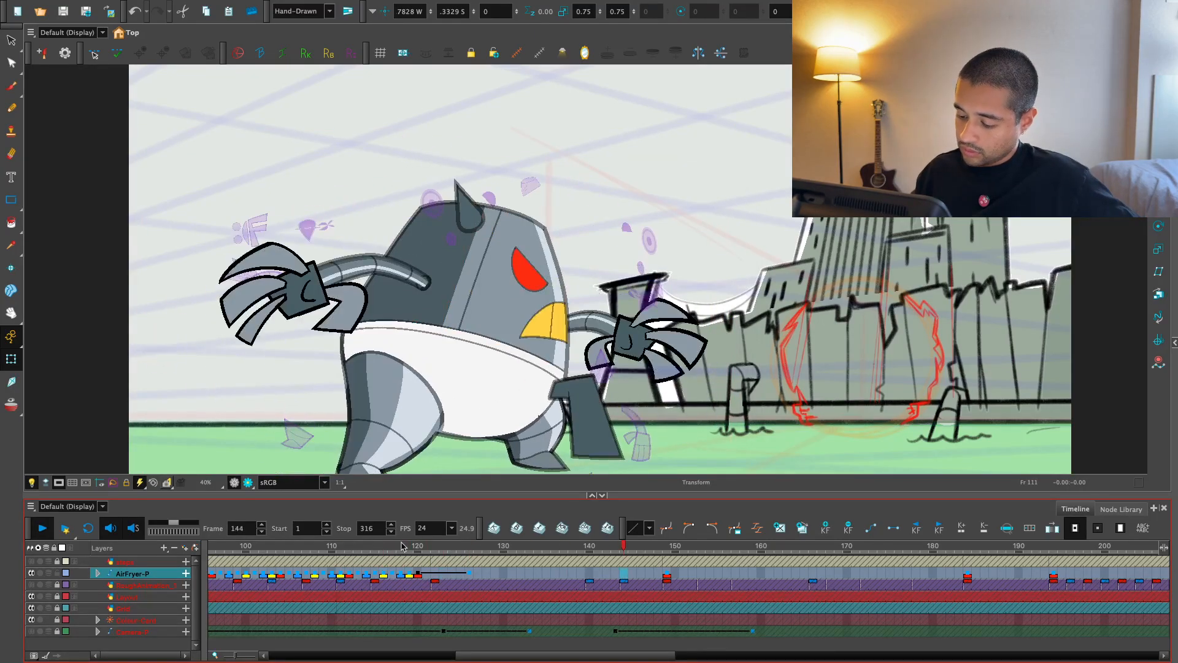
left_click(358, 548)
key("Return")
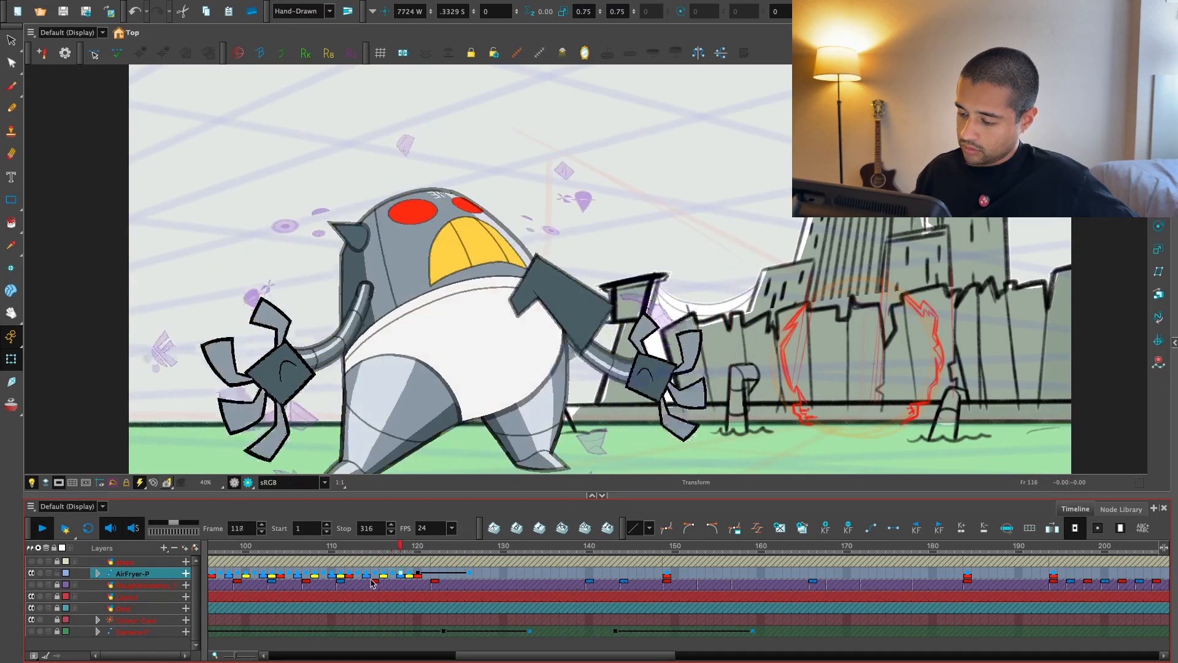
- Review the ease settings of the AirFryer-P keyframe at frame 120 and replay the animation from about frame 109
left_click(415, 551)
left_click(758, 526)
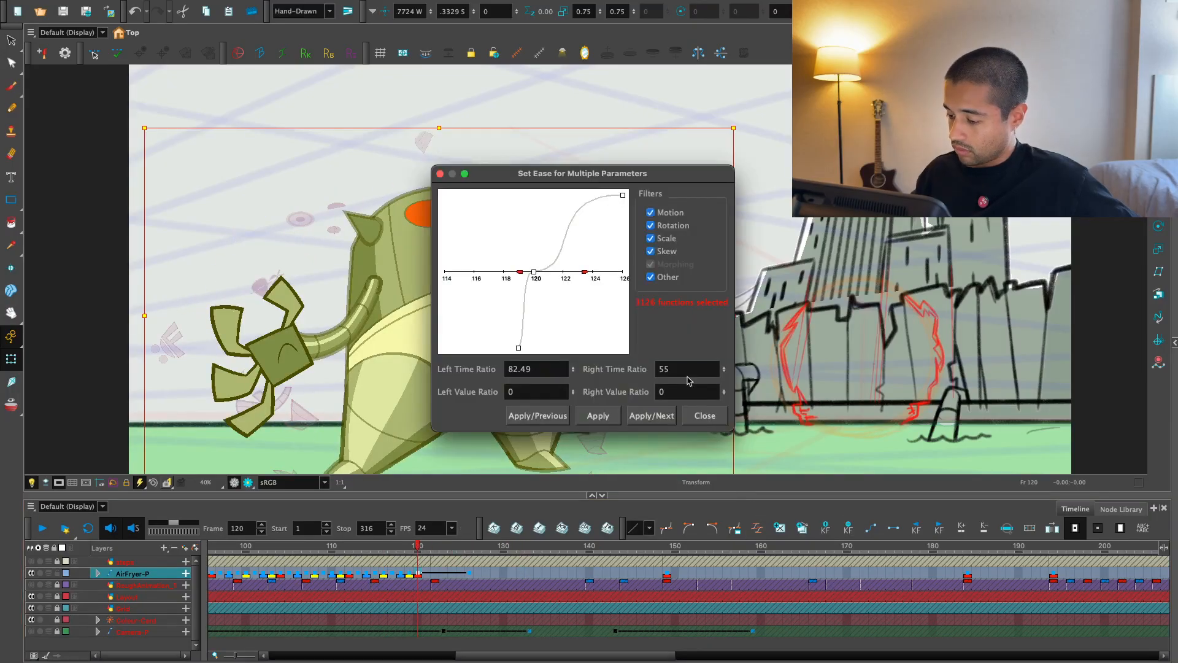
left_click(715, 412)
key("Return")
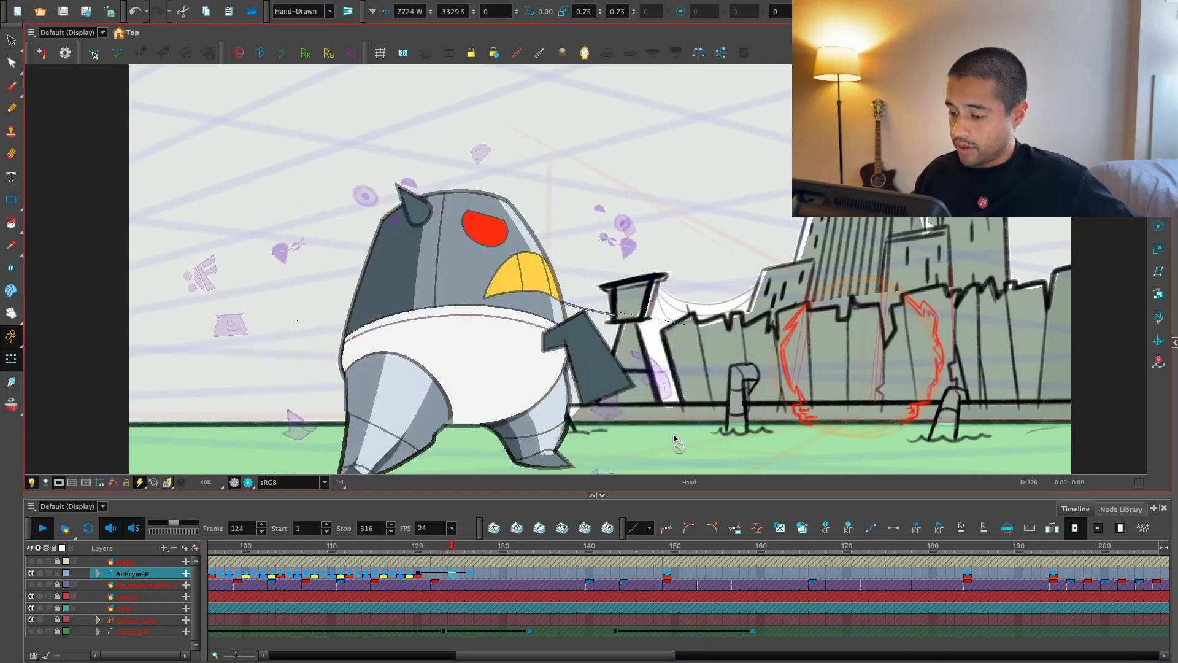
left_click(323, 548)
key("Return")
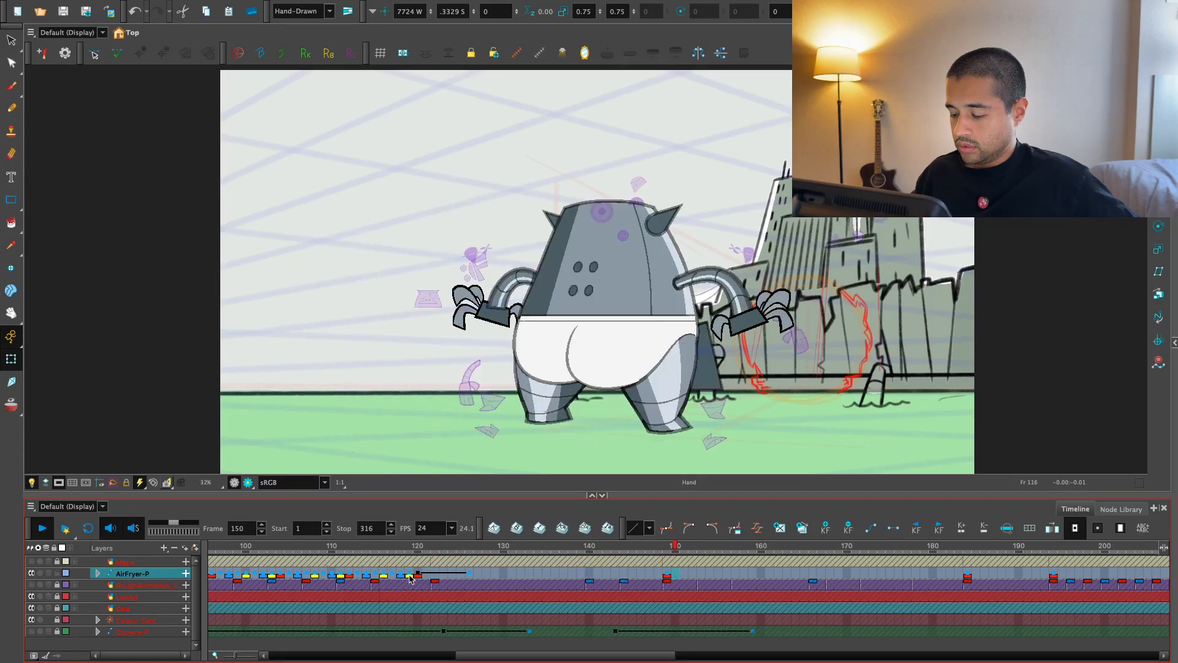
key("Return")
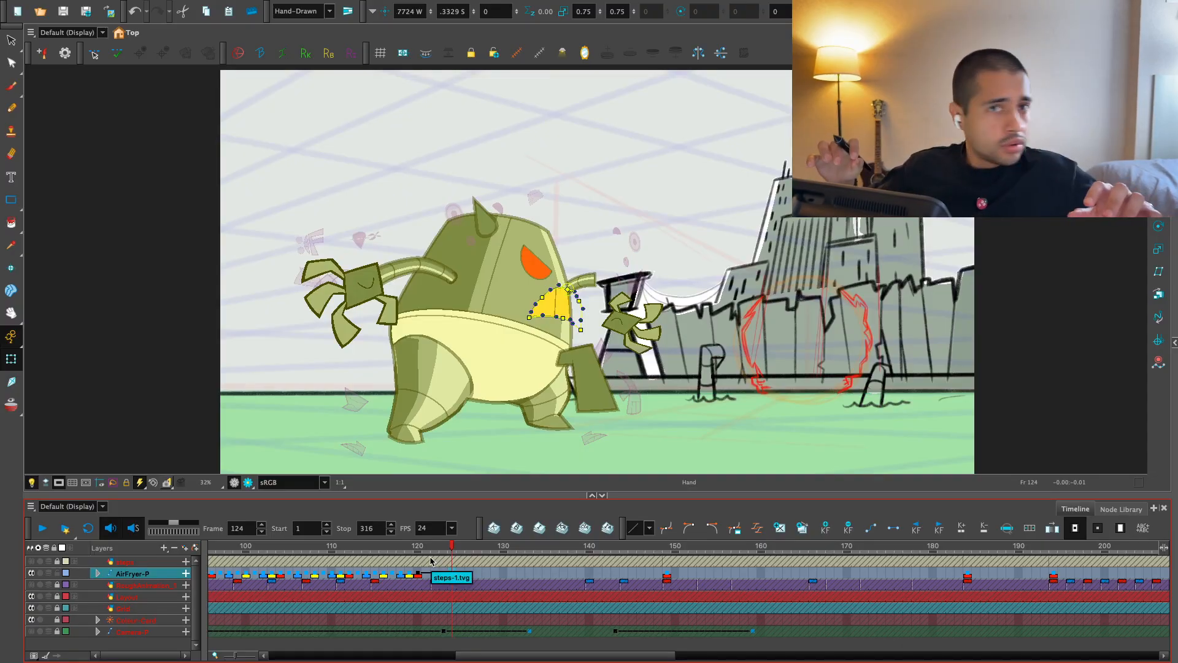
- Add an AirFryer-P keyframe at frame 130 and mark the keyframe at frame 126 in purple
left_click(477, 547)
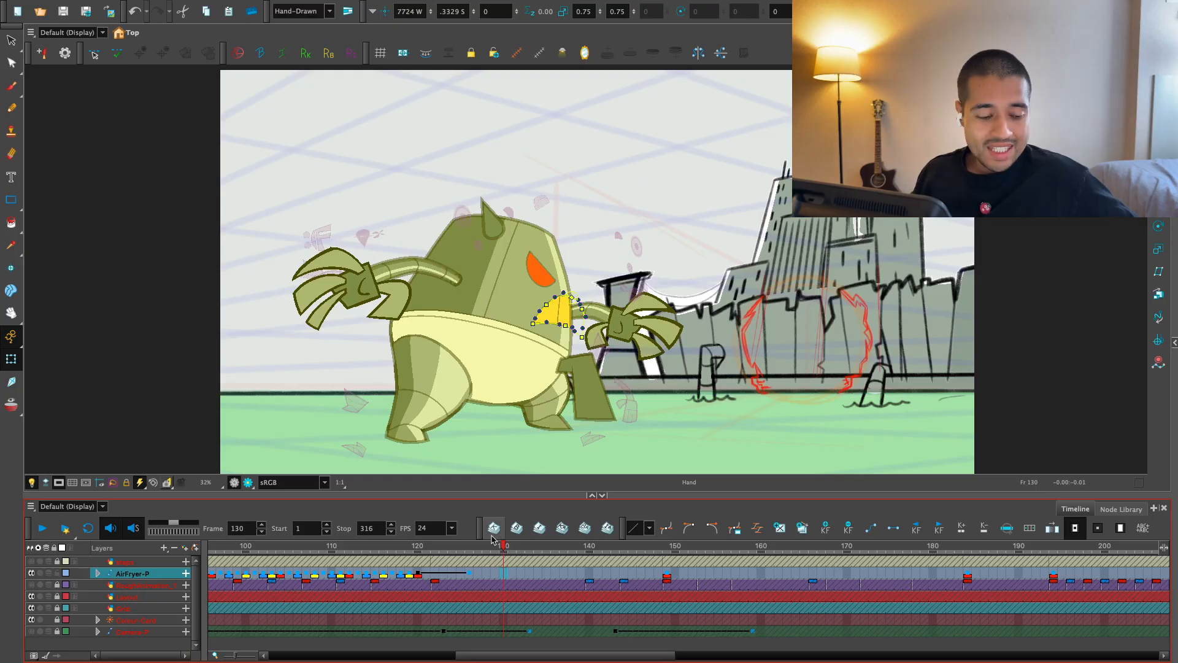
key("shift+t")
right_click(470, 573)
left_click(472, 575)
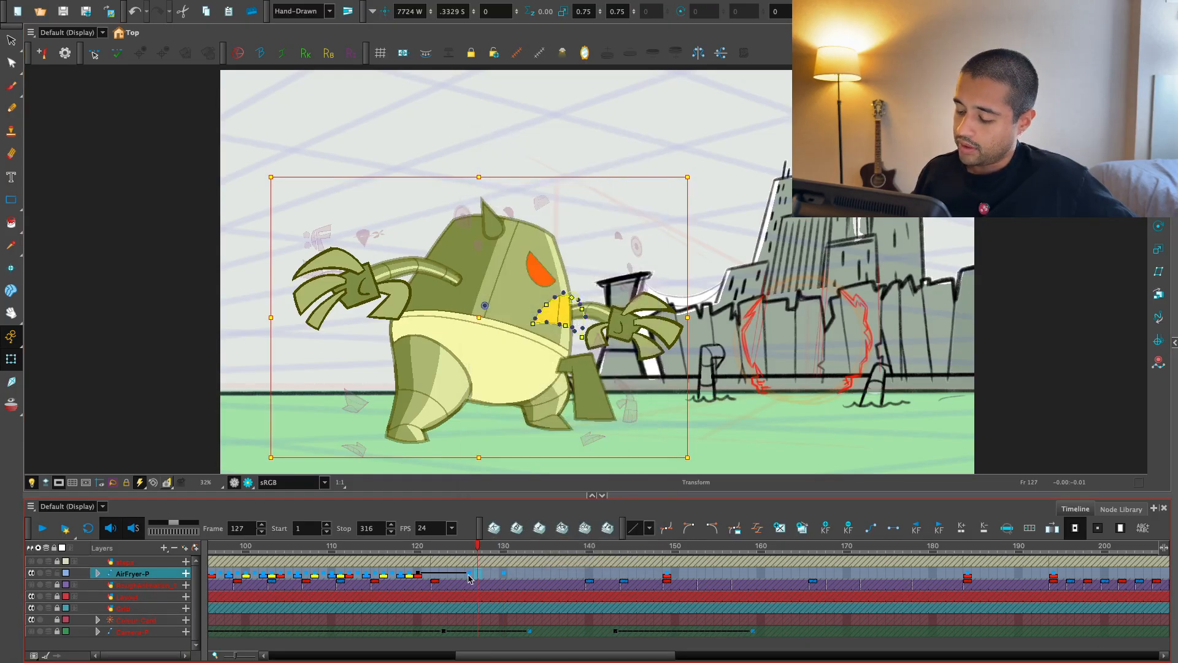
right_click(469, 574)
left_click(468, 577)
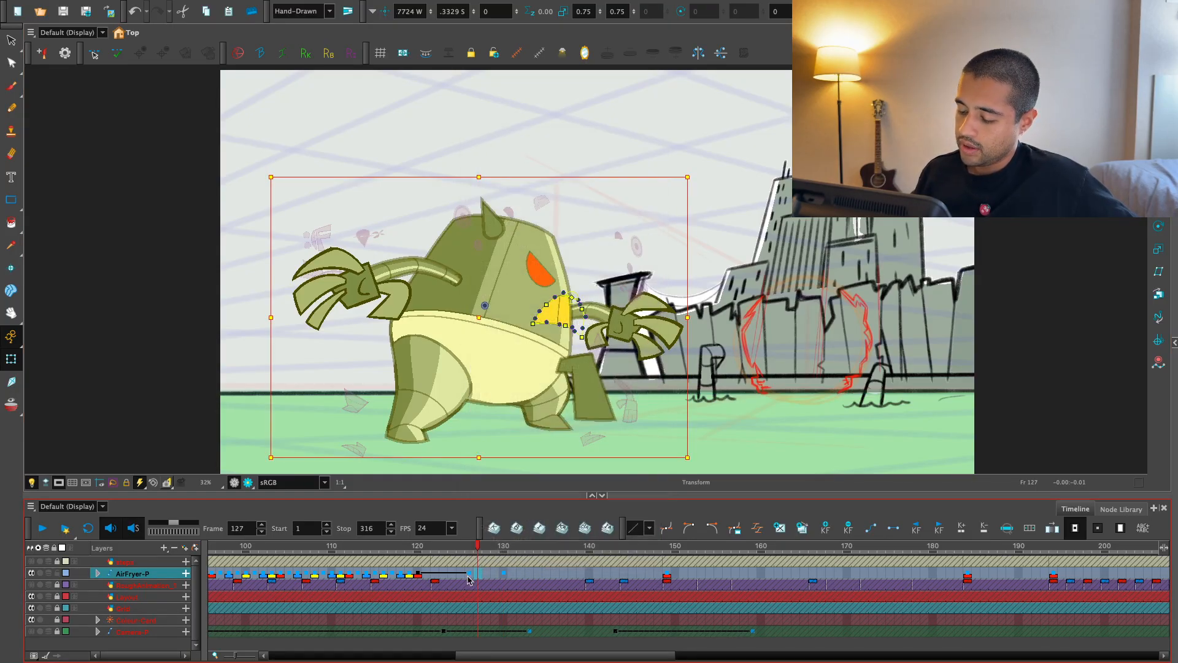
right_click(469, 576)
mouse_move(638, 223)
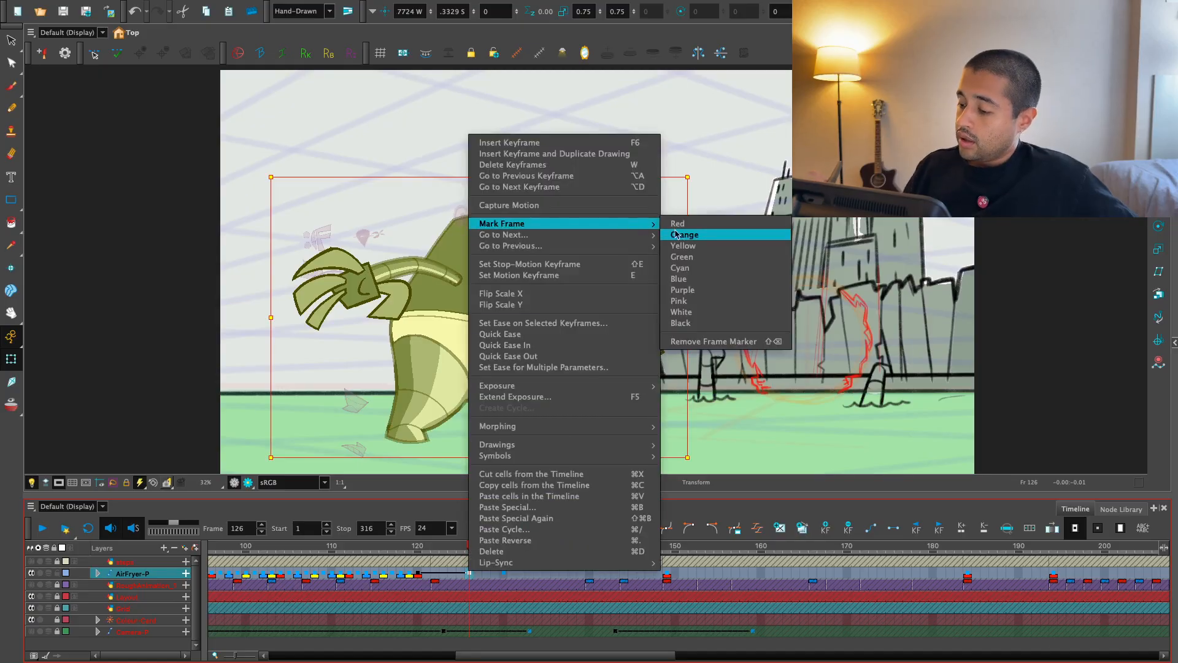
left_click(683, 289)
- At frame 126, rotate the robot's upper body back to about -8.8 degrees with a 0.99 vertical scale, comparing it against the neighbouring keys
key("alt+d")
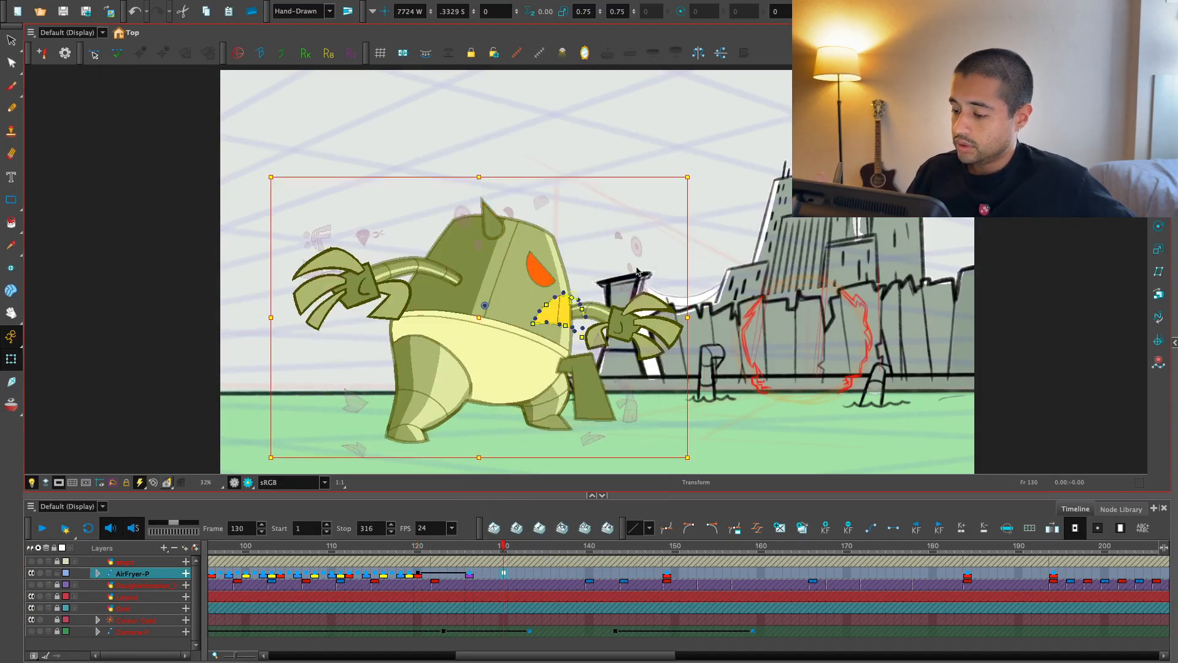
key("apostrophe")
key("semicolon")
left_click(518, 252)
key("b")
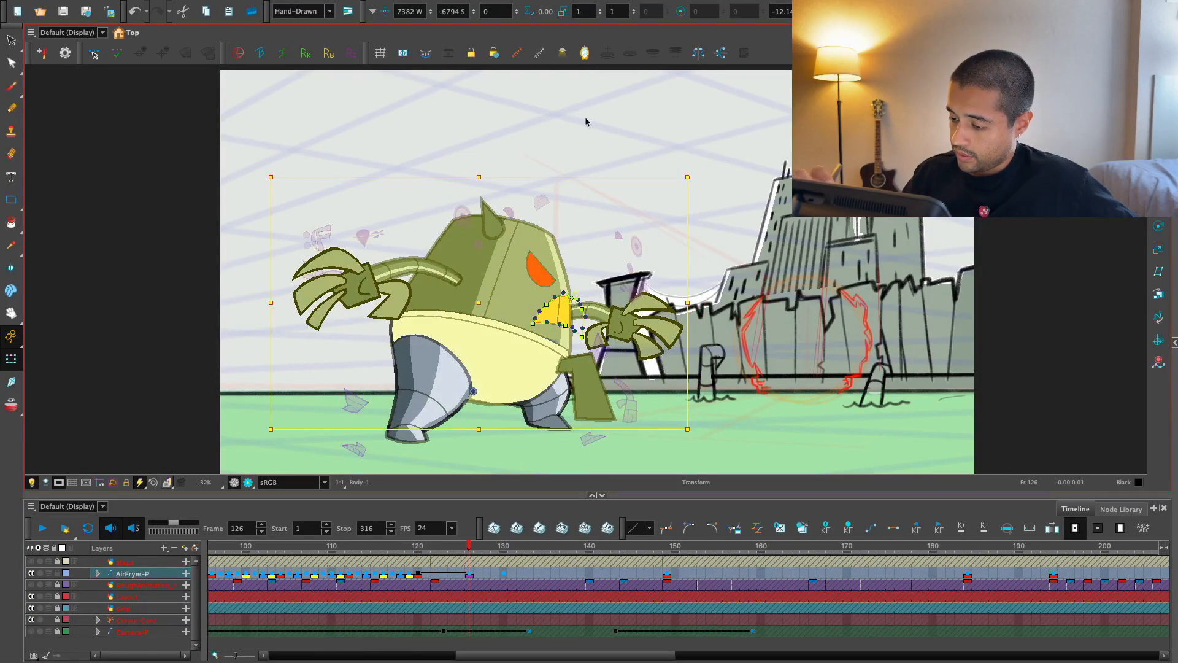
left_click_drag(695, 175, 677, 172)
key("semicolon")
key("apostrophe")
key("apostrophe")
key("semicolon")
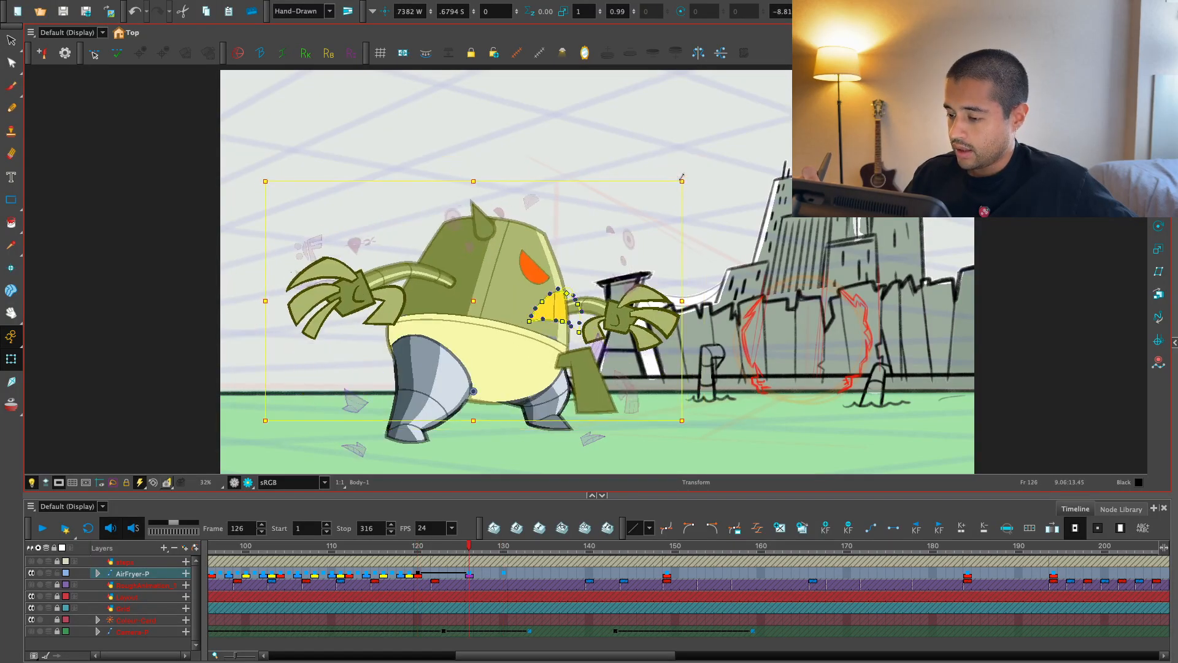
key("semicolon")
key("apostrophe")
key("apostrophe")
key("semicolon")
key("semicolon")
- Turn the AirFryer-P keyframe at frame 126 into a motion keyframe leading to frame 130, and play back the settle
left_click_drag(416, 548, 392, 550)
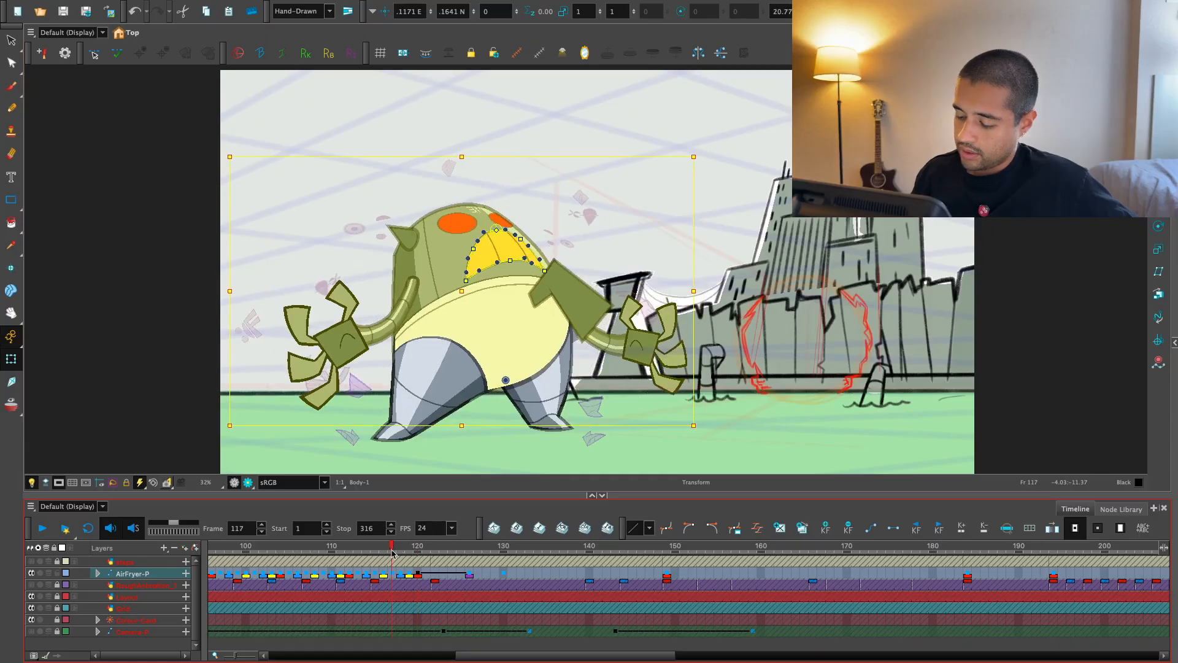
key("shift+Return")
left_click_drag(476, 552, 401, 552)
key("shift+Return")
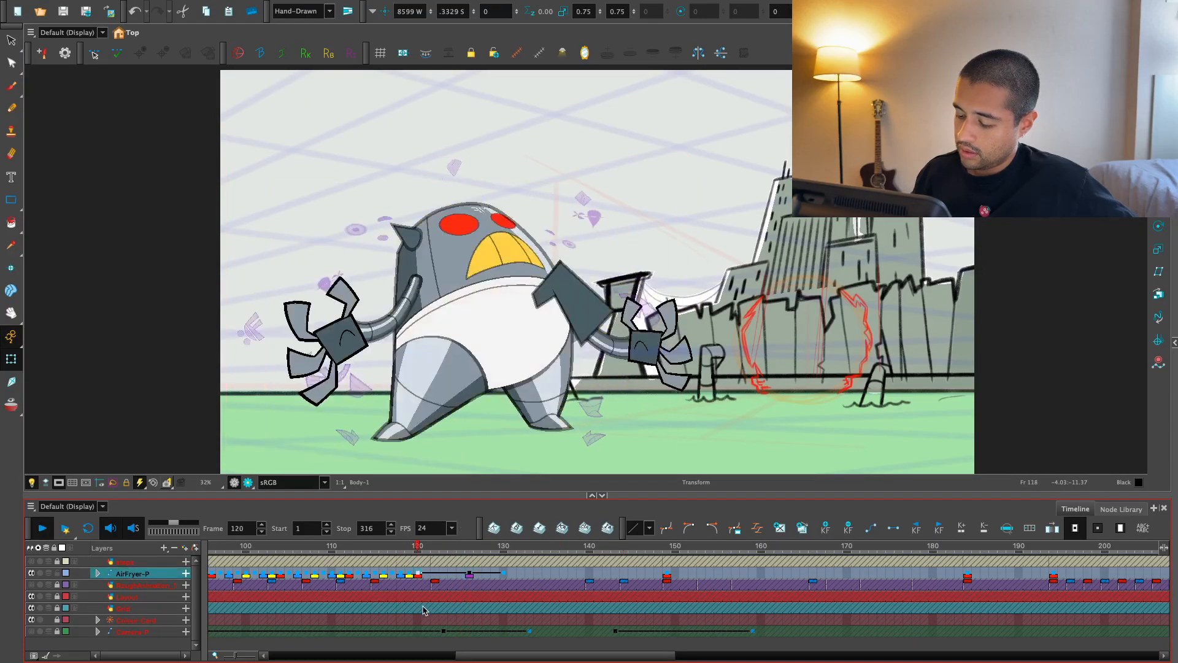
left_click(467, 555)
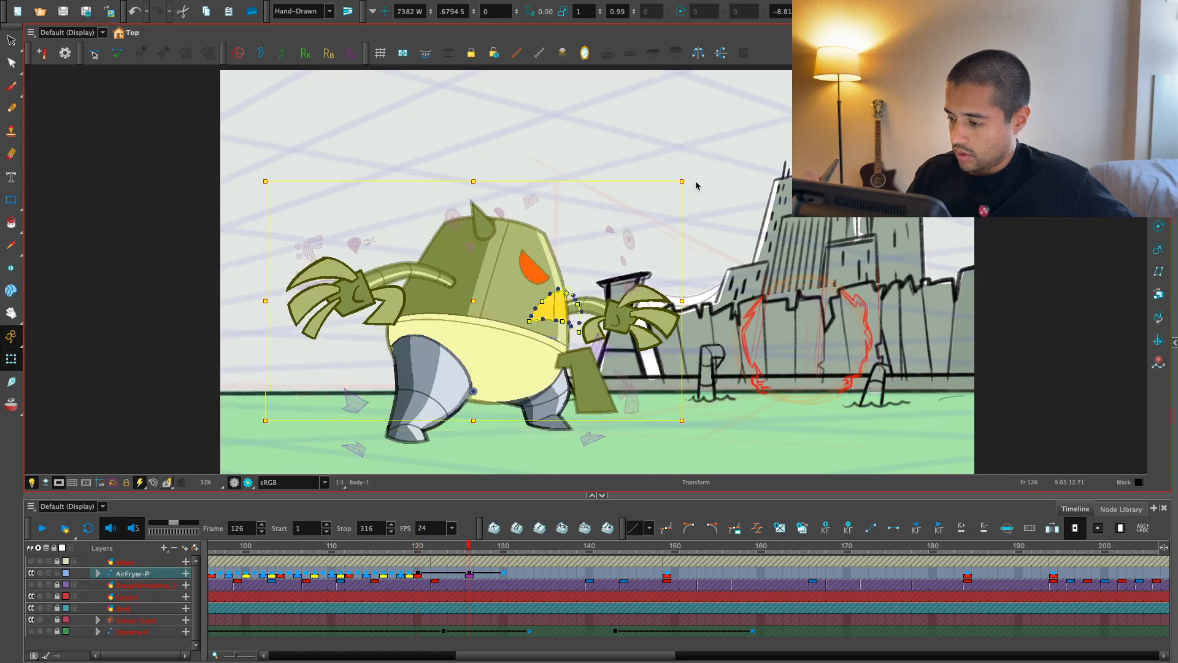
- Fine-tune the upper body's tilt at frame 126 while comparing the pose with frame 130
left_click_drag(694, 183, 695, 186)
key("f")
key("g")
key("g")
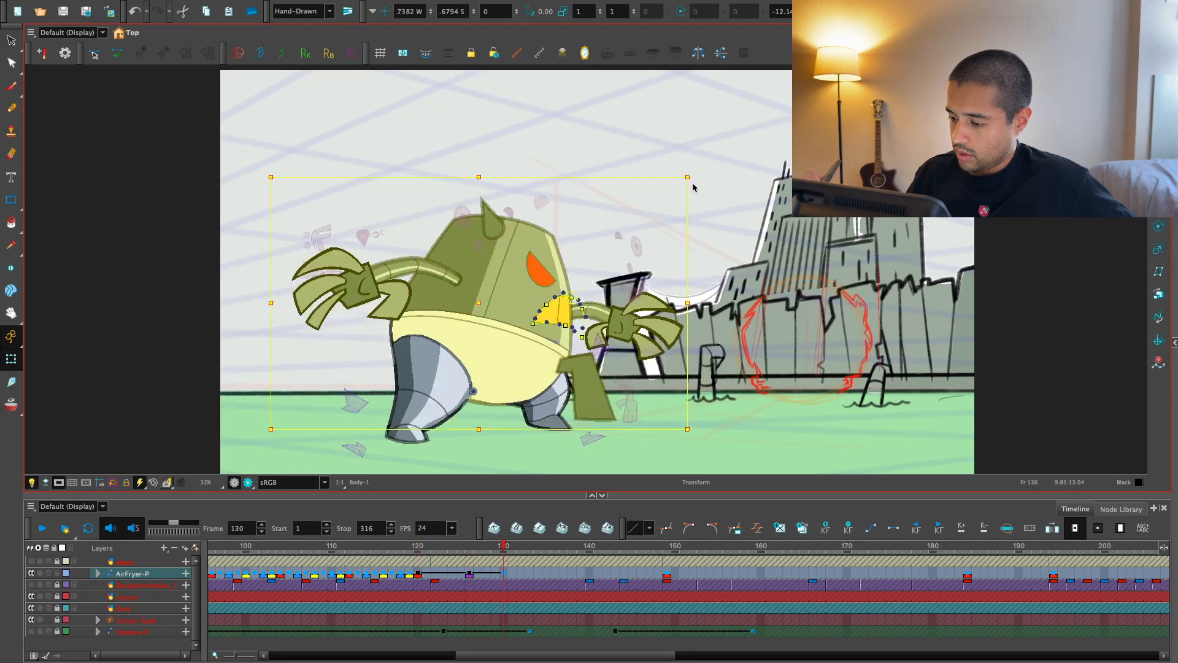
key("f")
key("f")
key("g")
- Tilt the Horn_01 drawing slightly further back at frame 126 and play back the turn into its settle
left_click(491, 202)
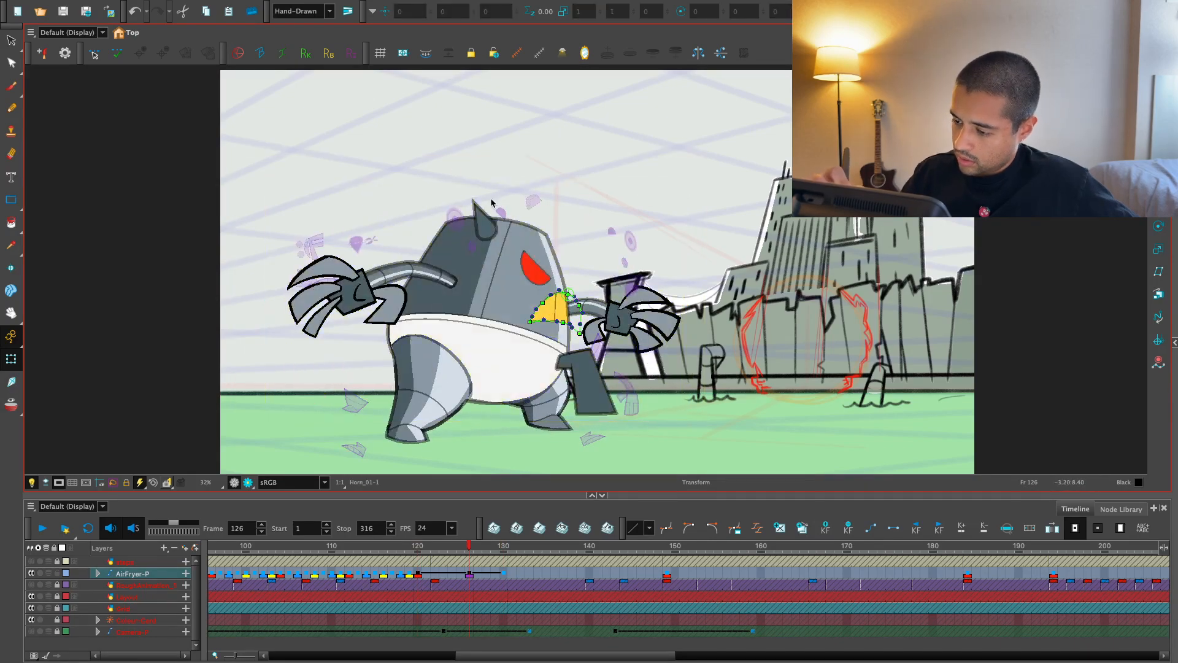
left_click(490, 197)
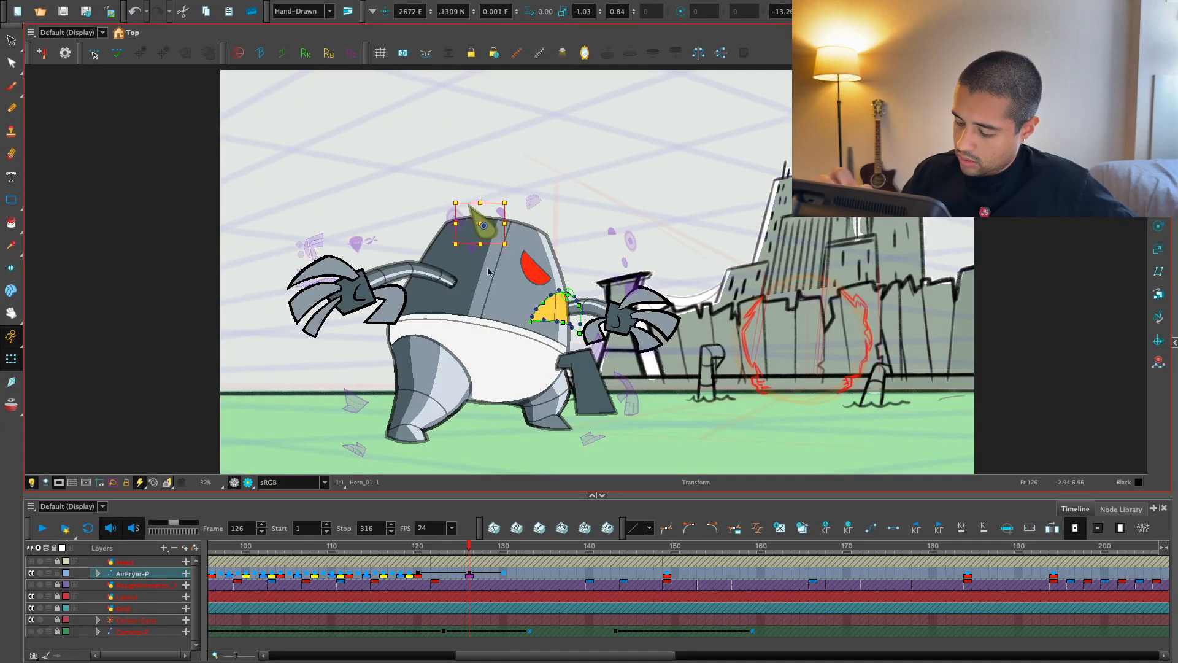
left_click(469, 574)
left_click_drag(424, 545, 468, 548)
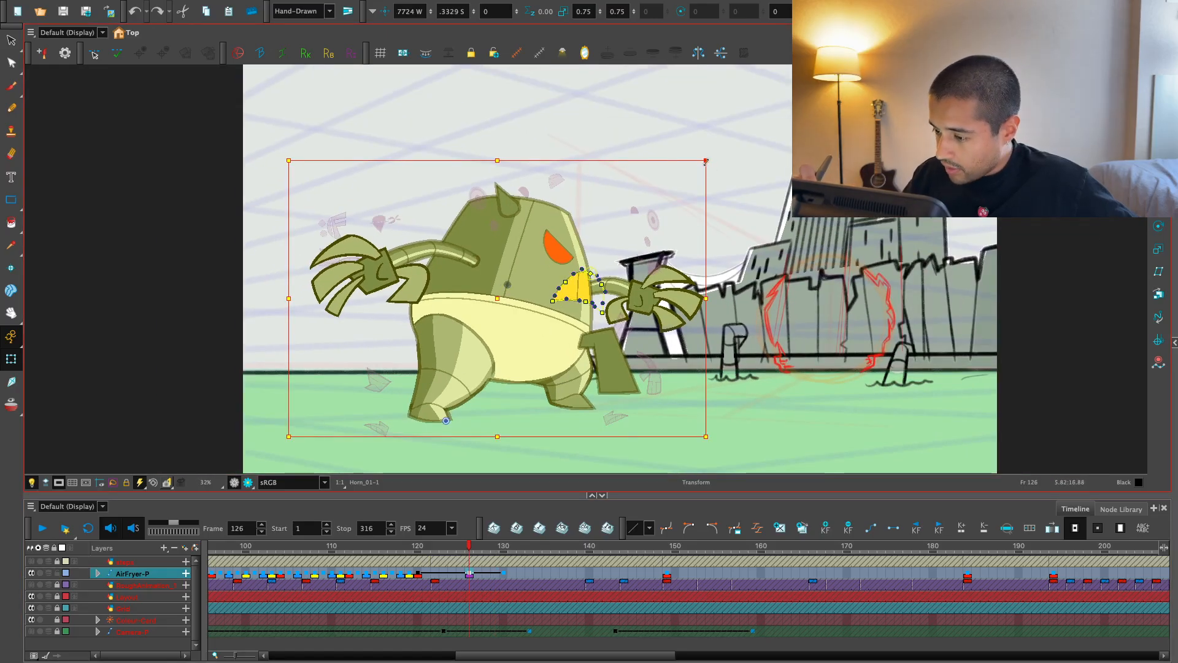
left_click_drag(462, 547, 426, 553)
key("shift+Return")
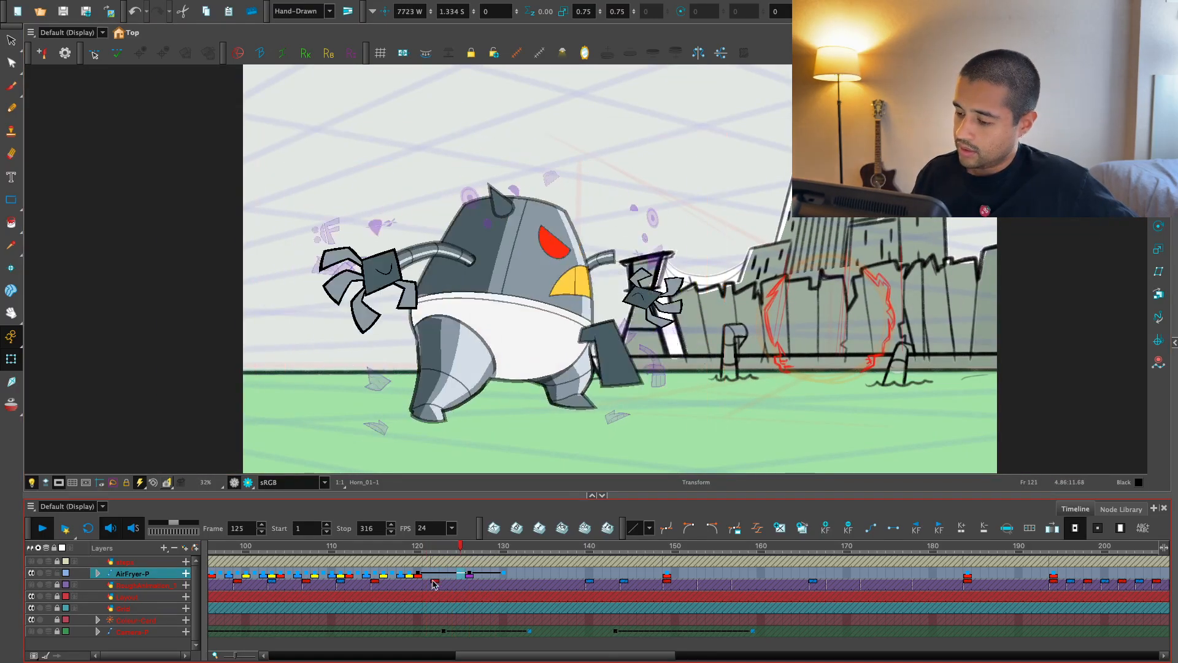
key("shift+Return")
key("shift+Return")
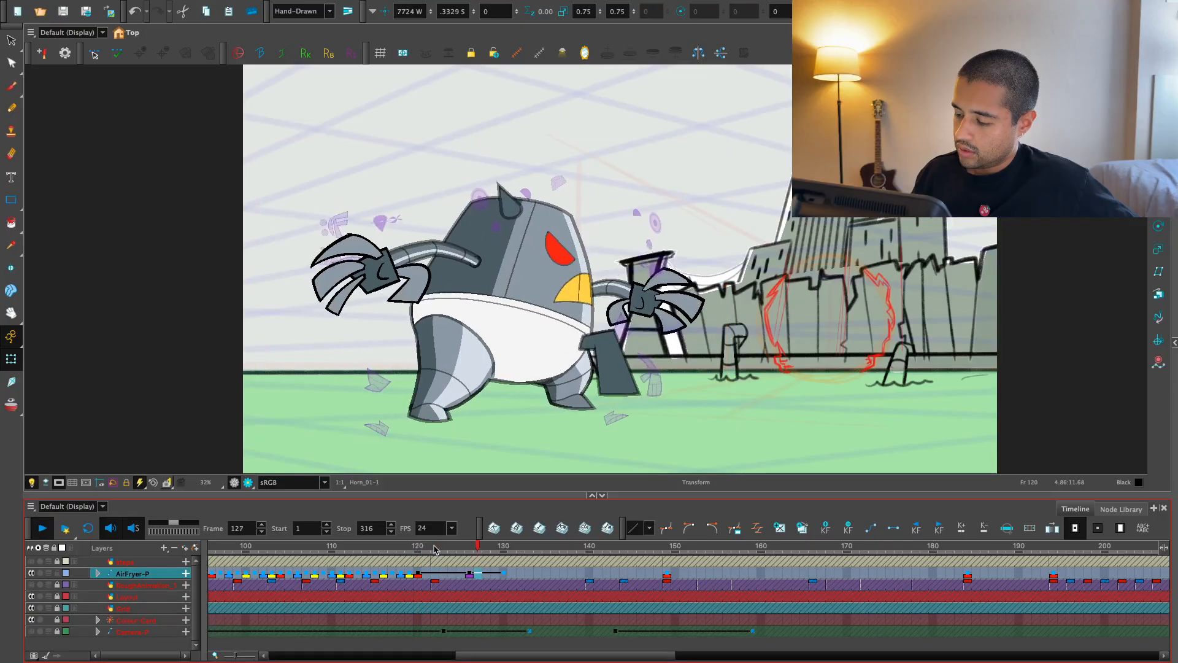
- Rotate the Handle-2 drawing slightly at frame 126 and play back the movement from frame 120
left_click(468, 547)
mouse_move(468, 547)
left_mouse_down()
mouse_move(495, 550)
mouse_move(461, 552)
left_mouse_up()
left_click(611, 362)
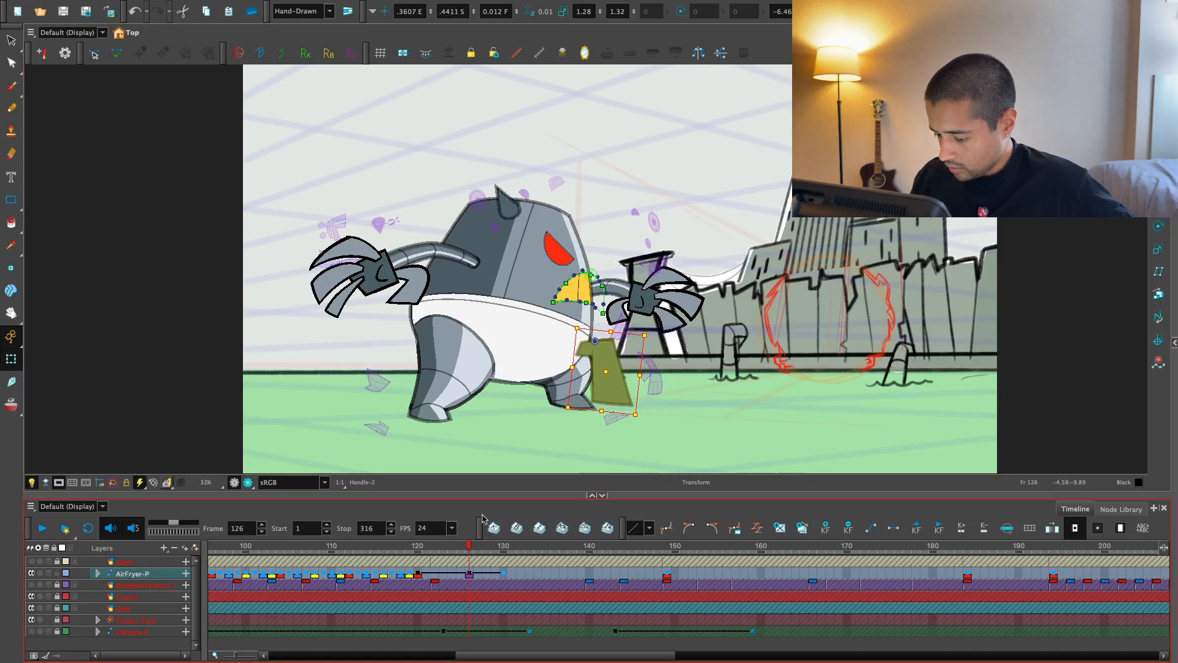
left_click(469, 571)
left_click_drag(468, 551, 418, 551)
key("shift+Return")
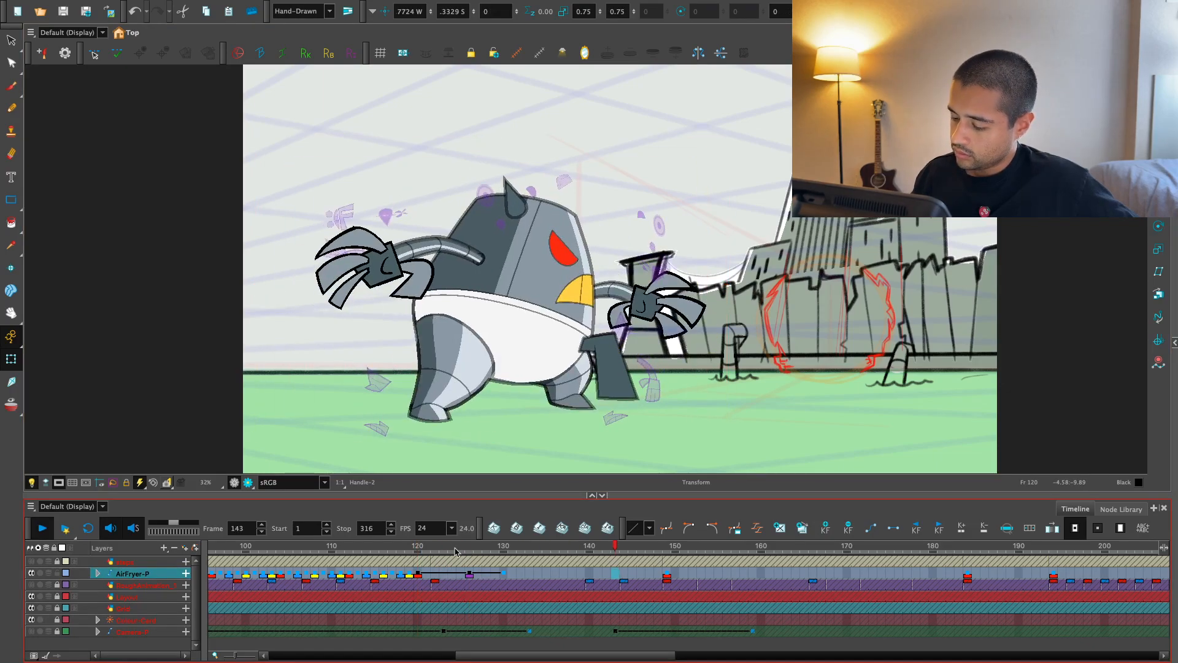
- Scrub through the turn up to frame 127 and inspect the UnderPants-1 drawing closely at frame 126
left_click(454, 551)
left_click(435, 571)
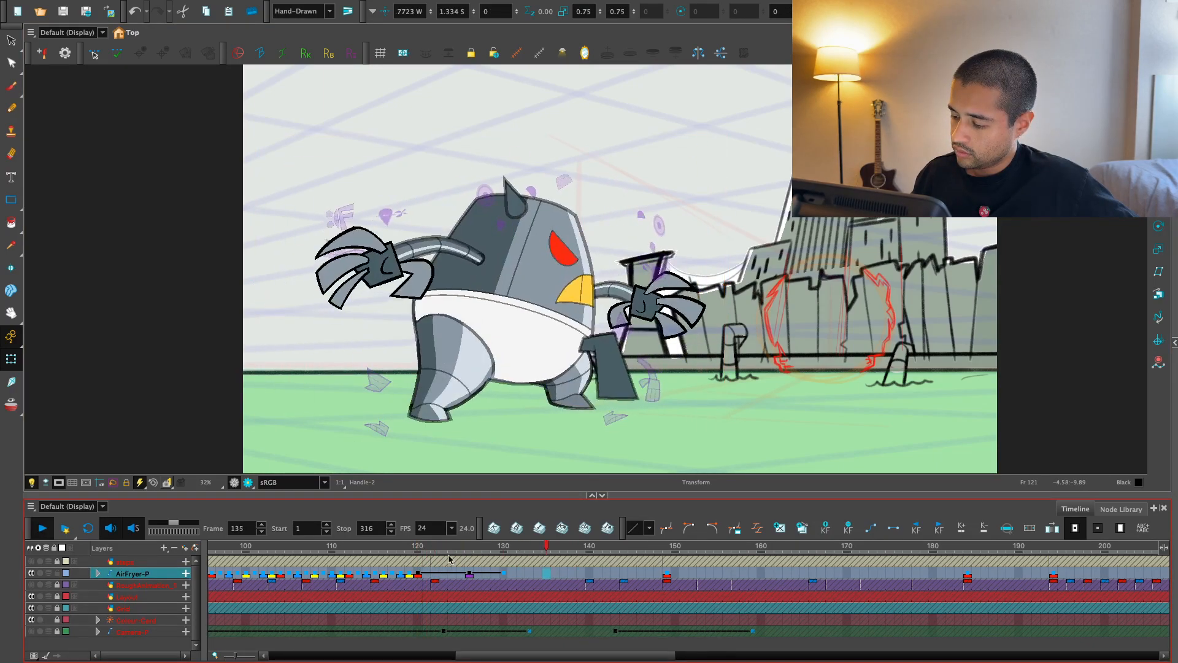
left_click(440, 554)
left_click_drag(465, 554, 473, 555)
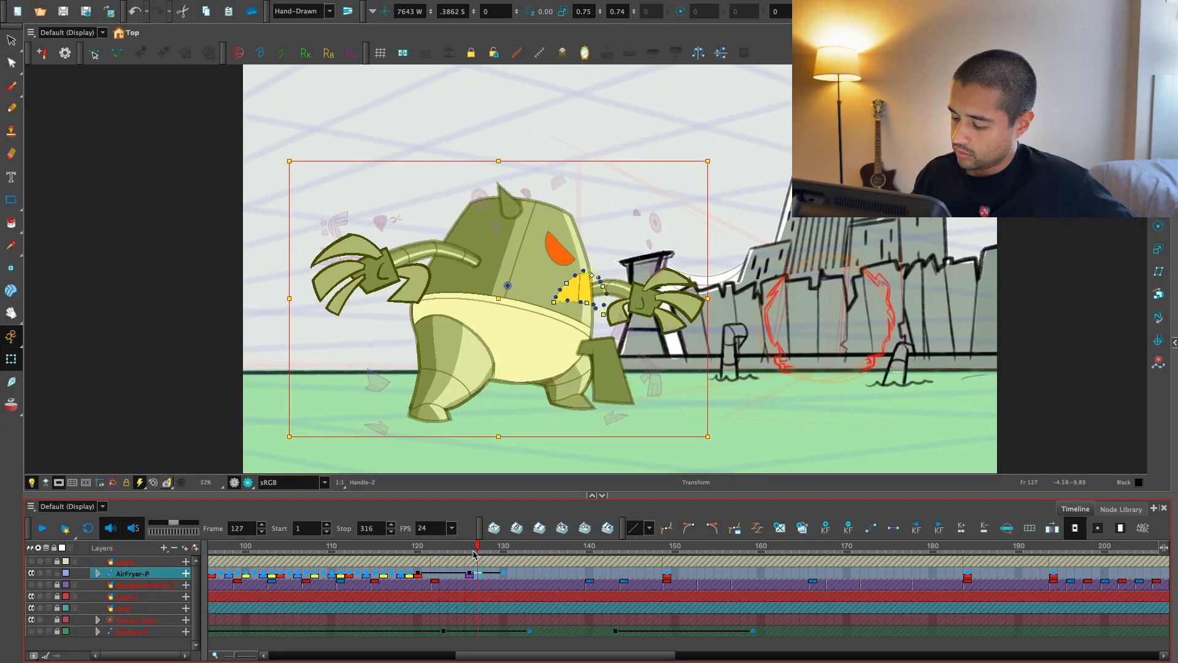
left_click_drag(666, 392, 729, 316)
scroll(595, 356, "up", 5)
left_click(615, 297)
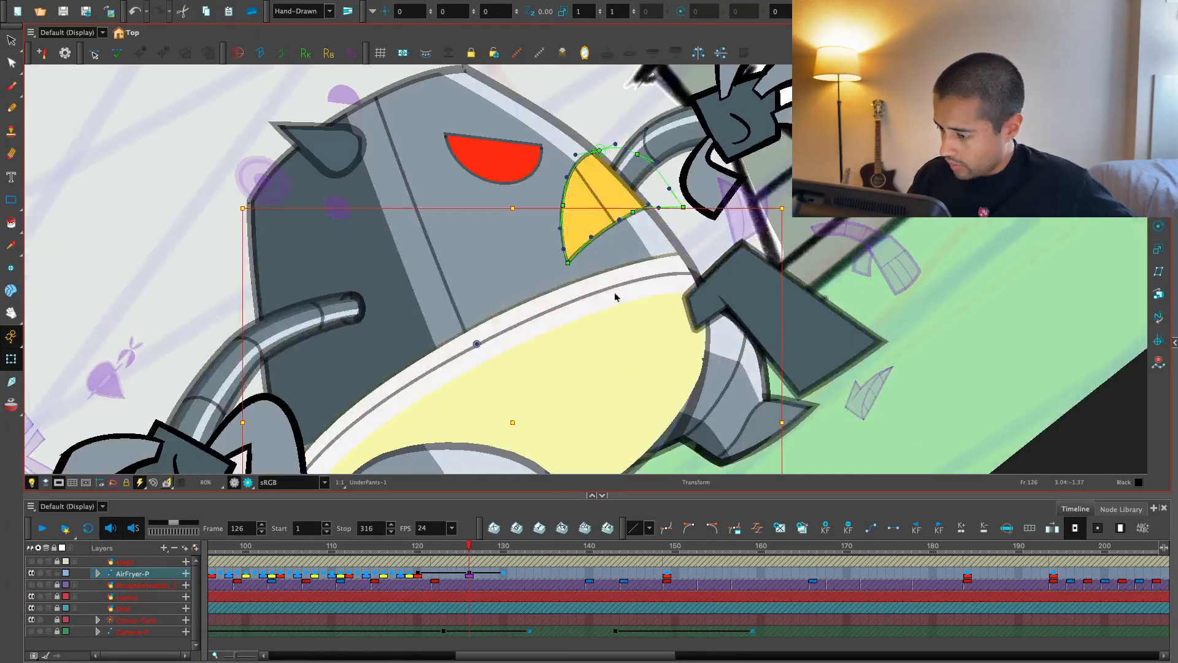
key("bracketright")
key("bracketright")
key("bracketright")
key("shift+x")
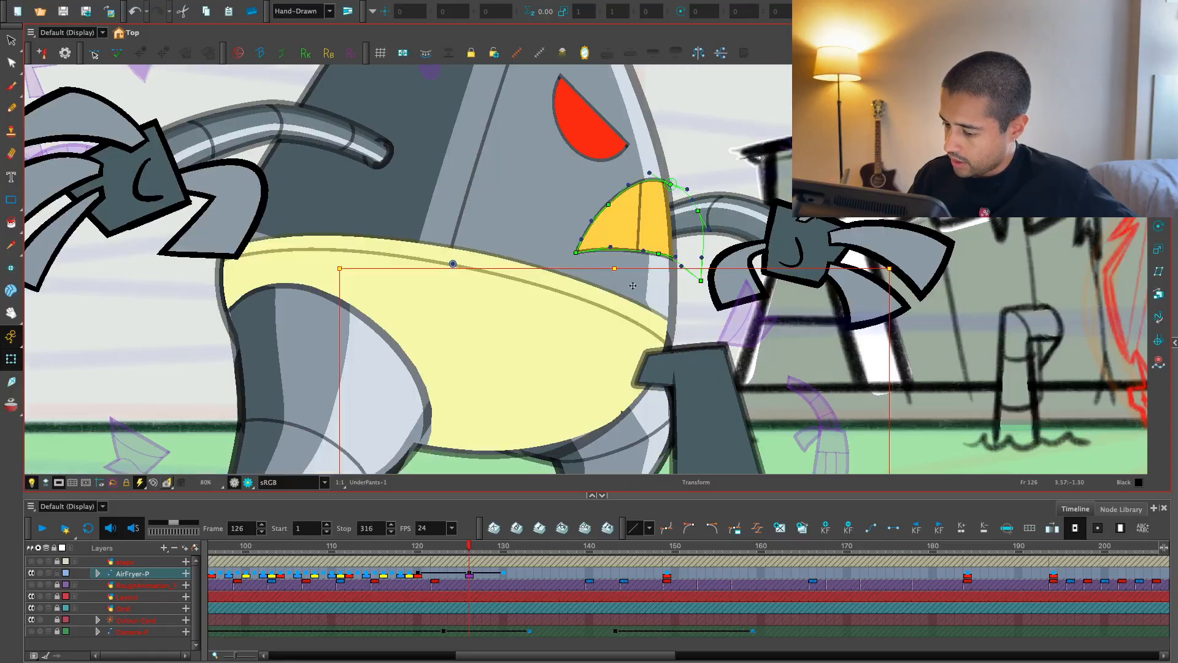
- Step back through the turn from frame 126 to frame 120 and play back the movement
scroll(583, 393, "down", 1)
key("comma")
key("comma")
key("comma")
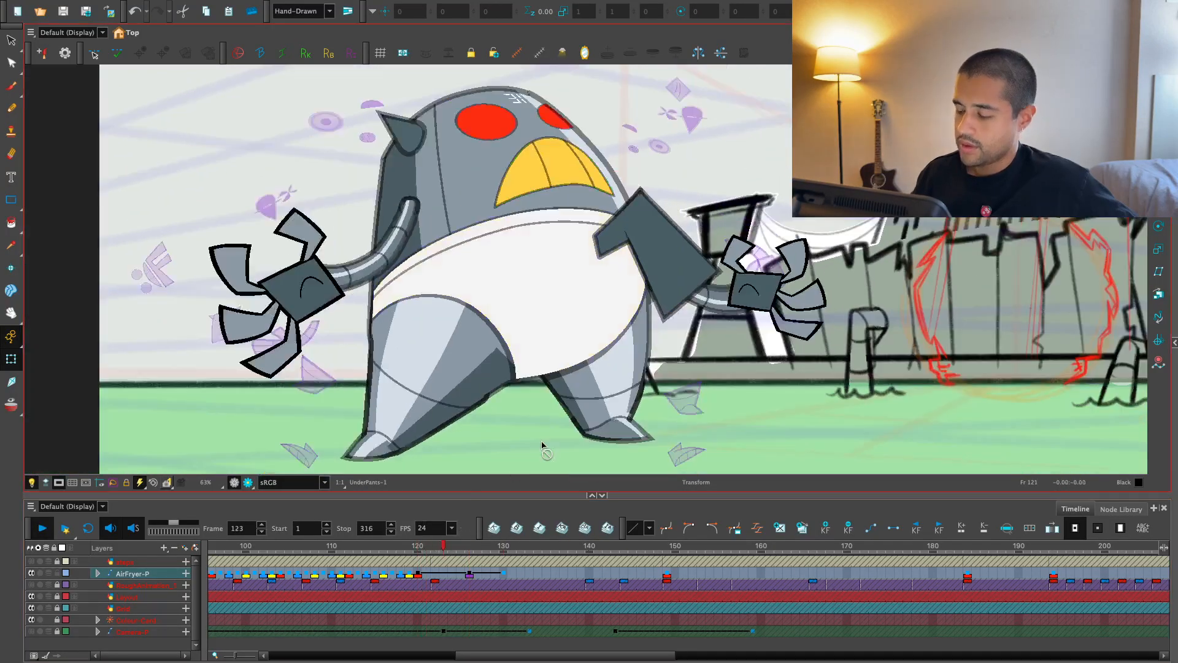
key("1")
key("comma")
key("comma")
mouse_move(429, 546)
left_mouse_down()
mouse_move(451, 546)
mouse_move(436, 546)
left_mouse_up()
key("Return")
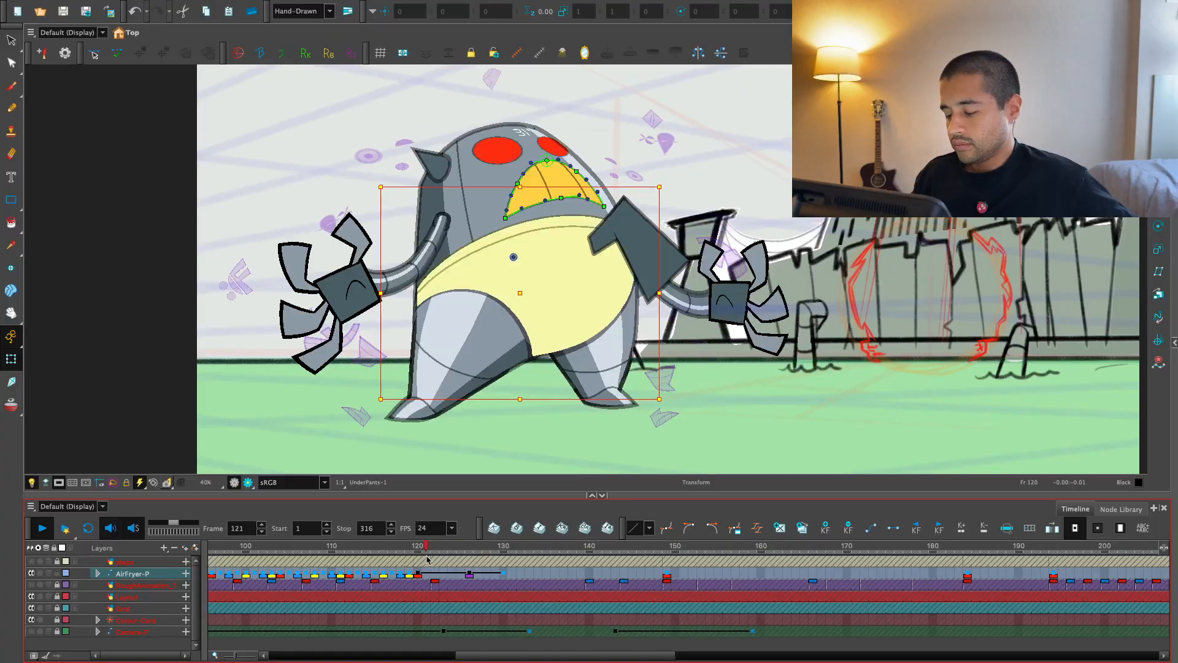
- Rotate the Arm-2 arm slightly at frame 126
left_click(469, 545)
left_click(710, 270)
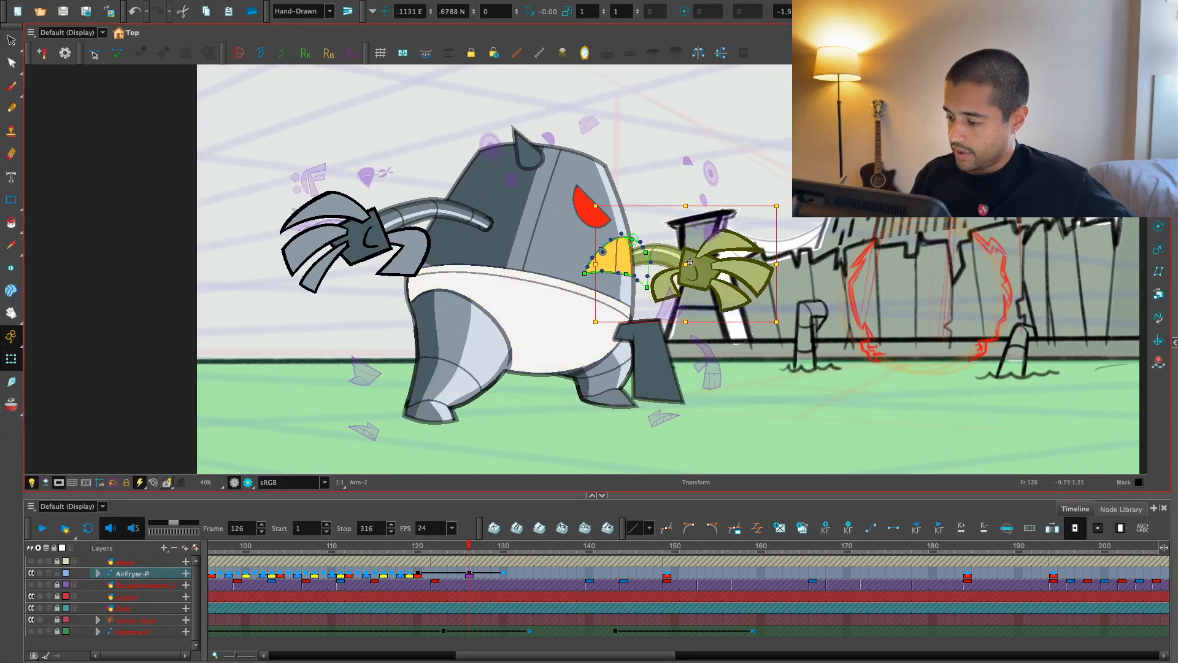
key("2")
left_click_drag(752, 333, 687, 333)
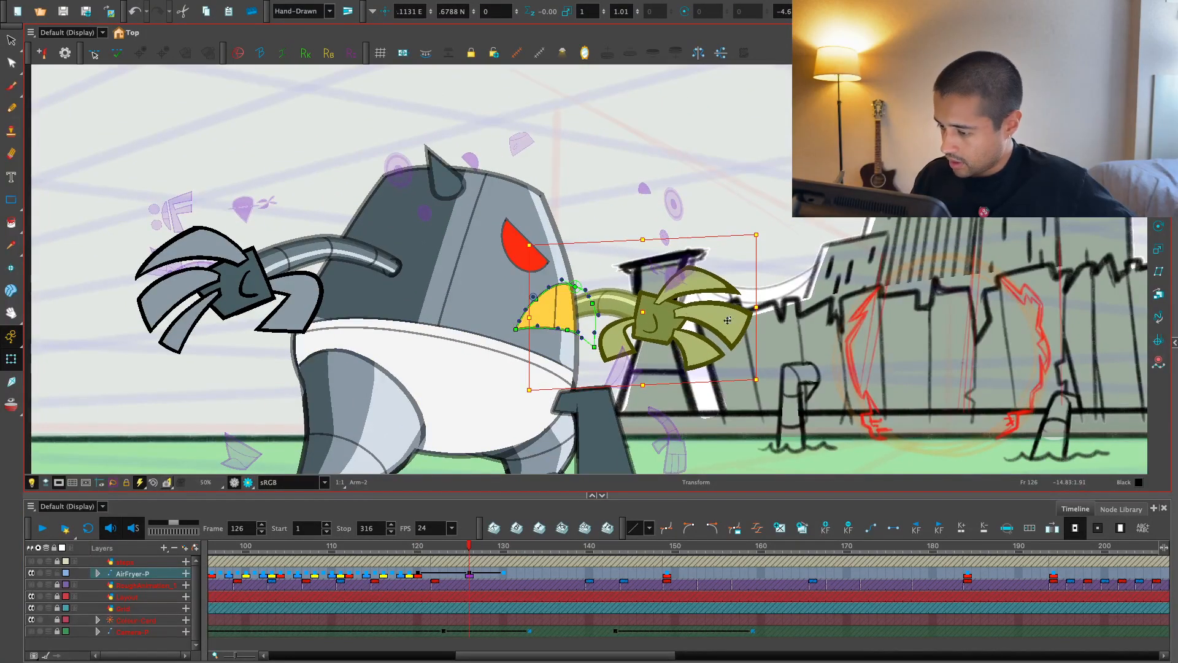
key("ctrl+z")
- Rotate the Arm_VP-1 arm slightly at frame 126 and play back the turn from frame 120
left_click(236, 289)
left_click(249, 362)
left_click(157, 371)
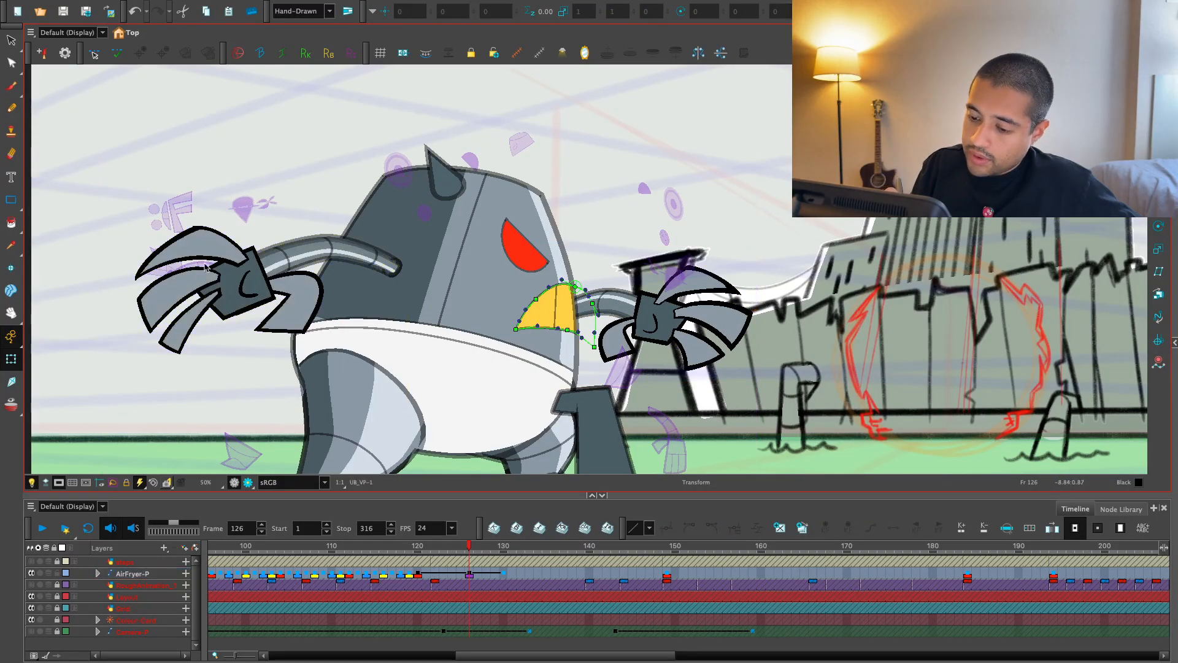
left_click(160, 345)
left_click(103, 393)
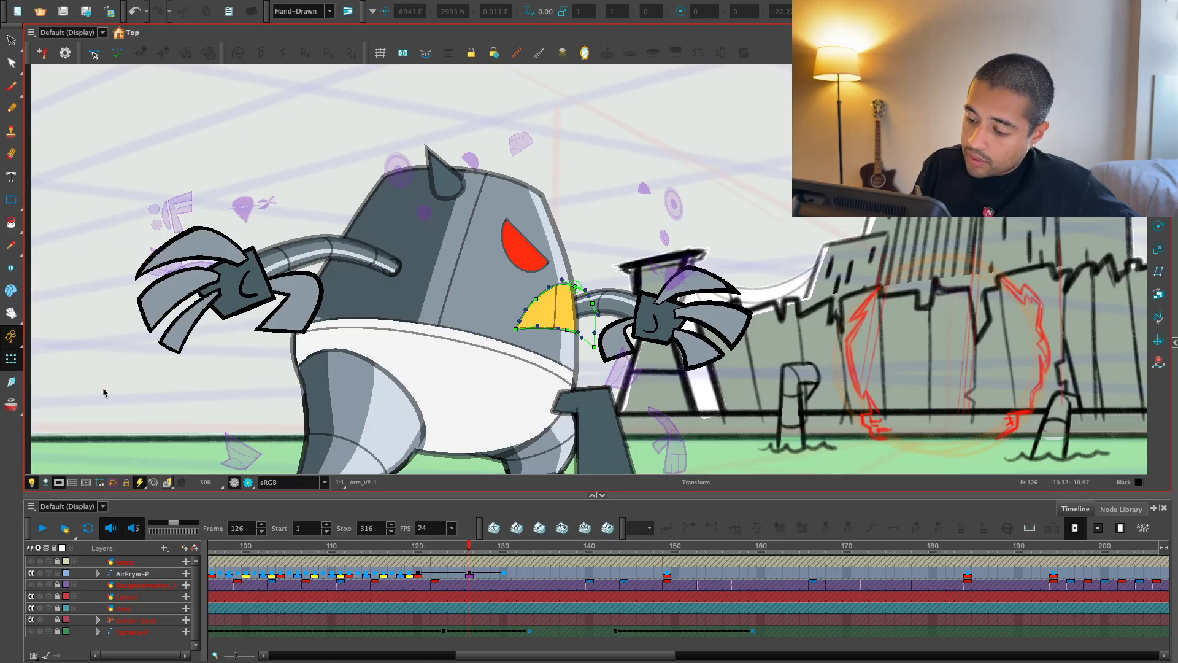
left_click(191, 265)
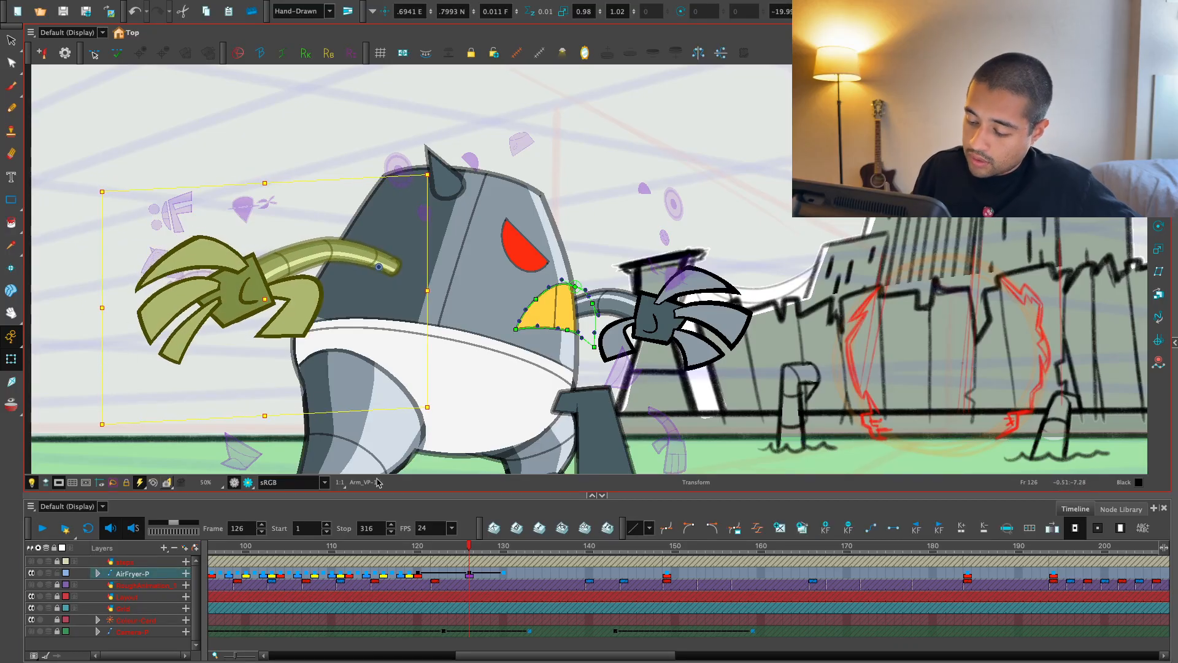
left_click(421, 569)
key("Return")
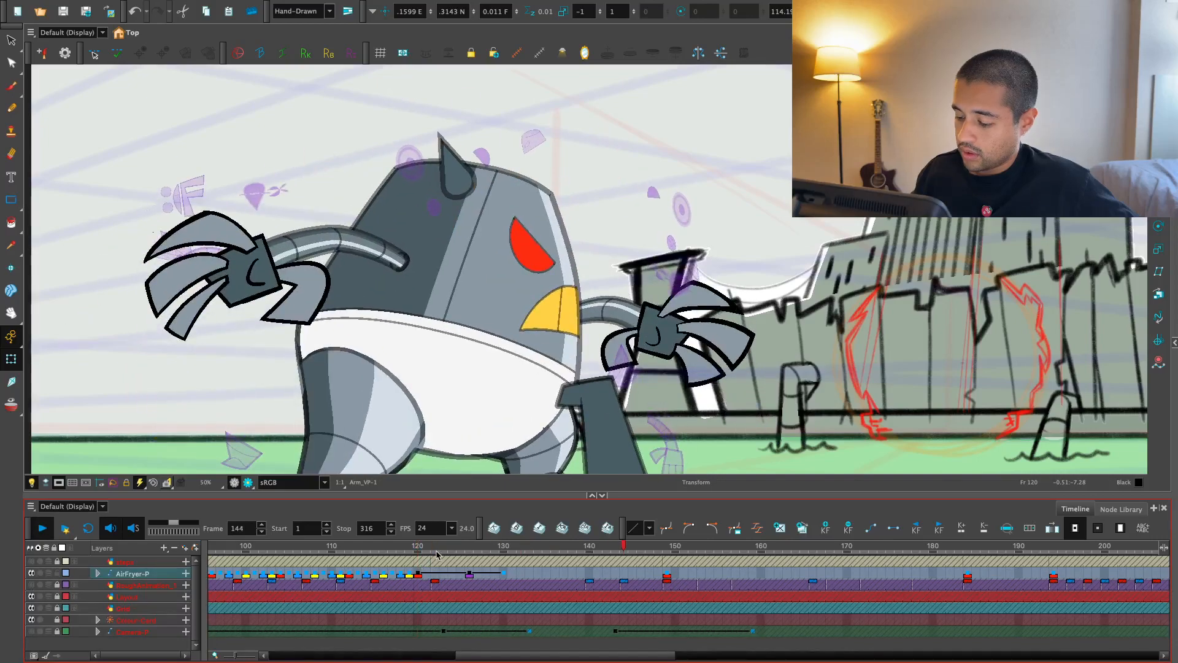
- Bend the Arm_VP-1 arm's deformer at frame 126 so its hand drops lower and inward, and play back the turn
left_click(470, 546)
left_click(265, 279)
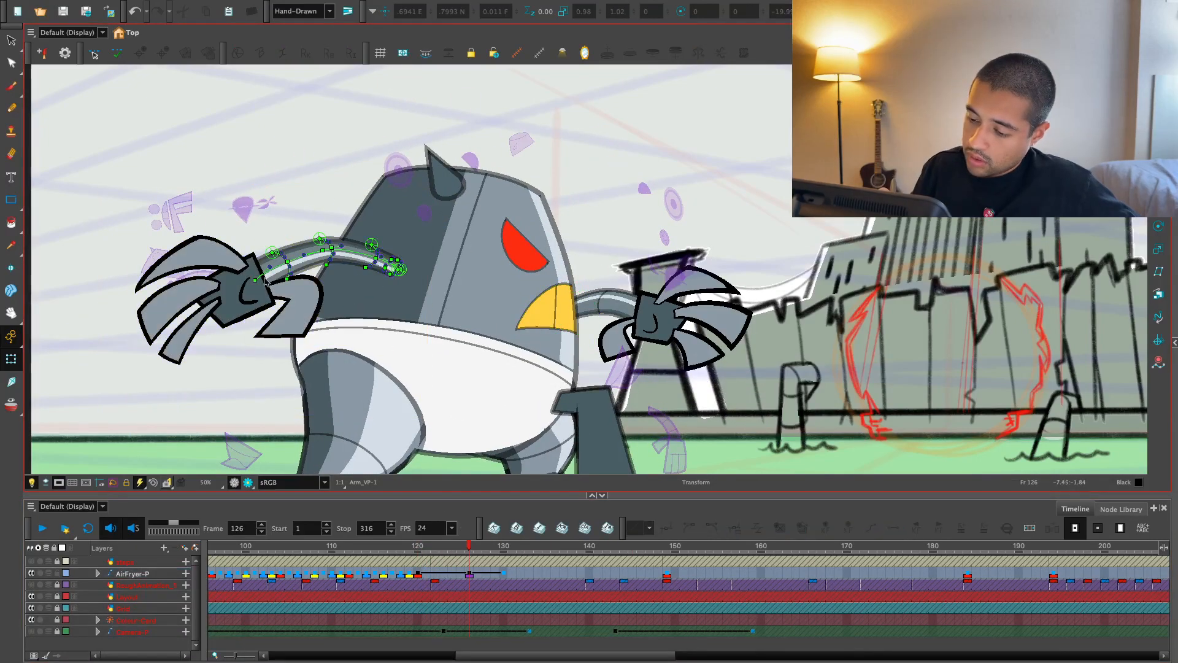
left_click_drag(265, 280, 320, 242)
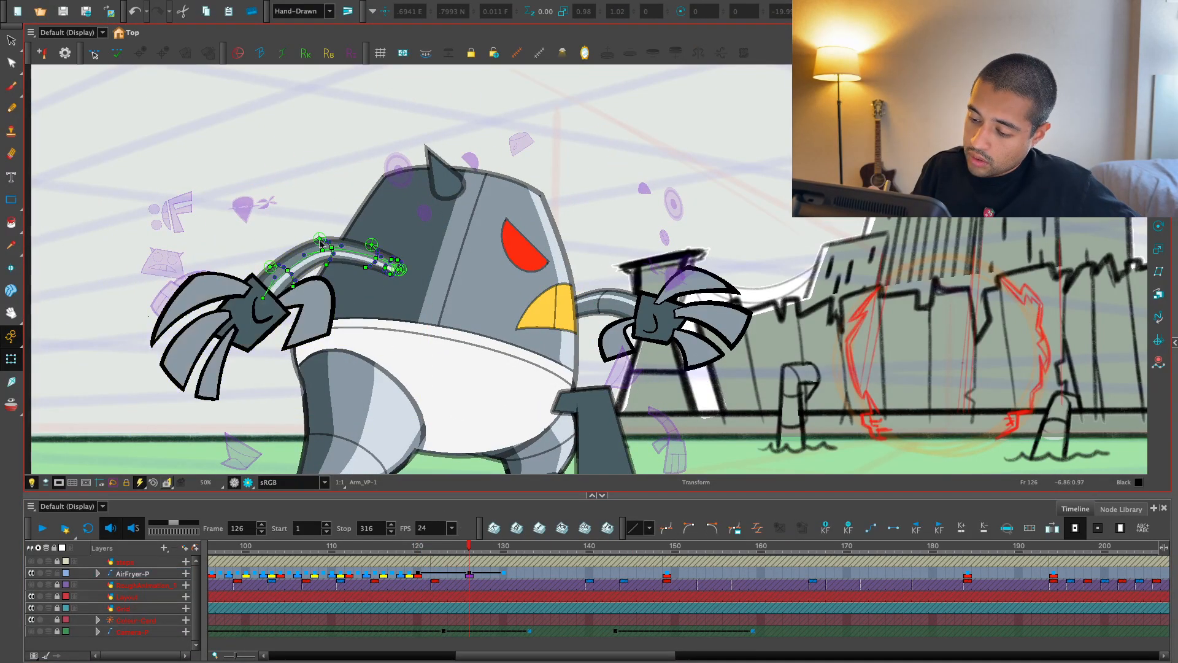
key("Return")
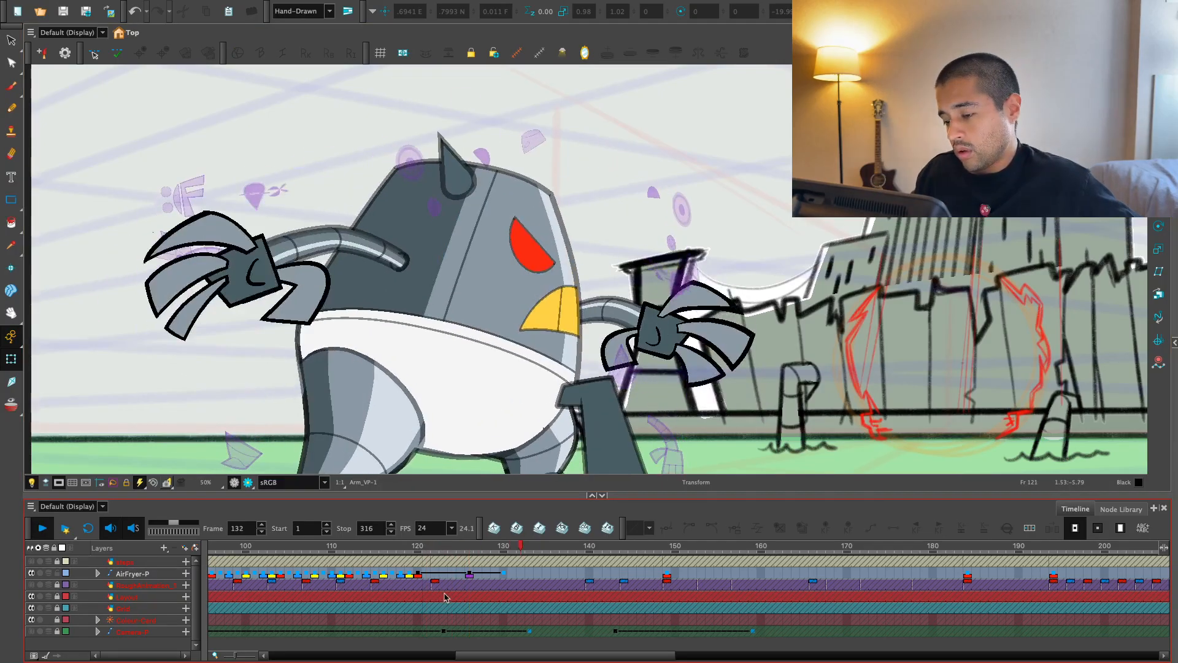
- Refine the curve of the Arm-1 deformer near the wrist at frame 126 and replay the turn from frame 120
left_click(473, 558)
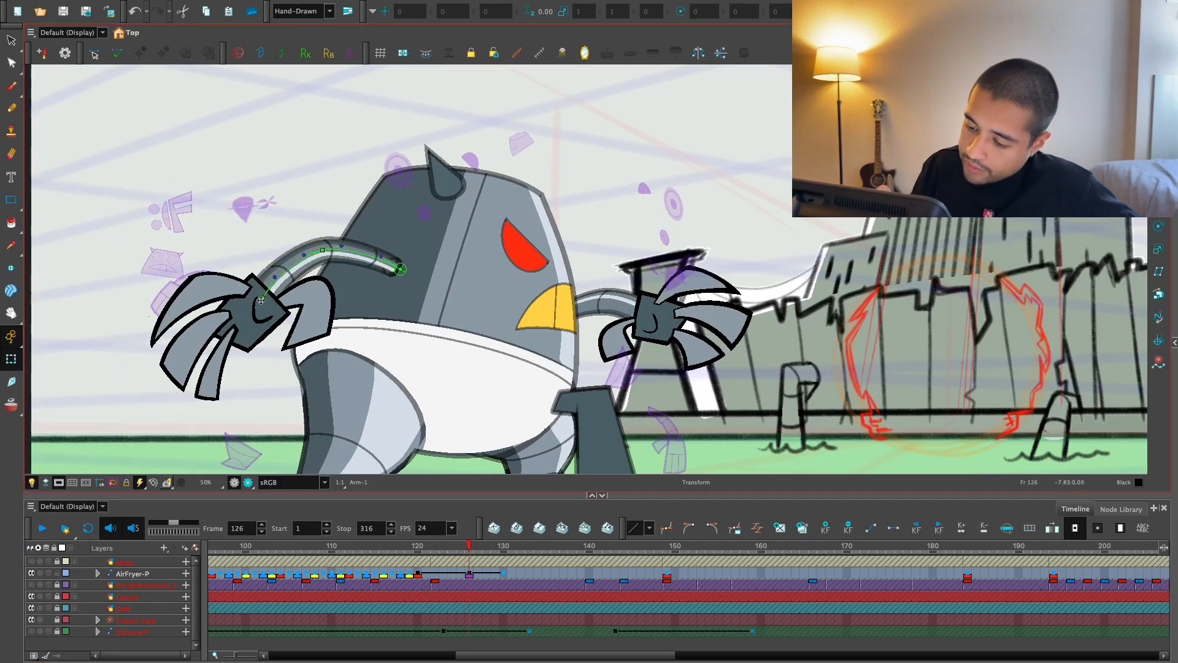
left_click(273, 278)
left_click_drag(273, 277, 278, 273)
left_click(413, 577)
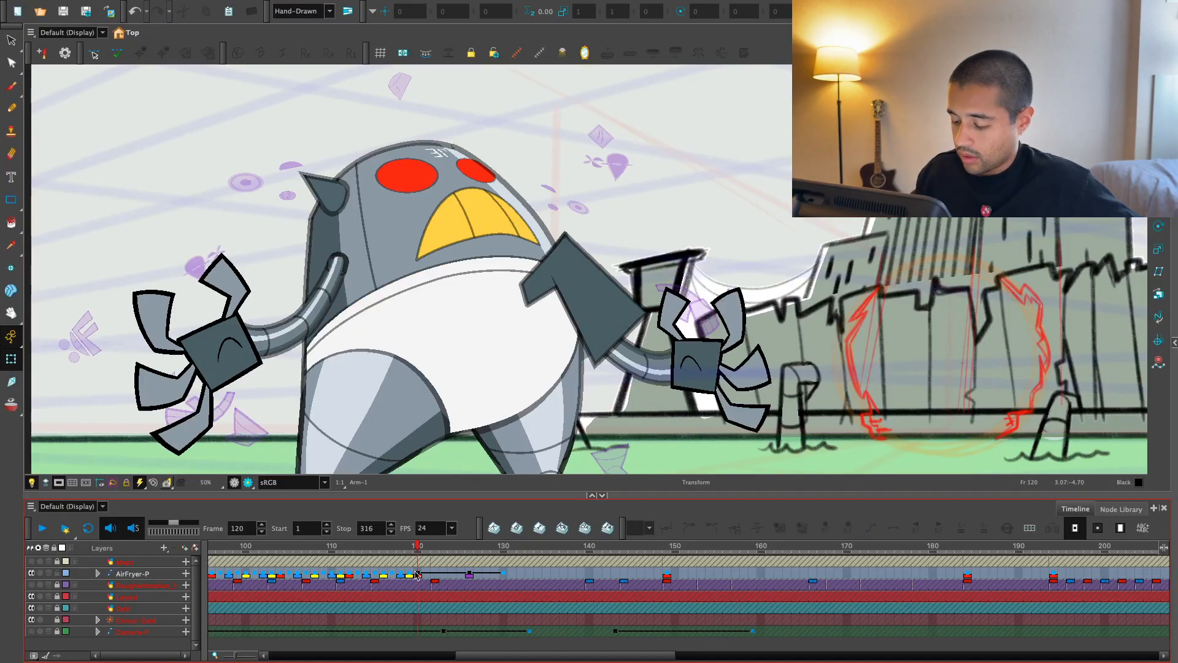
key("shift+Return")
left_click(413, 576)
key("shift+Return")
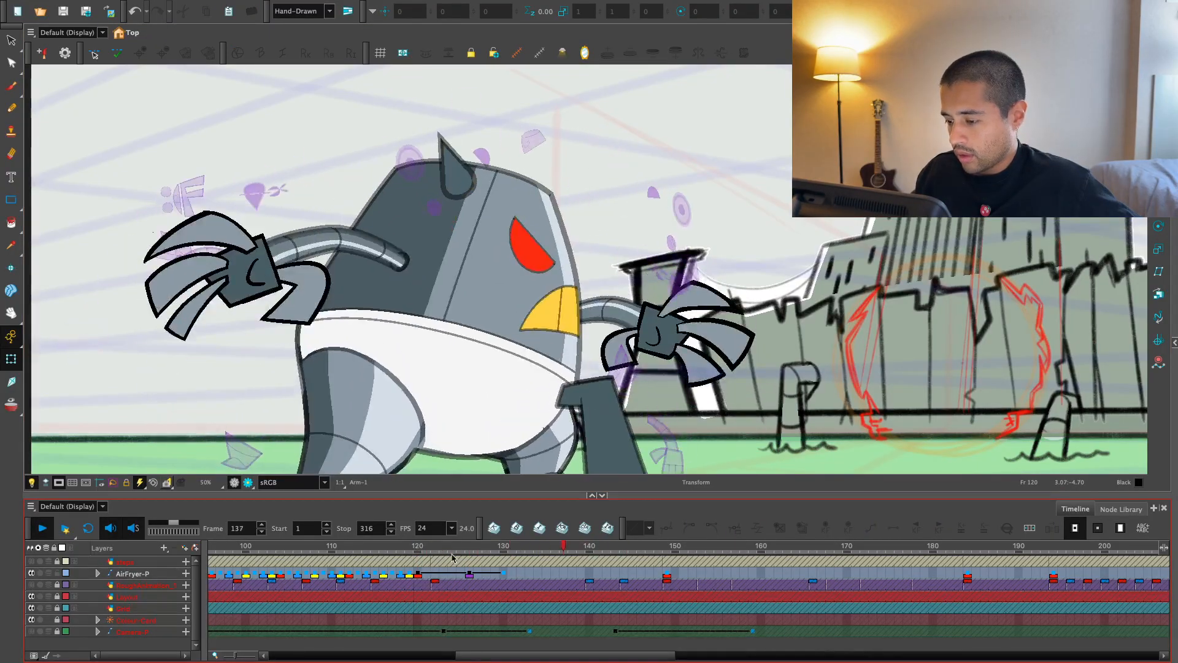
- Adjust the EyeVP-1 eye's width and tilt slightly at frame 126 and play back the turn
left_click(469, 550)
scroll(555, 384, "up", 1)
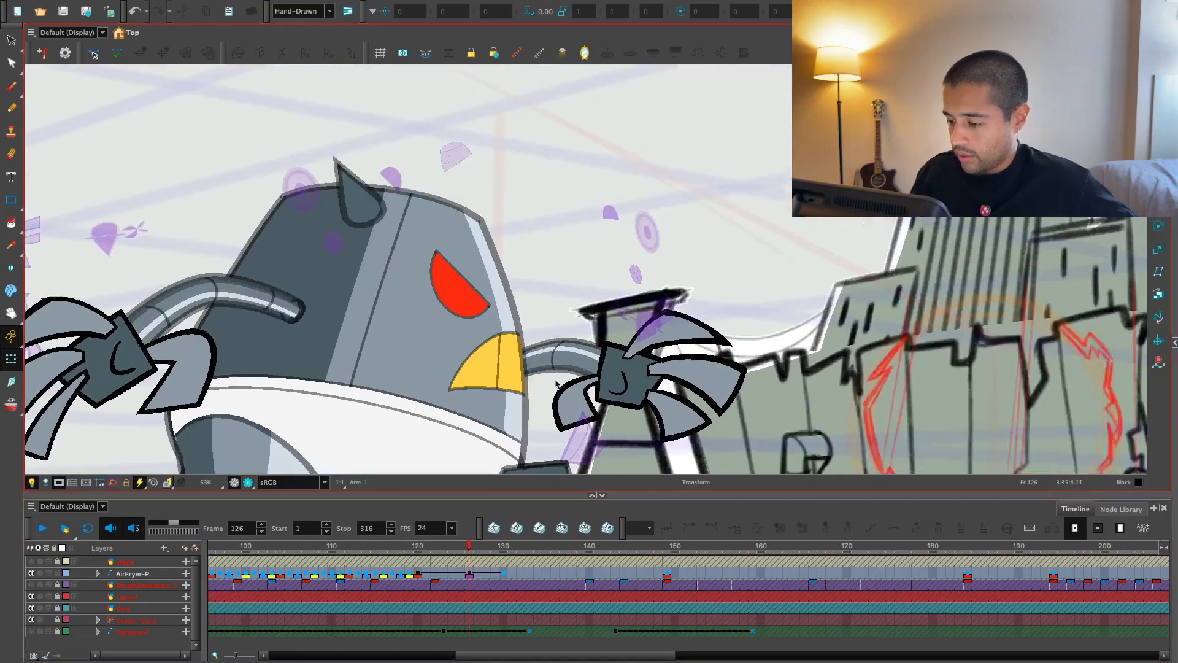
scroll(556, 384, "up", 1)
key("v")
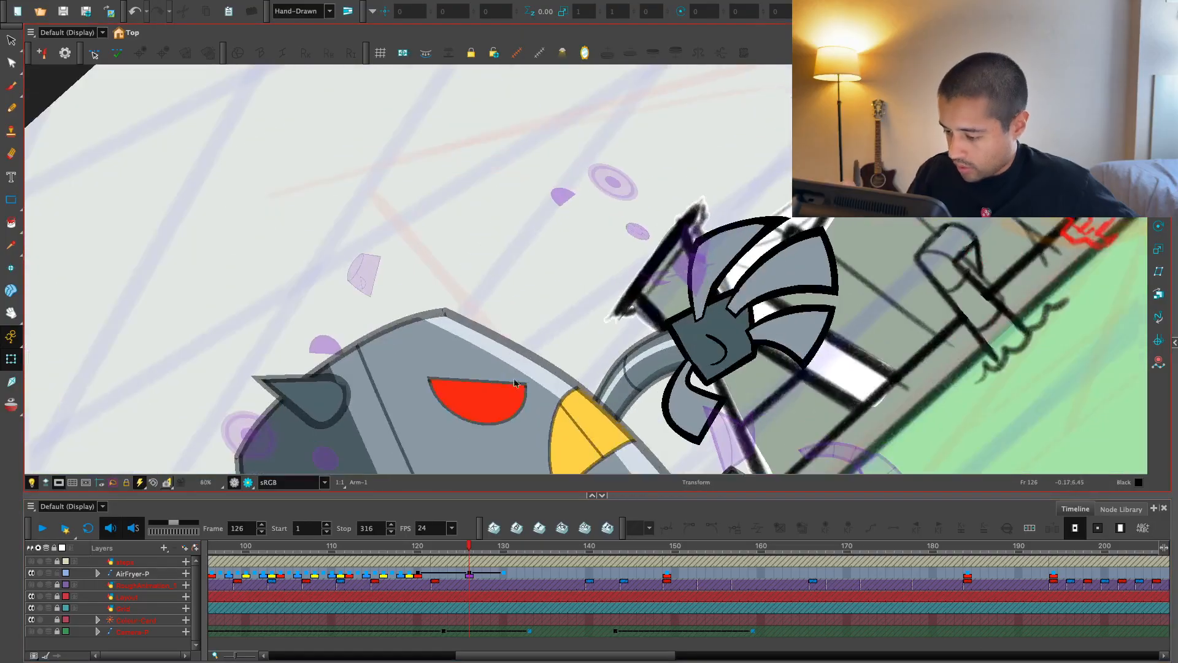
left_click(485, 395)
scroll(429, 283, "down", 1)
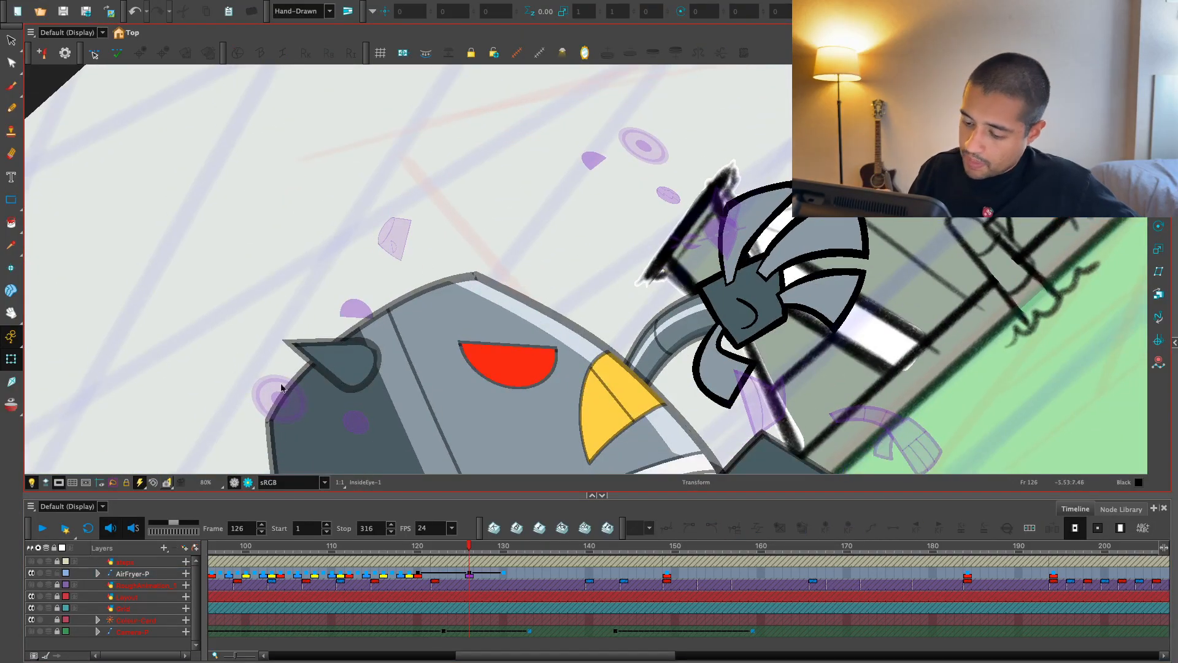
key("b")
left_click_drag(582, 244, 589, 246)
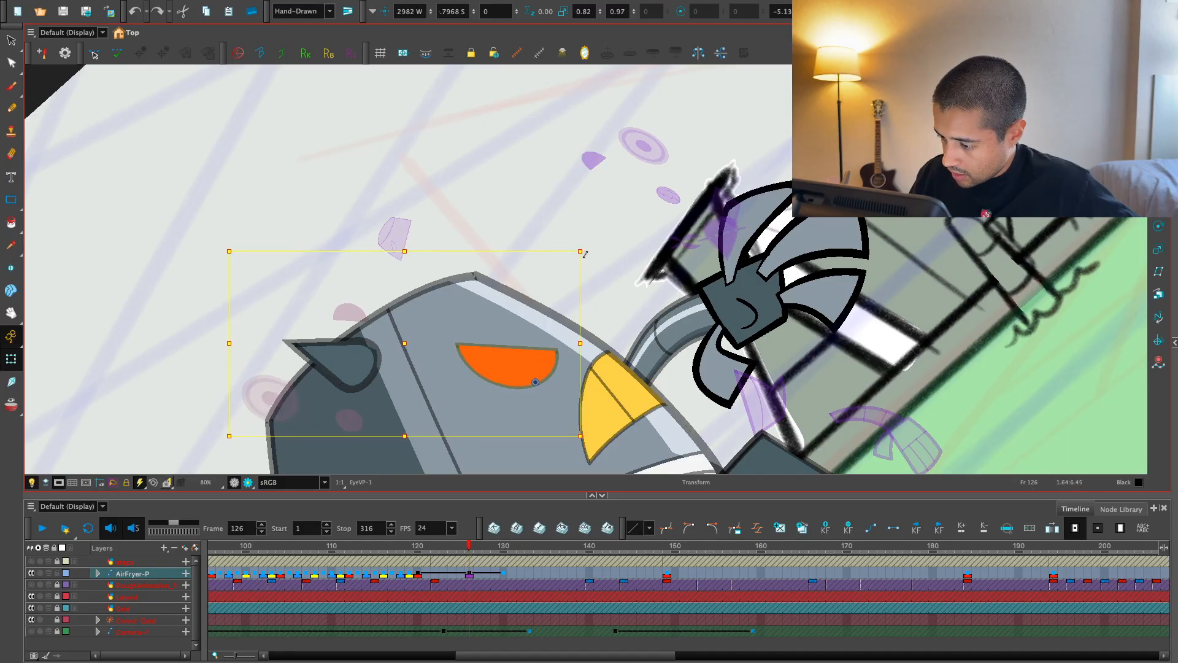
key("shift+m")
key("Return")
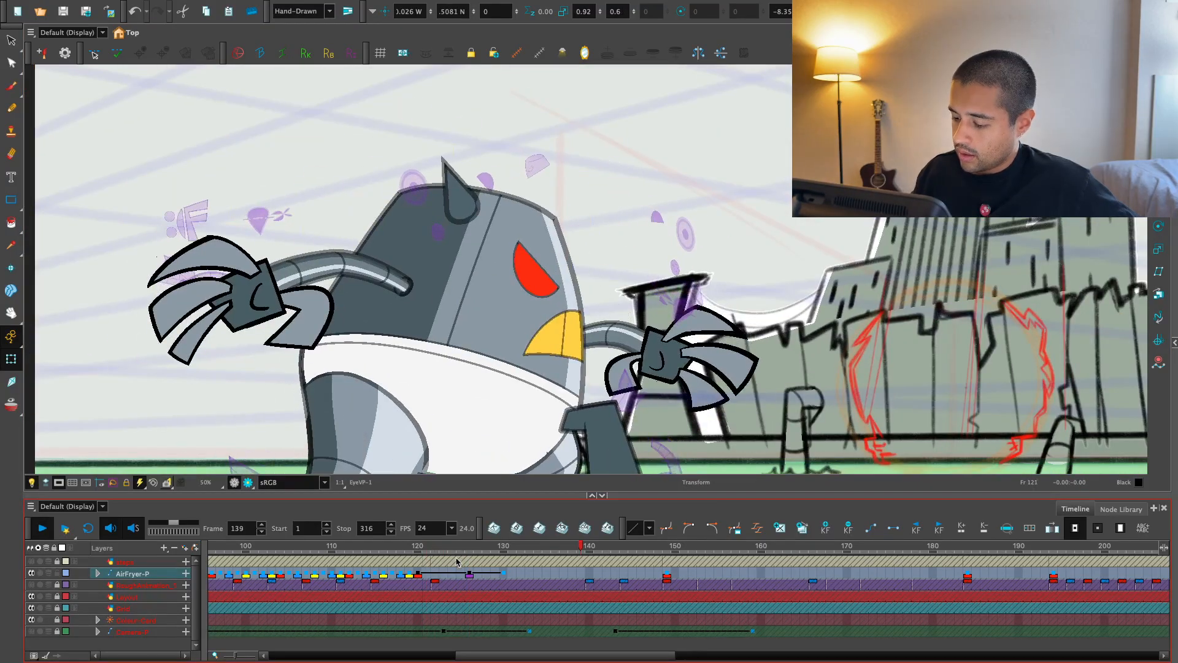
- Transform the whole mouth slightly at frame 126 and play back the full turn from frame 120
left_click(565, 348)
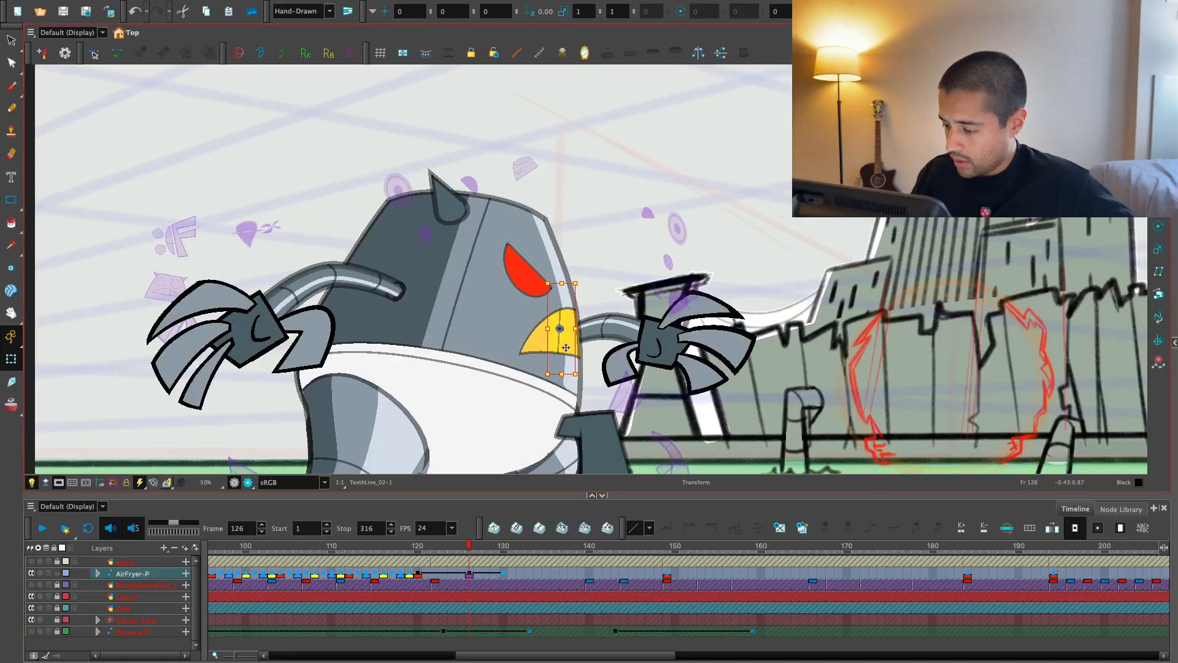
left_click_drag(611, 267, 618, 292)
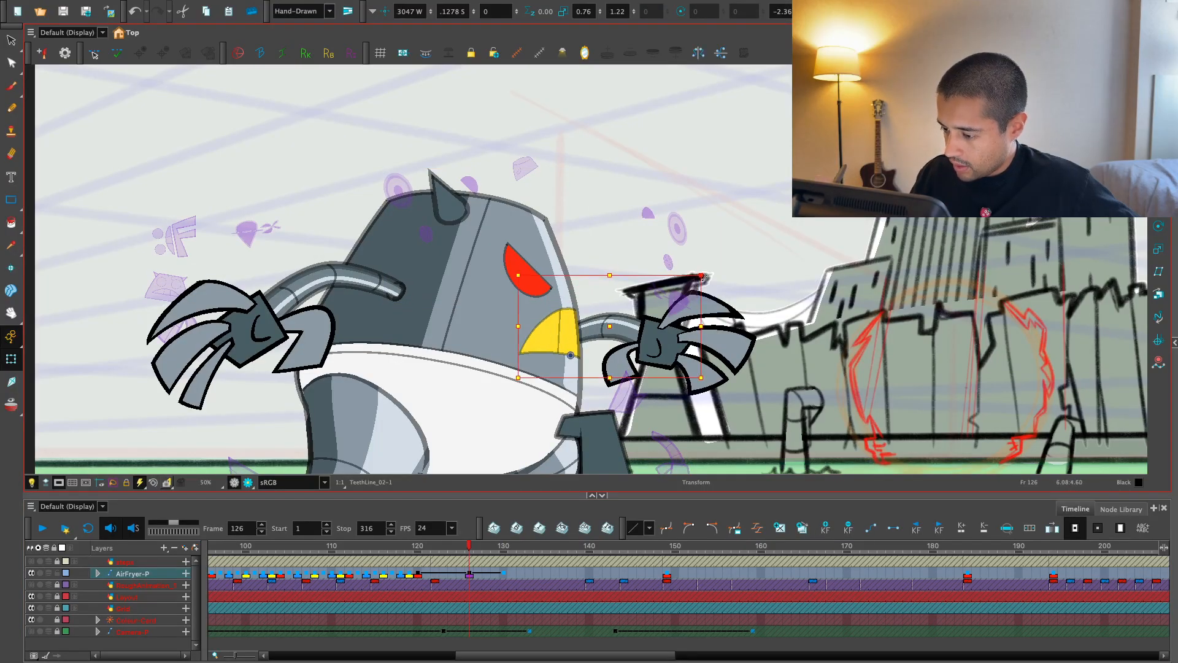
key("Return")
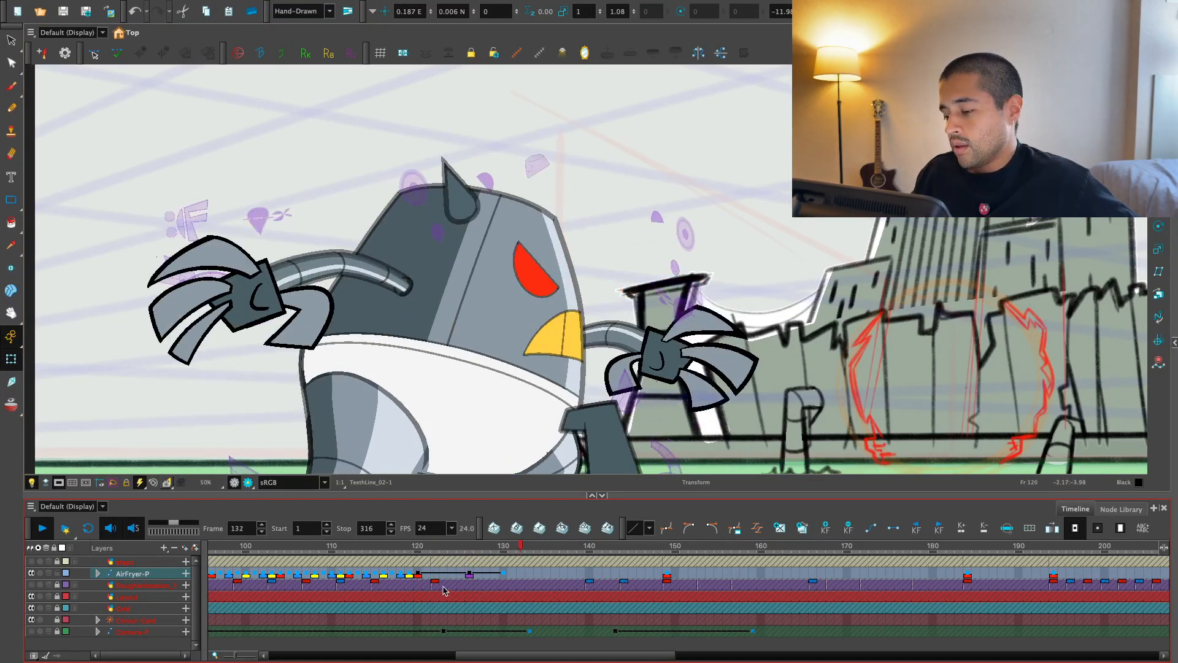
key("2")
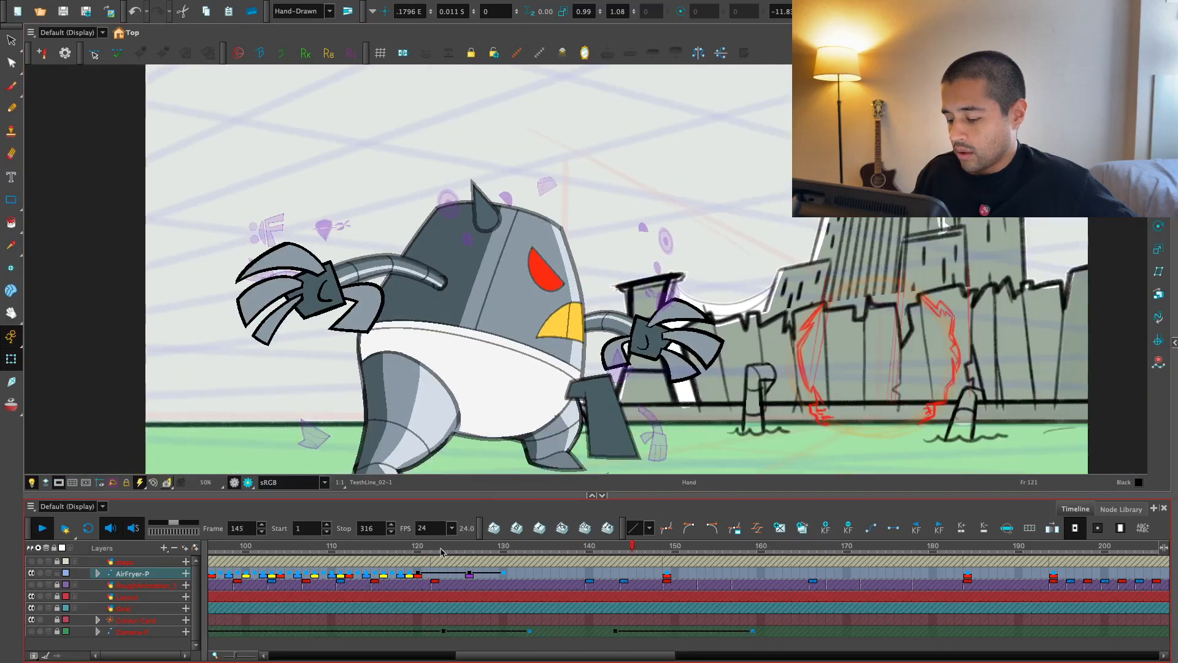
key("Return")
key("Return")
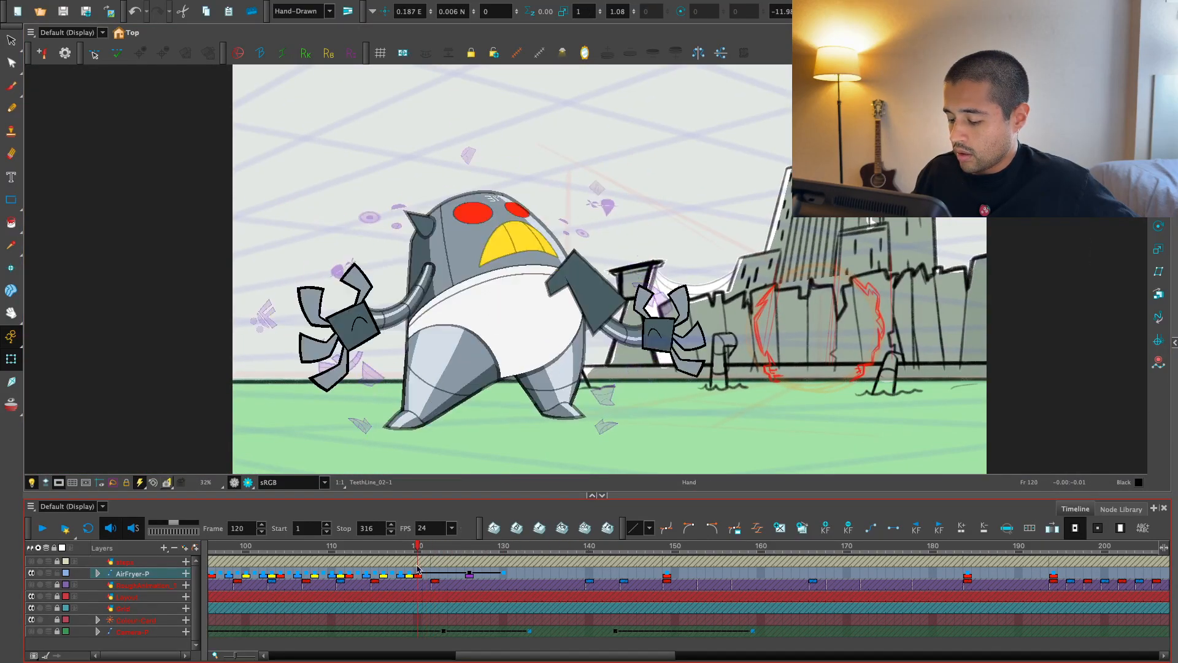
- Add AirFryer-P keyframes at frames 122 and 124 and make the section from frame 120 to 126 stop-motion
left_click(430, 577)
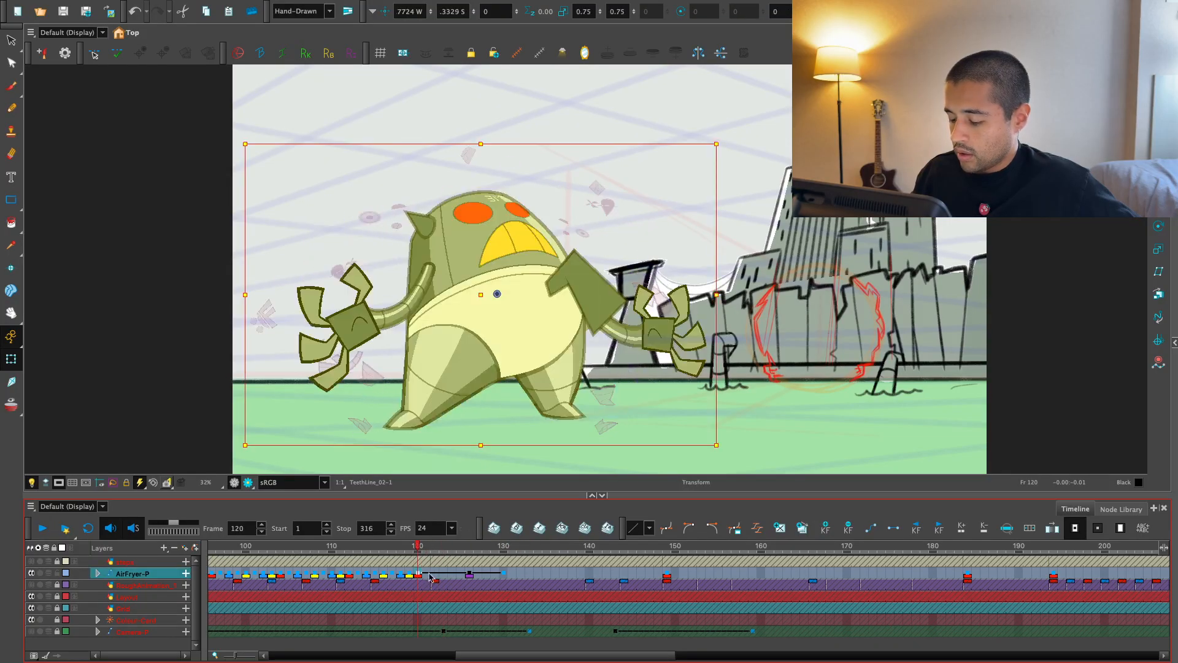
left_click(434, 549)
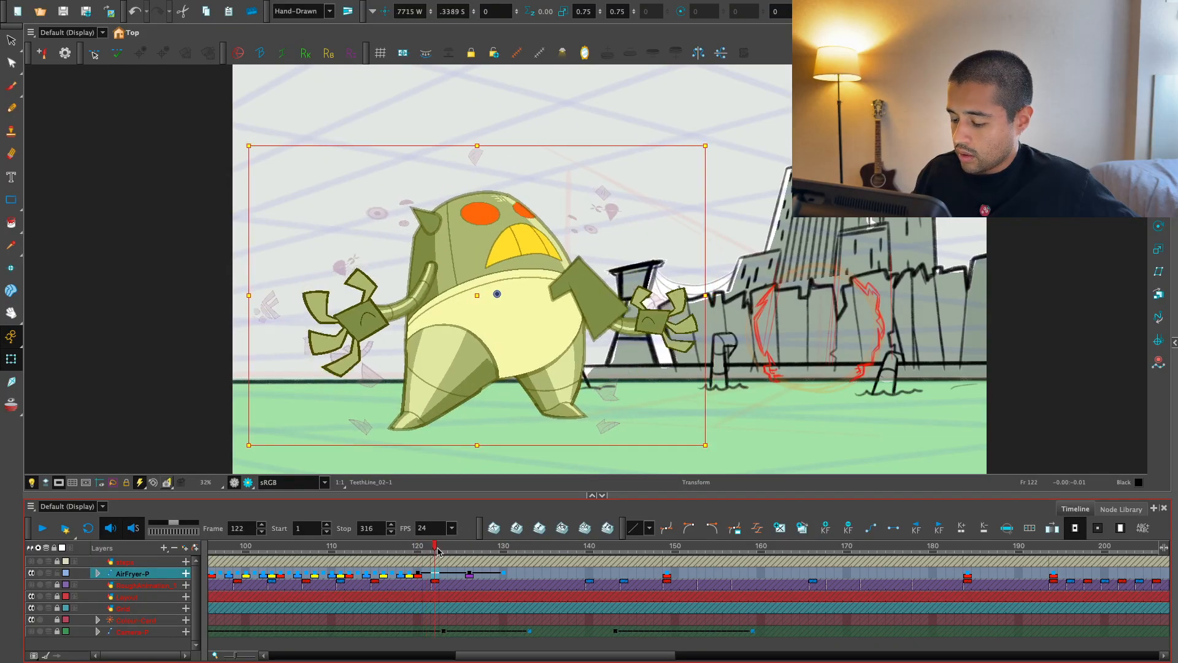
left_click(452, 549)
left_click(438, 548)
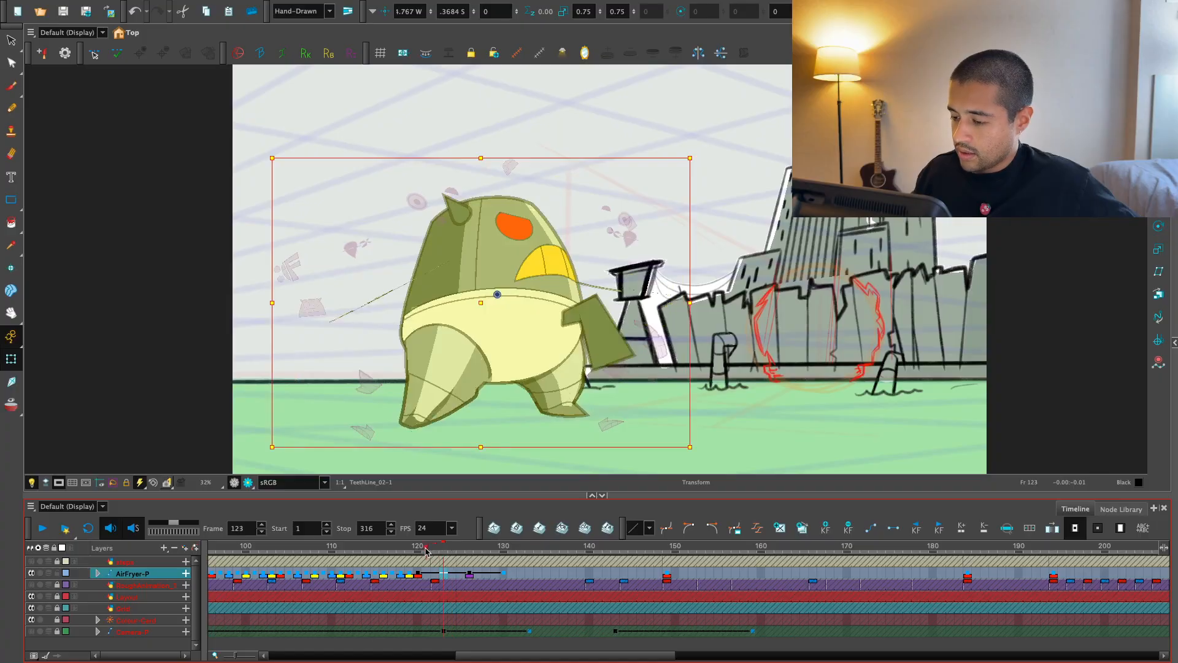
left_click(434, 549)
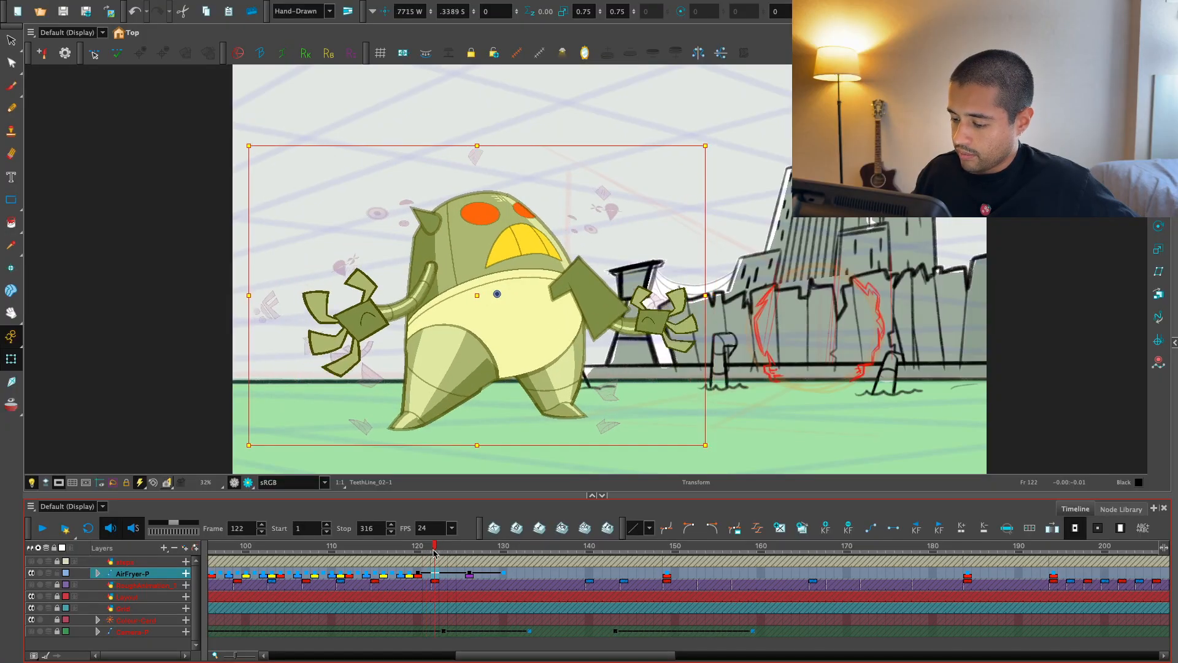
left_click_drag(434, 551, 424, 557)
left_click(451, 550)
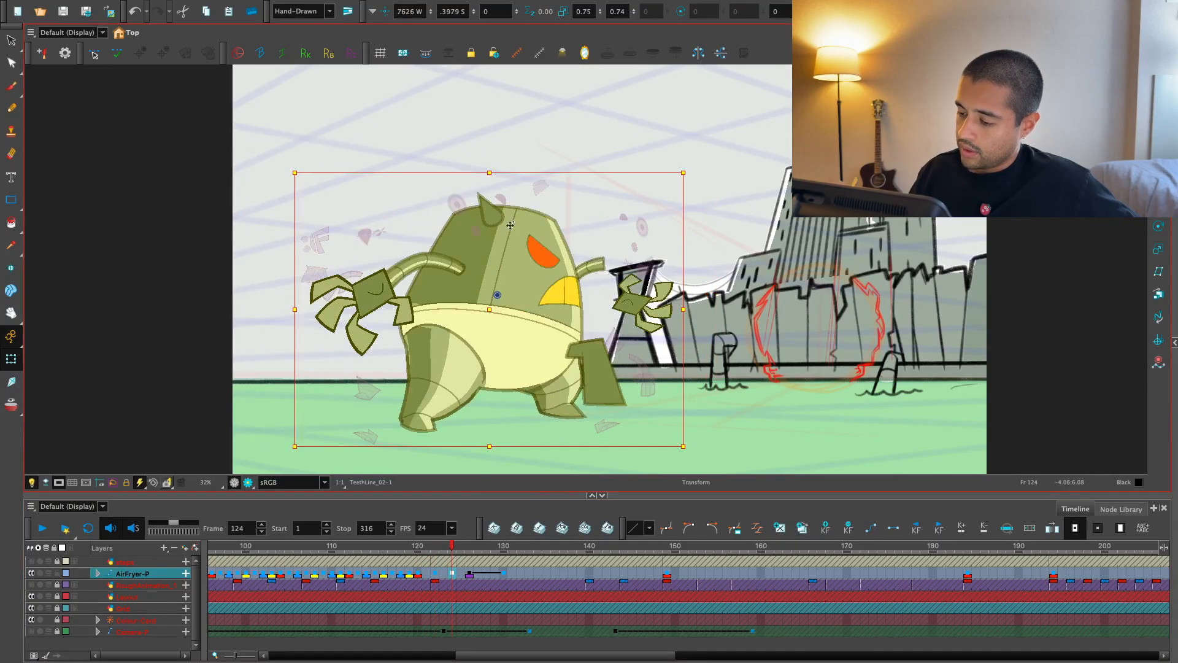
- Try rotating and stretching the EyeVP-1 eye into a tilted oval at frame 124
left_click(479, 213)
left_click(452, 548)
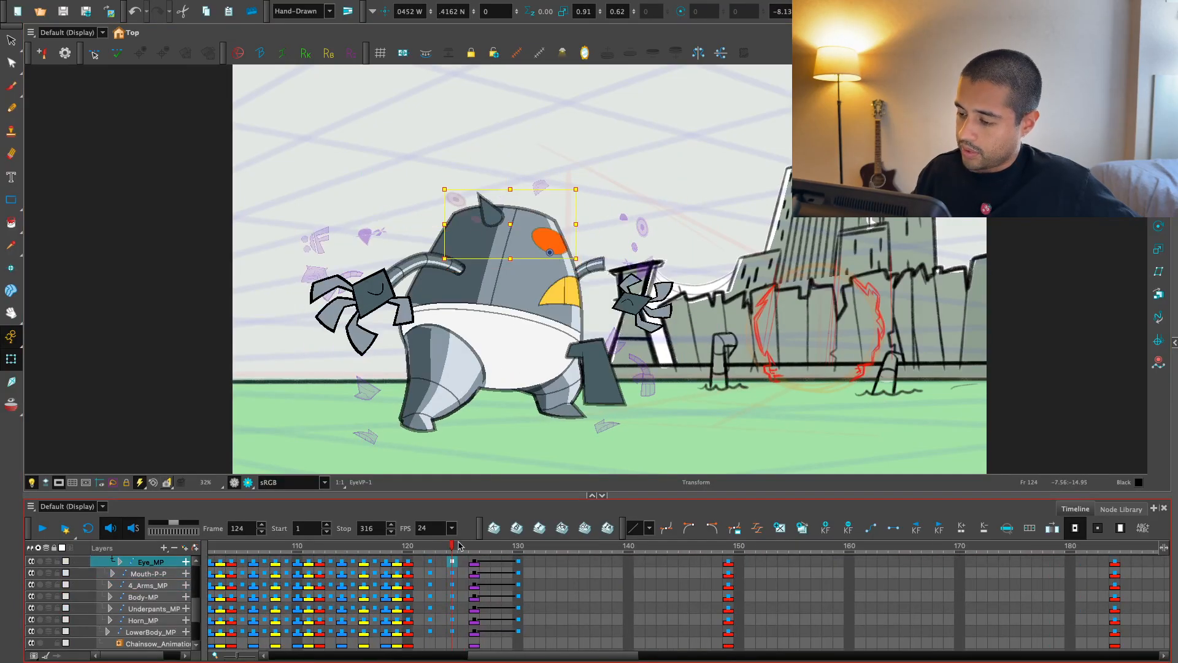
scroll(588, 308, "up", 1)
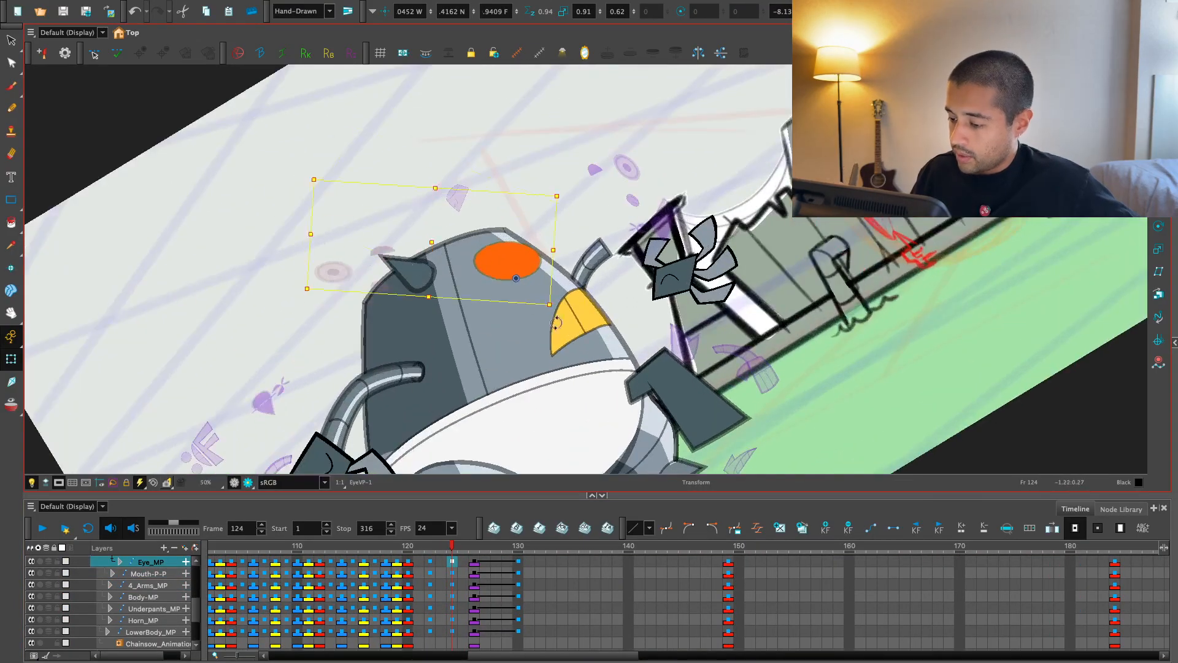
left_click_drag(344, 245, 410, 202)
left_click_drag(324, 177, 300, 102)
key("shift+x")
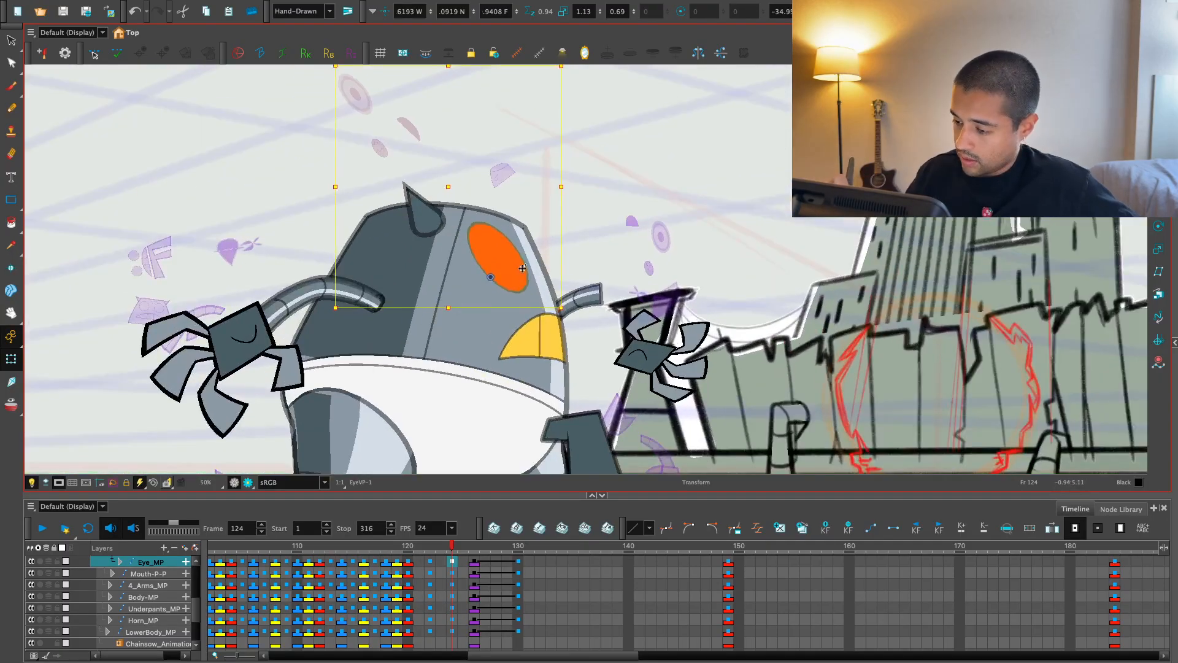
key("Return")
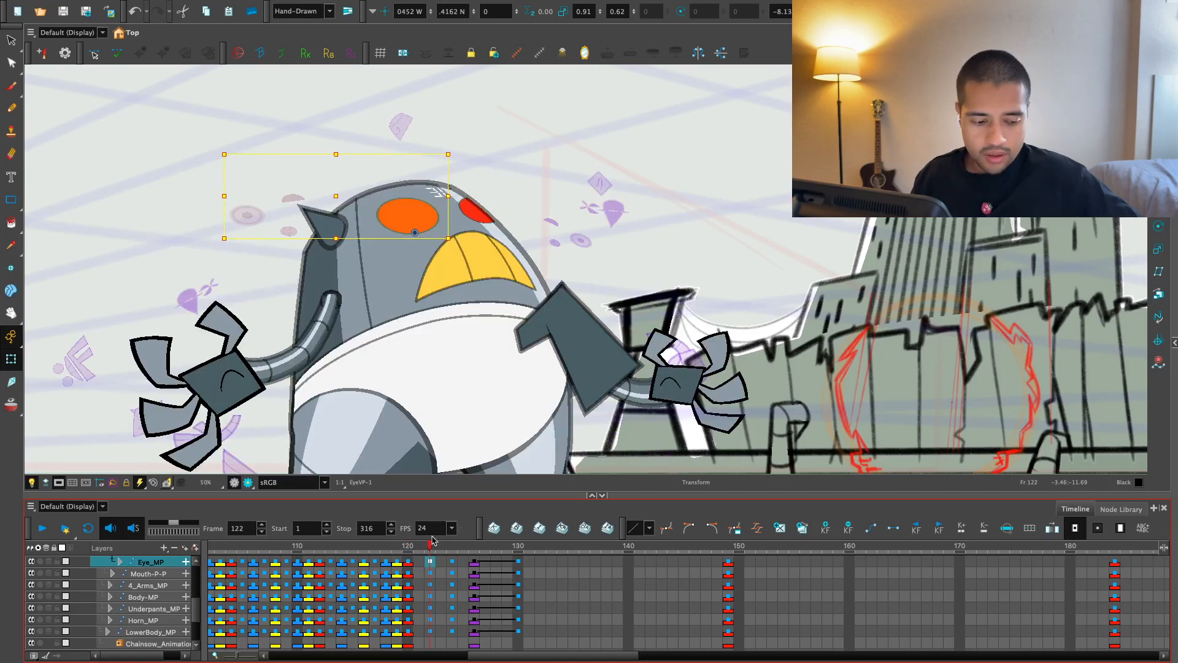
- Scrub through the turn around frames 117 to 126 to check the tilted oval eye at frame 124
left_click(437, 578)
left_click(435, 574)
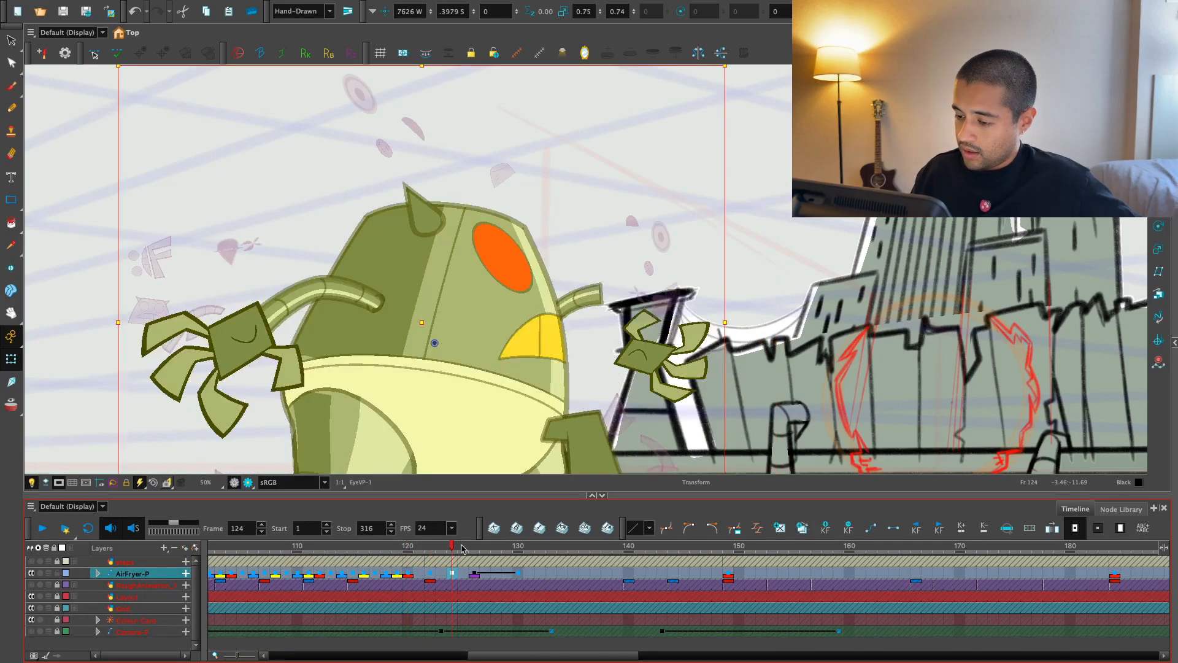
left_click_drag(466, 543, 452, 552)
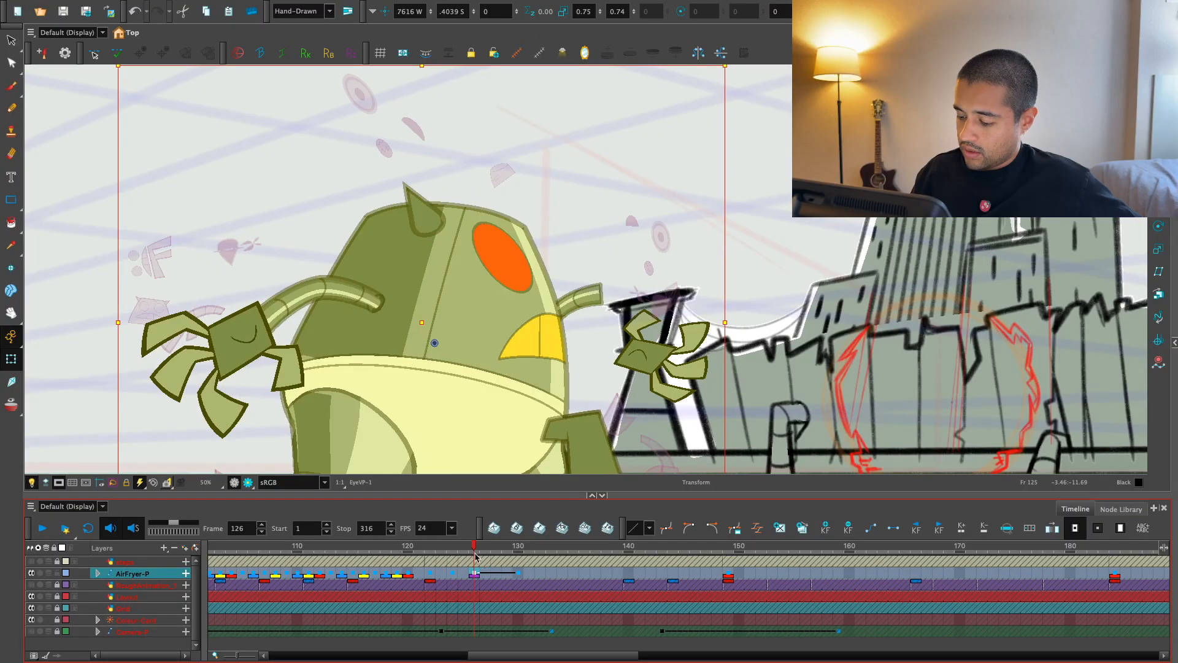
mouse_move(453, 551)
left_mouse_down()
mouse_move(472, 553)
mouse_move(446, 550)
left_mouse_up()
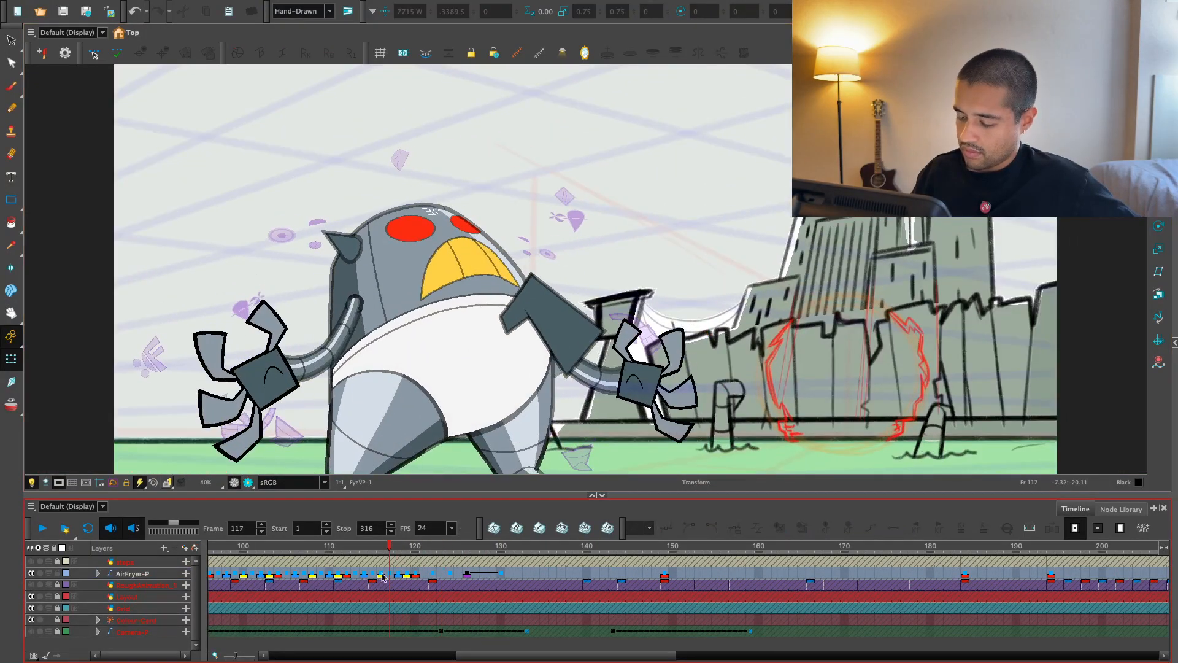
left_click_drag(393, 552, 448, 554)
left_click(454, 574)
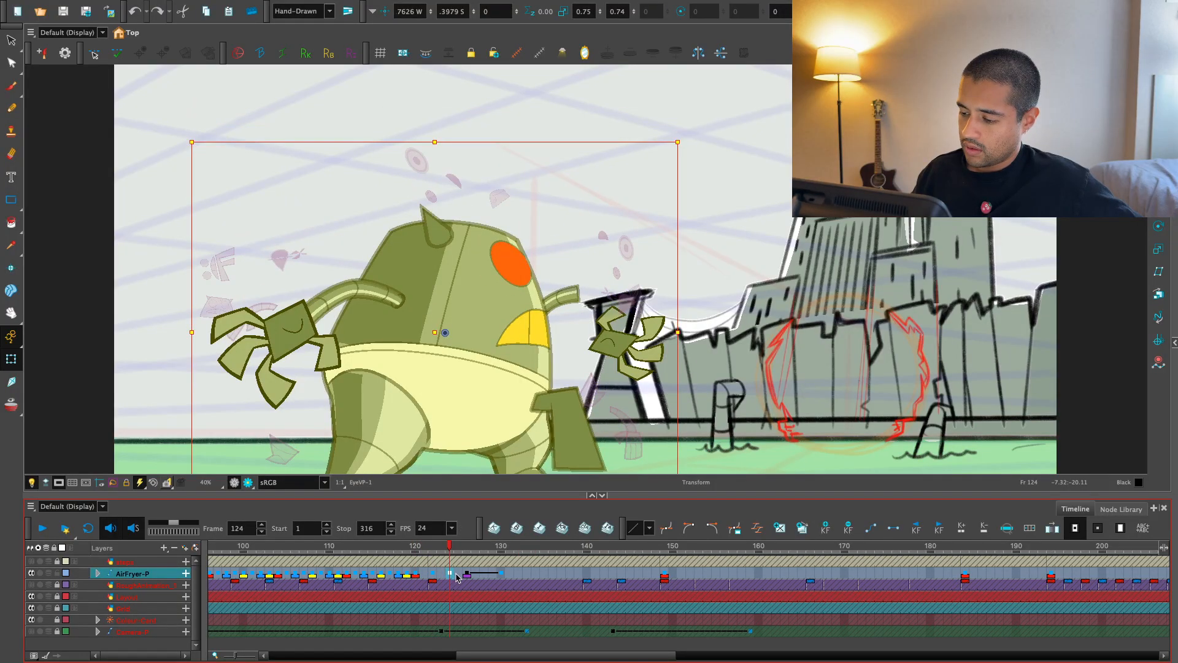
- Revert the oval eye at frame 124 and flip between the neighbouring poses at frames 122 and 126
key("comma")
key("comma")
key("period")
key("period")
key("period")
key("period")
key("comma")
key("comma")
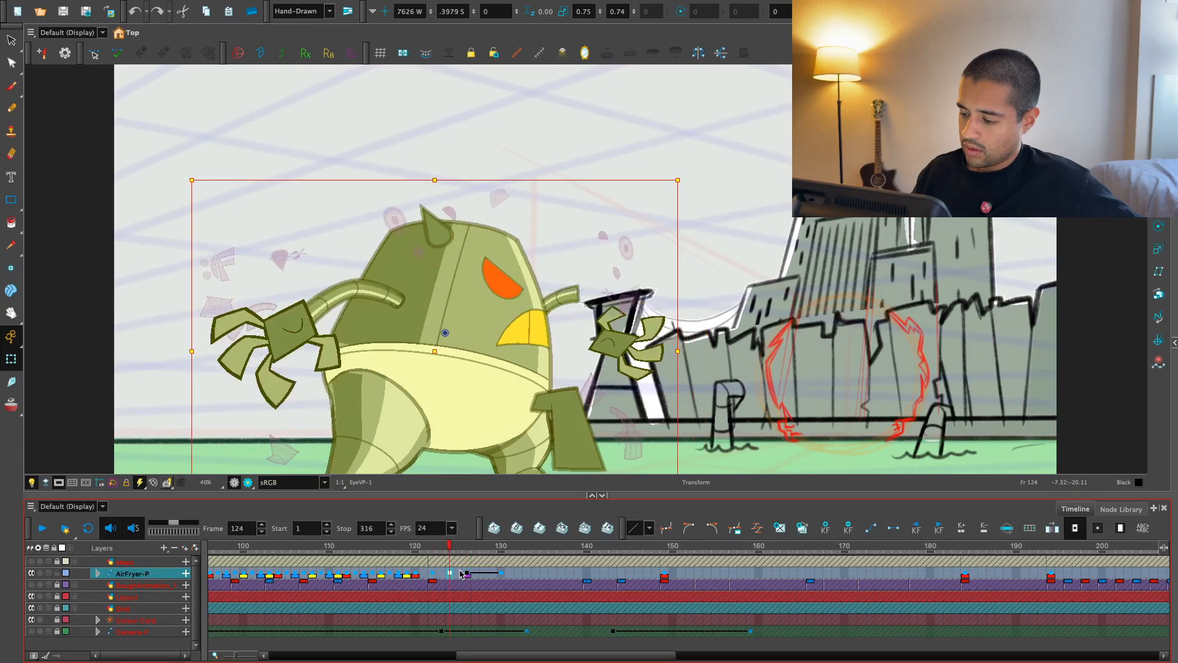
key("comma")
key("comma")
key("period")
key("period")
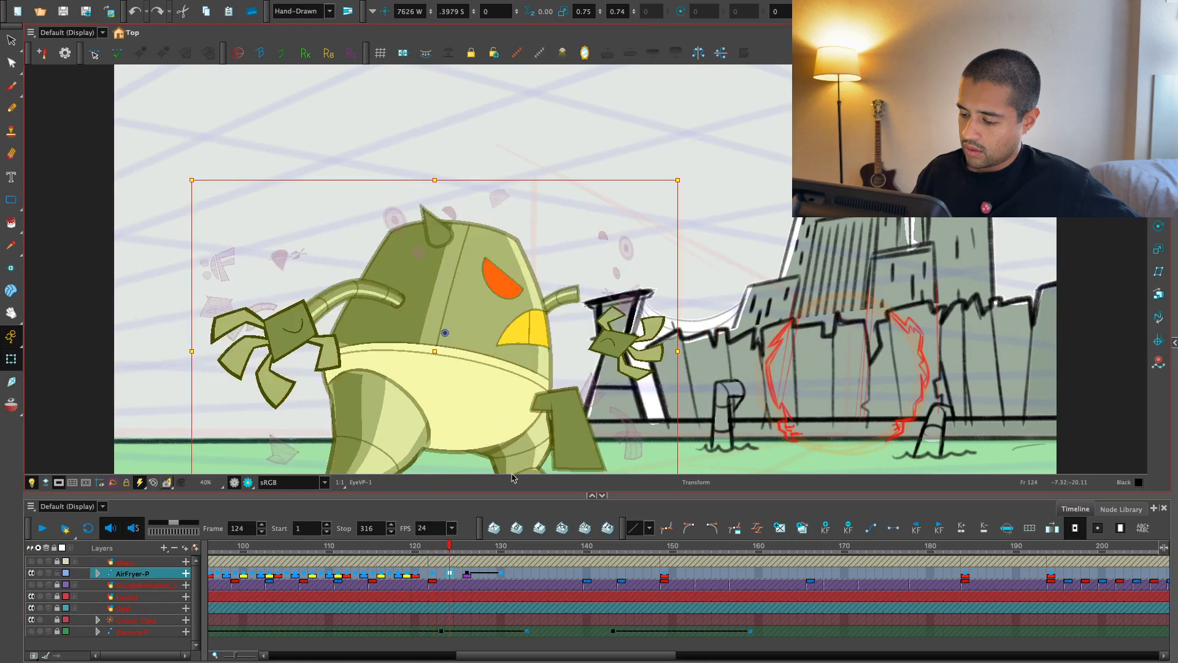
- Compare the eye and body poses at frames 122, 124 and 126 by flipping between them
left_click_drag(511, 490, 509, 474)
key("comma")
key("comma")
key("period")
key("period")
key("period")
key("period")
key("comma")
key("comma")
key("comma")
key("comma")
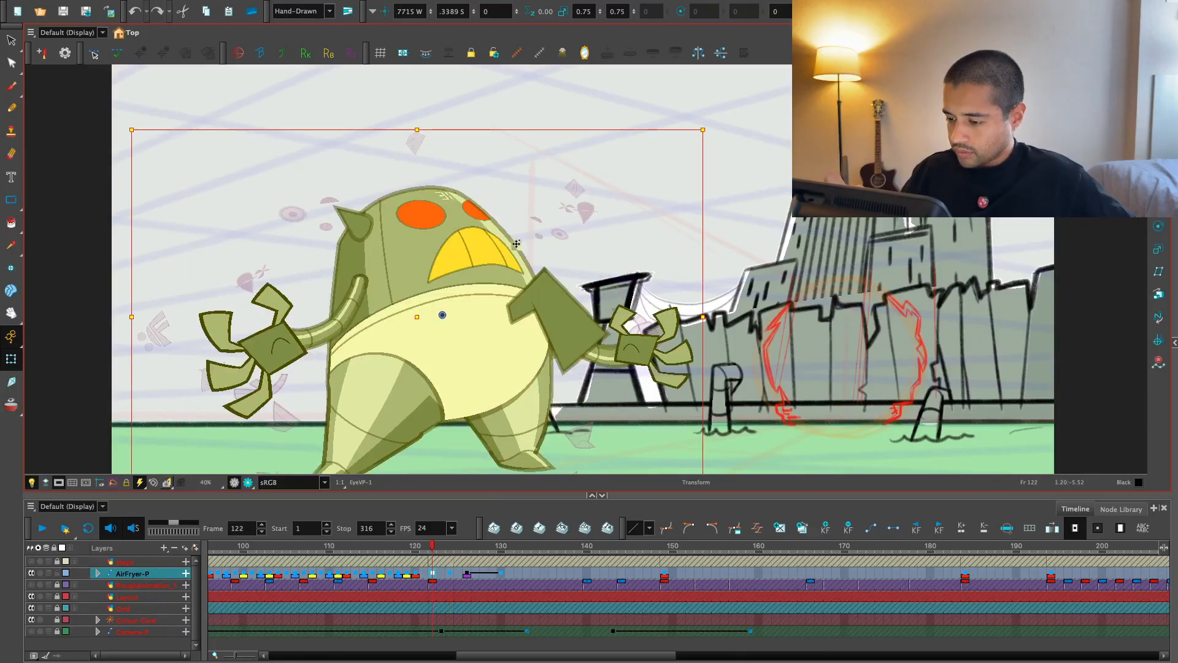
key("period")
key("period")
key("space")
- Try transforming the eye at frame 124 and undo the change
left_click_drag(516, 244, 517, 267)
key("2")
key("2")
left_click(366, 188)
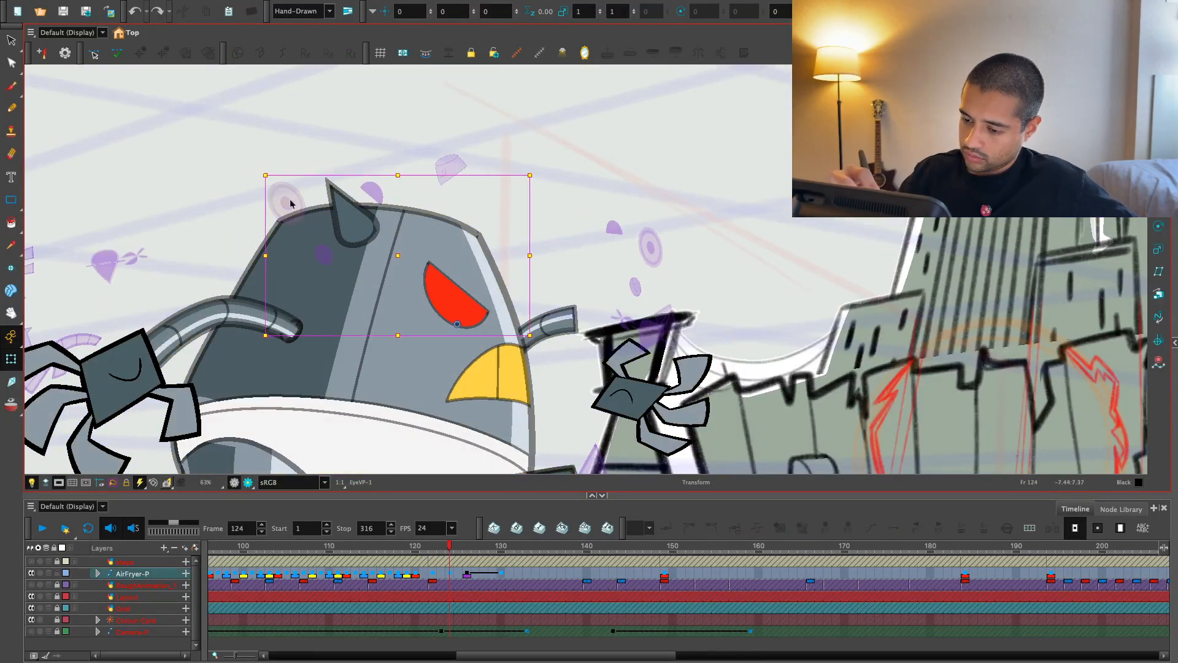
left_click_drag(533, 189, 460, 184)
key("ctrl+z")
key("ctrl+z")
- Reposition, rotate and enlarge the EyeVP-1 eye at frame 124 to a scale of about 0.98 by 1.03
left_click_drag(442, 434, 730, 411)
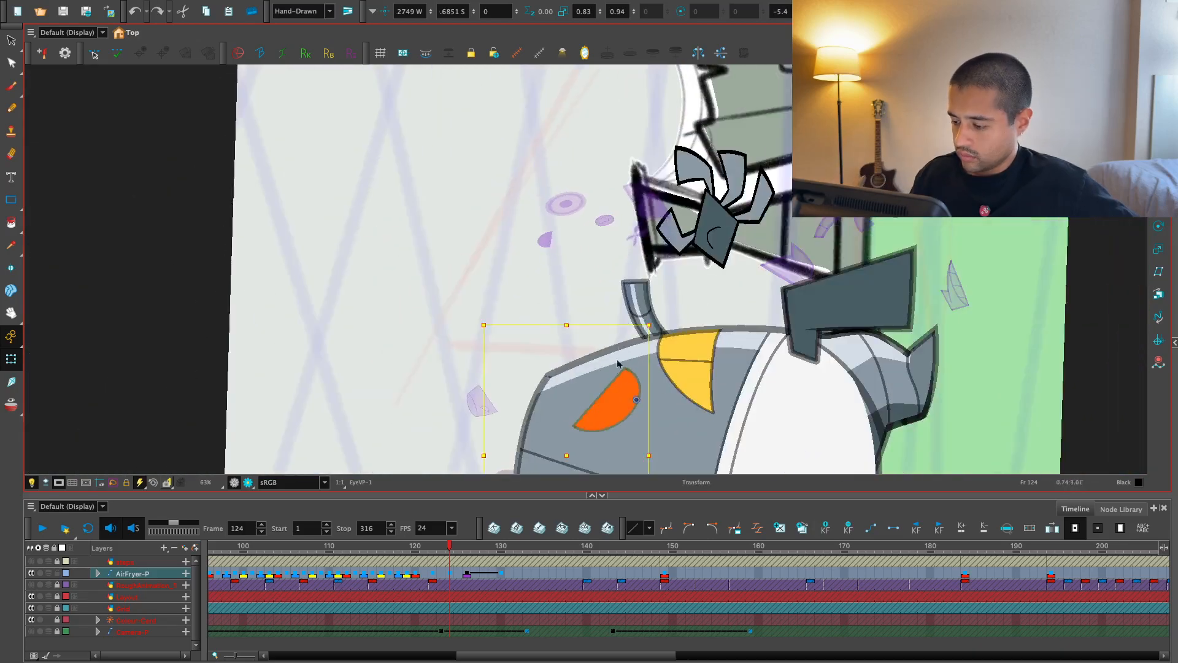
left_click_drag(605, 470, 621, 366)
left_click_drag(672, 419, 857, 309)
left_click_drag(798, 325, 755, 296)
key("1")
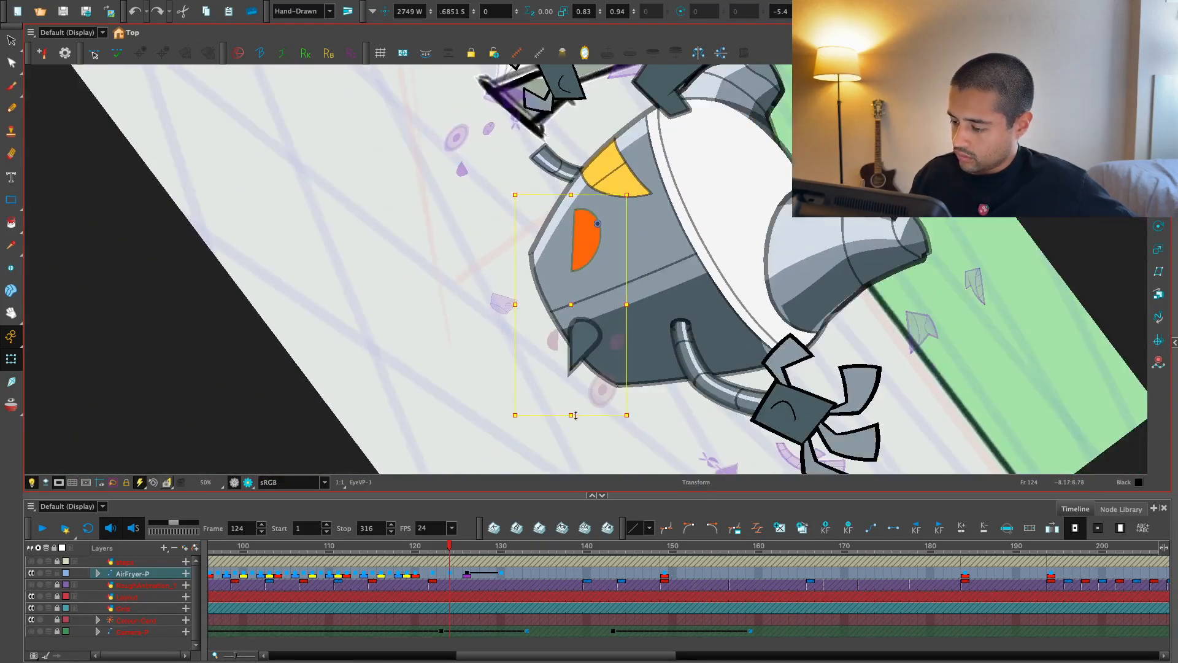
key("shift+x")
key("1")
- Stretch the EyeVP-1 eye slightly more at frame 124, compare it with frames 122 and 126, and play back the turn
key("comma")
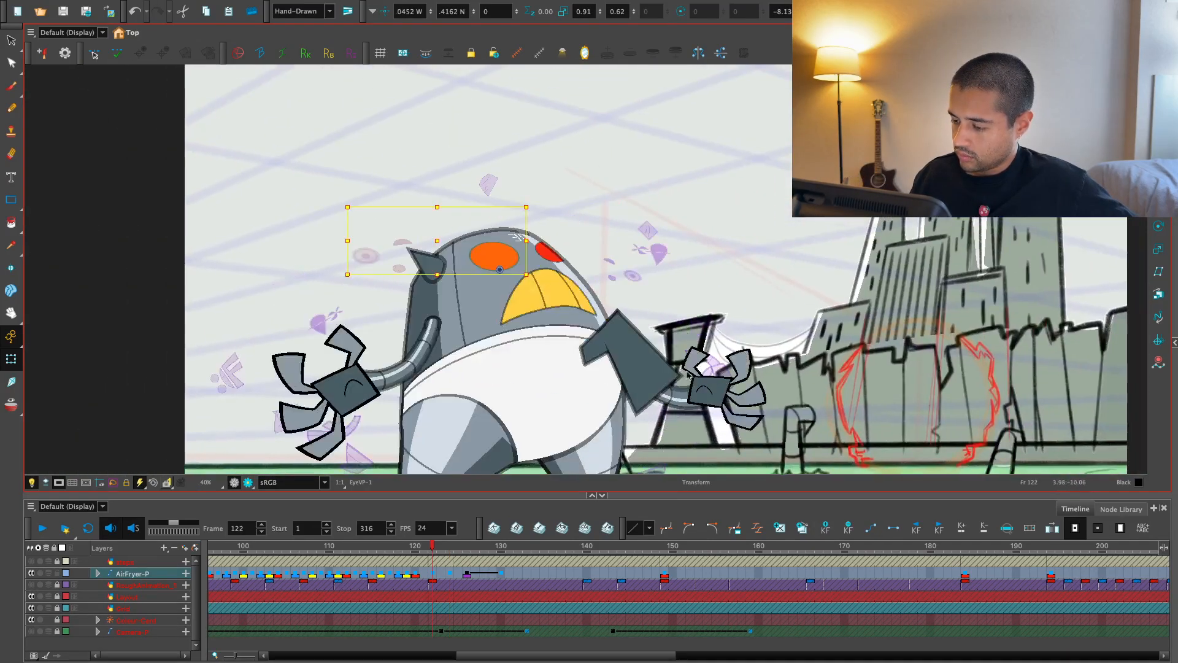
key("period")
key("period")
key("comma")
key("comma")
key("comma")
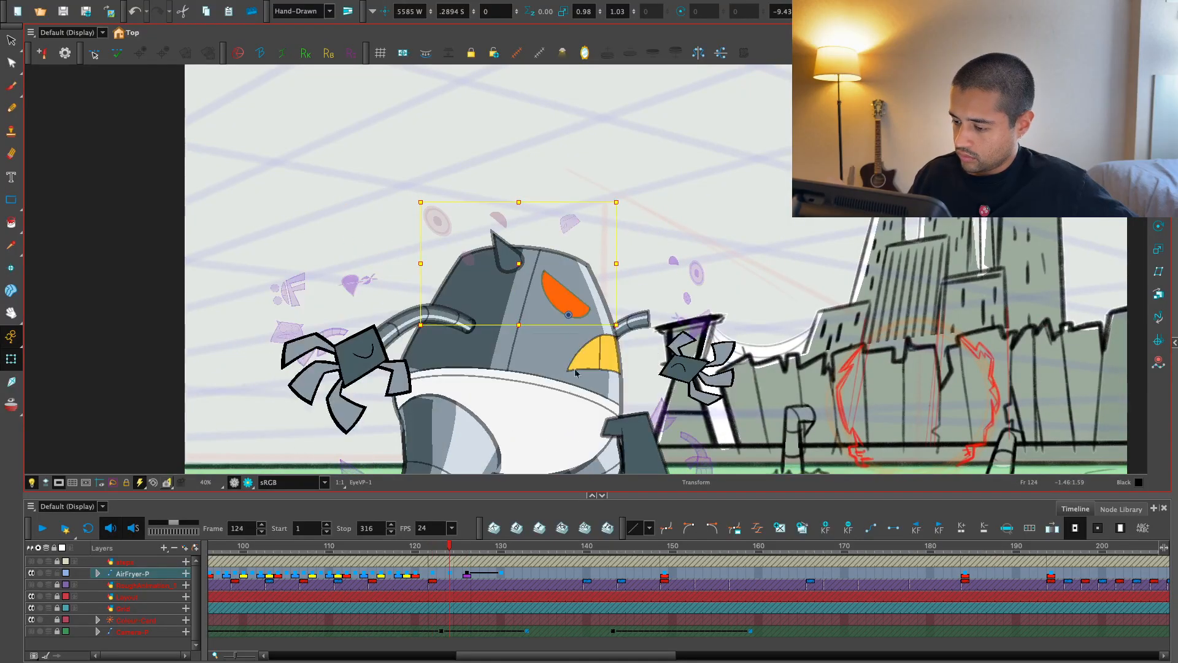
key("period")
key("period")
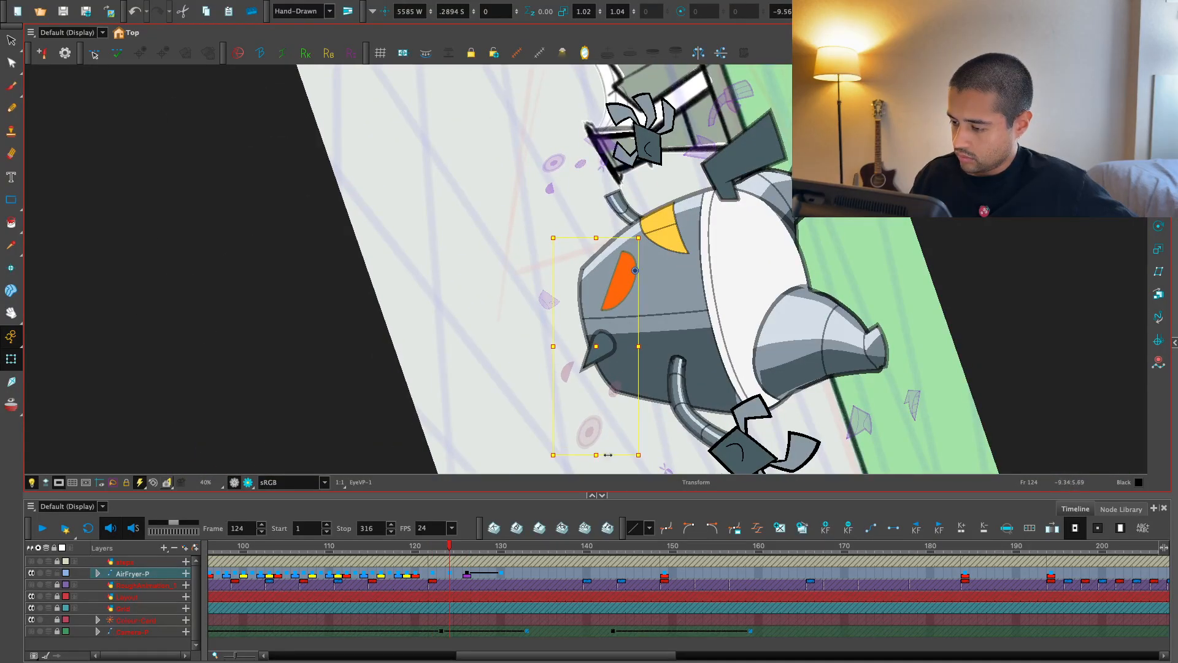
key("period")
key("period")
key("1")
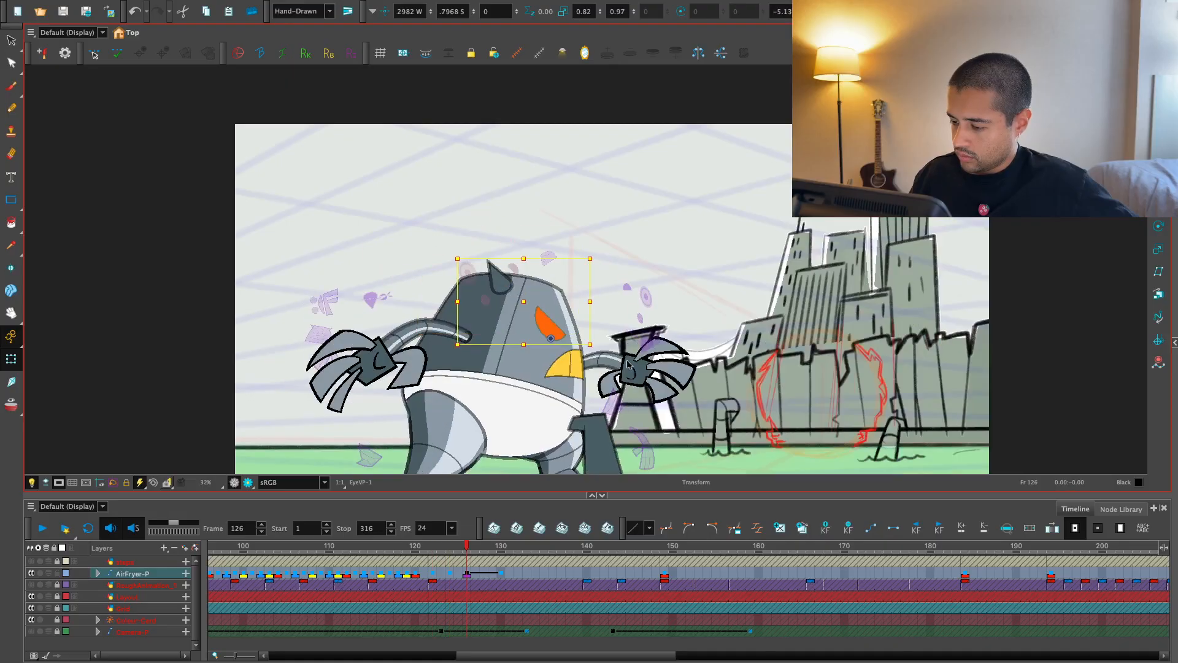
key("Return")
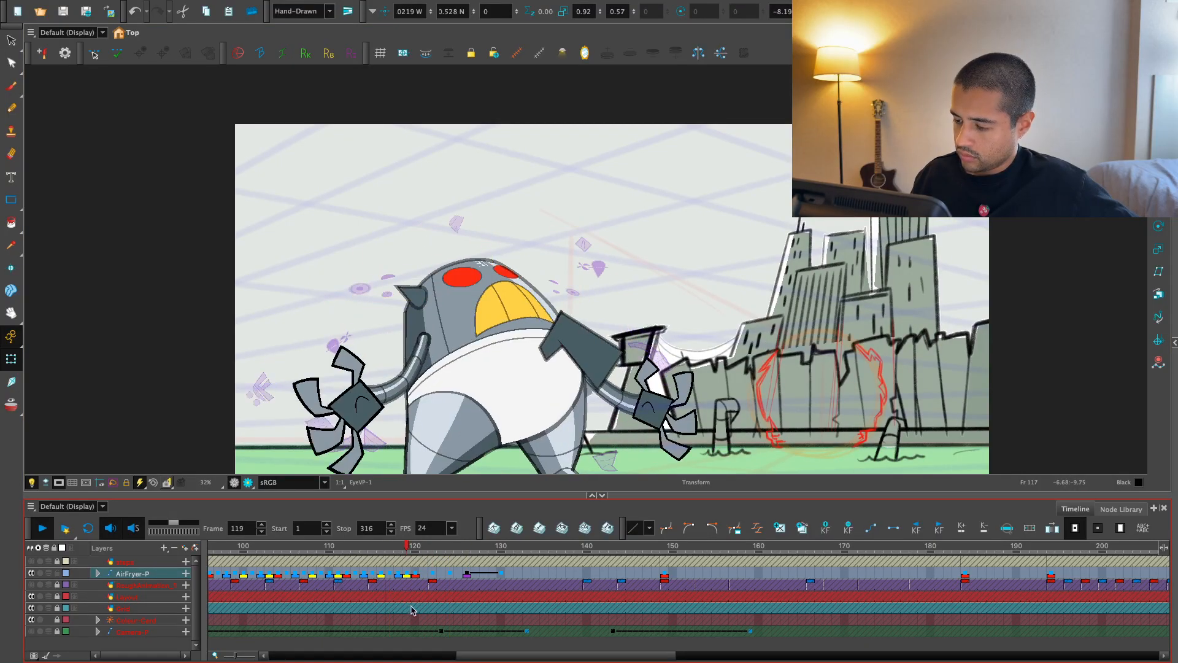
- Move the AirFryer-P keyframe from frame 126 to frame 125 and replay the turn
left_click(463, 576)
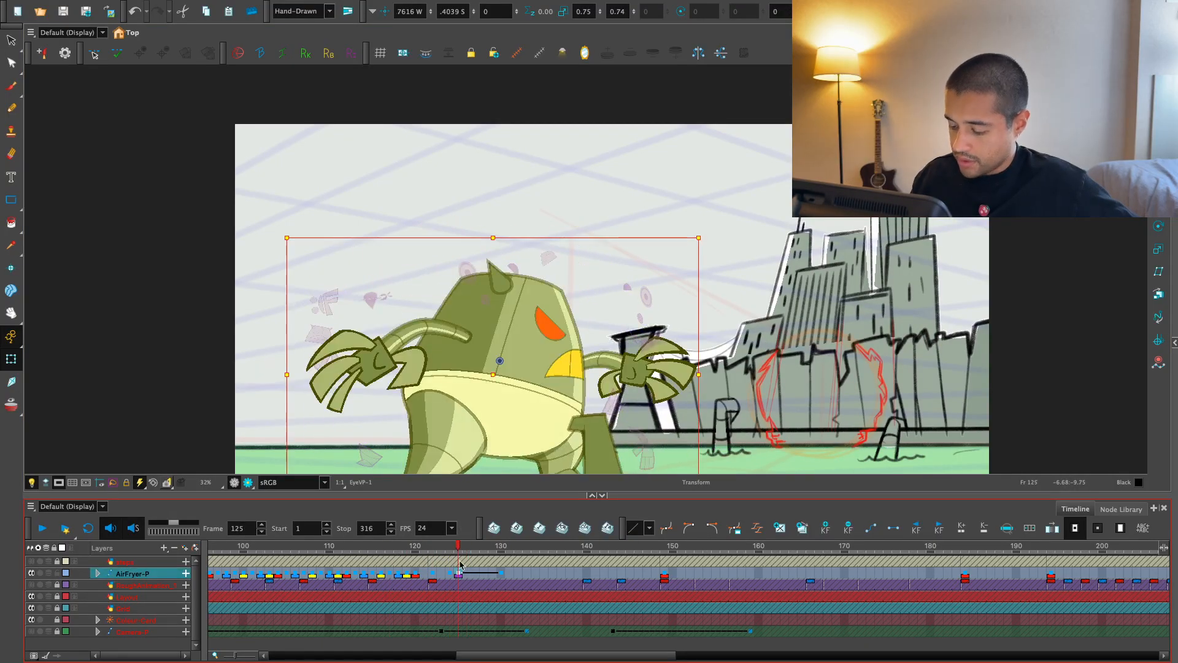
key("Return")
left_click(431, 563)
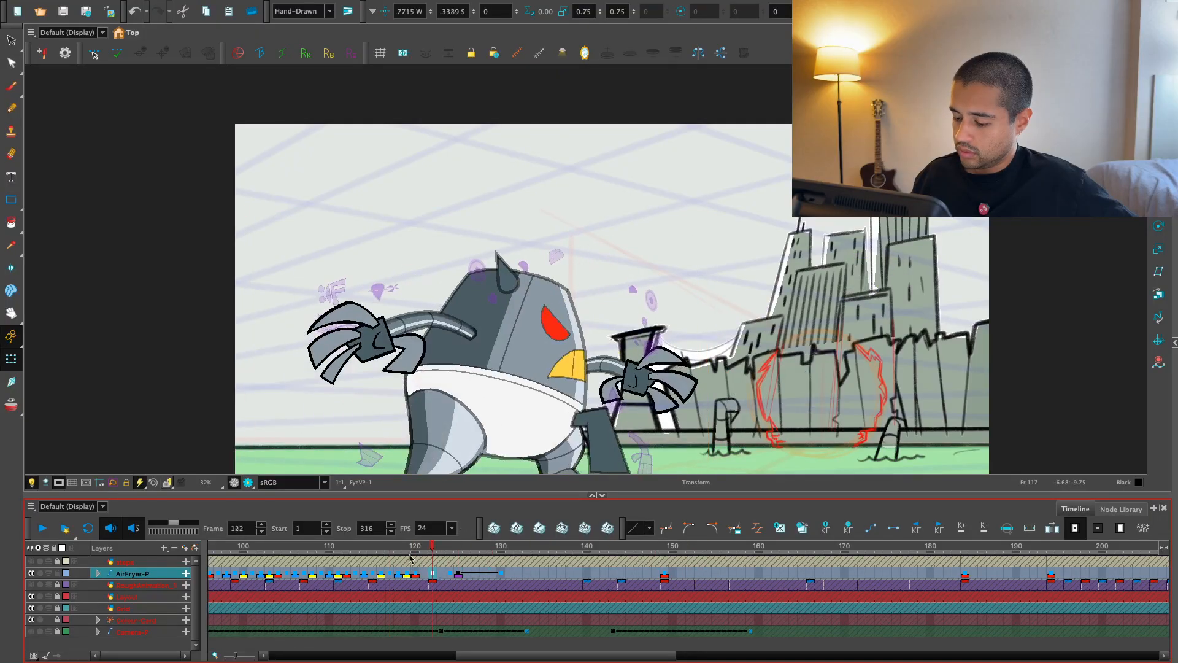
left_click_drag(410, 556, 415, 554)
scroll(372, 211, "down", 3)
left_click(304, 548)
key("Return")
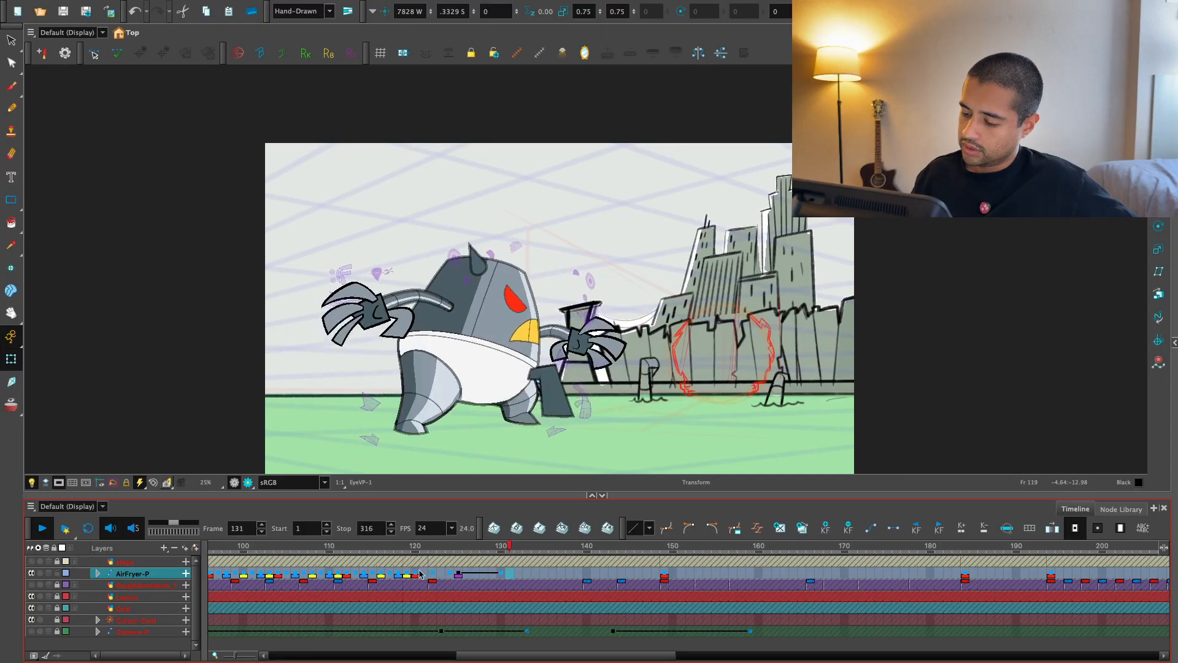
- Adjust the UpperLeg-1 and LowerLeg-1 deformation of the robot's front leg at frame 125
scroll(530, 434, "up", 2)
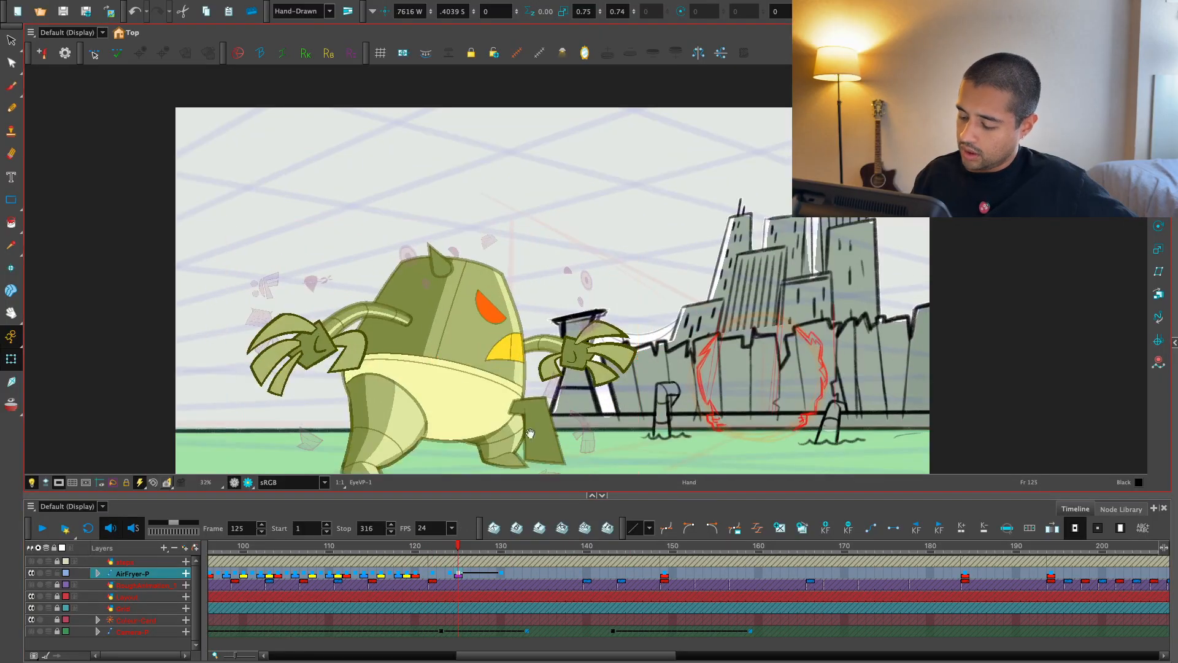
scroll(530, 433, "up", 4)
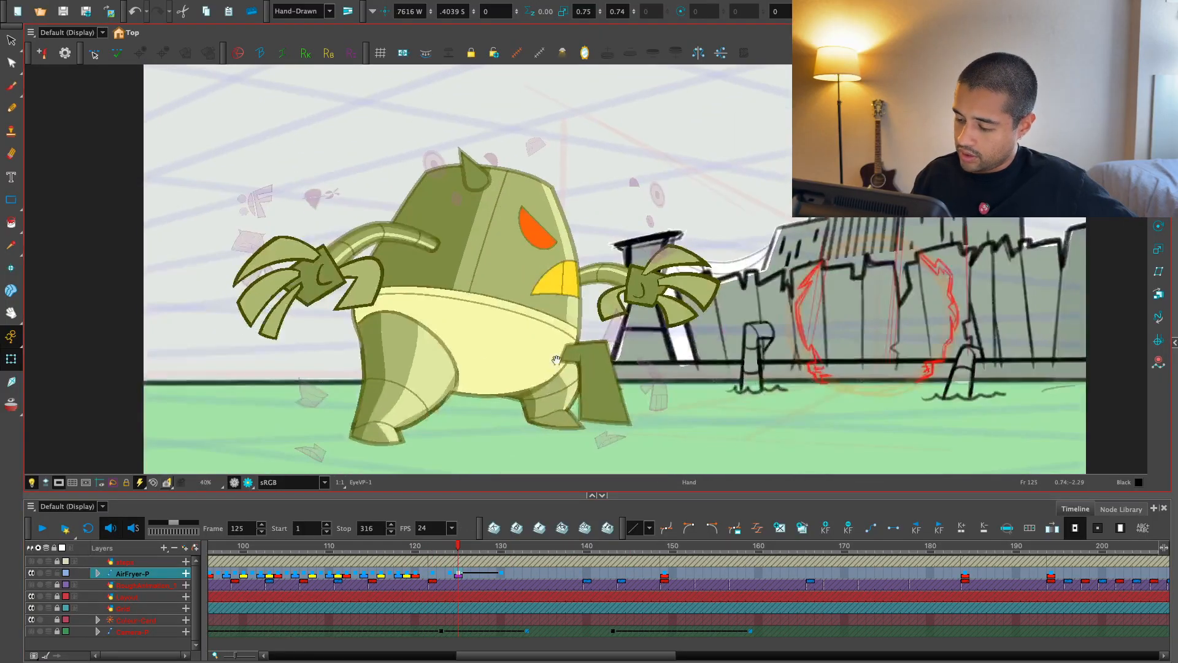
left_click(416, 352)
left_click(423, 313)
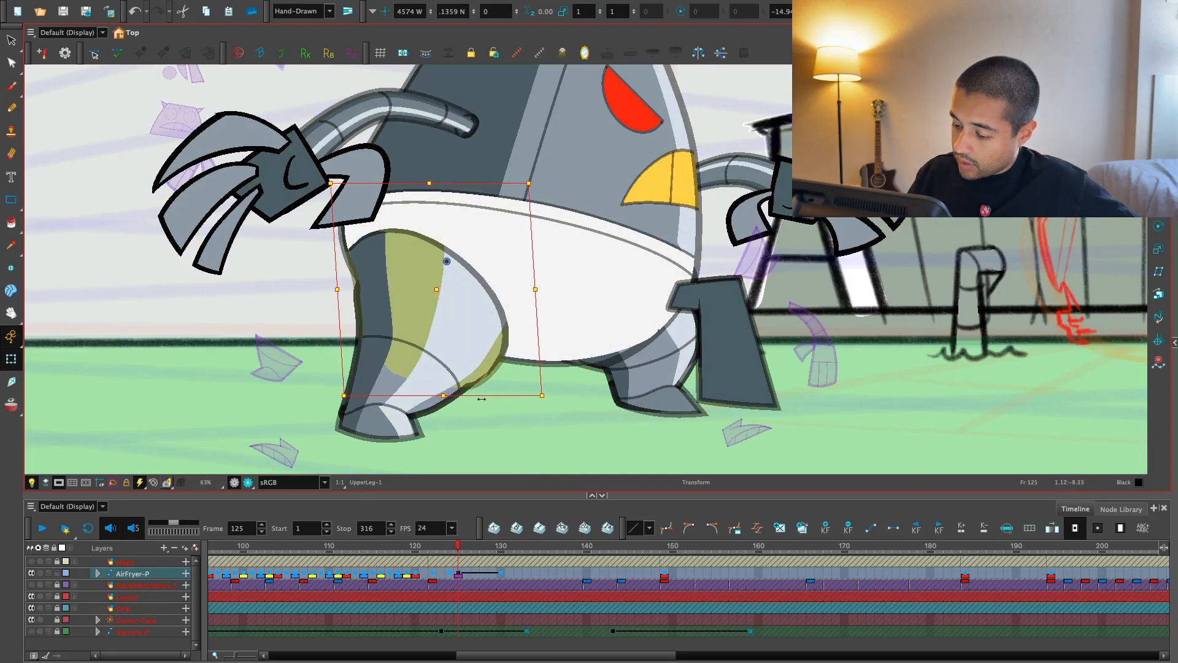
left_click(396, 381)
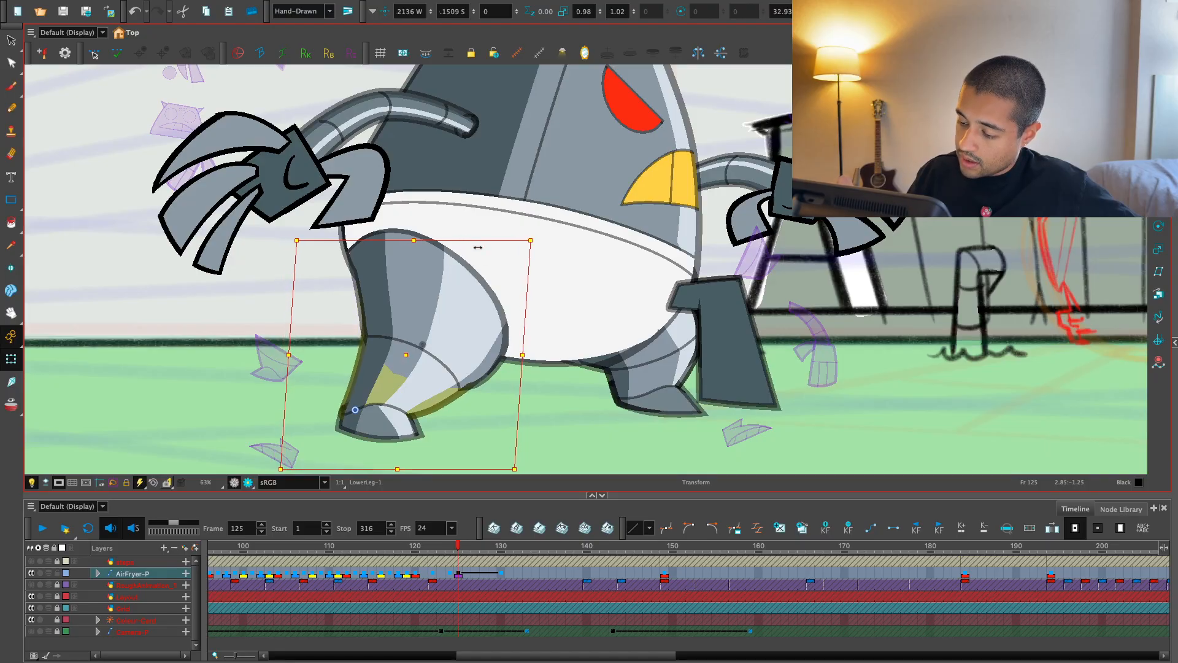
key("F11")
left_click(473, 413)
left_click(486, 376)
key("Return")
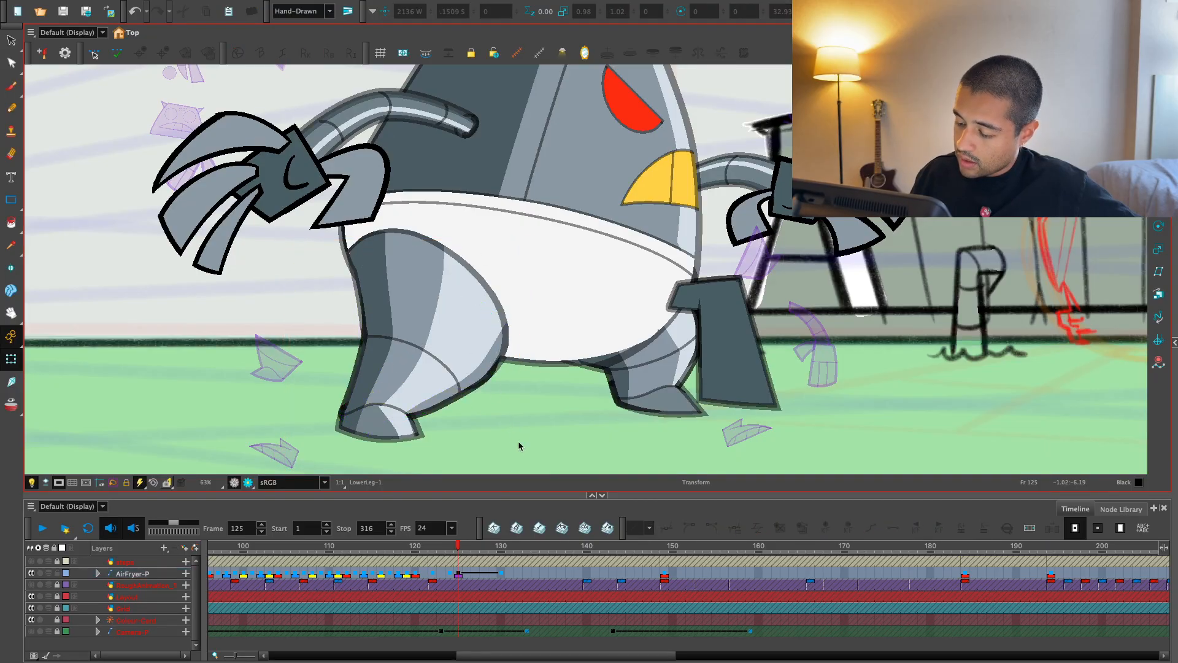
scroll(518, 447, "down", 1)
left_click(454, 546)
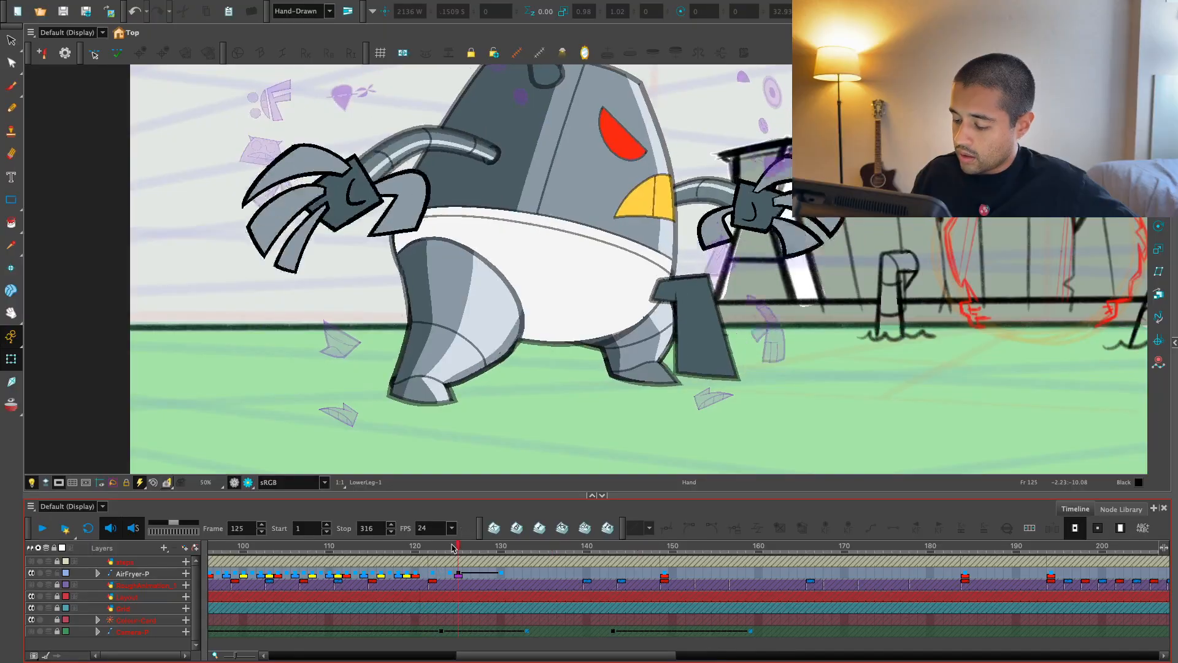
- Refine the deformer curves of CenterLine_Leg-1 and ShoeMask-1 on the front leg at frame 125
scroll(521, 326, "up", 2)
left_click(450, 356)
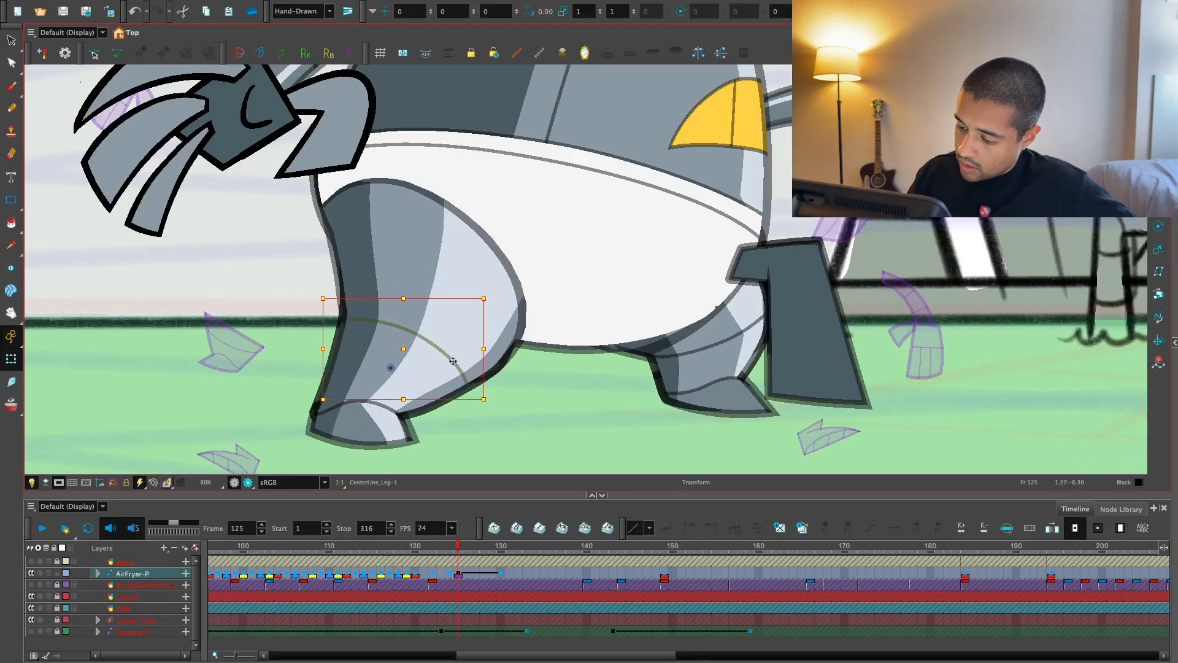
left_click_drag(416, 333, 417, 339)
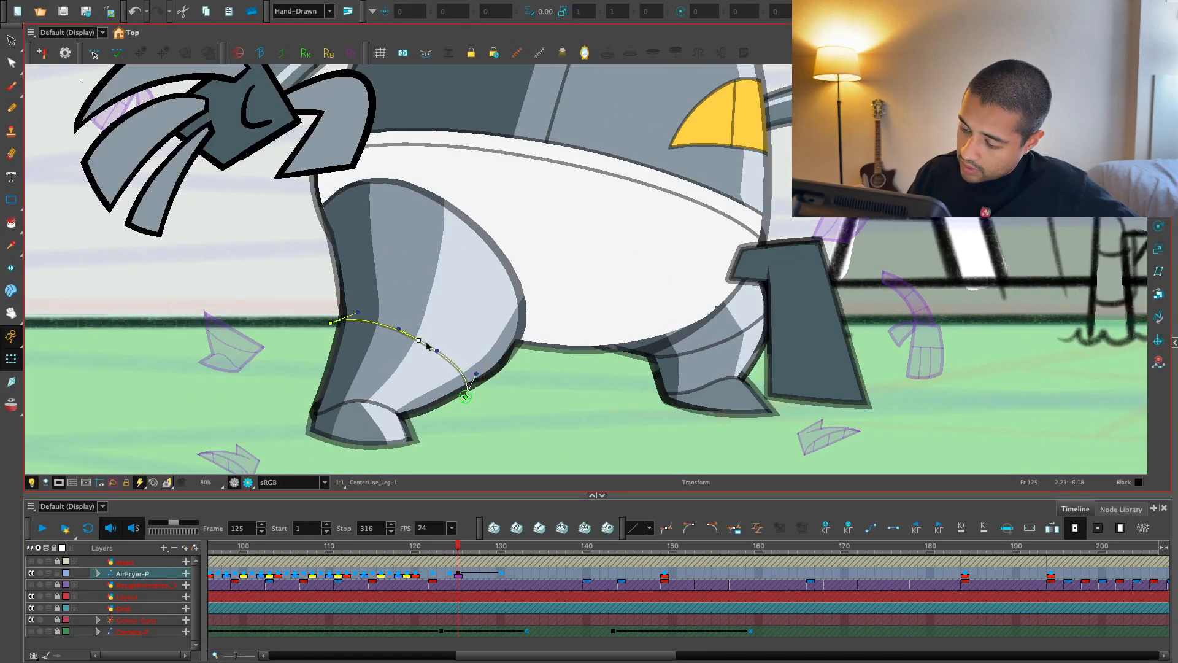
scroll(469, 383, "up", 2)
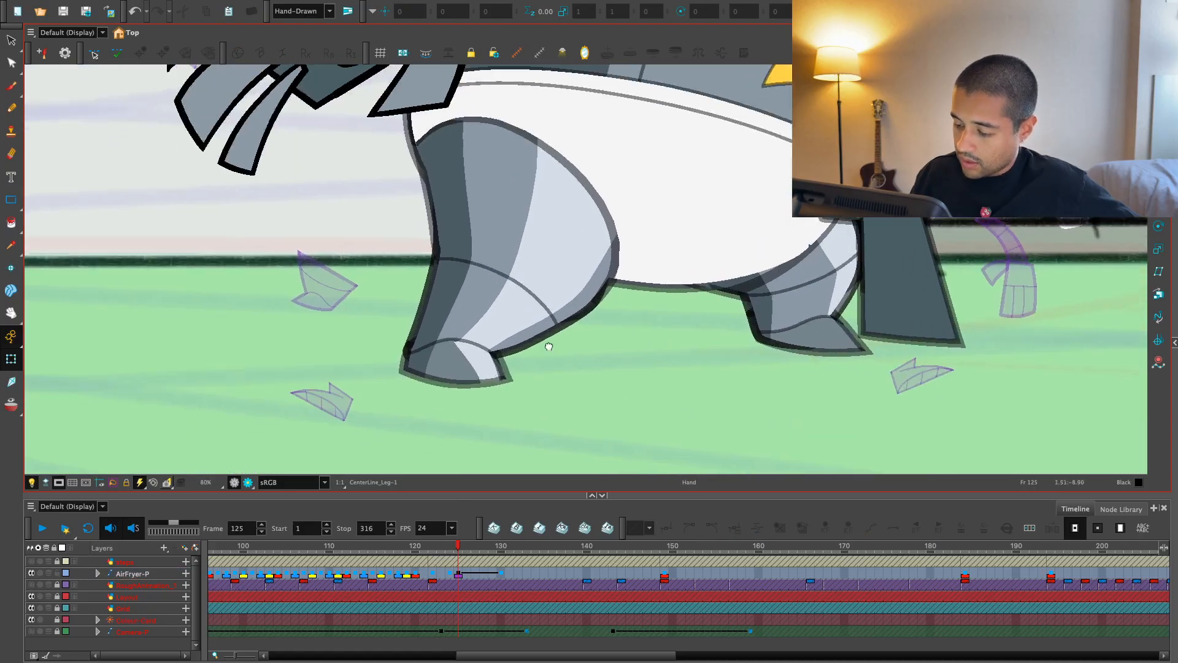
left_click(583, 345)
left_click_drag(493, 321, 499, 325)
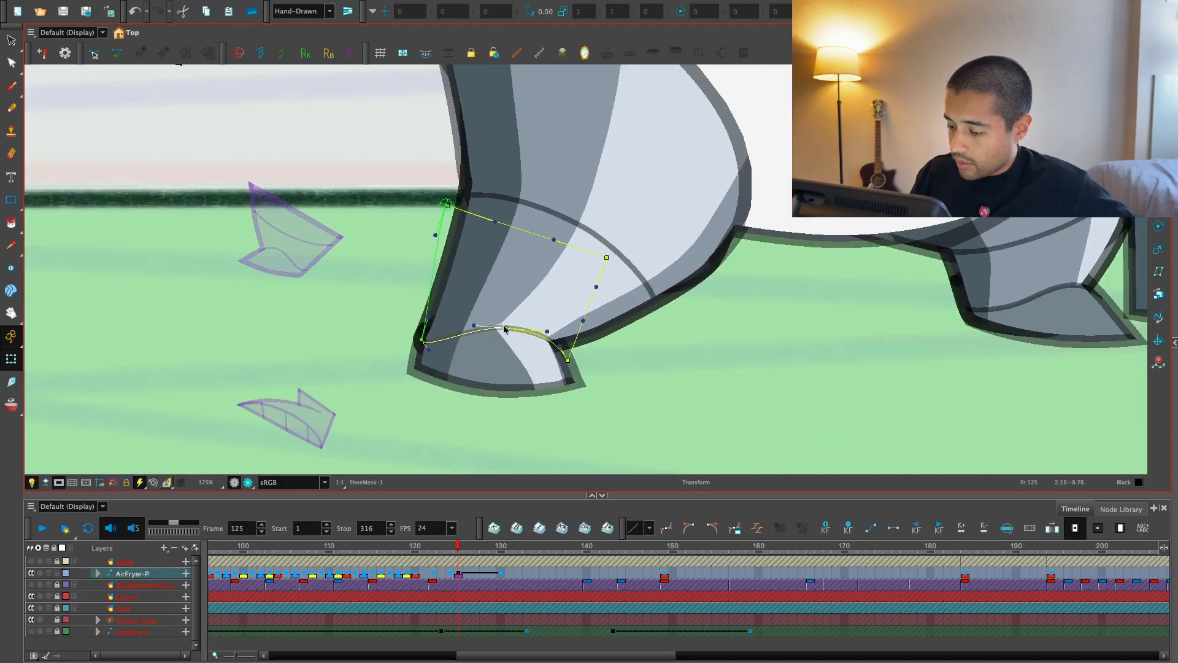
left_click(649, 373)
- Play back the turn several times from around frame 120 to check the leg, and return to frame 125
key("1")
key("1")
left_click_drag(567, 438, 532, 468)
key("1")
left_click(429, 550)
key("shift+Return")
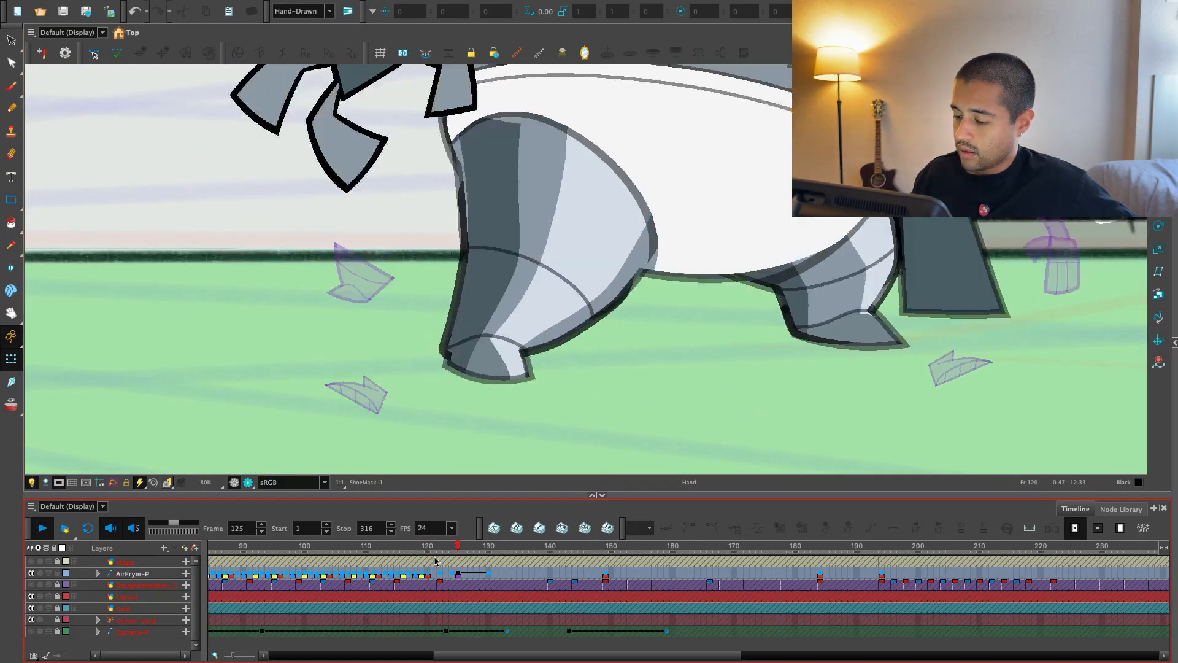
key("1")
key("1")
left_click_drag(563, 429, 522, 480)
left_click(416, 550)
key("shift+Return")
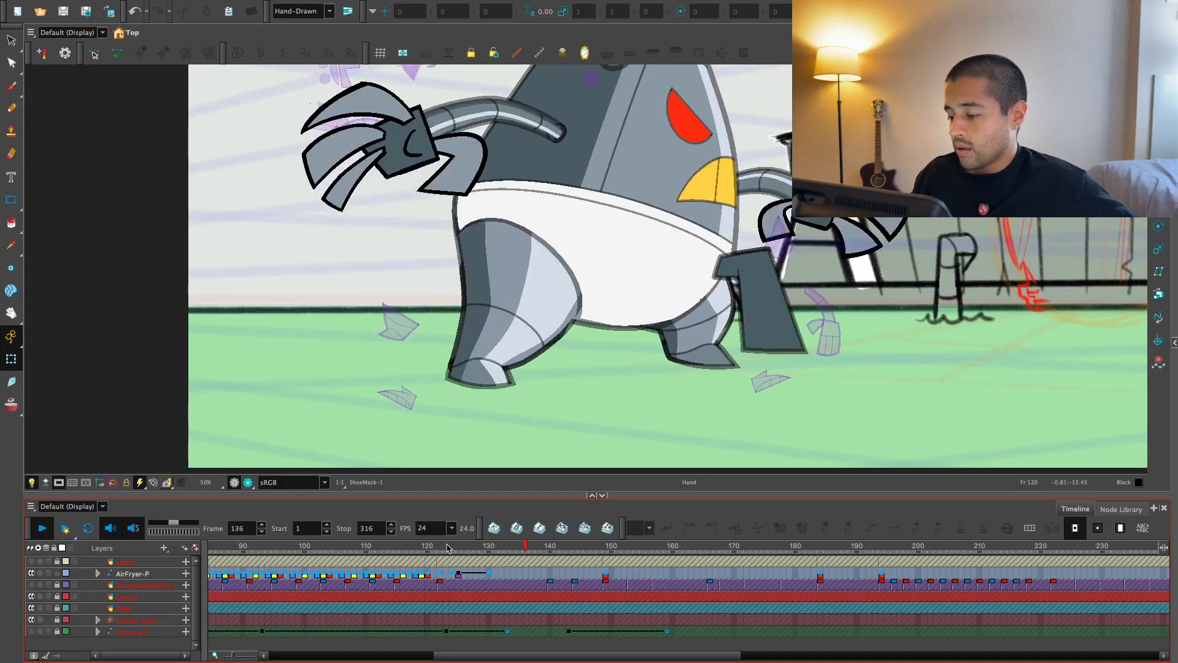
left_click(439, 550)
key("shift+Return")
left_click(456, 550)
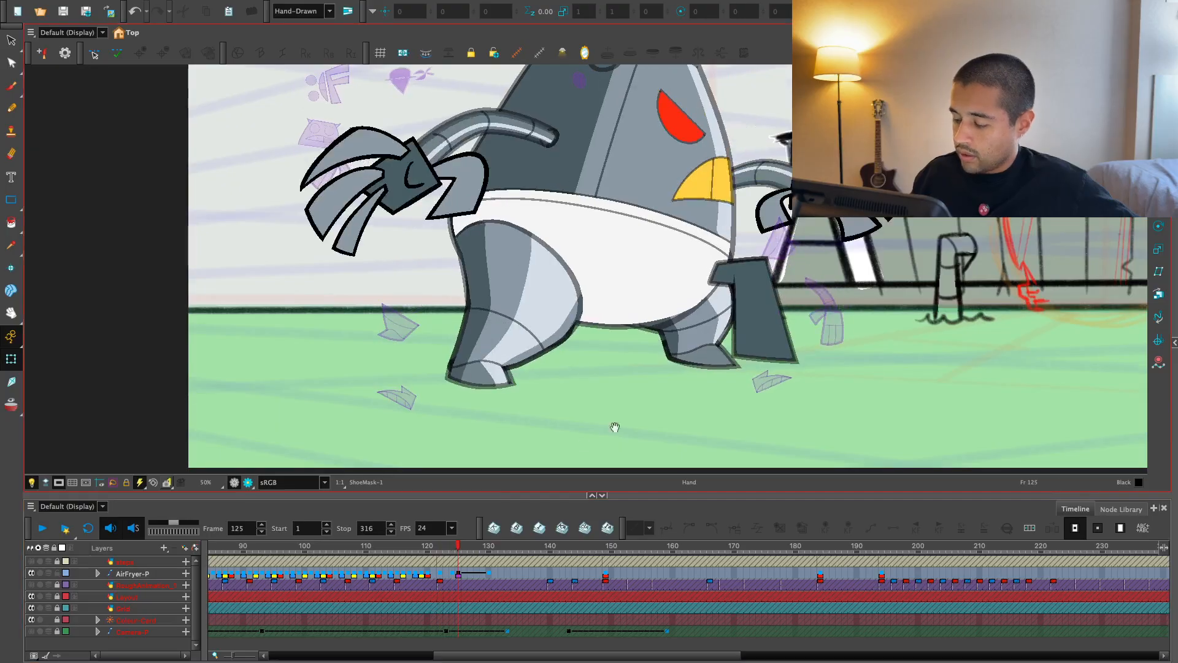
- Refine the Body-1 and UnderPants-1 deformer curves along the belly's lower edge at frame 125 and replay the turn
left_click_drag(613, 425, 574, 433)
key("2")
key("2")
left_click(559, 378)
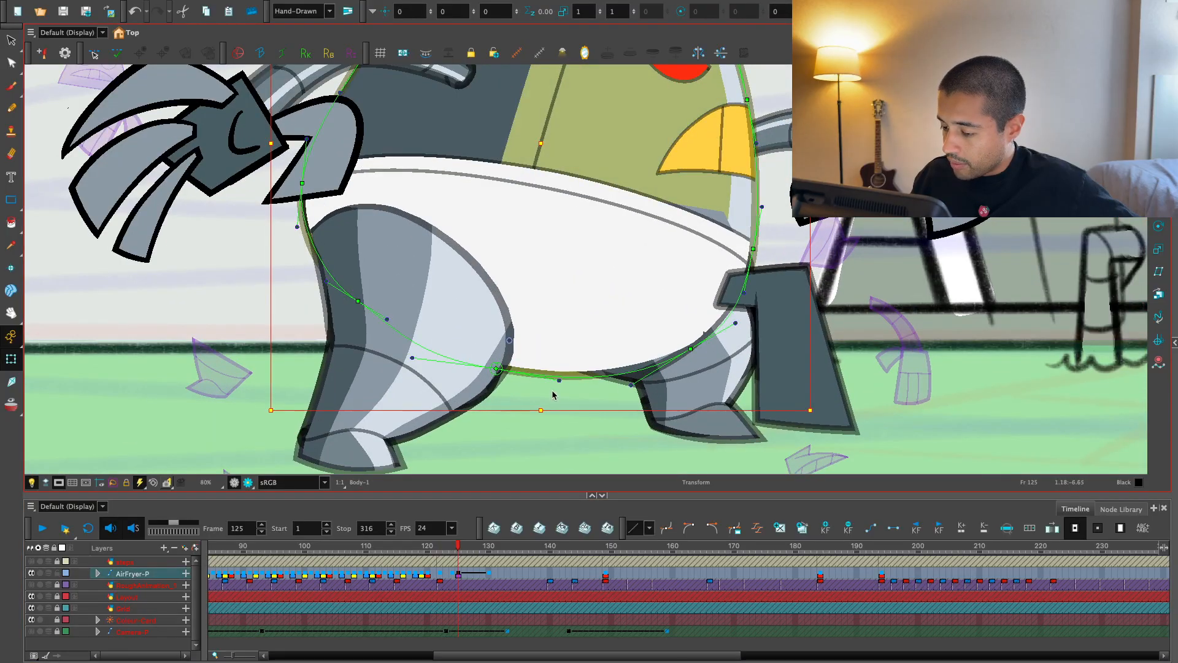
left_click(509, 370)
left_click(585, 391)
left_click_drag(587, 404, 547, 408)
key("1")
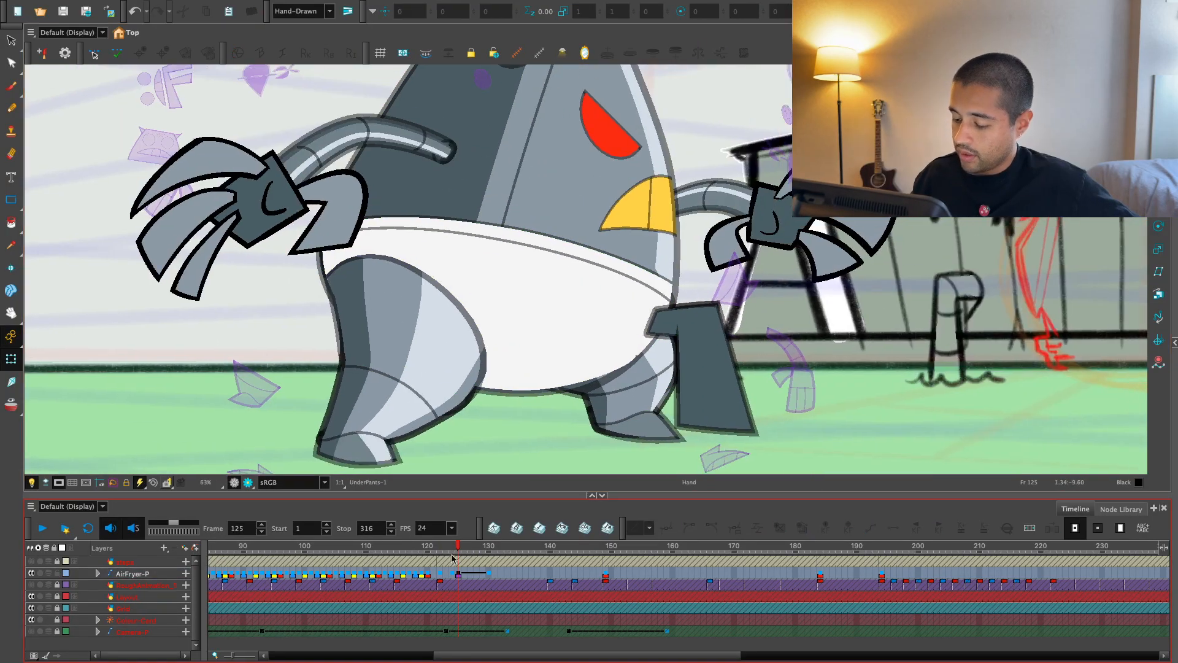
left_click(434, 550)
key("shift+Return")
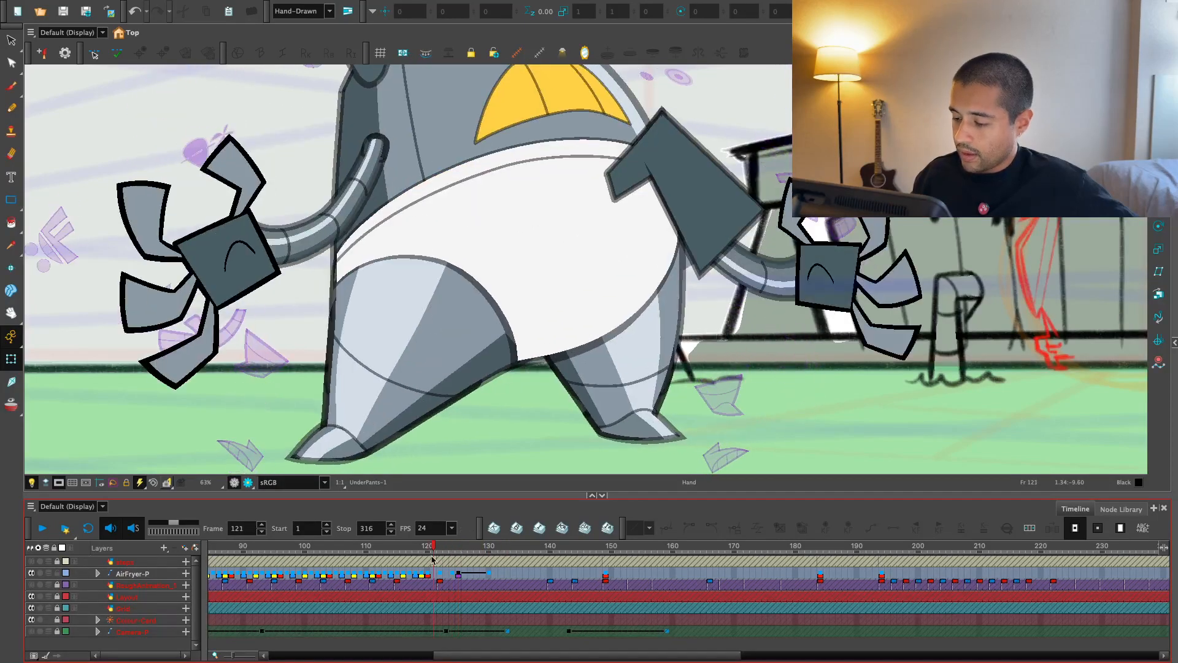
left_click_drag(482, 560, 459, 557)
- Adjust the UpperLeg-1 and LowerLeg-1 deformer curves of the smaller leg beside the handle at frame 125 and replay the turn
key("2")
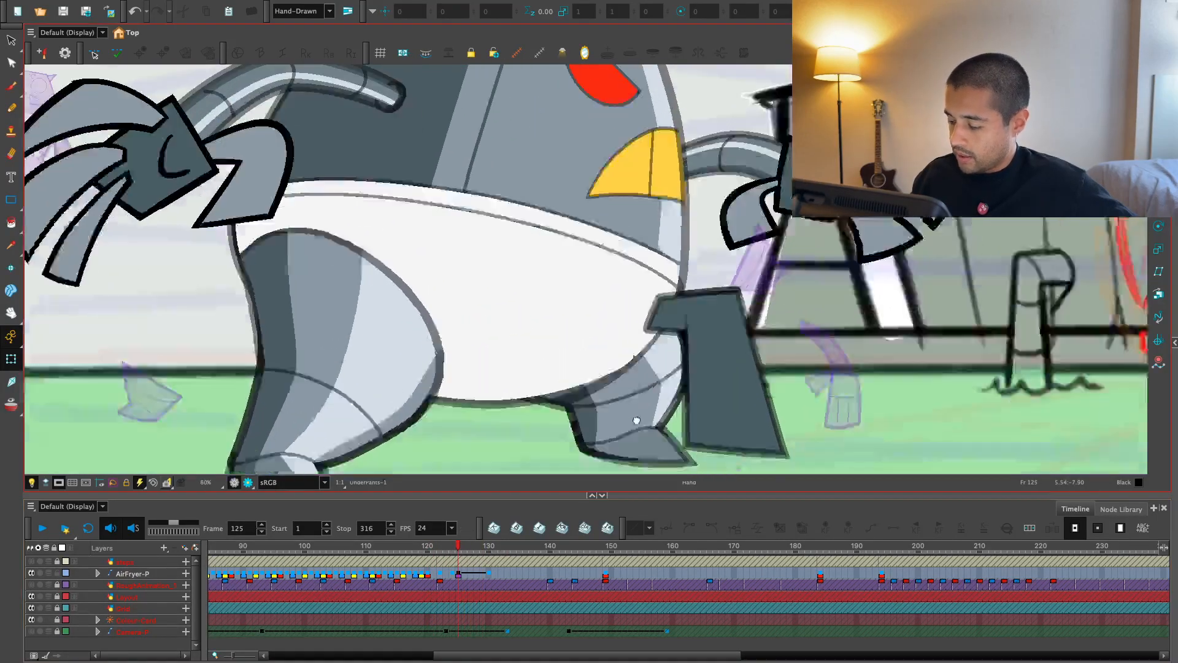
left_click_drag(634, 421, 577, 382)
key("2")
left_click(628, 340)
left_click(640, 355)
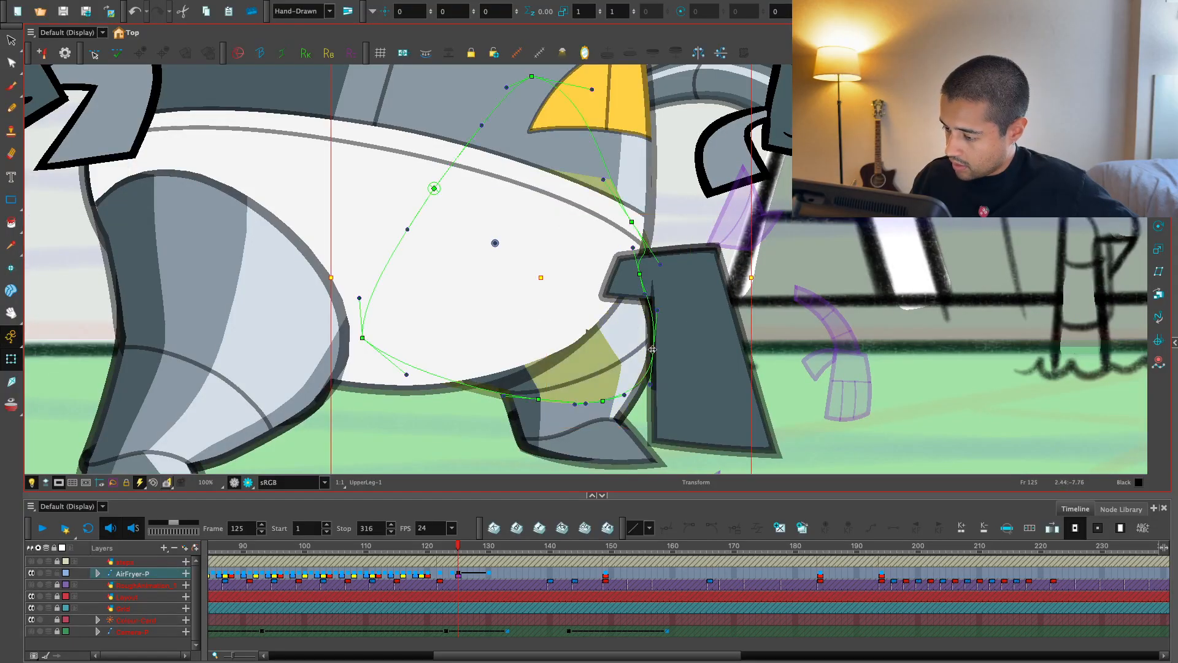
left_click(538, 398)
left_click(556, 420)
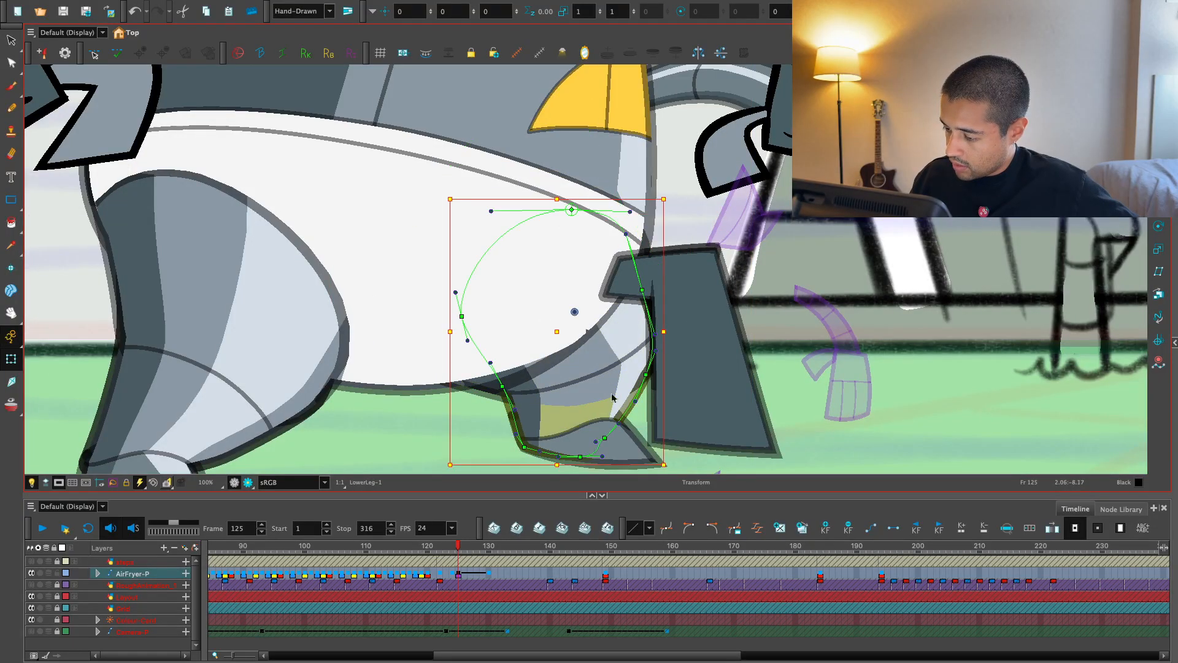
left_click(648, 375)
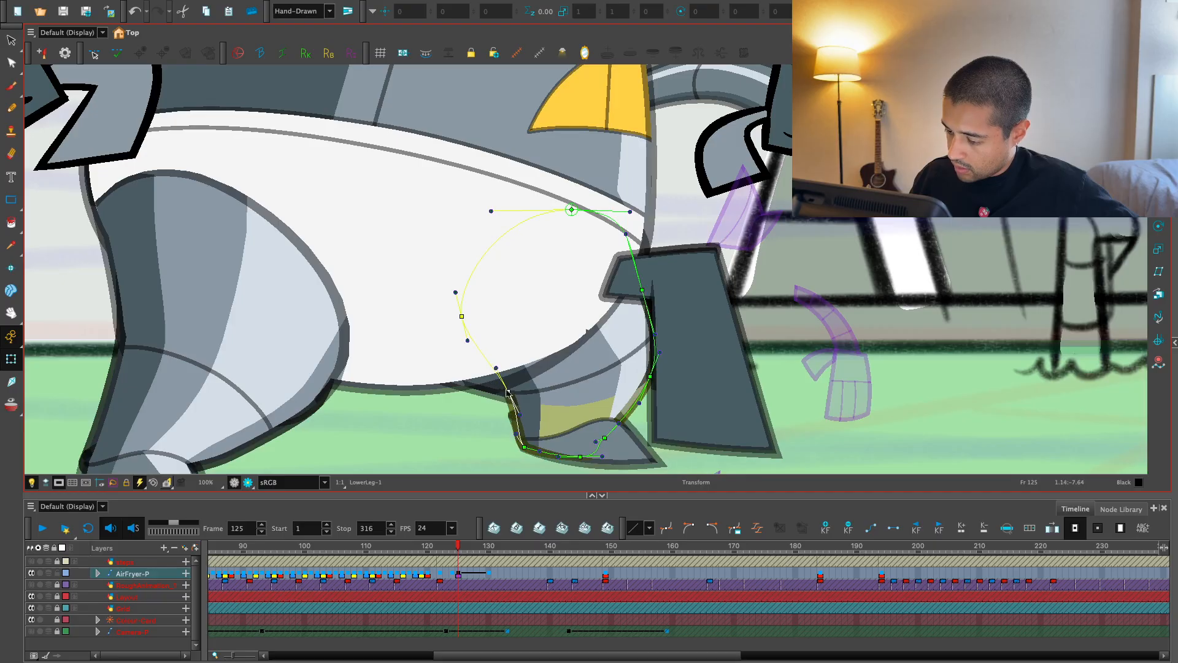
key("Escape")
key("1")
key("1")
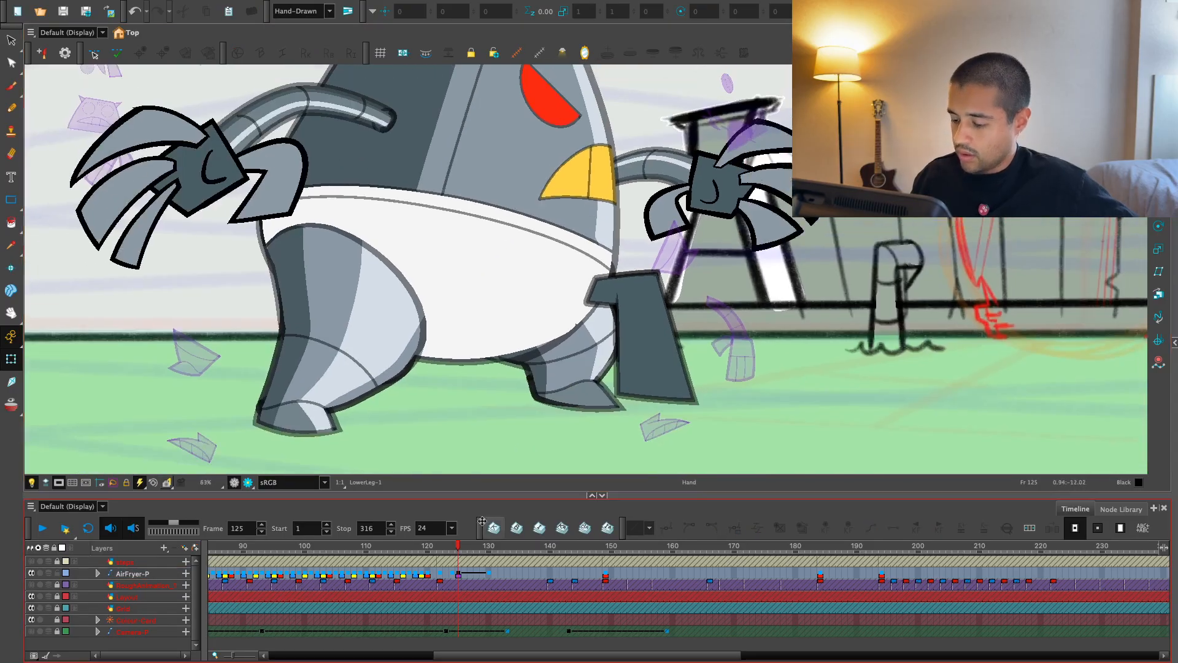
left_click(428, 547)
key("shift+Return")
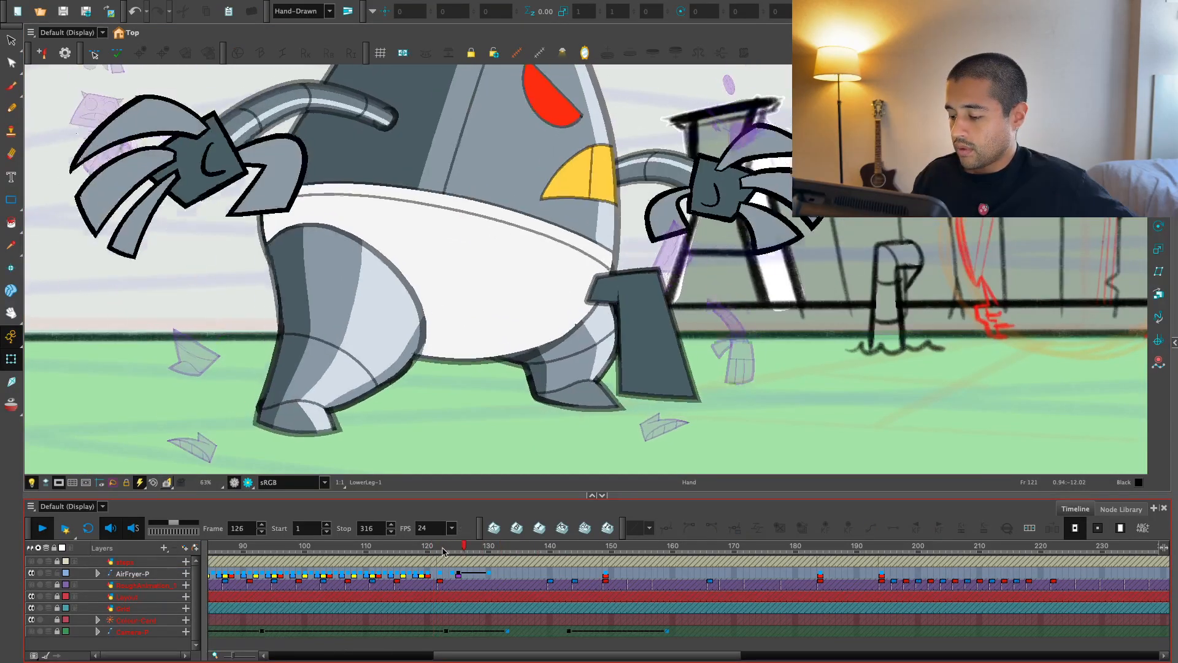
- Squash the whole AirFryer-P robot slightly at frame 125, to a scale of 0.76 by 0.73
key("2")
key("2")
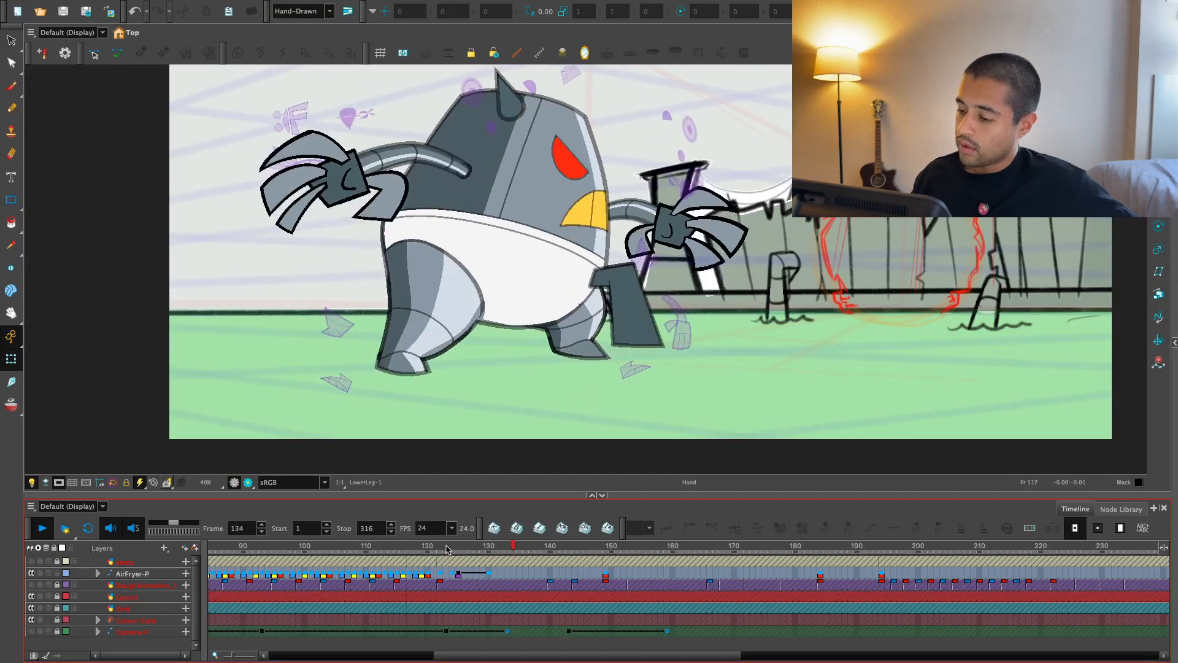
left_click(430, 547)
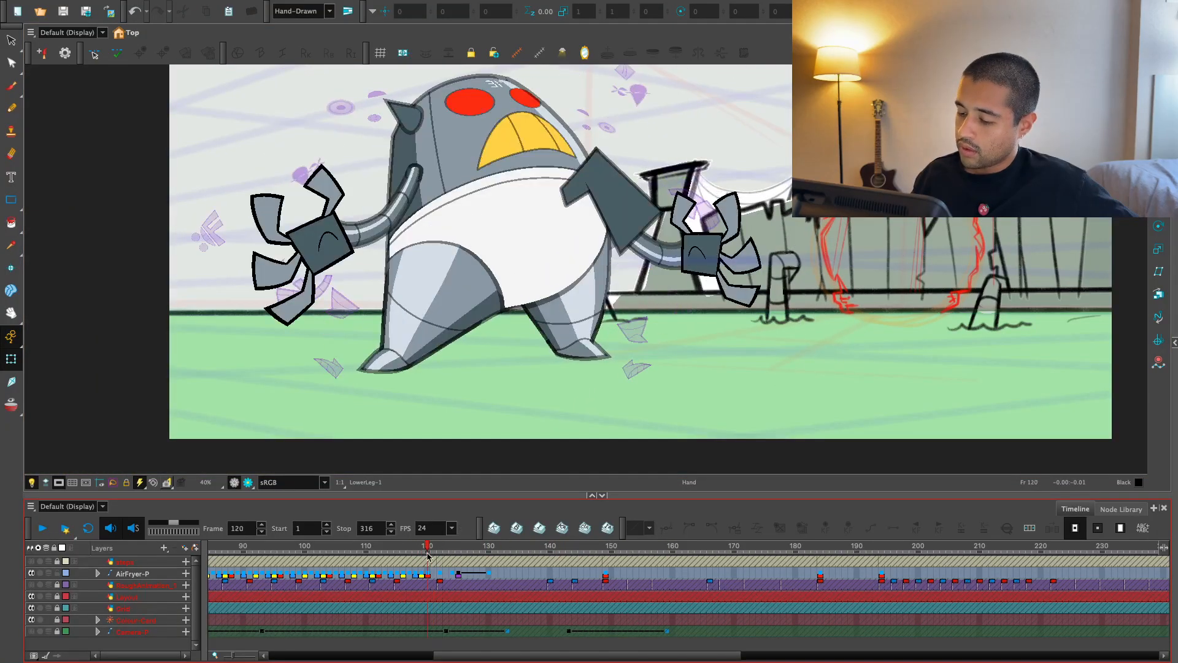
left_click(458, 575)
left_click_drag(547, 405, 520, 475)
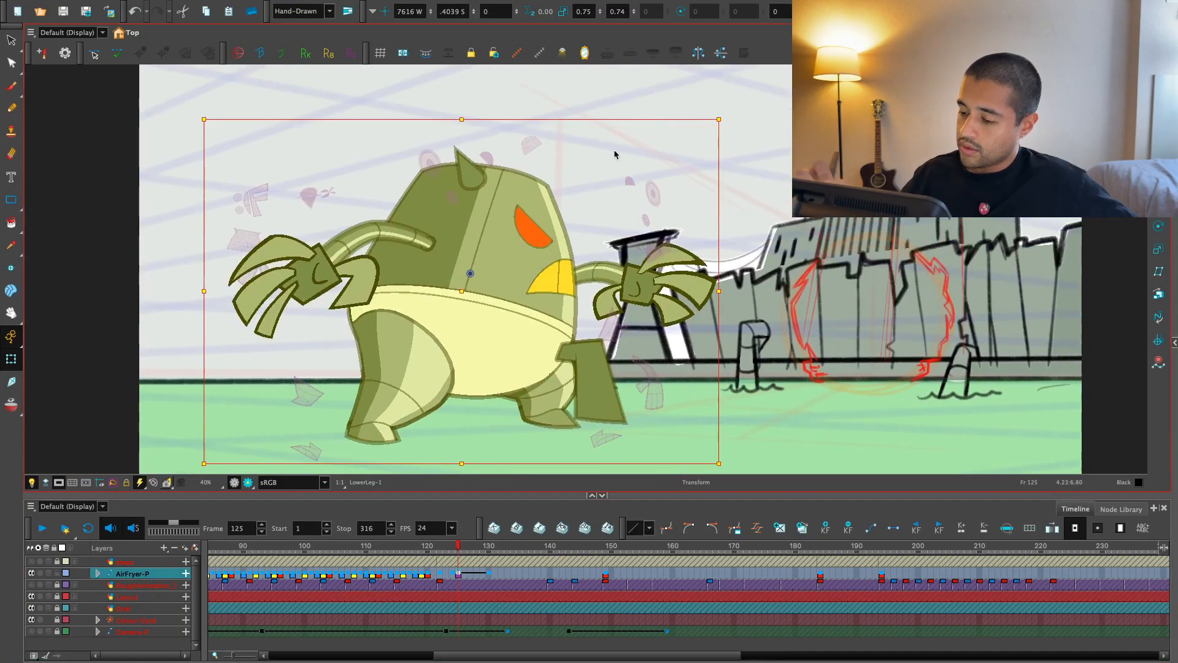
left_click_drag(719, 119, 721, 124)
- Play back the turn repeatedly from various frames before 122 to check the squashed pose and the settle
left_click_drag(458, 547, 410, 590)
key("Return")
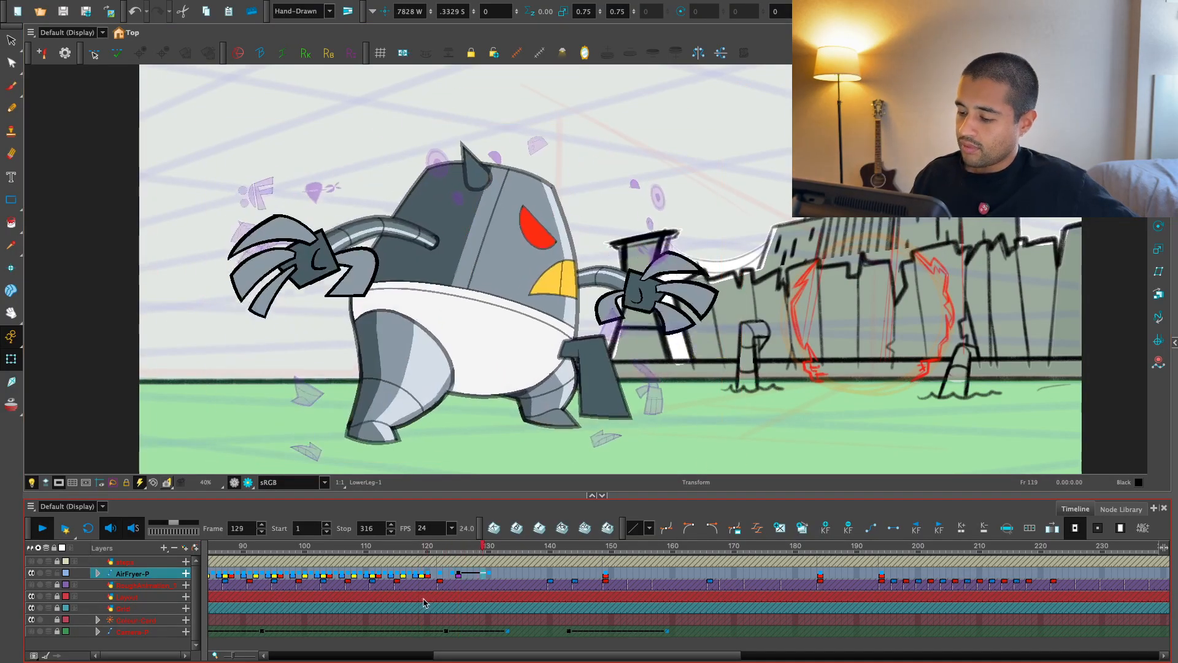
left_click(417, 573)
key("Return")
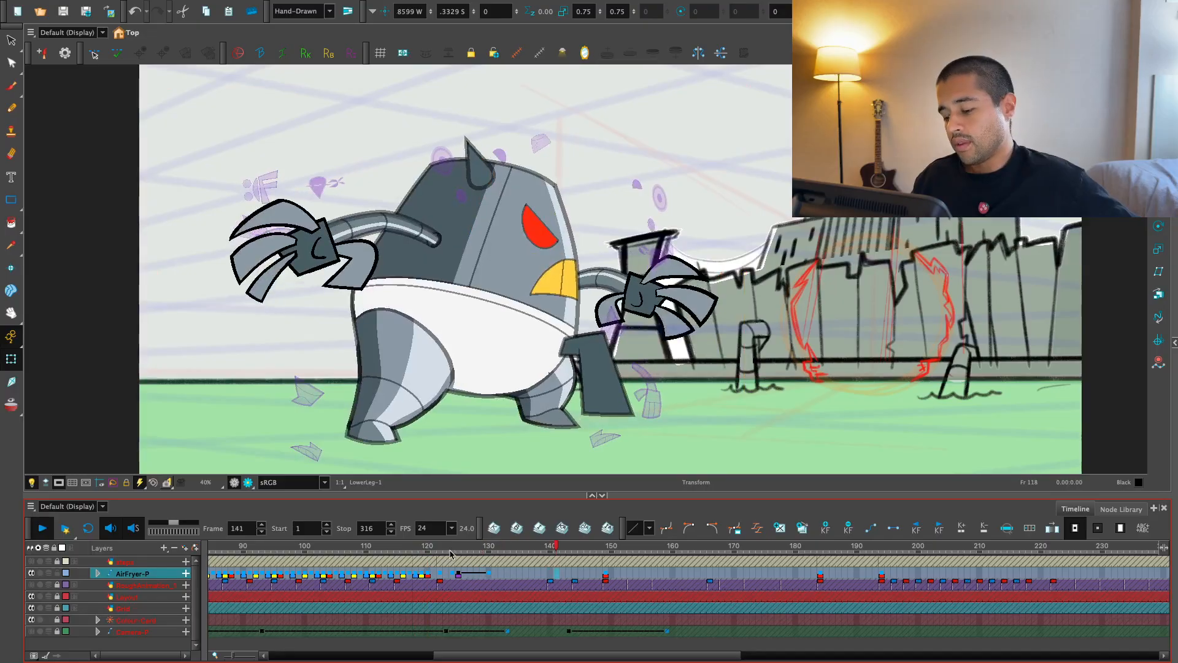
key("Return")
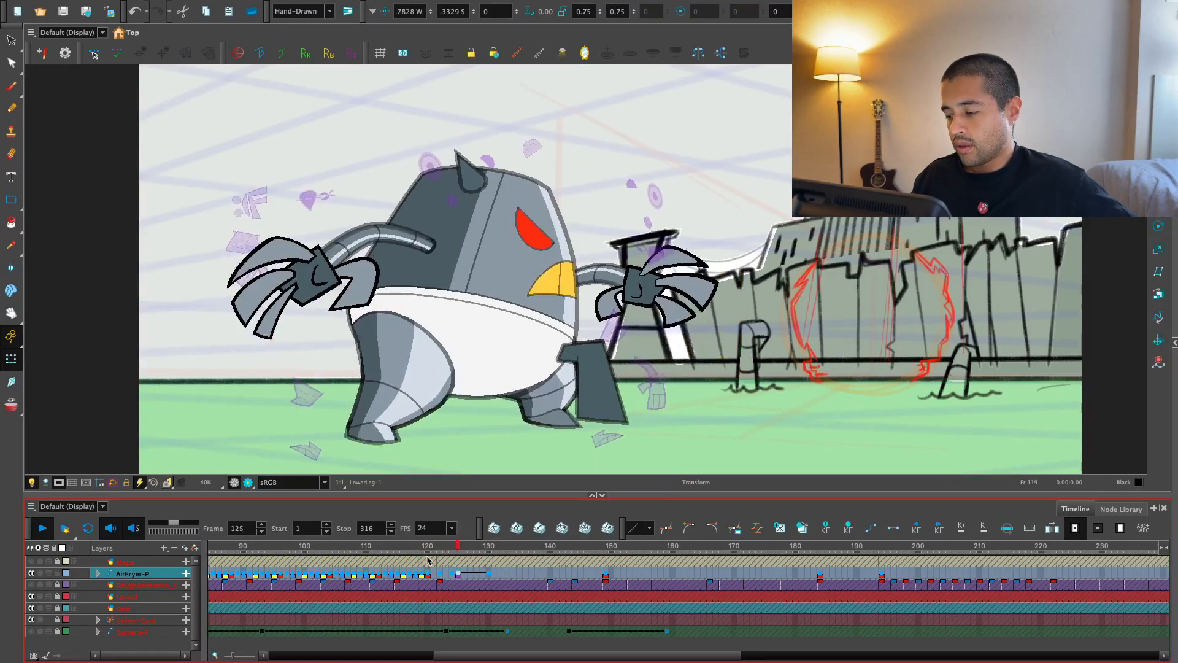
left_click(437, 547)
key("Return")
left_click(403, 547)
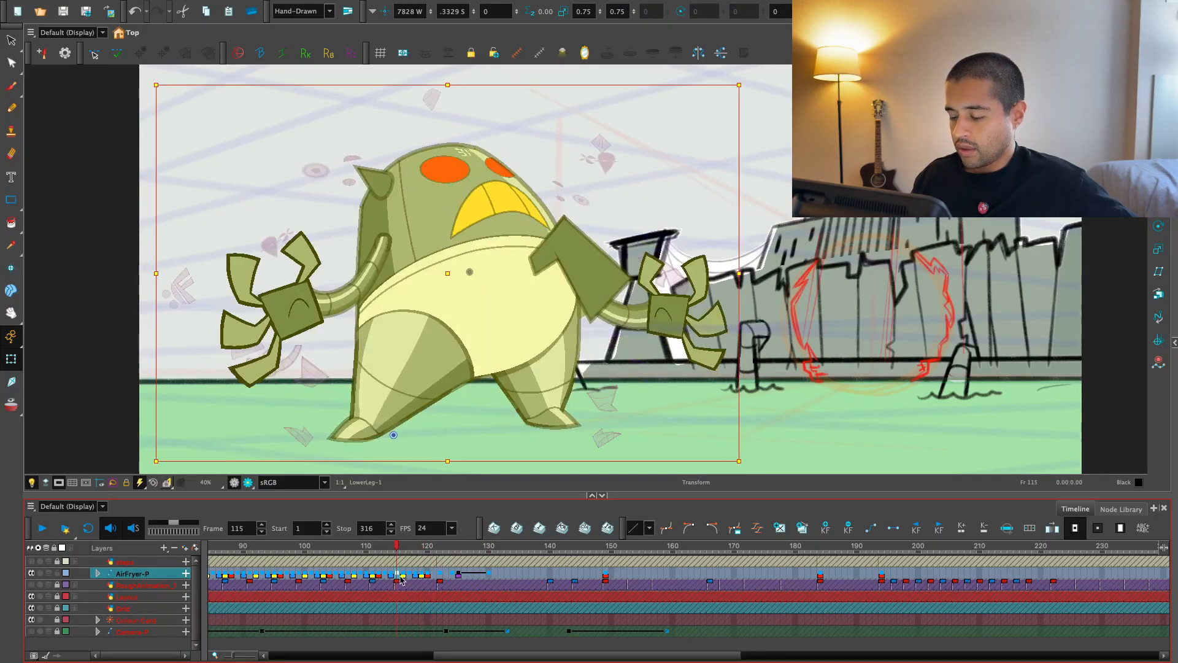
key("Return")
left_click(404, 574)
key("Return")
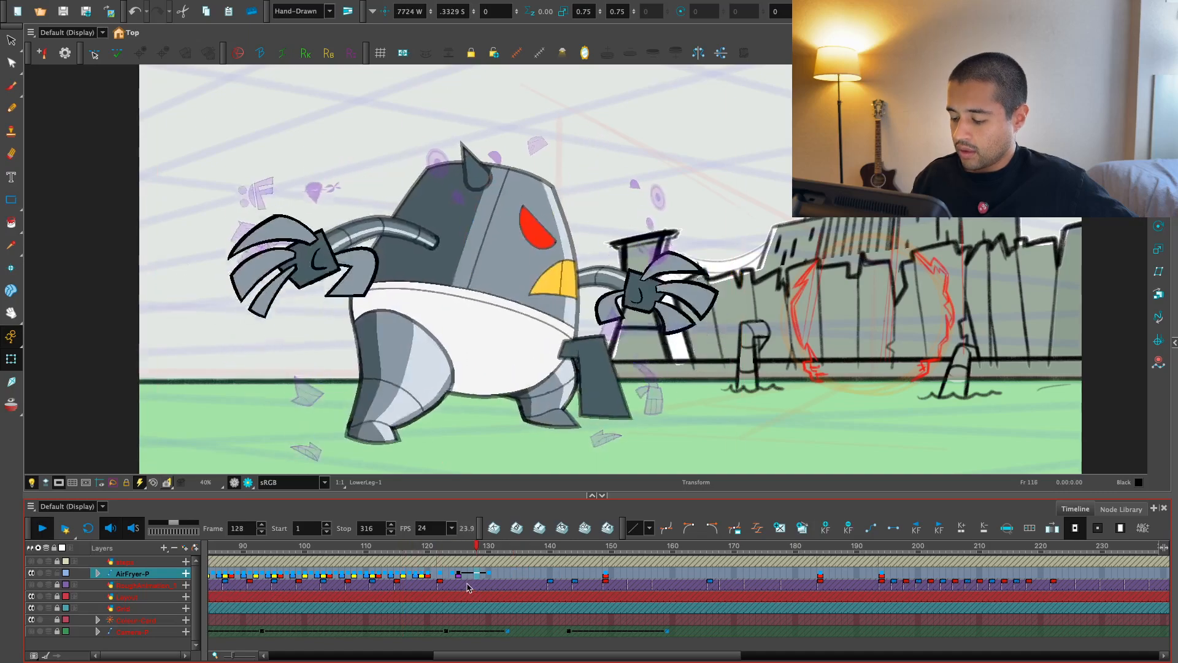
- Move the settle keyframe from frame 130 to frame 129 and set its ease with a Left Time Ratio of 44
left_click(467, 576)
left_click(490, 576)
key("2")
left_click(472, 575)
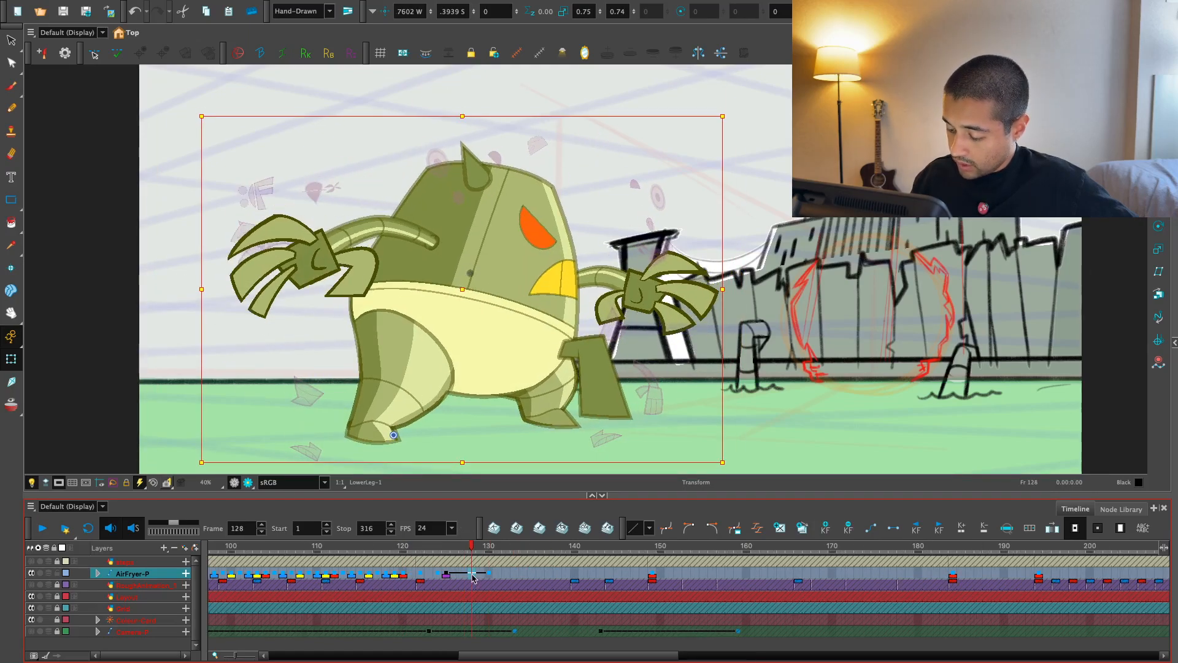
left_click(489, 576)
left_click(757, 527)
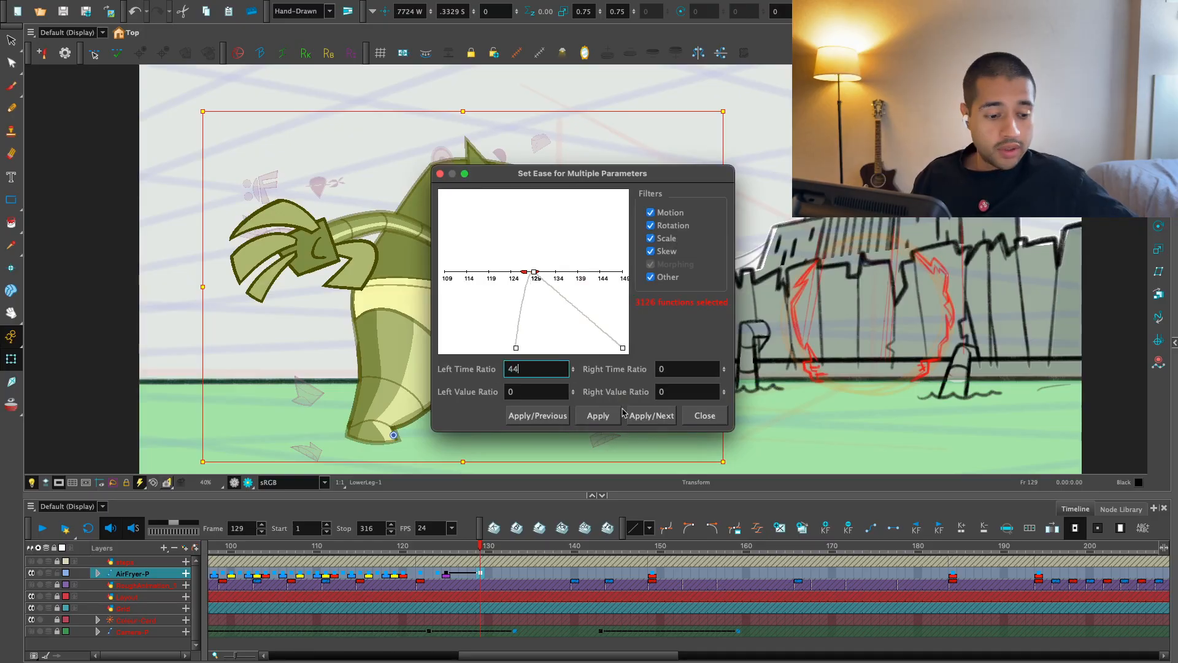
left_click(723, 411)
- Play back the robot's animation from around frame 24 through the turn to check the timing of the settle
key("1")
key("1")
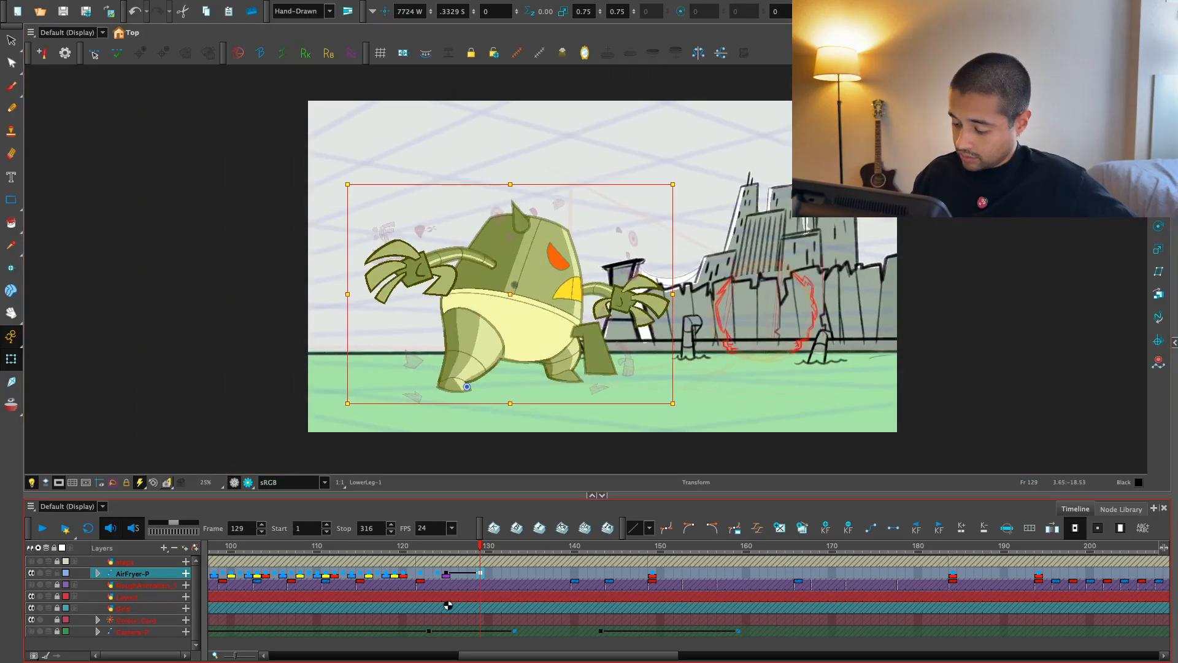
key("1")
key("1")
key("Return")
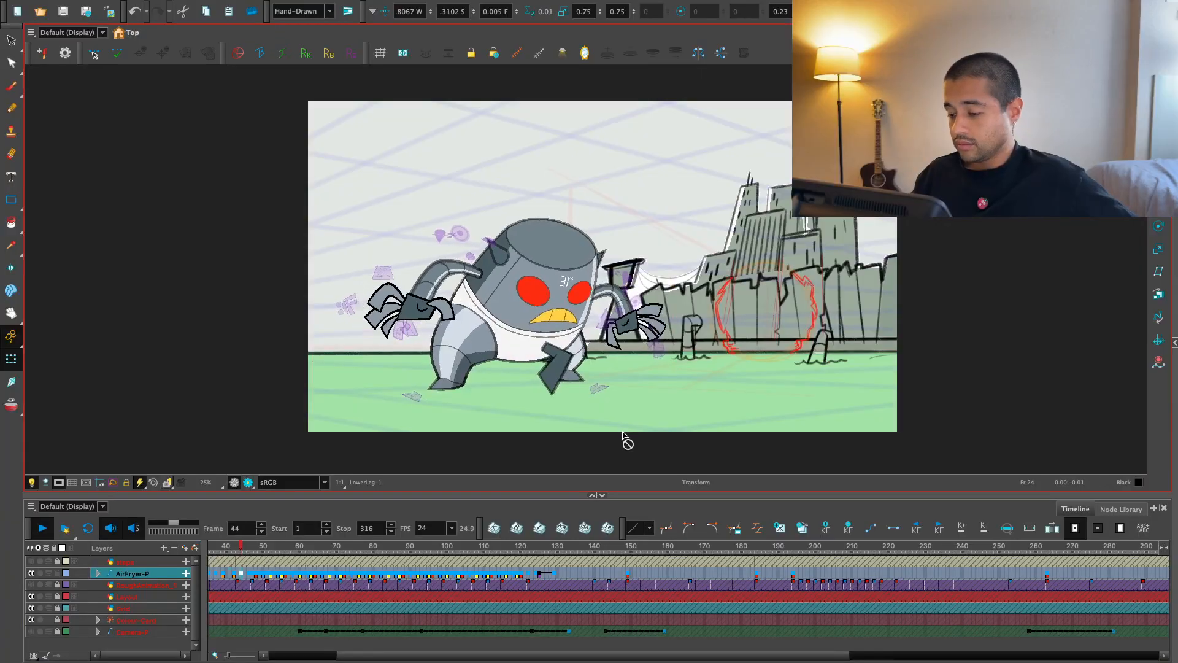
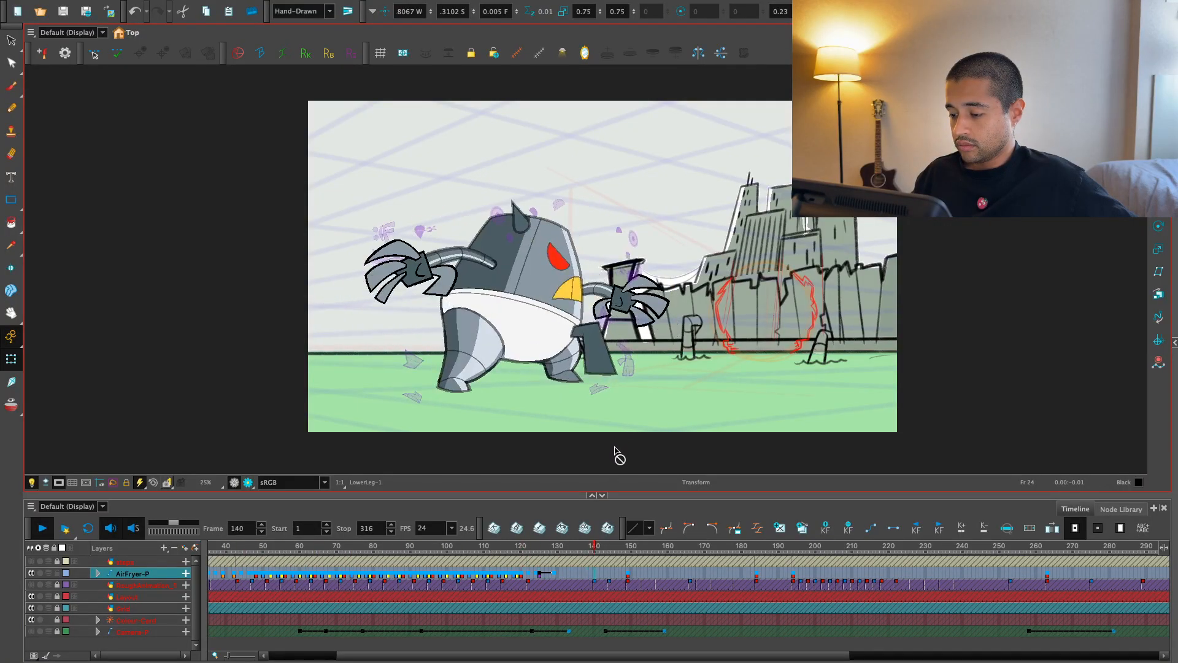
- Add an in-between keyframe at frame 127, mark frame 129 of AirFryer-P red and replay the turn
left_click(540, 574)
key("2")
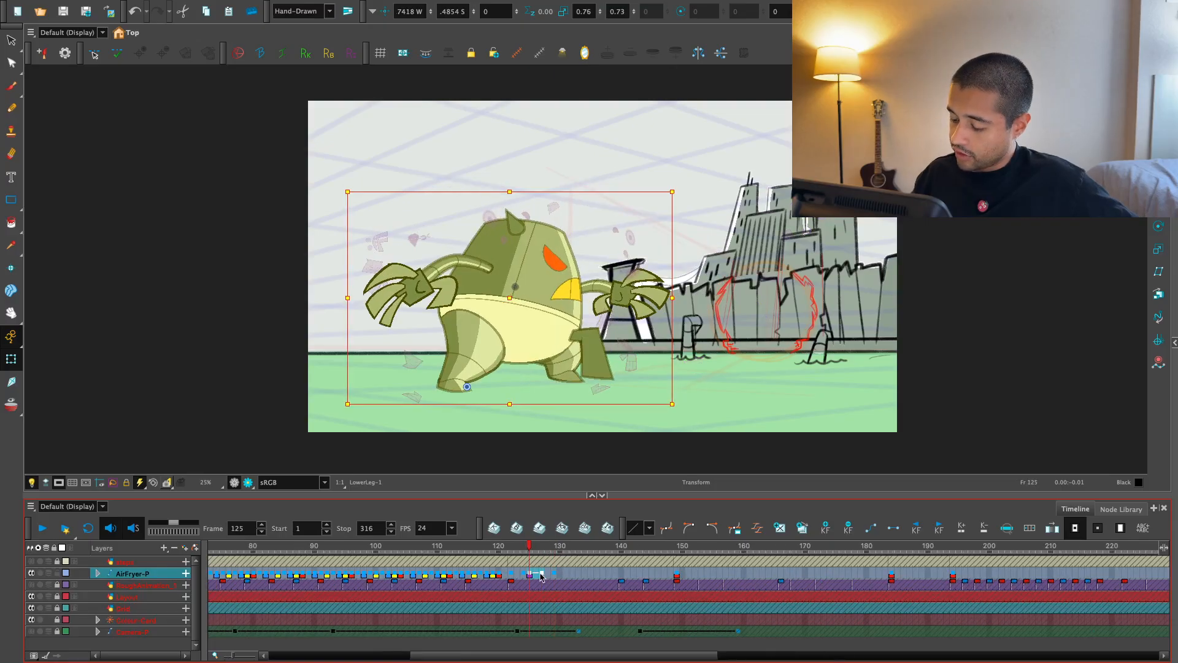
left_click(554, 573)
right_click(555, 569)
mouse_move(724, 219)
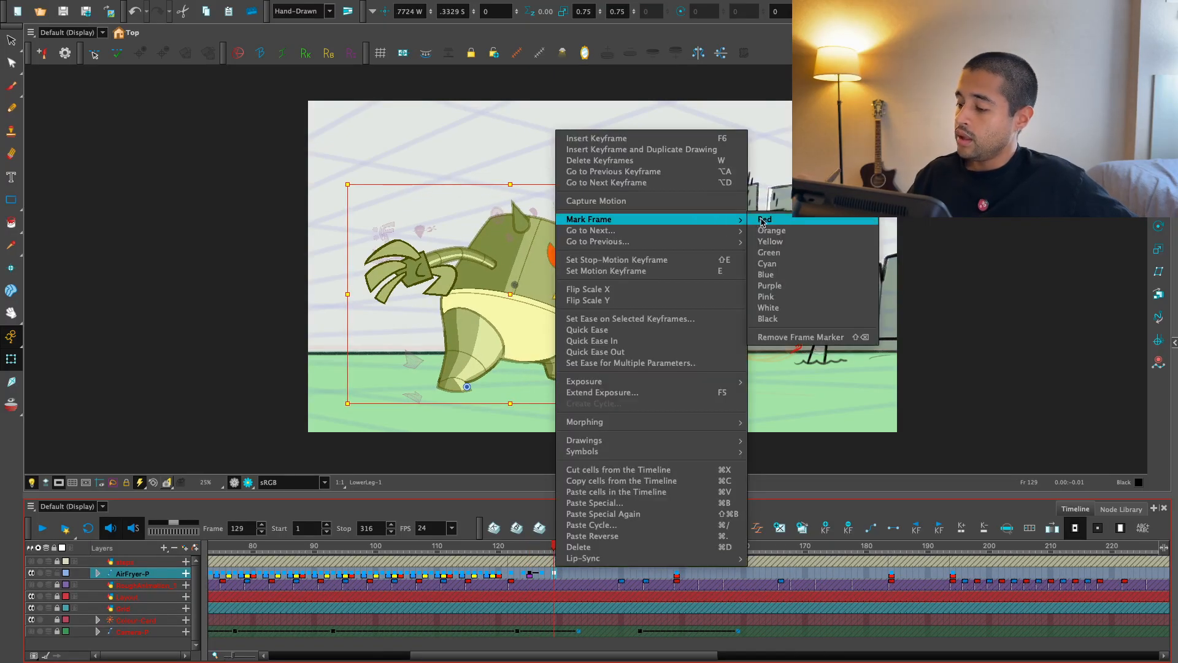
left_click(766, 220)
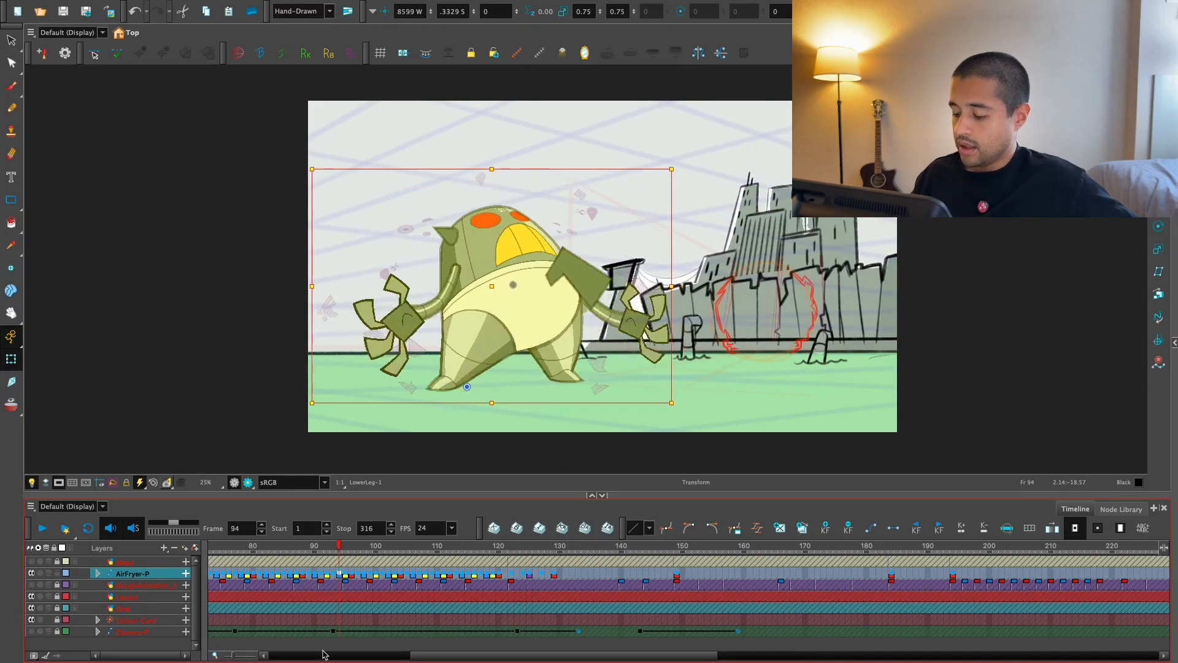
key("Return")
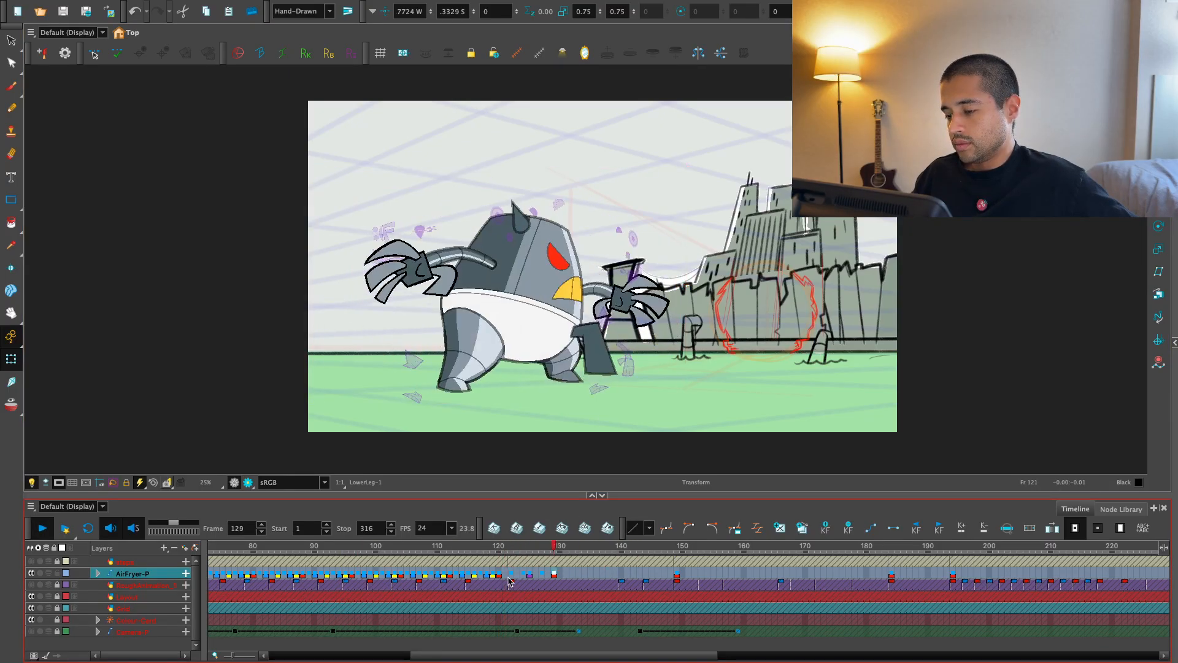
- Replace the in-between pose at frame 127 with the interpolated pose from frame 128 and replay the turn
left_click(541, 575)
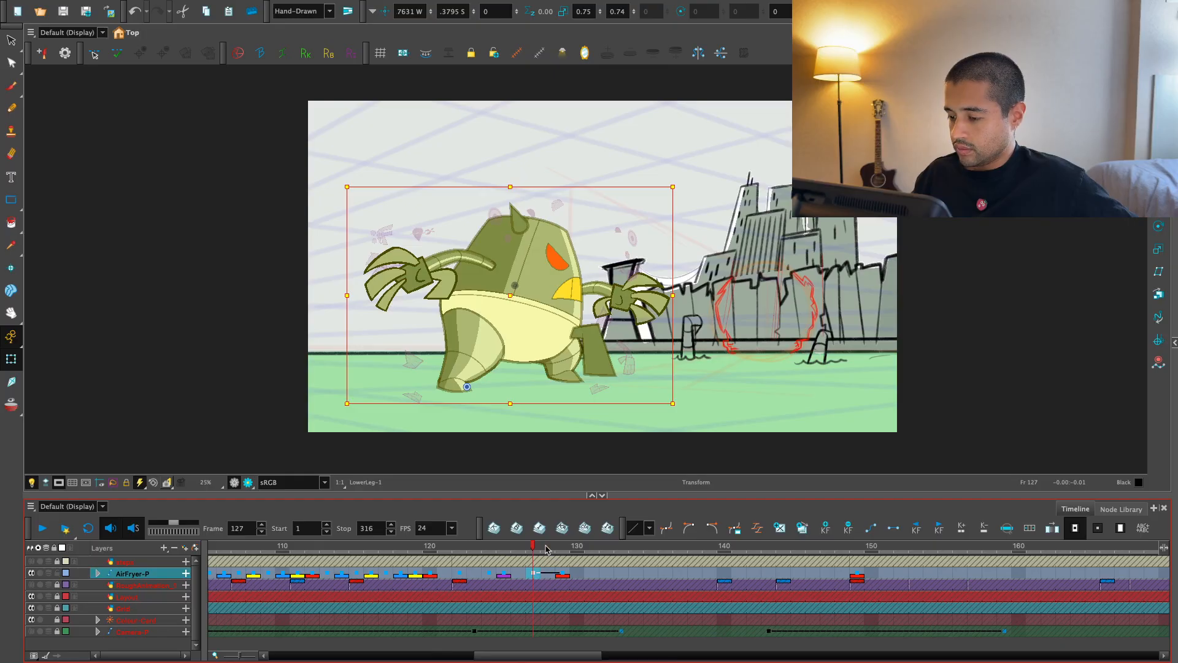
left_click(561, 547)
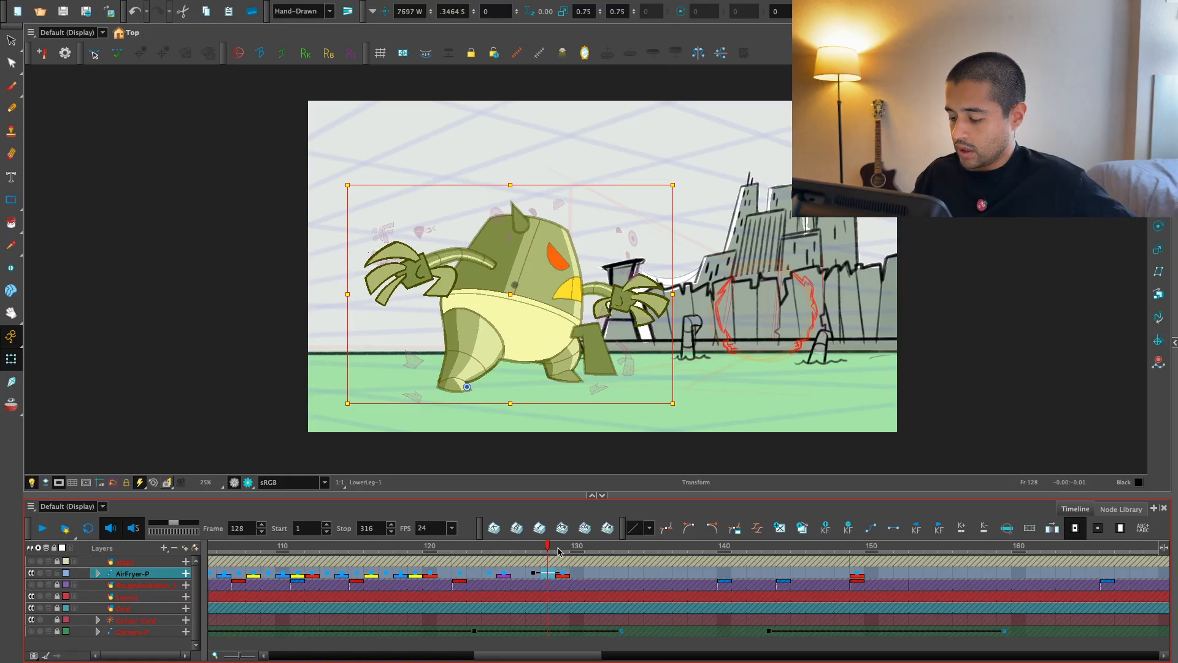
key("comma")
left_click_drag(536, 576, 536, 576)
key("1")
key("1")
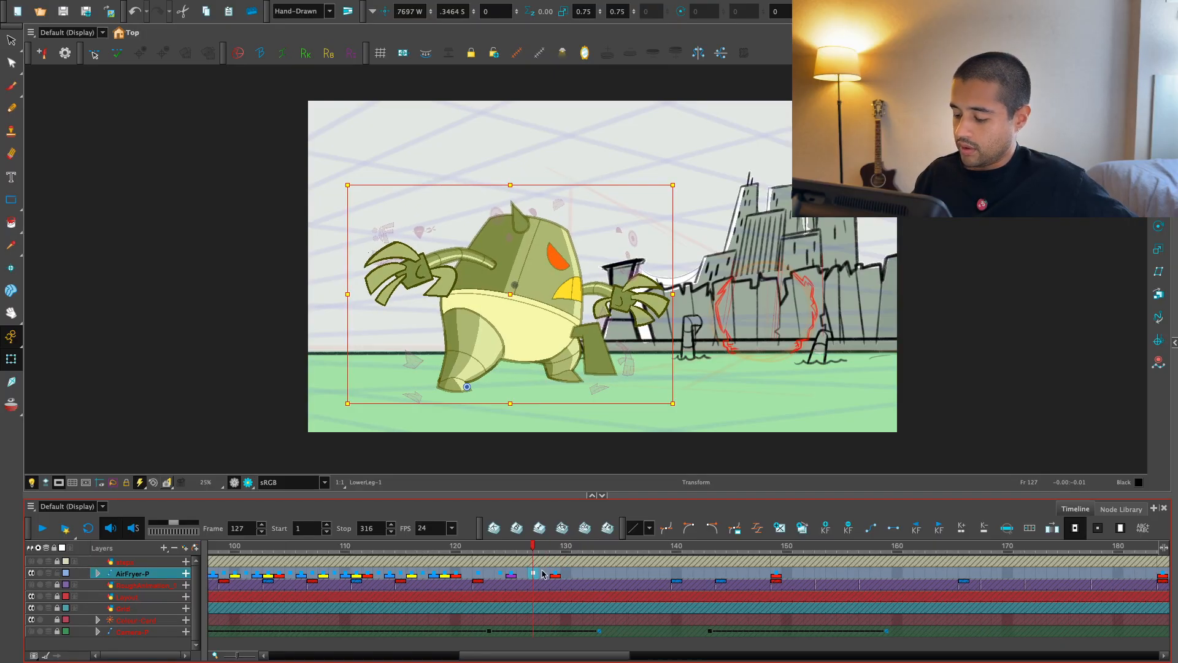
left_click(429, 574)
key("shift+Return")
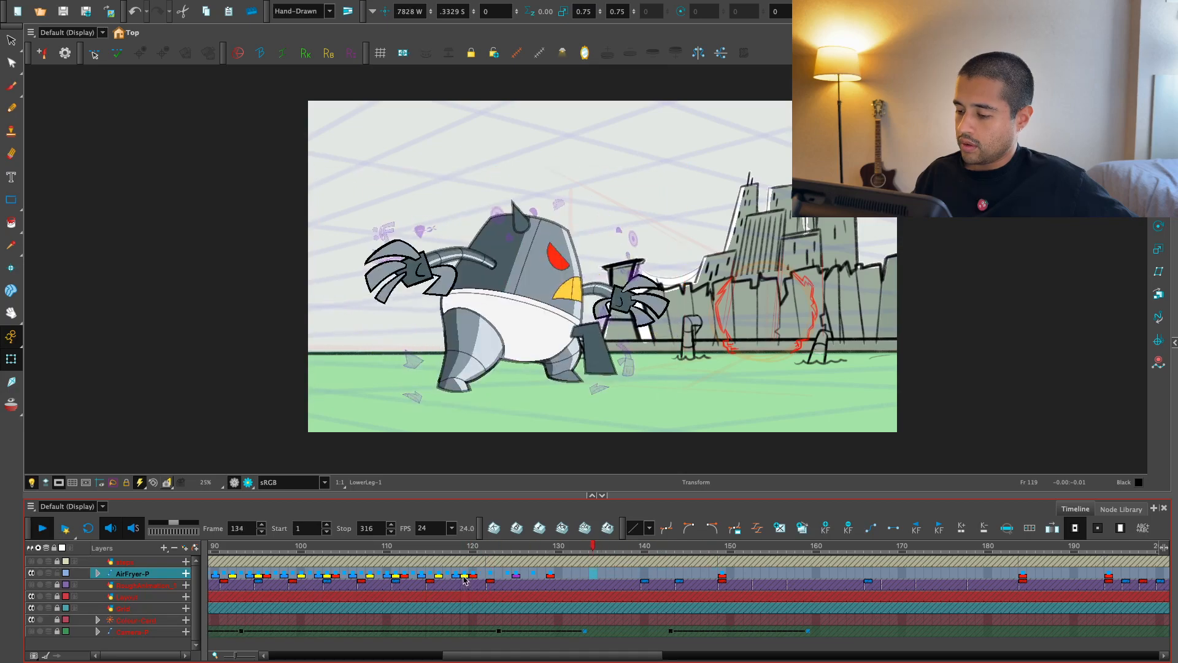
- Replay the turn and step back and forth through frames 120 to 125 to examine the in-between poses
key("2")
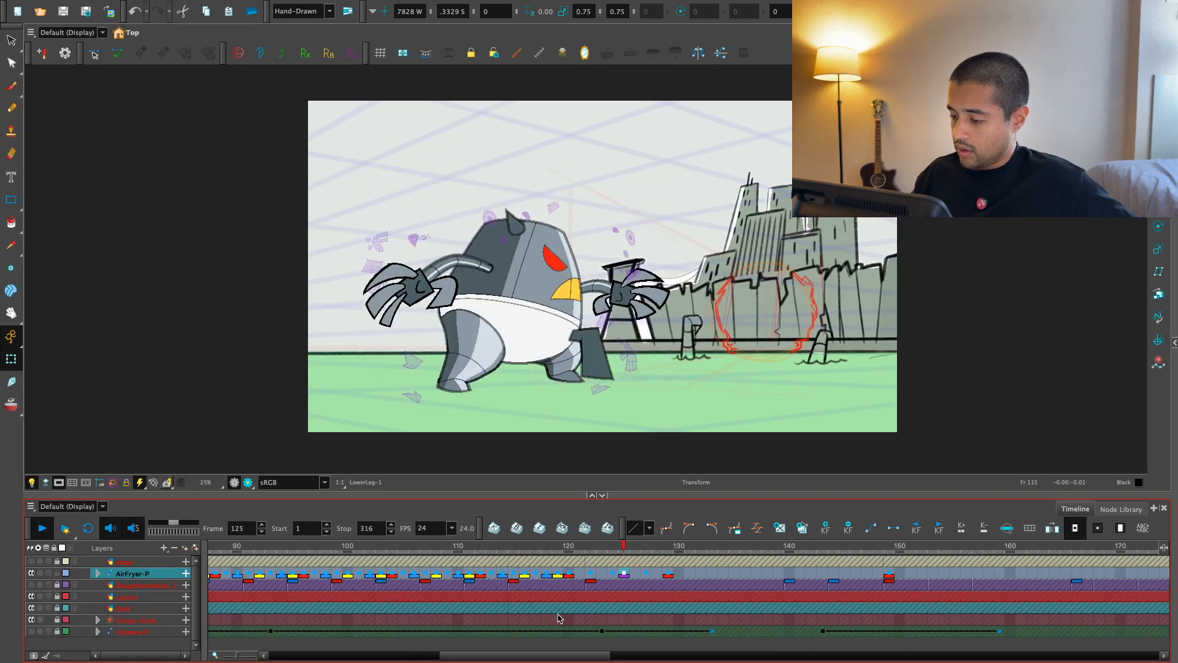
key("Return")
key("1")
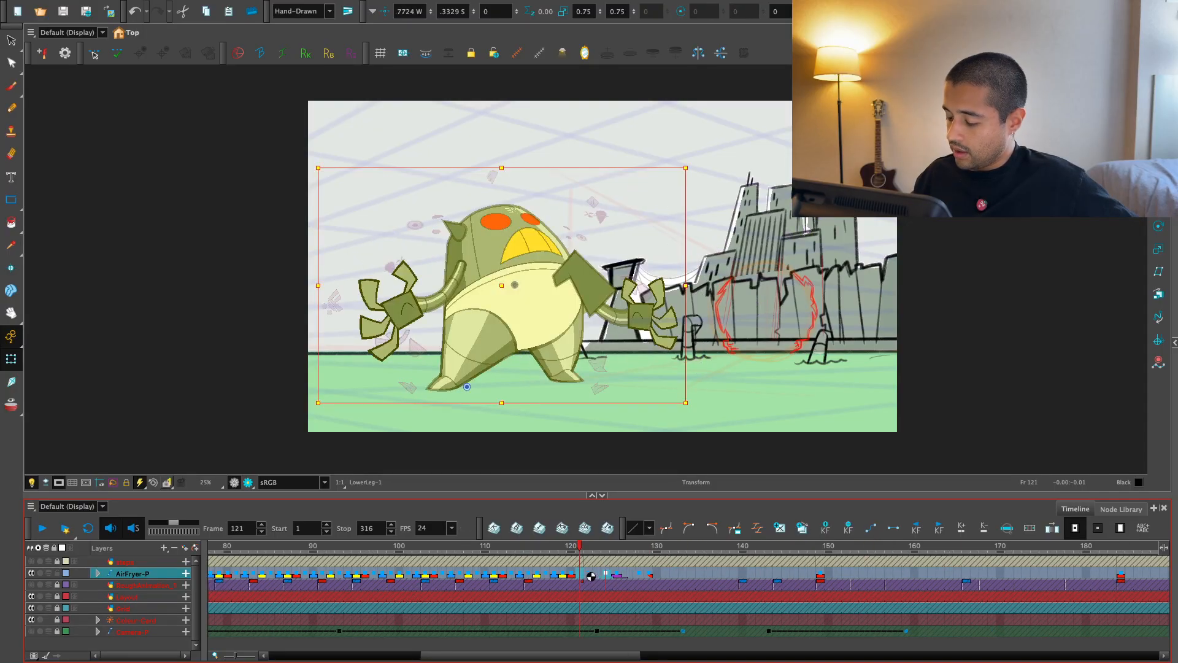
key("2")
key("period")
key("period")
key("period")
key("period")
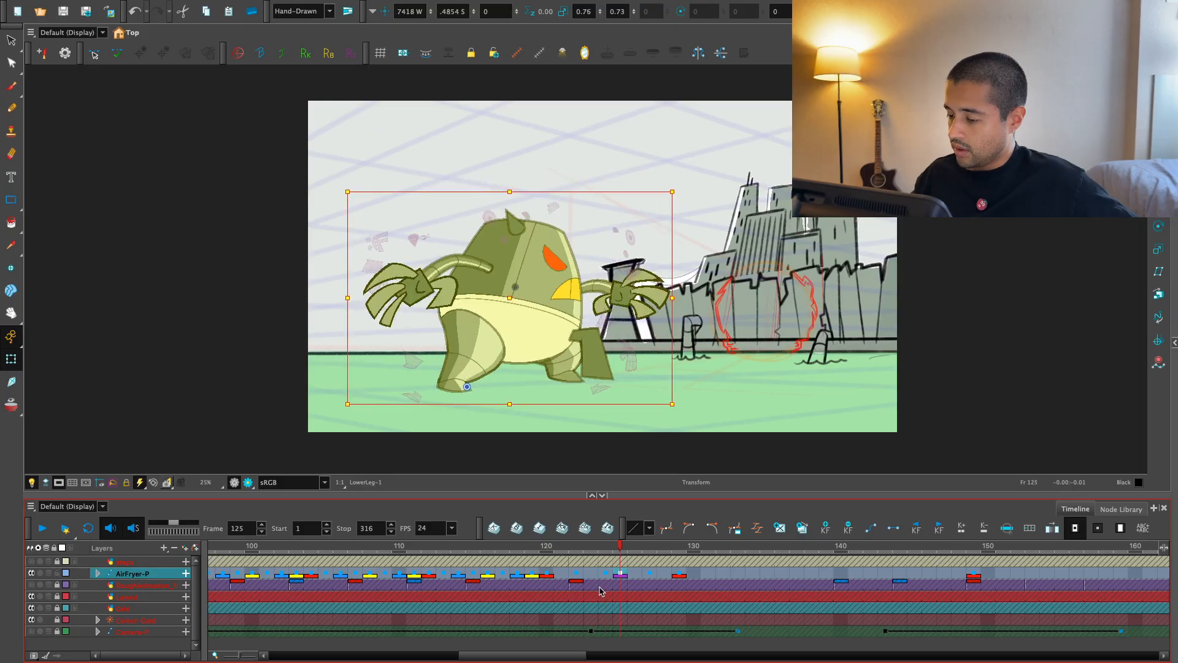
key("comma")
key("comma")
key("comma")
key("comma")
key("comma")
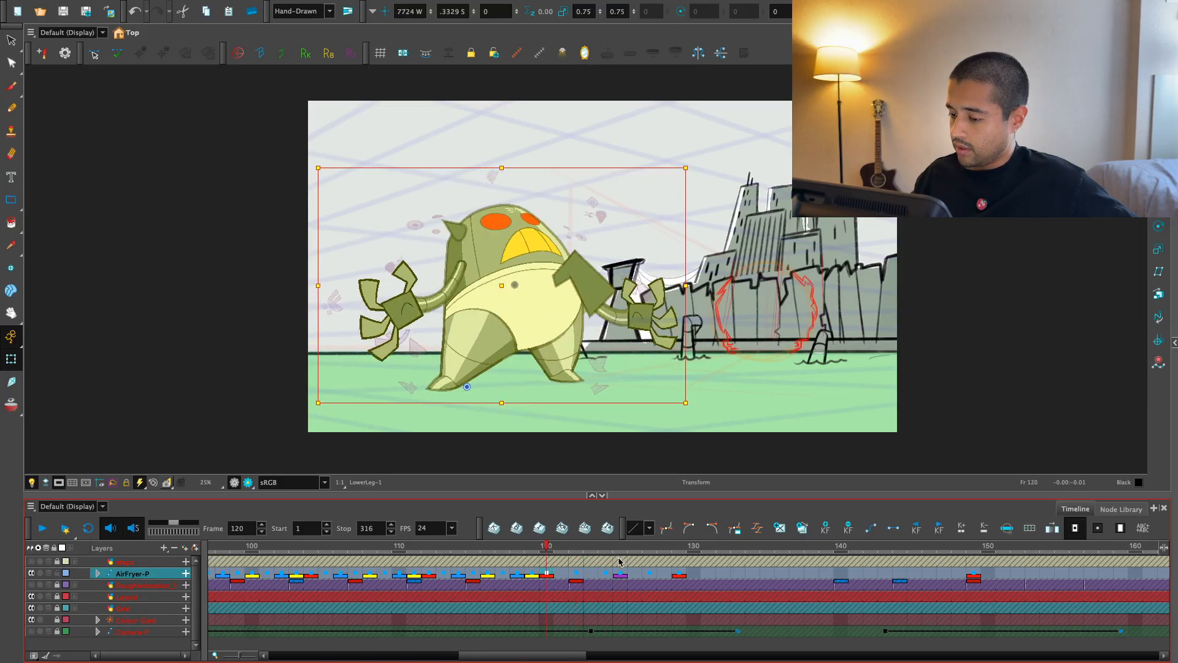
key("period")
key("period")
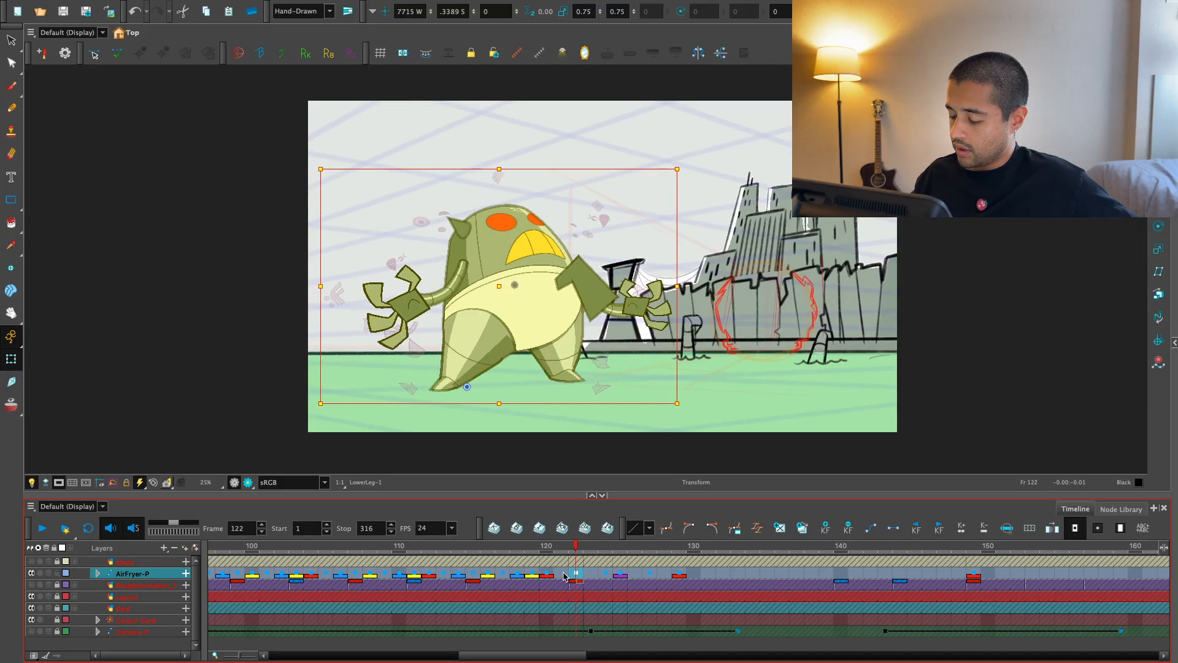
- Shift the AirFryer-P keyframes from frames 124 to 129 one frame earlier and replay the turn
mouse_move(602, 575)
left_mouse_down()
mouse_move(632, 576)
mouse_move(623, 577)
left_mouse_up()
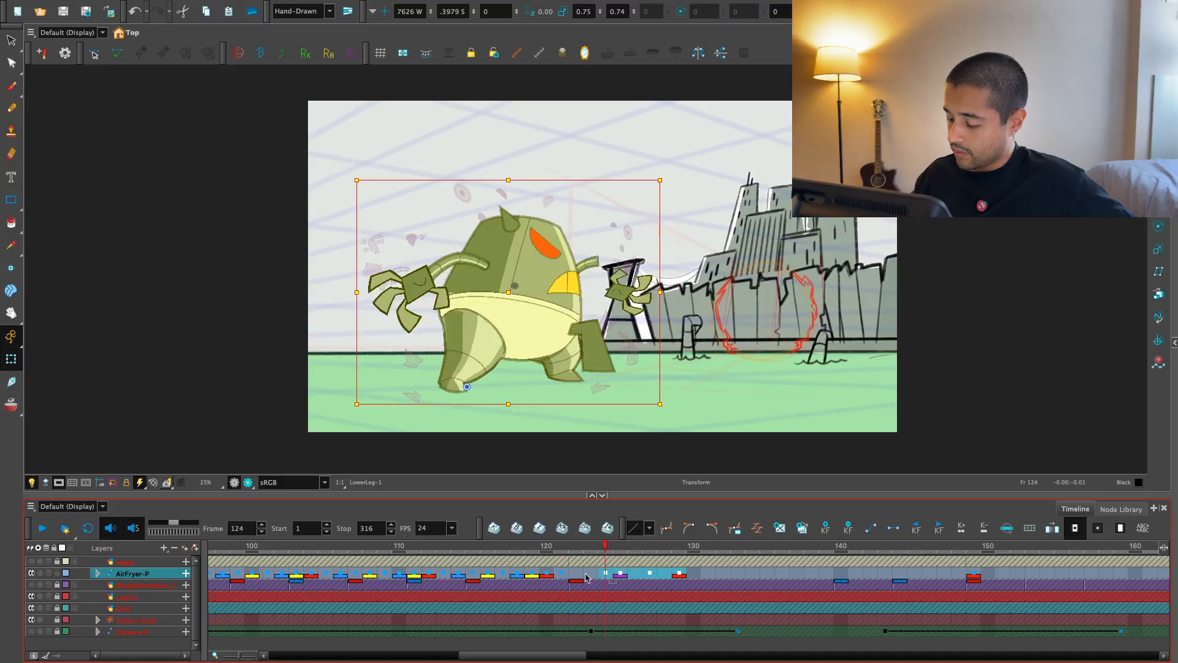
left_click(516, 567)
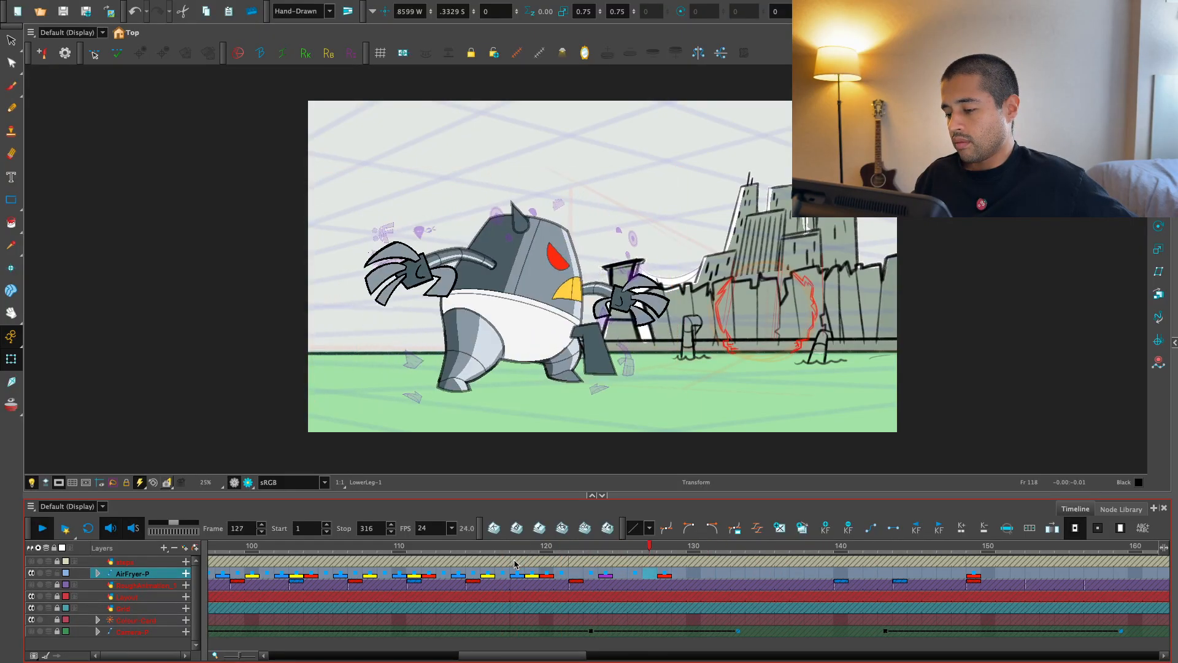
key("period")
key("Return")
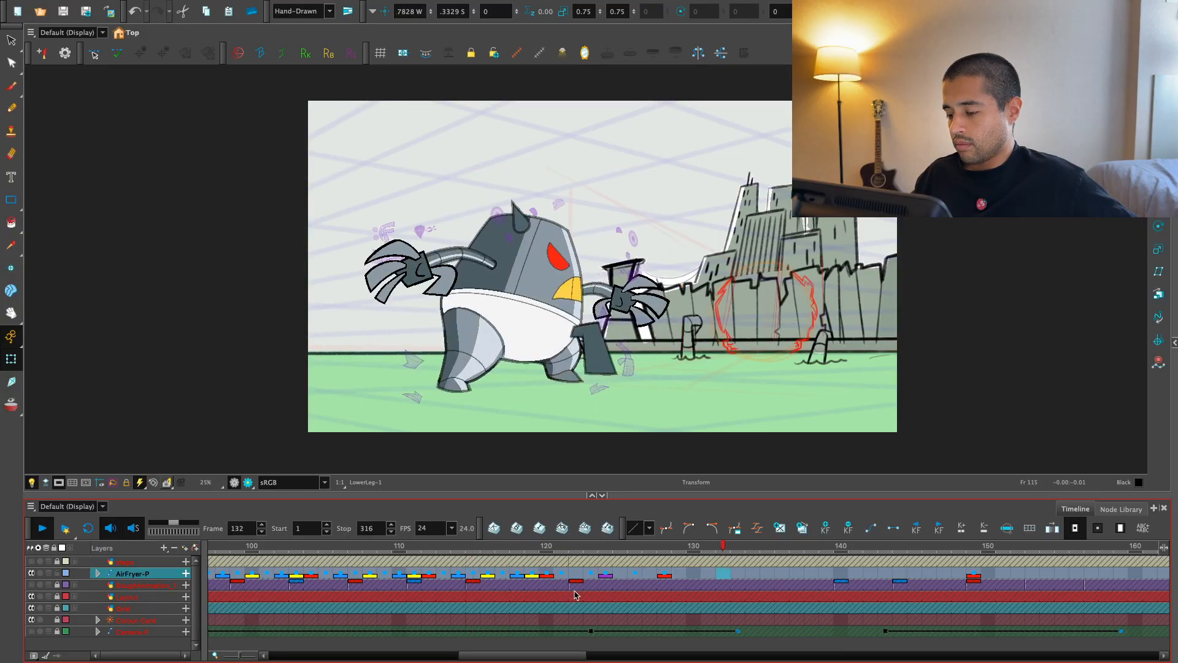
- Shift the AirFryer-P keyframes from frames 123 to 128 one frame earlier and replay the turn from frame 115
left_click(568, 577)
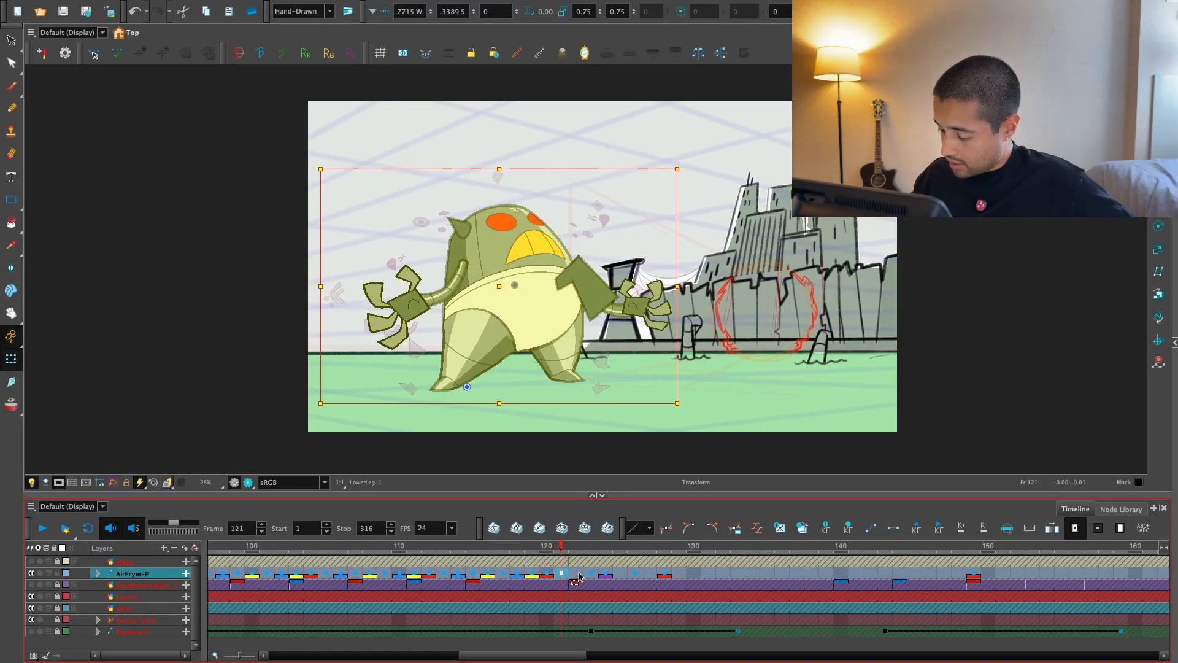
left_click(653, 575)
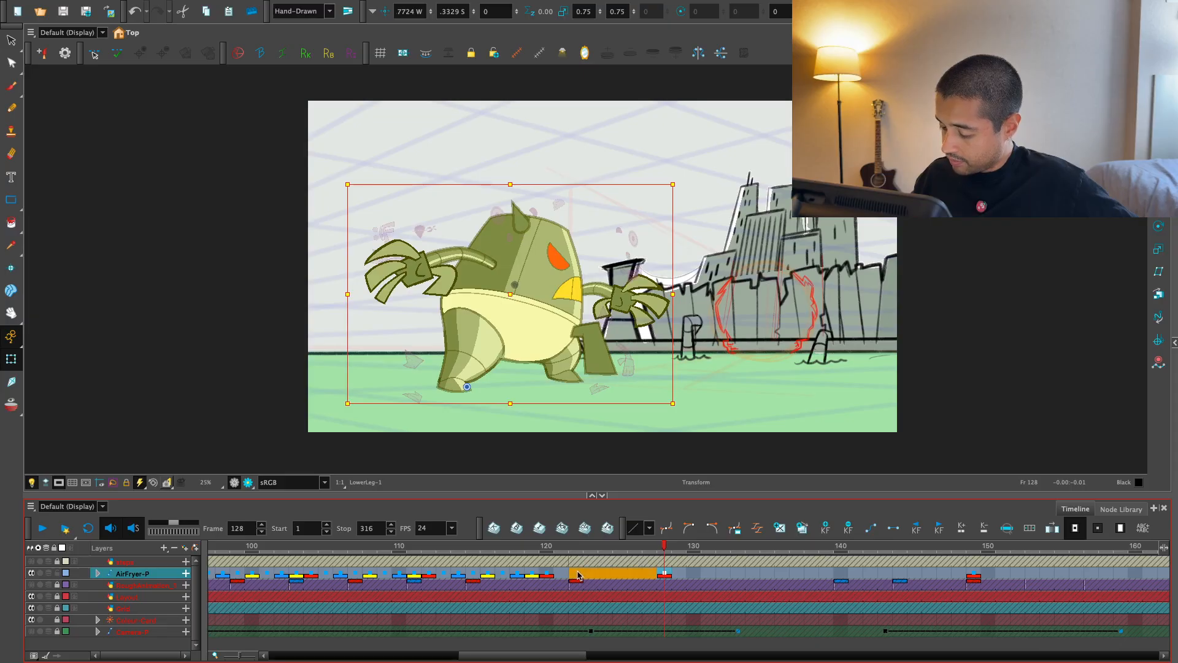
left_click(481, 591)
key("Return")
left_click(481, 591)
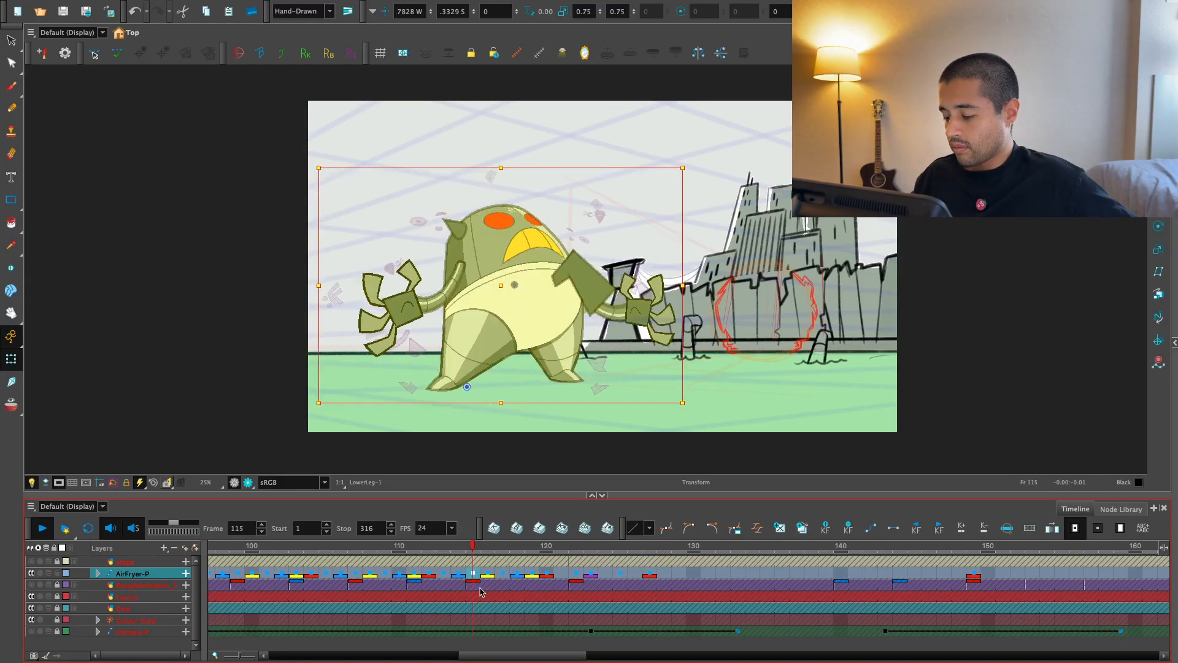
key("Return")
key("Return")
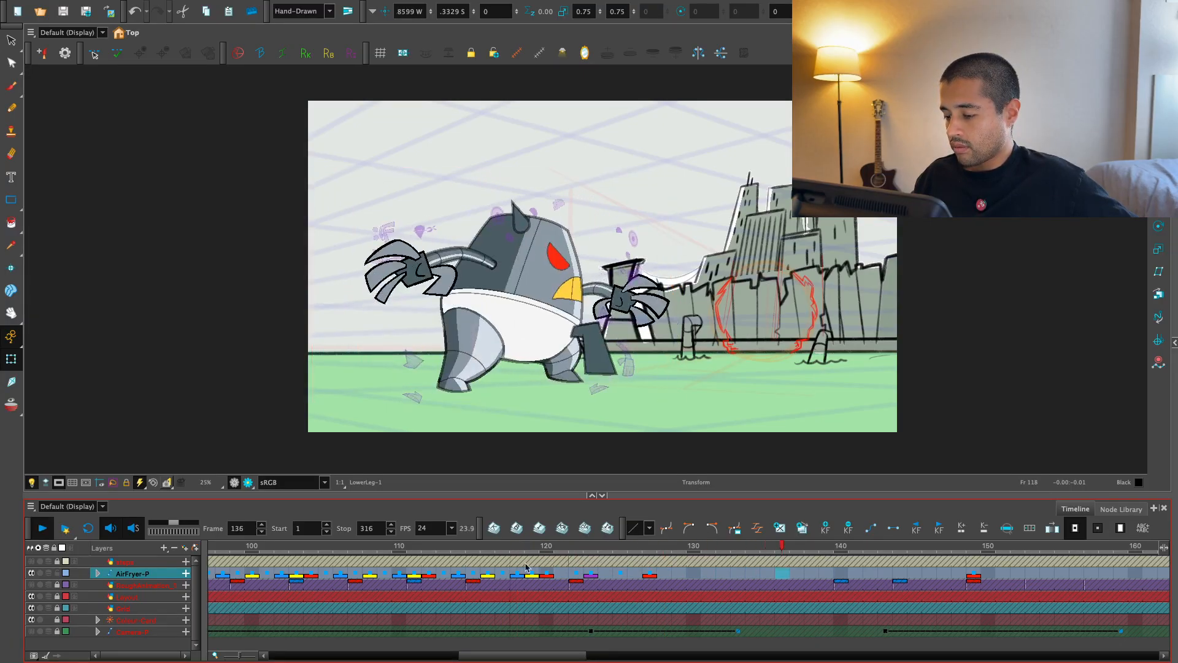
- Play back the animation from around frame 56 through the turn to check the tightened settle timing
left_click(590, 561)
key("Return")
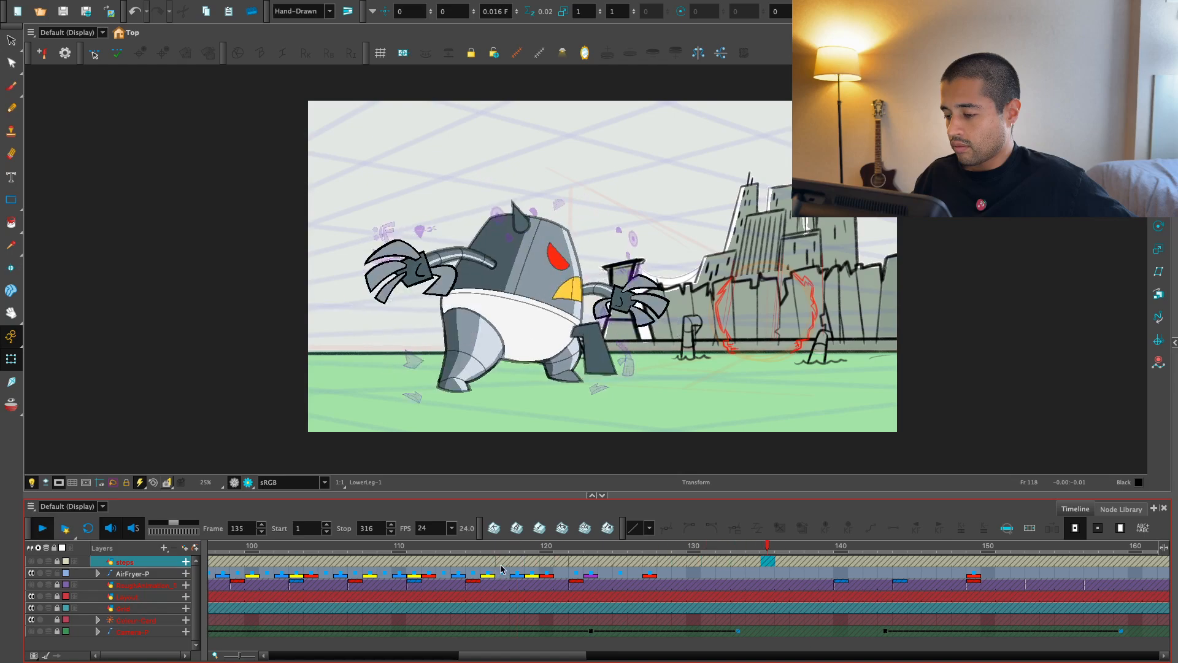
key("1")
key("1")
key("1")
left_click(347, 561)
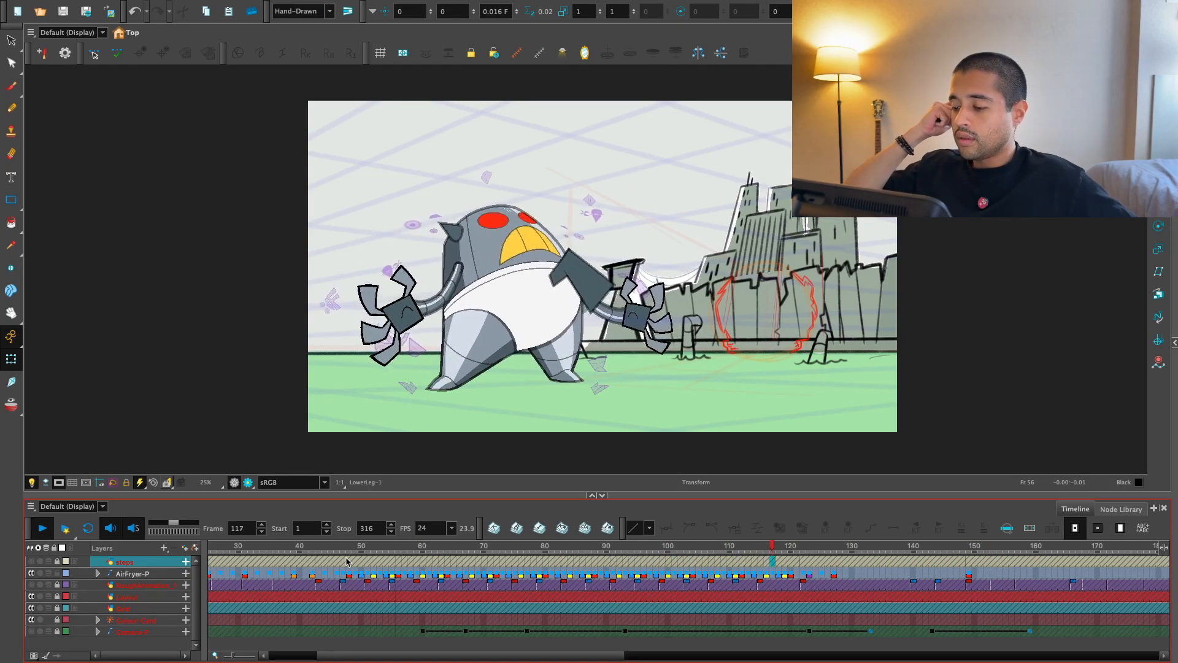
key("Return")
left_click(797, 547)
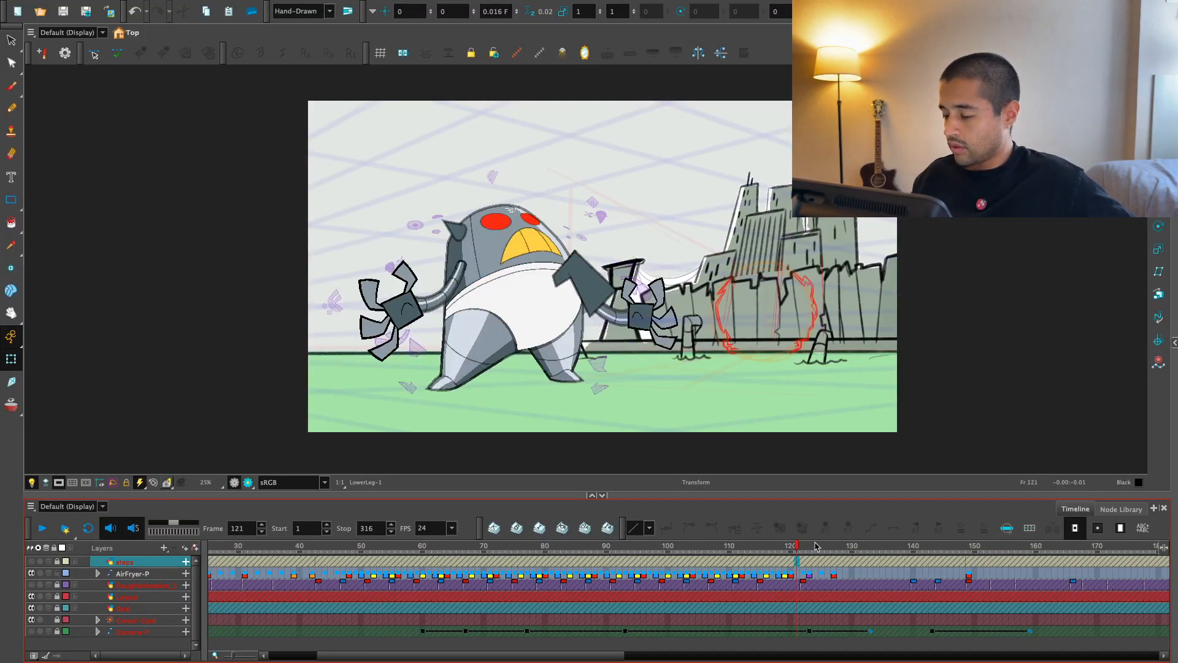
- Squash the whole robot very slightly at frame 125 and compare the pose with the frames from 121 to 127
left_click(799, 574)
left_click(810, 573)
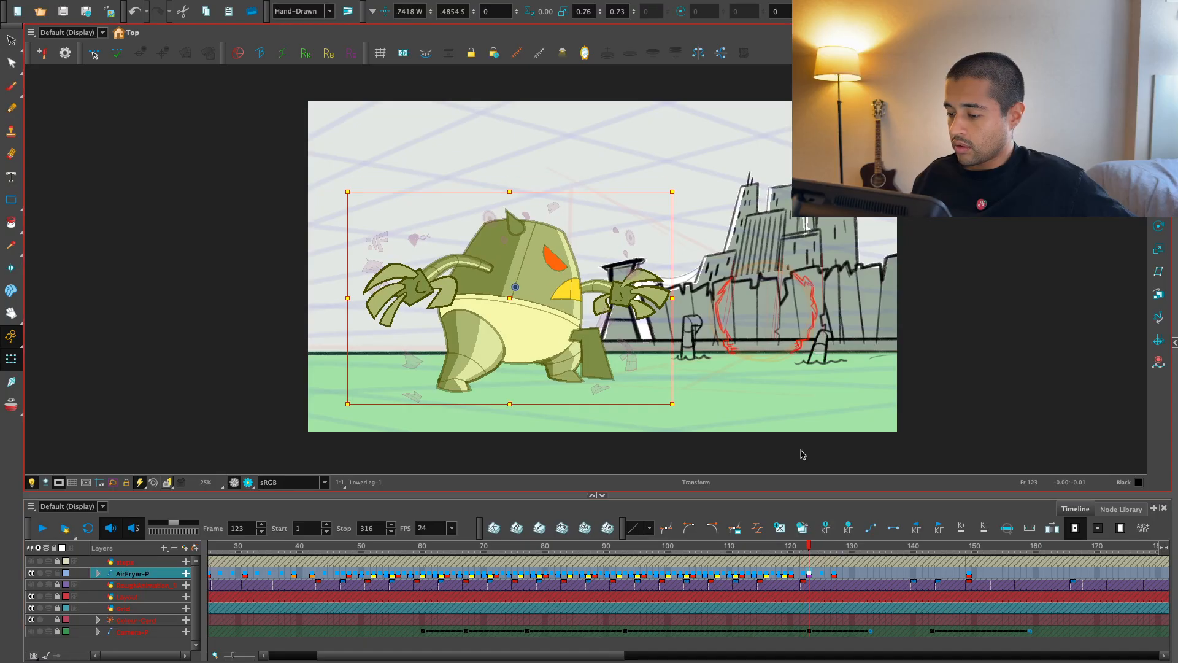
key("2")
key("comma")
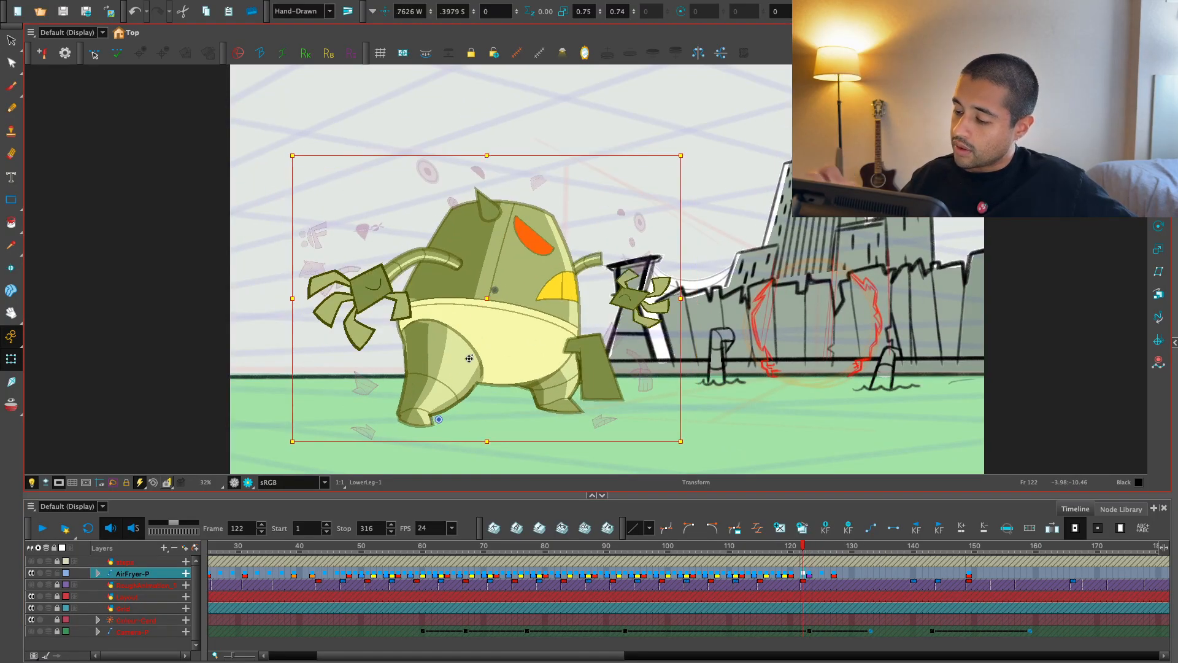
key("comma")
key("period")
key("period")
key("period")
key("period")
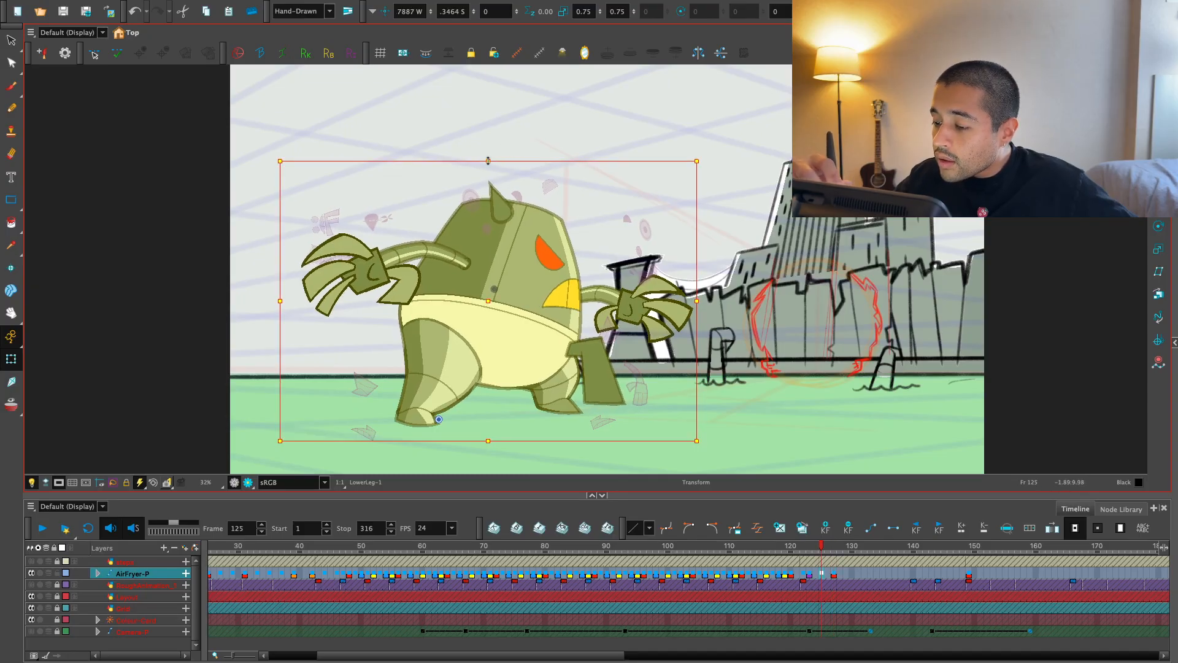
key("comma")
key("comma")
key("comma")
key("comma")
key("comma")
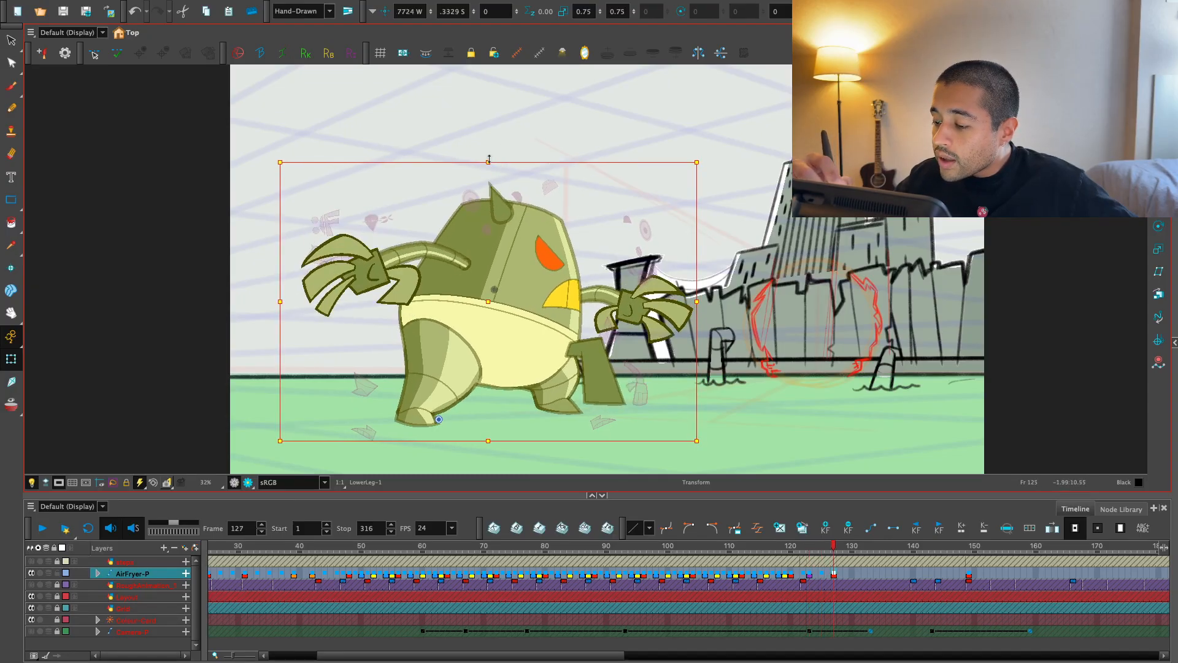
key("g")
key("g")
key("g")
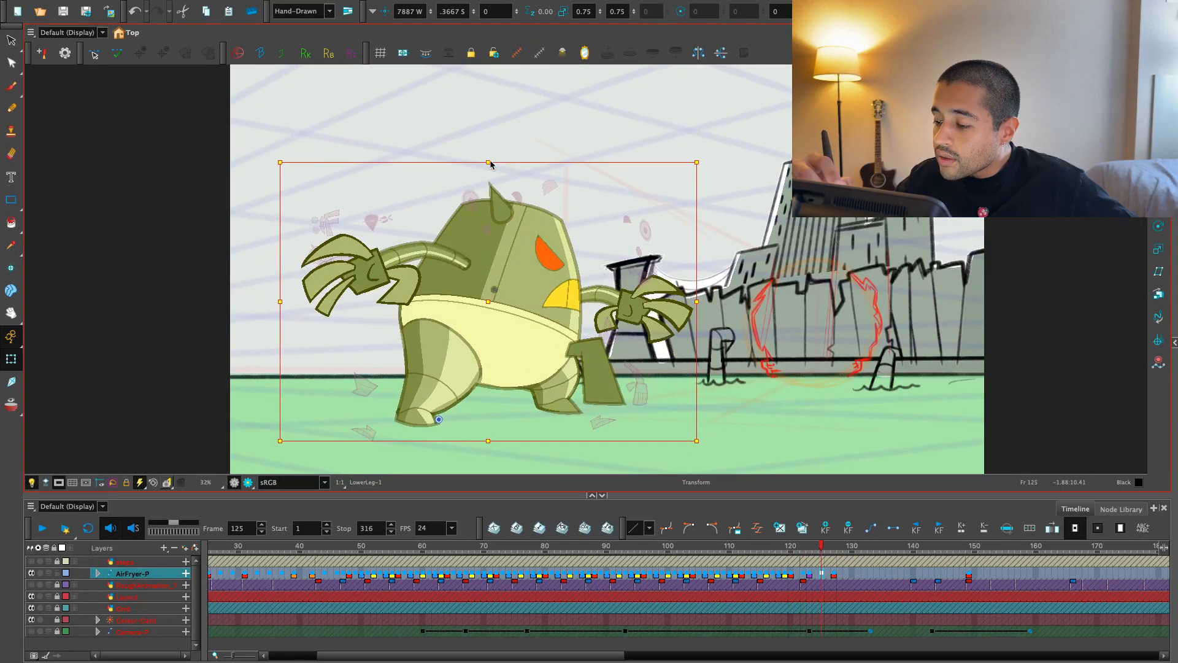
- Skew the robot's upper body slightly backwards at frame 122 and compare the pose with frame 125
key("f")
key("f")
key("f")
key("g")
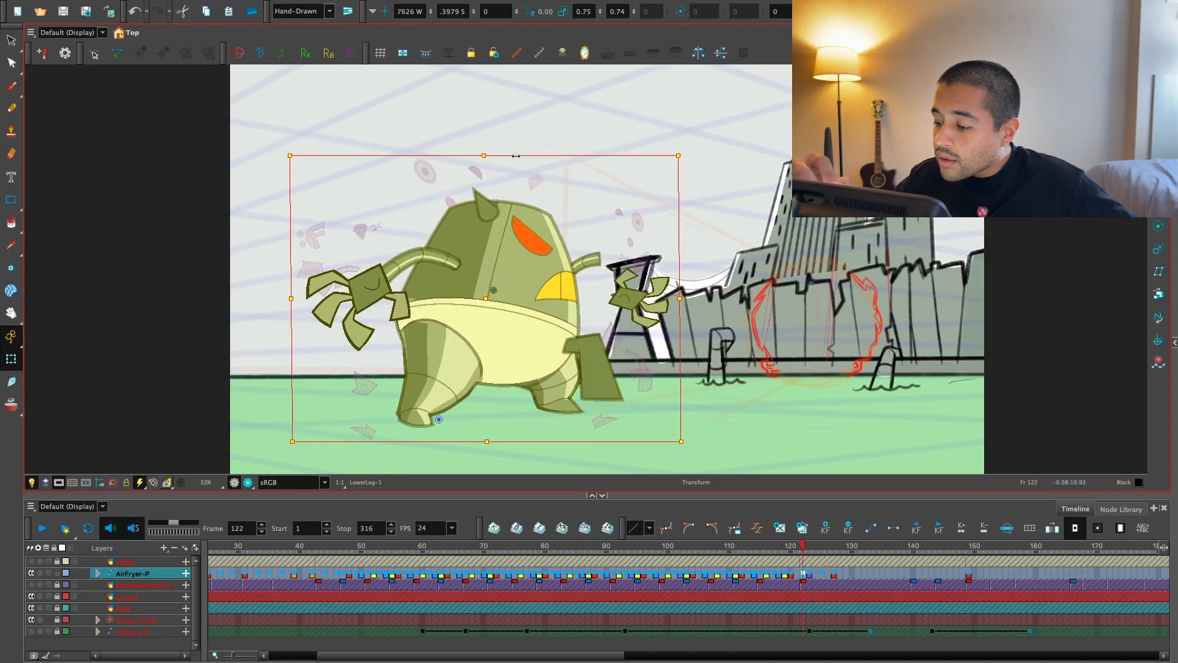
key("g")
key("g")
key("g")
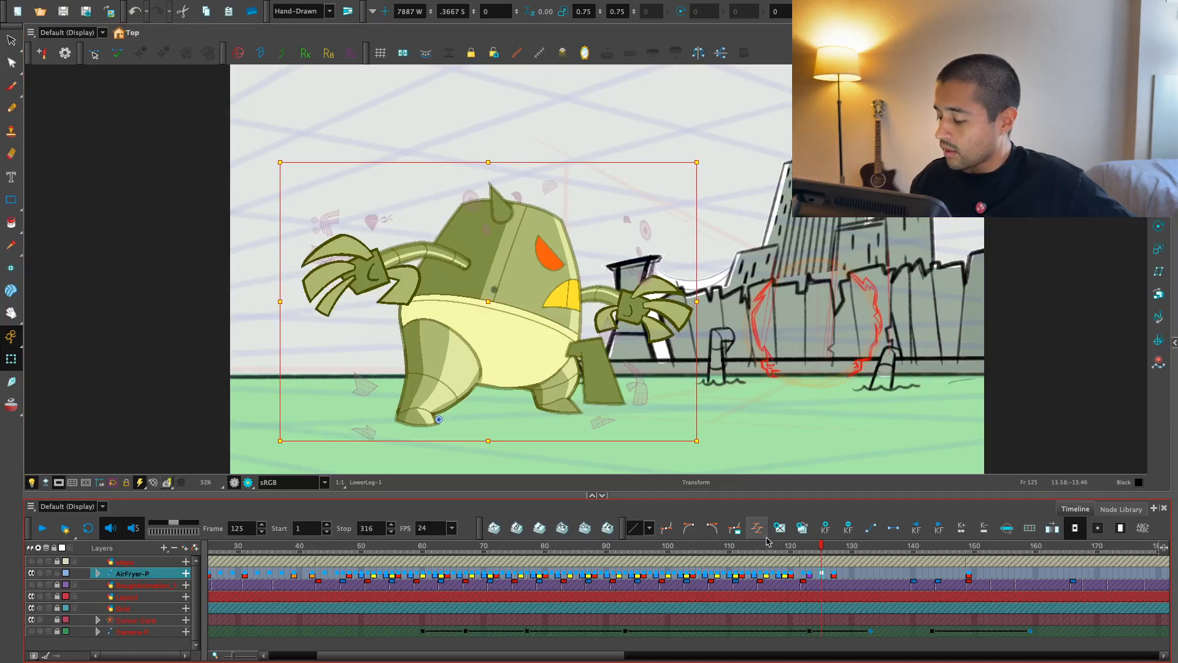
- Replay the turn and flip through frames 120 to 125 to examine how the far arm moves
key("Return")
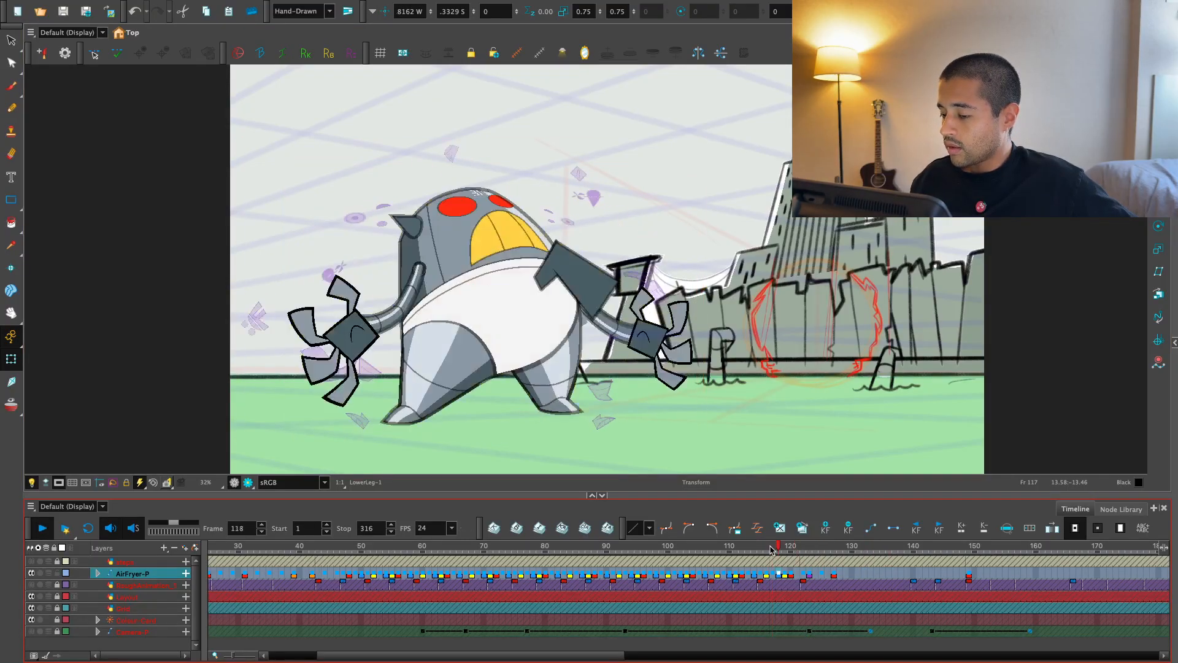
left_click(786, 547)
key("g")
key("g")
key("g")
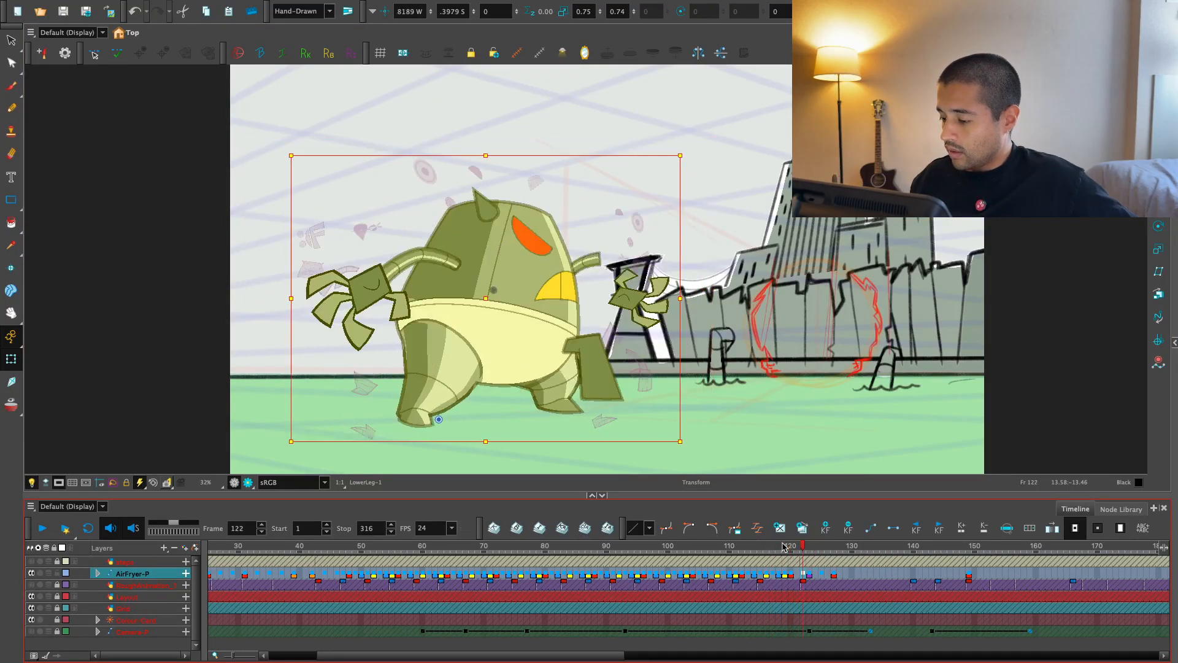
key("g")
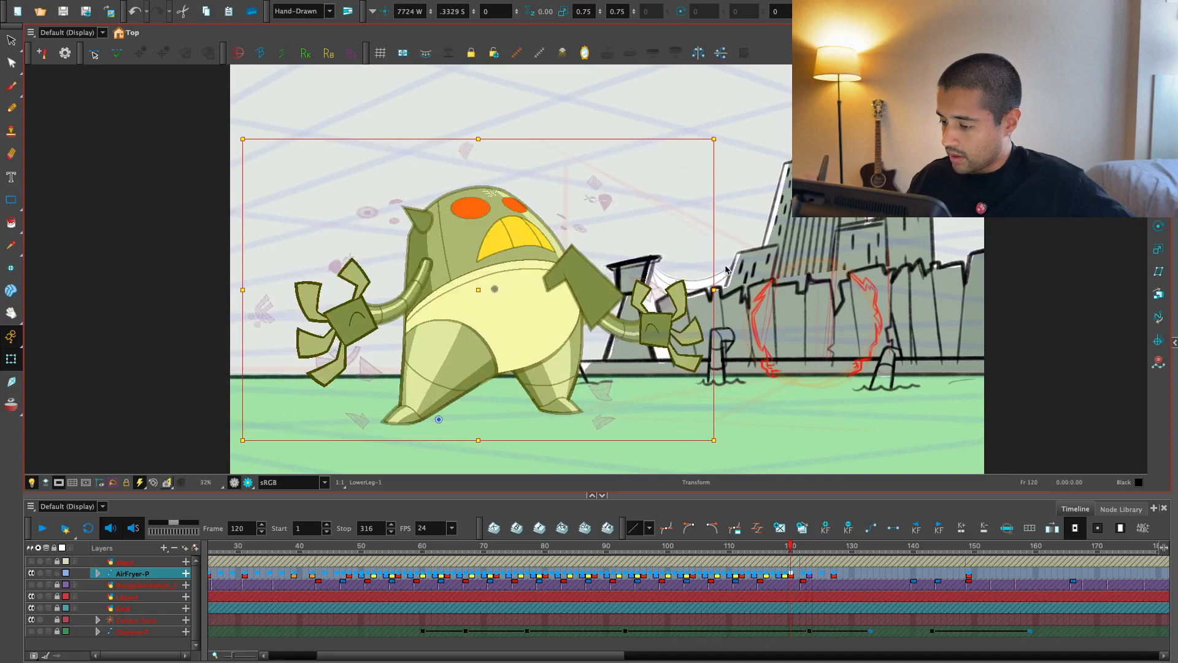
key("g")
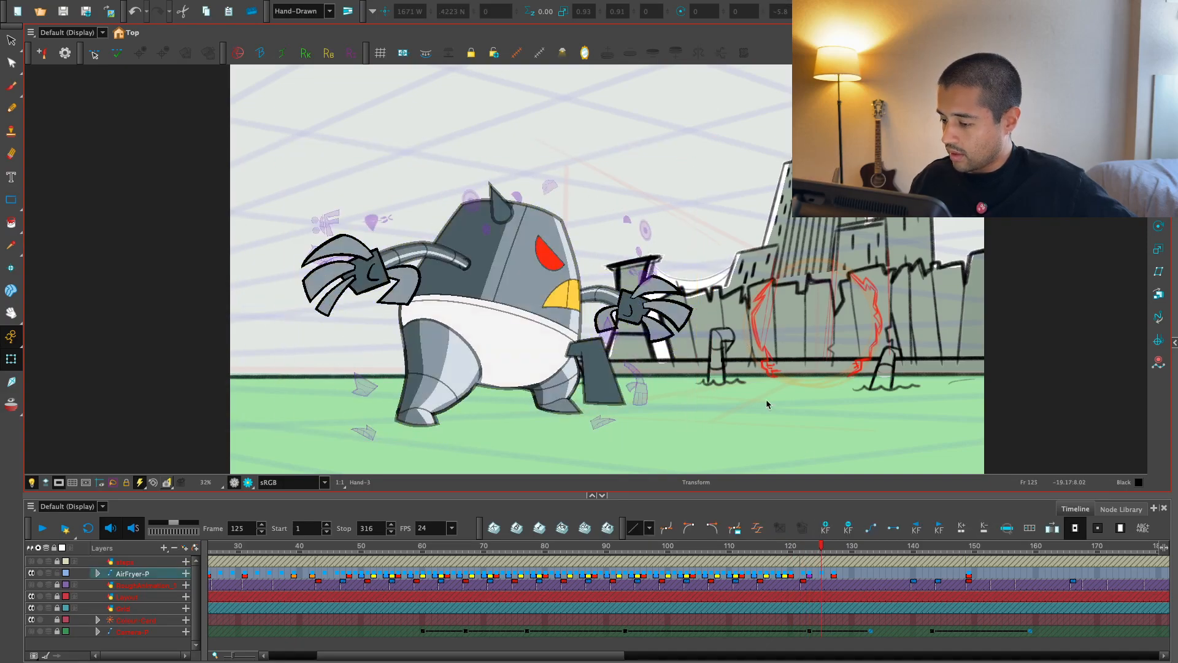
key("g")
- Replace the far arm's pose on Arm-P-P at frame 122 with its fanned-hand pose from frame 123
key("o")
key("2")
key("2")
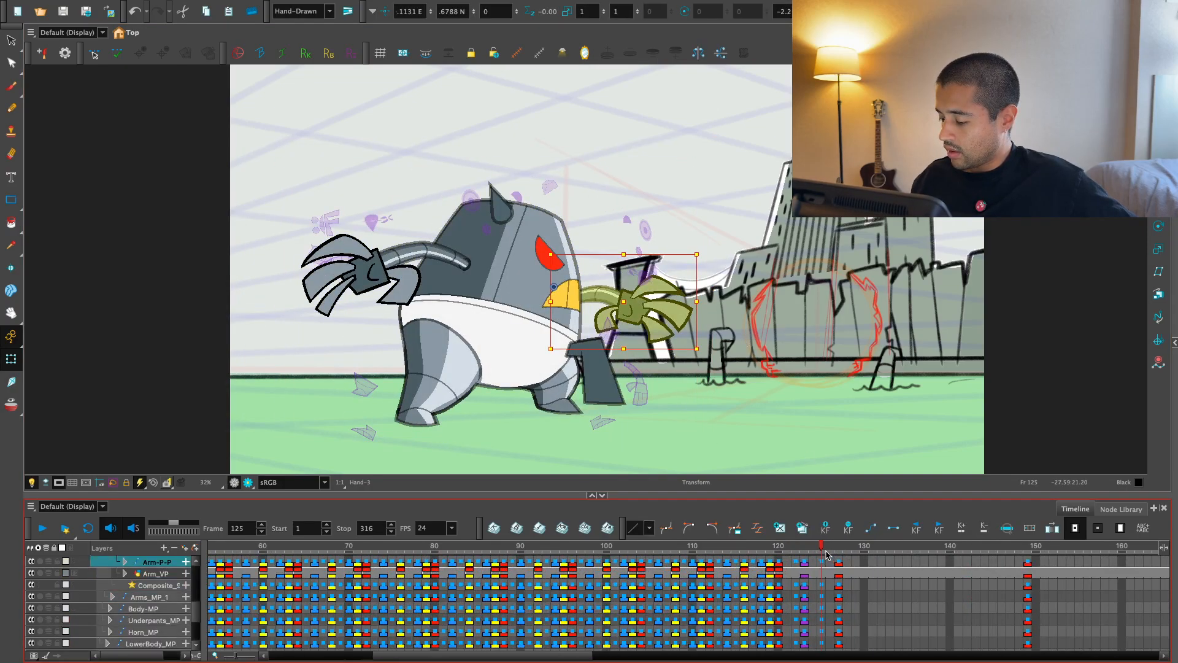
key("f")
key("f")
key("g")
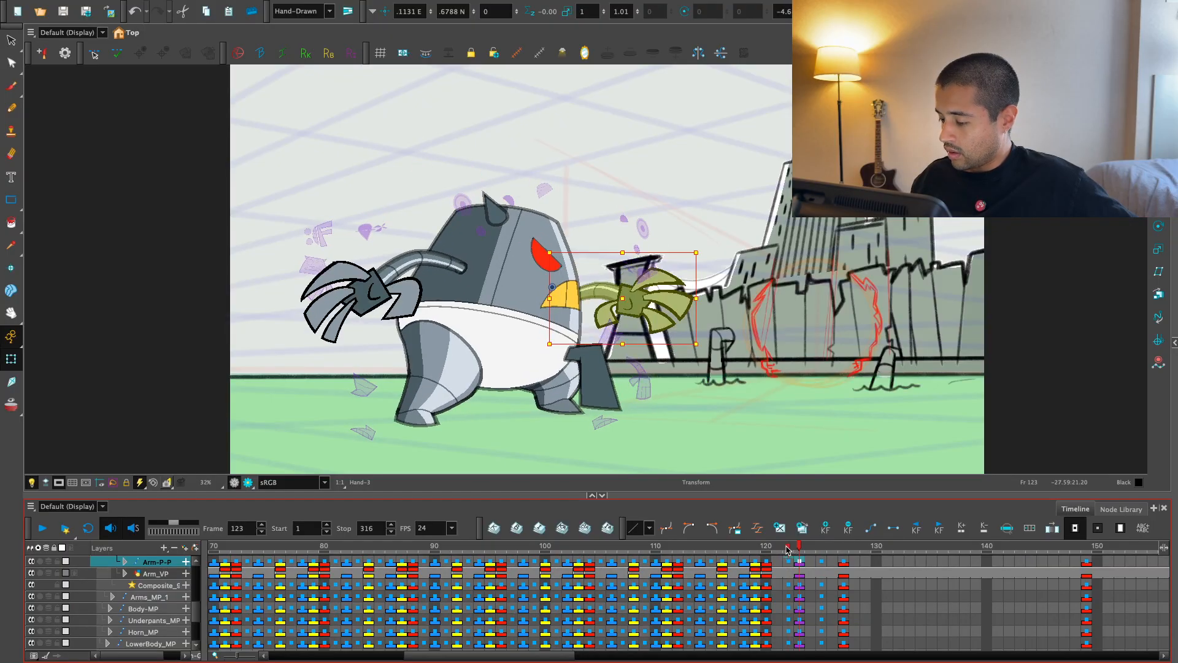
key("f")
key("f")
key("f")
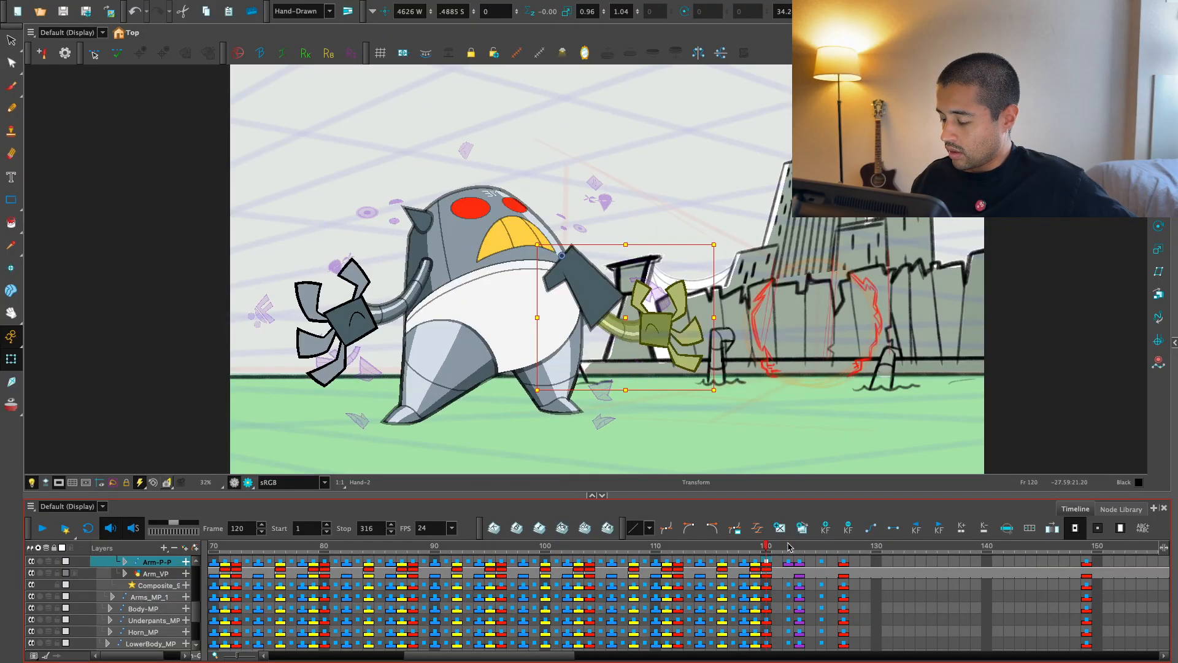
- Replay the turn from before frame 120 and flip through frames 120 to 123 to check the far arm's pose
key("f")
key("f")
key("f")
key("f")
key("f")
key("f")
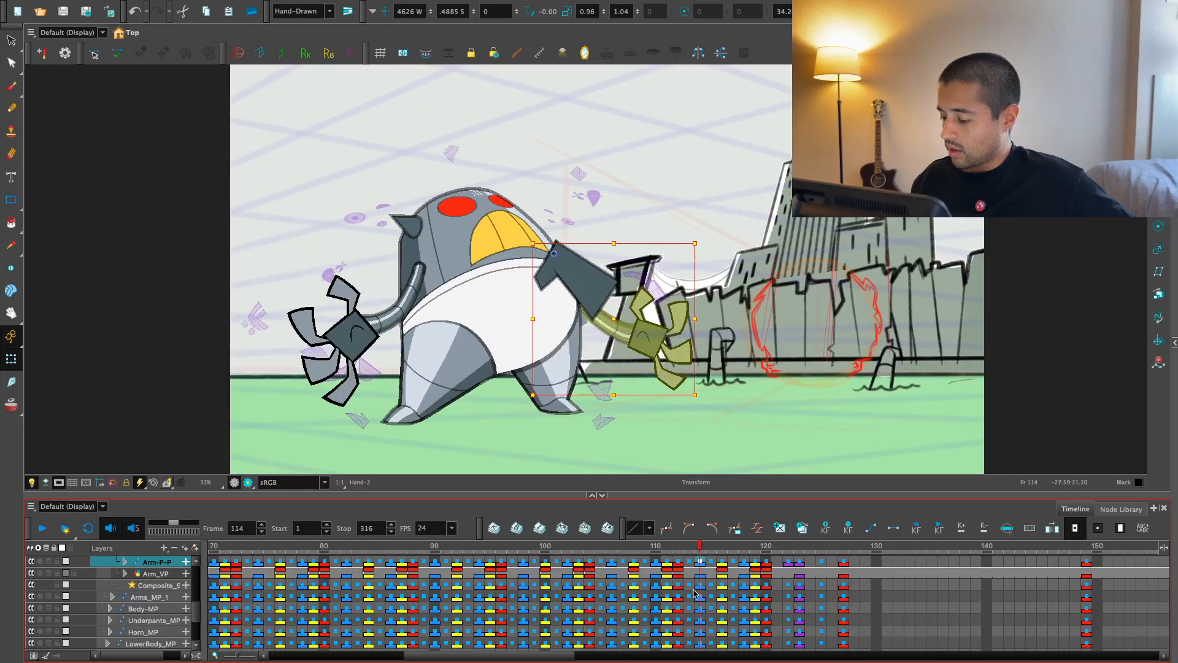
key("Return")
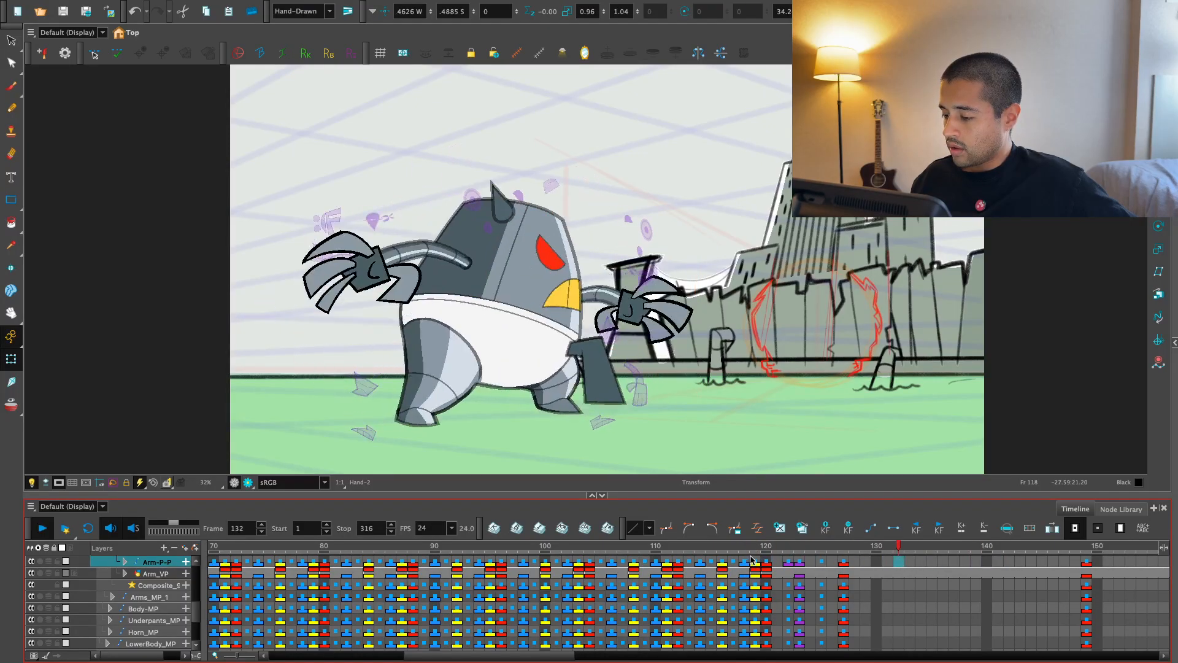
left_click(766, 545)
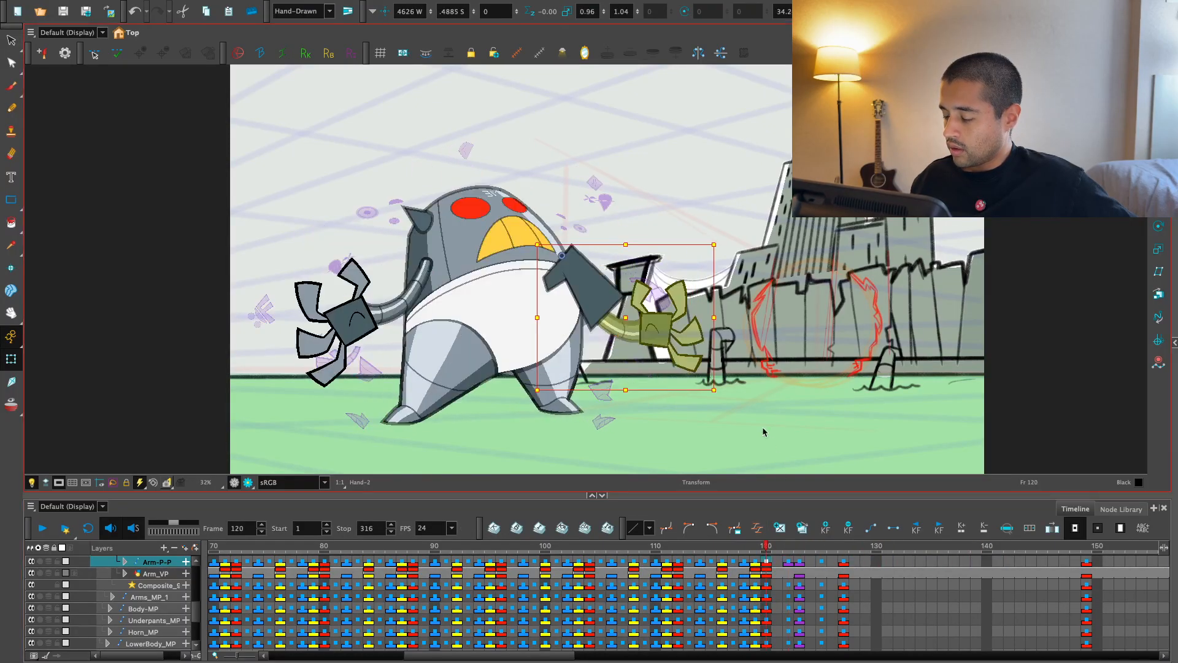
key("g")
key("g")
key("f")
key("f")
key("g")
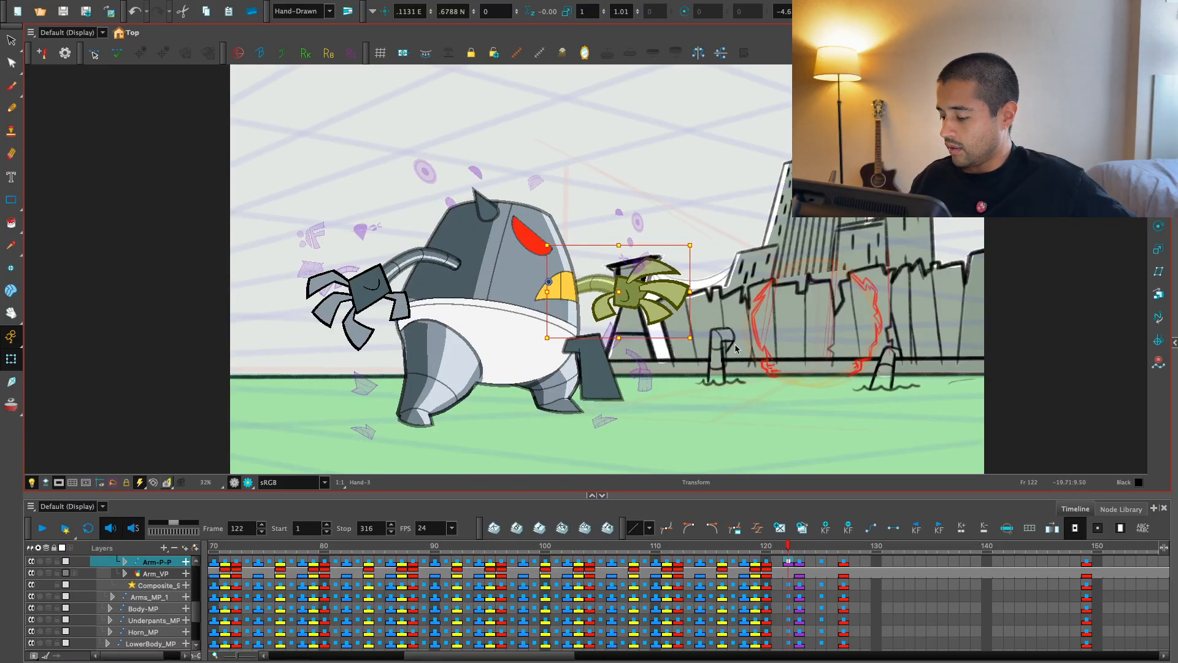
- Widen and flatten the far arm's fanned hand at frame 122
left_click_drag(736, 348, 754, 245)
key("2")
key("2")
left_click(628, 333)
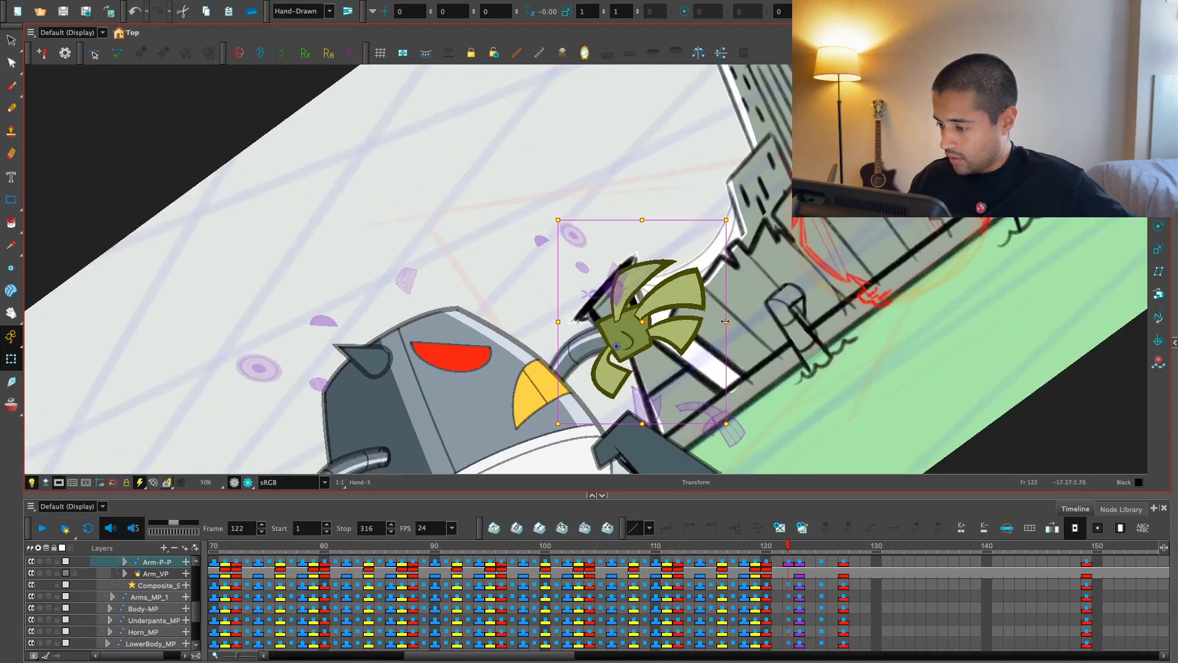
left_click_drag(725, 321, 747, 322)
left_click_drag(647, 219, 647, 245)
left_click_drag(718, 245, 777, 266)
key("shift+x")
- Replay the turn from frame 116 and scrub through frames 119 to 123 to check the reshaped hand
key("1")
left_click(723, 546)
key("shift+Return")
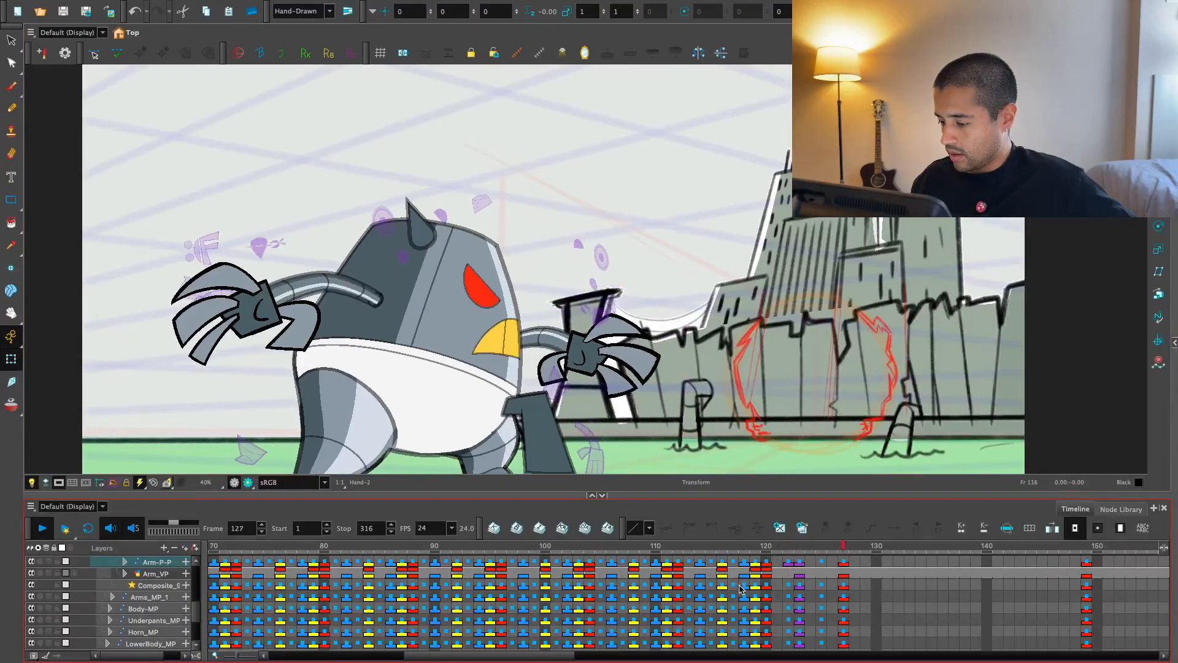
left_click(755, 546)
key("period")
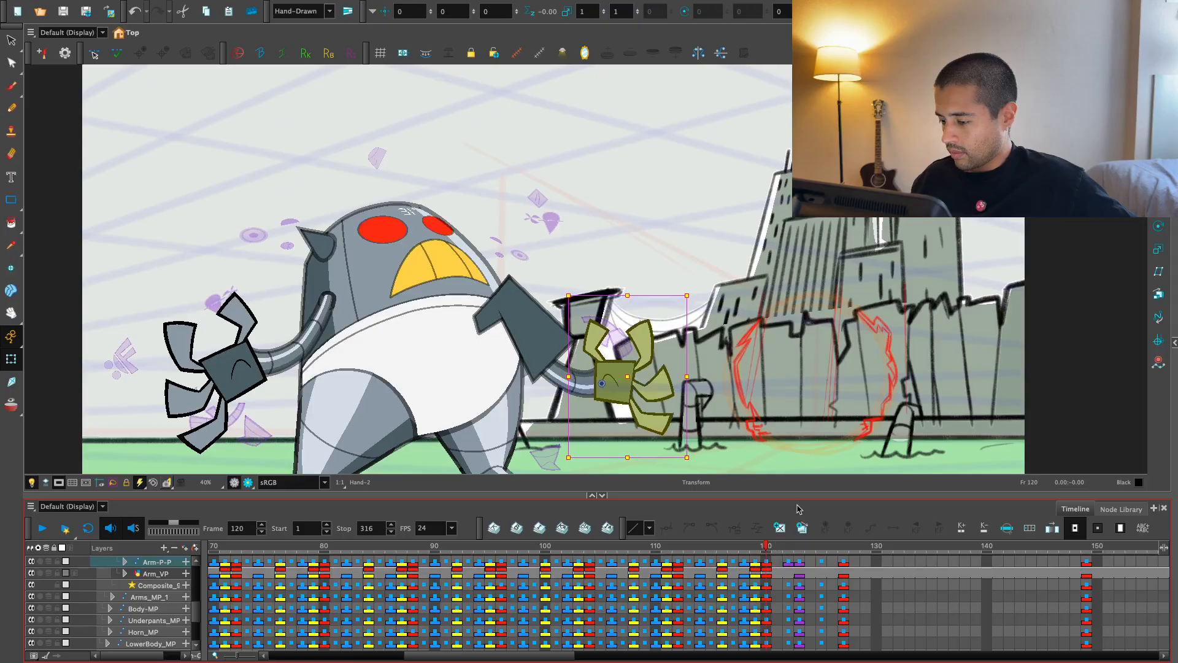
mouse_move(796, 548)
left_mouse_down()
mouse_move(845, 548)
mouse_move(788, 553)
mouse_move(823, 552)
mouse_move(799, 551)
left_mouse_up()
key("Return")
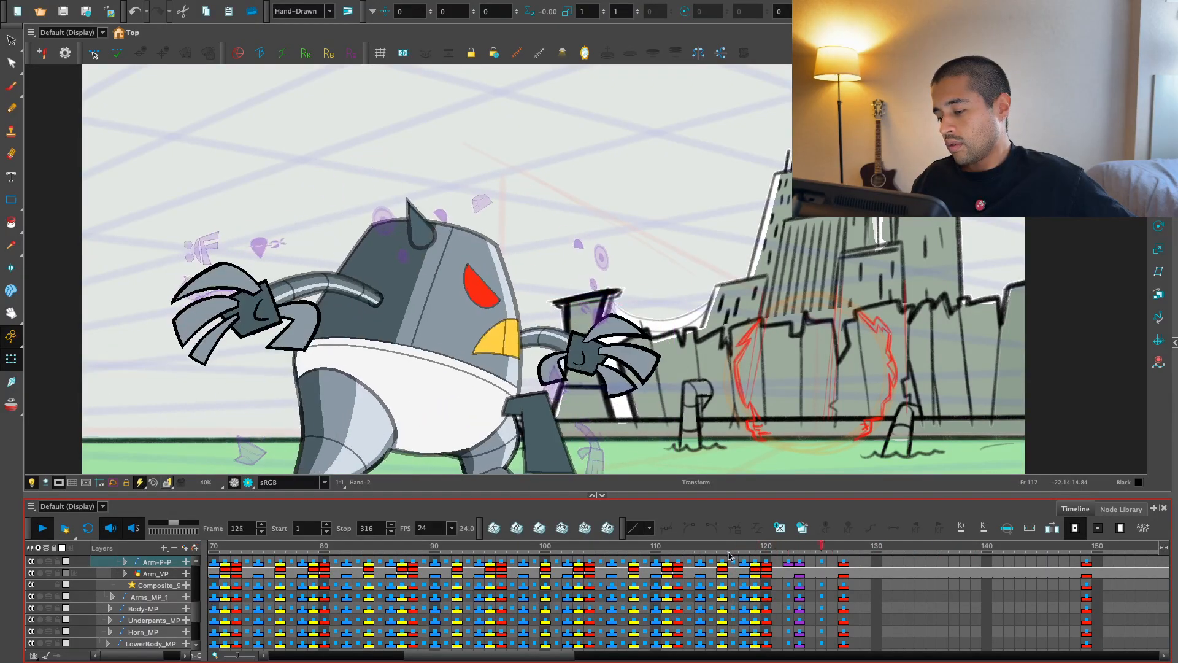
- Select the near hand at frame 117, reveal its layer in an enlarged timeline and replay the turn
left_click(732, 554)
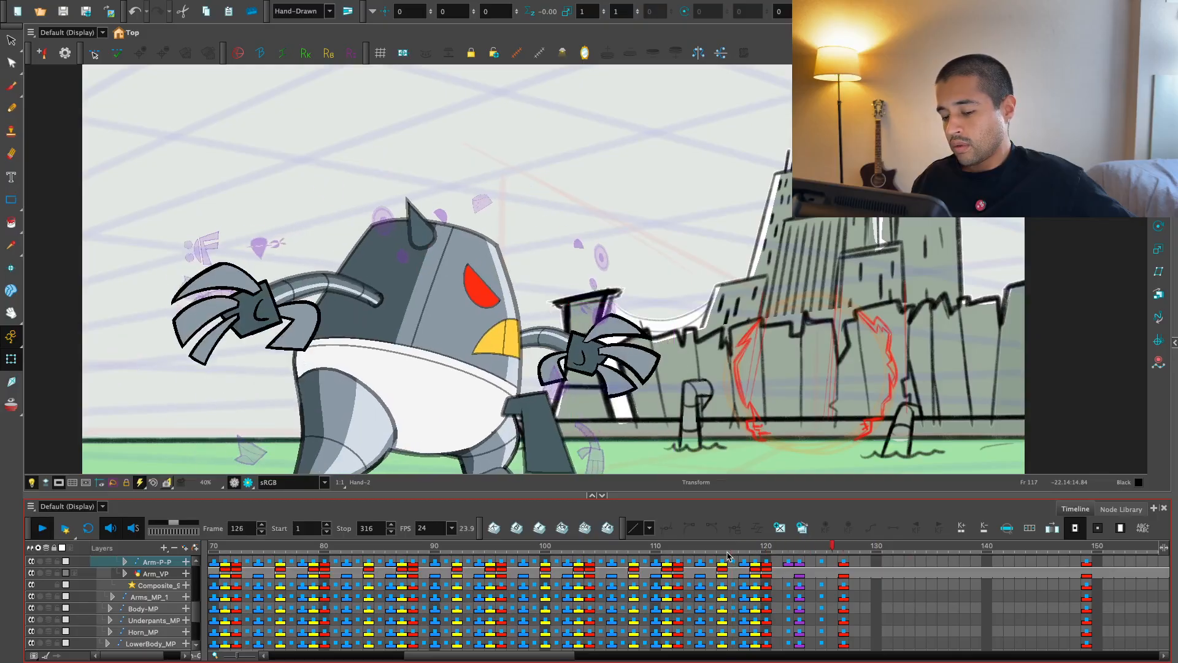
left_click(777, 579)
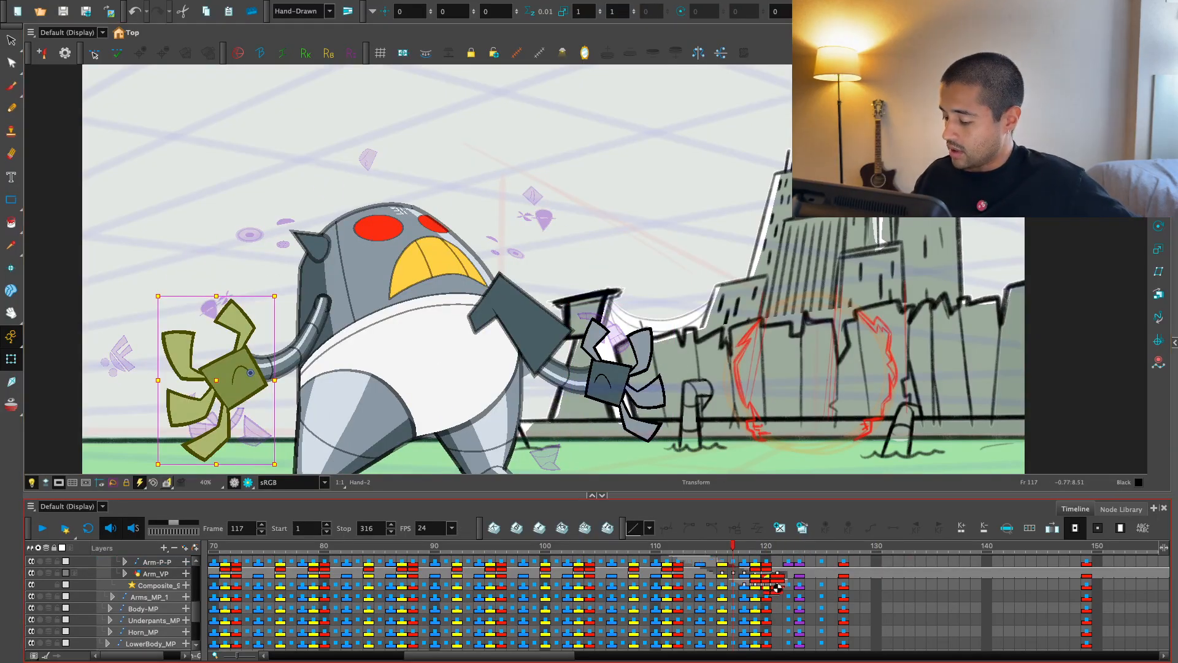
key("o")
left_click_drag(825, 495, 824, 476)
key("2")
key("2")
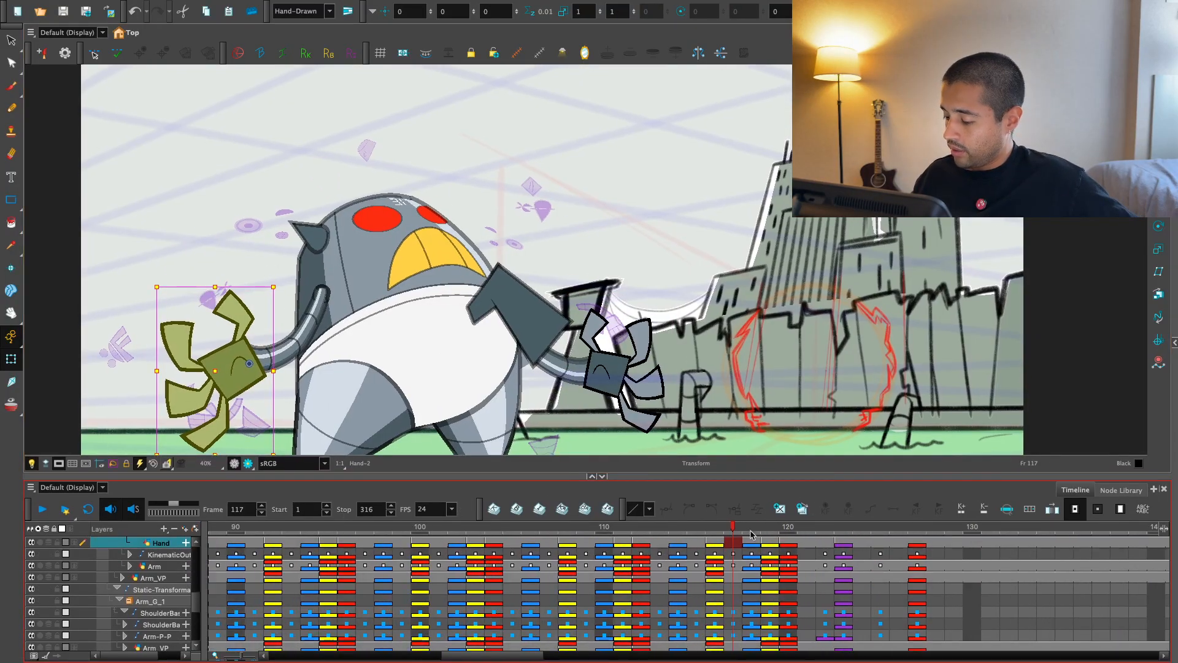
mouse_move(750, 533)
left_mouse_down()
mouse_move(847, 539)
mouse_move(797, 551)
mouse_move(919, 540)
mouse_move(733, 545)
left_mouse_up()
key("shift+Return")
left_click(787, 555)
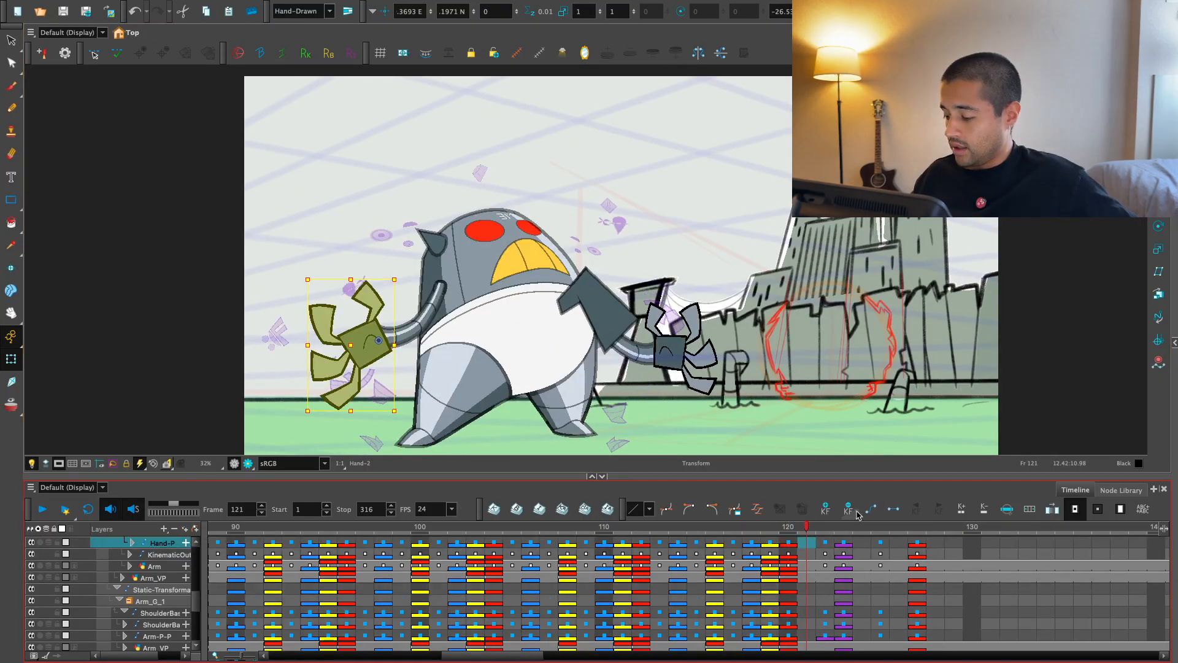
- Flip through frames 120 to 127 to examine the near hand's motion and replay the turn from frame 117
key("period")
key("period")
key("period")
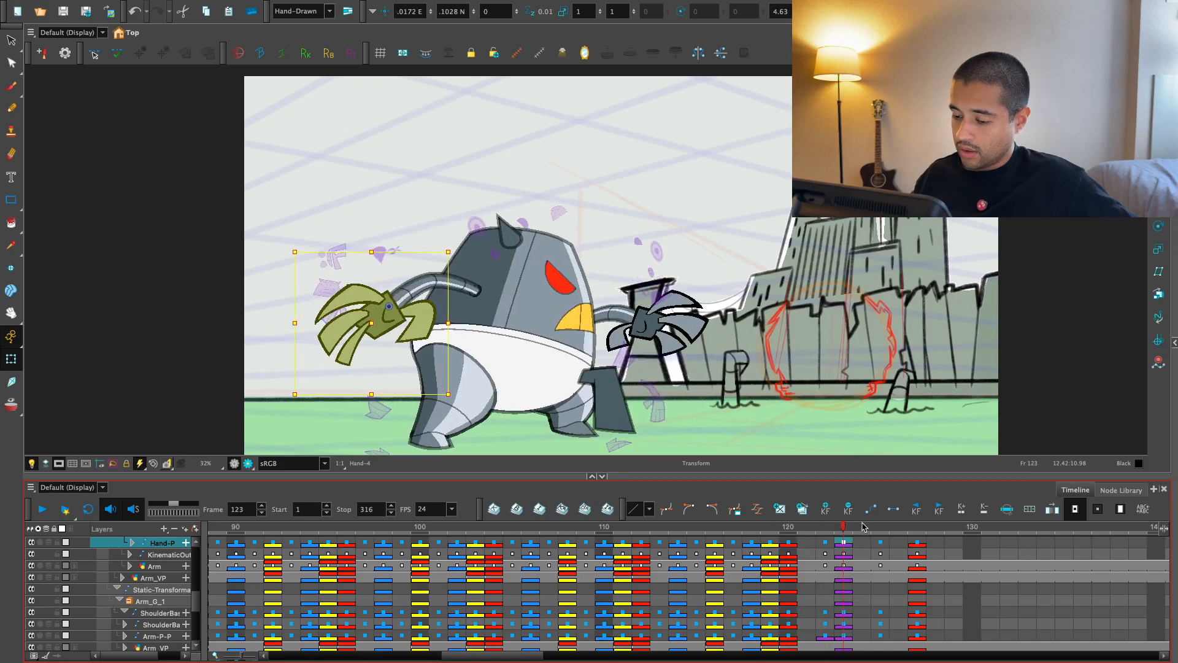
key("period")
key("period")
key("period")
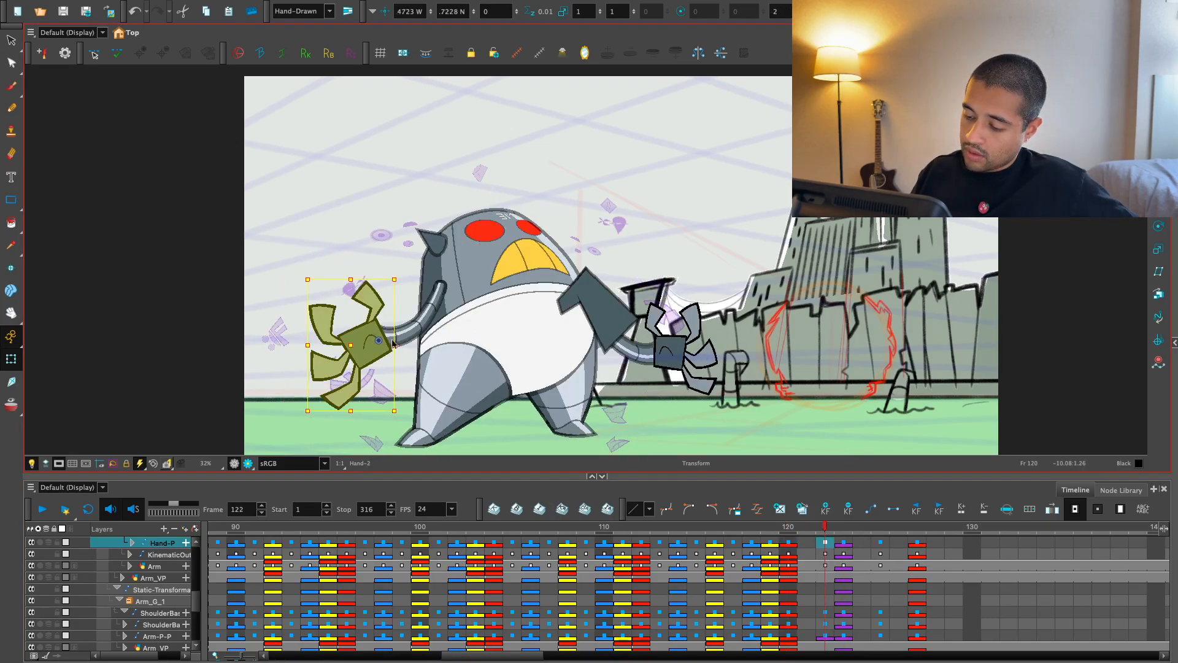
key("period")
key("period")
key("comma")
key("comma")
key("comma")
key("comma")
key("comma")
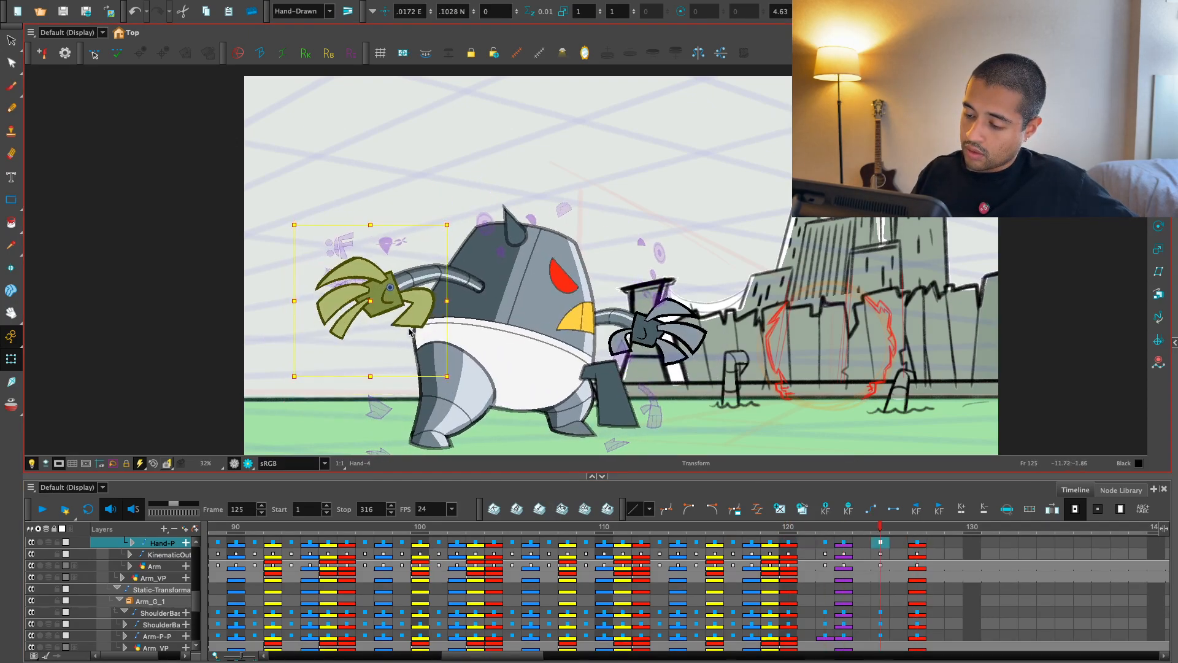
key("period")
key("period")
key("period")
key("comma")
key("comma")
key("comma")
key("period")
key("period")
key("period")
key("period")
key("period")
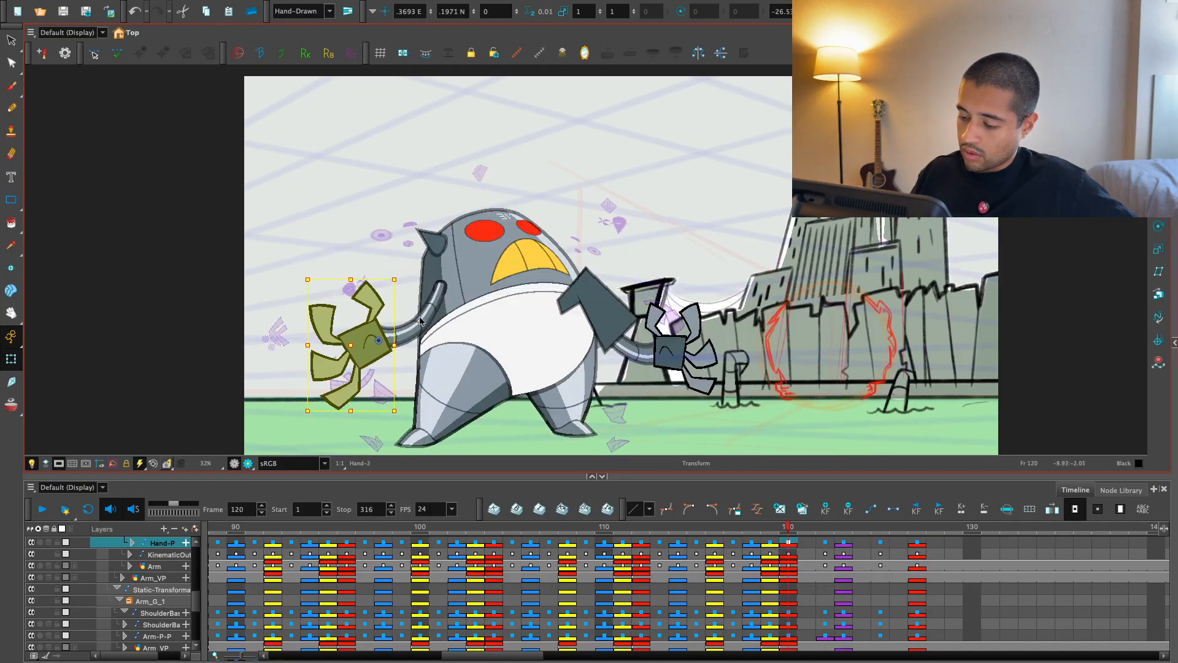
key("comma")
key("comma")
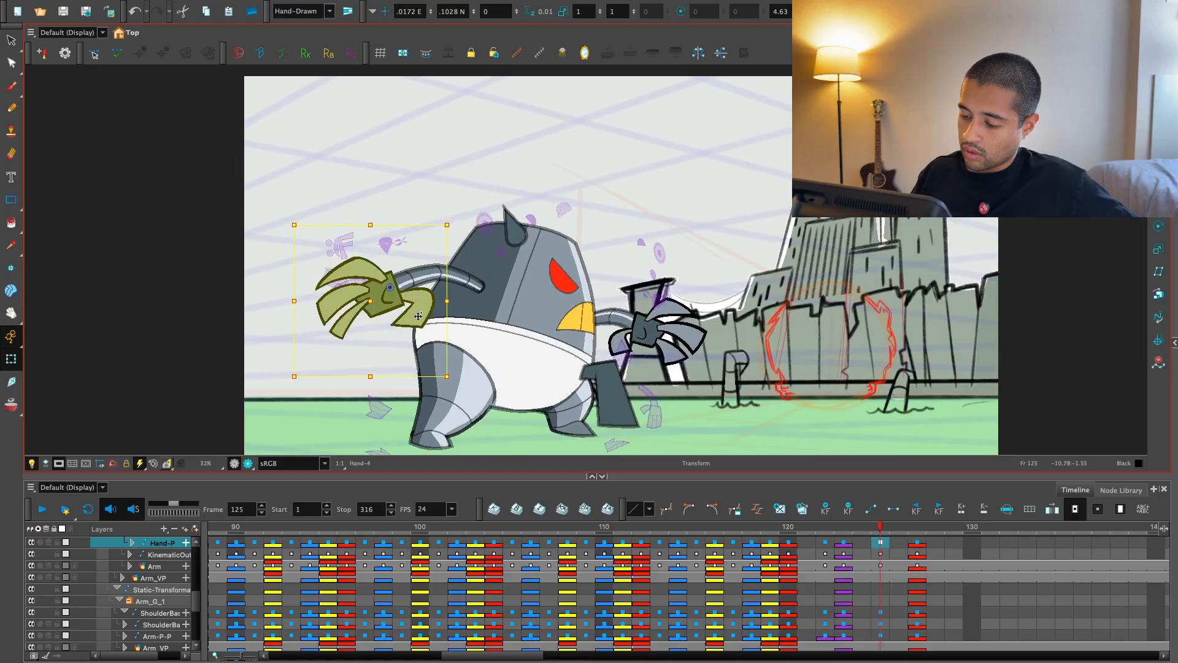
key("comma")
key("period")
key("period")
key("period")
left_click(733, 527)
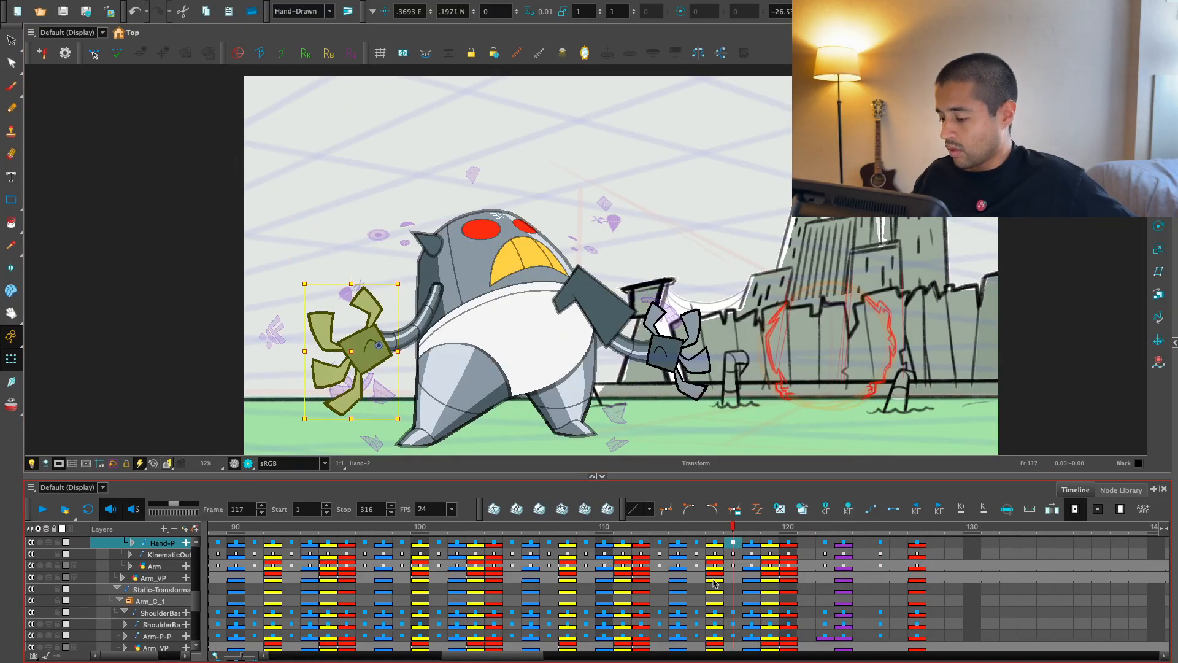
key("shift+Return")
mouse_move(782, 528)
left_mouse_down()
mouse_move(862, 528)
mouse_move(789, 530)
left_mouse_up()
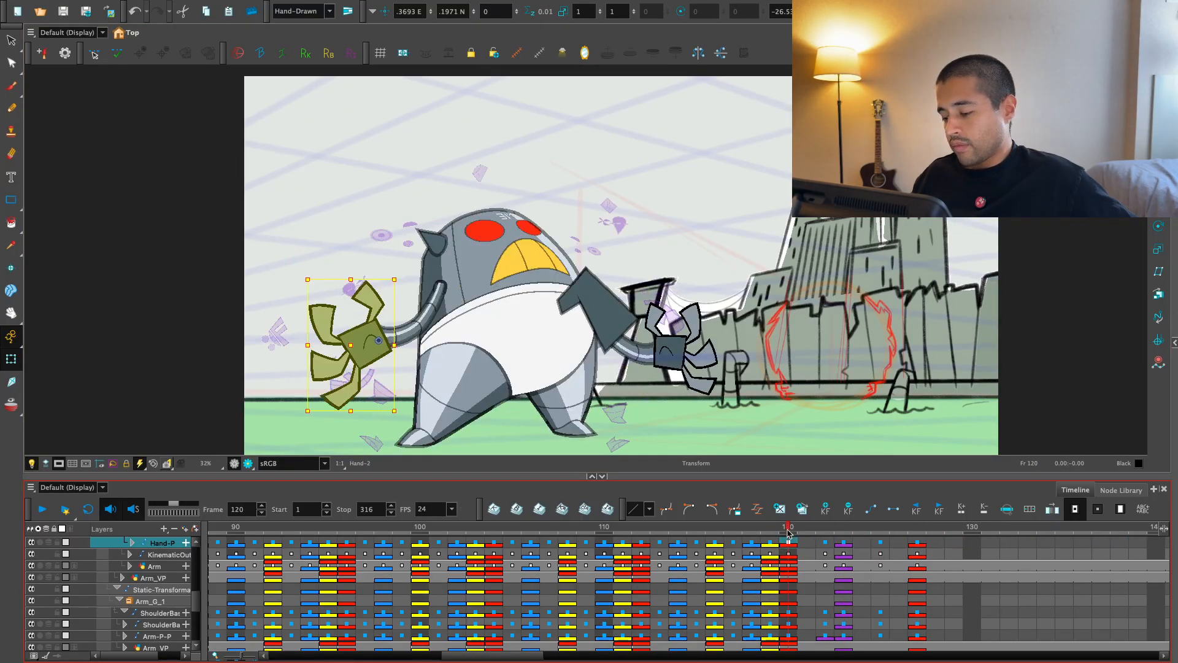
- Select the whole near arm at frame 120, reveal its shoulder peg in the timeline and go to frame 123
key("Escape")
key("b")
left_click(368, 378)
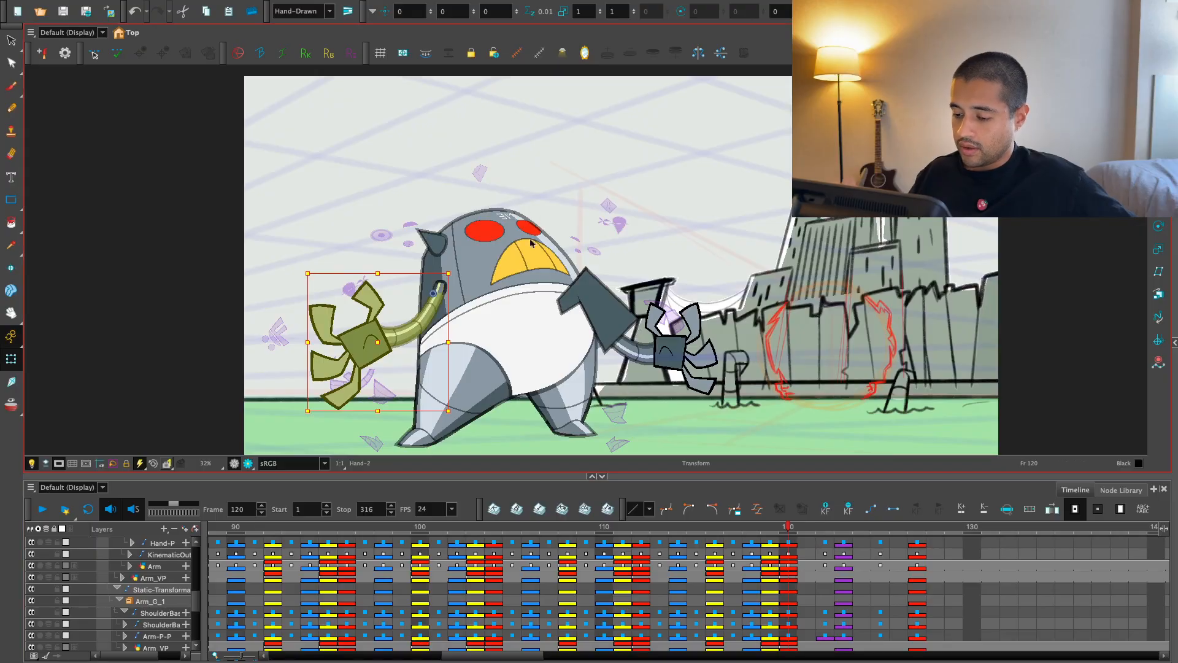
left_click(371, 359)
key("o")
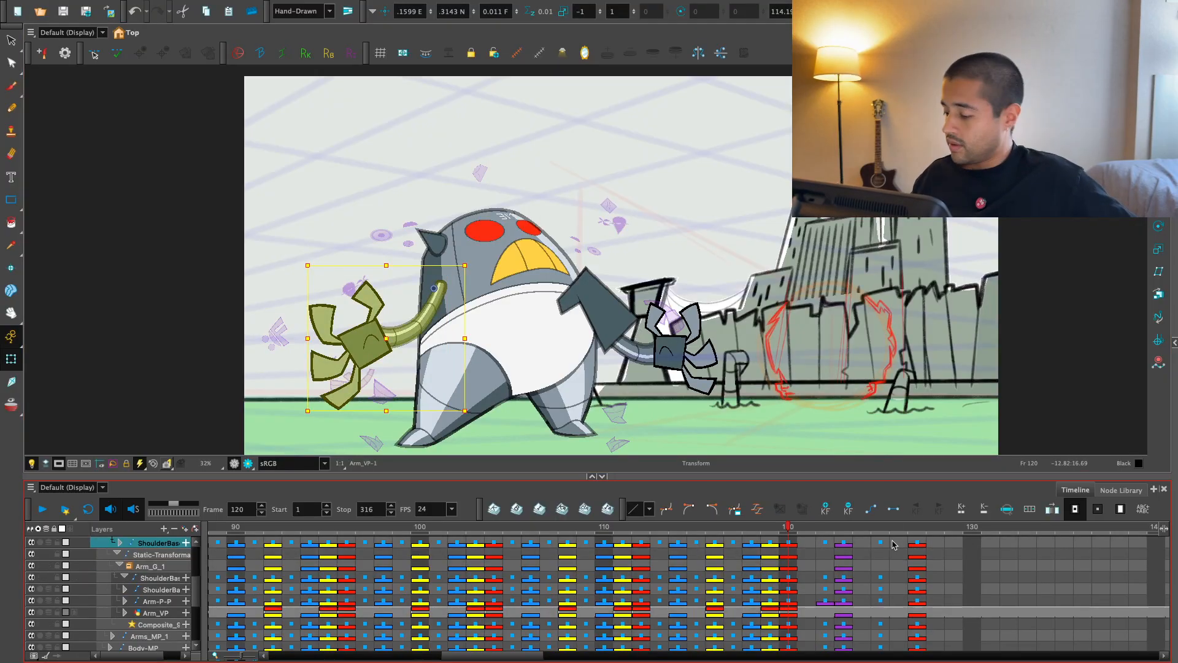
mouse_move(840, 529)
left_mouse_down()
mouse_move(913, 528)
mouse_move(829, 528)
mouse_move(841, 528)
left_mouse_up()
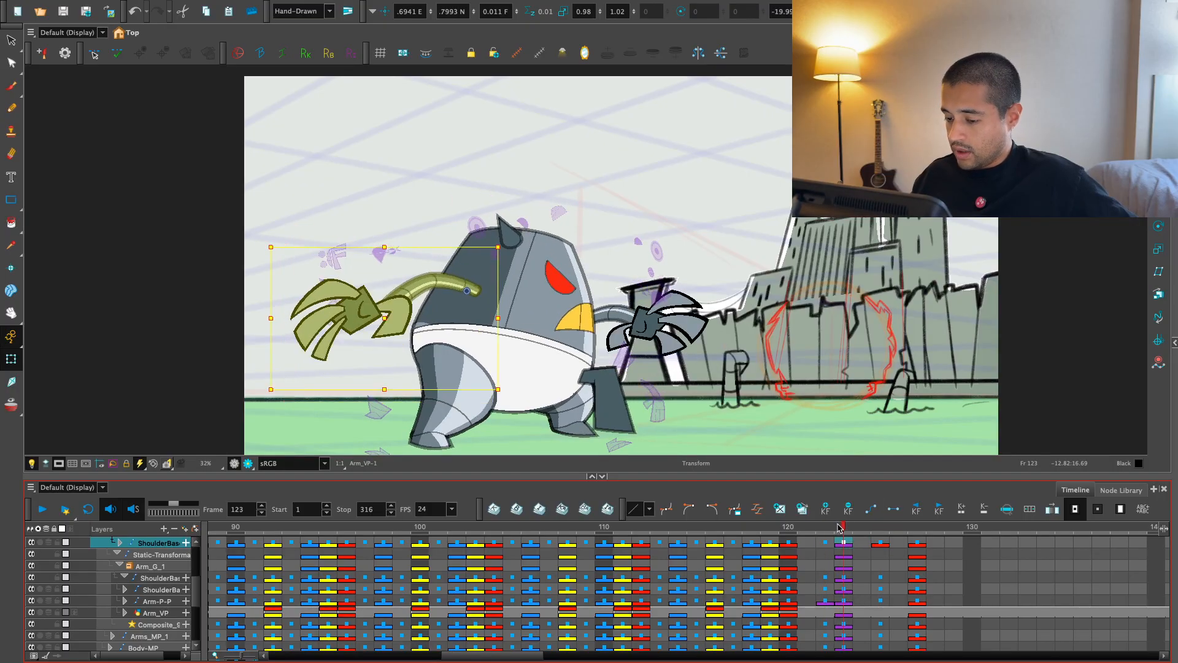
- Replace the near arm's shoulder pose at frame 122 with its pose from frame 123
key("comma")
key("comma")
key("comma")
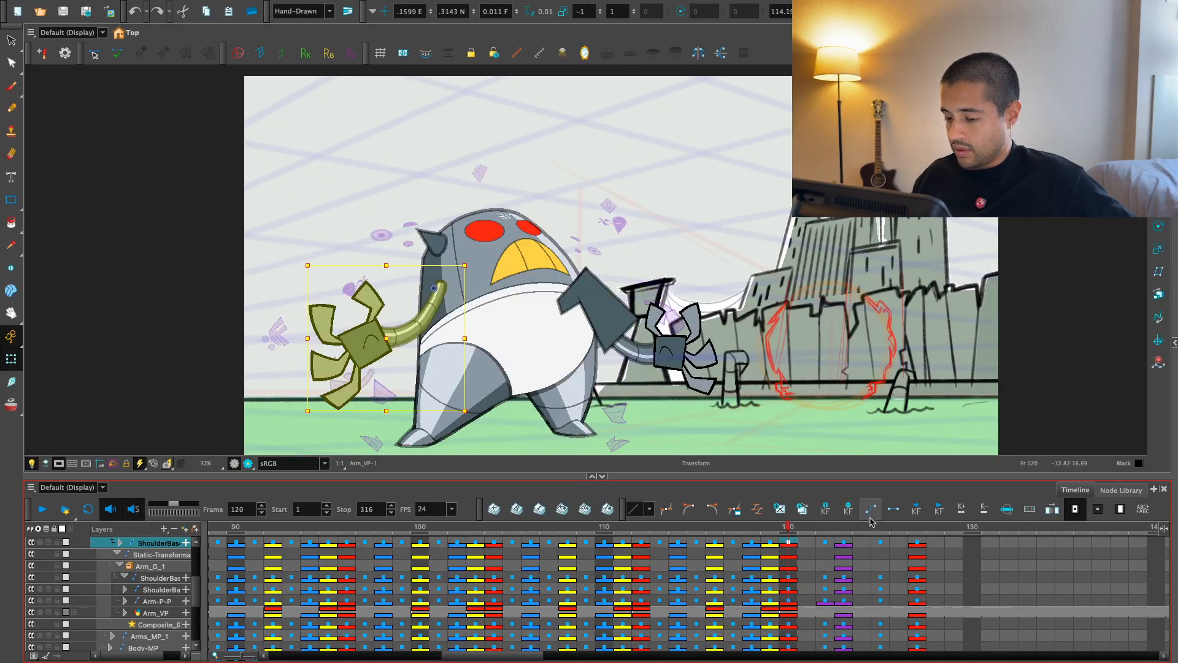
key("period")
key("period")
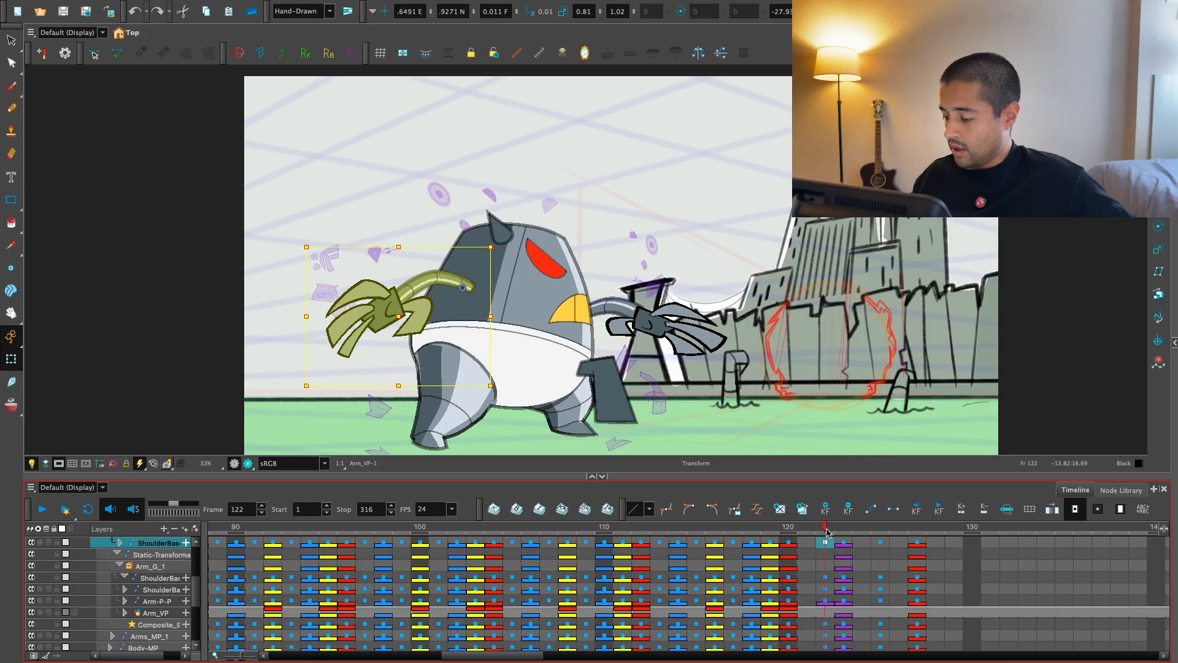
key("period")
key("period")
key("period")
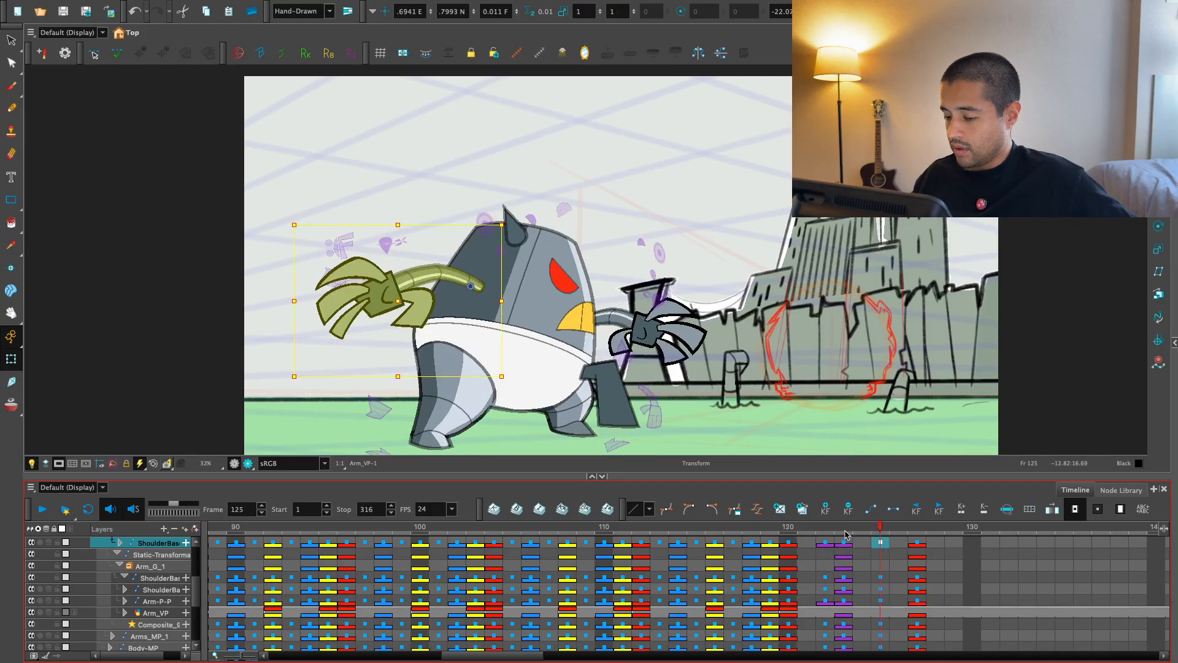
- Replace the near arm's shoulder pose at frame 123 with its settled pose from frame 127 and replay the turn
left_click(916, 543)
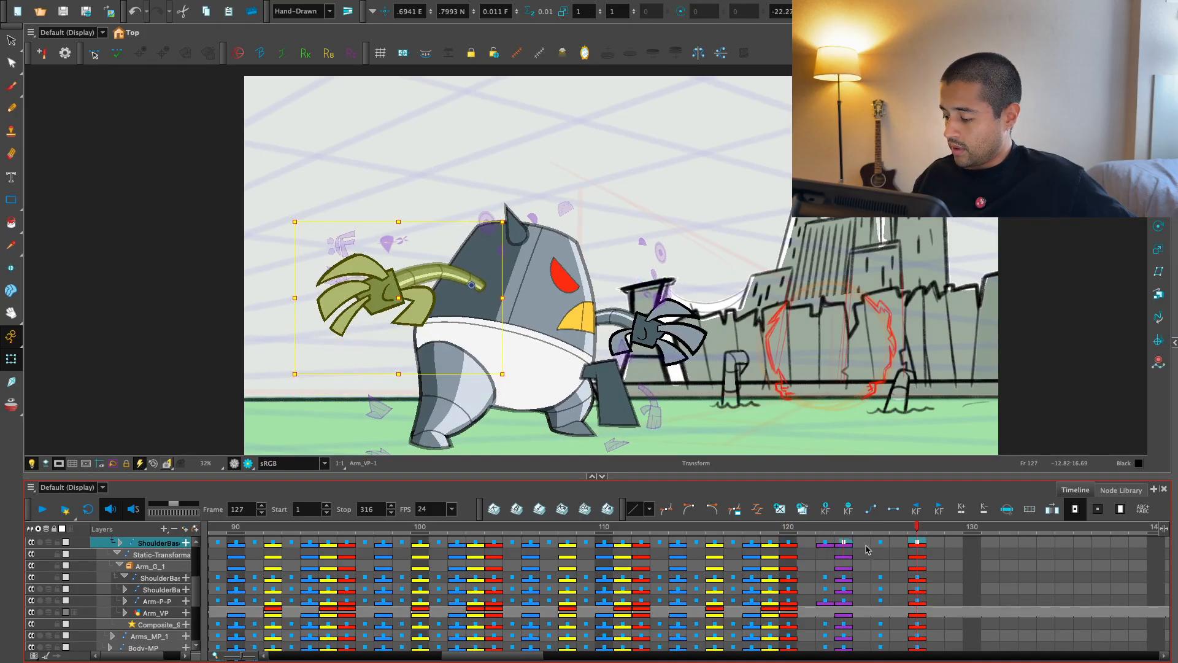
left_click(880, 544)
key("Return")
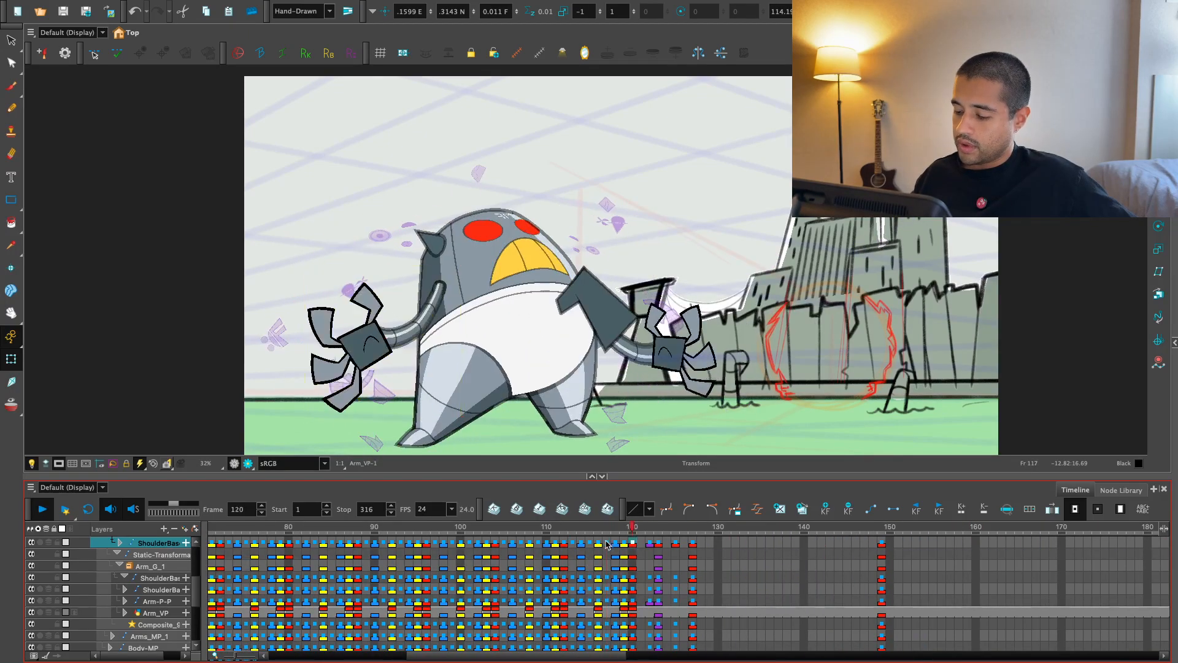
- Replay from frame 117 and flip back and forth between frames 120 and 123 to check the near arm's swing
left_click(606, 537)
key("period")
key("period")
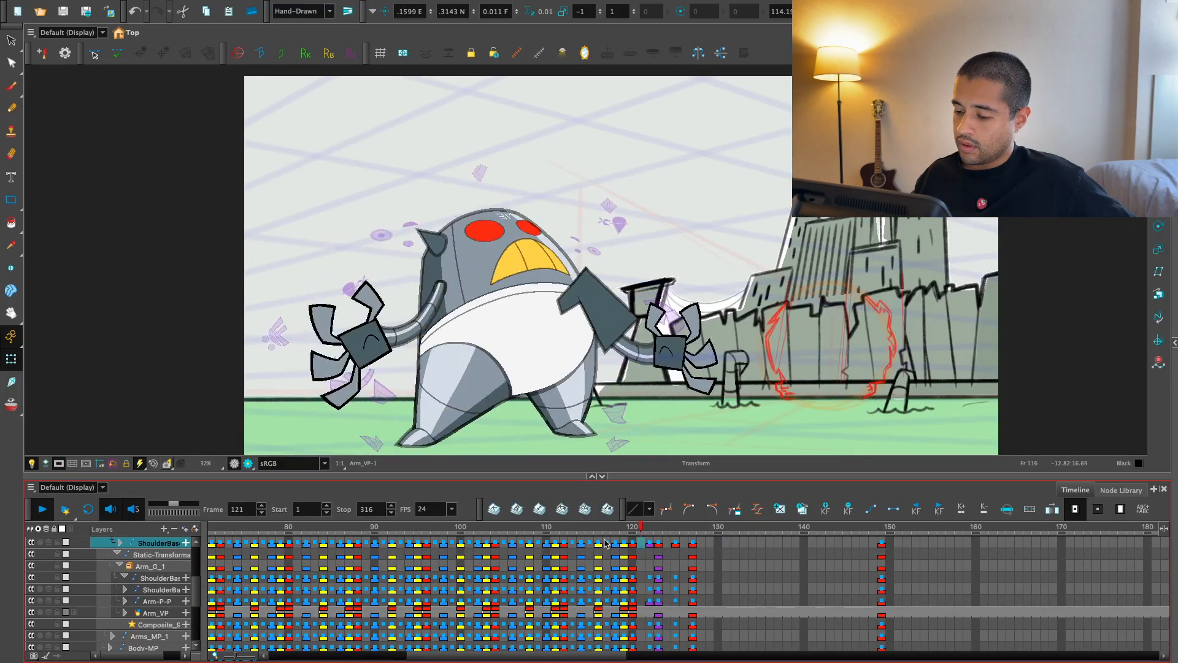
key("comma")
key("comma")
key("period")
key("period")
key("period")
key("comma")
key("period")
key("period")
key("period")
key("period")
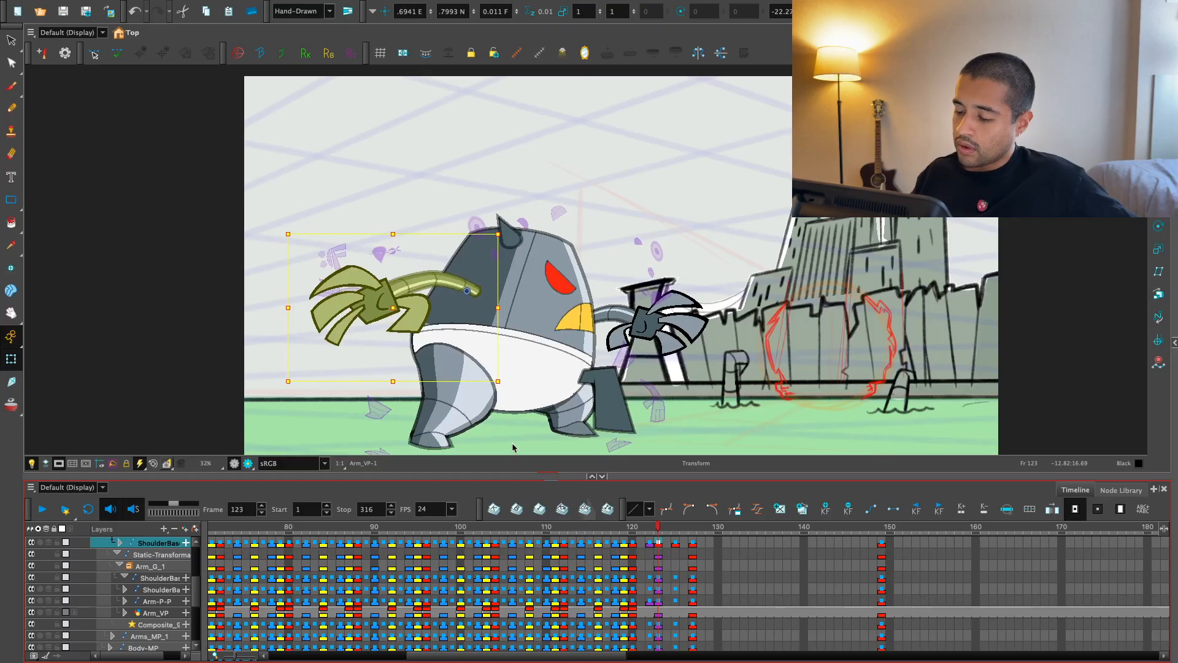
key("comma")
key("comma")
key("period")
key("period")
key("comma")
key("comma")
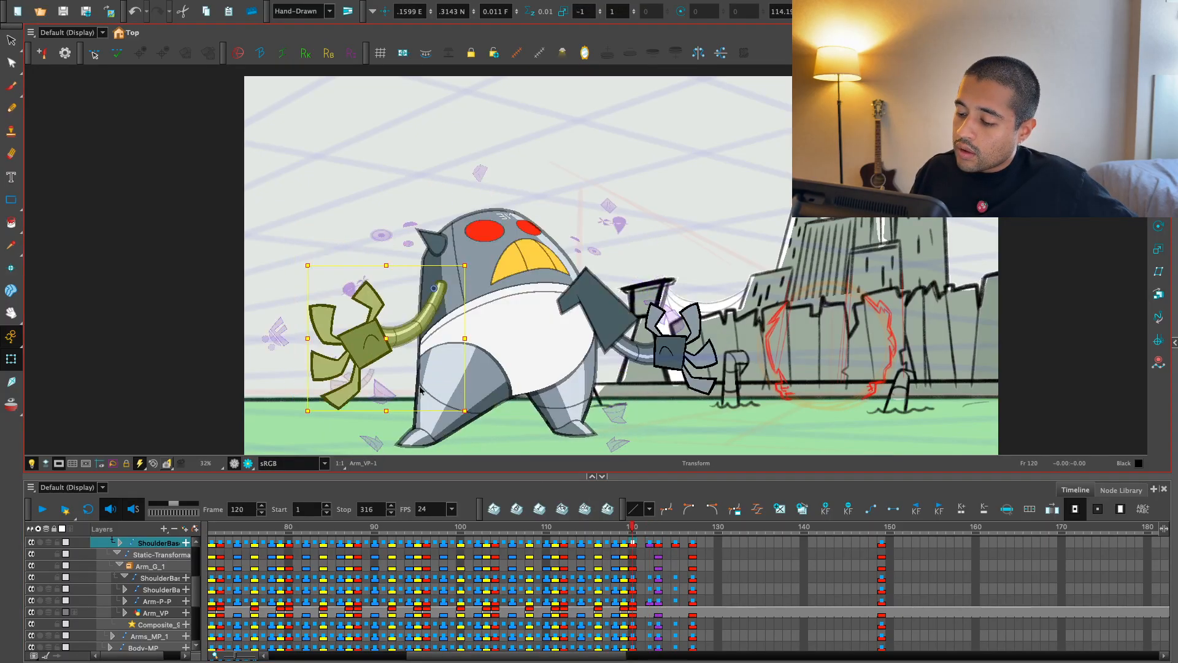
key("period")
key("period")
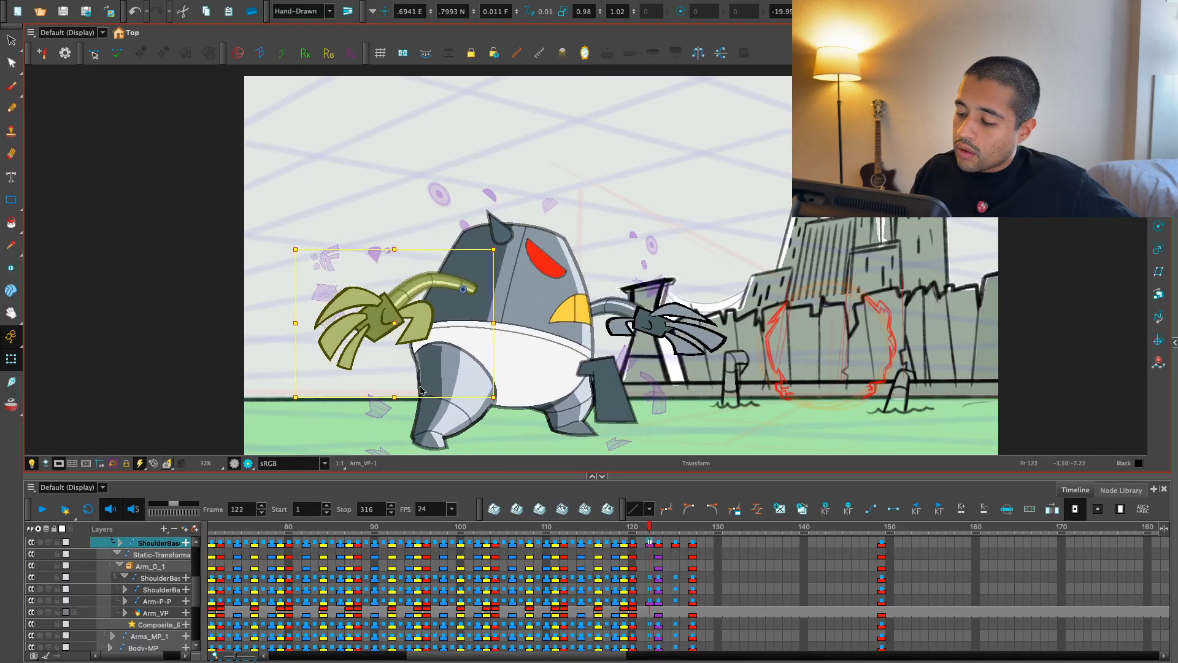
key("period")
key("period")
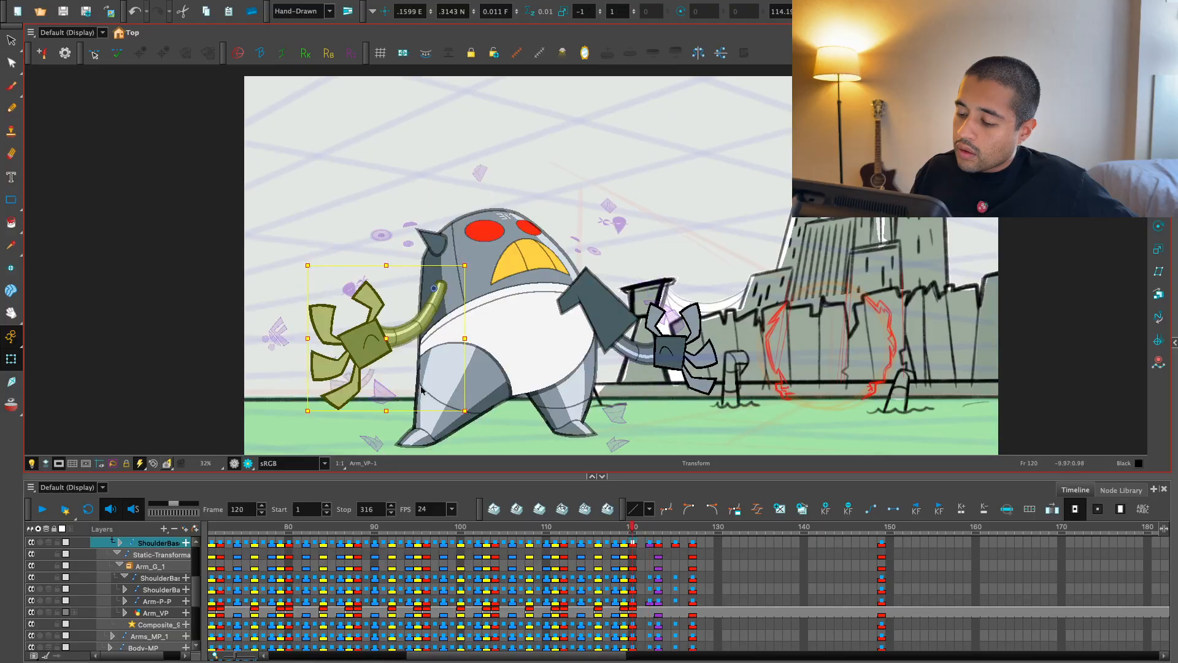
key("period")
key("period")
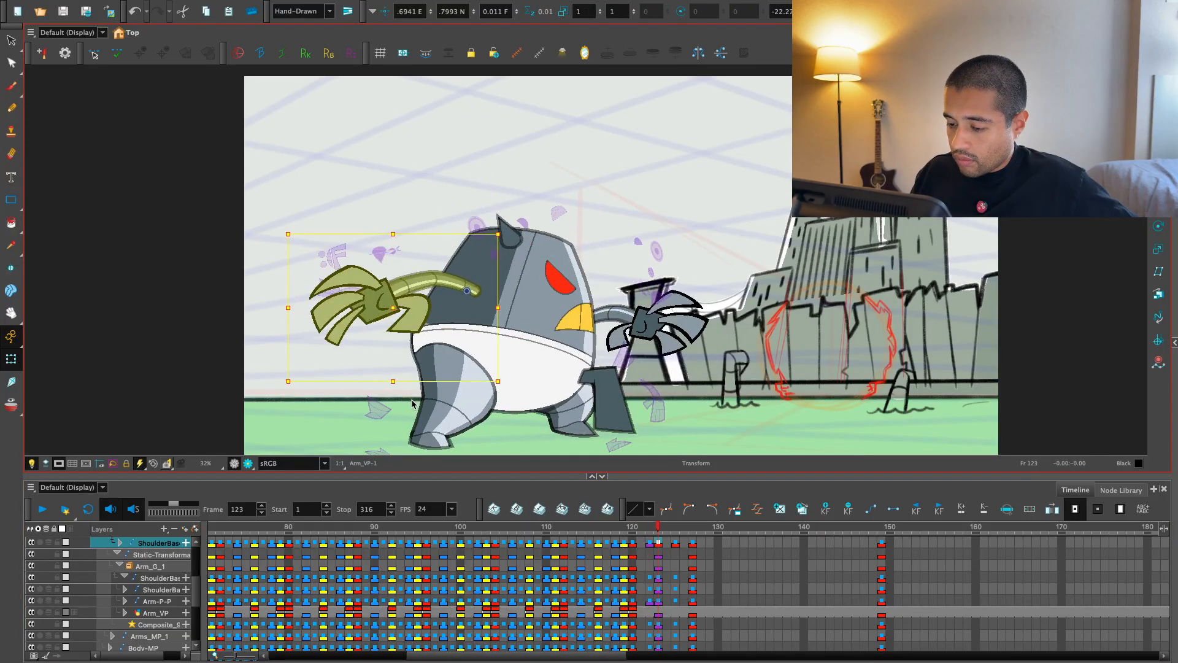
key("comma")
key("comma")
key("comma")
key("comma")
key("comma")
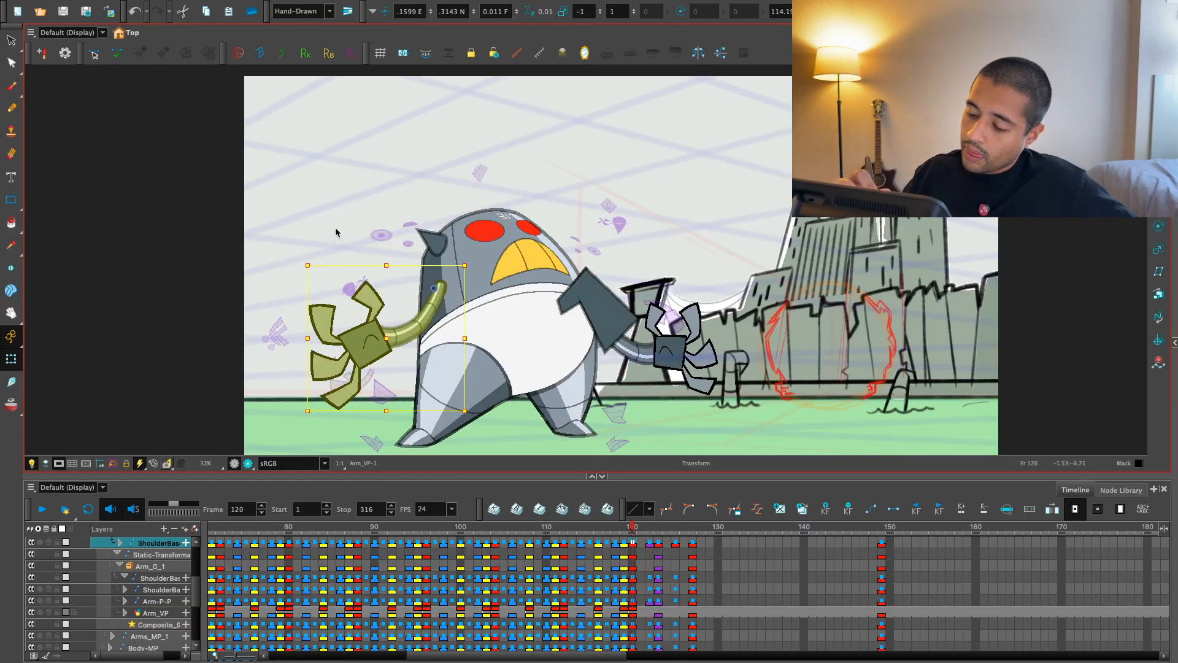
- Step through frames 120 to 125 to compare how far the near arm extends on each pose
key("period")
key("comma")
key("comma")
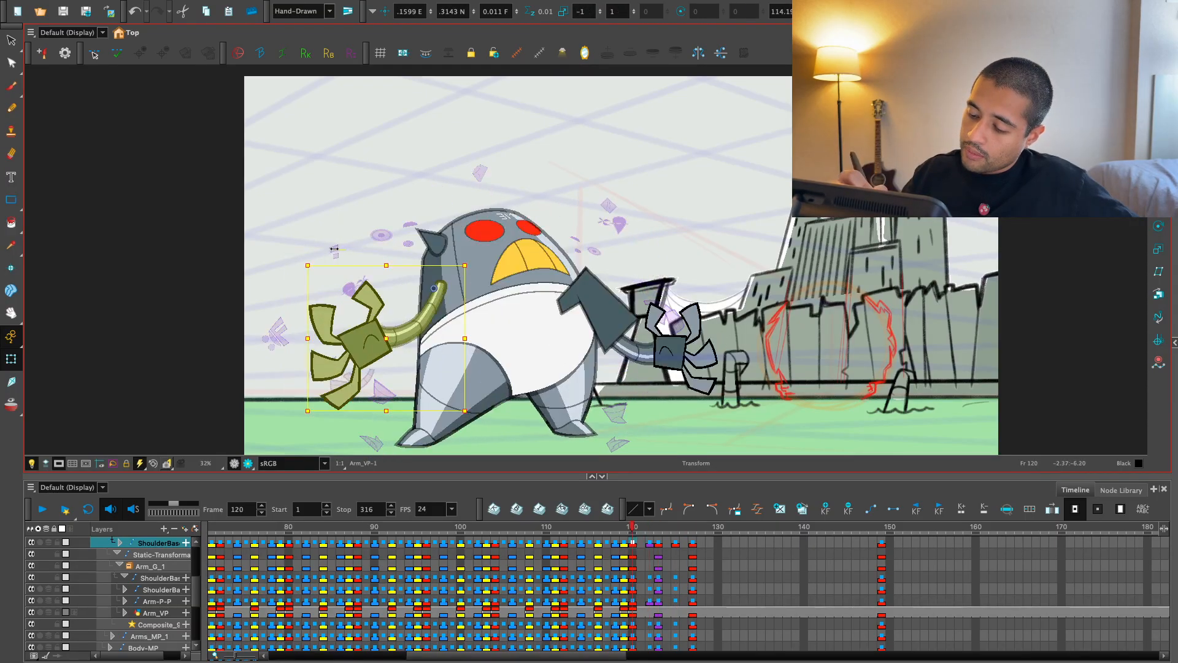
key("period")
key("period")
key("period")
key("period")
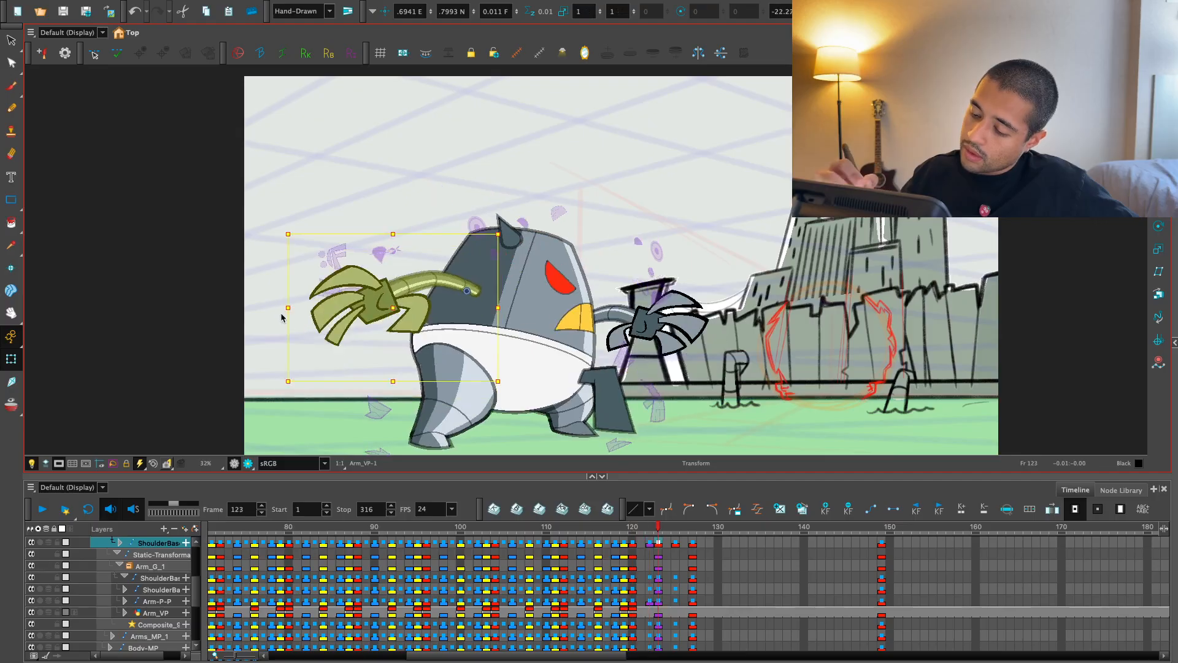
key("comma")
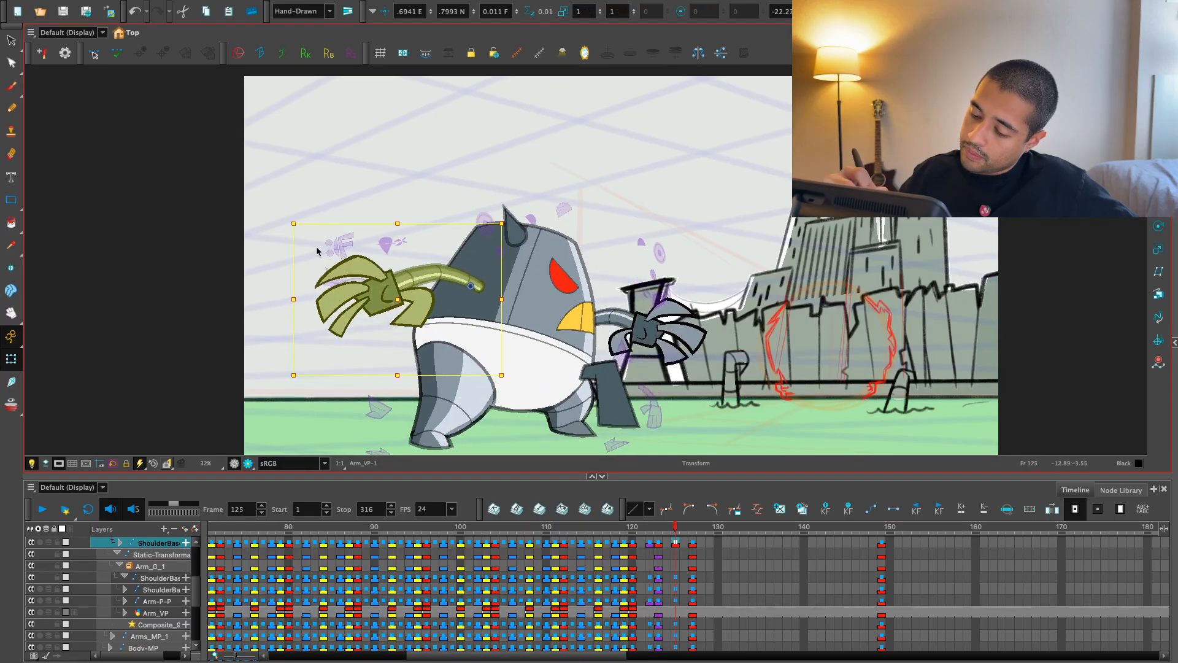
- Shorten the near arm slightly at frame 127, bringing its fanned hand closer to the body
key("period")
key("period")
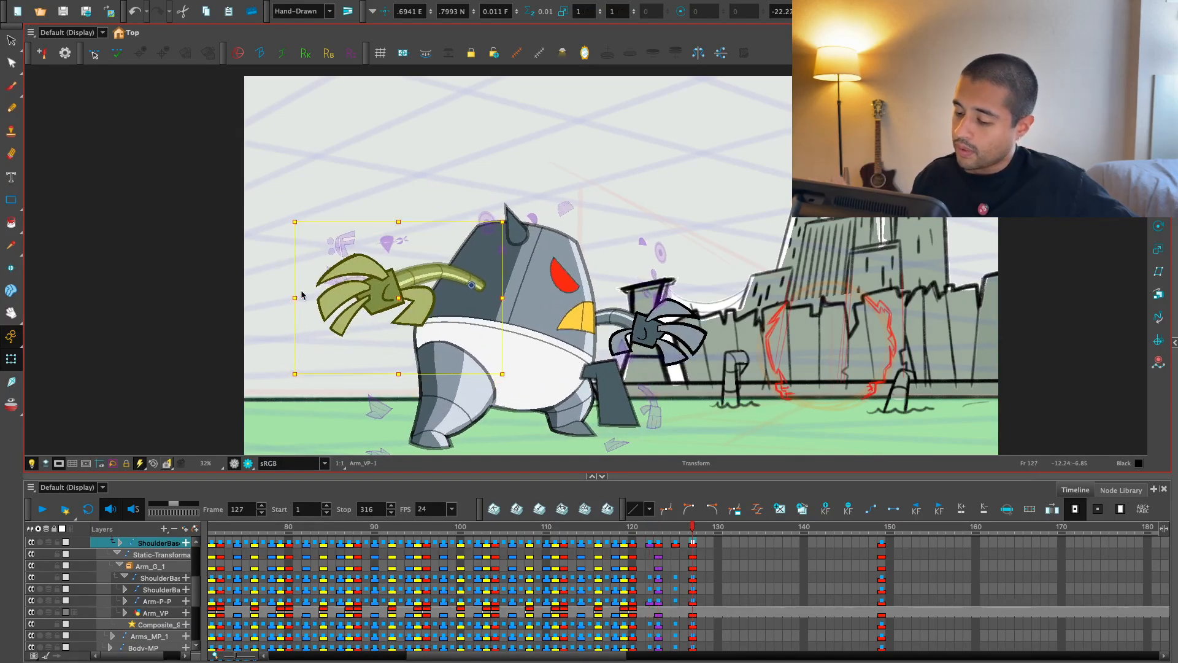
left_click_drag(295, 297, 302, 297)
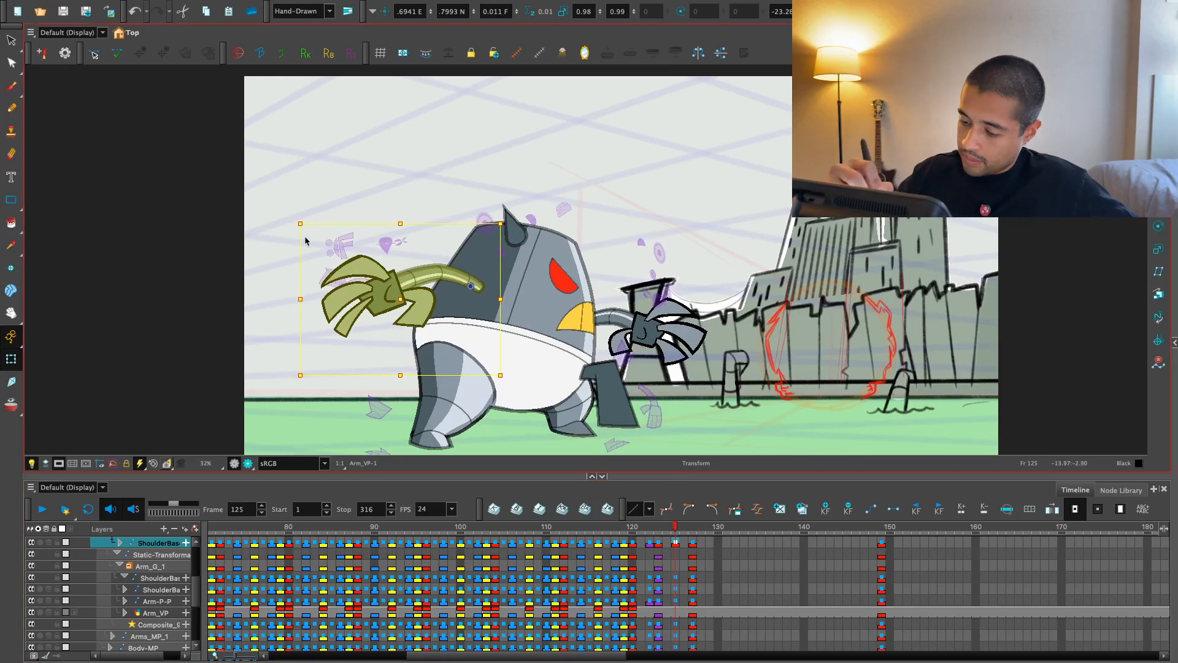
- Replay the turn from frame 117 and again from about frame 120 to check the near arm's settle
key("Return")
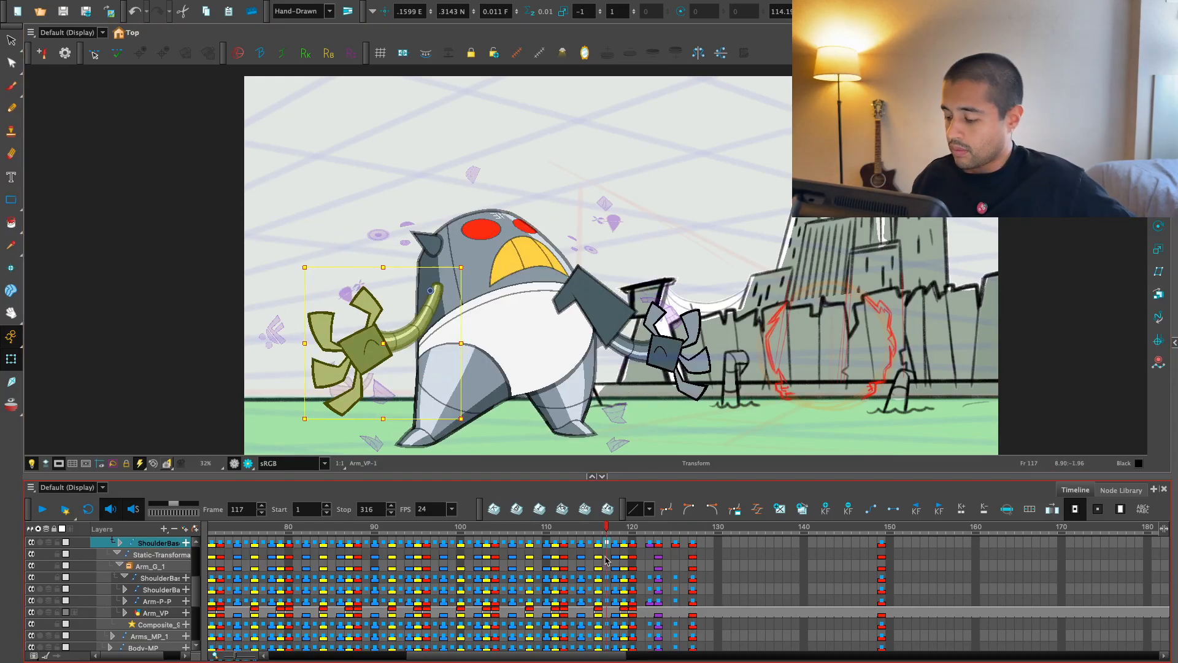
key("Return")
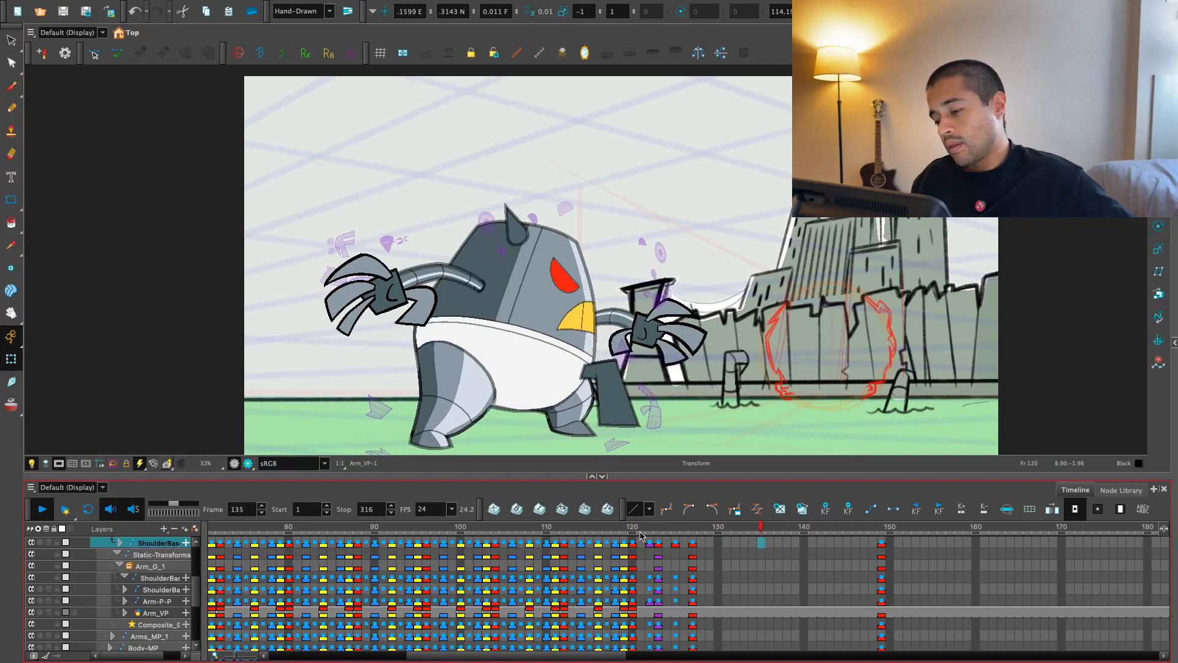
key("Return")
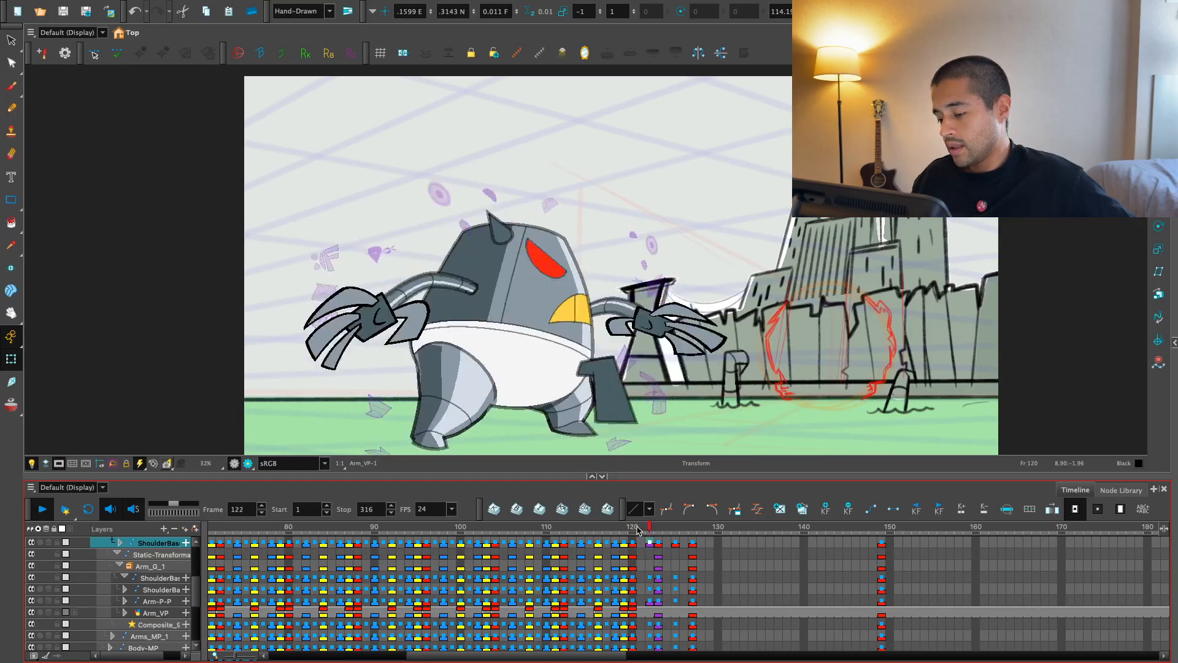
key("Return")
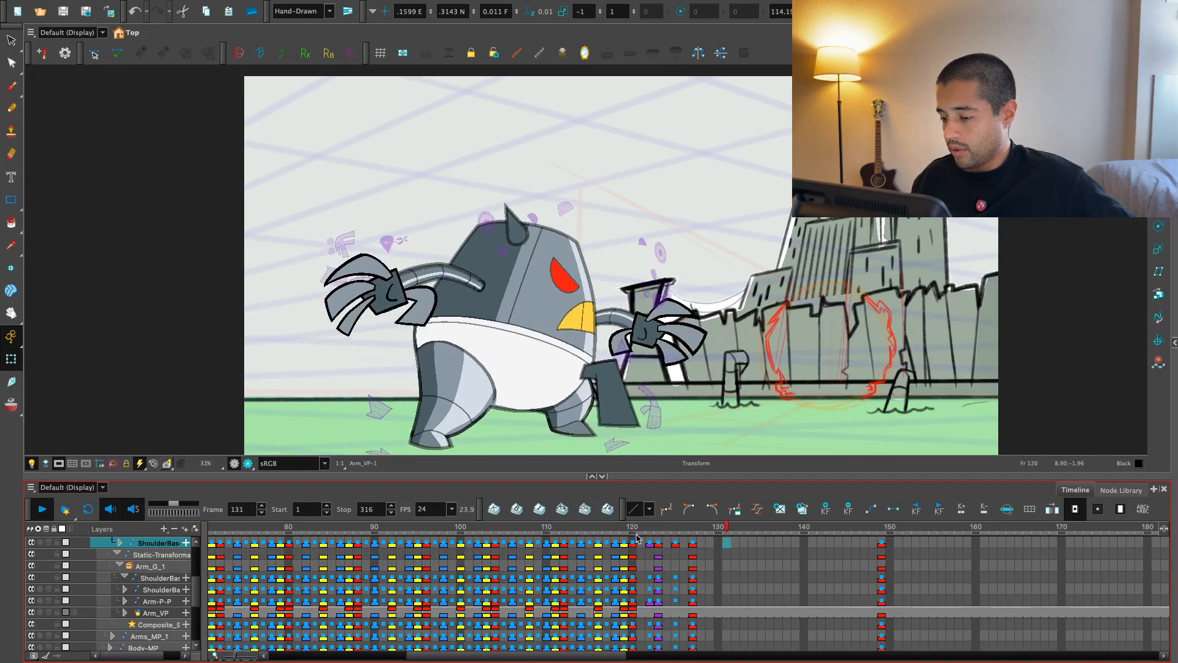
- Collapse the rig layers down to the AirFryer-P peg and play the whole shot from frame 1
scroll(692, 597, "down", 3)
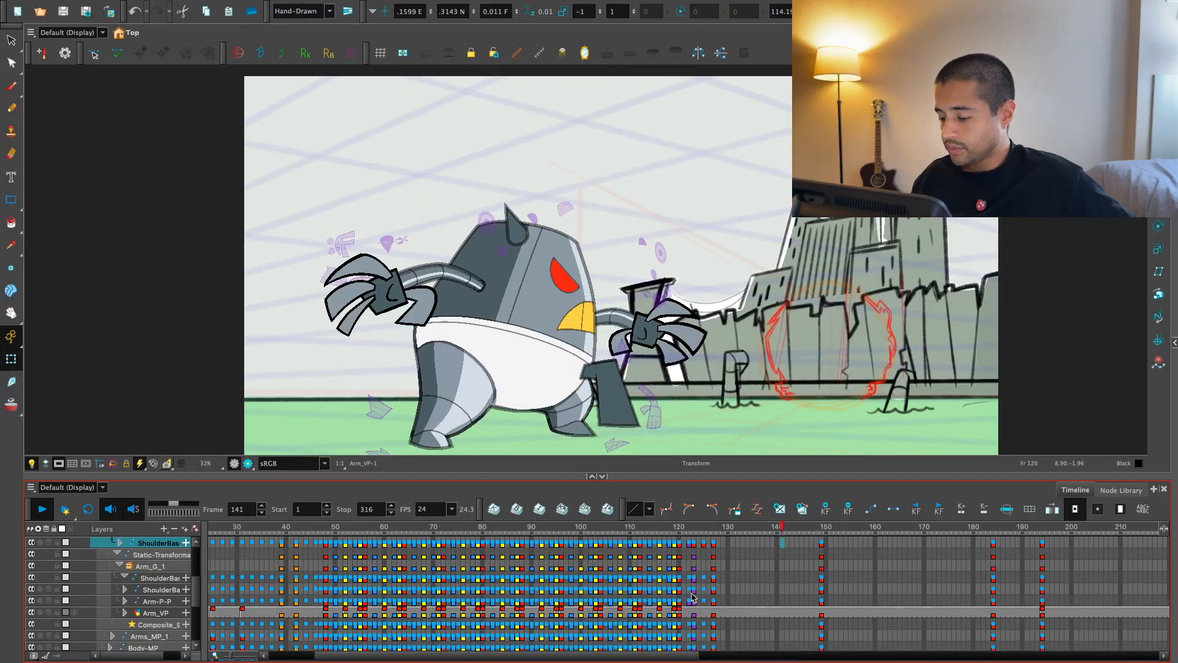
key("minus")
key("1")
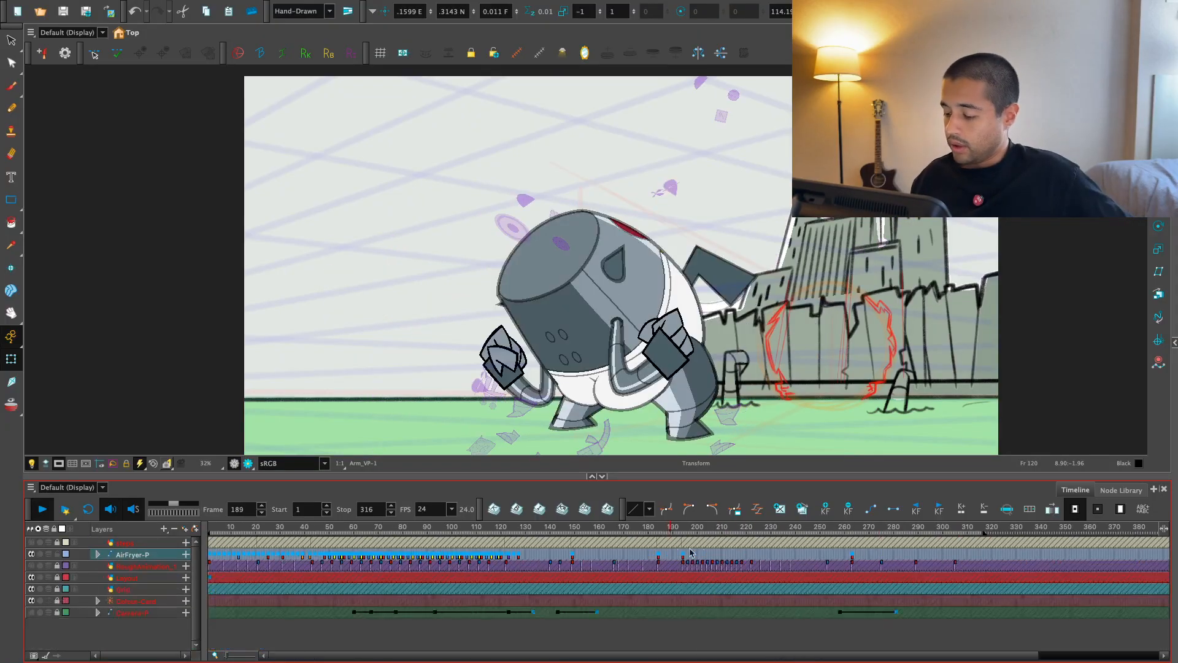
key("shift+comma")
key("Return")
key("1")
key("1")
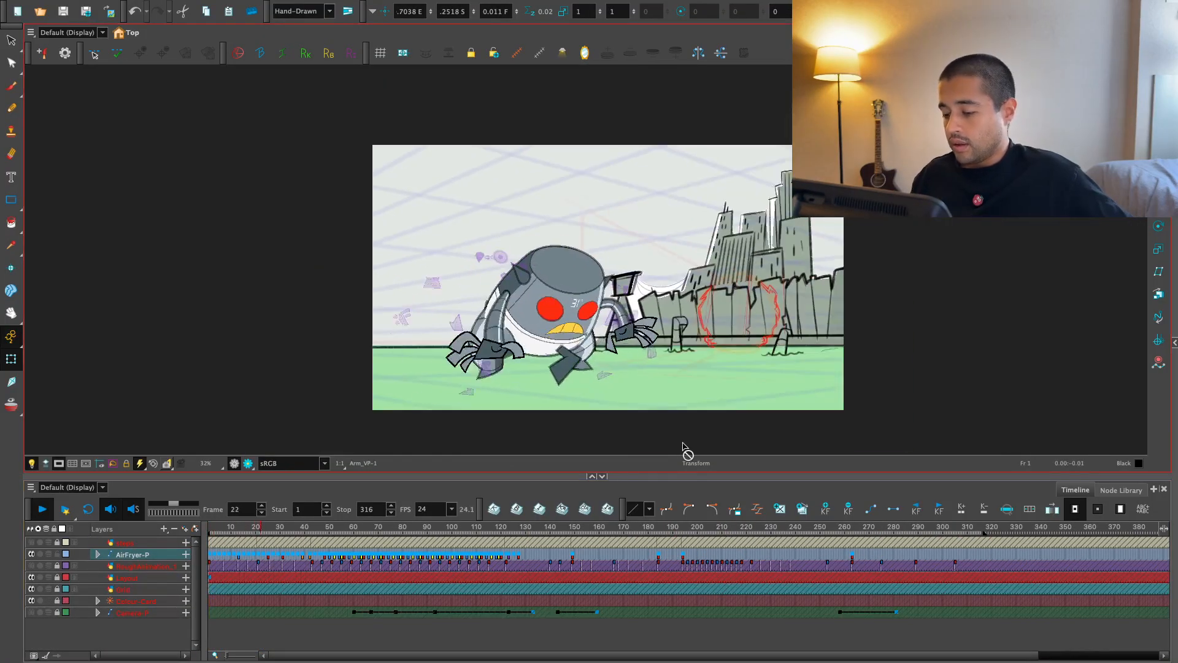
key("2")
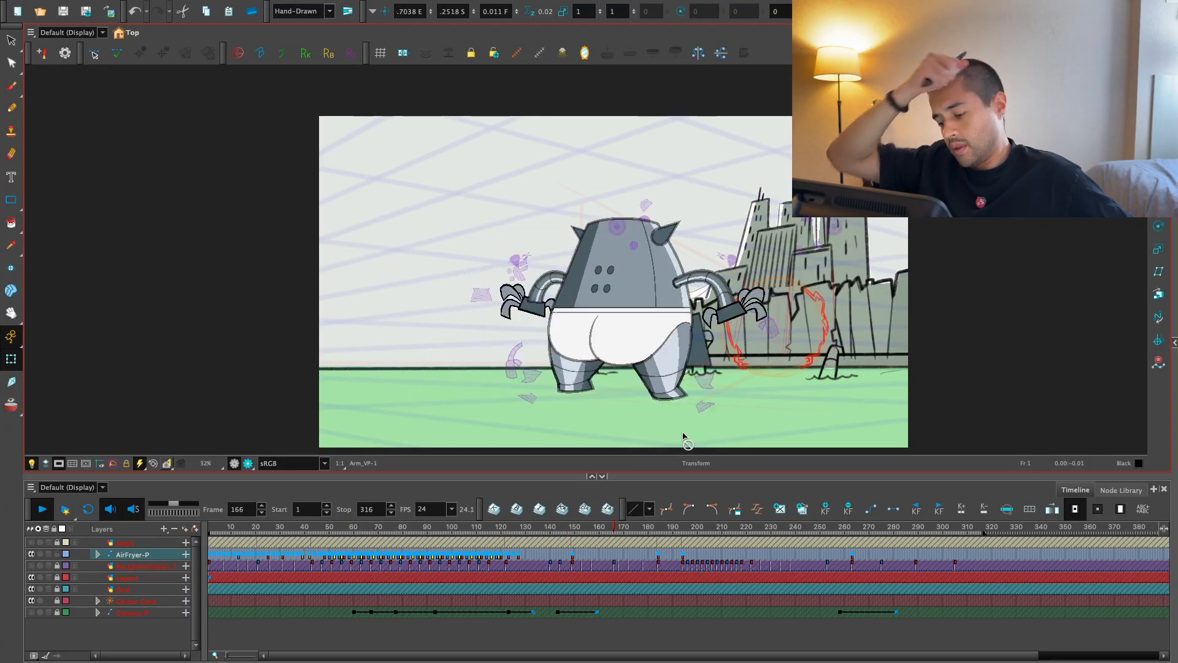
- Restart playback from the beginning of the shot to review the robot's walk and turn, with the full scene length in the timeline
key("Return")
left_click(210, 529)
key("Return")
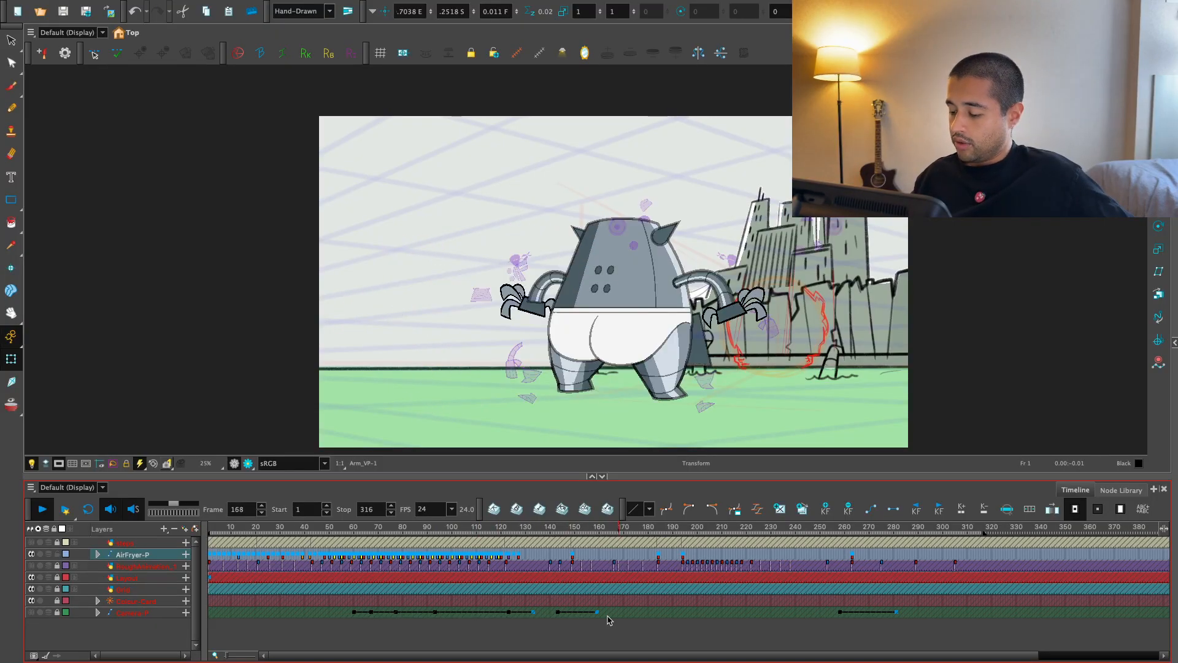
key("1")
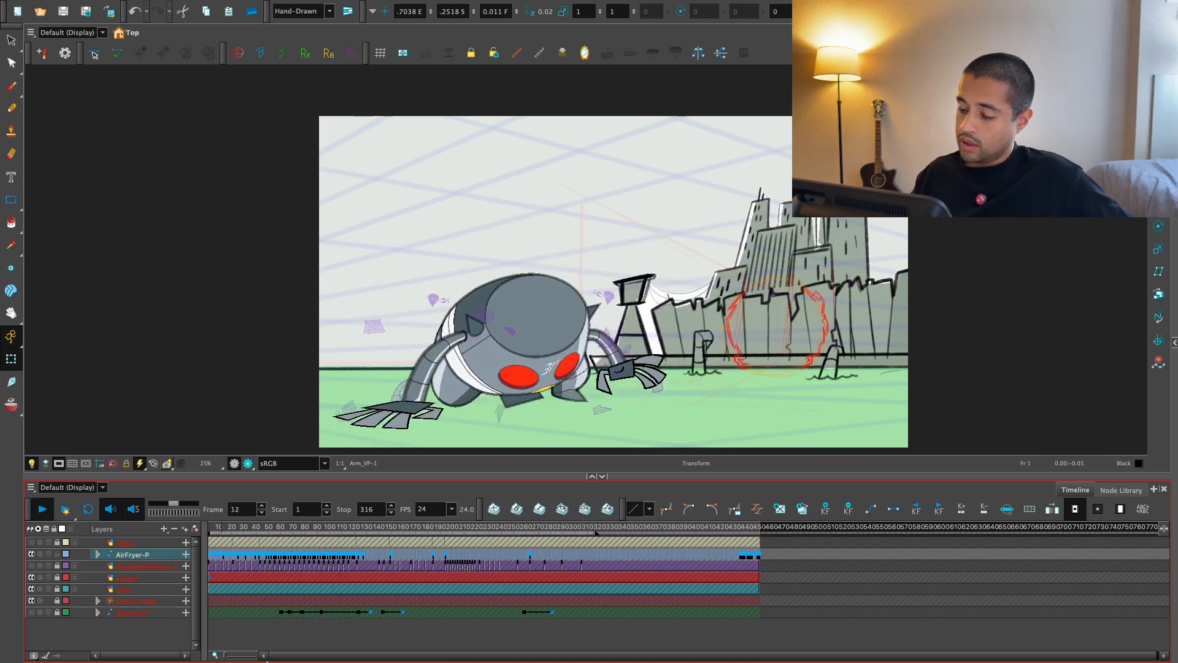
- Play the shot again from frame 1 through the camera pull-back around frame 302
mouse_move(267, 660)
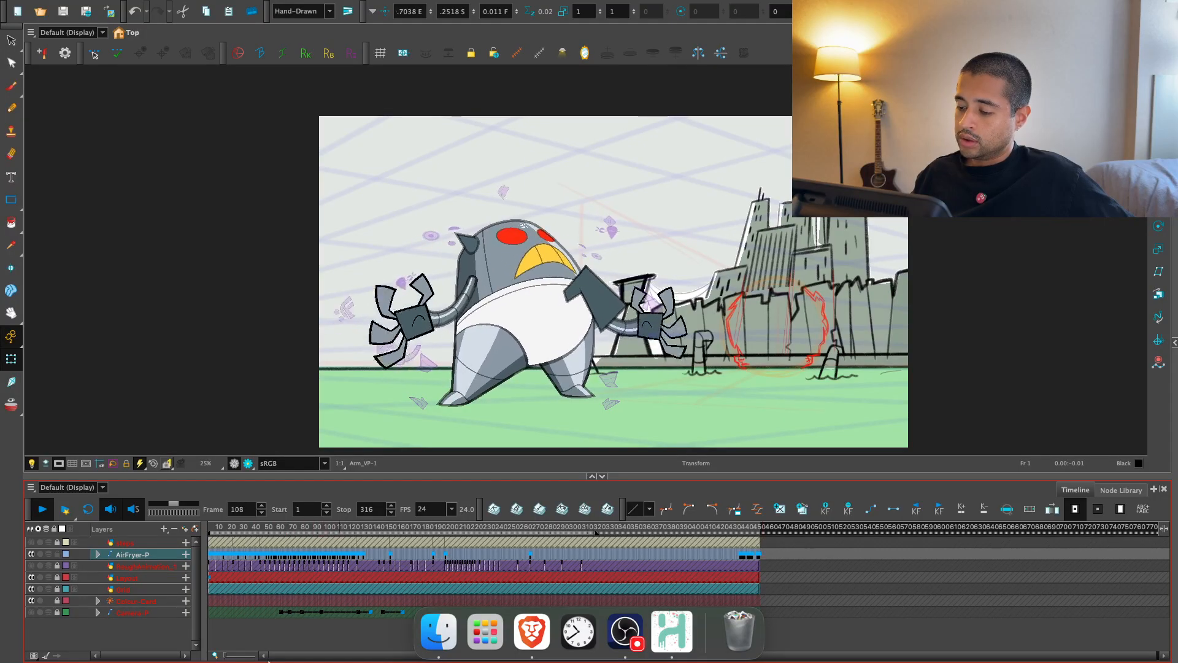
key("shift+Return")
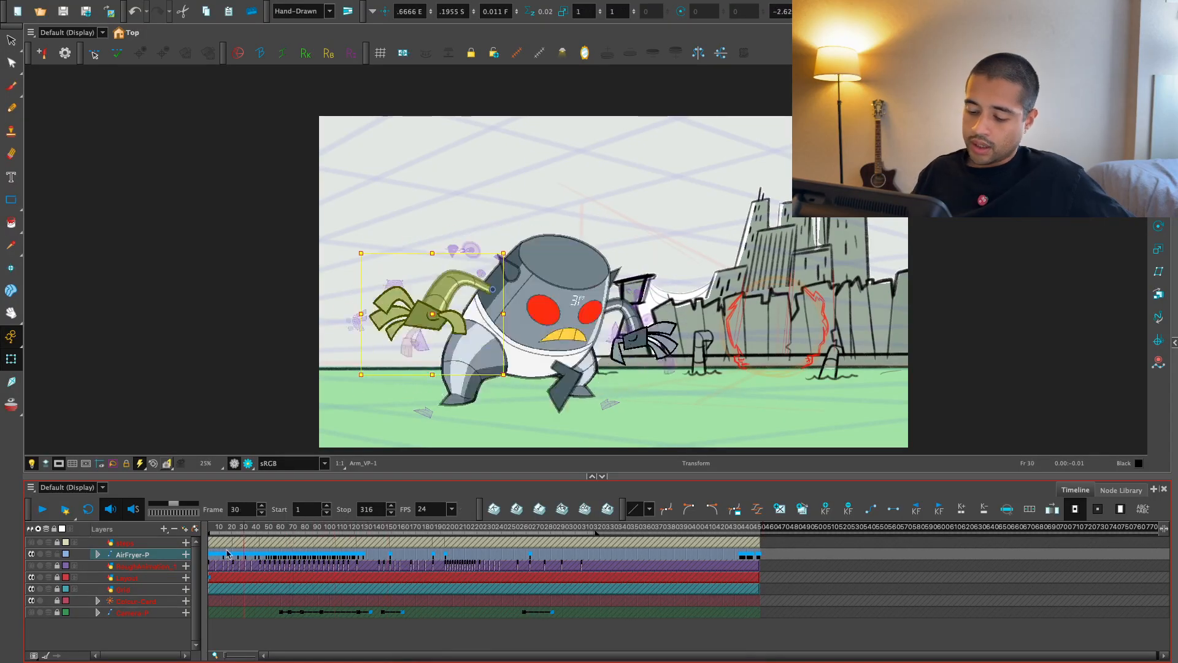
key("shift+comma")
left_click(33, 612)
key("shift+Return")
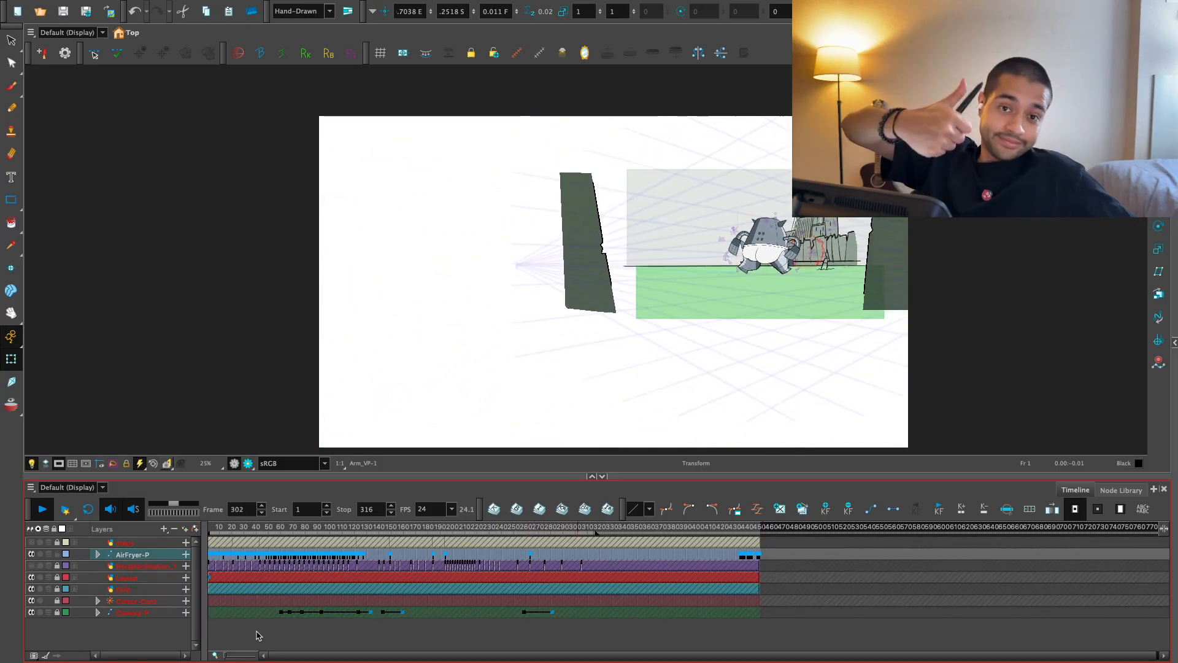
- Scrub through the opening frames up to about frame 81 and replay the robot's first poses from near the start
left_click(308, 529)
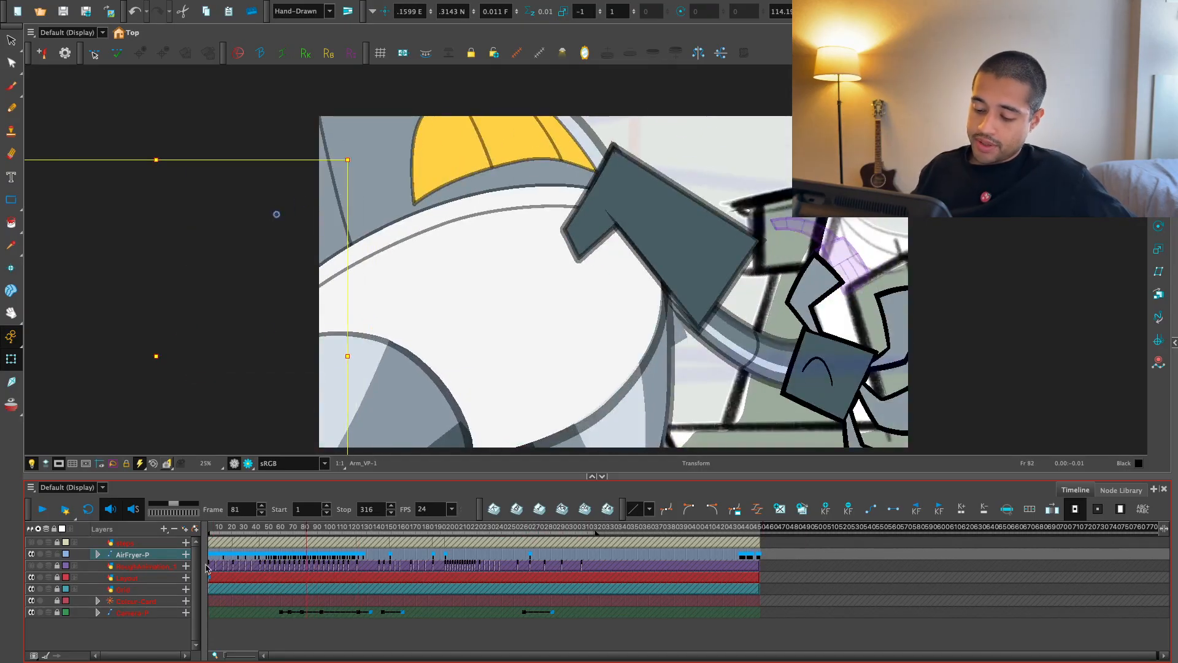
left_click_drag(208, 567, 262, 576)
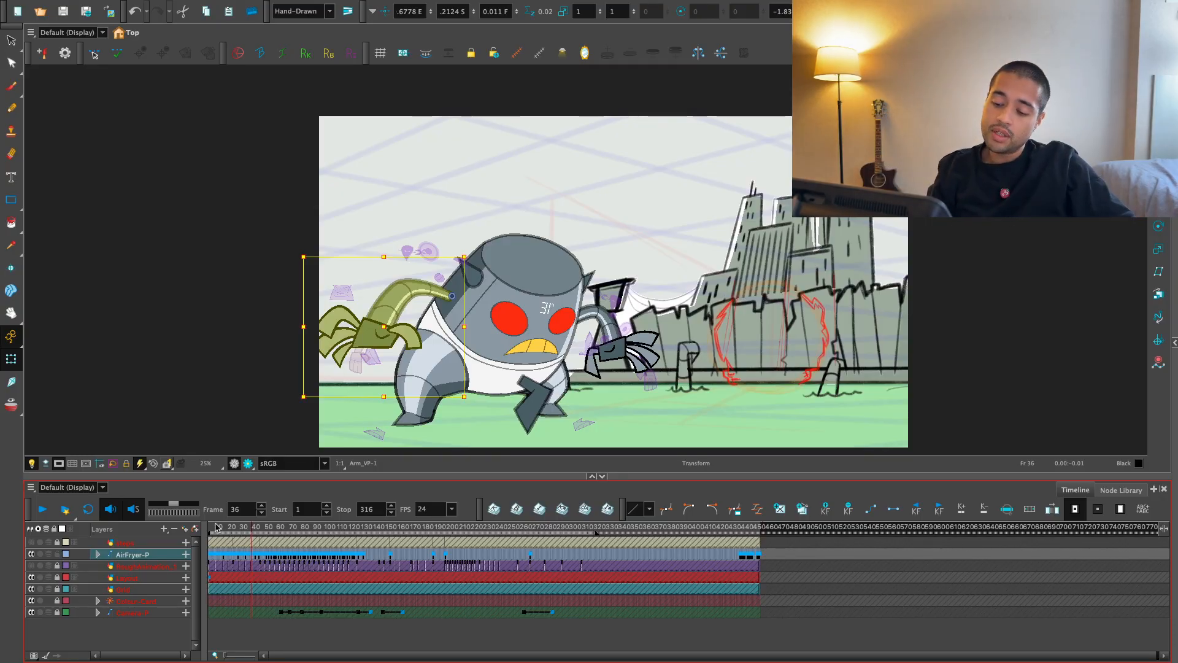
key("shift+Return")
key("shift+Return")
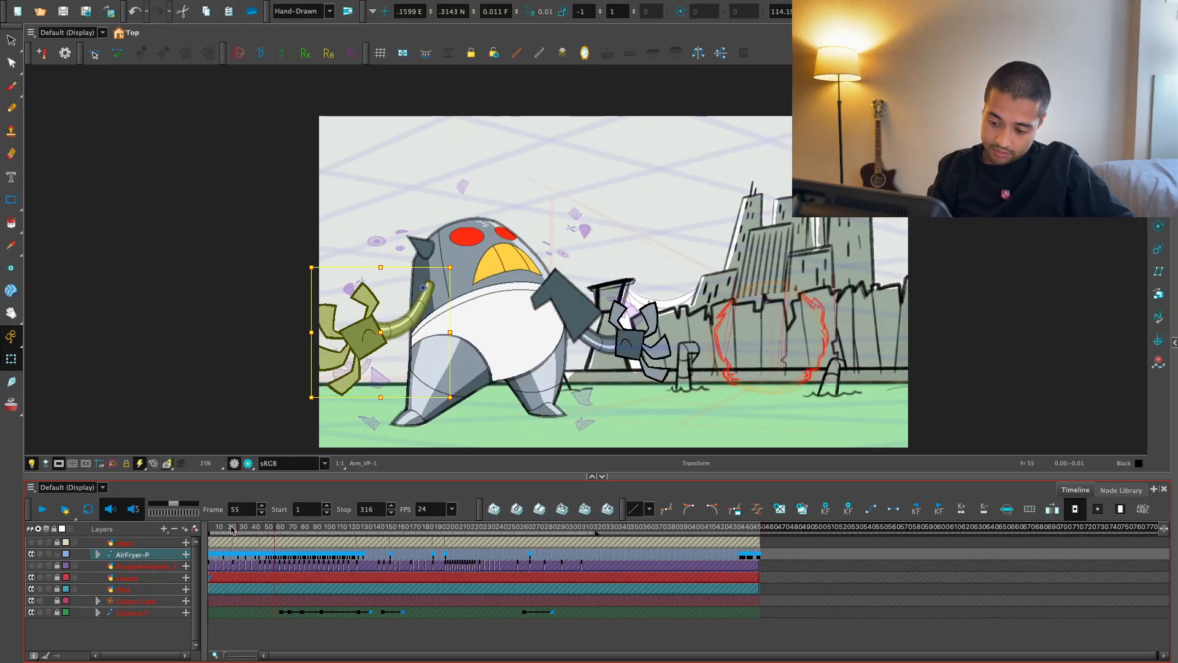
left_click(215, 531)
key("shift+Return")
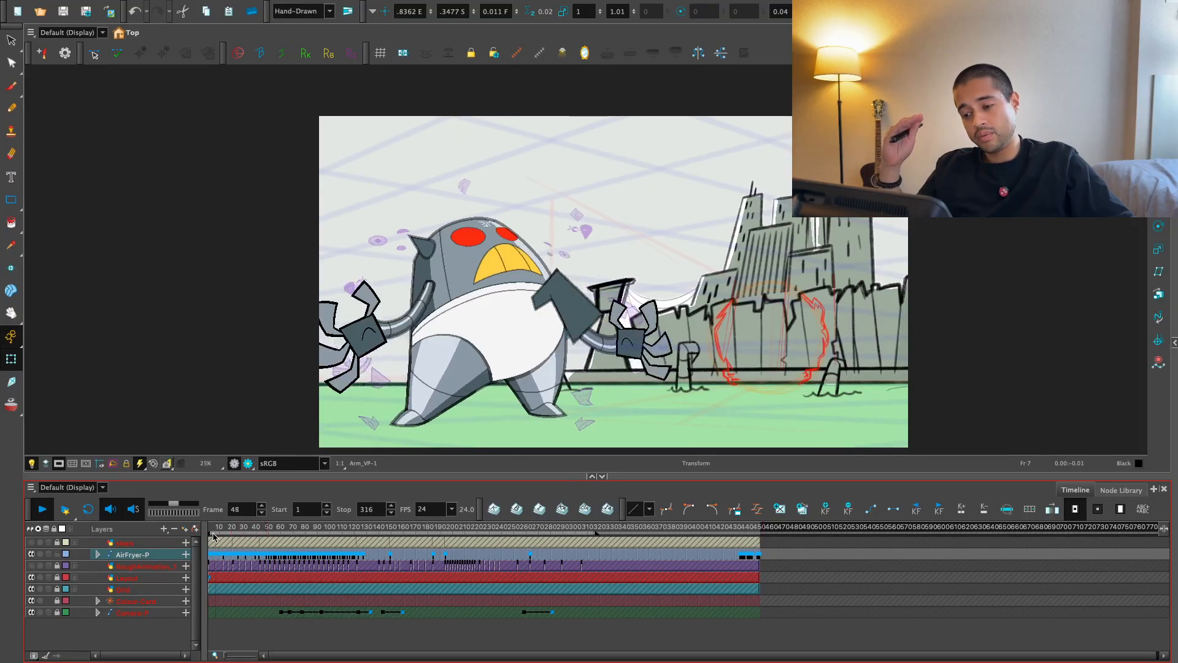